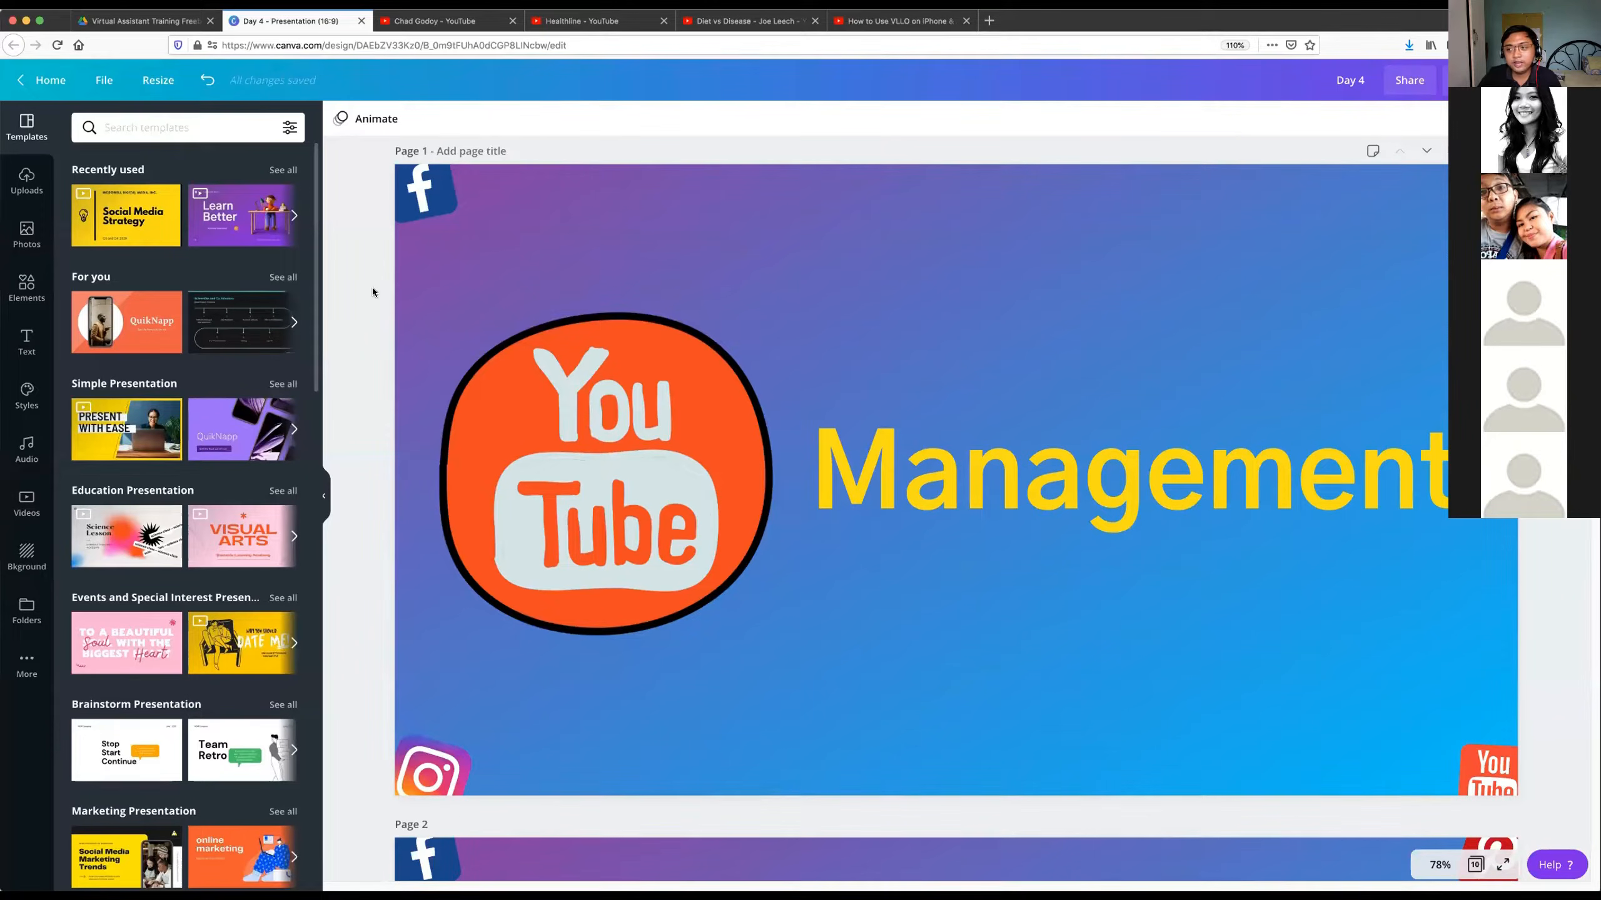
Walk through the Distribution Process slide on page 2, selecting the WordPress, YouTube, Pinterest and email icons in turn.
{"action": "scroll", "coordinate": [373, 292], "scroll_direction": "down", "scroll_amount": 10}
{"action": "left_click", "coordinate": [886, 485]}
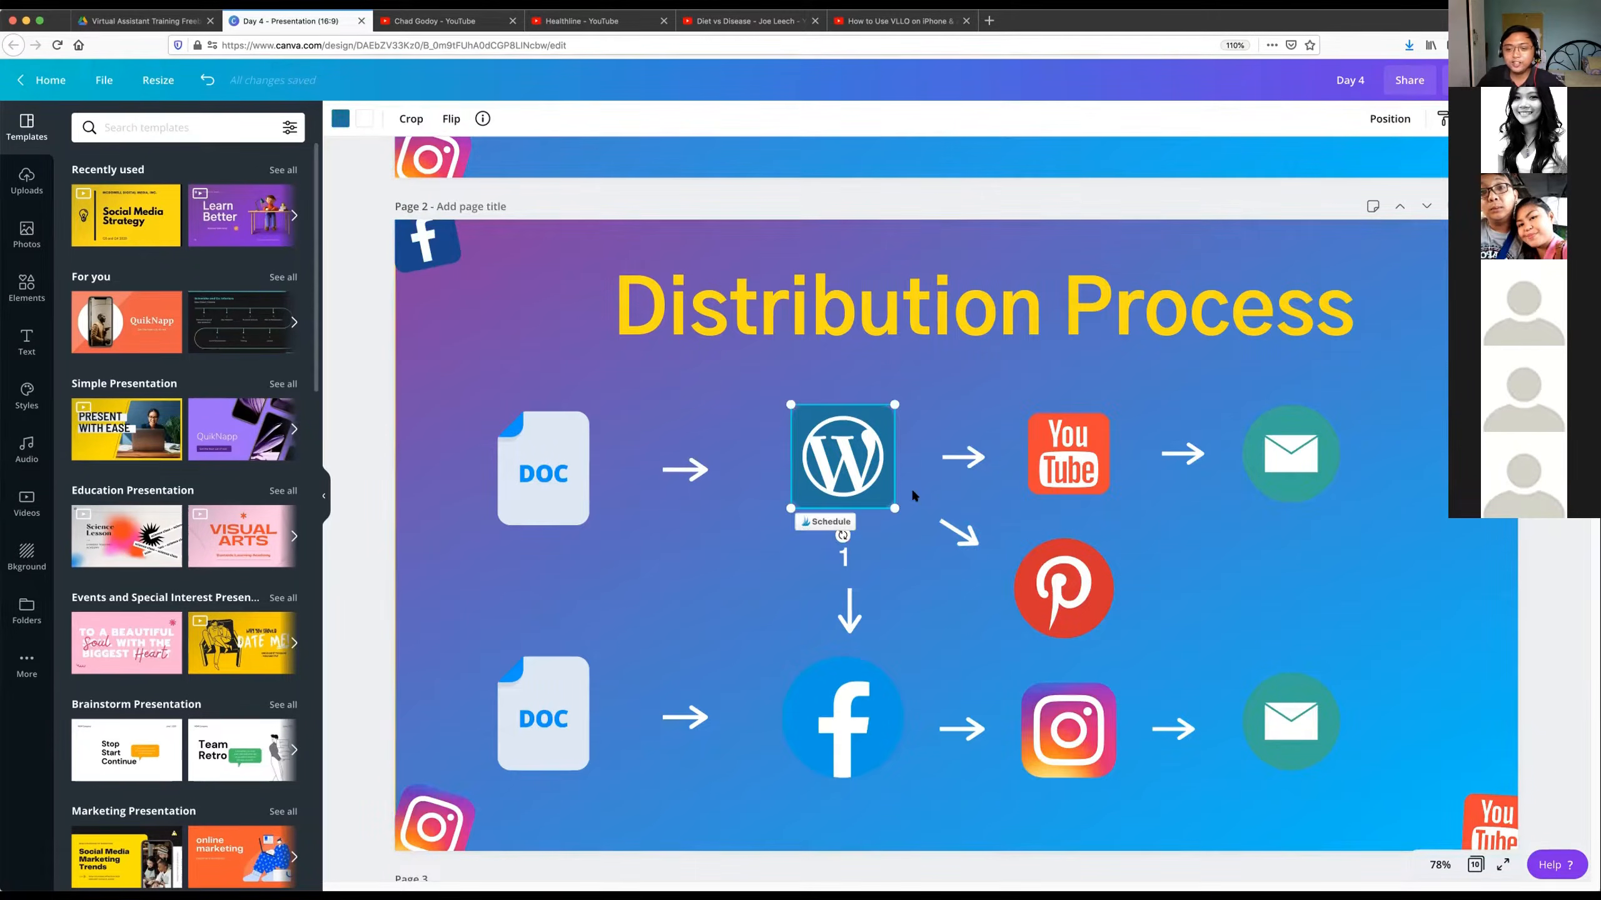
{"action": "left_click", "coordinate": [1034, 457]}
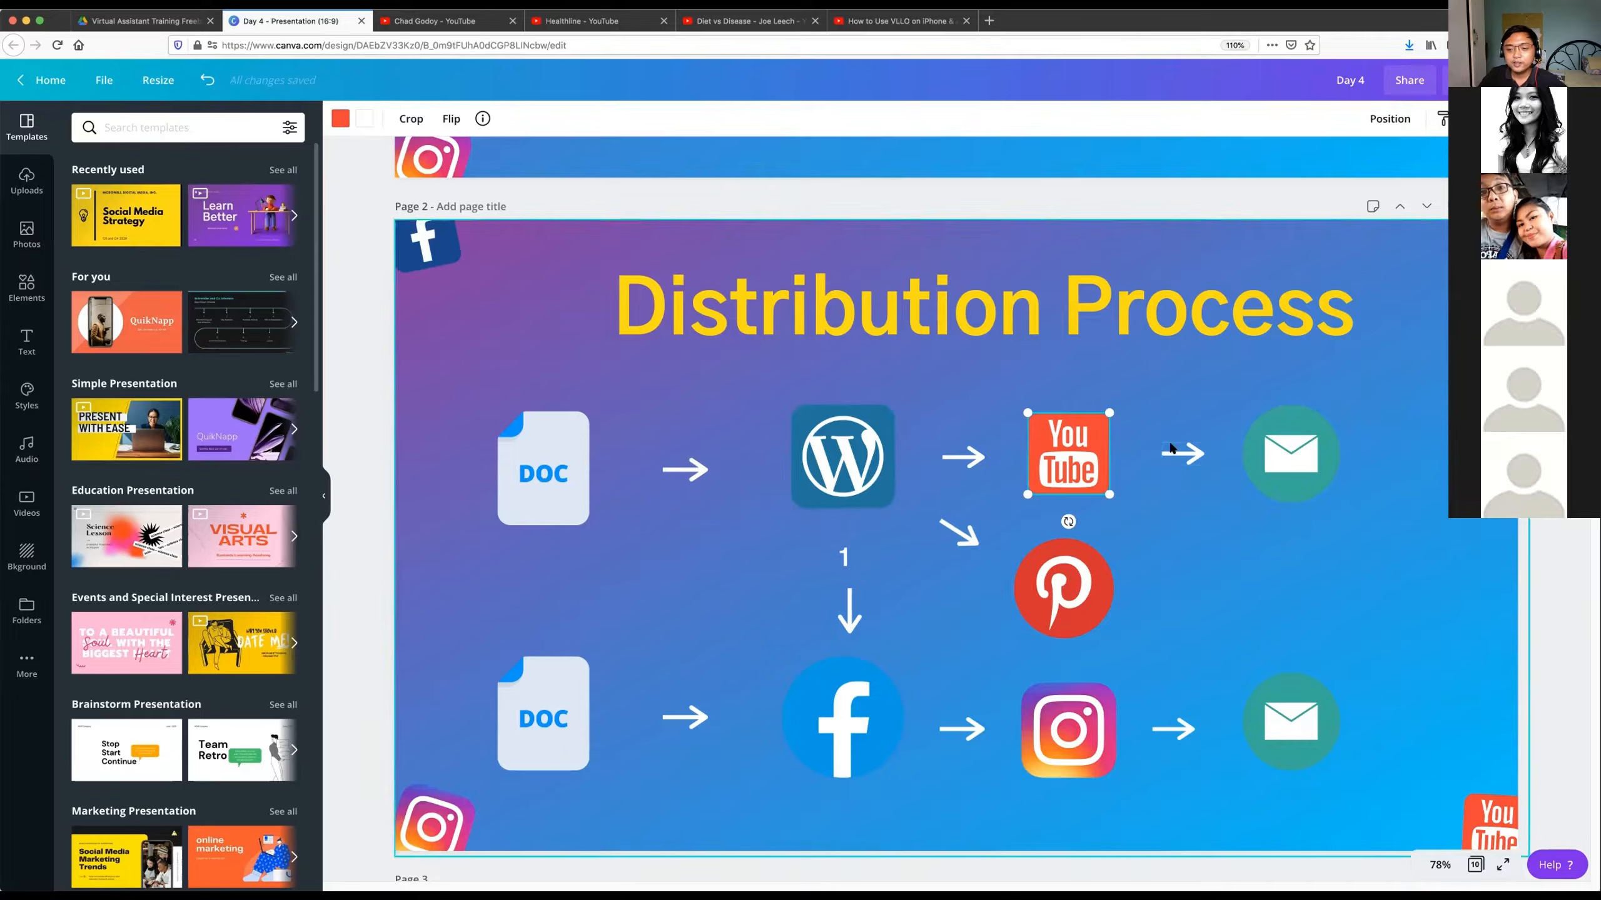
{"action": "left_click", "coordinate": [1104, 543]}
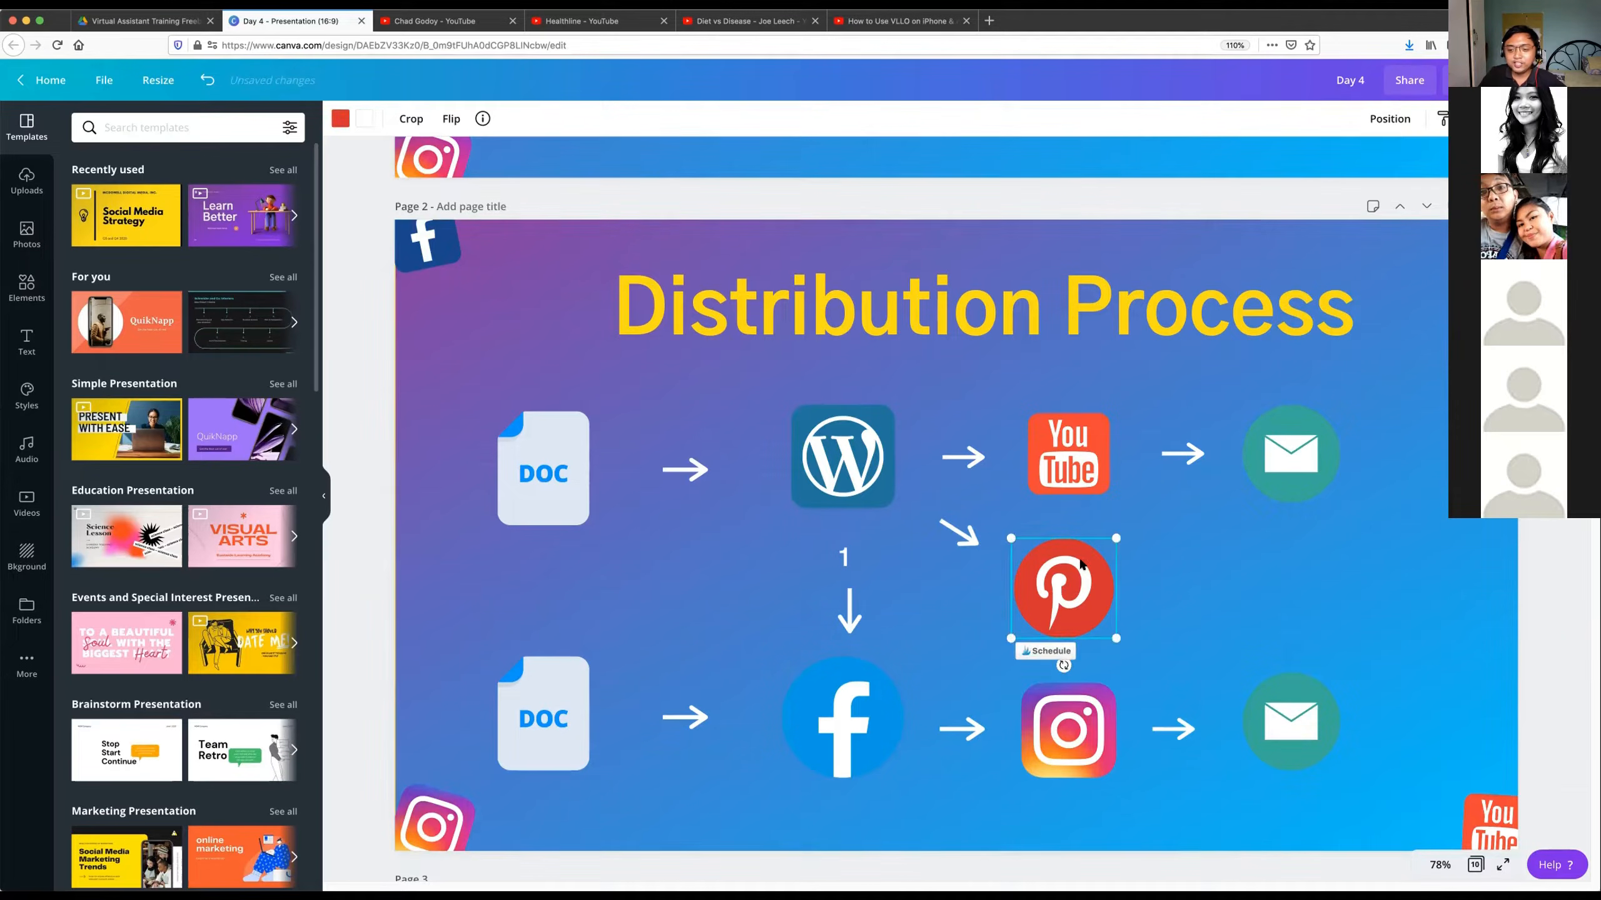
{"action": "left_click", "coordinate": [1240, 514]}
{"action": "left_click", "coordinate": [1245, 455]}
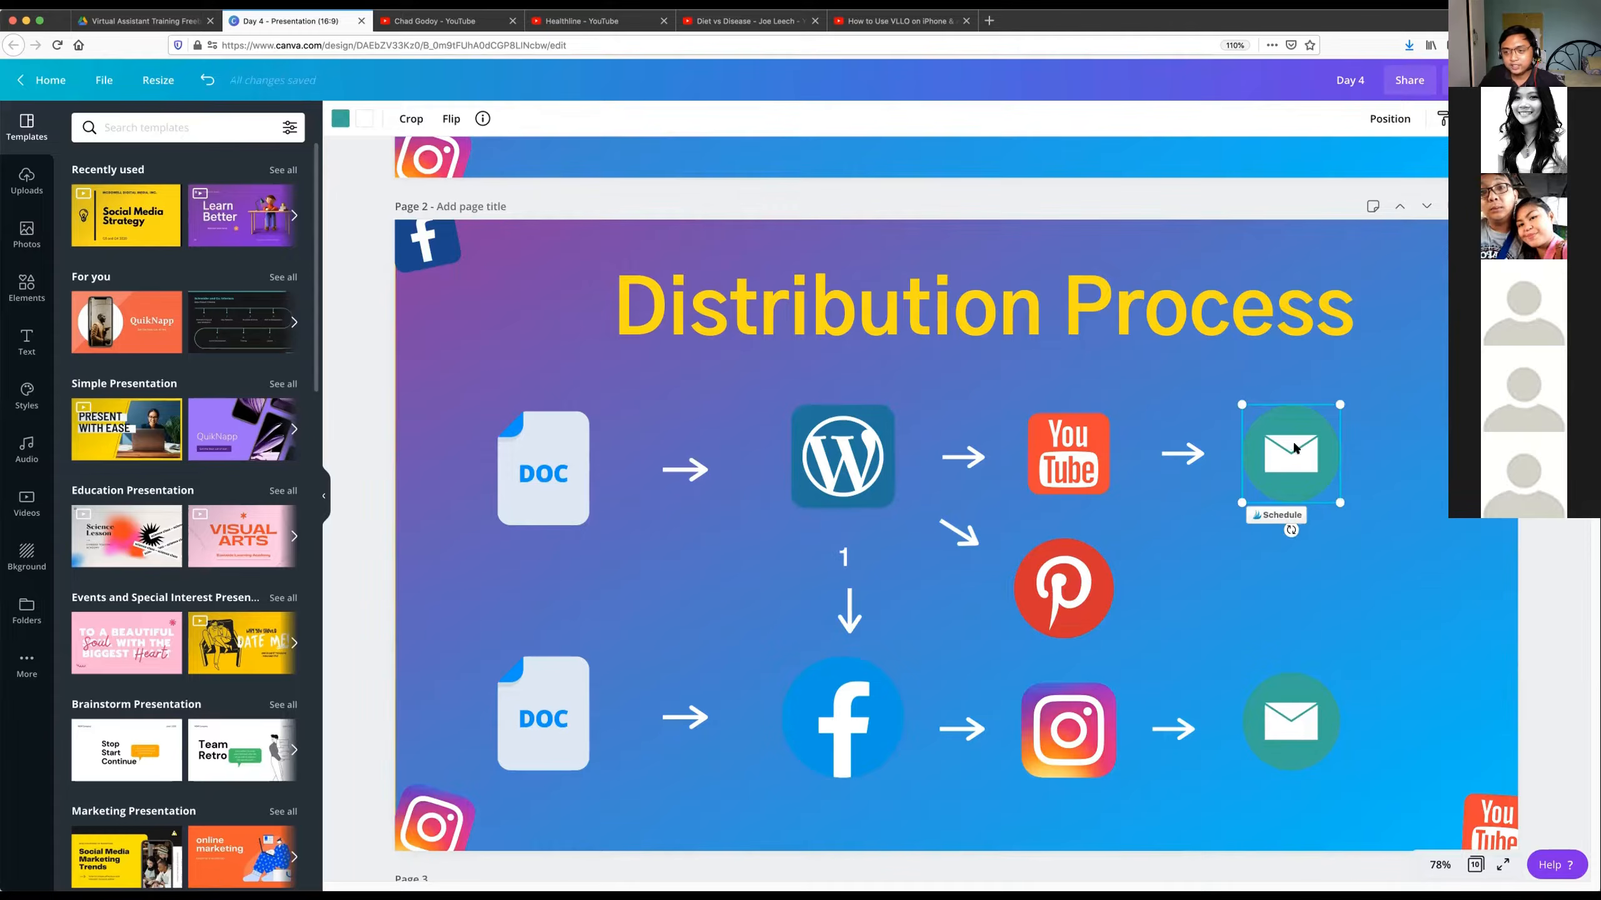
{"action": "left_click", "coordinate": [1349, 448]}
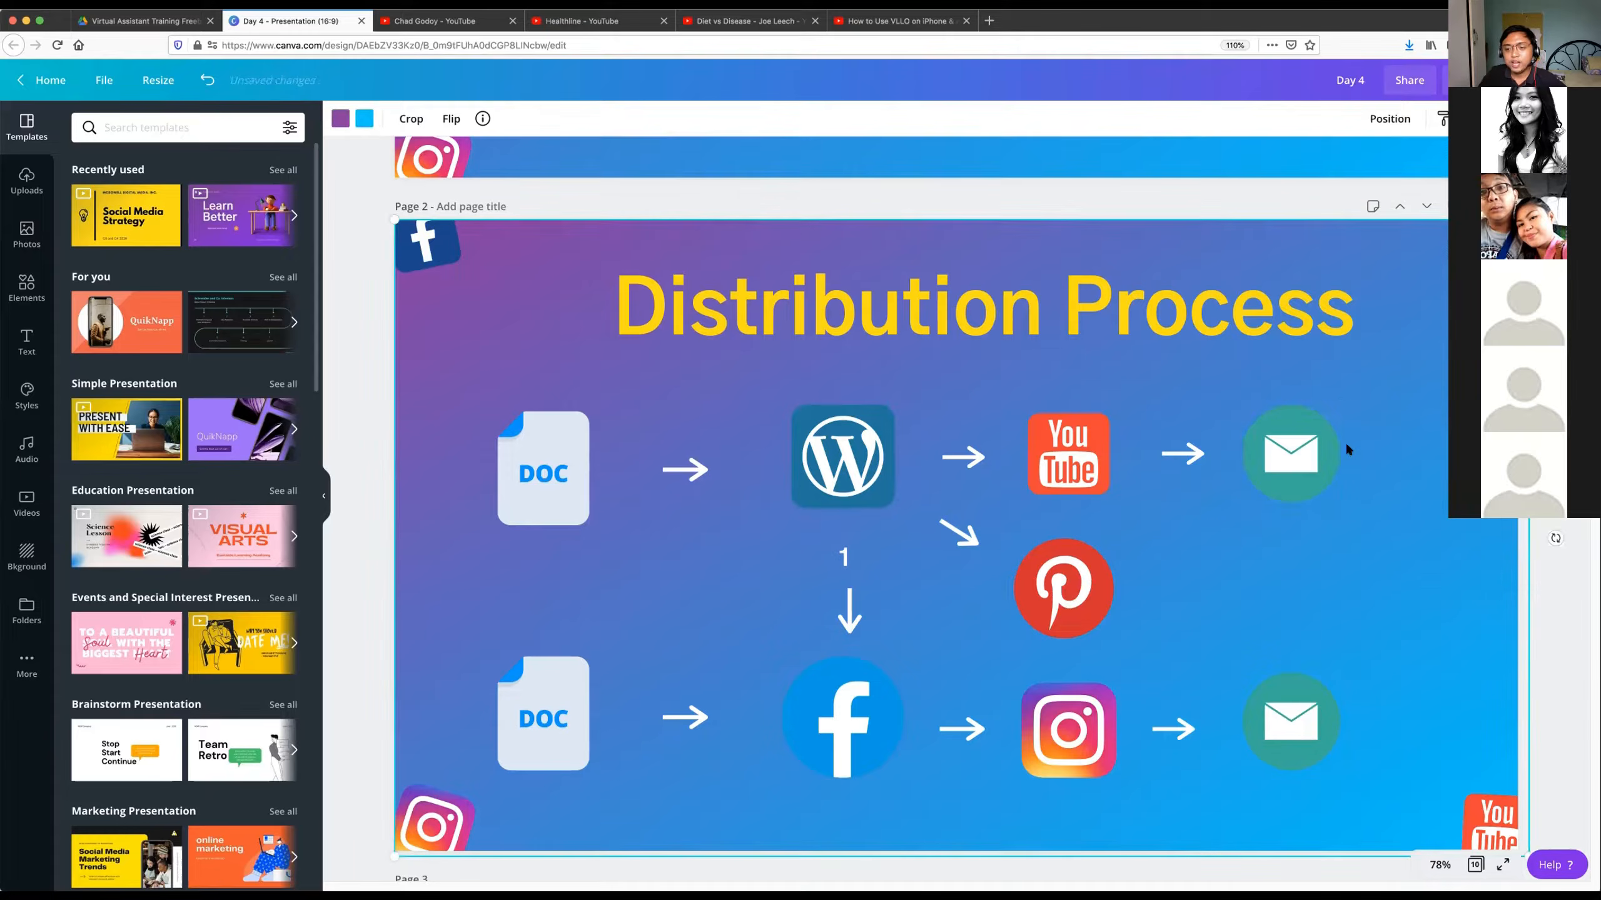
{"action": "left_click", "coordinate": [1306, 448]}
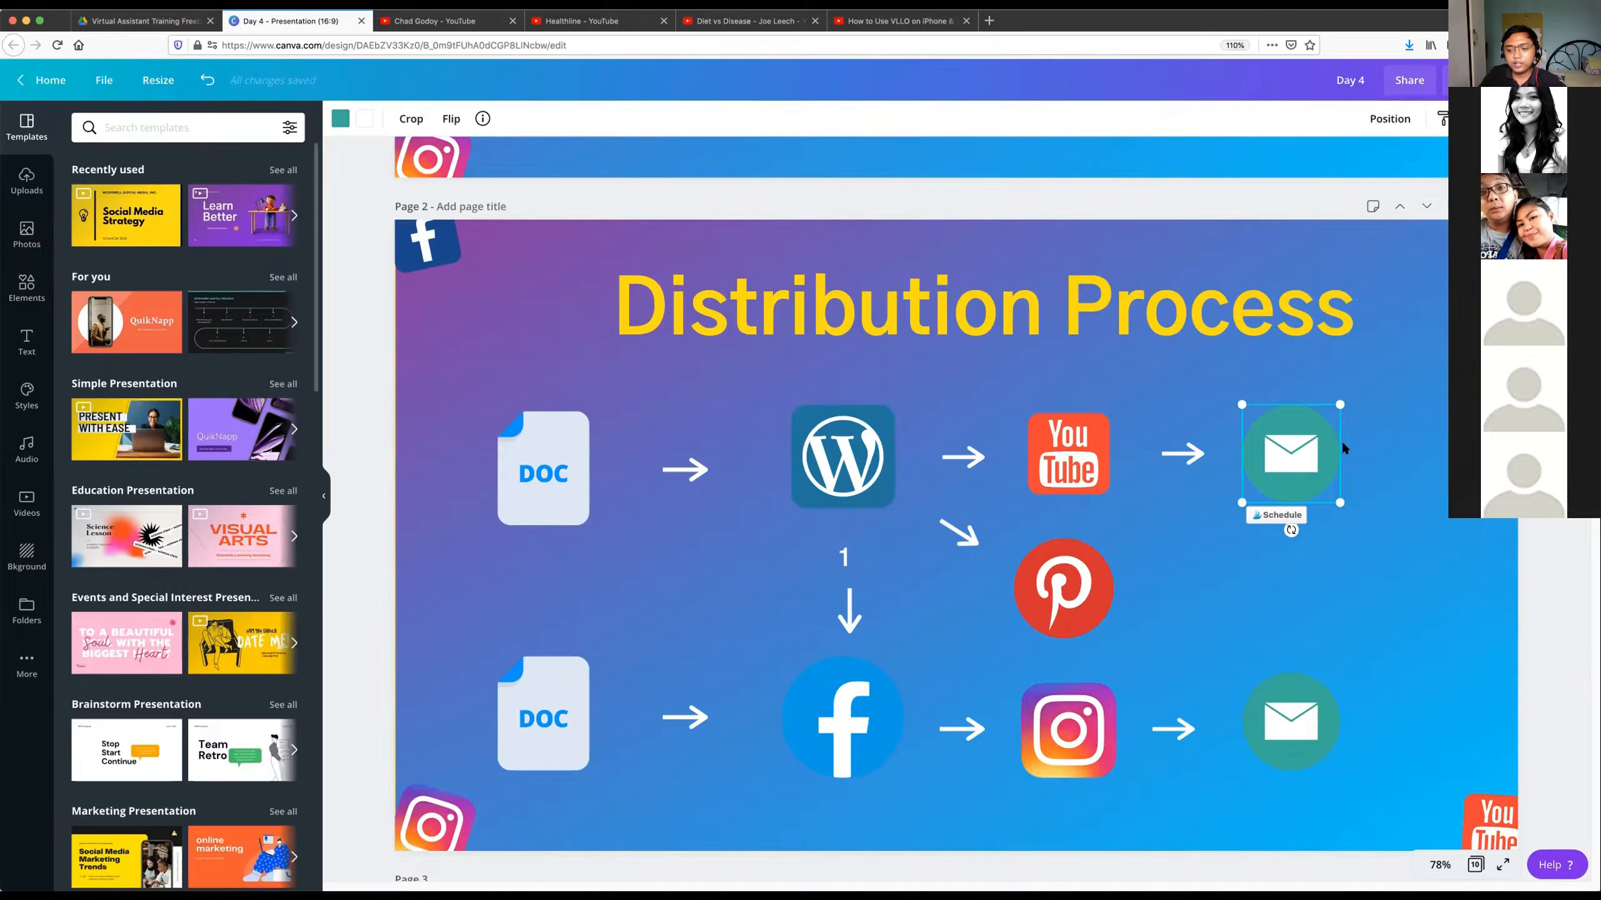
{"action": "left_click", "coordinate": [1368, 424]}
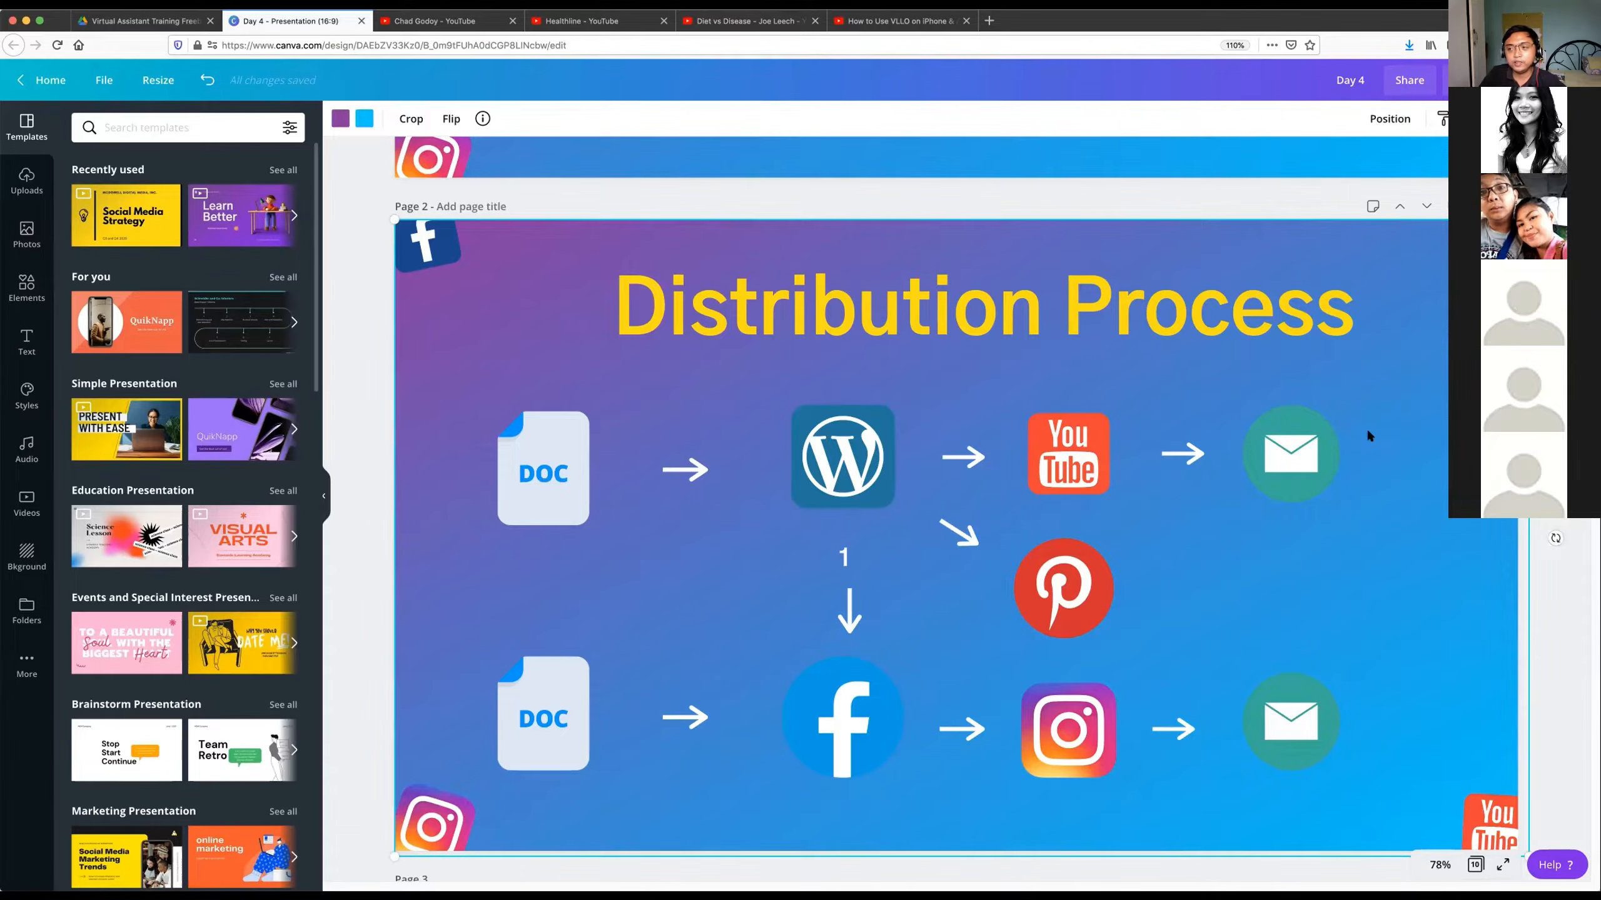
Open the virtual assistant's Wix portfolio website in a new browser tab.
{"action": "left_click", "coordinate": [987, 21]}
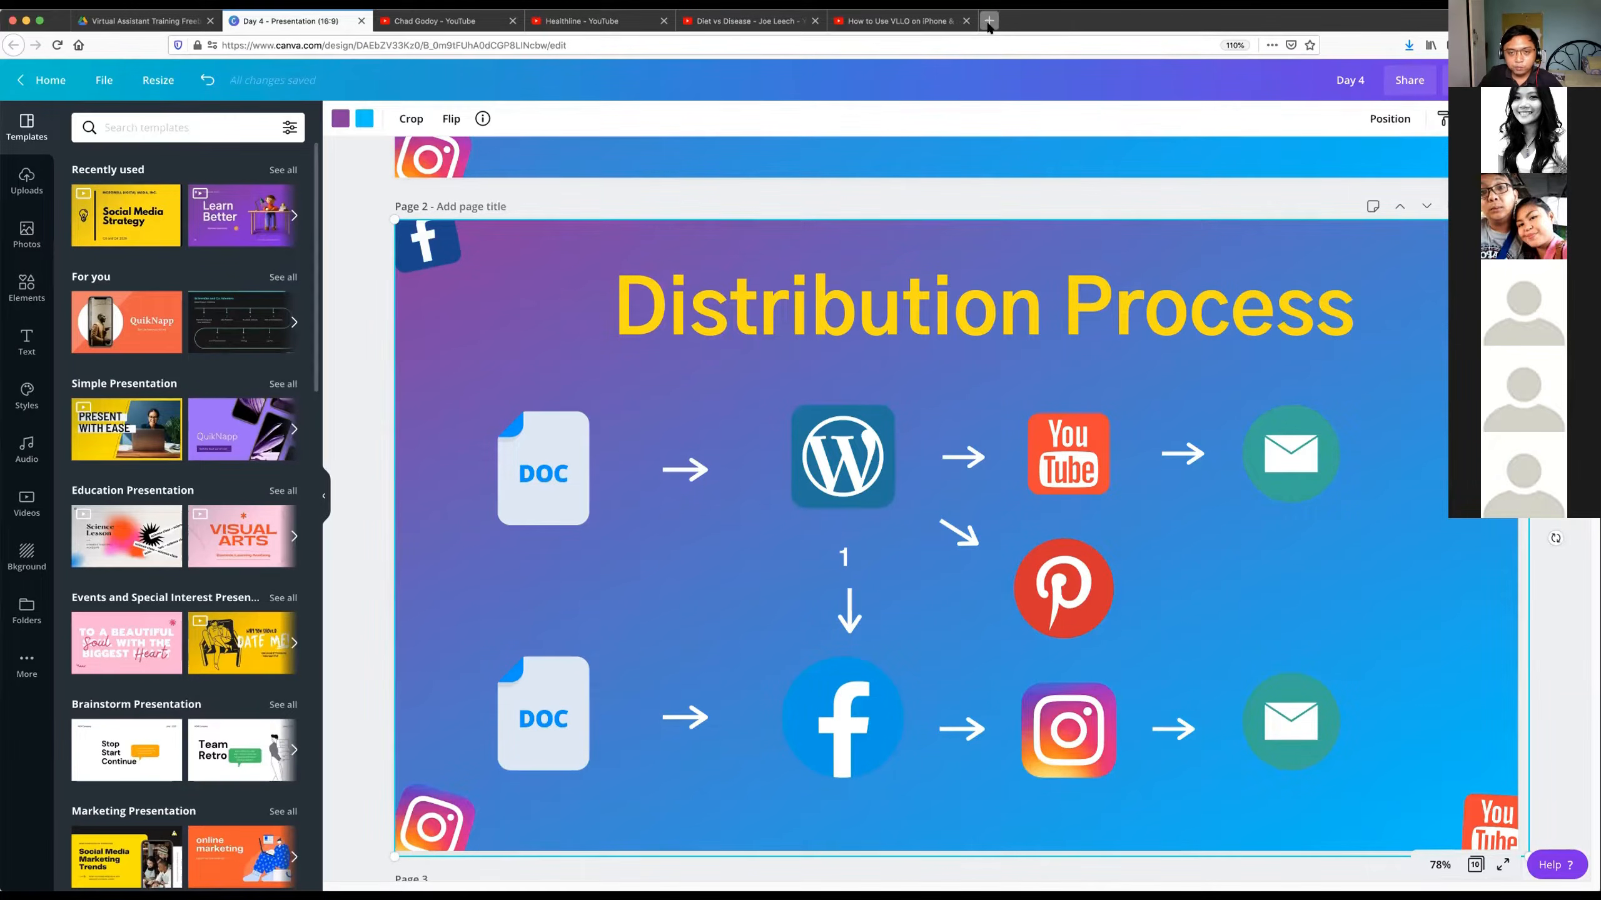
{"action": "type", "text": "chad"}
{"action": "key", "text": "Down"}
{"action": "key", "text": "Down"}
{"action": "key", "text": "Down"}
{"action": "key", "text": "Down"}
{"action": "key", "text": "Down"}
{"action": "key", "text": "Down"}
{"action": "key", "text": "Down"}
{"action": "key", "text": "Down"}
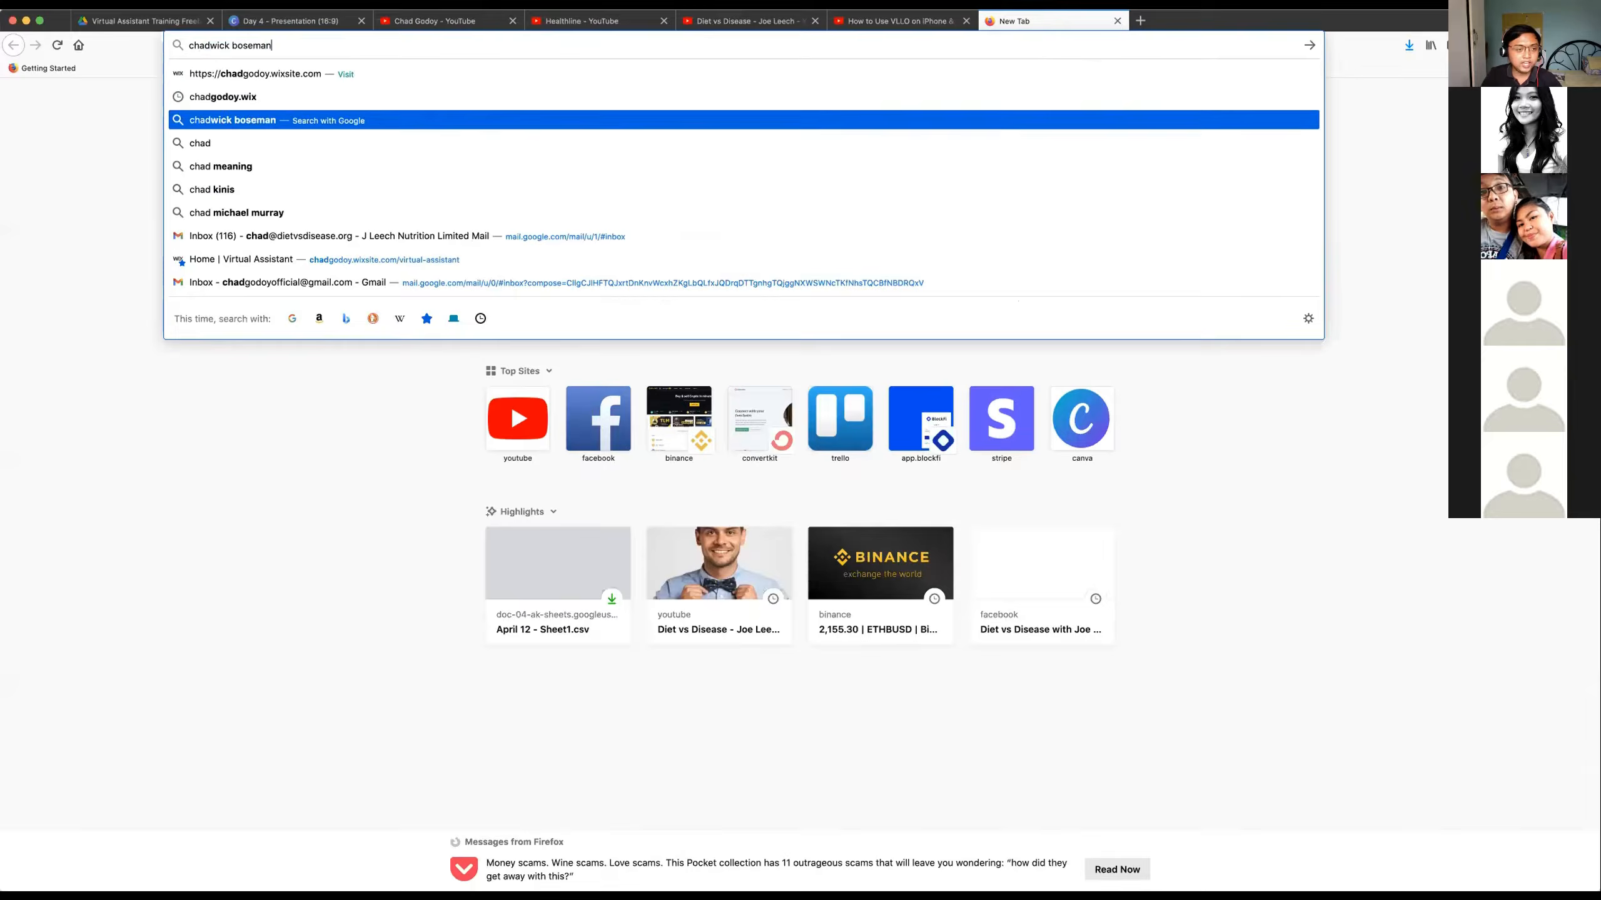
{"action": "key", "text": "Return"}
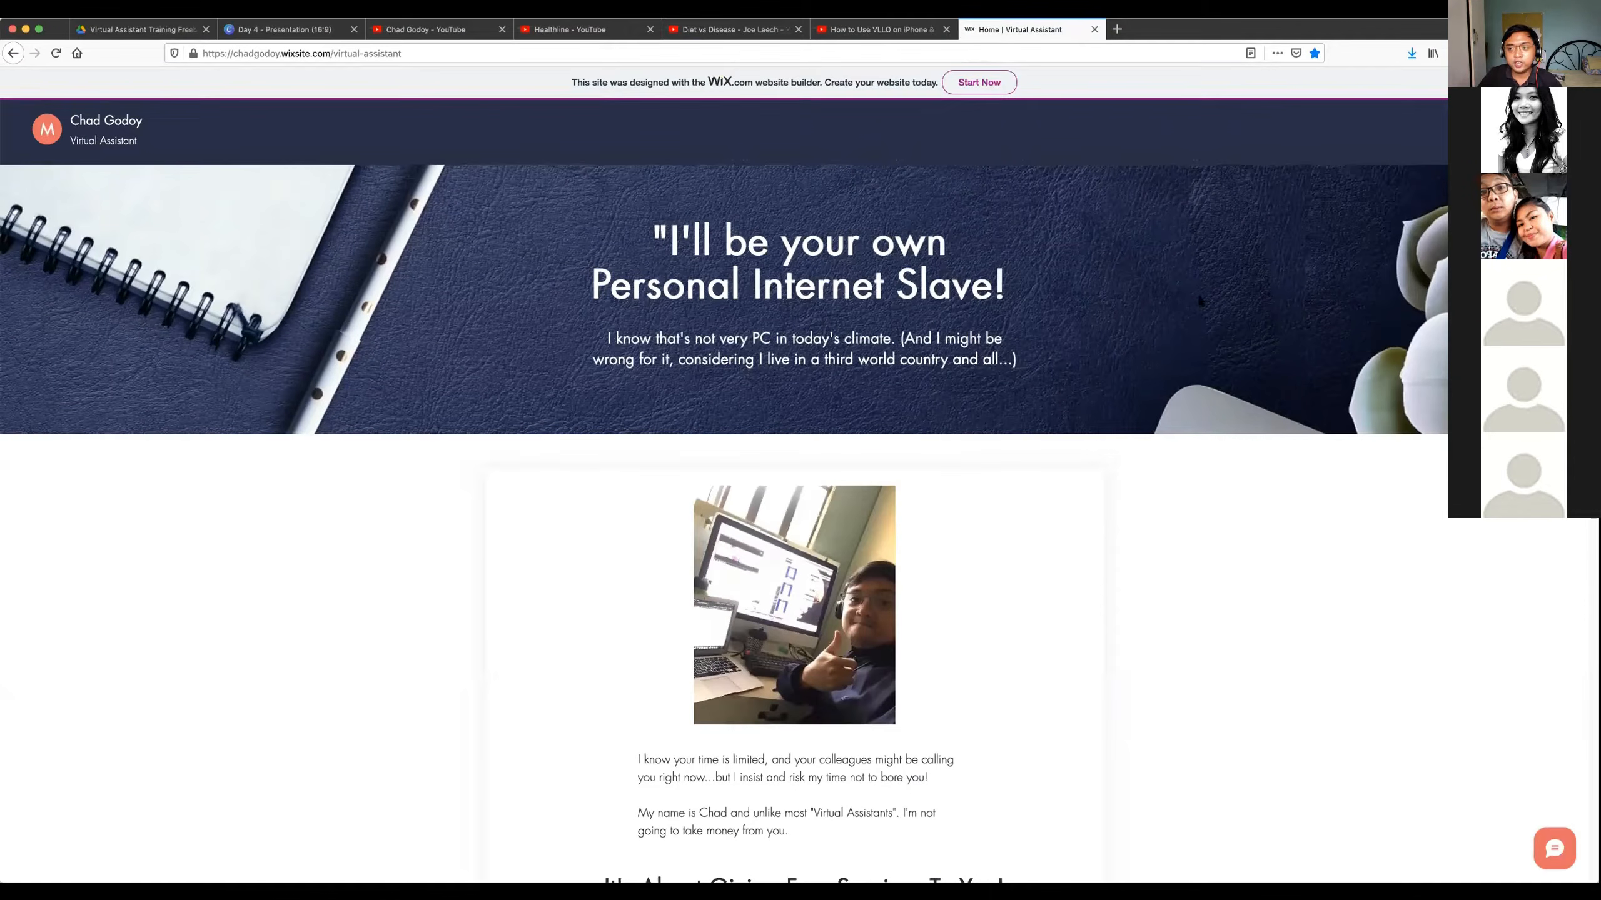
Skim the portfolio home page and highlight the "Personal Internet Slave!" headline with its subtext.
{"action": "scroll", "coordinate": [1173, 261], "scroll_direction": "down", "scroll_amount": 15}
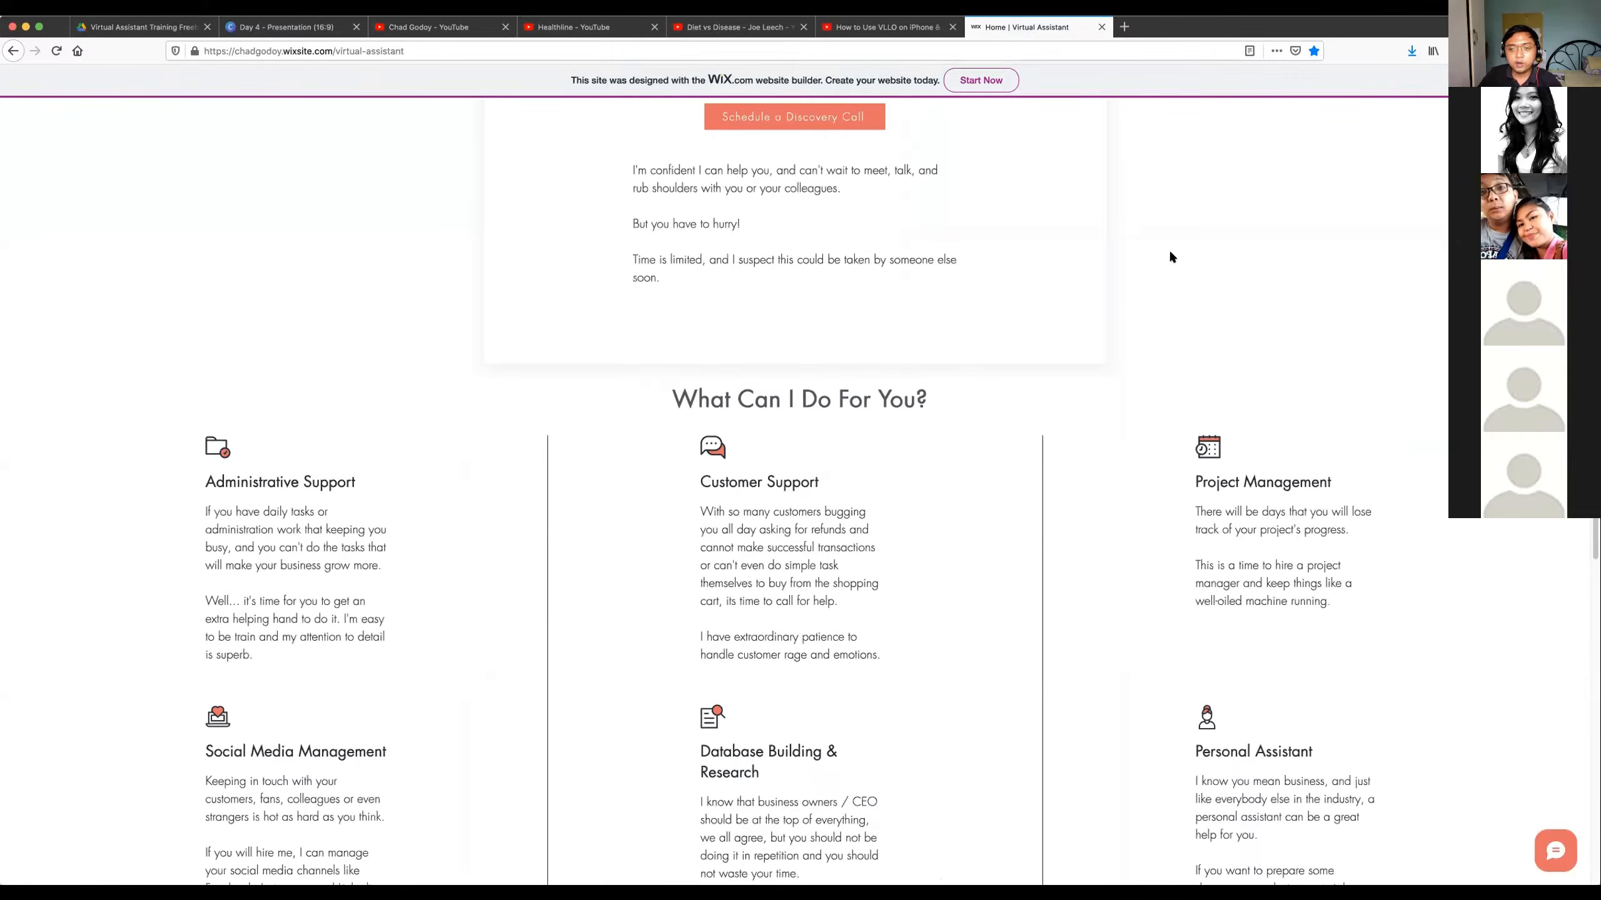
{"action": "scroll", "coordinate": [544, 222], "scroll_direction": "up", "scroll_amount": 15}
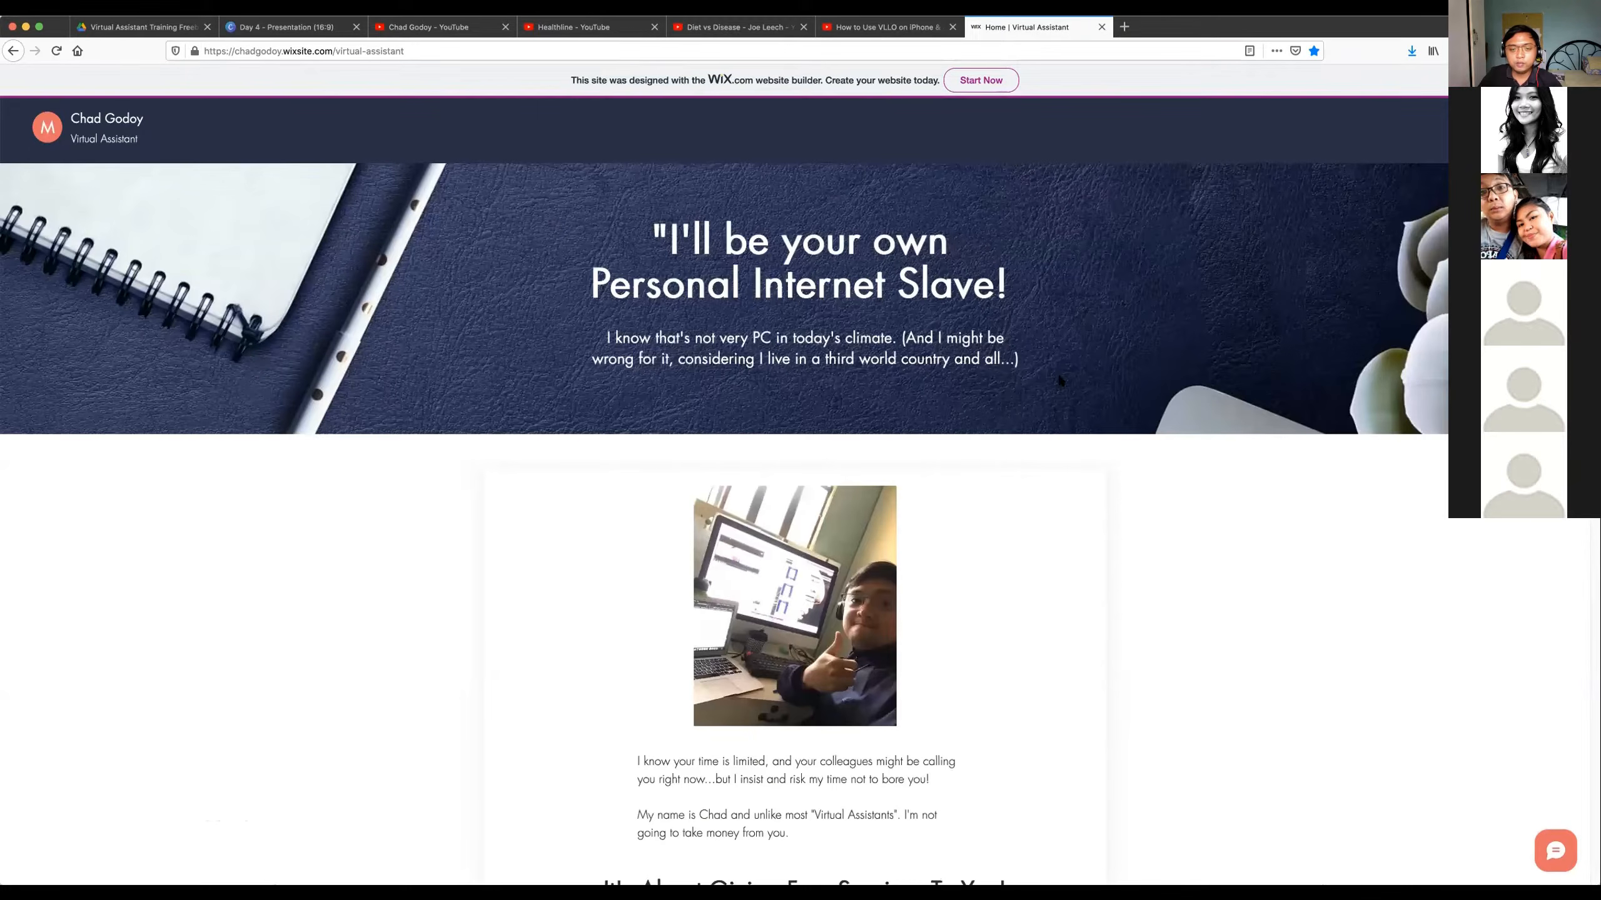
{"action": "triple_click", "coordinate": [610, 235]}
{"action": "scroll", "coordinate": [702, 271], "scroll_direction": "down", "scroll_amount": 1}
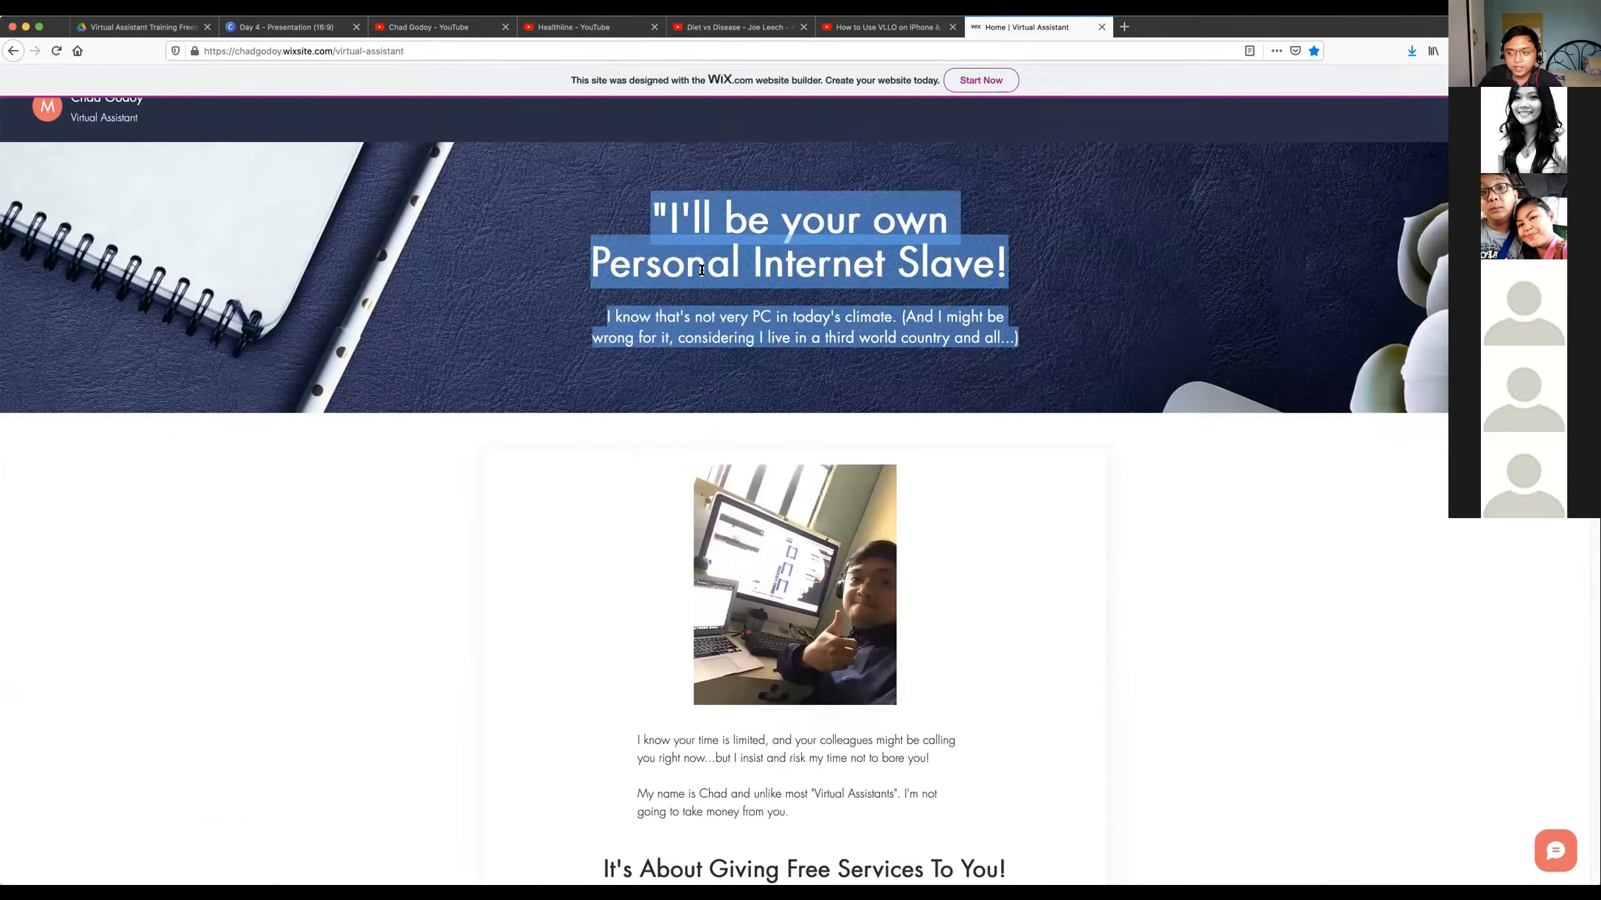
{"action": "scroll", "coordinate": [706, 278], "scroll_direction": "up", "scroll_amount": 1}
{"action": "left_click", "coordinate": [684, 246]}
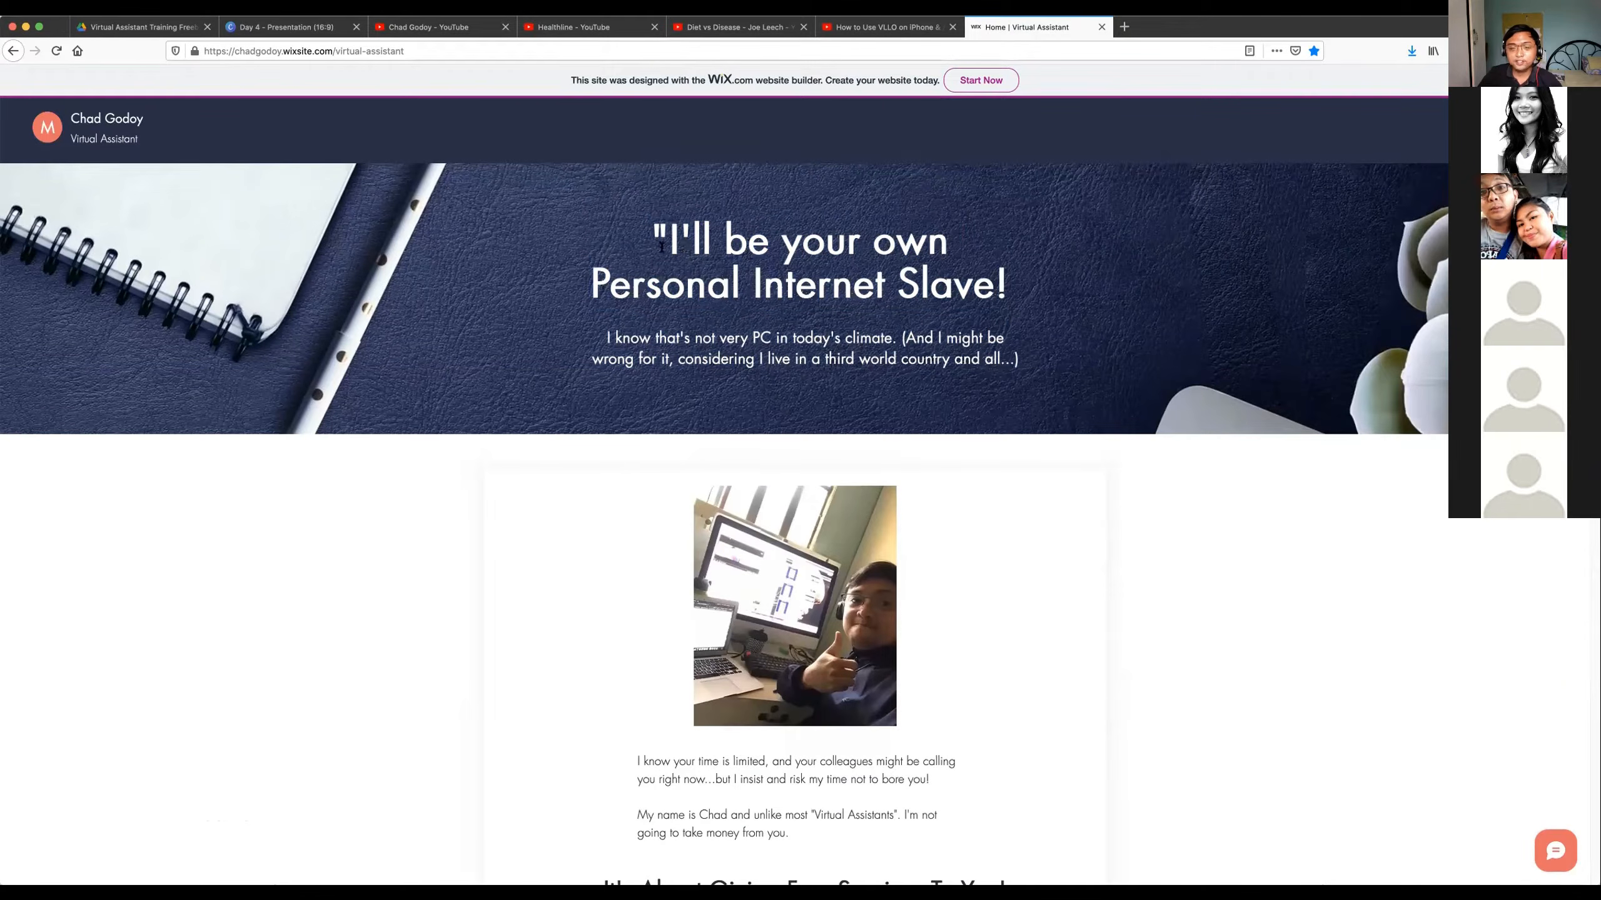
{"action": "left_click_drag", "start_coordinate": [654, 237], "coordinate": [978, 320]}
{"action": "left_click_drag", "start_coordinate": [1026, 374], "coordinate": [1025, 373]}
Go to the "What Can I Do For You?" section and highlight the Project Management service description.
{"action": "scroll", "coordinate": [1002, 352], "scroll_direction": "down", "scroll_amount": 4}
{"action": "scroll", "coordinate": [883, 265], "scroll_direction": "down", "scroll_amount": 10}
{"action": "scroll", "coordinate": [870, 266], "scroll_direction": "up", "scroll_amount": 5}
{"action": "scroll", "coordinate": [863, 271], "scroll_direction": "down", "scroll_amount": 12}
{"action": "scroll", "coordinate": [867, 281], "scroll_direction": "down", "scroll_amount": 2}
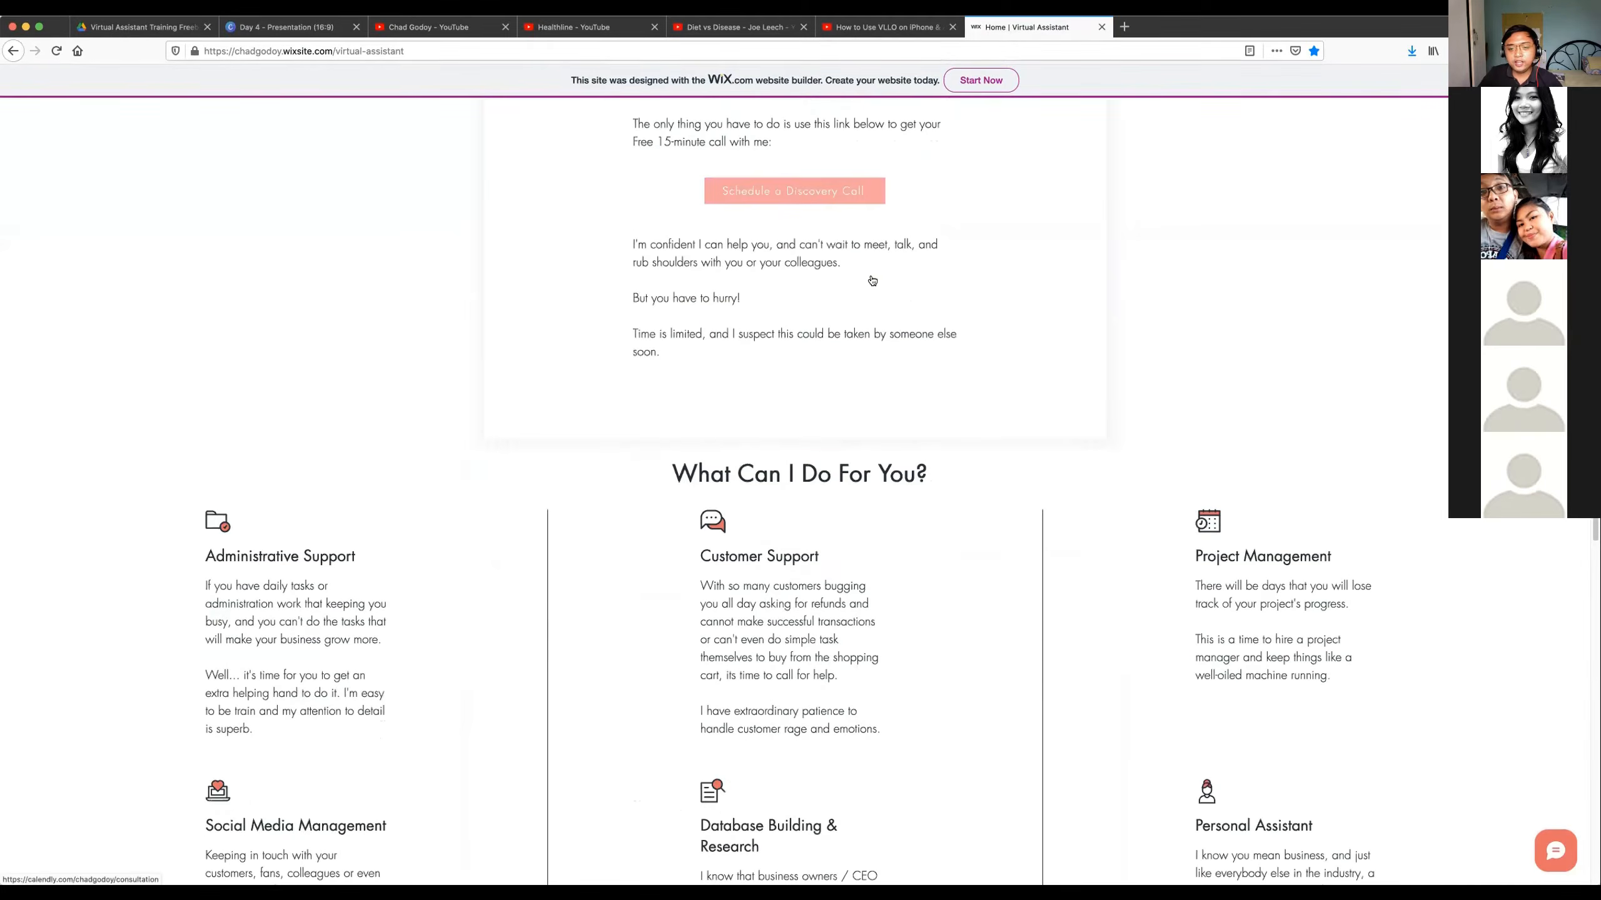
{"action": "scroll", "coordinate": [870, 273], "scroll_direction": "down", "scroll_amount": 8}
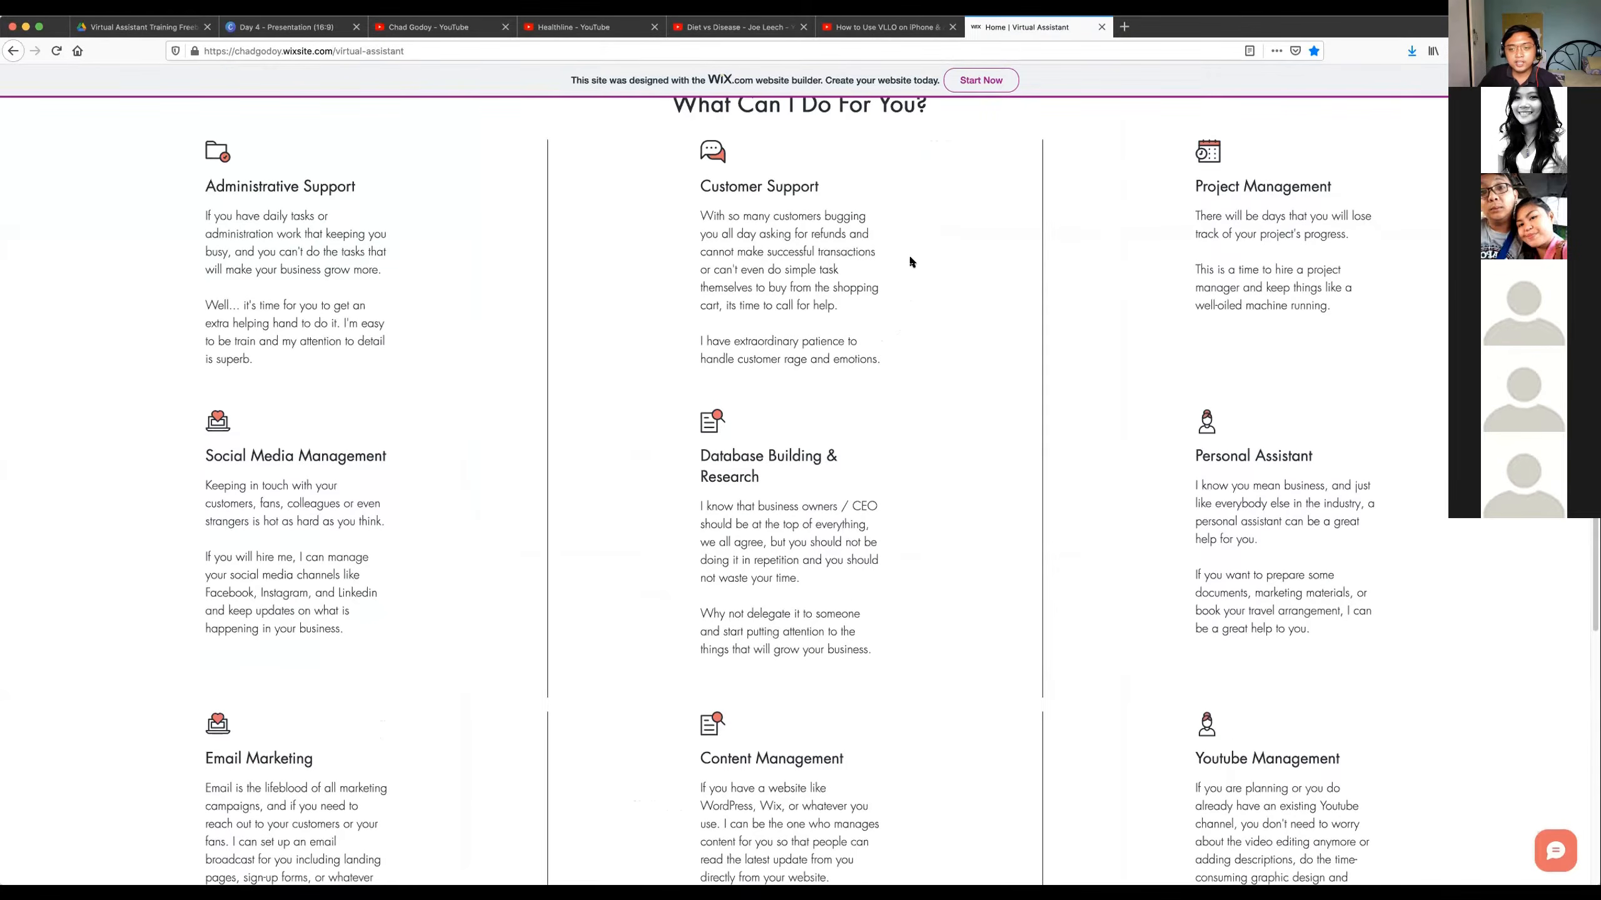
{"action": "scroll", "coordinate": [1178, 242], "scroll_direction": "up", "scroll_amount": 1}
{"action": "left_click_drag", "start_coordinate": [1193, 225], "coordinate": [1330, 351]}
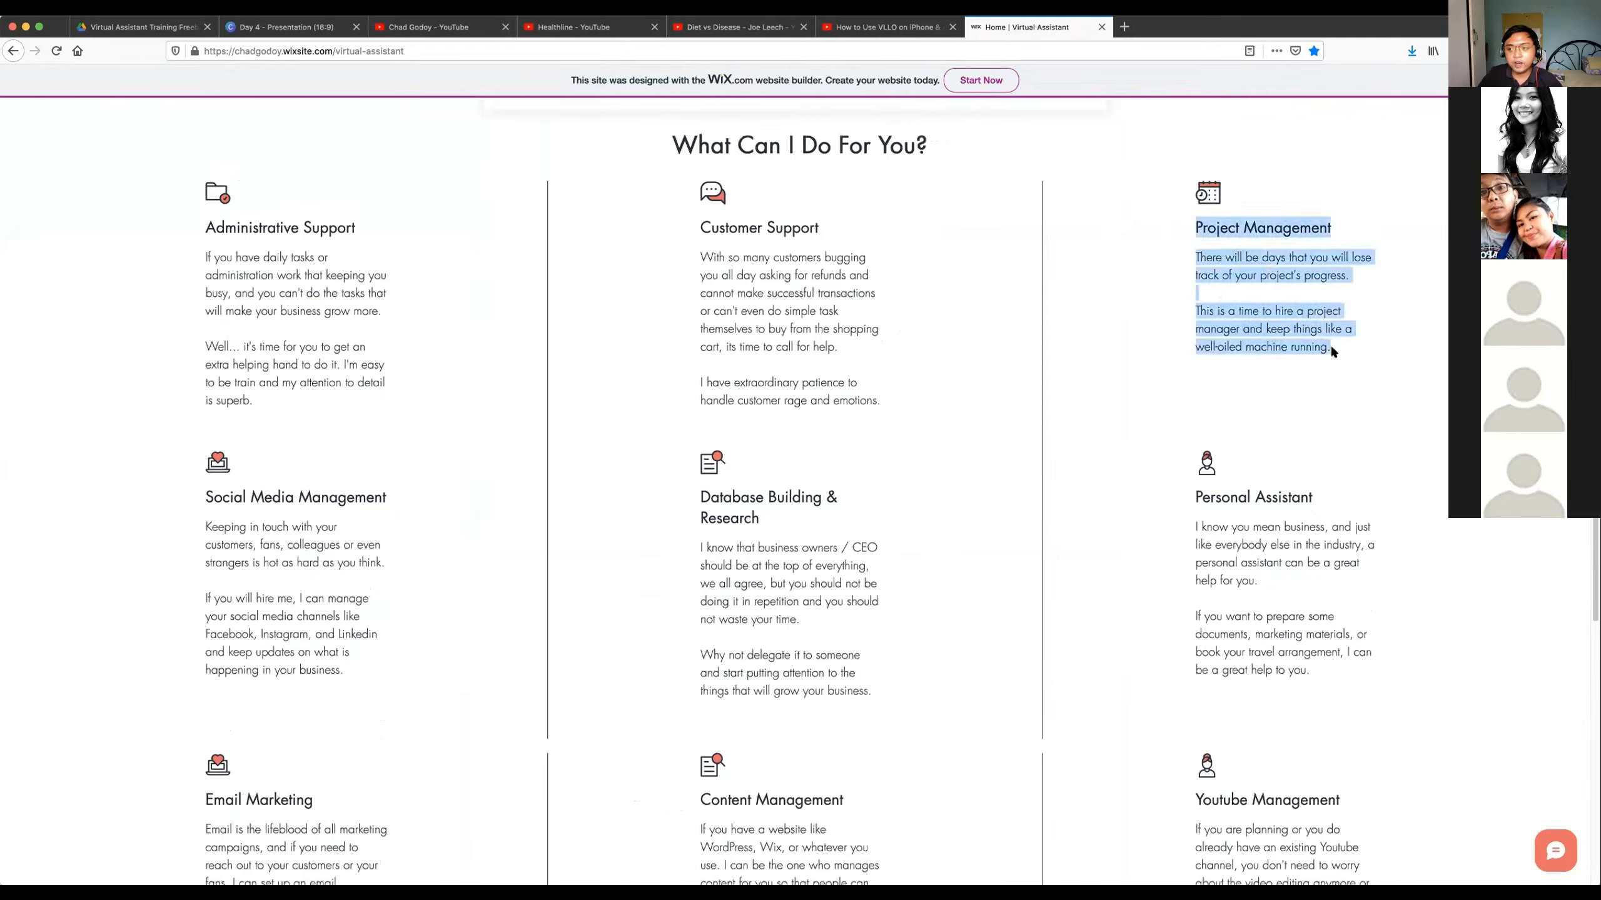
Highlight the Customer Support and Administrative Support service descriptions.
{"action": "scroll", "coordinate": [978, 282], "scroll_direction": "up", "scroll_amount": 1}
{"action": "left_click_drag", "start_coordinate": [699, 249], "coordinate": [846, 325]}
{"action": "left_click", "coordinate": [932, 443]}
{"action": "left_click_drag", "start_coordinate": [699, 248], "coordinate": [873, 421]}
{"action": "left_click_drag", "start_coordinate": [203, 249], "coordinate": [259, 278]}
{"action": "left_click_drag", "start_coordinate": [301, 332], "coordinate": [330, 428]}
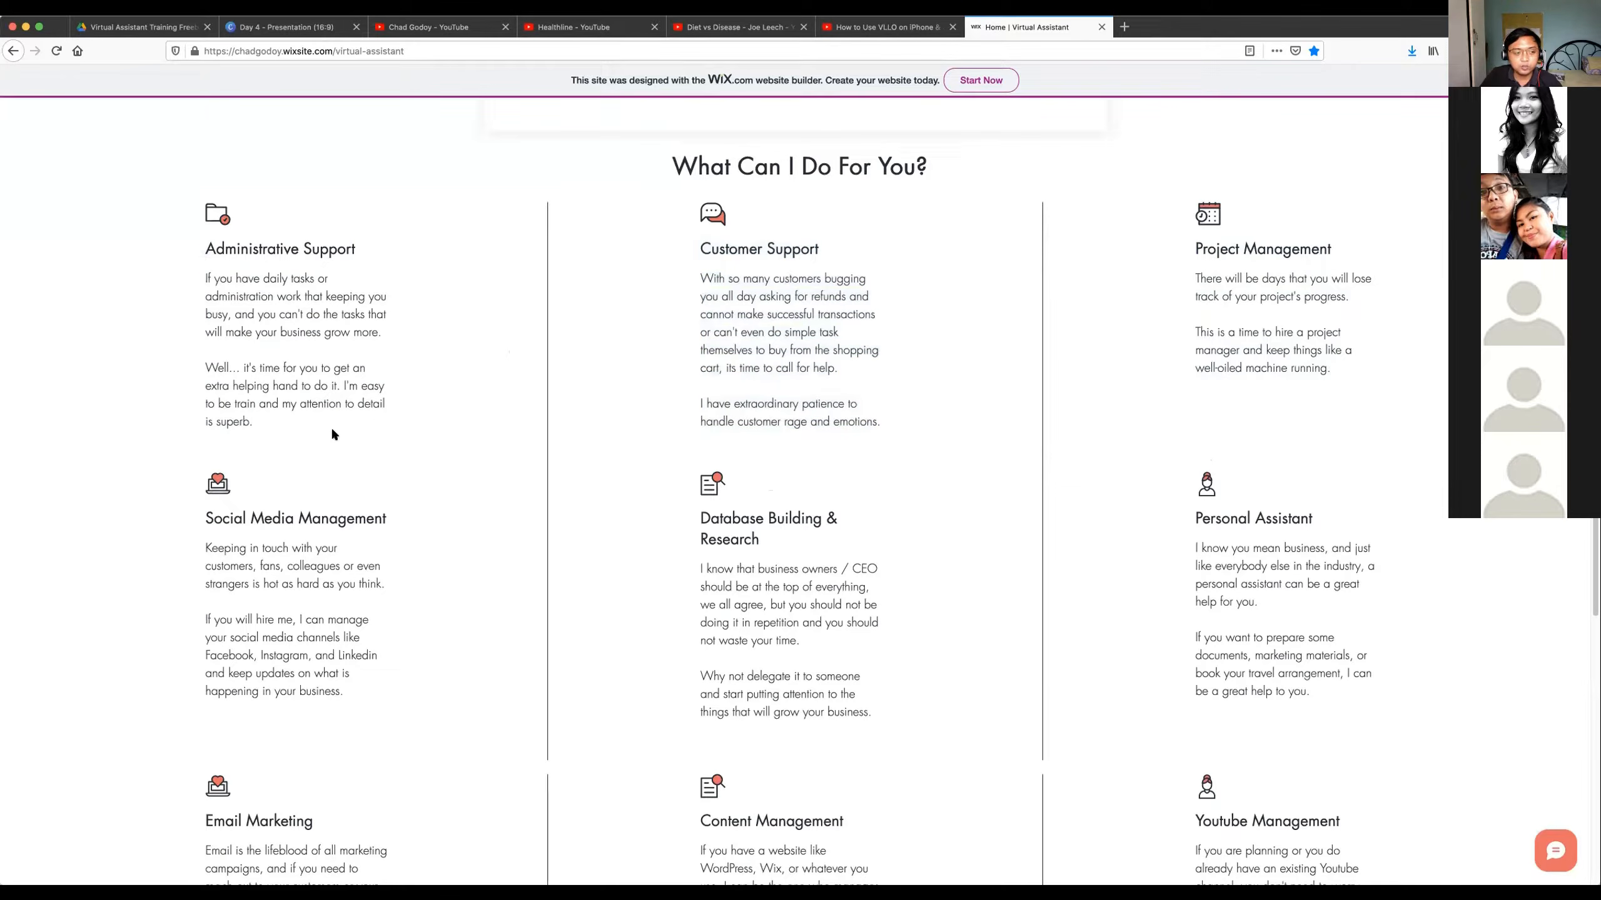
{"action": "left_click", "coordinate": [333, 386]}
{"action": "left_click_drag", "start_coordinate": [253, 424], "coordinate": [210, 277]}
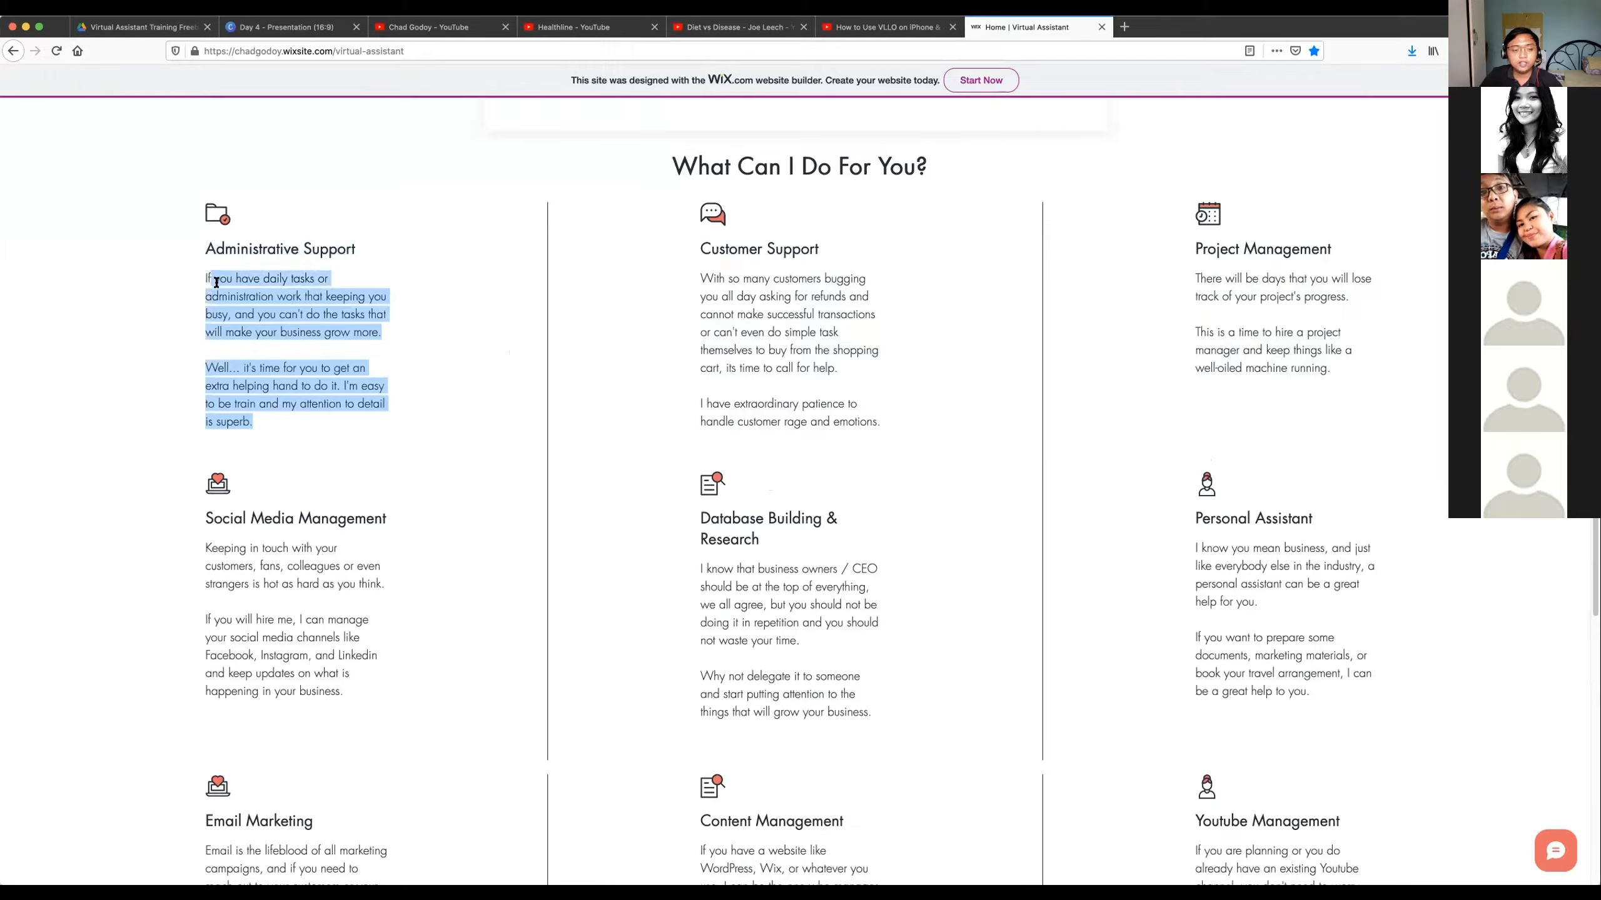
Highlight the Database Building & Research, Project Management and Social Media Management descriptions one after another.
{"action": "left_click_drag", "start_coordinate": [689, 516], "coordinate": [880, 715]}
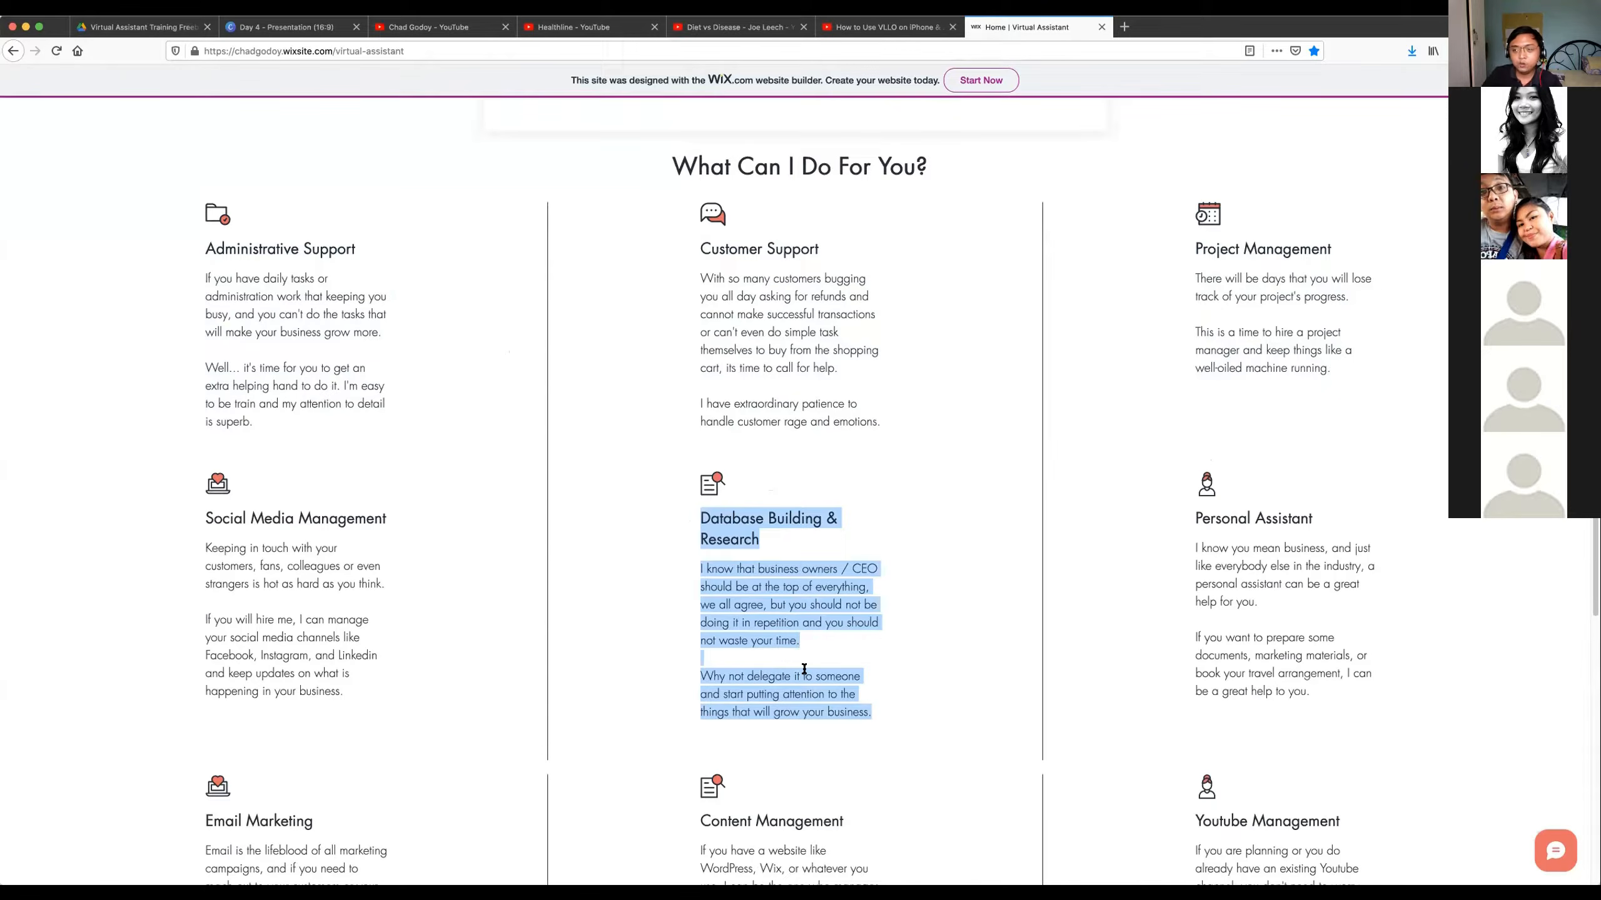
{"action": "left_click_drag", "start_coordinate": [1195, 247], "coordinate": [1319, 377]}
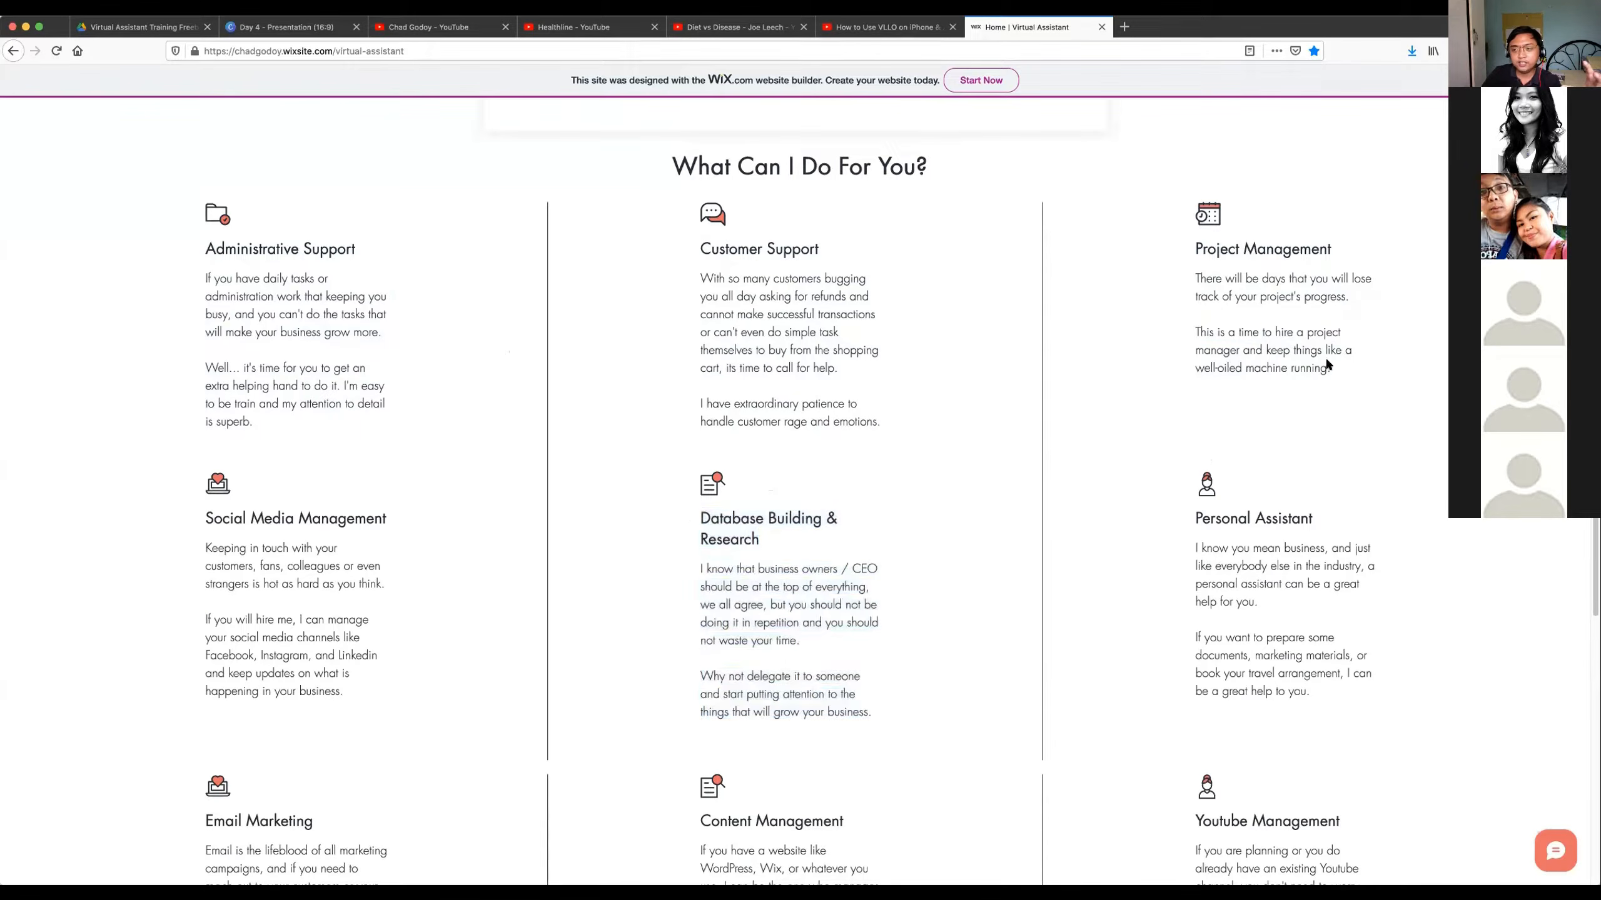
{"action": "mouse_move", "coordinate": [208, 518]}
{"action": "left_mouse_down"}
{"action": "mouse_move", "coordinate": [335, 623]}
{"action": "mouse_move", "coordinate": [373, 697]}
{"action": "mouse_move", "coordinate": [277, 574]}
{"action": "mouse_move", "coordinate": [208, 545]}
{"action": "mouse_move", "coordinate": [206, 504]}
{"action": "left_mouse_up"}
{"action": "scroll", "coordinate": [260, 521], "scroll_direction": "down", "scroll_amount": 5}
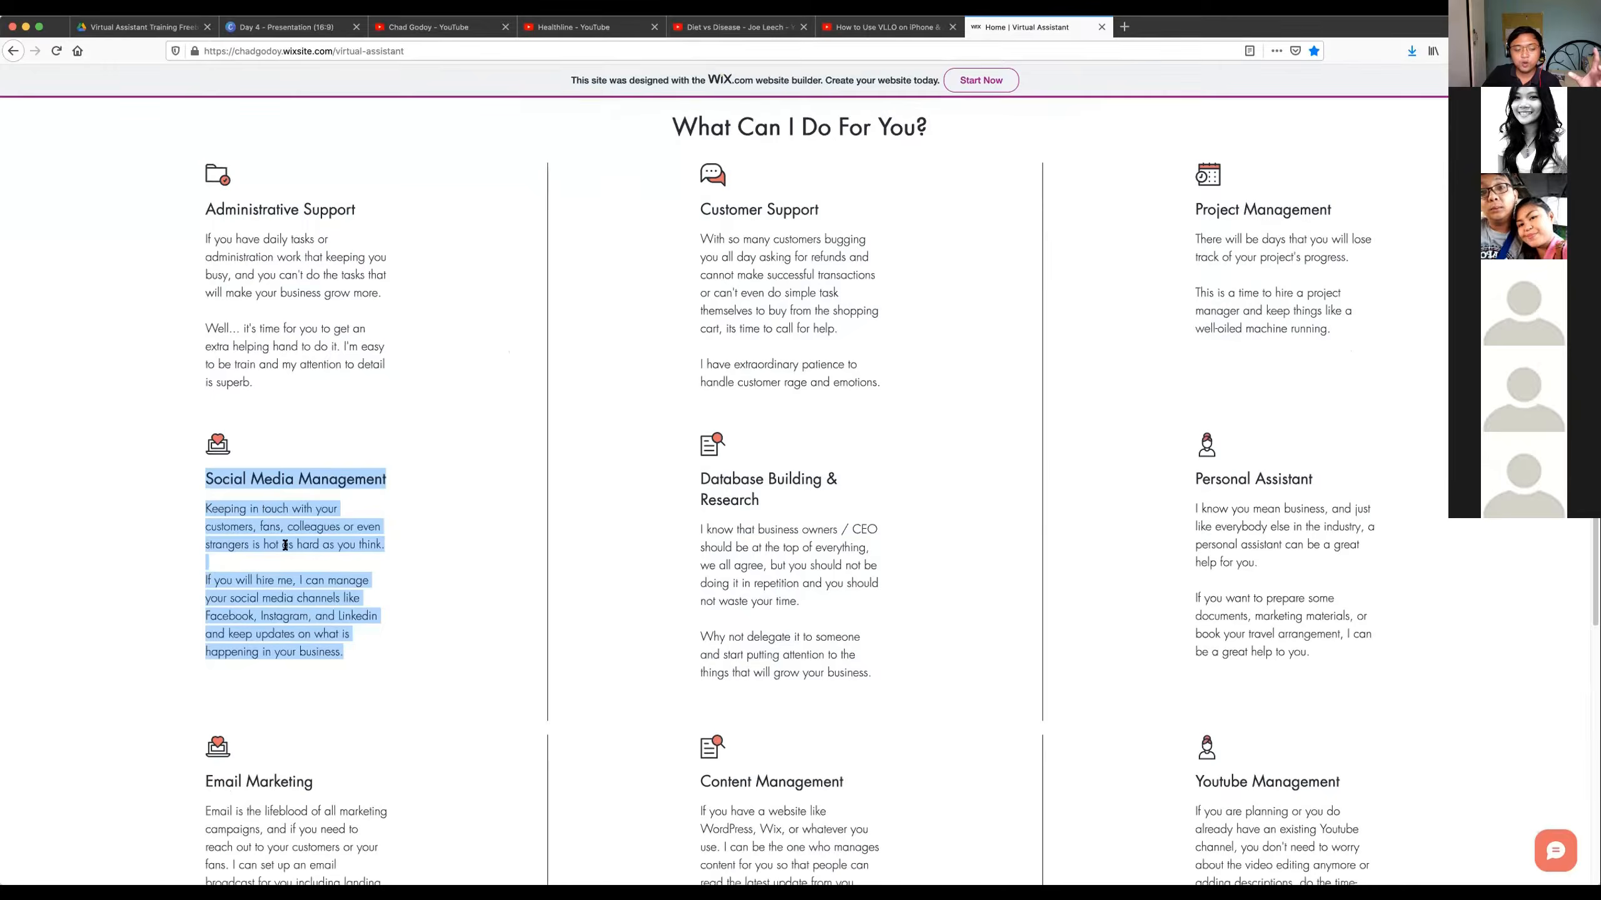
Highlight the Email Marketing and Content Management service descriptions.
{"action": "left_click_drag", "start_coordinate": [207, 650], "coordinate": [352, 799]}
{"action": "left_click_drag", "start_coordinate": [700, 650], "coordinate": [870, 832]}
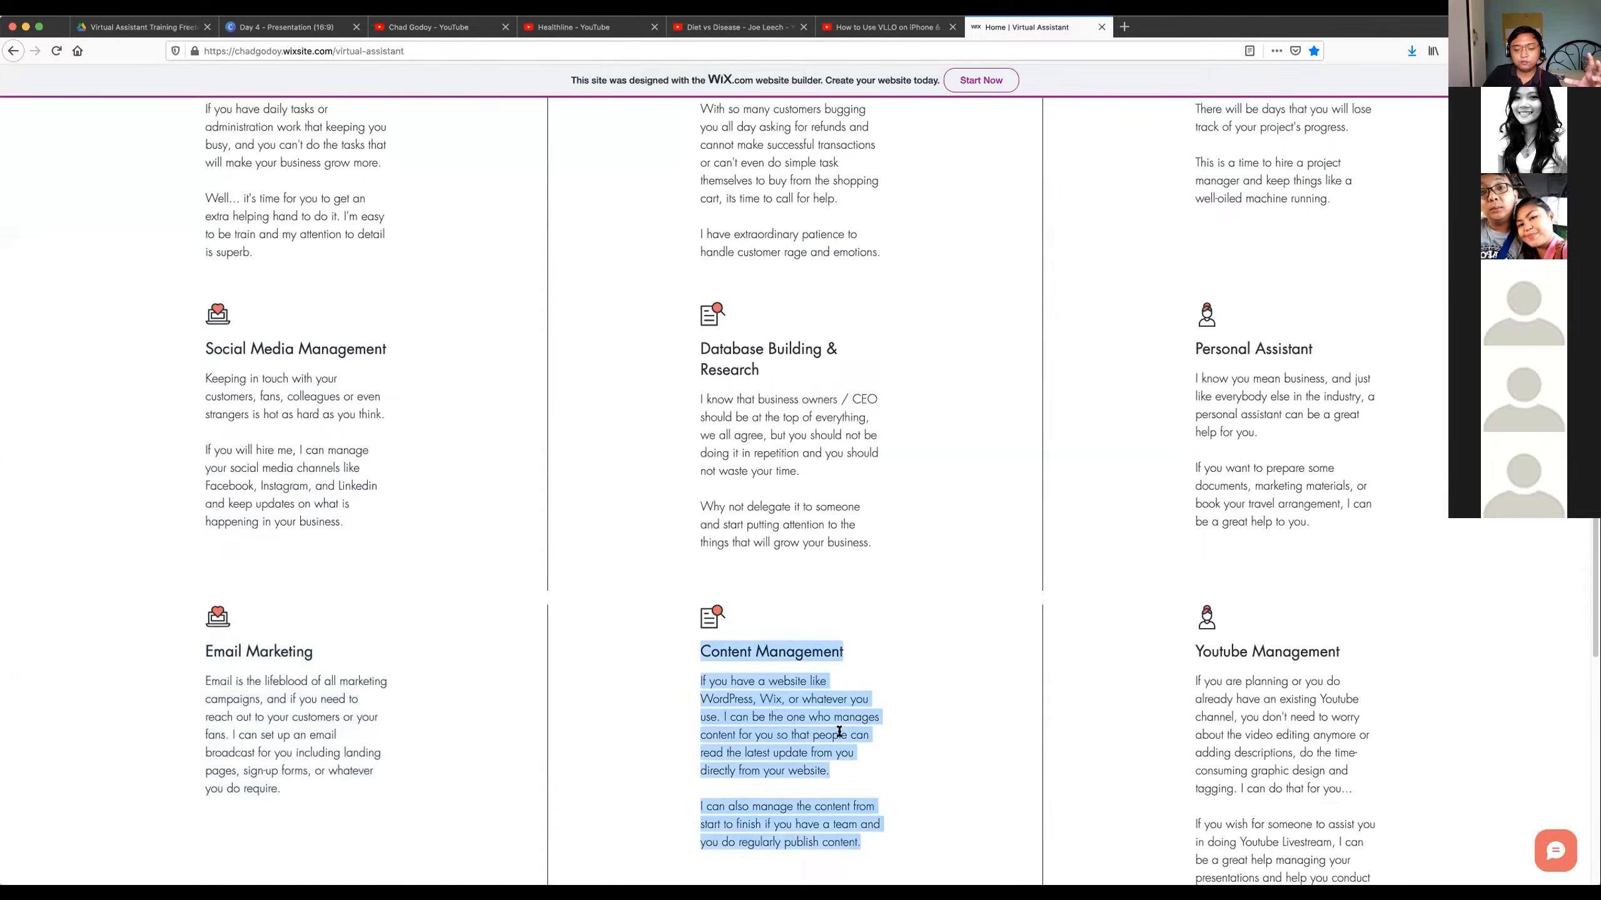
{"action": "scroll", "coordinate": [823, 730], "scroll_direction": "up", "scroll_amount": 1}
{"action": "scroll", "coordinate": [824, 731], "scroll_direction": "up", "scroll_amount": 3}
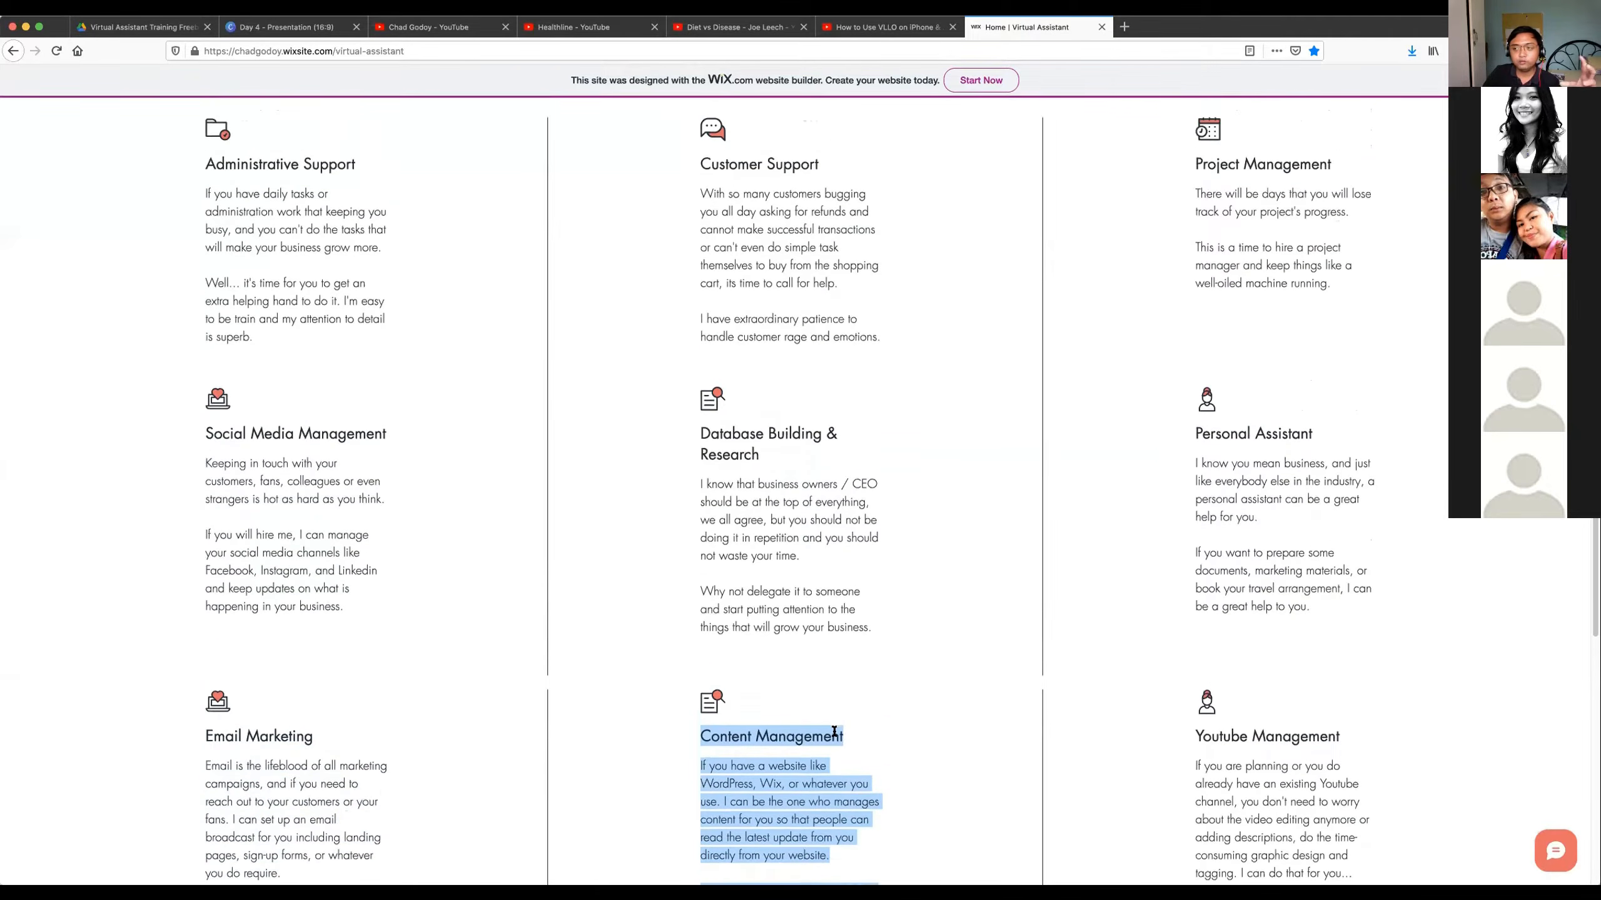
{"action": "scroll", "coordinate": [834, 732], "scroll_direction": "down", "scroll_amount": 1}
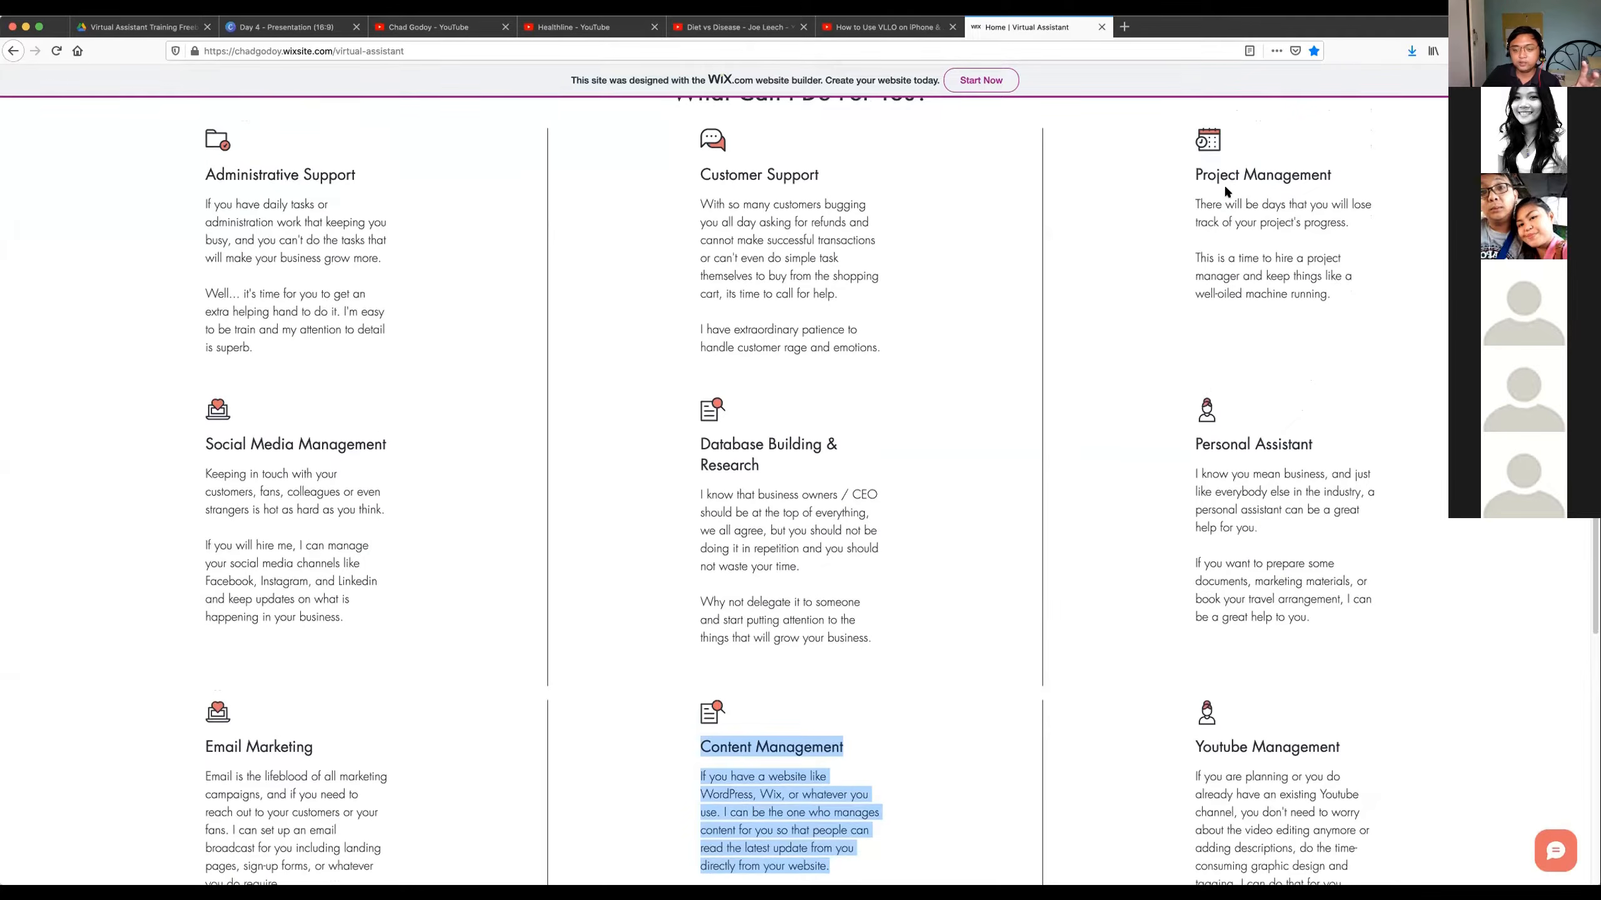
{"action": "scroll", "coordinate": [1051, 354], "scroll_direction": "down", "scroll_amount": 7}
{"action": "left_click_drag", "start_coordinate": [693, 513], "coordinate": [863, 703]}
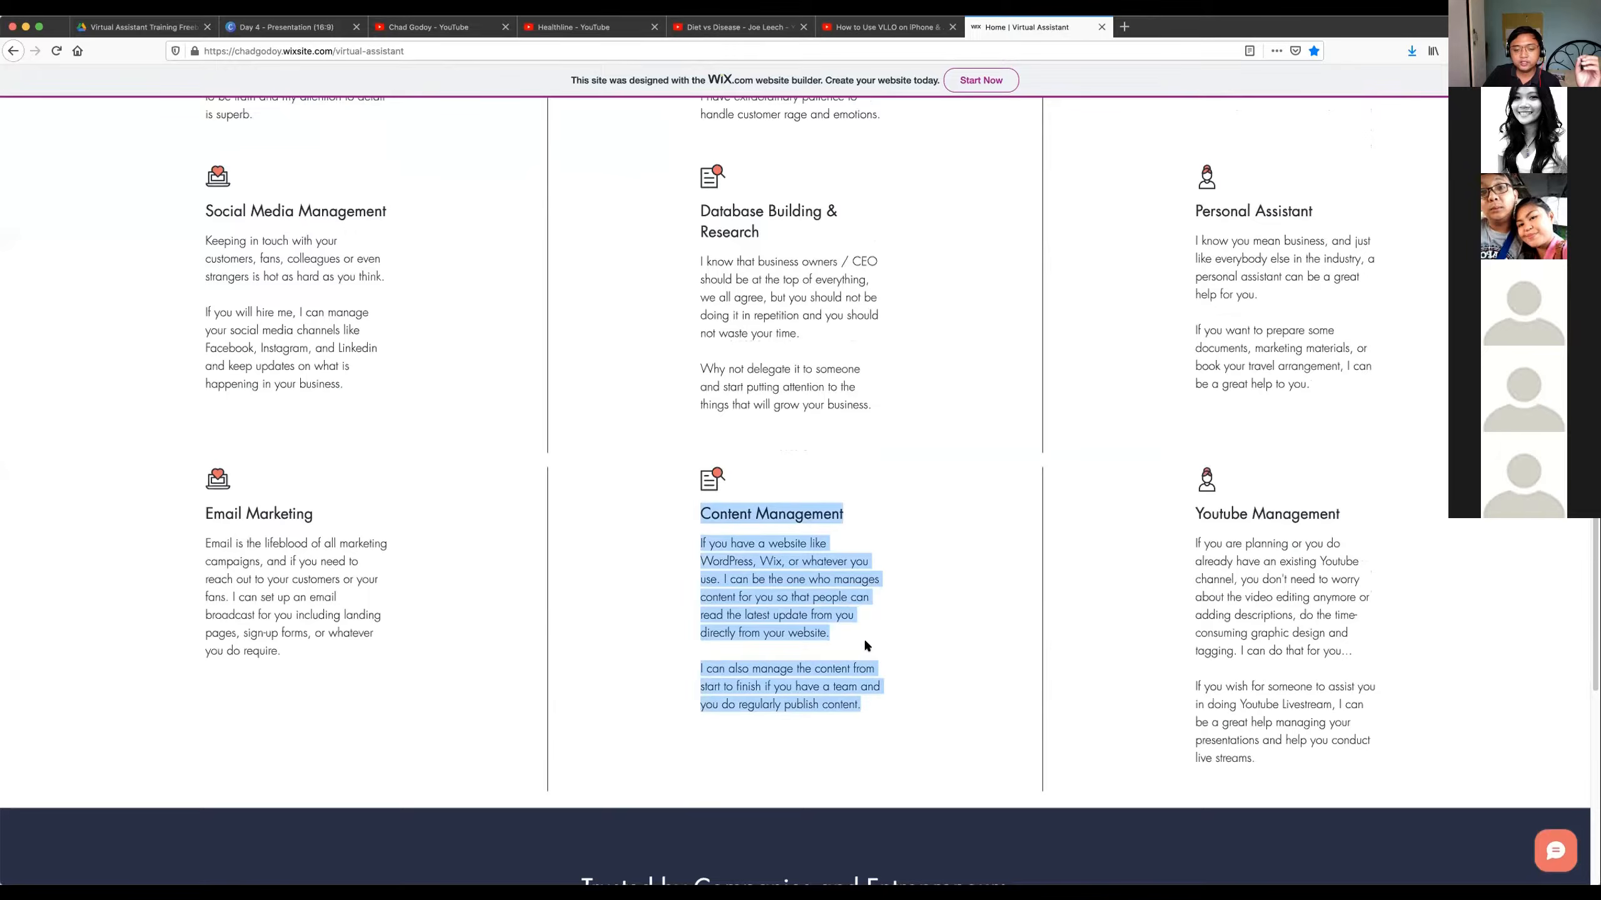
Review the service list again, clear the Content Management highlight and highlight the Youtube Management description.
{"action": "scroll", "coordinate": [866, 644], "scroll_direction": "up", "scroll_amount": 3}
{"action": "scroll", "coordinate": [875, 653], "scroll_direction": "up", "scroll_amount": 2}
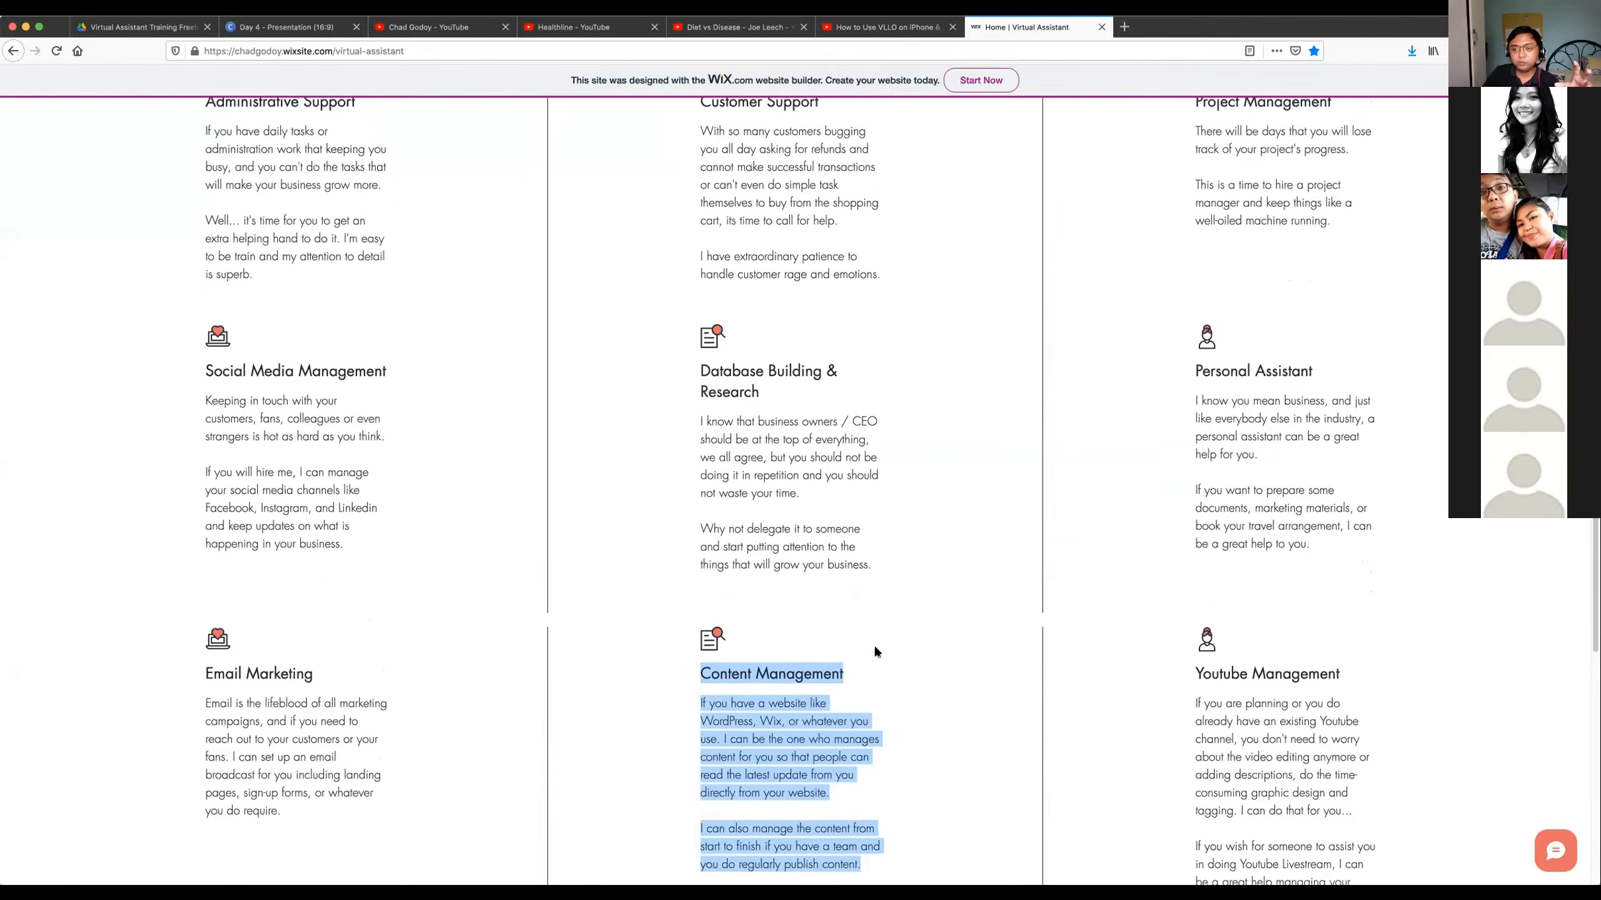
{"action": "scroll", "coordinate": [875, 653], "scroll_direction": "up", "scroll_amount": 1}
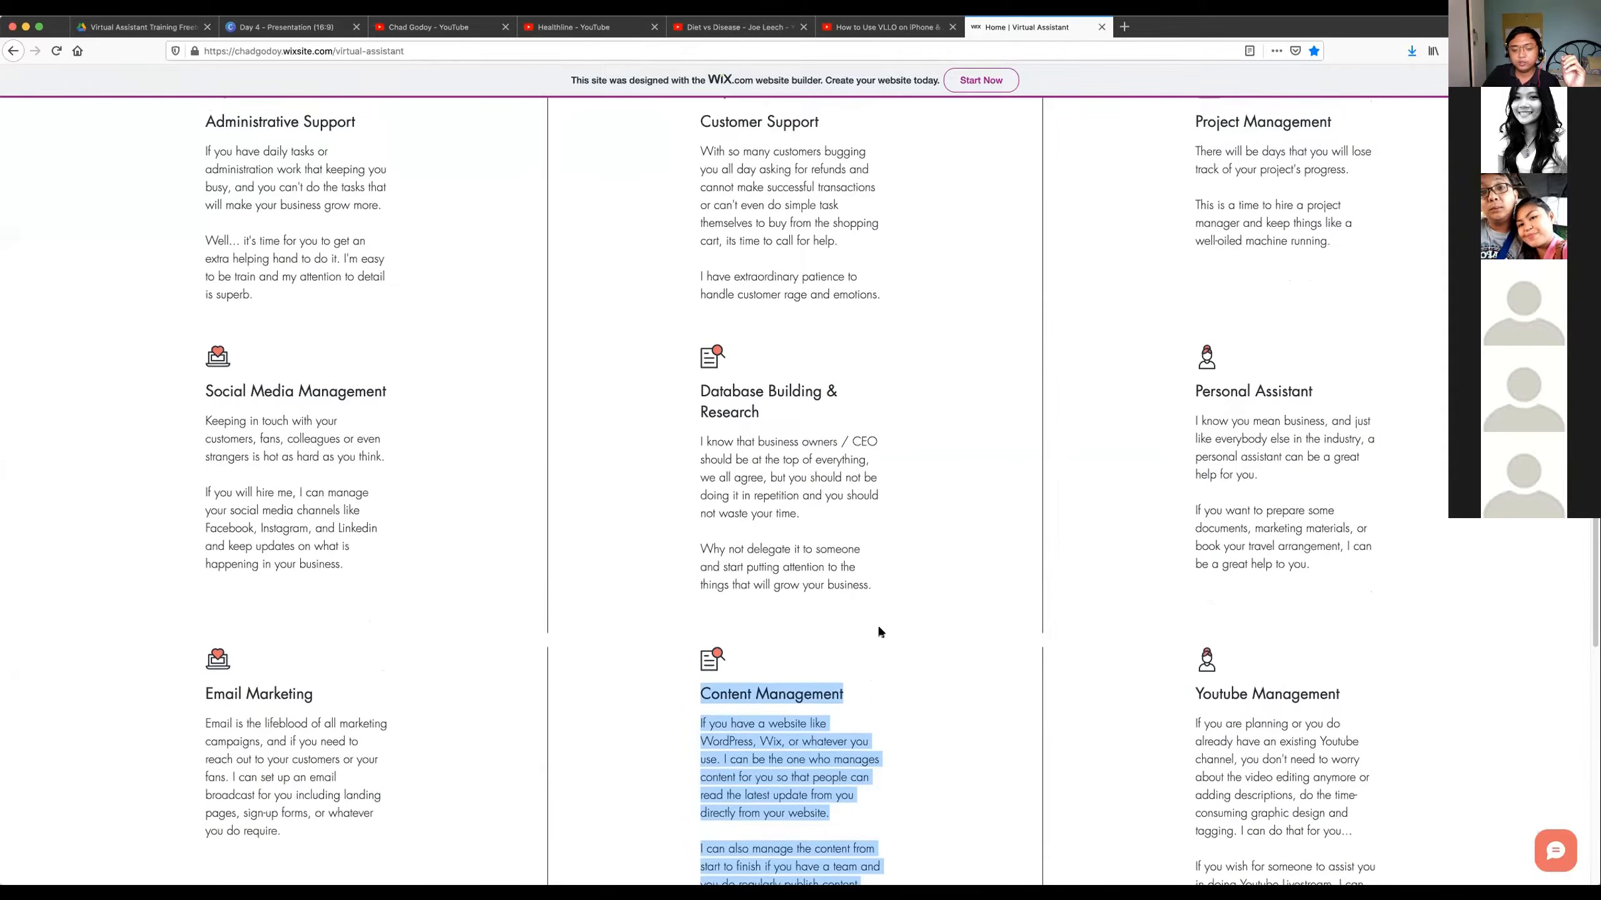
{"action": "scroll", "coordinate": [880, 632], "scroll_direction": "down", "scroll_amount": 1}
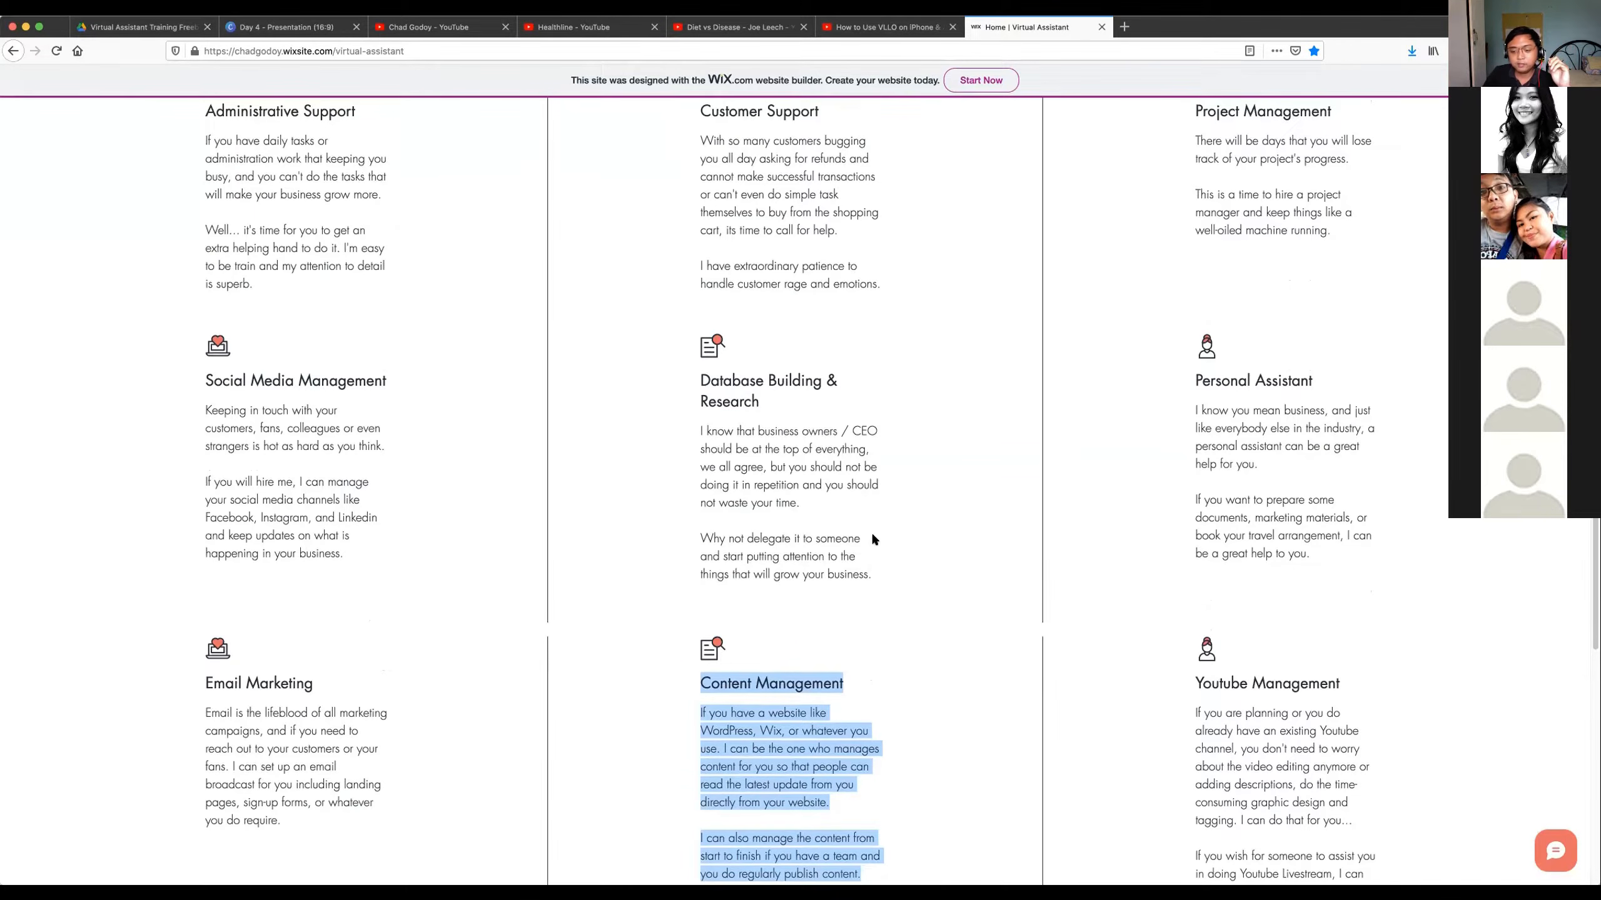
{"action": "left_click", "coordinate": [872, 539]}
{"action": "scroll", "coordinate": [873, 538], "scroll_direction": "down", "scroll_amount": 1}
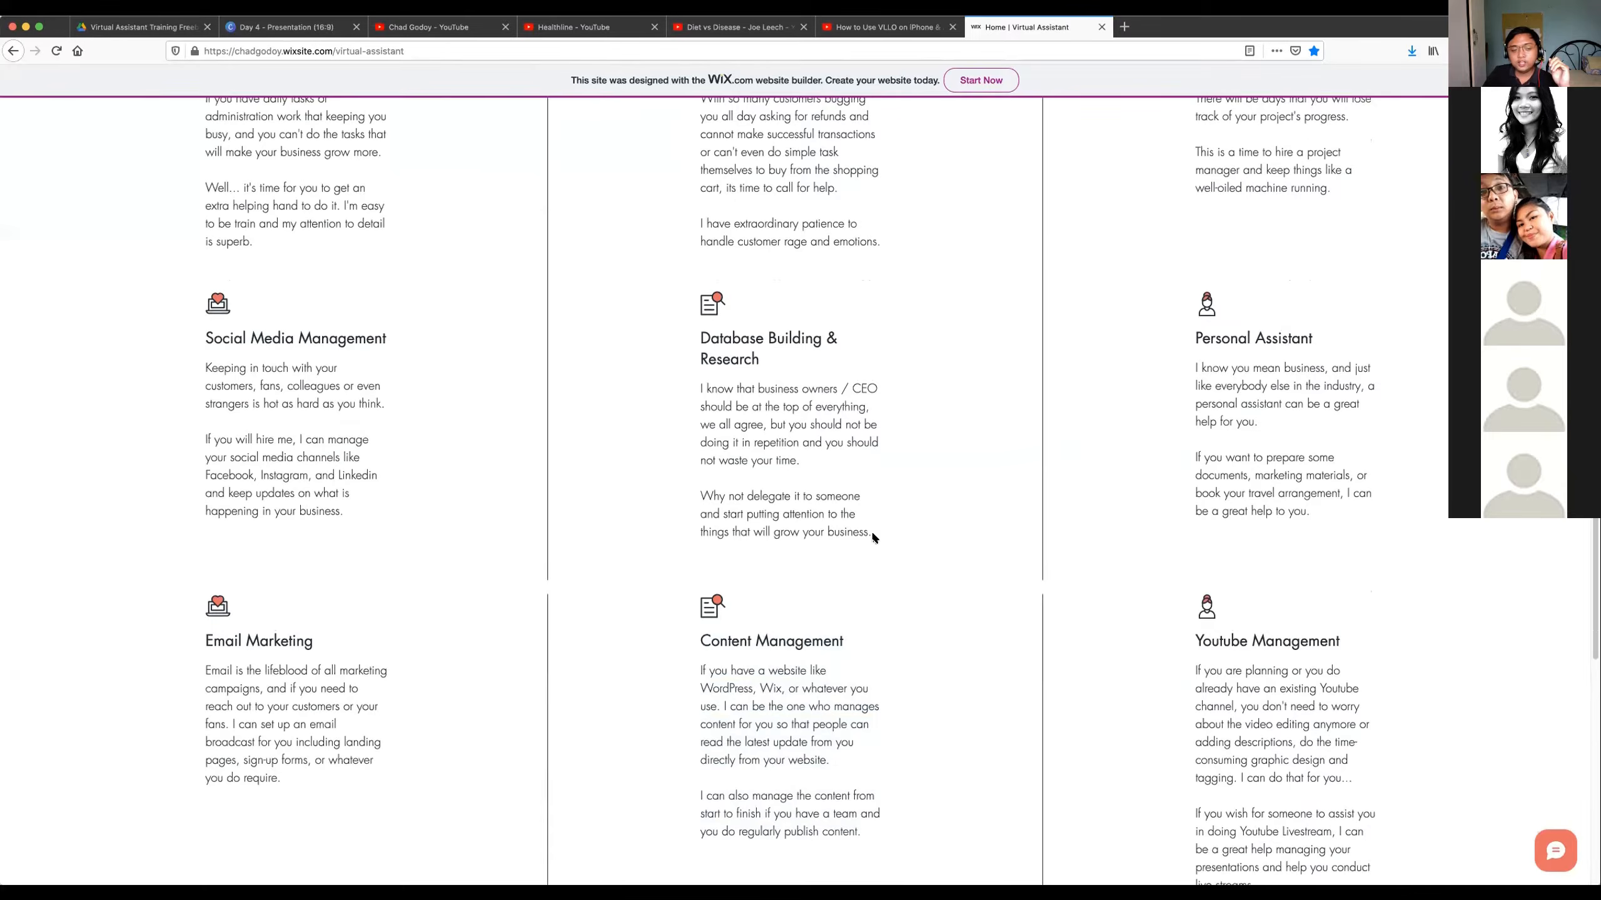
{"action": "scroll", "coordinate": [597, 242], "scroll_direction": "up", "scroll_amount": 1}
{"action": "scroll", "coordinate": [1027, 463], "scroll_direction": "down", "scroll_amount": 3}
{"action": "mouse_move", "coordinate": [1329, 749]}
{"action": "left_mouse_down"}
{"action": "mouse_move", "coordinate": [1240, 560]}
{"action": "mouse_move", "coordinate": [1311, 738]}
{"action": "left_mouse_up"}
{"action": "left_click", "coordinate": [1253, 756]}
{"action": "left_click", "coordinate": [1268, 805]}
{"action": "mouse_move", "coordinate": [1261, 804]}
{"action": "left_mouse_down"}
{"action": "mouse_move", "coordinate": [1198, 582]}
{"action": "mouse_move", "coordinate": [1246, 659]}
{"action": "mouse_move", "coordinate": [1260, 804]}
{"action": "left_mouse_up"}
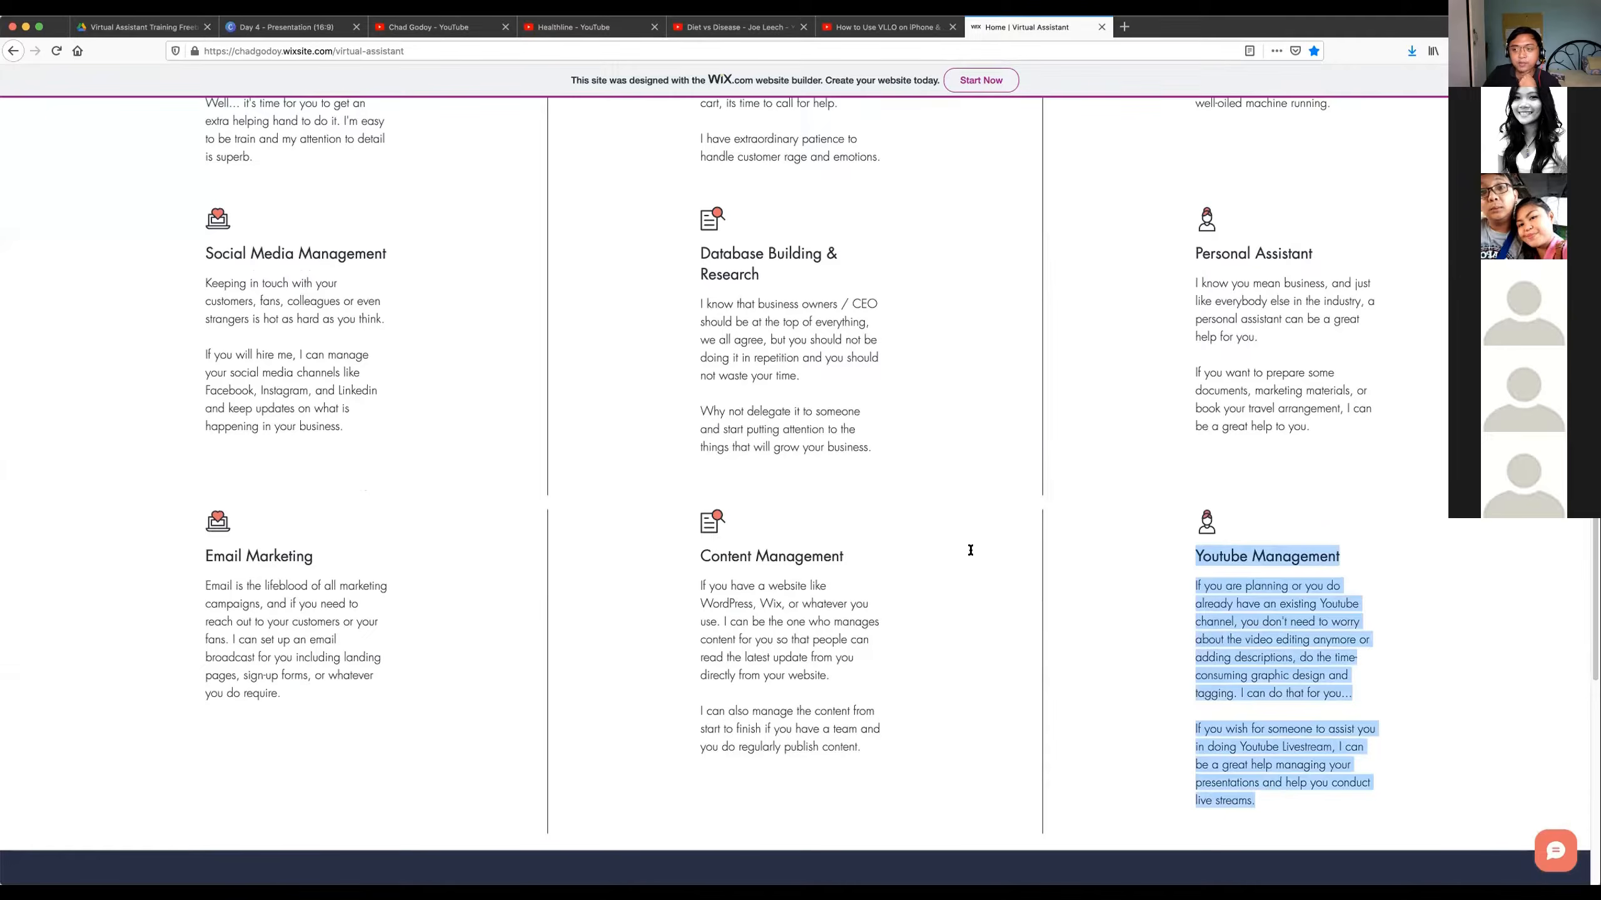
Return to the page's opening banner and highlight its headline and subtext again.
{"action": "scroll", "coordinate": [966, 504], "scroll_direction": "up", "scroll_amount": 15}
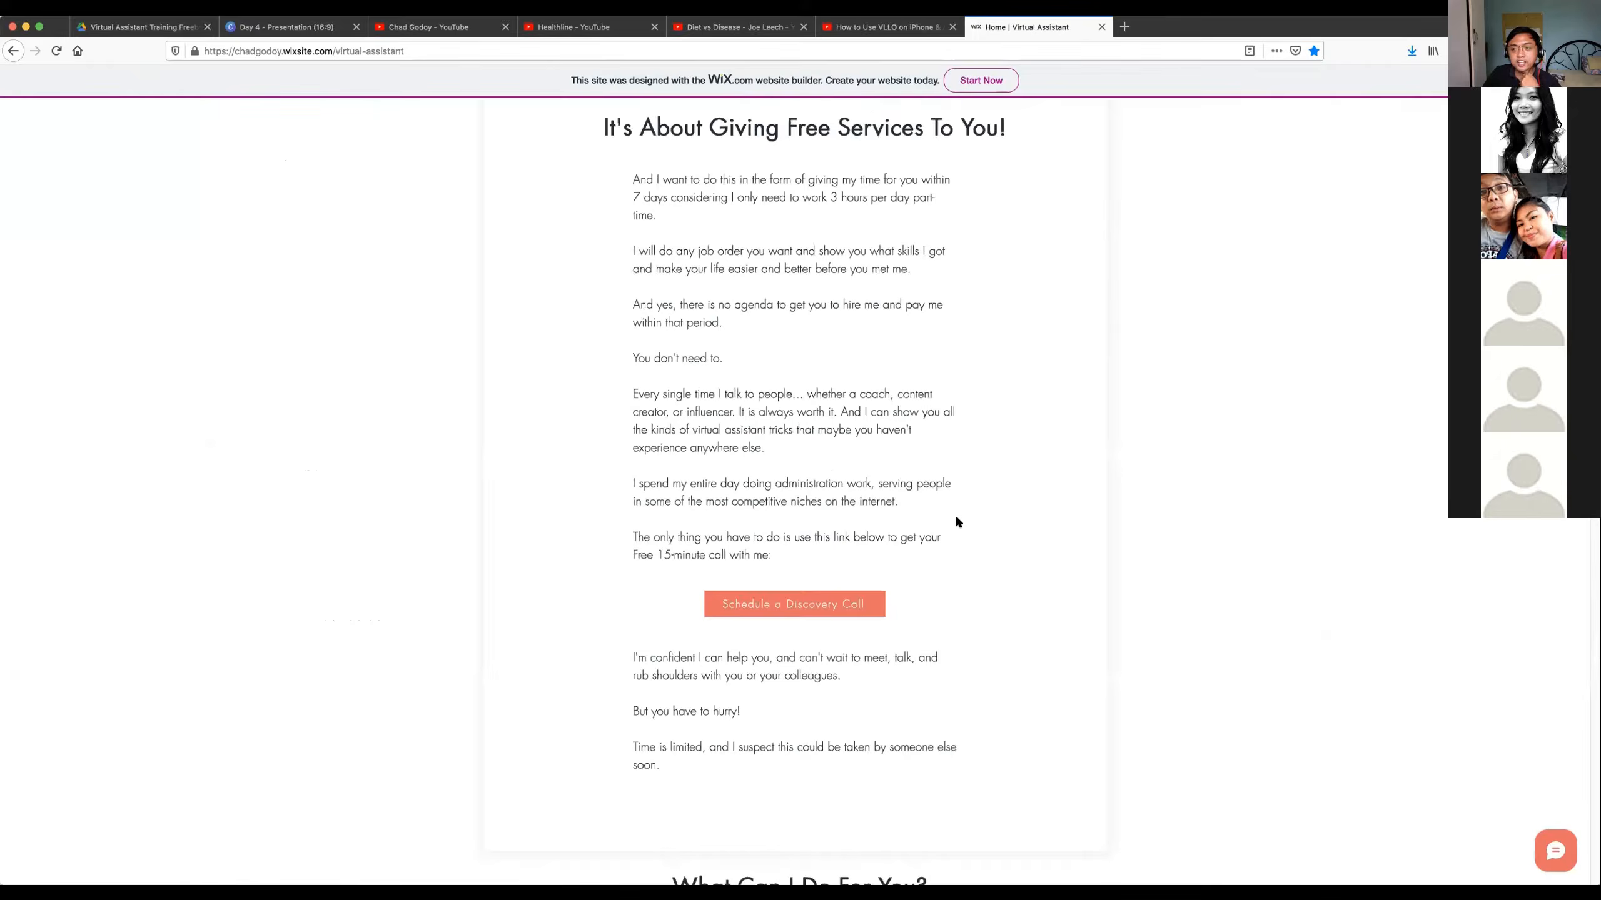
{"action": "scroll", "coordinate": [952, 504], "scroll_direction": "up", "scroll_amount": 10}
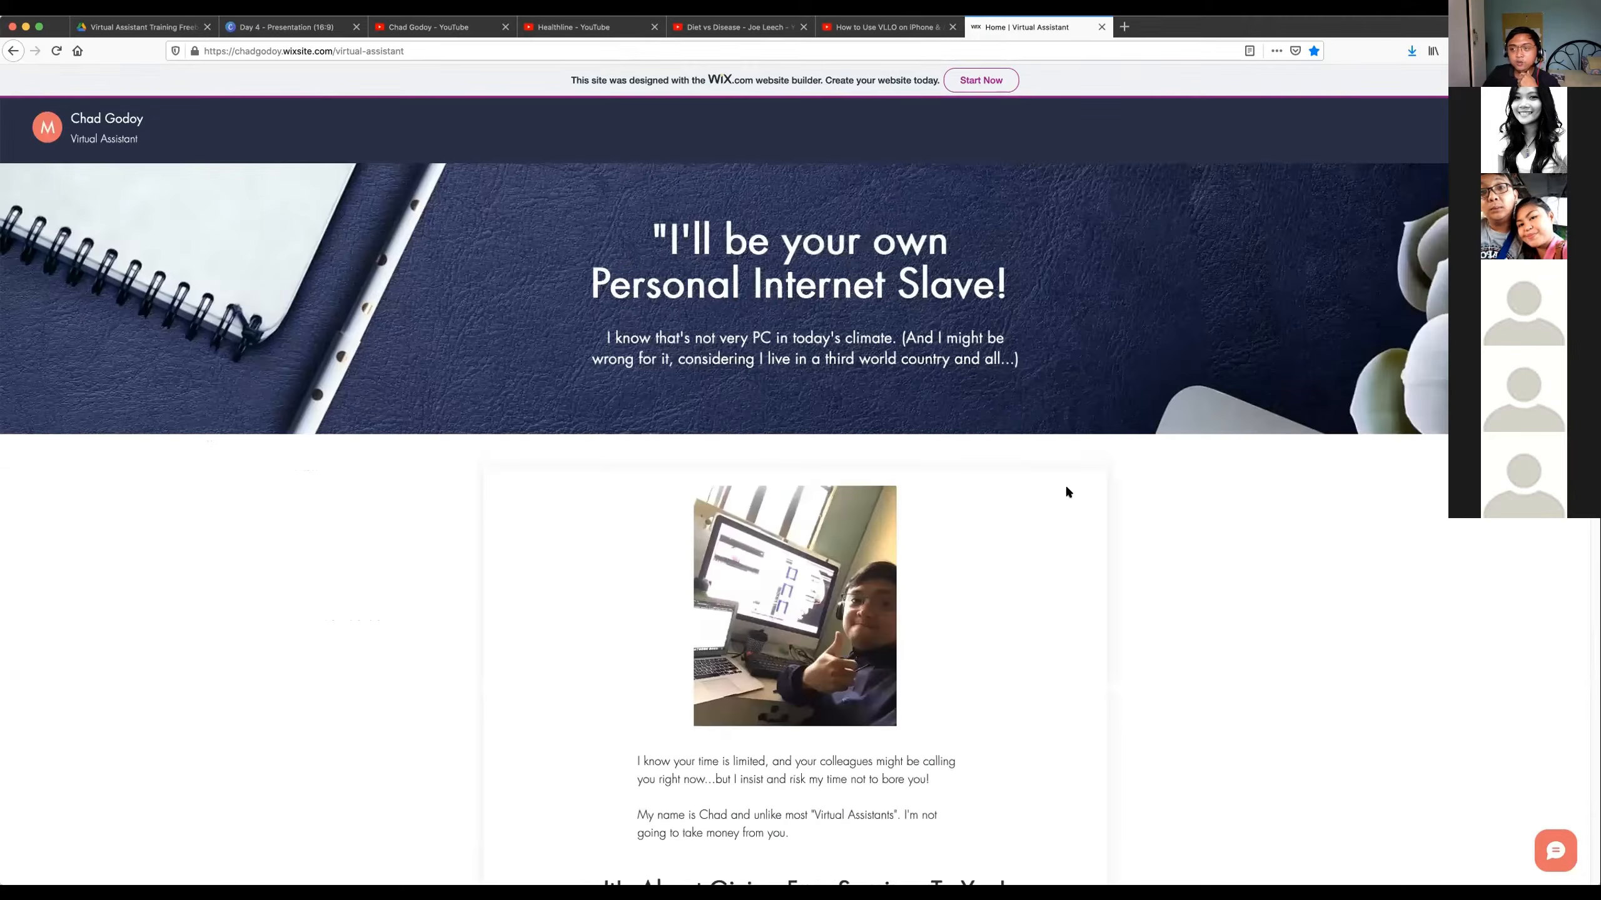
{"action": "left_click_drag", "start_coordinate": [1021, 369], "coordinate": [617, 217]}
{"action": "scroll", "coordinate": [994, 542], "scroll_direction": "down", "scroll_amount": 10}
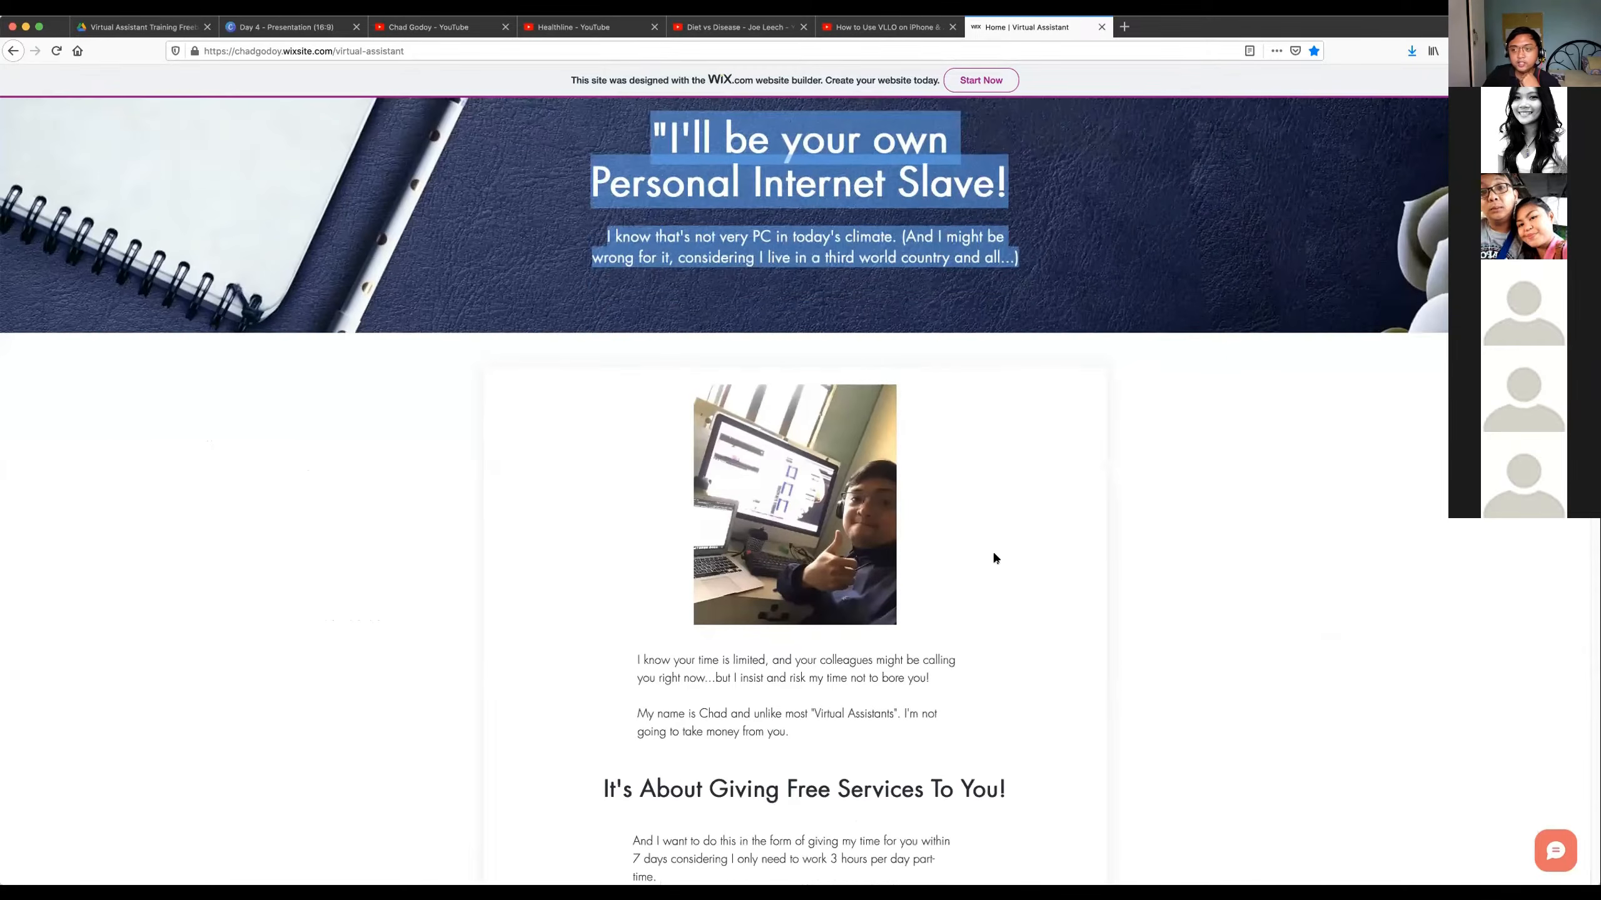
Review the "What Can I Do For You?" service list once more and return to the page's opening banner.
{"action": "scroll", "coordinate": [988, 543], "scroll_direction": "down", "scroll_amount": 10}
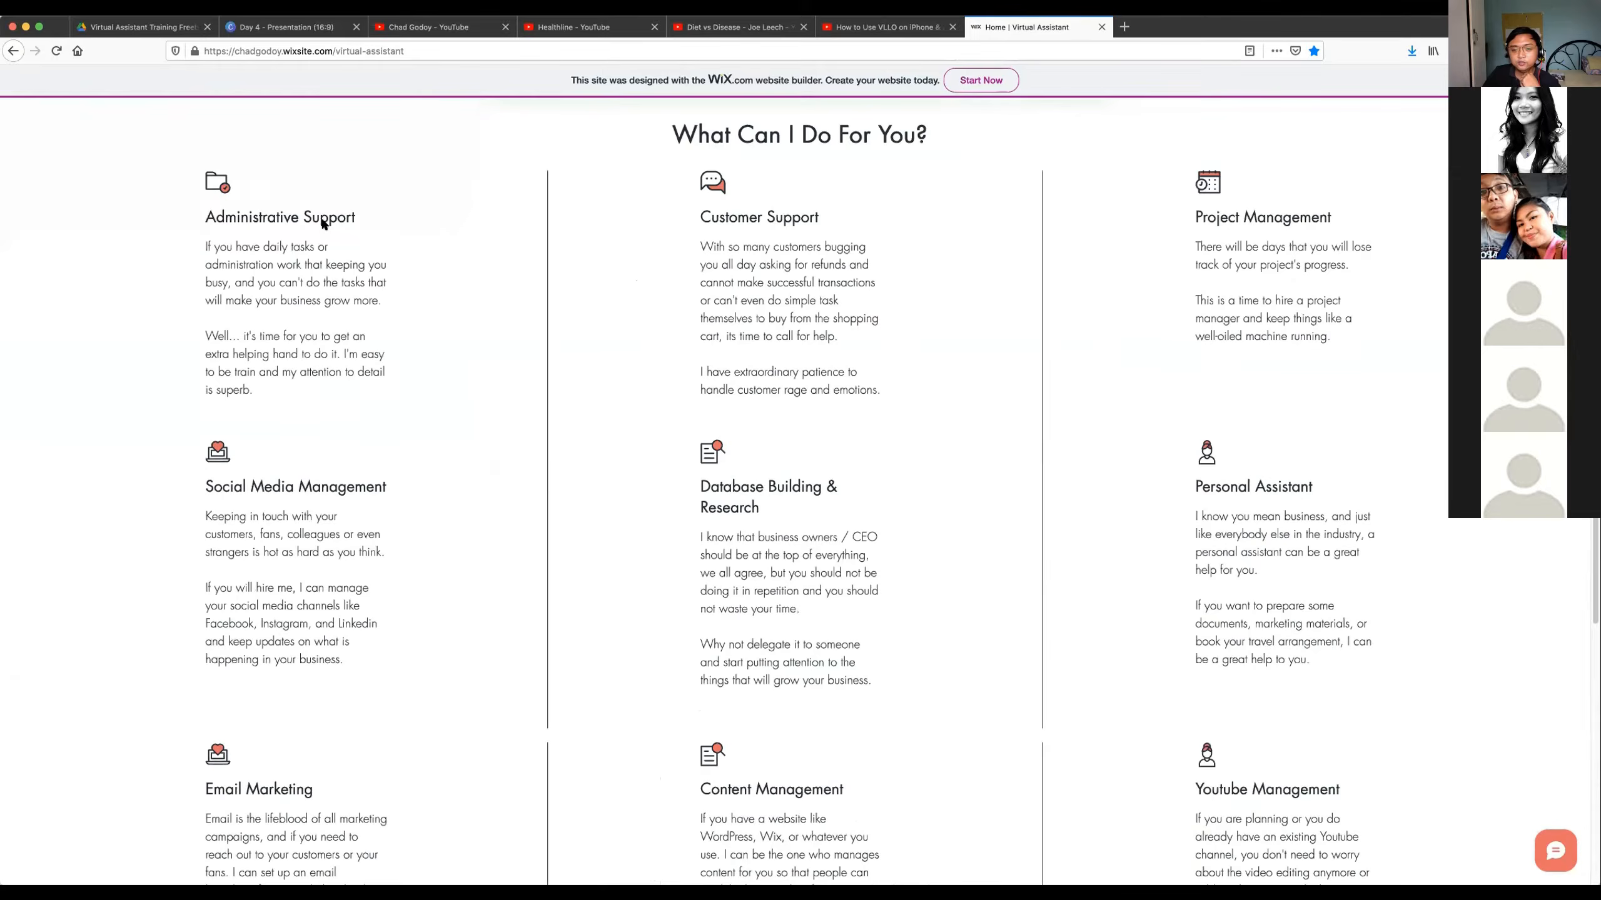
{"action": "left_click_drag", "start_coordinate": [1440, 825], "coordinate": [1398, 751]}
{"action": "left_click", "coordinate": [1394, 754]}
{"action": "scroll", "coordinate": [991, 369], "scroll_direction": "down", "scroll_amount": 2}
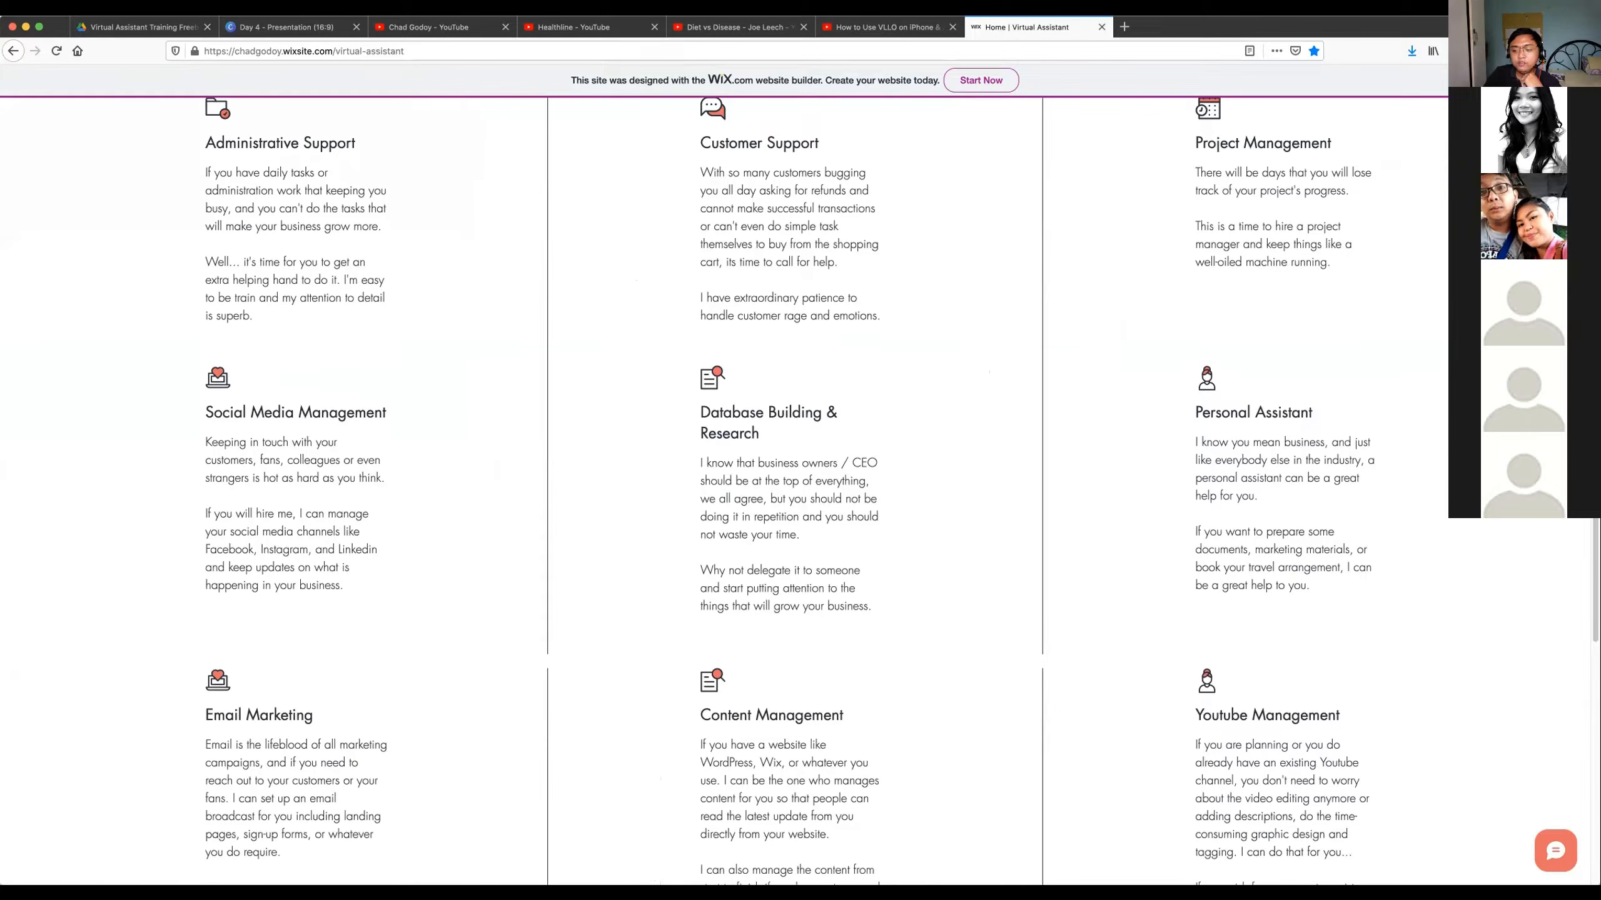
{"action": "scroll", "coordinate": [1005, 485], "scroll_direction": "up", "scroll_amount": 2}
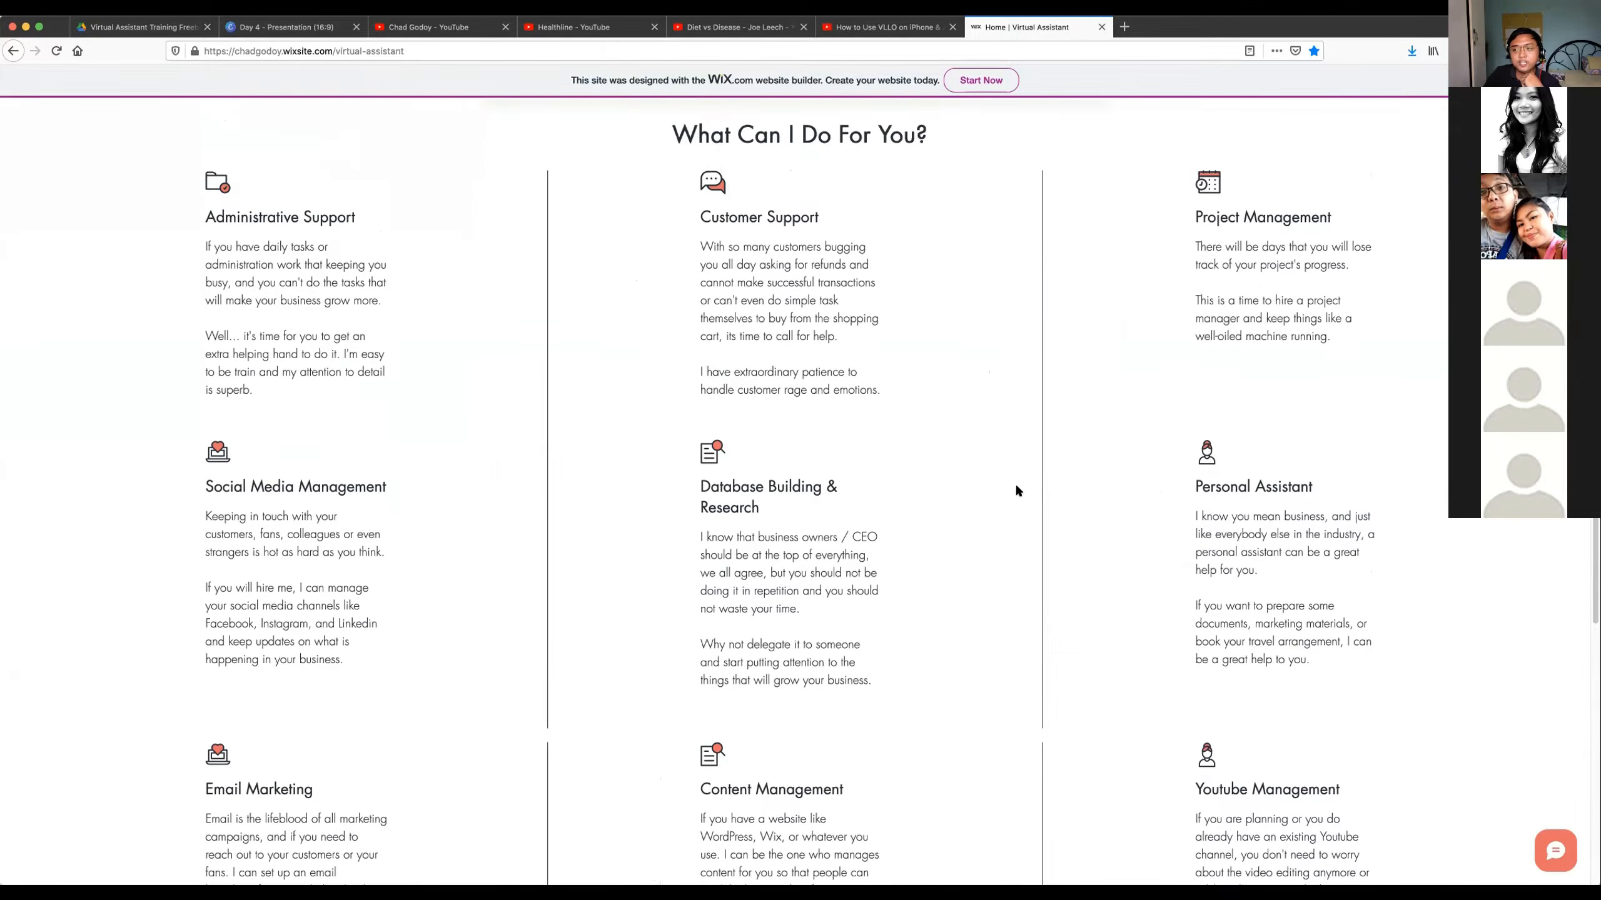
{"action": "scroll", "coordinate": [1018, 491], "scroll_direction": "up", "scroll_amount": 10}
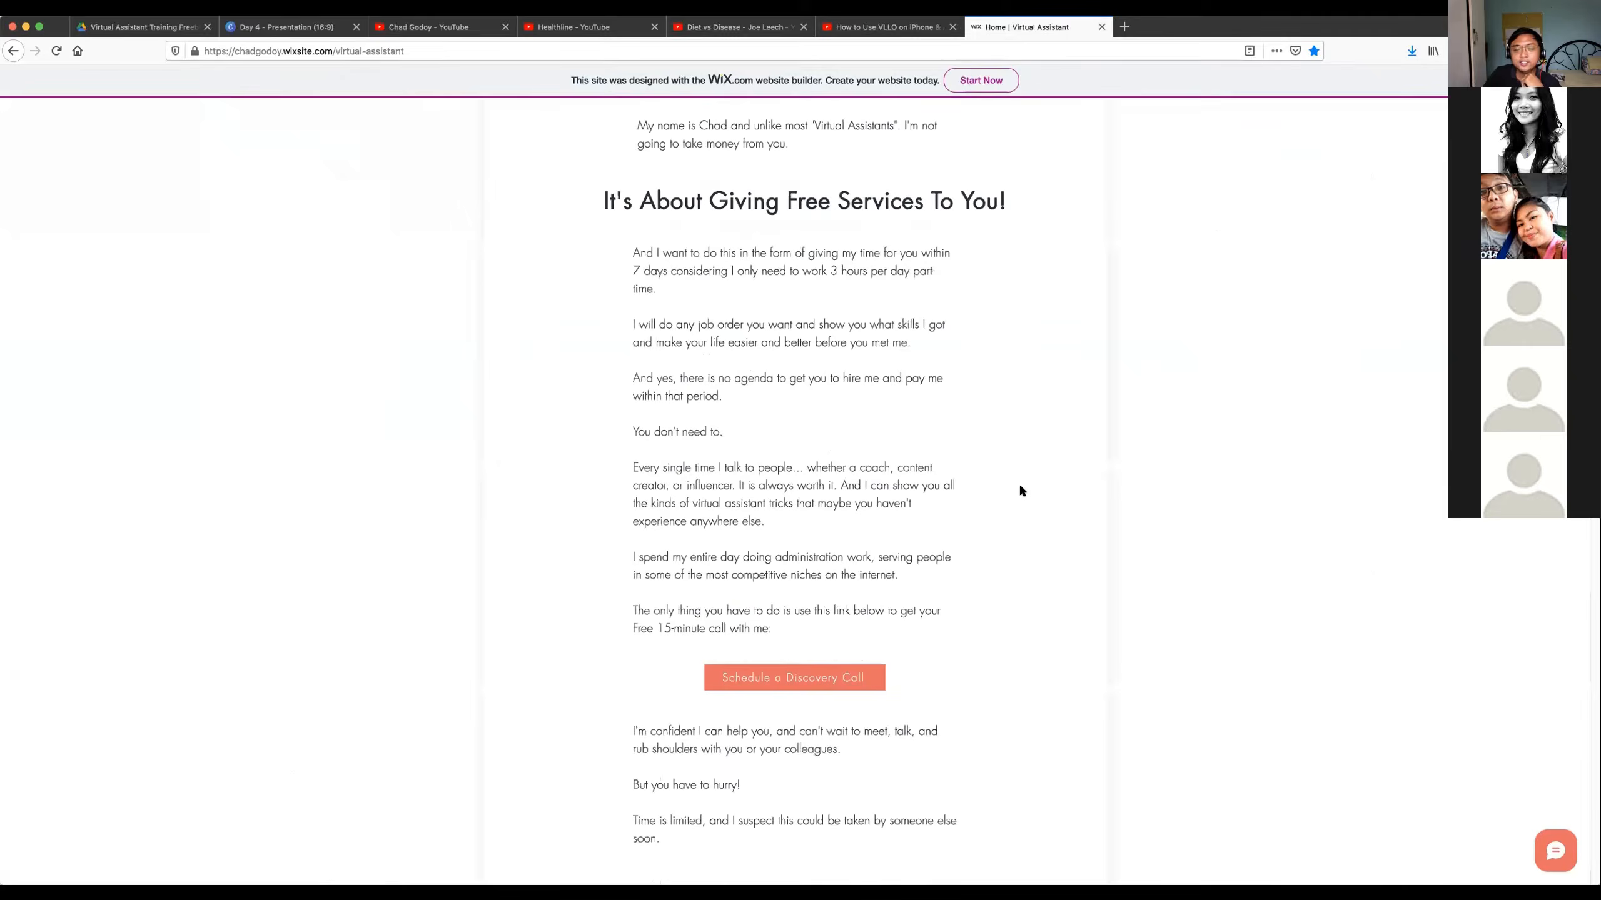
{"action": "scroll", "coordinate": [1027, 492], "scroll_direction": "up", "scroll_amount": 4}
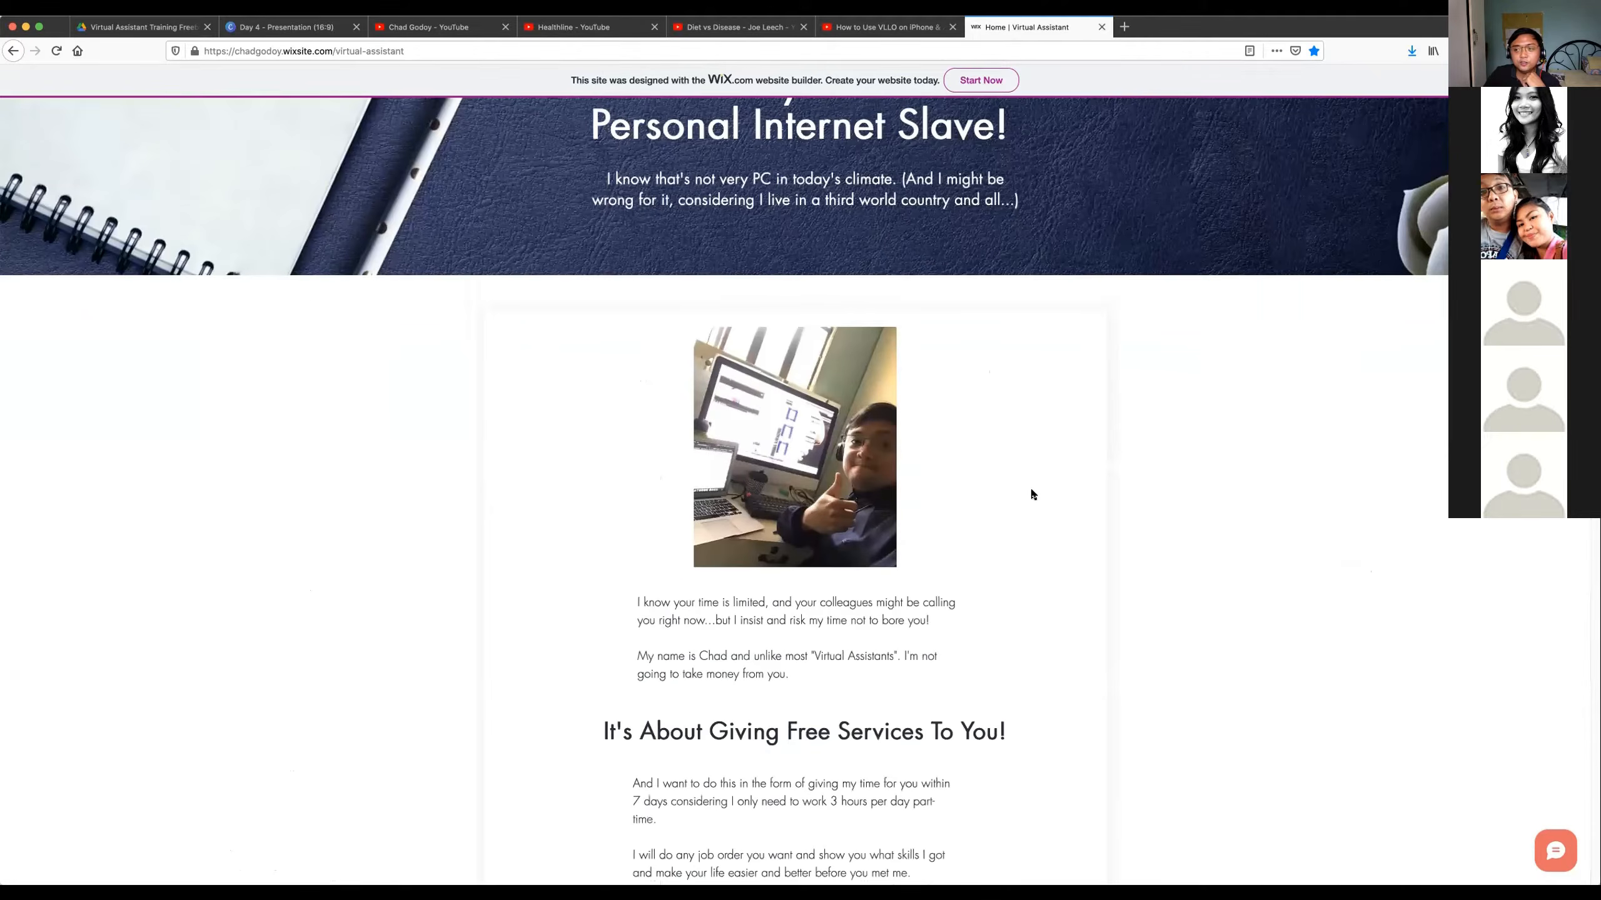
{"action": "scroll", "coordinate": [1032, 494], "scroll_direction": "up", "scroll_amount": 2}
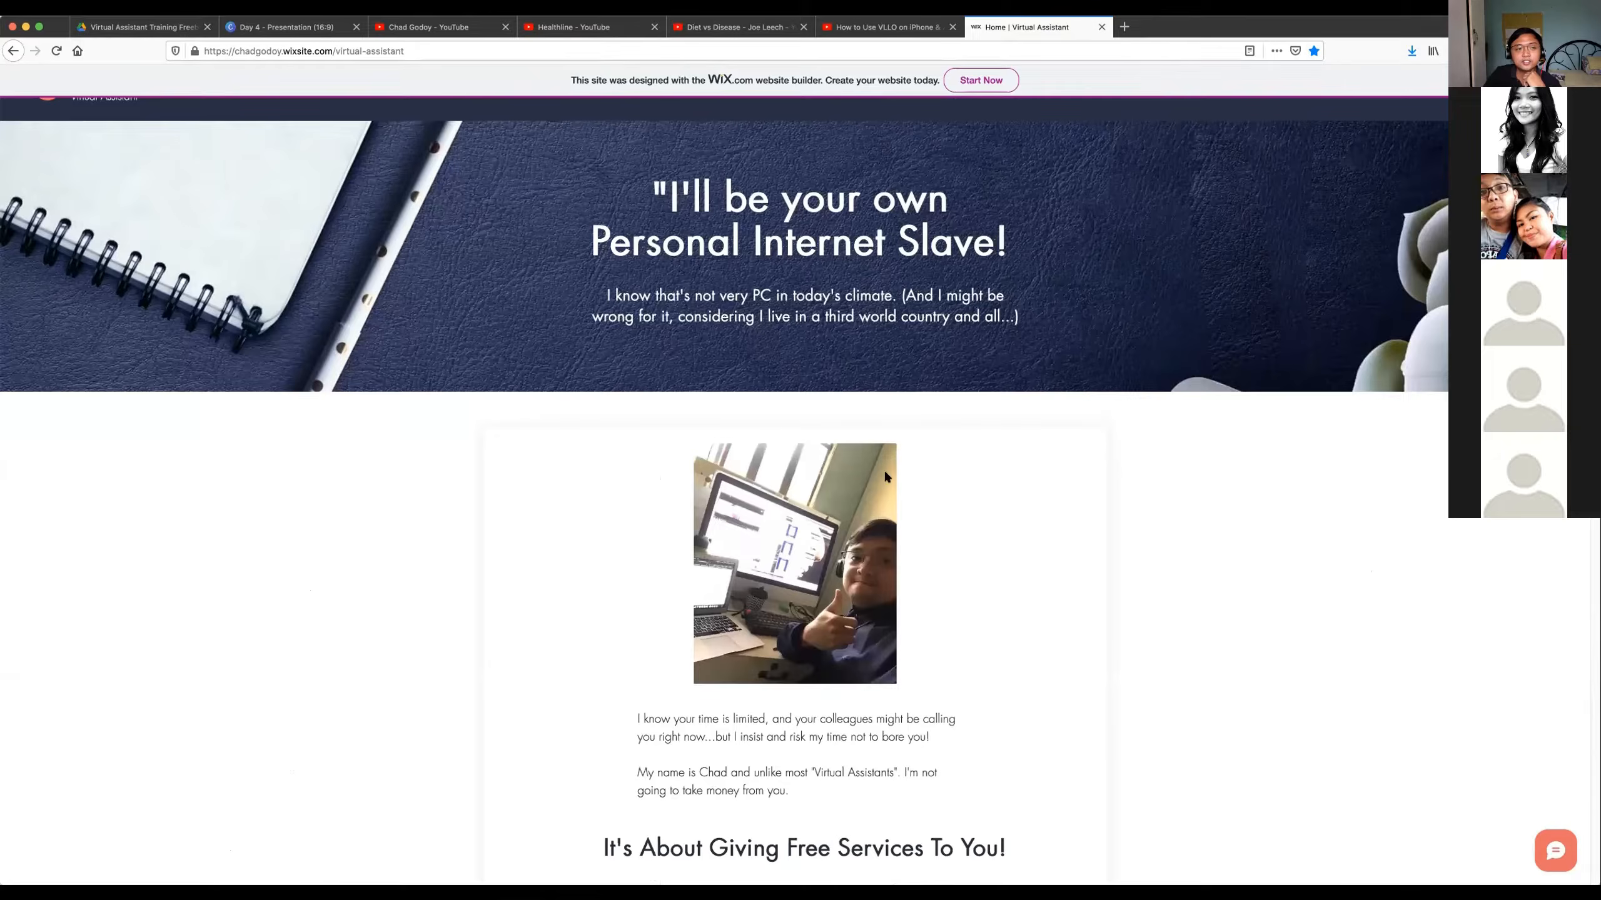
Highlight the introduction text around "It's About Giving Free Services To You!" and clear the highlight.
{"action": "scroll", "coordinate": [597, 384], "scroll_direction": "down", "scroll_amount": 7}
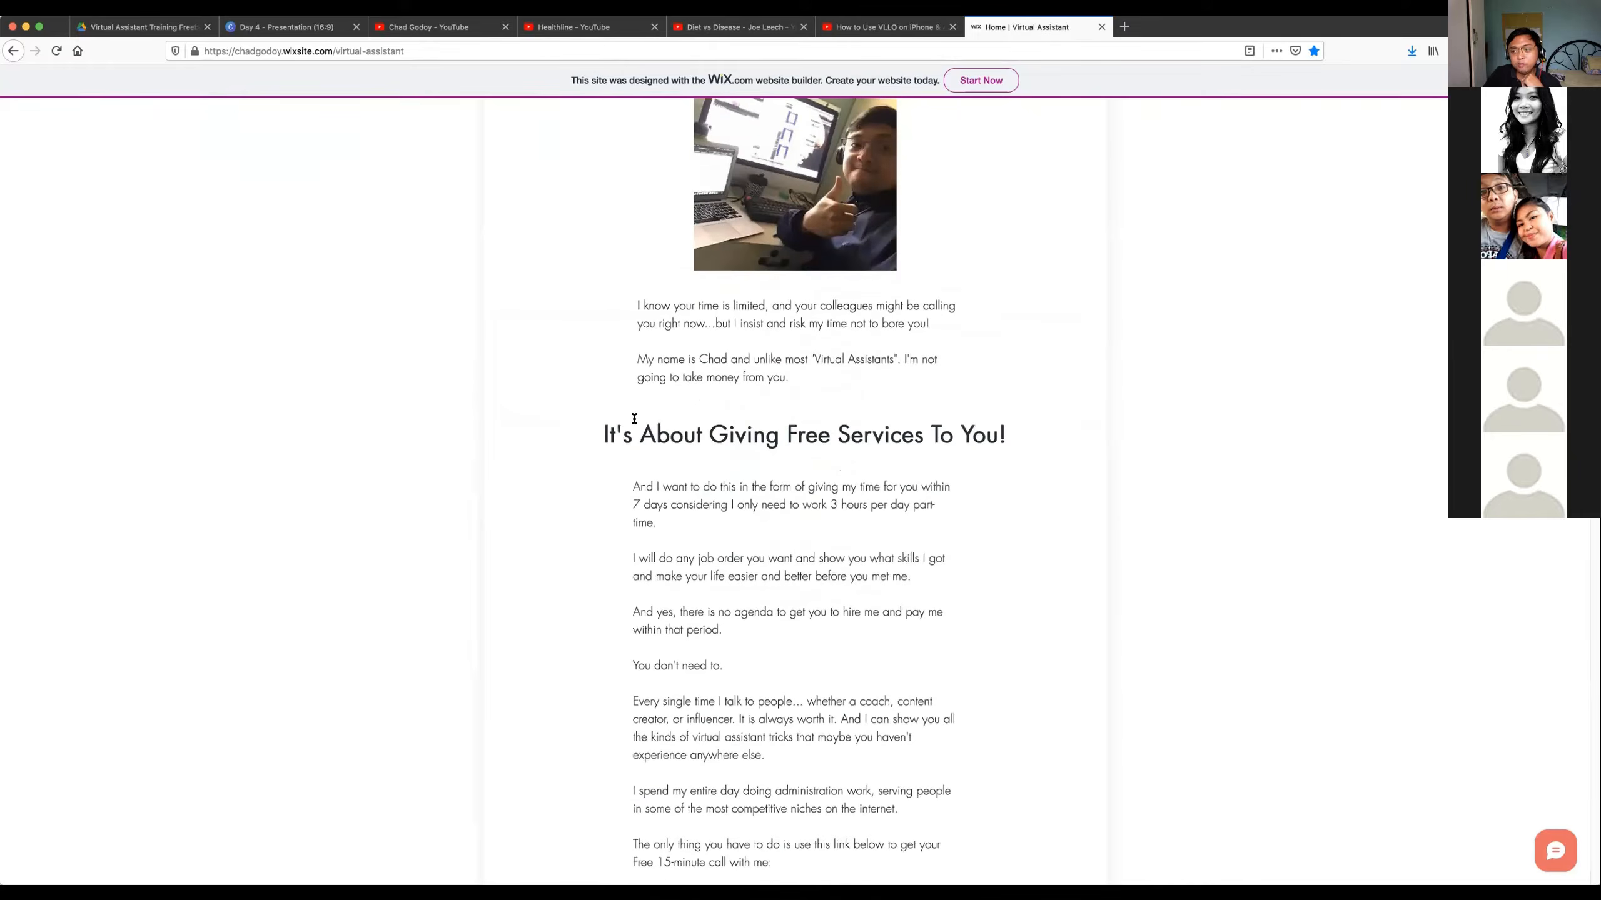
{"action": "scroll", "coordinate": [634, 419], "scroll_direction": "down", "scroll_amount": 2}
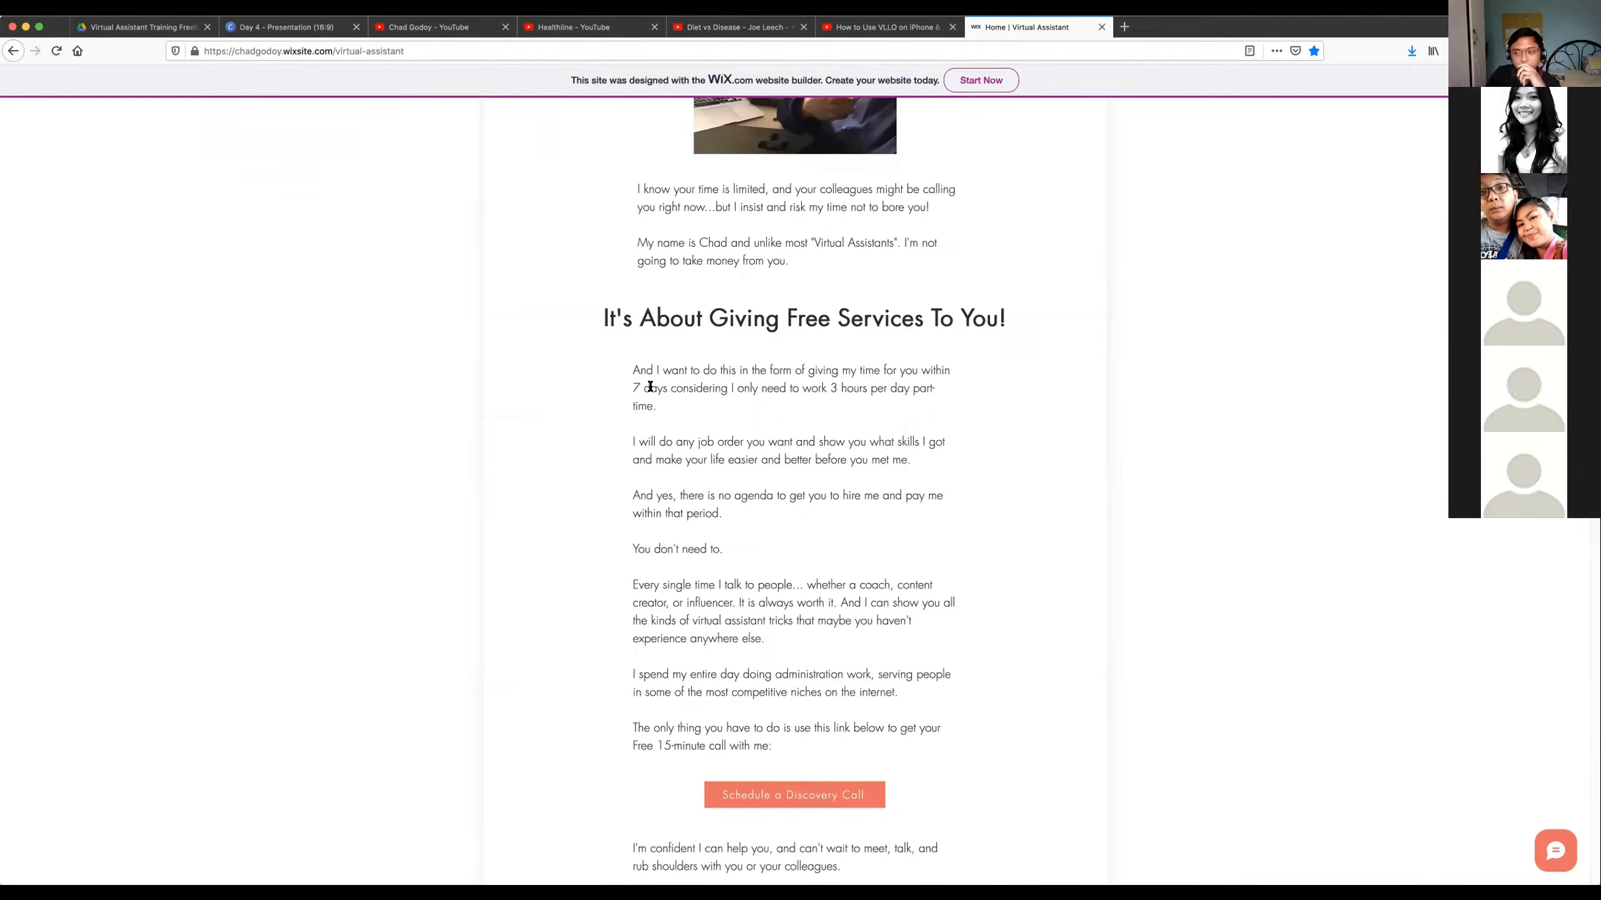
{"action": "left_click_drag", "start_coordinate": [609, 204], "coordinate": [873, 584]}
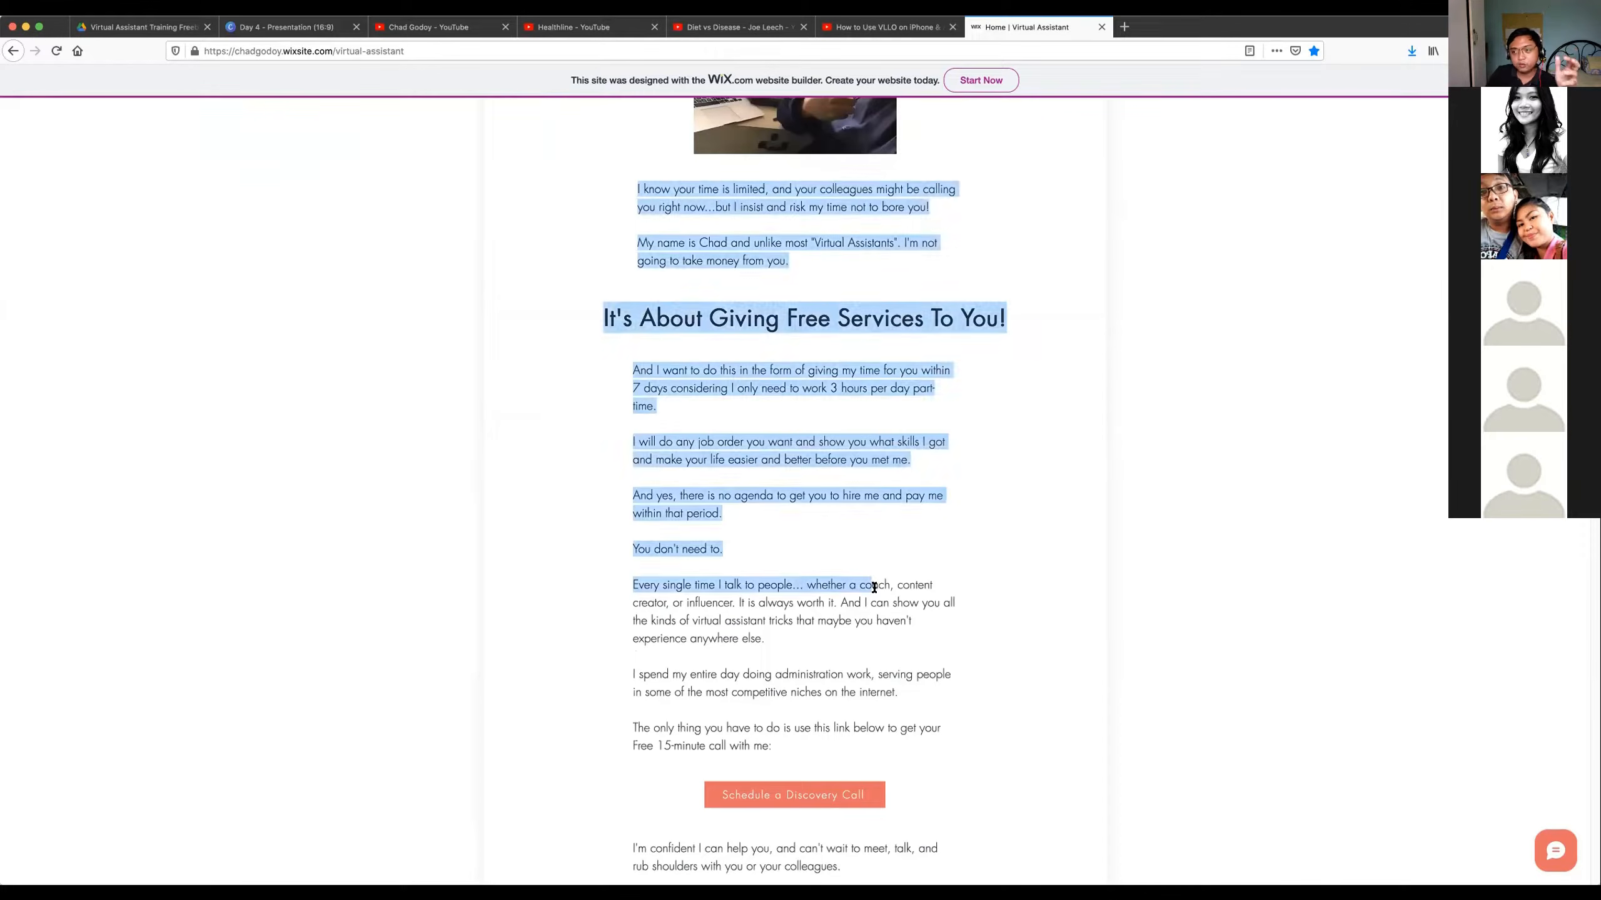
{"action": "left_click", "coordinate": [850, 519]}
Go back to the opening banner, highlight part of its headline and clear the selection.
{"action": "scroll", "coordinate": [851, 518], "scroll_direction": "up", "scroll_amount": 5}
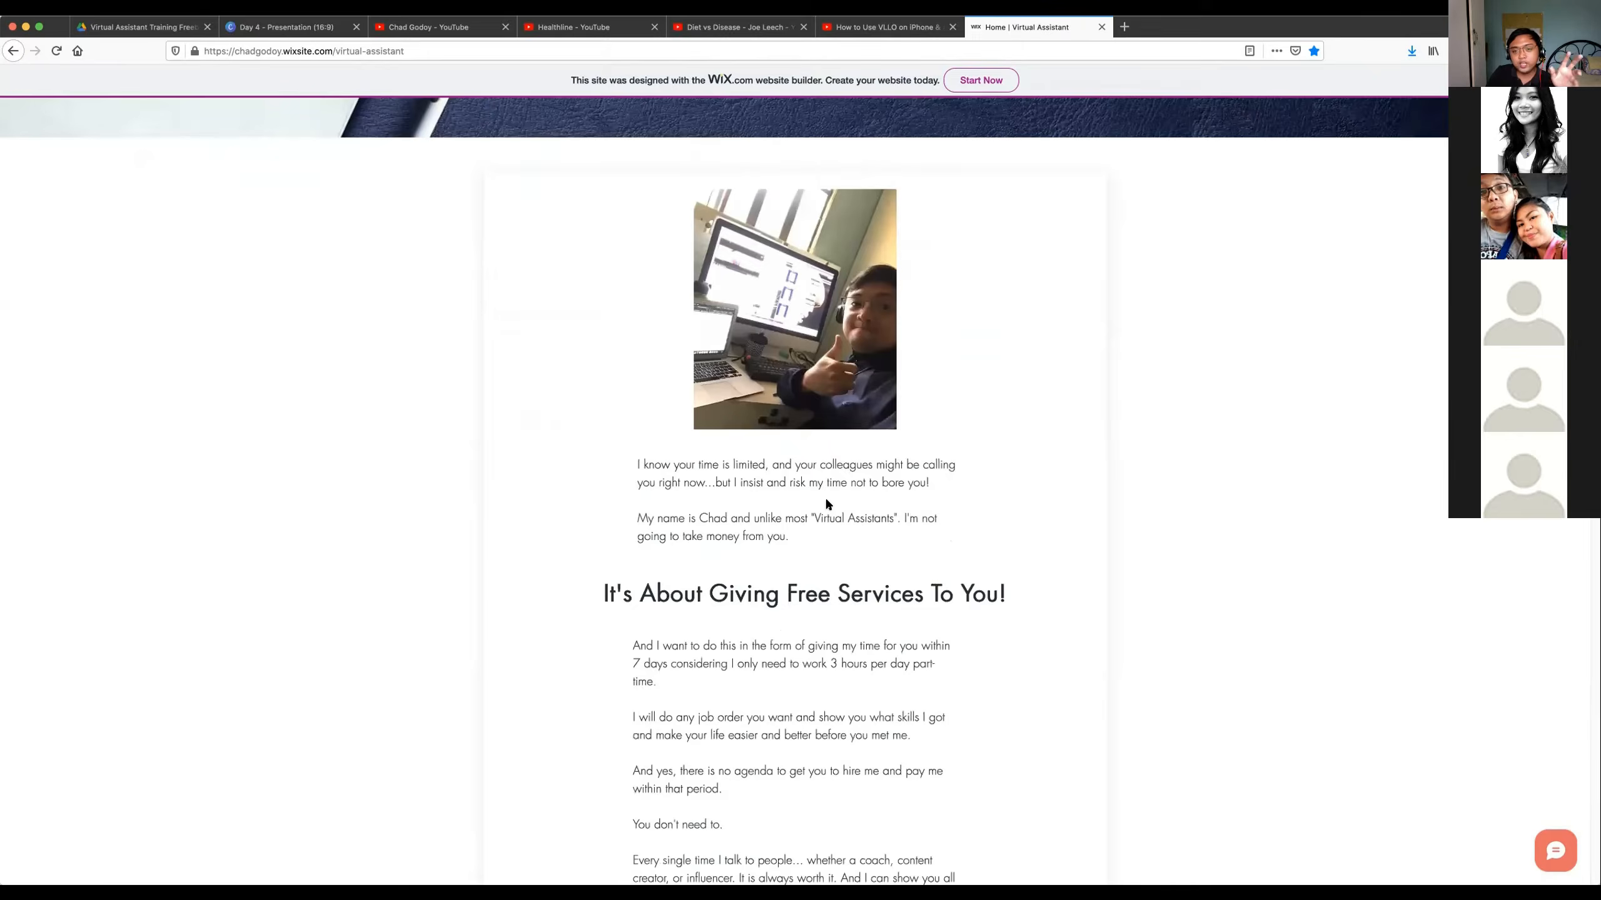
{"action": "scroll", "coordinate": [826, 502], "scroll_direction": "up", "scroll_amount": 3}
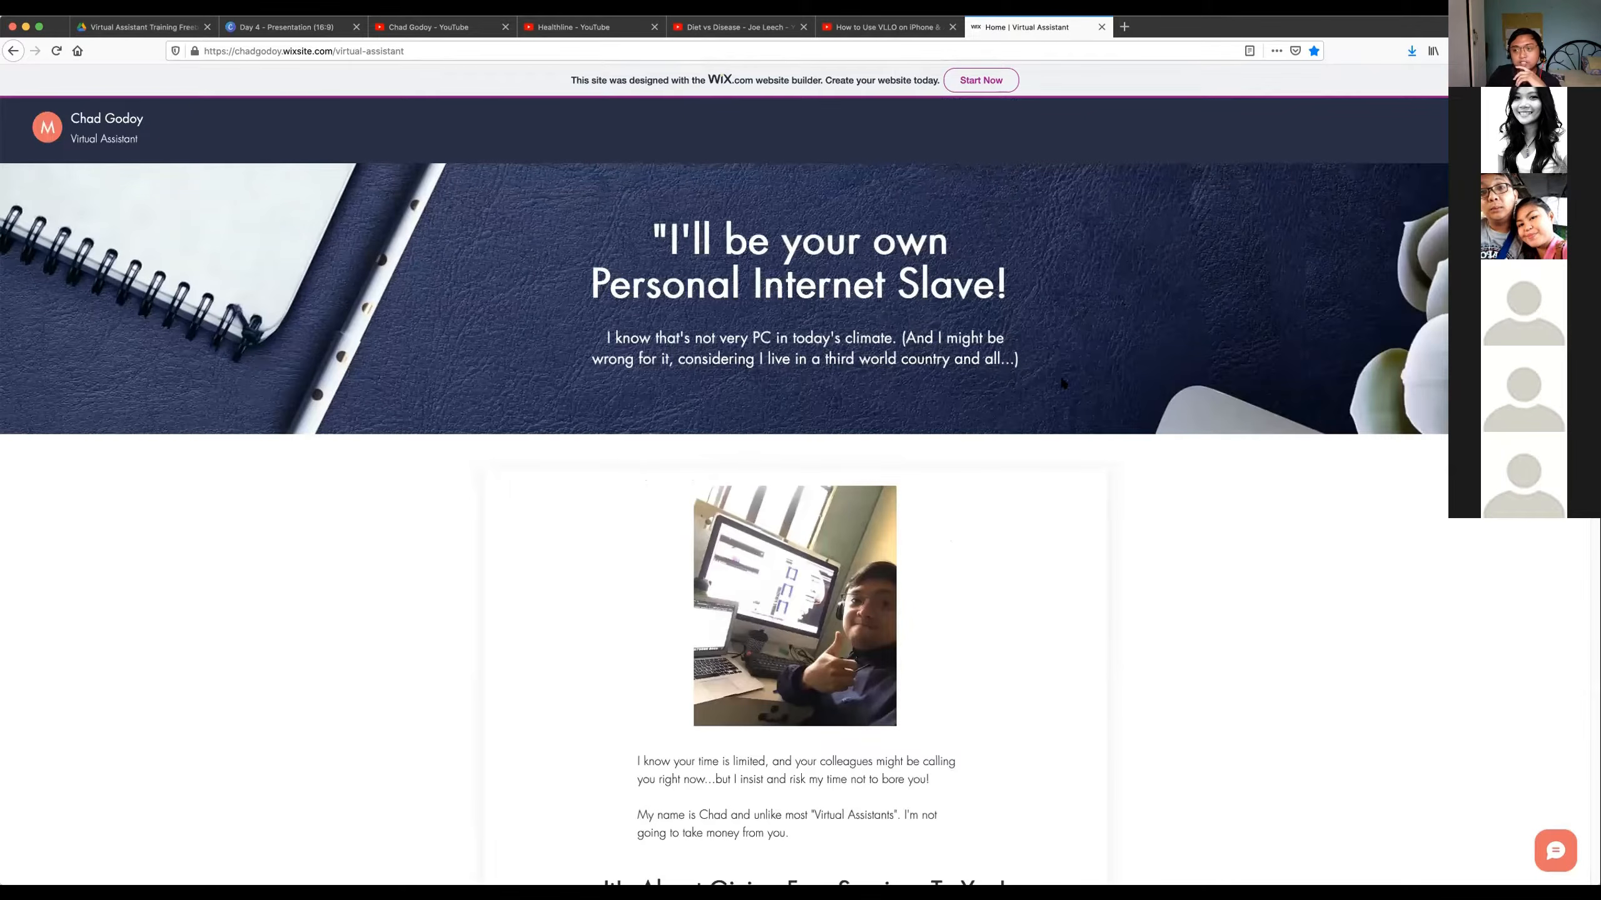
{"action": "left_click_drag", "start_coordinate": [1063, 383], "coordinate": [599, 249]}
{"action": "left_click_drag", "start_coordinate": [706, 281], "coordinate": [853, 312]}
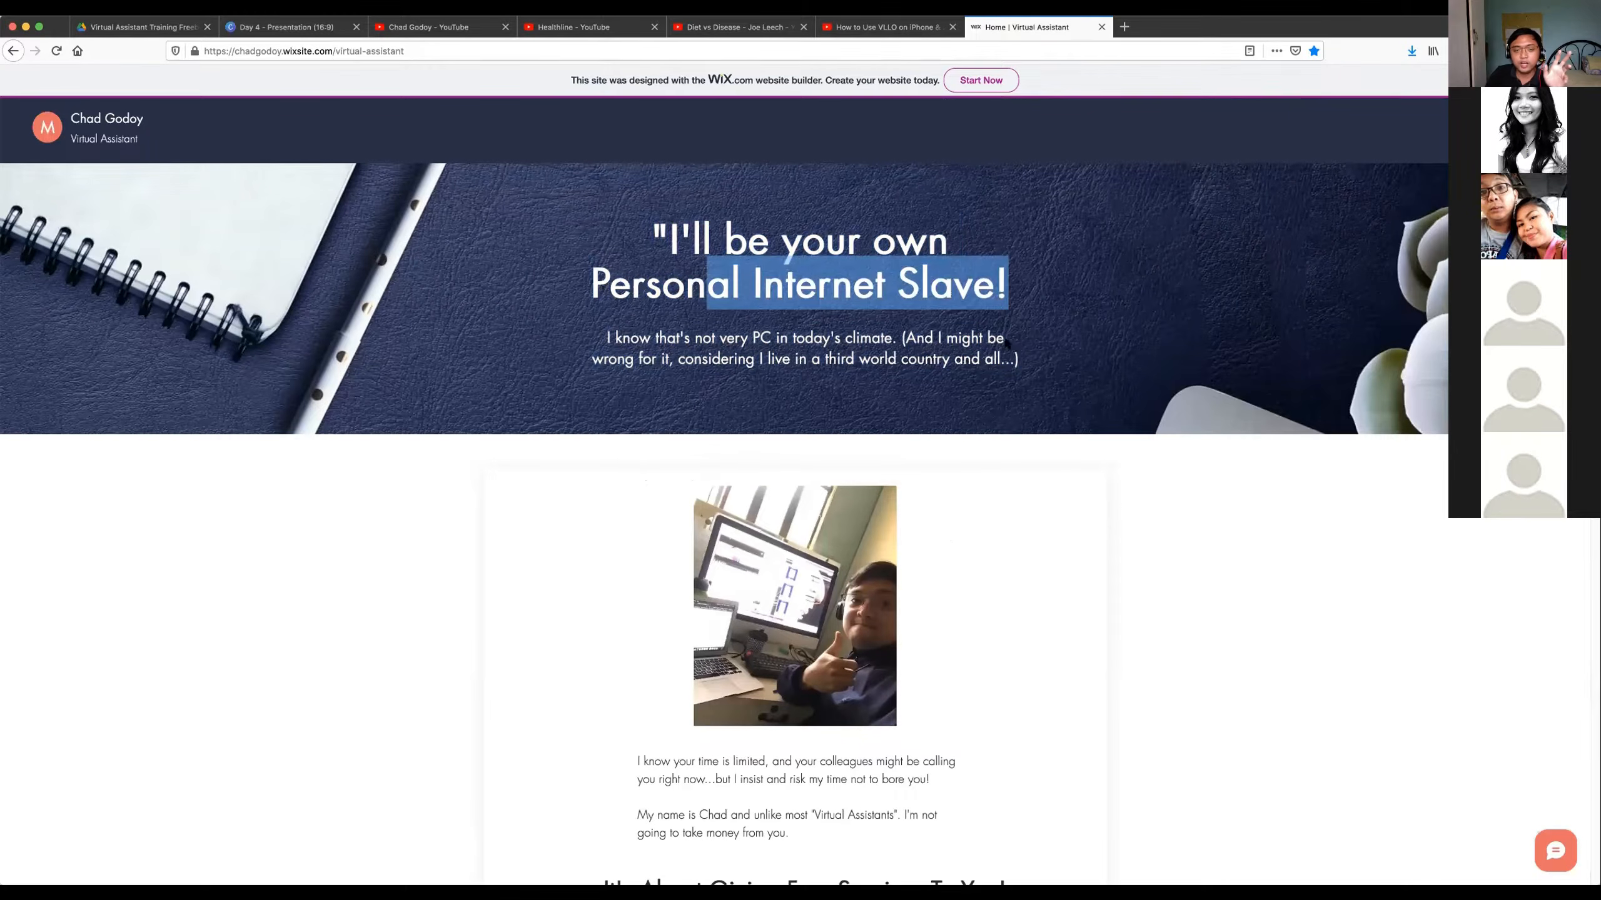
{"action": "left_click", "coordinate": [991, 338]}
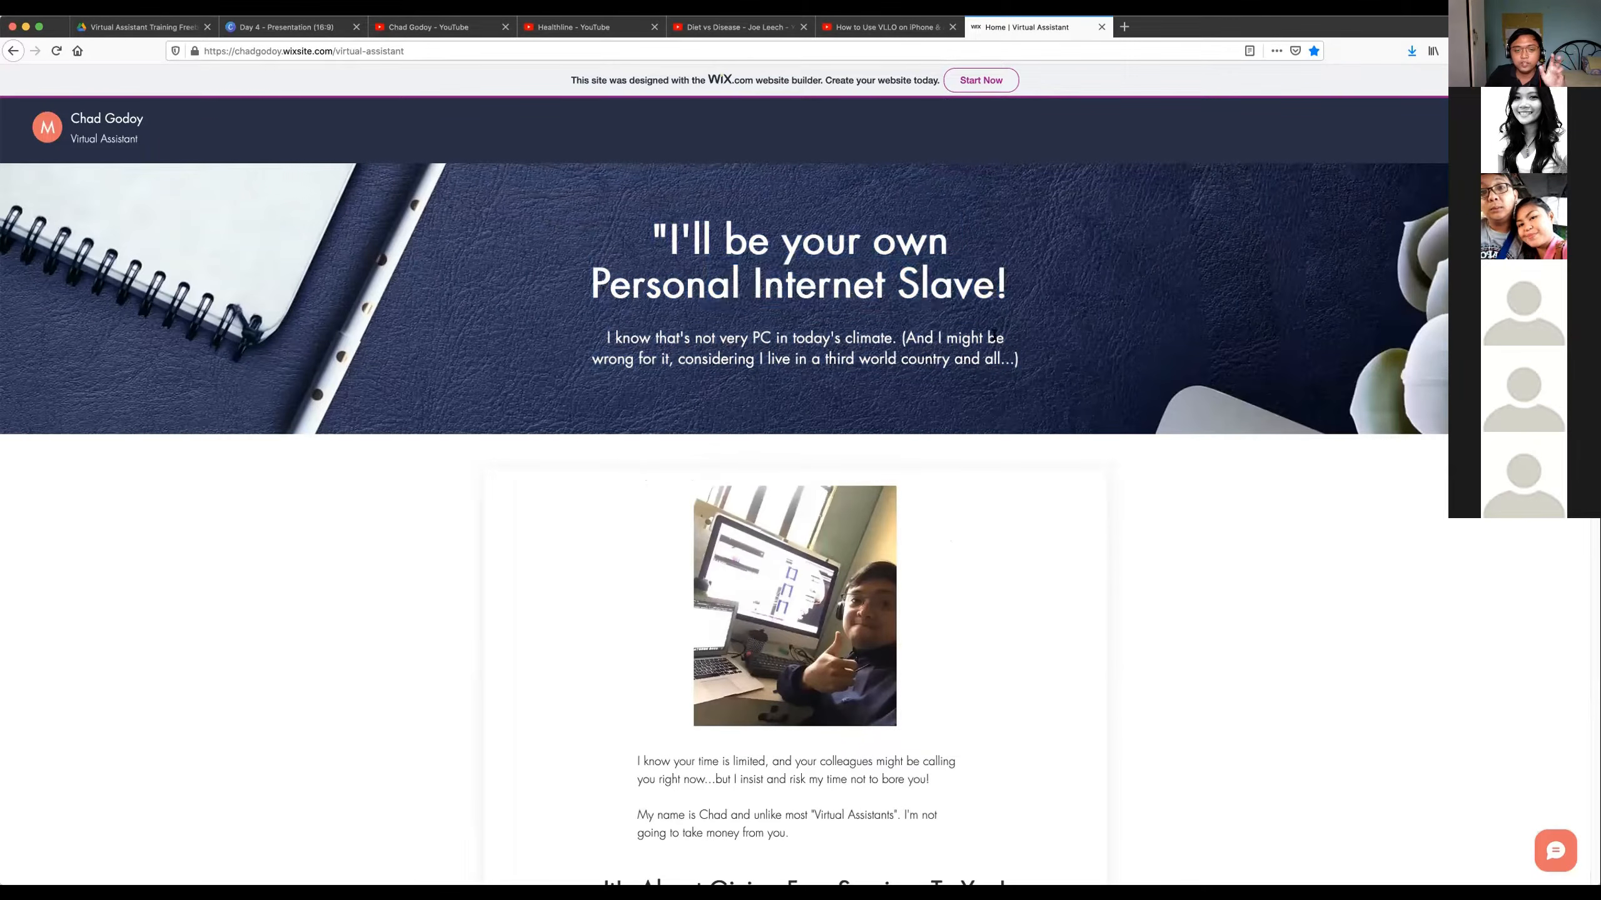
{"action": "left_click_drag", "start_coordinate": [1025, 352], "coordinate": [1014, 349]}
{"action": "left_click", "coordinate": [1013, 352]}
Highlight the banner's full headline together with the subtext beneath it.
{"action": "scroll", "coordinate": [1016, 355], "scroll_direction": "down", "scroll_amount": 1}
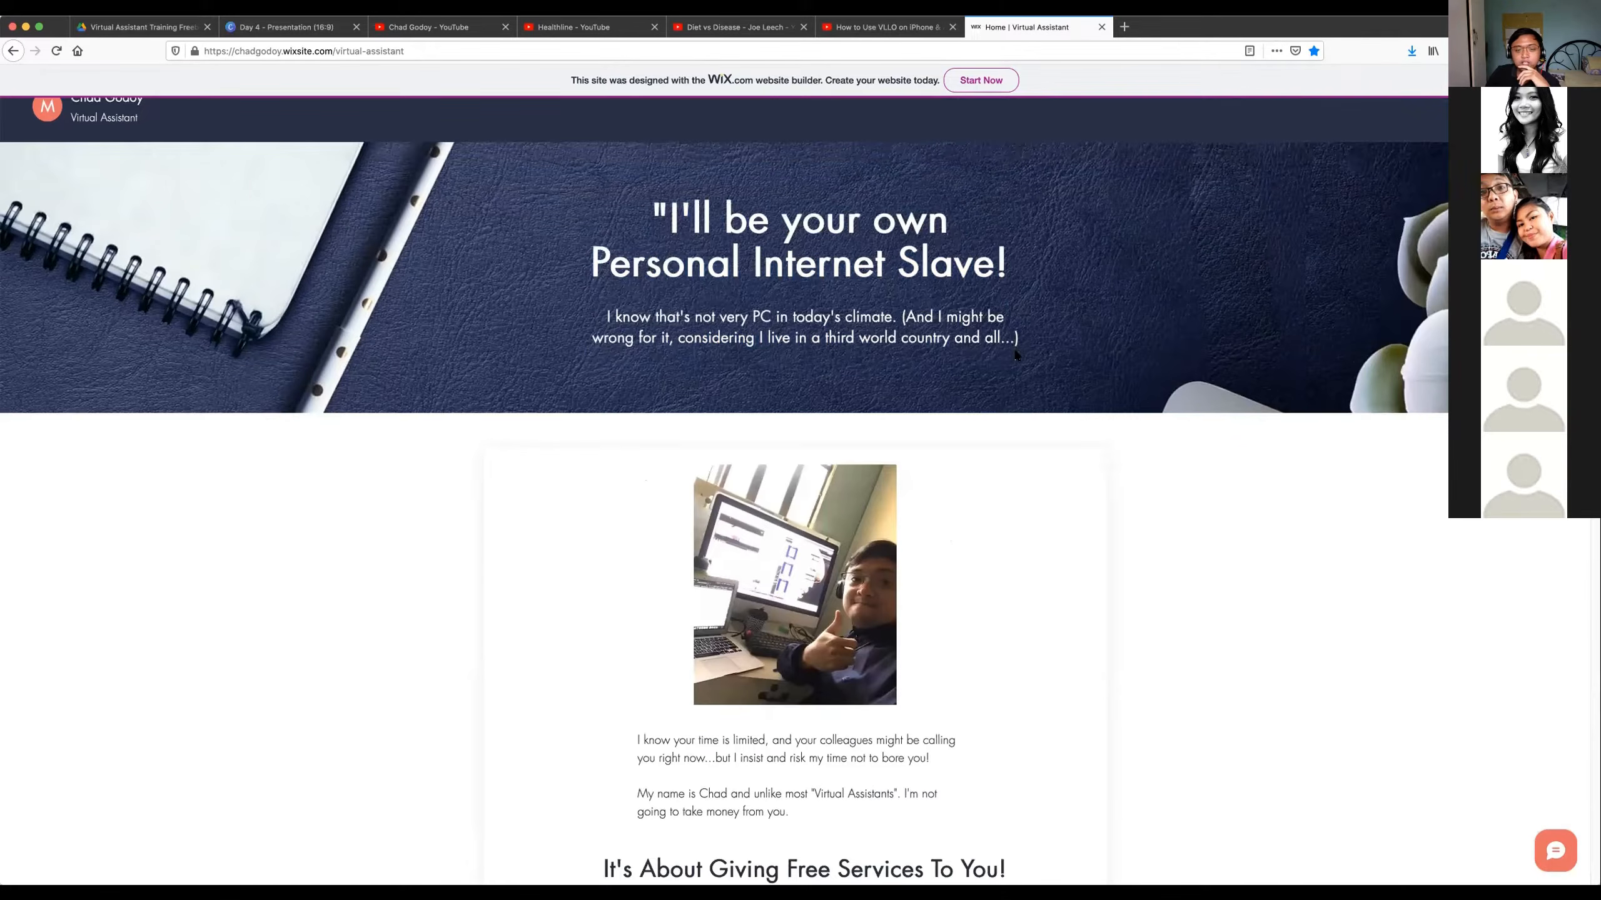
{"action": "left_click_drag", "start_coordinate": [1018, 270], "coordinate": [751, 268]}
{"action": "left_click", "coordinate": [982, 264]}
{"action": "left_click_drag", "start_coordinate": [655, 222], "coordinate": [1103, 359]}
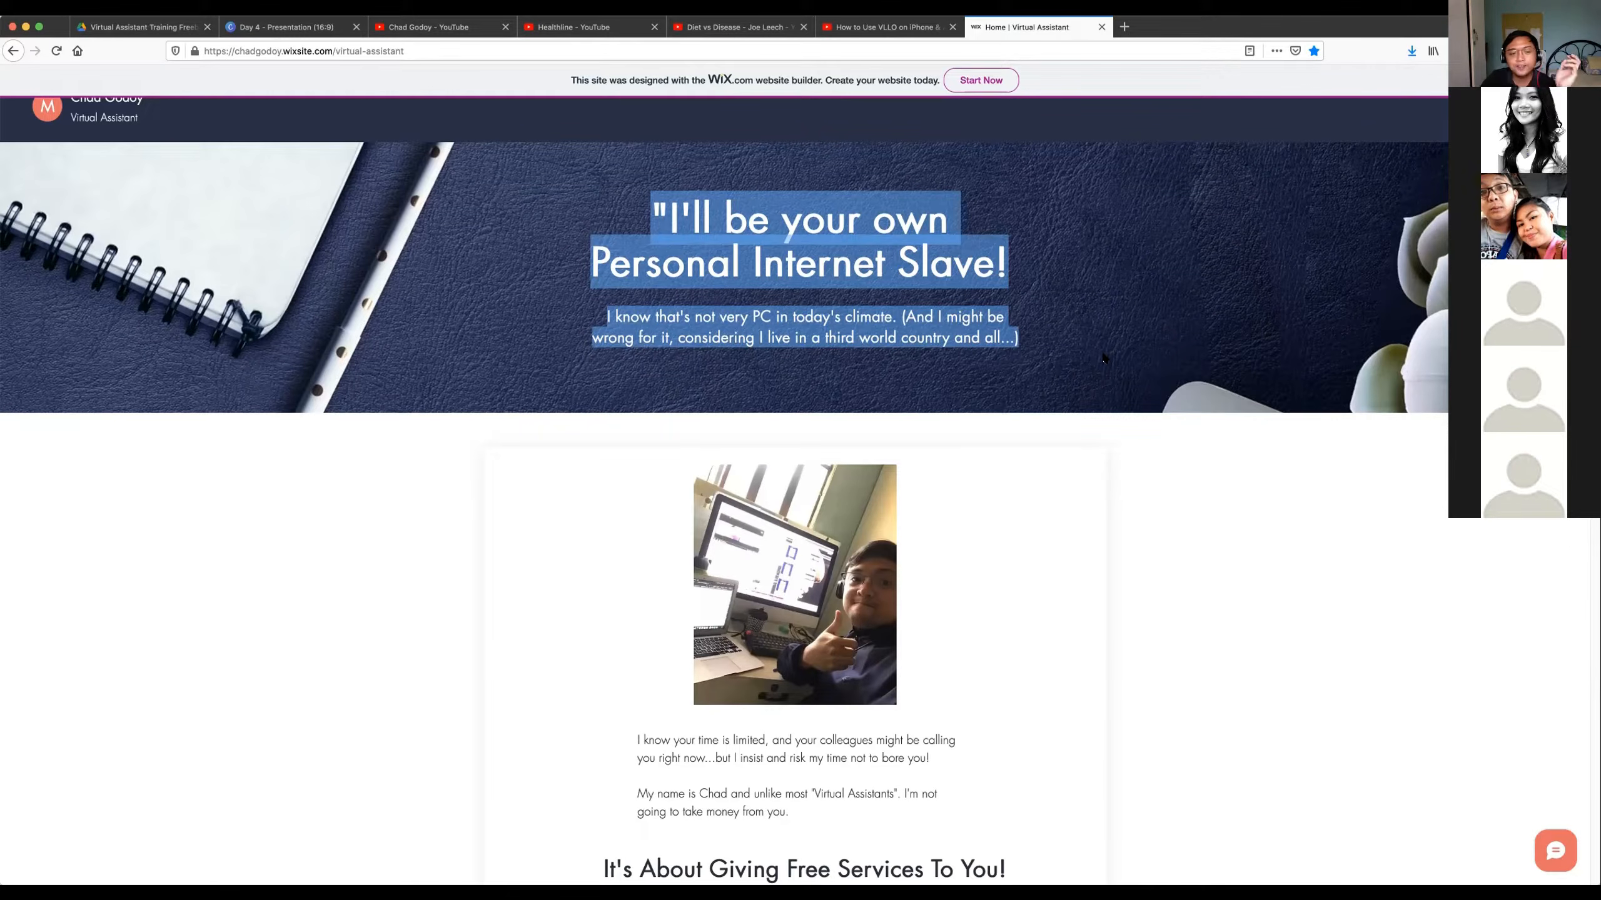
Show the service descriptions from Administrative Support through Youtube Management again.
{"action": "scroll", "coordinate": [1100, 370], "scroll_direction": "down", "scroll_amount": 10}
{"action": "scroll", "coordinate": [1100, 362], "scroll_direction": "up", "scroll_amount": 2}
{"action": "scroll", "coordinate": [1100, 361], "scroll_direction": "down", "scroll_amount": 10}
{"action": "scroll", "coordinate": [1102, 364], "scroll_direction": "down", "scroll_amount": 5}
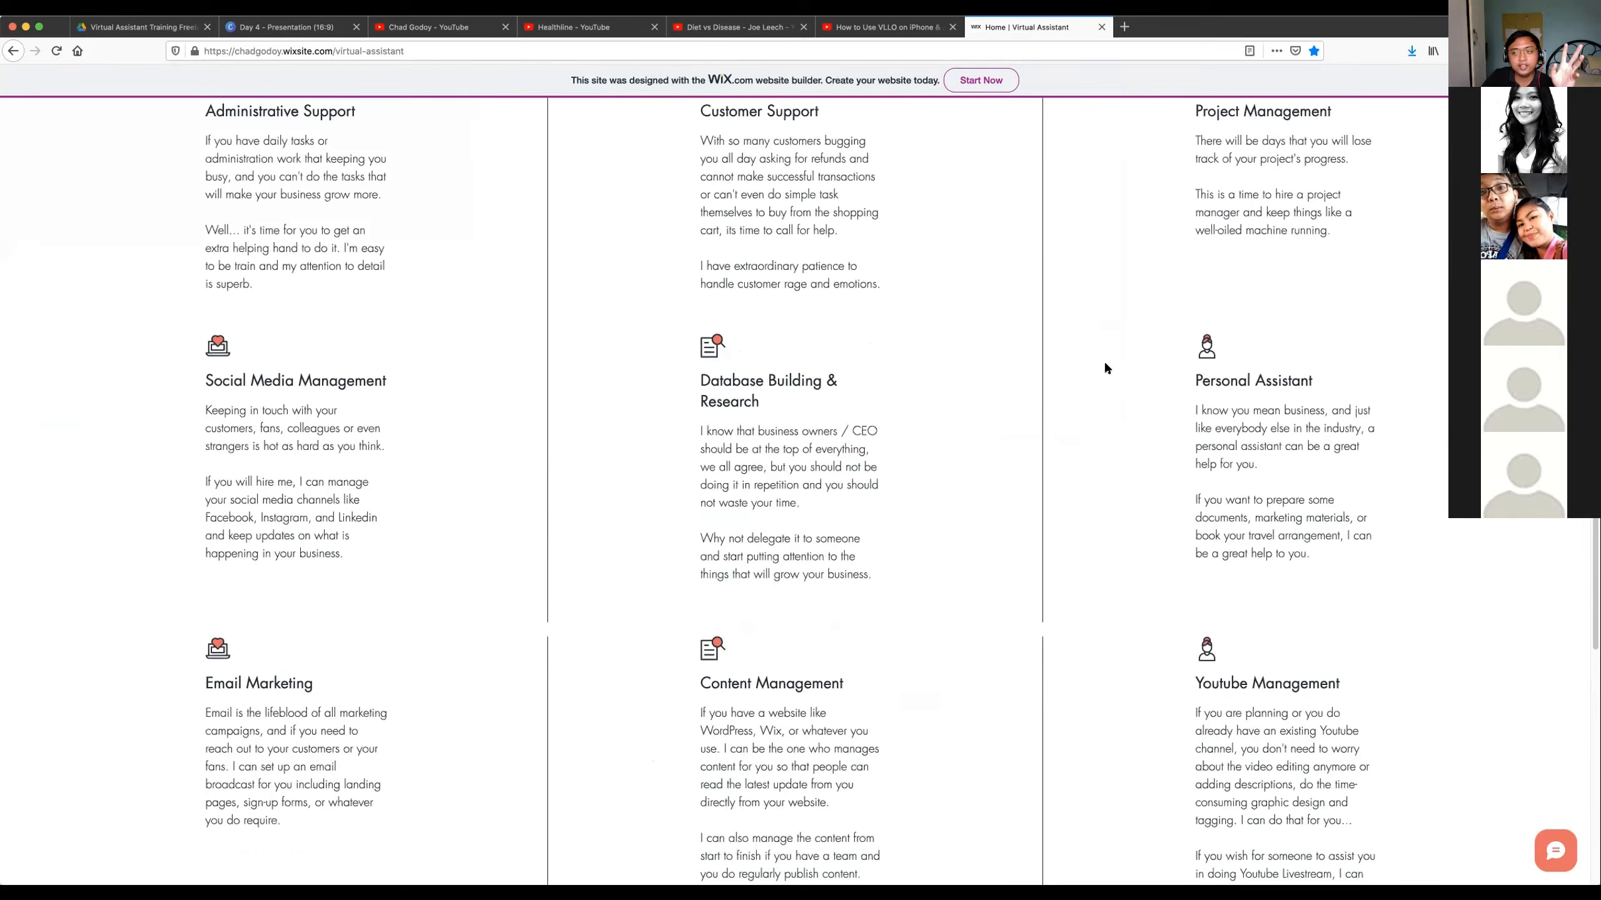
{"action": "scroll", "coordinate": [1128, 391], "scroll_direction": "up", "scroll_amount": 1}
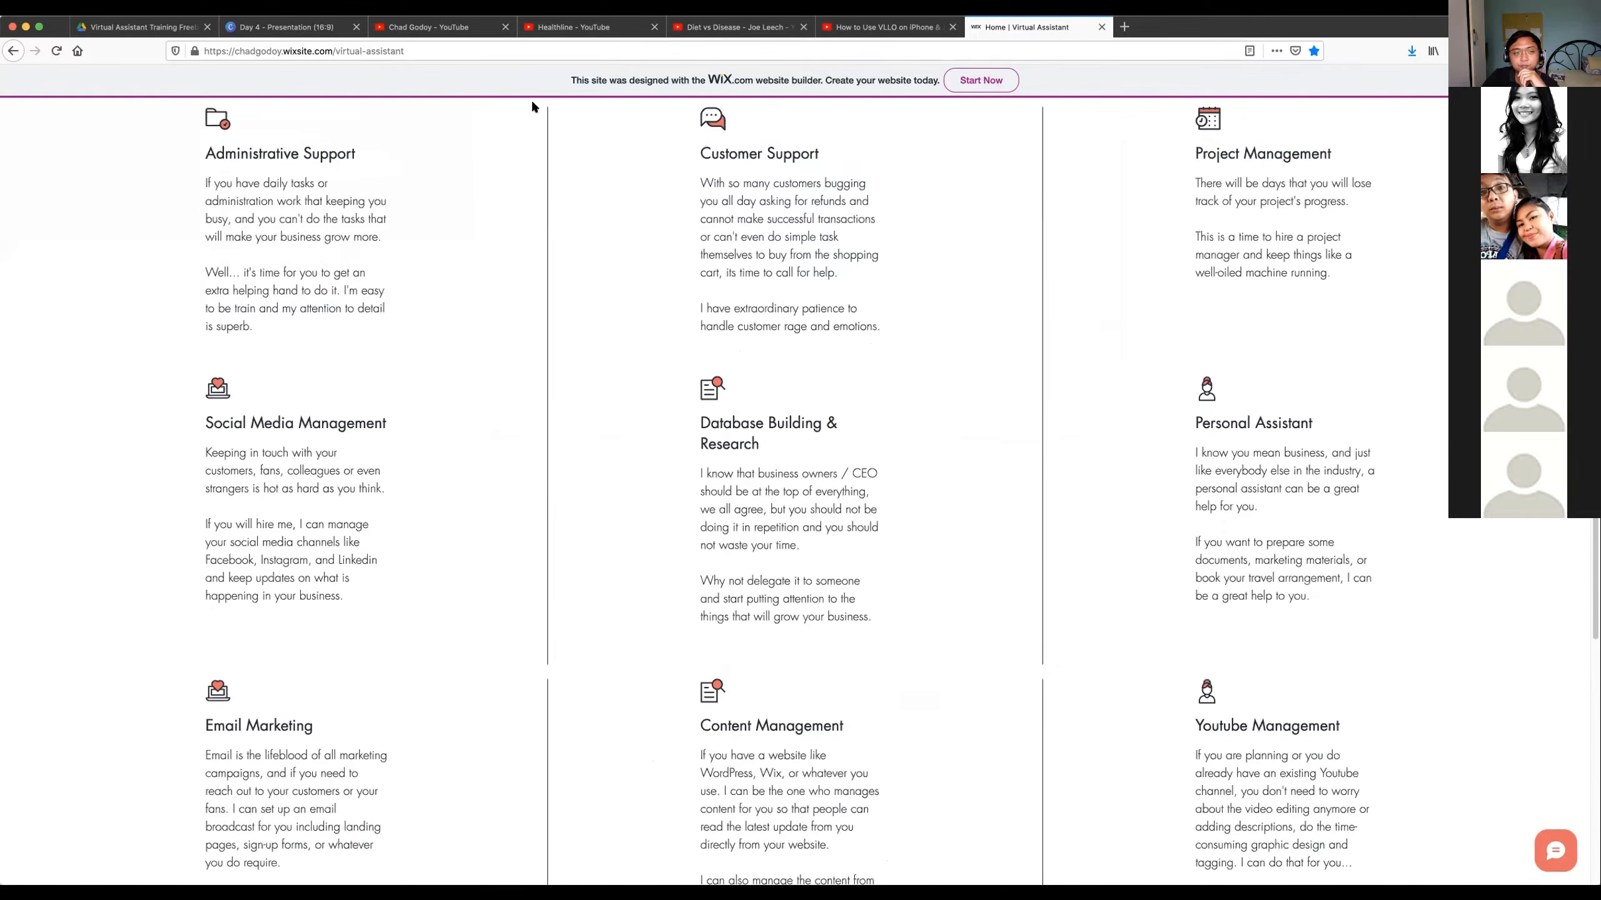
Switch to the Day 4 presentation in Canva and go from the Distribution Process slide to the "We all know YouTube" slide.
{"action": "left_click", "coordinate": [285, 28]}
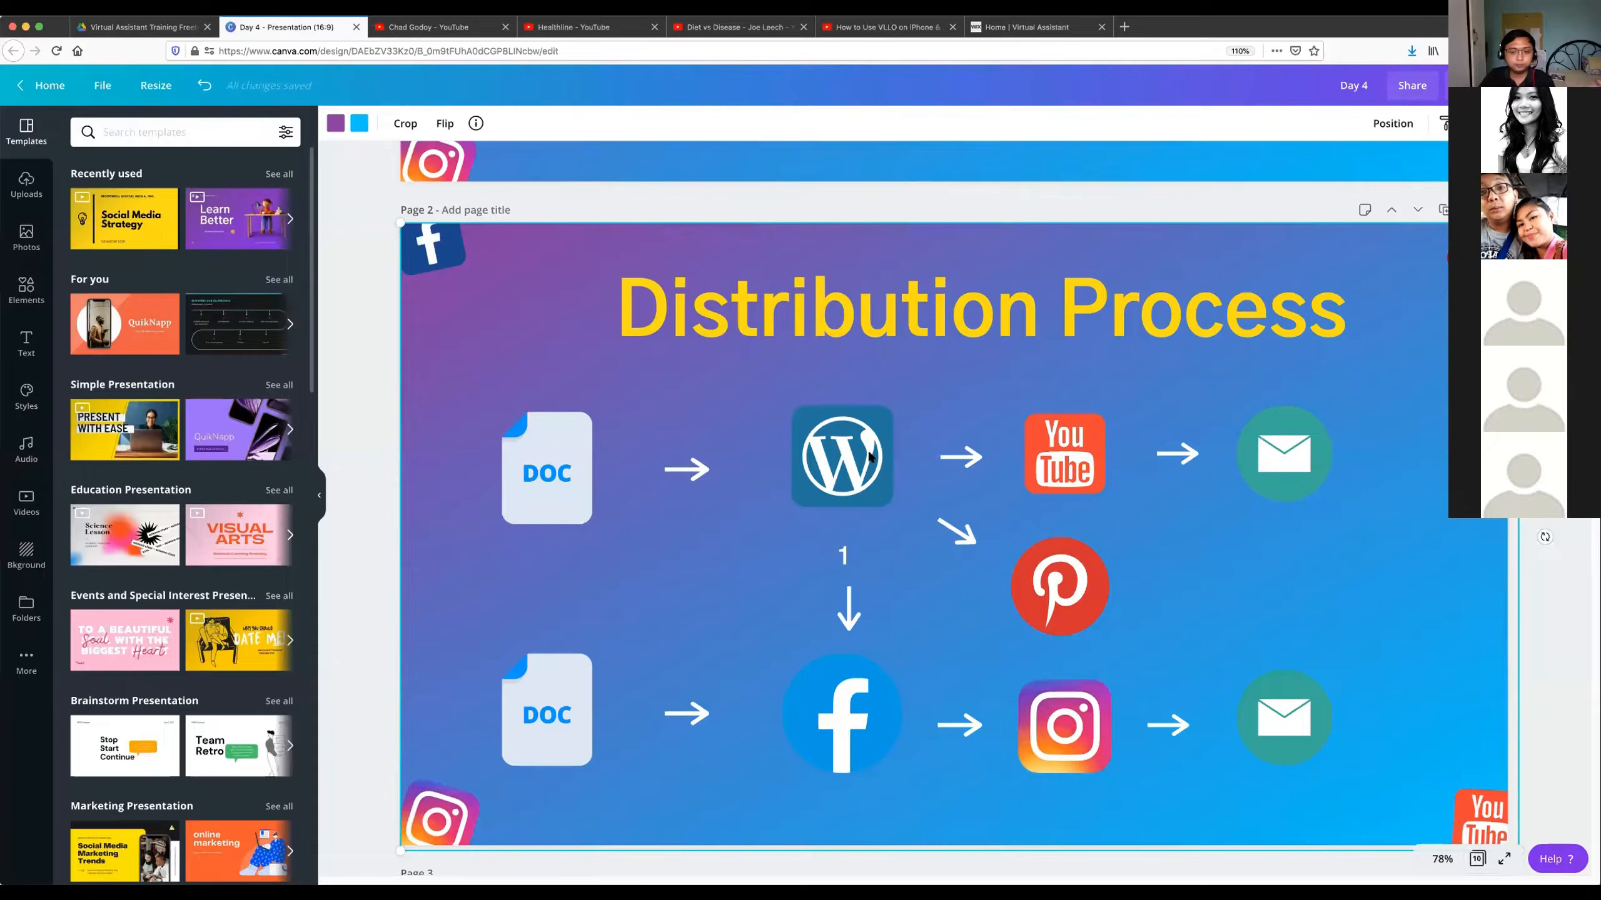
{"action": "scroll", "coordinate": [1458, 579], "scroll_direction": "down", "scroll_amount": 1}
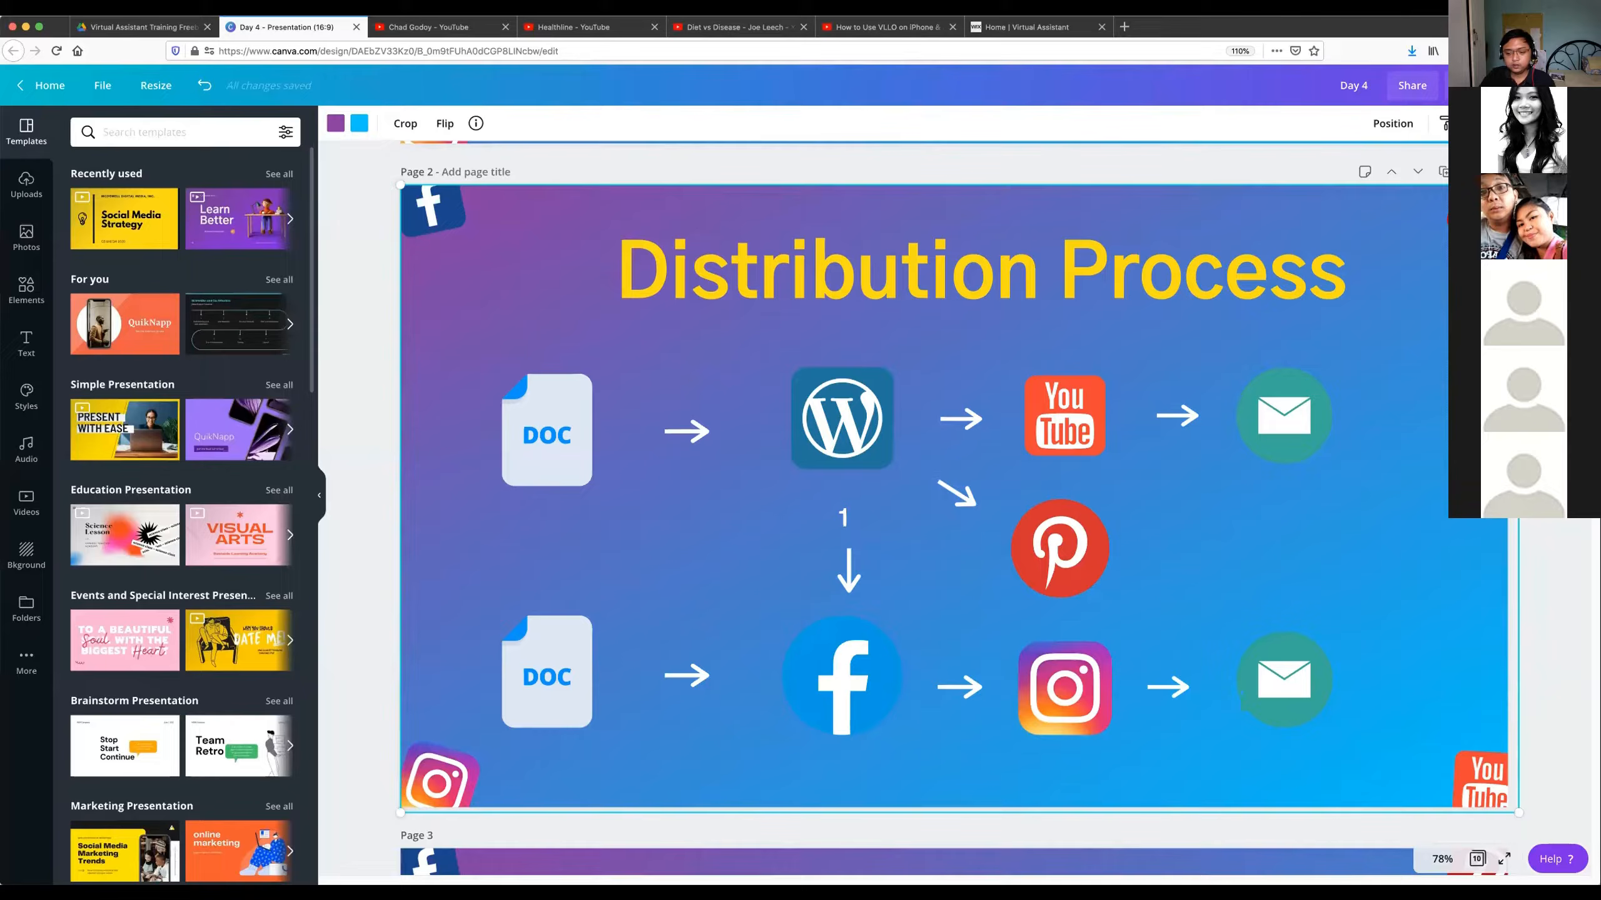
{"action": "scroll", "coordinate": [1341, 540], "scroll_direction": "down", "scroll_amount": 6}
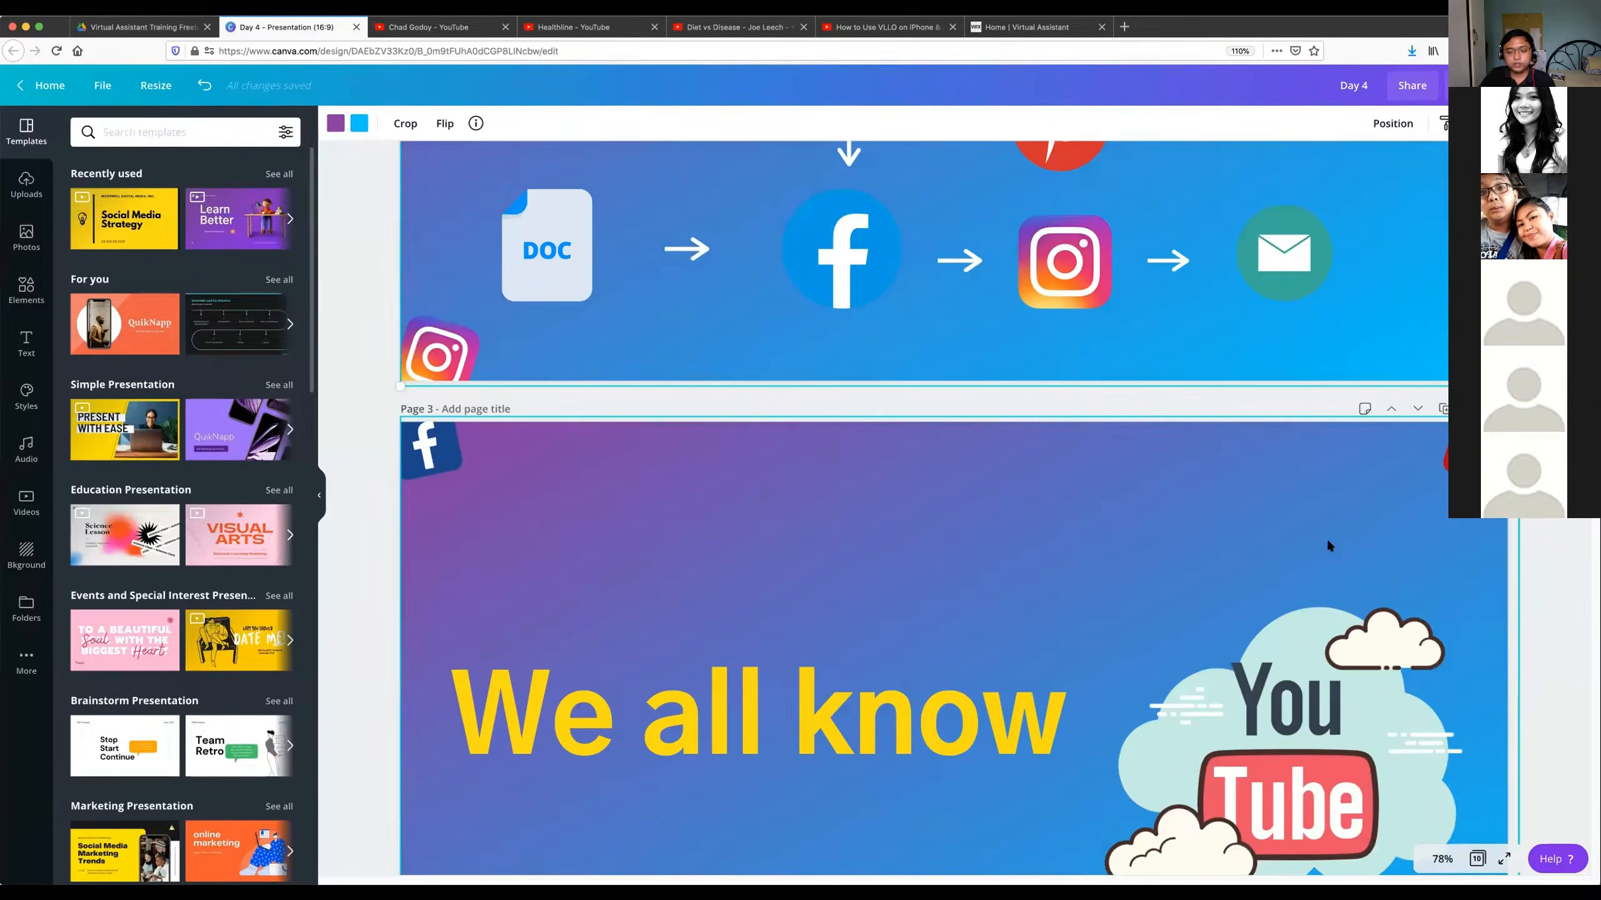
{"action": "scroll", "coordinate": [1328, 544], "scroll_direction": "down", "scroll_amount": 4}
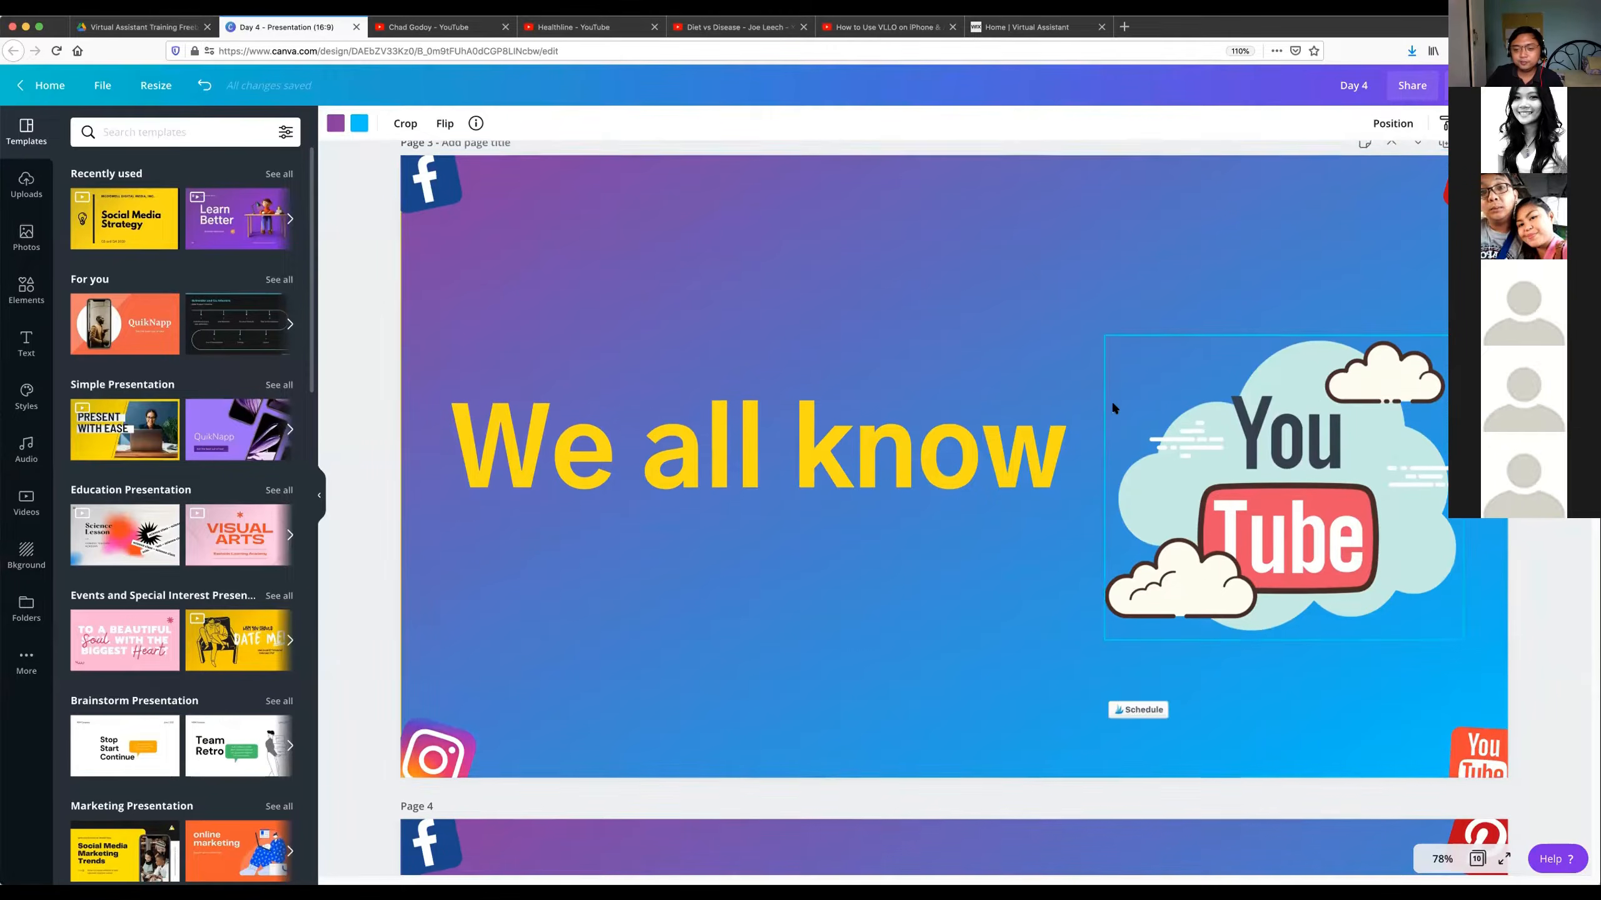
{"action": "scroll", "coordinate": [1113, 408], "scroll_direction": "up", "scroll_amount": 1}
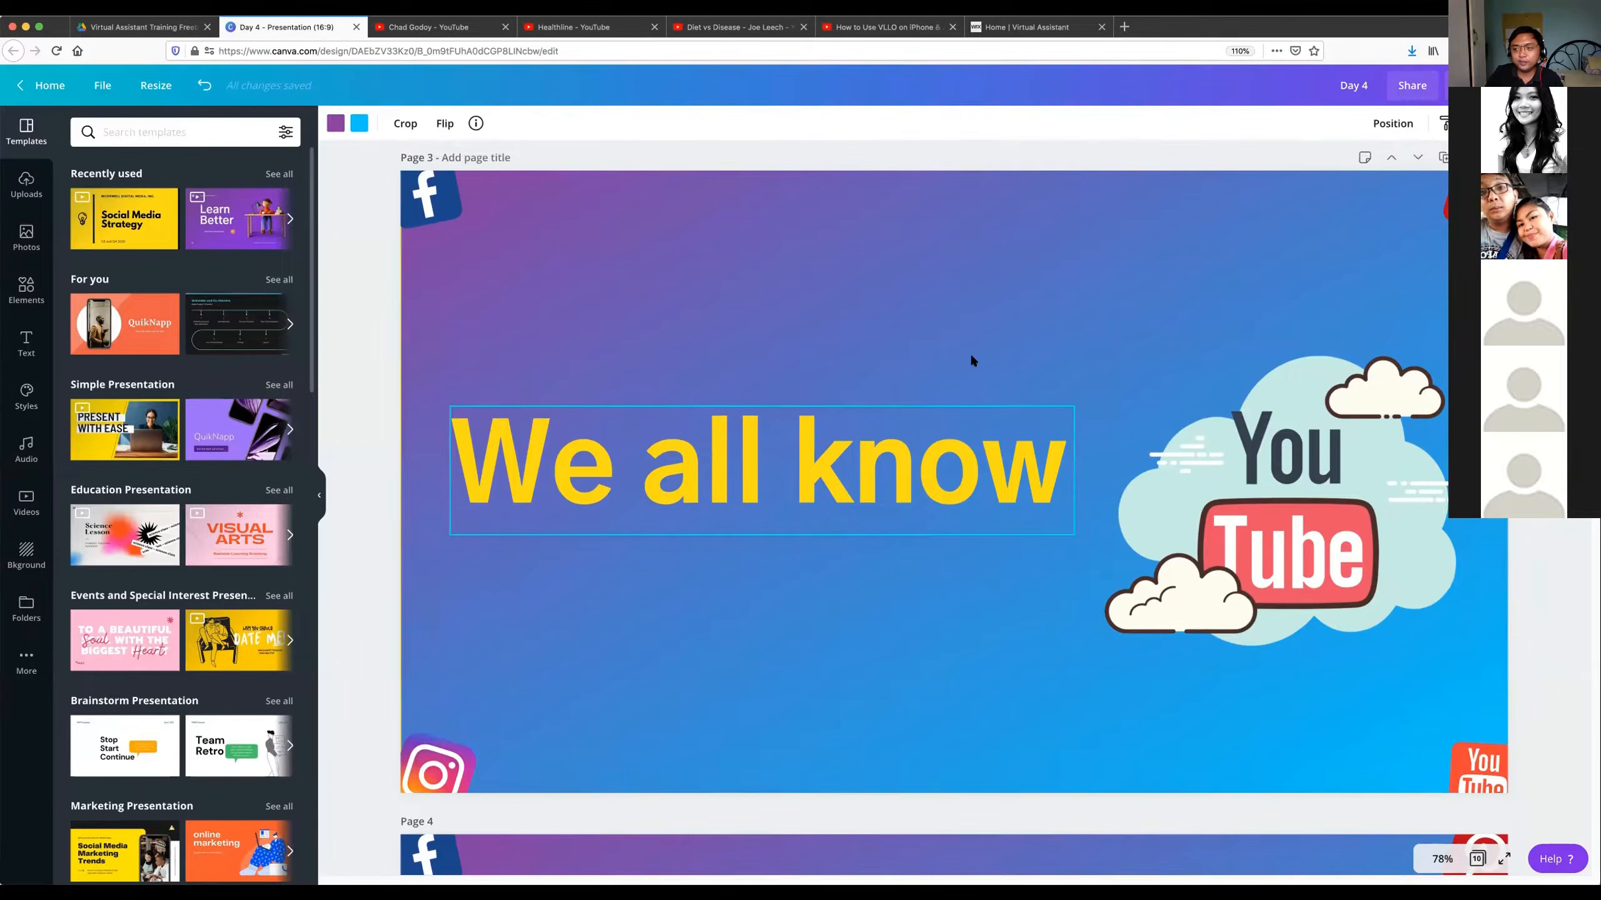
{"action": "left_click", "coordinate": [644, 344]}
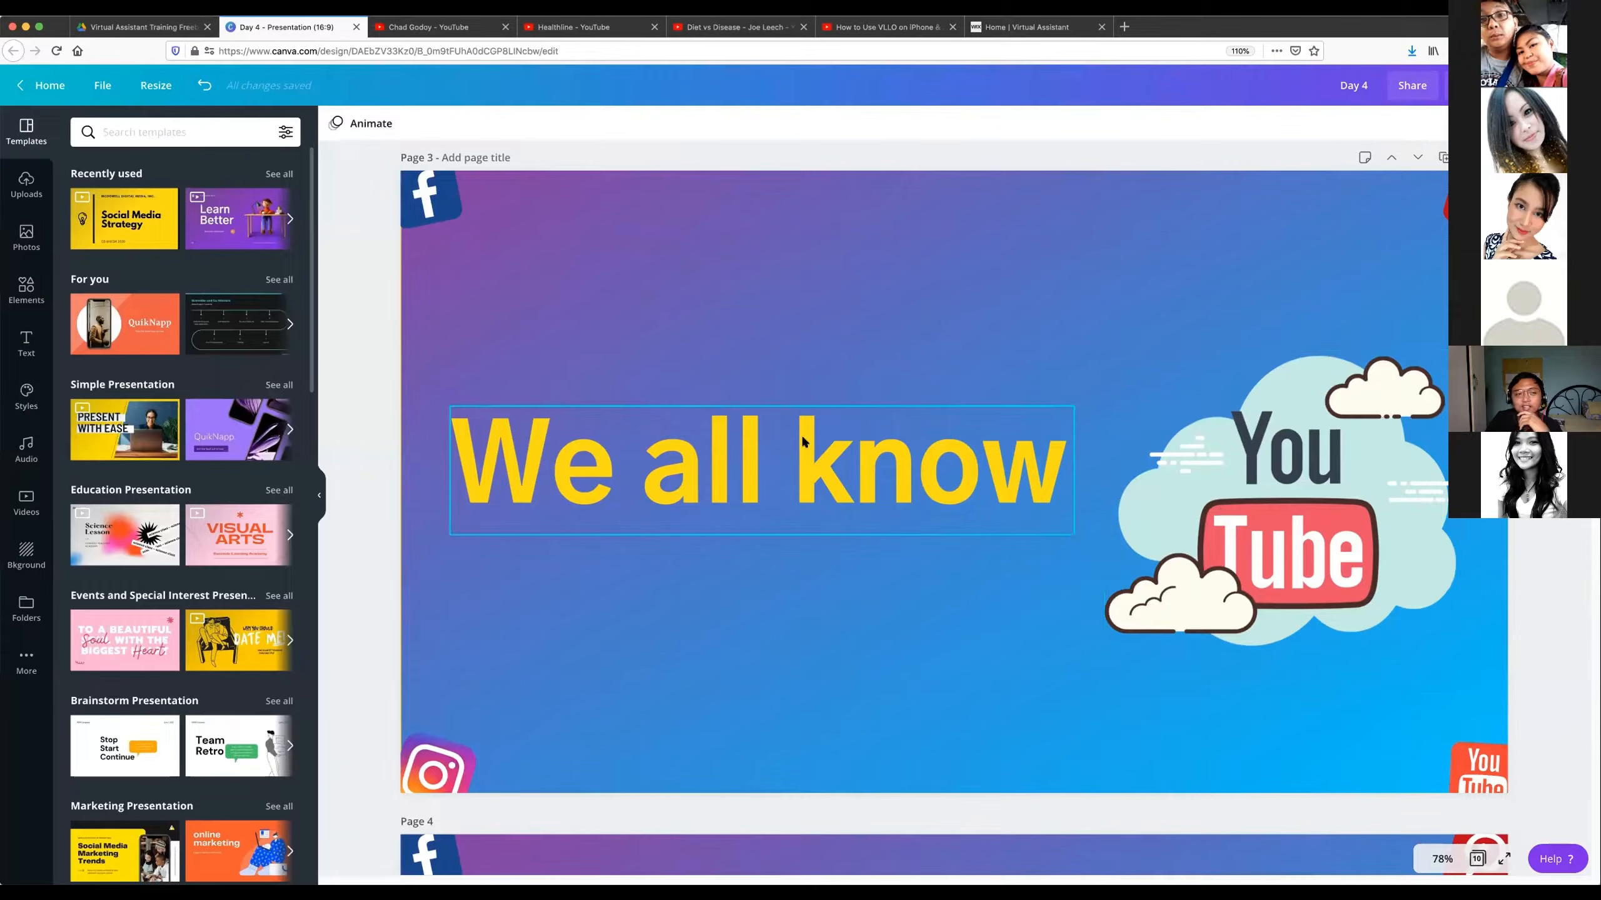
Advance the presentation to the page 4 slide, "It's a google of Videos.".
{"action": "scroll", "coordinate": [1015, 482], "scroll_direction": "down", "scroll_amount": 1}
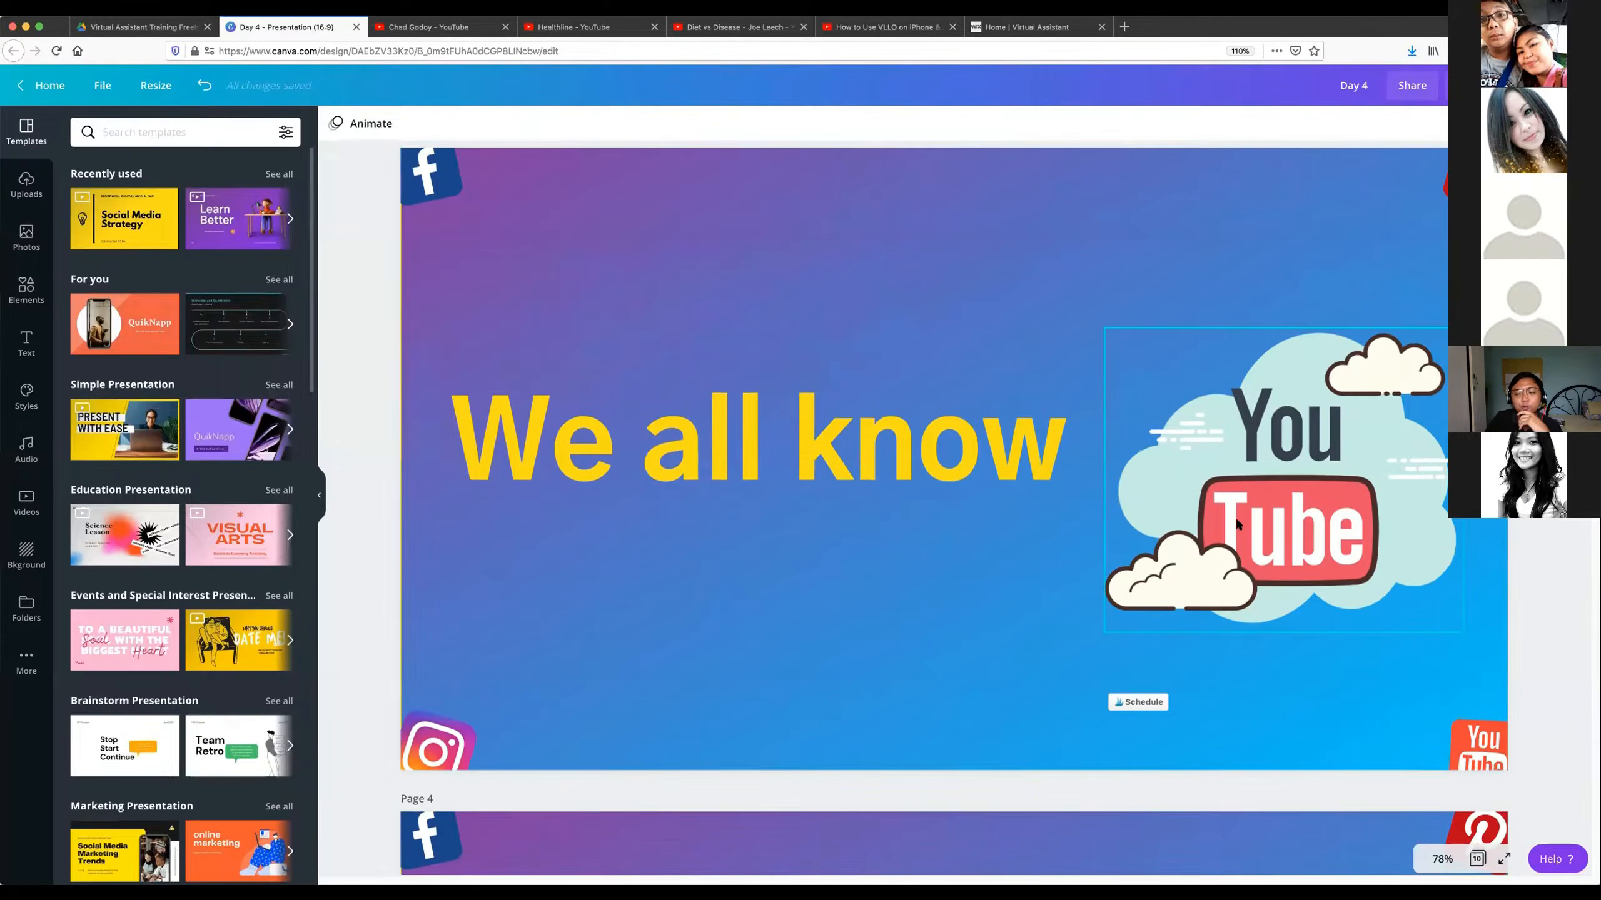
{"action": "scroll", "coordinate": [1237, 523], "scroll_direction": "down", "scroll_amount": 5}
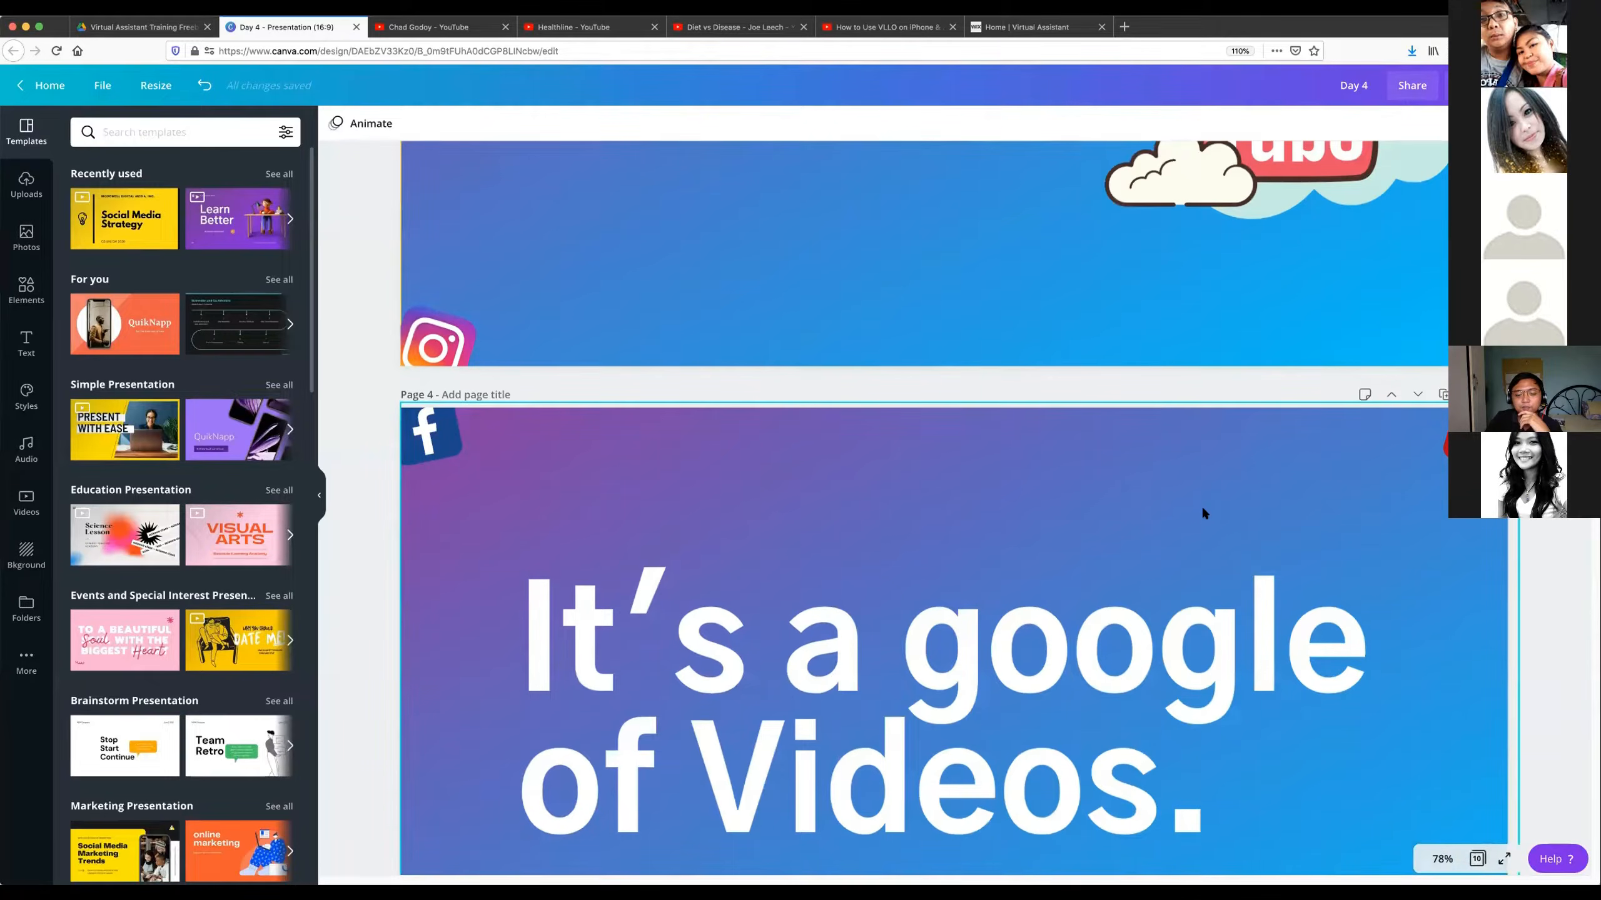
{"action": "scroll", "coordinate": [1204, 512], "scroll_direction": "down", "scroll_amount": 2}
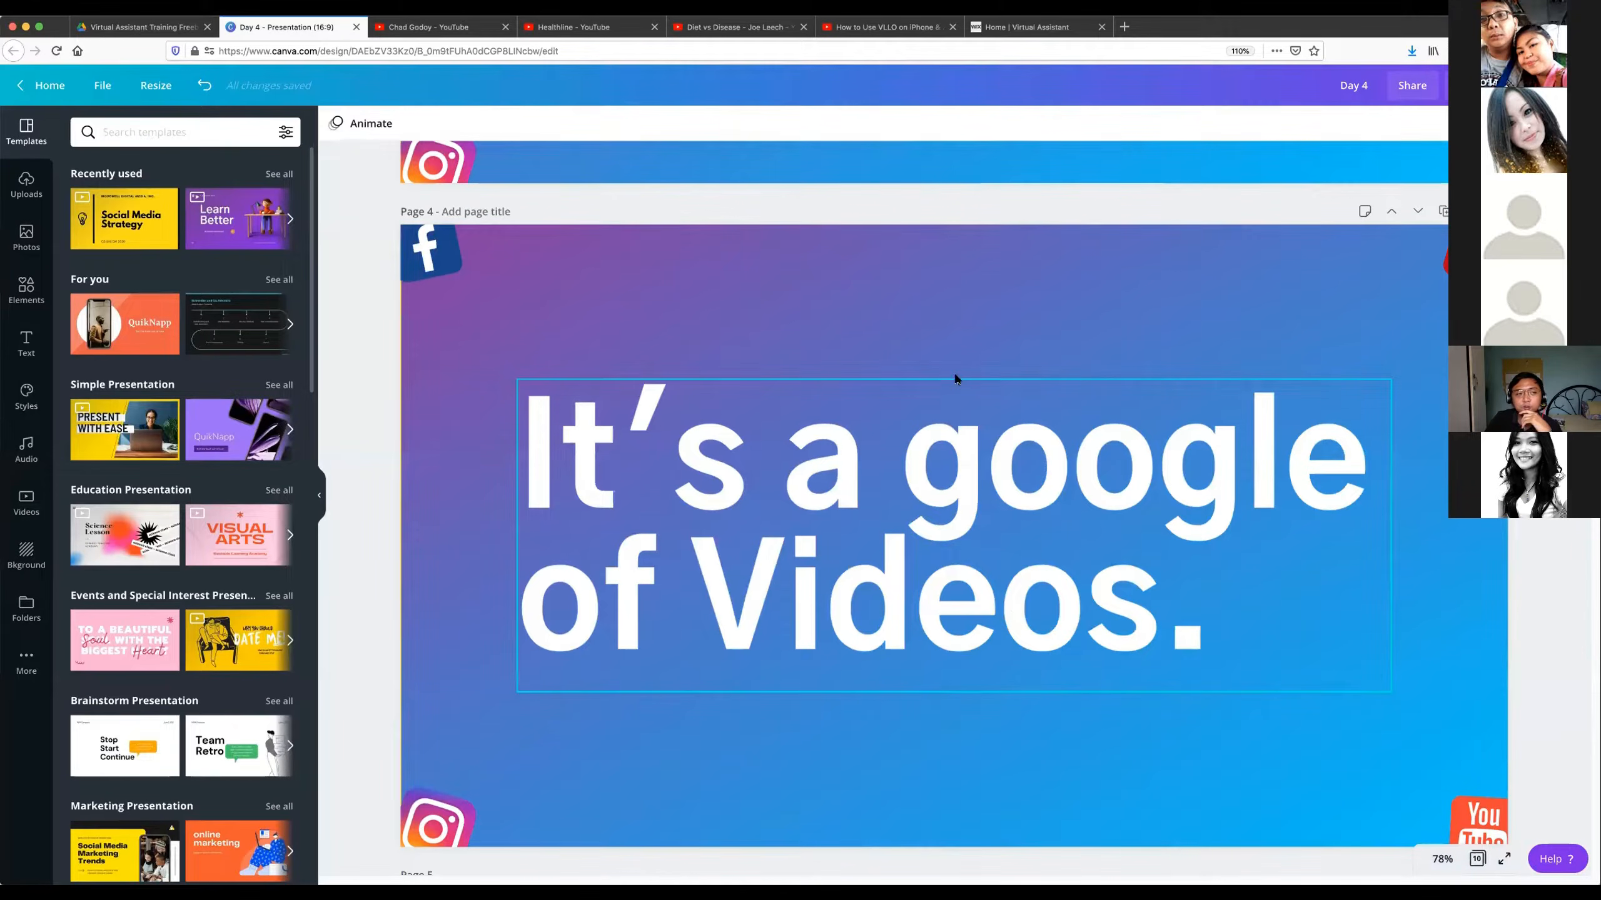
Switch to the open YouTube channel page and search YouTube for "work from home".
{"action": "left_click", "coordinate": [419, 28]}
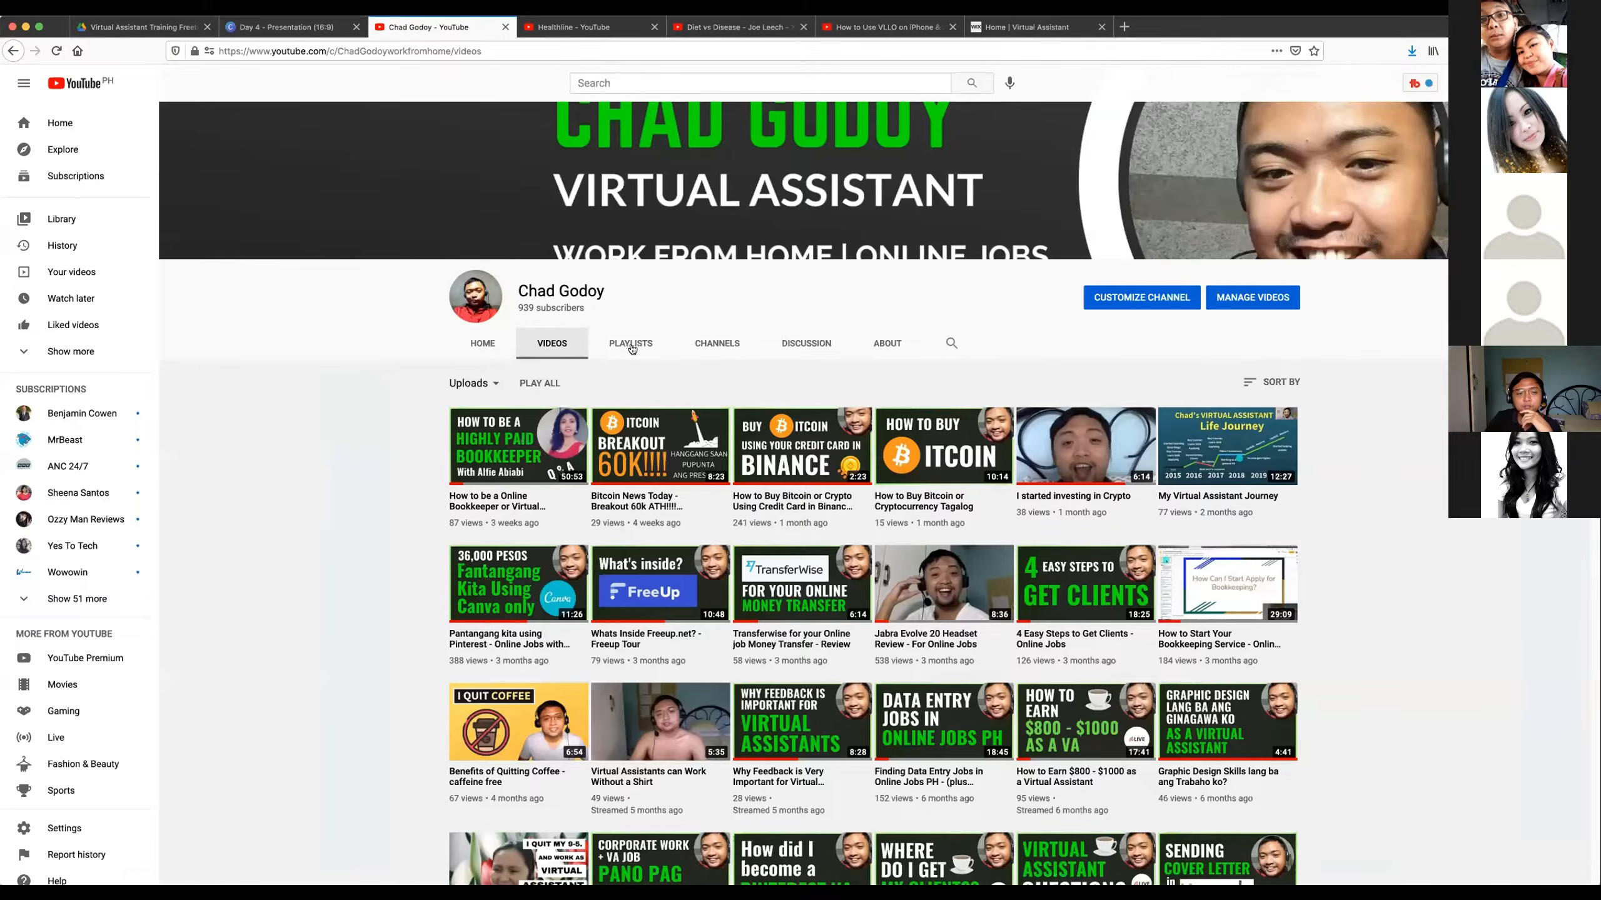
{"action": "left_click", "coordinate": [614, 82]}
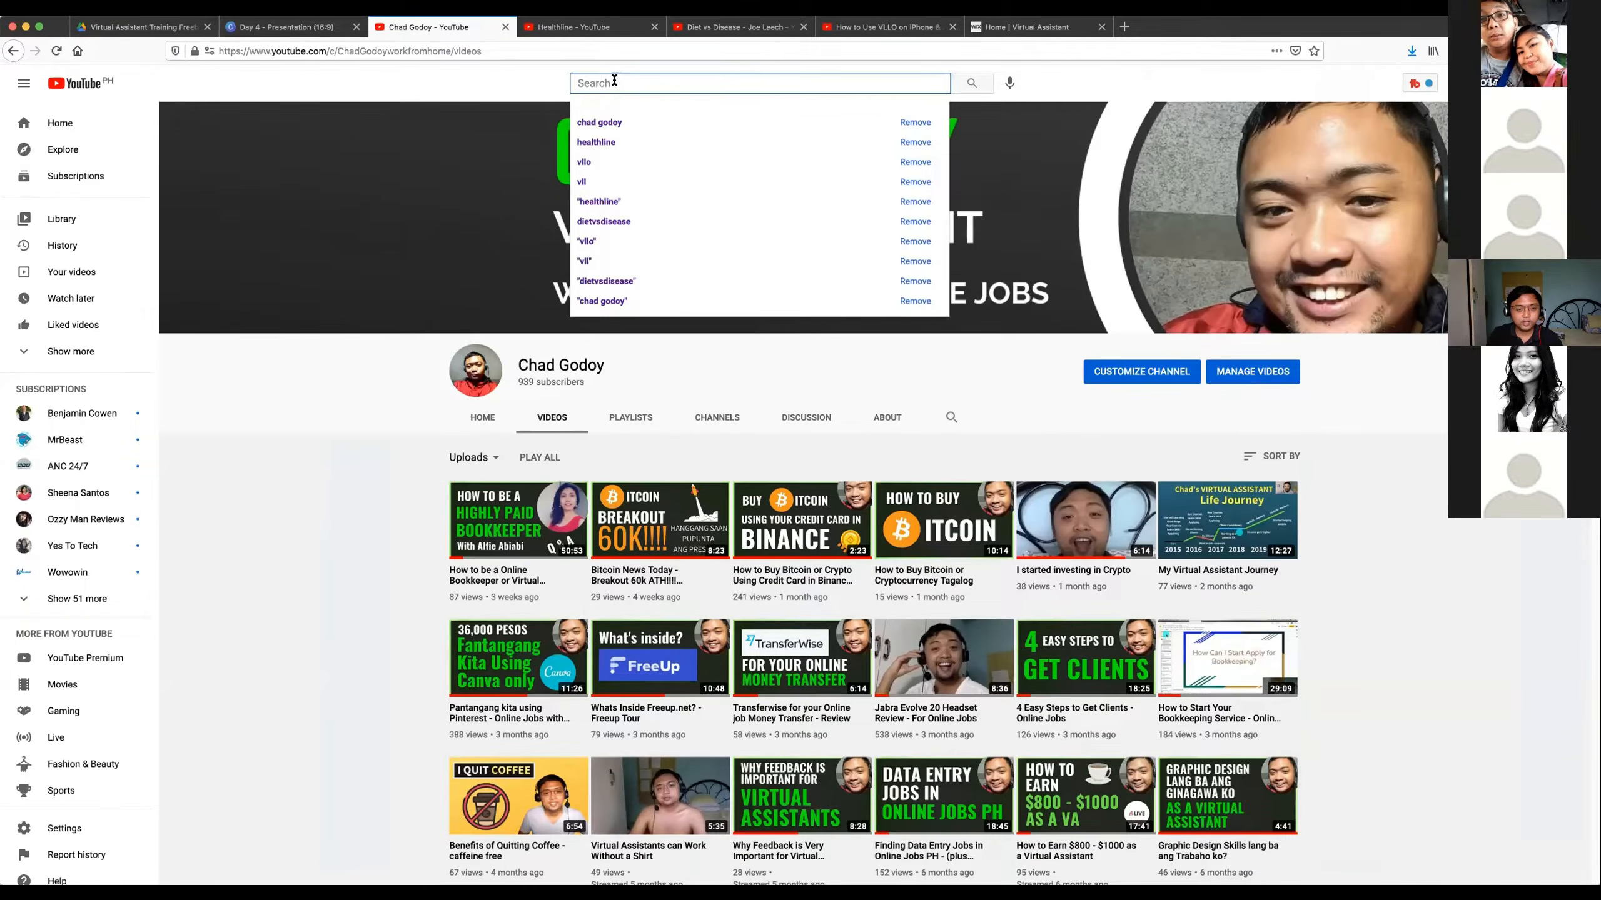
{"action": "type", "text": "w"}
{"action": "type", "text": "o"}
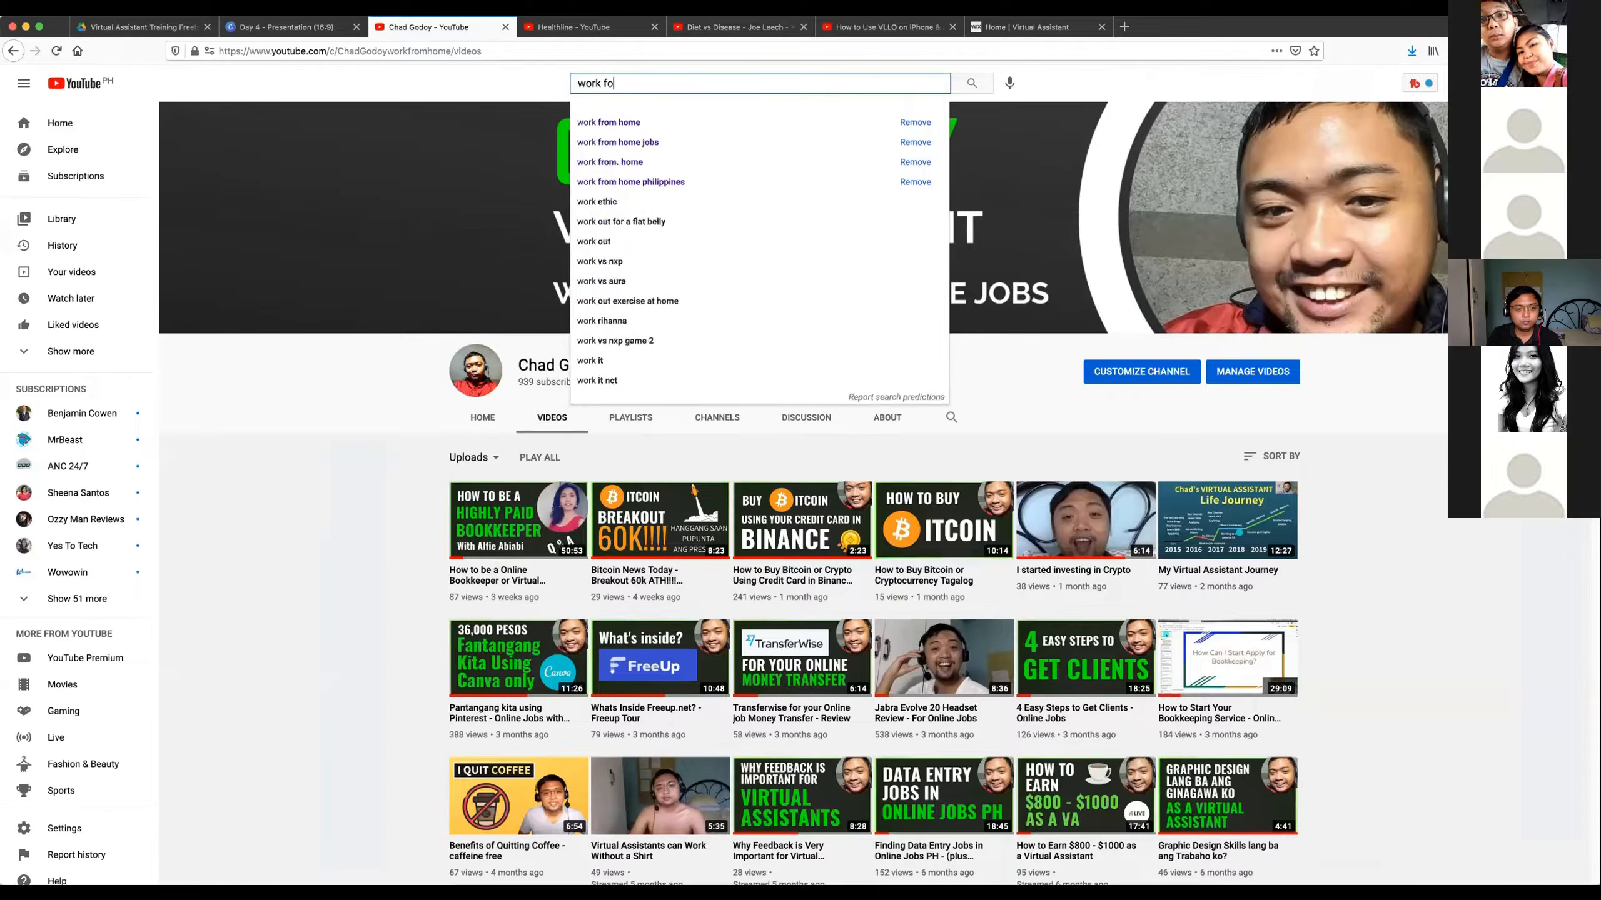
{"action": "key", "text": "BackSpace"}
{"action": "type", "text": "rom home"}
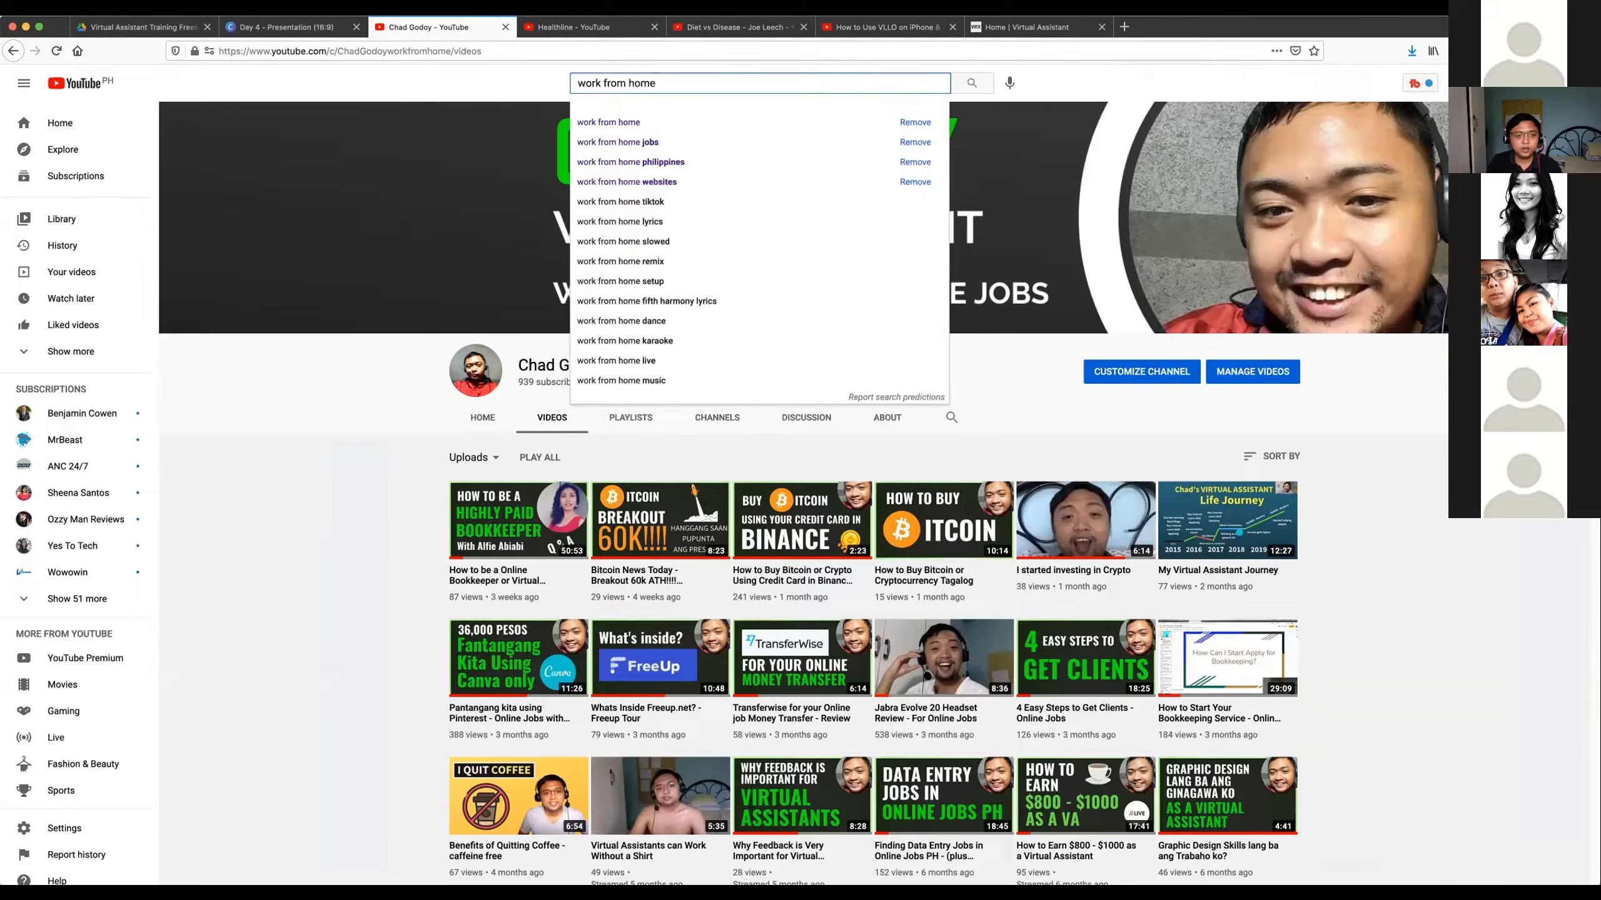
{"action": "key", "text": "Return"}
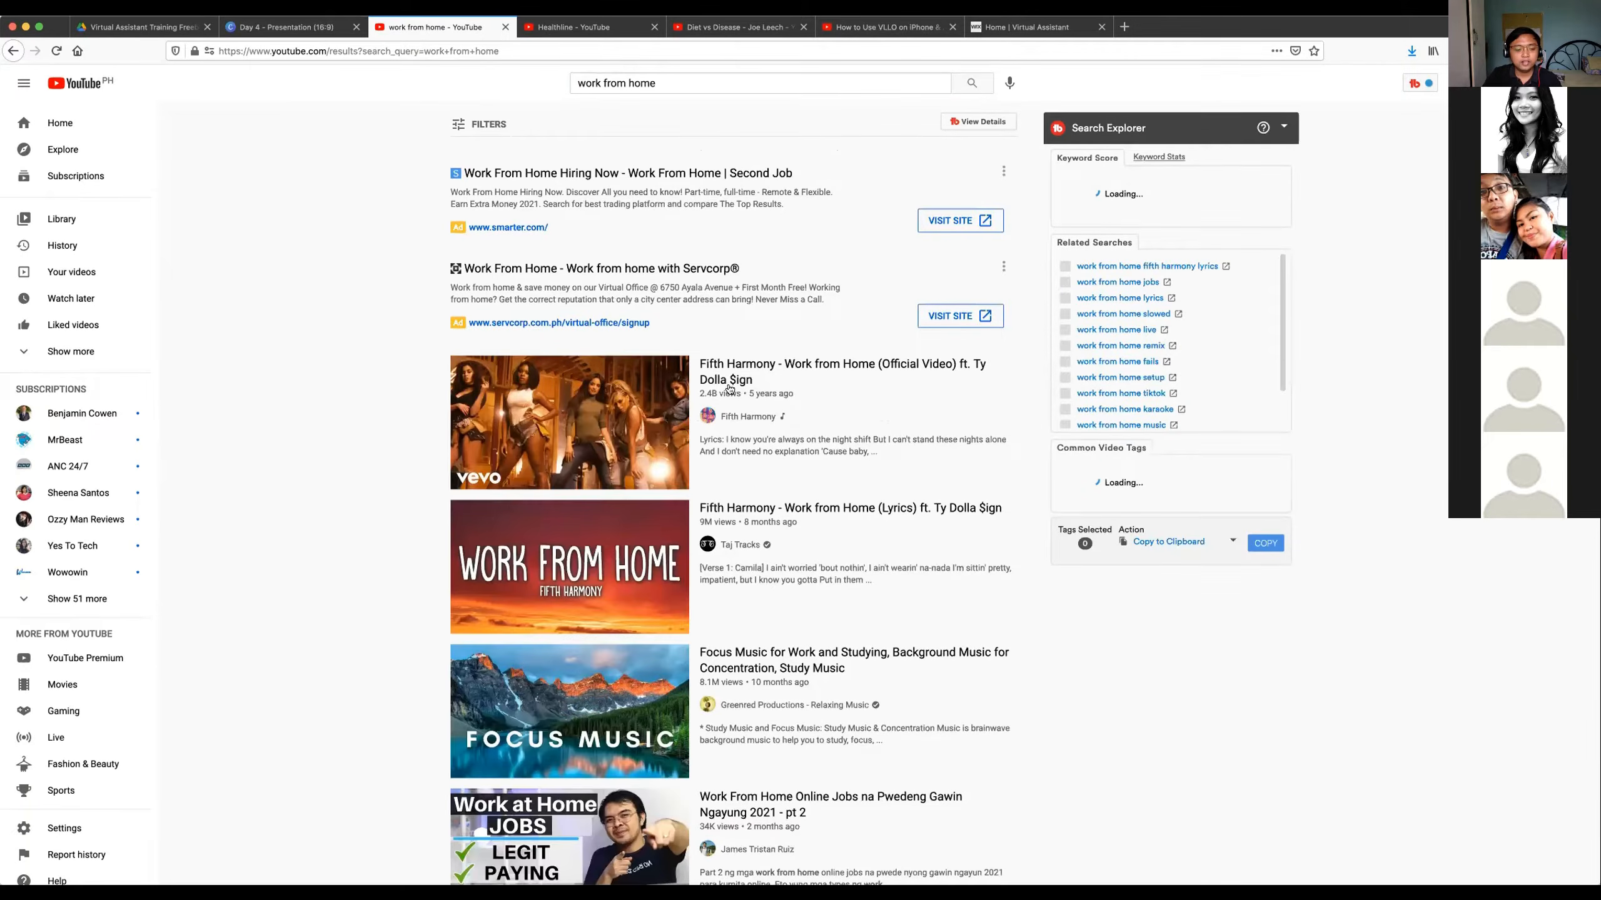
Look over the top "work from home" video results and return to the page 4 slide of the Canva presentation.
{"action": "scroll", "coordinate": [725, 396], "scroll_direction": "down", "scroll_amount": 2}
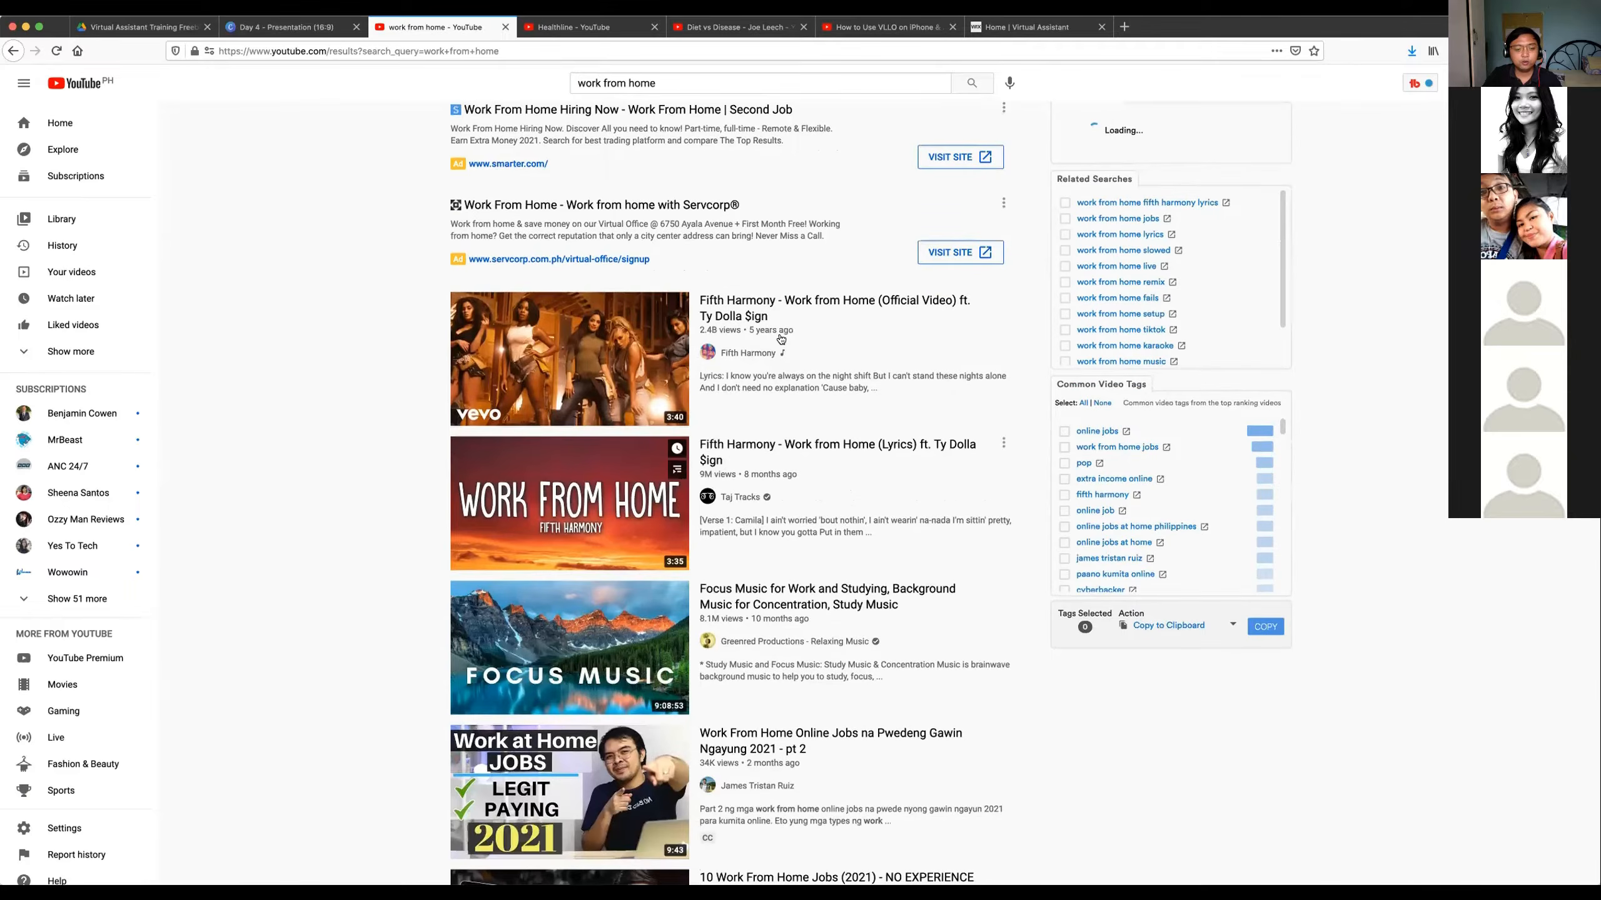
{"action": "scroll", "coordinate": [737, 324], "scroll_direction": "up", "scroll_amount": 1}
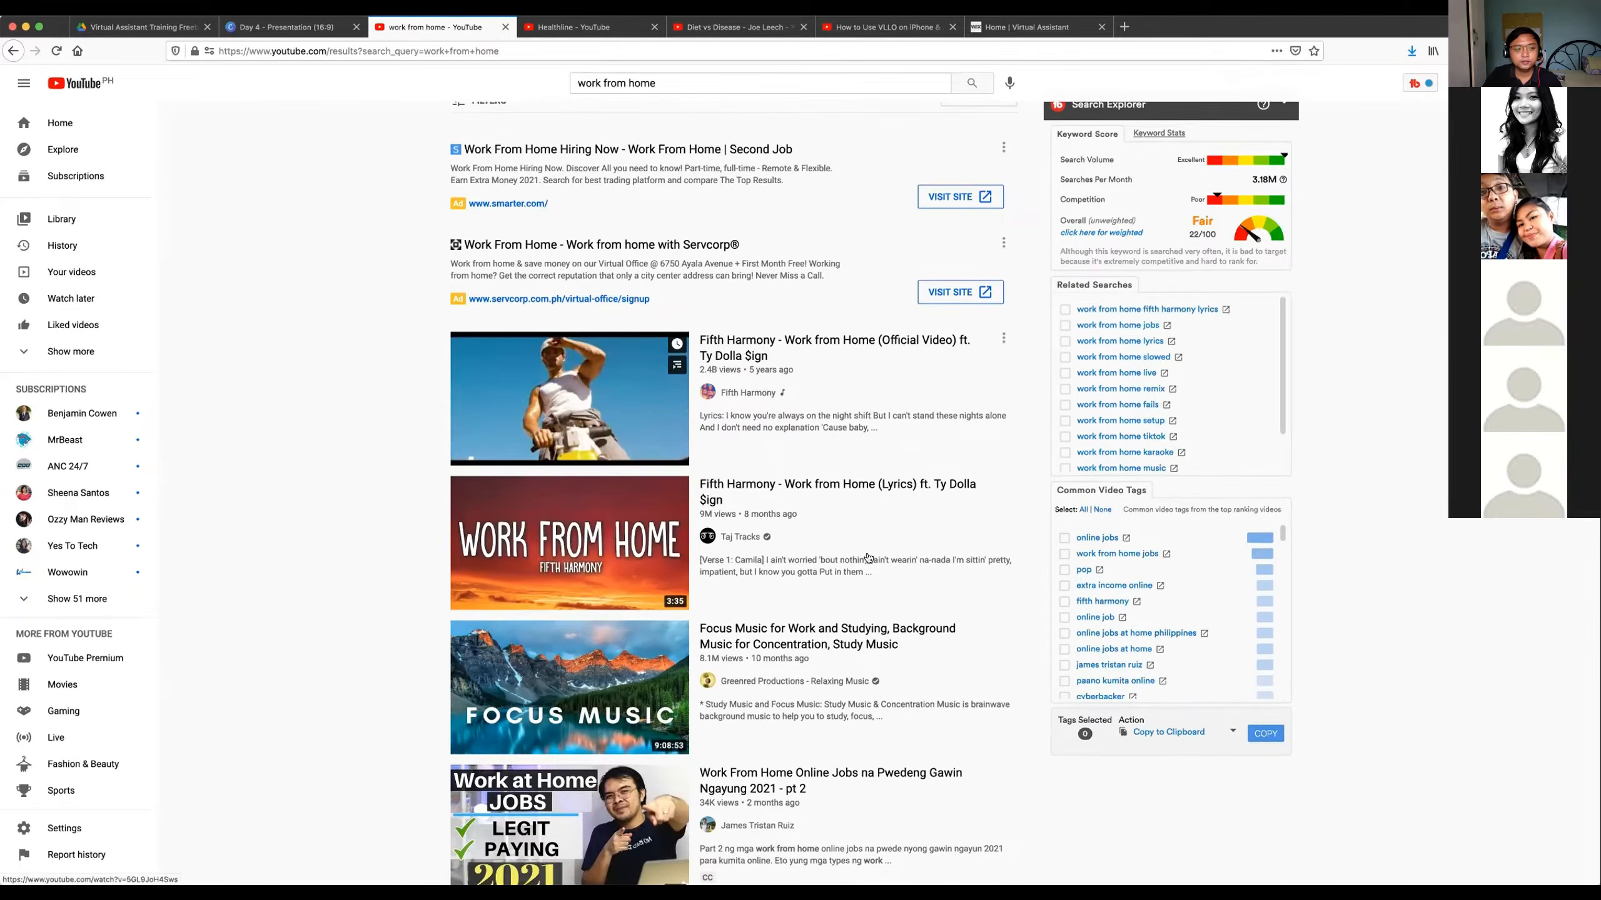
{"action": "scroll", "coordinate": [691, 309], "scroll_direction": "down", "scroll_amount": 2}
{"action": "scroll", "coordinate": [691, 311], "scroll_direction": "up", "scroll_amount": 2}
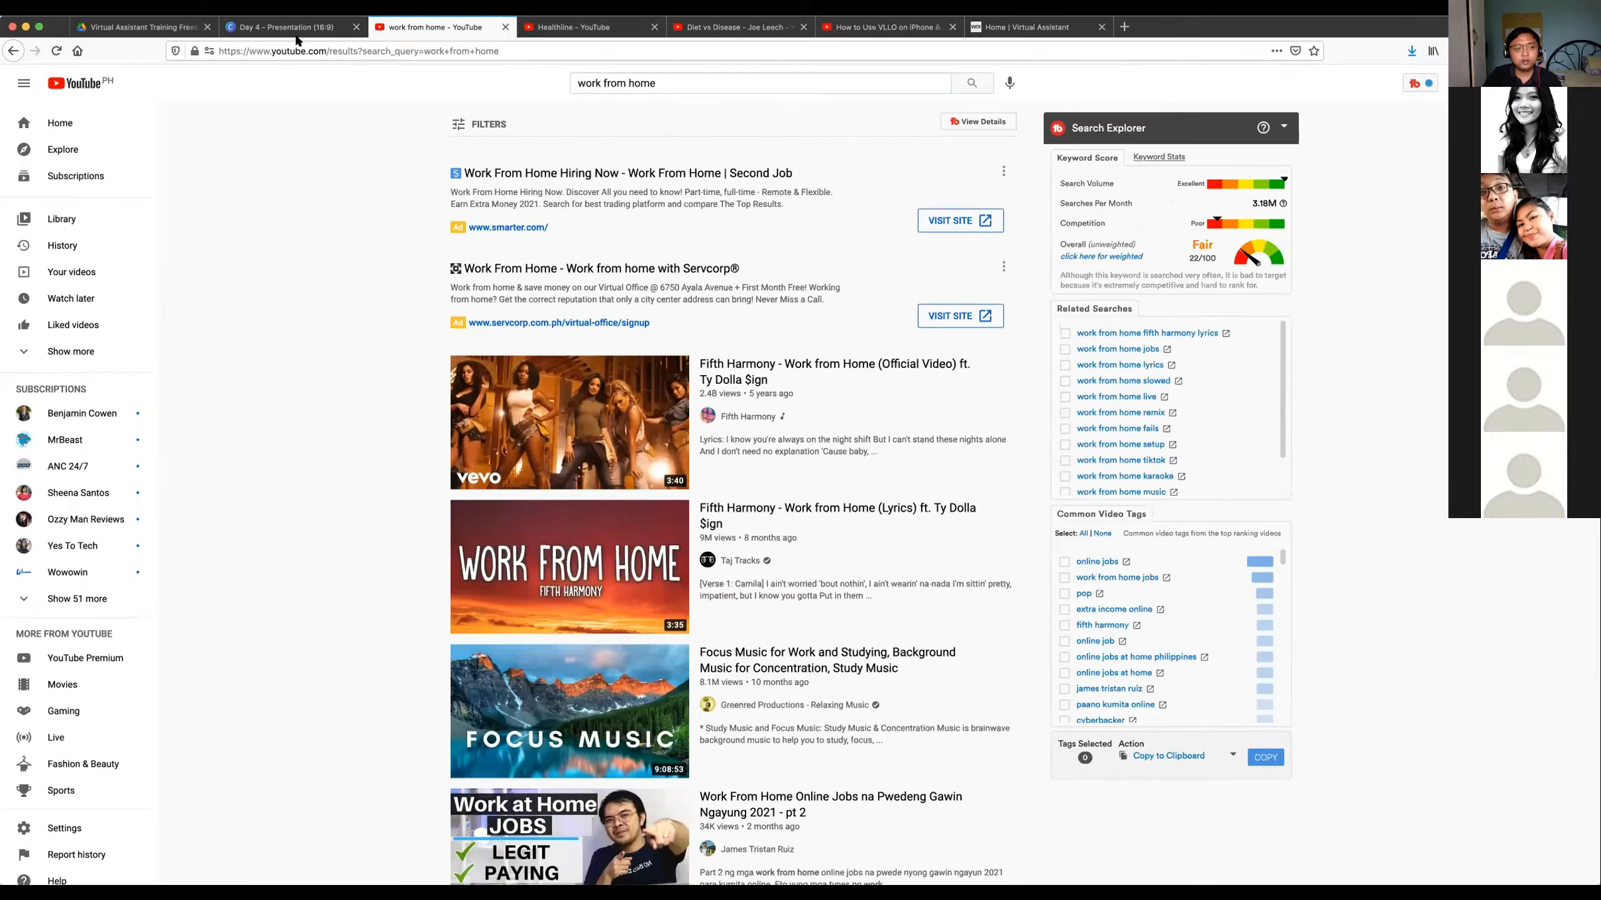
{"action": "left_click", "coordinate": [297, 27]}
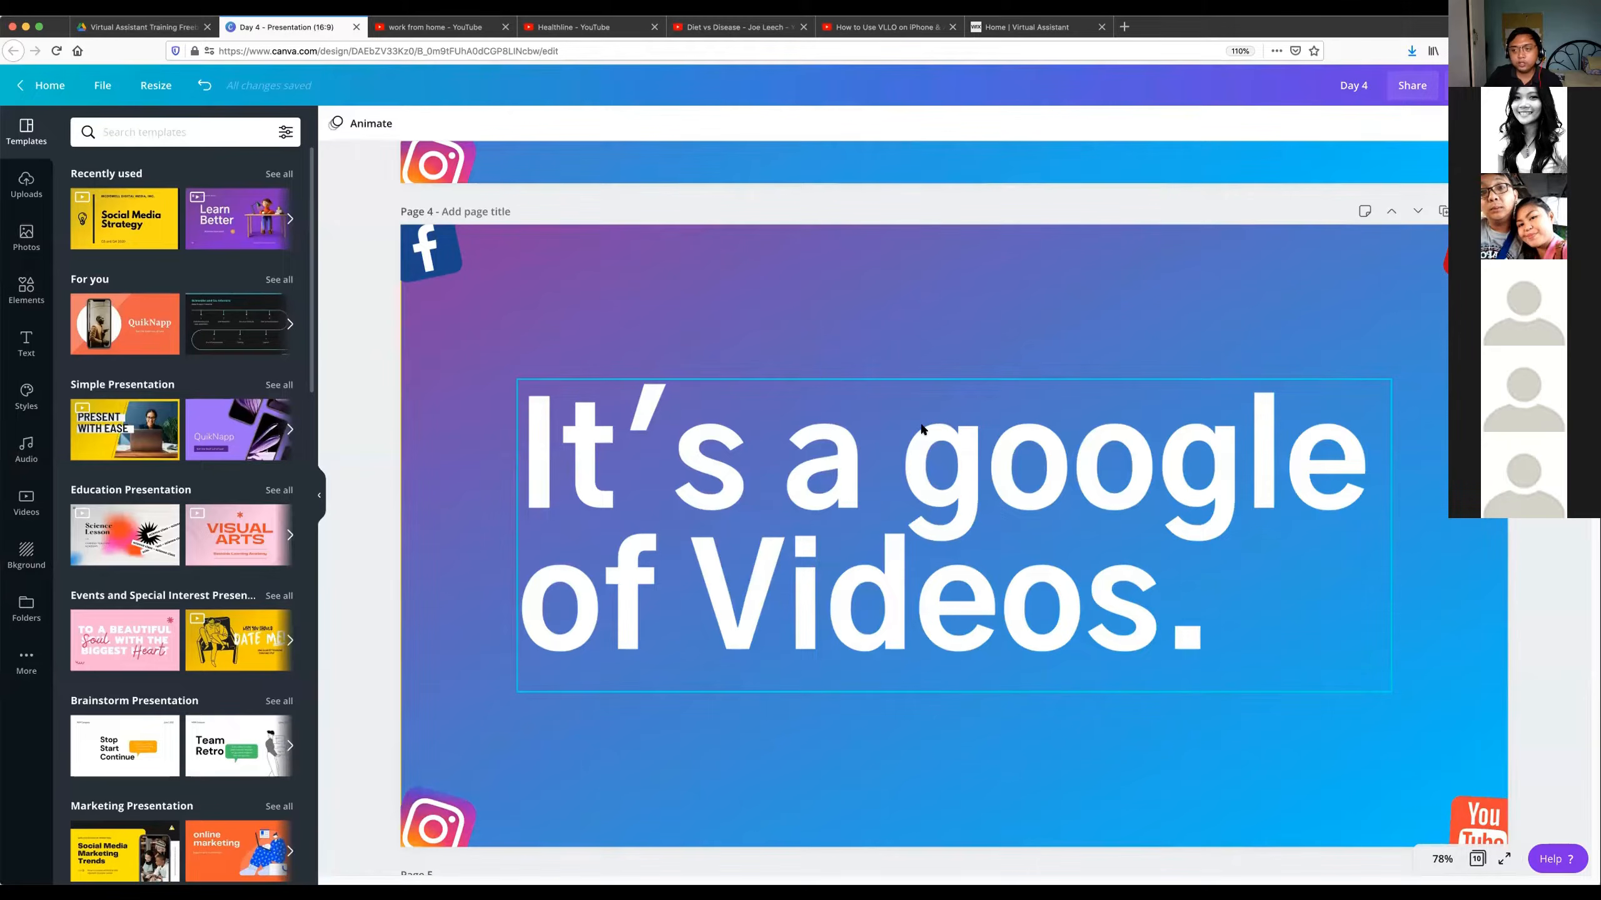
Go back to the Distribution Process slide and highlight the WordPress and YouTube icons, ending with the YouTube icon selected.
{"action": "scroll", "coordinate": [1023, 460], "scroll_direction": "up", "scroll_amount": 3}
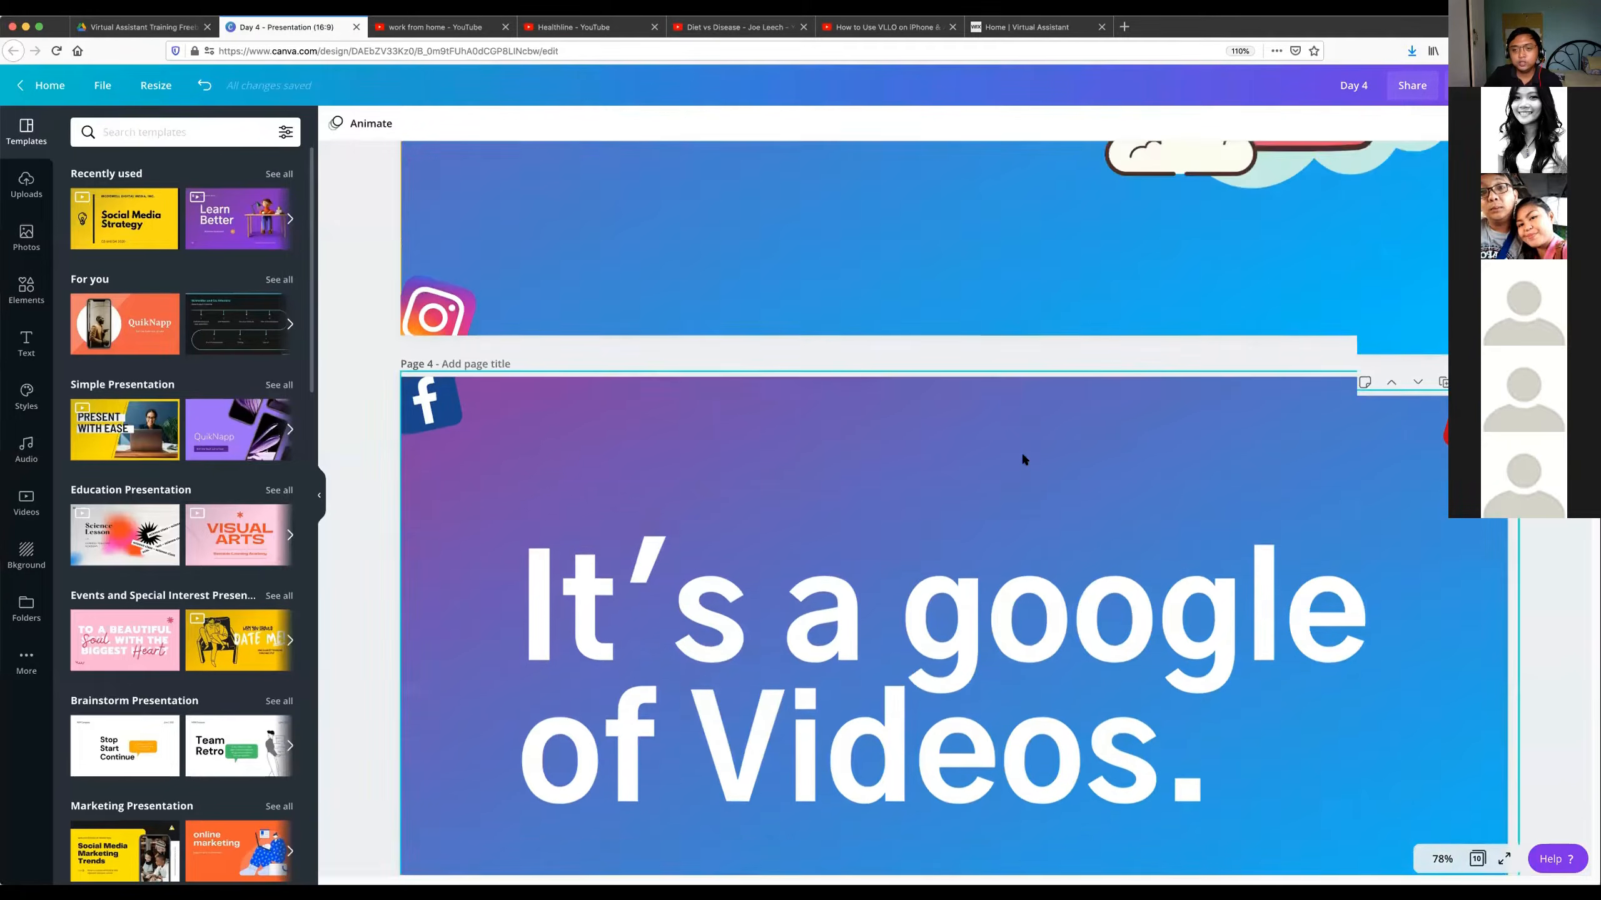
{"action": "scroll", "coordinate": [1022, 457], "scroll_direction": "up", "scroll_amount": 15}
{"action": "left_click", "coordinate": [1064, 295]}
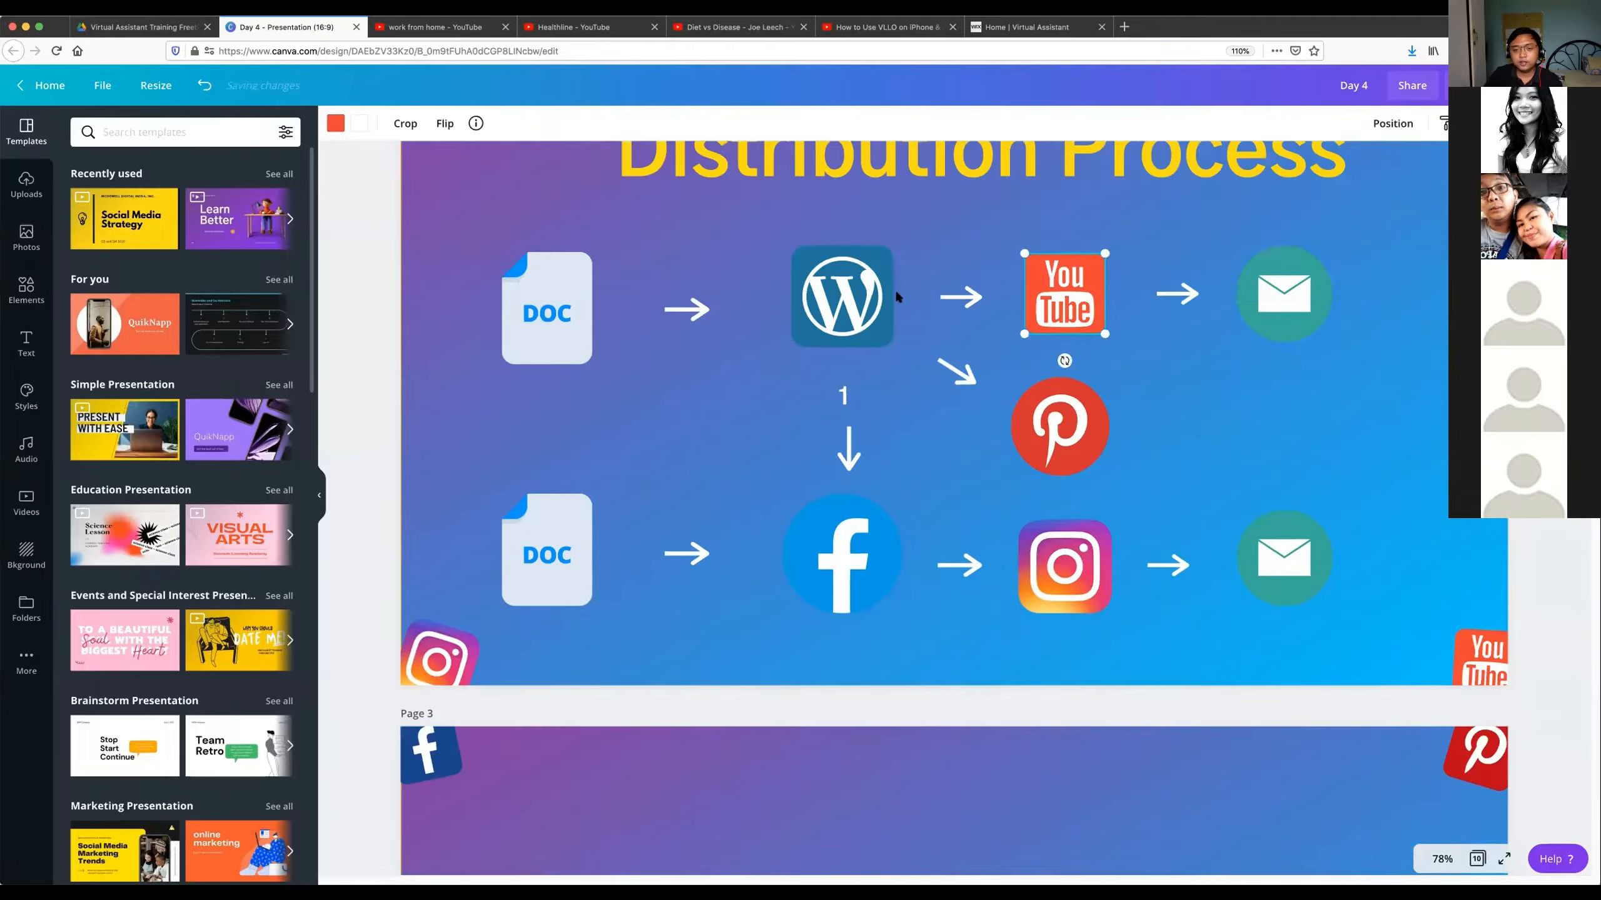
{"action": "left_click", "coordinate": [885, 295]}
{"action": "left_click", "coordinate": [1062, 285]}
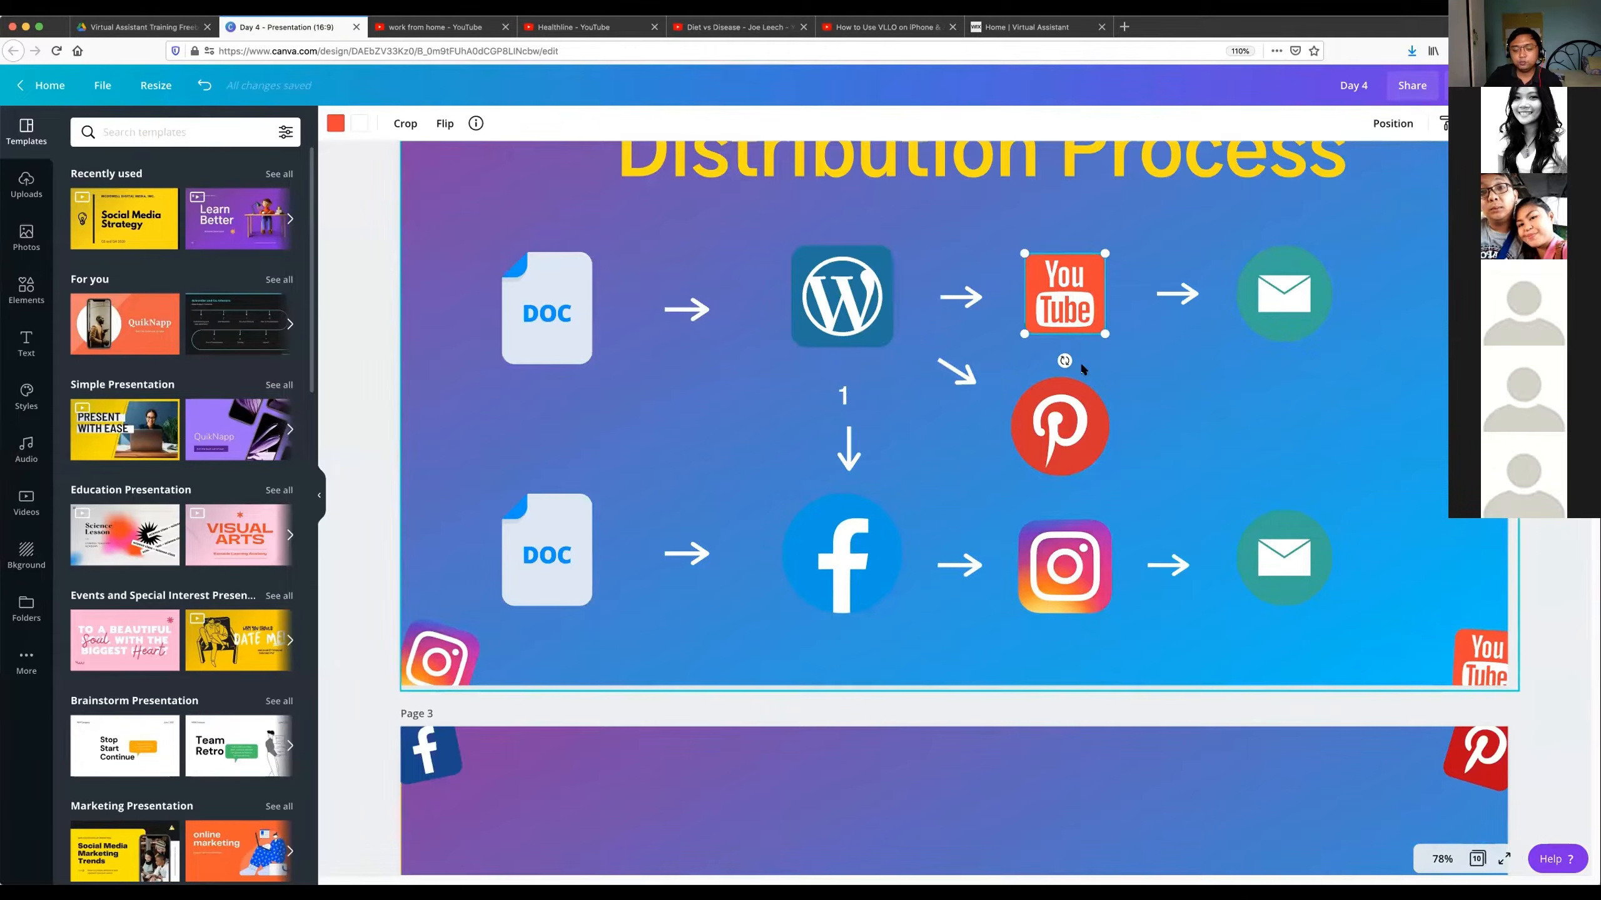
Advance the presentation past page 4 to the page 5 slide, "What can you do for clients?".
{"action": "scroll", "coordinate": [1078, 357], "scroll_direction": "down", "scroll_amount": 12}
{"action": "scroll", "coordinate": [1068, 365], "scroll_direction": "down", "scroll_amount": 2}
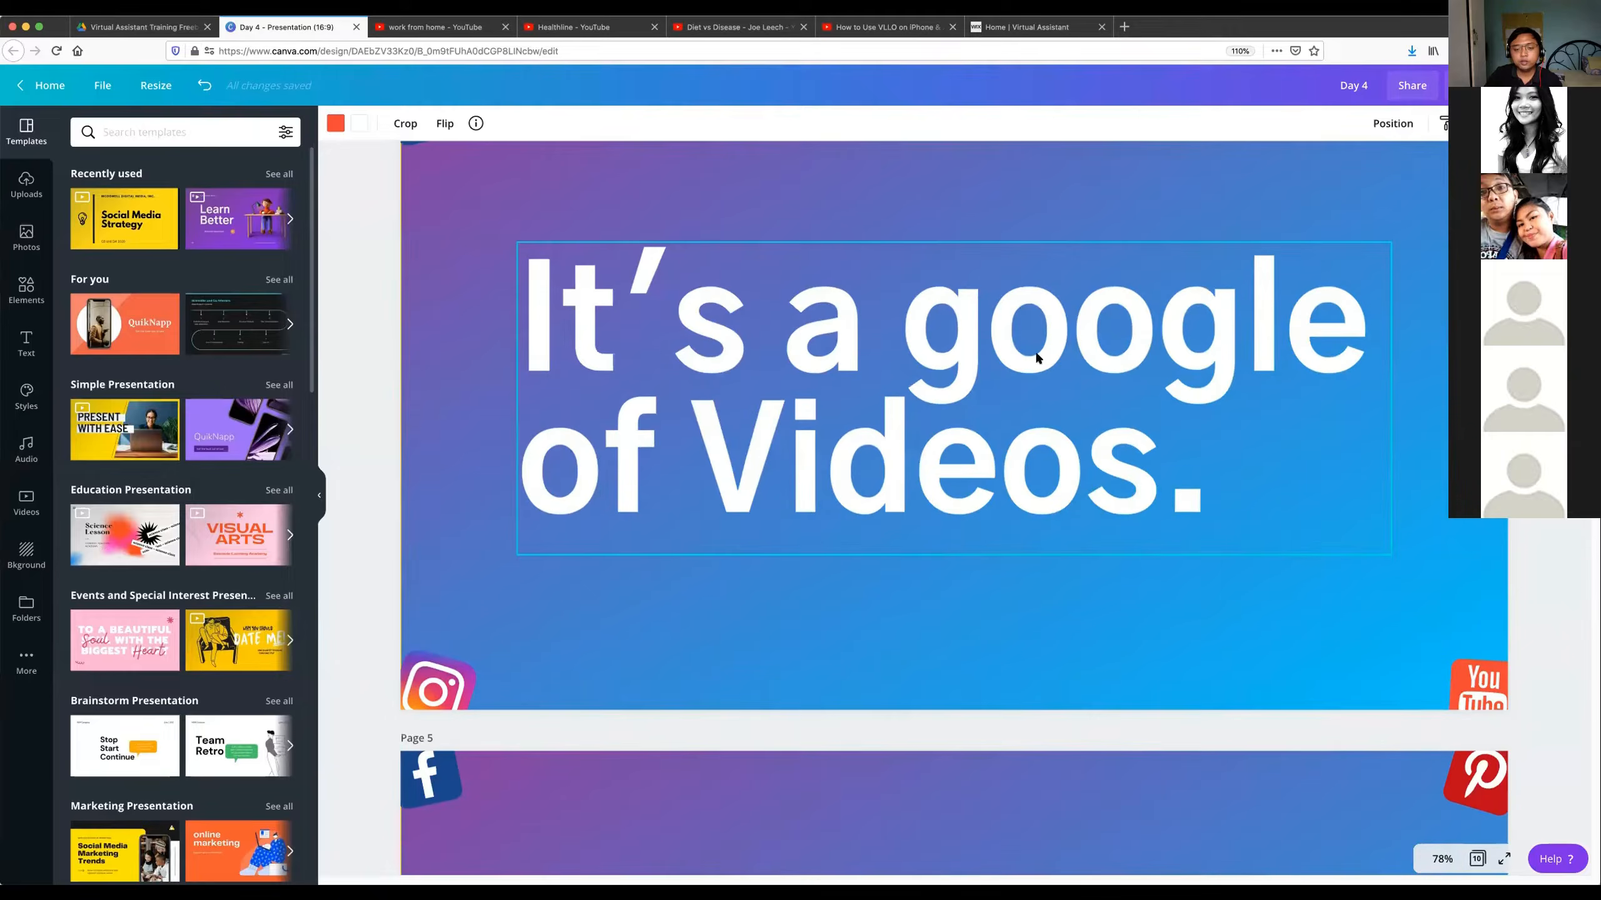
{"action": "scroll", "coordinate": [1047, 361], "scroll_direction": "down", "scroll_amount": 10}
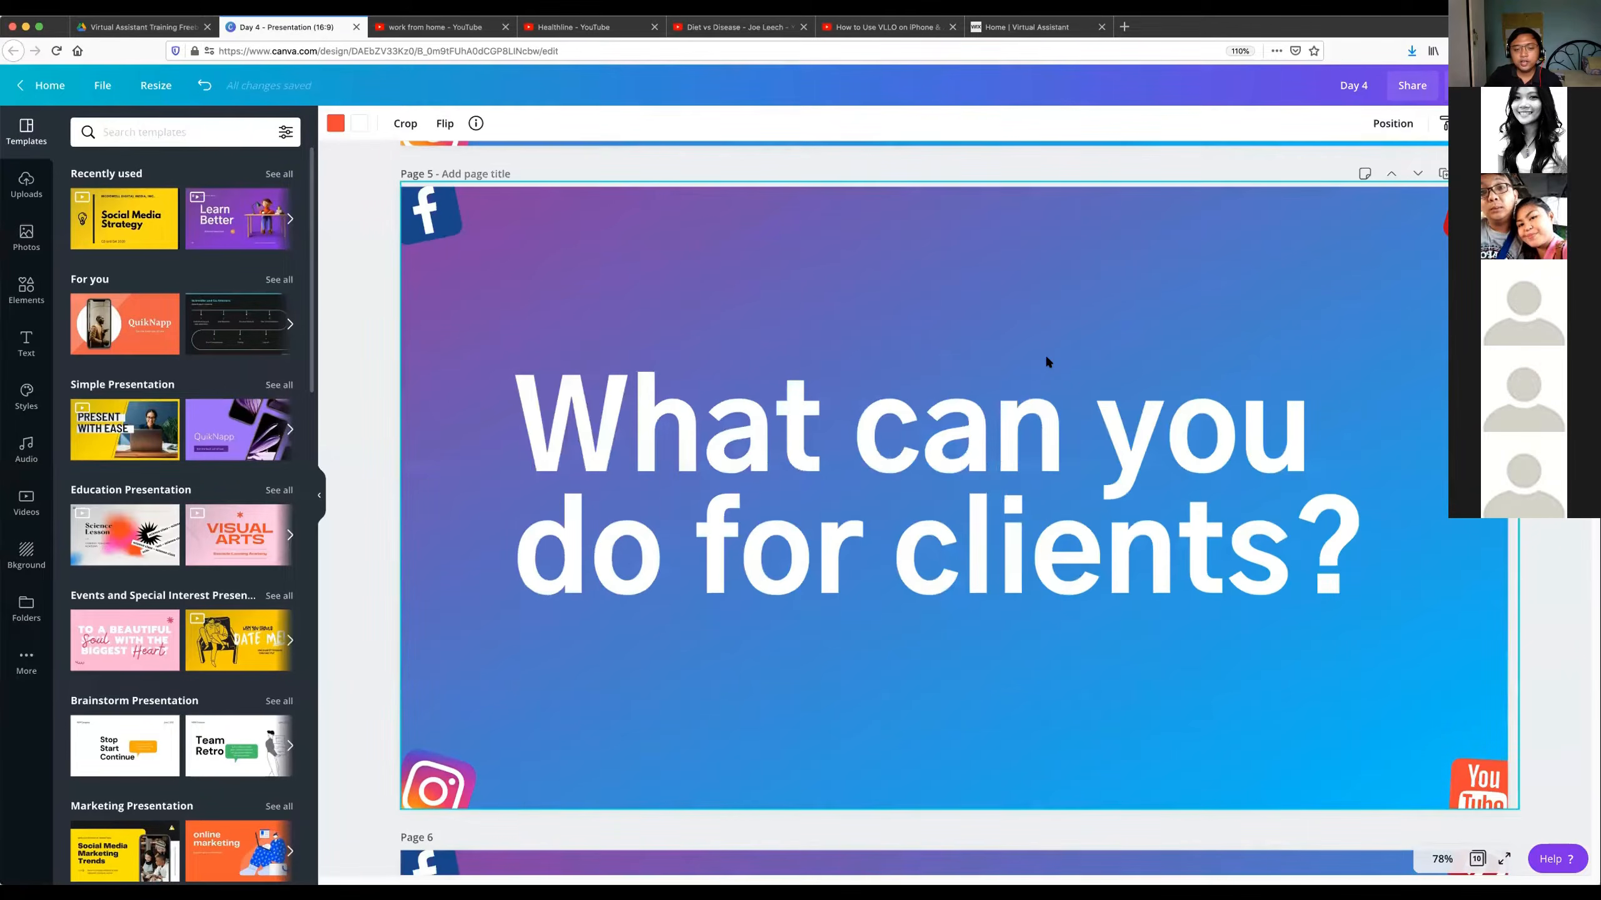
{"action": "left_click", "coordinate": [372, 305]}
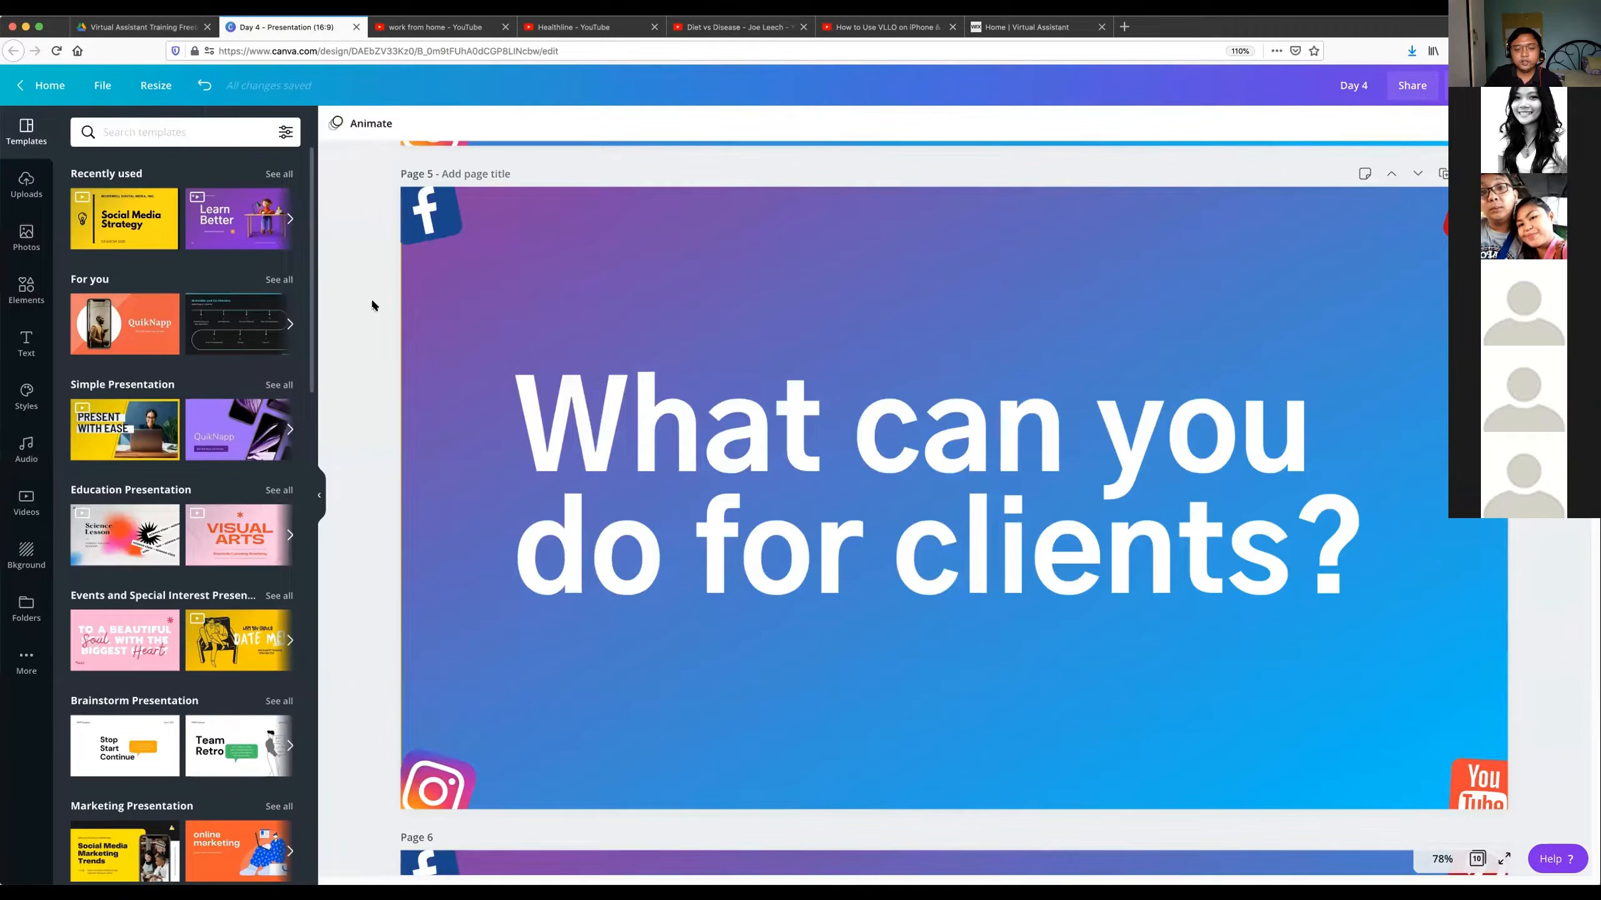
{"action": "scroll", "coordinate": [793, 348], "scroll_direction": "up", "scroll_amount": 3}
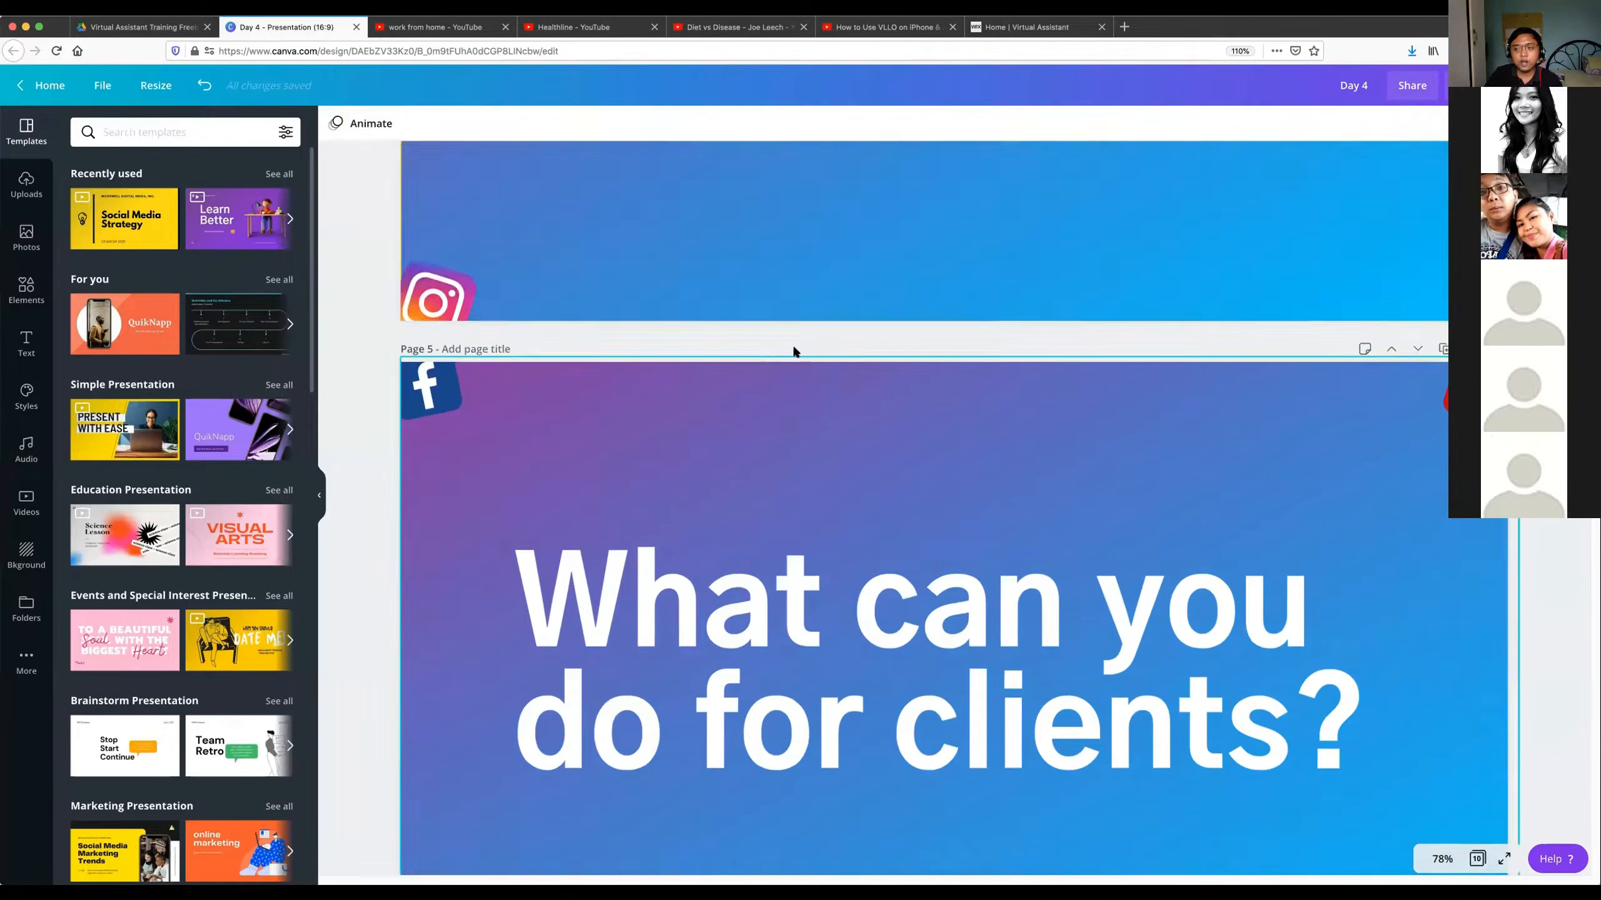
{"action": "scroll", "coordinate": [794, 348], "scroll_direction": "up", "scroll_amount": 4}
{"action": "scroll", "coordinate": [1012, 366], "scroll_direction": "down", "scroll_amount": 2}
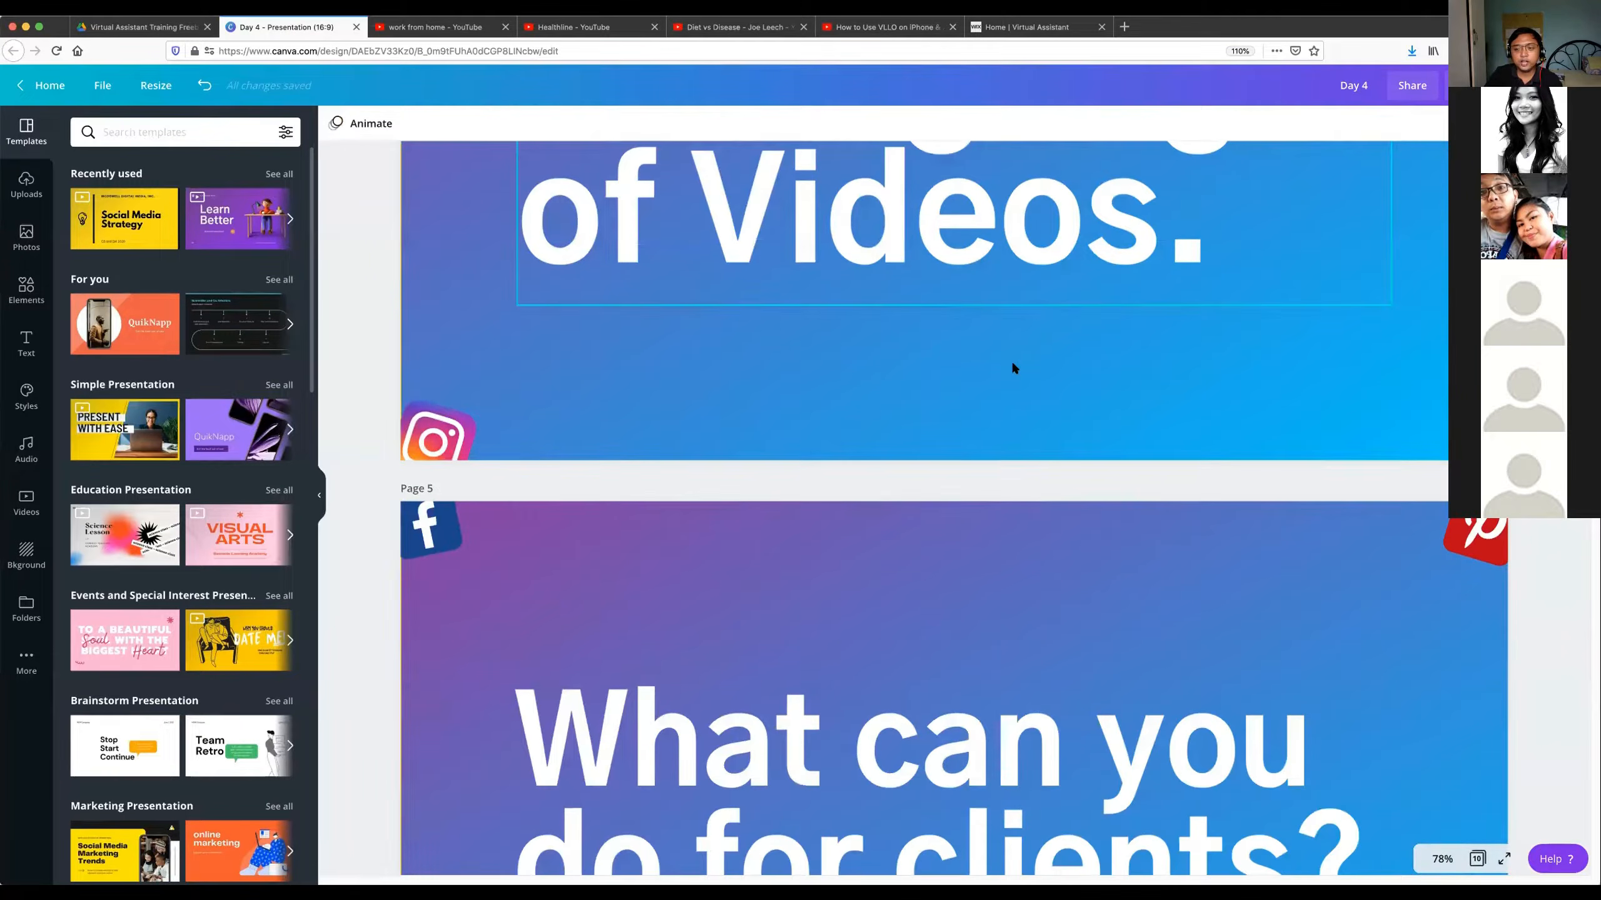
{"action": "scroll", "coordinate": [1013, 368], "scroll_direction": "down", "scroll_amount": 3}
{"action": "scroll", "coordinate": [1012, 368], "scroll_direction": "down", "scroll_amount": 2}
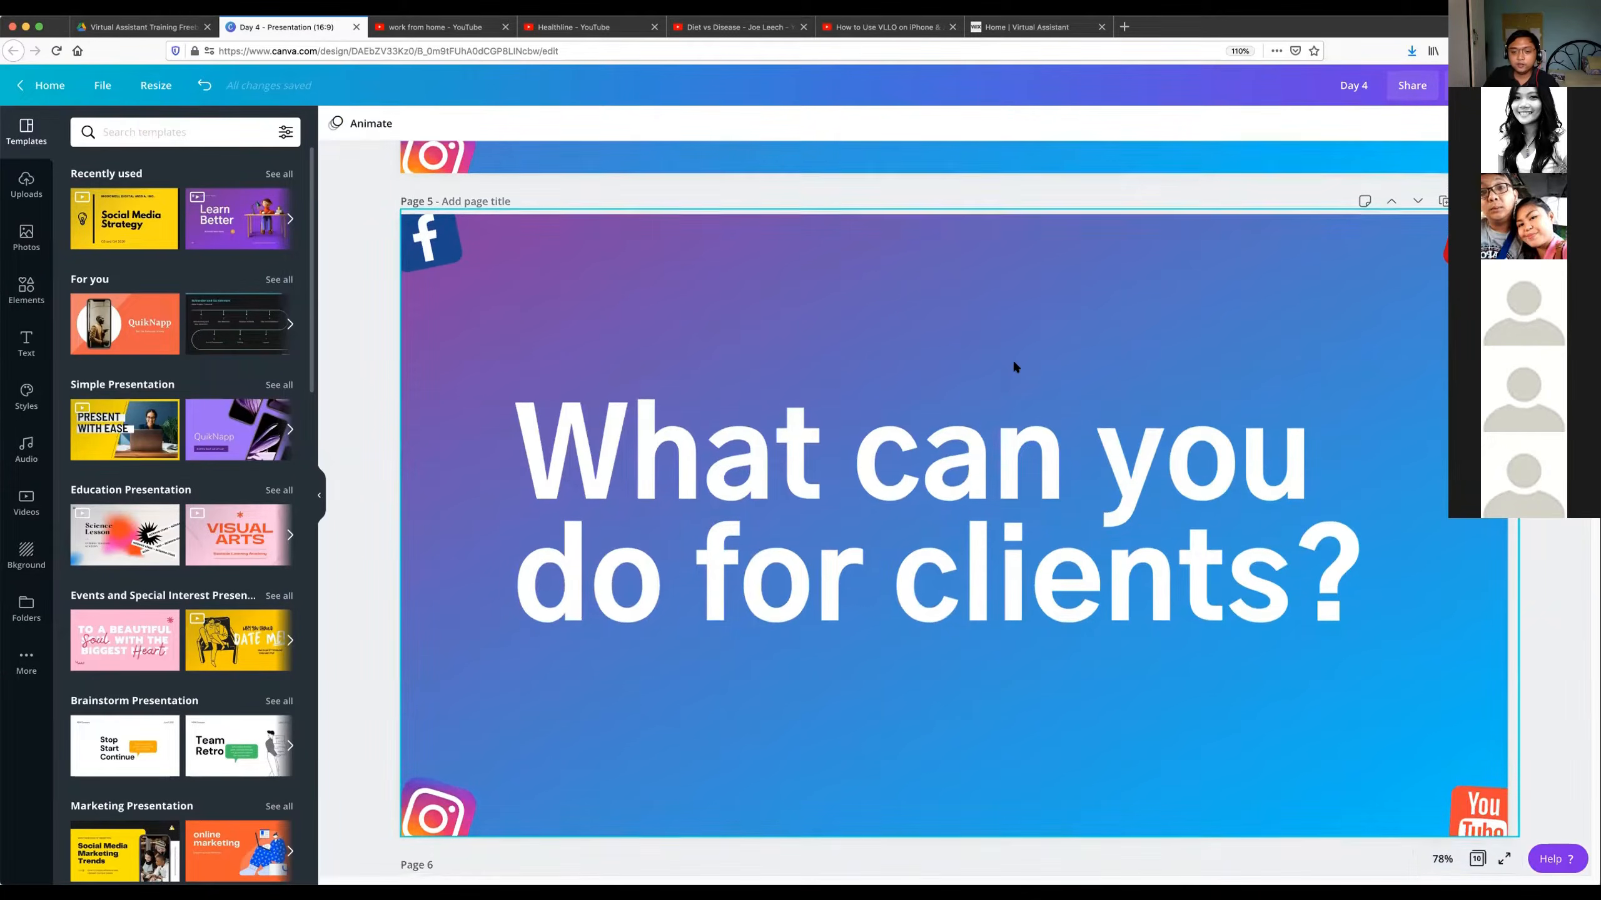
Advance to the page 6 slide with the two YouTube channel links and select the HealthlineMedia link text.
{"action": "scroll", "coordinate": [1013, 366], "scroll_direction": "down", "scroll_amount": 3}
{"action": "scroll", "coordinate": [1016, 366], "scroll_direction": "down", "scroll_amount": 6}
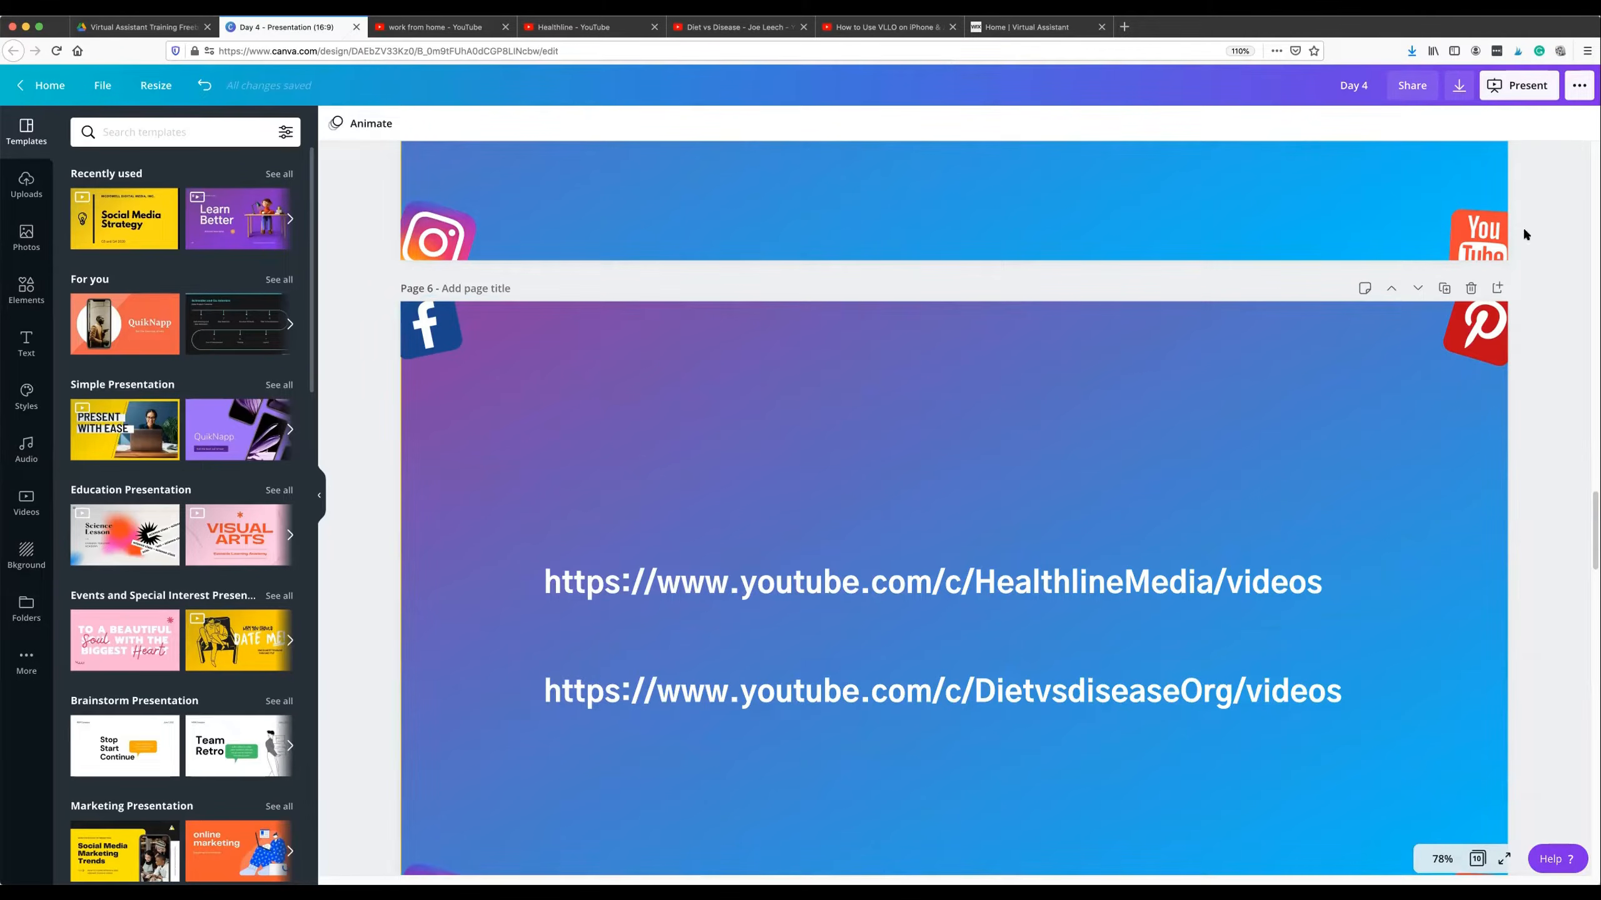
{"action": "double_click", "coordinate": [1185, 578]}
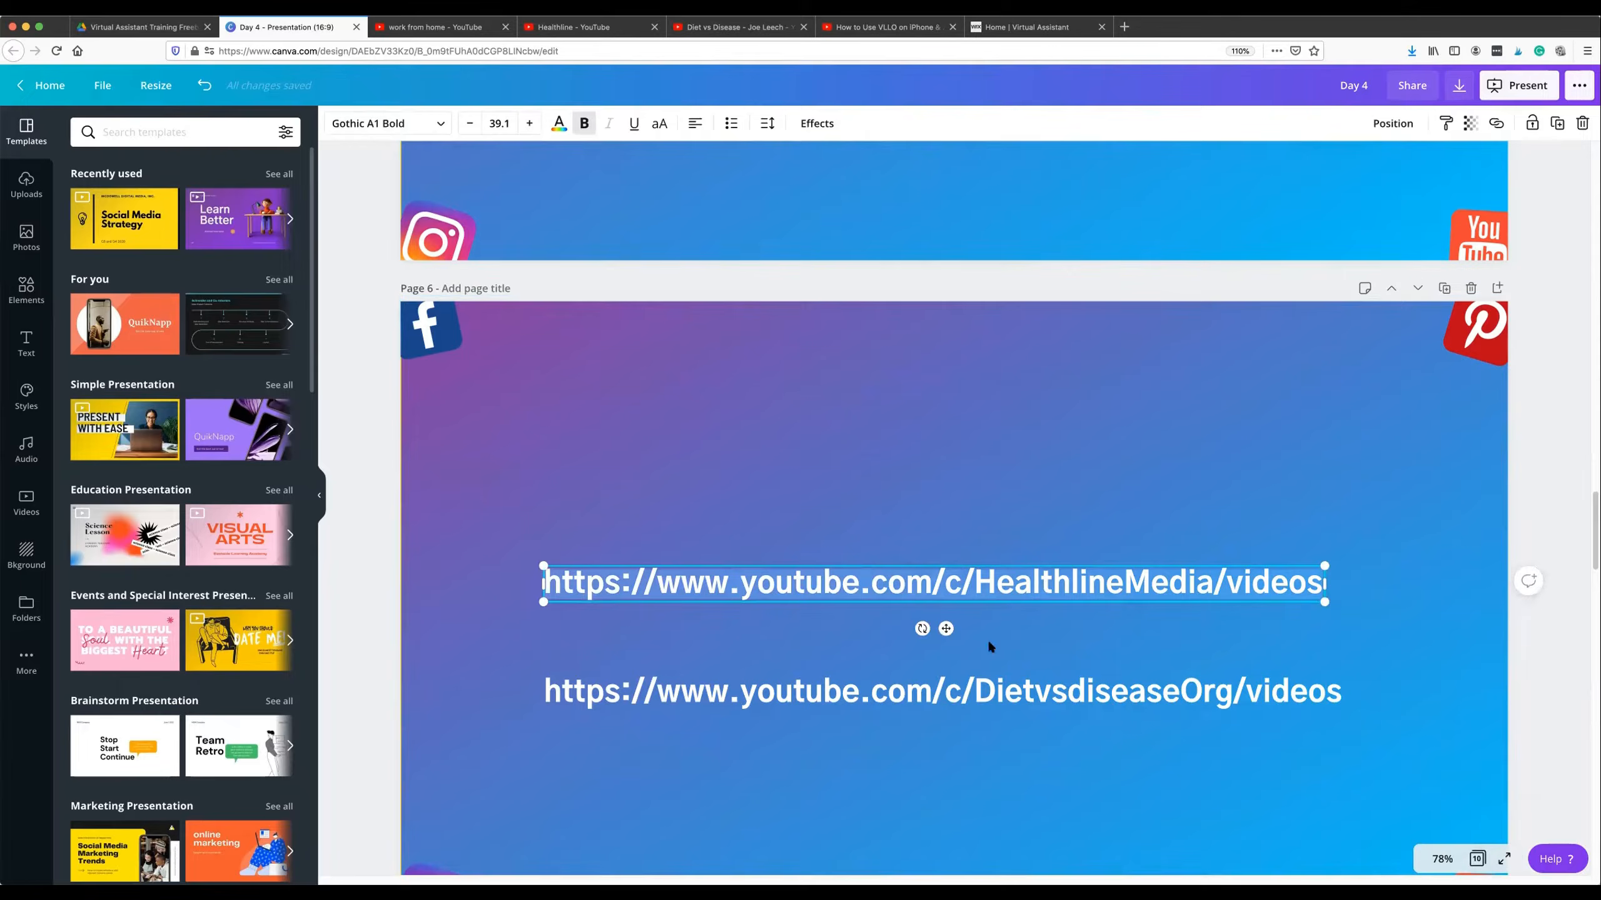
Switch to the open Healthline YouTube channel and look over its uploaded videos, from the older thumbnails back to the channel header.
{"action": "left_click", "coordinate": [704, 28]}
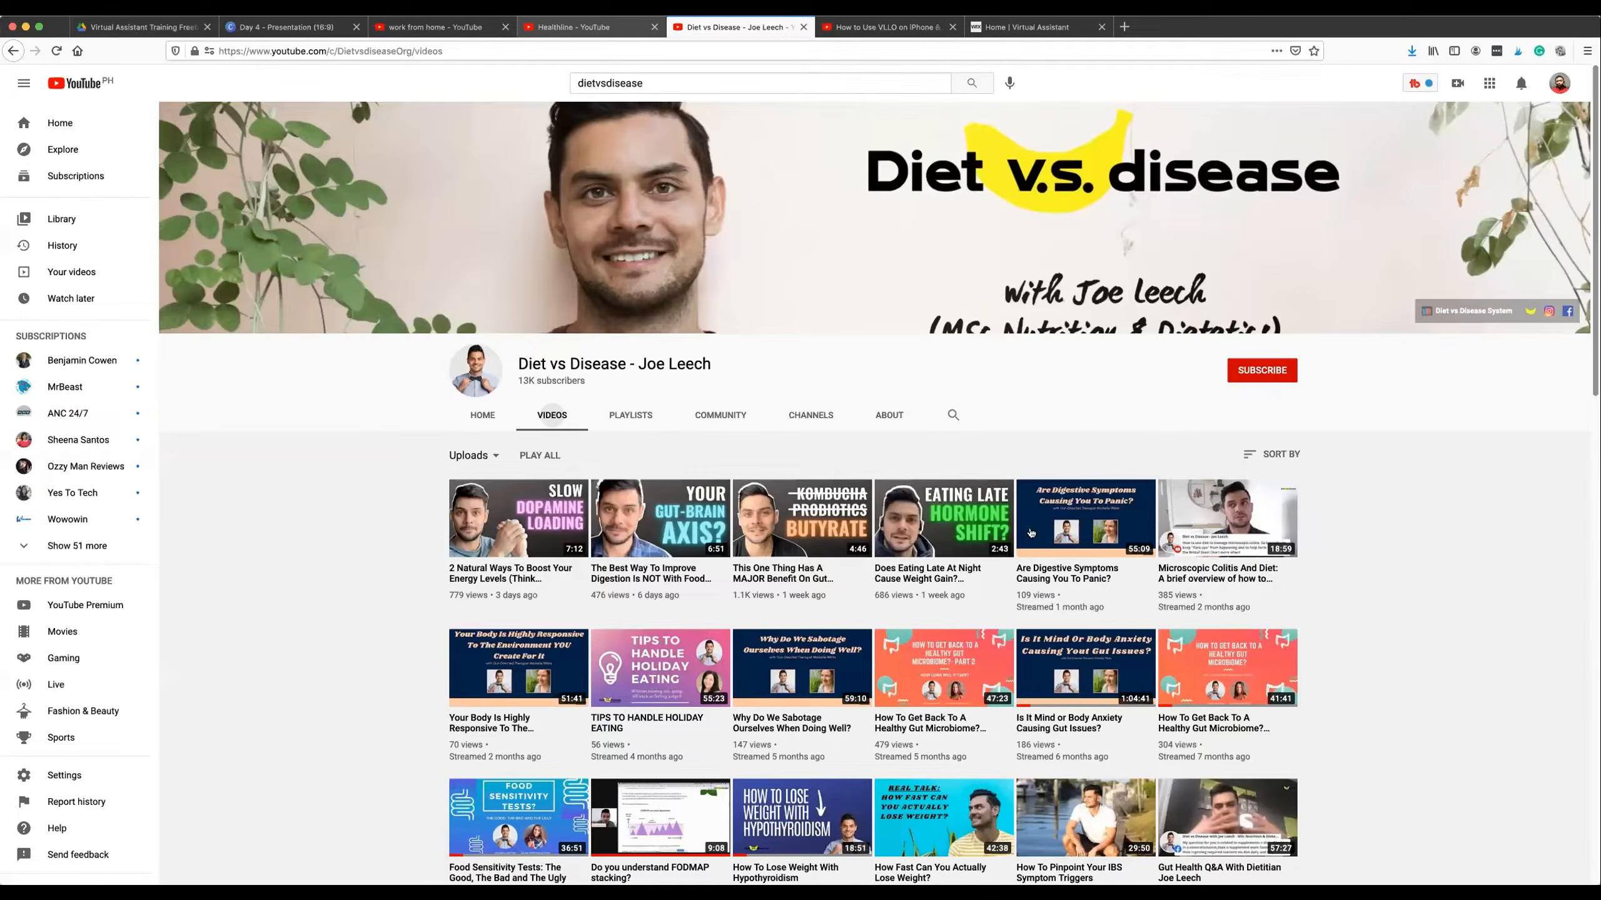
{"action": "key", "text": "ctrl+shift+Tab"}
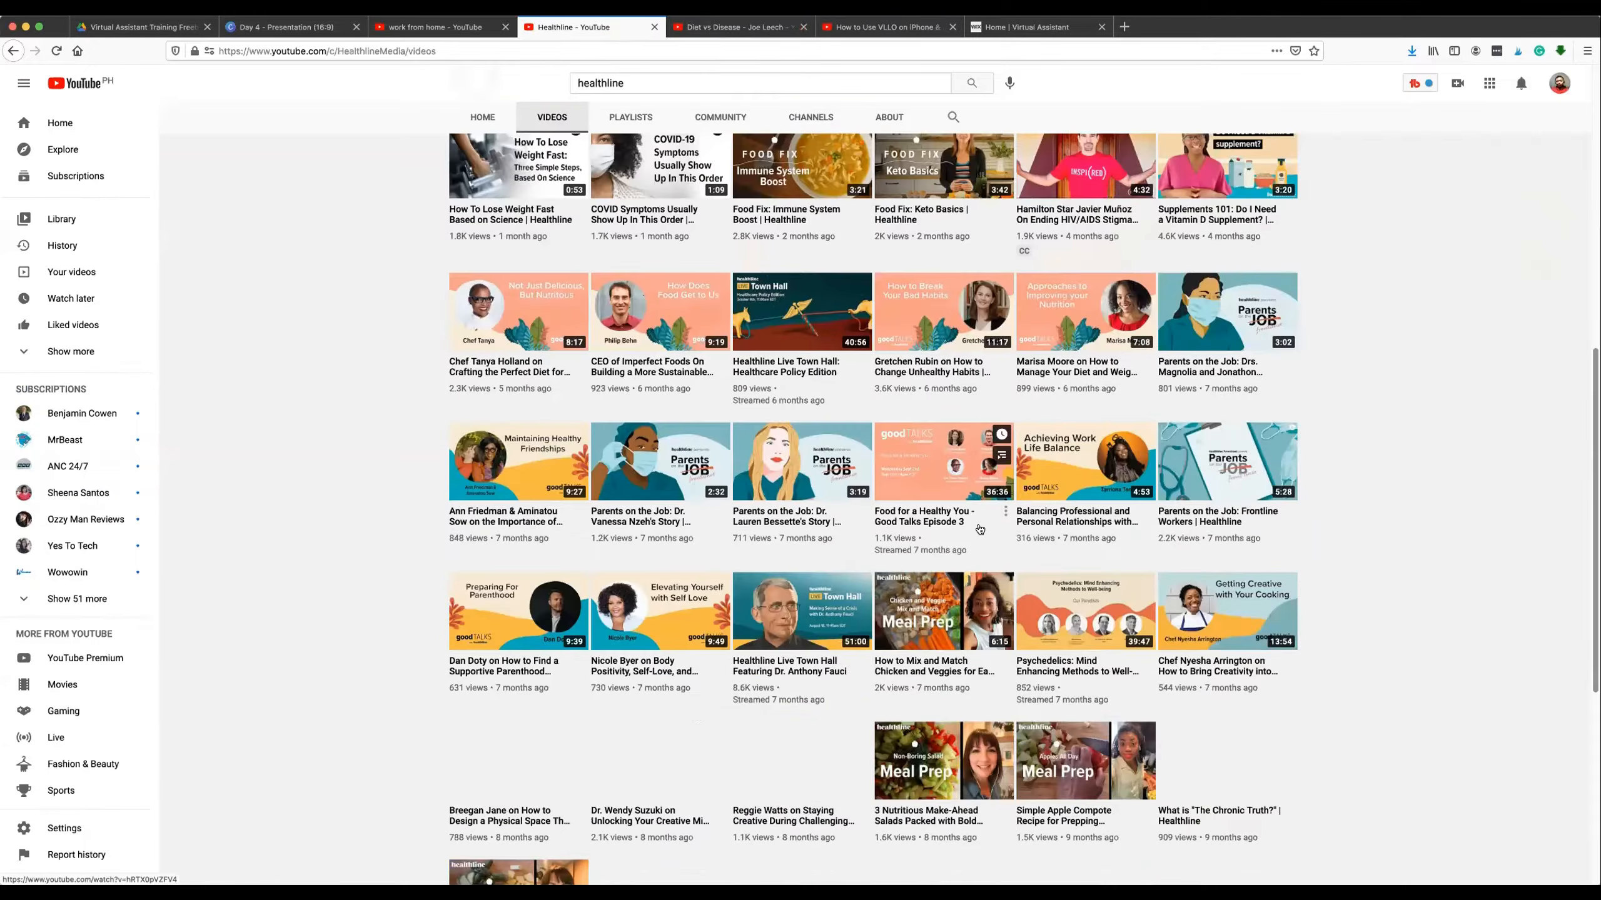
{"action": "scroll", "coordinate": [983, 523], "scroll_direction": "down", "scroll_amount": 15}
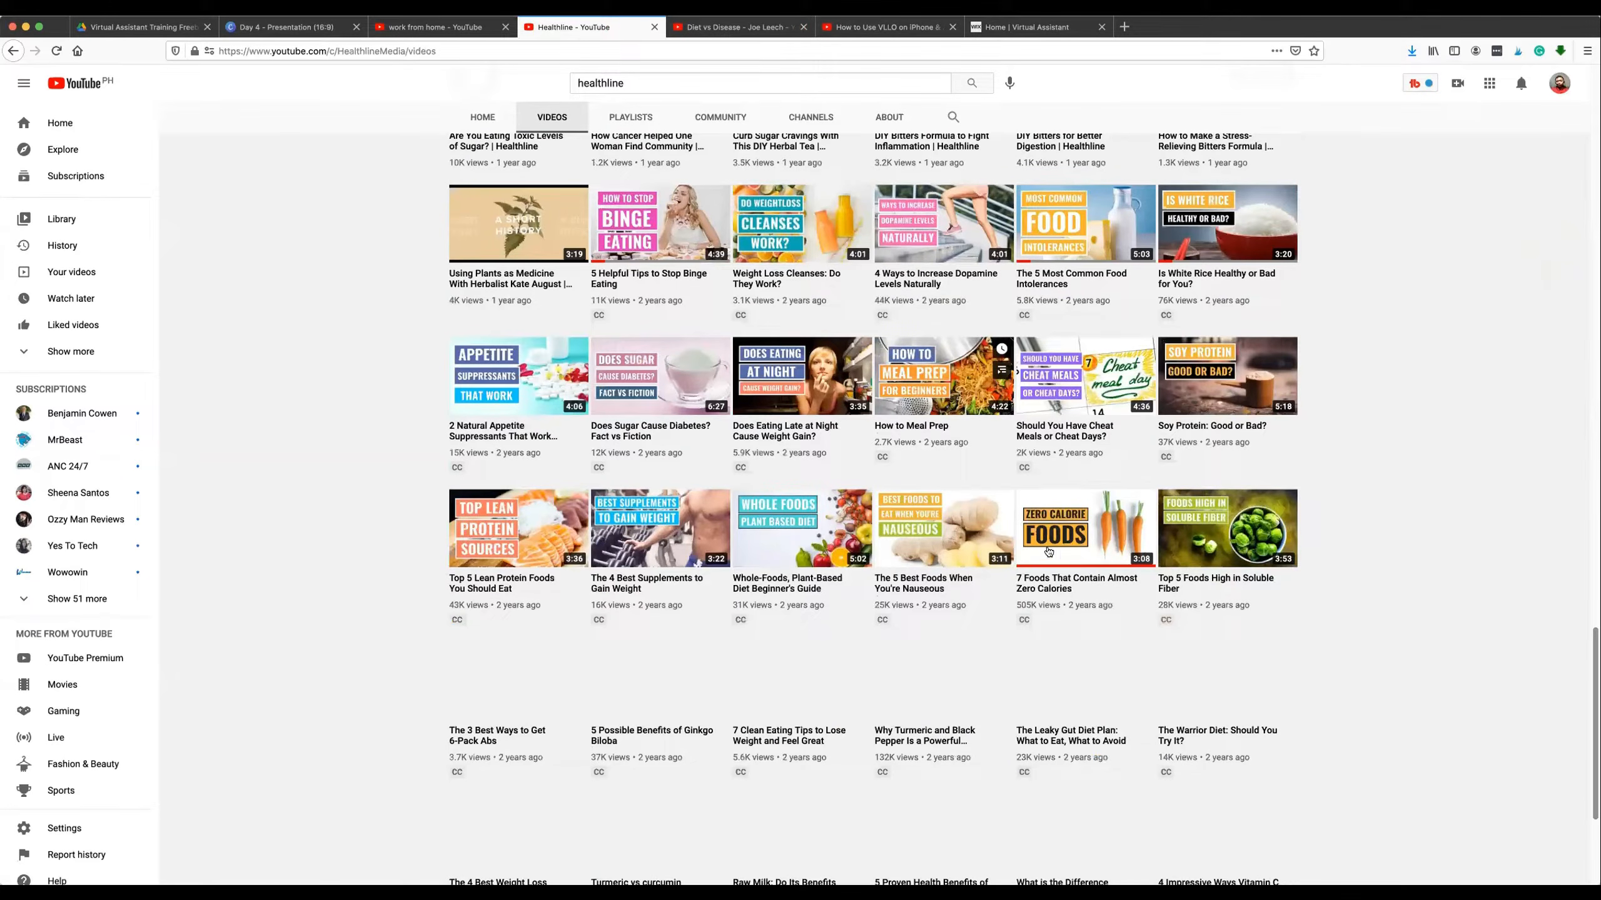
{"action": "scroll", "coordinate": [983, 542], "scroll_direction": "down", "scroll_amount": 10}
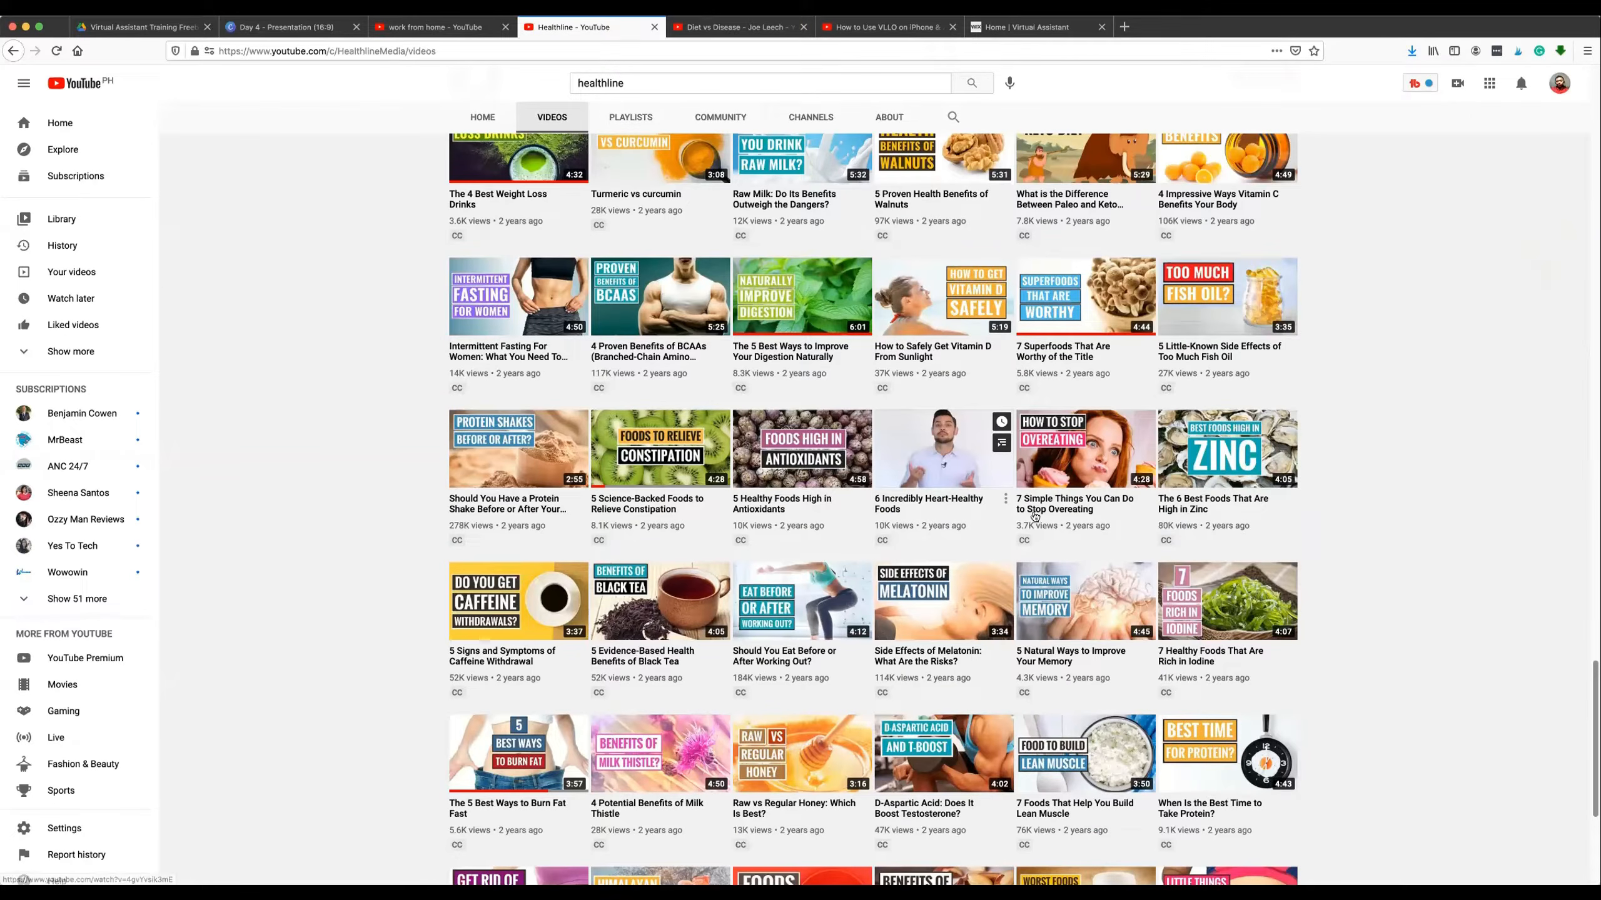
{"action": "scroll", "coordinate": [1012, 514], "scroll_direction": "up", "scroll_amount": 1}
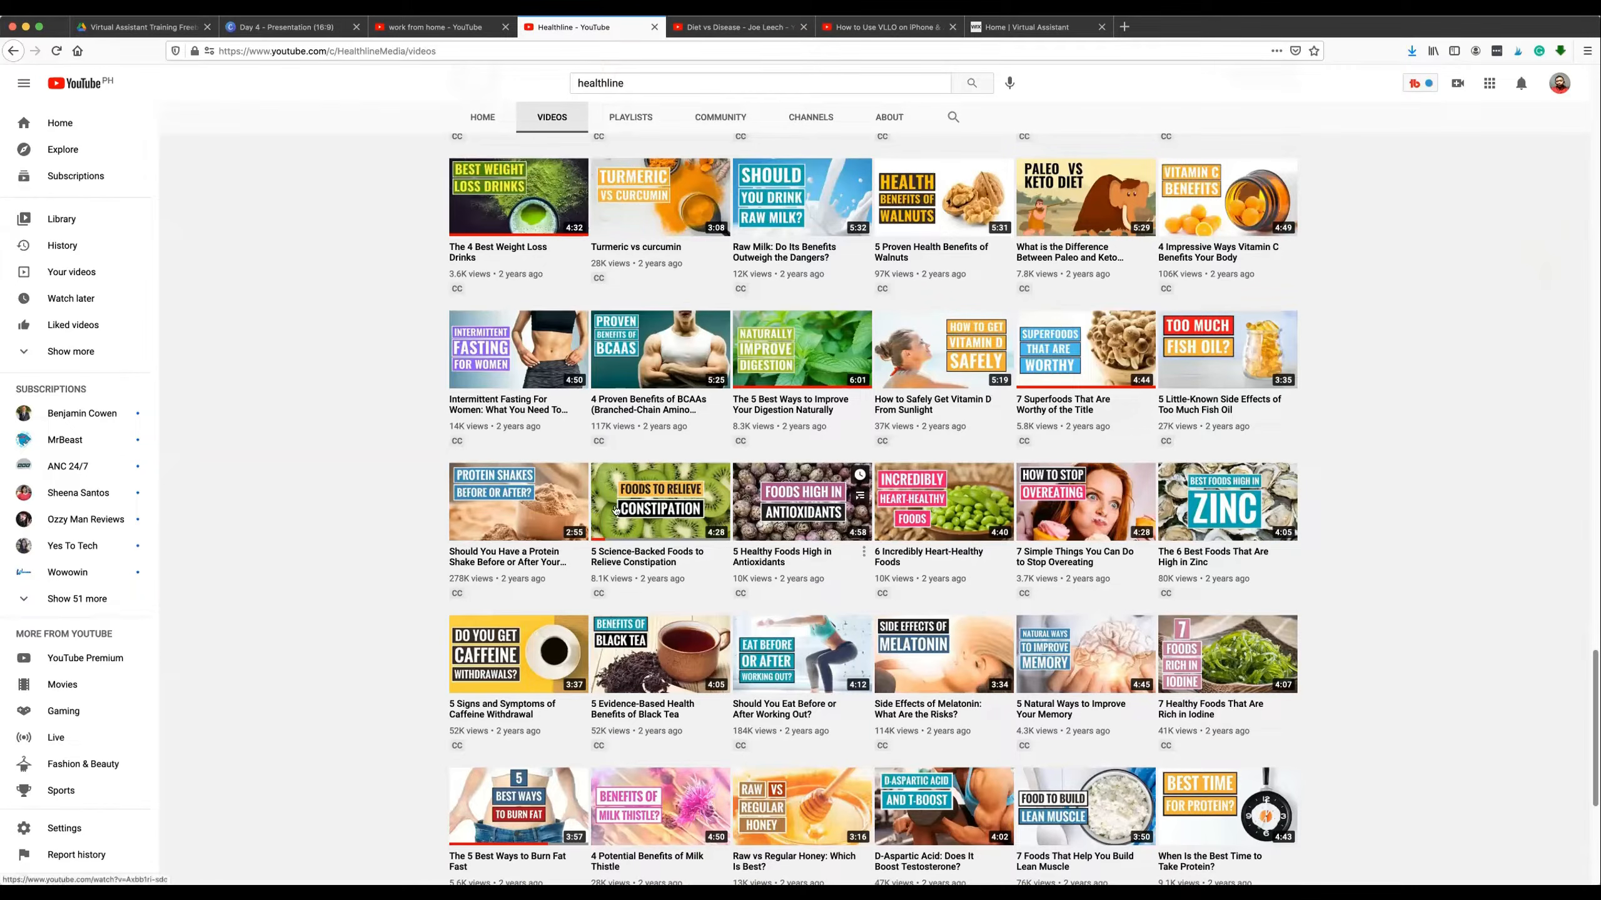
{"action": "scroll", "coordinate": [621, 510], "scroll_direction": "up", "scroll_amount": 1}
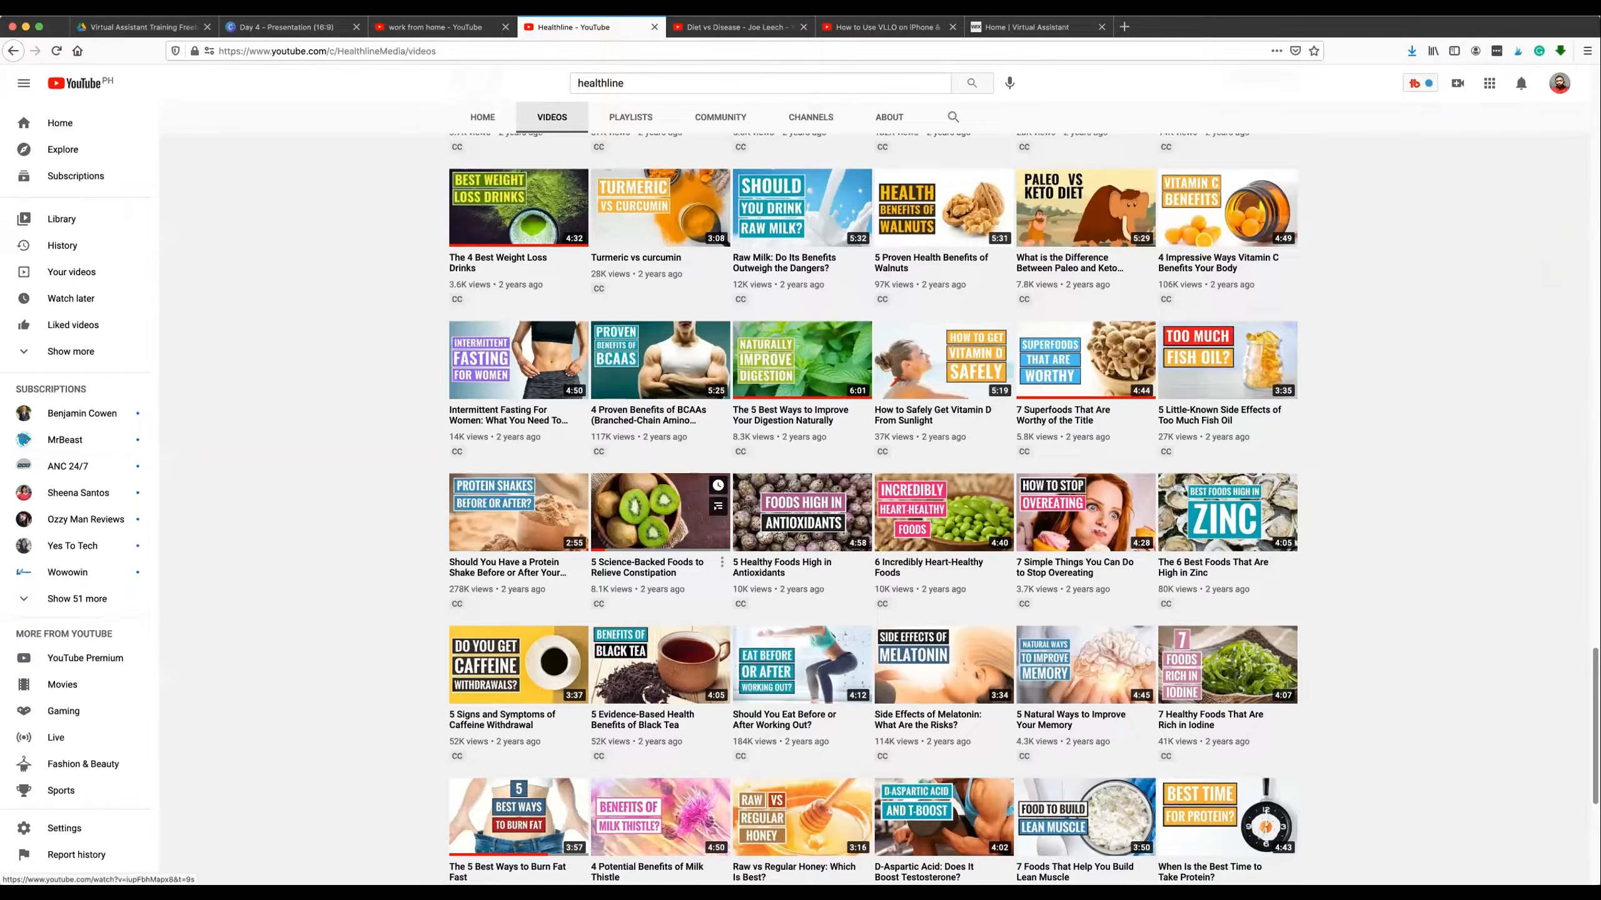
{"action": "scroll", "coordinate": [535, 493], "scroll_direction": "up", "scroll_amount": 5}
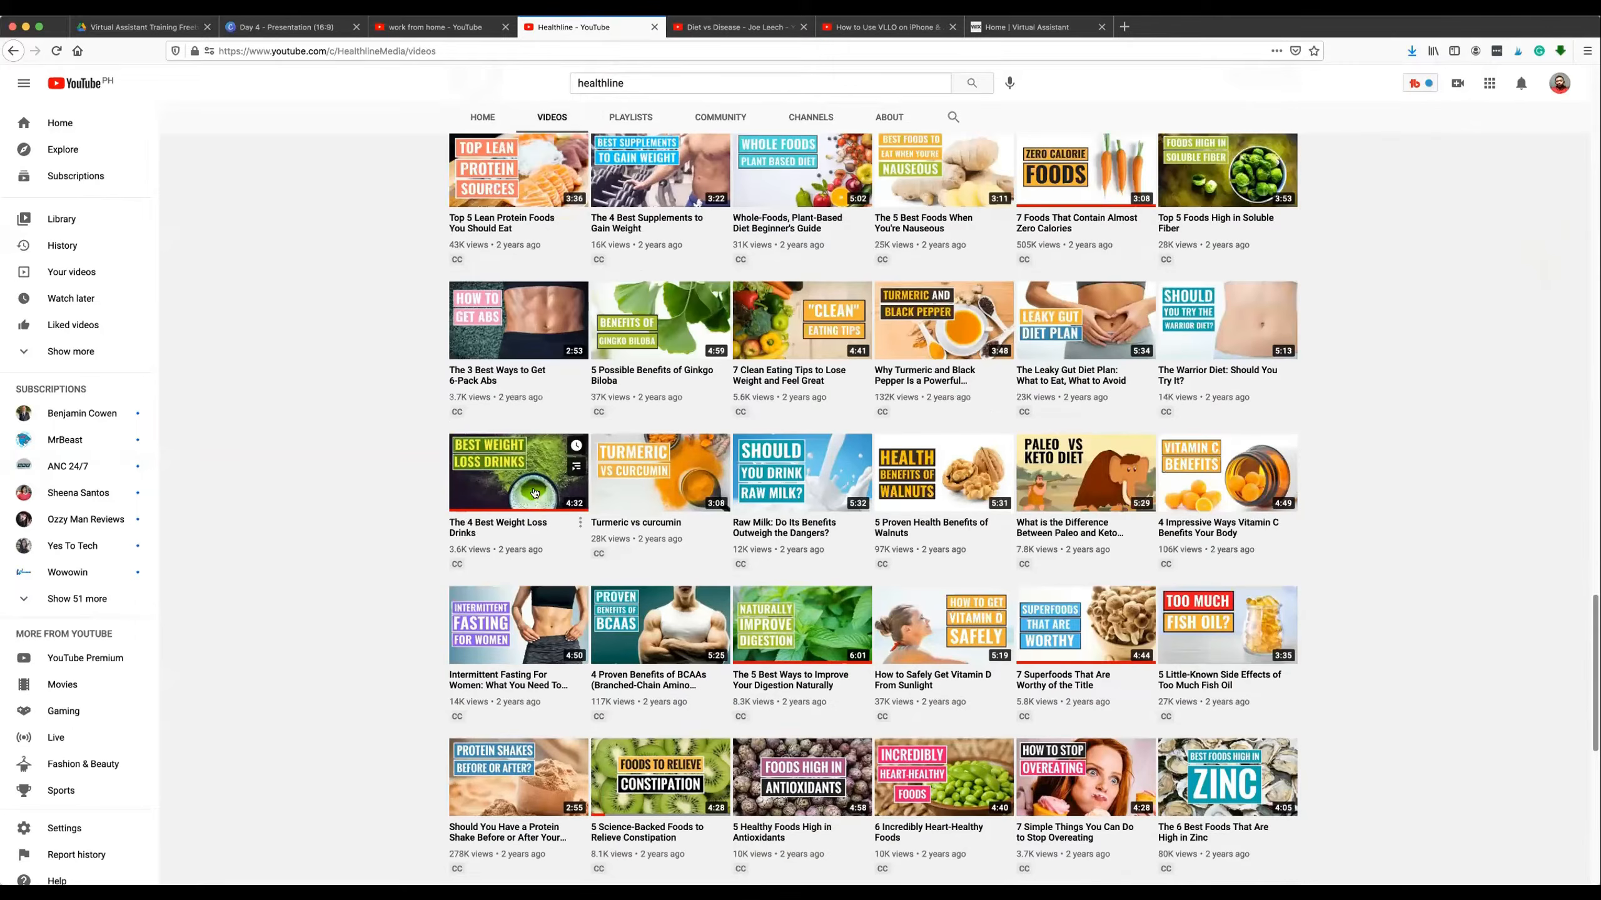
{"action": "scroll", "coordinate": [534, 493], "scroll_direction": "up", "scroll_amount": 10}
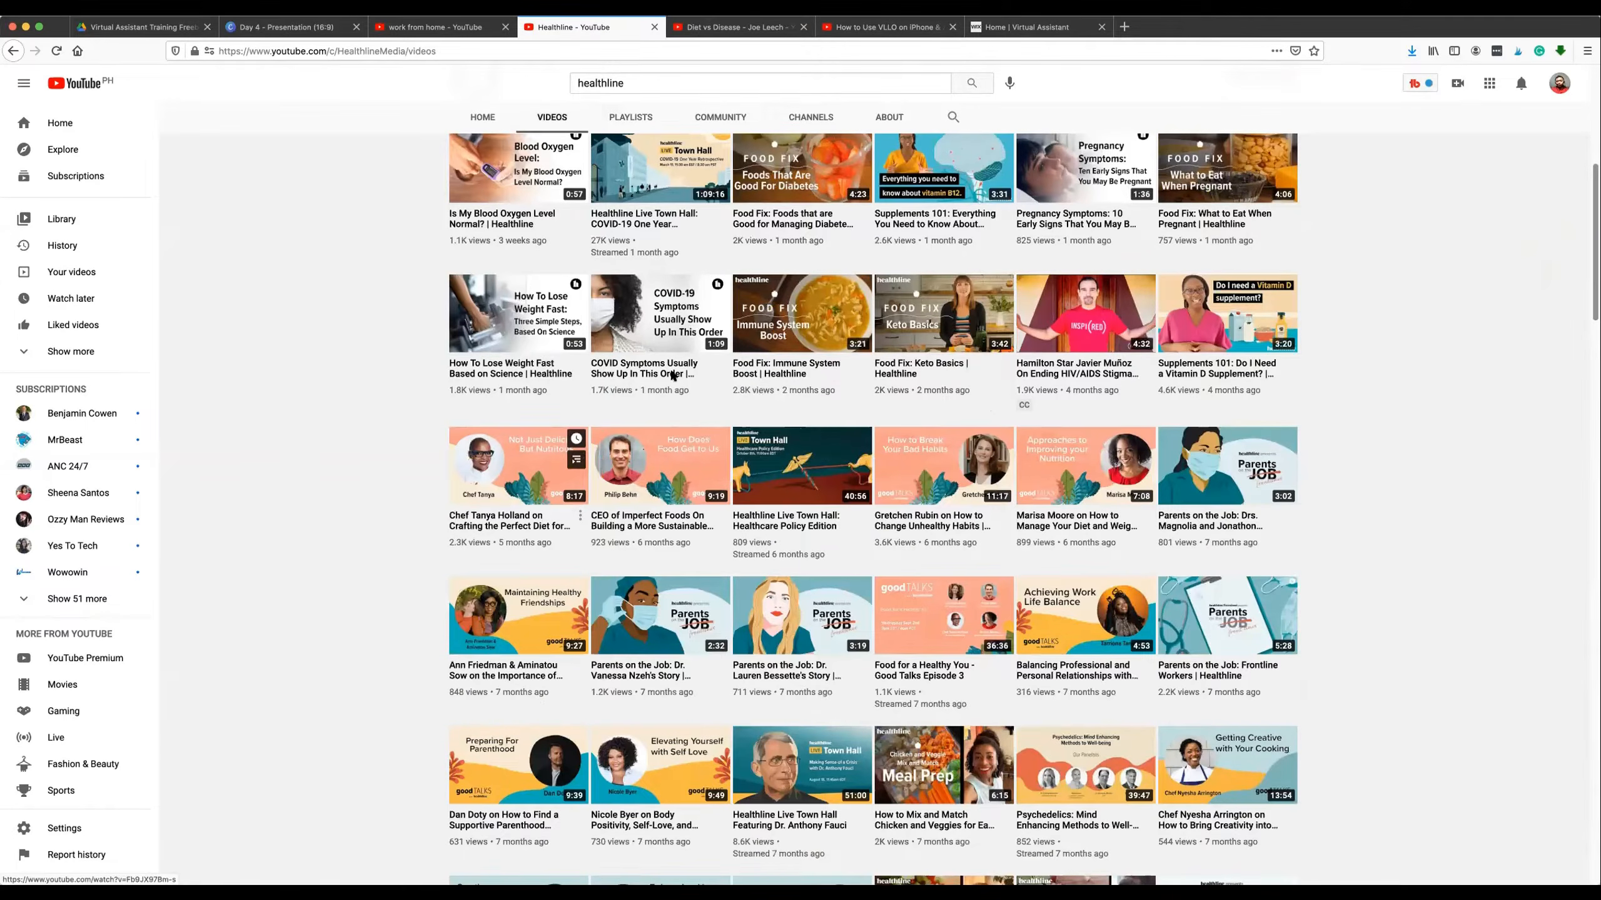
{"action": "scroll", "coordinate": [670, 367], "scroll_direction": "up", "scroll_amount": 9}
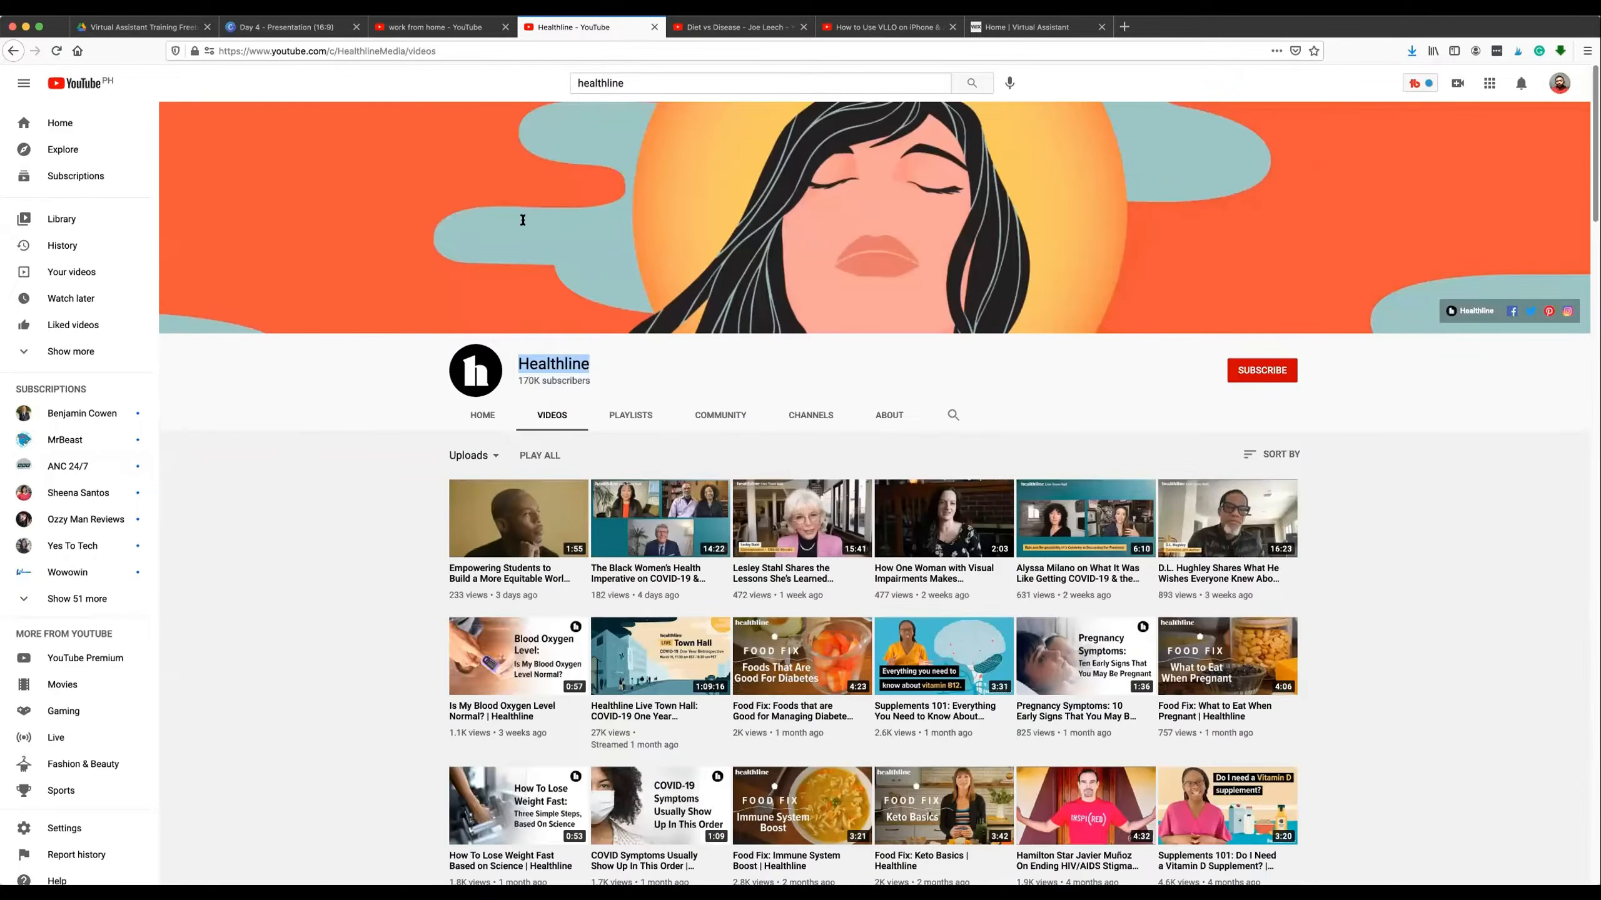
Highlight the Healthline channel name, find the older uploads and open the video "Raw Milk: Do Its Benefits Outweigh the Dangers?".
{"action": "scroll", "coordinate": [523, 220], "scroll_direction": "down", "scroll_amount": 2}
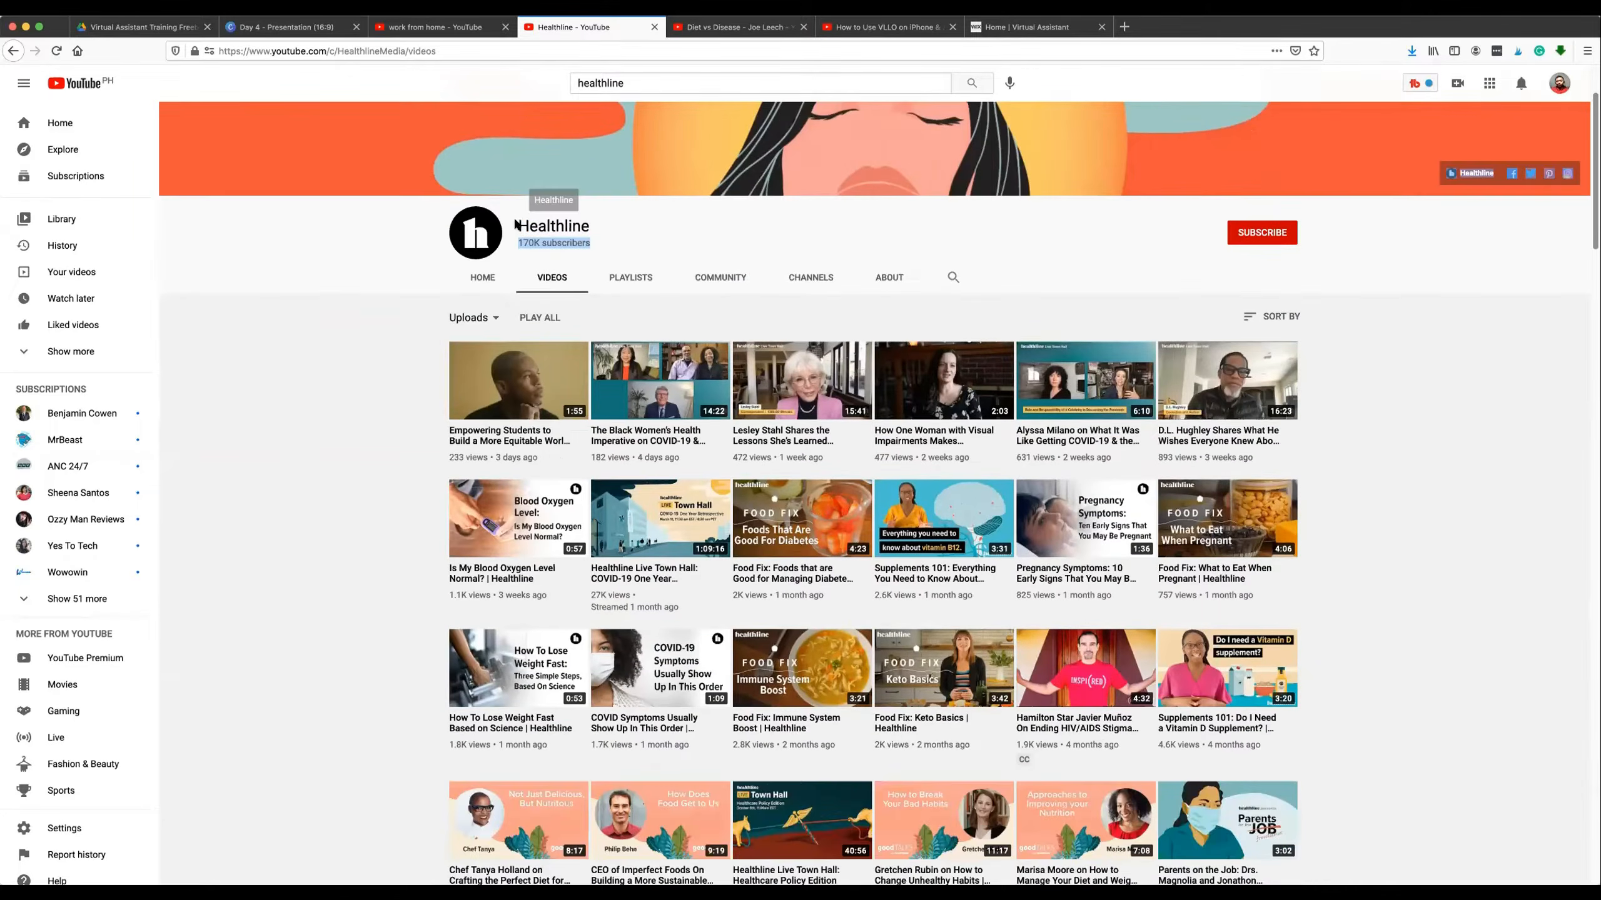
{"action": "double_click", "coordinate": [576, 221]}
{"action": "scroll", "coordinate": [636, 377], "scroll_direction": "down", "scroll_amount": 5}
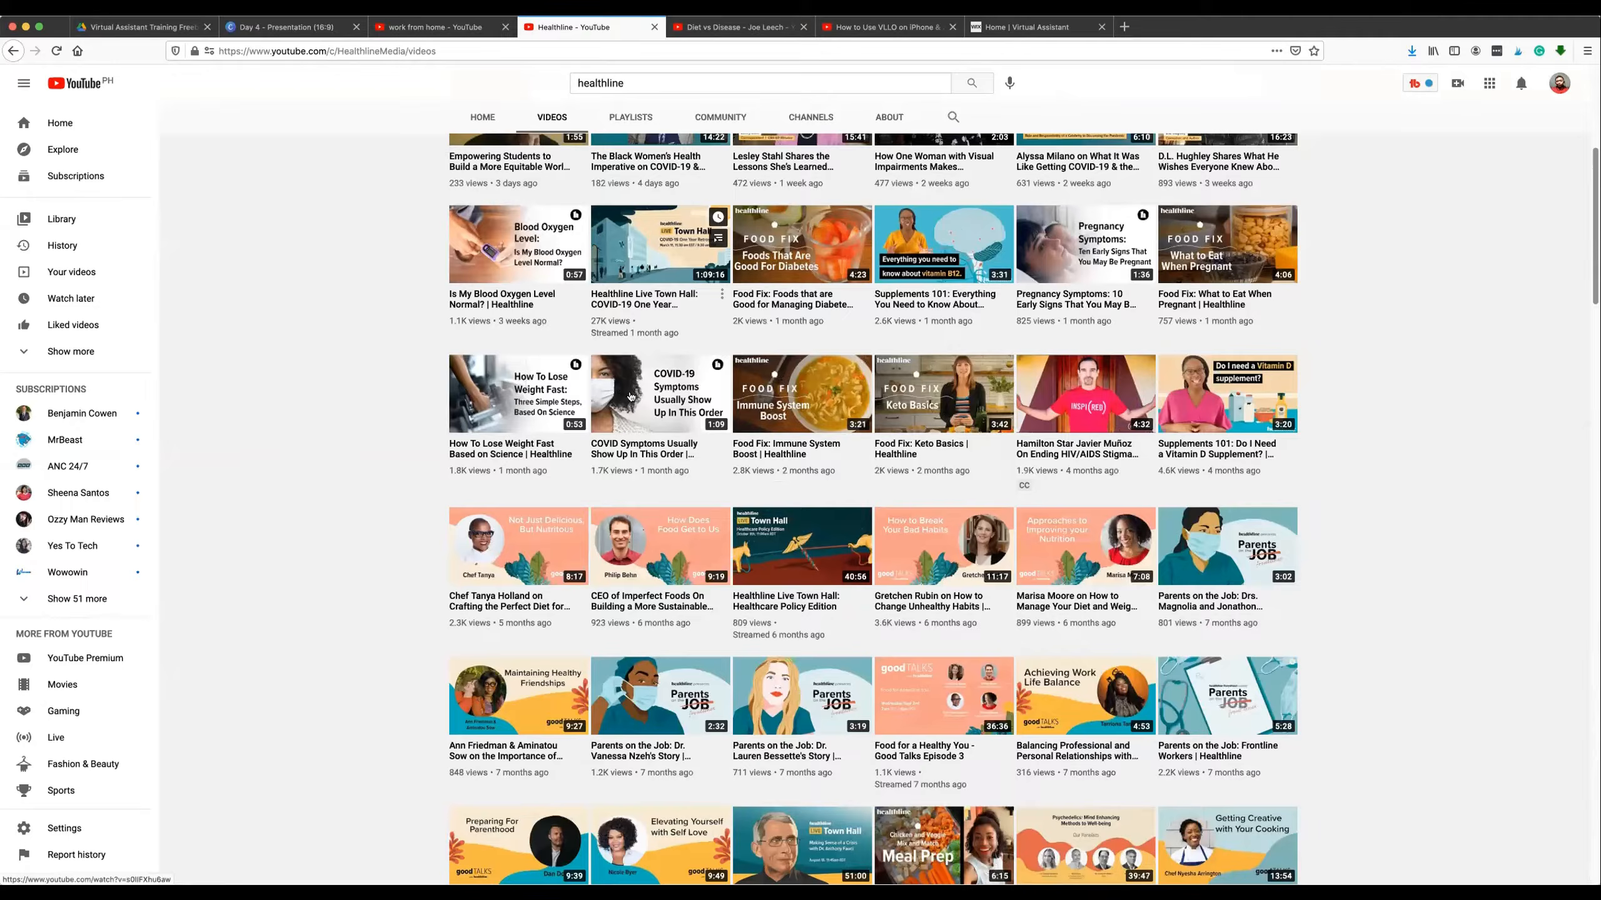
{"action": "scroll", "coordinate": [637, 394], "scroll_direction": "down", "scroll_amount": 20}
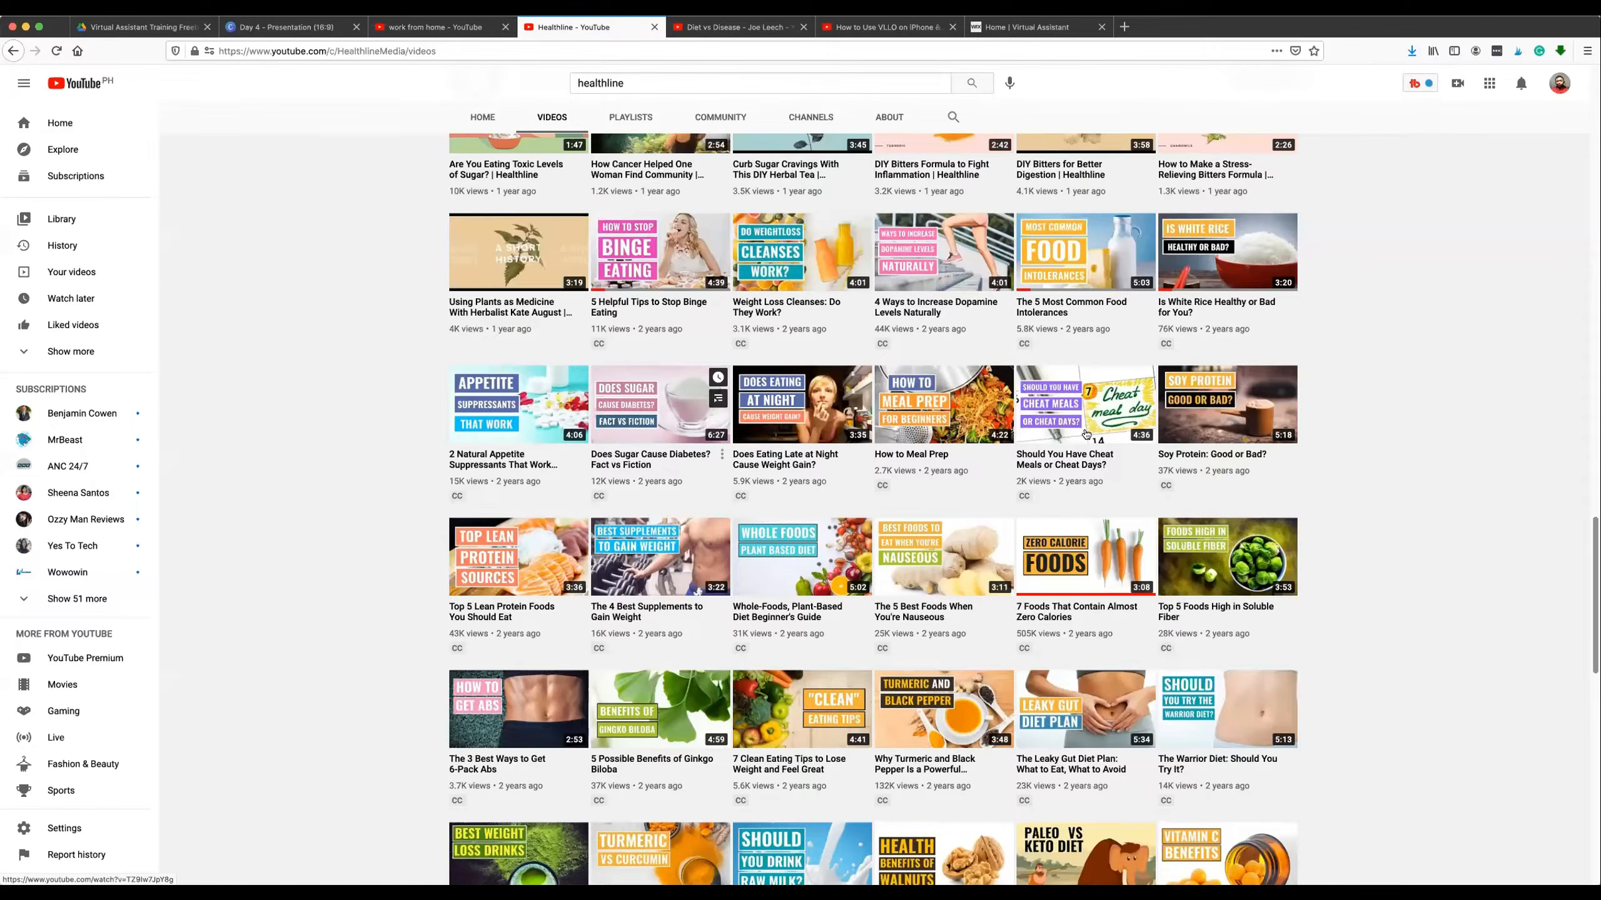
{"action": "scroll", "coordinate": [1056, 437], "scroll_direction": "down", "scroll_amount": 4}
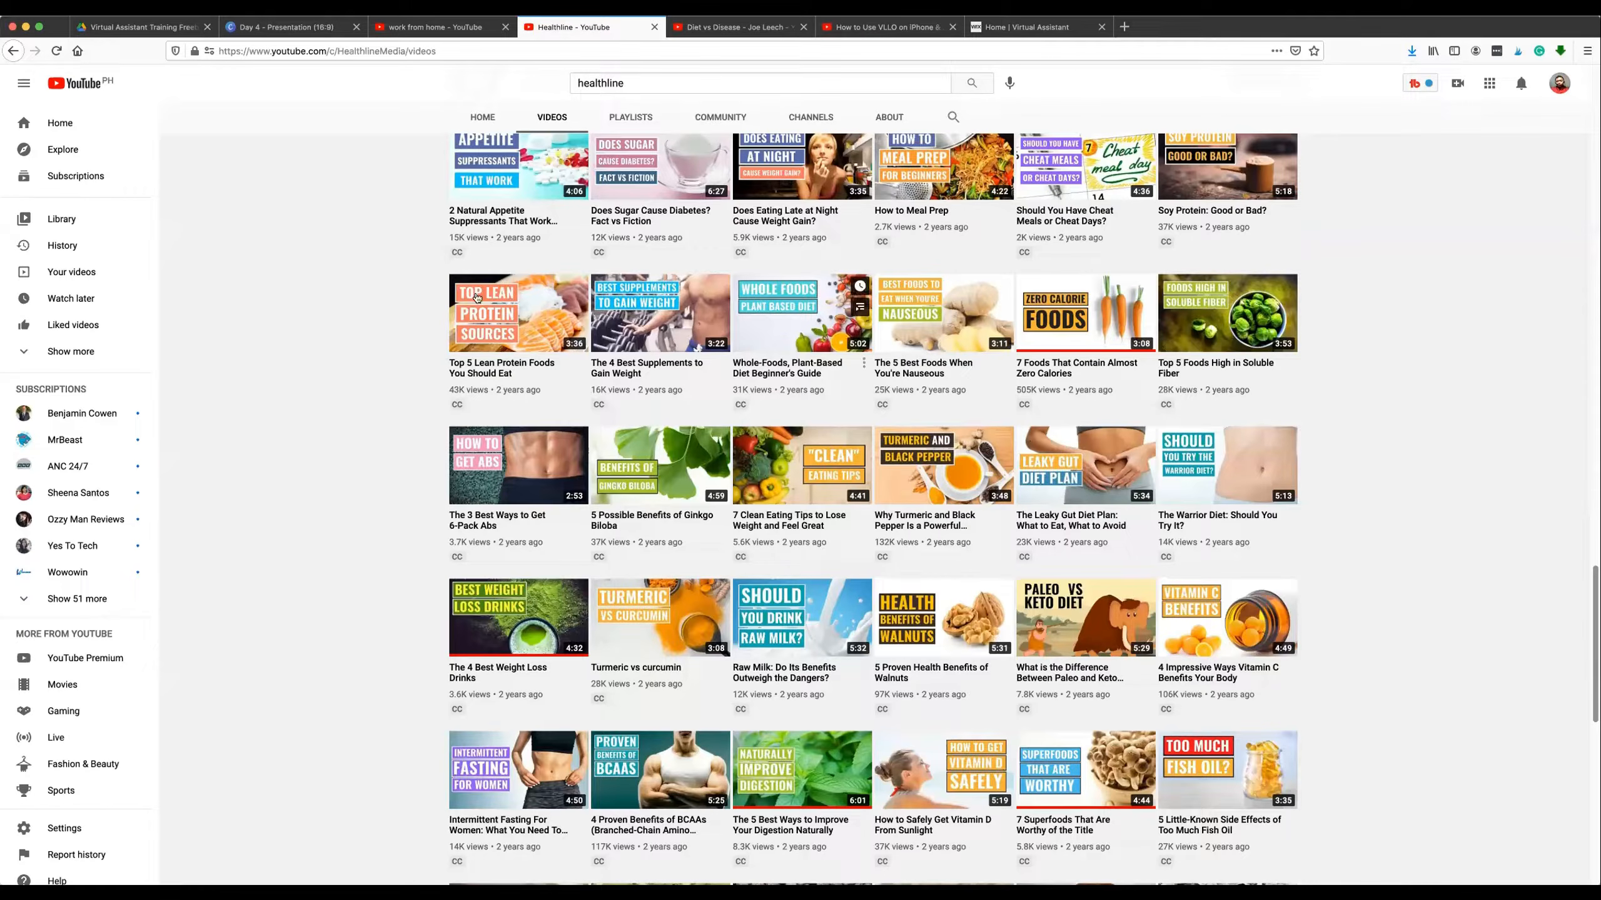
{"action": "scroll", "coordinate": [458, 219], "scroll_direction": "up", "scroll_amount": 1}
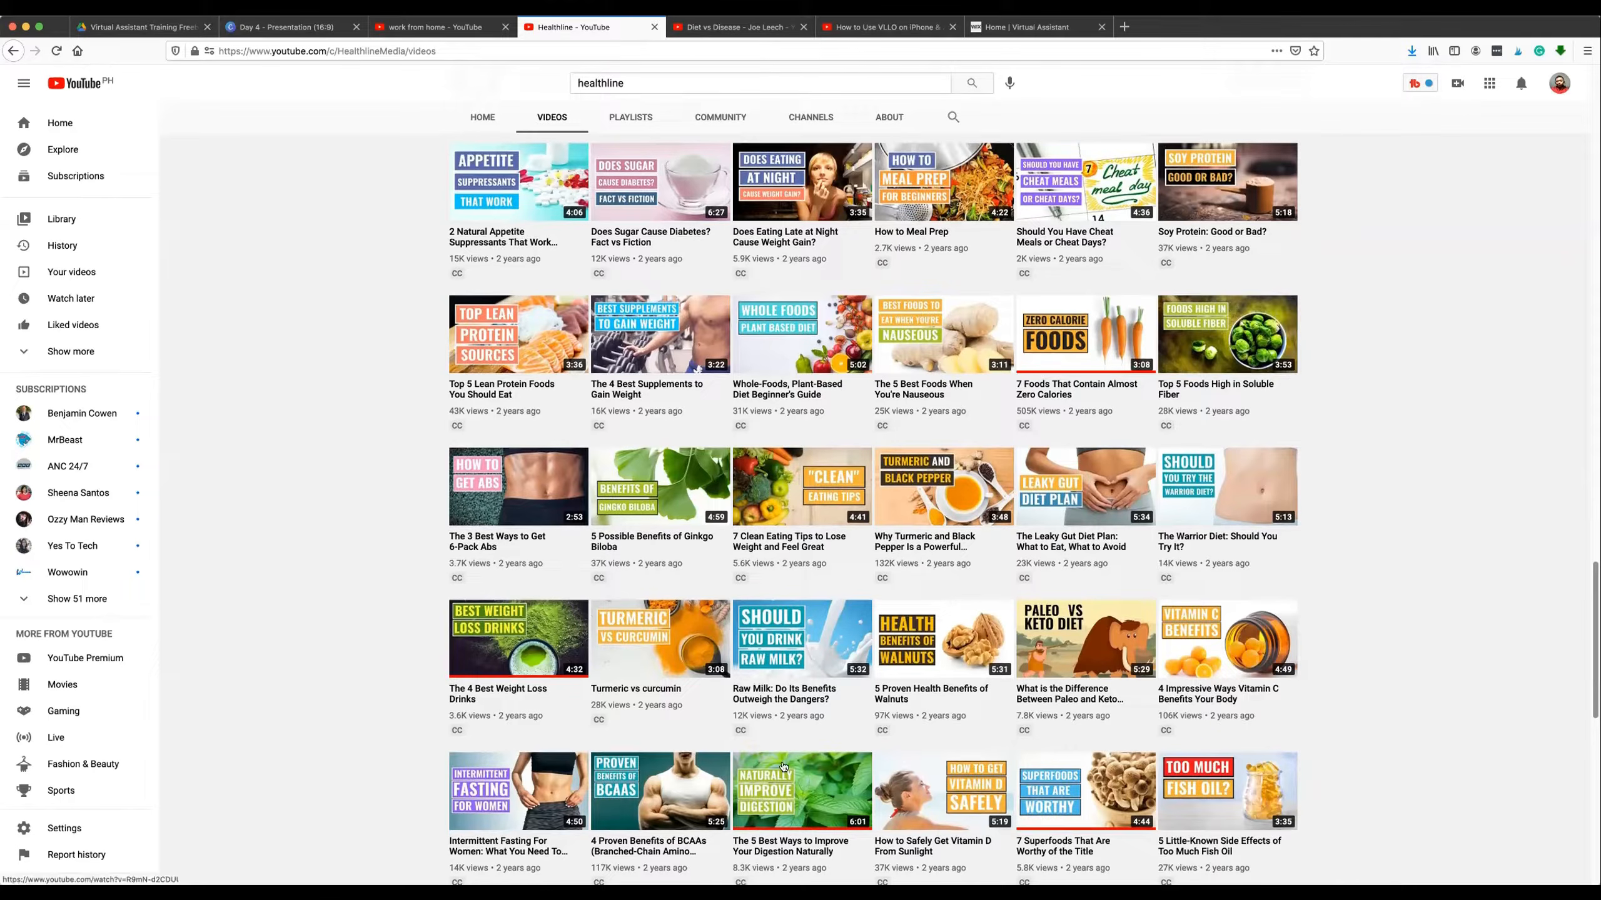
{"action": "mouse_move", "coordinate": [799, 709]}
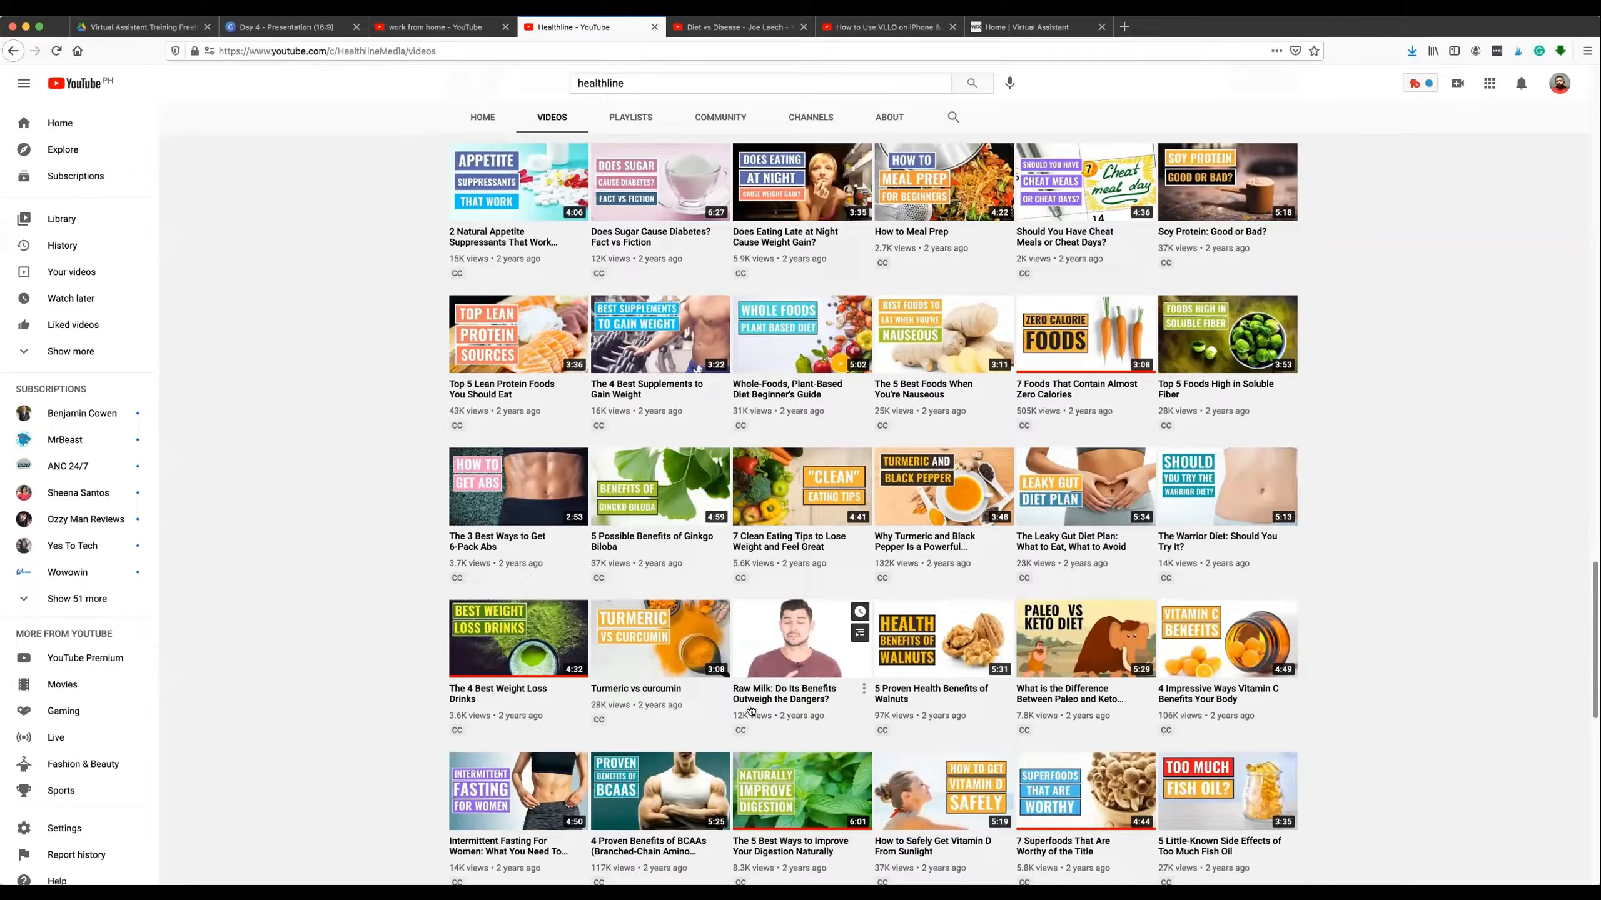
{"action": "left_click", "coordinate": [793, 694]}
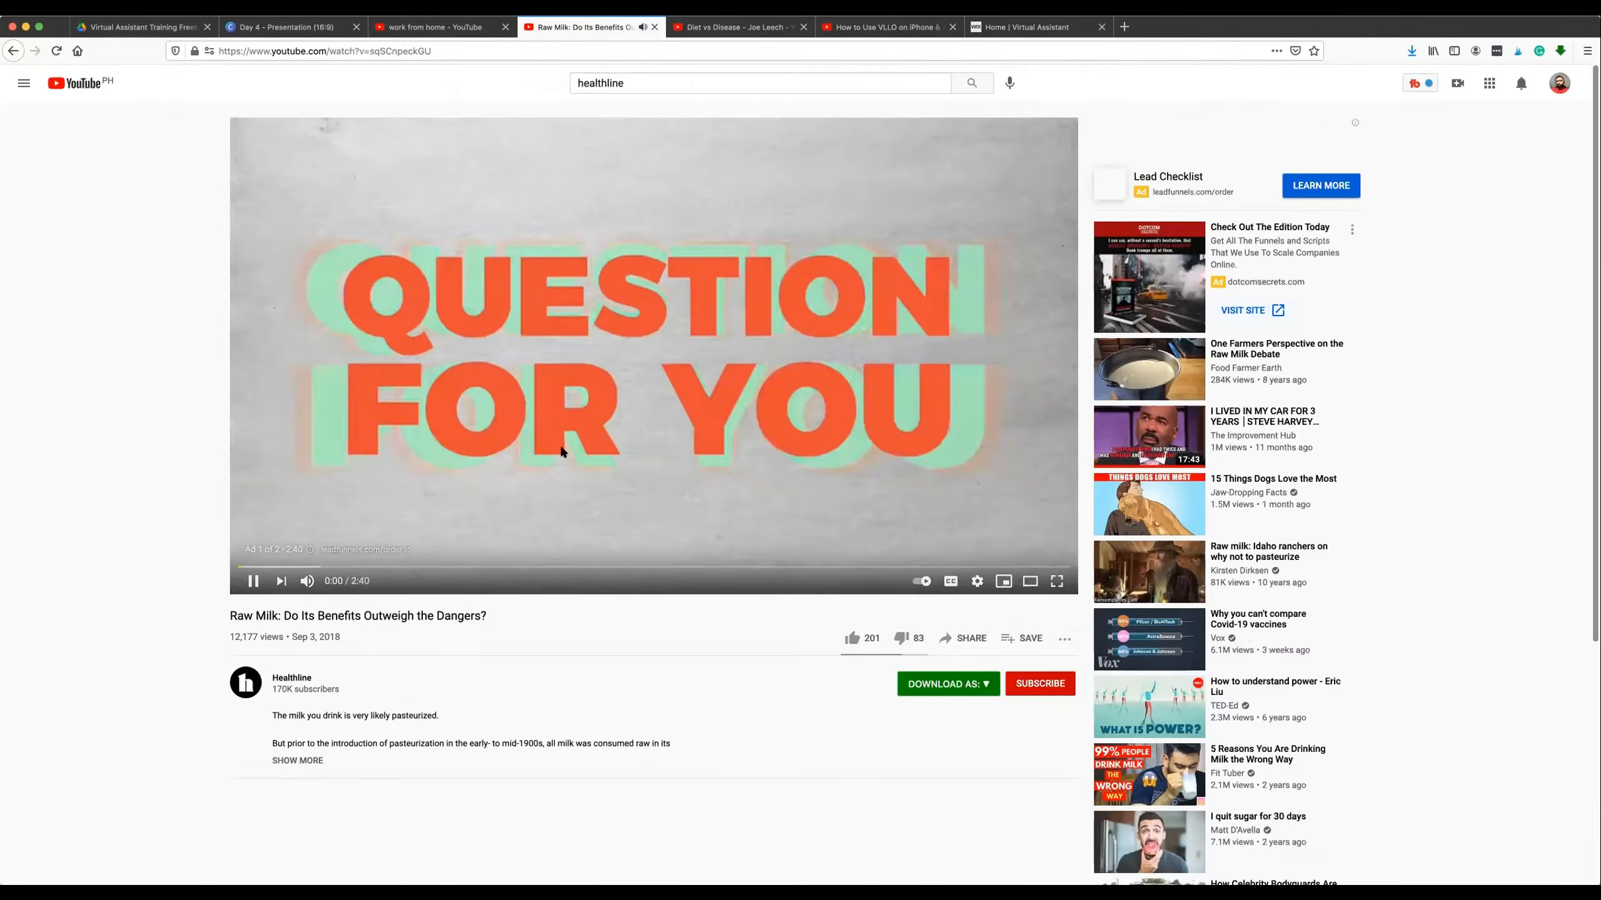
Skip the ad before the raw milk video and pause the video at its beginning.
{"action": "left_click", "coordinate": [612, 434]}
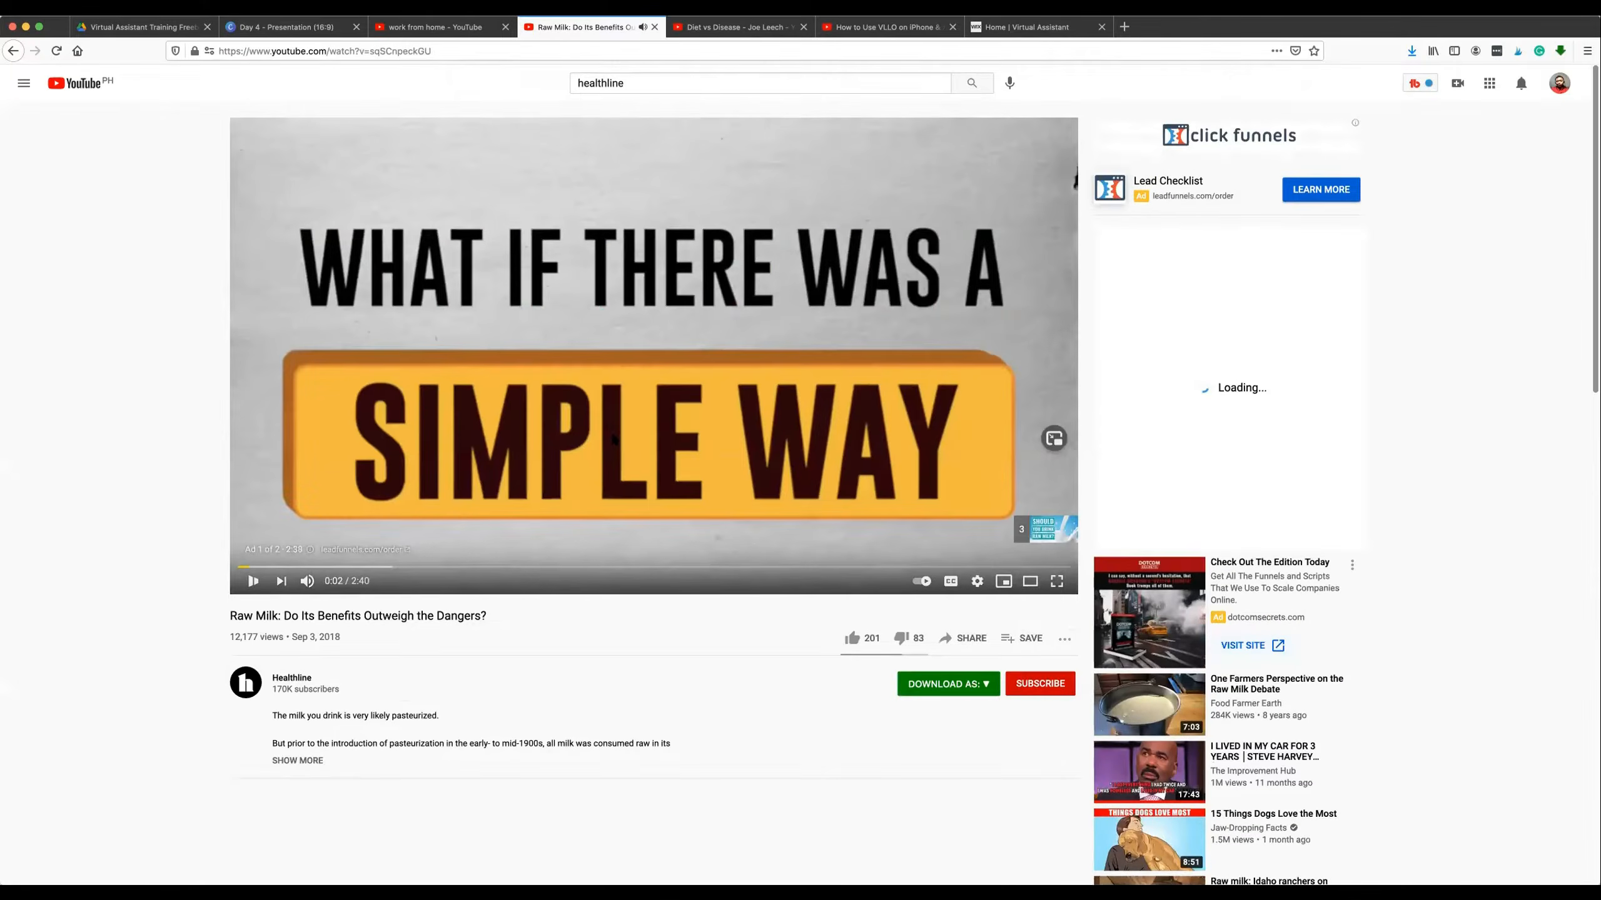
{"action": "left_click", "coordinate": [585, 470]}
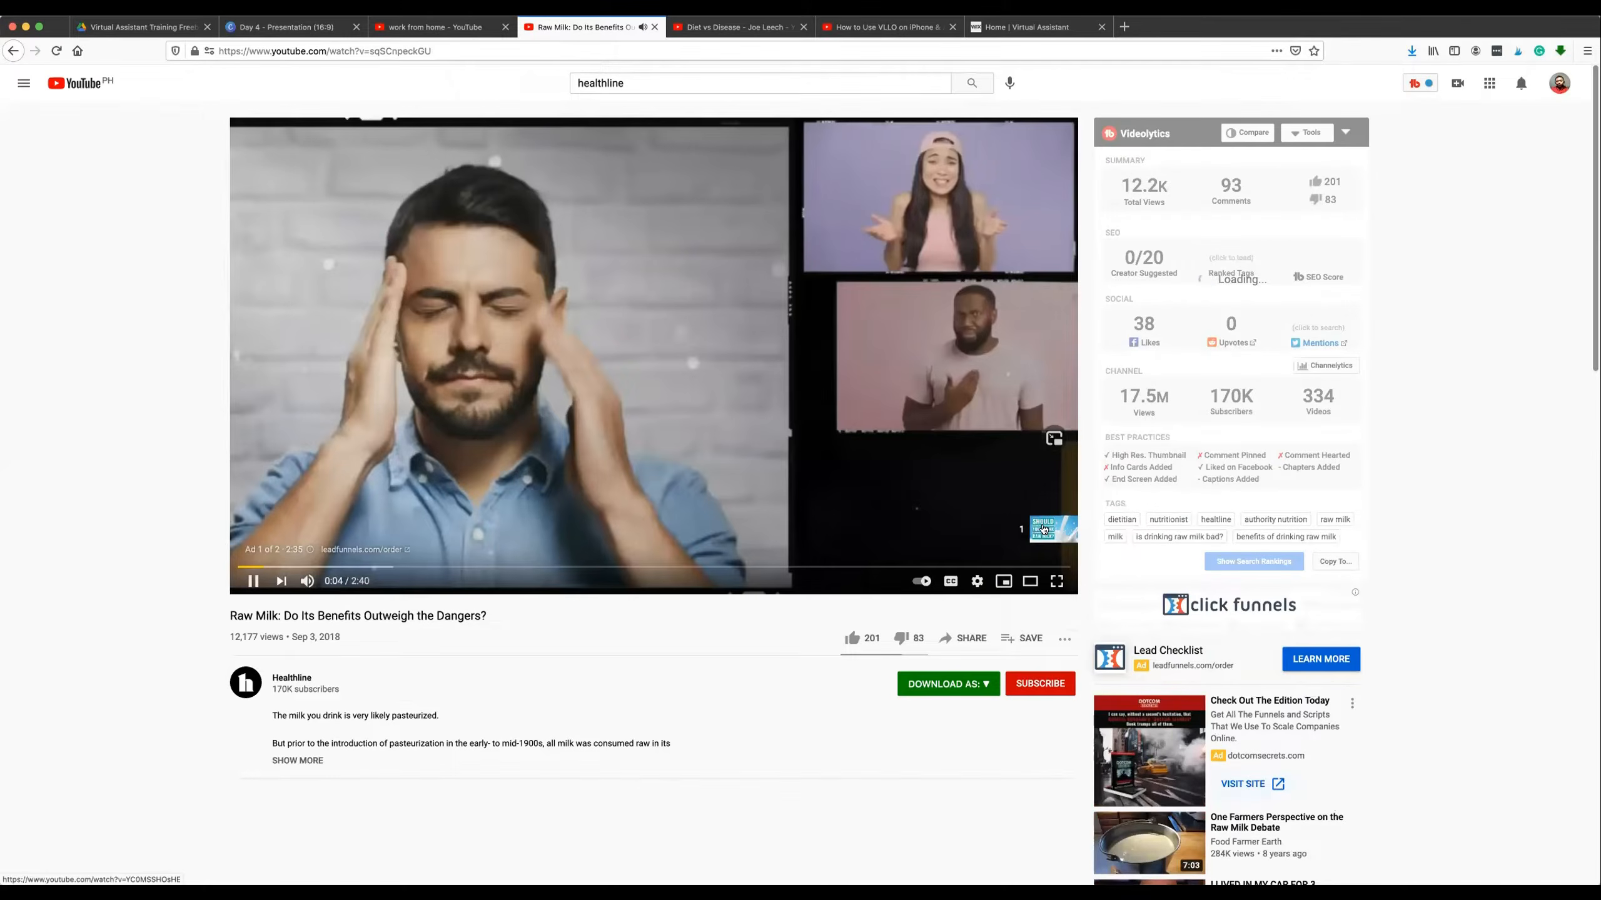
{"action": "left_click", "coordinate": [1037, 526]}
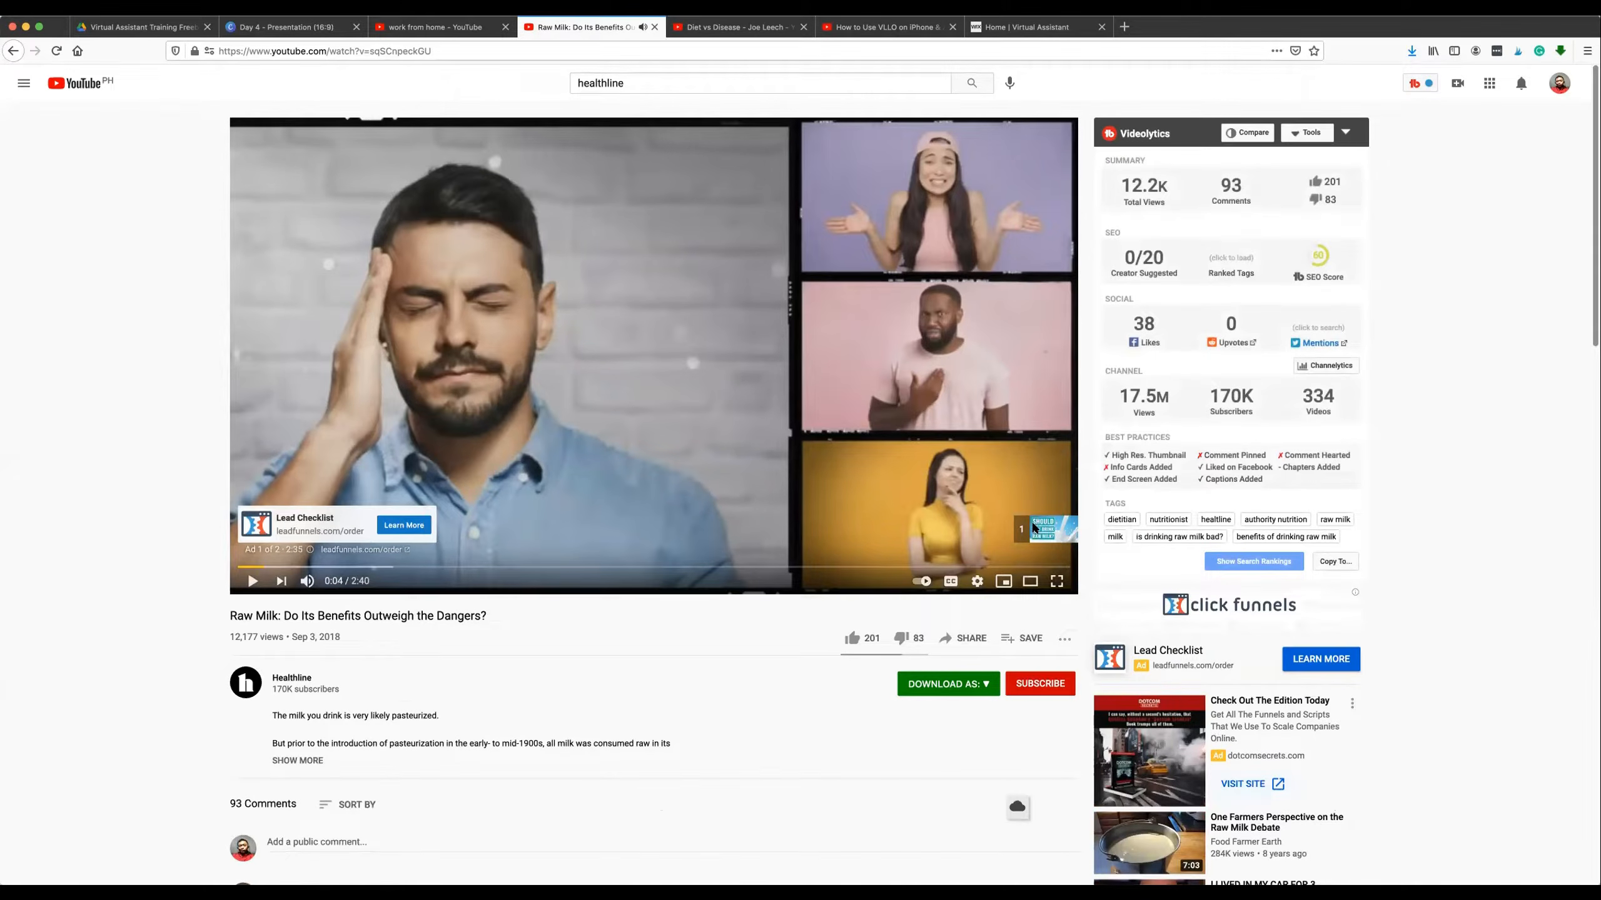
{"action": "left_click", "coordinate": [1037, 529]}
{"action": "left_click", "coordinate": [1036, 532]}
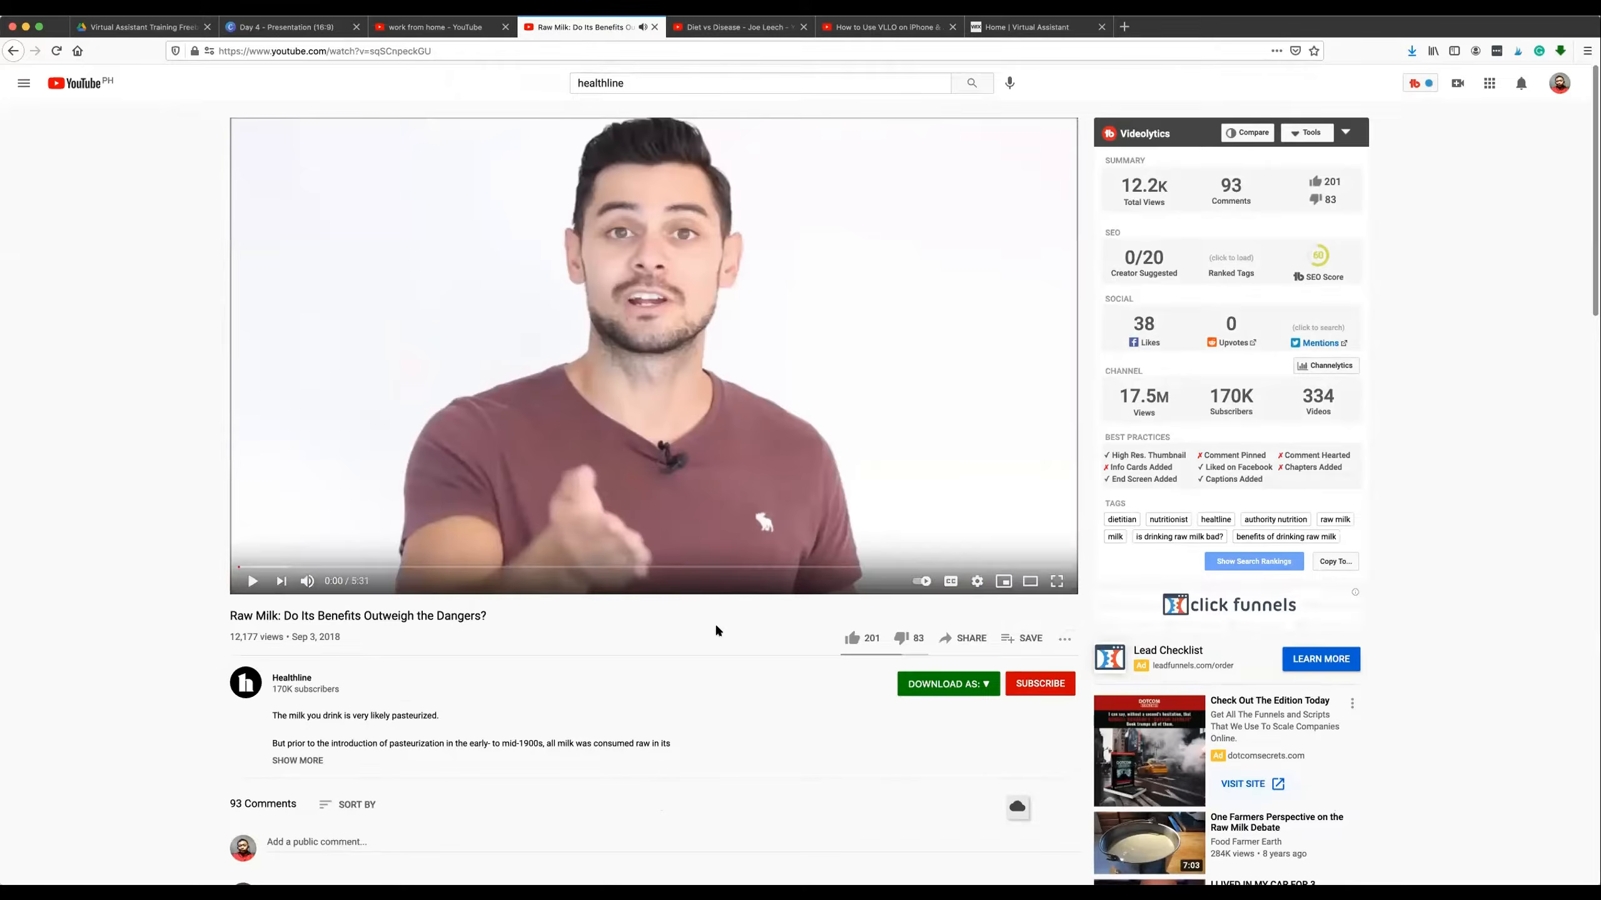
Look over the comments below the raw milk video and expand its full description.
{"action": "scroll", "coordinate": [715, 623], "scroll_direction": "down", "scroll_amount": 3}
{"action": "scroll", "coordinate": [715, 623], "scroll_direction": "up", "scroll_amount": 3}
{"action": "scroll", "coordinate": [585, 405], "scroll_direction": "down", "scroll_amount": 5}
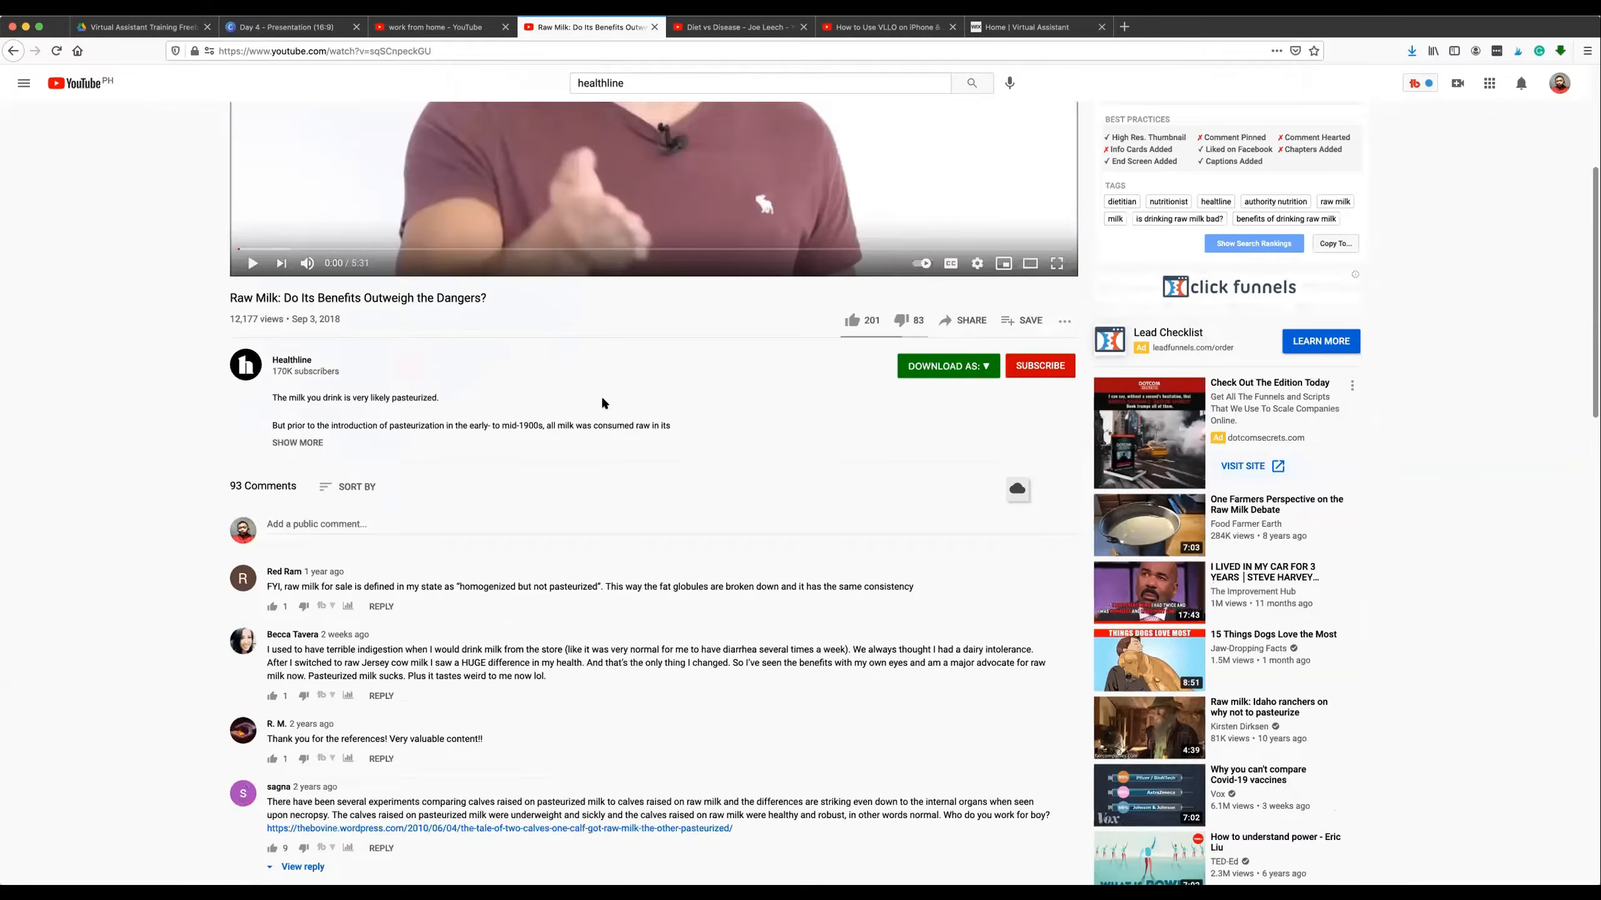
{"action": "scroll", "coordinate": [602, 402], "scroll_direction": "down", "scroll_amount": 2}
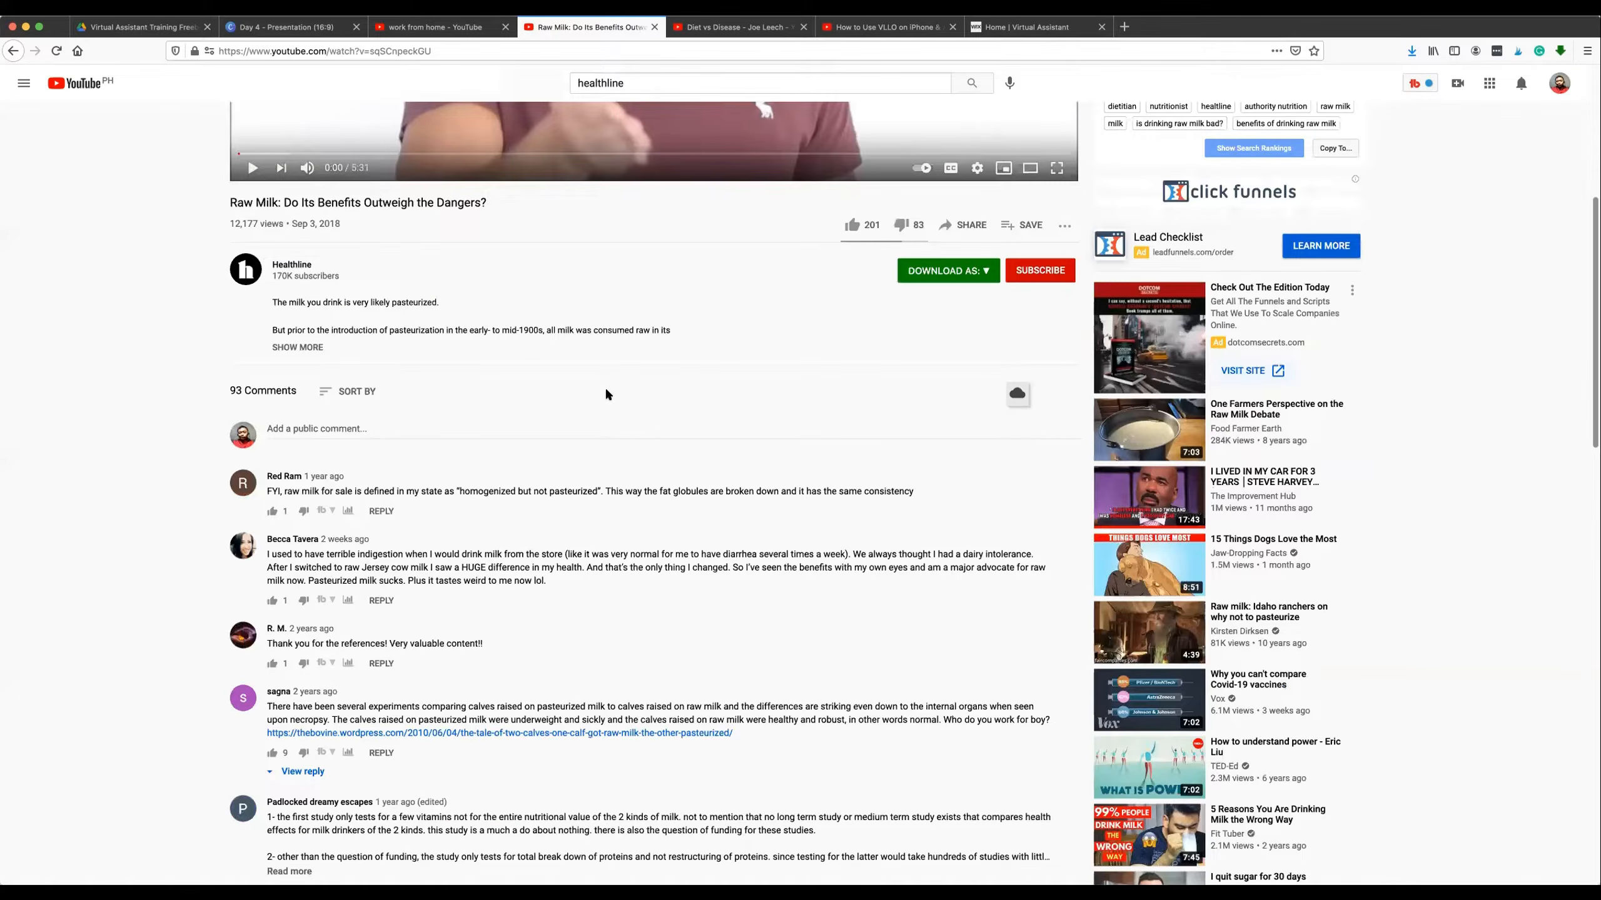
{"action": "scroll", "coordinate": [648, 360], "scroll_direction": "up", "scroll_amount": 2}
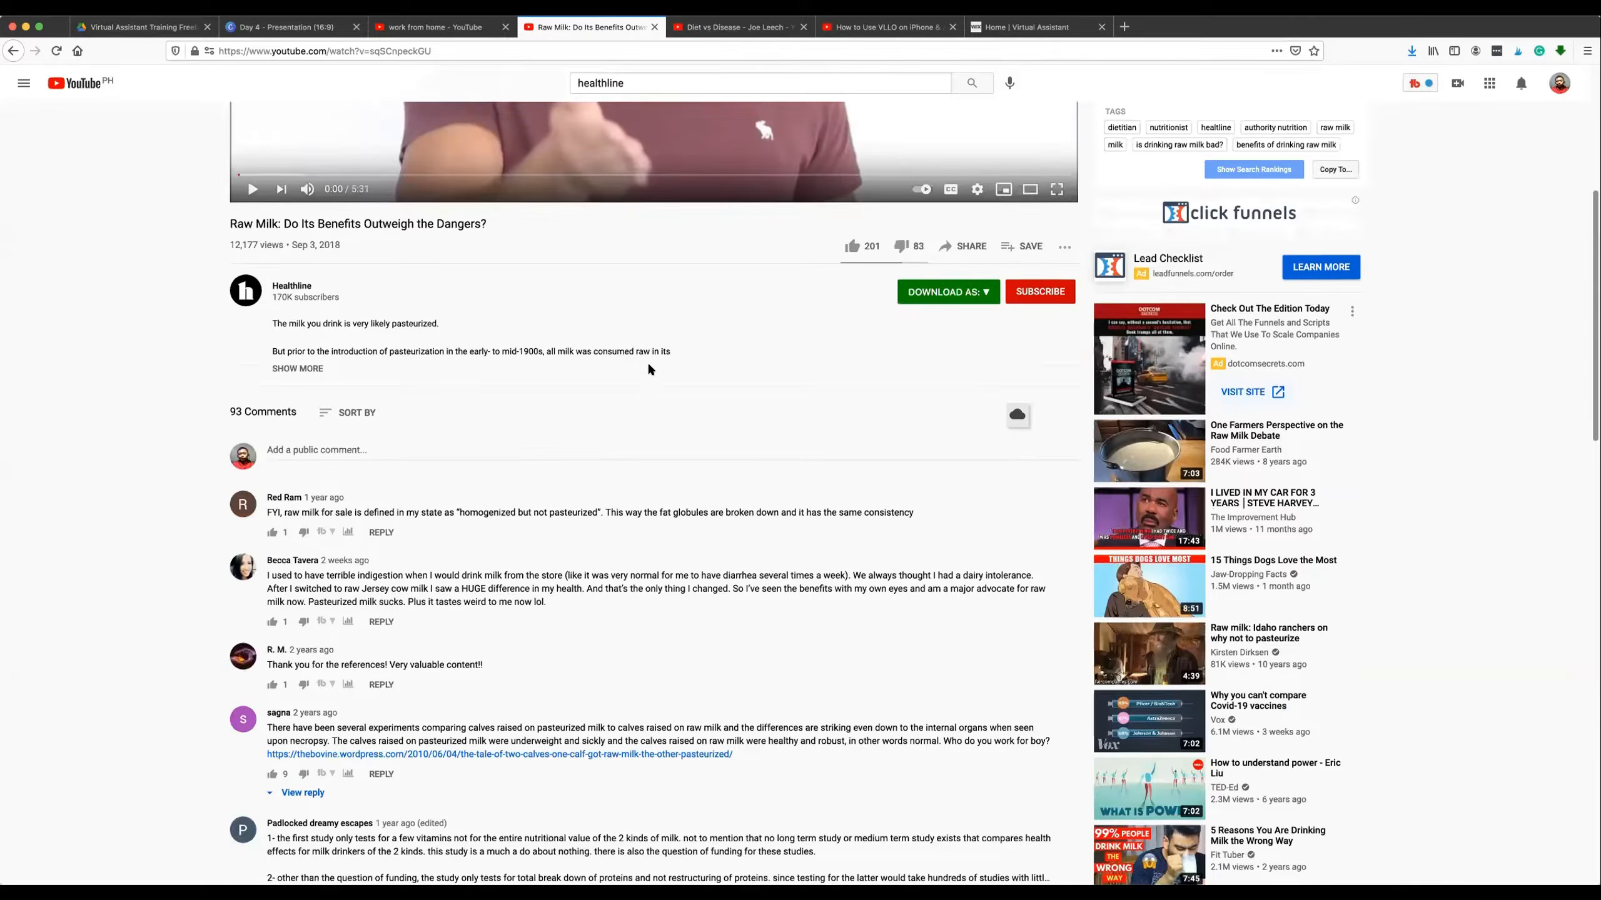
{"action": "scroll", "coordinate": [309, 362], "scroll_direction": "down", "scroll_amount": 2}
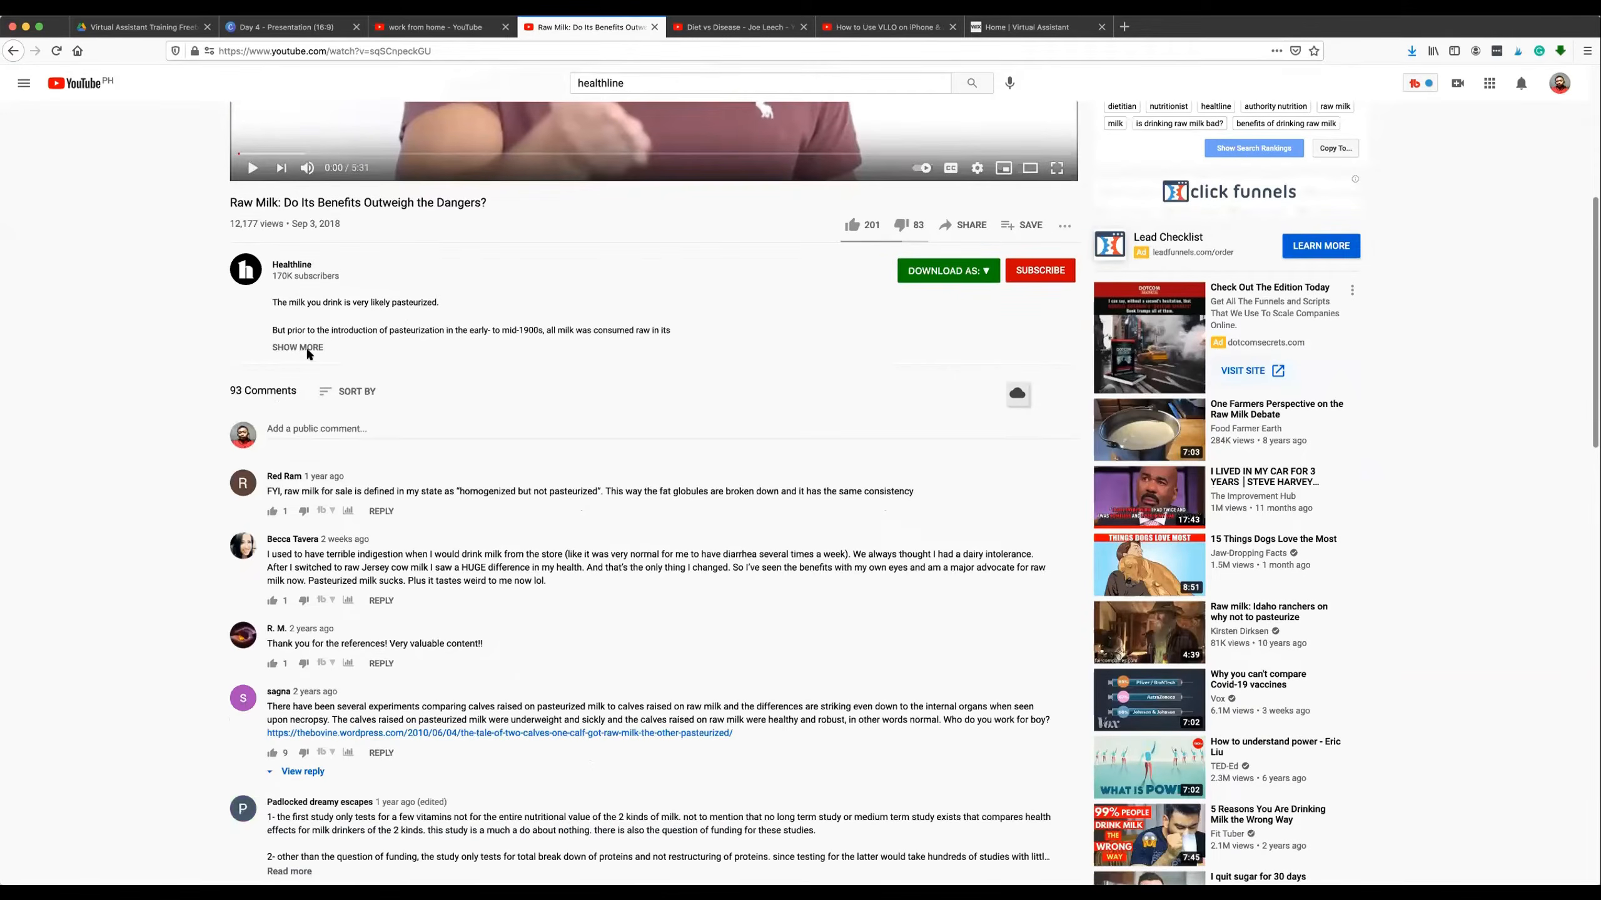
{"action": "left_click", "coordinate": [303, 347]}
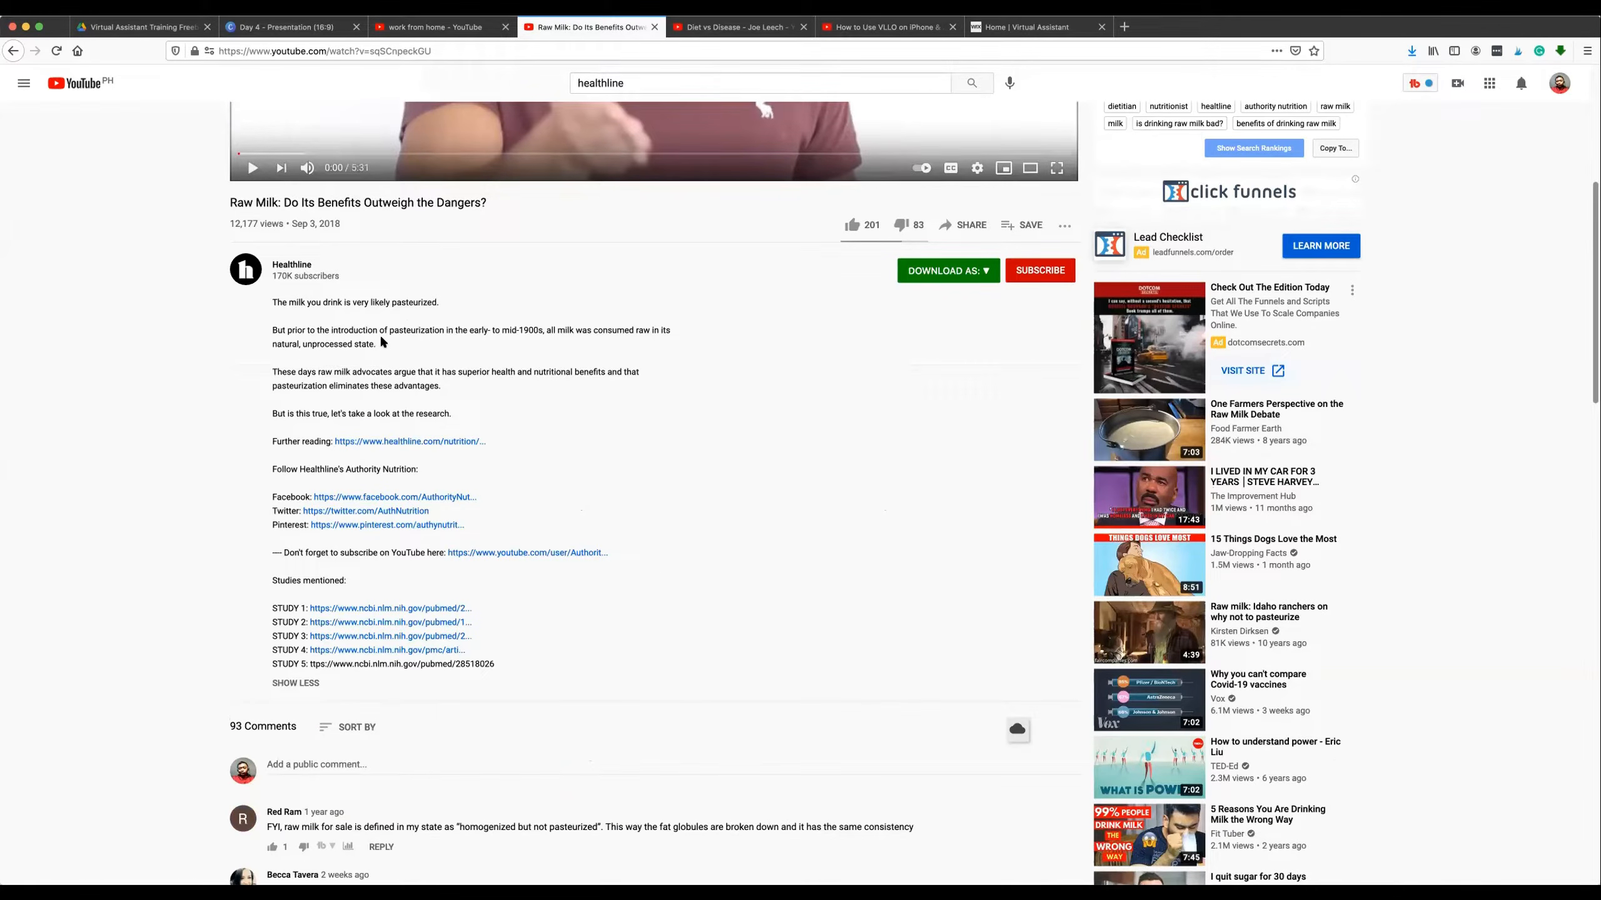
Examine the raw milk video's title, expanded description text and list of links and studies.
{"action": "scroll", "coordinate": [392, 336], "scroll_direction": "up", "scroll_amount": 2}
{"action": "scroll", "coordinate": [394, 341], "scroll_direction": "up", "scroll_amount": 1}
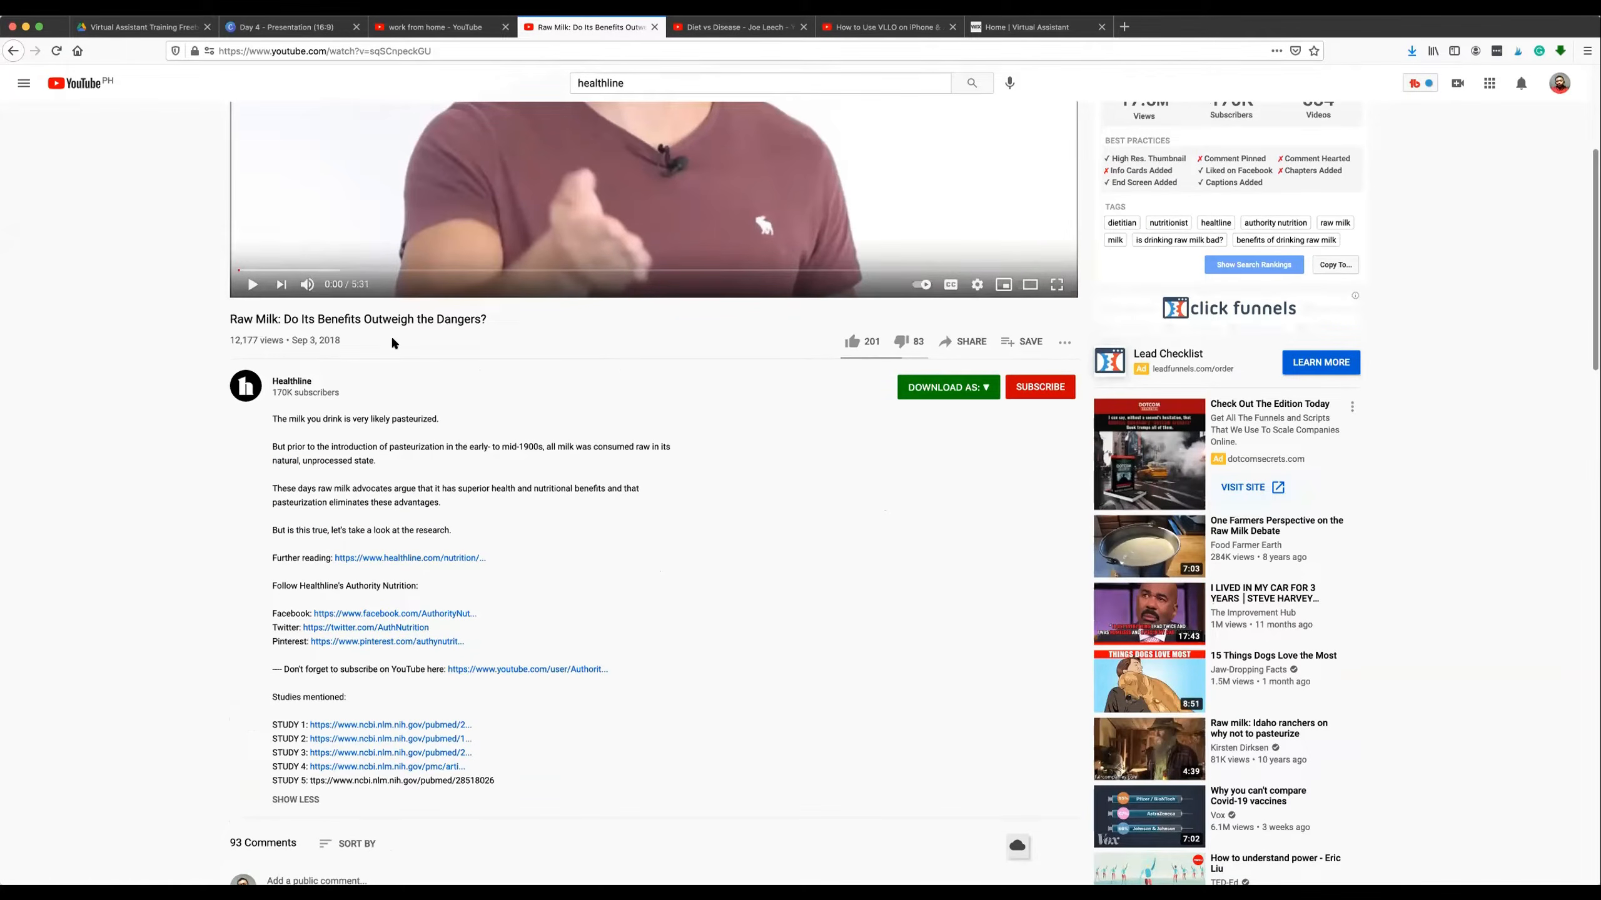
{"action": "scroll", "coordinate": [393, 353], "scroll_direction": "up", "scroll_amount": 5}
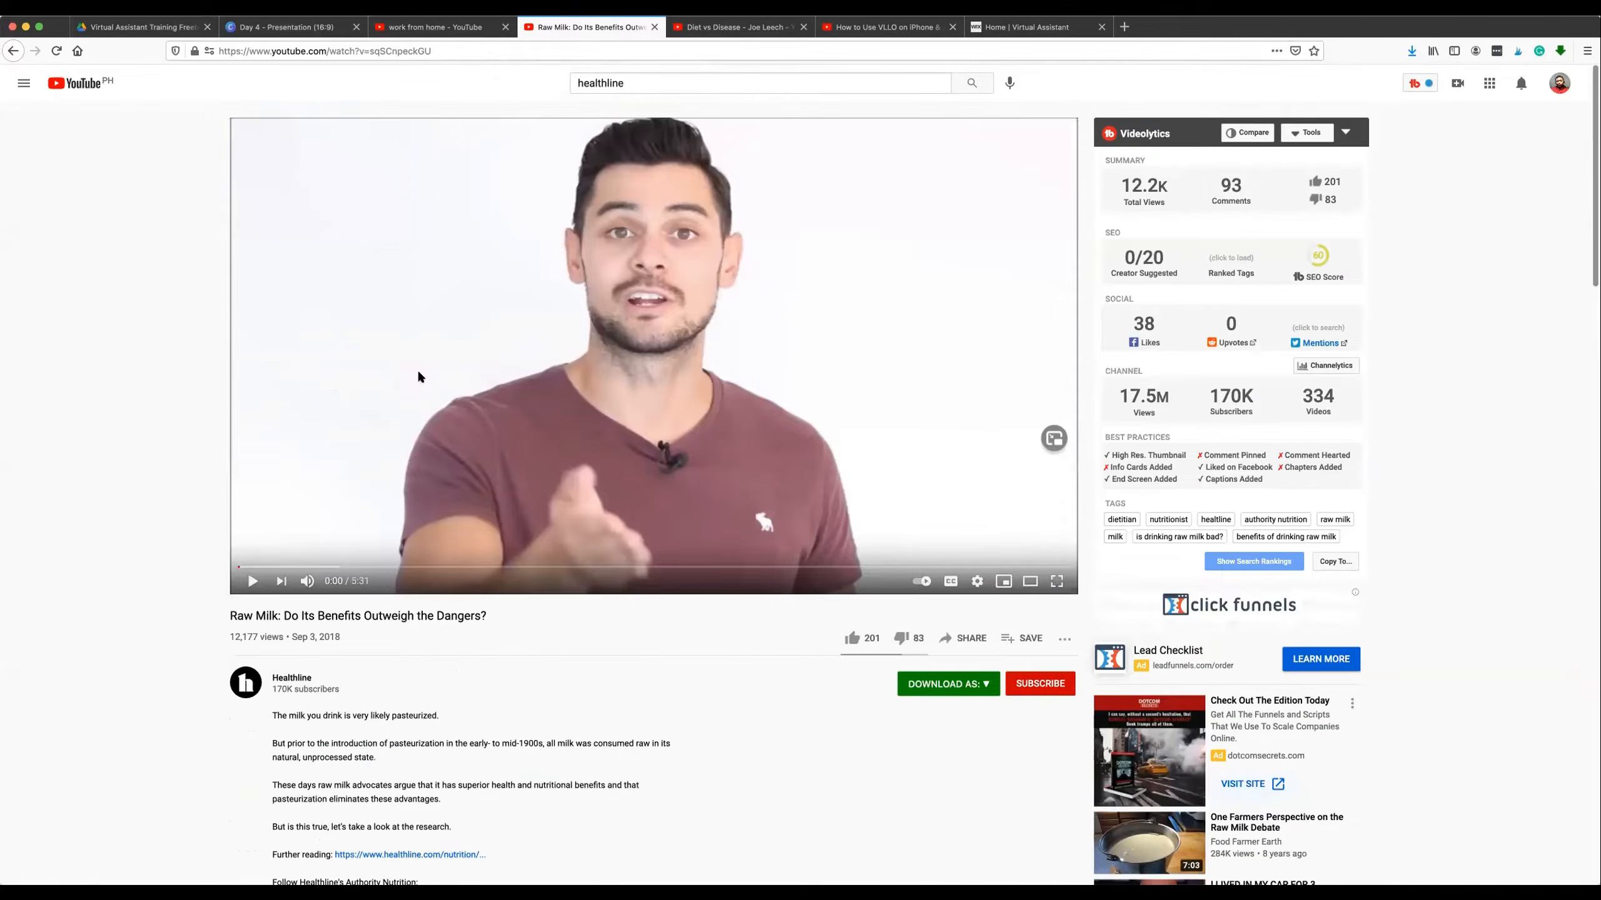
{"action": "scroll", "coordinate": [419, 377], "scroll_direction": "down", "scroll_amount": 3}
{"action": "scroll", "coordinate": [433, 381], "scroll_direction": "up", "scroll_amount": 3}
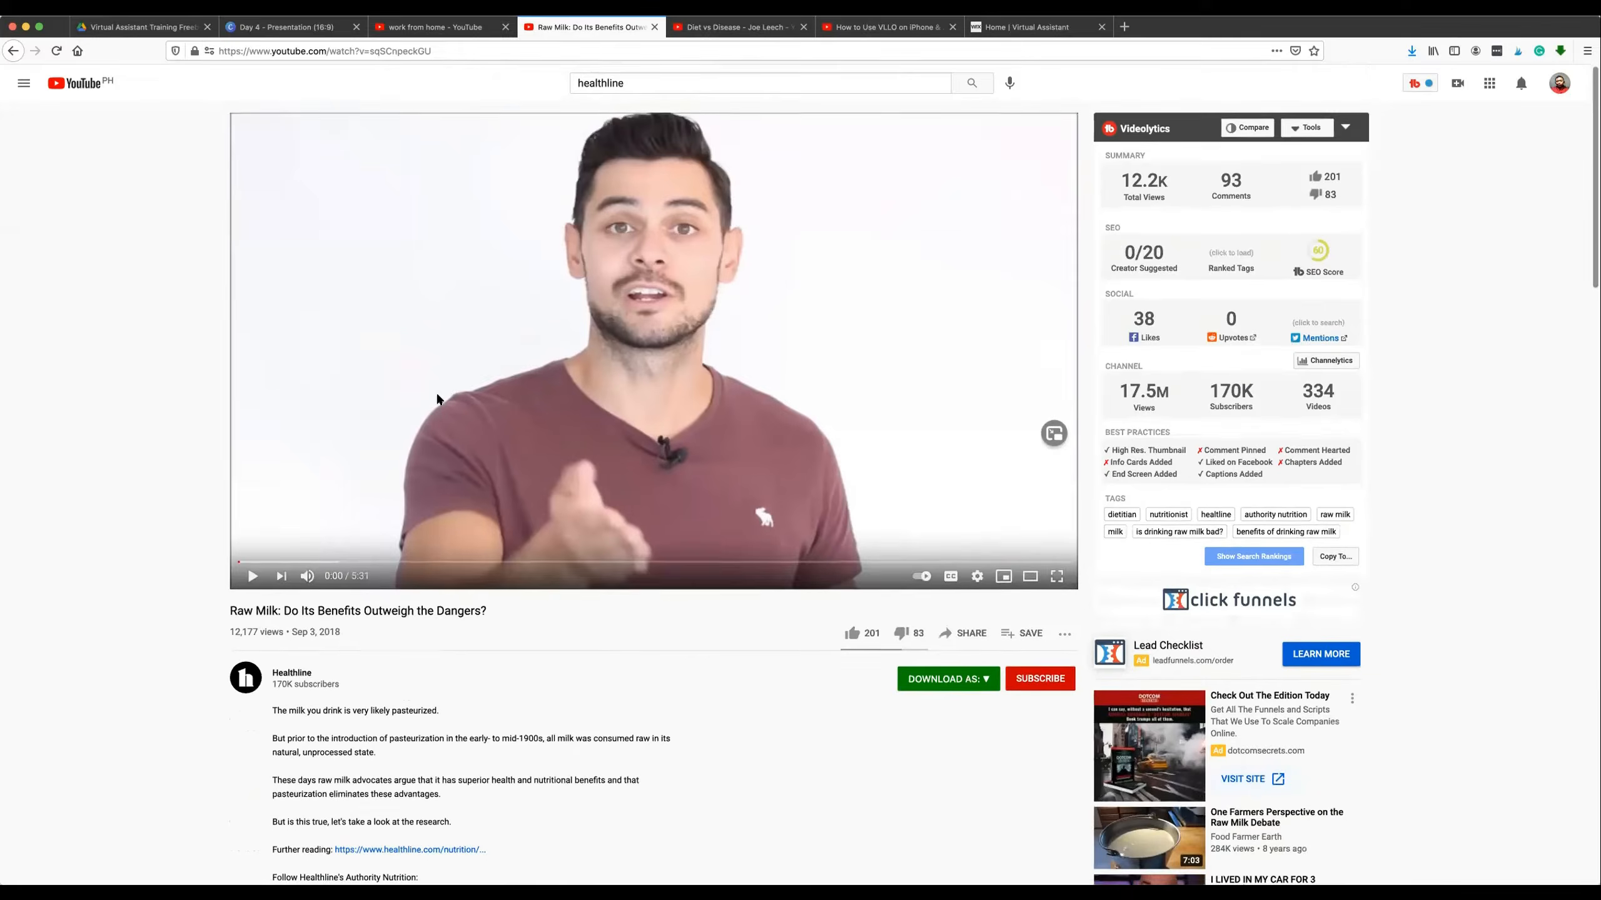
{"action": "scroll", "coordinate": [437, 397], "scroll_direction": "down", "scroll_amount": 3}
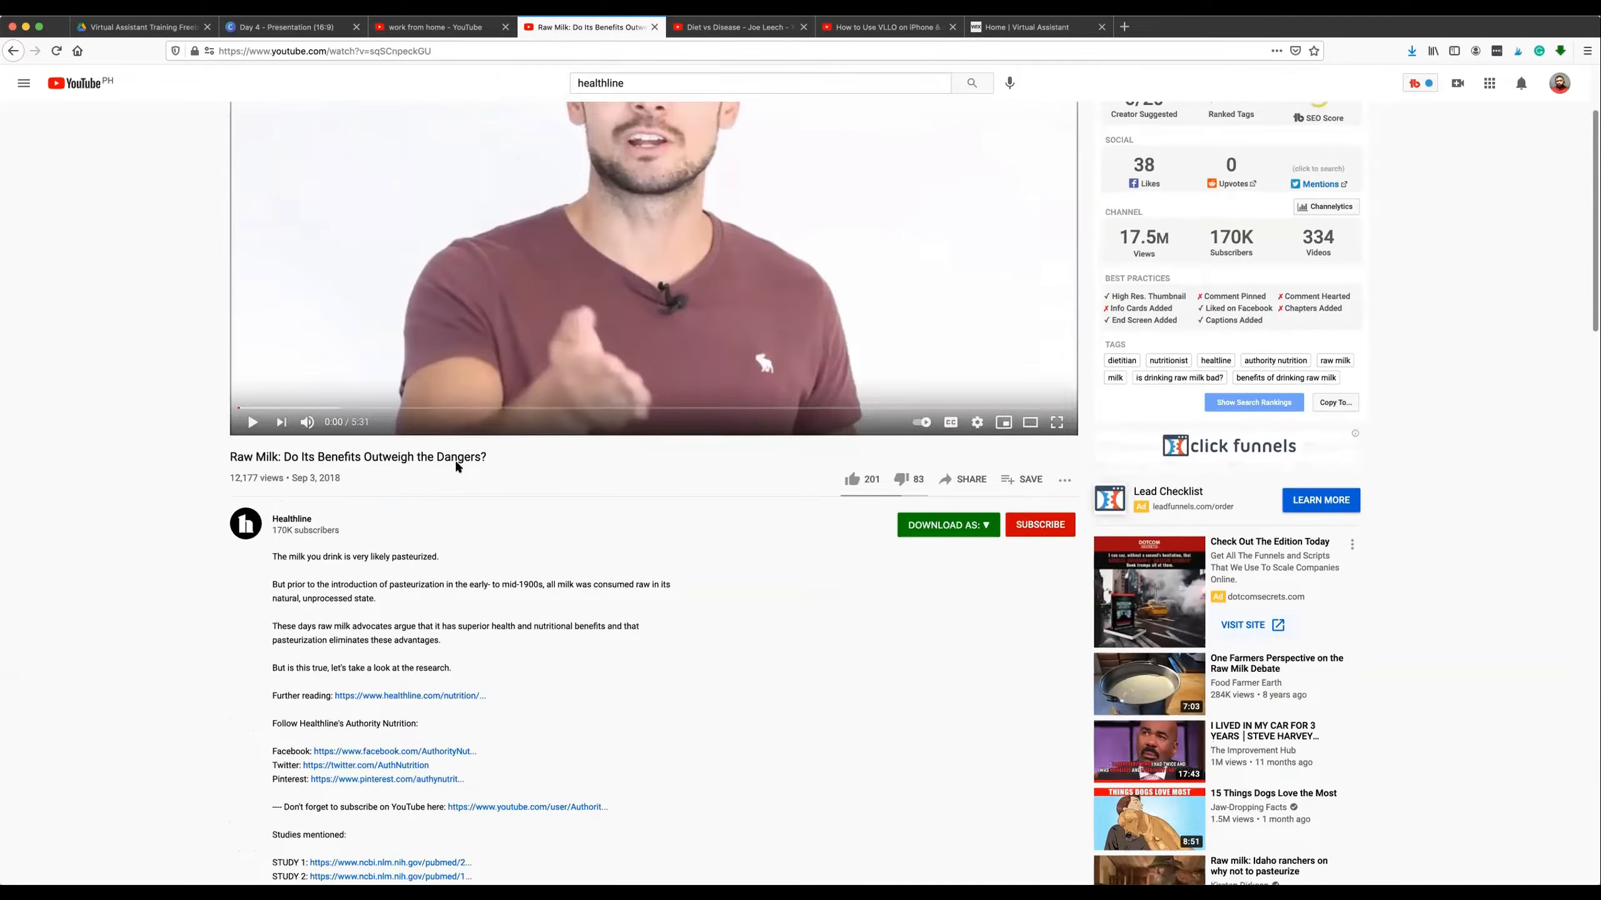
{"action": "scroll", "coordinate": [466, 504], "scroll_direction": "down", "scroll_amount": 1}
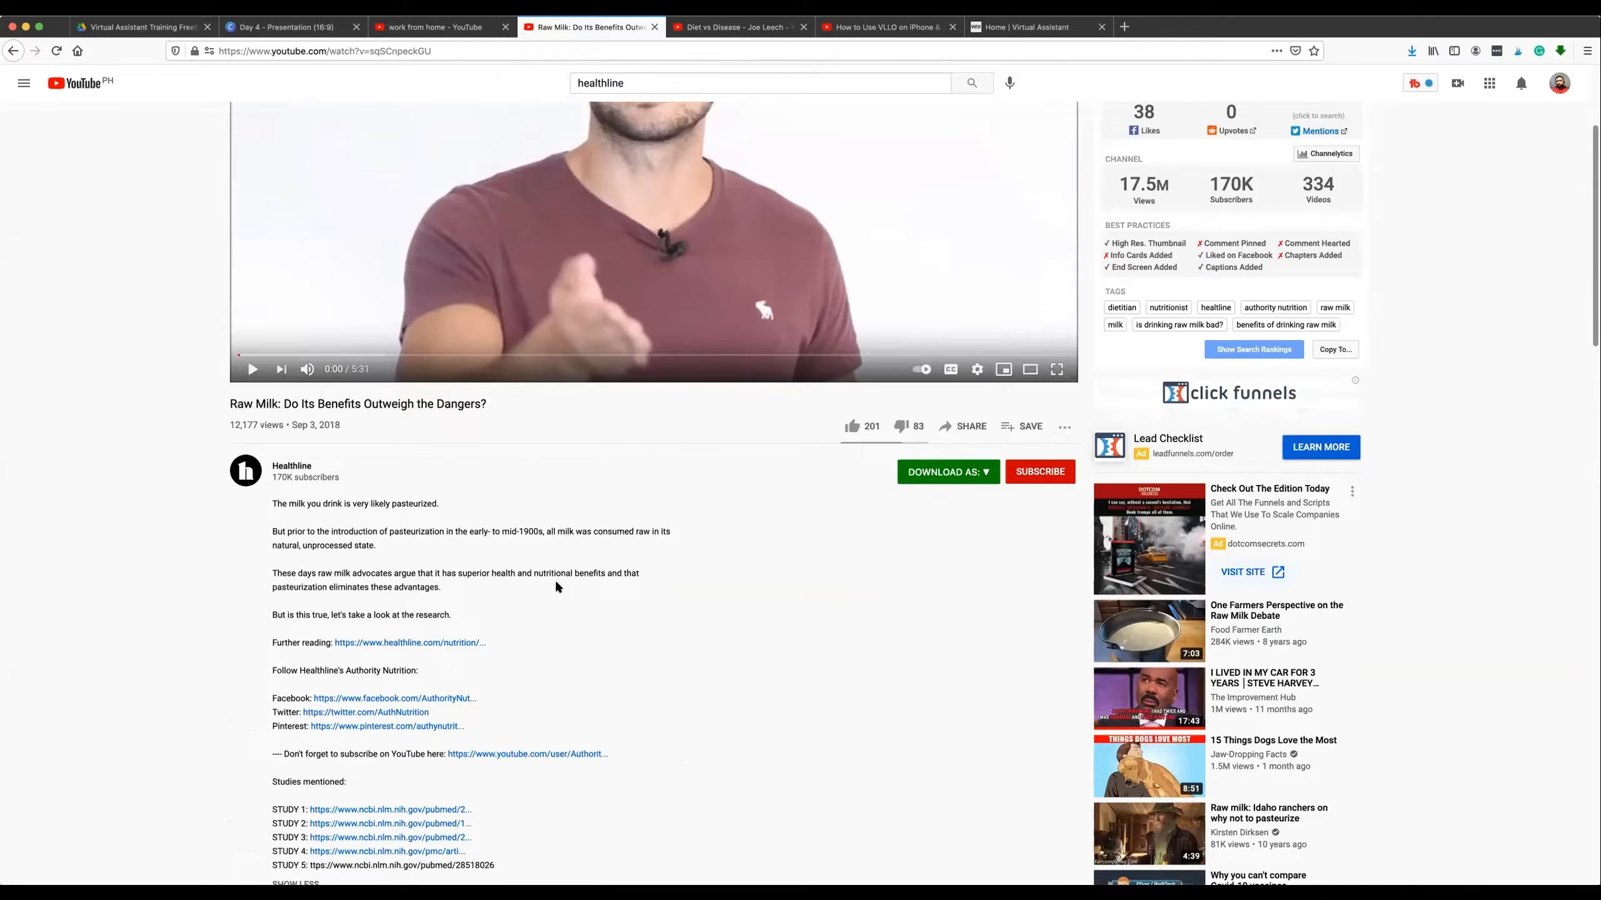
{"action": "scroll", "coordinate": [558, 581], "scroll_direction": "down", "scroll_amount": 1}
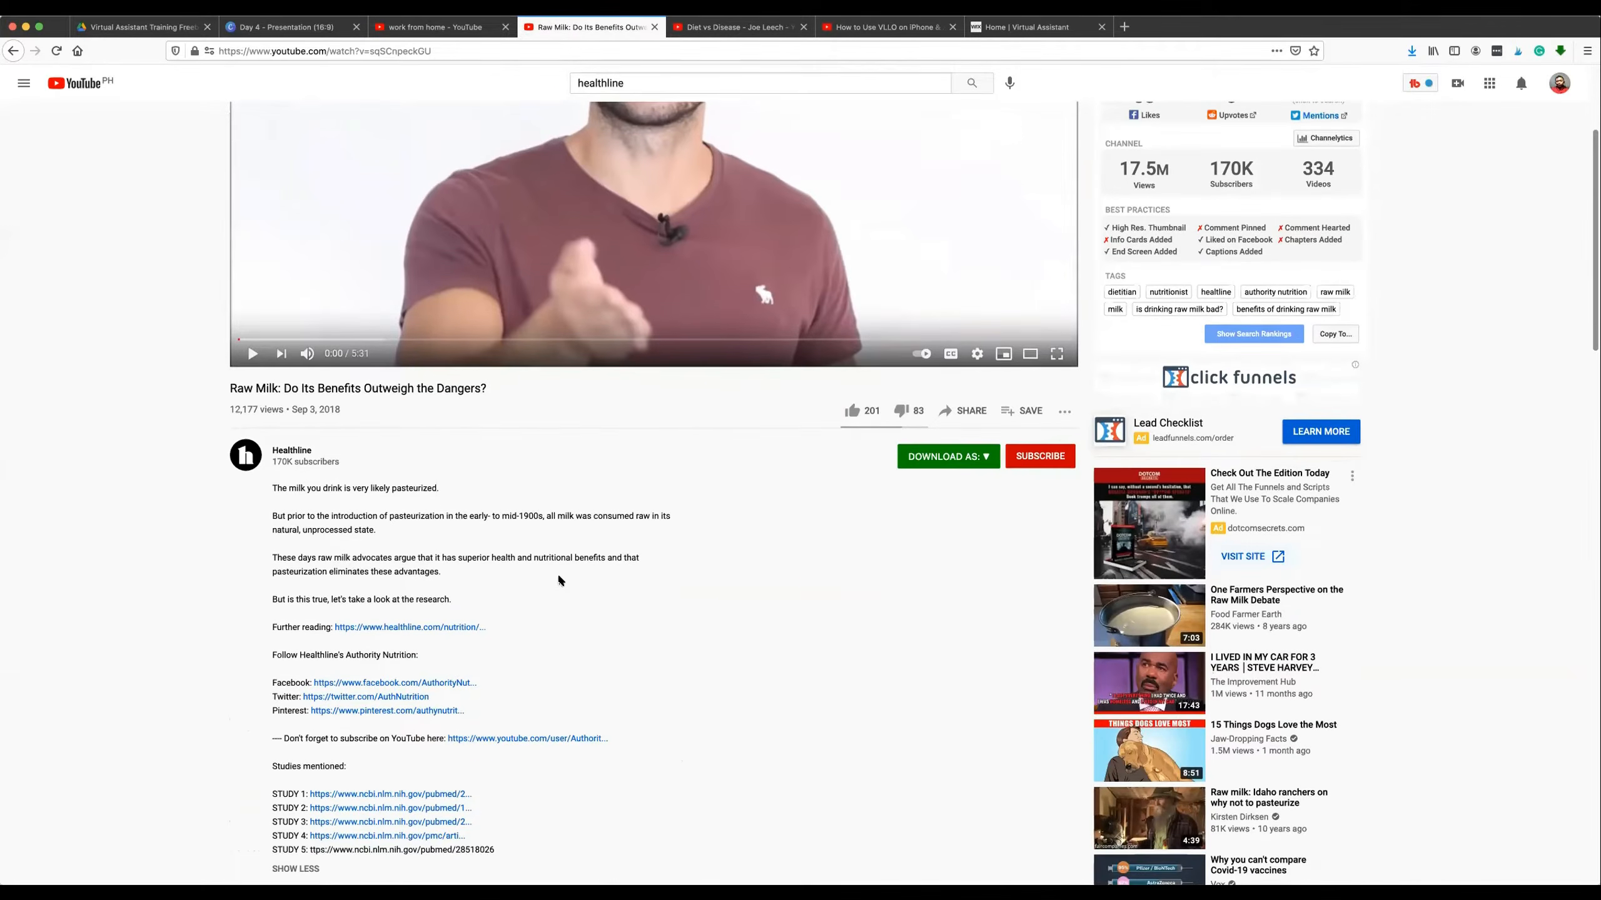
{"action": "scroll", "coordinate": [559, 580], "scroll_direction": "down", "scroll_amount": 1}
{"action": "scroll", "coordinate": [558, 579], "scroll_direction": "up", "scroll_amount": 4}
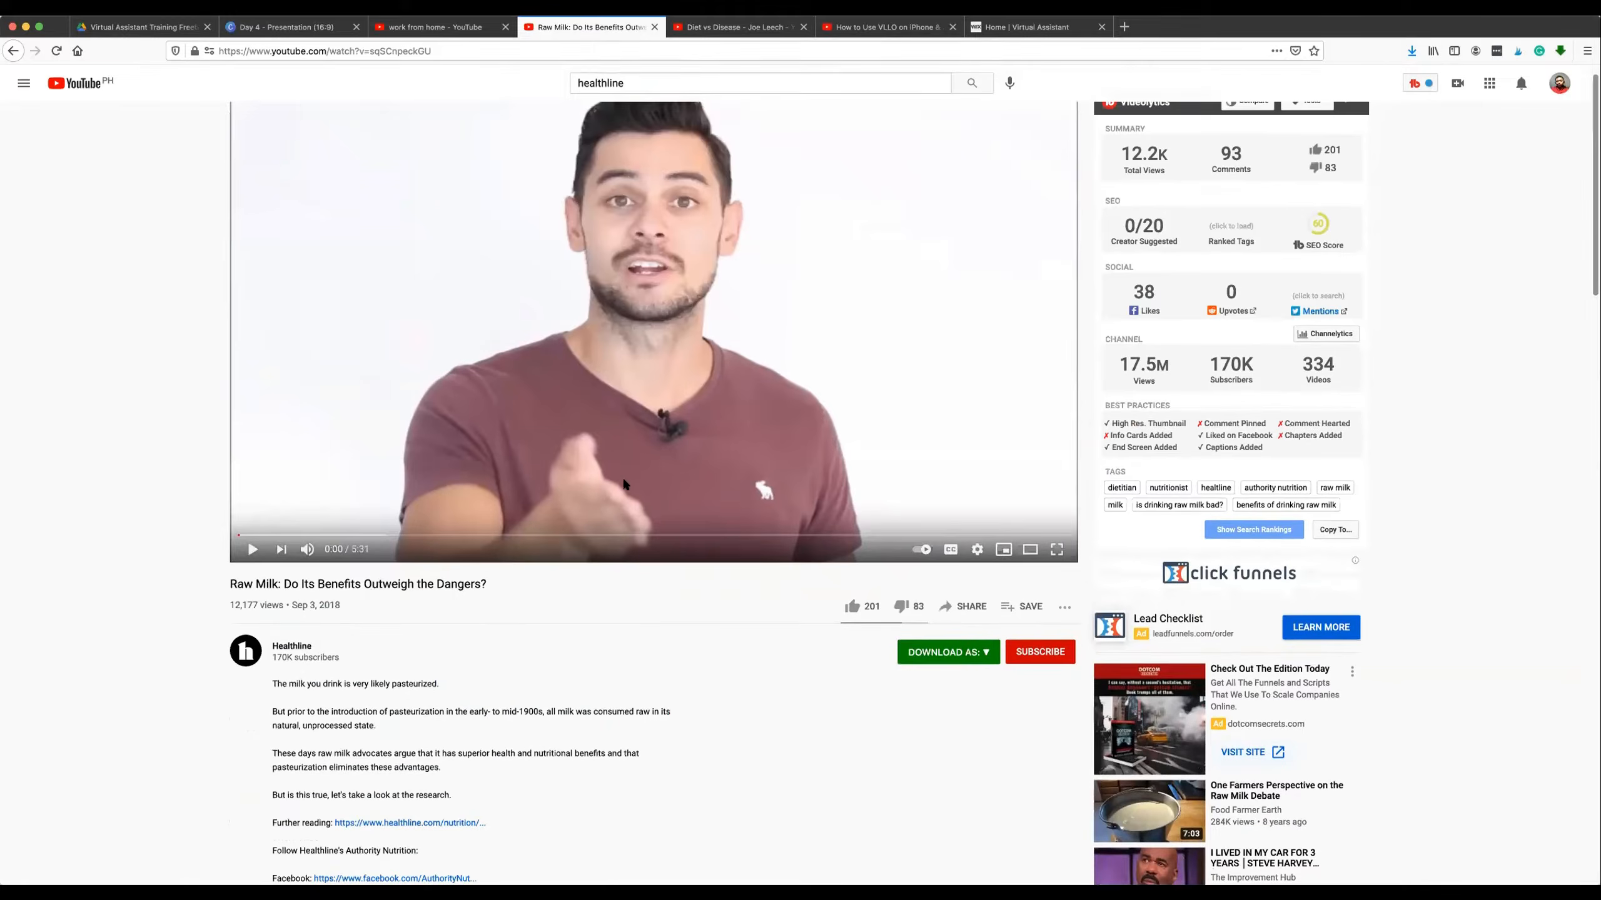
{"action": "scroll", "coordinate": [623, 484], "scroll_direction": "up", "scroll_amount": 1}
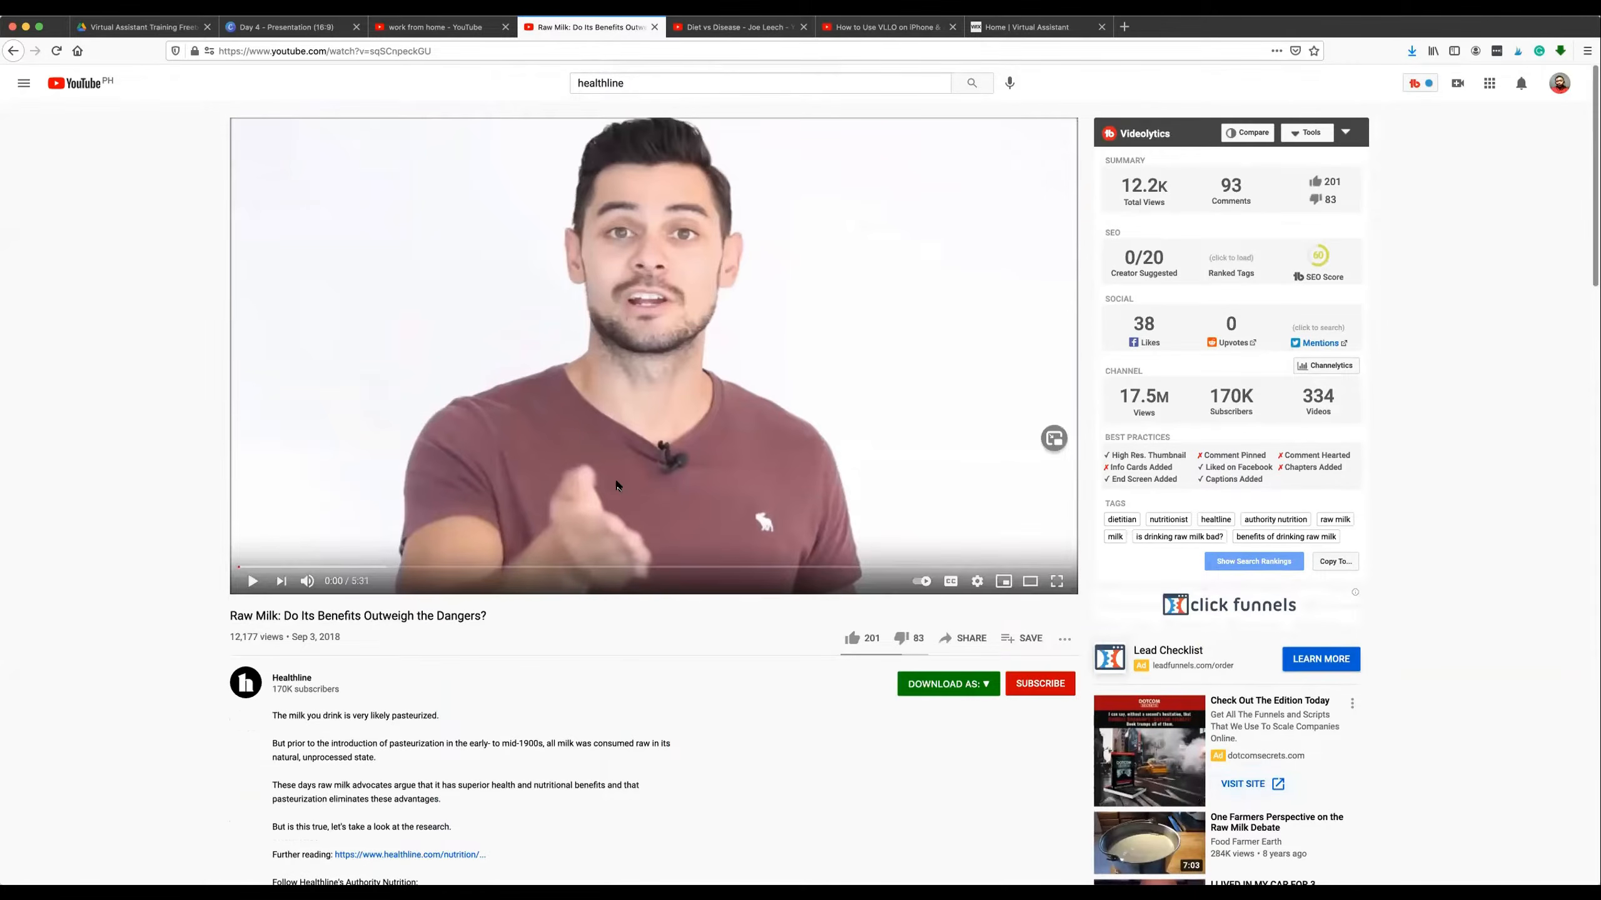
{"action": "scroll", "coordinate": [615, 479], "scroll_direction": "down", "scroll_amount": 3}
{"action": "scroll", "coordinate": [615, 479], "scroll_direction": "up", "scroll_amount": 3}
{"action": "scroll", "coordinate": [612, 548], "scroll_direction": "down", "scroll_amount": 4}
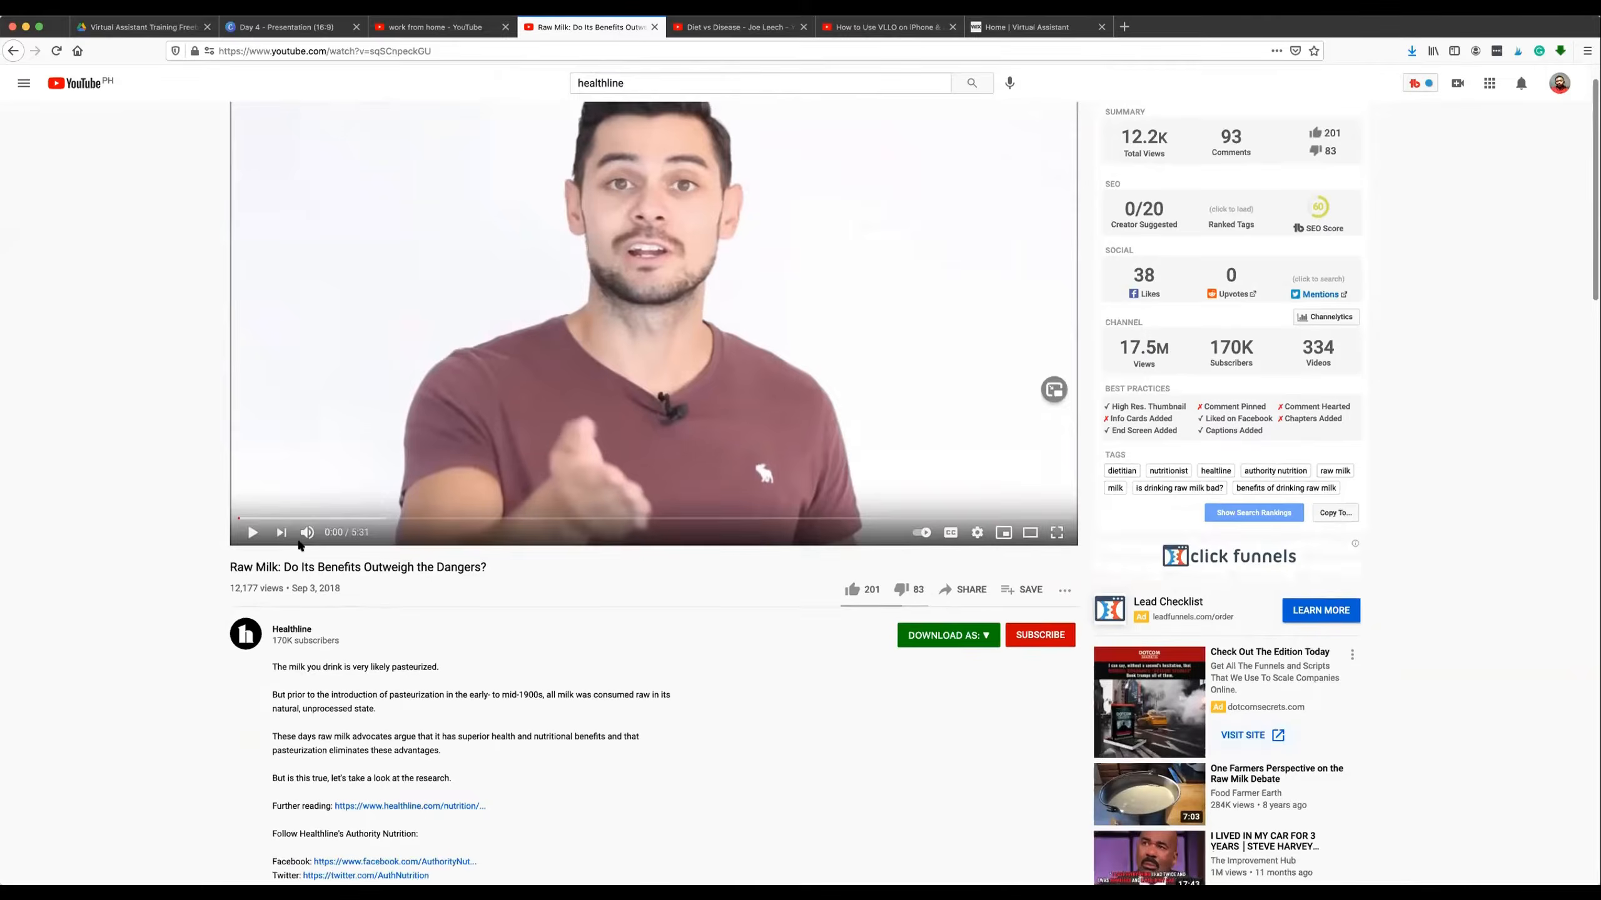
Highlight the description's opening sentence and its Facebook, Twitter and Pinterest links, then clear the selection.
{"action": "left_click_drag", "start_coordinate": [267, 529], "coordinate": [441, 537]}
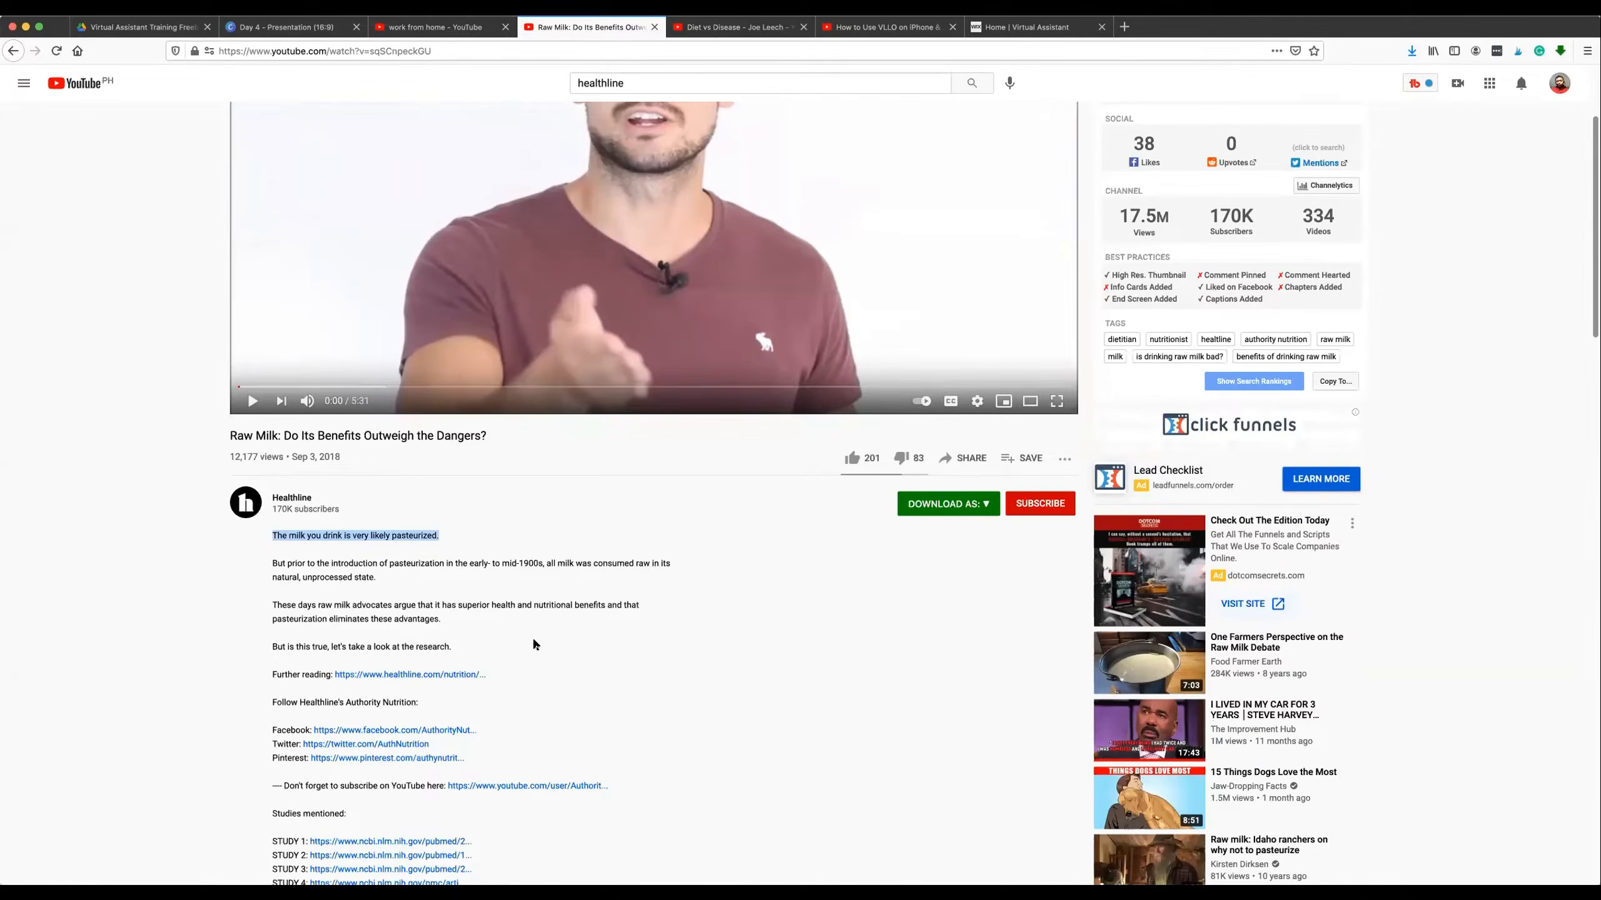
{"action": "left_click_drag", "start_coordinate": [563, 578], "coordinate": [565, 576]}
{"action": "scroll", "coordinate": [564, 577], "scroll_direction": "down", "scroll_amount": 3}
{"action": "mouse_move", "coordinate": [544, 683]}
{"action": "left_mouse_down"}
{"action": "mouse_move", "coordinate": [559, 732]}
{"action": "mouse_move", "coordinate": [500, 508]}
{"action": "mouse_move", "coordinate": [443, 505]}
{"action": "mouse_move", "coordinate": [349, 535]}
{"action": "mouse_move", "coordinate": [247, 532]}
{"action": "mouse_move", "coordinate": [464, 561]}
{"action": "mouse_move", "coordinate": [561, 611]}
{"action": "mouse_move", "coordinate": [555, 600]}
{"action": "left_mouse_up"}
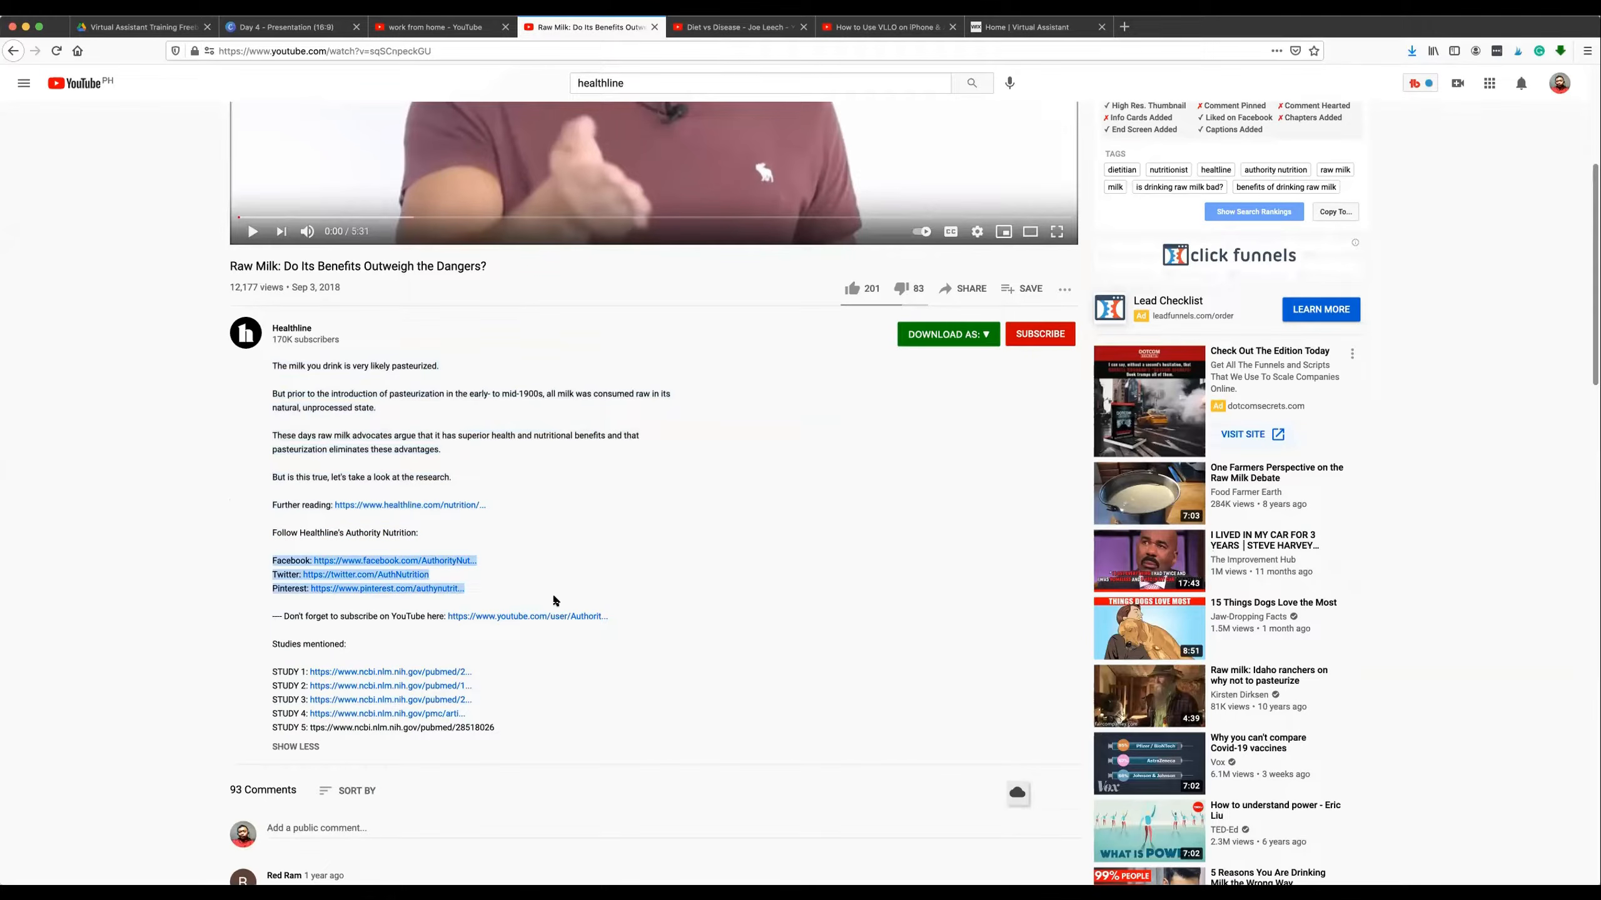
{"action": "left_click", "coordinate": [562, 571]}
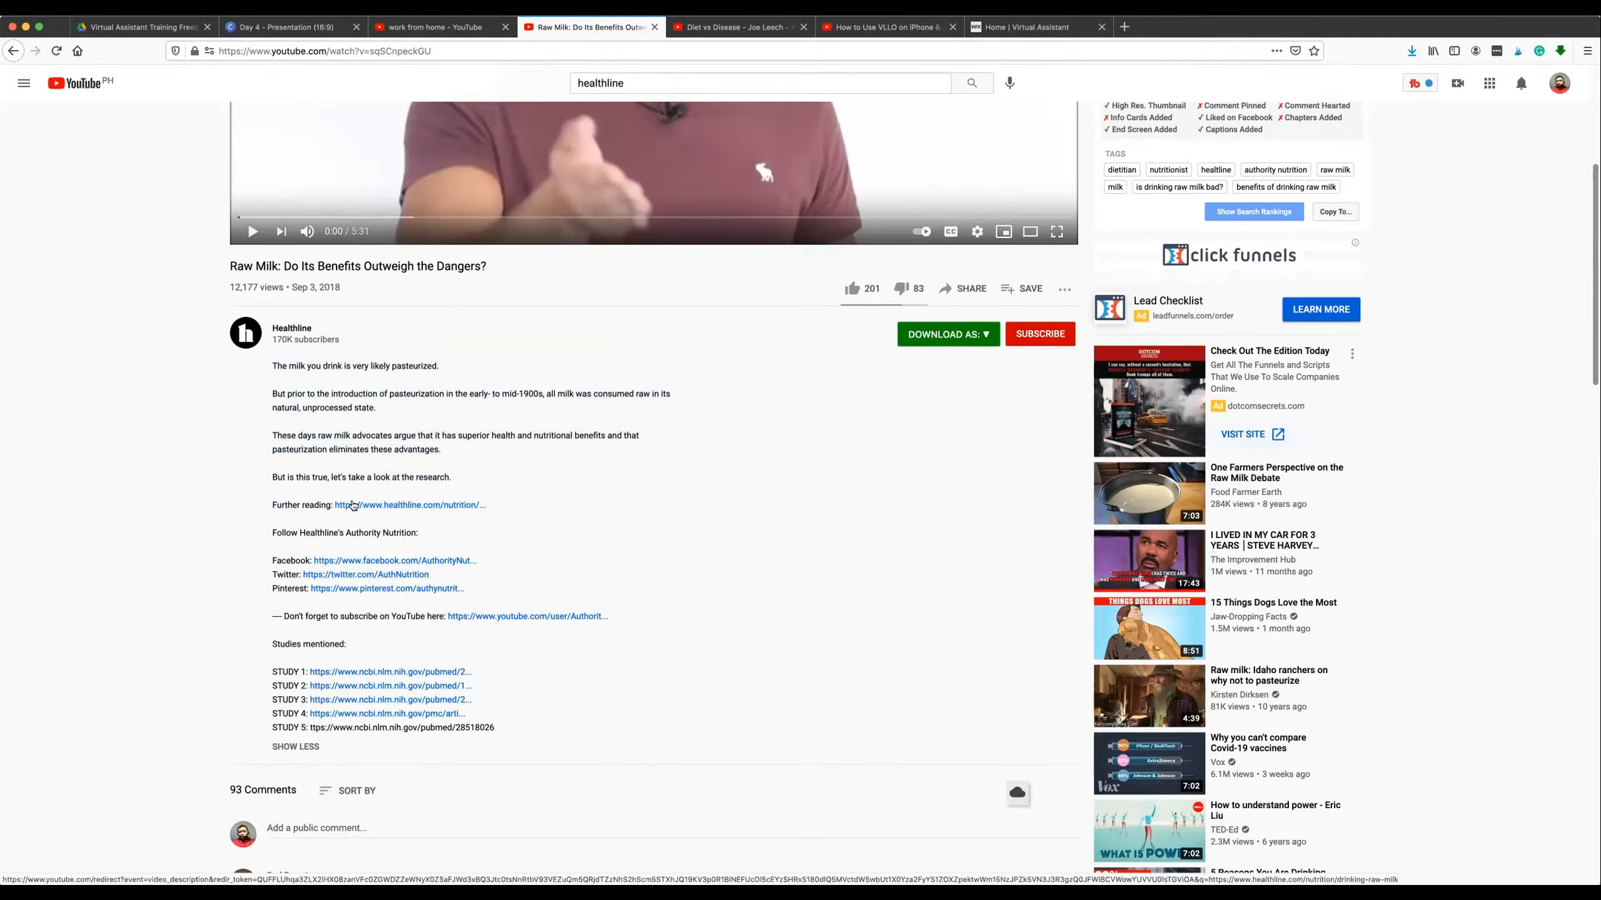
Open the "Further reading" Healthline link from the video description in a new browser tab and switch to that article.
{"action": "scroll", "coordinate": [363, 495], "scroll_direction": "up", "scroll_amount": 5}
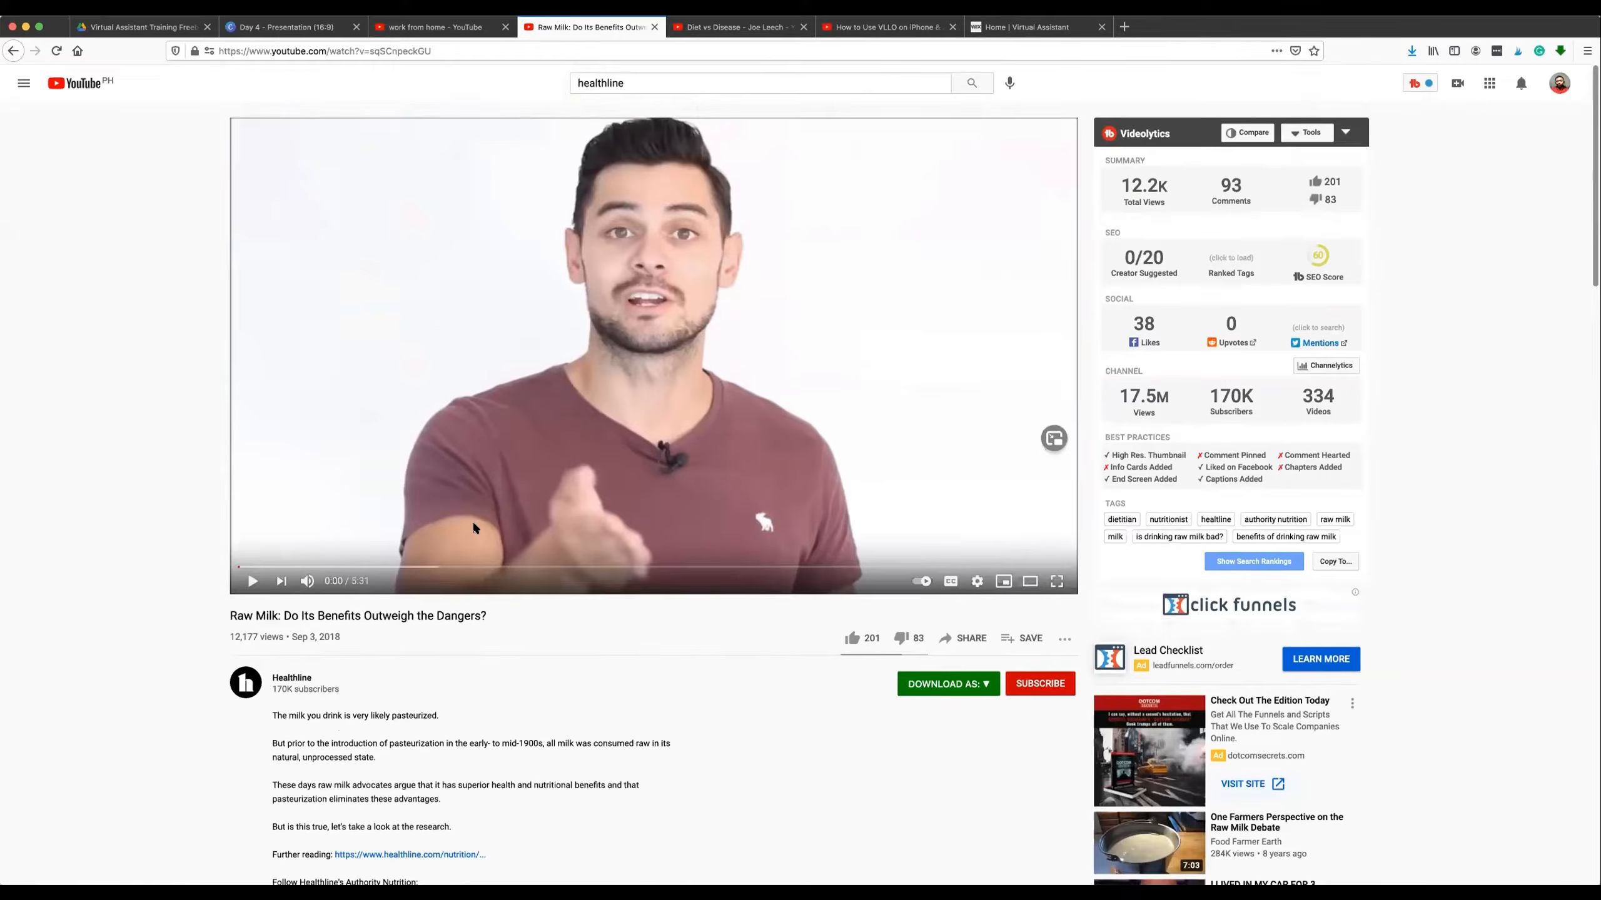
{"action": "scroll", "coordinate": [474, 527], "scroll_direction": "down", "scroll_amount": 2}
{"action": "scroll", "coordinate": [439, 628], "scroll_direction": "up", "scroll_amount": 2}
{"action": "scroll", "coordinate": [650, 286], "scroll_direction": "down", "scroll_amount": 1}
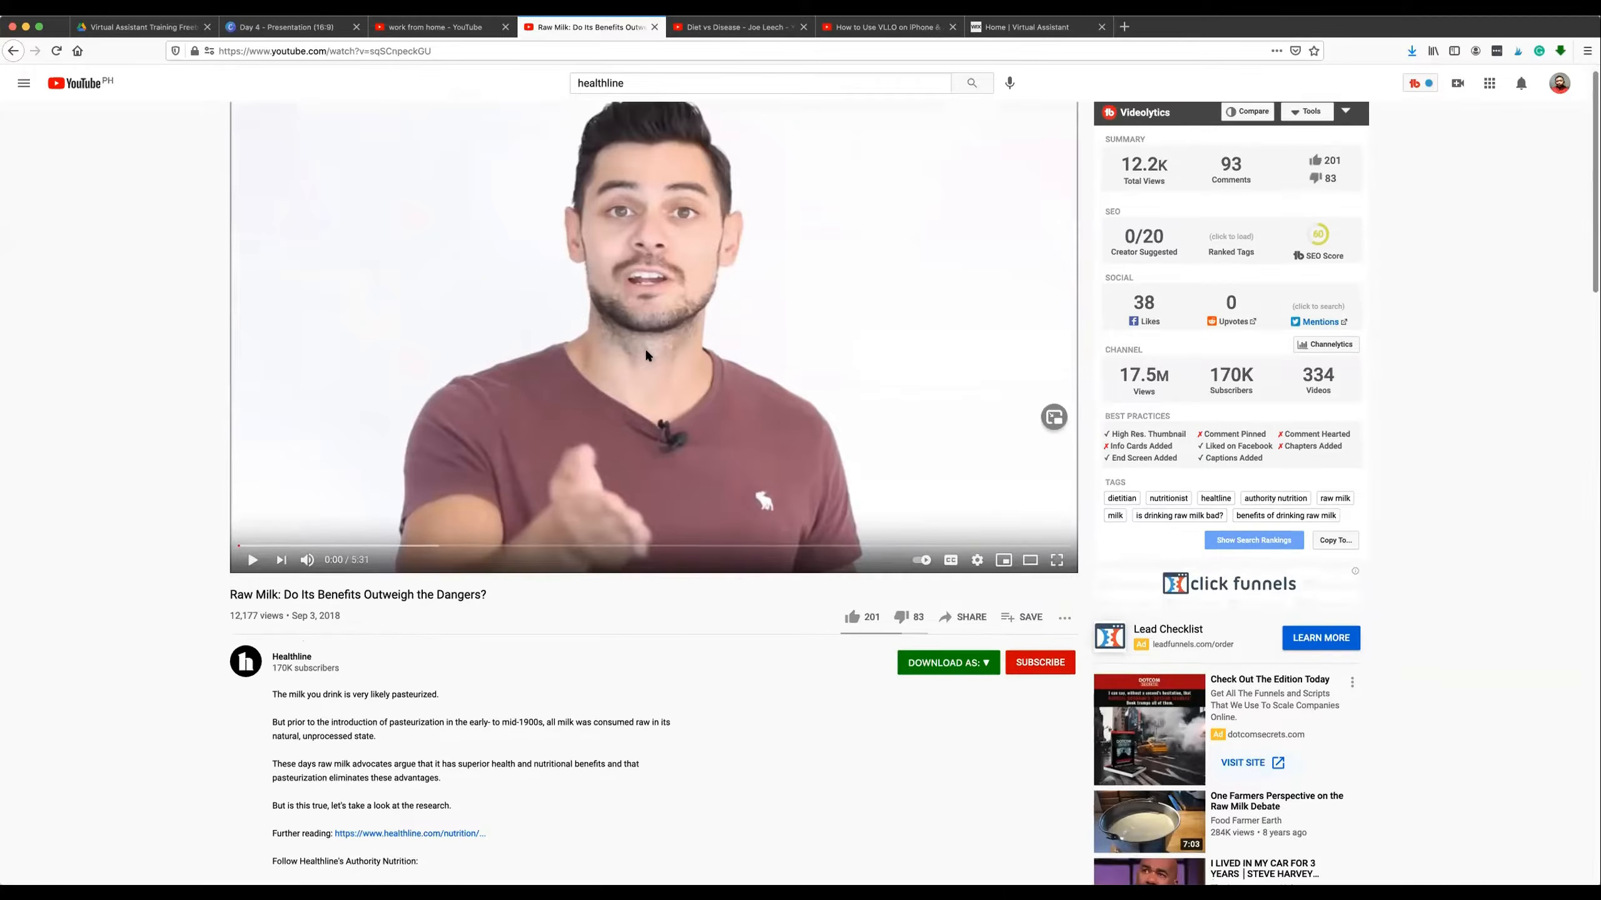
{"action": "scroll", "coordinate": [647, 353], "scroll_direction": "down", "scroll_amount": 2}
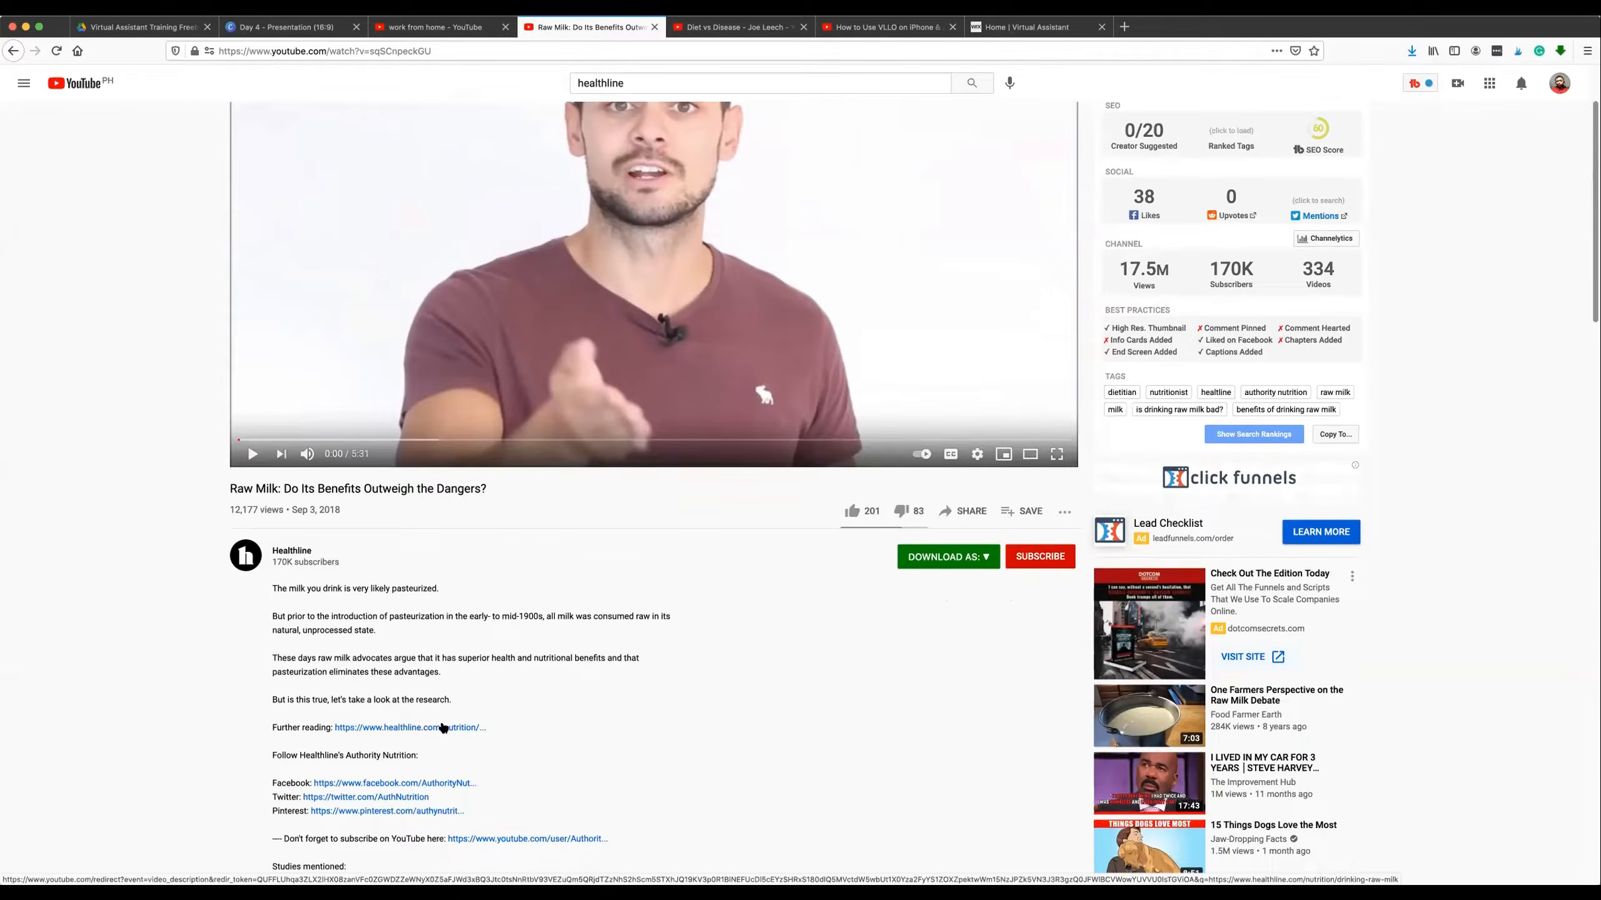
{"action": "right_click", "coordinate": [444, 728]}
{"action": "left_click", "coordinate": [476, 658]}
{"action": "left_click_drag", "start_coordinate": [275, 630], "coordinate": [287, 718]}
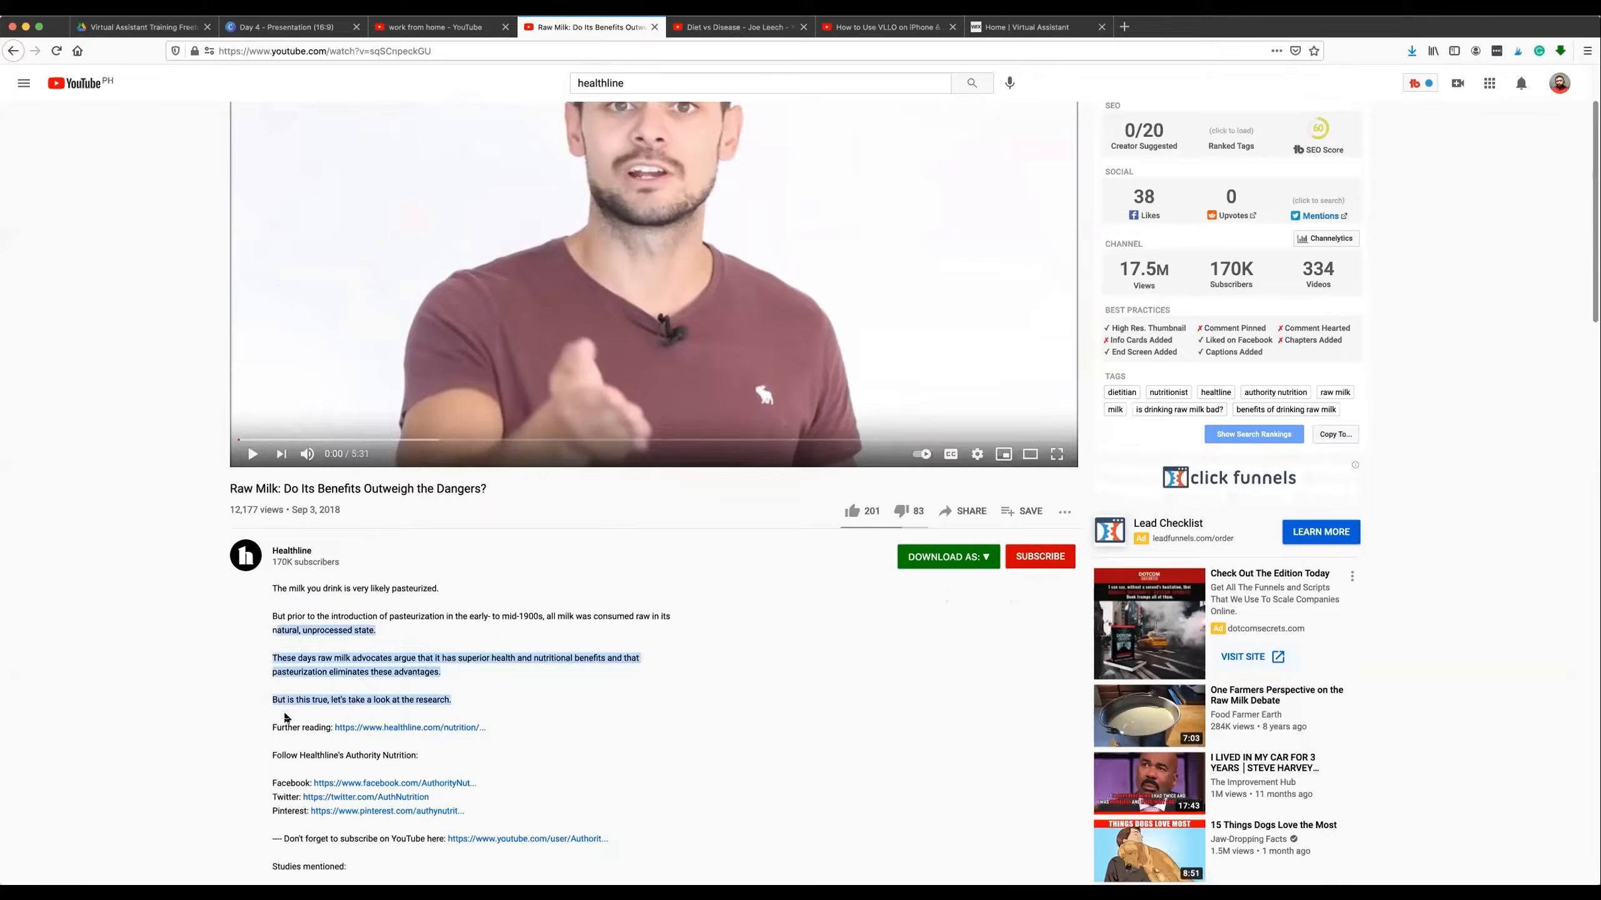
{"action": "right_click", "coordinate": [357, 729]}
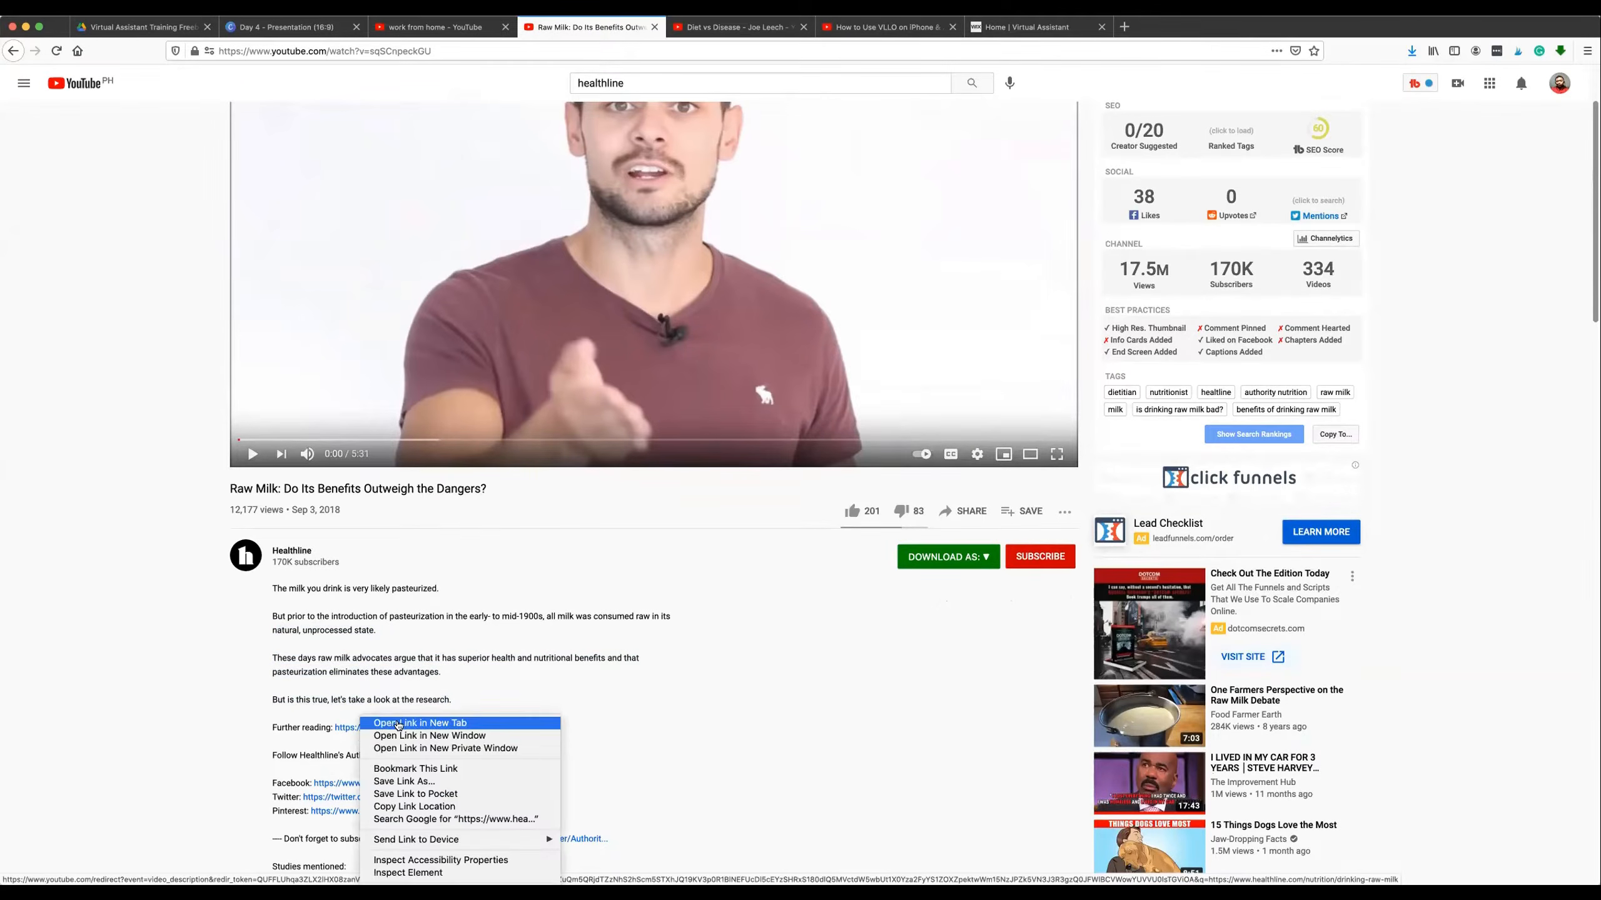
{"action": "left_click", "coordinate": [397, 724]}
{"action": "scroll", "coordinate": [536, 630], "scroll_direction": "up", "scroll_amount": 2}
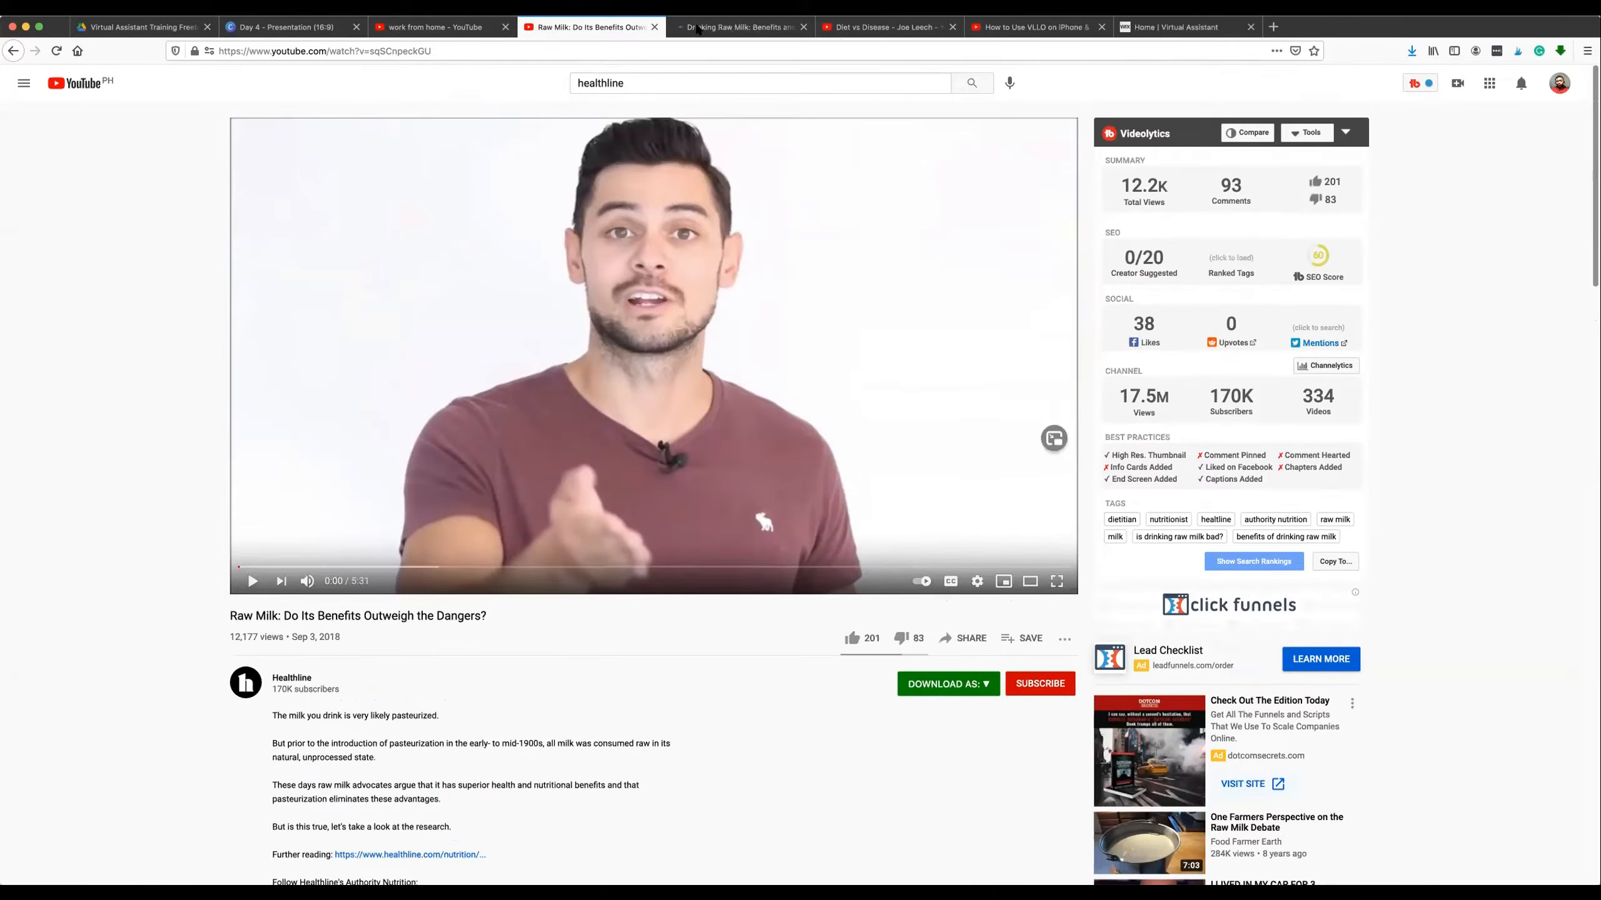
{"action": "left_click", "coordinate": [697, 29]}
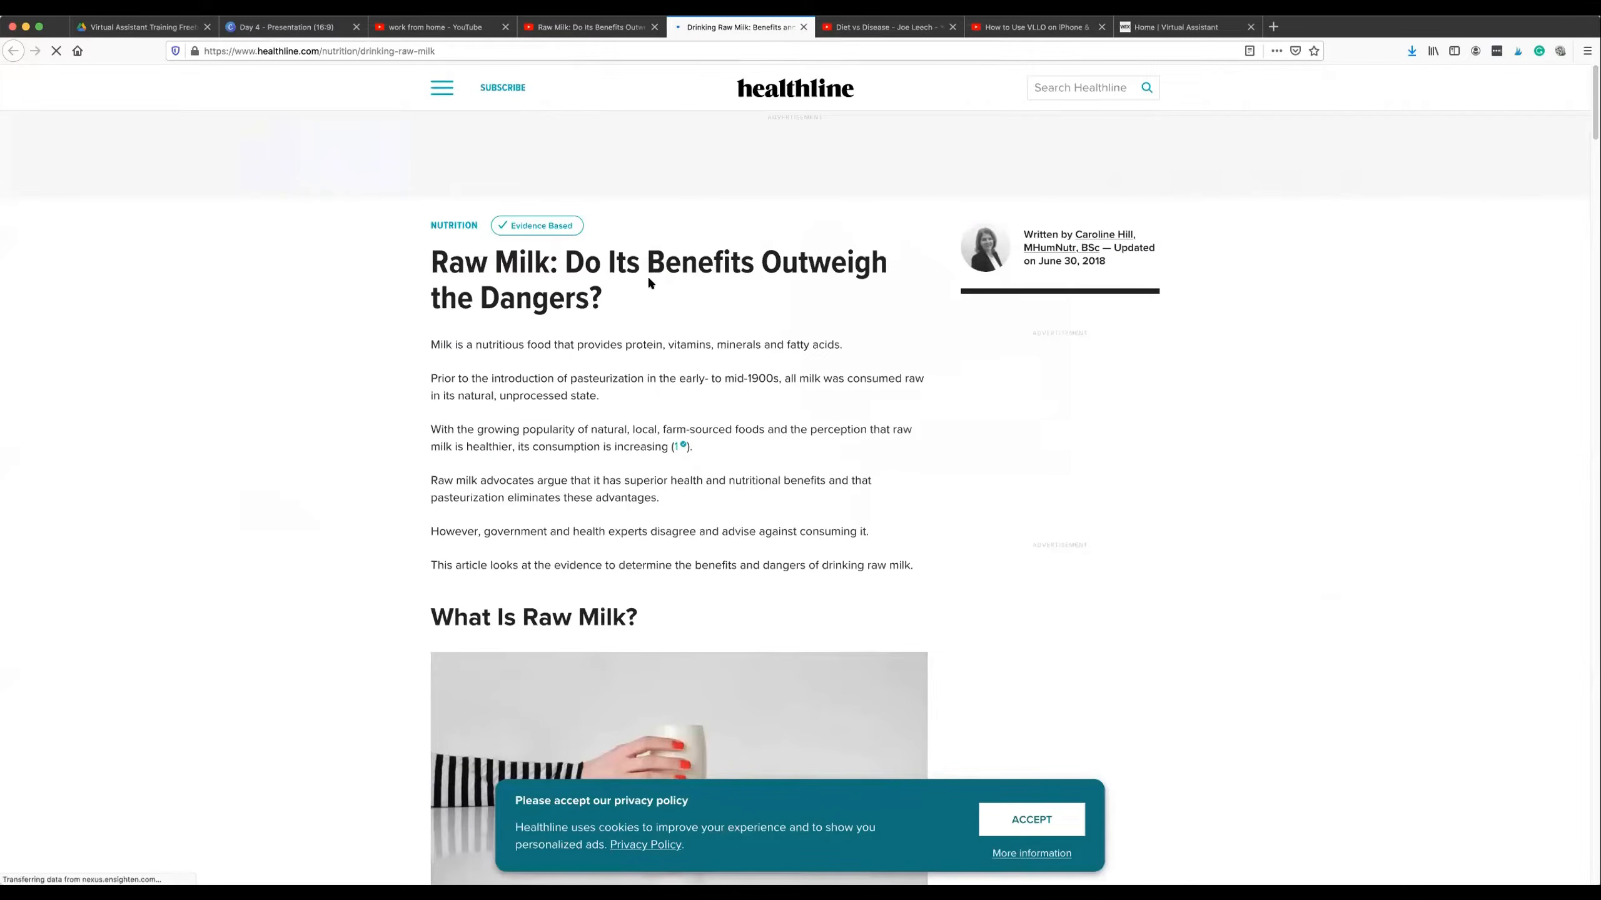
Compare the article's headline with the YouTube video's title by highlighting each, ending back on the article.
{"action": "left_click_drag", "start_coordinate": [456, 306], "coordinate": [565, 297]}
{"action": "left_click", "coordinate": [591, 28]}
{"action": "left_click_drag", "start_coordinate": [237, 617], "coordinate": [486, 615]}
{"action": "left_click", "coordinate": [712, 30]}
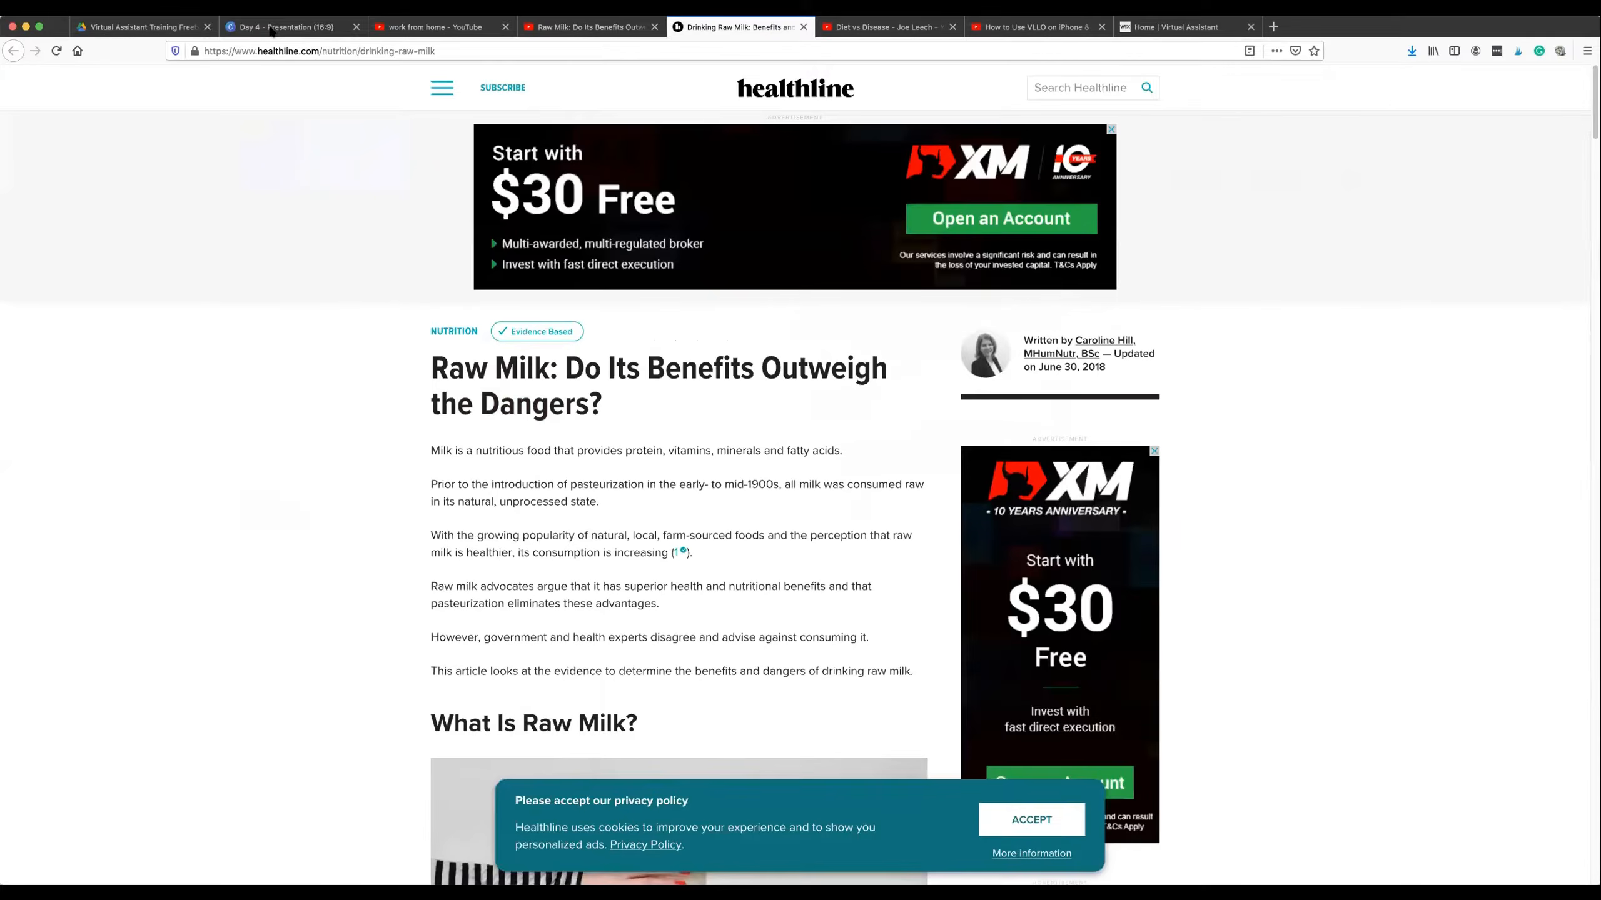
Switch to the Canva presentation and point out the WordPress and YouTube icons on the page 2 "Distribution Process" slide.
{"action": "left_click", "coordinate": [313, 28]}
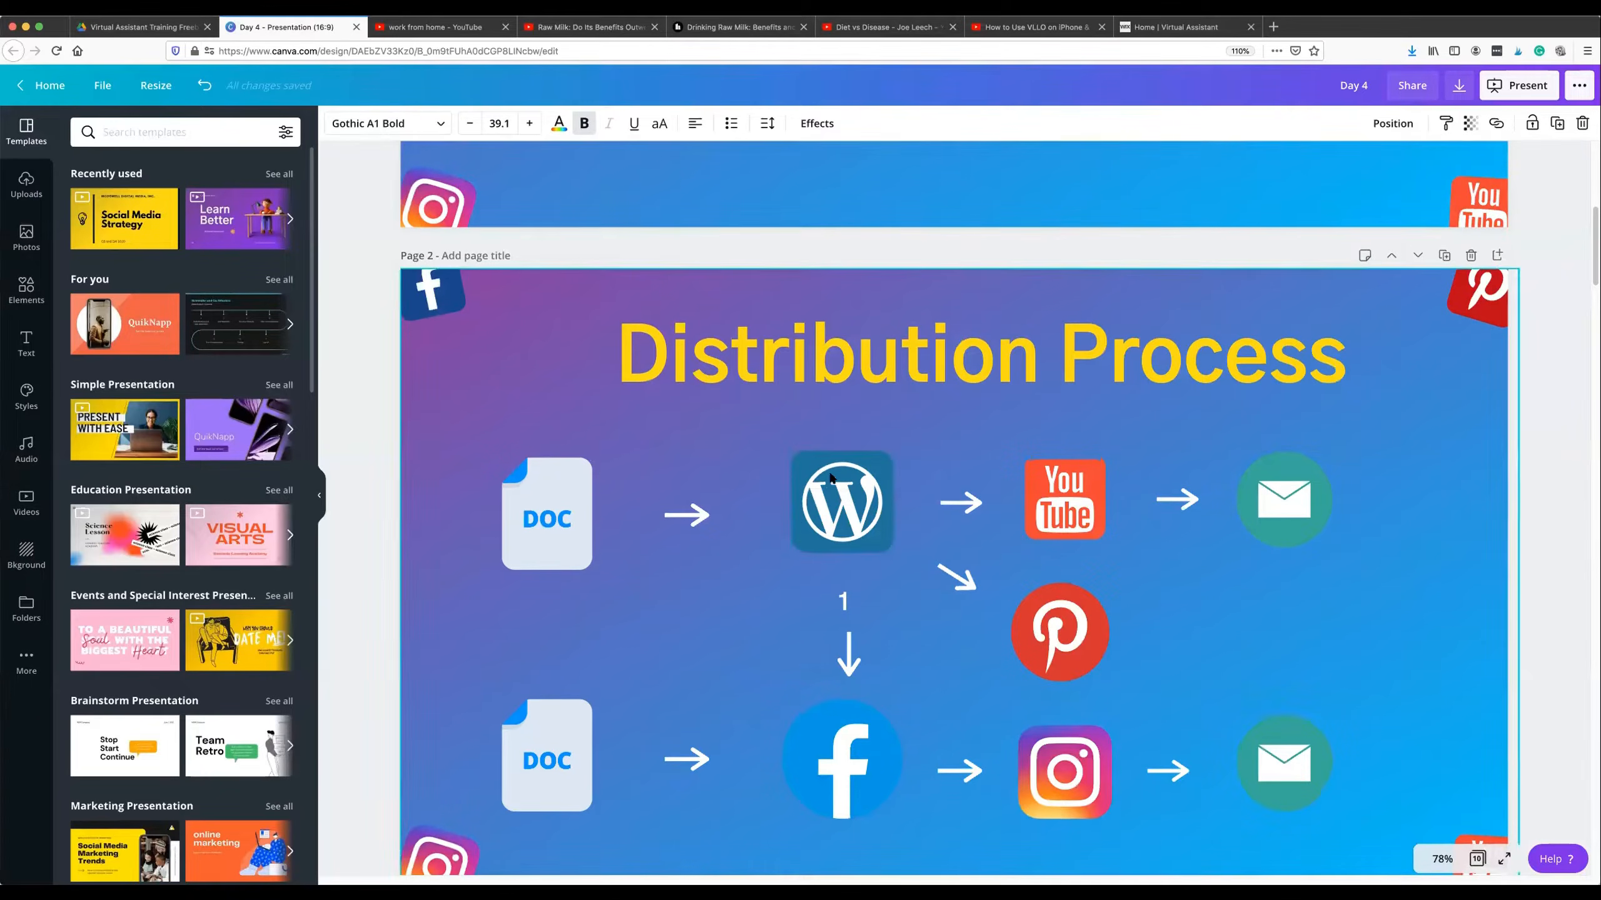
{"action": "left_click", "coordinate": [845, 482]}
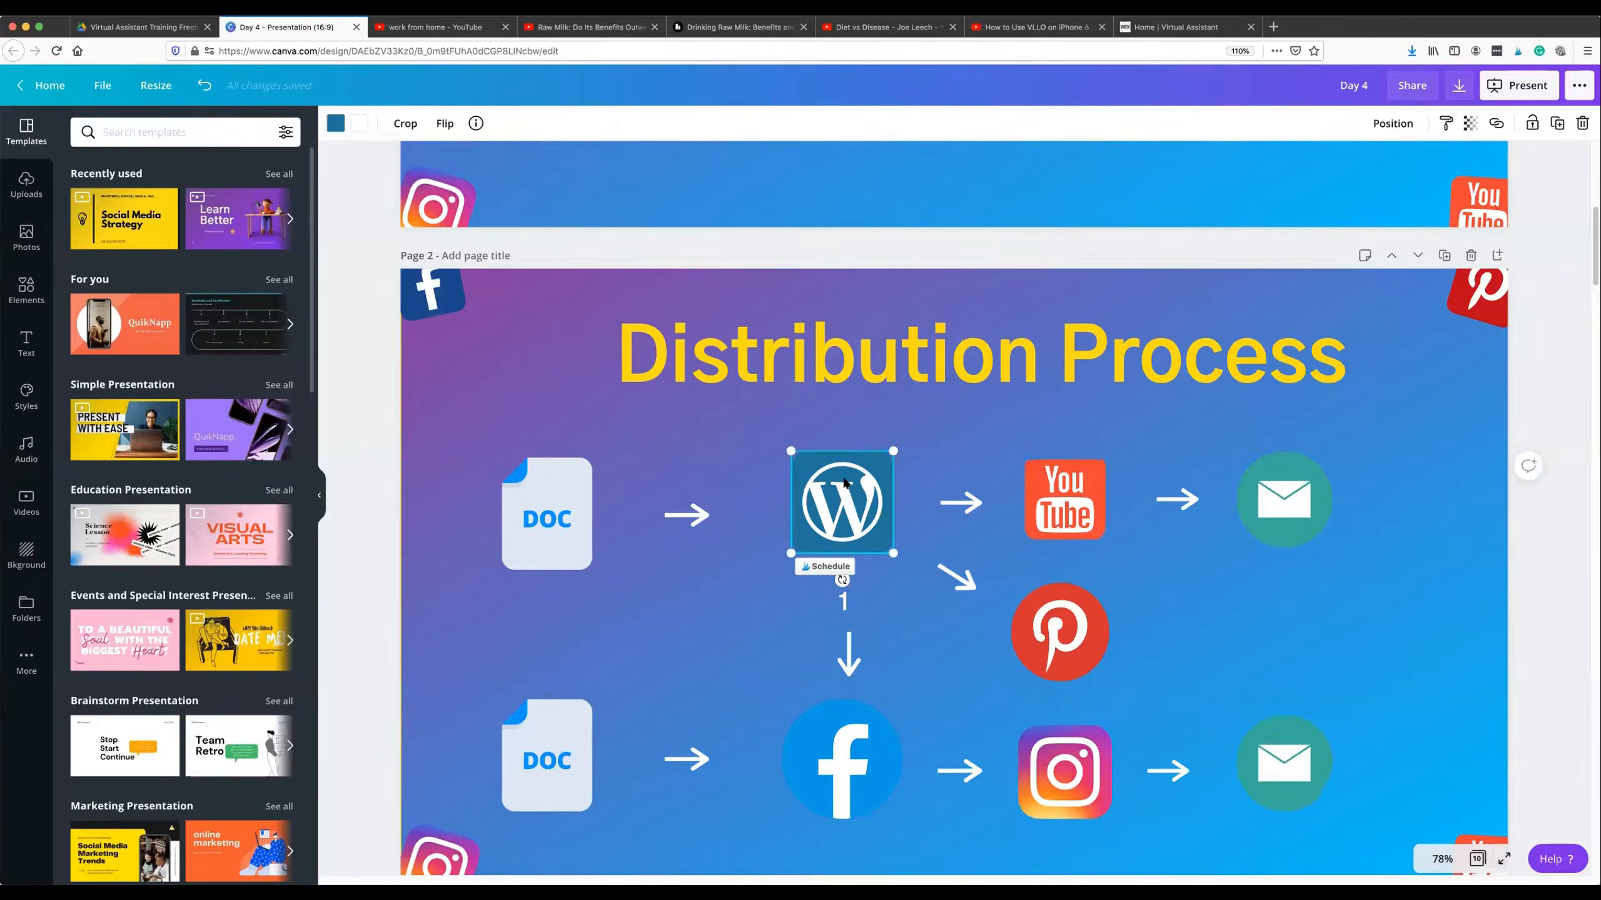
{"action": "left_click", "coordinate": [1064, 481]}
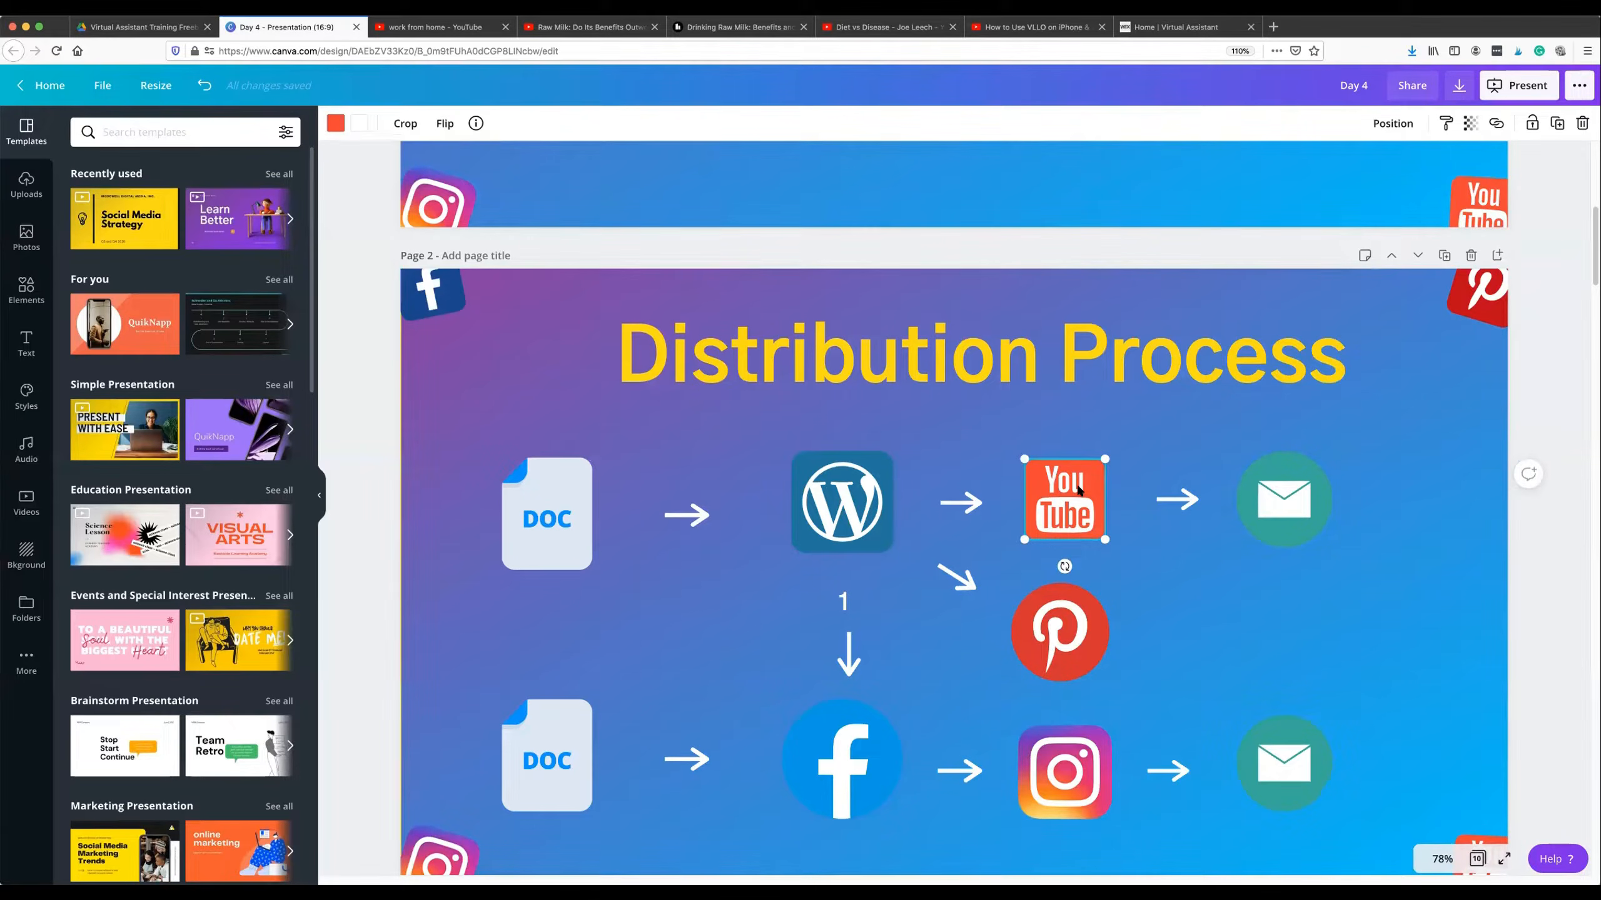
{"action": "left_click", "coordinate": [1074, 429]}
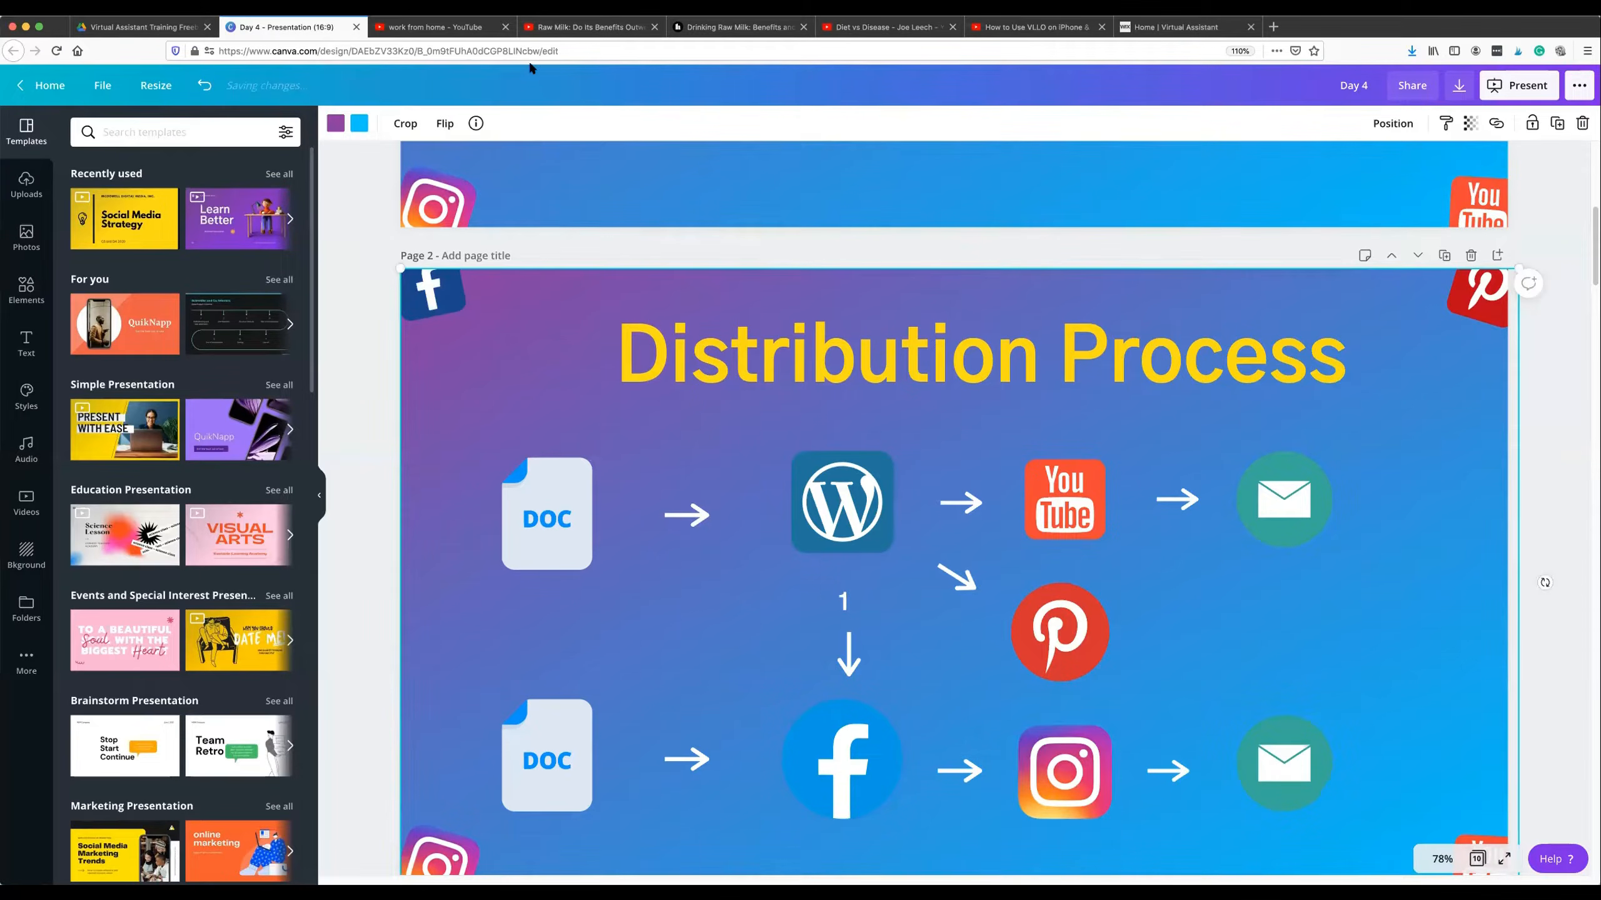
Return to the Healthline raw milk article and read down to the section on common claims about its benefits.
{"action": "left_click", "coordinate": [731, 27]}
{"action": "scroll", "coordinate": [631, 429], "scroll_direction": "down", "scroll_amount": 3}
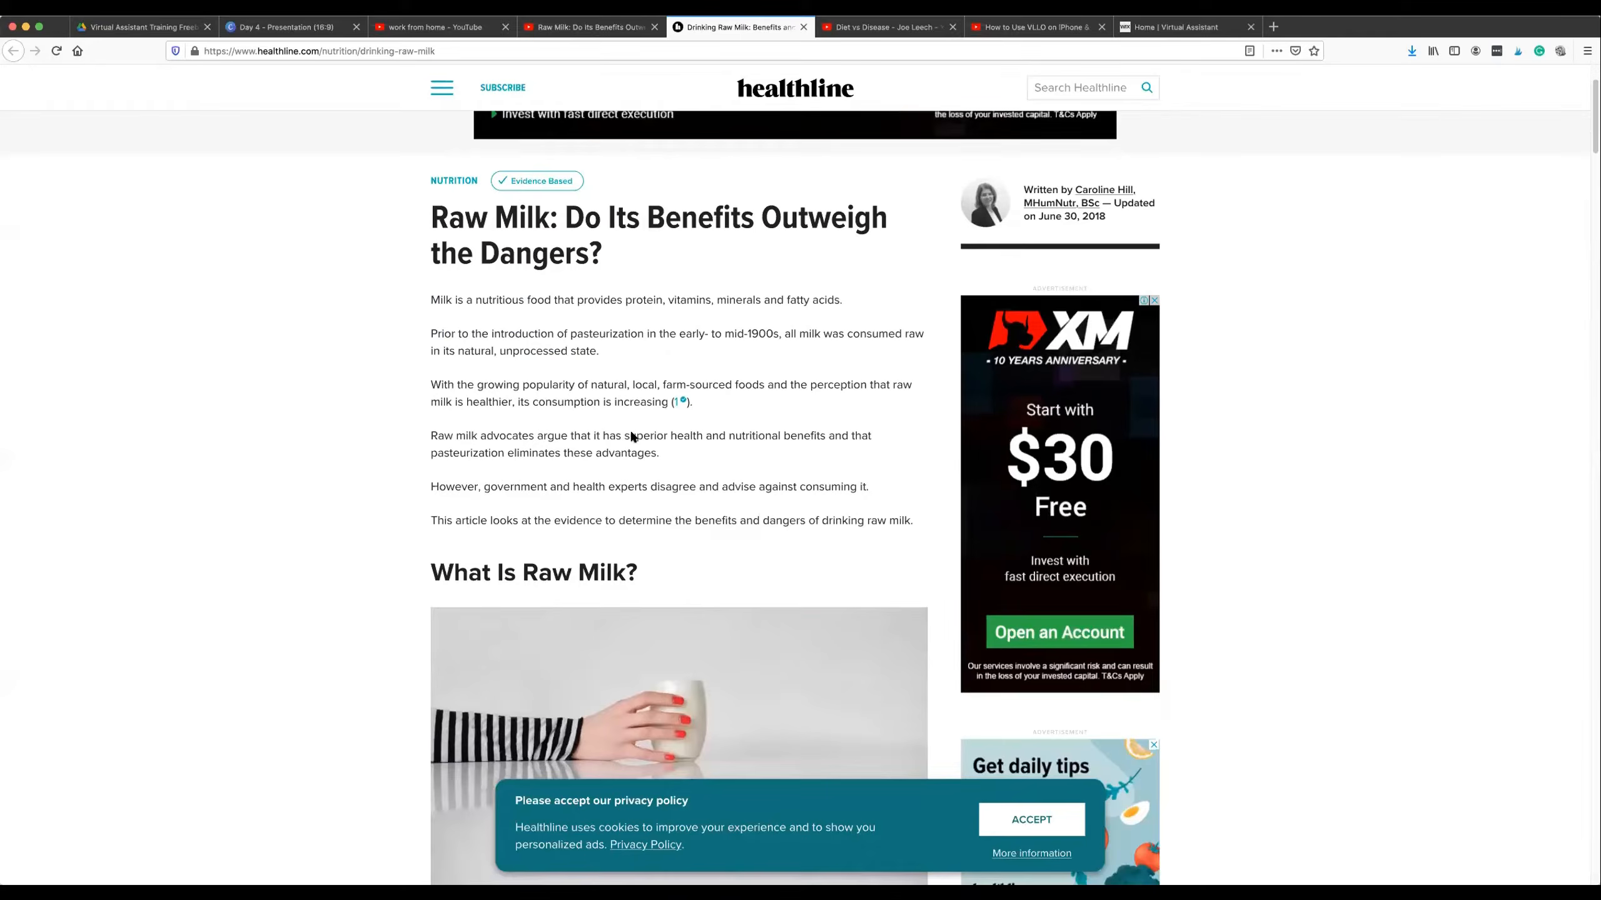
{"action": "scroll", "coordinate": [629, 442], "scroll_direction": "down", "scroll_amount": 10}
{"action": "scroll", "coordinate": [629, 441], "scroll_direction": "down", "scroll_amount": 5}
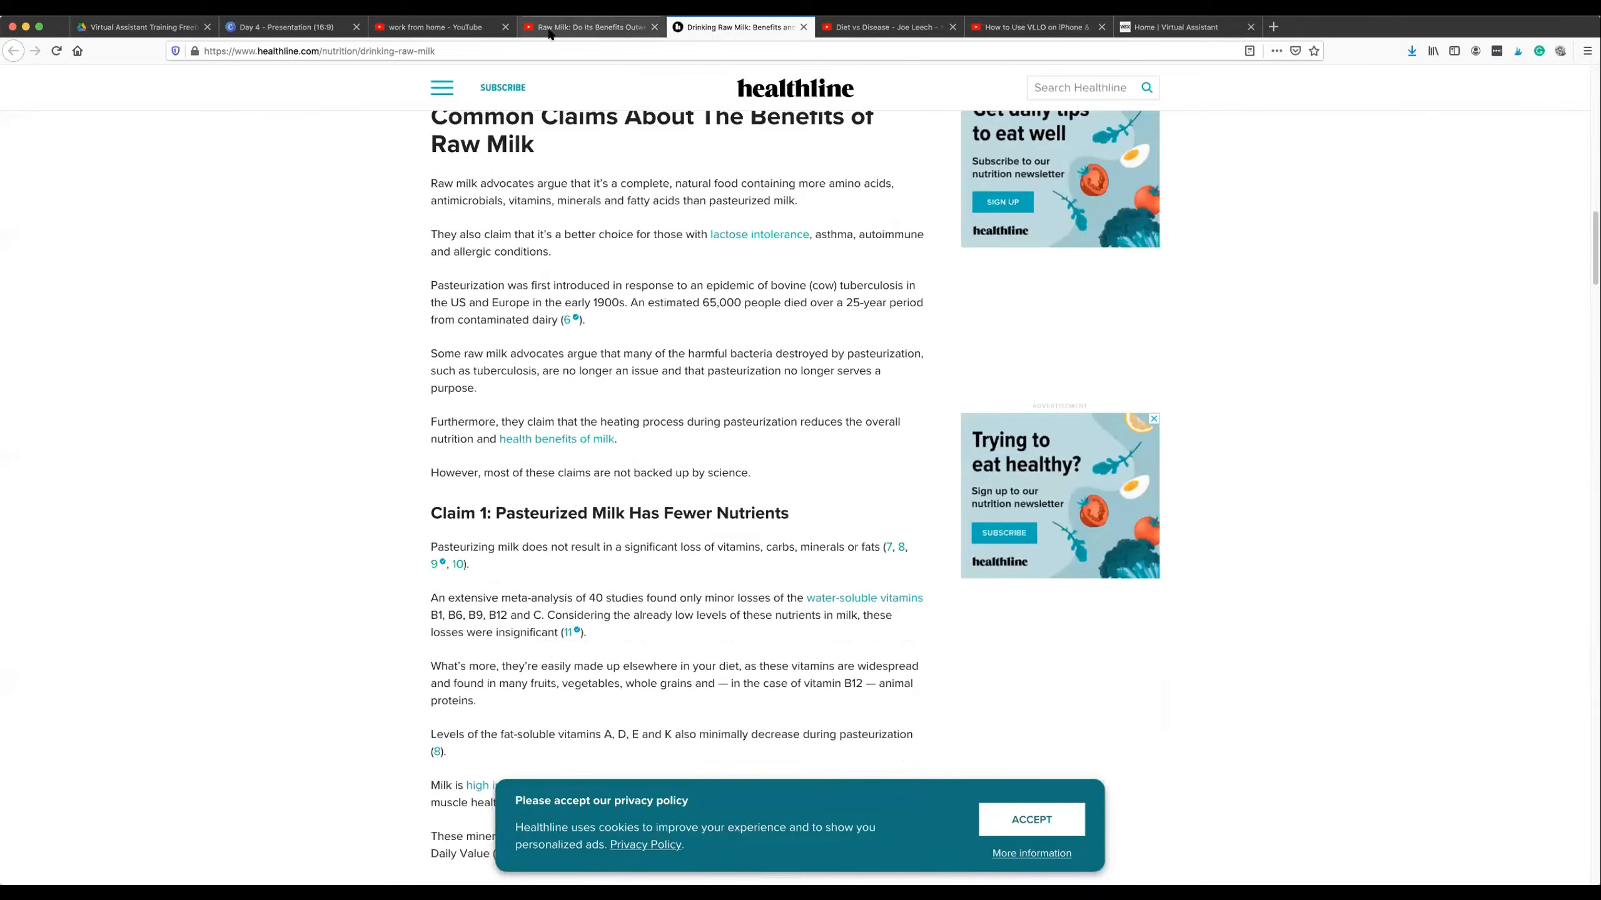
Go back to the raw milk video on YouTube and review its title, description and links again.
{"action": "key", "text": "ctrl+shift+Tab"}
{"action": "scroll", "coordinate": [663, 269], "scroll_direction": "down", "scroll_amount": 1}
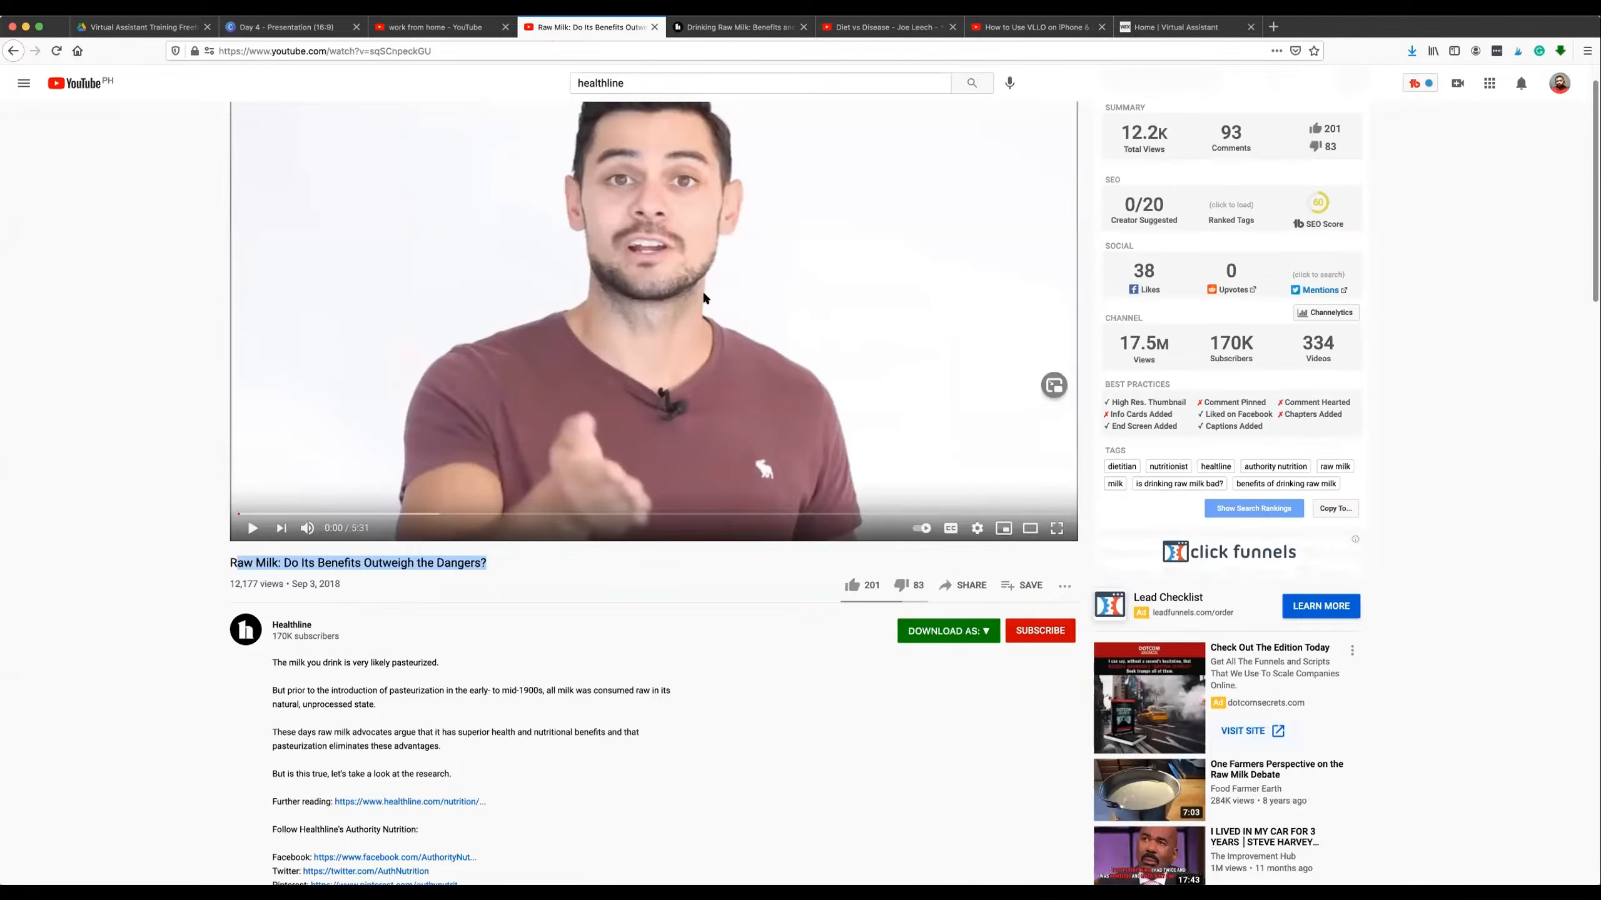
{"action": "scroll", "coordinate": [694, 493], "scroll_direction": "down", "scroll_amount": 8}
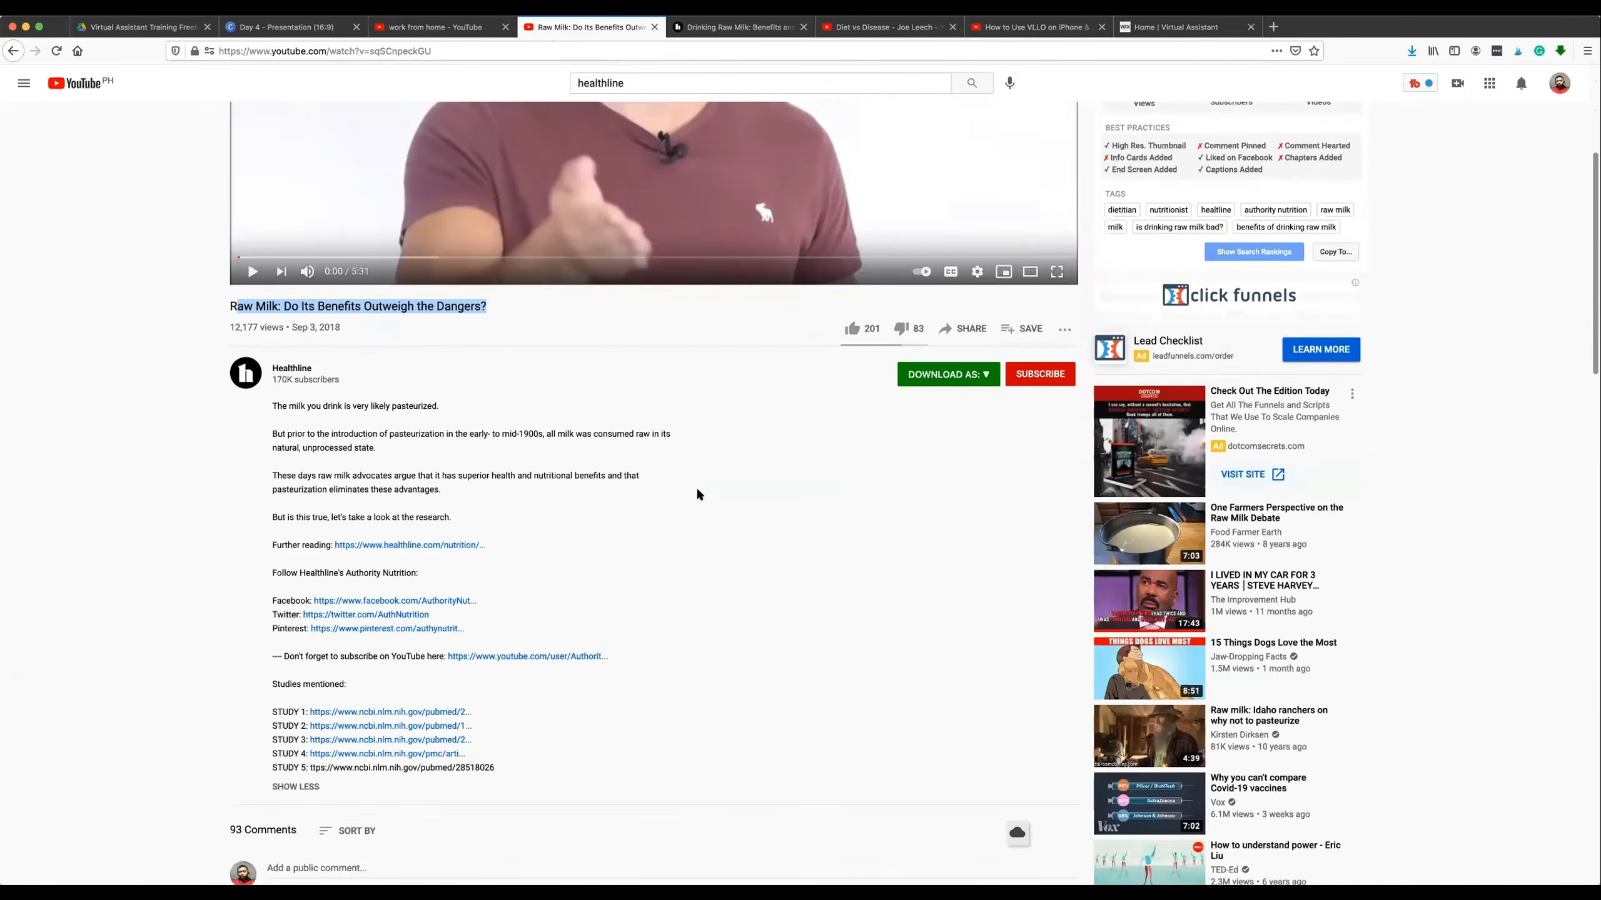
{"action": "scroll", "coordinate": [442, 549], "scroll_direction": "up", "scroll_amount": 8}
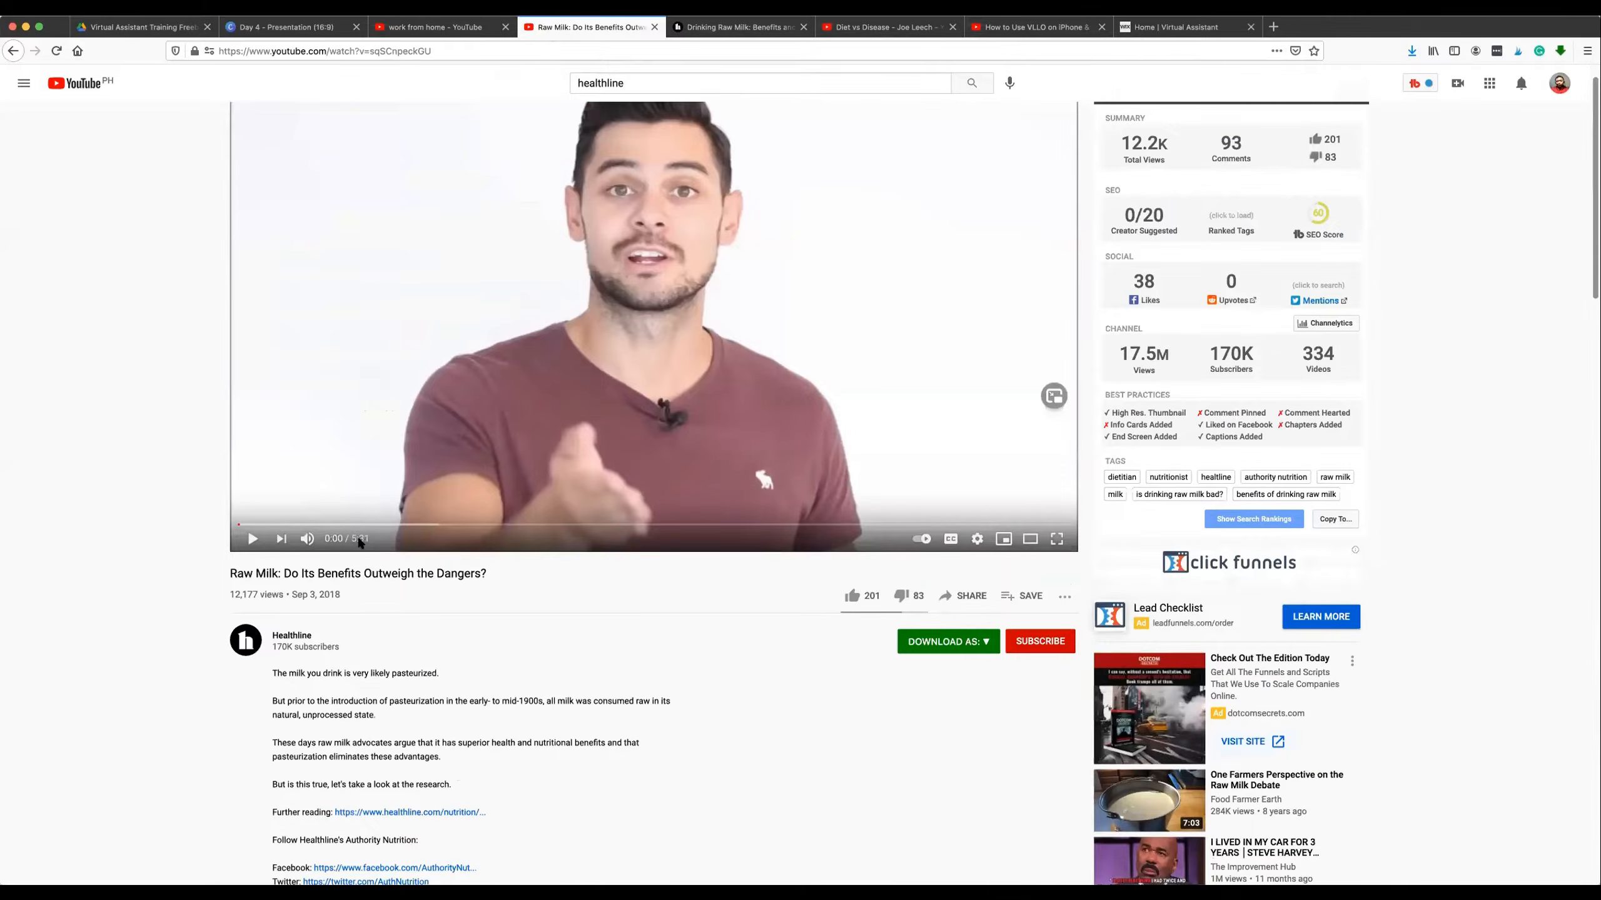
{"action": "scroll", "coordinate": [566, 608], "scroll_direction": "down", "scroll_amount": 8}
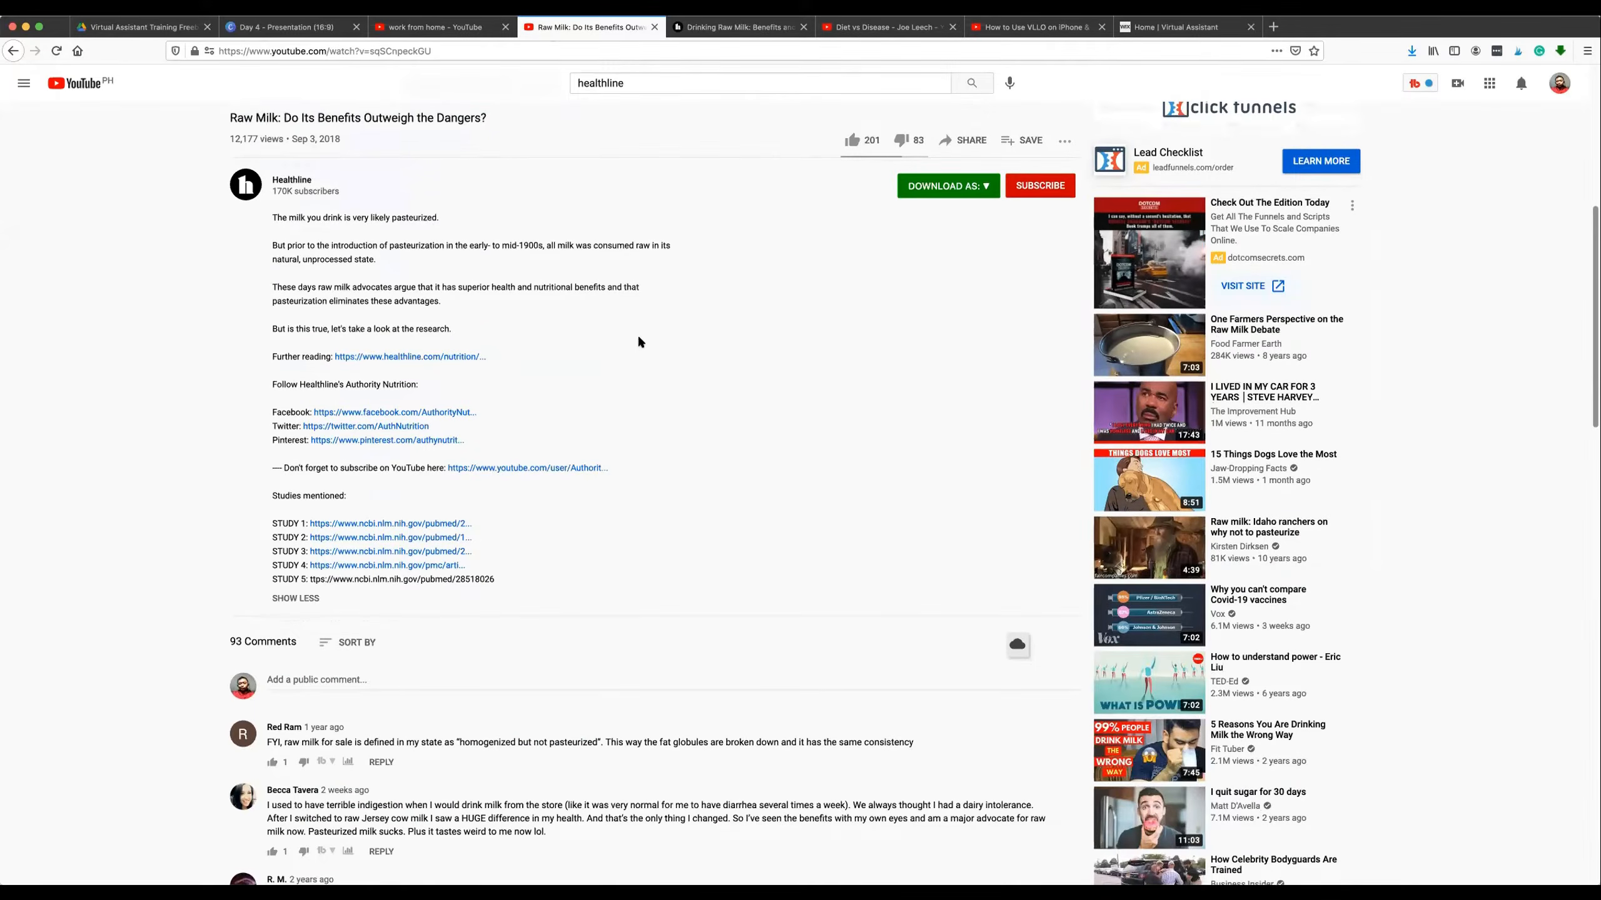
Look through the viewer comments beneath the raw milk video, ending back at the video.
{"action": "scroll", "coordinate": [636, 335], "scroll_direction": "down", "scroll_amount": 1}
{"action": "scroll", "coordinate": [636, 336], "scroll_direction": "down", "scroll_amount": 8}
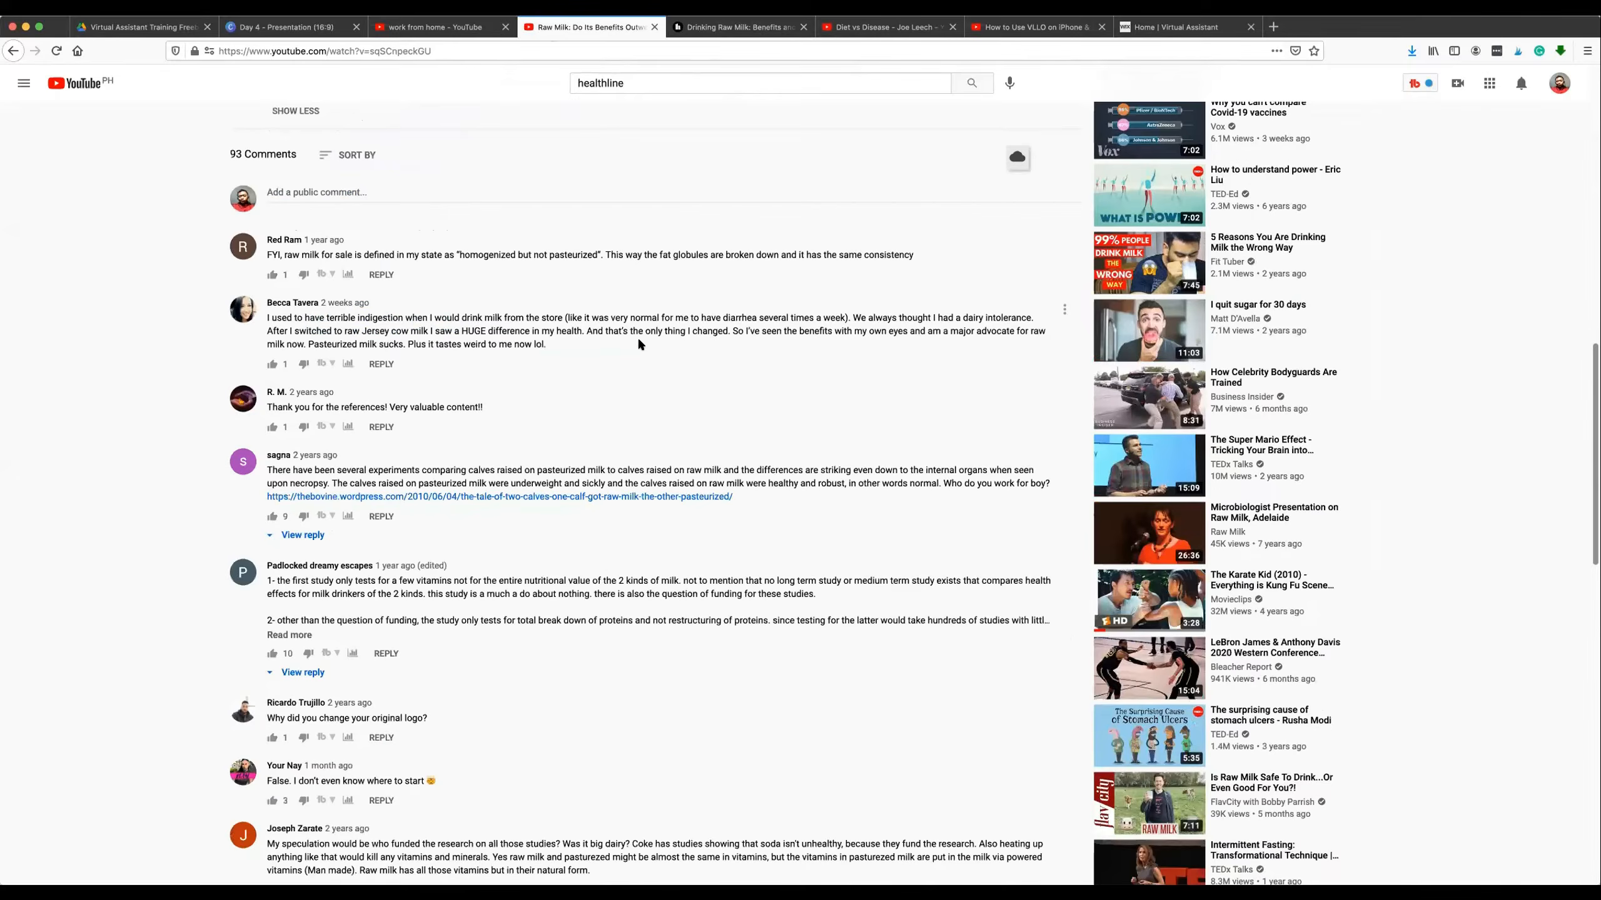
{"action": "scroll", "coordinate": [491, 429], "scroll_direction": "up", "scroll_amount": 15}
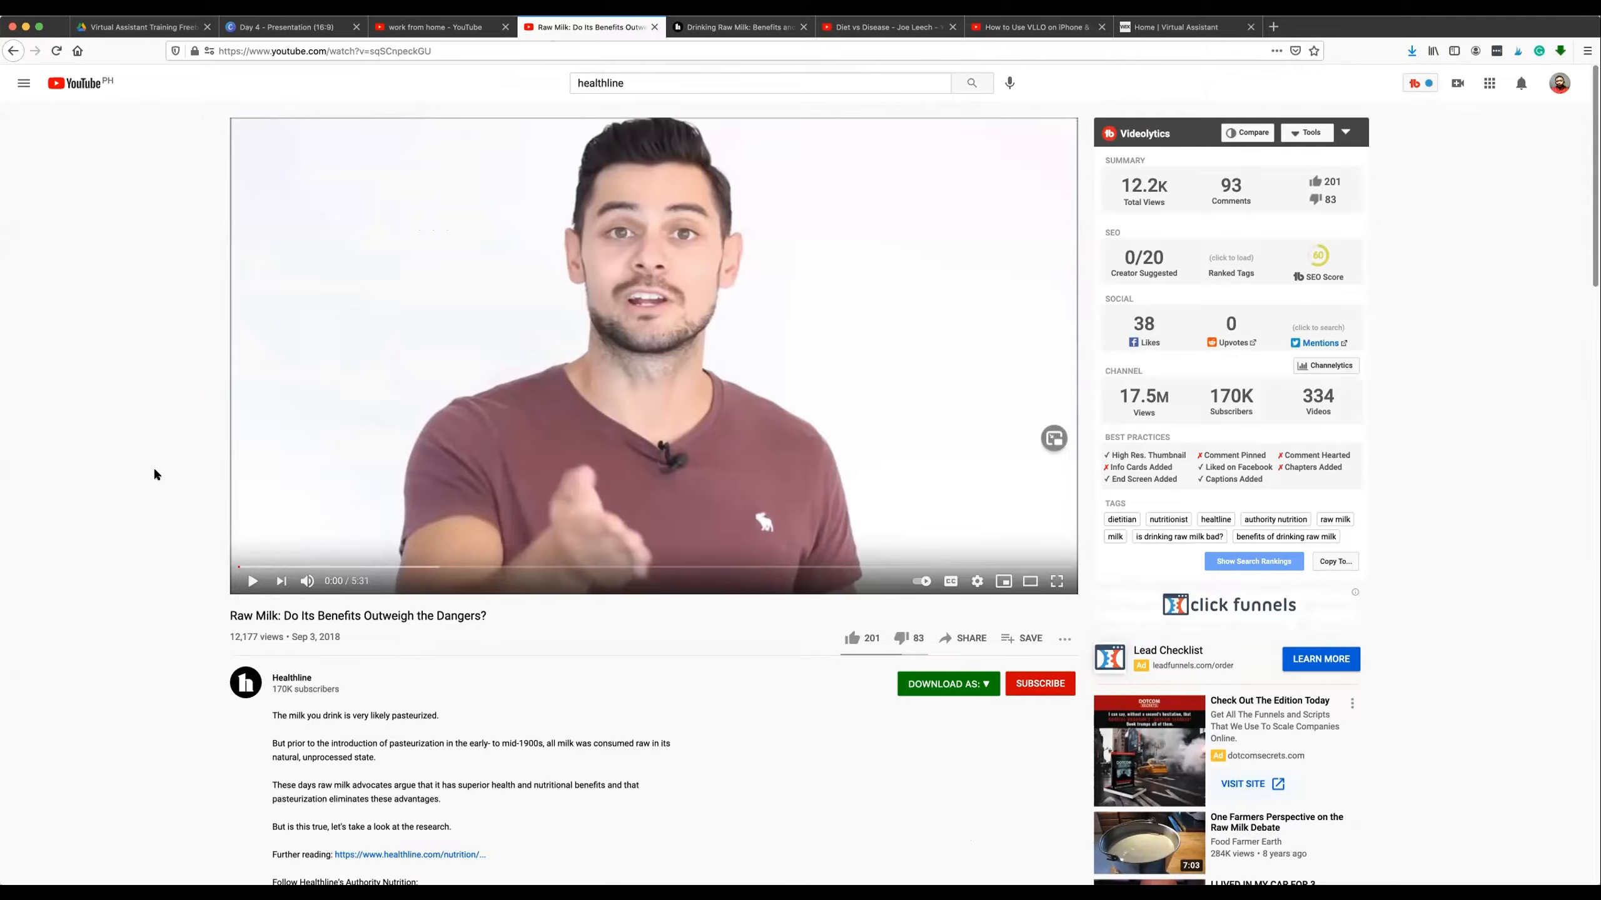
Return to the Canva presentation and point out the HealthlineMedia and DietvsdiseaseOrg channel links on the page 6 slide.
{"action": "left_click", "coordinate": [290, 26]}
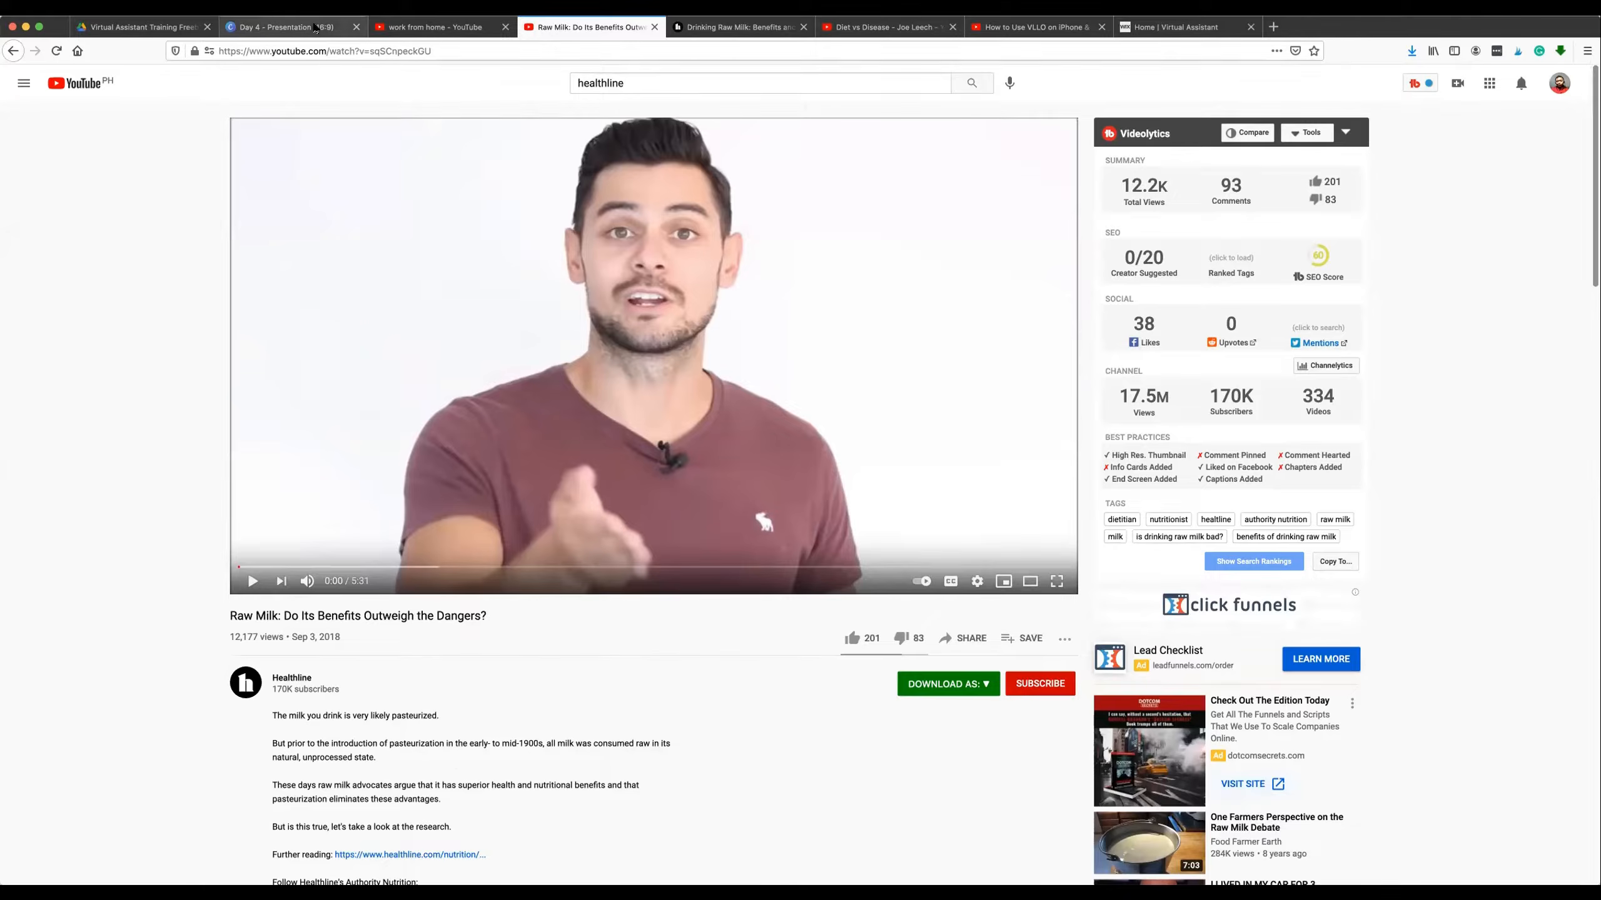
{"action": "scroll", "coordinate": [768, 495], "scroll_direction": "down", "scroll_amount": 2}
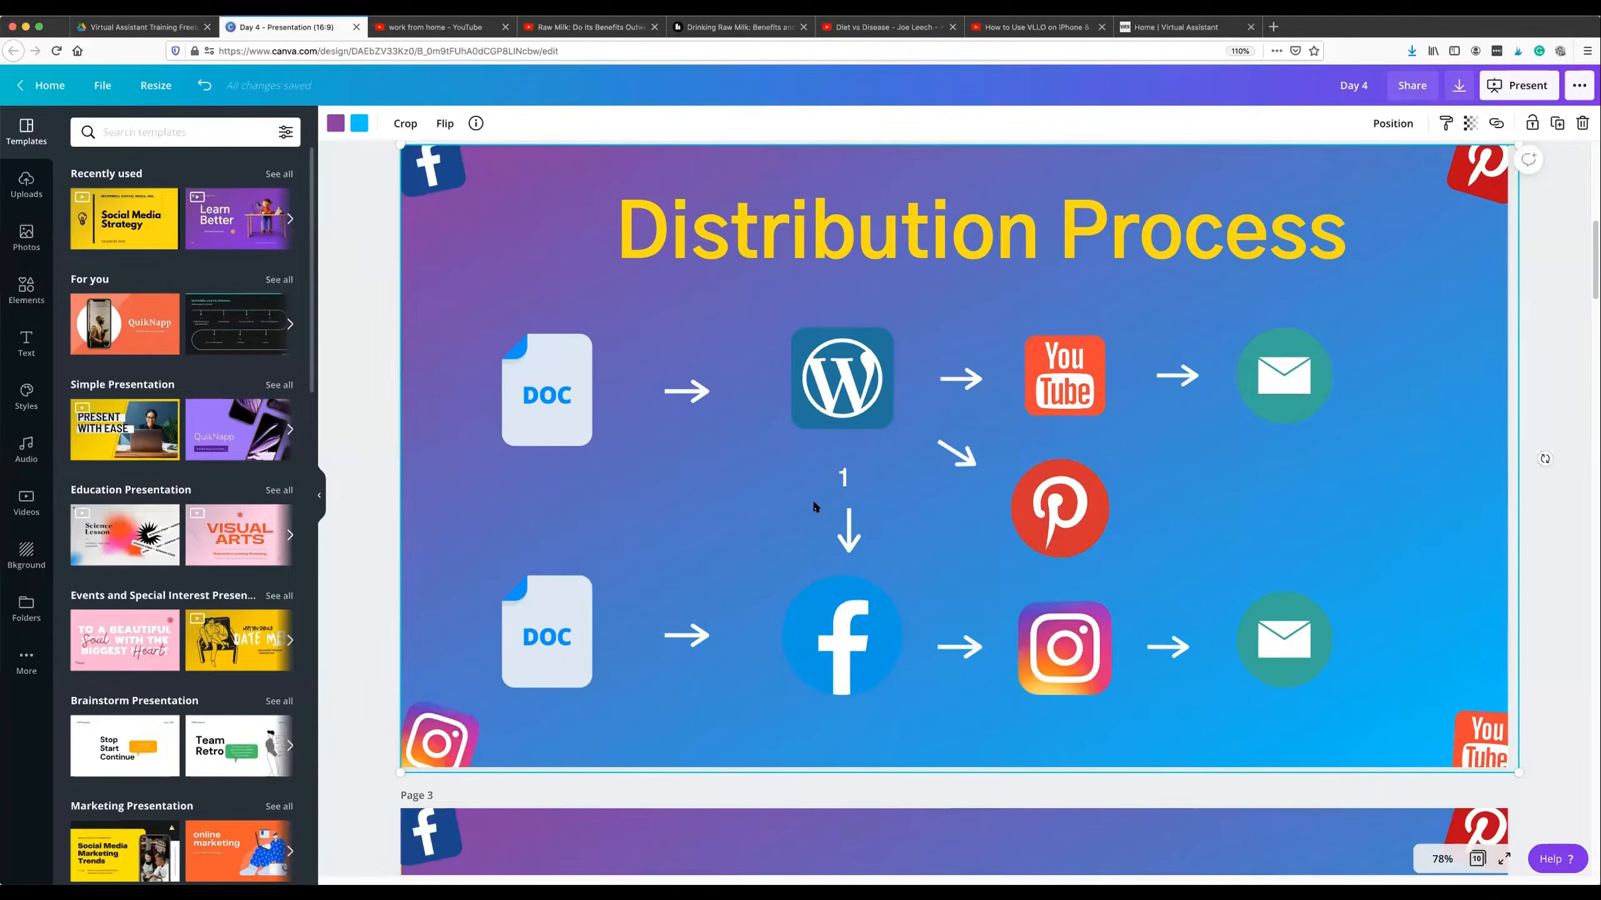
{"action": "scroll", "coordinate": [813, 506], "scroll_direction": "down", "scroll_amount": 10}
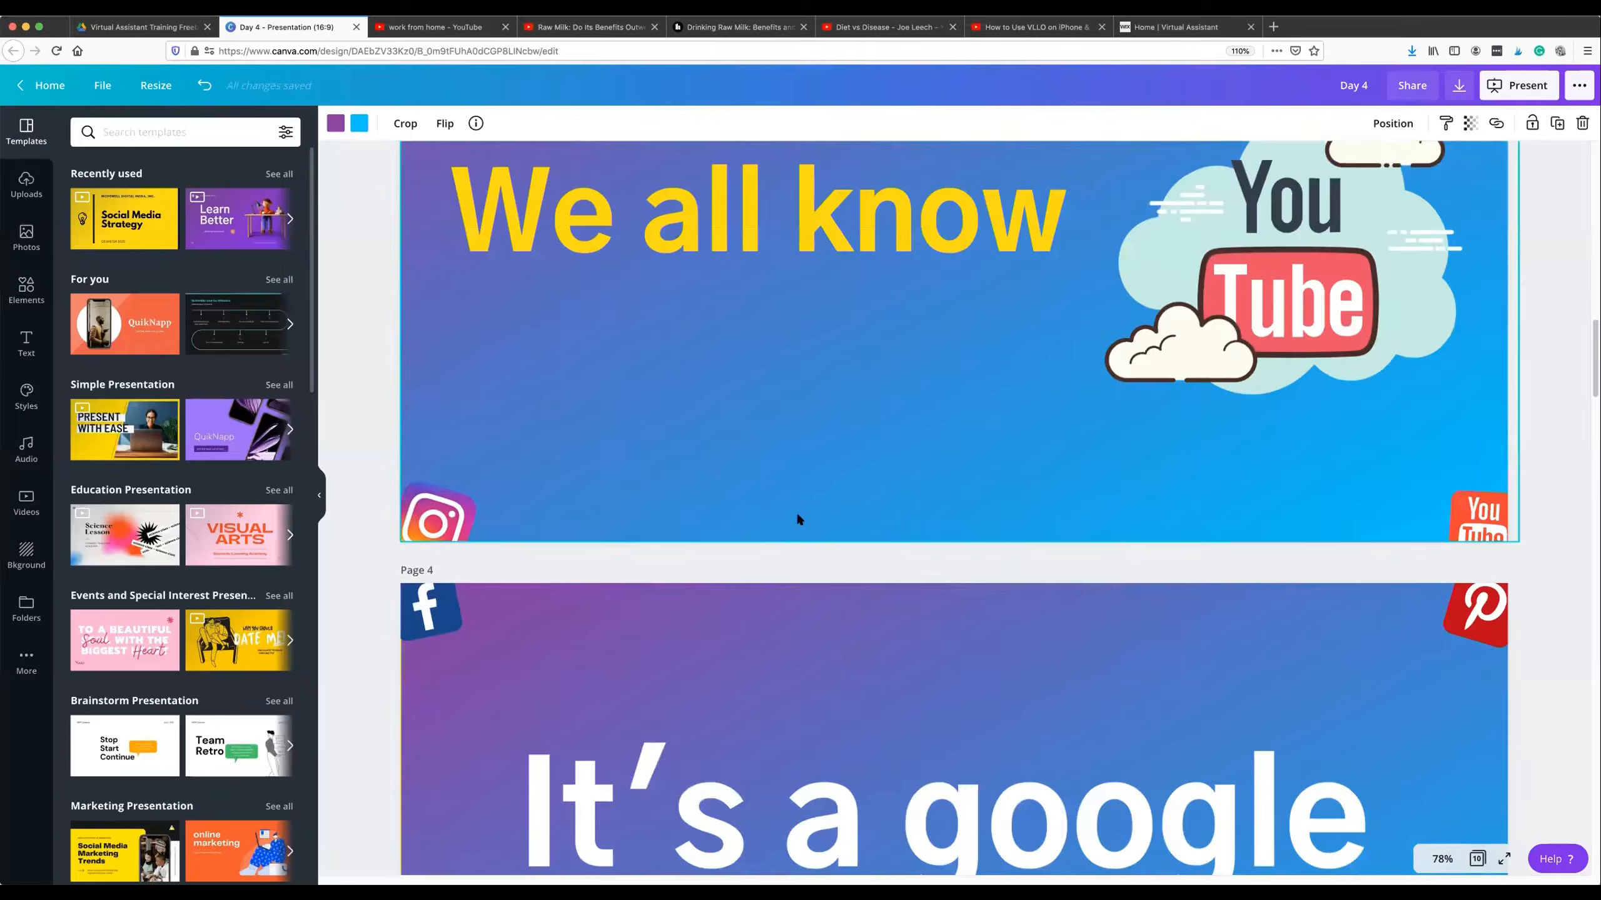
{"action": "scroll", "coordinate": [795, 511], "scroll_direction": "down", "scroll_amount": 10}
{"action": "scroll", "coordinate": [791, 506], "scroll_direction": "down", "scroll_amount": 20}
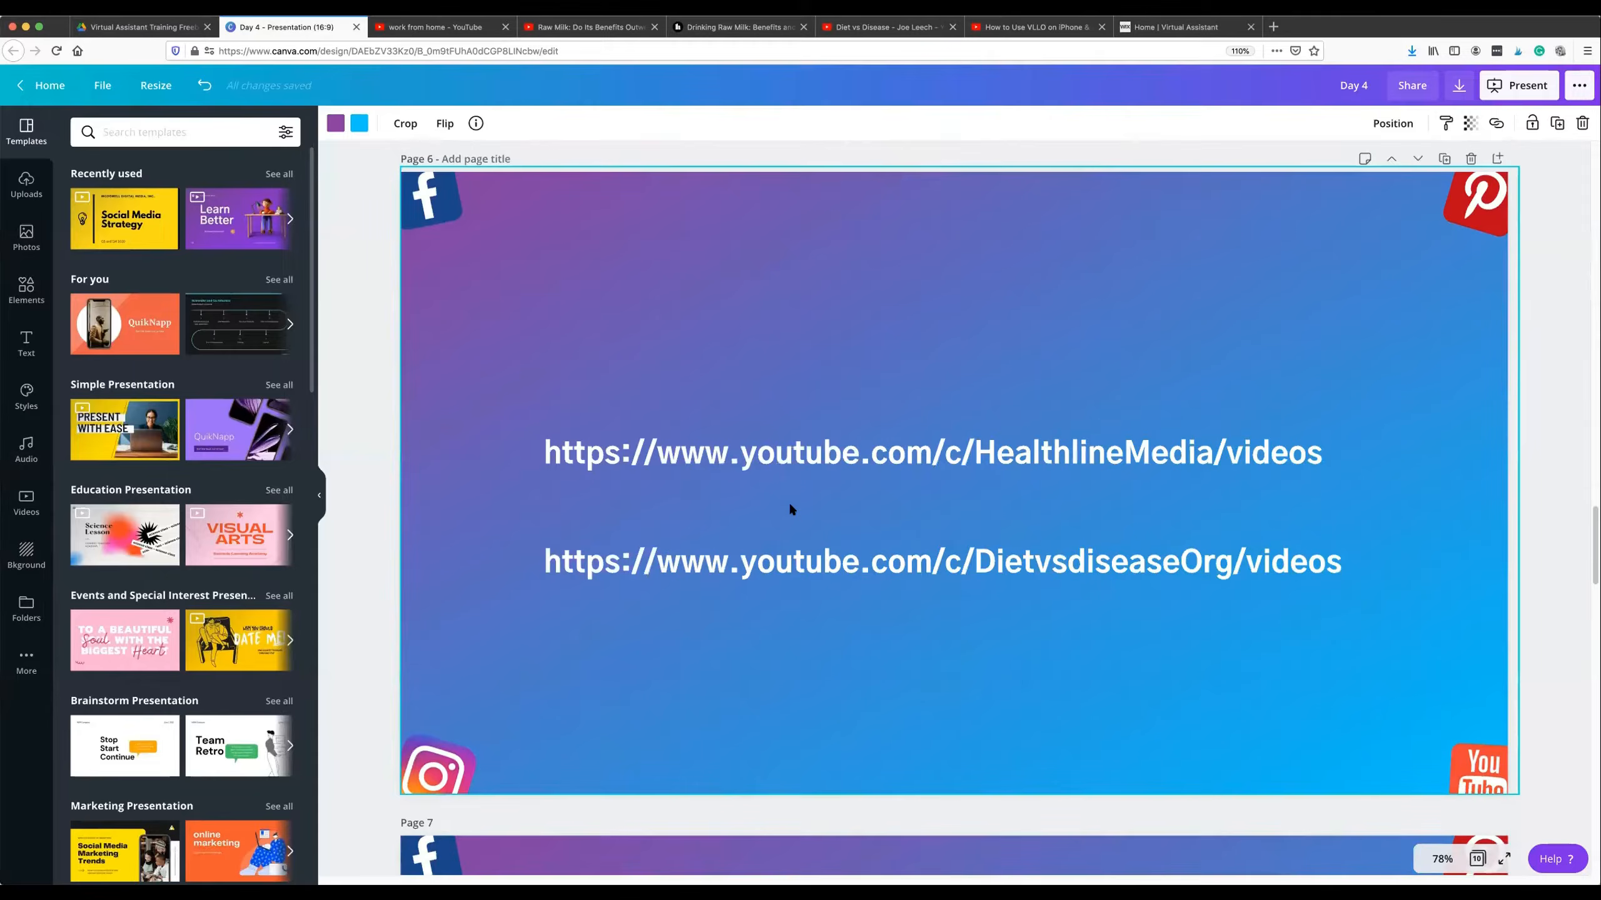
{"action": "scroll", "coordinate": [791, 507], "scroll_direction": "down", "scroll_amount": 4}
{"action": "scroll", "coordinate": [793, 512], "scroll_direction": "up", "scroll_amount": 3}
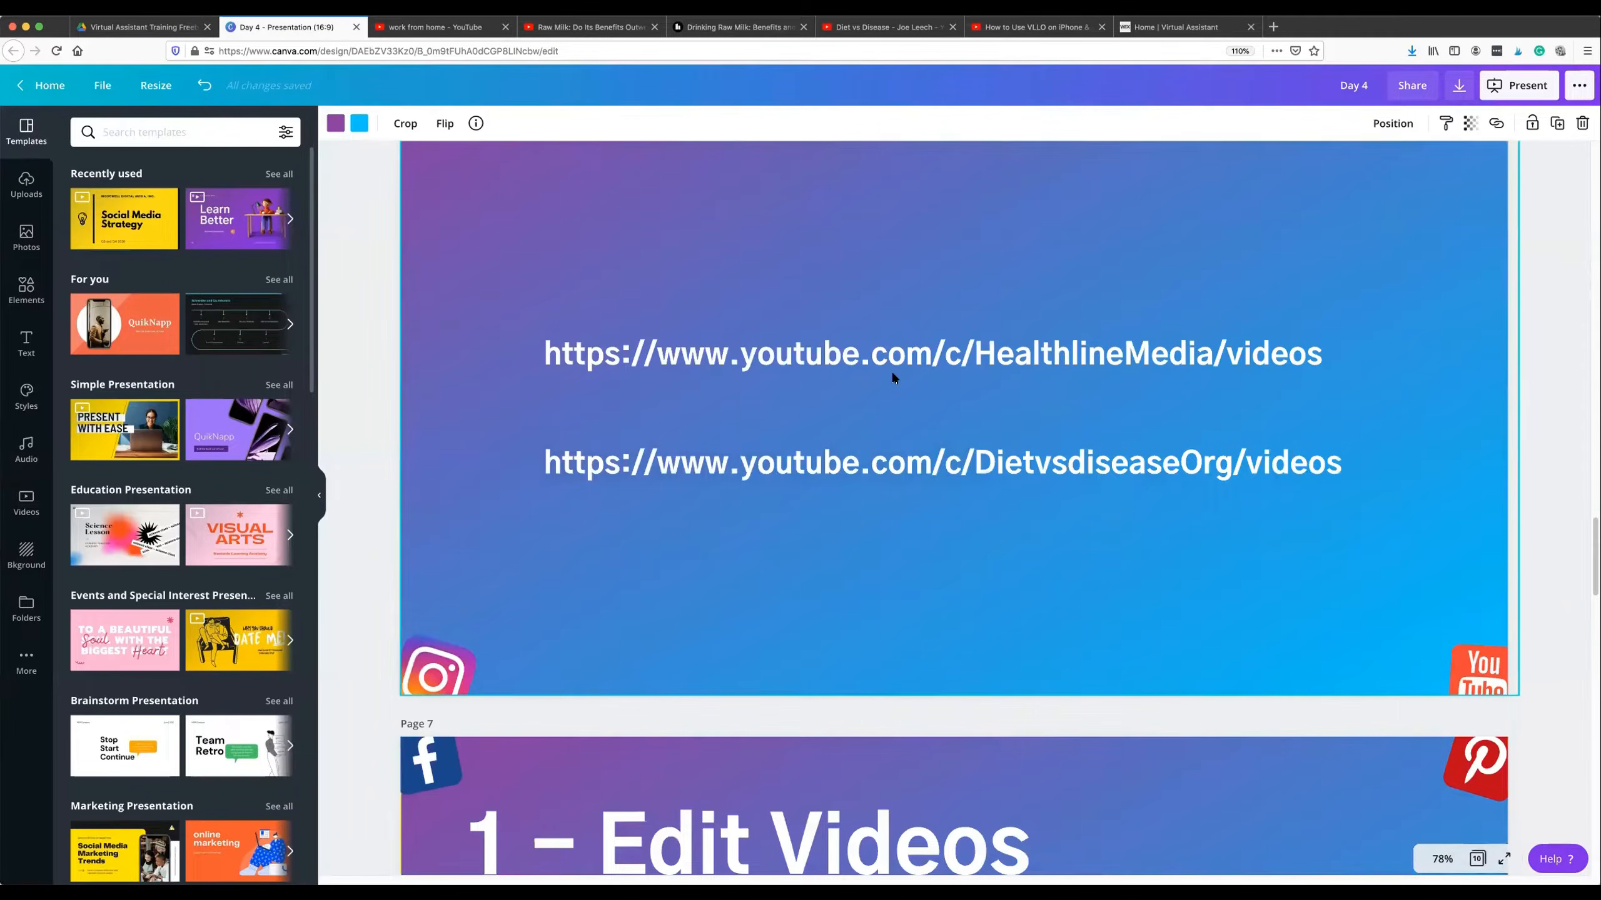
{"action": "left_click", "coordinate": [904, 352]}
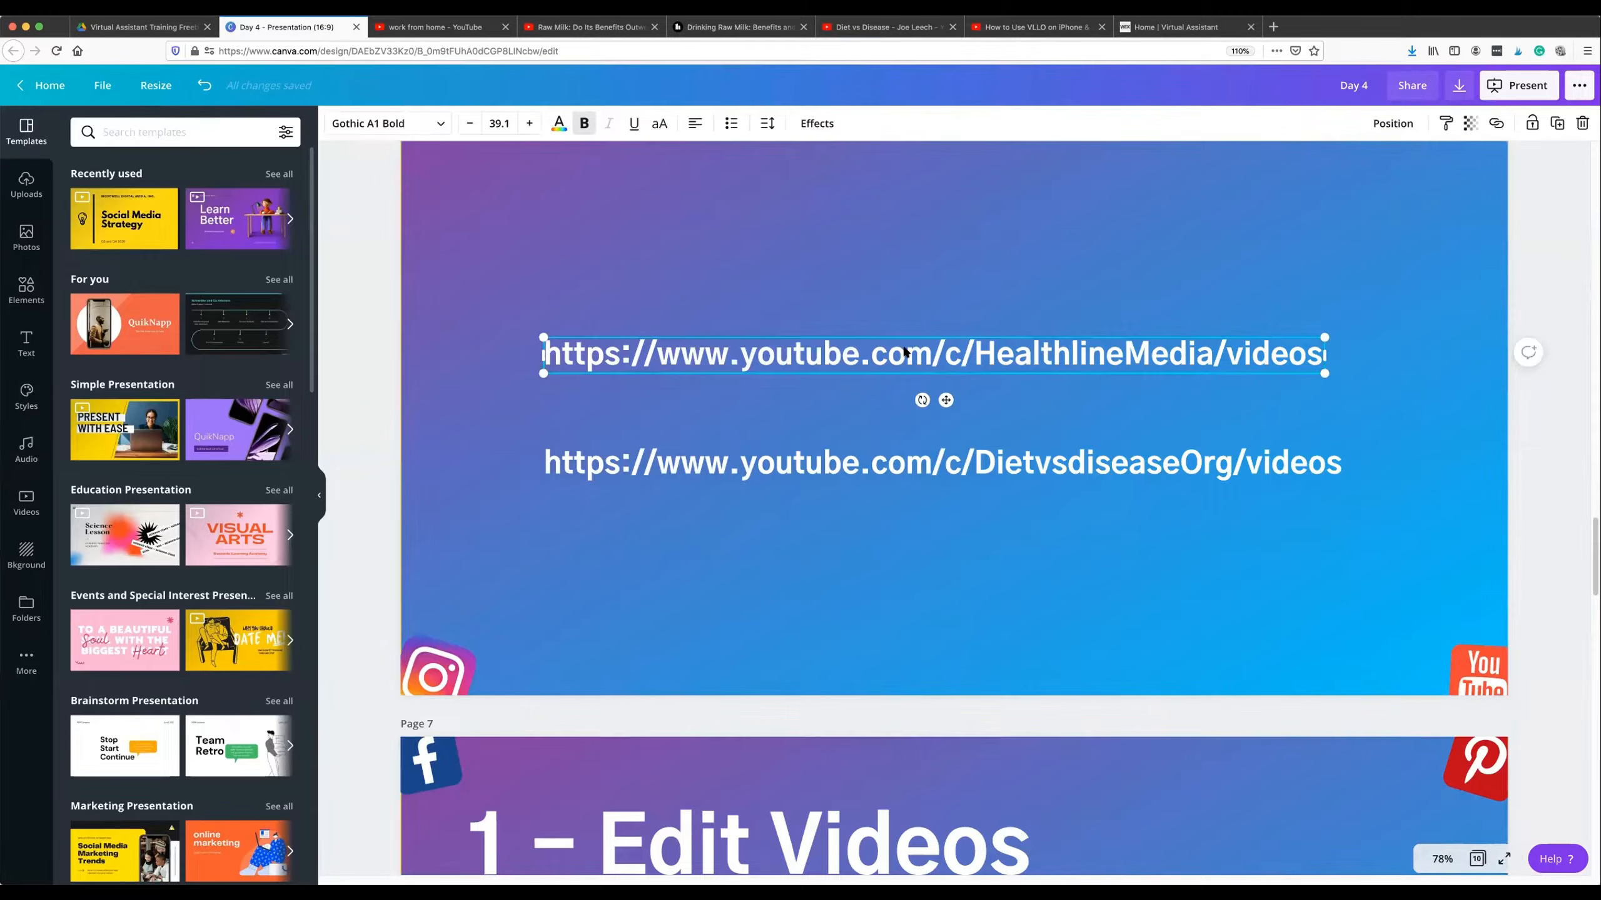
{"action": "left_click", "coordinate": [831, 462]}
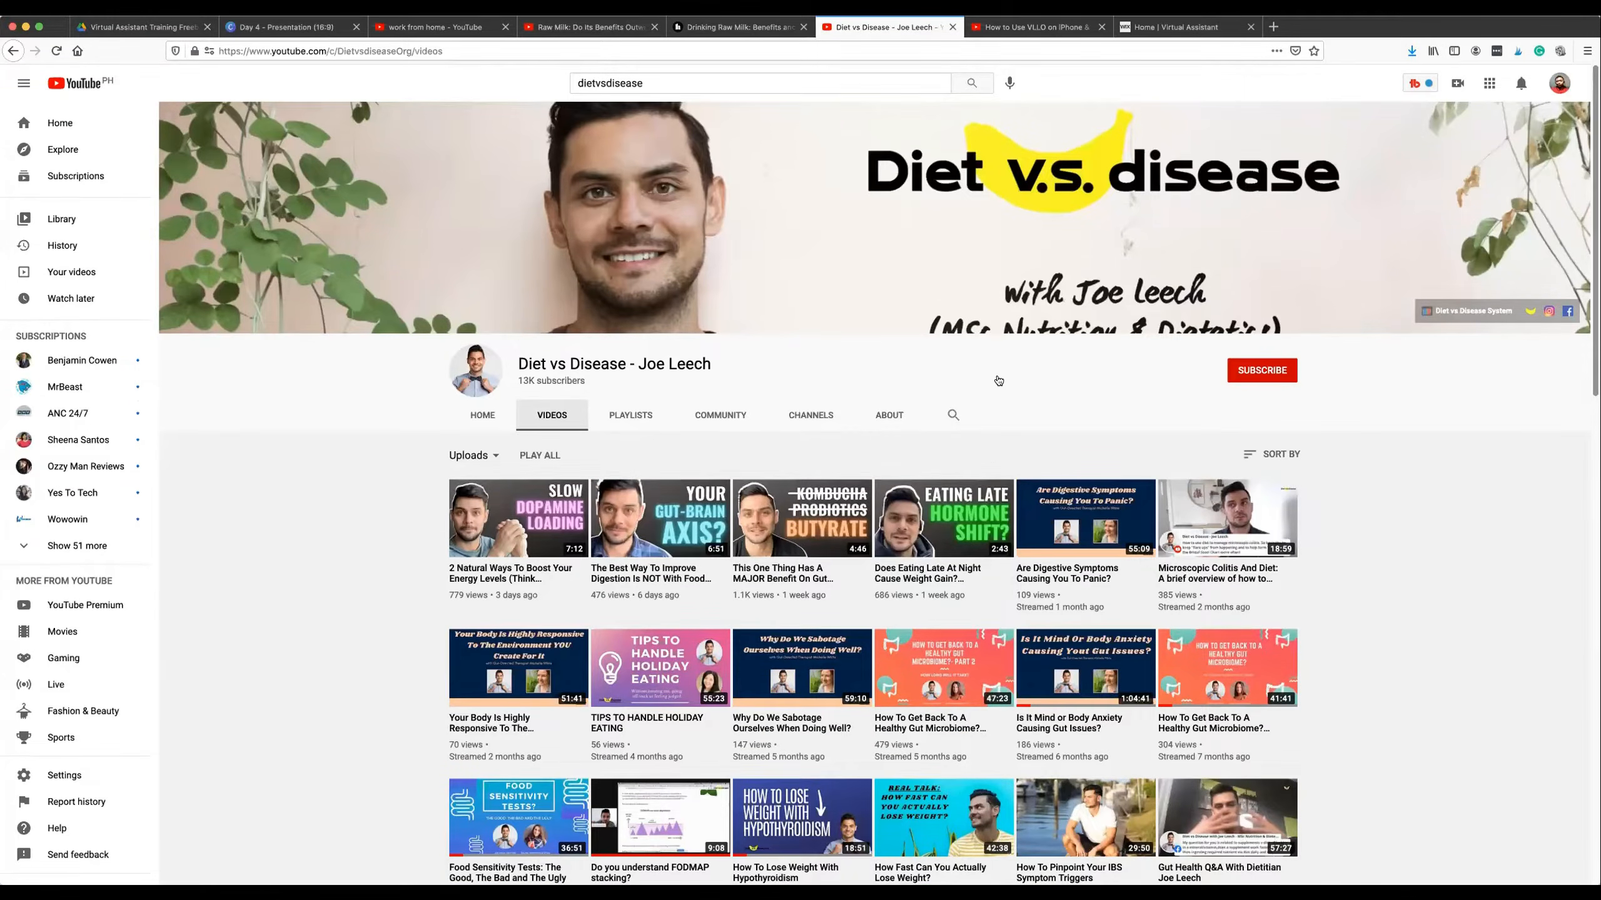
Browse the uploaded videos on the Diet vs Disease YouTube channel, from the newest to older ones and back.
{"action": "scroll", "coordinate": [985, 384], "scroll_direction": "down", "scroll_amount": 5}
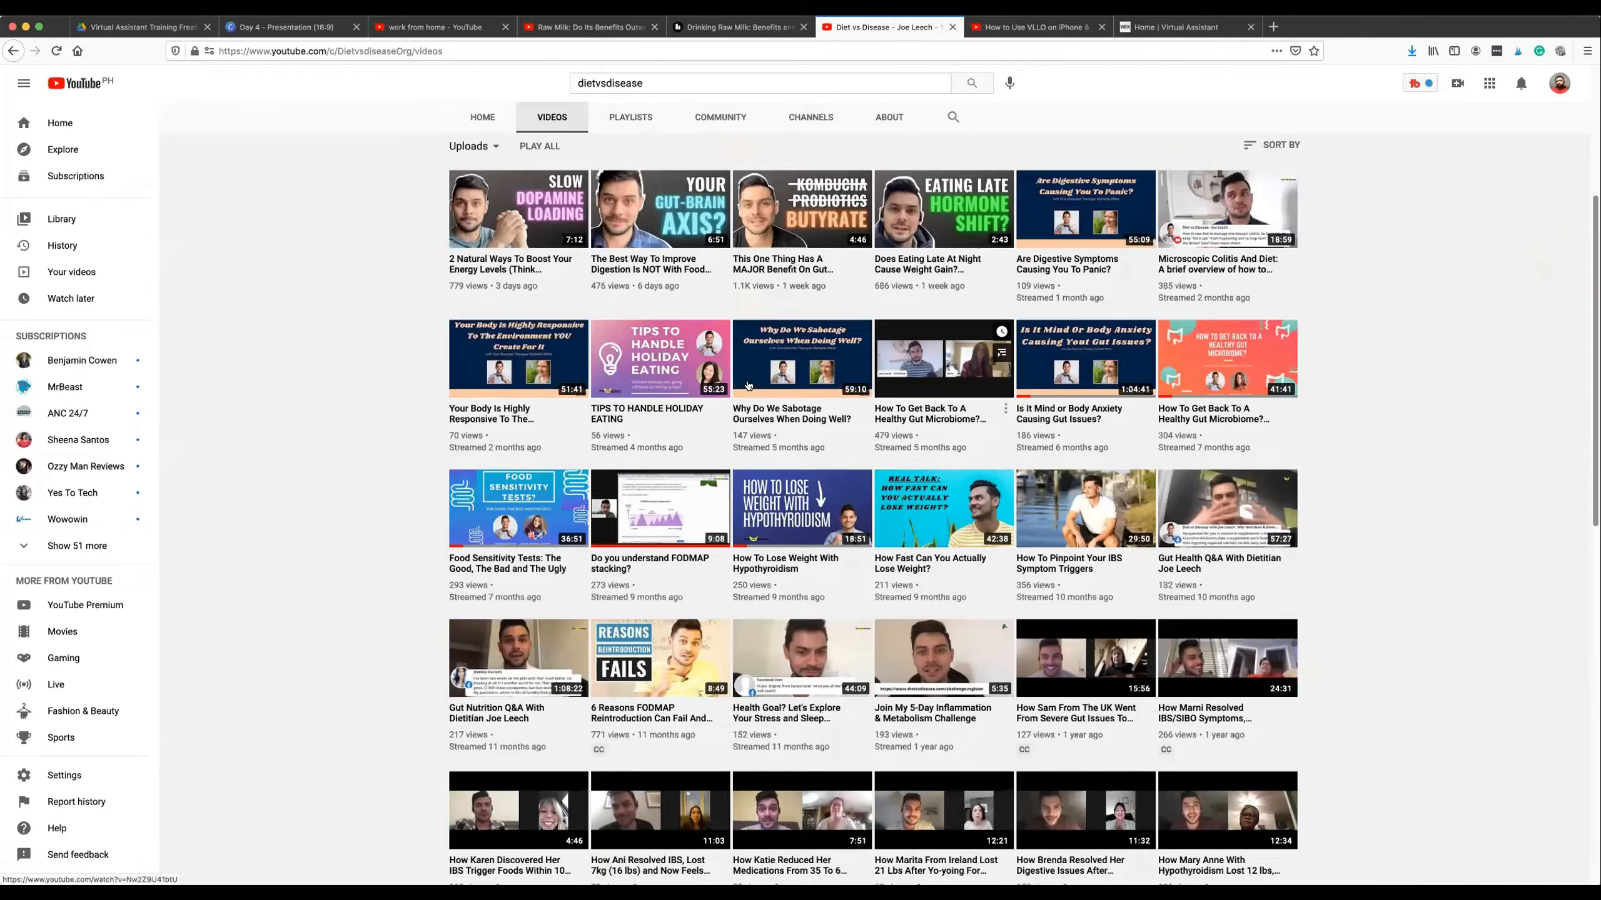
{"action": "scroll", "coordinate": [747, 386], "scroll_direction": "up", "scroll_amount": 3}
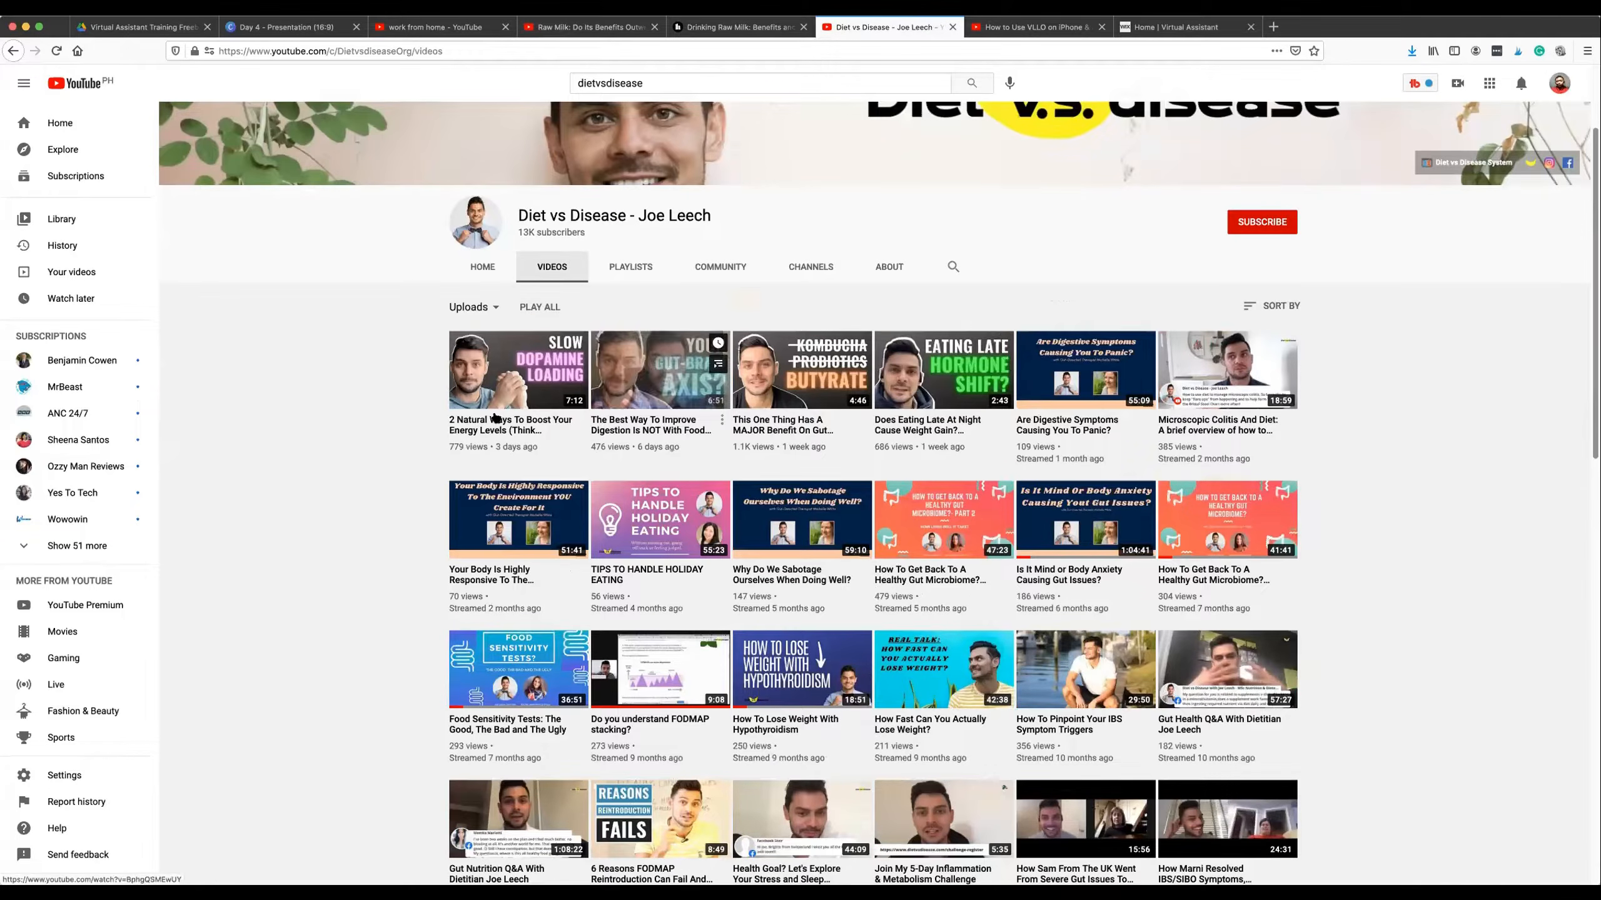
{"action": "scroll", "coordinate": [376, 400], "scroll_direction": "down", "scroll_amount": 4}
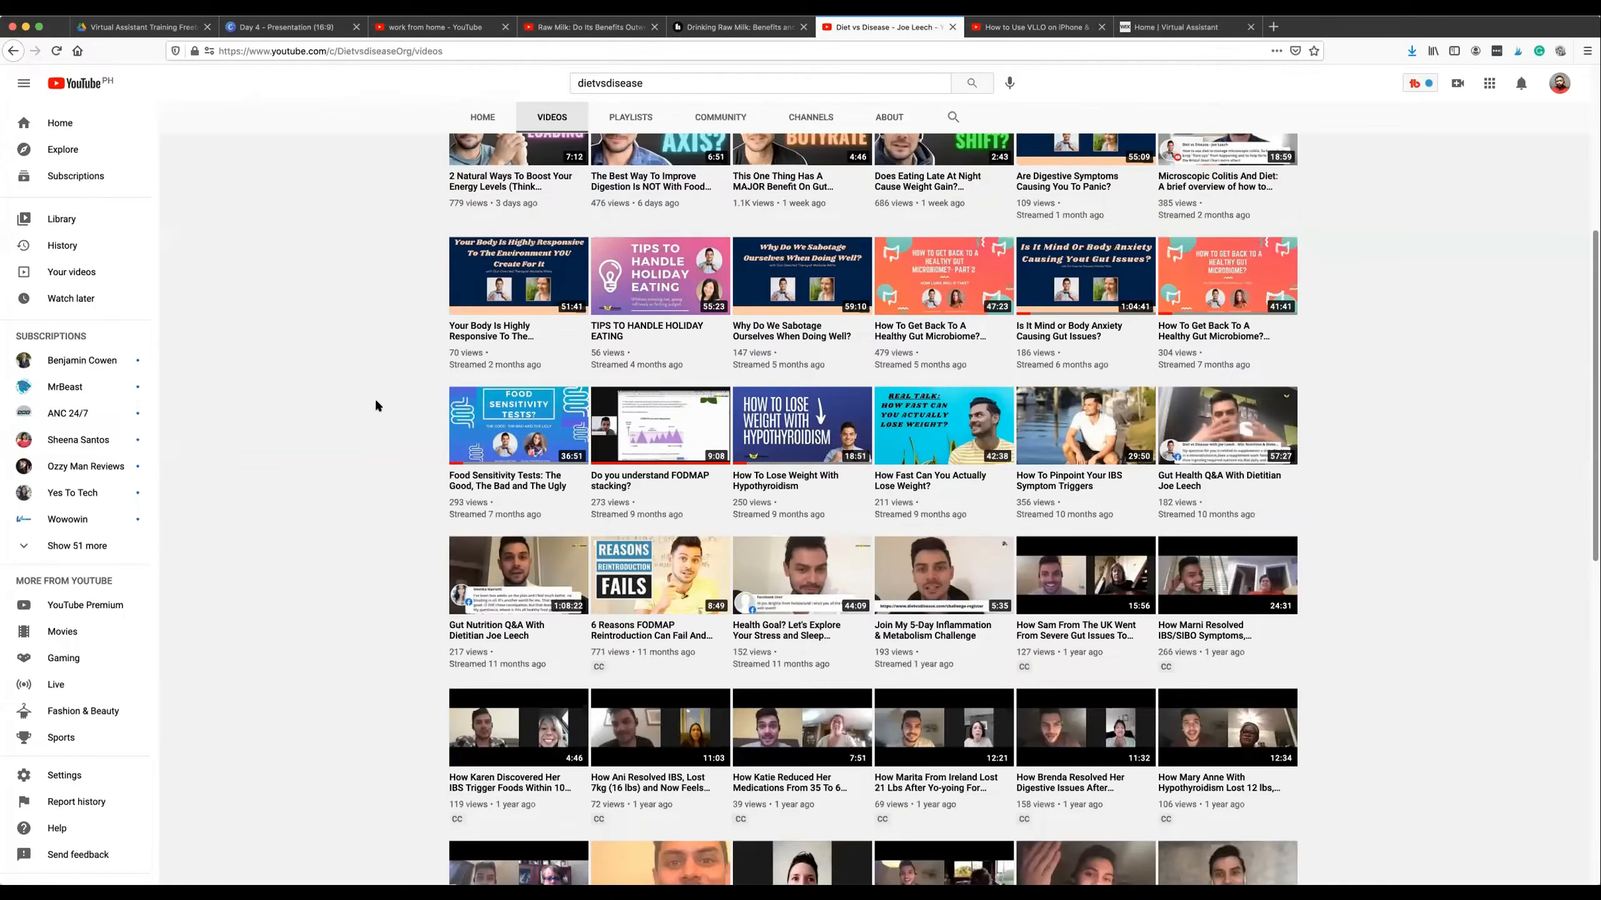
{"action": "scroll", "coordinate": [399, 414], "scroll_direction": "down", "scroll_amount": 10}
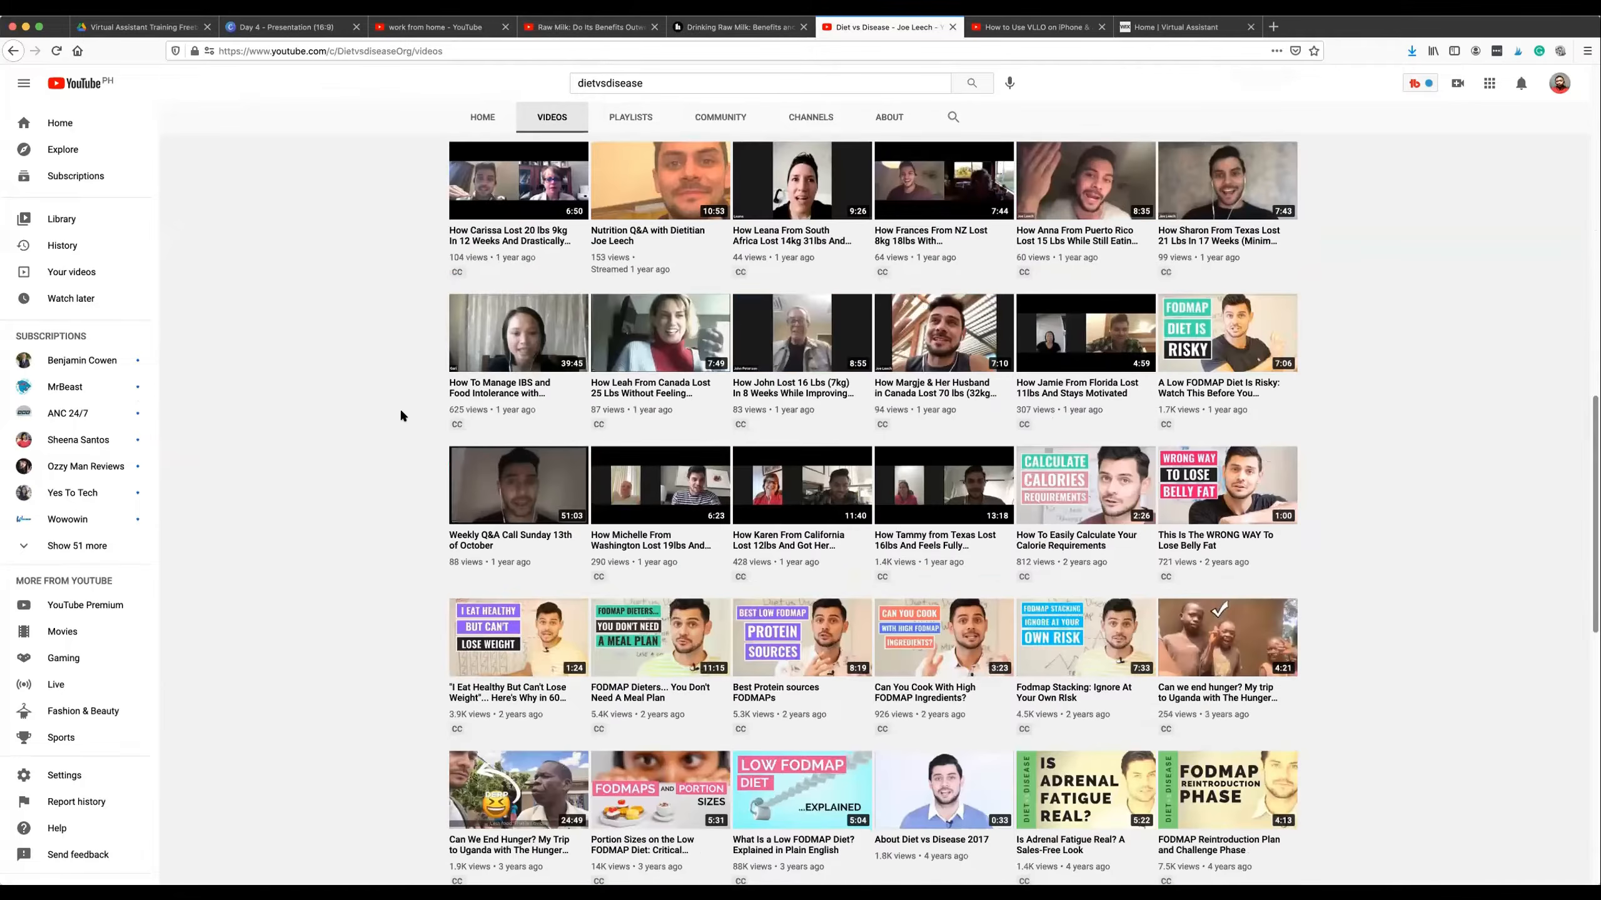
{"action": "scroll", "coordinate": [405, 420], "scroll_direction": "up", "scroll_amount": 15}
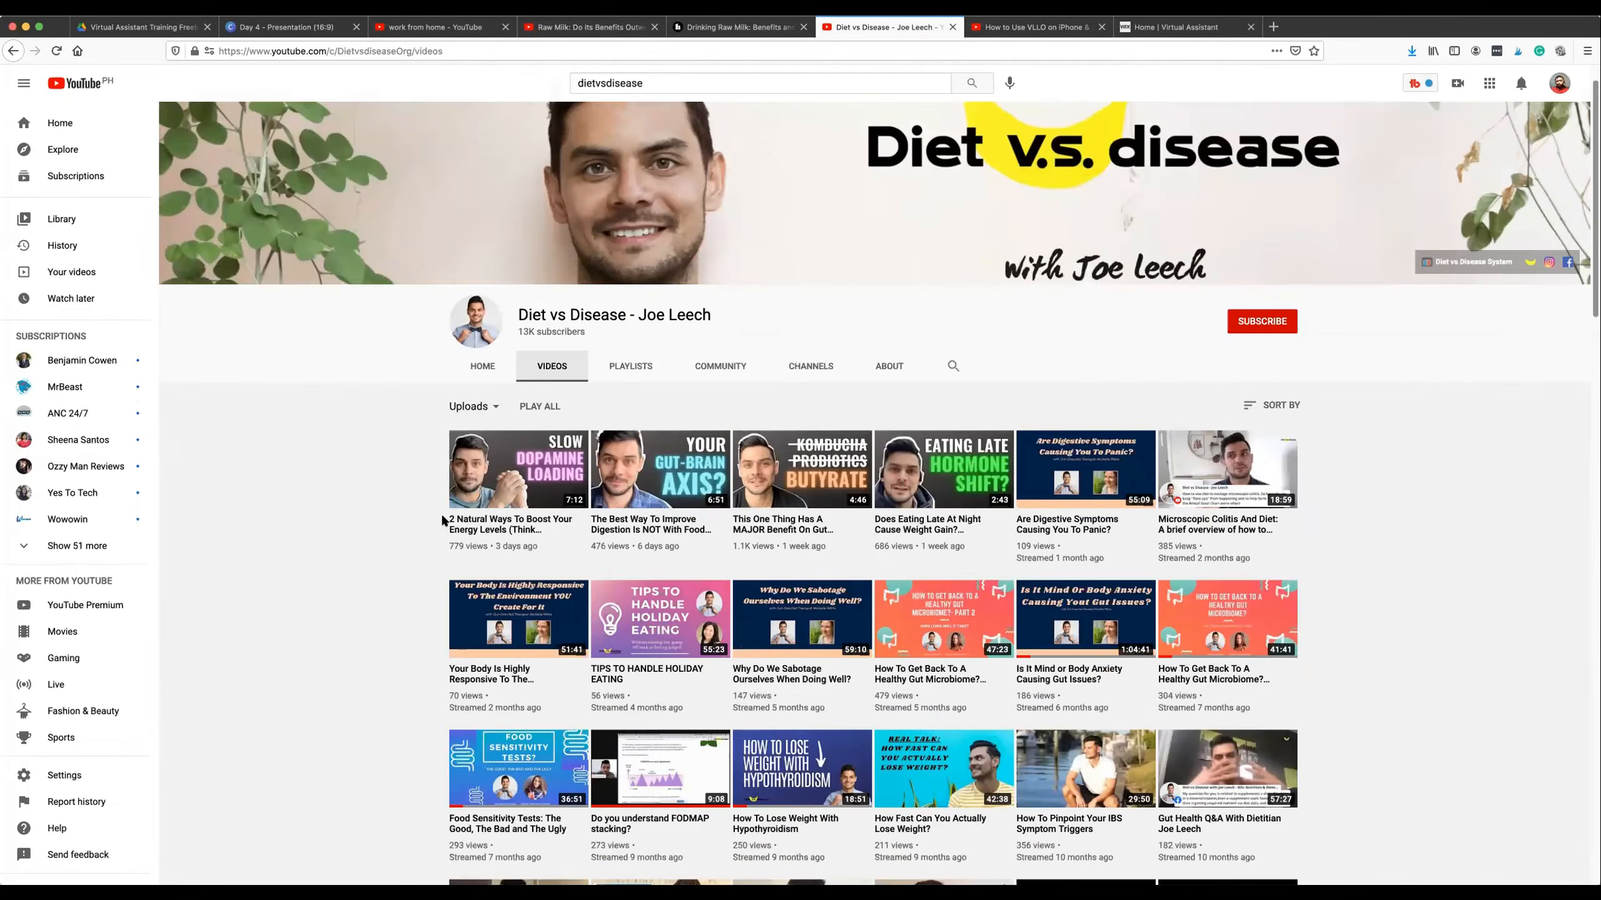
{"action": "scroll", "coordinate": [309, 494], "scroll_direction": "up", "scroll_amount": 2}
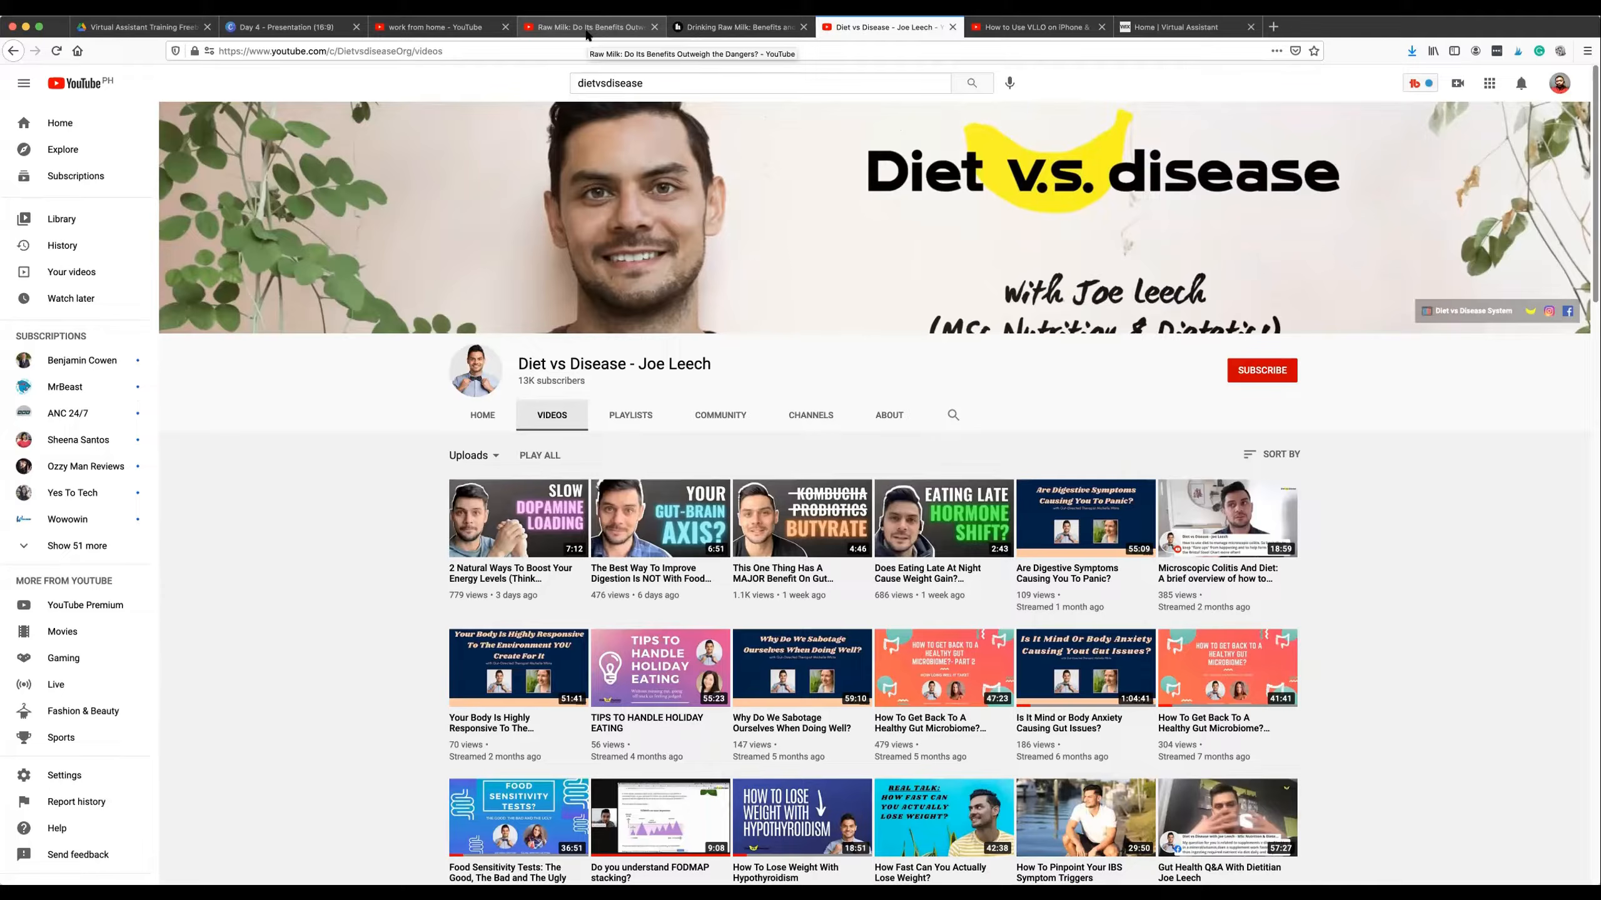
Place the Diet vs Disease page directly after the raw milk video among the open pages and bring the channel back into view.
{"action": "left_click_drag", "start_coordinate": [864, 23], "coordinate": [749, 23]}
{"action": "left_click", "coordinate": [554, 28]}
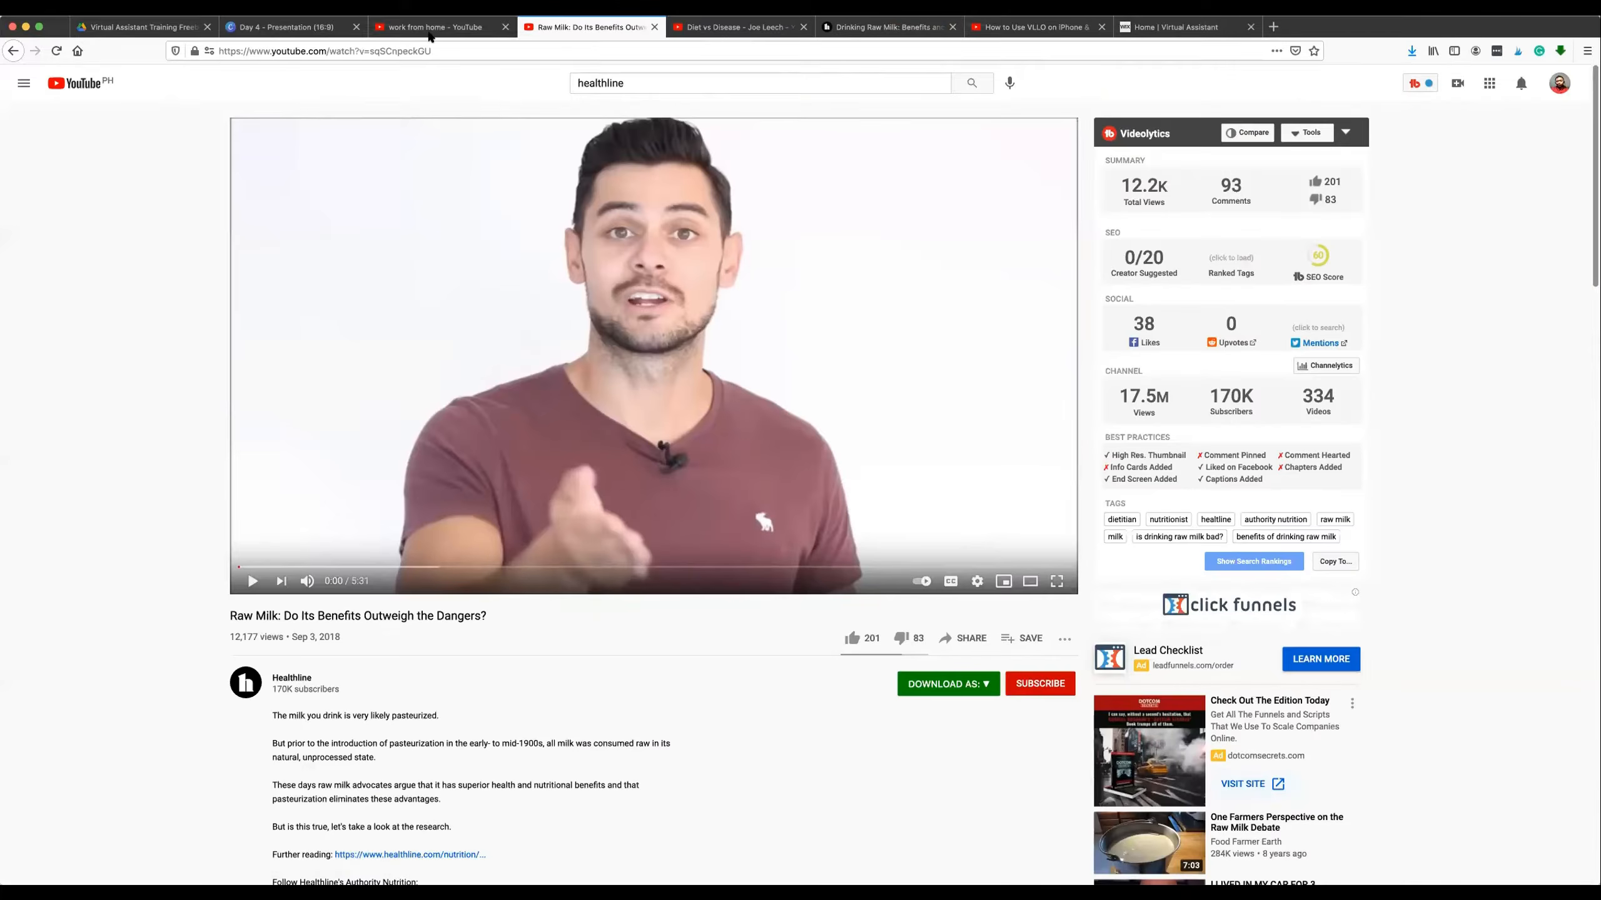
{"action": "left_click", "coordinate": [435, 26]}
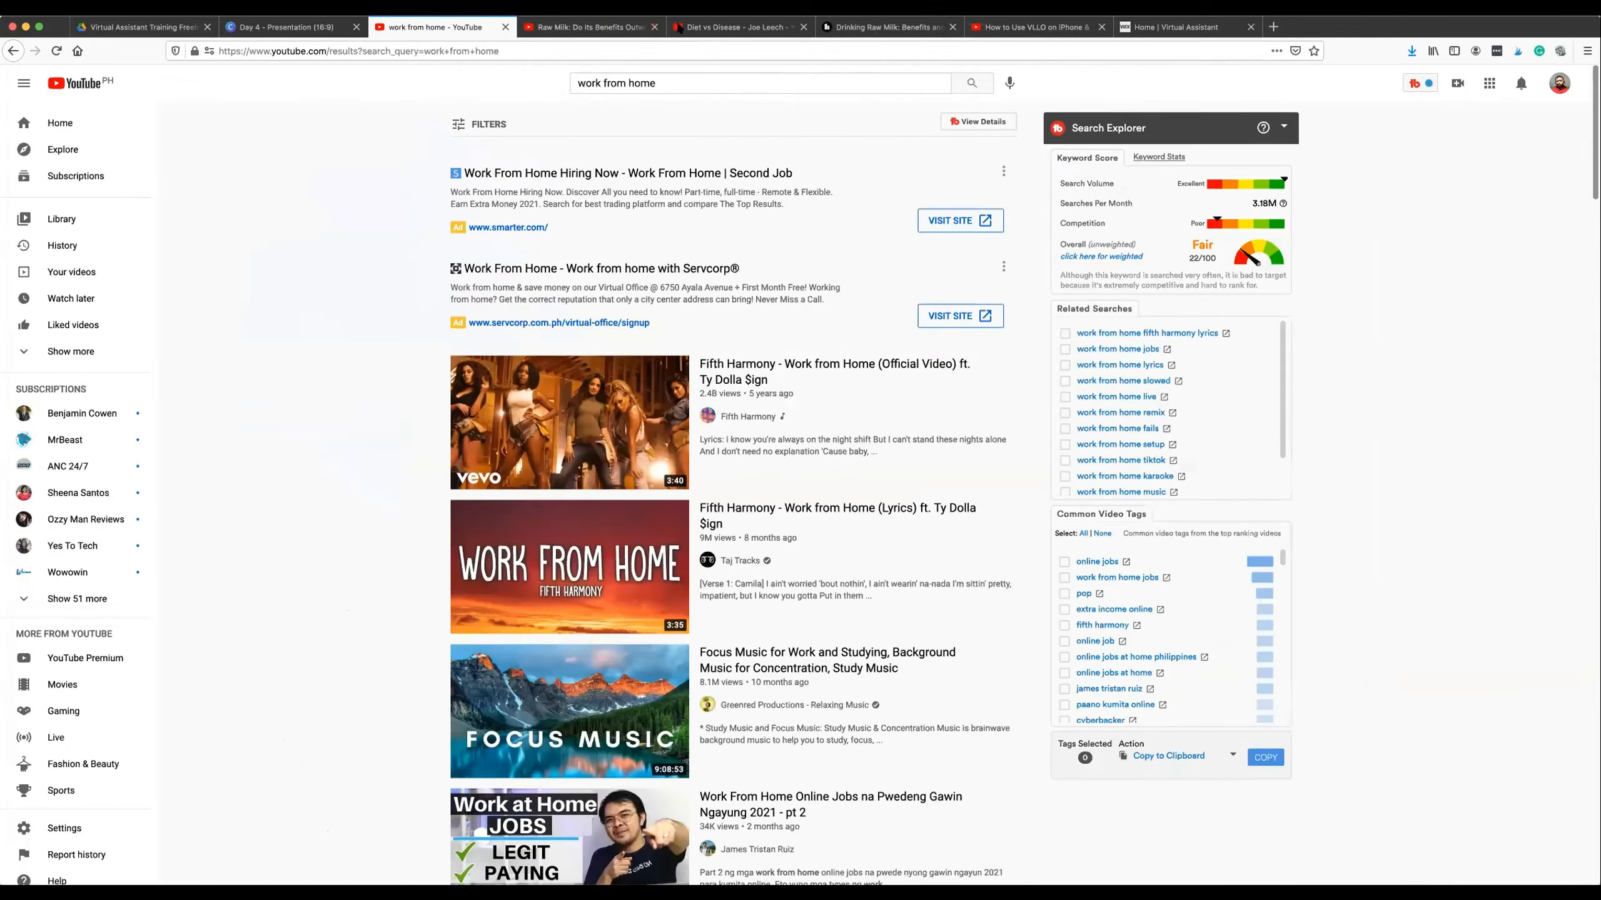
{"action": "left_click", "coordinate": [539, 25]}
{"action": "left_click", "coordinate": [731, 26]}
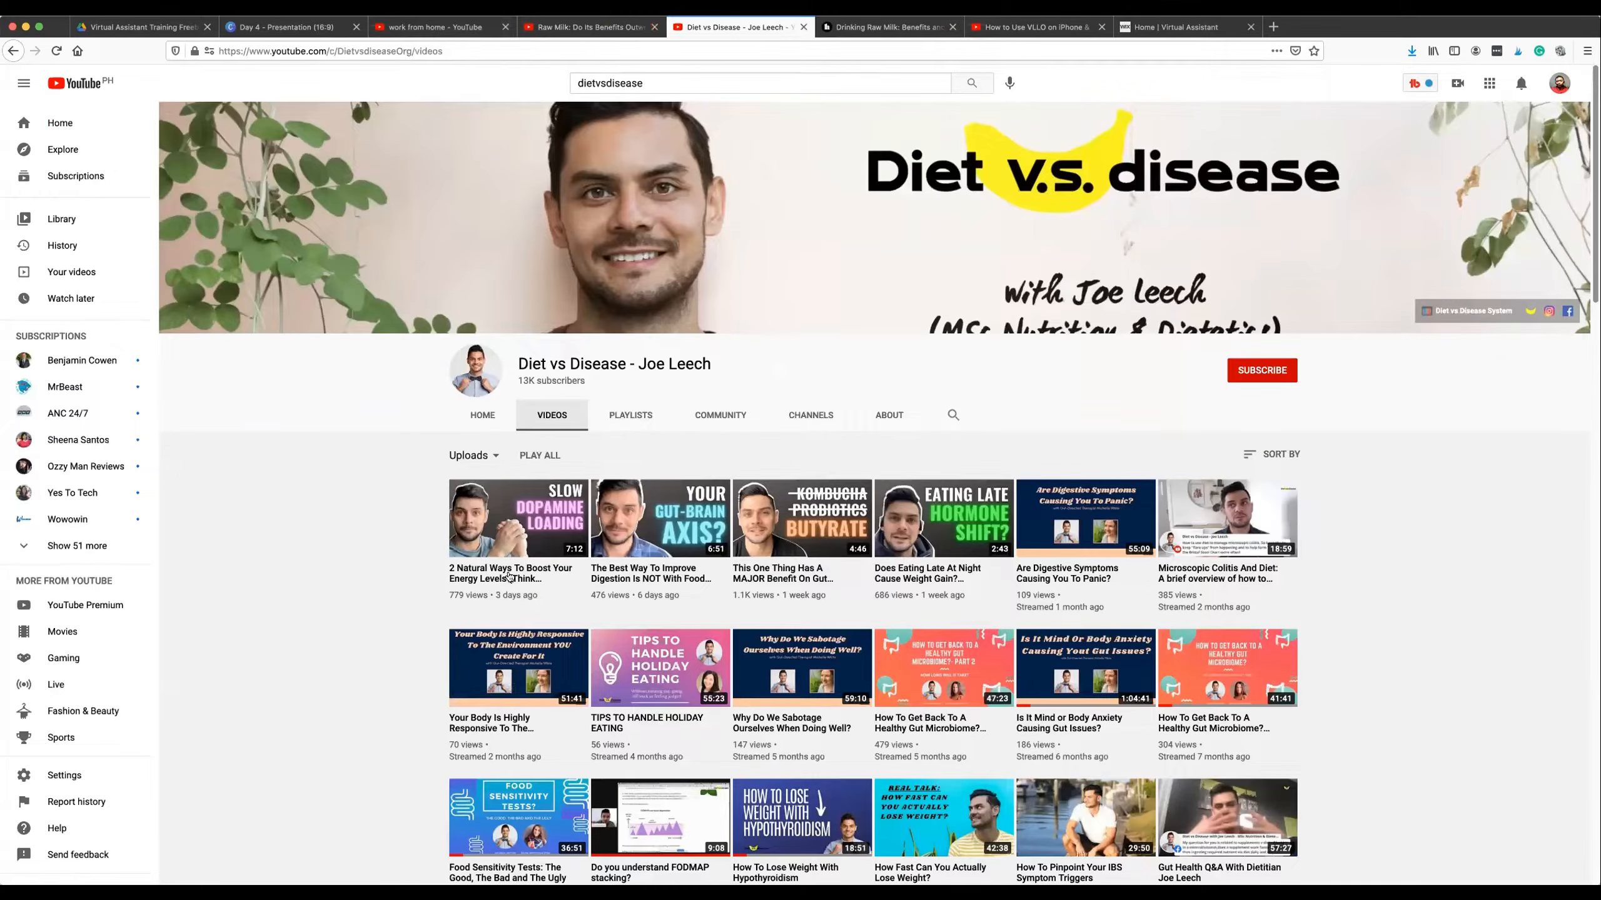
Open the video "2 Natural Ways To Boost Your Energy Levels (Think Dopamine Loading)", expand its full description and pause playback.
{"action": "left_click", "coordinate": [507, 575]}
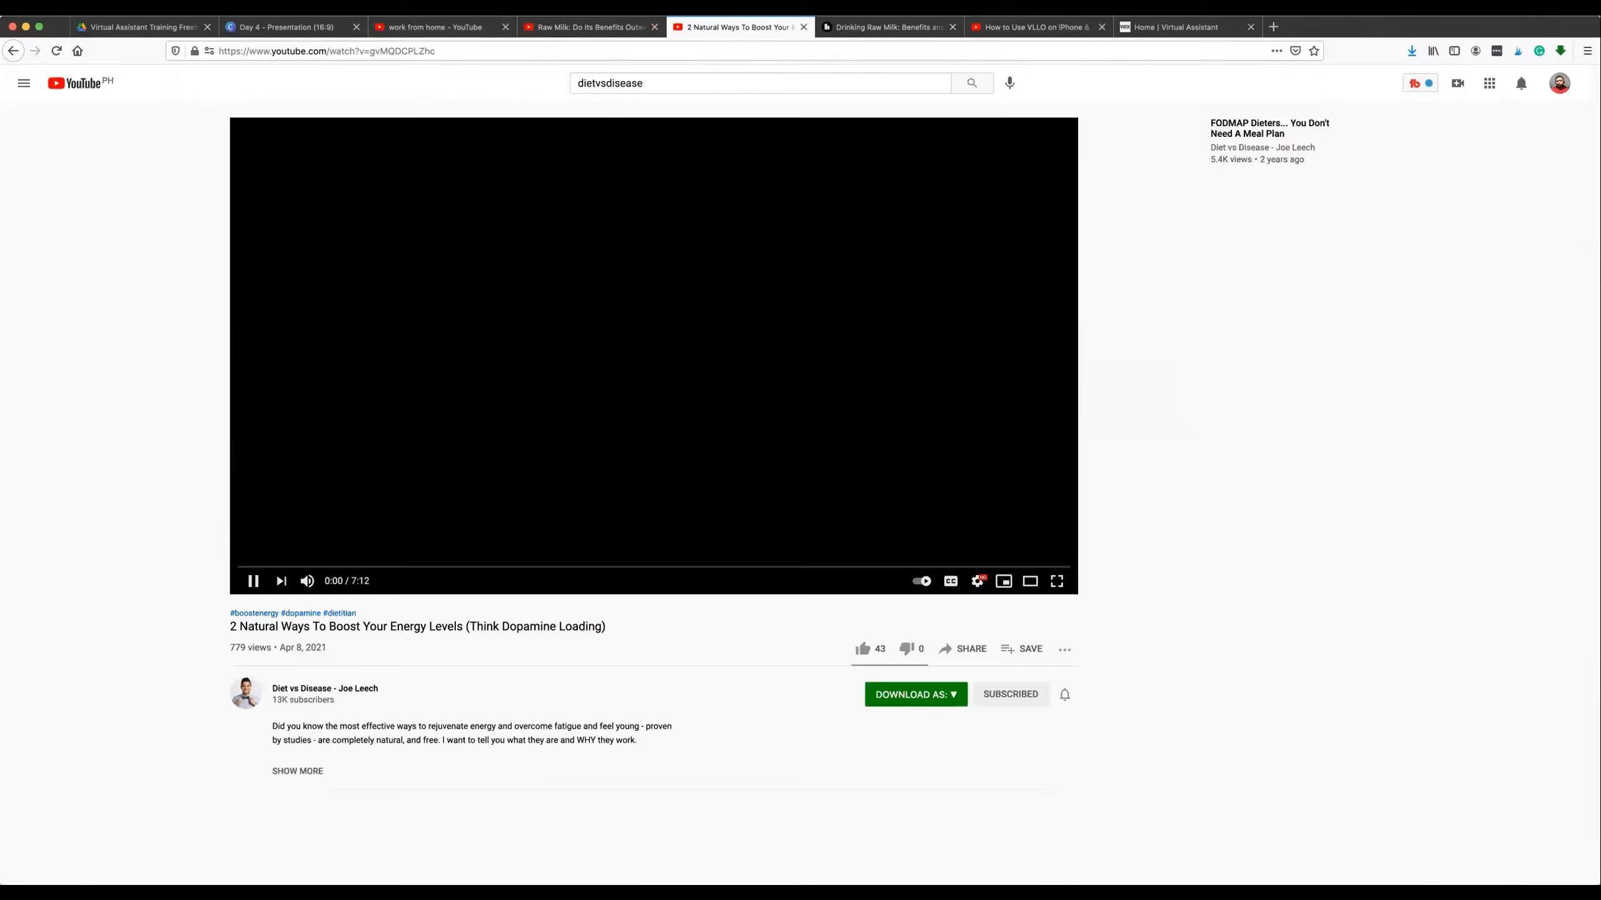
{"action": "left_click", "coordinate": [298, 771]}
{"action": "scroll", "coordinate": [591, 456], "scroll_direction": "down", "scroll_amount": 5}
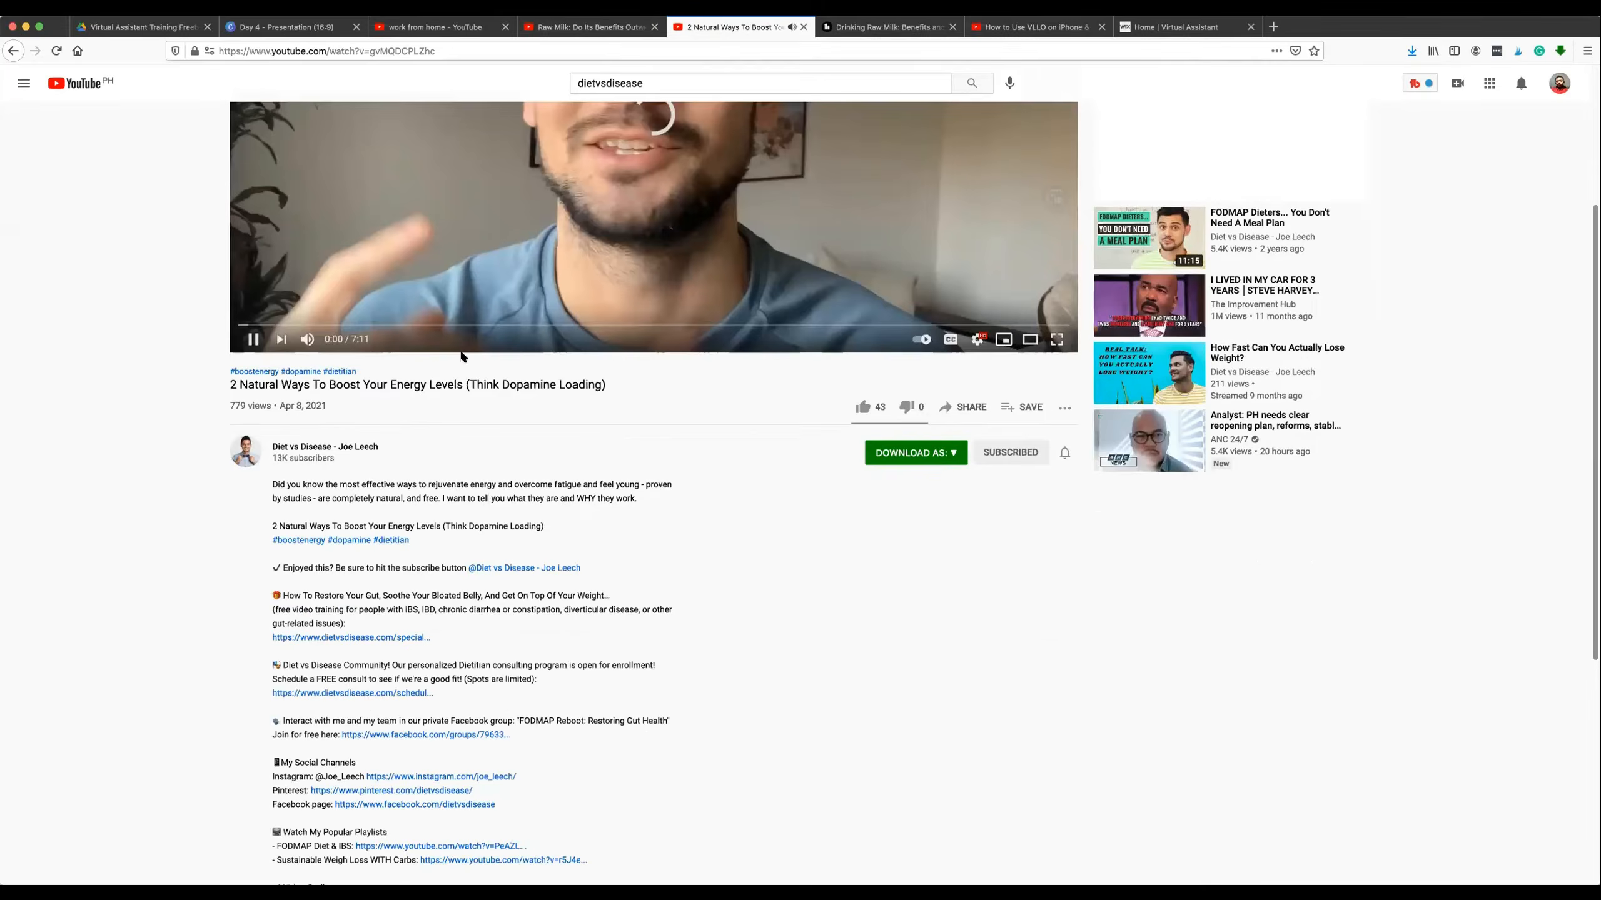
{"action": "scroll", "coordinate": [582, 429], "scroll_direction": "up", "scroll_amount": 1}
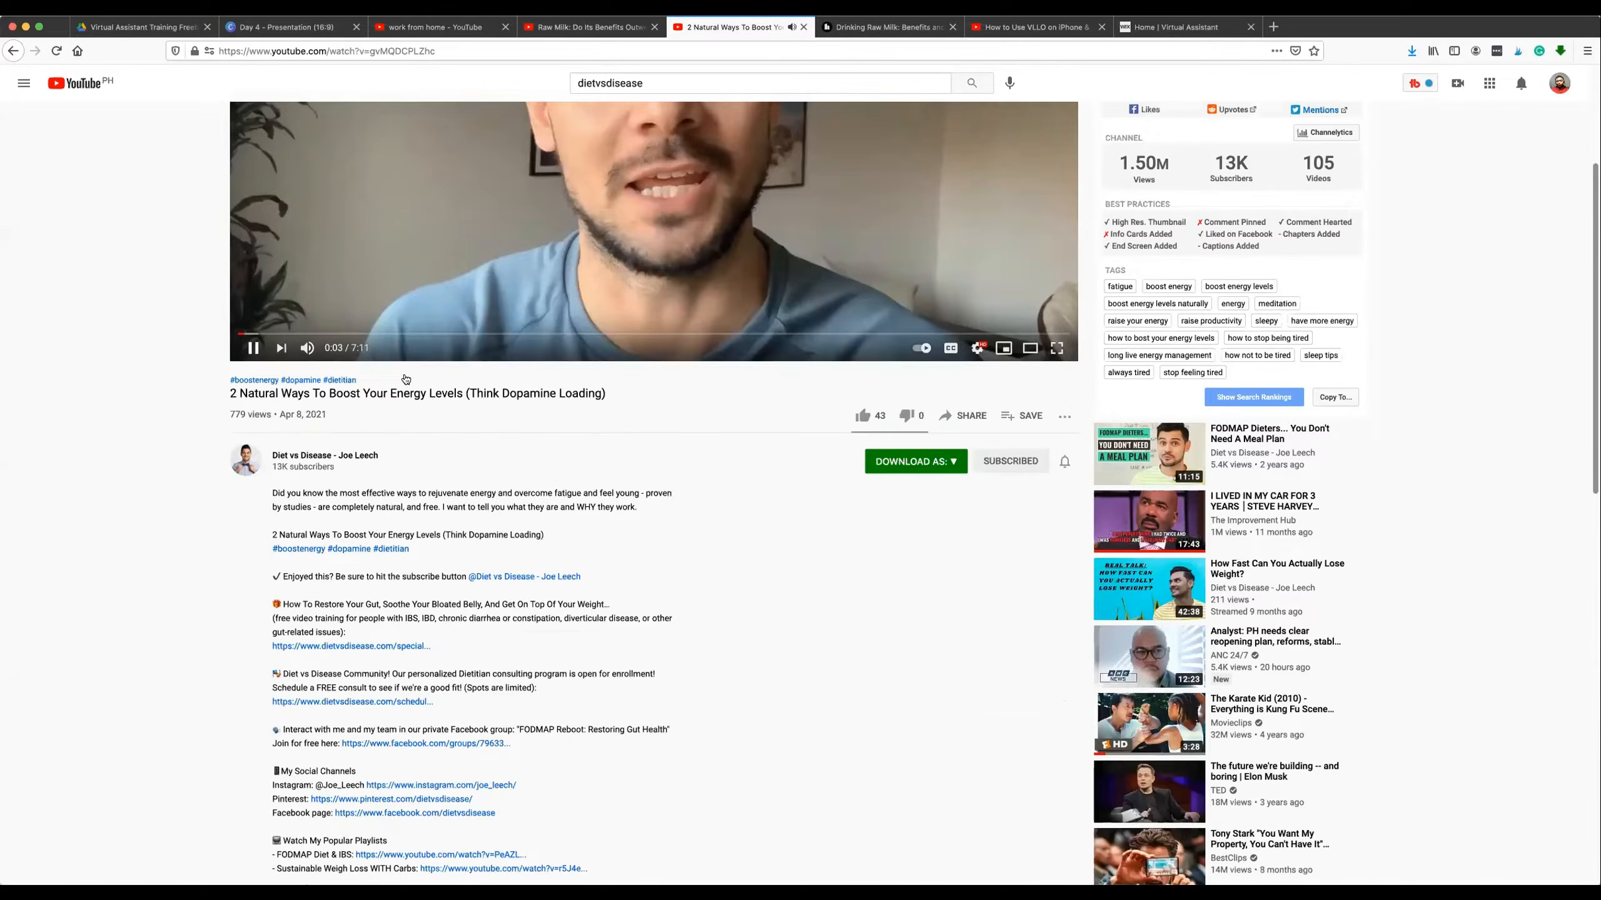
{"action": "scroll", "coordinate": [423, 274], "scroll_direction": "up", "scroll_amount": 2}
{"action": "left_click", "coordinate": [252, 443]}
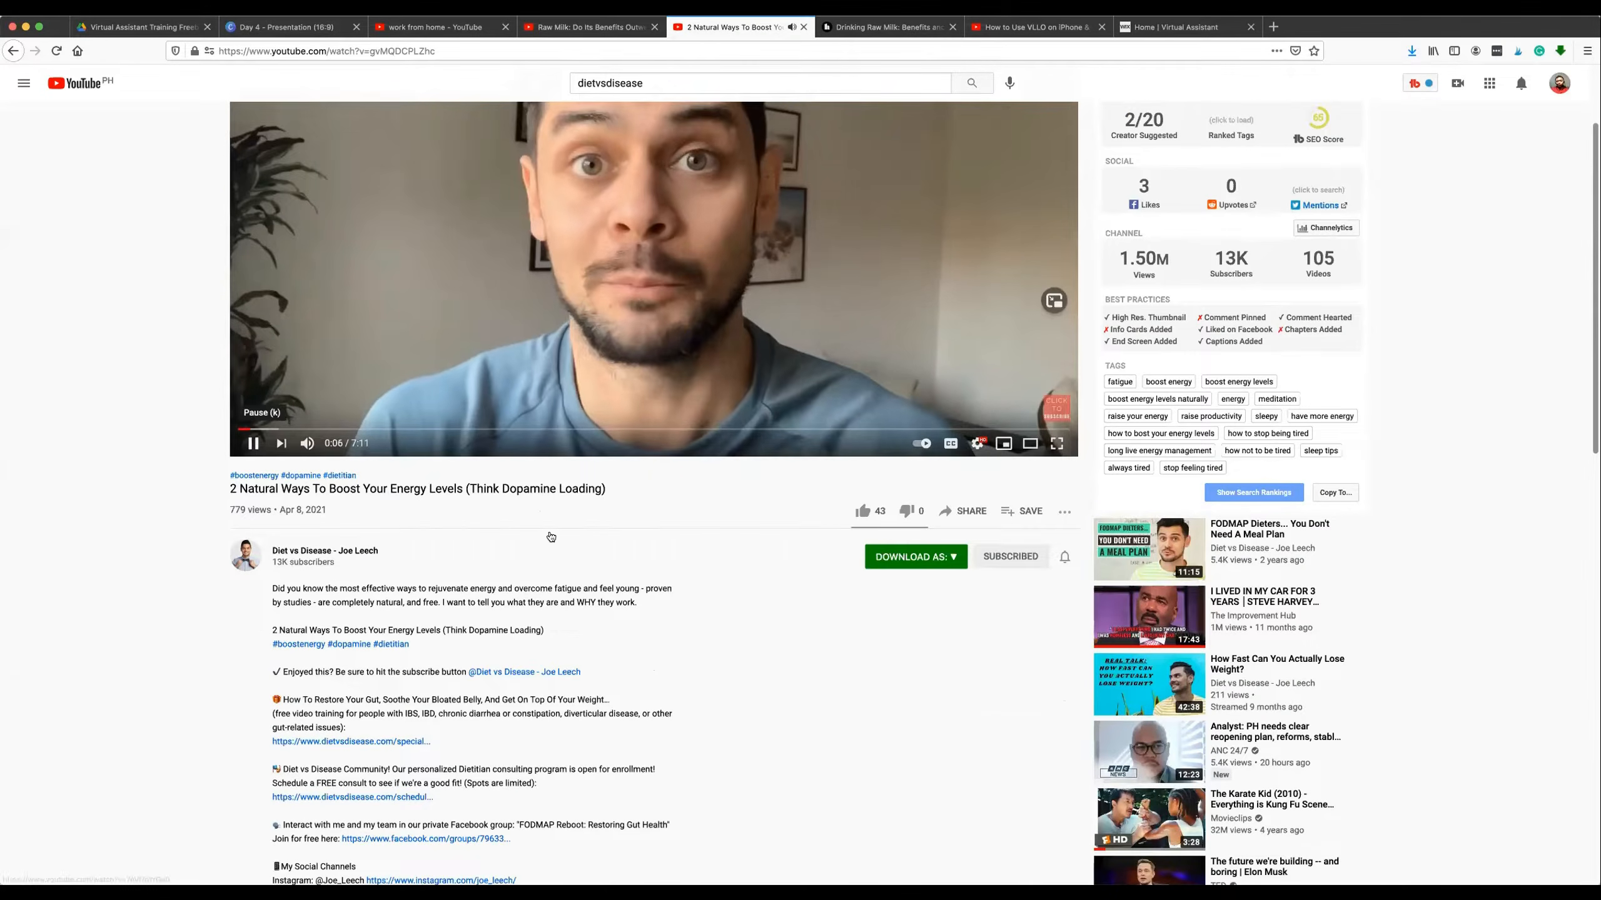
Review the energy levels video's description and links, along with its Videolytics statistics and tags.
{"action": "scroll", "coordinate": [543, 547], "scroll_direction": "down", "scroll_amount": 2}
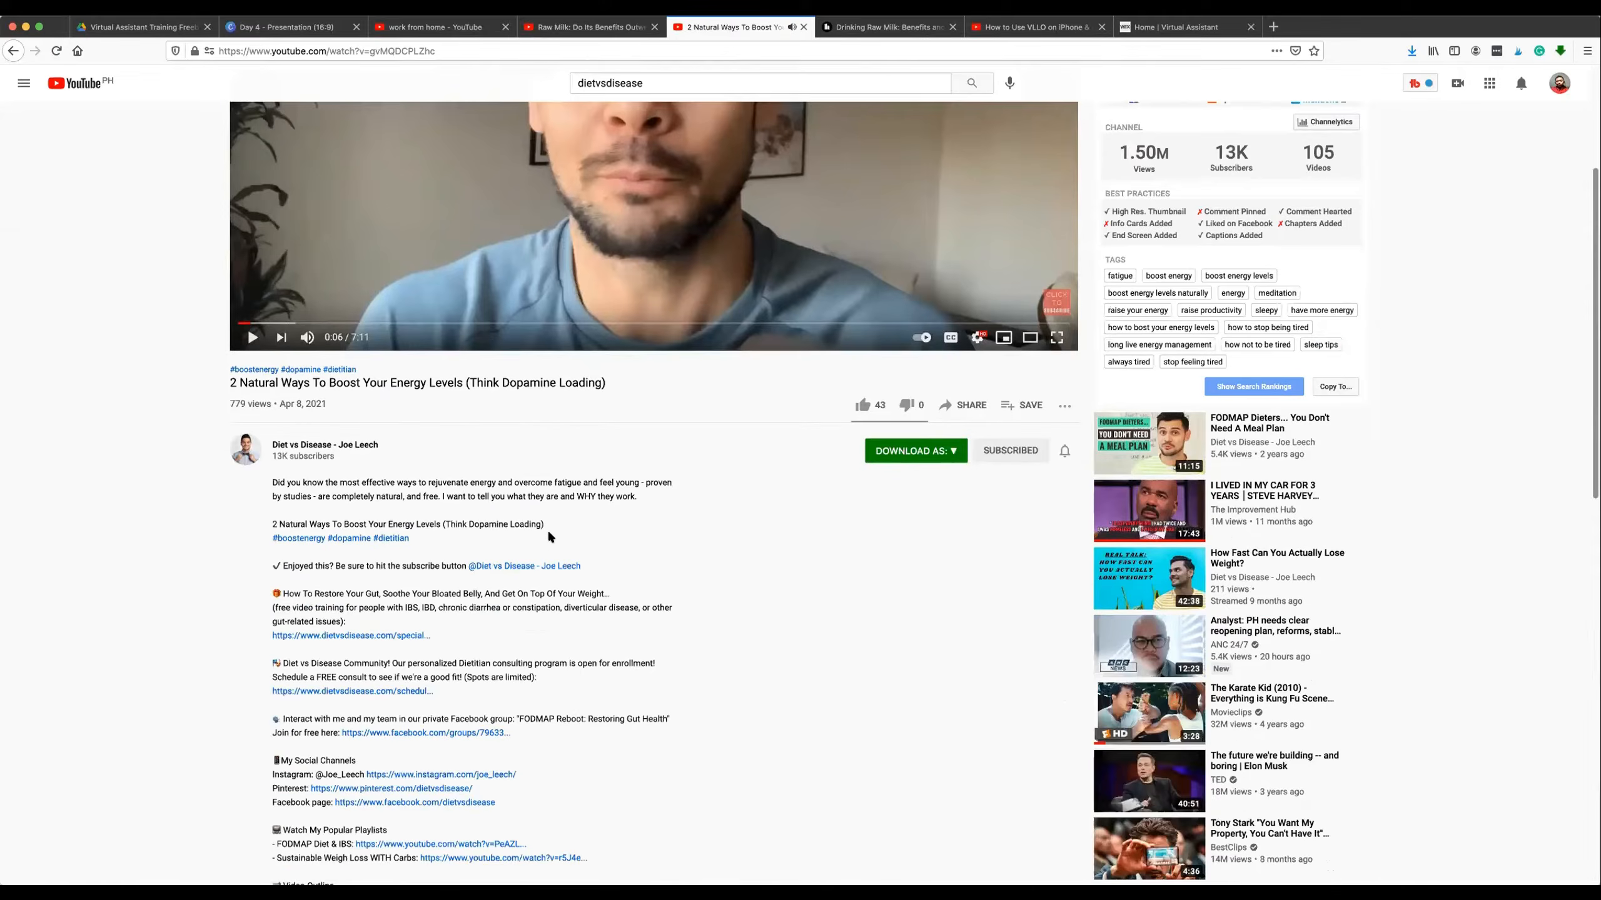
{"action": "scroll", "coordinate": [547, 536], "scroll_direction": "down", "scroll_amount": 6}
{"action": "scroll", "coordinate": [706, 422], "scroll_direction": "up", "scroll_amount": 10}
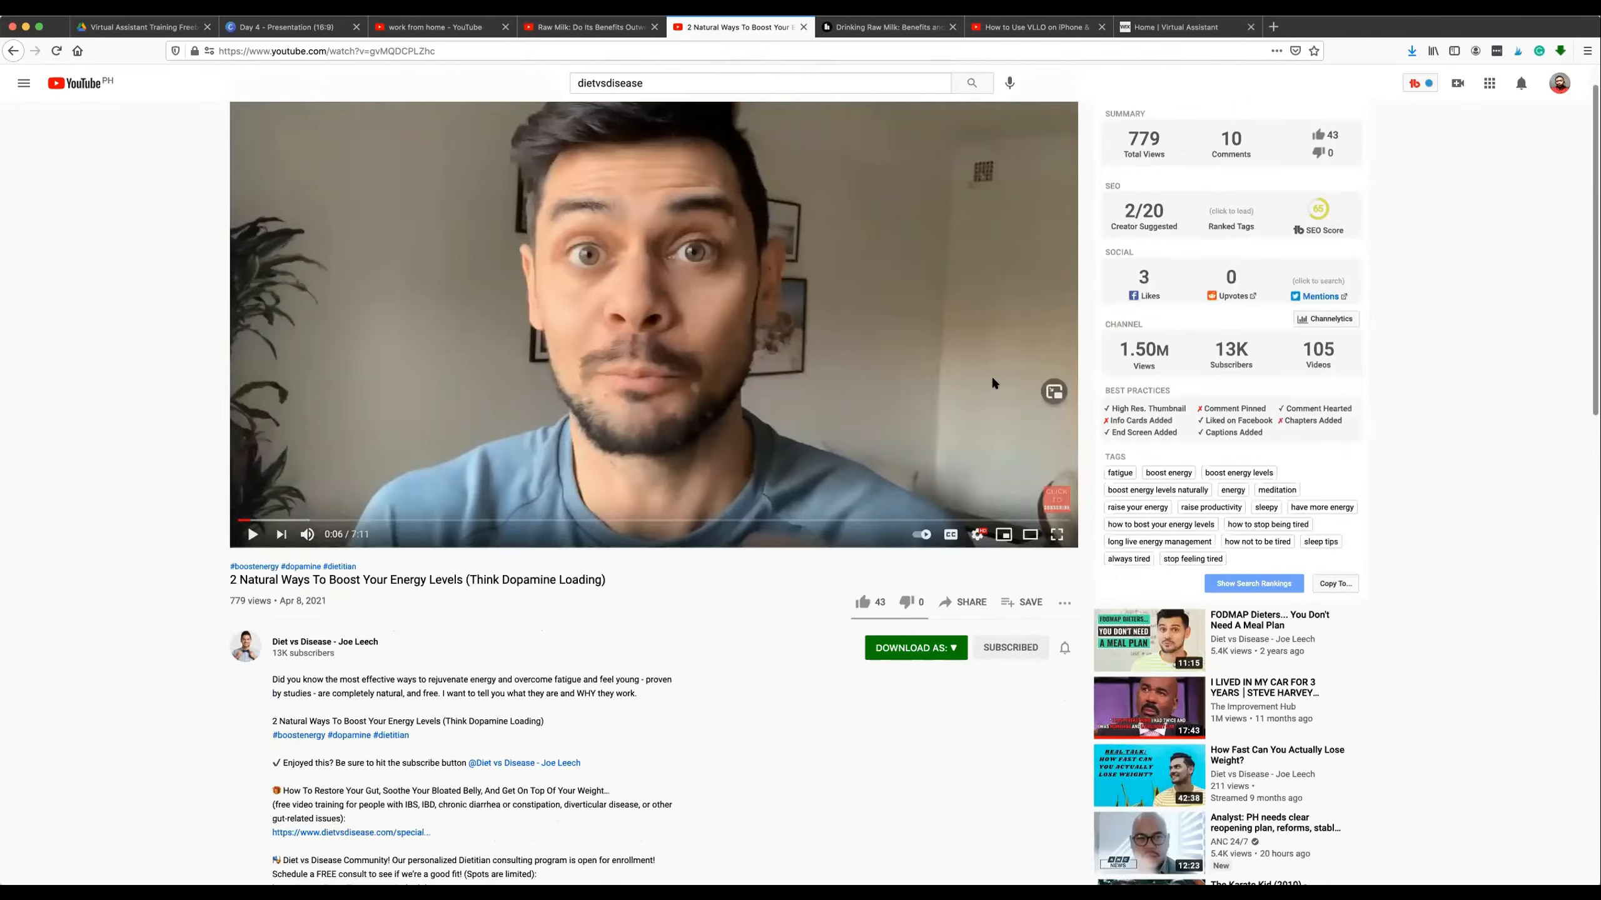
{"action": "scroll", "coordinate": [1308, 302], "scroll_direction": "up", "scroll_amount": 1}
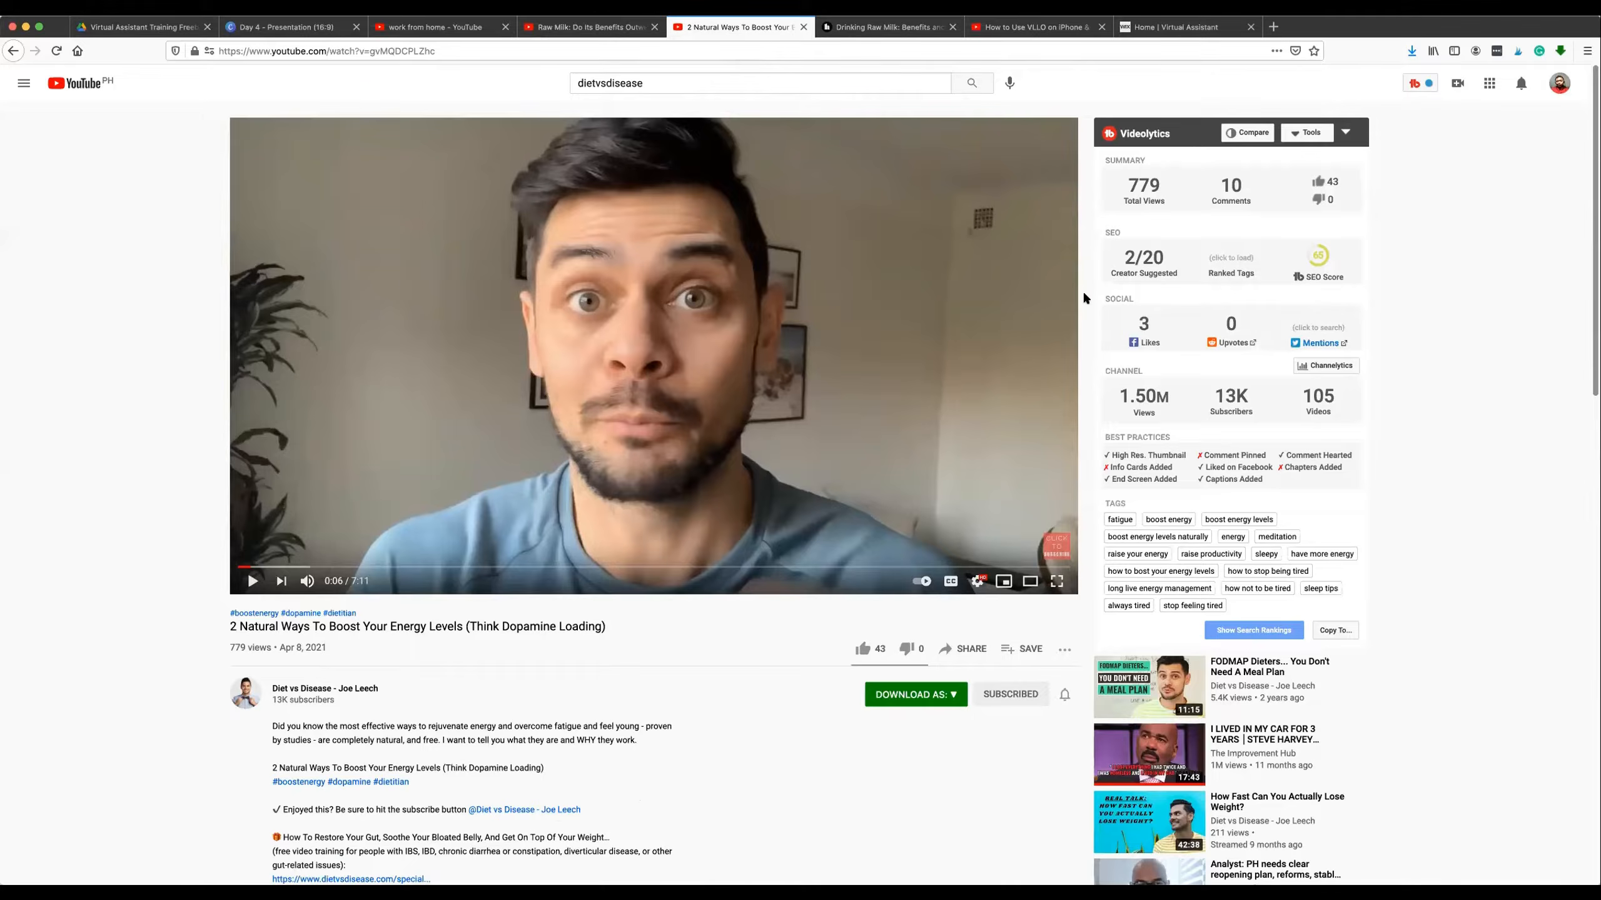
{"action": "scroll", "coordinate": [1077, 293], "scroll_direction": "down", "scroll_amount": 3}
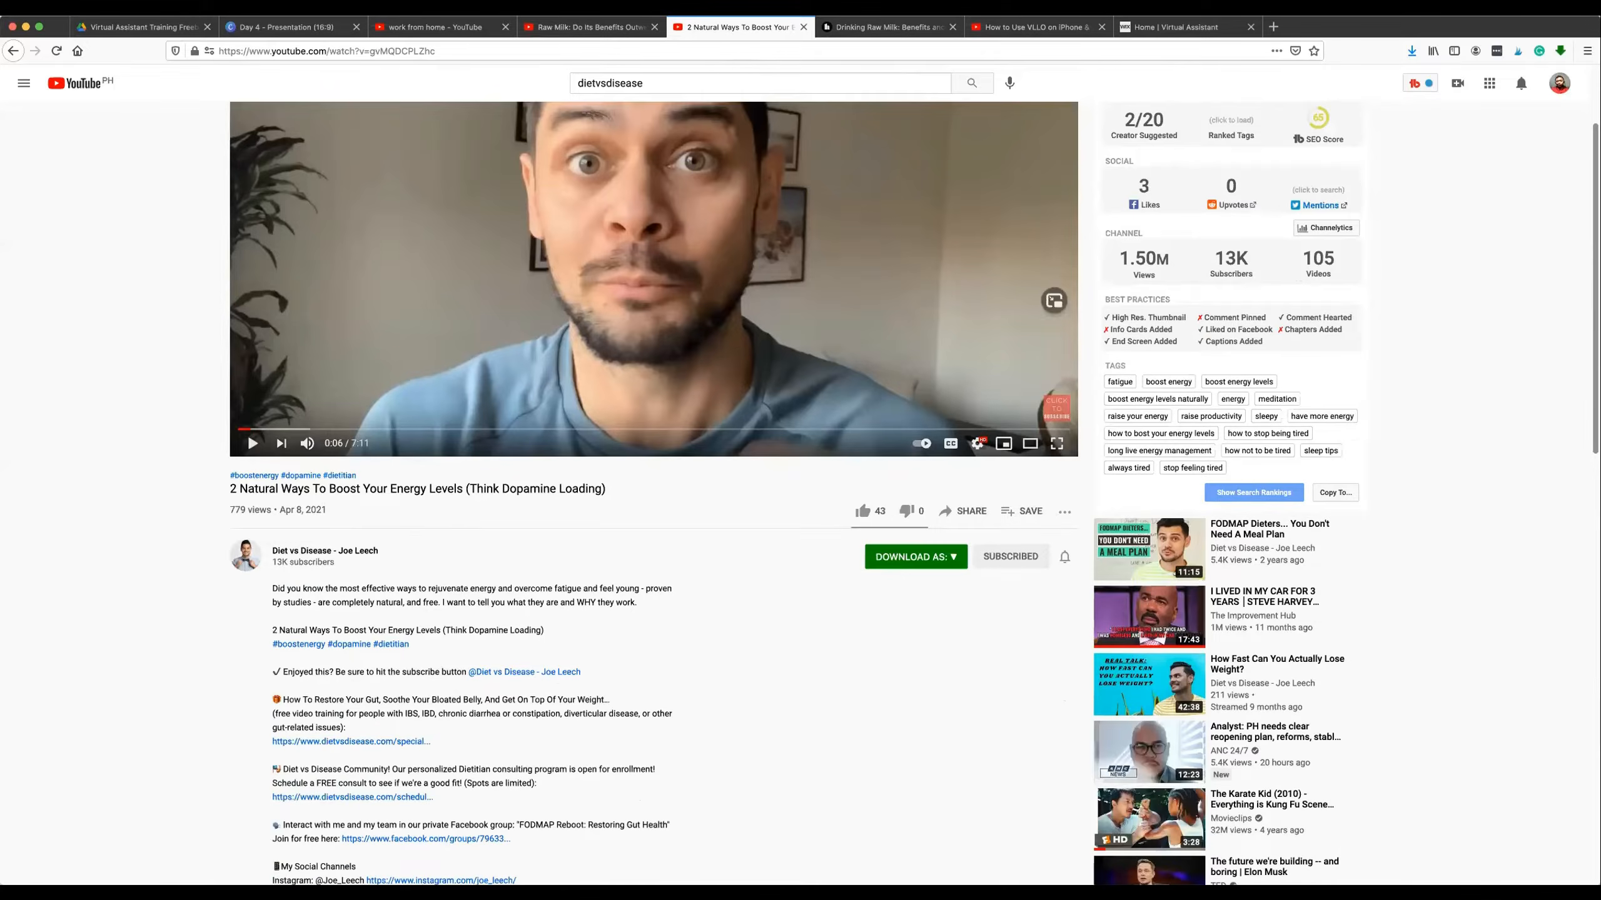
Switch to the "work from home" YouTube search results and look over the listed videos.
{"action": "left_click", "coordinate": [537, 28]}
{"action": "left_click", "coordinate": [442, 27]}
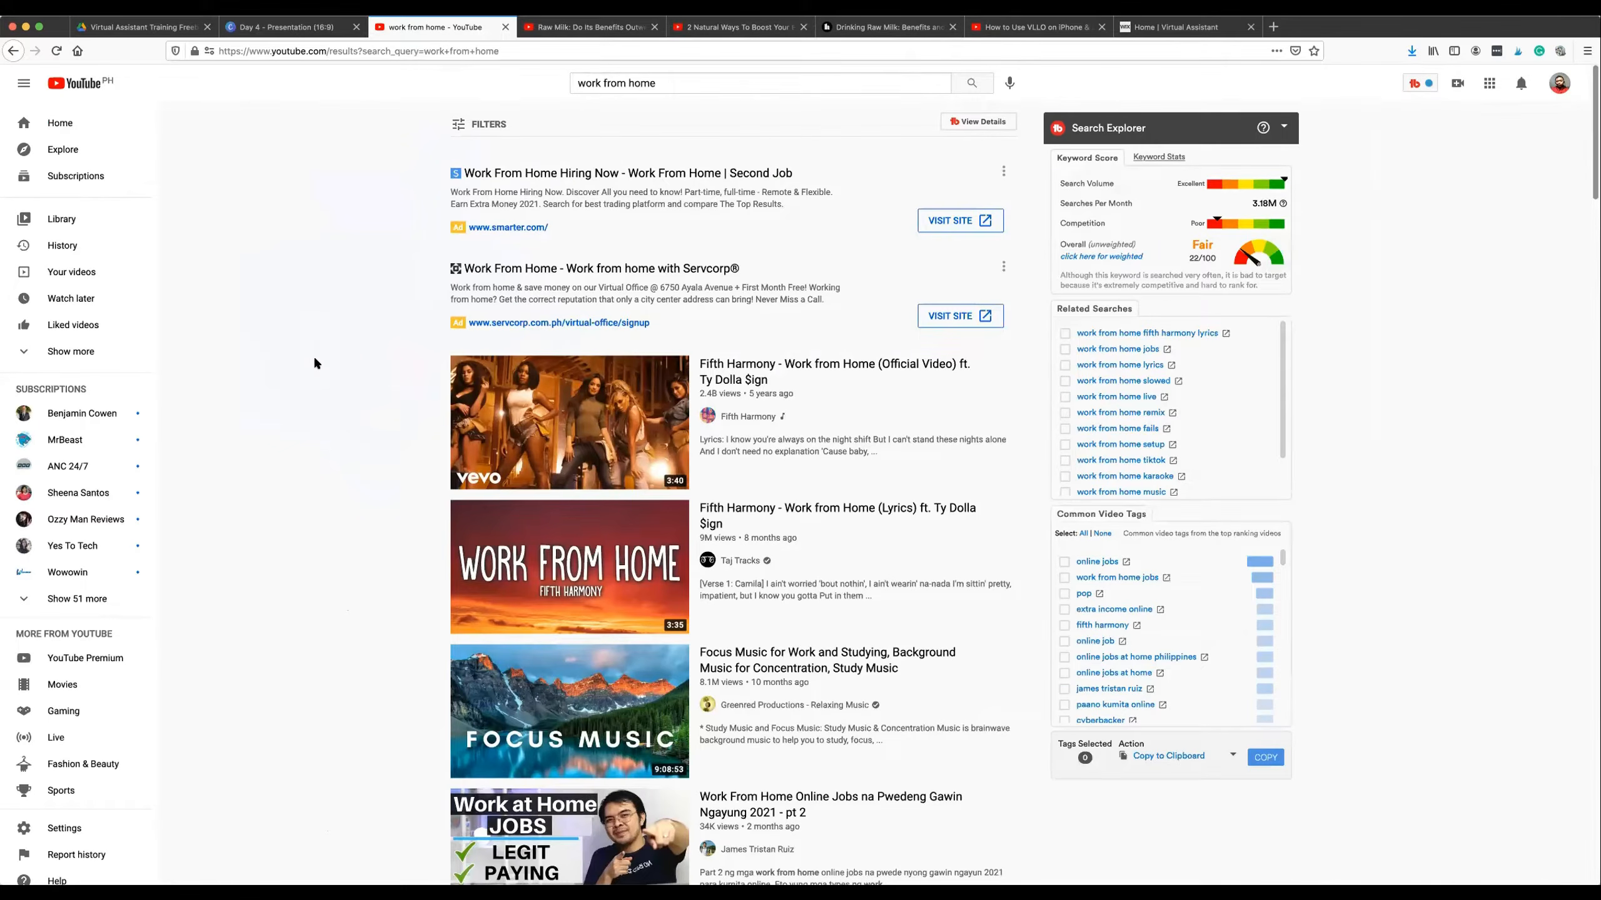
{"action": "scroll", "coordinate": [342, 353], "scroll_direction": "down", "scroll_amount": 4}
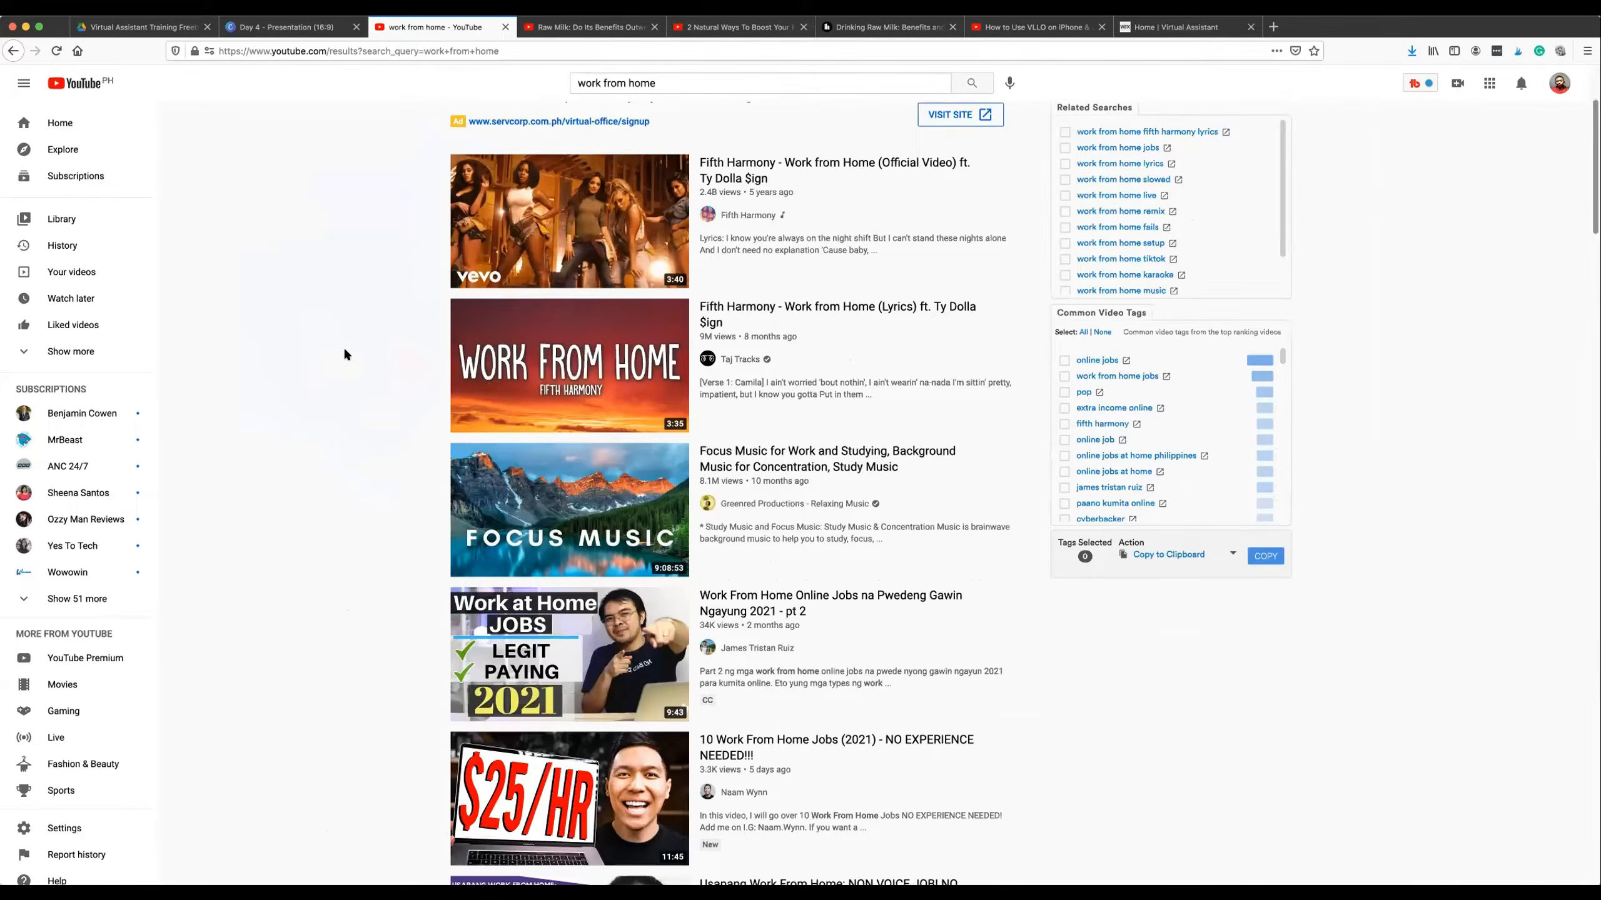
{"action": "scroll", "coordinate": [344, 355], "scroll_direction": "up", "scroll_amount": 1}
{"action": "scroll", "coordinate": [343, 355], "scroll_direction": "up", "scroll_amount": 2}
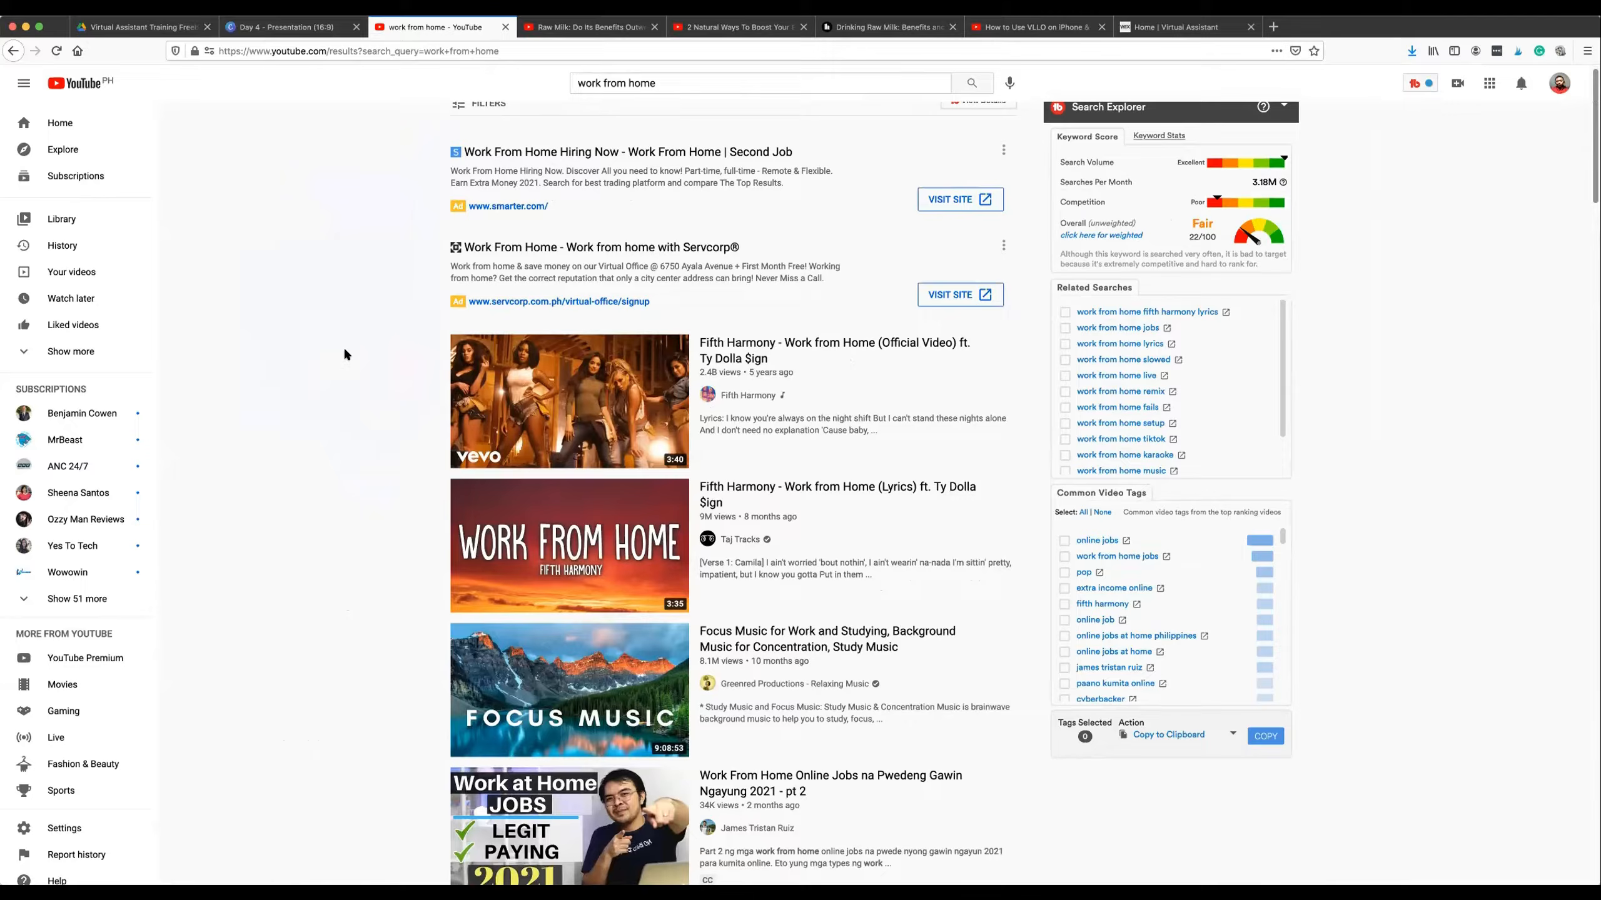
Return to the Canva presentation and review the numbered client services on pages 7 and 8, ending on the "What can you do for clients?" slide.
{"action": "left_click", "coordinate": [287, 26]}
{"action": "left_click", "coordinate": [408, 354]}
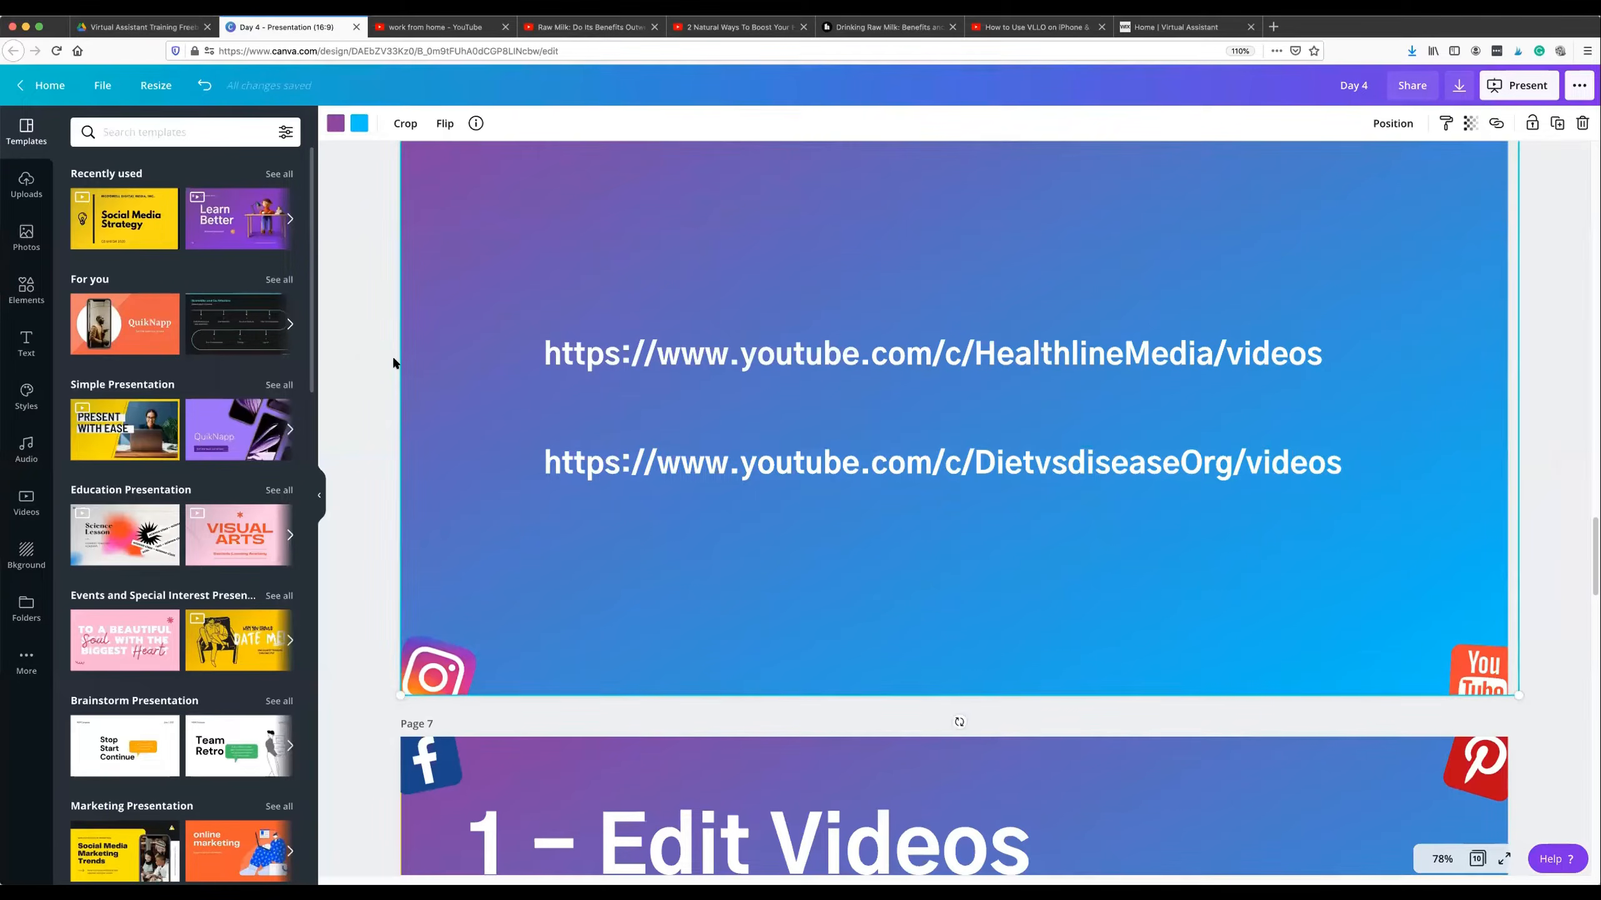
{"action": "left_click", "coordinate": [393, 362]}
{"action": "scroll", "coordinate": [392, 357], "scroll_direction": "down", "scroll_amount": 2}
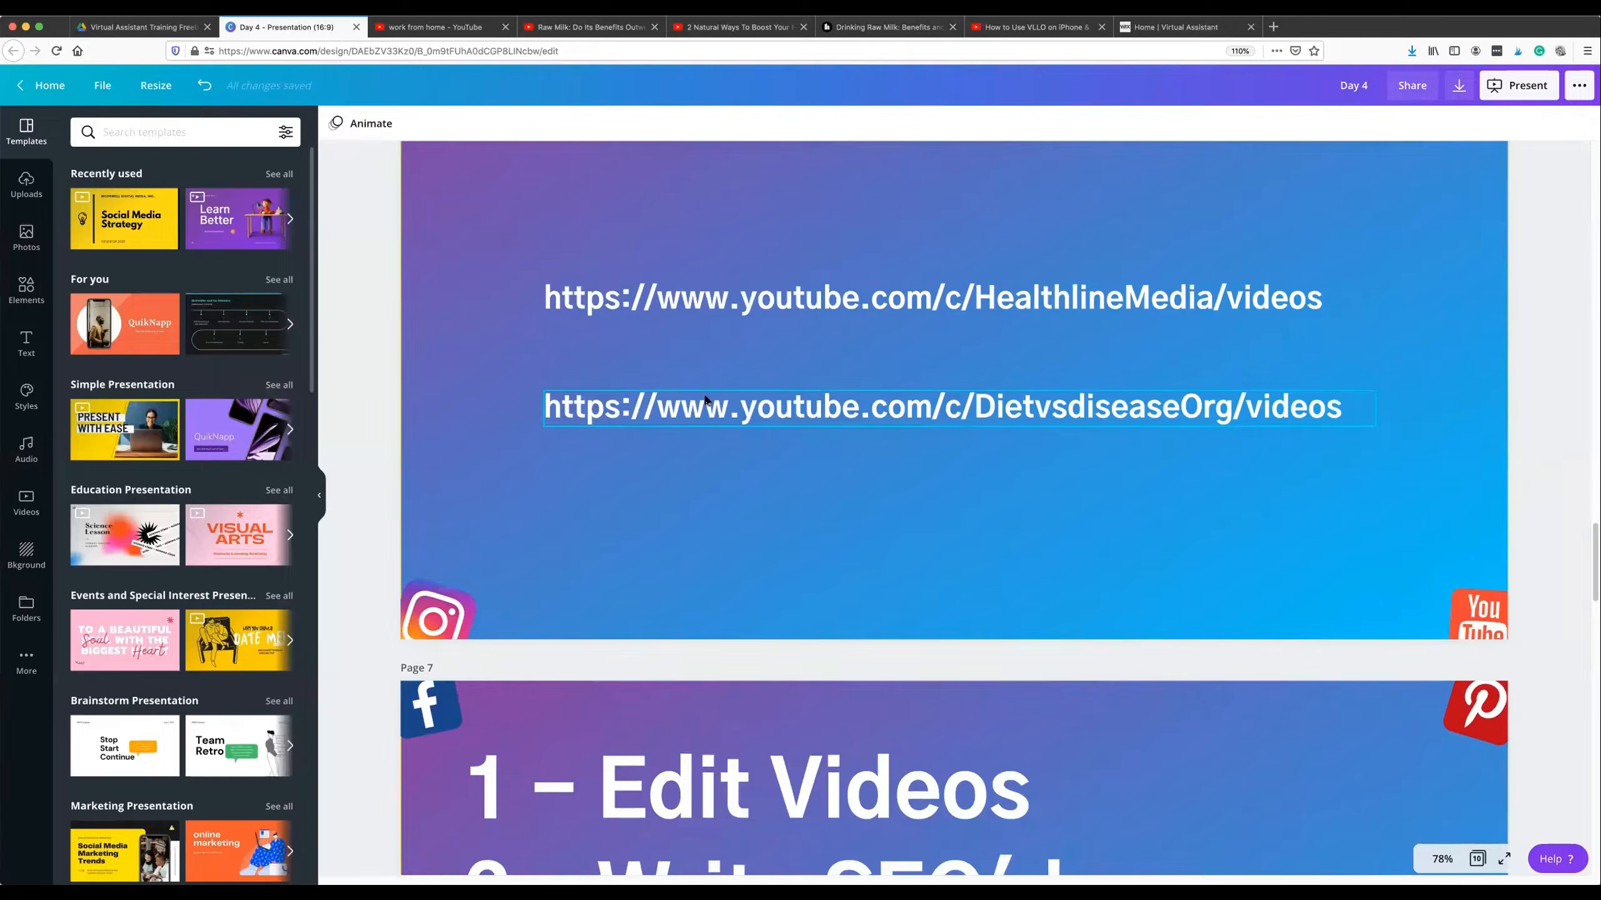
{"action": "scroll", "coordinate": [700, 394], "scroll_direction": "down", "scroll_amount": 10}
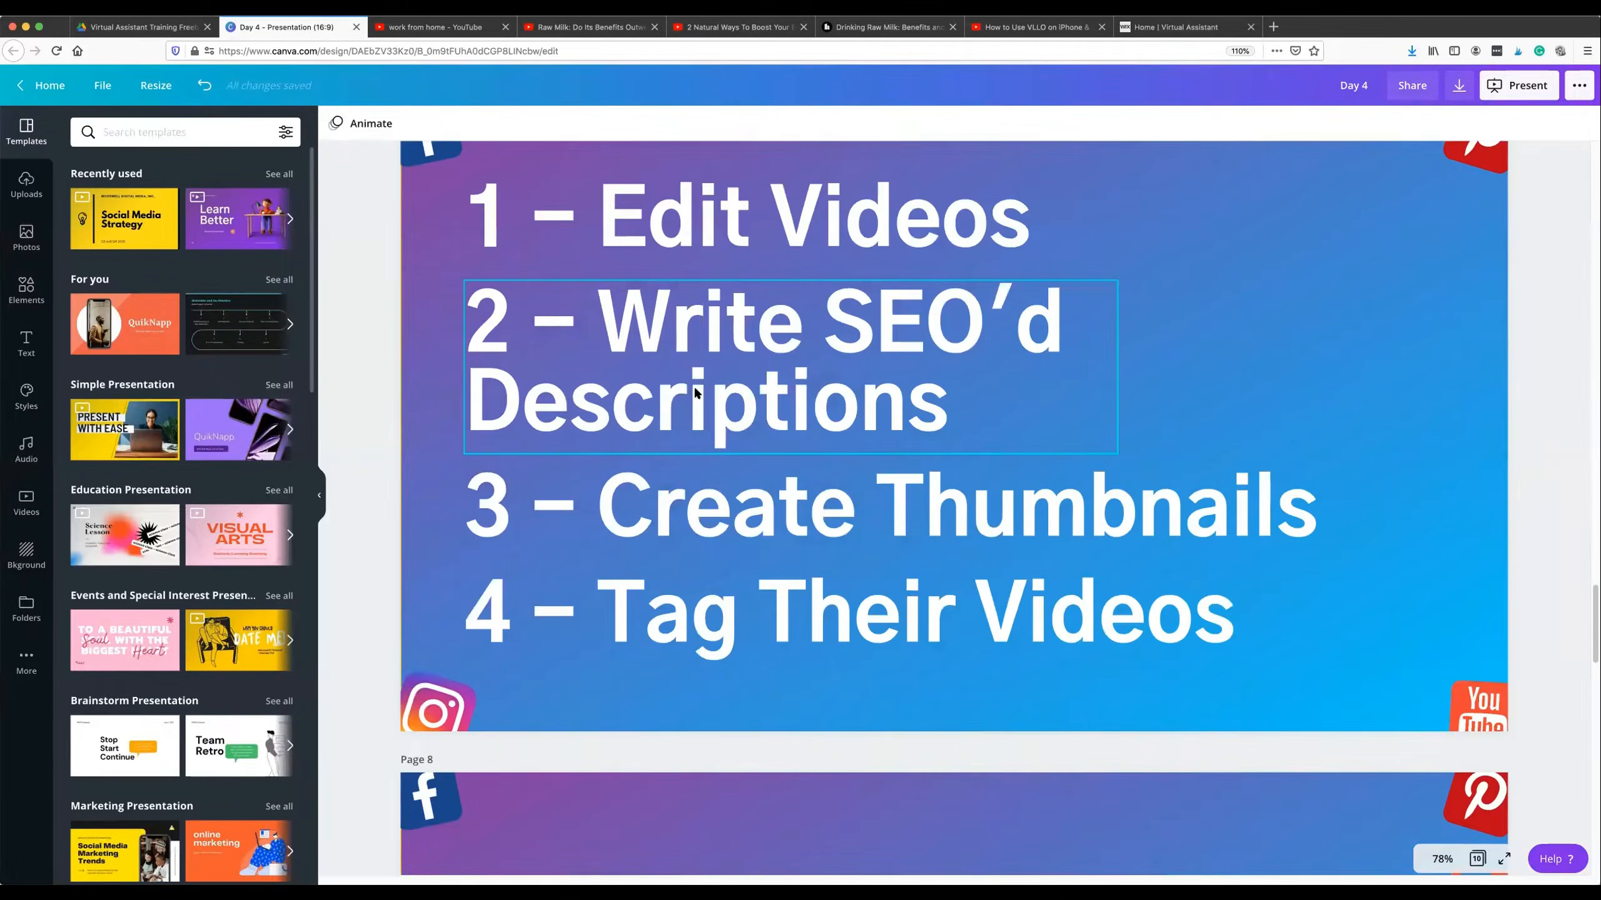
{"action": "scroll", "coordinate": [694, 384], "scroll_direction": "up", "scroll_amount": 4}
{"action": "scroll", "coordinate": [687, 374], "scroll_direction": "down", "scroll_amount": 10}
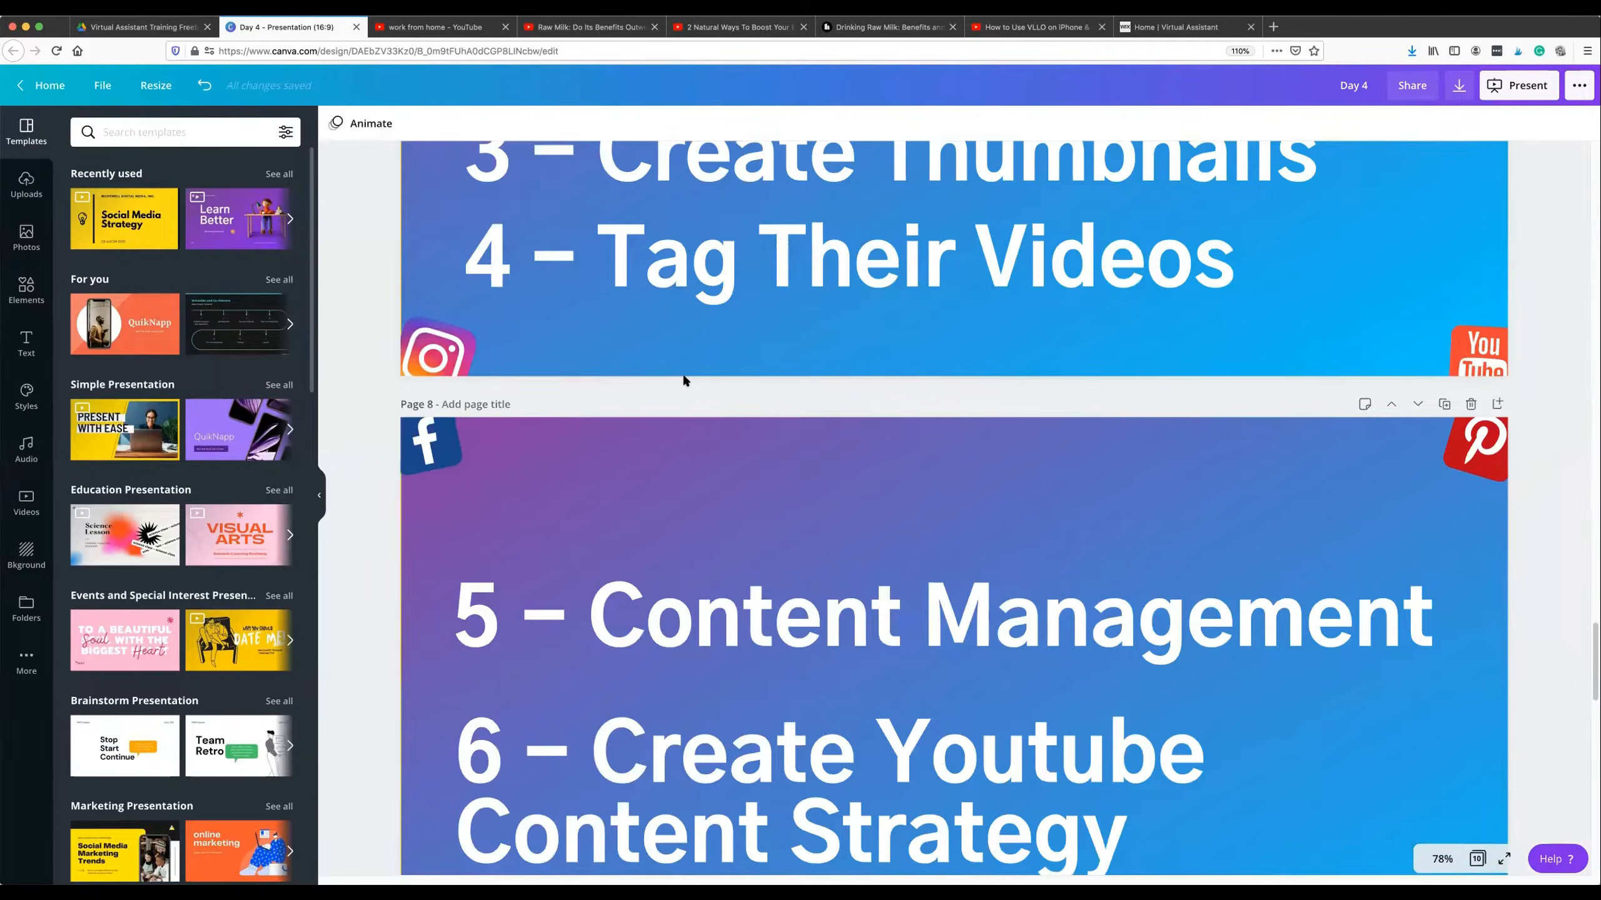
{"action": "scroll", "coordinate": [685, 378], "scroll_direction": "up", "scroll_amount": 4}
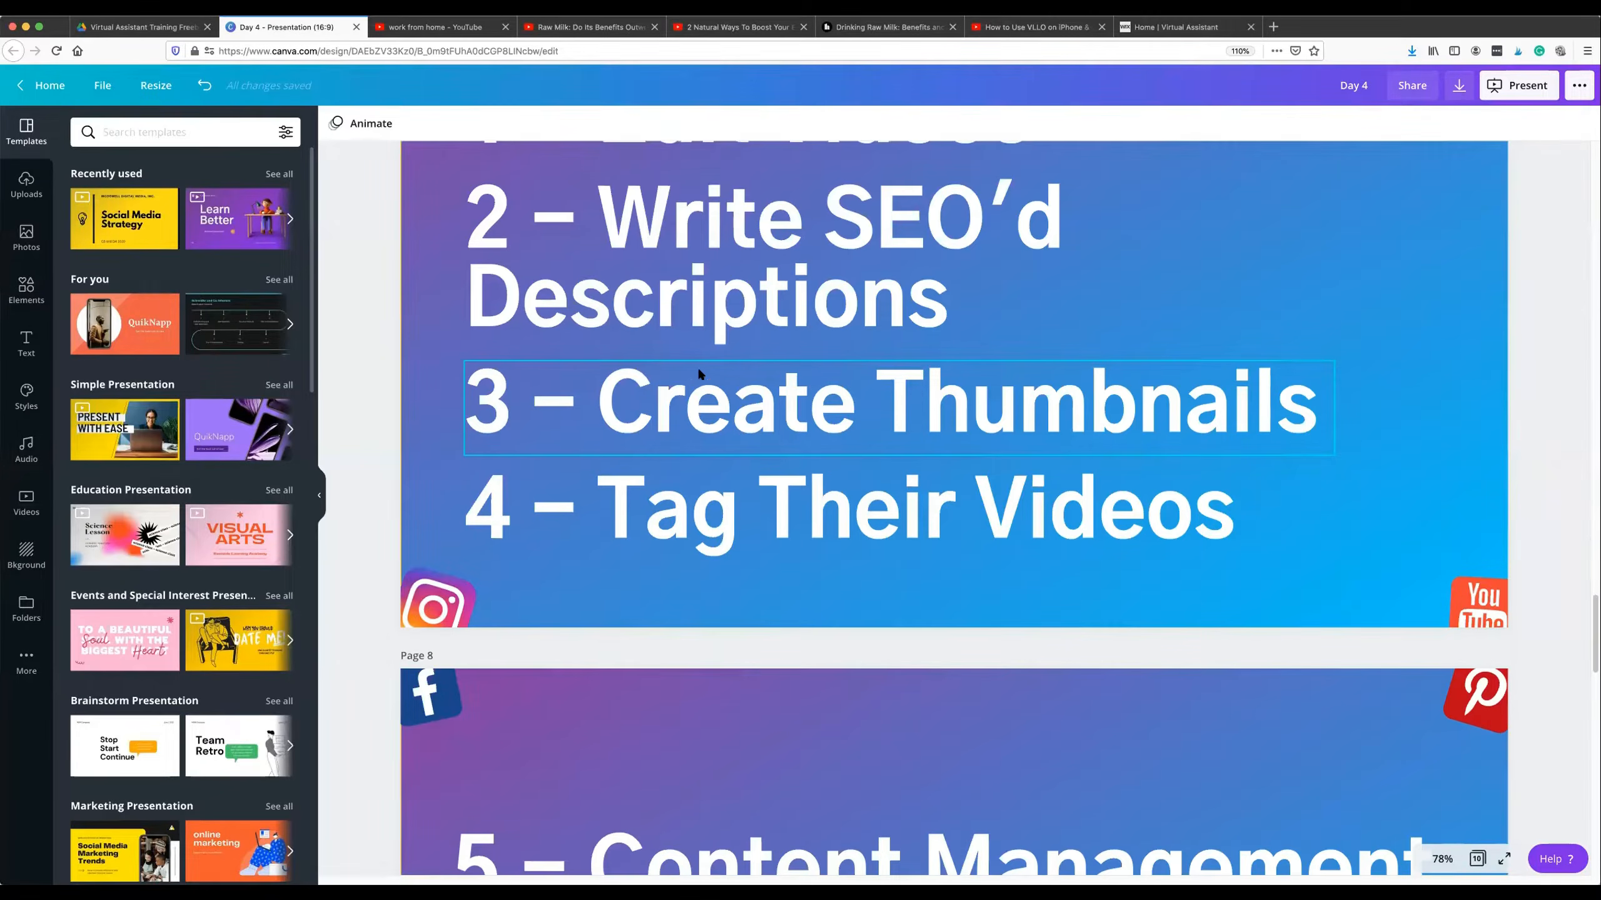
{"action": "scroll", "coordinate": [699, 375], "scroll_direction": "up", "scroll_amount": 20}
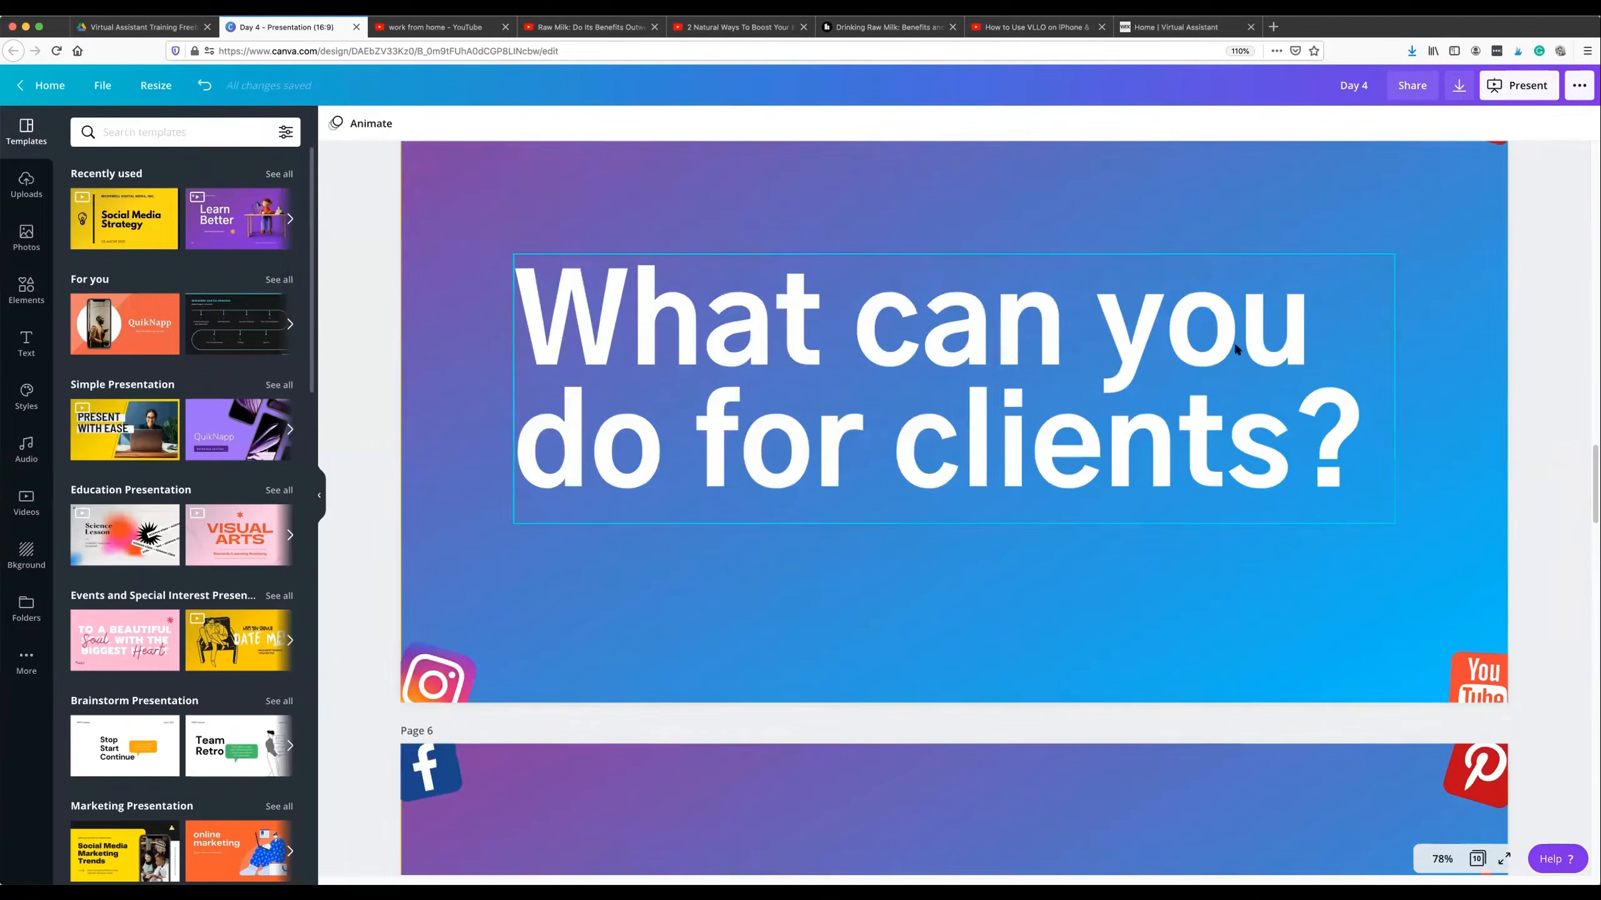
Move on from the "What can you do for clients?" slide to page 7 and point out its four services one by one, from editing to tagging videos.
{"action": "left_click", "coordinate": [681, 325]}
{"action": "left_click", "coordinate": [683, 326]}
{"action": "left_click", "coordinate": [699, 581]}
{"action": "scroll", "coordinate": [715, 550], "scroll_direction": "down", "scroll_amount": 12}
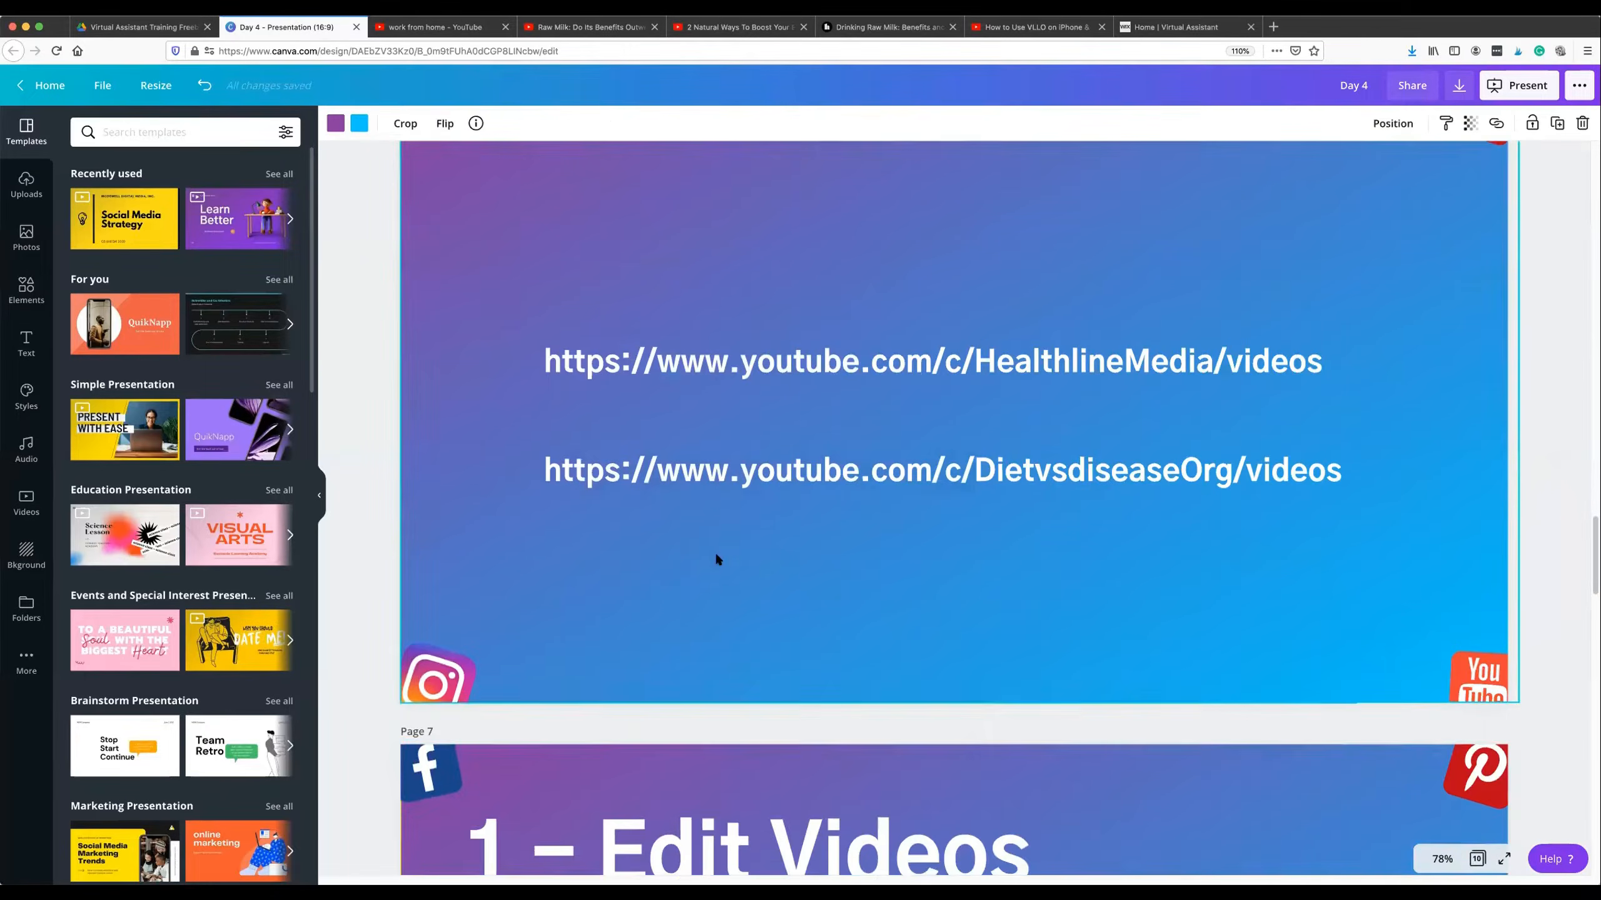
{"action": "scroll", "coordinate": [712, 403], "scroll_direction": "down", "scroll_amount": 5}
{"action": "left_click", "coordinate": [725, 330]}
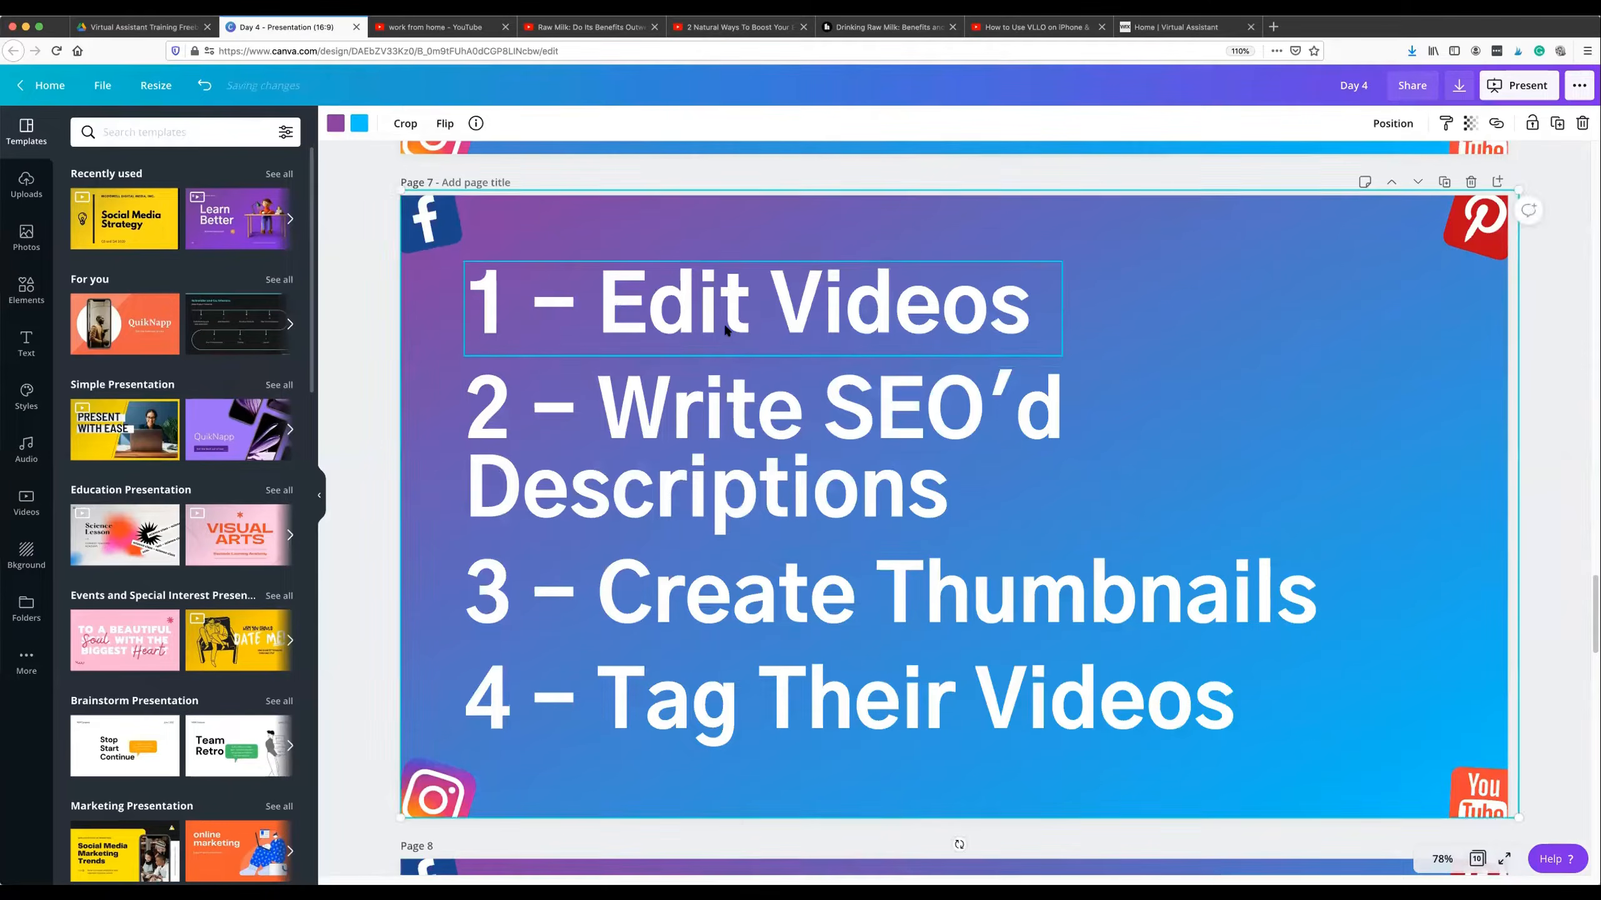
{"action": "left_click", "coordinate": [675, 438]}
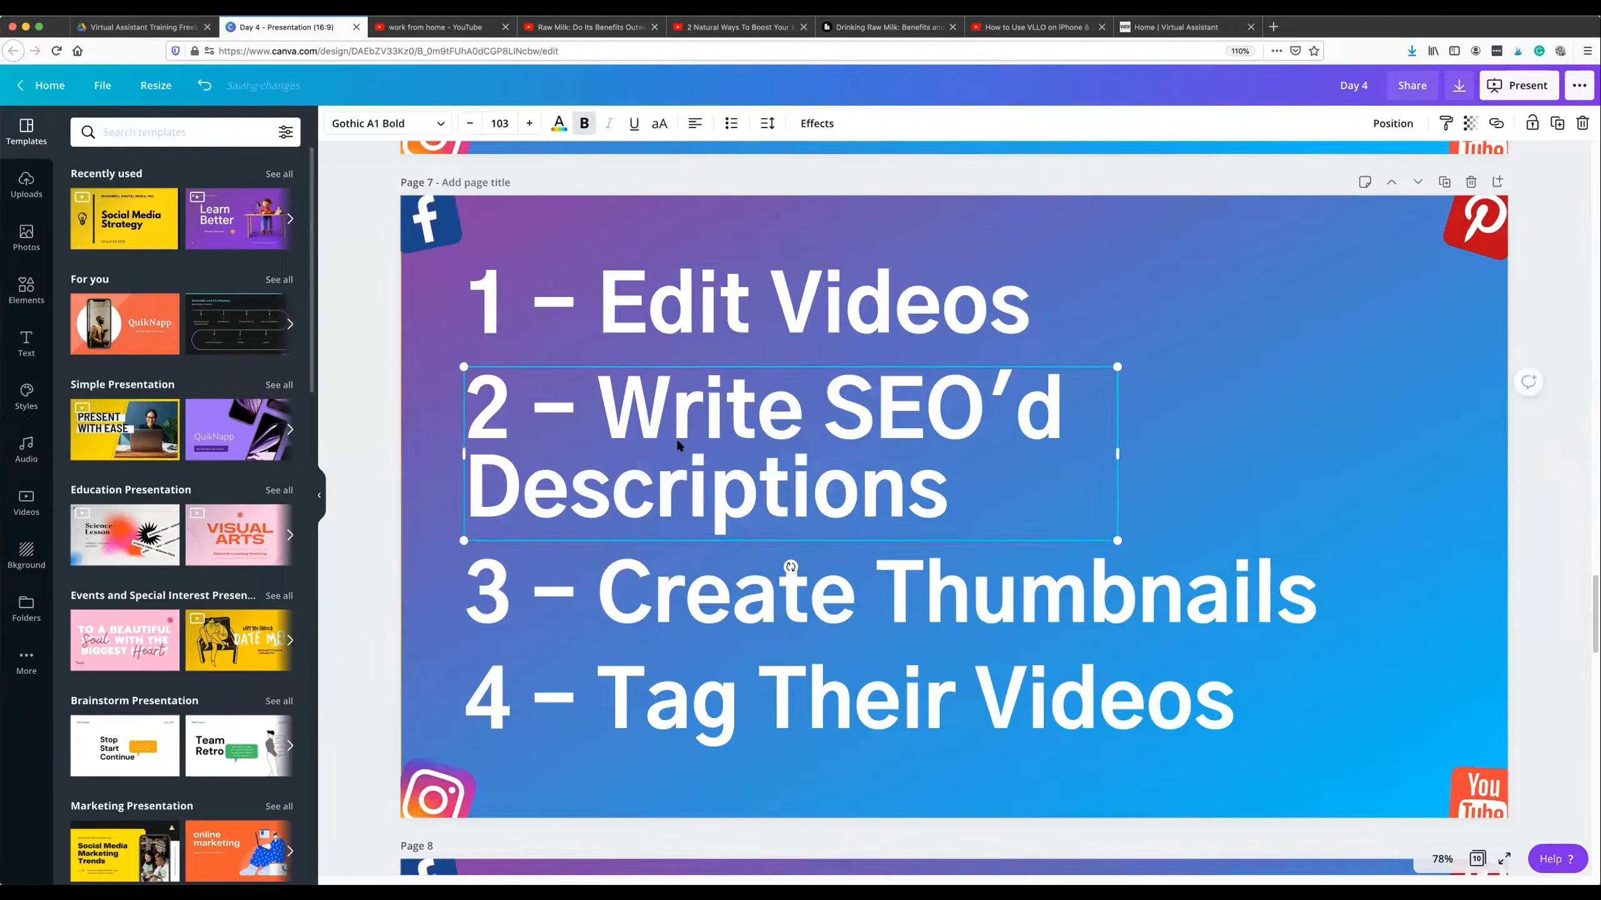
{"action": "left_click", "coordinate": [651, 605]}
{"action": "scroll", "coordinate": [650, 613], "scroll_direction": "down", "scroll_amount": 2}
{"action": "scroll", "coordinate": [653, 618], "scroll_direction": "down", "scroll_amount": 1}
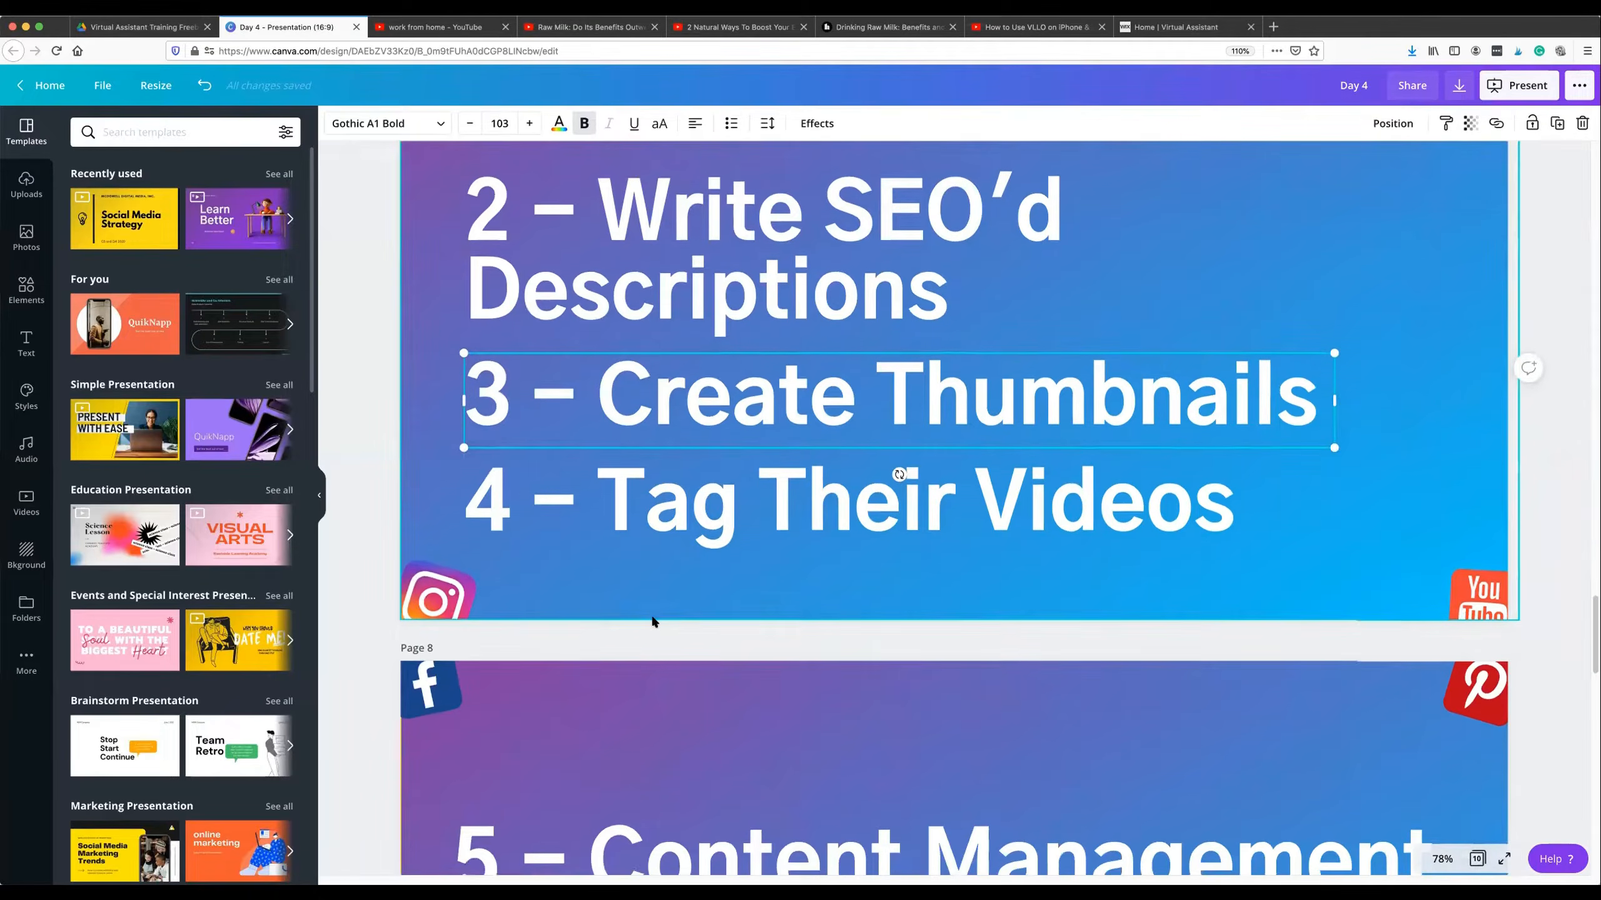
{"action": "scroll", "coordinate": [654, 618], "scroll_direction": "up", "scroll_amount": 2}
{"action": "left_click", "coordinate": [647, 631]}
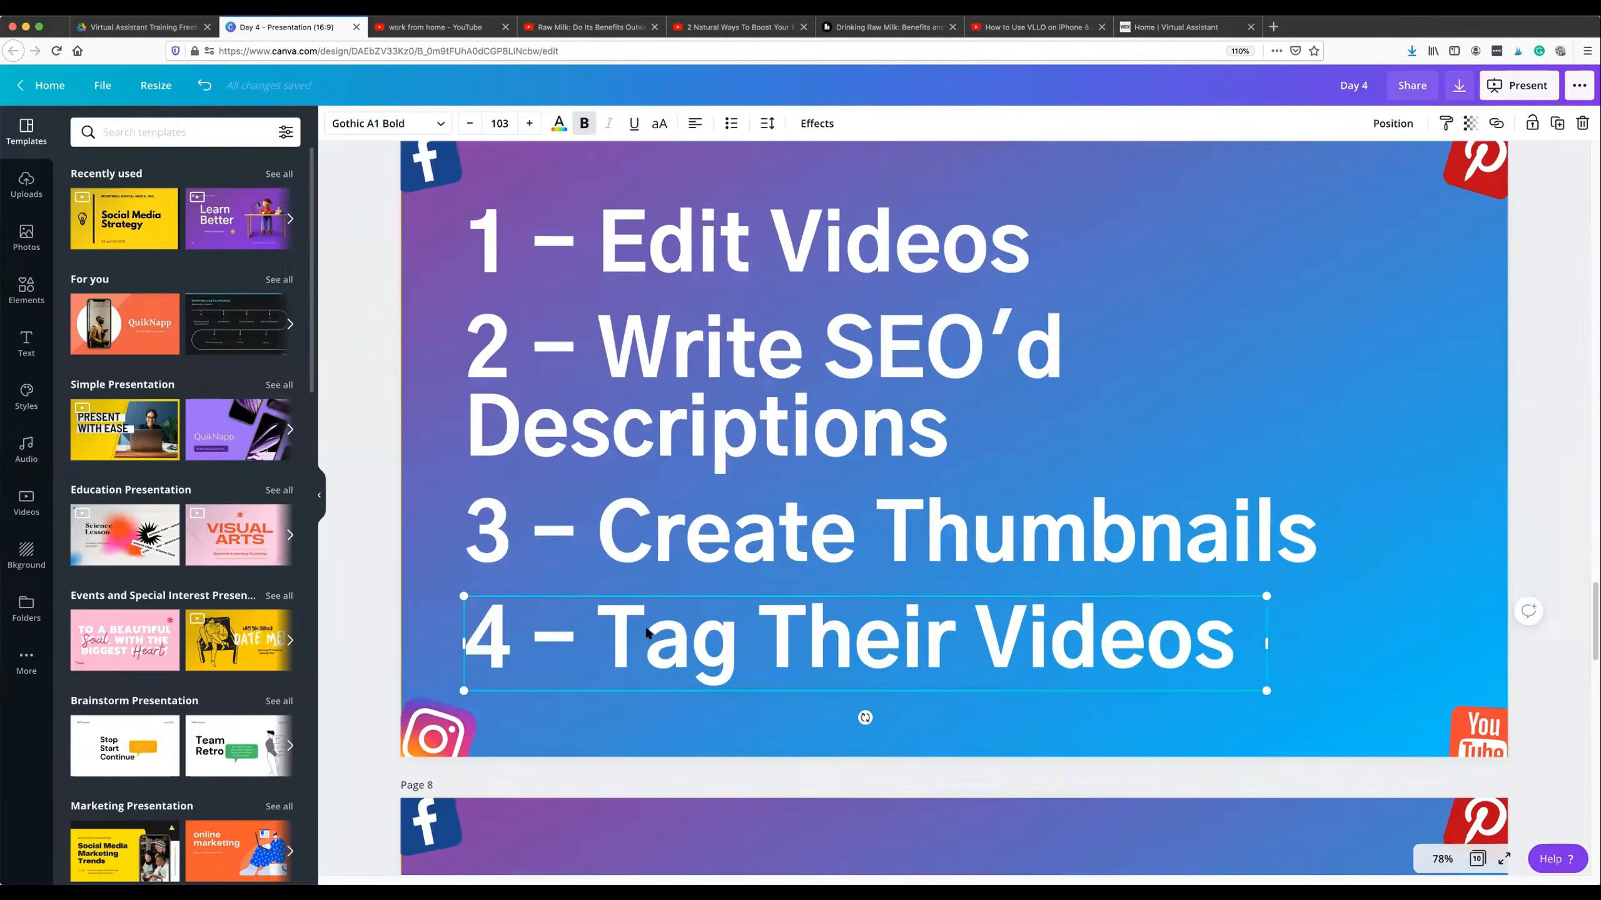
Continue to page 8 and point out "5 – Content Management" and "6 – Create Youtube Content Strategy".
{"action": "scroll", "coordinate": [647, 630], "scroll_direction": "down", "scroll_amount": 5}
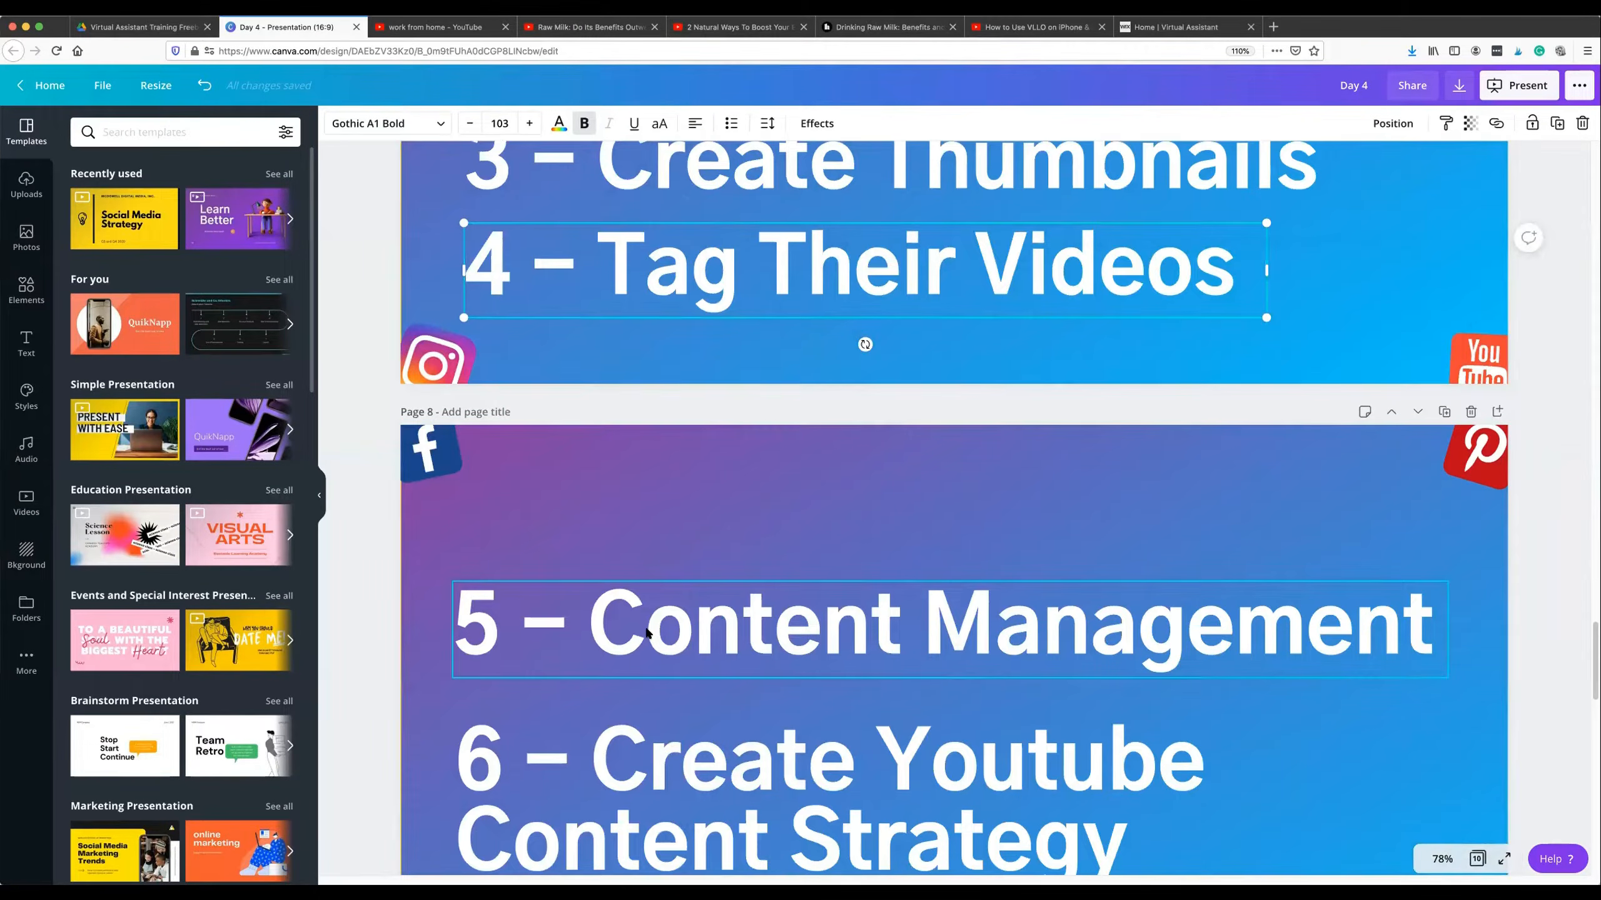
{"action": "left_click", "coordinate": [663, 627]}
{"action": "scroll", "coordinate": [674, 603], "scroll_direction": "down", "scroll_amount": 2}
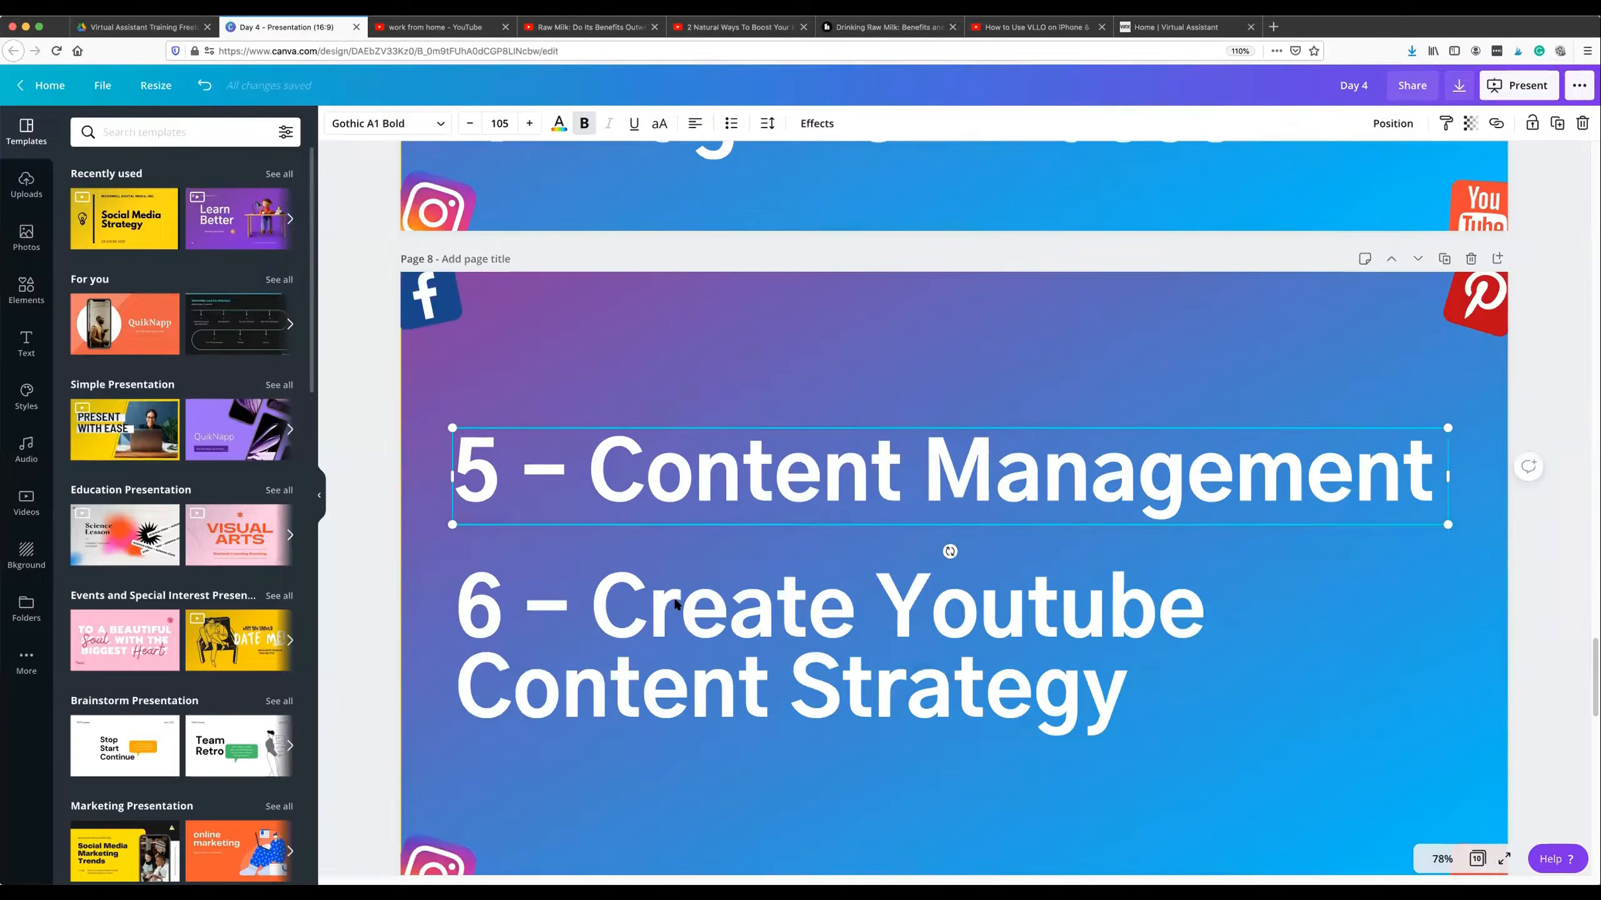
{"action": "left_click", "coordinate": [674, 604]}
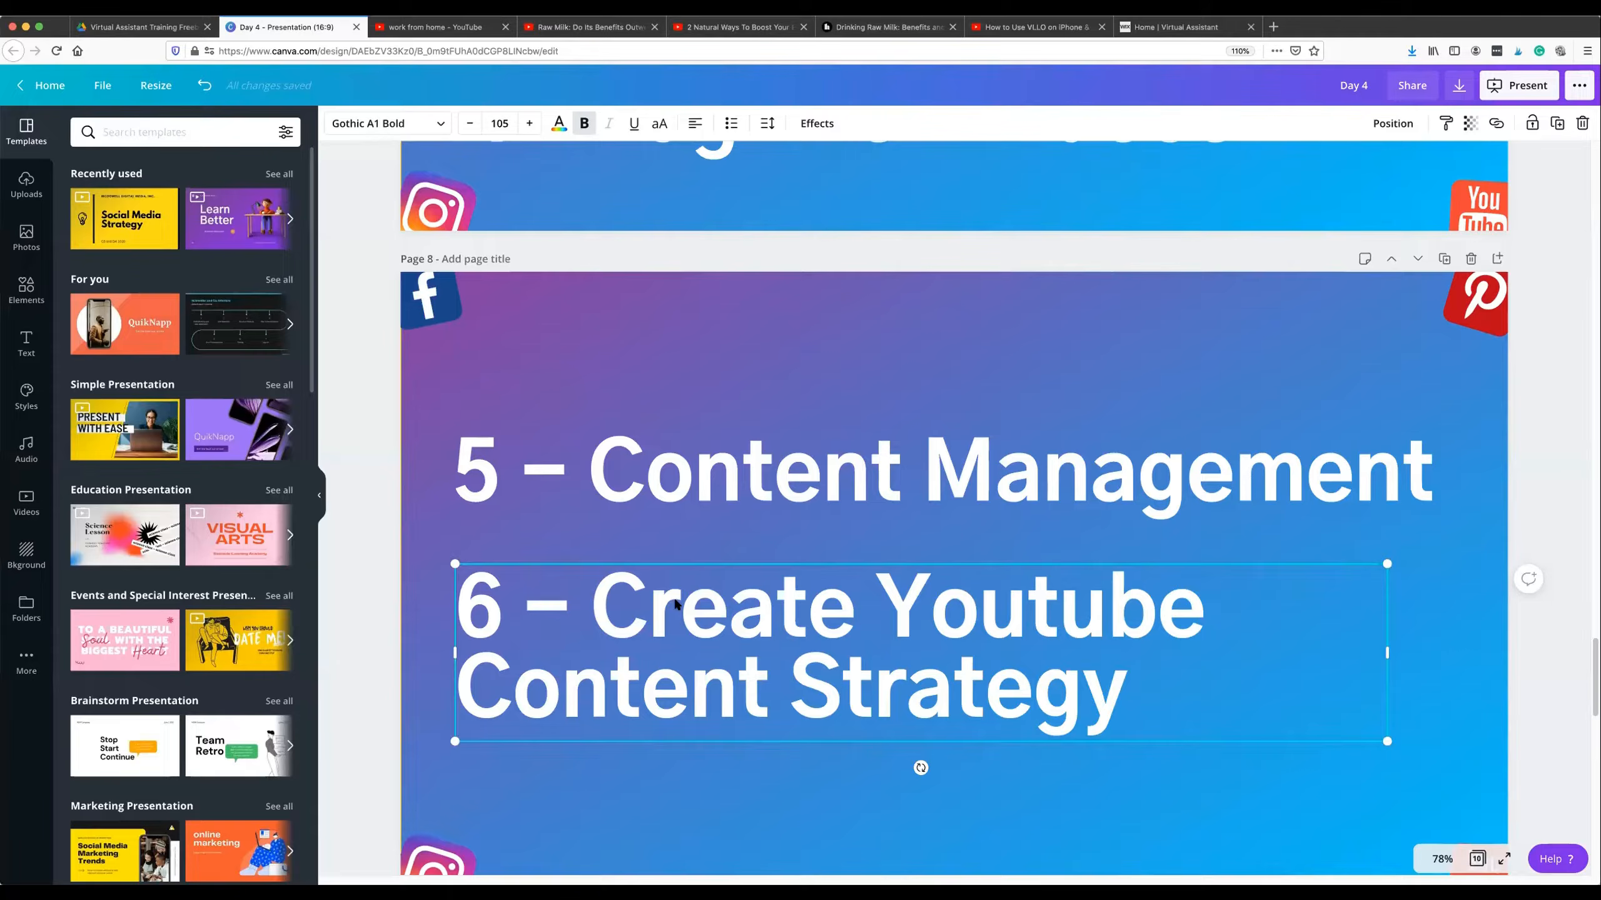
Return to page 7, point out the Edit Videos and Write SEO'd Descriptions lines again, and leave nothing selected.
{"action": "scroll", "coordinate": [684, 572], "scroll_direction": "up", "scroll_amount": 8}
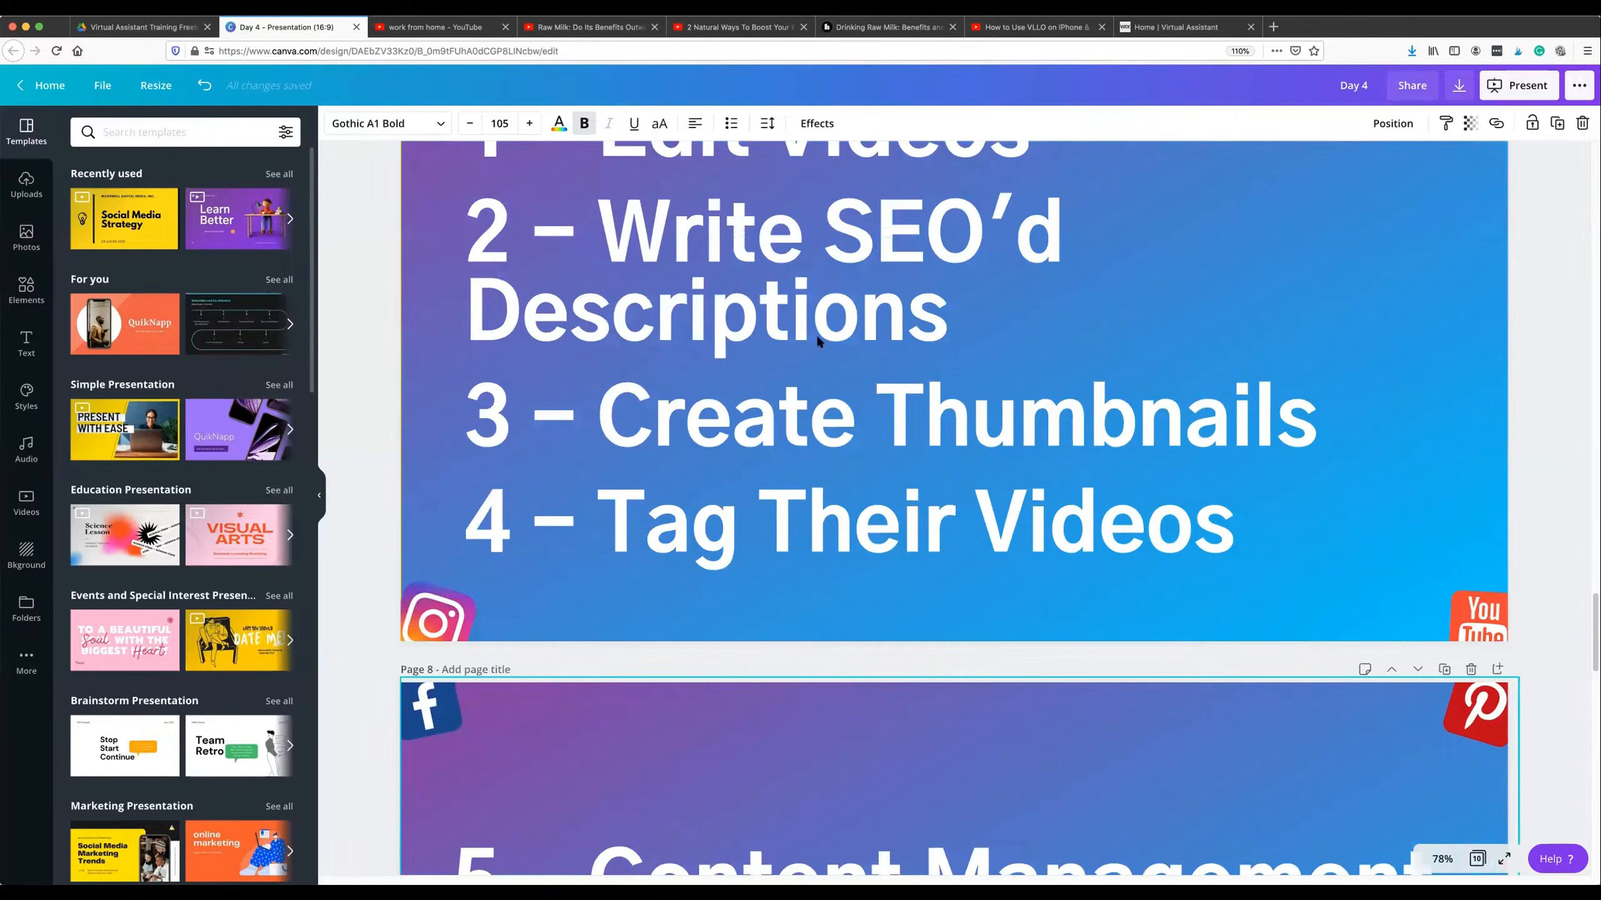
{"action": "left_click", "coordinate": [840, 281]}
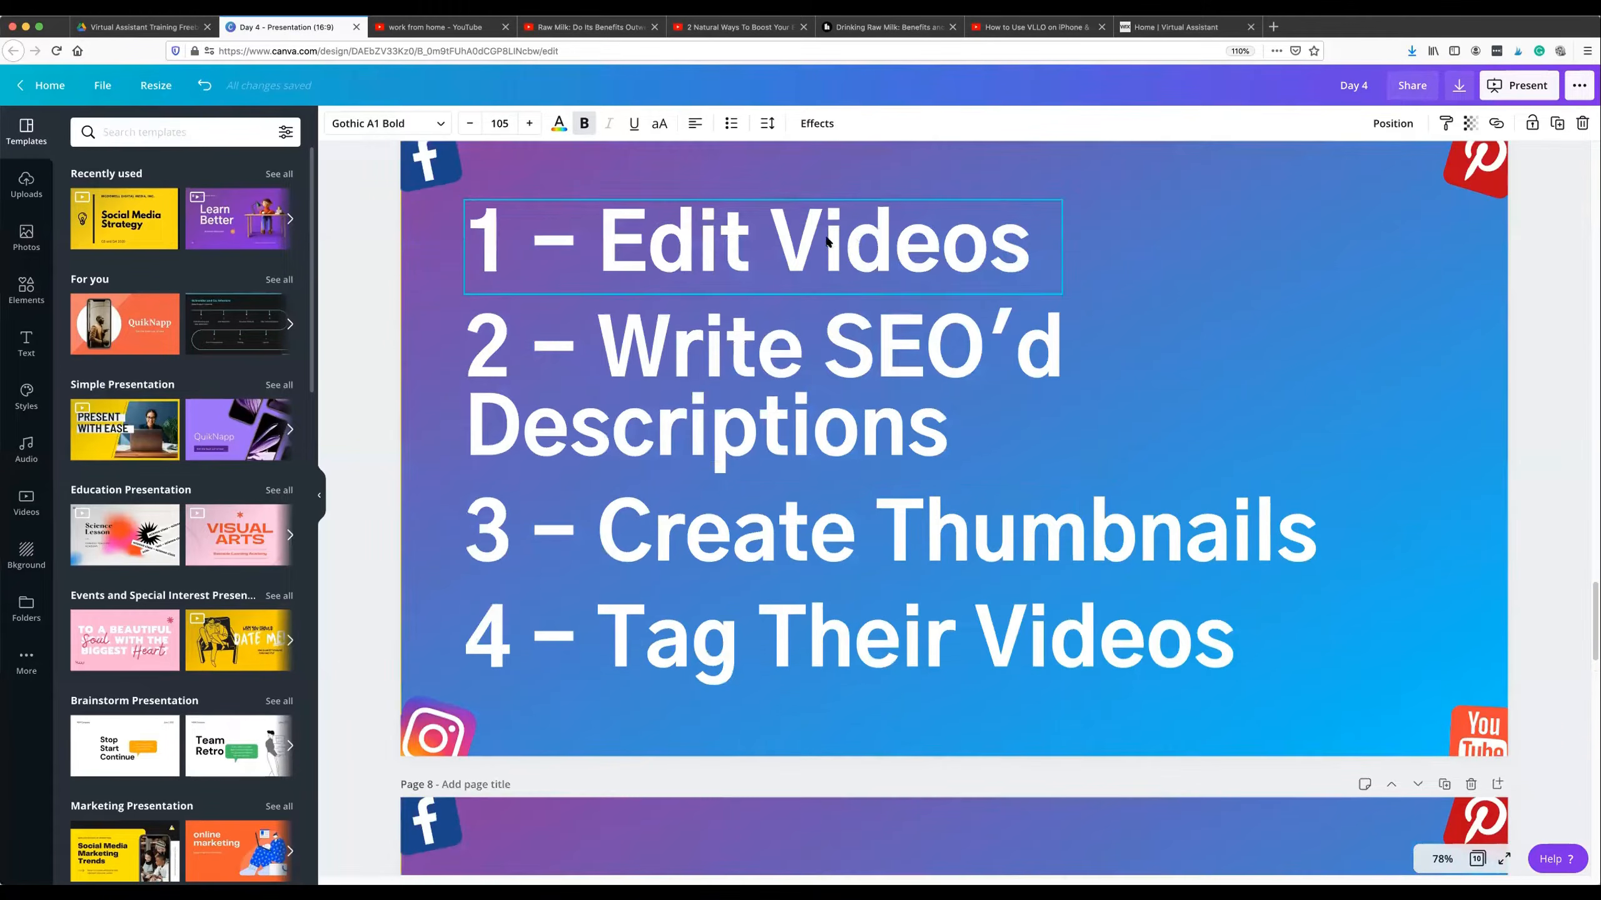
{"action": "left_click", "coordinate": [670, 385]}
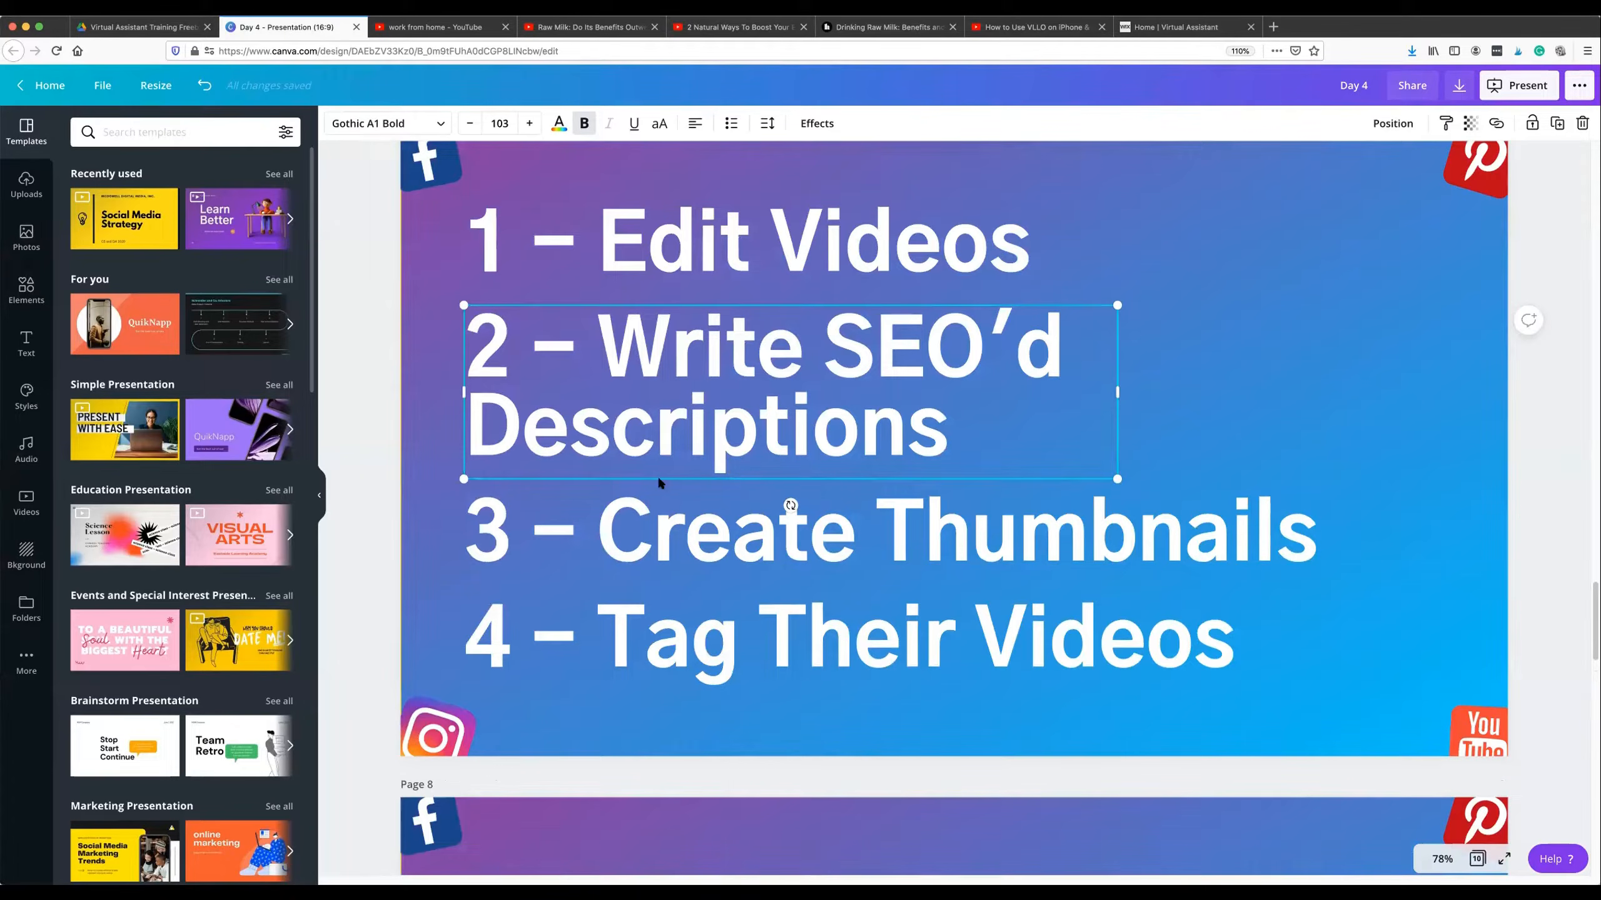
{"action": "left_click", "coordinate": [624, 264]}
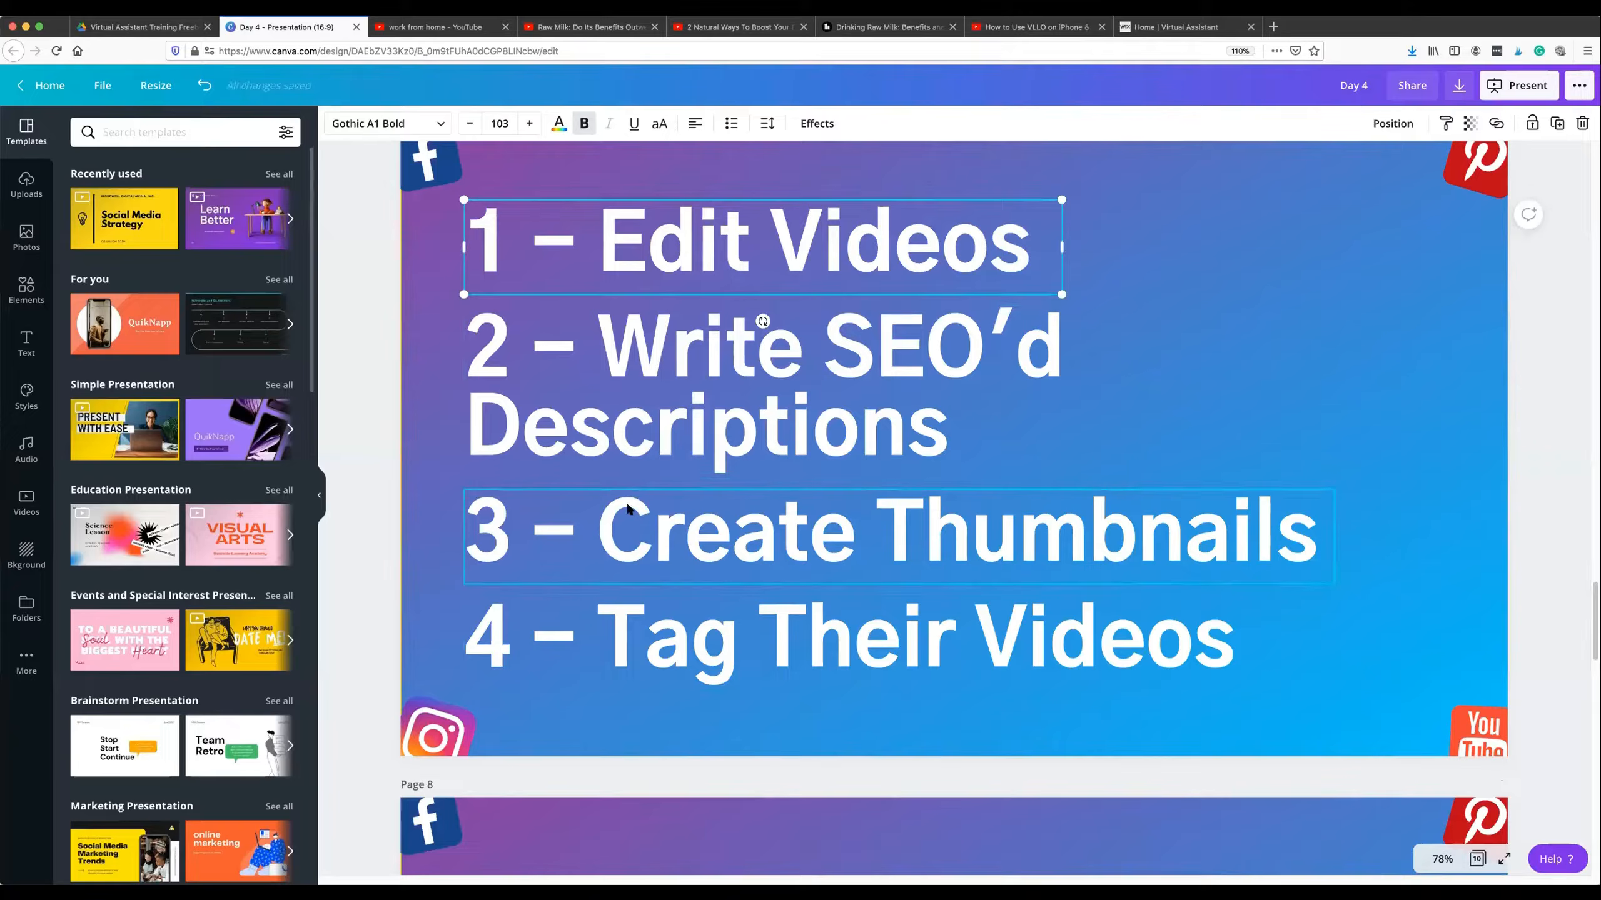
{"action": "scroll", "coordinate": [630, 486], "scroll_direction": "up", "scroll_amount": 1}
{"action": "left_click", "coordinate": [388, 372]}
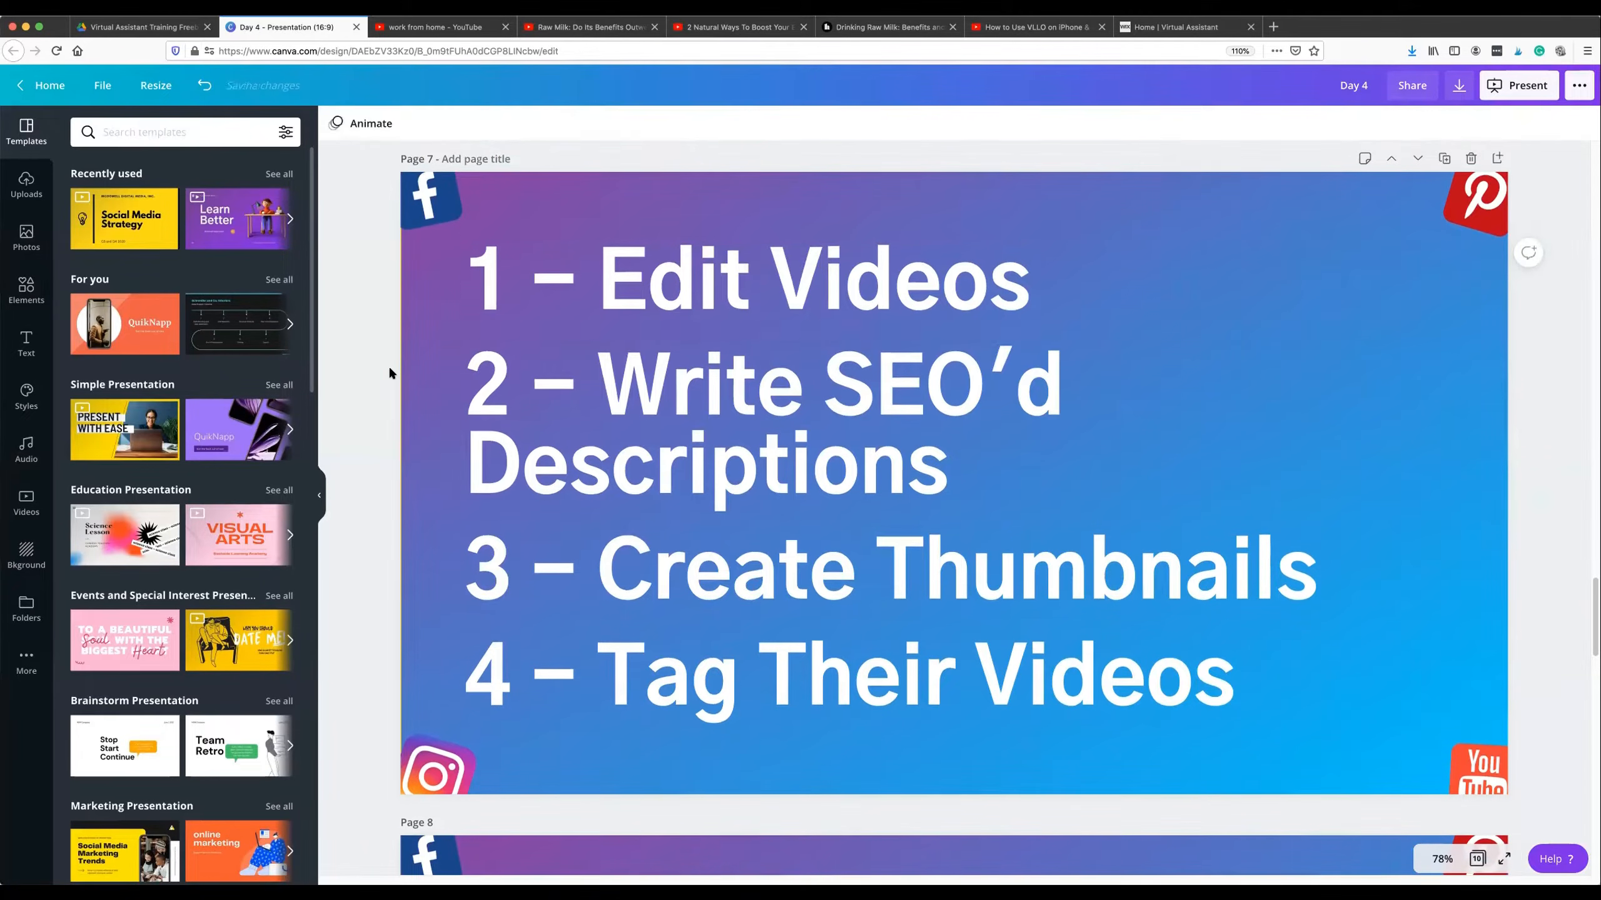
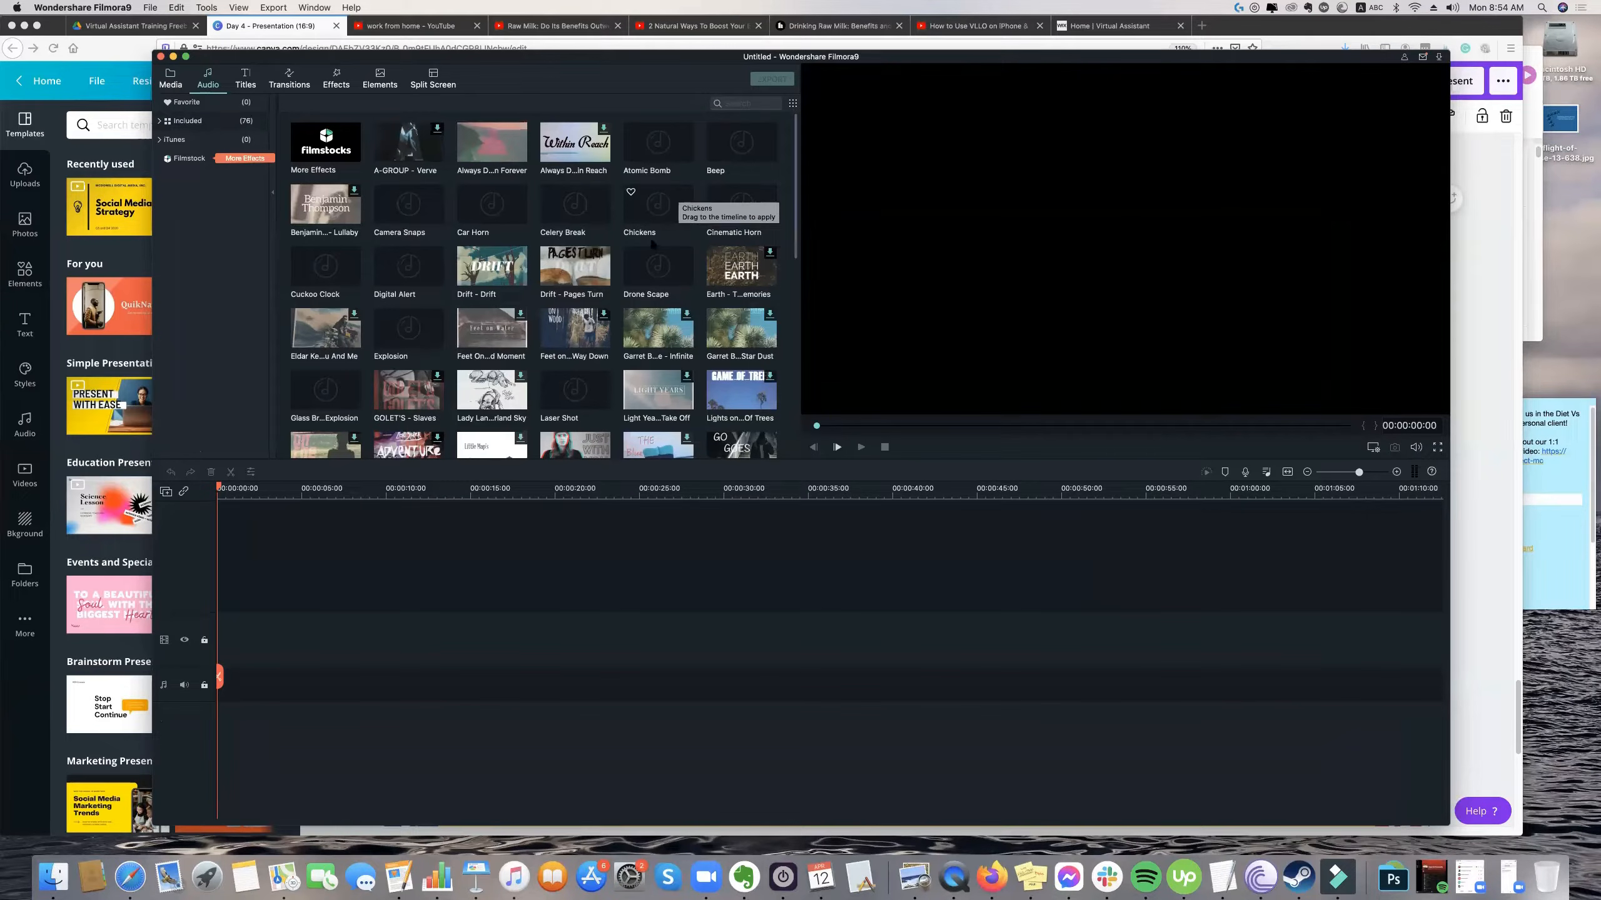
Browse Filmora's included audio library and preview the "Drift - Pages Turn" track.
{"action": "scroll", "coordinate": [652, 244], "scroll_direction": "down", "scroll_amount": 2}
{"action": "scroll", "coordinate": [536, 278], "scroll_direction": "up", "scroll_amount": 2}
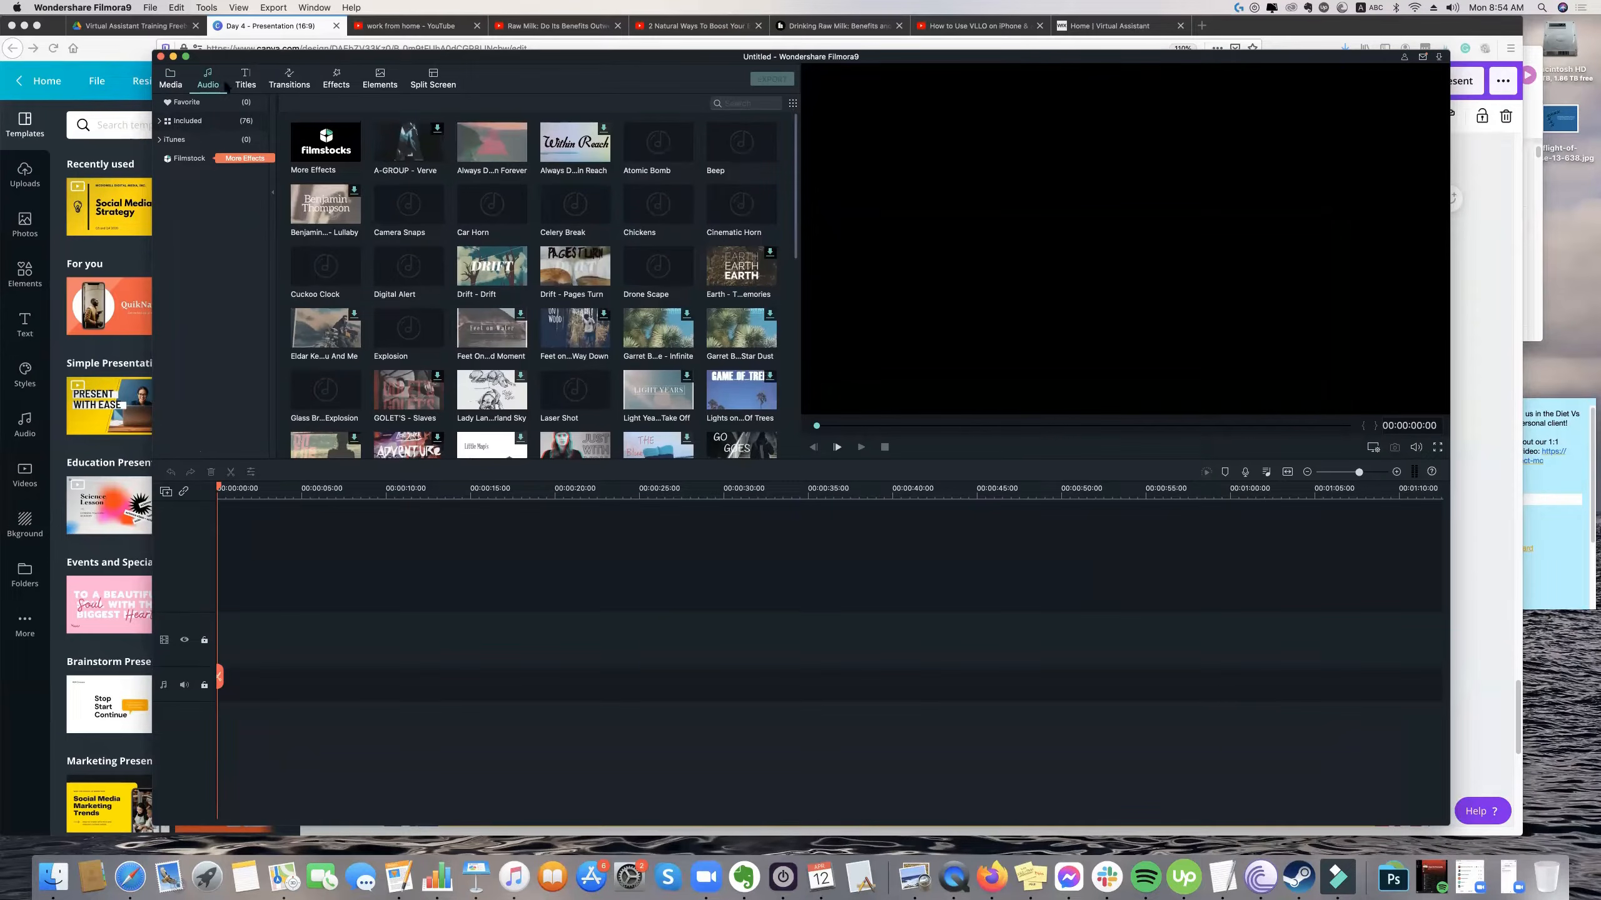
{"action": "scroll", "coordinate": [620, 269], "scroll_direction": "down", "scroll_amount": 1}
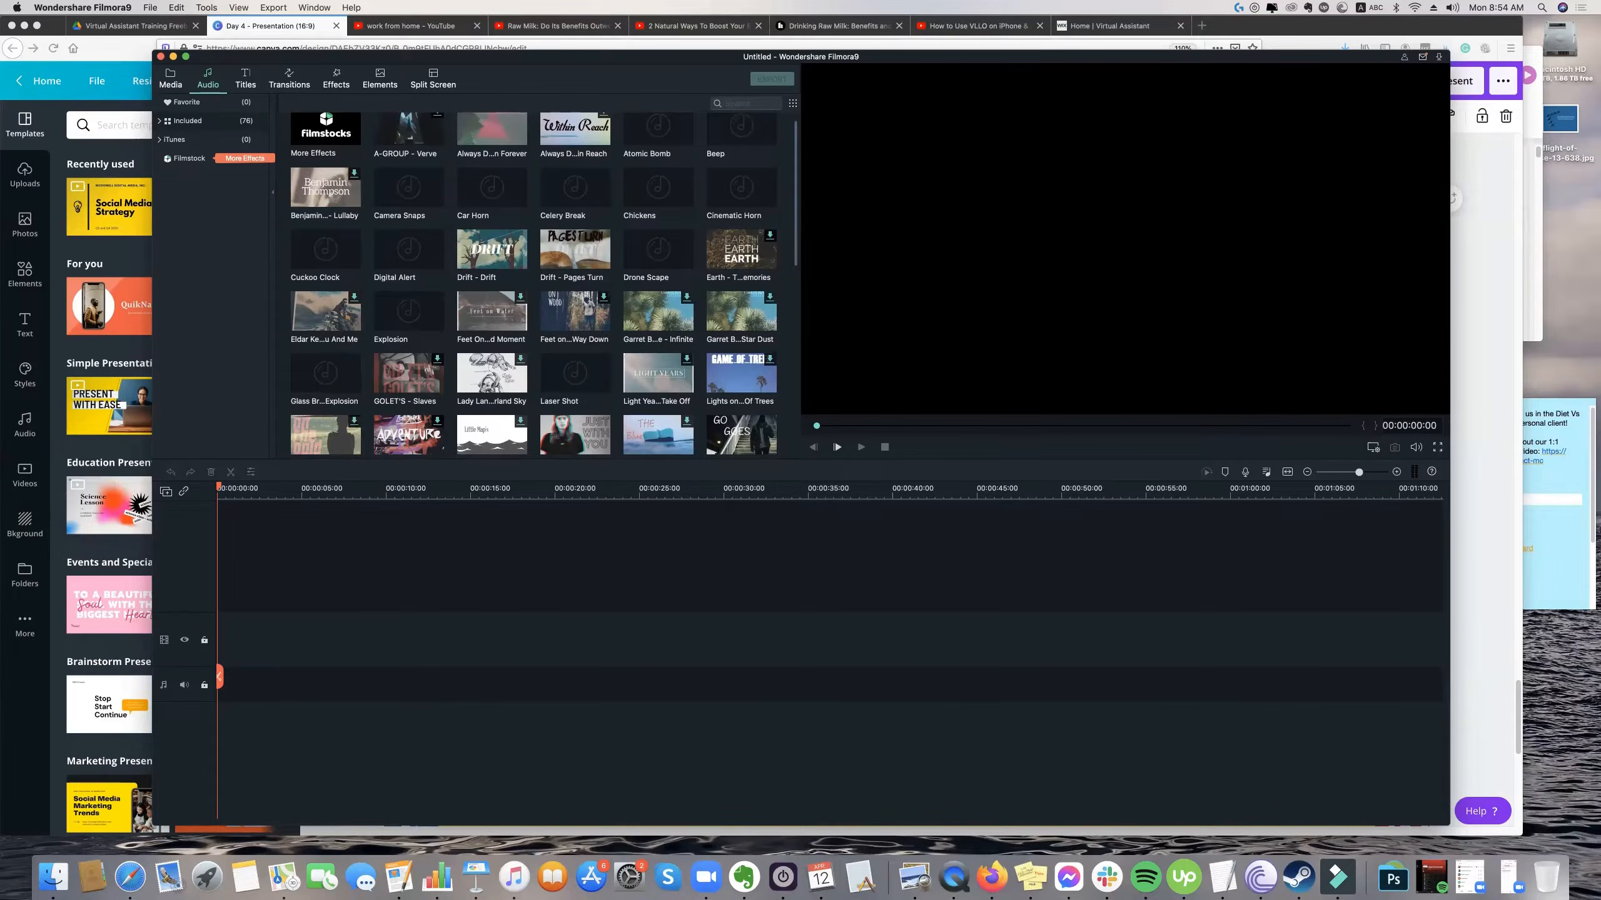
{"action": "key", "text": "XF86AudioRaiseVolume"}
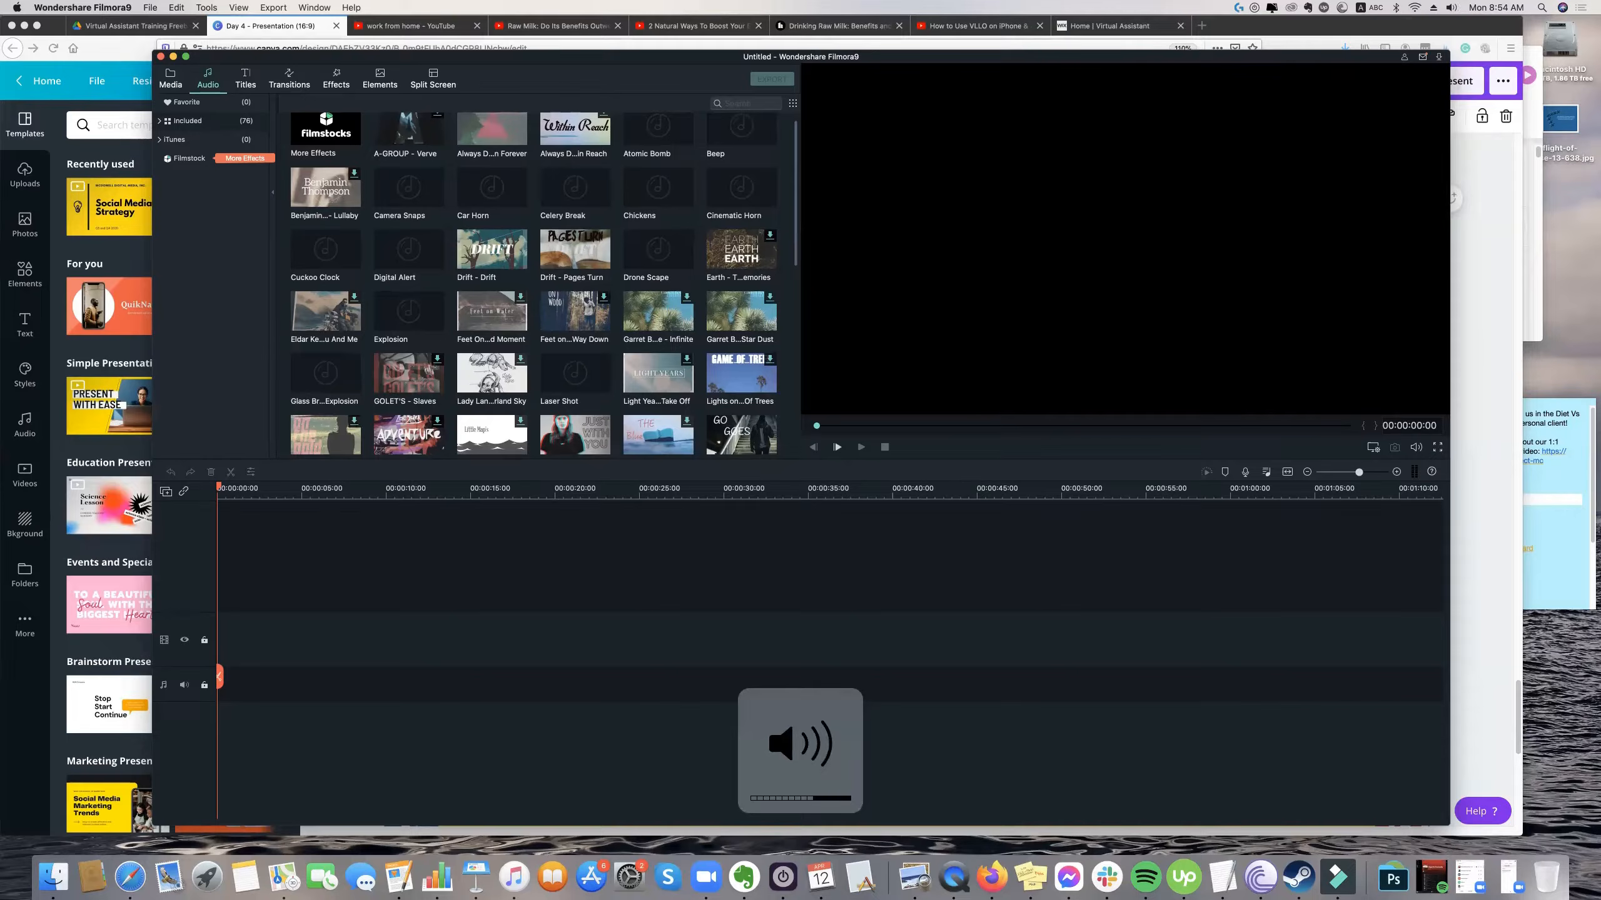
{"action": "key", "text": "XF86AudioLowerVolume"}
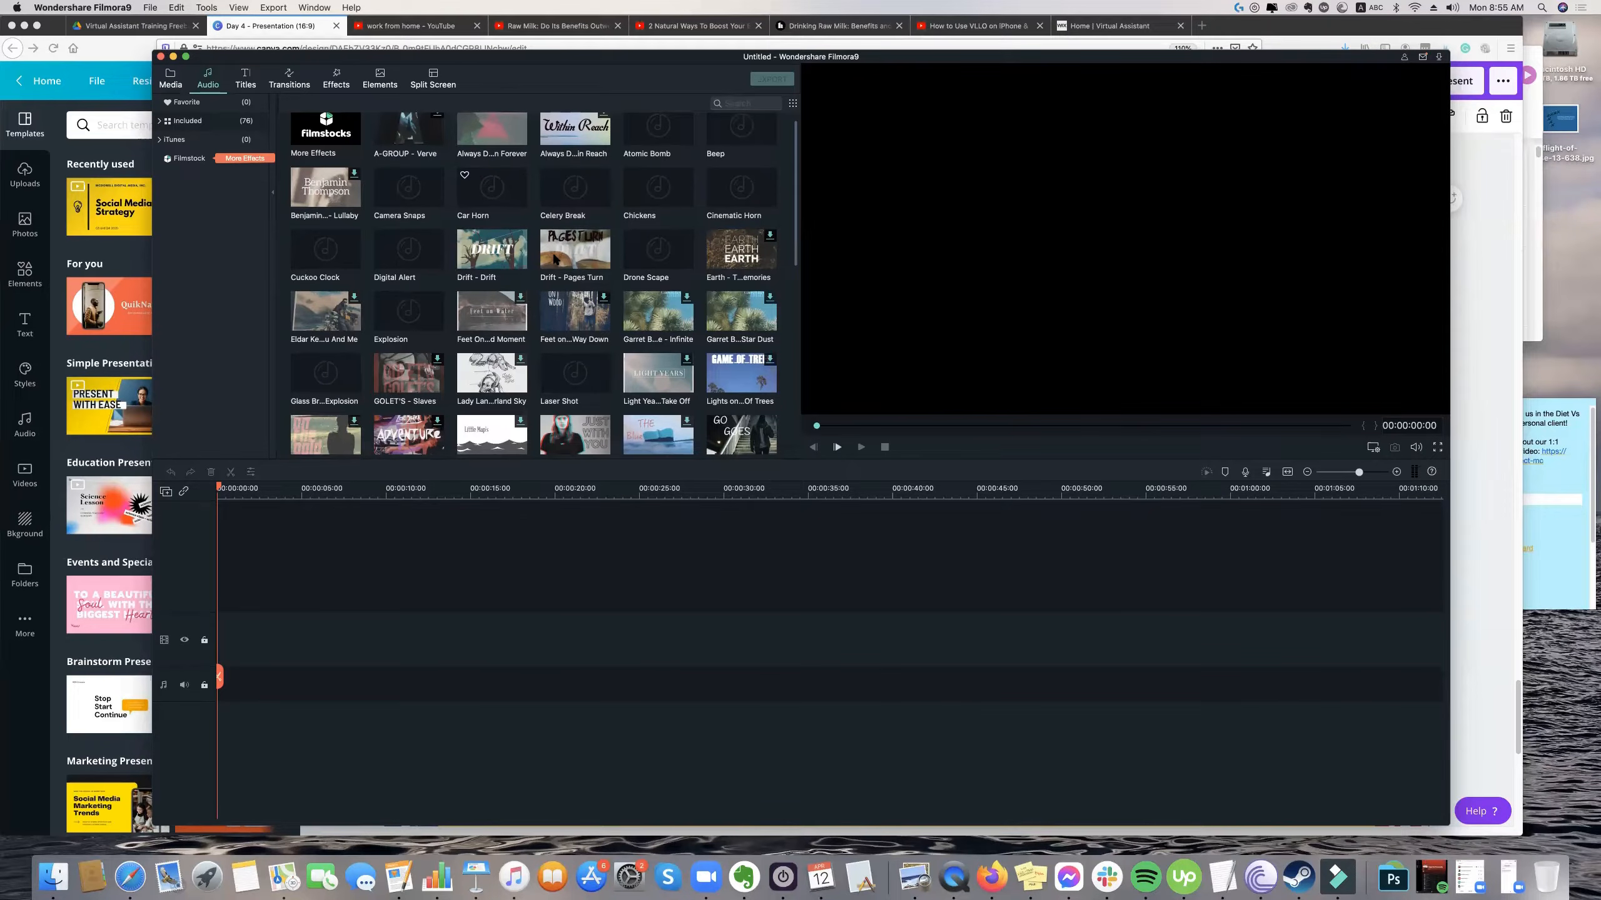
{"action": "left_click", "coordinate": [473, 203]}
{"action": "double_click", "coordinate": [572, 258]}
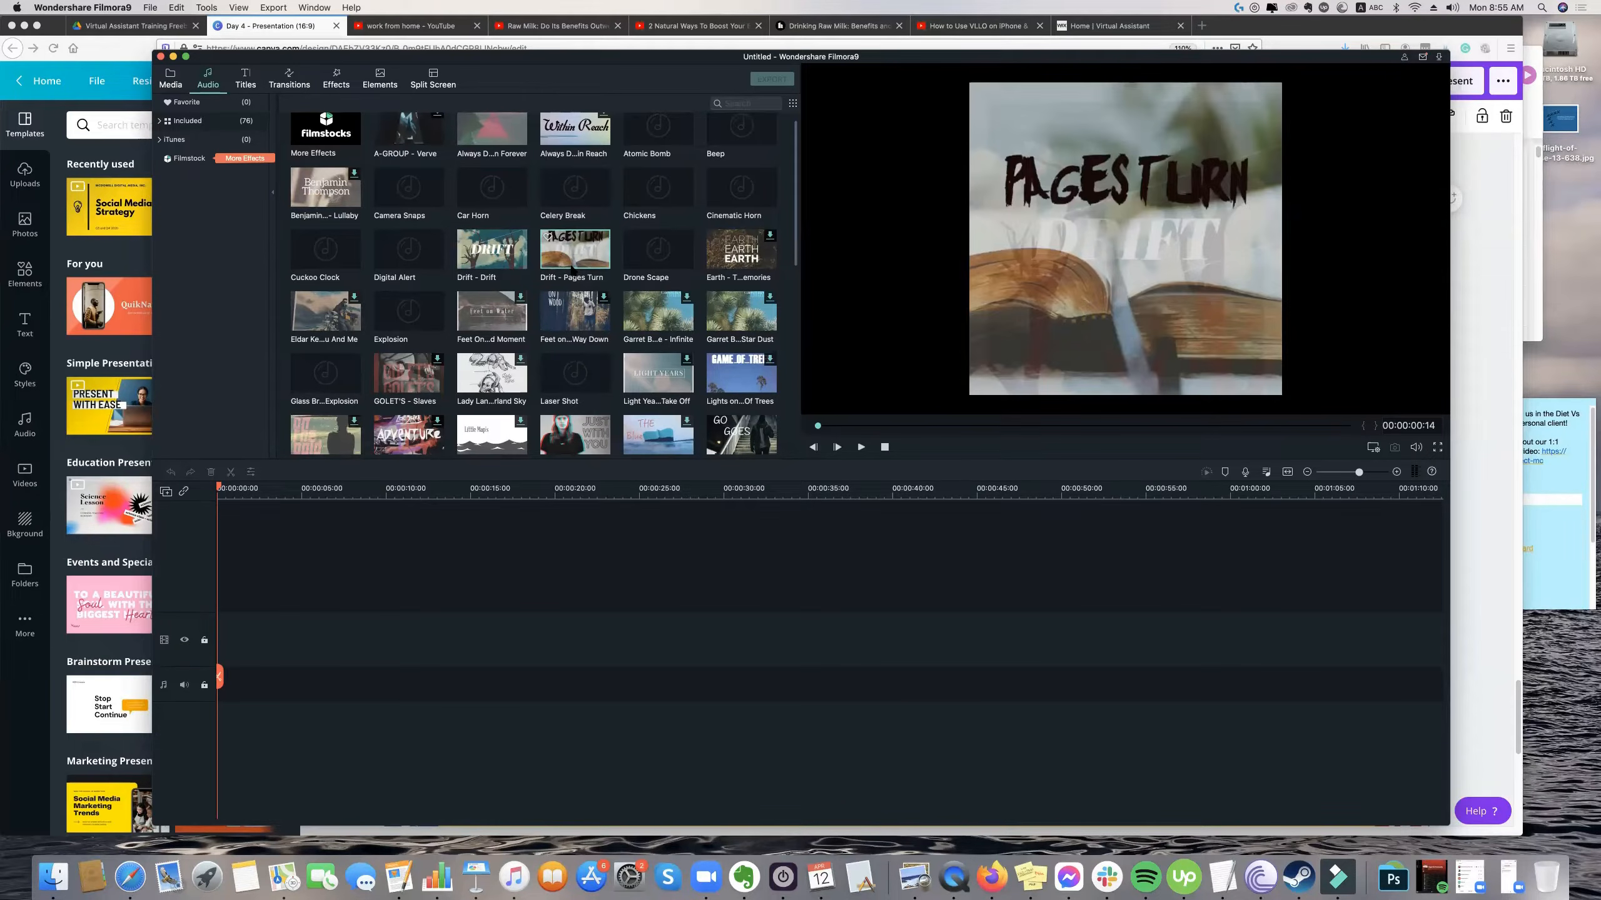
Look through more of the music and sound effects while the track plays, ending back at the start of the audio list.
{"action": "scroll", "coordinate": [576, 256], "scroll_direction": "down", "scroll_amount": 1}
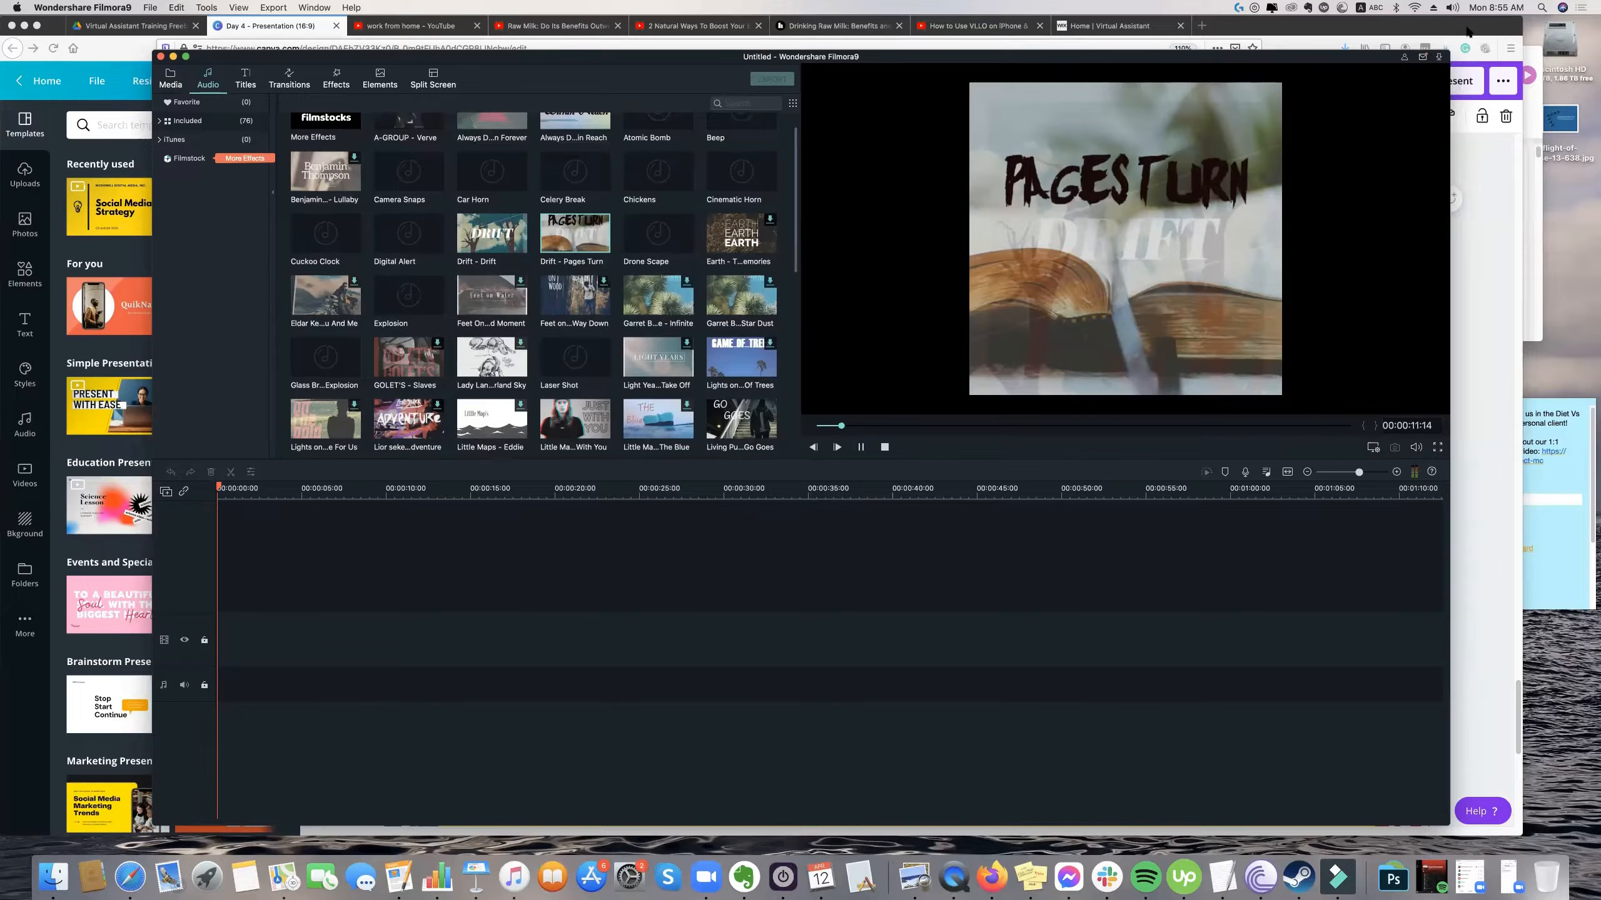
{"action": "scroll", "coordinate": [662, 289], "scroll_direction": "down", "scroll_amount": 1}
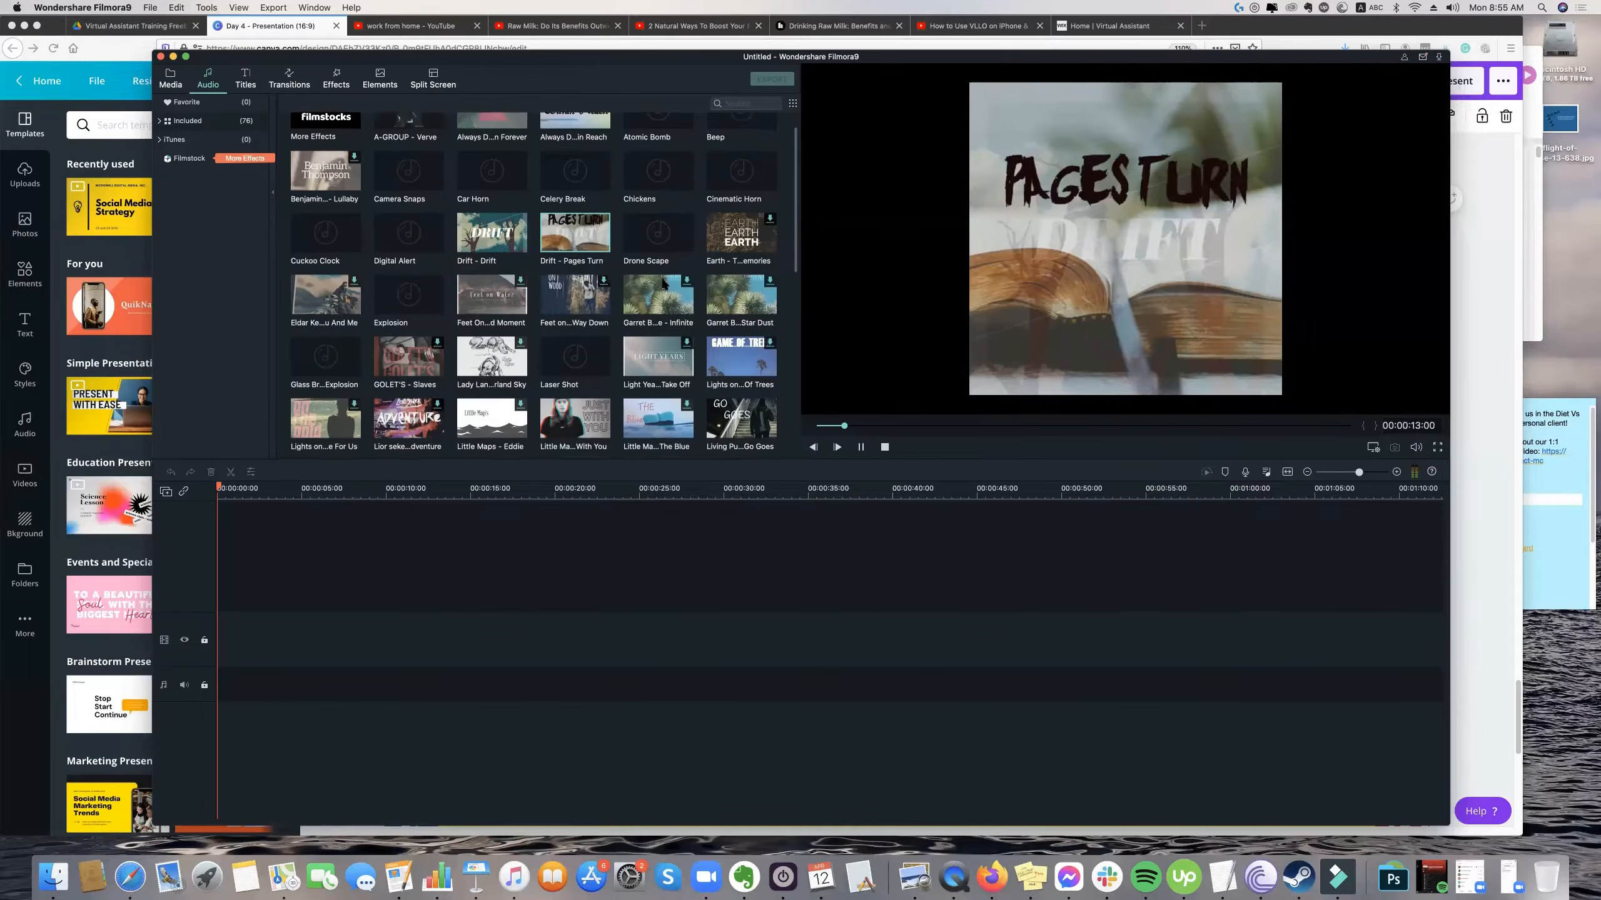
{"action": "scroll", "coordinate": [661, 284], "scroll_direction": "down", "scroll_amount": 1}
{"action": "scroll", "coordinate": [661, 284], "scroll_direction": "down", "scroll_amount": 2}
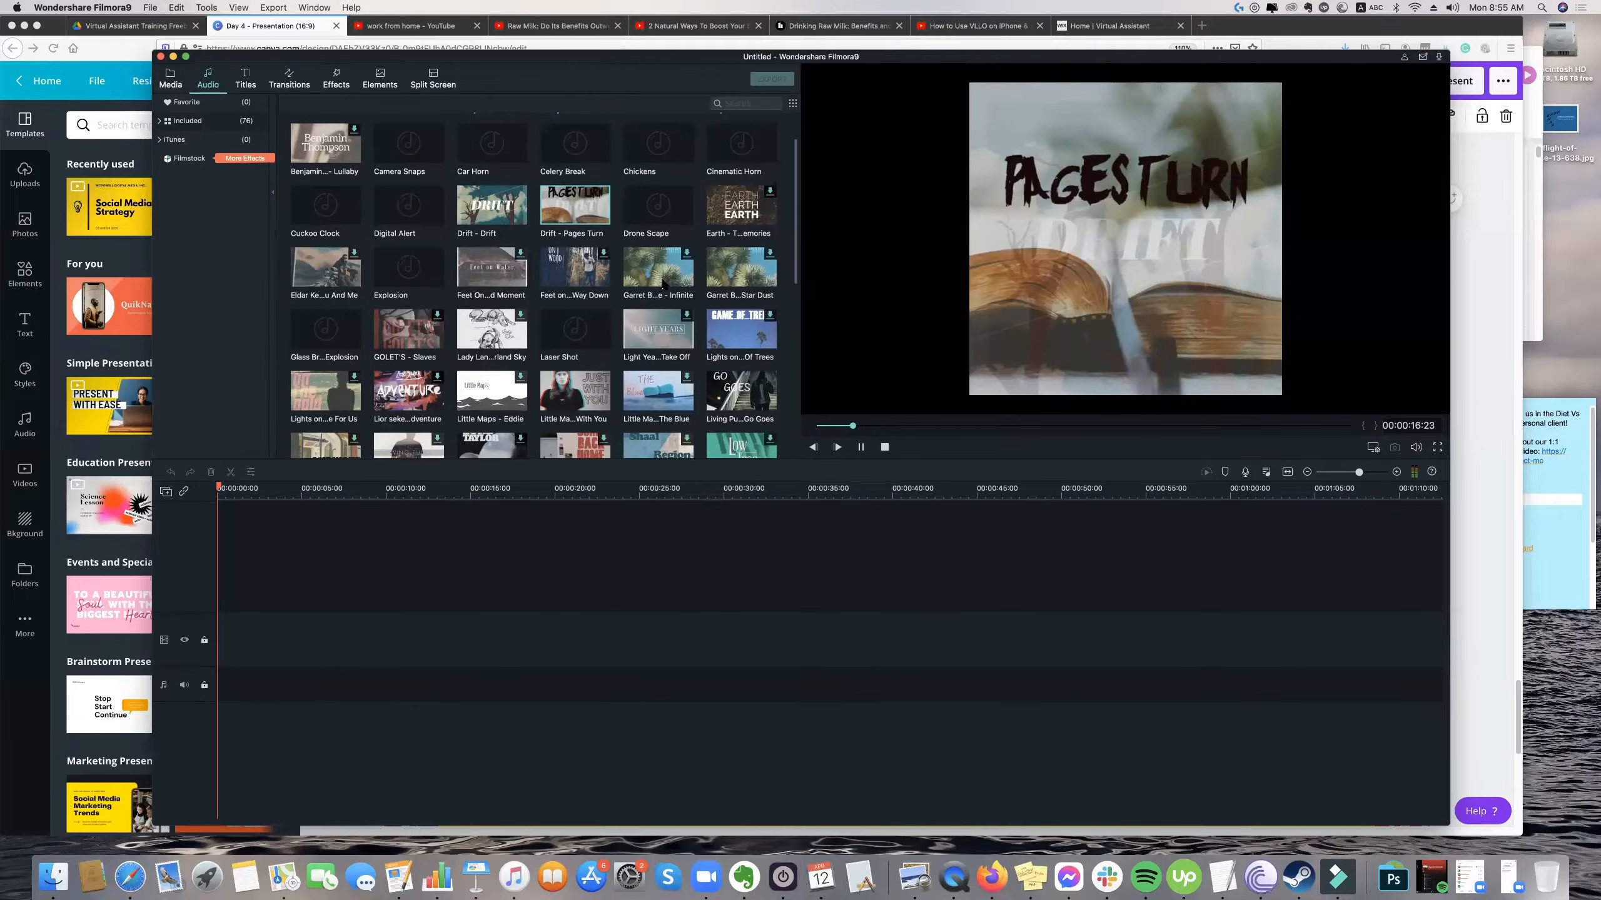
{"action": "scroll", "coordinate": [662, 284], "scroll_direction": "down", "scroll_amount": 2}
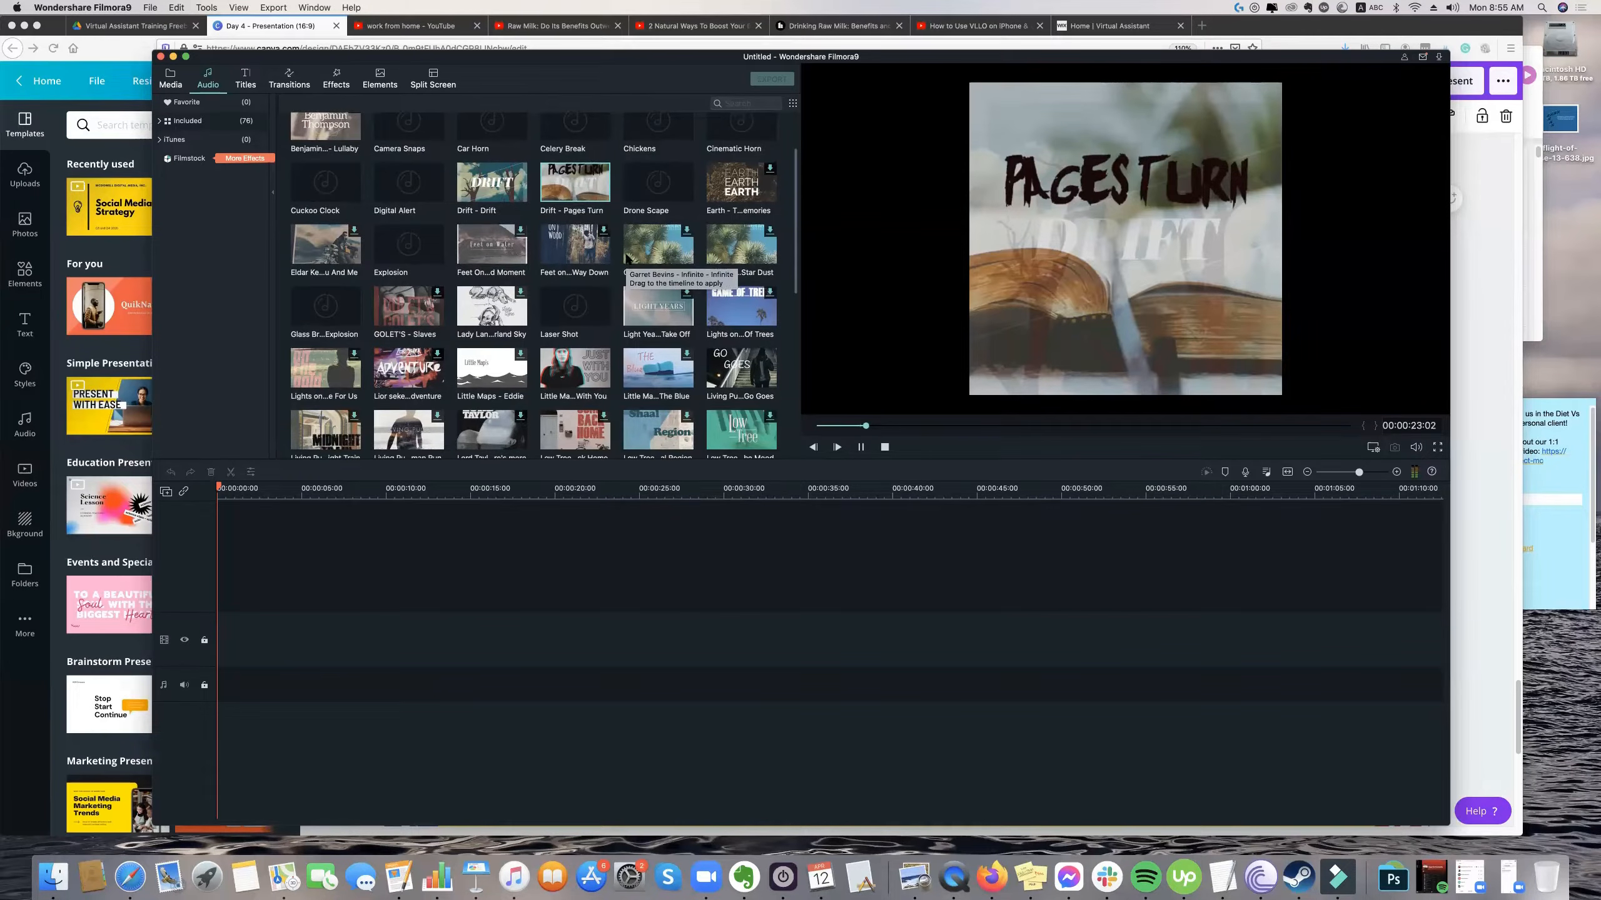
{"action": "scroll", "coordinate": [628, 258], "scroll_direction": "up", "scroll_amount": 3}
{"action": "scroll", "coordinate": [627, 258], "scroll_direction": "up", "scroll_amount": 3}
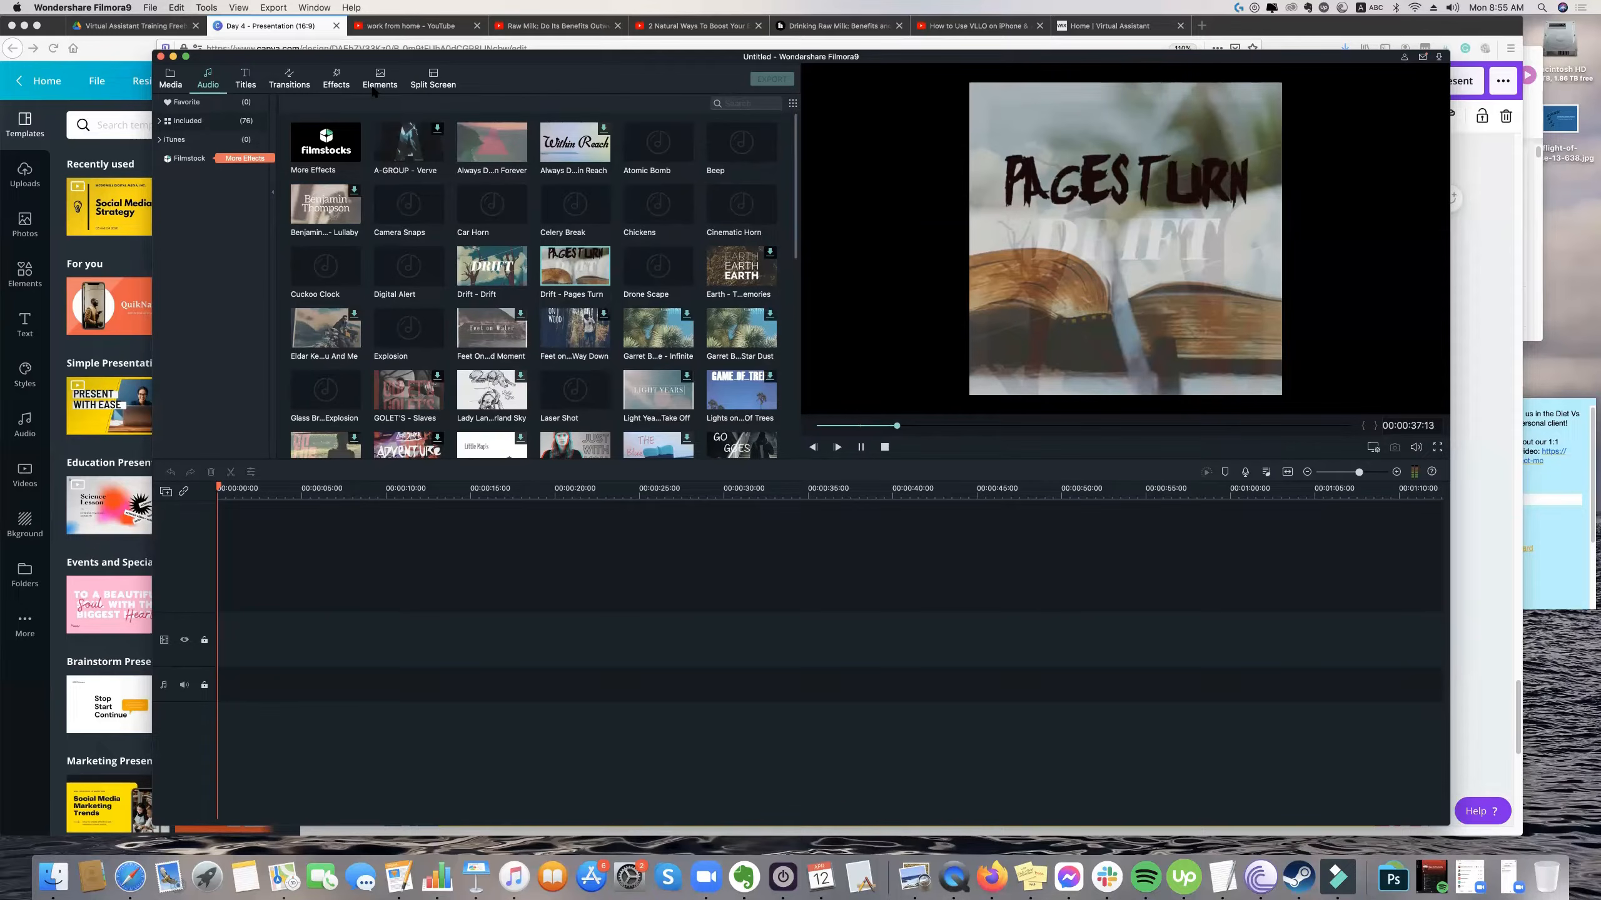
Show the title presets, selecting Lower Third 4, and browse the transitions with the playhead returned to the timeline start.
{"action": "left_click", "coordinate": [248, 85]}
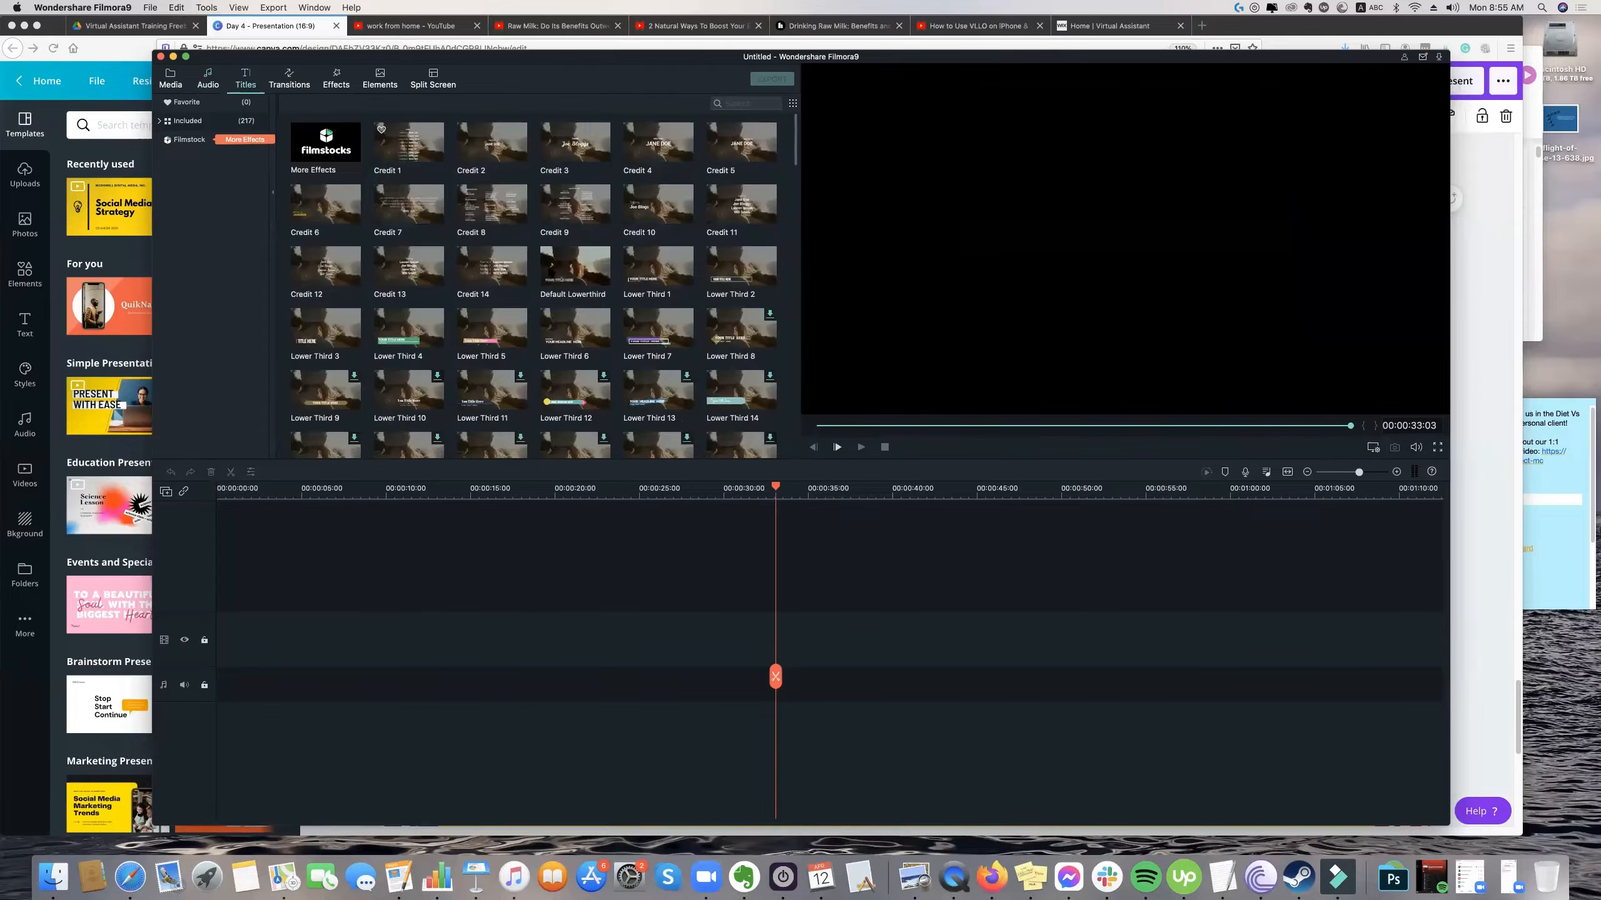
{"action": "left_click", "coordinate": [409, 331]}
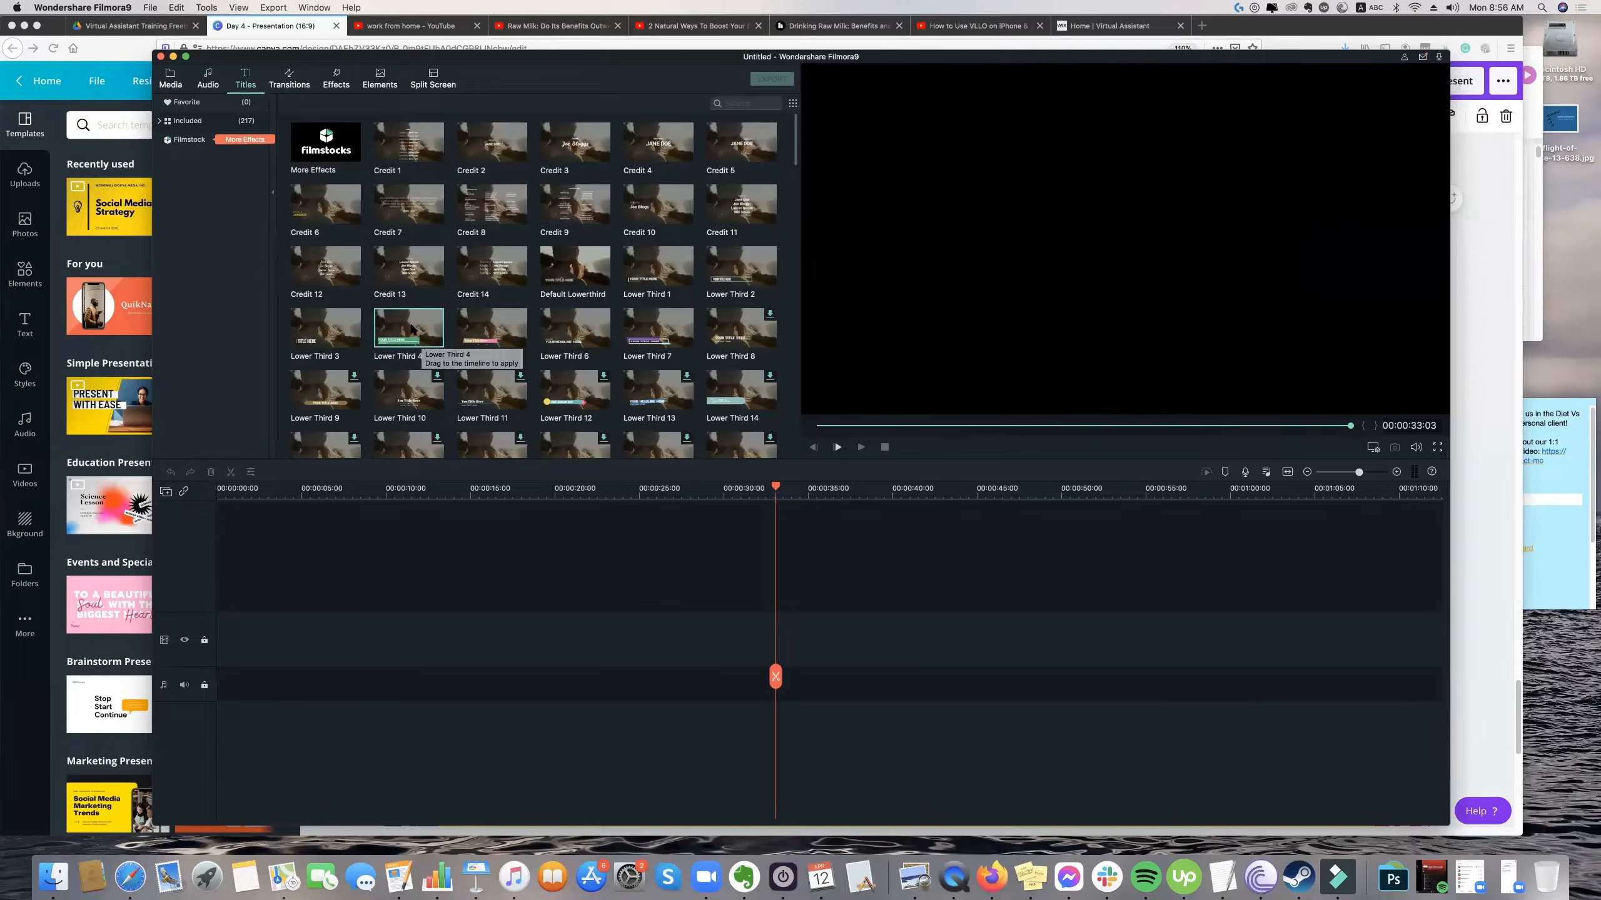
{"action": "left_click", "coordinate": [295, 86]}
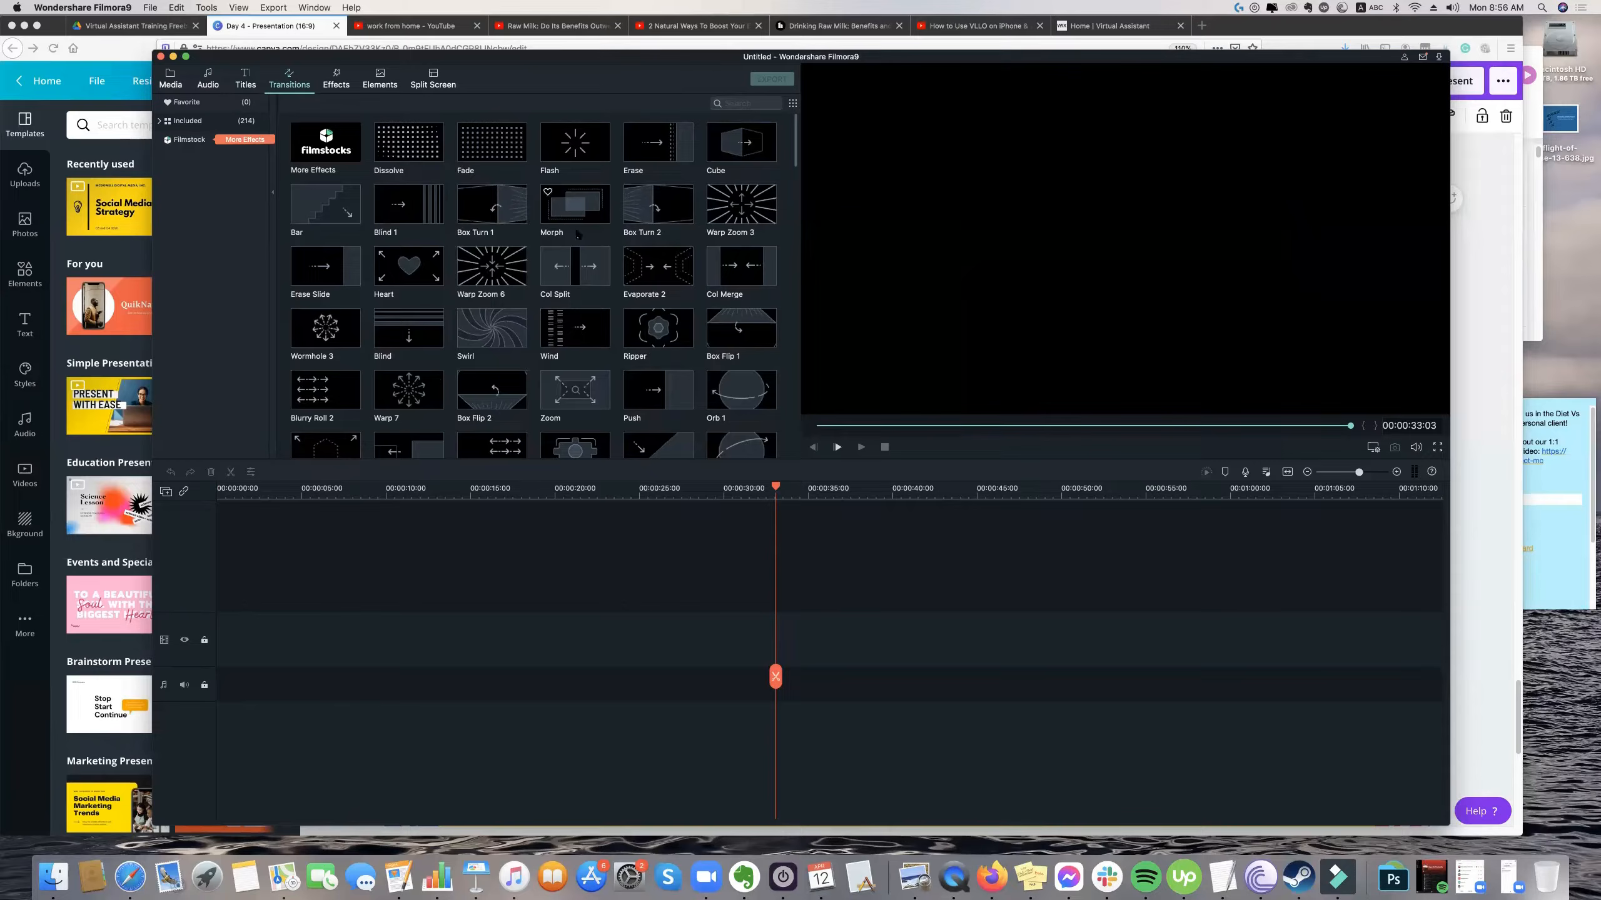
{"action": "left_click_drag", "start_coordinate": [775, 487], "coordinate": [199, 499]}
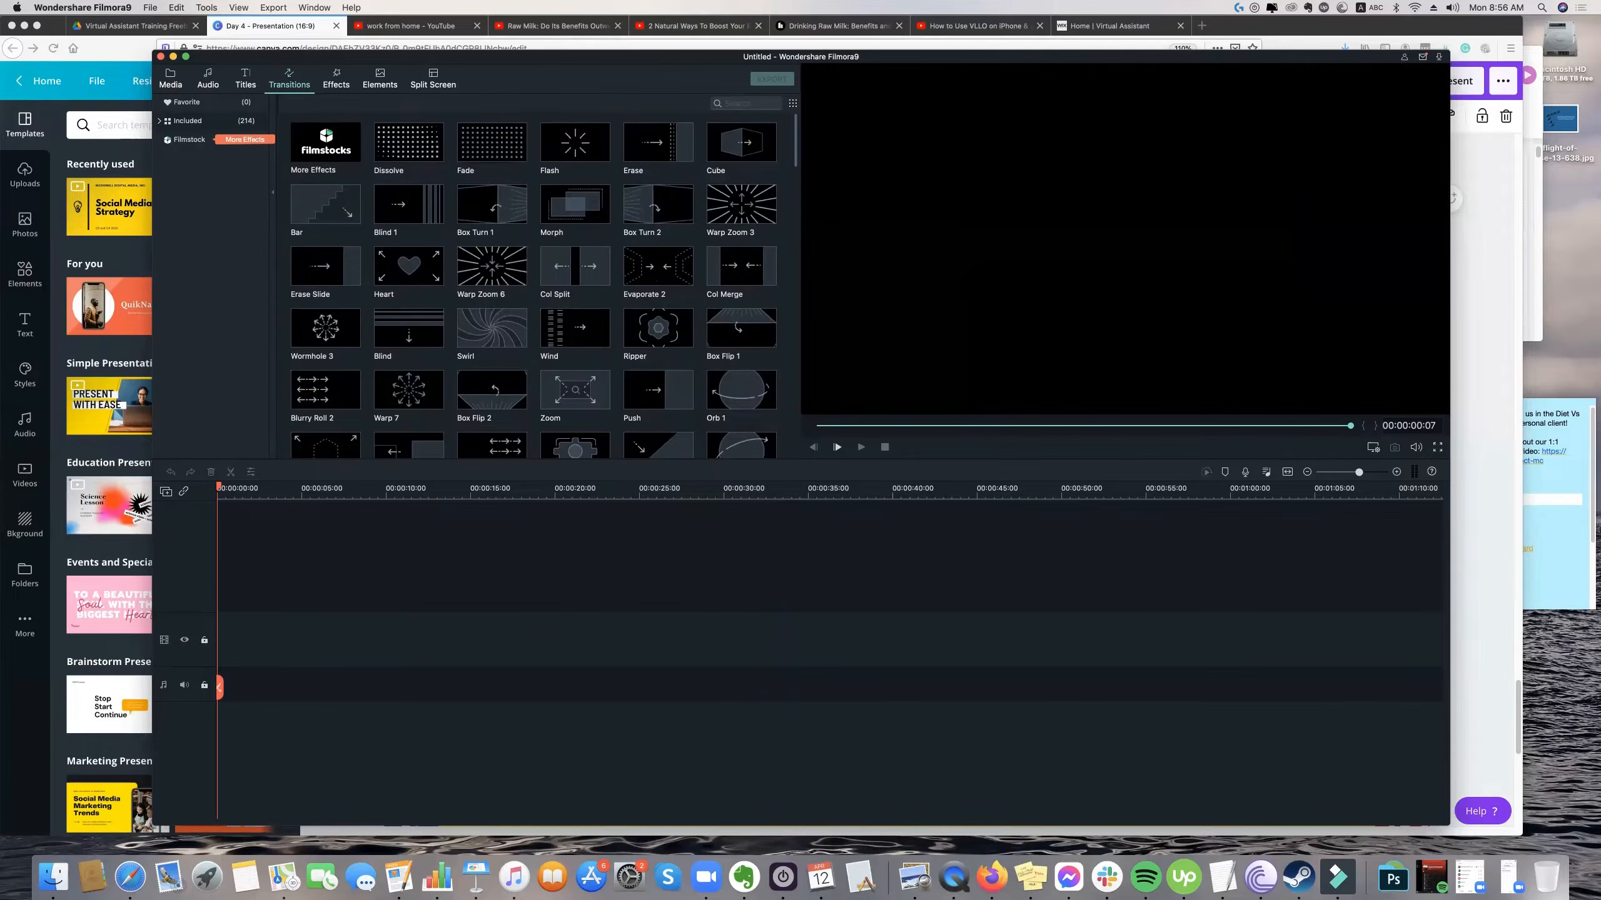
{"action": "scroll", "coordinate": [658, 271], "scroll_direction": "down", "scroll_amount": 2}
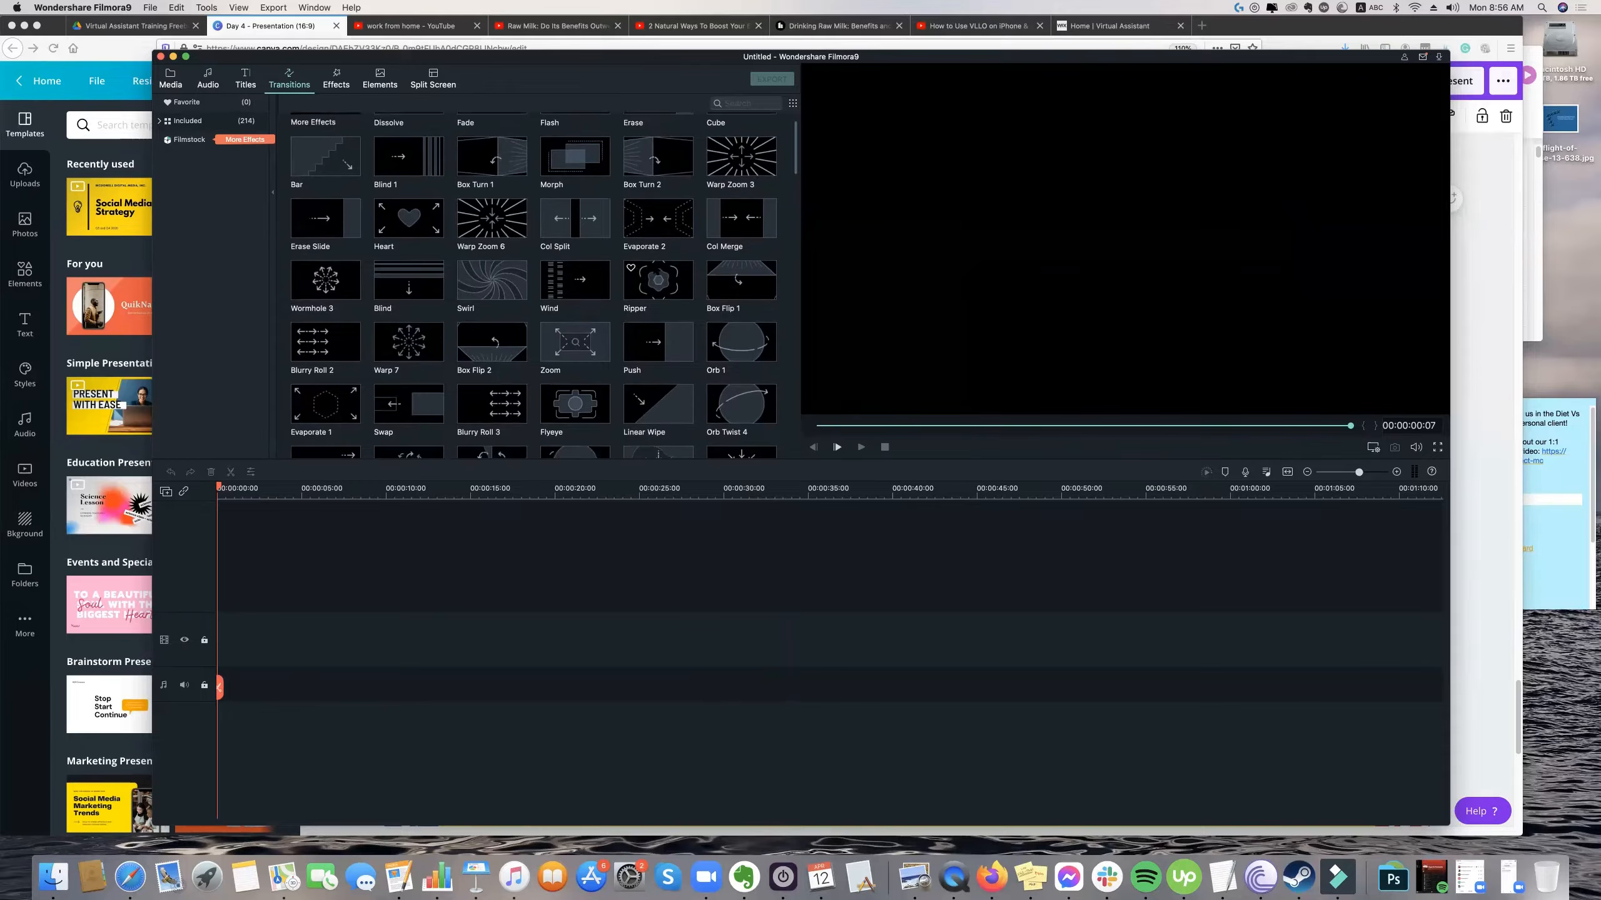
{"action": "scroll", "coordinate": [658, 272], "scroll_direction": "down", "scroll_amount": 1}
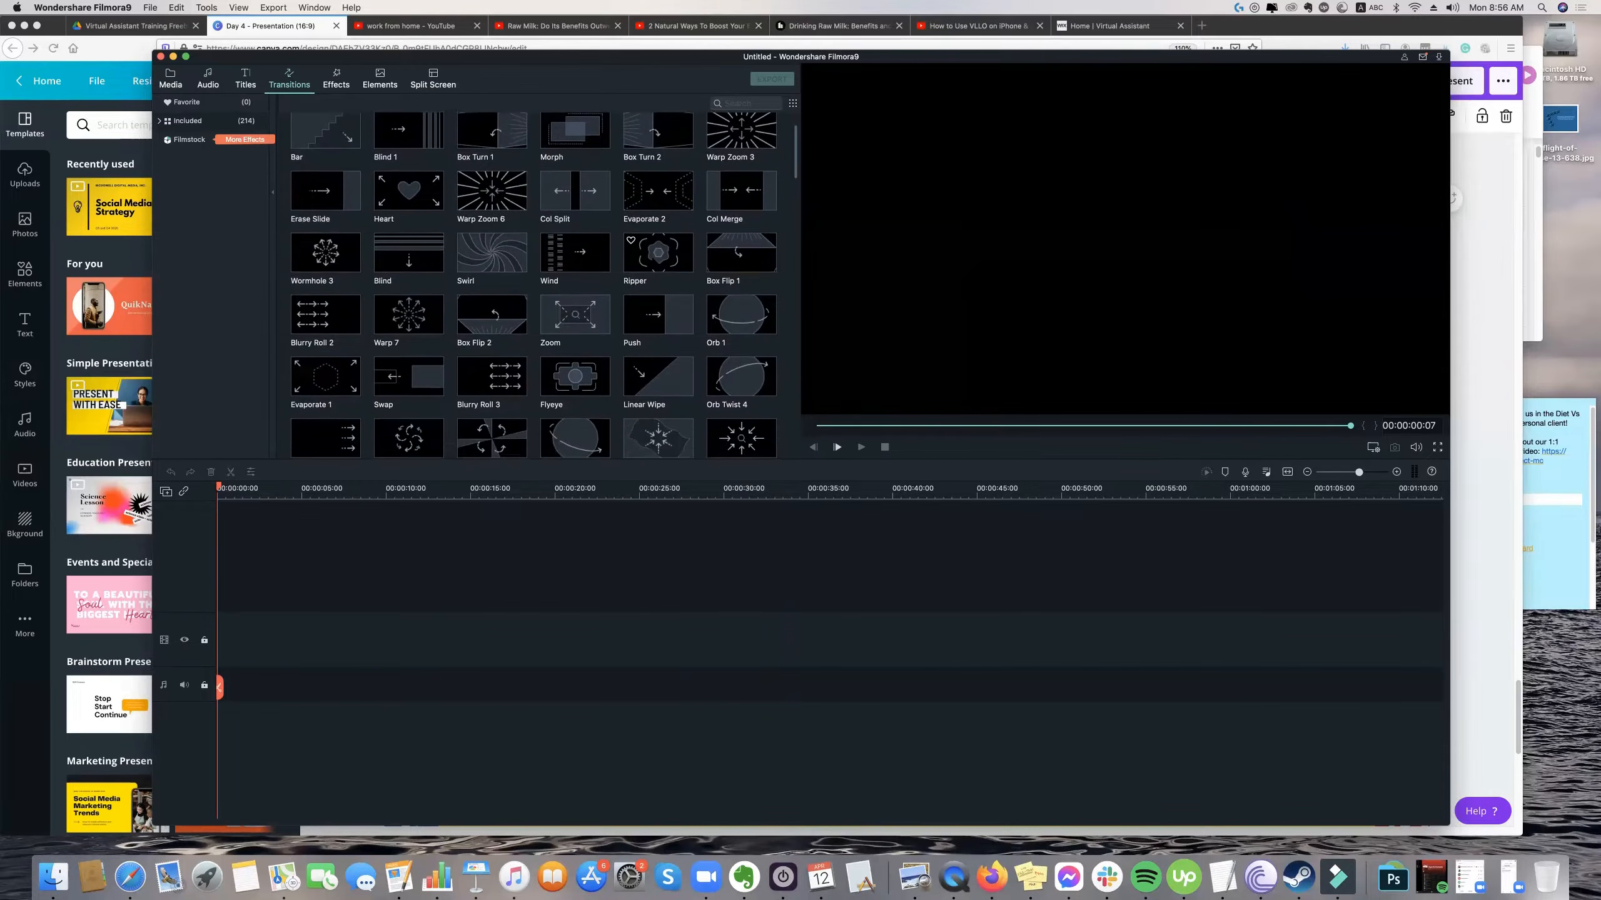
{"action": "scroll", "coordinate": [658, 265], "scroll_direction": "up", "scroll_amount": 3}
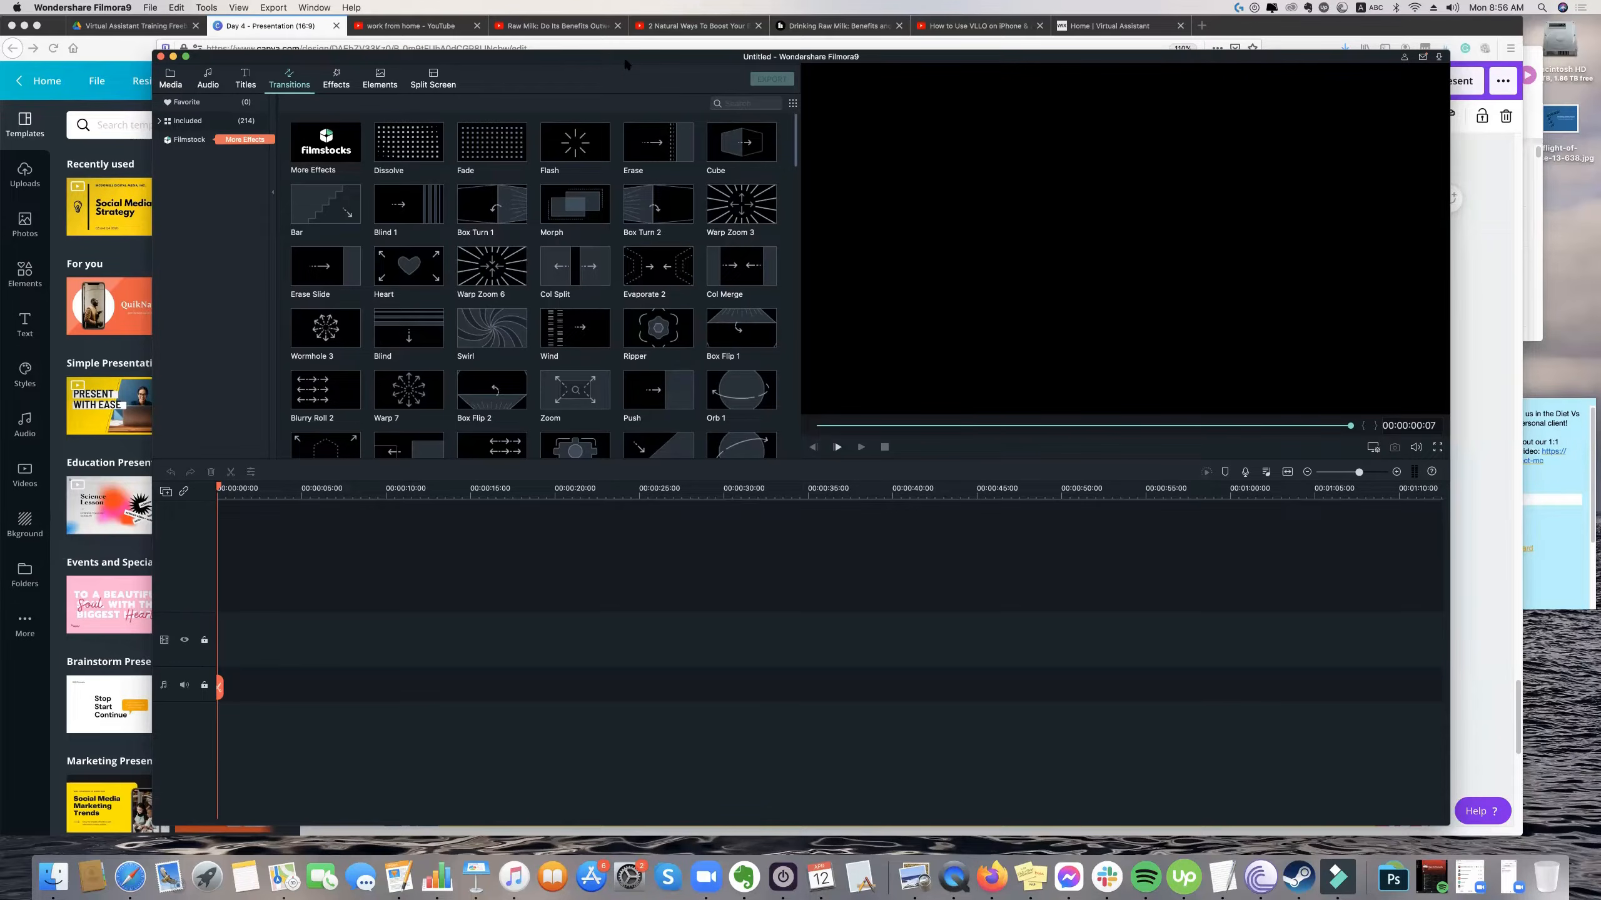
Show the video effects library, return to the project's media library and shift the editor window slightly upward.
{"action": "left_click", "coordinate": [334, 83]}
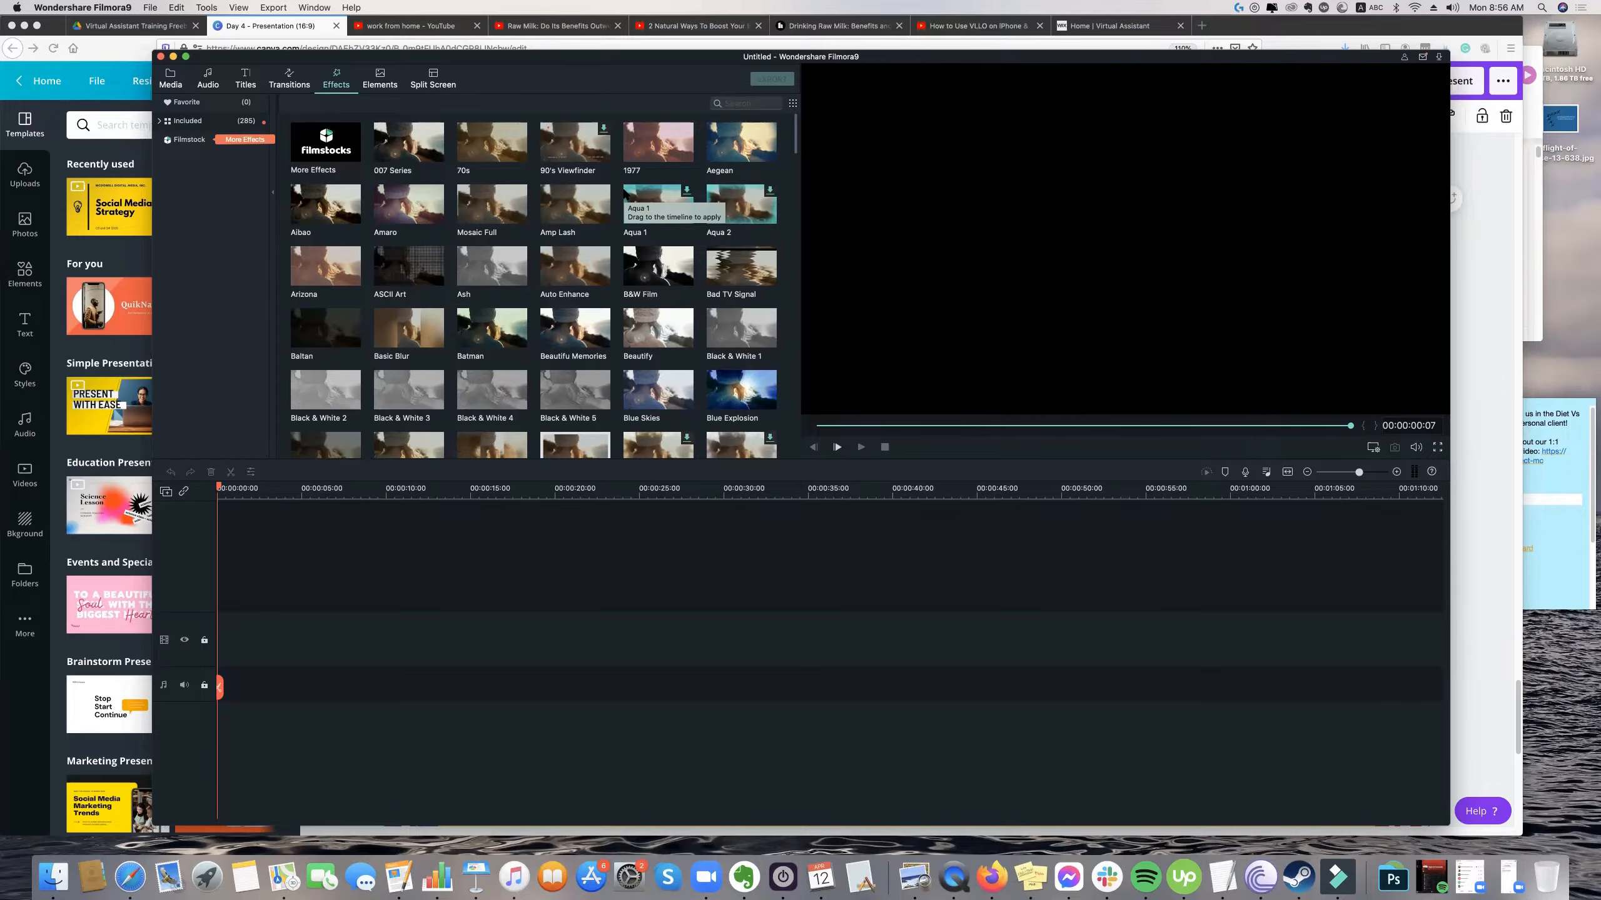
{"action": "left_click", "coordinate": [170, 79]}
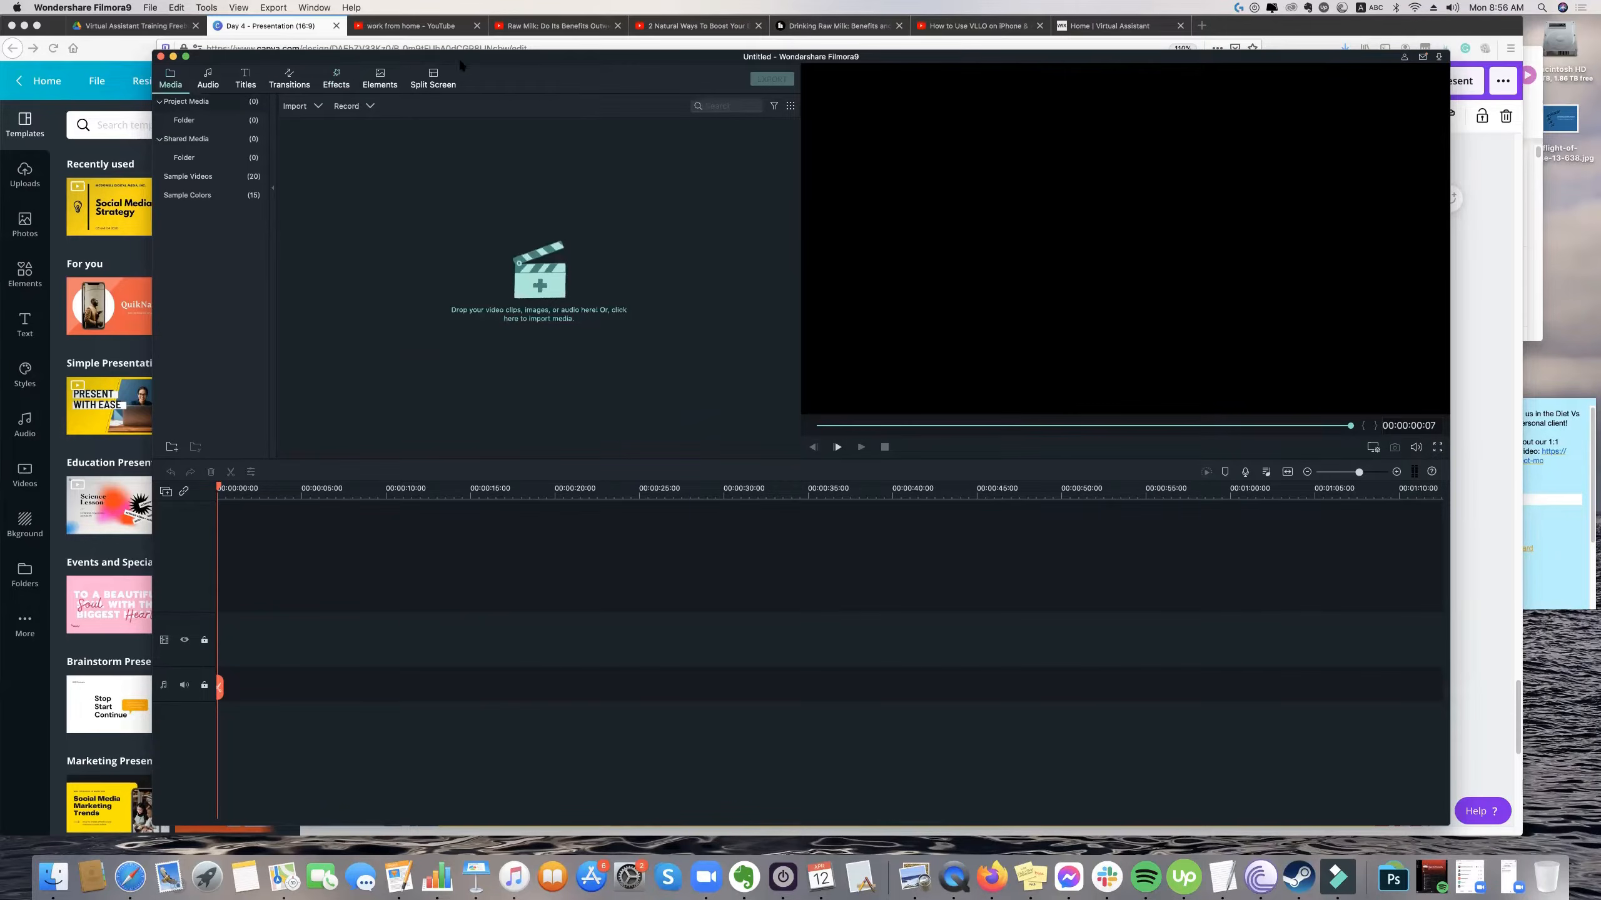
{"action": "left_click_drag", "start_coordinate": [460, 61], "coordinate": [446, 44]}
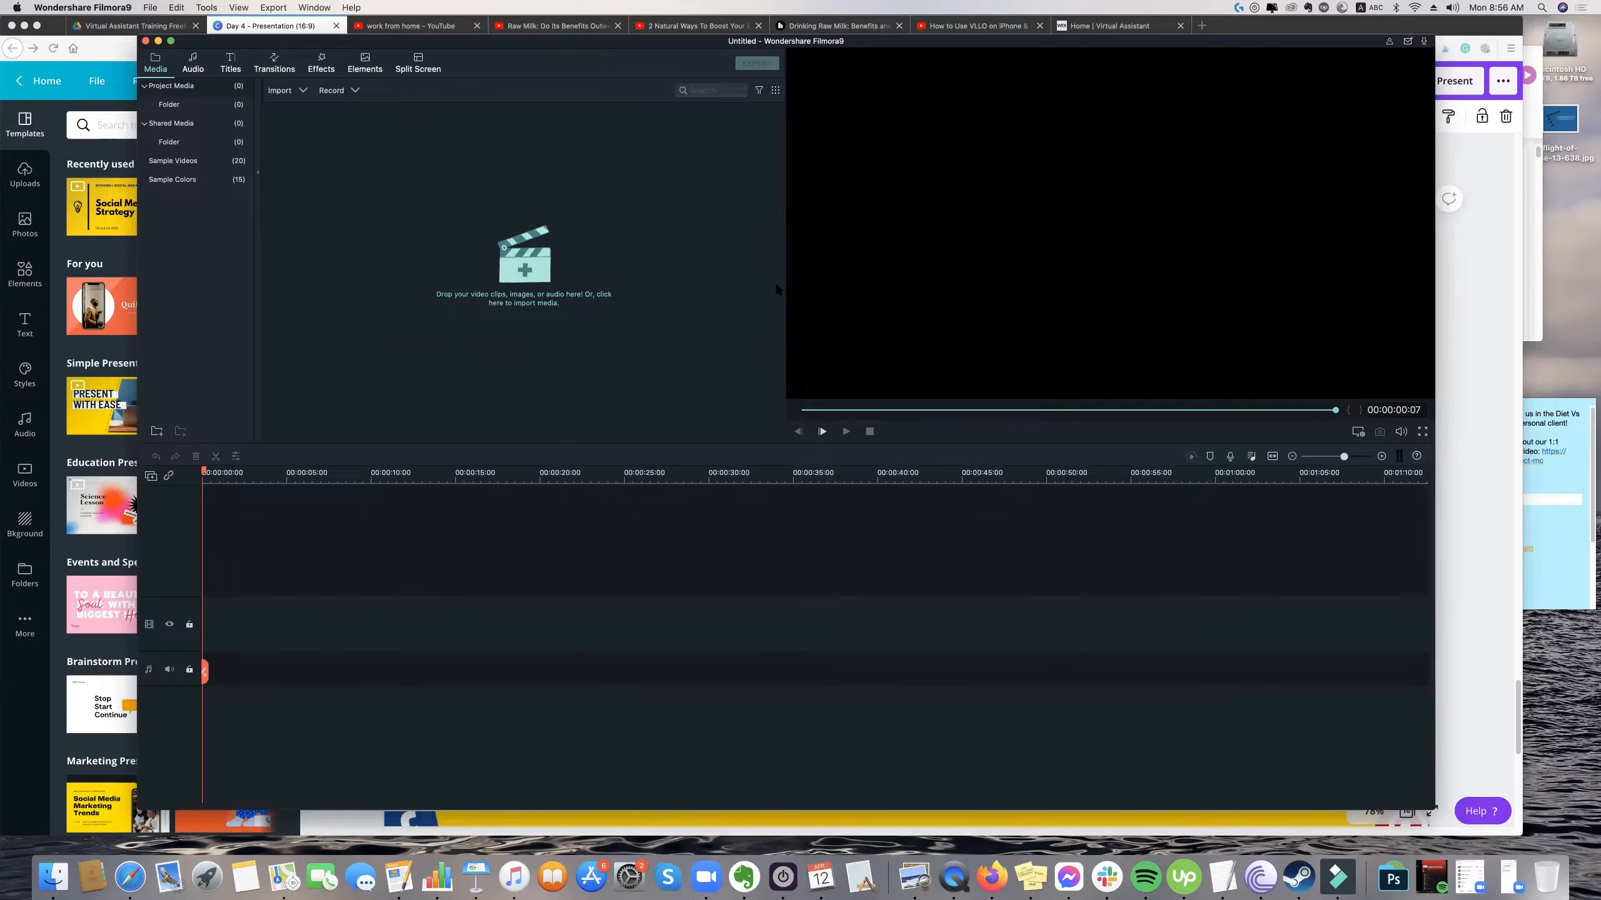
{"action": "left_click_drag", "start_coordinate": [1034, 43], "coordinate": [1049, 43]}
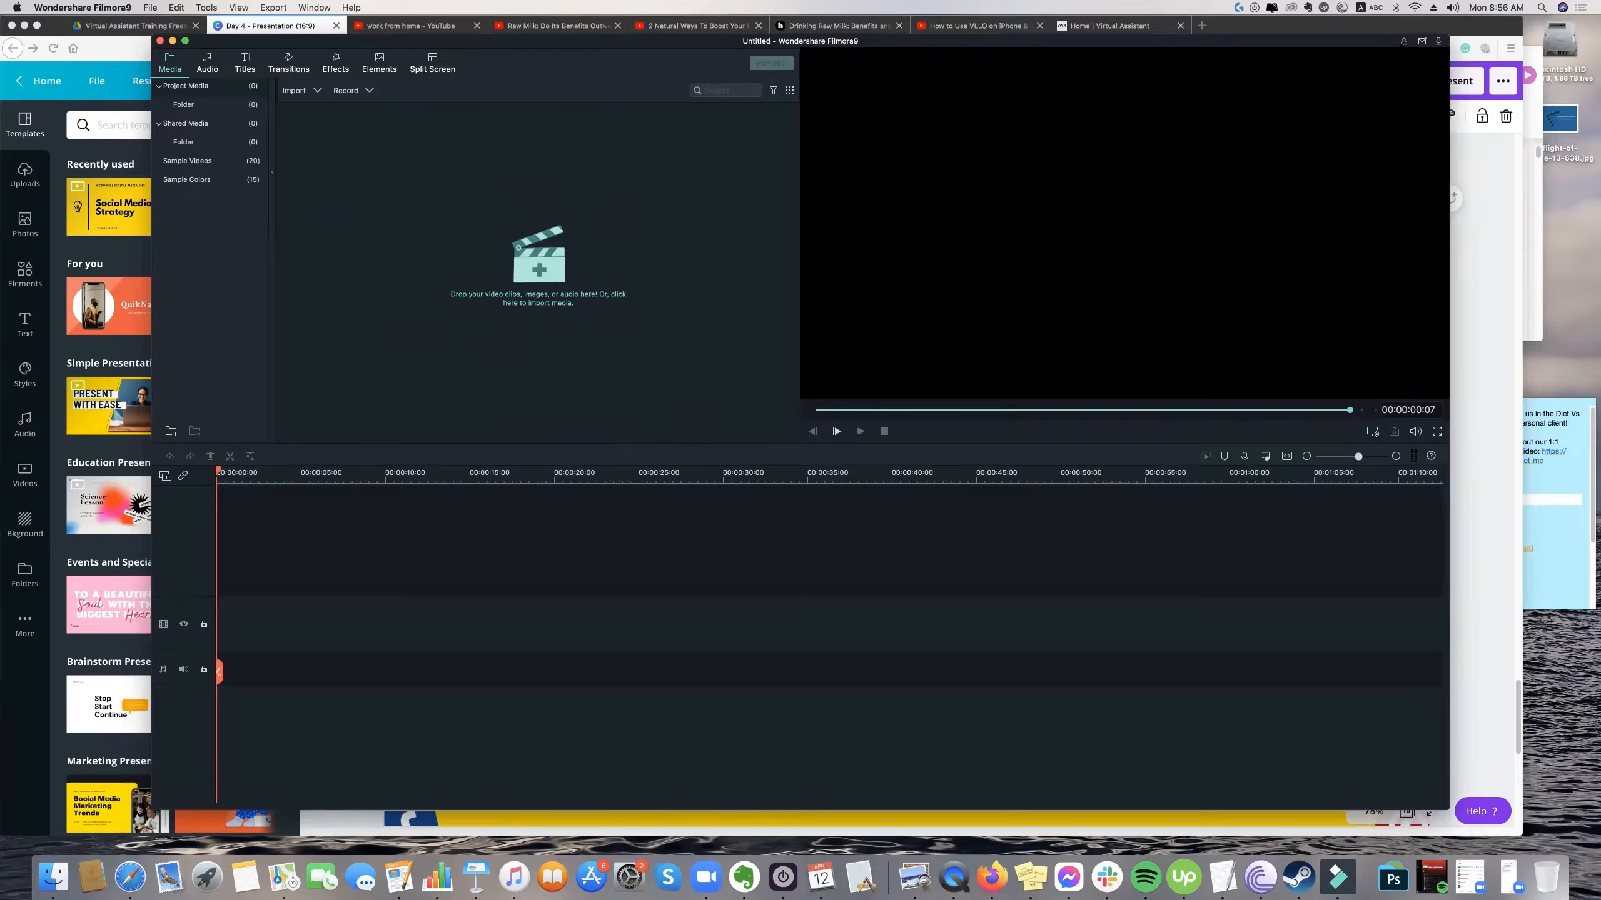
Show the Filmora account's plan details, moving the account window around the screen, and close it.
{"action": "left_click", "coordinate": [1403, 43]}
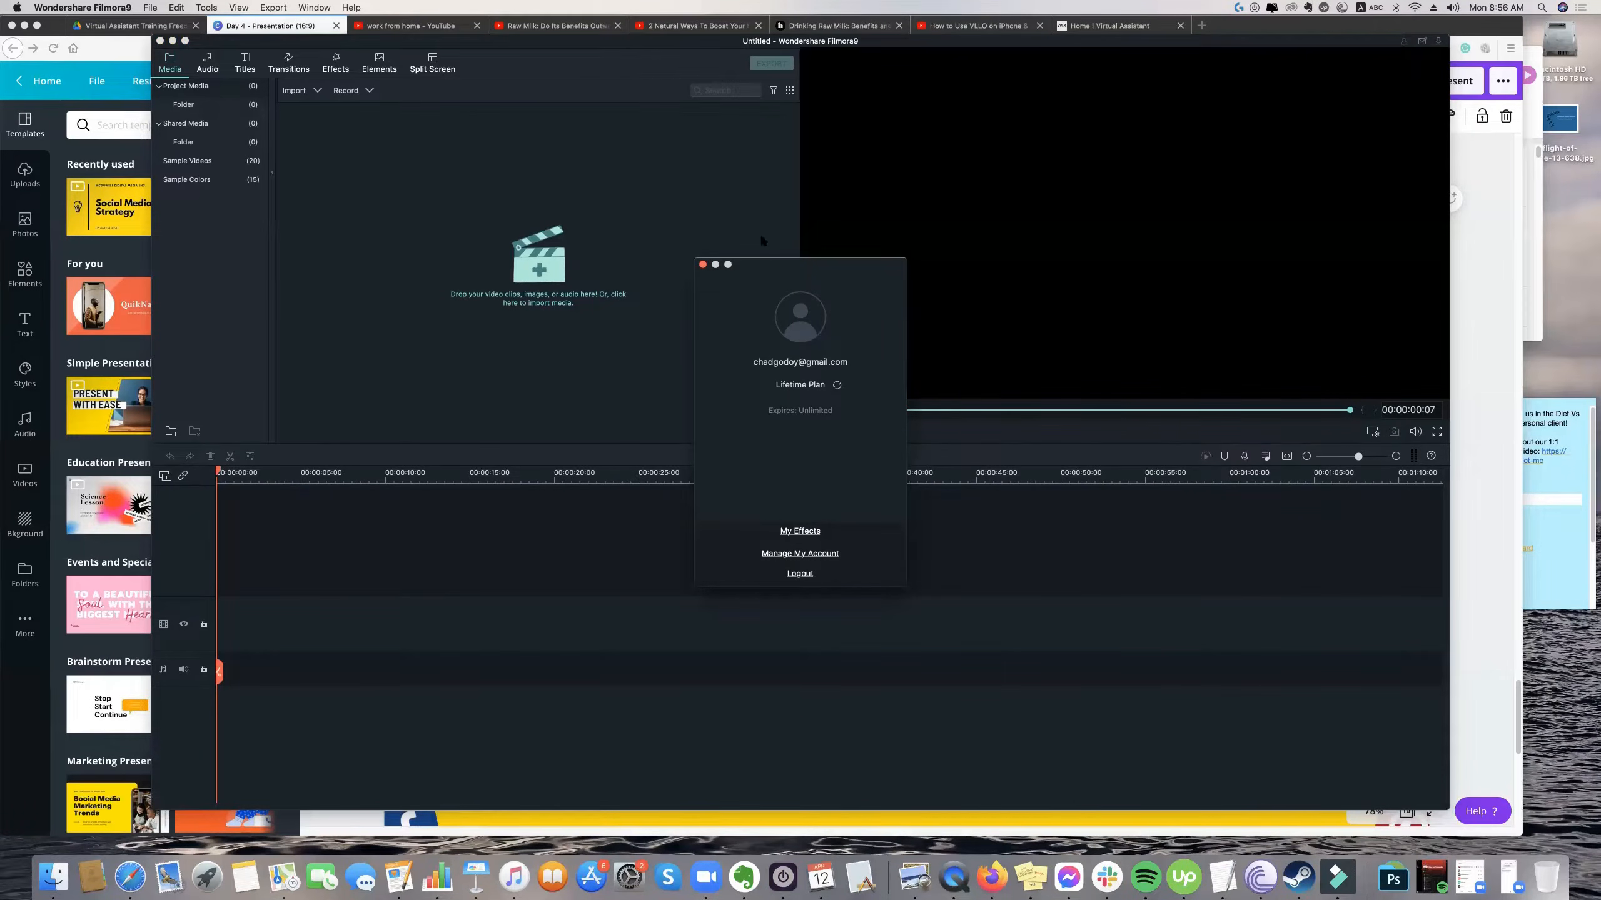
{"action": "left_click_drag", "start_coordinate": [792, 265], "coordinate": [1424, 265]}
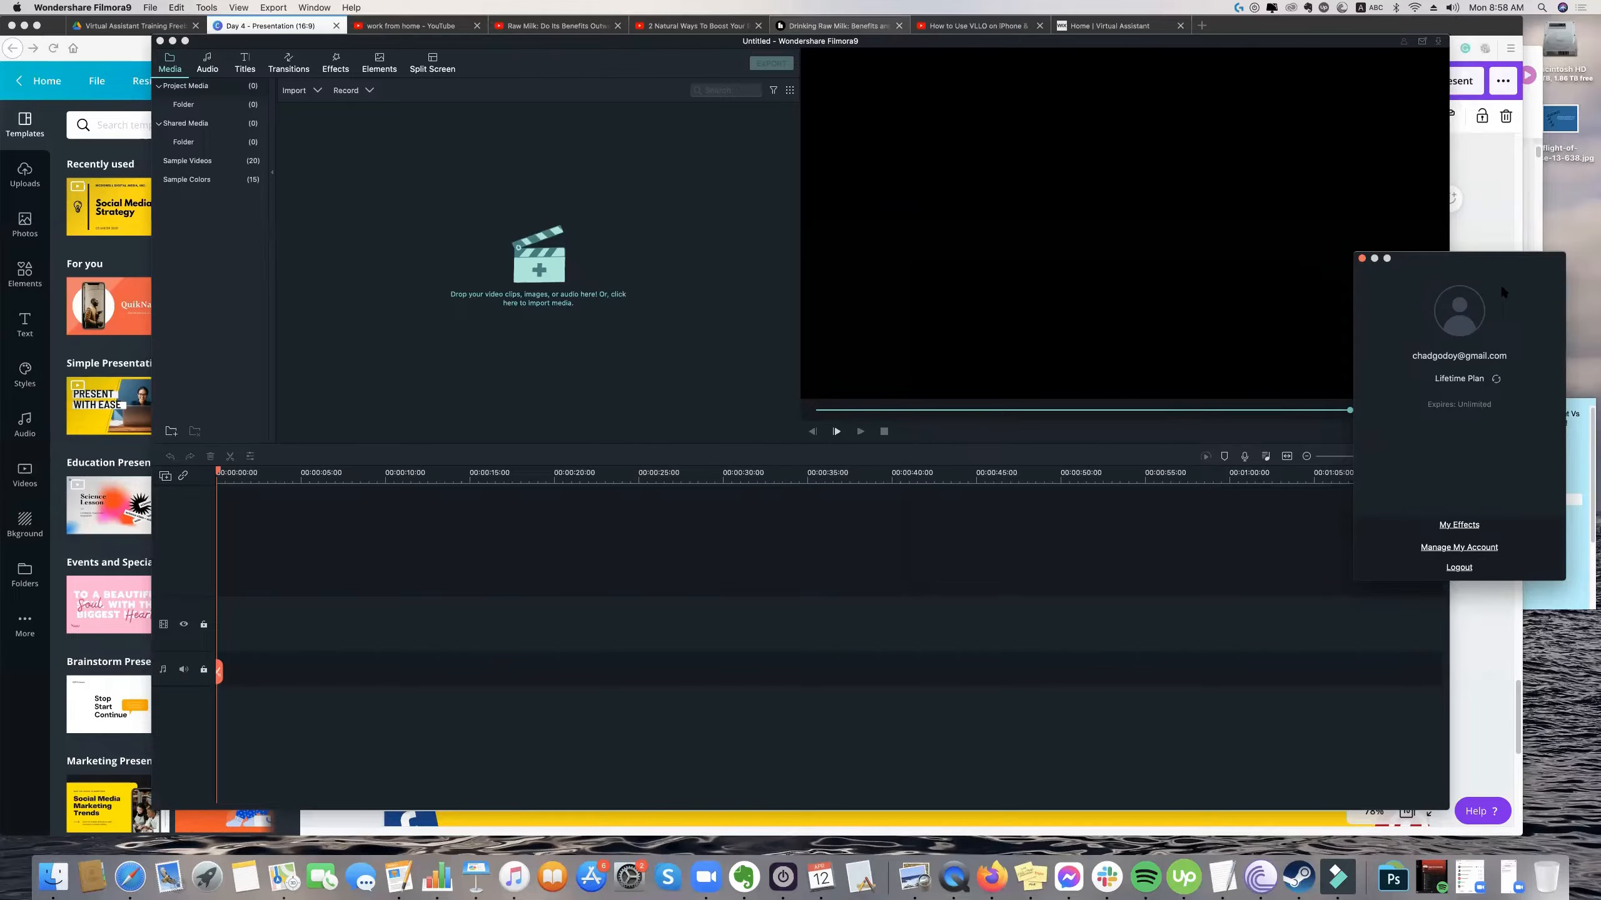
{"action": "left_click_drag", "start_coordinate": [1456, 265], "coordinate": [777, 266]}
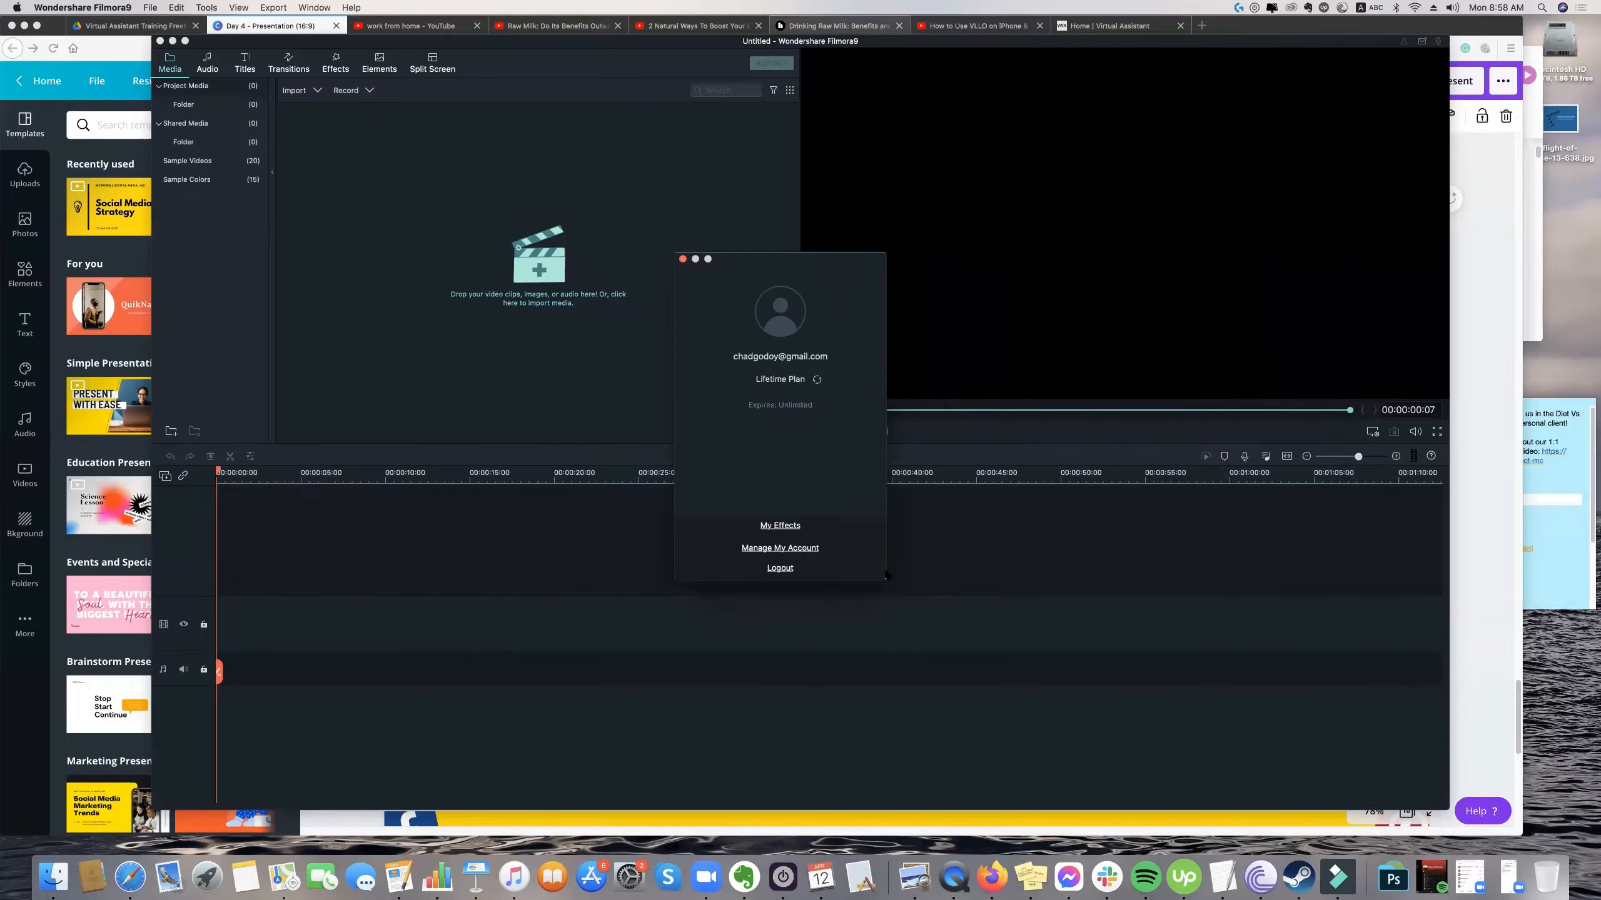
{"action": "left_click_drag", "start_coordinate": [885, 580], "coordinate": [915, 617]}
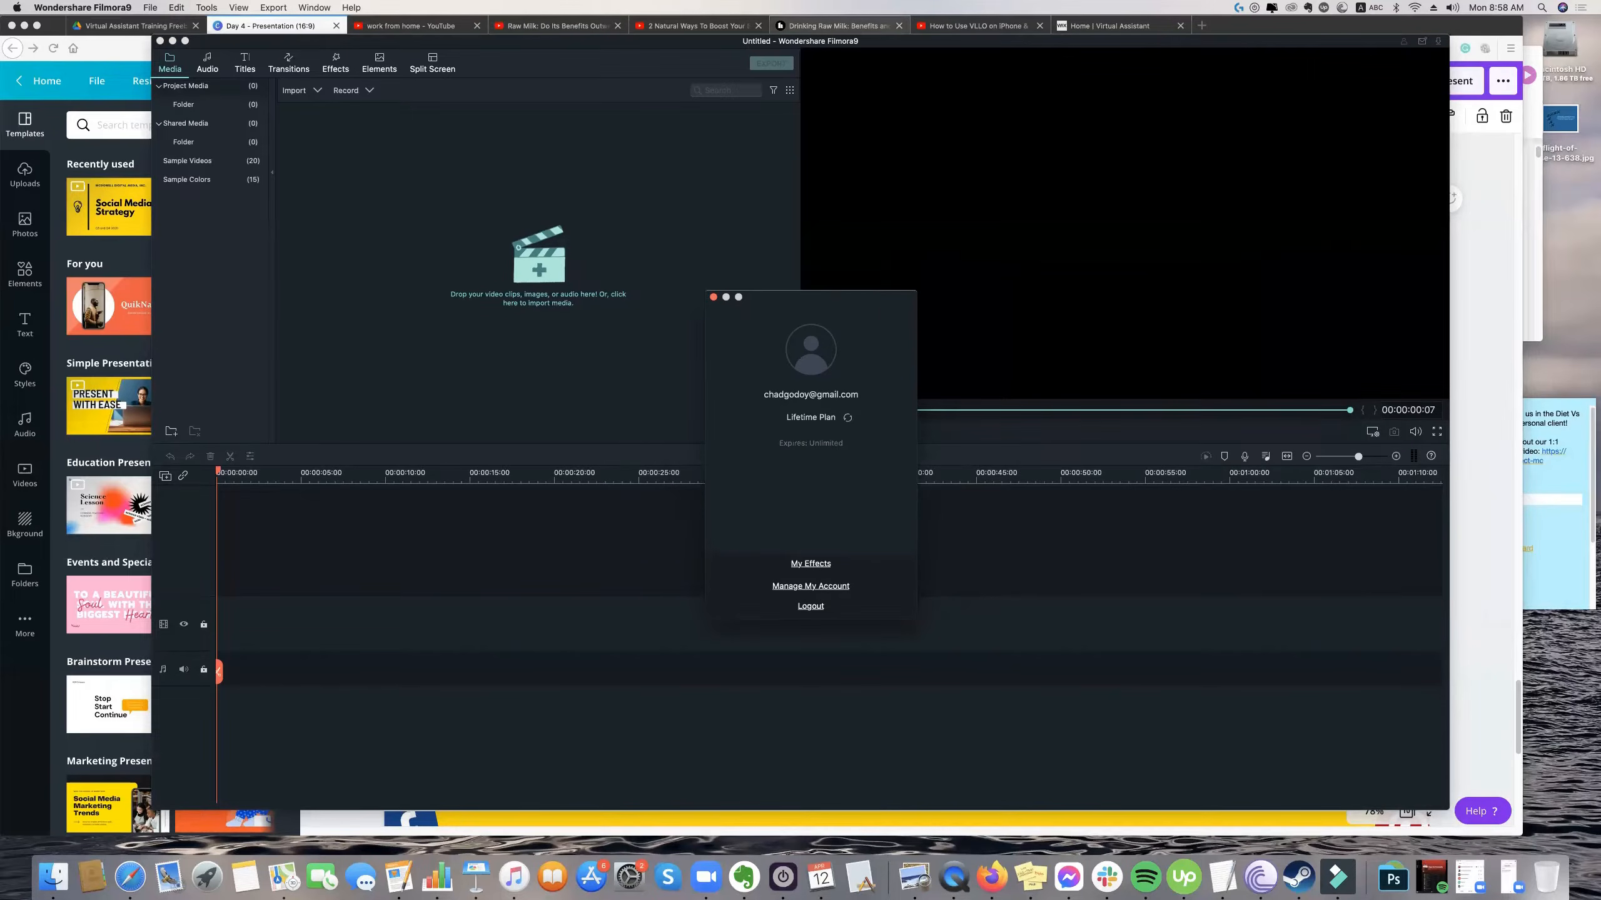
{"action": "left_click_drag", "start_coordinate": [810, 298], "coordinate": [853, 253]}
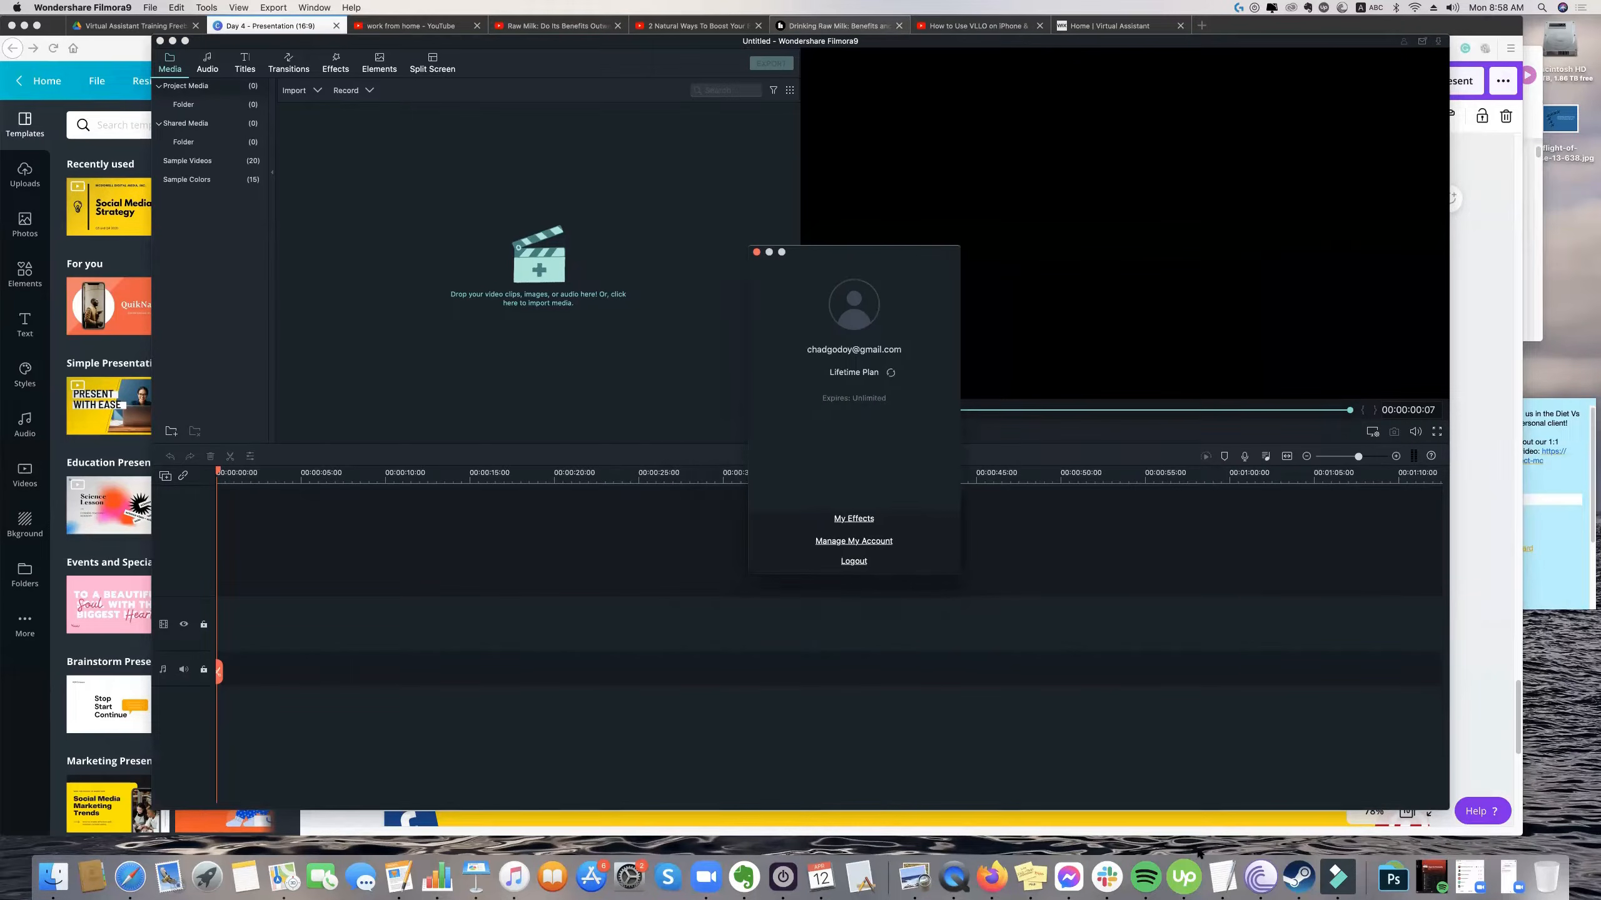
{"action": "left_click", "coordinate": [207, 876]}
{"action": "left_click", "coordinate": [640, 261]}
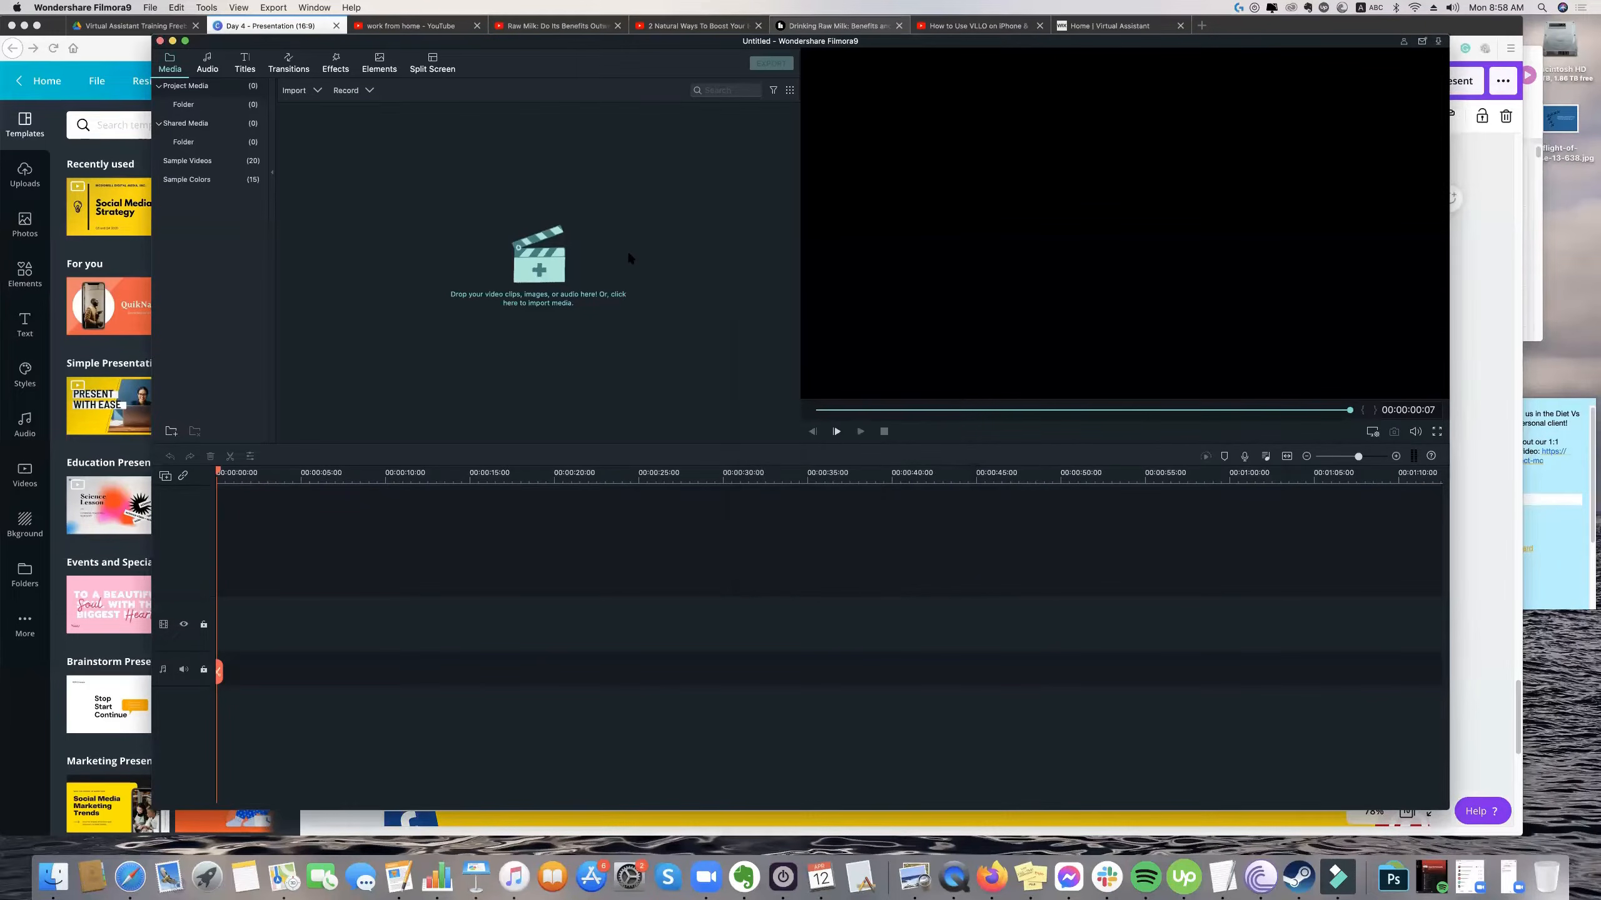
Open Finder beside the video editor and show the contents of the Desktop folder.
{"action": "left_click_drag", "start_coordinate": [579, 40], "coordinate": [574, 42]}
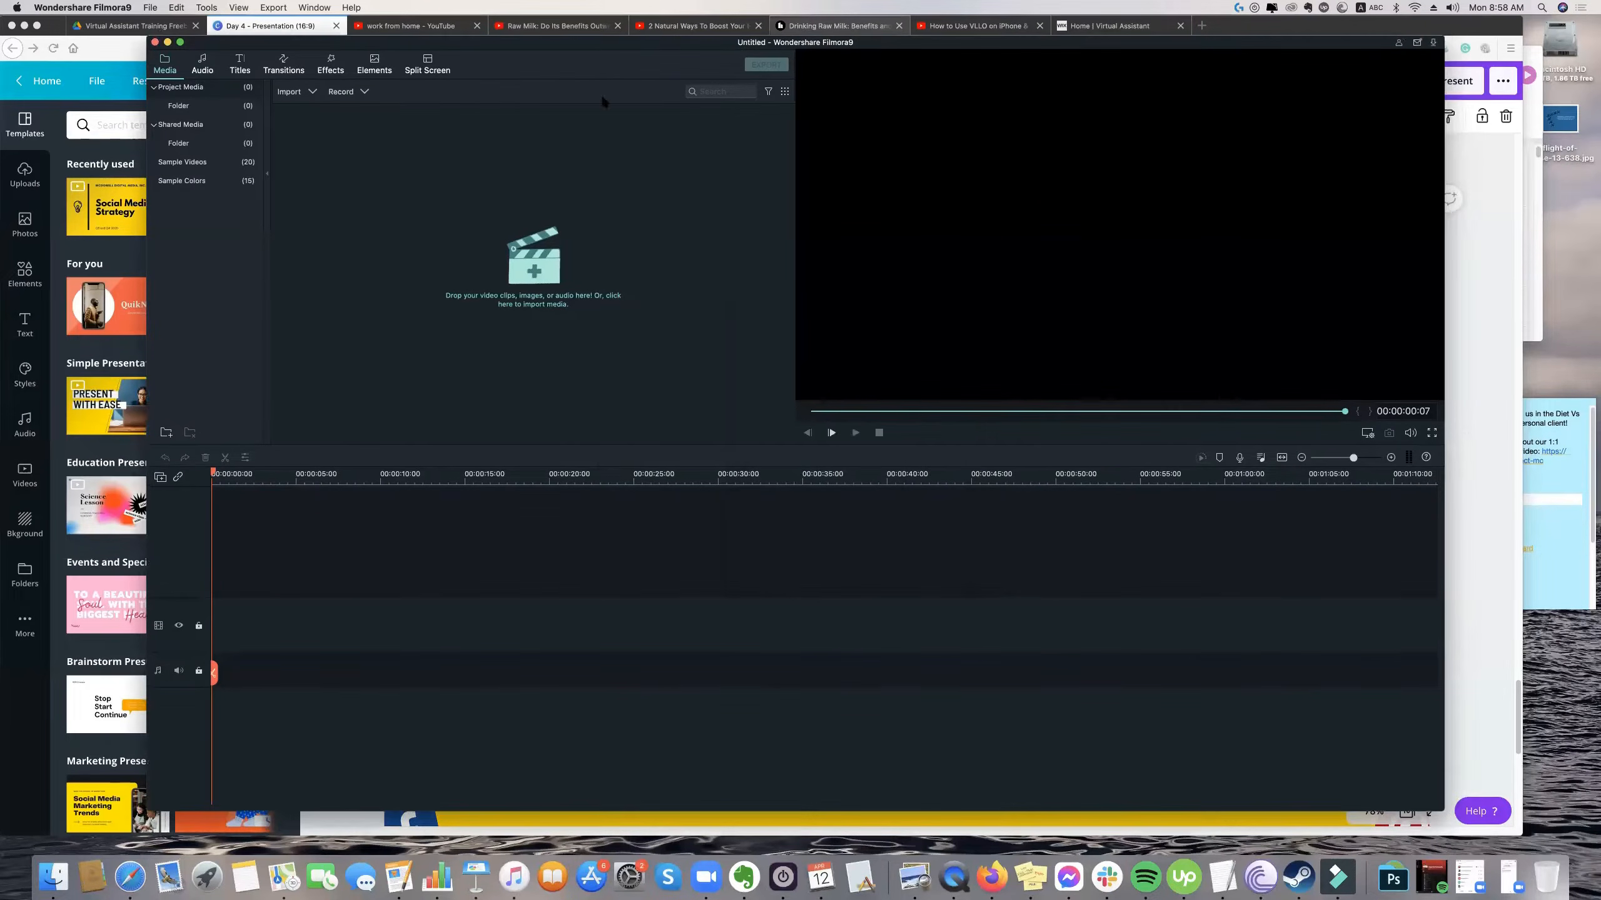
{"action": "left_click", "coordinate": [53, 883]}
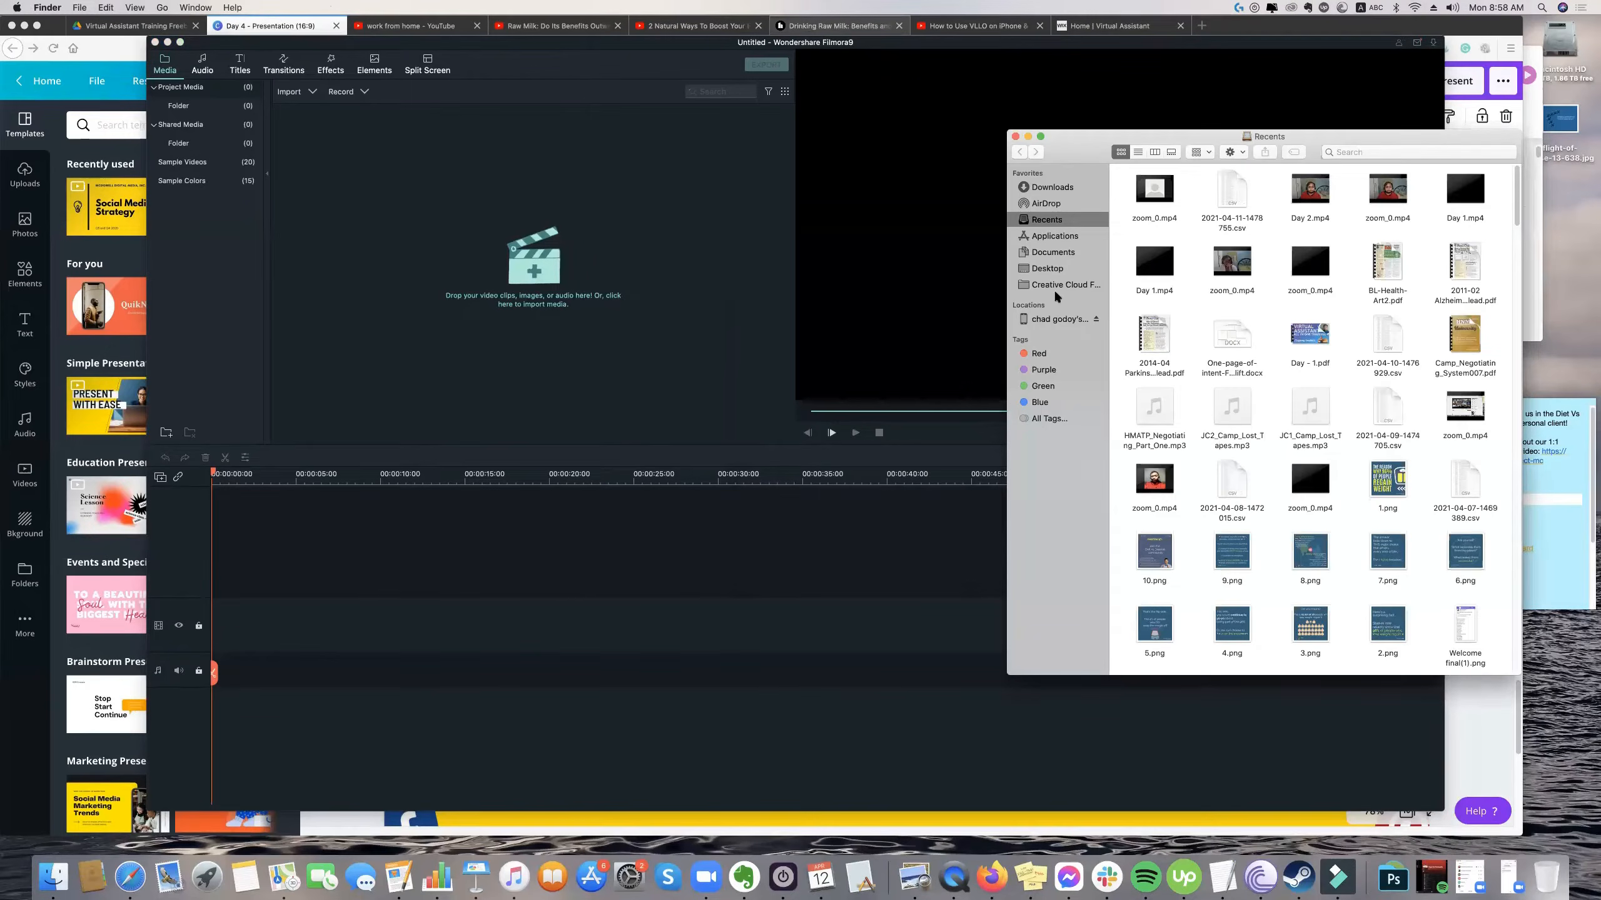
{"action": "left_click", "coordinate": [1057, 269]}
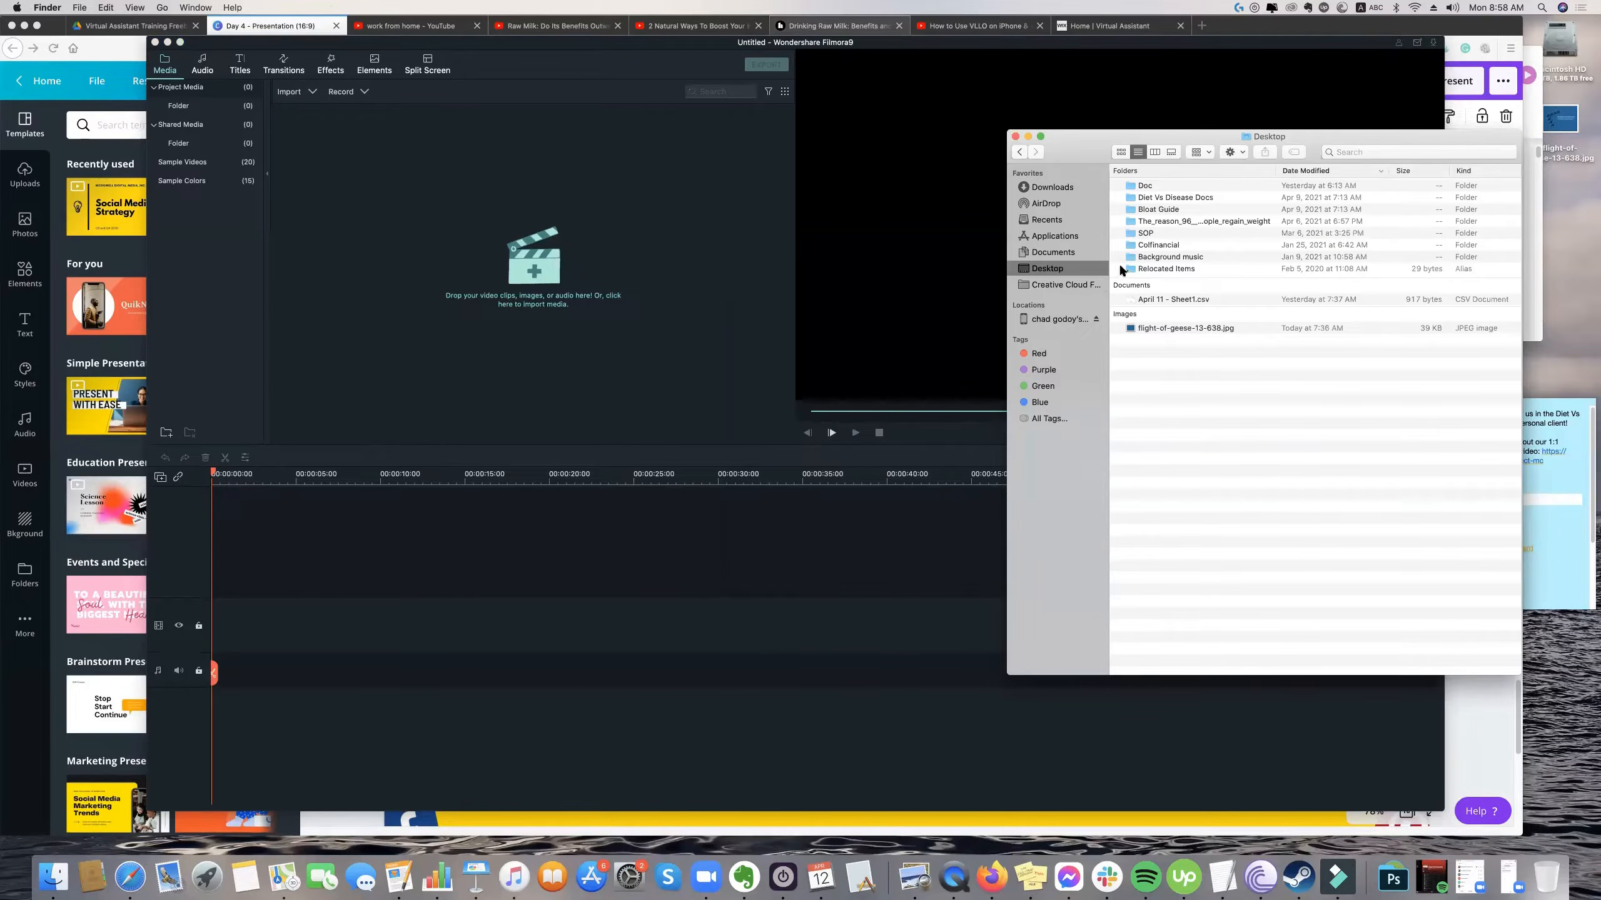
Switch to Google Drive in the browser, change to the third listed Google account and open its My Drive.
{"action": "left_click", "coordinate": [160, 26]}
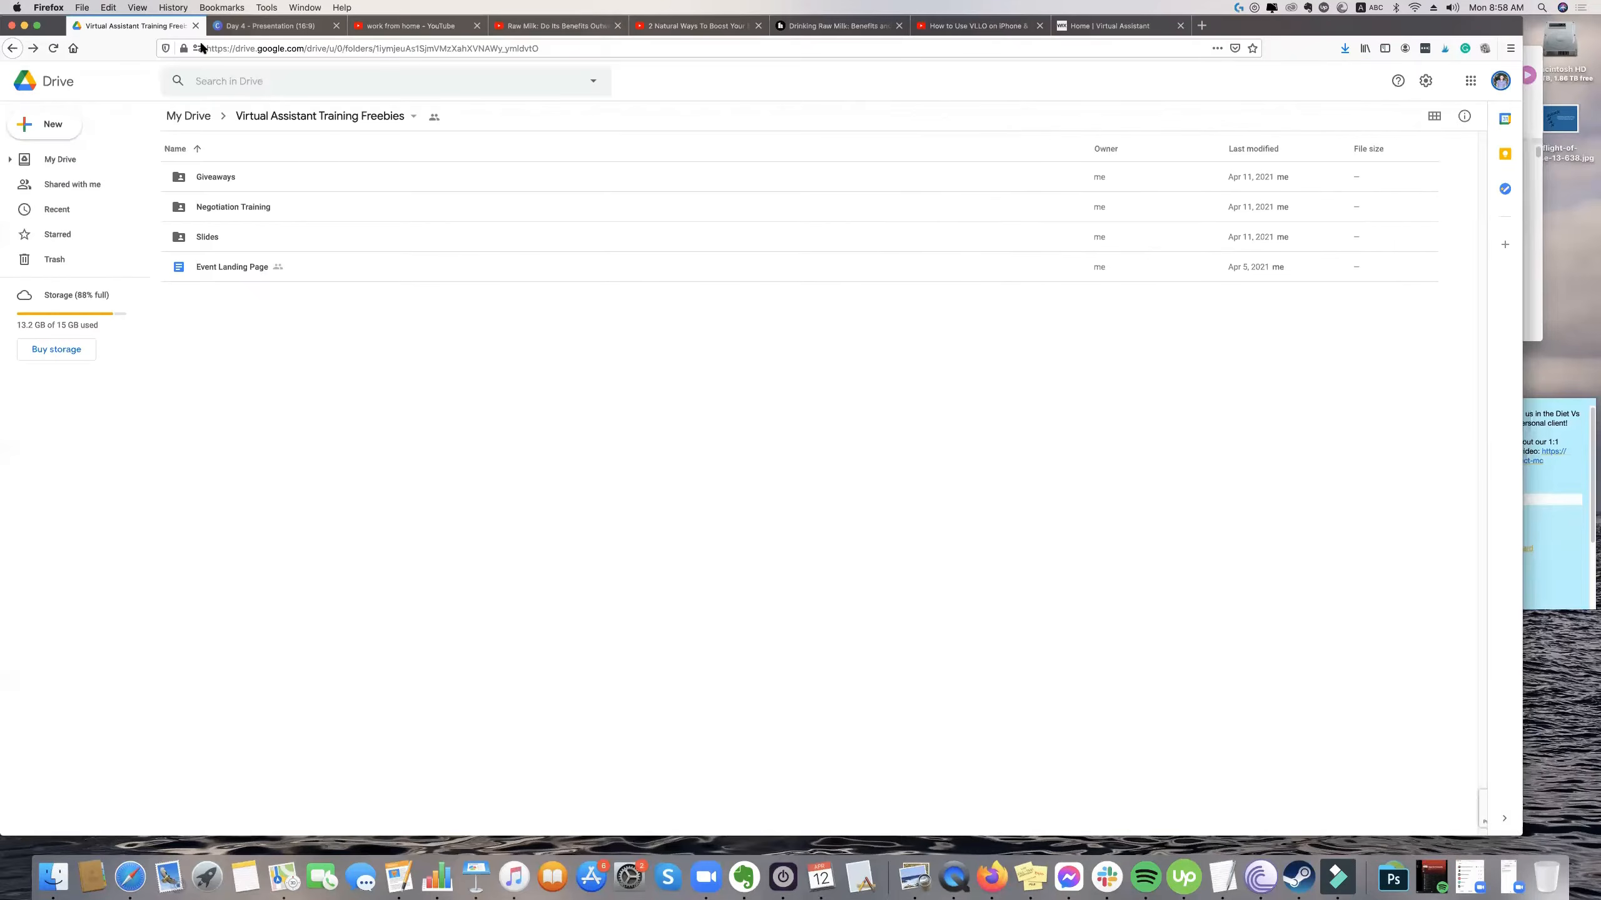
{"action": "left_click", "coordinate": [1502, 83]}
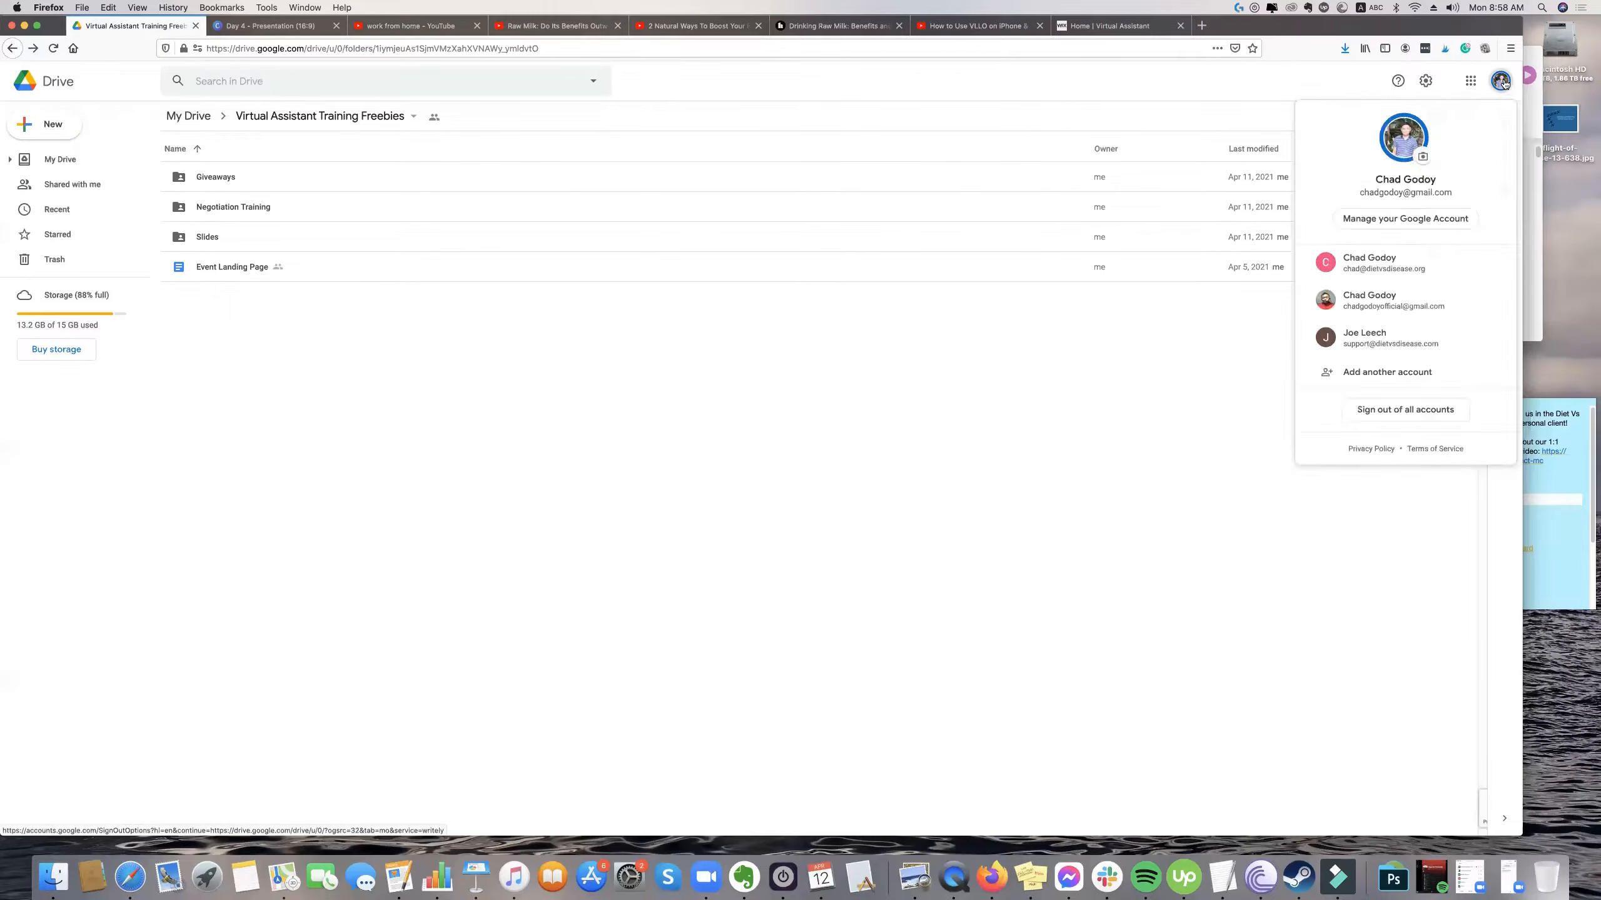
{"action": "left_click", "coordinate": [1382, 307]}
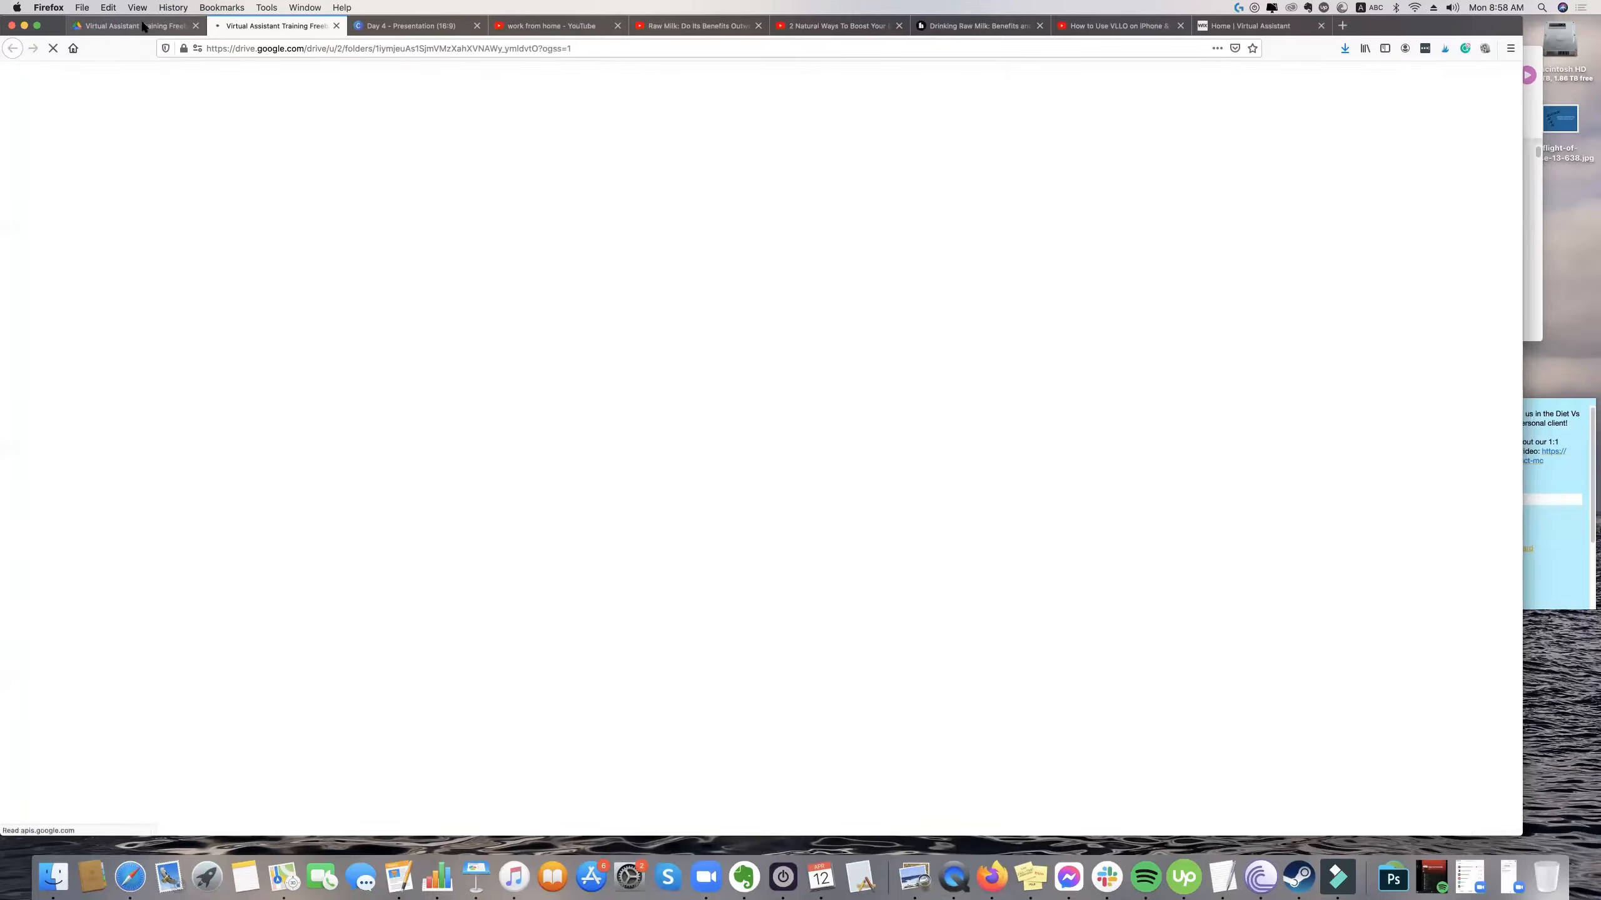
{"action": "left_click", "coordinate": [70, 162]}
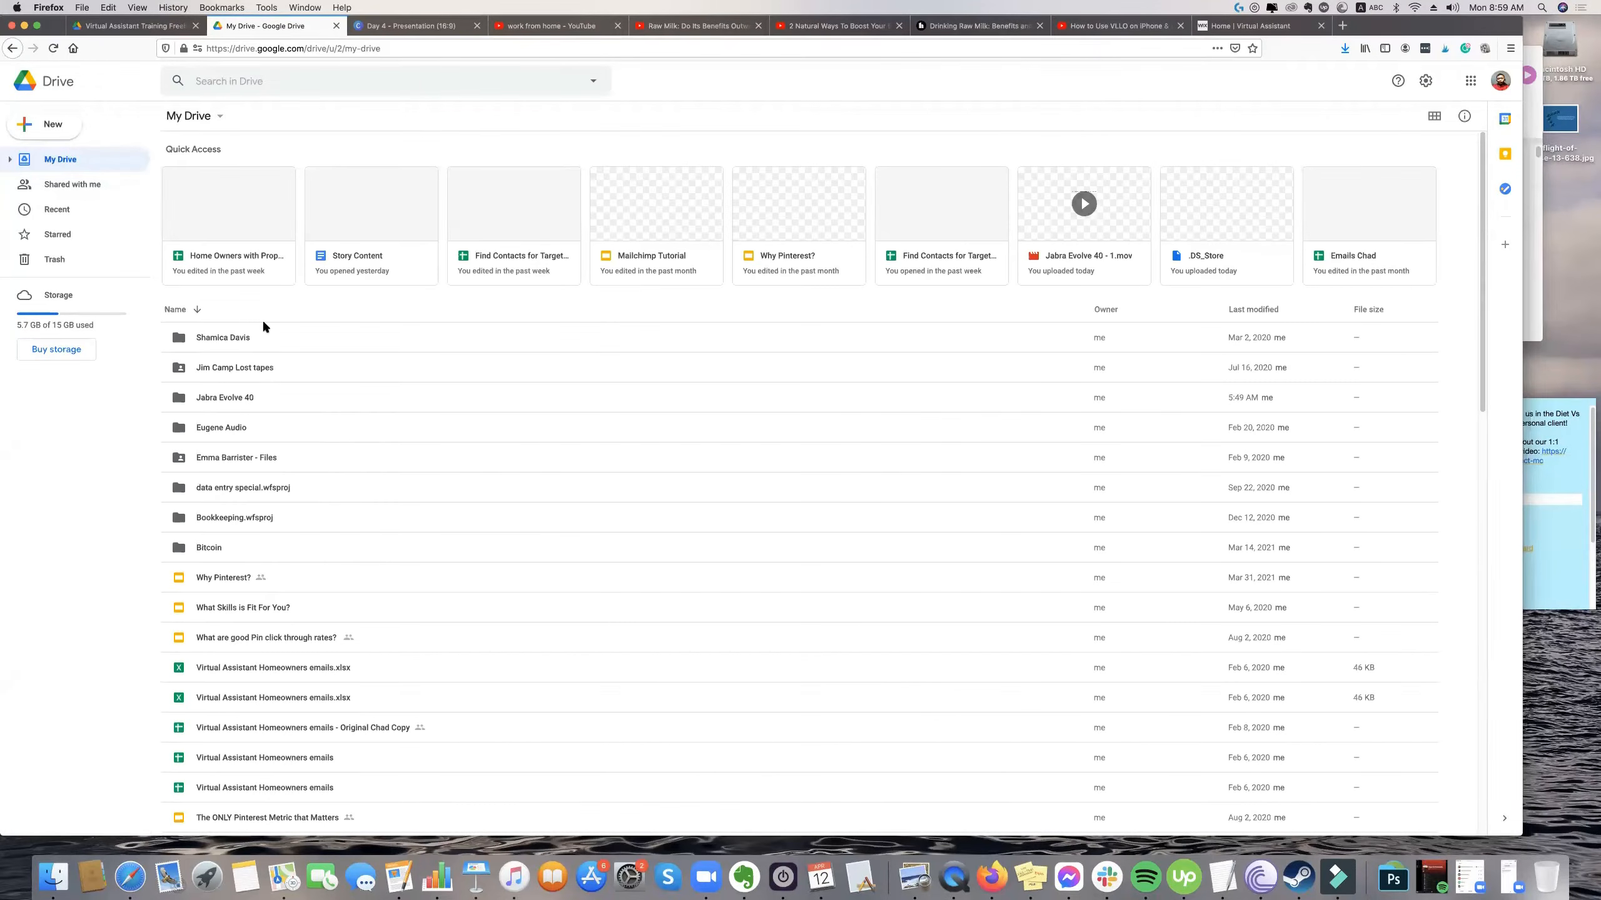
Download the Jabra Evolve 40 folder from My Drive and show the browser's recent downloads.
{"action": "right_click", "coordinate": [265, 390]}
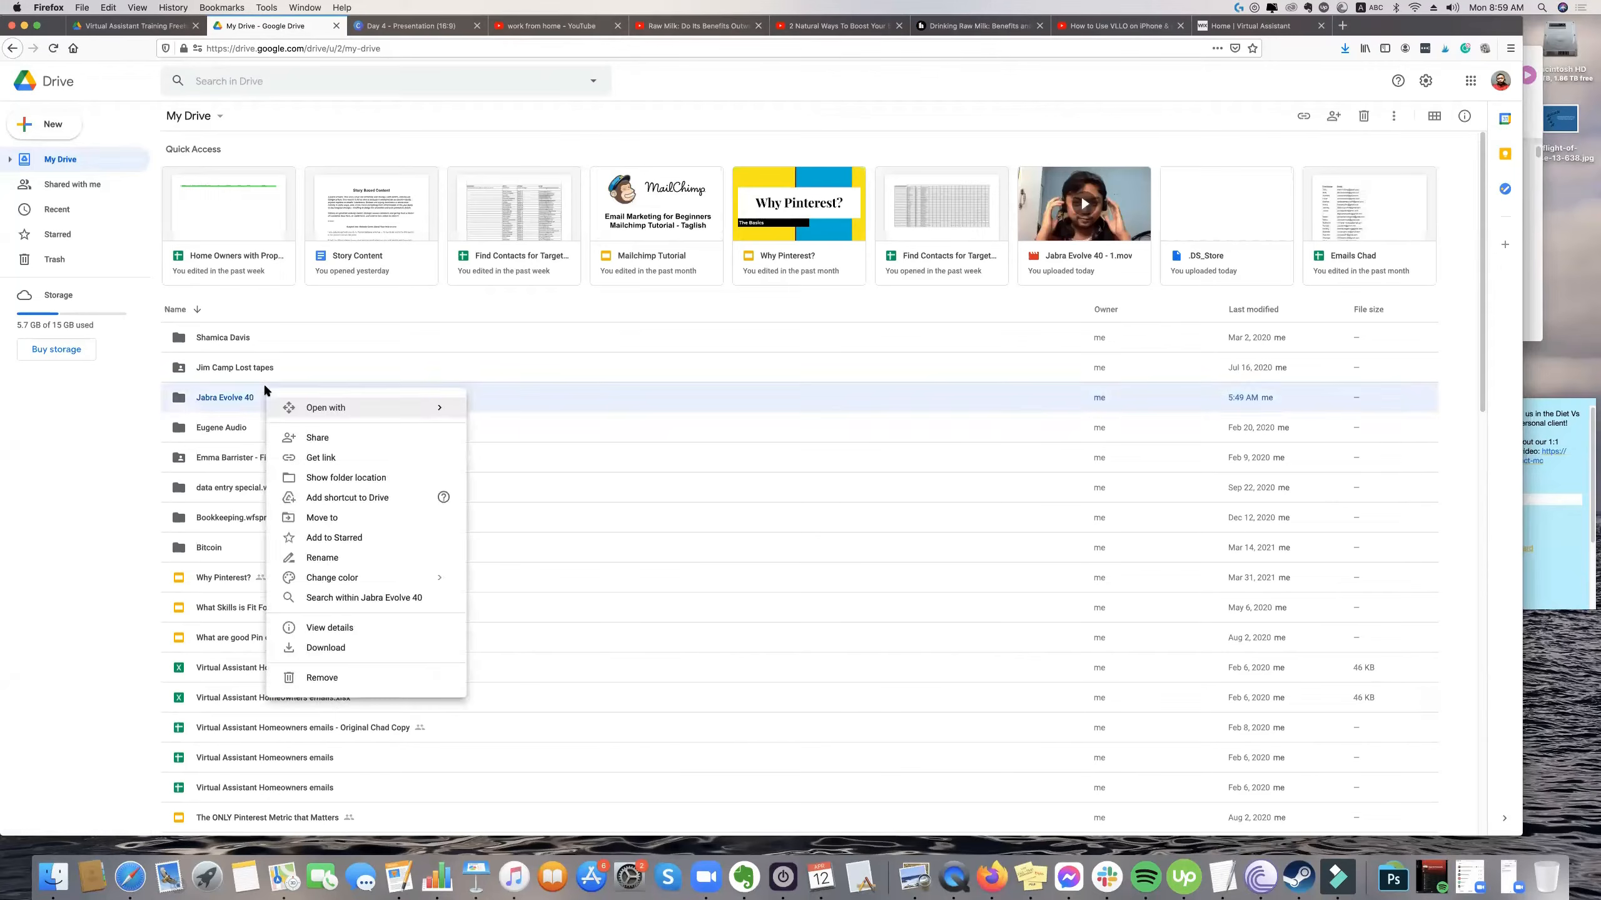
{"action": "left_click", "coordinate": [326, 648]}
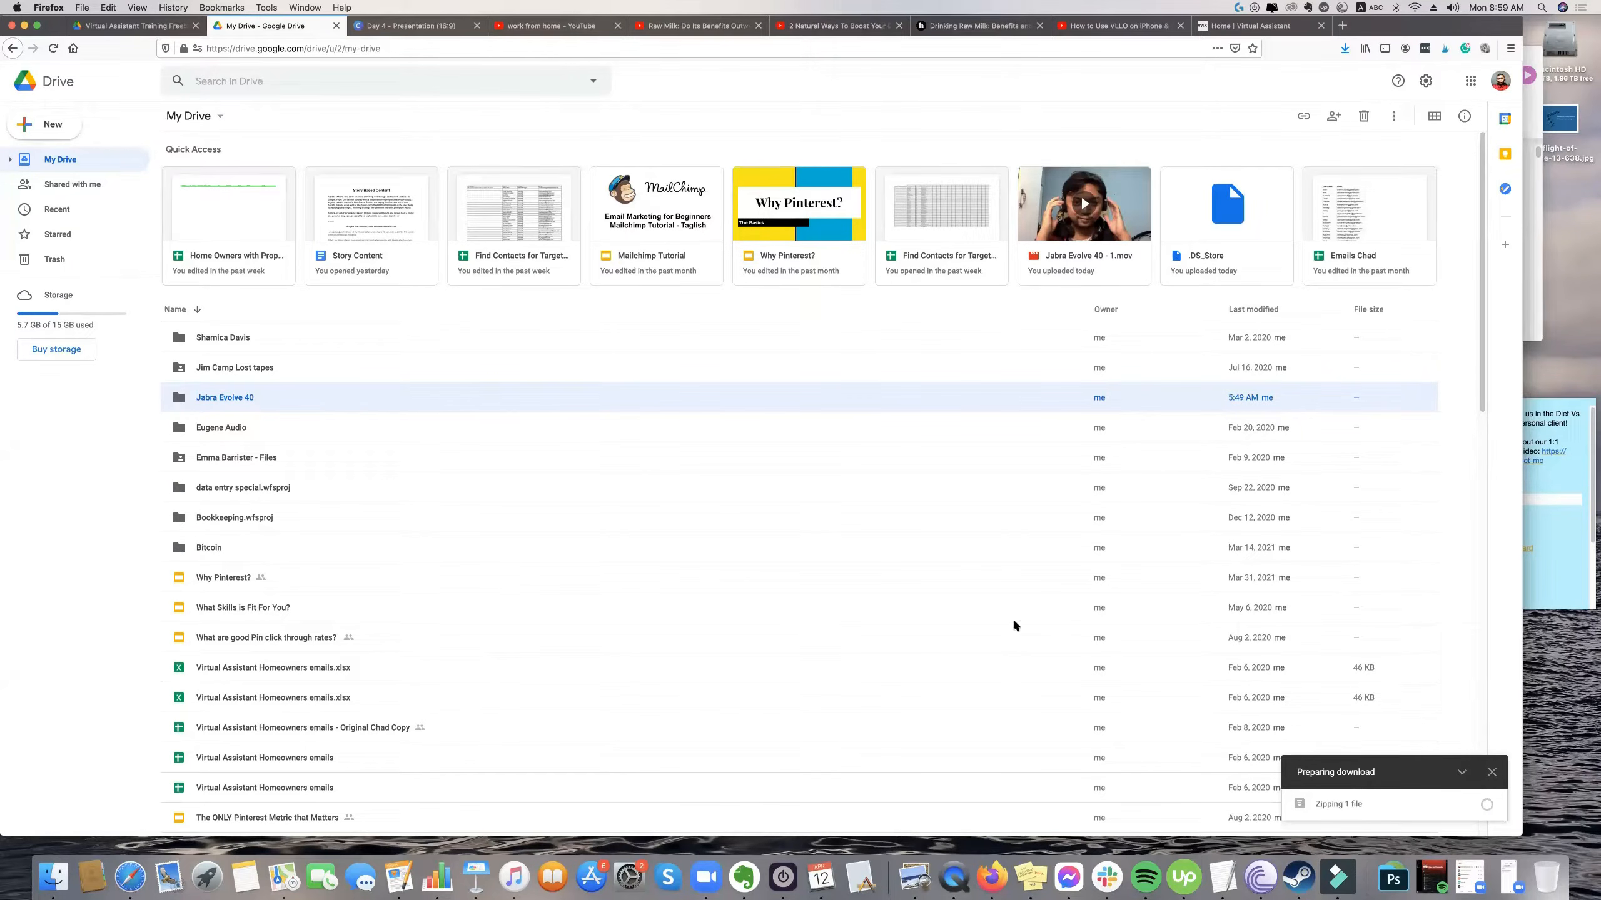
{"action": "left_click", "coordinate": [1343, 49]}
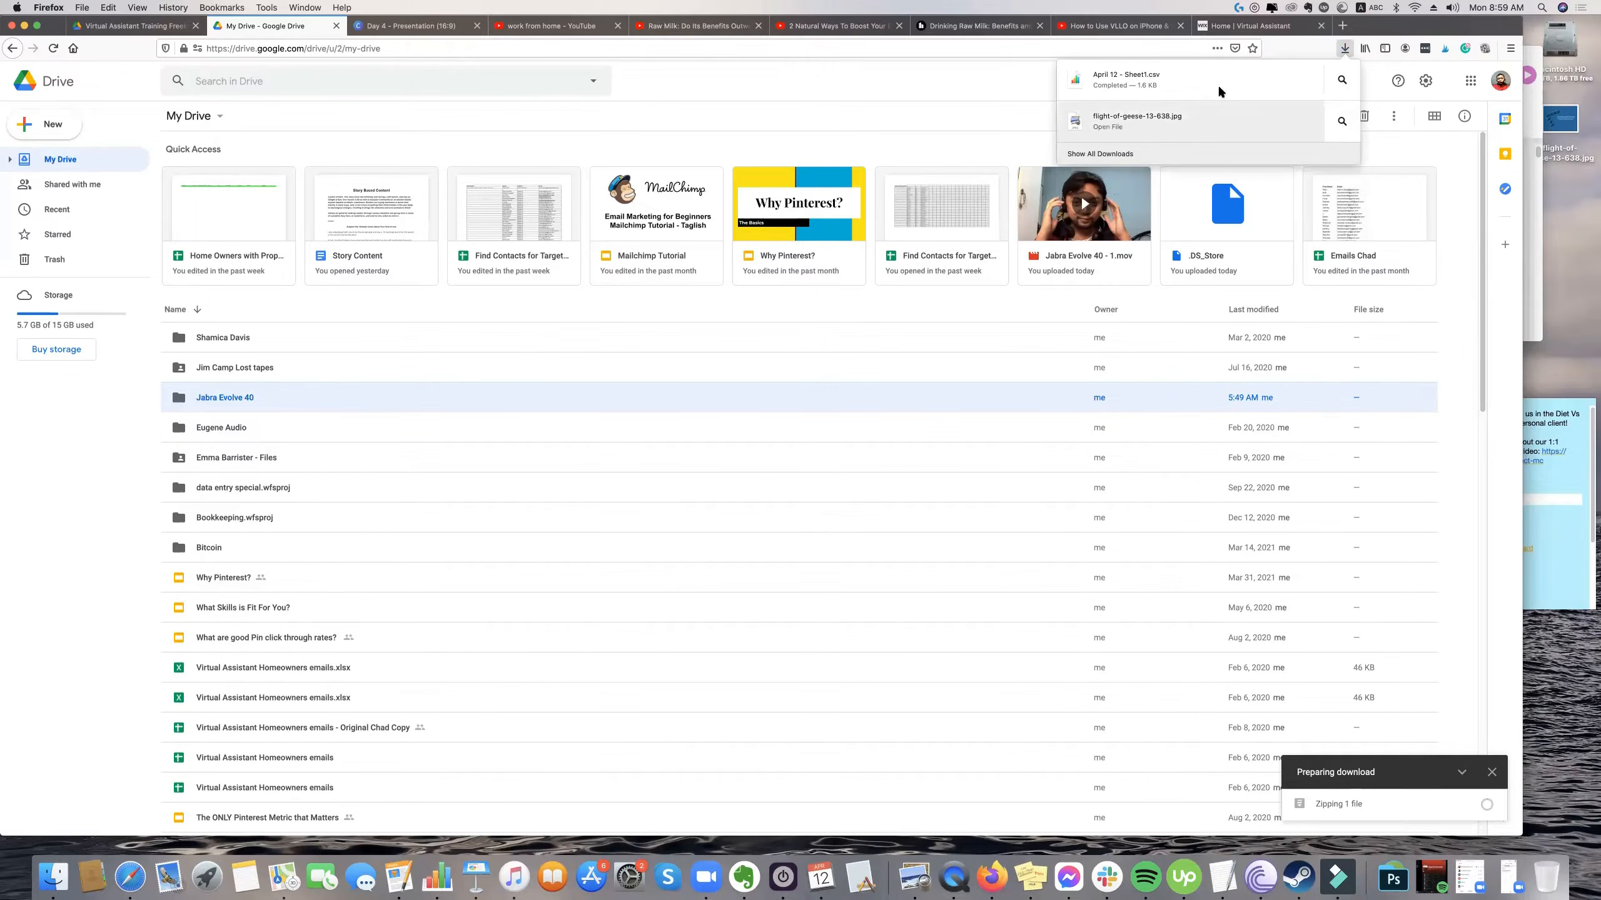
Shift the video editor window aside, then restore the browser over it and widen it across the screen.
{"action": "left_click_drag", "start_coordinate": [1465, 26], "coordinate": [1485, 416]}
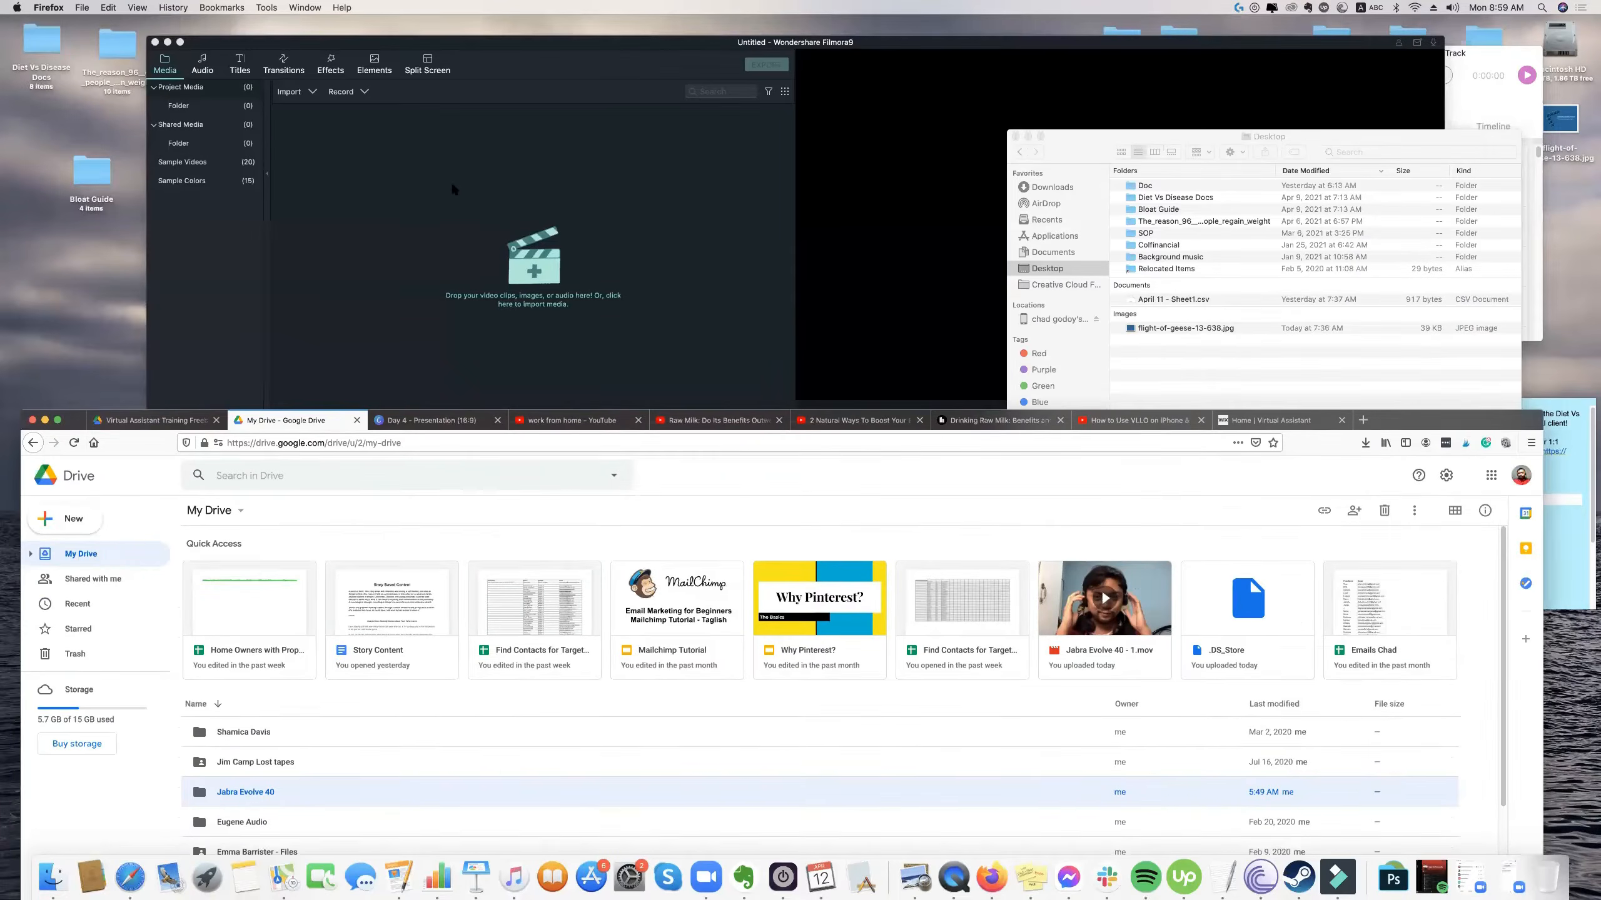
{"action": "left_click_drag", "start_coordinate": [572, 43], "coordinate": [736, 42]}
{"action": "left_click", "coordinate": [135, 478]}
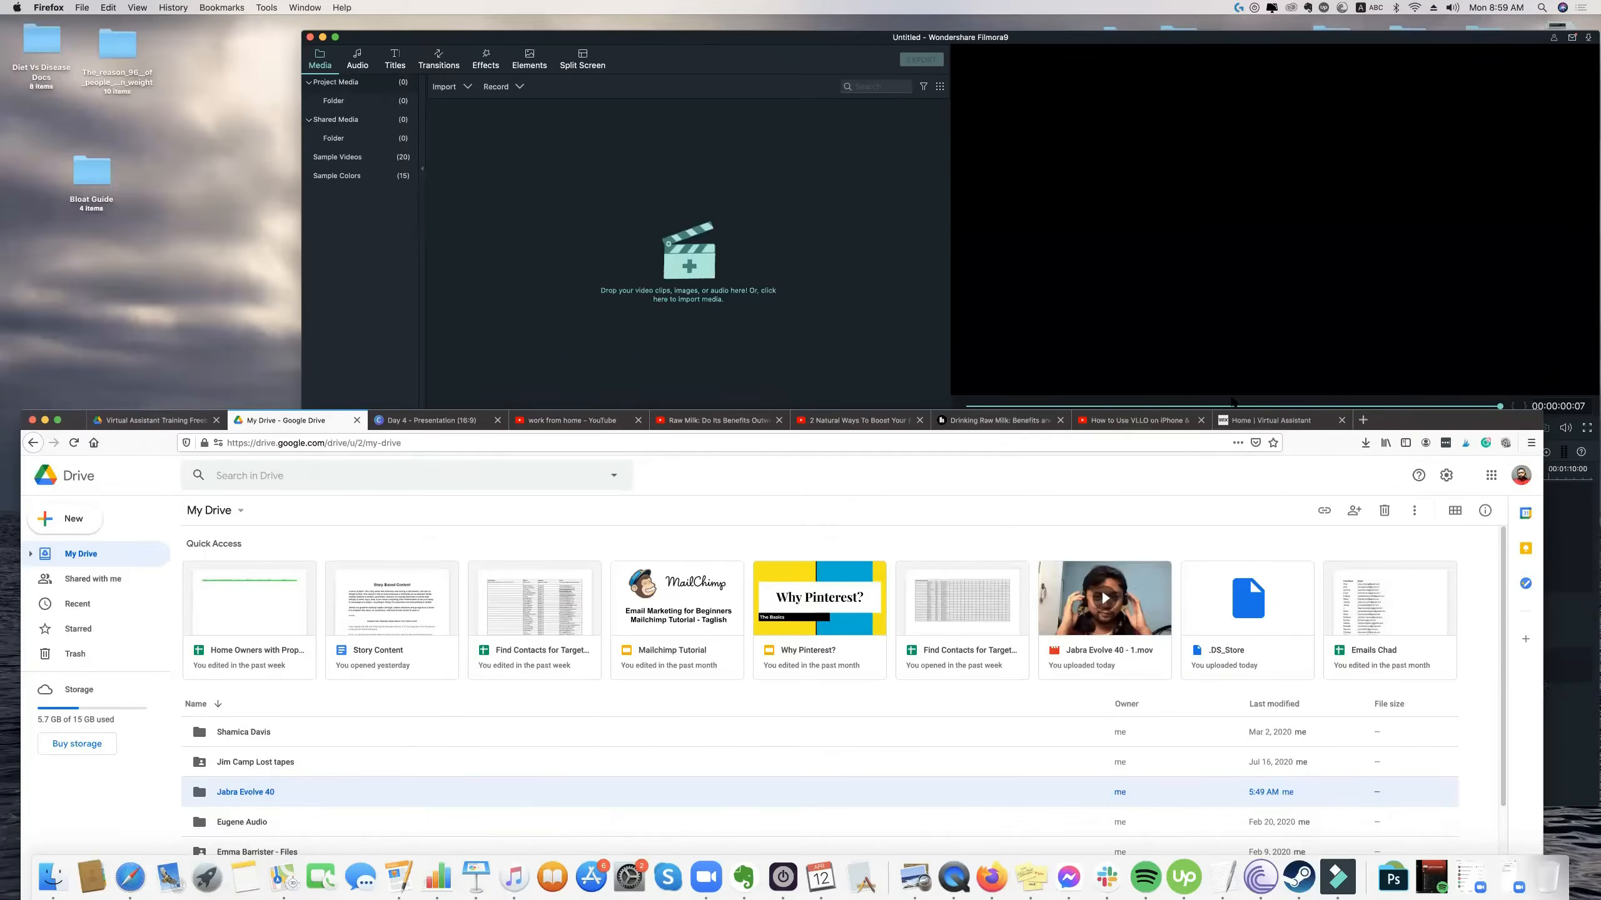
{"action": "left_click_drag", "start_coordinate": [1443, 421], "coordinate": [1423, 14]}
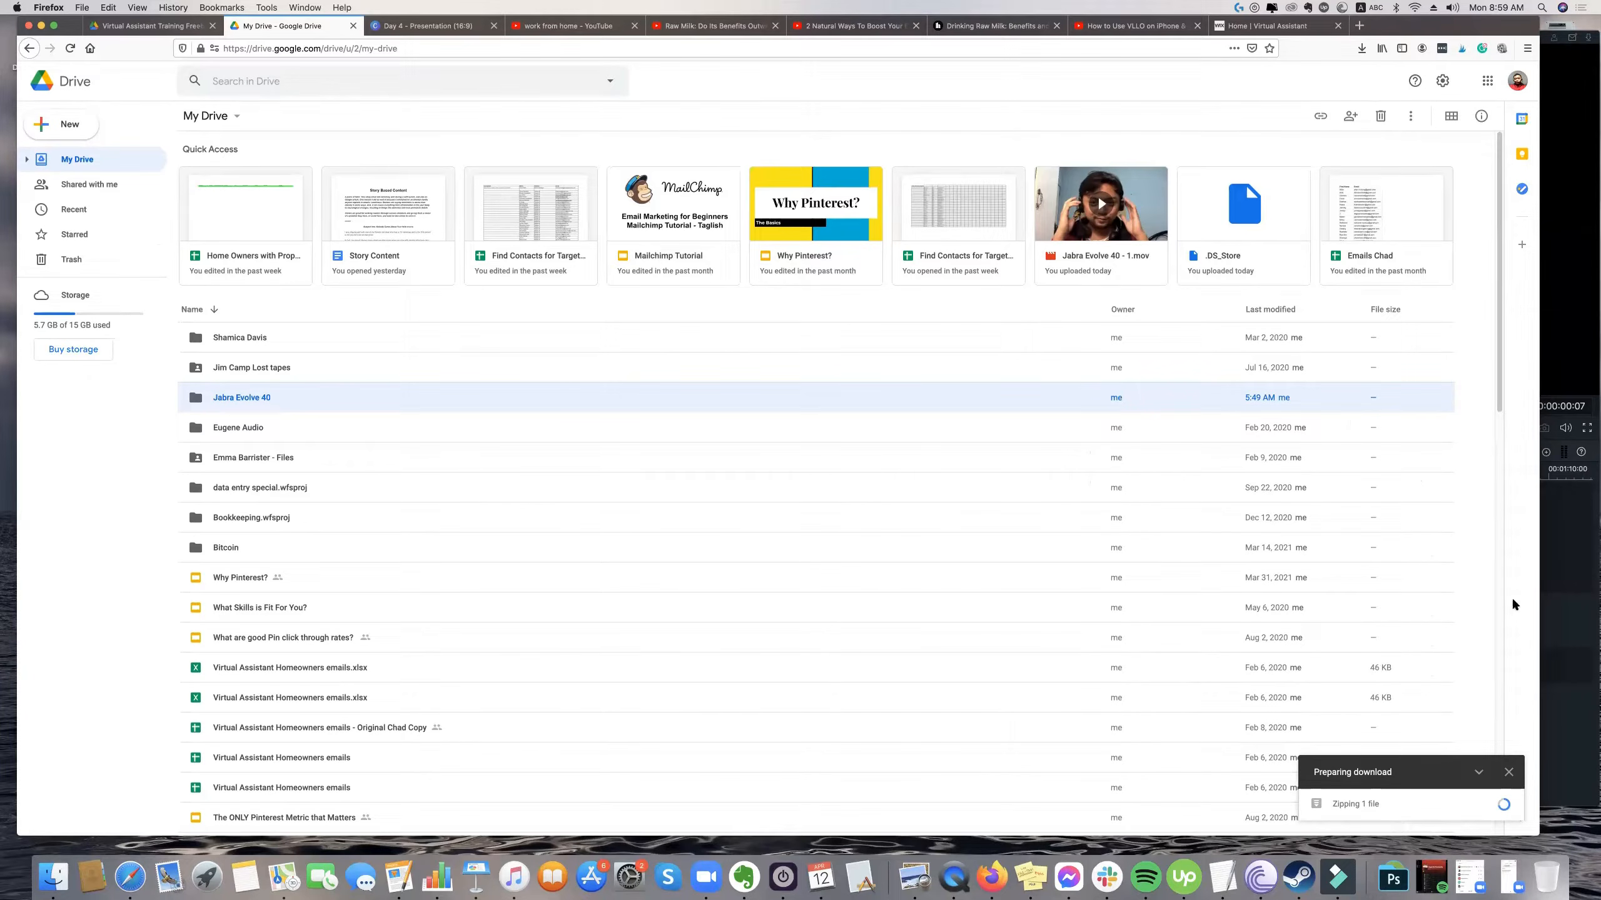
{"action": "left_click_drag", "start_coordinate": [1439, 27], "coordinate": [1425, 27]}
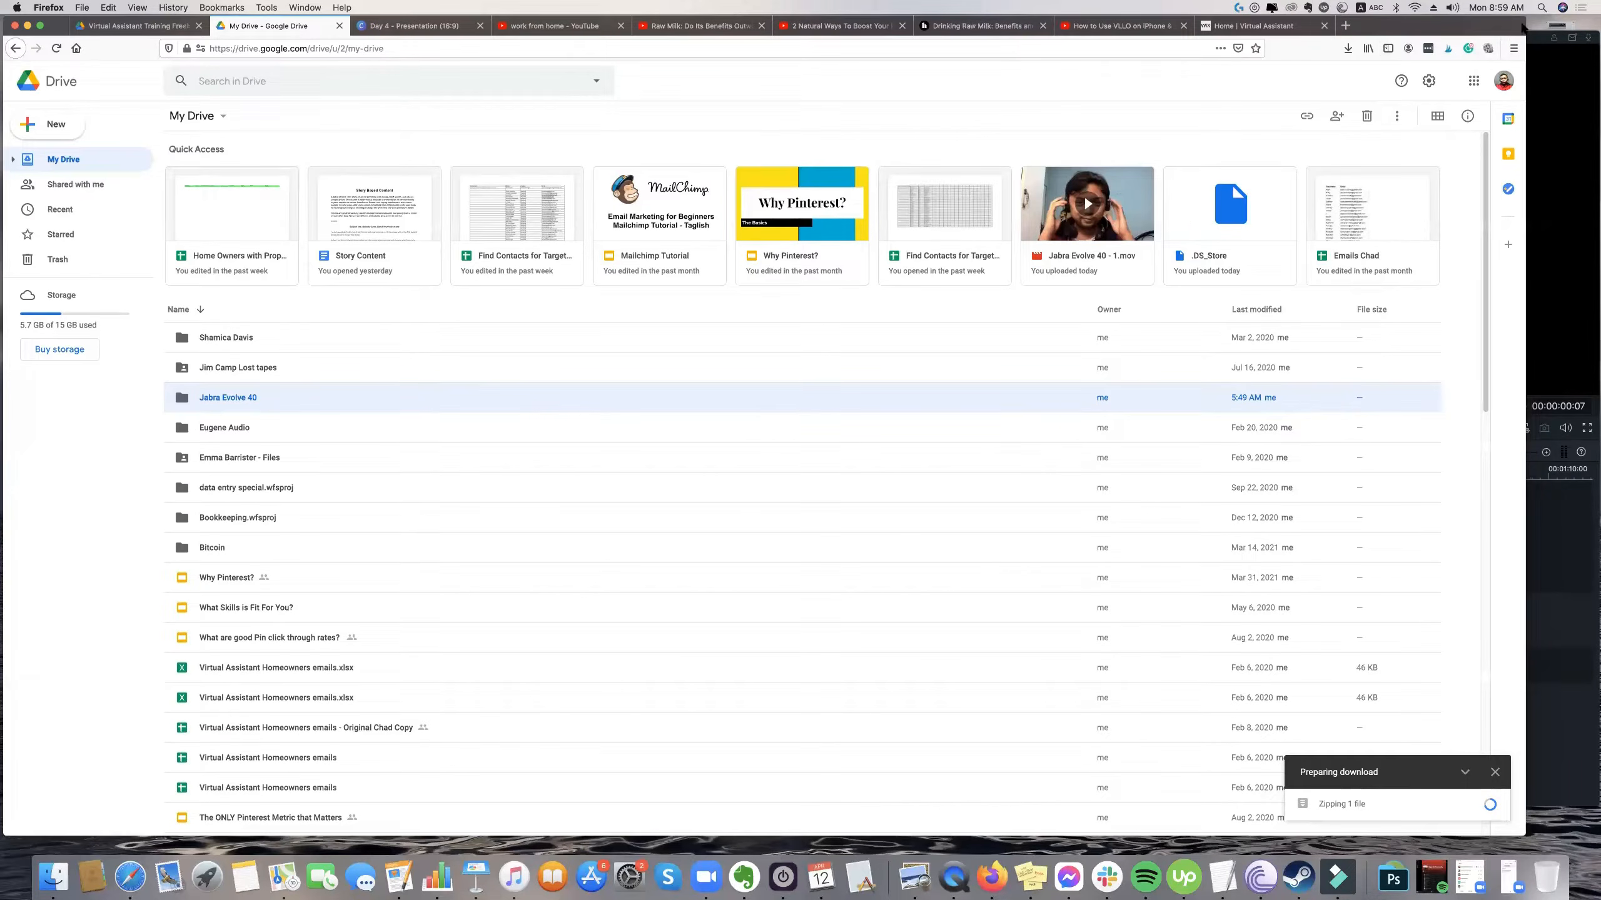
{"action": "left_click_drag", "start_coordinate": [1541, 9], "coordinate": [1596, 6]}
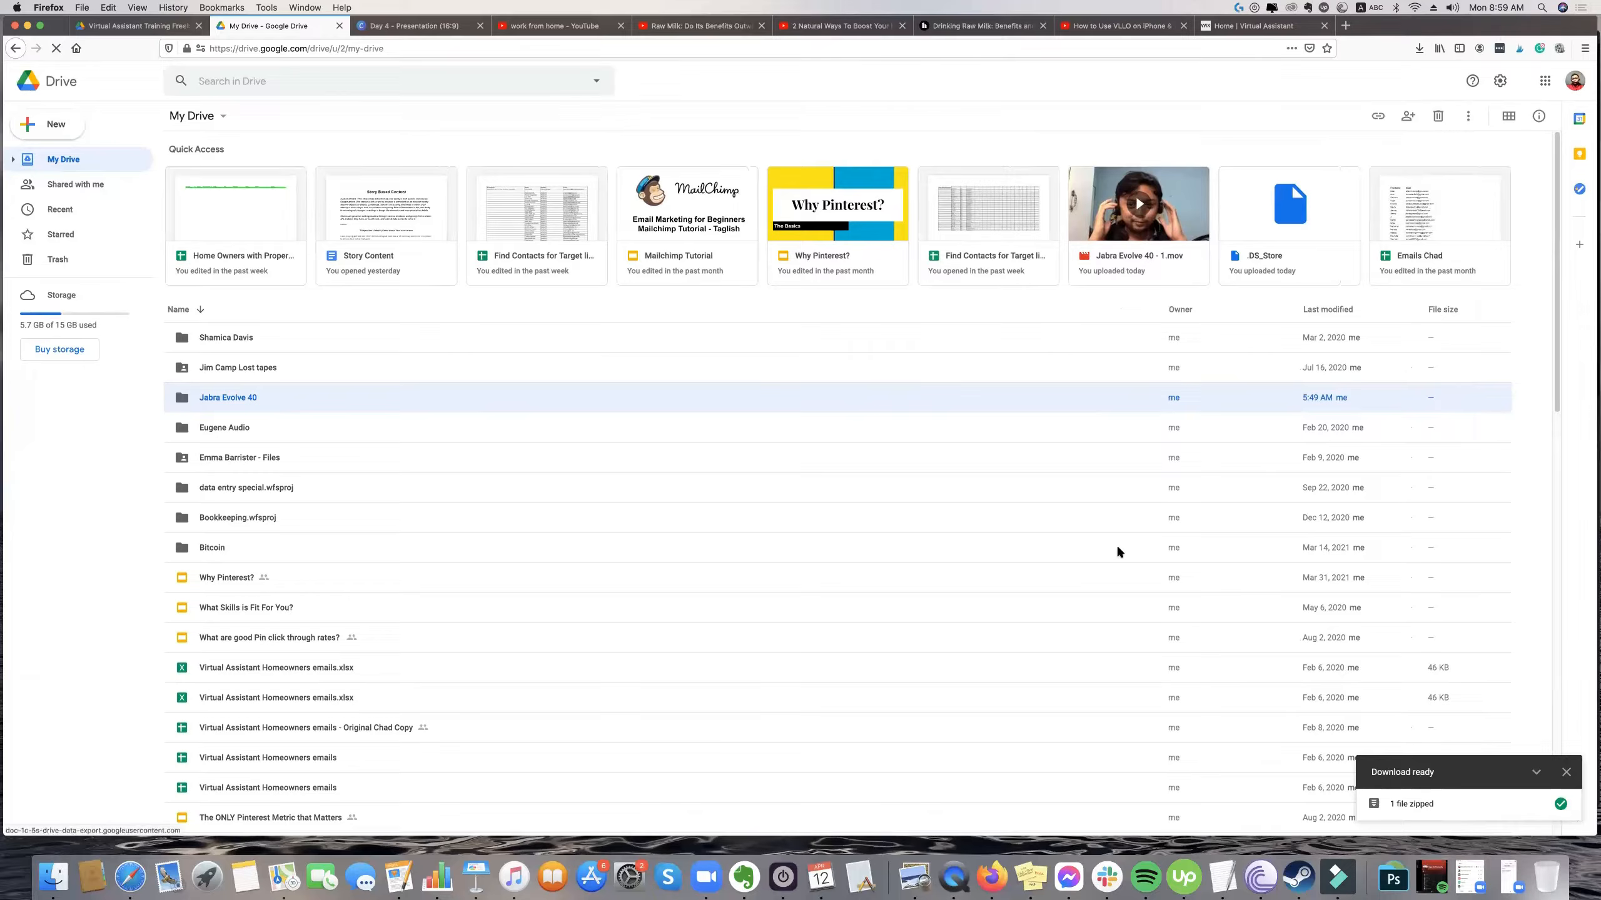
Check the progress of the Jabra Evolve 40 zip download in the browser.
{"action": "left_click", "coordinate": [771, 187]}
{"action": "left_click", "coordinate": [1418, 49]}
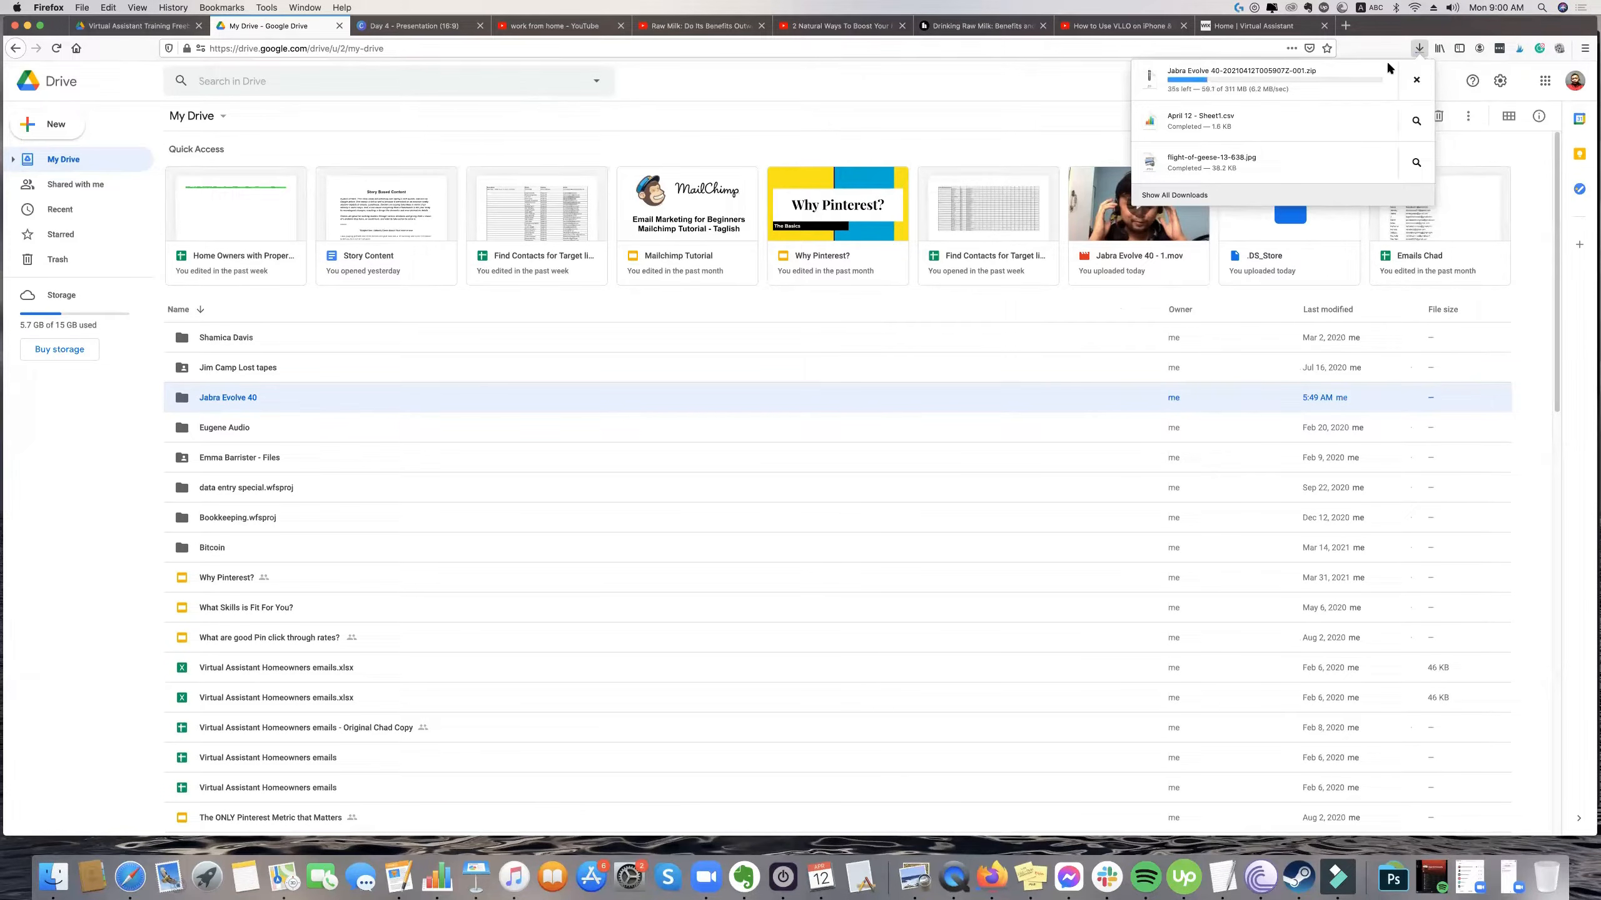
{"action": "left_click", "coordinate": [1545, 48]}
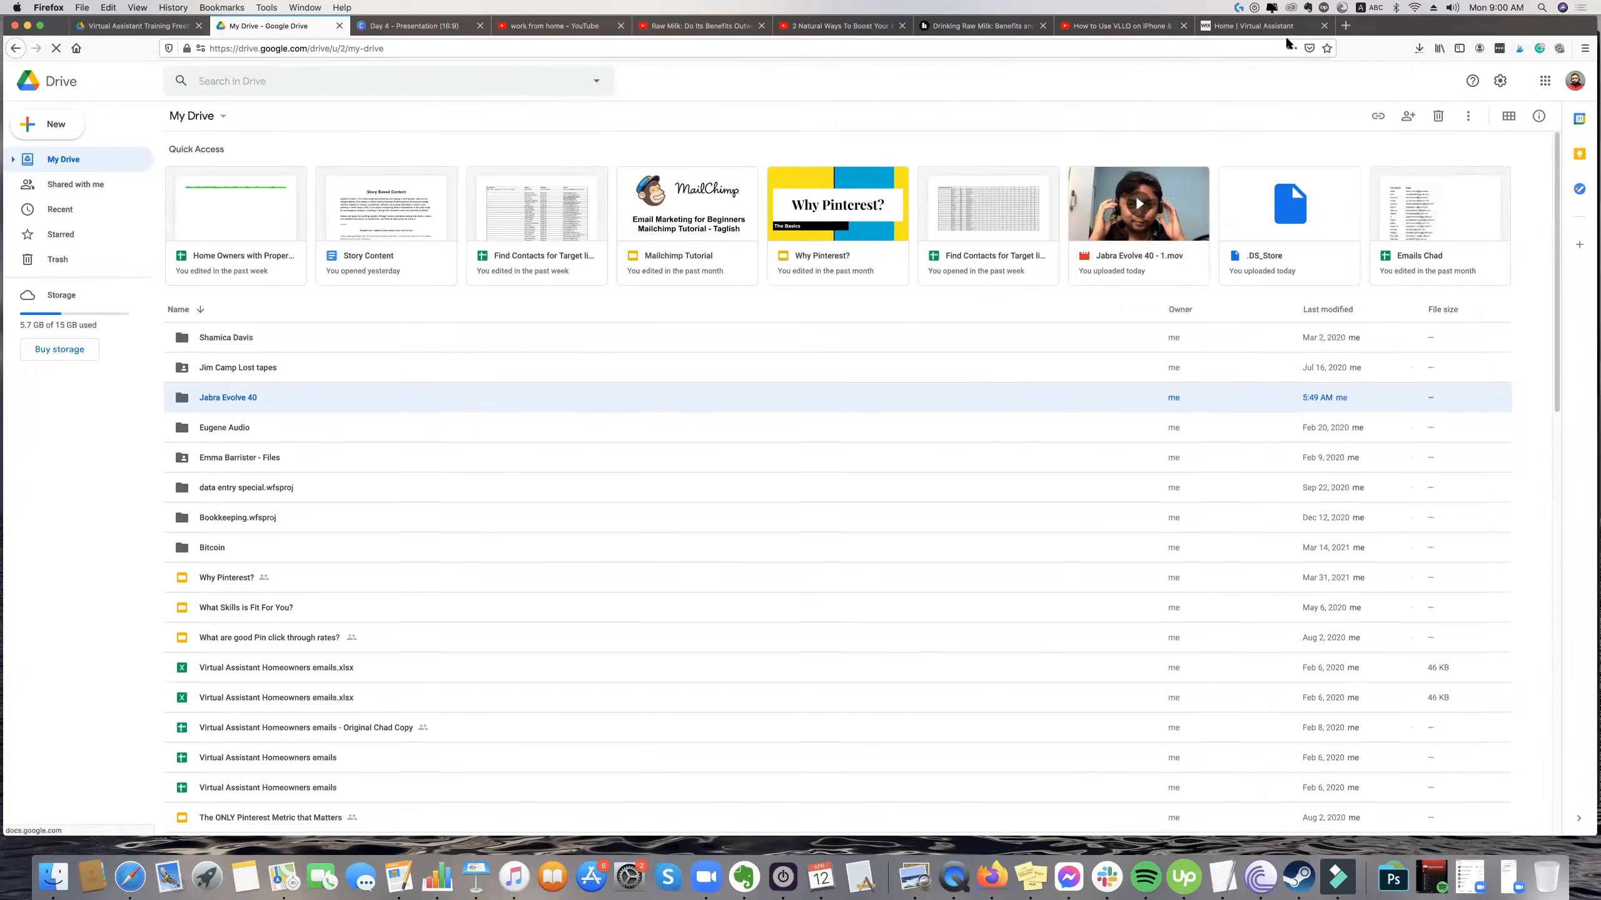
{"action": "left_click", "coordinate": [1418, 48]}
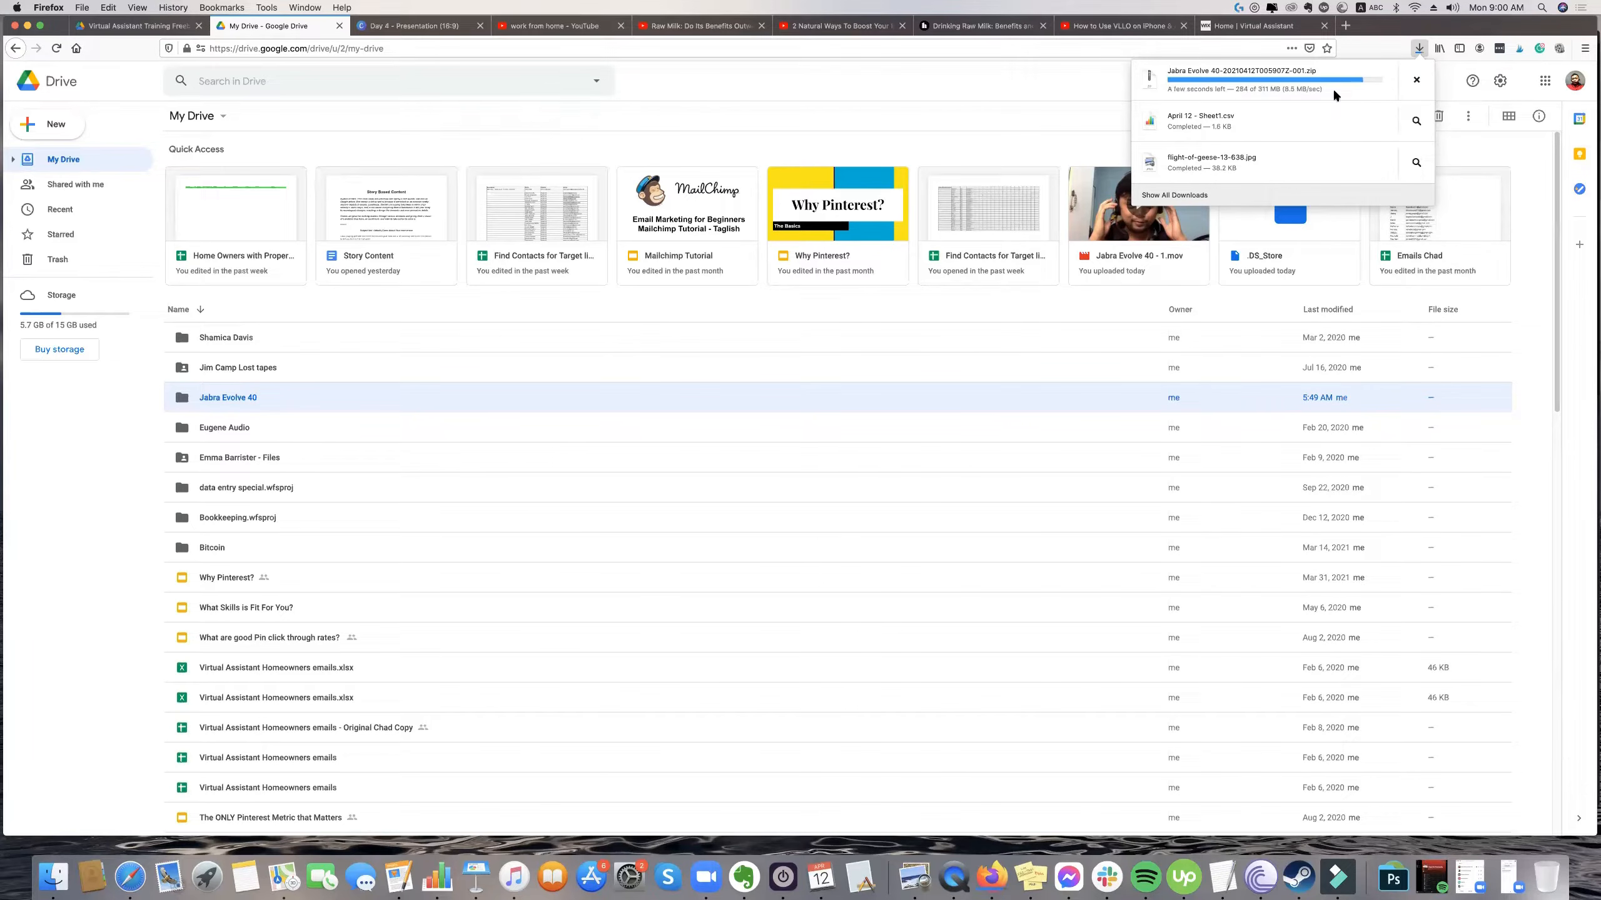
Search the installed applications for iMovie and return to Google Drive without launching it.
{"action": "left_click", "coordinate": [196, 878]}
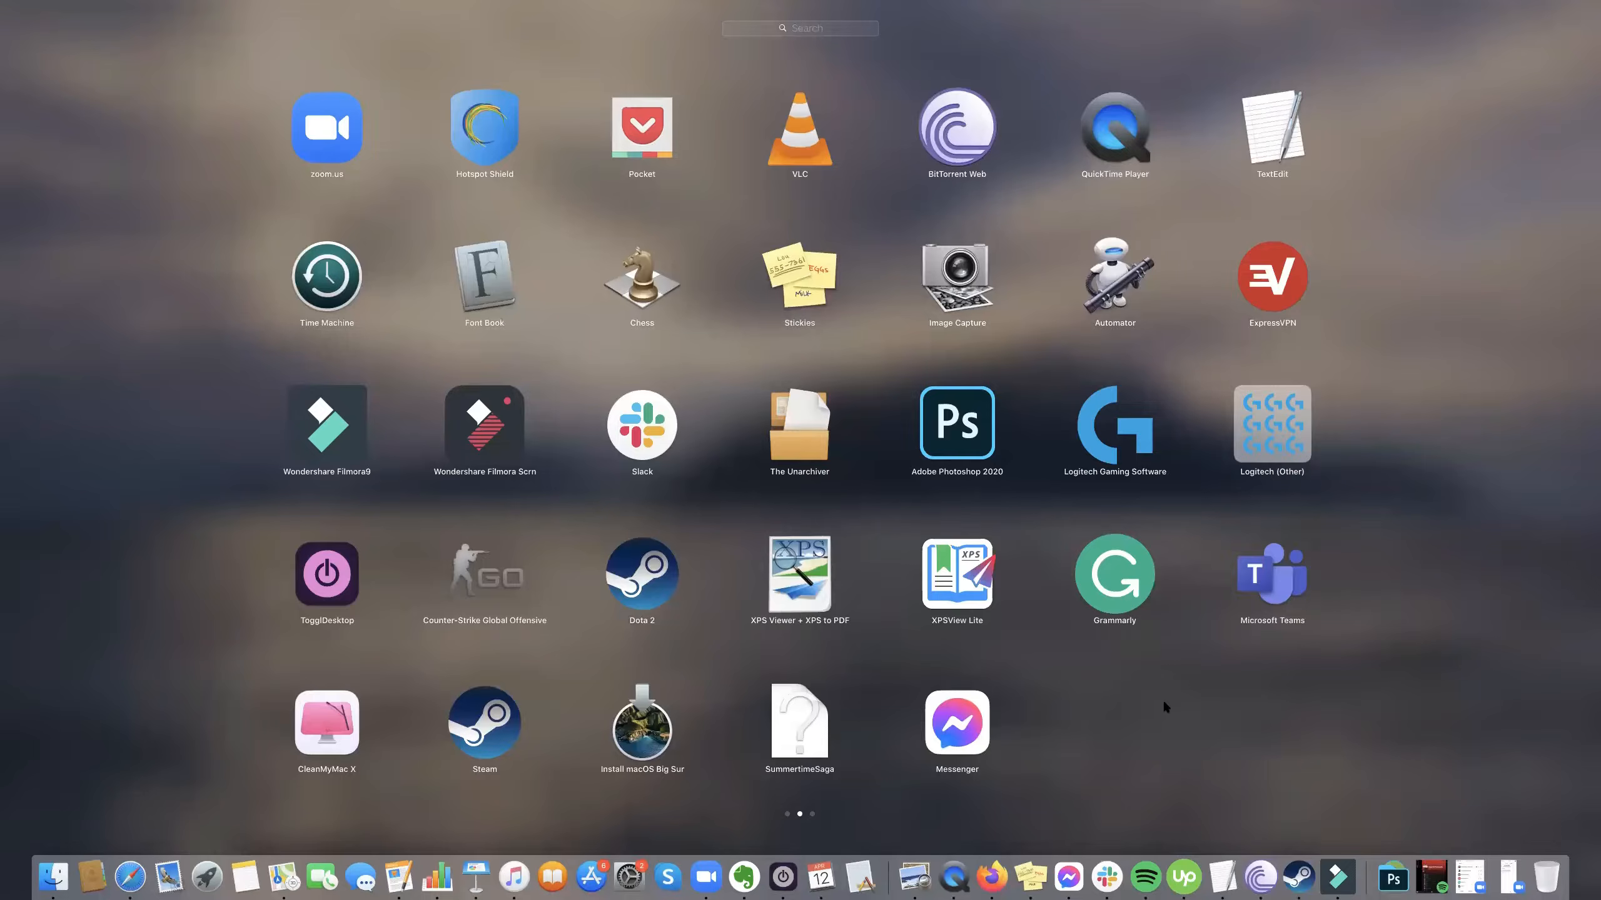
{"action": "left_click", "coordinate": [744, 33]}
{"action": "type", "text": "i"}
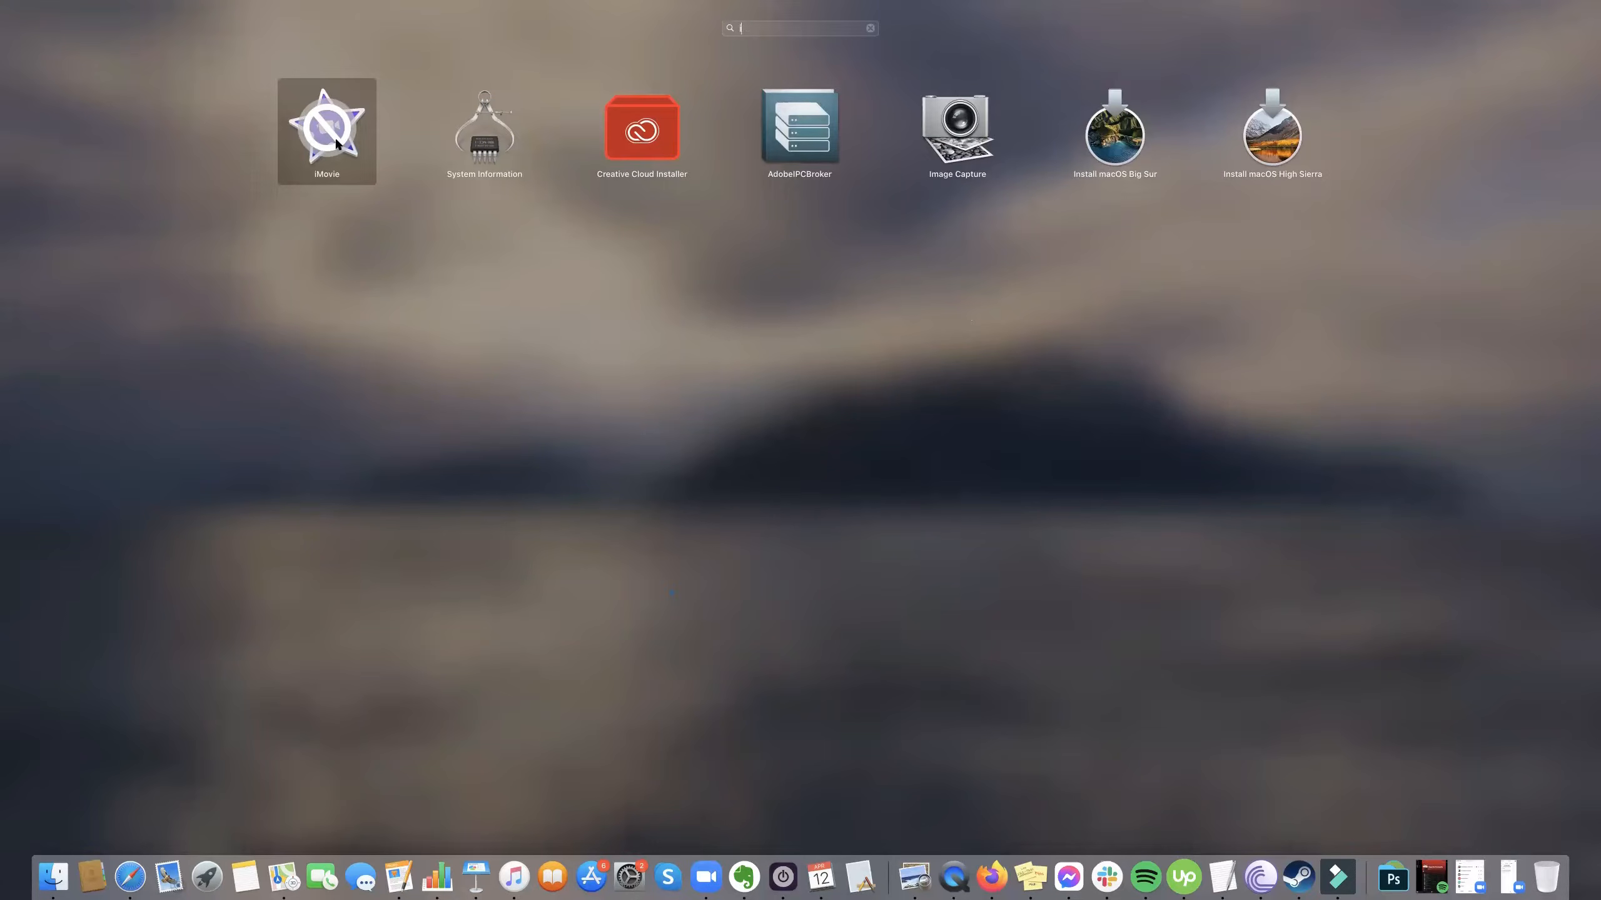
{"action": "left_click", "coordinate": [373, 265]}
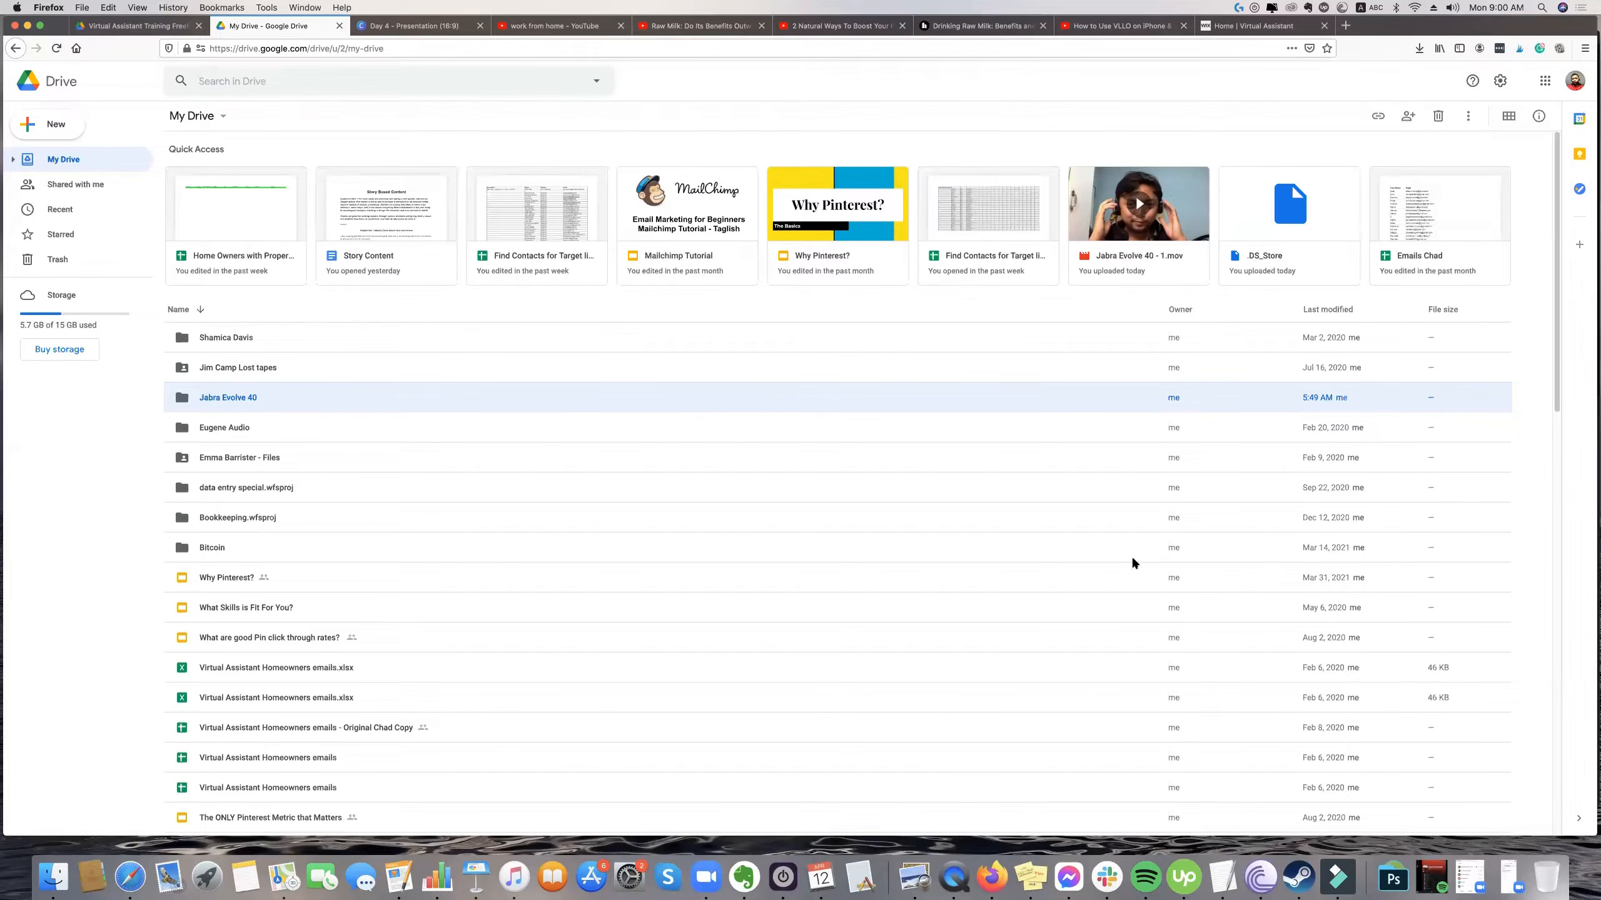
Locate the downloaded Jabra Evolve 40 folder in Finder, view its contents and move it from Downloads to the desktop.
{"action": "left_click", "coordinate": [1415, 49]}
{"action": "left_click", "coordinate": [1418, 80]}
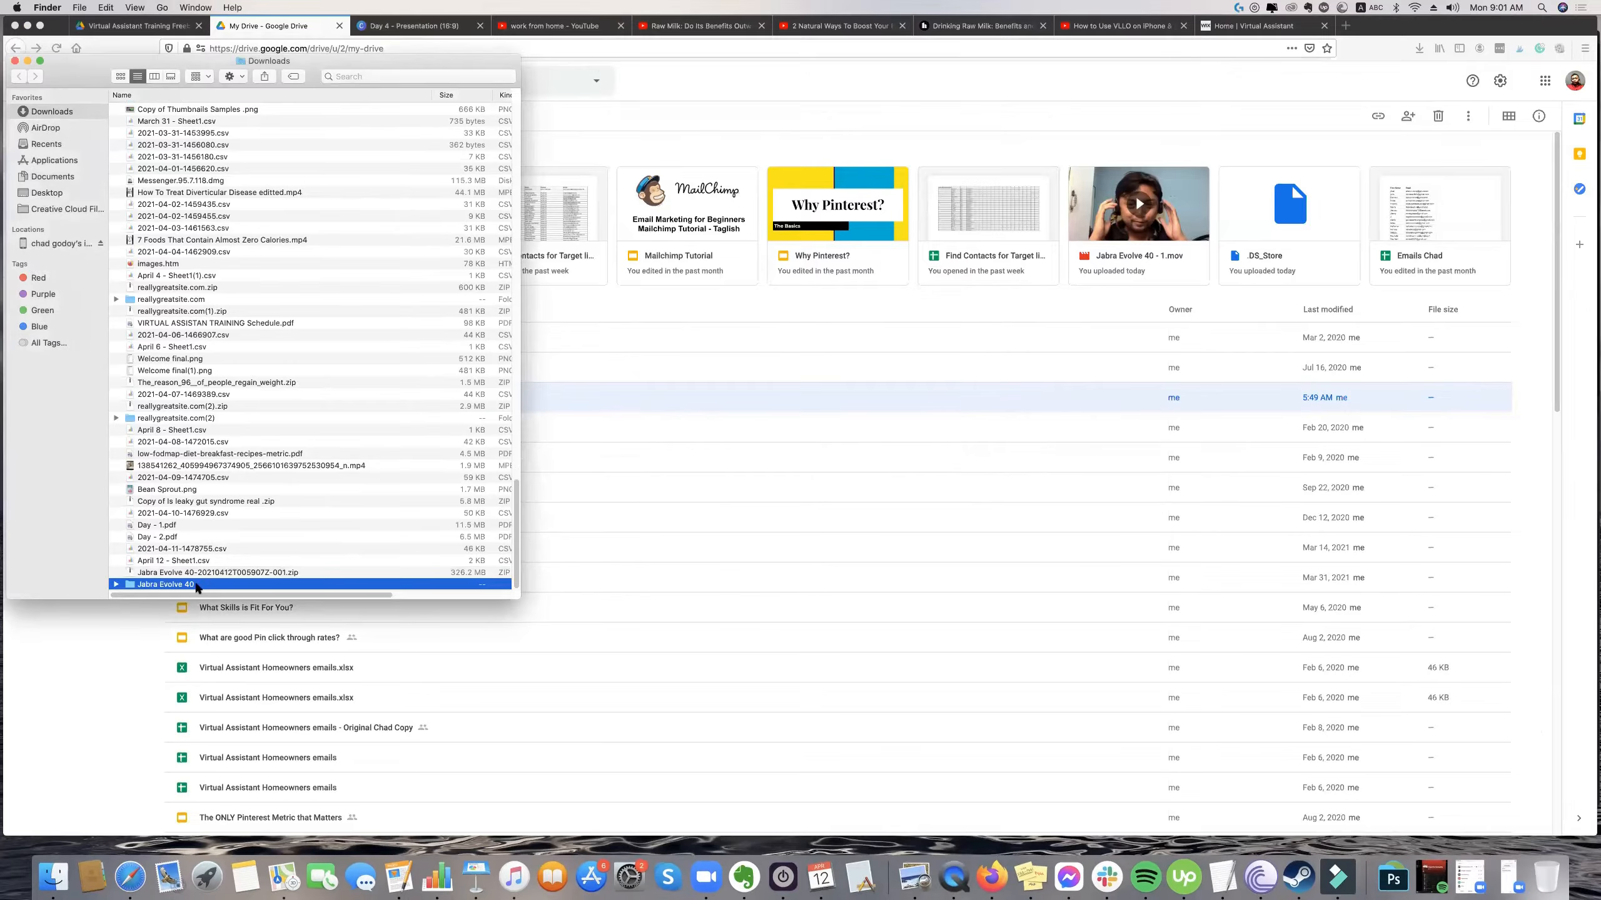
{"action": "double_click", "coordinate": [212, 584]}
{"action": "left_click", "coordinate": [19, 76]}
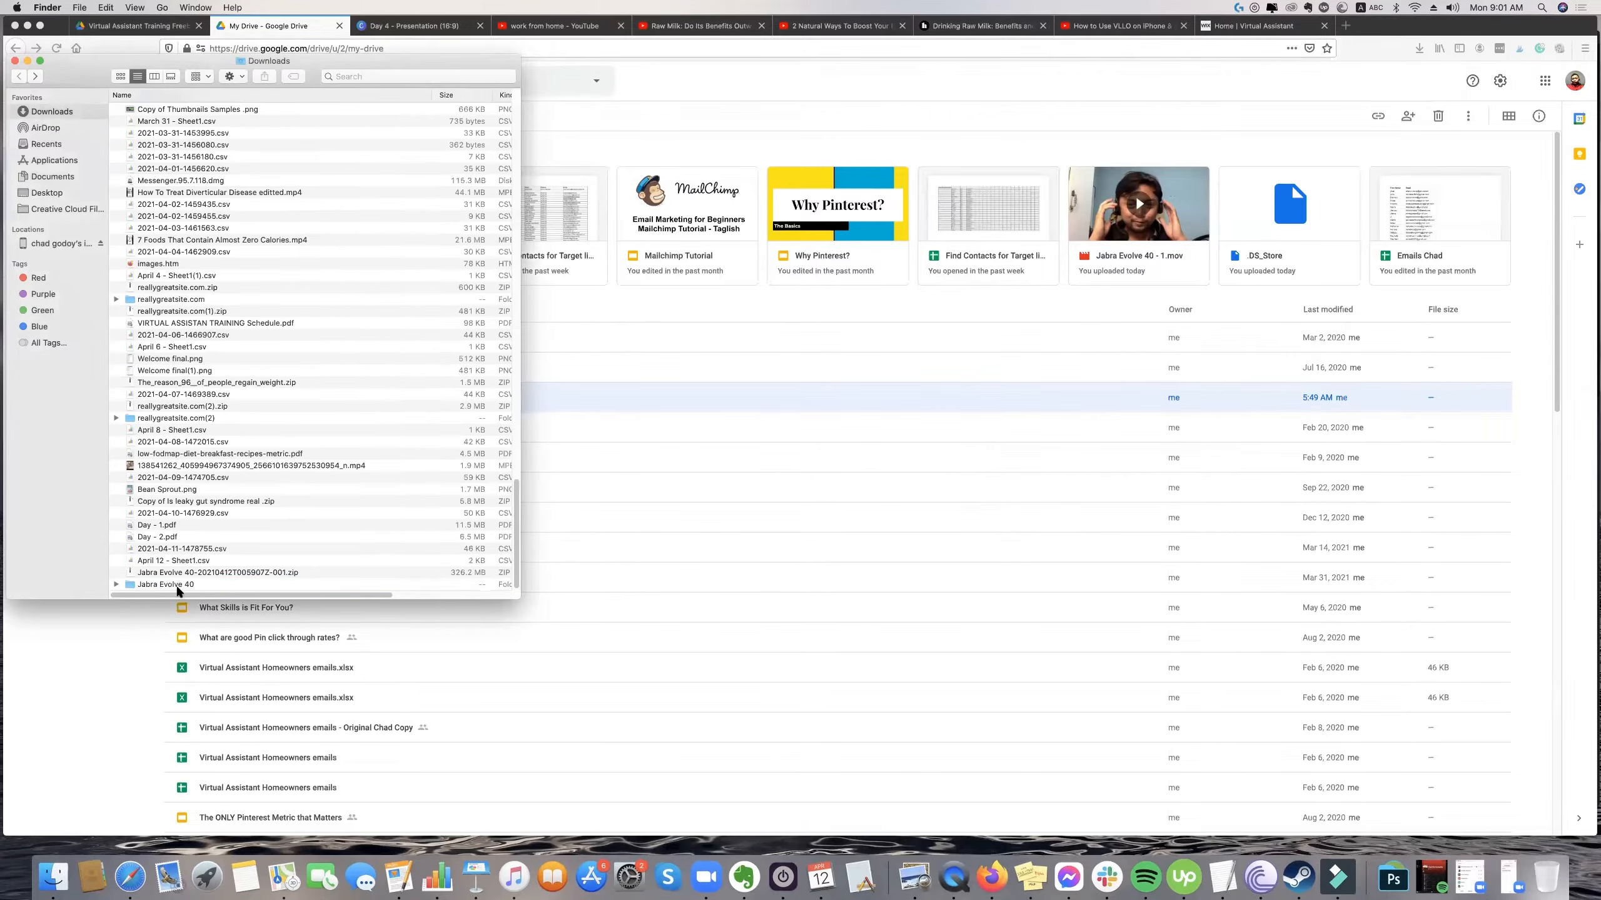
{"action": "left_click_drag", "start_coordinate": [187, 583], "coordinate": [10, 874]}
Switch to Filmora, open the desktop's Jabra Evolve 40 folder and place its window beside the empty media library.
{"action": "left_click", "coordinate": [1339, 878]}
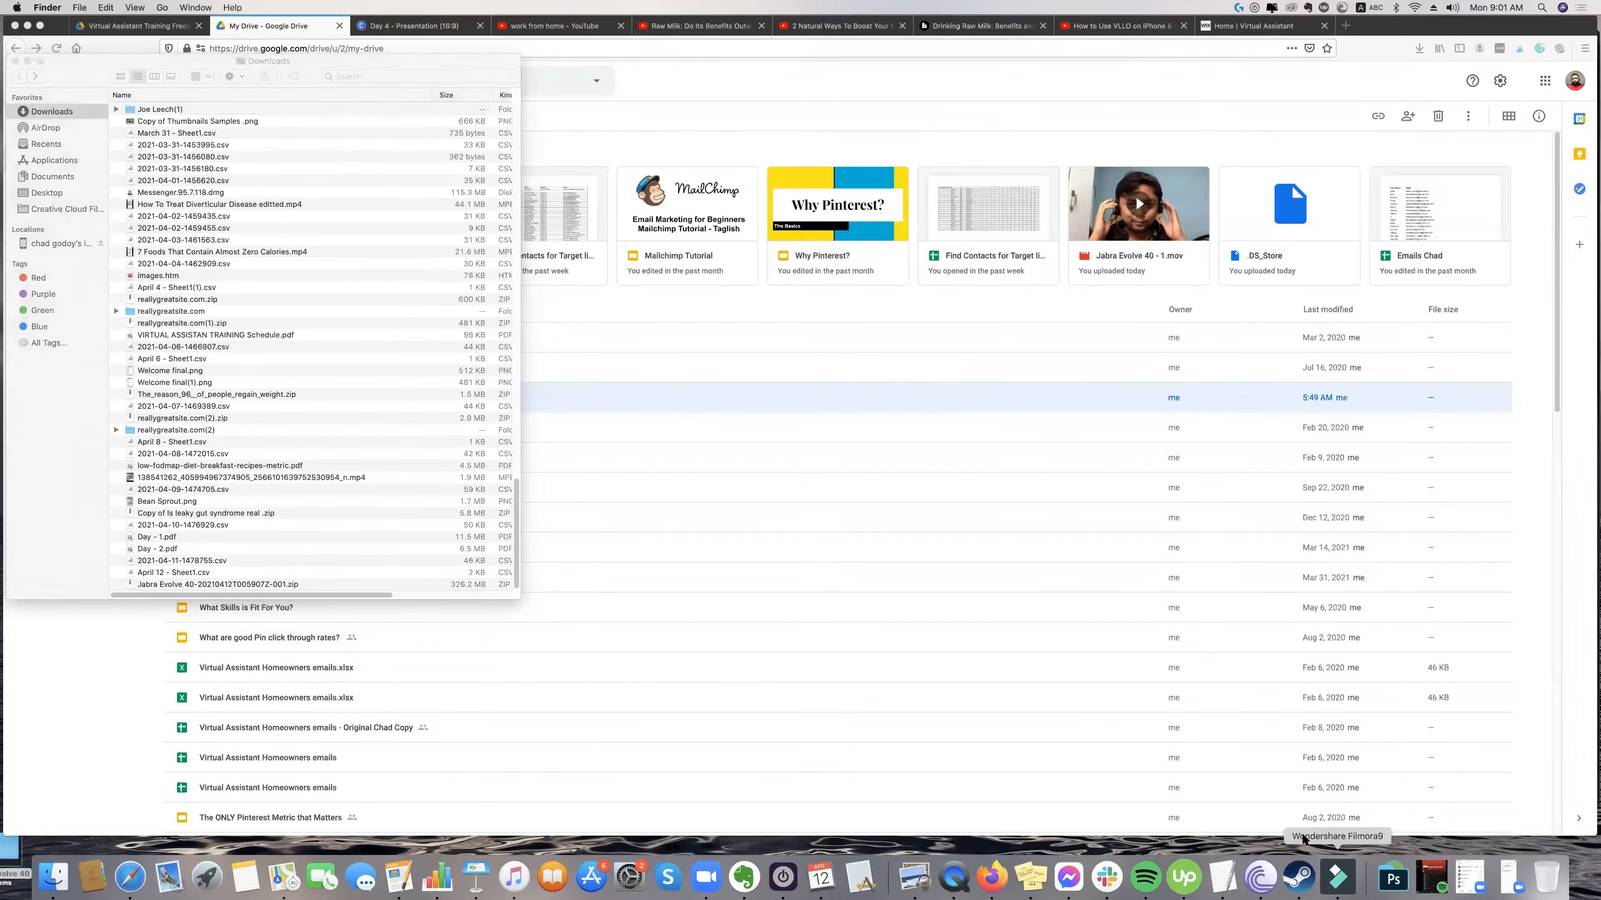
{"action": "left_click_drag", "start_coordinate": [485, 36], "coordinate": [302, 21]}
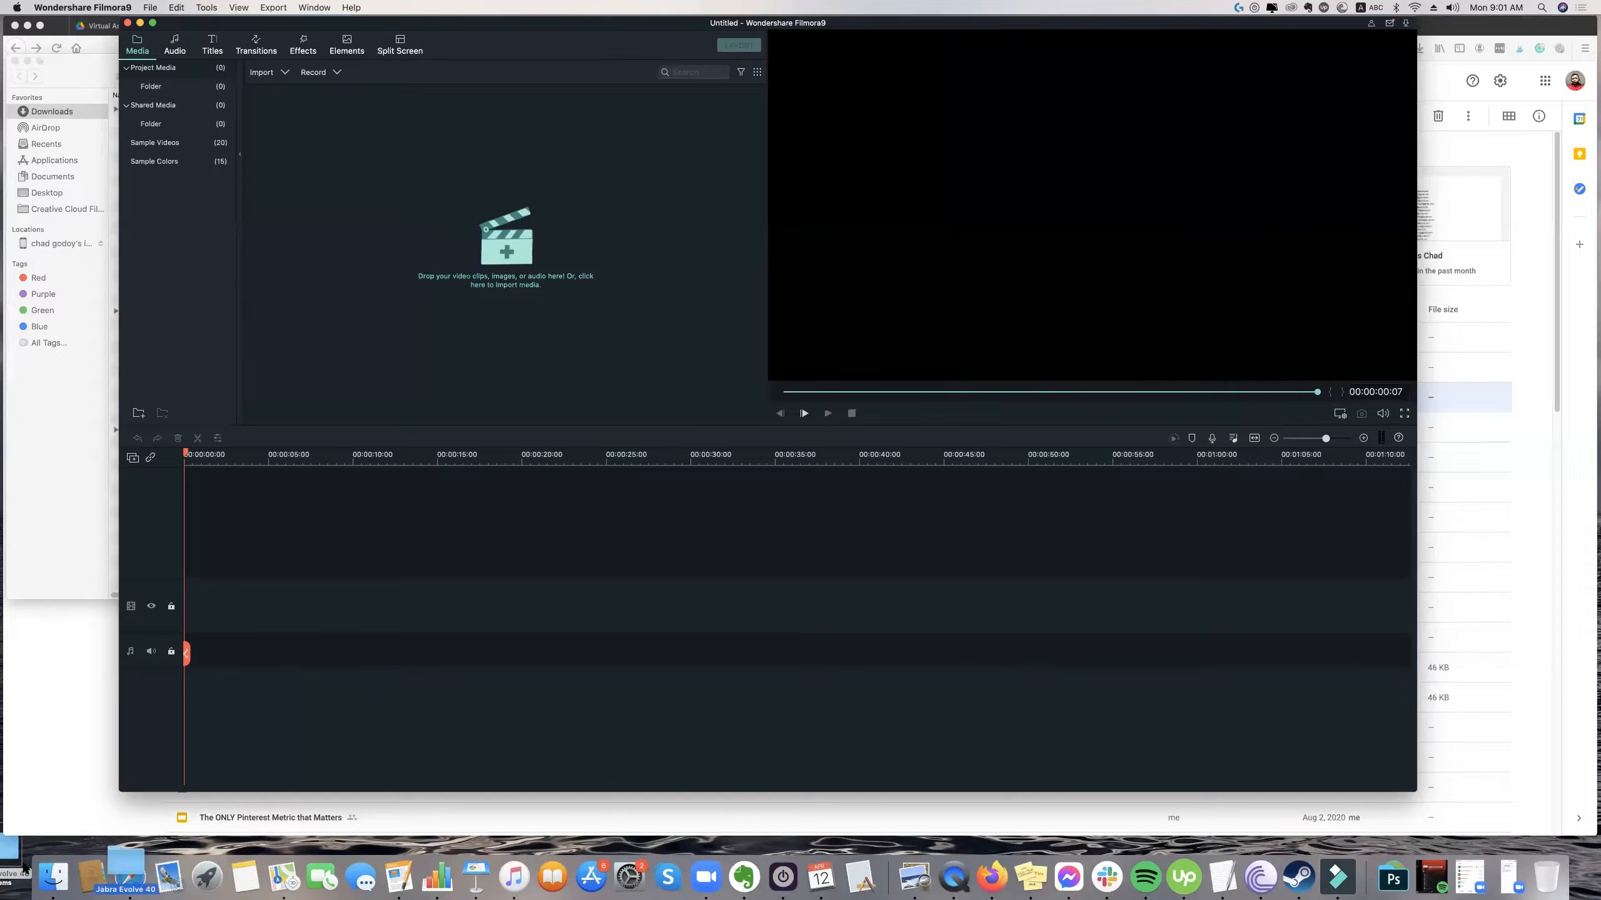
{"action": "double_click", "coordinate": [7, 858]}
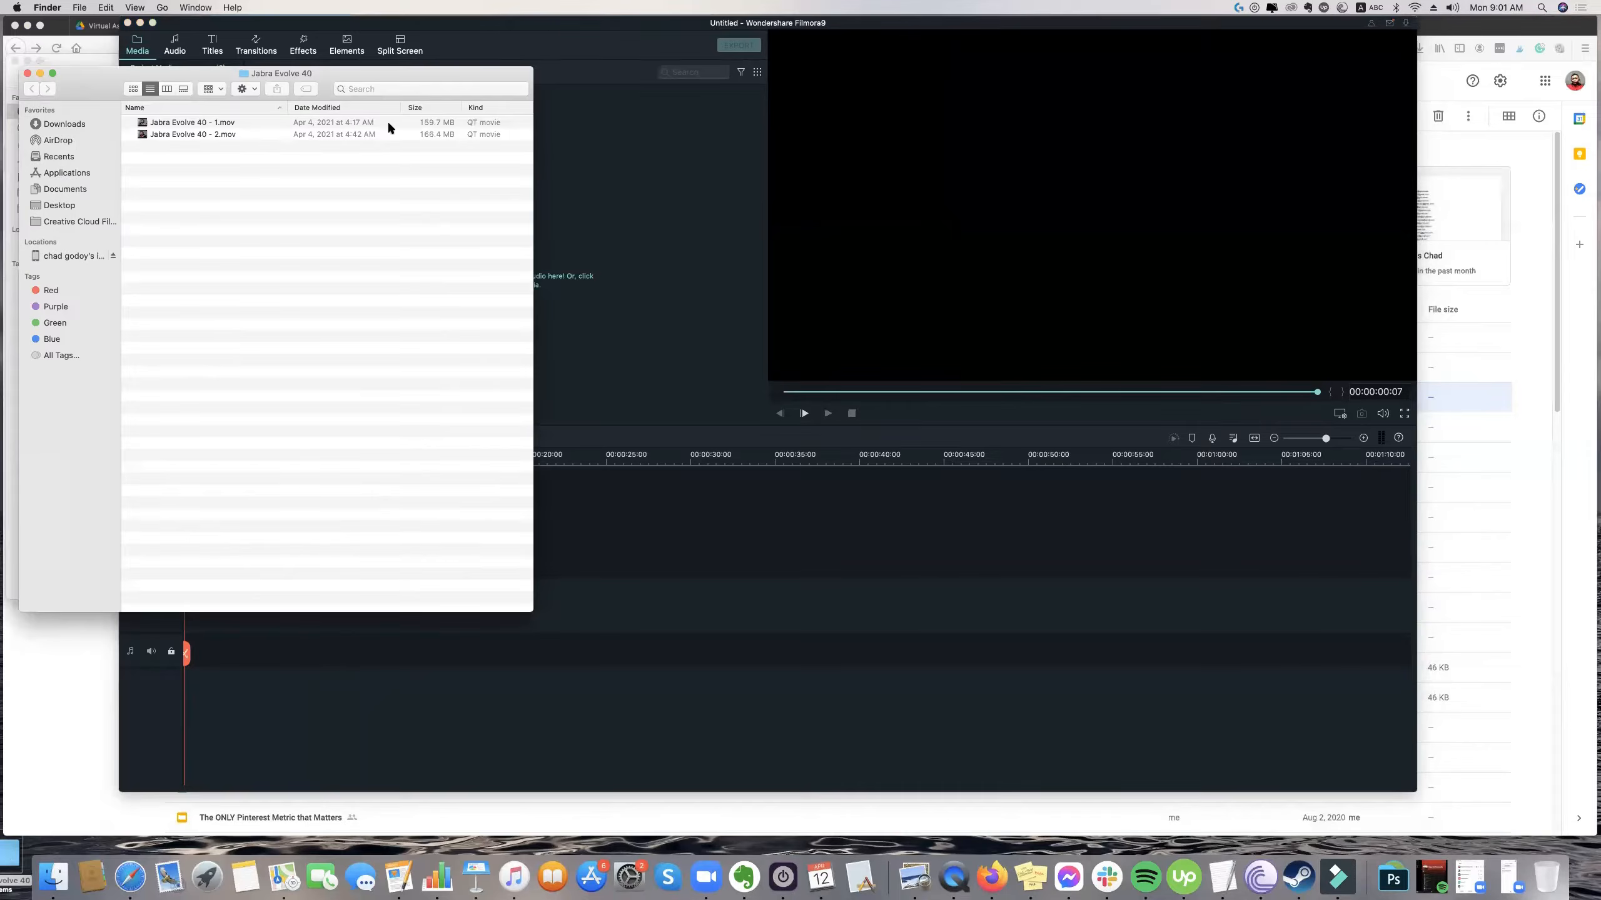
{"action": "left_click_drag", "start_coordinate": [472, 79], "coordinate": [1391, 175]}
Import Jabra Evolve 40 - 1.mov and Jabra Evolve 40 - 2.mov into the project's media library.
{"action": "left_click", "coordinate": [1154, 221]}
{"action": "left_click", "coordinate": [1175, 236], "text": "shift"}
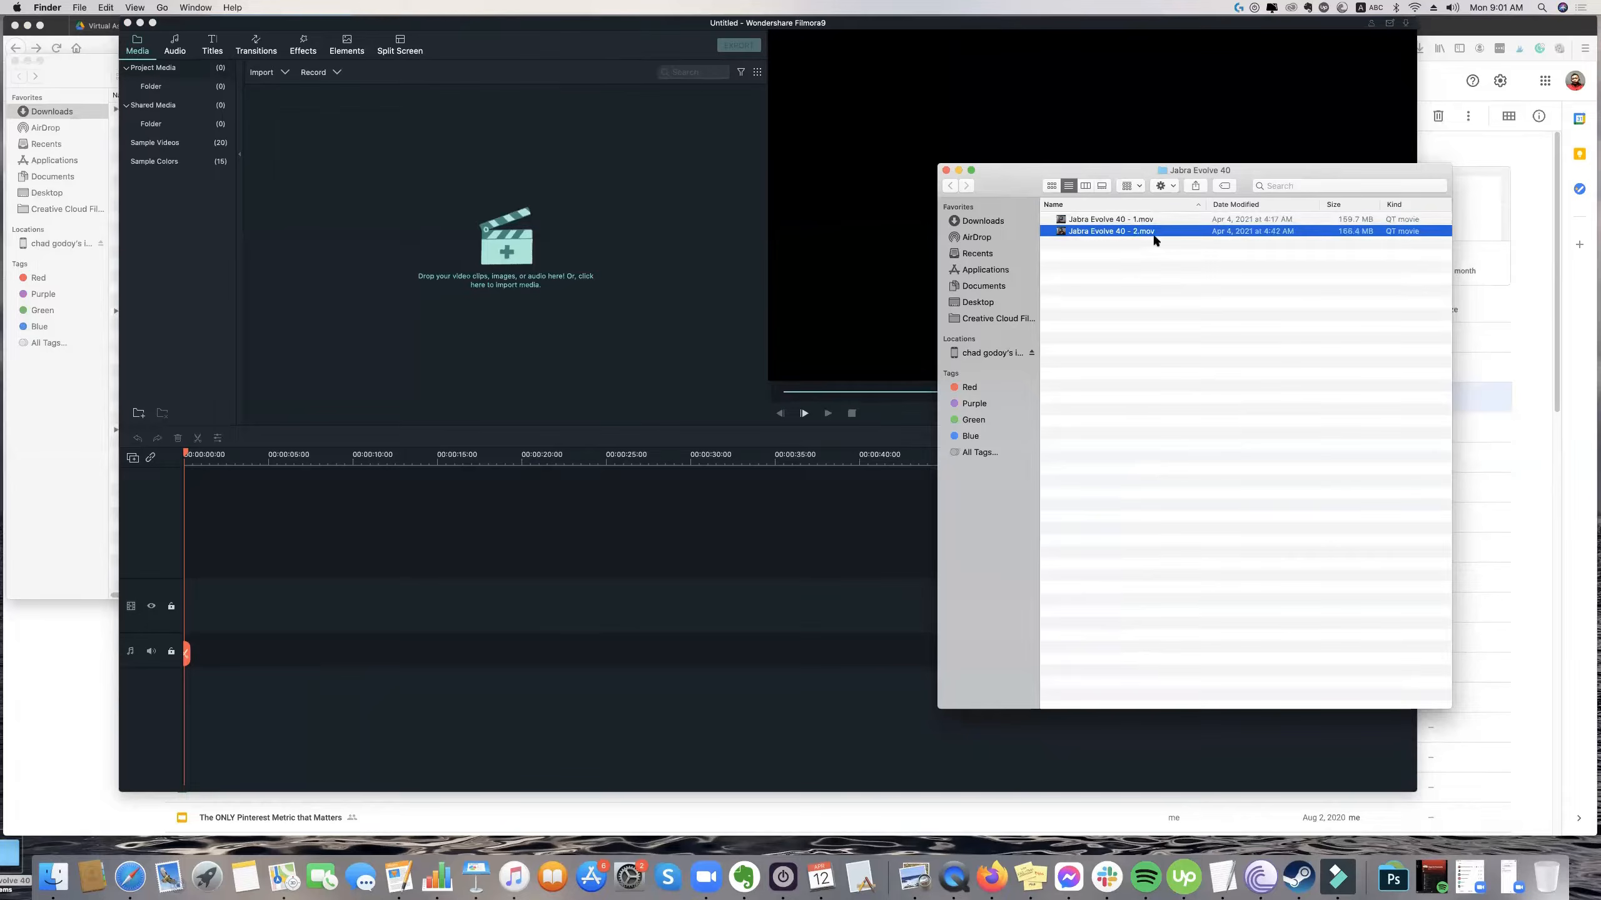
{"action": "left_click_drag", "start_coordinate": [1117, 222], "coordinate": [545, 202]}
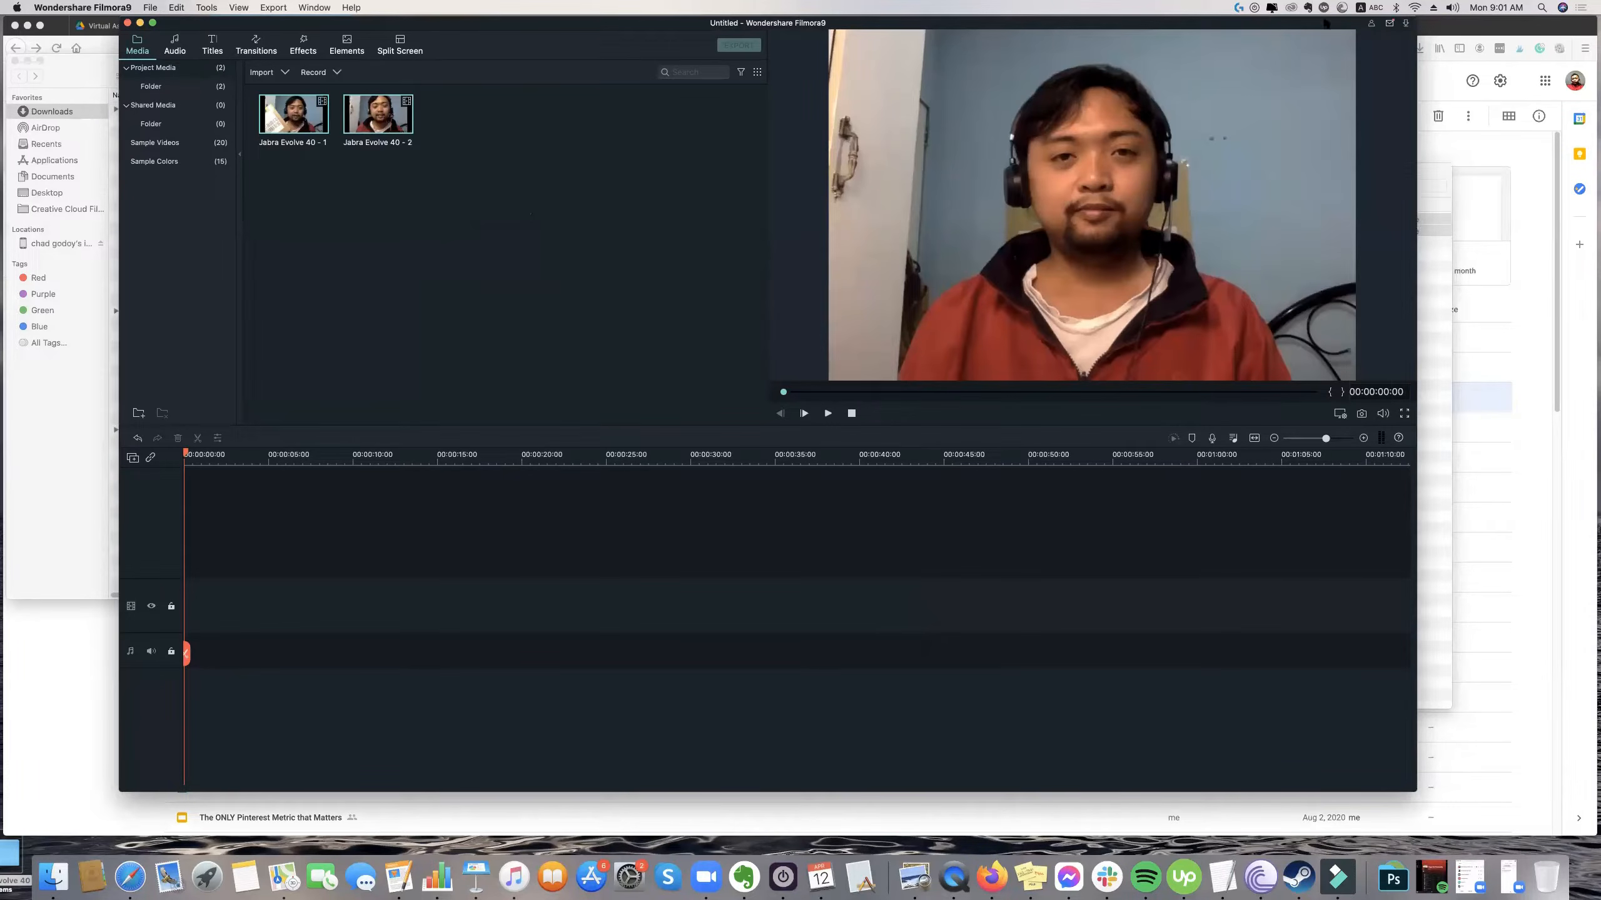
Enlarge the editor window and place the Jabra Evolve 40 - 1 clip at the start of the video track.
{"action": "left_click_drag", "start_coordinate": [1318, 24], "coordinate": [1267, 23]}
{"action": "left_click_drag", "start_coordinate": [1509, 819], "coordinate": [1545, 852]}
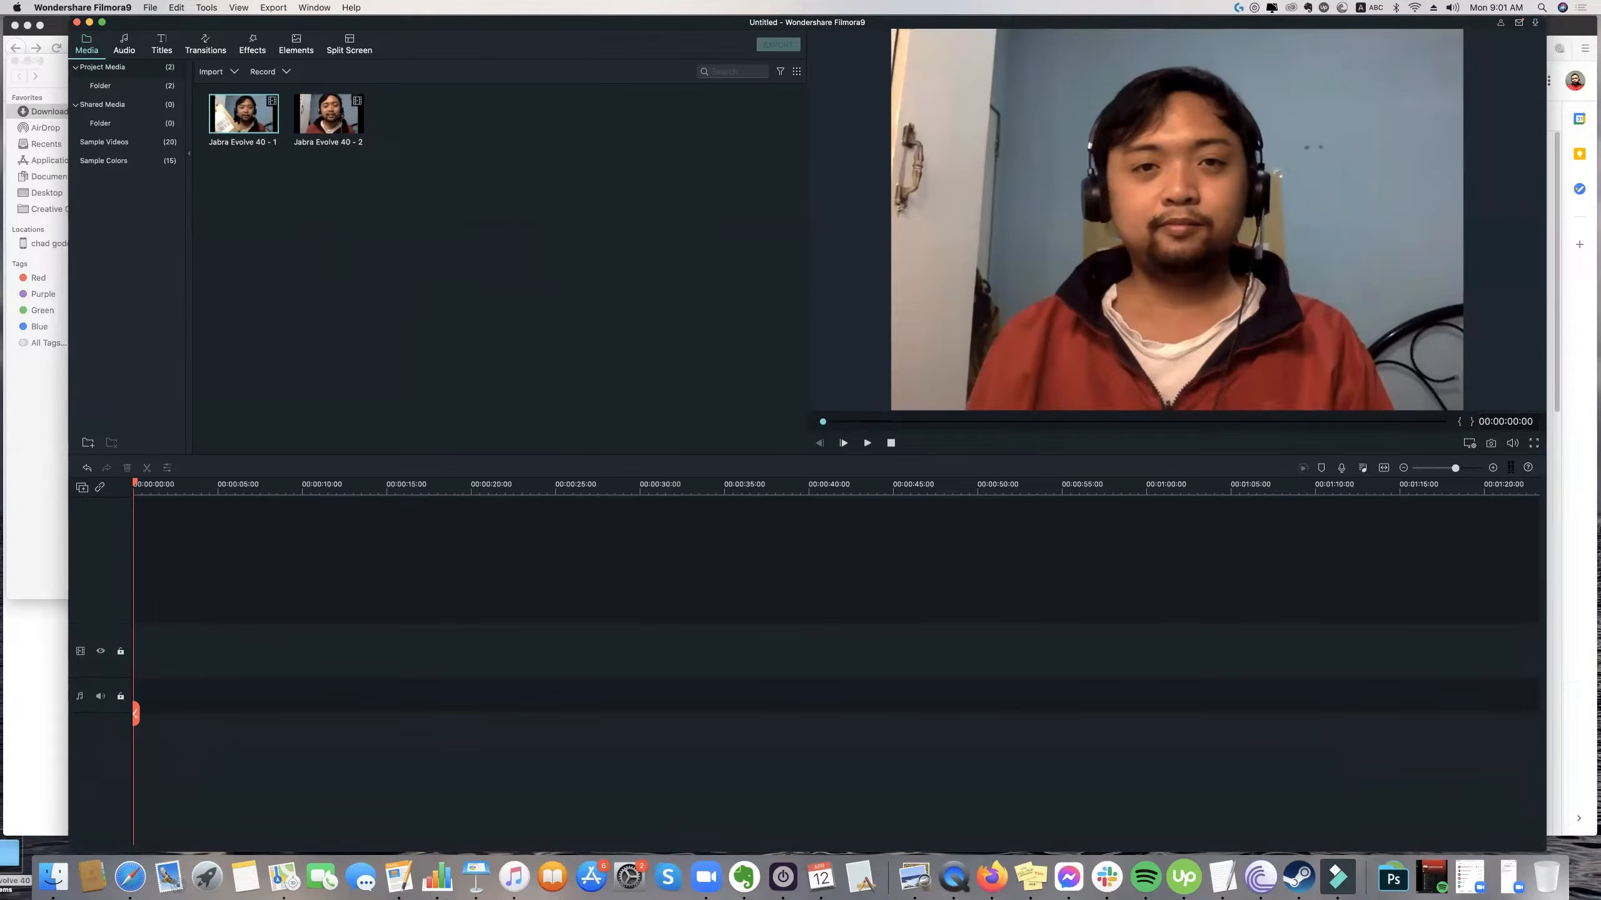
{"action": "left_click_drag", "start_coordinate": [243, 114], "coordinate": [171, 655]}
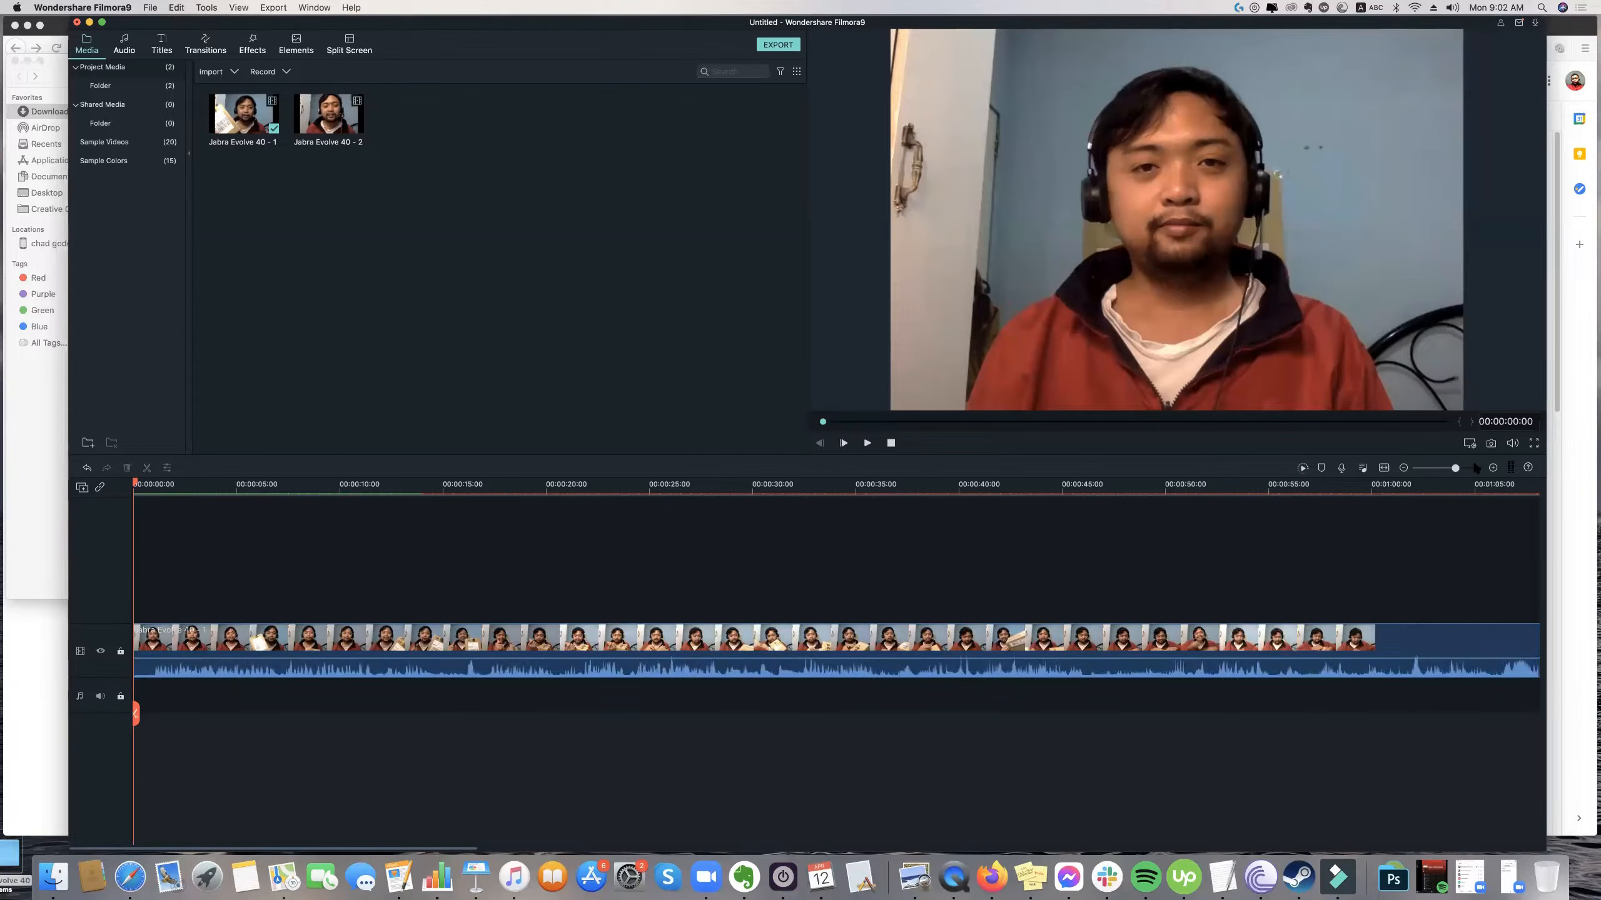
Demonstrate zooming the timeline in and out, settling on a scale that shows the clip in five-second intervals.
{"action": "left_click_drag", "start_coordinate": [1462, 468], "coordinate": [1470, 468]}
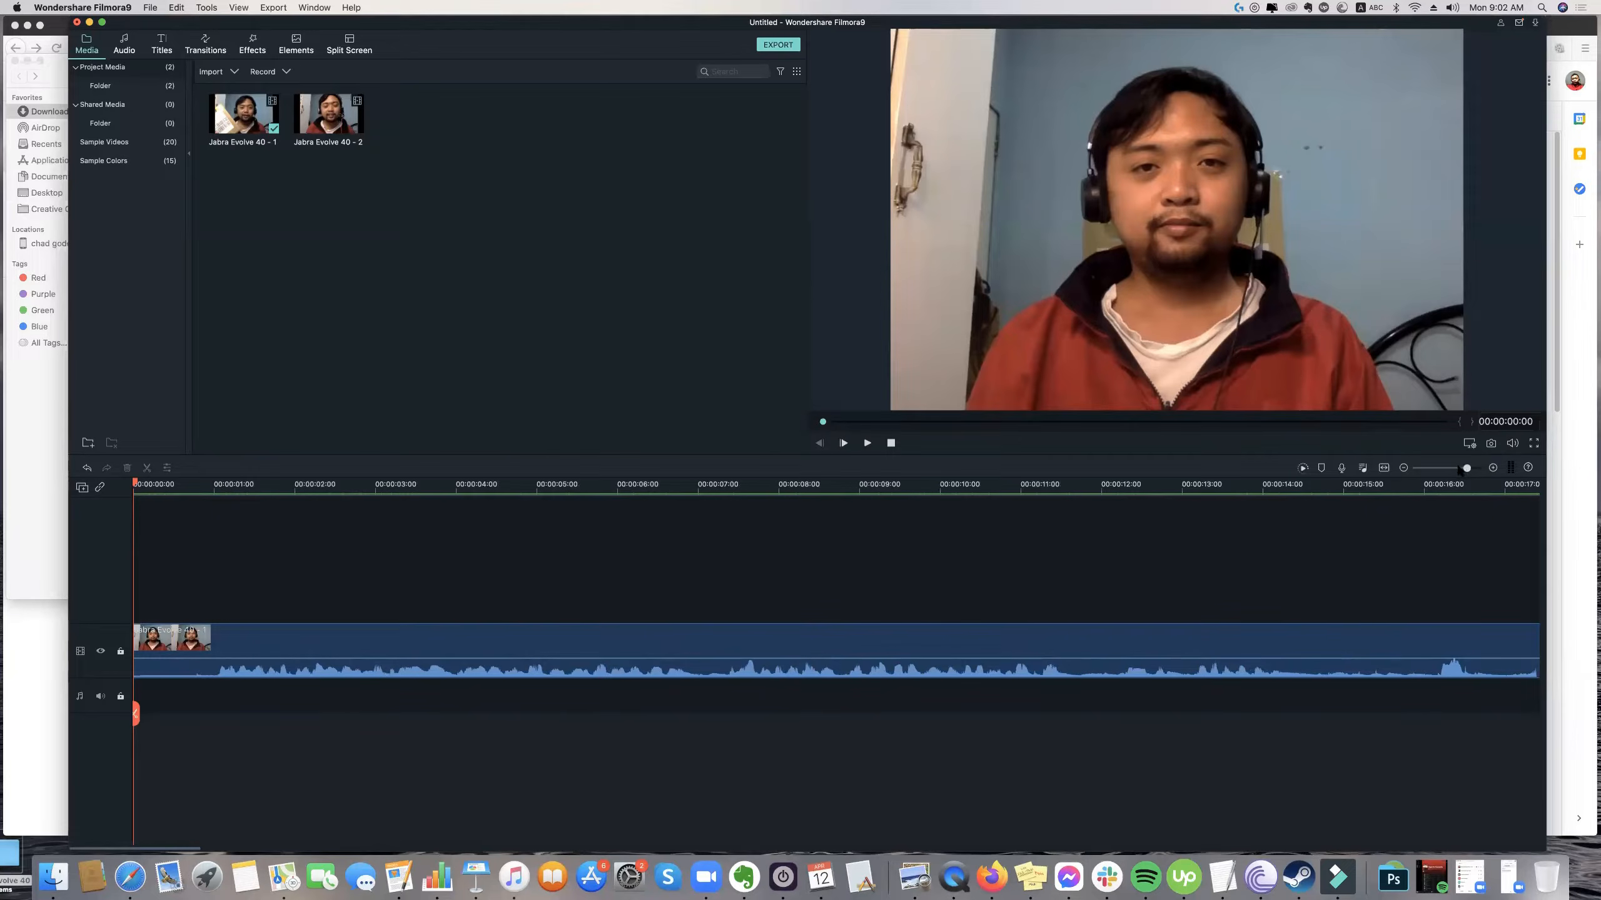
{"action": "left_click_drag", "start_coordinate": [1452, 470], "coordinate": [1456, 468]}
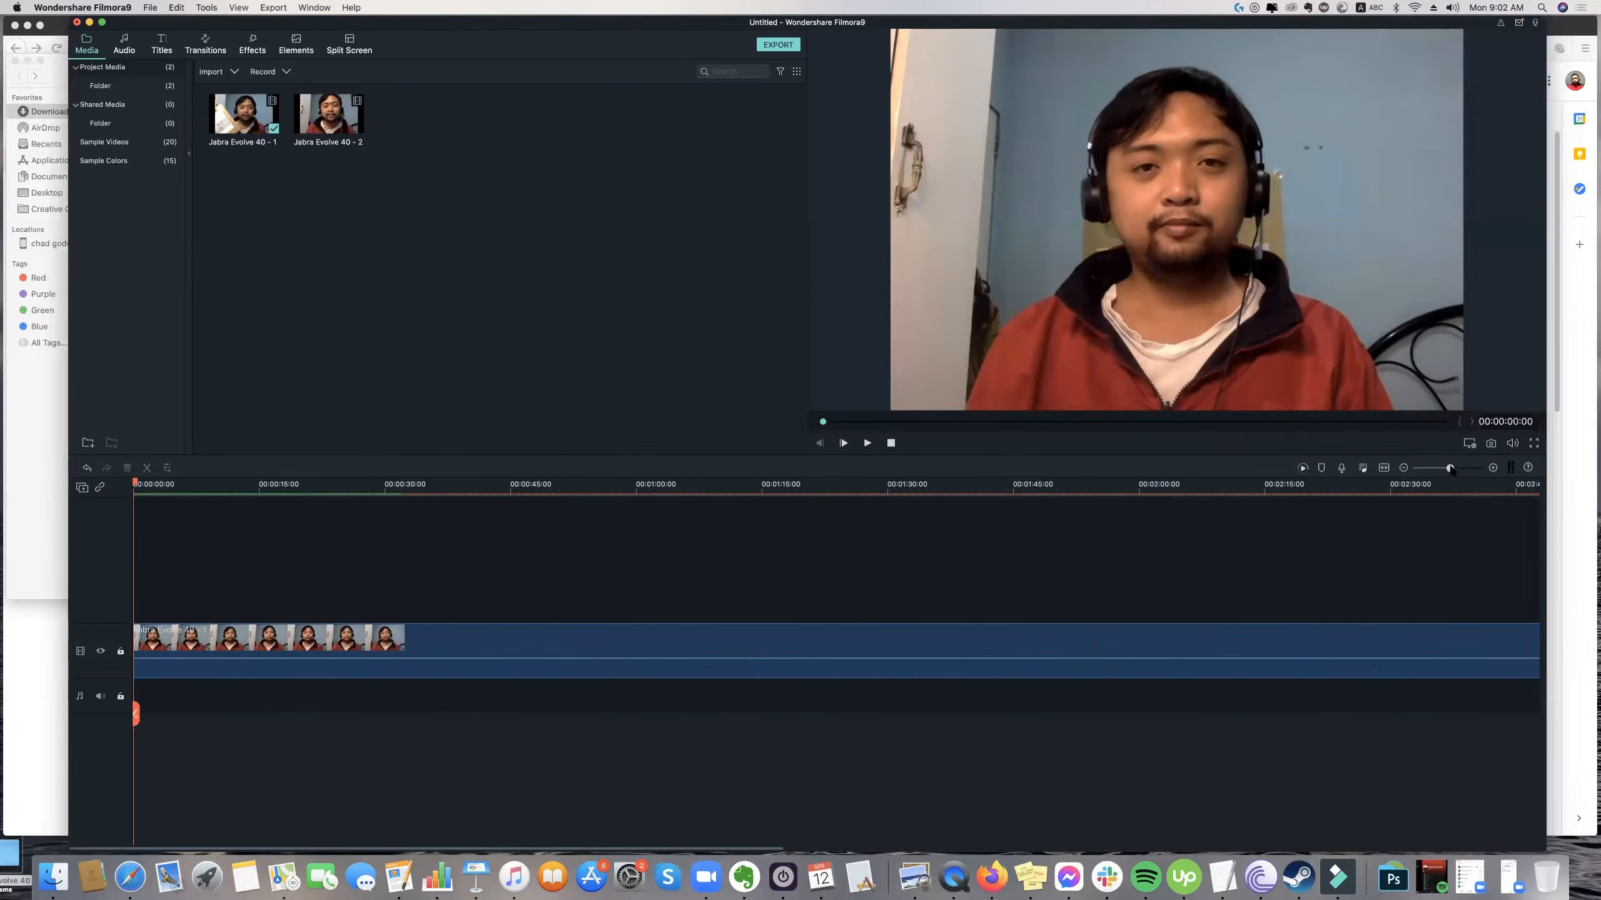
{"action": "left_click", "coordinate": [1469, 469]}
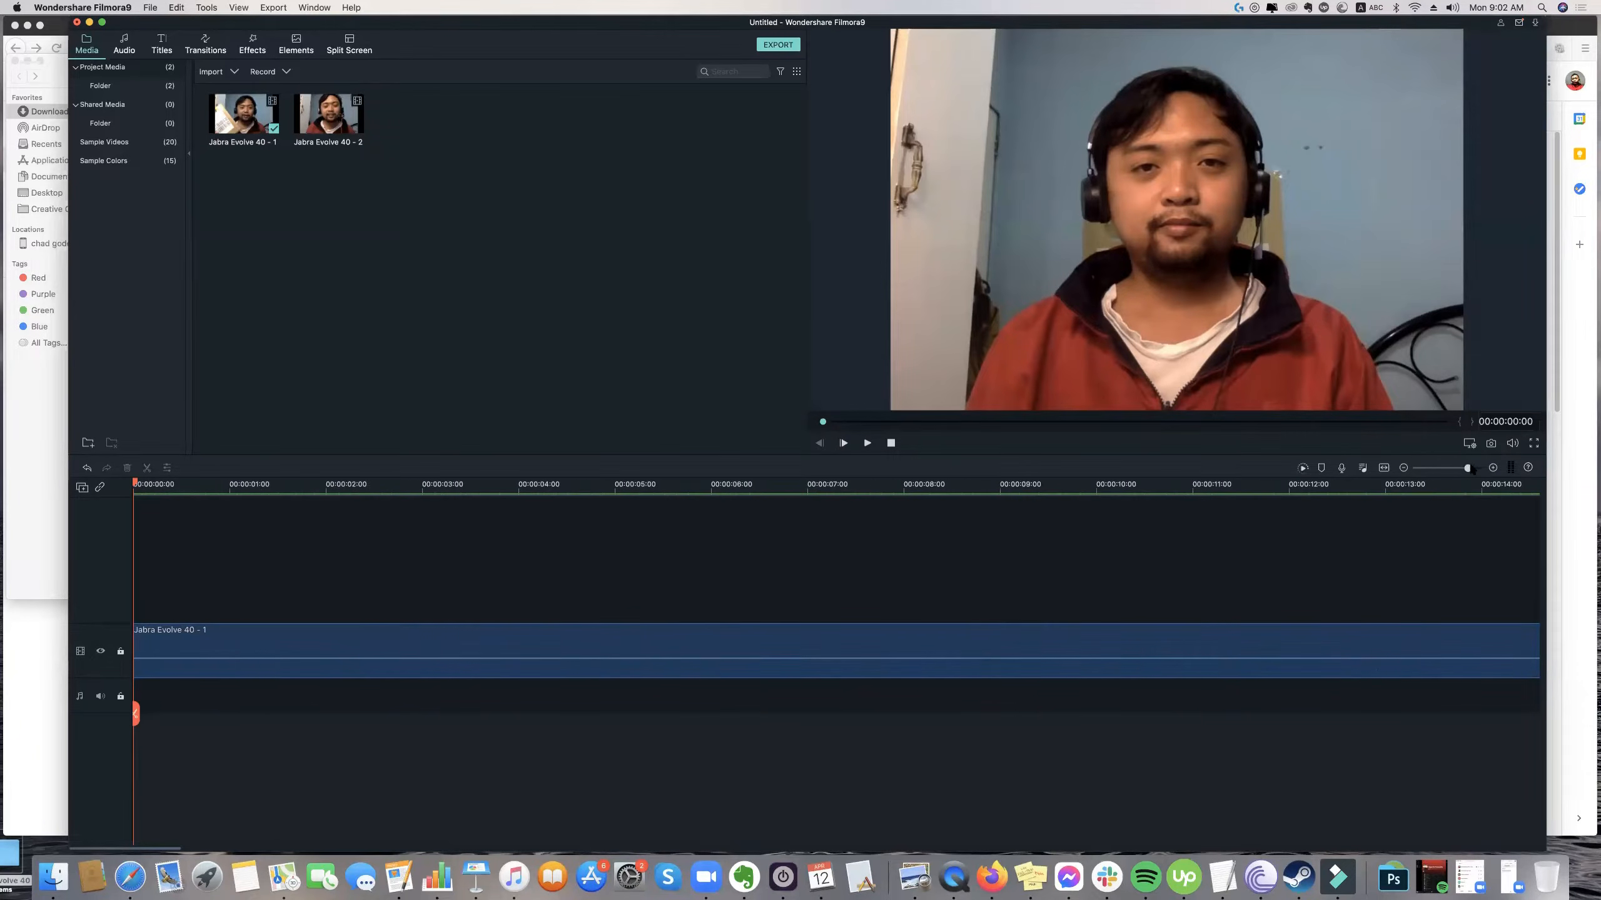
{"action": "left_click", "coordinate": [1427, 470]}
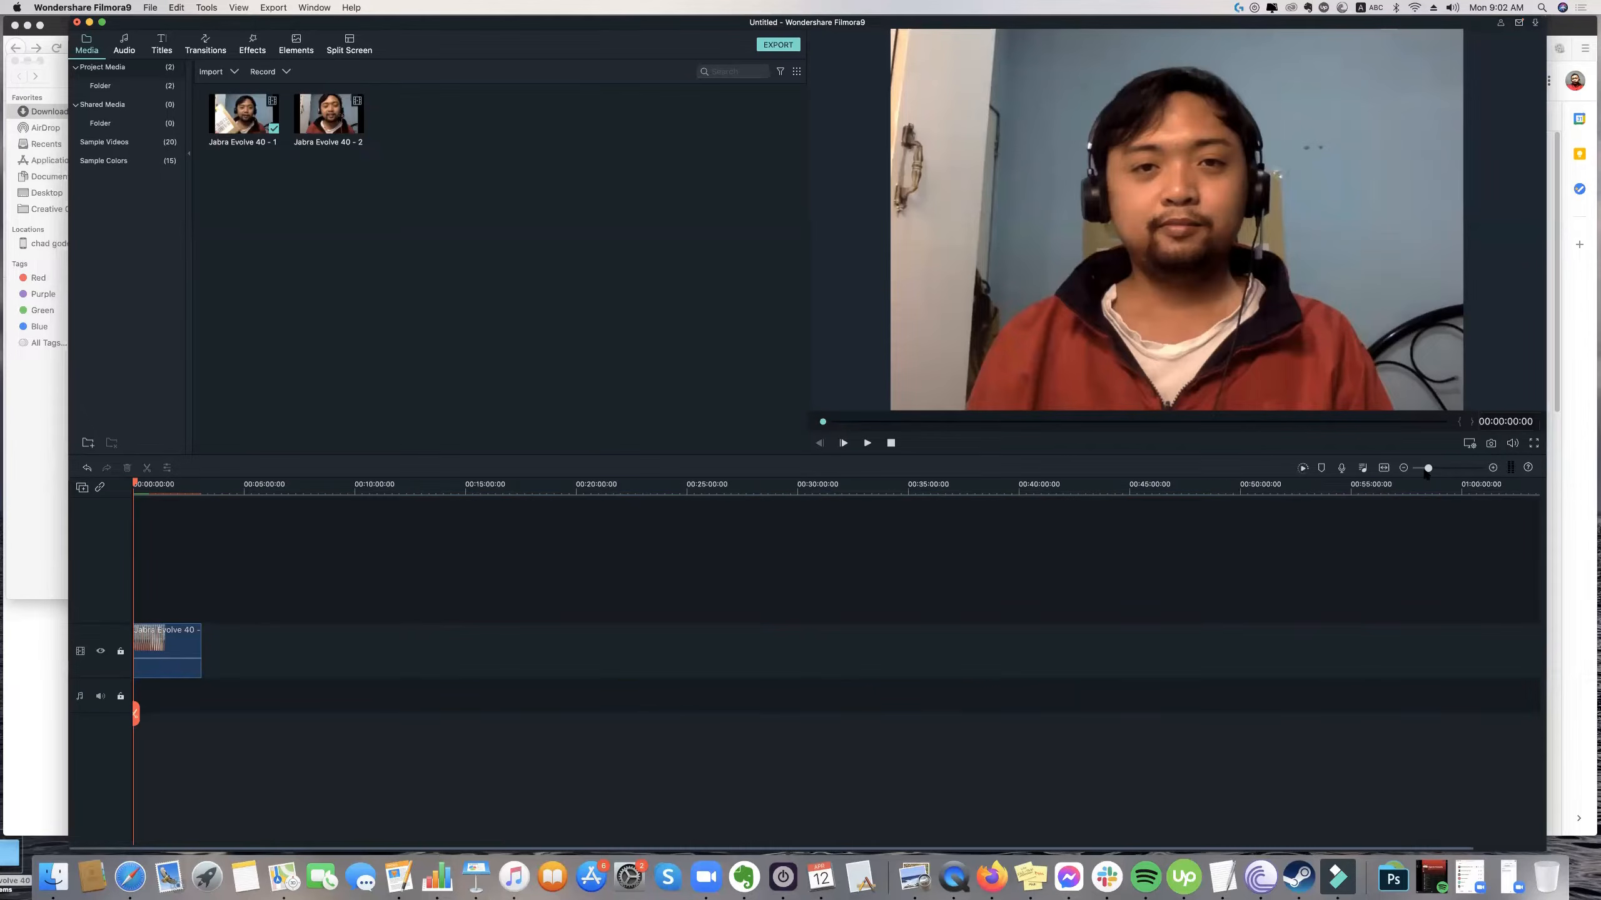
{"action": "left_click_drag", "start_coordinate": [1428, 470], "coordinate": [1460, 468]}
Select the Jabra Evolve 40 - 1 clip and preview its opening, pausing at about 7 seconds.
{"action": "left_click", "coordinate": [392, 635]}
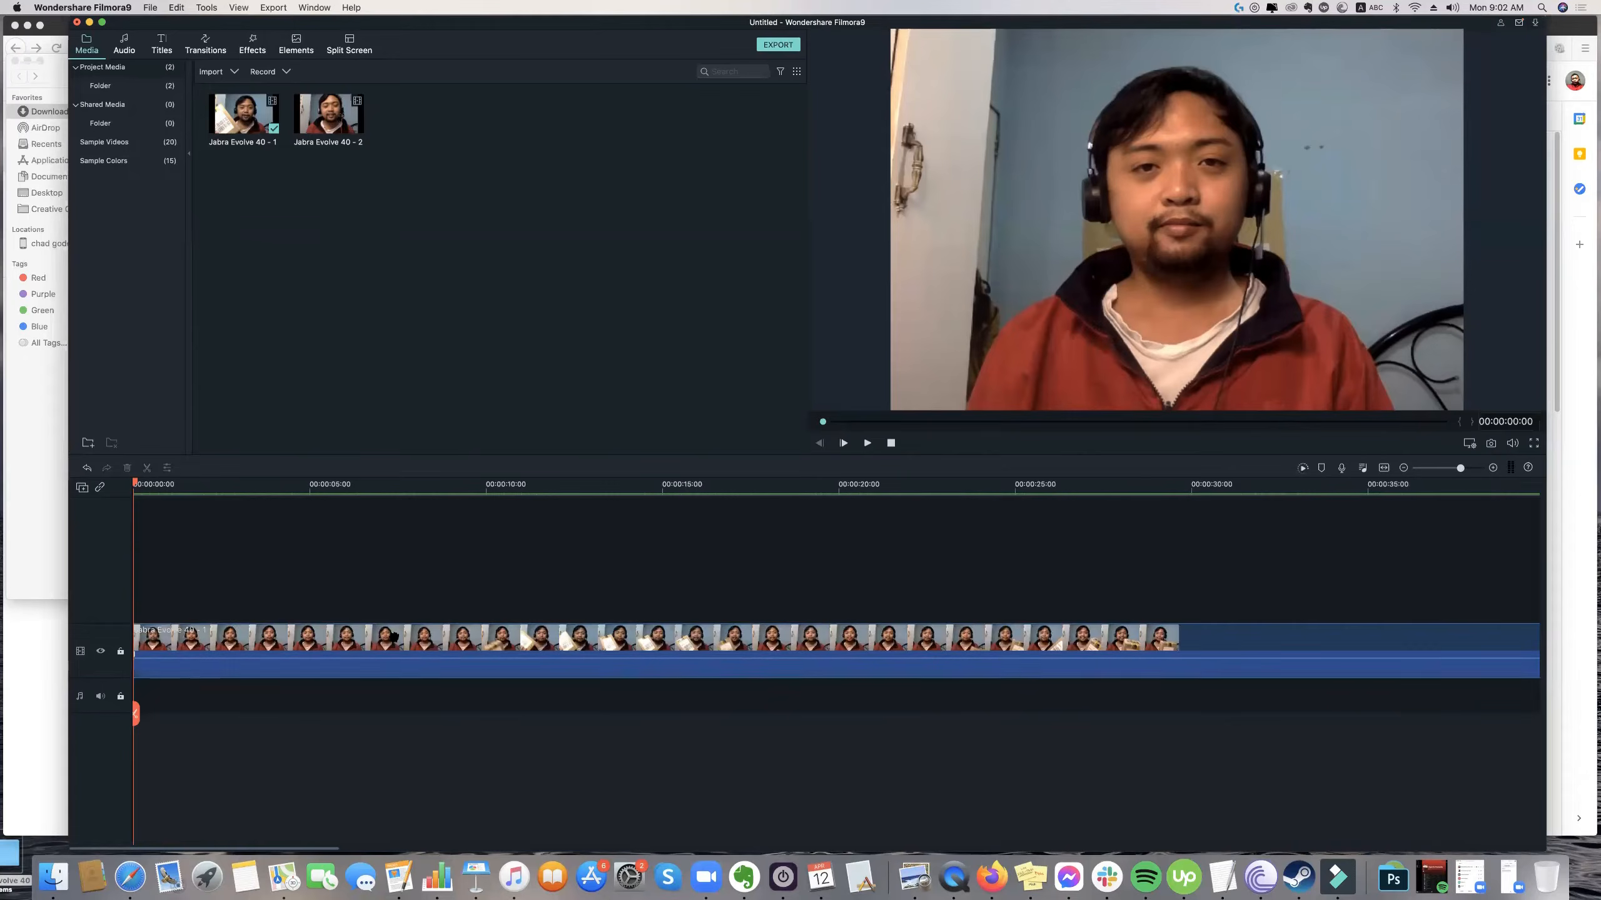
{"action": "key", "text": "space"}
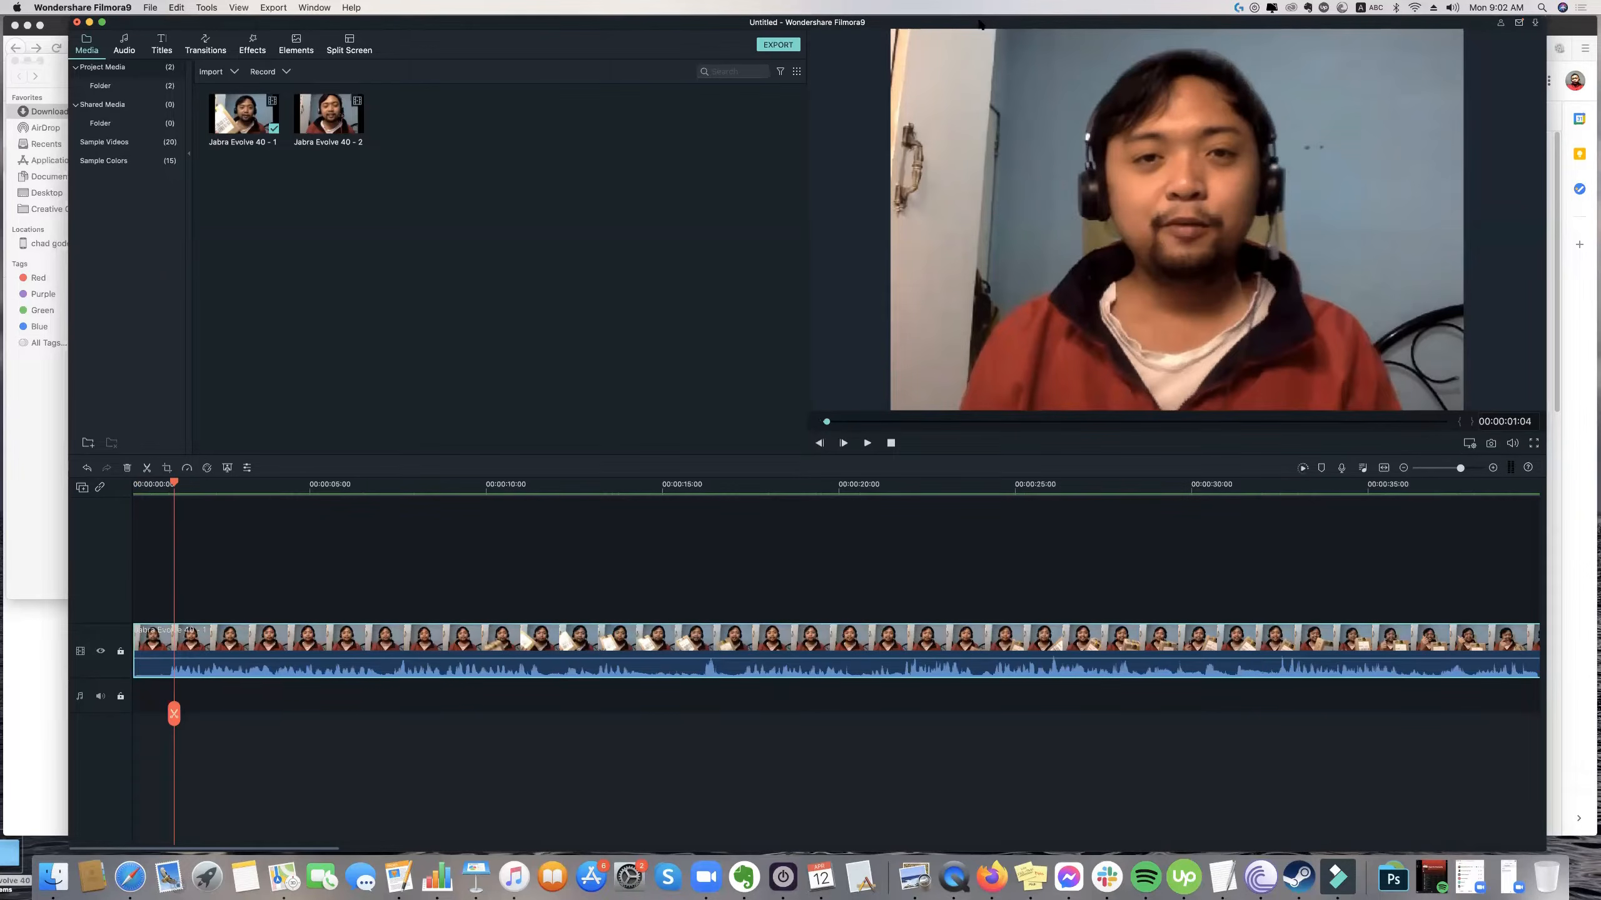
{"action": "key", "text": "space"}
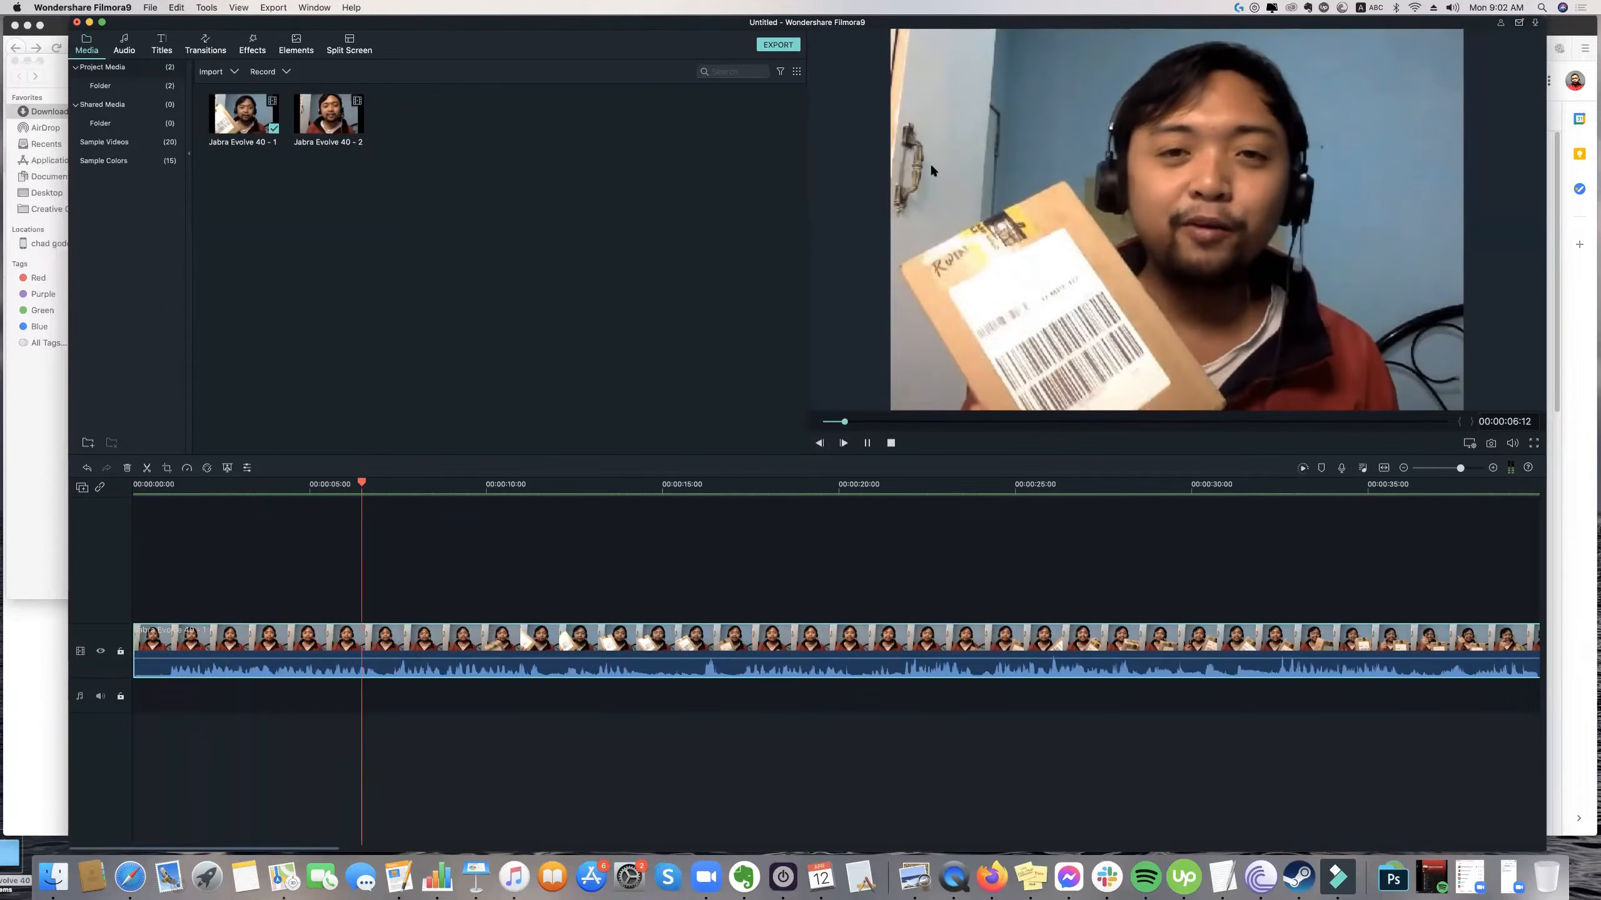
{"action": "key", "text": "space"}
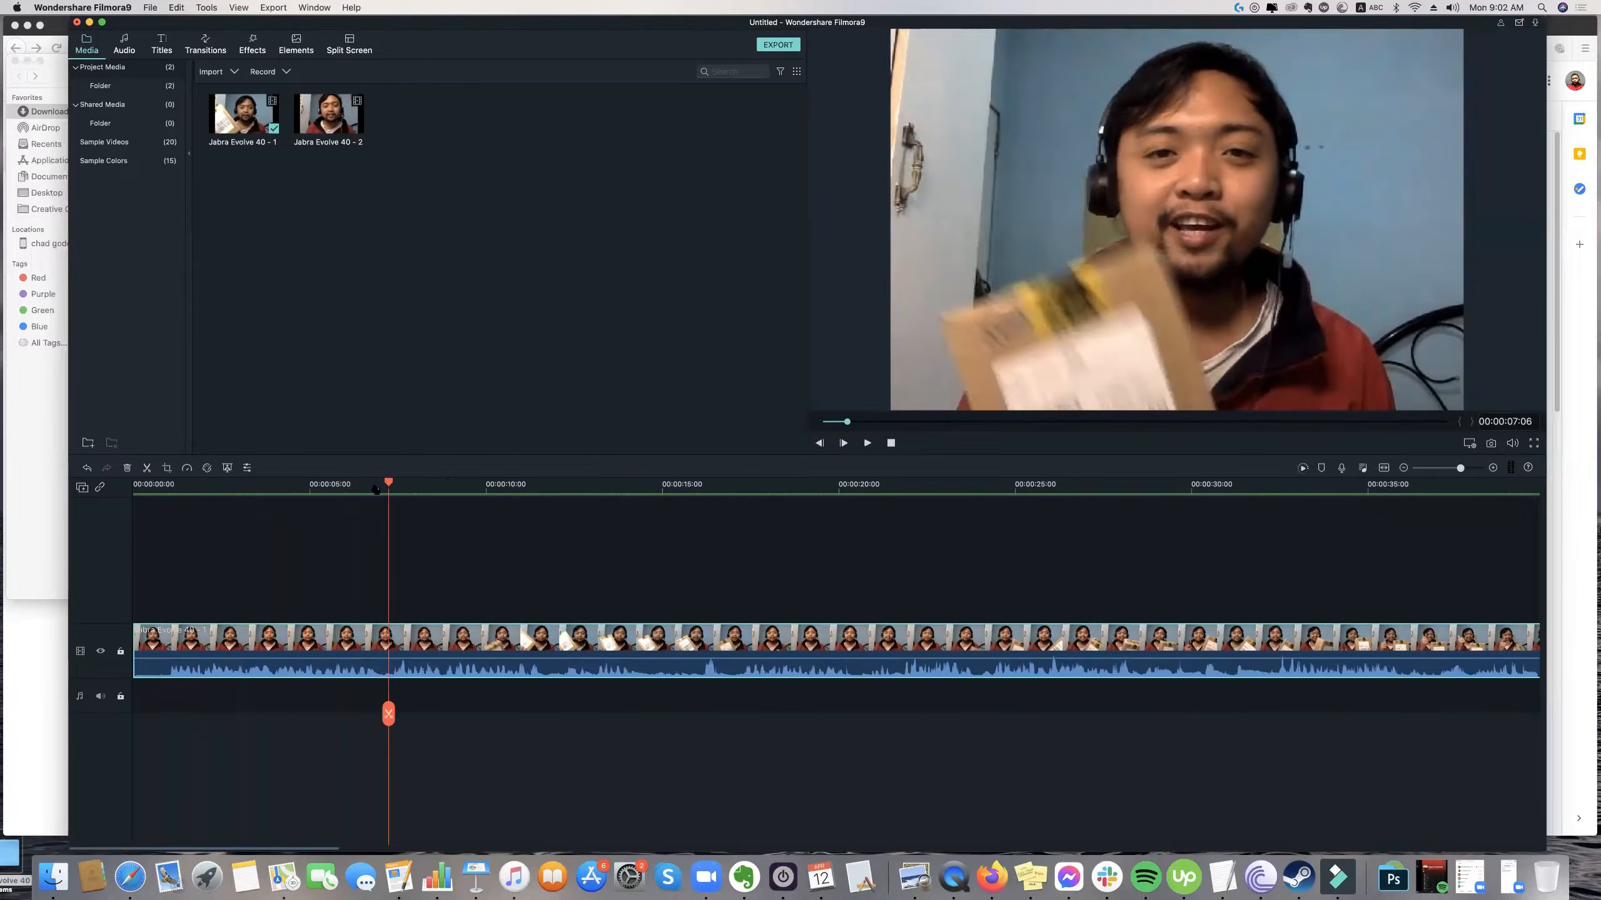
Replay the Jabra Evolve 40 - 1 clip's opening from the start to find where the speech begins, pausing at about one second.
{"action": "mouse_move", "coordinate": [129, 486]}
{"action": "left_mouse_down"}
{"action": "mouse_move", "coordinate": [169, 492]}
{"action": "mouse_move", "coordinate": [118, 473]}
{"action": "left_mouse_up"}
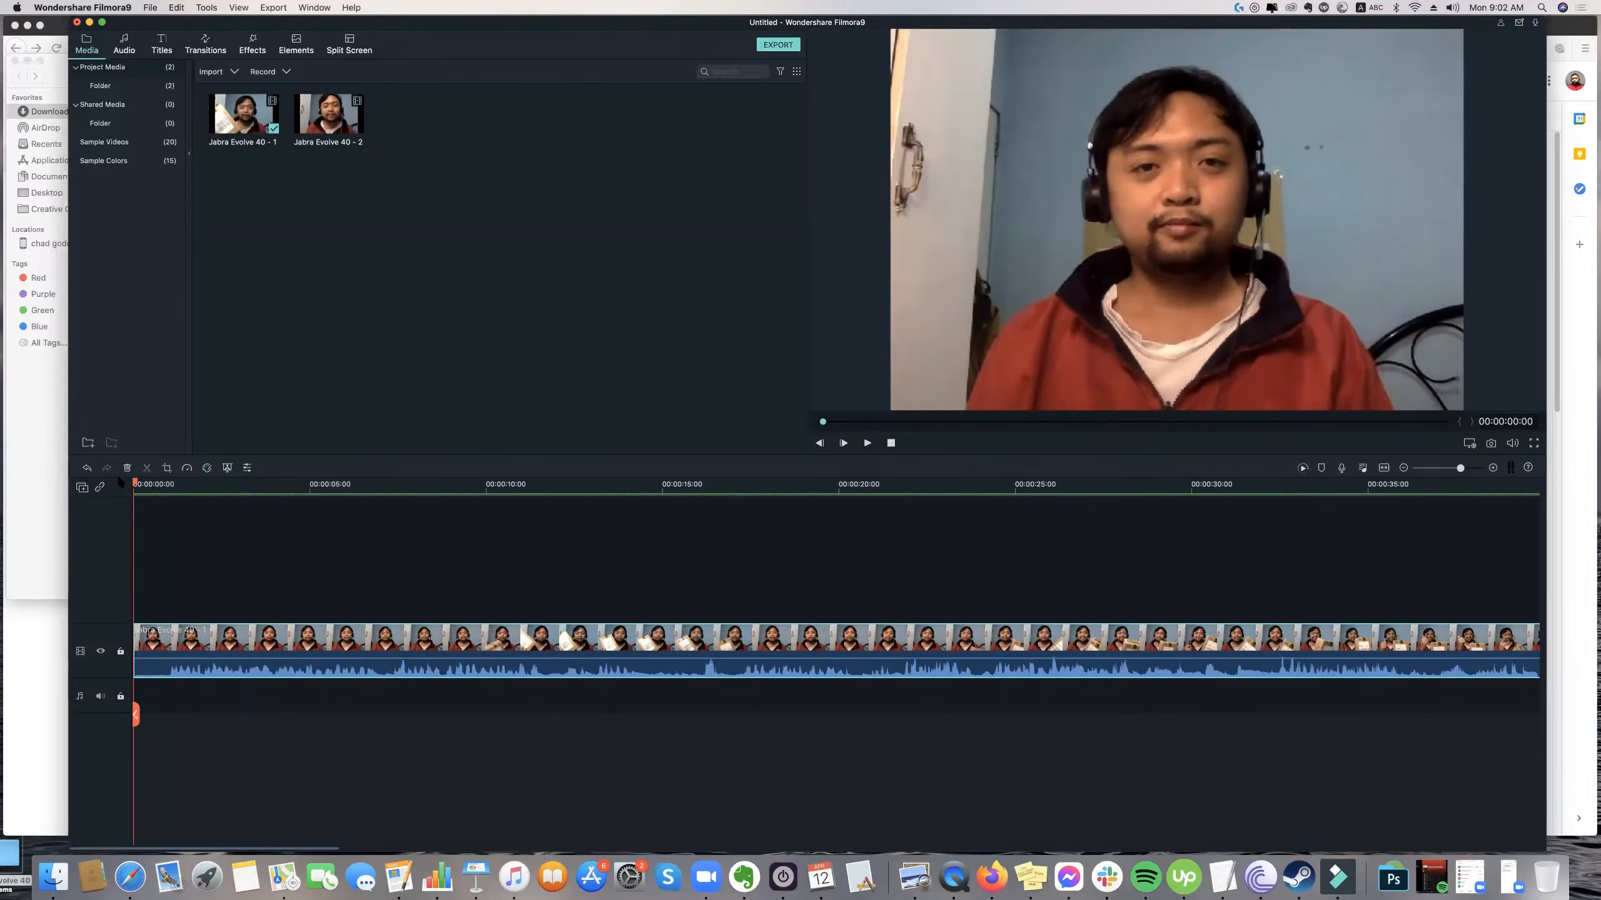
{"action": "key", "text": "space"}
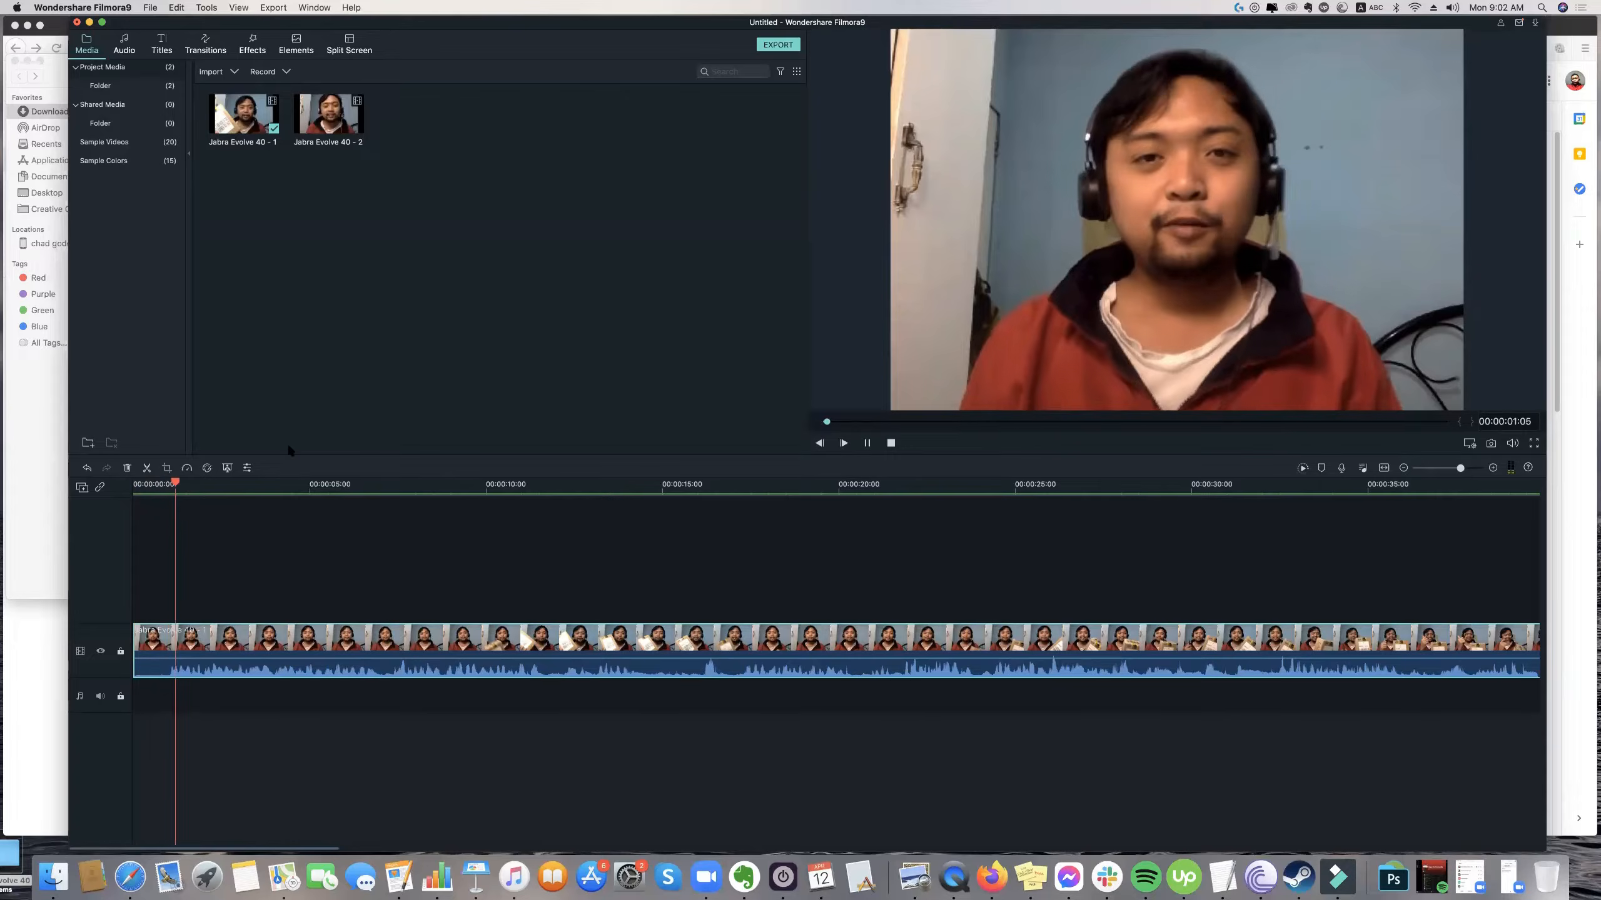
{"action": "left_click_drag", "start_coordinate": [195, 484], "coordinate": [129, 485]}
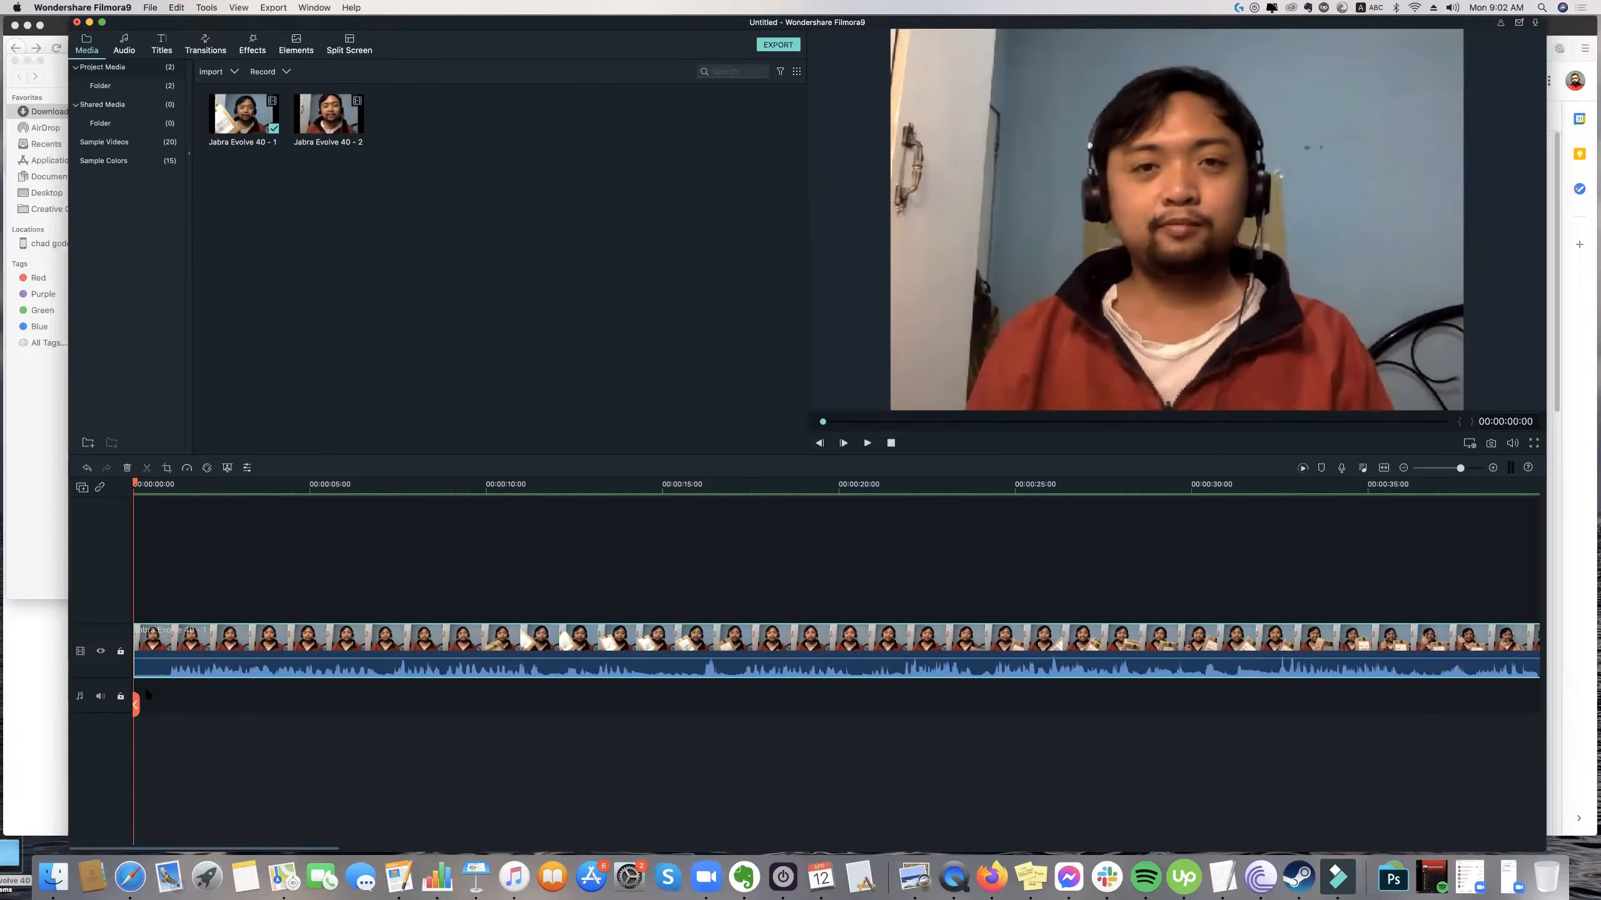
{"action": "key", "text": "space"}
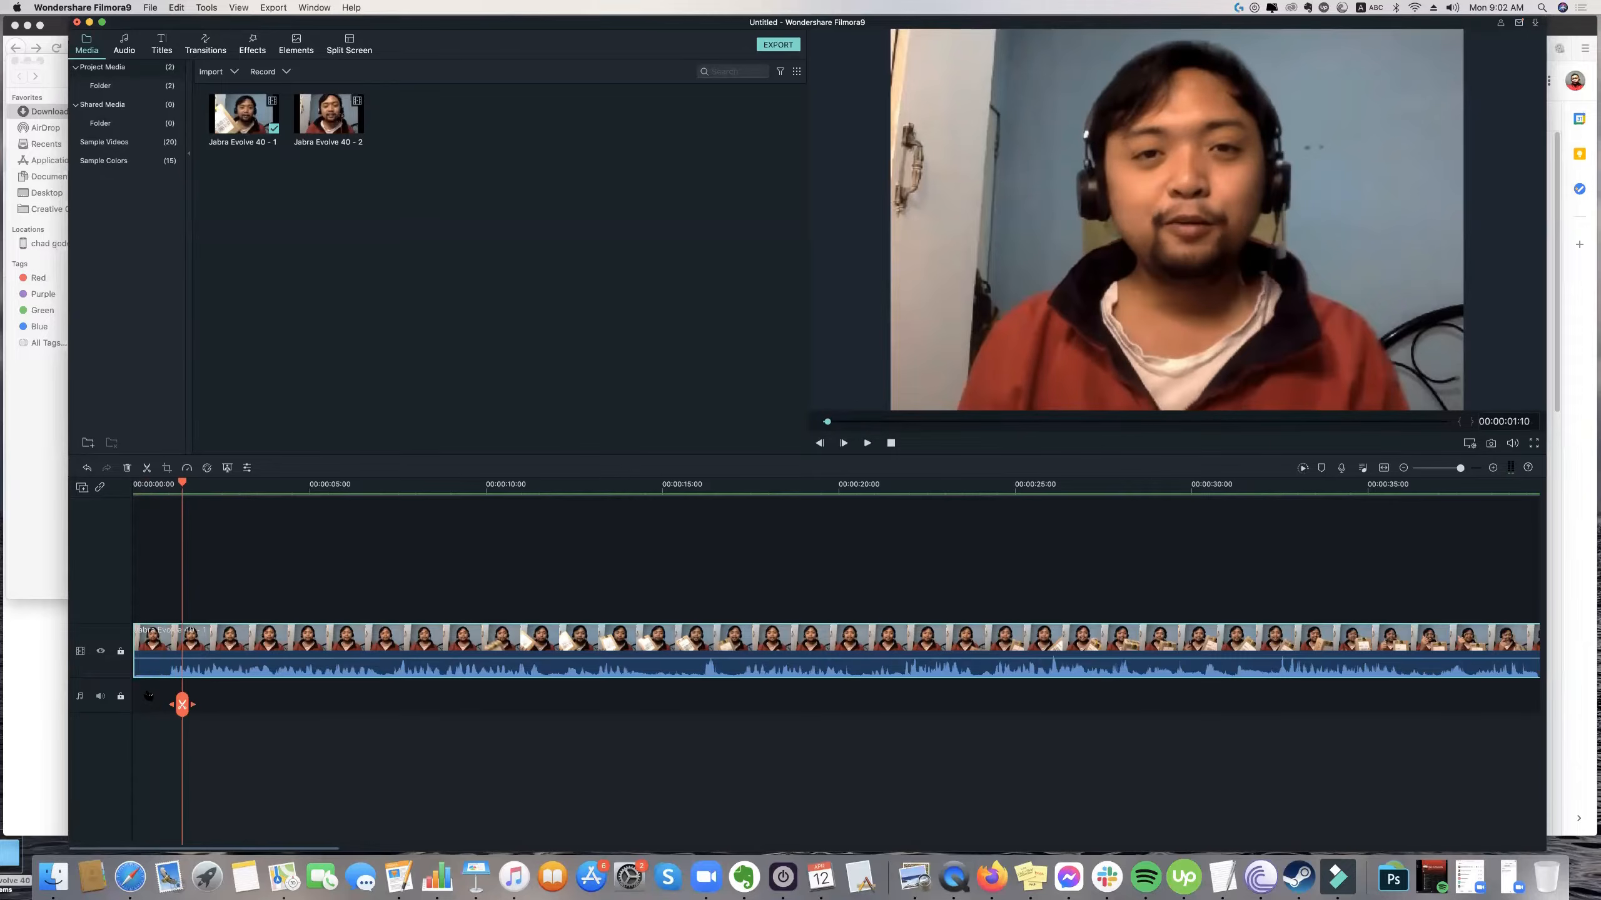
{"action": "left_click_drag", "start_coordinate": [182, 482], "coordinate": [115, 481]}
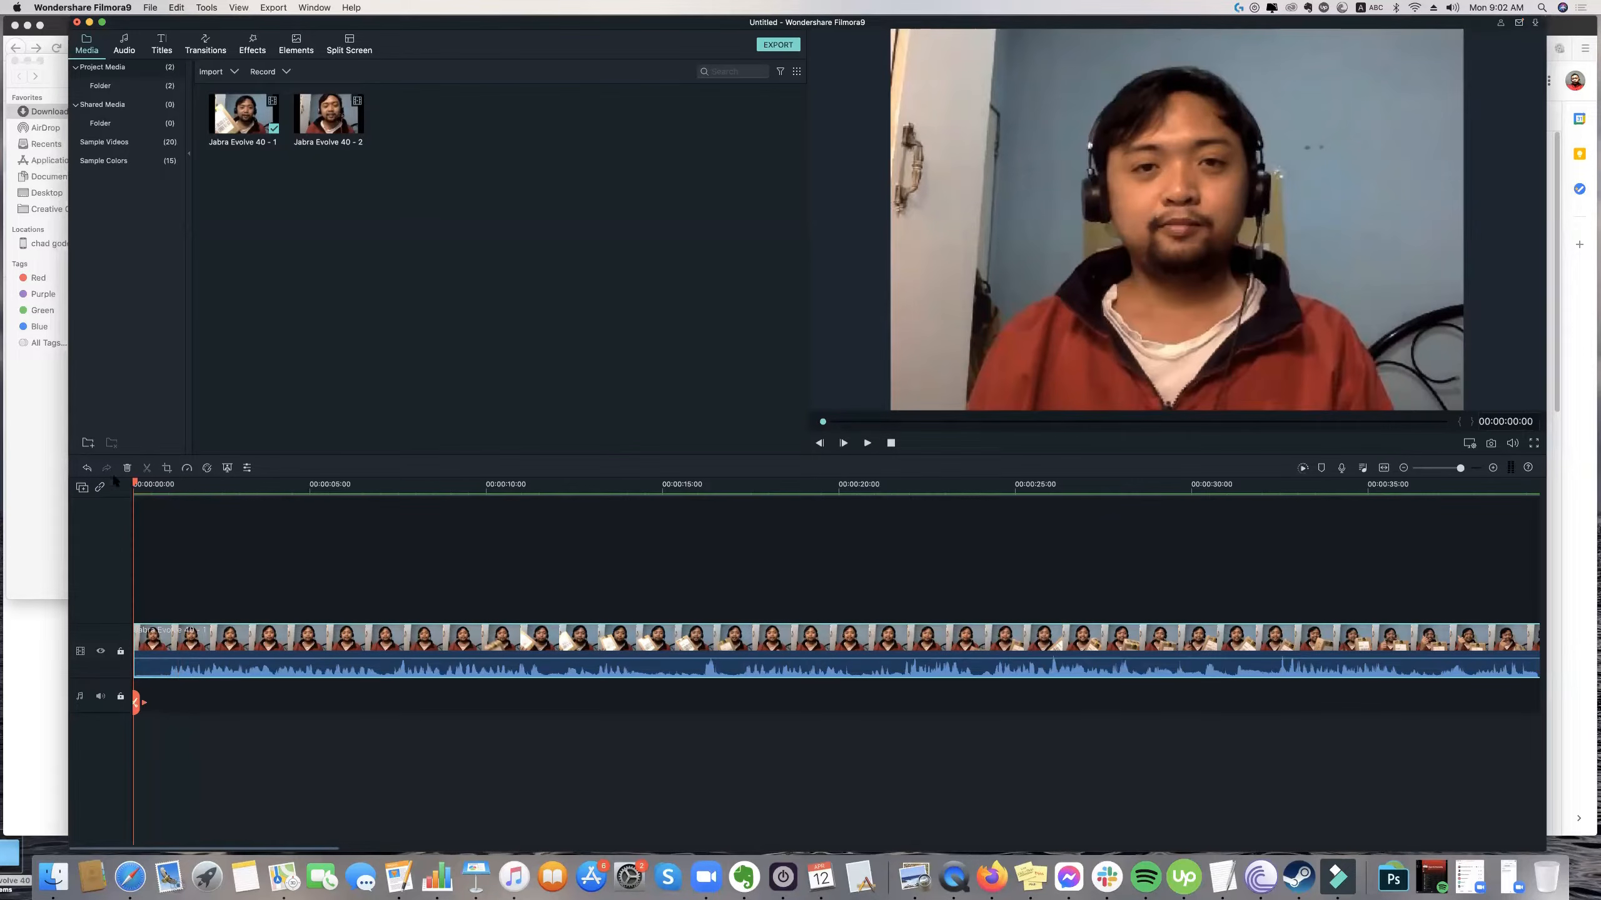
{"action": "left_click", "coordinate": [170, 708]}
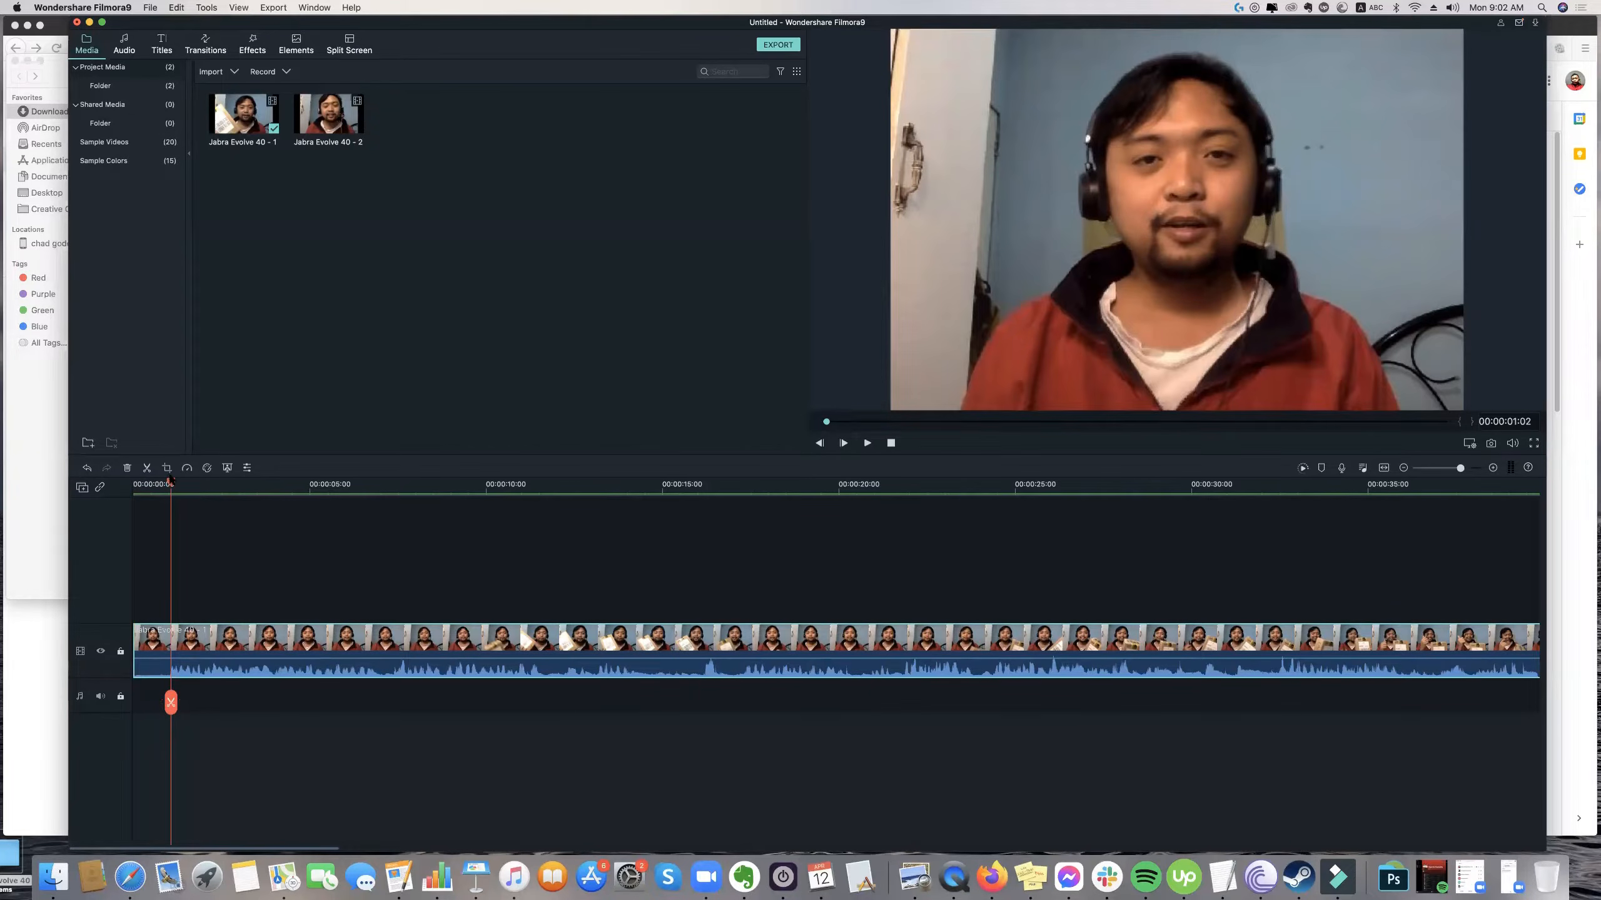
Split the clip at 00:00:00:24, remove the segment before the cut, and return the playhead to the timeline's start.
{"action": "left_click_drag", "start_coordinate": [170, 481], "coordinate": [166, 482]}
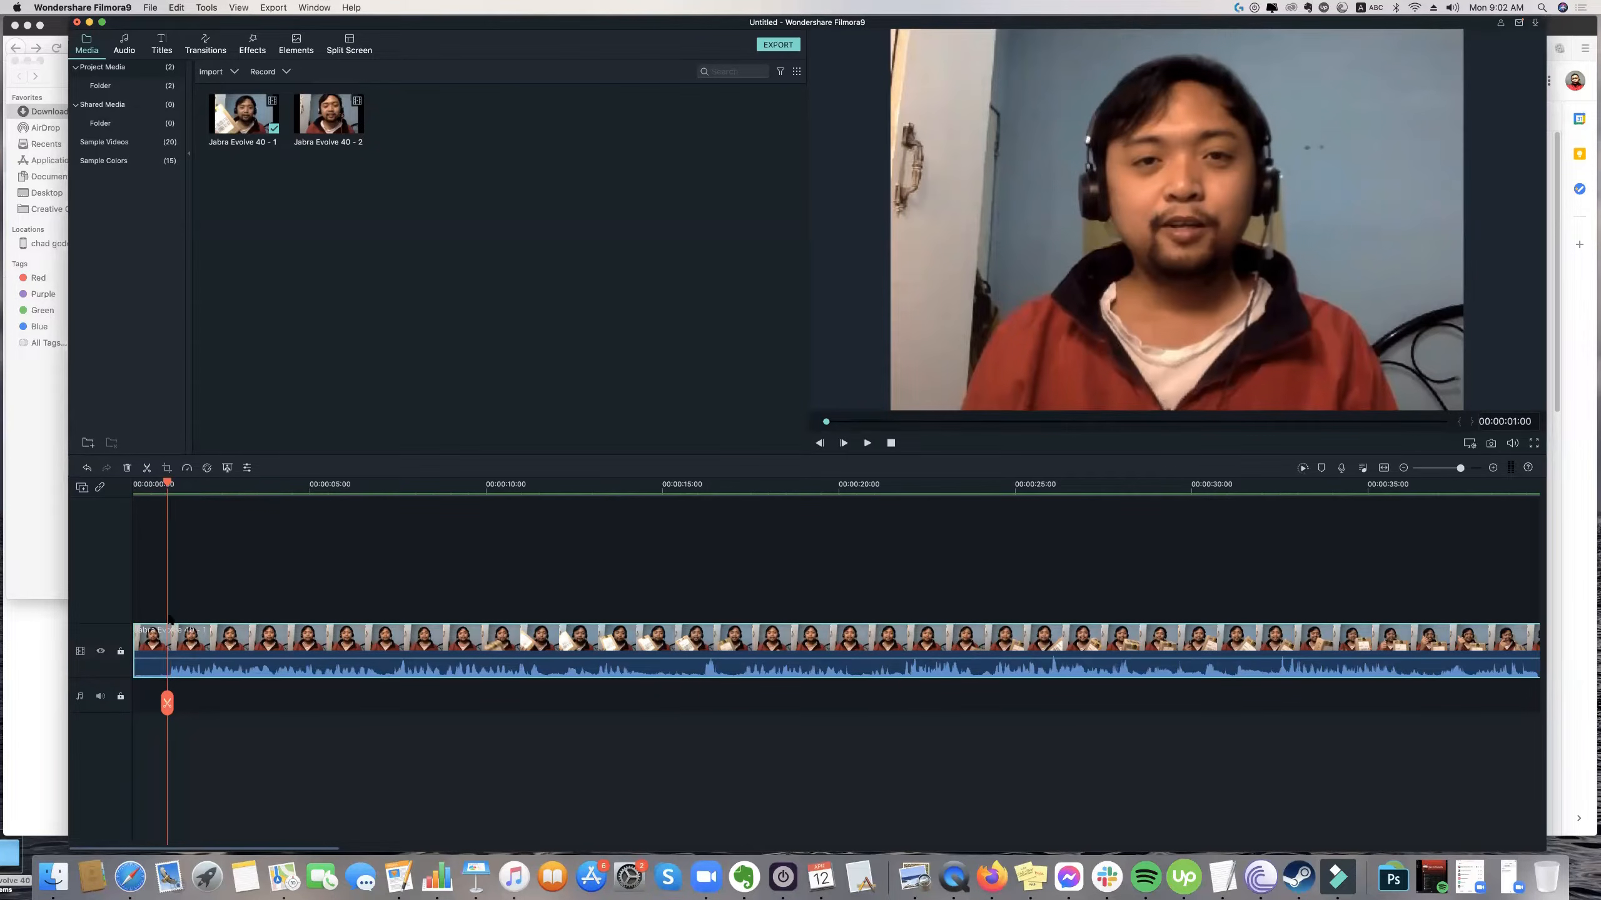
{"action": "left_click", "coordinate": [167, 703]}
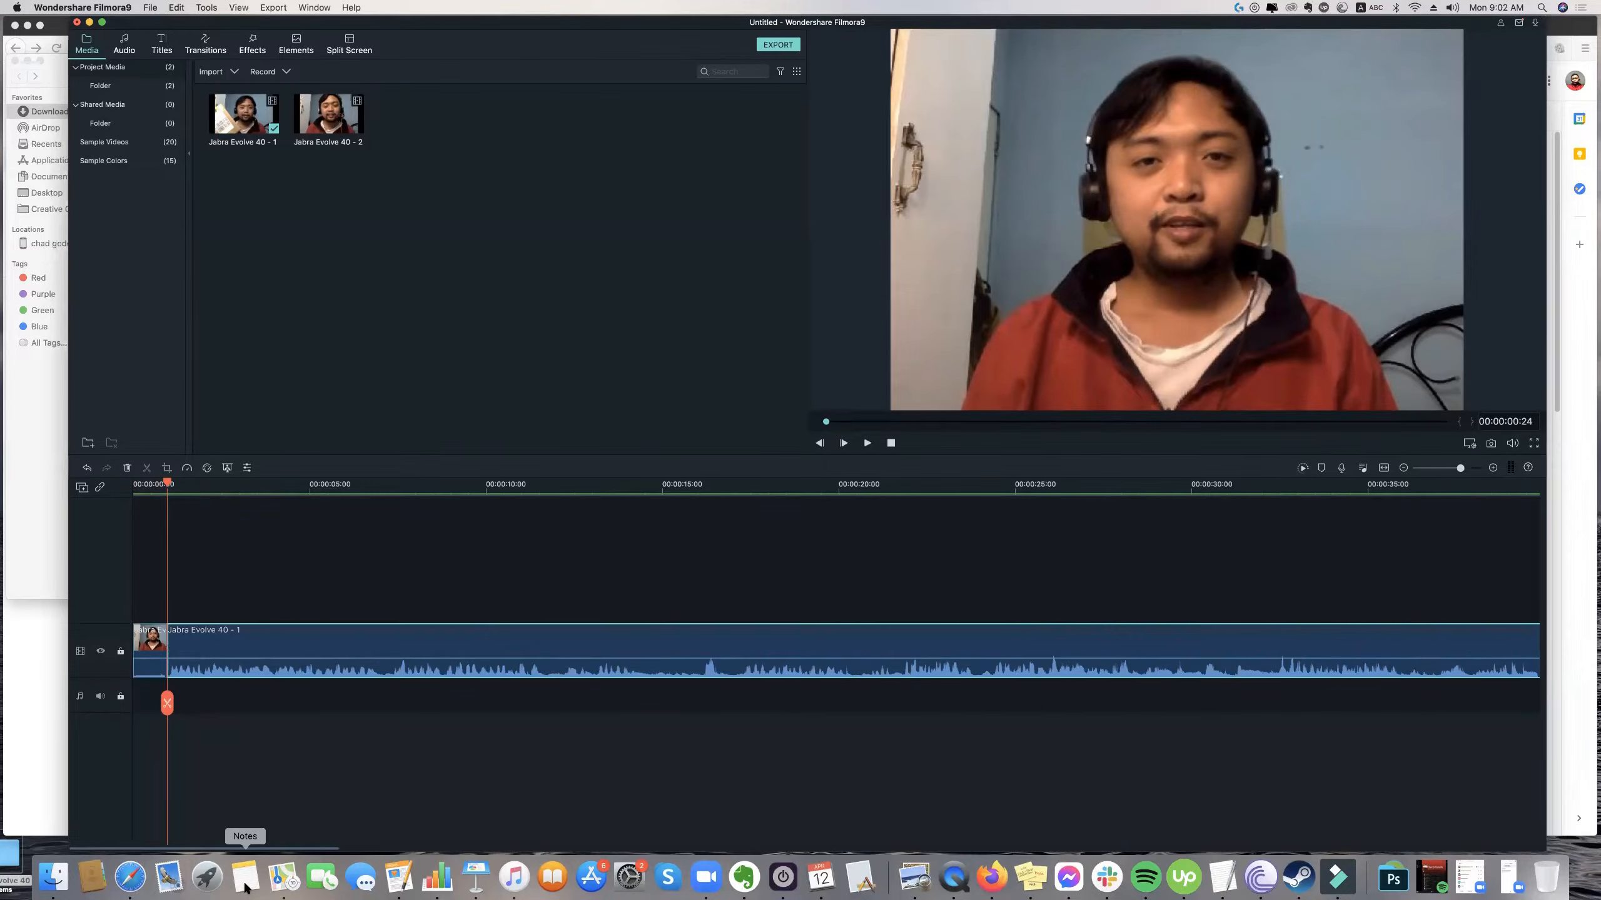
{"action": "left_click", "coordinate": [222, 741]}
{"action": "left_click_drag", "start_coordinate": [168, 484], "coordinate": [113, 494]}
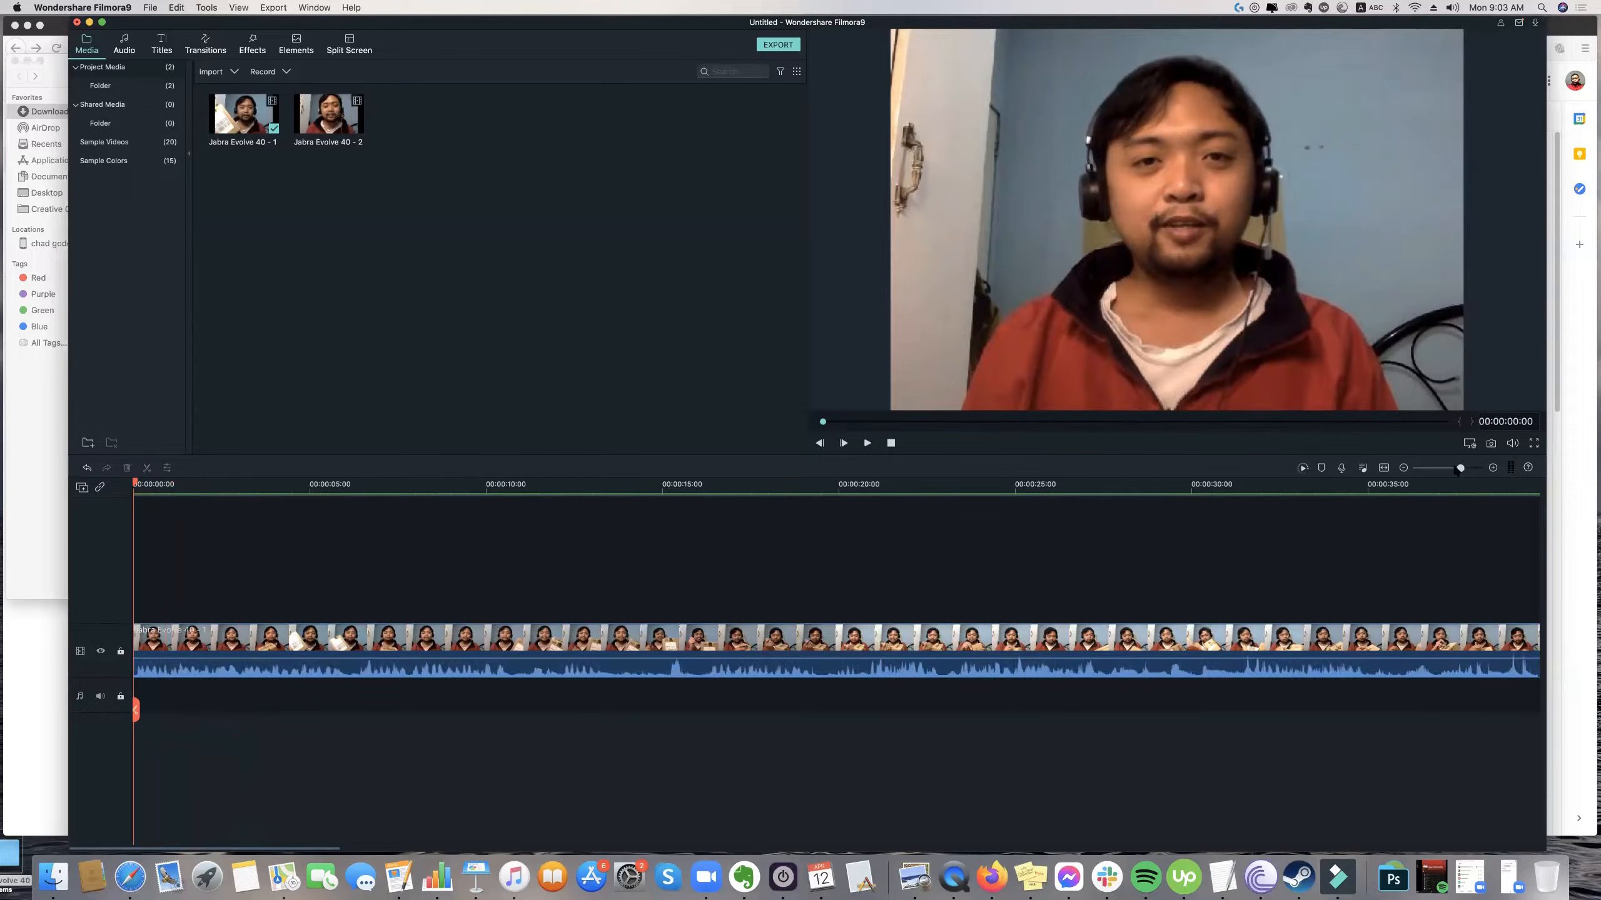
Shift the trimmed clip a few seconds later on the video track, leaving a gap at the timeline's start.
{"action": "left_click_drag", "start_coordinate": [1460, 467], "coordinate": [1450, 469]}
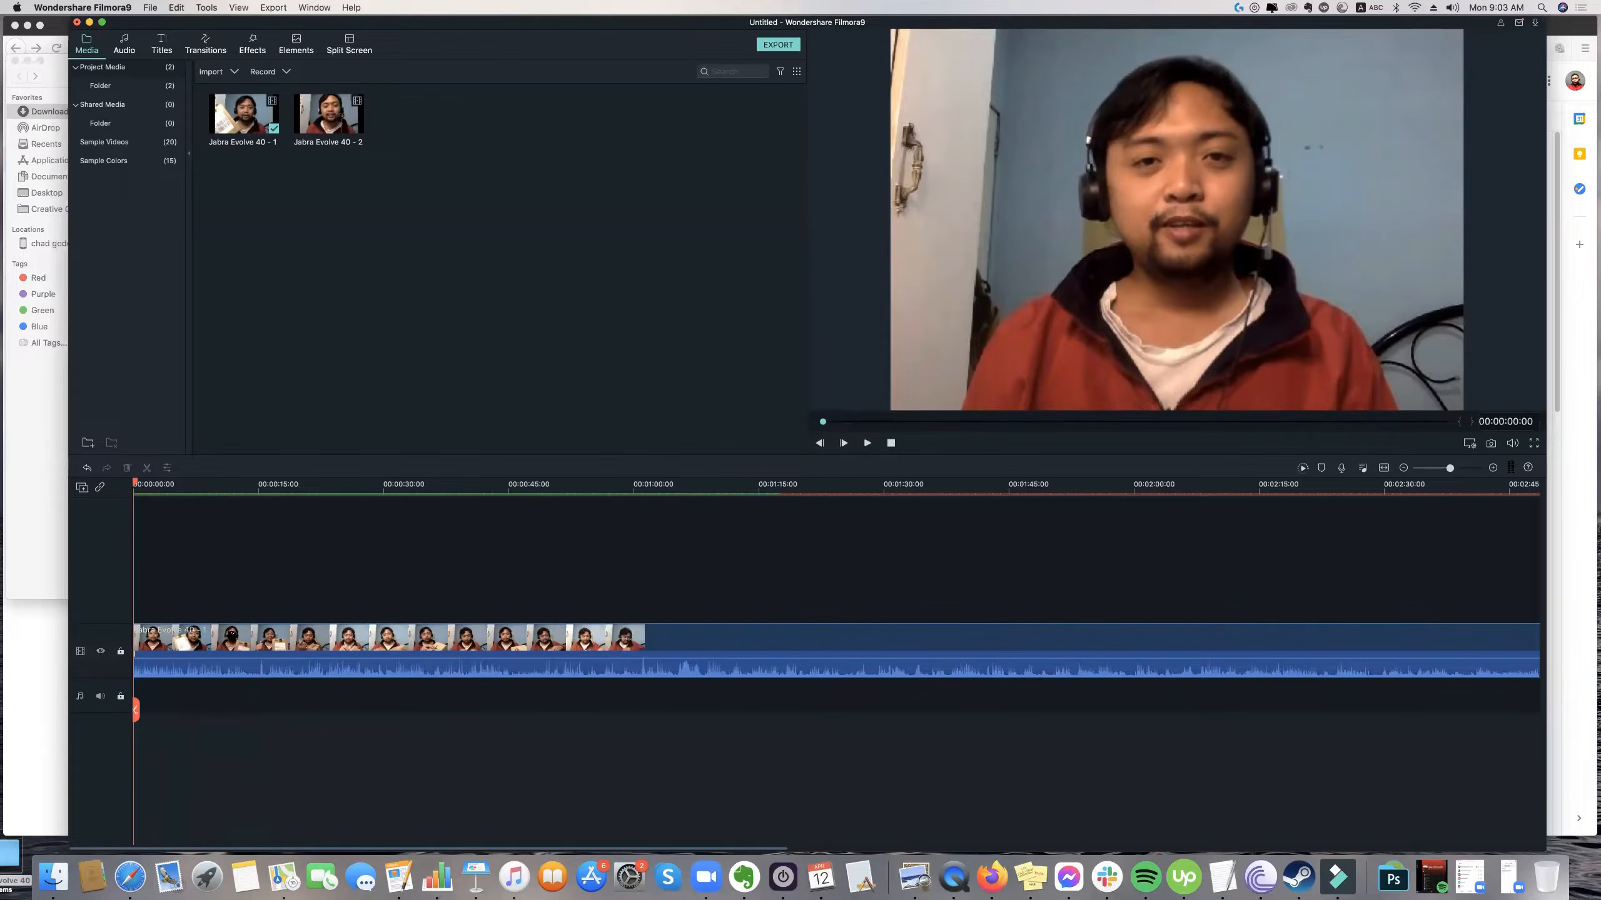
{"action": "left_click_drag", "start_coordinate": [231, 636], "coordinate": [158, 638]}
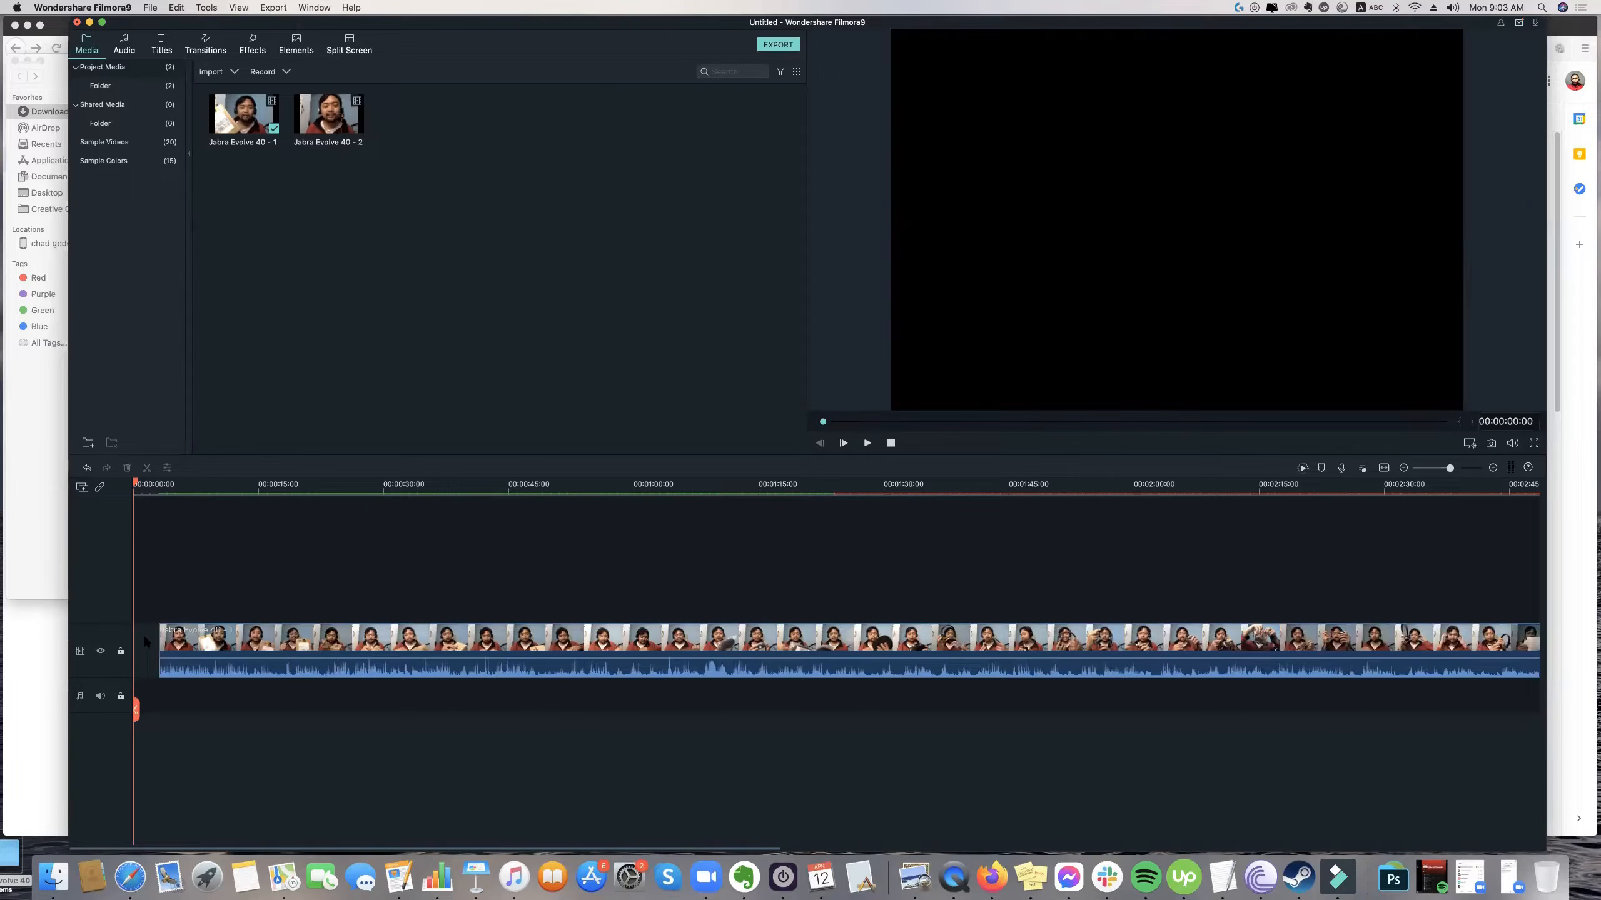
{"action": "left_click", "coordinate": [151, 639]}
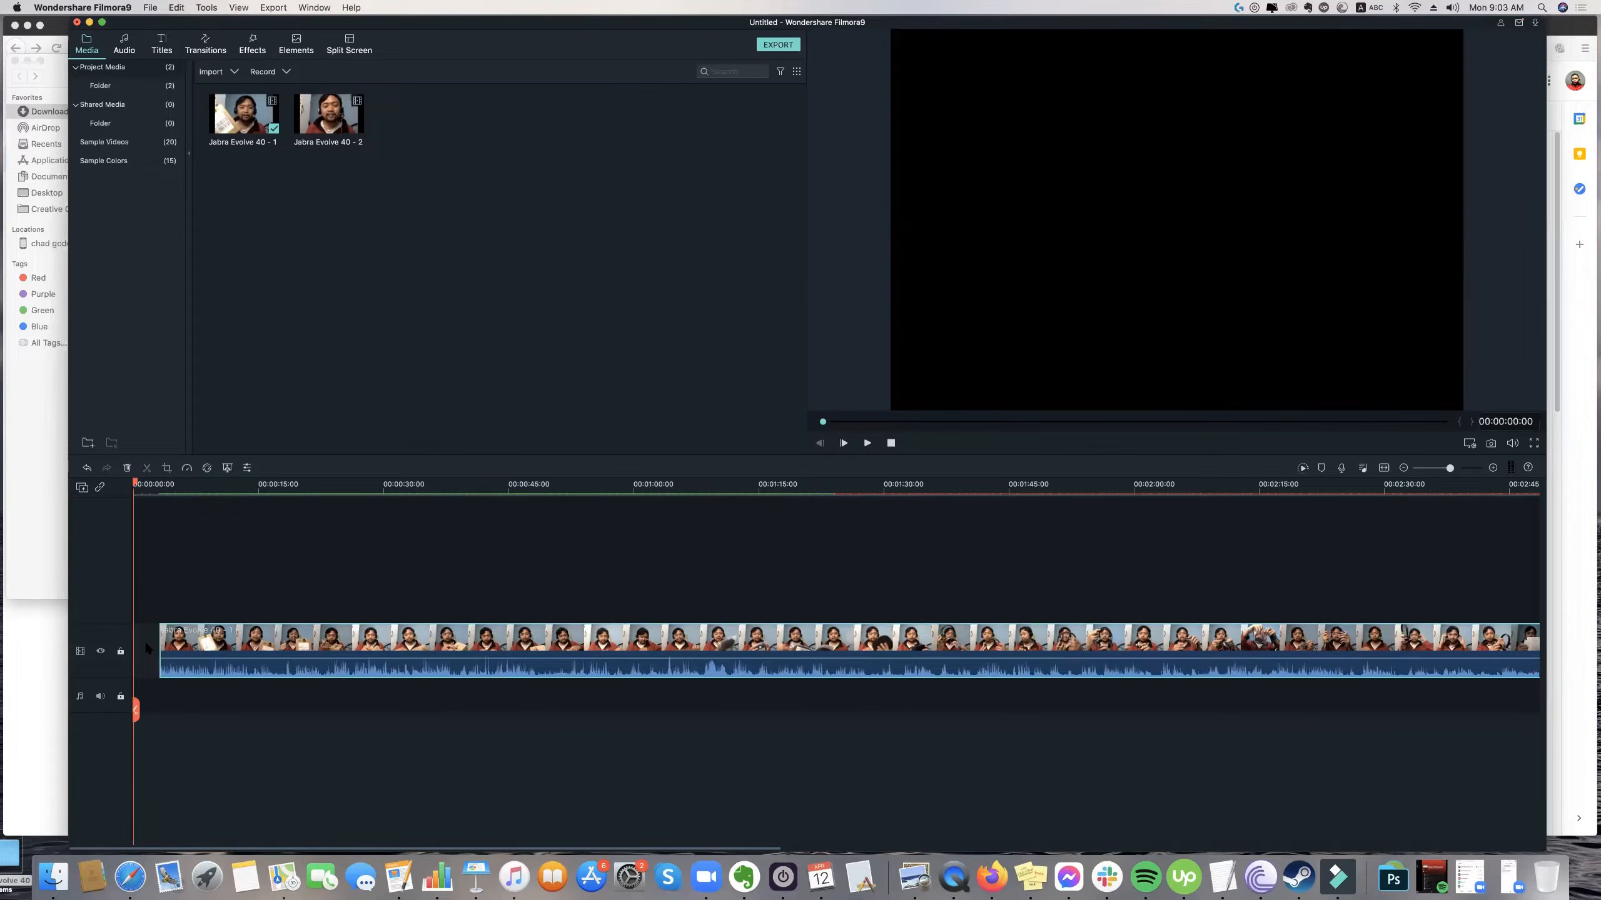
{"action": "left_click", "coordinate": [152, 639]}
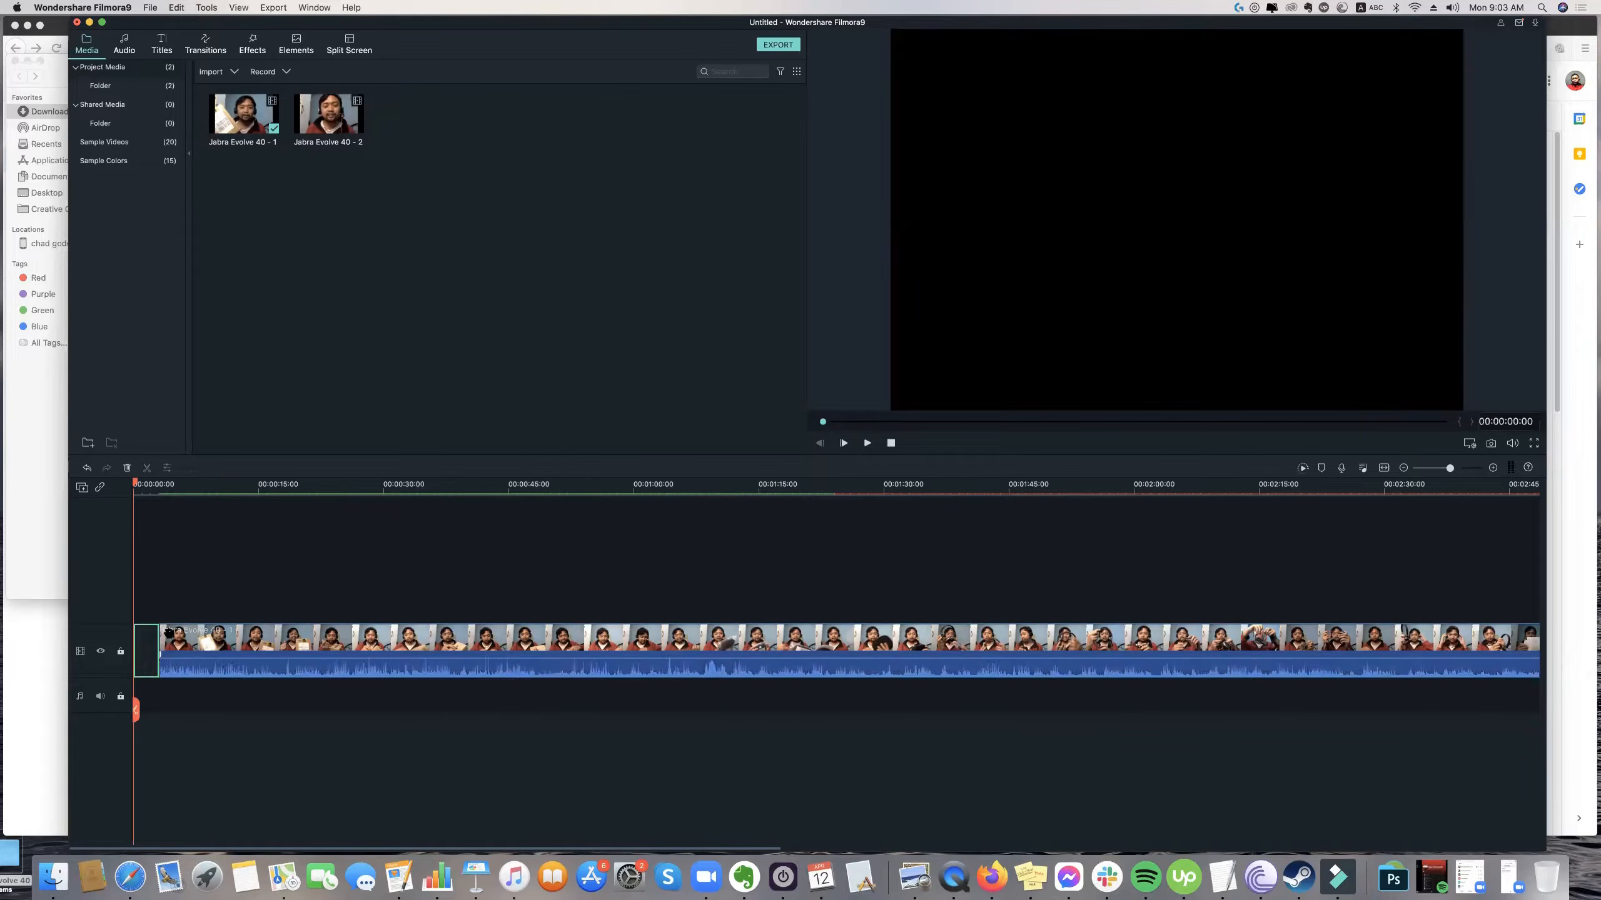
{"action": "left_click_drag", "start_coordinate": [190, 635], "coordinate": [150, 639]}
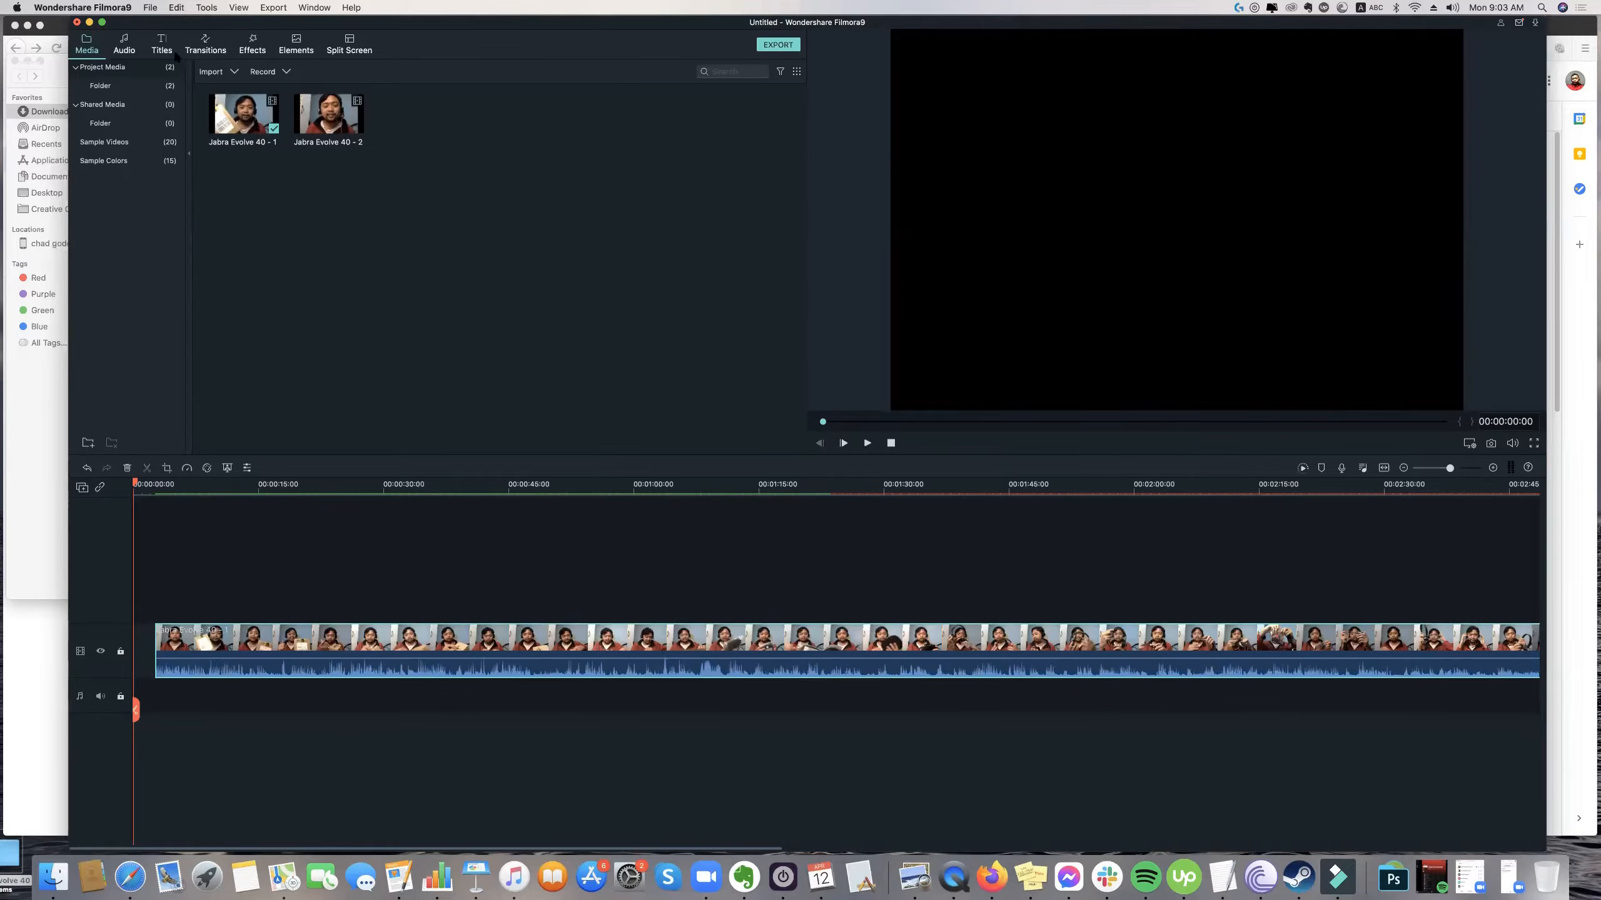
Browse the title templates and place New Opener 9 at the start of a new track above the clip.
{"action": "left_click", "coordinate": [223, 52]}
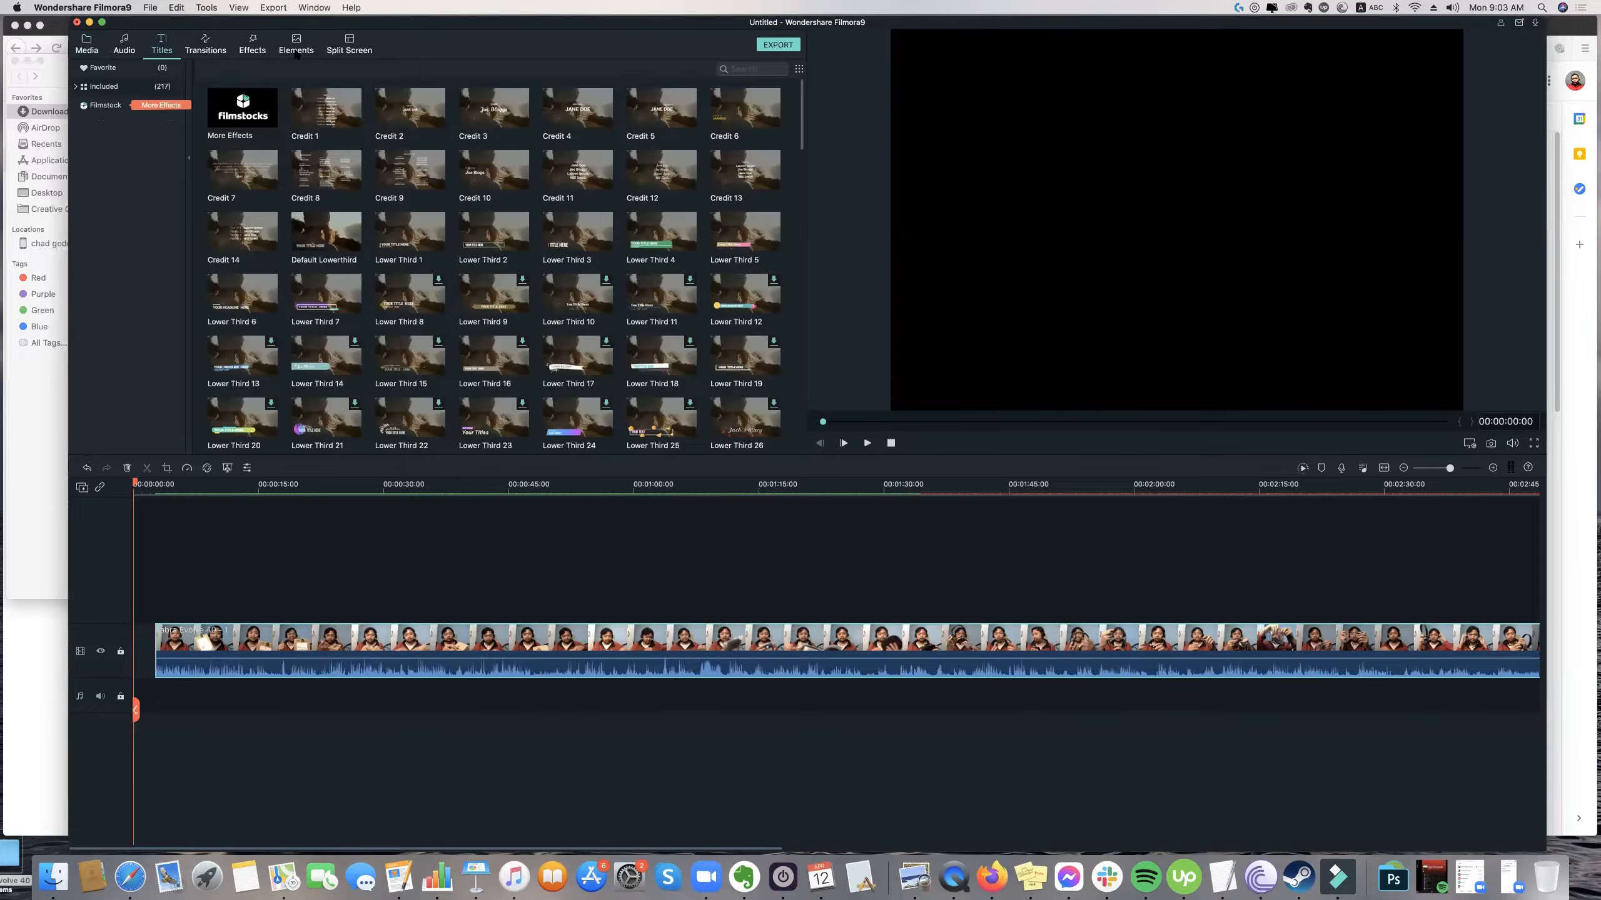
{"action": "left_click", "coordinate": [264, 52]}
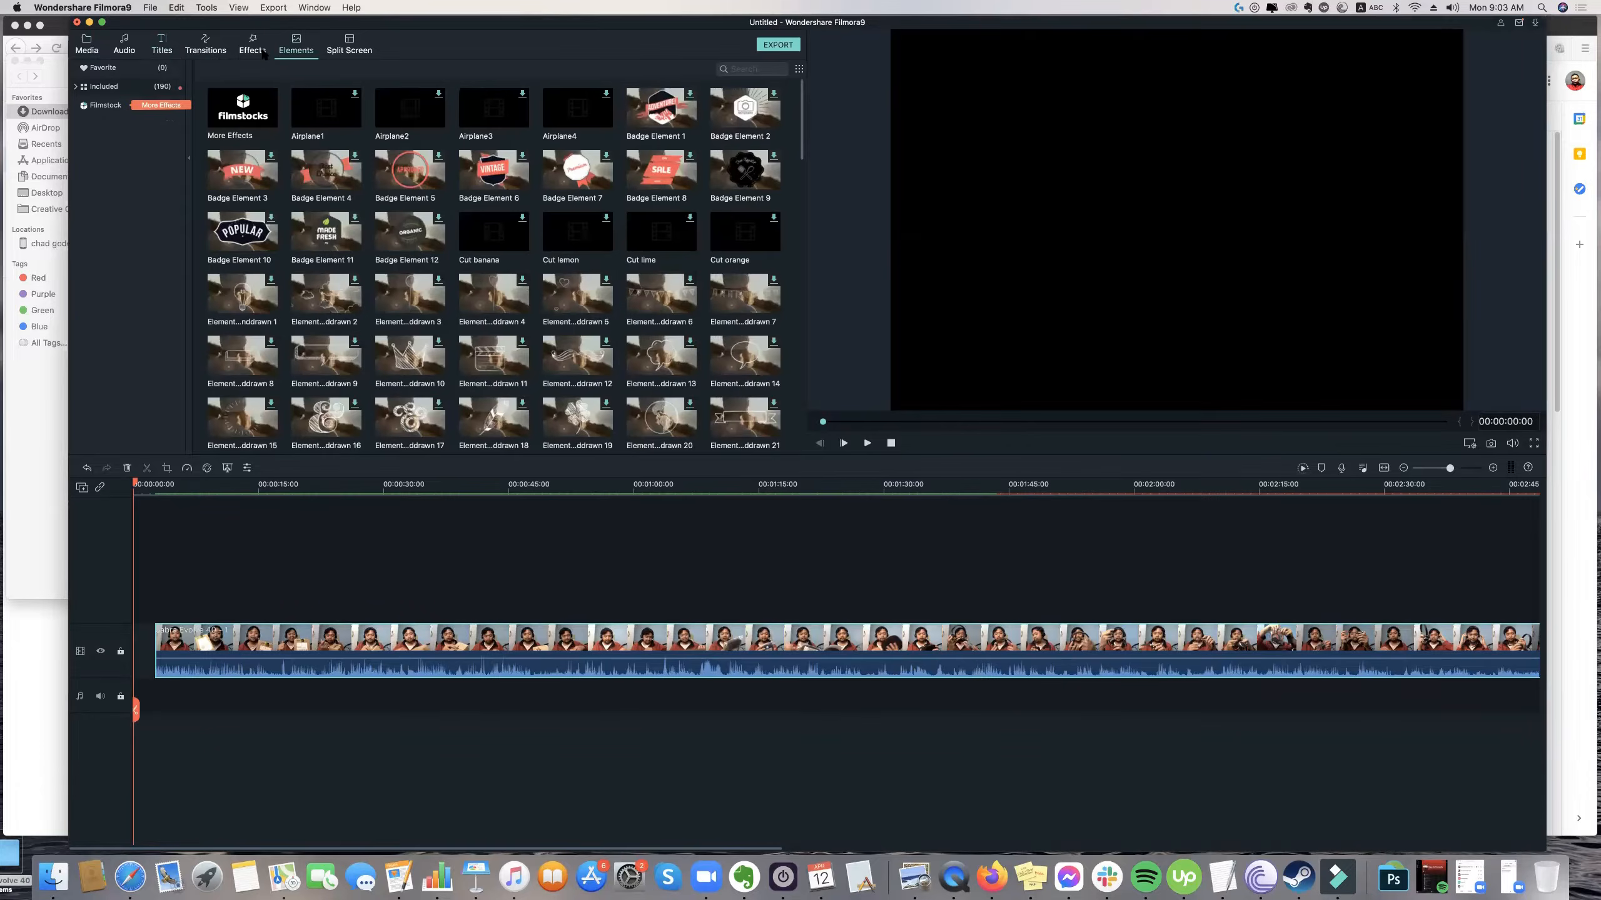
{"action": "left_click", "coordinate": [211, 54]}
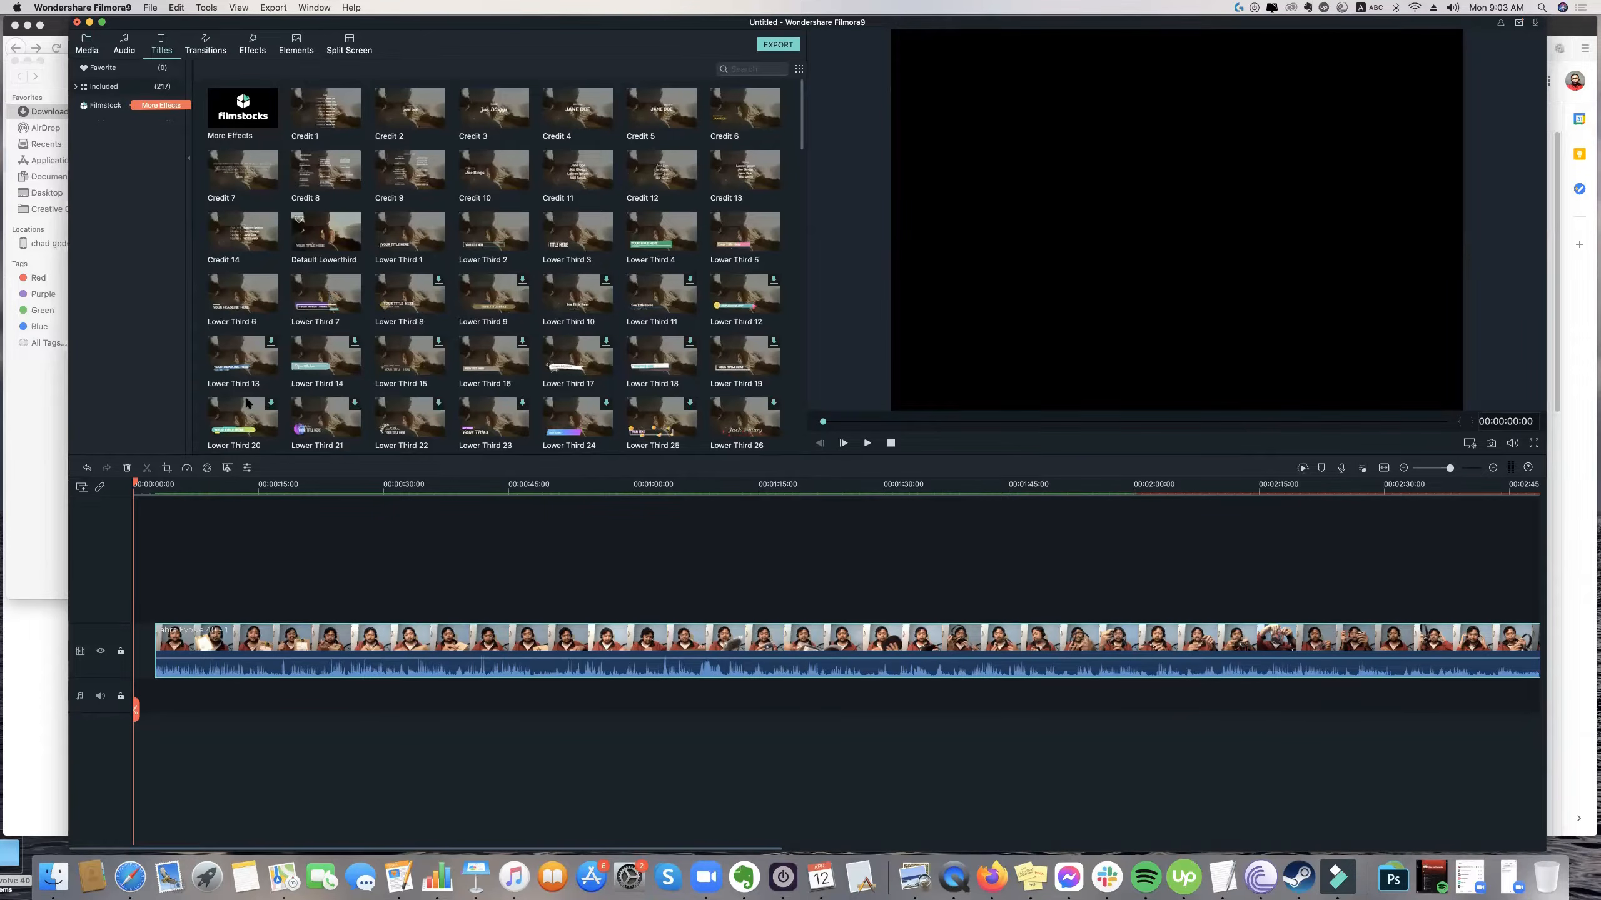
{"action": "scroll", "coordinate": [486, 396], "scroll_direction": "down", "scroll_amount": 3}
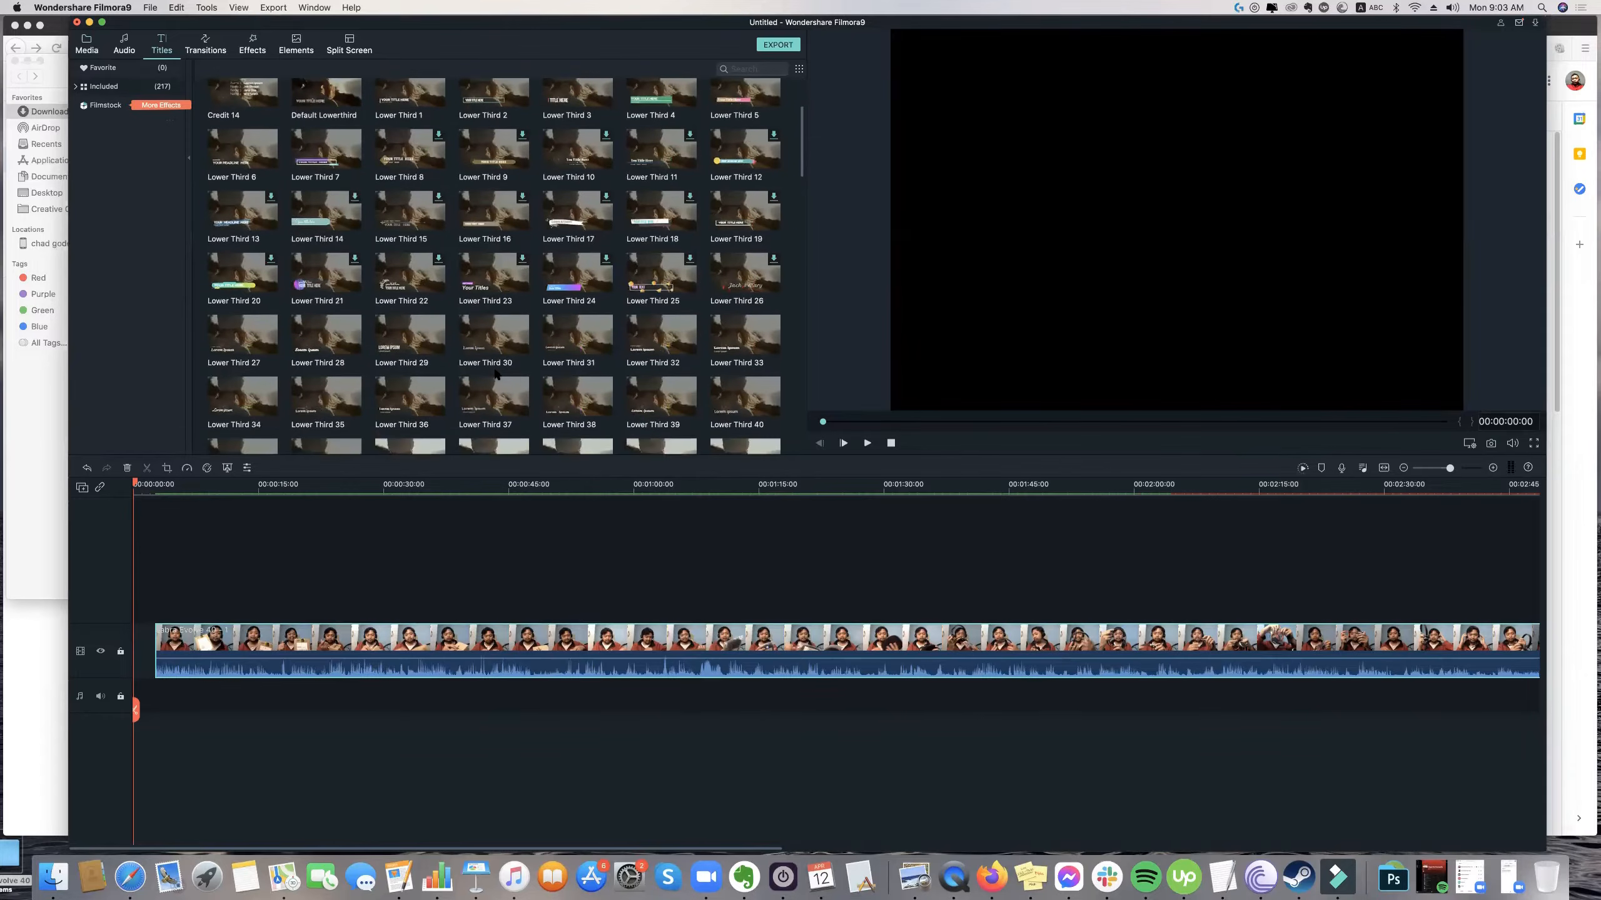
{"action": "scroll", "coordinate": [506, 356], "scroll_direction": "down", "scroll_amount": 4}
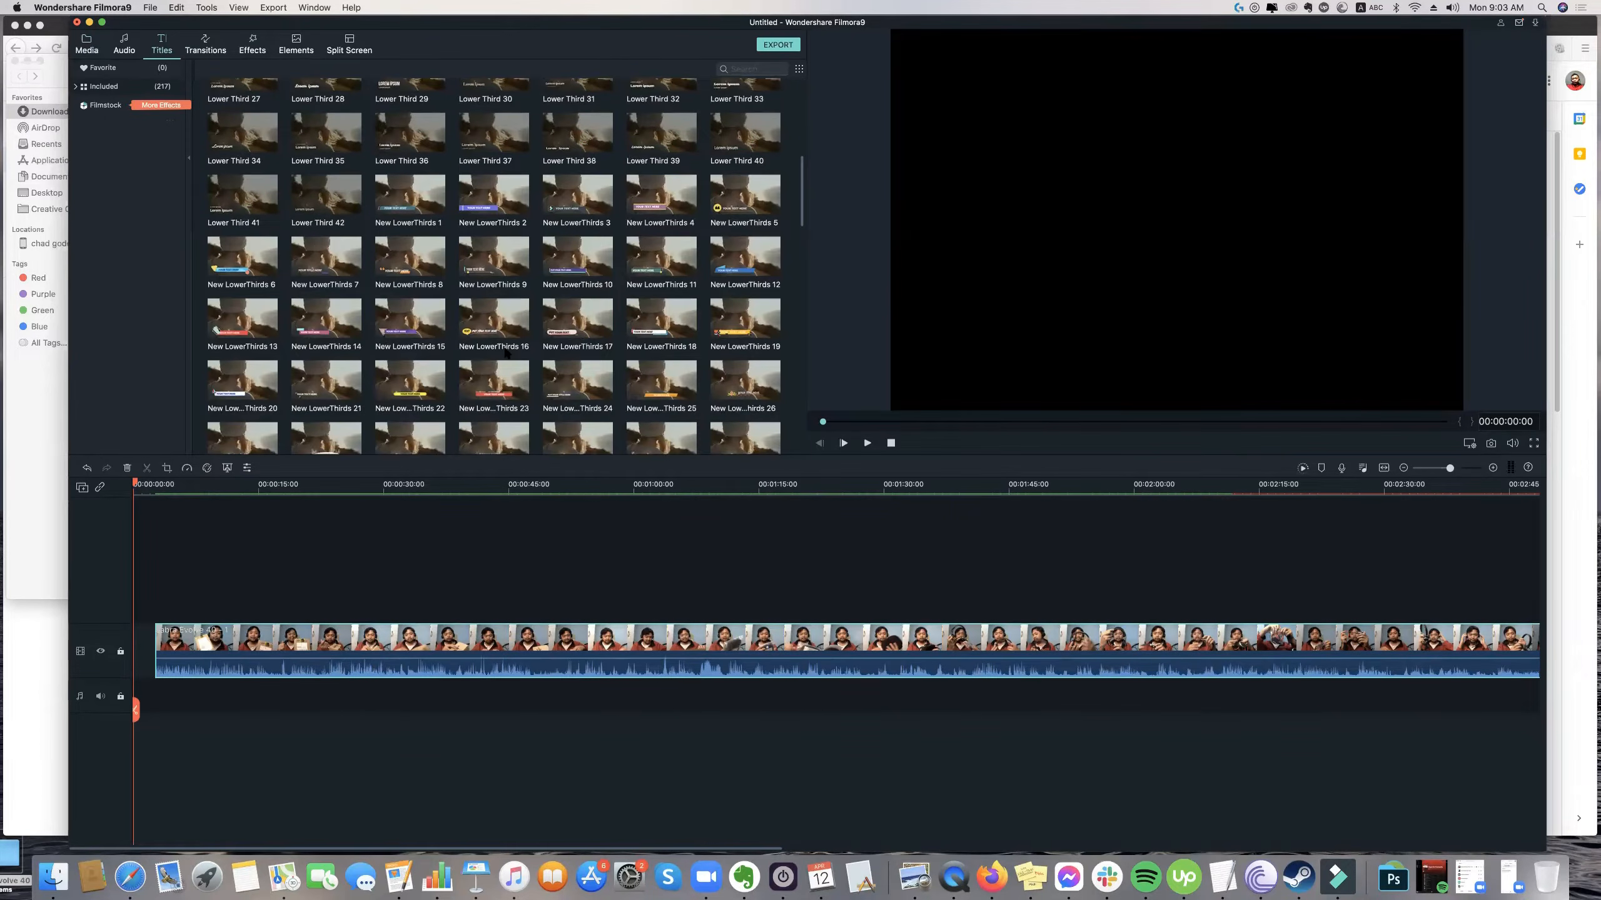
{"action": "scroll", "coordinate": [506, 353], "scroll_direction": "down", "scroll_amount": 4}
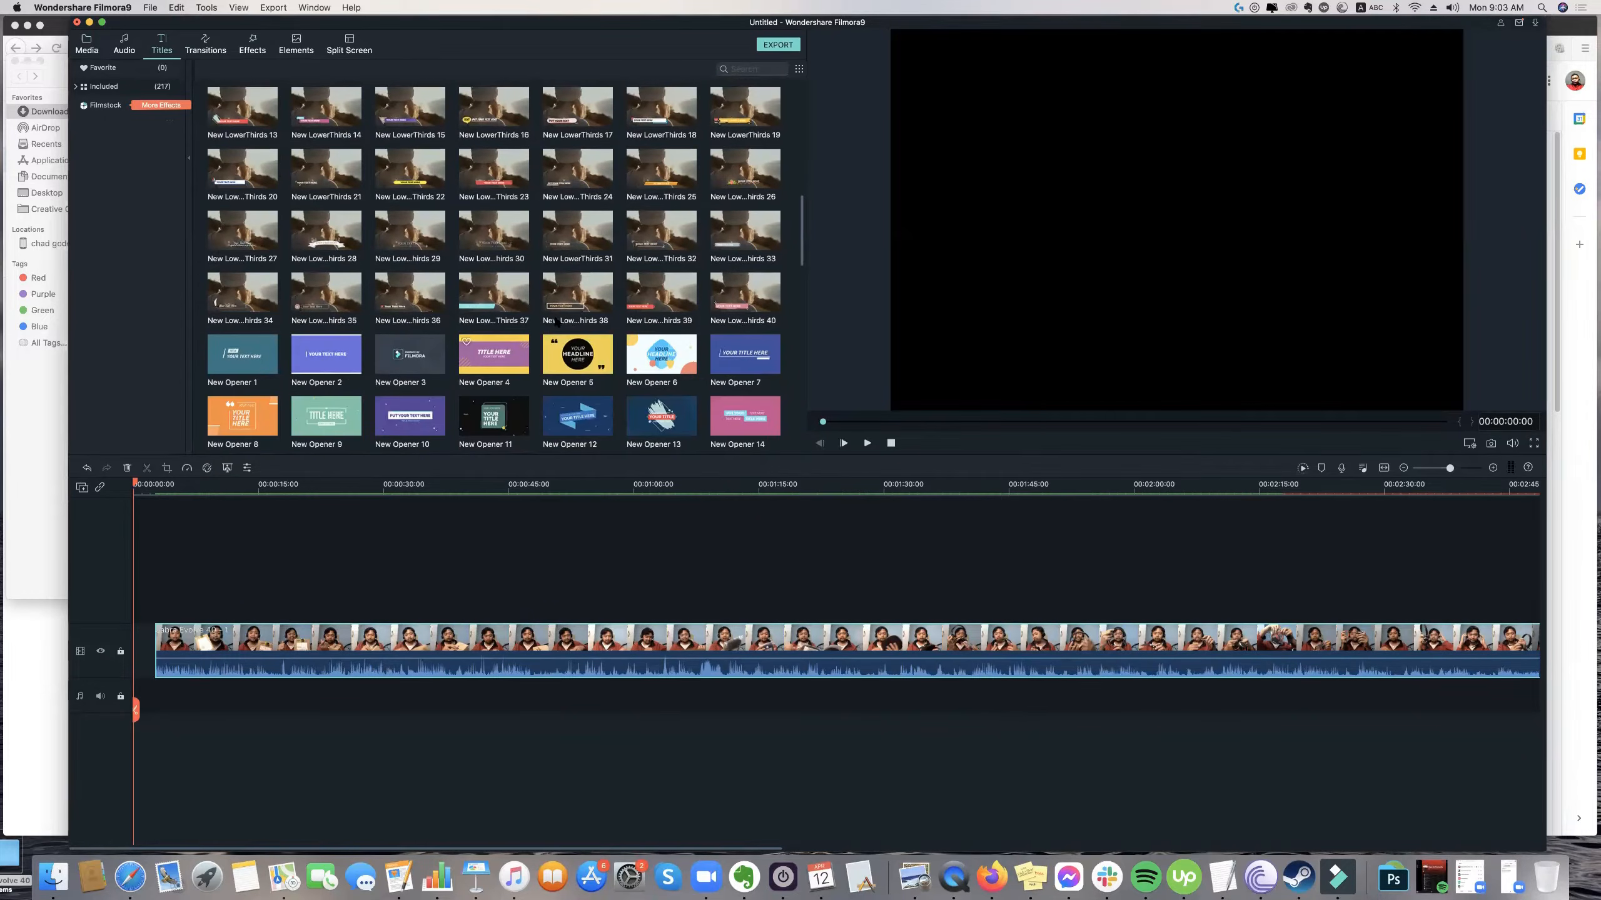
{"action": "scroll", "coordinate": [557, 304], "scroll_direction": "down", "scroll_amount": 1}
{"action": "scroll", "coordinate": [630, 287], "scroll_direction": "down", "scroll_amount": 2}
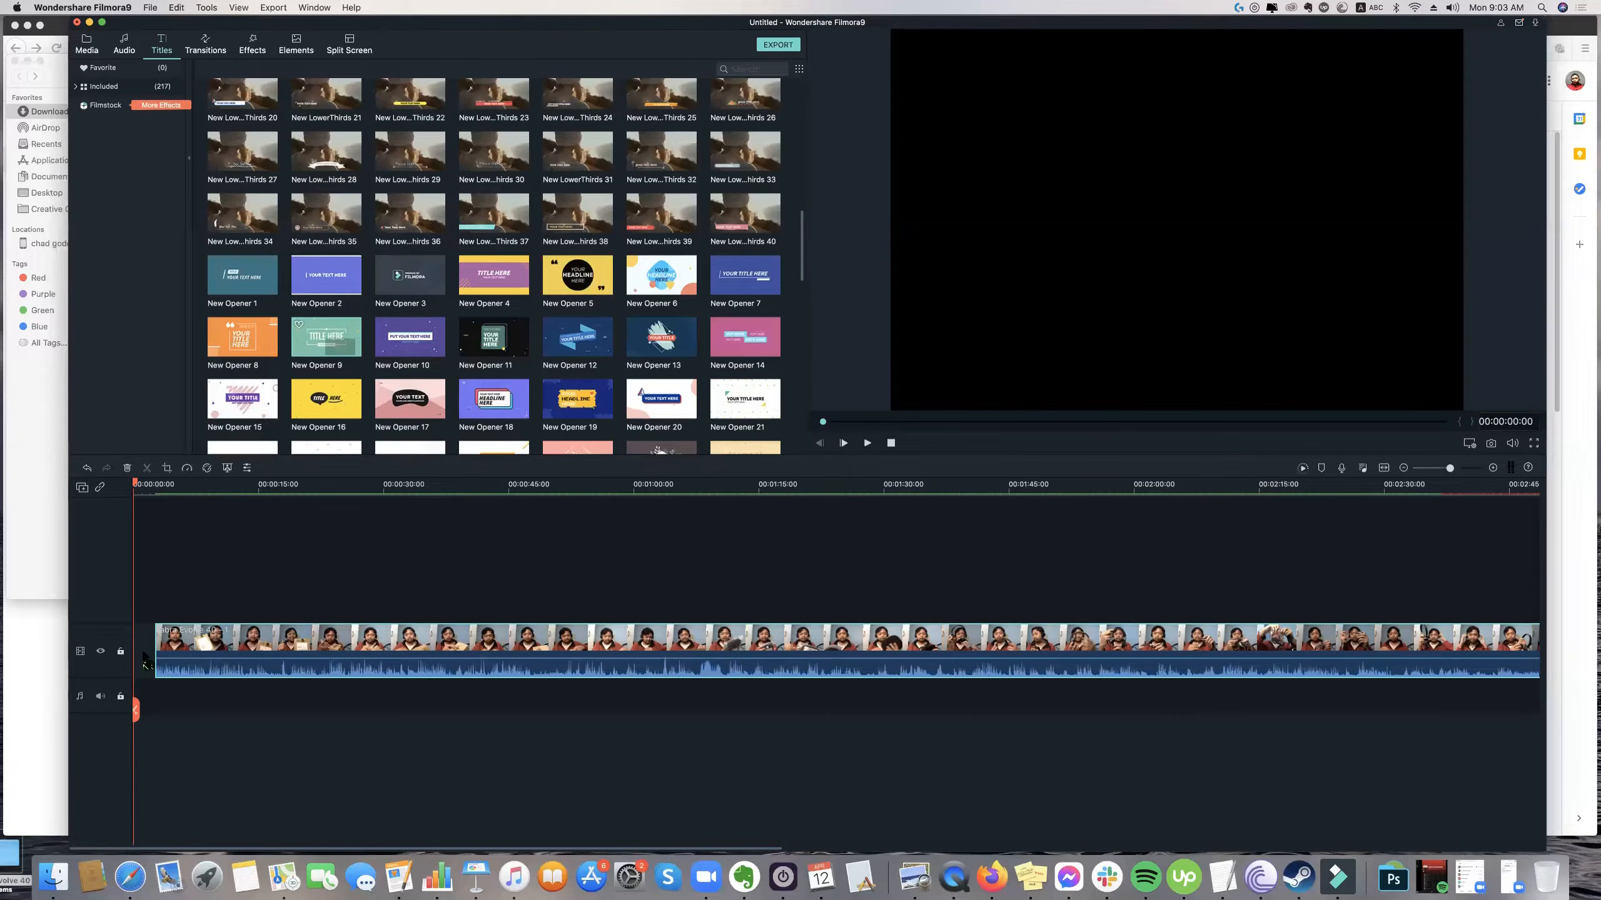
{"action": "left_click_drag", "start_coordinate": [122, 651], "coordinate": [137, 610]}
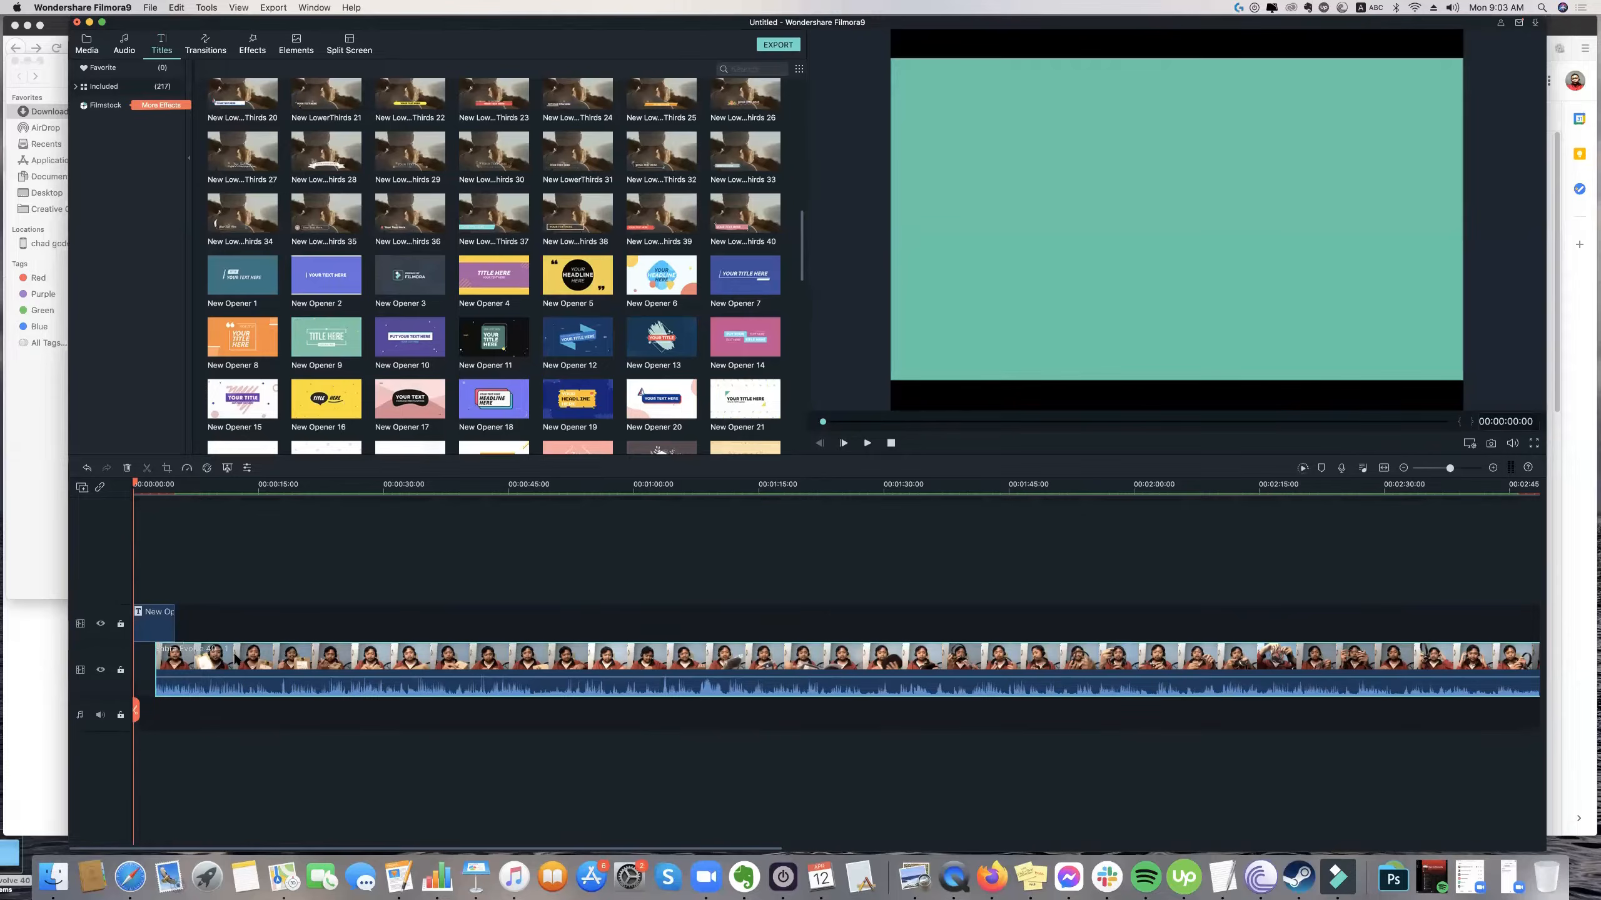
Move the Jabra clip so it starts where the opener ends, and preview the change from title to footage.
{"action": "left_click_drag", "start_coordinate": [233, 484], "coordinate": [177, 508]}
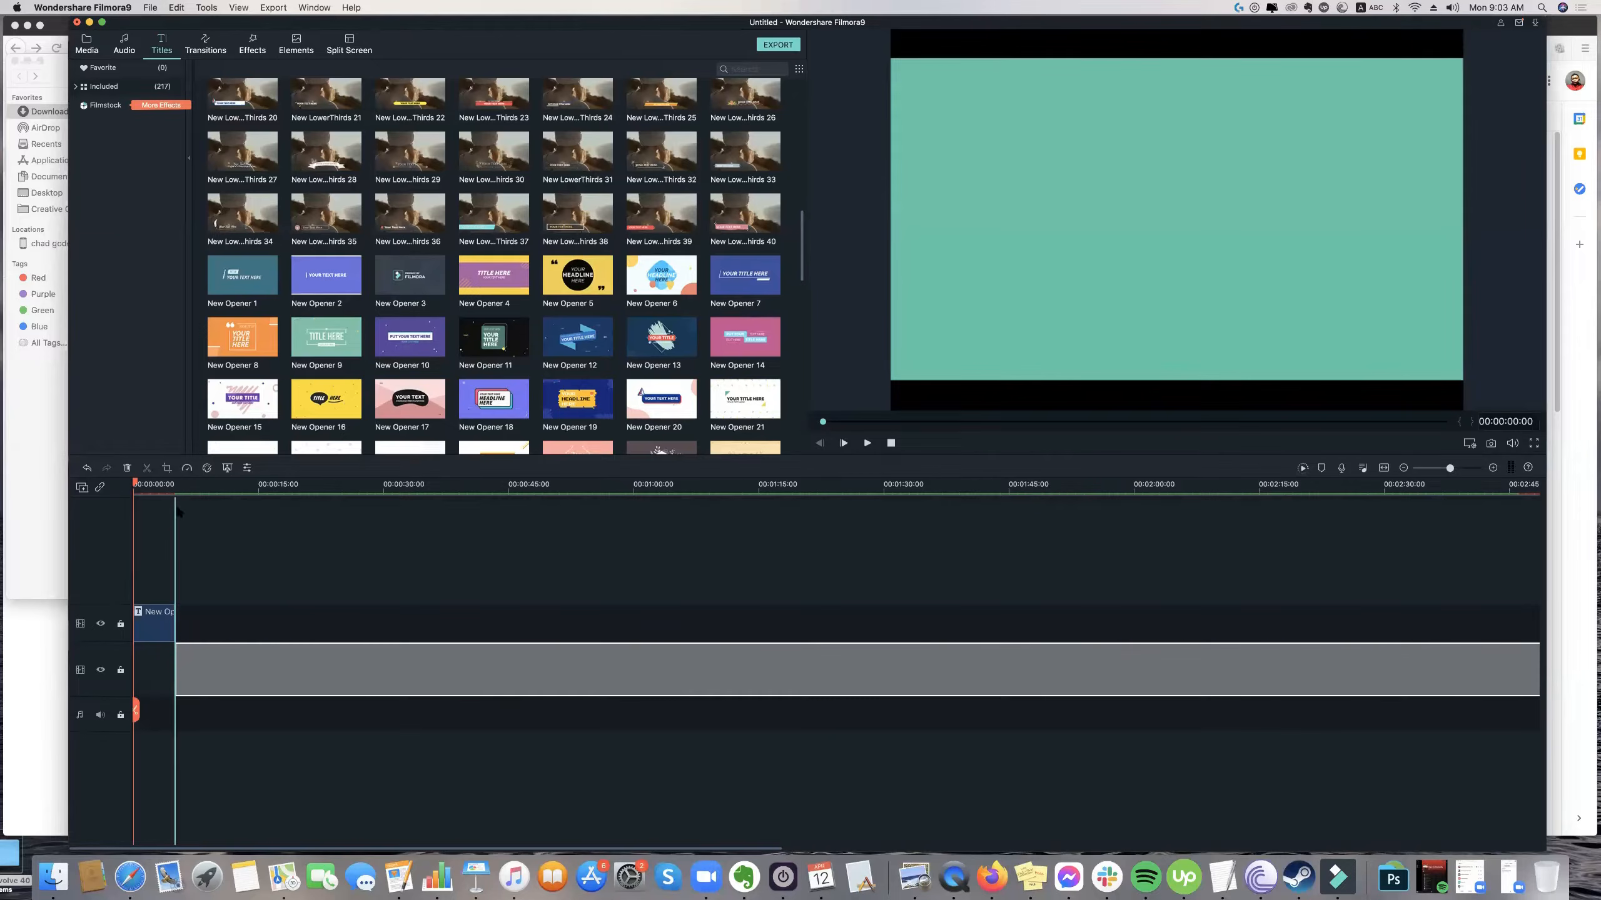
{"action": "key", "text": "space"}
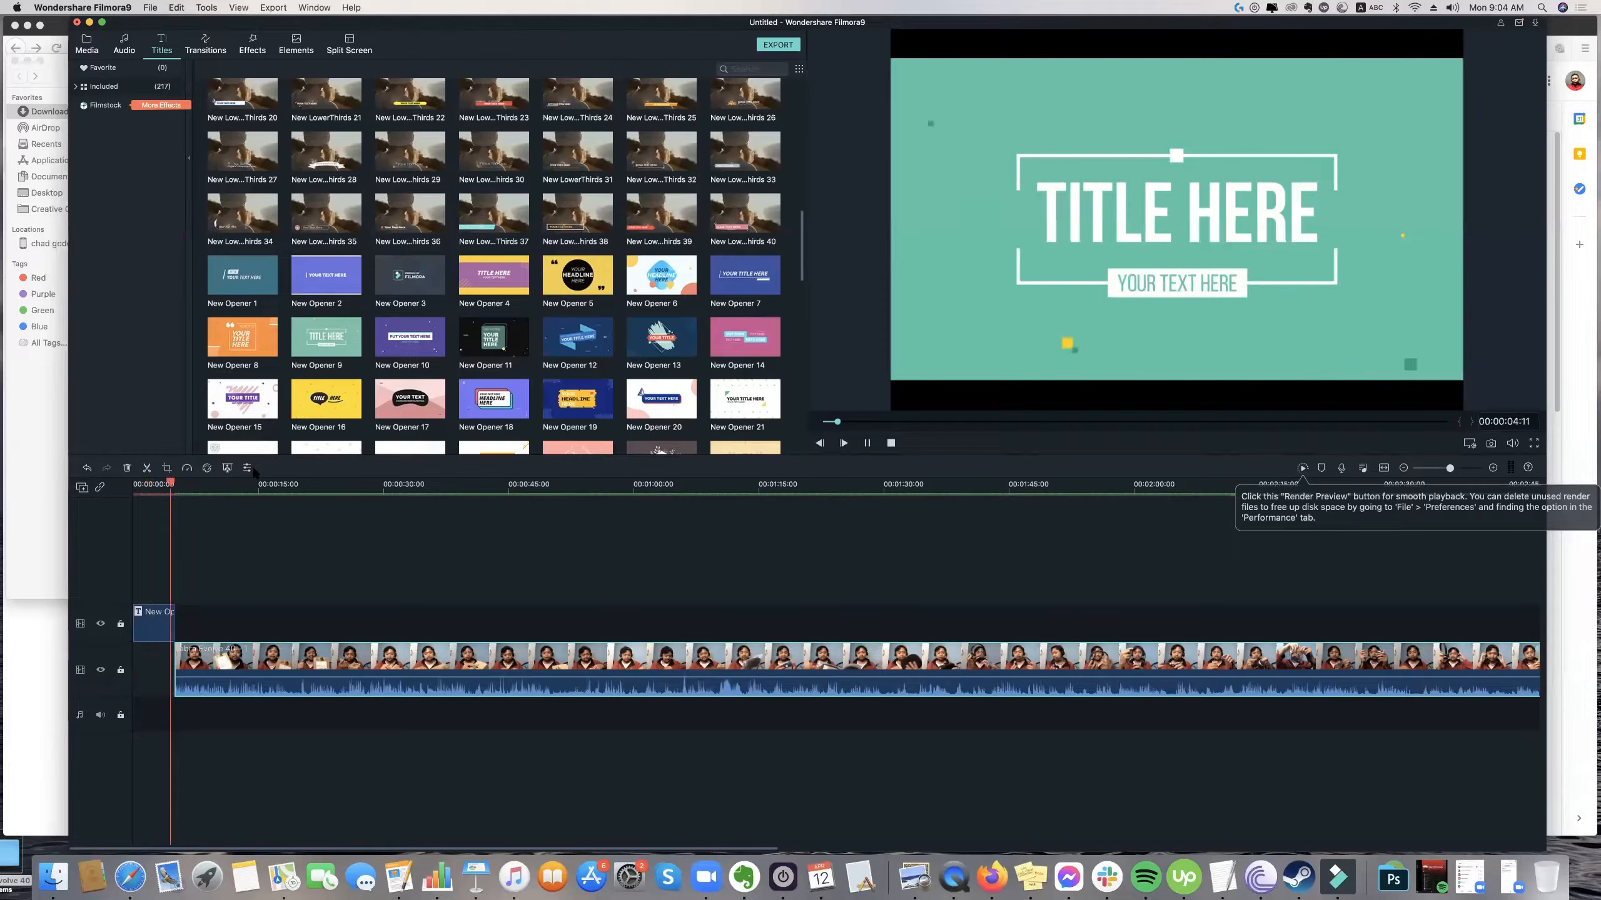
{"action": "key", "text": "space"}
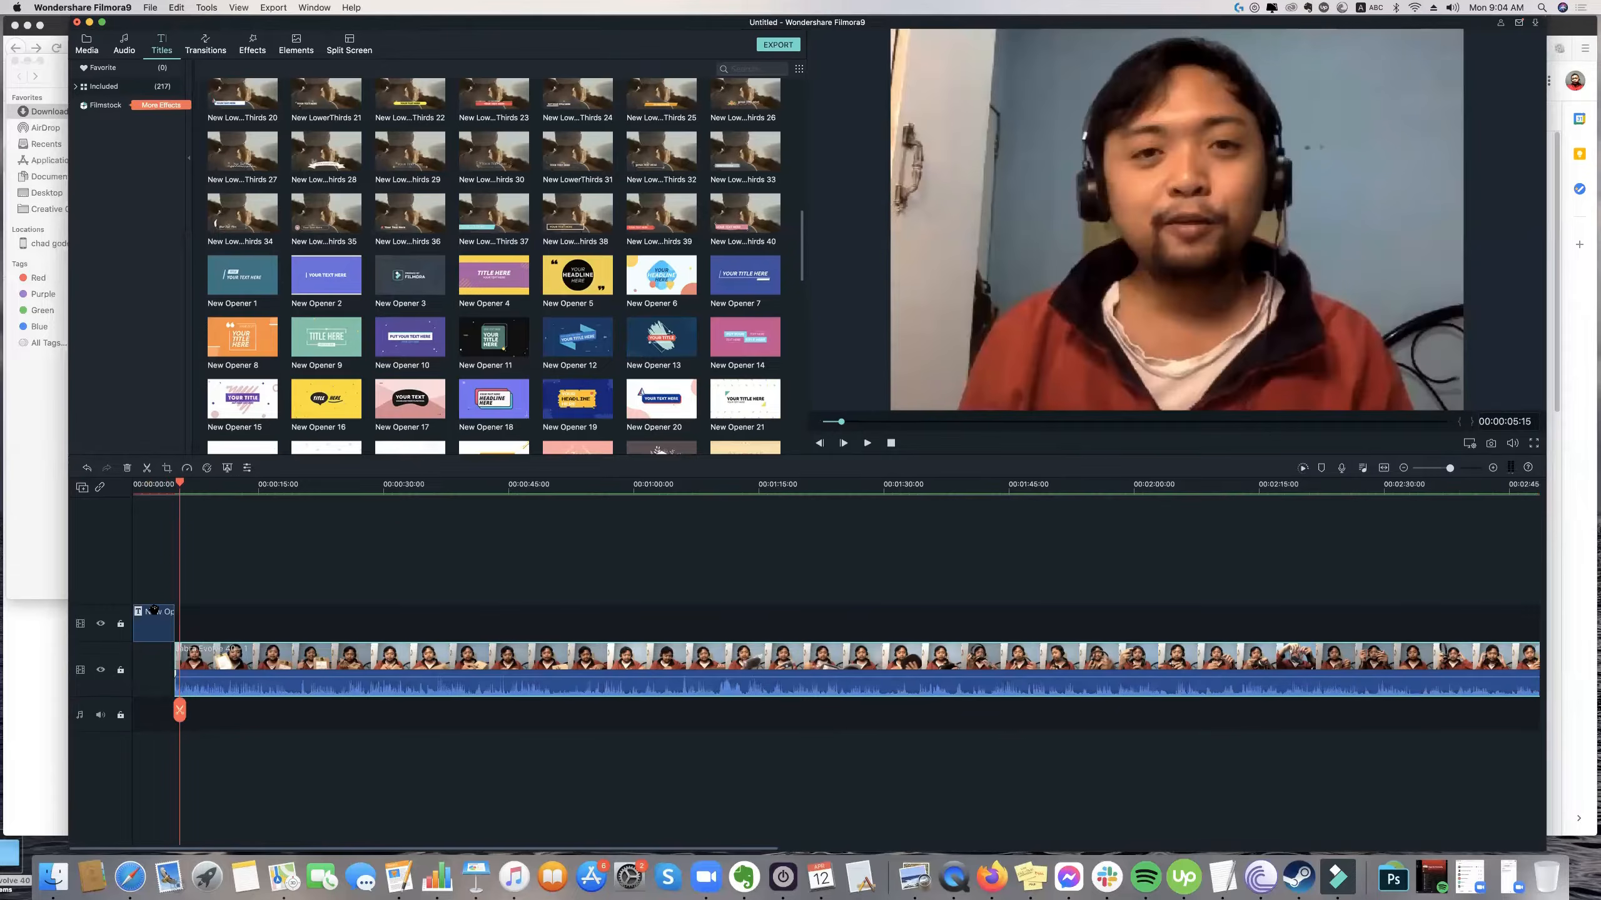
Replace the opener's main text "TITLE HERE" with "WELCOME TO" and apply the change.
{"action": "left_click", "coordinate": [153, 610]}
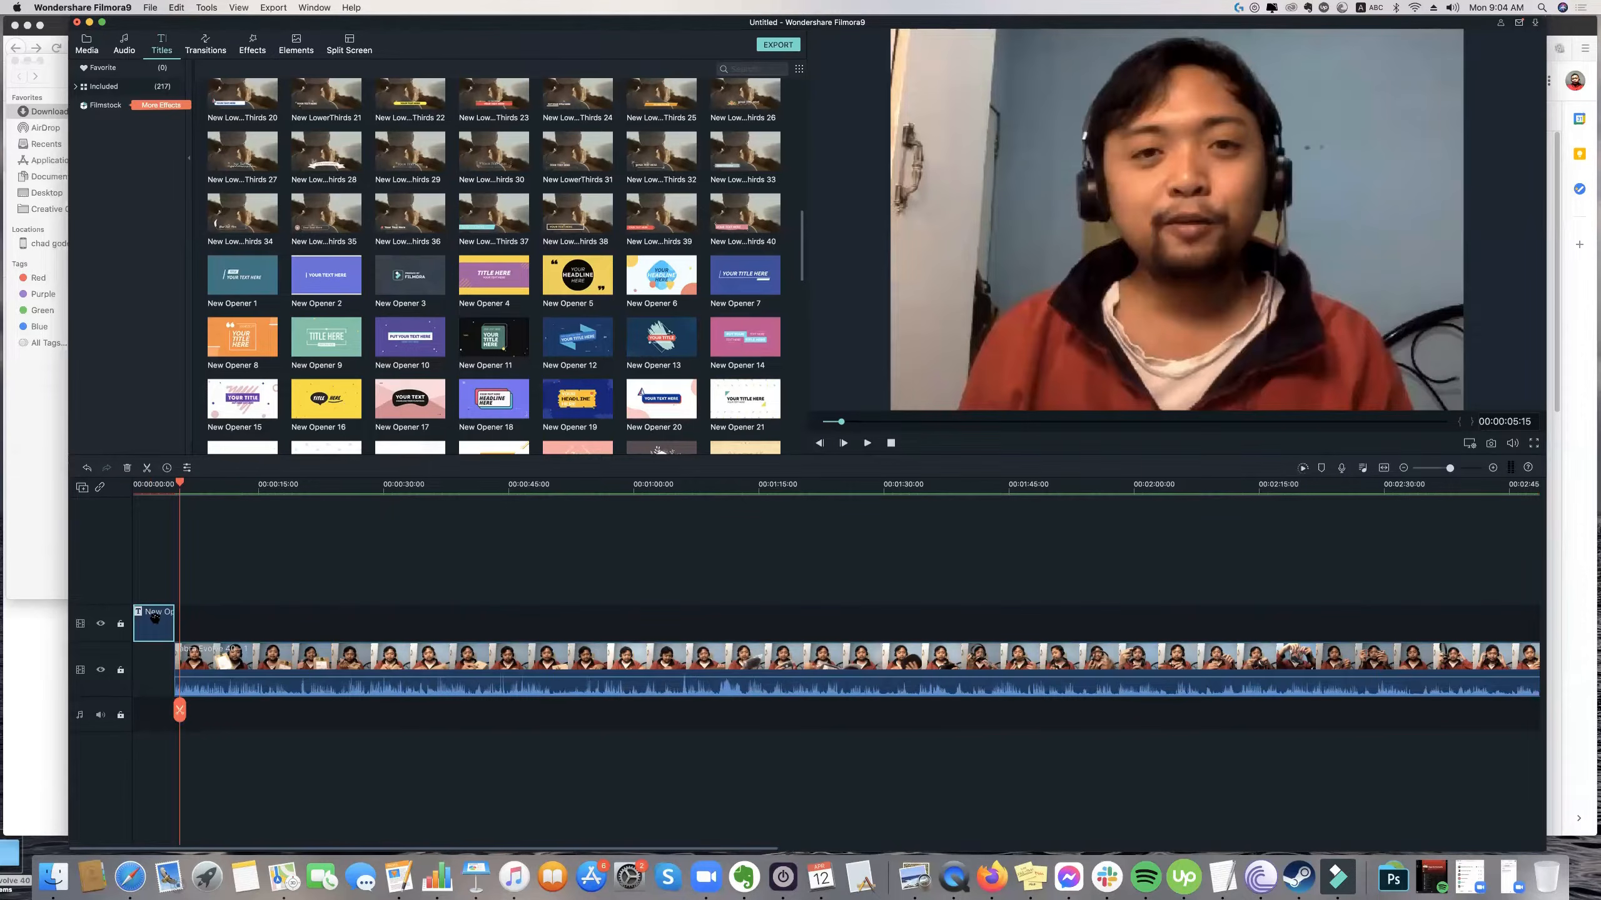
{"action": "double_click", "coordinate": [155, 618]}
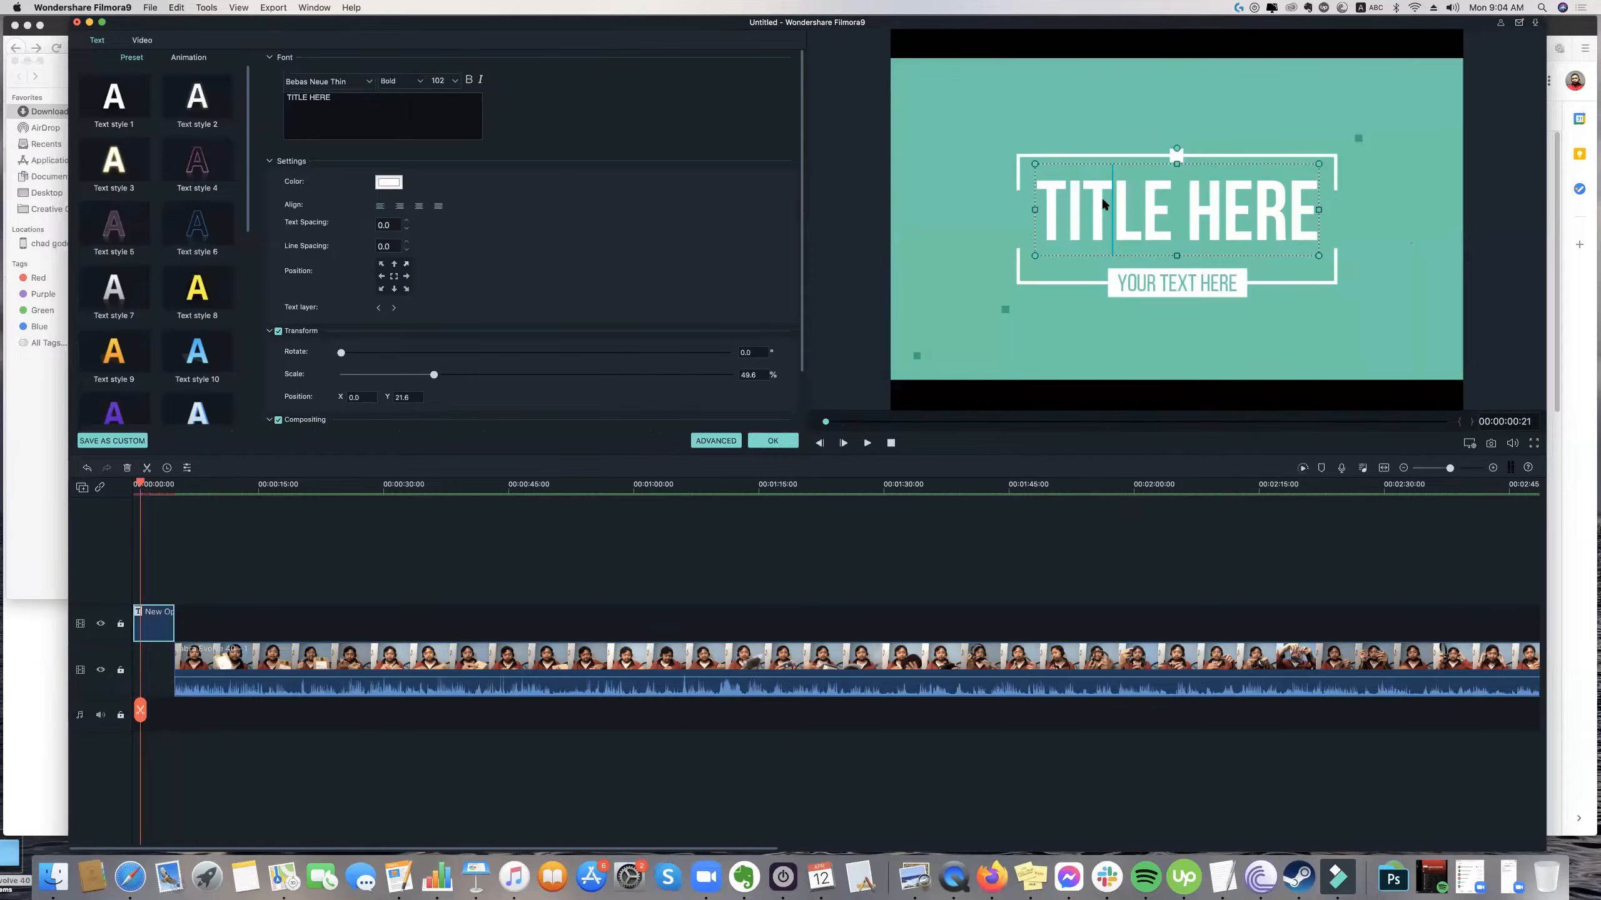
{"action": "key", "text": "super+a"}
{"action": "type", "text": "WELCOME TO MY"}
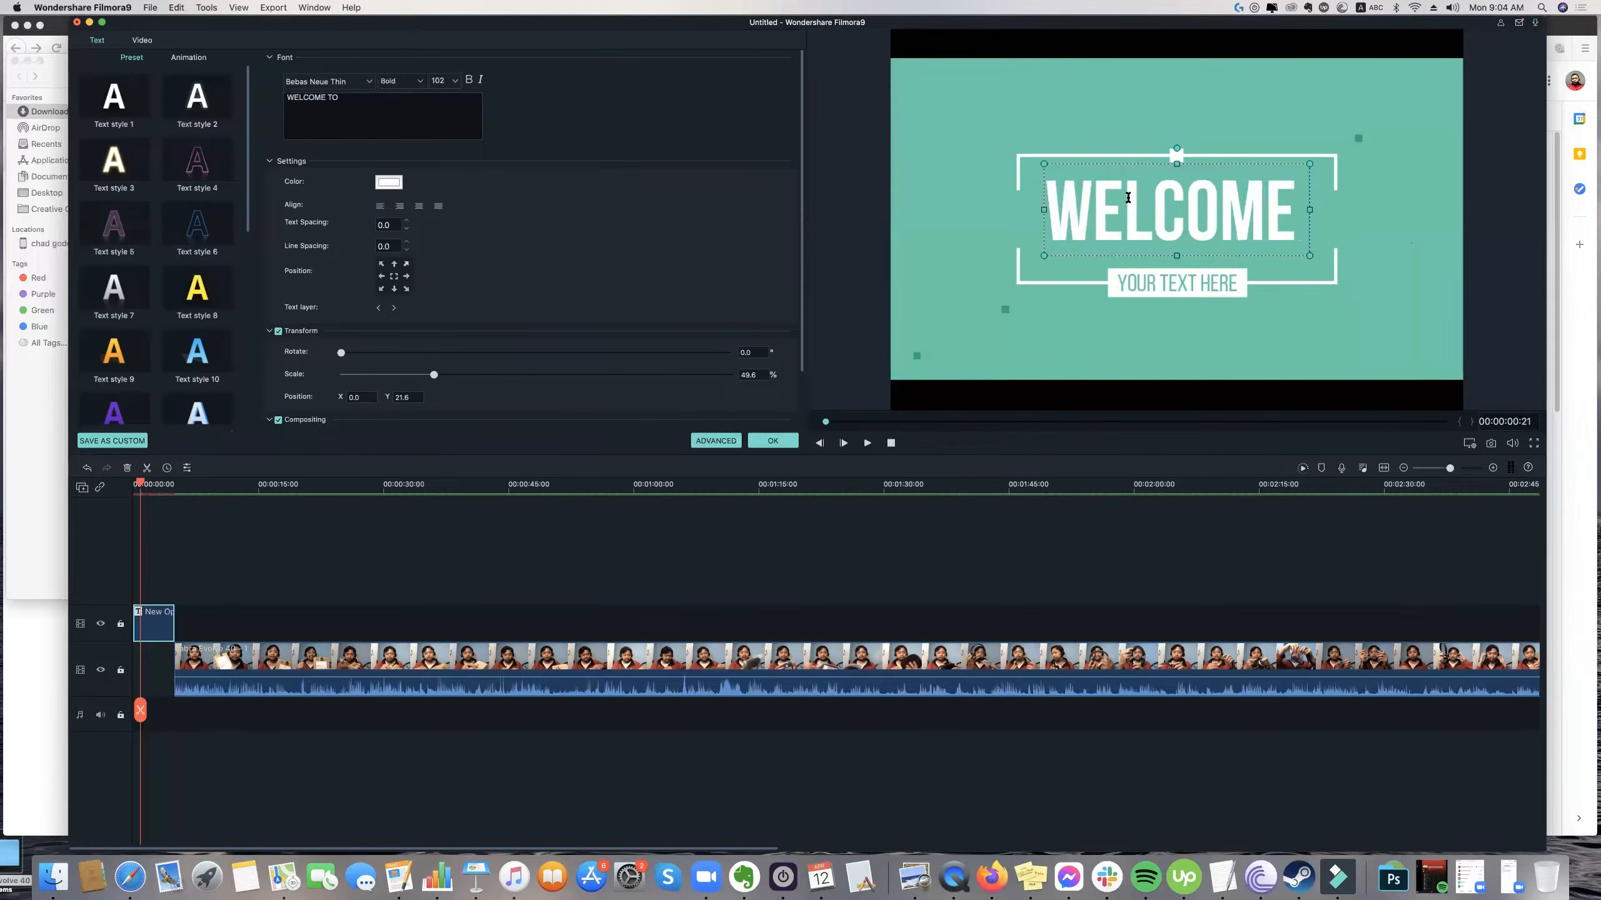
{"action": "key", "text": "BackSpace"}
{"action": "key", "text": "BackSpace"}
{"action": "key", "text": "BackSpace"}
{"action": "type", "text": "CH"}
{"action": "key", "text": "BackSpace"}
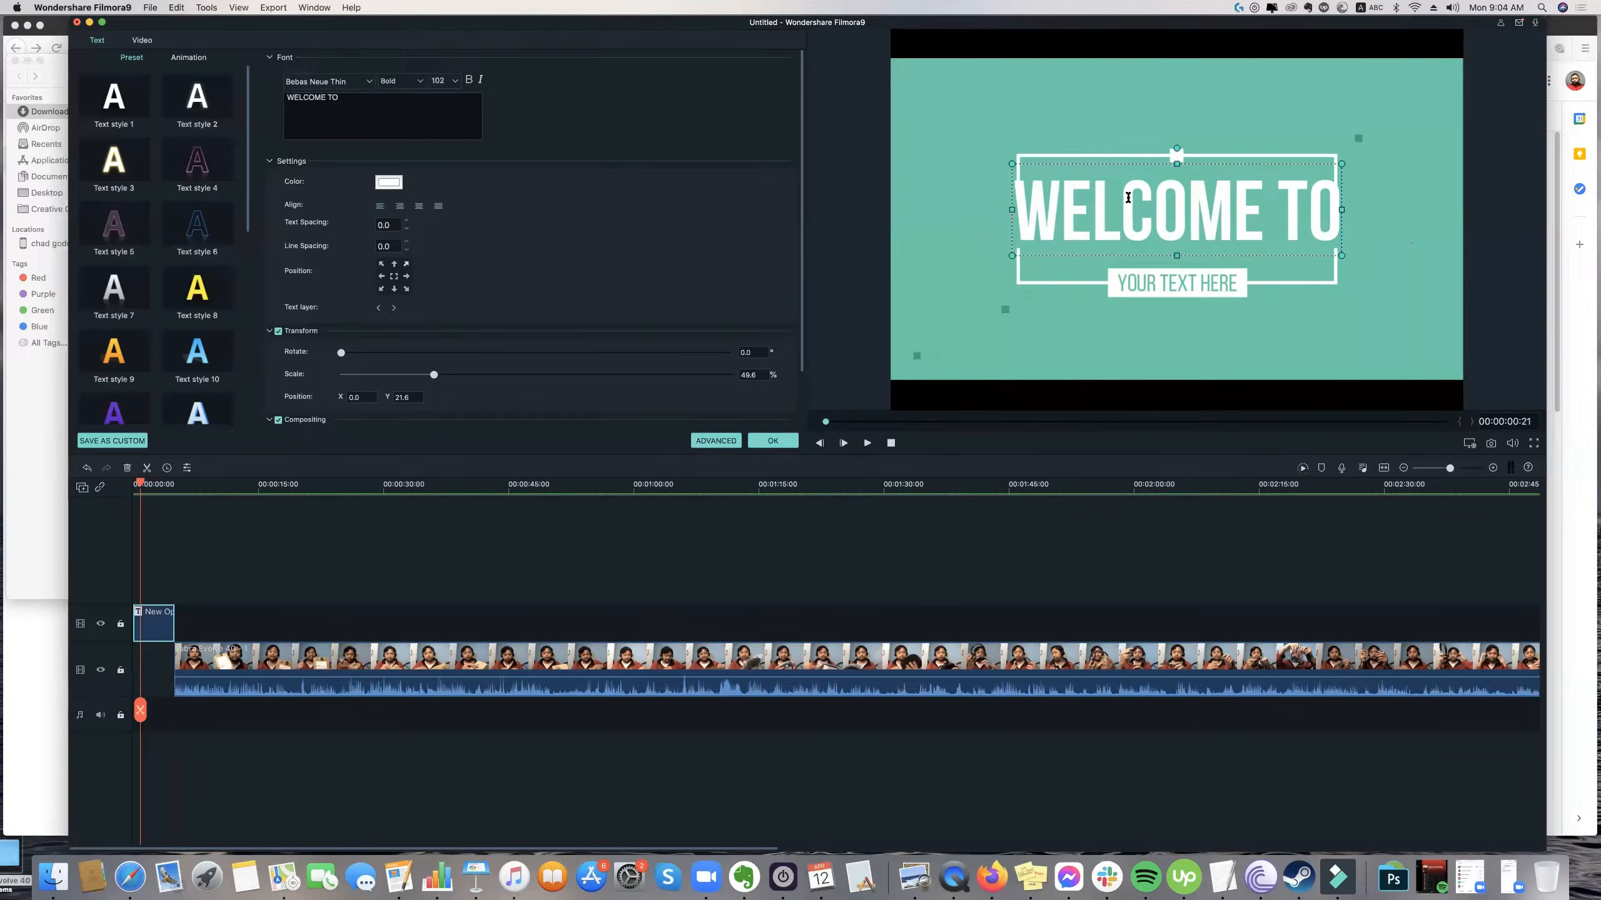
{"action": "left_click", "coordinate": [772, 441]}
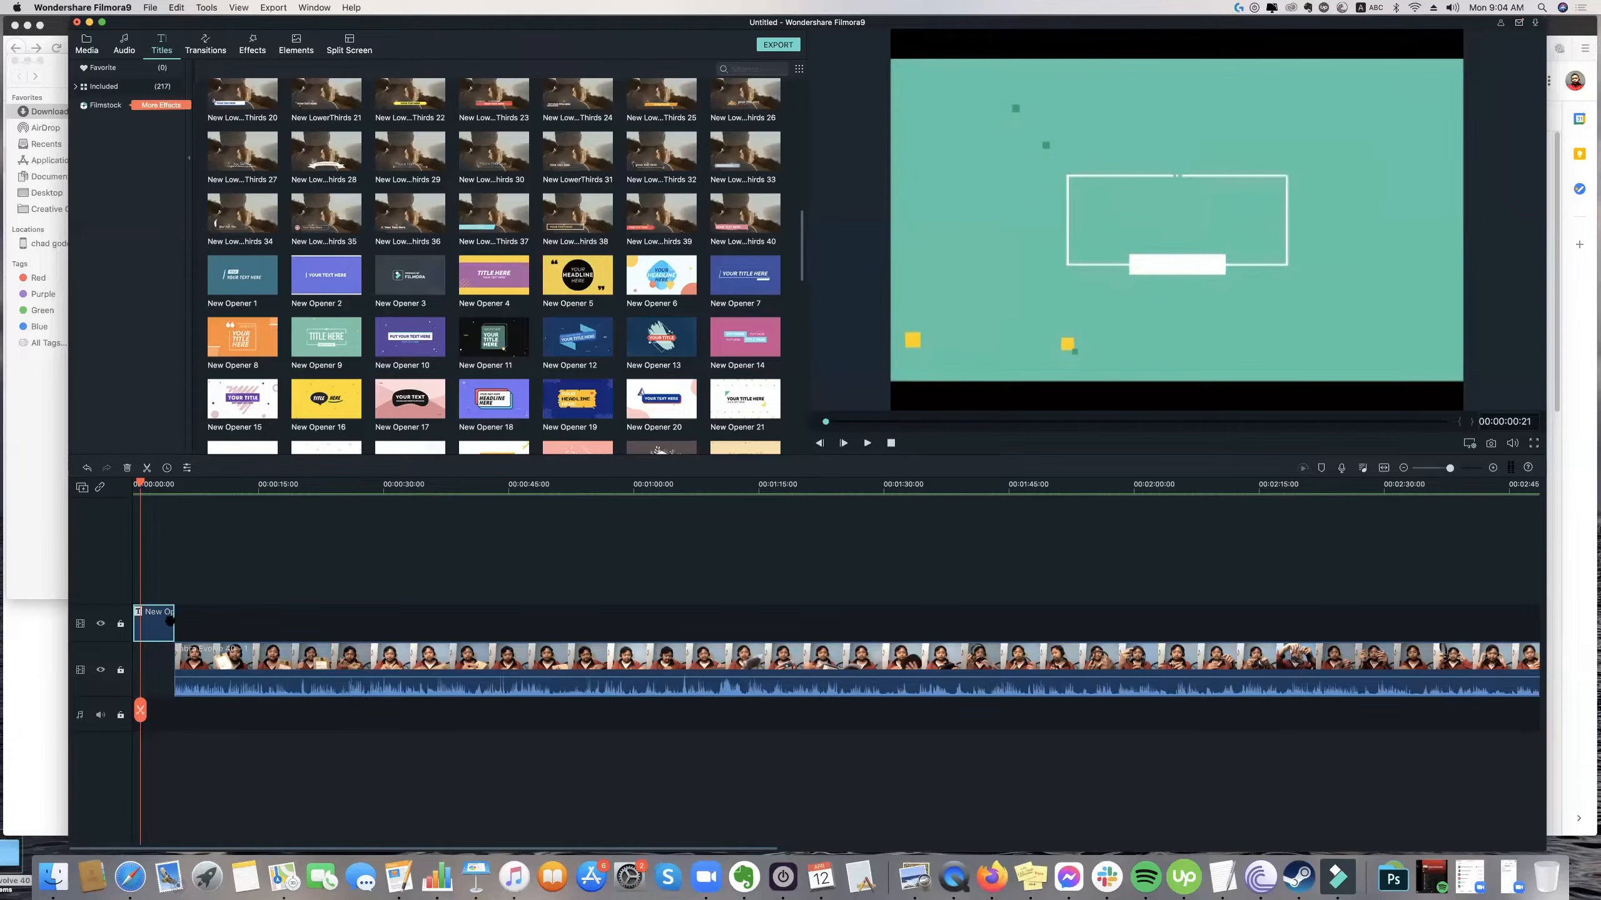
{"action": "left_click", "coordinate": [198, 630]}
{"action": "left_click", "coordinate": [149, 623]}
{"action": "left_click", "coordinate": [221, 662]}
{"action": "left_click_drag", "start_coordinate": [272, 655], "coordinate": [225, 650]}
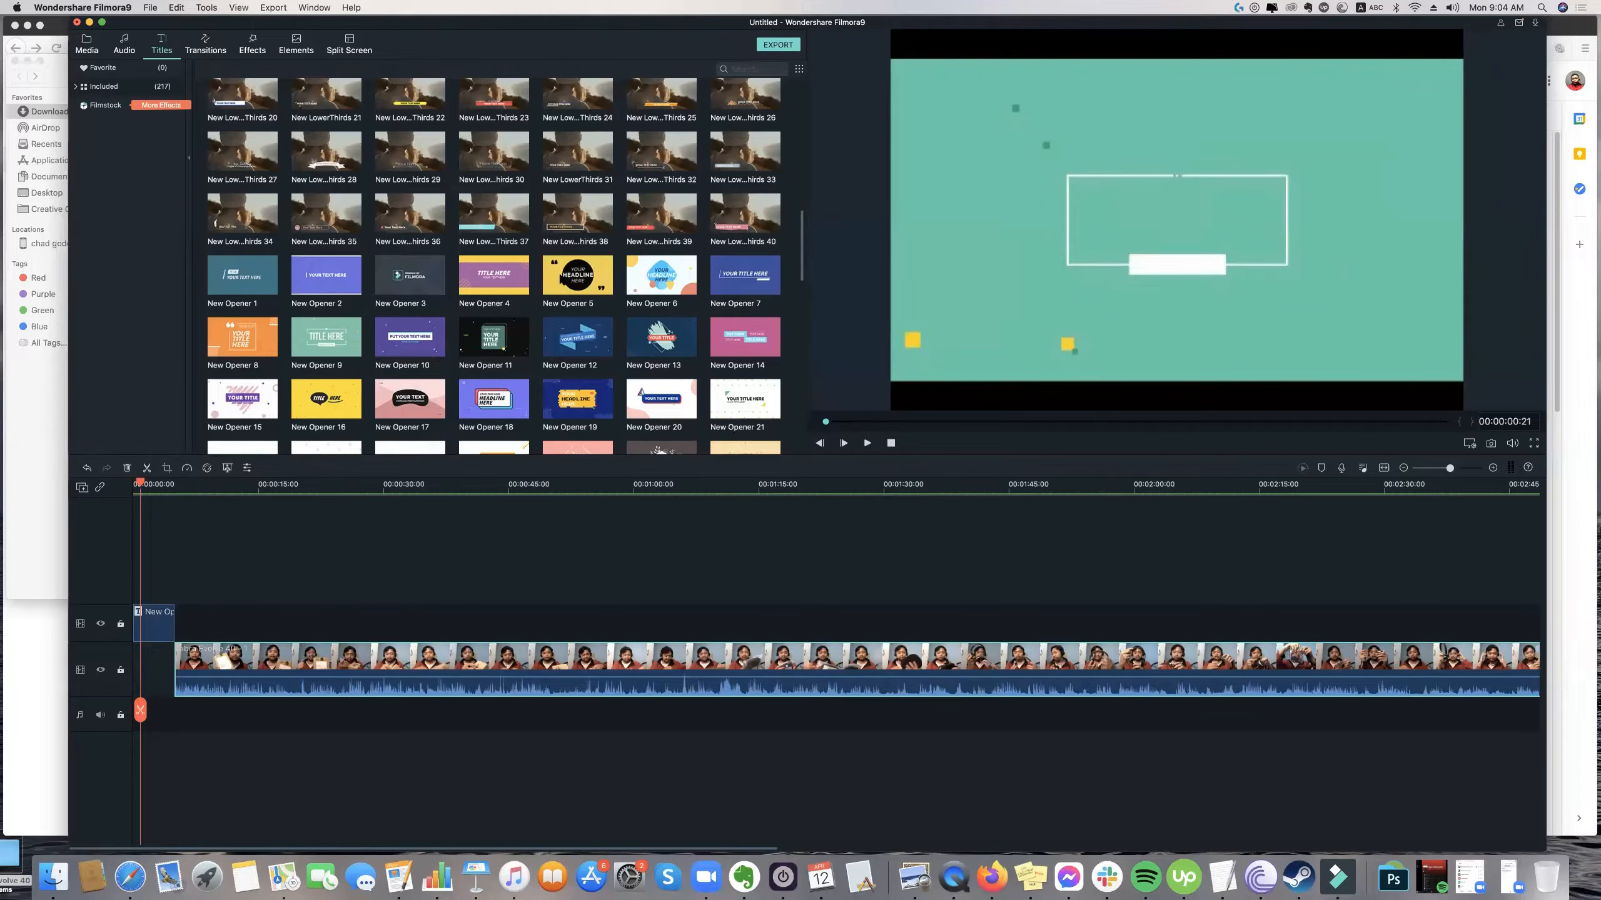
{"action": "left_click", "coordinate": [214, 577]}
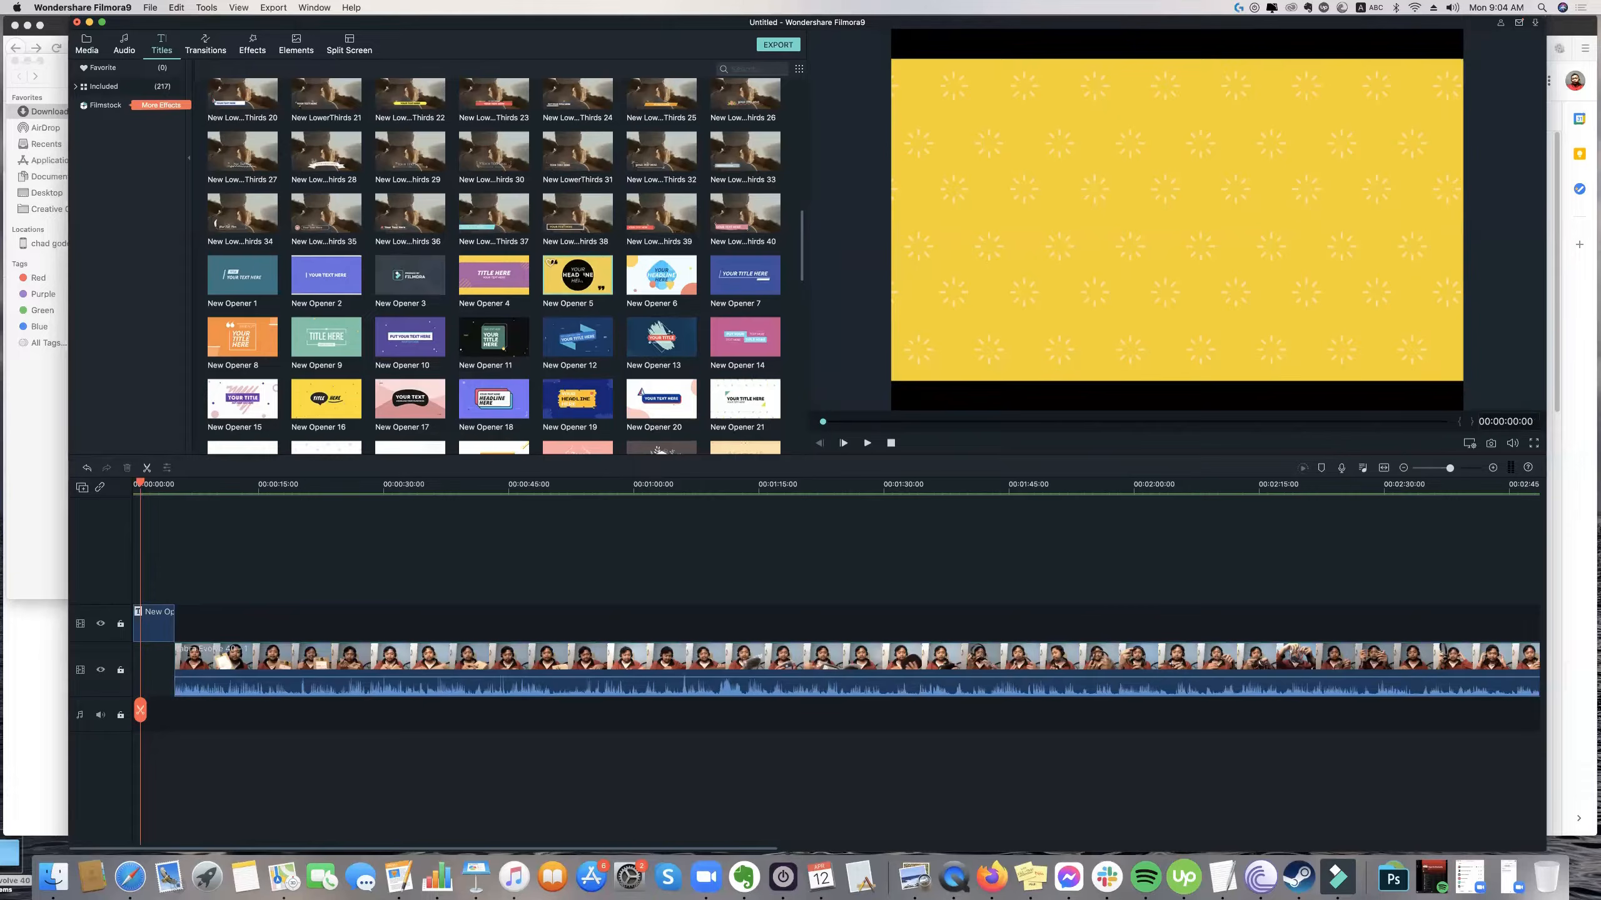
Preview the edited opener from the timeline's start through to the beginning of the Jabra footage.
{"action": "left_click", "coordinate": [155, 622]}
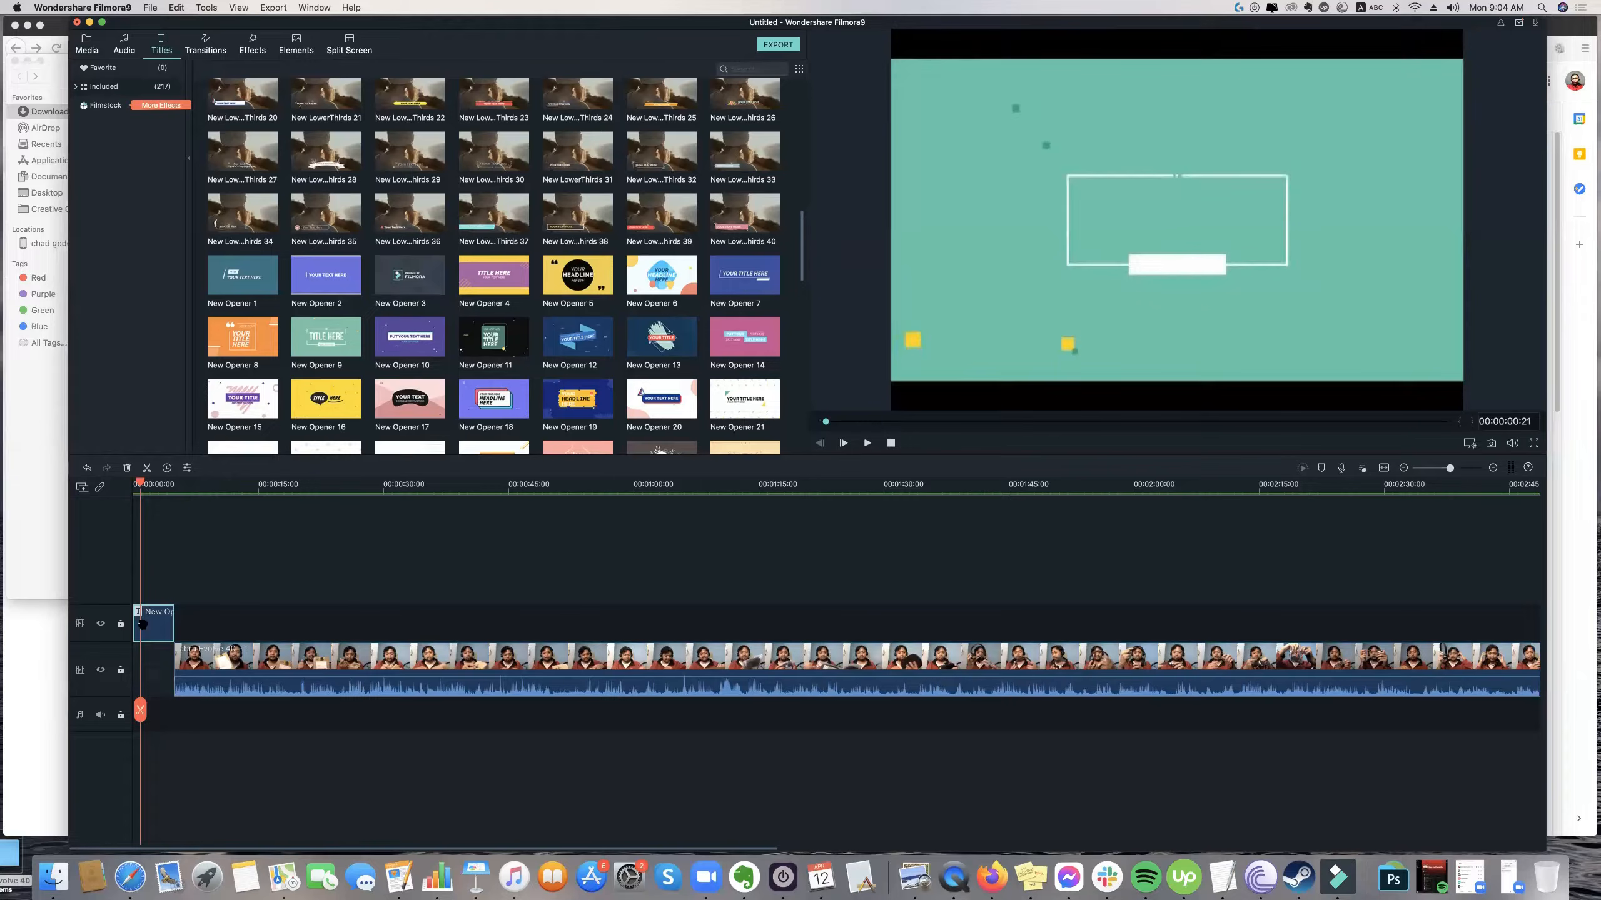
{"action": "left_click", "coordinate": [134, 482]}
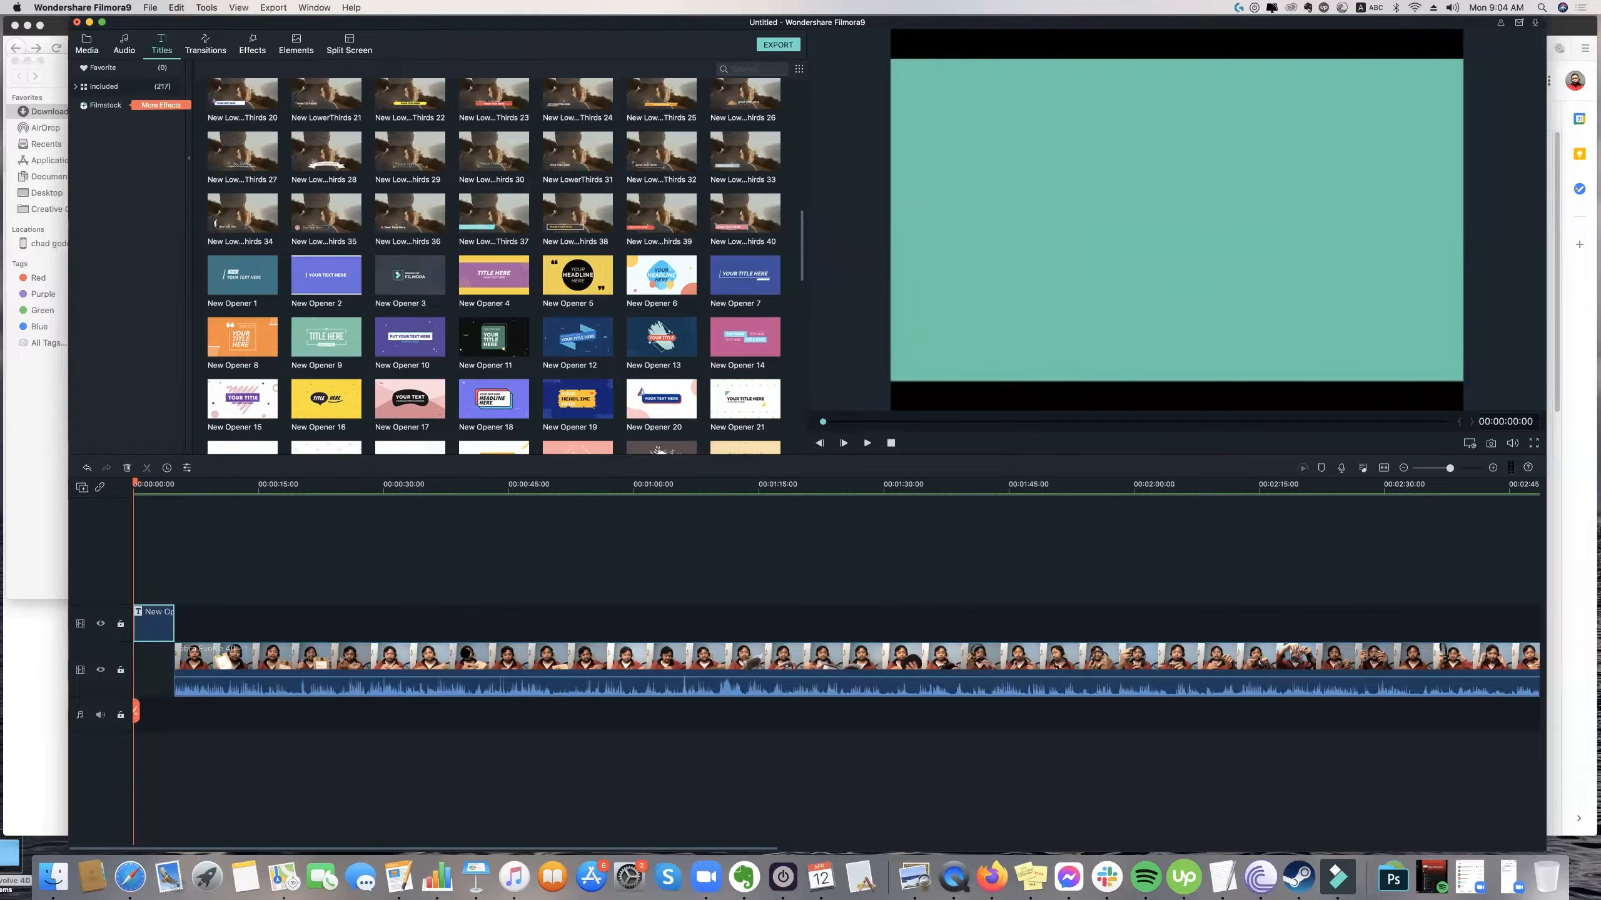
{"action": "key", "text": "space"}
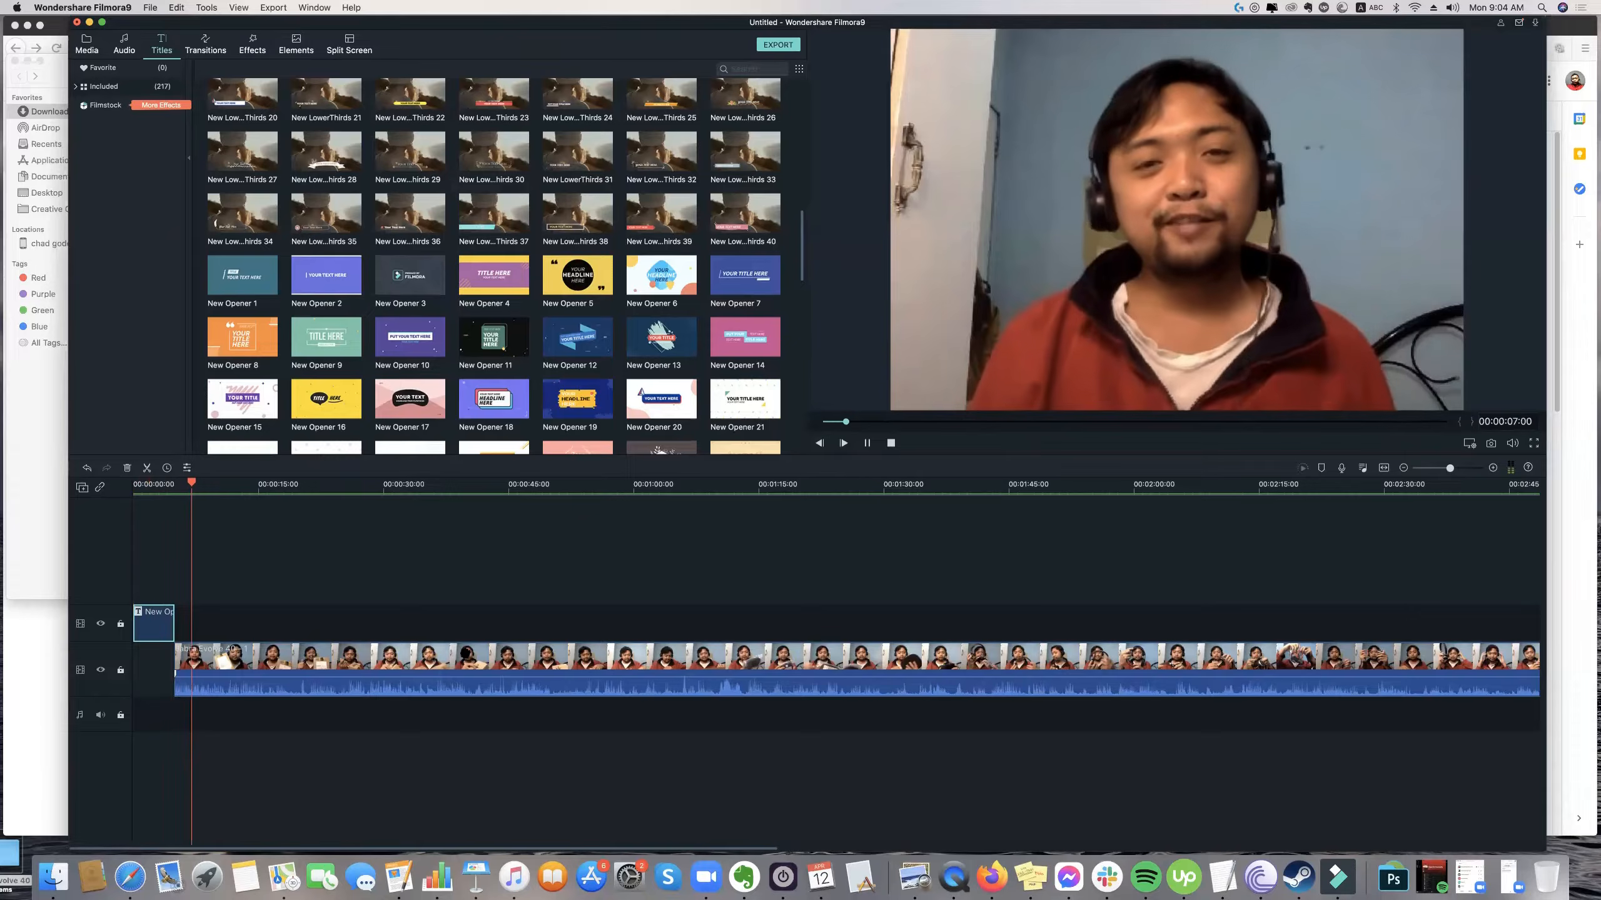
Place New Opener 5 at the timeline's start on a new track above the first opener and preview it.
{"action": "left_click_drag", "start_coordinate": [207, 481], "coordinate": [83, 487]}
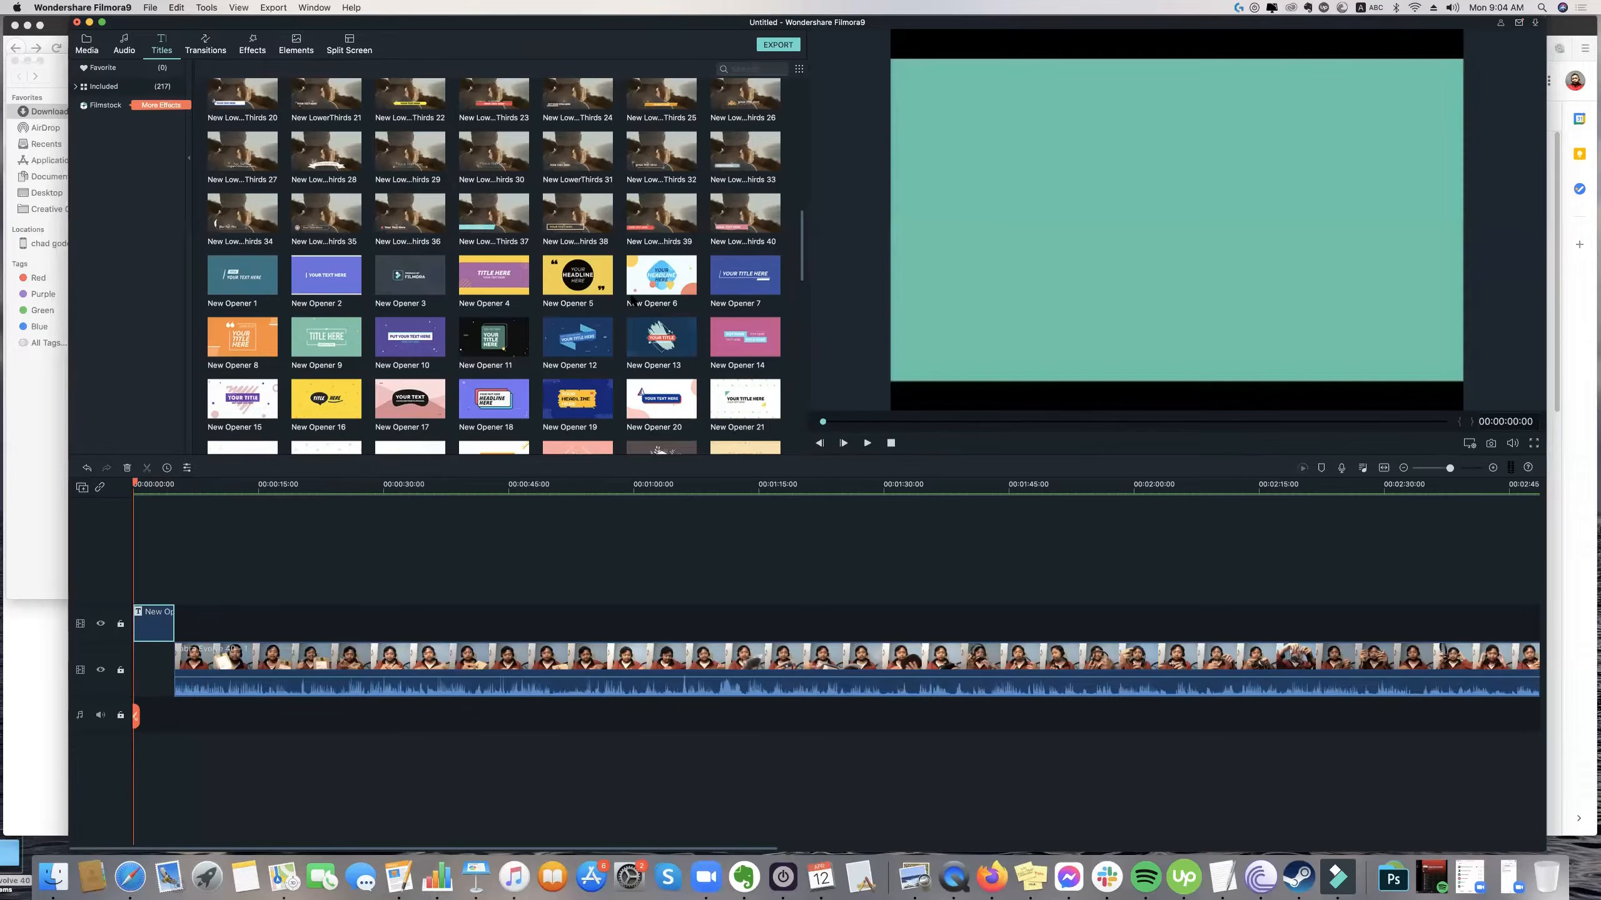
{"action": "left_click_drag", "start_coordinate": [580, 268], "coordinate": [138, 574]}
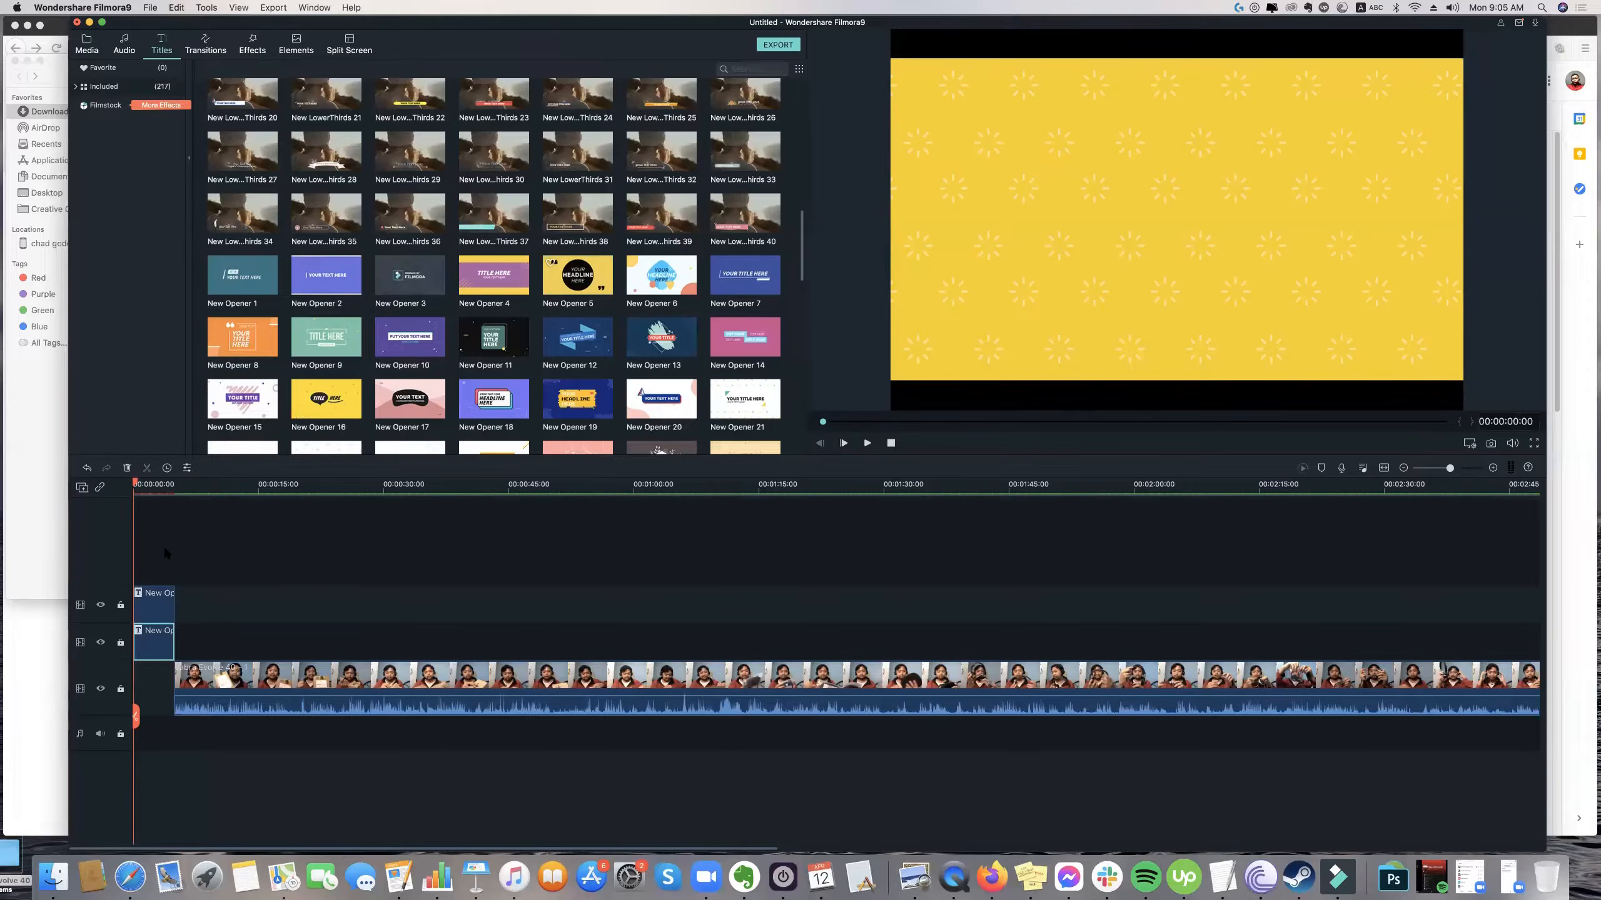
{"action": "key", "text": "space"}
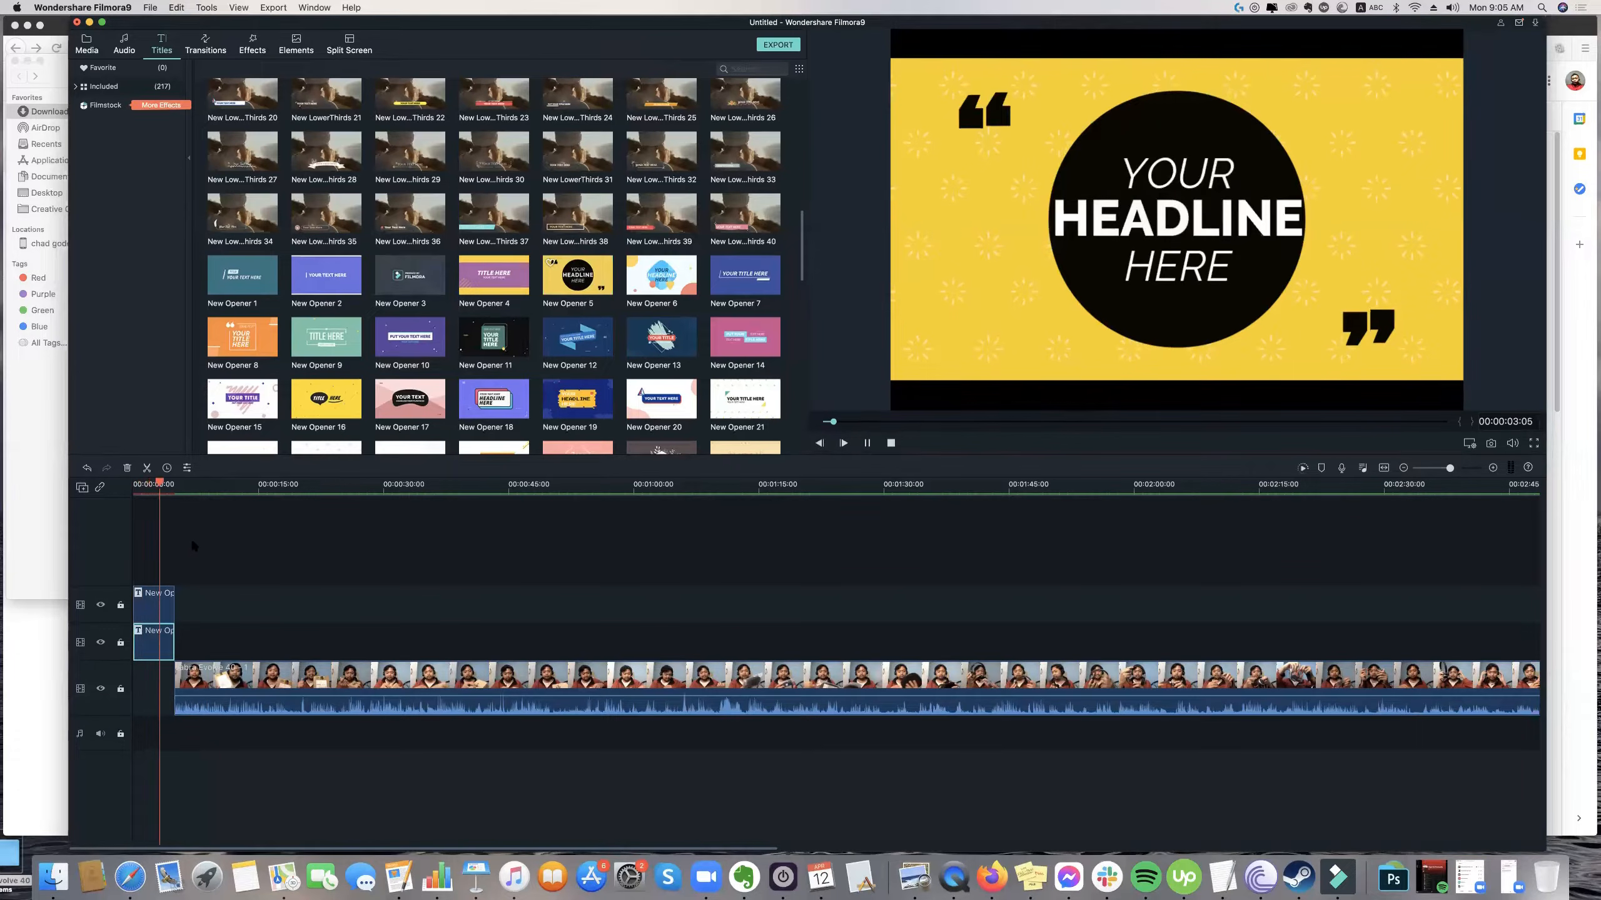
{"action": "left_click", "coordinate": [190, 587]}
{"action": "key", "text": "space"}
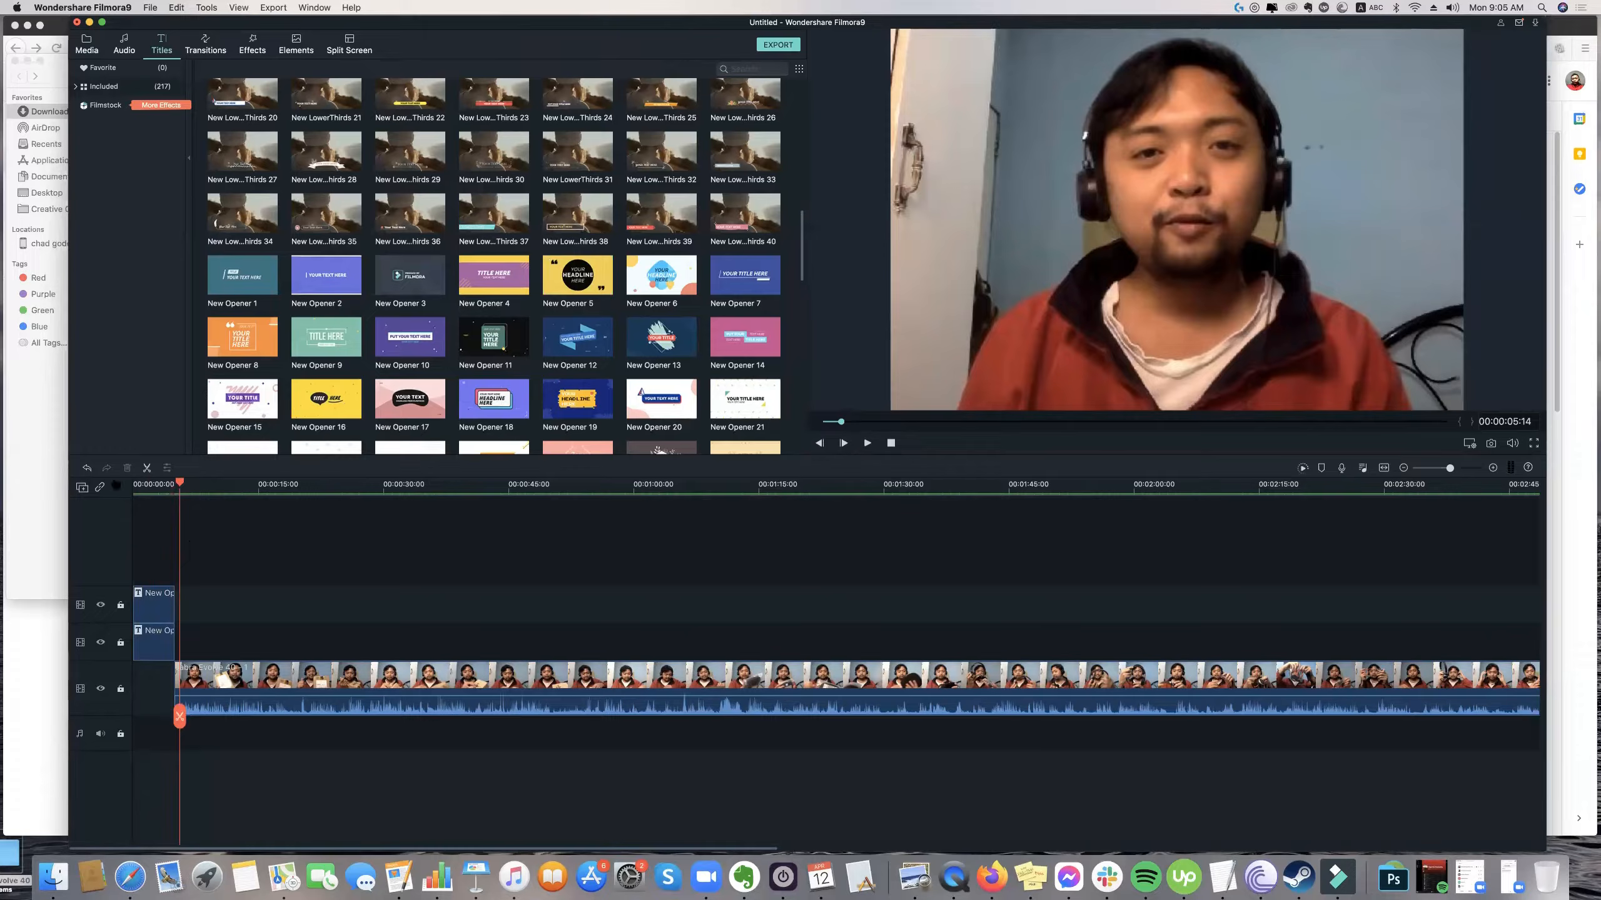
Try the Jabra clip at the timeline's start beneath the openers, and return it to where they end.
{"action": "left_click", "coordinate": [135, 527]}
{"action": "left_click_drag", "start_coordinate": [201, 674], "coordinate": [157, 672]}
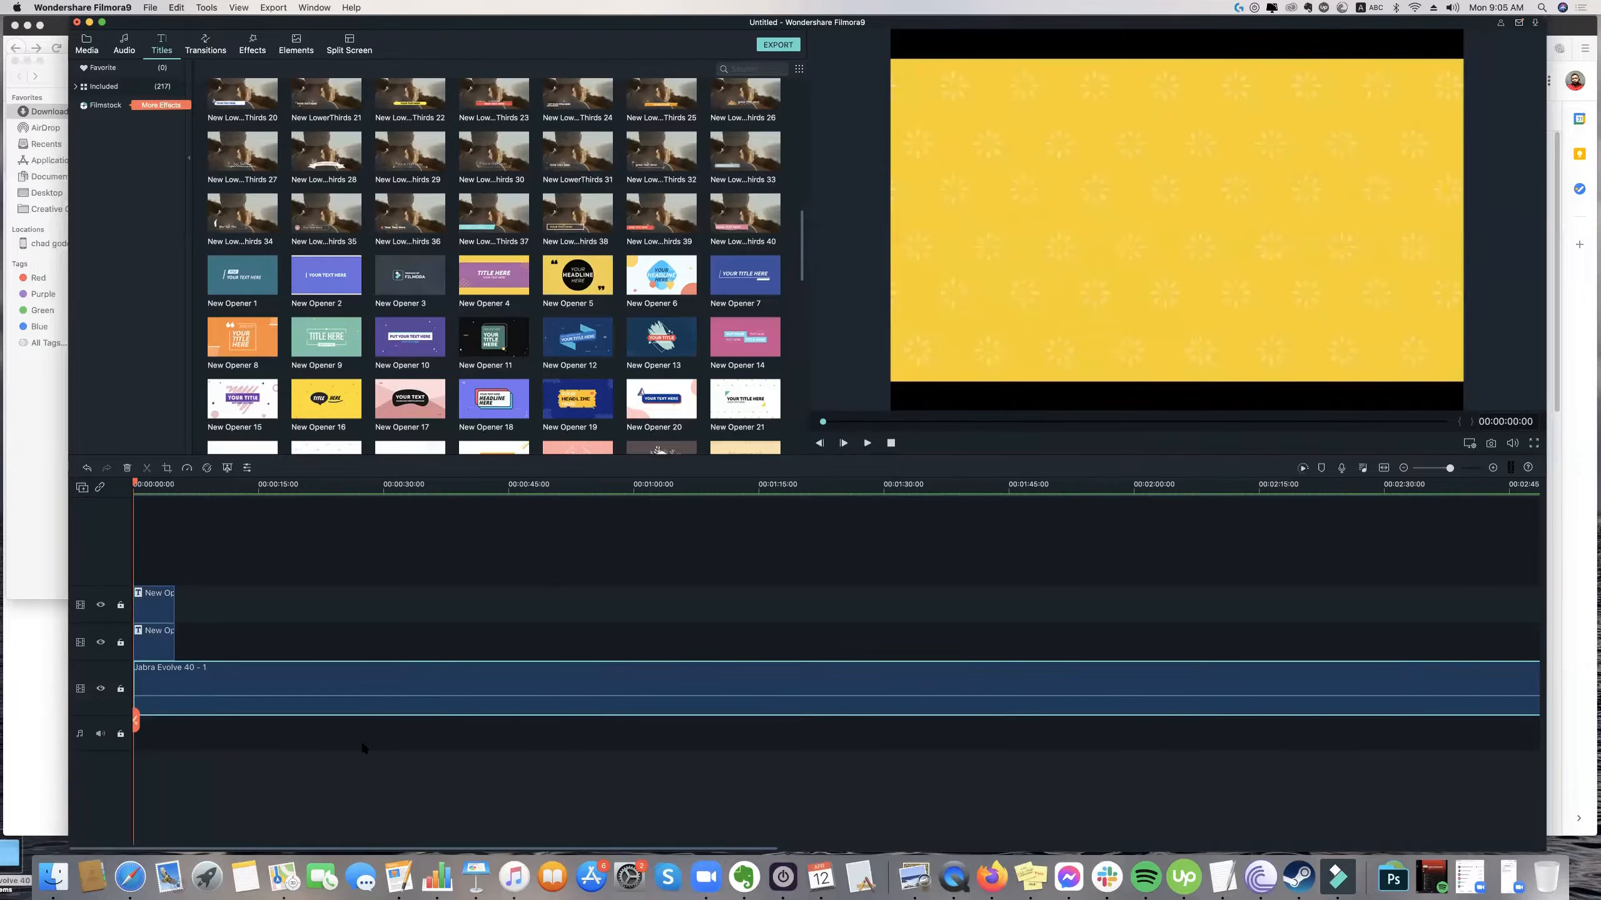
{"action": "left_click_drag", "start_coordinate": [135, 483], "coordinate": [177, 493]}
{"action": "left_click_drag", "start_coordinate": [202, 670], "coordinate": [255, 673]}
{"action": "left_click", "coordinate": [176, 482]}
{"action": "left_click_drag", "start_coordinate": [175, 484], "coordinate": [80, 484]}
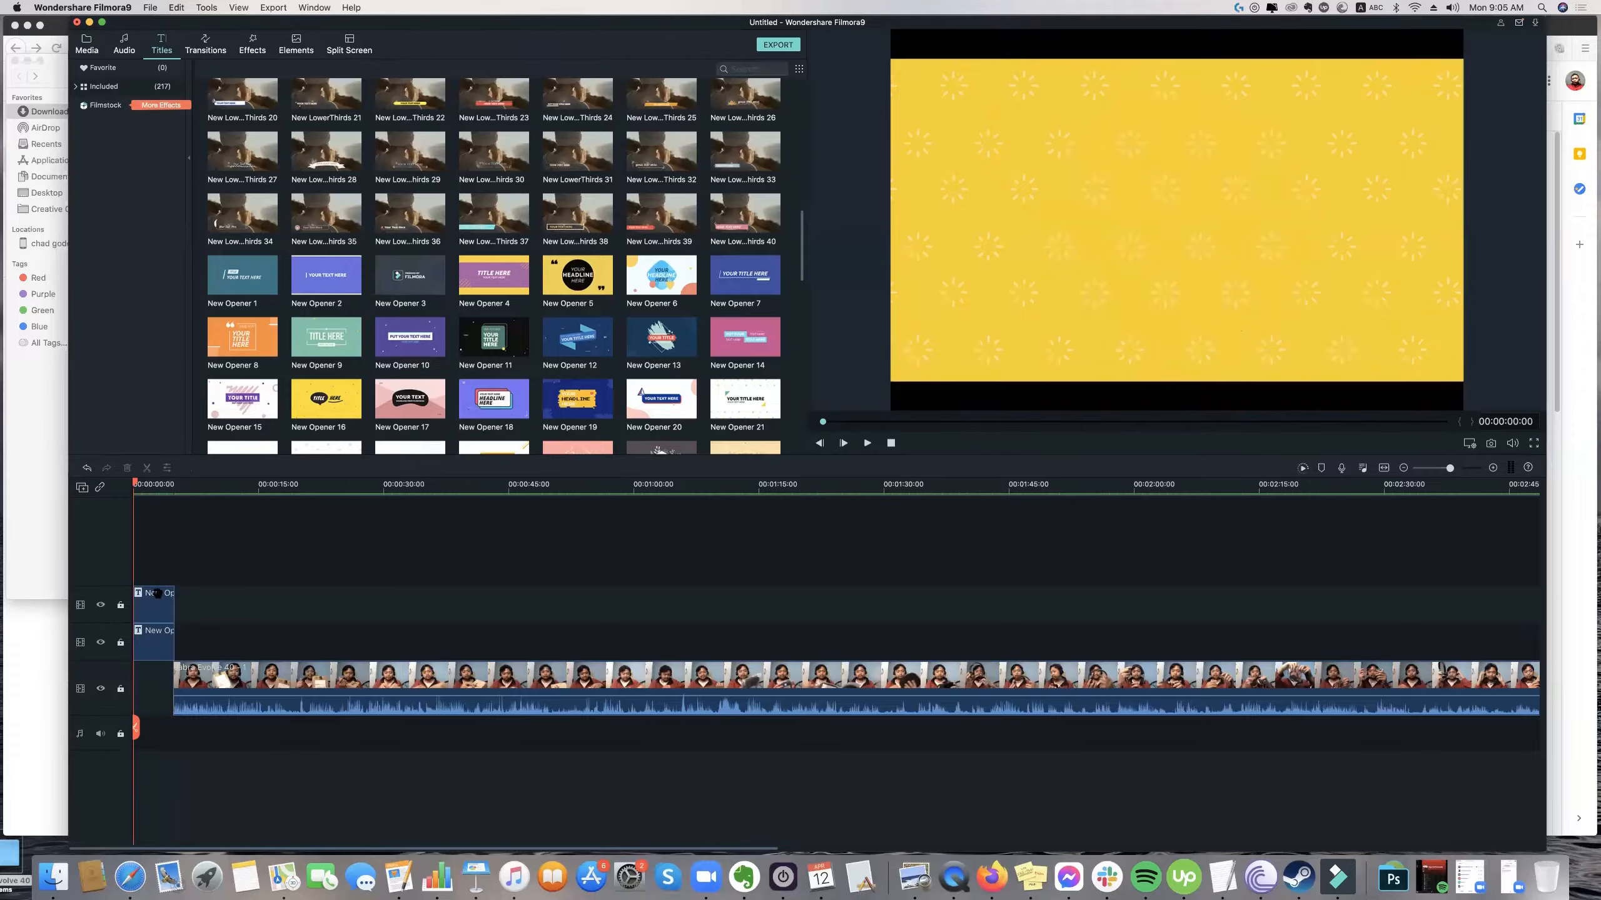
Preview the stacked openers, delete New Opener 5, and realign the Jabra clip with the end of the remaining opener.
{"action": "key", "text": "space"}
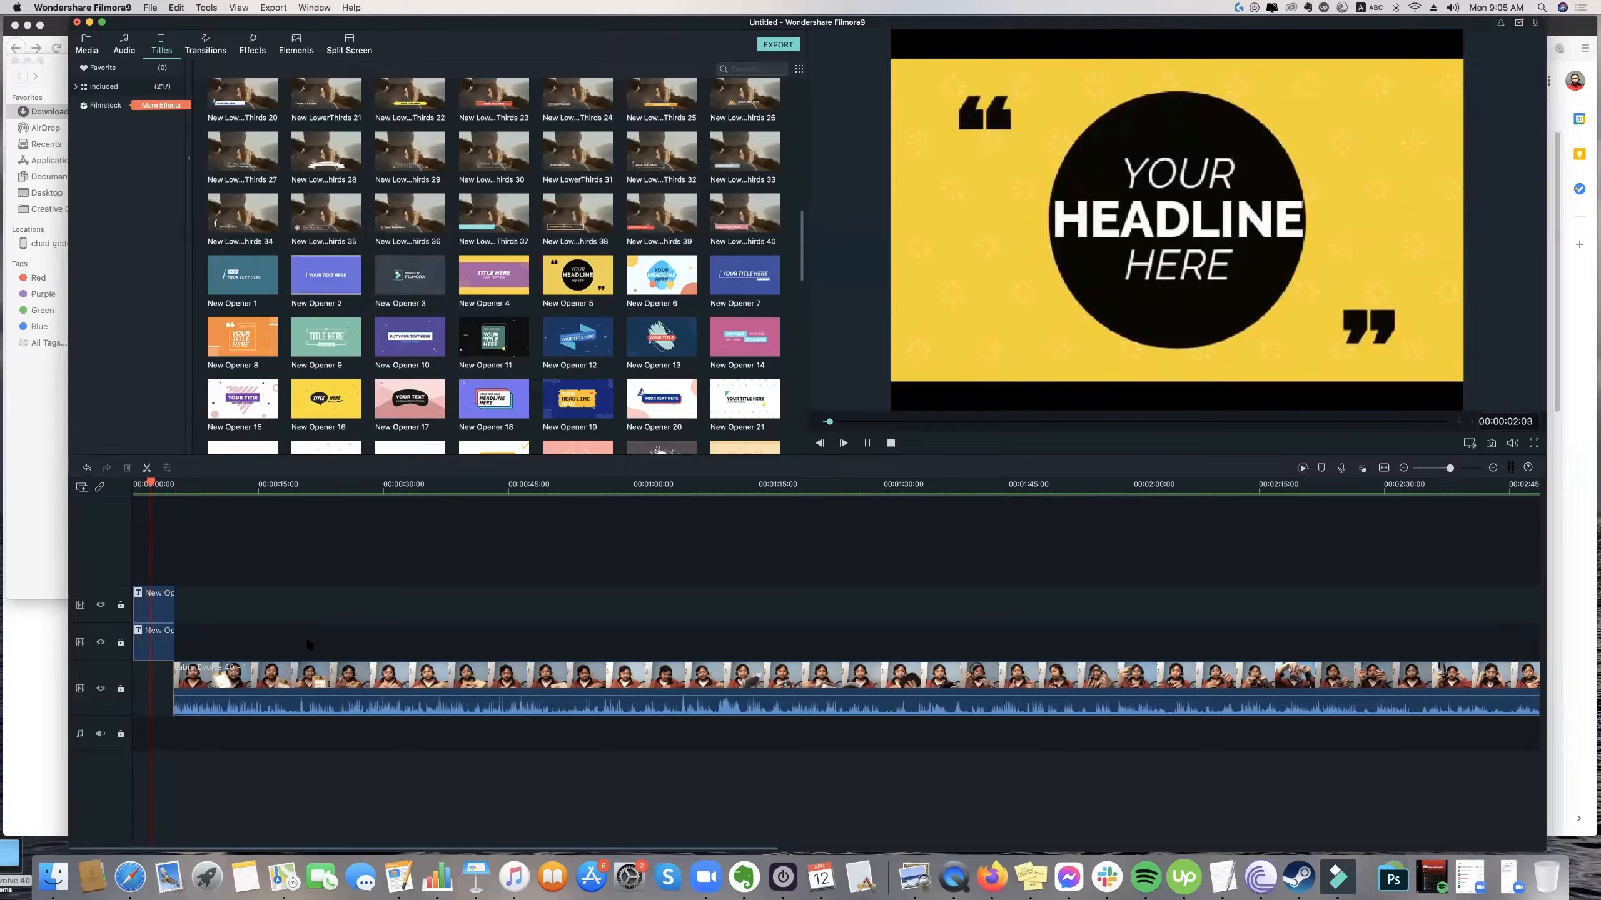
{"action": "left_click", "coordinate": [168, 609]}
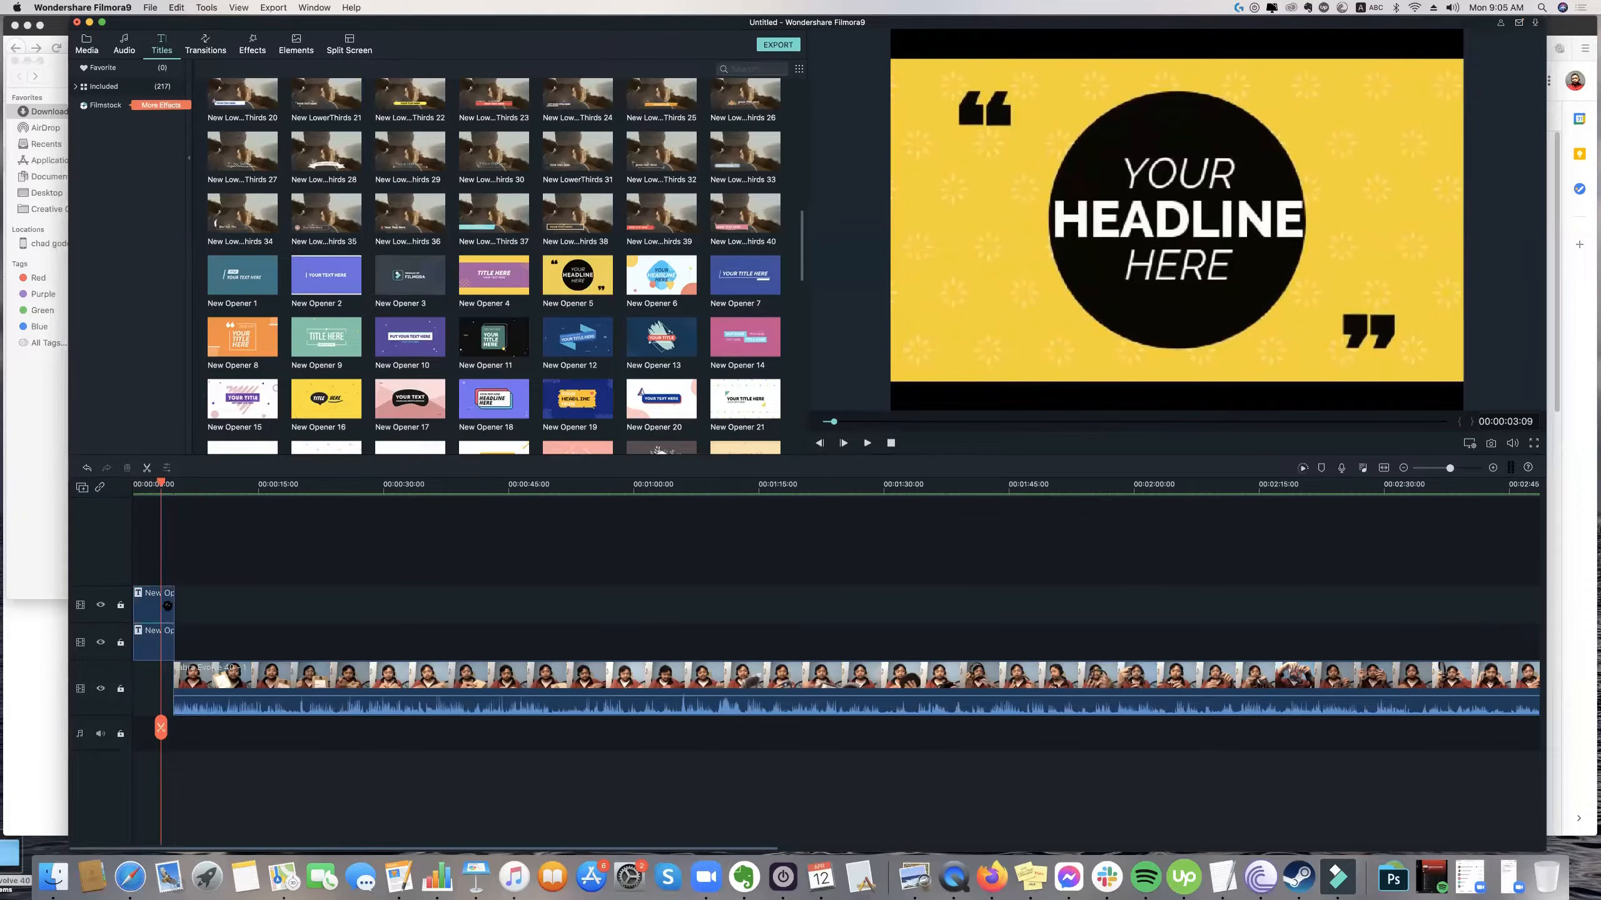
{"action": "key", "text": "Delete"}
{"action": "left_click_drag", "start_coordinate": [209, 672], "coordinate": [256, 676]}
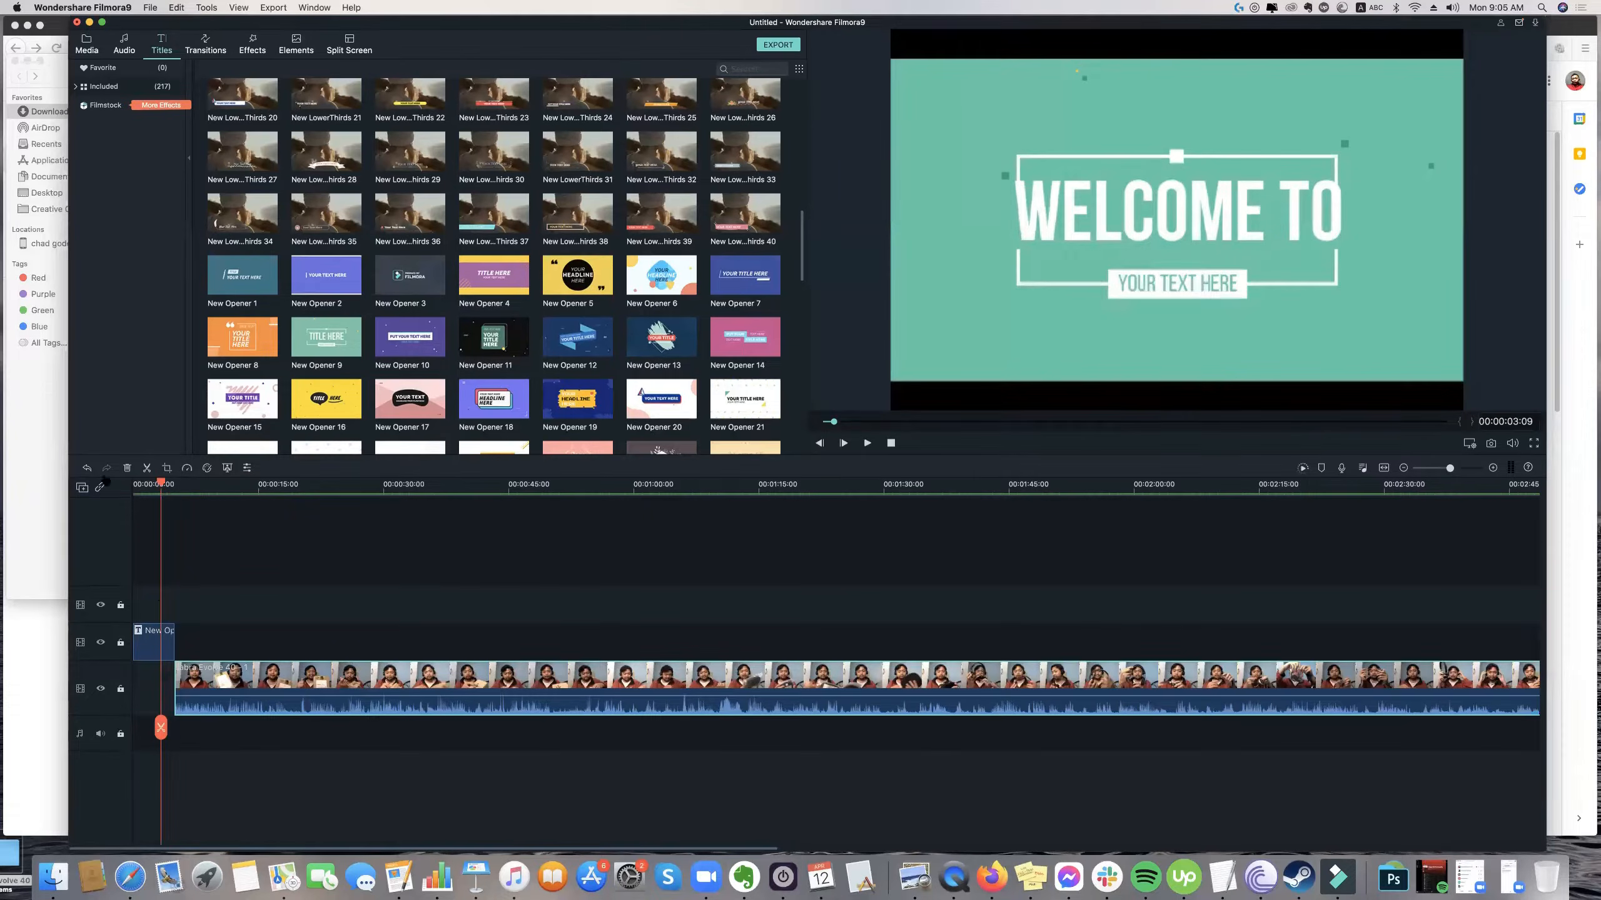
Preview the "WELCOME TO" opener from the timeline's start through to the Jabra footage.
{"action": "left_click", "coordinate": [134, 484]}
{"action": "key", "text": "space"}
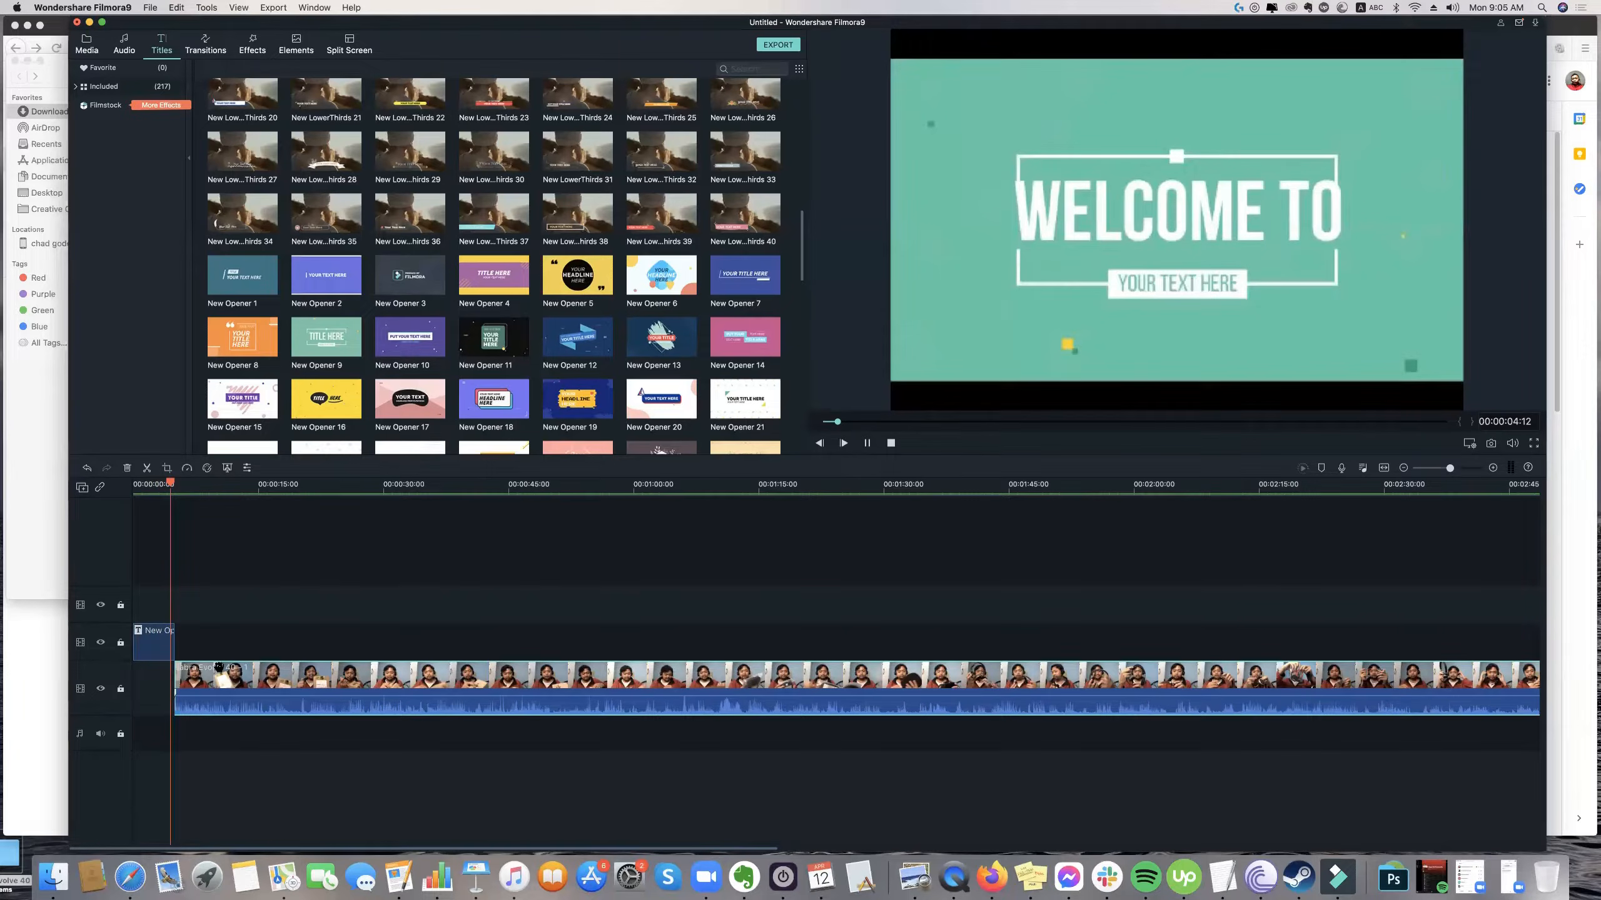
{"action": "key", "text": "space"}
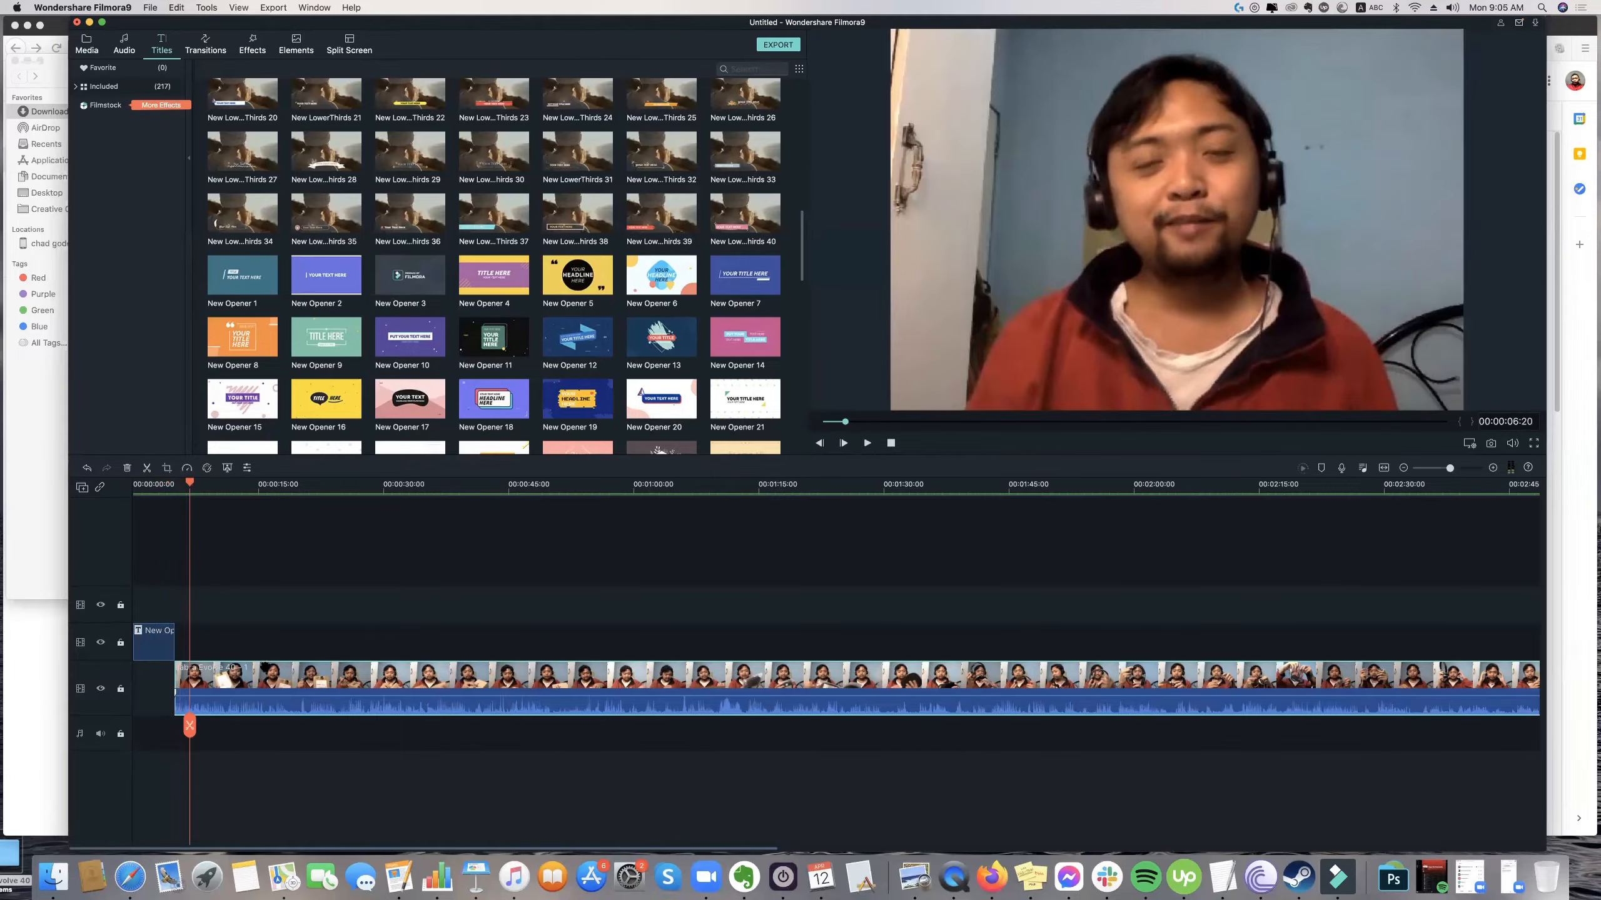
Browse the included audio library and audition the Low Tree "Shaal Region" music track.
{"action": "left_click_drag", "start_coordinate": [177, 696], "coordinate": [184, 697]}
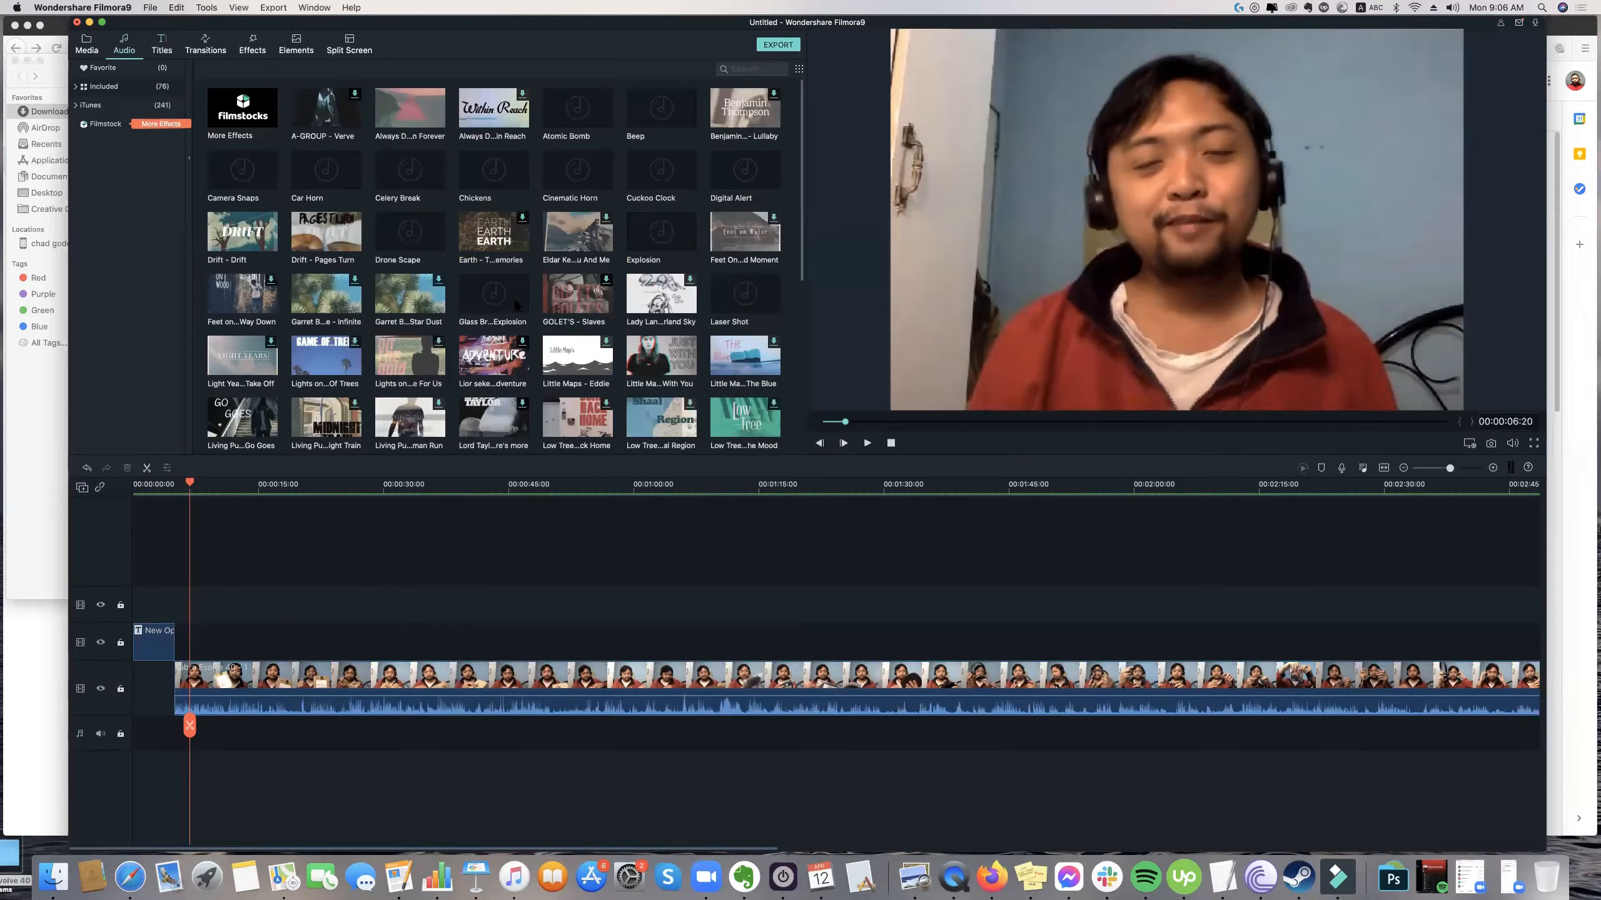
{"action": "scroll", "coordinate": [515, 305], "scroll_direction": "down", "scroll_amount": 1}
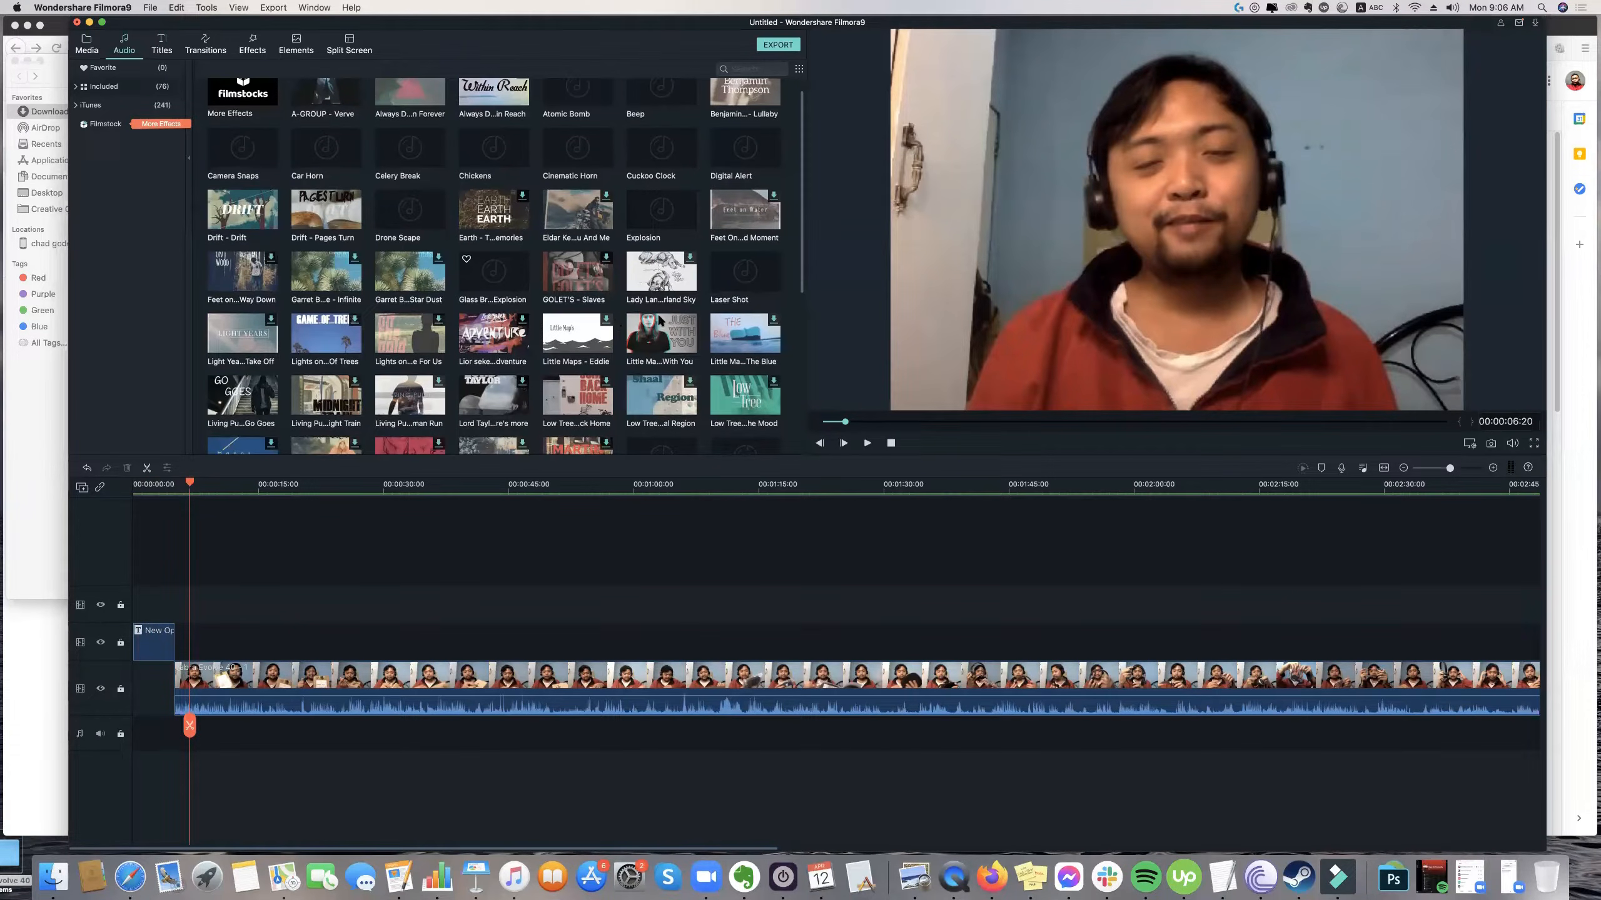
{"action": "scroll", "coordinate": [660, 320], "scroll_direction": "down", "scroll_amount": 4}
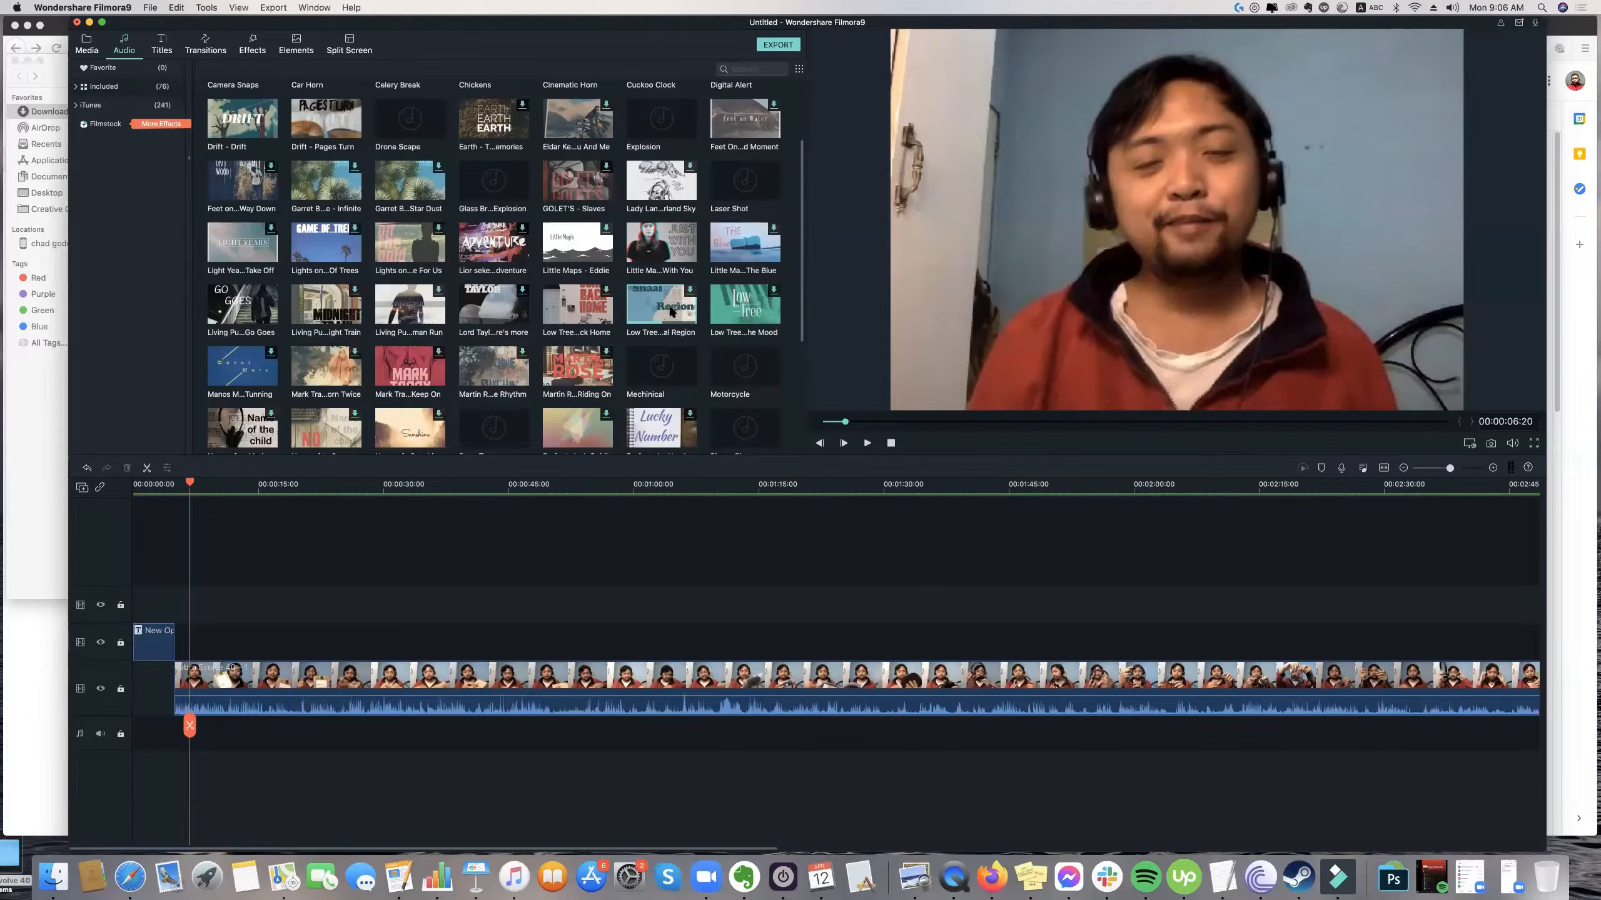
{"action": "mouse_move", "coordinate": [672, 311]}
{"action": "double_click", "coordinate": [655, 310]}
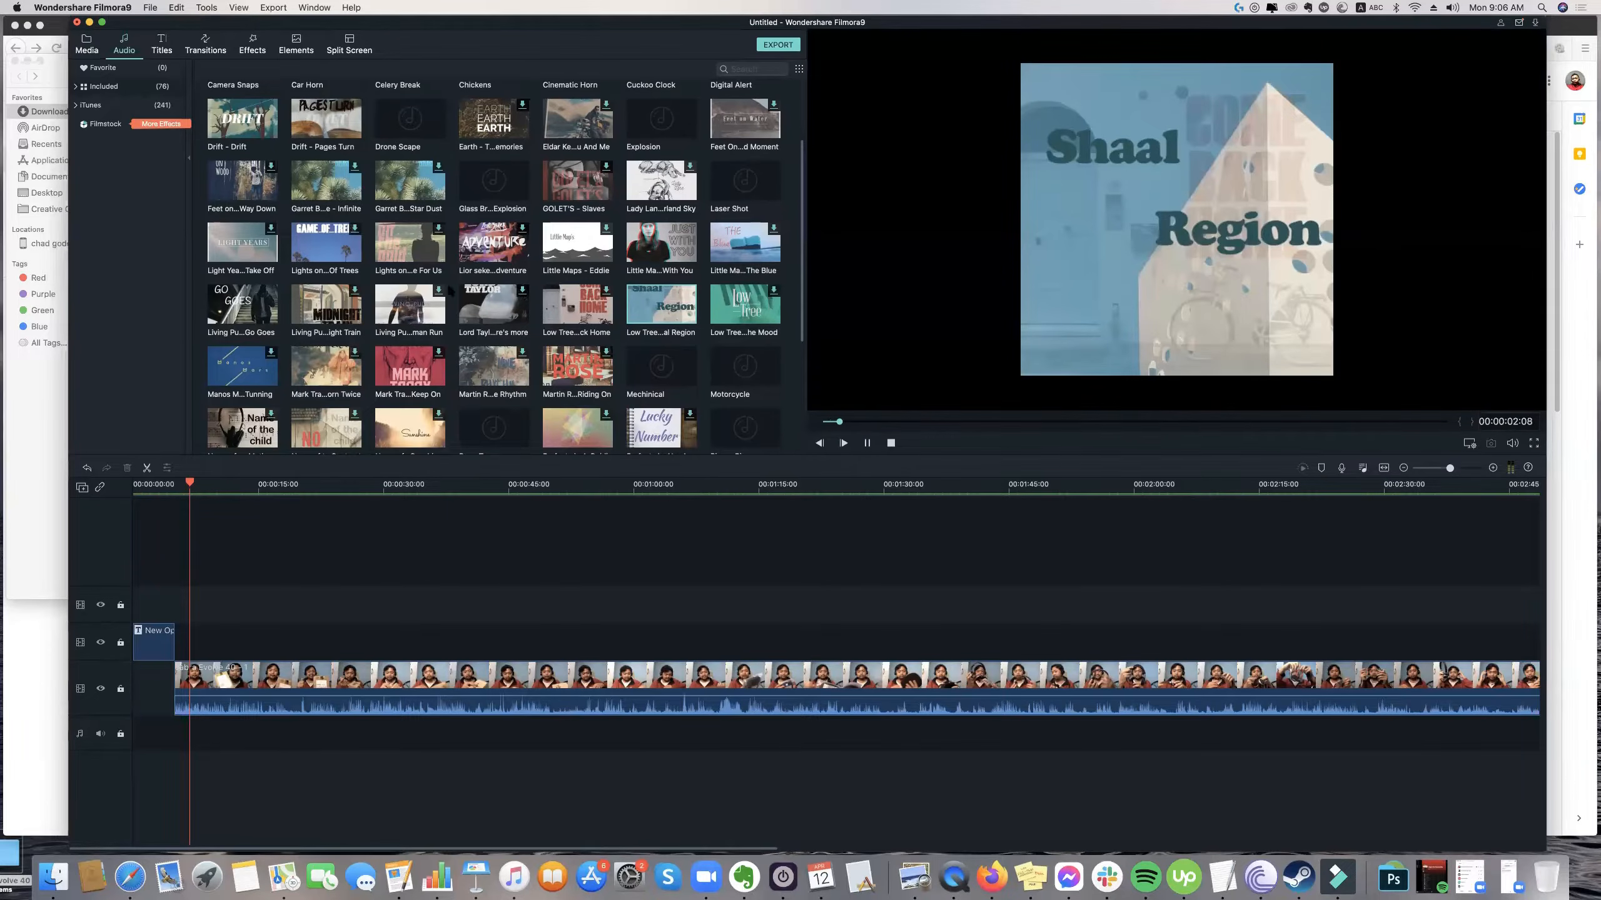
Audition the music tracks "First Adventure" and "Drift", raising the system volume while listening.
{"action": "scroll", "coordinate": [457, 280], "scroll_direction": "up", "scroll_amount": 1}
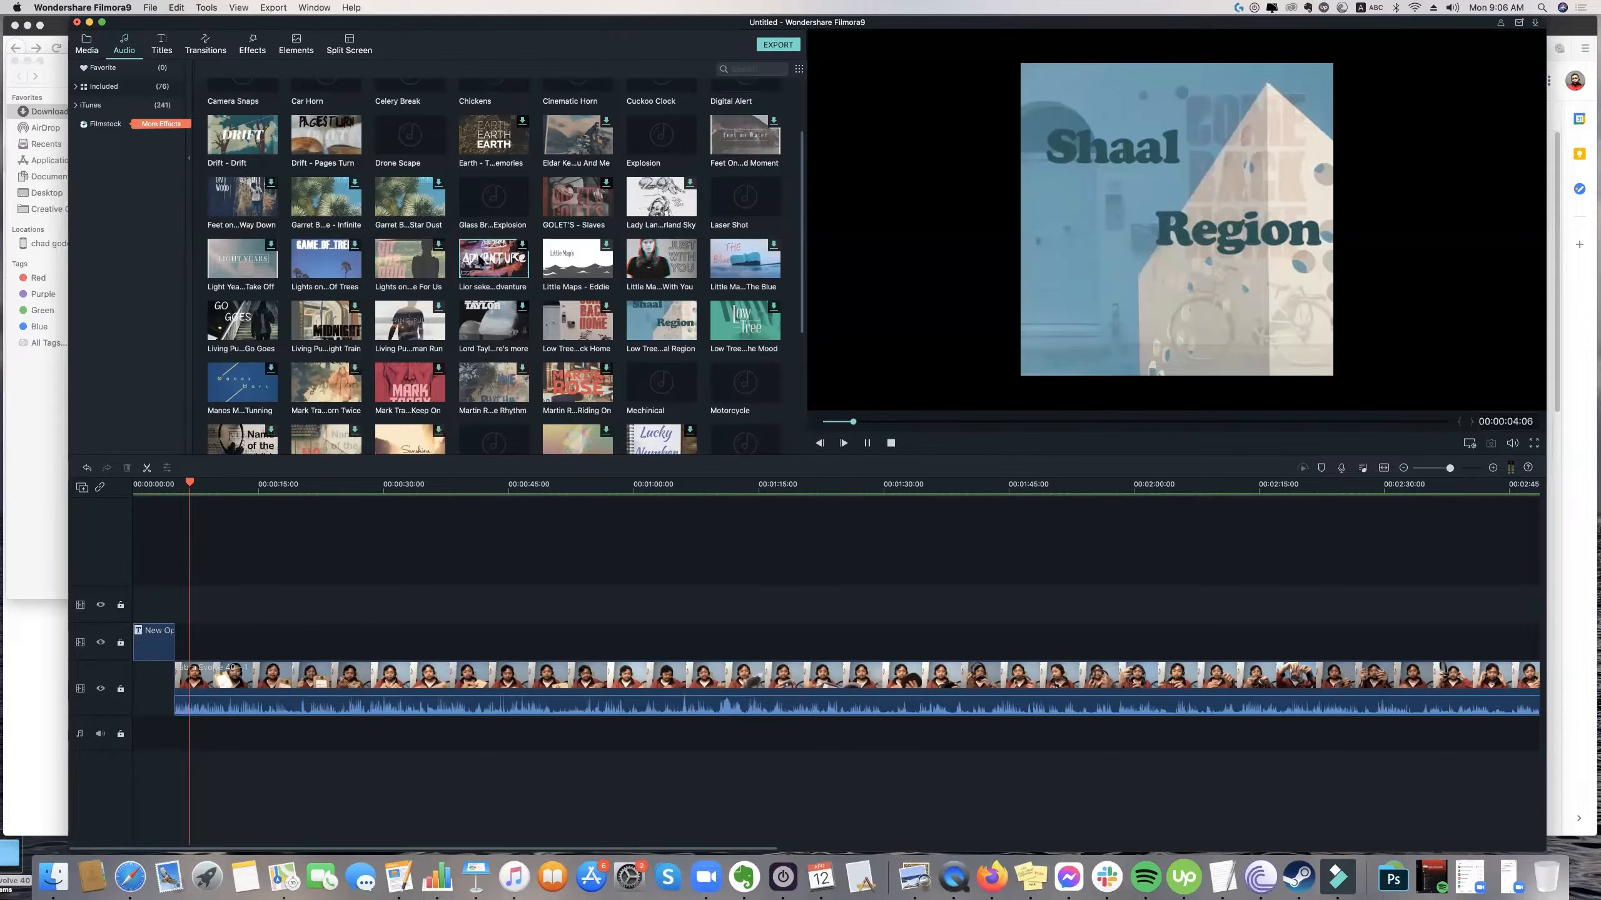
{"action": "left_click", "coordinate": [479, 258]}
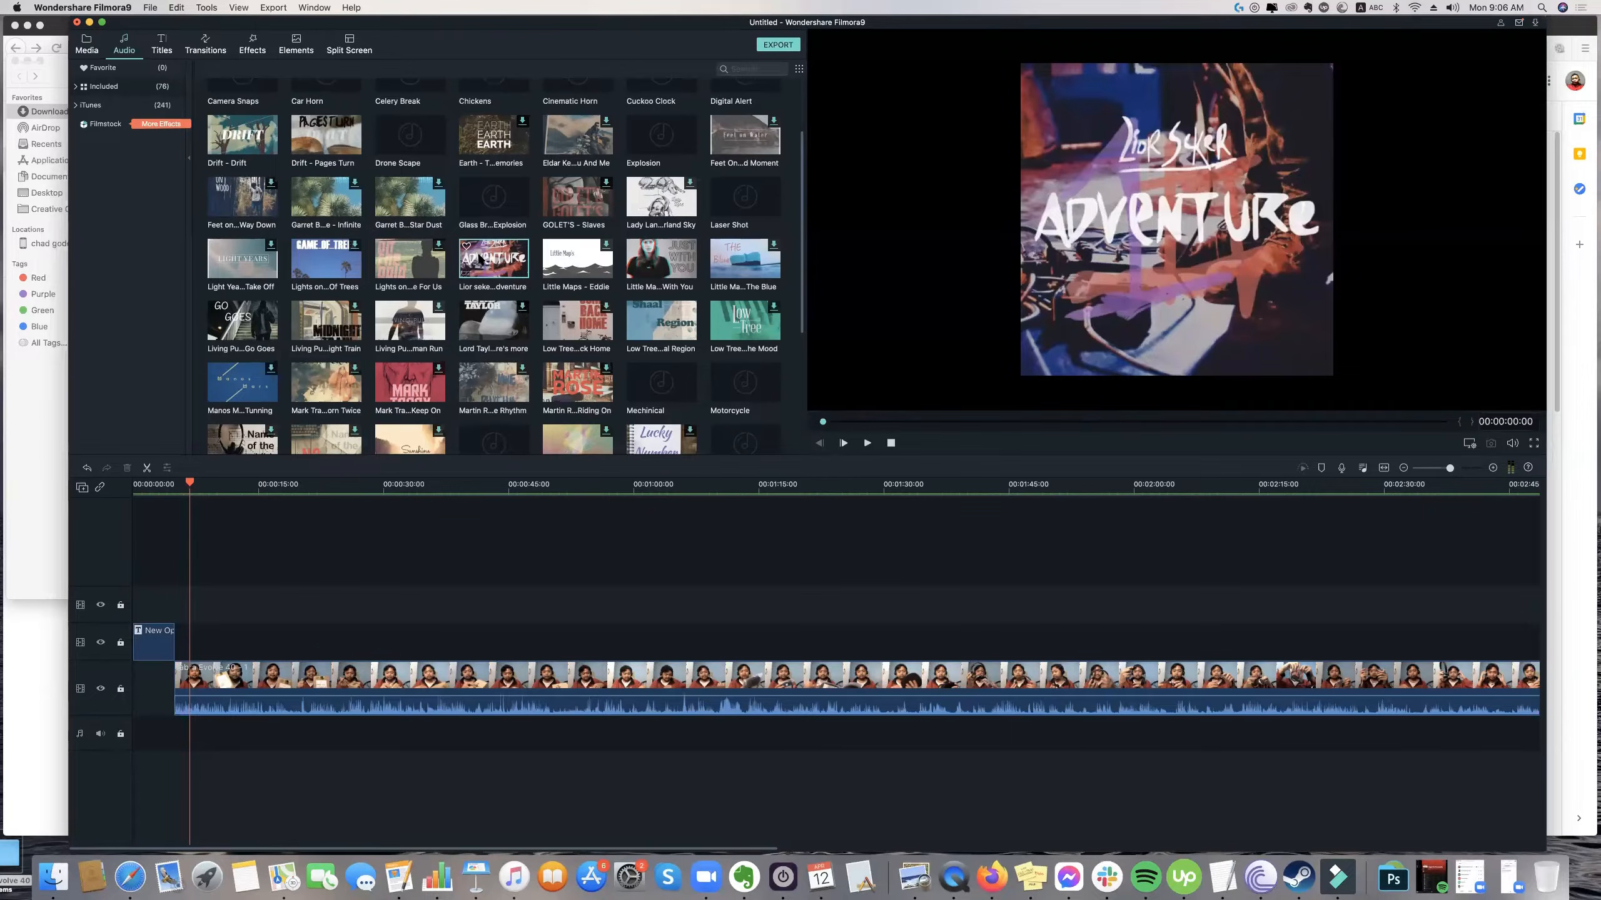
{"action": "scroll", "coordinate": [484, 295], "scroll_direction": "up", "scroll_amount": 2}
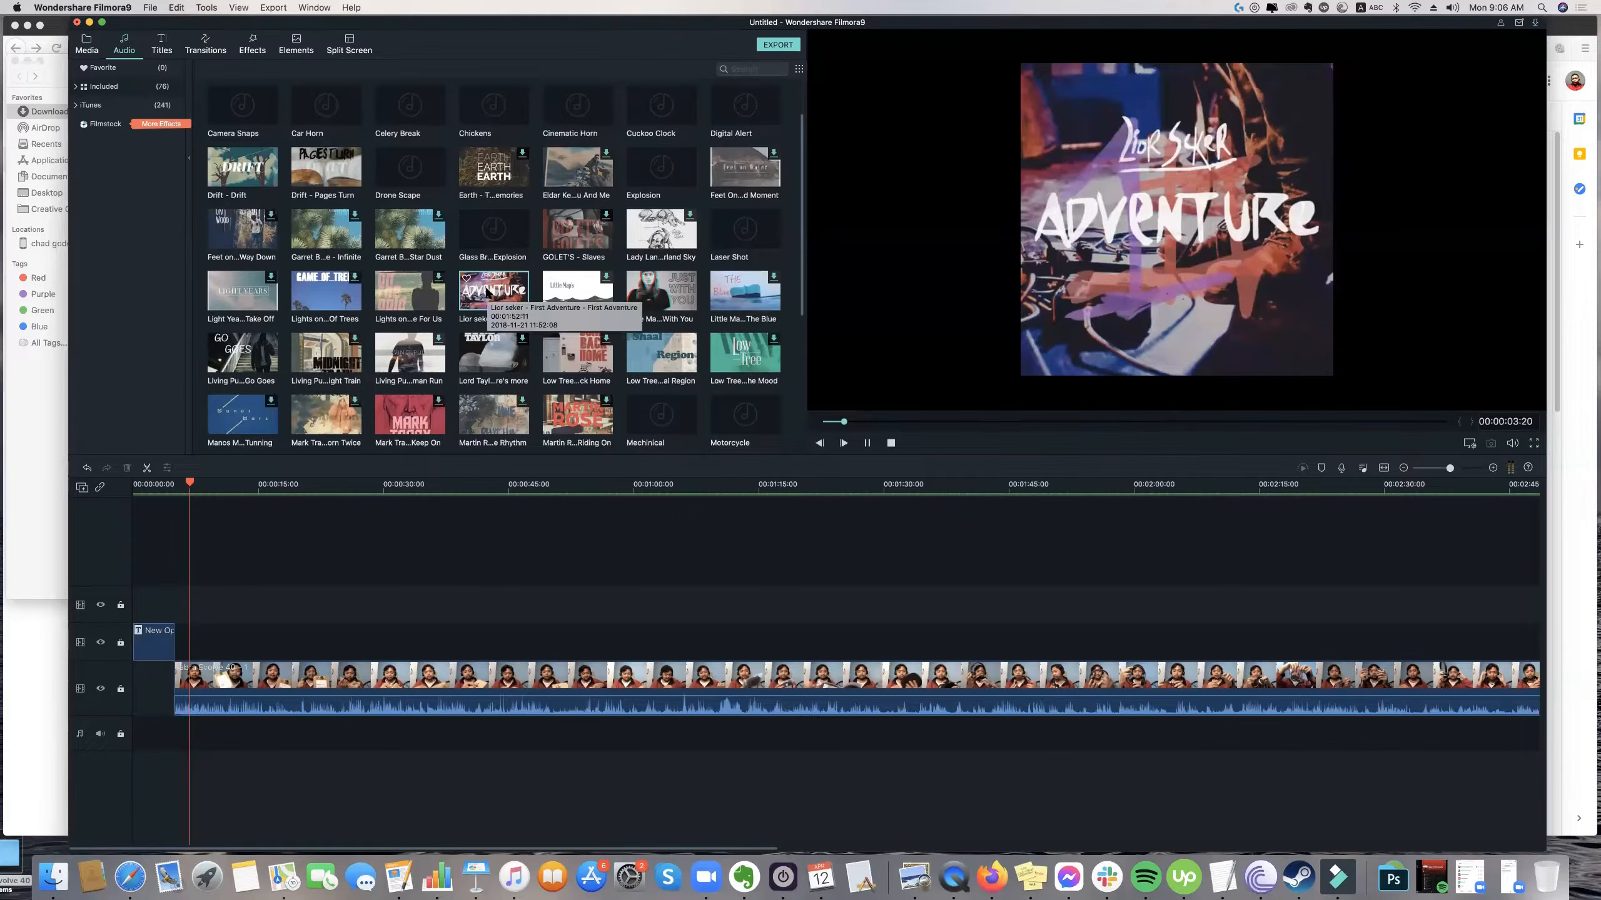
{"action": "key", "text": "XF86AudioRaiseVolume"}
{"action": "scroll", "coordinate": [504, 281], "scroll_direction": "up", "scroll_amount": 1}
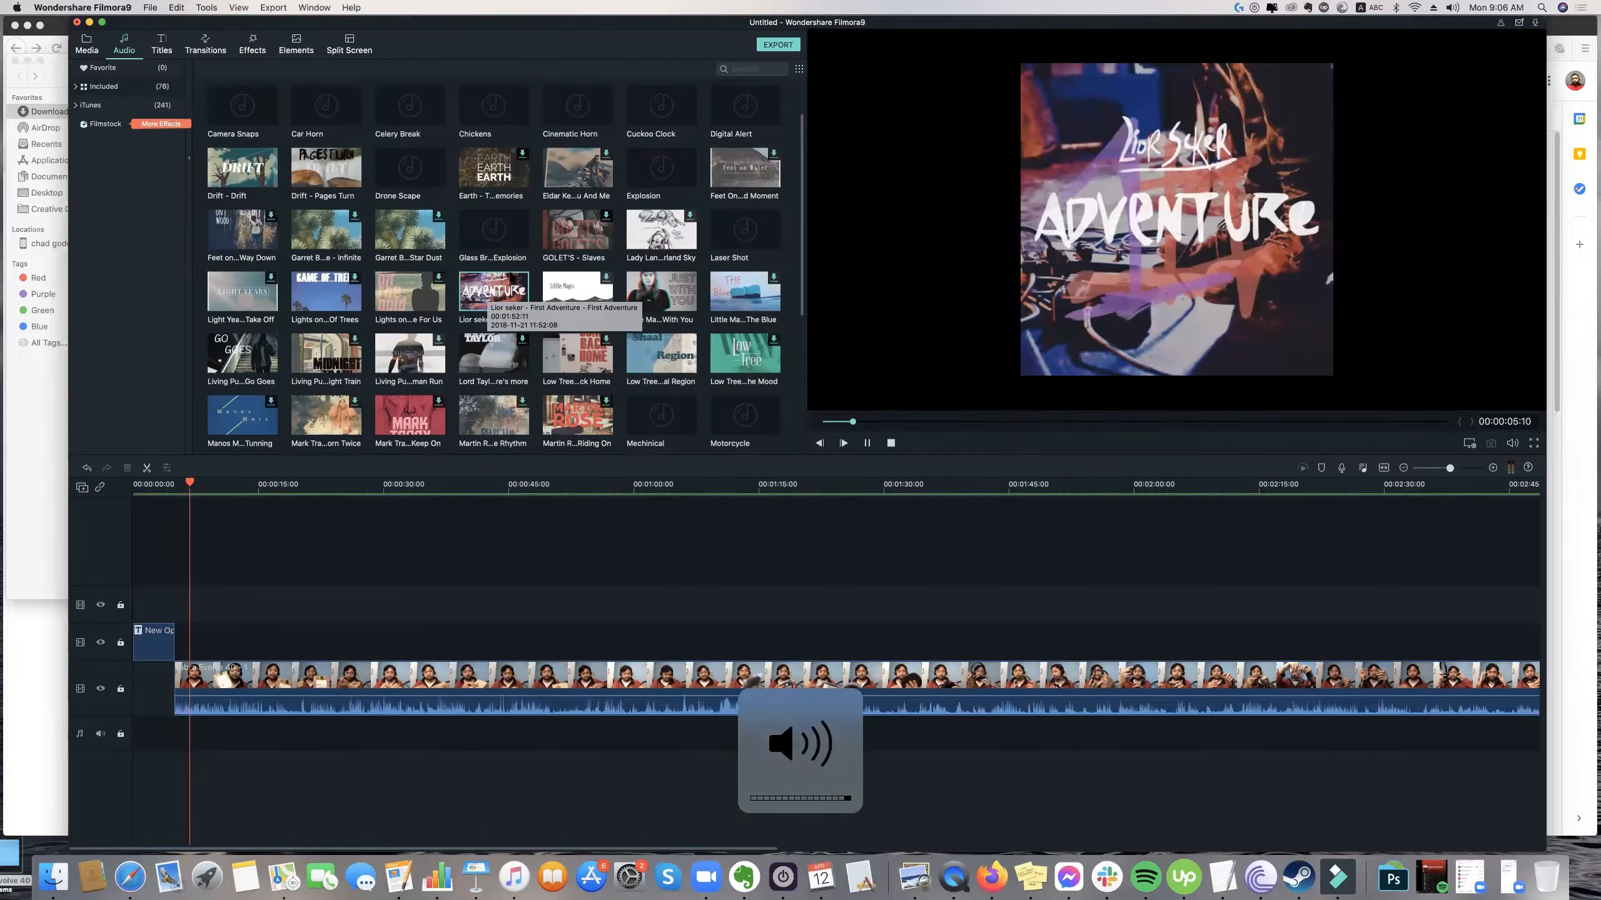
{"action": "scroll", "coordinate": [510, 273], "scroll_direction": "up", "scroll_amount": 2}
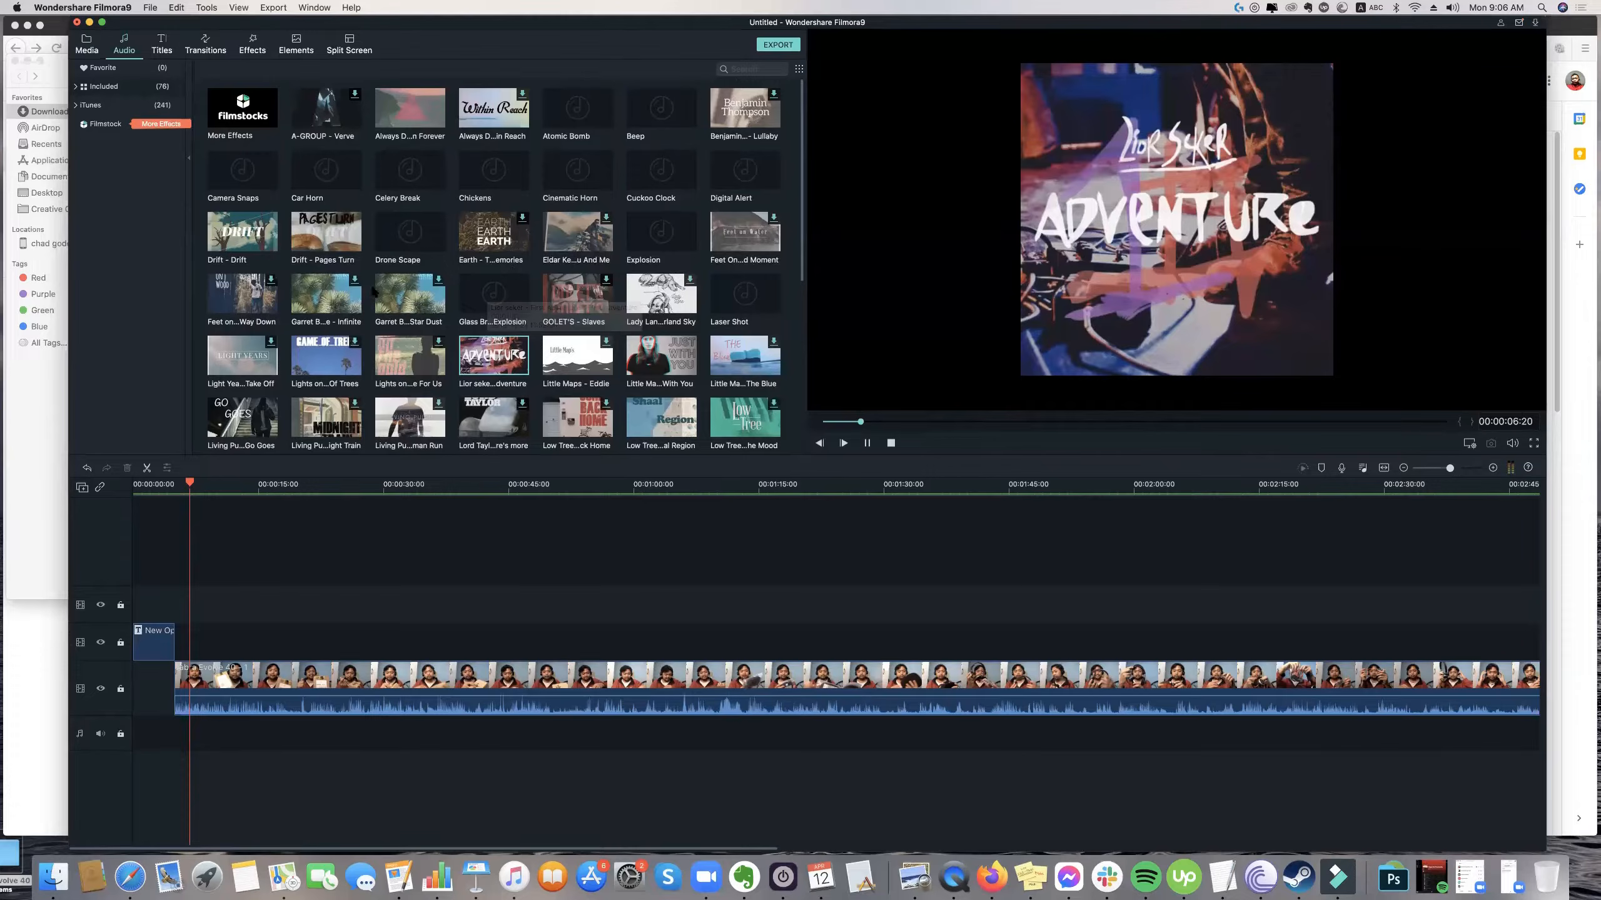
{"action": "left_click", "coordinate": [250, 244]}
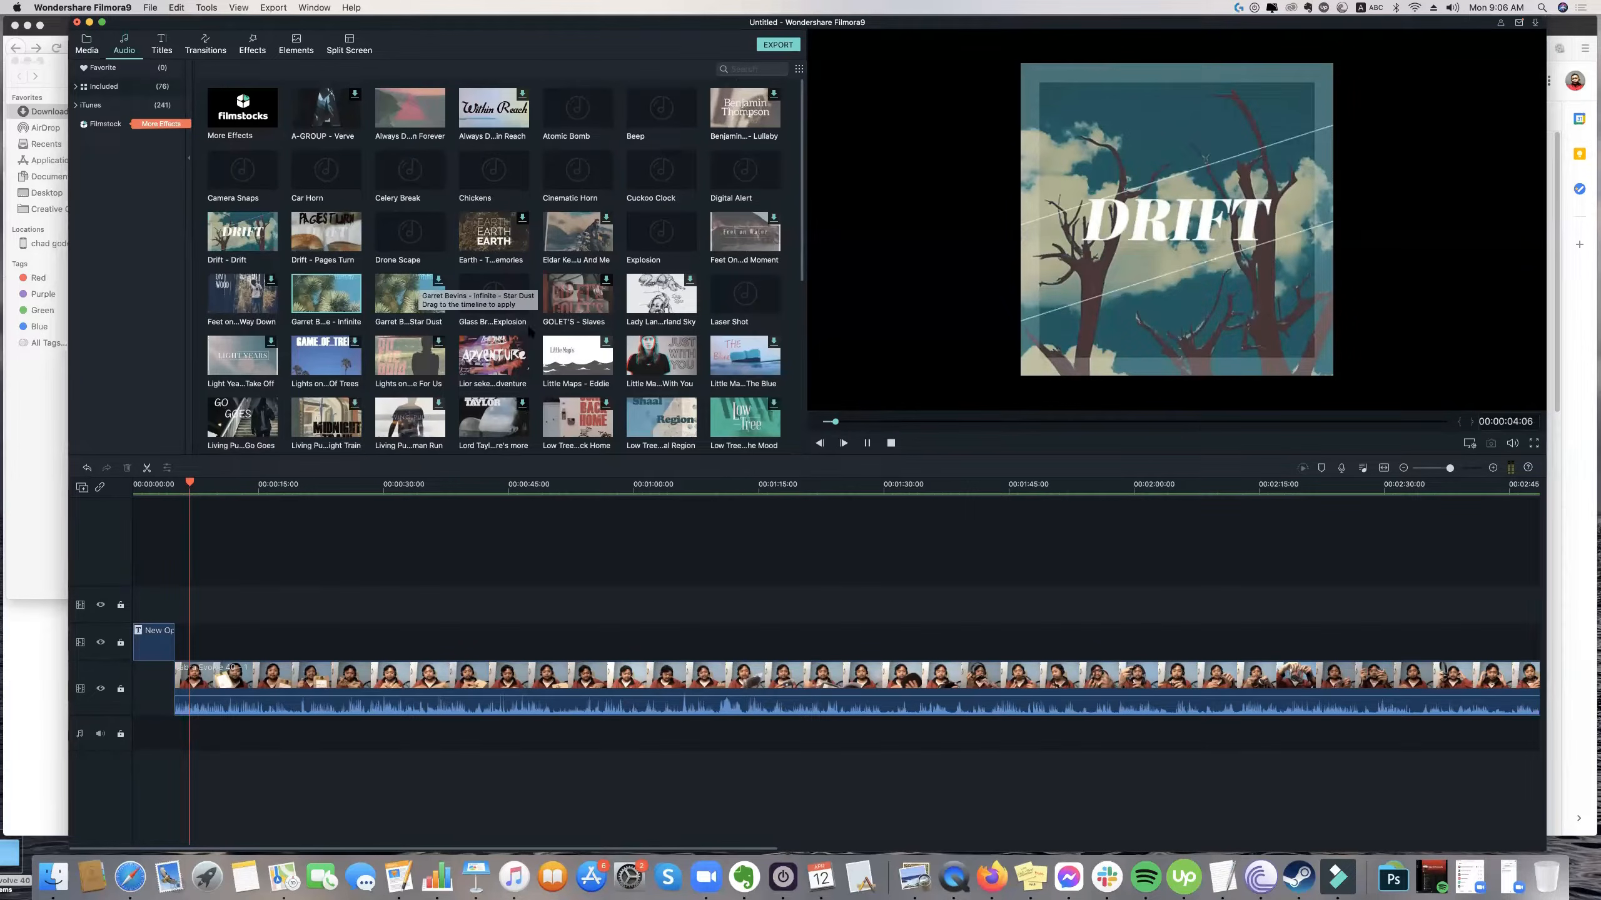
Add the music "Ziv Moran - Wooden Smile - Clouds" at the start of the audio track and preview it with the opener.
{"action": "scroll", "coordinate": [530, 332], "scroll_direction": "down", "scroll_amount": 3}
{"action": "scroll", "coordinate": [521, 331], "scroll_direction": "down", "scroll_amount": 5}
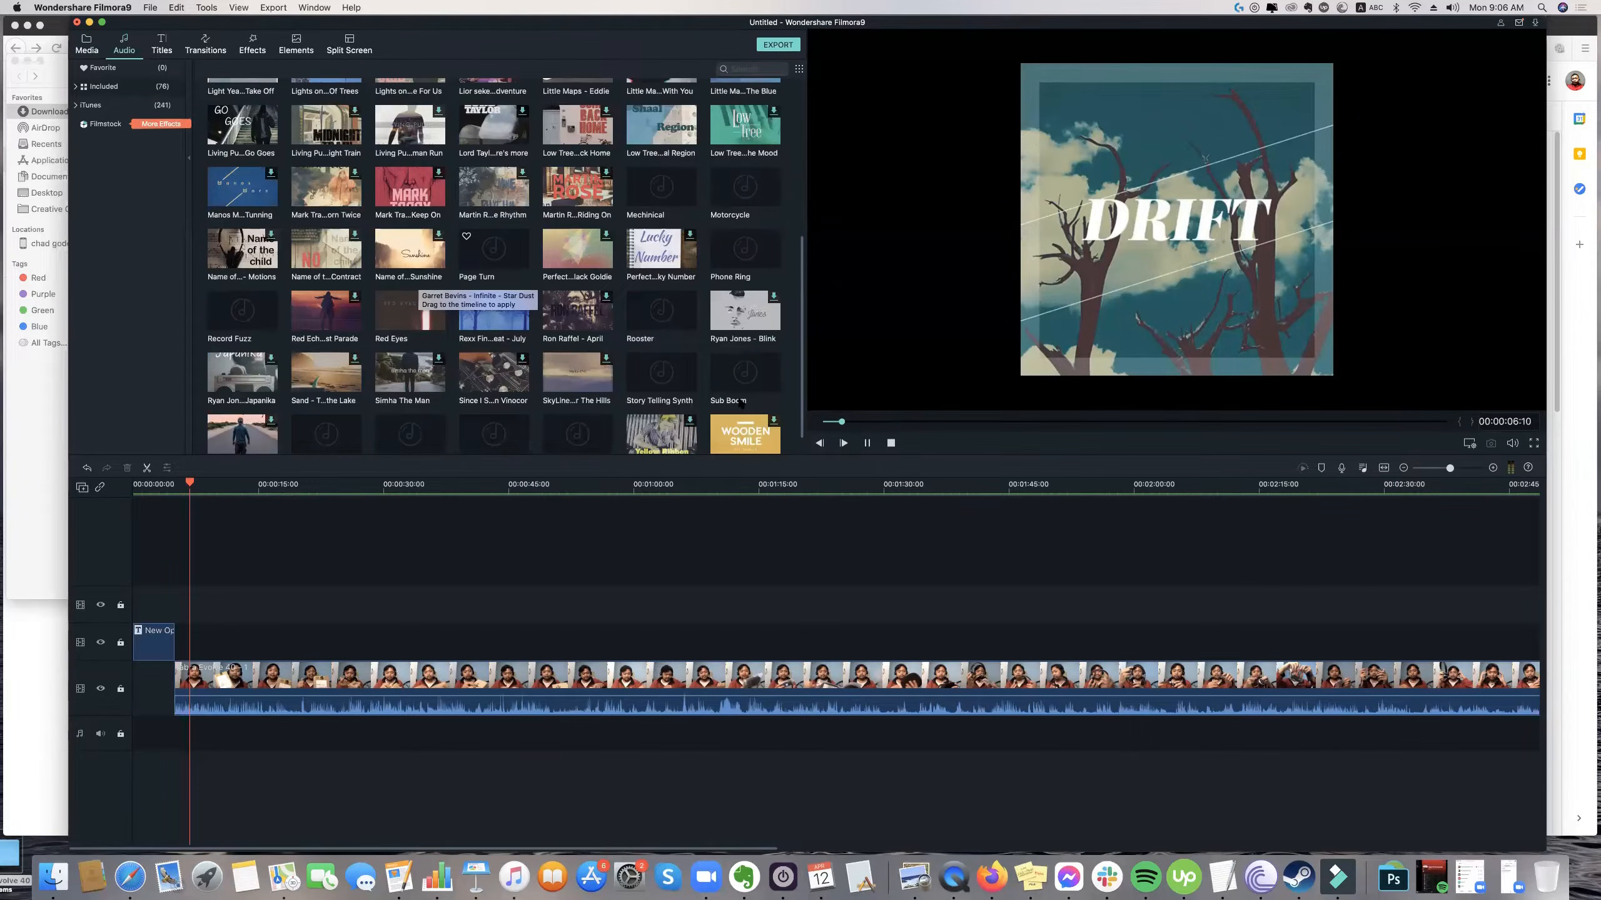
{"action": "scroll", "coordinate": [747, 407], "scroll_direction": "down", "scroll_amount": 1}
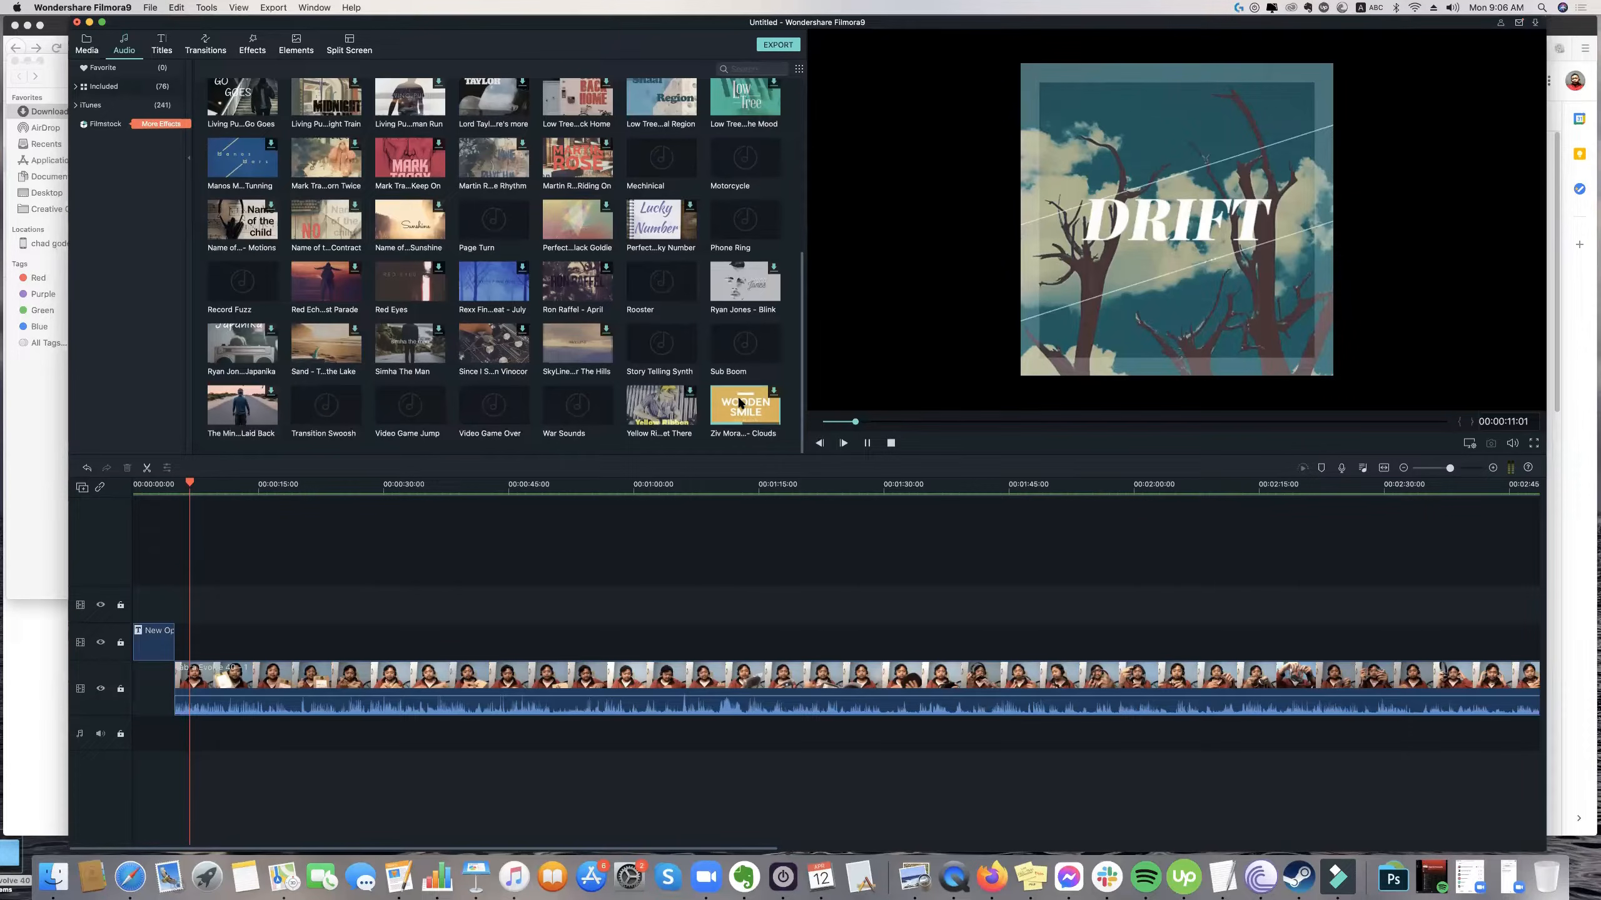
{"action": "left_click_drag", "start_coordinate": [742, 401], "coordinate": [143, 733]}
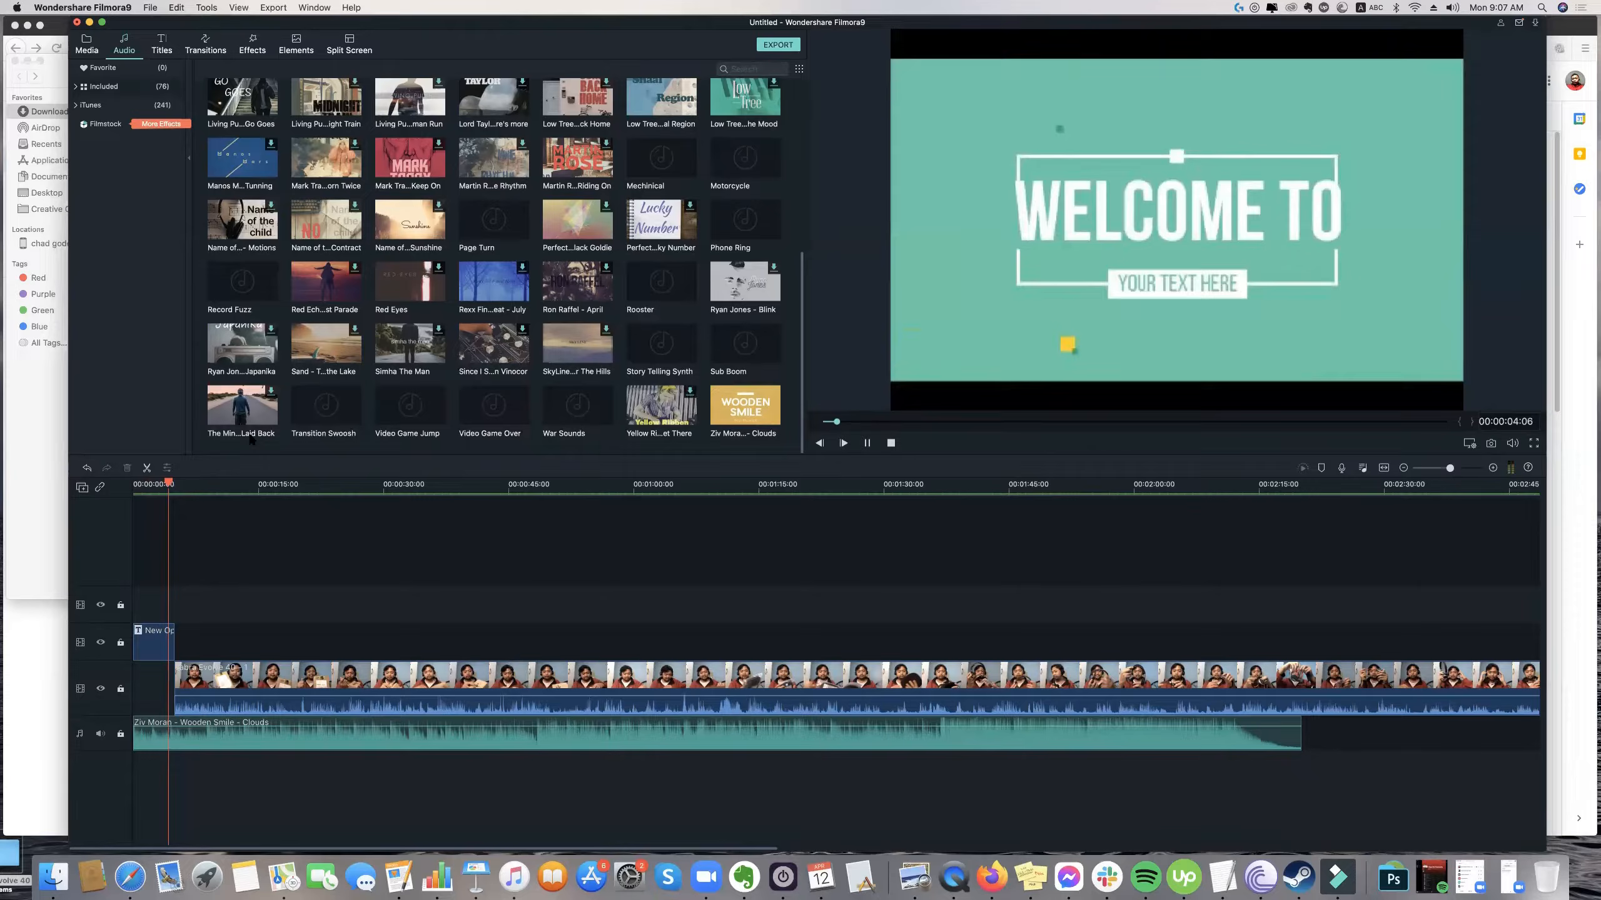
{"action": "key", "text": "space"}
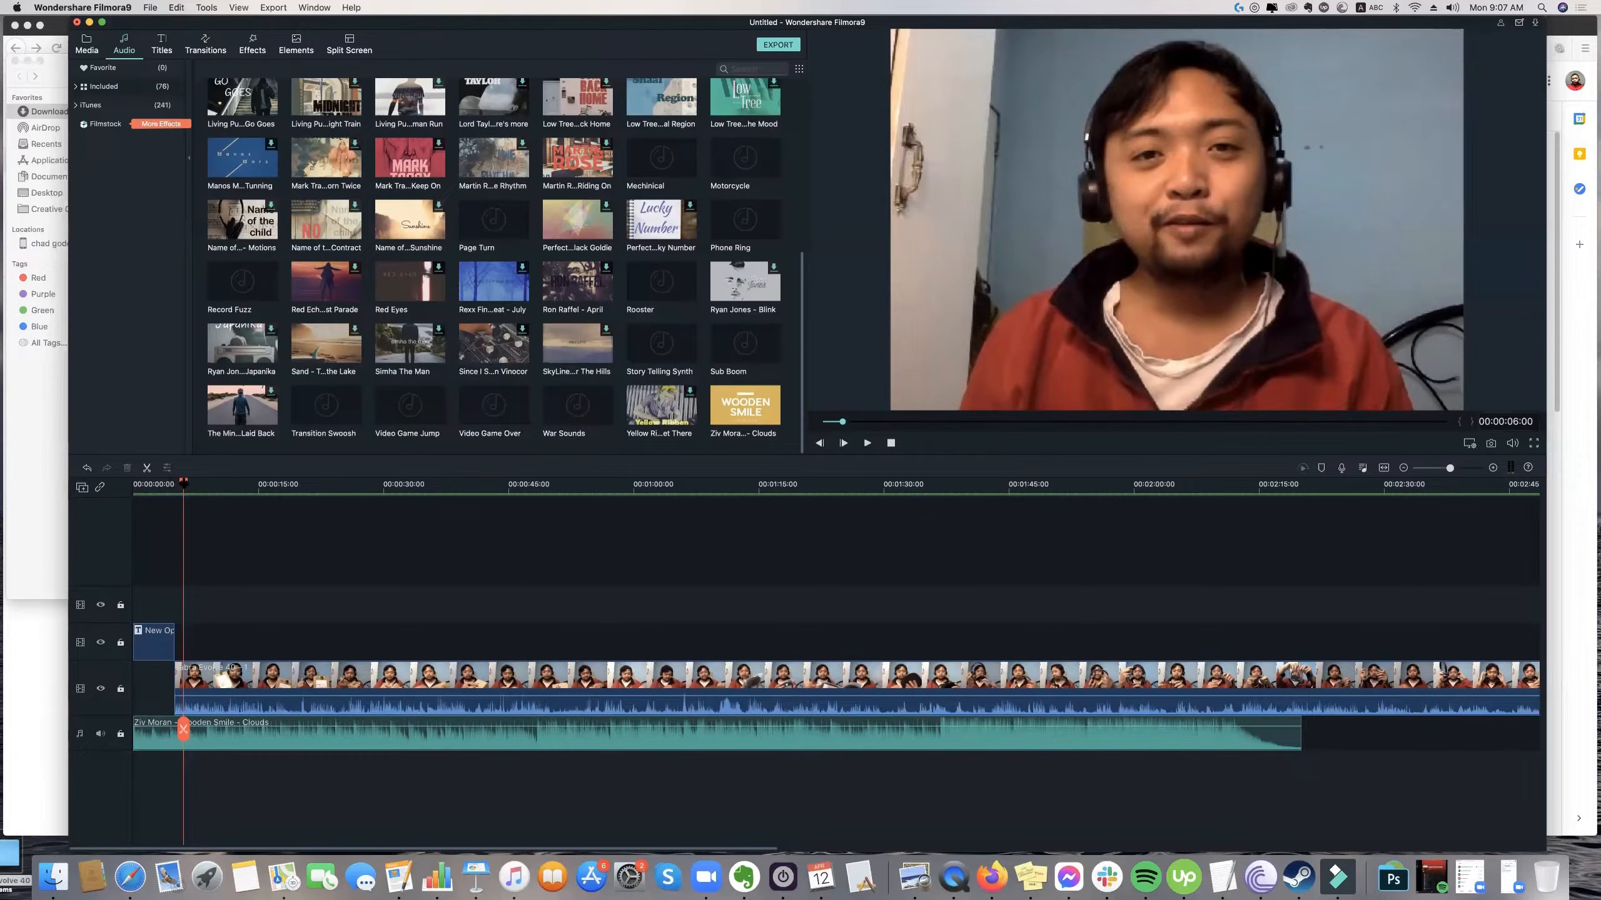
Split the Clouds music at 00:00:05:00, where the opener ends, and delete the part after the cut.
{"action": "left_click_drag", "start_coordinate": [183, 483], "coordinate": [176, 482]}
{"action": "left_click", "coordinate": [184, 734]}
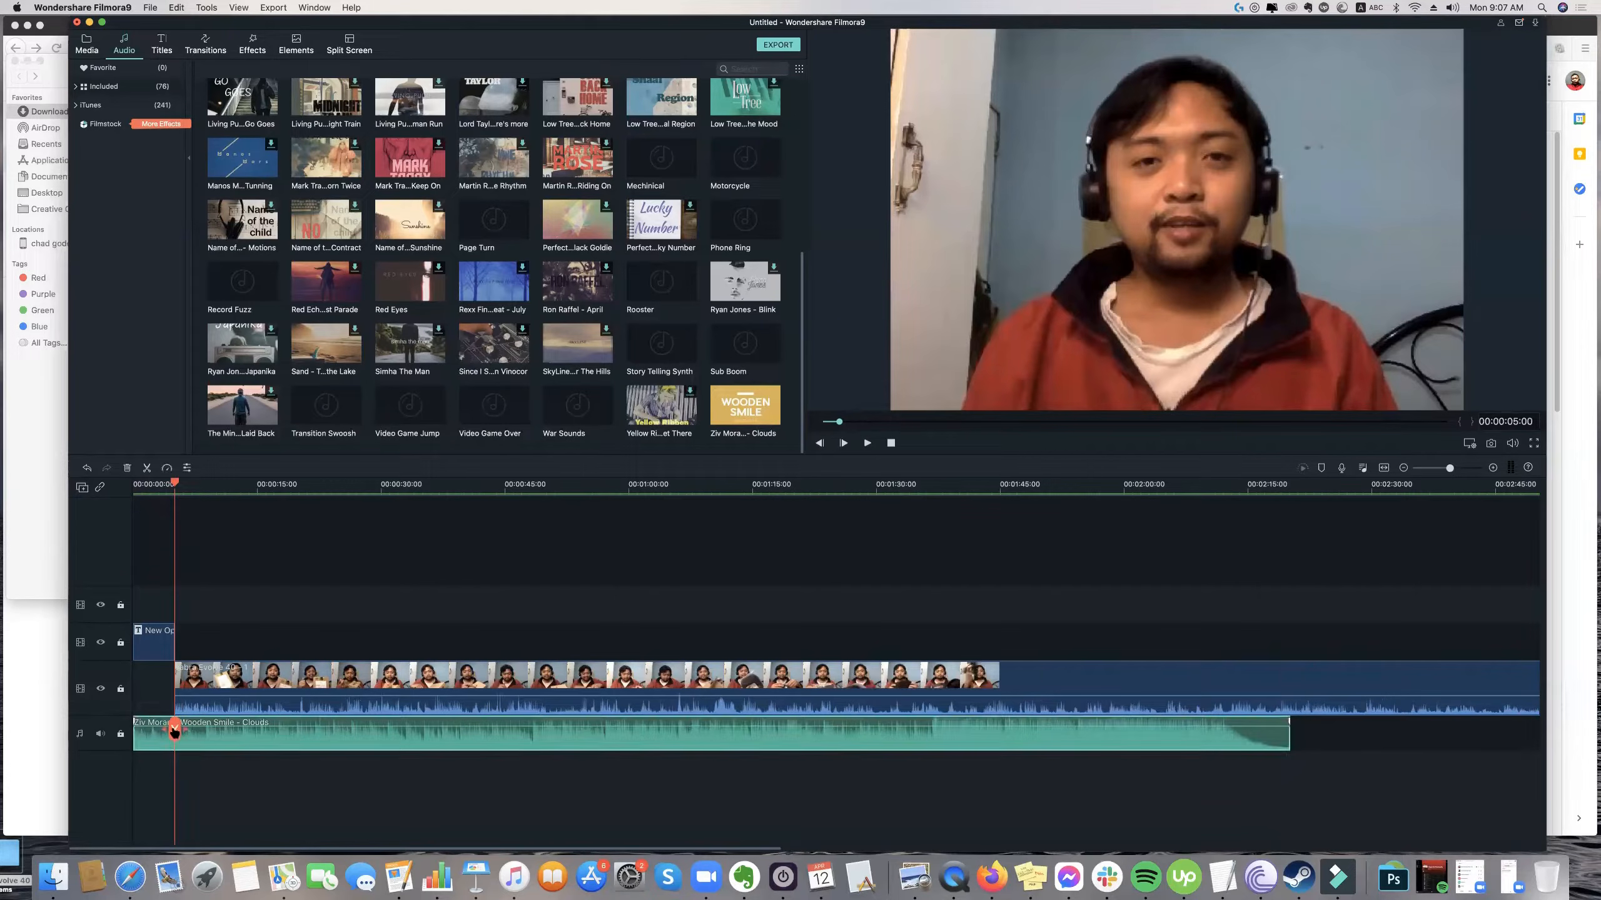
{"action": "left_click", "coordinate": [175, 730]}
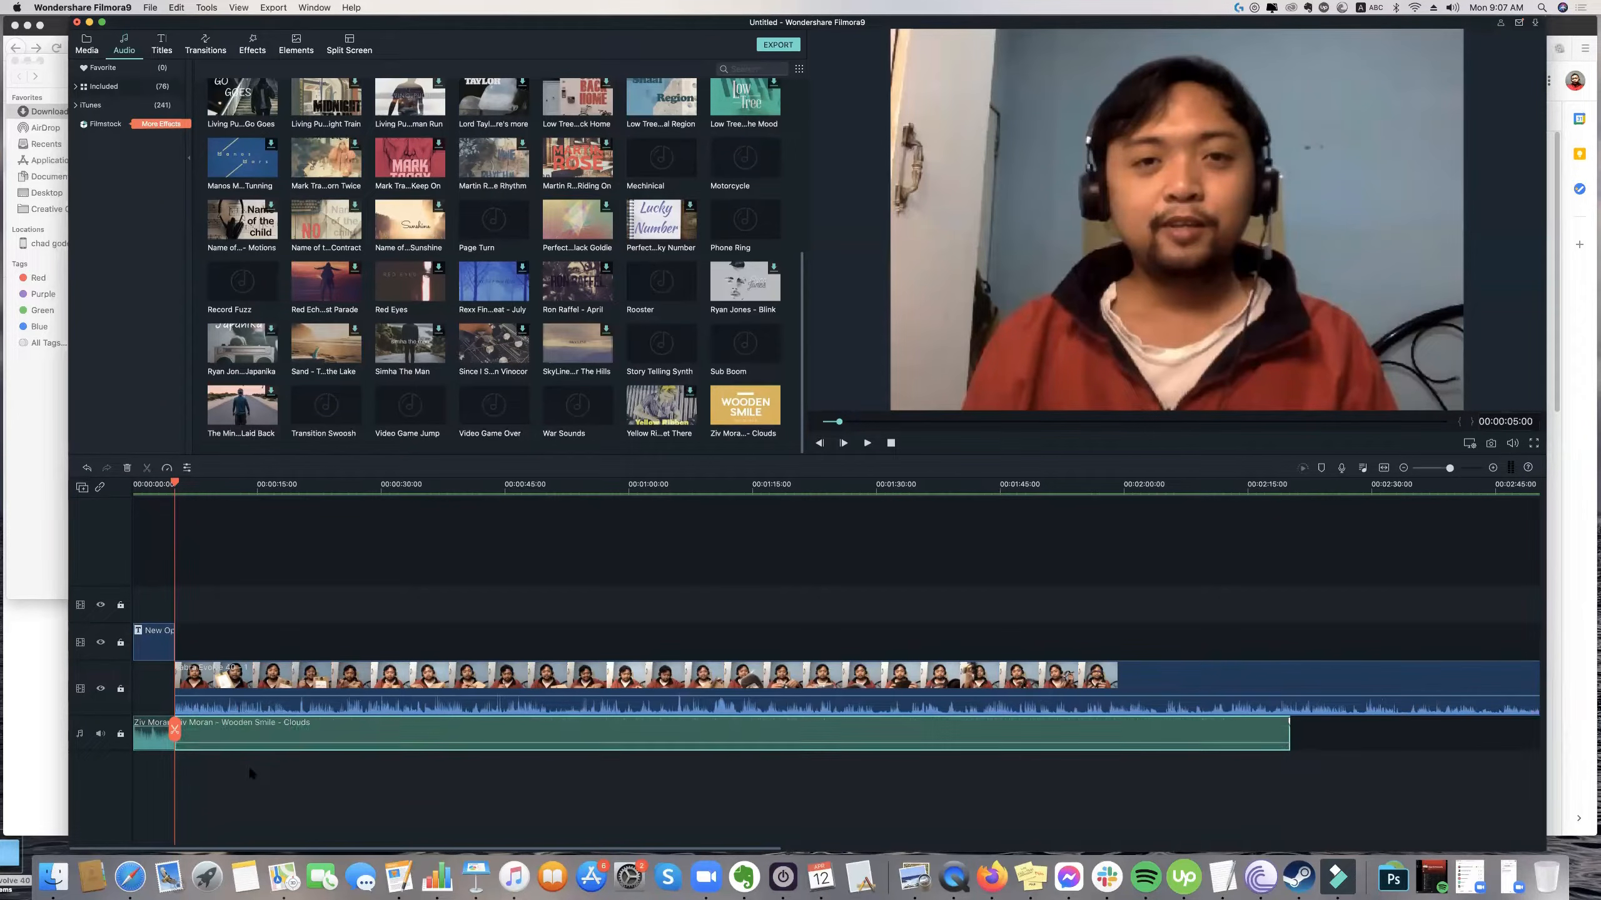
{"action": "left_click", "coordinate": [255, 733]}
{"action": "key", "text": "Delete"}
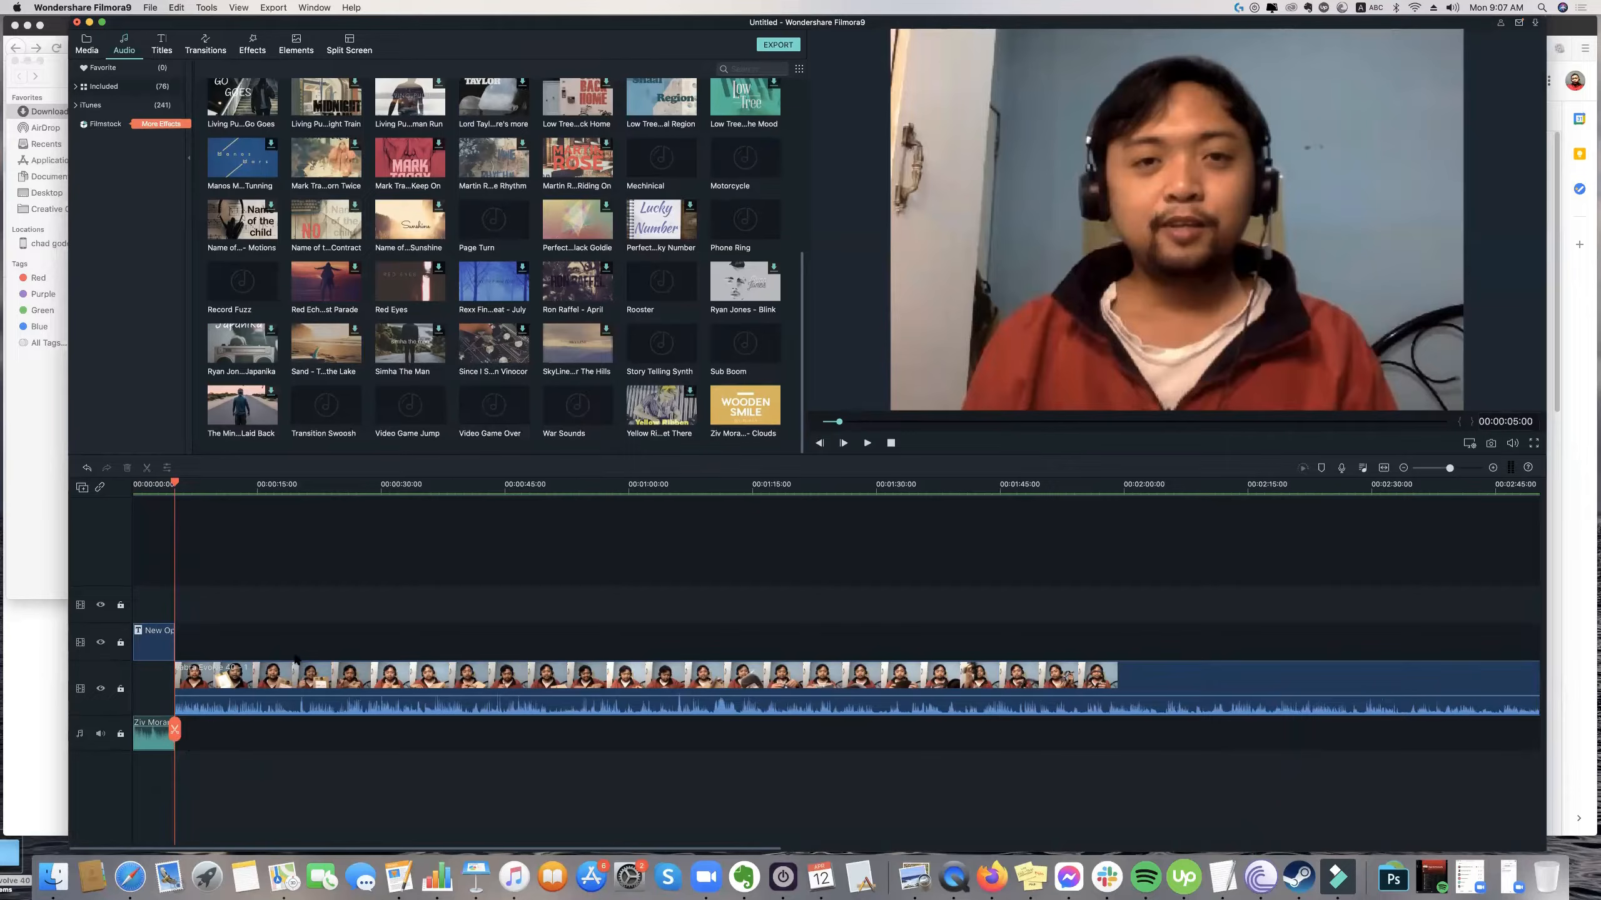
Adjust the fade-out at the end of the trimmed Clouds music clip and preview the sequence from the timeline's start.
{"action": "left_click", "coordinate": [238, 684]}
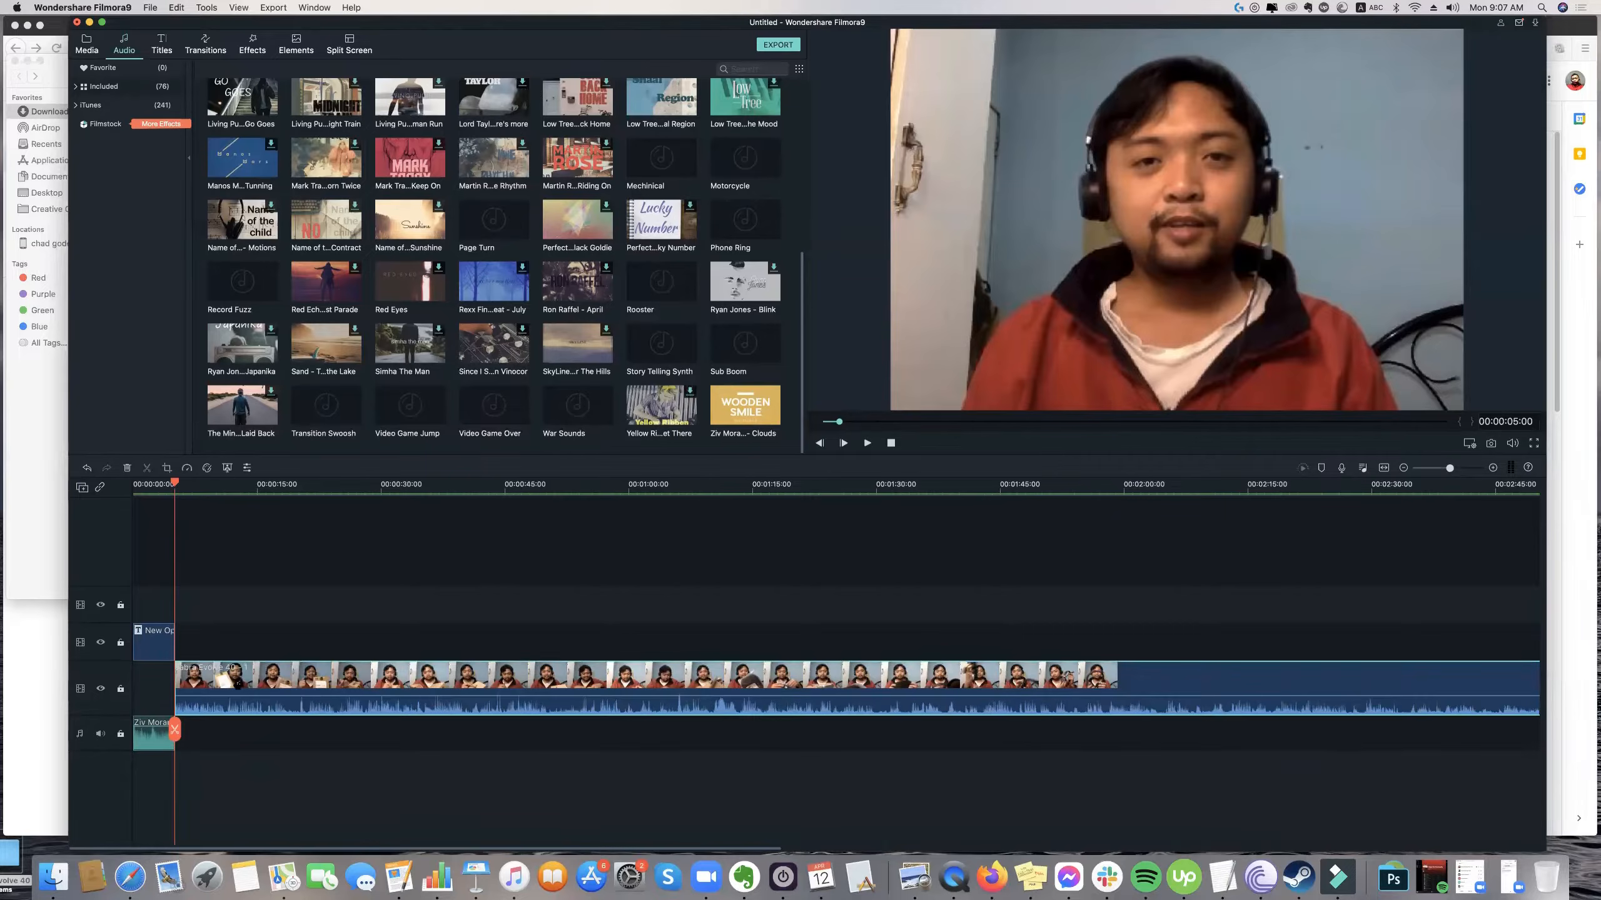
{"action": "left_click", "coordinate": [148, 736]}
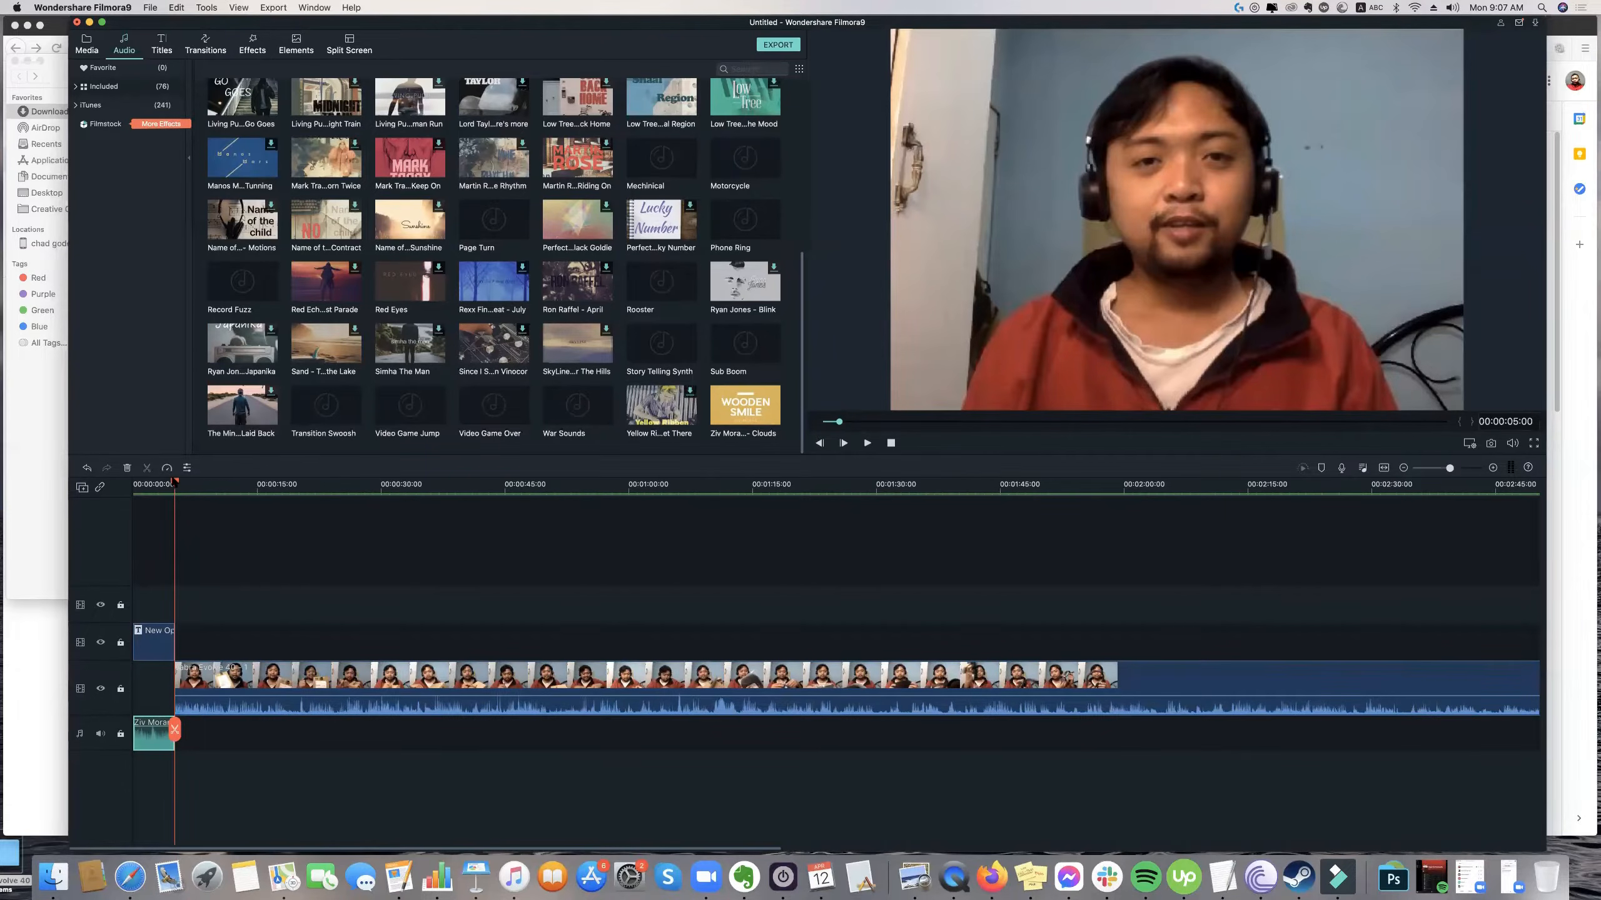
{"action": "left_click", "coordinate": [252, 484]}
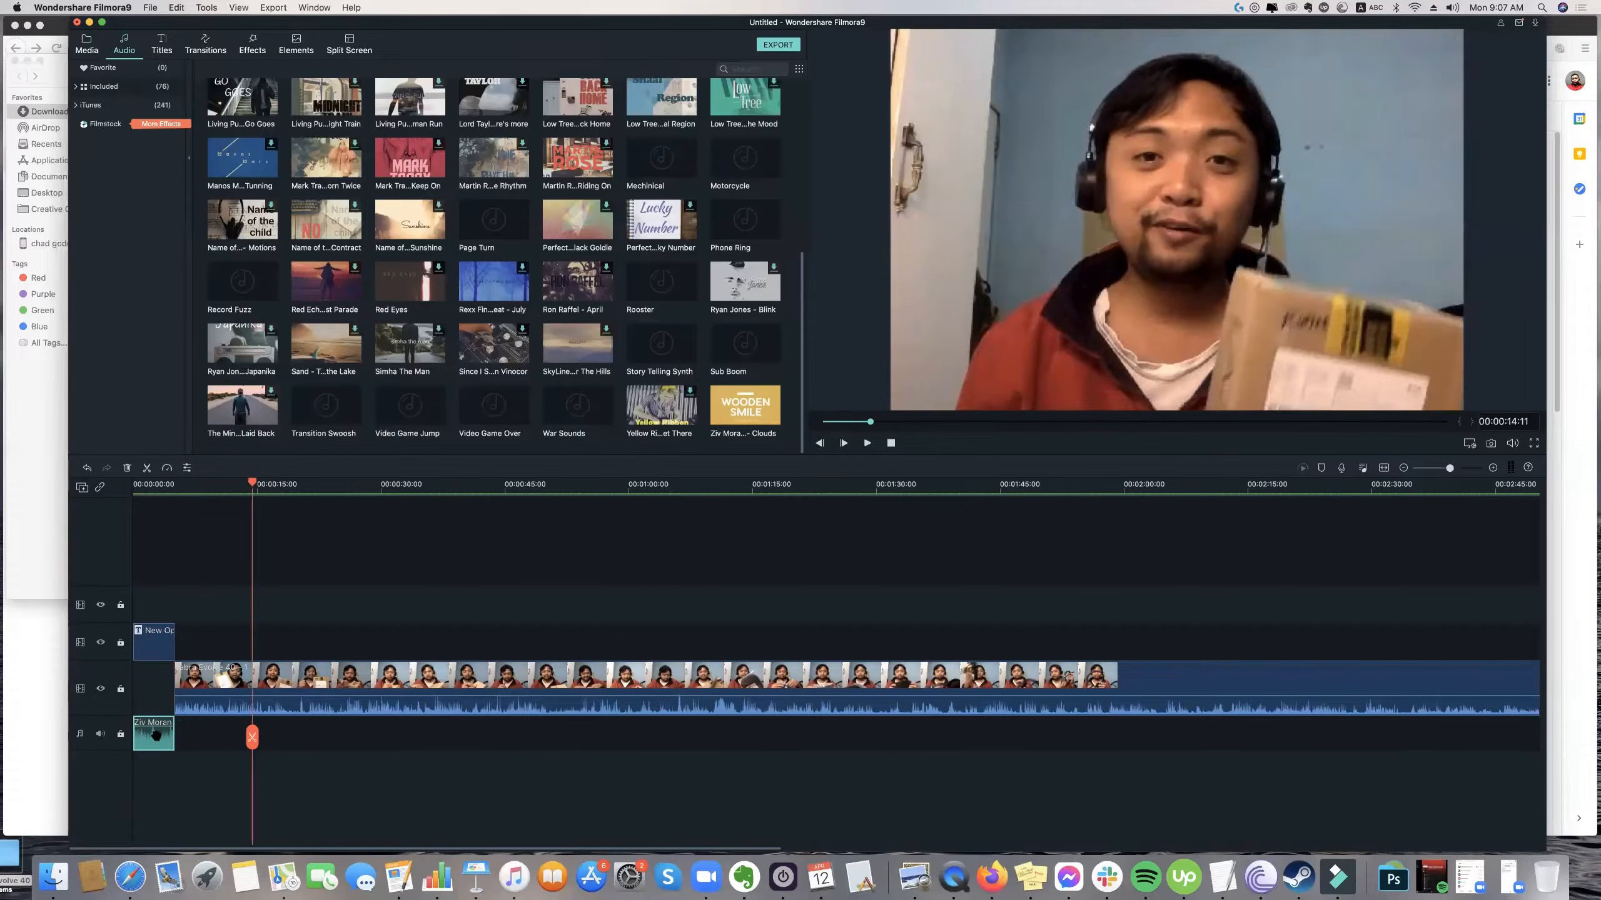
{"action": "left_click", "coordinate": [258, 732]}
{"action": "left_click", "coordinate": [170, 728]}
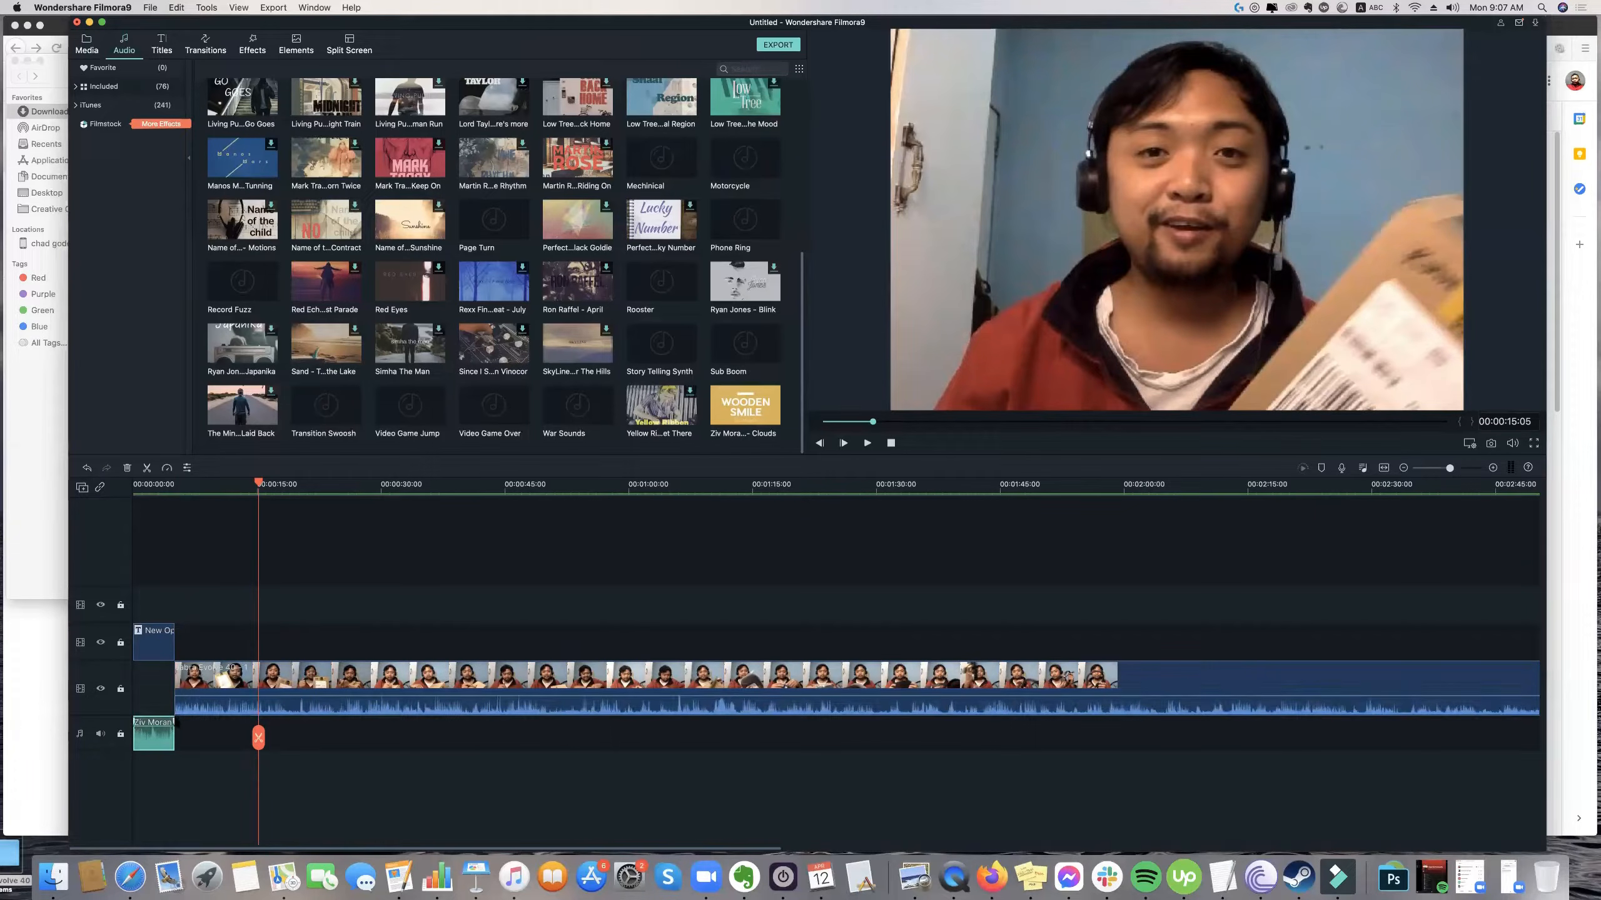
{"action": "mouse_move", "coordinate": [171, 721]}
{"action": "left_mouse_down"}
{"action": "mouse_move", "coordinate": [135, 720]}
{"action": "mouse_move", "coordinate": [152, 718]}
{"action": "left_mouse_up"}
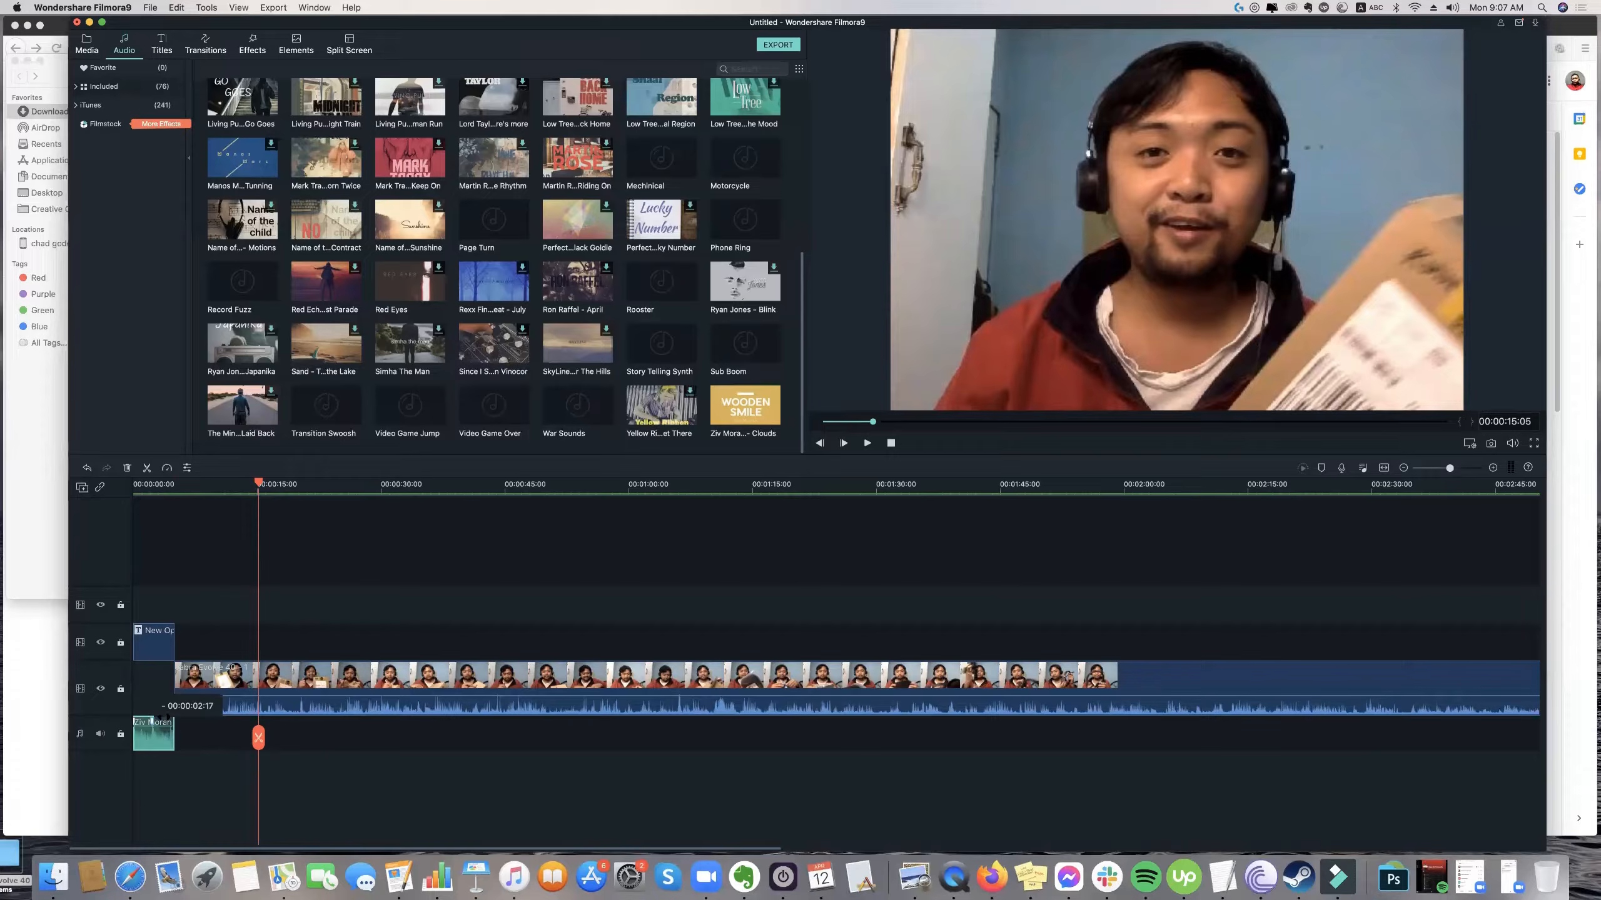
{"action": "left_click_drag", "start_coordinate": [152, 720], "coordinate": [179, 692]}
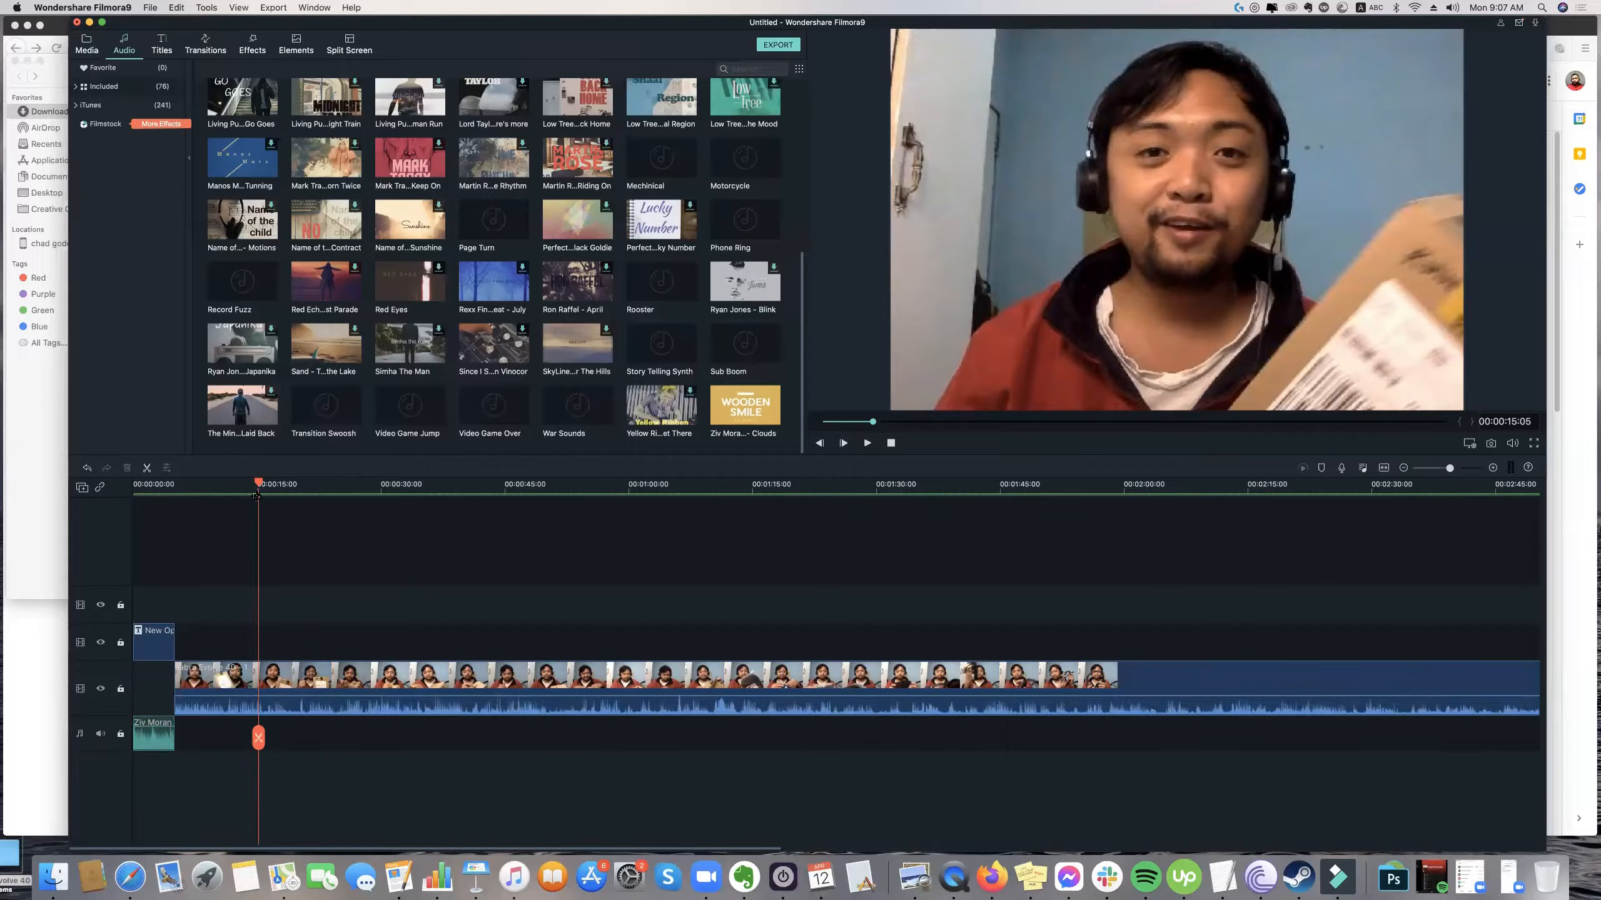
{"action": "left_click", "coordinate": [131, 492]}
{"action": "key", "text": "space"}
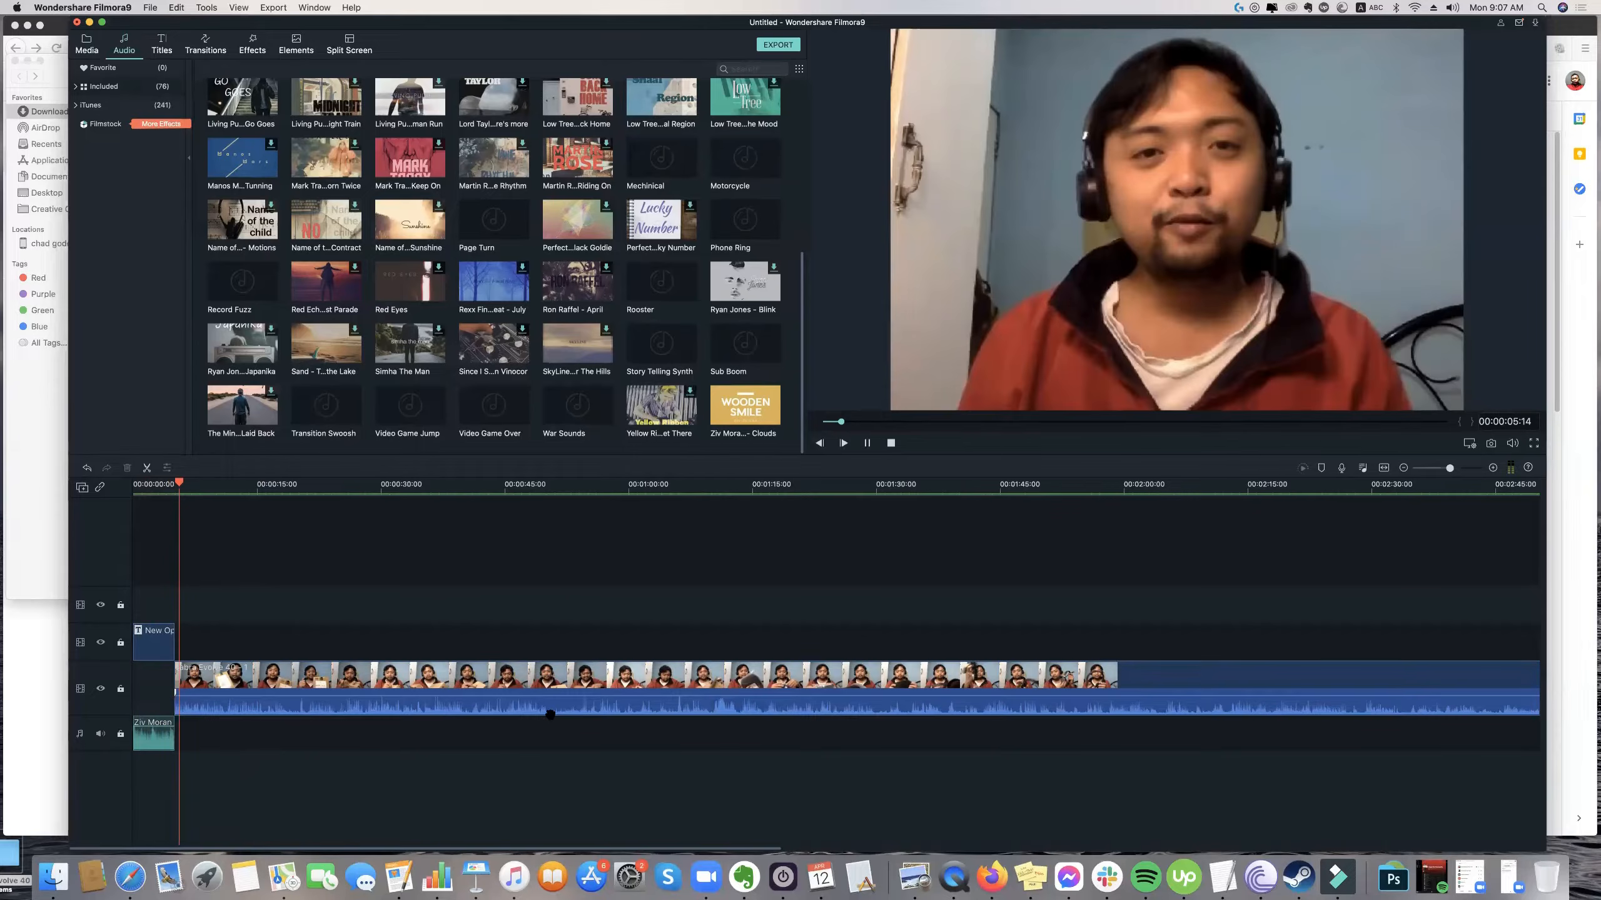
Replay the transition from the opener into the Jabra footage, raising the system volume, and restart playback from the timeline's start.
{"action": "key", "text": "space"}
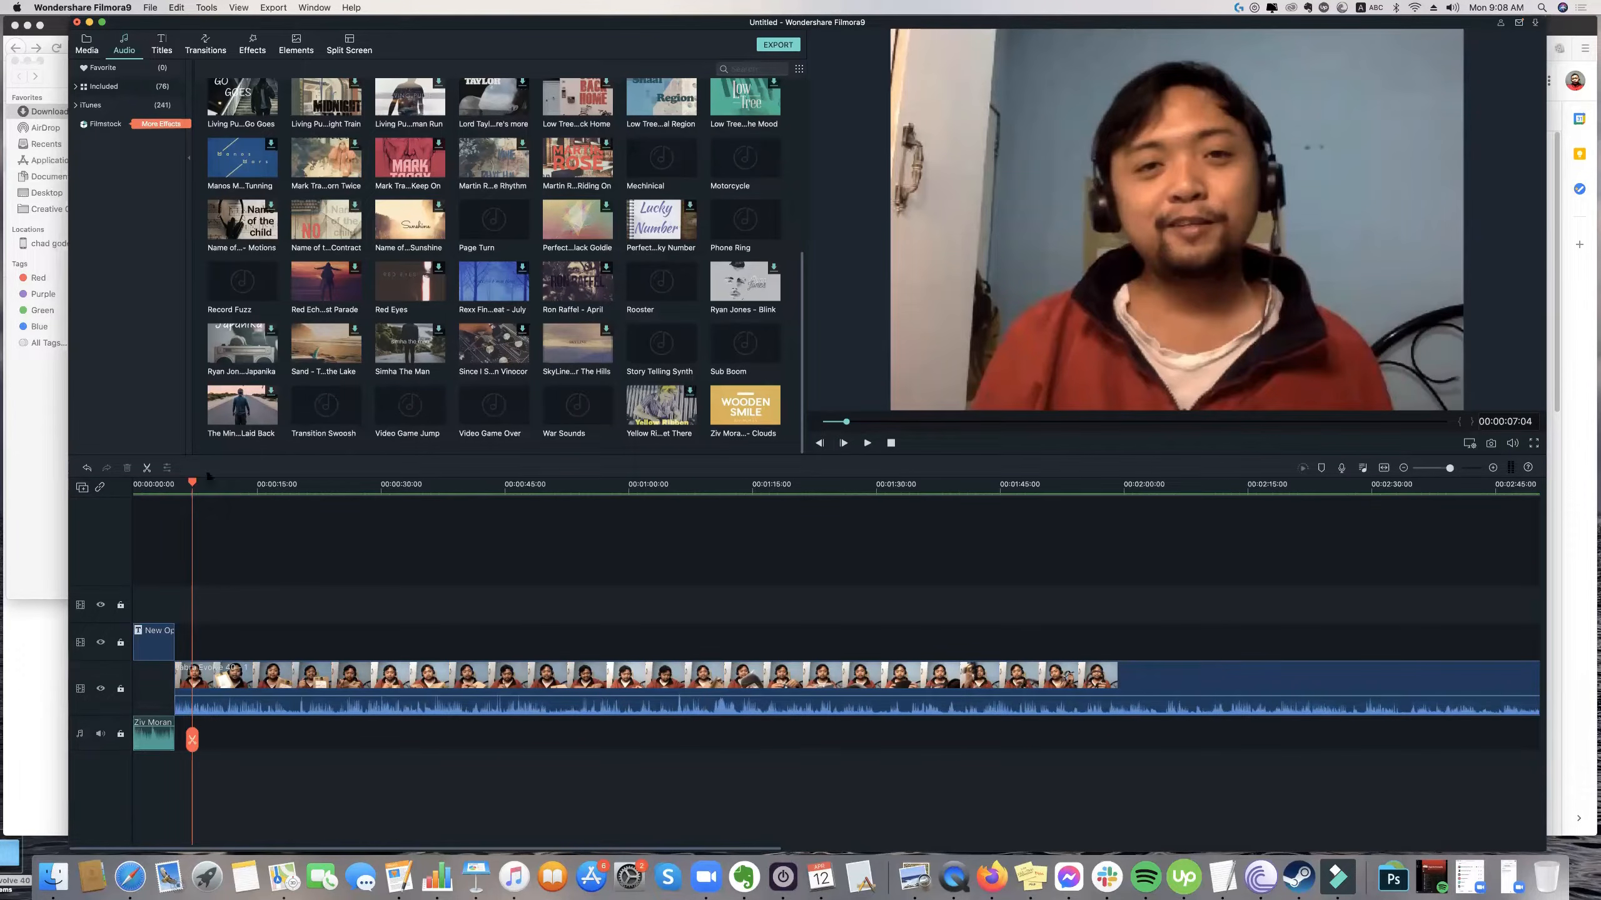
{"action": "left_click", "coordinate": [158, 485]}
{"action": "key", "text": "space"}
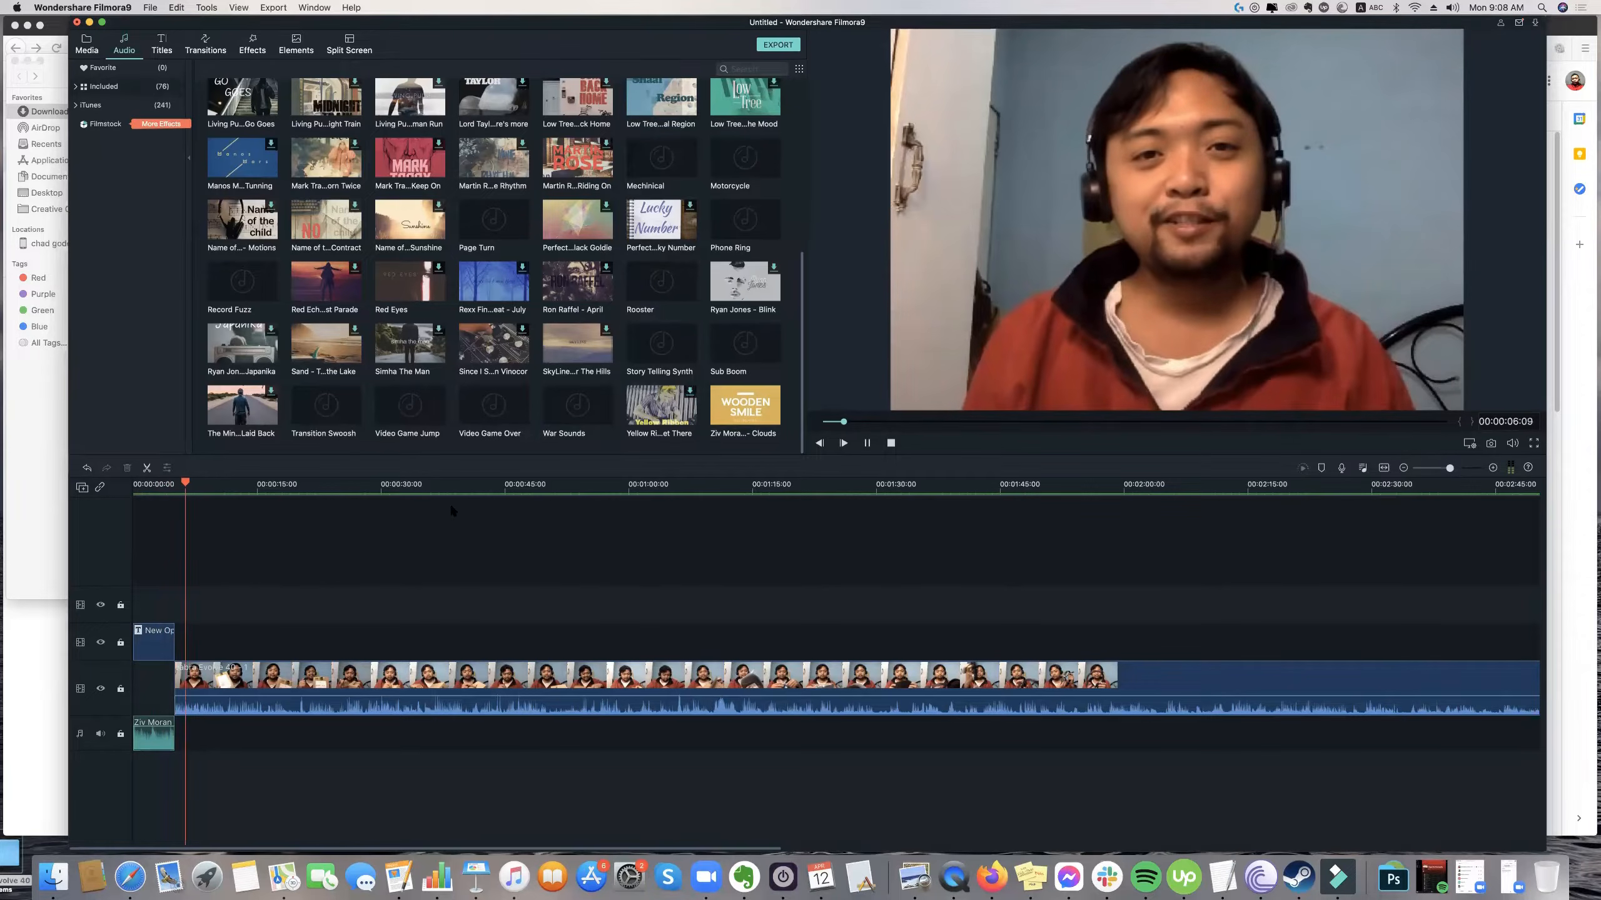
{"action": "key", "text": "space"}
{"action": "key", "text": "XF86AudioRaiseVolume"}
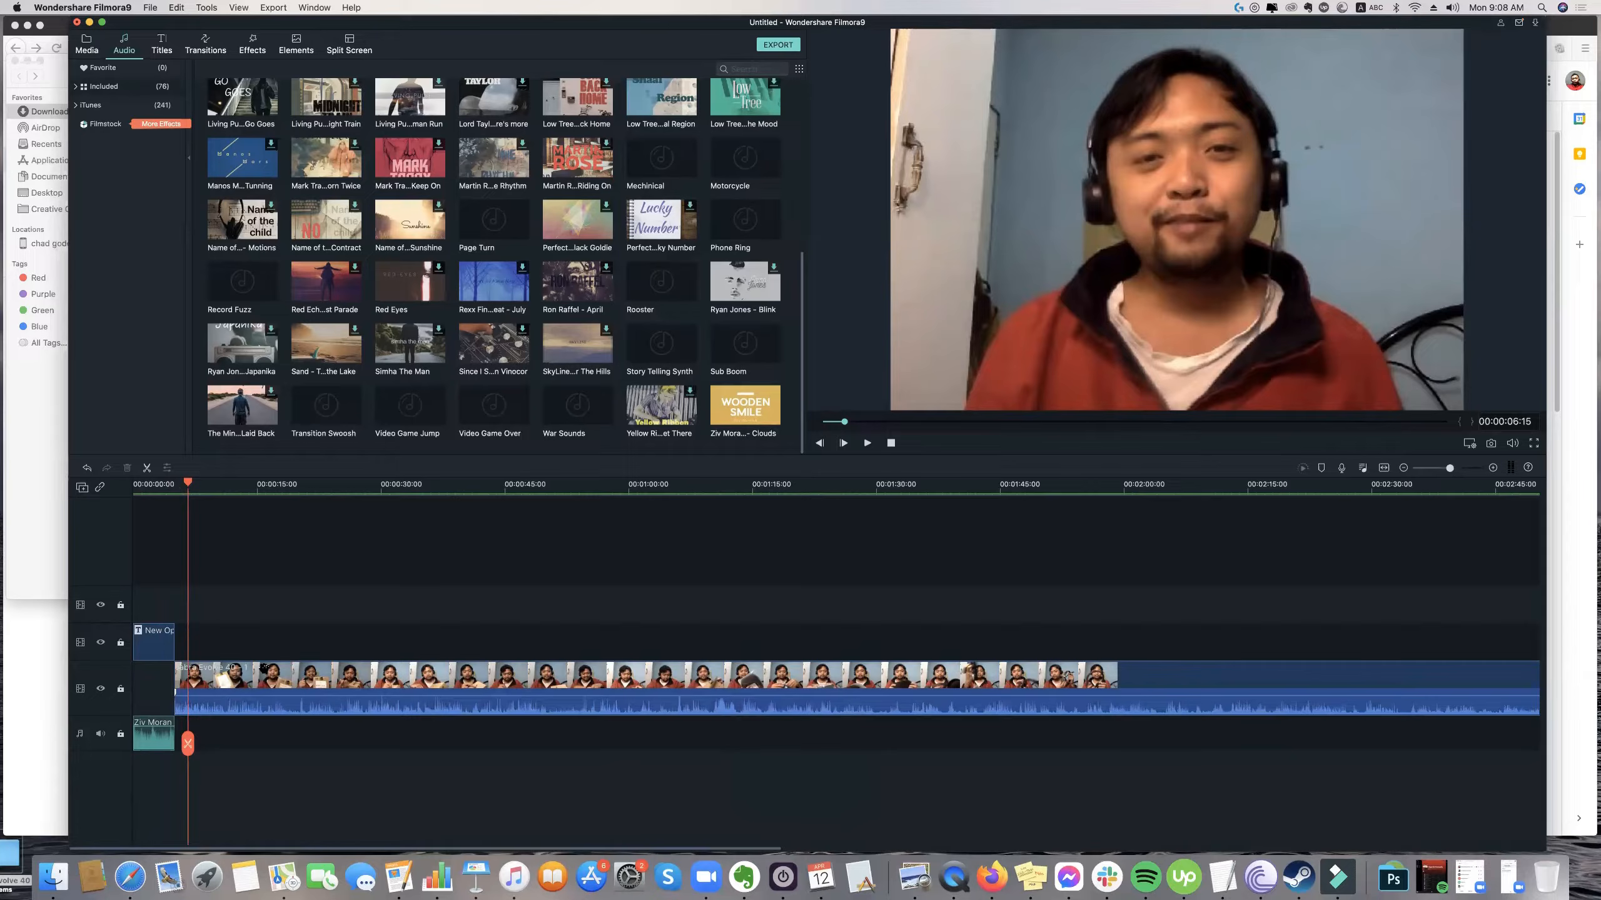
{"action": "left_click_drag", "start_coordinate": [187, 483], "coordinate": [112, 484]}
{"action": "key", "text": "space"}
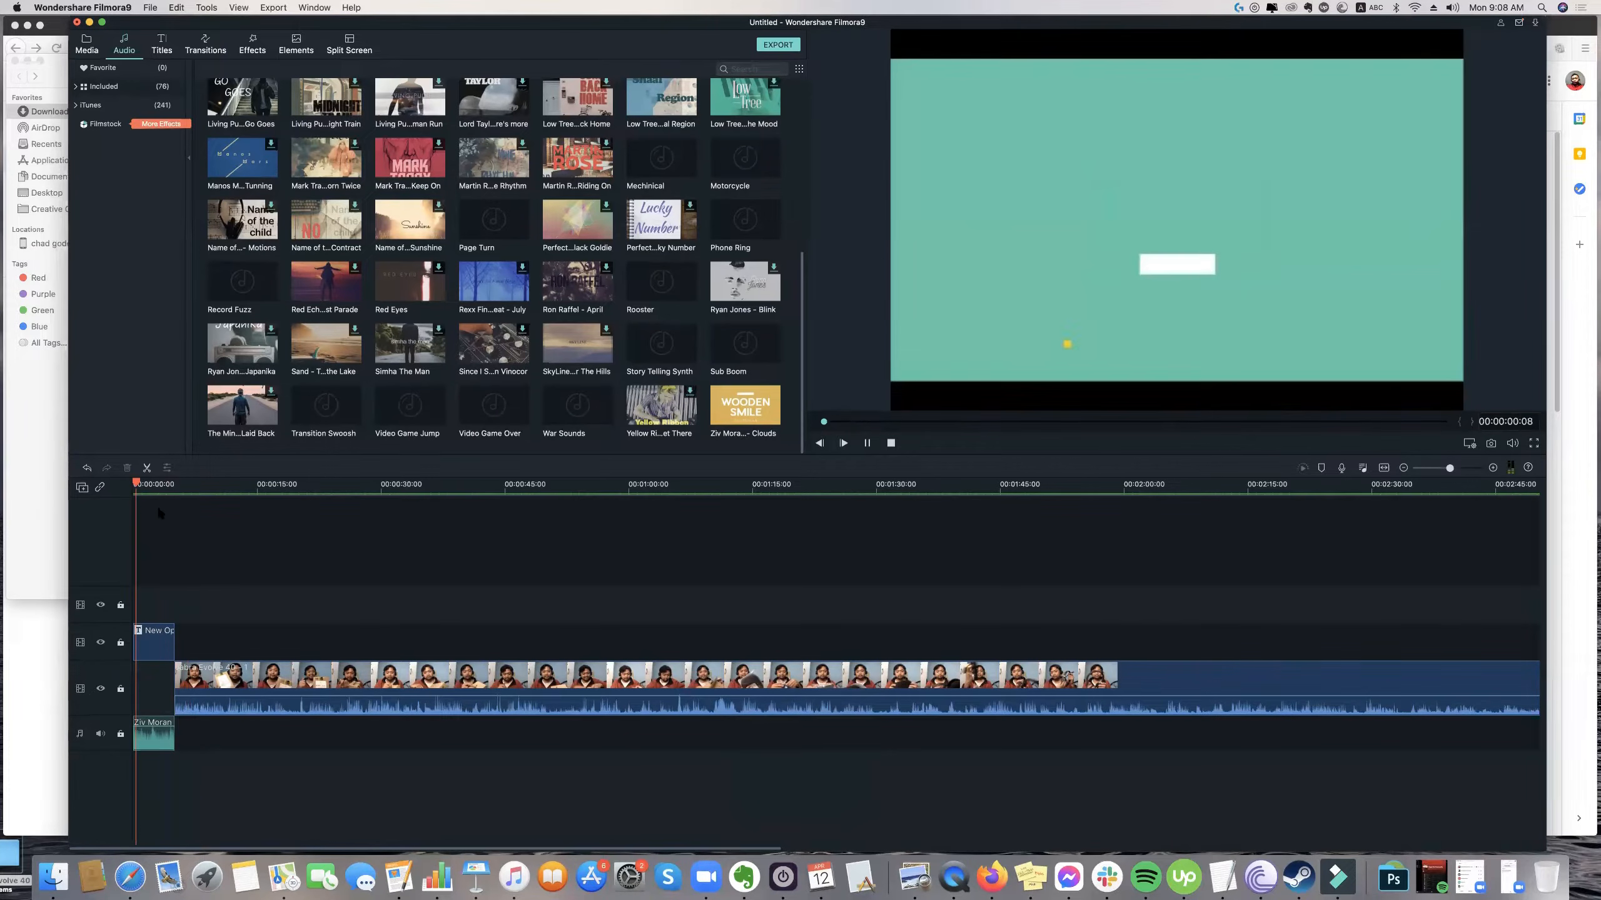
Select the trimmed Clouds music clip and examine at closer range where the opener and music meet the footage.
{"action": "left_click", "coordinate": [166, 744]}
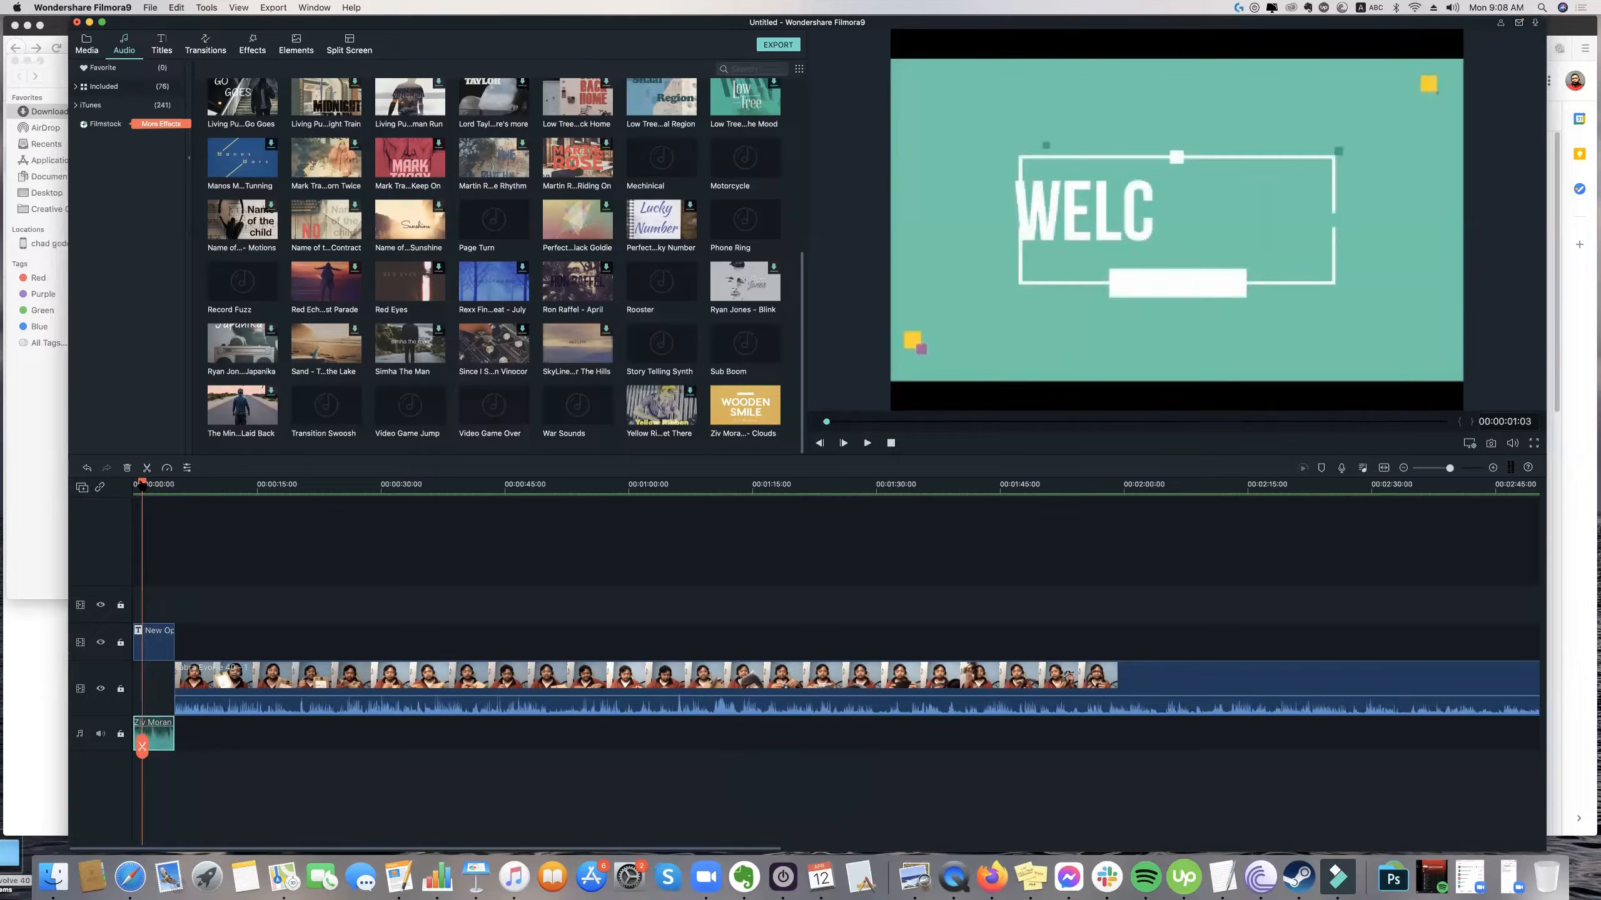
{"action": "left_click", "coordinate": [205, 484]}
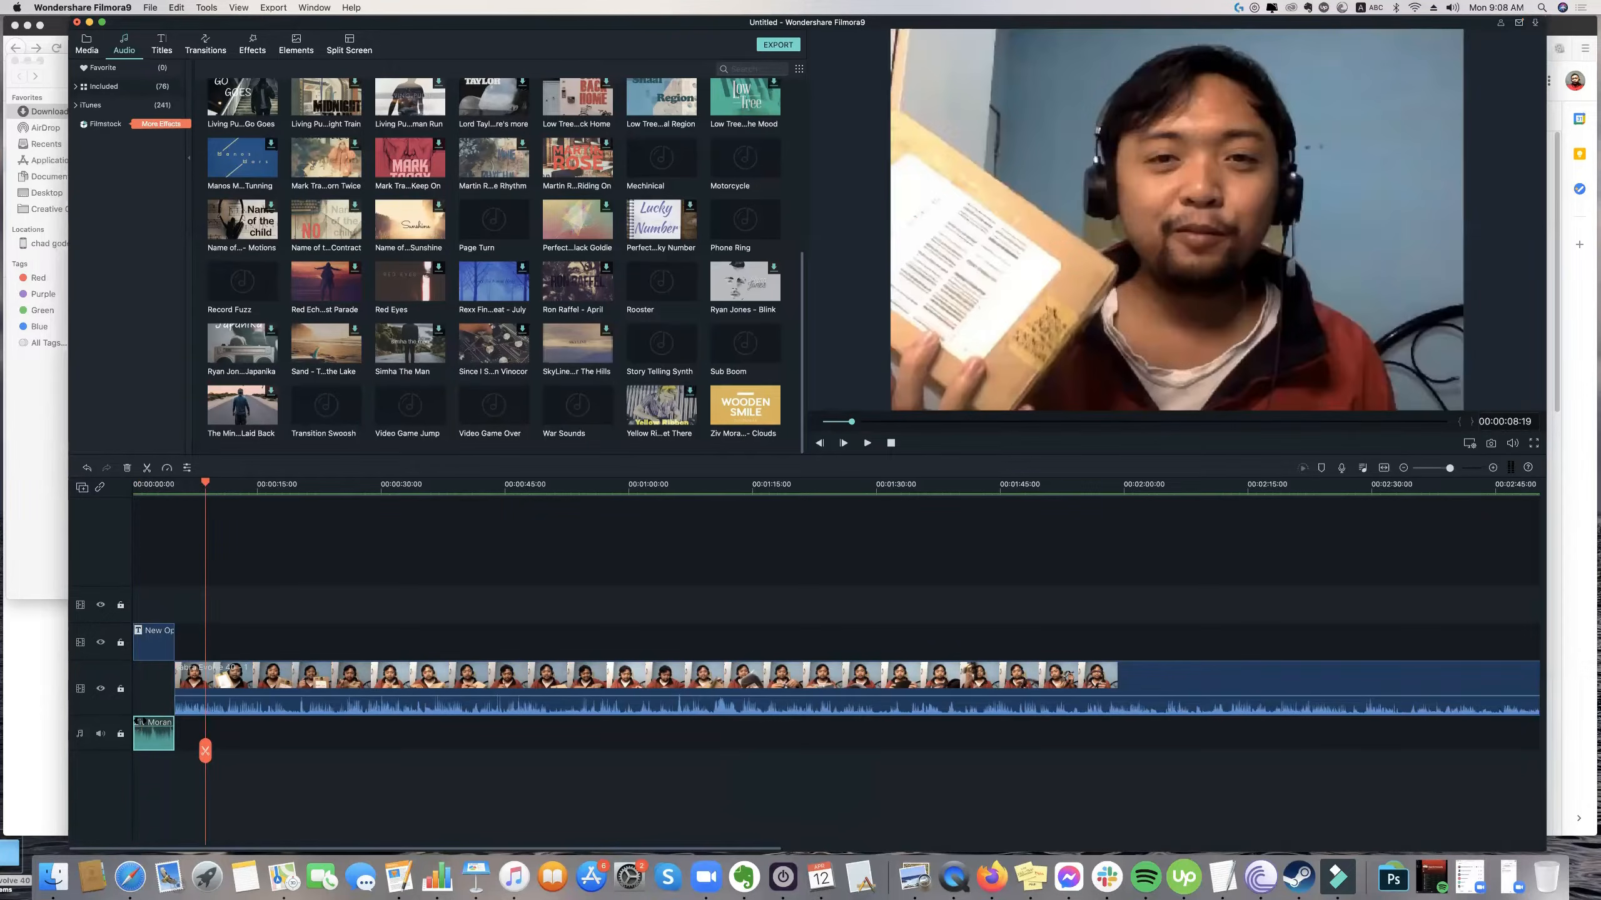
{"action": "mouse_move", "coordinate": [151, 727]}
{"action": "left_mouse_down"}
{"action": "mouse_move", "coordinate": [164, 754]}
{"action": "mouse_move", "coordinate": [144, 755]}
{"action": "left_mouse_up"}
{"action": "left_click_drag", "start_coordinate": [206, 490], "coordinate": [203, 495]}
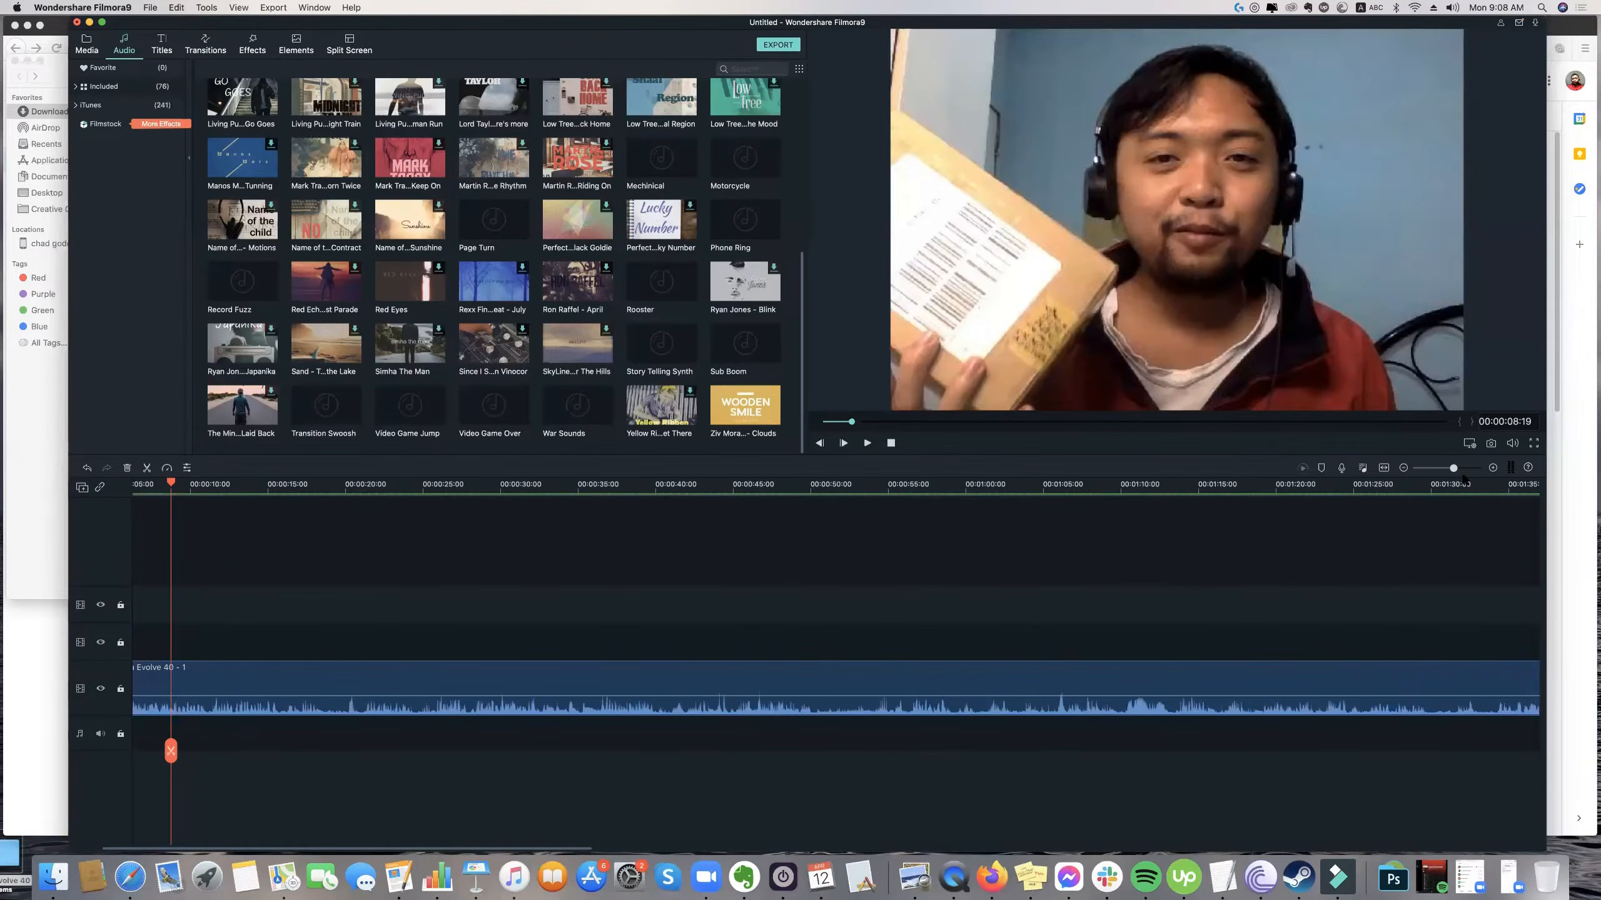
{"action": "left_click_drag", "start_coordinate": [1450, 467], "coordinate": [1455, 468]}
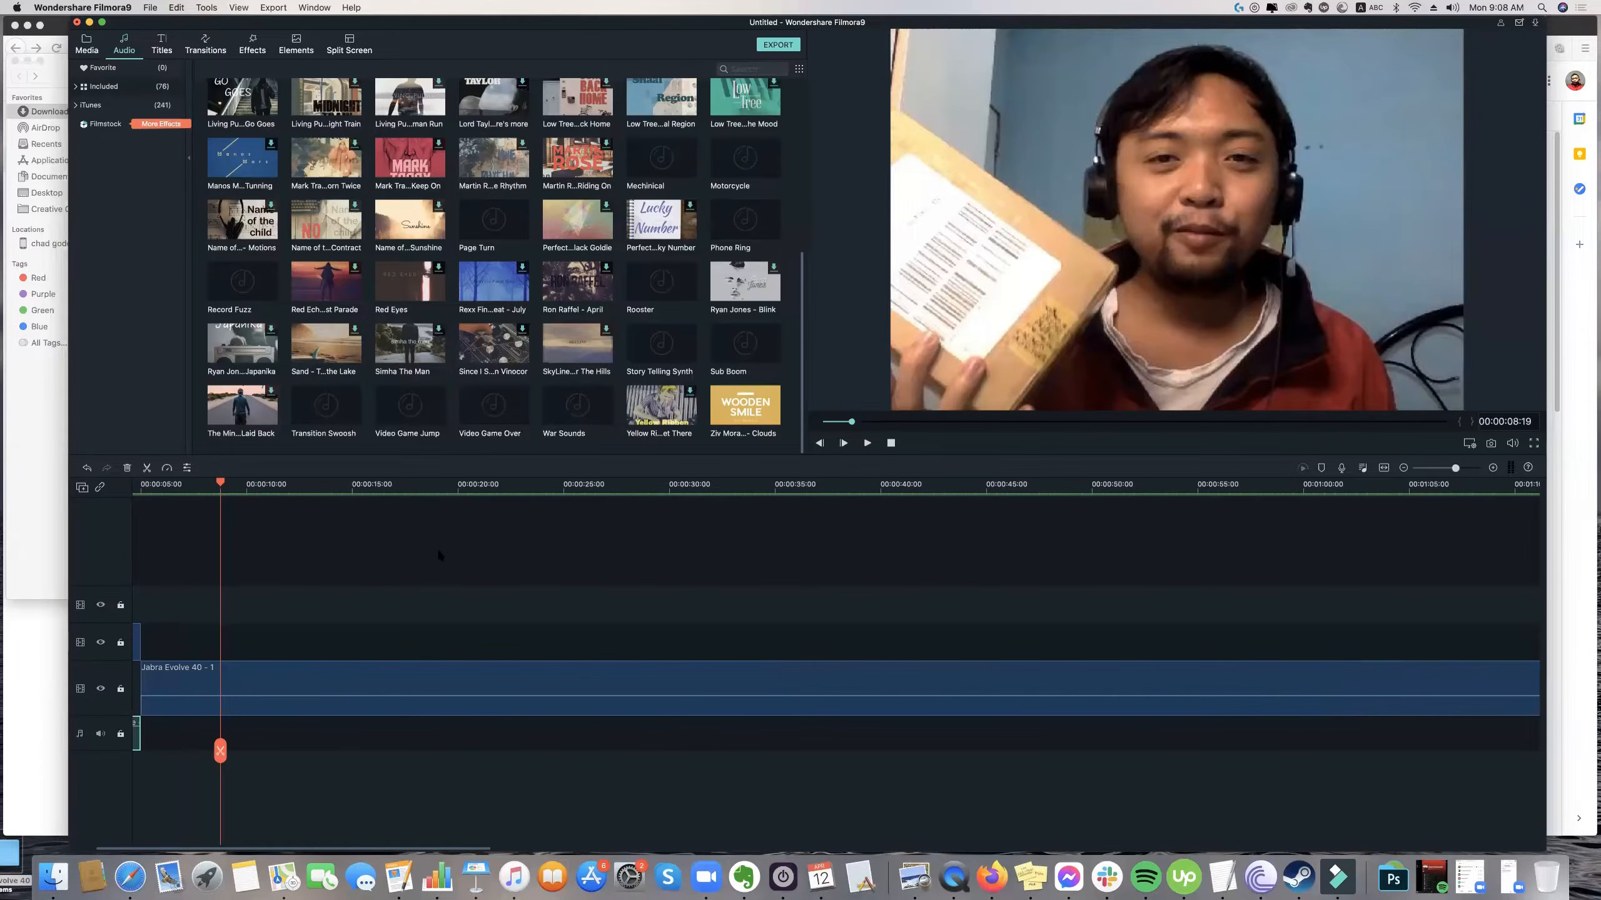
{"action": "left_click_drag", "start_coordinate": [220, 481], "coordinate": [20, 500]}
{"action": "left_click_drag", "start_coordinate": [269, 491], "coordinate": [234, 496]}
{"action": "left_click_drag", "start_coordinate": [1441, 468], "coordinate": [1453, 468]}
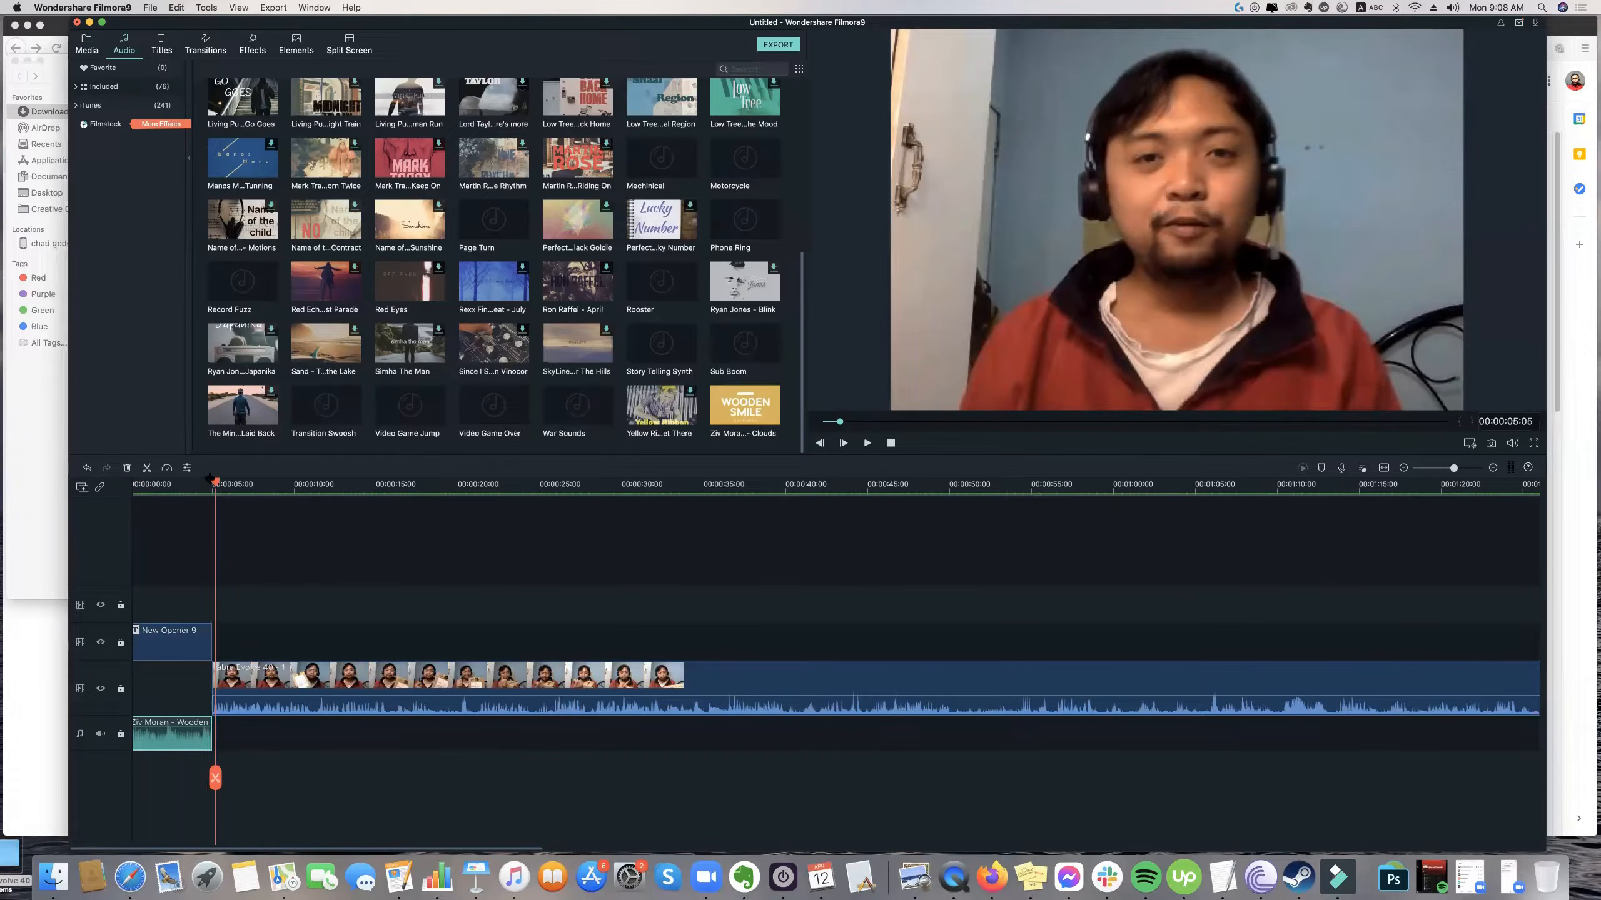
Play the sequence from the start to check the opener, its music and the first seconds of the footage.
{"action": "key", "text": "Home"}
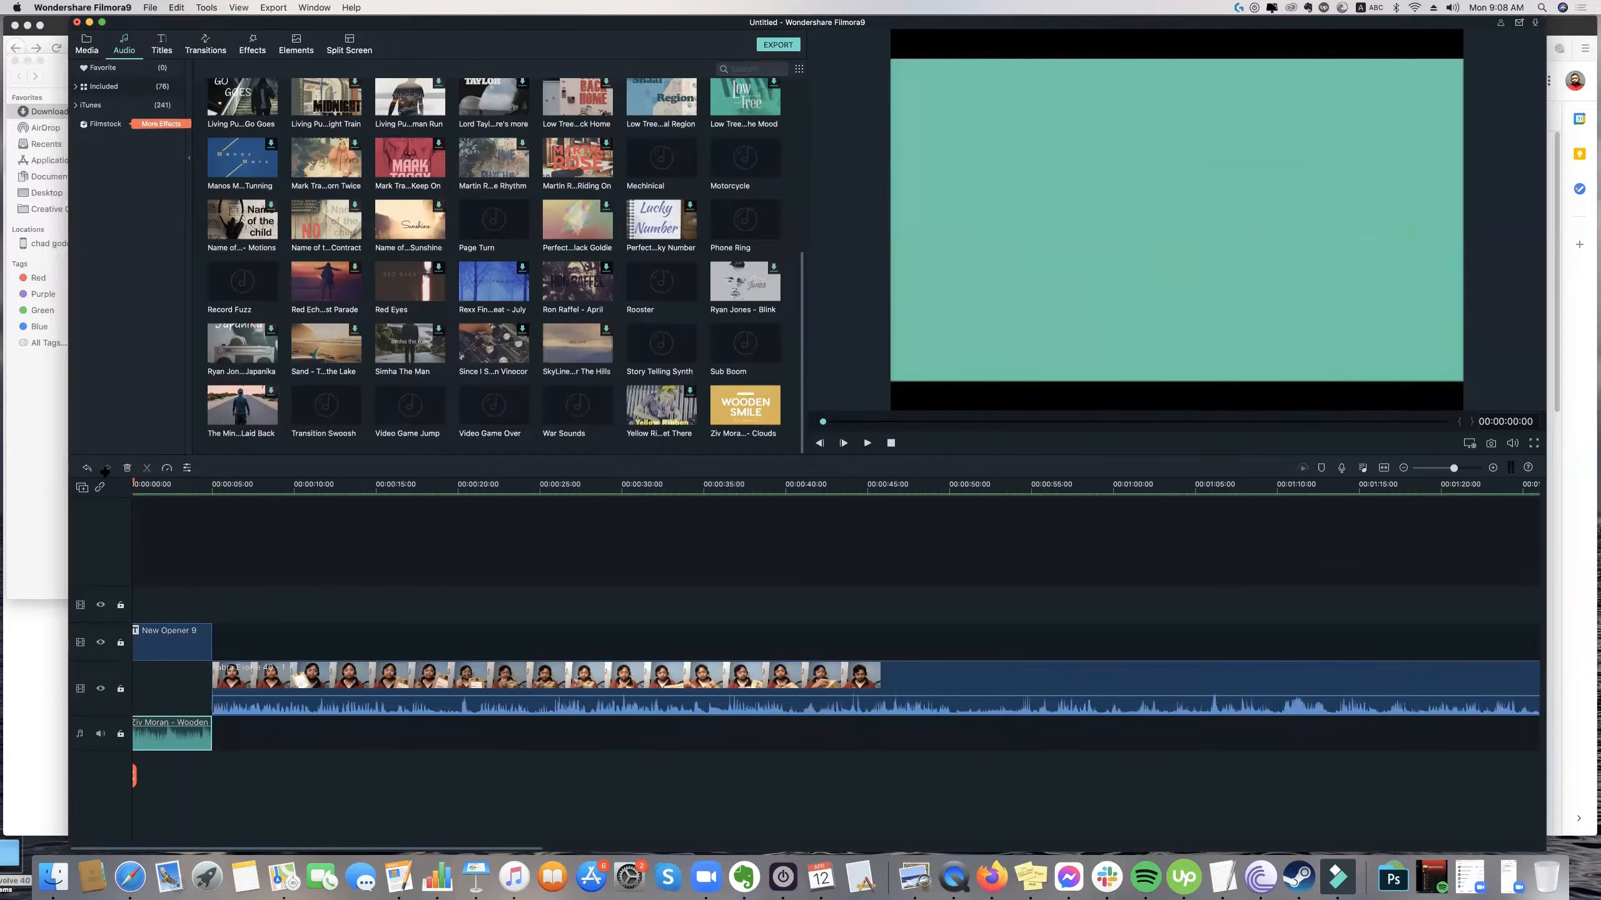
{"action": "key", "text": "space"}
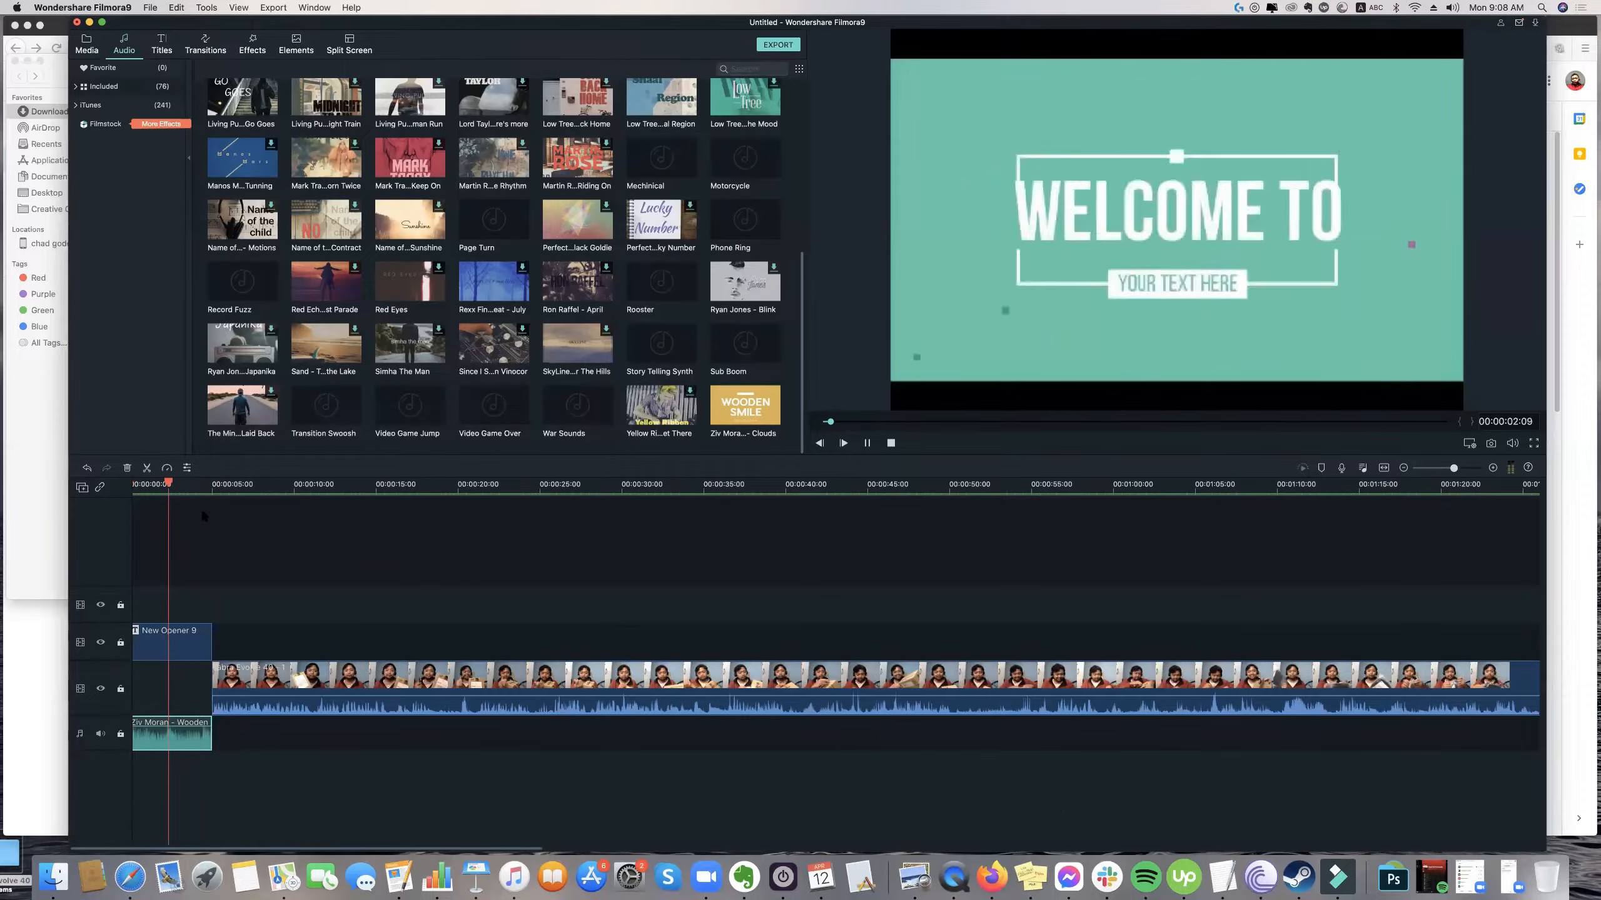
{"action": "key", "text": "space"}
{"action": "key", "text": "Home"}
{"action": "key", "text": "space"}
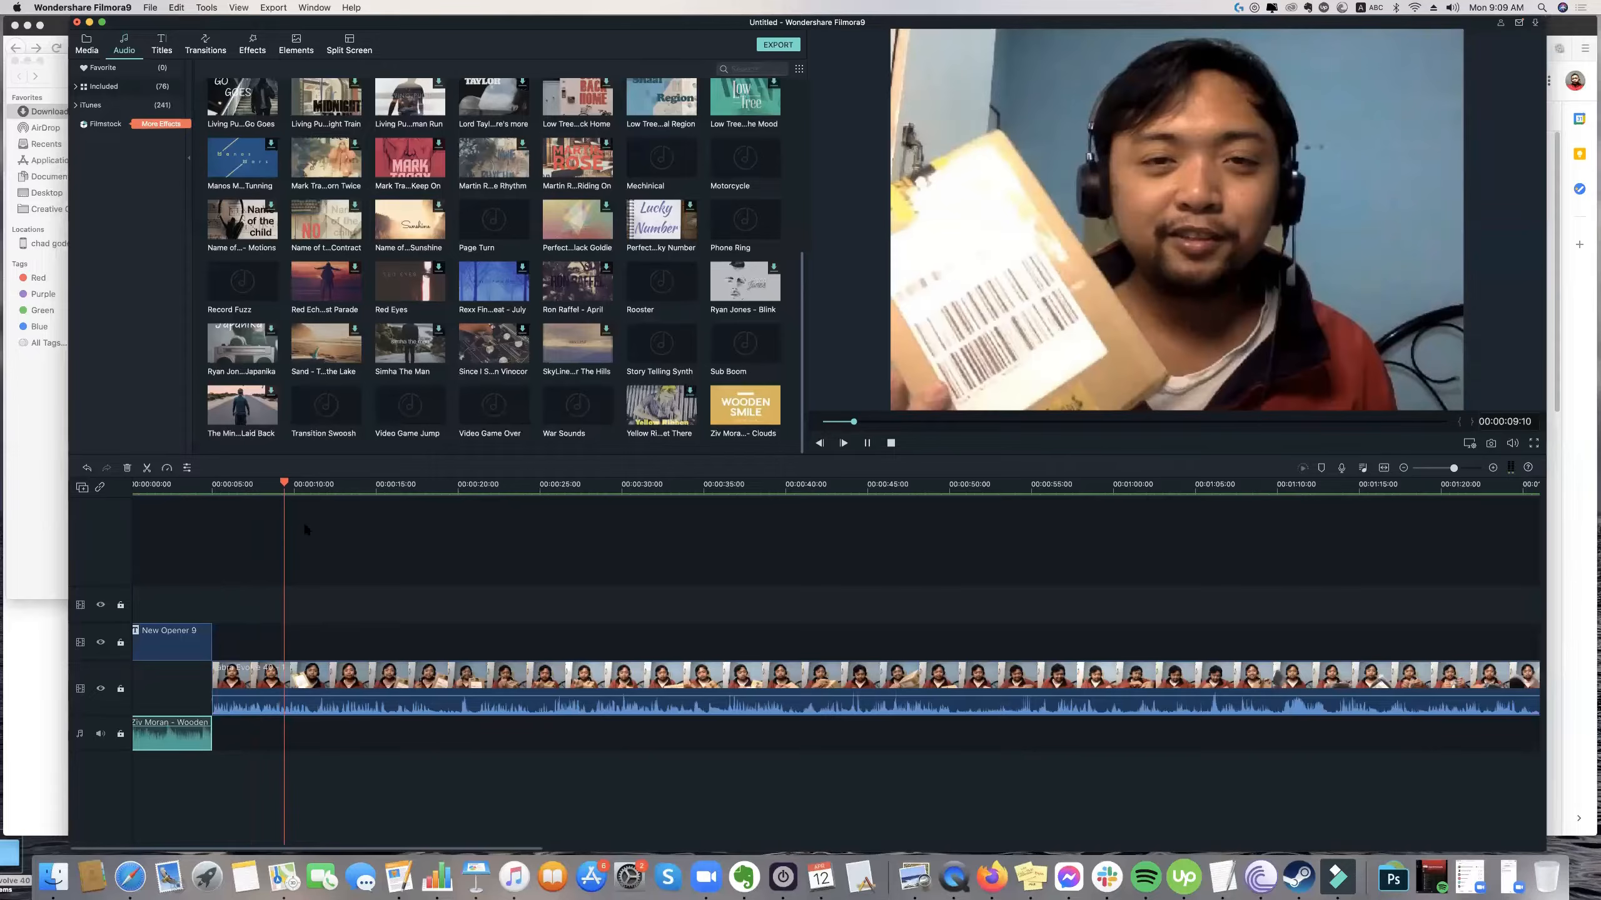
{"action": "key", "text": "space"}
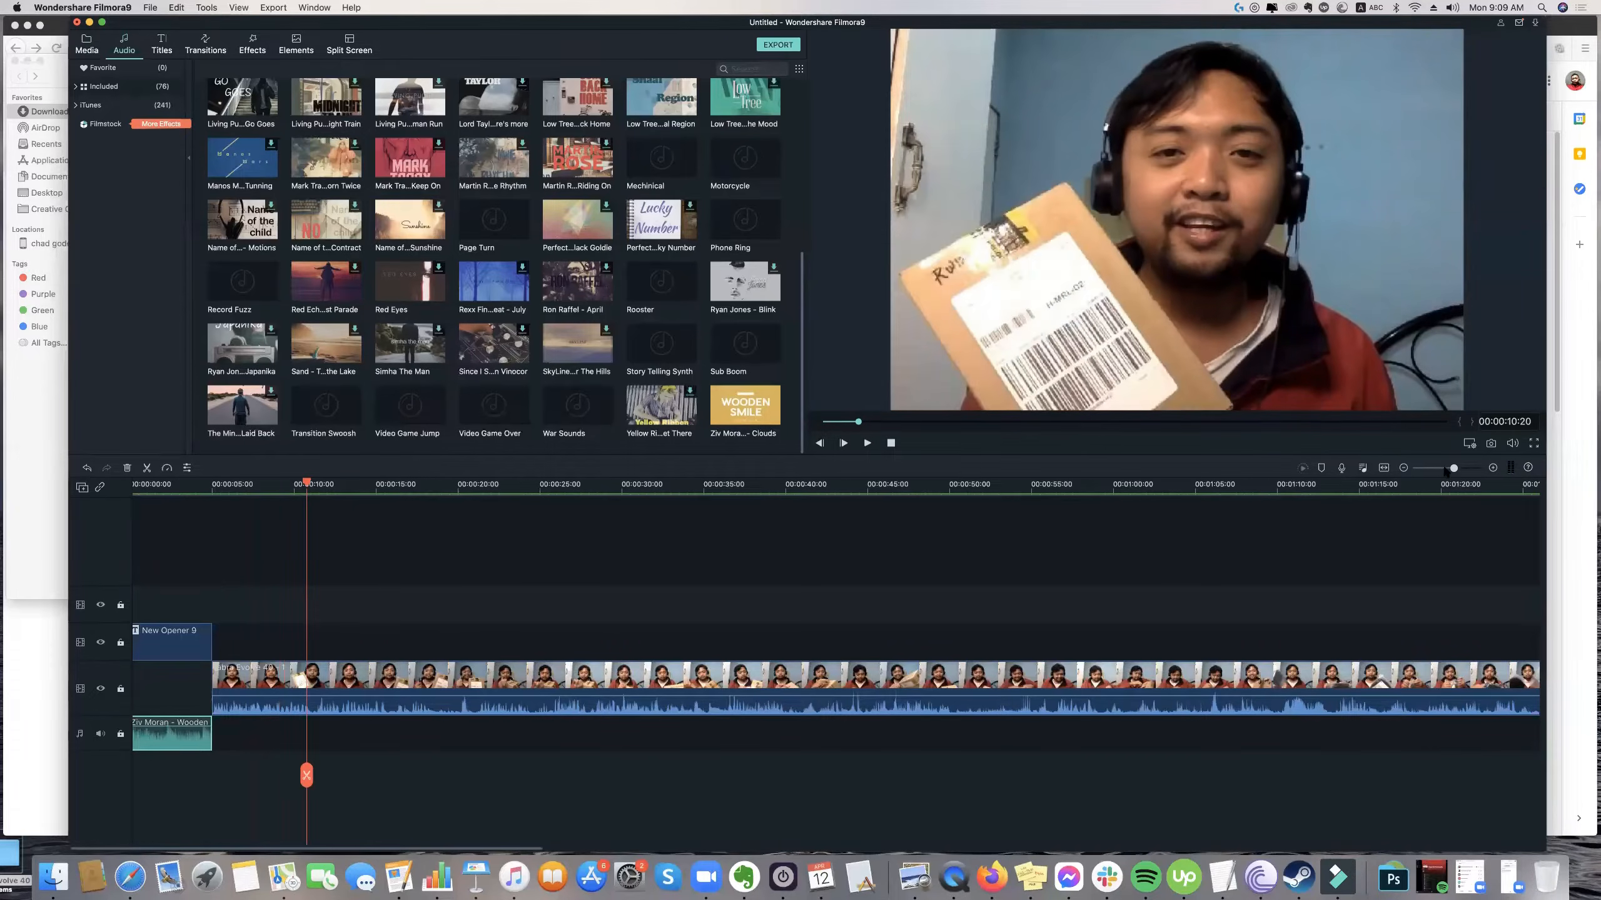
Split the Jabra footage at 00:01:19:15 and 00:01:38:04 and delete the section between the cuts, closing the gap.
{"action": "left_click", "coordinate": [1445, 468]}
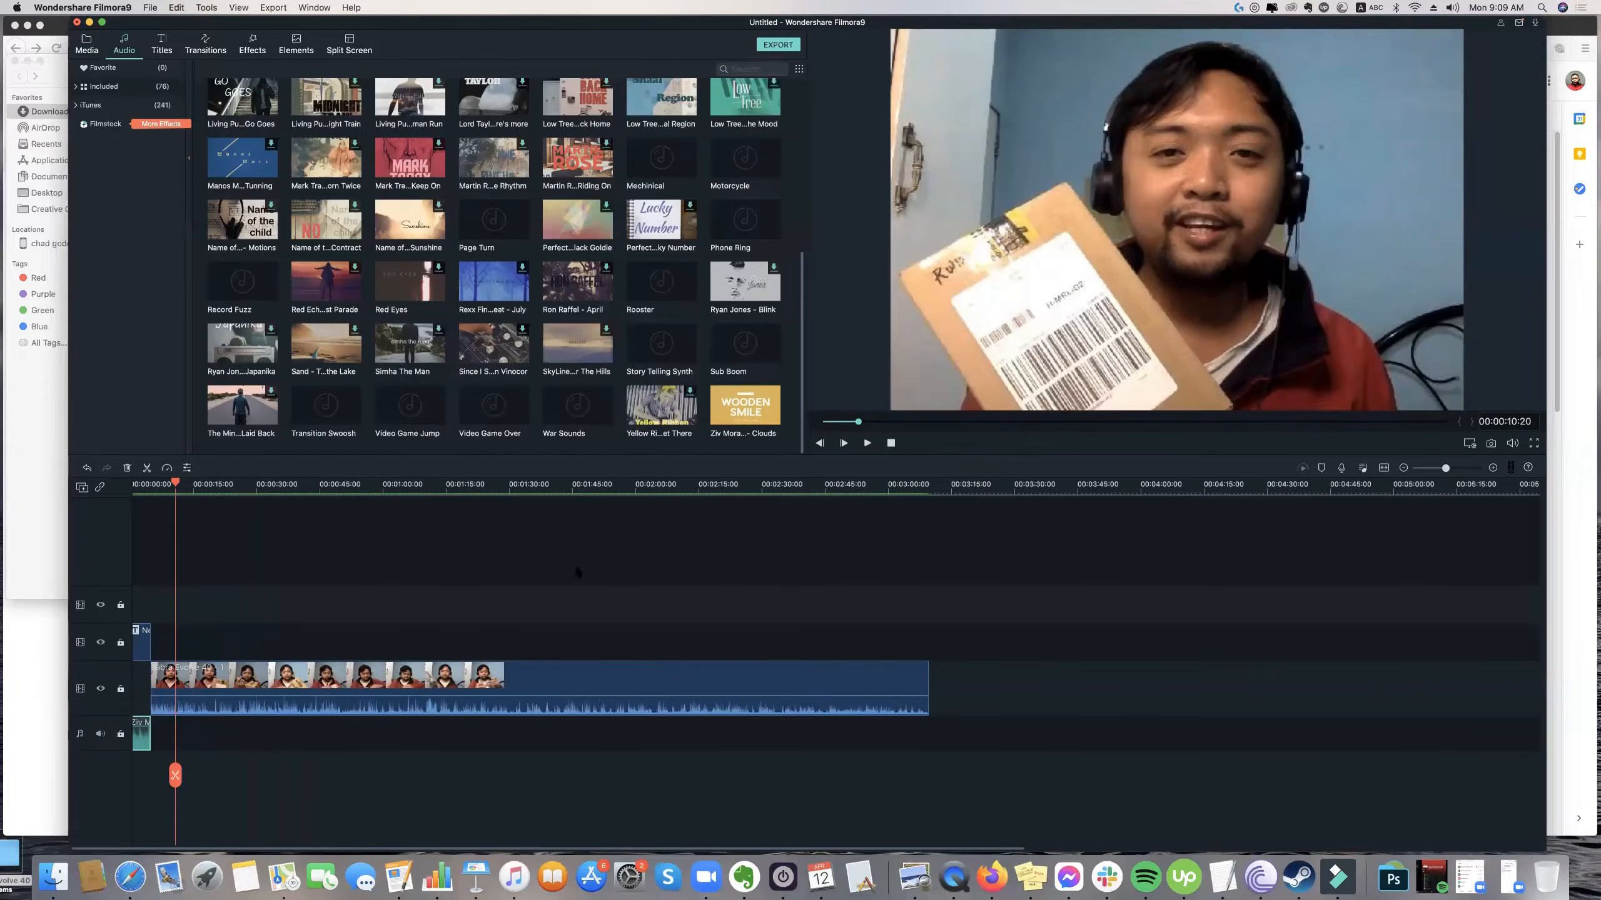
{"action": "left_click_drag", "start_coordinate": [239, 497], "coordinate": [473, 517]}
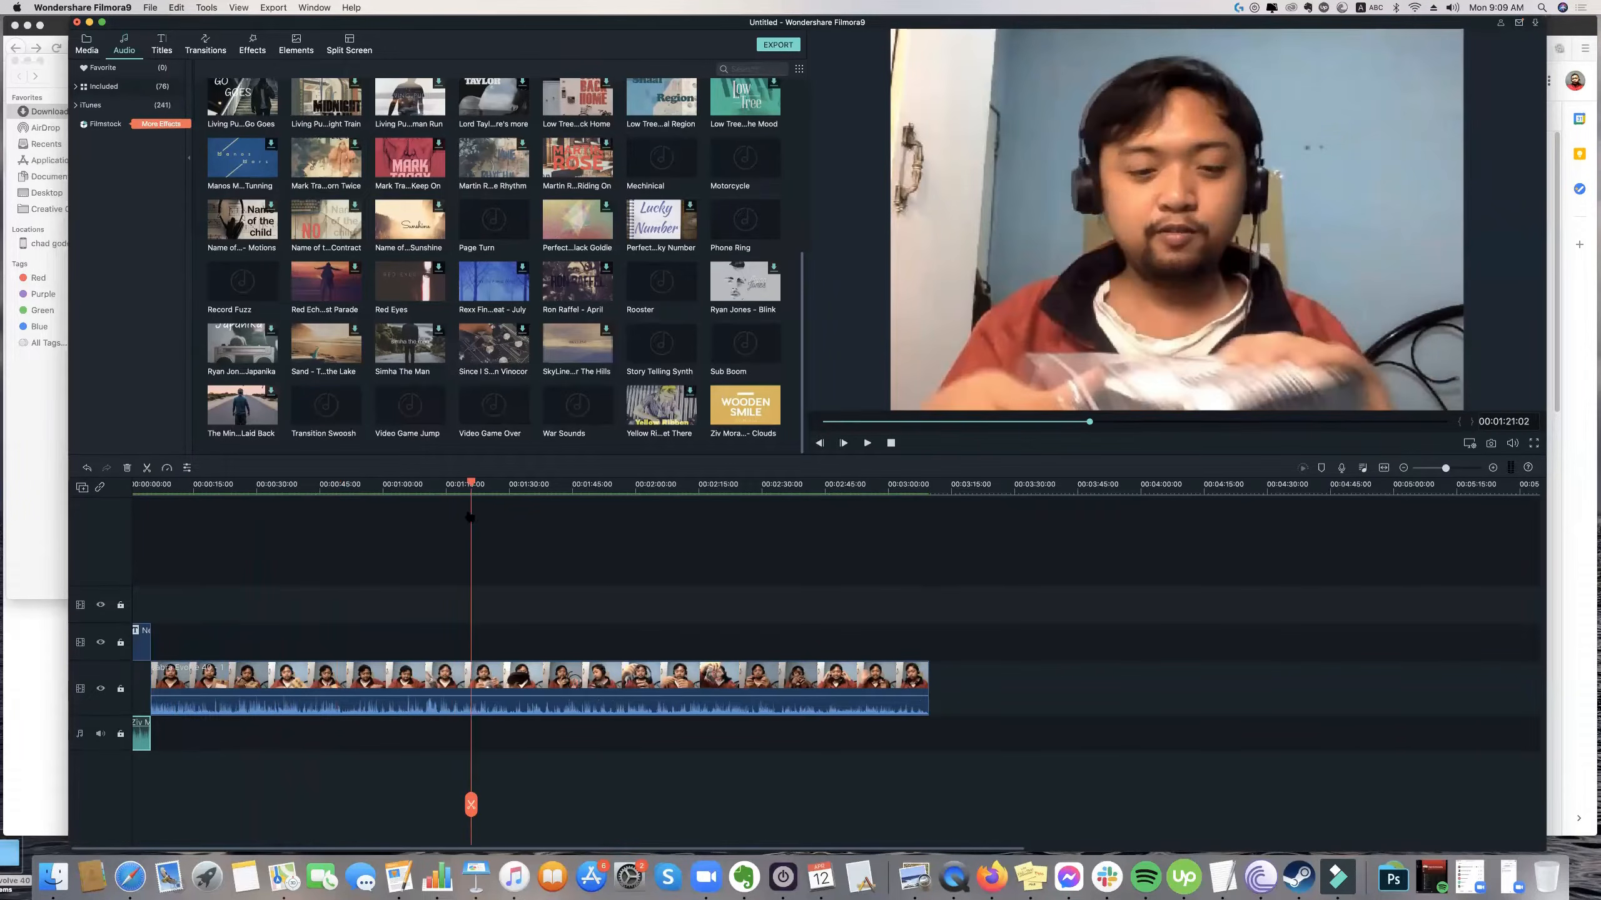
{"action": "left_click", "coordinate": [464, 803]}
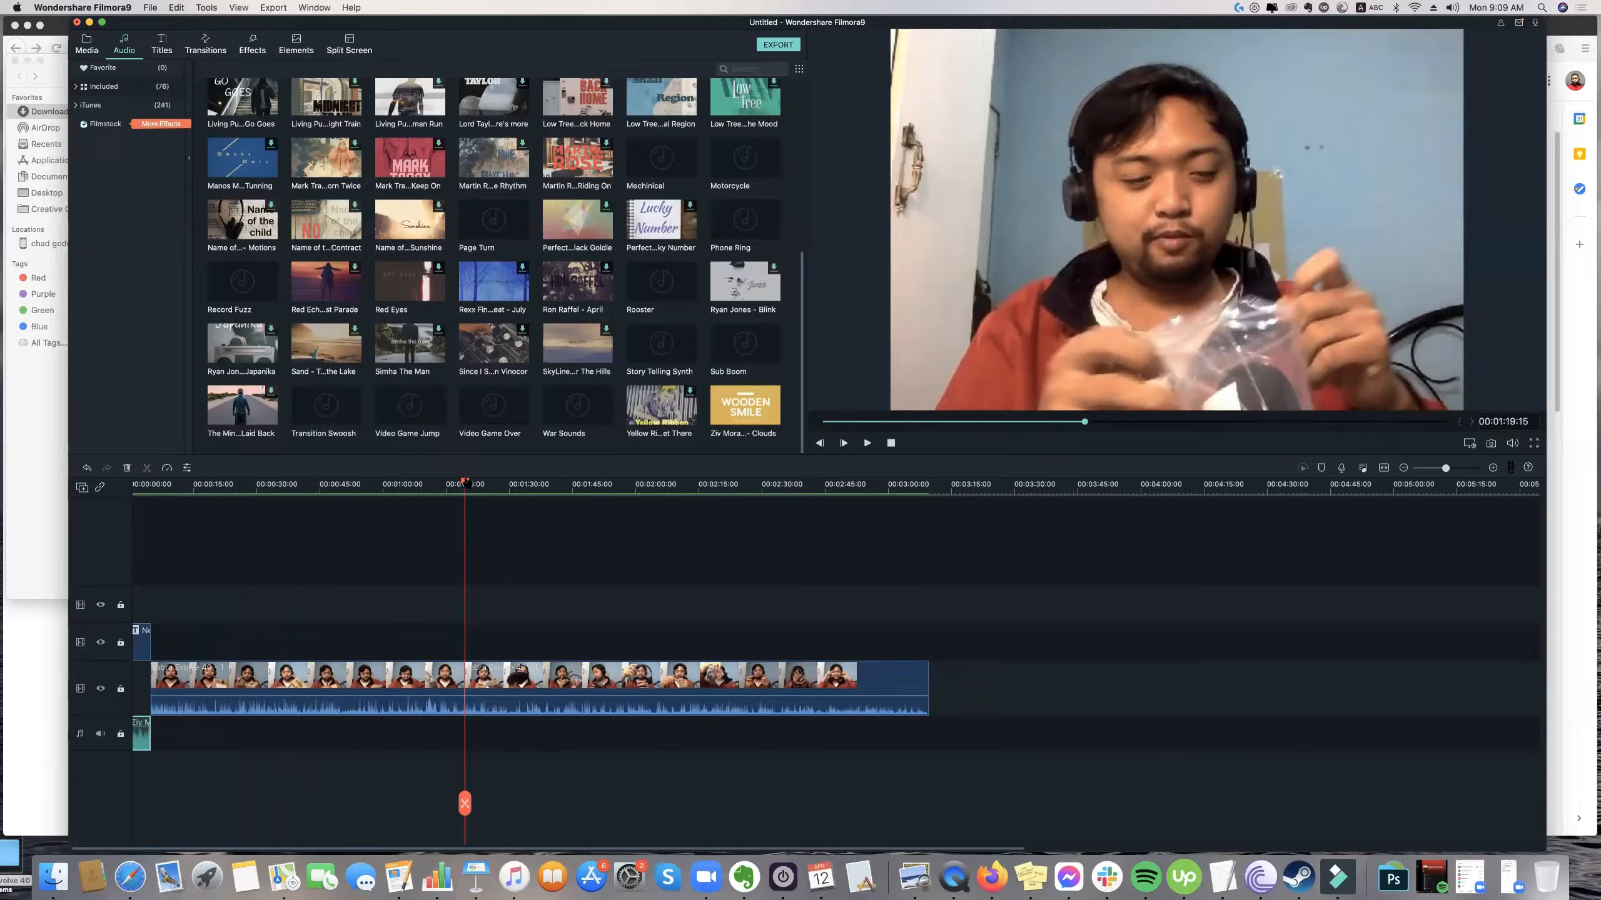
{"action": "left_click", "coordinate": [543, 494]}
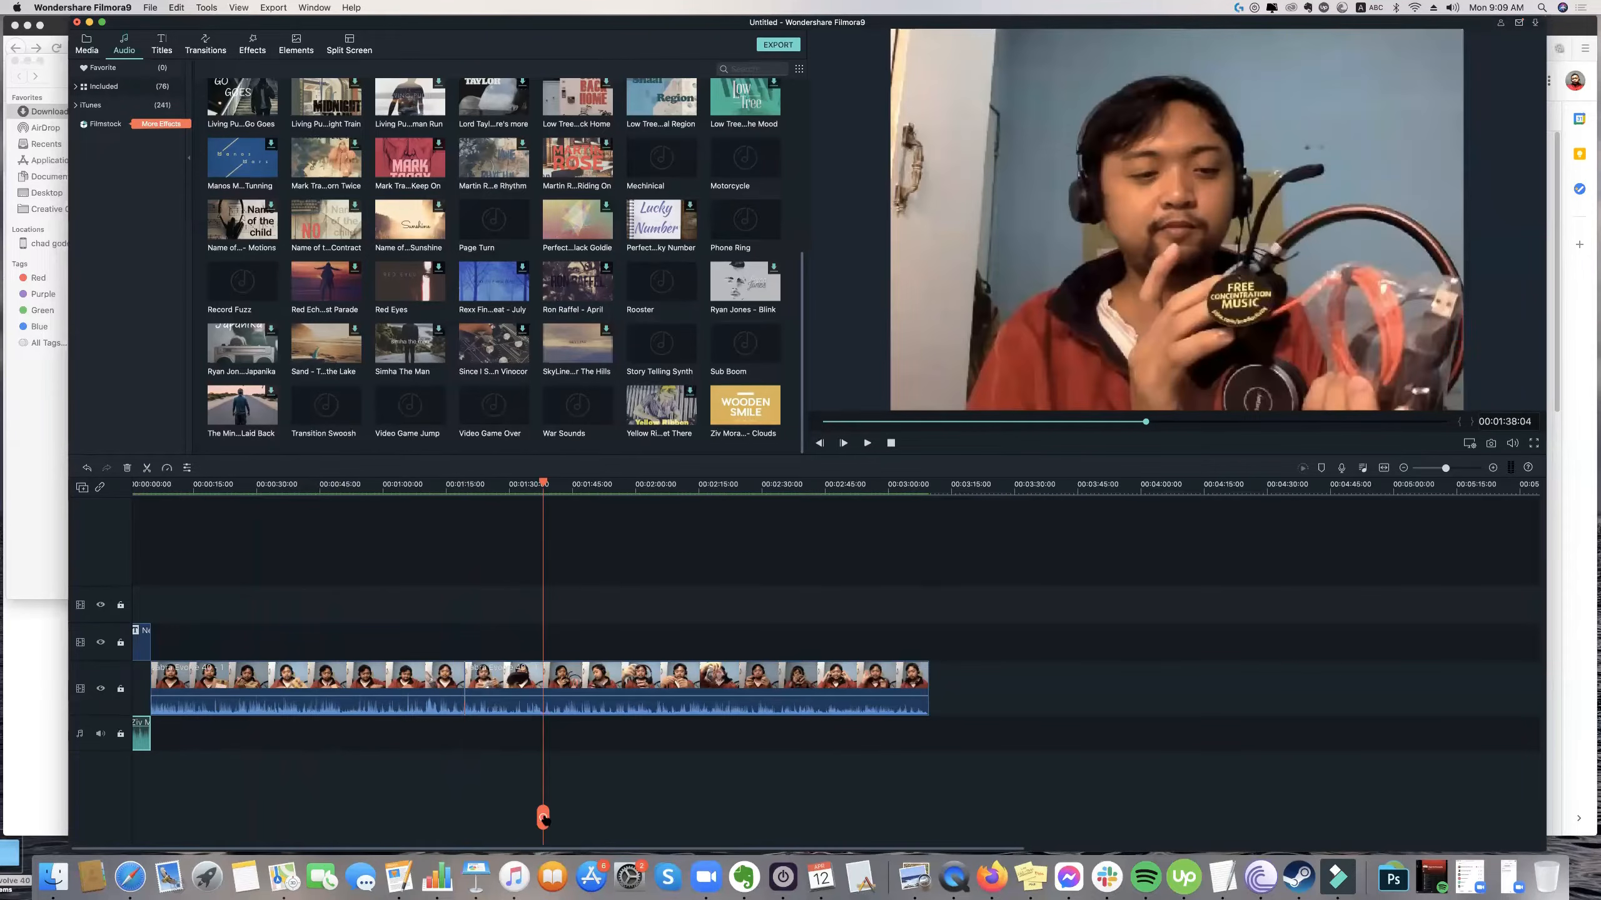
{"action": "left_click", "coordinate": [543, 818]}
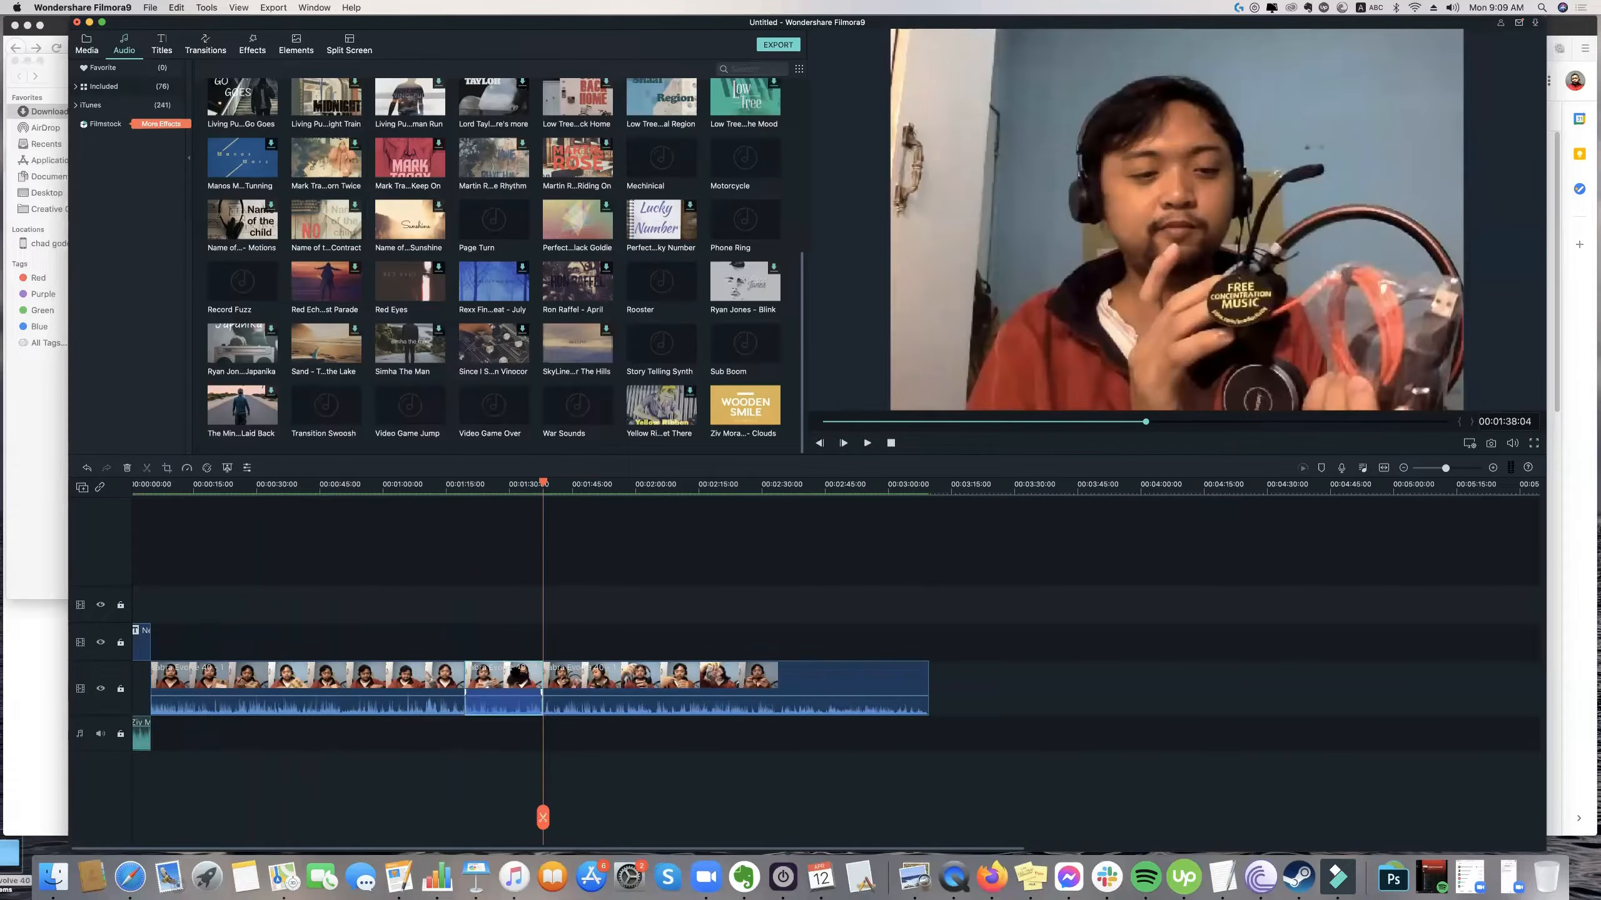
{"action": "key", "text": "Delete"}
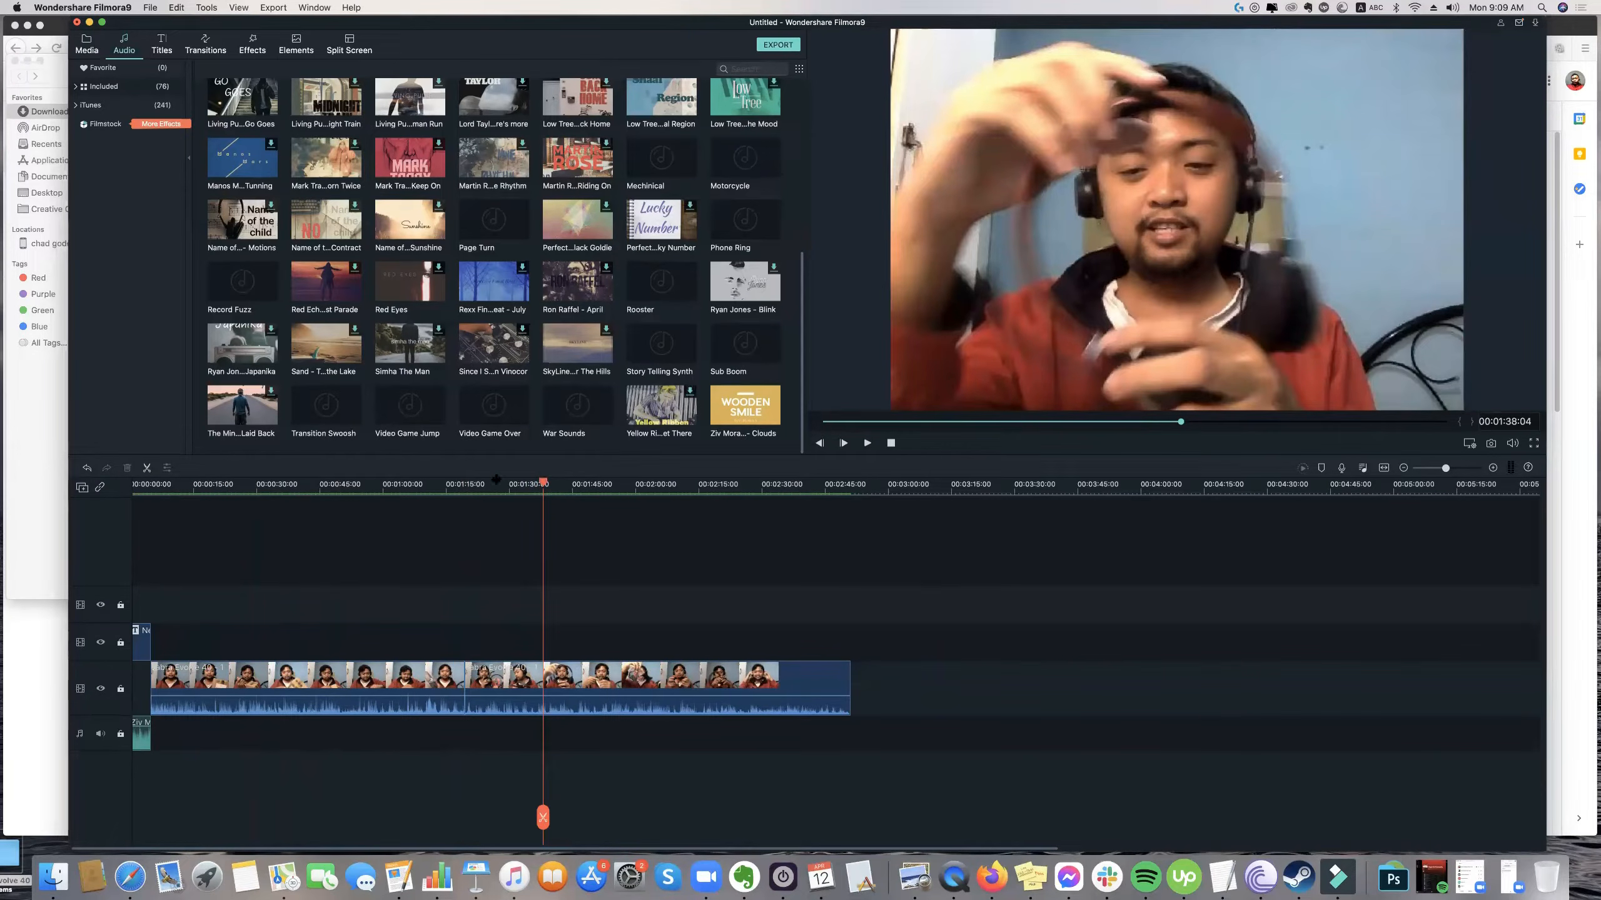
Cut the footage from 00:01:05:08 to 00:01:18:11, previewing it to find the end point, and delete the short leftover fragment after it.
{"action": "left_click", "coordinate": [445, 476]}
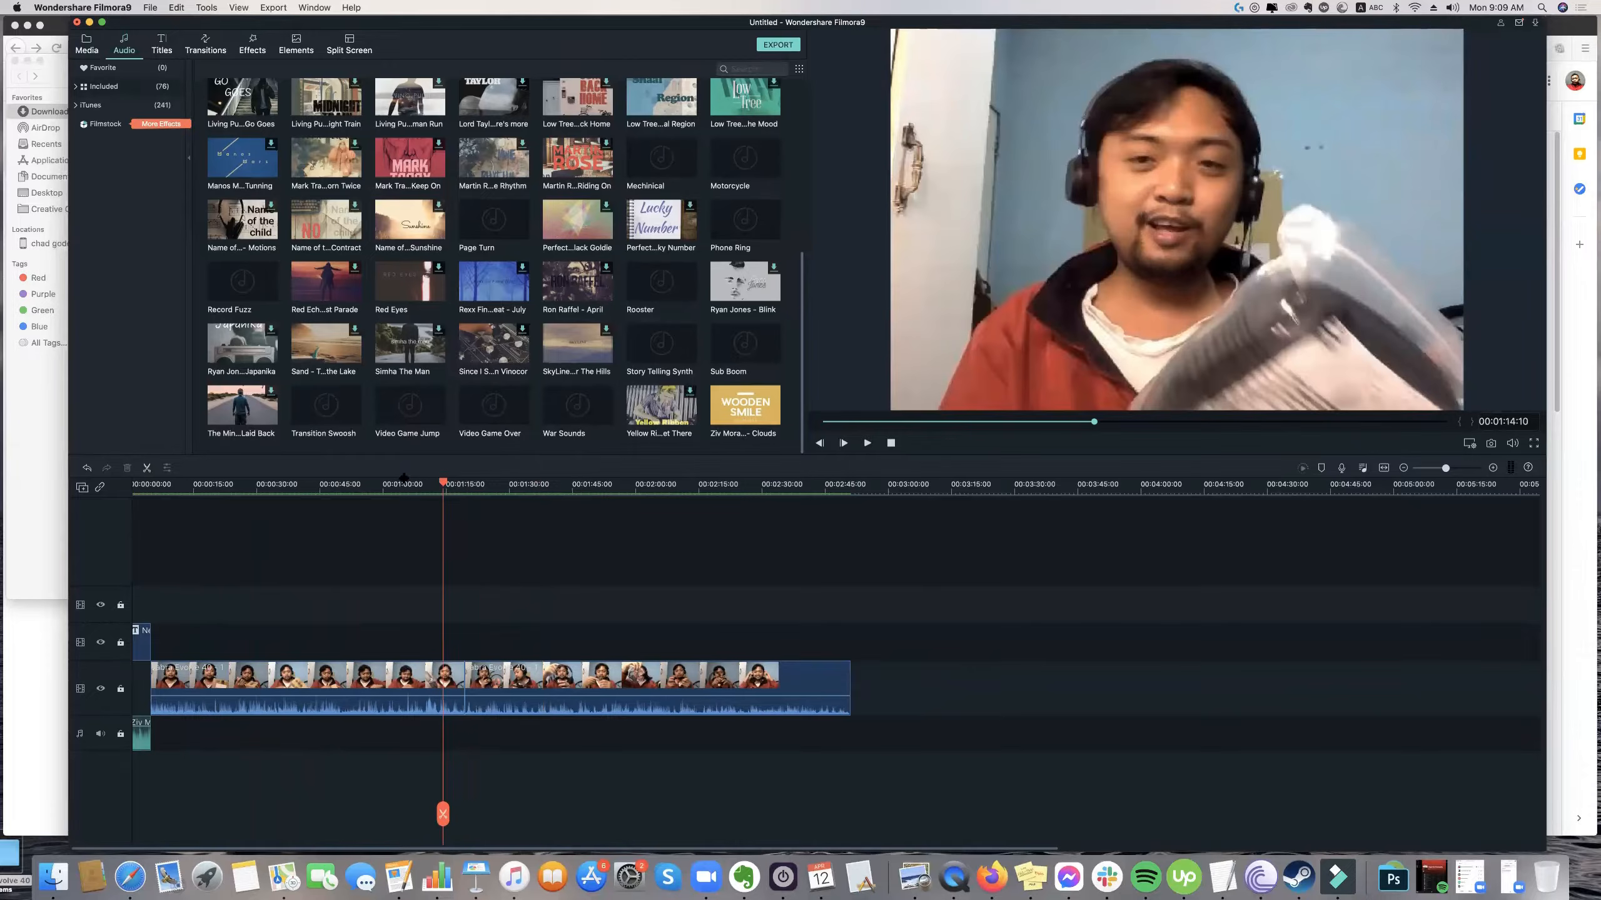
{"action": "left_click_drag", "start_coordinate": [444, 815], "coordinate": [405, 817]}
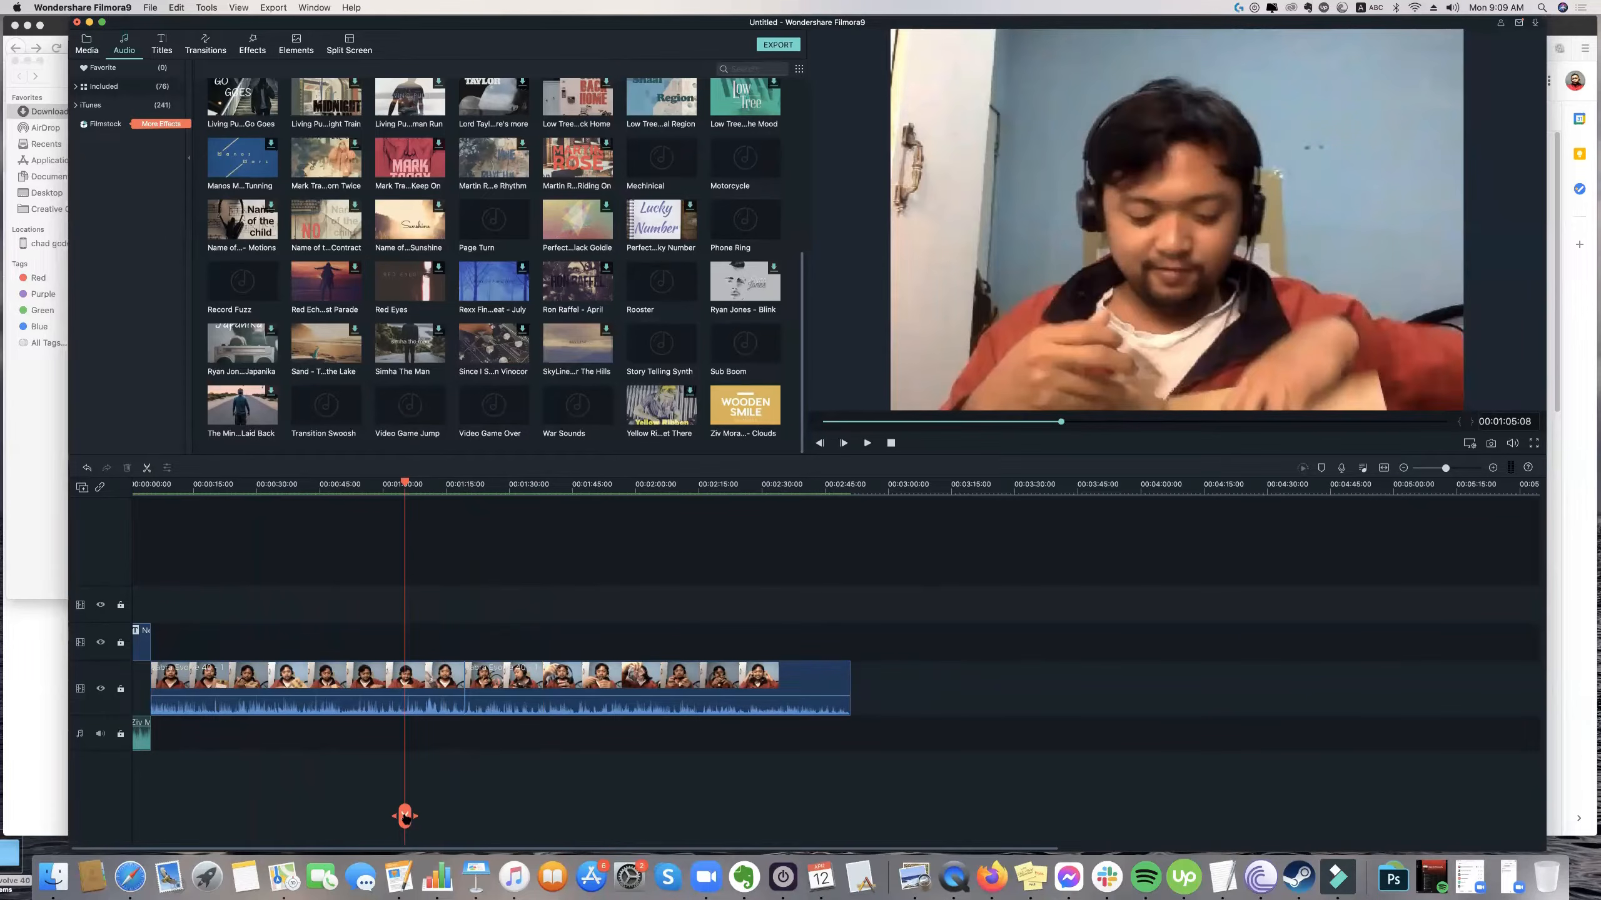
{"action": "key", "text": "super+b"}
{"action": "key", "text": "space"}
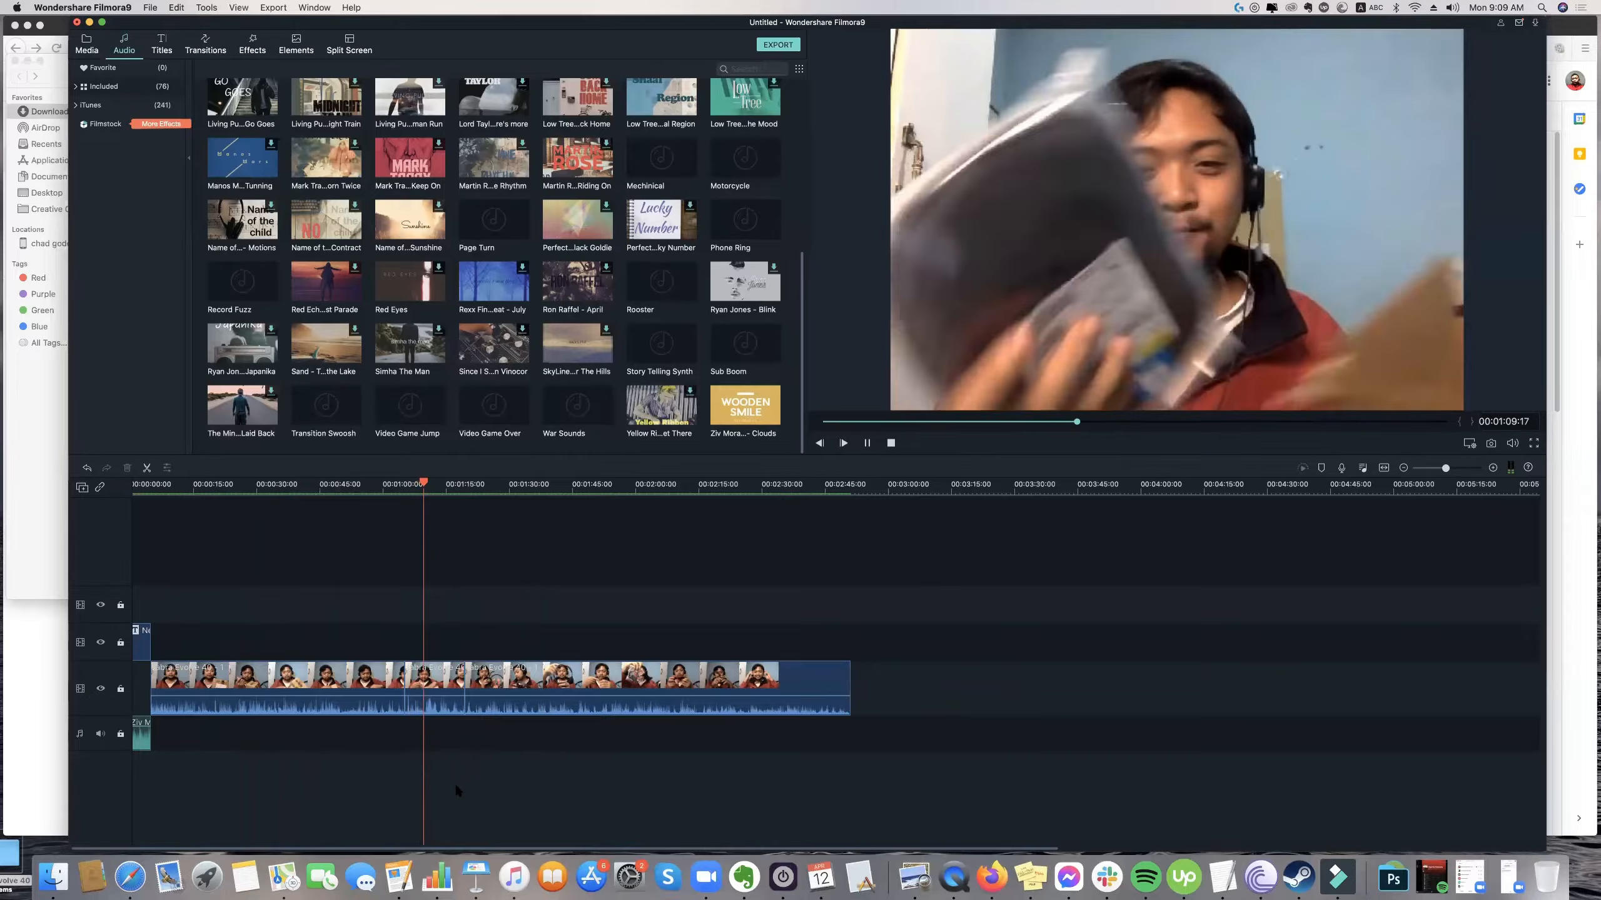
{"action": "key", "text": "XF86AudioRaiseVolume"}
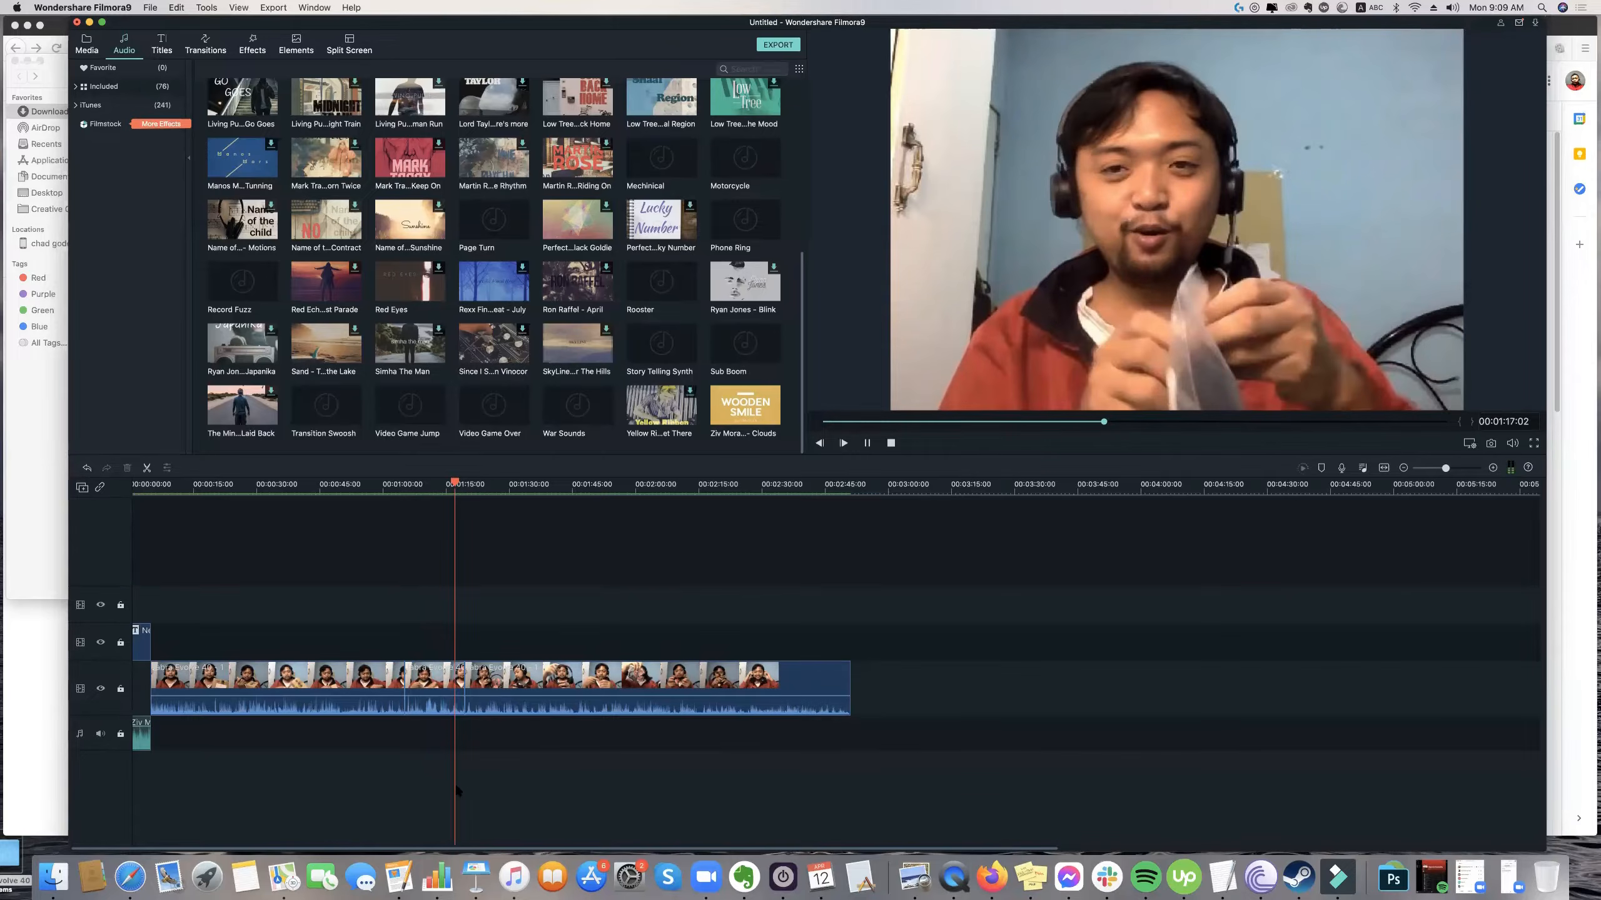
{"action": "key", "text": "space"}
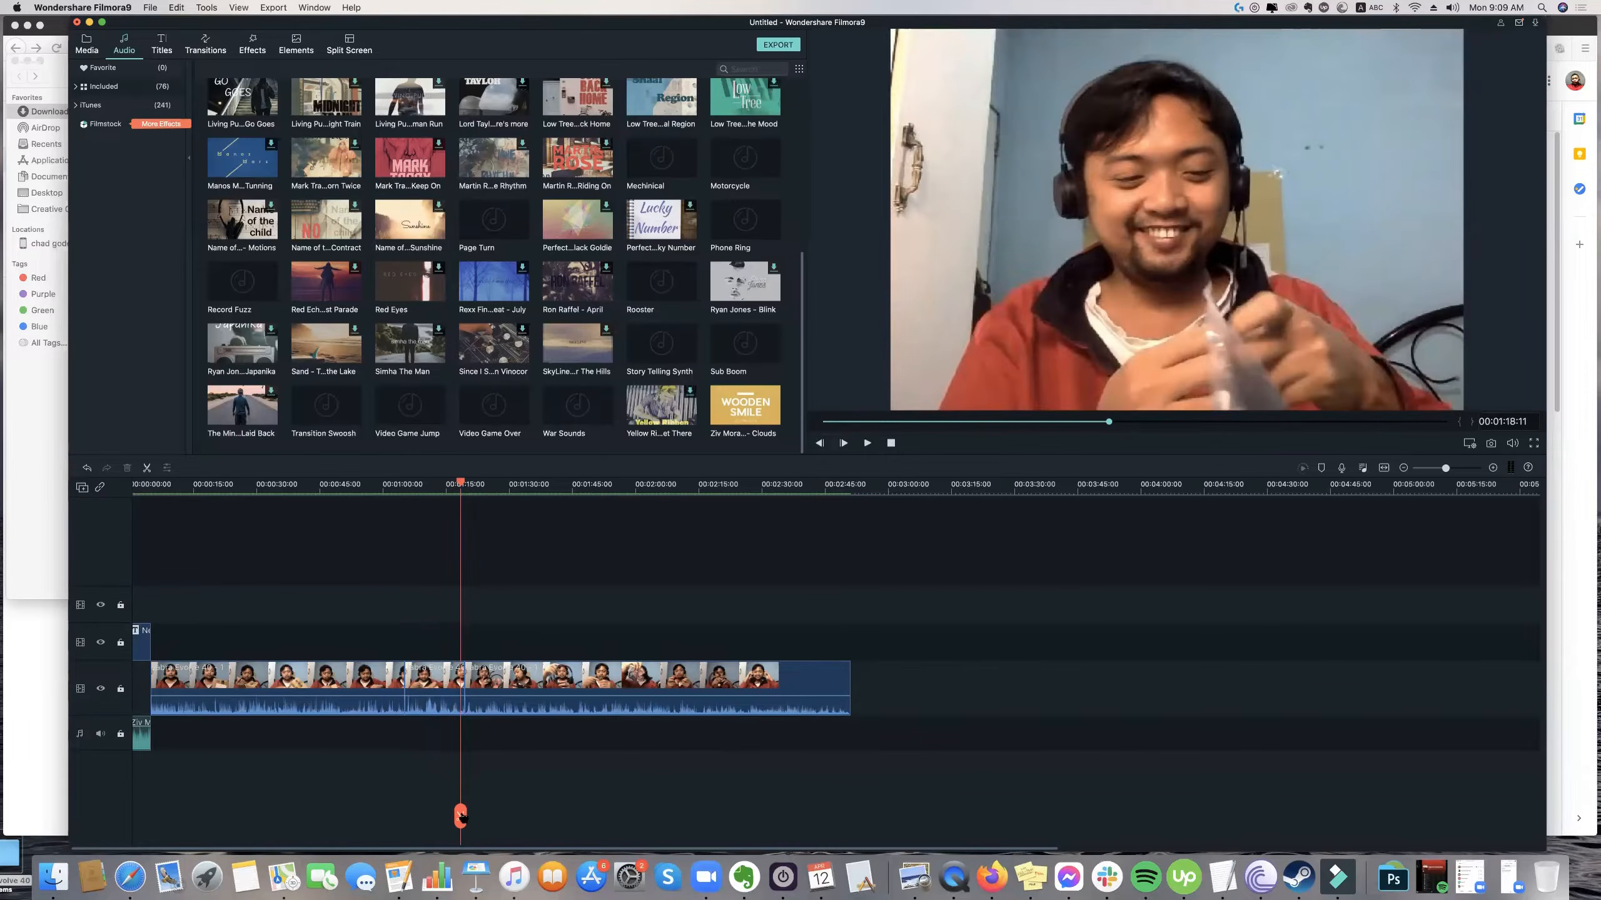
{"action": "left_click", "coordinate": [461, 816]}
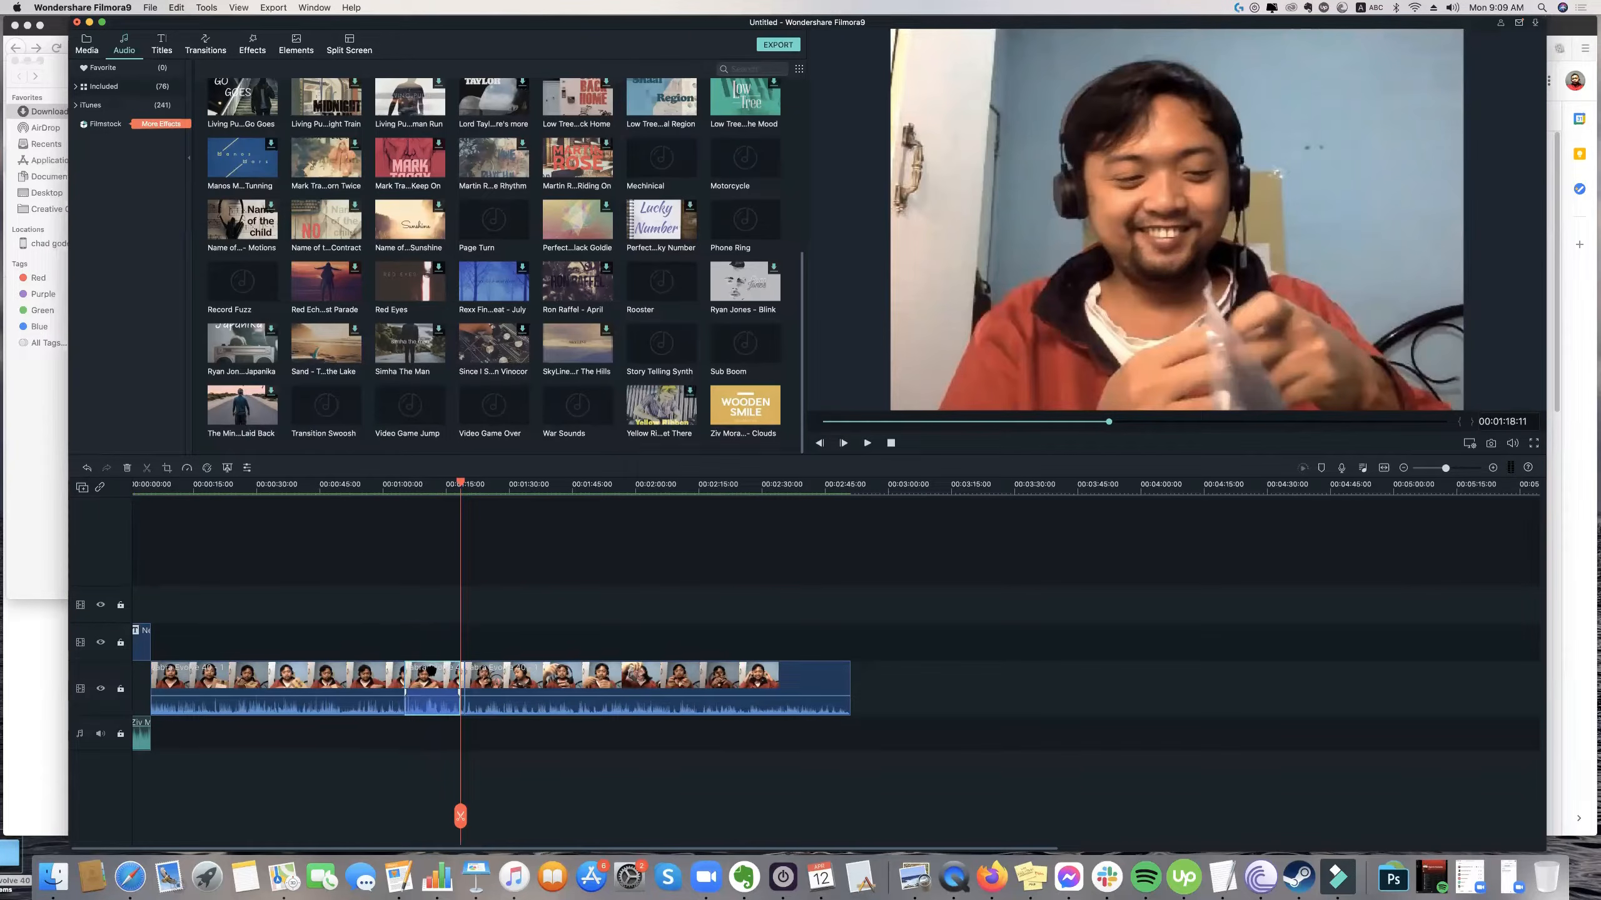
{"action": "key", "text": "Delete"}
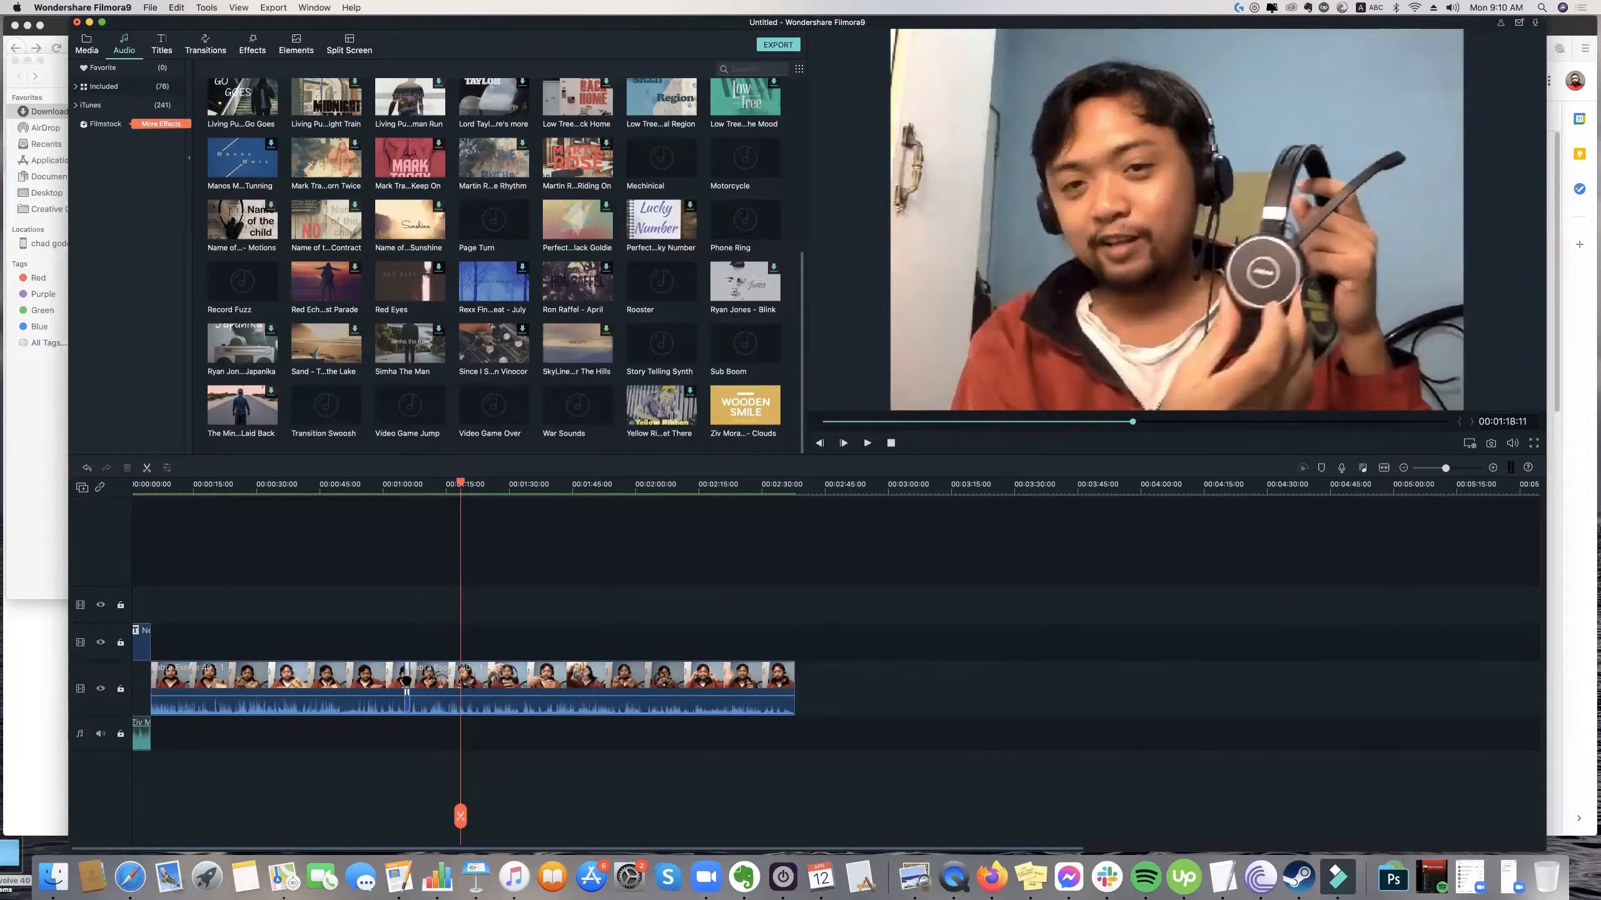
{"action": "left_click", "coordinate": [406, 675]}
{"action": "key", "text": "Delete"}
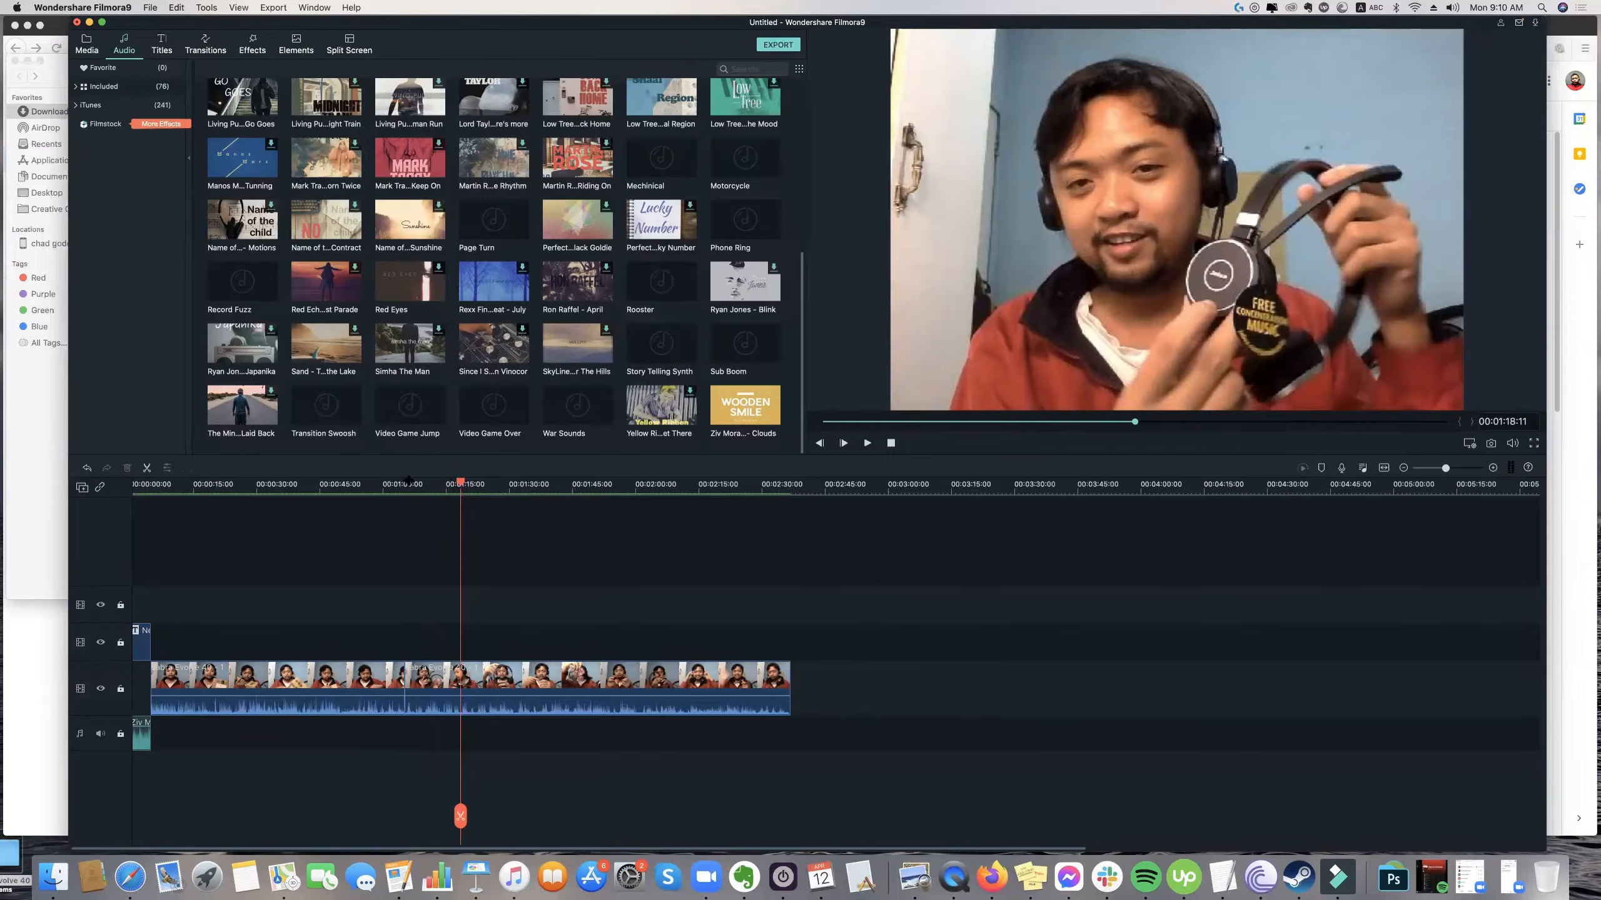
Move the Filmora and browser windows aside and open the Ben Music folder inside the desktop's Background music folder.
{"action": "left_click", "coordinate": [354, 480]}
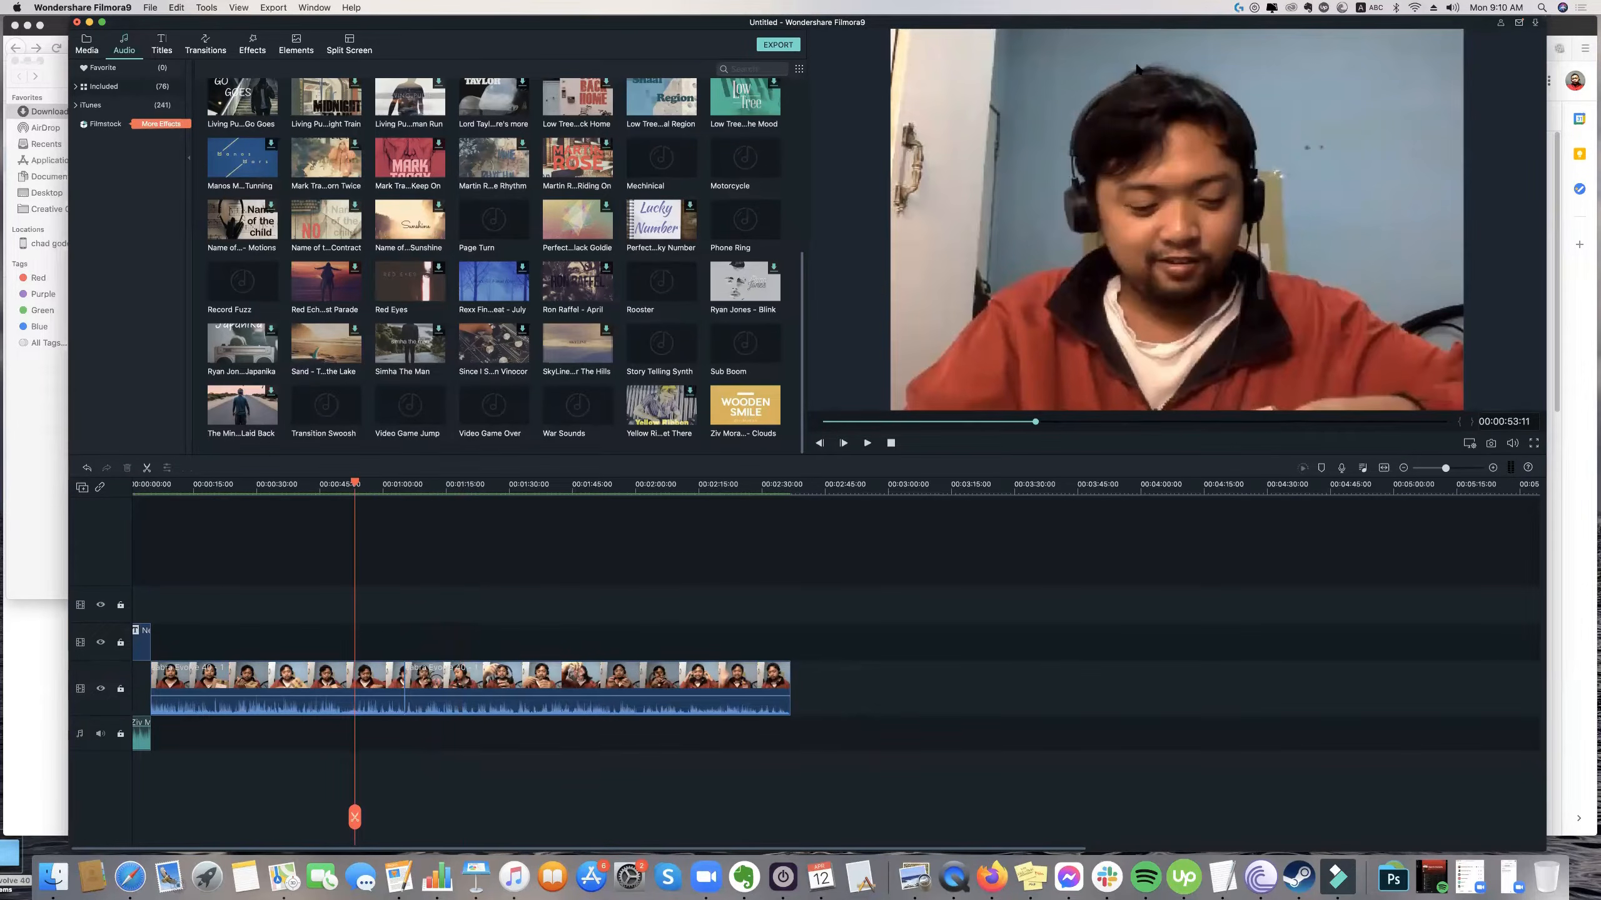
{"action": "left_click_drag", "start_coordinate": [1144, 21], "coordinate": [1121, 70]}
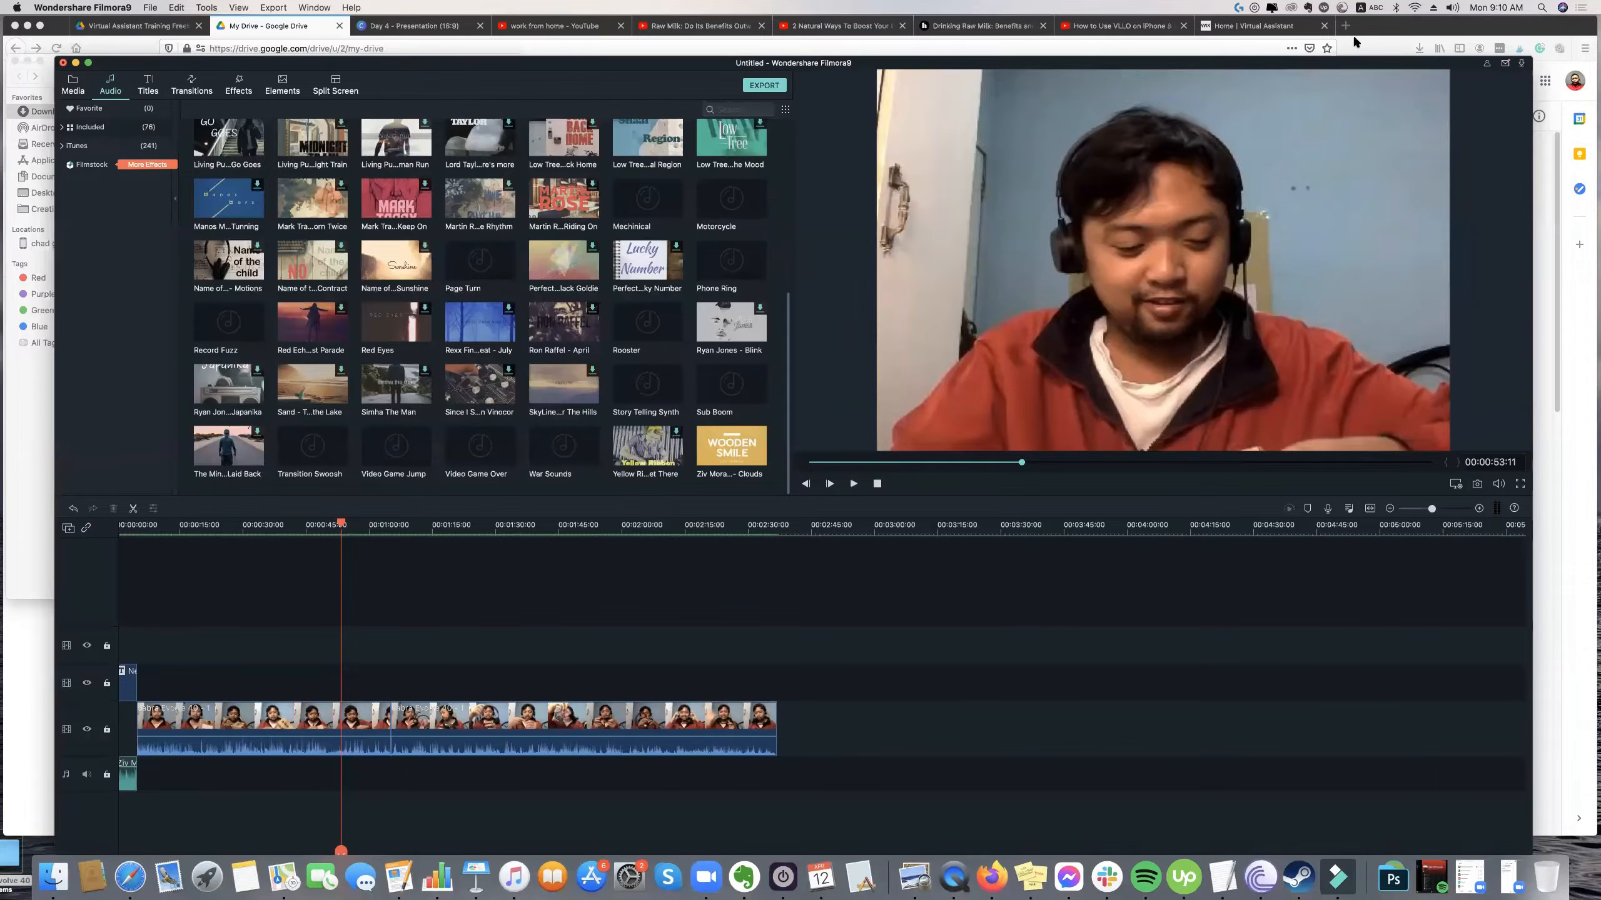
{"action": "left_click_drag", "start_coordinate": [1385, 25], "coordinate": [1475, 141]}
{"action": "left_click_drag", "start_coordinate": [1382, 88], "coordinate": [1358, 148]}
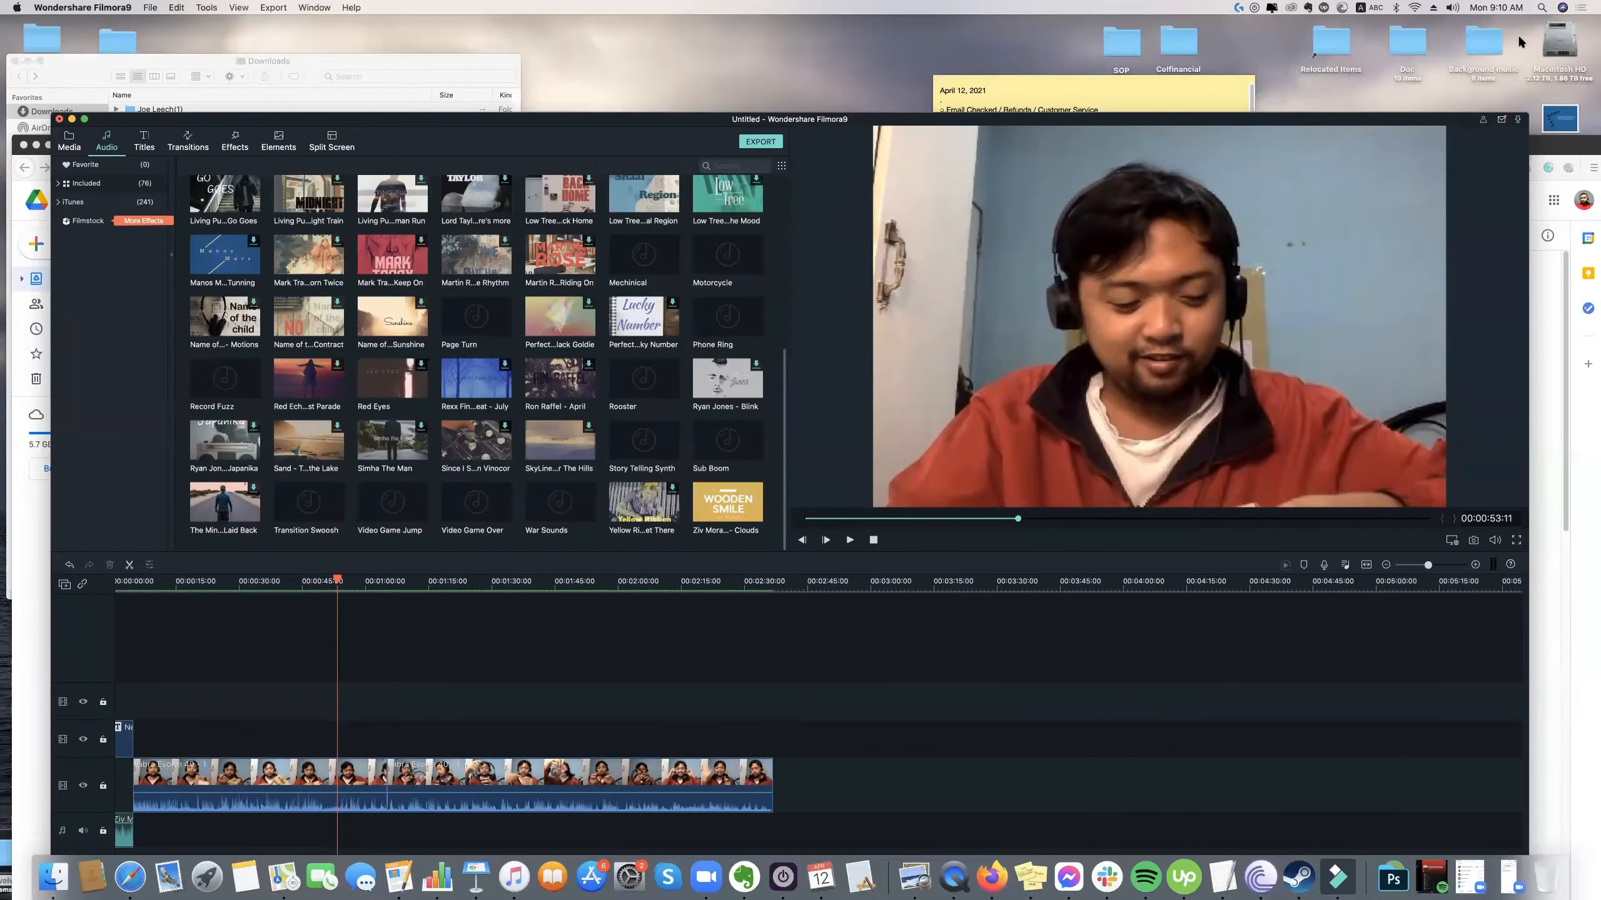
{"action": "double_click", "coordinate": [1483, 43]}
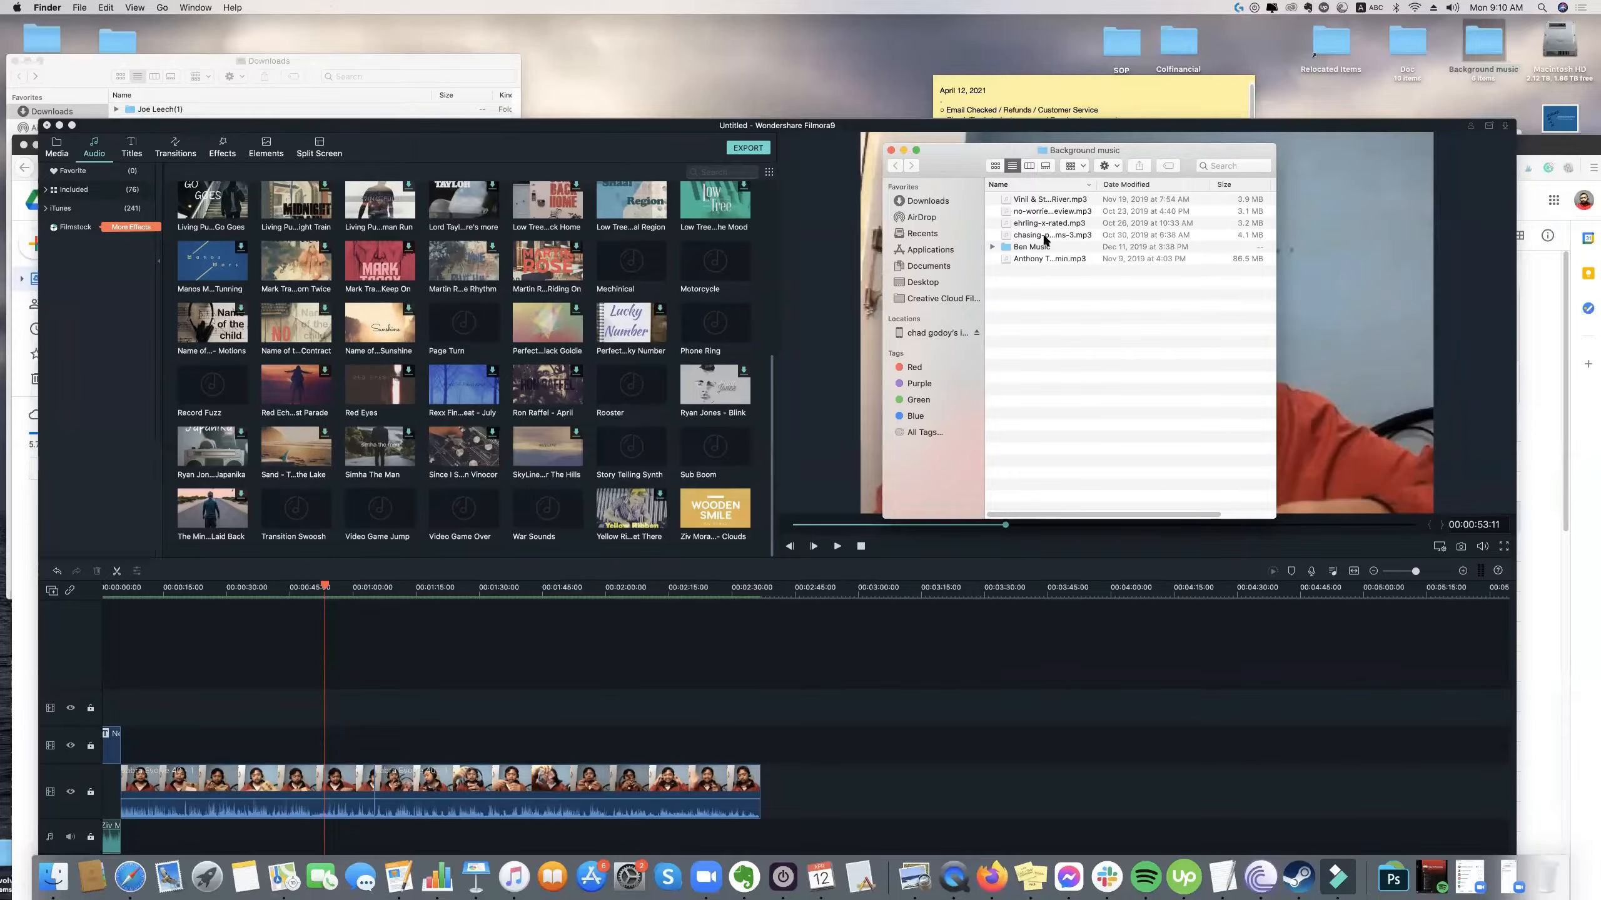
{"action": "left_click", "coordinate": [1038, 249]}
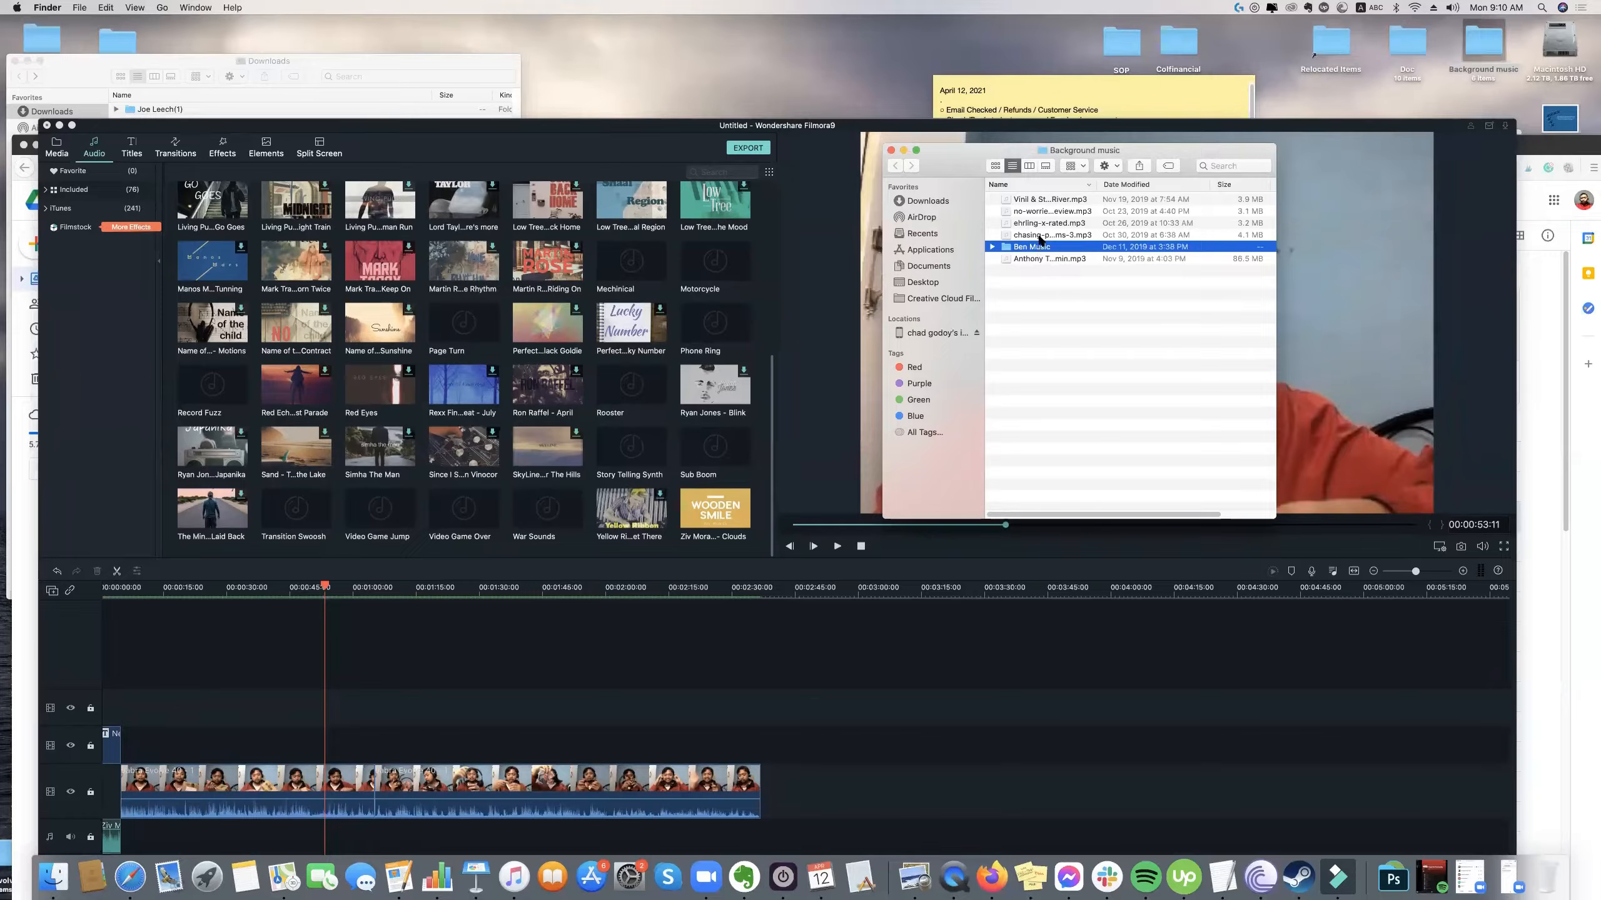
{"action": "double_click", "coordinate": [1045, 247]}
{"action": "left_click_drag", "start_coordinate": [1153, 150], "coordinate": [1302, 105]}
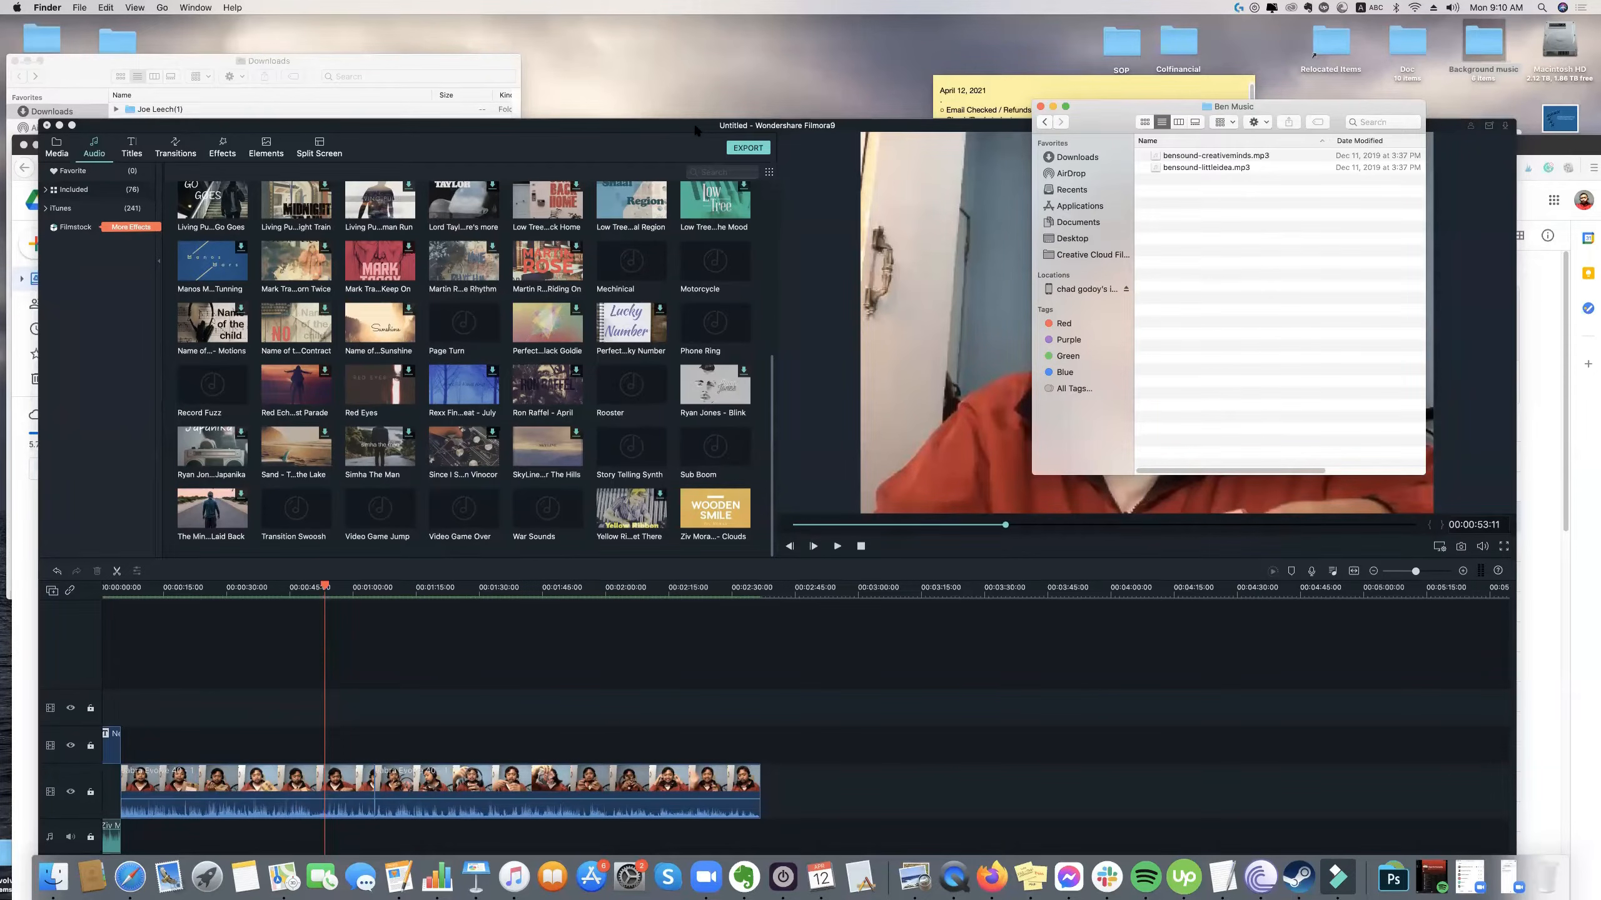
Bring Filmora back into place with the playhead at the sequence start and close Finder's Downloads window.
{"action": "left_click_drag", "start_coordinate": [693, 123], "coordinate": [693, 29]}
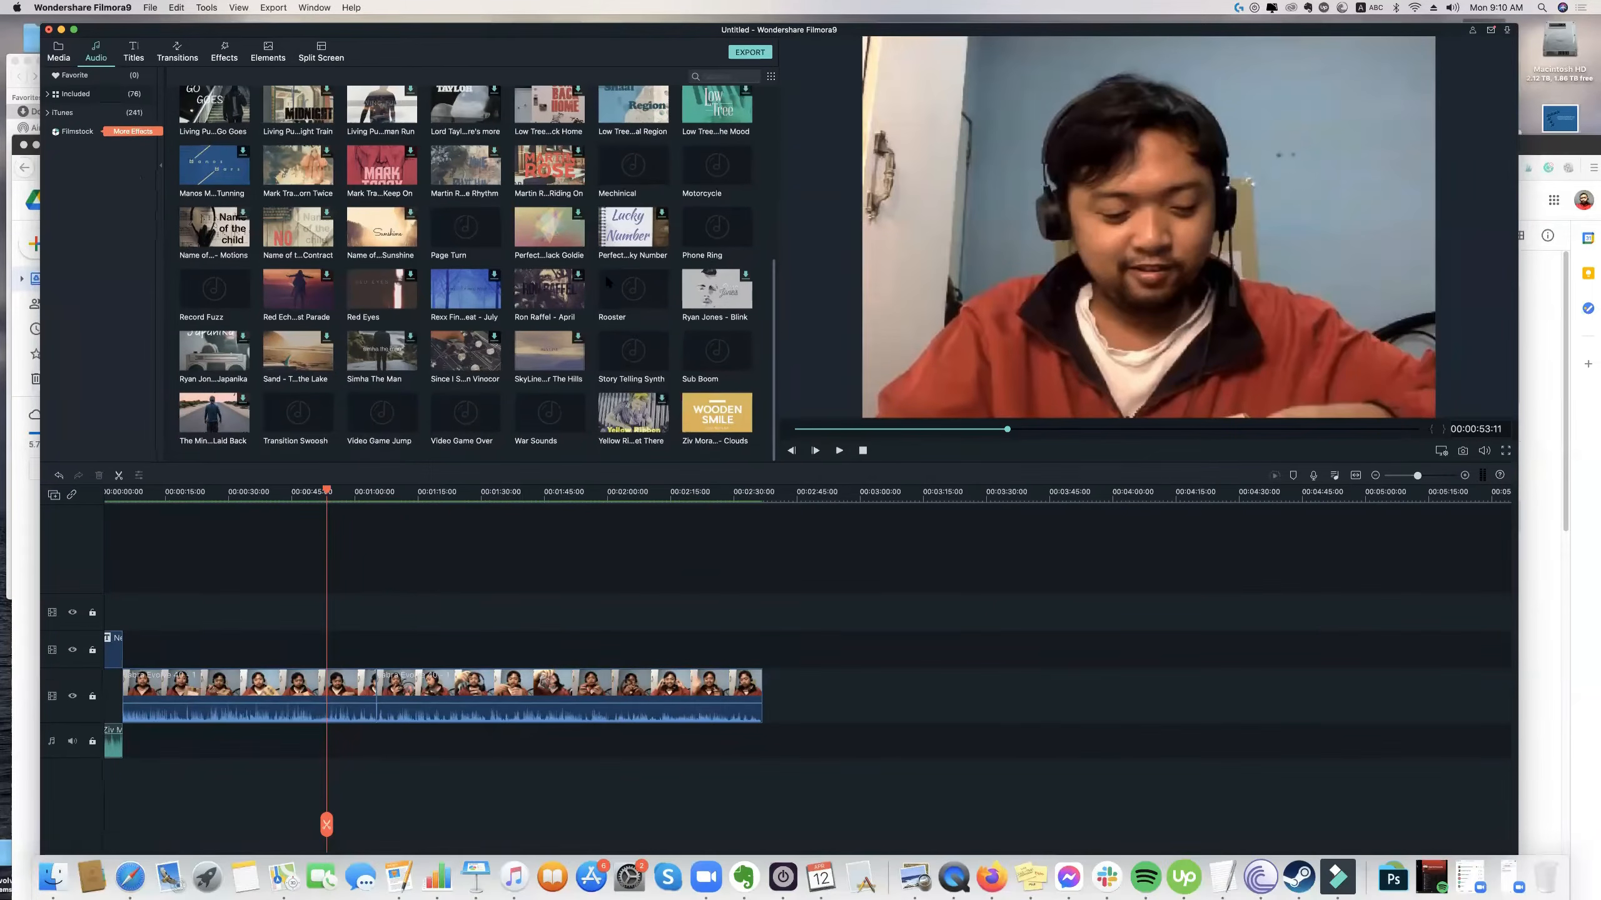
{"action": "left_click_drag", "start_coordinate": [325, 482], "coordinate": [85, 503]}
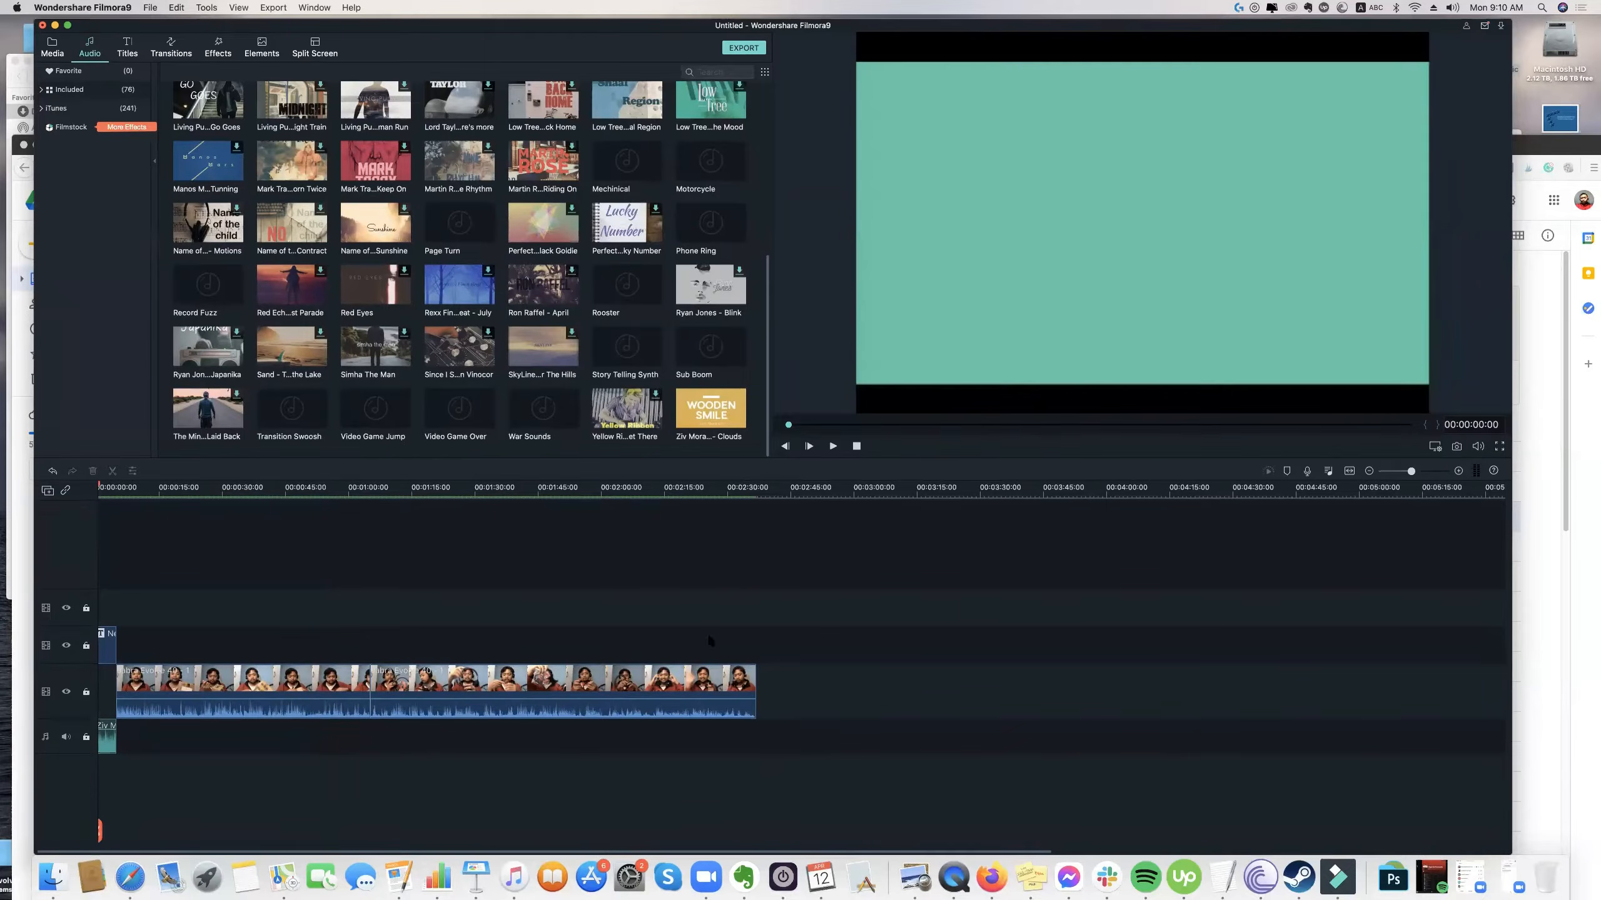
{"action": "left_click", "coordinate": [53, 876]}
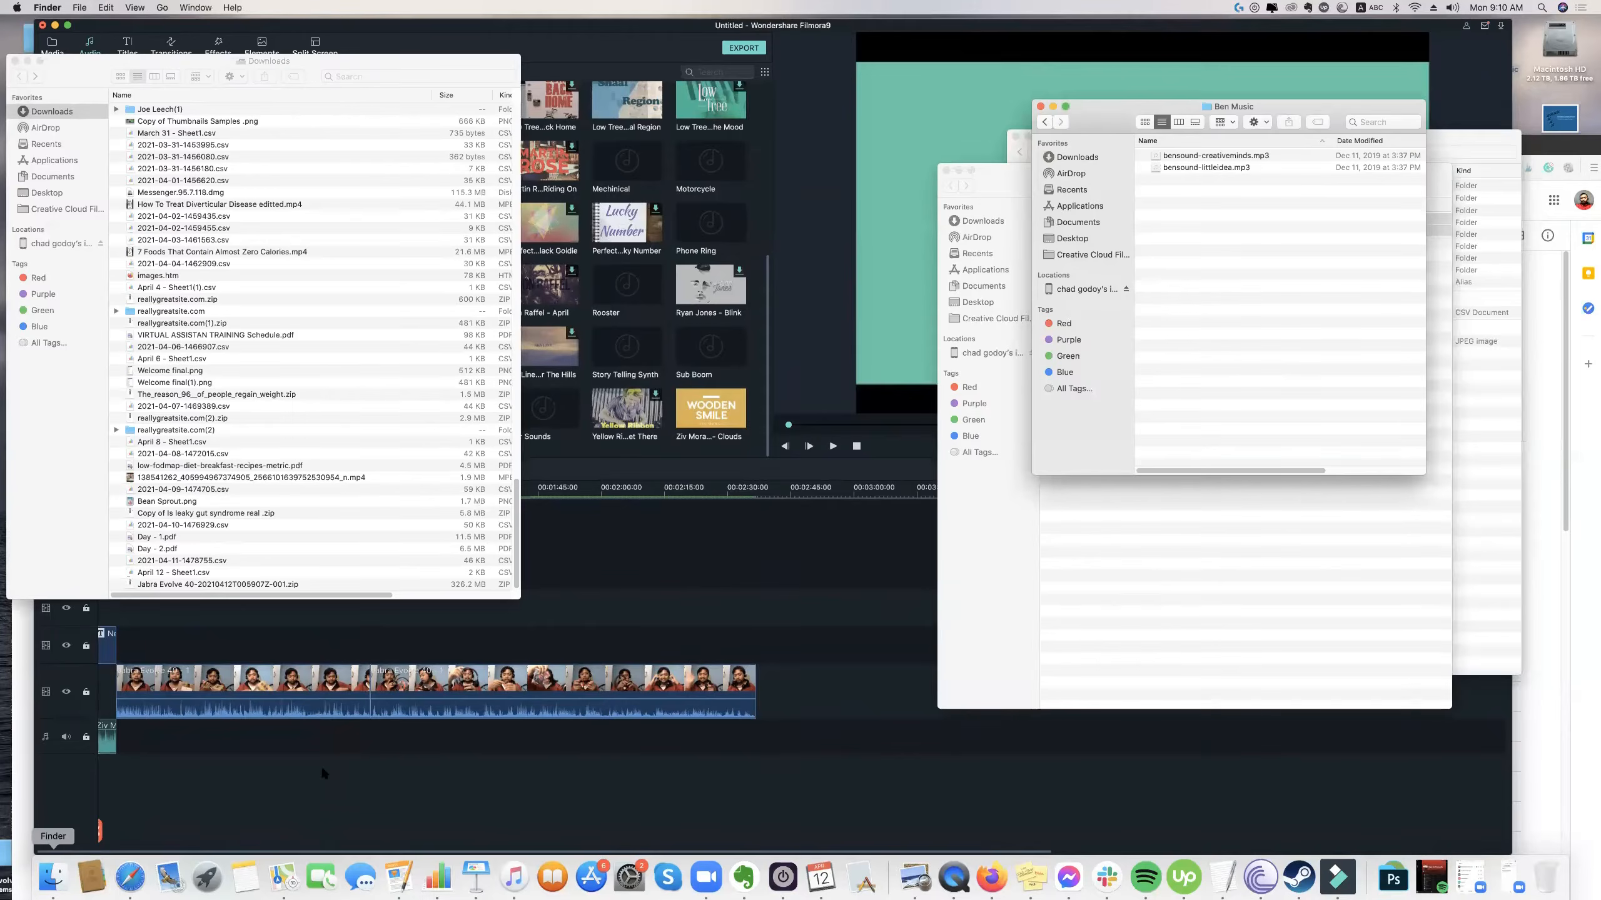
{"action": "left_click", "coordinate": [14, 61]}
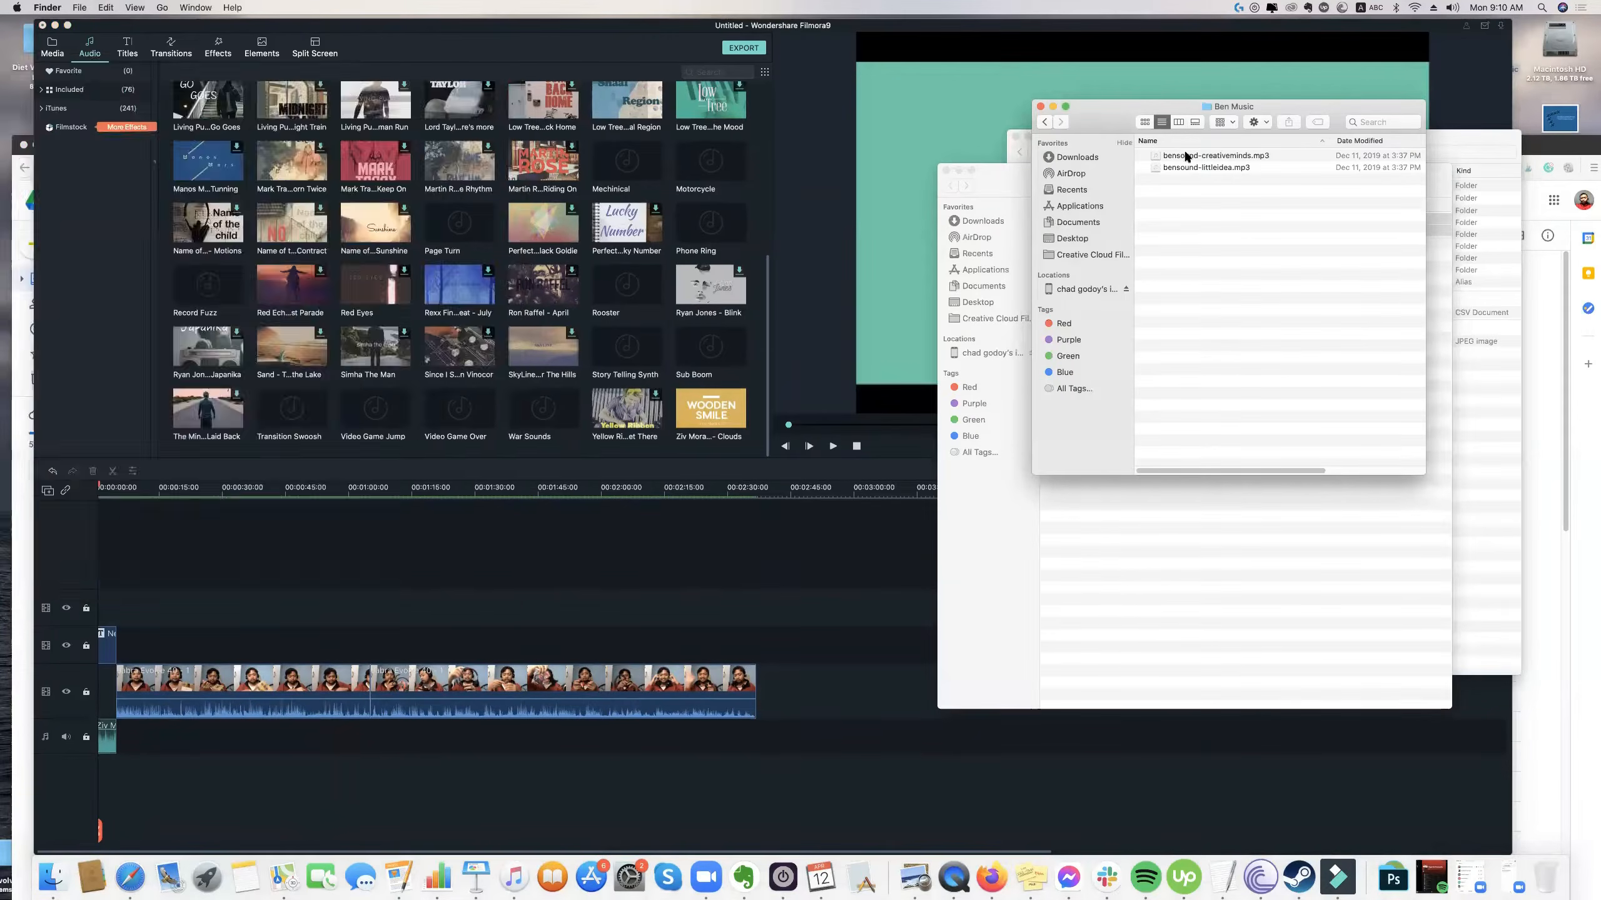
Audition the background tracks in the Ben Music folder, close the music player and select bensound-littleidea.mp3.
{"action": "double_click", "coordinate": [1185, 154]}
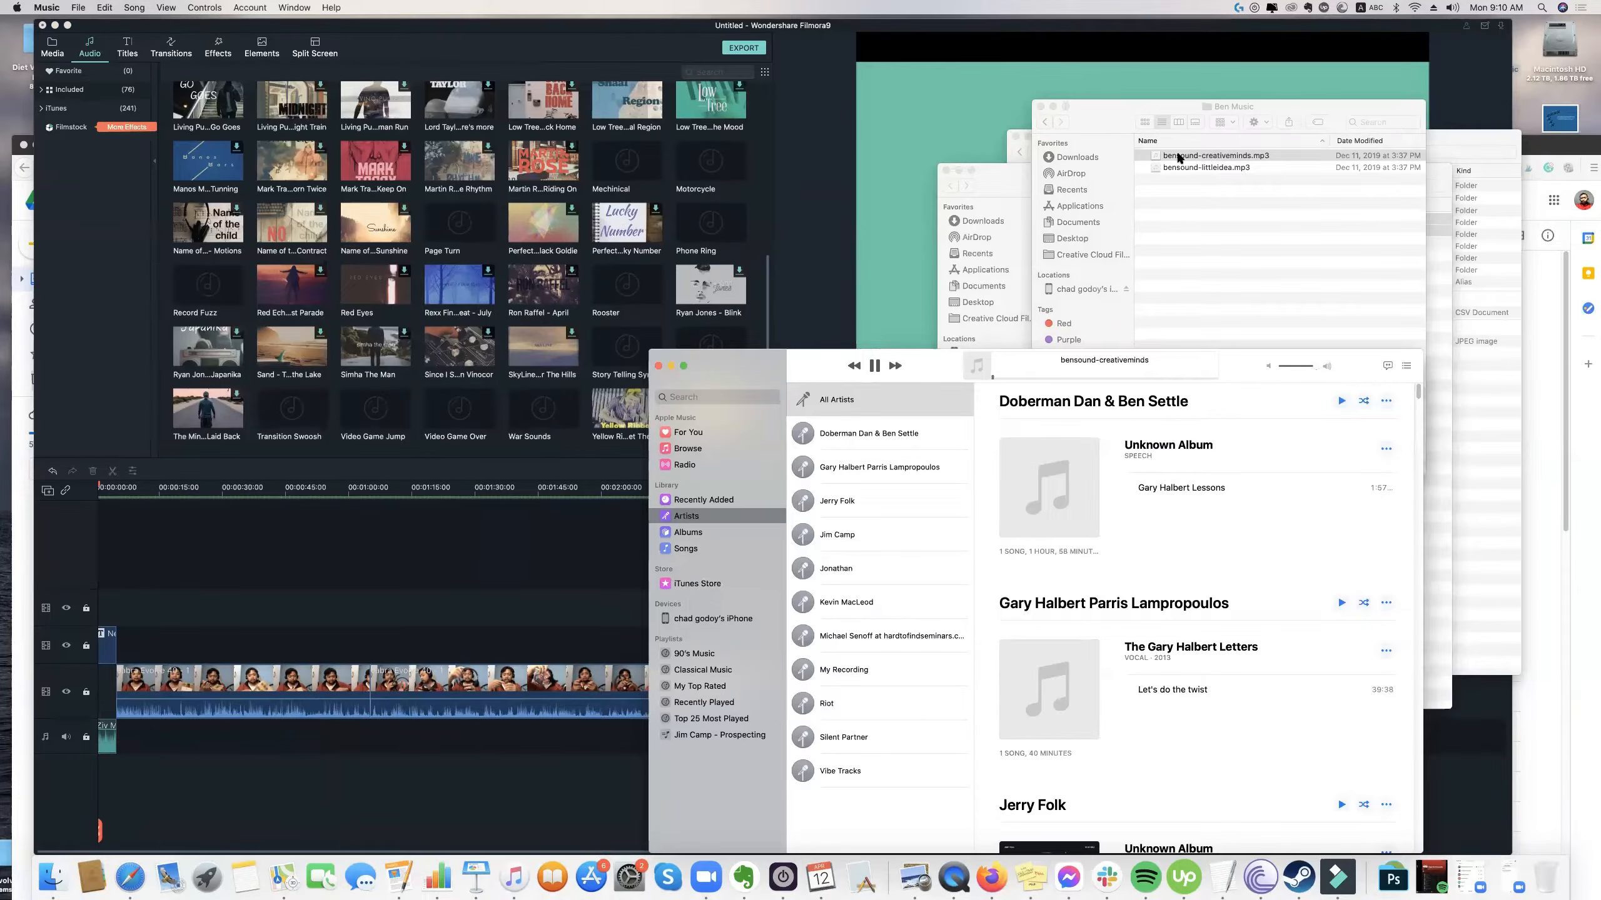
{"action": "double_click", "coordinate": [1205, 167]}
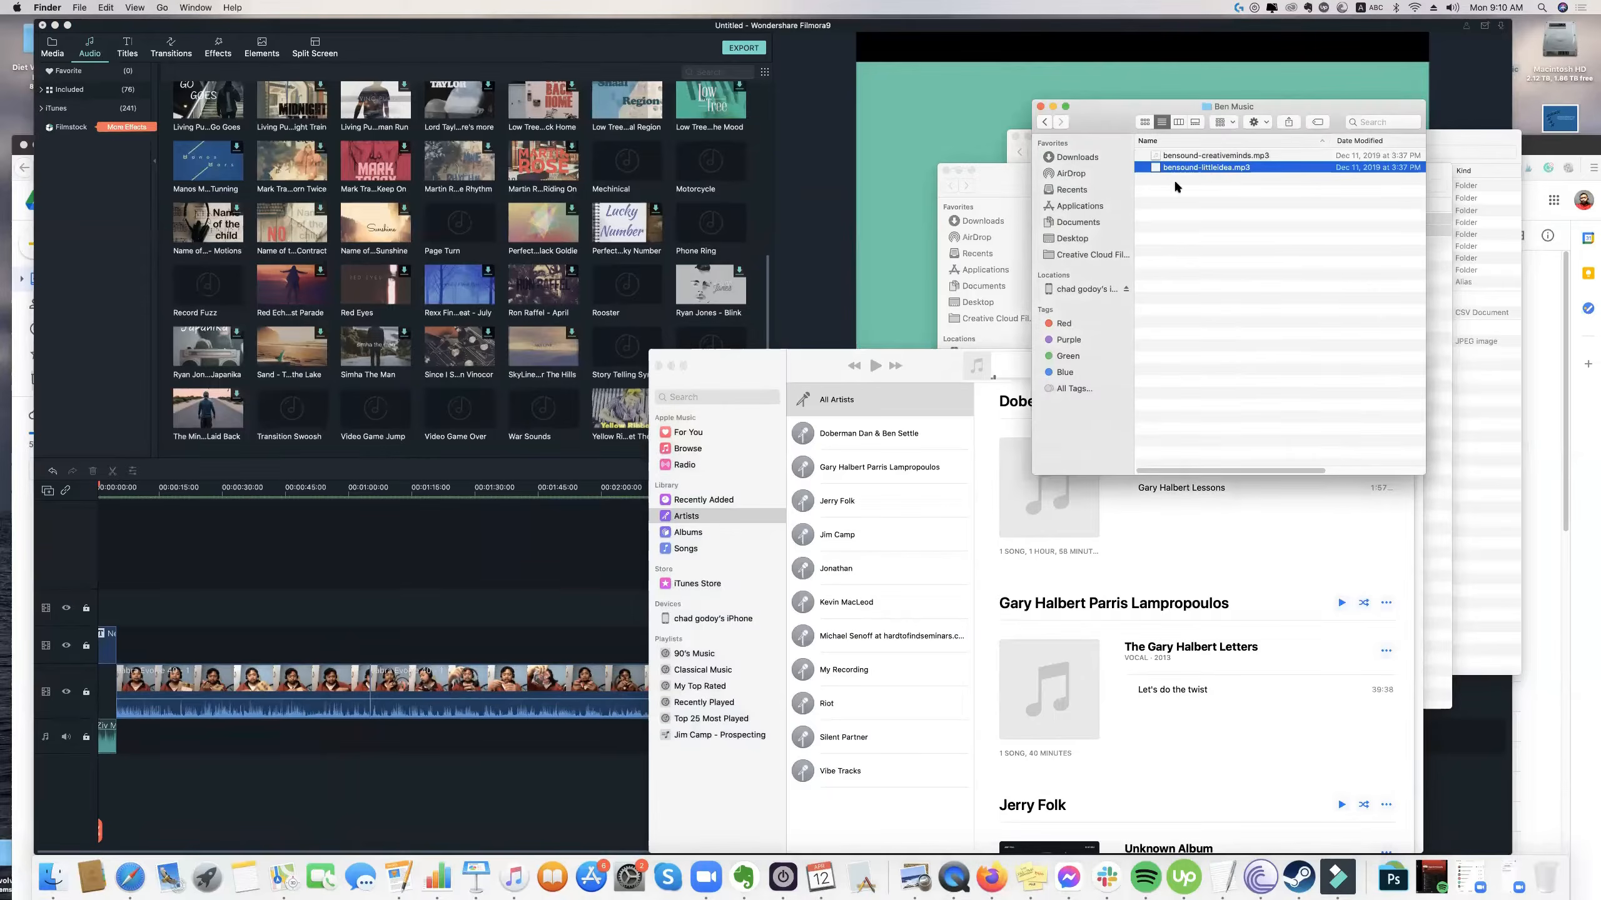
{"action": "left_click", "coordinate": [671, 367]}
{"action": "left_click", "coordinate": [1210, 168]}
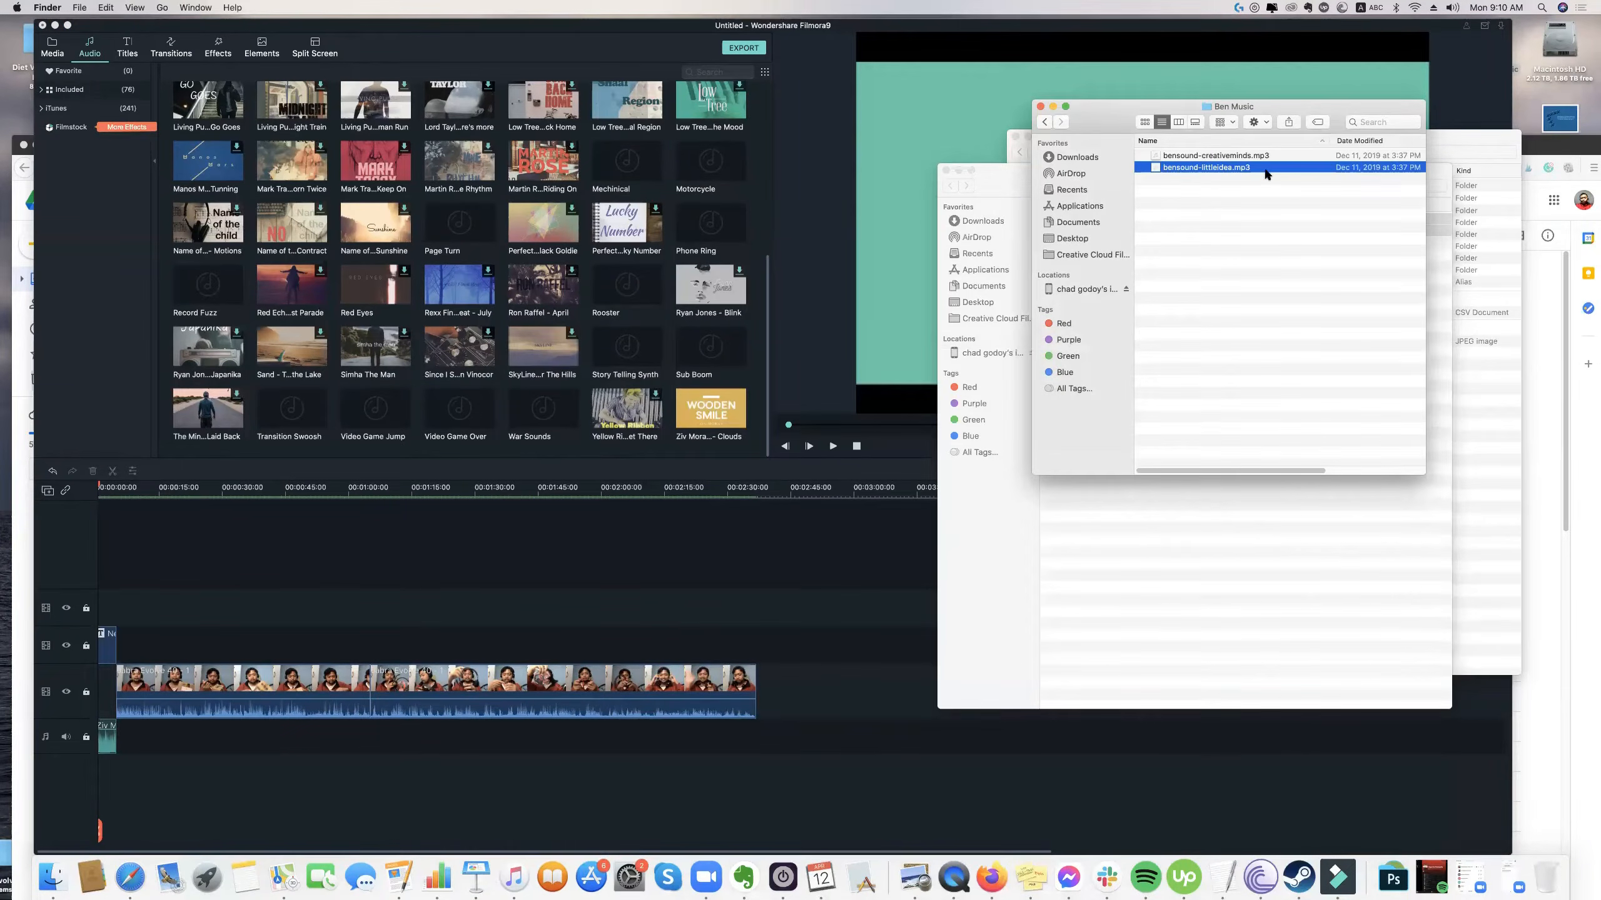
Import bensound-littleidea.mp3 from the Ben Music folder into Filmora's project media, undoing its direct insertion at the timeline start.
{"action": "left_click_drag", "start_coordinate": [1268, 172], "coordinate": [345, 768]}
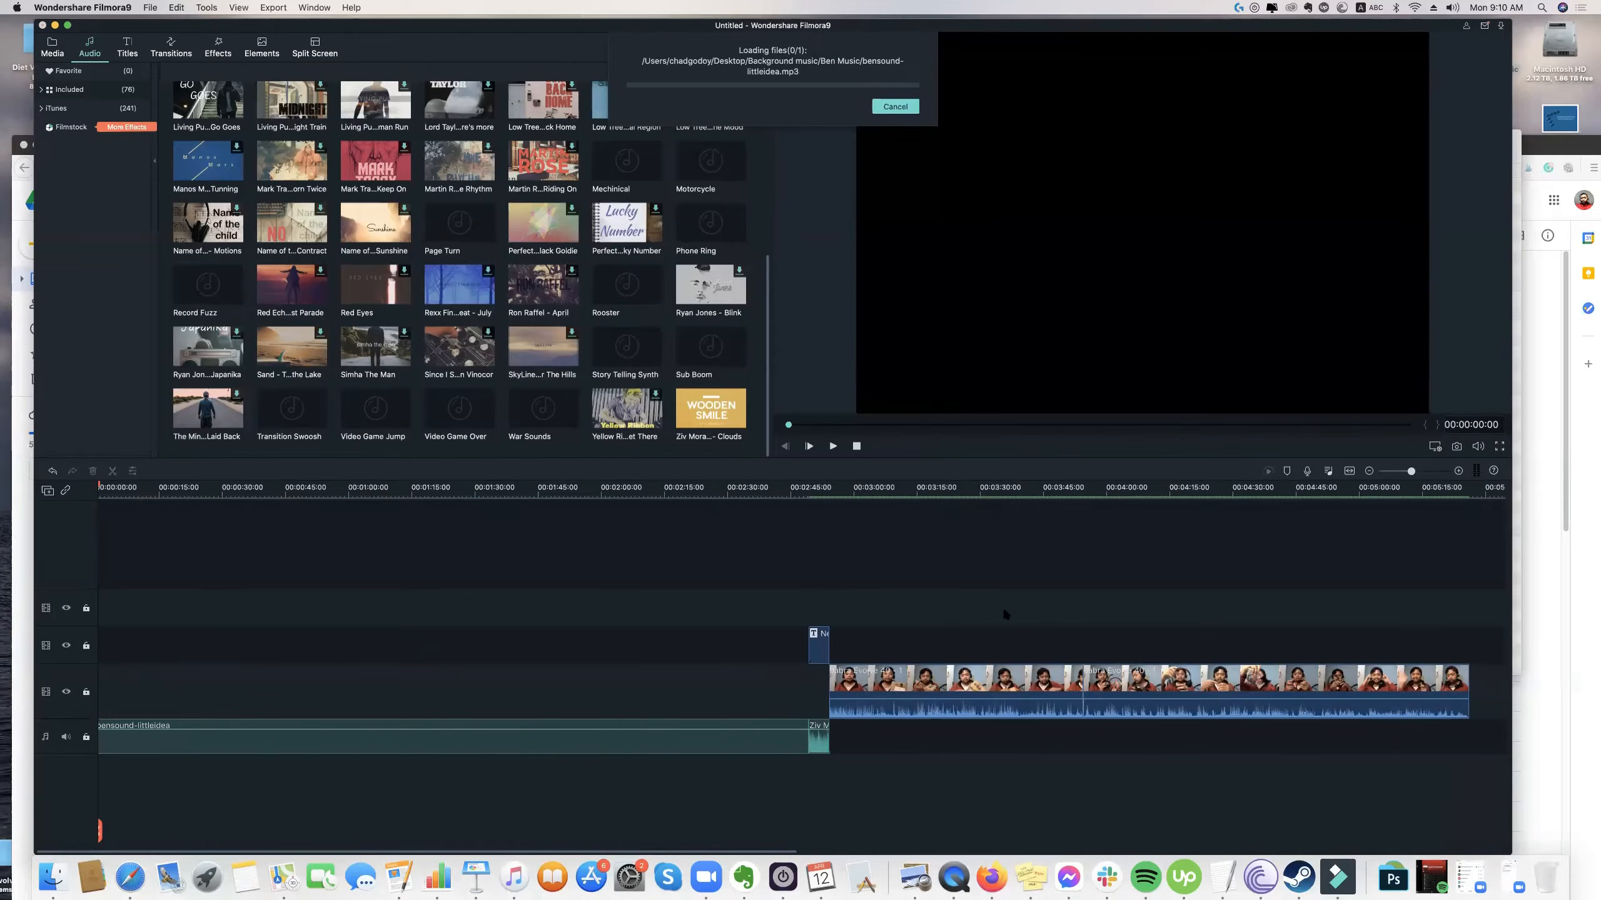
{"action": "key", "text": "super+z"}
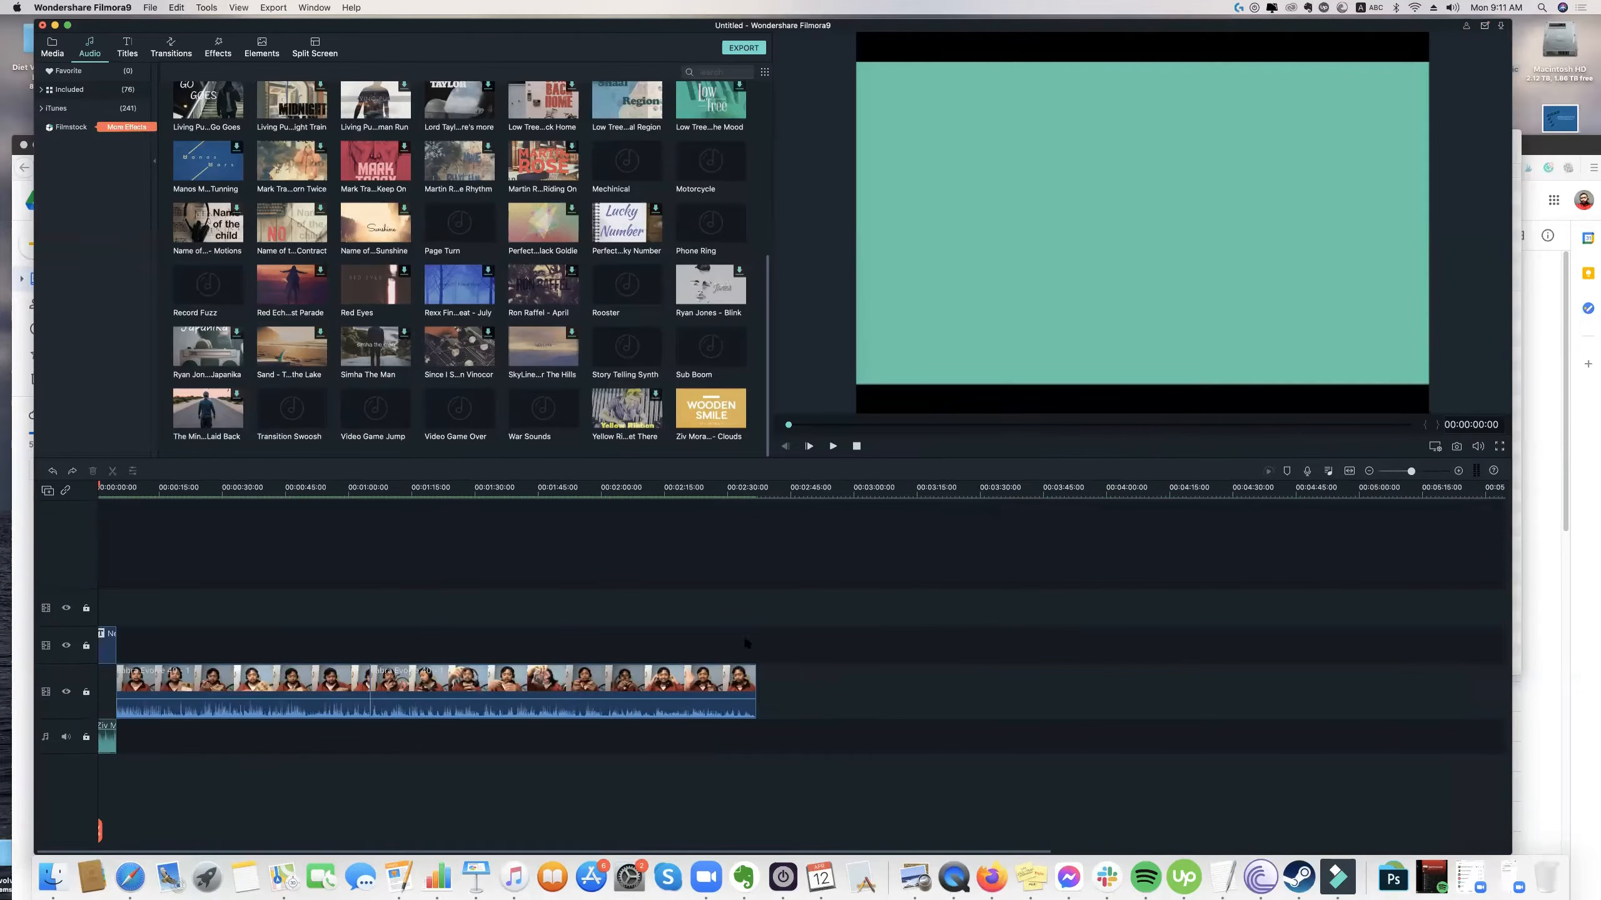
{"action": "left_click", "coordinate": [60, 55]}
{"action": "left_click", "coordinate": [53, 876]}
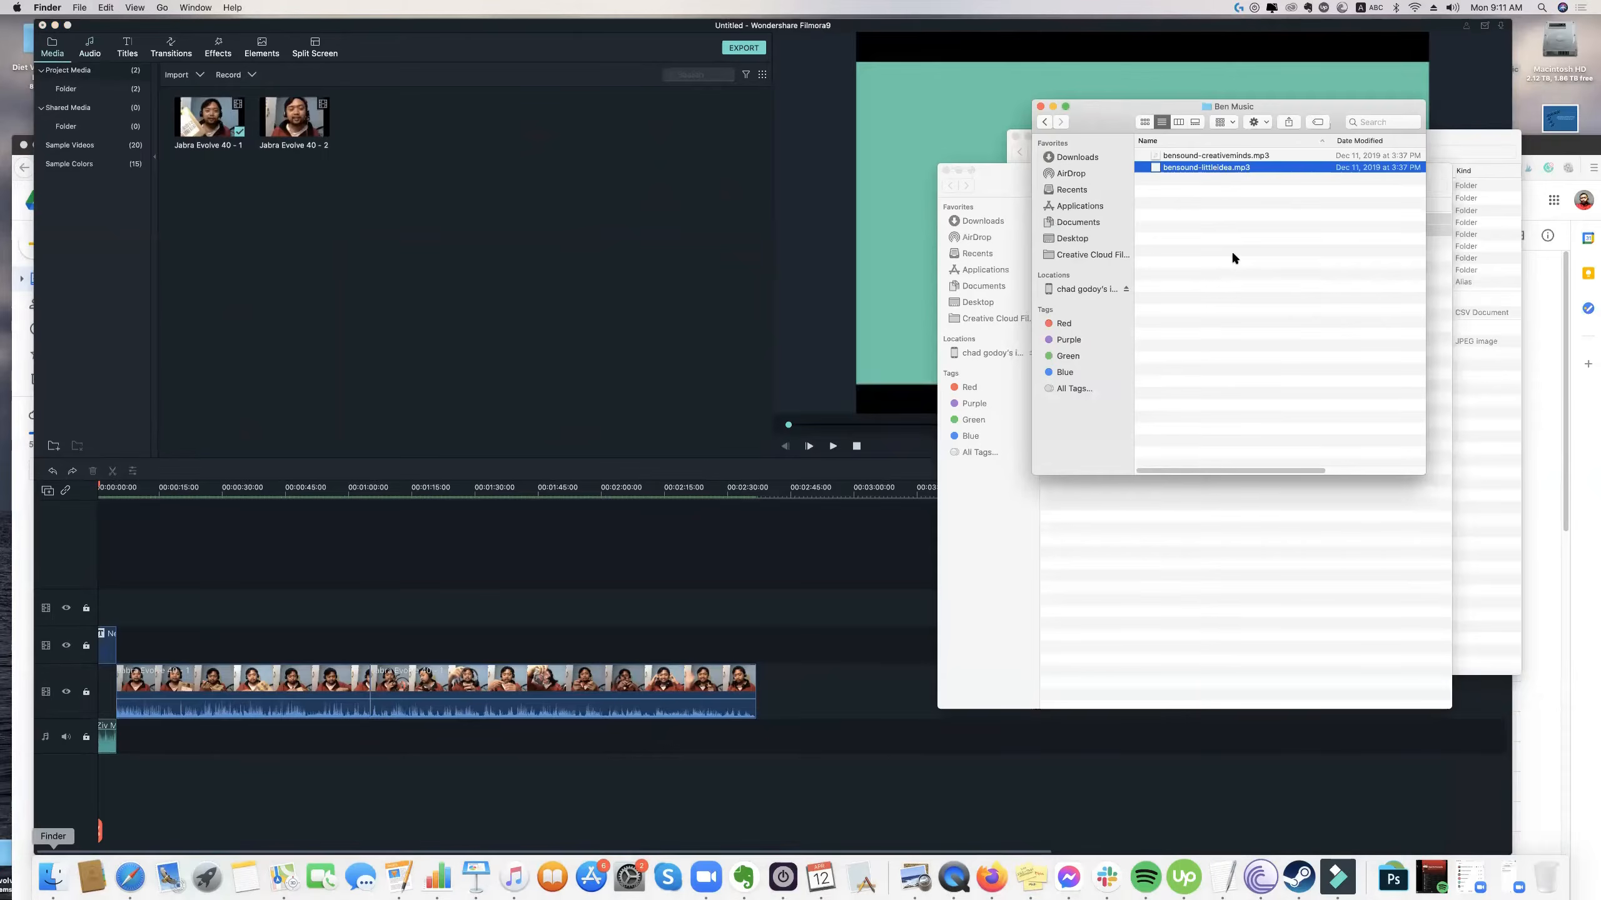
{"action": "left_click_drag", "start_coordinate": [1215, 172], "coordinate": [470, 293]}
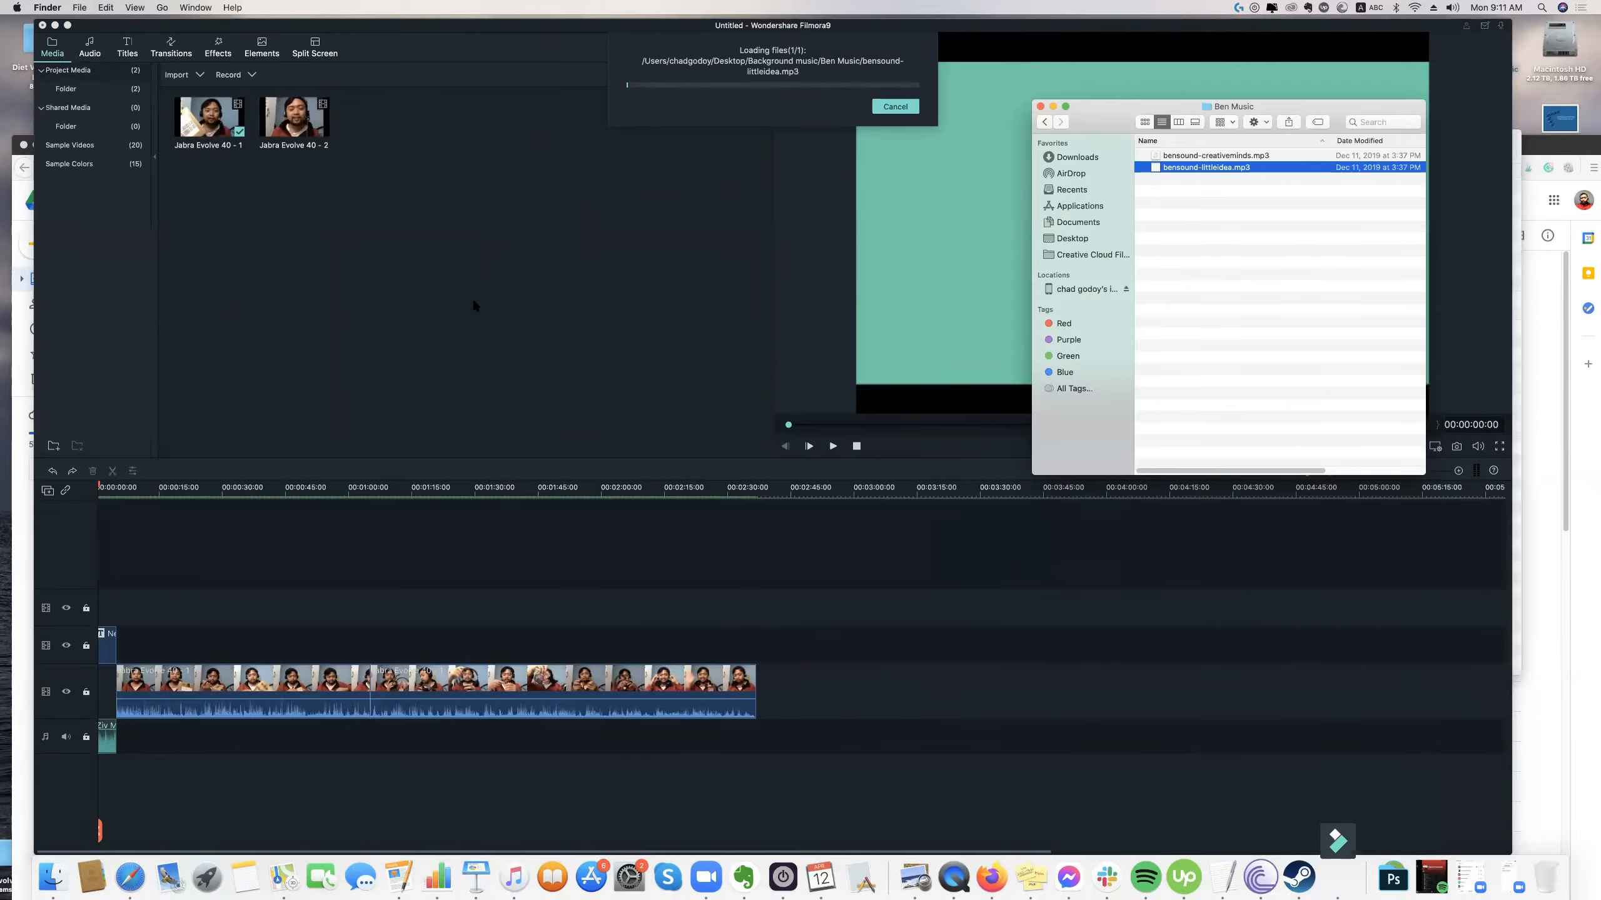
{"action": "left_click", "coordinate": [375, 226]}
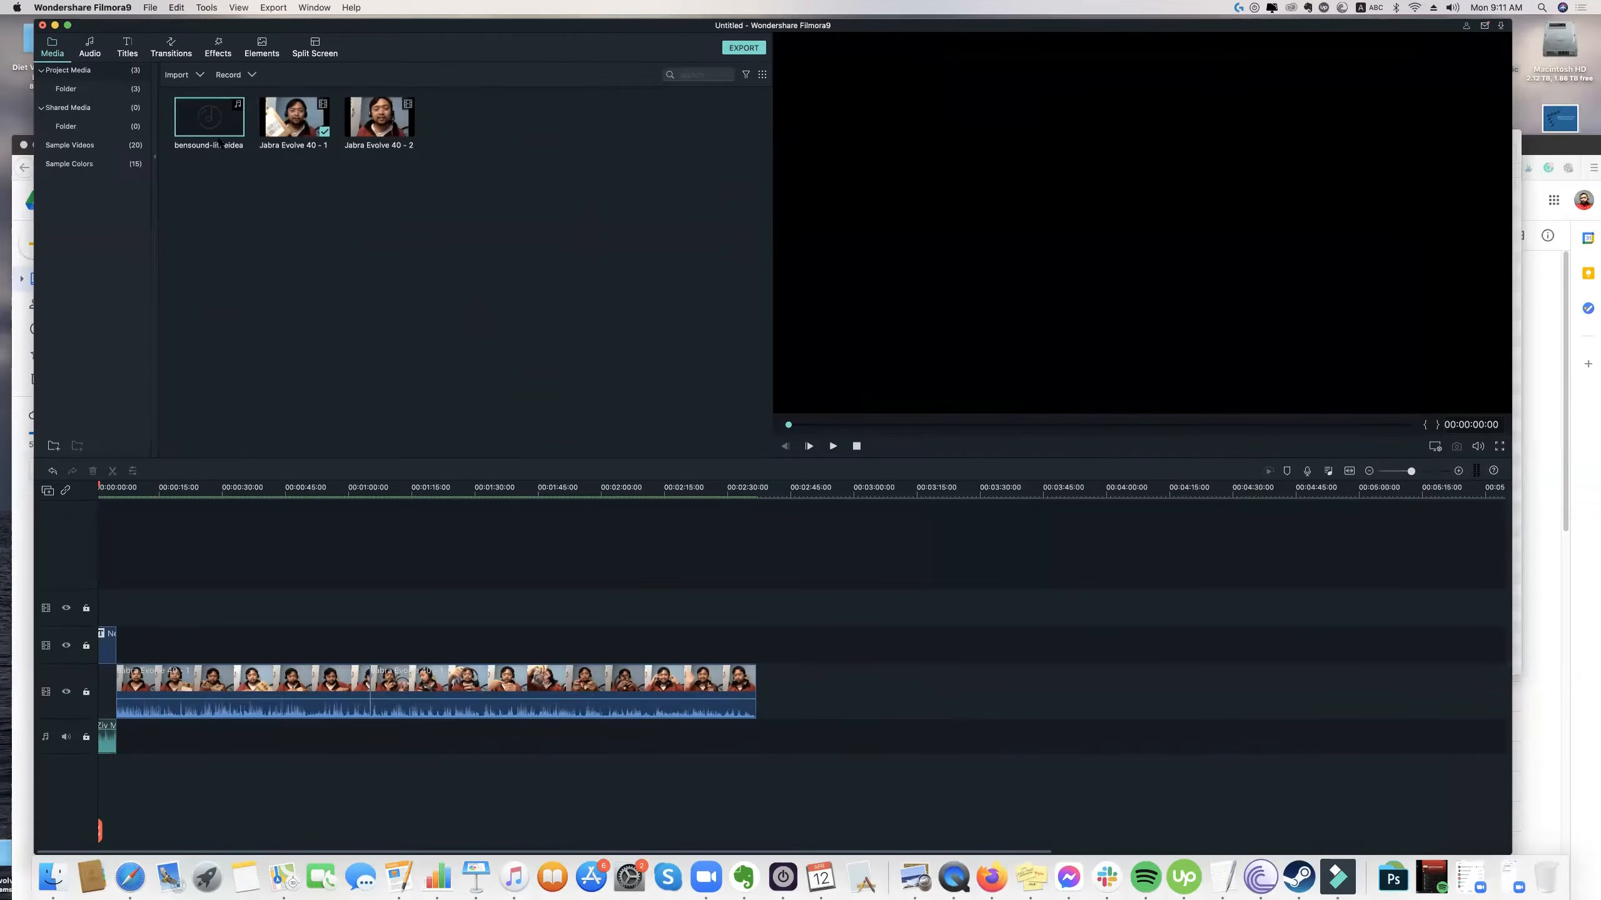
Widen the Filmora window across the screen and scale the timeline so the whole sequence fits in it.
{"action": "left_click_drag", "start_coordinate": [1046, 21], "coordinate": [1024, 18]}
{"action": "left_click_drag", "start_coordinate": [1498, 19], "coordinate": [1594, 7]}
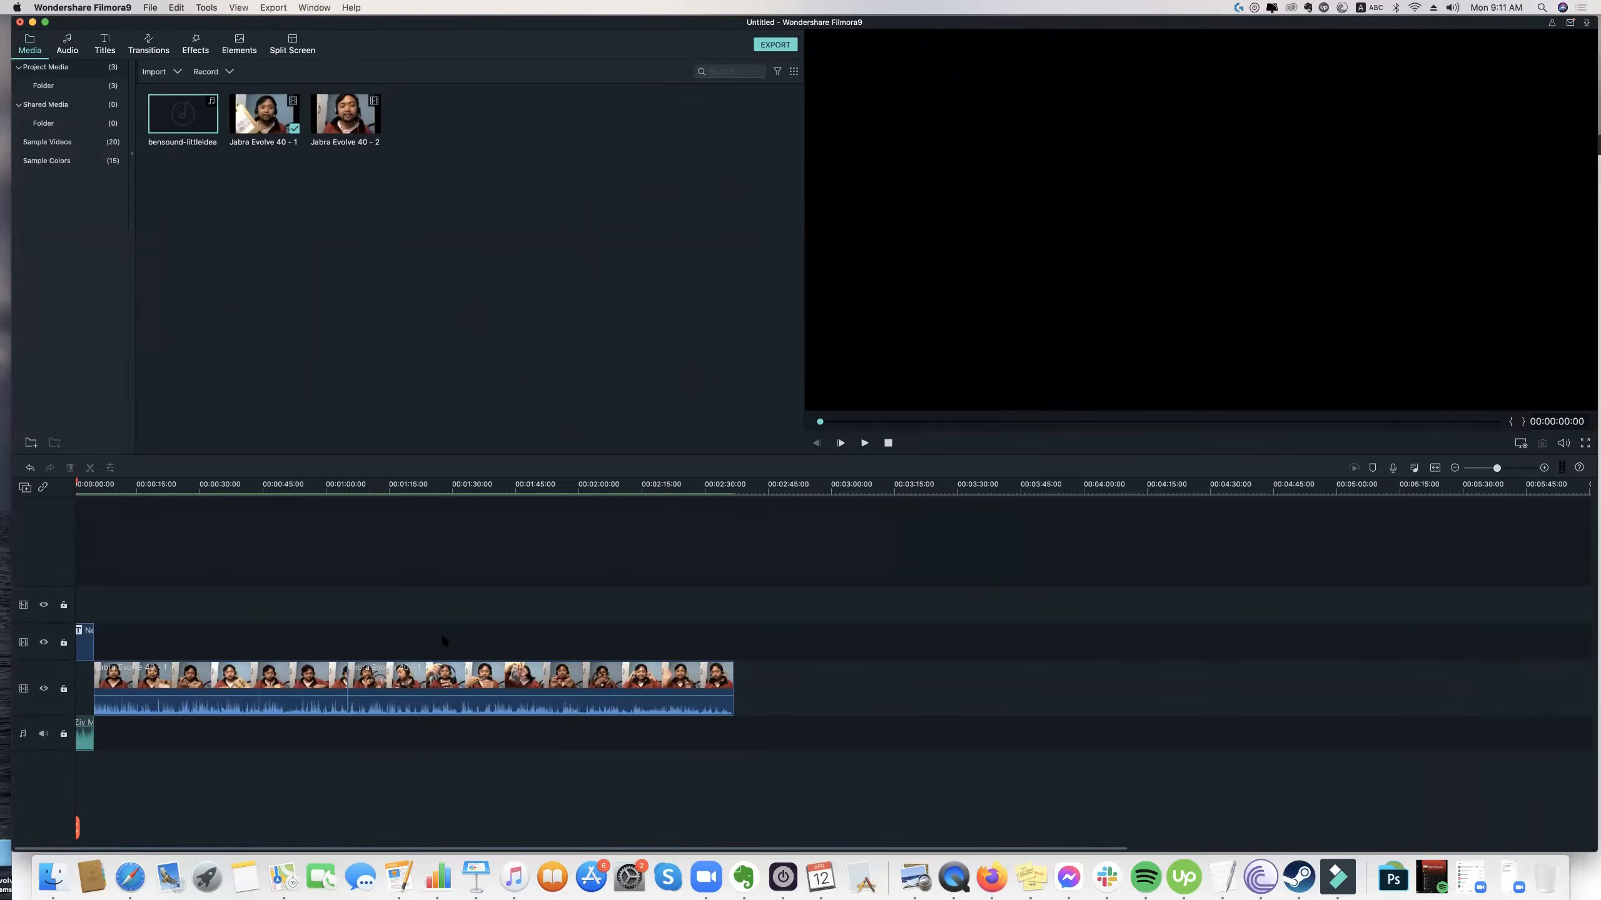
{"action": "left_click", "coordinate": [1515, 467]}
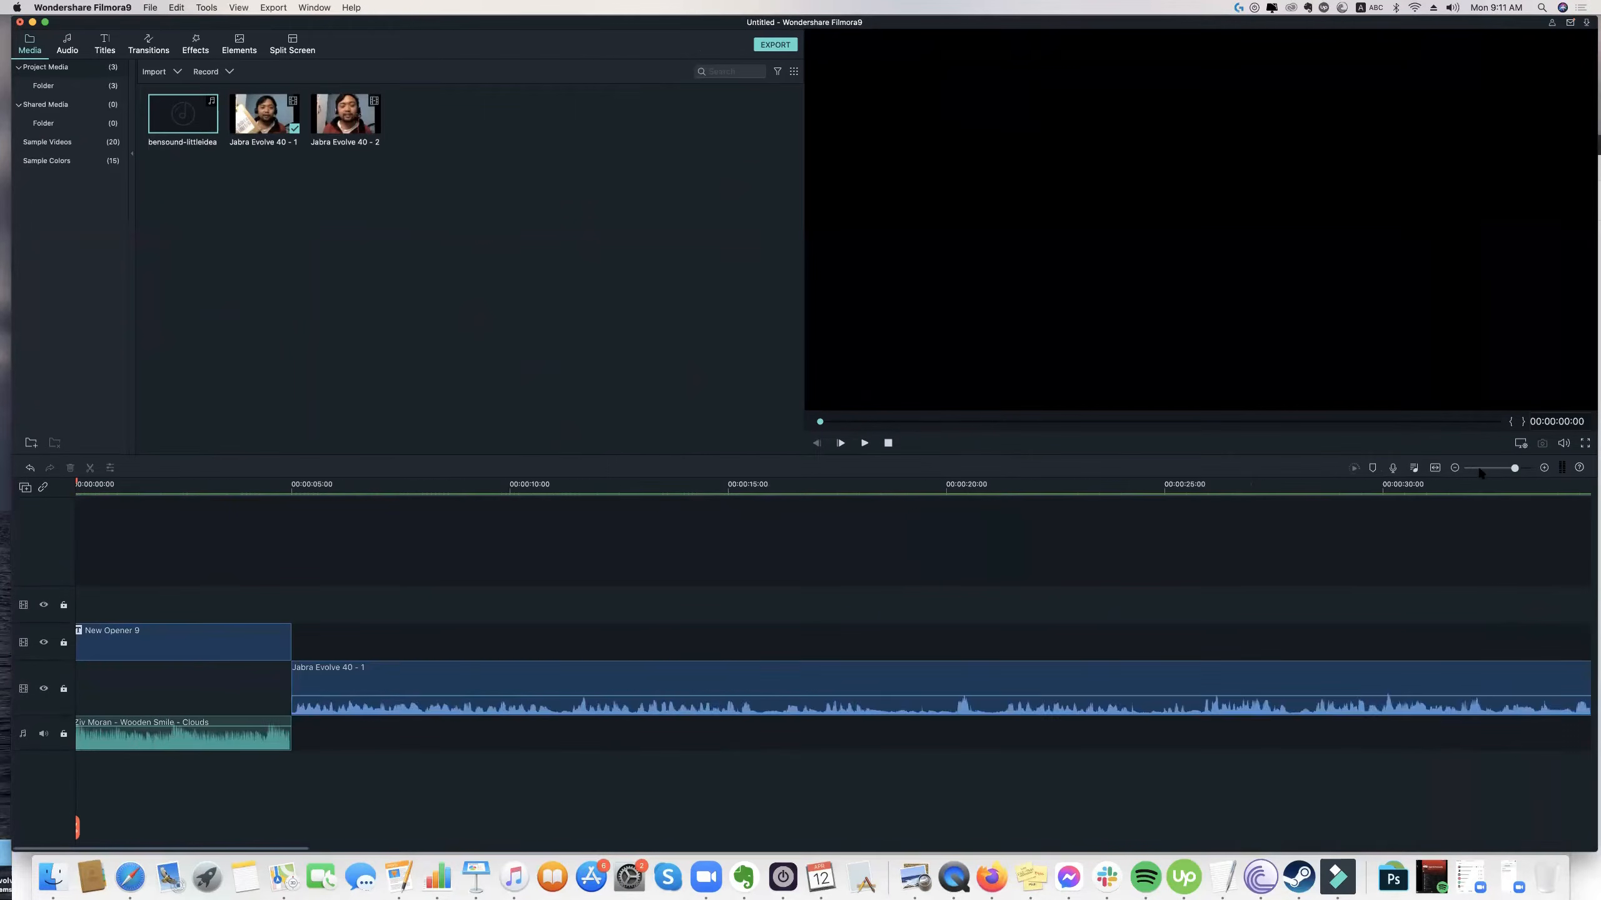
{"action": "left_click_drag", "start_coordinate": [1515, 468], "coordinate": [1472, 468]}
{"action": "left_click_drag", "start_coordinate": [161, 487], "coordinate": [212, 525]}
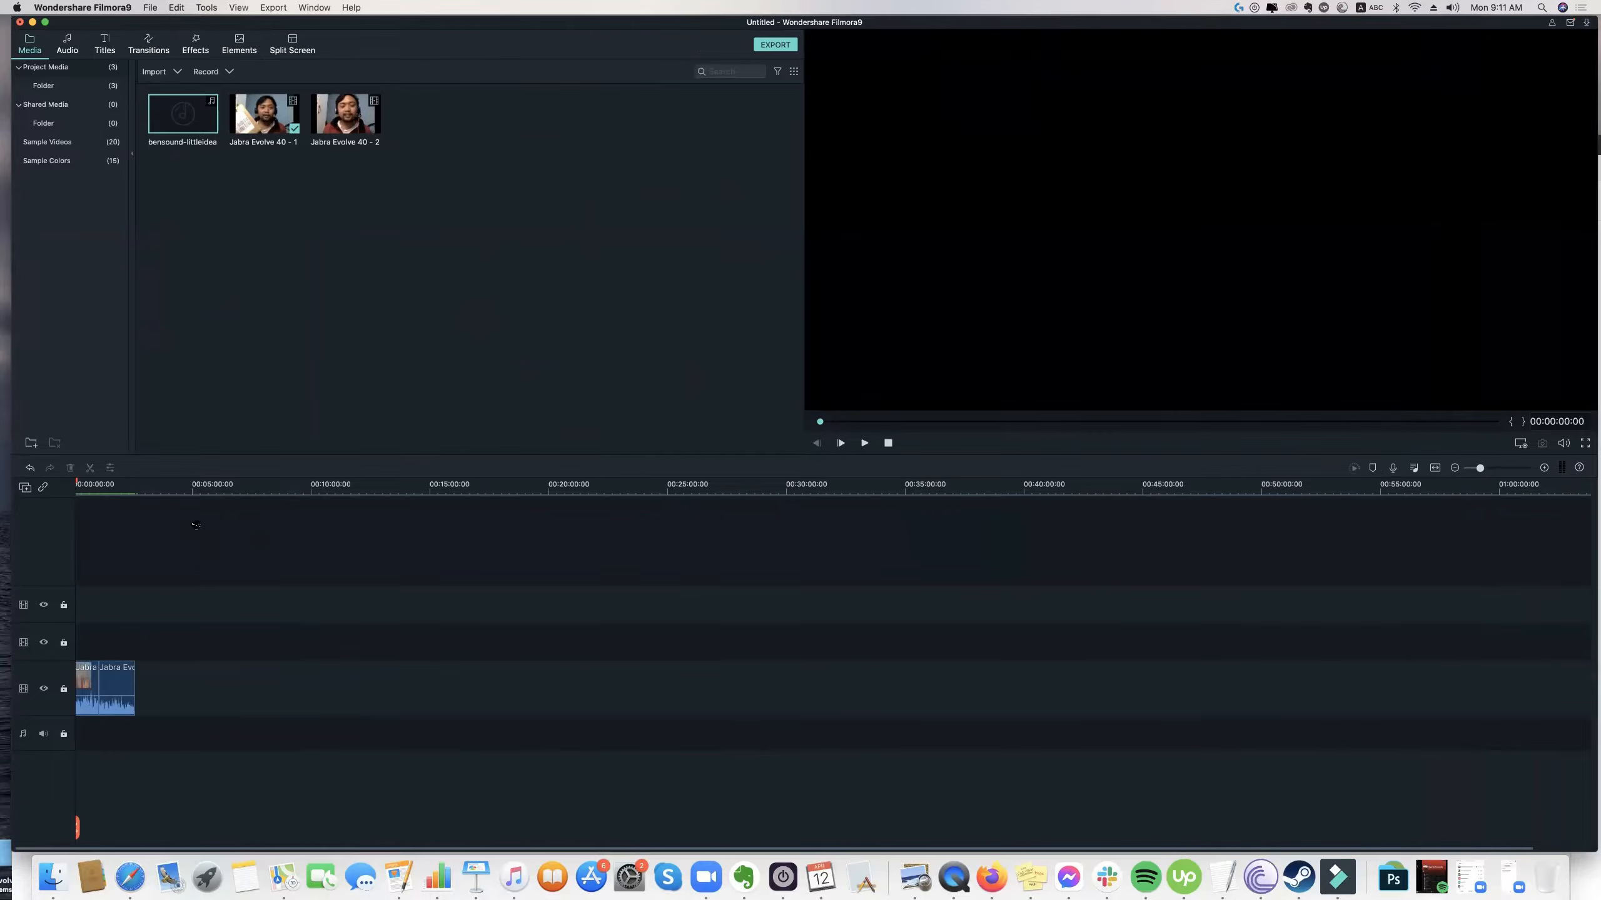
{"action": "left_click", "coordinate": [1506, 469]}
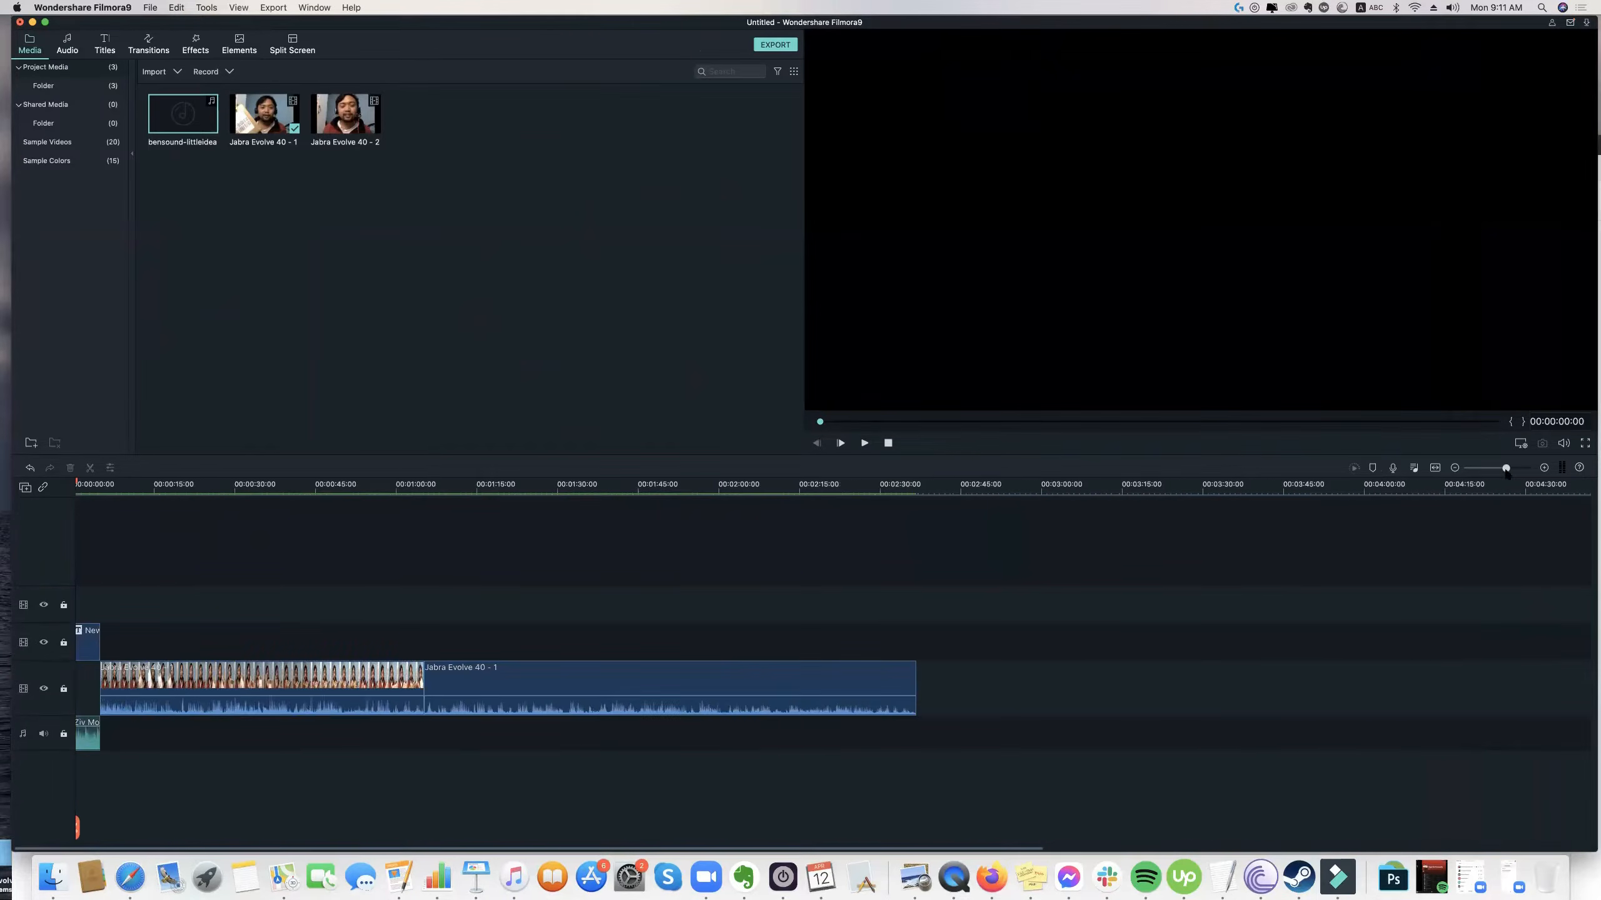
{"action": "left_click_drag", "start_coordinate": [1506, 469], "coordinate": [1512, 469]}
{"action": "left_click_drag", "start_coordinate": [98, 489], "coordinate": [167, 574]}
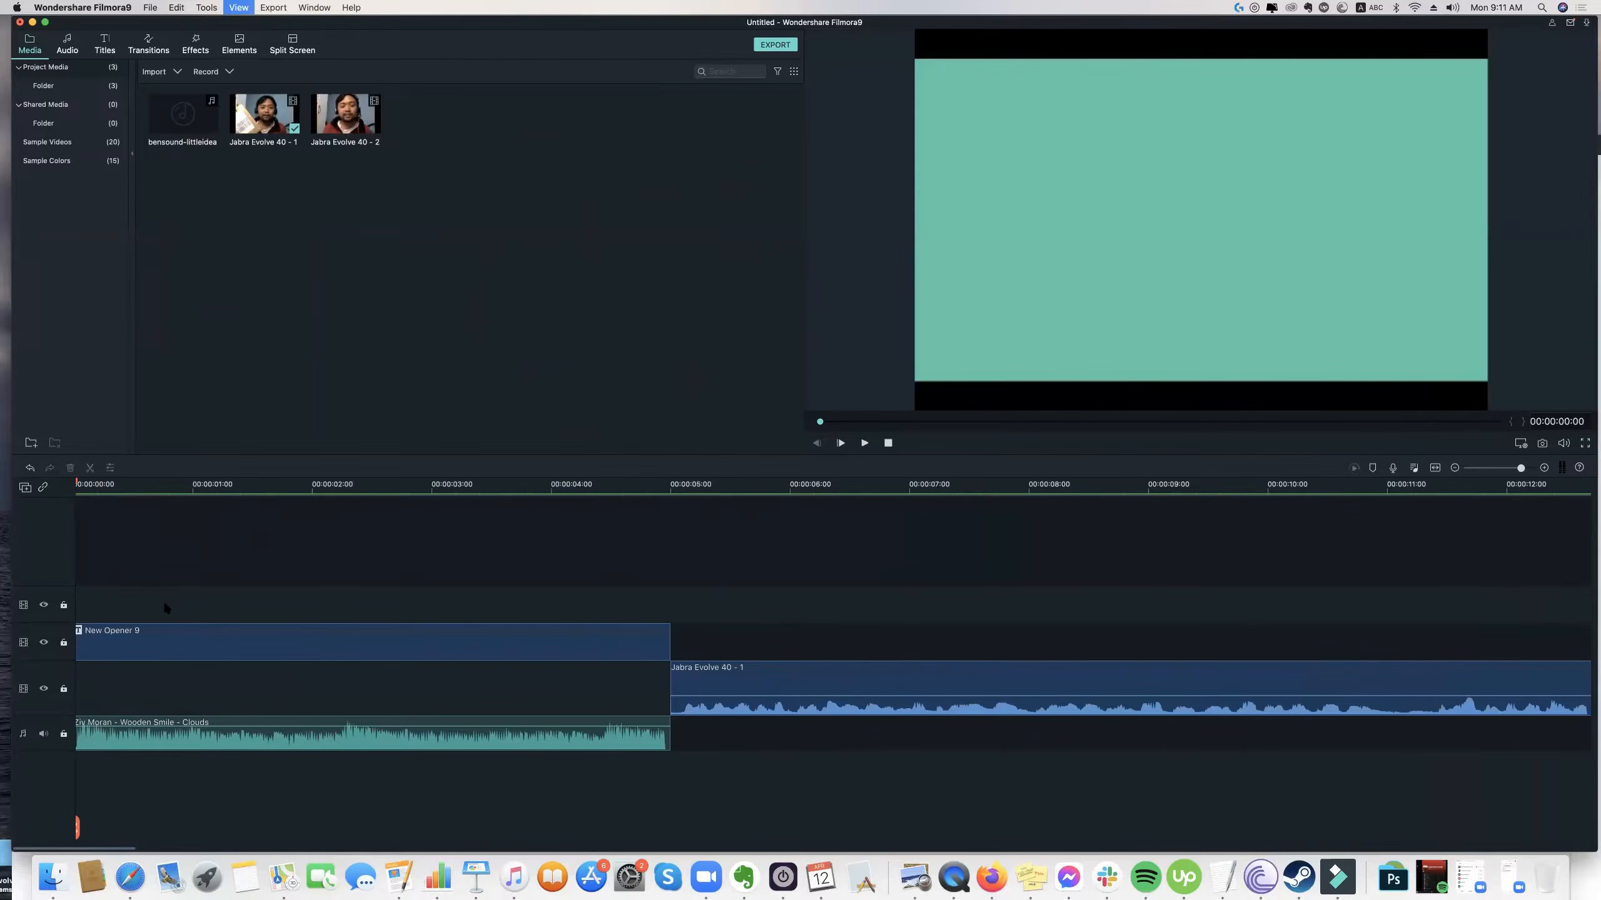
{"action": "left_click", "coordinate": [164, 640]}
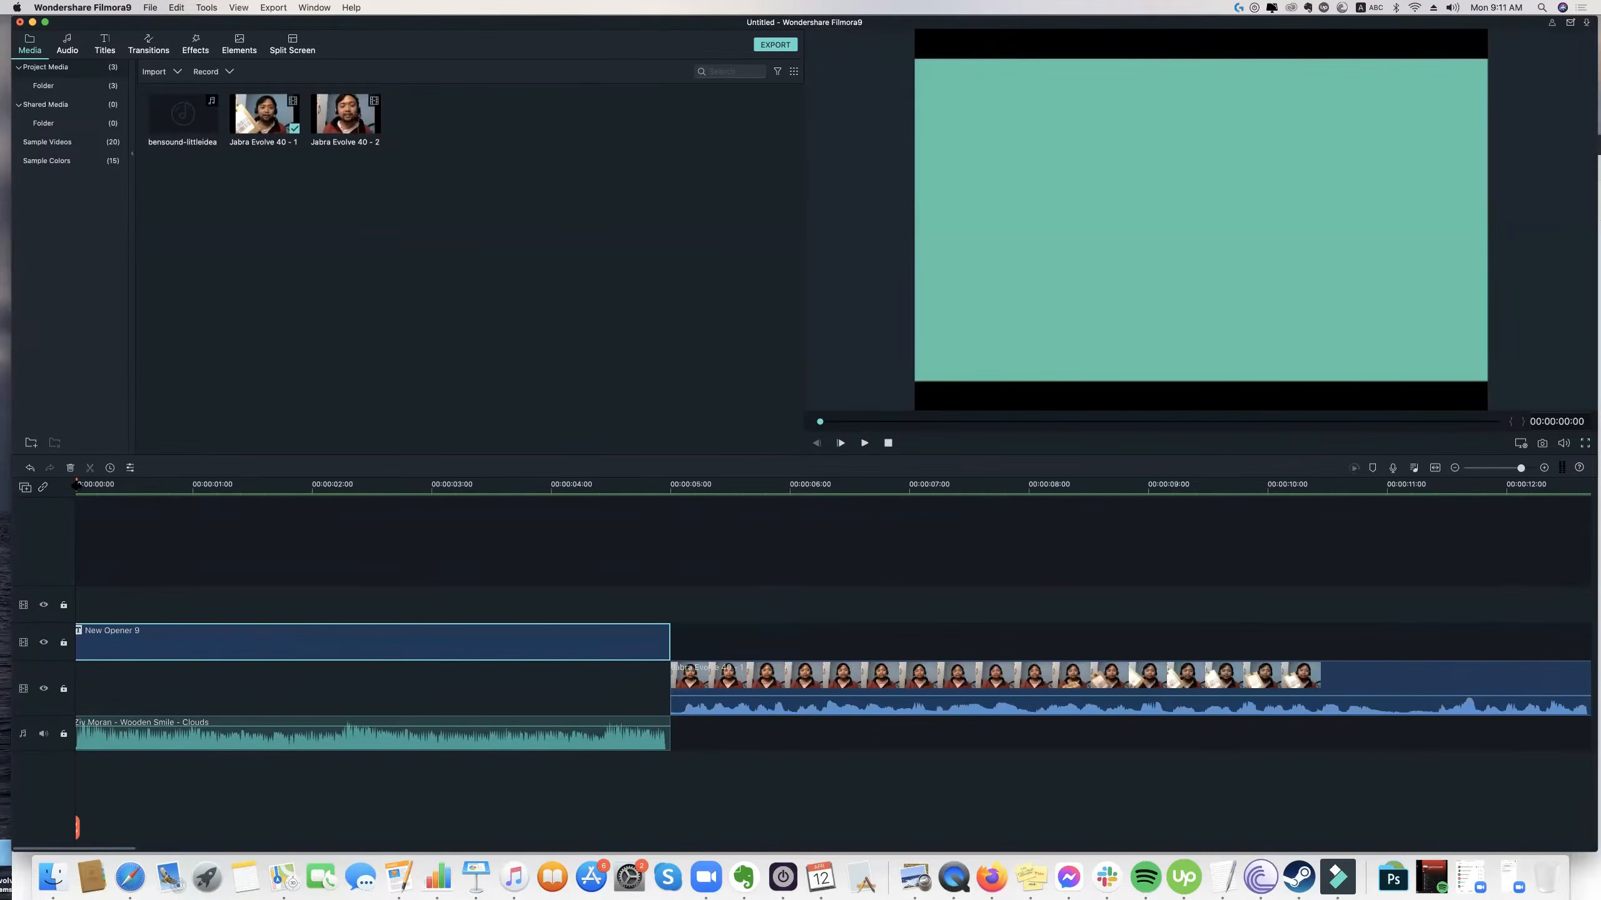
{"action": "left_click_drag", "start_coordinate": [77, 485], "coordinate": [71, 486]}
{"action": "left_click", "coordinate": [1506, 468]}
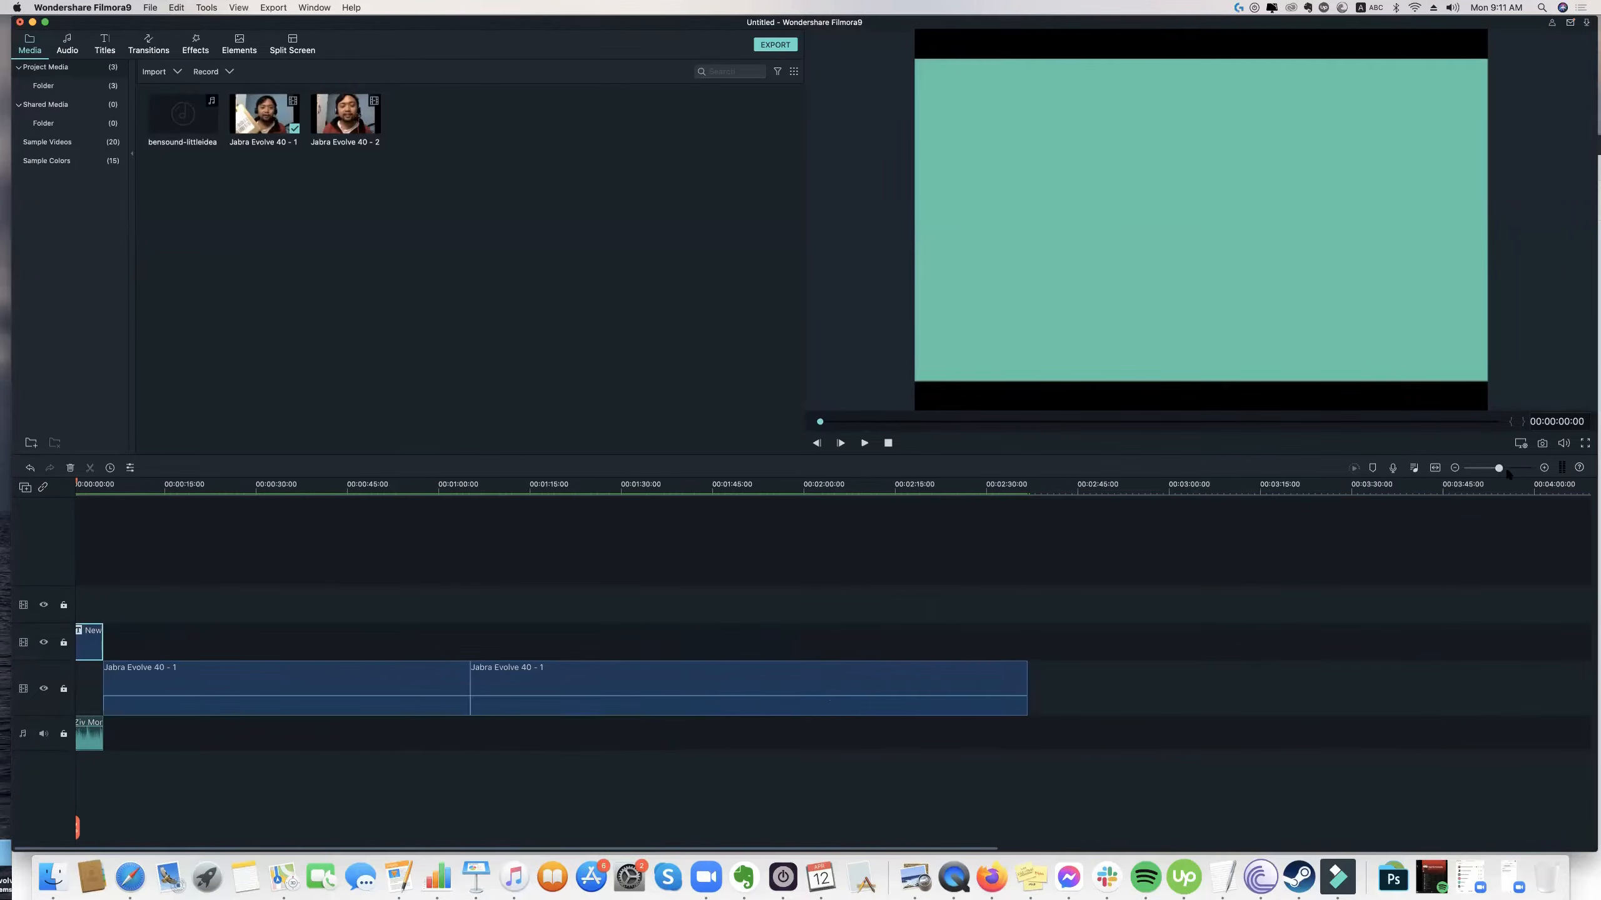
{"action": "left_click_drag", "start_coordinate": [1467, 470], "coordinate": [1501, 471]}
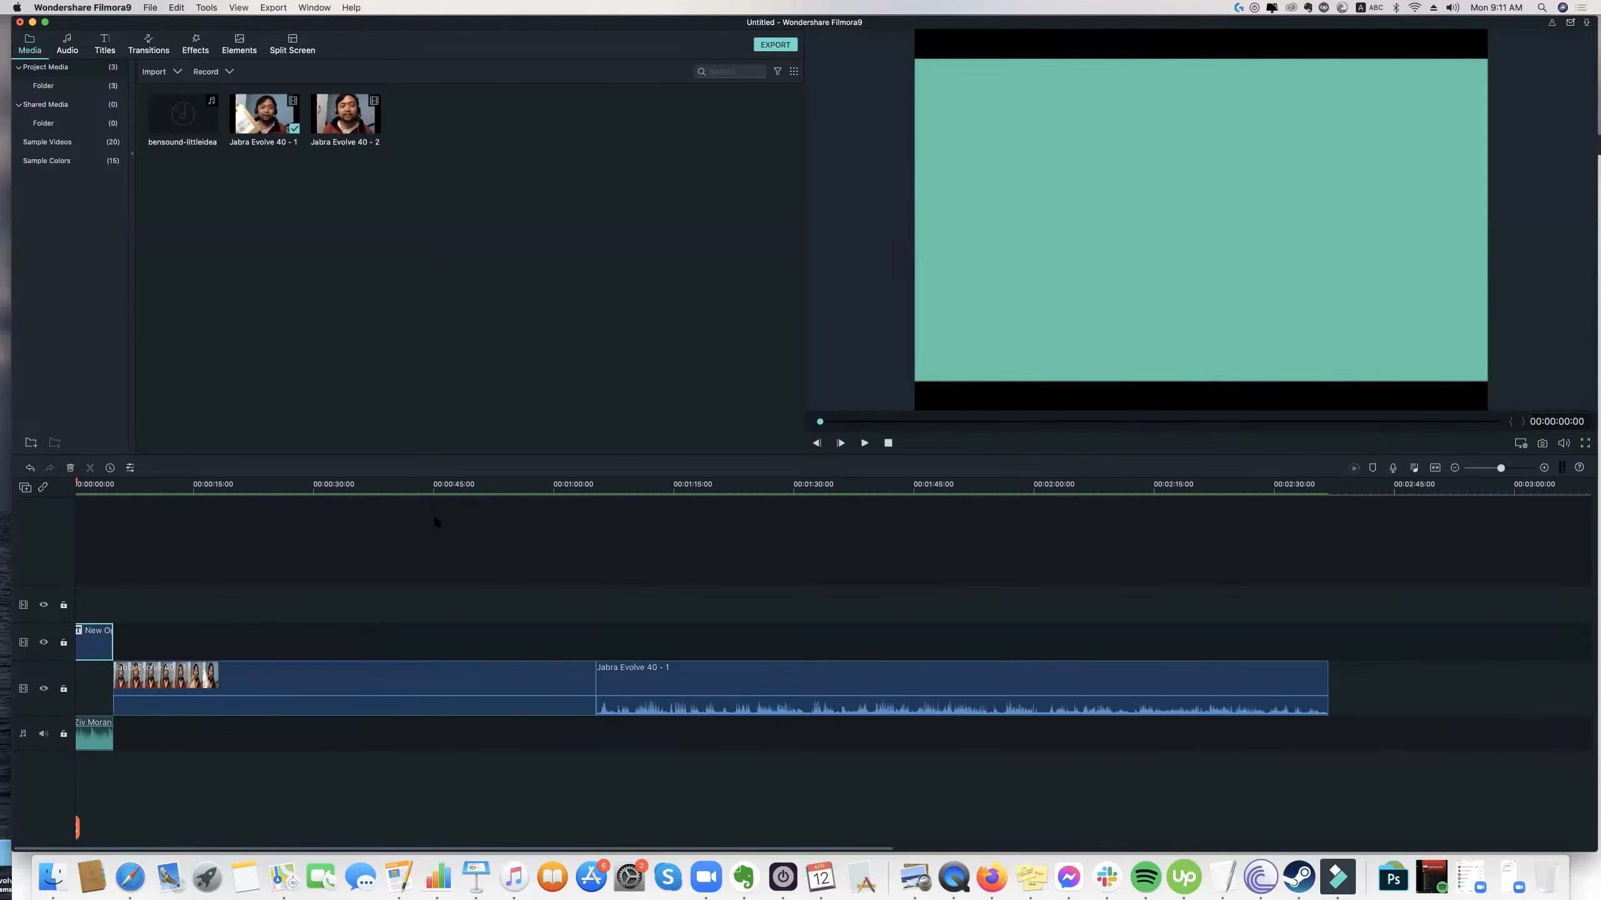
Play a moment of the footage at about 20 seconds, then briefly play the opener from the start.
{"action": "left_click", "coordinate": [236, 484]}
{"action": "key", "text": "space"}
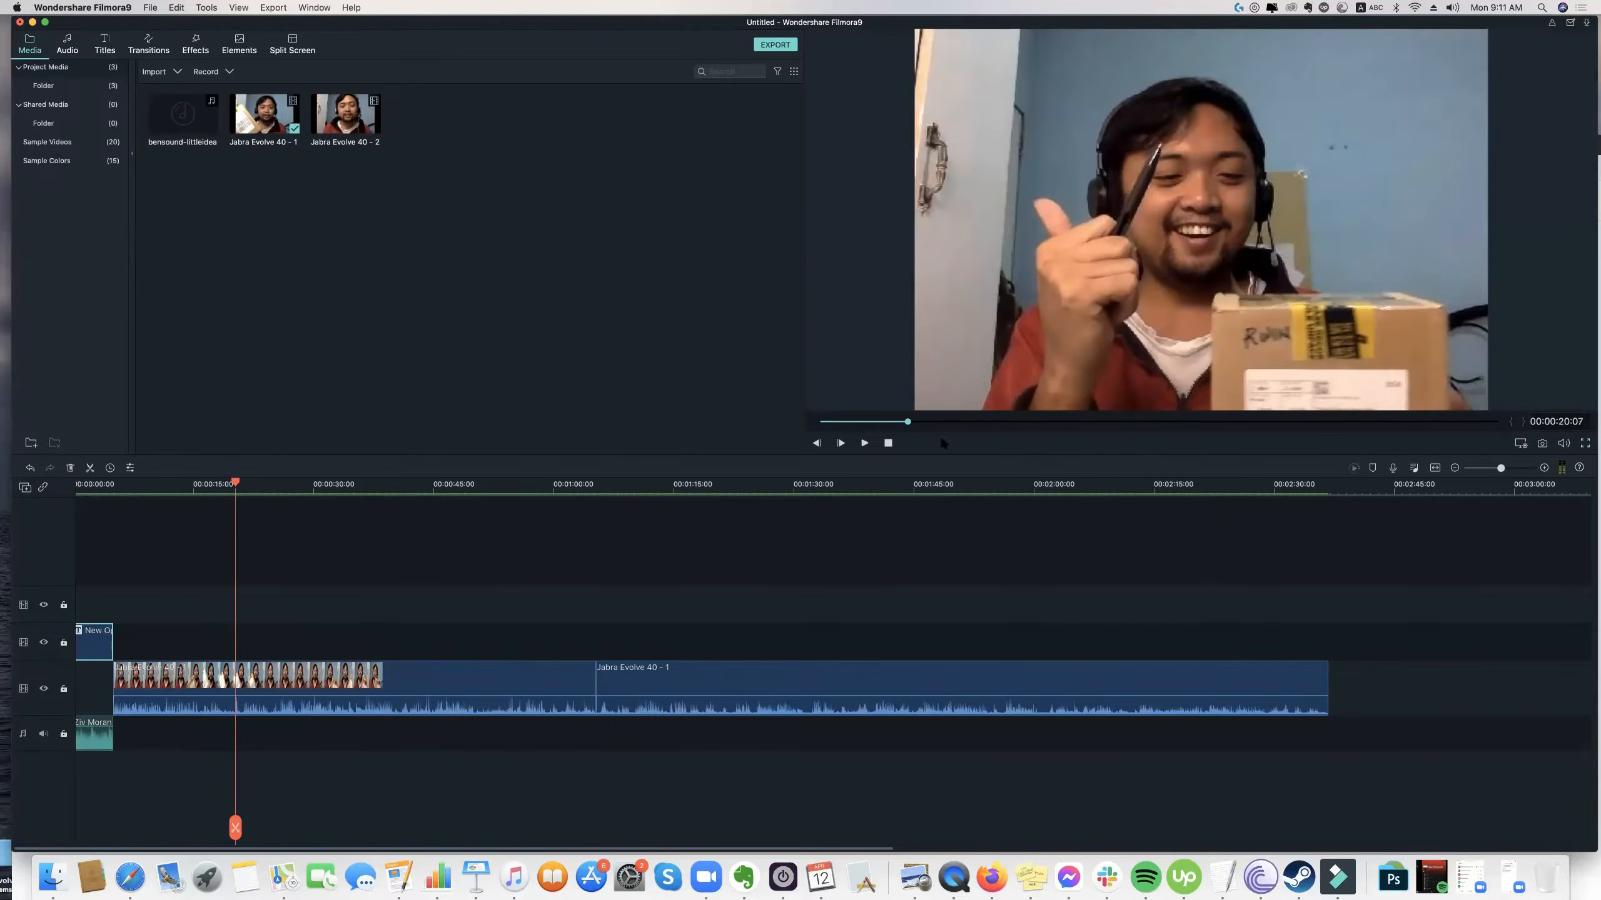
{"action": "left_click", "coordinate": [888, 443]}
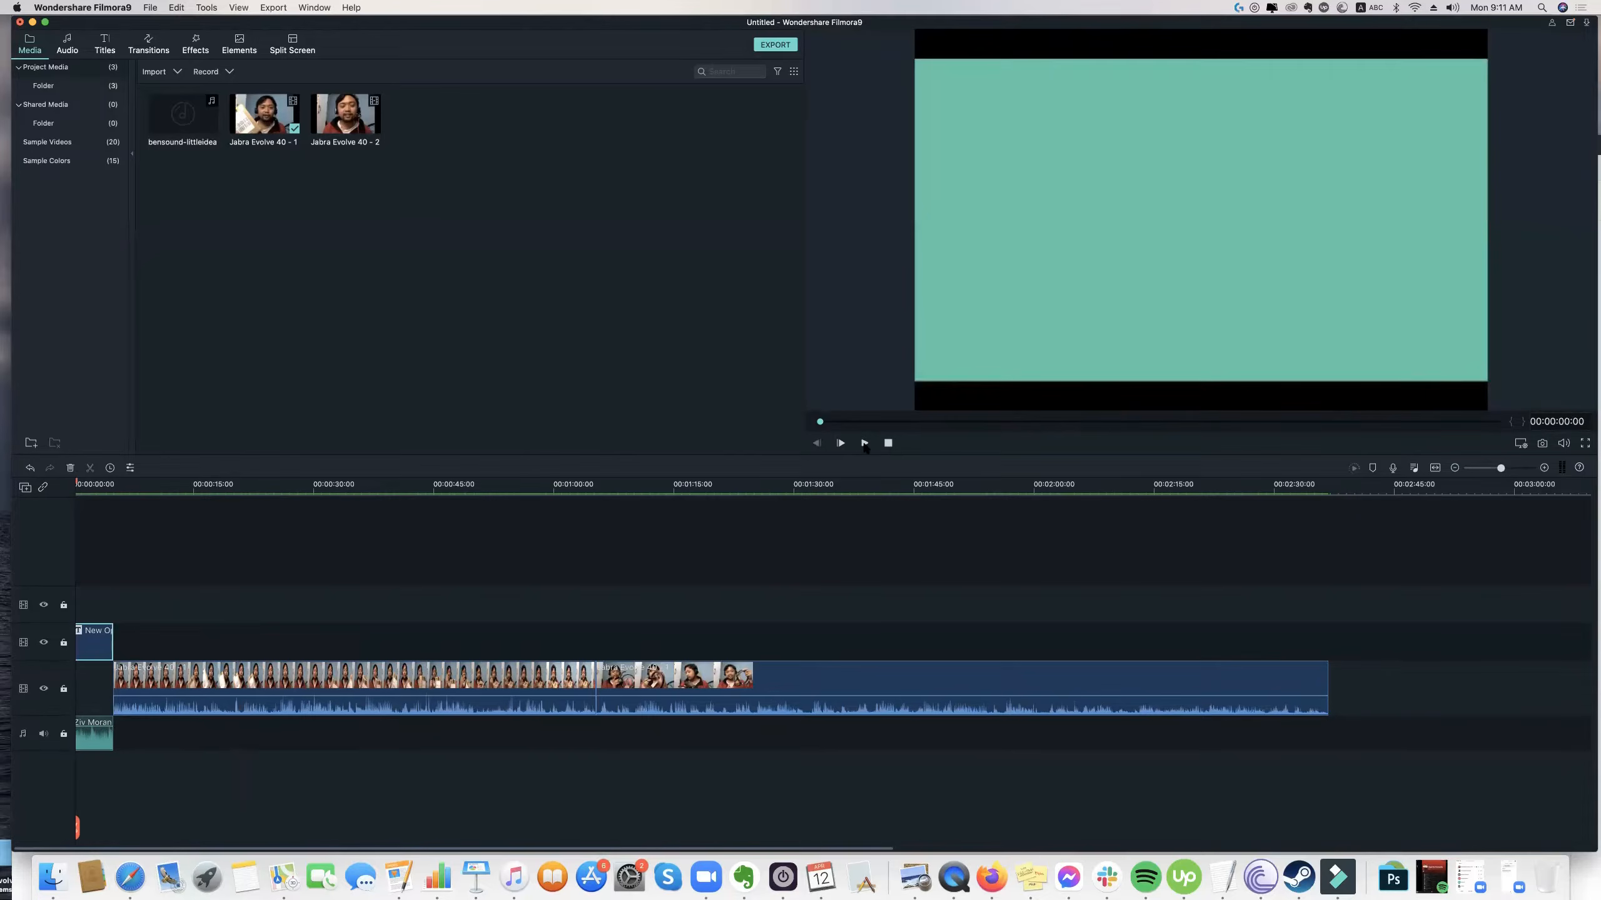
{"action": "left_click", "coordinate": [865, 444]}
{"action": "left_click", "coordinate": [864, 443]}
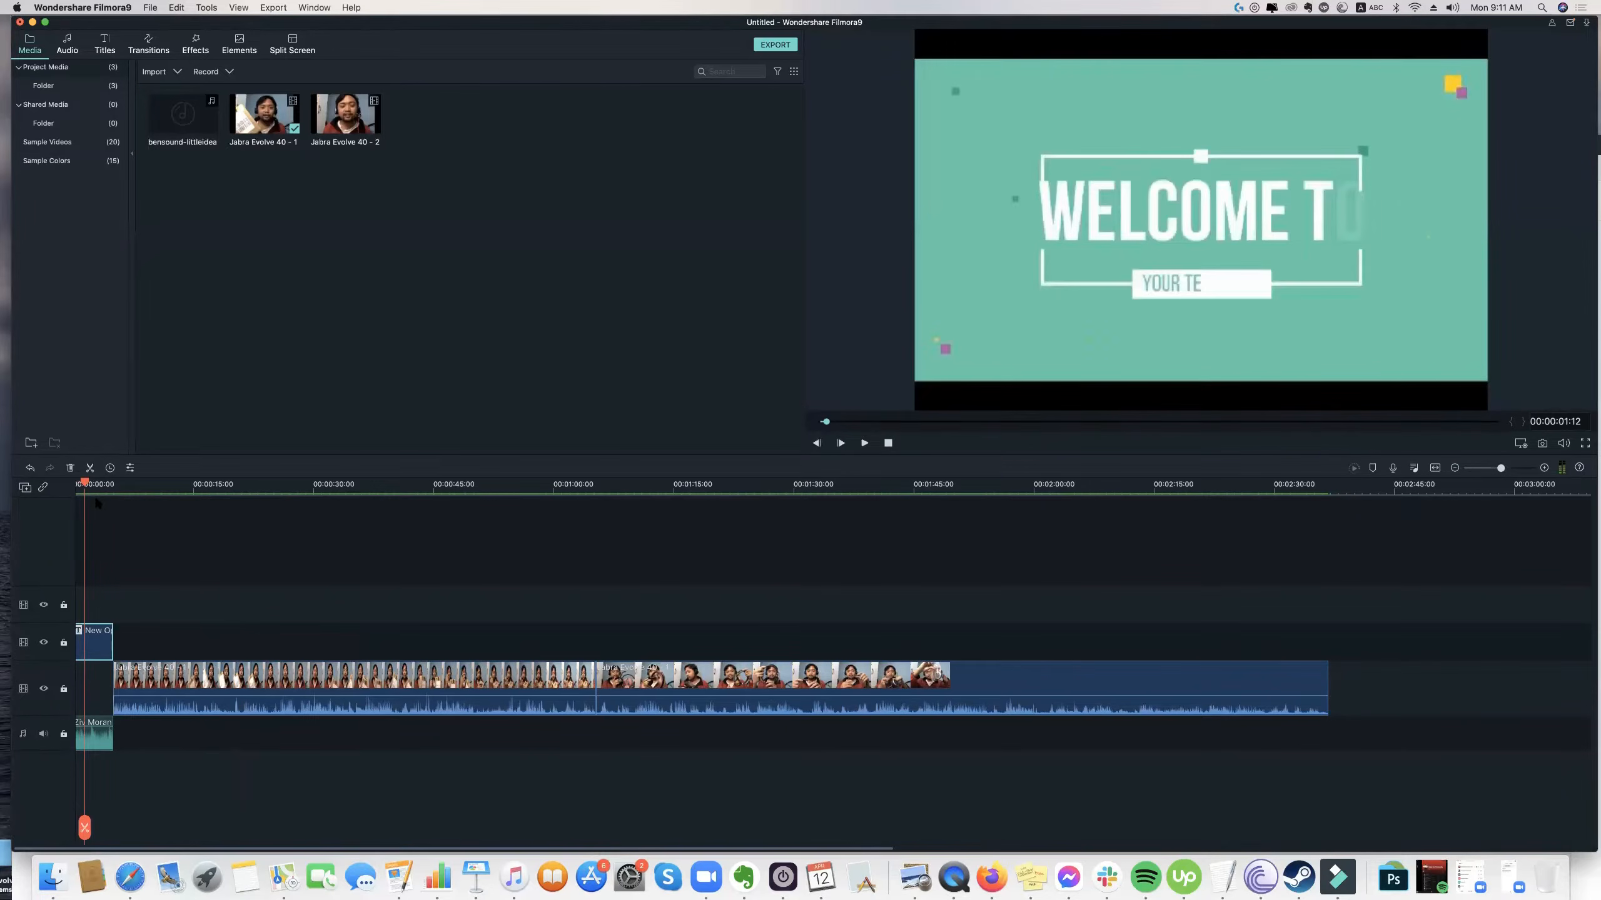
Place bensound-littleidea on a second audio track, starting where the opener ends and the Jabra footage begins.
{"action": "left_click_drag", "start_coordinate": [1501, 469], "coordinate": [1518, 468]}
{"action": "left_click_drag", "start_coordinate": [183, 483], "coordinate": [63, 486]}
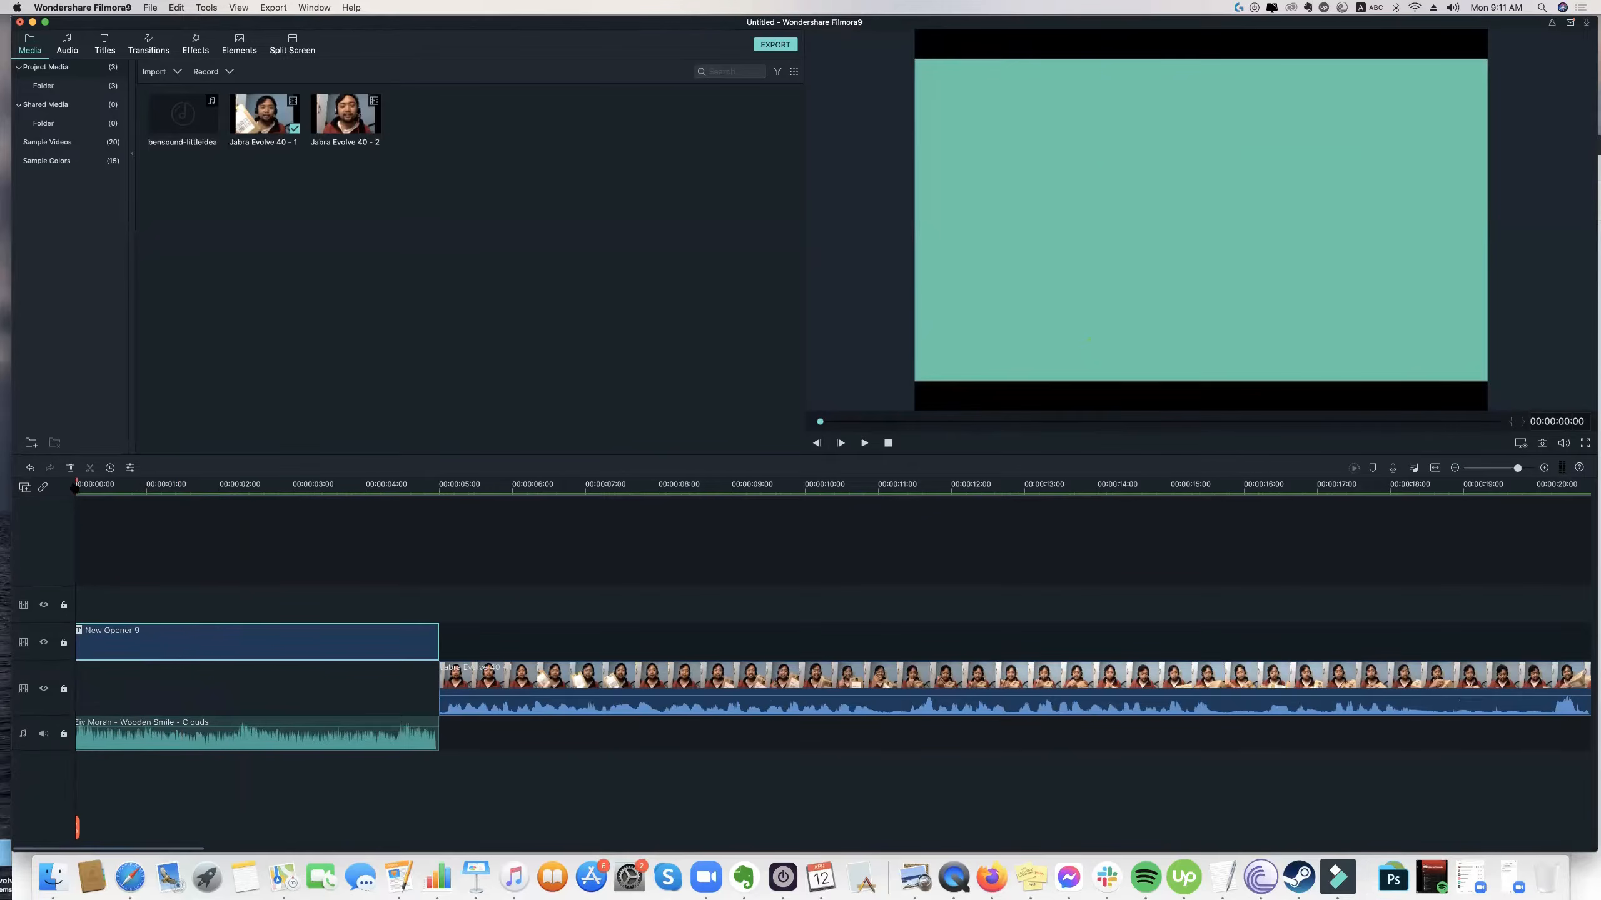
{"action": "left_click", "coordinate": [192, 133]}
{"action": "left_click_drag", "start_coordinate": [299, 380], "coordinate": [448, 787]}
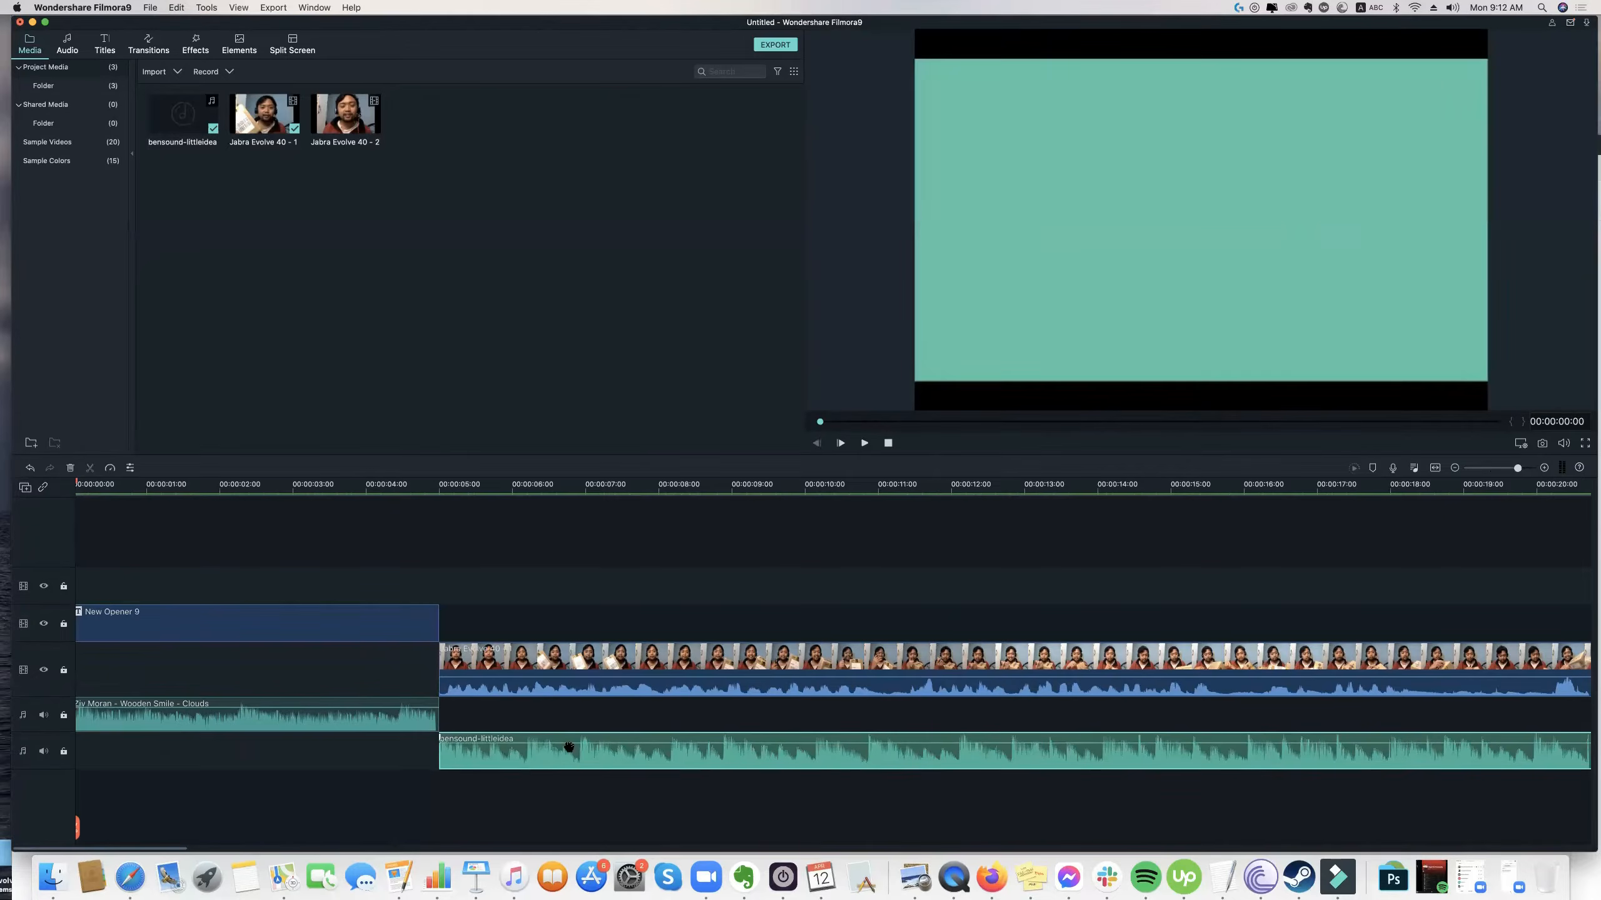
Lower the volume of the bensound-littleidea clip to near the bottom and raise the volume of the Jabra footage.
{"action": "left_click_drag", "start_coordinate": [579, 743], "coordinate": [572, 764]}
{"action": "left_click", "coordinate": [558, 686]}
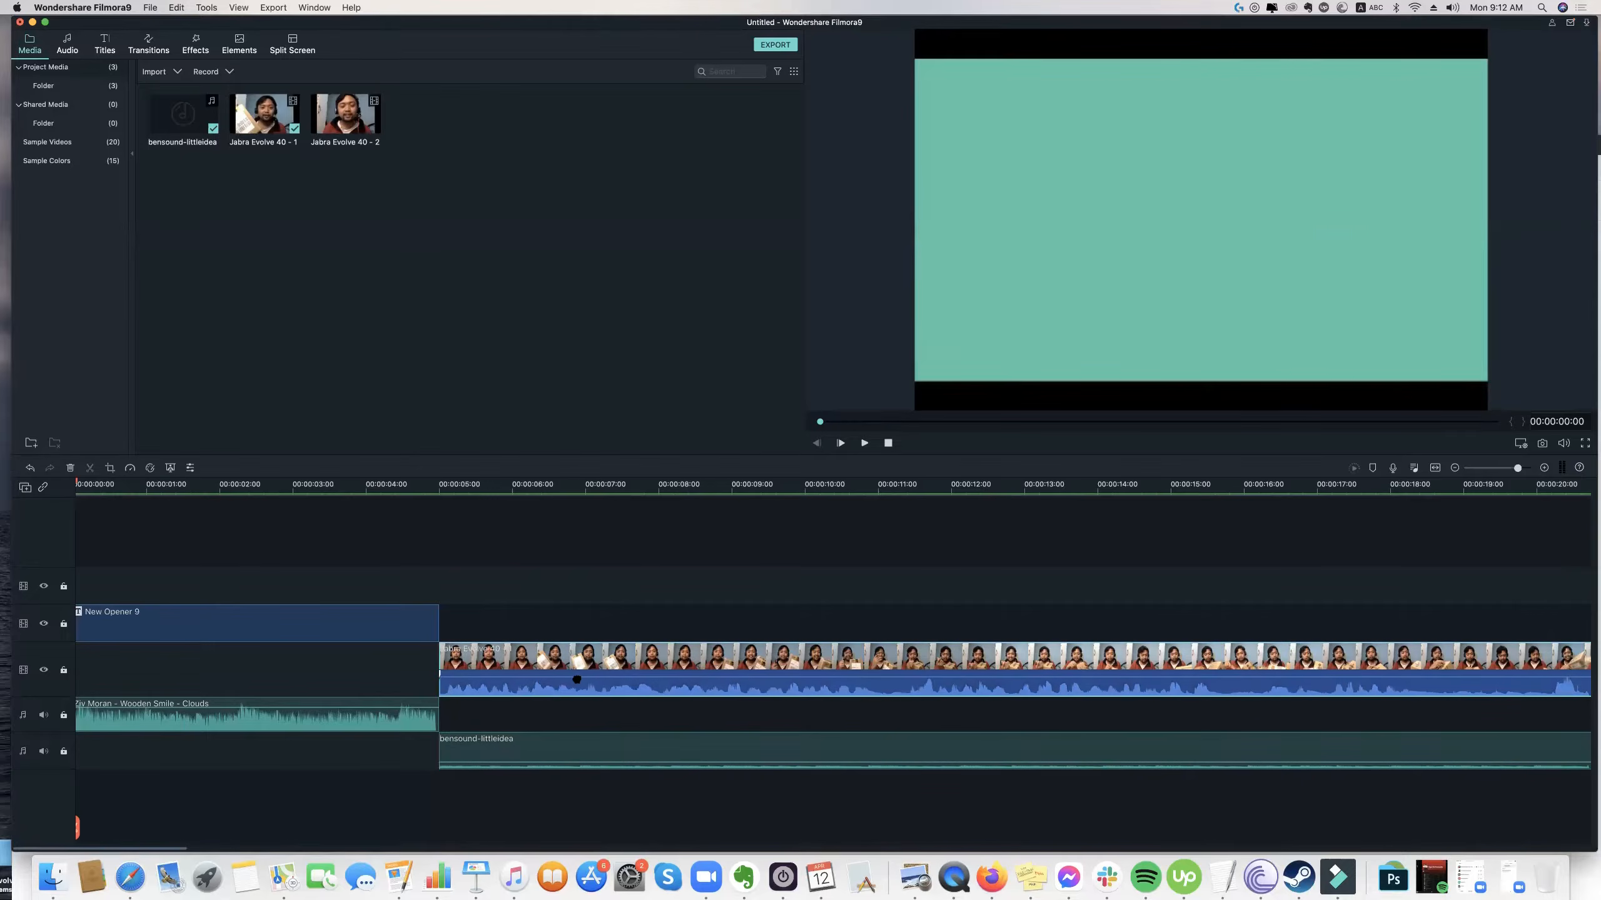
{"action": "left_click_drag", "start_coordinate": [579, 678], "coordinate": [584, 673]}
Add a very short fade-in to the bensound-littleidea clip and fine-tune its volume level.
{"action": "left_click", "coordinate": [518, 756]}
{"action": "left_click_drag", "start_coordinate": [437, 737], "coordinate": [450, 737]}
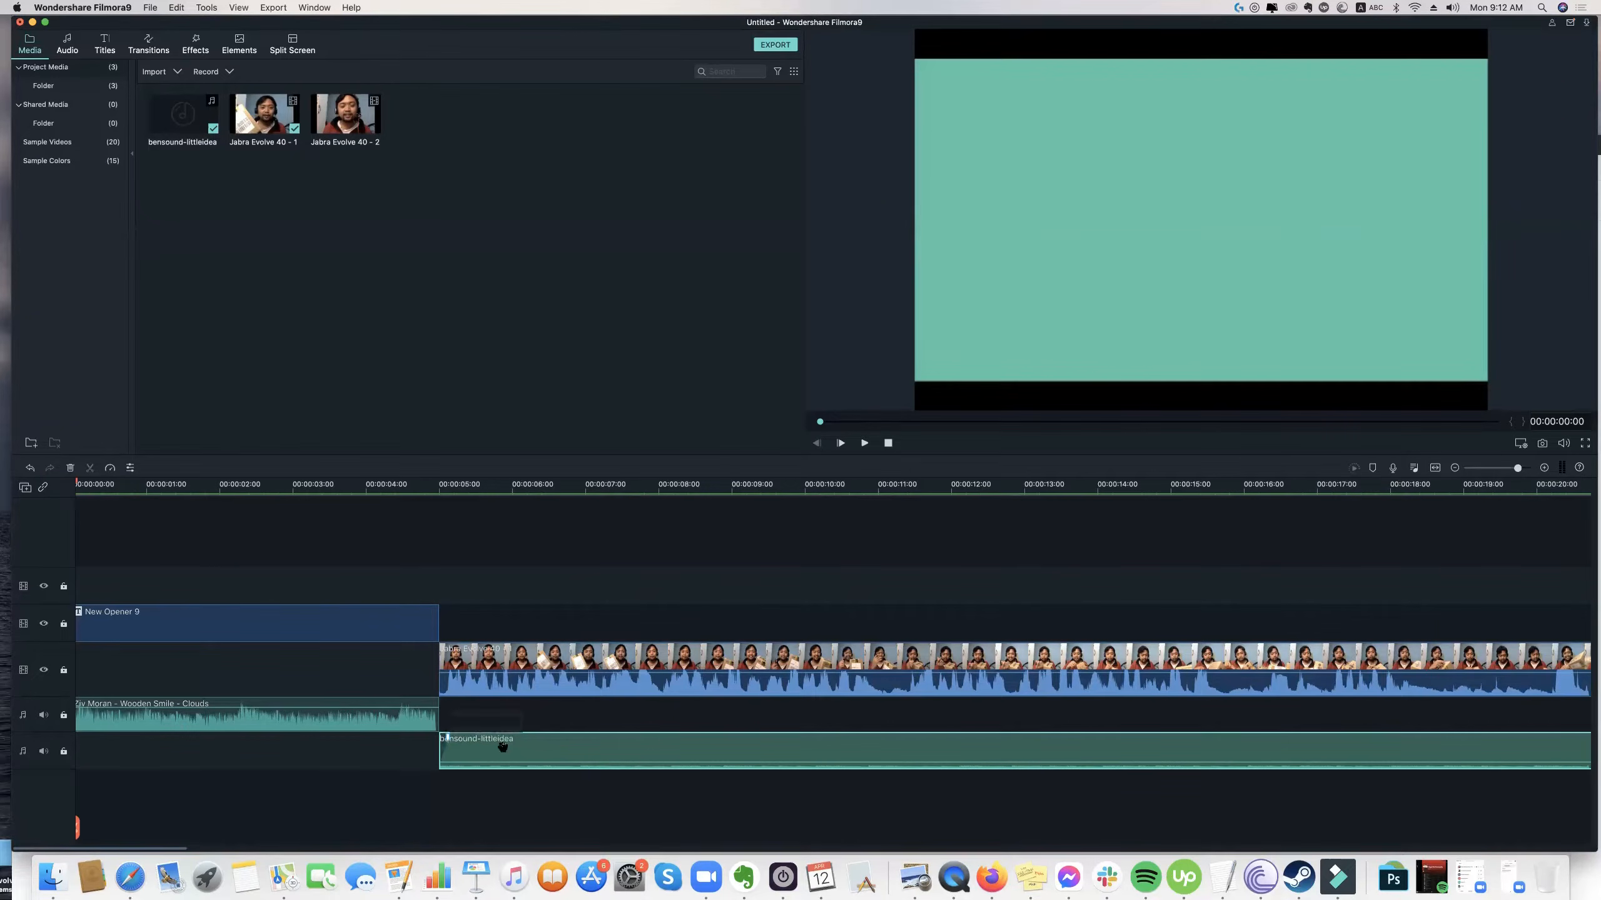
{"action": "left_click_drag", "start_coordinate": [550, 761], "coordinate": [549, 761]}
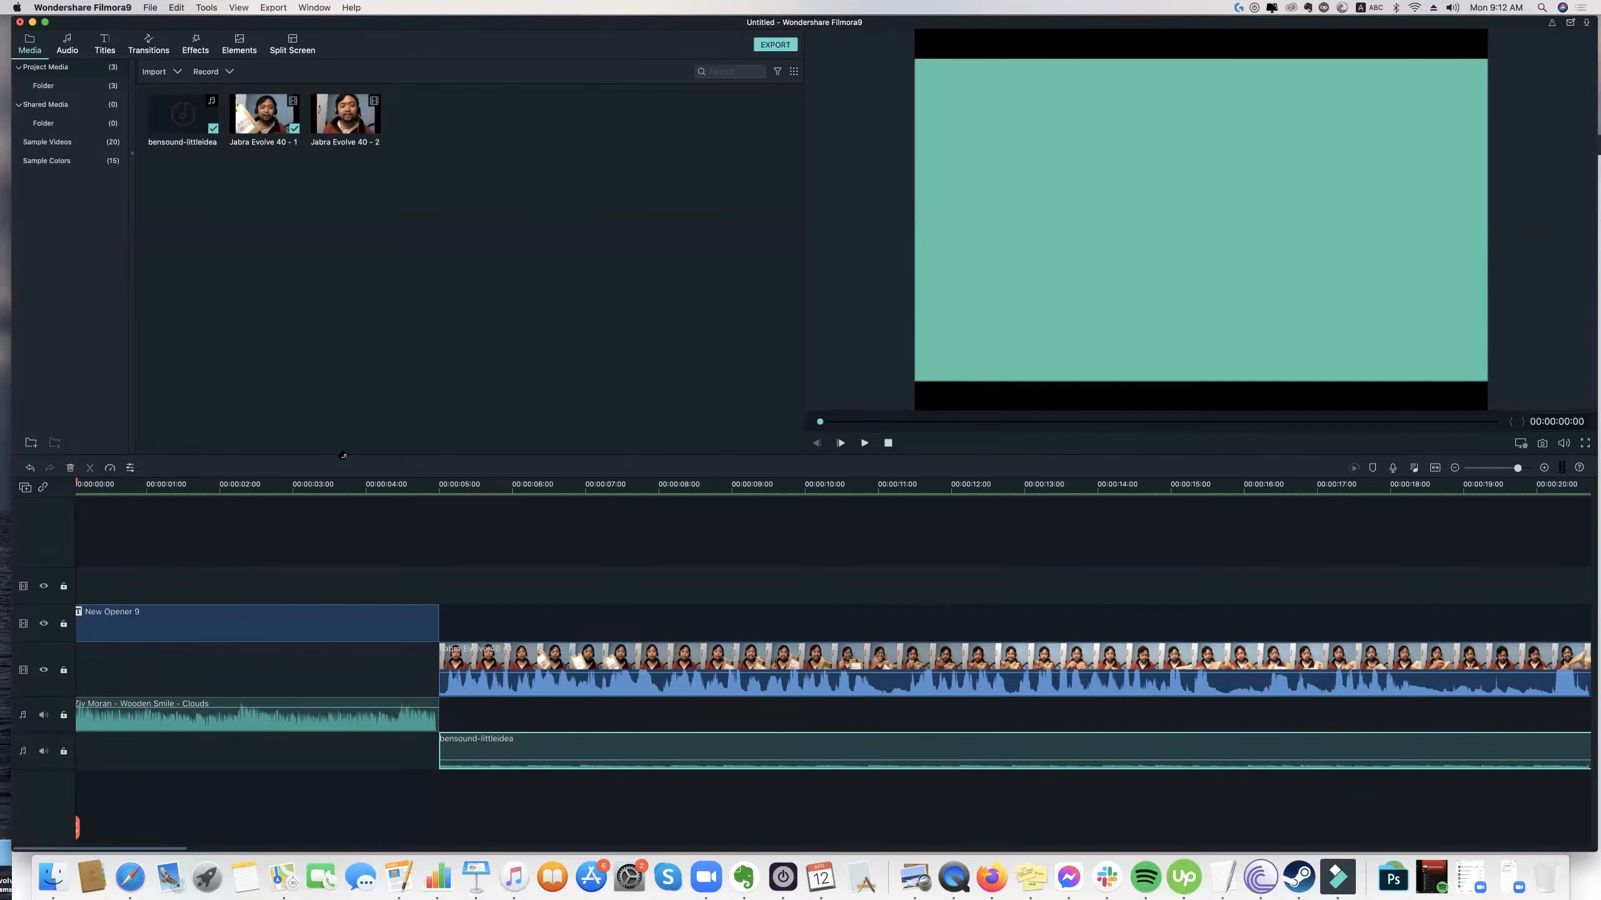
Play the sequence from the start to about 00:00:19:21 to check the background music against the voice.
{"action": "left_click", "coordinate": [325, 532]}
{"action": "key", "text": "space"}
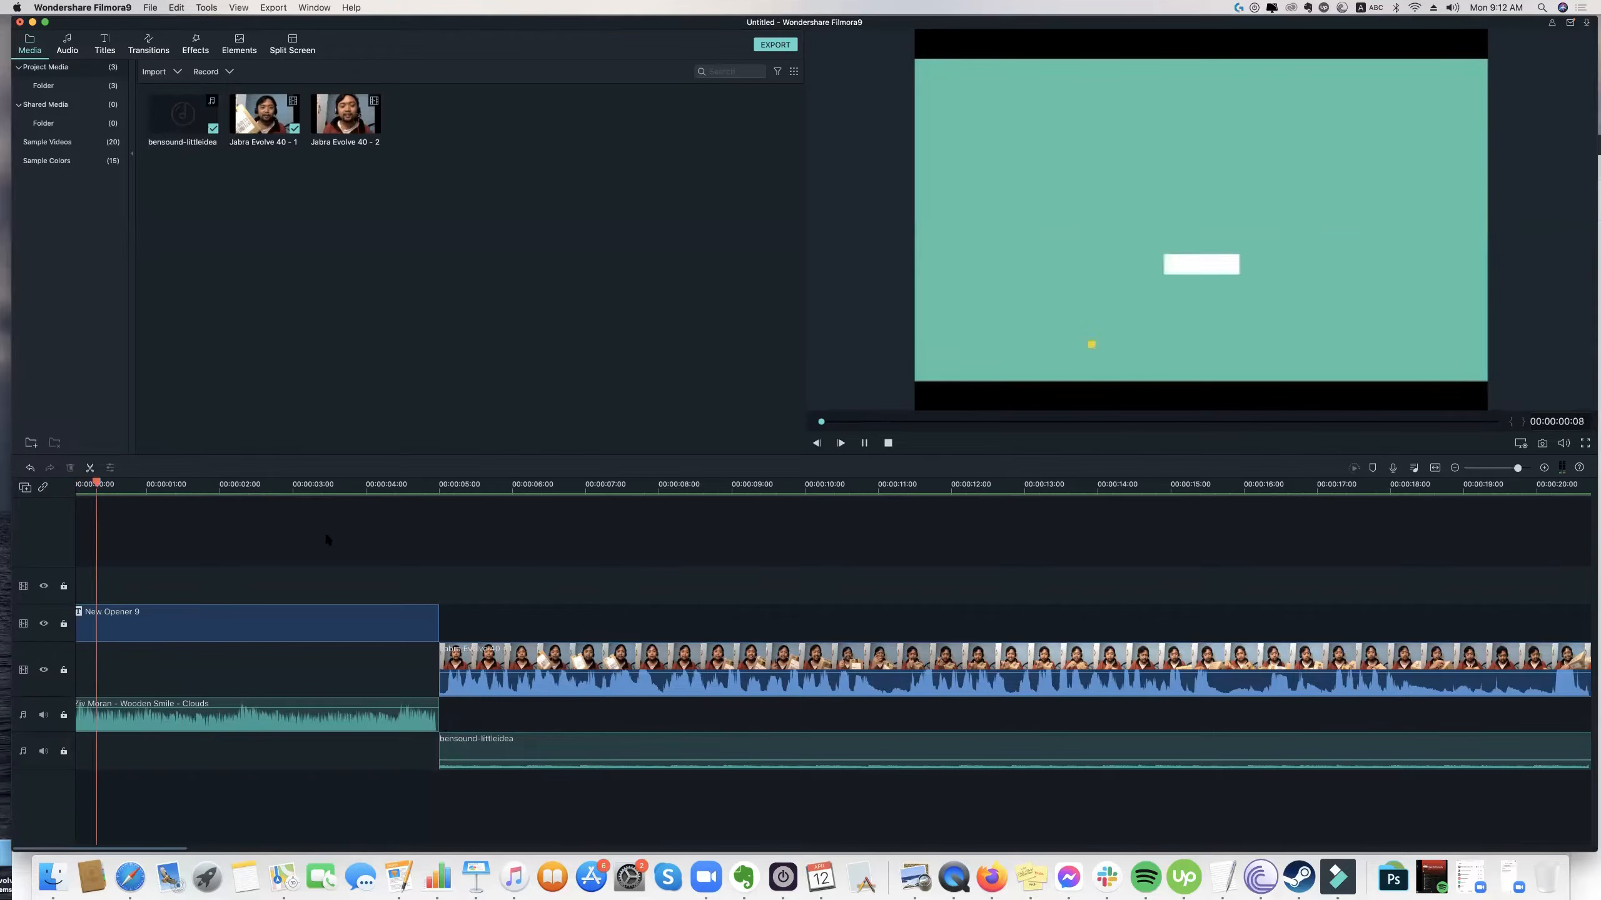
{"action": "key", "text": "XF86AudioRaiseVolume"}
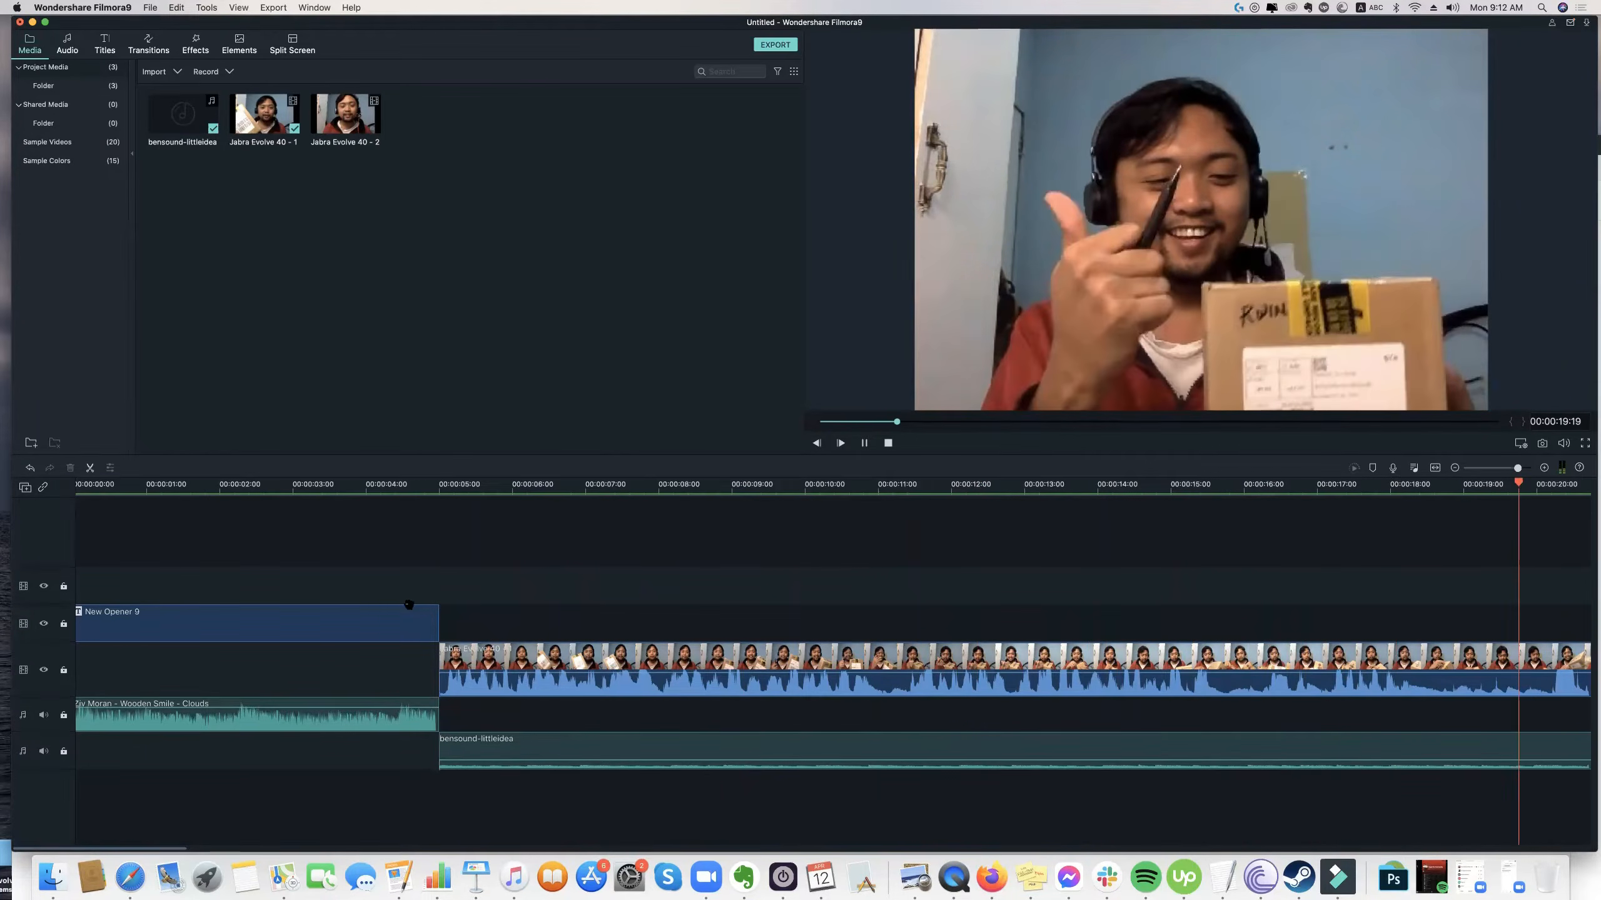
{"action": "left_click", "coordinate": [537, 763]}
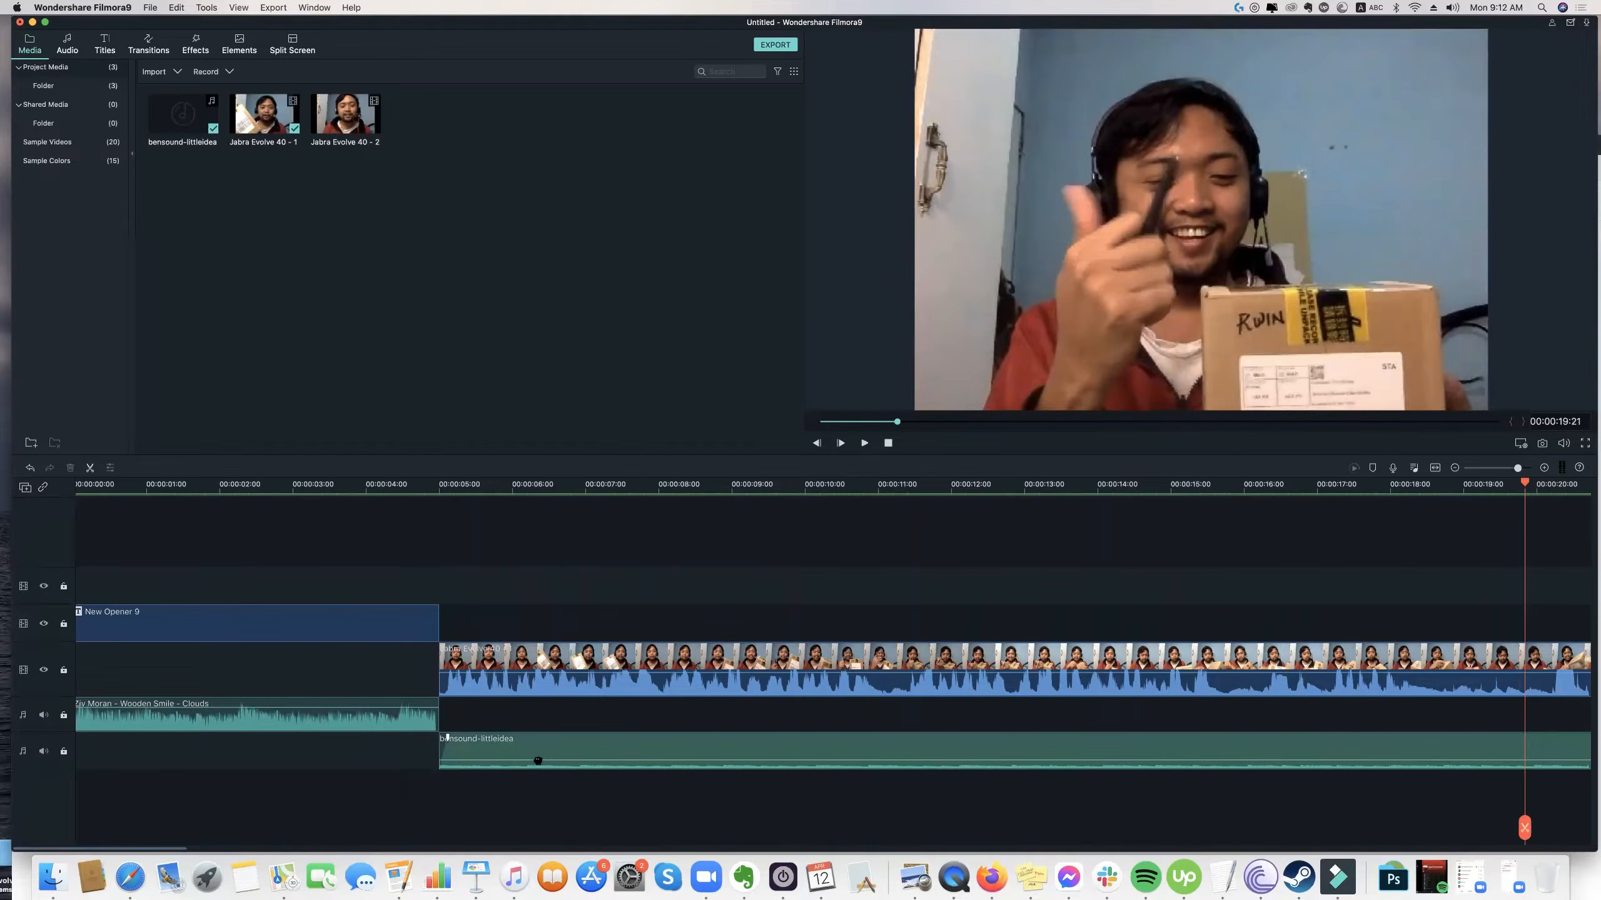
{"action": "key", "text": "XF86AudioRaiseVolume"}
{"action": "left_click", "coordinate": [1499, 811]}
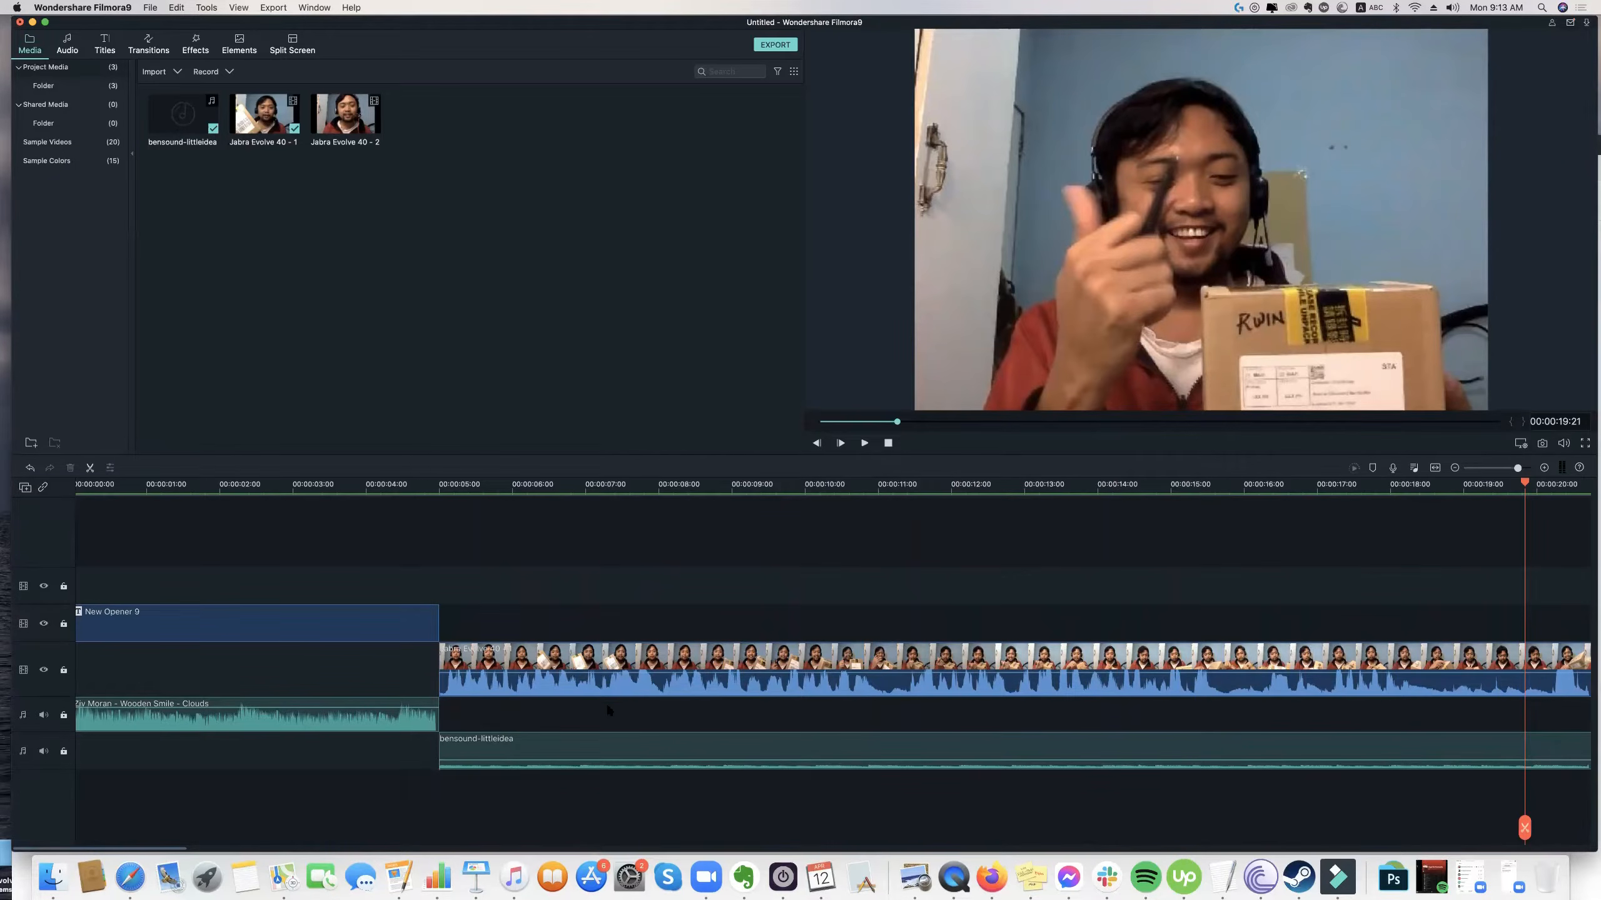
Move the playhead back to 00:00:06:20 and select the bensound-littleidea clip.
{"action": "left_click", "coordinate": [500, 742]}
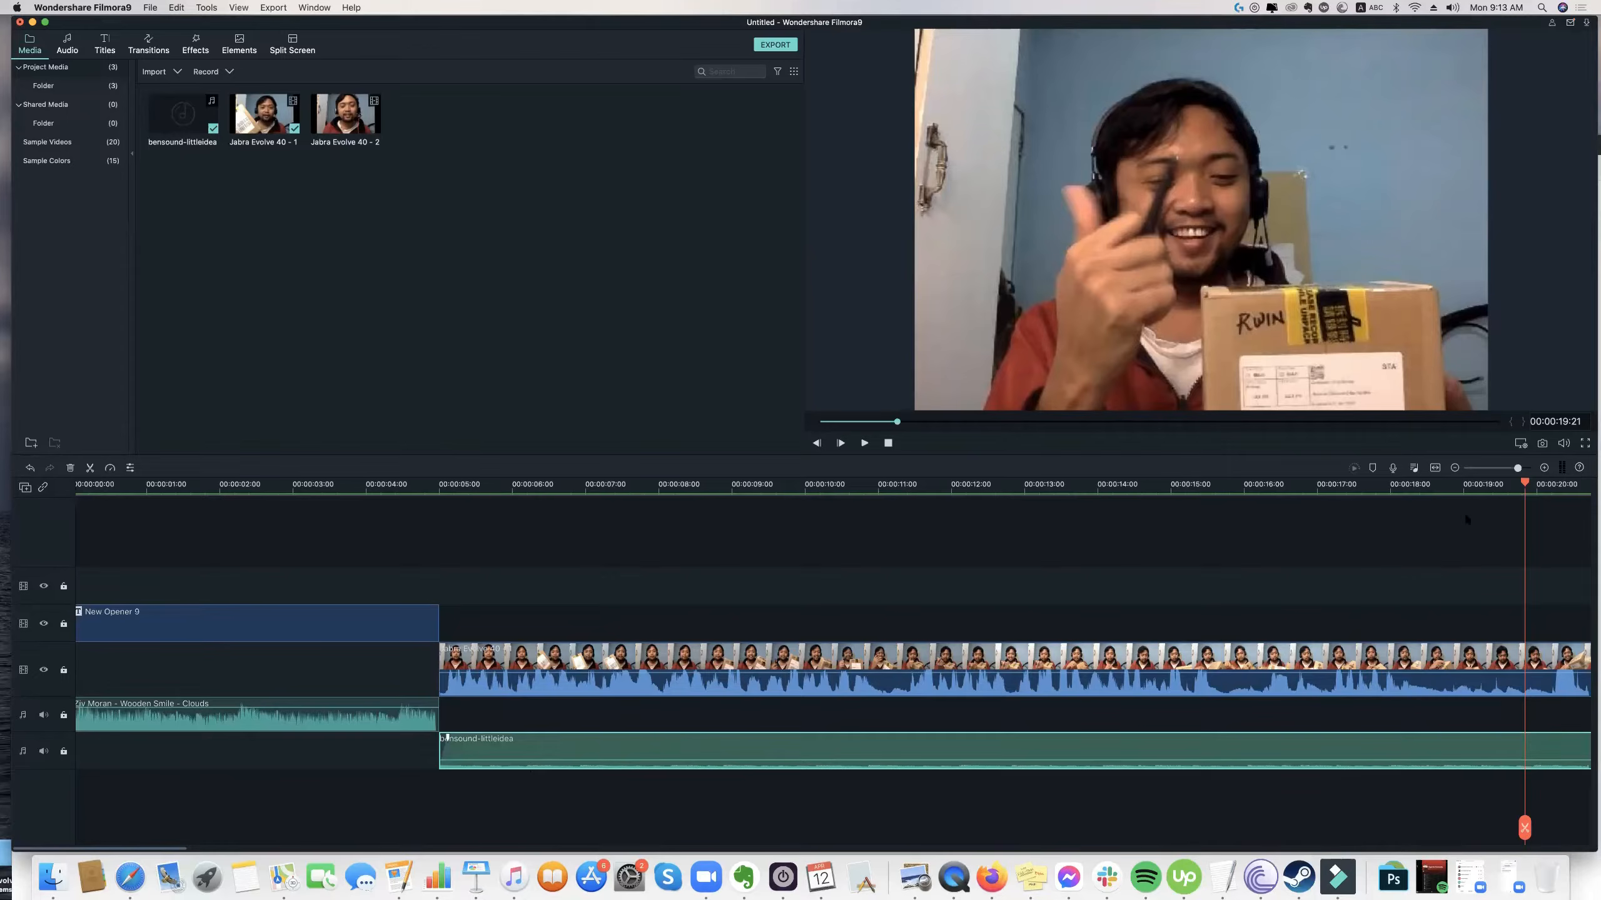
{"action": "left_click_drag", "start_coordinate": [1525, 484], "coordinate": [570, 526]}
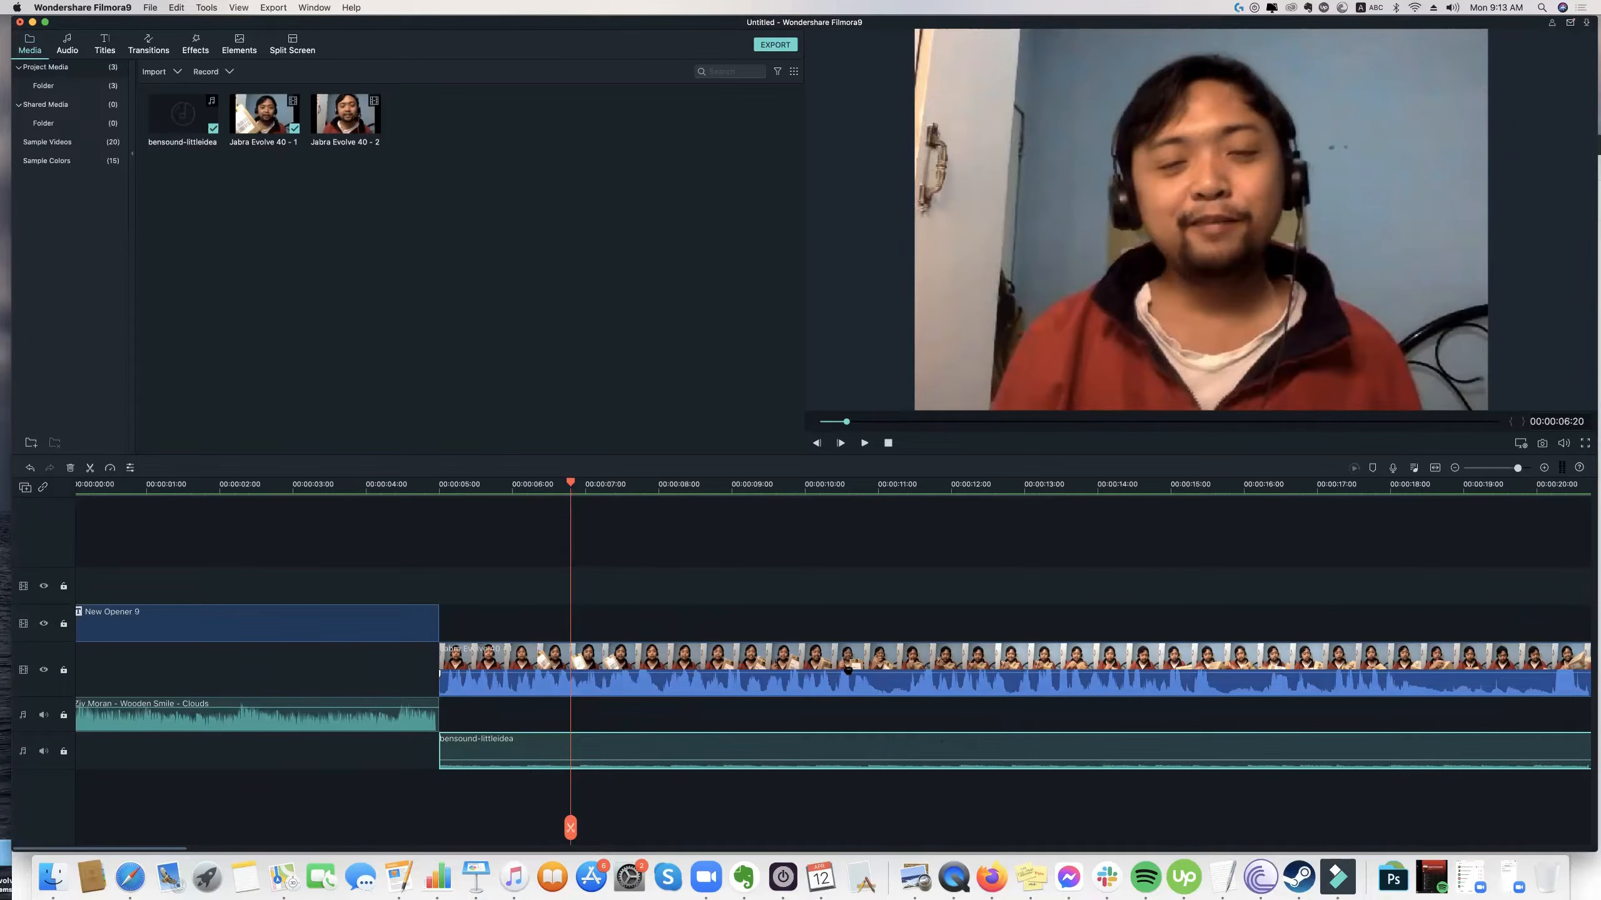
{"action": "left_click", "coordinate": [580, 752]}
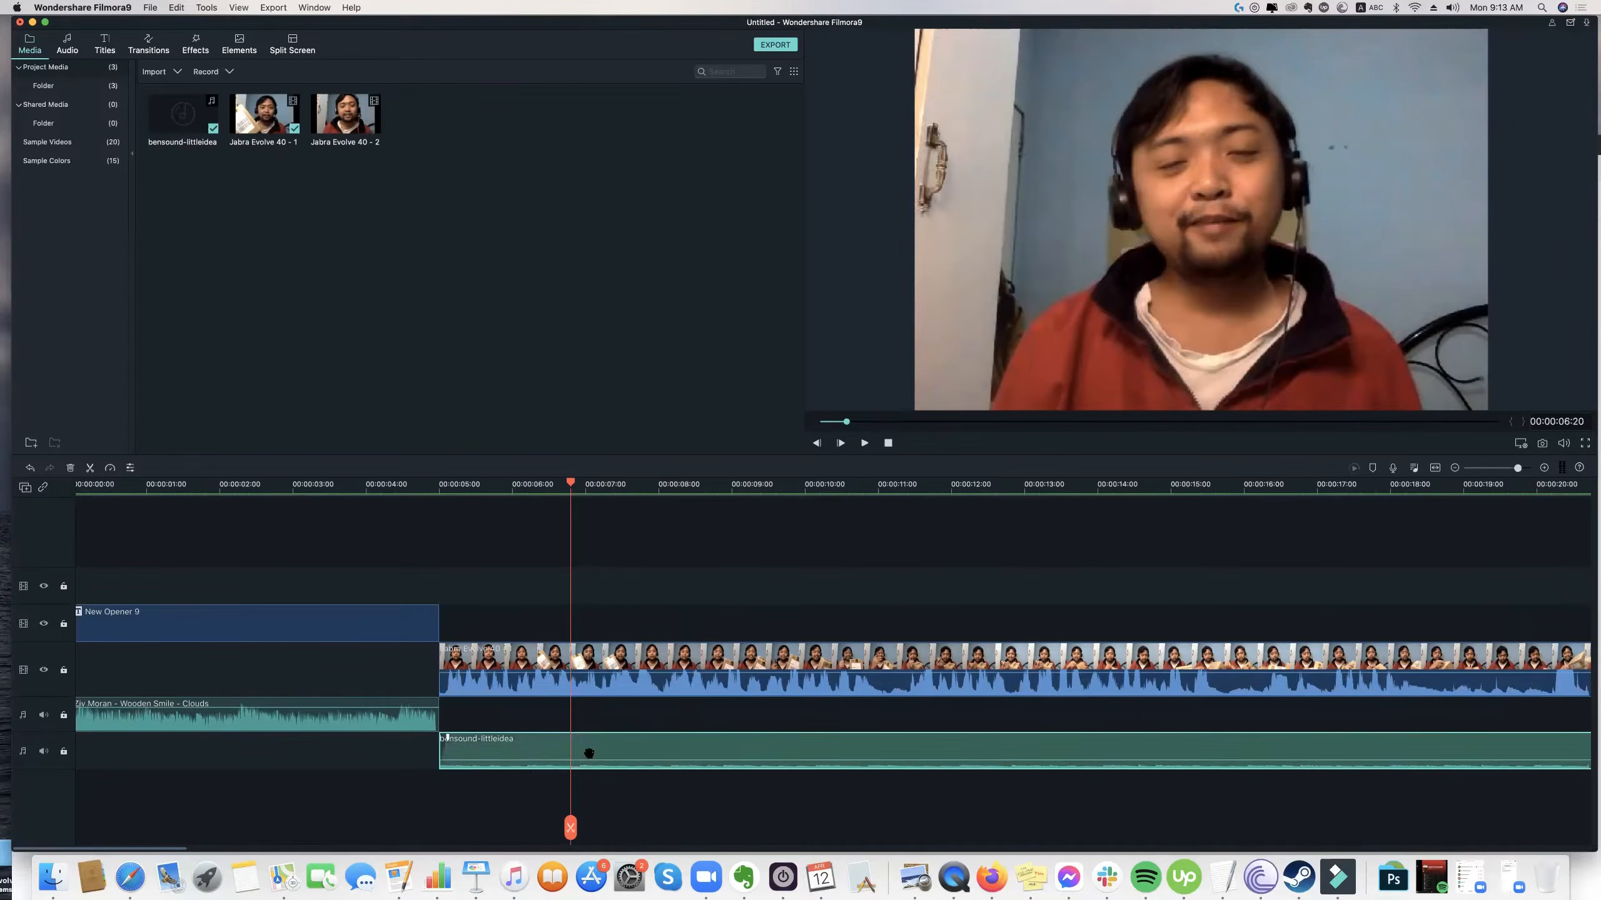
Move the bensound-littleidea clip up onto the intro music's audio track and return it to its own track.
{"action": "left_click_drag", "start_coordinate": [578, 746], "coordinate": [577, 746]}
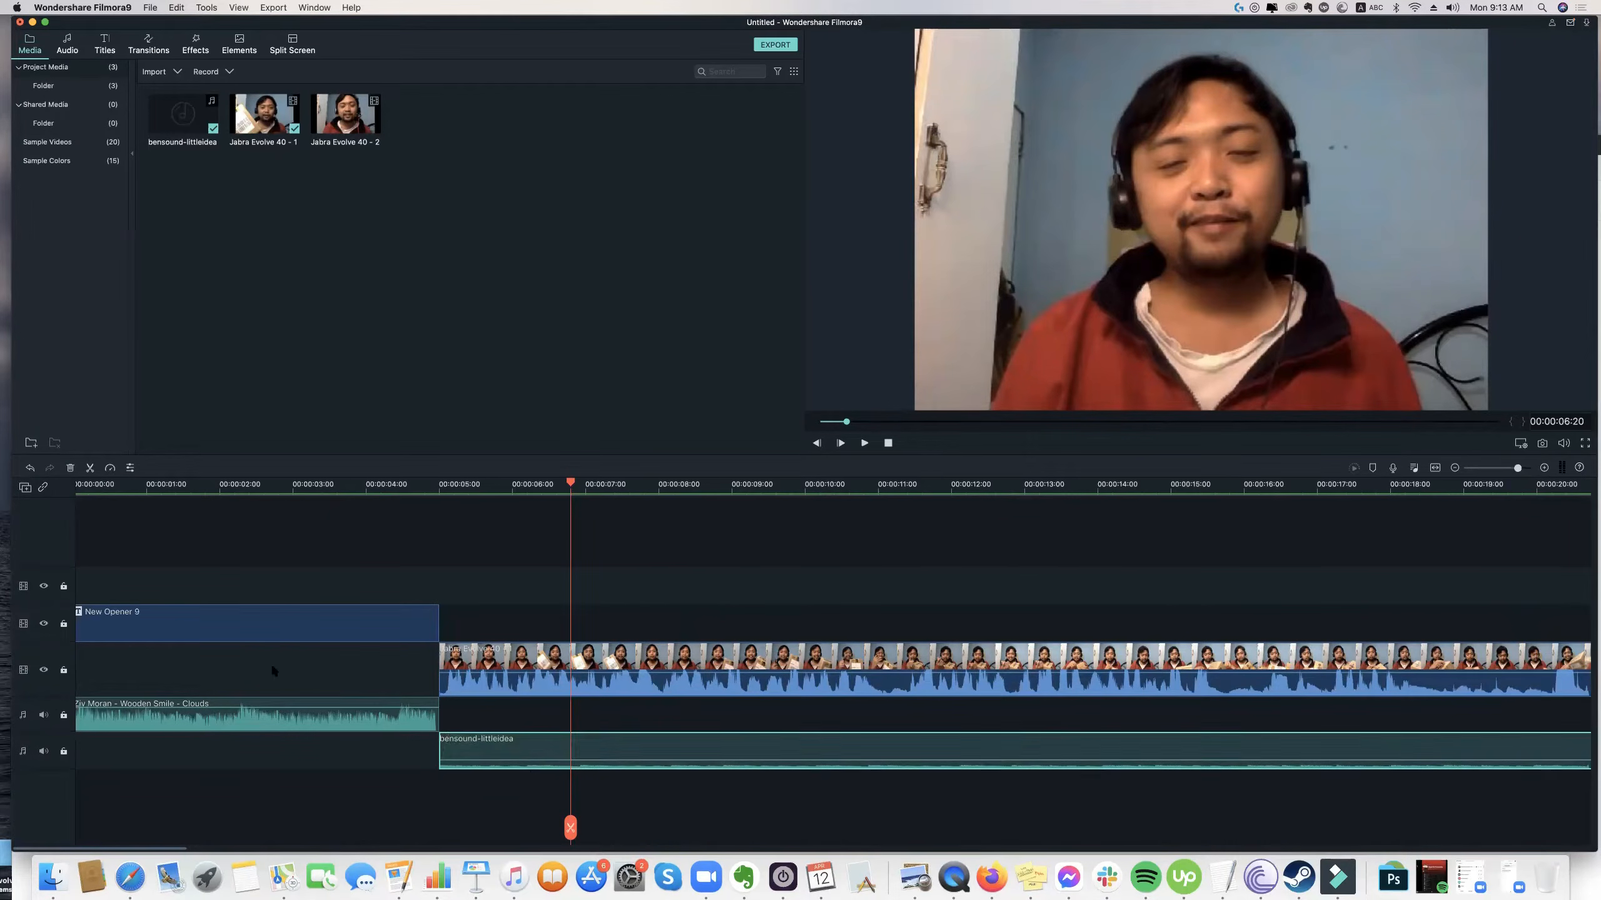
{"action": "left_click_drag", "start_coordinate": [444, 737], "coordinate": [630, 721]}
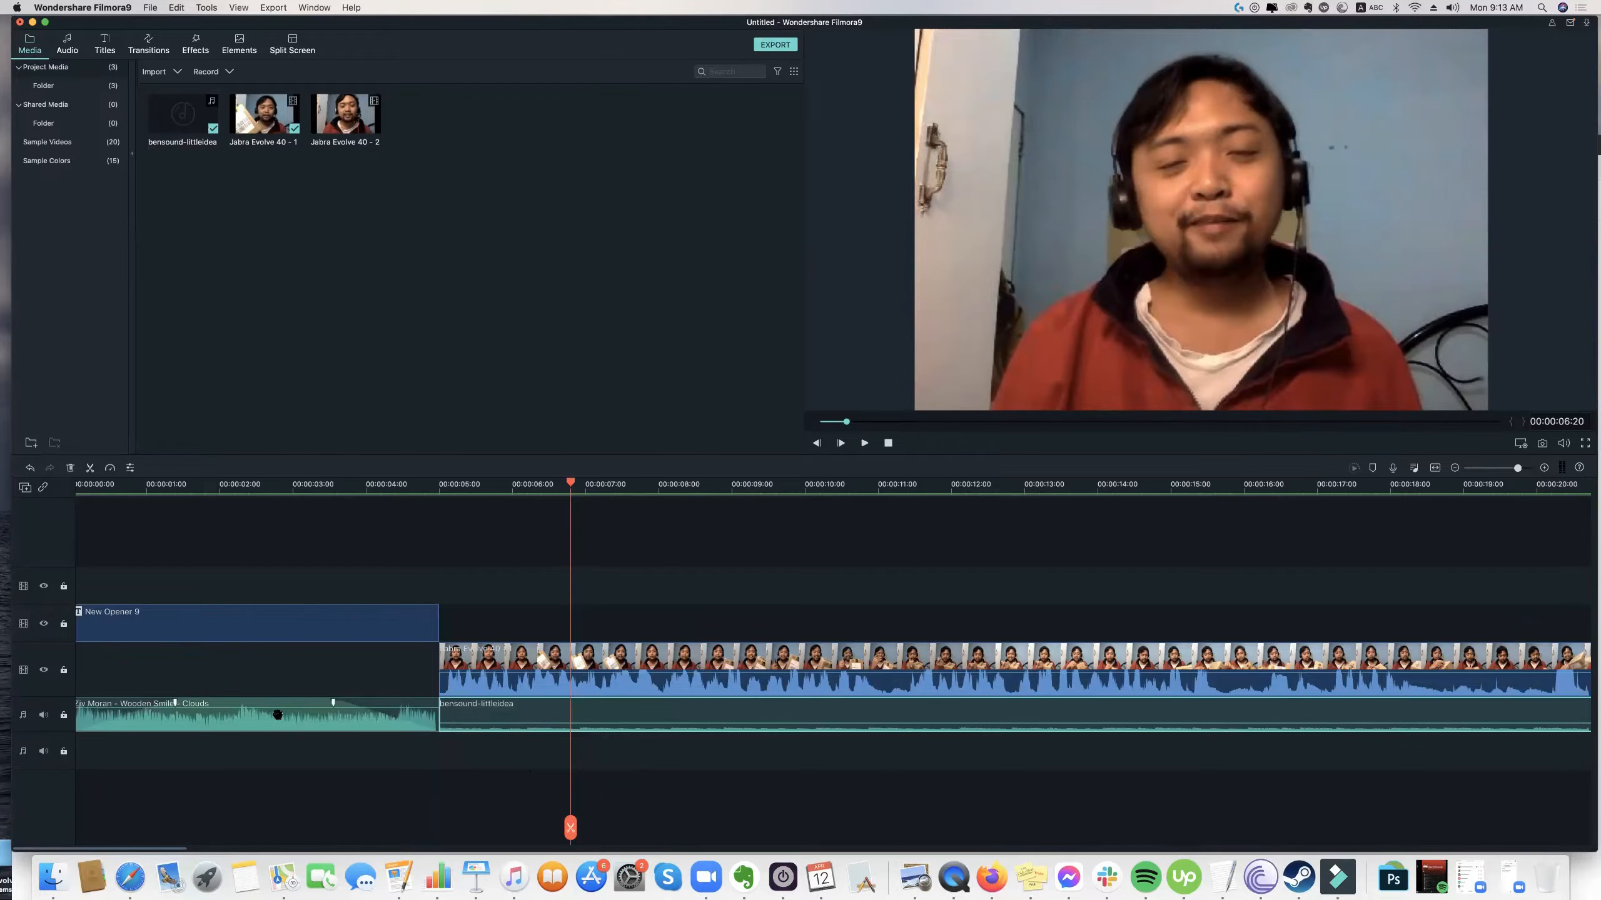
{"action": "left_click_drag", "start_coordinate": [600, 715], "coordinate": [439, 741]}
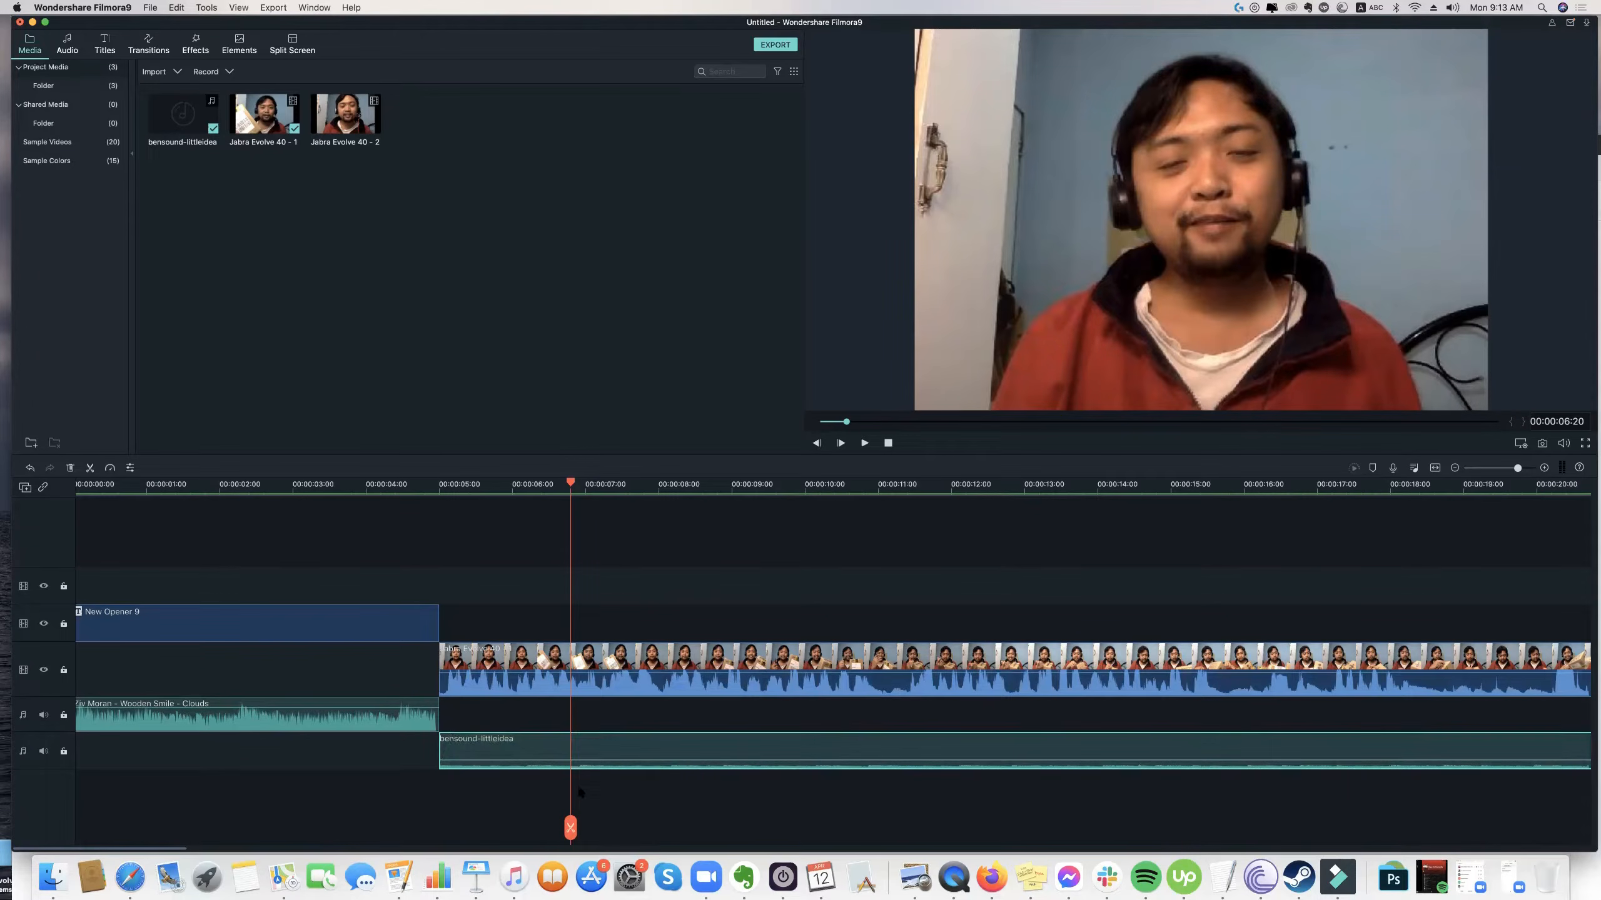
Move the playhead back to 00:00:06:06 and clear the clip selection.
{"action": "left_click", "coordinate": [1507, 470]}
{"action": "left_click_drag", "start_coordinate": [1505, 469], "coordinate": [1511, 470]}
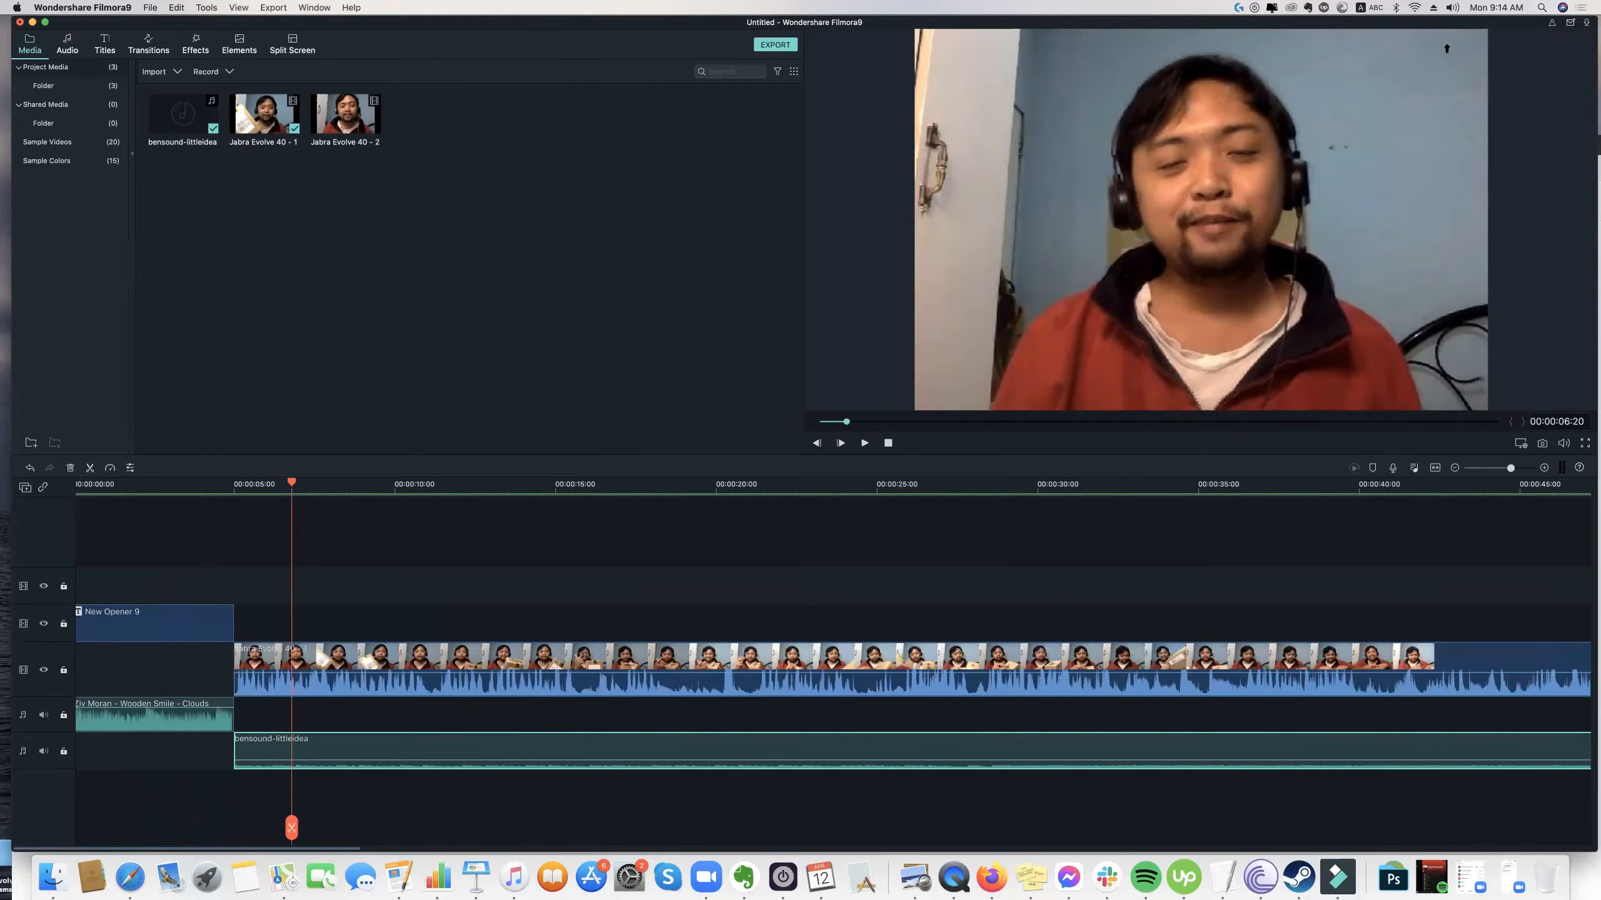
{"action": "left_click_drag", "start_coordinate": [1451, 27], "coordinate": [1414, 25]}
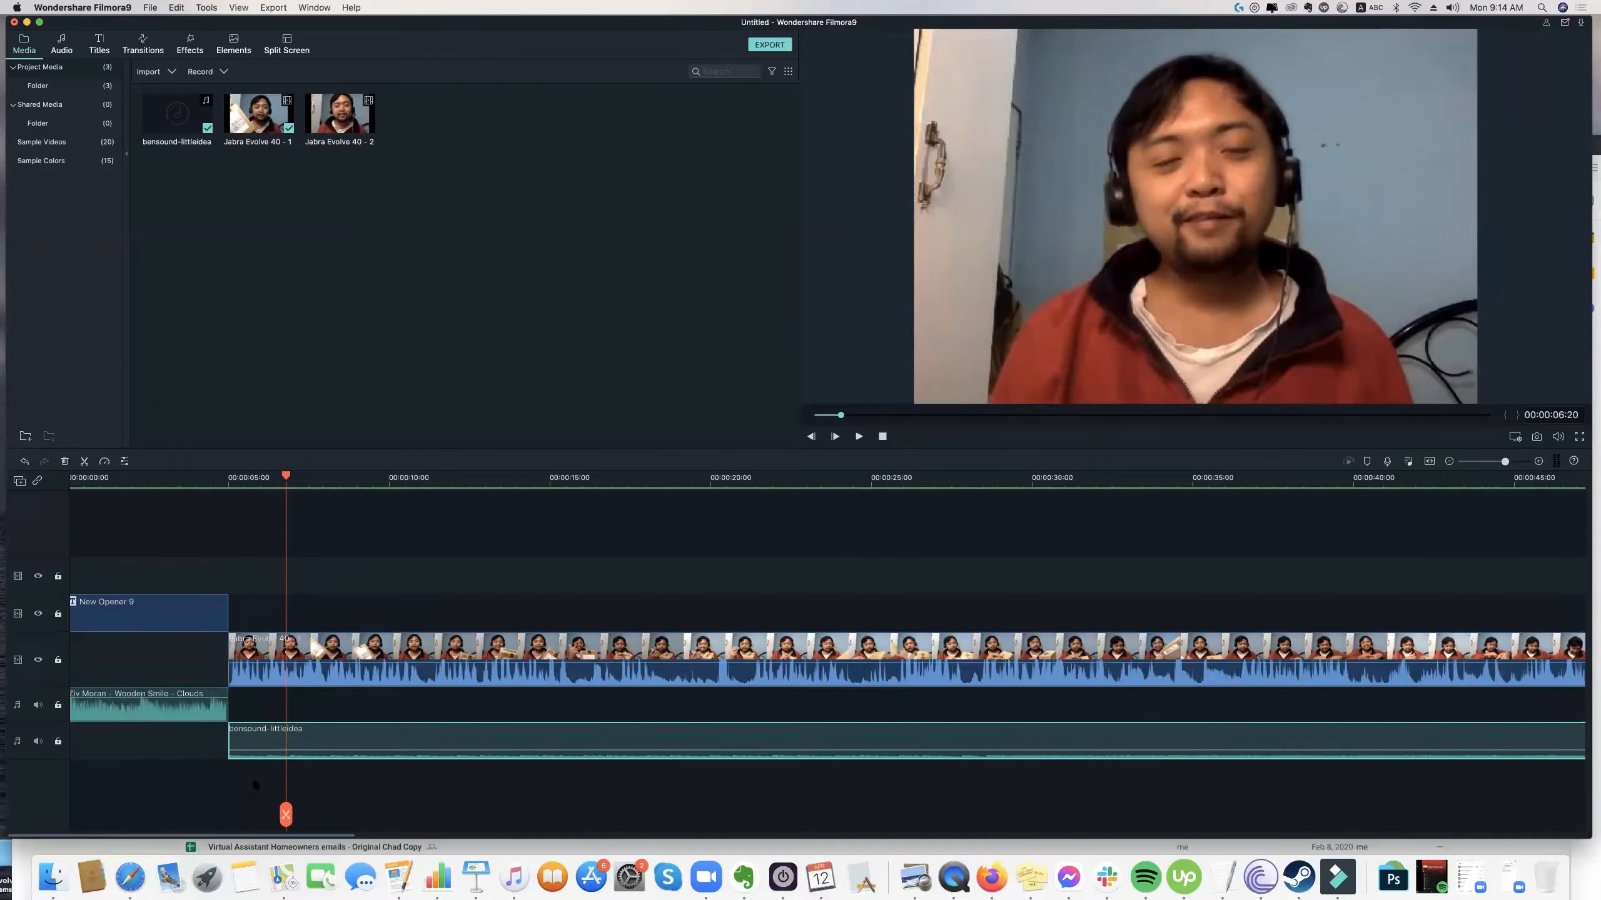
{"action": "mouse_move", "coordinate": [286, 475]}
{"action": "left_mouse_down"}
{"action": "mouse_move", "coordinate": [205, 476]}
{"action": "mouse_move", "coordinate": [267, 476]}
{"action": "left_mouse_up"}
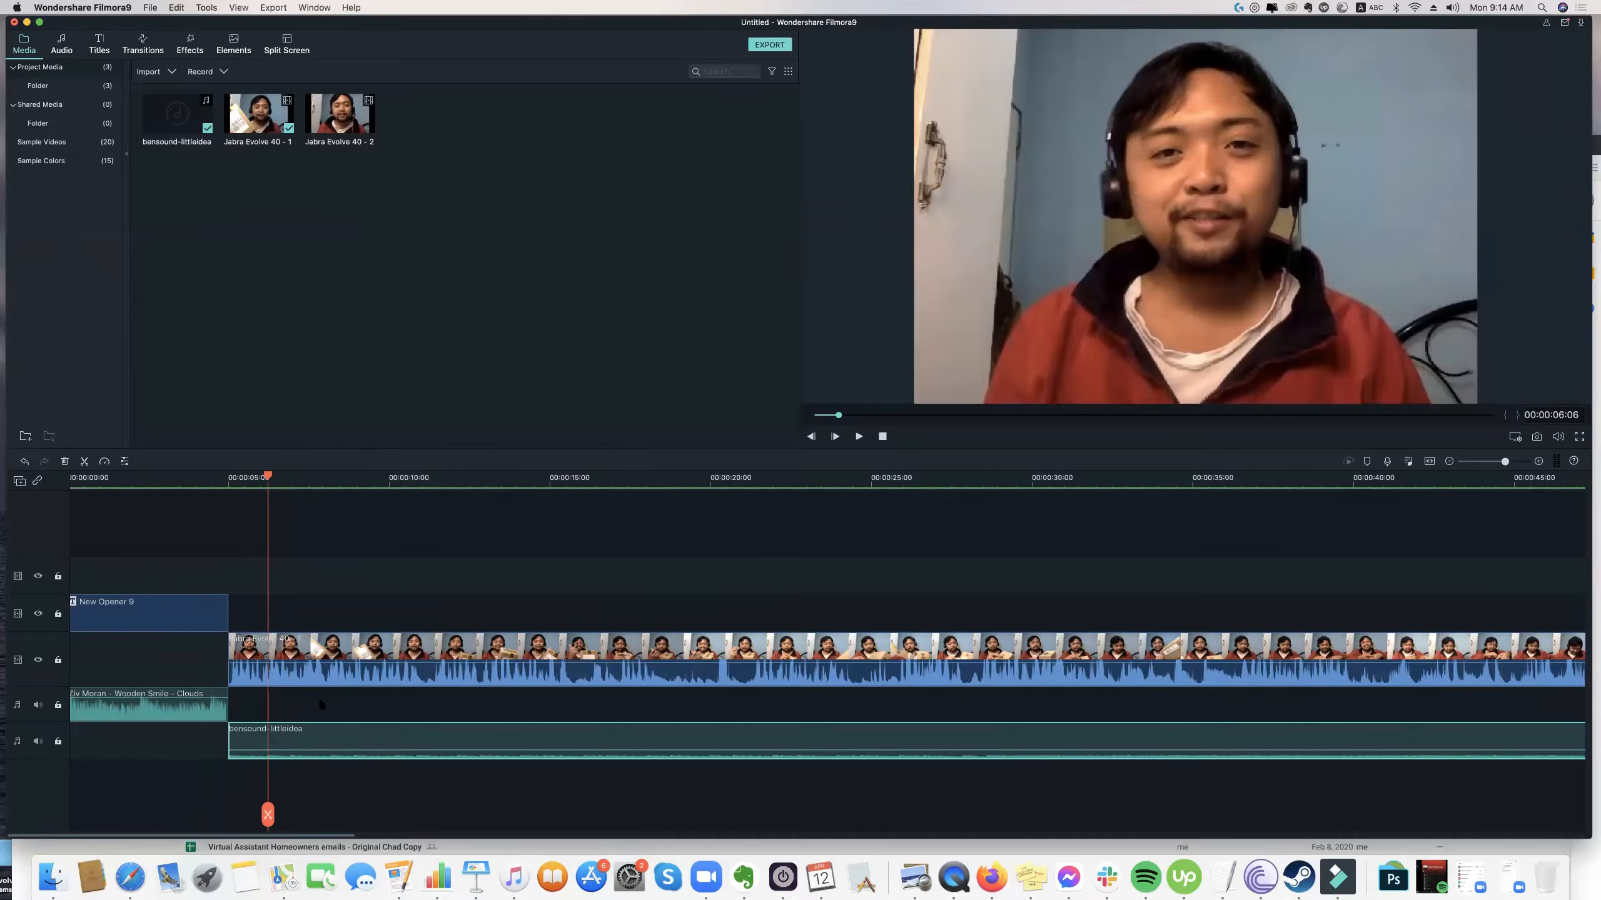
{"action": "left_click", "coordinate": [315, 735]}
{"action": "left_click", "coordinate": [196, 715]}
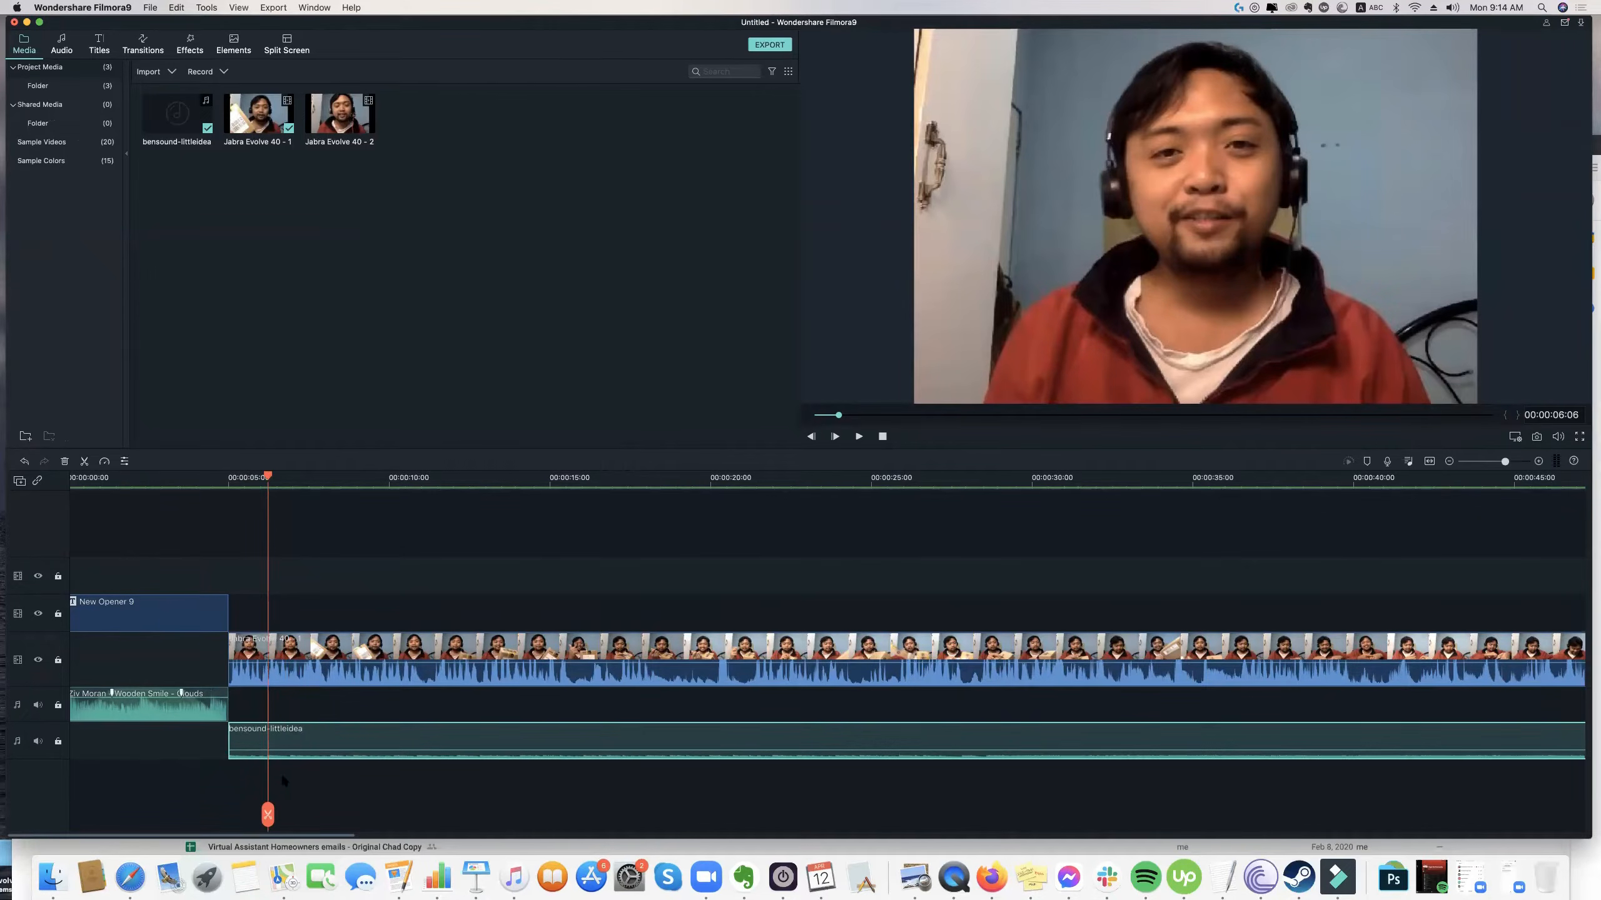
{"action": "left_click", "coordinate": [285, 781]}
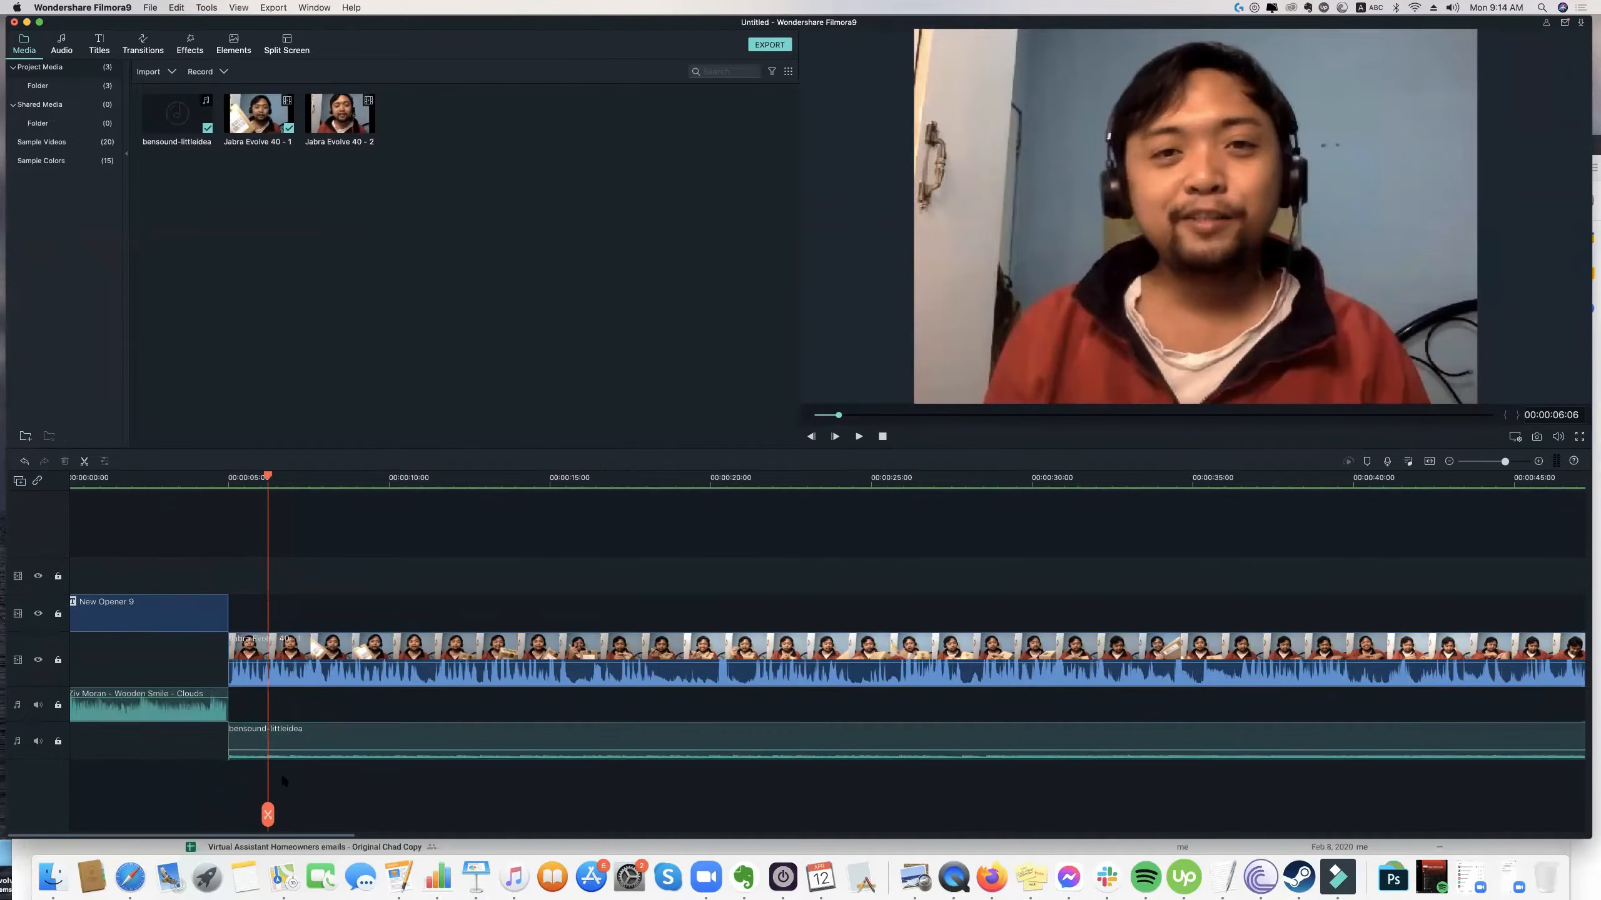
Preview the Chickens sound effect and place it on a new audio track below the background music at about 9 seconds.
{"action": "left_click", "coordinate": [188, 51]}
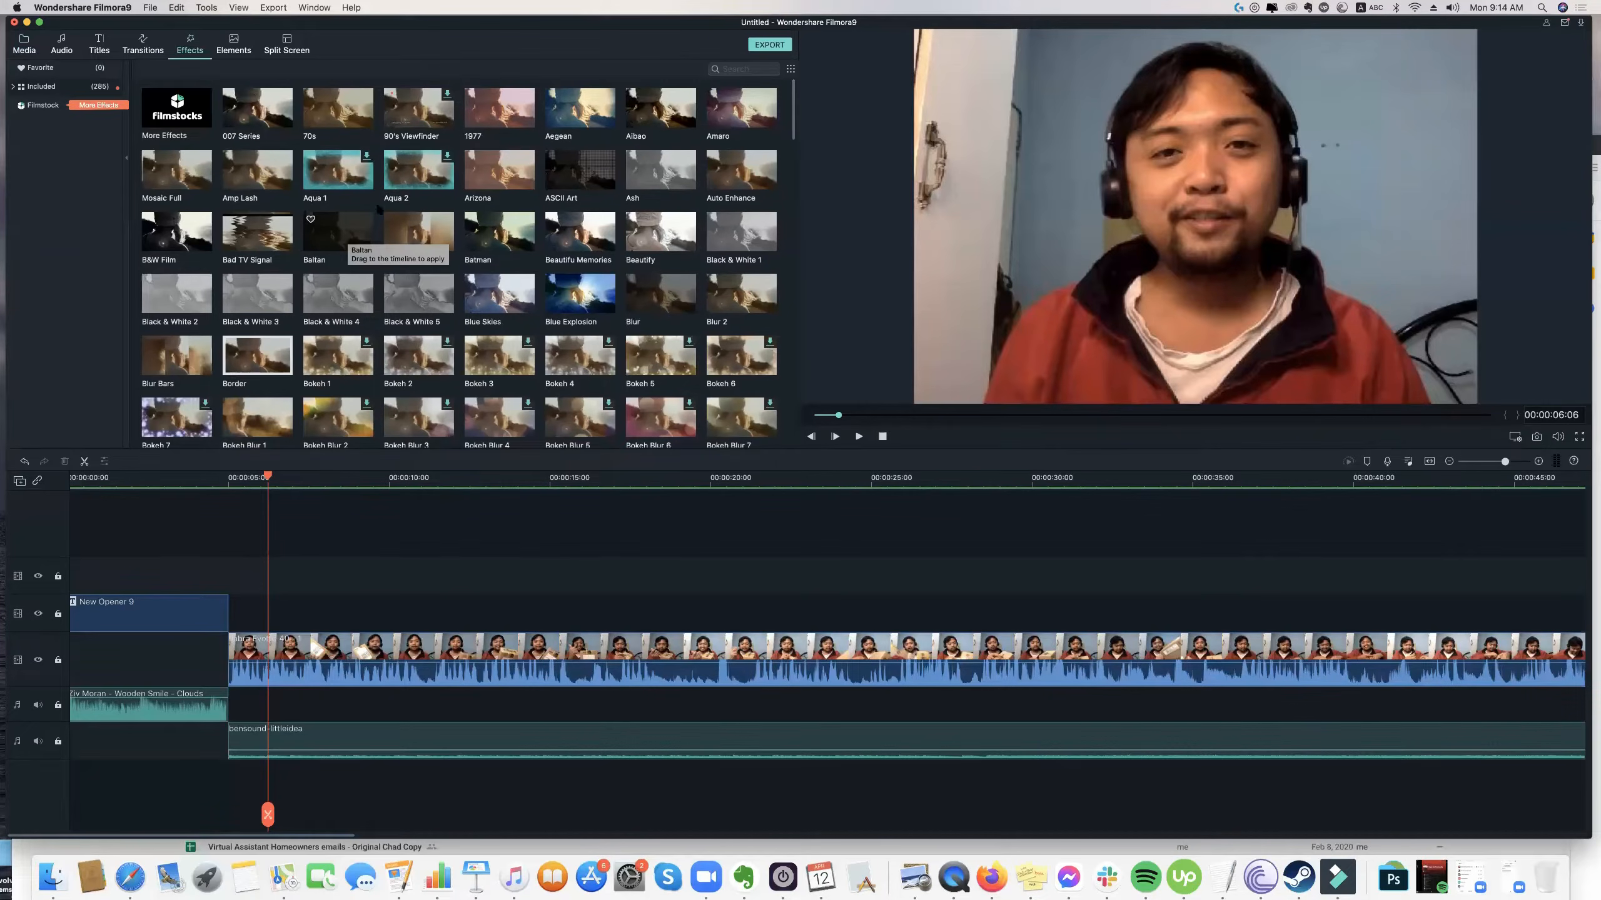
{"action": "scroll", "coordinate": [381, 214], "scroll_direction": "down", "scroll_amount": 2}
{"action": "scroll", "coordinate": [401, 223], "scroll_direction": "up", "scroll_amount": 2}
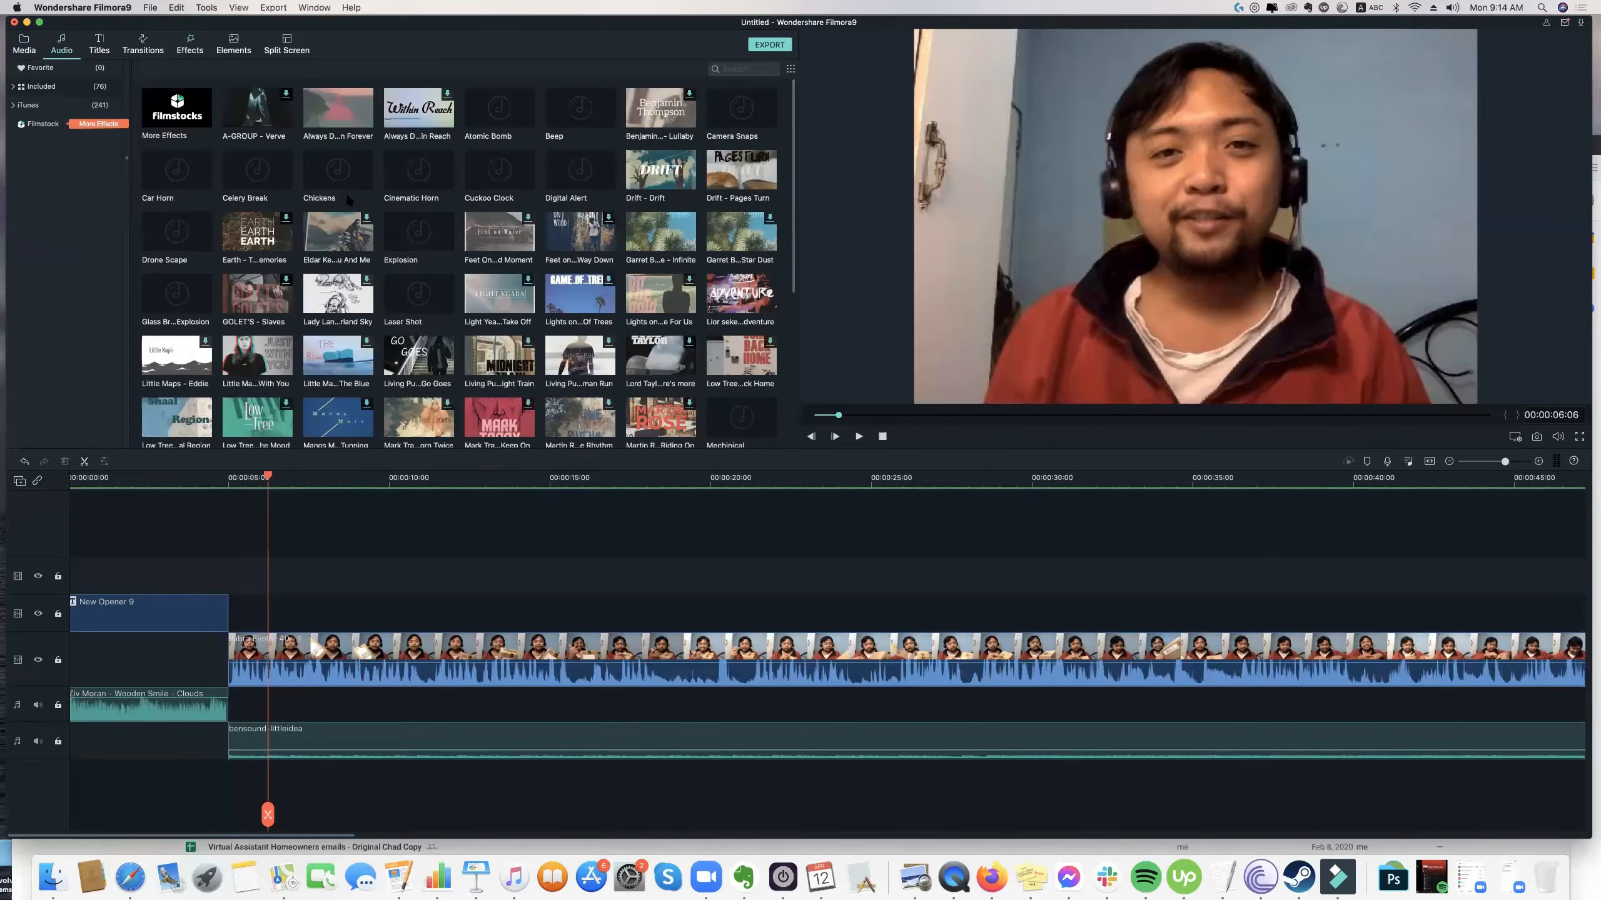
{"action": "left_click", "coordinate": [329, 183]}
{"action": "double_click", "coordinate": [332, 183]}
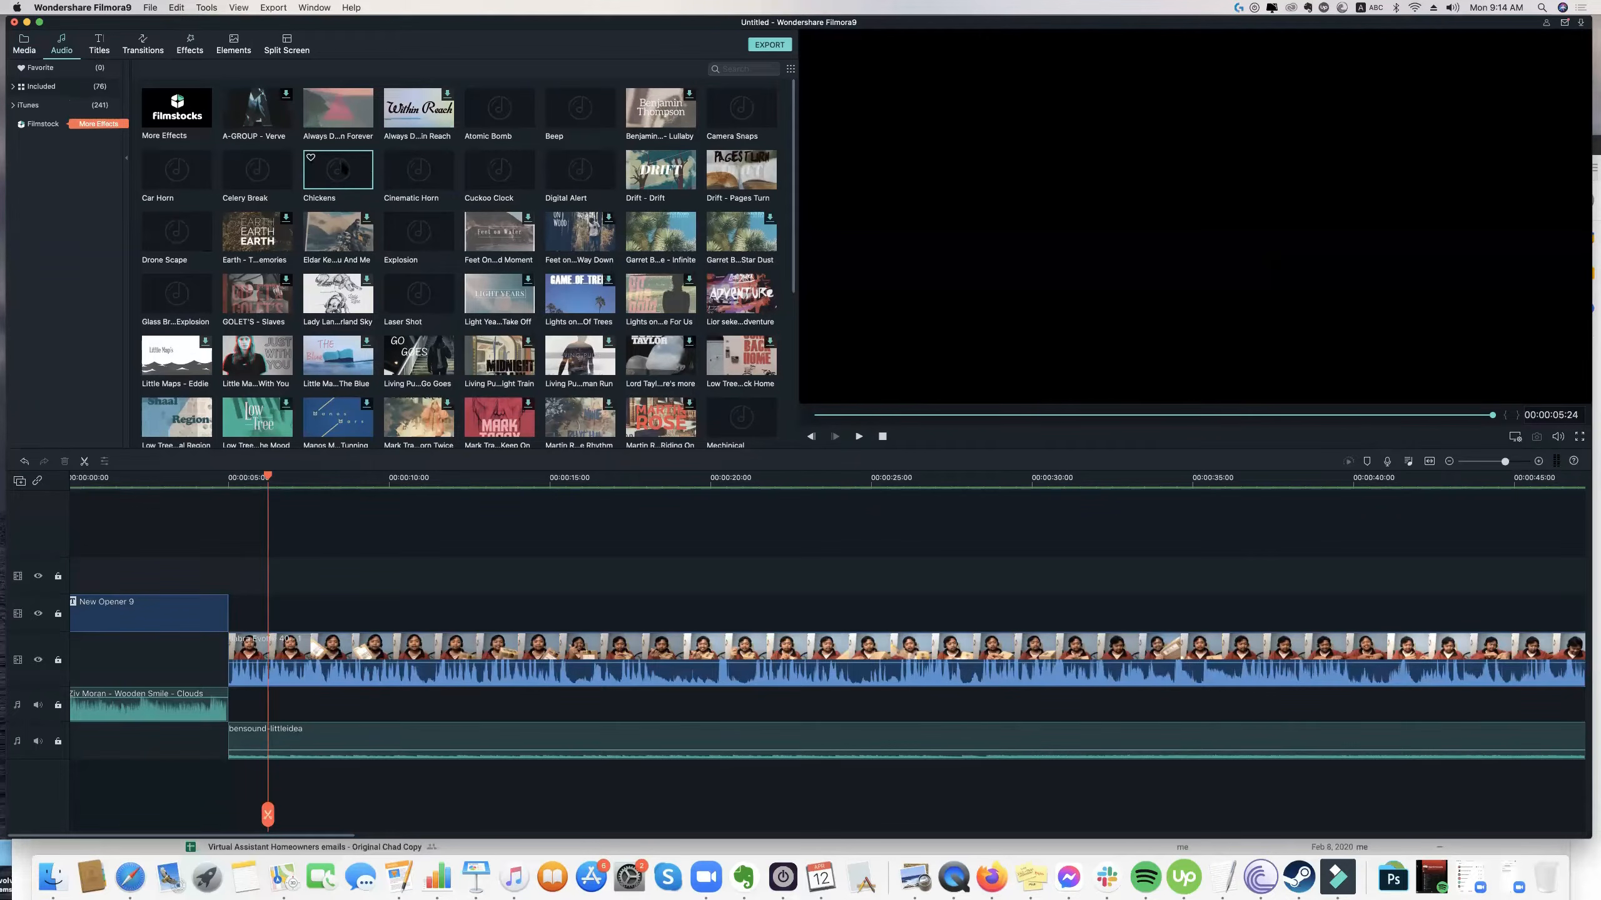
{"action": "left_click_drag", "start_coordinate": [402, 445], "coordinate": [385, 734]}
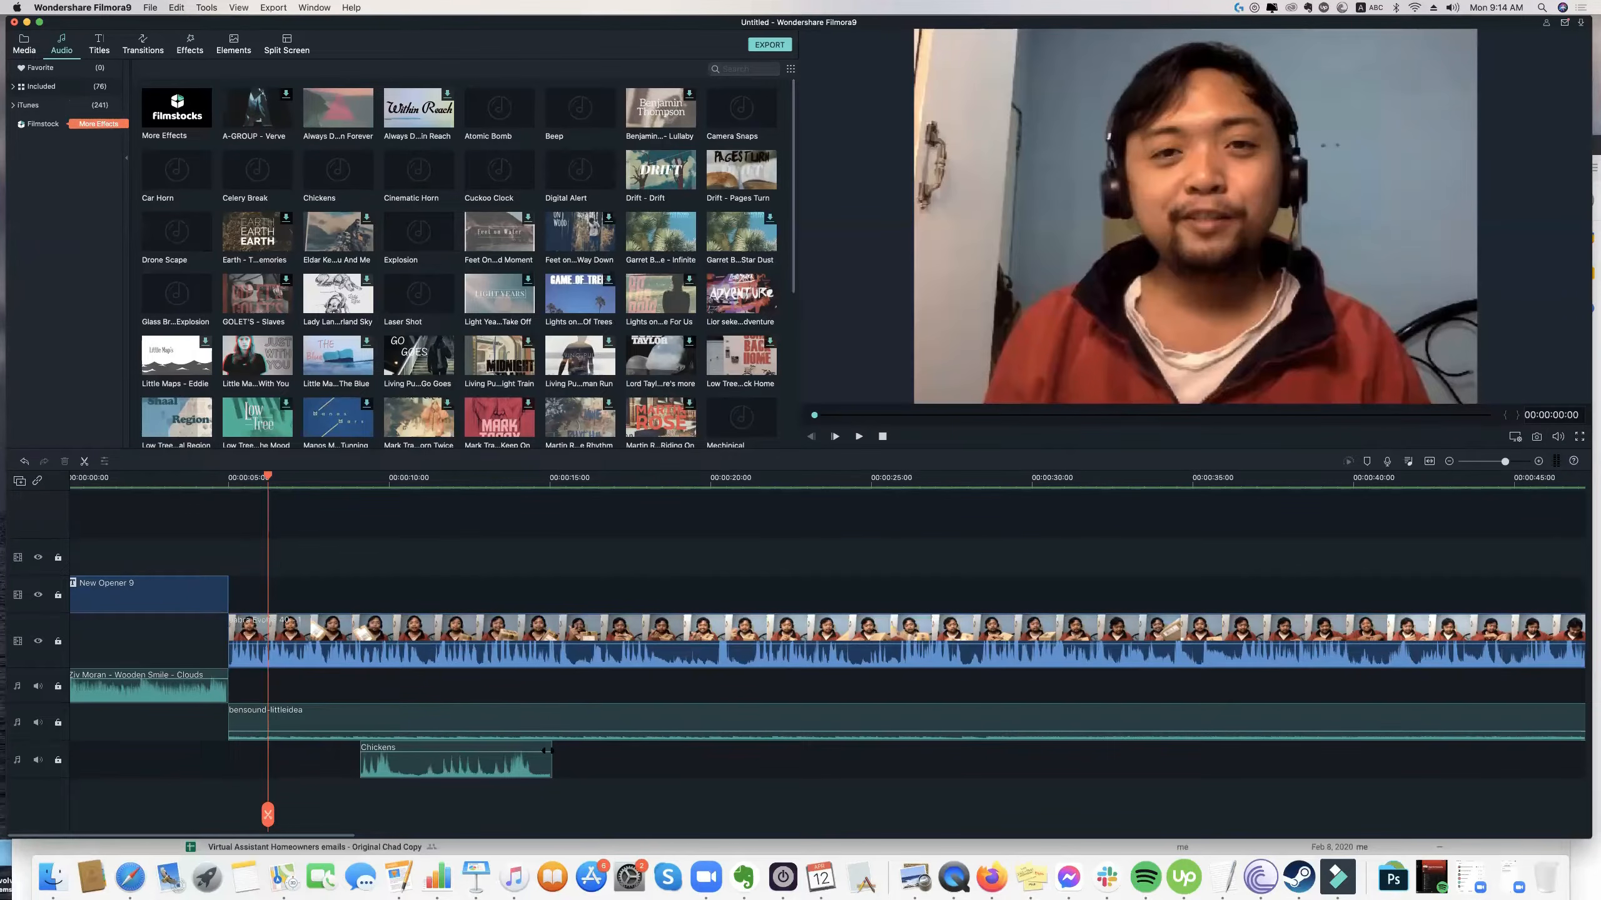
Play the sequence from 00:00:06:06 to 00:00:11:05 to hear the Chickens sound with the footage.
{"action": "left_click", "coordinate": [406, 751]}
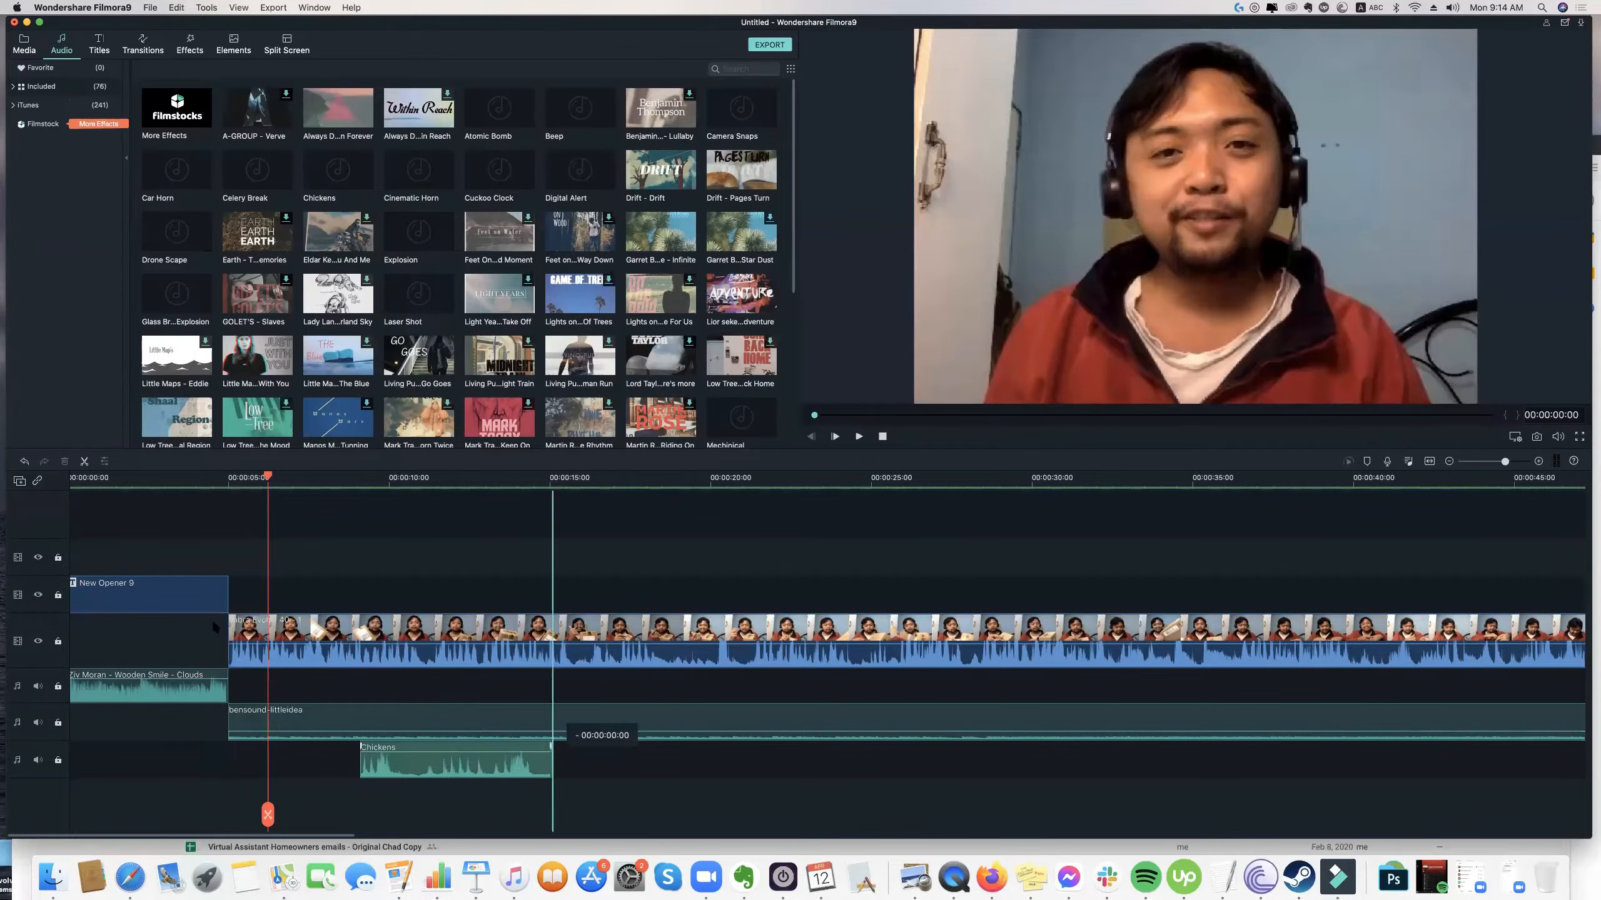
{"action": "key", "text": "space"}
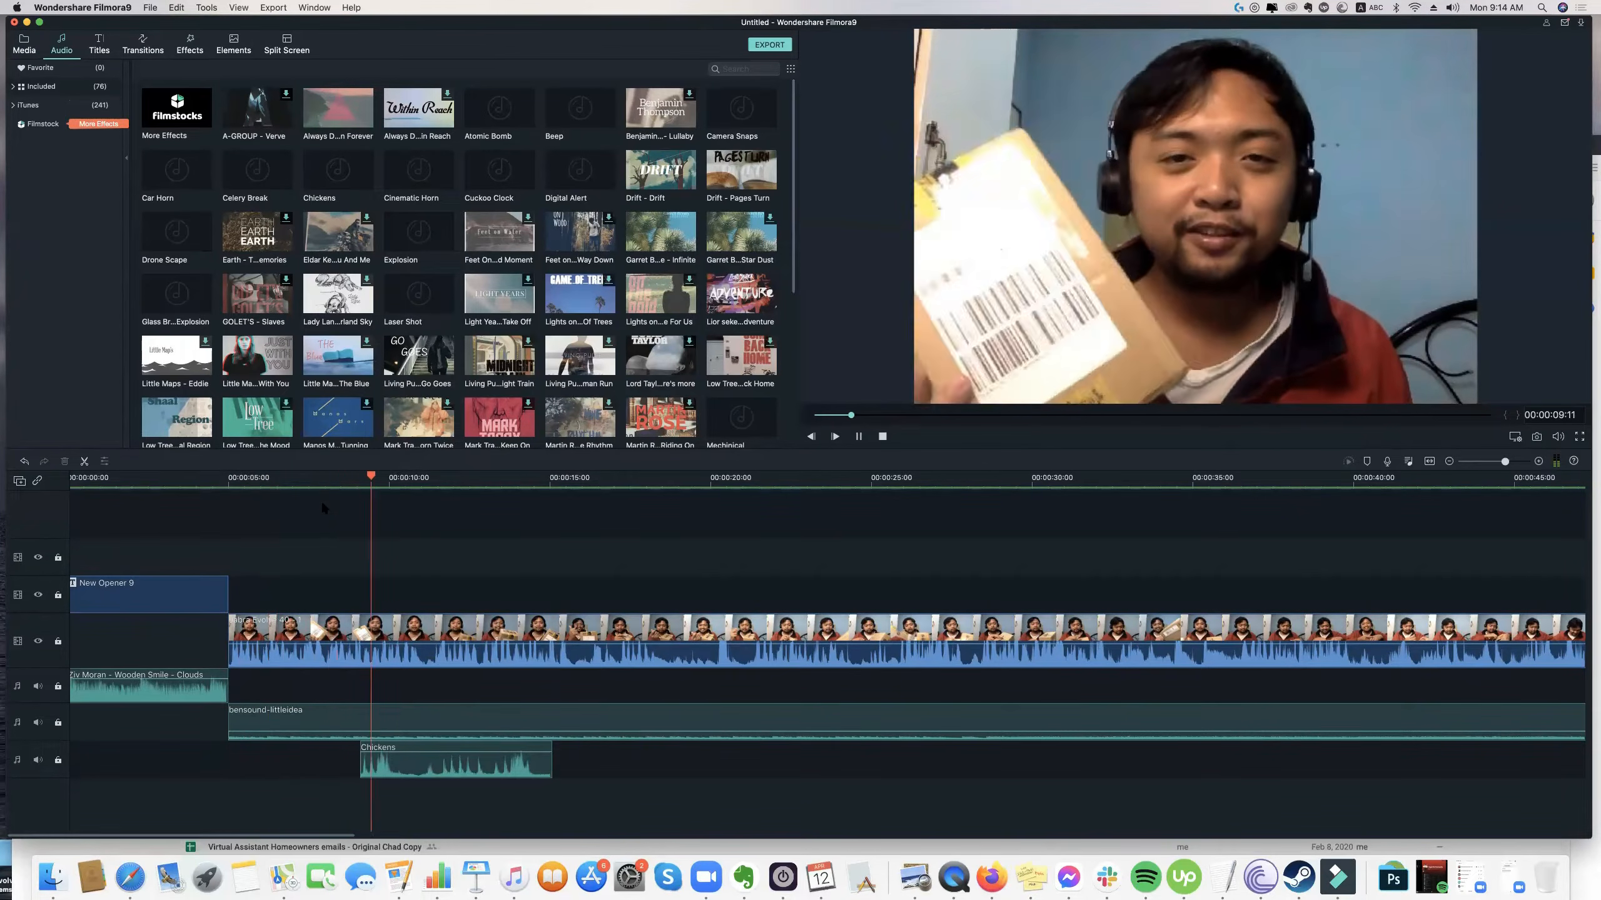
{"action": "key", "text": "space"}
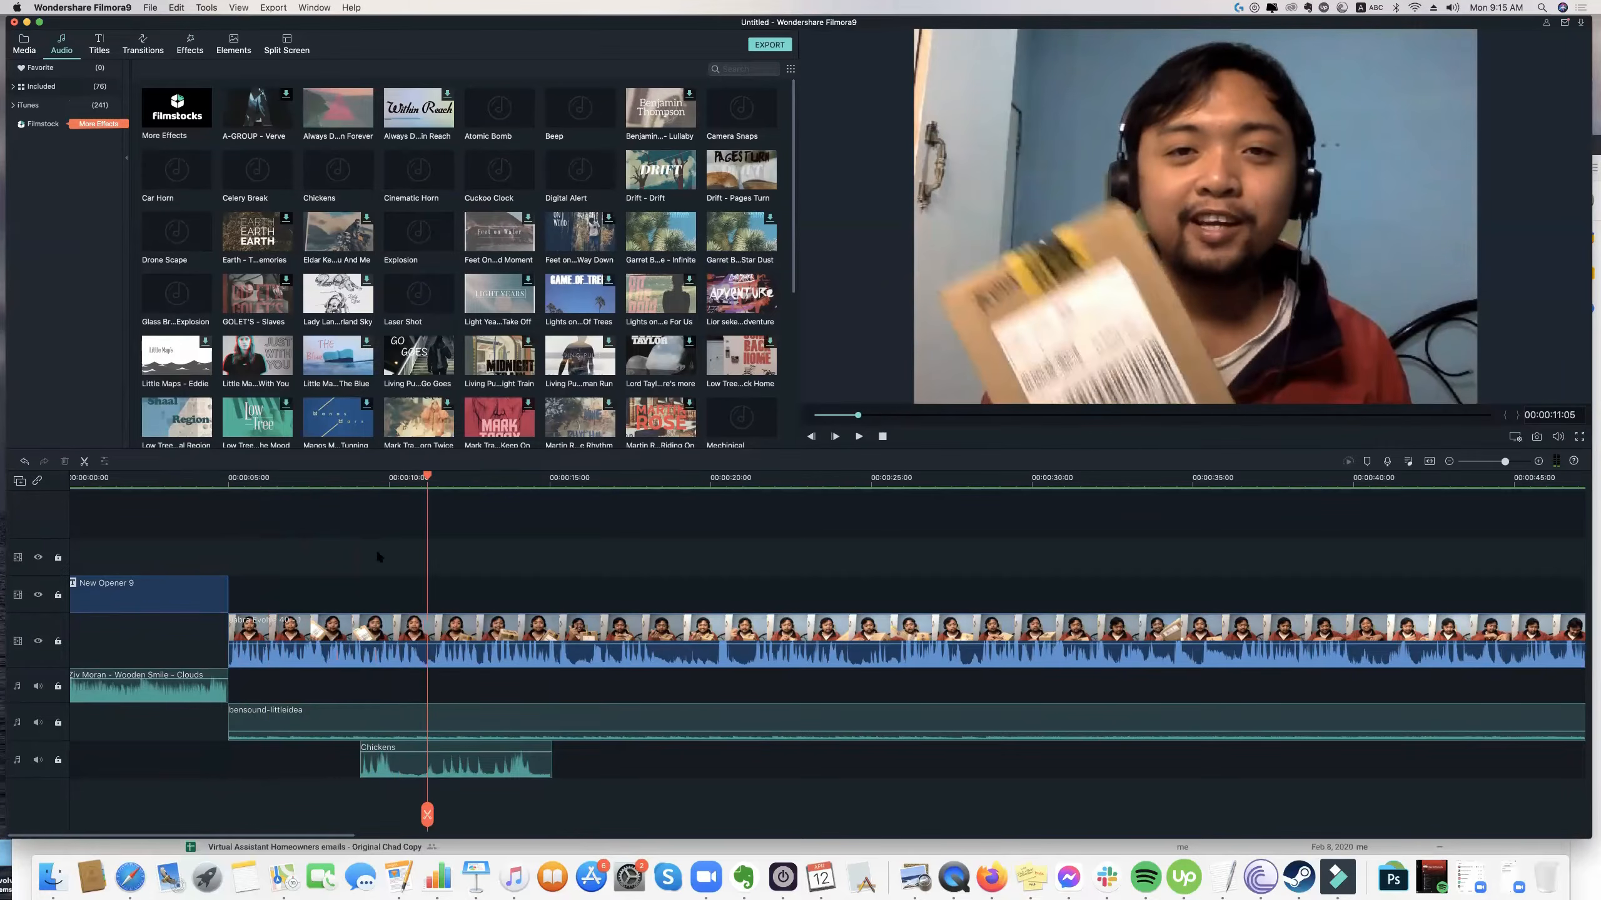
{"action": "left_click", "coordinate": [409, 757]}
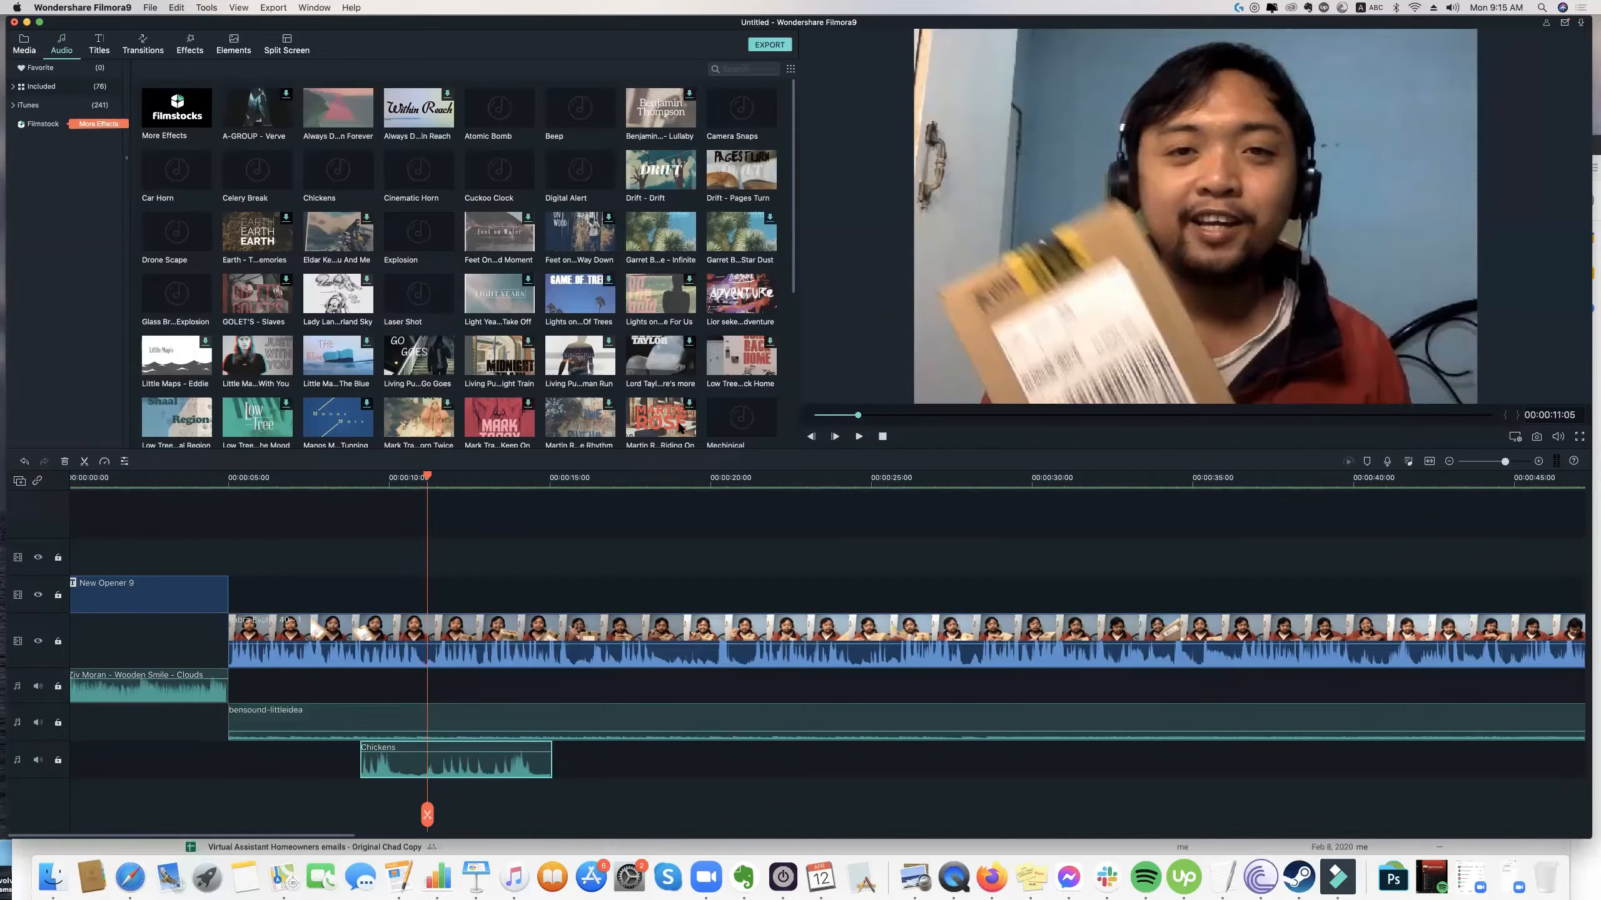
Preview the Atomic Bomb and Car Horn sound effects from the audio library.
{"action": "double_click", "coordinate": [503, 120]}
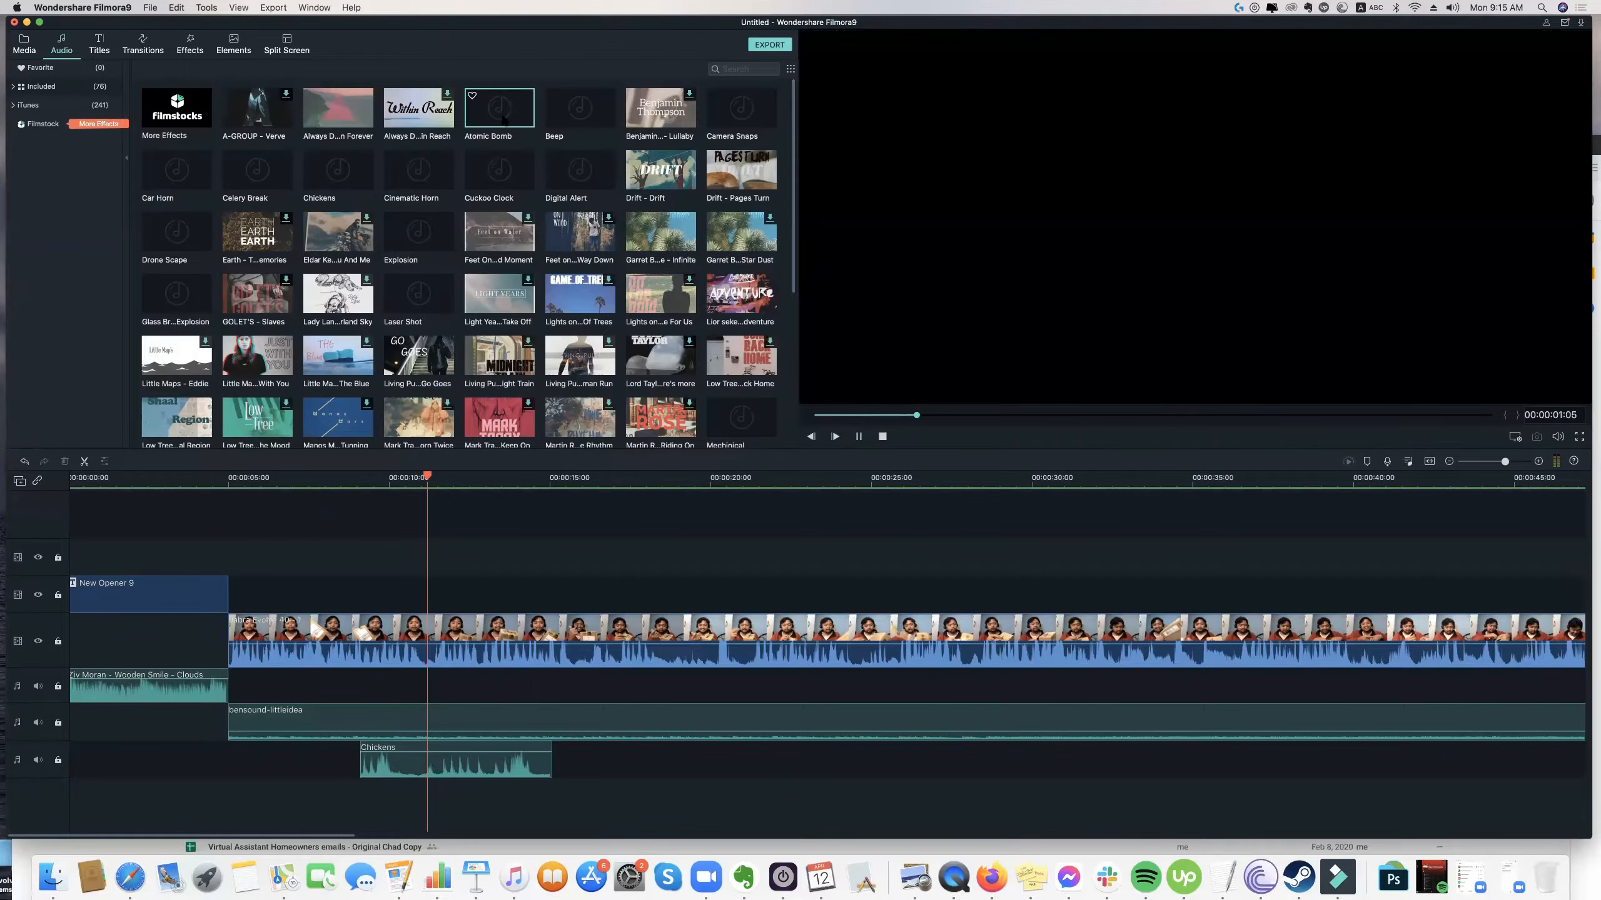
{"action": "key", "text": "space"}
{"action": "left_click", "coordinate": [182, 186]}
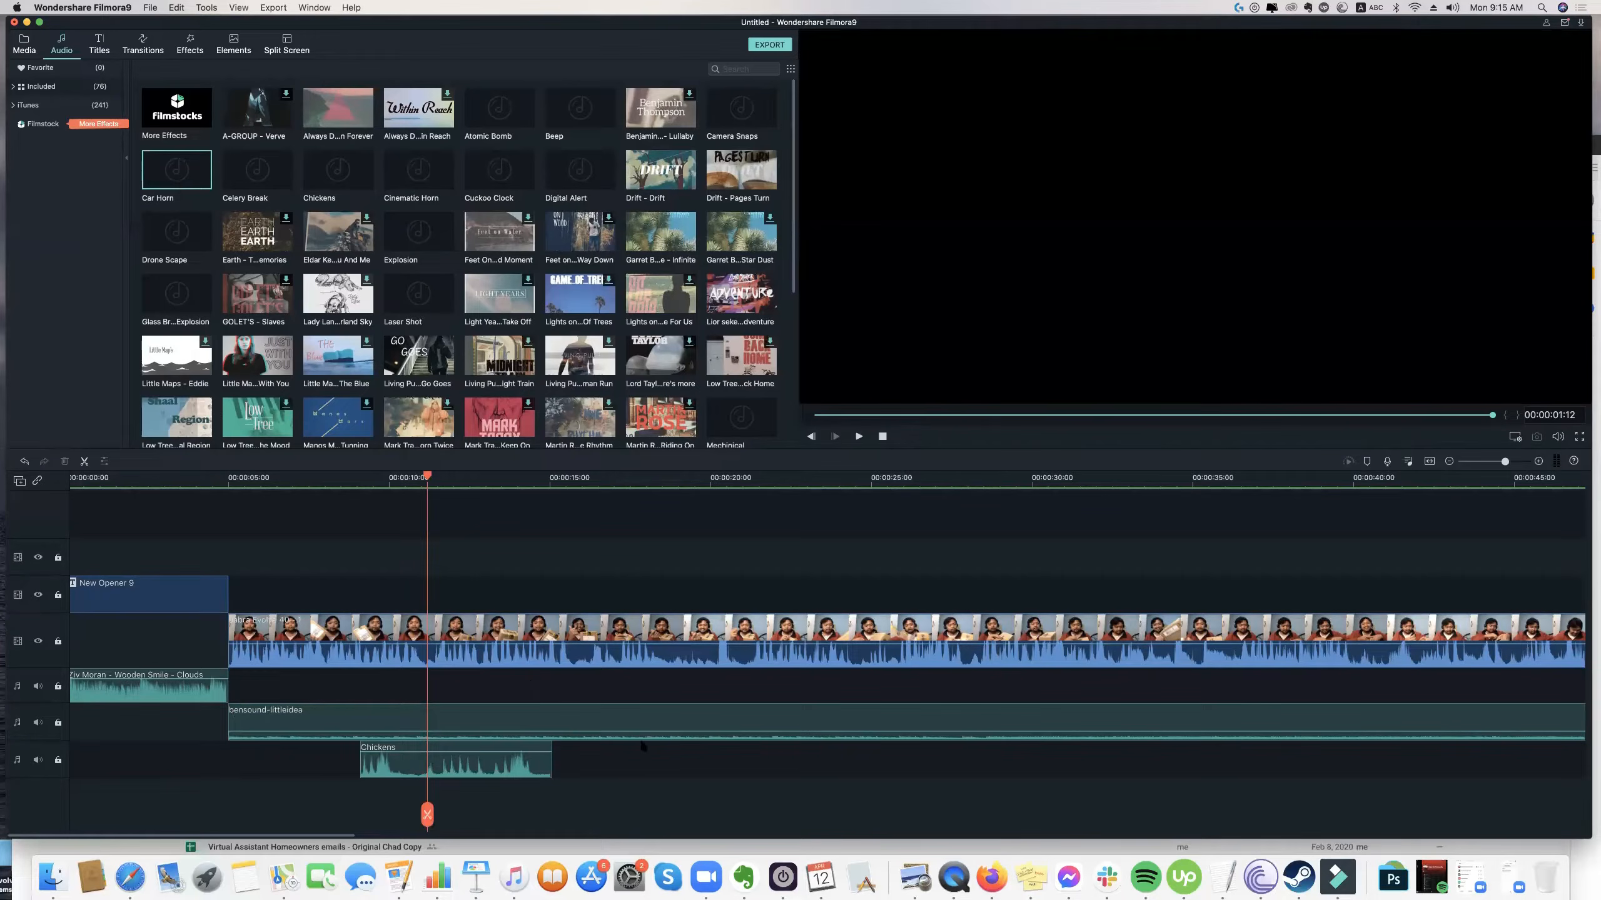
{"action": "left_click", "coordinate": [618, 766]}
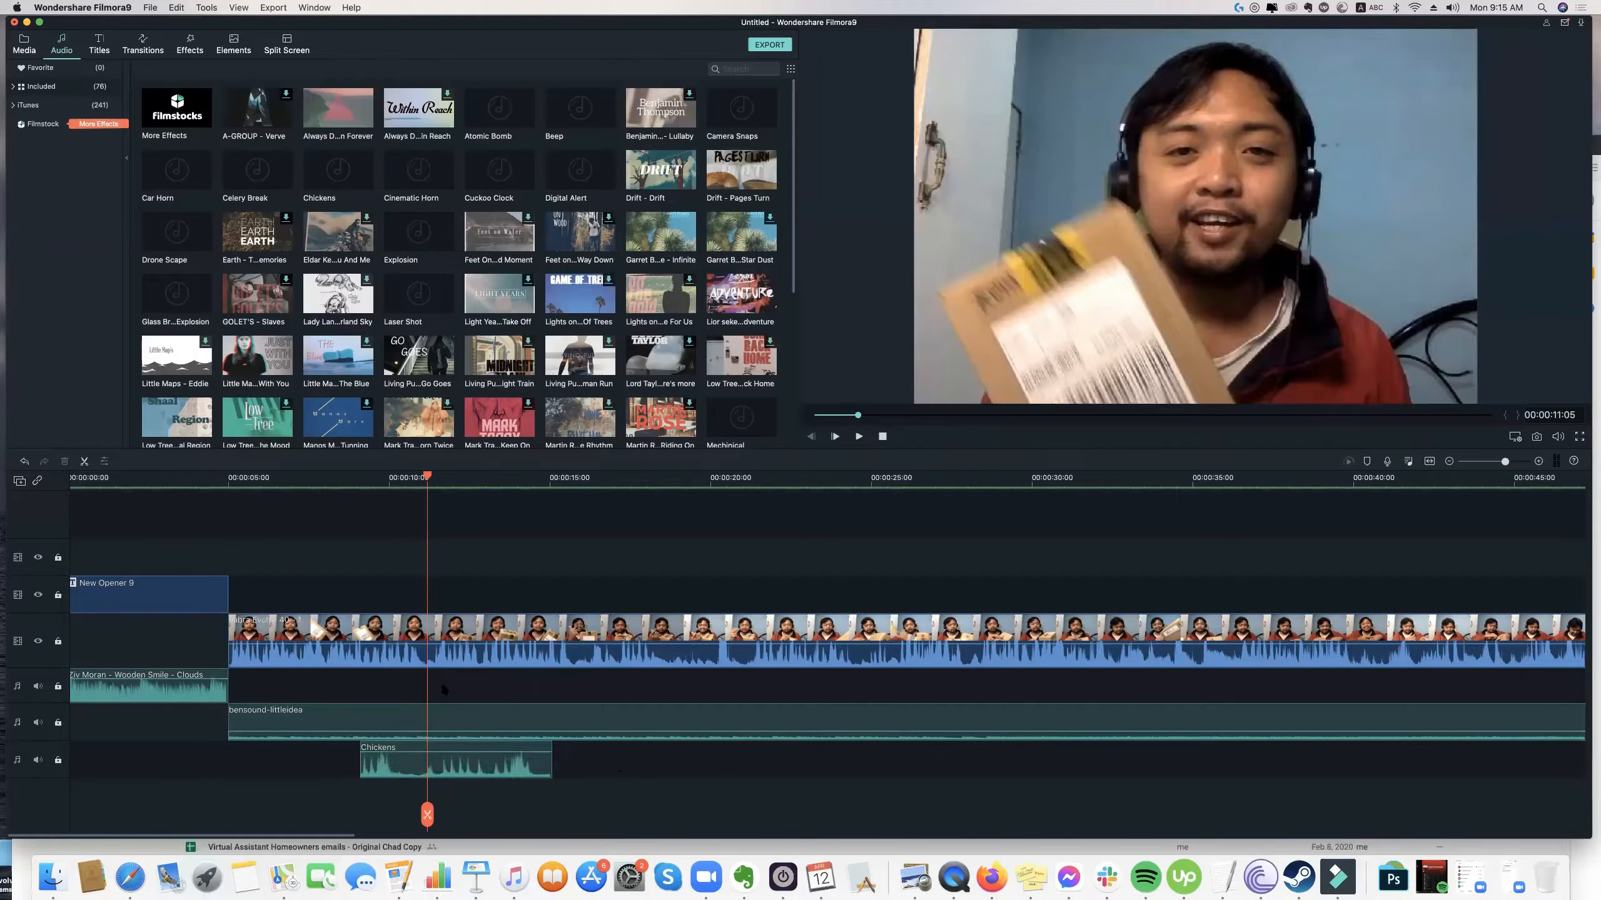
Scrub the footage to 00:00:15:24 and return the playhead to the start of the sequence.
{"action": "left_click_drag", "start_coordinate": [427, 478], "coordinate": [546, 479]}
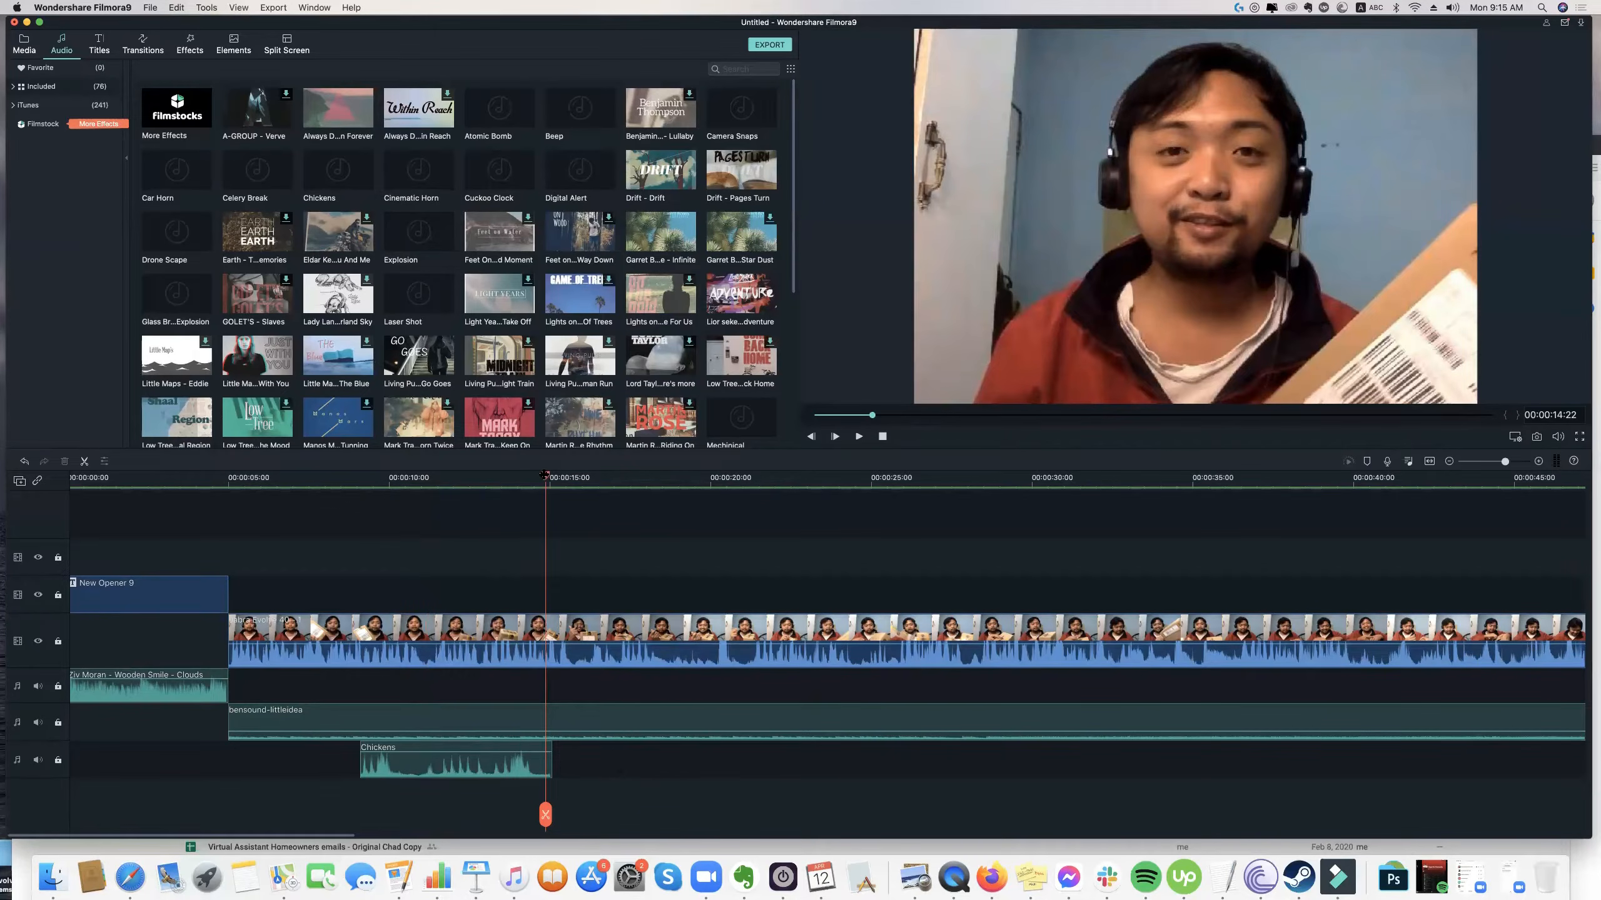
{"action": "left_click", "coordinate": [580, 479]}
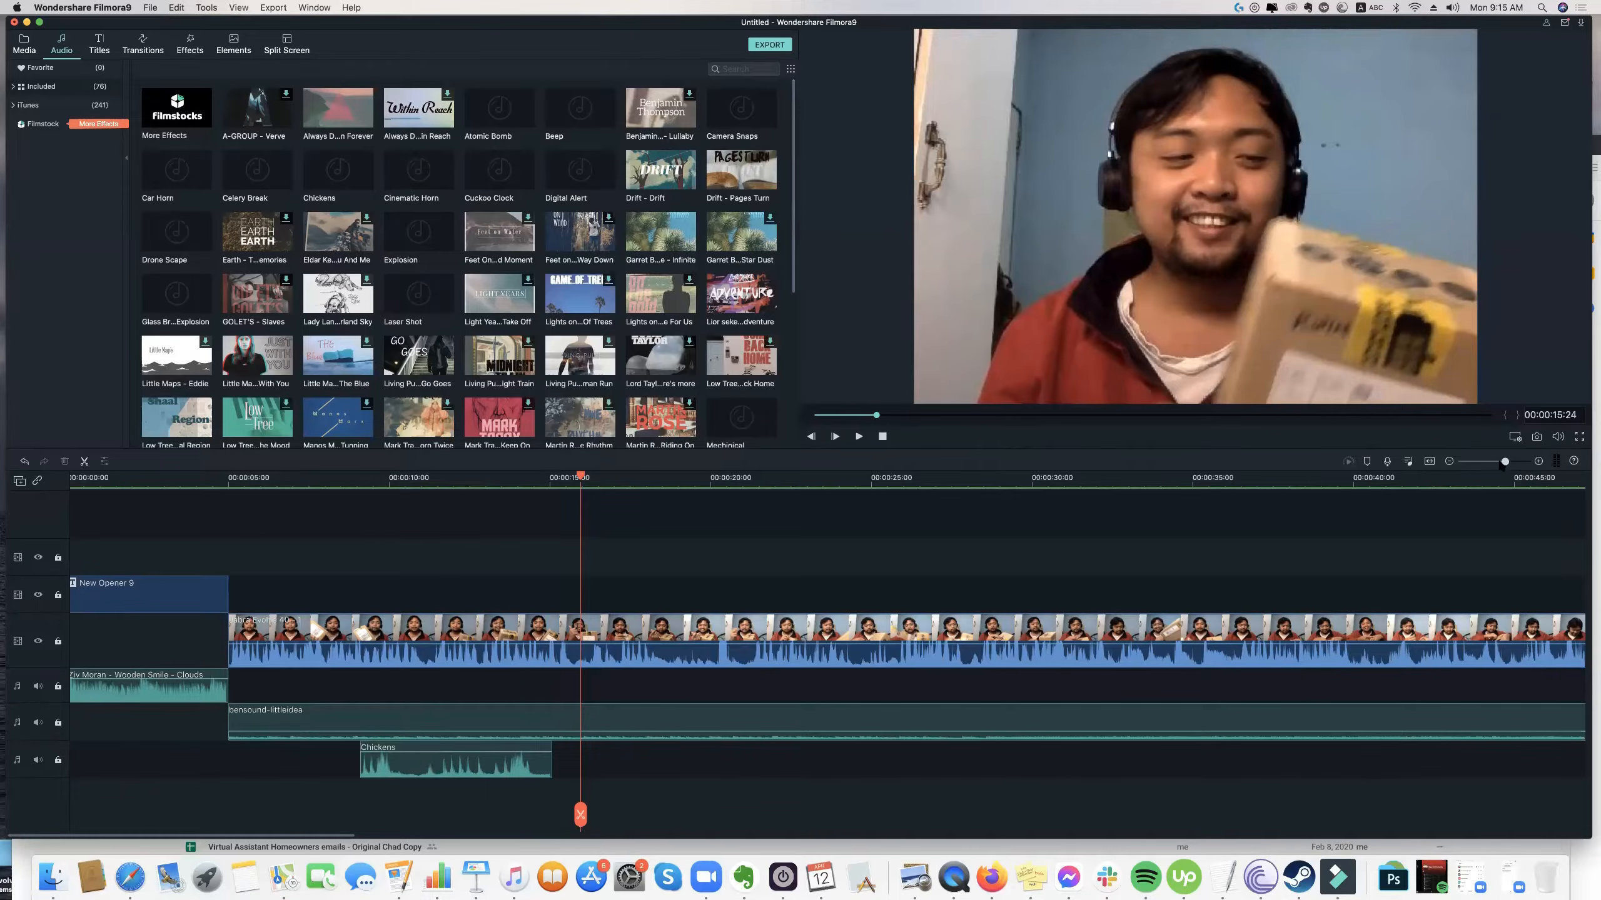
{"action": "mouse_move", "coordinate": [1502, 464]}
{"action": "left_mouse_down"}
{"action": "mouse_move", "coordinate": [1489, 466]}
{"action": "mouse_move", "coordinate": [1531, 465]}
{"action": "mouse_move", "coordinate": [1497, 468]}
{"action": "left_mouse_up"}
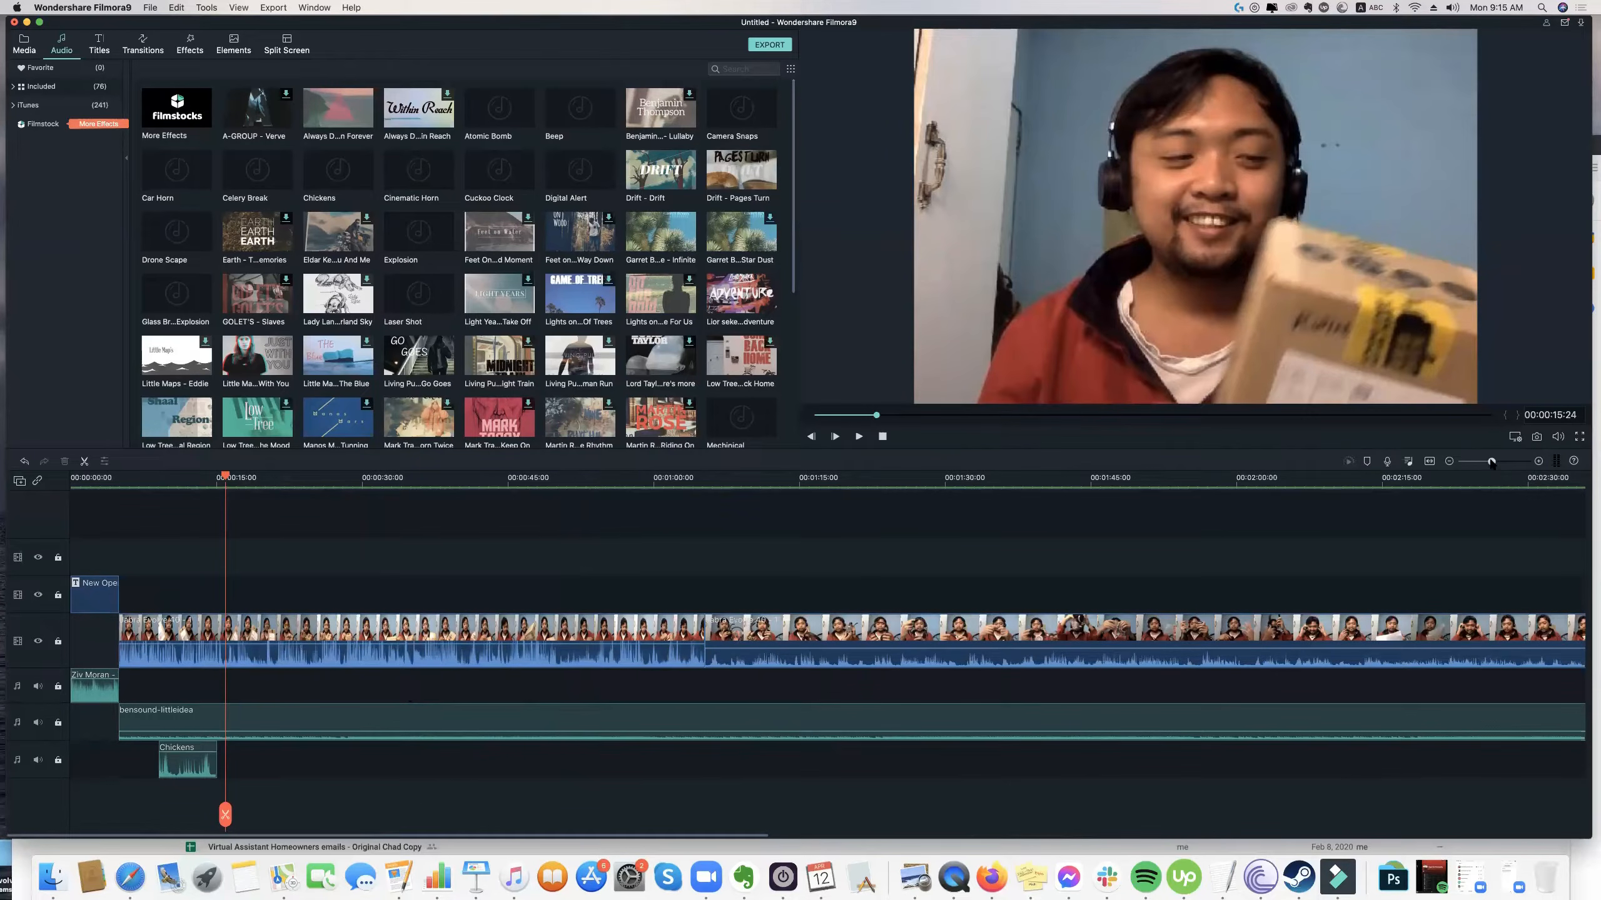
{"action": "left_click_drag", "start_coordinate": [1492, 462], "coordinate": [1496, 462]}
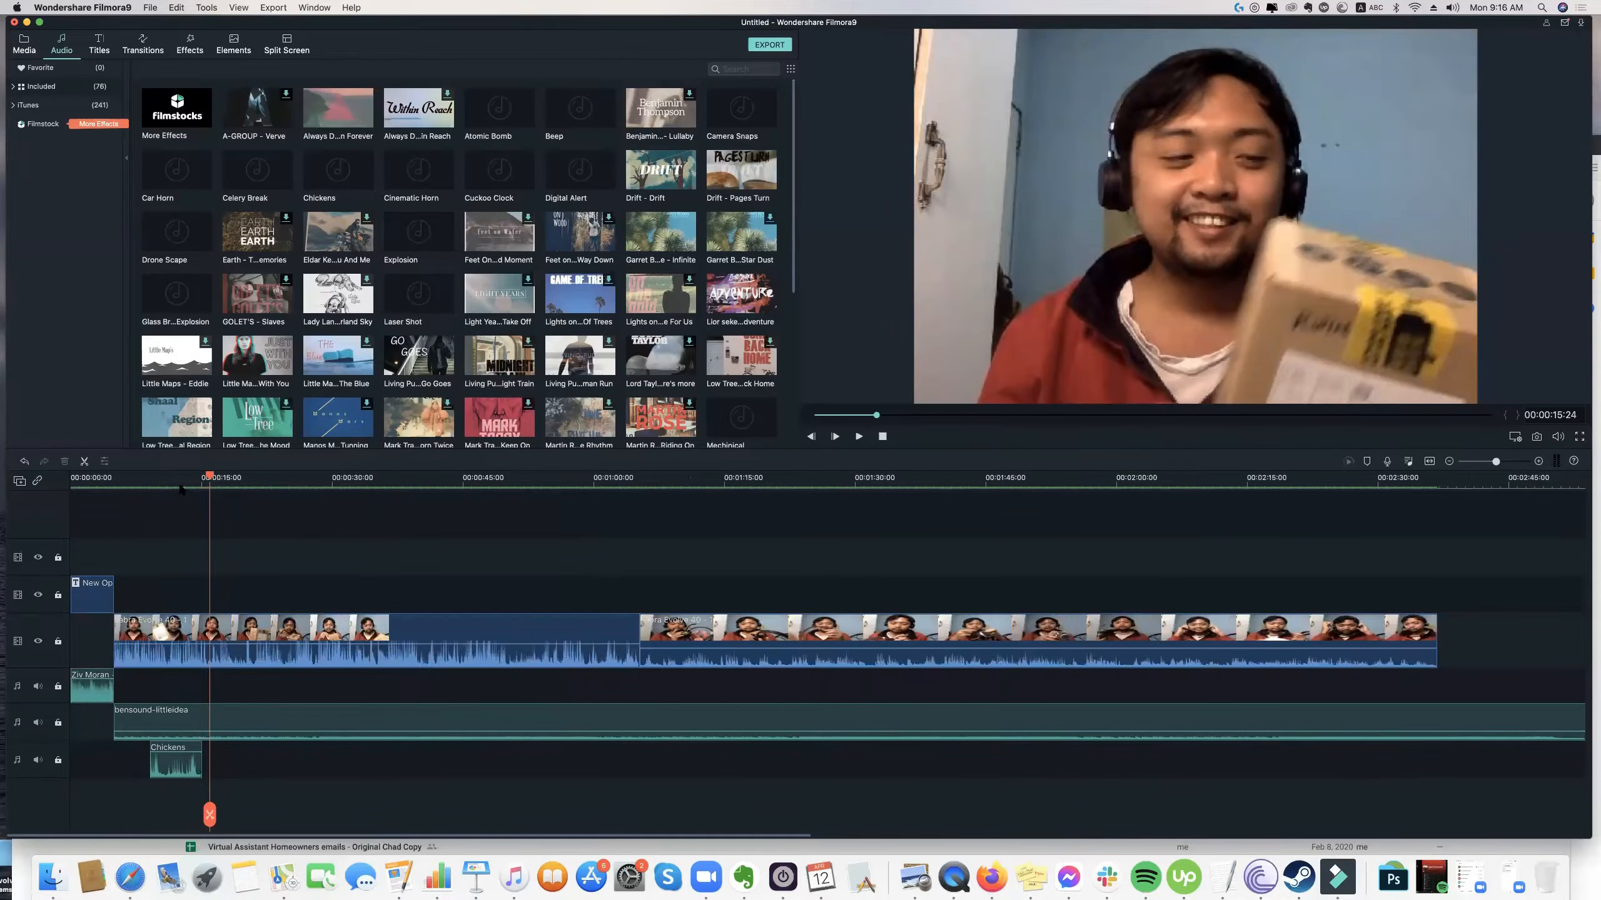
{"action": "left_click", "coordinate": [83, 482]}
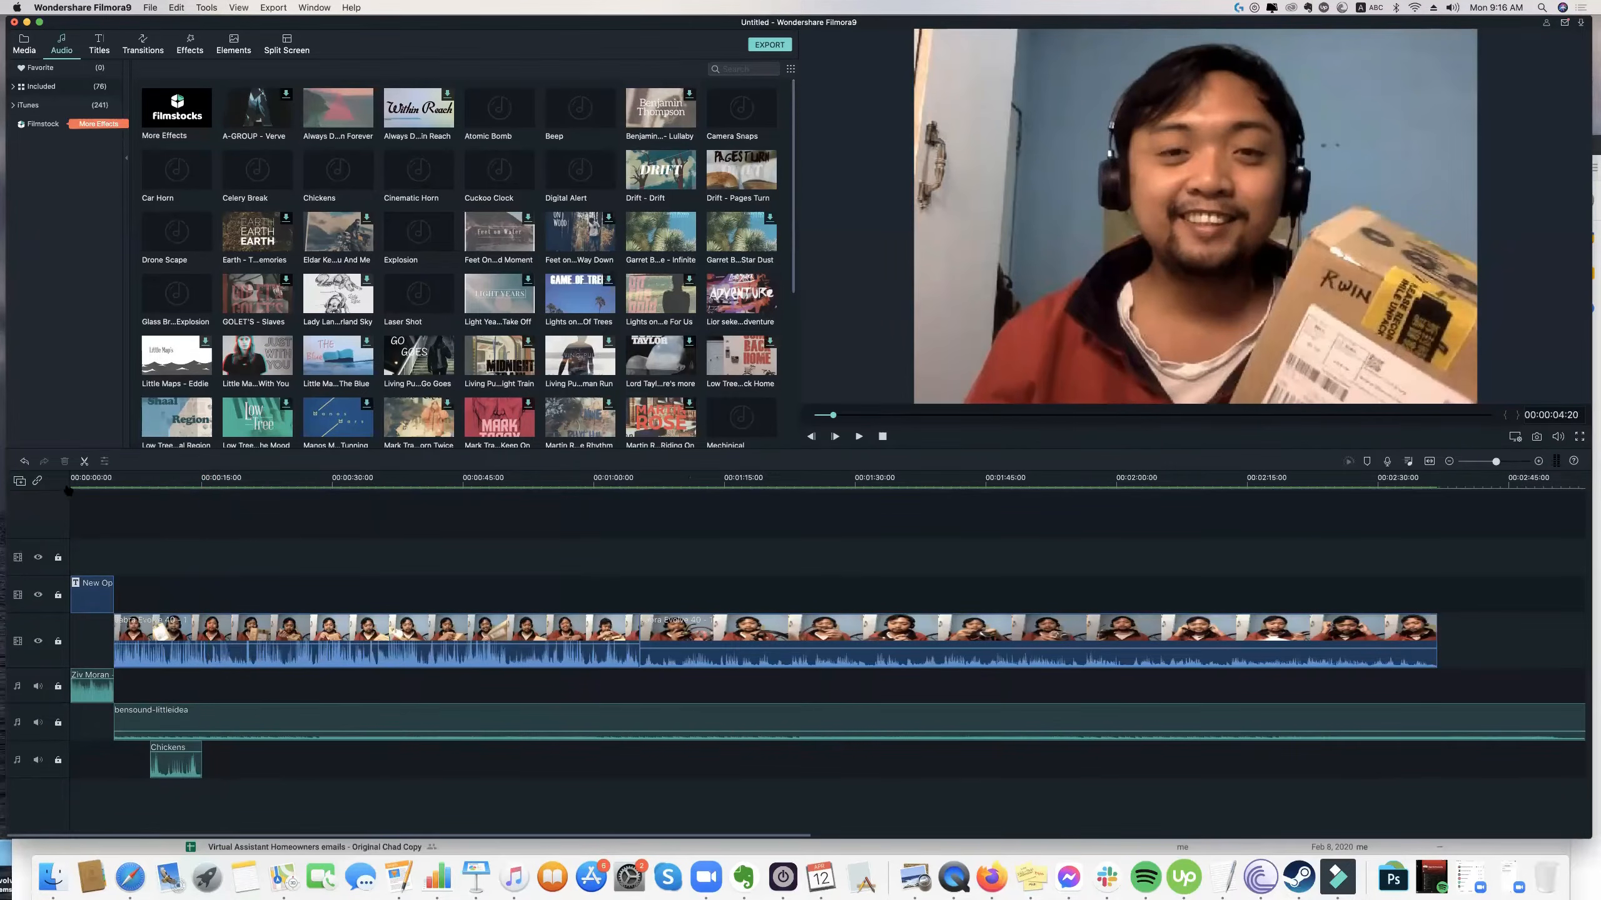
{"action": "left_click_drag", "start_coordinate": [50, 492], "coordinate": [52, 493]}
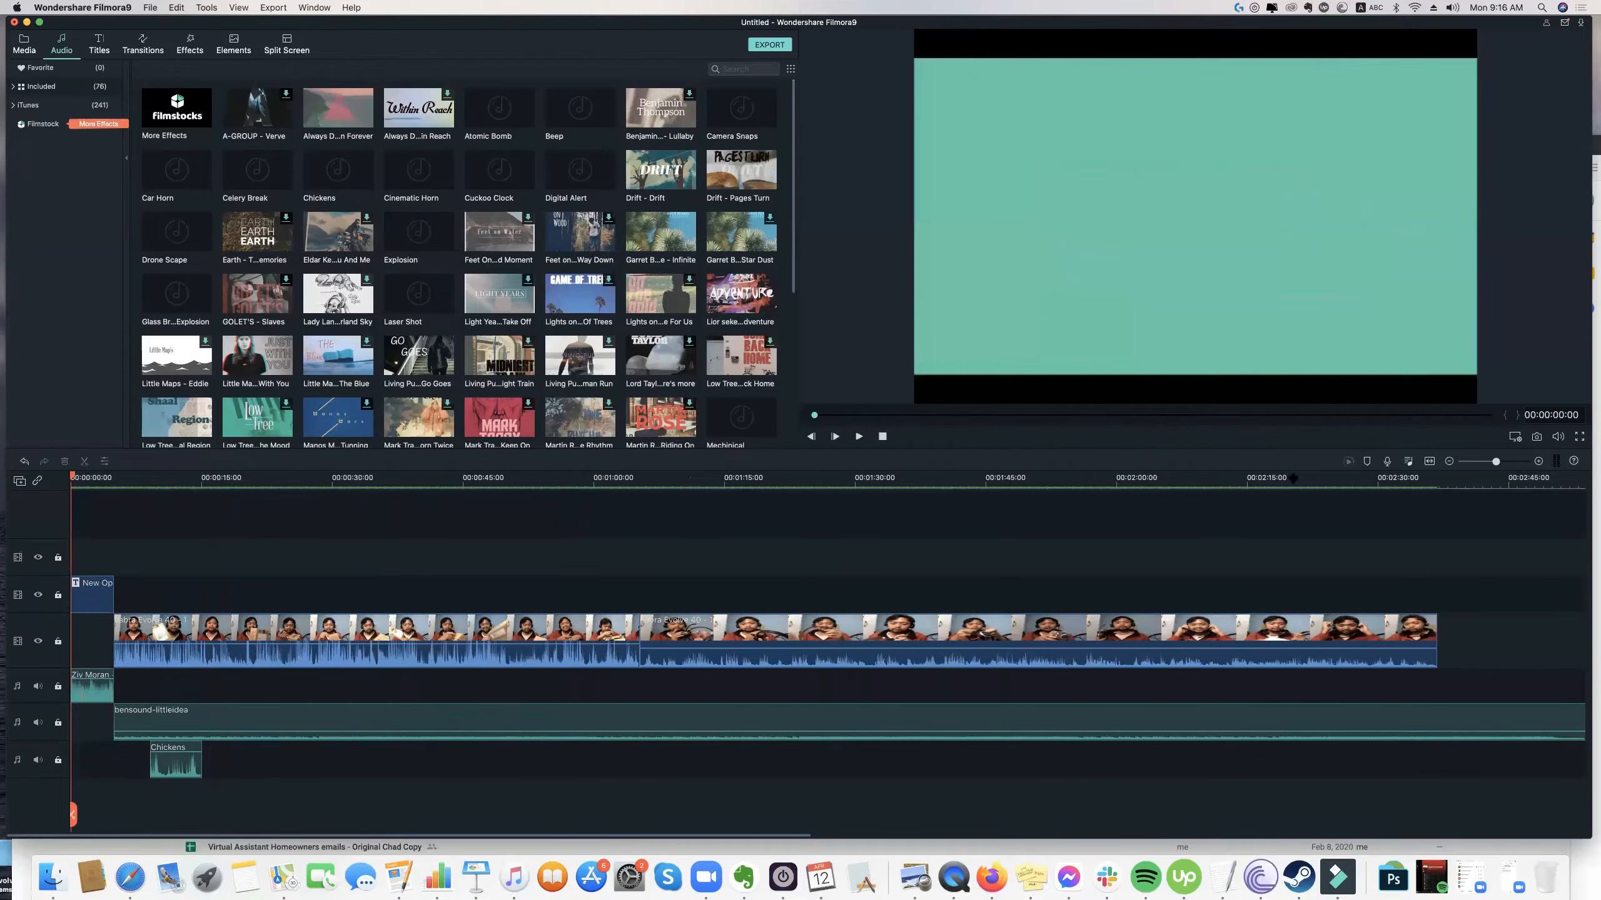
Cut the bensound-littleidea clip at the end of the Jabra footage, 00:02:36:18, and remove the excess music.
{"action": "left_click", "coordinate": [1448, 461]}
{"action": "left_click", "coordinate": [876, 717]}
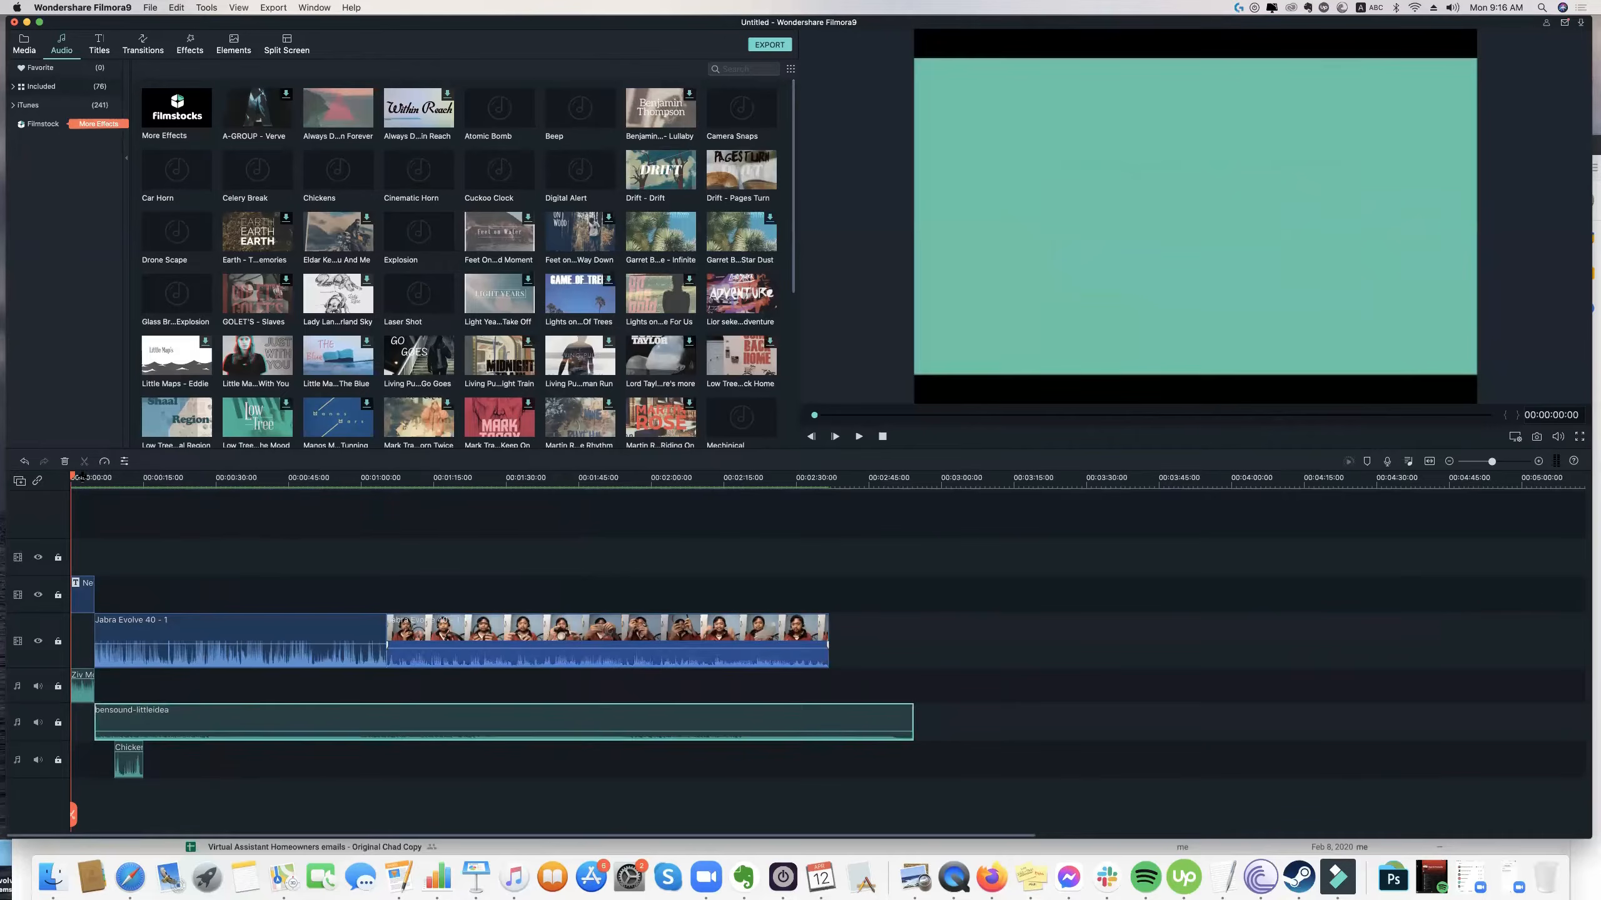
{"action": "left_click", "coordinate": [624, 535]}
{"action": "left_click_drag", "start_coordinate": [699, 535], "coordinate": [830, 553]}
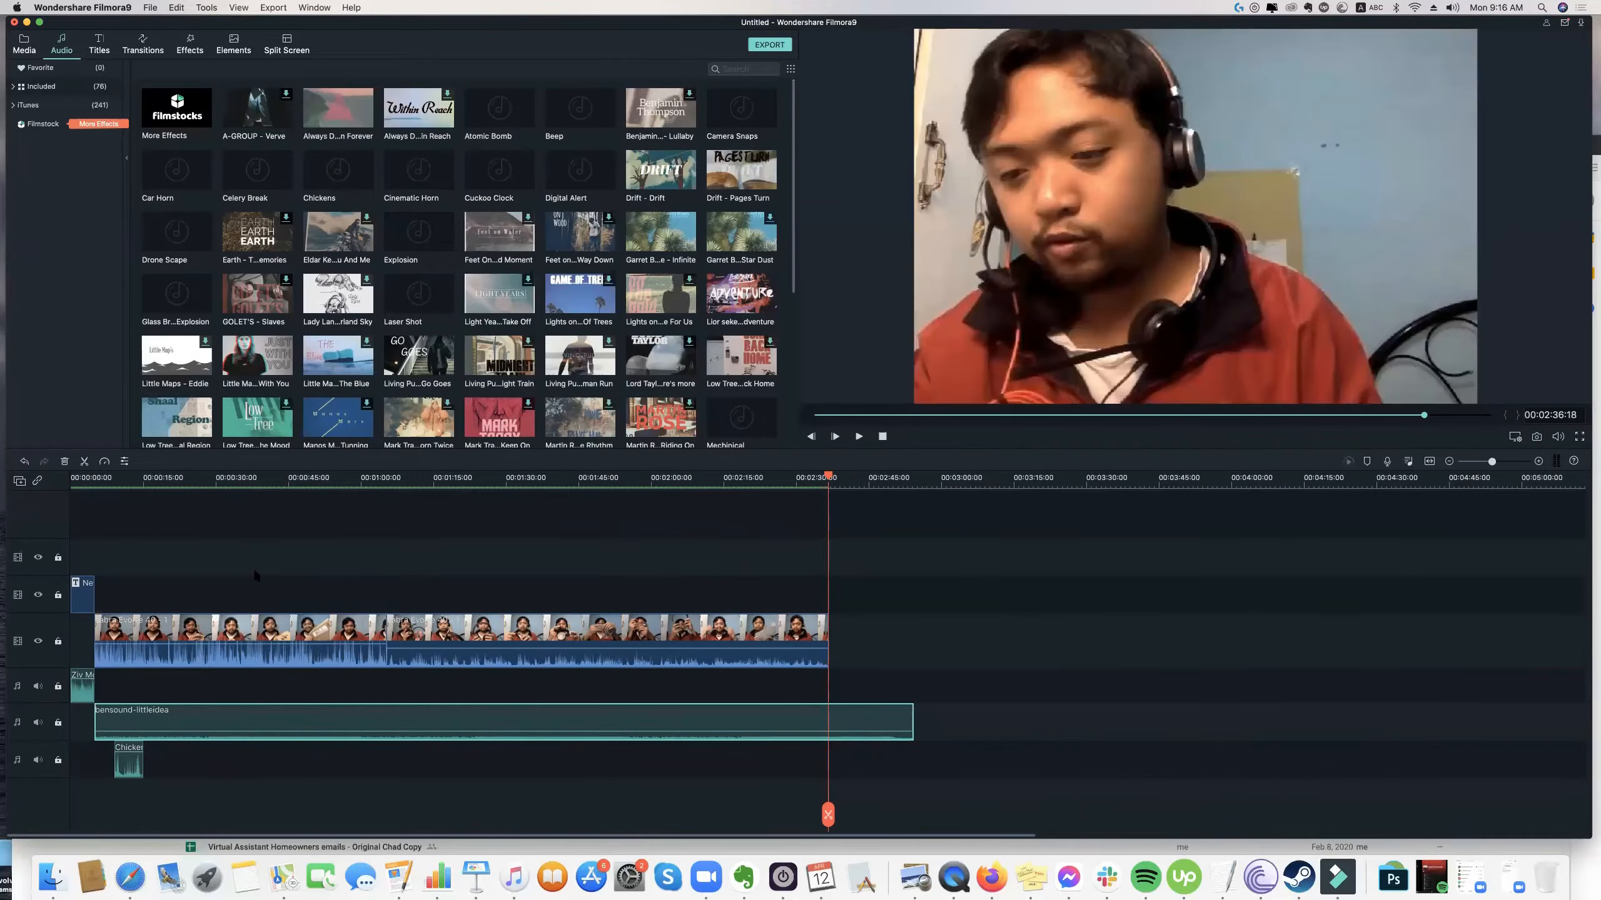
{"action": "left_click", "coordinate": [822, 739]}
{"action": "key", "text": "Delete"}
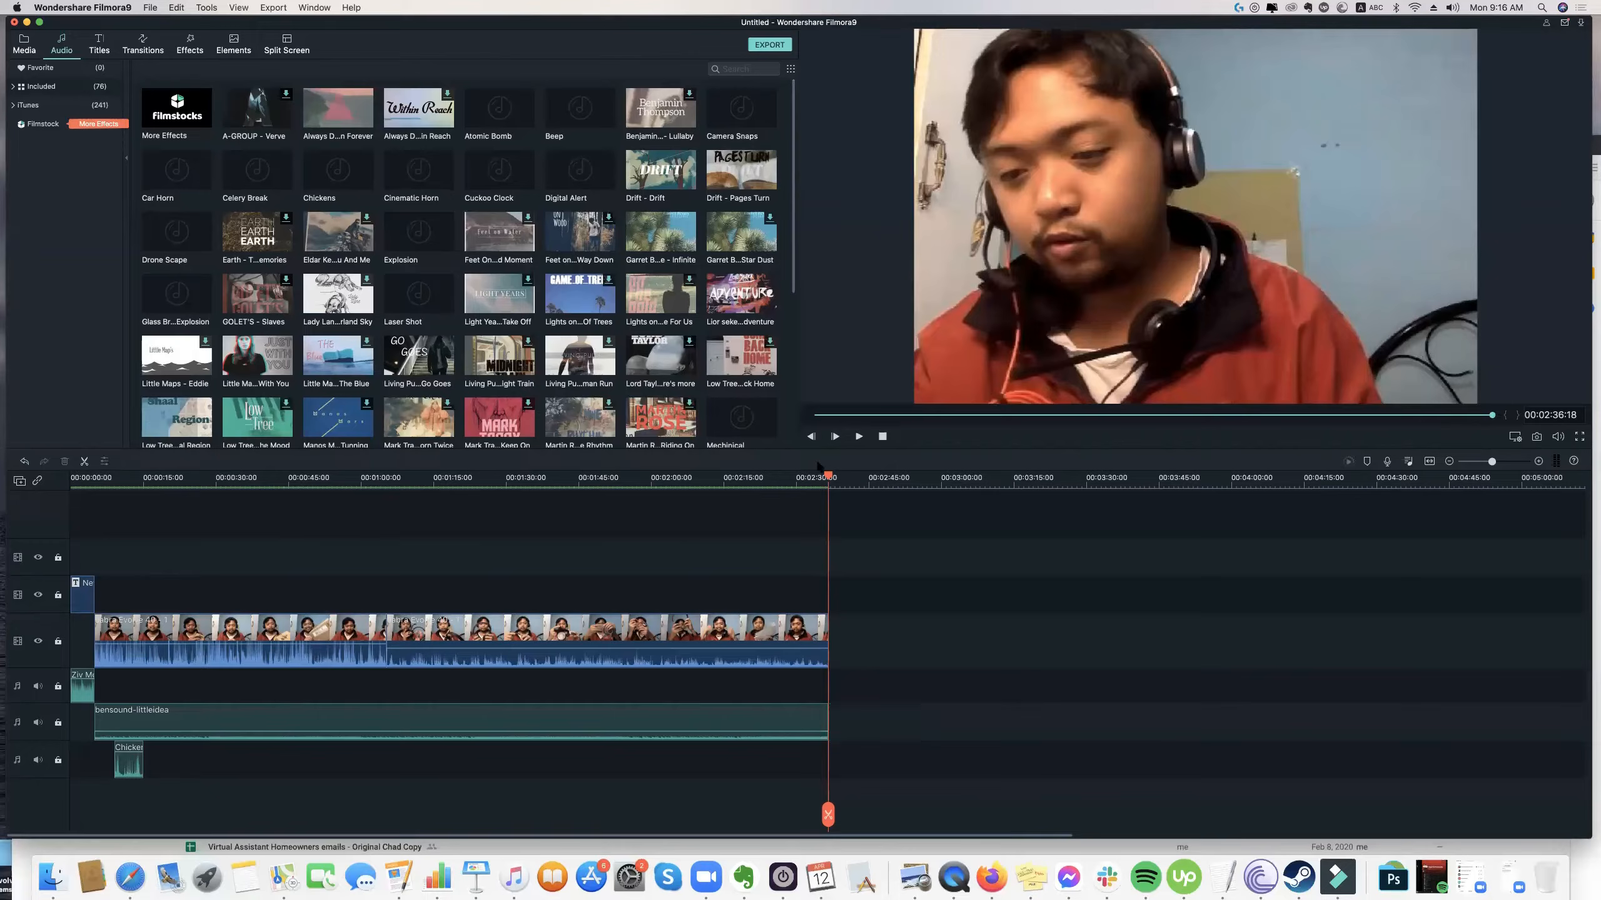
Play the ending from 00:02:32:21 to check how the background music stops with the footage.
{"action": "left_click", "coordinate": [809, 479]}
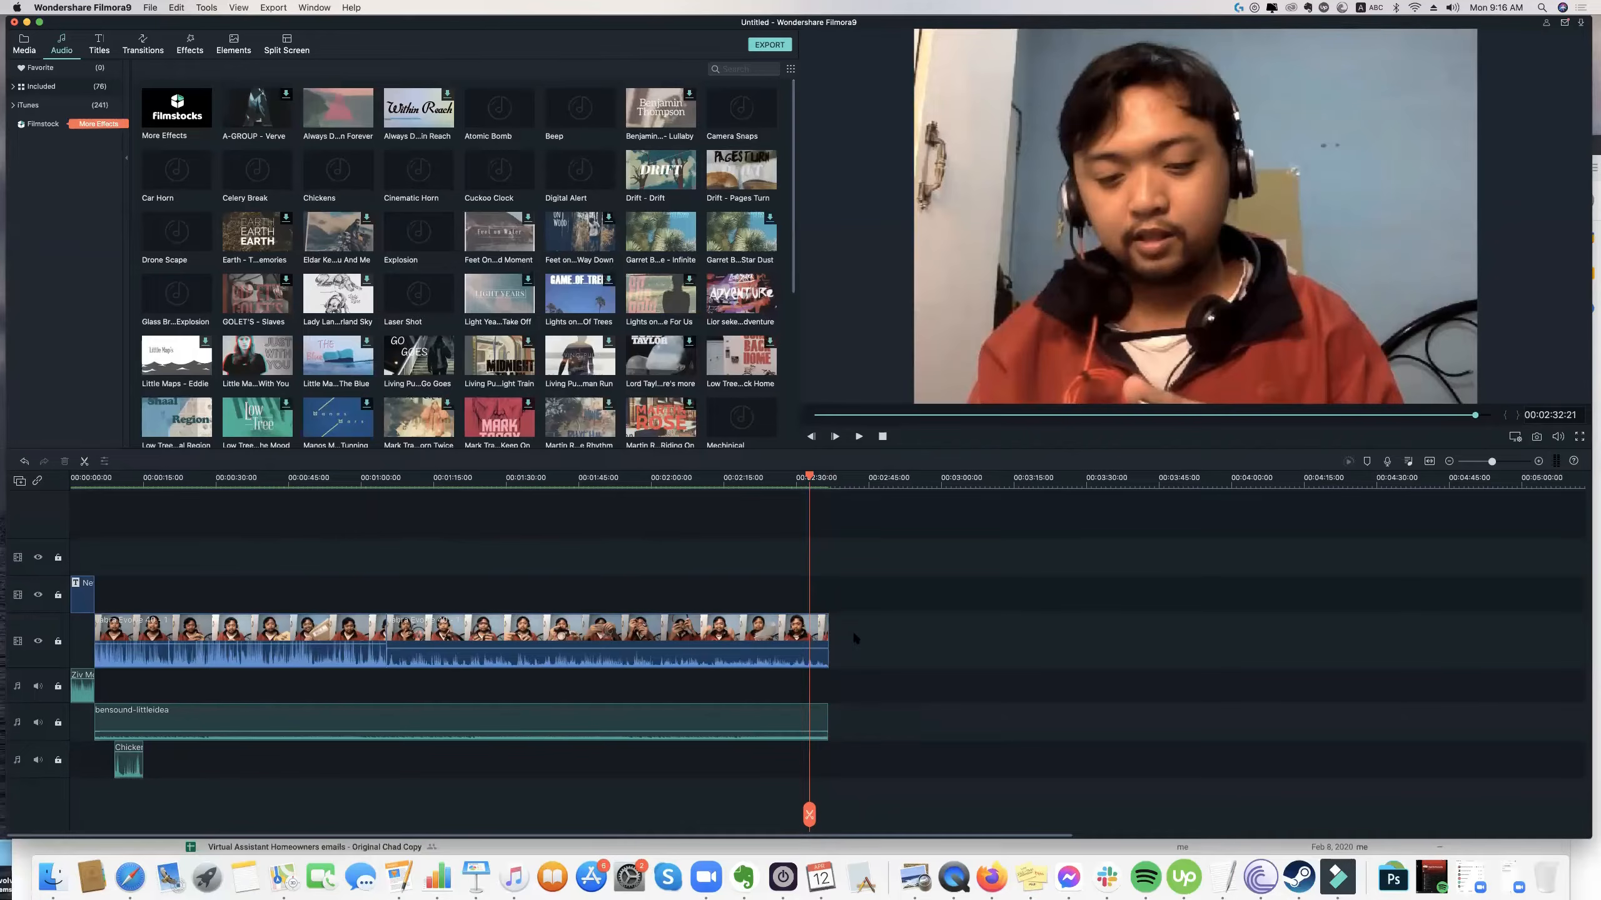
{"action": "key", "text": "space"}
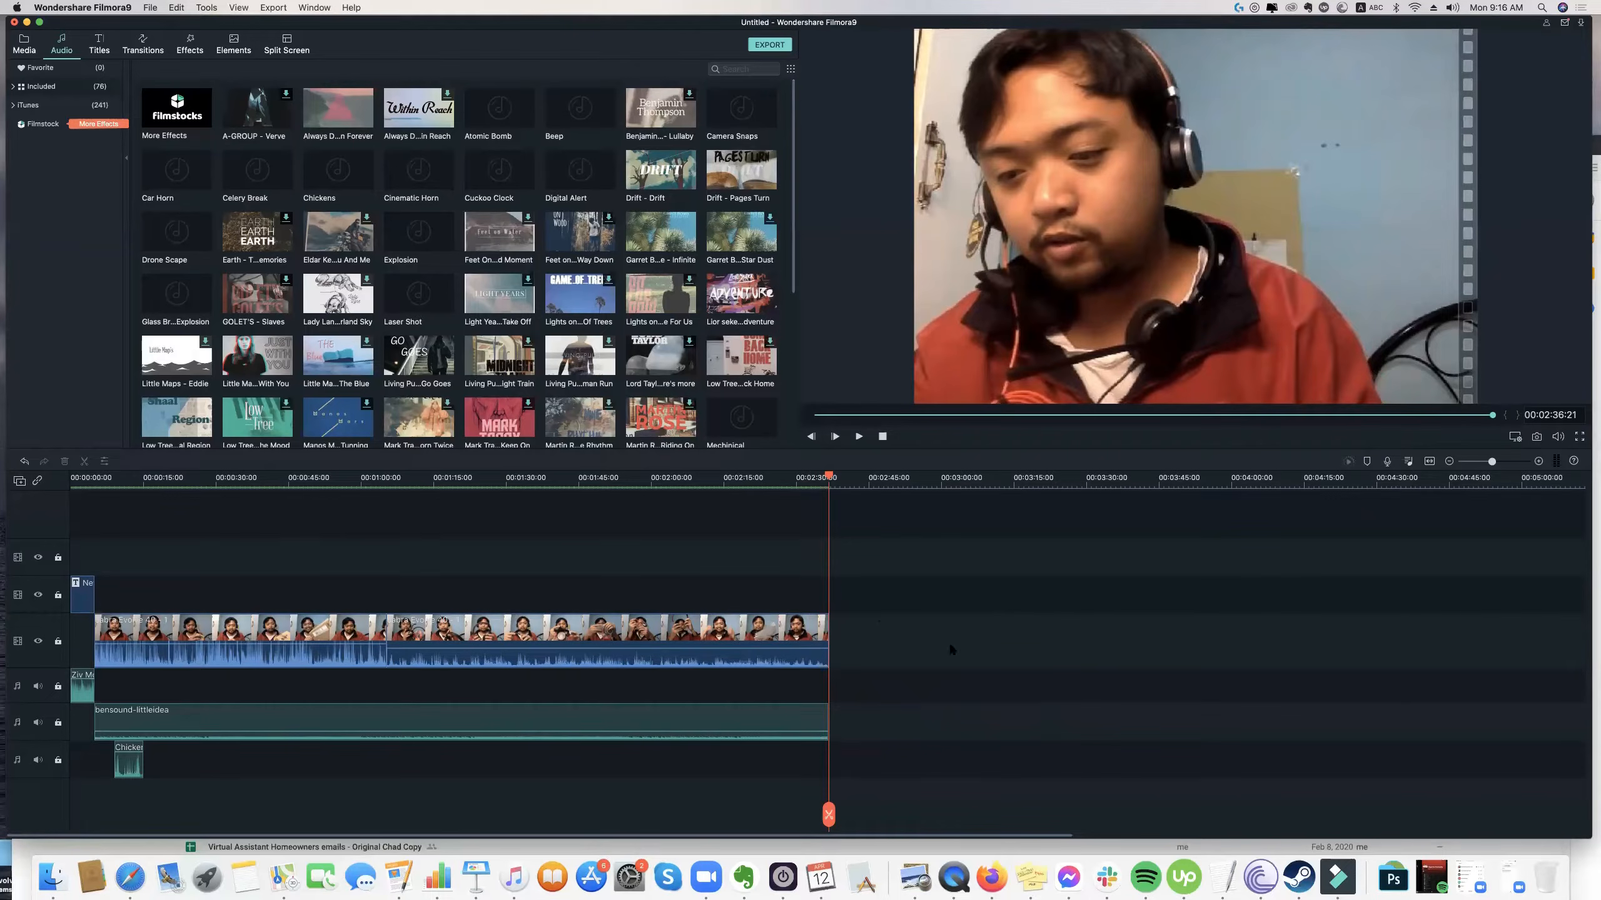
{"action": "left_click", "coordinate": [823, 634]}
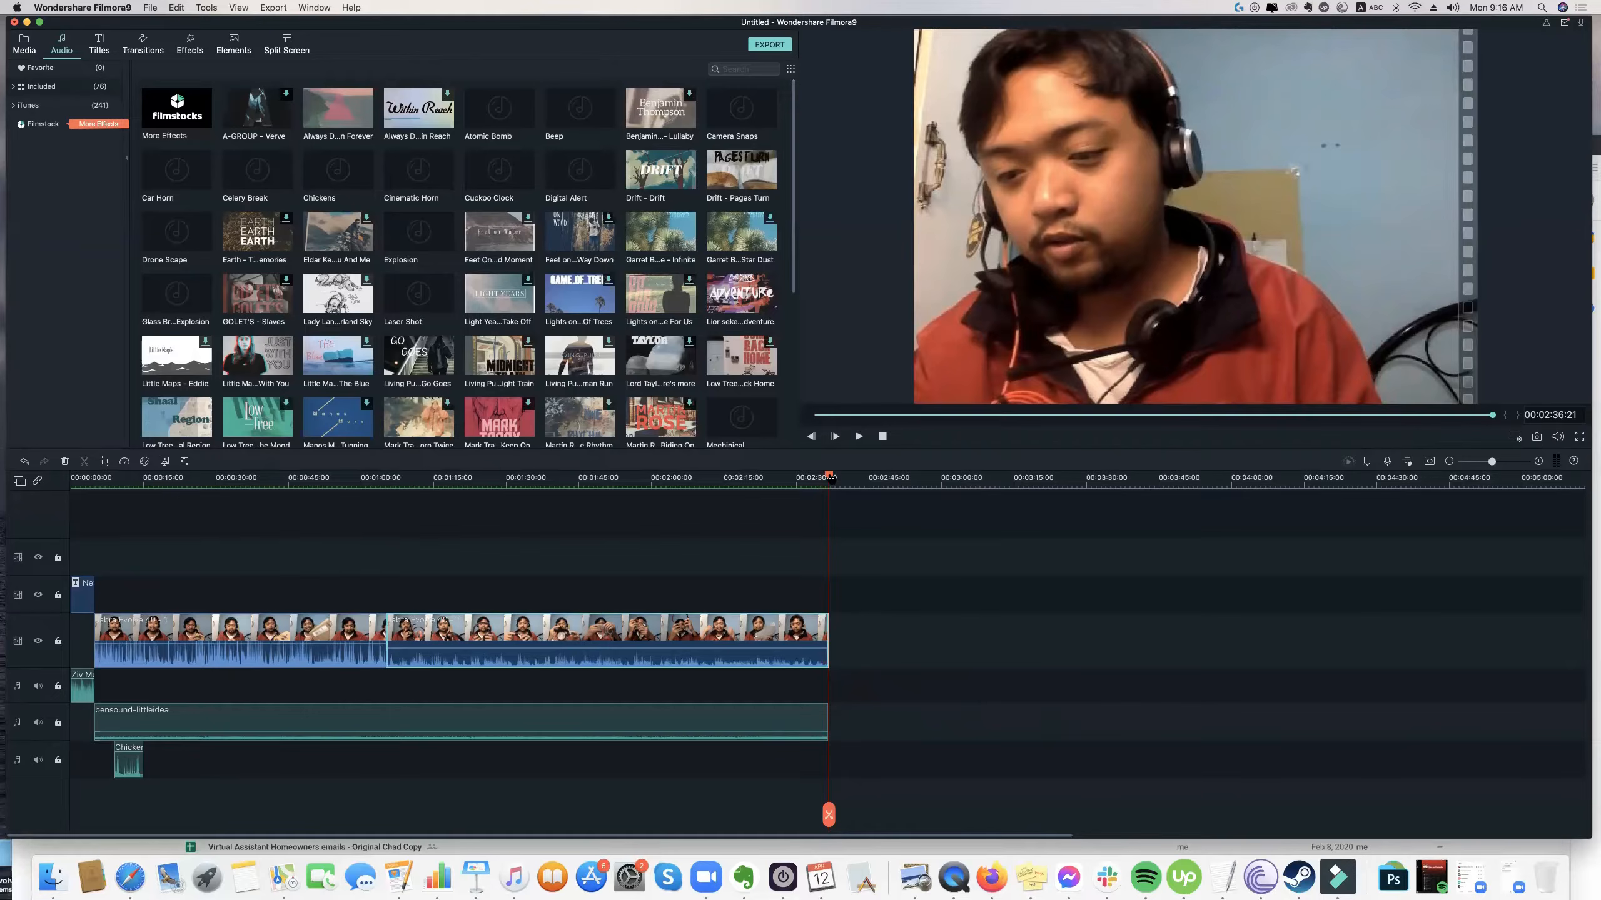
Place the playhead at 00:02:27:13 and add a 2-second fade-out to the end of the bensound-littleidea clip.
{"action": "left_click_drag", "start_coordinate": [828, 477], "coordinate": [786, 477]}
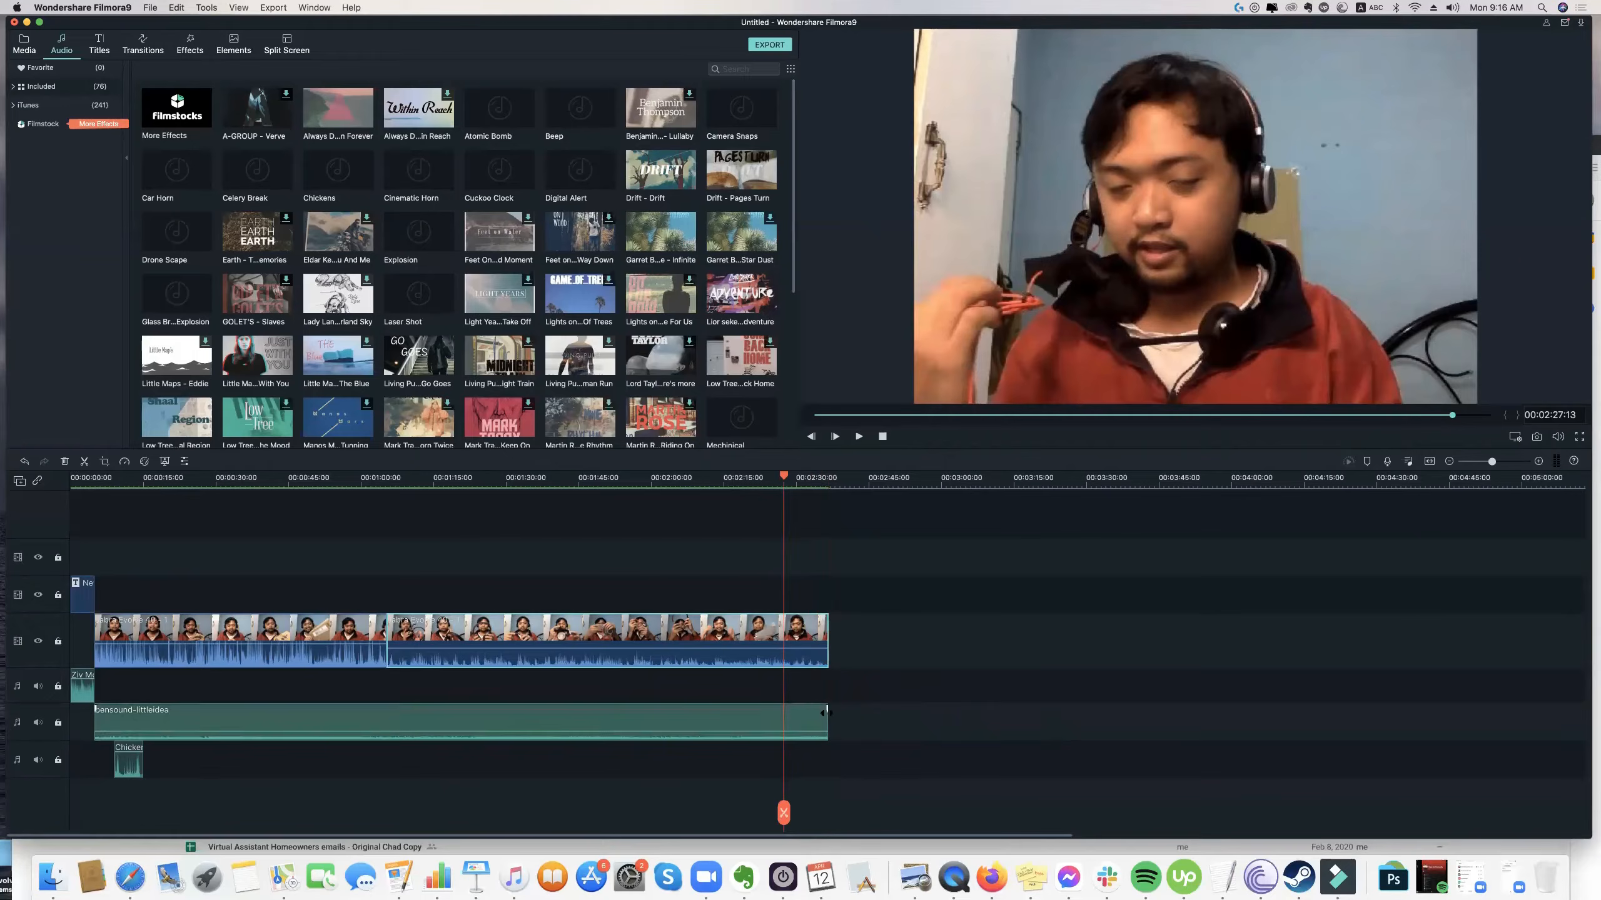
{"action": "left_click_drag", "start_coordinate": [826, 713], "coordinate": [817, 710]}
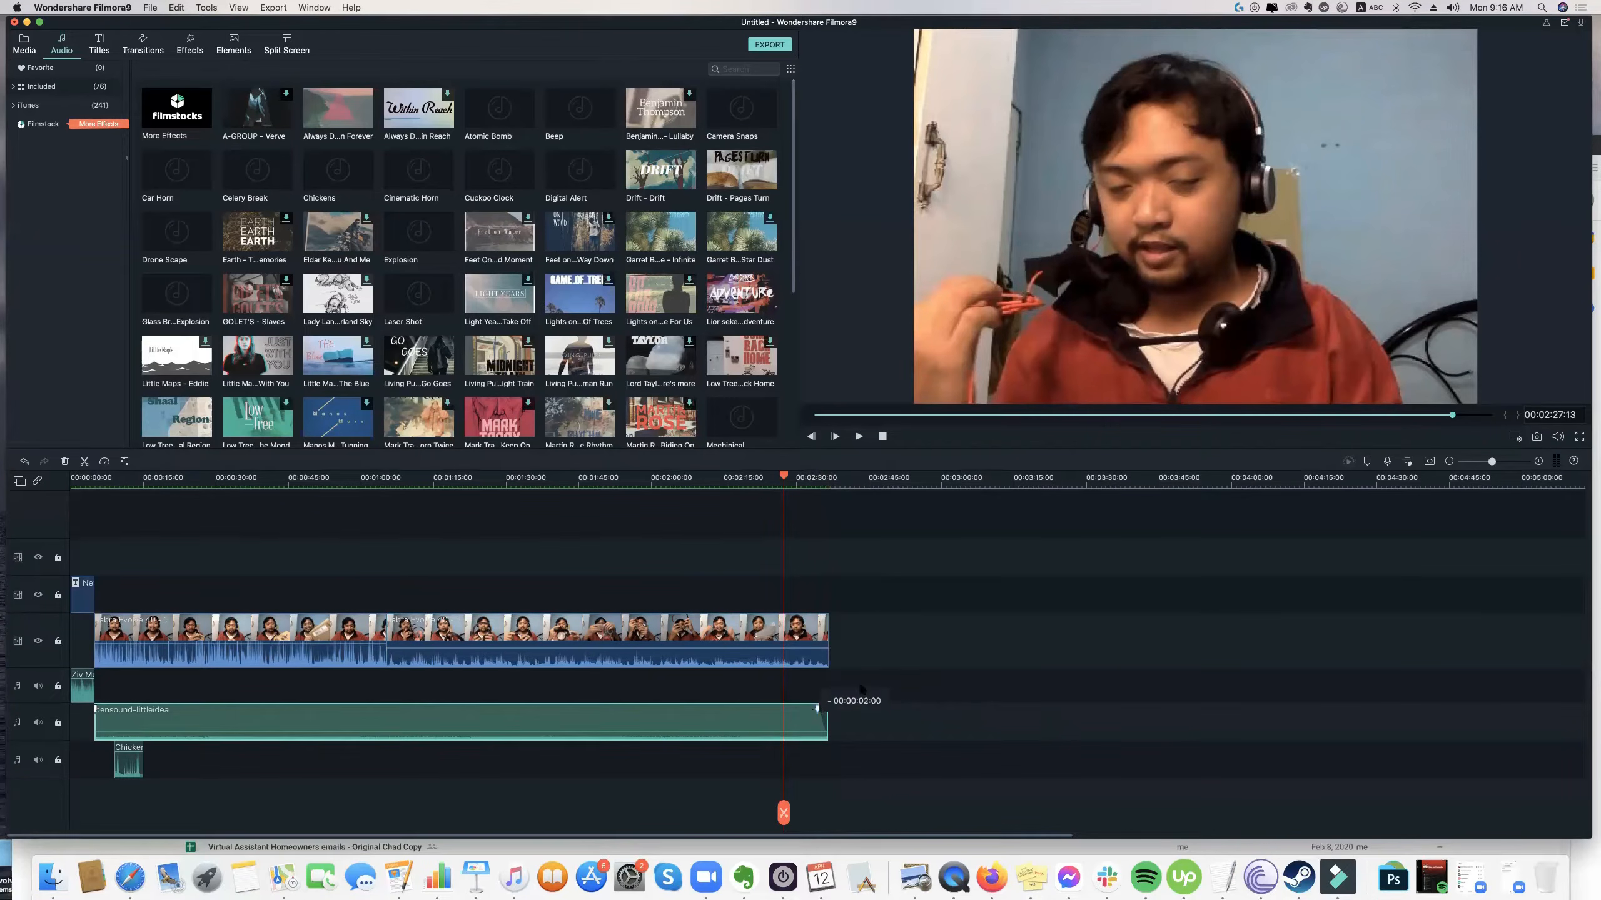
{"action": "left_click", "coordinate": [860, 570]}
Play the ending through to 00:02:36:21 to check the music's fade-out and reopen the project media library.
{"action": "key", "text": "space"}
{"action": "key", "text": "XF86AudioRaiseVolume"}
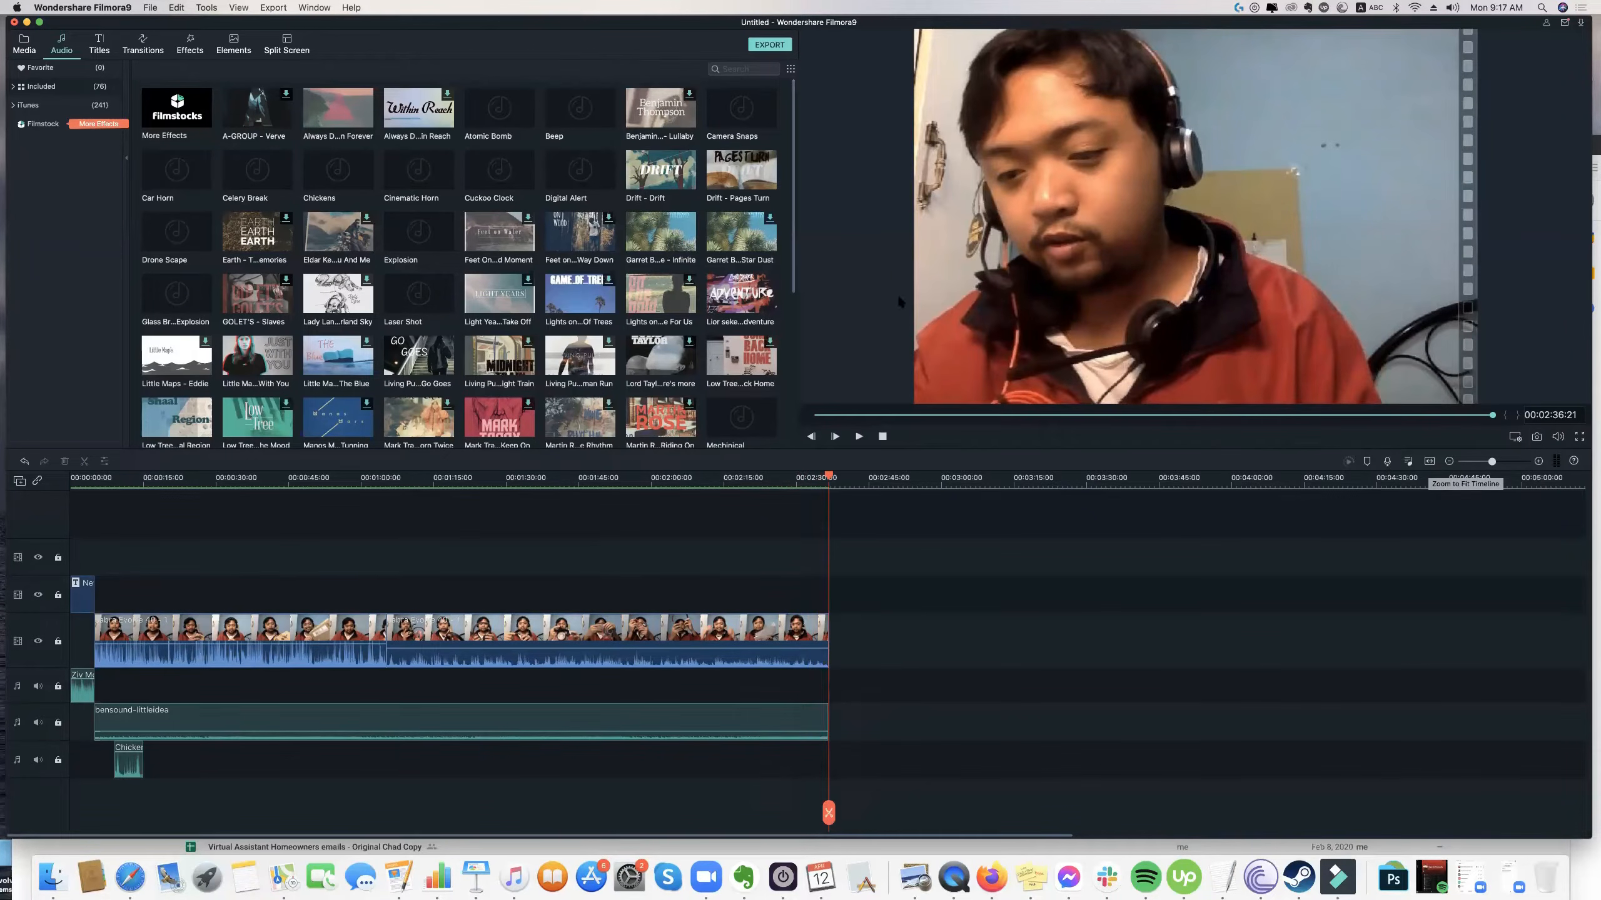
{"action": "left_click", "coordinate": [24, 45]}
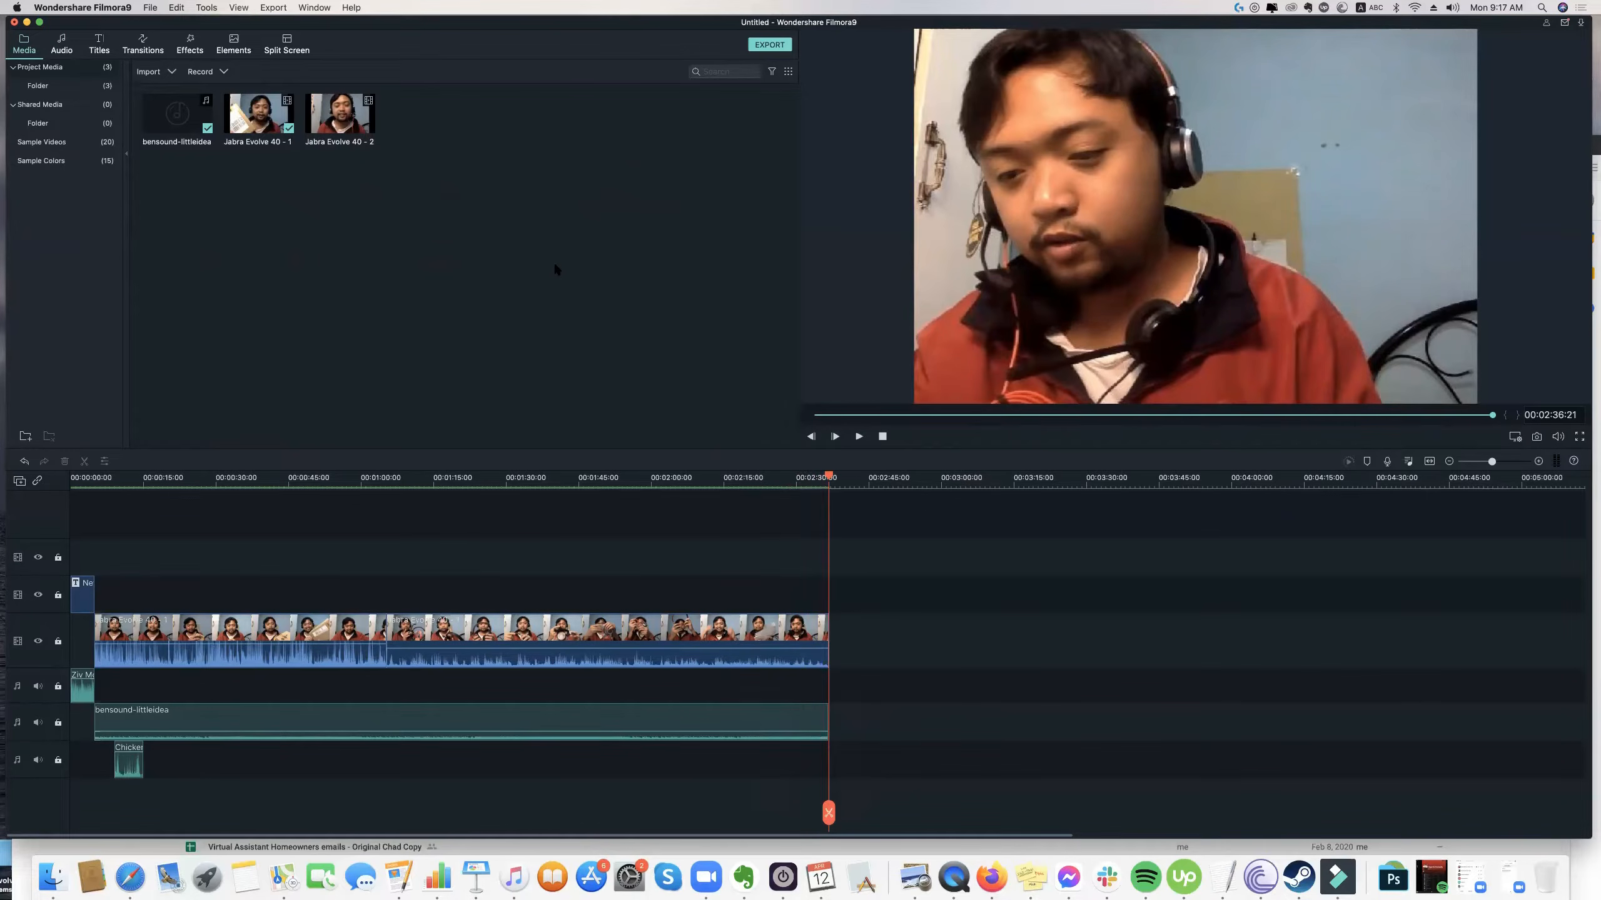
Append the Jabra Evolve 40 - 2 clip after the existing footage on the video track and play across the join from 00:02:33:18.
{"action": "left_click", "coordinate": [329, 143]}
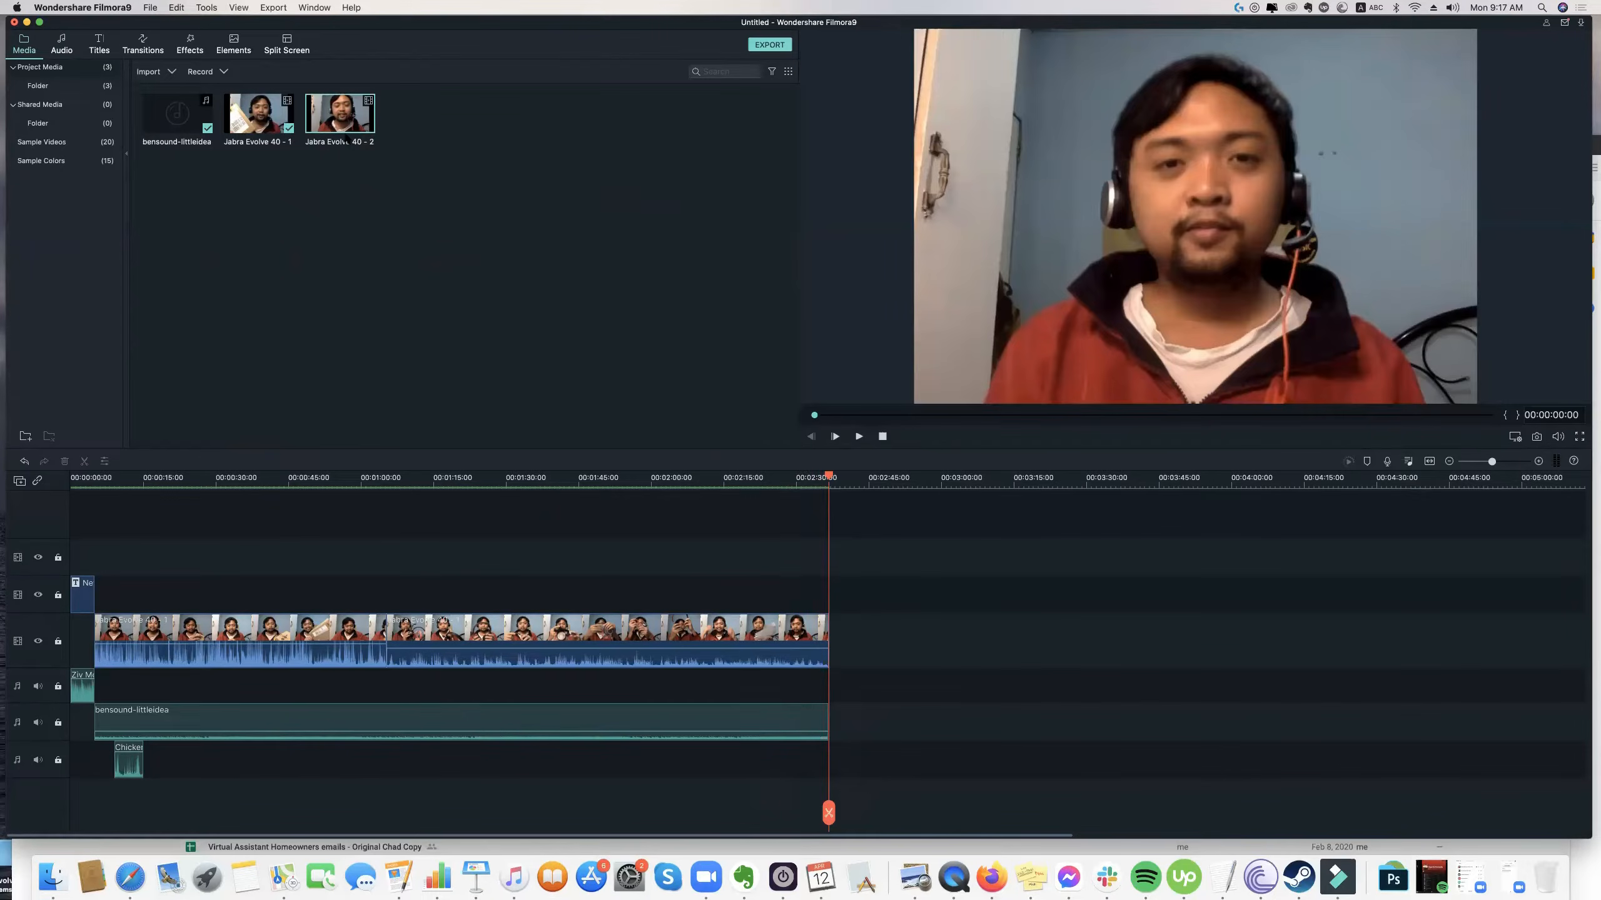
{"action": "left_click_drag", "start_coordinate": [340, 138], "coordinate": [1033, 644]}
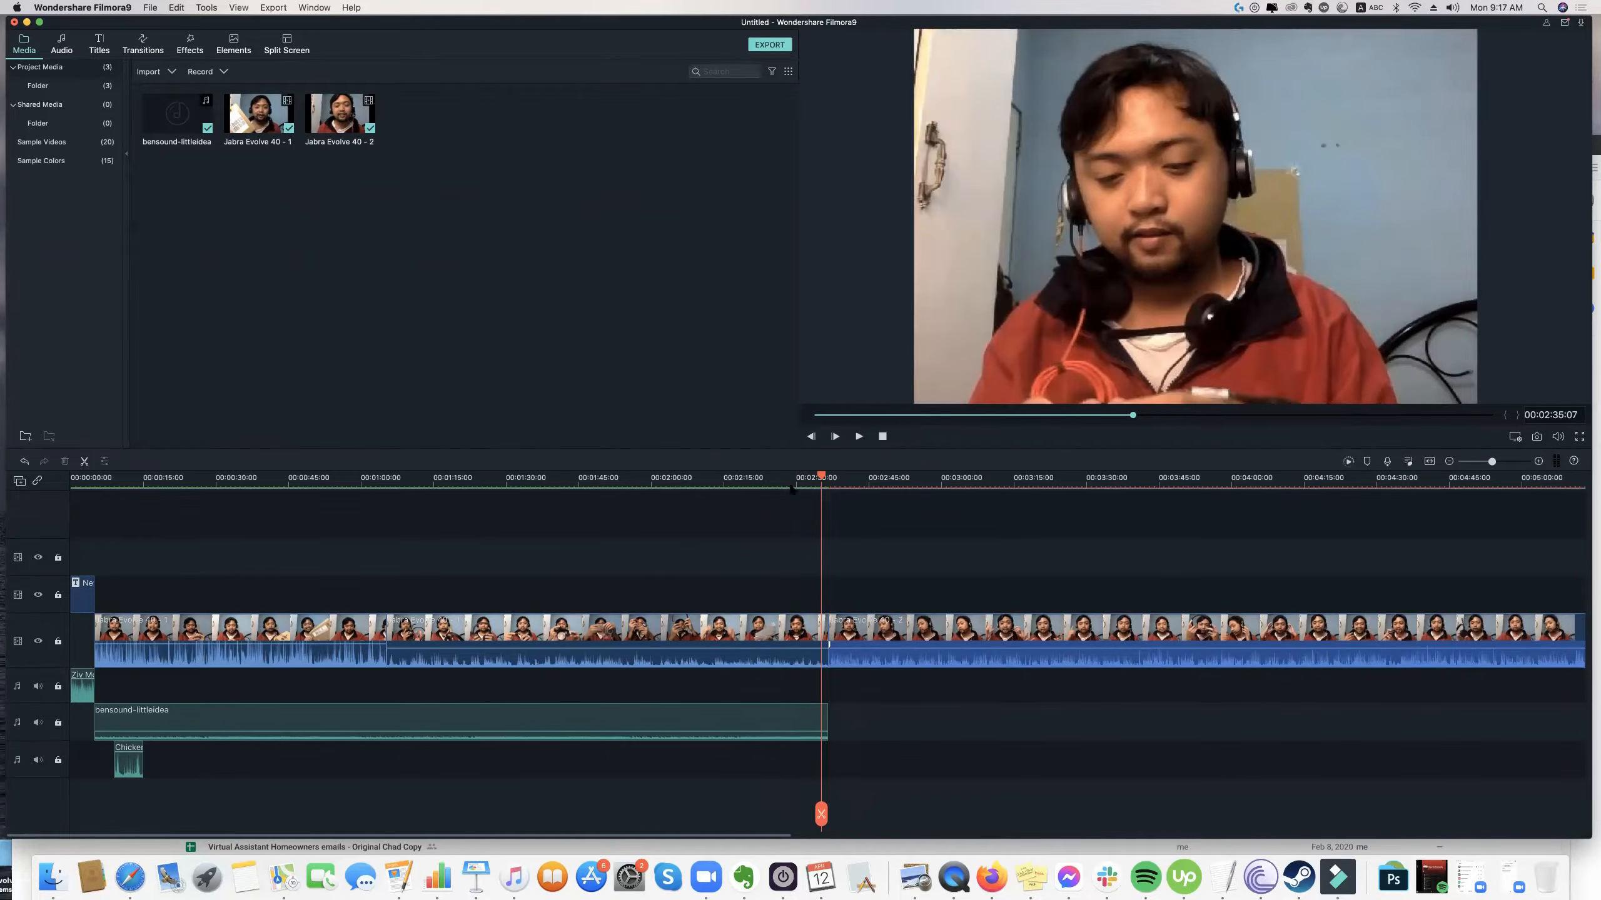
{"action": "left_click", "coordinate": [815, 474]}
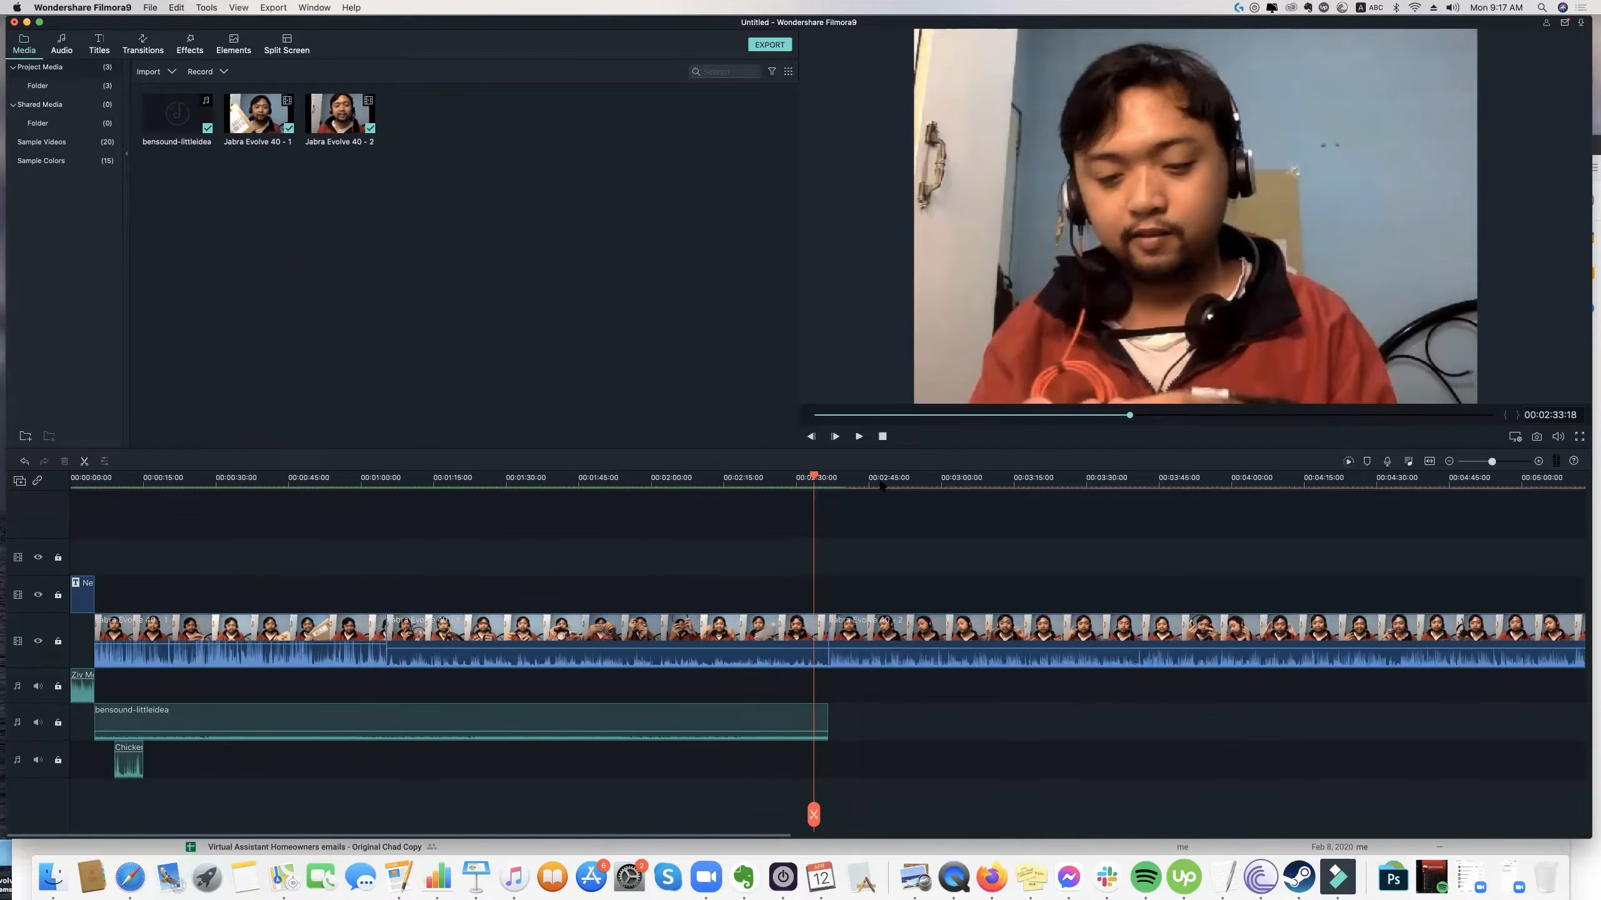
{"action": "key", "text": "space"}
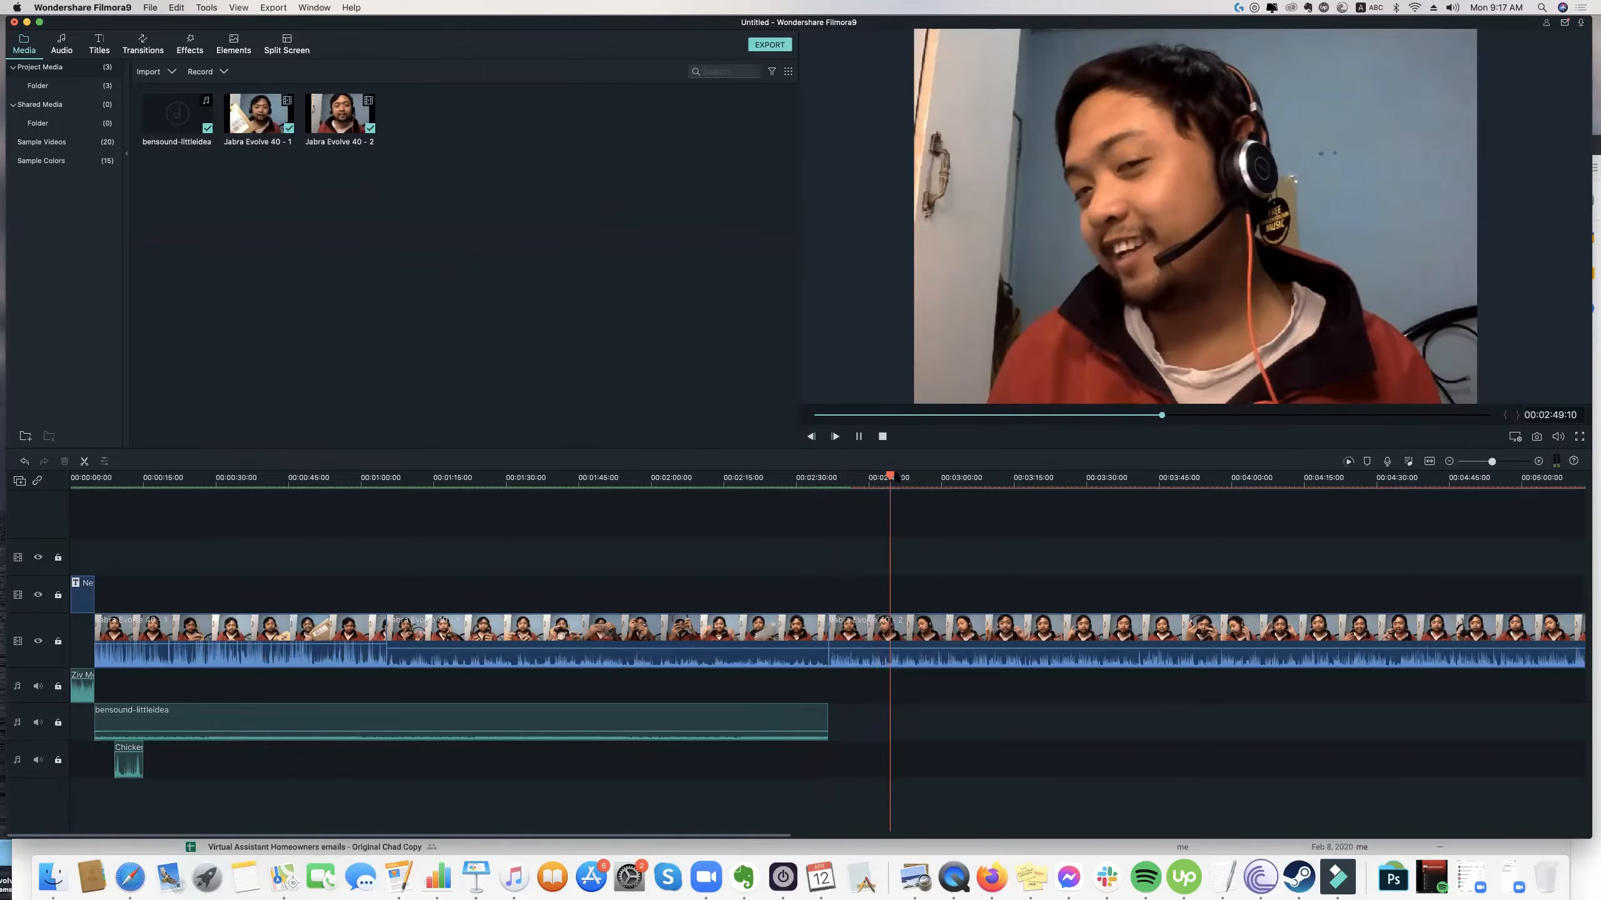
Cut the Jabra Evolve 40 - 2 clip at 00:02:38:22 and delete its opening segment up to the cut.
{"action": "left_click", "coordinate": [890, 478]}
{"action": "left_click_drag", "start_coordinate": [894, 480], "coordinate": [833, 480]}
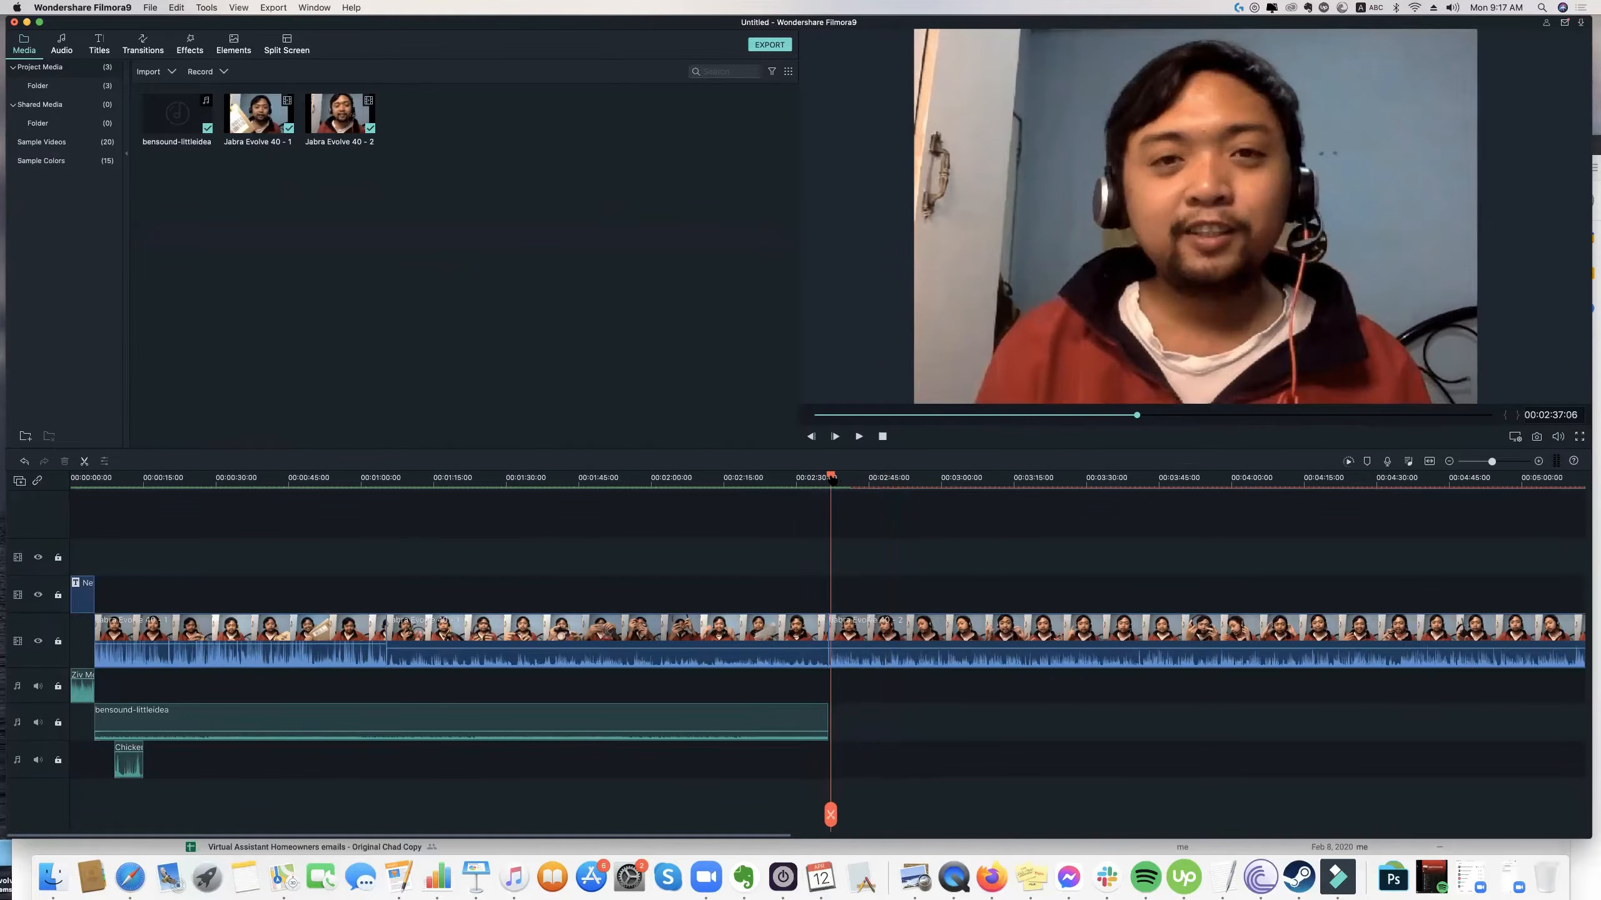
{"action": "mouse_move", "coordinate": [832, 480]}
{"action": "left_mouse_down"}
{"action": "mouse_move", "coordinate": [813, 480]}
{"action": "mouse_move", "coordinate": [831, 481]}
{"action": "left_mouse_up"}
{"action": "left_click_drag", "start_coordinate": [1505, 466], "coordinate": [1513, 462]}
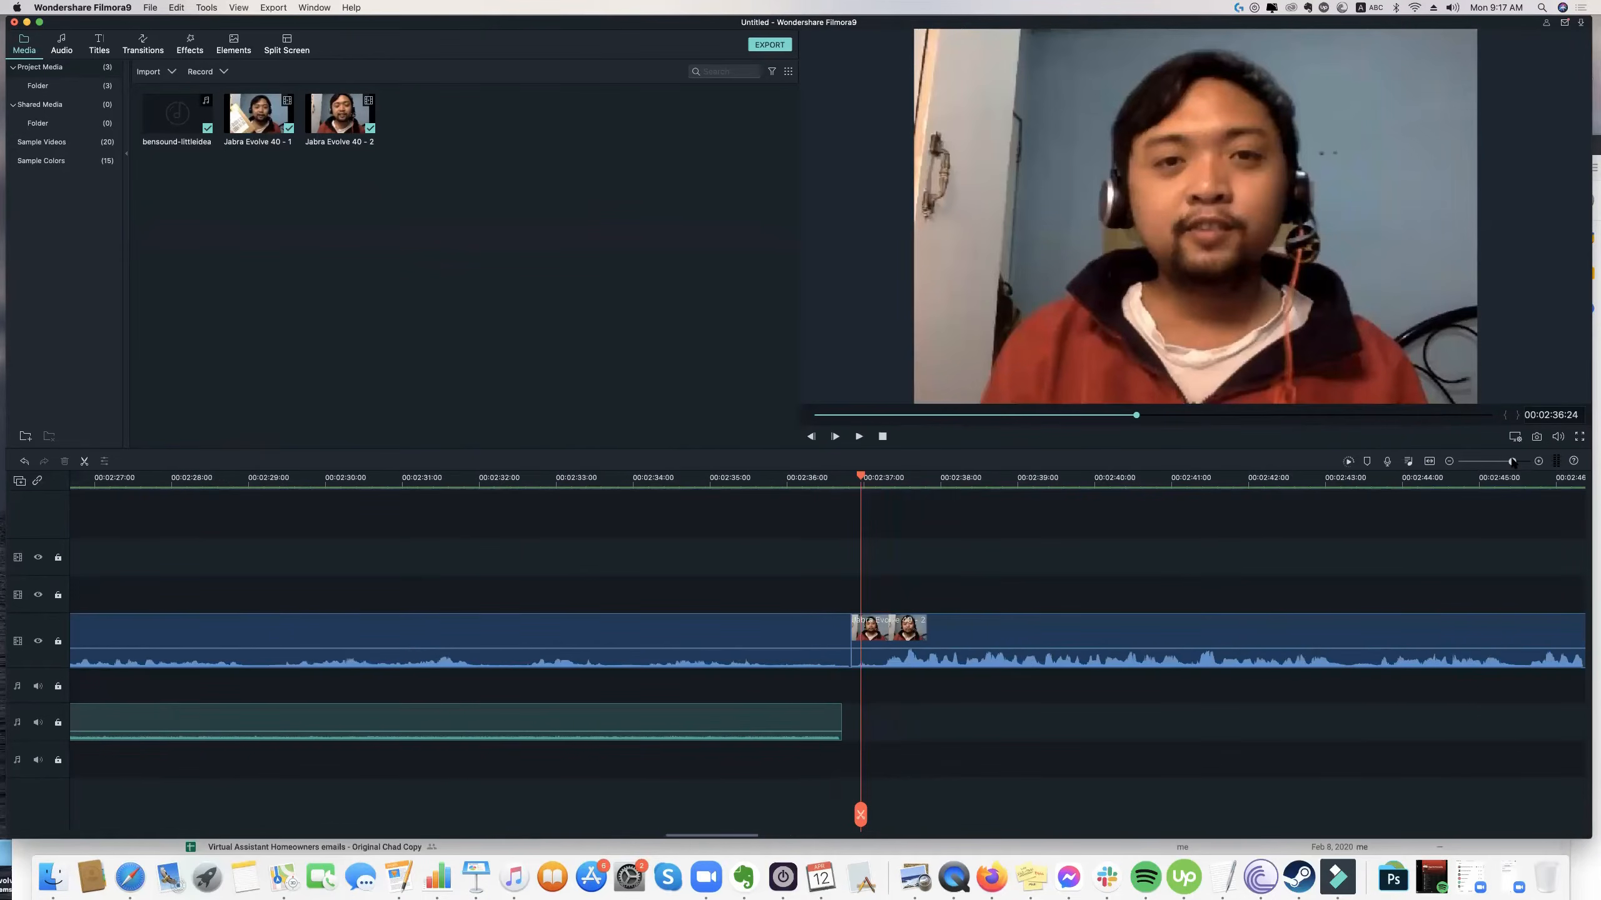
{"action": "key", "text": "space"}
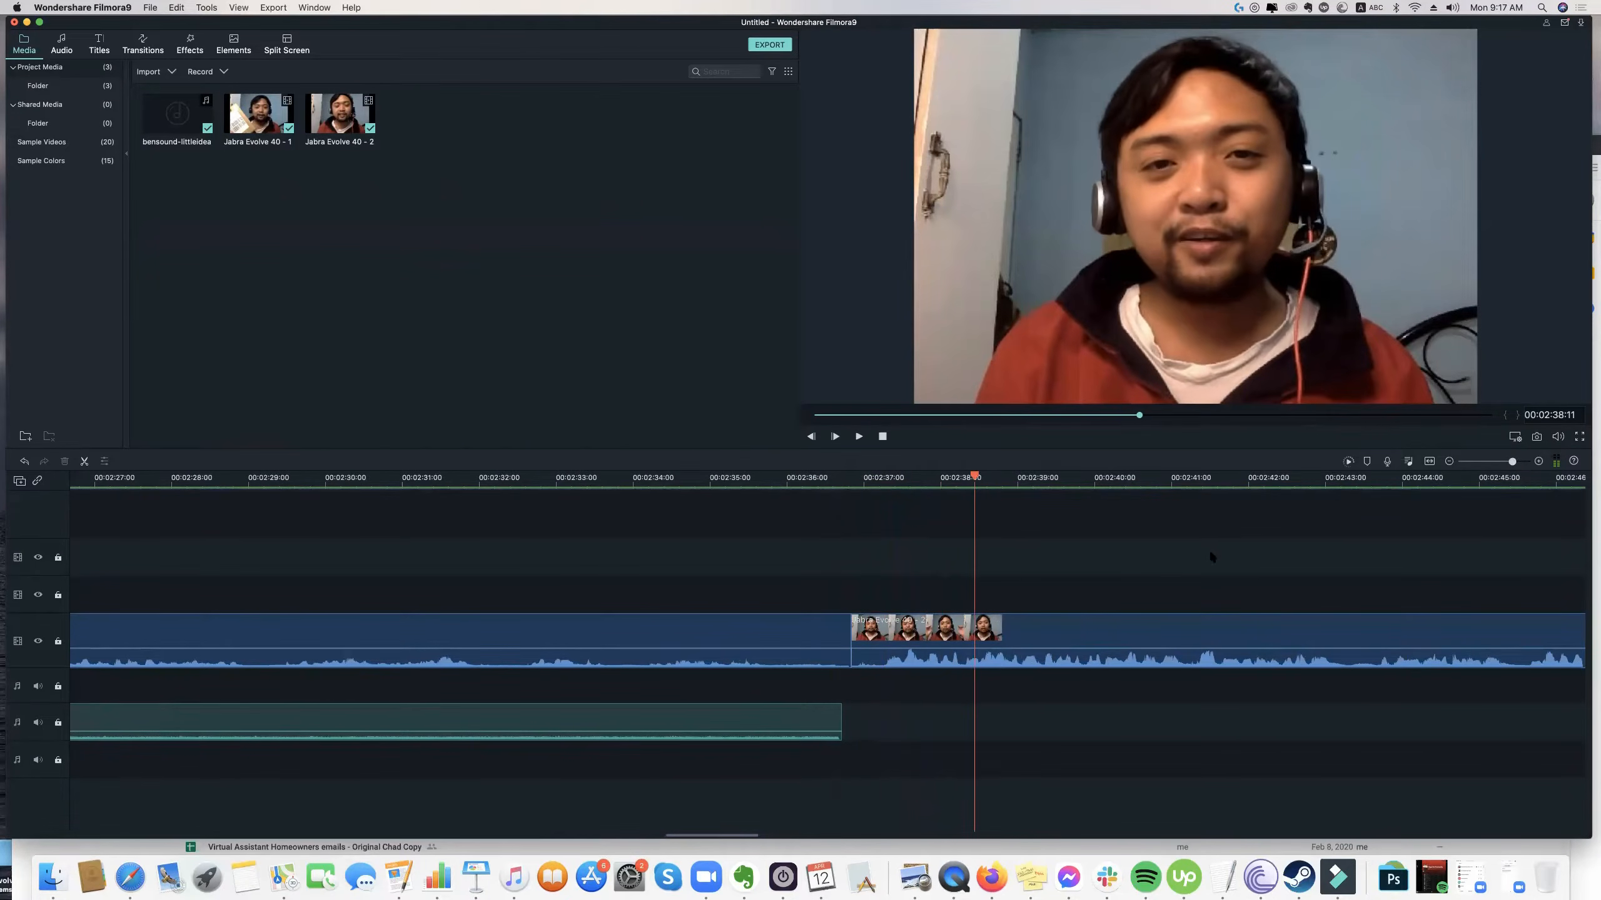
{"action": "key", "text": "space"}
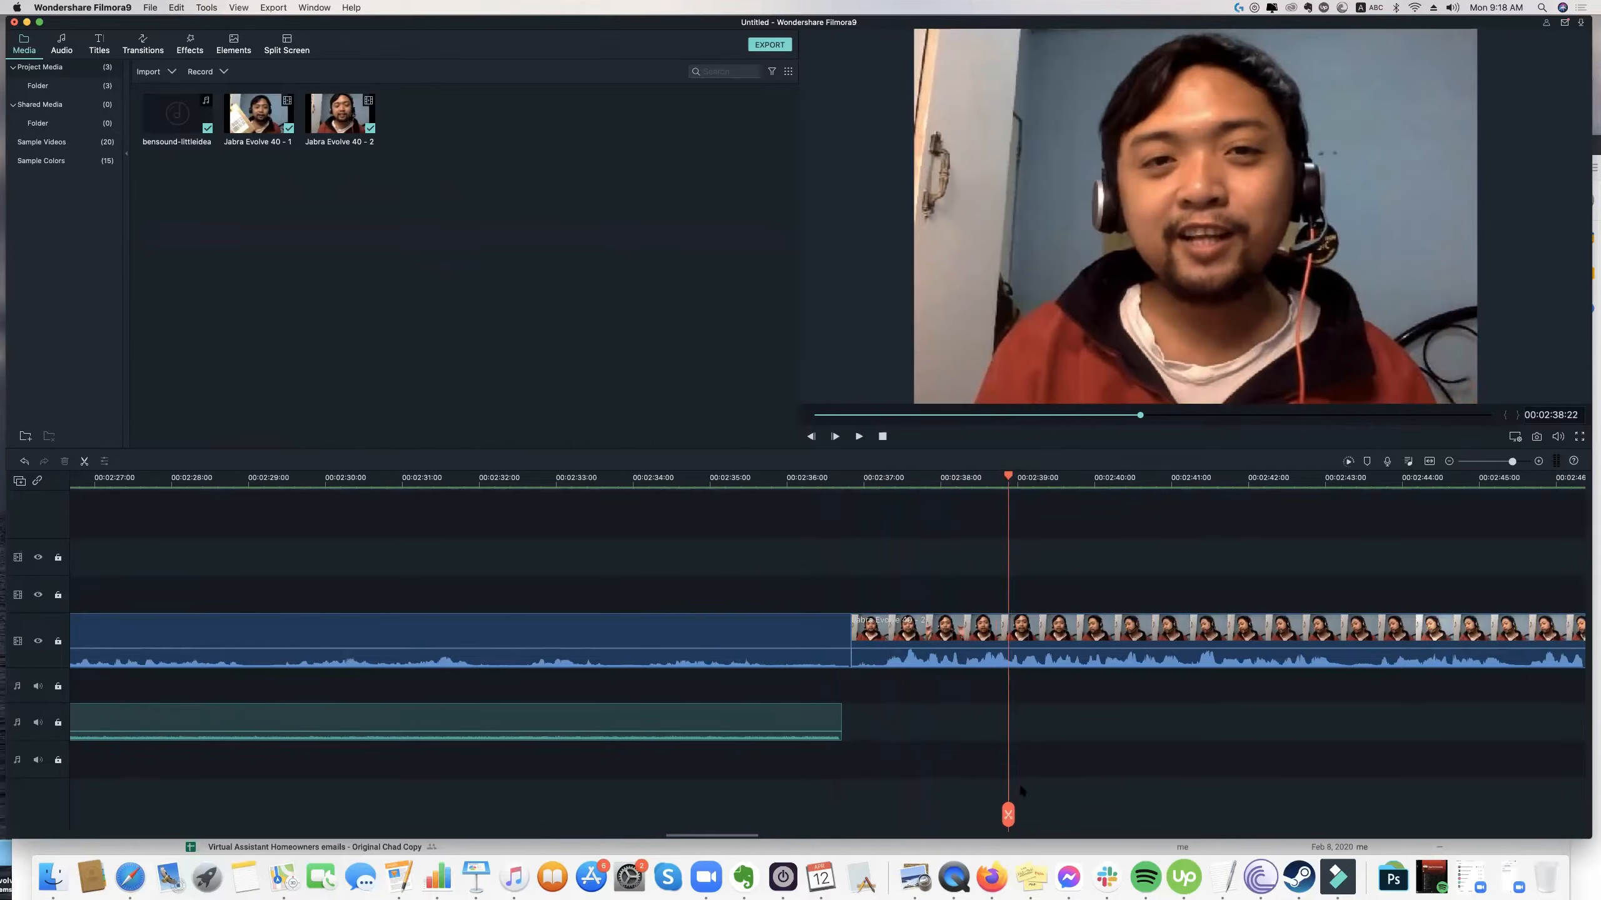
{"action": "left_click", "coordinate": [1008, 814]}
{"action": "key", "text": "Delete"}
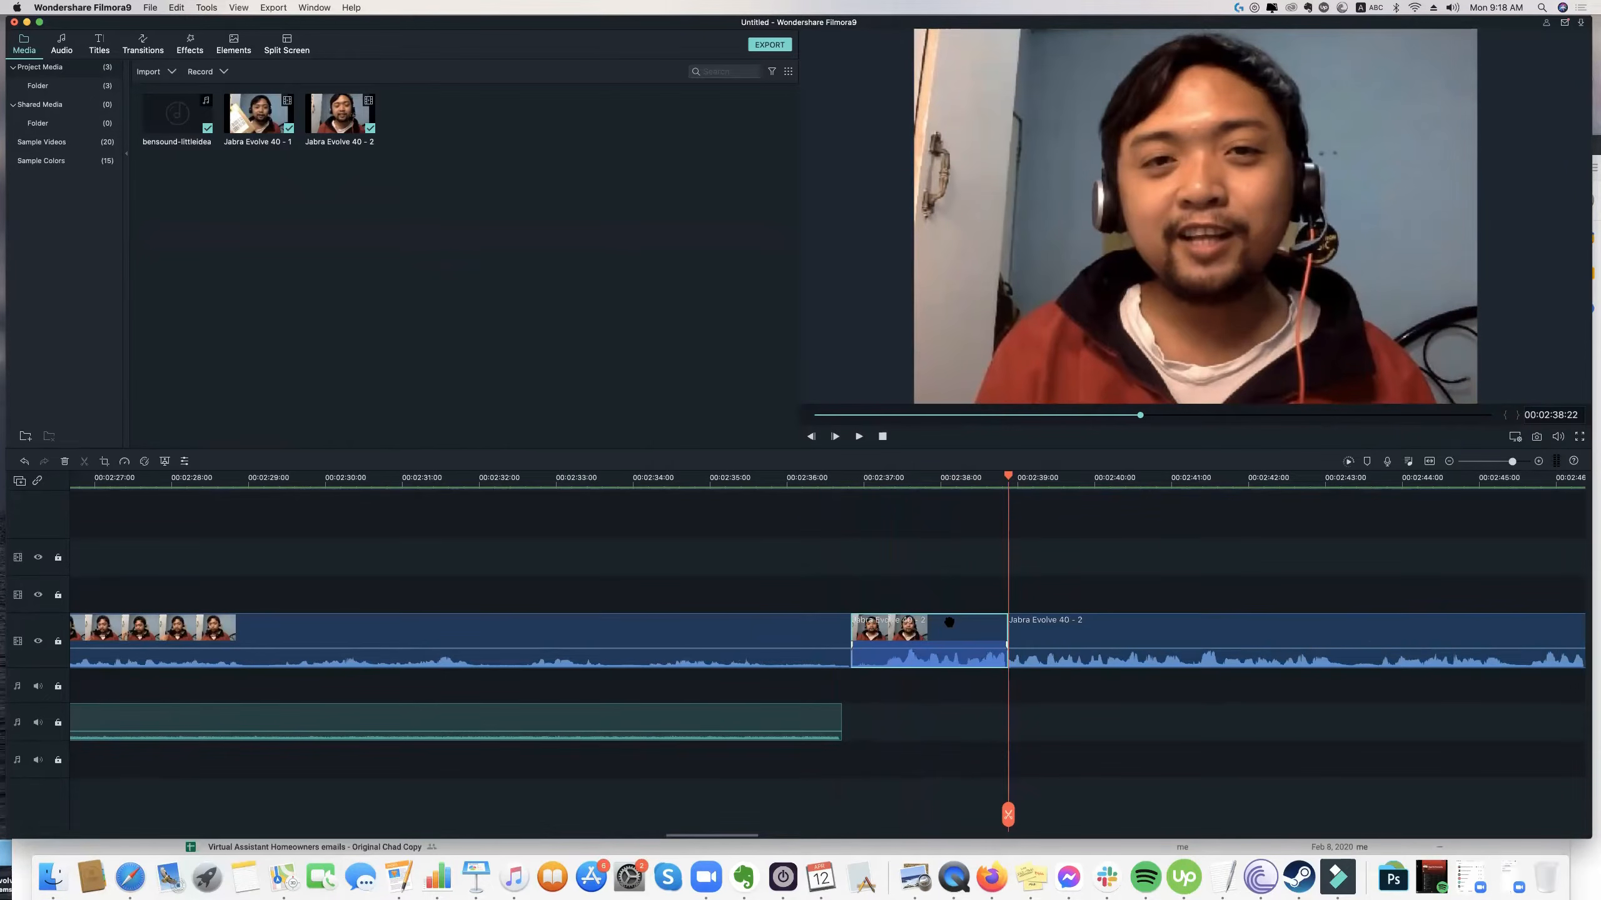
Play across the join between the two Jabra clips through to 00:02:41:07 to check the trimmed start.
{"action": "left_click_drag", "start_coordinate": [1010, 476], "coordinate": [836, 476]}
{"action": "key", "text": "space"}
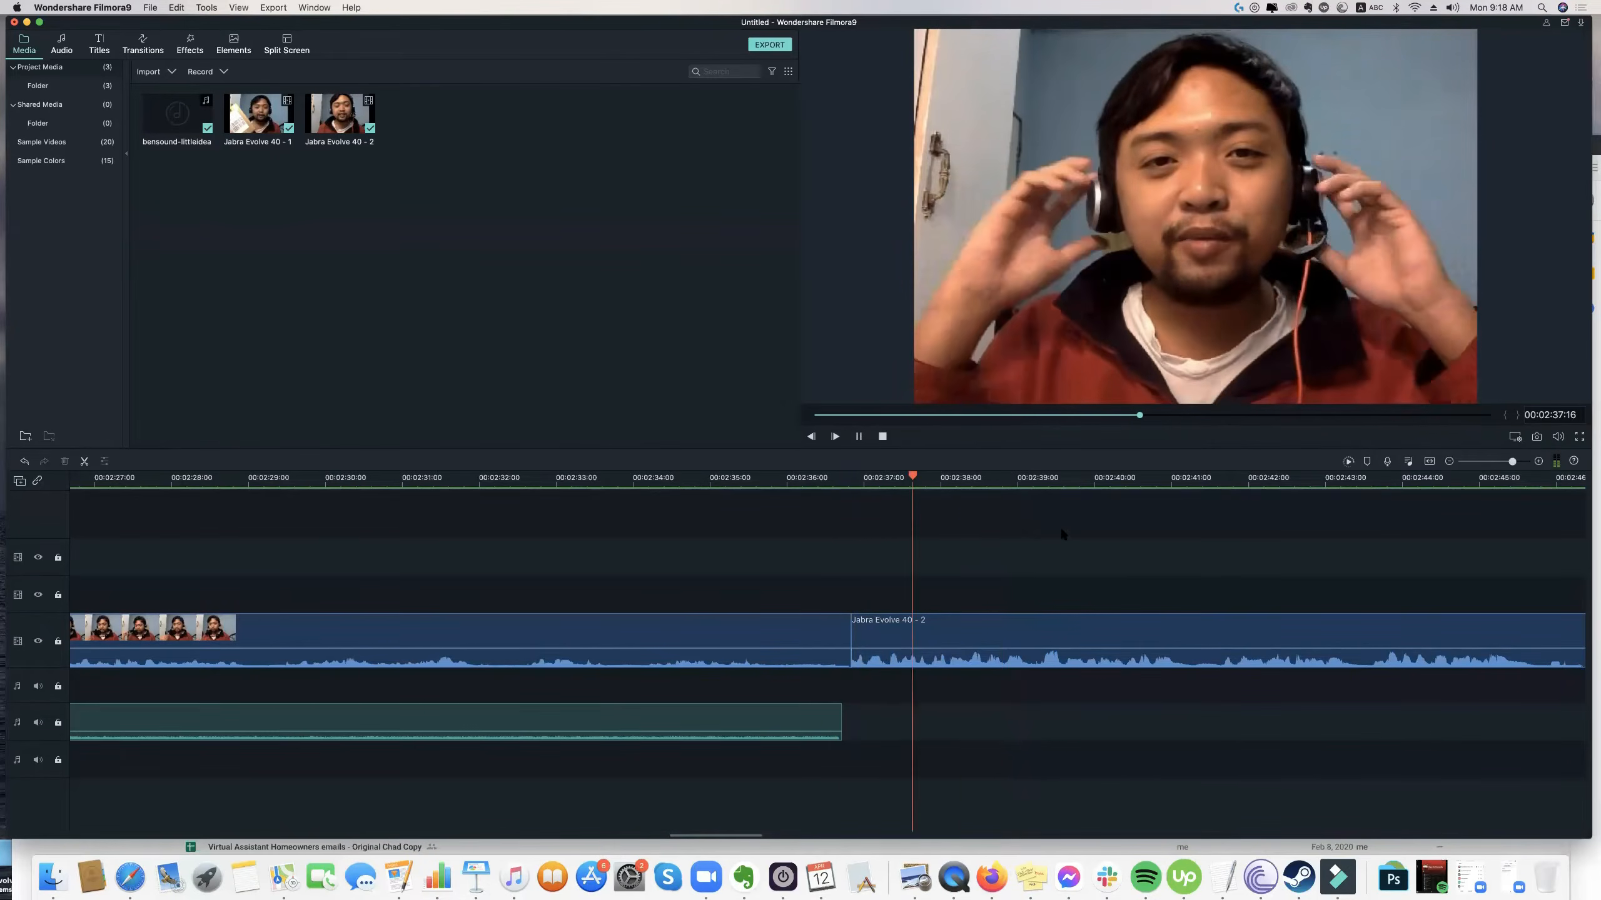
{"action": "left_click_drag", "start_coordinate": [1010, 477], "coordinate": [723, 480]}
{"action": "key", "text": "space"}
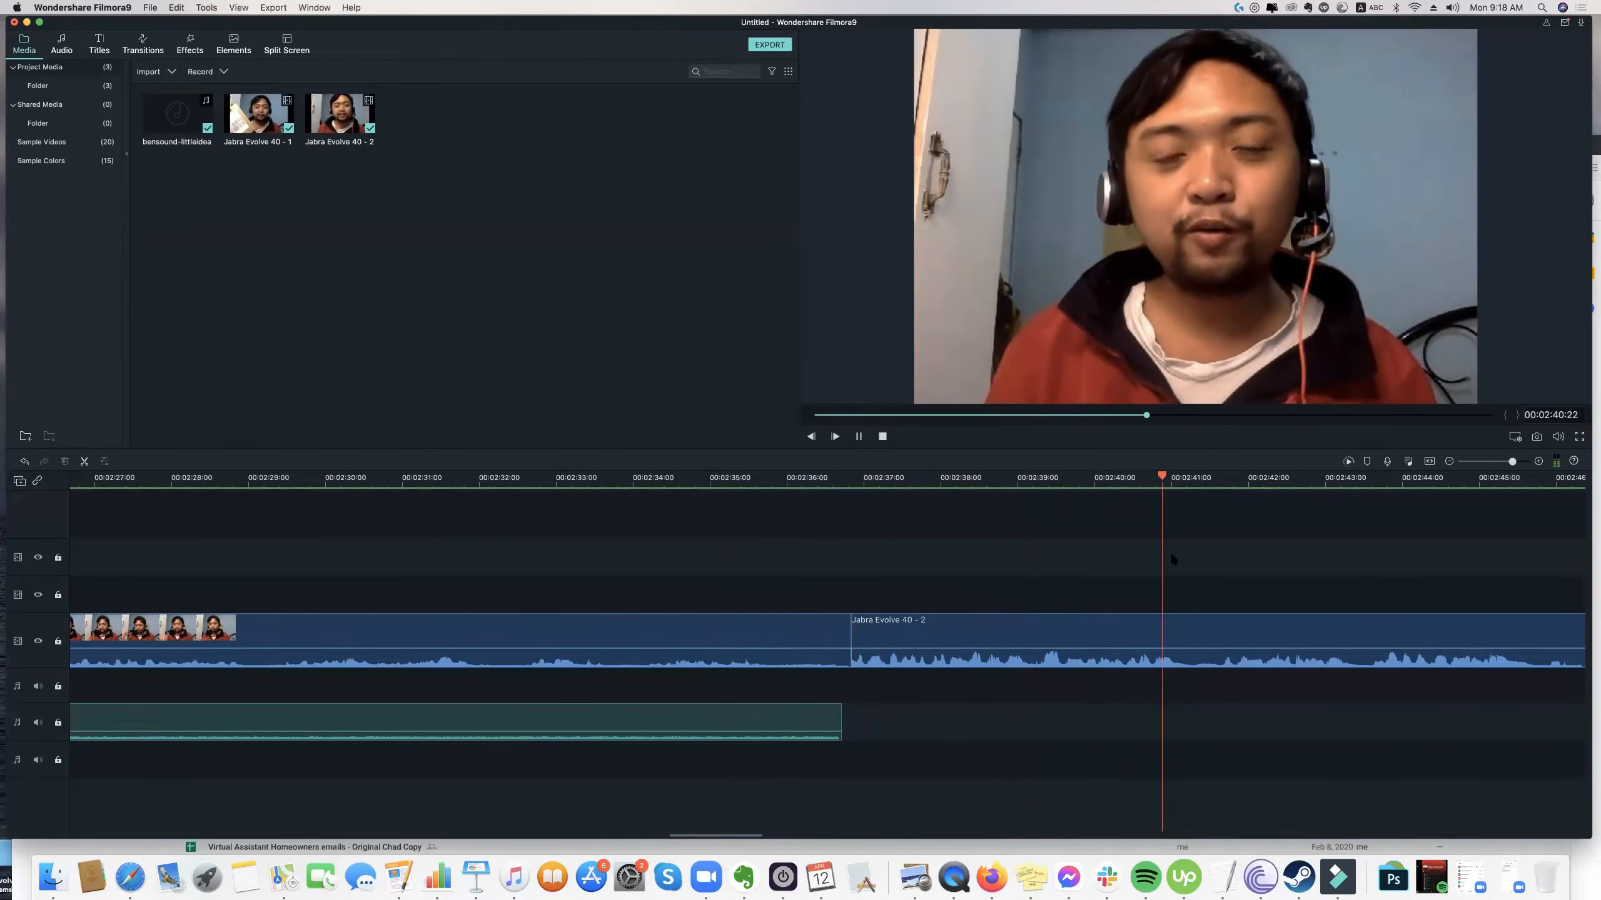
{"action": "key", "text": "space"}
Select the bensound-littleidea music clip and return the playhead to the start of the timeline at 00:00:00:00.
{"action": "key", "text": "super+minus"}
{"action": "key", "text": "super+minus"}
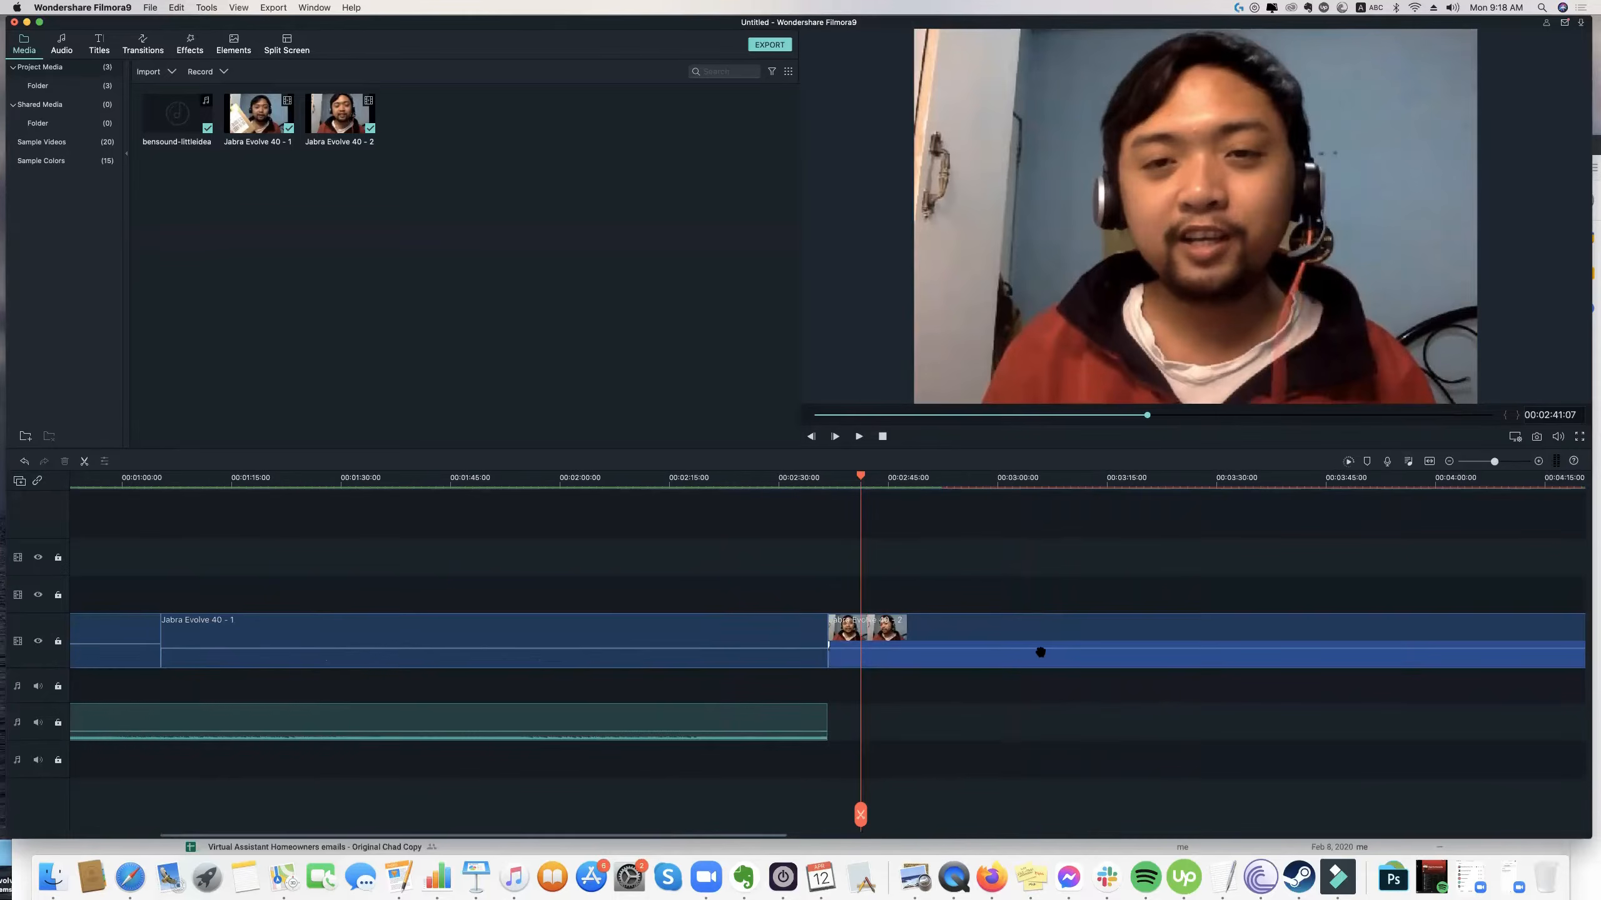
{"action": "key", "text": "super+minus"}
{"action": "left_click", "coordinate": [1504, 462]}
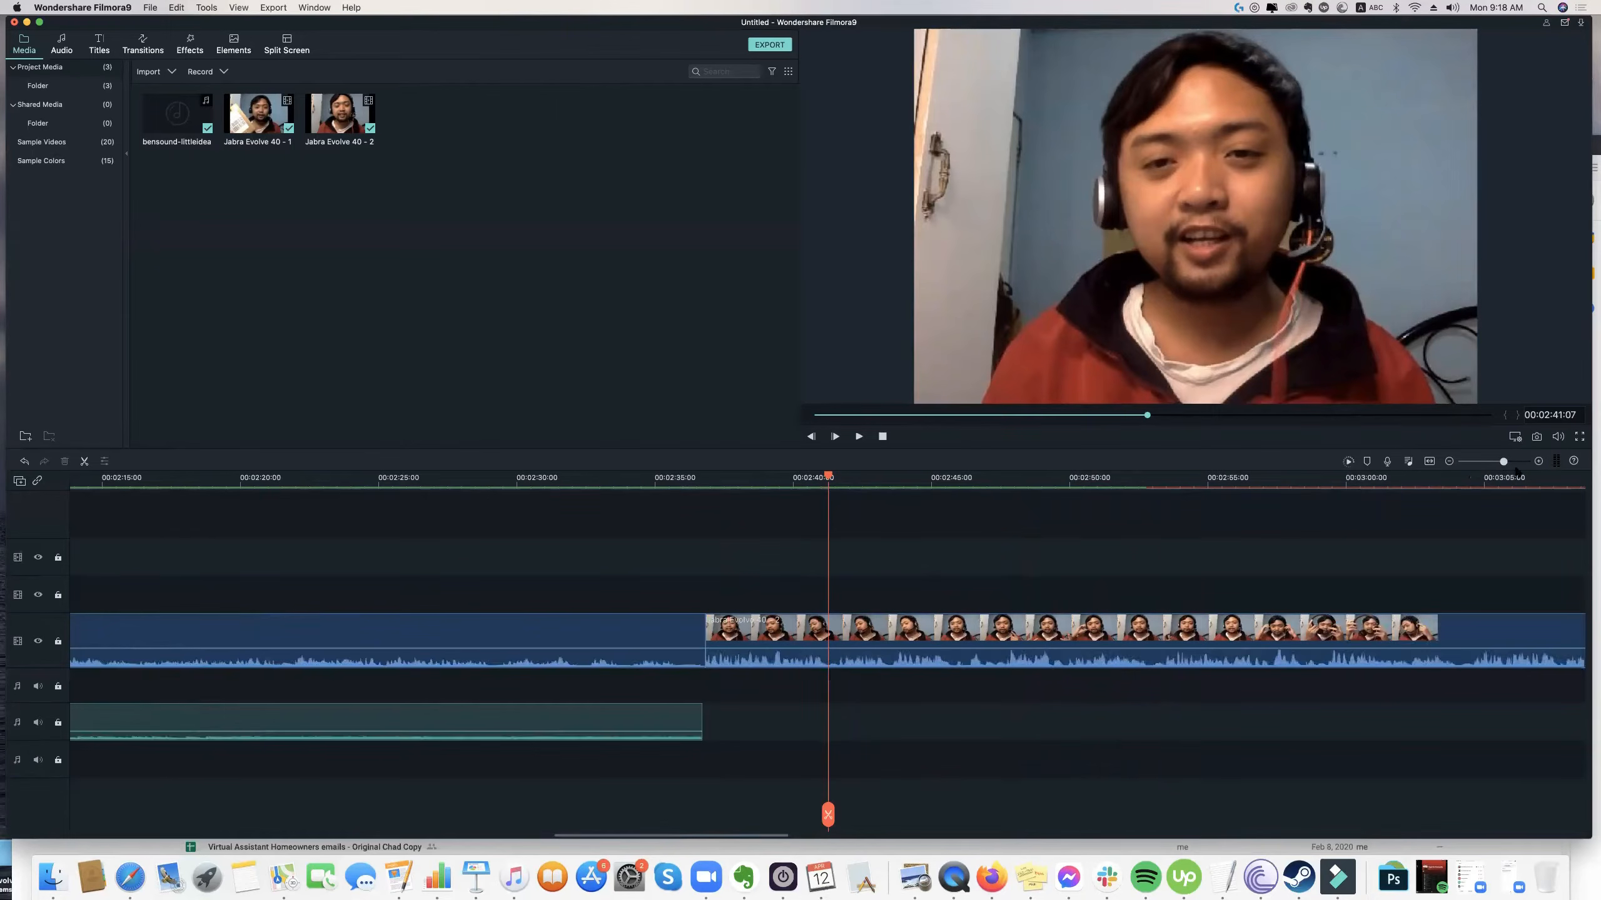
{"action": "left_click_drag", "start_coordinate": [1503, 462], "coordinate": [1491, 462]}
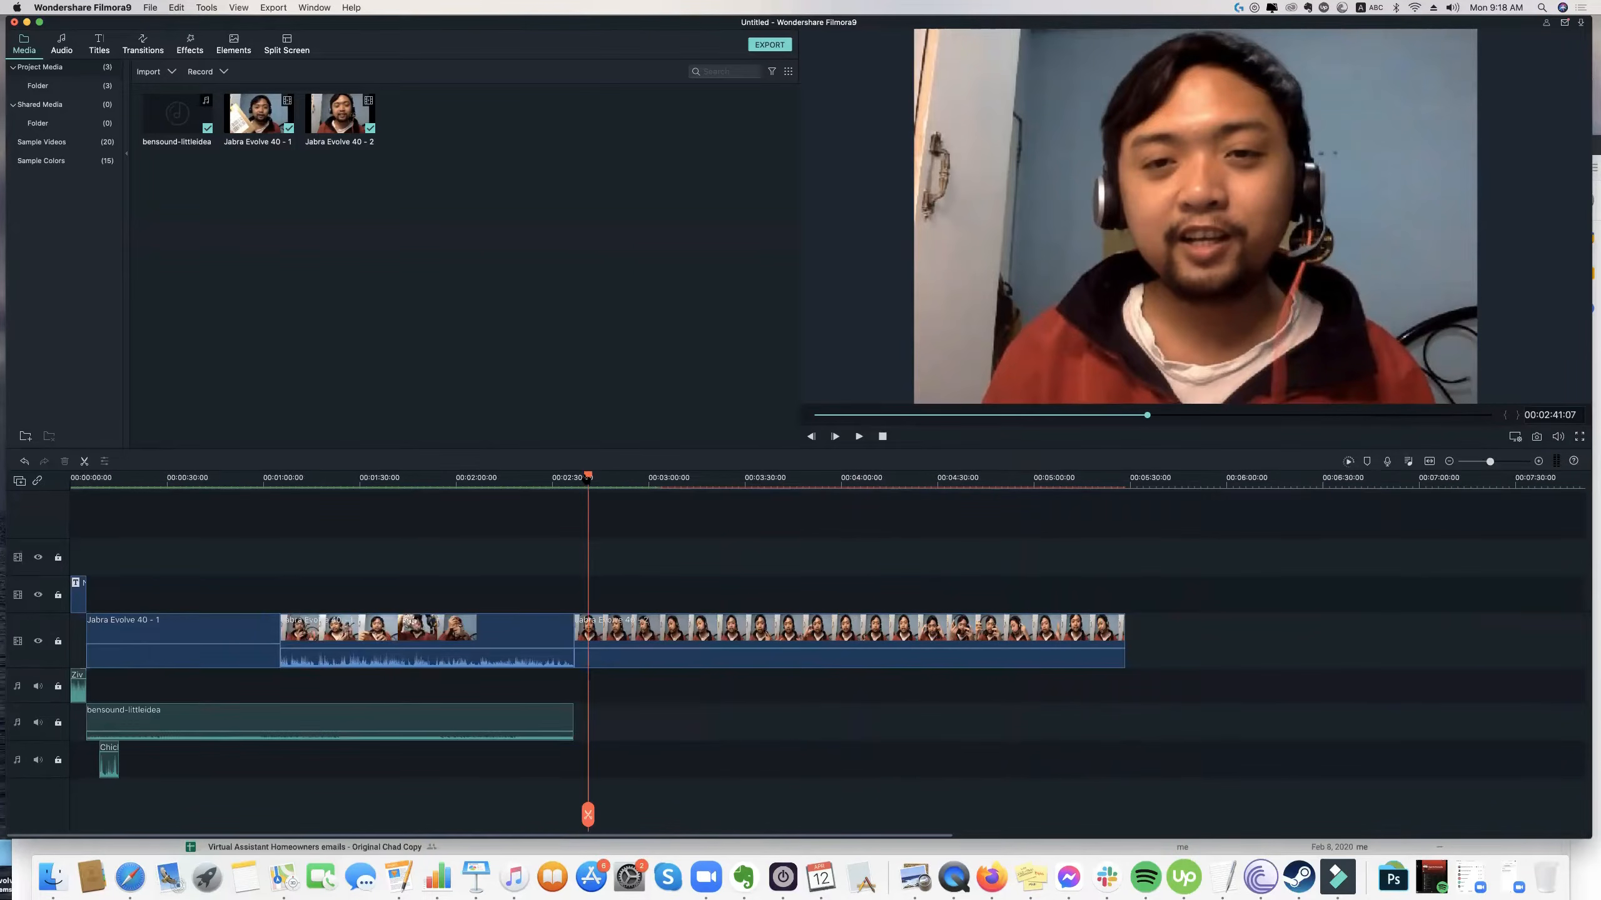
{"action": "left_click", "coordinate": [386, 716]}
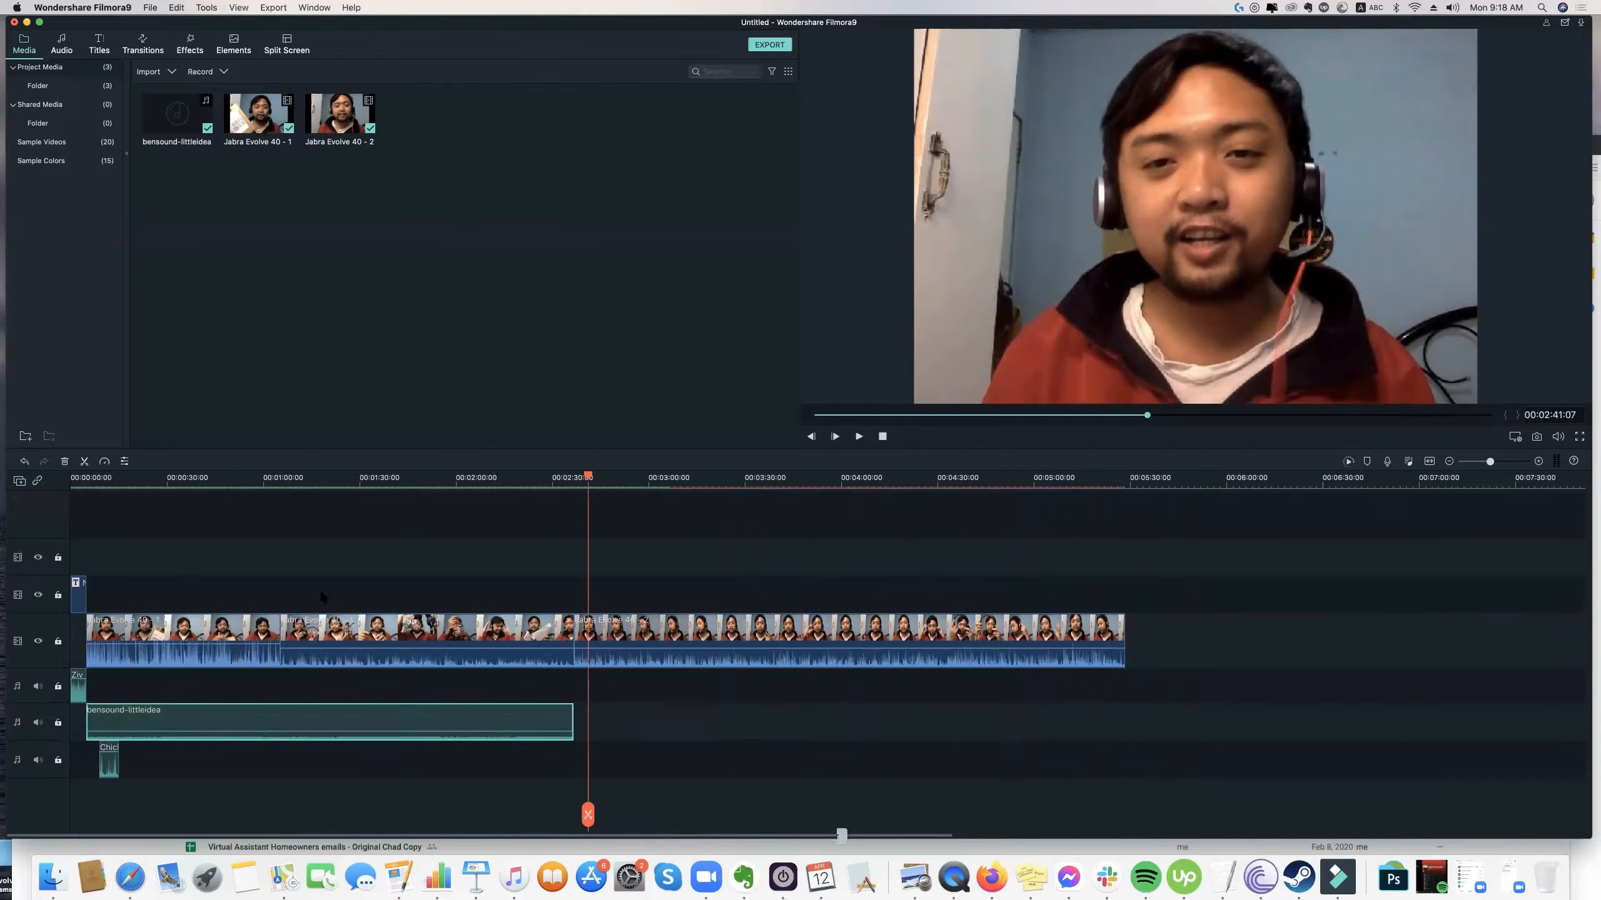
{"action": "left_click", "coordinate": [253, 477]}
{"action": "left_click_drag", "start_coordinate": [103, 477], "coordinate": [64, 511]}
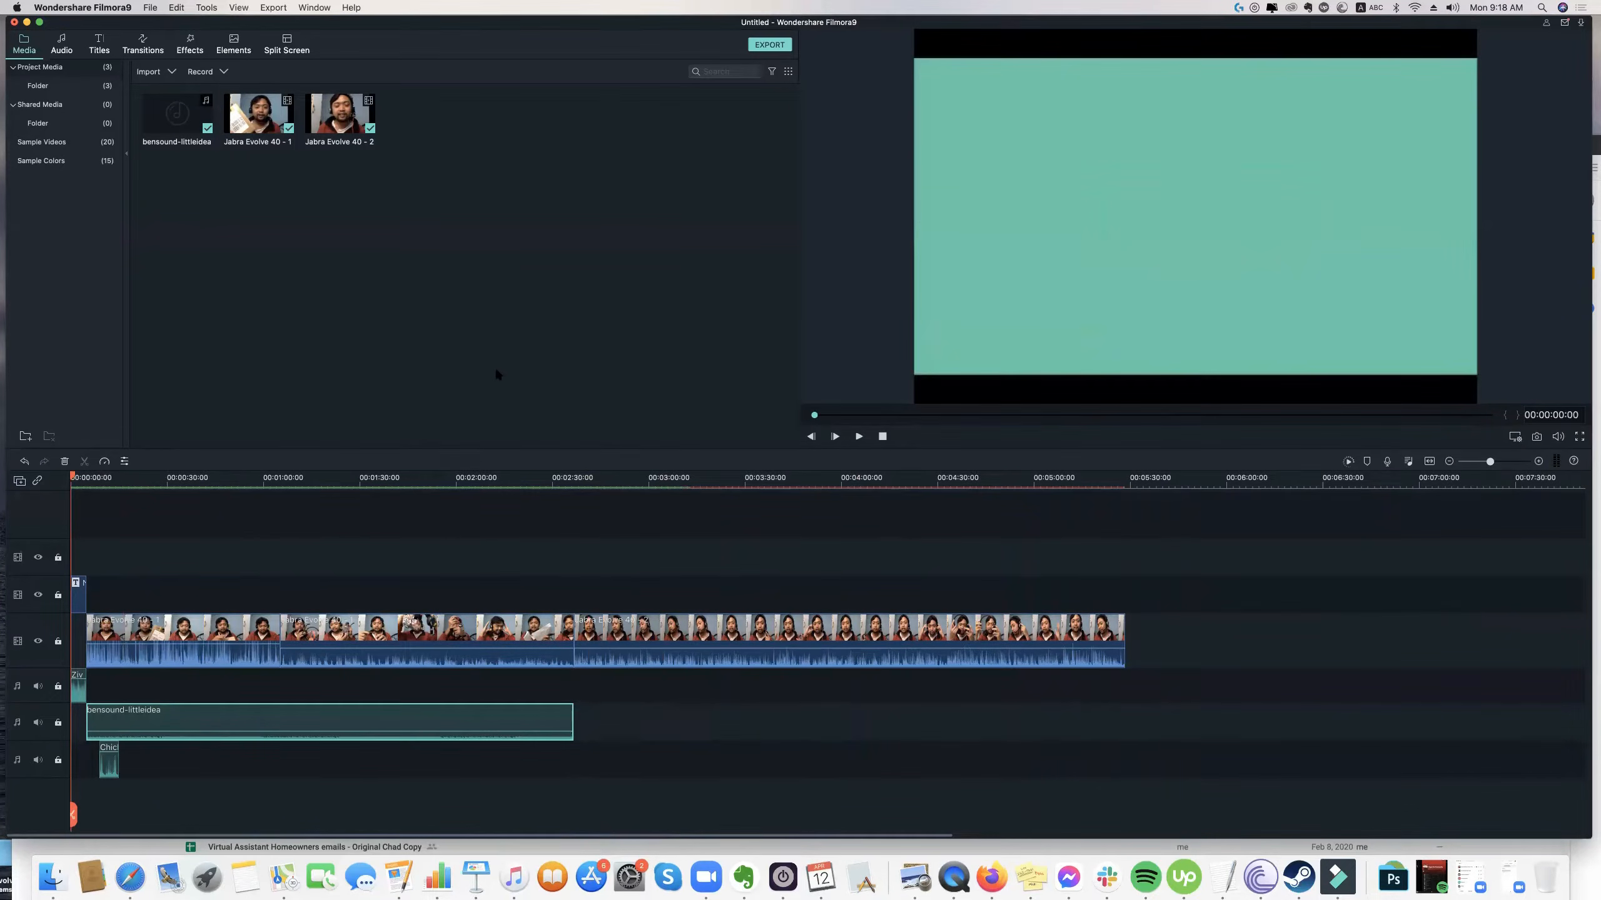
Open the video export with the MP4 format and review its quality, resolution, video and audio encoding settings.
{"action": "left_click_drag", "start_coordinate": [417, 19], "coordinate": [417, 21]}
{"action": "left_click", "coordinate": [281, 7]}
{"action": "left_click", "coordinate": [422, 180]}
{"action": "left_click", "coordinate": [308, 8]}
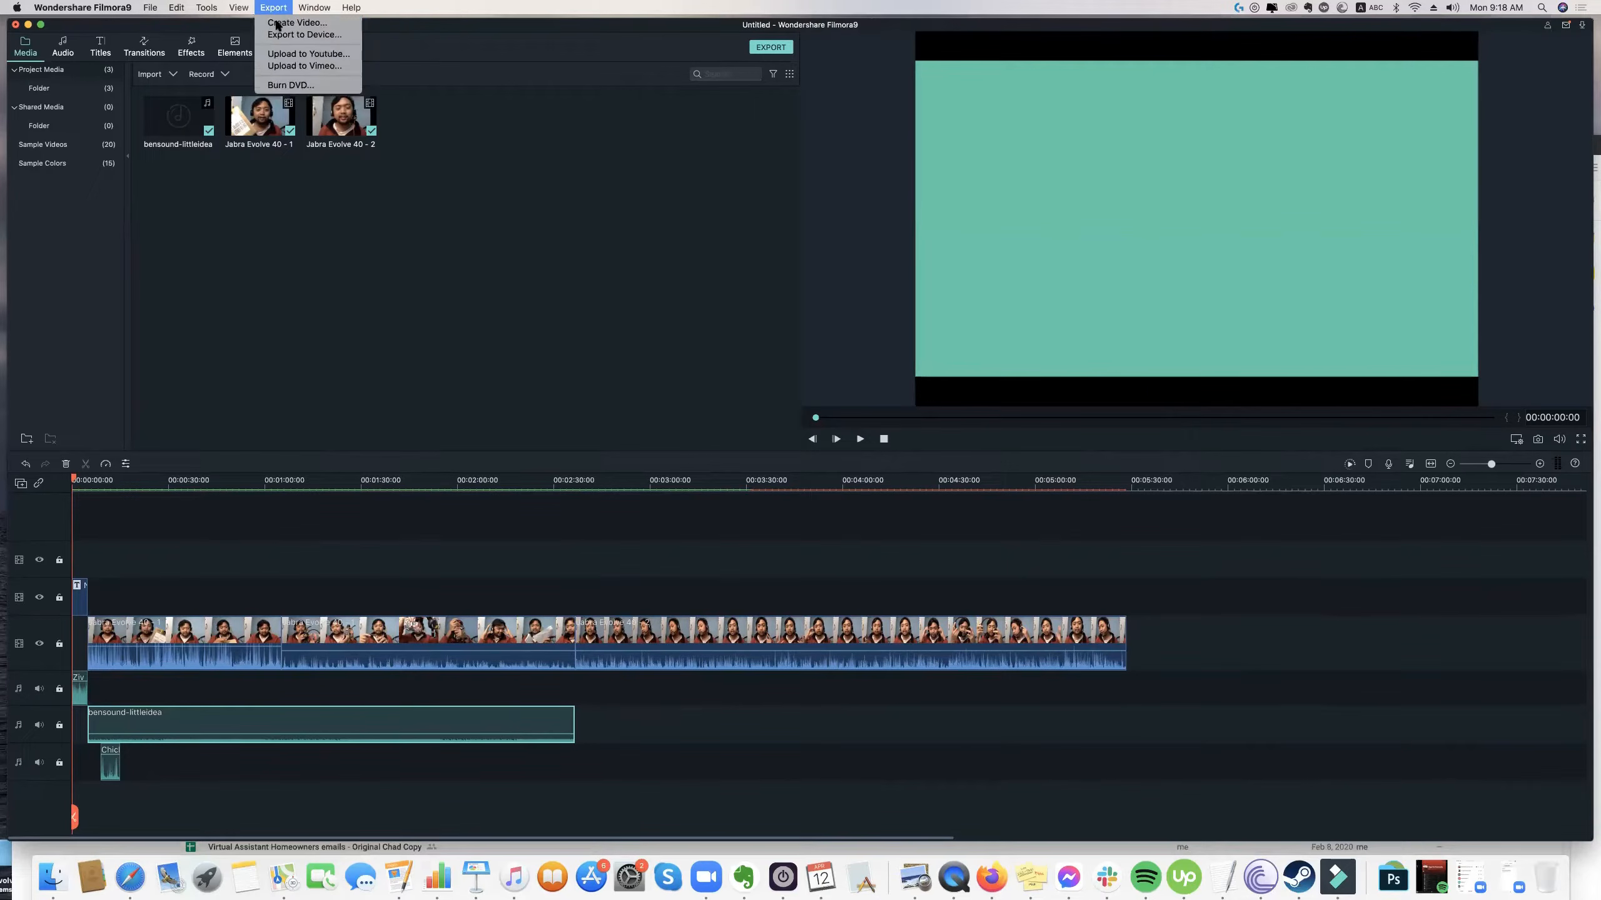
{"action": "left_click", "coordinate": [276, 23]}
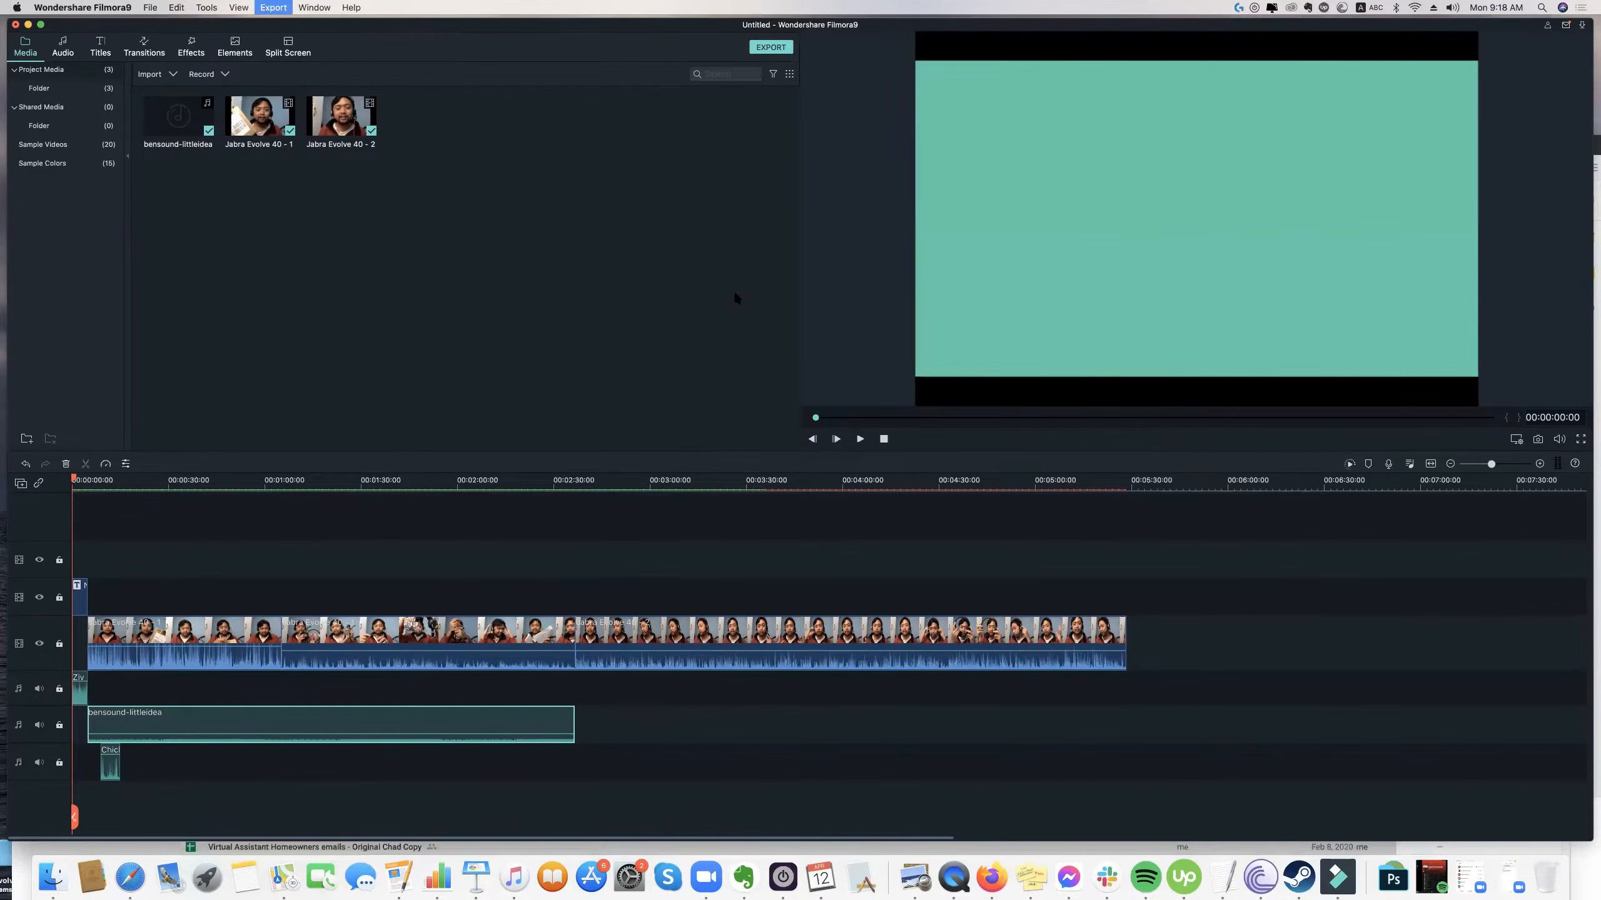
{"action": "left_click", "coordinate": [602, 345]}
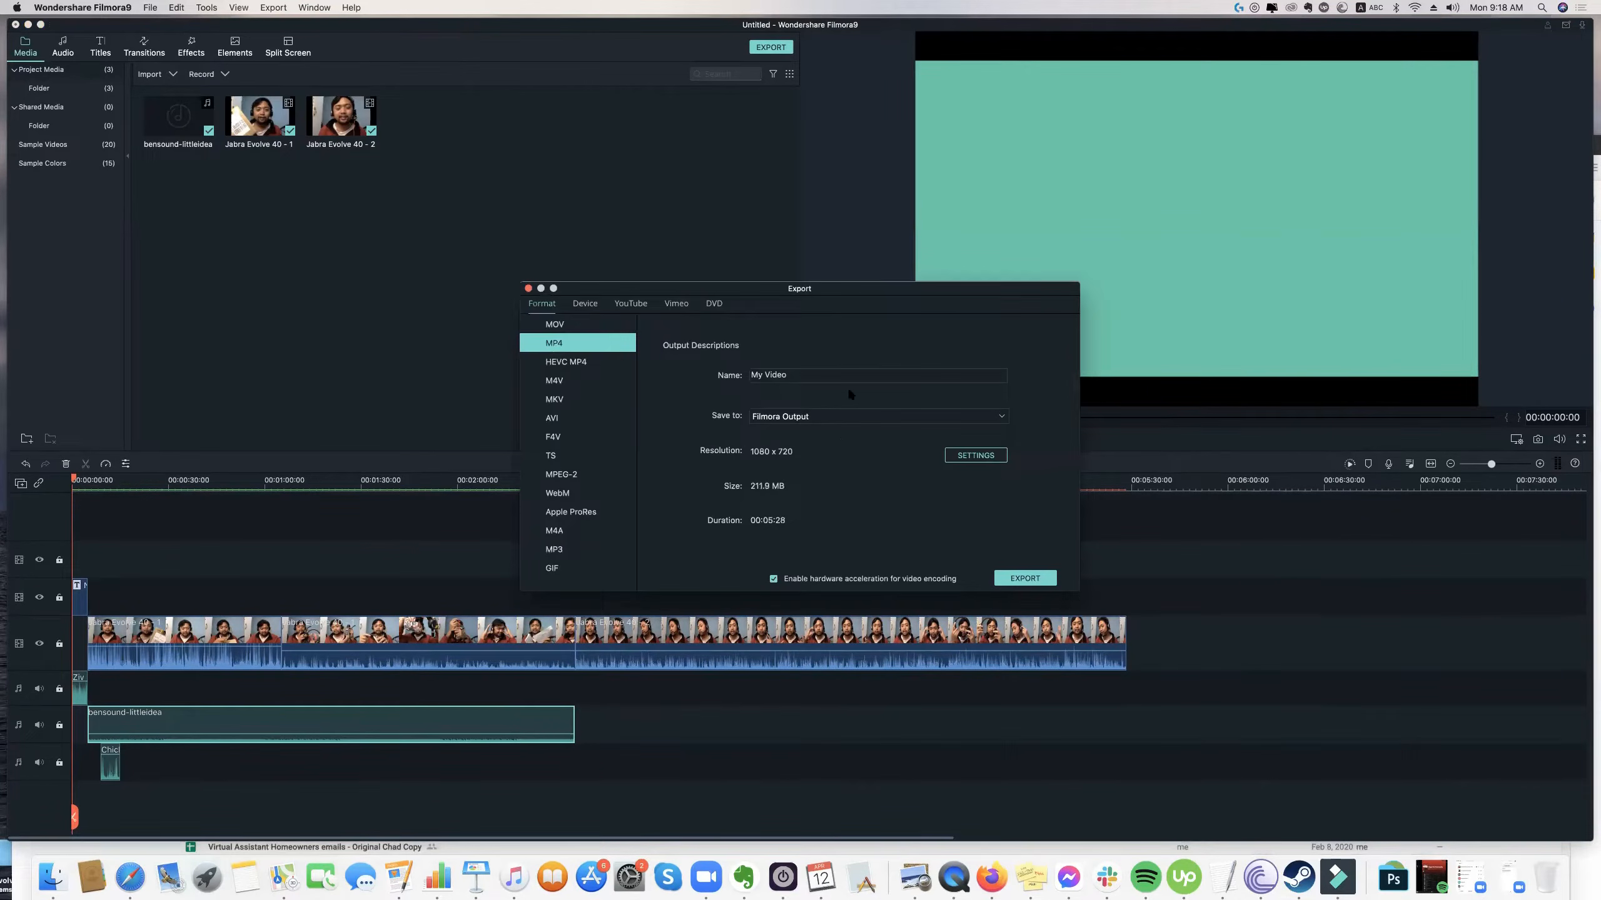
{"action": "left_click", "coordinate": [960, 452]}
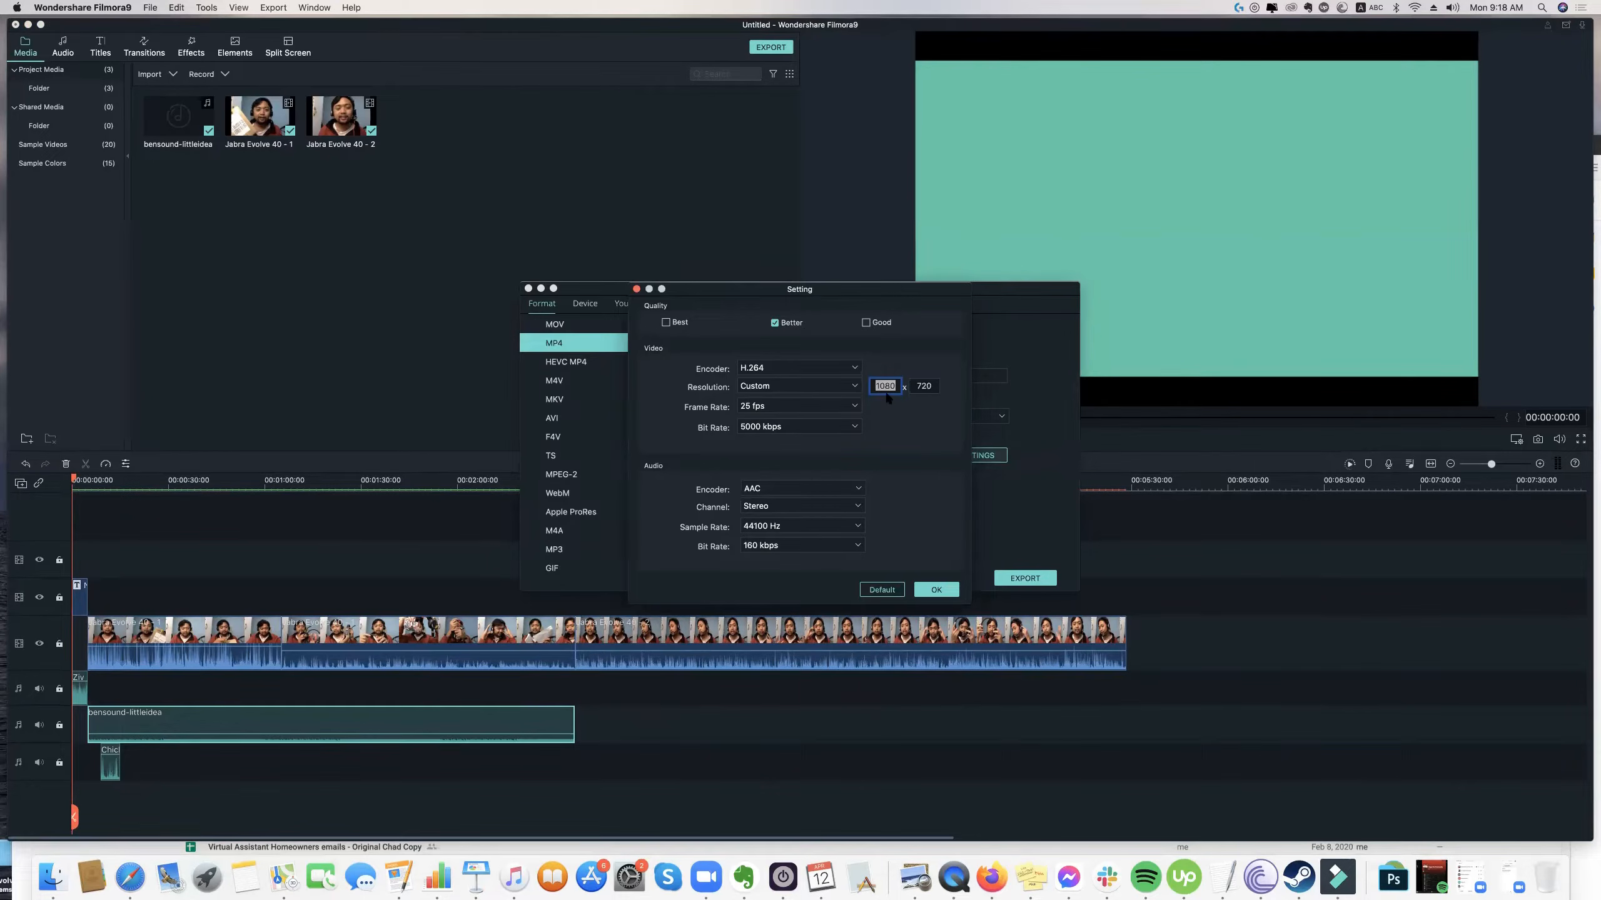
{"action": "left_click", "coordinate": [934, 591]}
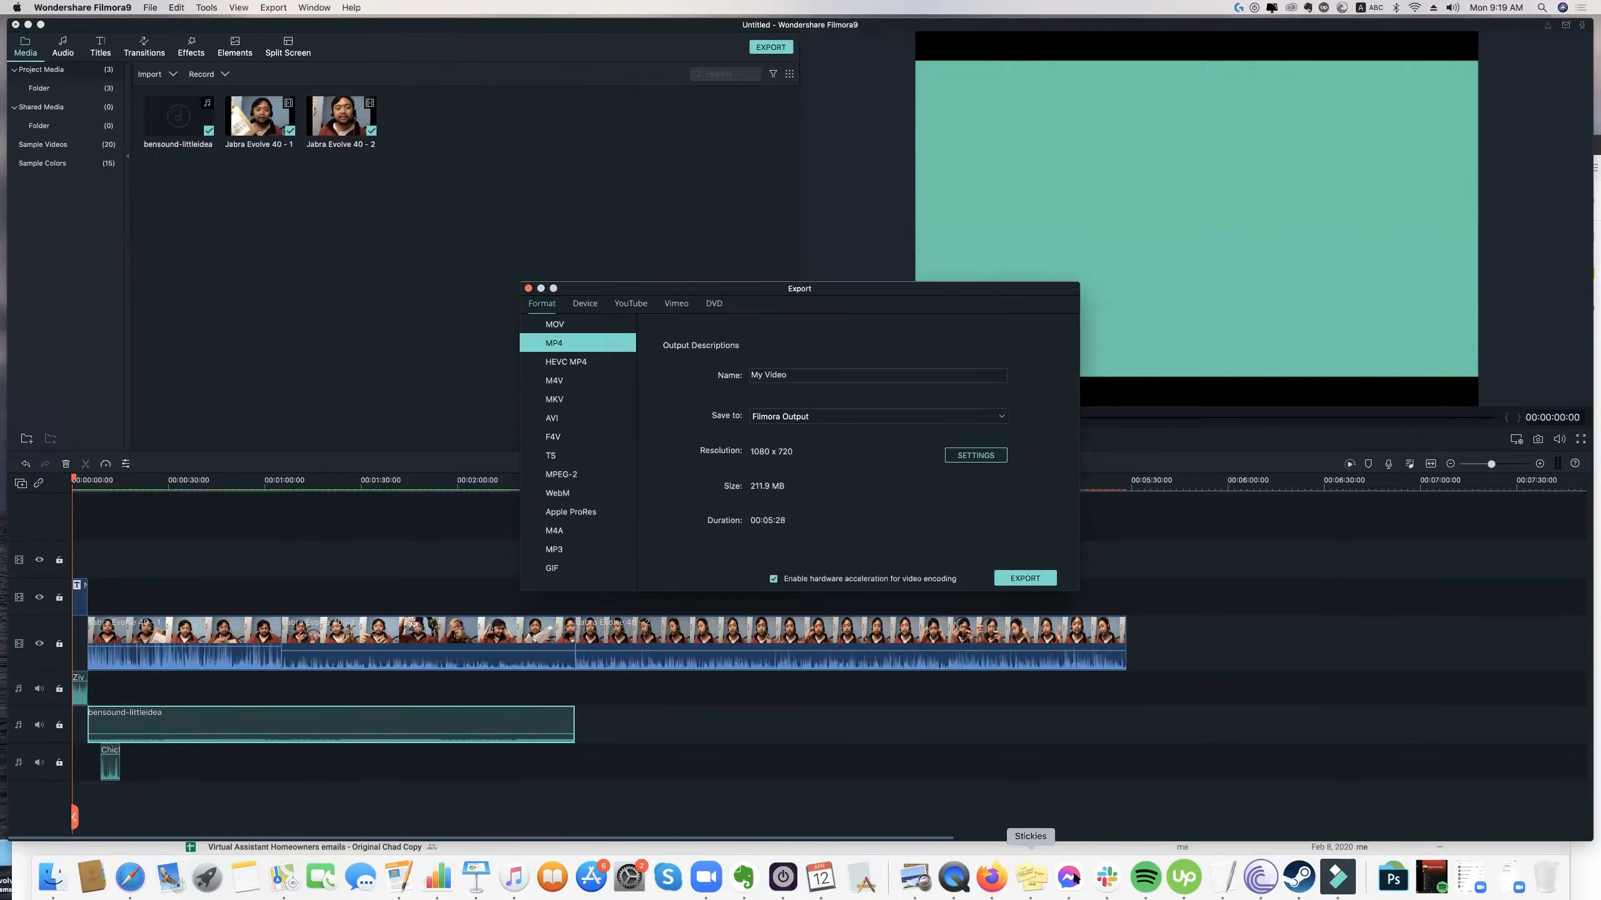
Switch to Firefox, look up 1280 x resolutions in Google's search suggestions, and return to the Filmora export window.
{"action": "left_click", "coordinate": [991, 877]}
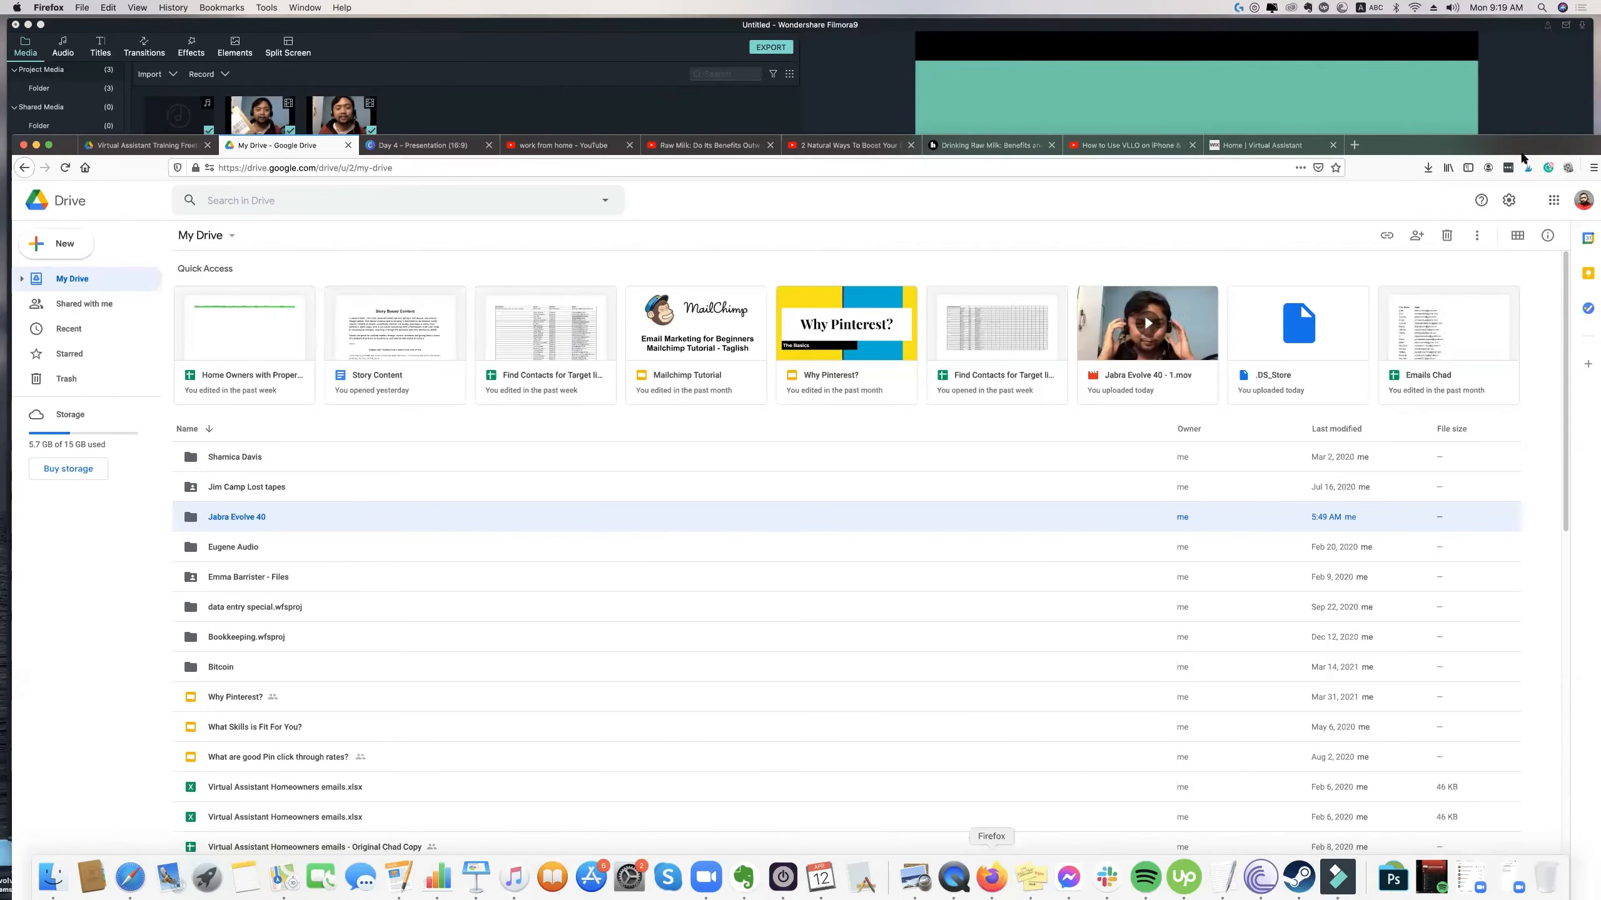
{"action": "left_click", "coordinate": [1355, 146]}
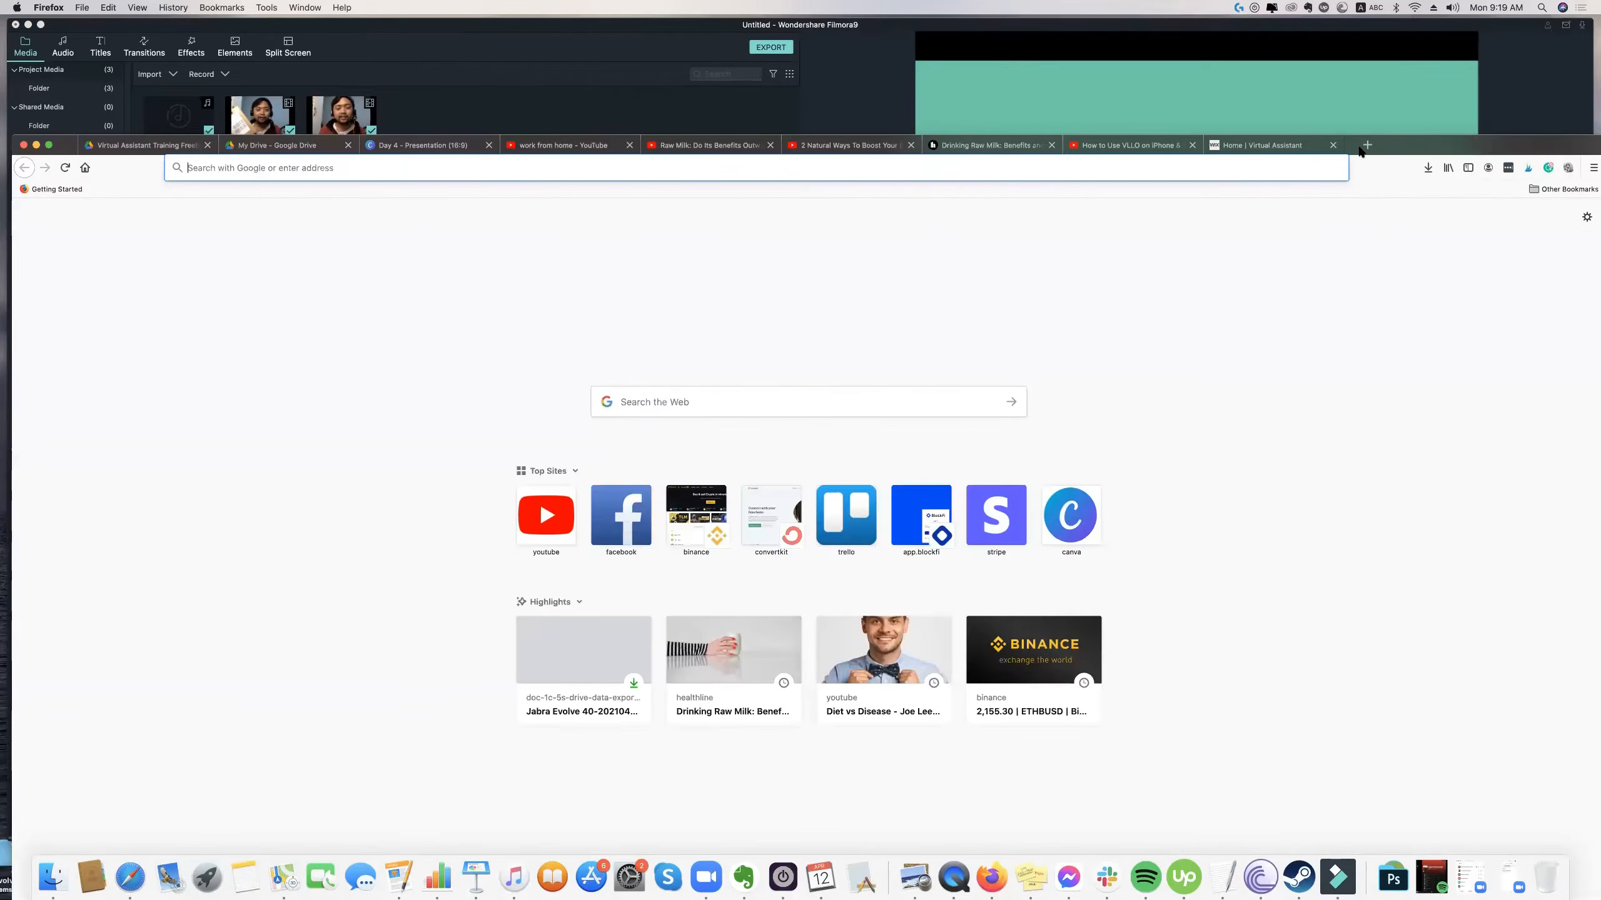
{"action": "type", "text": "google.com"}
{"action": "key", "text": "Return"}
{"action": "type", "text": "12"}
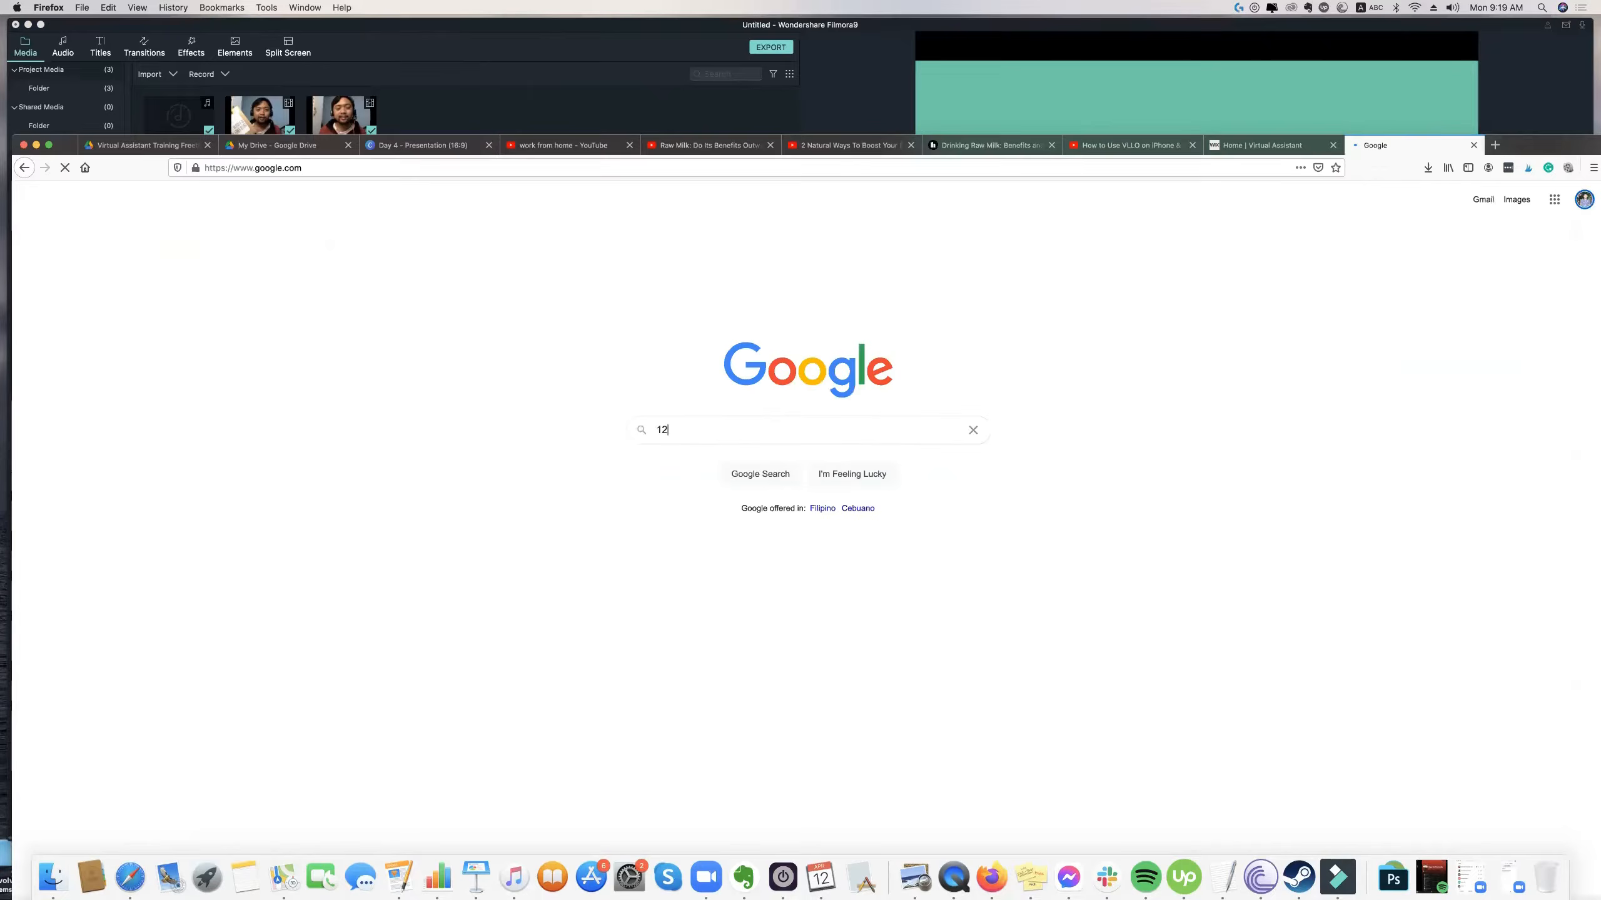
{"action": "type", "text": "80 x"}
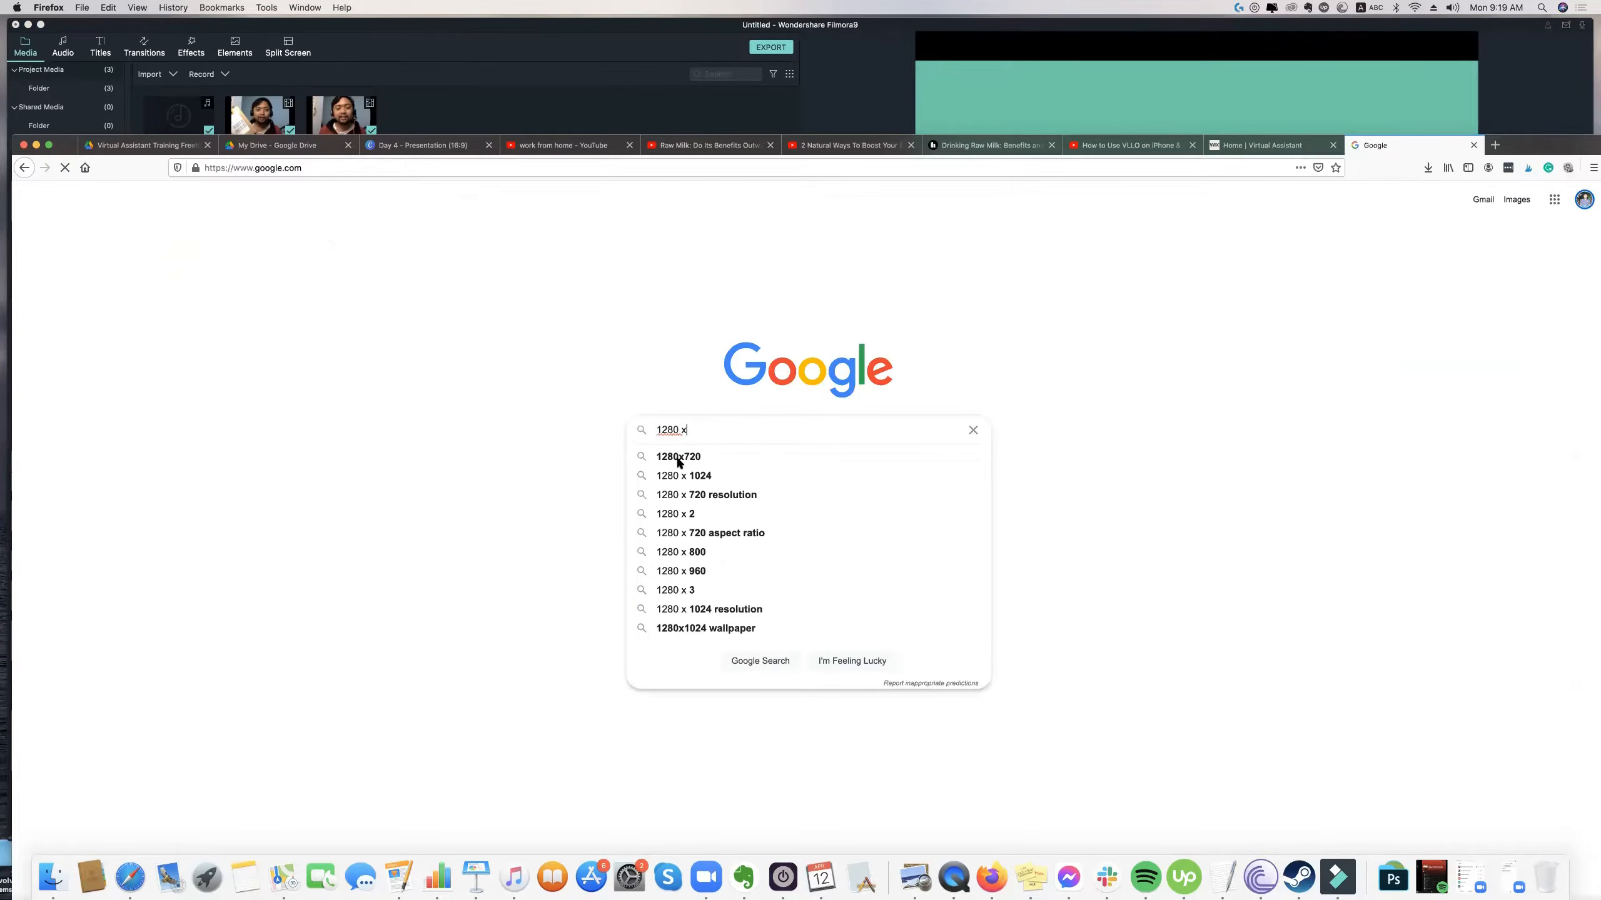
{"action": "left_click", "coordinate": [1195, 84]}
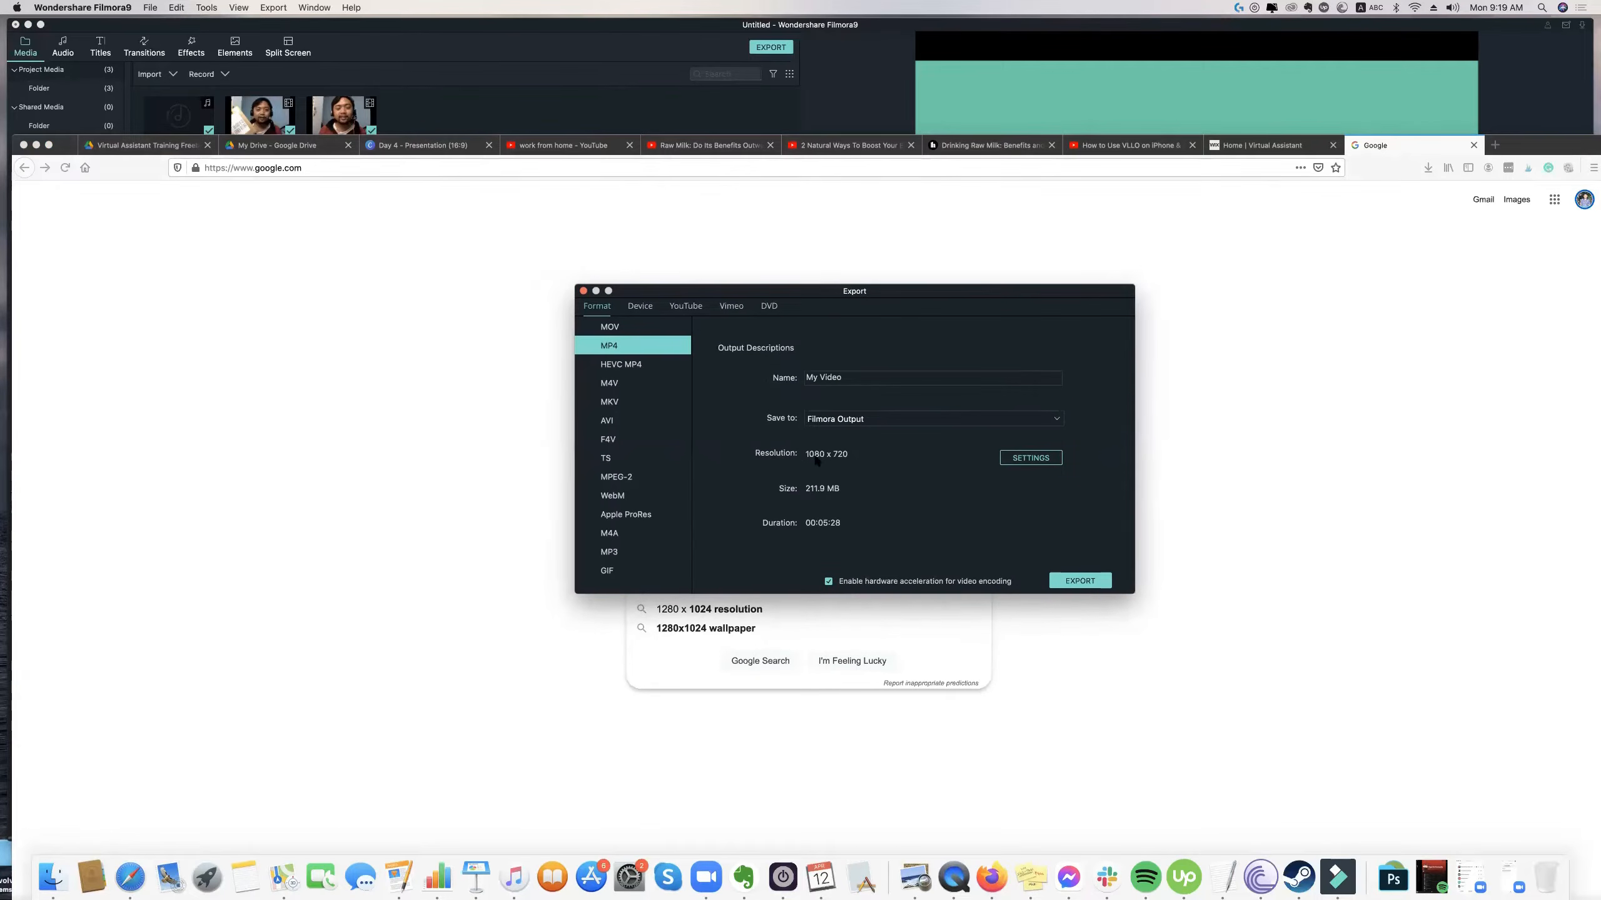
Set the export destination to Desktop and name the video "Jabra Review Evolve 40 Review".
{"action": "left_click", "coordinate": [857, 418]}
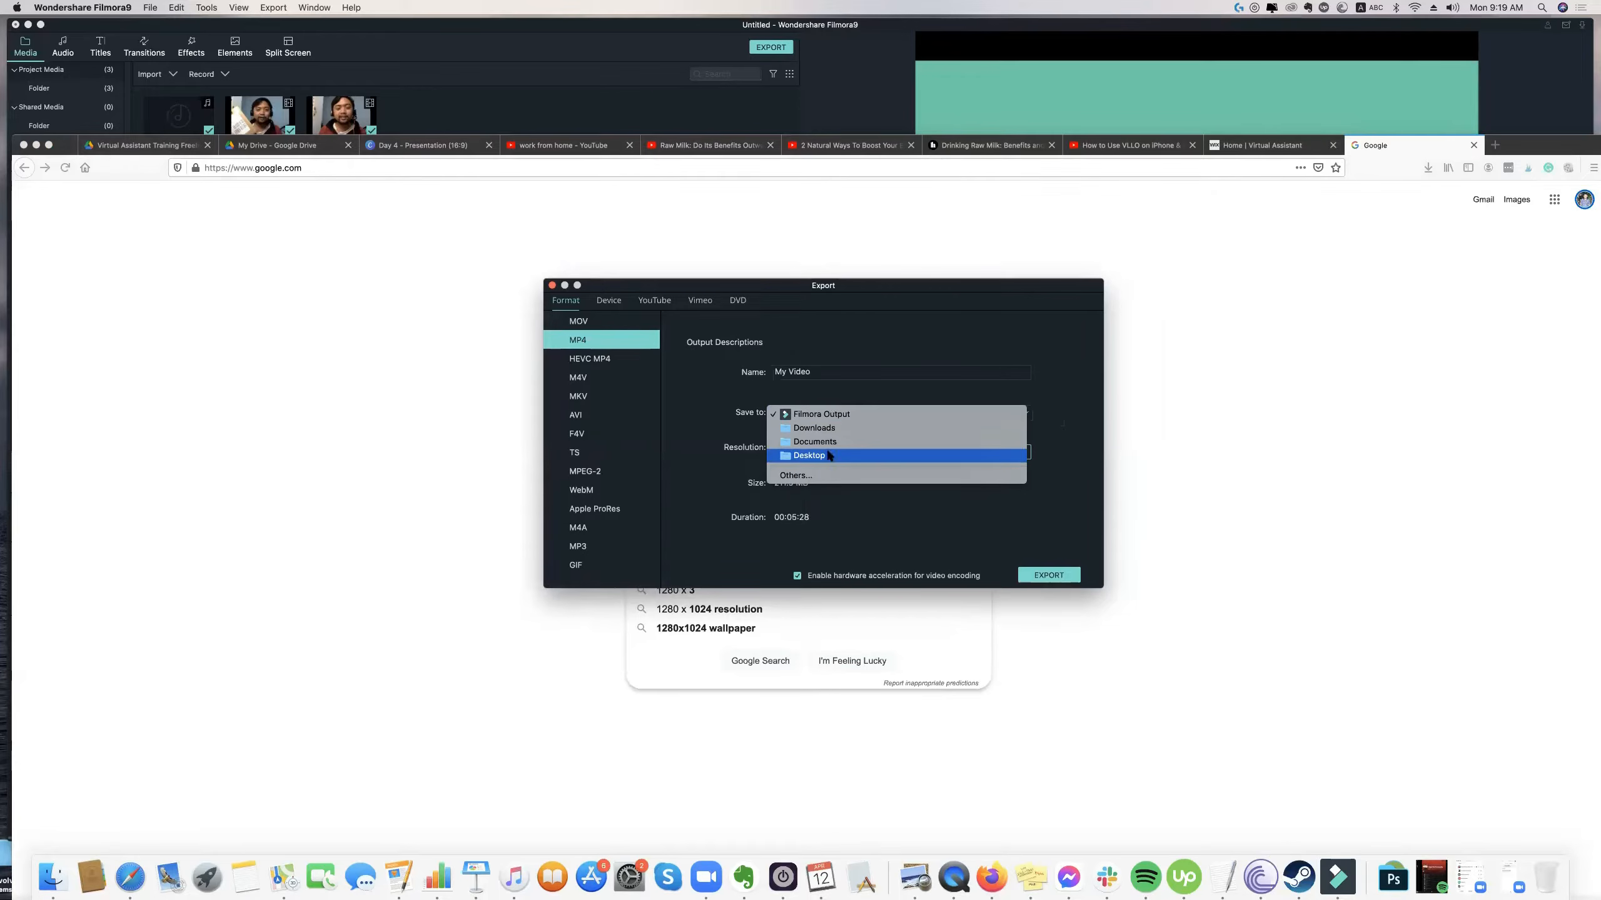
{"action": "left_click", "coordinate": [839, 387]}
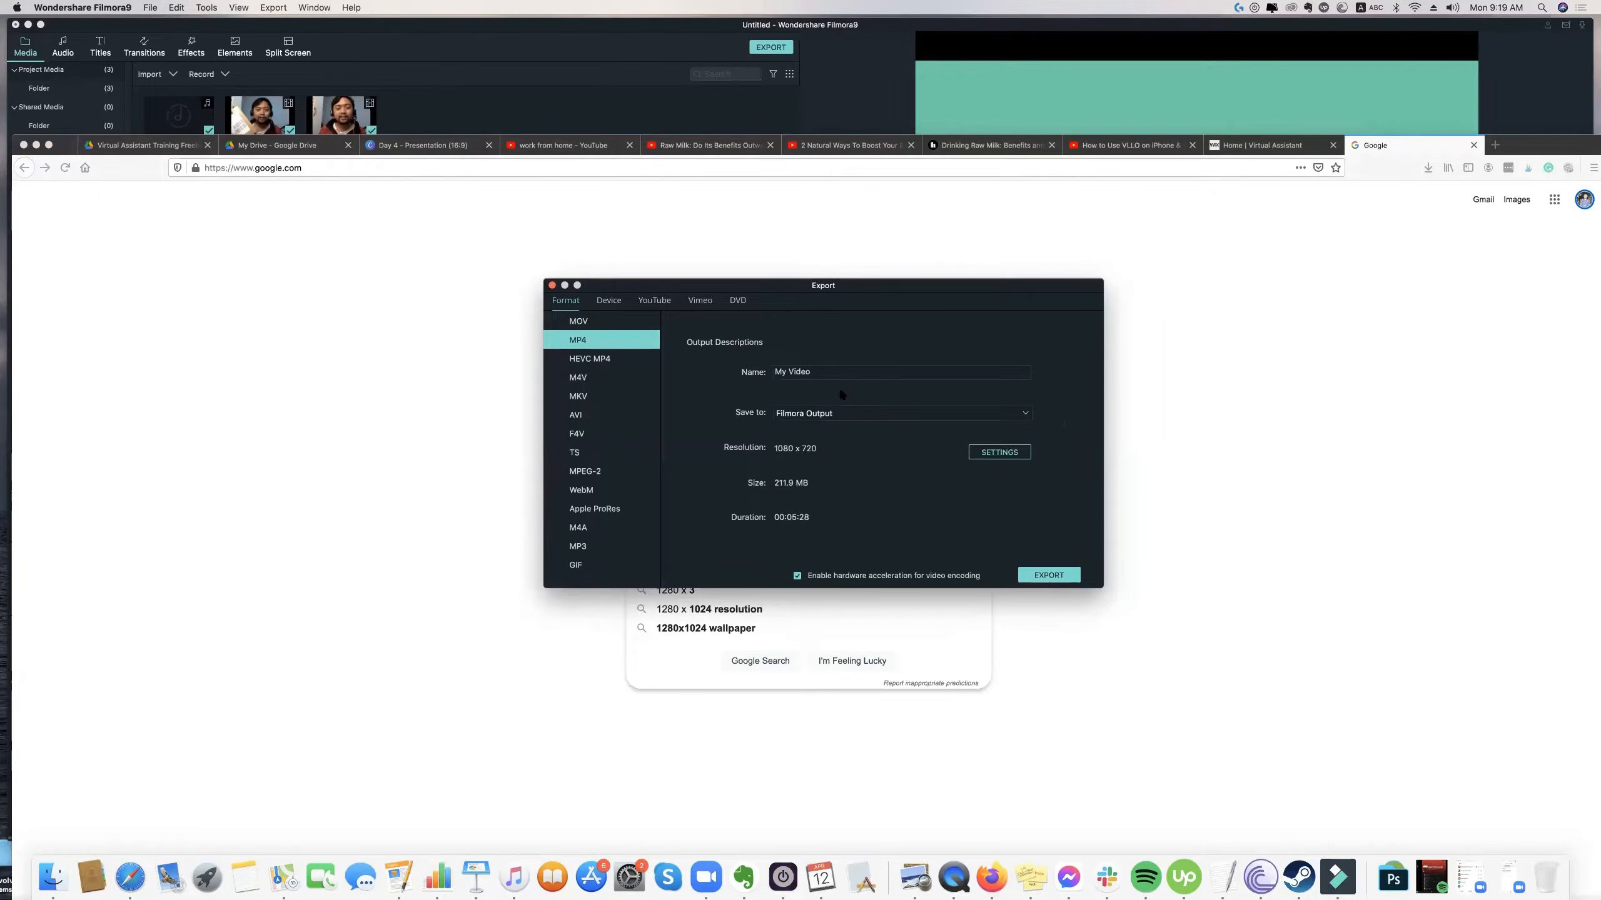
{"action": "left_click", "coordinate": [830, 415]}
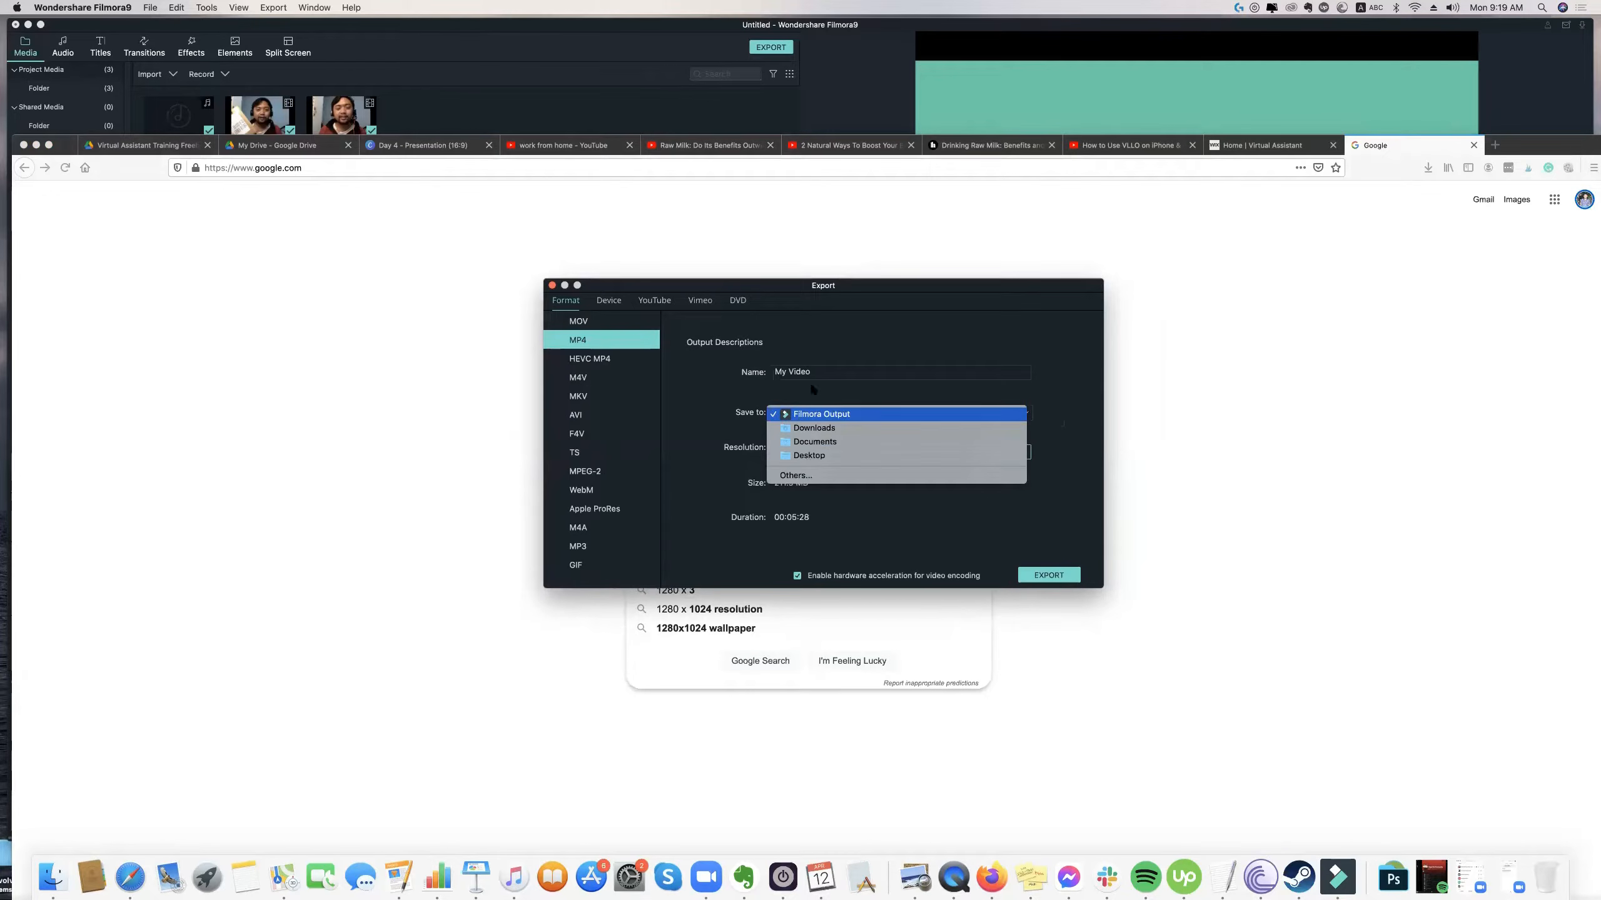
{"action": "left_click", "coordinate": [812, 454]}
{"action": "triple_click", "coordinate": [811, 371]}
{"action": "type", "text": "Jabra"}
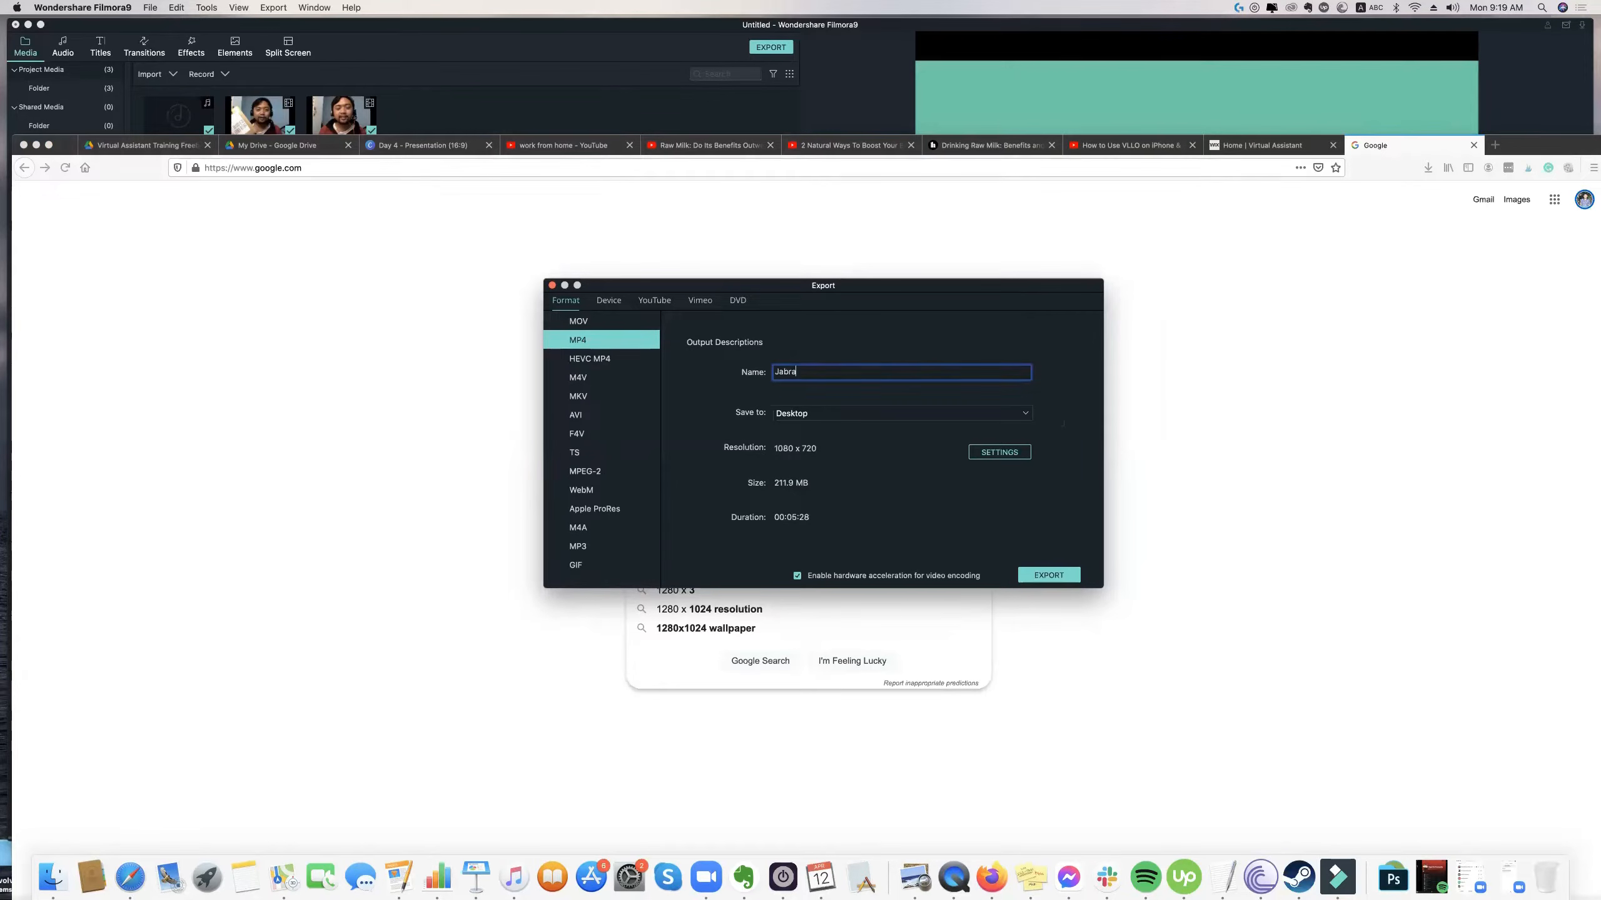
{"action": "type", "text": " Review Evolve 40 Review"}
Set the width of the custom export resolution to 1280 and start exporting the video.
{"action": "left_click", "coordinate": [996, 457]}
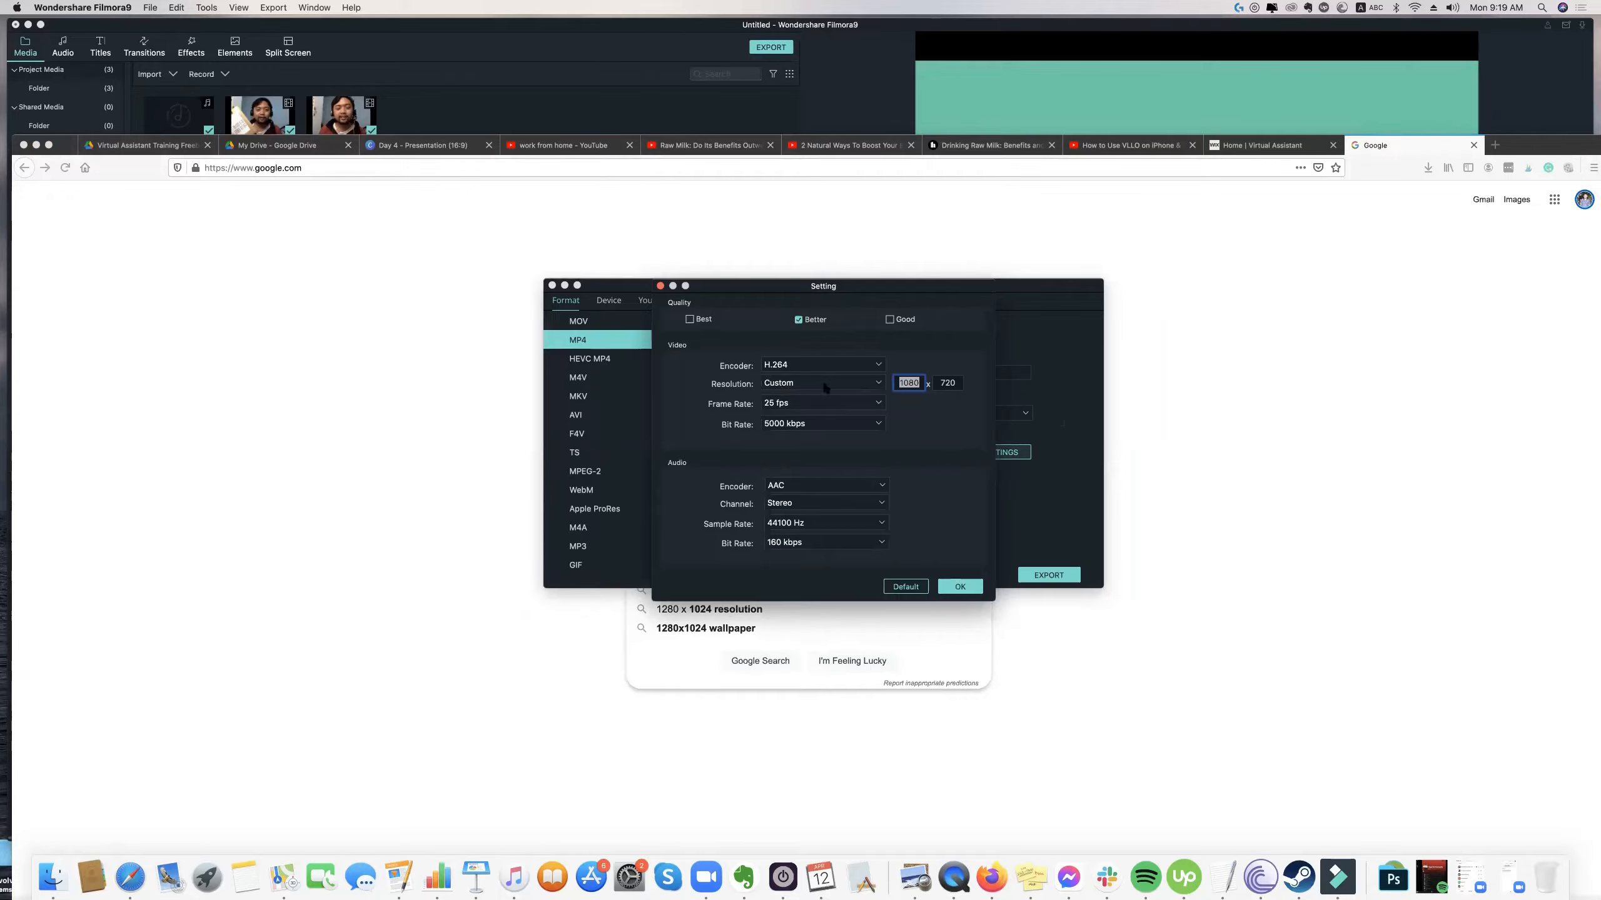
{"action": "type", "text": "129600"}
{"action": "double_click", "coordinate": [909, 384]}
{"action": "type", "text": "12"}
{"action": "type", "text": "80"}
{"action": "key", "text": "Return"}
{"action": "type", "text": "1280"}
{"action": "left_click", "coordinate": [974, 589]}
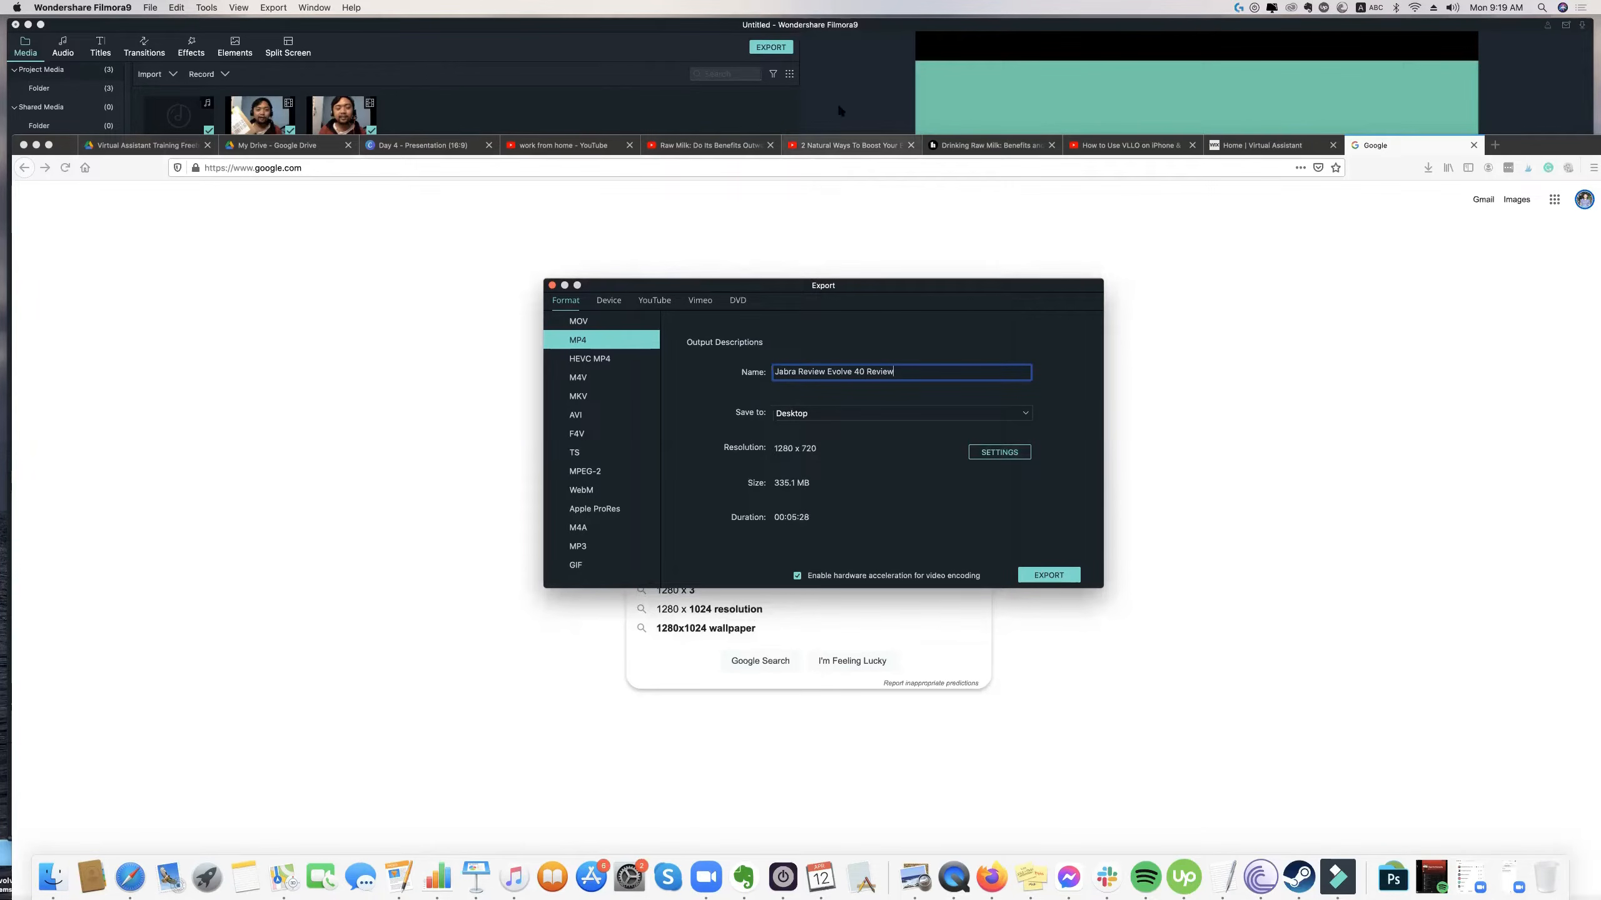
{"action": "left_click", "coordinate": [1075, 577]}
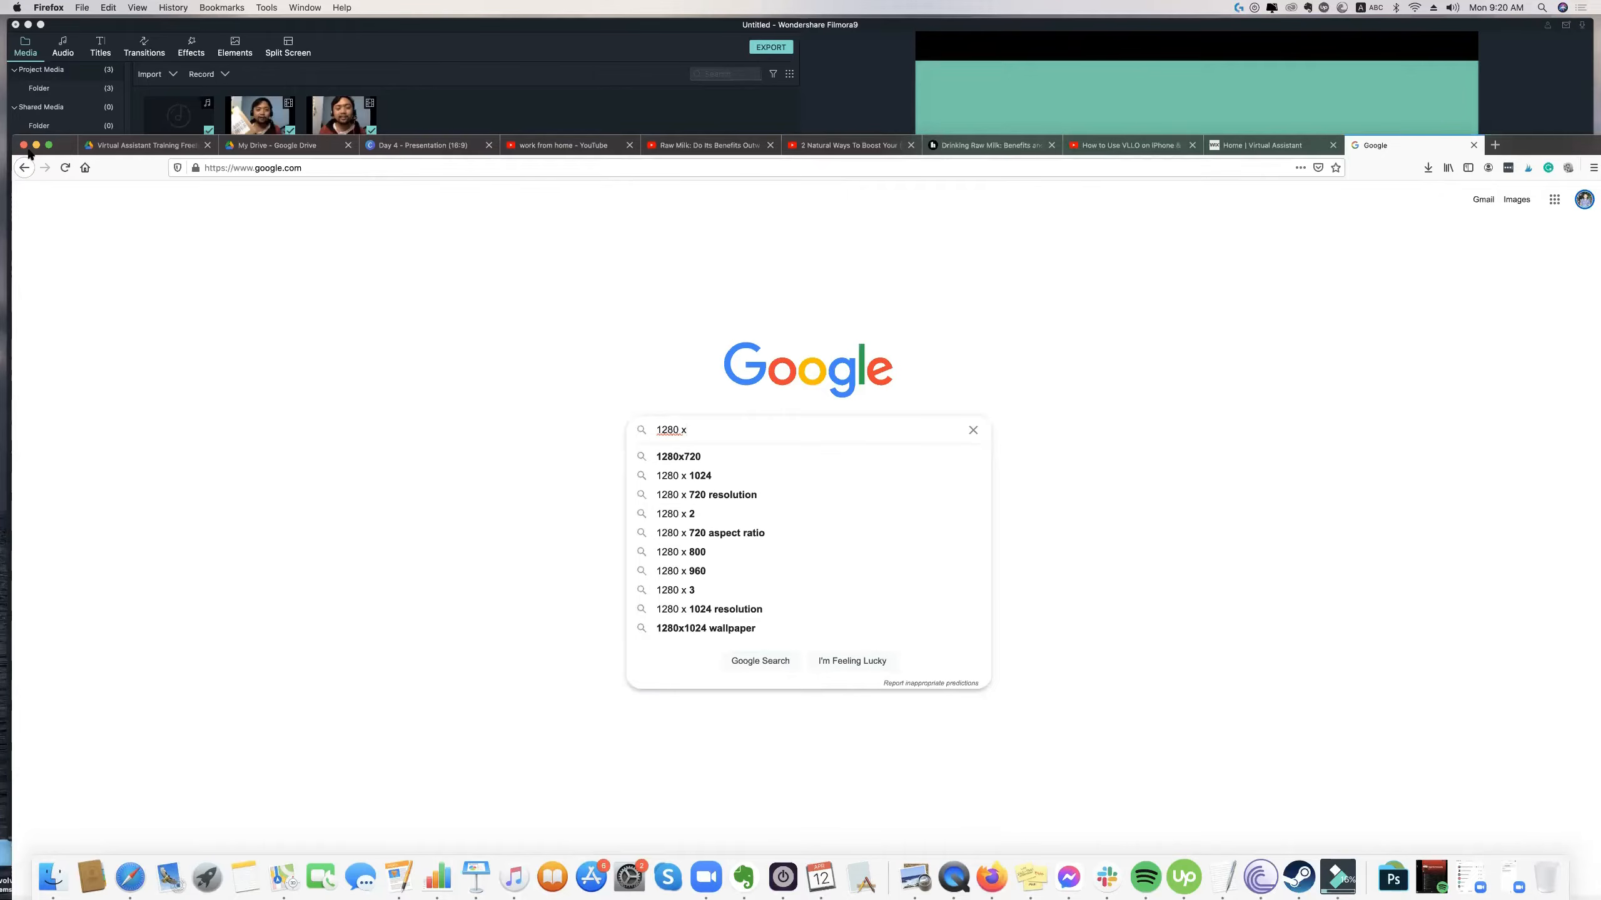
Move the Firefox window out of the way so the Filmora project and export progress can be seen.
{"action": "left_click_drag", "start_coordinate": [64, 137], "coordinate": [67, 75]}
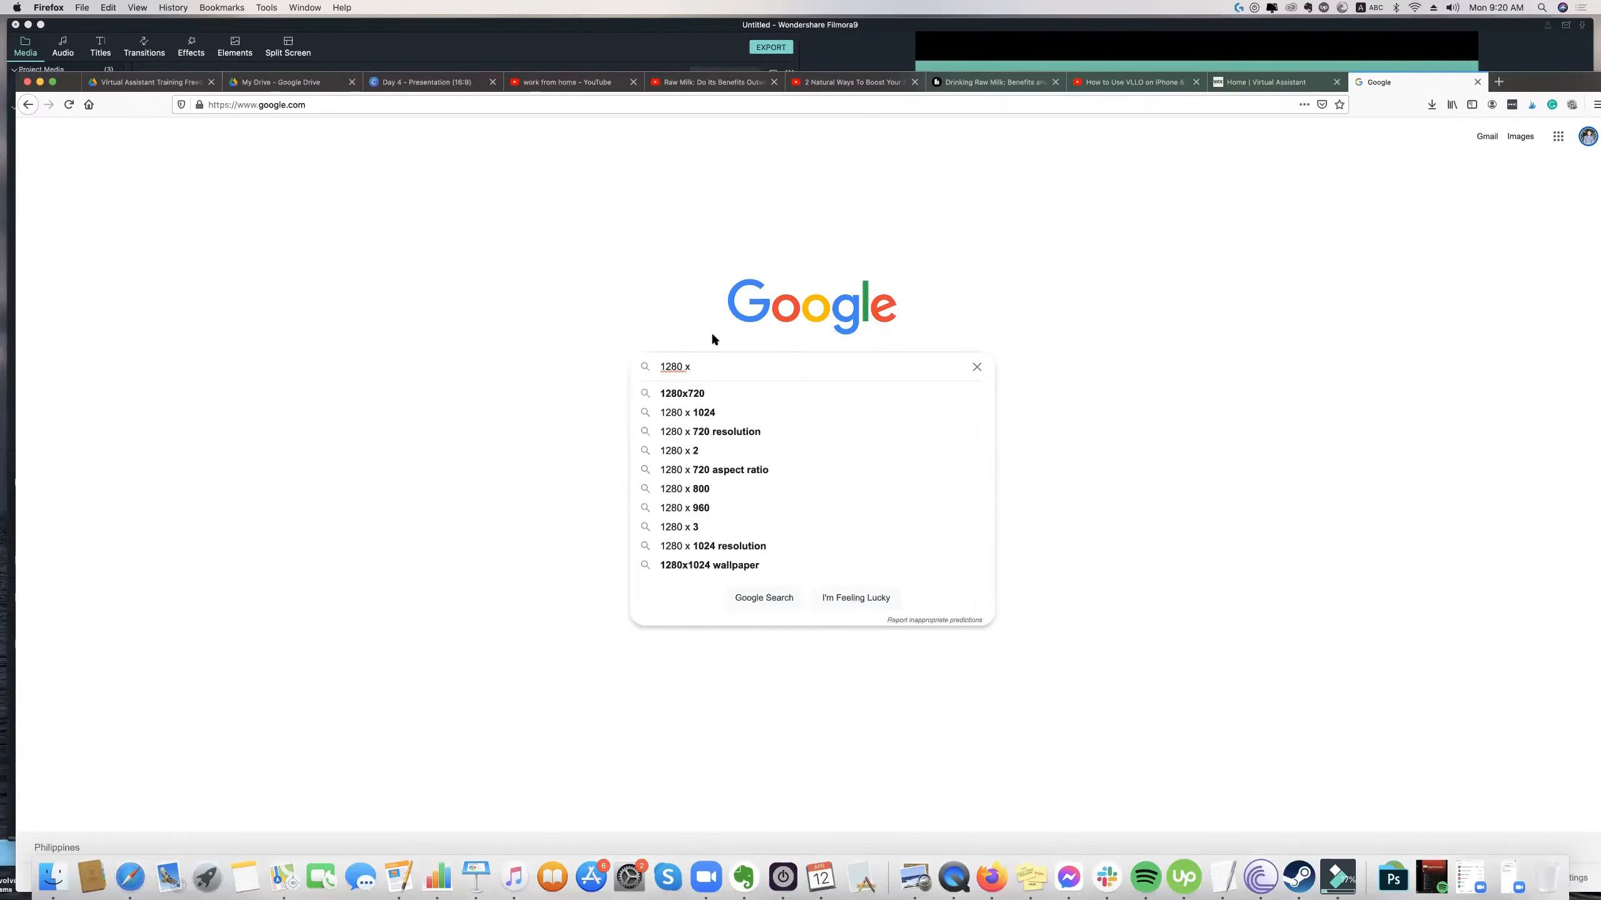
{"action": "left_click", "coordinate": [382, 68]}
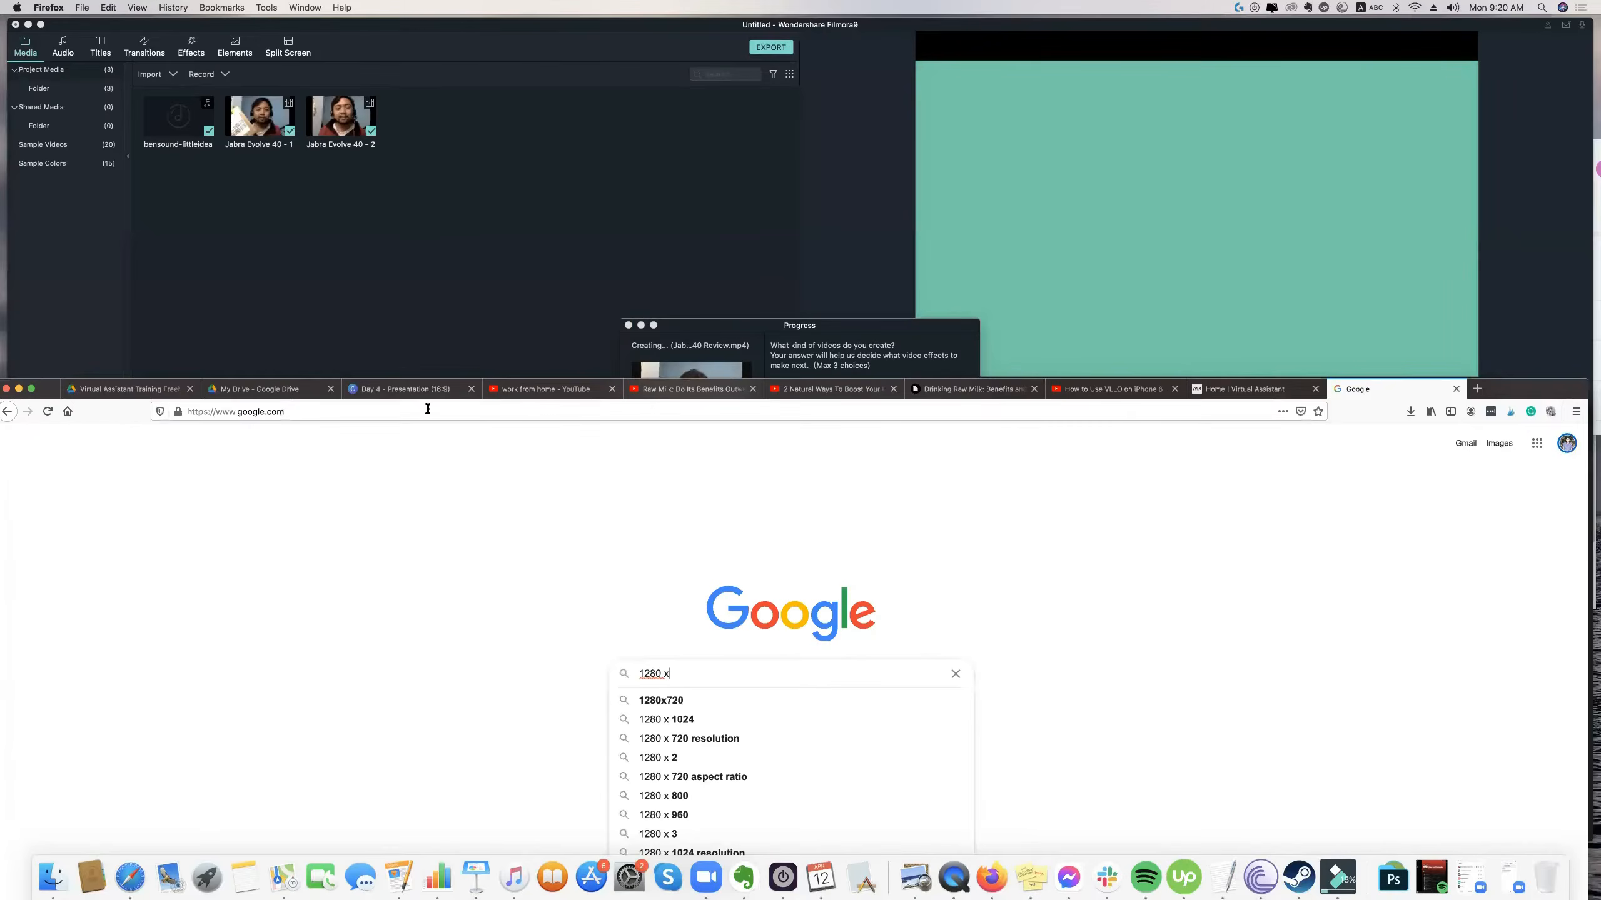
{"action": "left_click", "coordinate": [418, 369]}
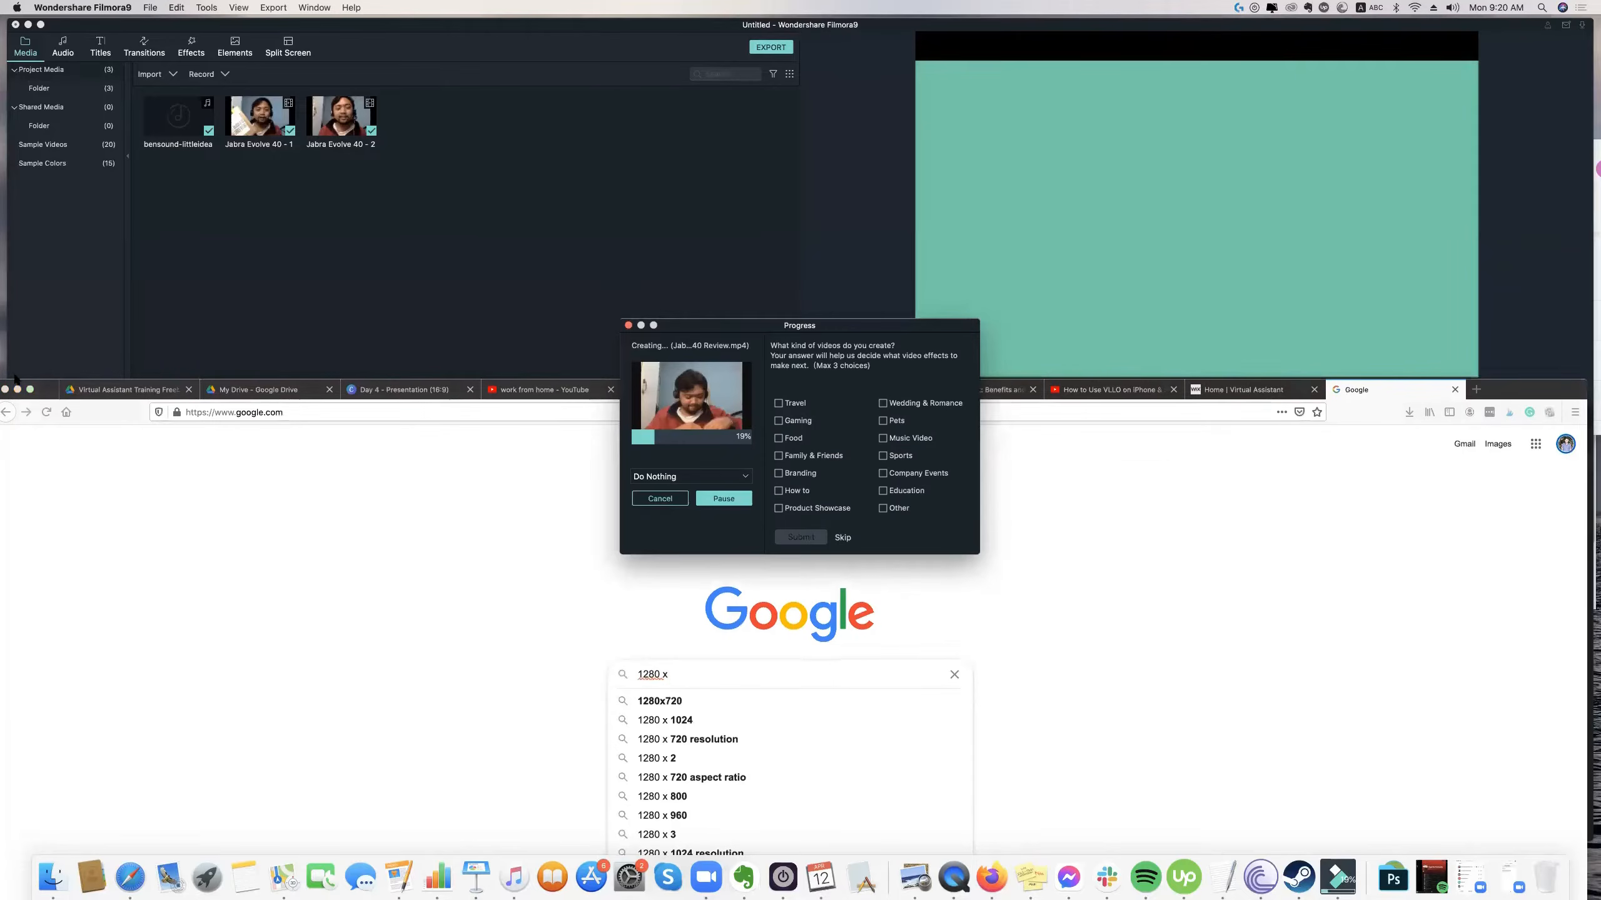
{"action": "left_click", "coordinate": [511, 360]}
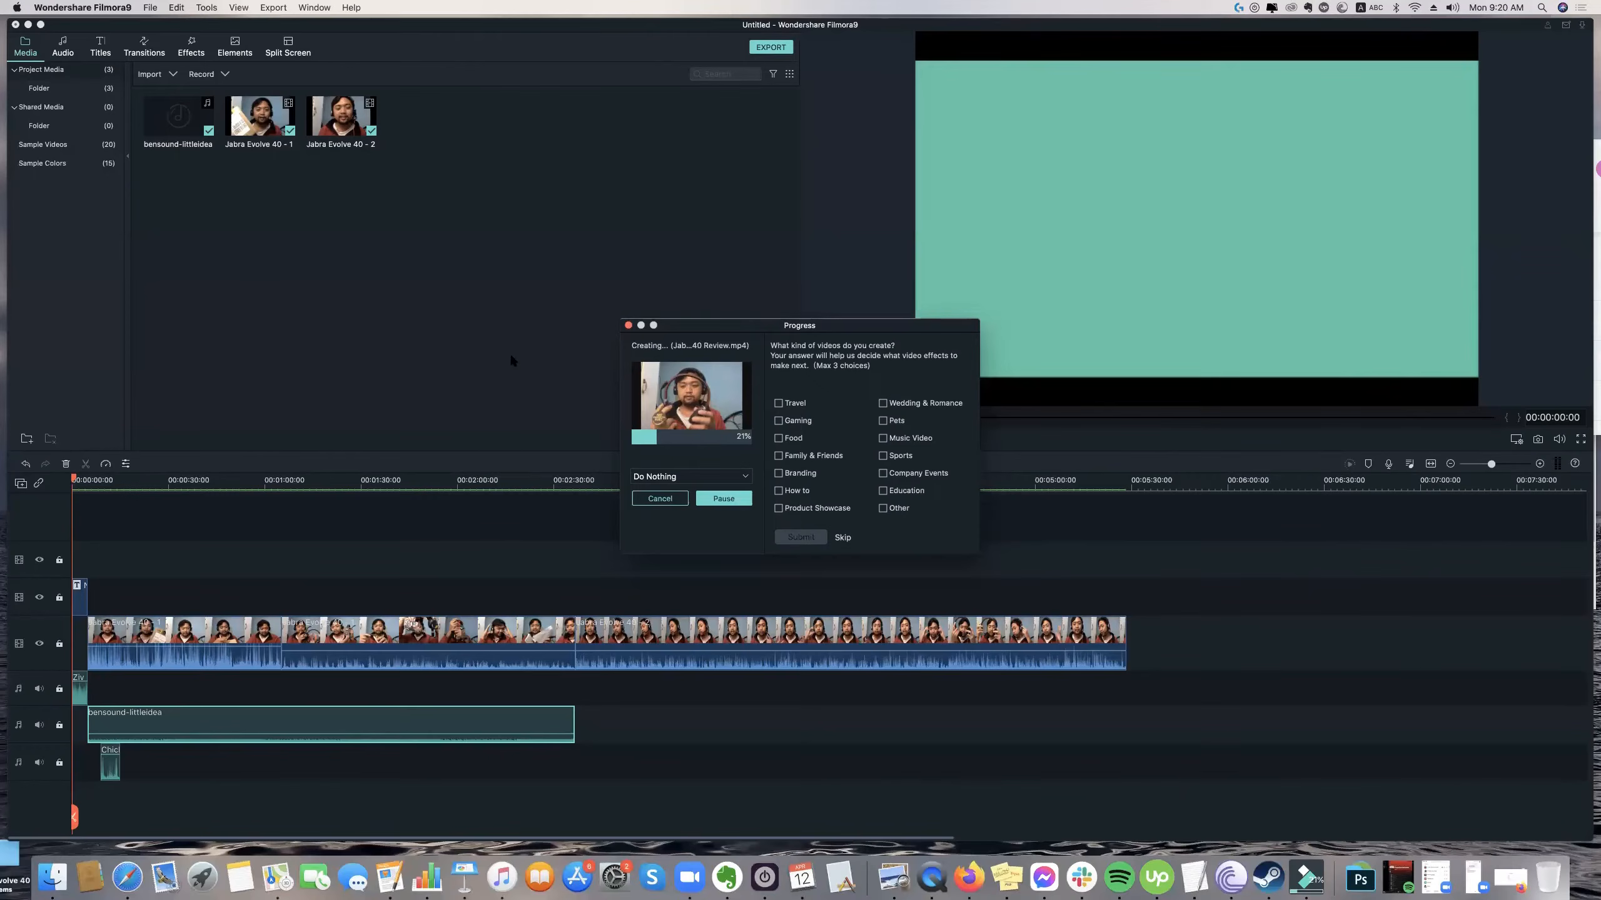
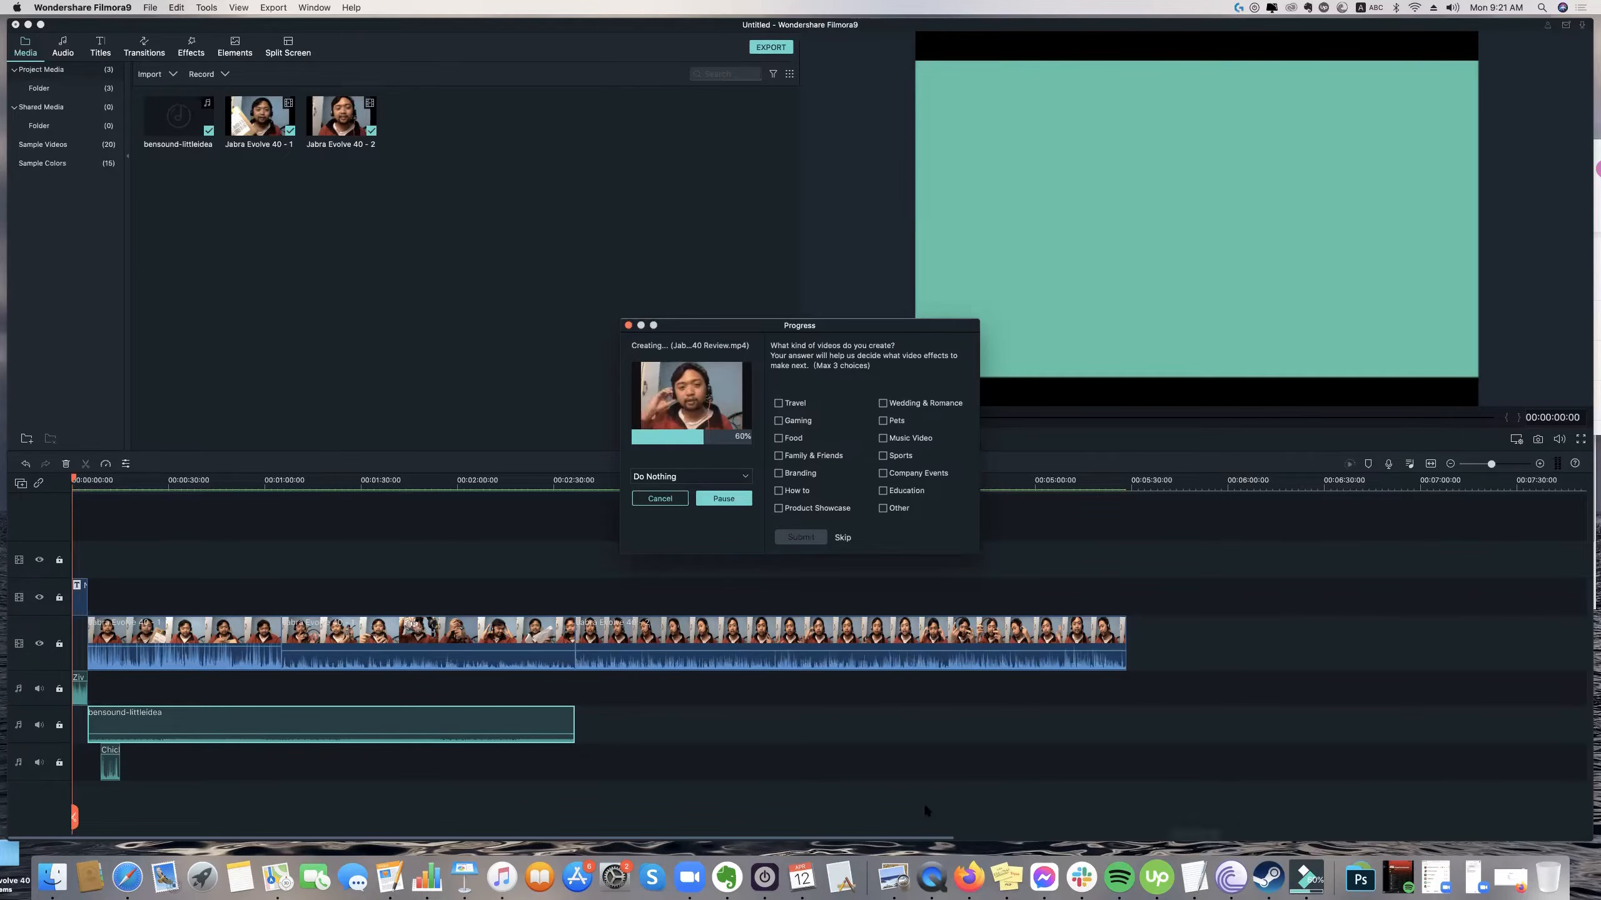
Switch to Firefox and open your own channel page from the YouTube "work from home" results.
{"action": "left_click", "coordinate": [967, 889]}
{"action": "left_click_drag", "start_coordinate": [1584, 367], "coordinate": [1588, 19]}
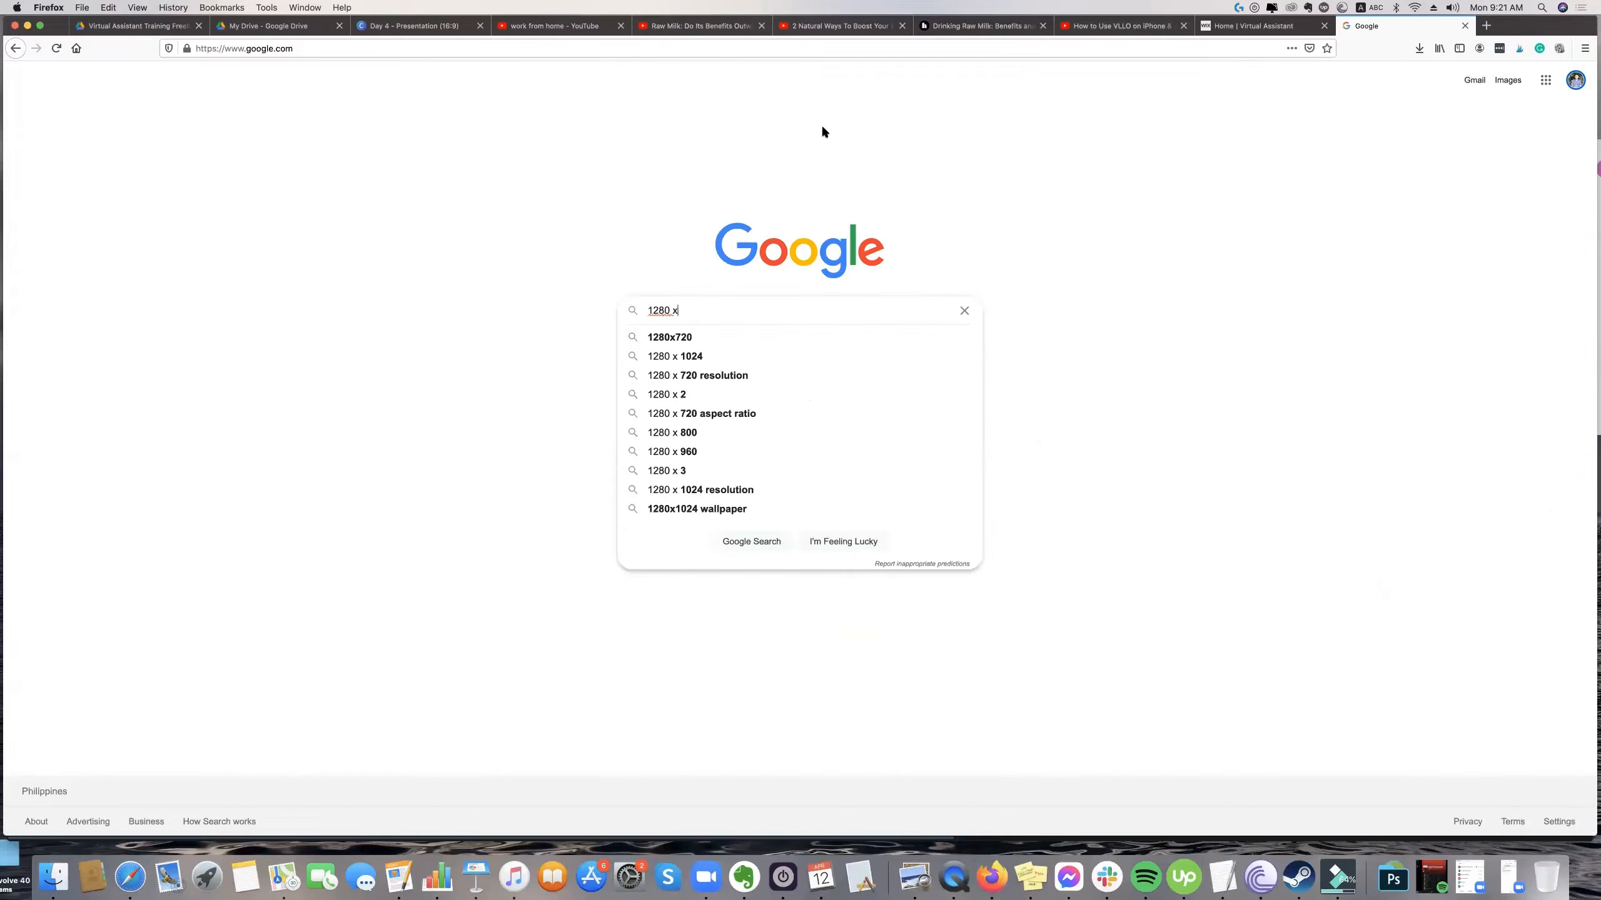
{"action": "left_click", "coordinate": [526, 82]}
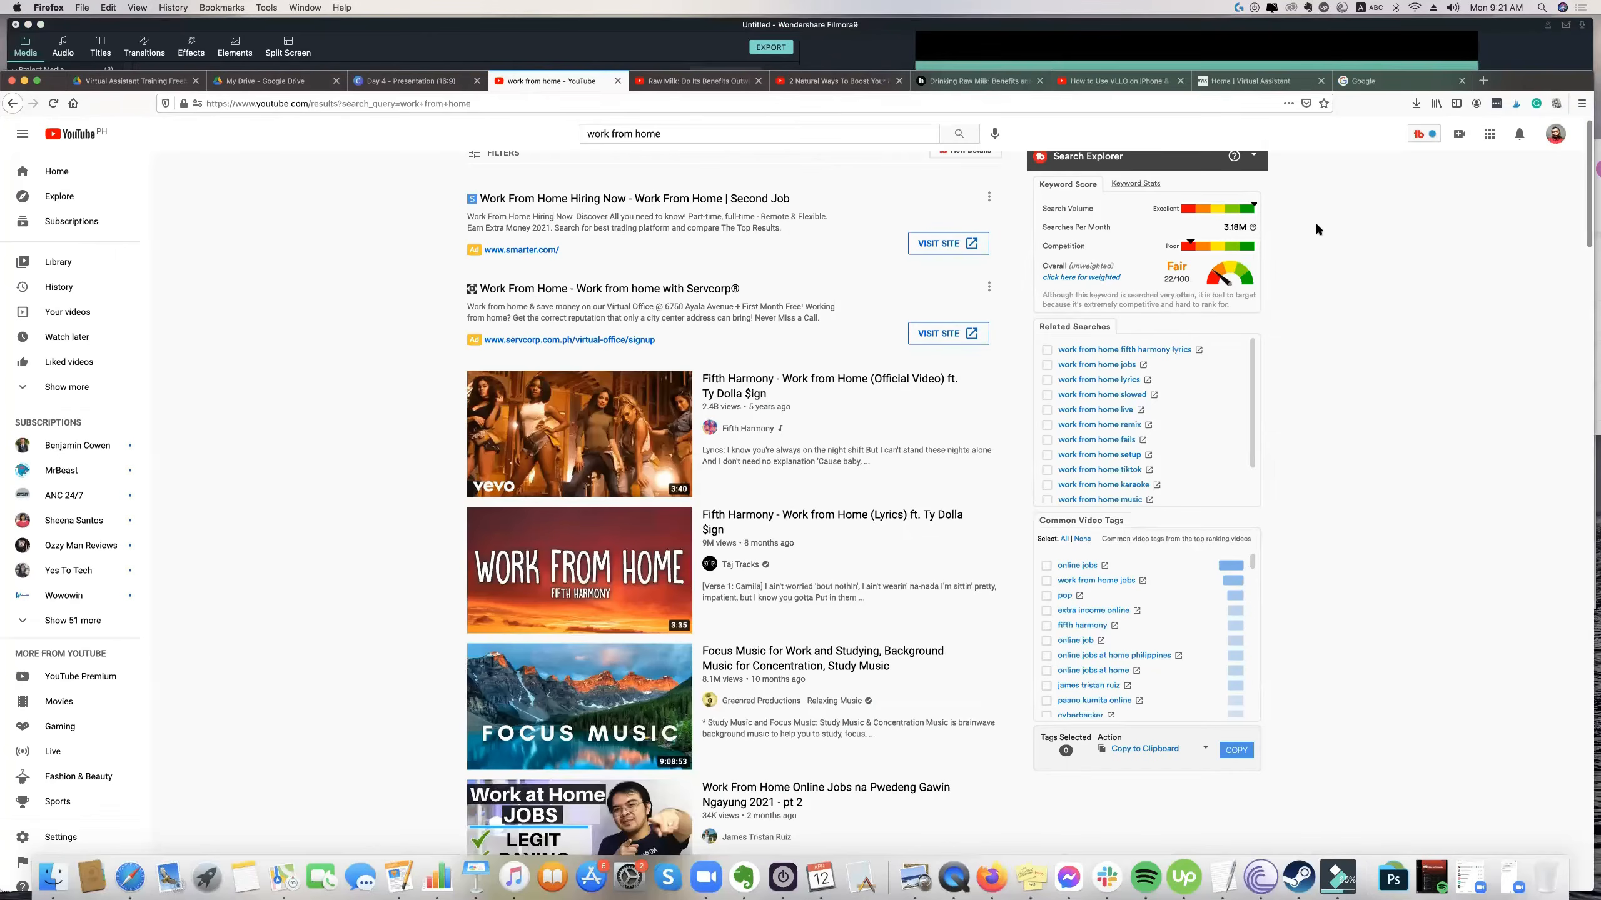
{"action": "scroll", "coordinate": [1338, 177], "scroll_direction": "up", "scroll_amount": 1}
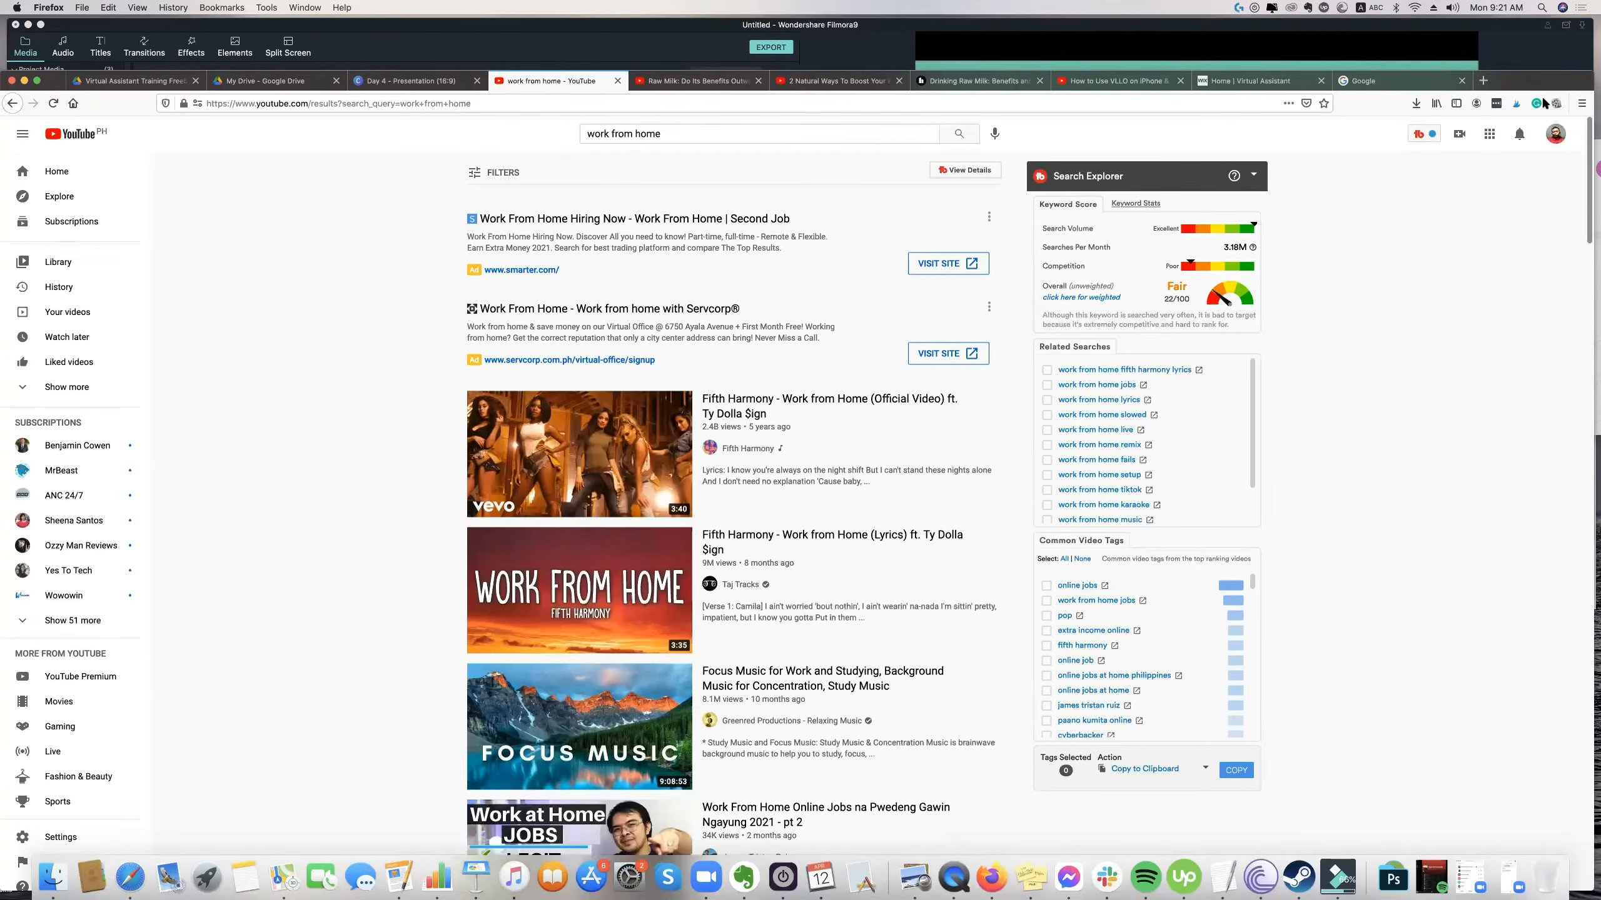
{"action": "double_click", "coordinate": [1553, 86]}
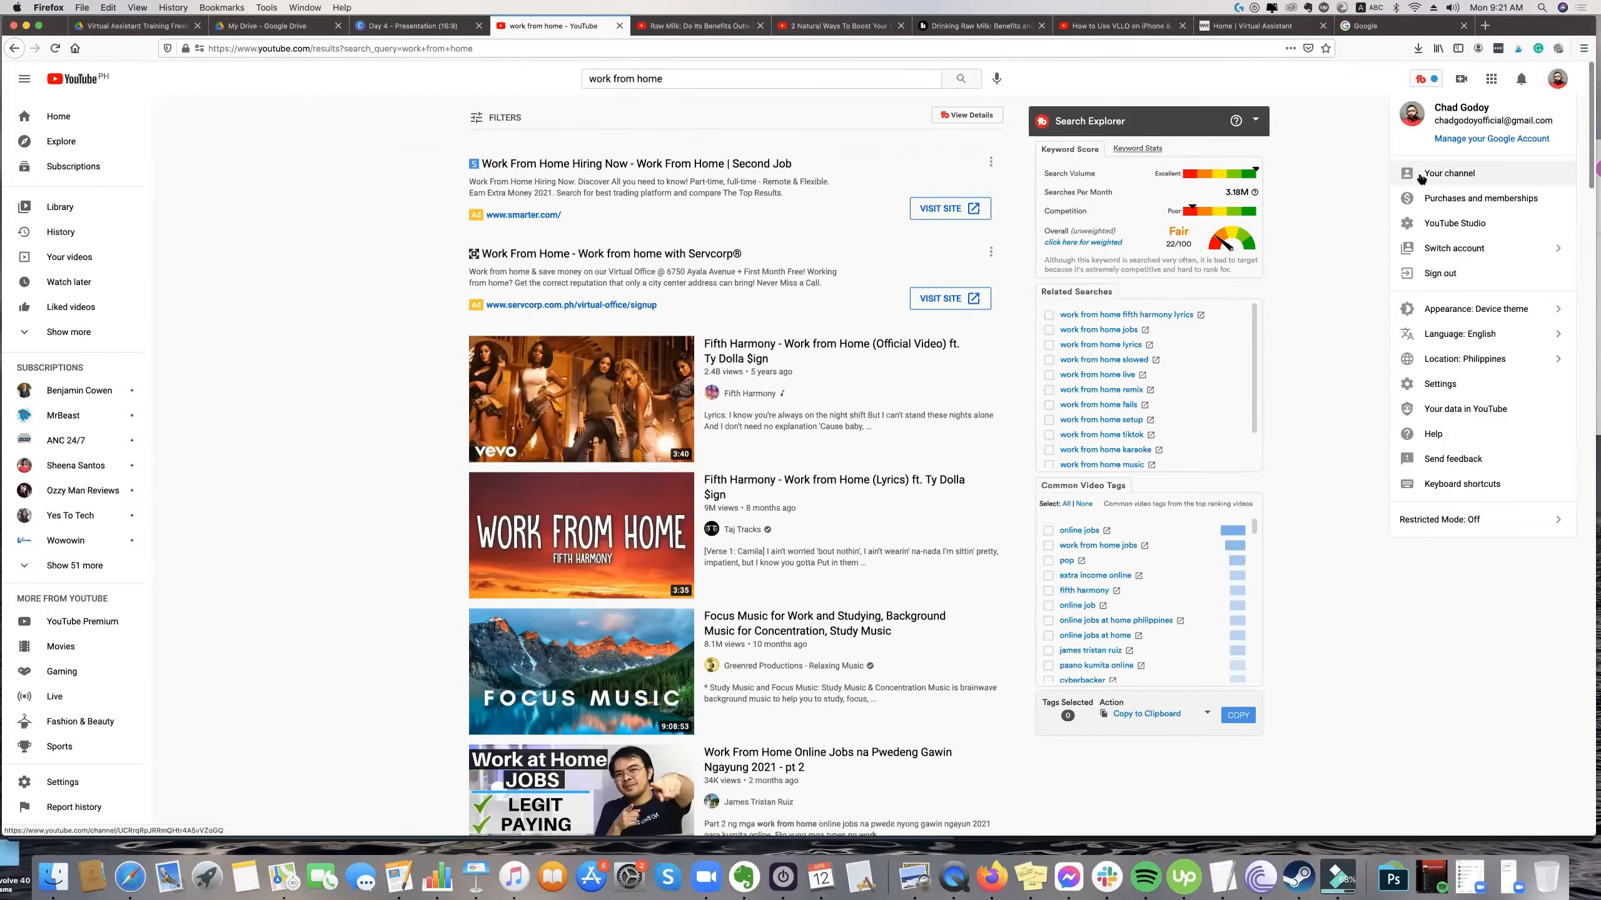
{"action": "left_click", "coordinate": [1448, 173]}
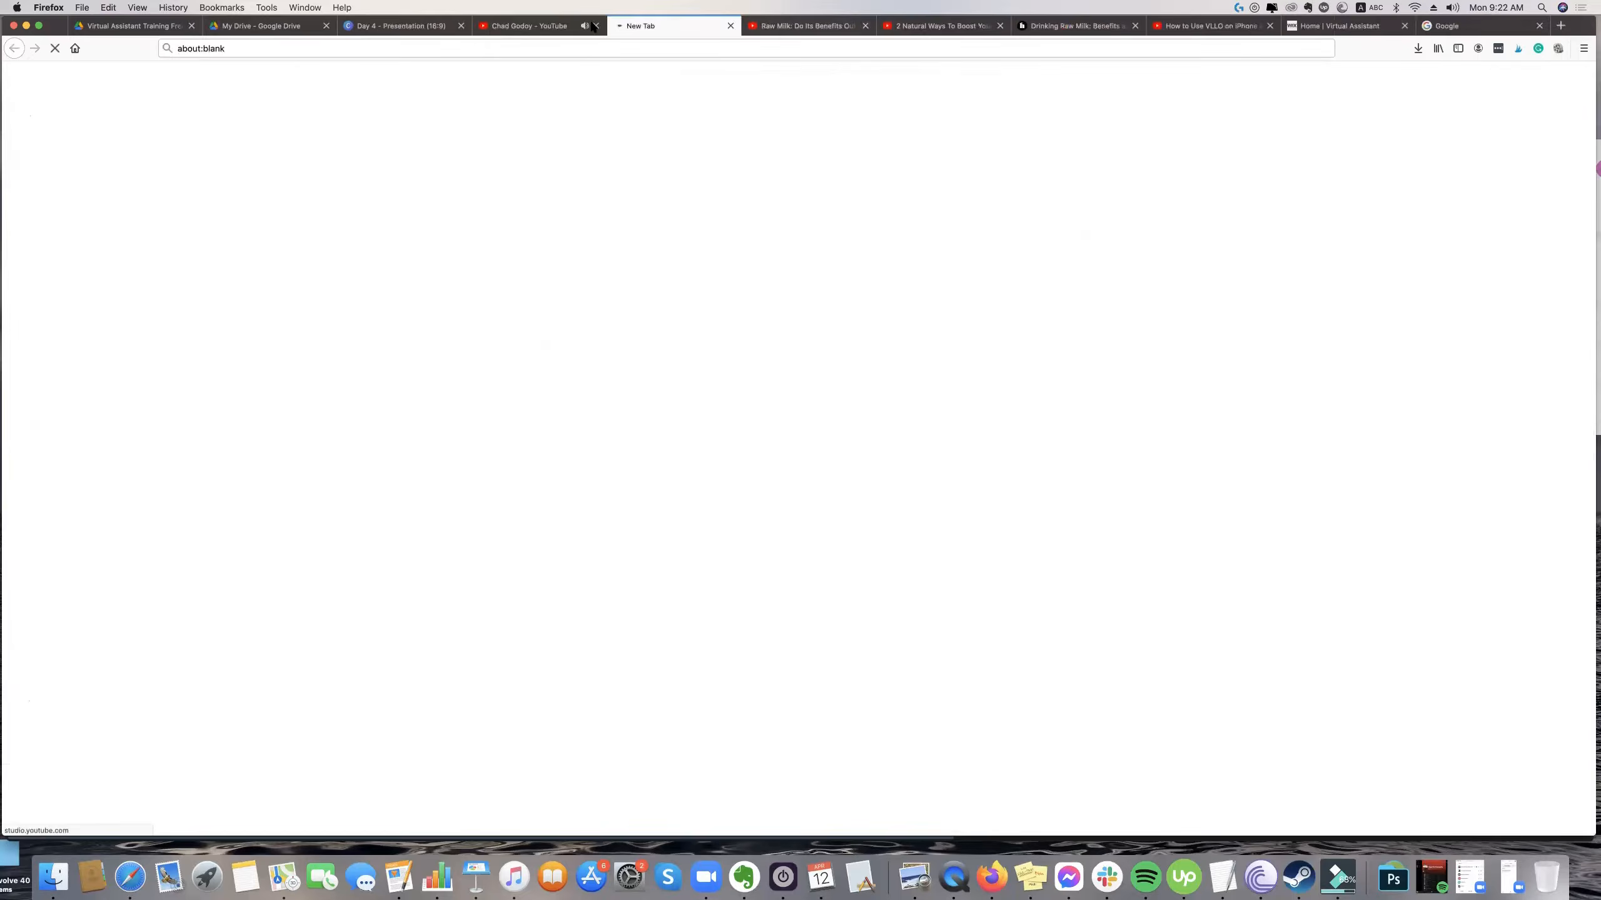
{"action": "left_click", "coordinate": [592, 25]}
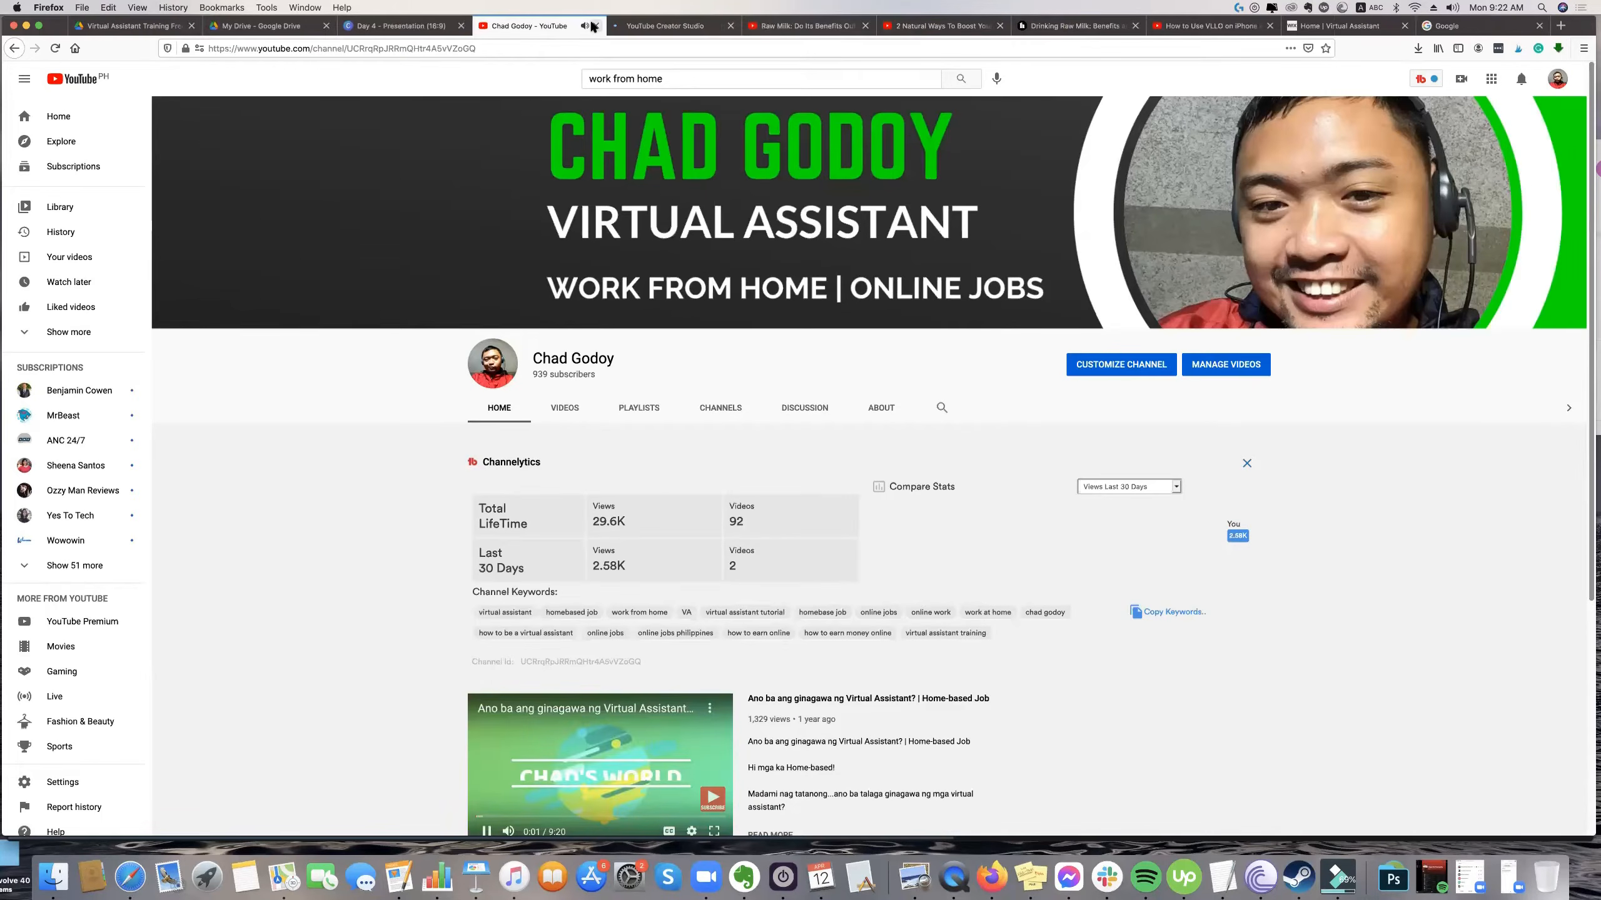
{"action": "left_click", "coordinate": [595, 25]}
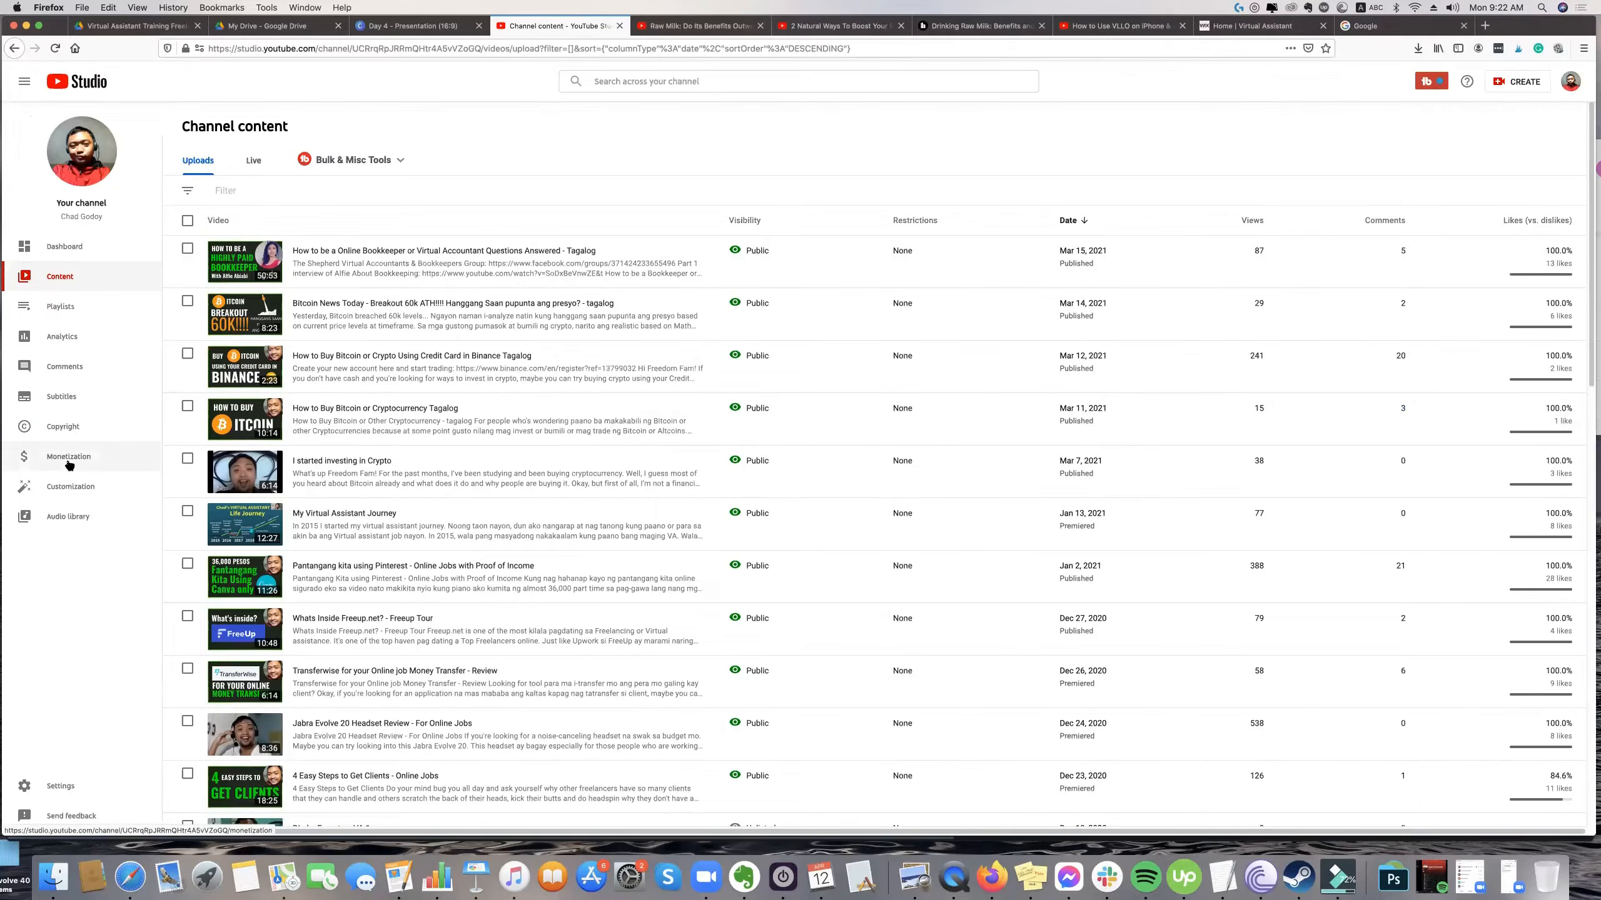
{"action": "left_click", "coordinate": [62, 518]}
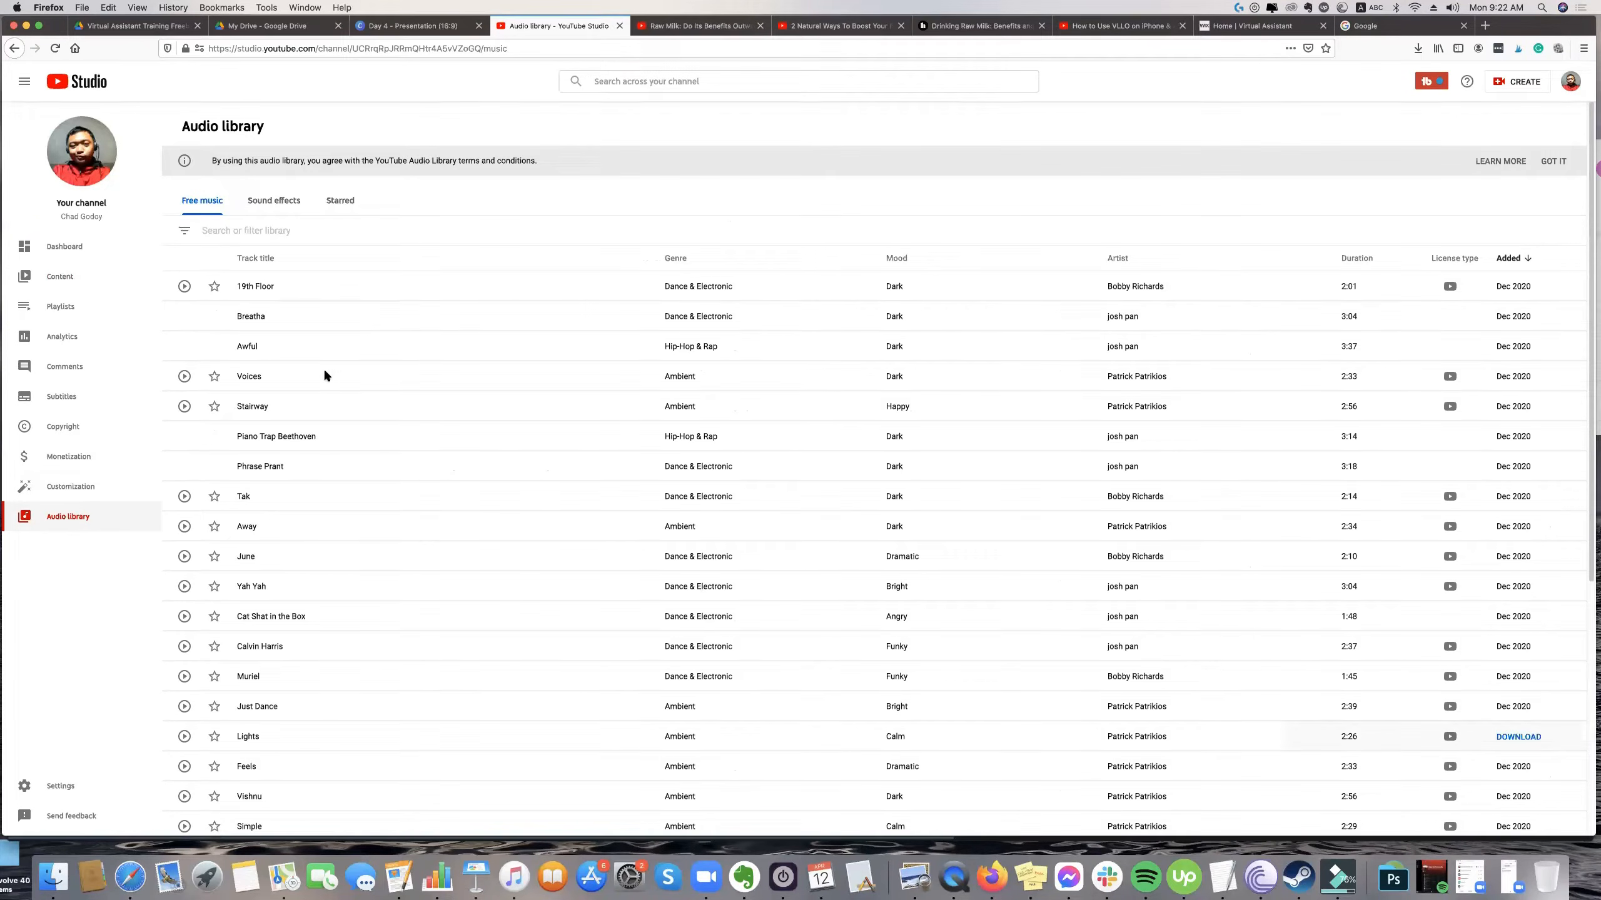
Browse the free music and sound effects lists in the YouTube Audio library.
{"action": "scroll", "coordinate": [363, 587], "scroll_direction": "down", "scroll_amount": 3}
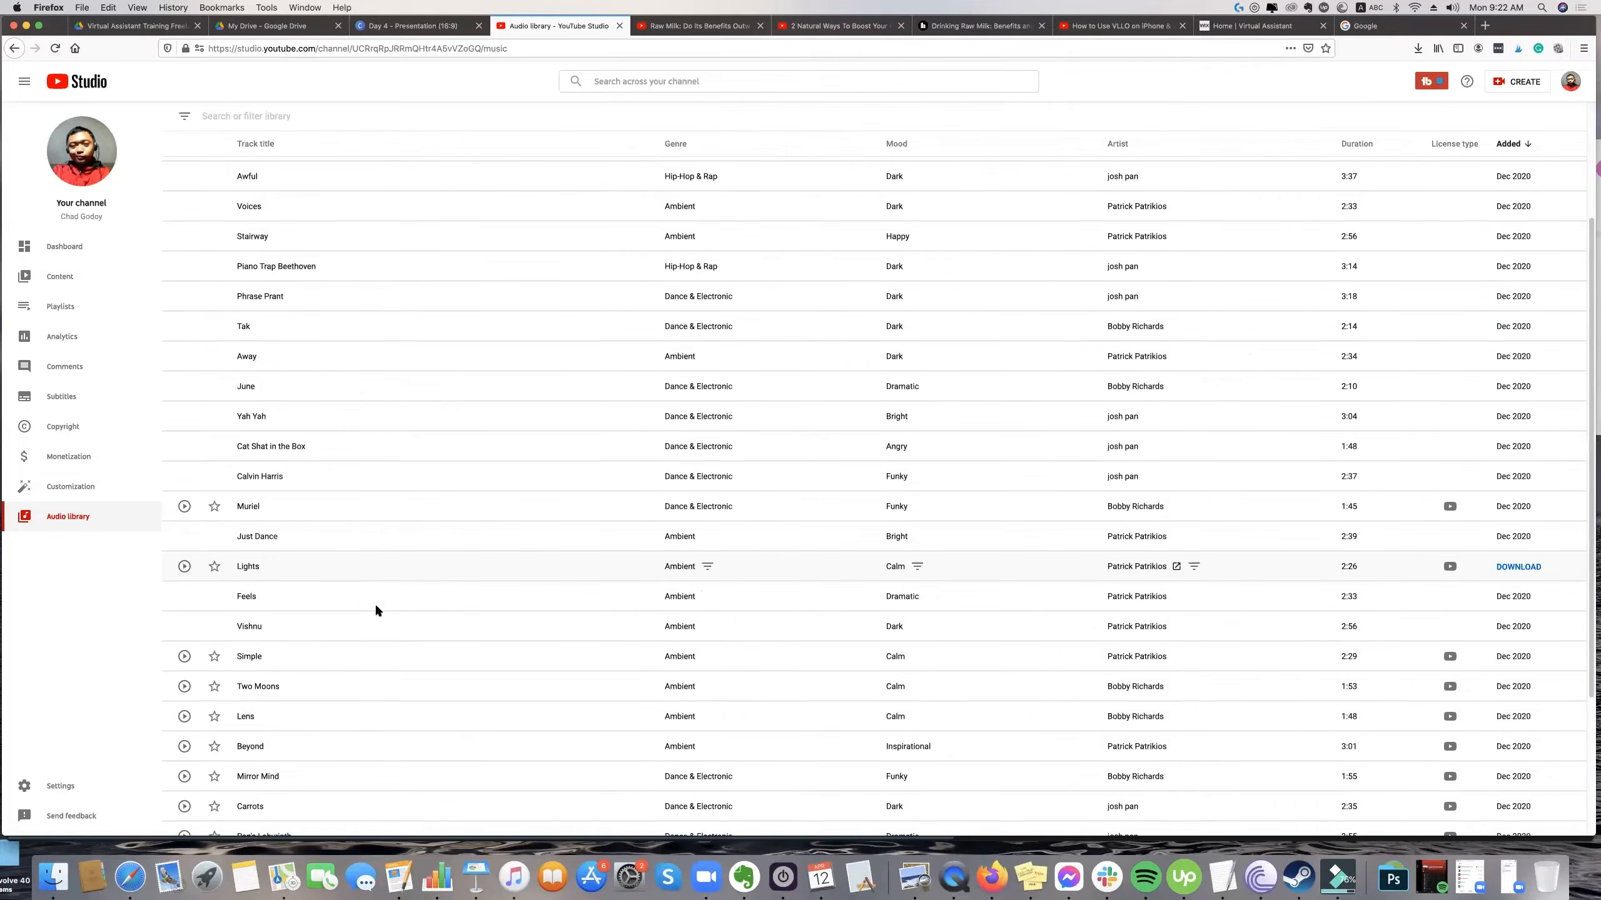
{"action": "scroll", "coordinate": [365, 612], "scroll_direction": "down", "scroll_amount": 3}
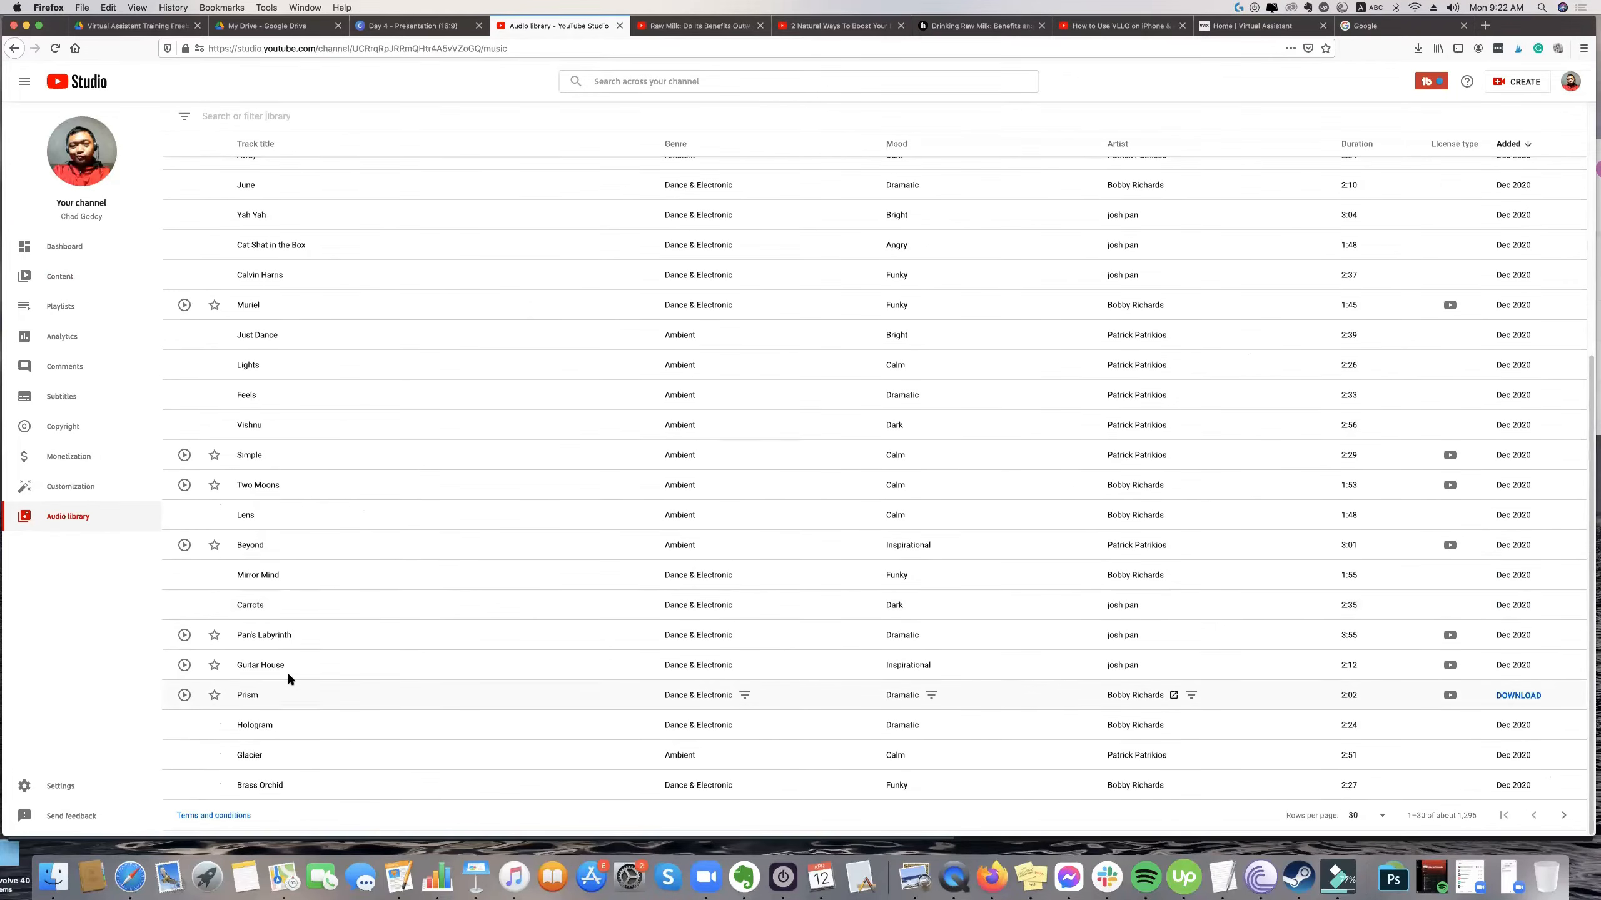
{"action": "scroll", "coordinate": [288, 677], "scroll_direction": "up", "scroll_amount": 5}
{"action": "scroll", "coordinate": [310, 604], "scroll_direction": "up", "scroll_amount": 1}
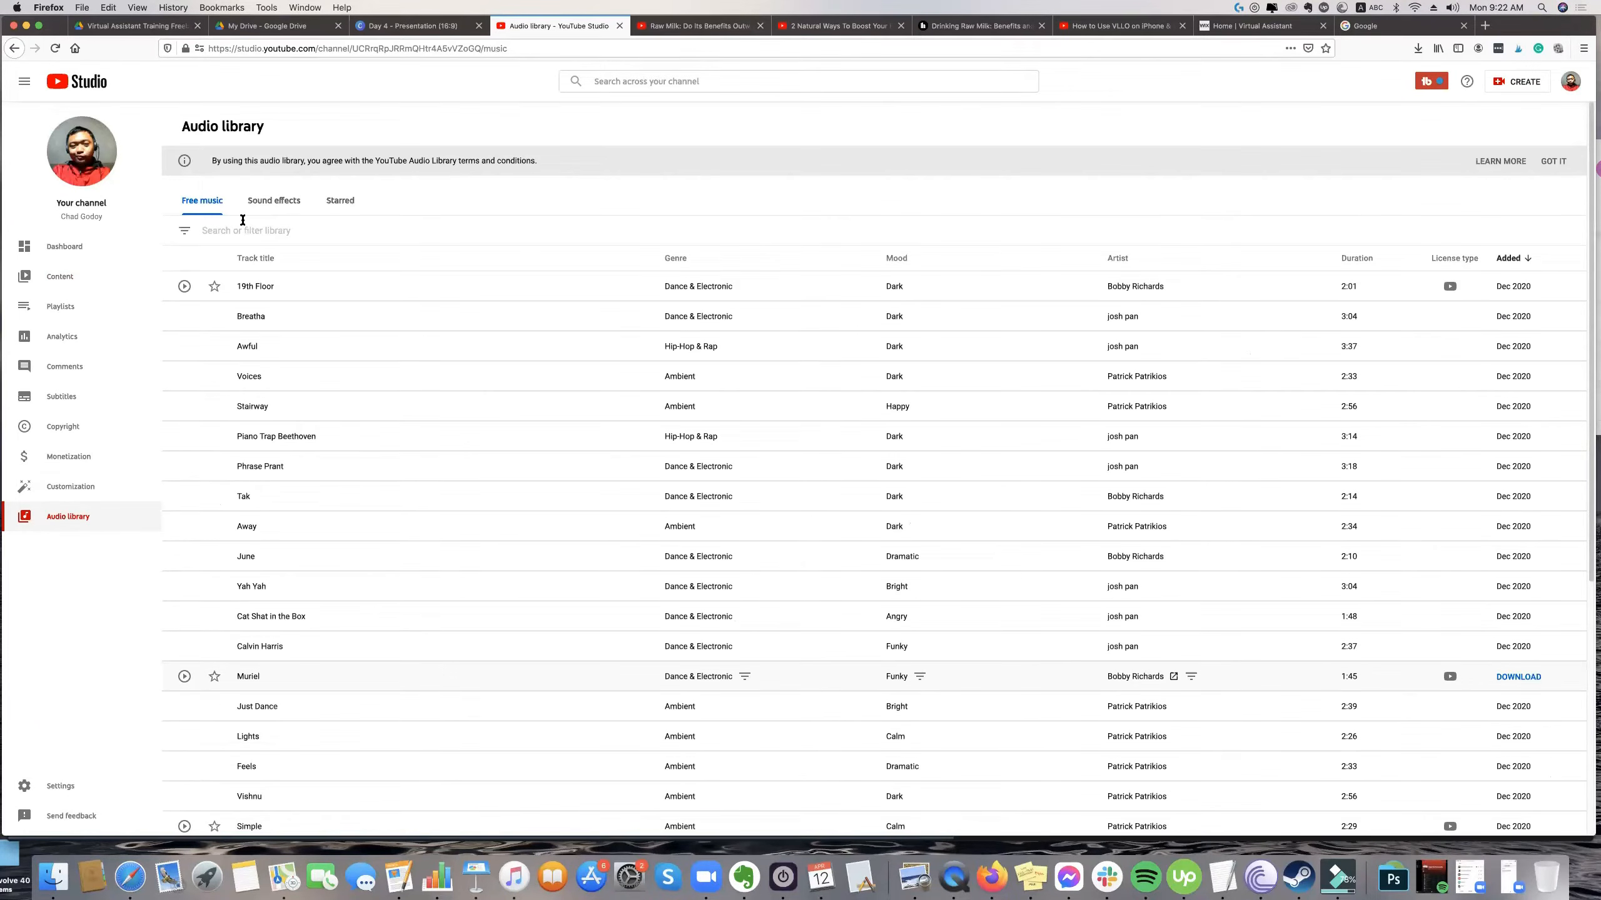
{"action": "left_click", "coordinate": [262, 201]}
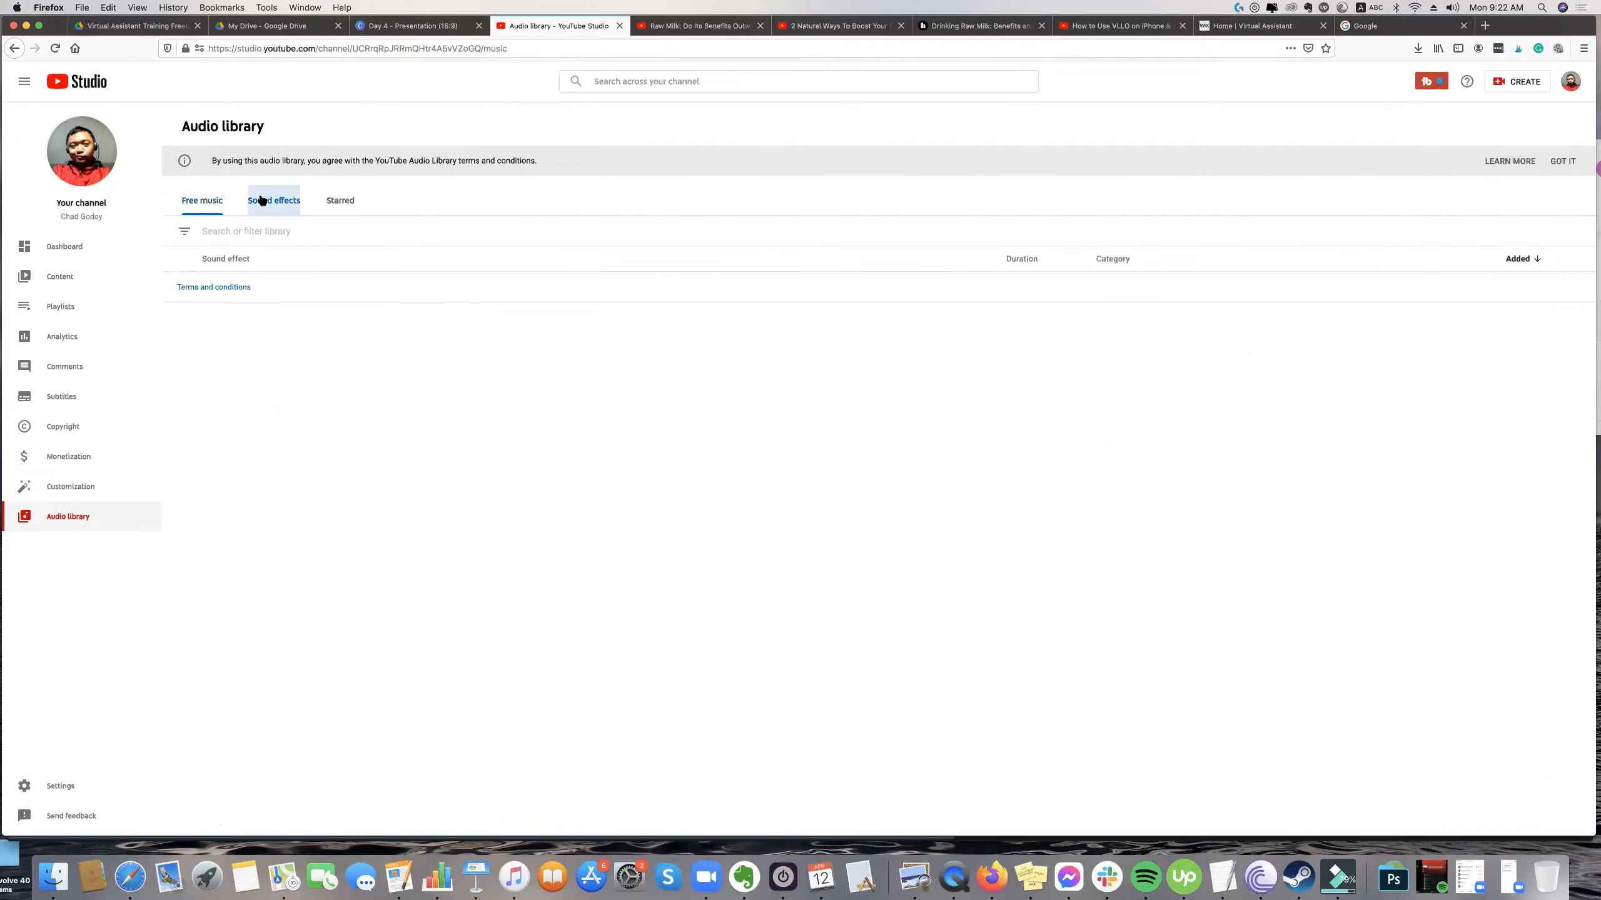
{"action": "scroll", "coordinate": [381, 471], "scroll_direction": "down", "scroll_amount": 5}
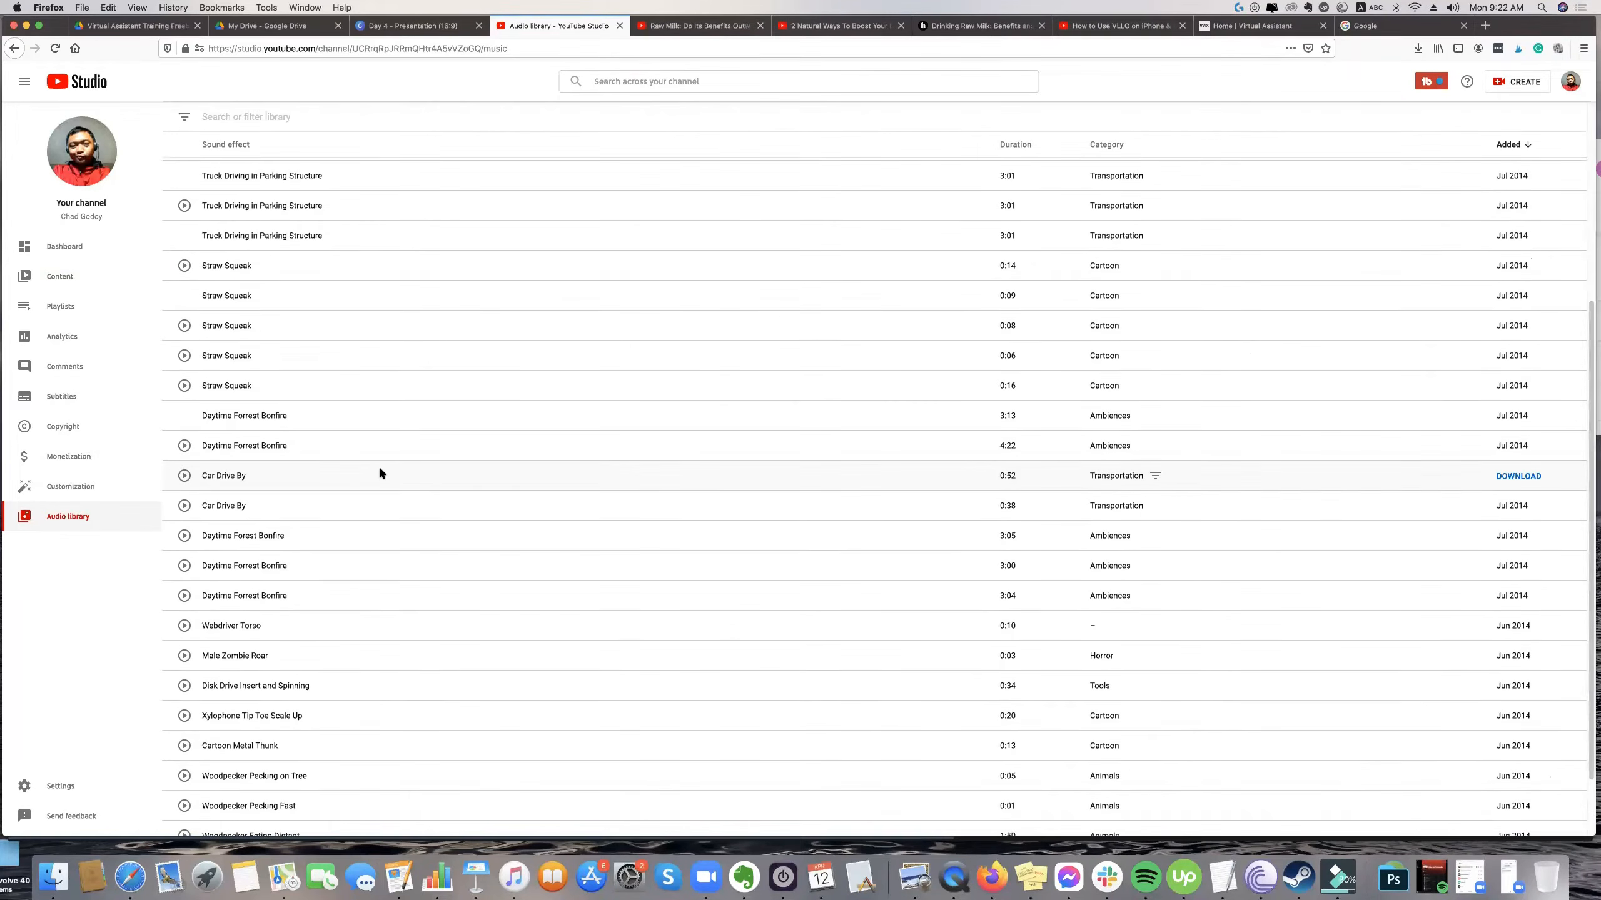
{"action": "scroll", "coordinate": [370, 478], "scroll_direction": "up", "scroll_amount": 5}
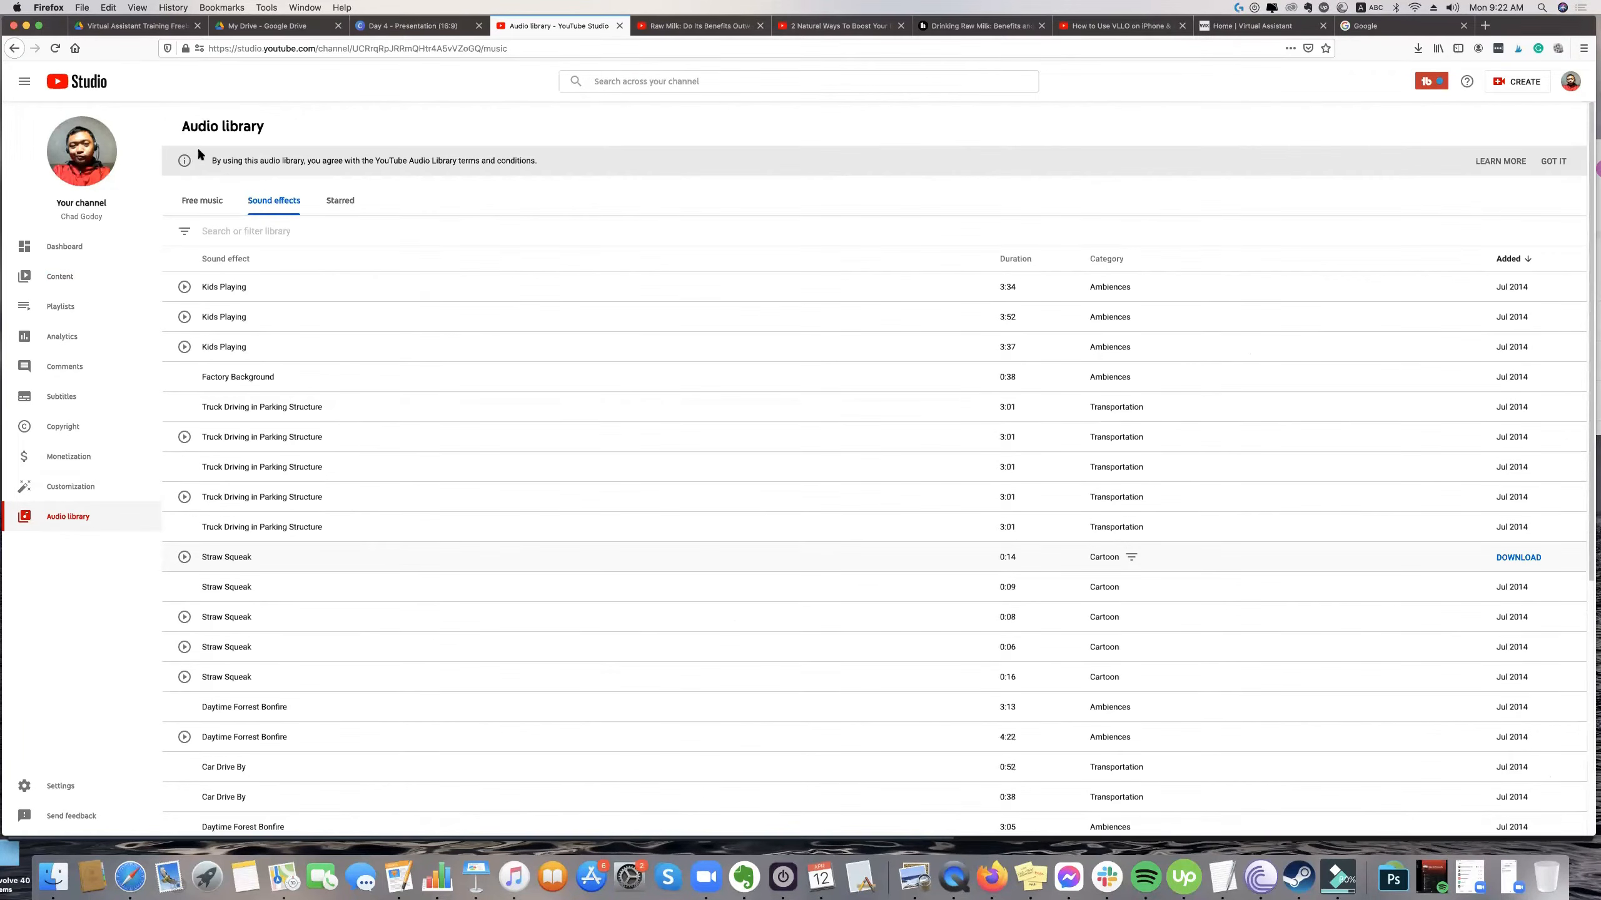
{"action": "left_click", "coordinate": [196, 200]}
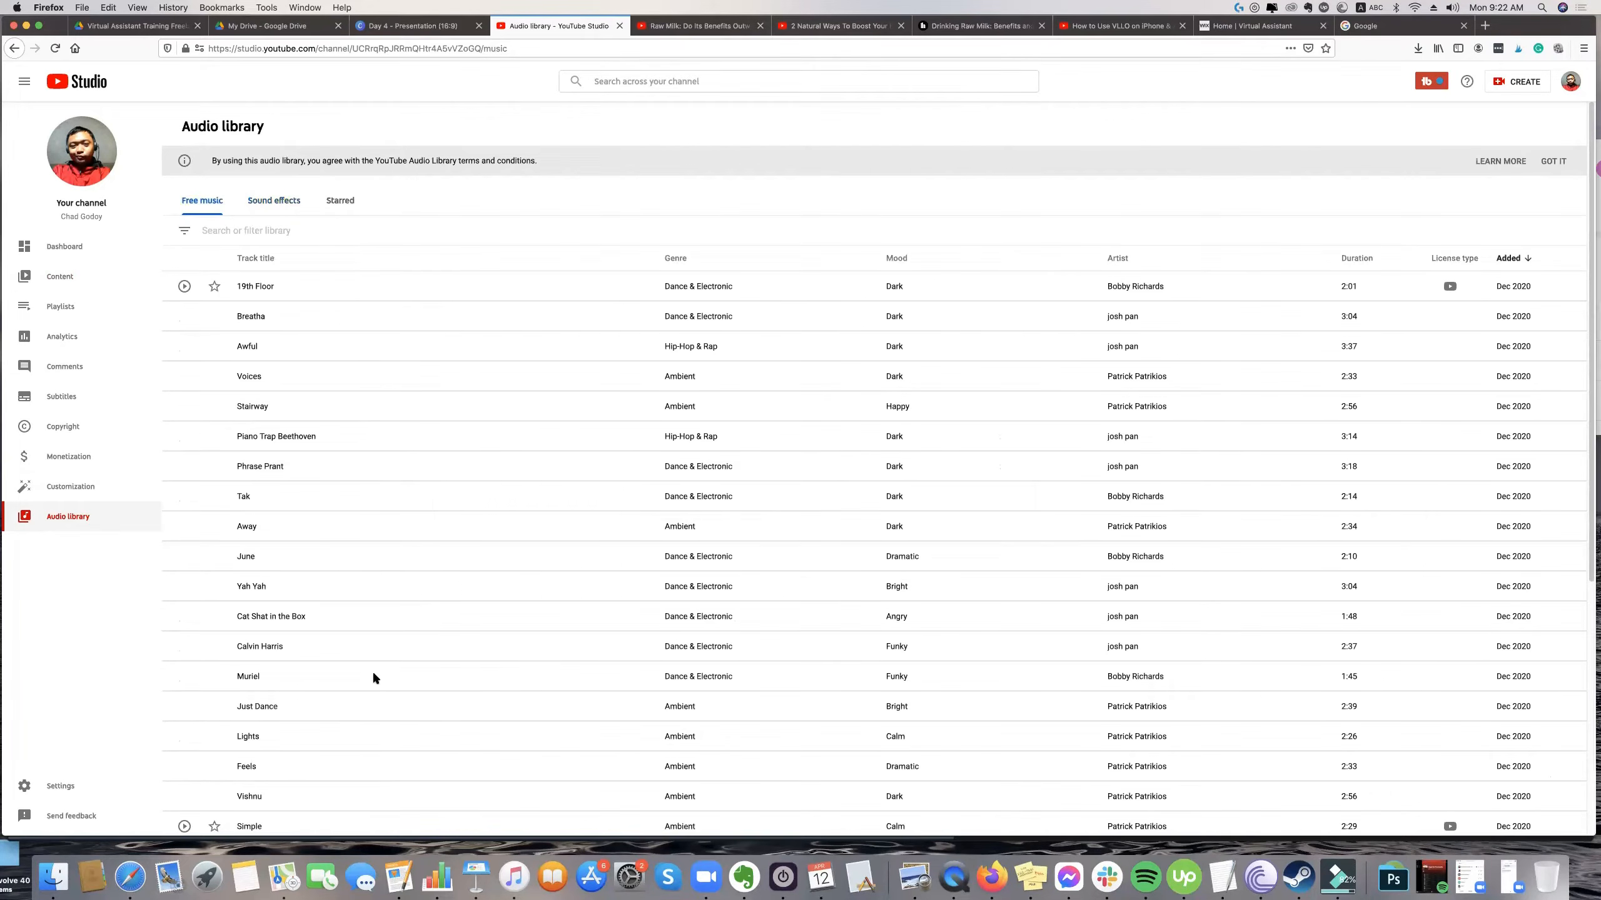
{"action": "scroll", "coordinate": [392, 653], "scroll_direction": "down", "scroll_amount": 5}
{"action": "scroll", "coordinate": [430, 638], "scroll_direction": "up", "scroll_amount": 4}
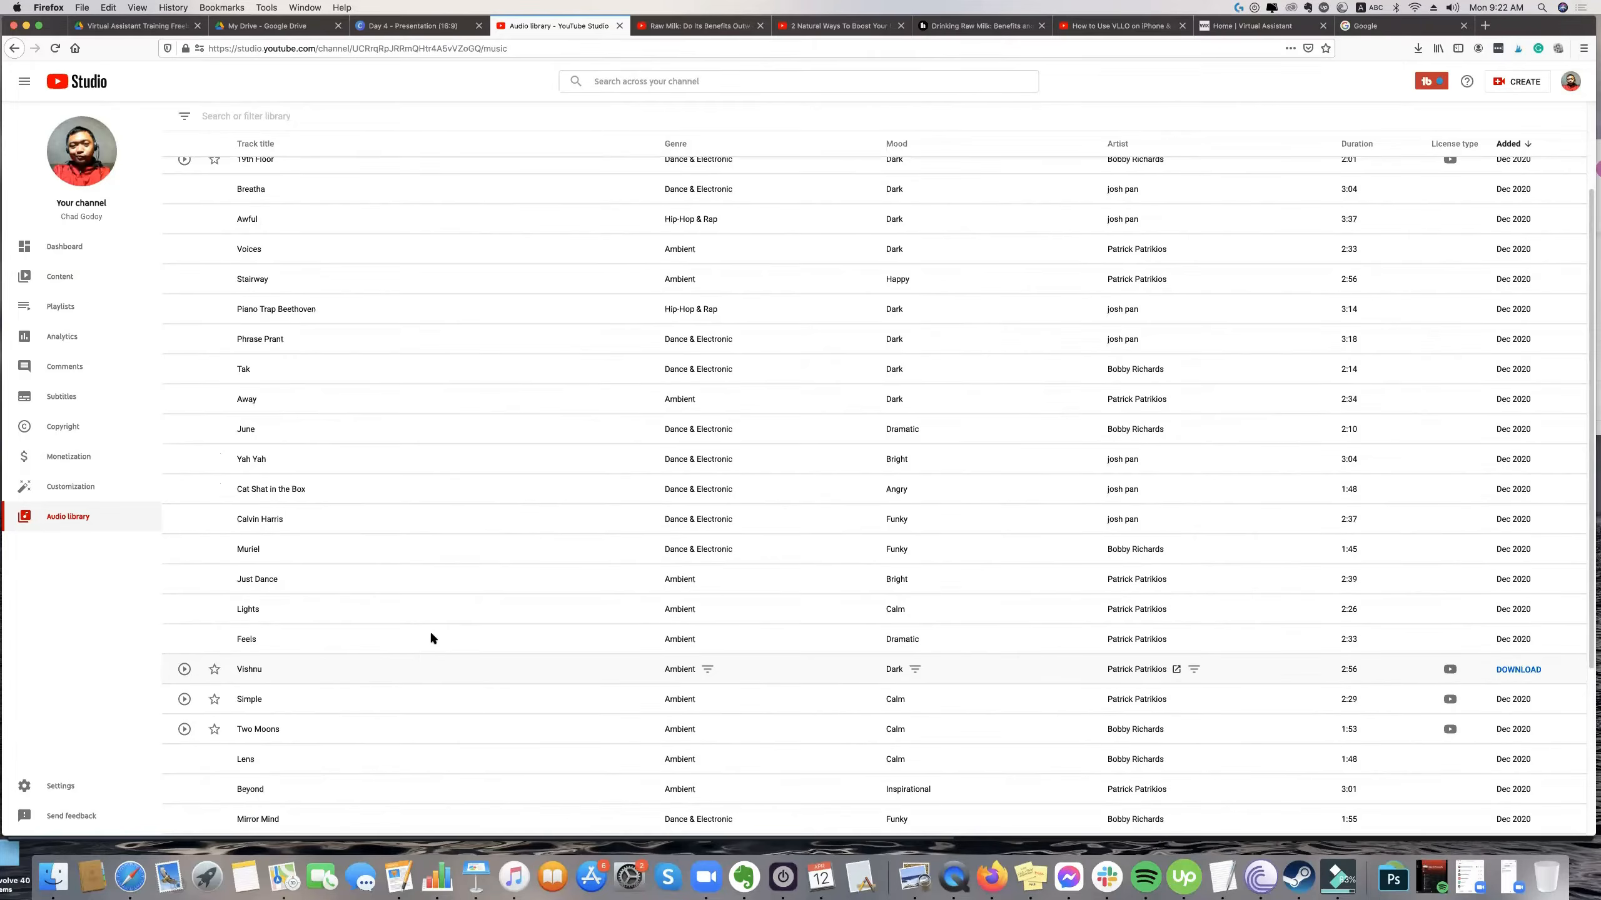
{"action": "scroll", "coordinate": [430, 639], "scroll_direction": "up", "scroll_amount": 2}
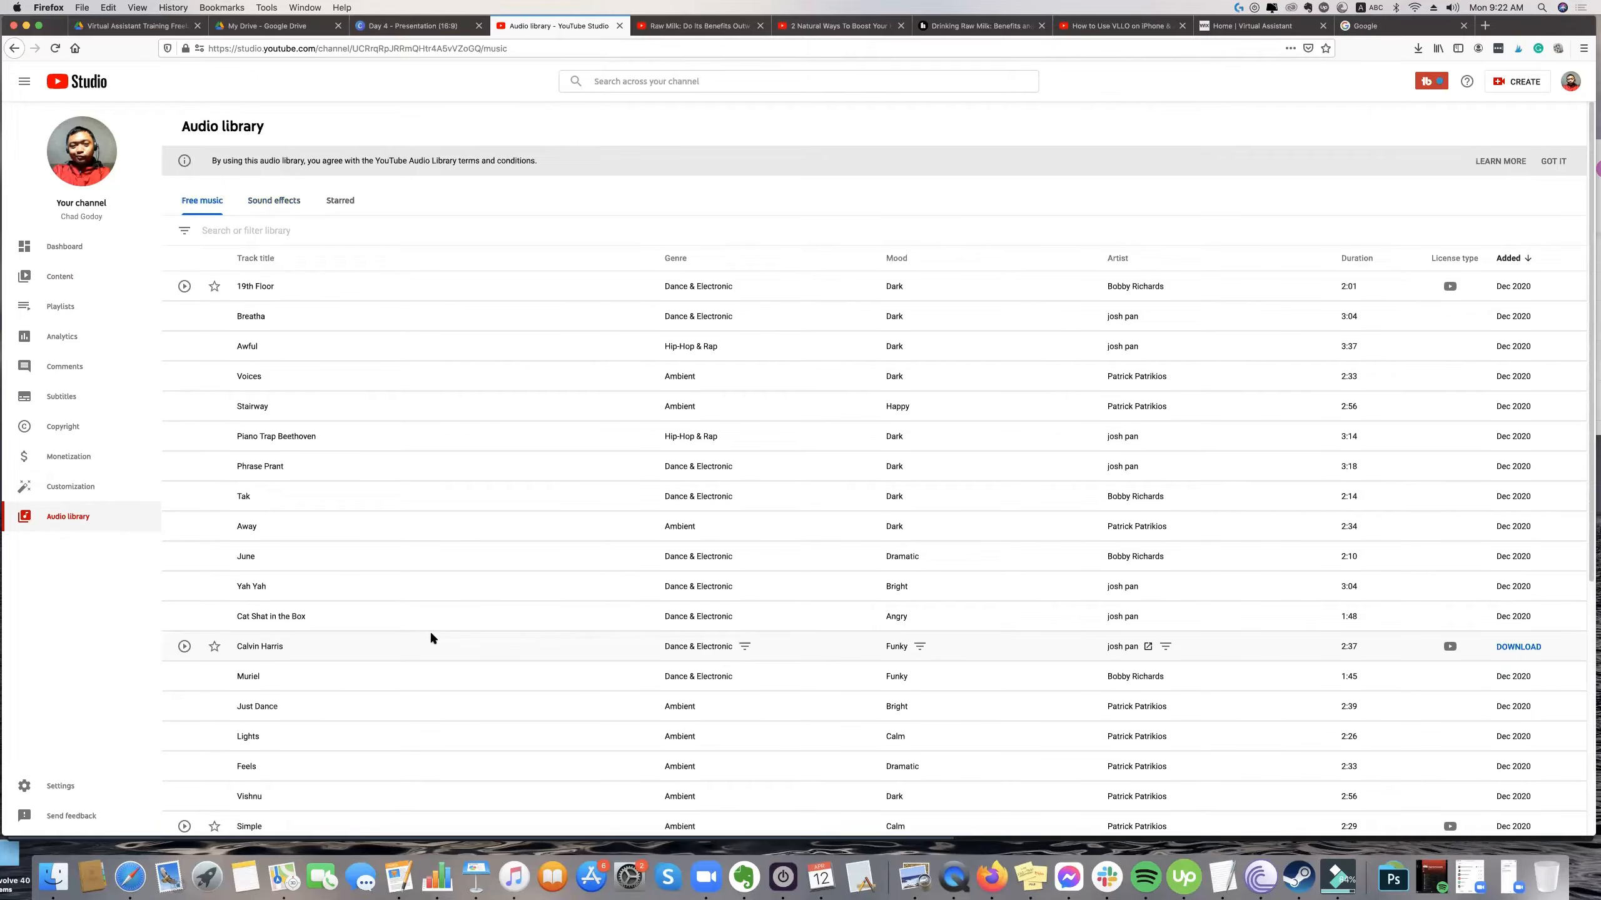
{"action": "scroll", "coordinate": [438, 630], "scroll_direction": "down", "scroll_amount": 5}
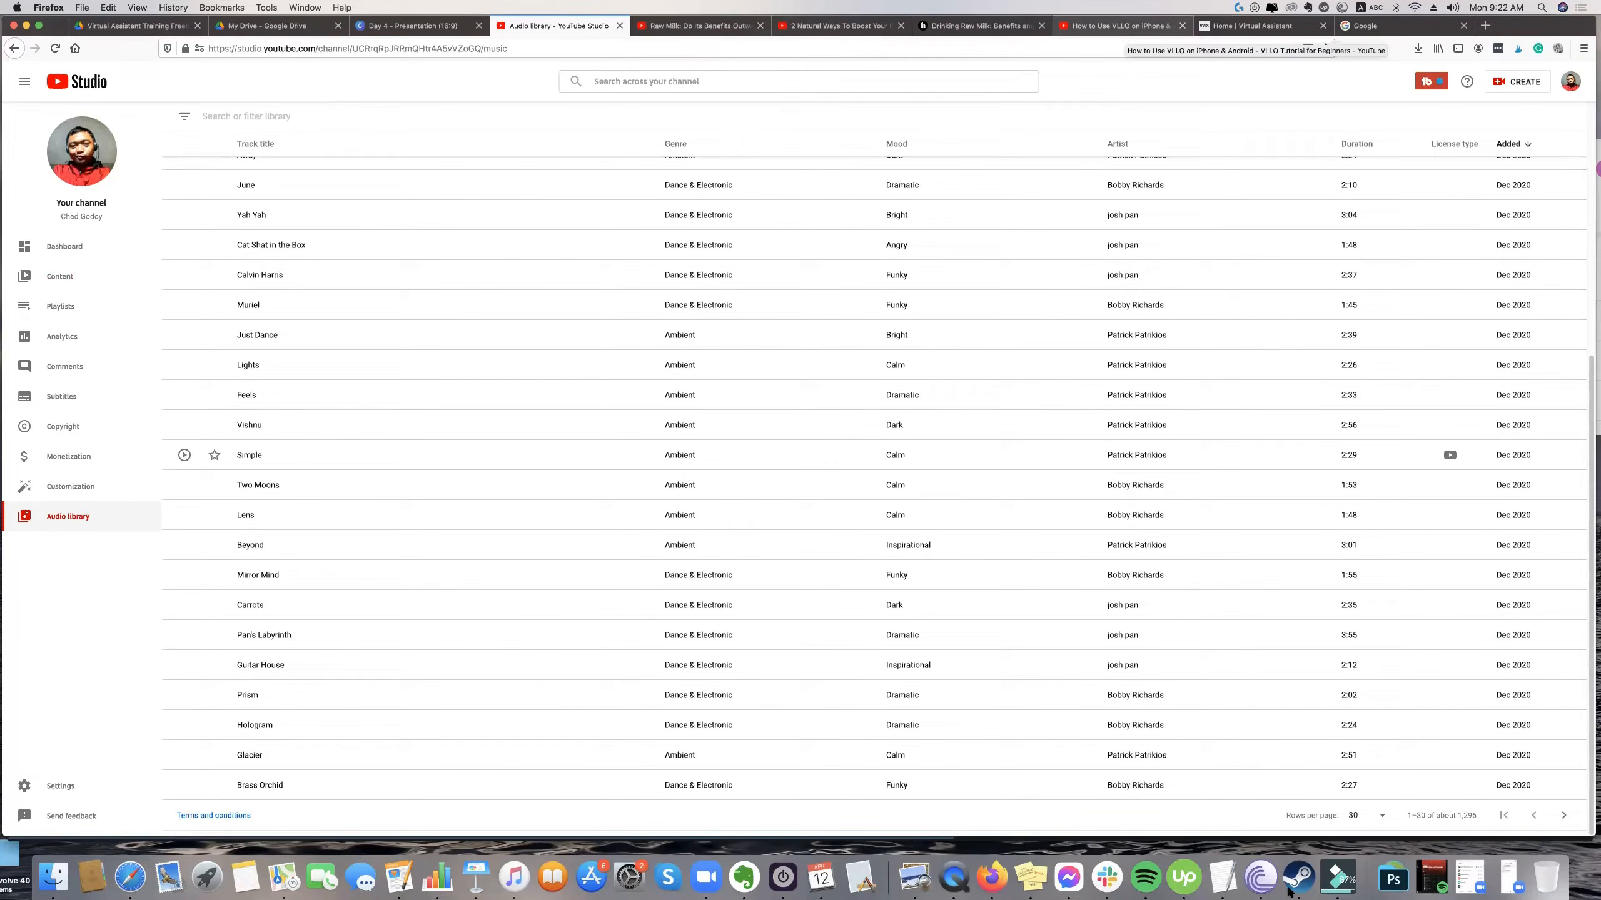
Switch to QuickTime Player to preview the exported "Jabra Review Evolve 40 Review.mp4" from the Desktop, and close the video.
{"action": "key", "text": "super+Tab"}
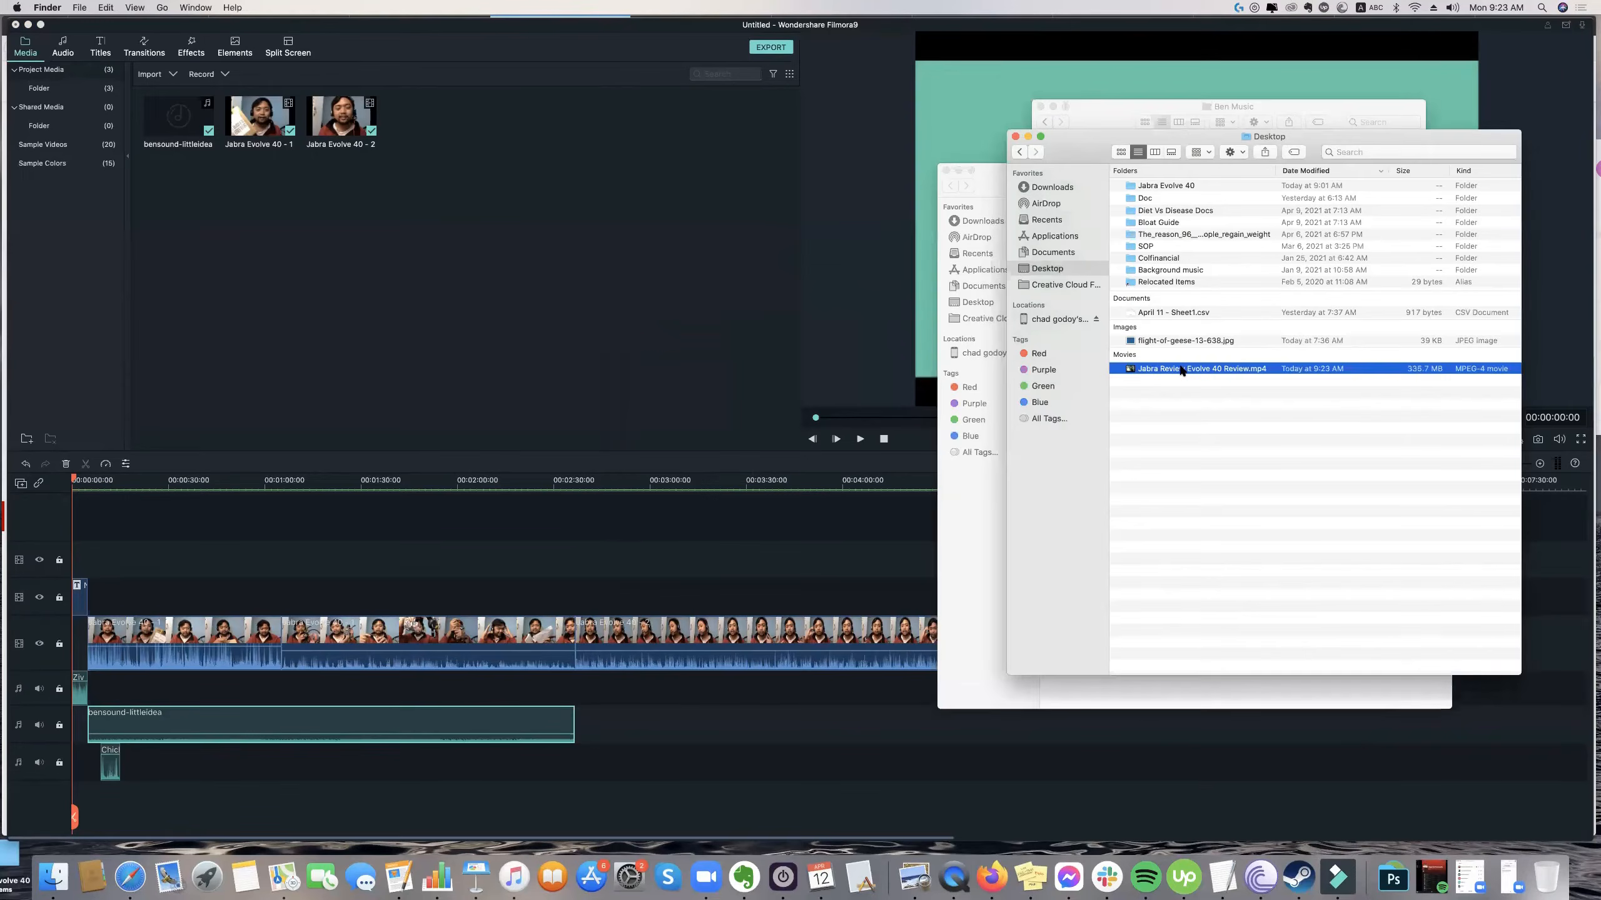
{"action": "double_click", "coordinate": [1181, 370]}
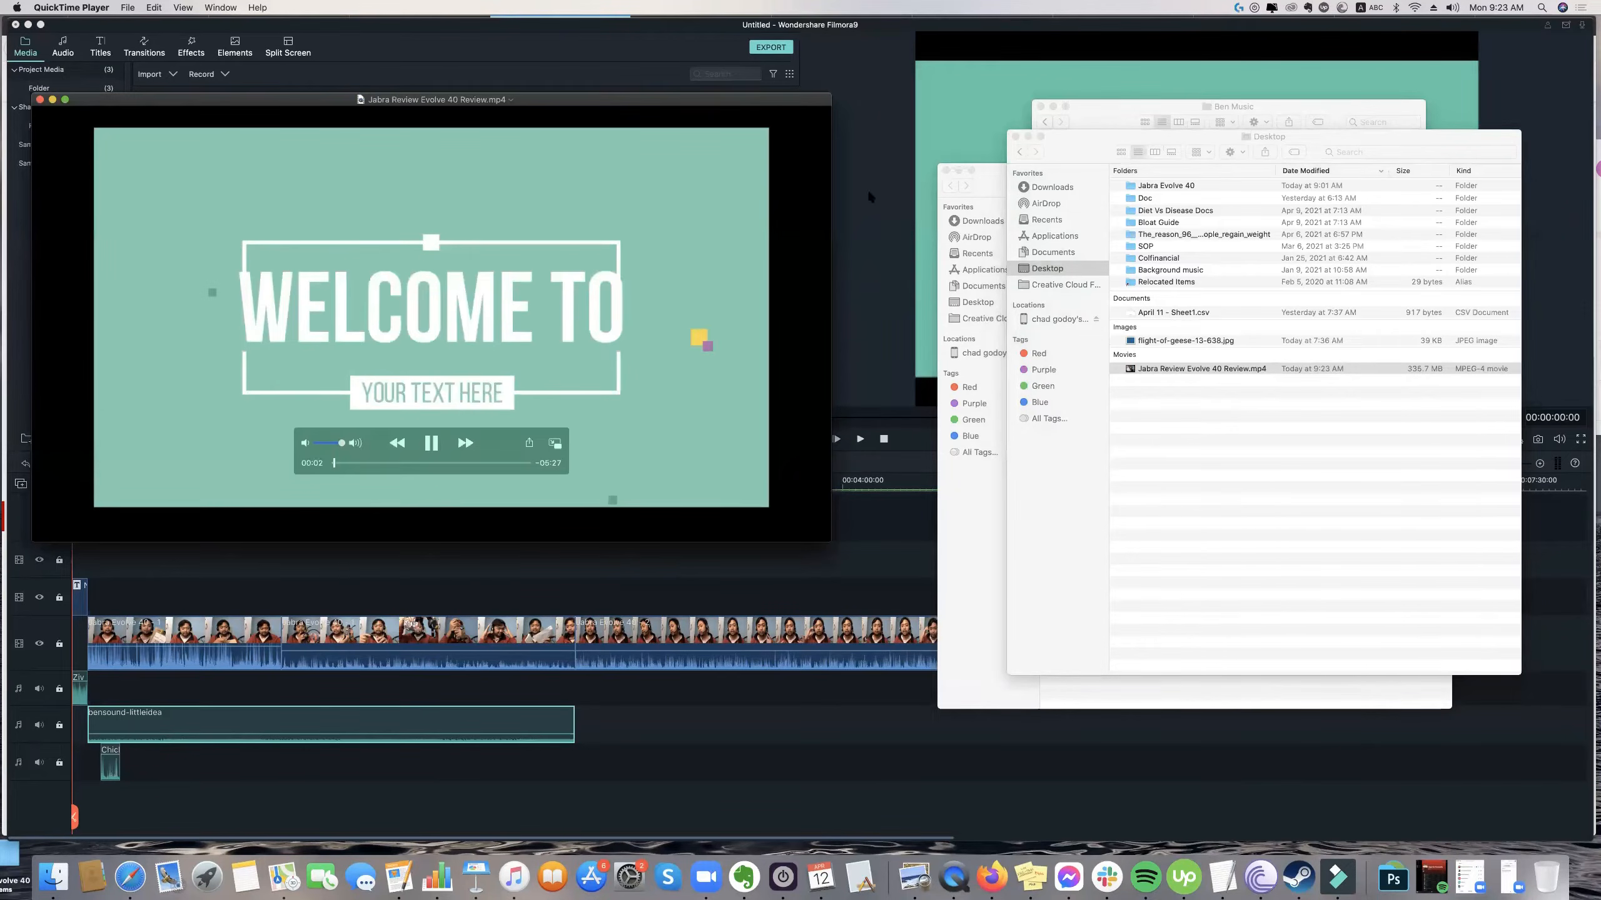
{"action": "left_click", "coordinate": [885, 172]}
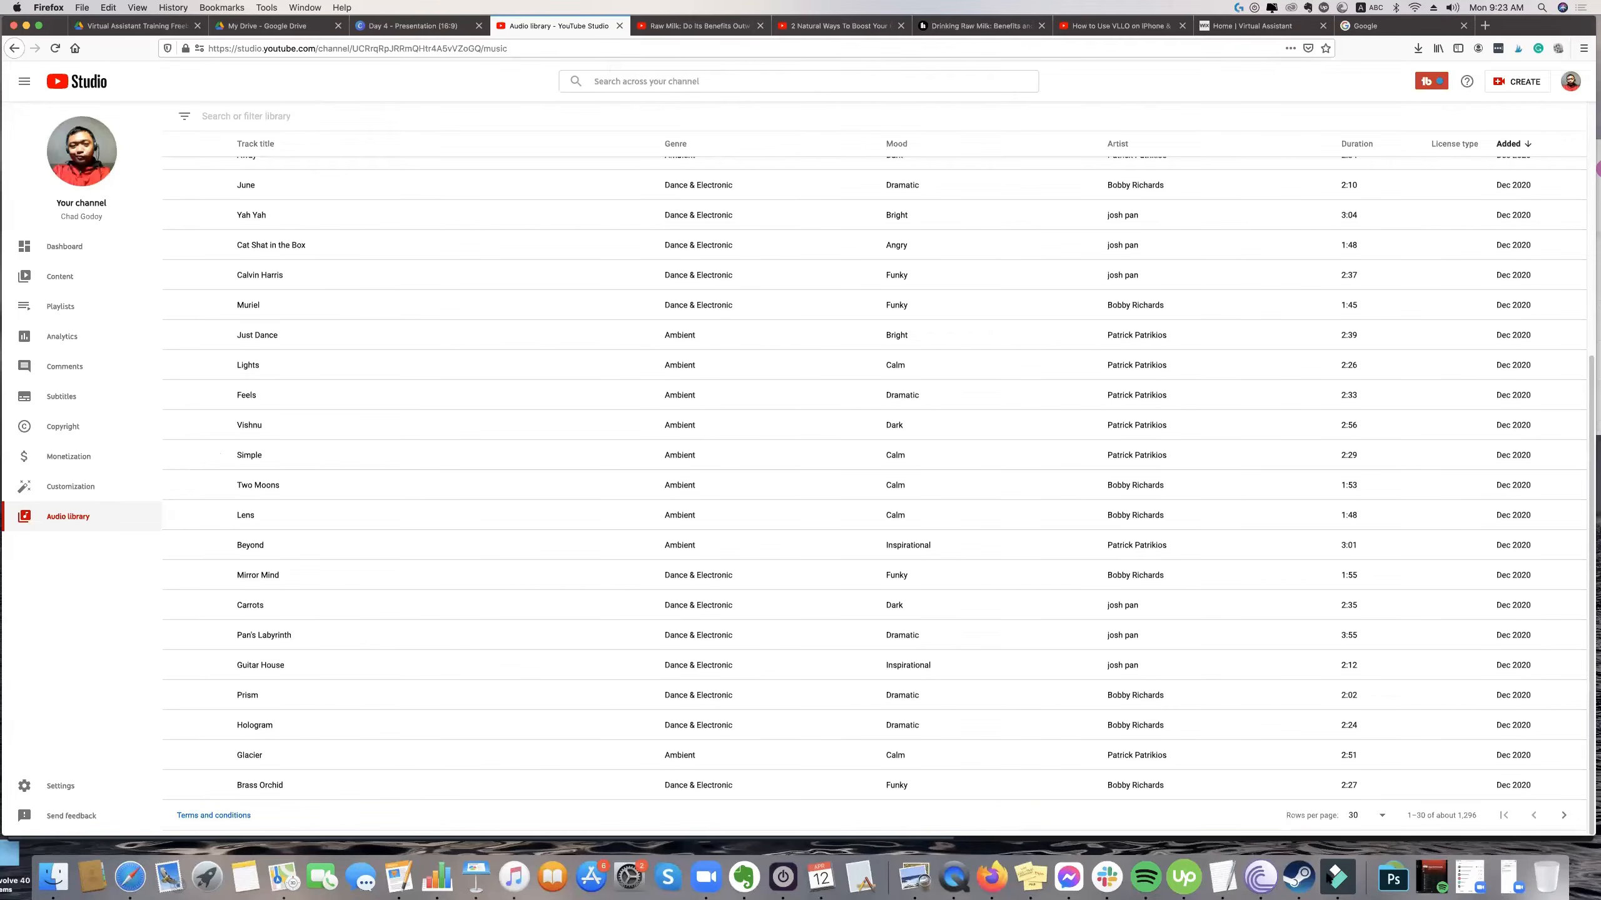
{"action": "left_click", "coordinate": [953, 880]}
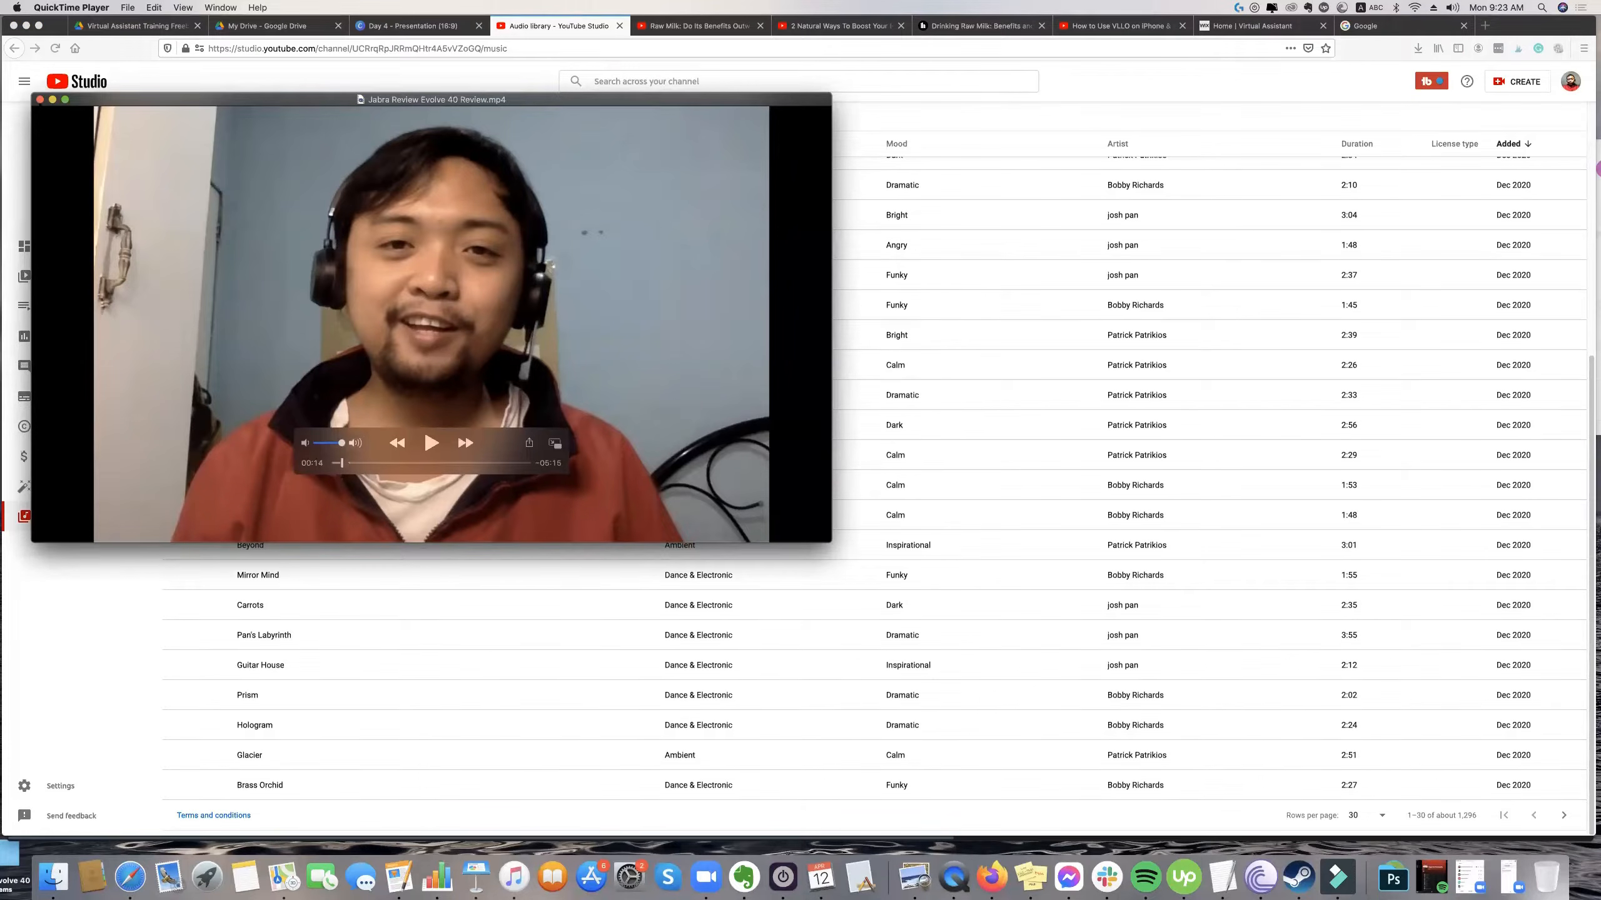
{"action": "left_click", "coordinate": [39, 99]}
Switch to Filmora and play the "WELCOME TO" opening title up to the start of the first clip.
{"action": "left_click", "coordinate": [1330, 876]}
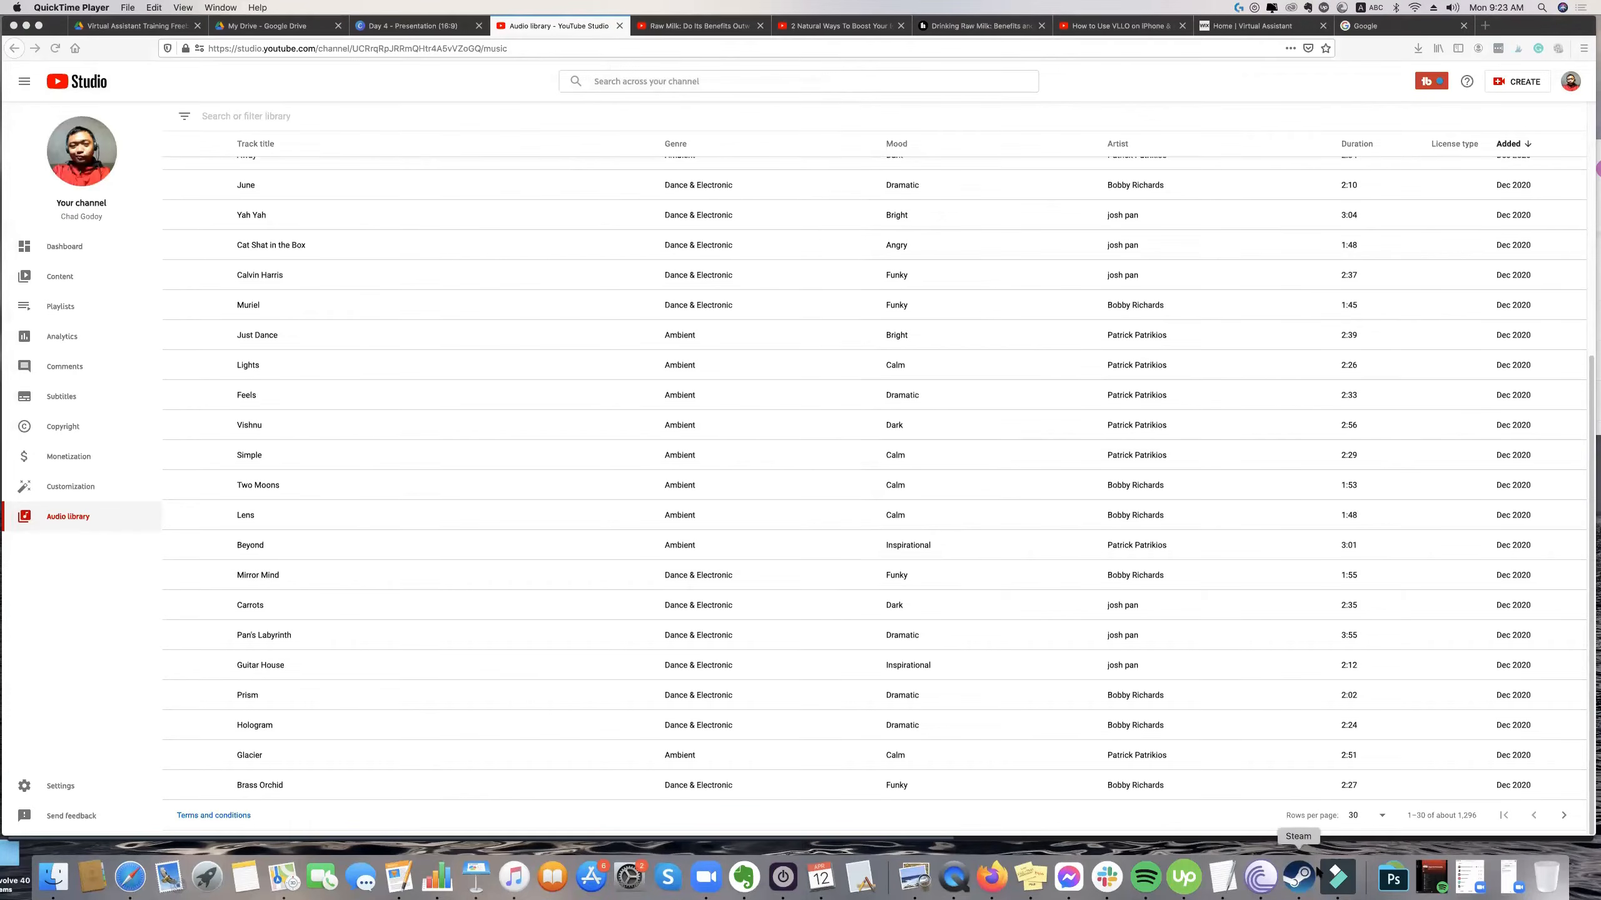
{"action": "double_click", "coordinate": [1024, 243]}
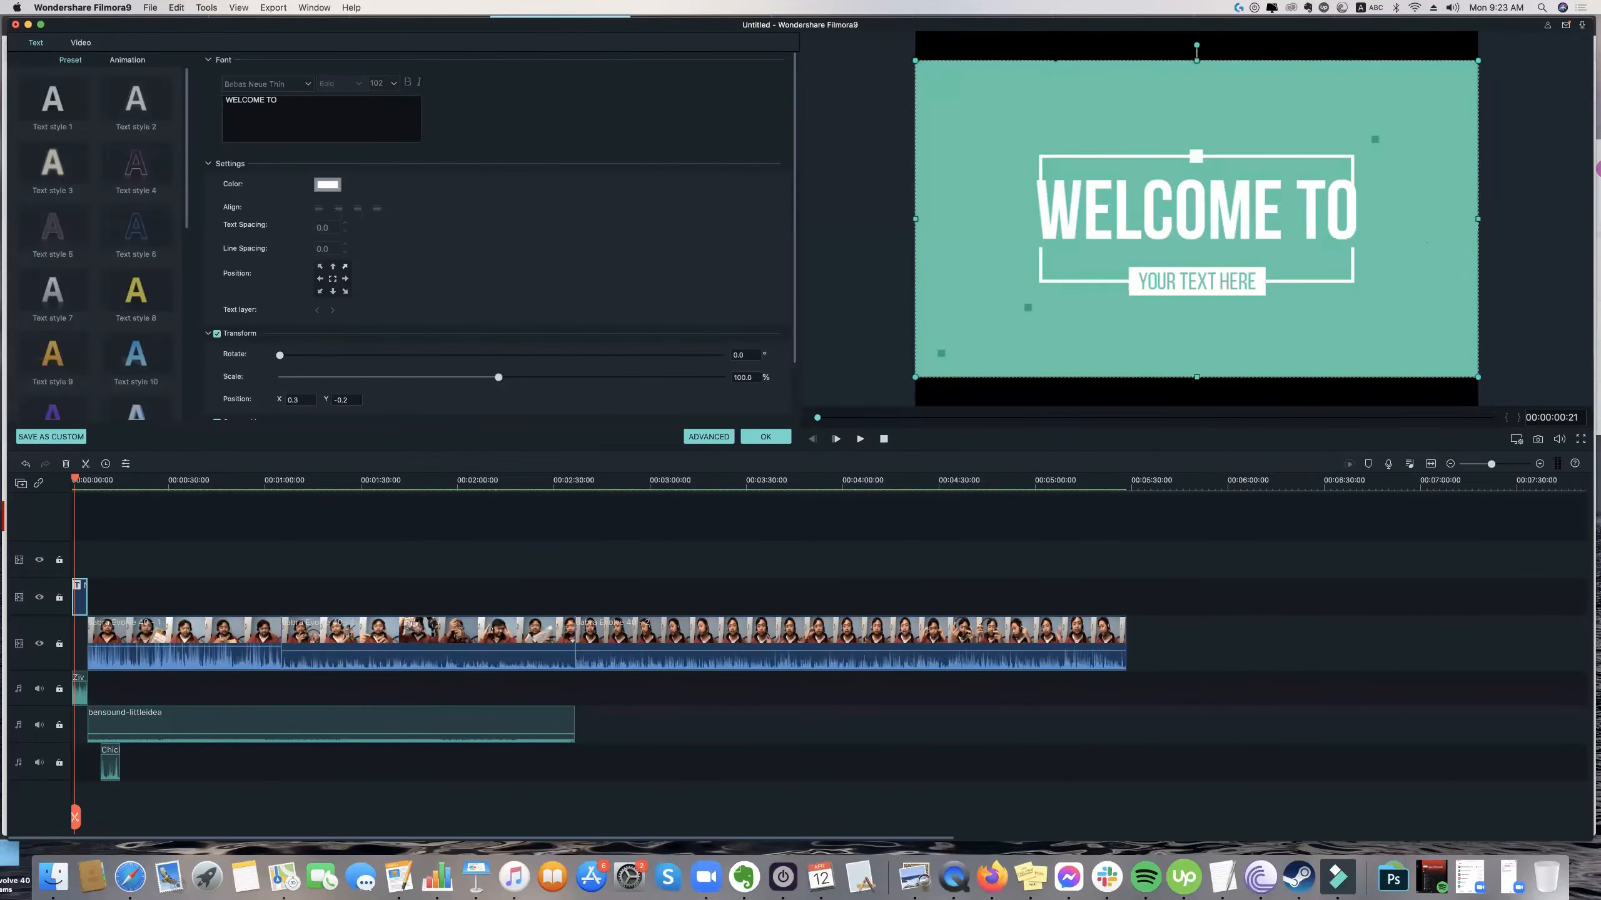
{"action": "left_click", "coordinate": [1051, 49]}
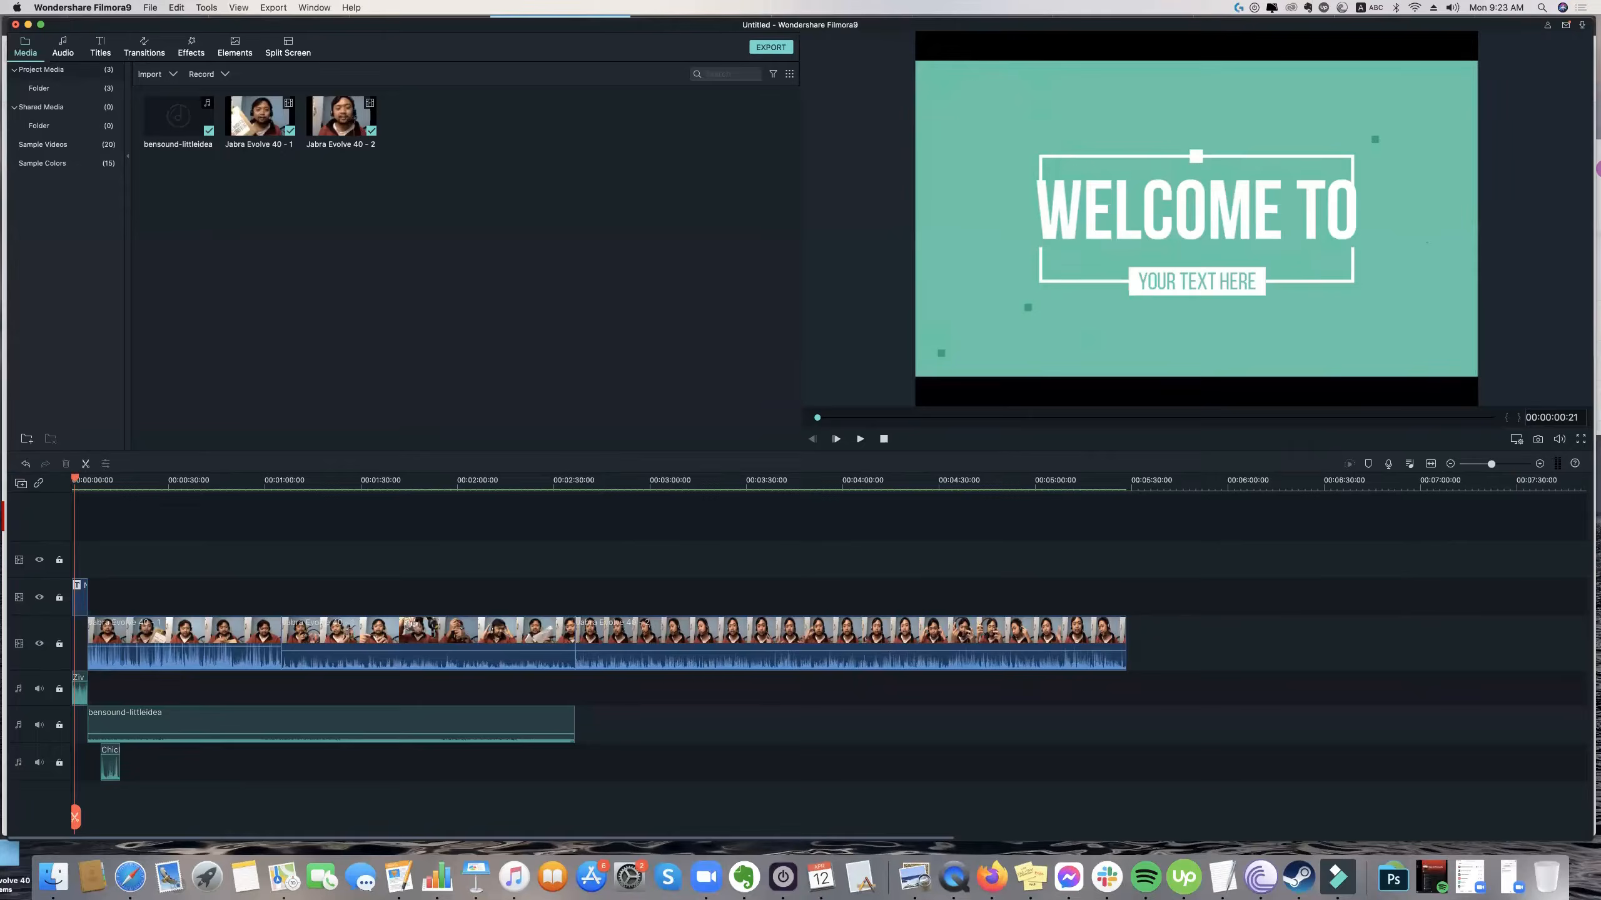
{"action": "left_click", "coordinate": [993, 95]}
{"action": "key", "text": "space"}
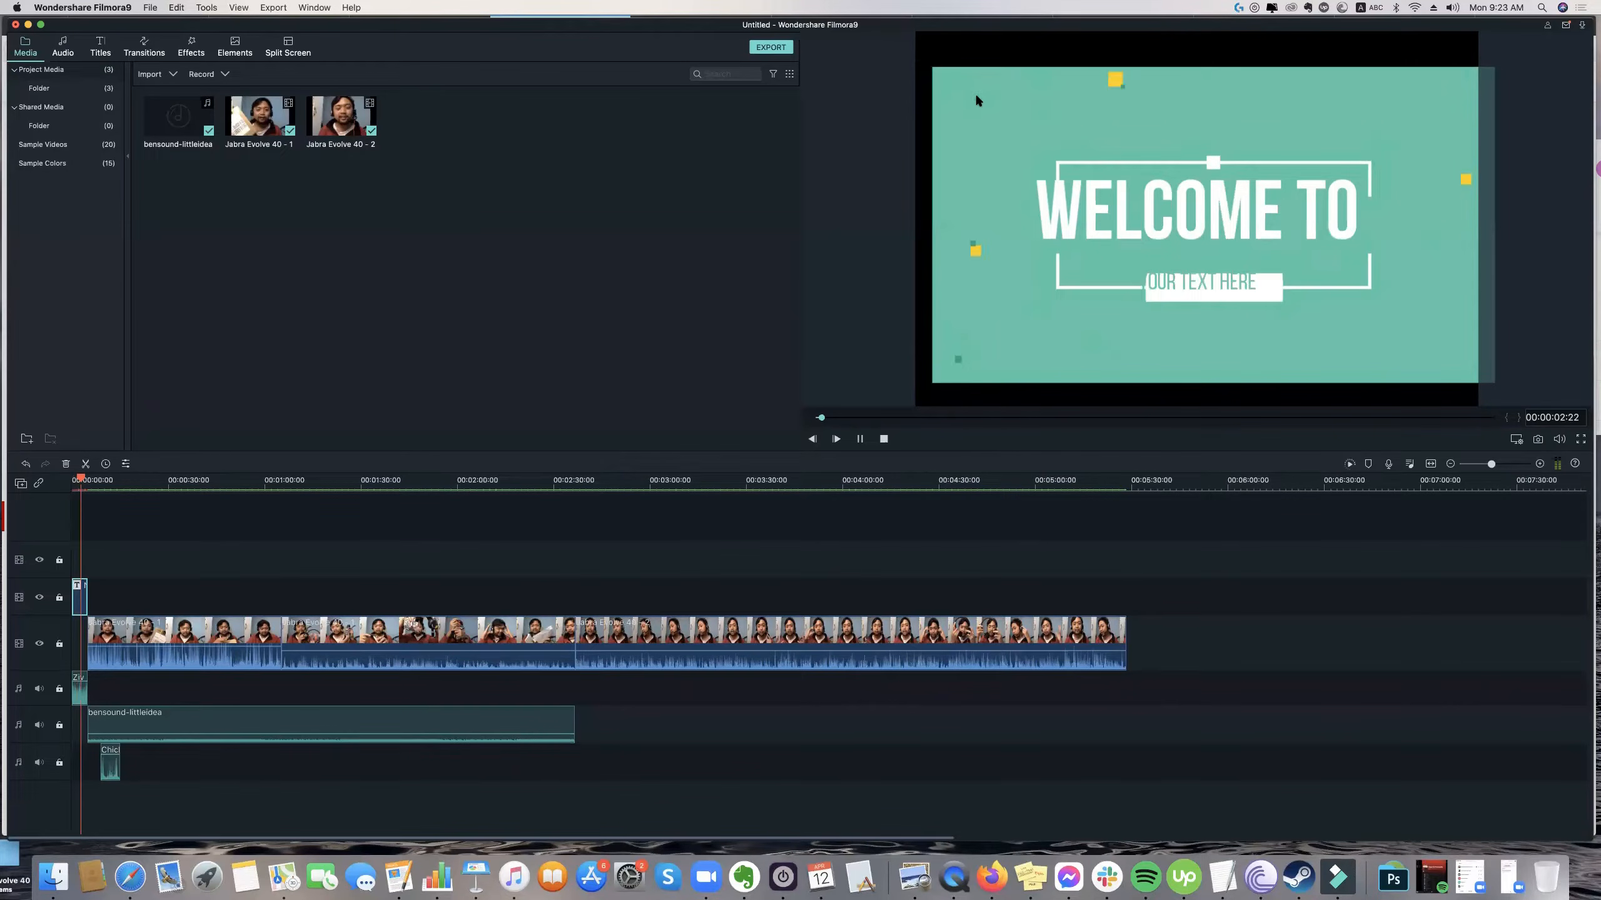
{"action": "key", "text": "space"}
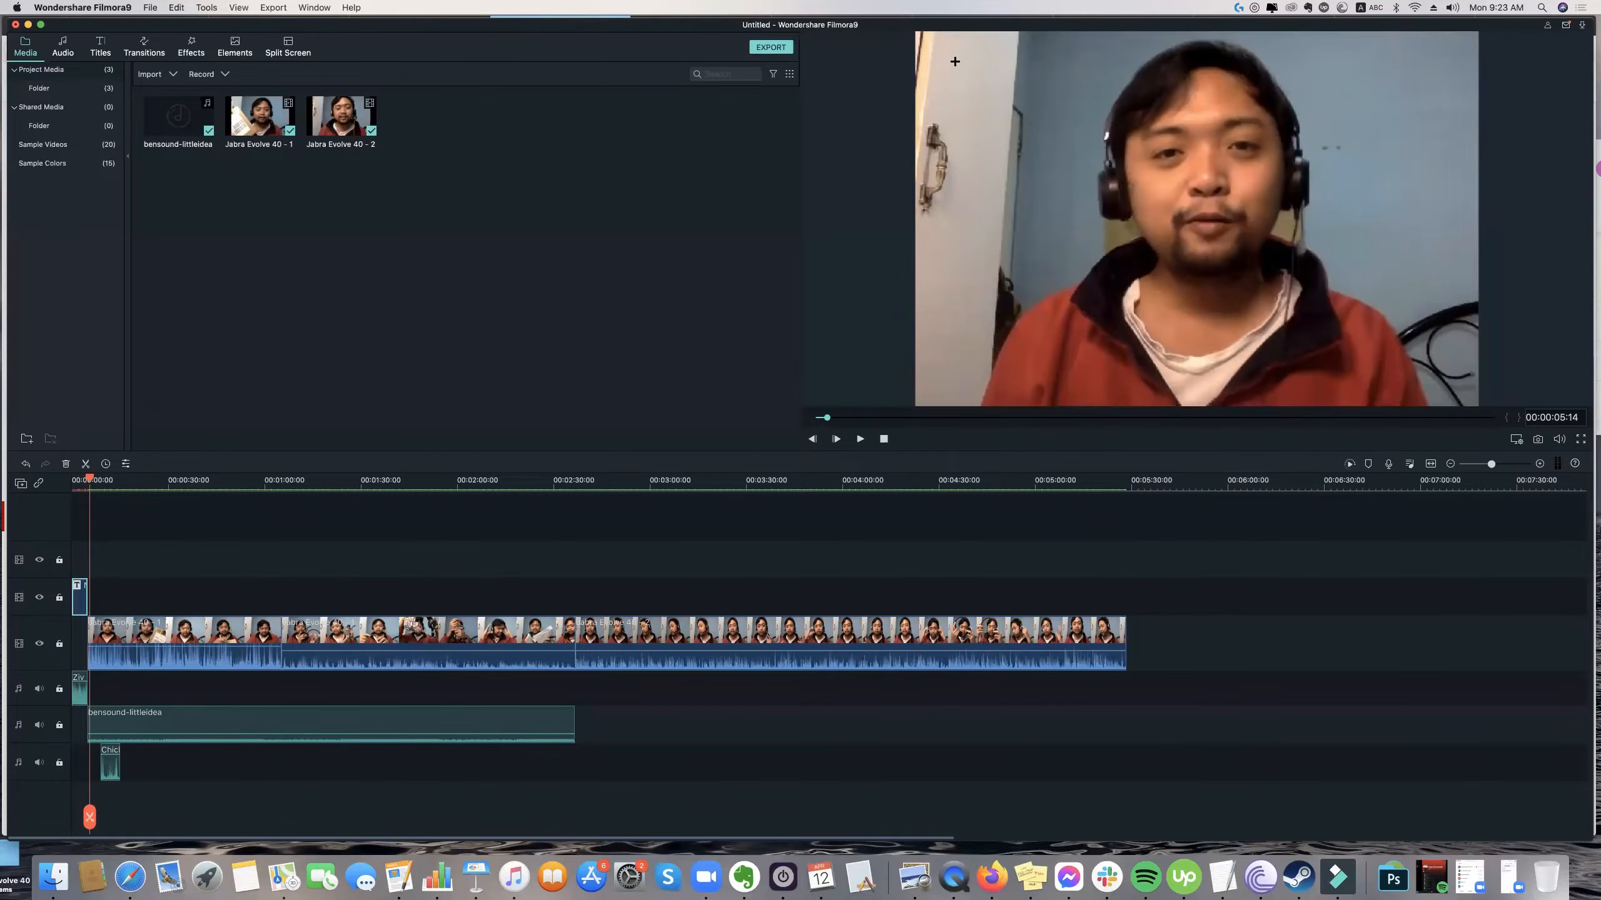
Check the transform and compositing settings of the first headset review clip, and close them.
{"action": "double_click", "coordinate": [933, 57]}
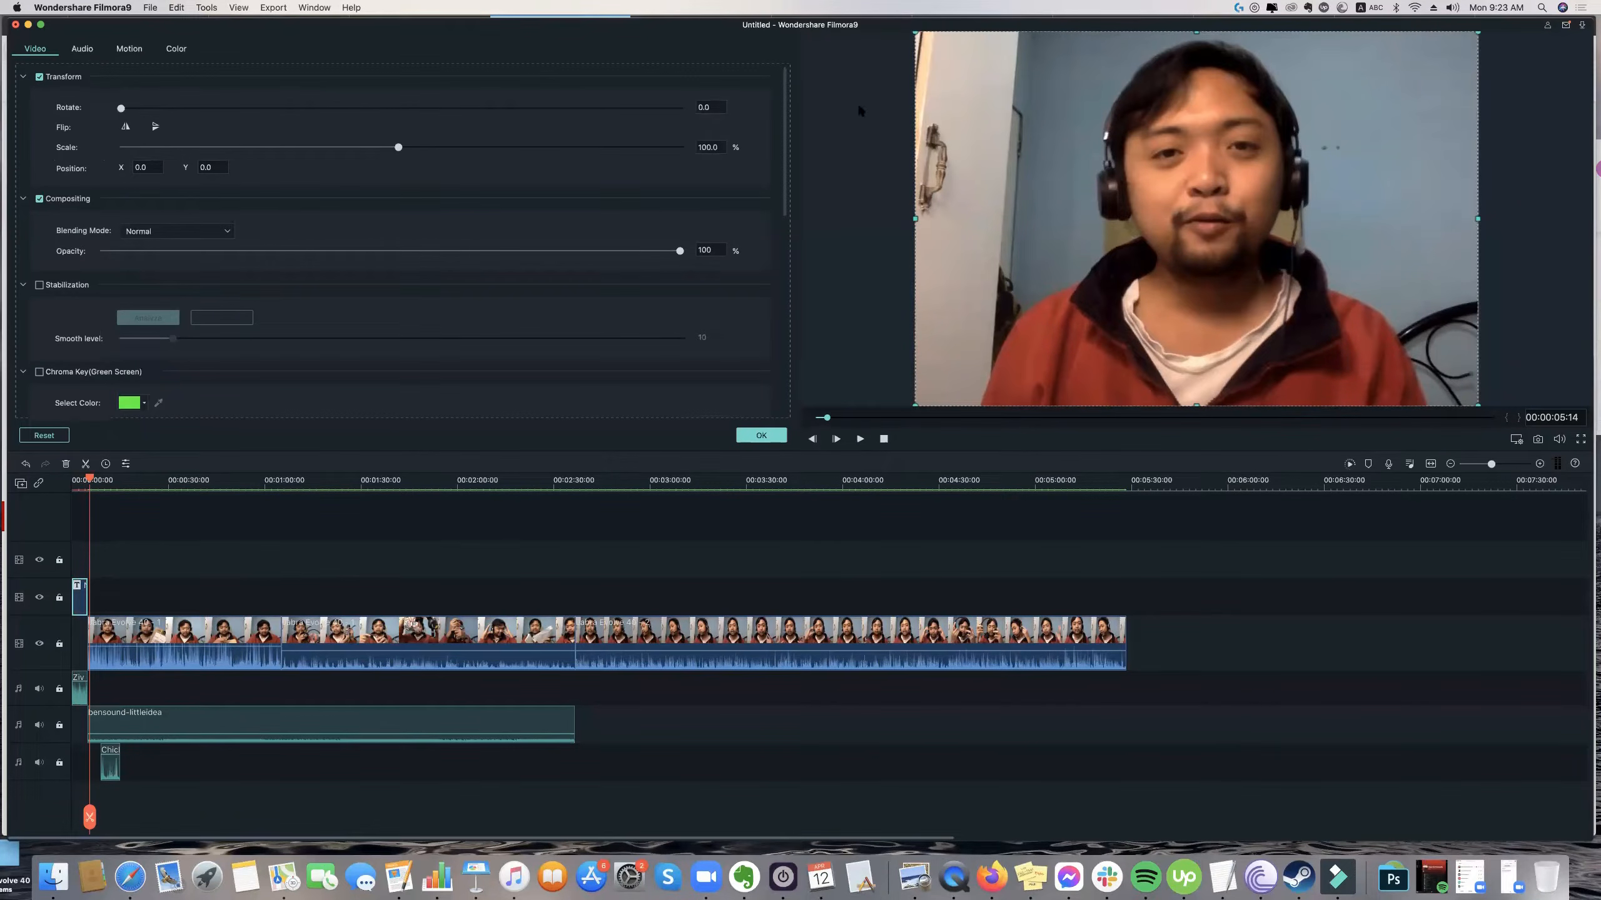
{"action": "left_click", "coordinate": [982, 422]}
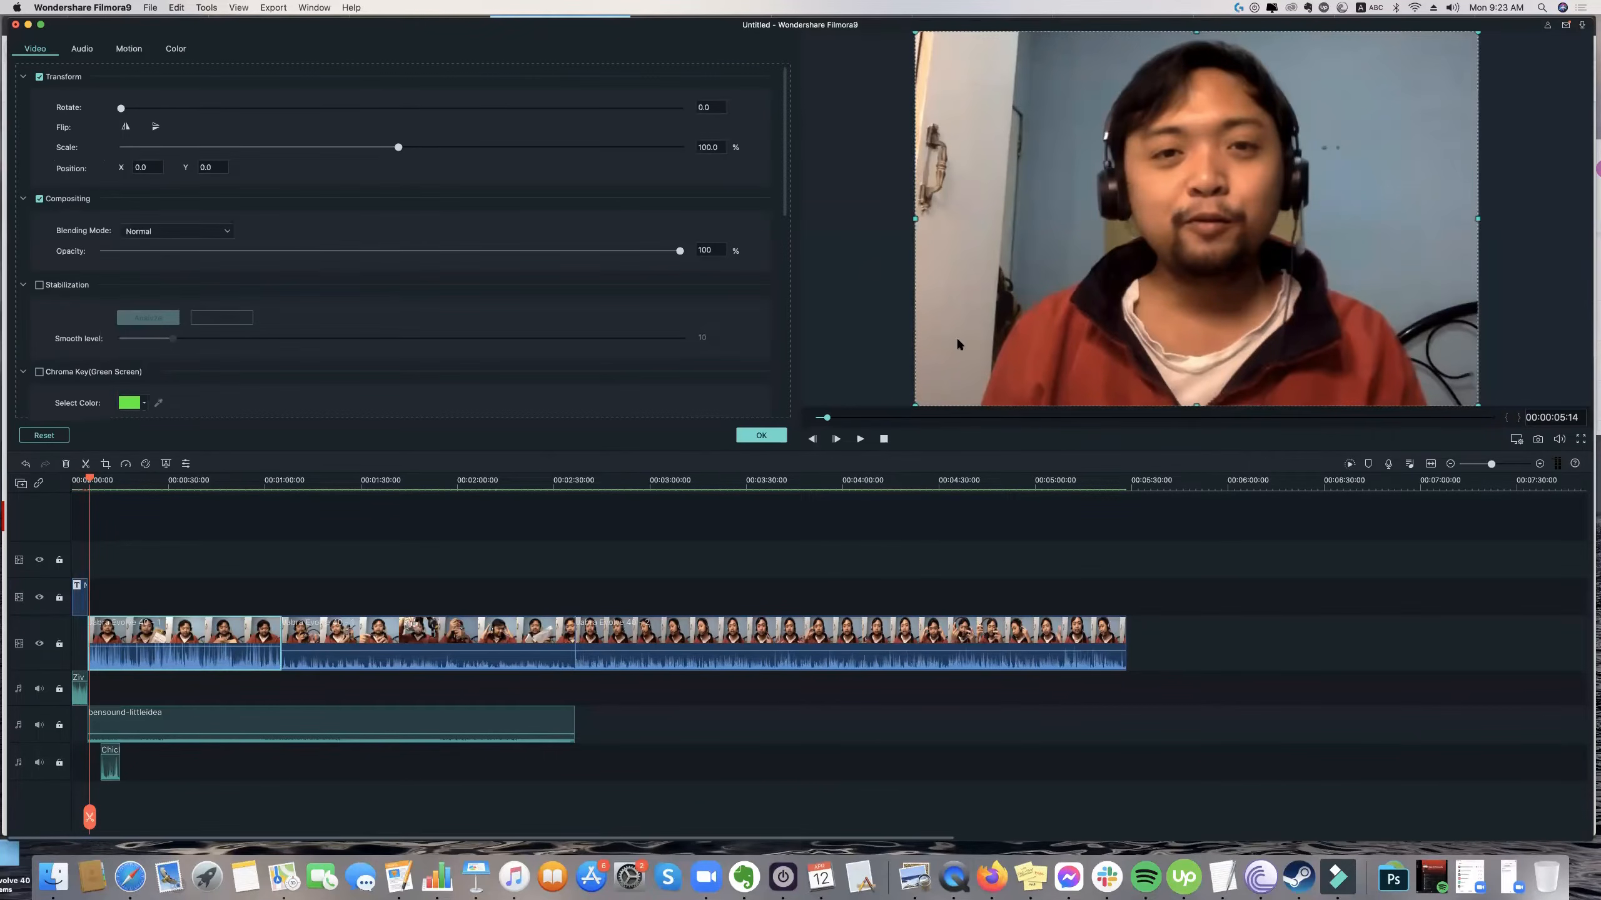
{"action": "left_click", "coordinate": [1043, 289]}
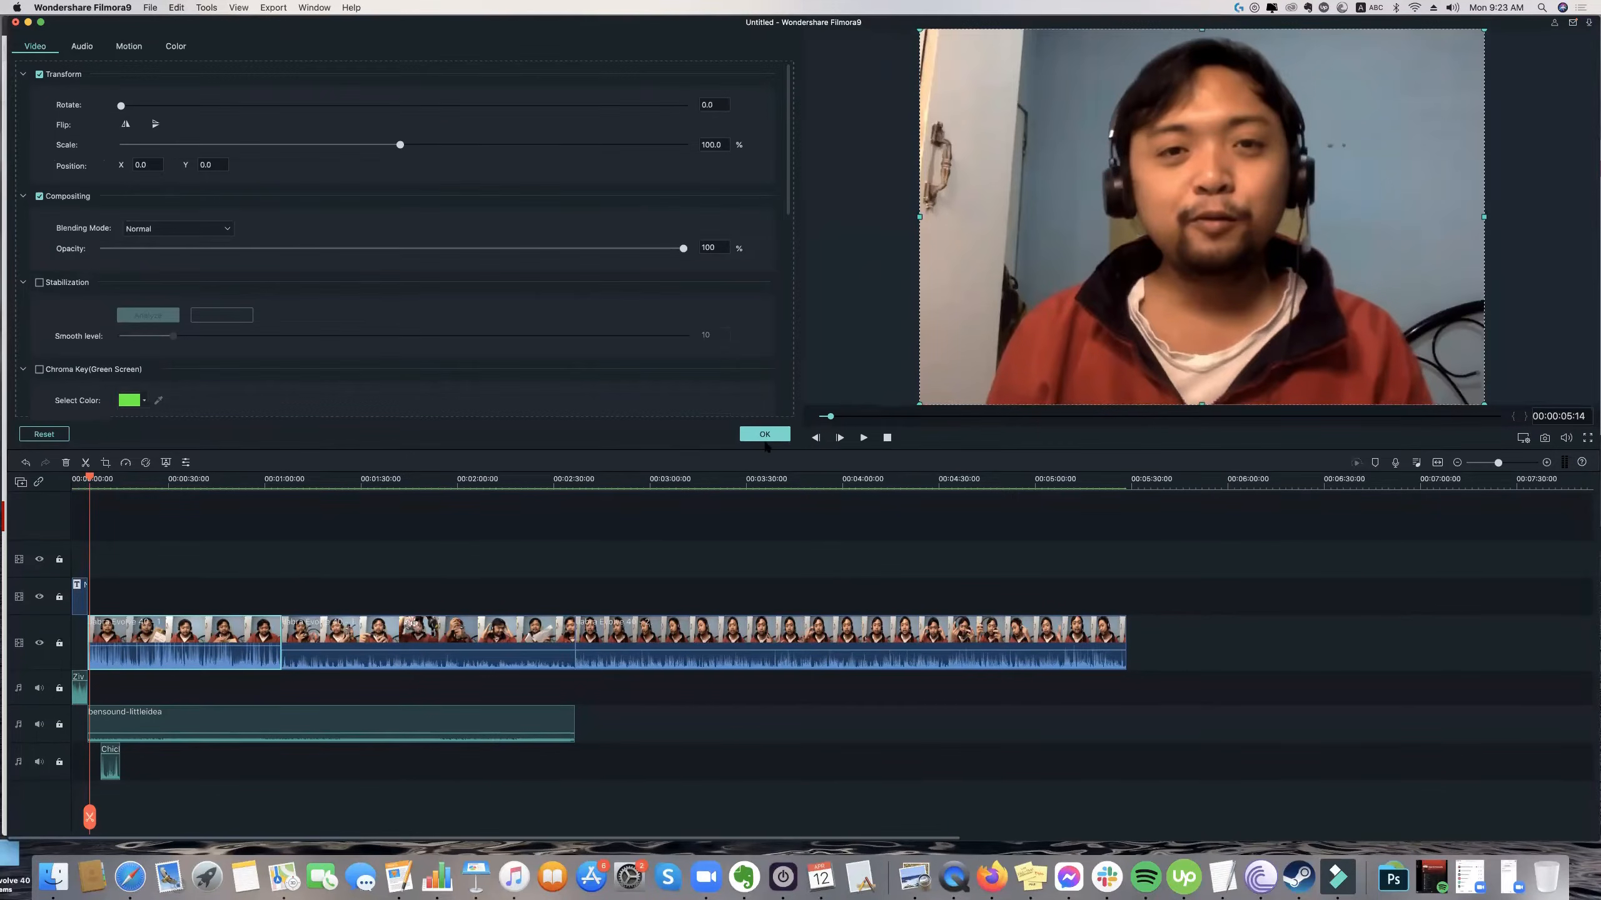
{"action": "left_click", "coordinate": [770, 429]}
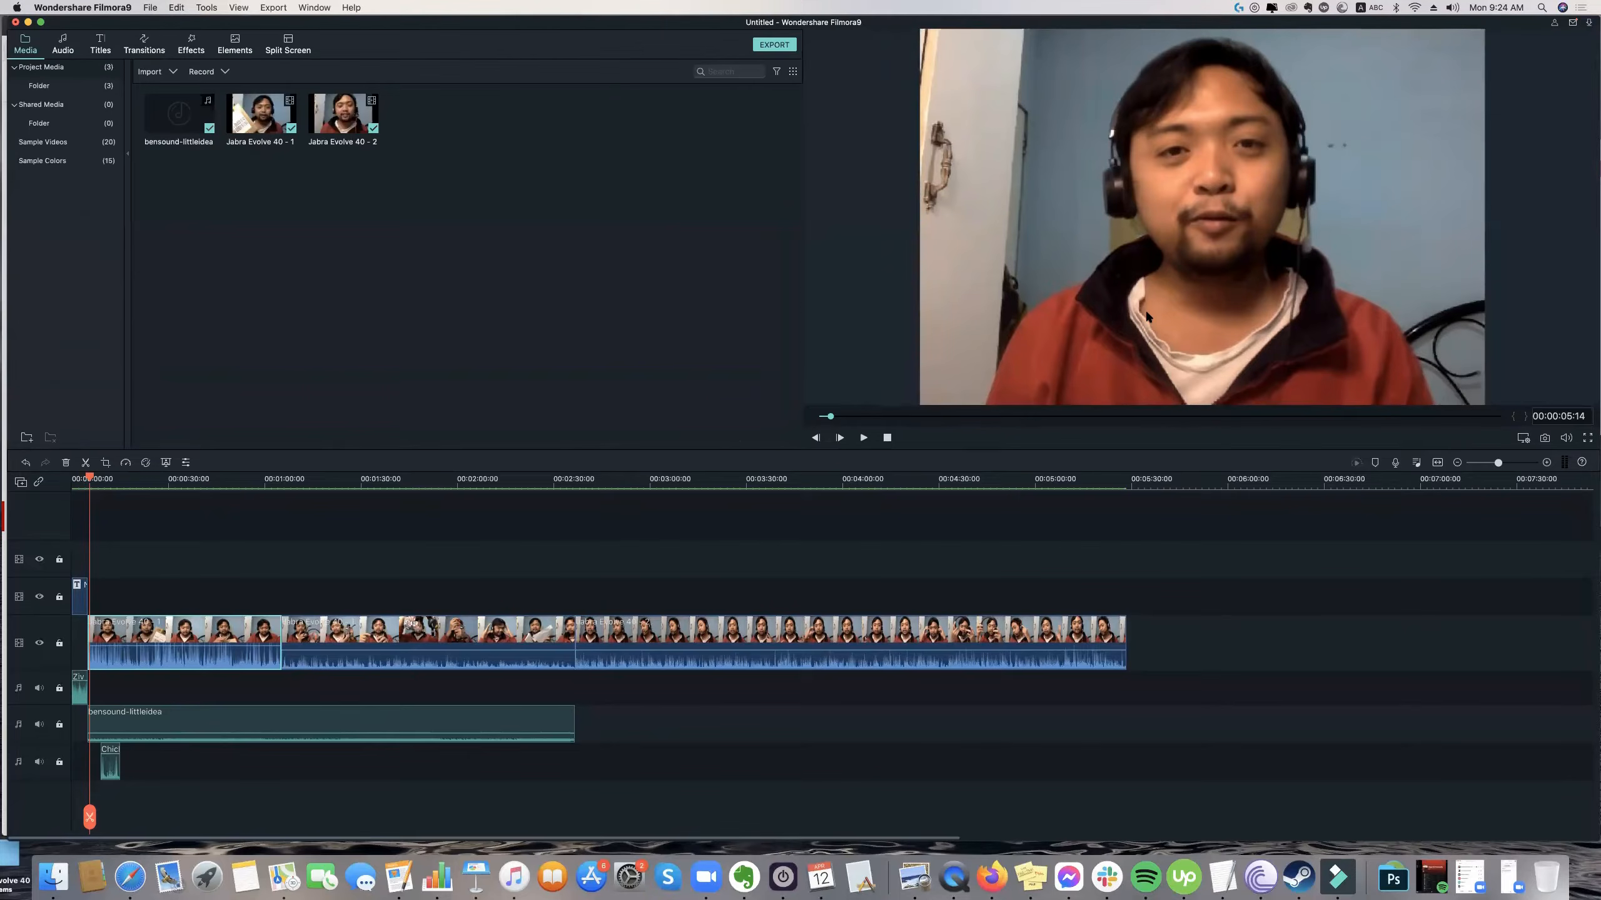
{"action": "double_click", "coordinate": [948, 259]}
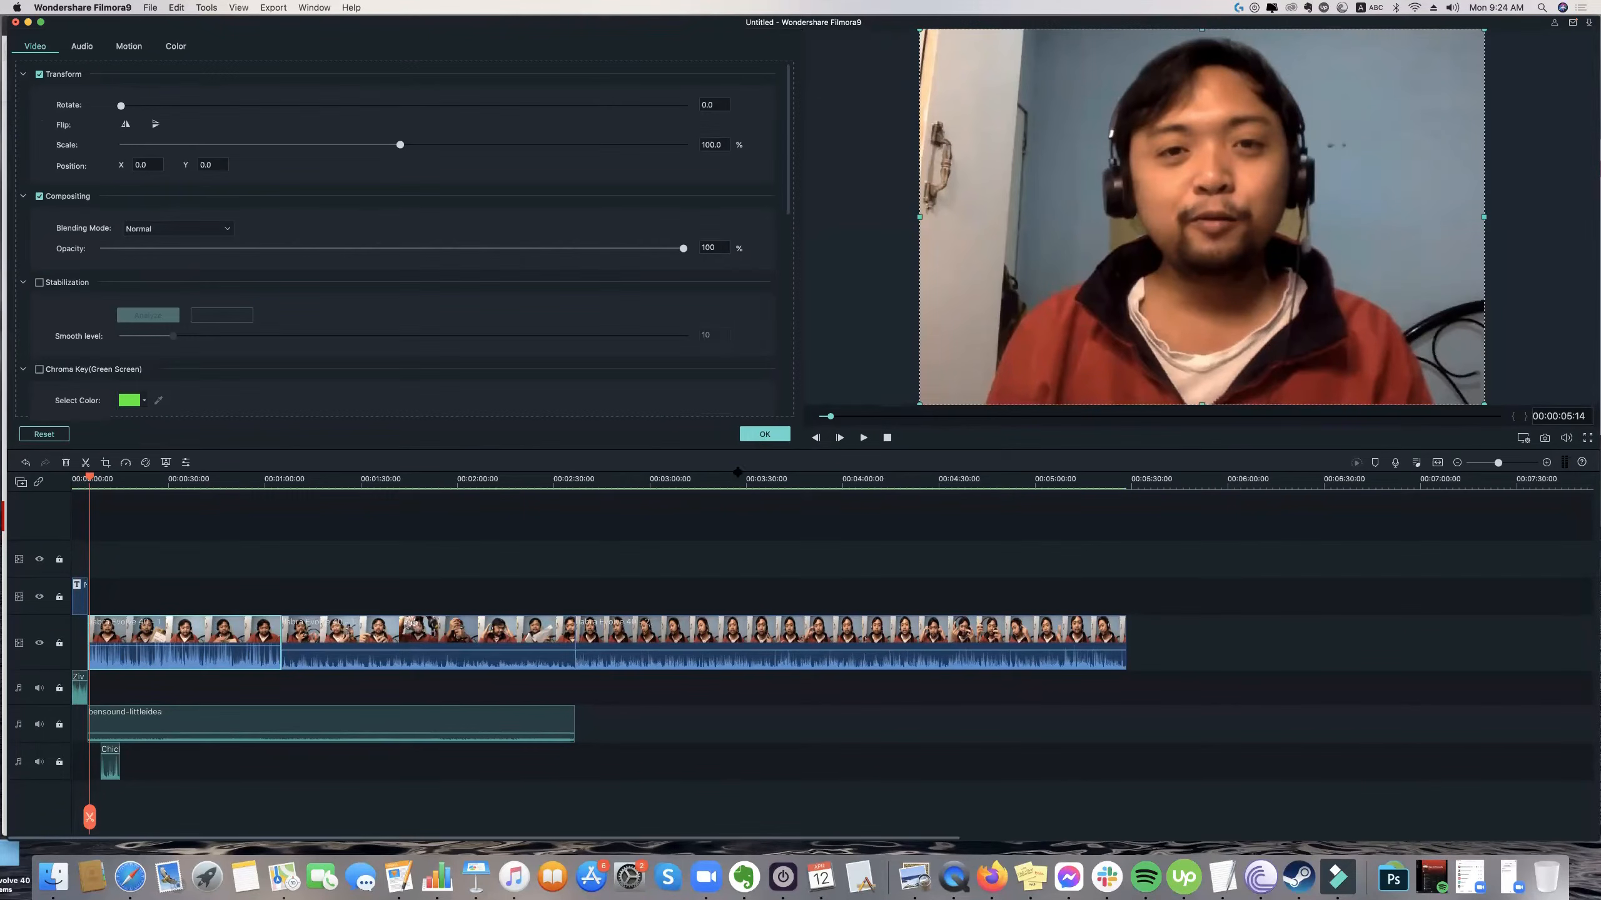
{"action": "left_click", "coordinate": [766, 434]}
Return to the start of the timeline and enlarge and reposition the opening title's teal background so it fills the whole video frame.
{"action": "left_click_drag", "start_coordinate": [831, 417], "coordinate": [816, 417]}
{"action": "key", "text": "space"}
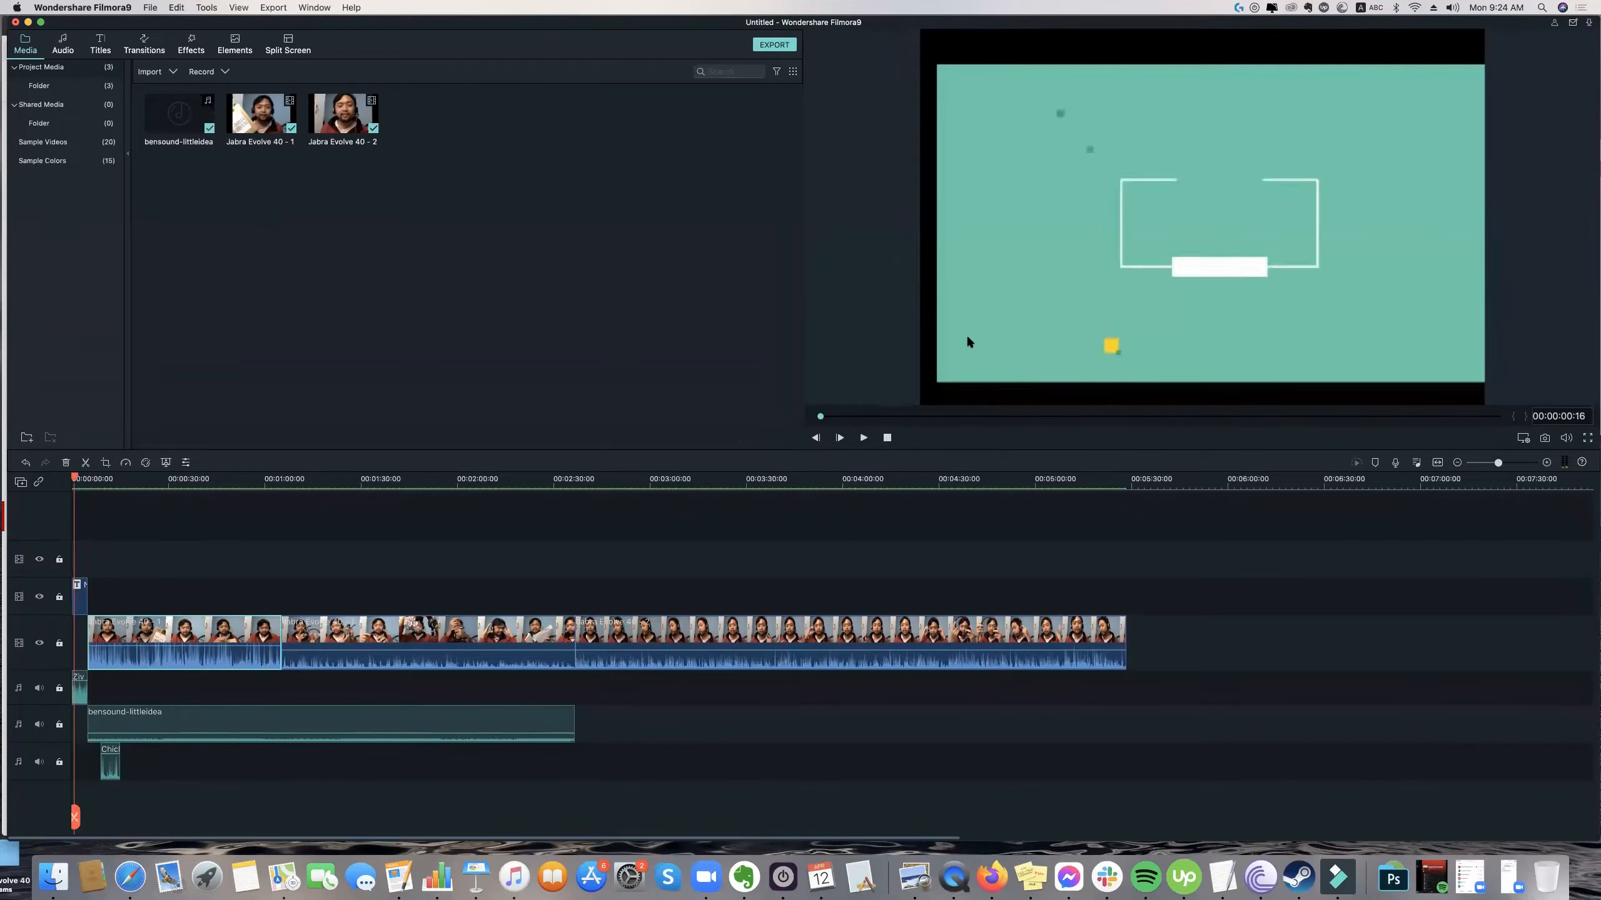
{"action": "double_click", "coordinate": [968, 342]}
{"action": "left_click_drag", "start_coordinate": [916, 408], "coordinate": [888, 408]}
{"action": "mouse_move", "coordinate": [1501, 64]}
{"action": "left_mouse_down"}
{"action": "mouse_move", "coordinate": [1594, 37]}
{"action": "mouse_move", "coordinate": [1477, 59]}
{"action": "left_mouse_up"}
{"action": "left_click_drag", "start_coordinate": [1286, 67], "coordinate": [1262, 28]}
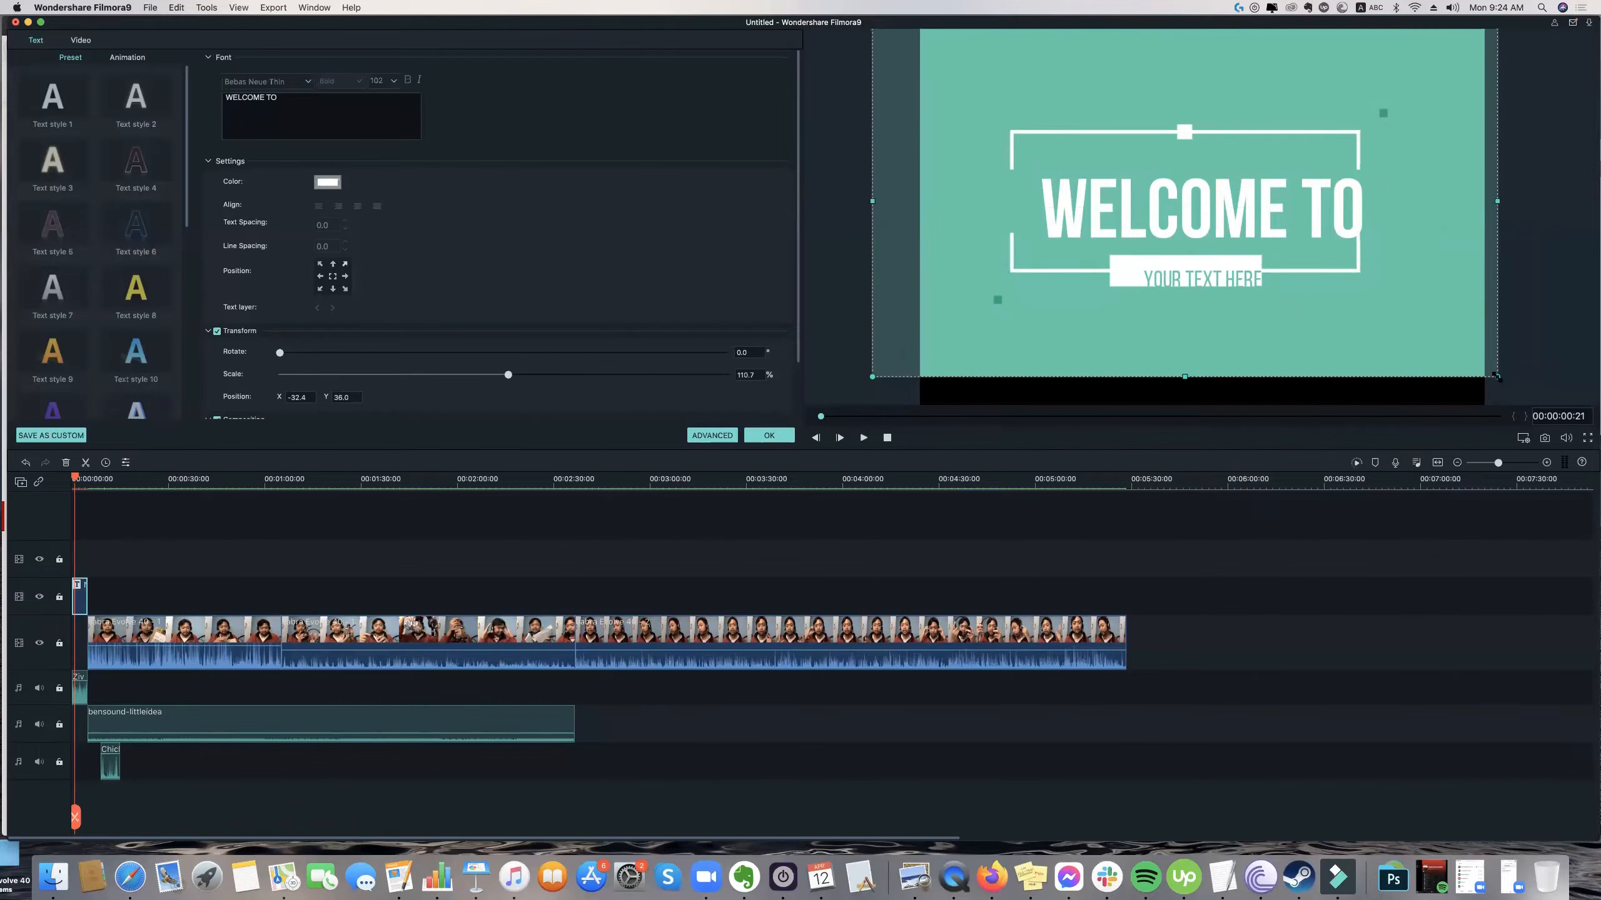
{"action": "left_click_drag", "start_coordinate": [1495, 376], "coordinate": [1576, 420]}
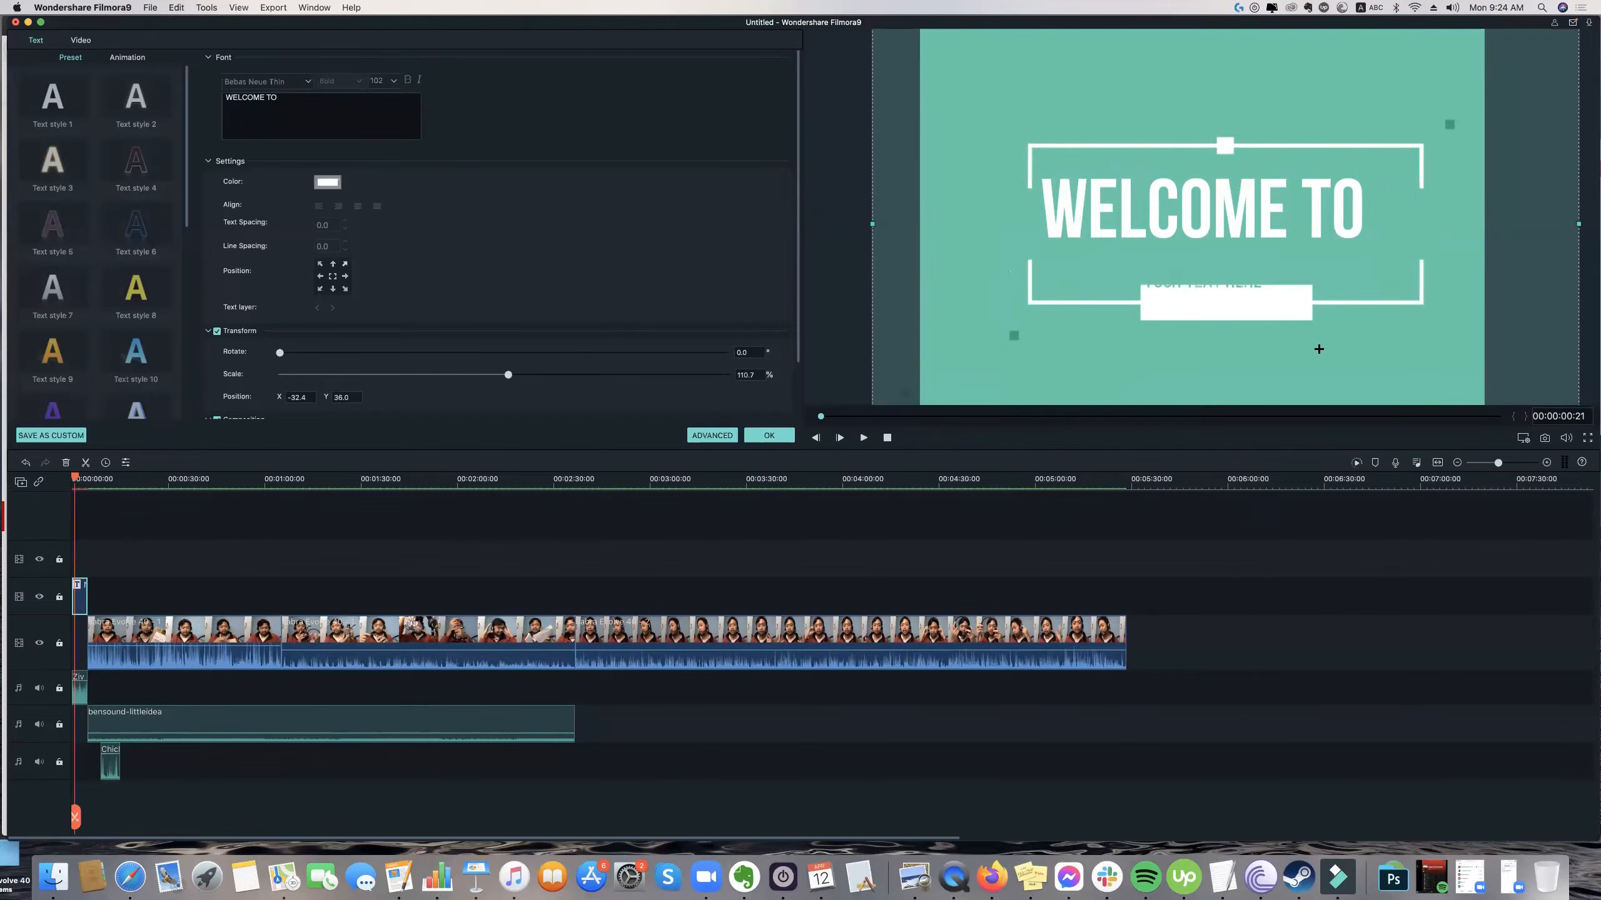
{"action": "left_click_drag", "start_coordinate": [1283, 318], "coordinate": [1271, 307]}
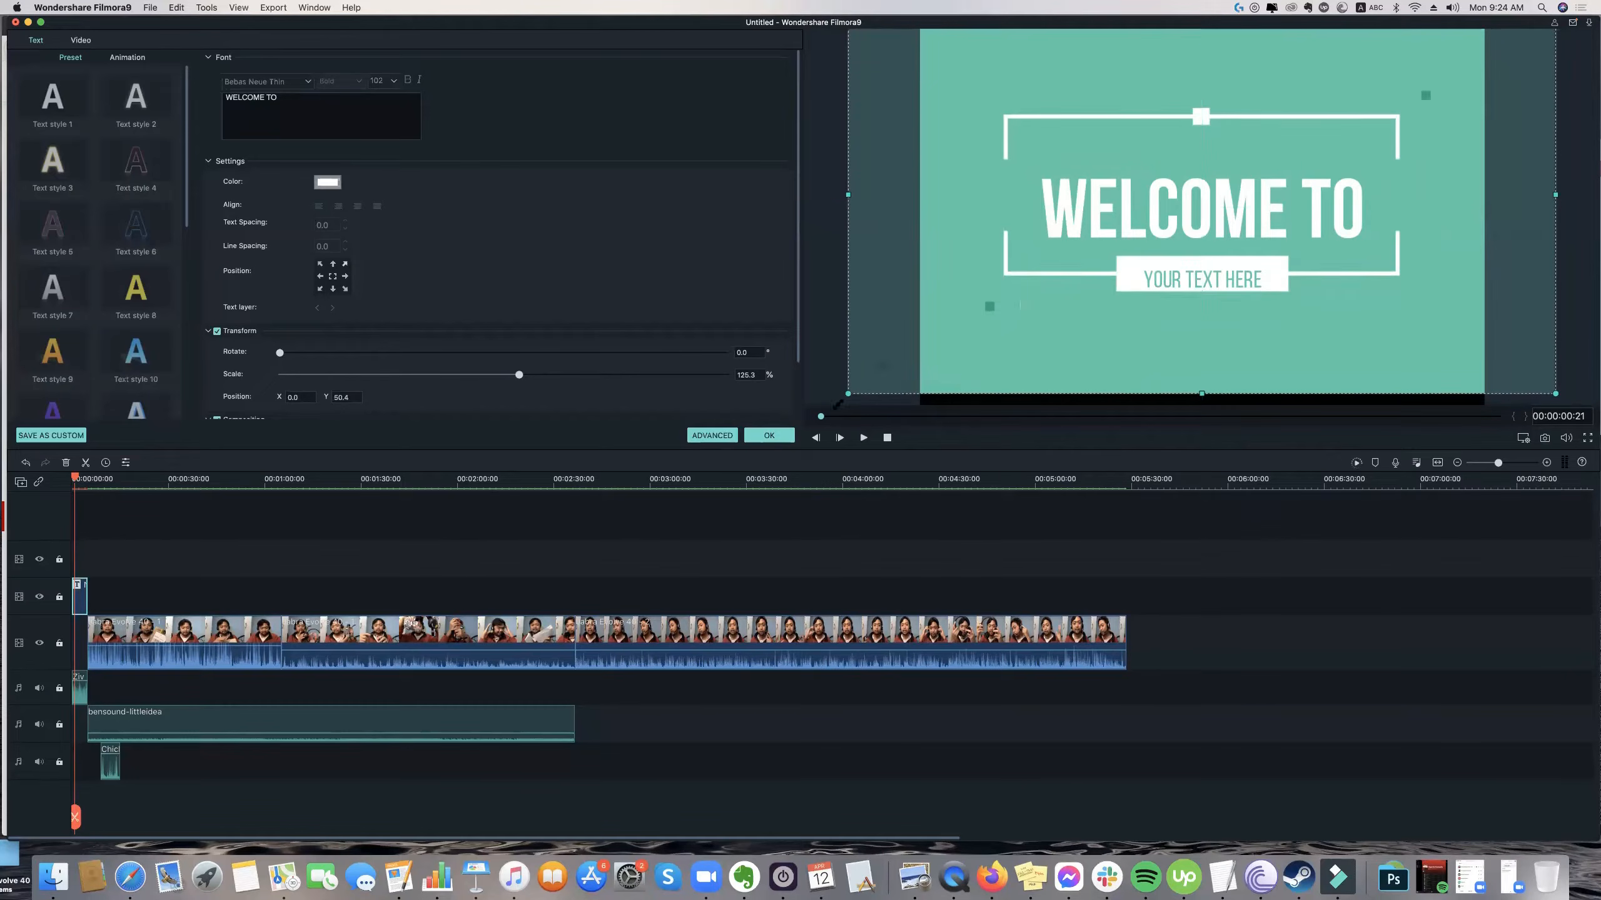
{"action": "left_click_drag", "start_coordinate": [838, 404], "coordinate": [822, 409]}
{"action": "left_click_drag", "start_coordinate": [1135, 357], "coordinate": [1206, 284]}
Move the "YOUR TEXT HERE" line down into the white bar under "WELCOME TO" and play the corrected title.
{"action": "left_click", "coordinate": [1208, 284]}
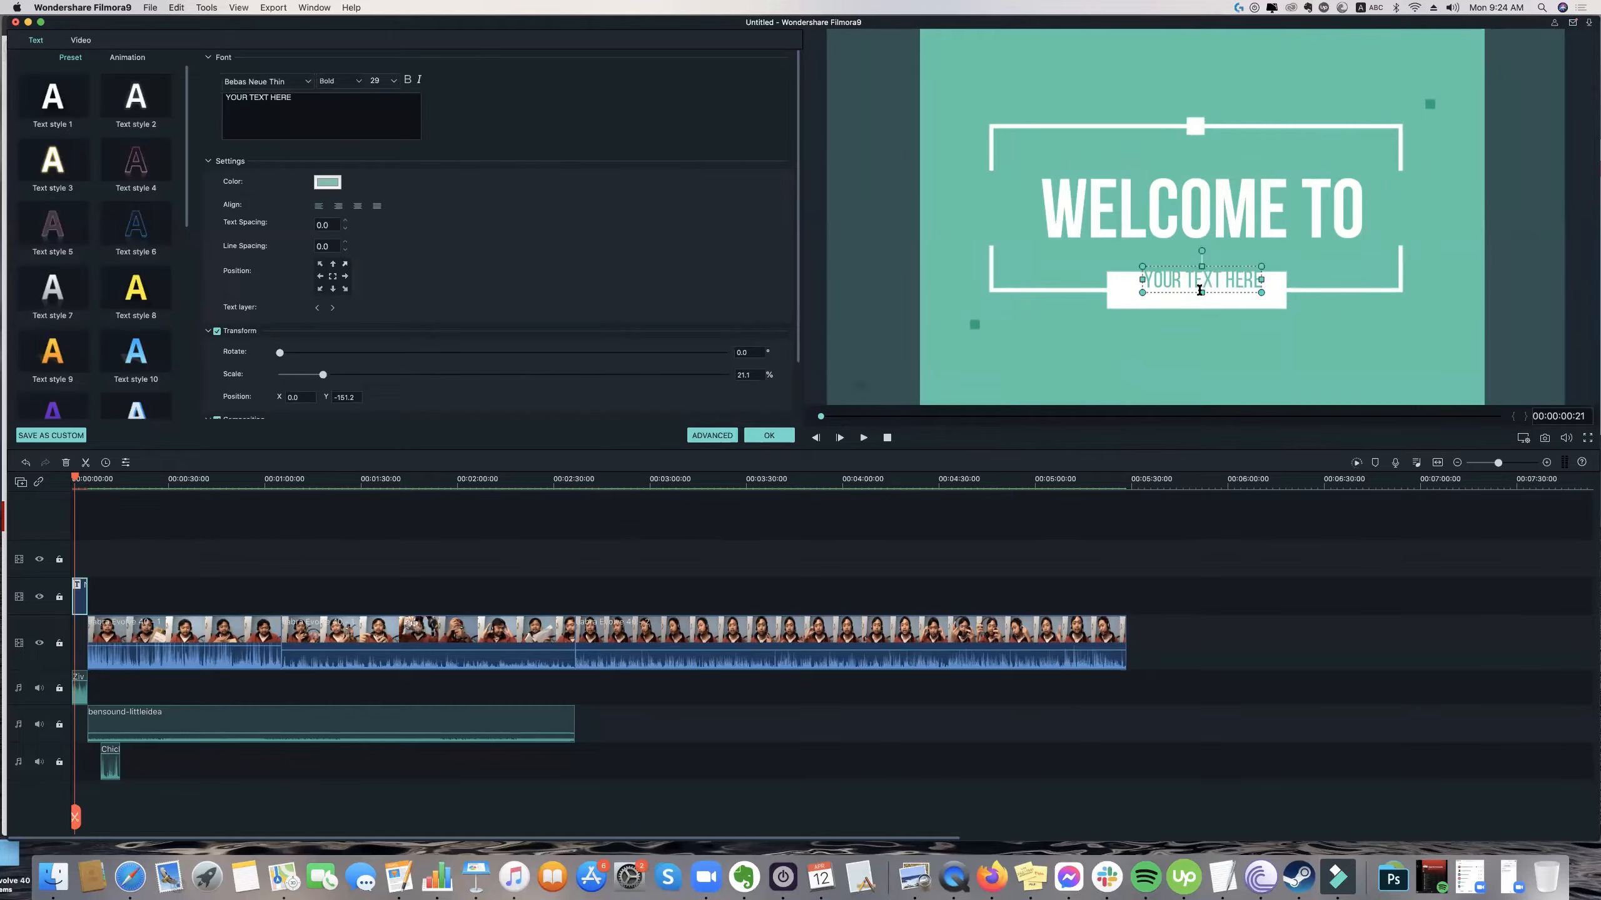
{"action": "left_click", "coordinate": [1214, 287]}
{"action": "left_click", "coordinate": [1214, 290]}
{"action": "left_click_drag", "start_coordinate": [1214, 291], "coordinate": [1211, 297]}
{"action": "key", "text": "space"}
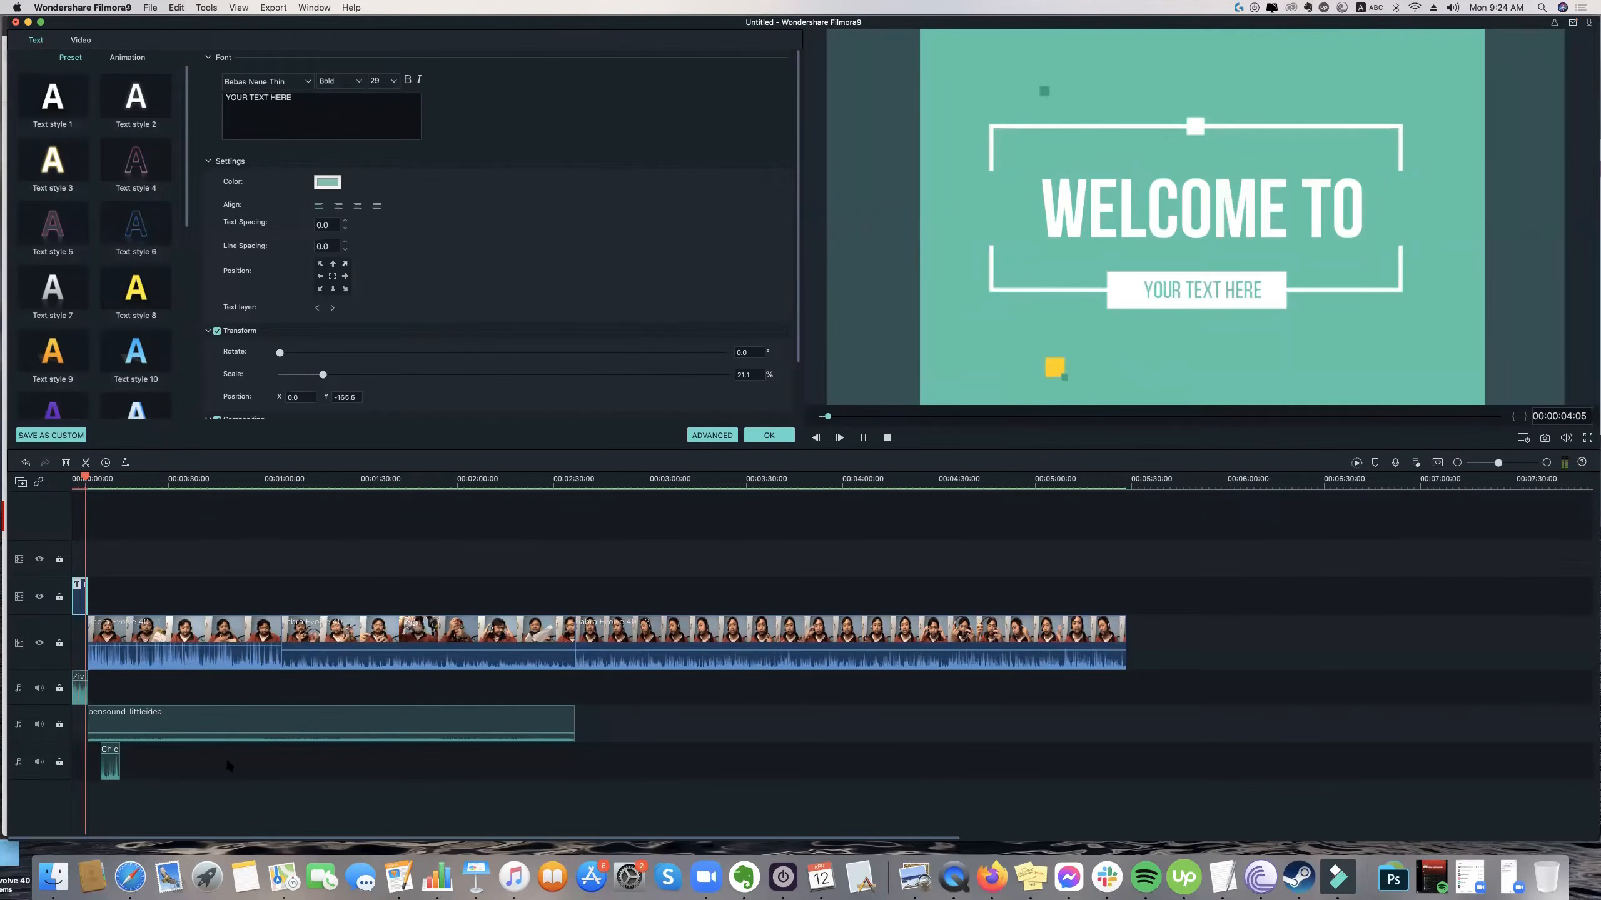
{"action": "key", "text": "space"}
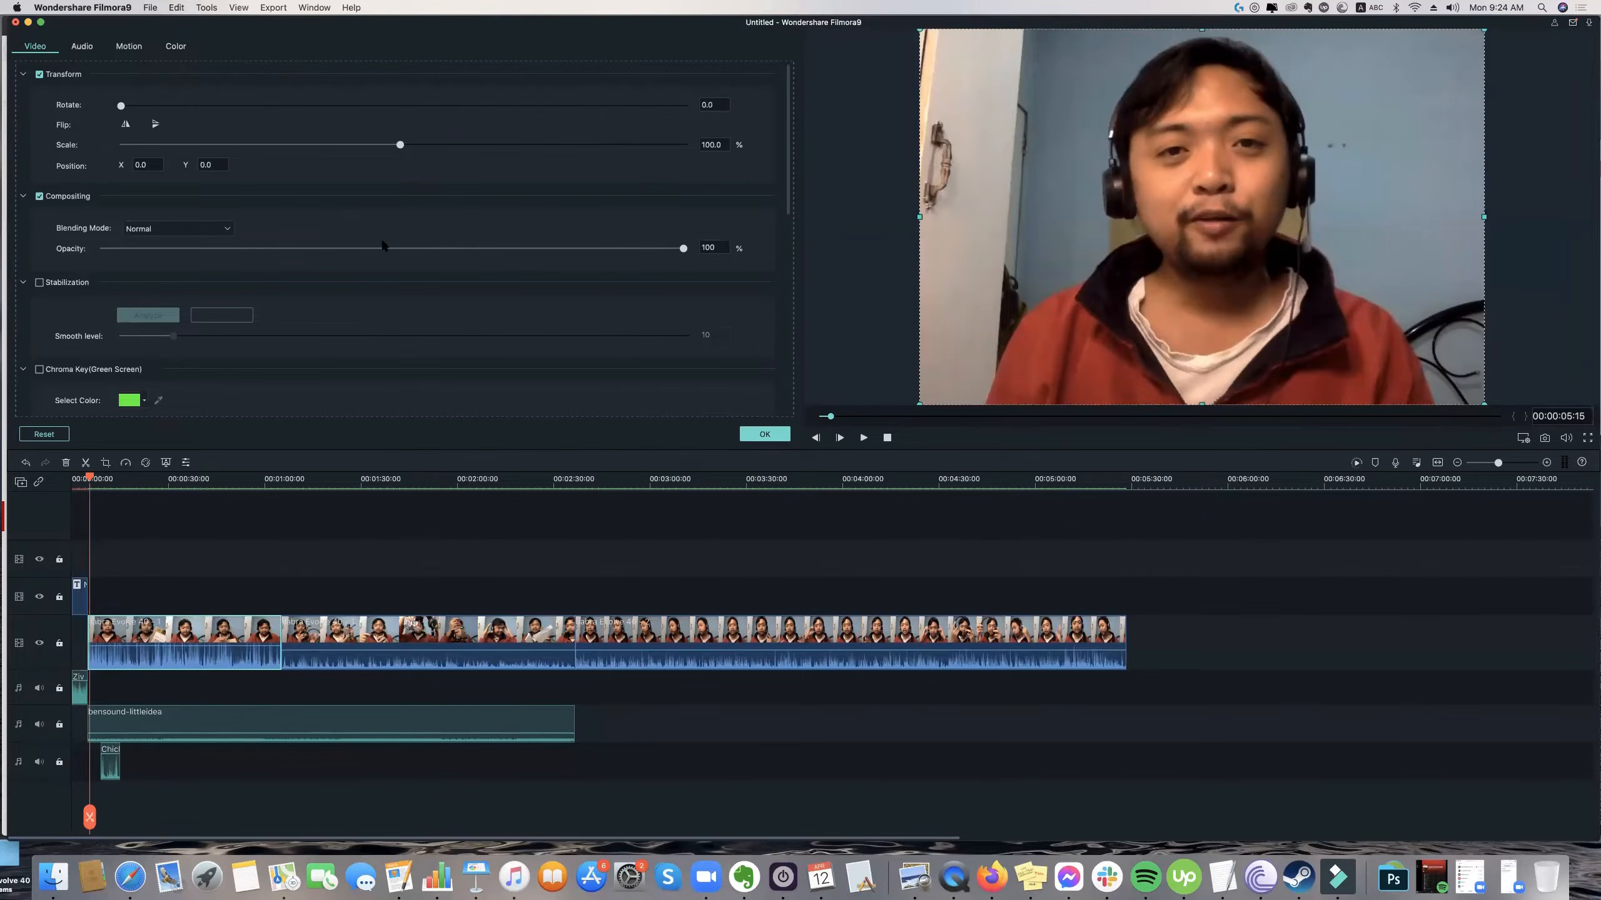
Switch to the Desktop folder in Finder, close the "Jabra Review Evolve 40 Review.mp4" preview in QuickTime Player, and return to Filmora.
{"action": "left_click", "coordinate": [54, 881]}
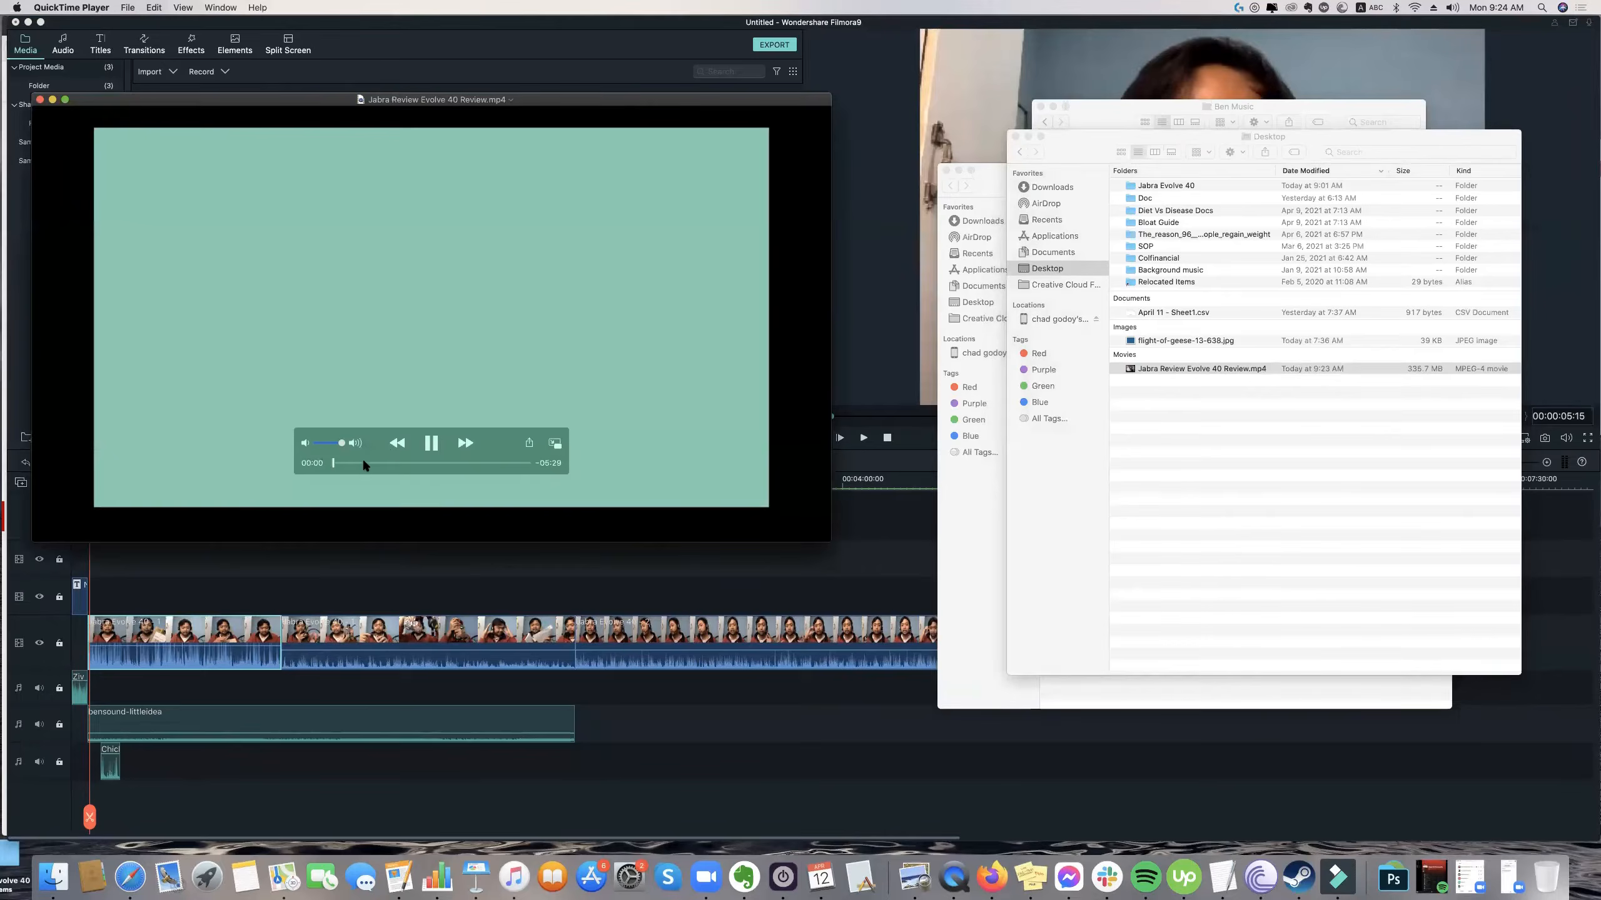
{"action": "left_click", "coordinate": [365, 463]}
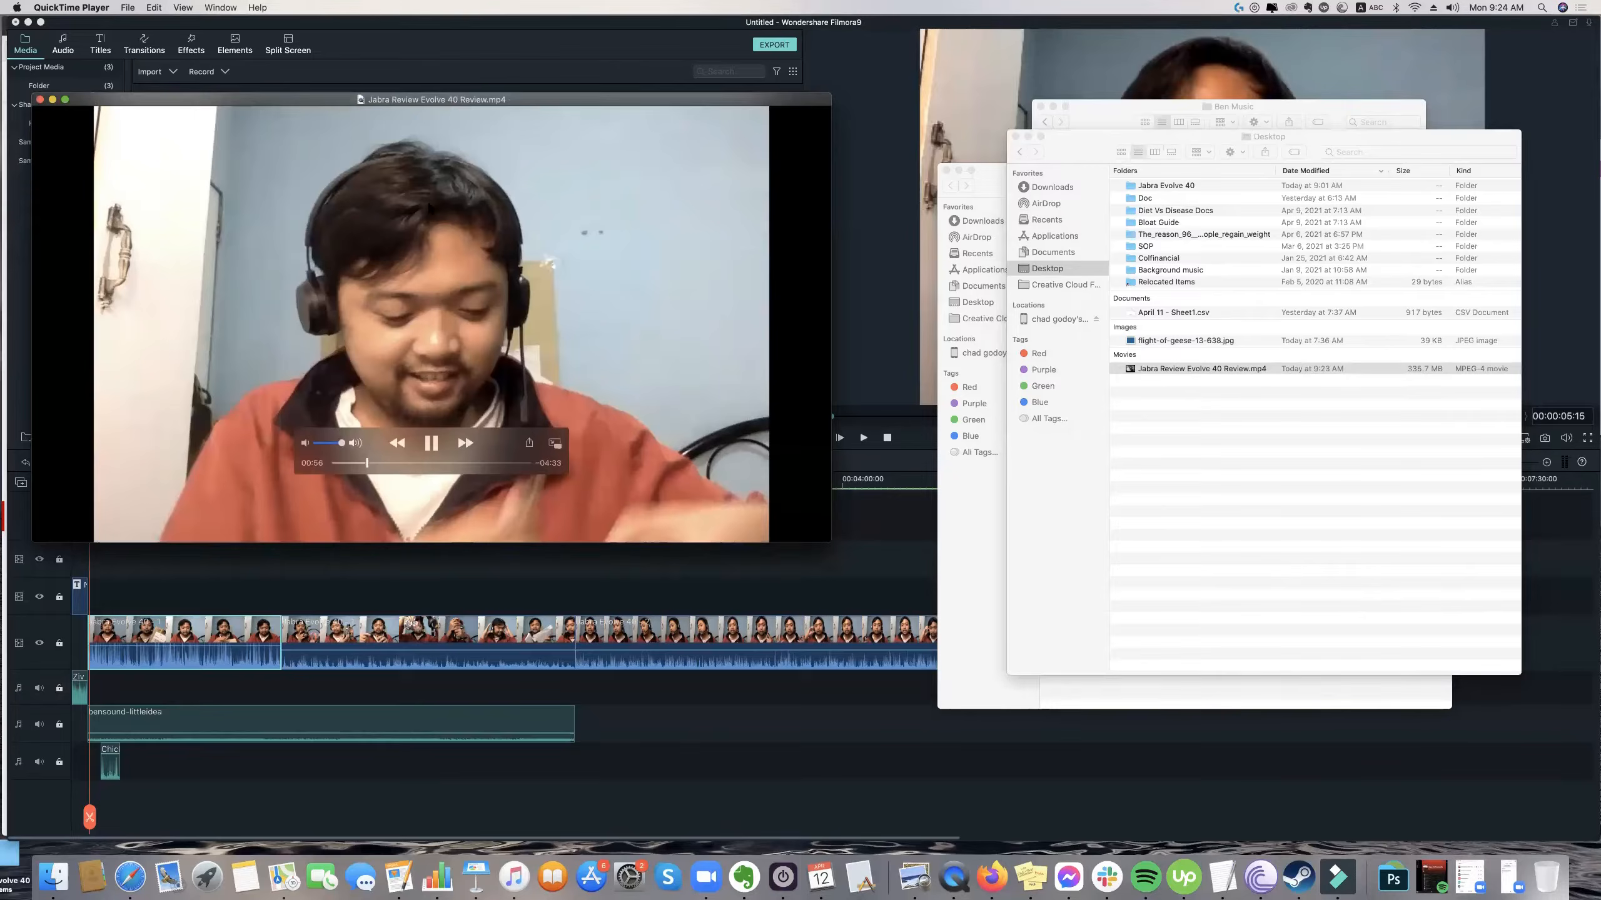
{"action": "key", "text": "super+w"}
{"action": "left_click", "coordinate": [277, 225]}
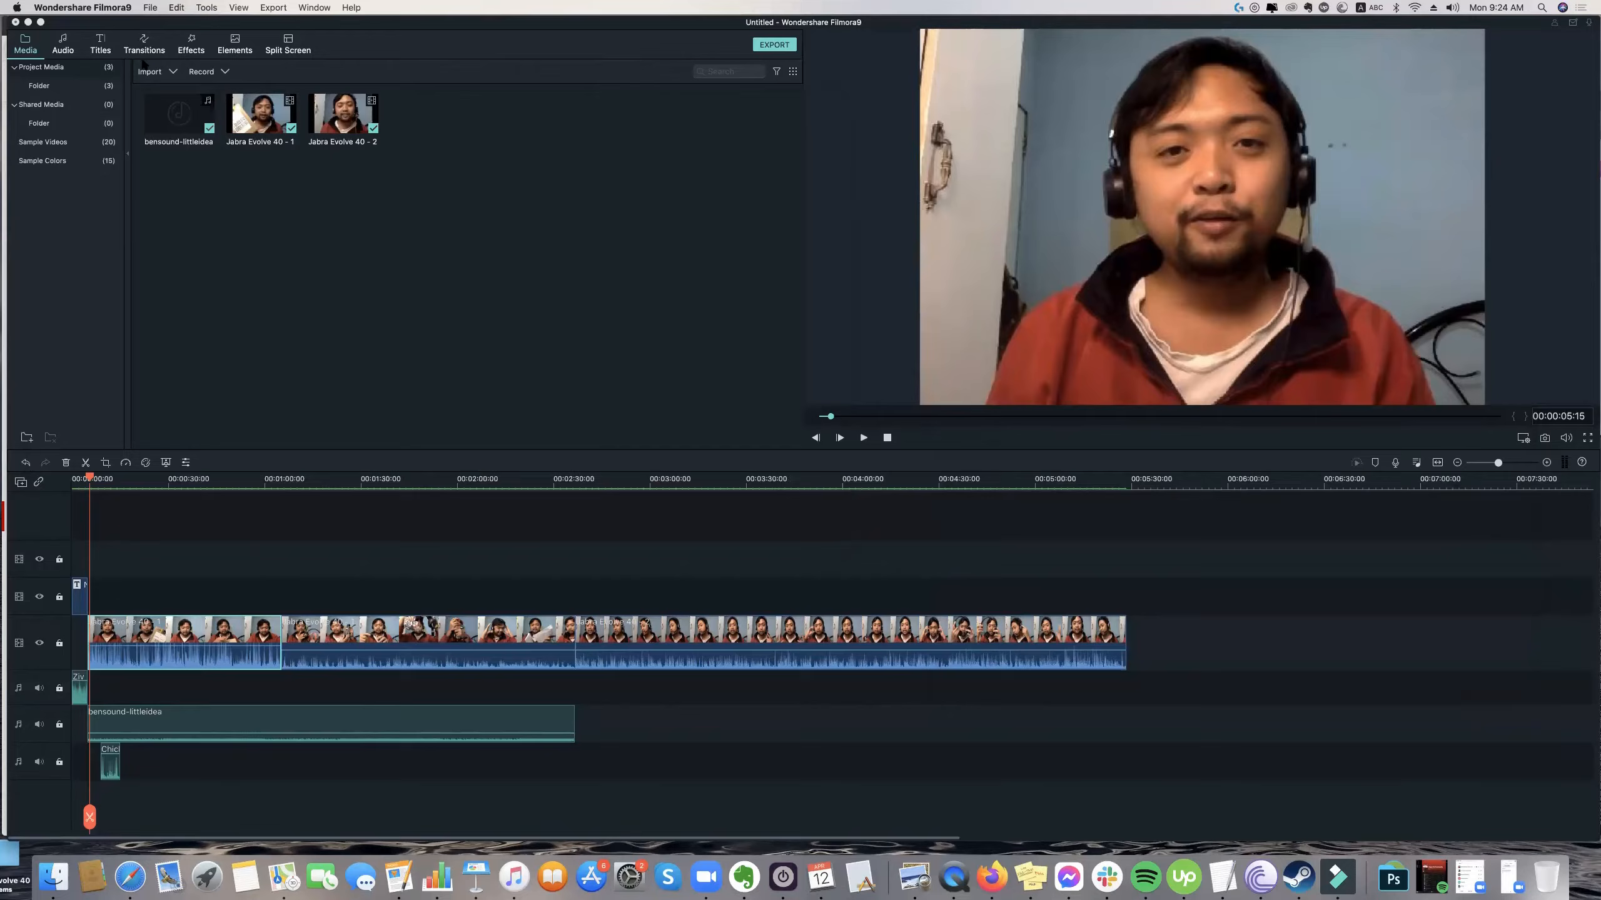
{"action": "left_click", "coordinate": [152, 9]}
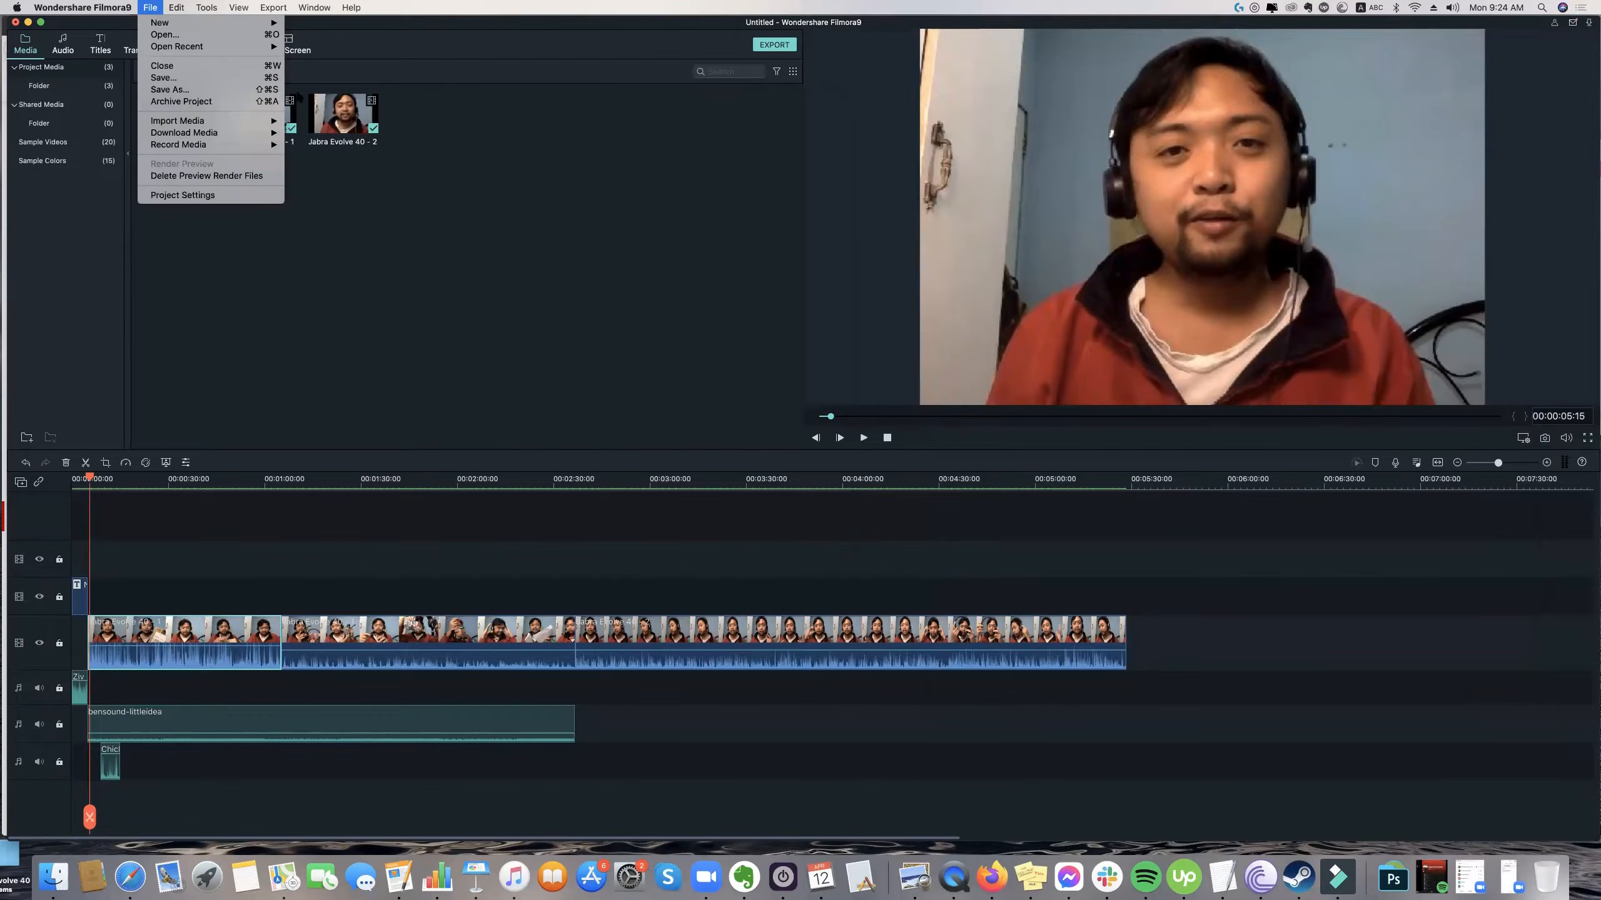
{"action": "mouse_move", "coordinate": [261, 132]}
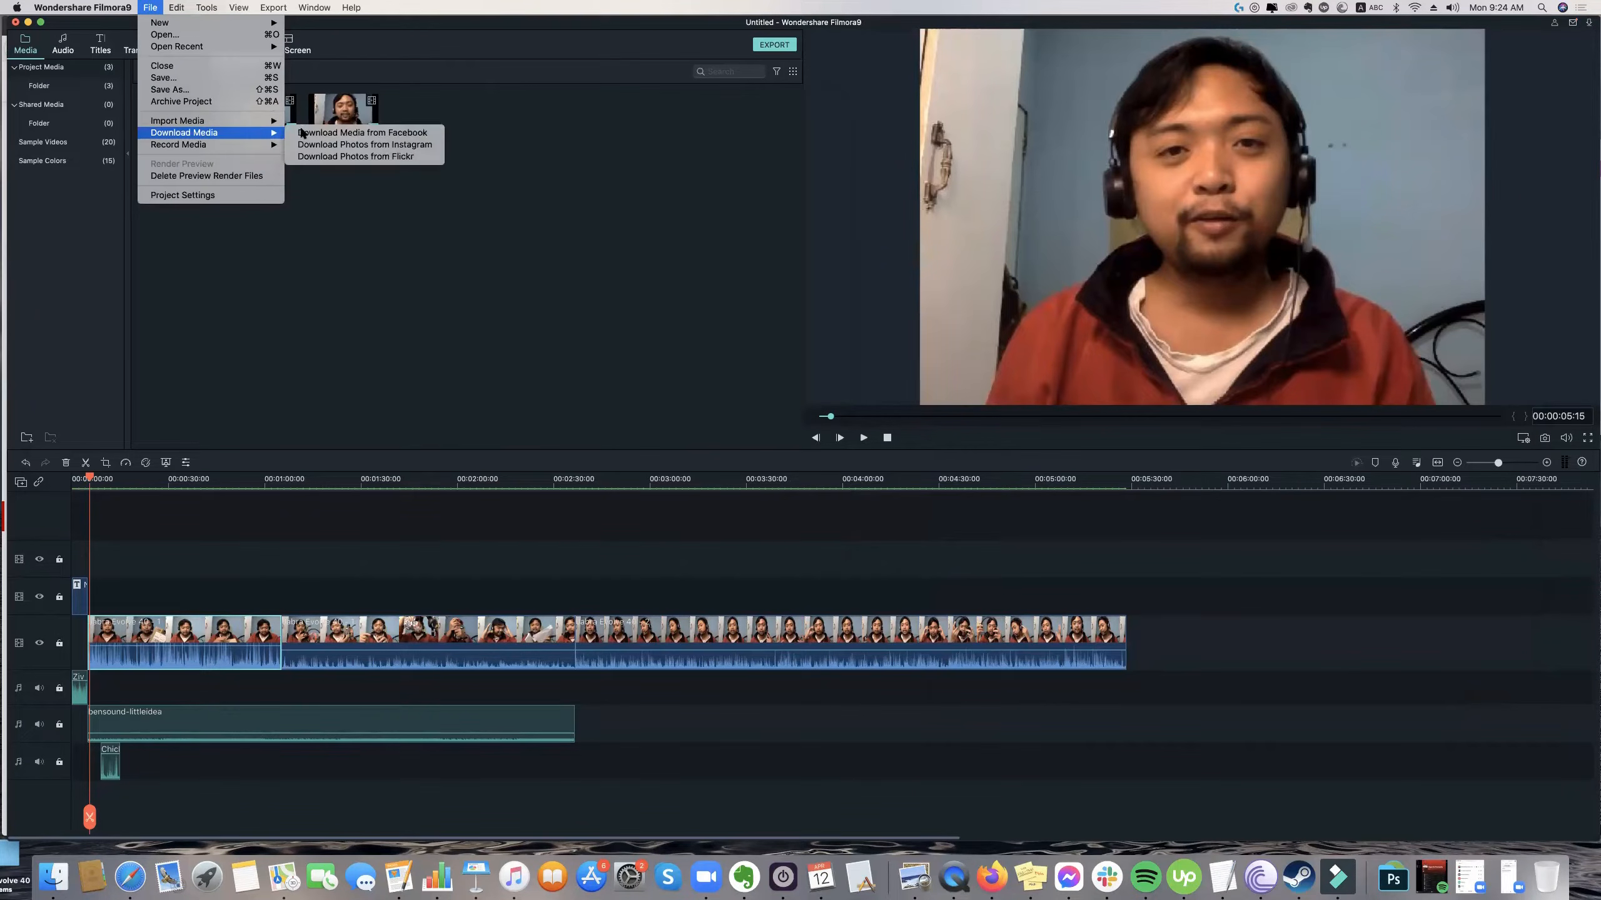
{"action": "left_click", "coordinate": [525, 176]}
{"action": "left_click", "coordinate": [150, 7]}
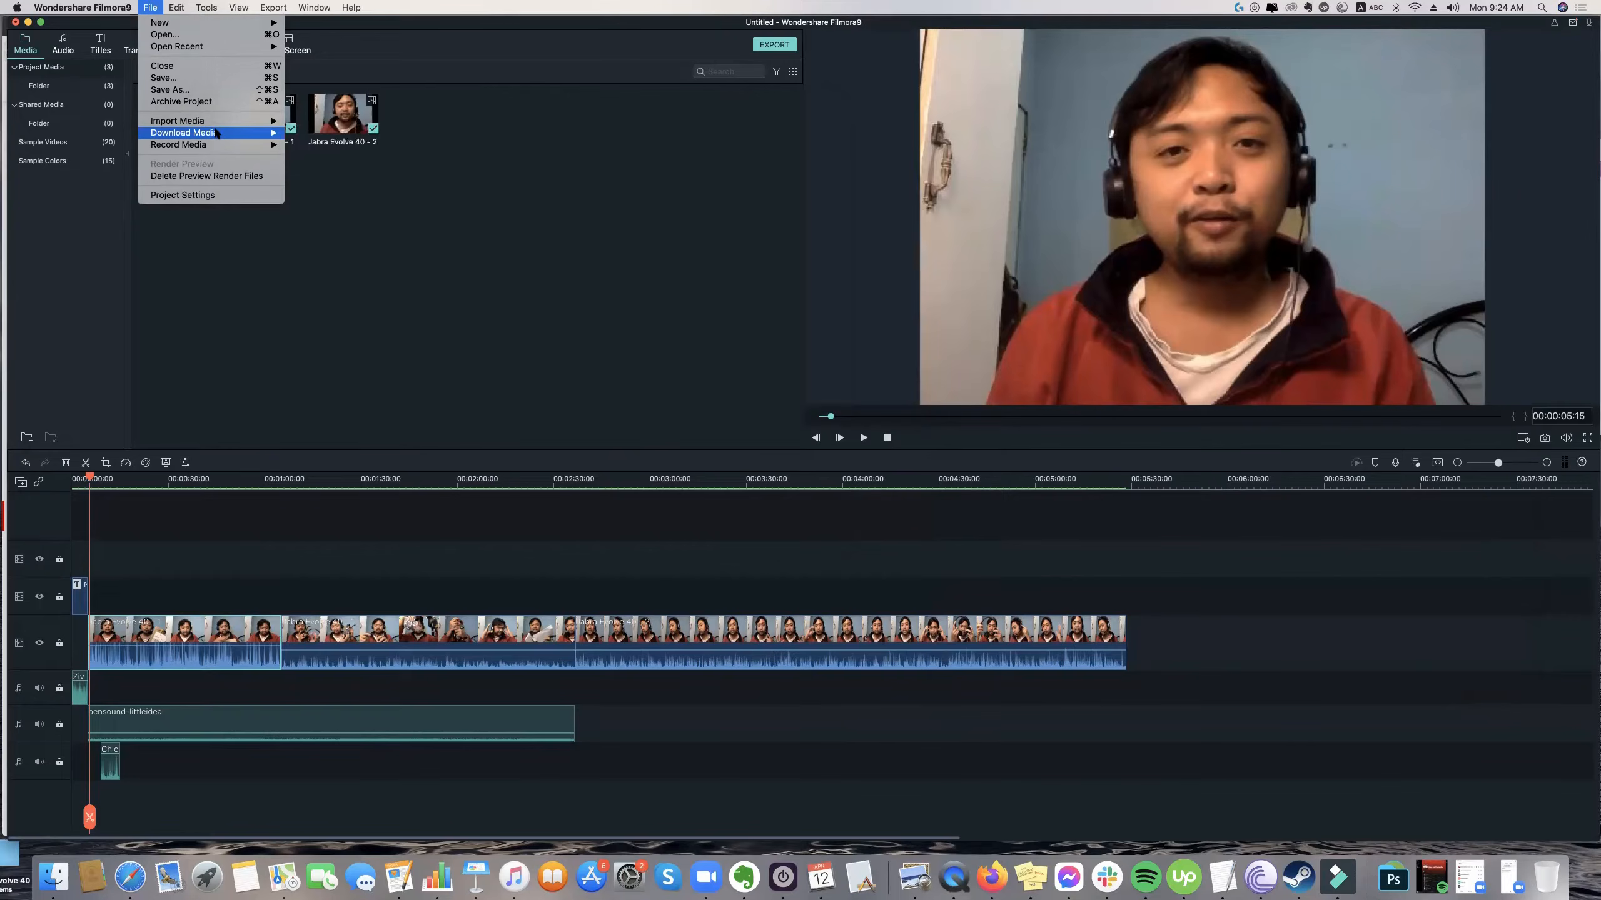
{"action": "mouse_move", "coordinate": [216, 132]}
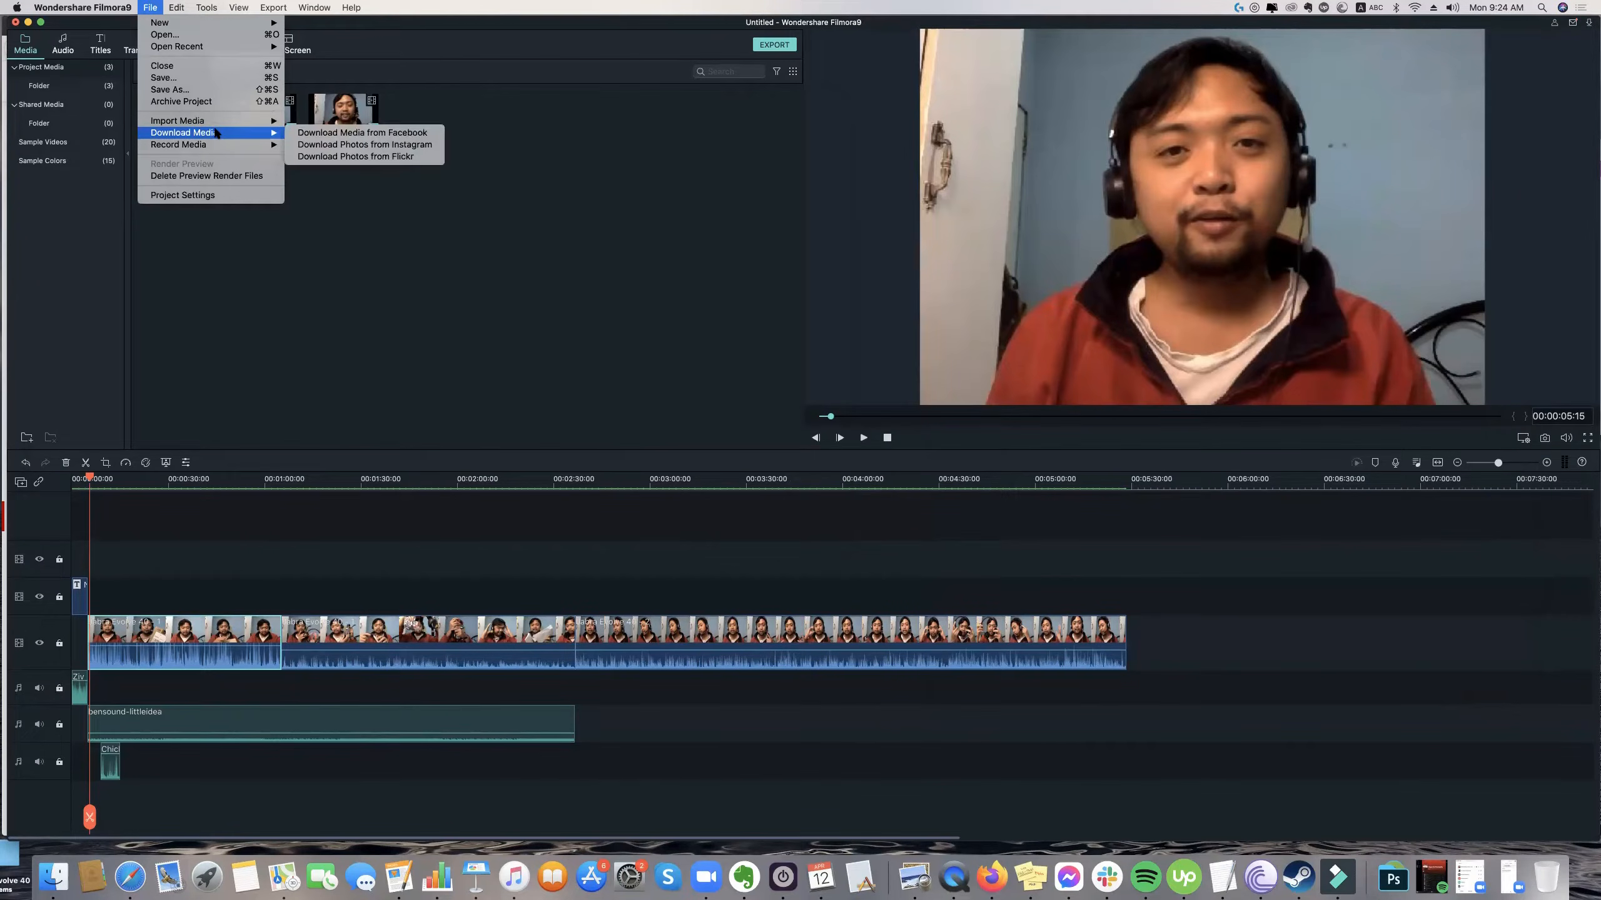
{"action": "left_click", "coordinate": [399, 249]}
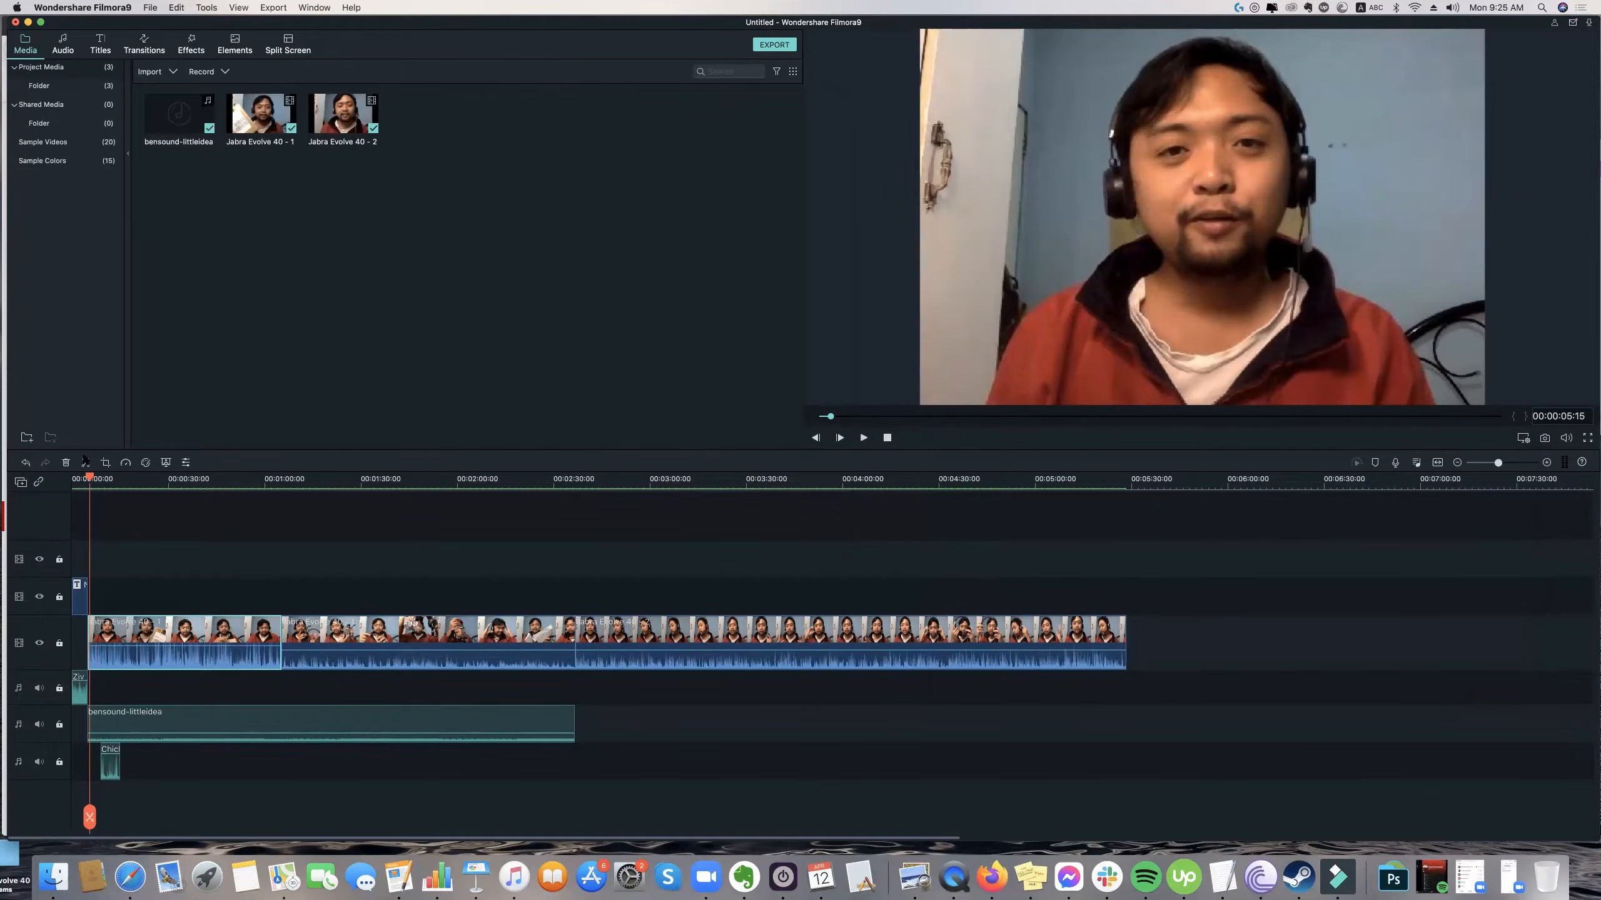
Play the edited opening title from the very start of the timeline.
{"action": "left_click", "coordinate": [73, 479]}
{"action": "left_click_drag", "start_coordinate": [71, 480], "coordinate": [55, 479]}
{"action": "key", "text": "space"}
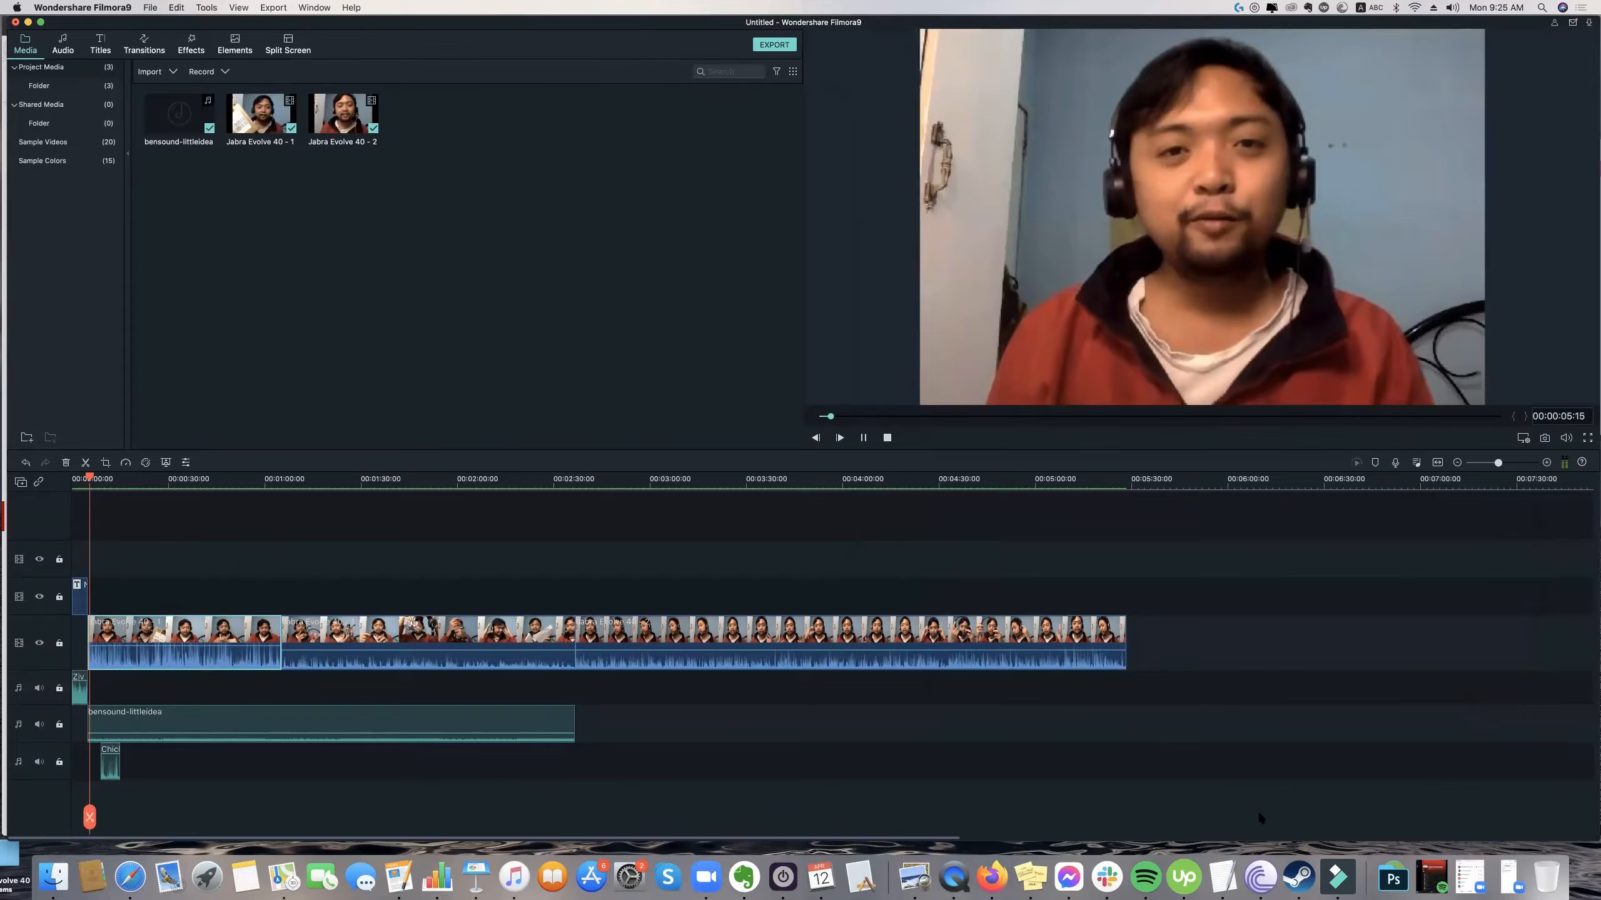
Switch to Finder, preview "Jabra Review Evolve 40 Review.mp4" from the Desktop in QuickTime Player, and go back to Filmora.
{"action": "left_click", "coordinate": [53, 877]}
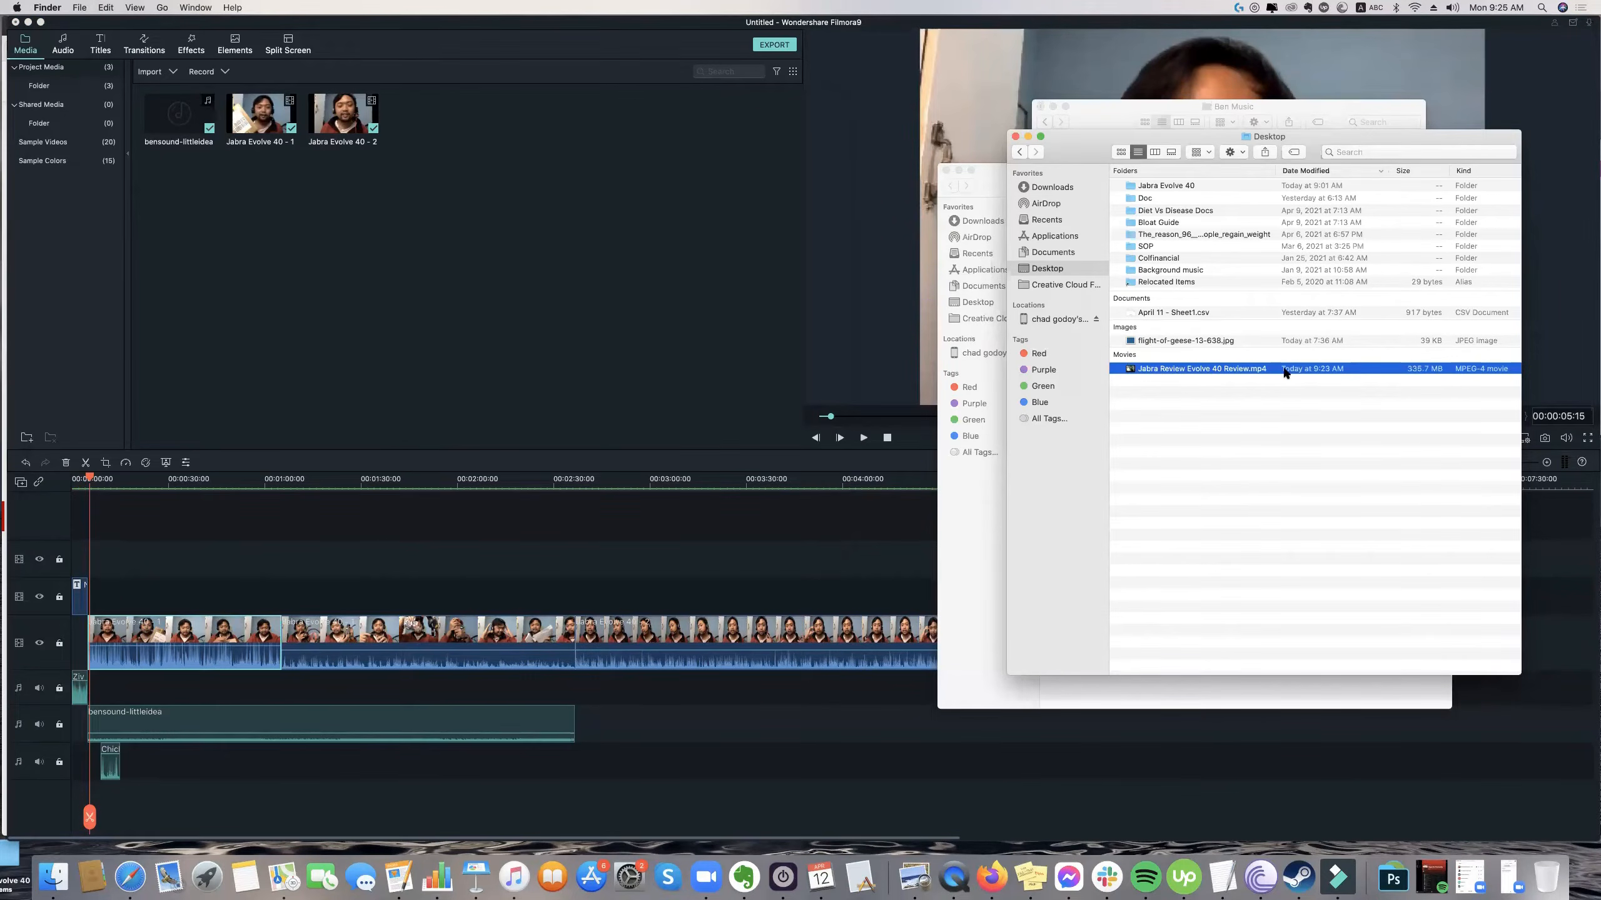
{"action": "double_click", "coordinate": [1205, 369]}
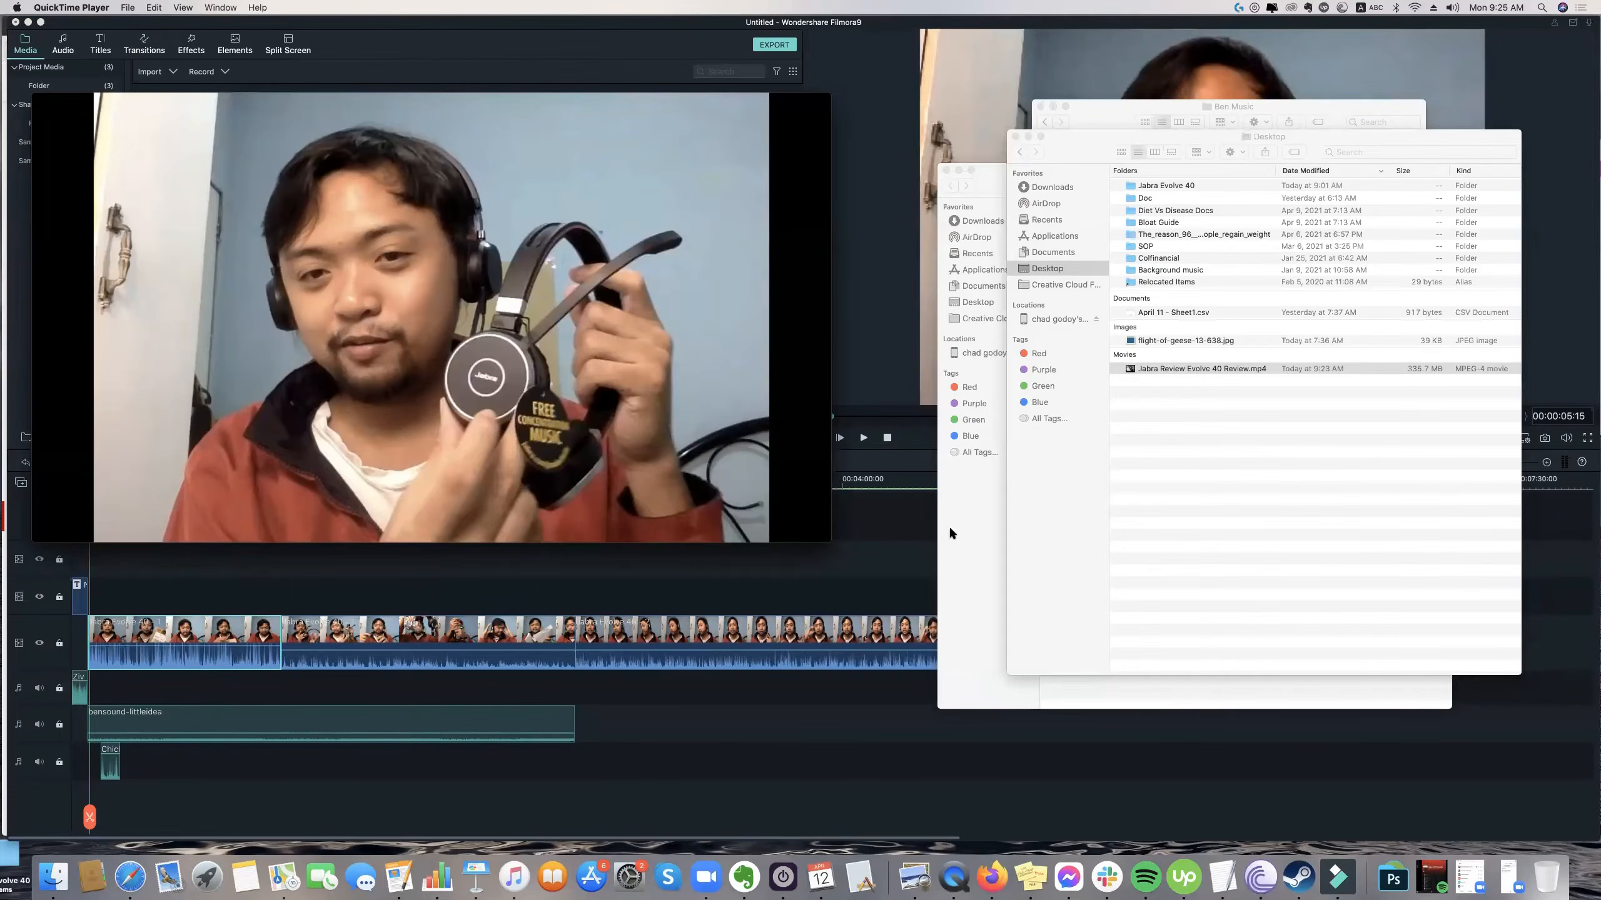
{"action": "left_click", "coordinate": [861, 218]}
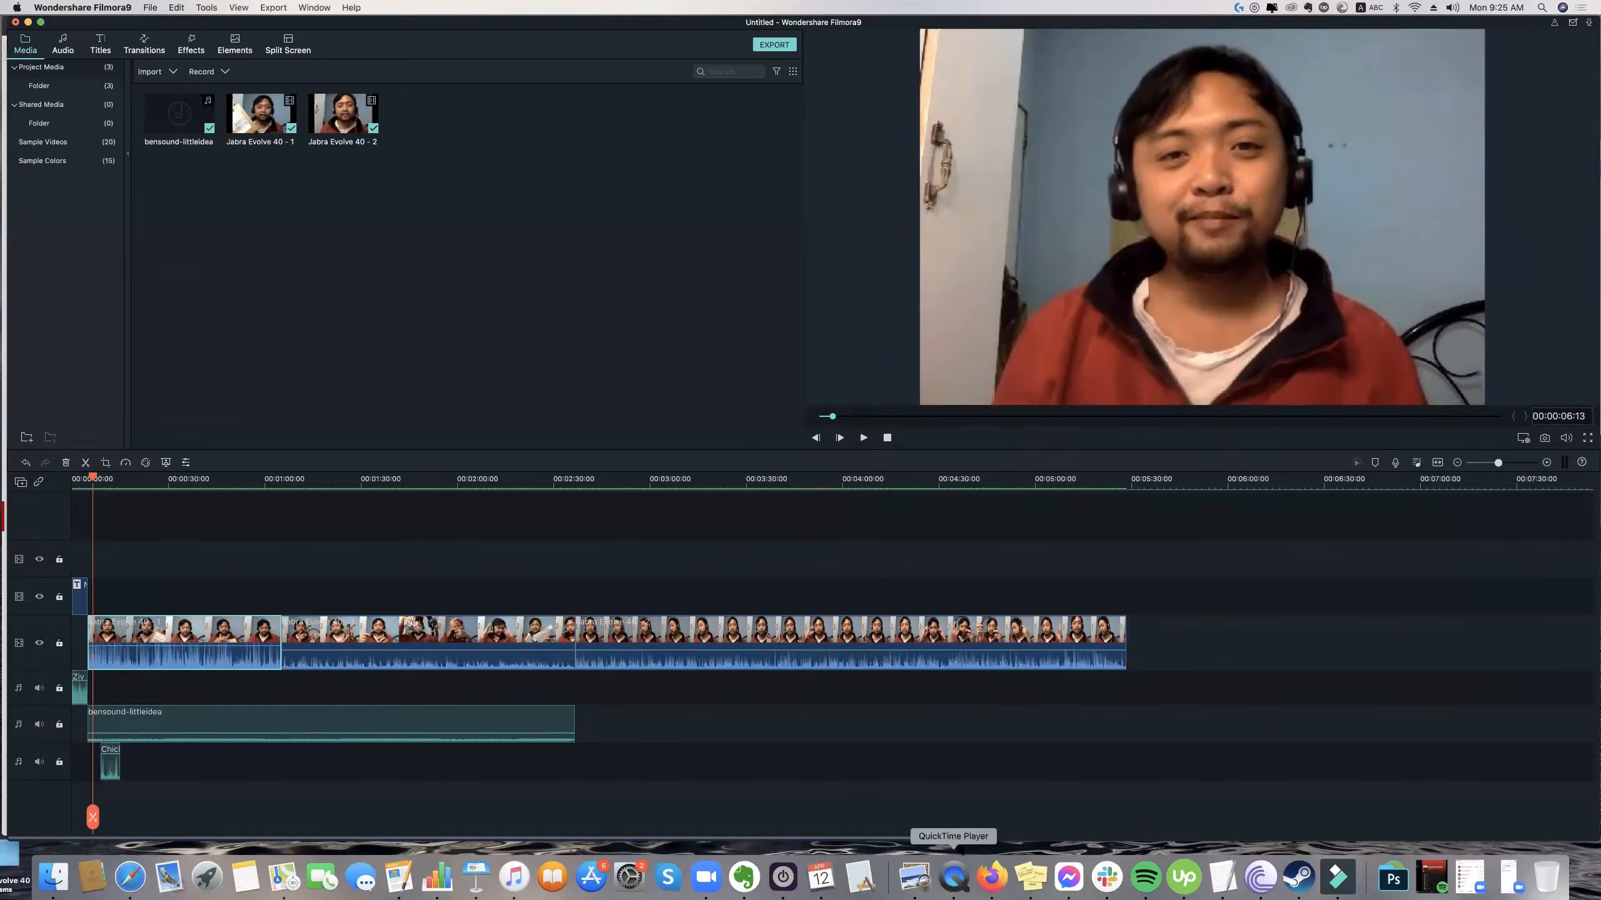
Open the video export settings for the edited Jabra Evolve 40 project.
{"action": "left_click", "coordinate": [273, 7]}
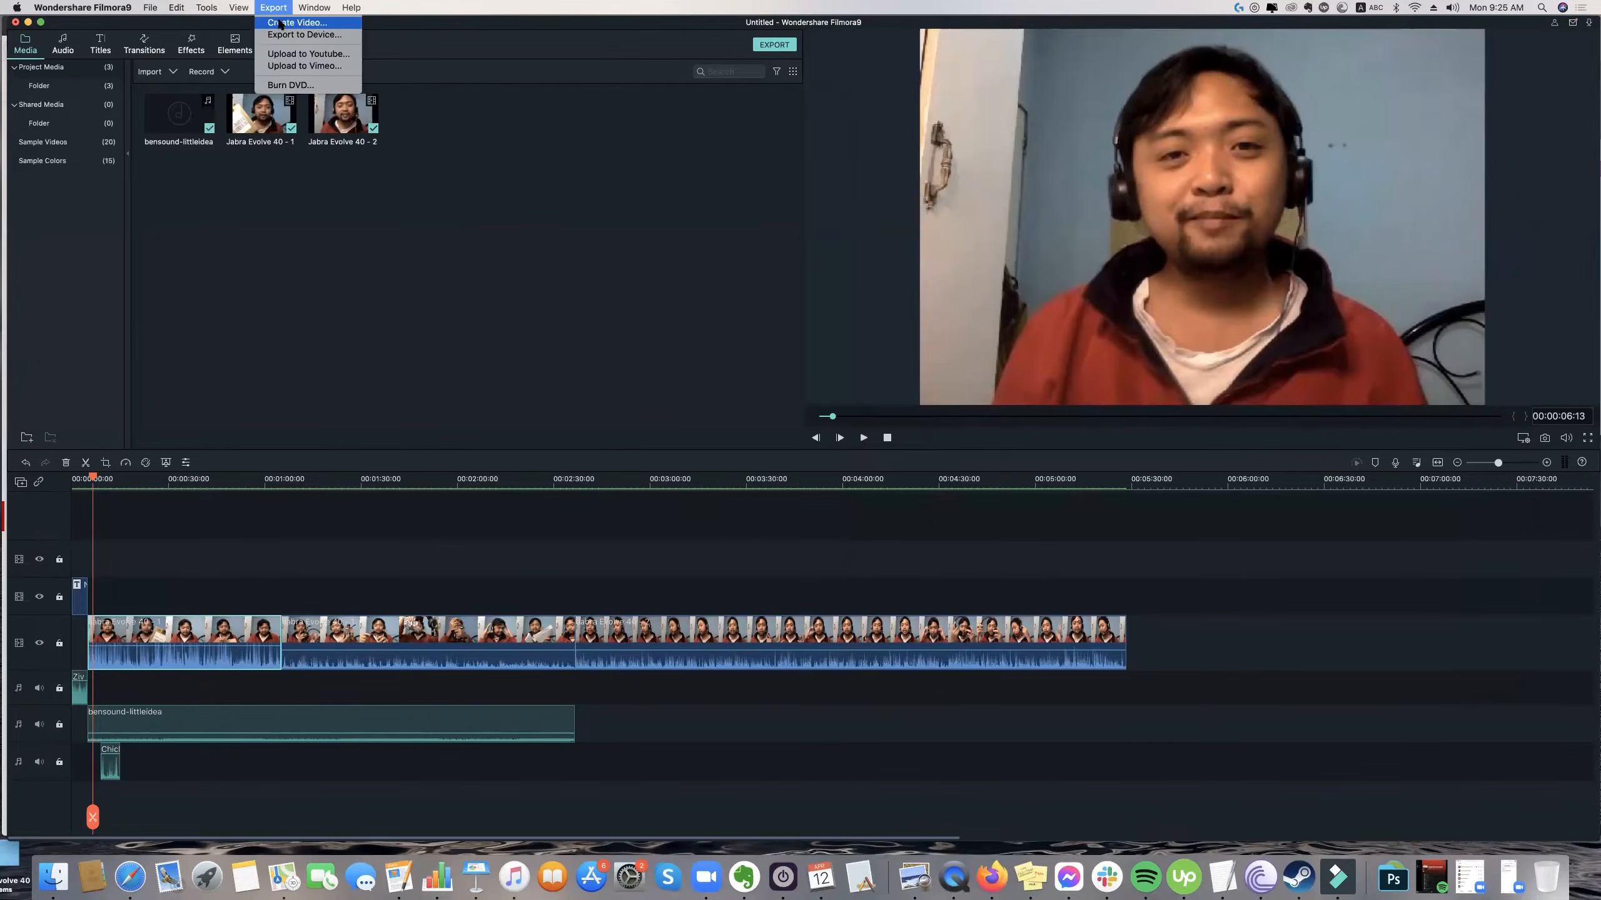
{"action": "left_click", "coordinate": [281, 22]}
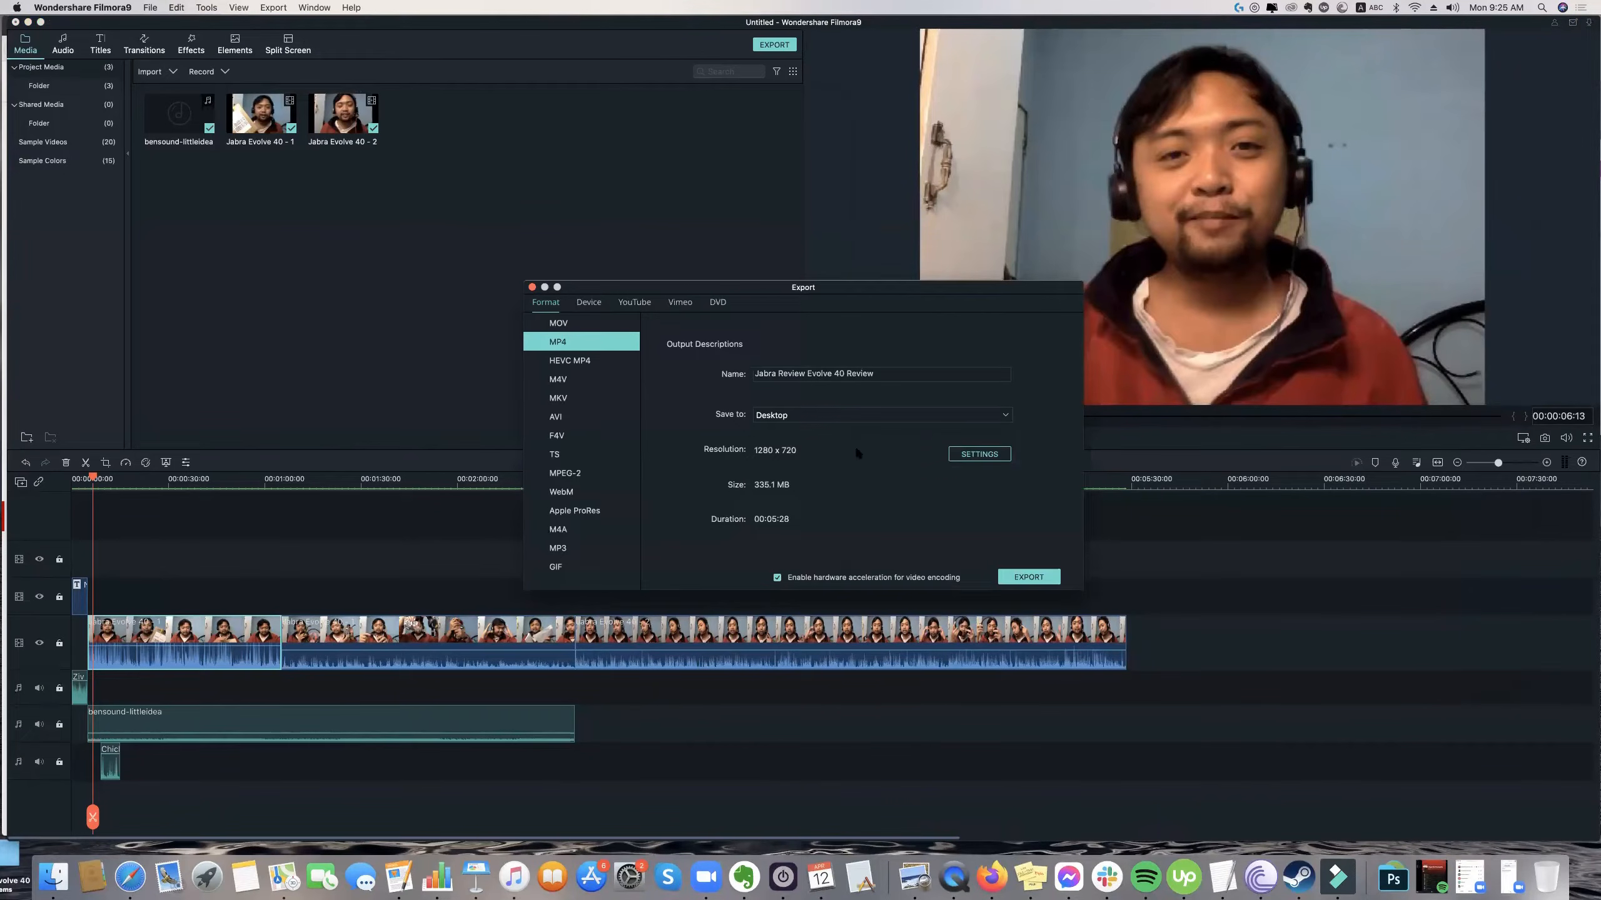
Set the MP4 export resolution to 1440 x 1080 and compare it with the MOV format's output settings, ending on MP4.
{"action": "left_click", "coordinate": [962, 453]}
{"action": "left_click", "coordinate": [841, 384]}
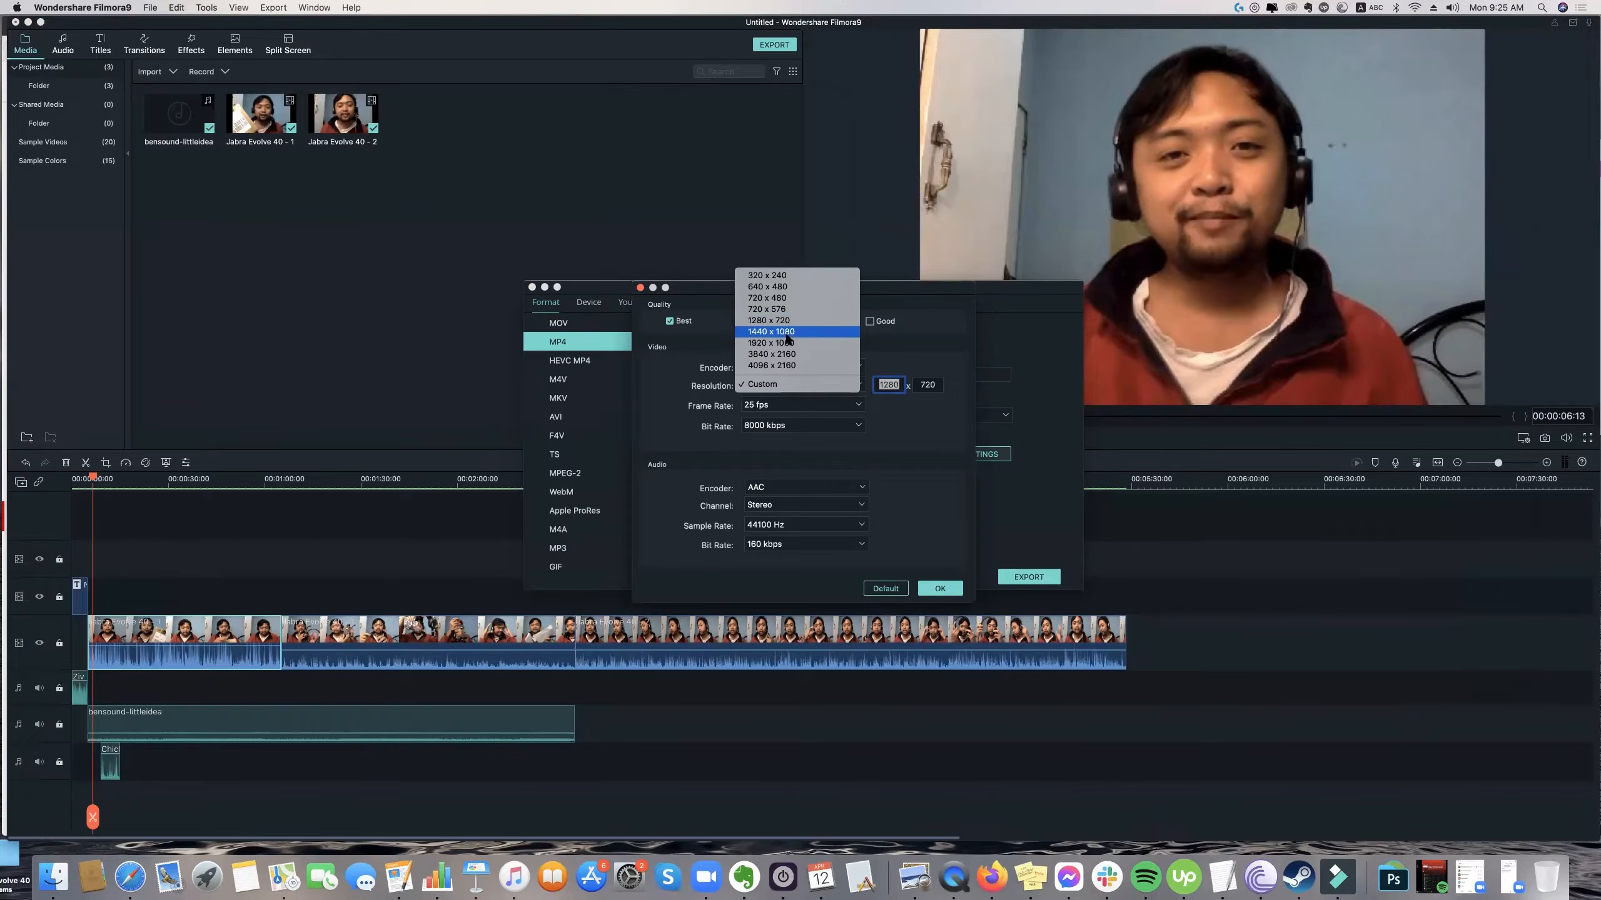
{"action": "left_click", "coordinate": [863, 385]}
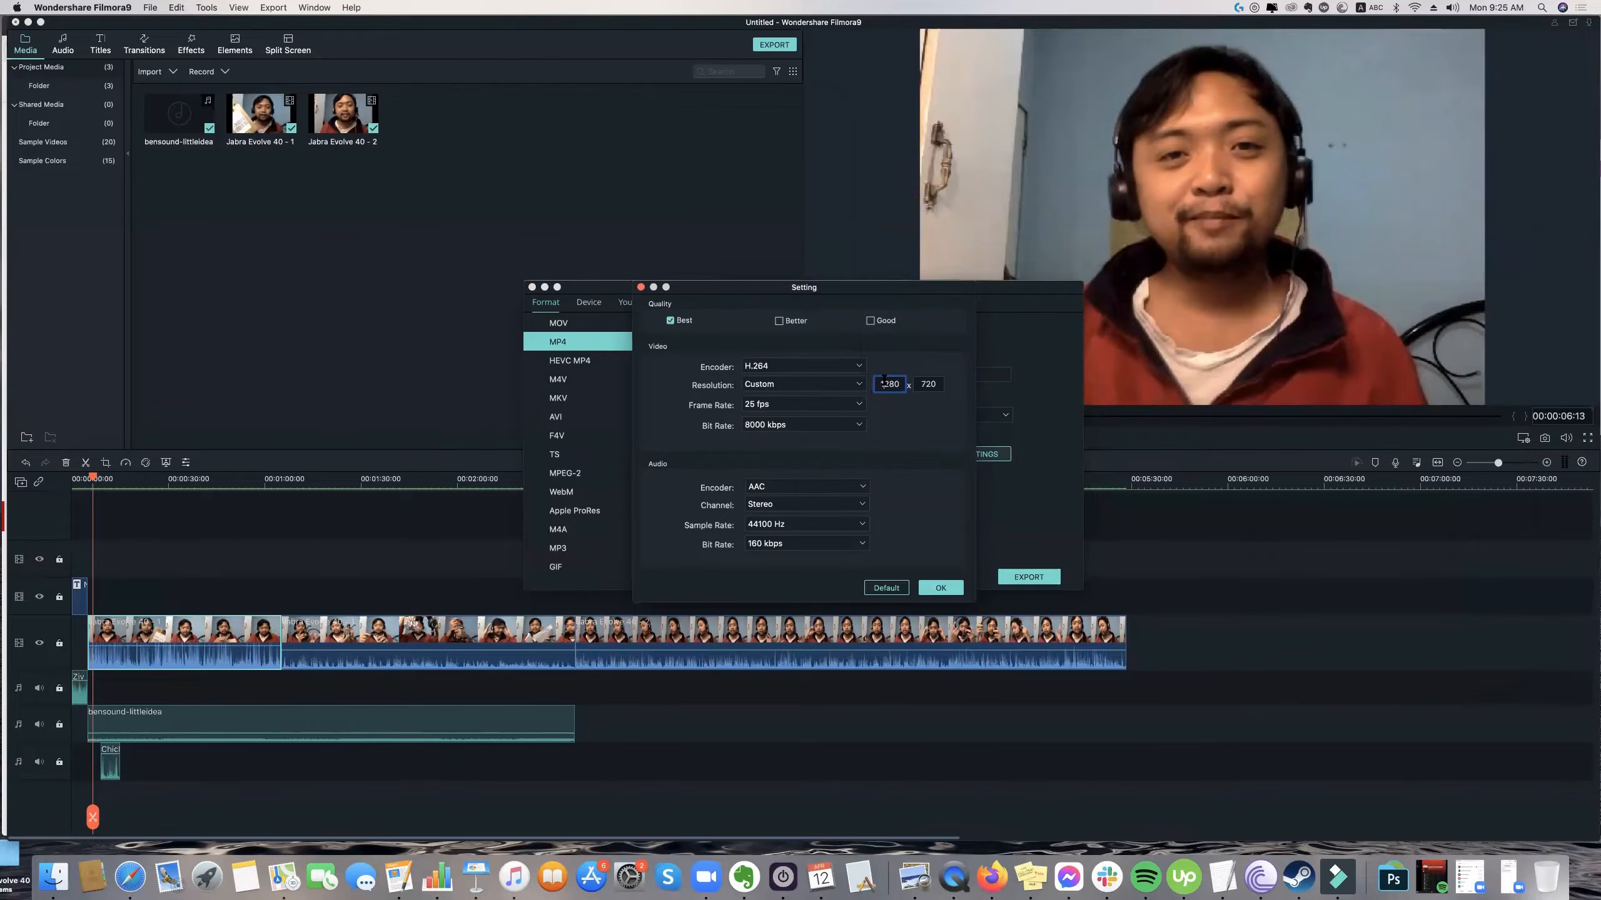
{"action": "left_click", "coordinate": [843, 386]}
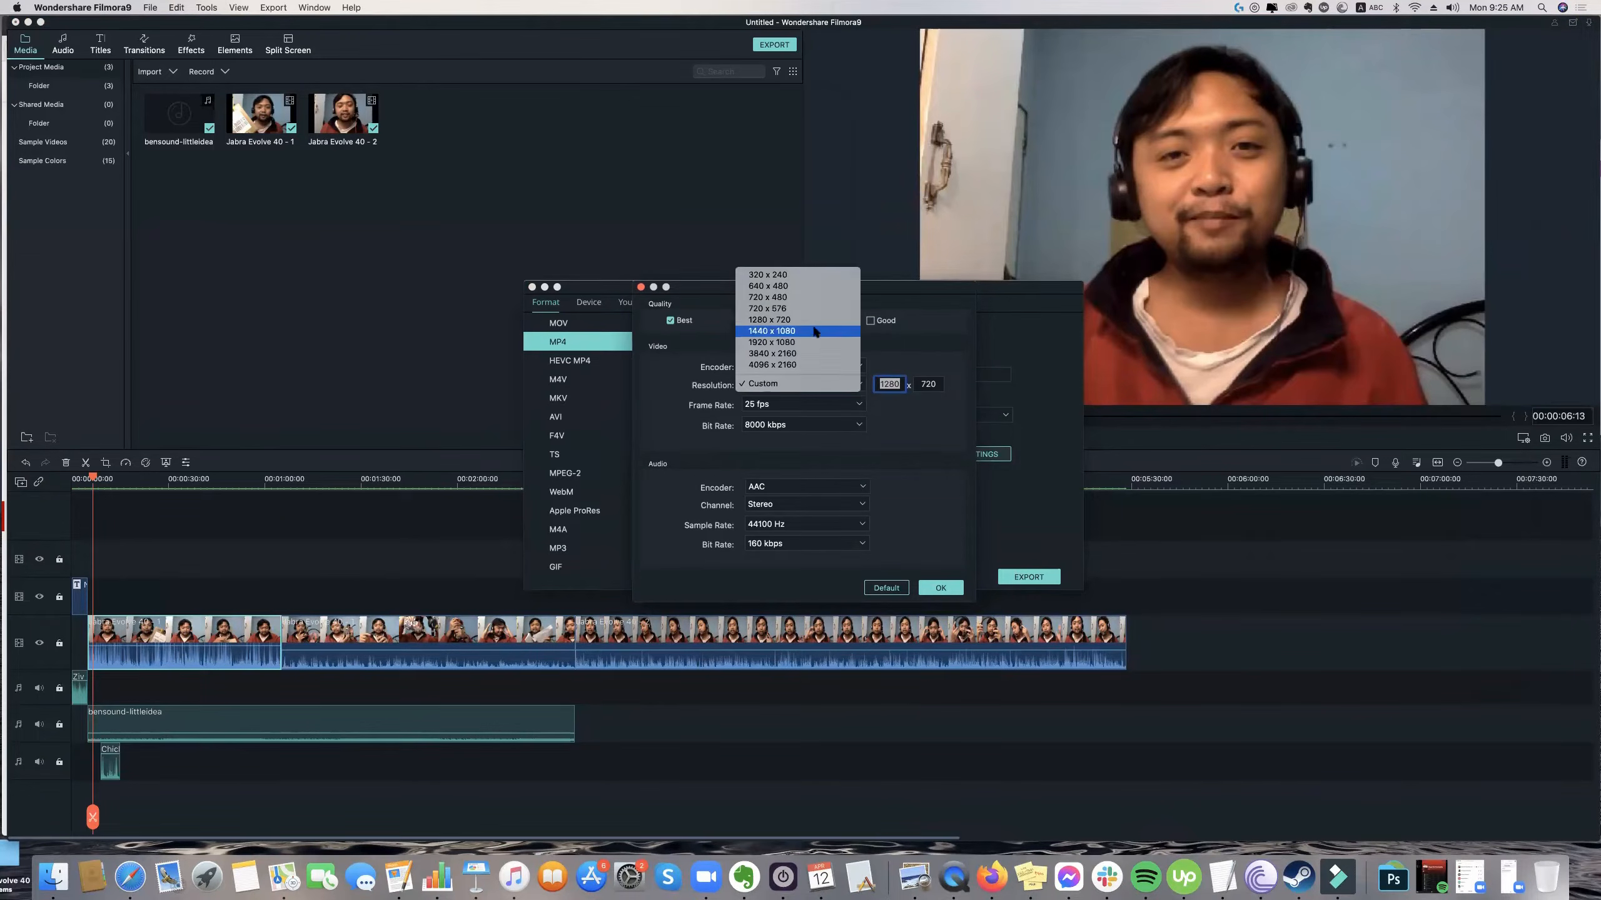
{"action": "left_click", "coordinate": [814, 332]}
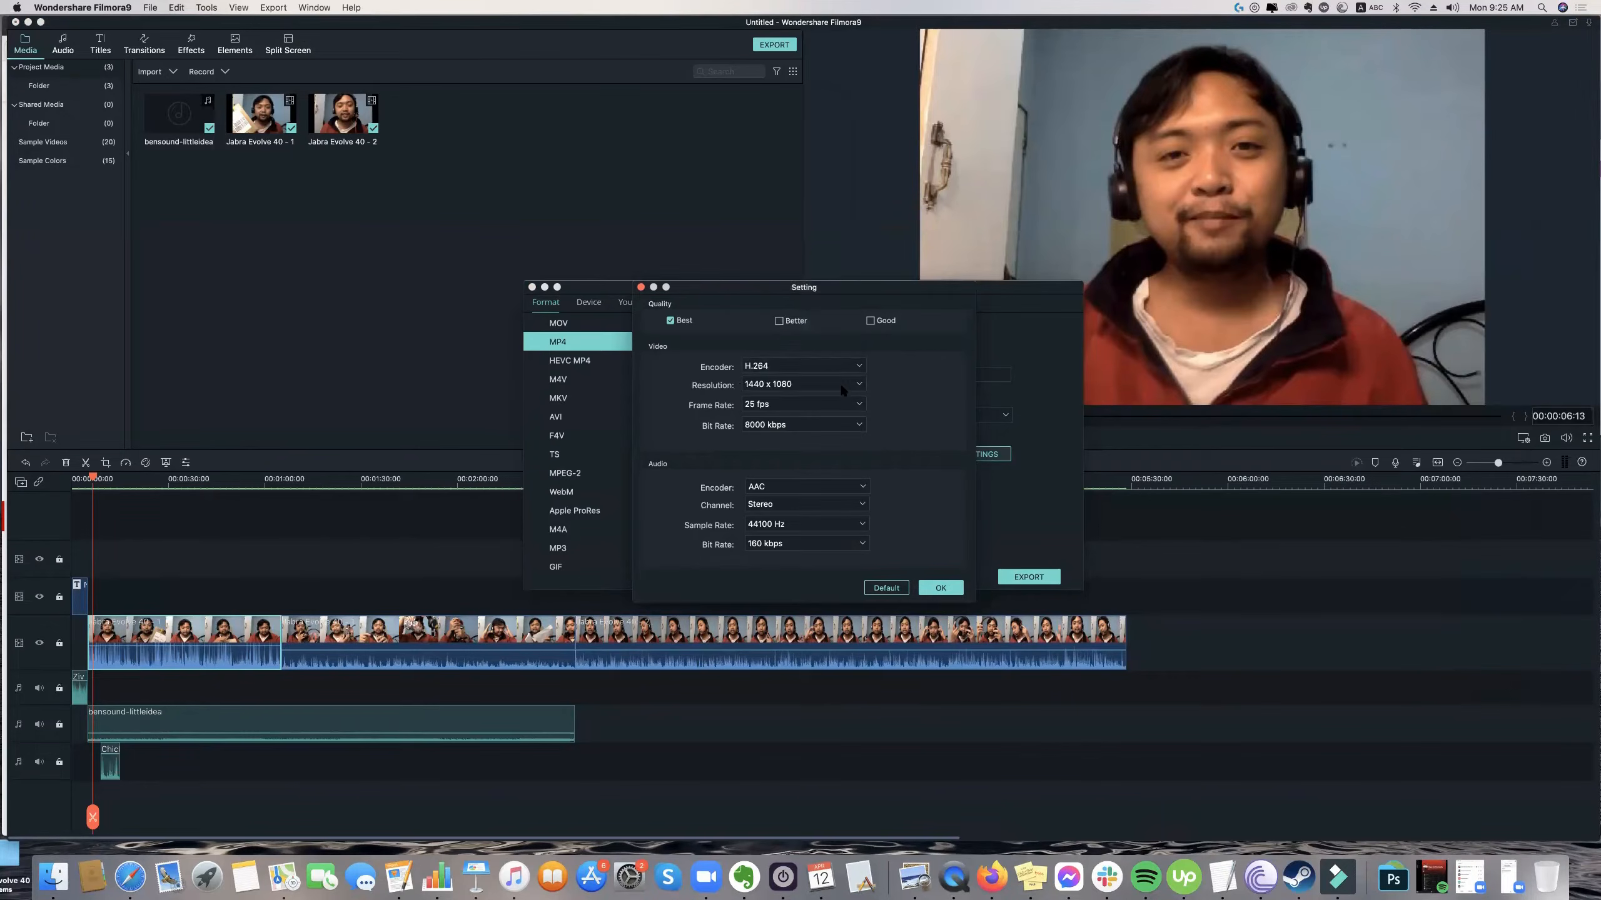
{"action": "left_click", "coordinate": [842, 385]}
{"action": "left_click", "coordinate": [594, 359]}
{"action": "left_click", "coordinate": [940, 588]}
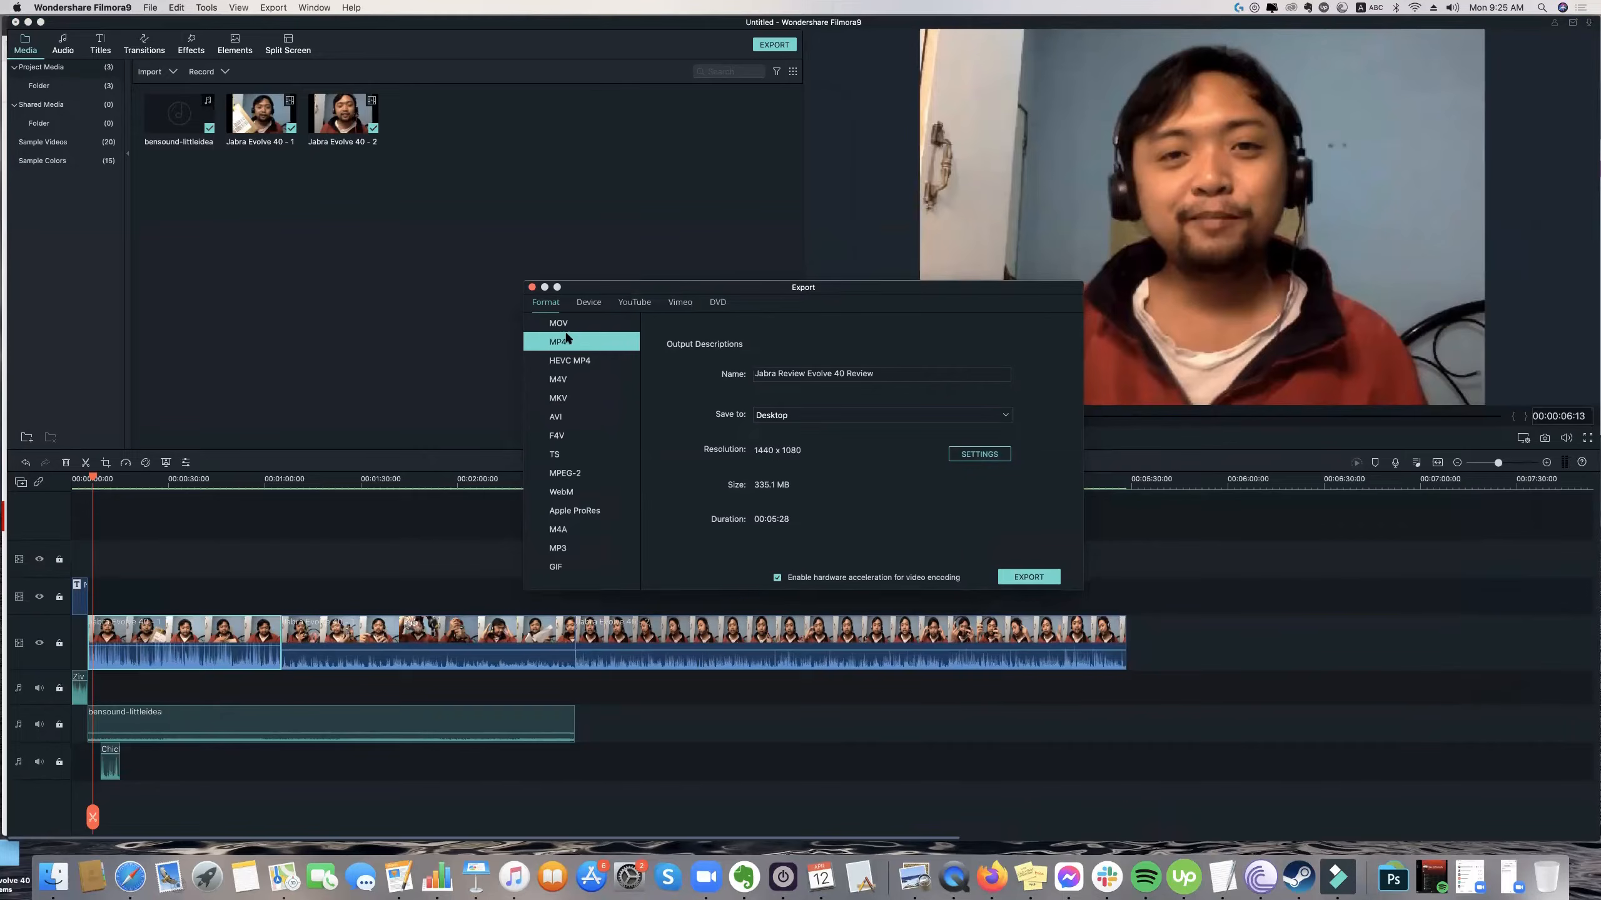
{"action": "left_click", "coordinate": [579, 325]}
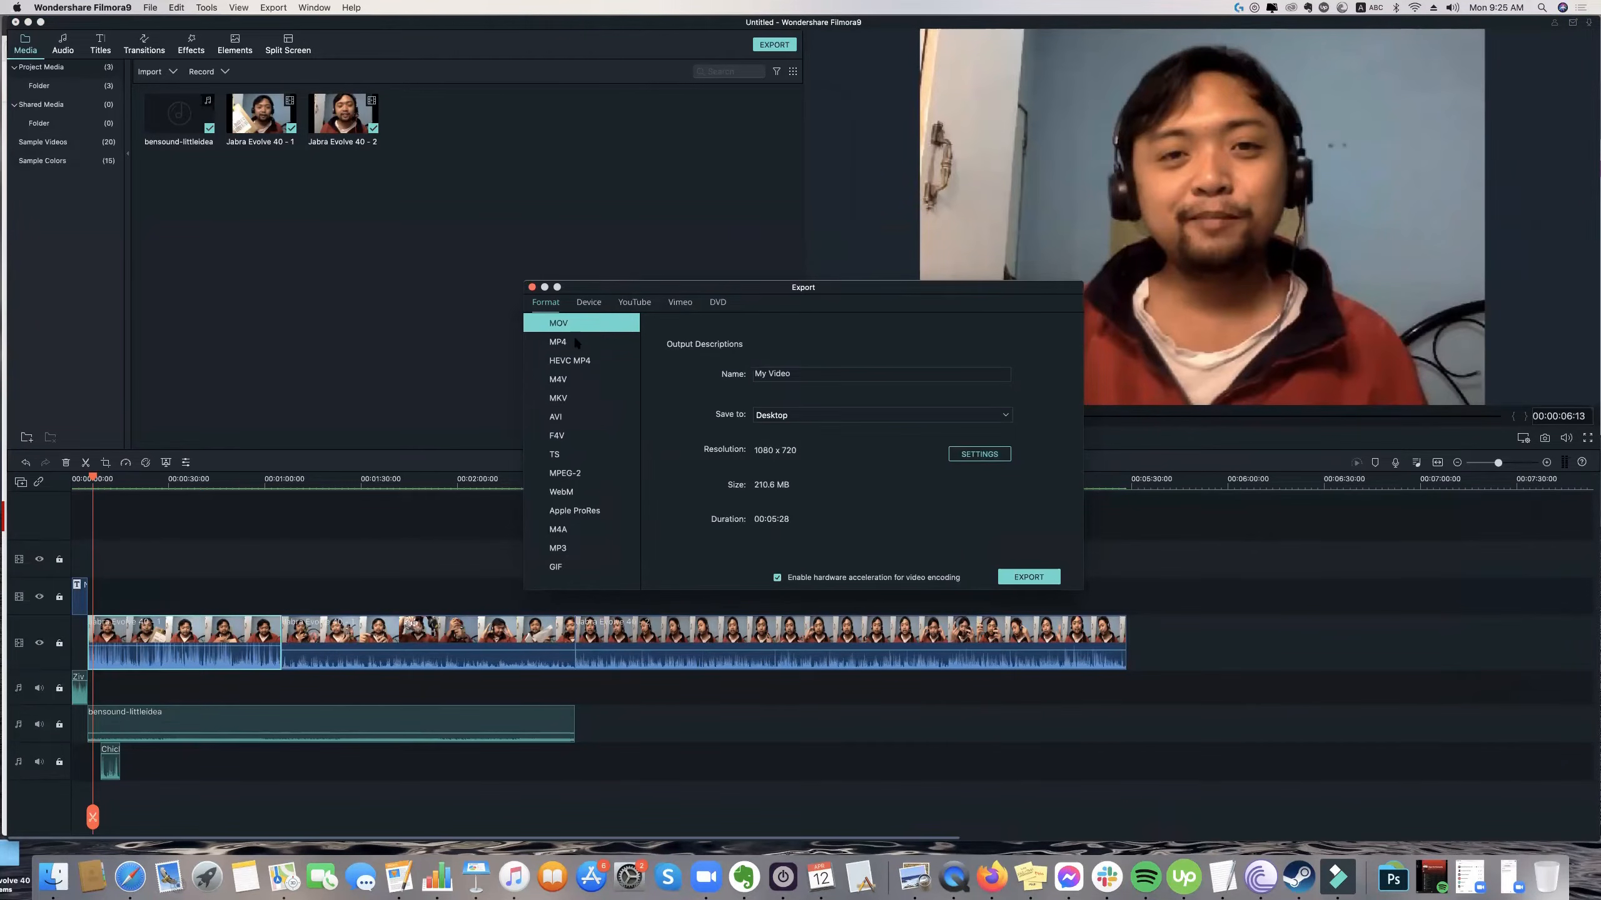
{"action": "key", "text": "Down"}
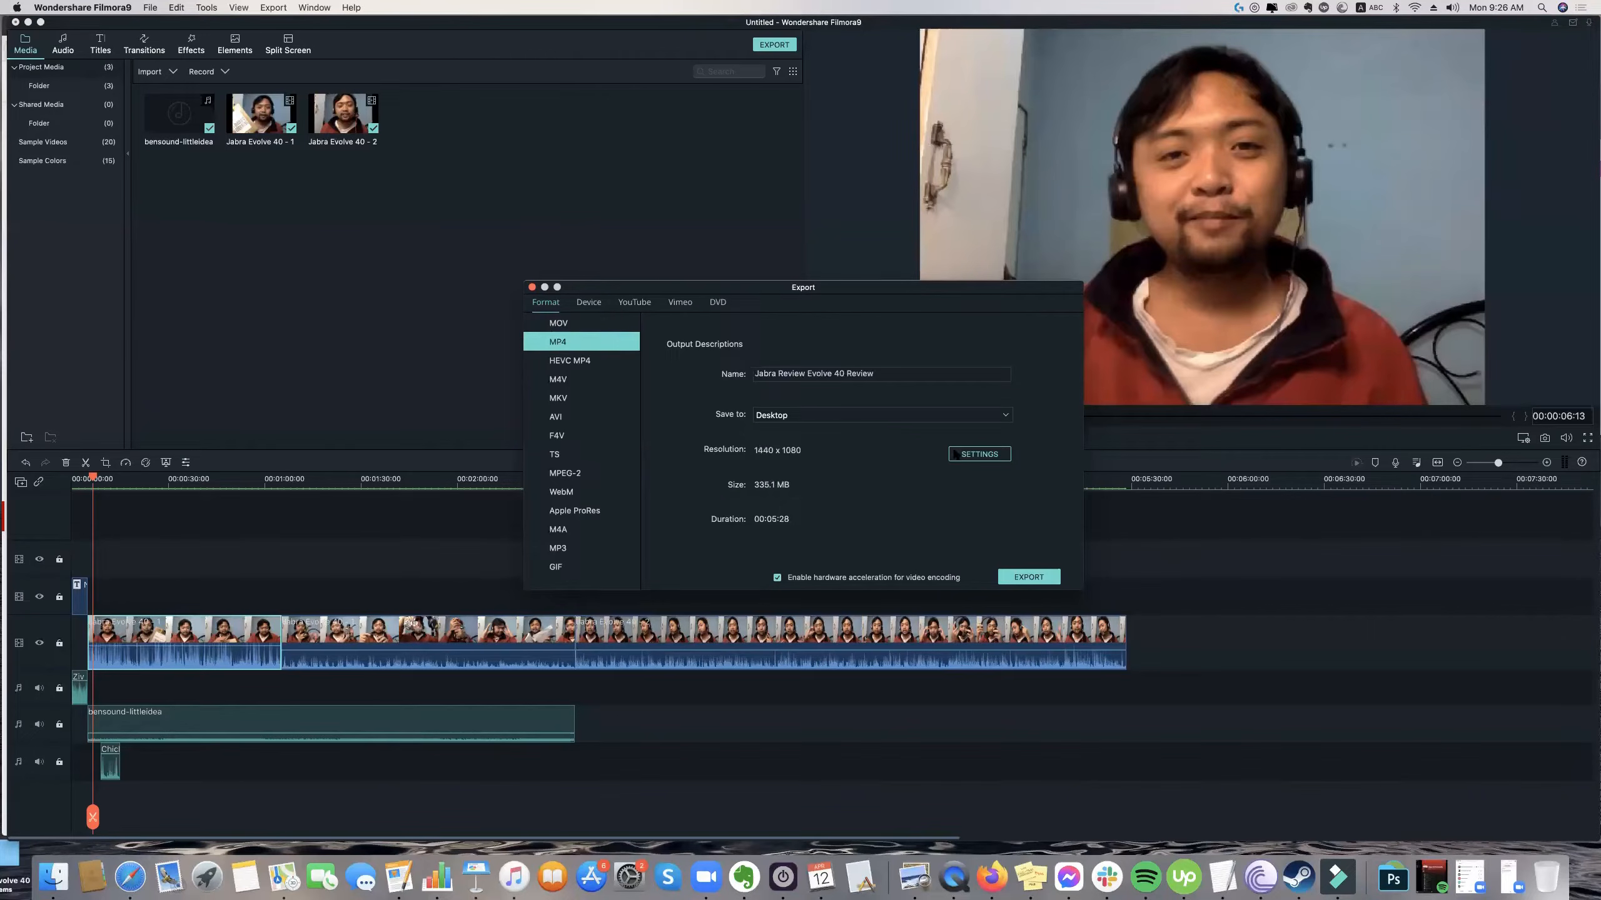
Set a custom MP4 resolution of 1080 x 720 and start exporting "Jabra Review Evolve 40 Review" to the Desktop.
{"action": "left_click", "coordinate": [955, 453]}
{"action": "left_click", "coordinate": [807, 392]}
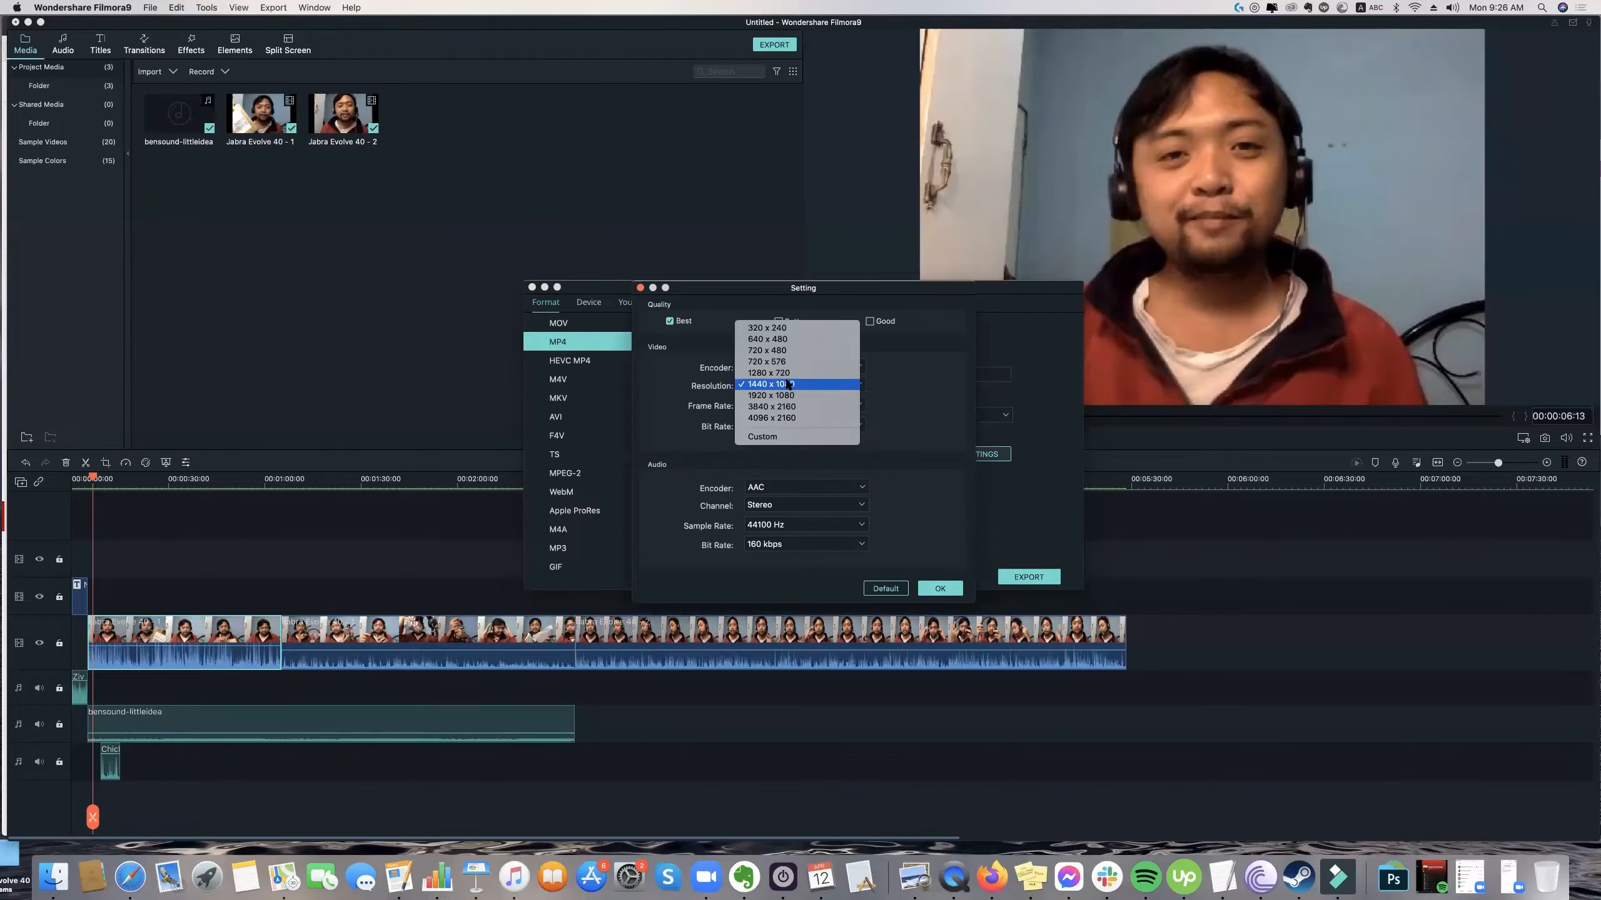
{"action": "left_click", "coordinate": [795, 436]}
{"action": "double_click", "coordinate": [888, 384]}
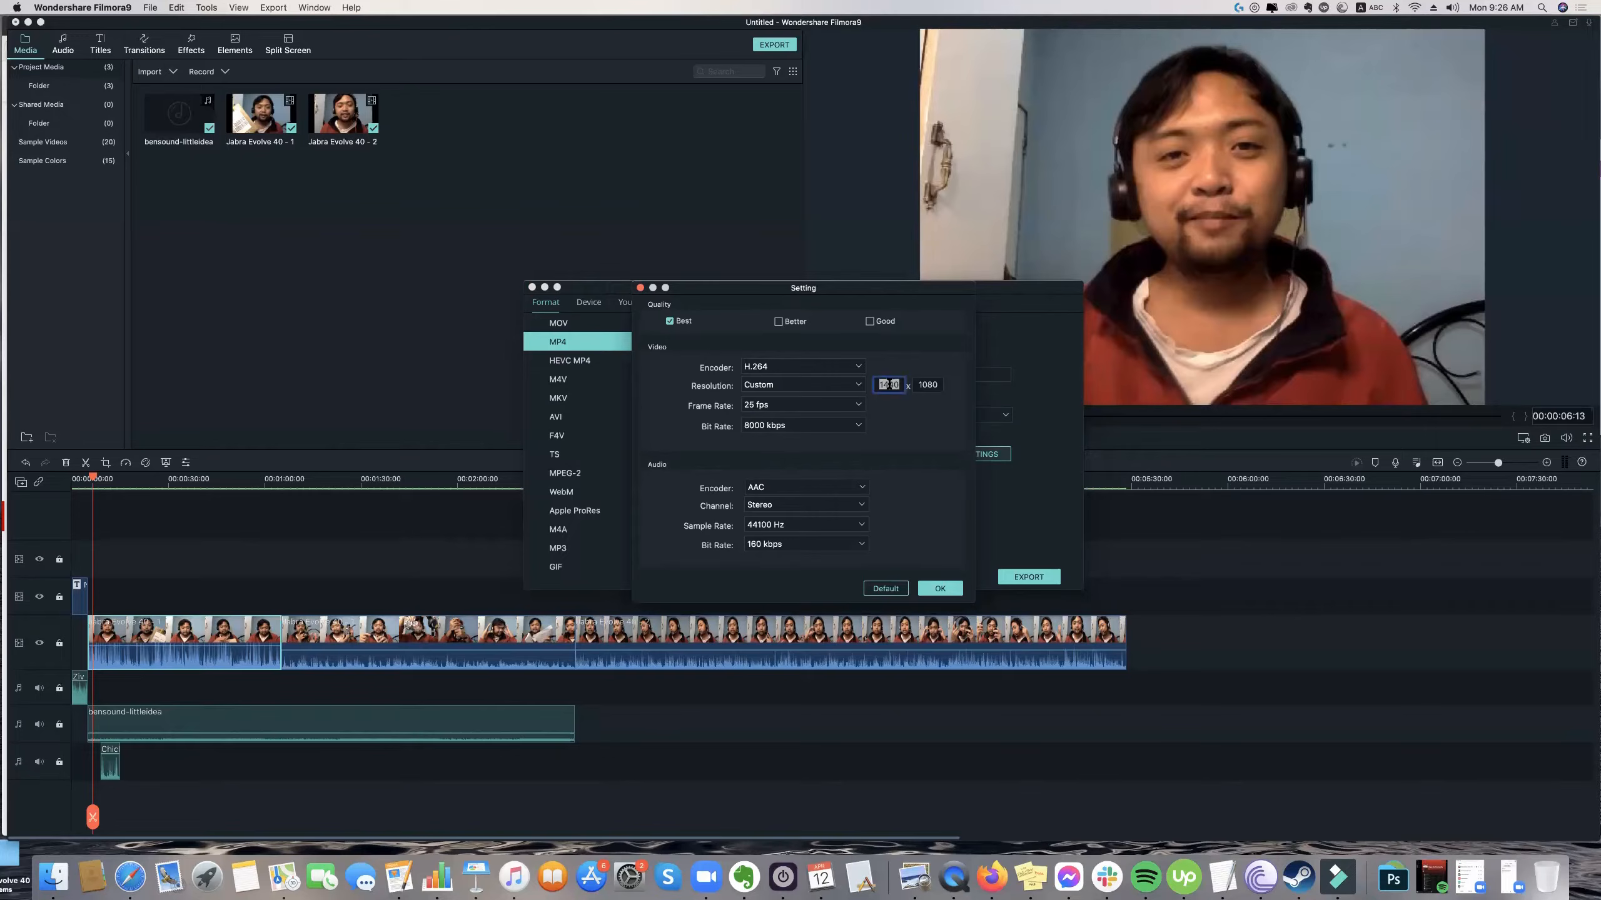
{"action": "type", "text": "1080"}
{"action": "key", "text": "Tab"}
{"action": "type", "text": "720"}
{"action": "left_click", "coordinate": [943, 588]}
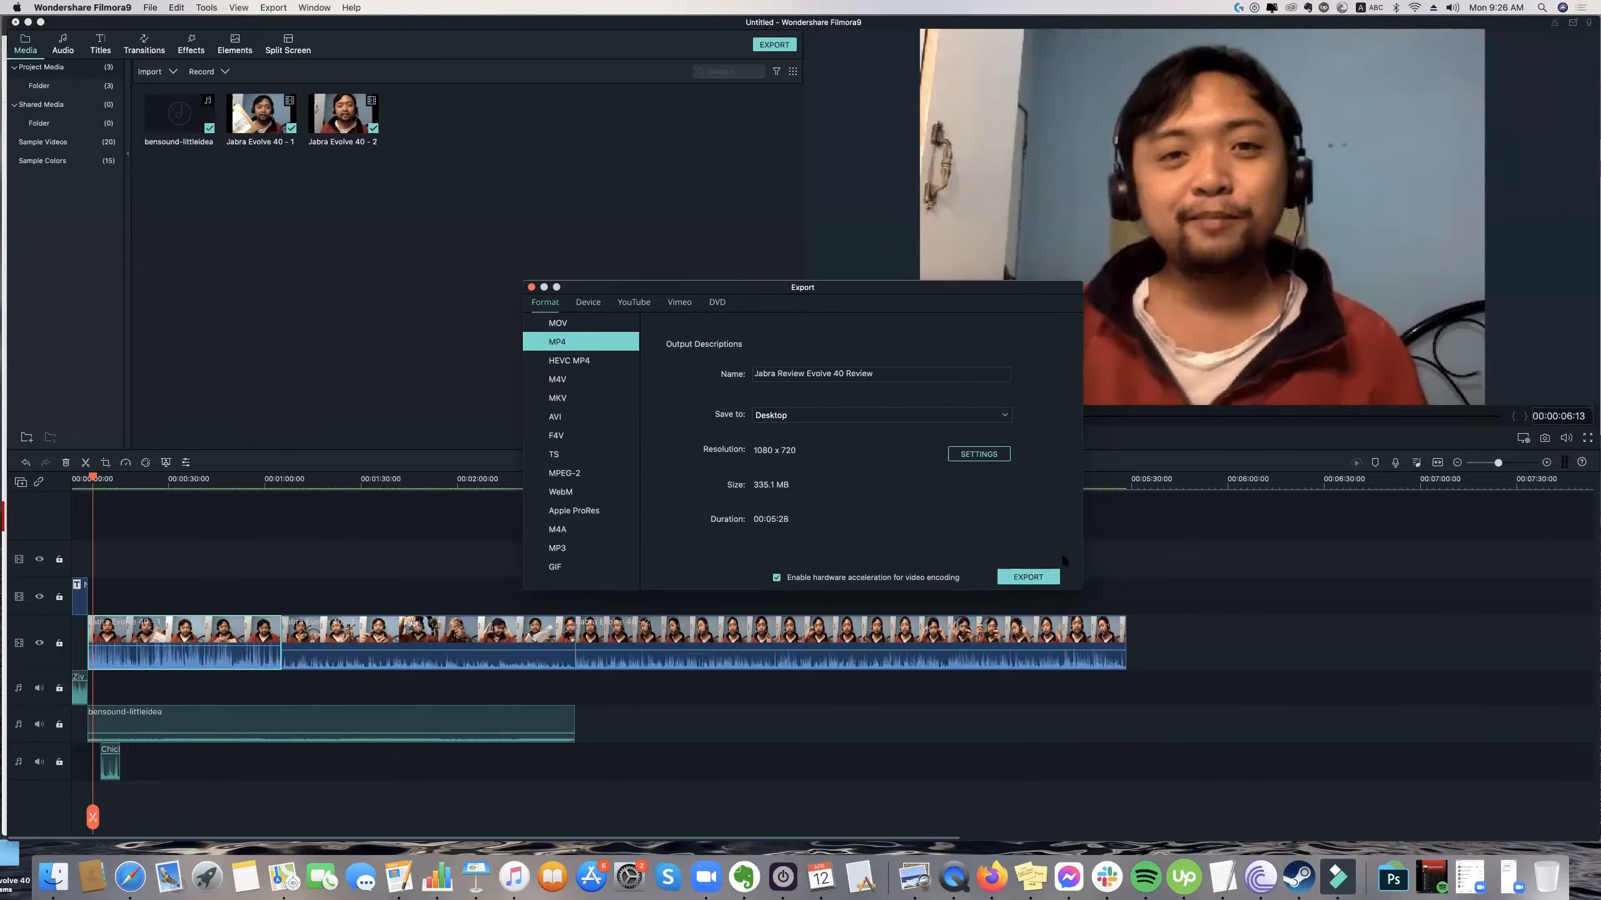
{"action": "left_click", "coordinate": [1035, 579]}
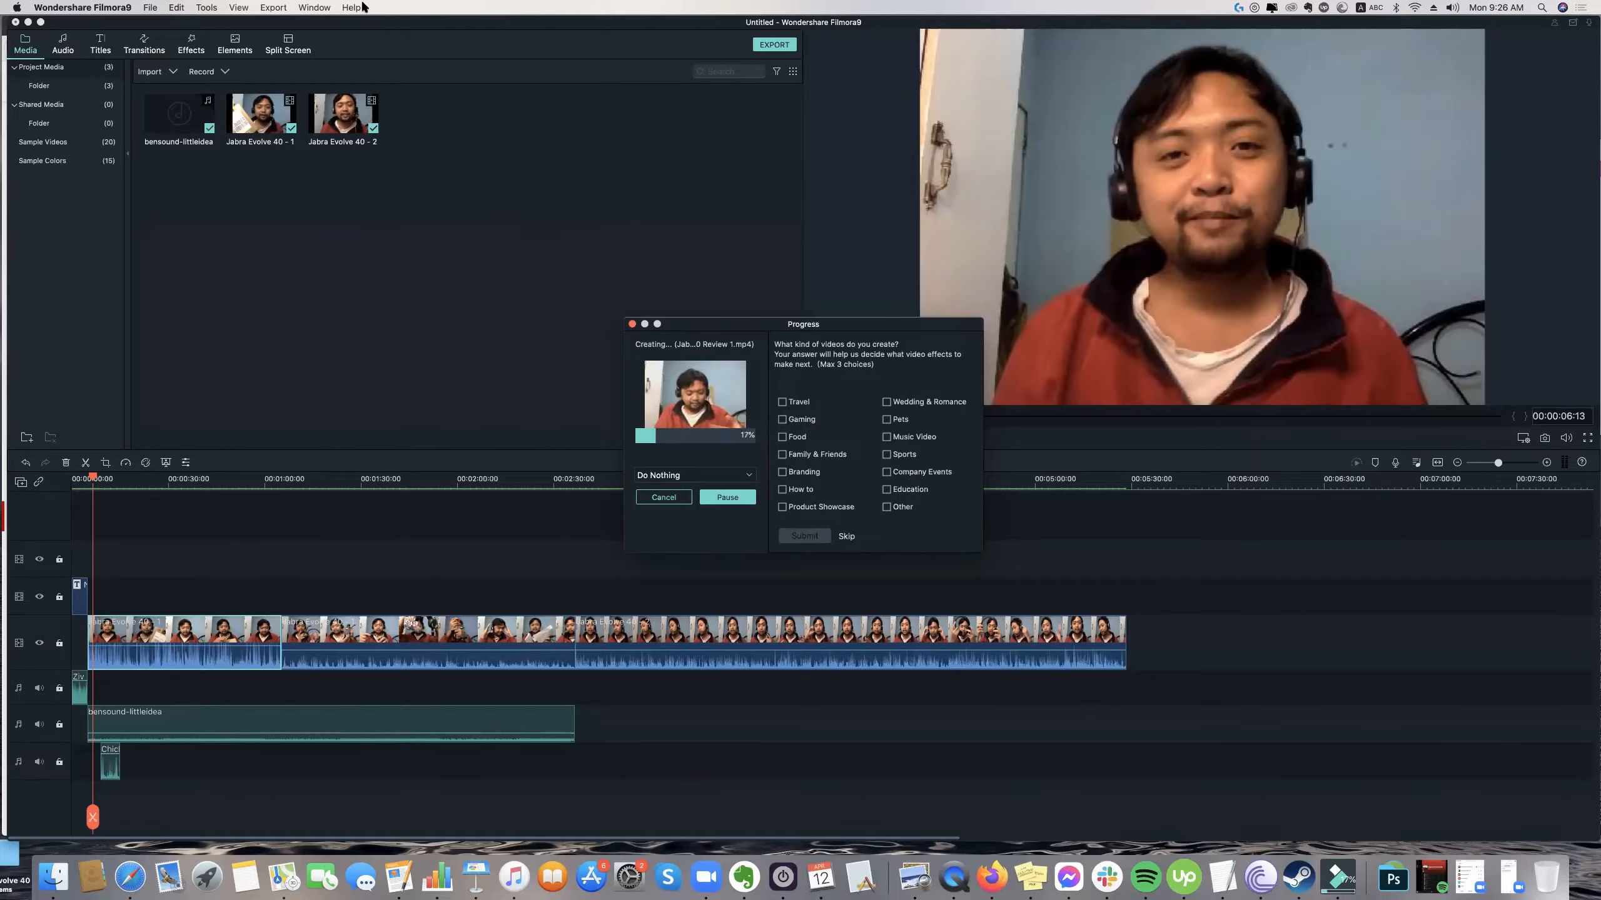
{"action": "left_click", "coordinate": [275, 7]}
{"action": "left_click", "coordinate": [877, 509]}
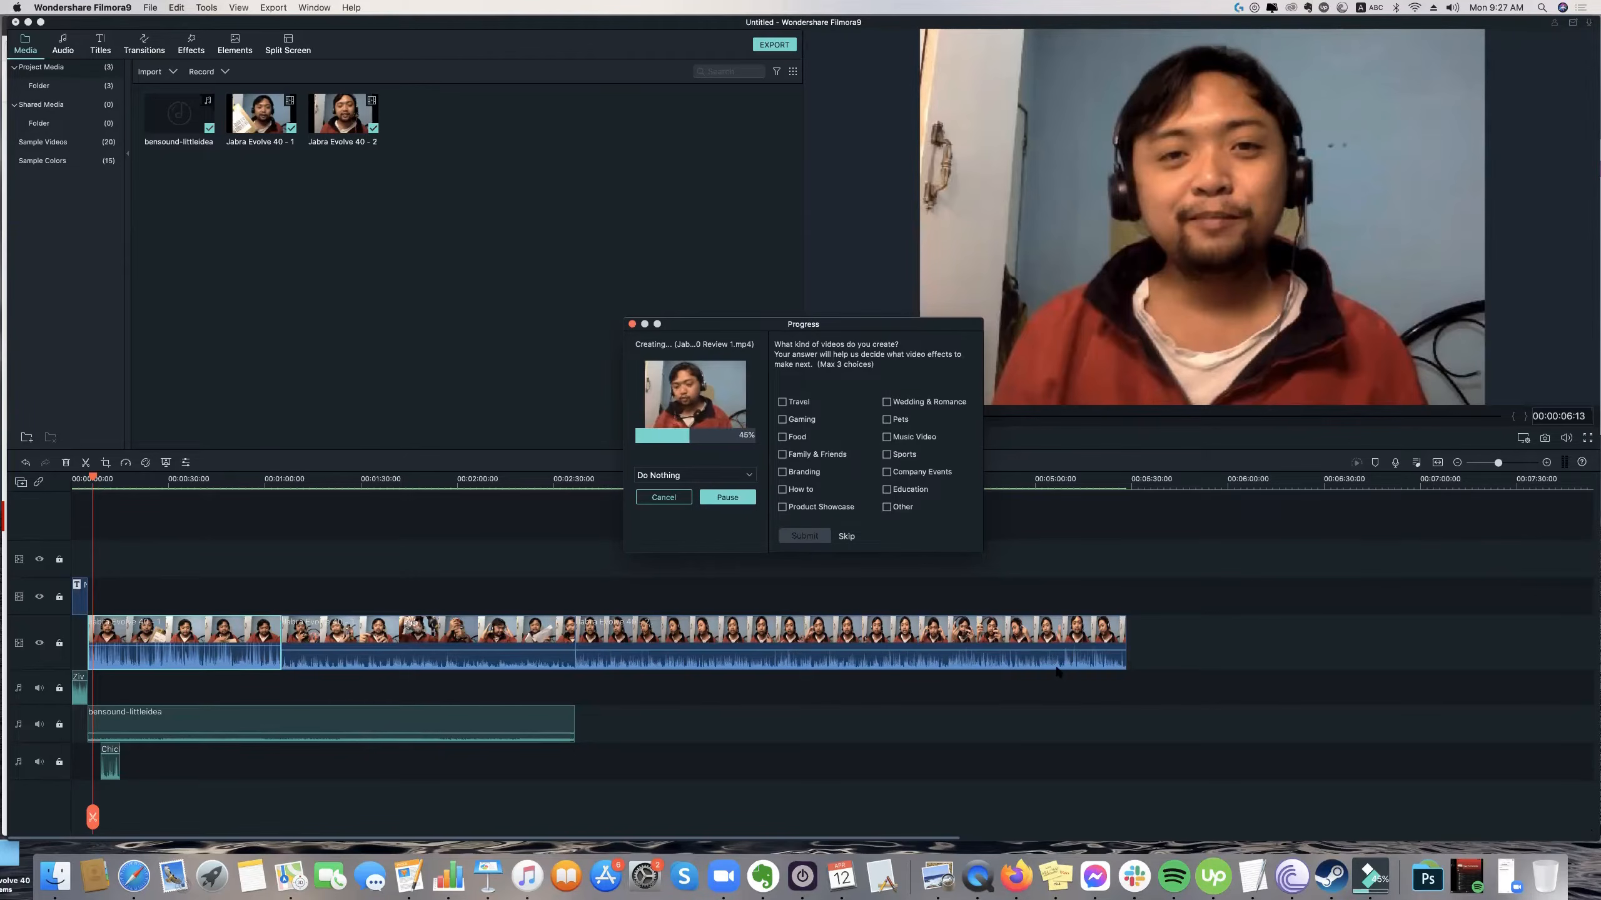
Switch to Firefox and show the "Hand's On!" slide of the Day 4 presentation in Canva.
{"action": "left_click", "coordinate": [1027, 881]}
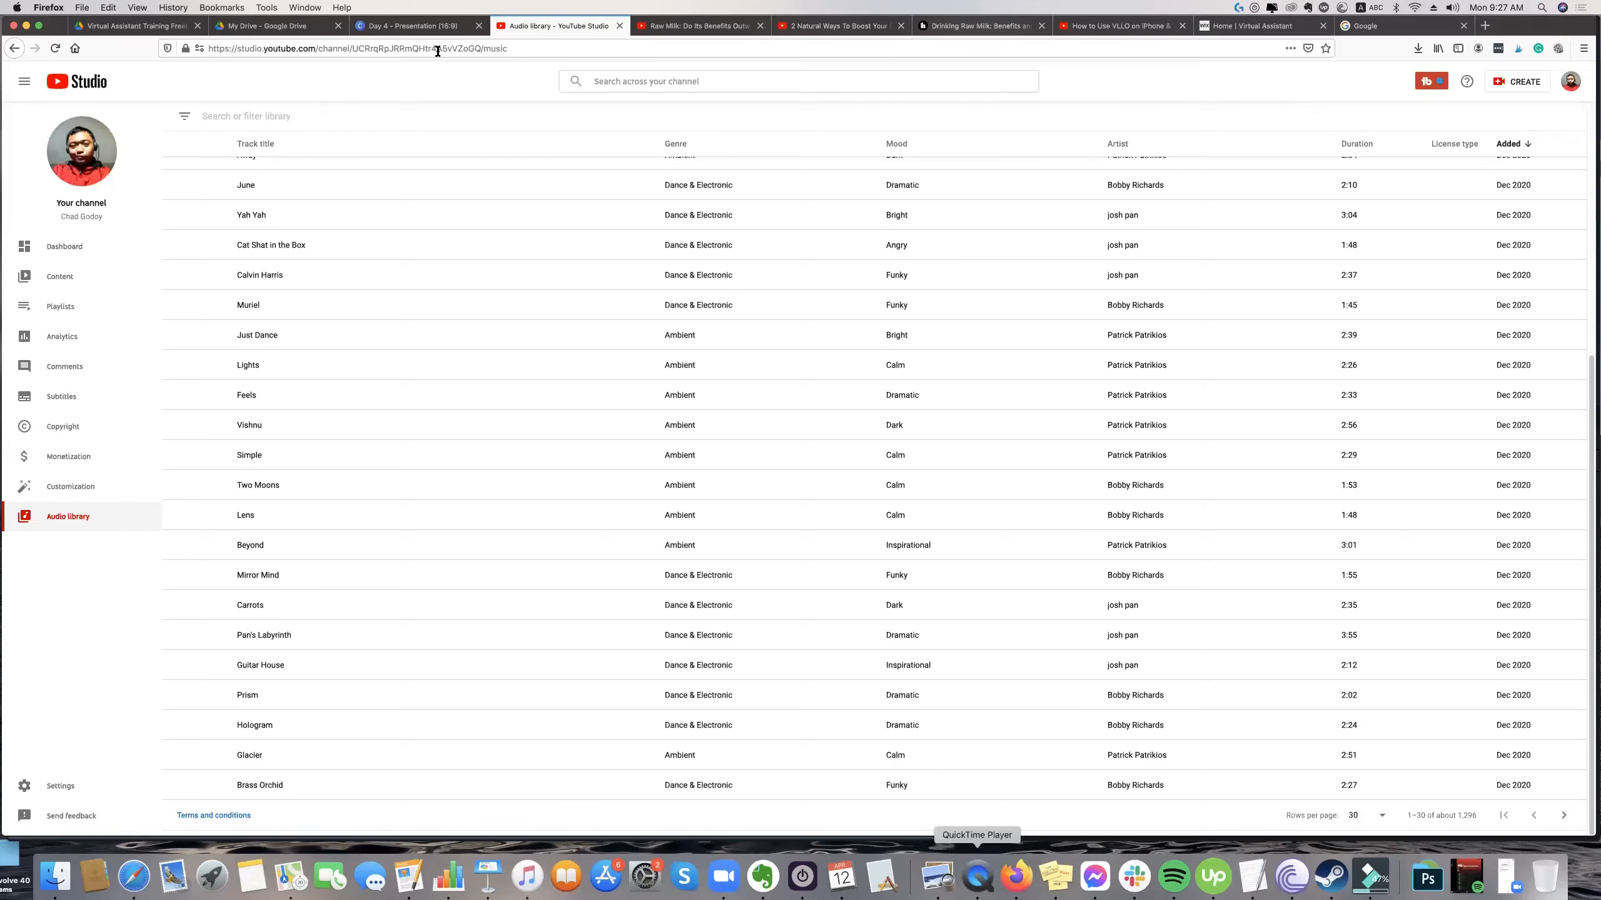
{"action": "key", "text": "ctrl+shift+Tab"}
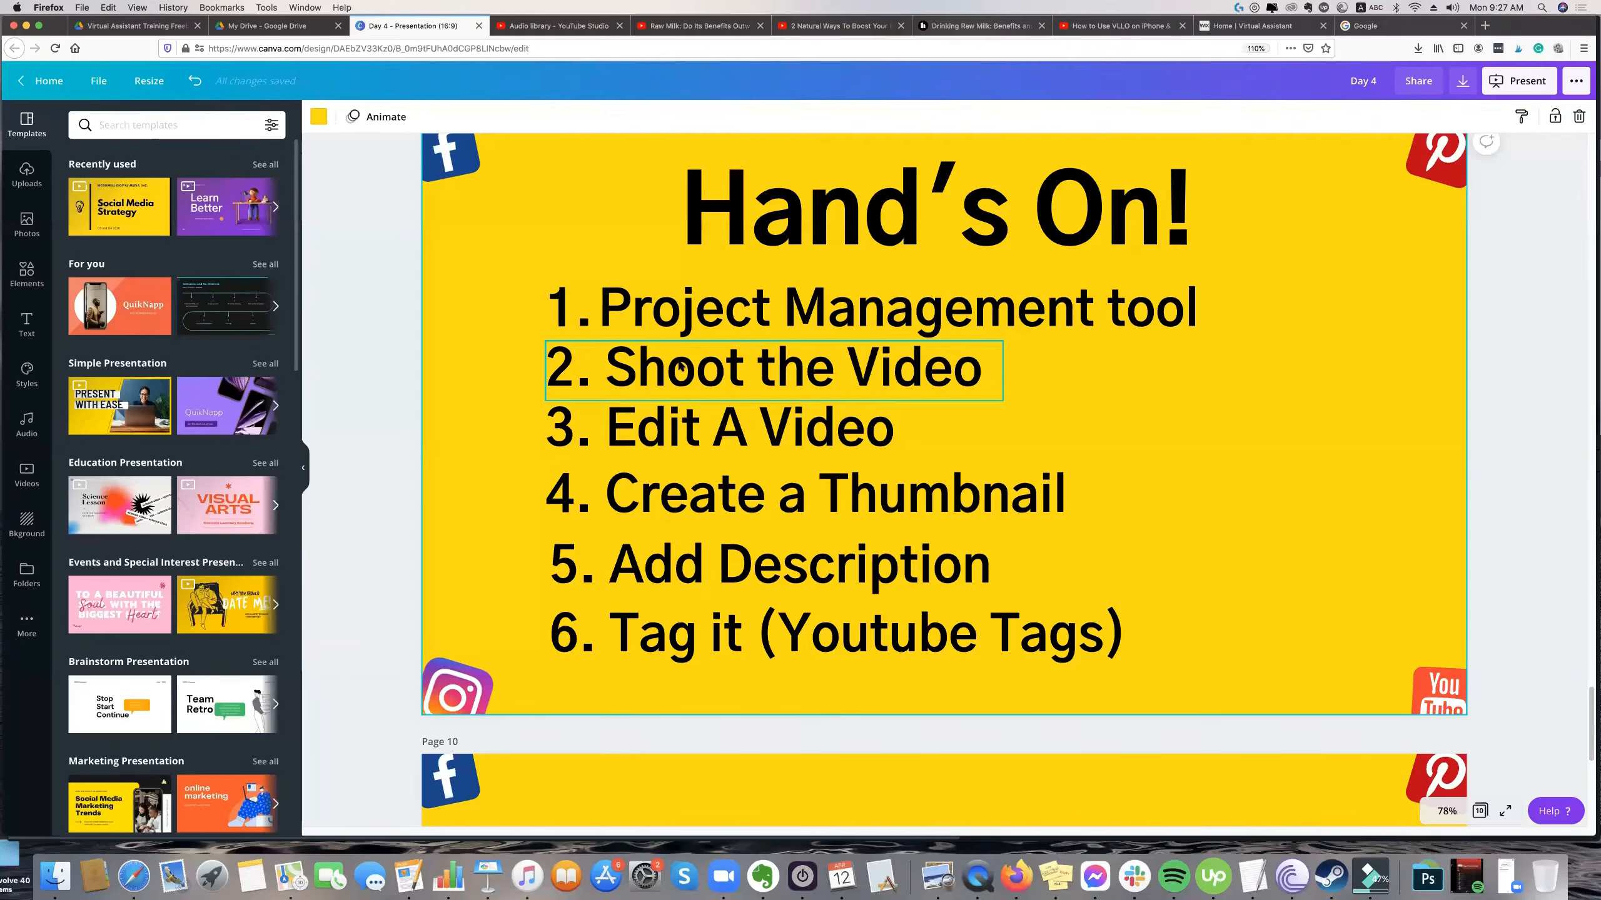
Point out item 1, "Project Management tool", on the "Hand's On!" slide.
{"action": "scroll", "coordinate": [905, 272], "scroll_direction": "up", "scroll_amount": 1}
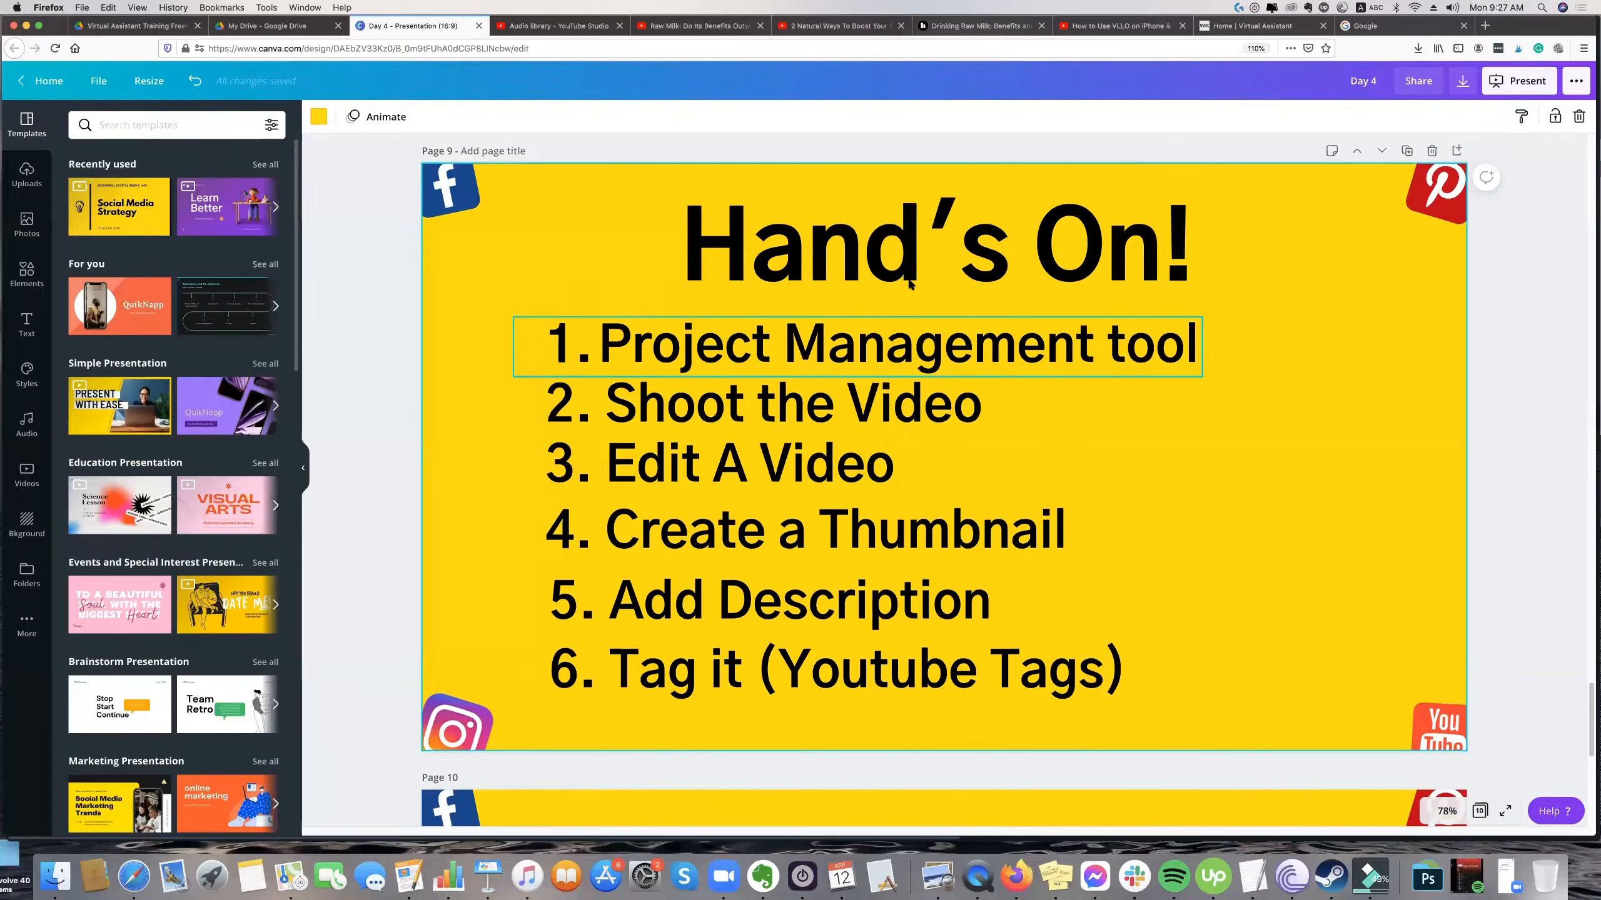
{"action": "scroll", "coordinate": [895, 272], "scroll_direction": "up", "scroll_amount": 1}
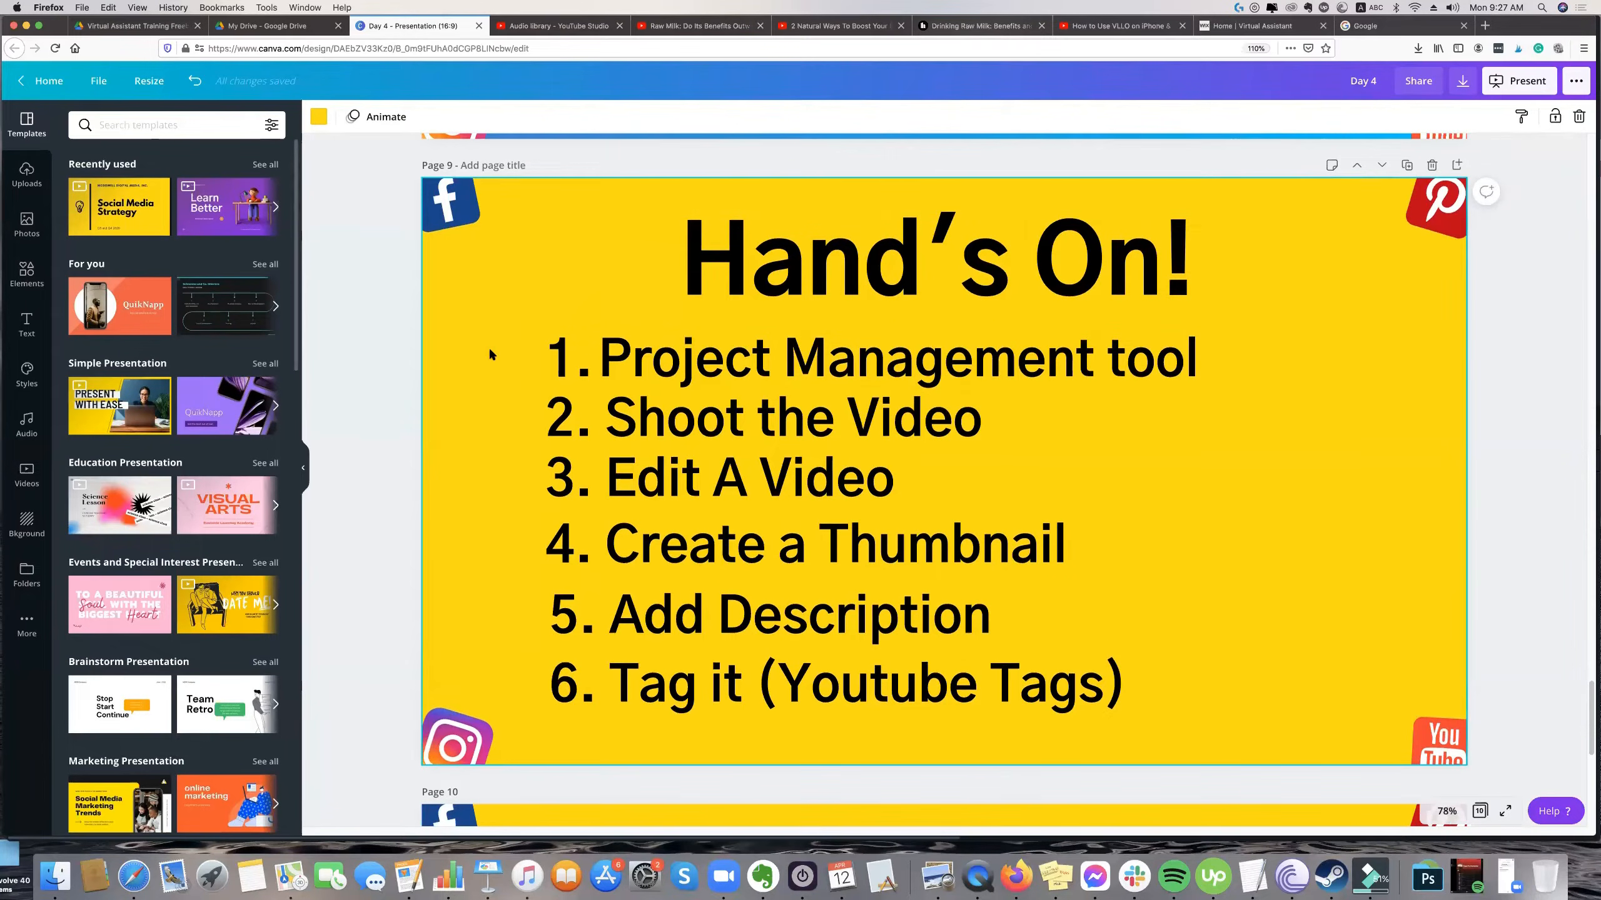
{"action": "left_click", "coordinate": [624, 355]}
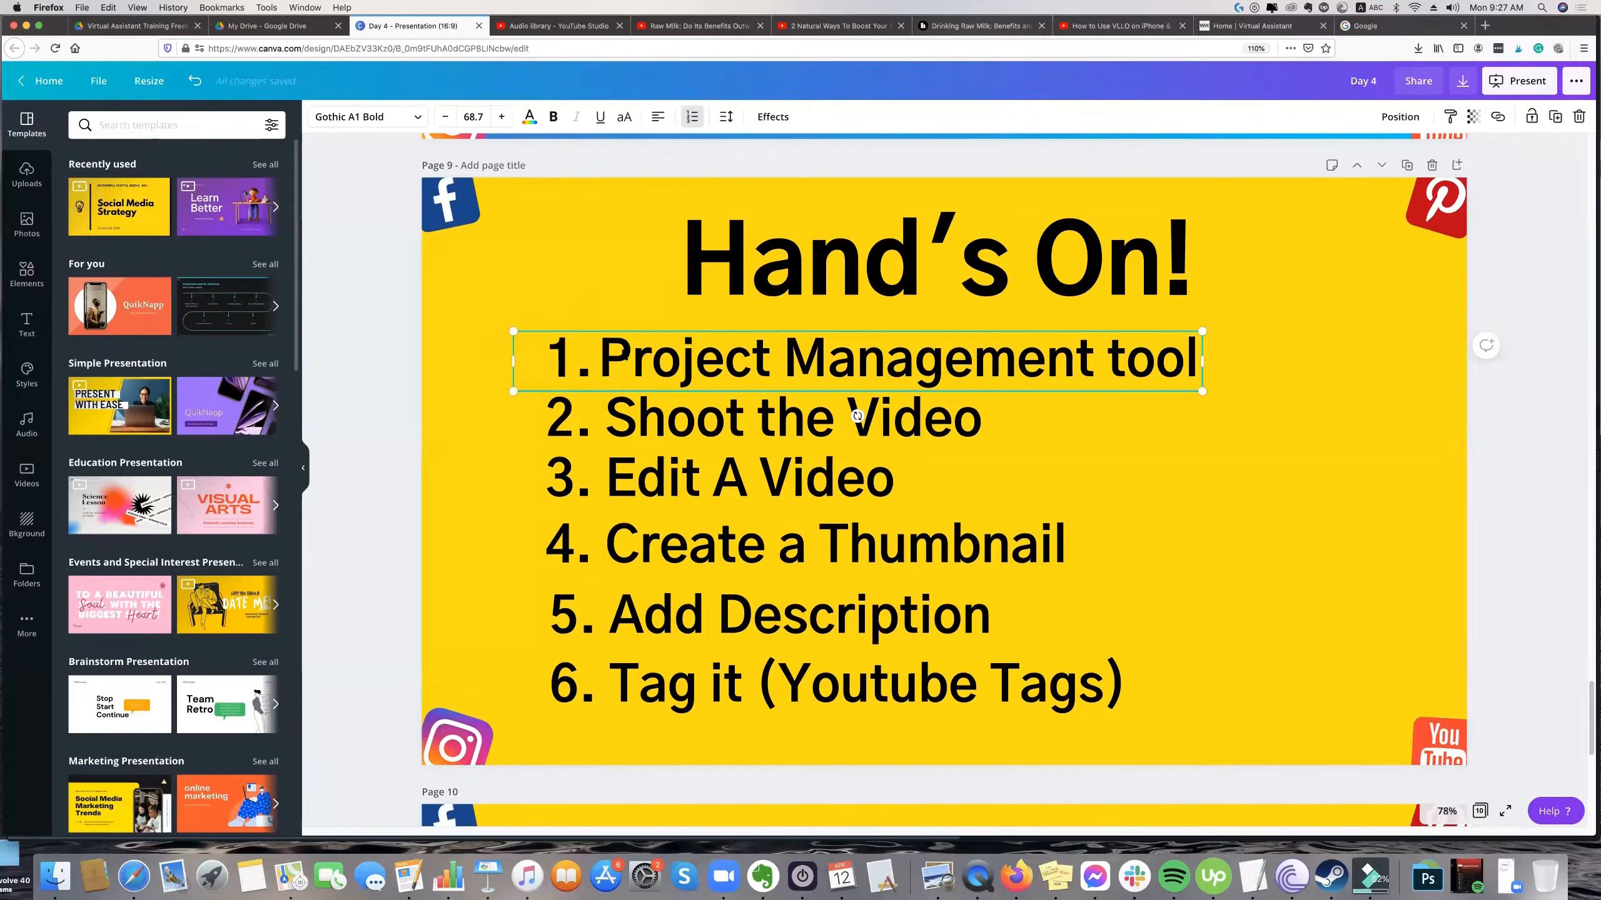
{"action": "scroll", "coordinate": [895, 442], "scroll_direction": "up", "scroll_amount": 1}
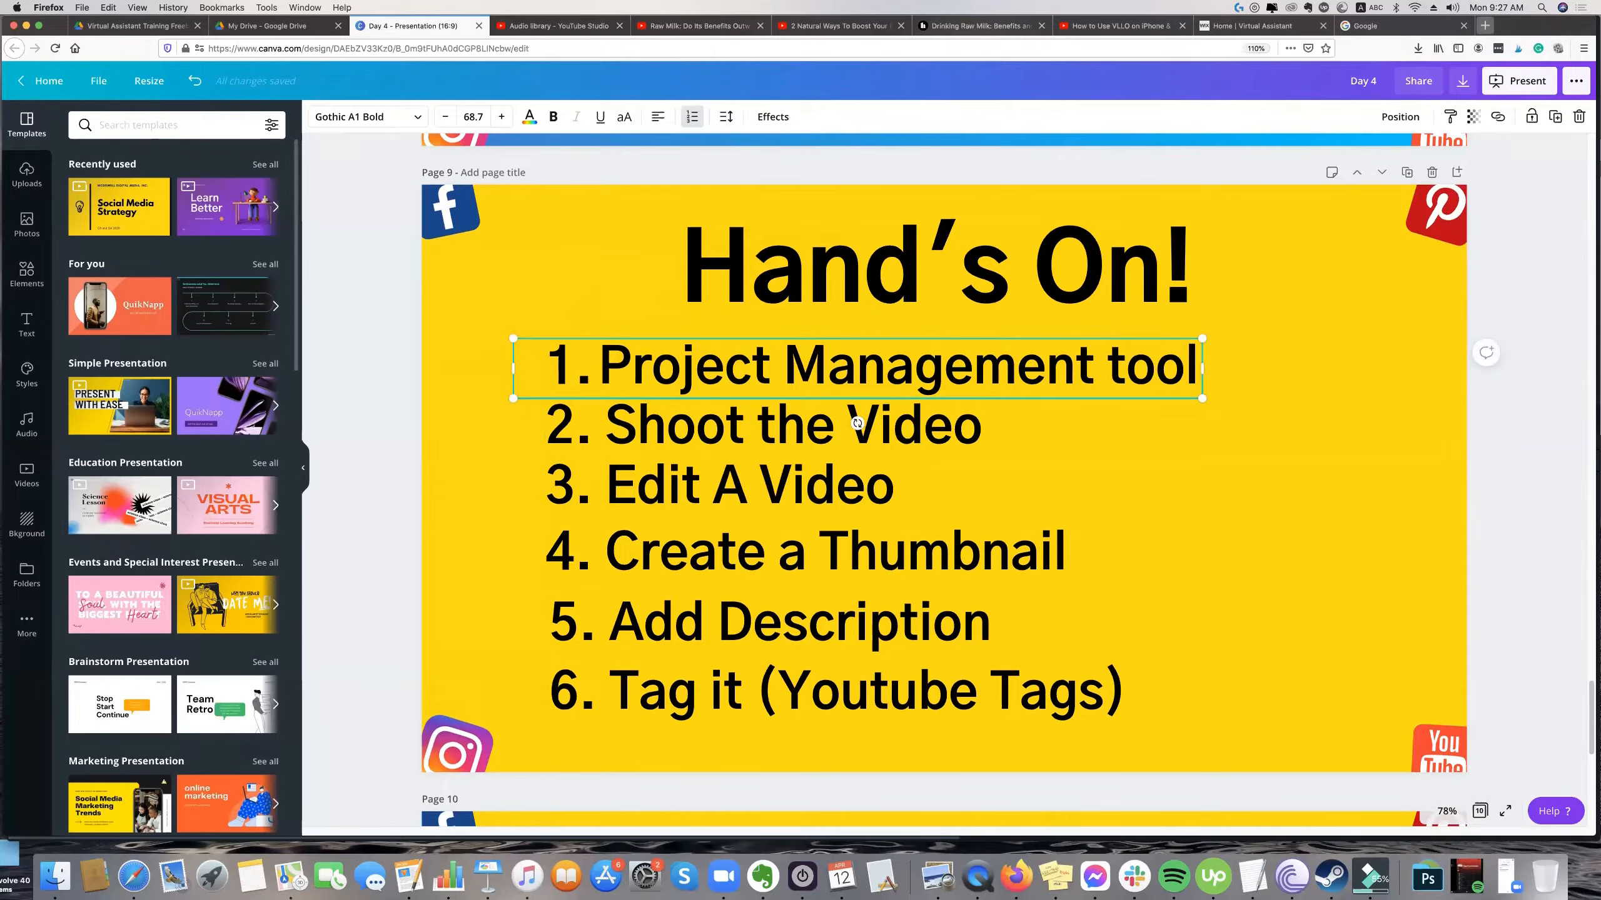
Open trello.com in a new browser tab beside the Day 4 presentation tab and open the starred personal board holding the YouTube workflow.
{"action": "left_click", "coordinate": [1482, 25]}
{"action": "type", "text": "tre"}
{"action": "key", "text": "Return"}
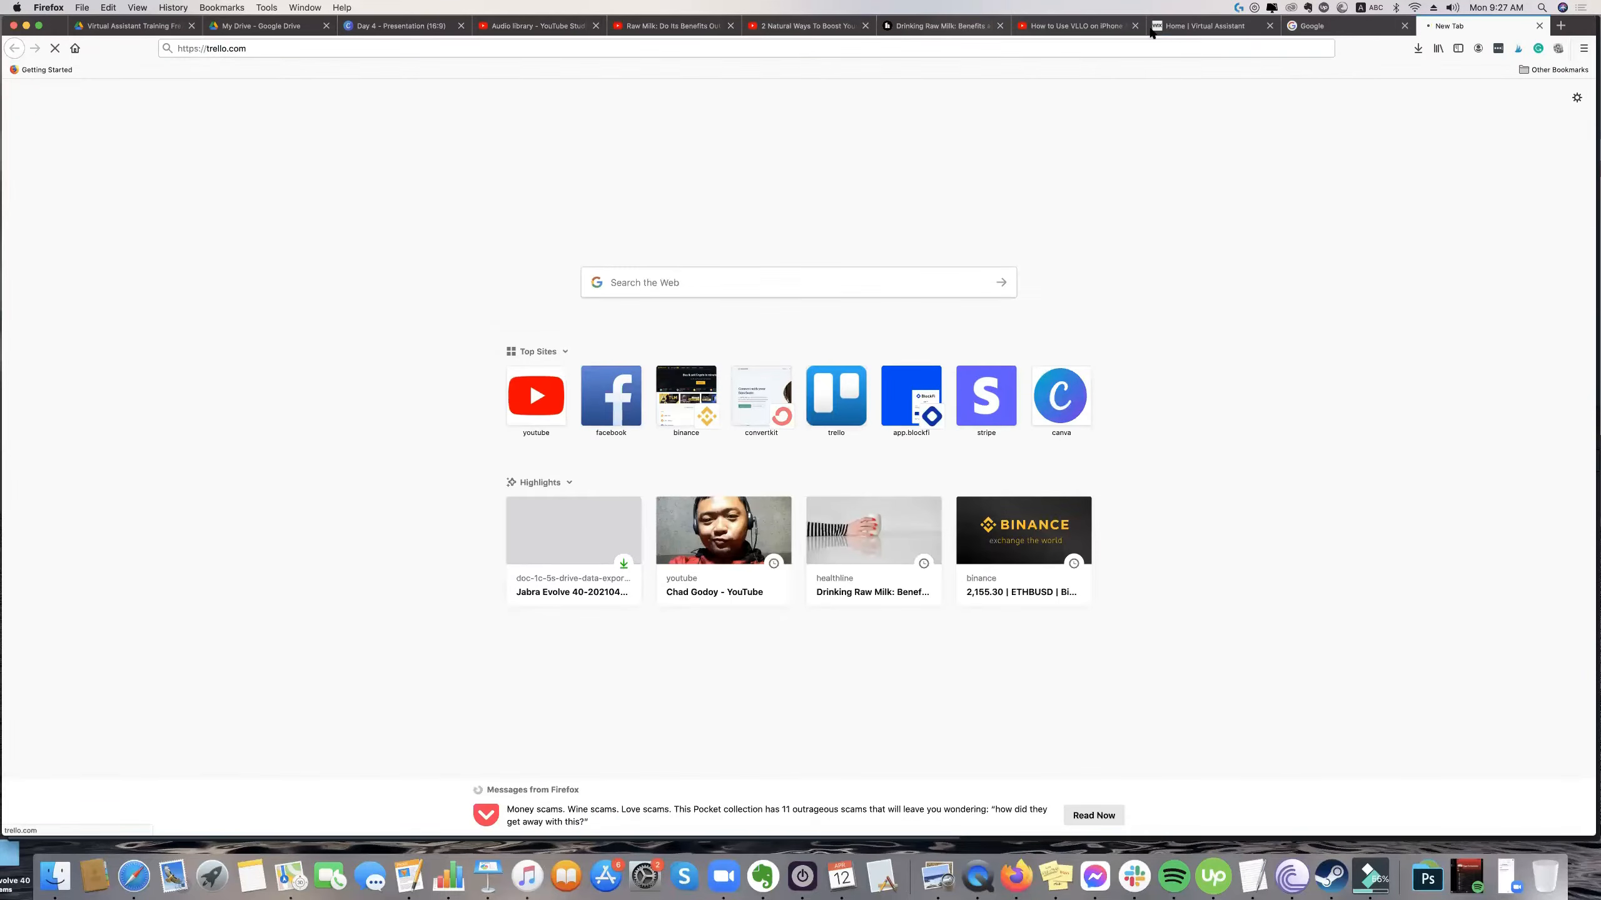
{"action": "left_click_drag", "start_coordinate": [1449, 25], "coordinate": [542, 25]}
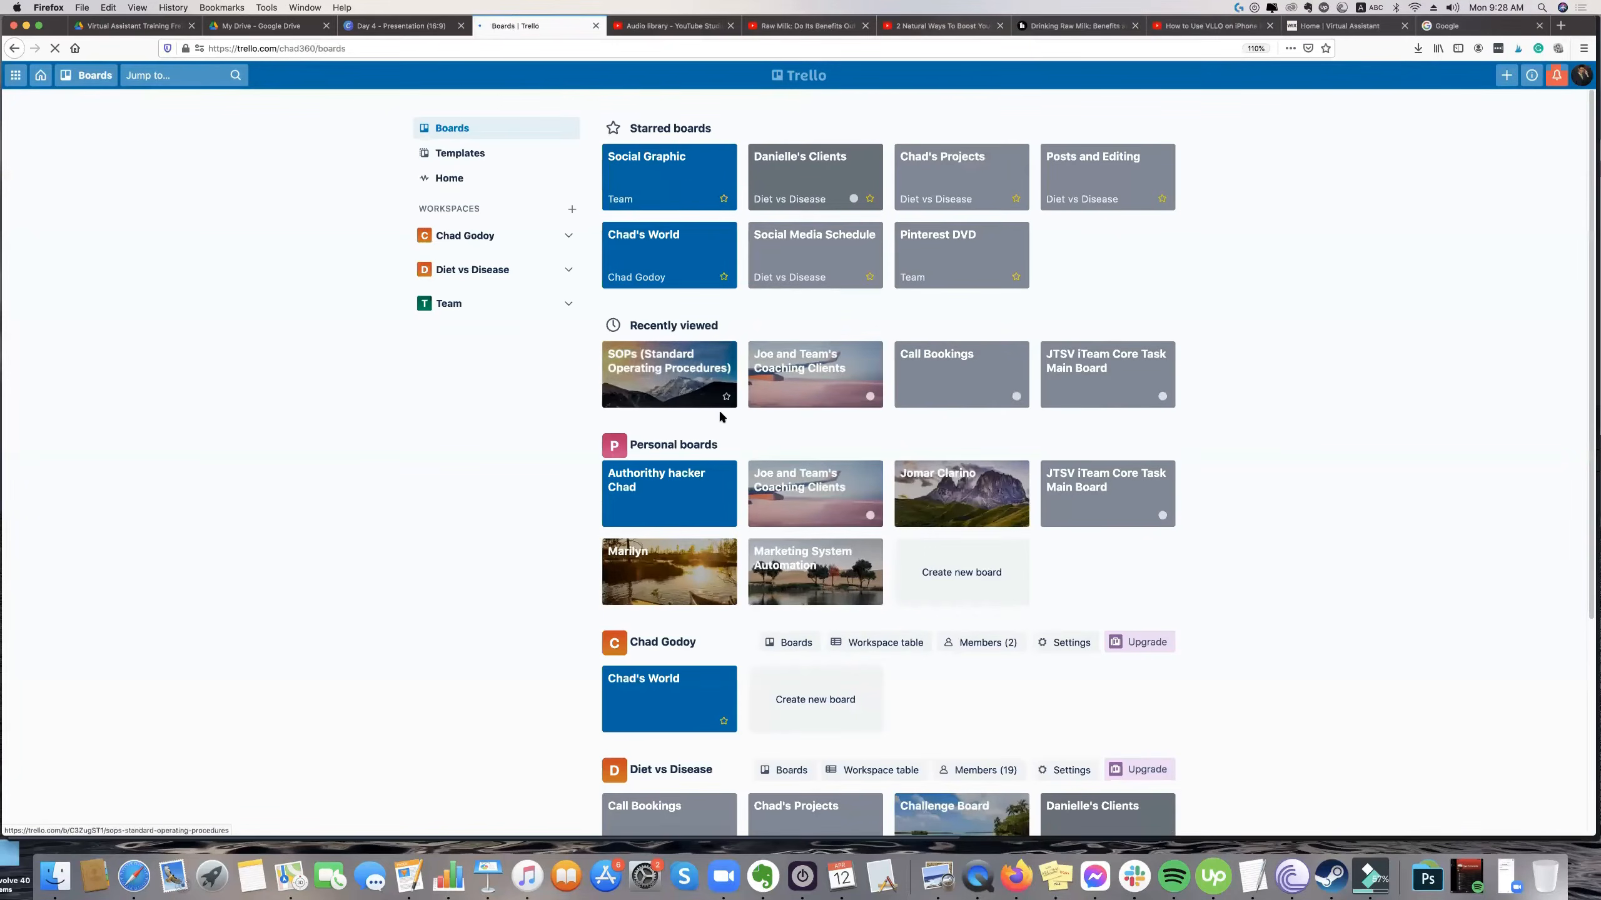
{"action": "left_click", "coordinate": [692, 244]}
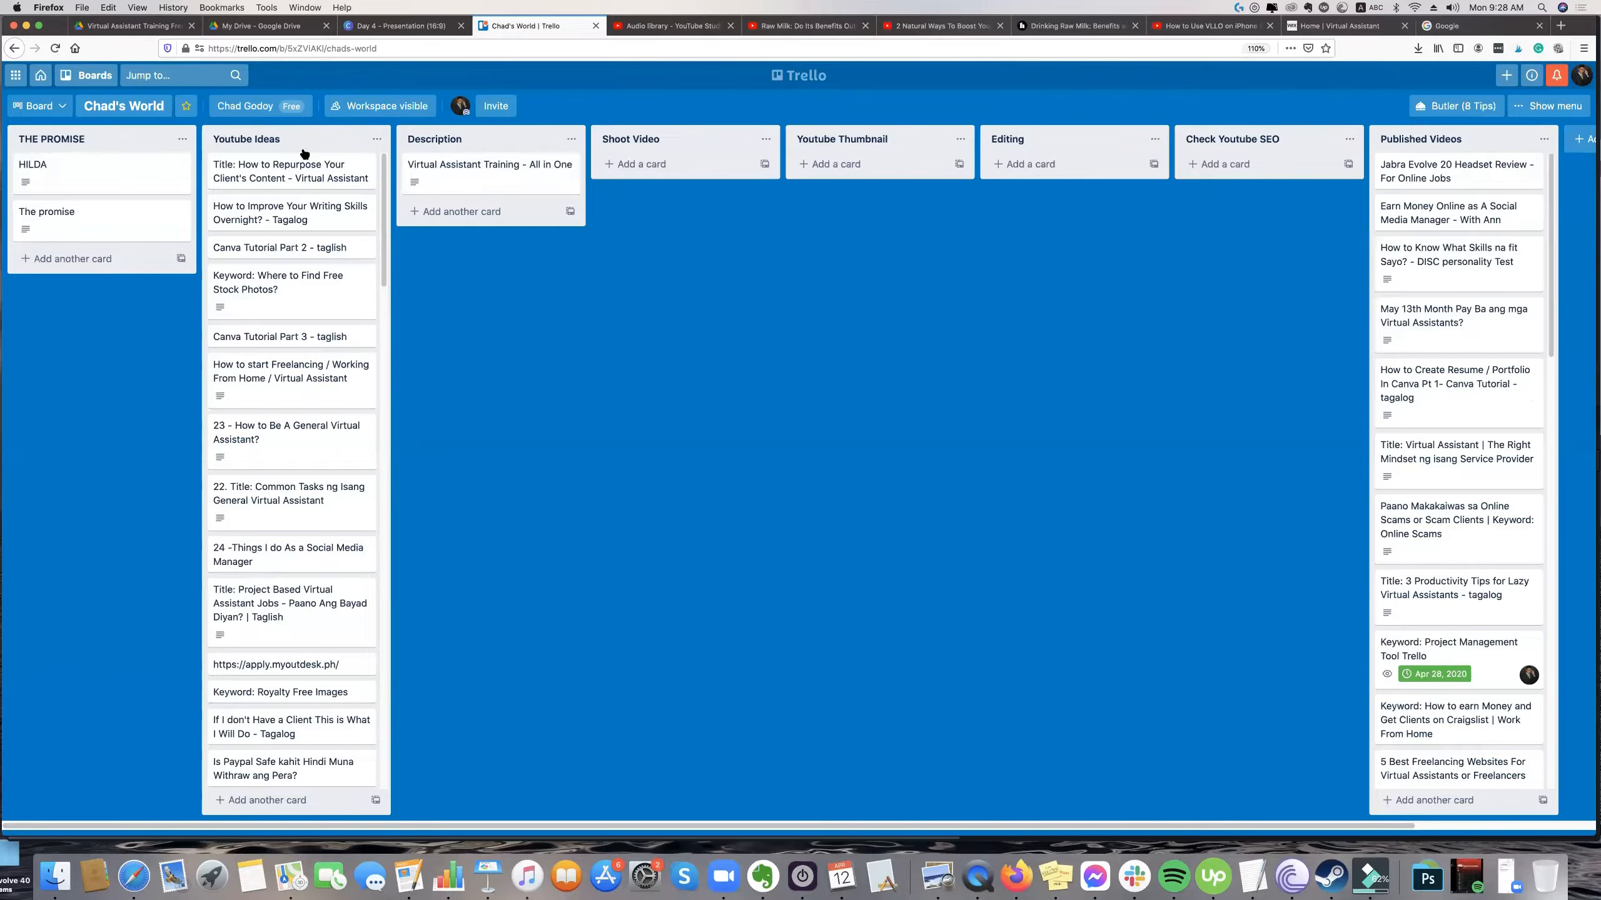
Add a card titled "Idea ko for today" at the end of the Youtube Ideas list.
{"action": "left_click", "coordinate": [256, 161]}
{"action": "left_click", "coordinate": [258, 169]}
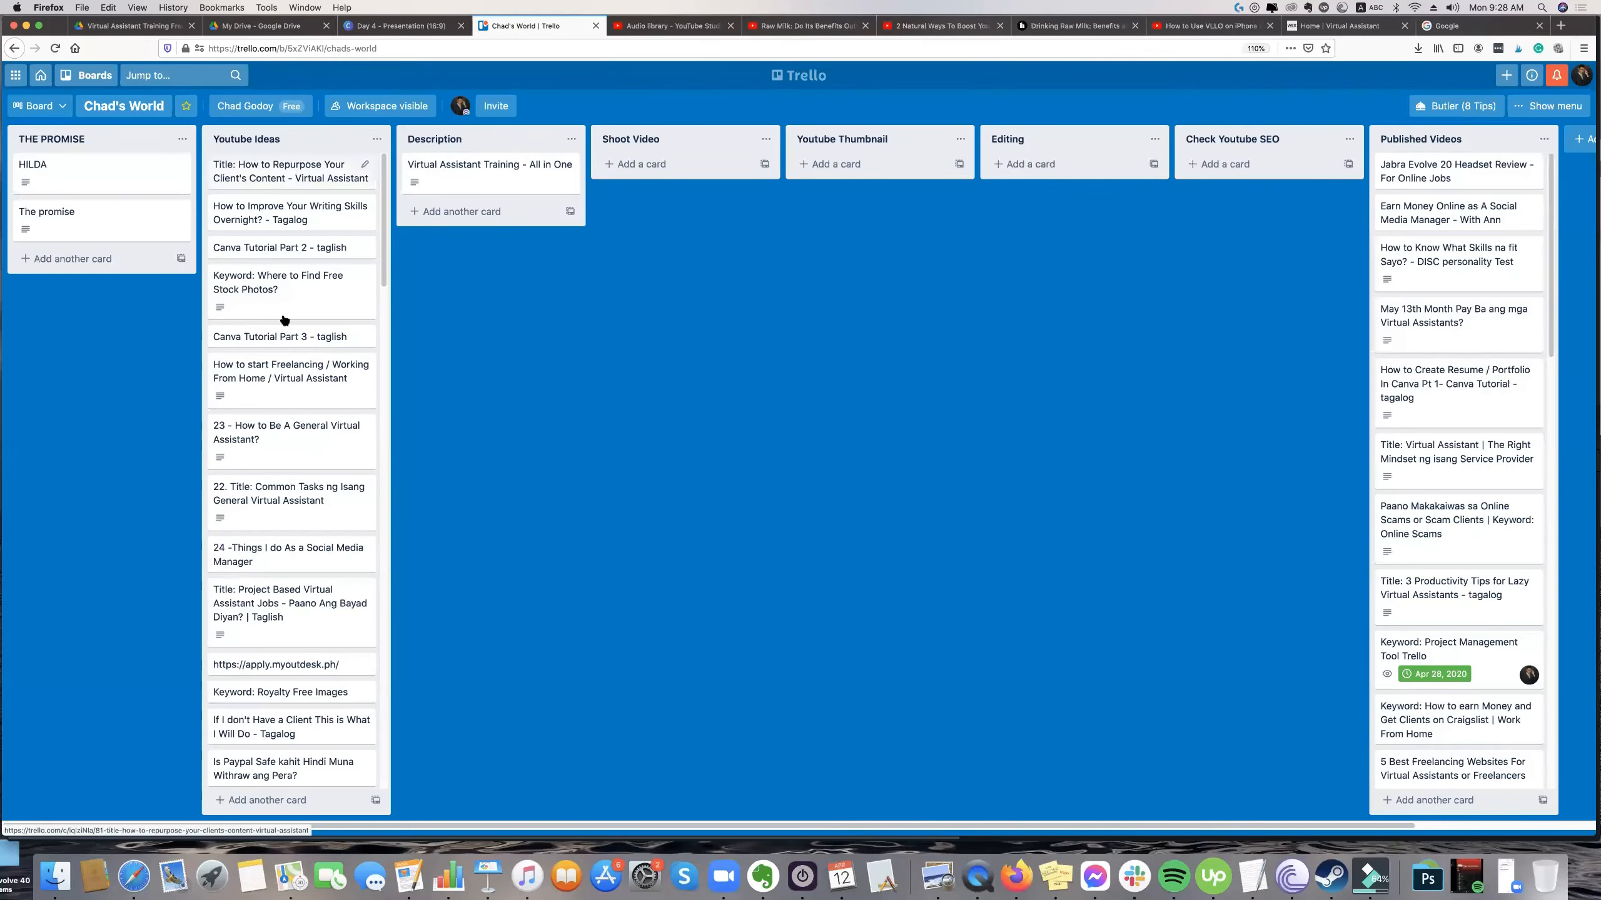
{"action": "scroll", "coordinate": [324, 240], "scroll_direction": "down", "scroll_amount": 2}
{"action": "scroll", "coordinate": [325, 237], "scroll_direction": "up", "scroll_amount": 2}
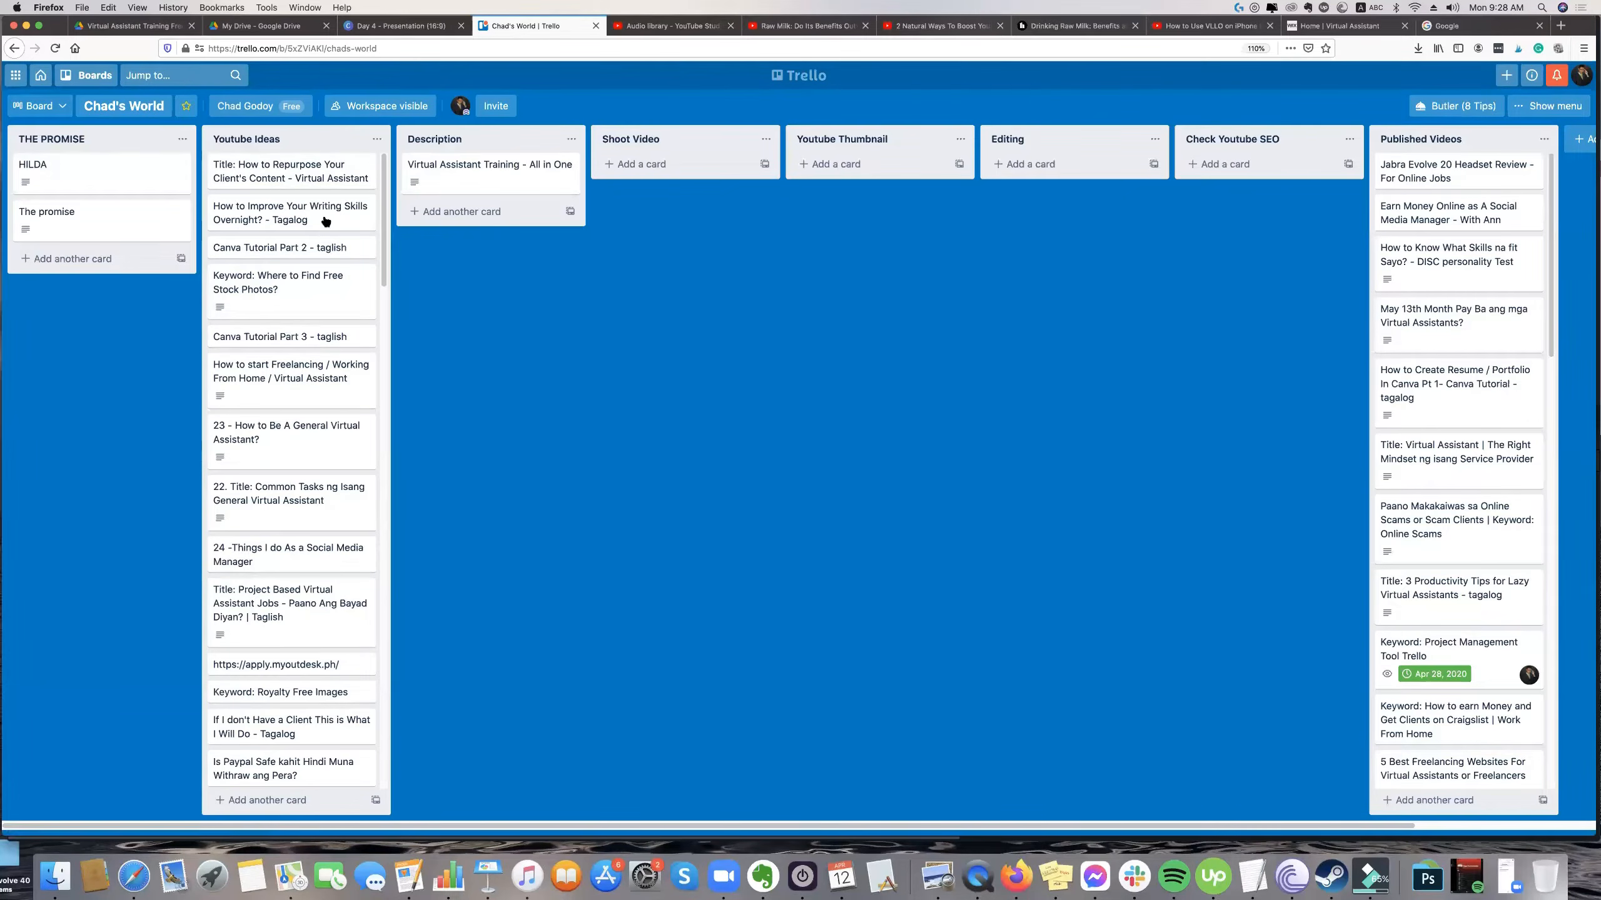
{"action": "scroll", "coordinate": [346, 608], "scroll_direction": "down", "scroll_amount": 6}
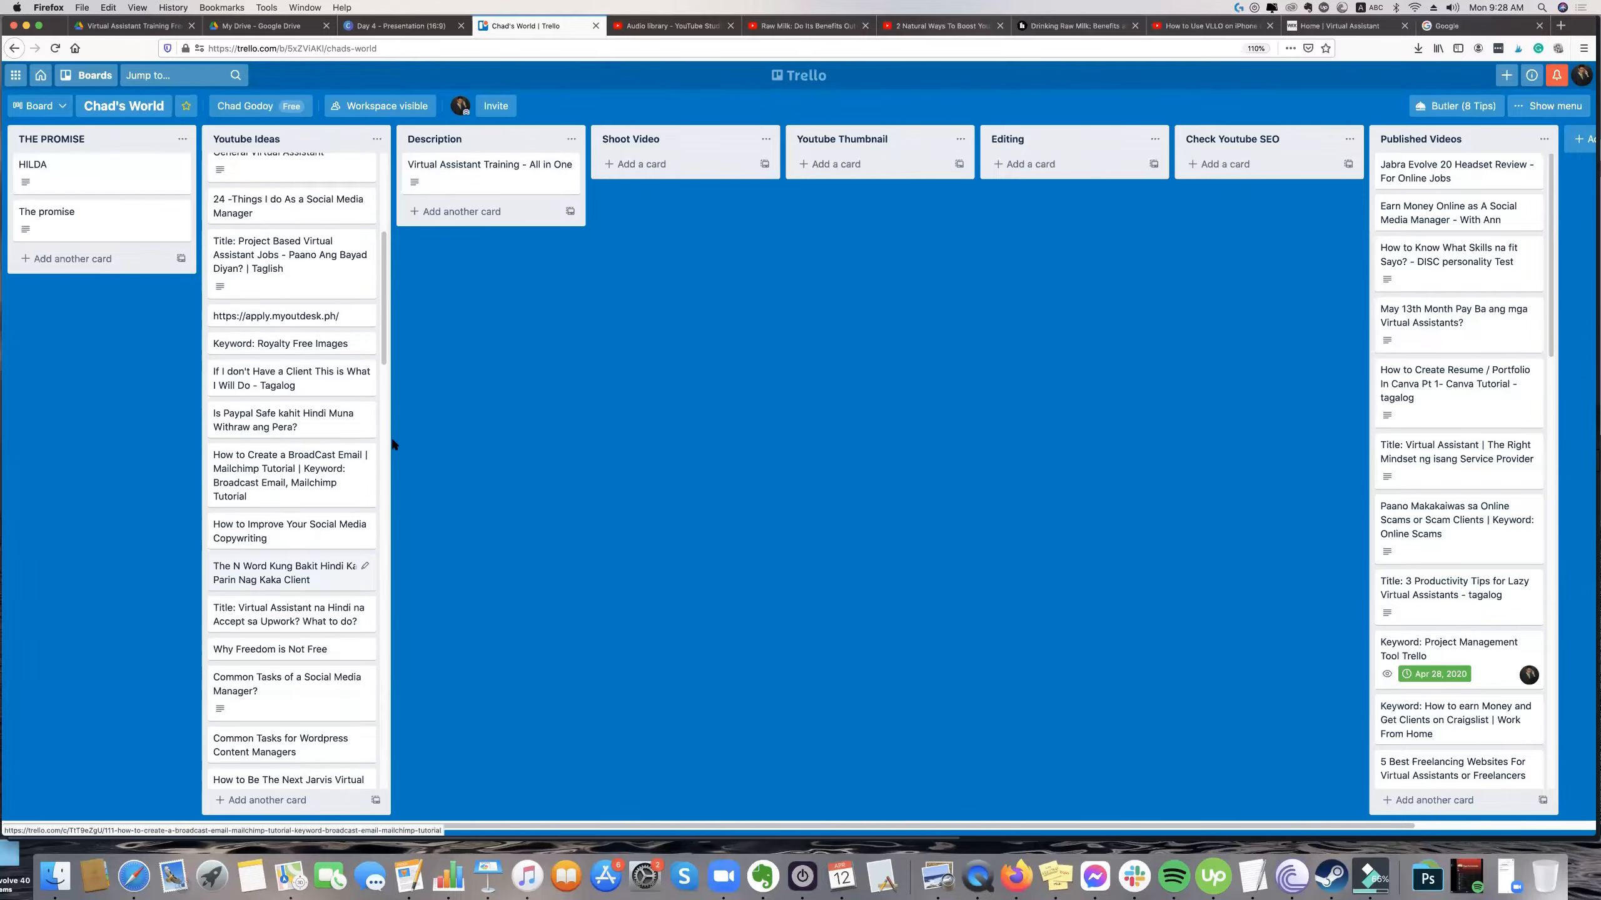
{"action": "scroll", "coordinate": [328, 473], "scroll_direction": "down", "scroll_amount": 8}
{"action": "scroll", "coordinate": [302, 693], "scroll_direction": "down", "scroll_amount": 8}
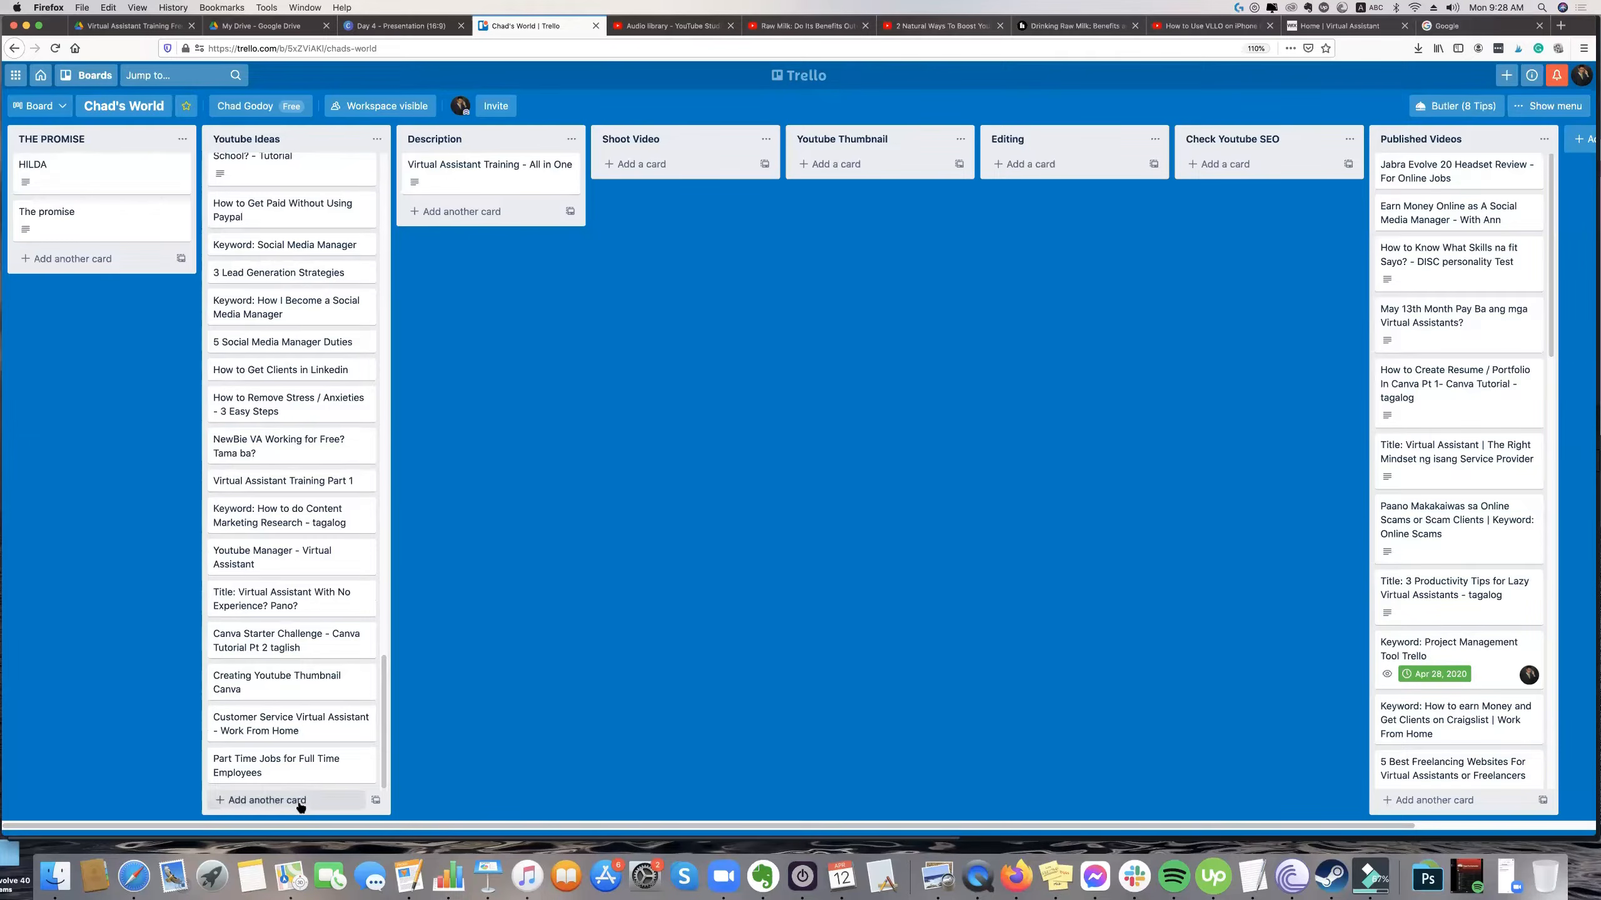
{"action": "left_click", "coordinate": [301, 801]}
{"action": "type", "text": "Idea ko for today"}
{"action": "key", "text": "Return"}
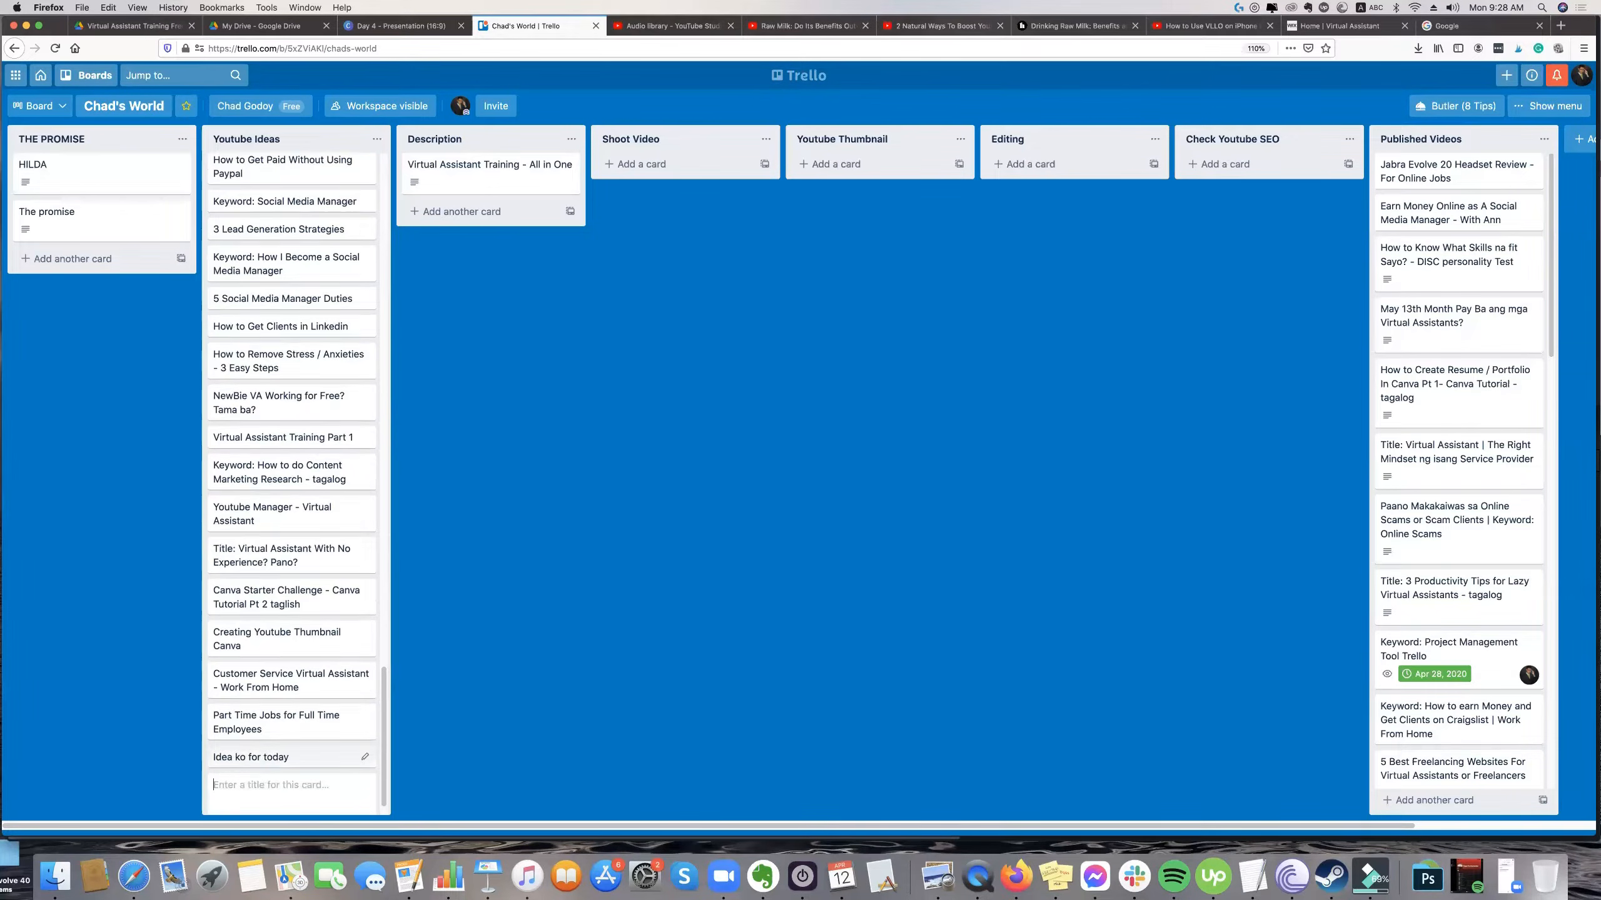
Move the "Idea ko for today" card to the head of the Youtube Ideas list and rename it "Jabra Evolve 40 Review".
{"action": "left_click_drag", "start_coordinate": [315, 763], "coordinate": [290, 160]}
{"action": "left_click", "coordinate": [290, 163]}
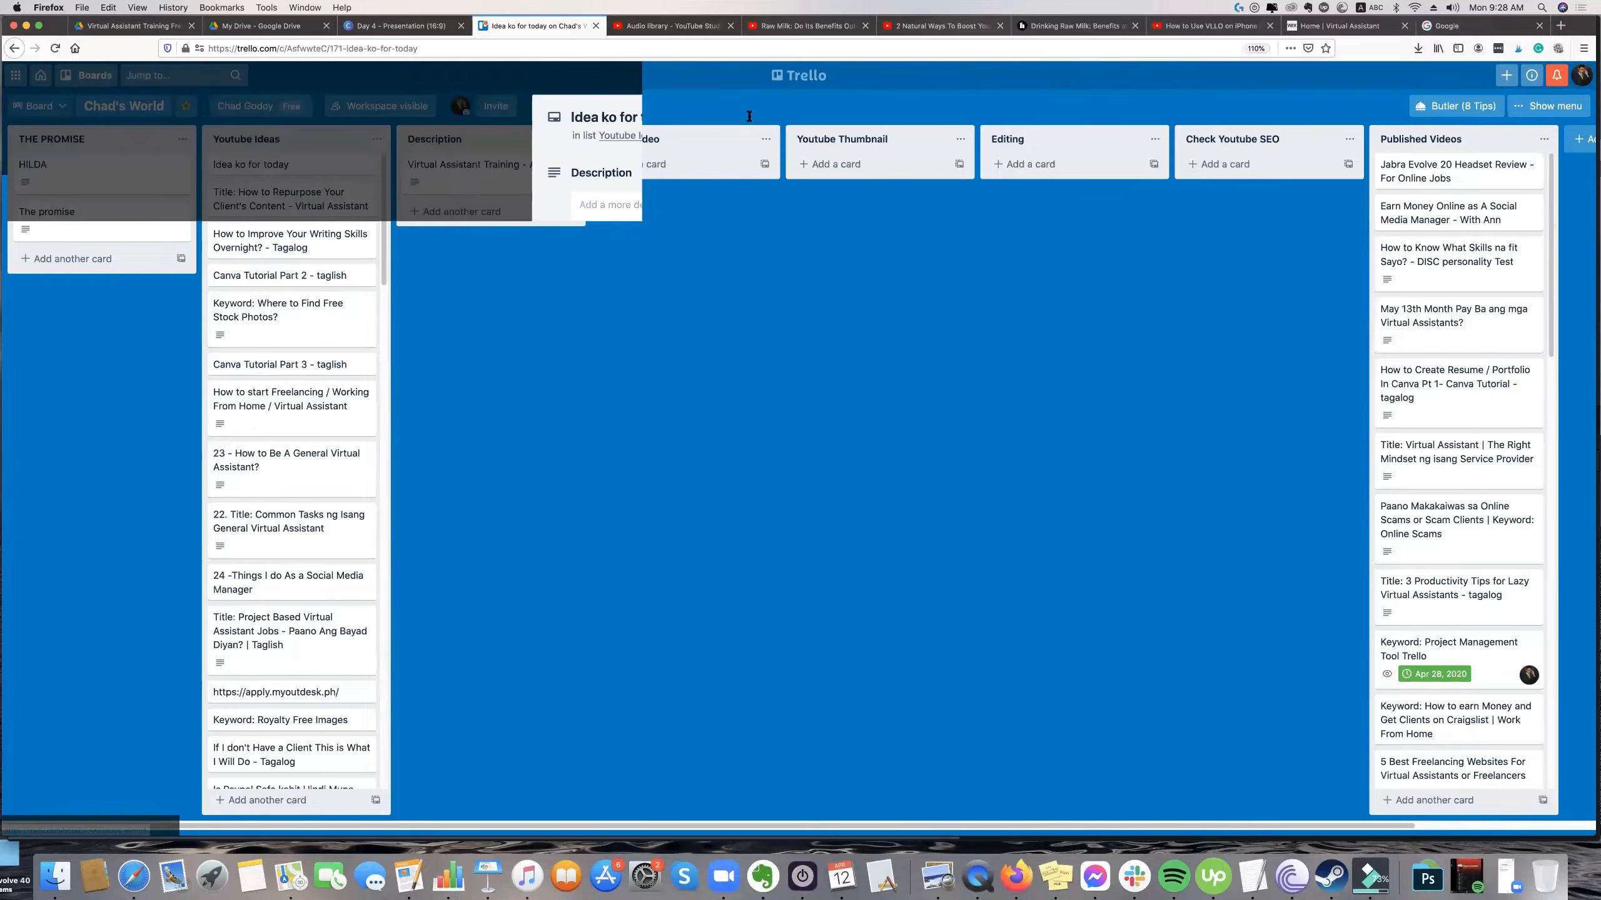
{"action": "left_click", "coordinate": [748, 116]}
{"action": "type", "text": "Jabra Evolve 40 Review"}
{"action": "key", "text": "Return"}
{"action": "left_click", "coordinate": [443, 281]}
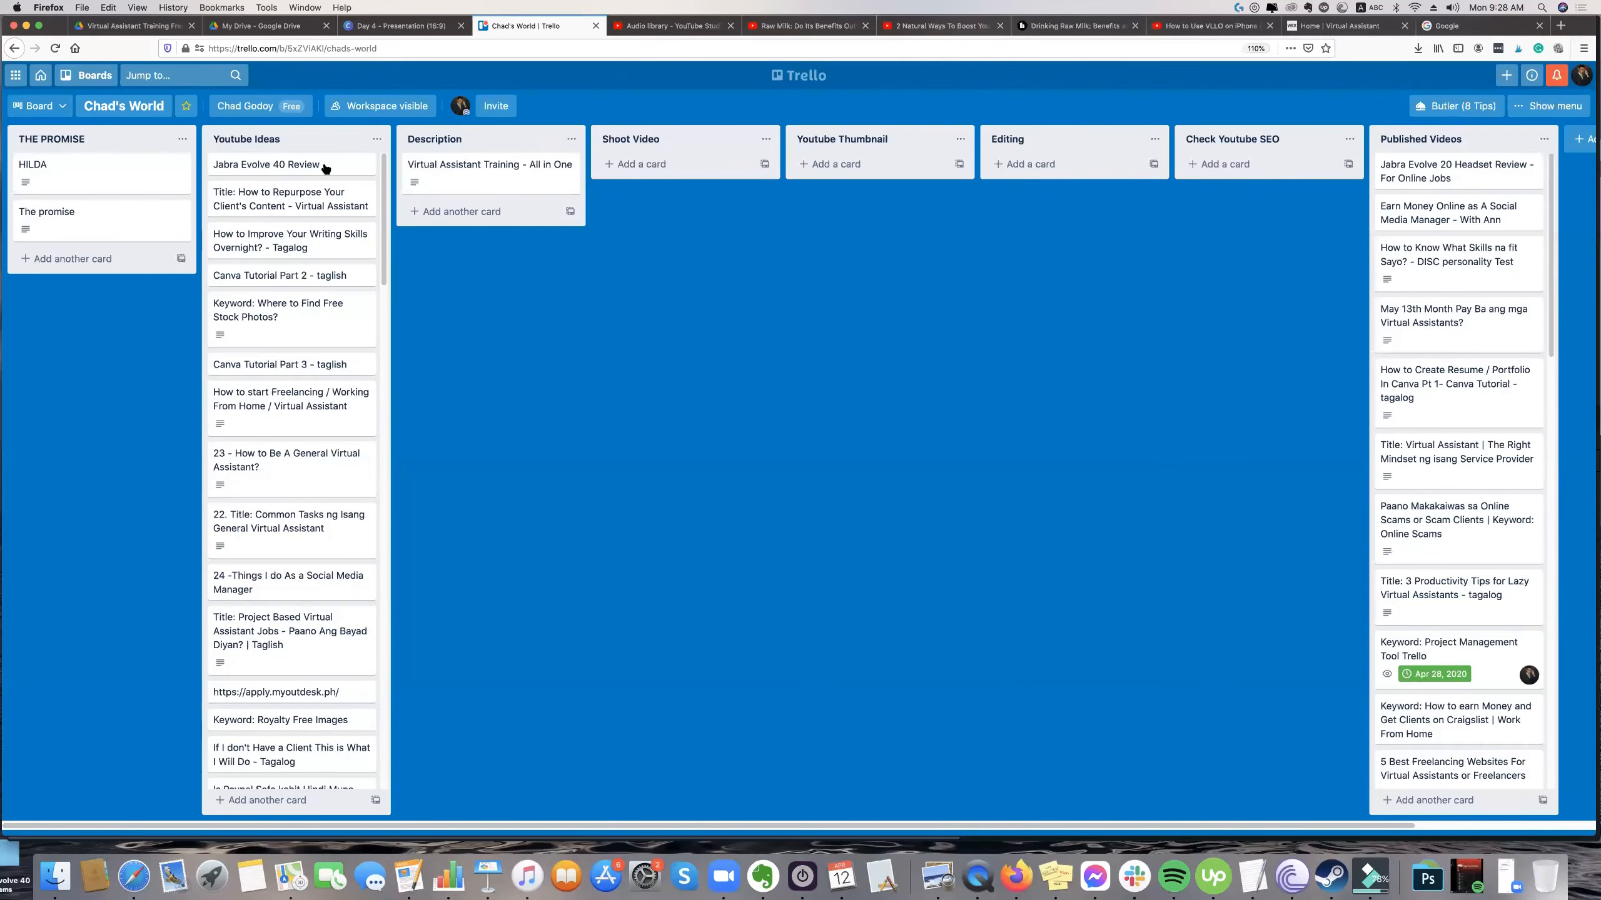
Move the "Jabra Evolve 40 Review" card to the Description list and the "Virtual Assistant Training - All in One" card to Youtube Ideas.
{"action": "left_click", "coordinate": [295, 169]}
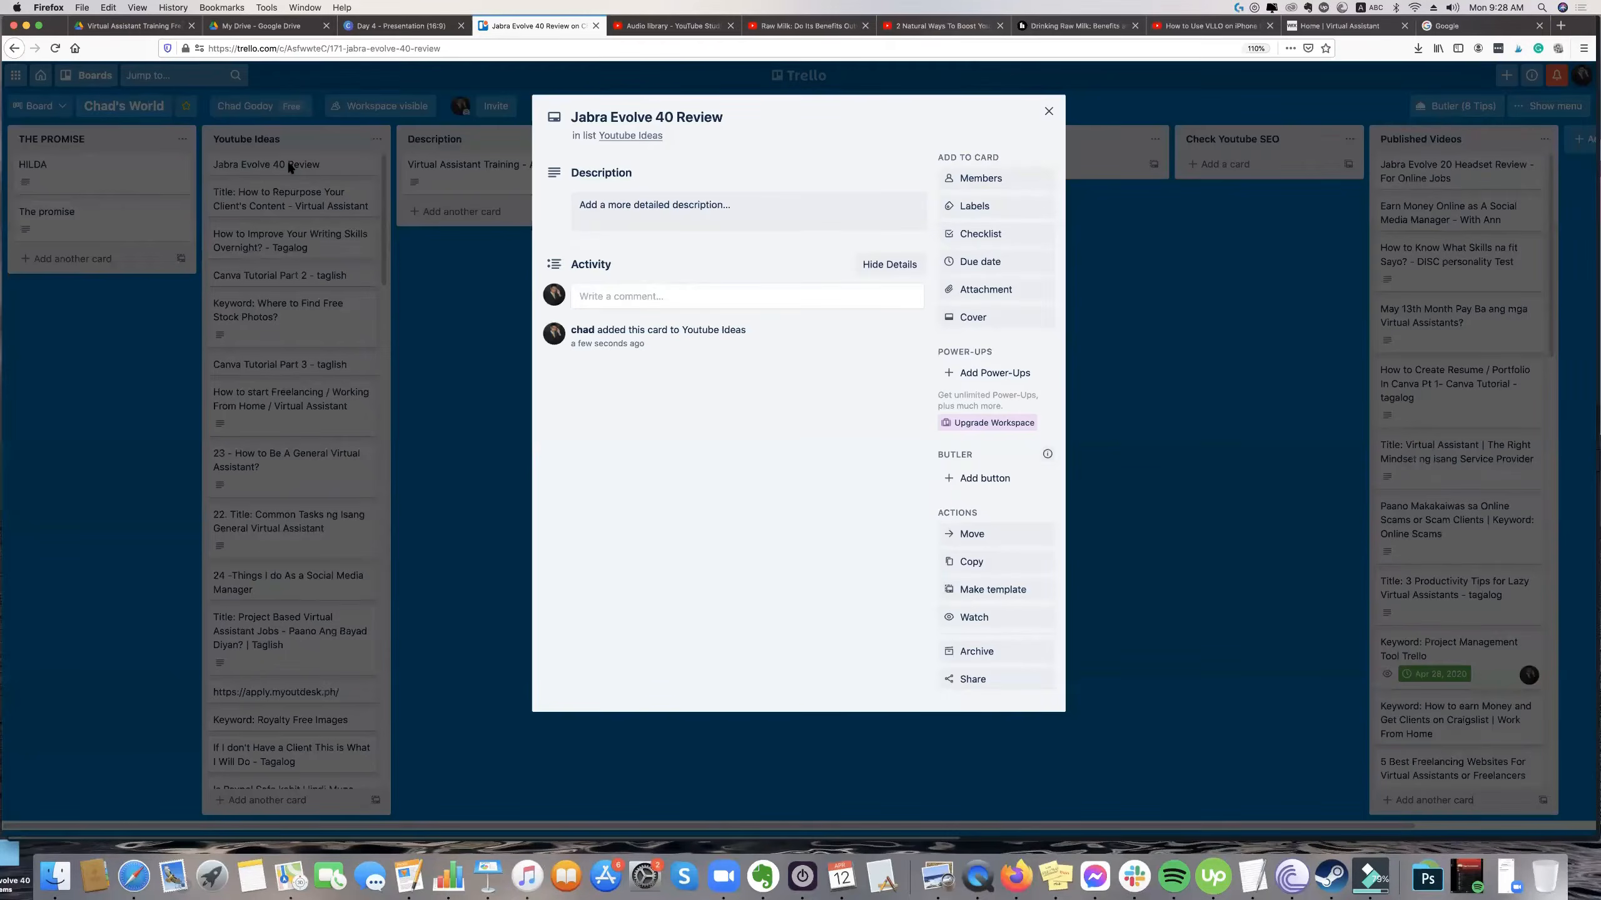
{"action": "left_click", "coordinate": [290, 165]}
{"action": "left_click_drag", "start_coordinate": [292, 168], "coordinate": [469, 162]}
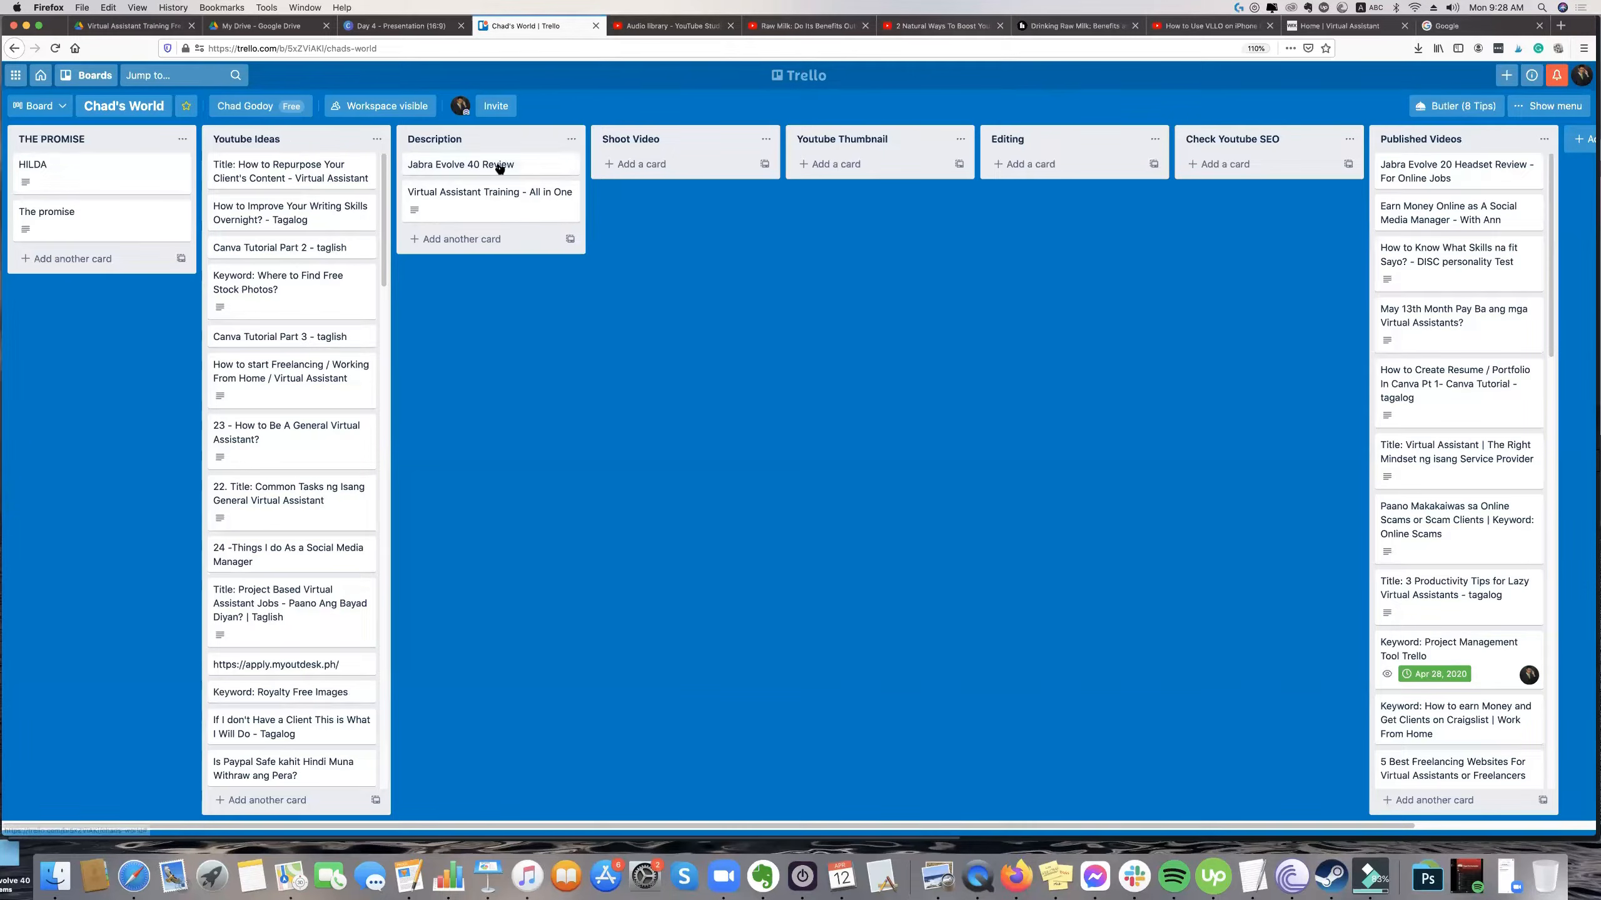
{"action": "mouse_move", "coordinate": [500, 168]}
{"action": "left_mouse_down"}
{"action": "mouse_move", "coordinate": [345, 159]}
{"action": "mouse_move", "coordinate": [481, 156]}
{"action": "mouse_move", "coordinate": [516, 192]}
{"action": "left_mouse_up"}
{"action": "left_click_drag", "start_coordinate": [521, 199], "coordinate": [479, 171]}
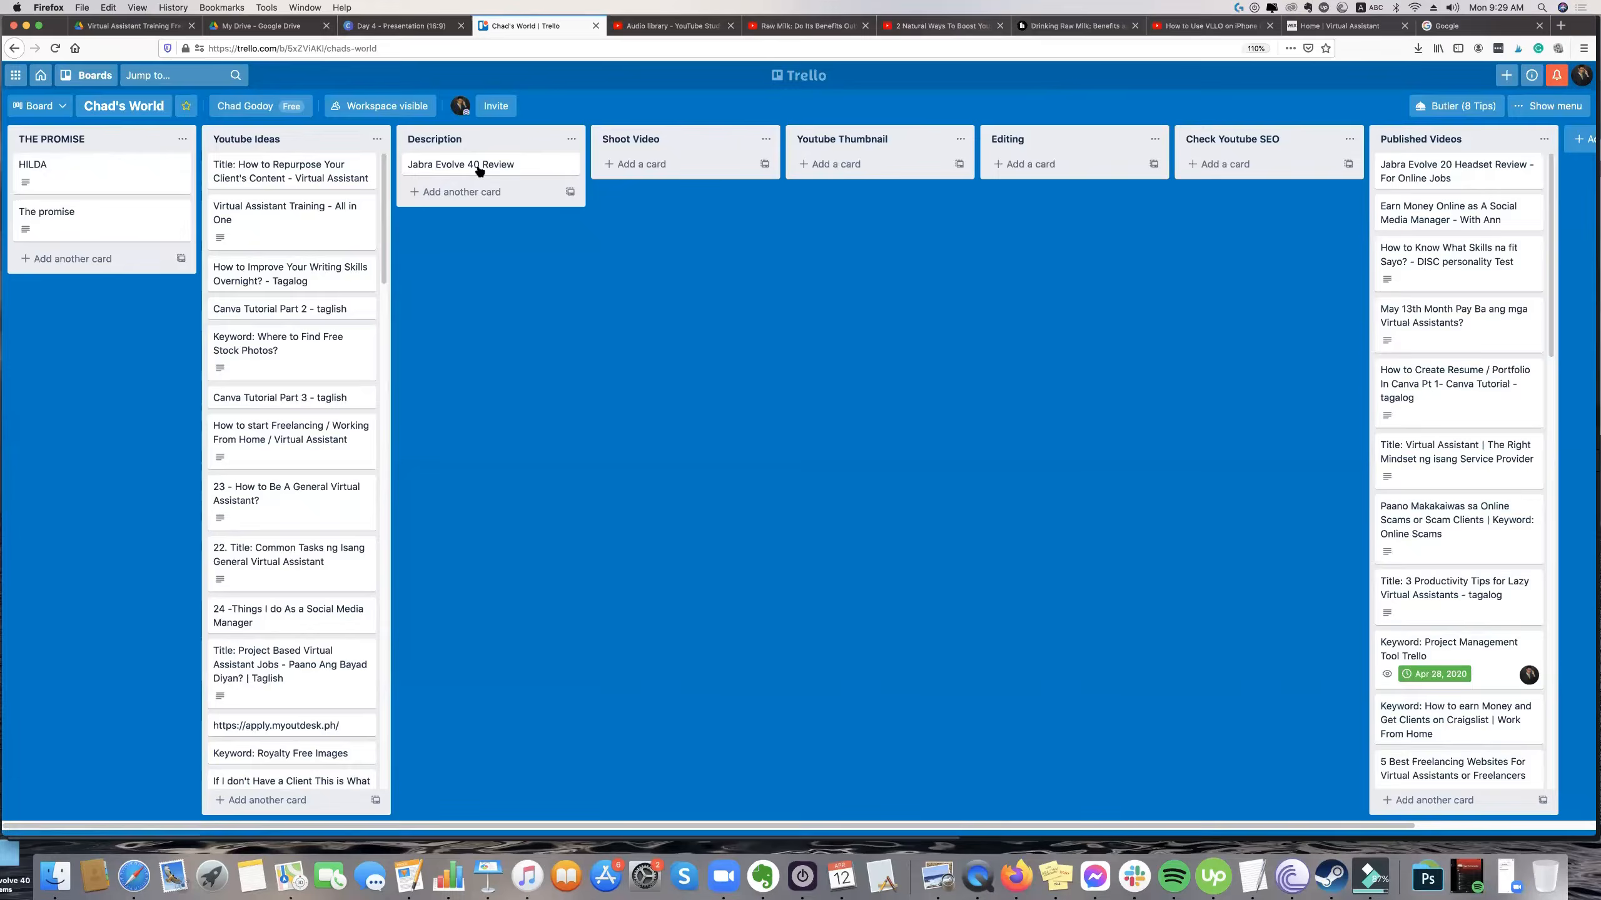
Draft the Jabra Evolve 40 Review card's description with four lines: "Attention -", "Interest -", "Desire -" and "Action -".
{"action": "left_click", "coordinate": [479, 170]}
{"action": "type", "text": "A -"}
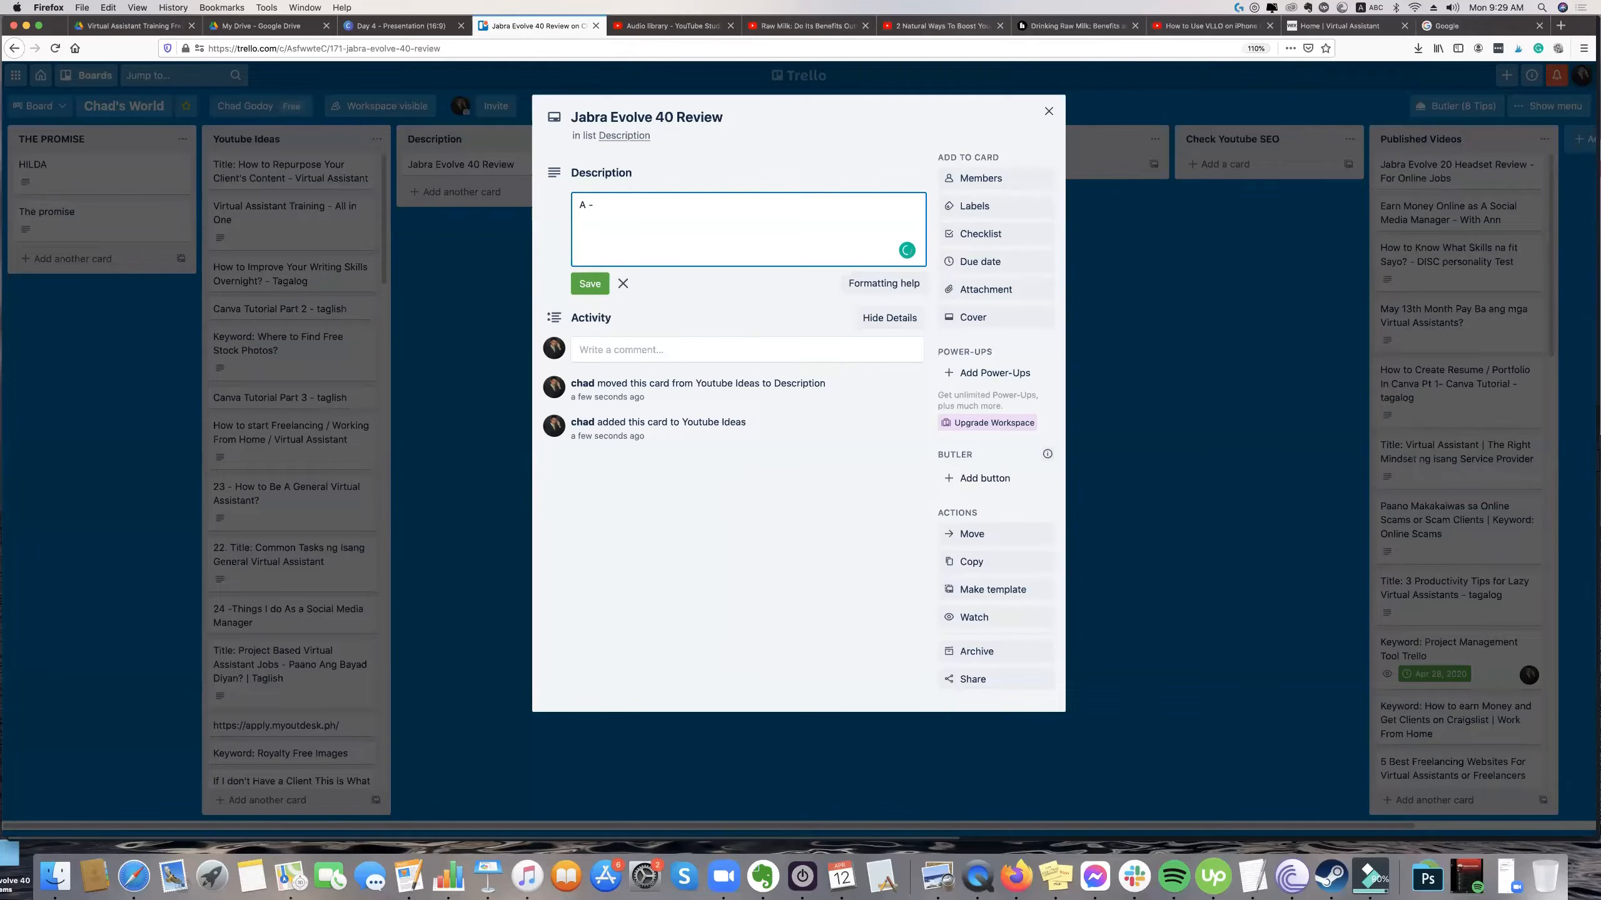
{"action": "type", "text": "D"}
{"action": "type", "text": " -"}
{"action": "left_click", "coordinate": [588, 204]}
{"action": "type", "text": "ttention - Interest"}
{"action": "key", "text": "Down"}
{"action": "key", "text": "Left"}
{"action": "key", "text": "Left"}
{"action": "type", "text": "esire"}
{"action": "key", "text": "Left"}
{"action": "key", "text": "Left"}
{"action": "type", "text": "ction"}
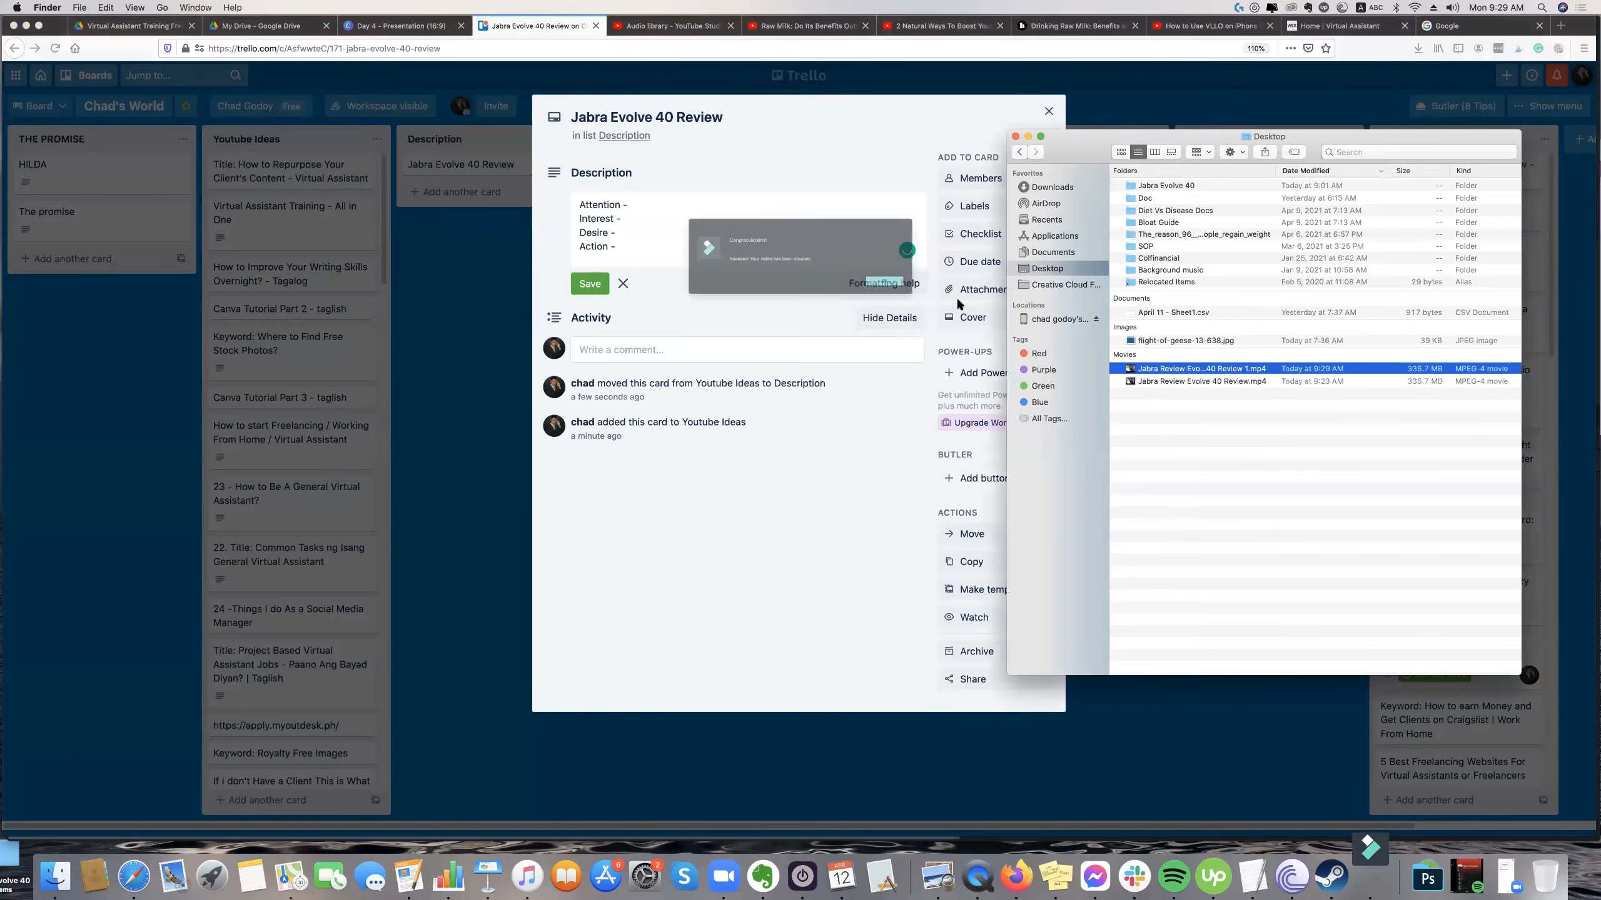
Play the exported "Jabra Review Evolve 40 Review 1.mp4" from the Desktop in QuickTime Player and adjust the sound volume.
{"action": "left_click", "coordinate": [941, 298]}
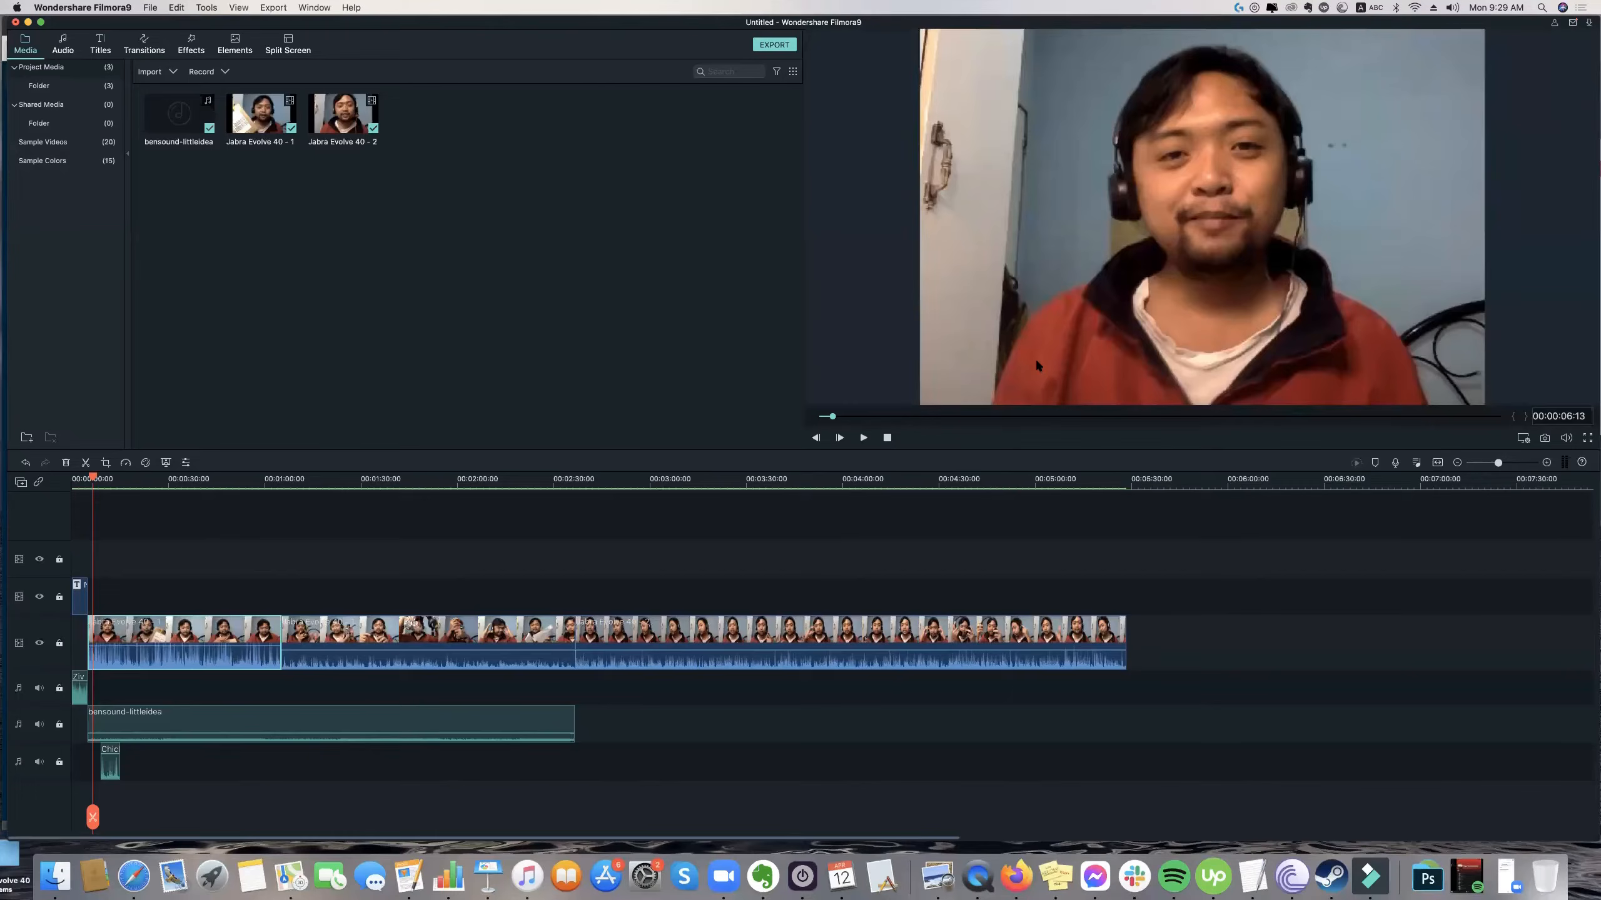
{"action": "left_click", "coordinate": [43, 882]}
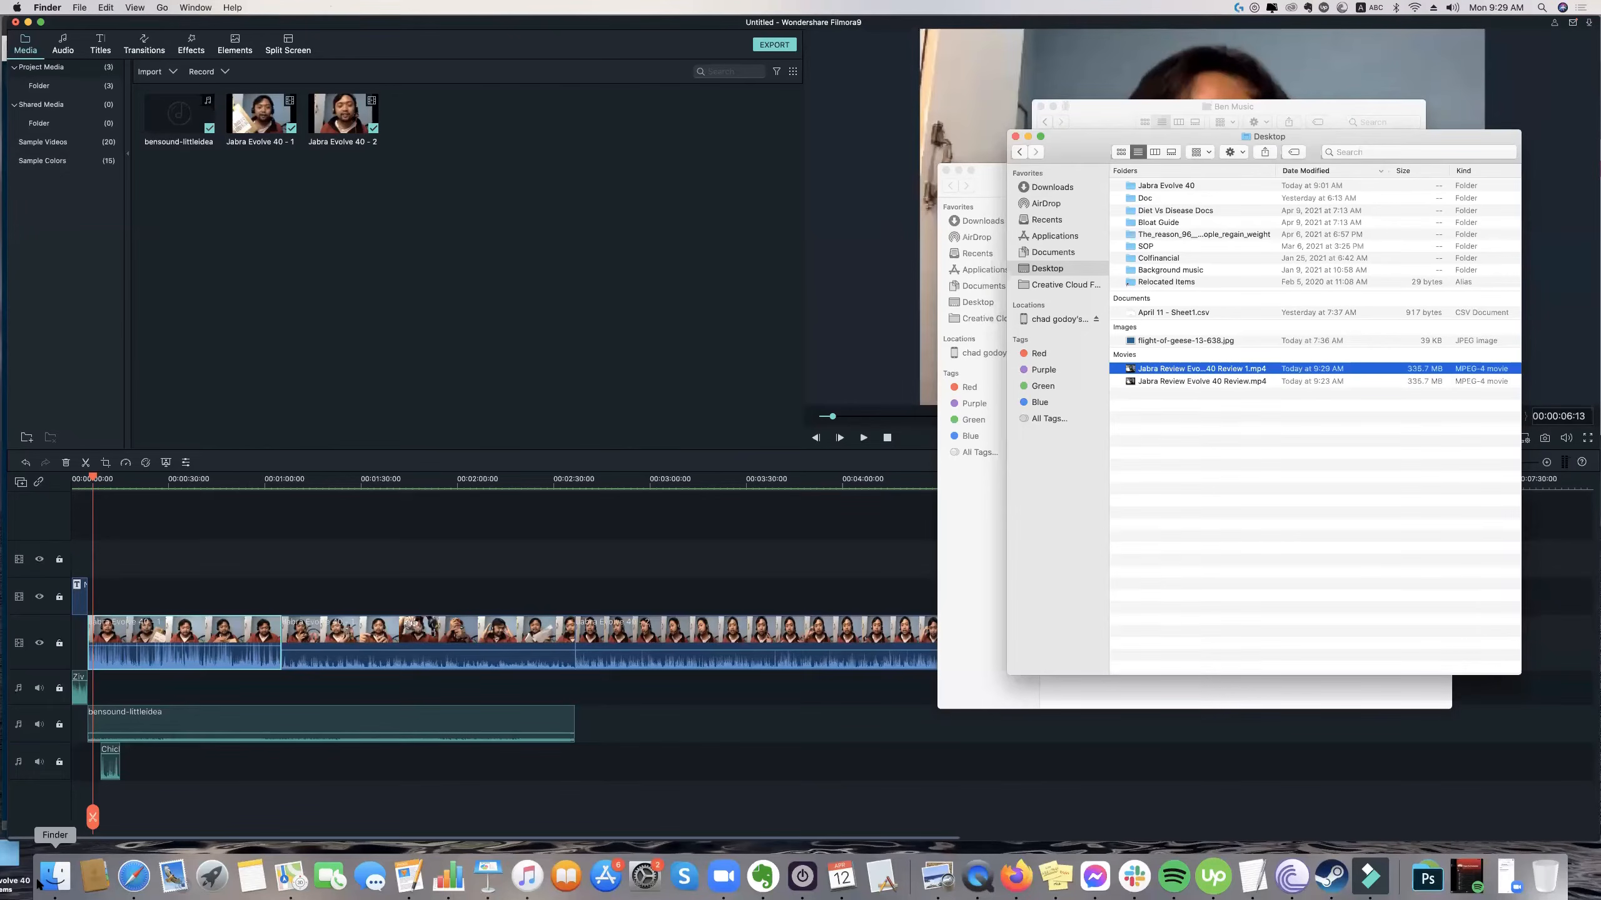
{"action": "double_click", "coordinate": [1197, 370]}
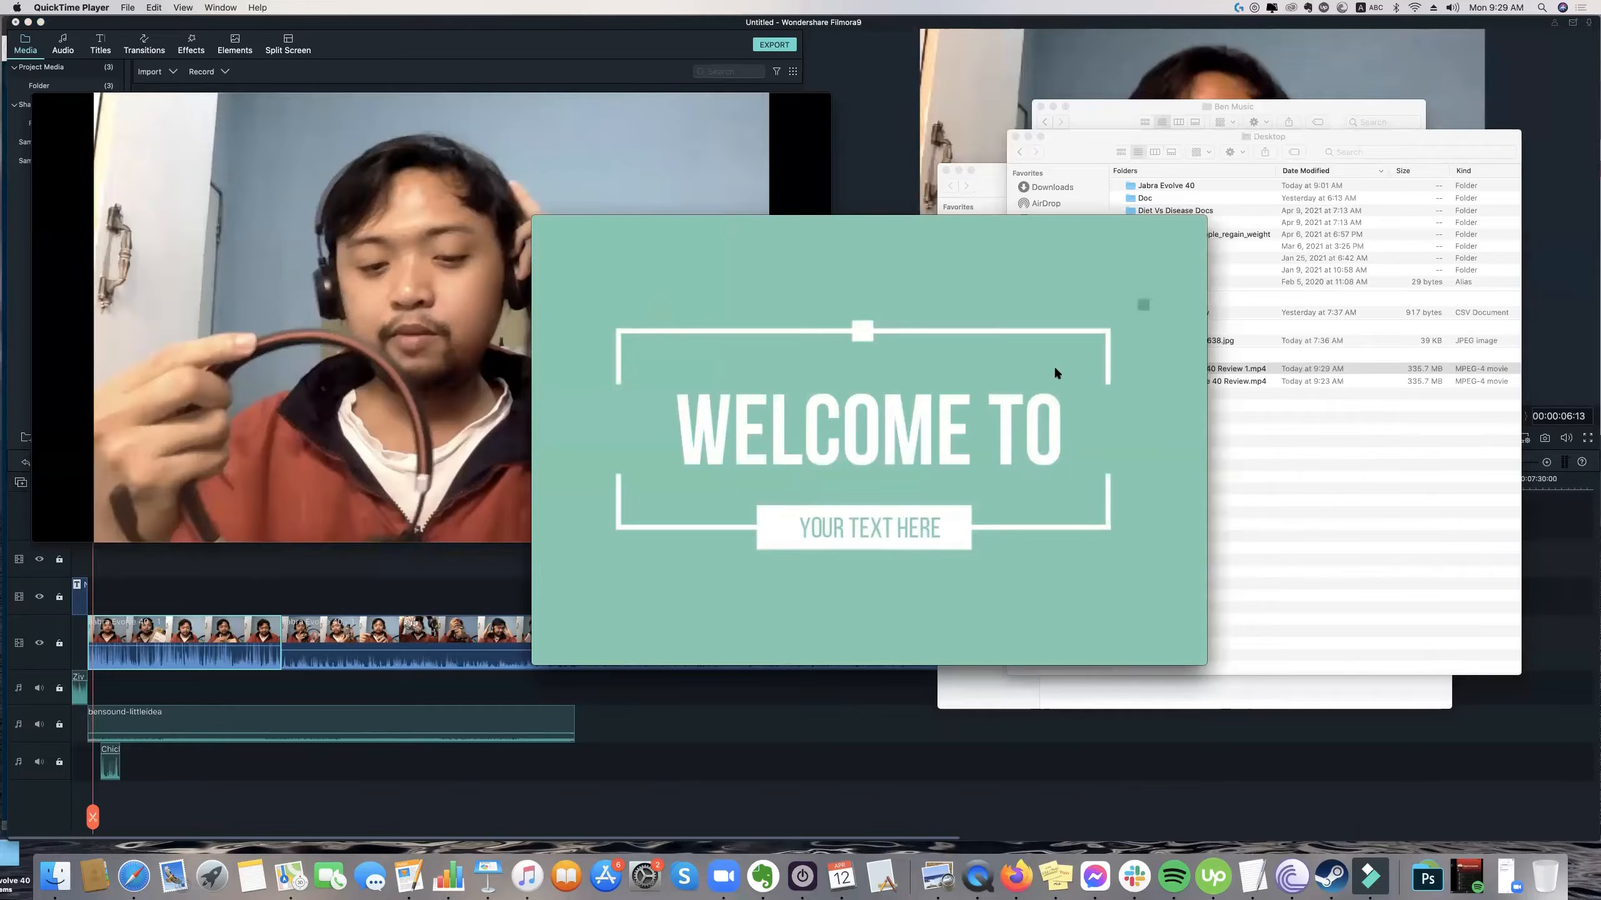
{"action": "mouse_move", "coordinate": [1173, 371]}
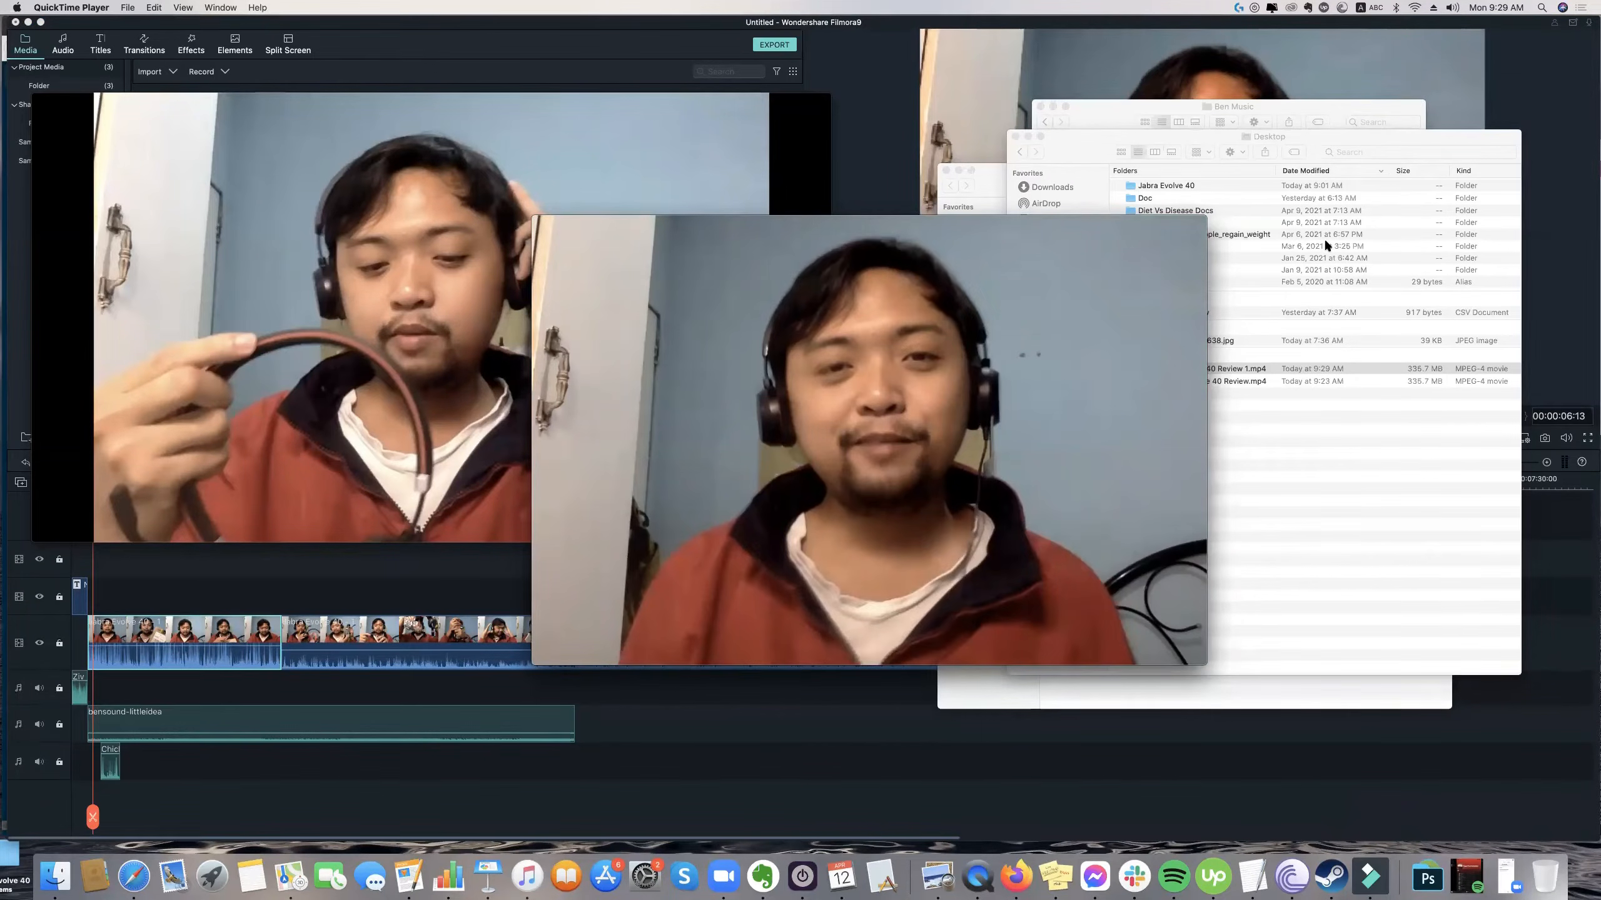
{"action": "key", "text": "XF86AudioRaiseVolume"}
{"action": "key", "text": "XF86AudioLowerVolume"}
{"action": "key", "text": "XF86AudioLowerVolume"}
{"action": "key", "text": "XF86AudioLowerVolume"}
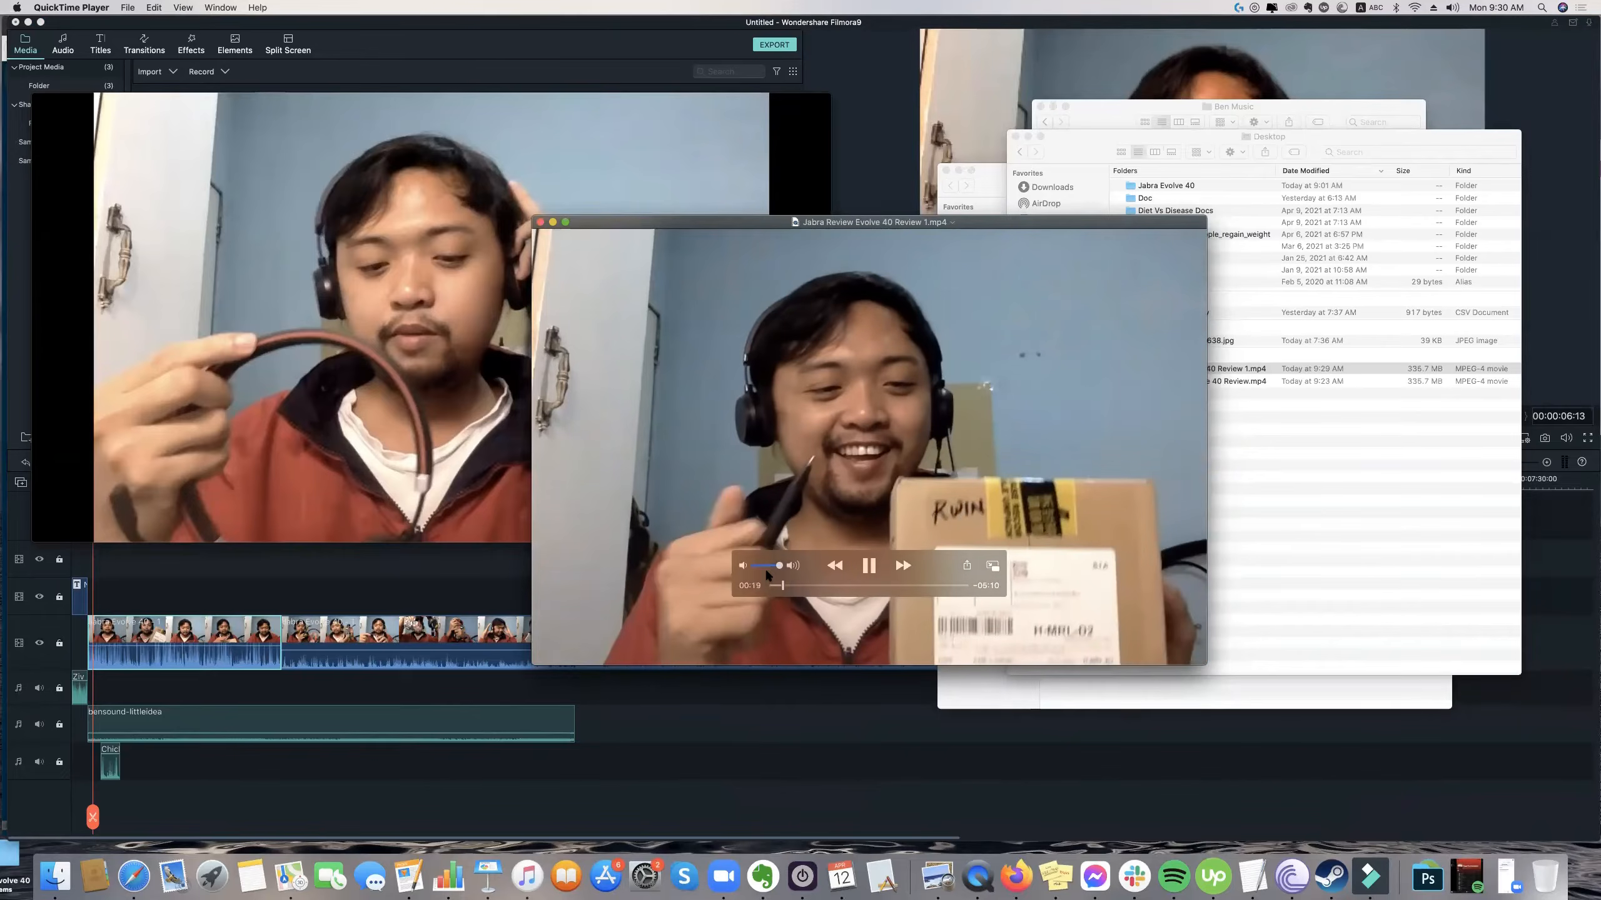
Check the exported video's opening title in an enlarged playback window, then close the video.
{"action": "left_click_drag", "start_coordinate": [531, 217], "coordinate": [99, 160]}
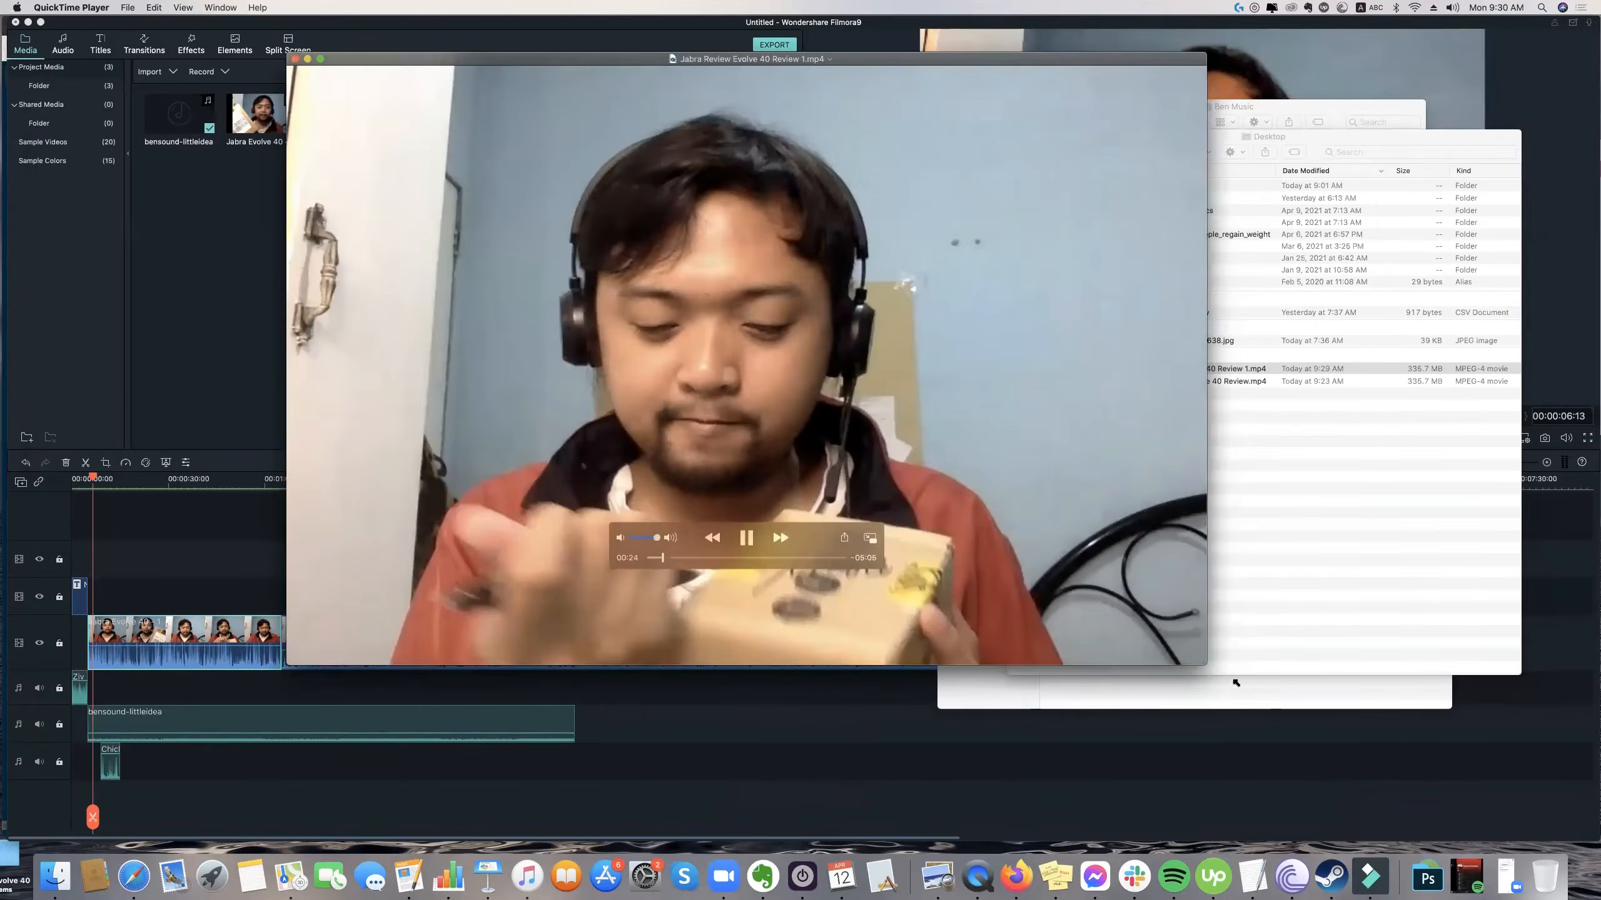
{"action": "left_click_drag", "start_coordinate": [1235, 683], "coordinate": [1364, 769]}
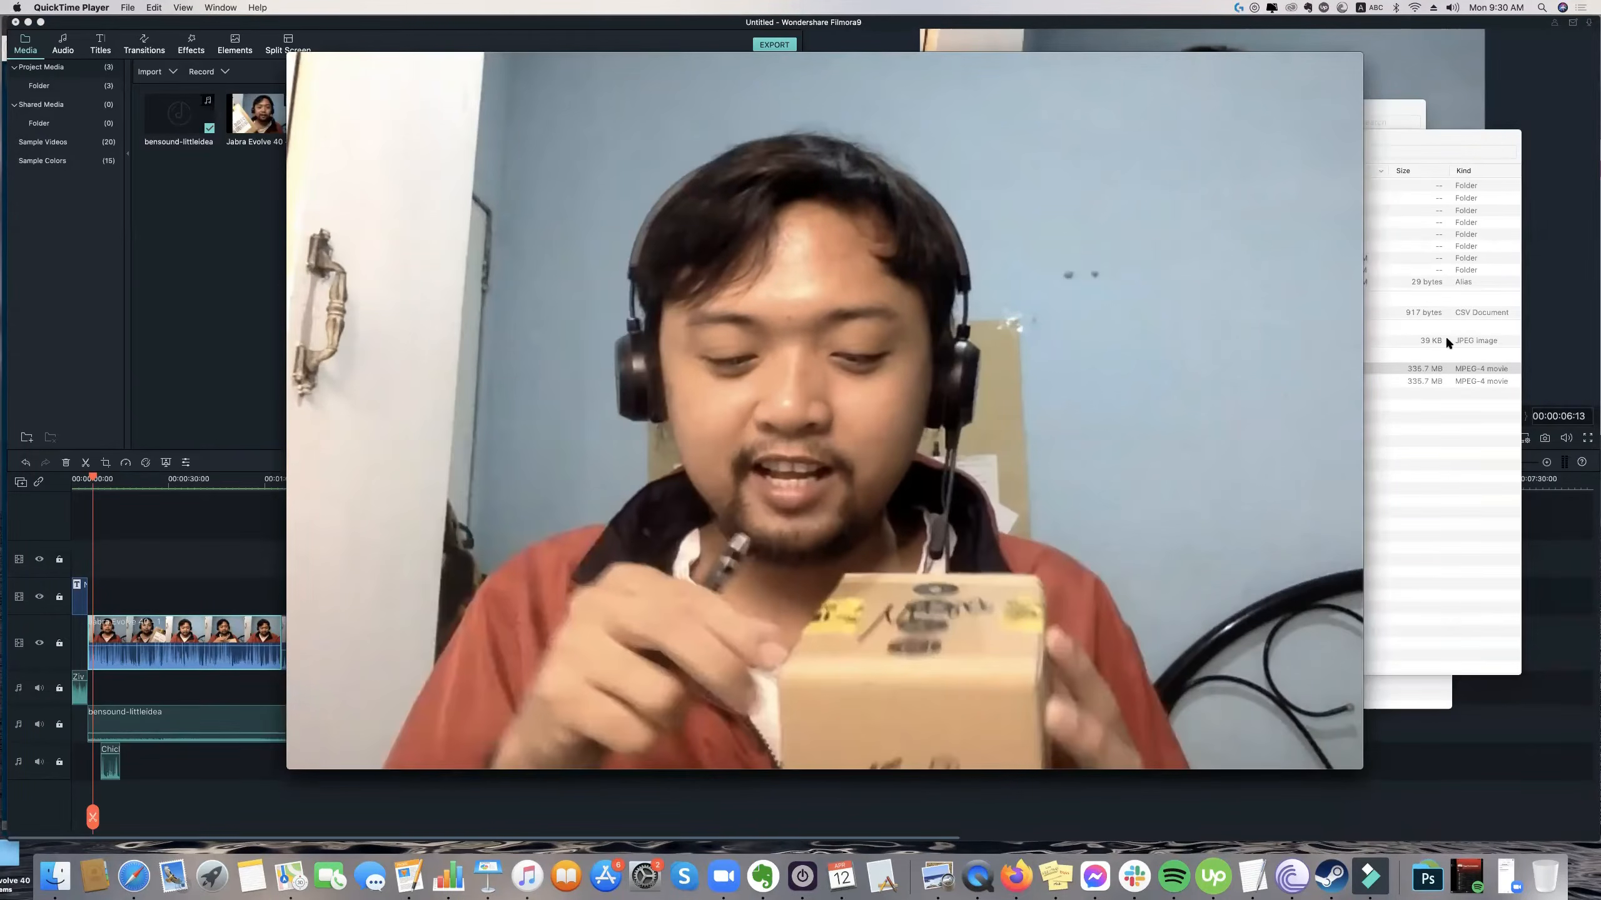
{"action": "mouse_move", "coordinate": [756, 648]}
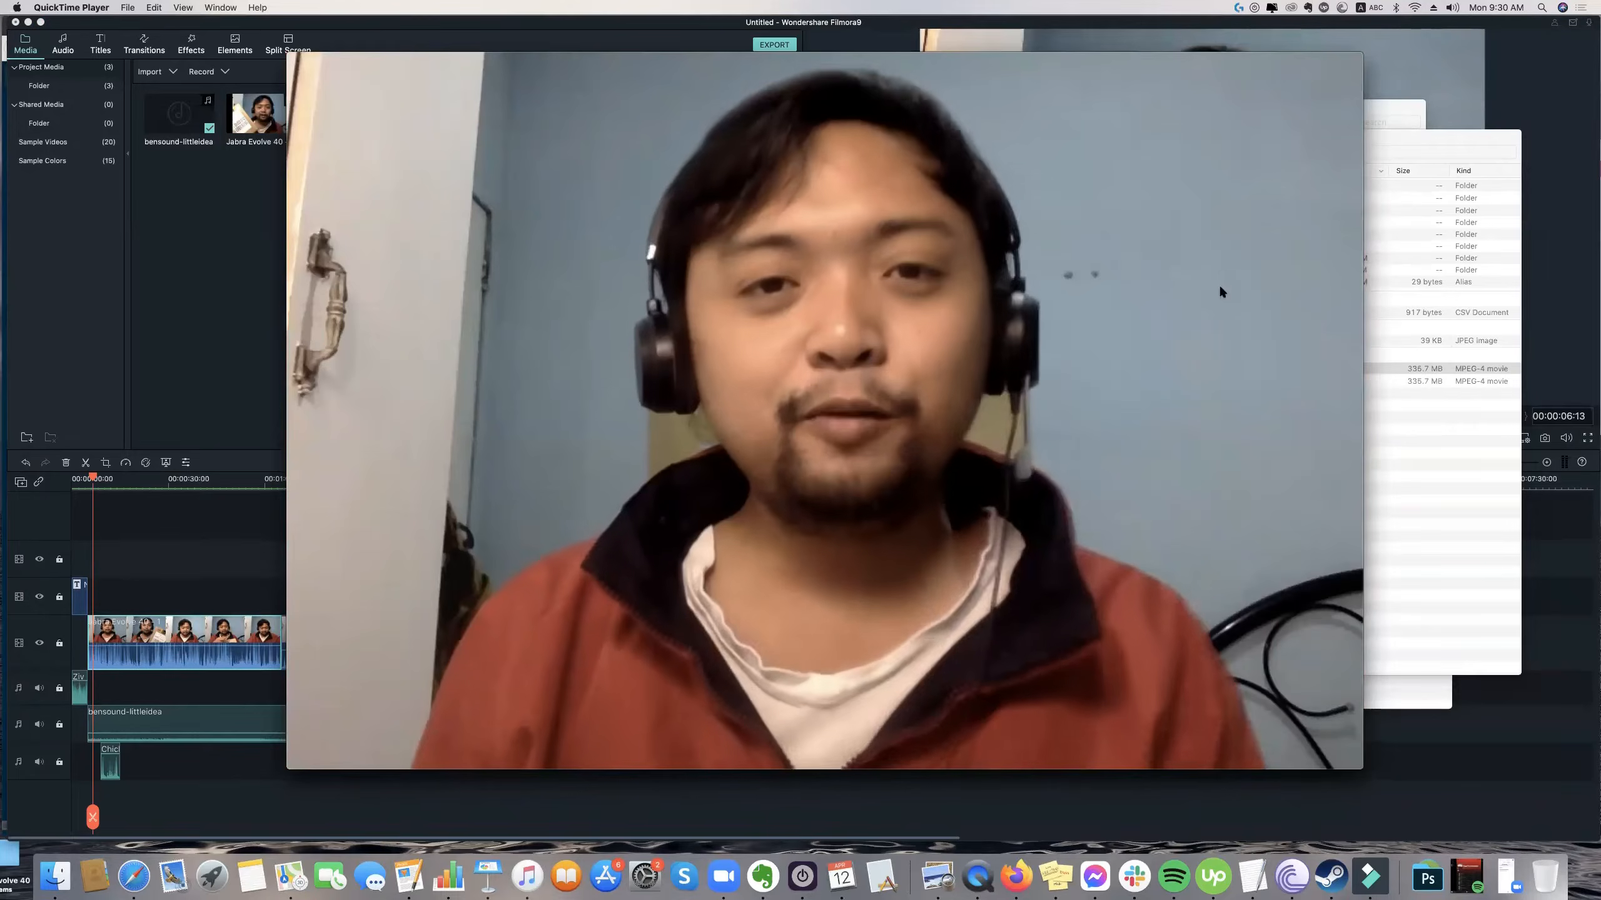
{"action": "key", "text": "space"}
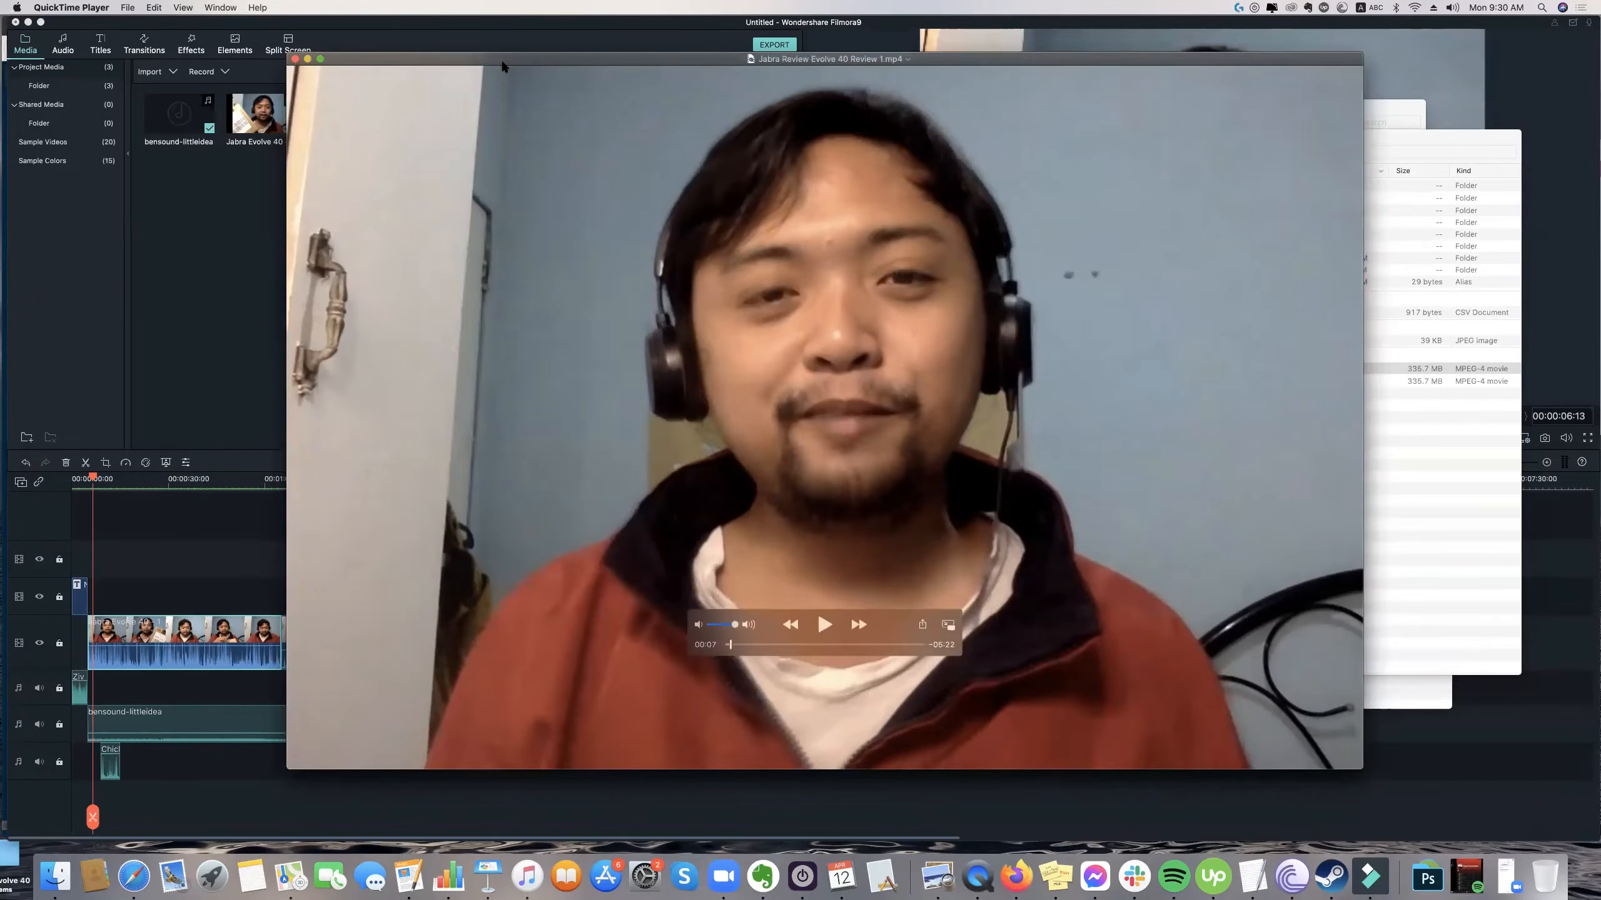
{"action": "left_click_drag", "start_coordinate": [376, 57], "coordinate": [570, 124]}
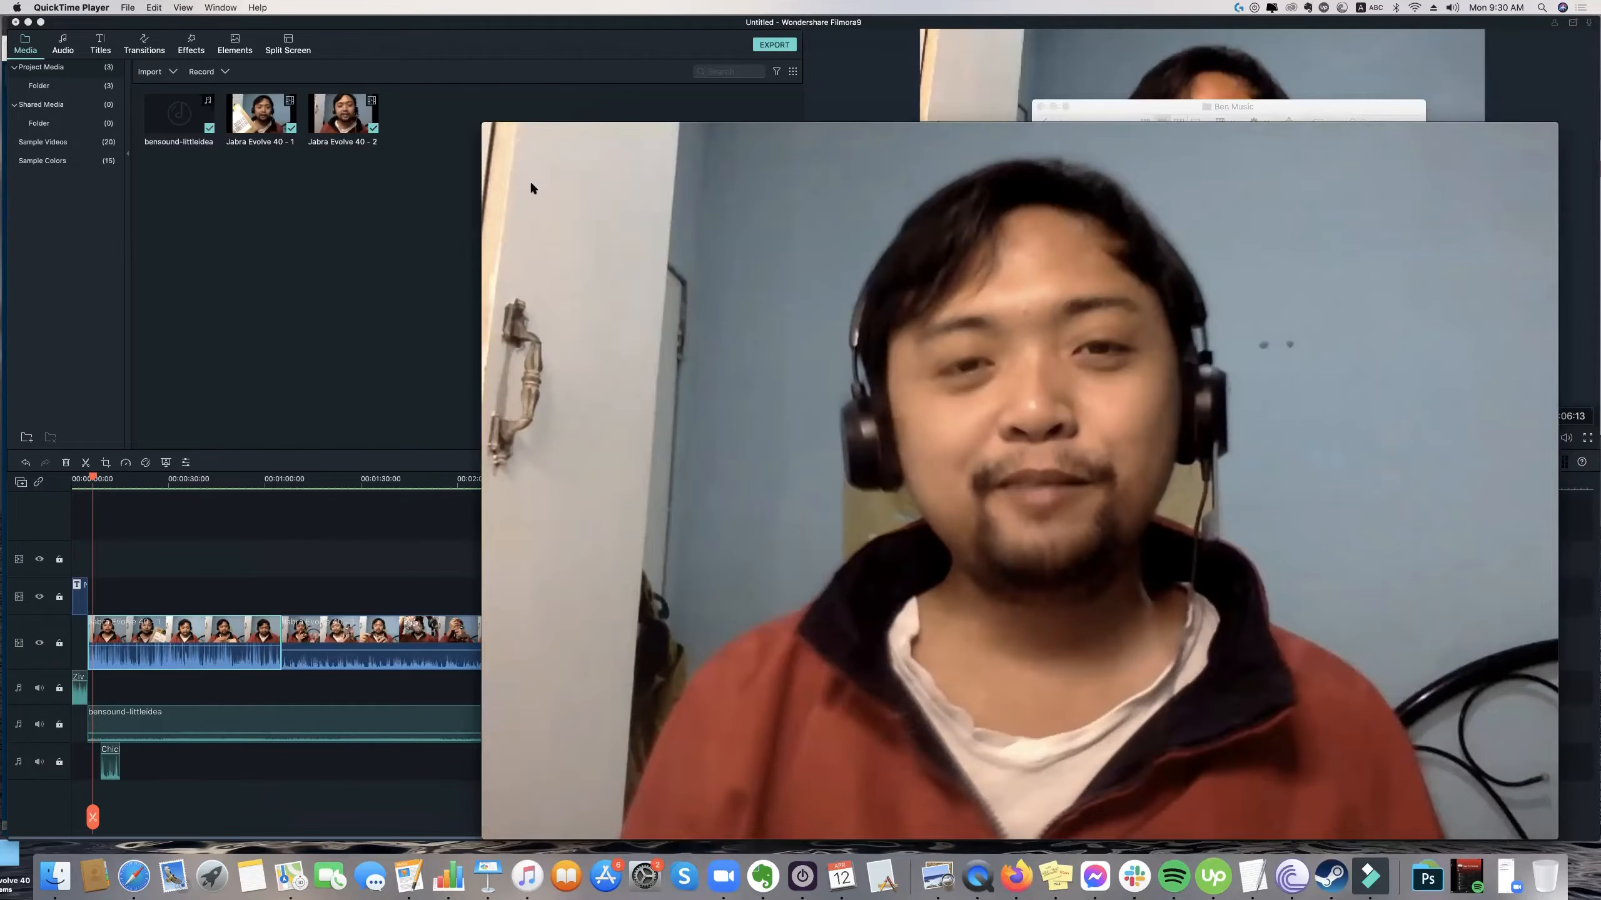
{"action": "mouse_move", "coordinate": [493, 129]}
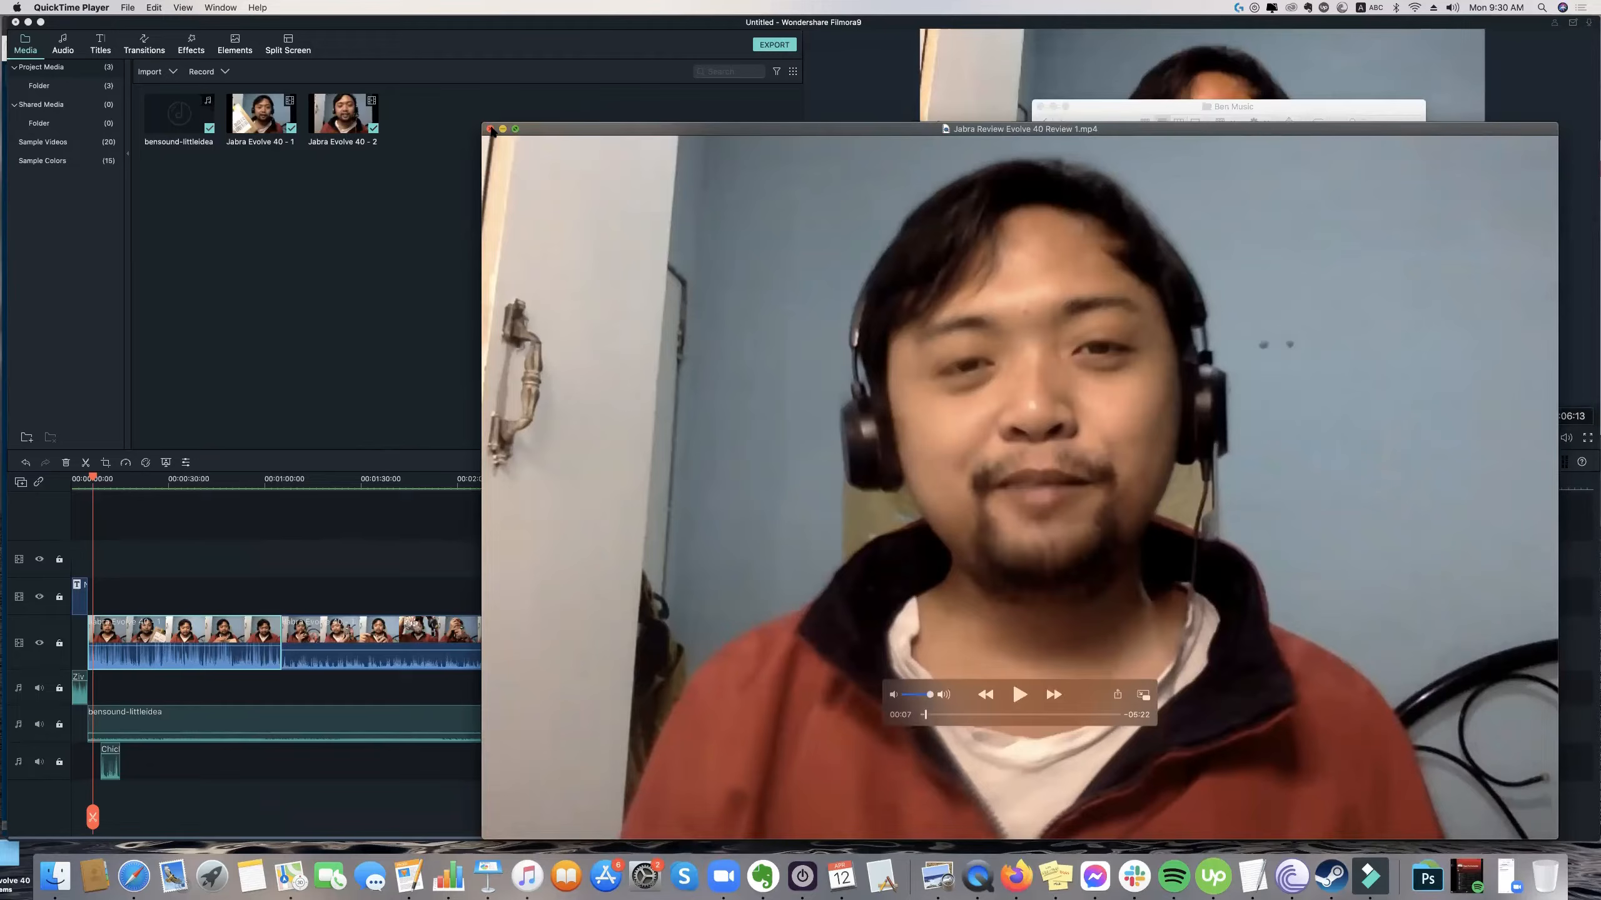
{"action": "left_click", "coordinate": [490, 129]}
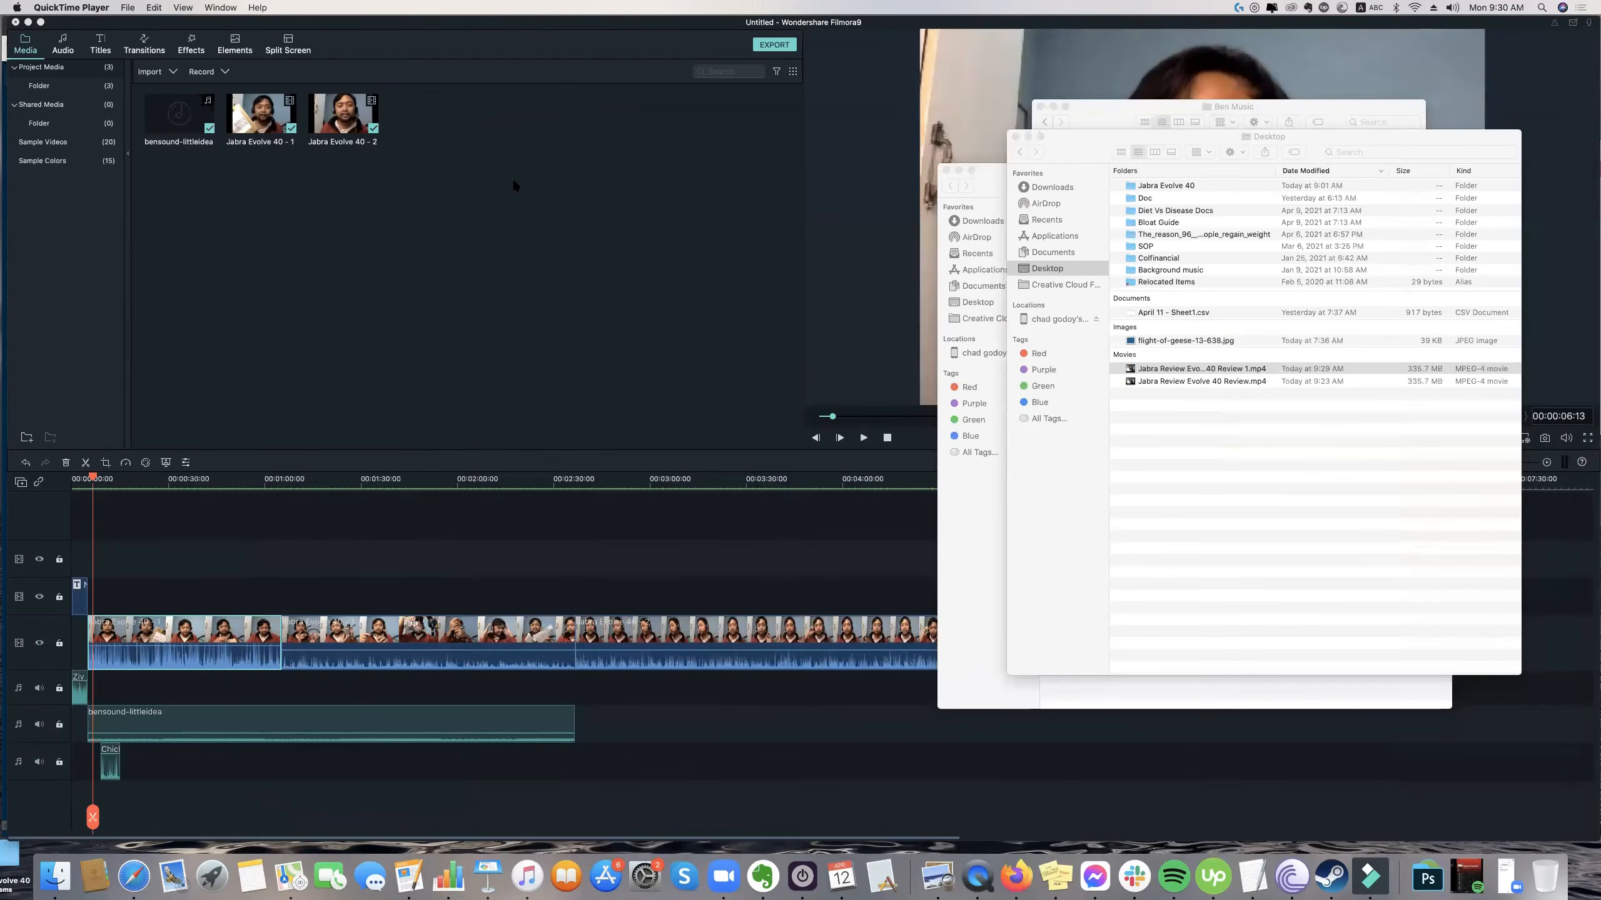
Look through the installed applications in Launchpad and return to the desktop.
{"action": "left_click", "coordinate": [220, 879]}
{"action": "scroll", "coordinate": [1400, 568], "scroll_direction": "right", "scroll_amount": 3}
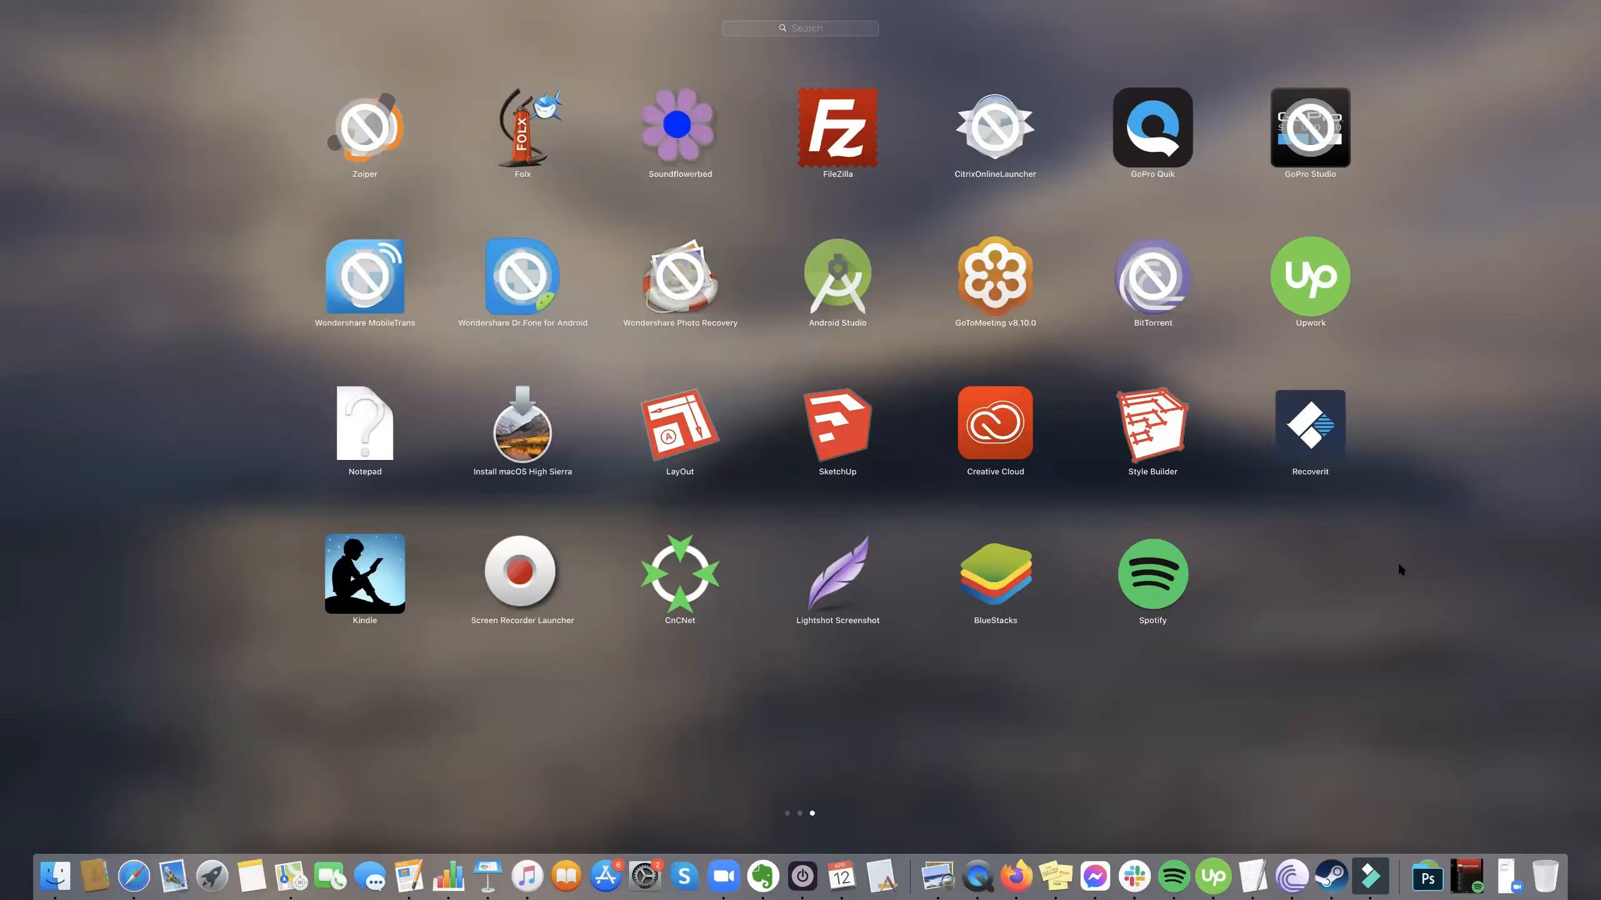
{"action": "scroll", "coordinate": [868, 685], "scroll_direction": "left", "scroll_amount": 3}
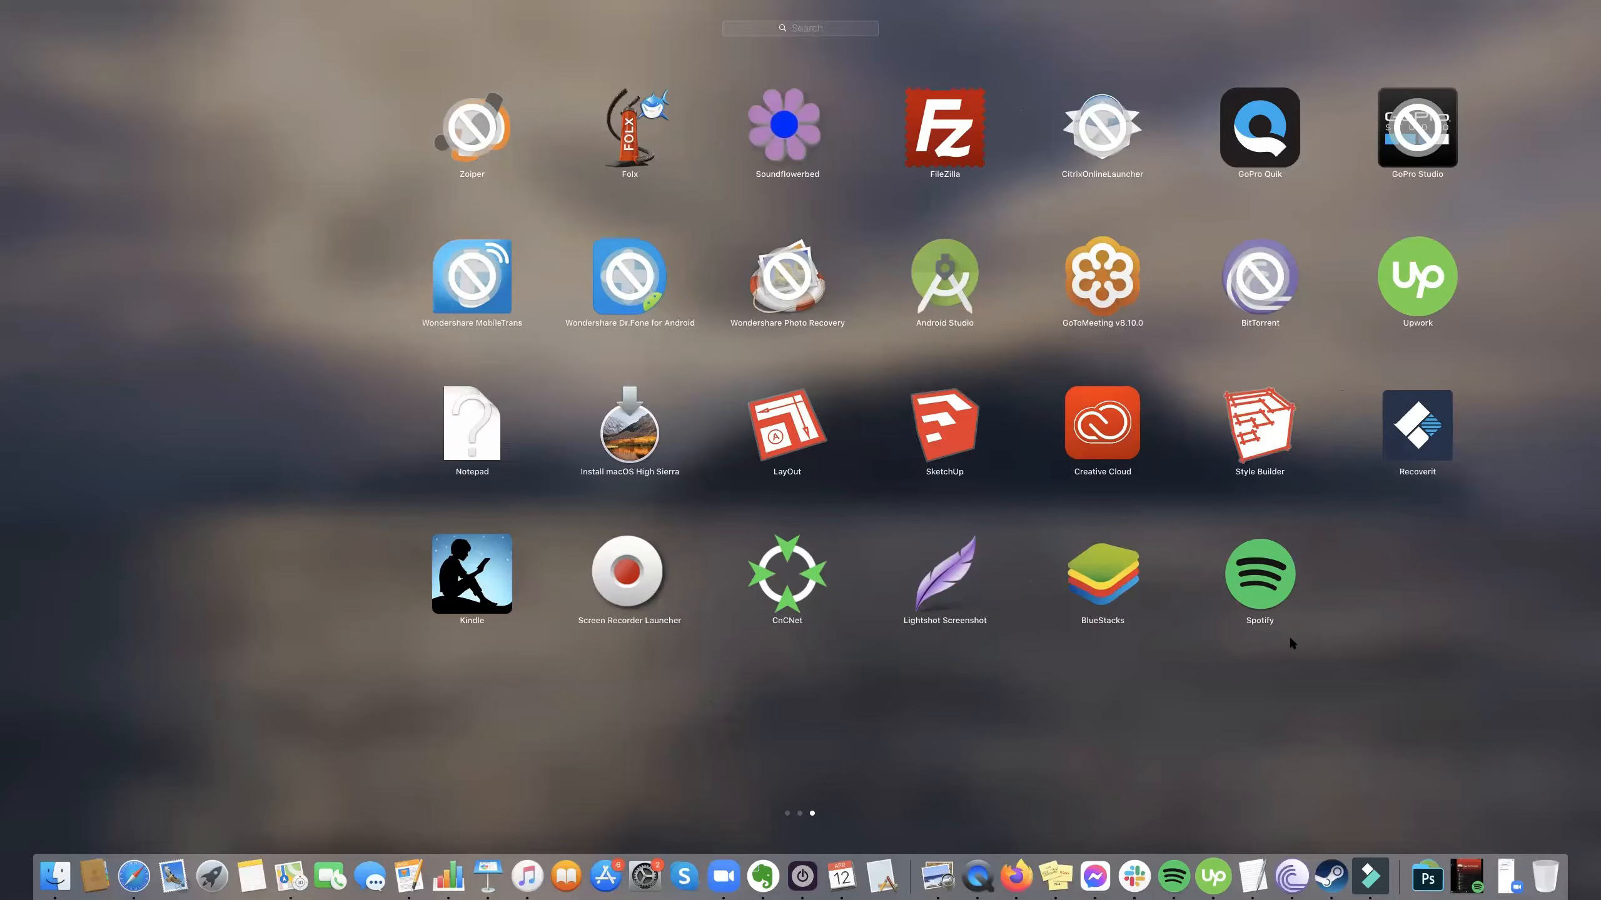
{"action": "scroll", "coordinate": [1289, 642], "scroll_direction": "left", "scroll_amount": 5}
{"action": "scroll", "coordinate": [1303, 705], "scroll_direction": "left", "scroll_amount": 8}
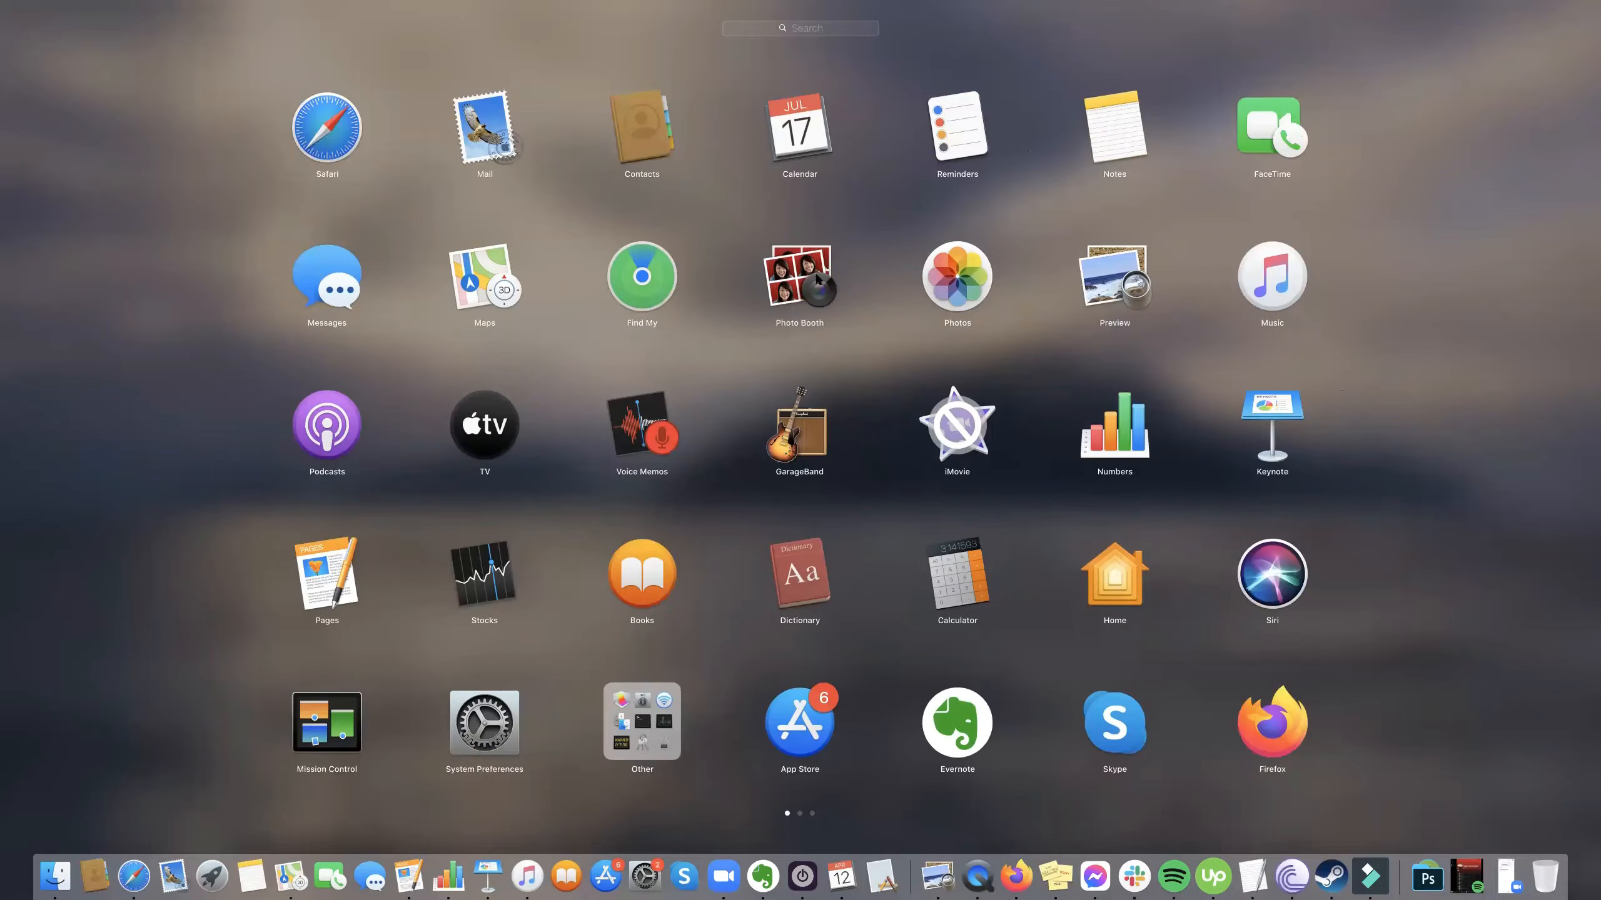
{"action": "left_click", "coordinate": [359, 239]}
Leave Launchpad, switch to Filmora and open the export window for creating a video file.
{"action": "left_click", "coordinate": [117, 117]}
{"action": "left_click", "coordinate": [149, 7]}
{"action": "left_click", "coordinate": [148, 8]}
{"action": "left_click", "coordinate": [269, 7]}
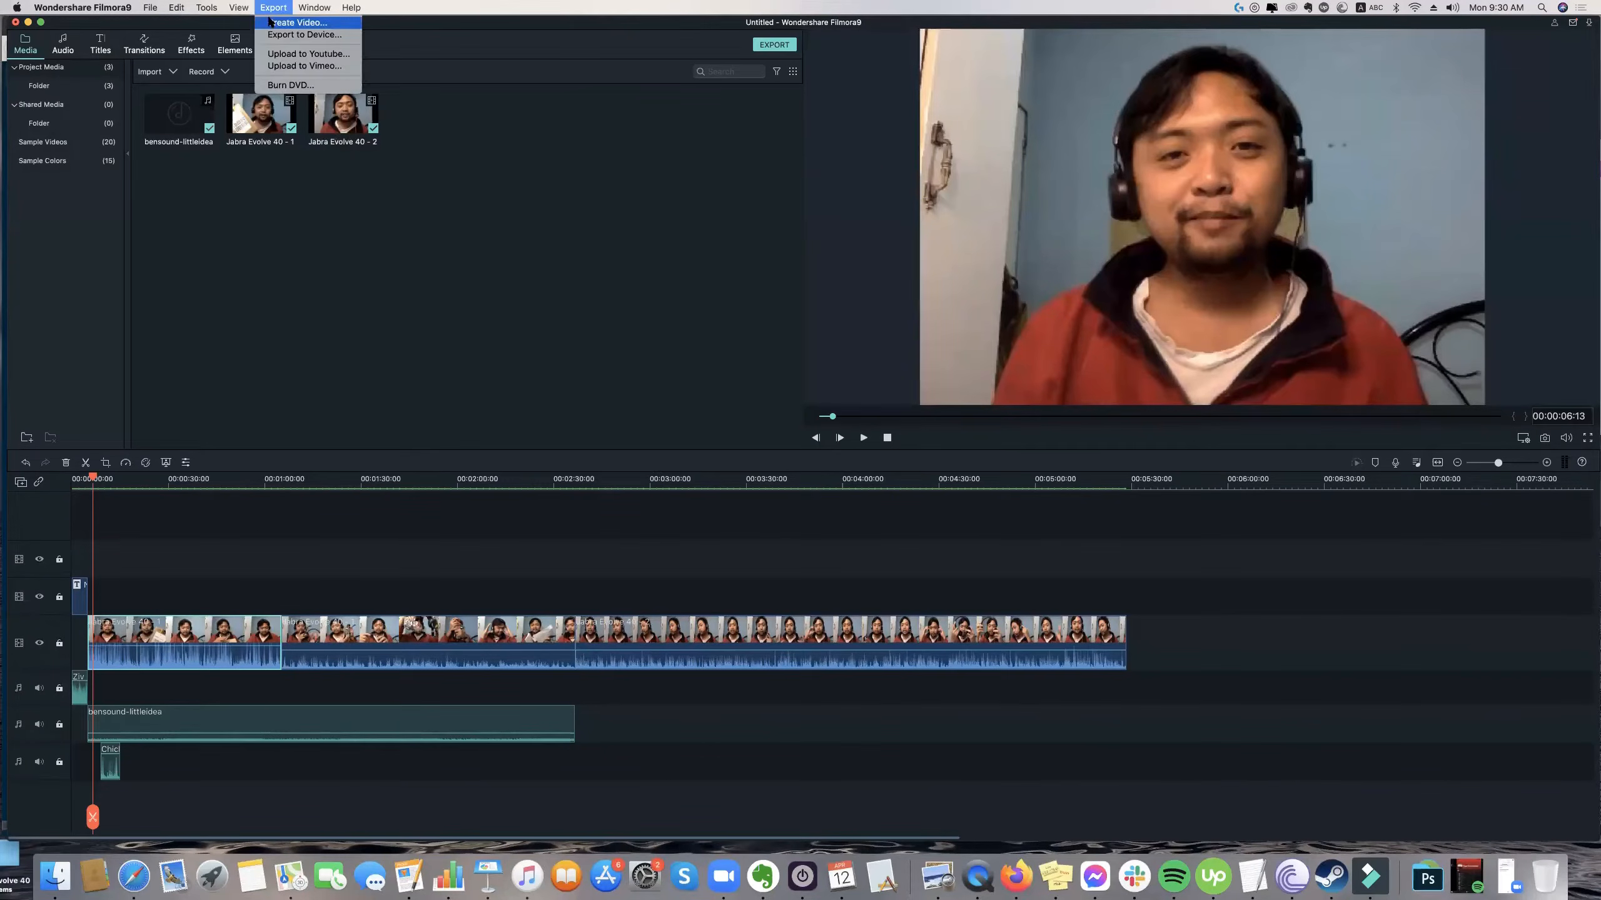
{"action": "left_click", "coordinate": [271, 22]}
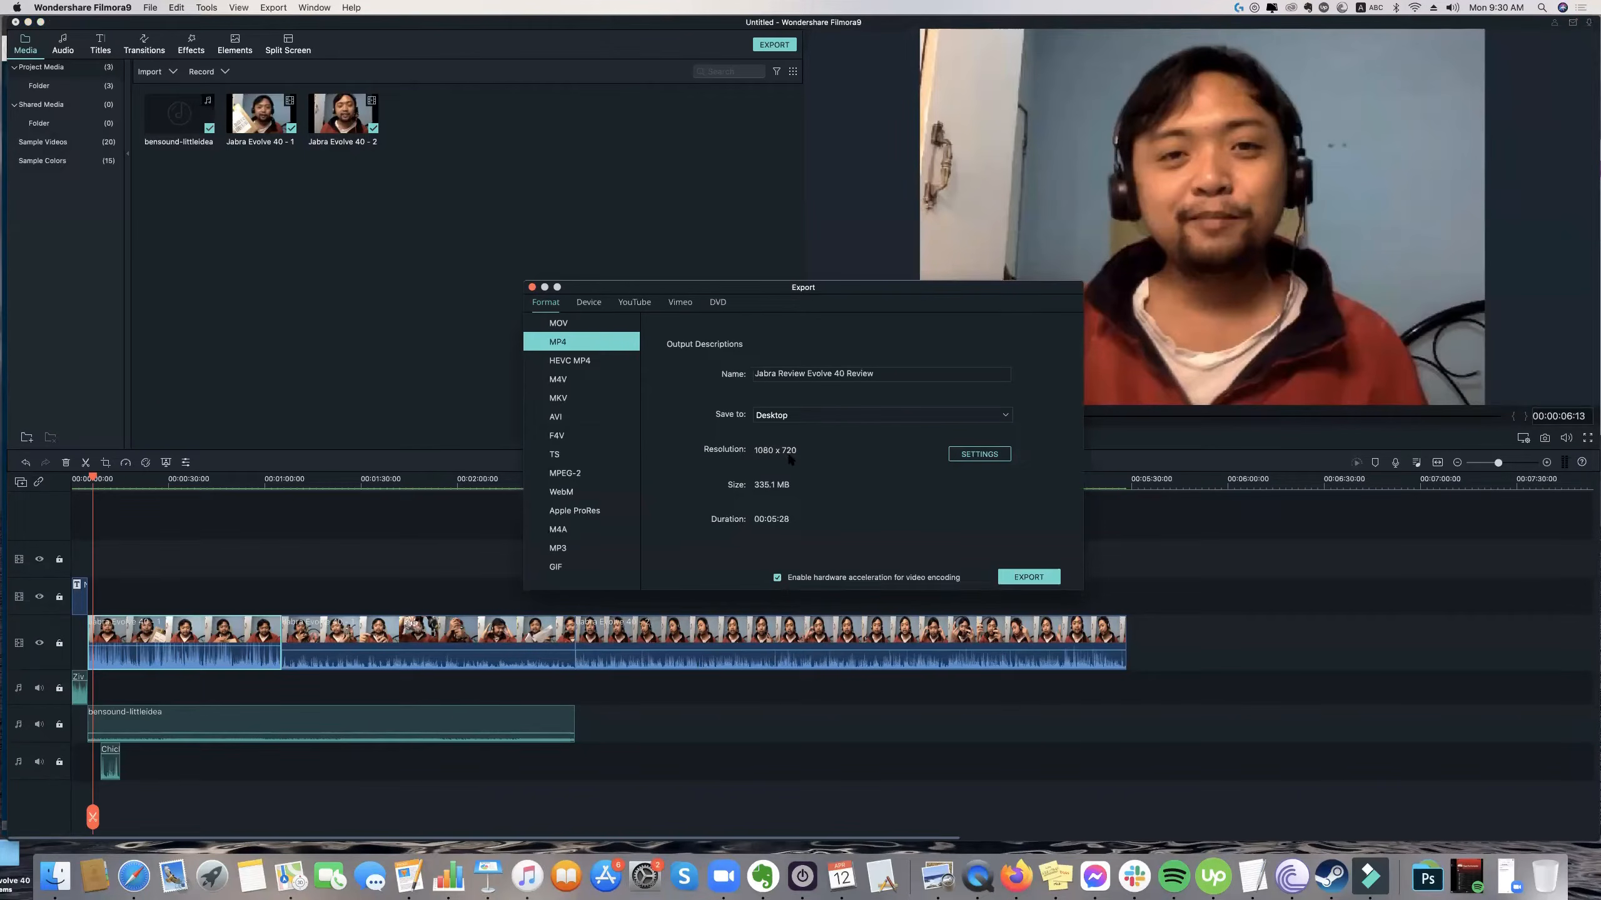
Compare the output descriptions of the MOV, MP4 and HEVC MP4 export formats, then return to the editor.
{"action": "left_click", "coordinate": [564, 322]}
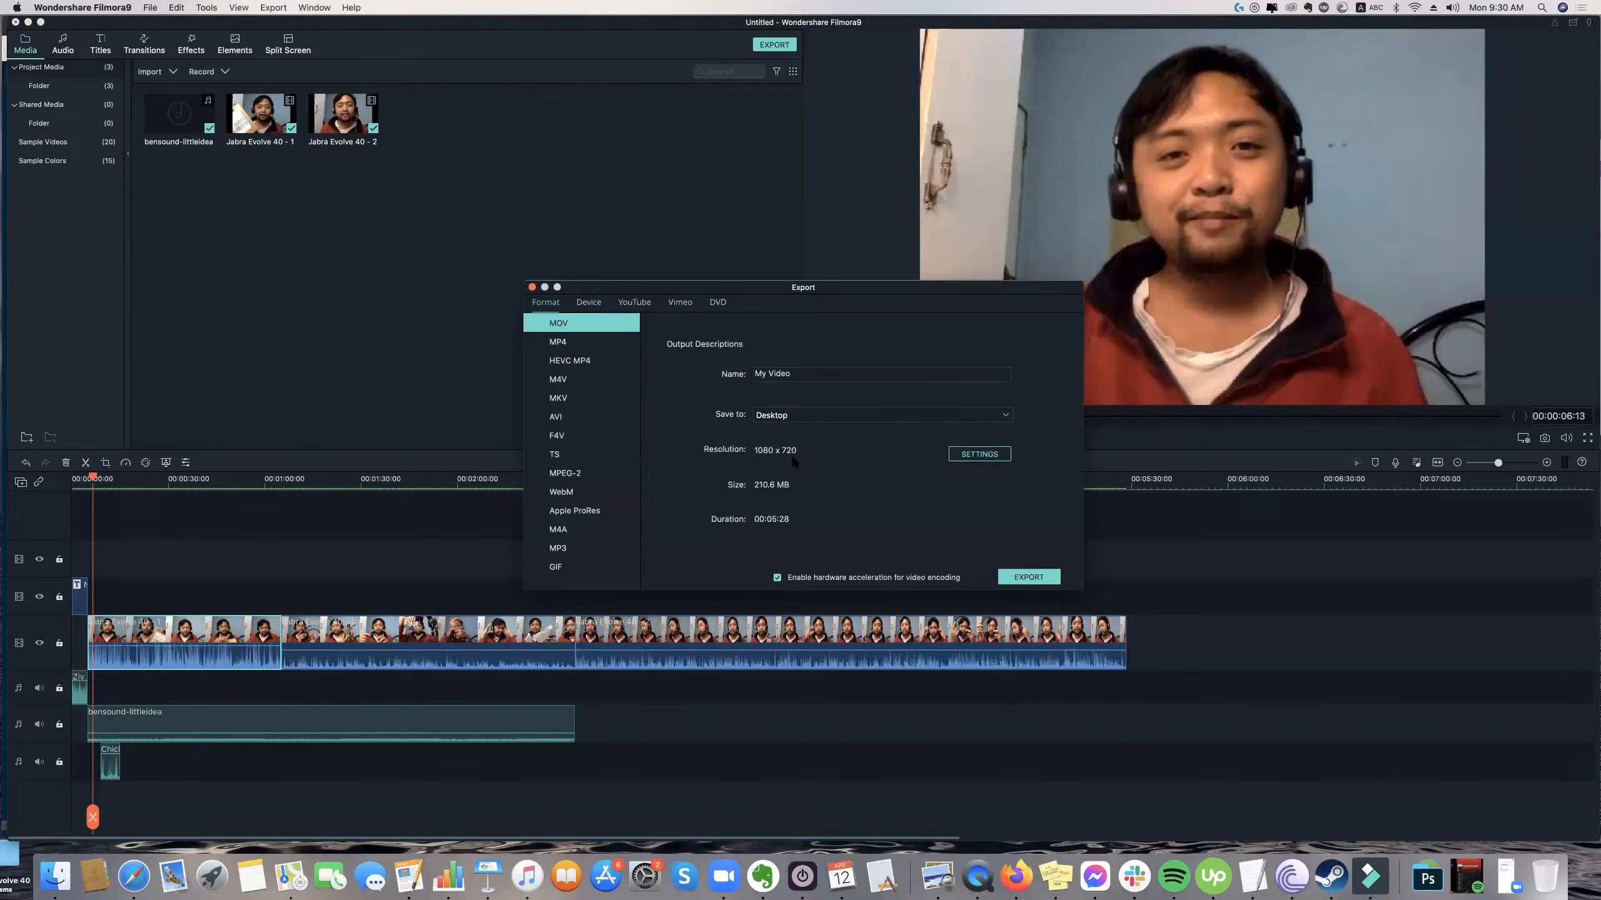
{"action": "left_click_drag", "start_coordinate": [770, 453], "coordinate": [642, 385]}
{"action": "left_click", "coordinate": [507, 308]}
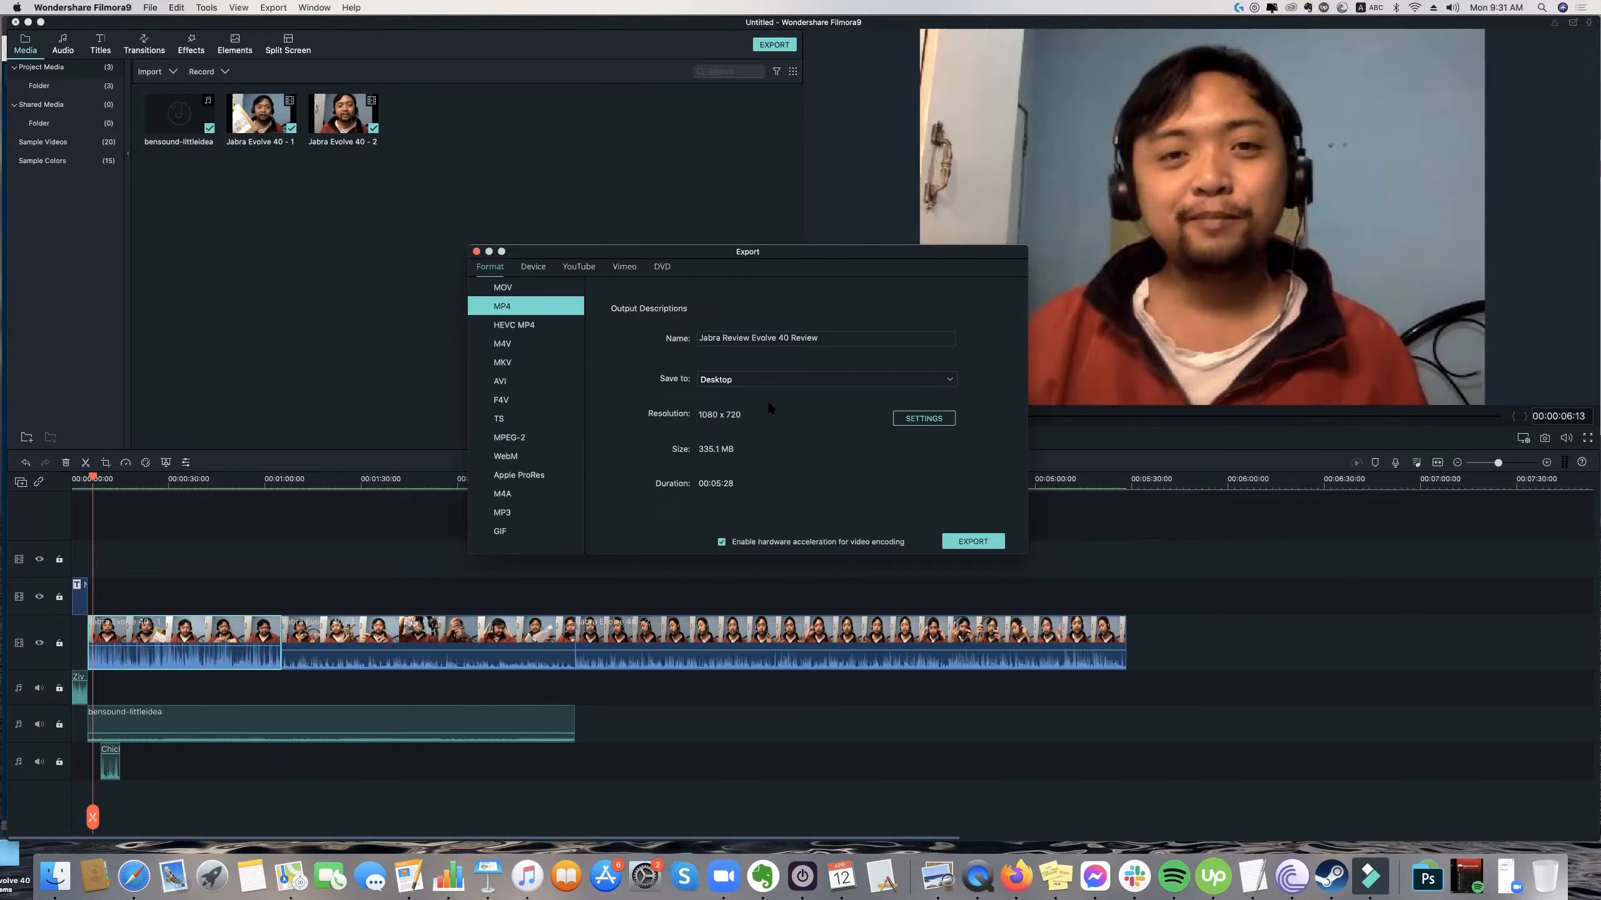
{"action": "left_click", "coordinate": [525, 325]}
{"action": "left_click", "coordinate": [525, 307]}
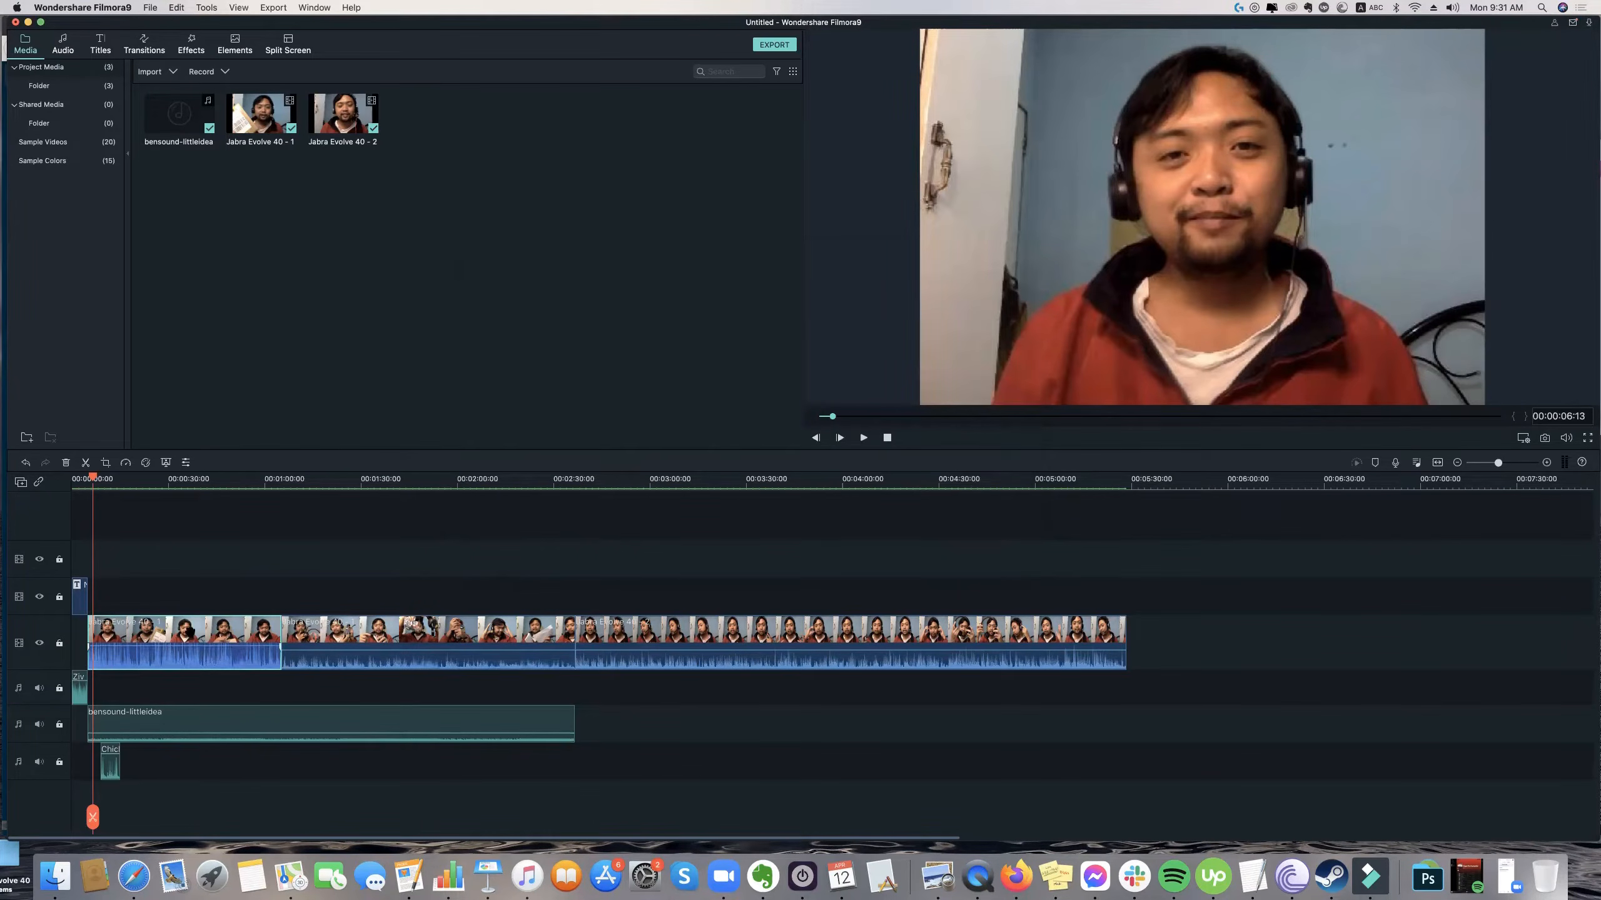
{"action": "double_click", "coordinate": [1014, 224]}
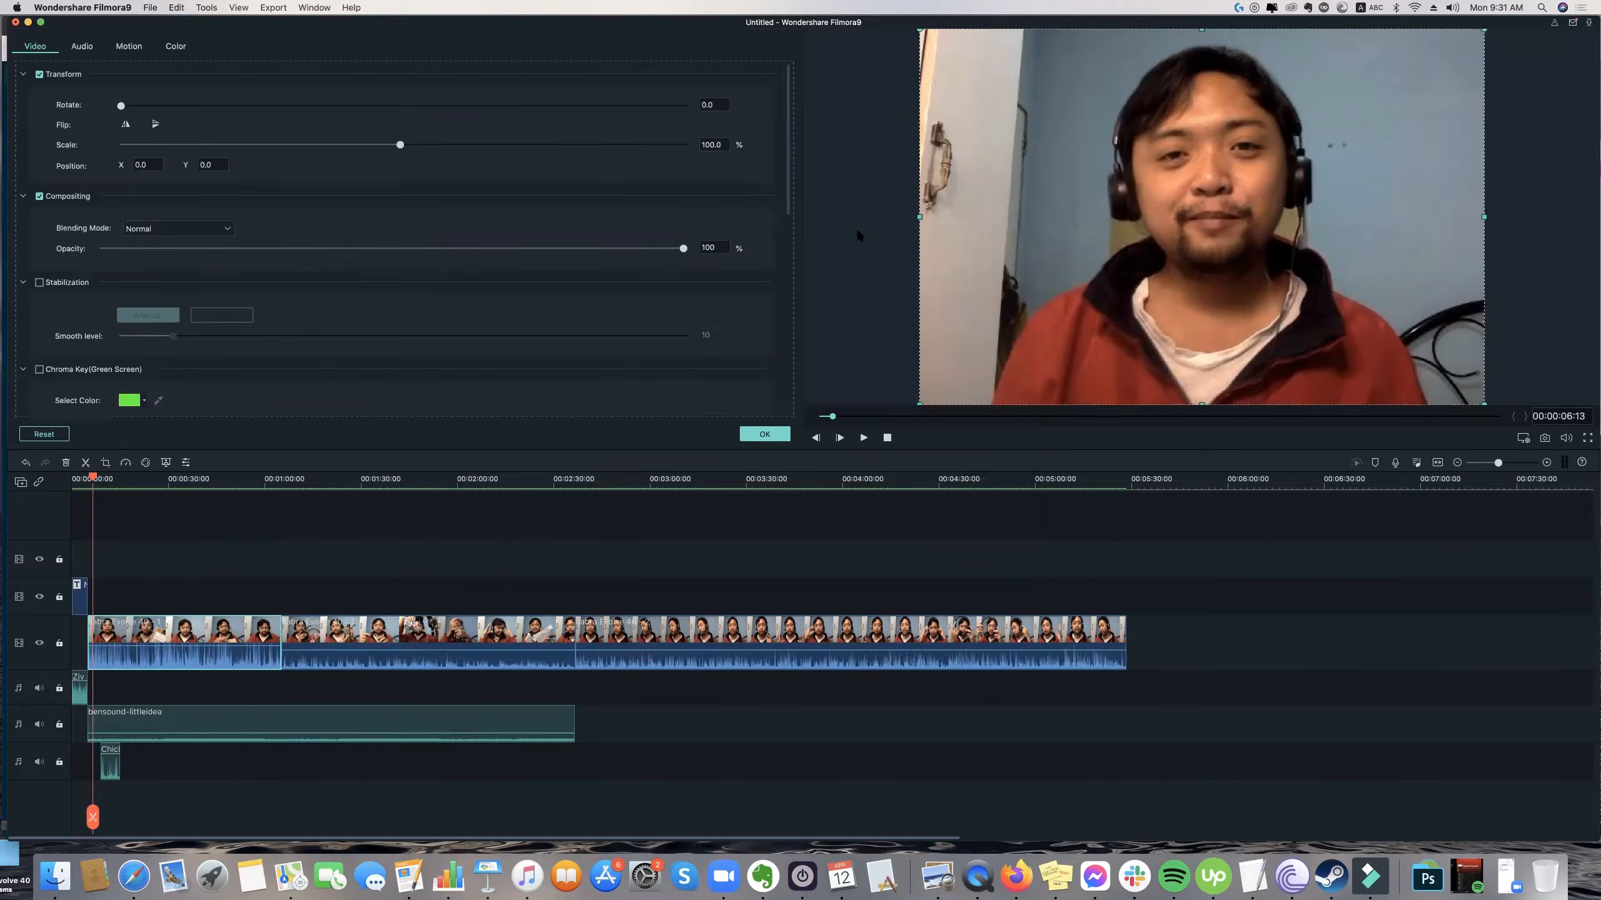
{"action": "left_click", "coordinate": [856, 230]}
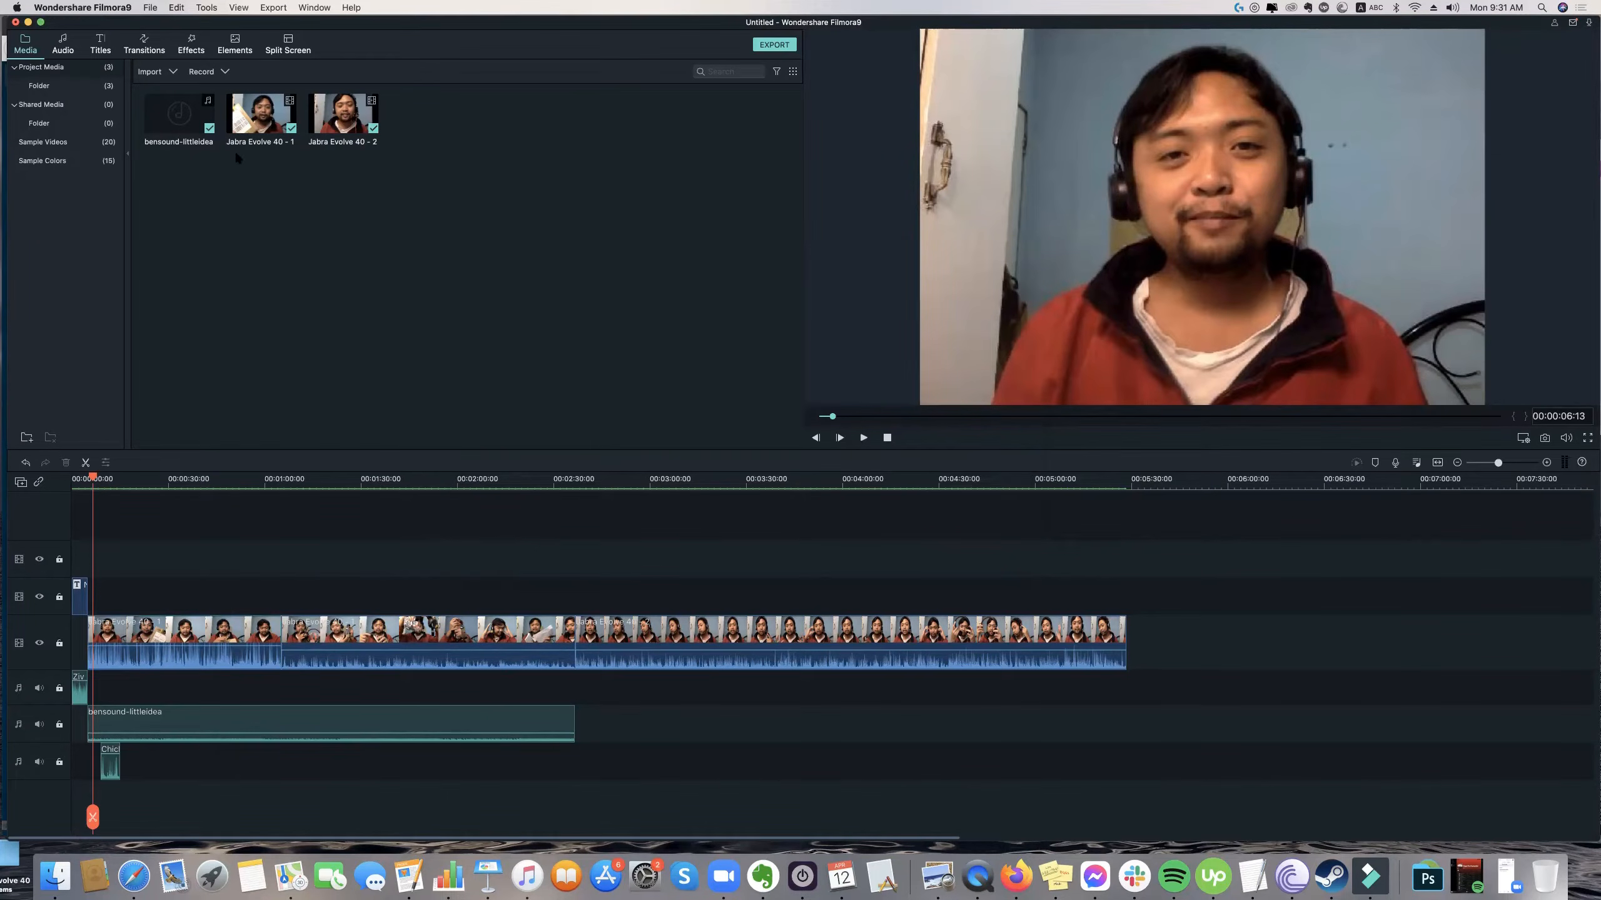
Reopen the video export window with the MP4 format and inspect the resolution in its detailed settings.
{"action": "left_click", "coordinate": [272, 7]}
{"action": "left_click", "coordinate": [266, 23]}
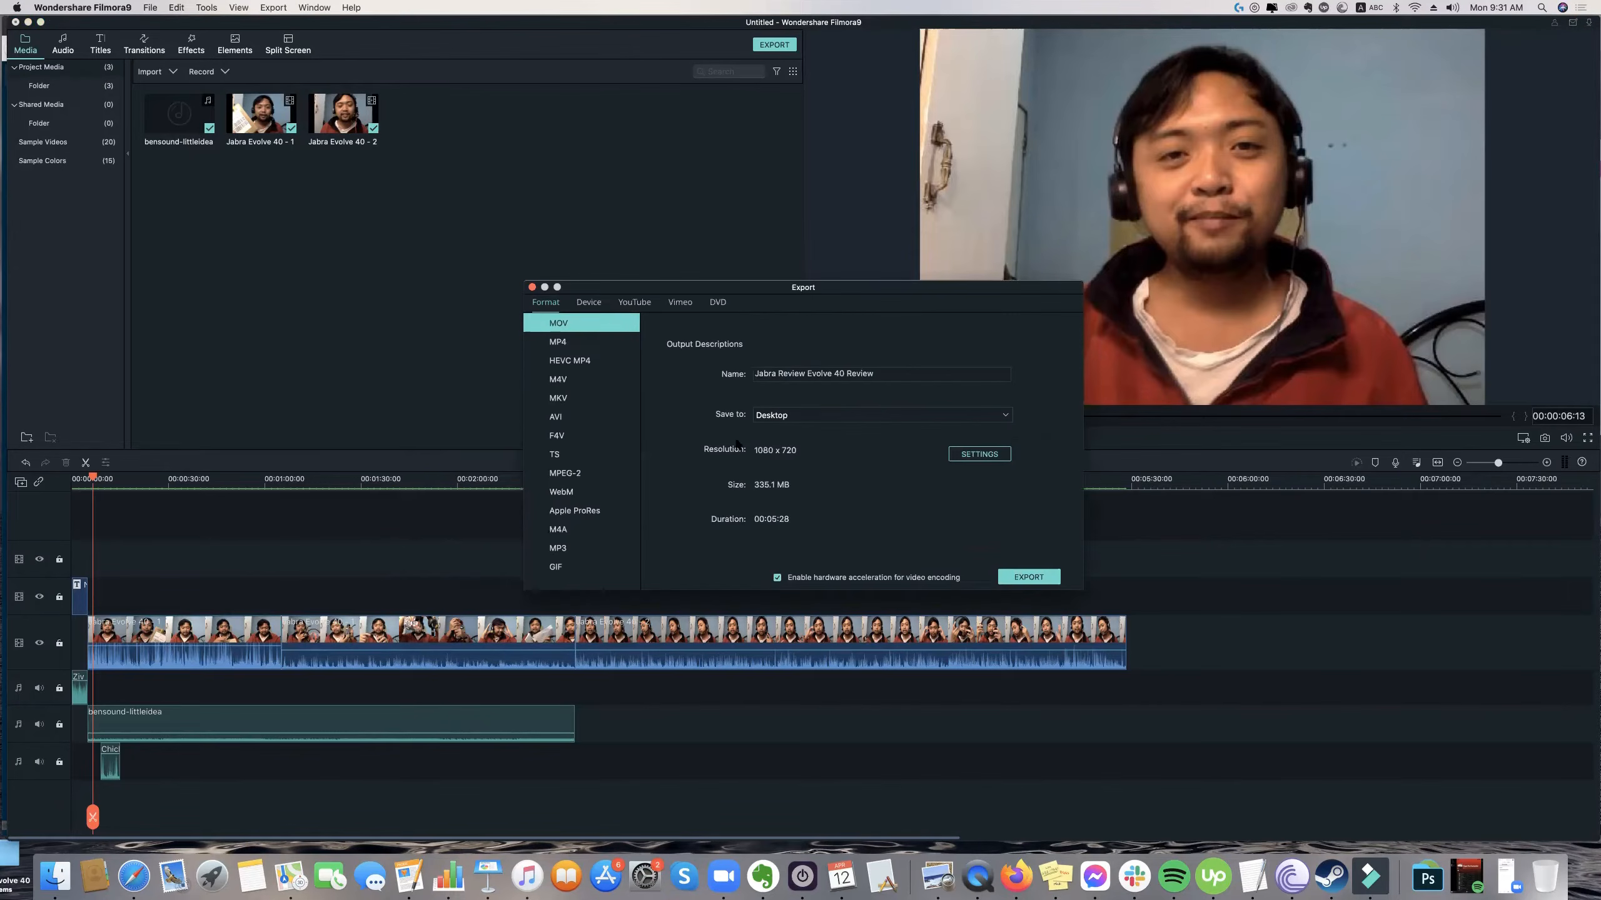
{"action": "left_click", "coordinate": [569, 343]}
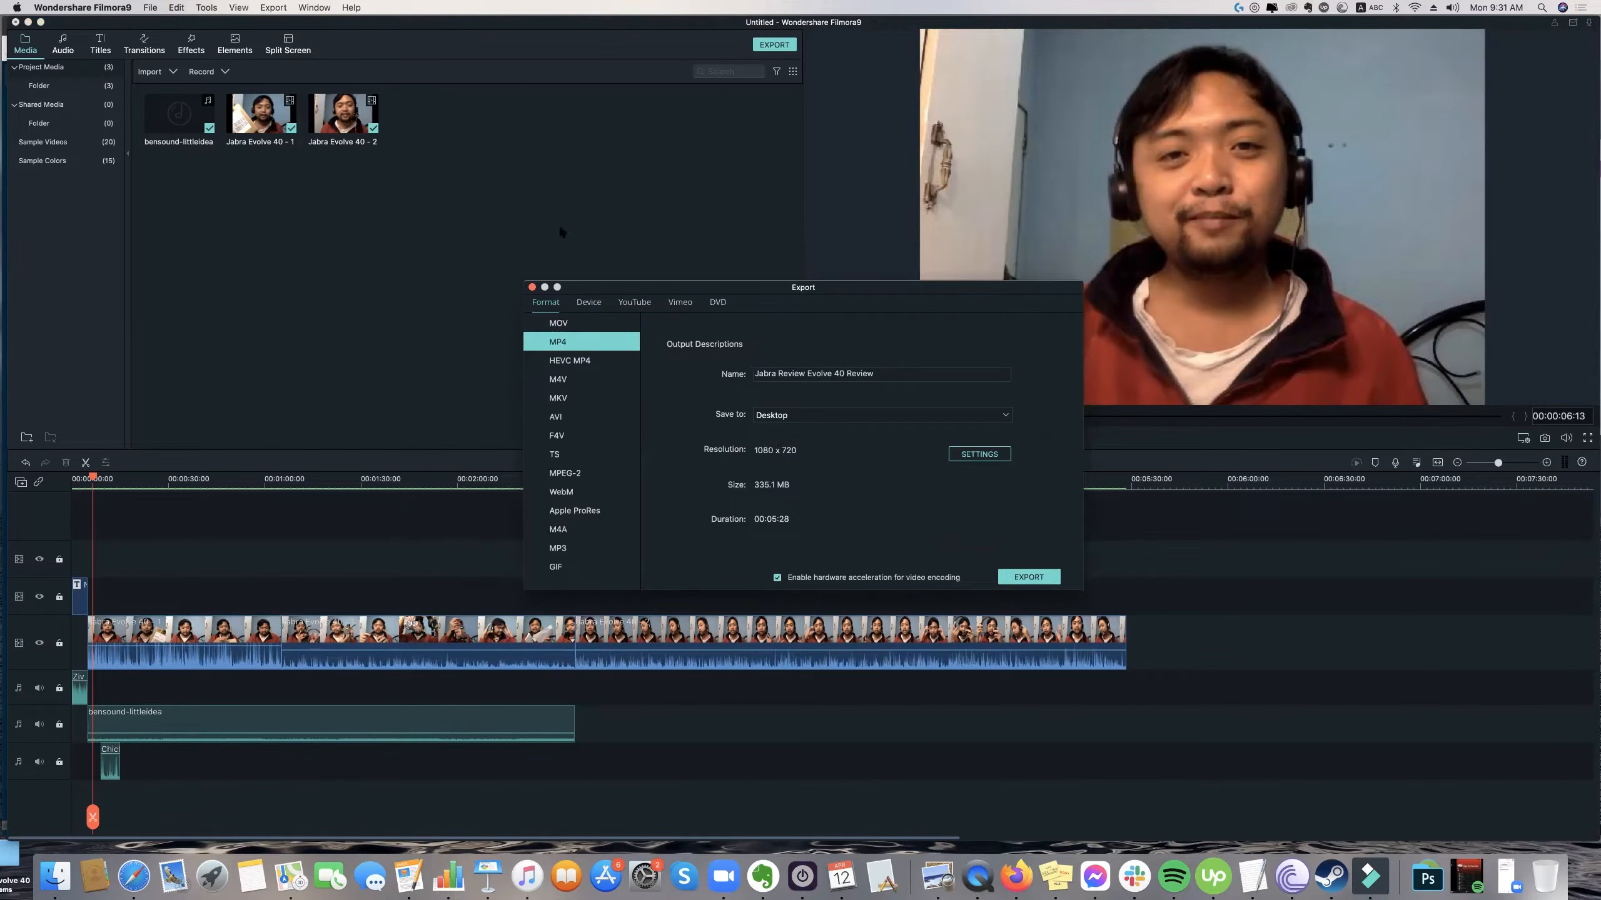
{"action": "left_click", "coordinate": [968, 457]}
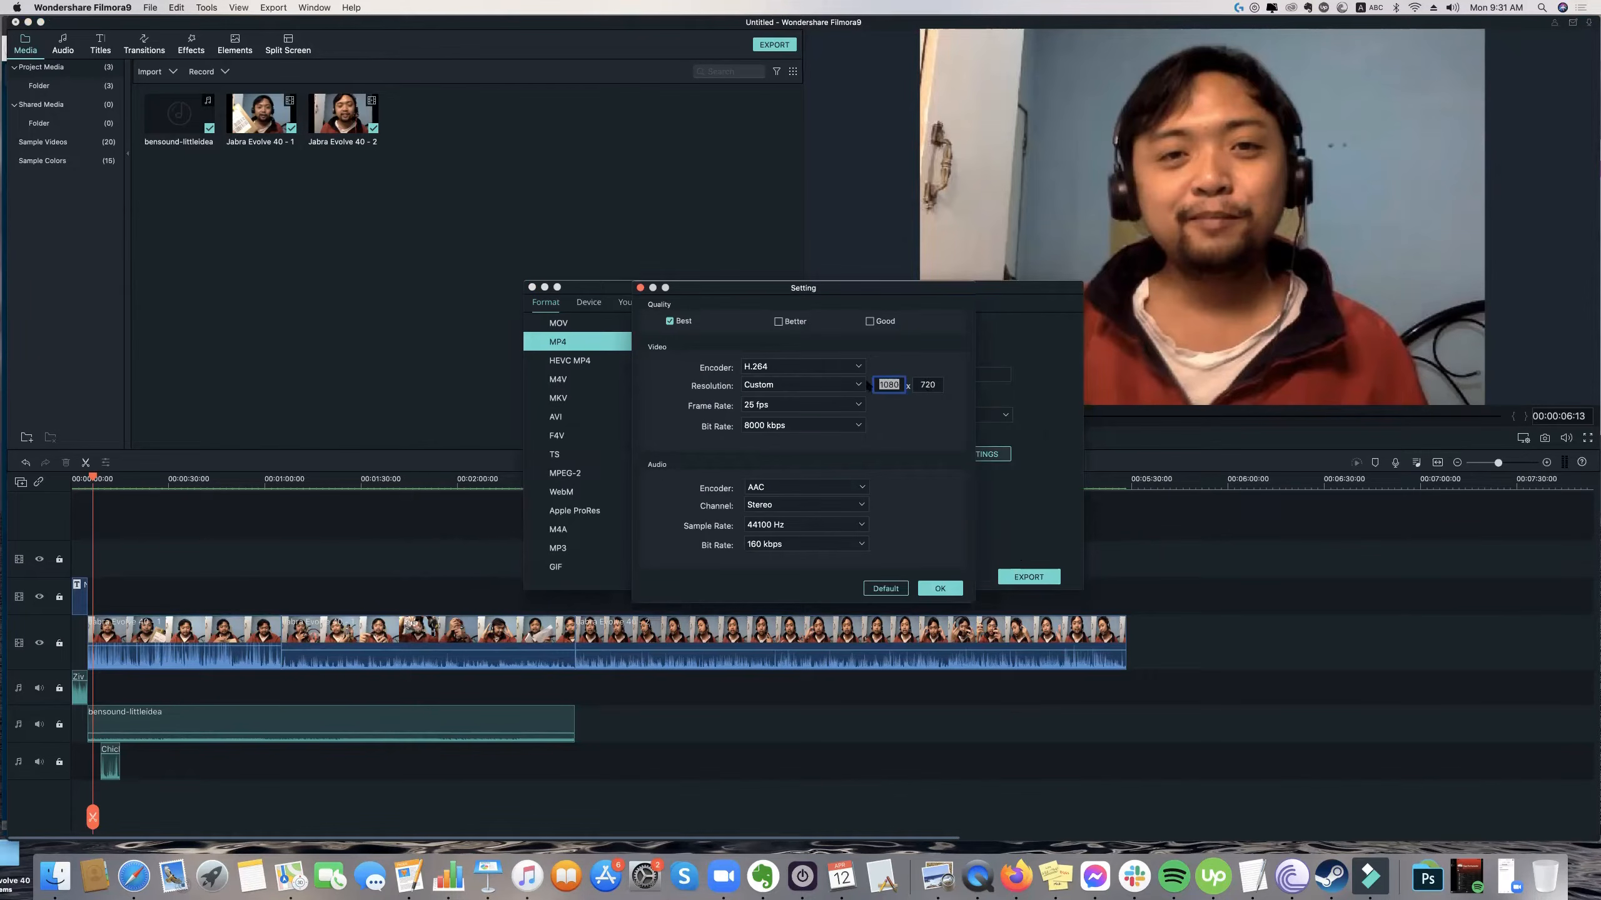
{"action": "left_click", "coordinate": [828, 385]}
{"action": "left_click", "coordinate": [918, 380]}
Play "Jabra Review Evolve 40 Review.mp4" from the Desktop folder to check its picture, then quit QuickTime Player.
{"action": "left_click", "coordinate": [55, 877]}
{"action": "double_click", "coordinate": [1207, 381]}
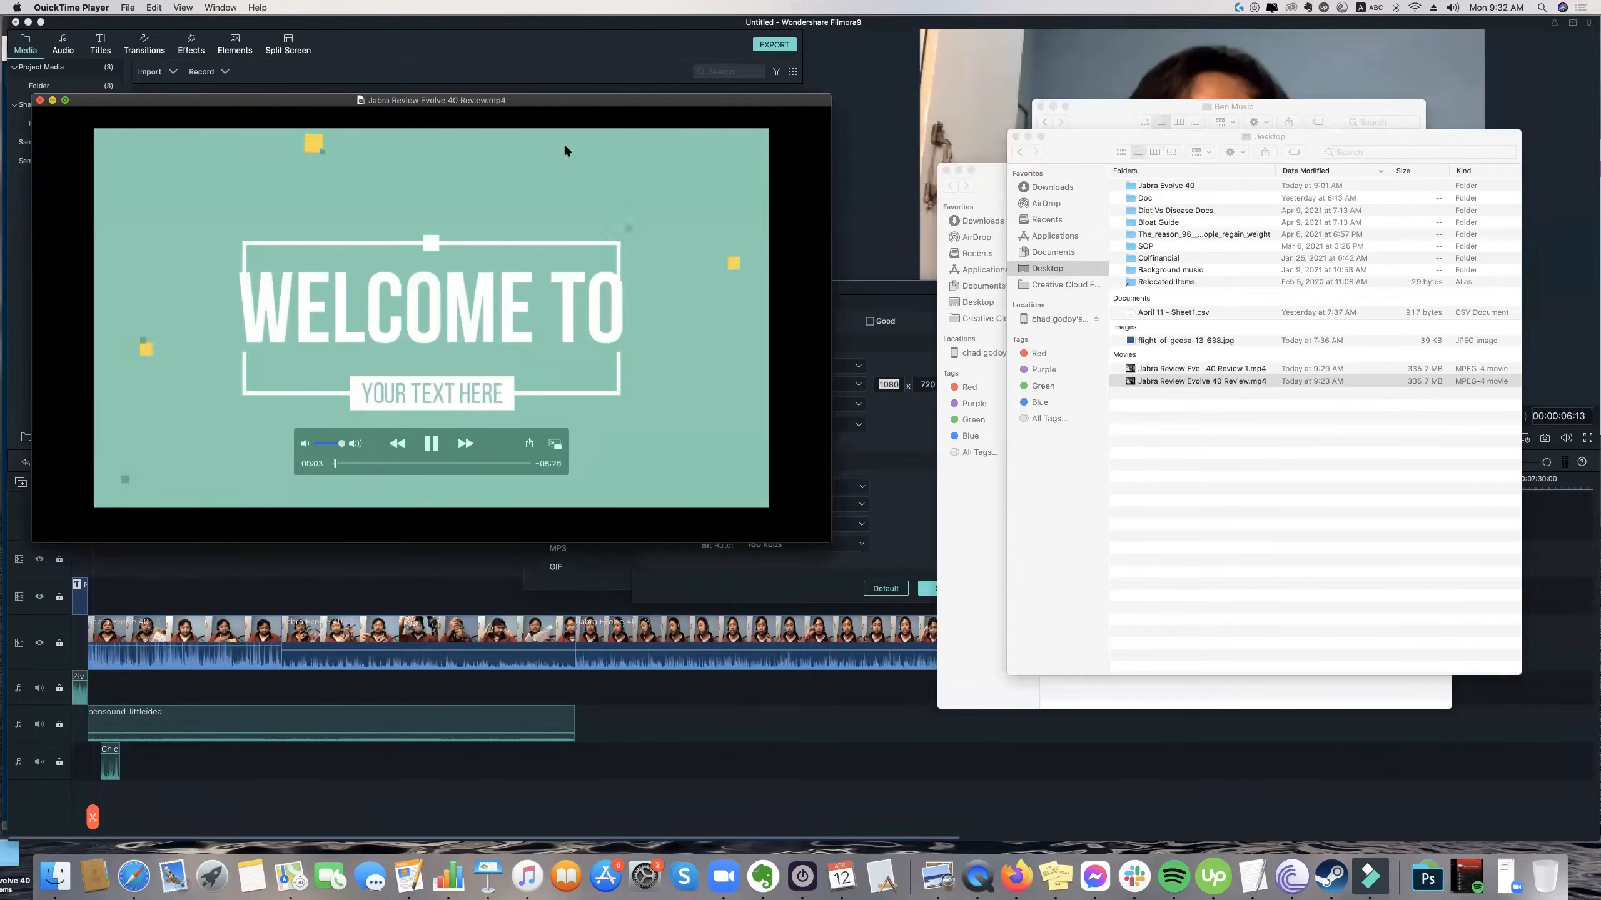
{"action": "key", "text": "super+q"}
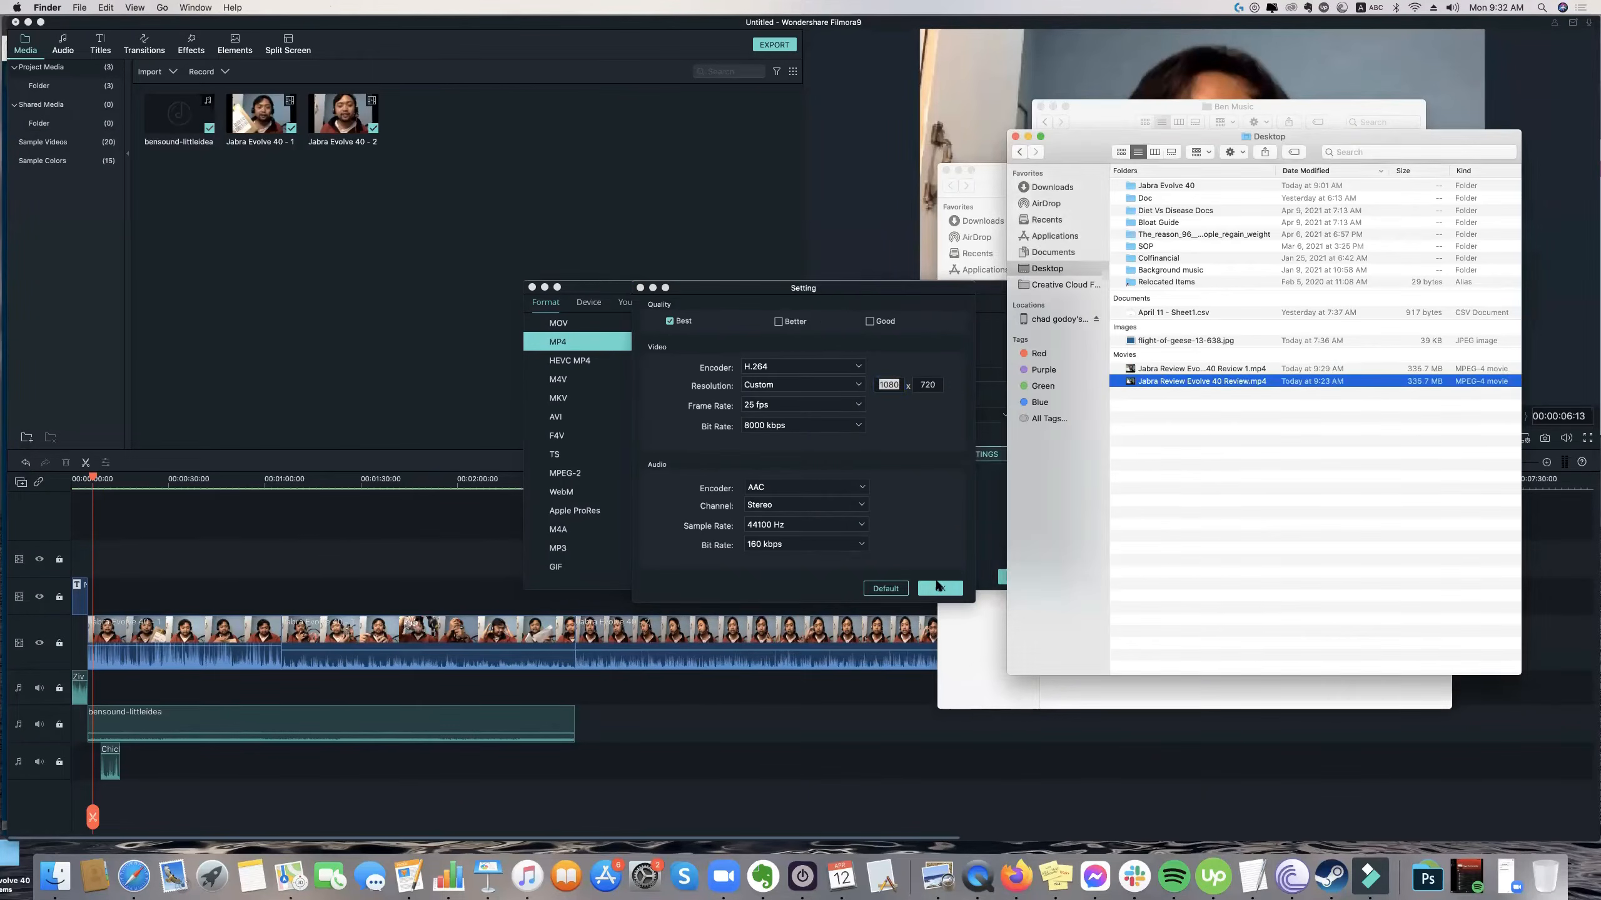
Accept the MP4 export settings and close all open Finder windows.
{"action": "left_click", "coordinate": [940, 589]}
{"action": "left_click", "coordinate": [1083, 409]}
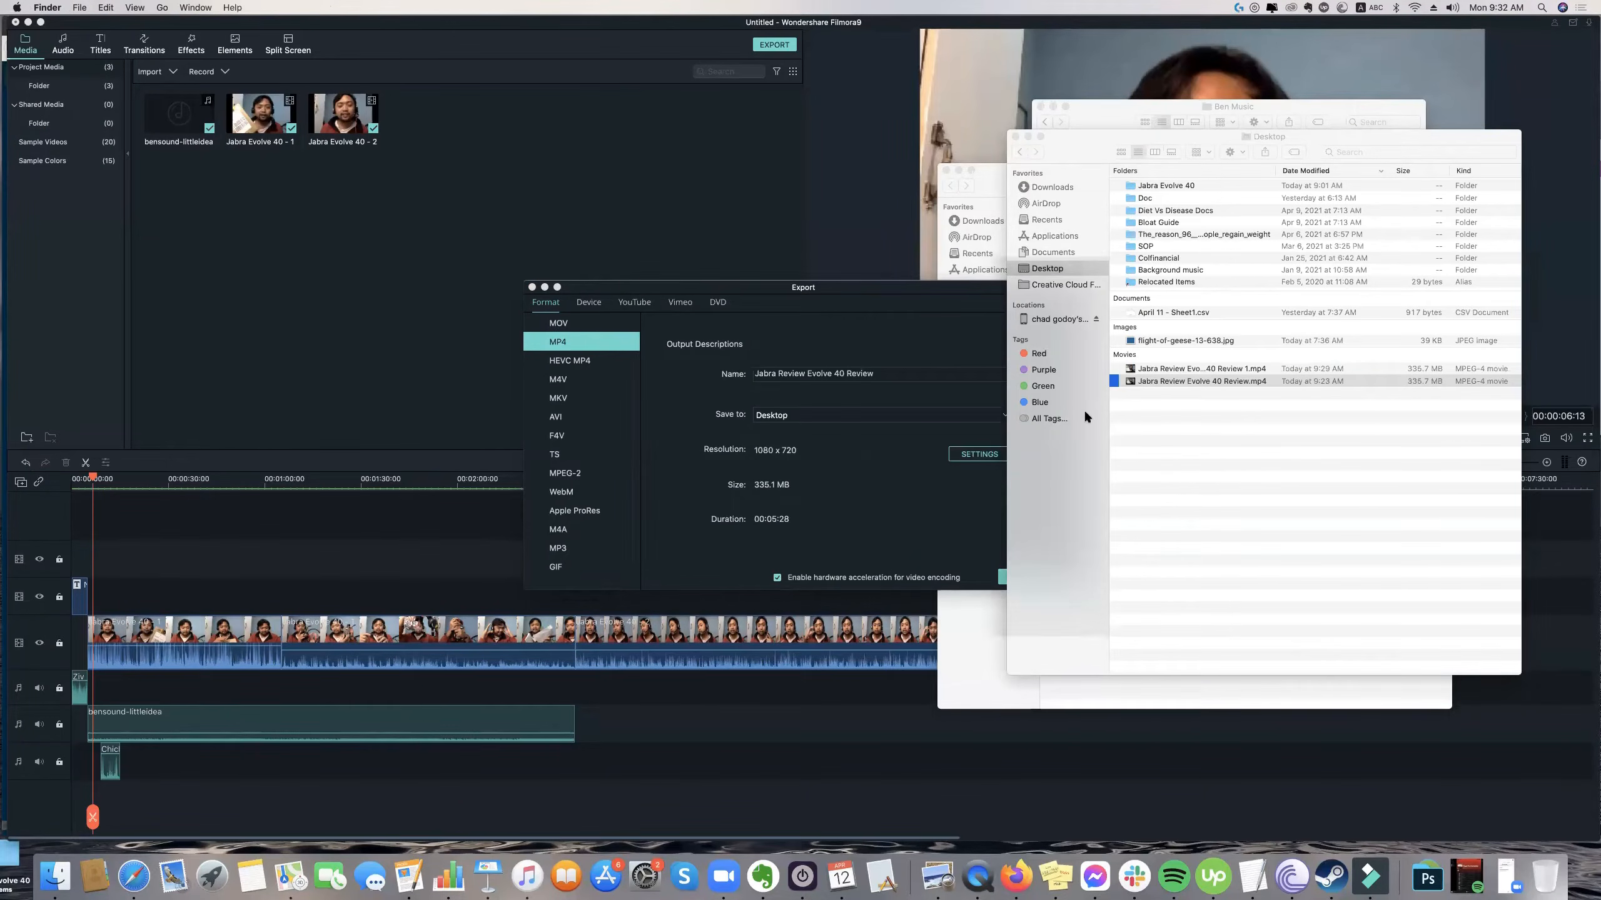
{"action": "left_click", "coordinate": [1015, 136]}
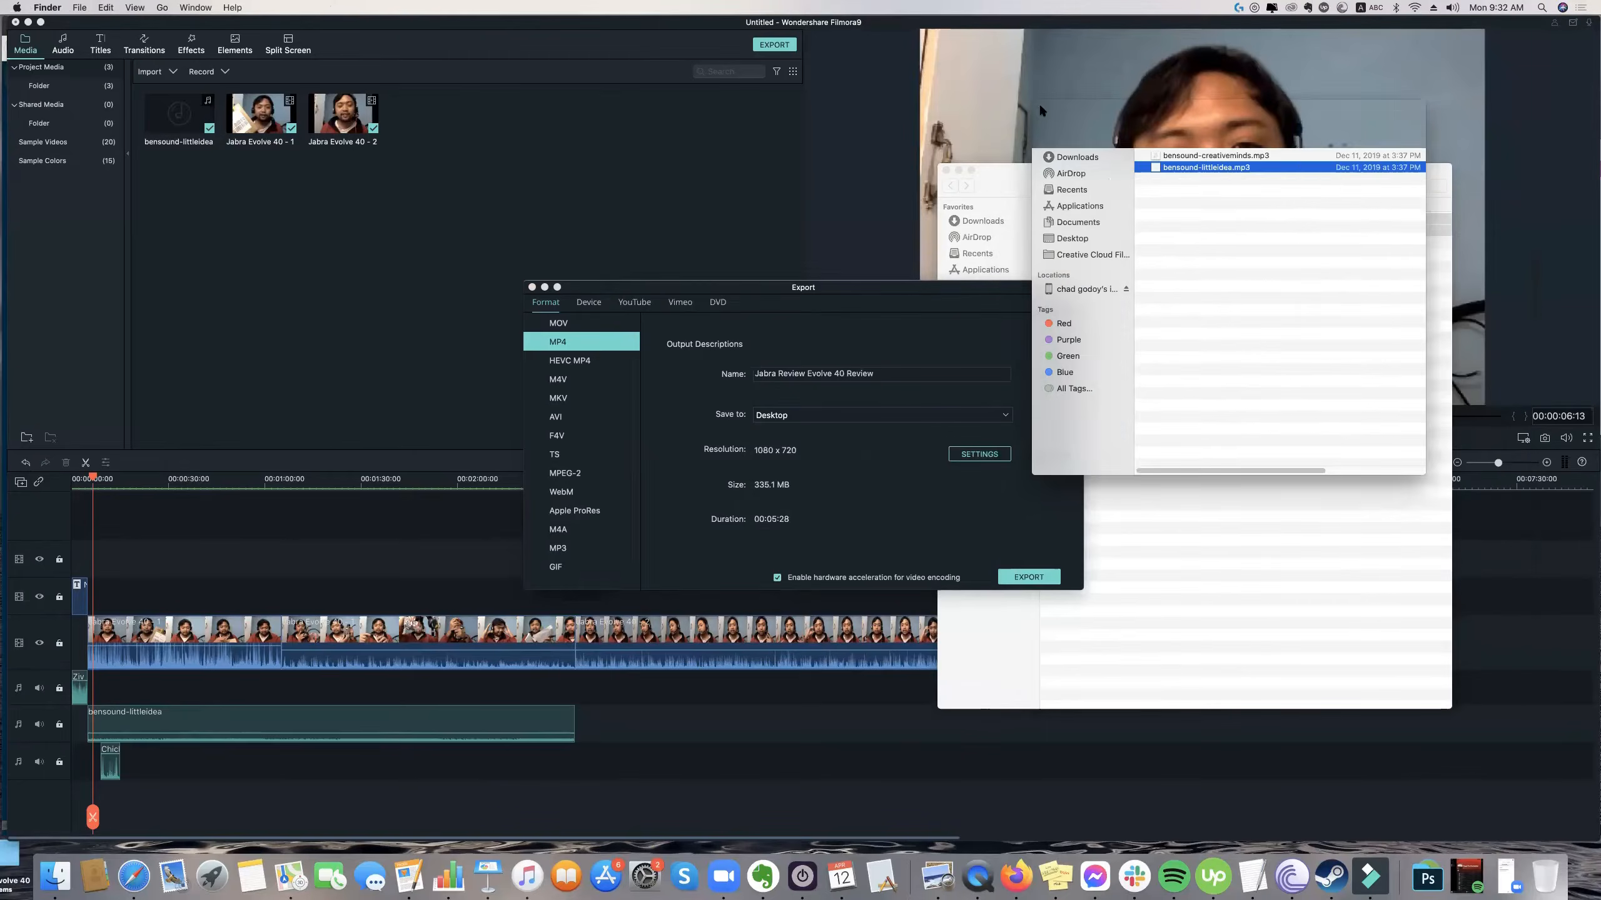
{"action": "left_click", "coordinate": [1040, 106]}
{"action": "left_click", "coordinate": [946, 170]}
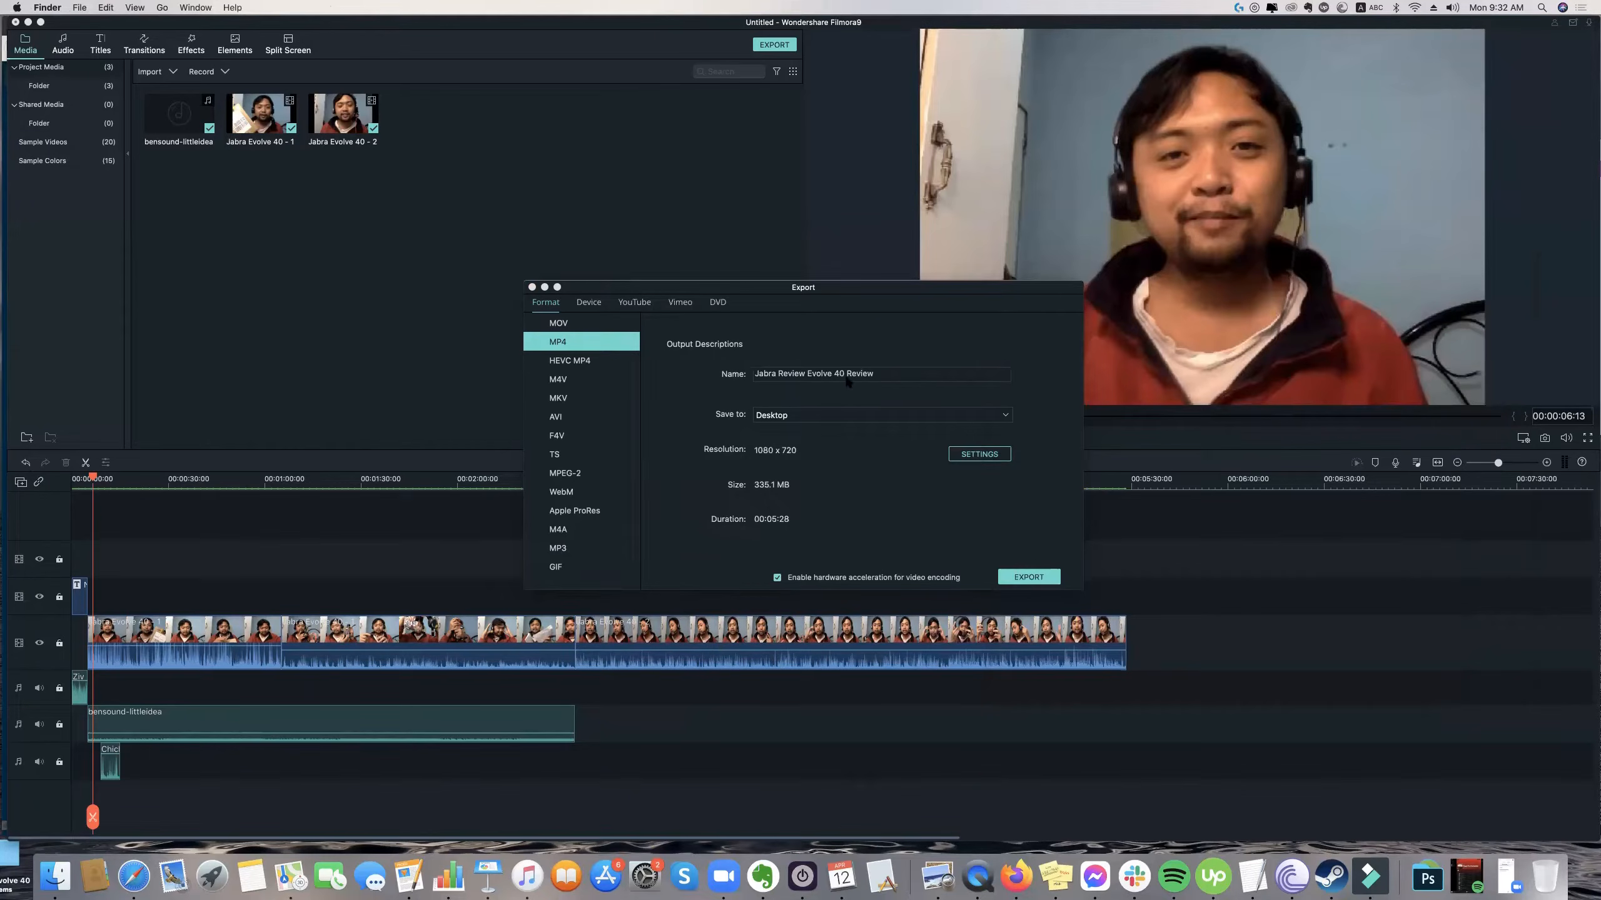
Close the export window without exporting and return the playhead to the start of the timeline.
{"action": "left_click", "coordinate": [849, 376]}
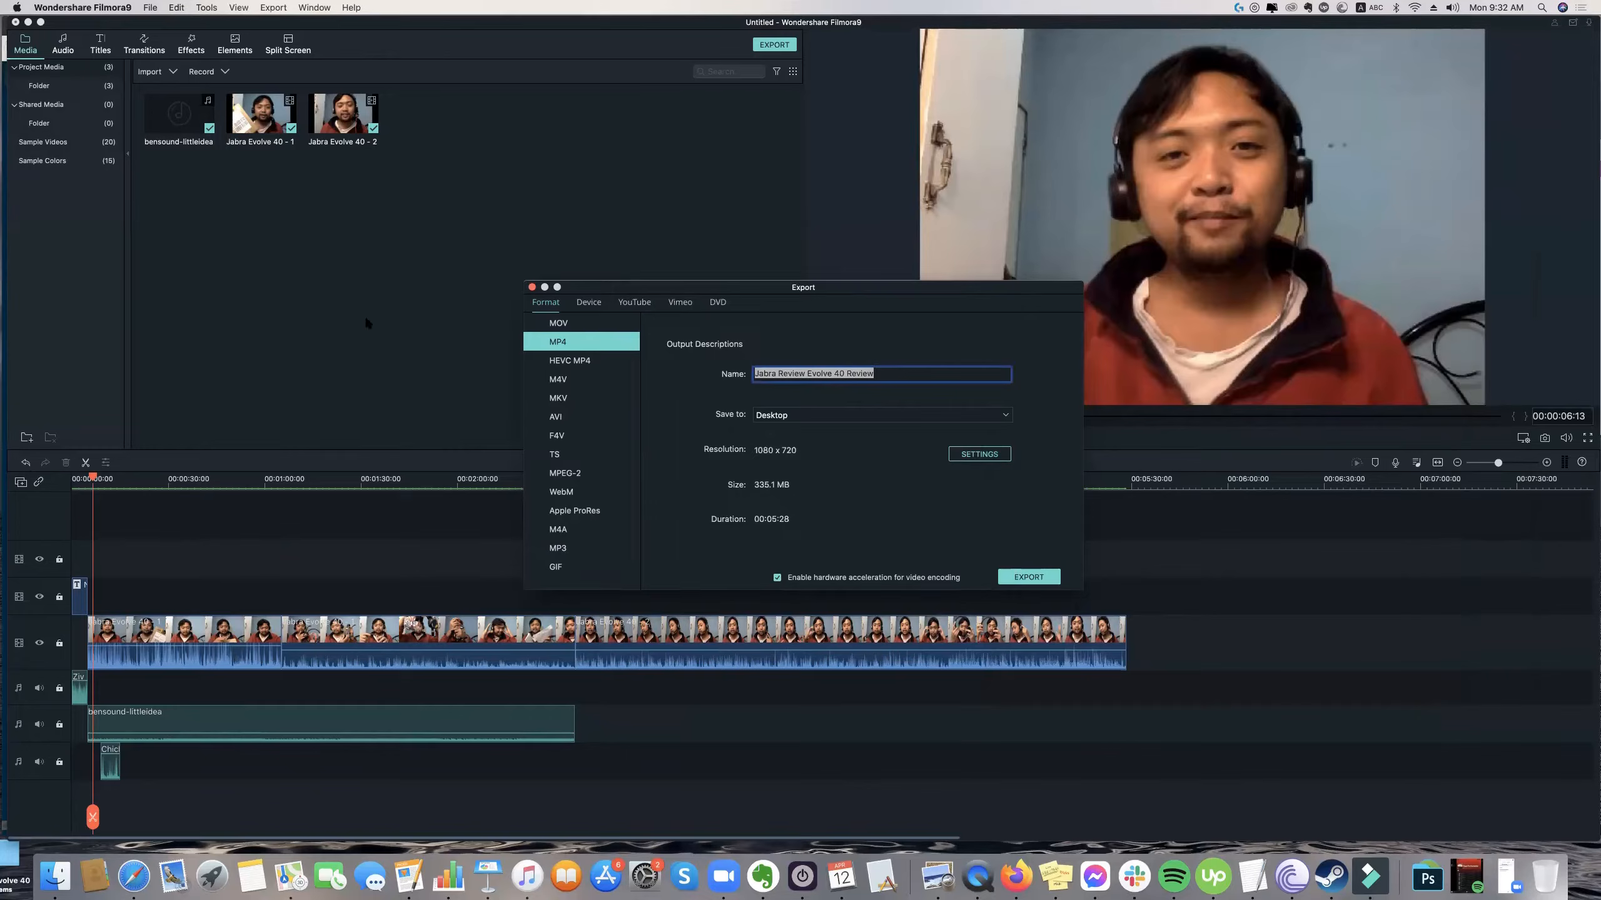
{"action": "left_click", "coordinate": [532, 287]}
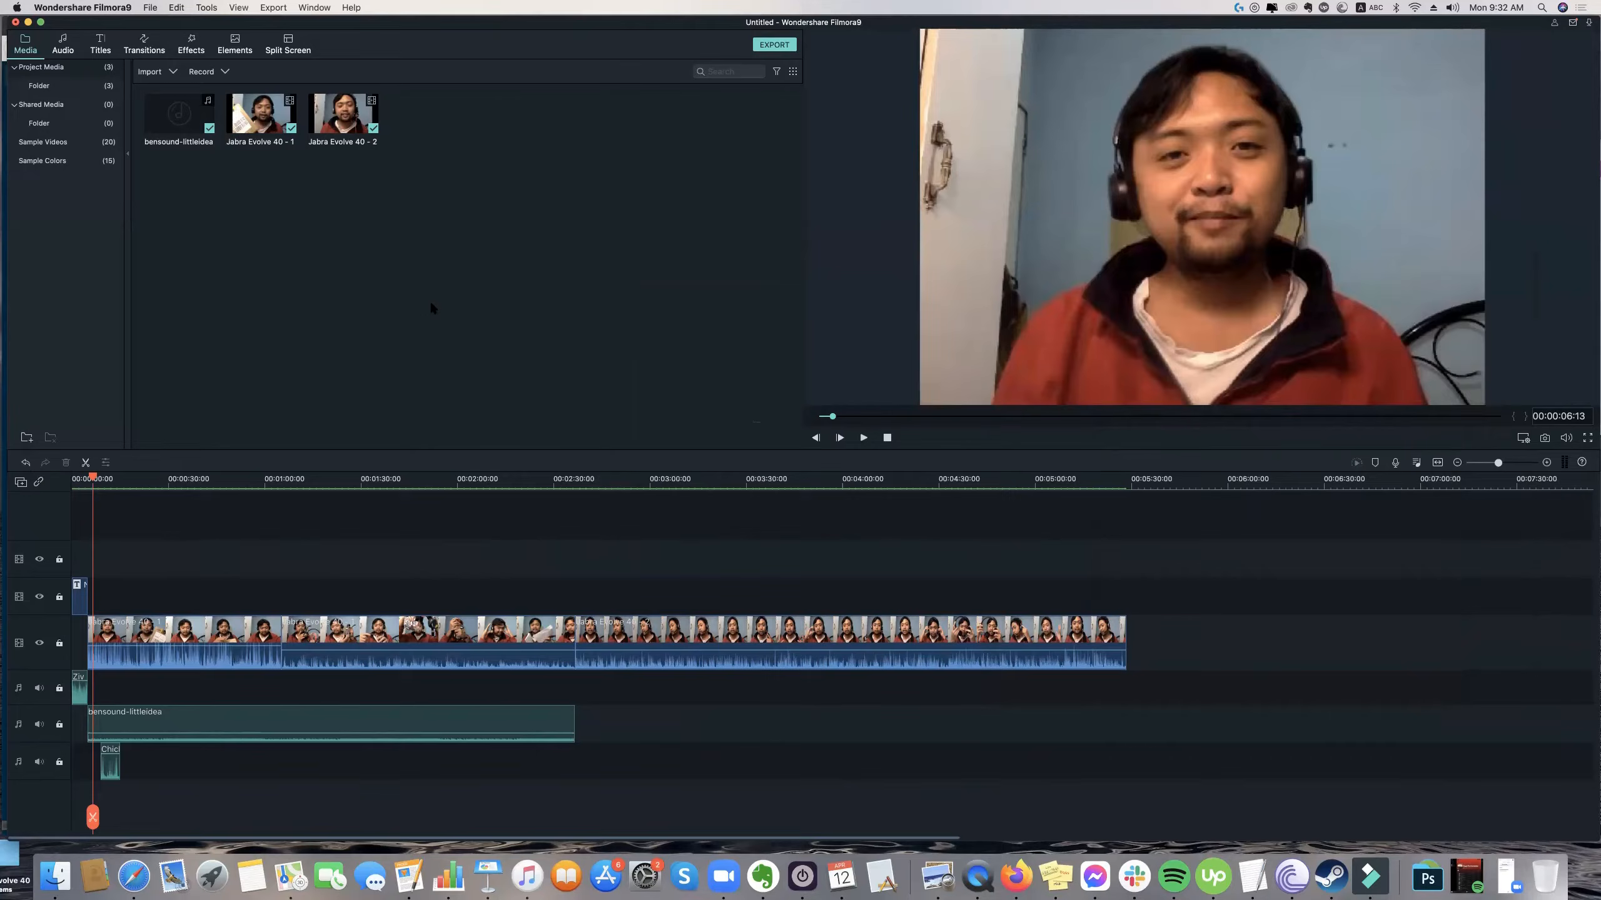
{"action": "left_click_drag", "start_coordinate": [92, 478], "coordinate": [63, 481]}
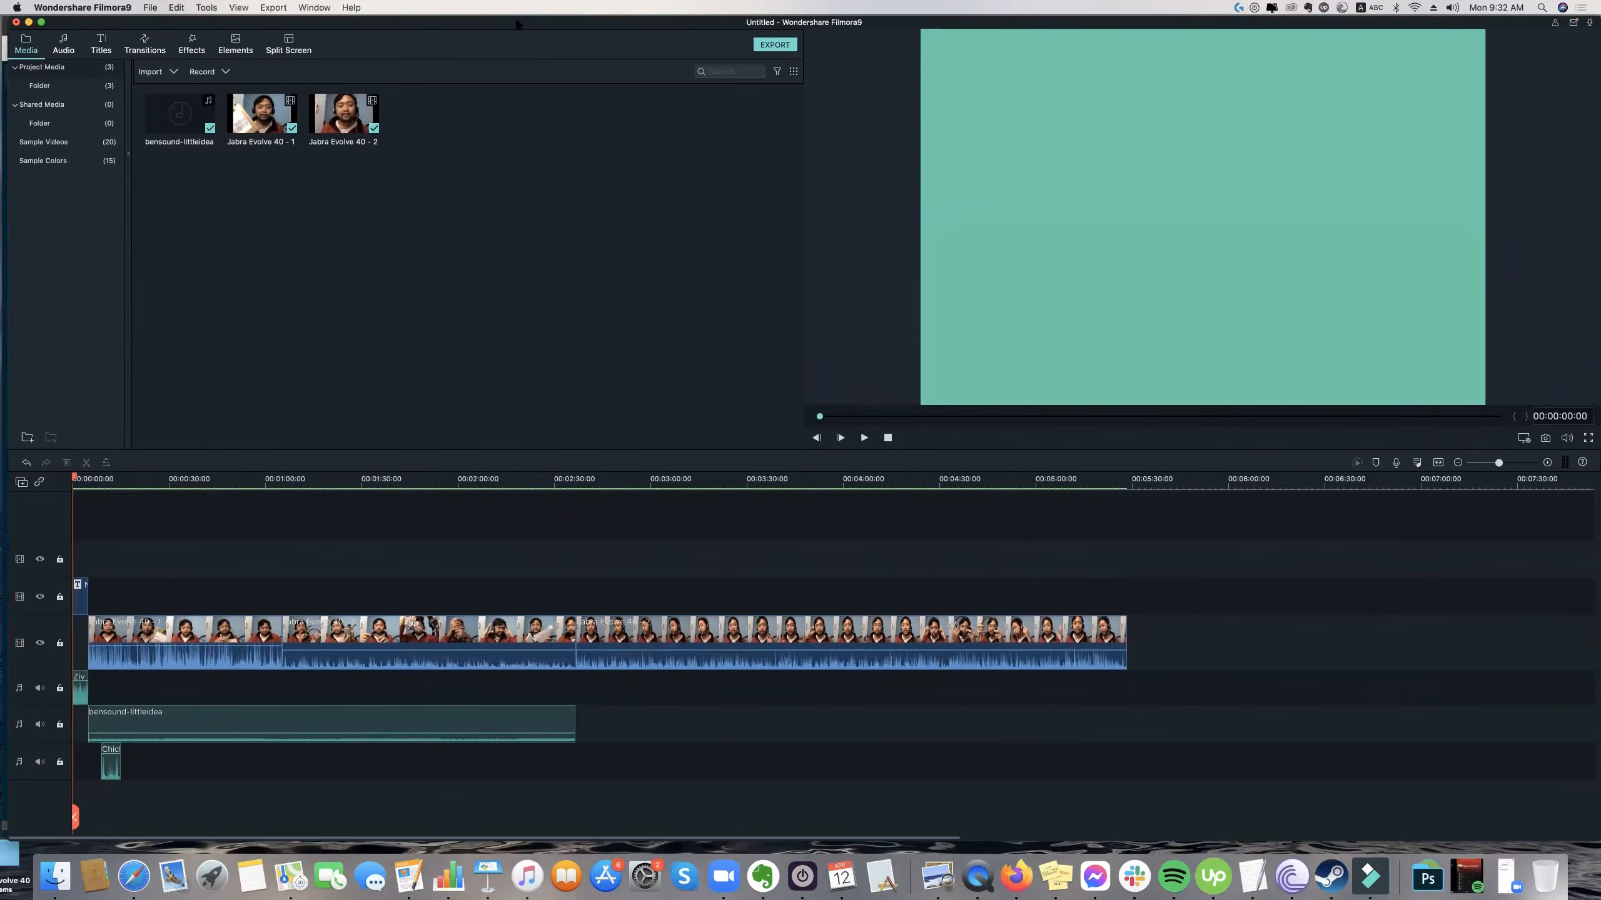
{"action": "left_click_drag", "start_coordinate": [516, 33], "coordinate": [505, 27]}
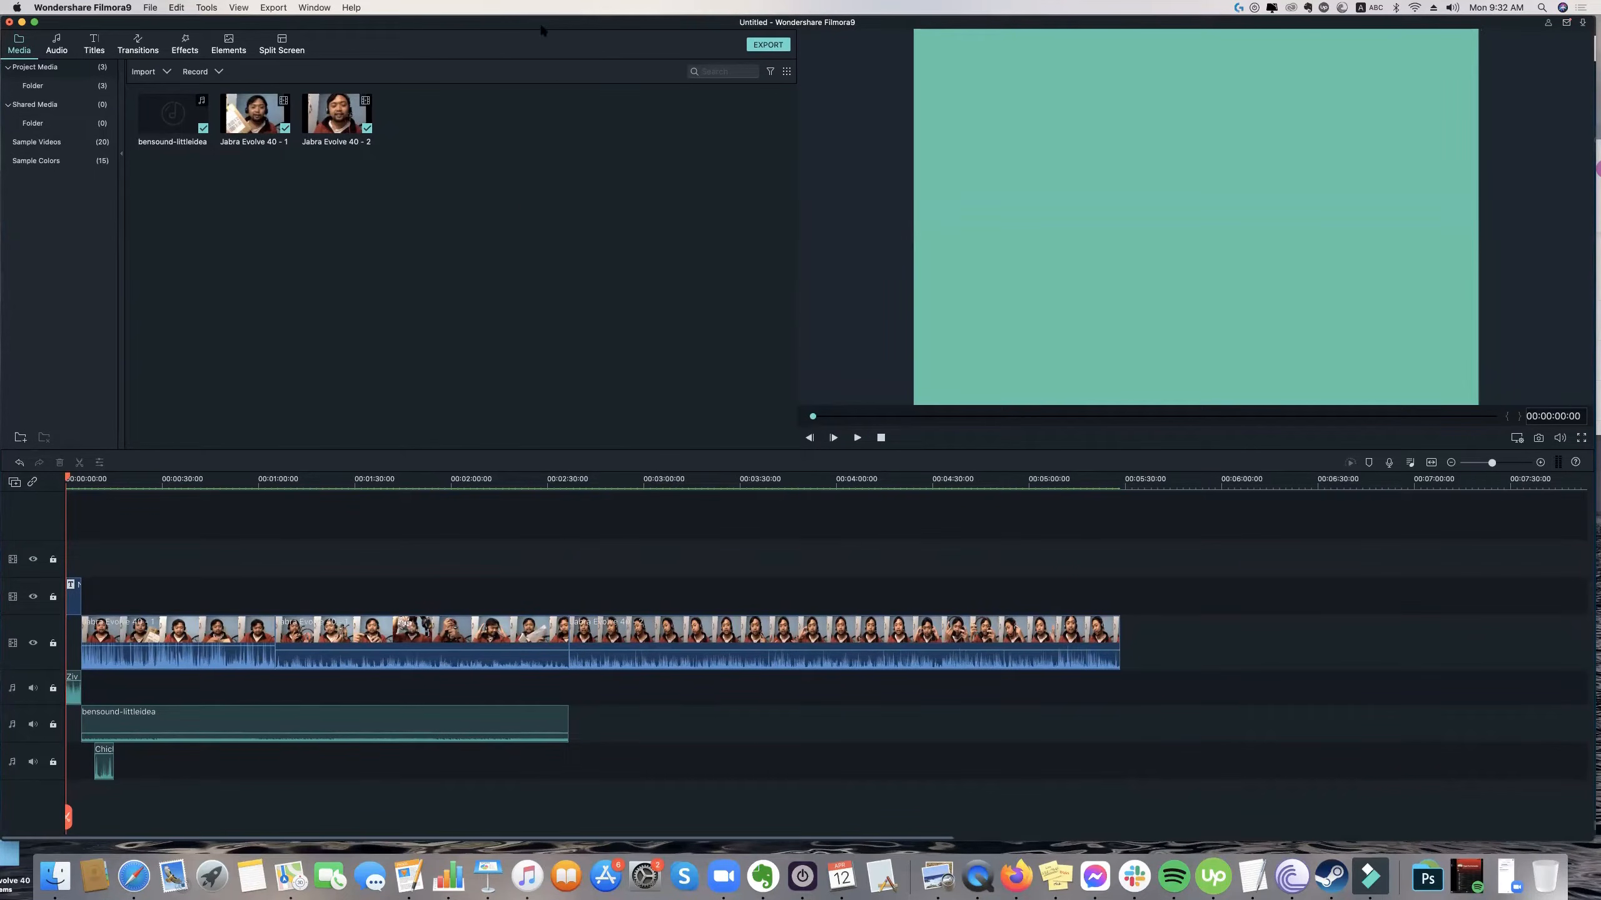
{"action": "mouse_move", "coordinate": [542, 30]}
{"action": "left_mouse_down"}
{"action": "mouse_move", "coordinate": [556, 97]}
{"action": "mouse_move", "coordinate": [550, 33]}
{"action": "left_mouse_up"}
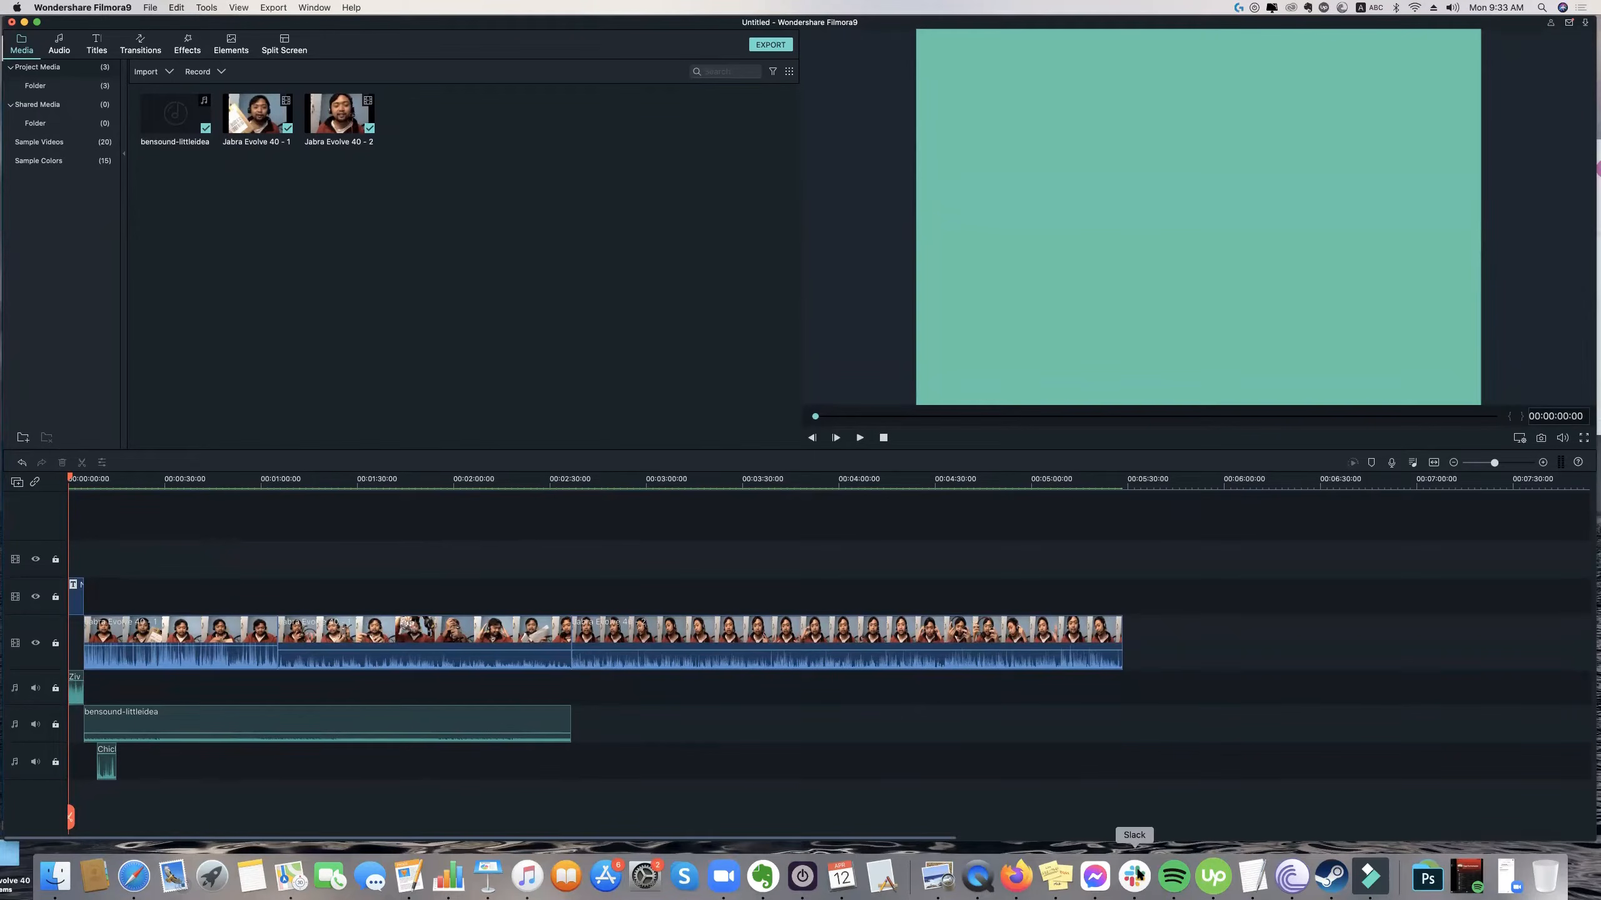
Switch to Slack, view the open direct-message conversation and its unread channel, then minimize the window.
{"action": "left_click", "coordinate": [1135, 876]}
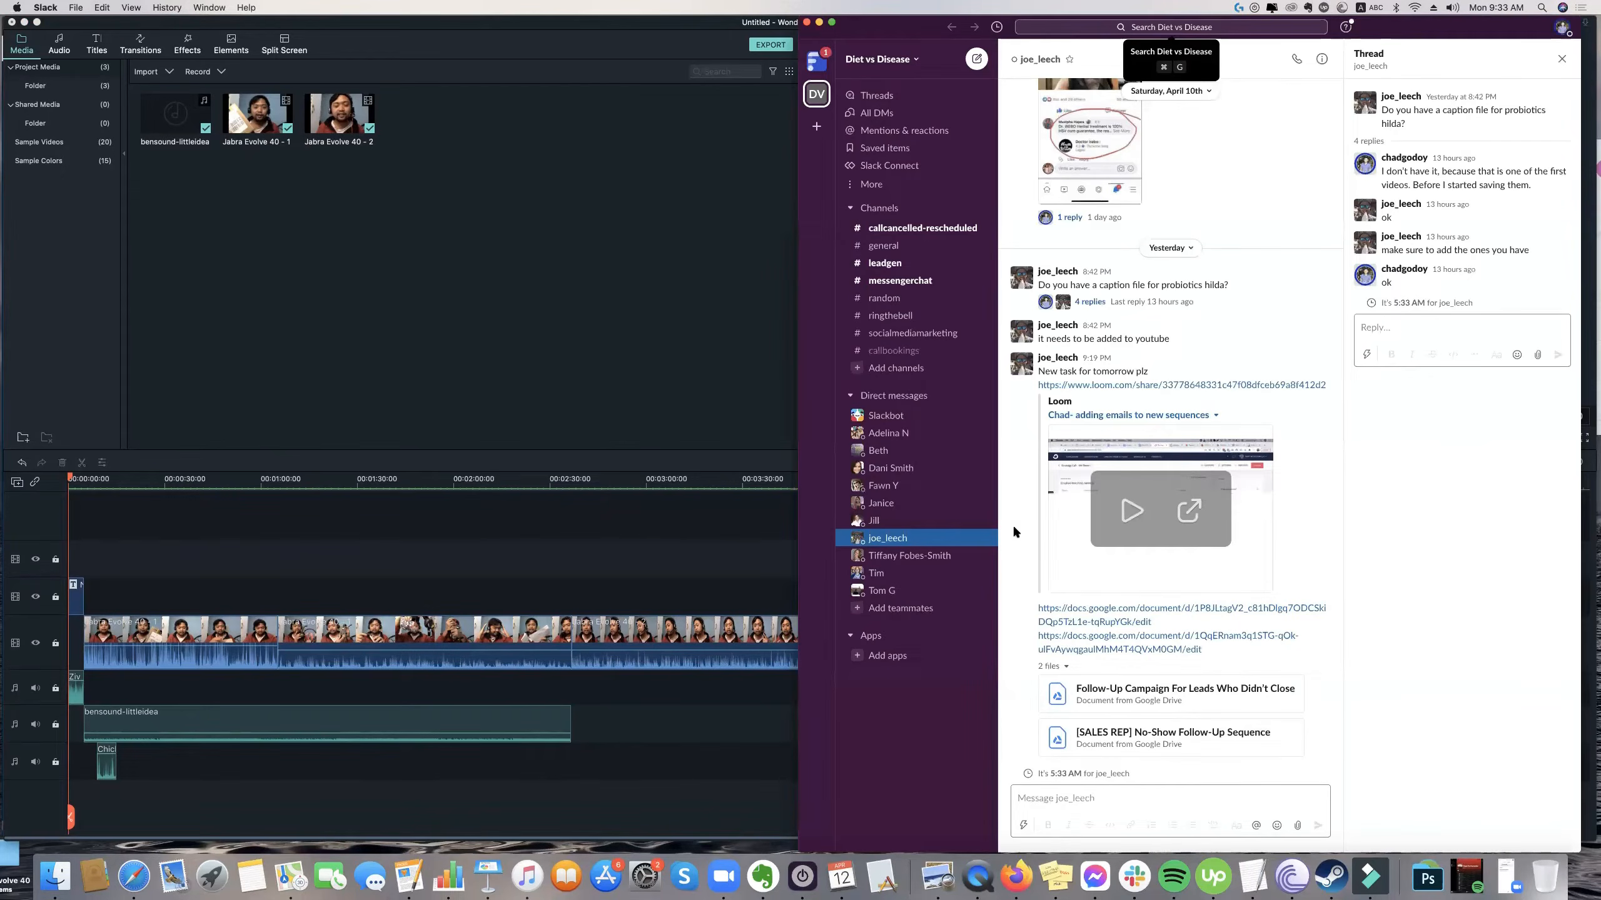
{"action": "left_click", "coordinate": [1076, 411]}
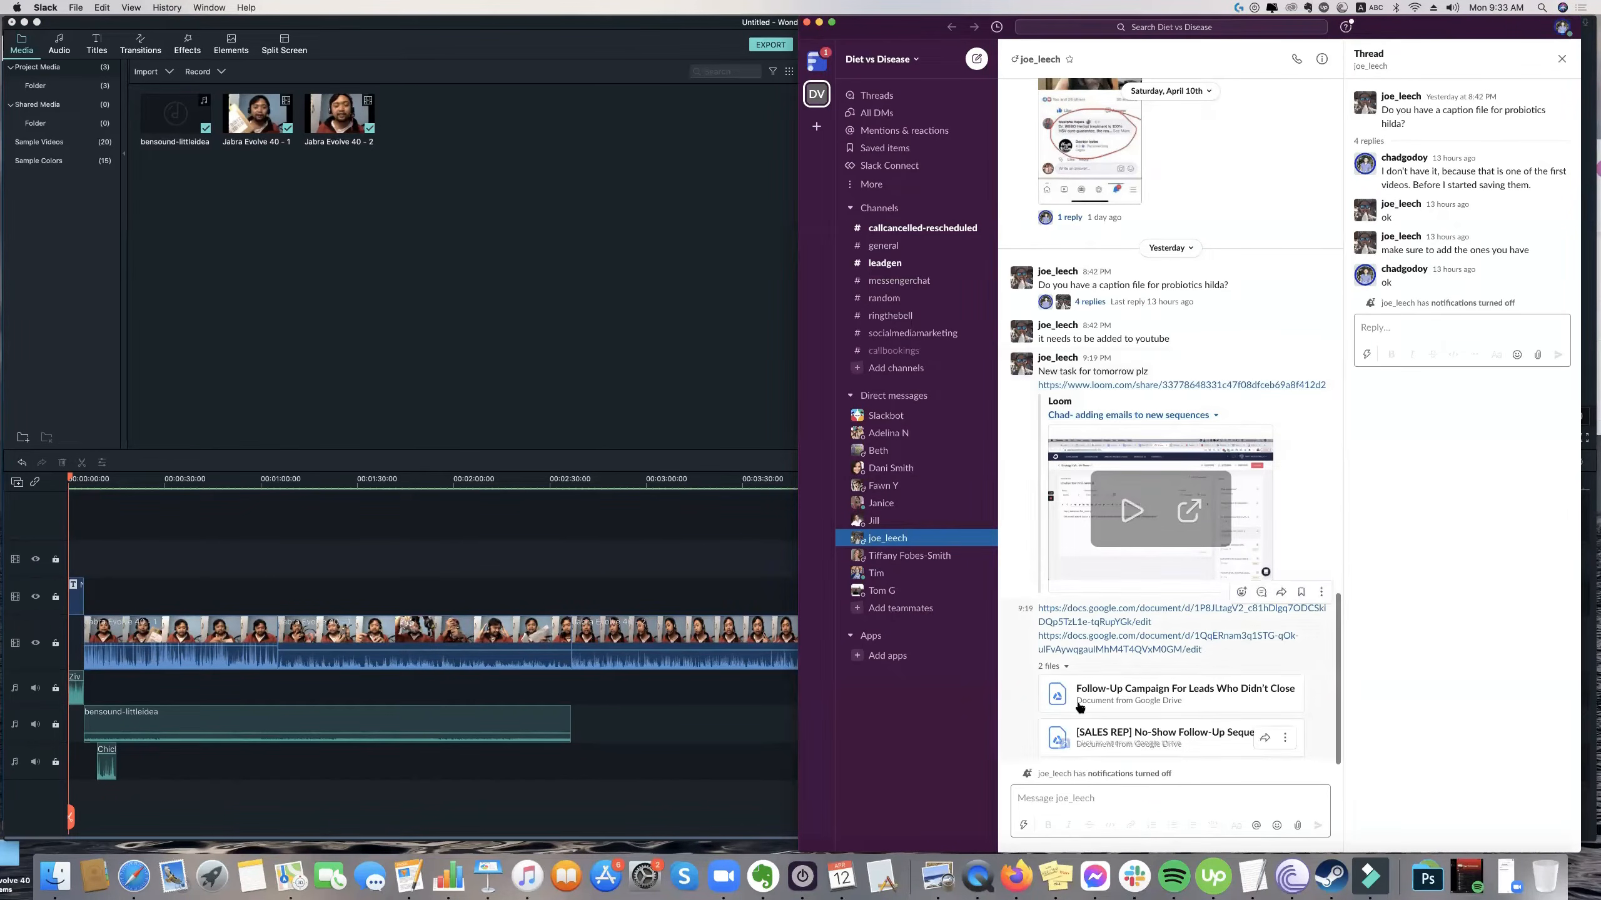
{"action": "left_click_drag", "start_coordinate": [1404, 34], "coordinate": [1428, 84]}
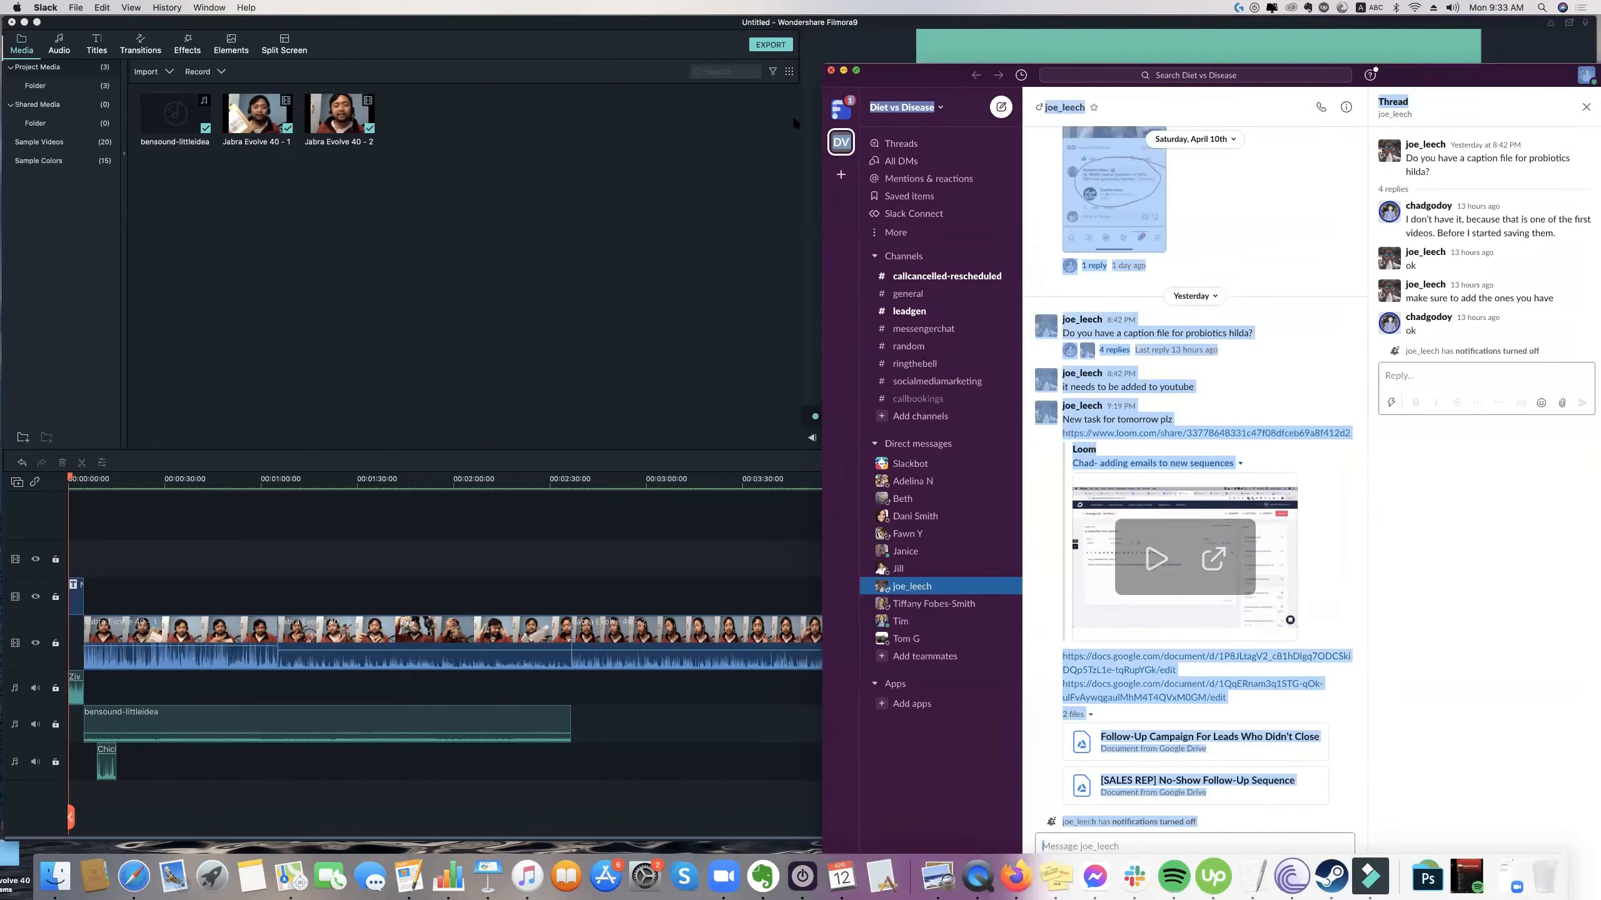
{"action": "left_click", "coordinate": [844, 70]}
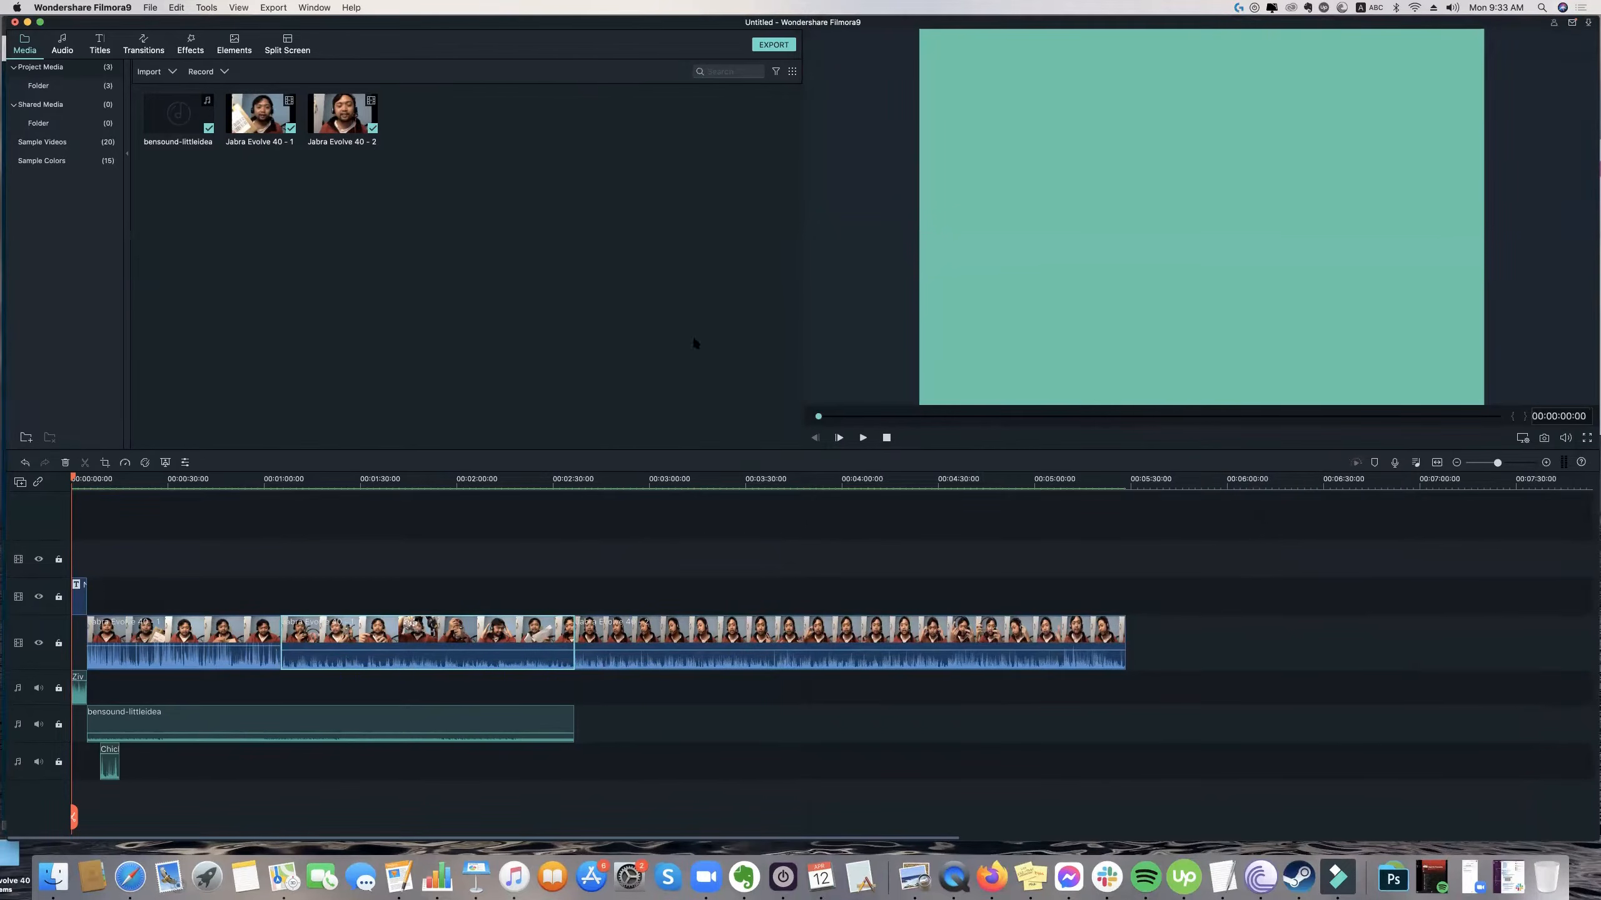
Switch to Firefox and point out "2. Shoot the Video" on the "Hand's On!" page of the Day 4 presentation.
{"action": "left_click_drag", "start_coordinate": [693, 335], "coordinate": [559, 214]}
{"action": "left_click", "coordinate": [107, 353]}
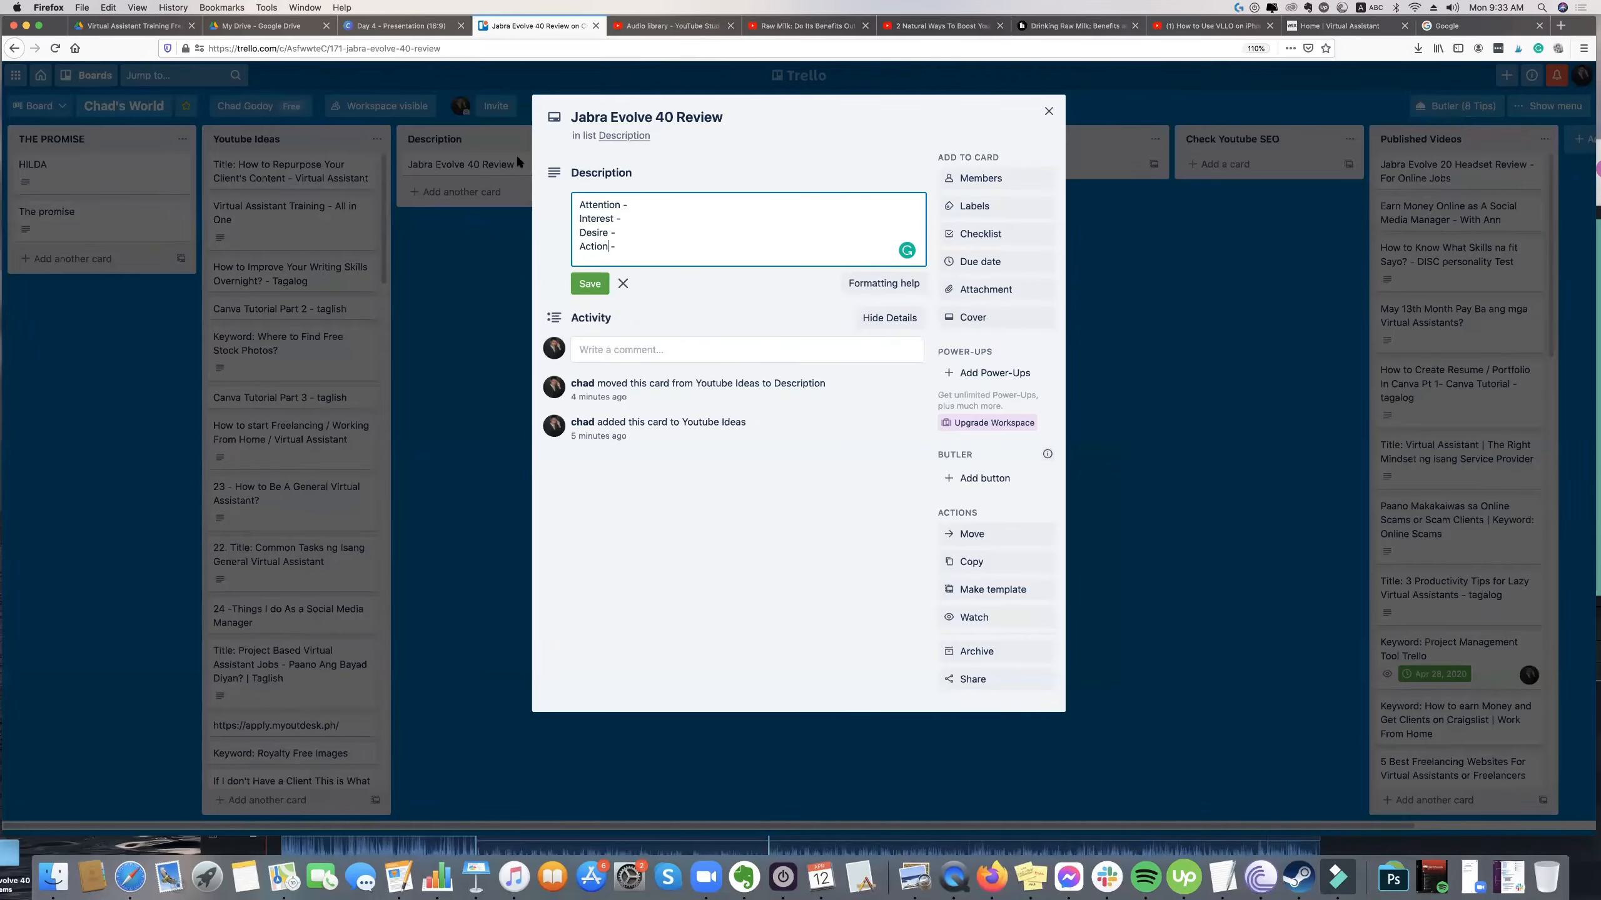
{"action": "key", "text": "ctrl+shift+Tab"}
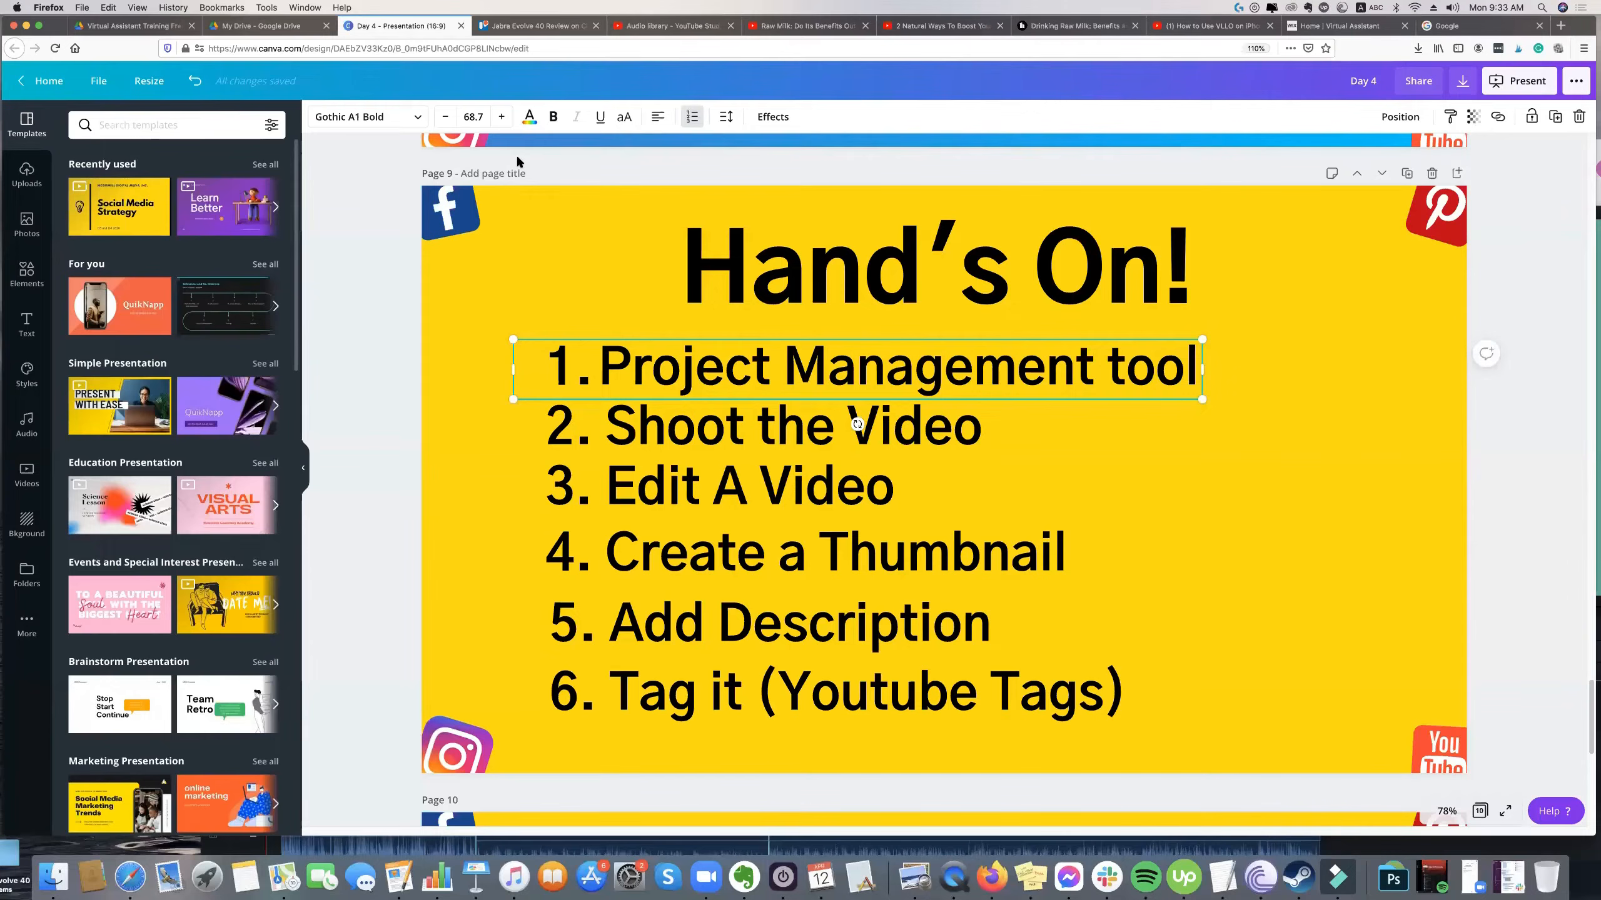
{"action": "left_click", "coordinate": [624, 442]}
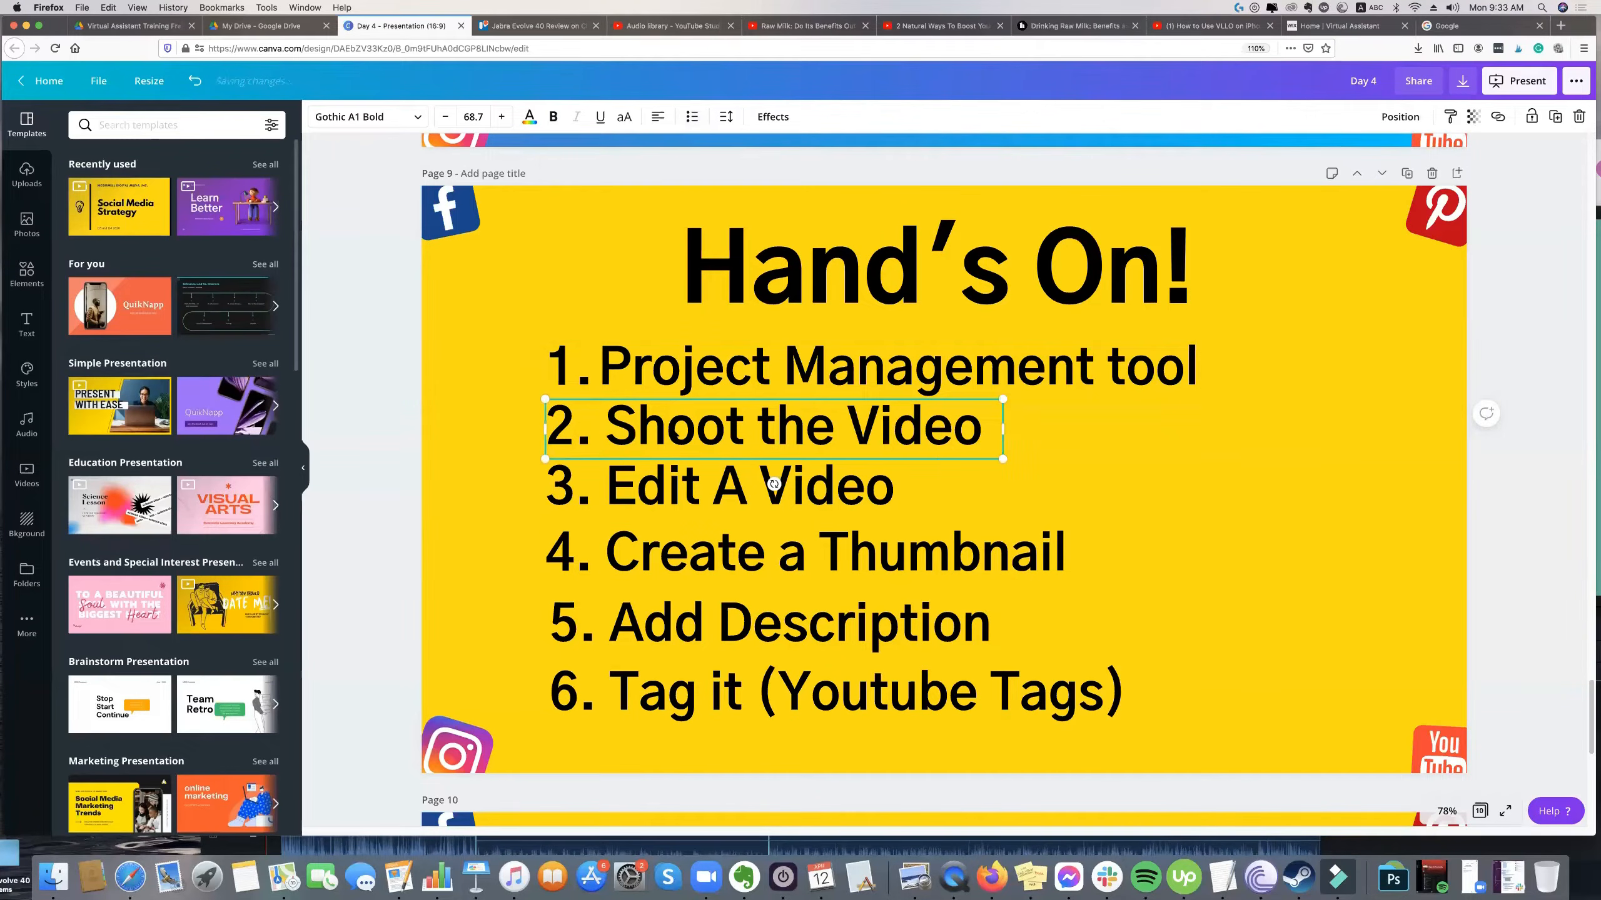
{"action": "left_click", "coordinate": [500, 420]}
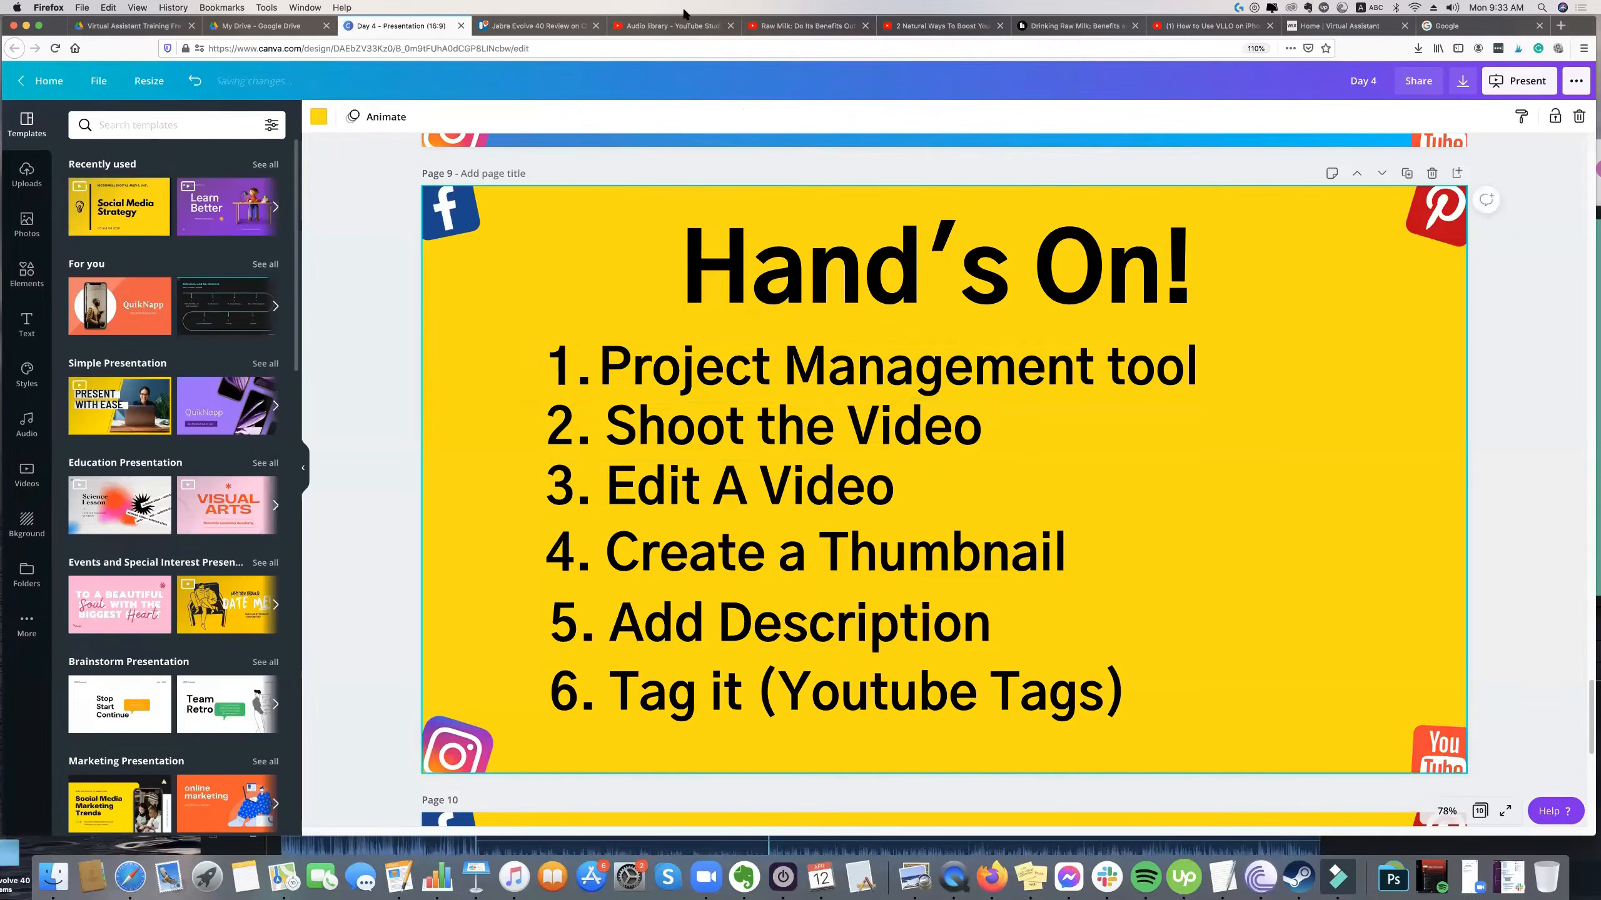
Save the description of the Jabra Evolve 40 Review card in Trello and close the card.
{"action": "left_click", "coordinate": [548, 27]}
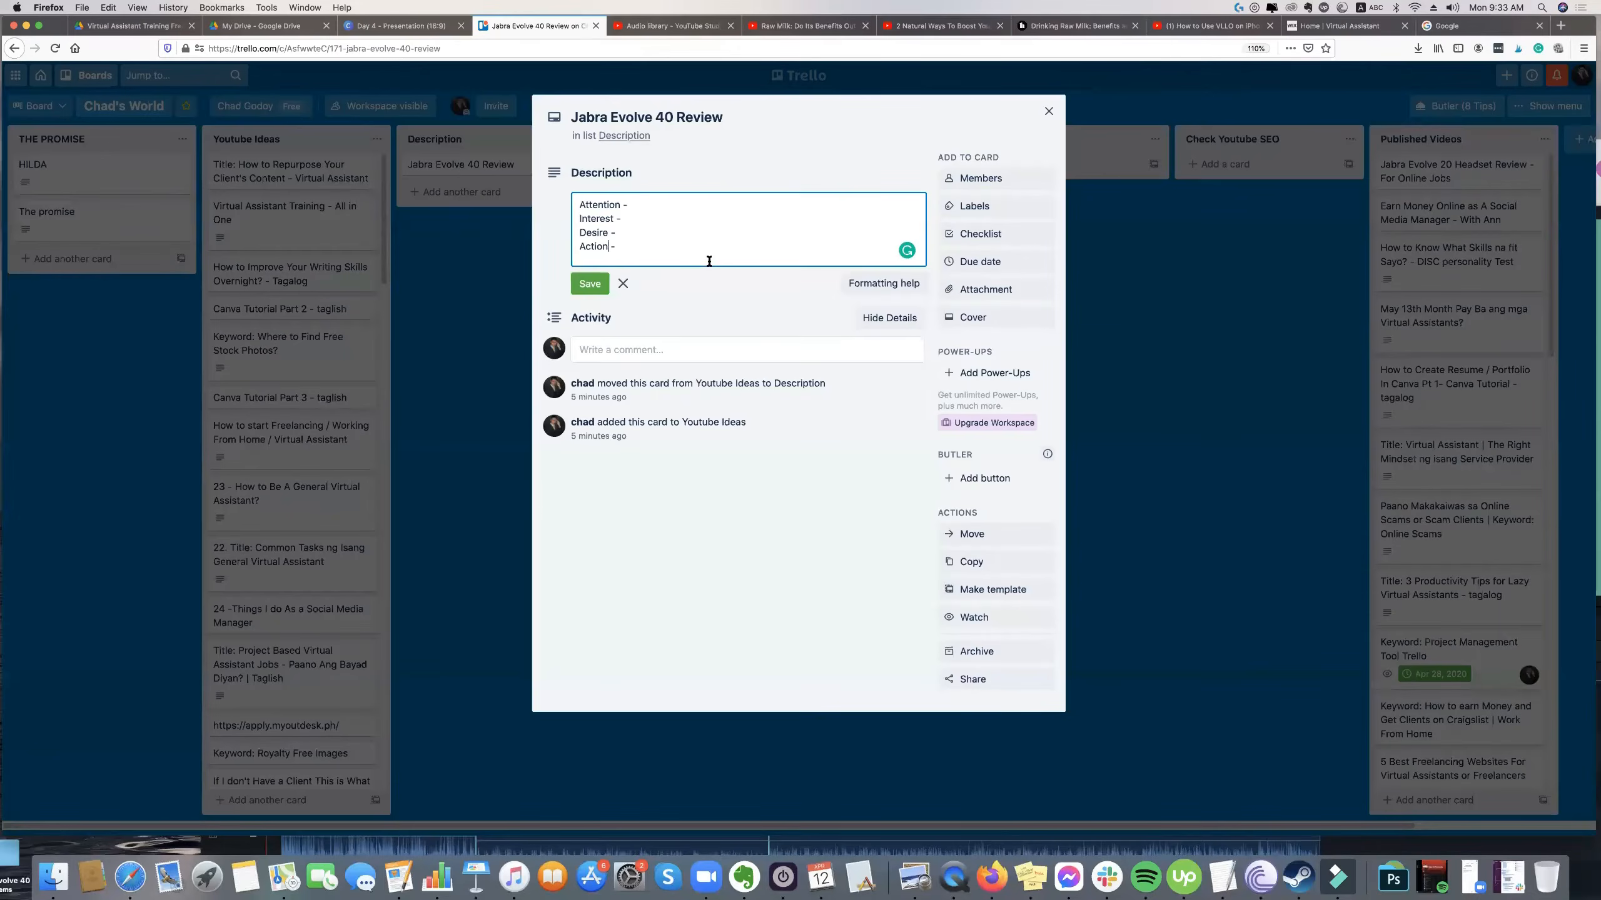
{"action": "left_click", "coordinate": [586, 284]}
{"action": "left_click", "coordinate": [470, 277]}
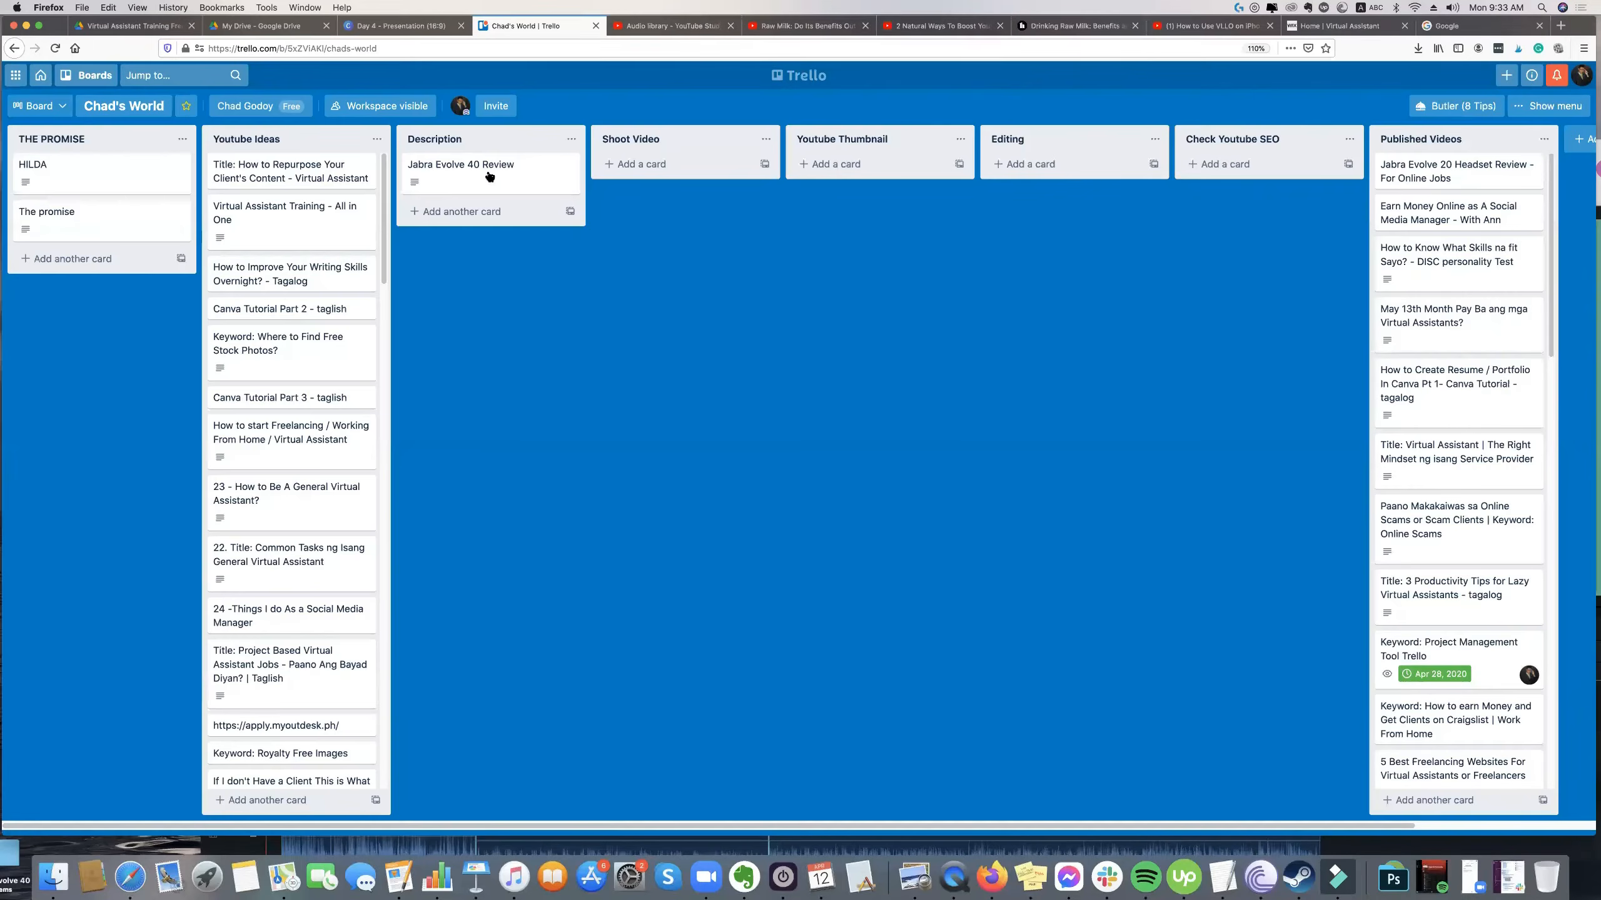
{"action": "mouse_move", "coordinate": [504, 184]}
{"action": "left_mouse_down"}
{"action": "mouse_move", "coordinate": [279, 165]}
{"action": "mouse_move", "coordinate": [504, 160]}
{"action": "mouse_move", "coordinate": [492, 178]}
{"action": "left_mouse_up"}
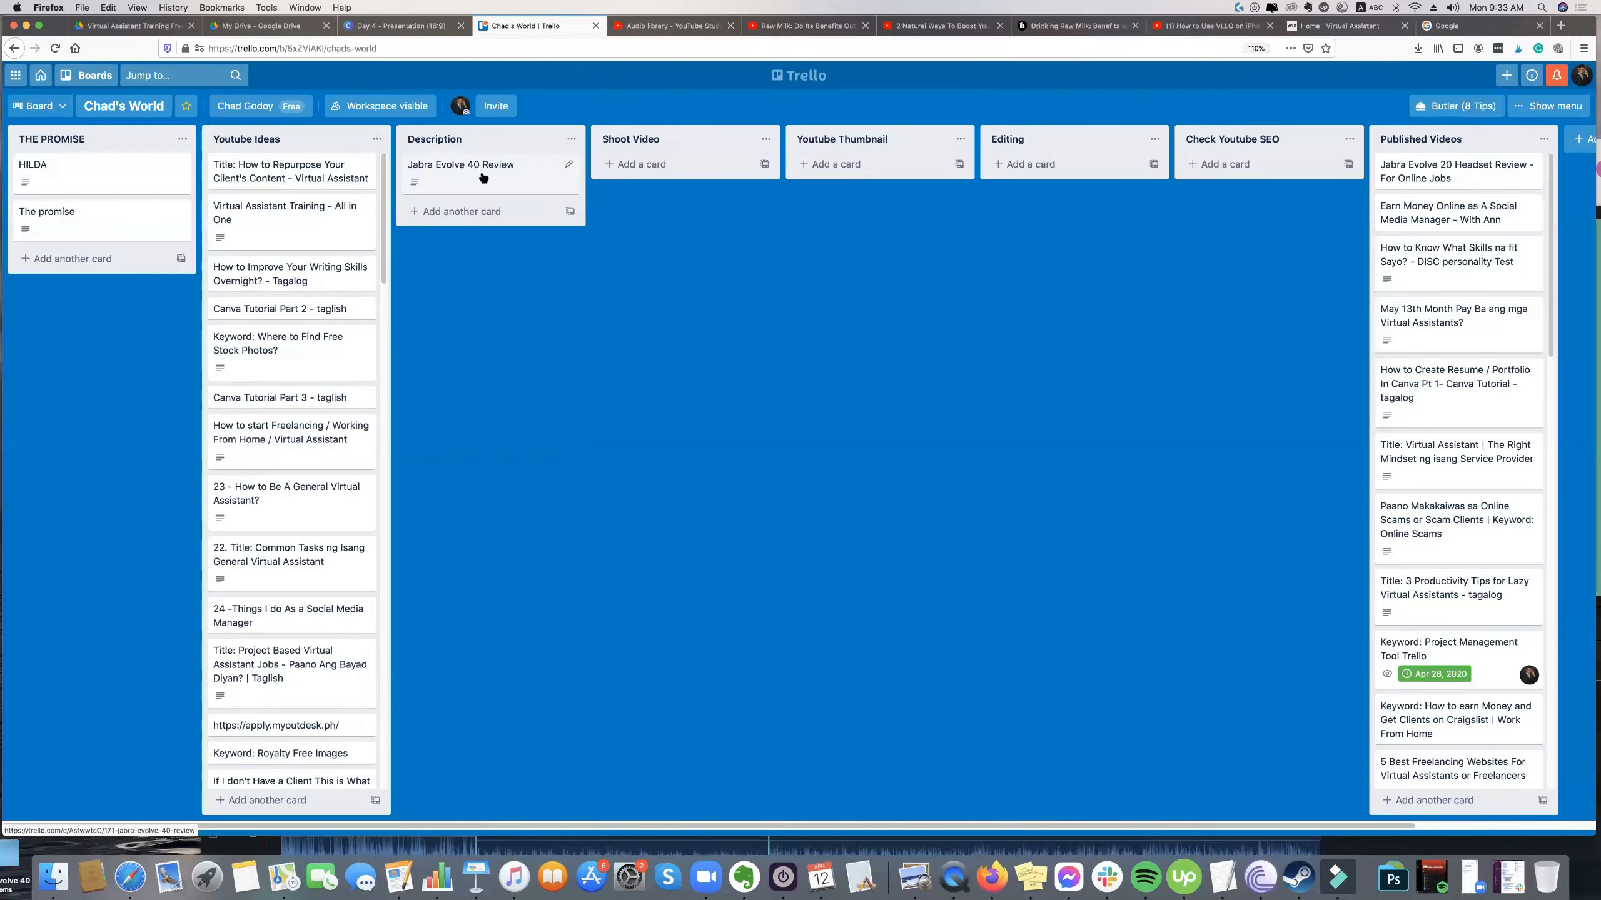
Return to the Day 4 presentation and point out the "4. Create a Thumbnail" item on the "Hand's On!" page.
{"action": "left_click", "coordinate": [401, 25]}
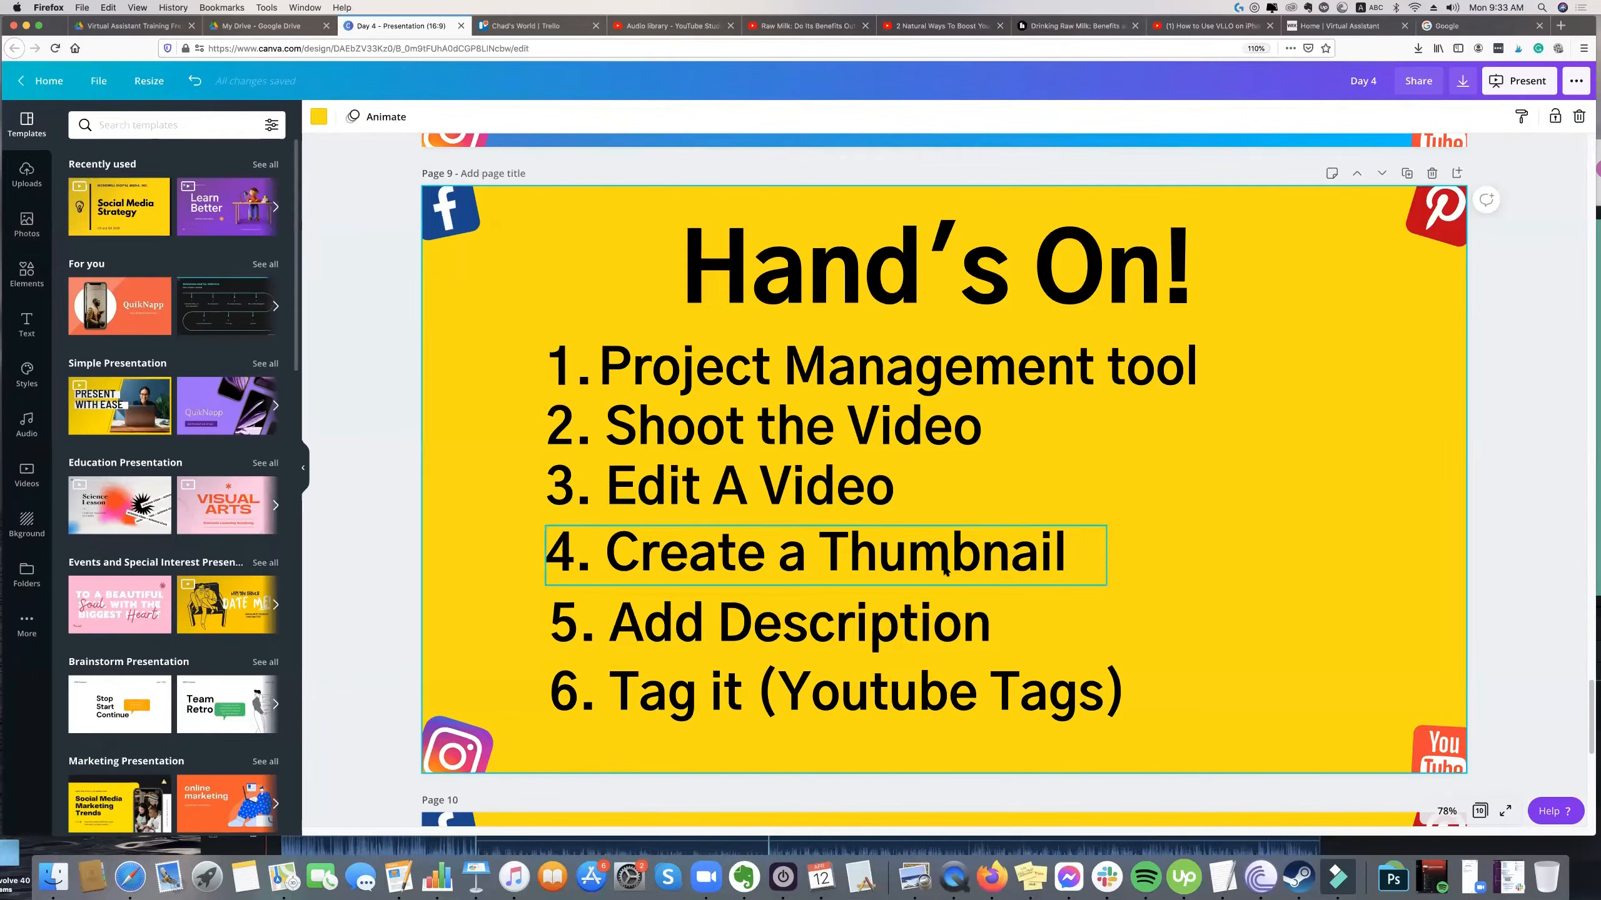
{"action": "left_click", "coordinate": [1008, 555]}
{"action": "left_click", "coordinate": [1087, 467]}
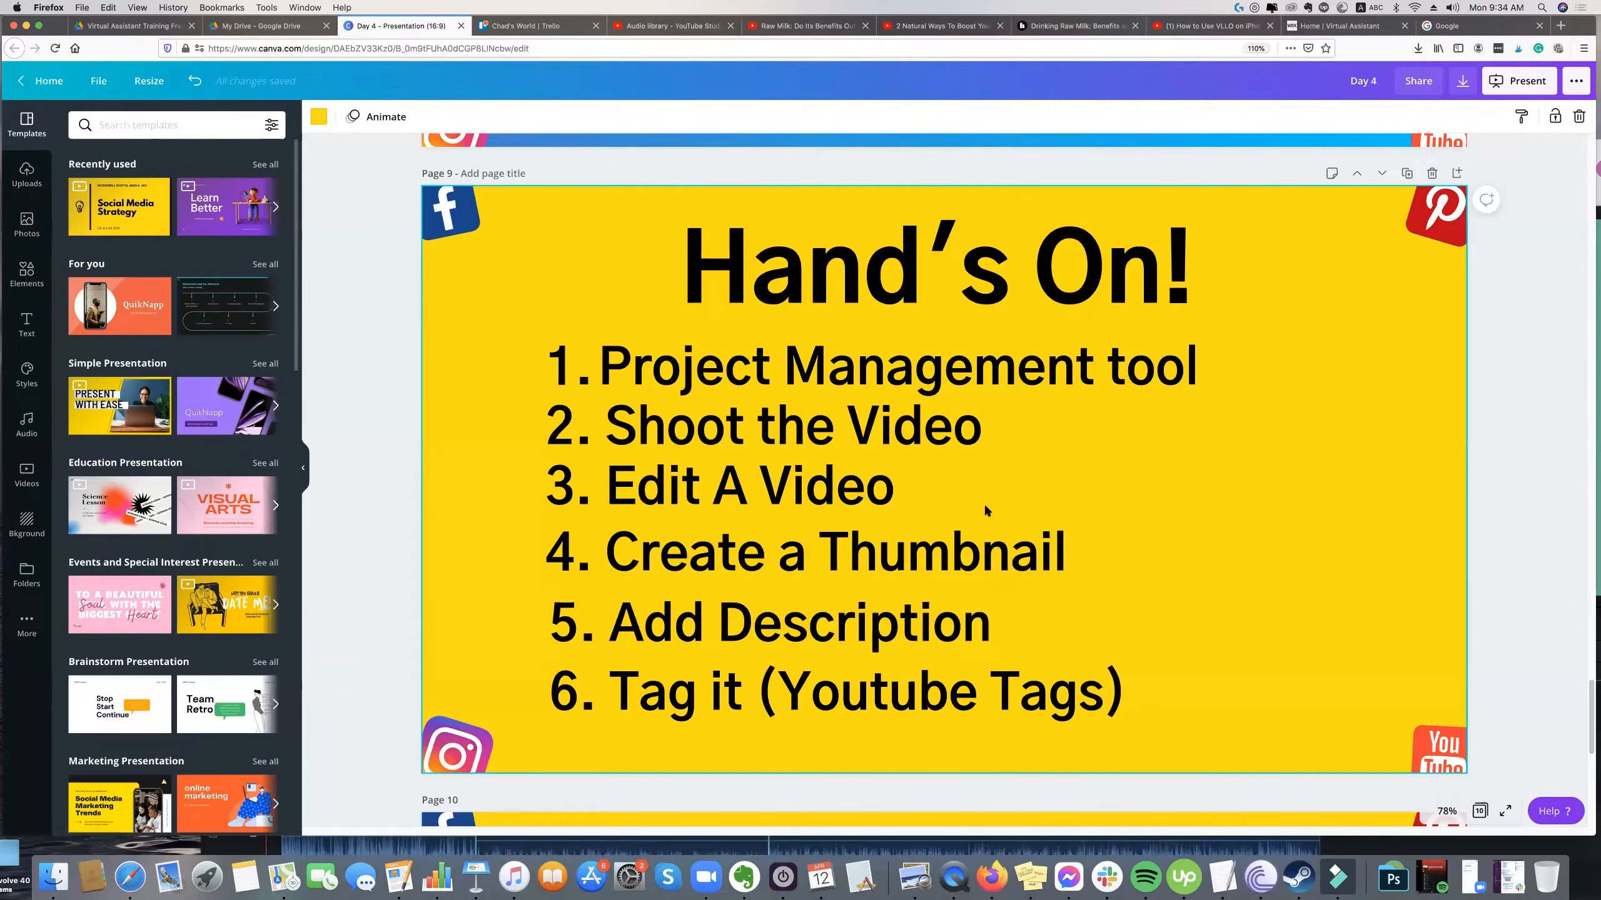
{"action": "left_click", "coordinate": [896, 542]}
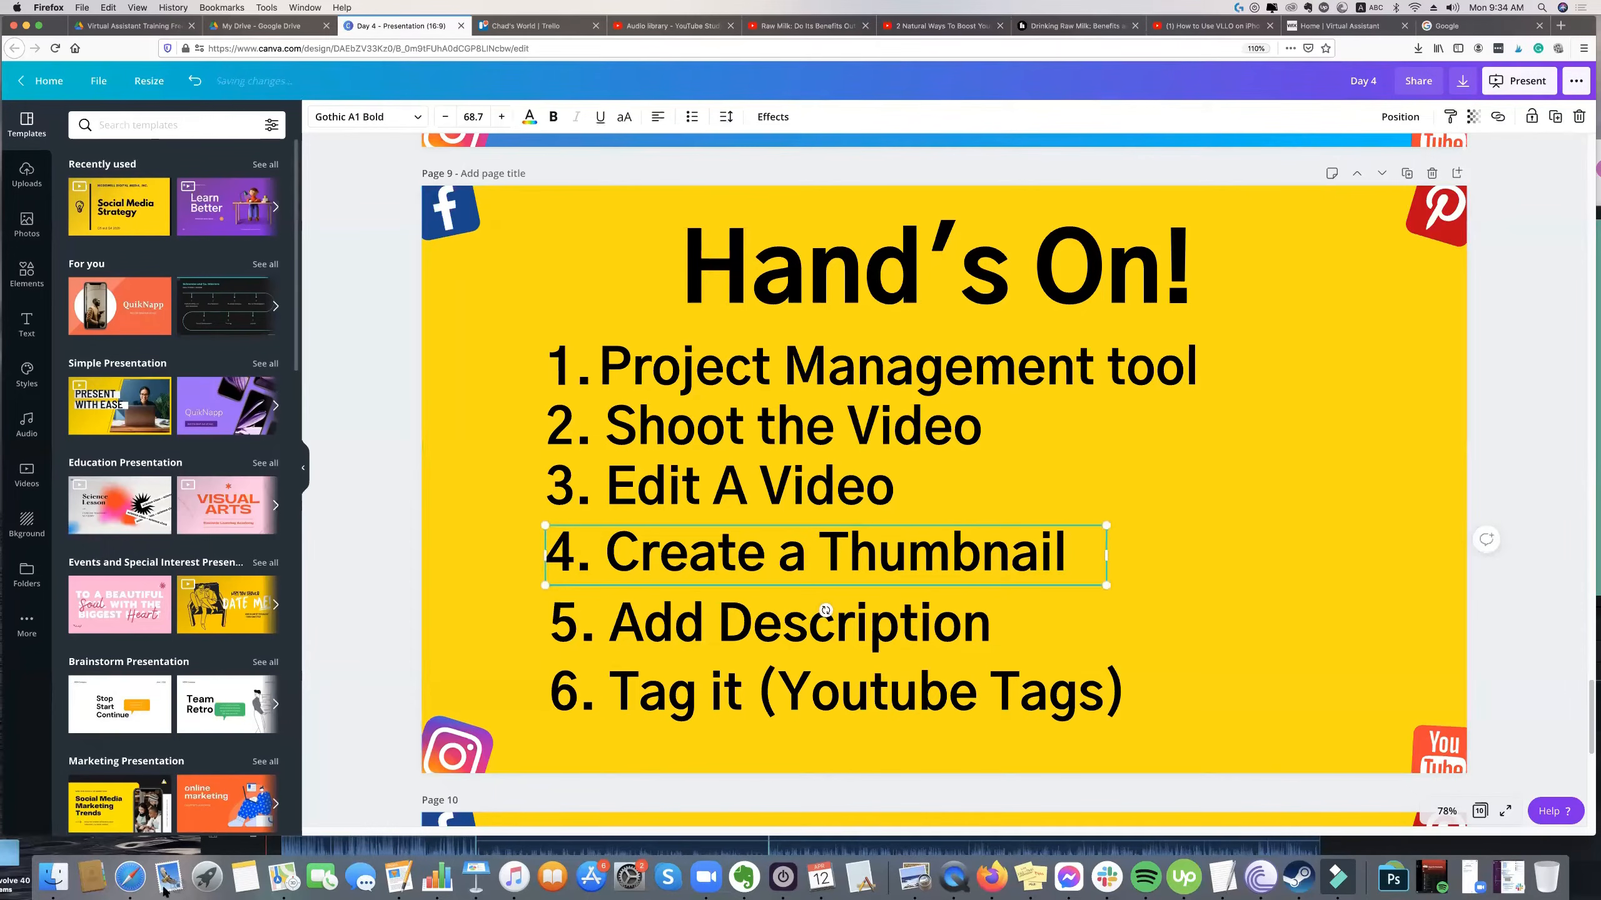
Open Finder and preview the exported Jabra Evolve 40 review video from the recent files.
{"action": "left_click", "coordinate": [46, 883]}
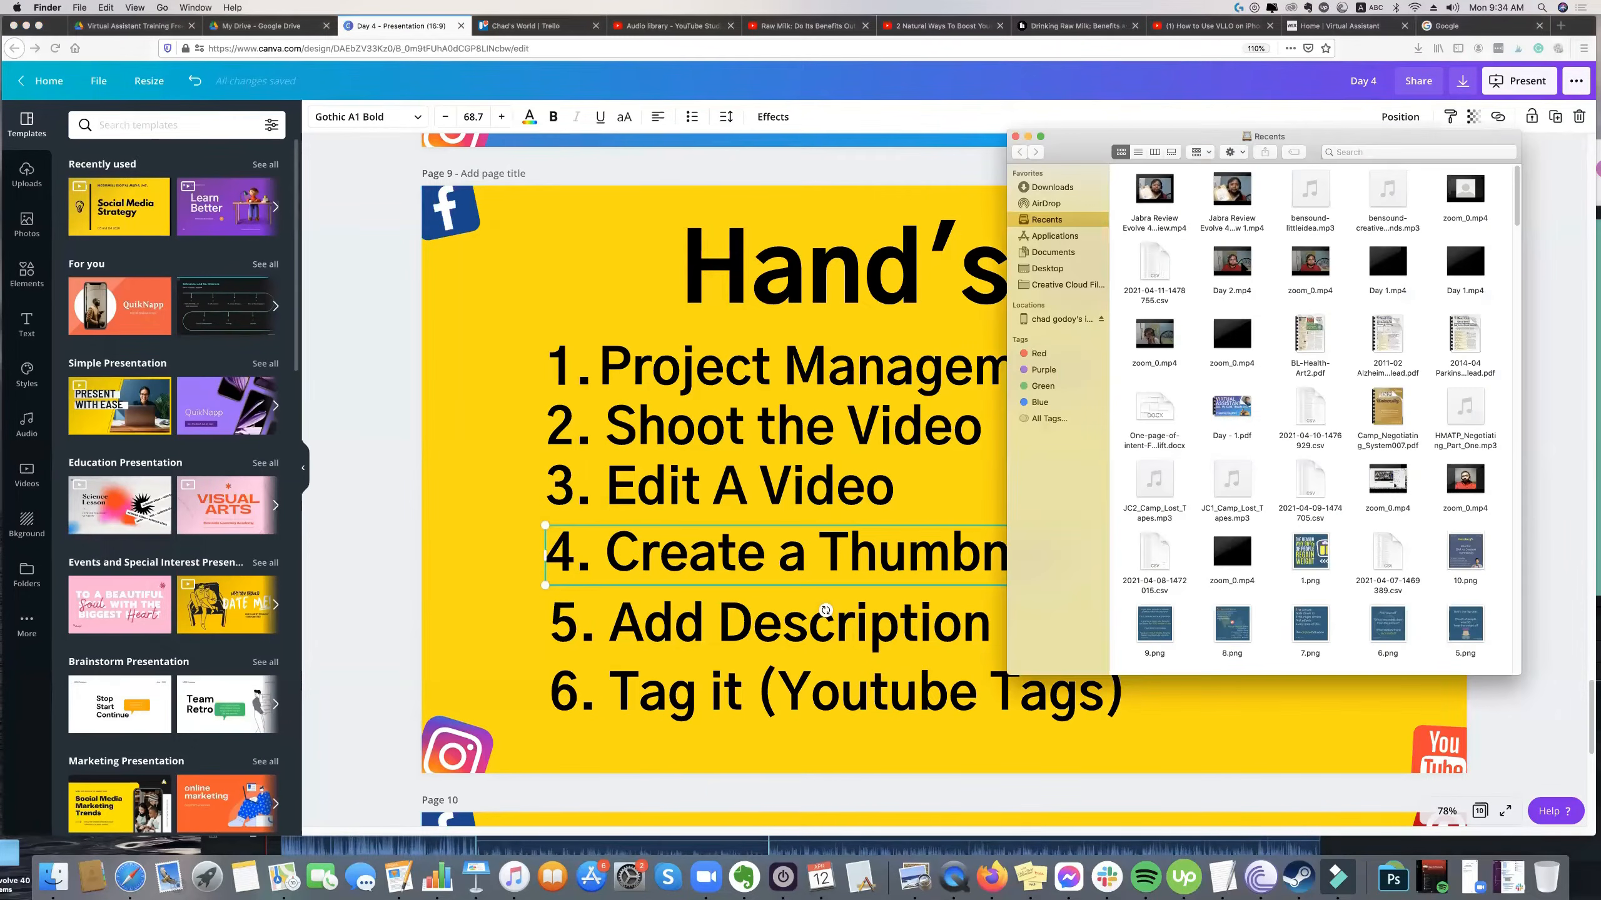
{"action": "double_click", "coordinate": [1244, 267]}
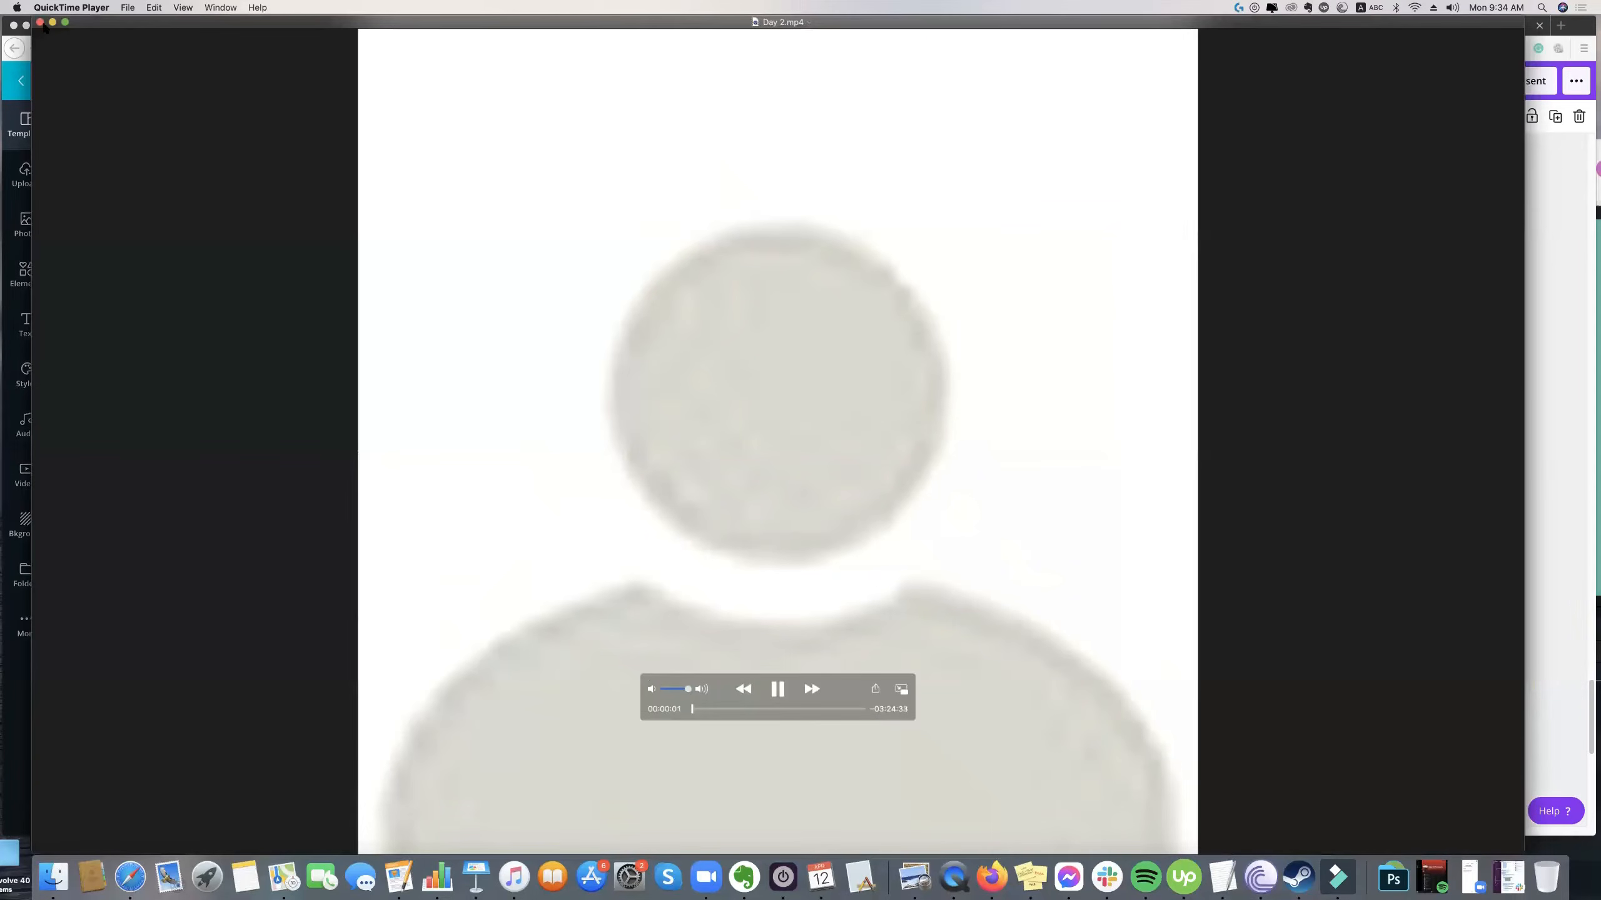
{"action": "left_click", "coordinate": [39, 22]}
{"action": "left_click", "coordinate": [1237, 222]}
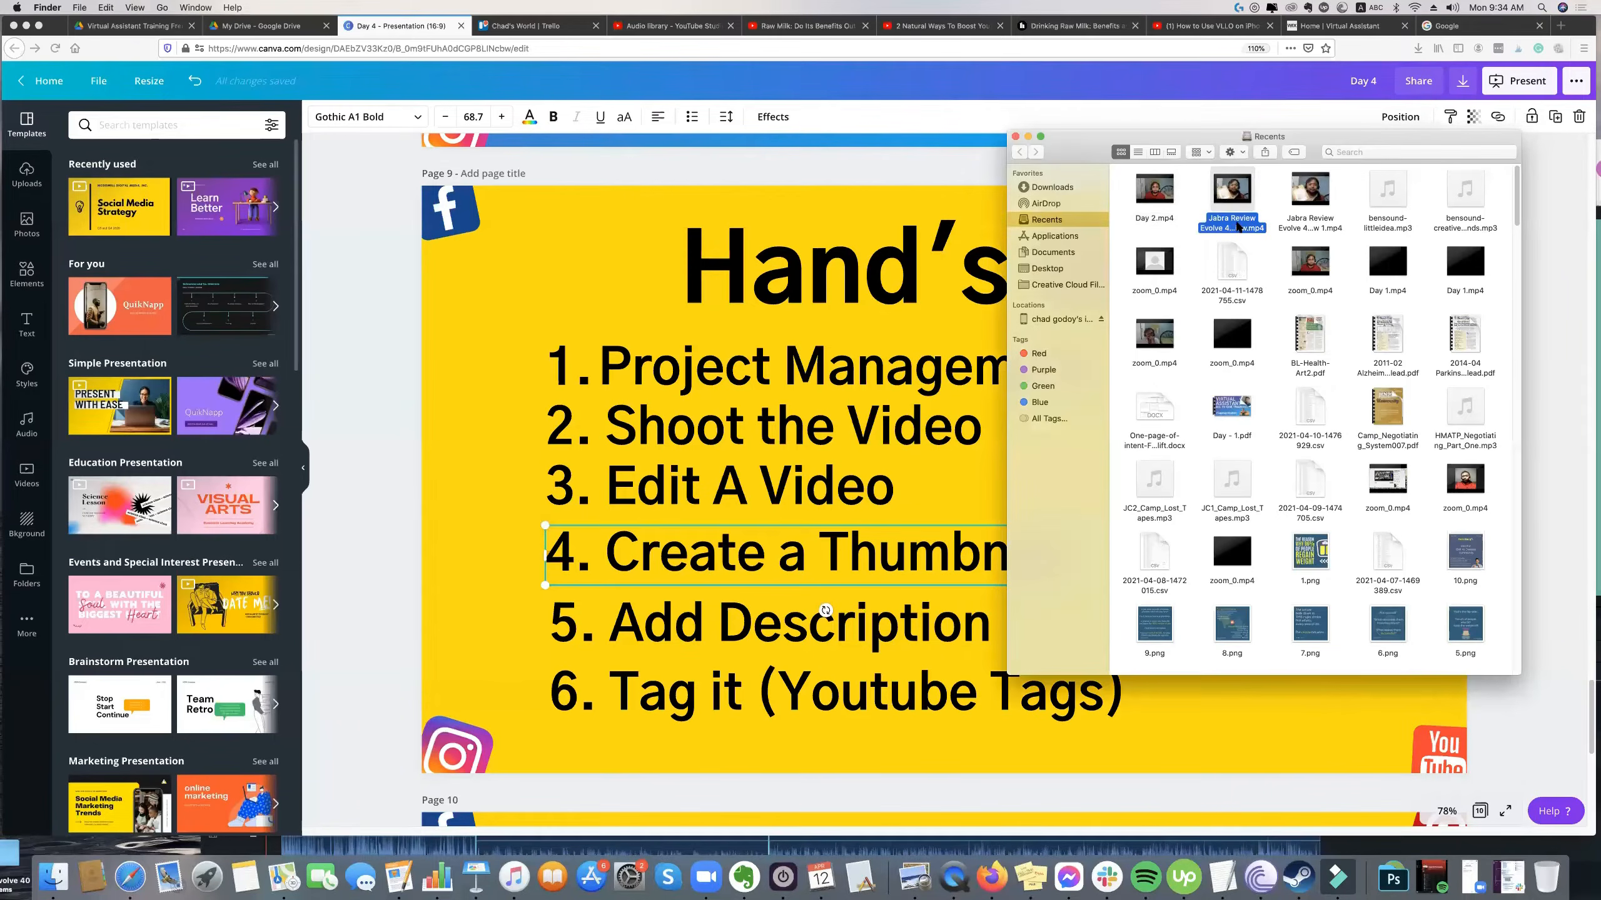
{"action": "double_click", "coordinate": [1237, 222]}
{"action": "left_click", "coordinate": [1302, 224]}
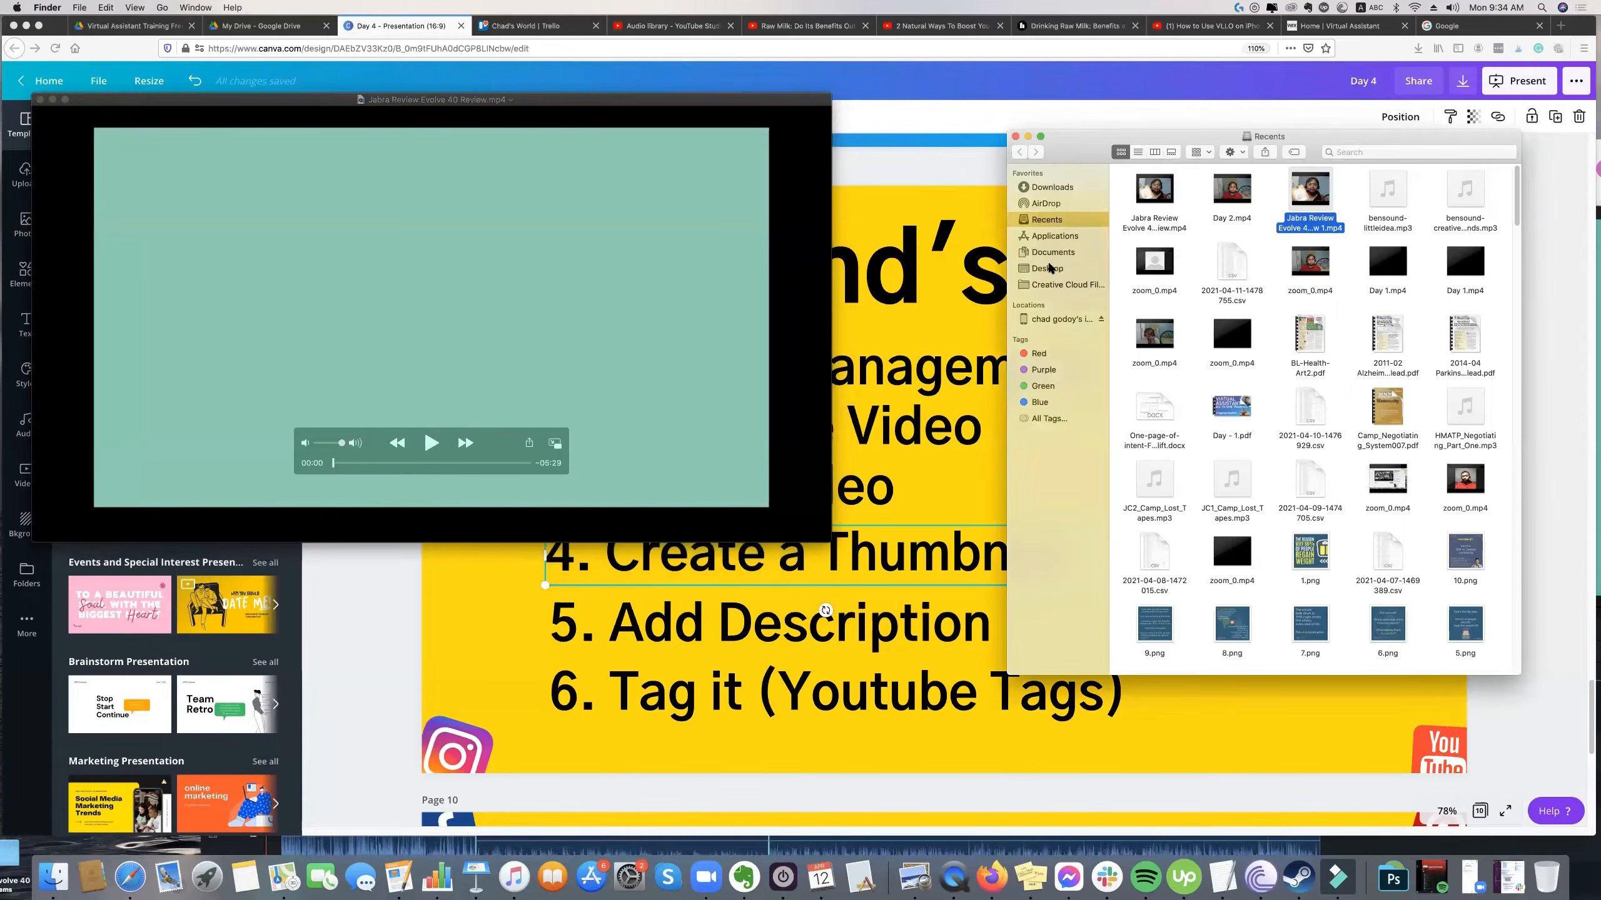
Open "Jabra Evolve 40 - 1.mov" from the Jabra Evolve 40 folder on the Desktop and close the exported review video.
{"action": "left_click", "coordinate": [1051, 269]}
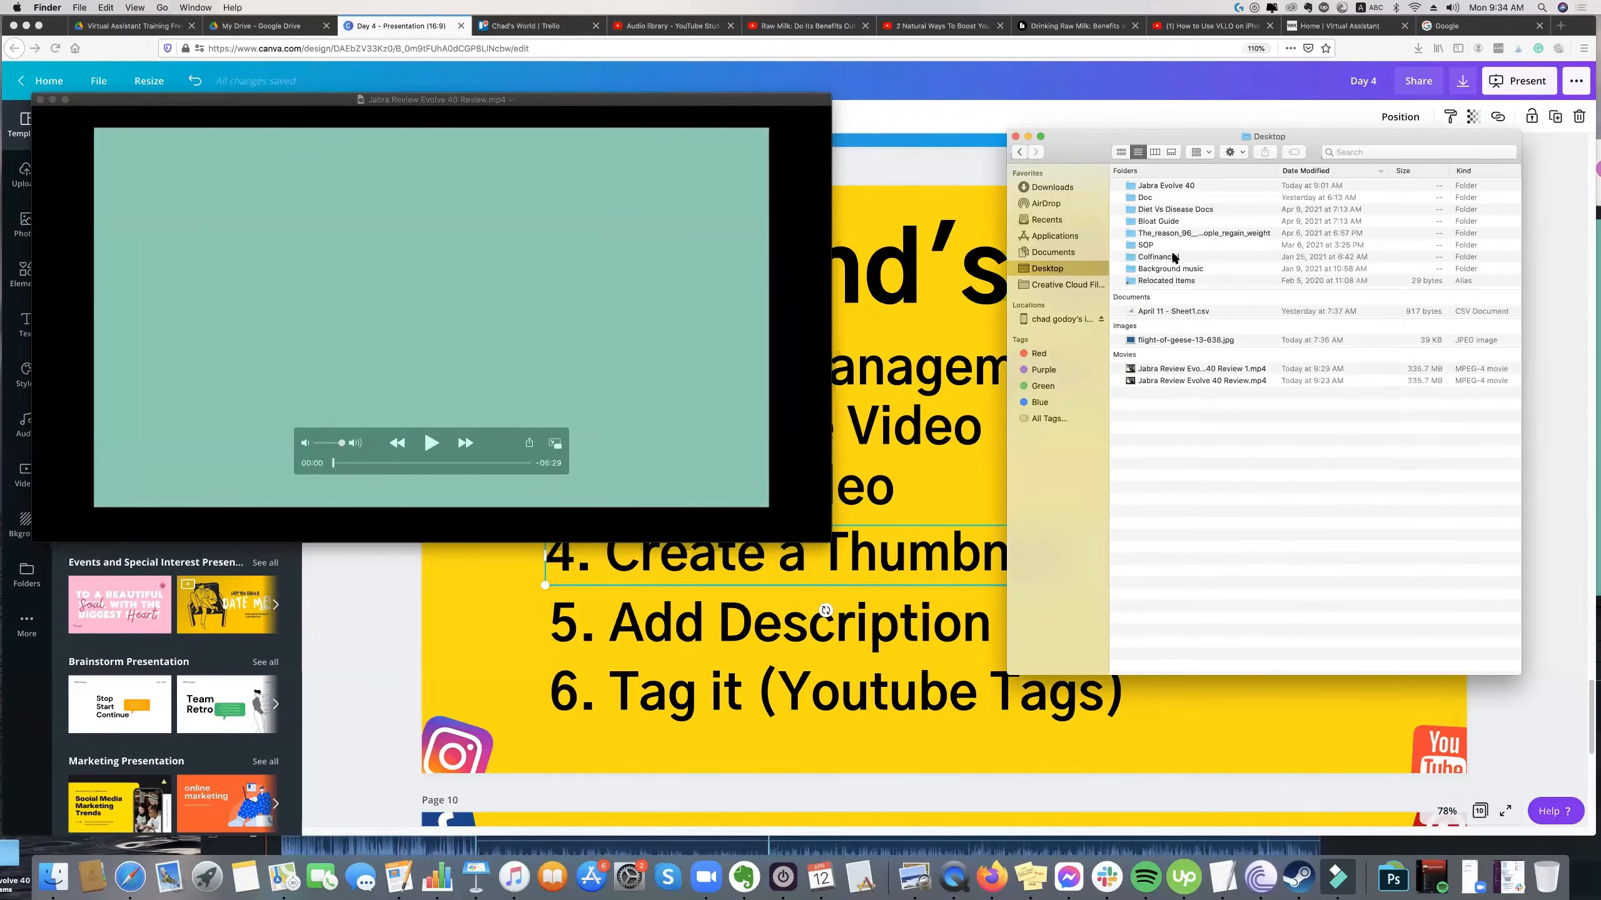
{"action": "double_click", "coordinate": [1163, 186]}
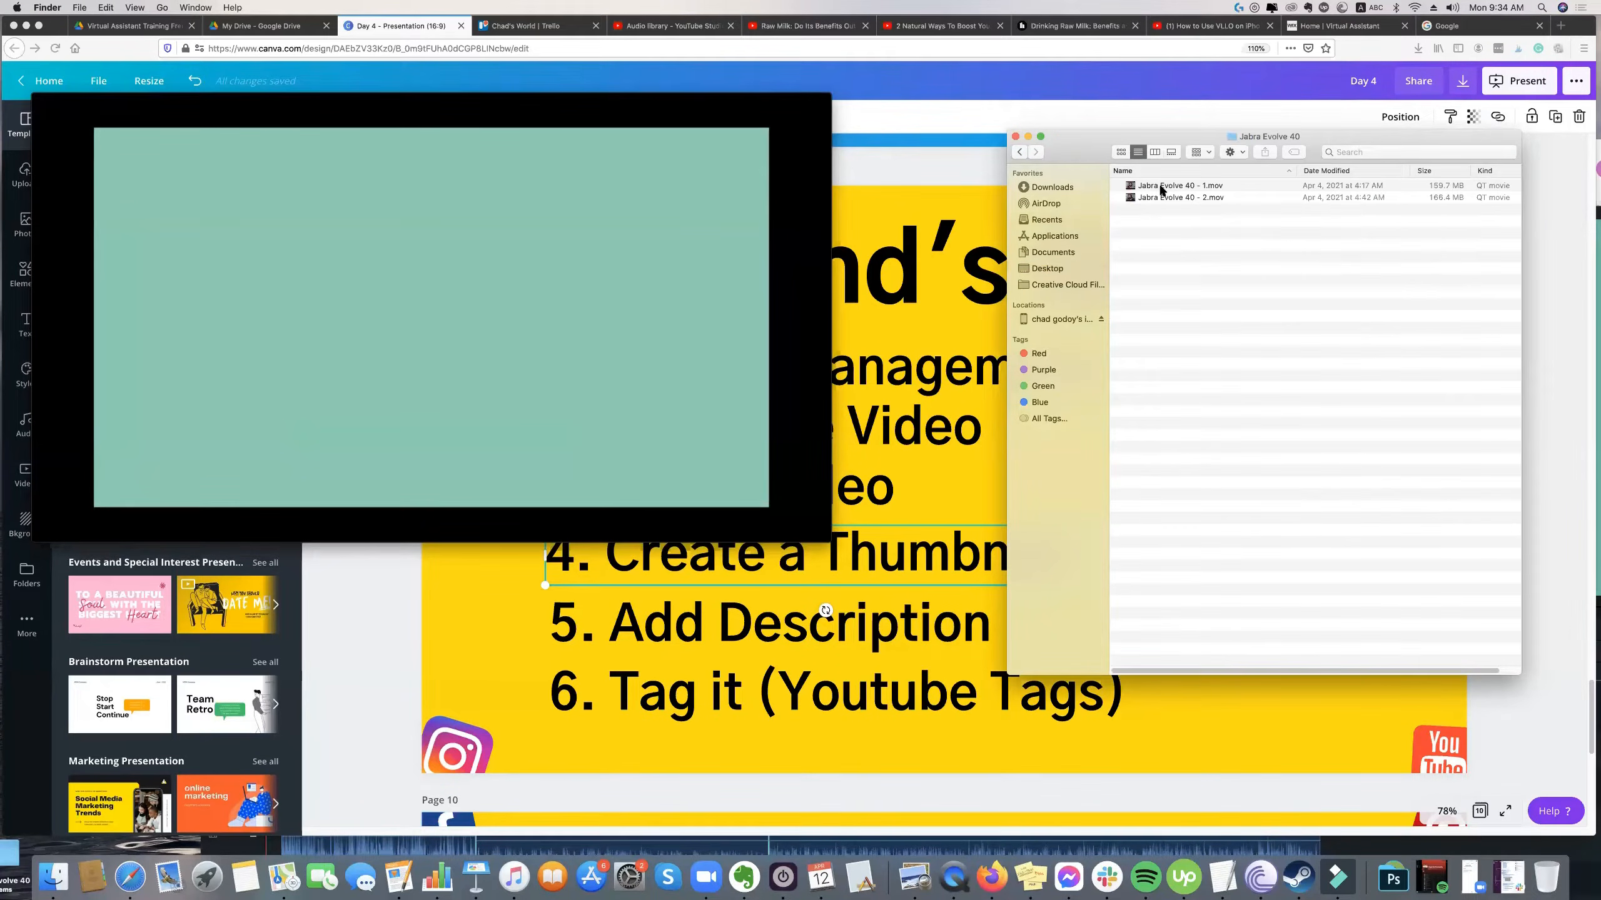
{"action": "double_click", "coordinate": [1162, 187]}
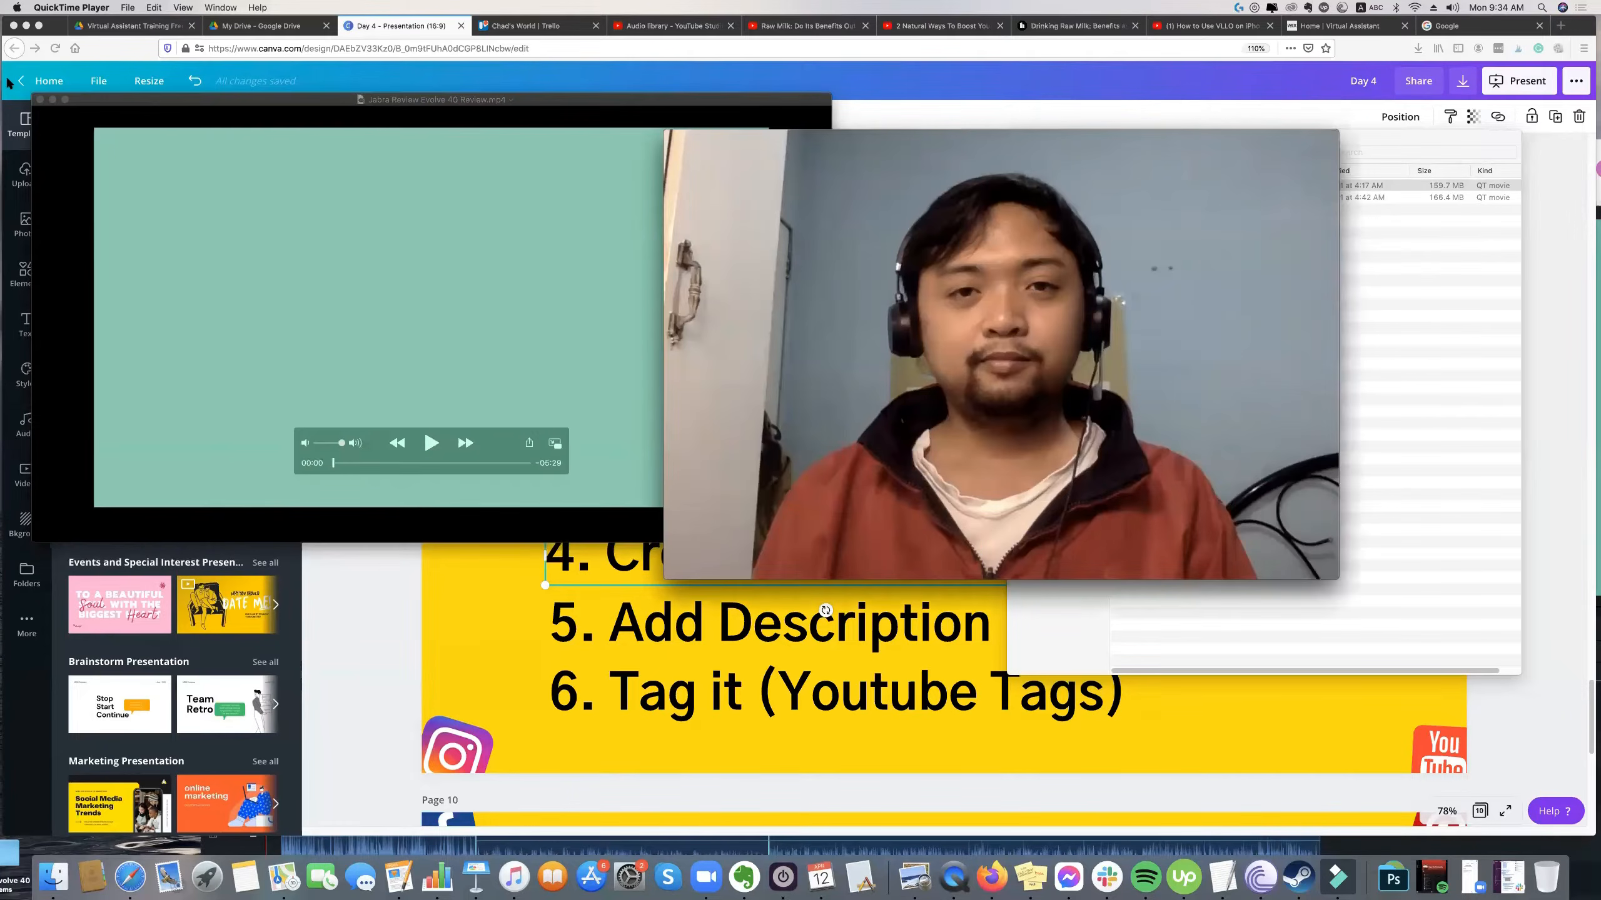
{"action": "left_click", "coordinate": [40, 100]}
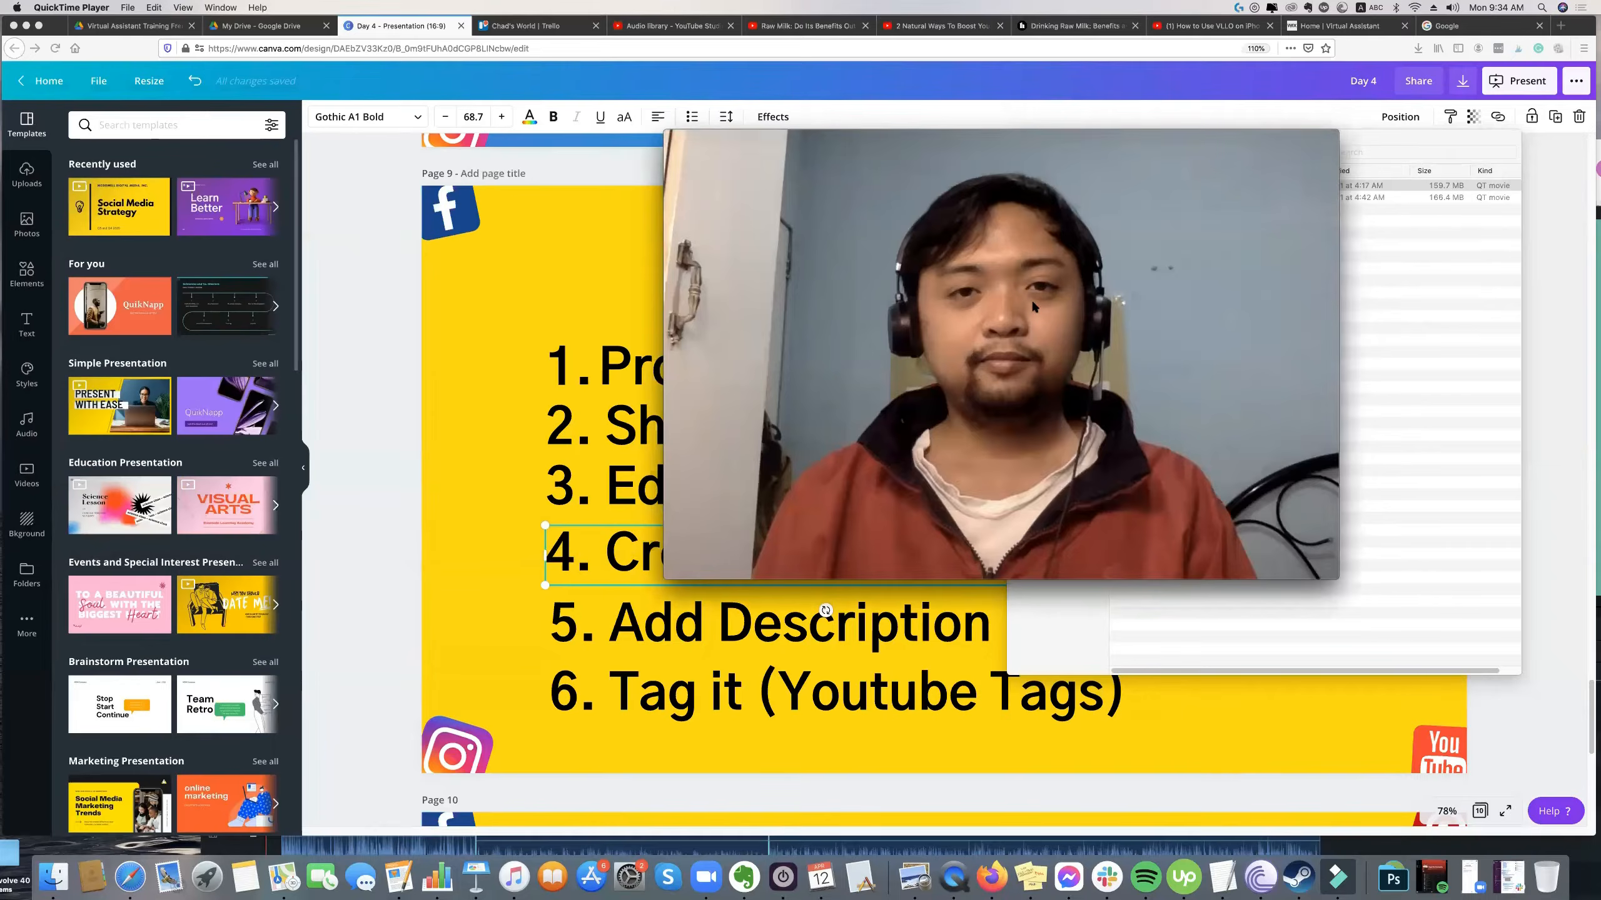
Play the raw clip and skip through it, pausing at 01:46 where the headset is held up beside the face.
{"action": "left_click_drag", "start_coordinate": [1034, 297], "coordinate": [1012, 300]}
{"action": "key", "text": "space"}
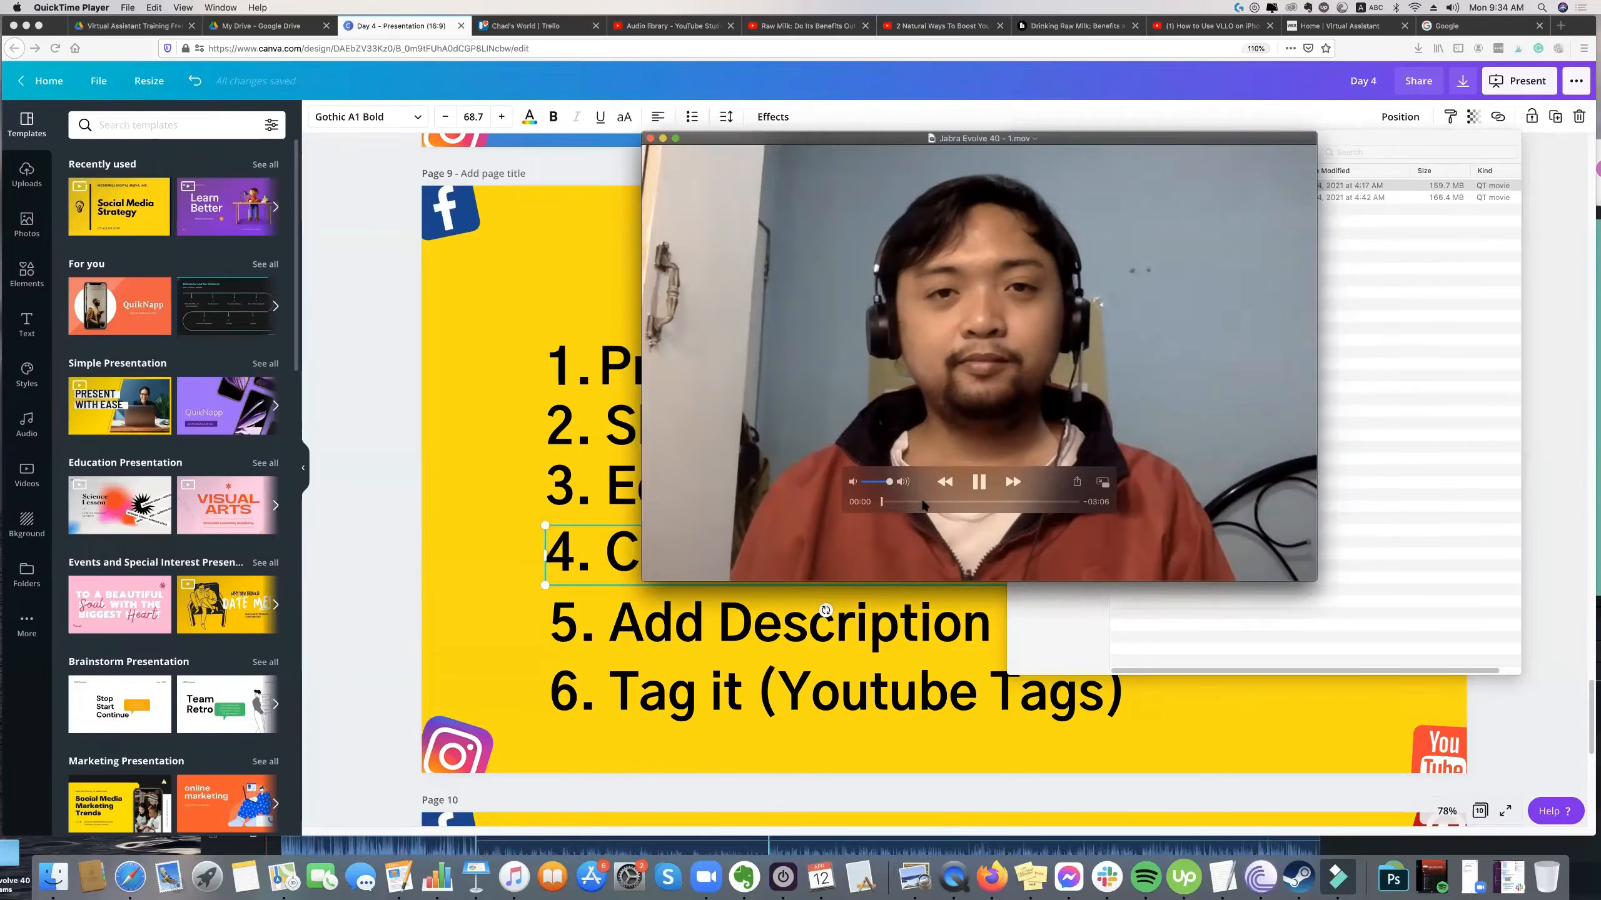
{"action": "left_click", "coordinate": [923, 503]}
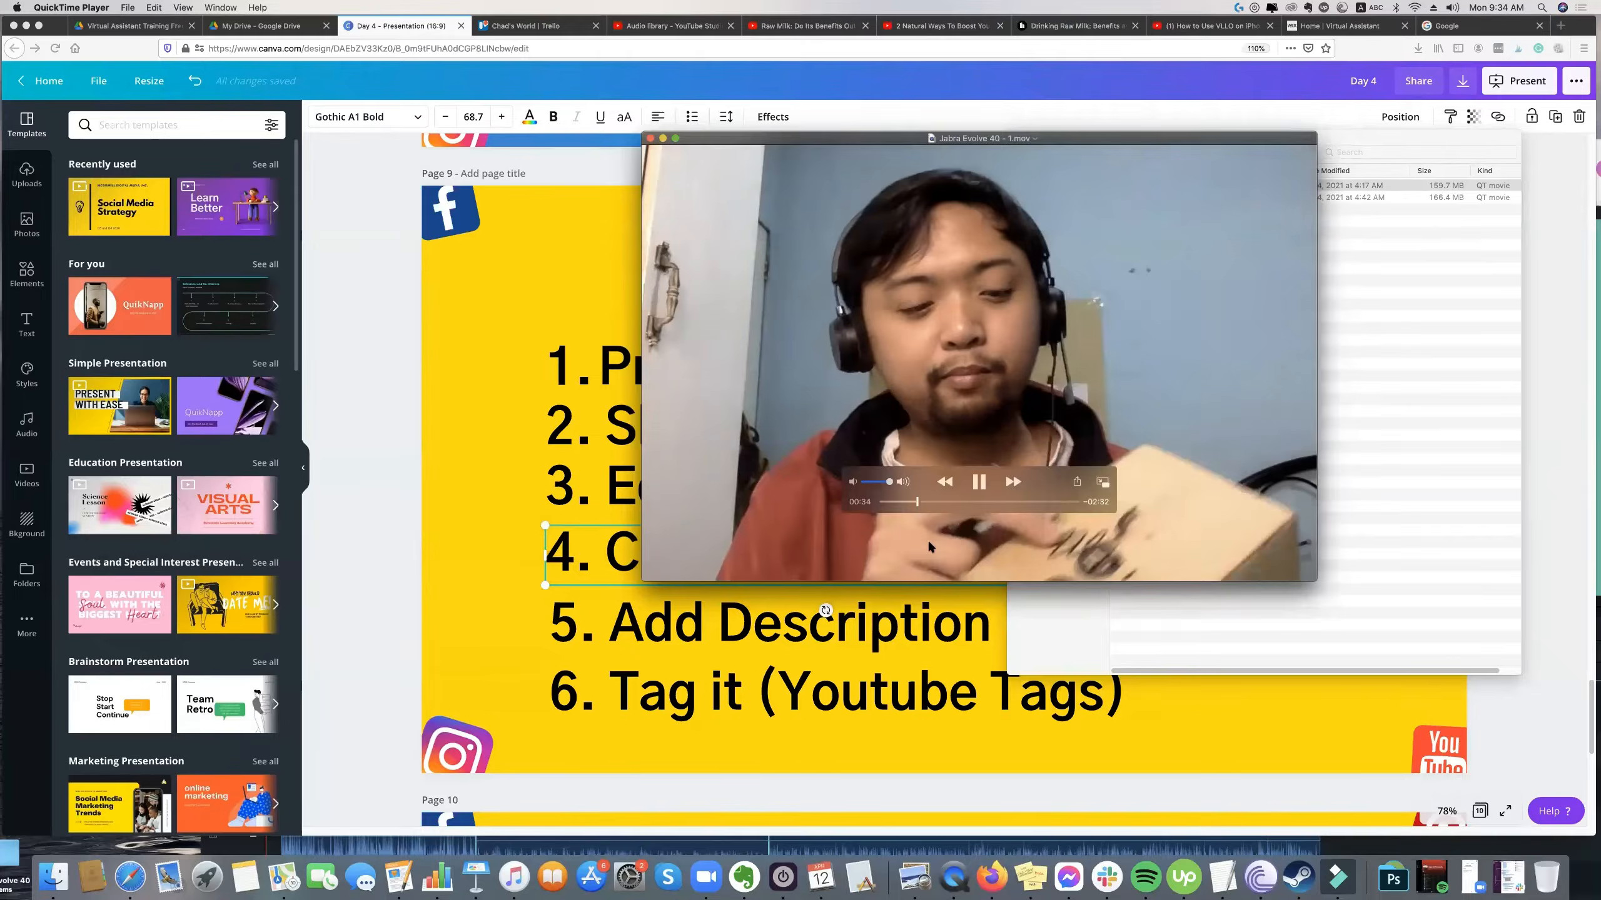
{"action": "left_click", "coordinate": [972, 503]}
{"action": "left_click", "coordinate": [1000, 502]}
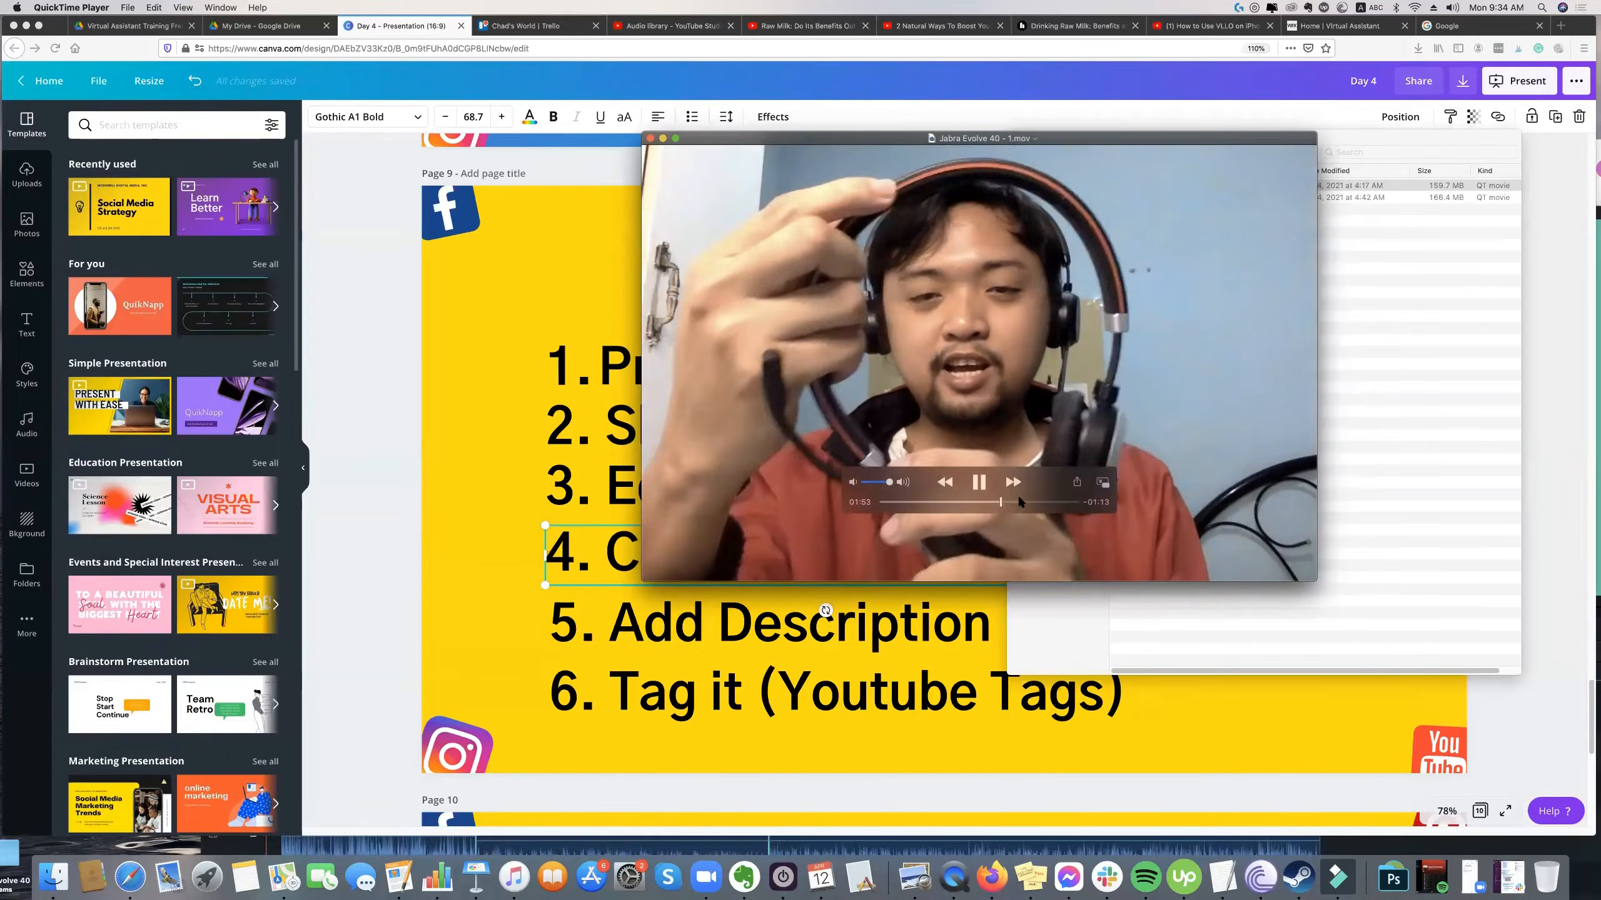
{"action": "left_click", "coordinate": [1021, 502]}
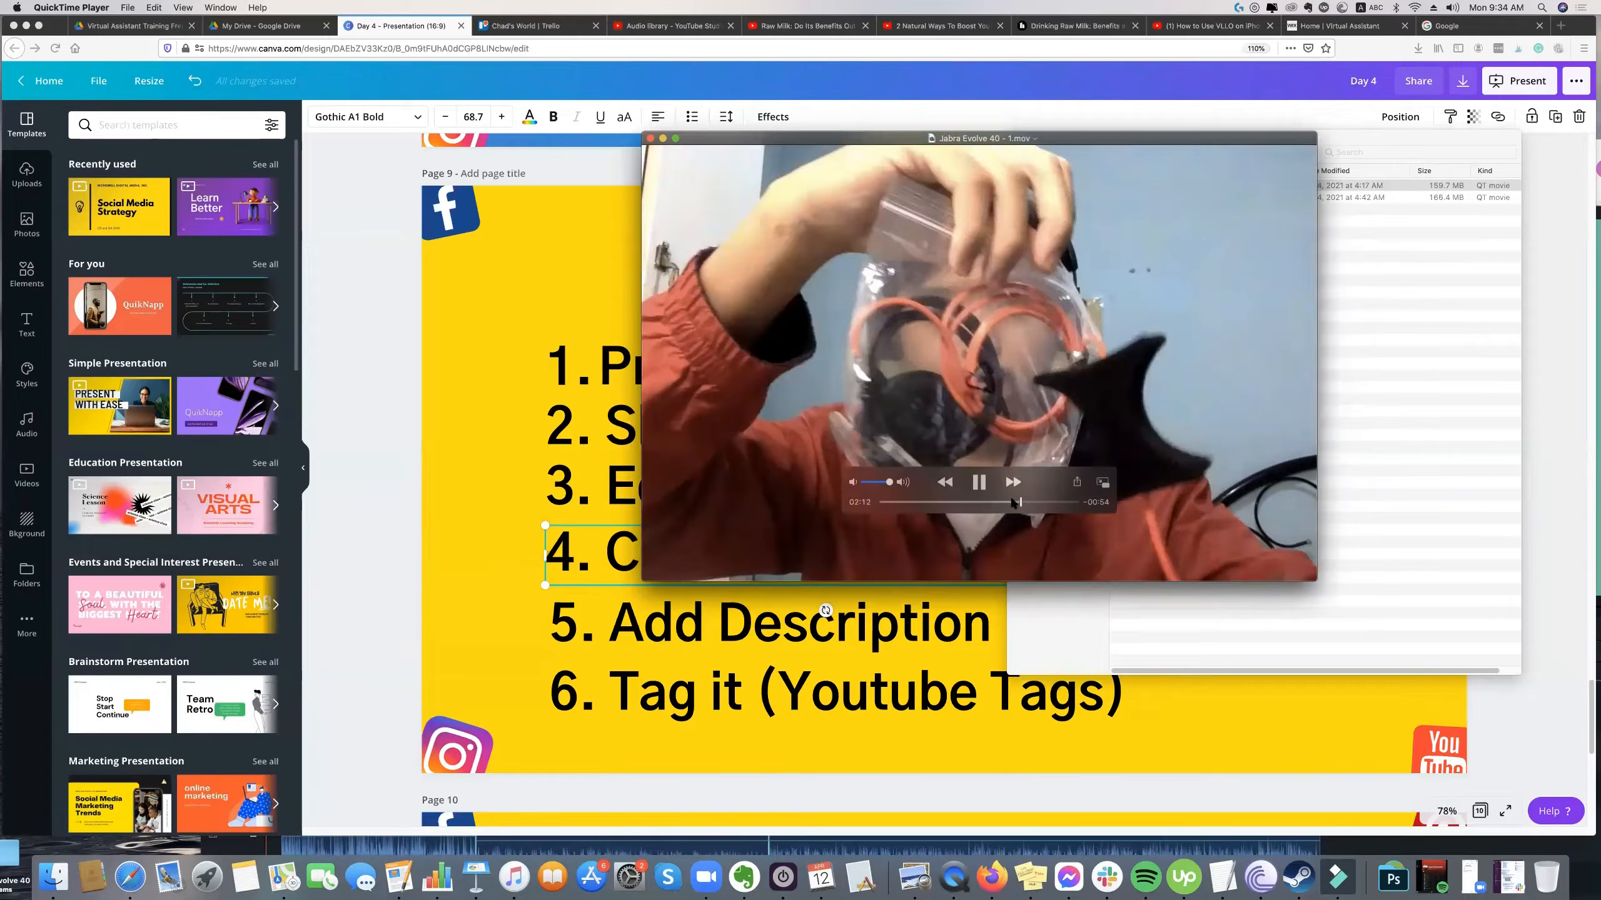
{"action": "left_click", "coordinate": [986, 502]}
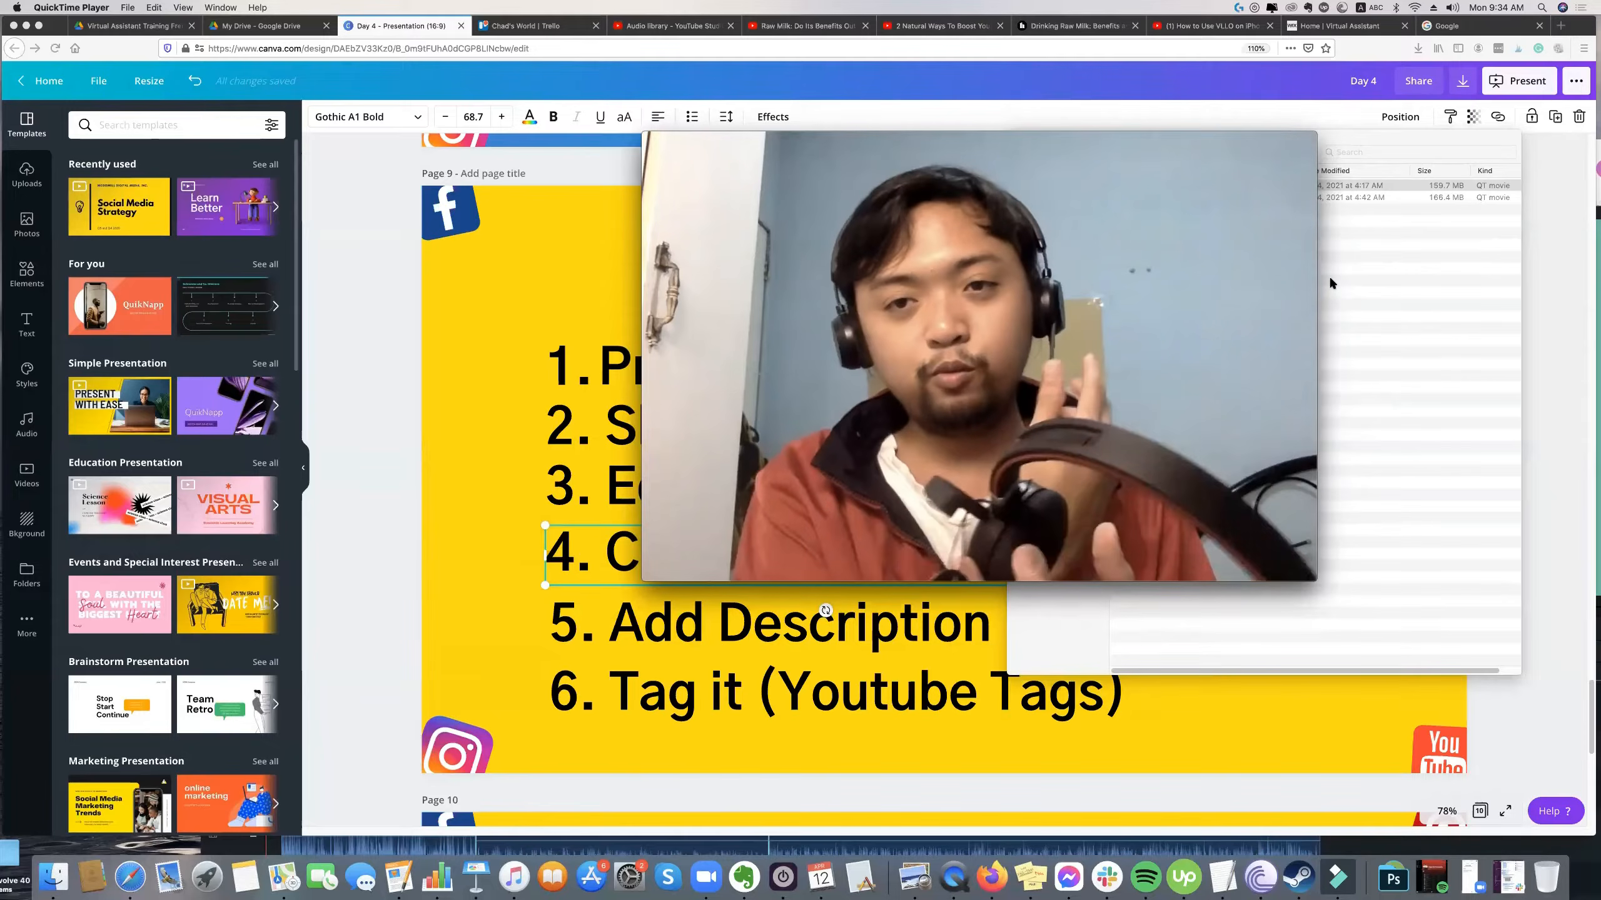
{"action": "mouse_move", "coordinate": [995, 502]}
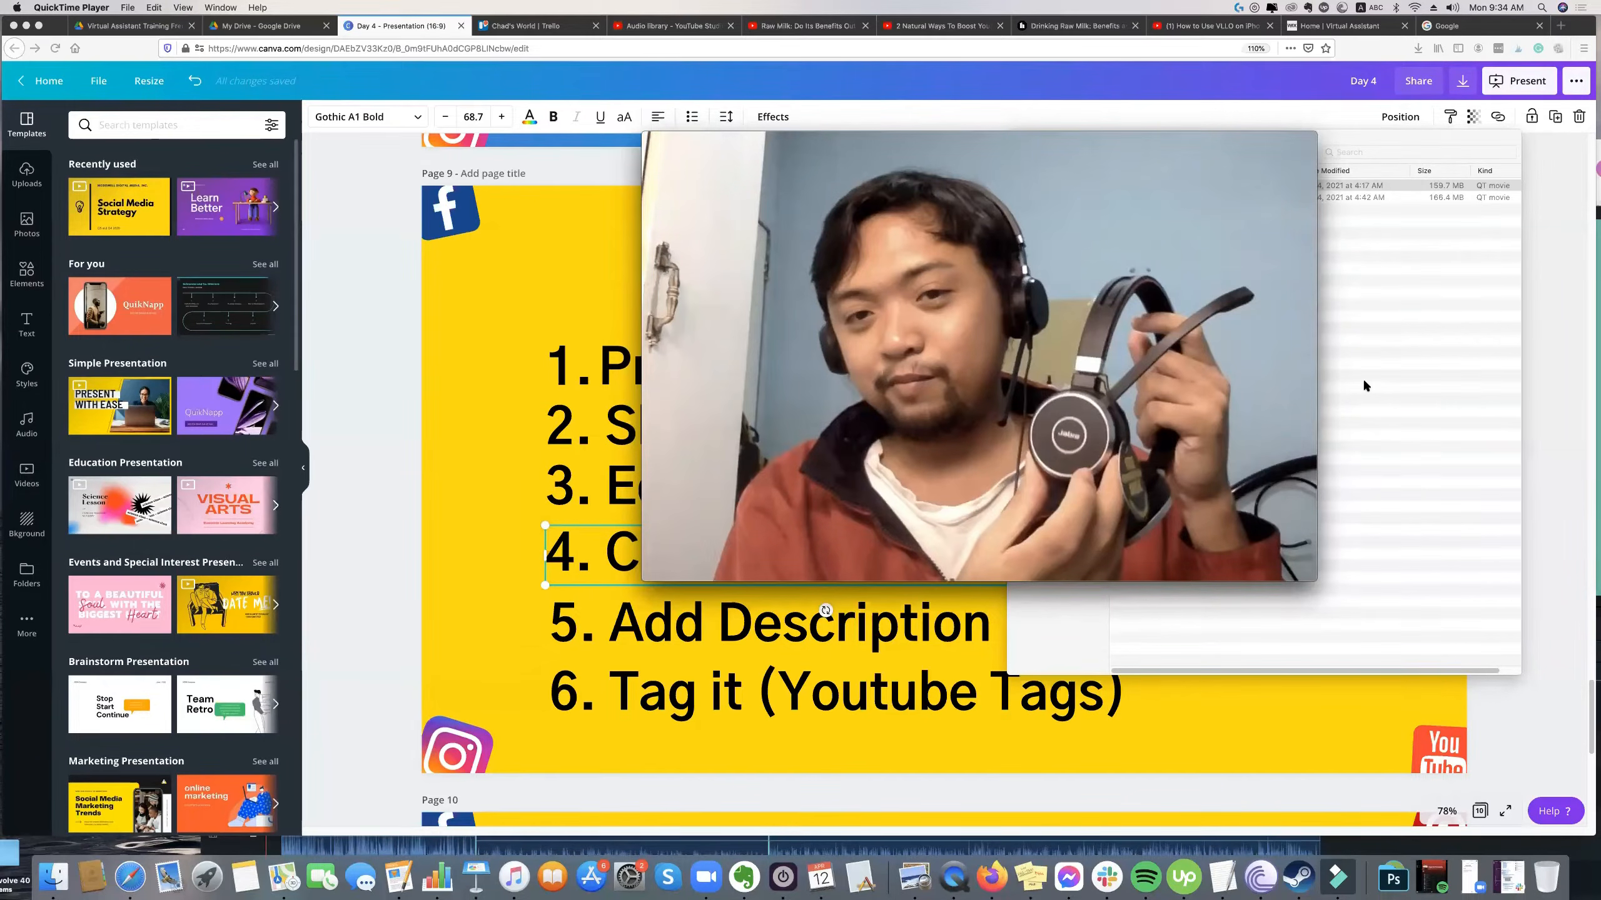
Capture a screenshot of the whole paused video frame and return to the Day 4 presentation in Firefox.
{"action": "key", "text": "super+shift+4"}
{"action": "left_click_drag", "start_coordinate": [1313, 577], "coordinate": [644, 131]}
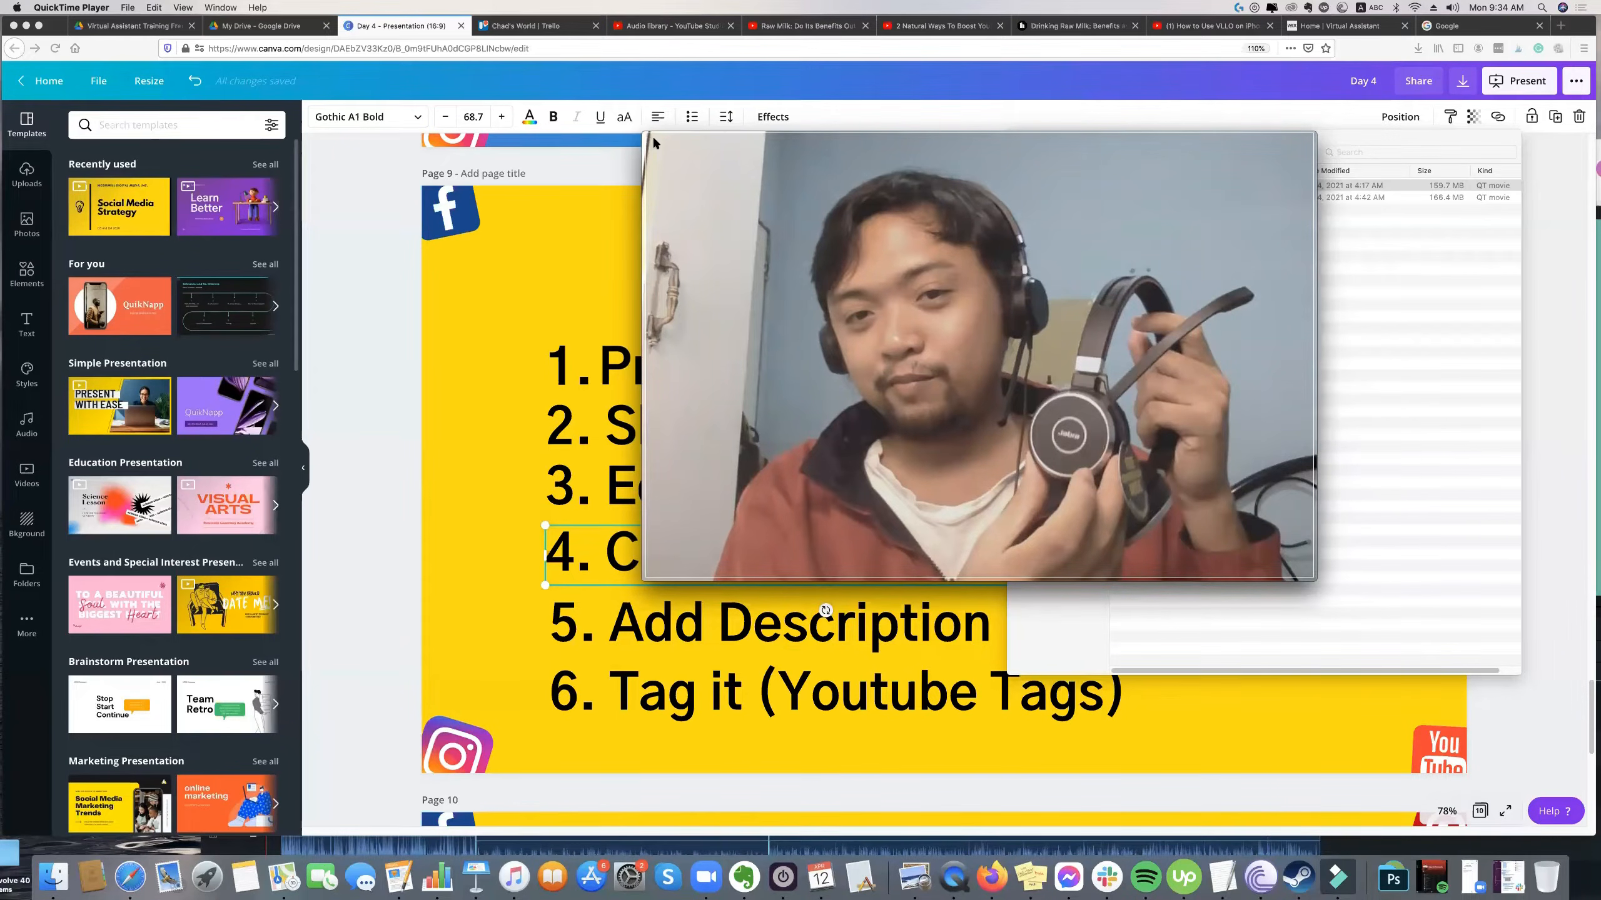
{"action": "mouse_move", "coordinate": [1066, 334]}
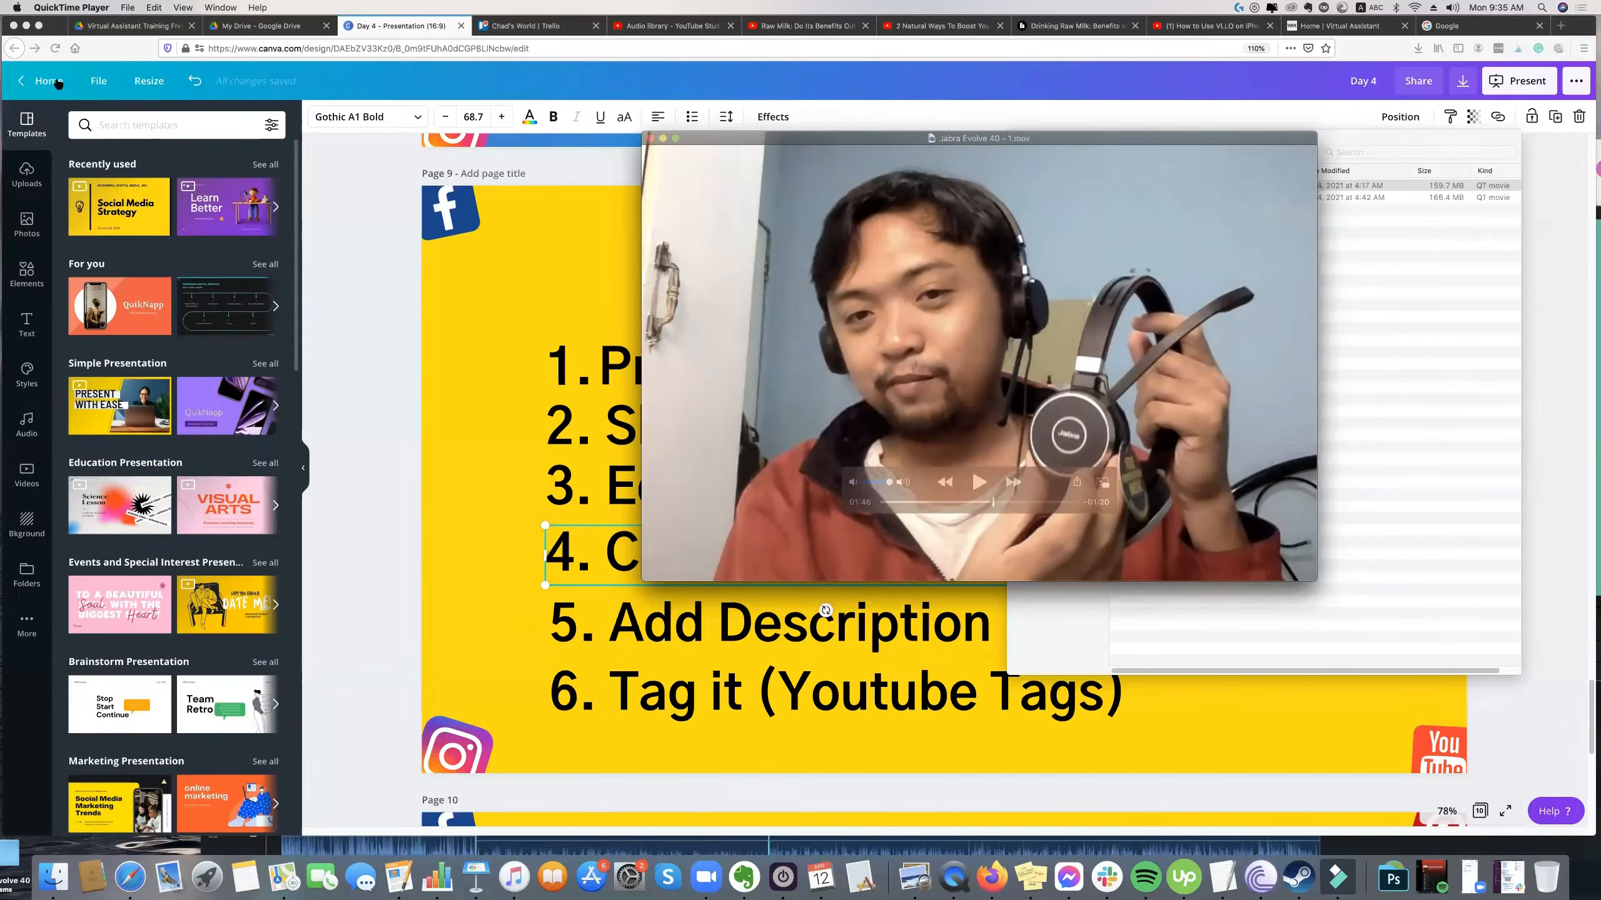
{"action": "left_click", "coordinate": [260, 31]}
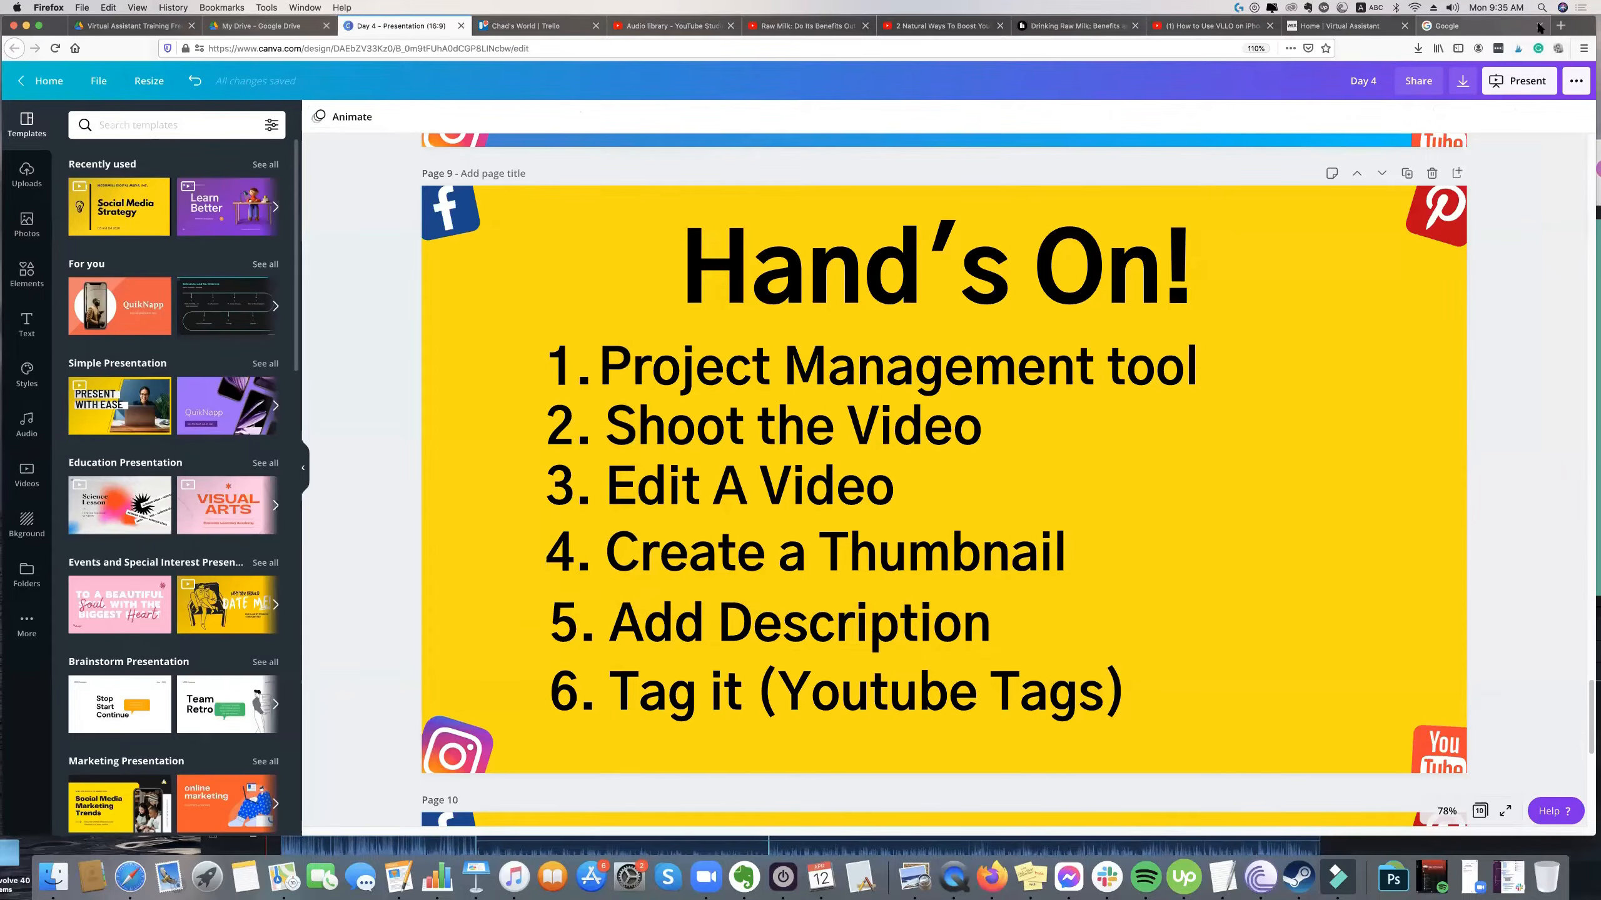
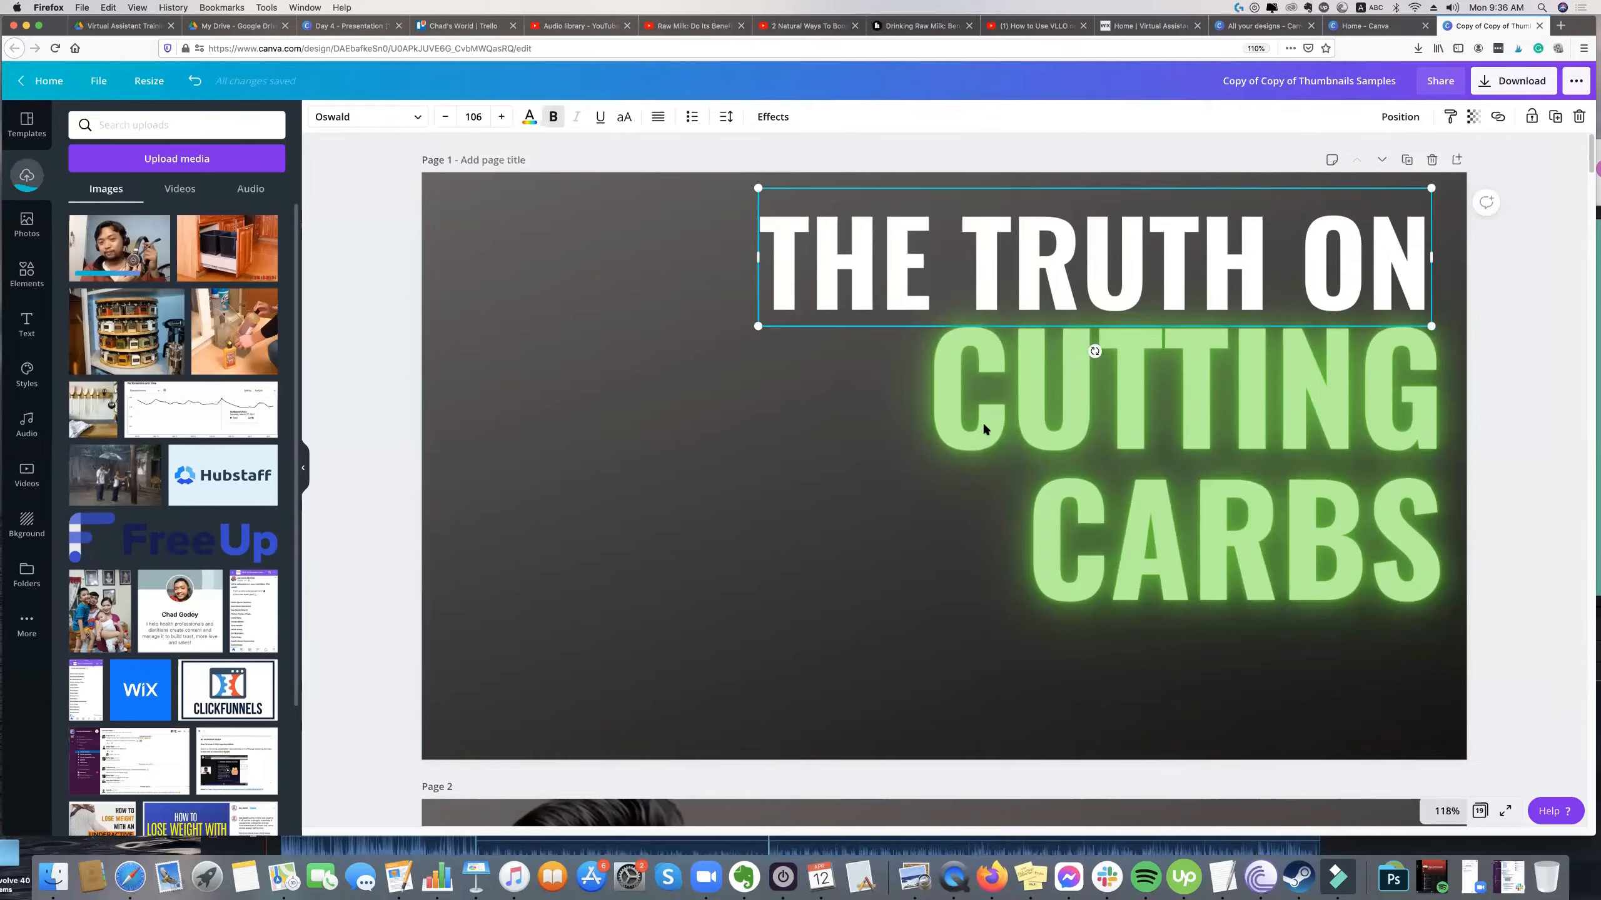
Delete all the headline text from the first page, including "THE TRUTH ON" and "CUTTING CARBS".
{"action": "key", "text": "Delete"}
{"action": "left_click", "coordinate": [959, 293]}
{"action": "key", "text": "Delete"}
{"action": "left_click", "coordinate": [848, 391]}
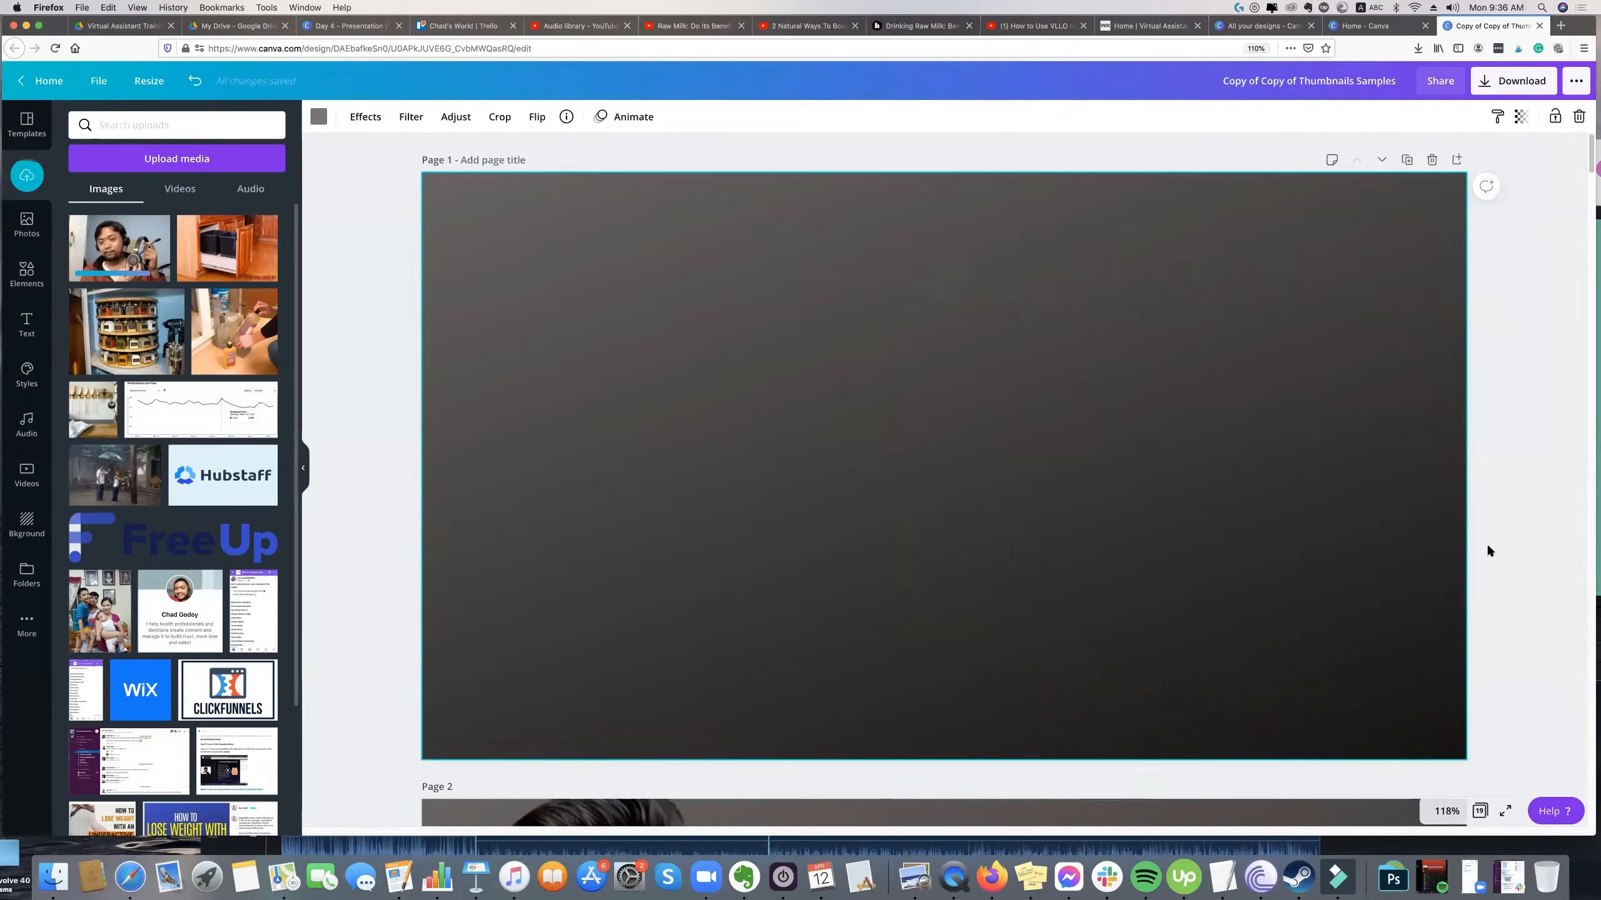
{"action": "left_click", "coordinate": [361, 265]}
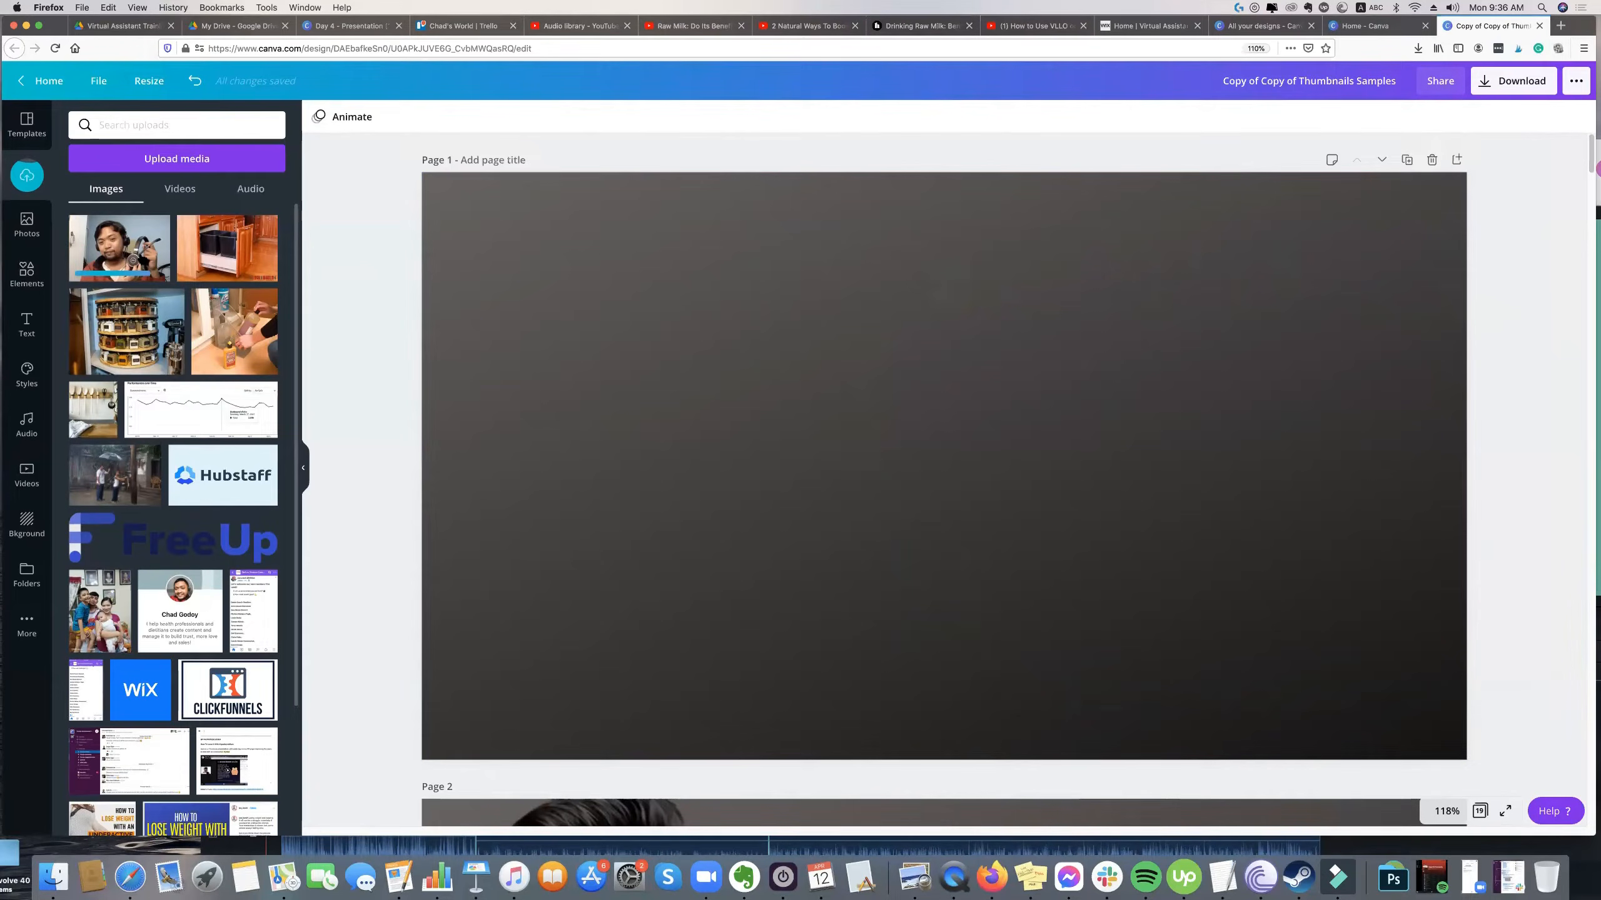
Place the uploaded headset photo on the first page and enlarge it to fill the page.
{"action": "left_click_drag", "start_coordinate": [887, 357], "coordinate": [649, 255]}
{"action": "left_click_drag", "start_coordinate": [1435, 732], "coordinate": [1541, 794]}
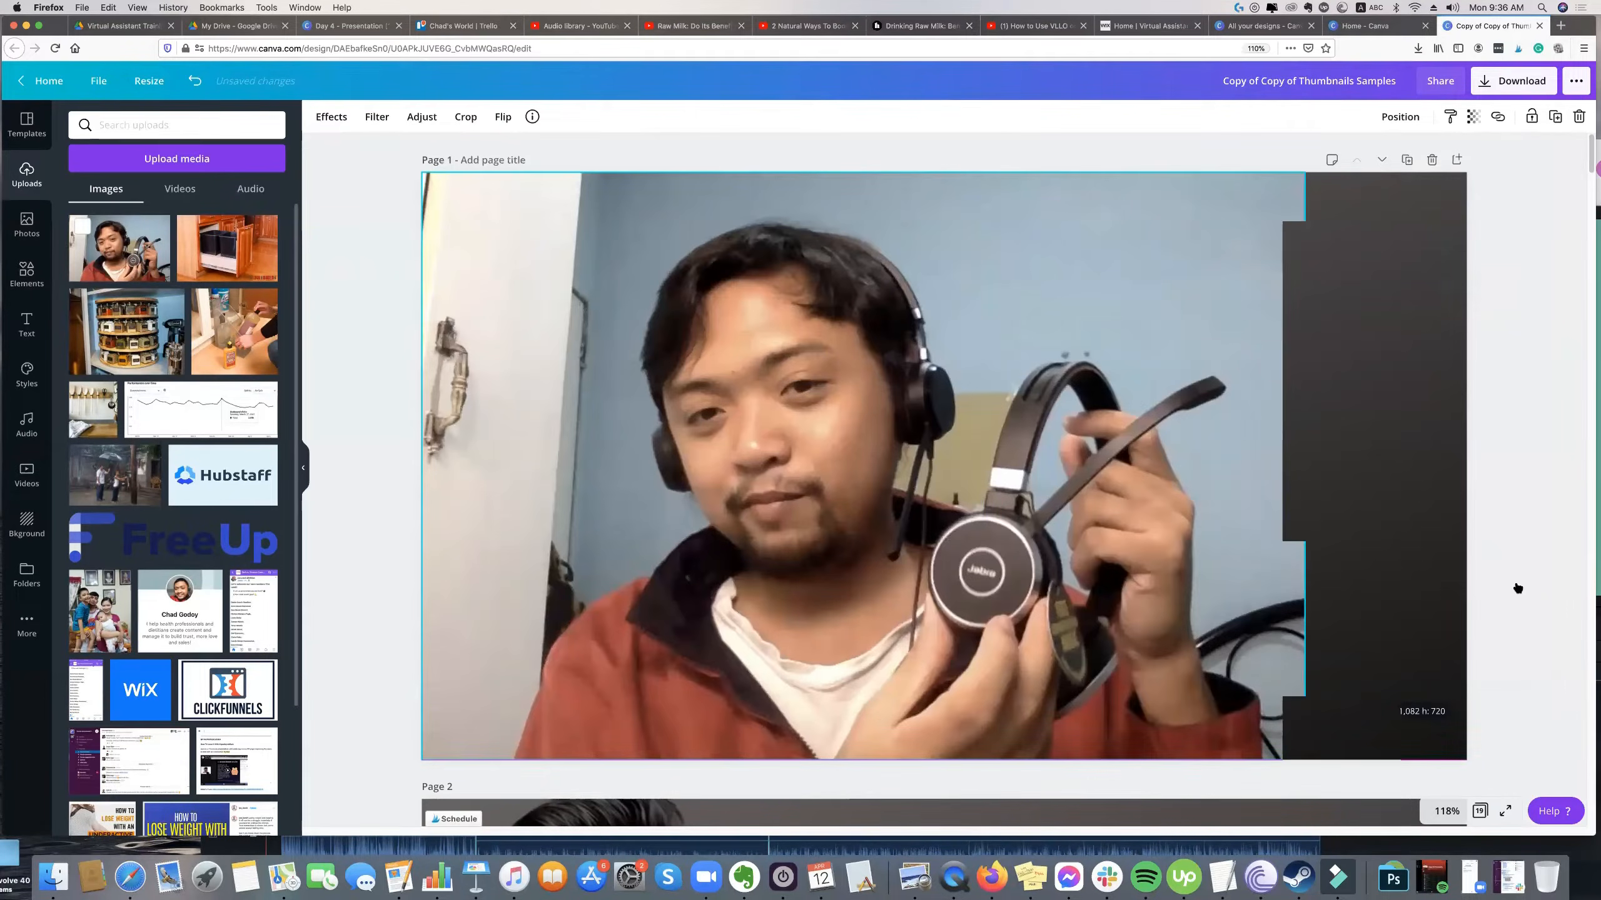
{"action": "left_click_drag", "start_coordinate": [1136, 370], "coordinate": [1116, 327]}
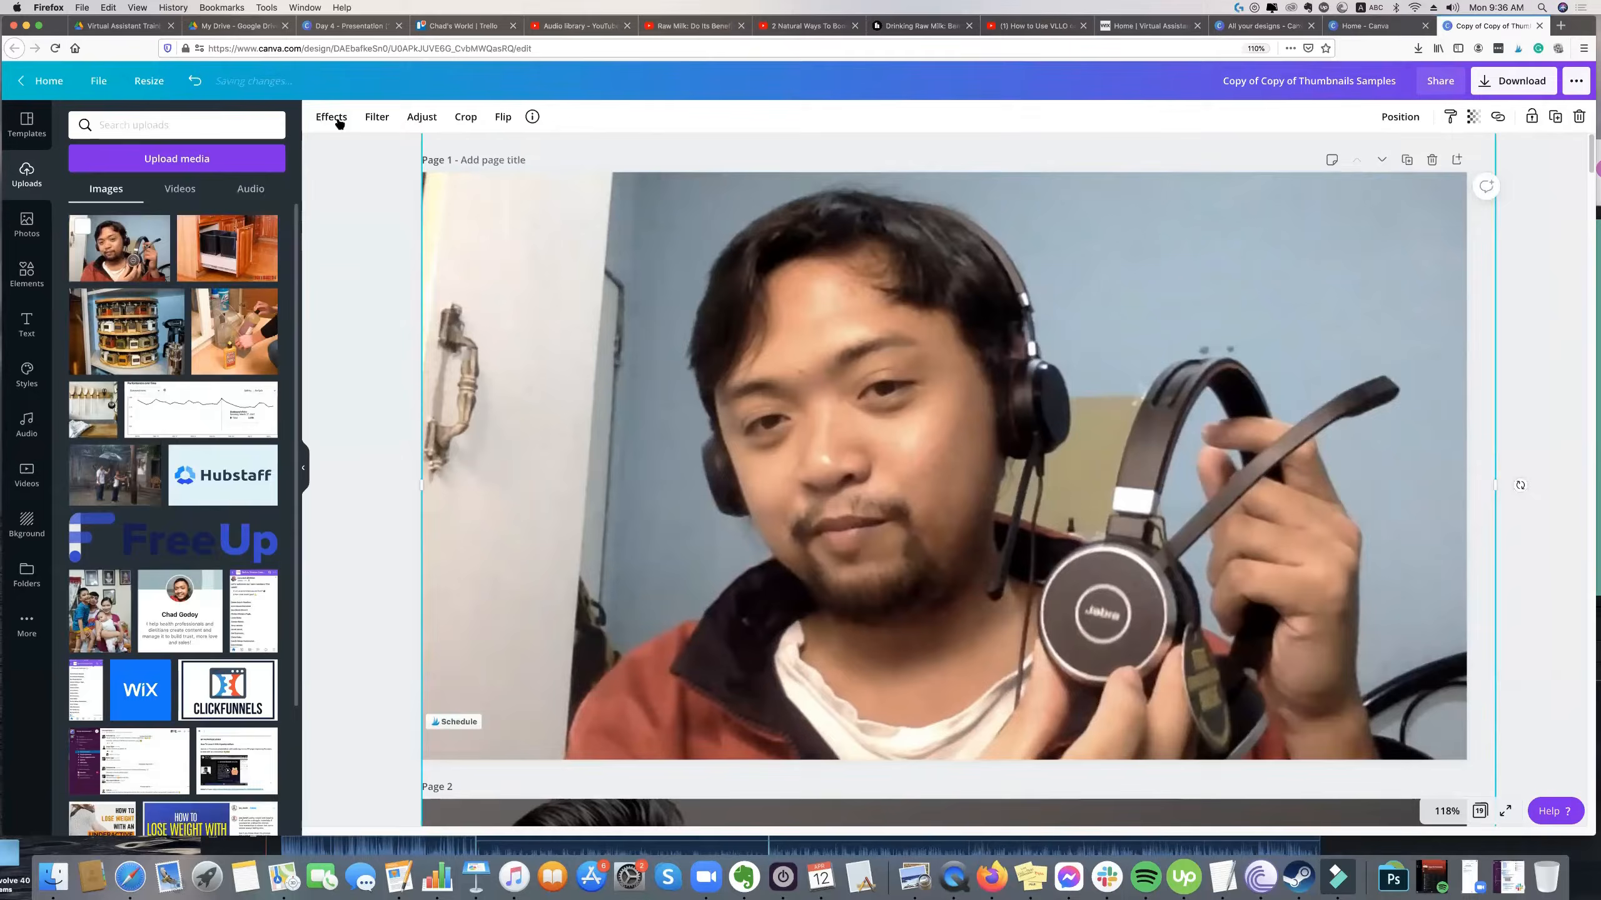
Remove the full-page headset photo's background with the Background Remover effect.
{"action": "left_click", "coordinate": [334, 118]}
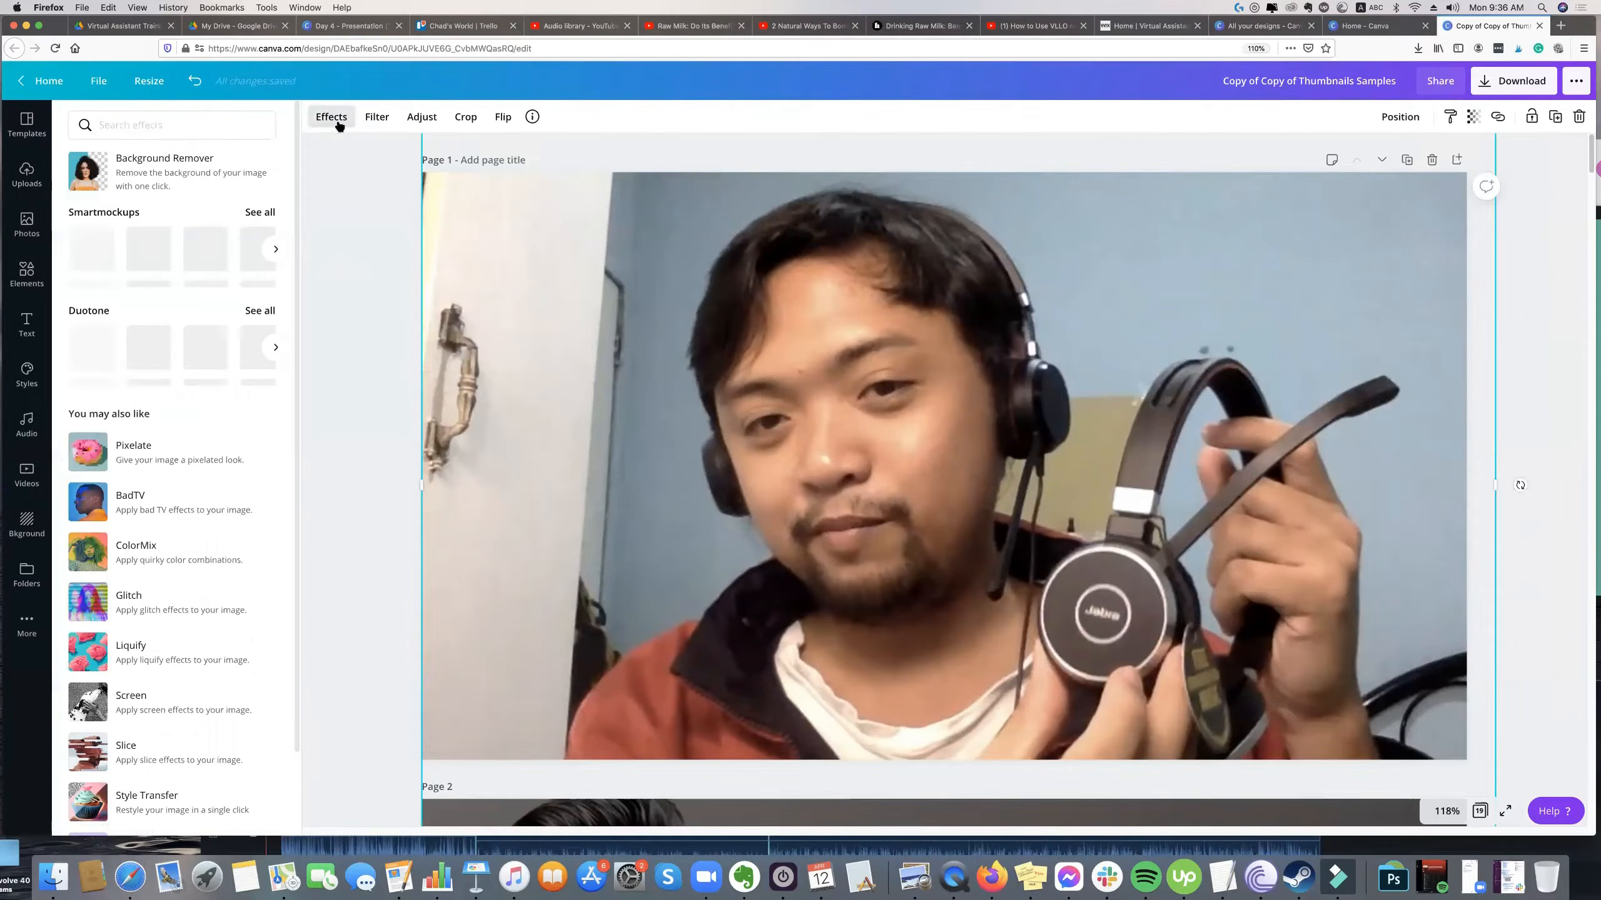
{"action": "left_click", "coordinate": [338, 124]}
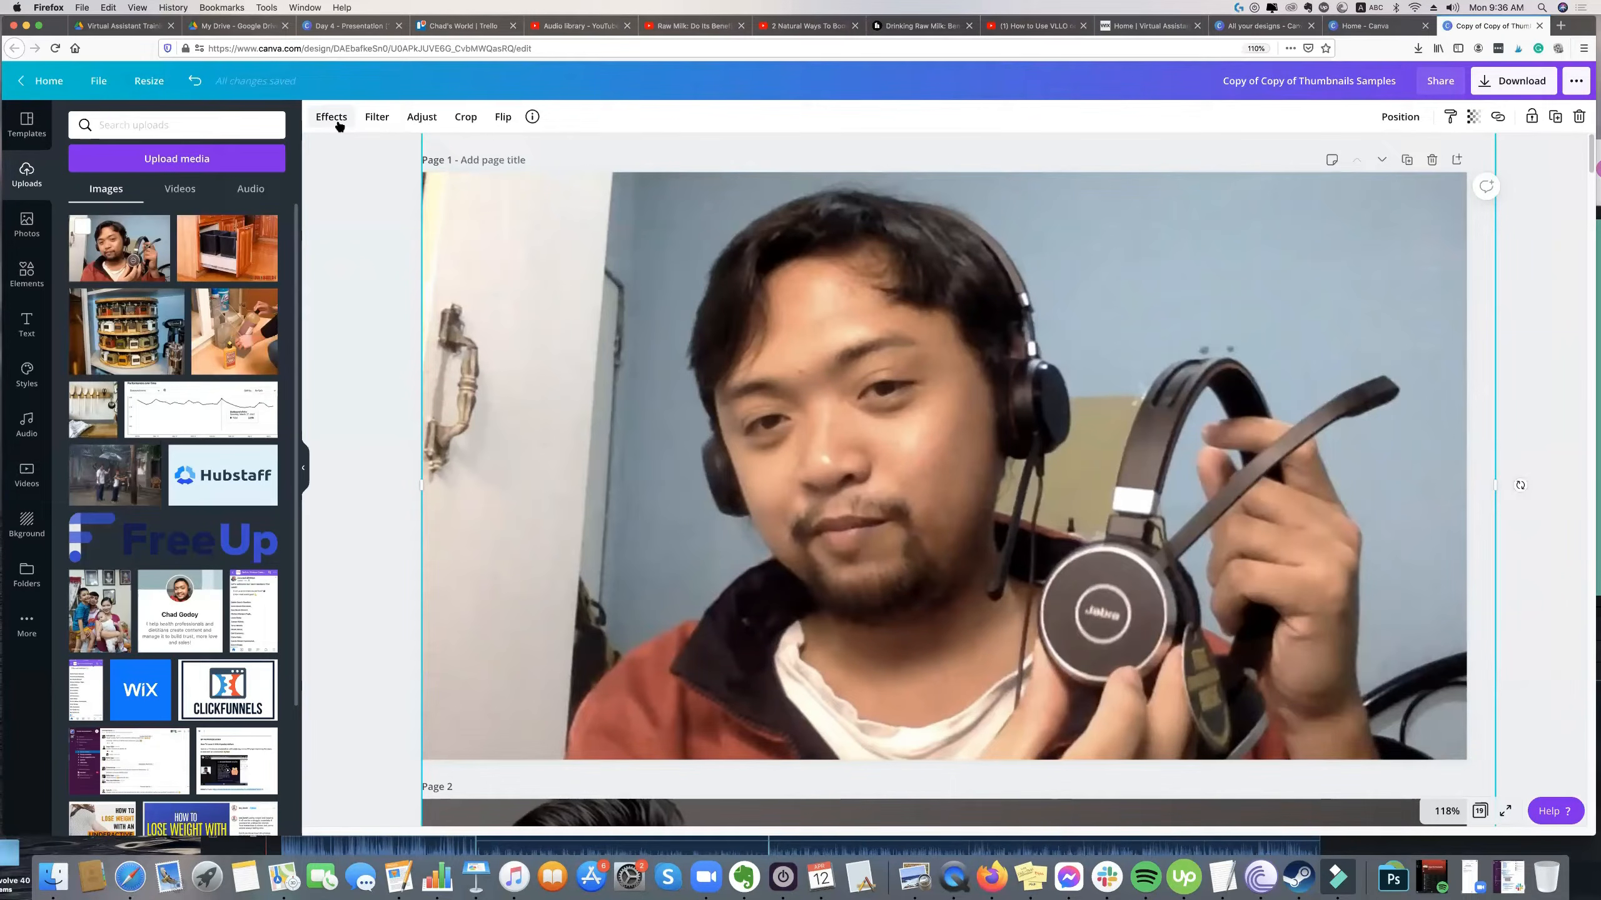
{"action": "left_click", "coordinate": [339, 126]}
{"action": "left_click", "coordinate": [137, 164]}
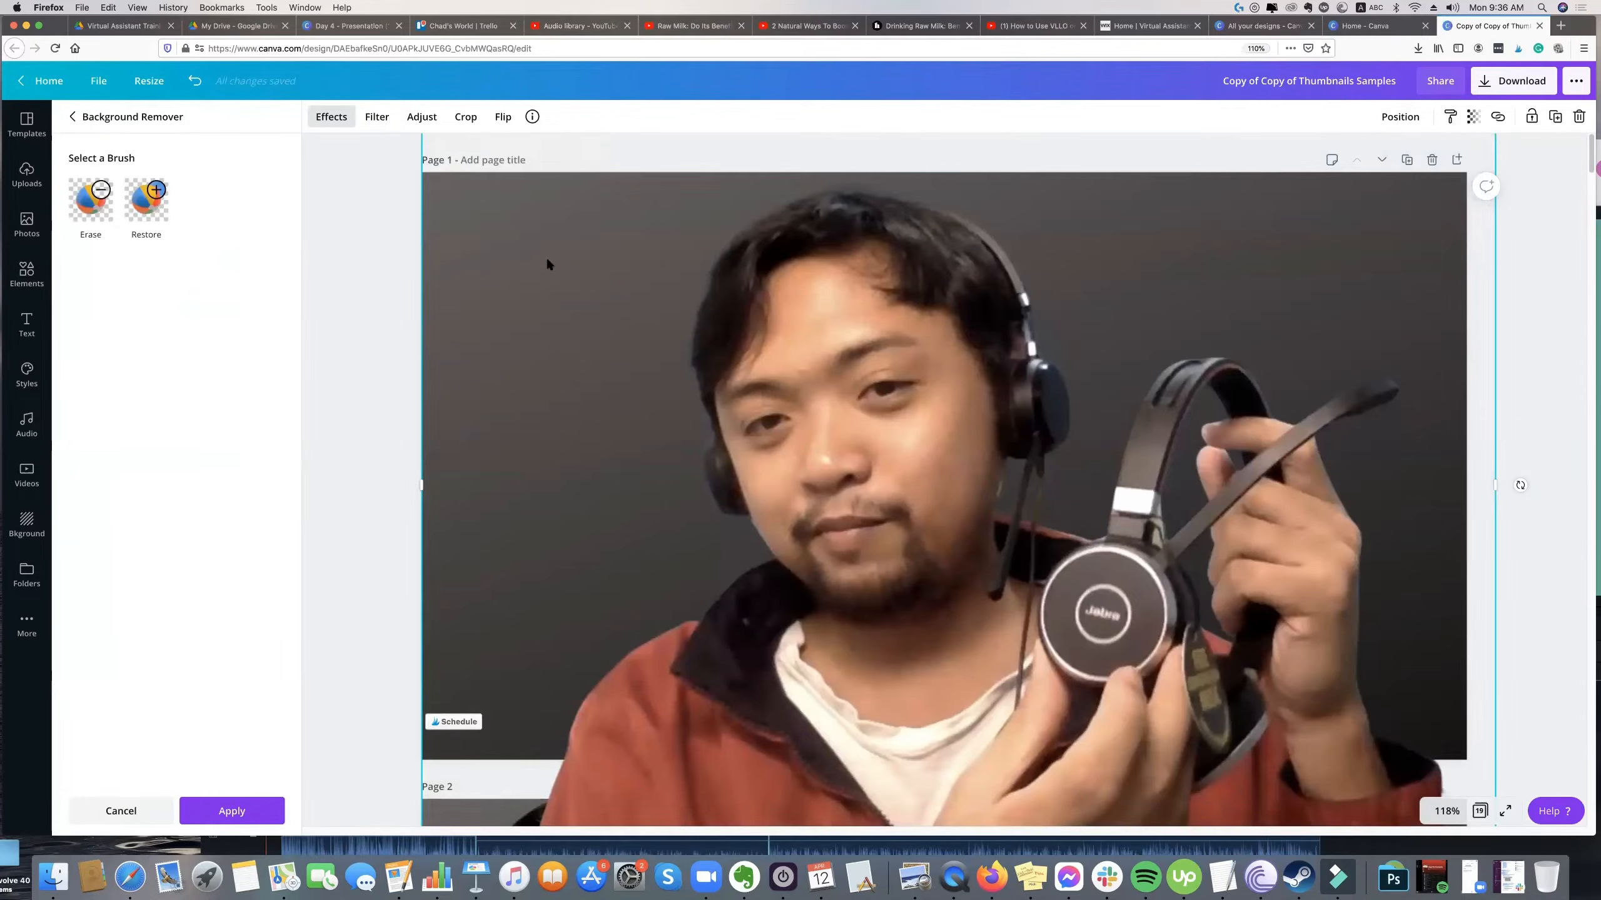
Resize the cutout to about 1,035 × 689 and place it against the page's lower right edge.
{"action": "scroll", "coordinate": [599, 530], "scroll_direction": "down", "scroll_amount": 1}
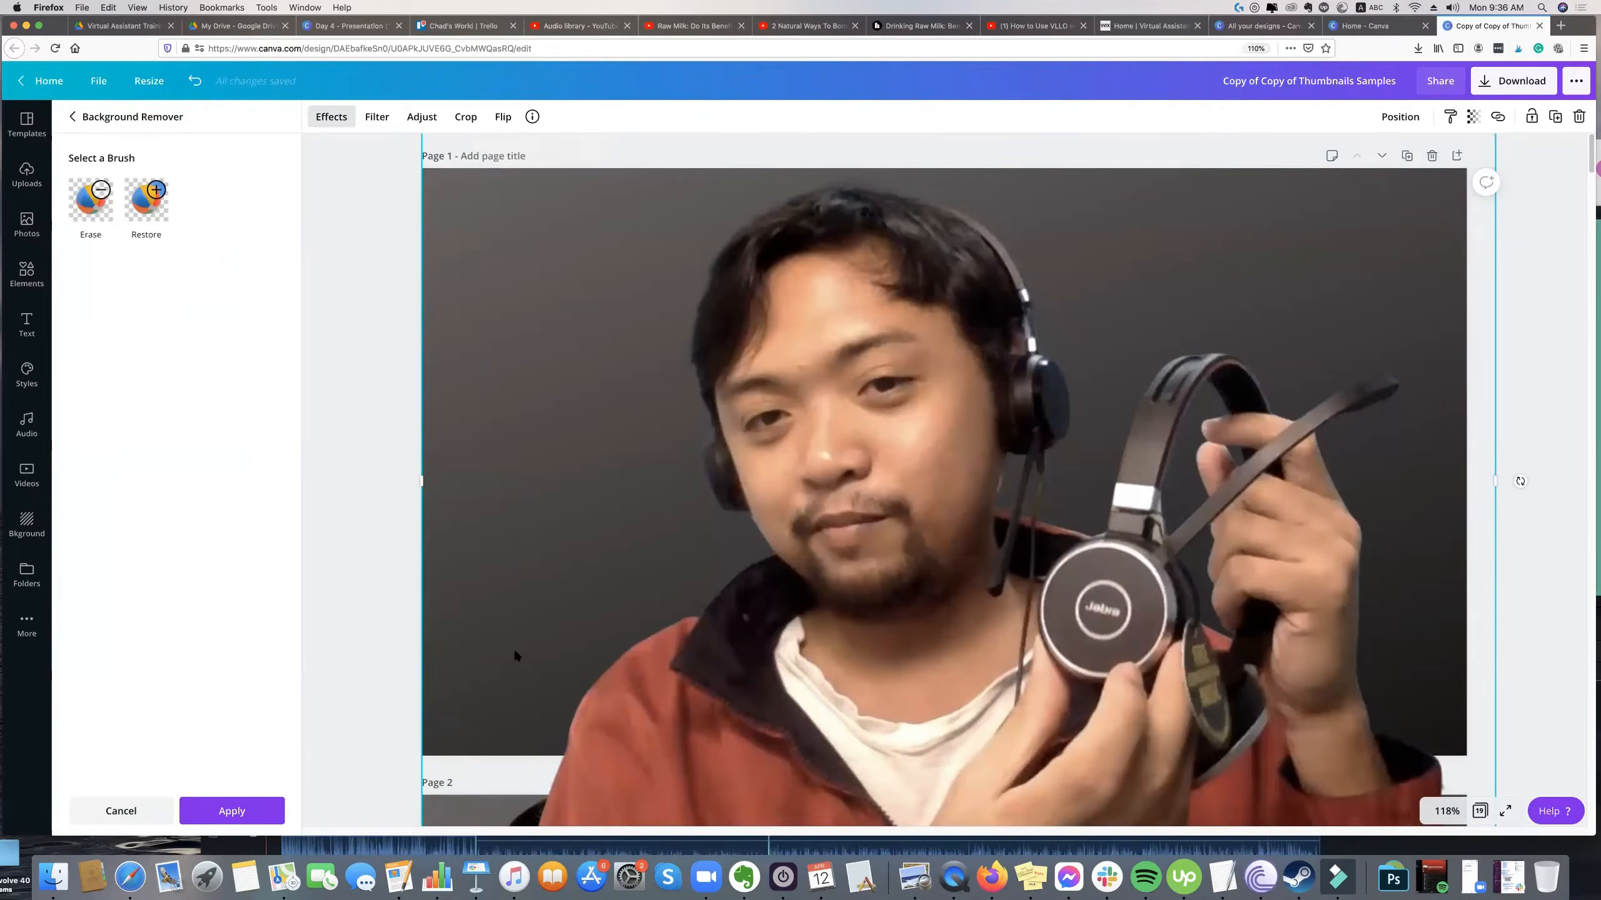
{"action": "scroll", "coordinate": [516, 657], "scroll_direction": "down", "scroll_amount": 3}
{"action": "left_click_drag", "start_coordinate": [438, 742], "coordinate": [553, 628]}
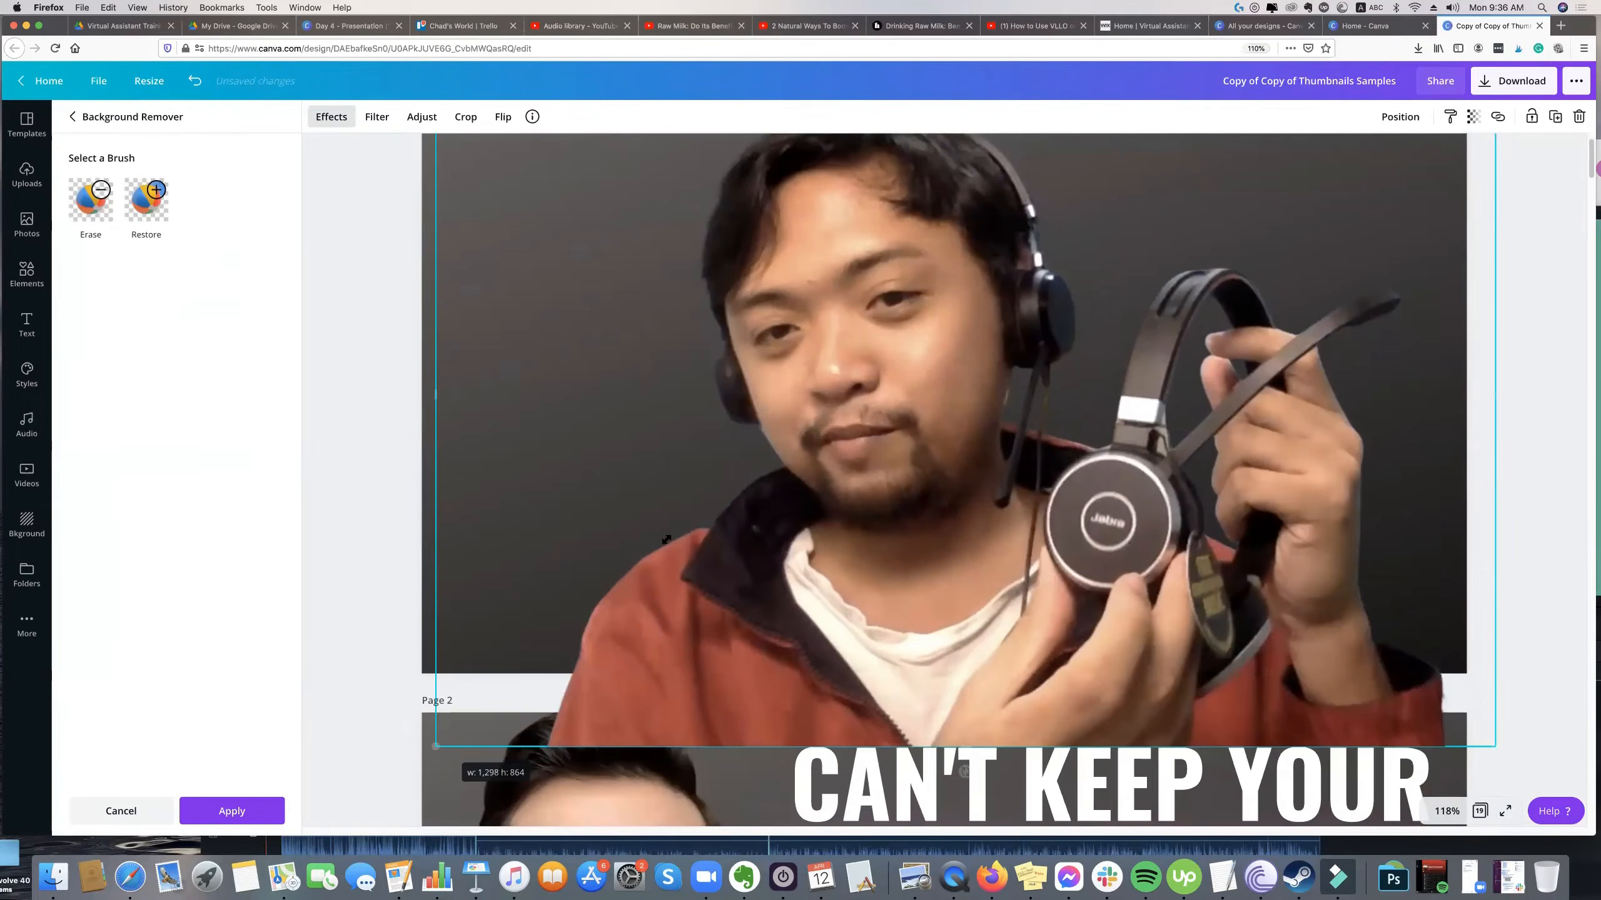
{"action": "left_click_drag", "start_coordinate": [666, 540], "coordinate": [674, 532]}
{"action": "scroll", "coordinate": [1148, 397], "scroll_direction": "up", "scroll_amount": 4}
{"action": "left_click_drag", "start_coordinate": [1102, 491], "coordinate": [1055, 594]}
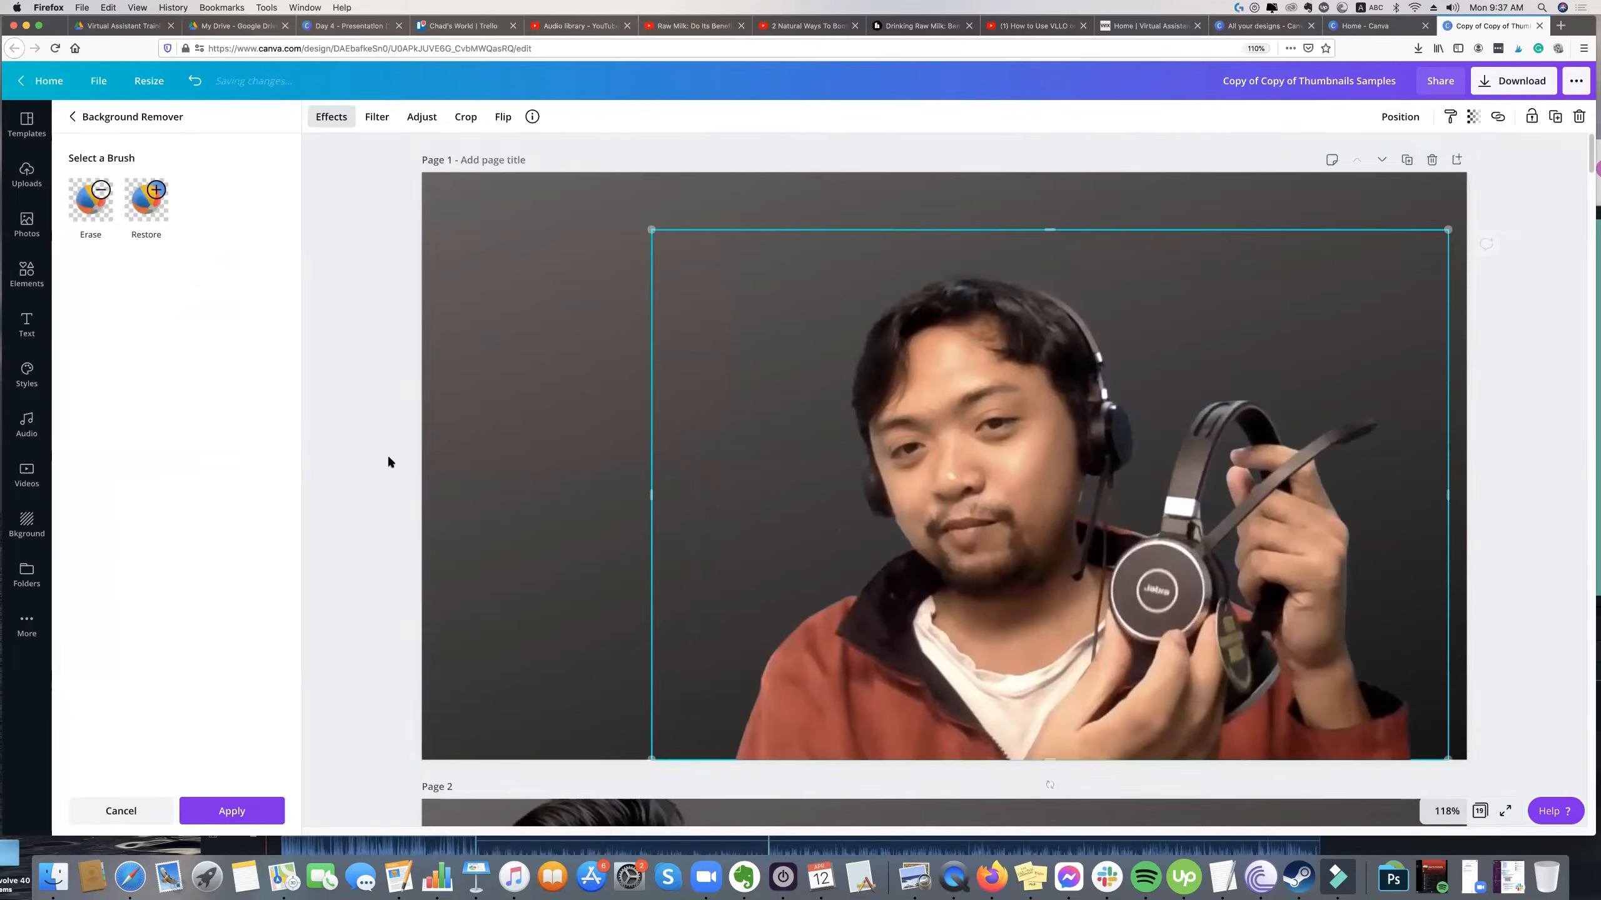
{"action": "scroll", "coordinate": [388, 457], "scroll_direction": "down", "scroll_amount": 1}
{"action": "left_click", "coordinate": [1532, 300]}
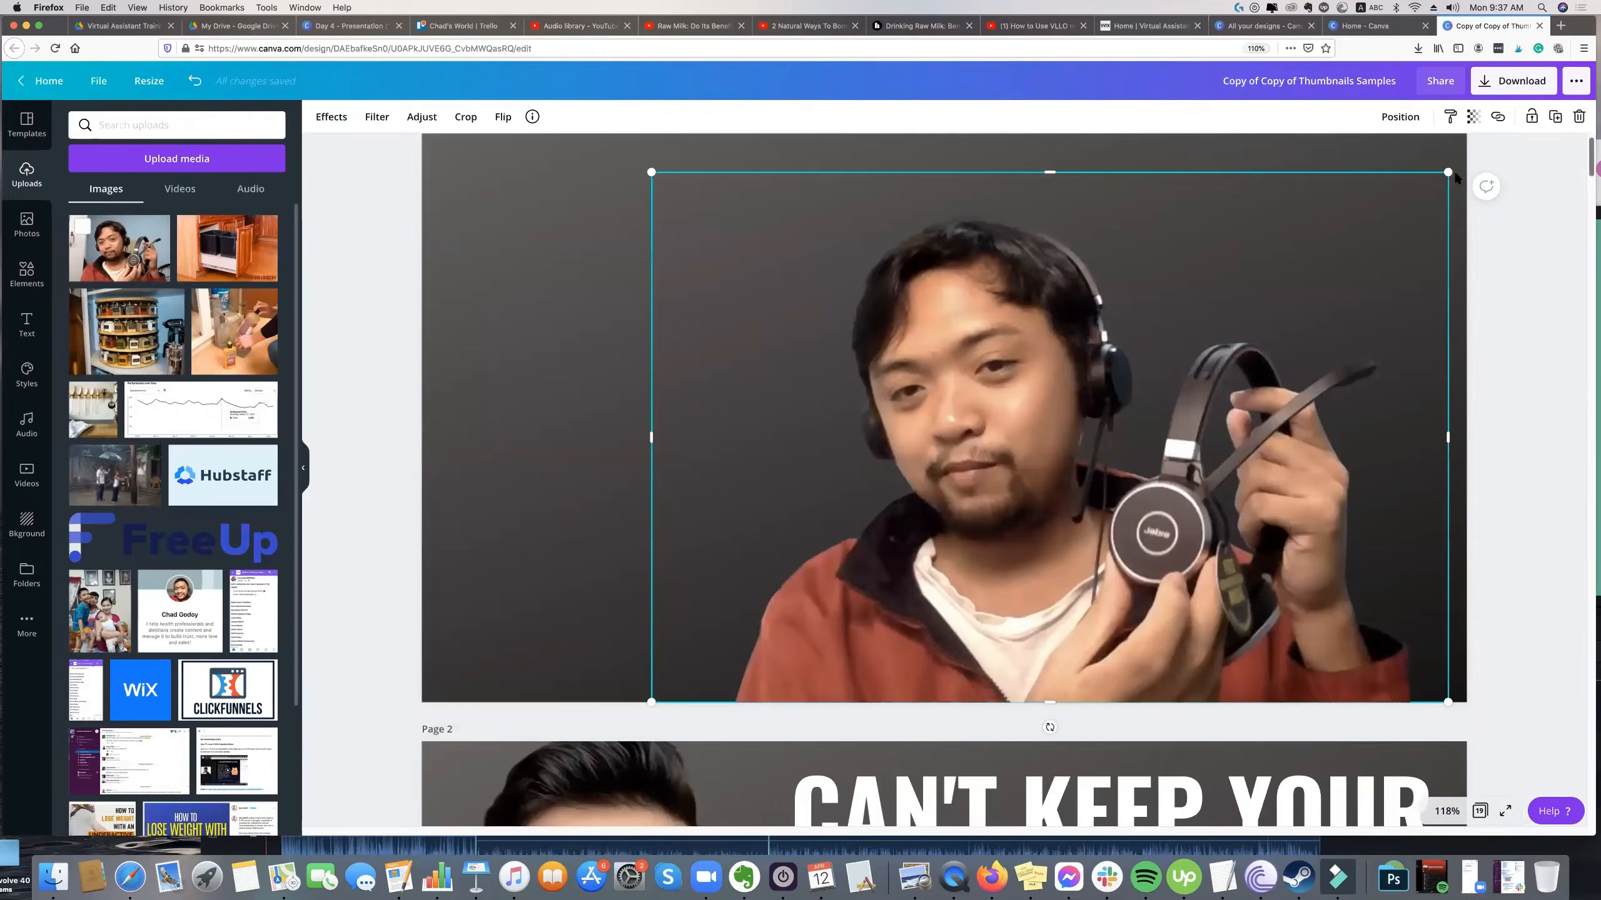
{"action": "left_click_drag", "start_coordinate": [1447, 171], "coordinate": [1497, 139]}
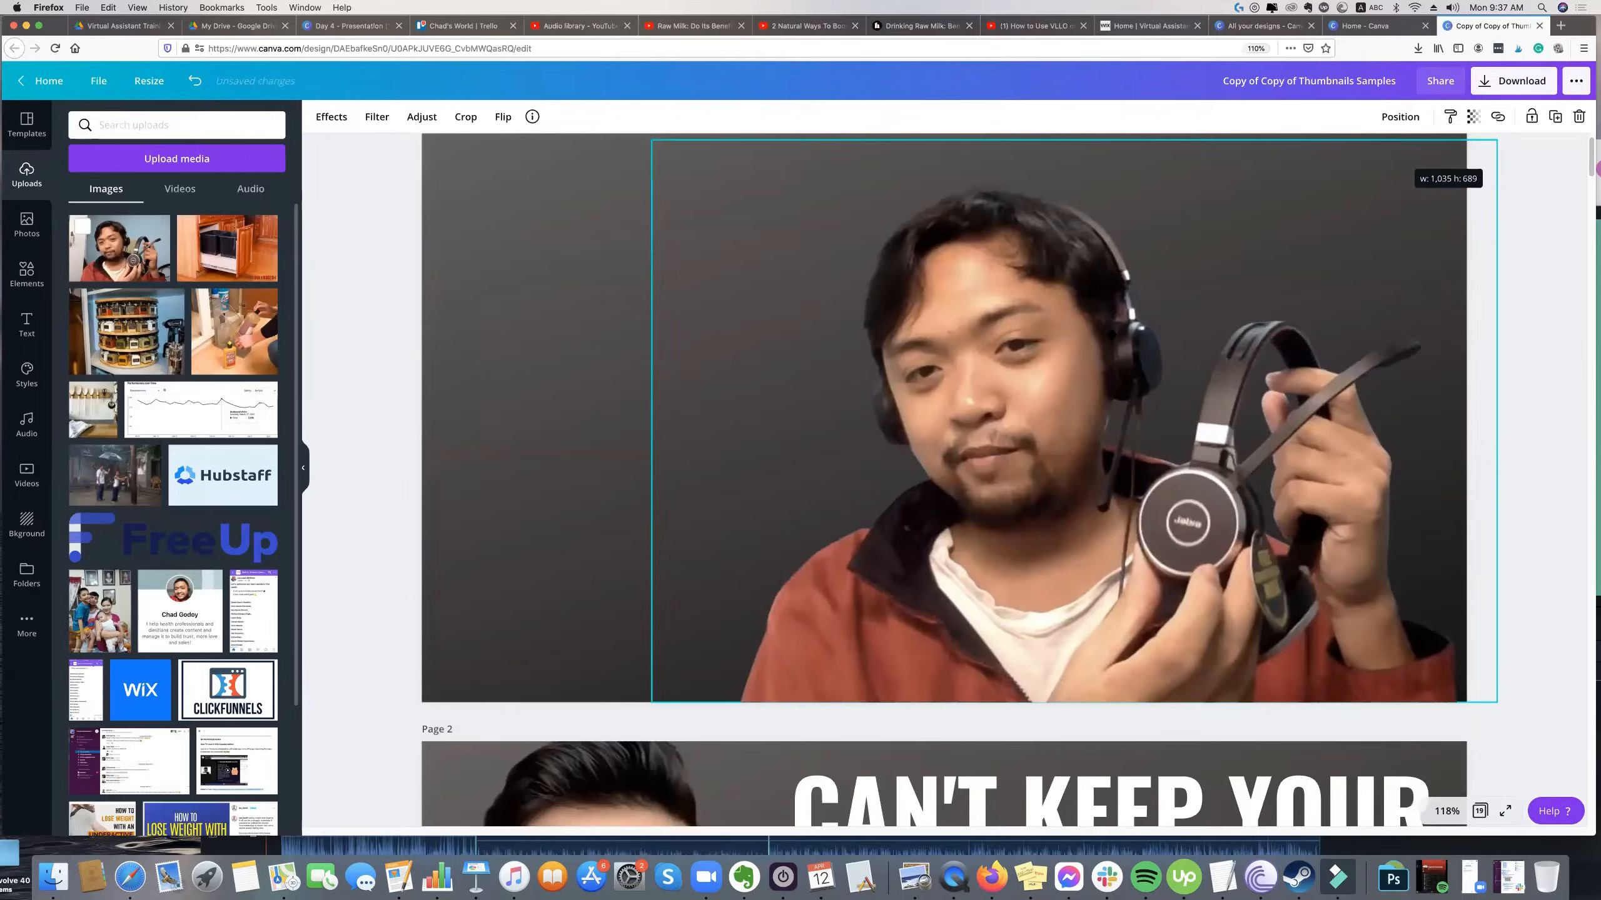
{"action": "left_click_drag", "start_coordinate": [1111, 334], "coordinate": [1116, 334]}
Delete the headset cutout from the first page.
{"action": "left_click", "coordinate": [571, 414]}
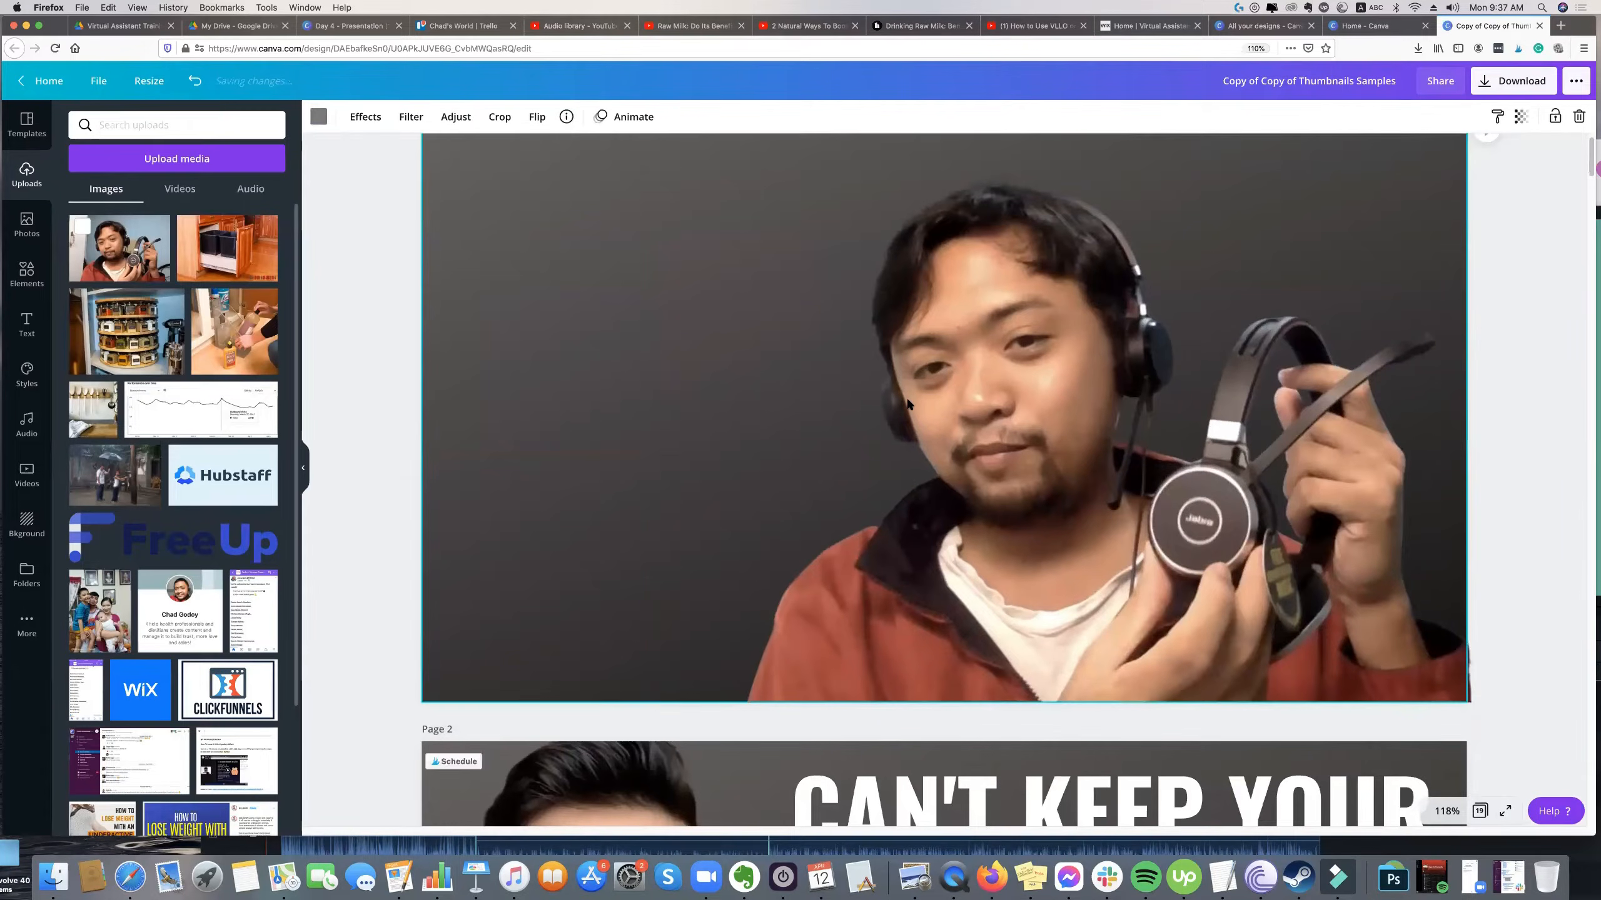
{"action": "left_click", "coordinate": [887, 420]}
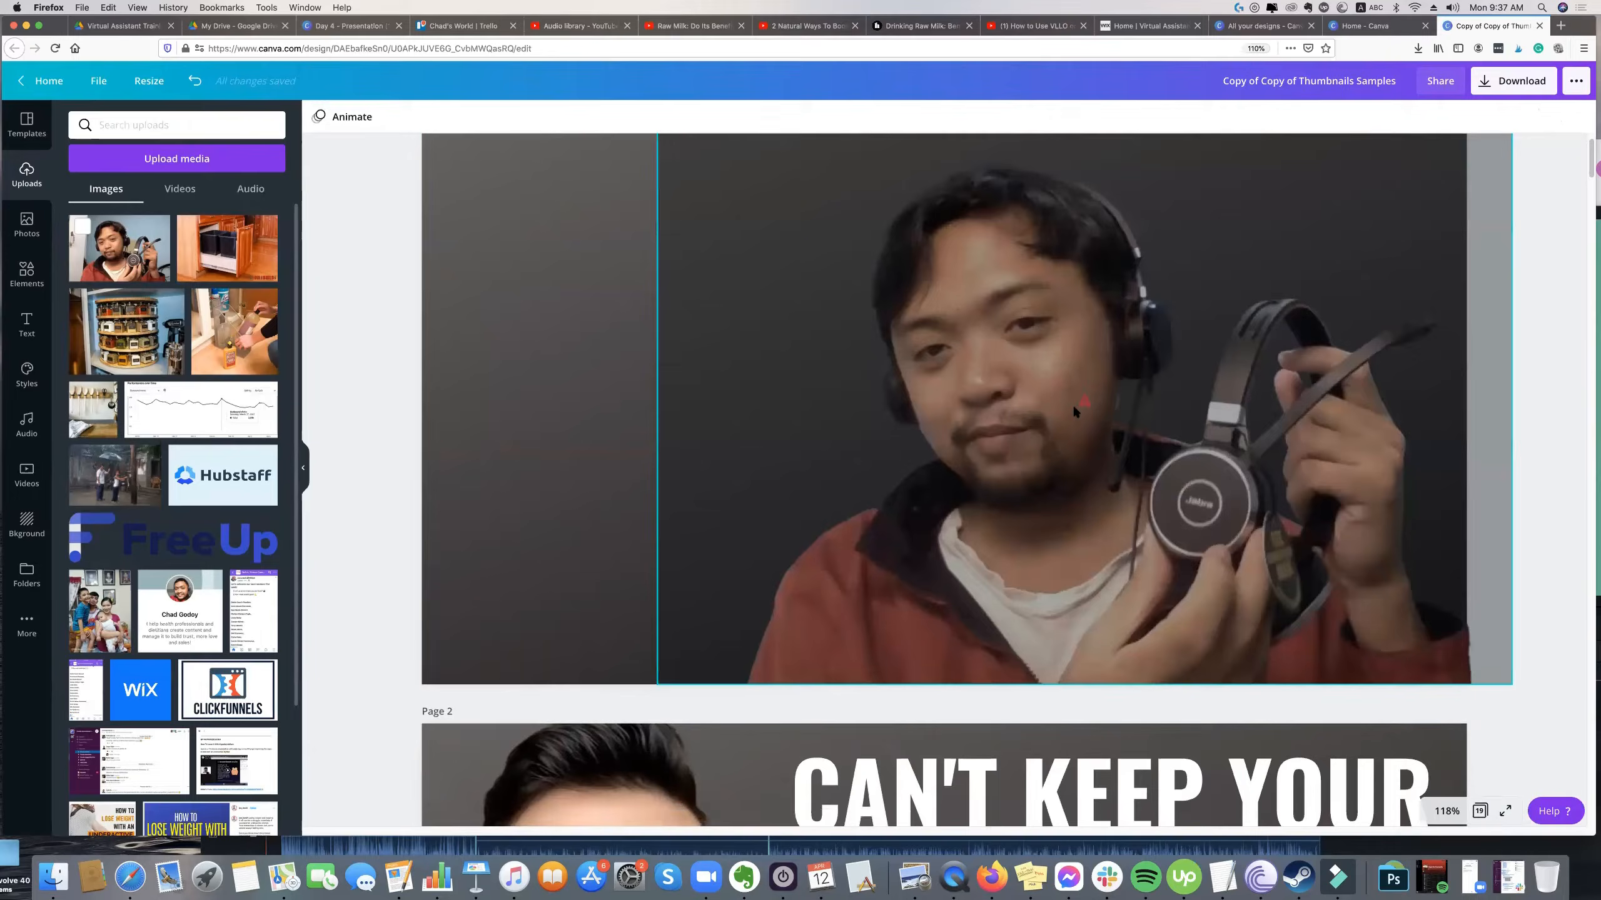
{"action": "left_click", "coordinate": [1086, 426]}
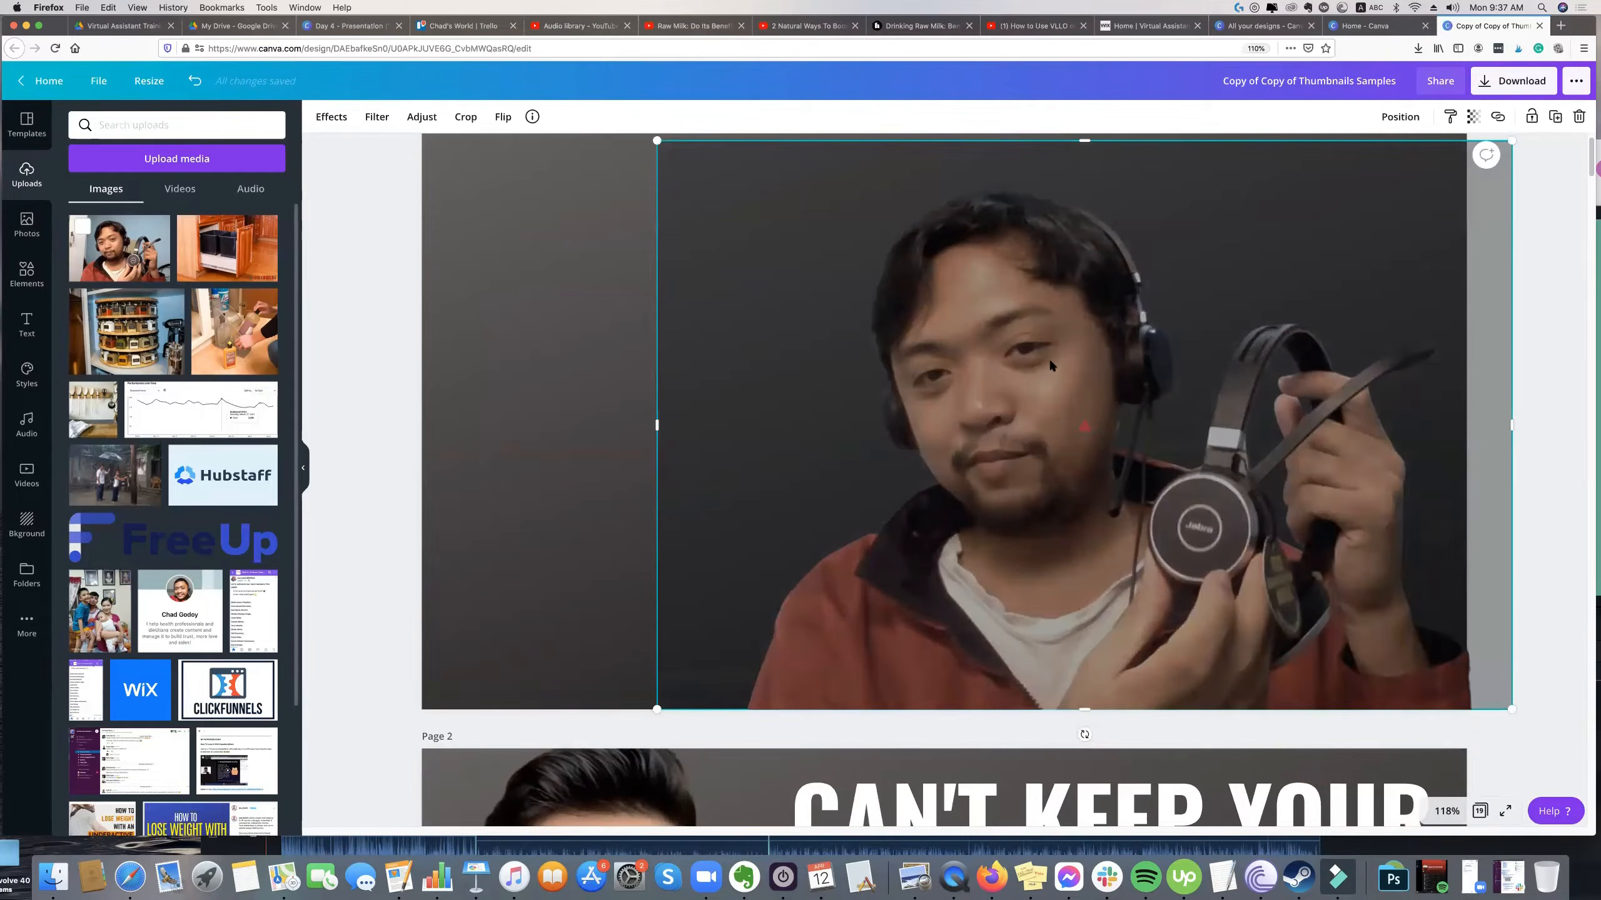
{"action": "key", "text": "Delete"}
Place the original headset photo on the first page again and crop away its left and right edges.
{"action": "key", "text": "super+z"}
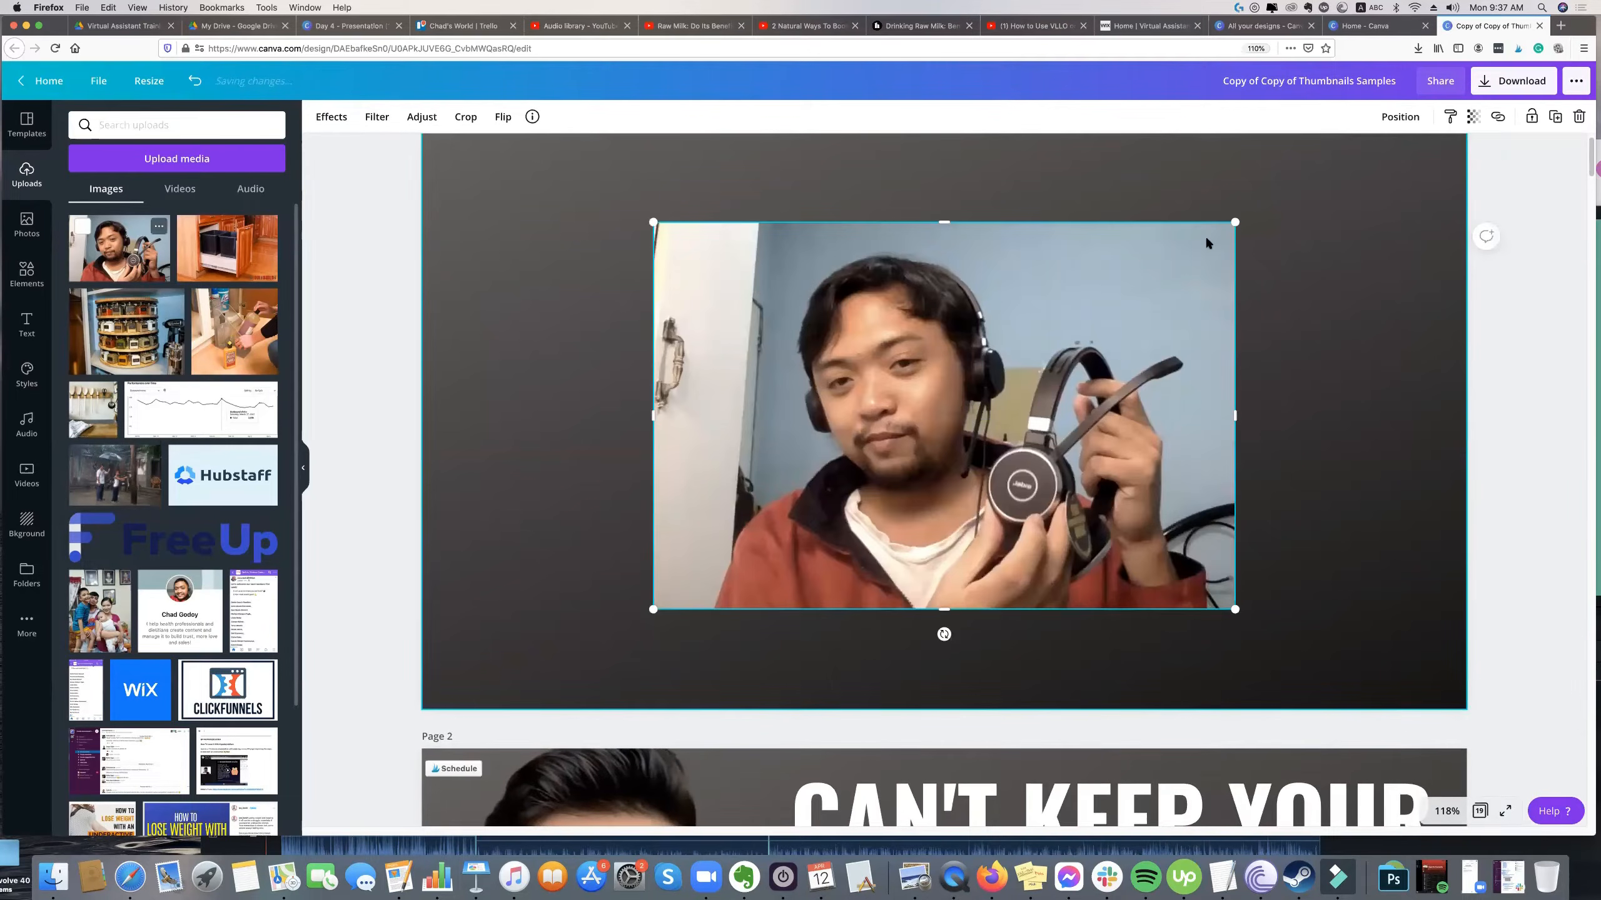
{"action": "key", "text": "super+z"}
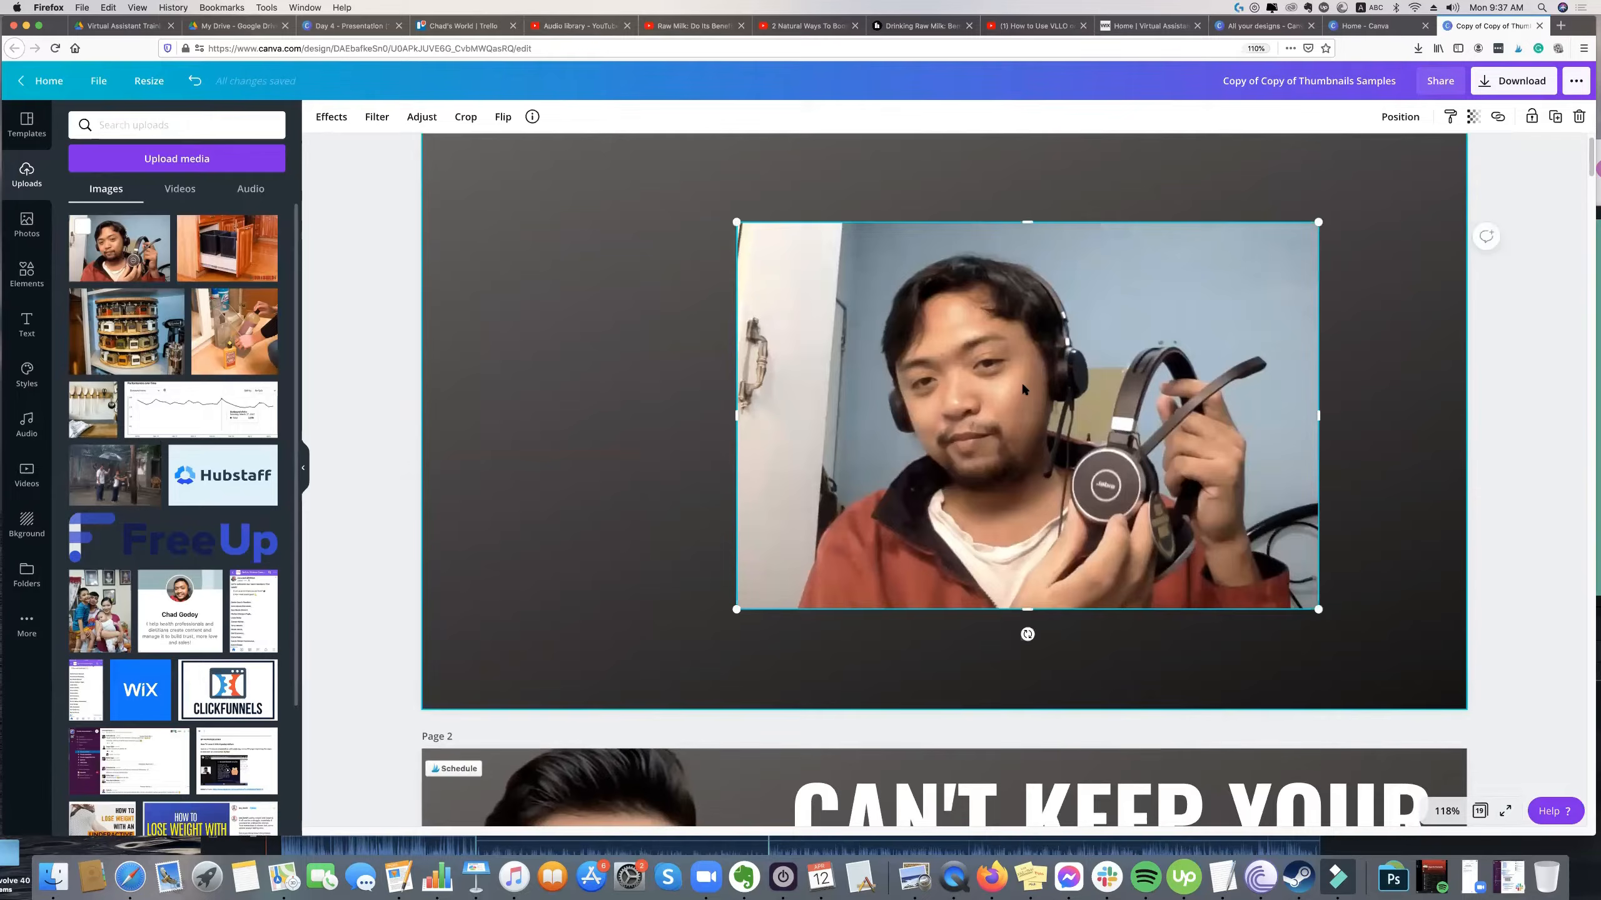
{"action": "left_click_drag", "start_coordinate": [736, 415], "coordinate": [825, 417]}
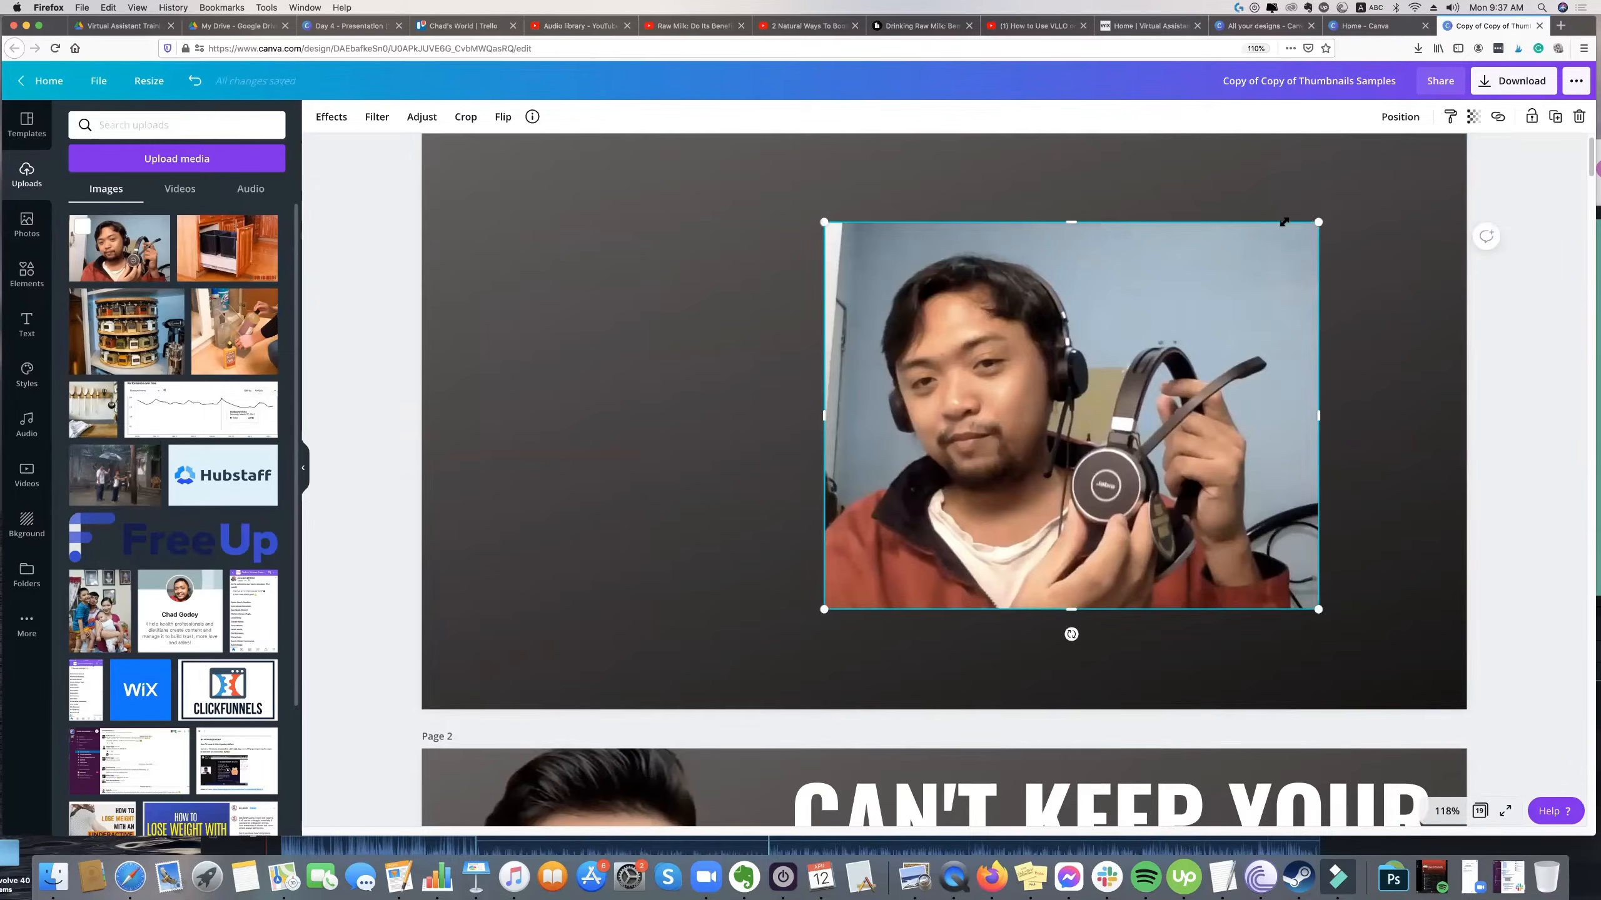
{"action": "left_click_drag", "start_coordinate": [1319, 416], "coordinate": [1276, 416]}
Enlarge the cropped photo to the full page height and position it over the right part of the page.
{"action": "left_click_drag", "start_coordinate": [1275, 222], "coordinate": [1503, 144]}
{"action": "left_click_drag", "start_coordinate": [1258, 299], "coordinate": [1284, 403]}
{"action": "left_click_drag", "start_coordinate": [845, 180], "coordinate": [809, 151]}
{"action": "left_click_drag", "start_coordinate": [887, 160], "coordinate": [936, 166]}
{"action": "left_click_drag", "start_coordinate": [896, 664], "coordinate": [841, 712]}
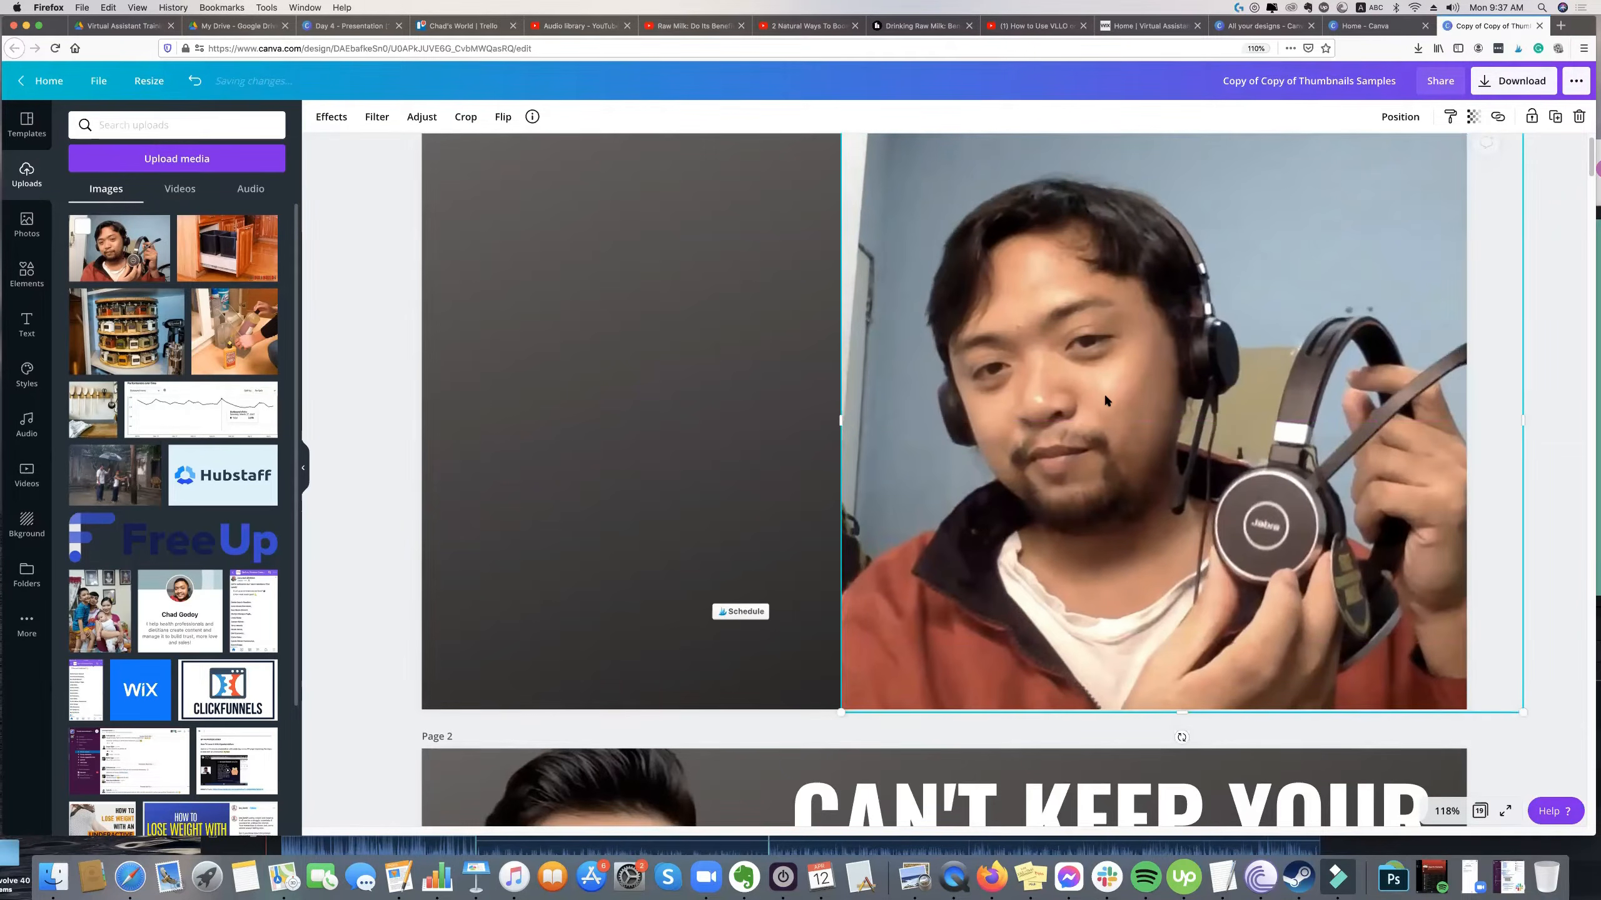
Remove the cropped photo's background and widen its crop slightly on the left to show more of the sleeve.
{"action": "left_click", "coordinate": [125, 173]}
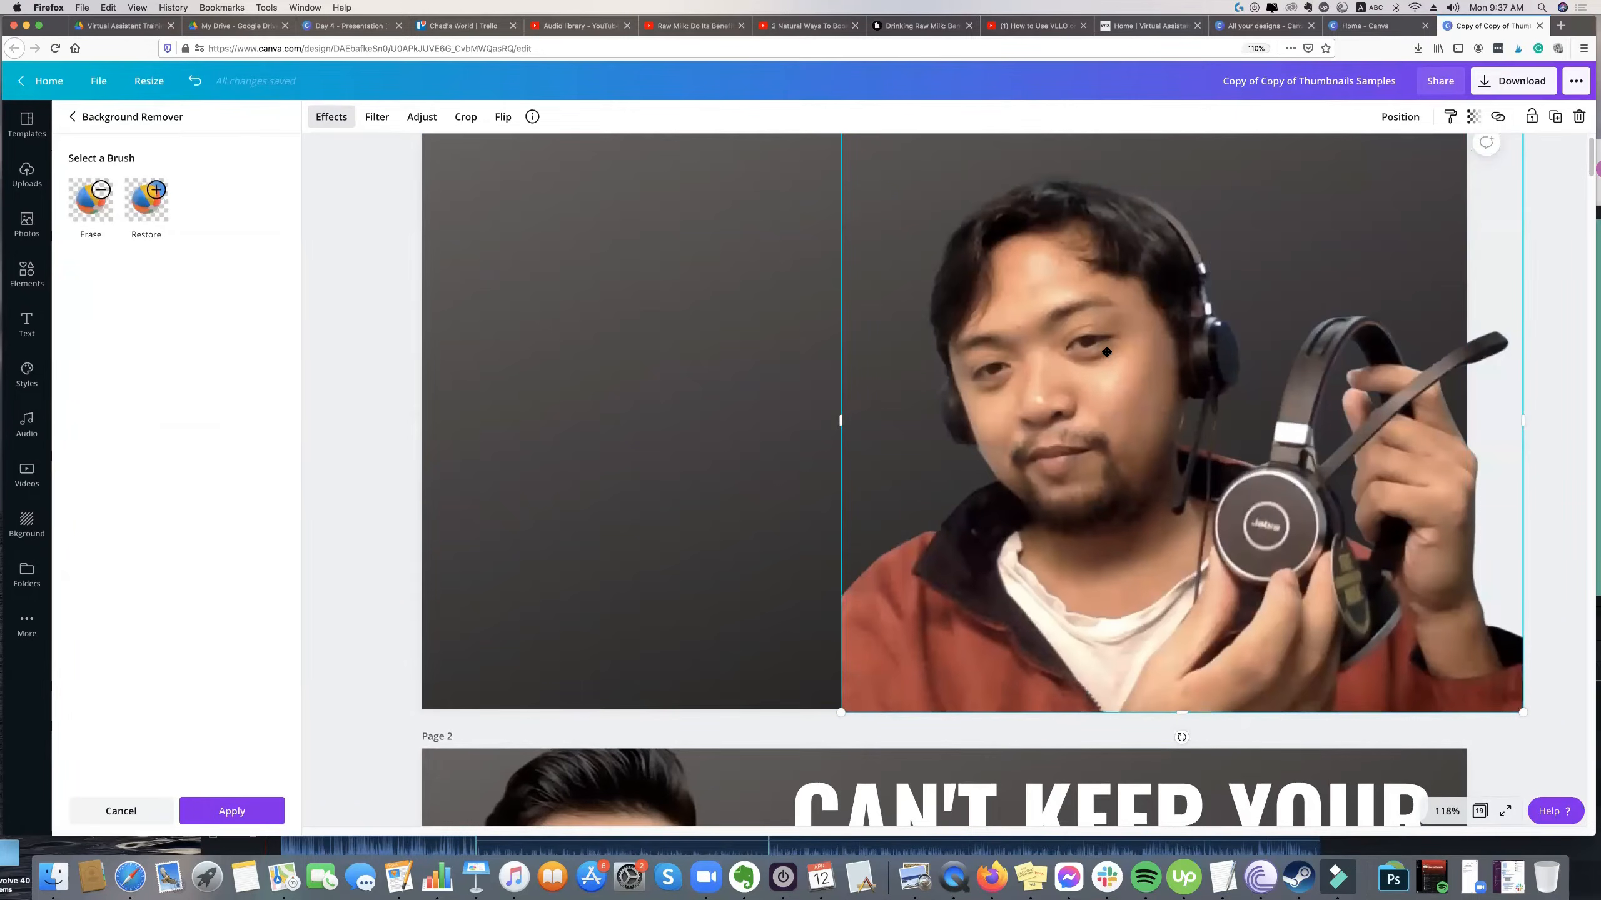
{"action": "left_click_drag", "start_coordinate": [834, 419], "coordinate": [796, 422]}
{"action": "left_click", "coordinate": [978, 396]}
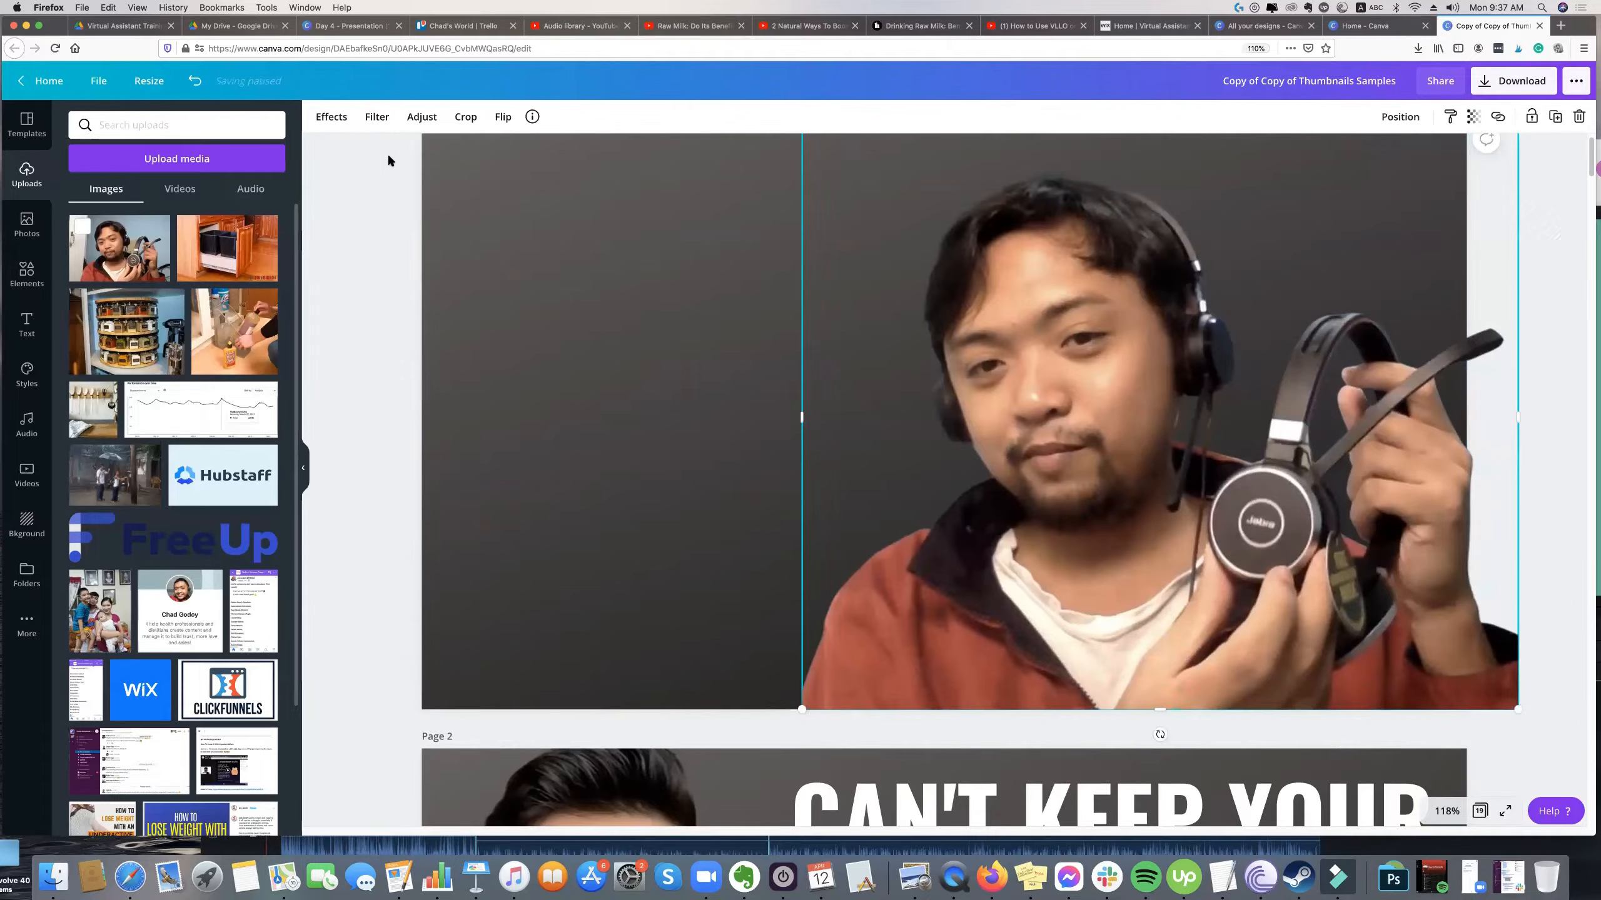
Duplicate the headset cutout on the first page.
{"action": "left_click", "coordinate": [1025, 290]}
{"action": "left_click", "coordinate": [1027, 288]}
{"action": "left_click", "coordinate": [714, 308]}
{"action": "left_click", "coordinate": [1037, 285]}
{"action": "key", "text": "super+d"}
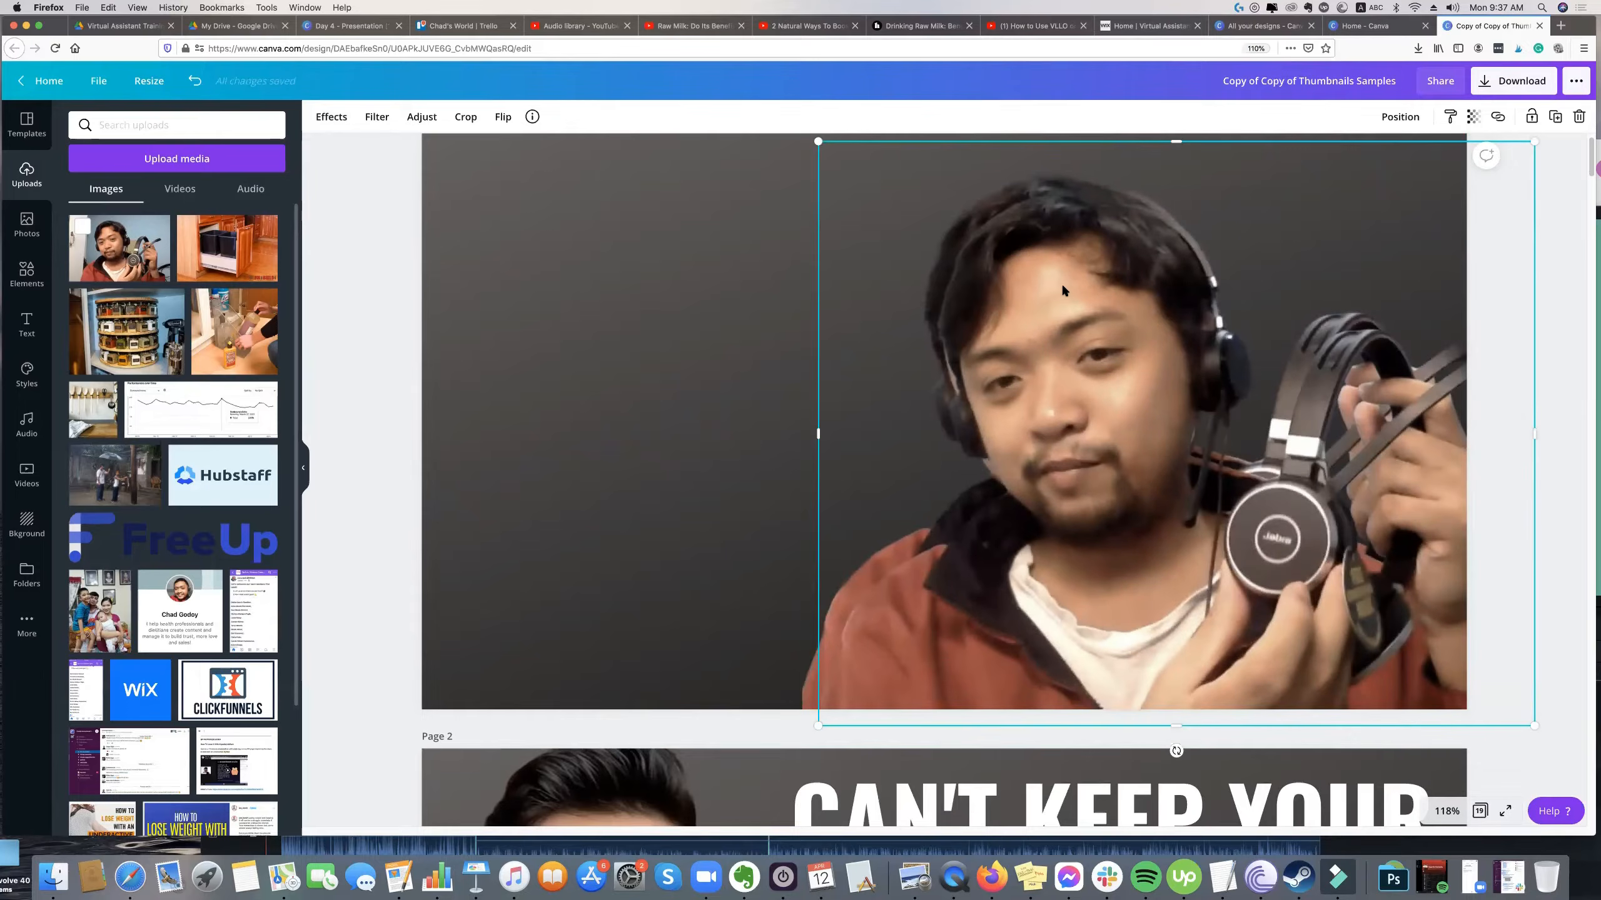
Apply the Mono duotone effect to the duplicate cutout and open its colour settings.
{"action": "left_click", "coordinate": [332, 119]}
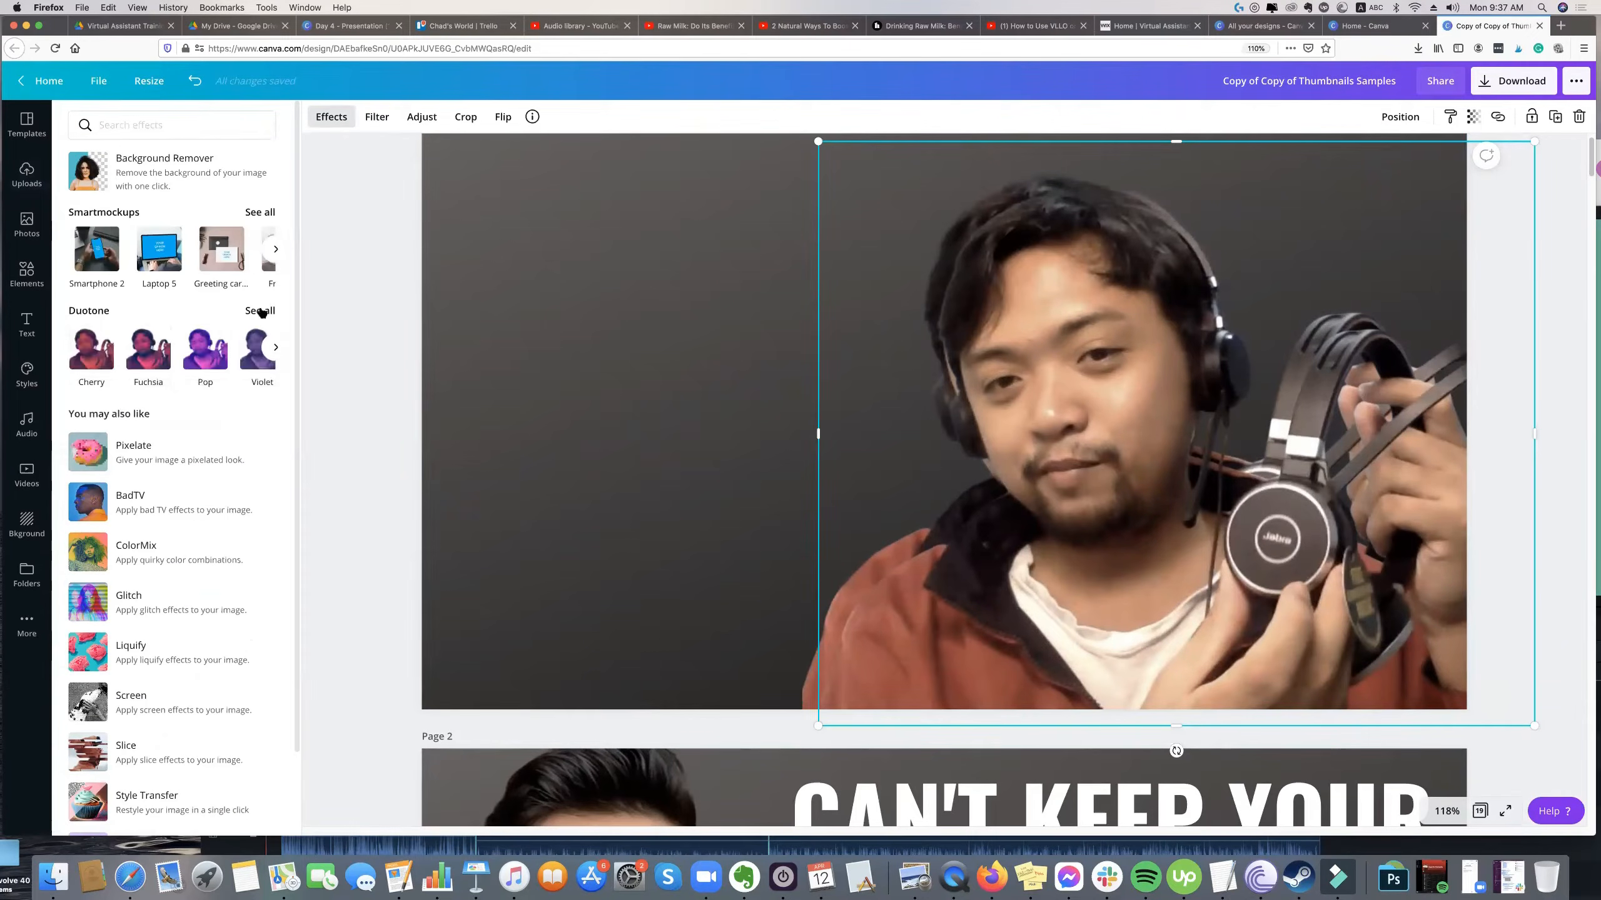
{"action": "left_click", "coordinate": [260, 311]}
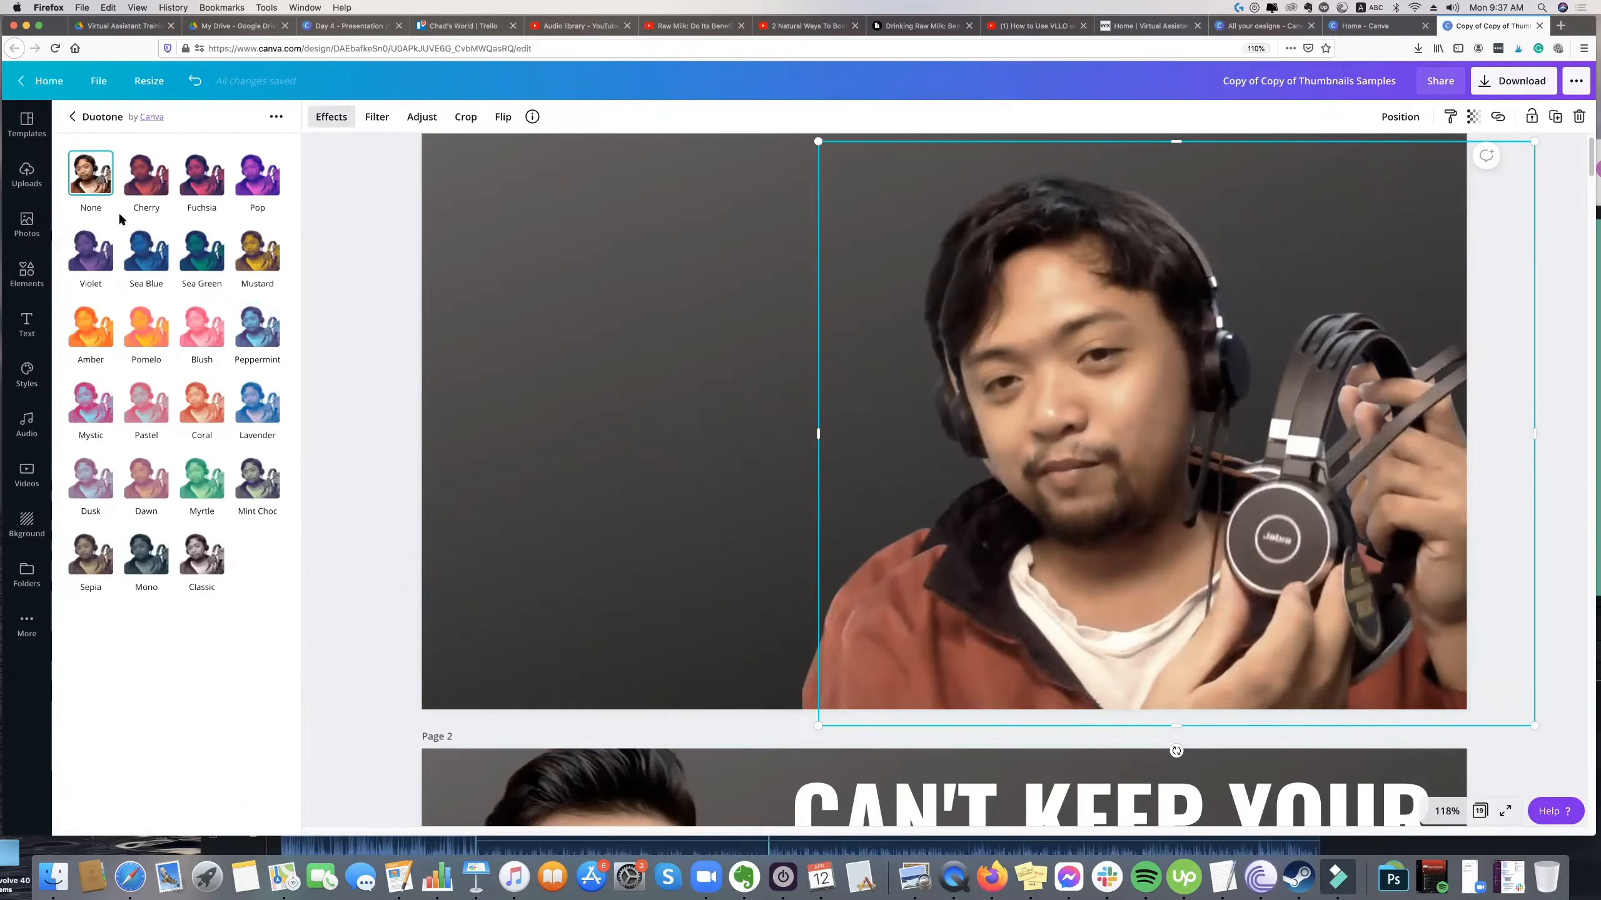
{"action": "left_click", "coordinate": [144, 563]}
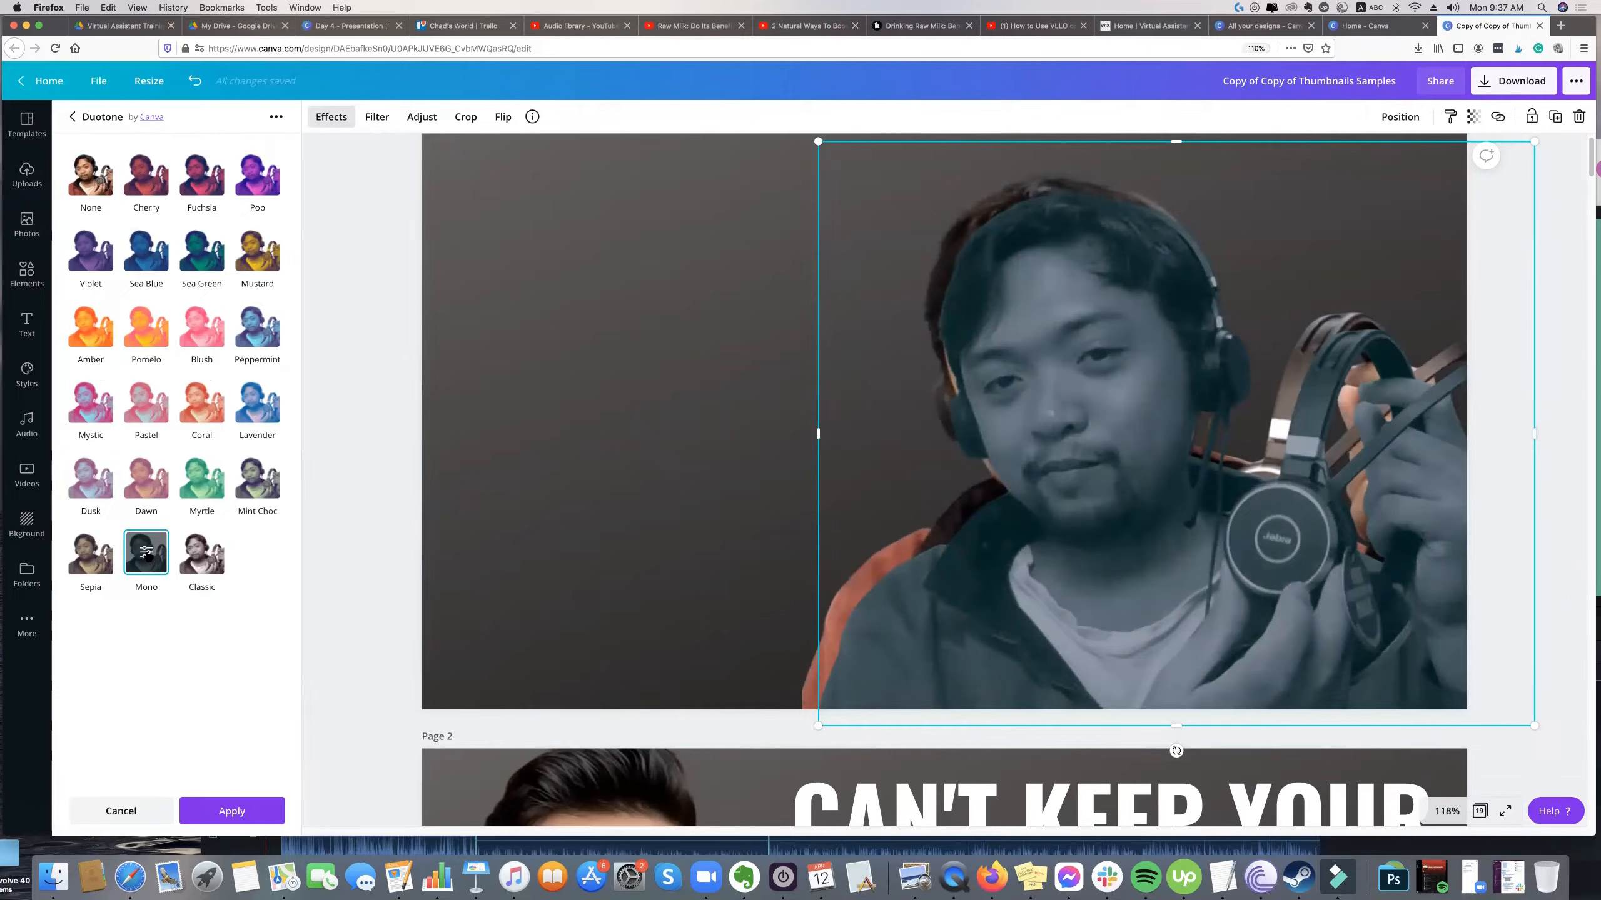
{"action": "left_click", "coordinate": [146, 552]}
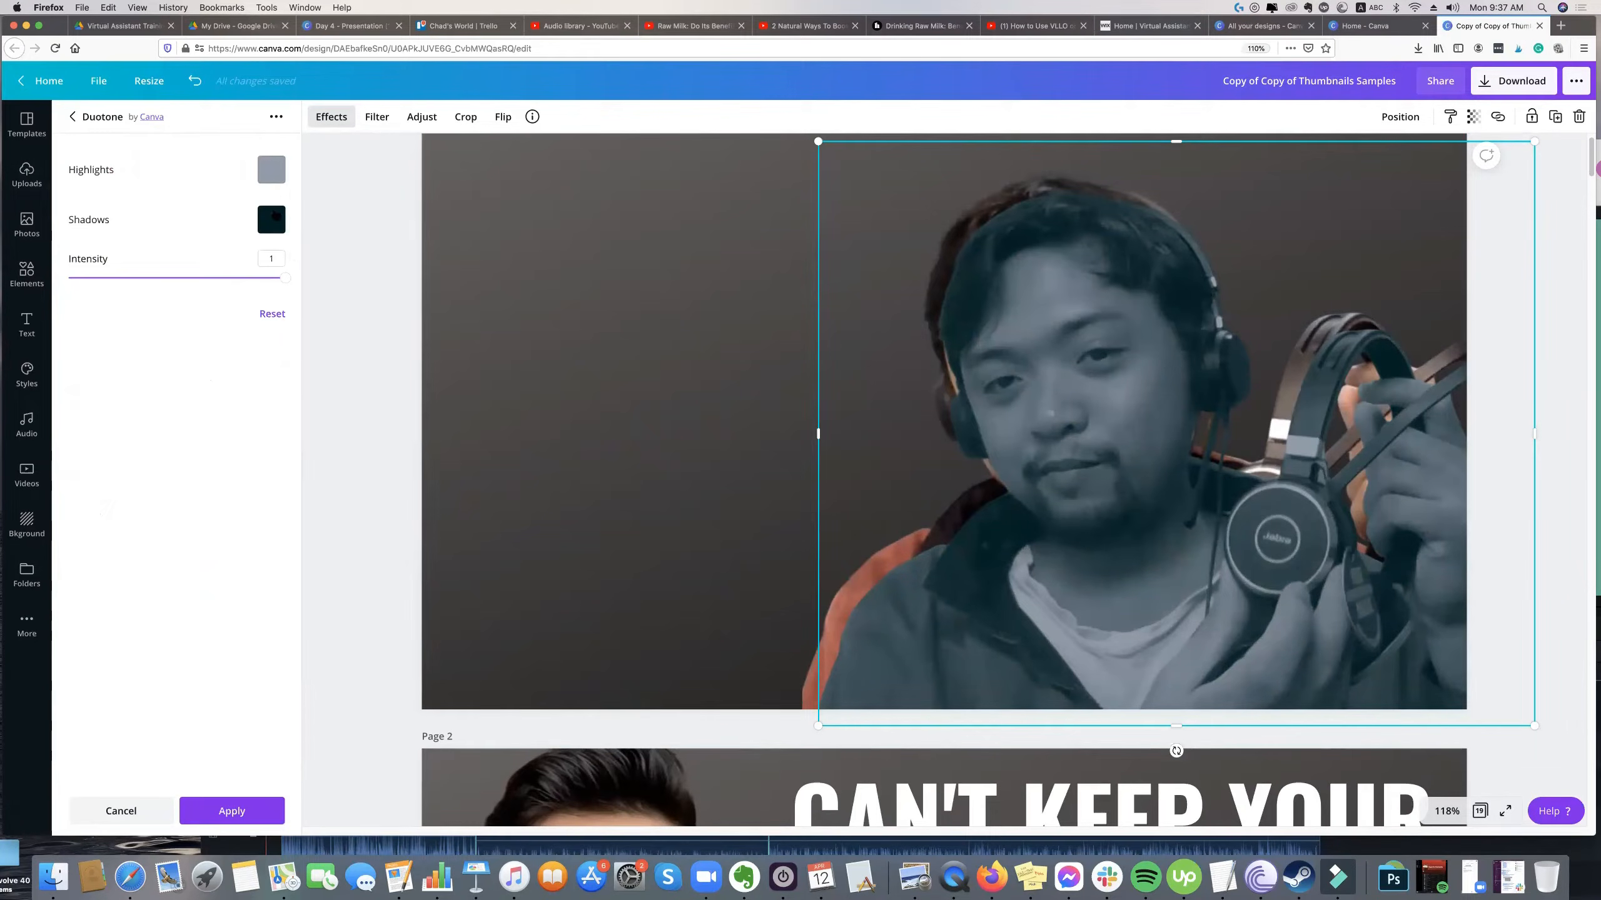
Set both the duotone highlights and shadows to white (#ffffff) to turn the duplicate into a solid silhouette.
{"action": "left_click", "coordinate": [275, 172]}
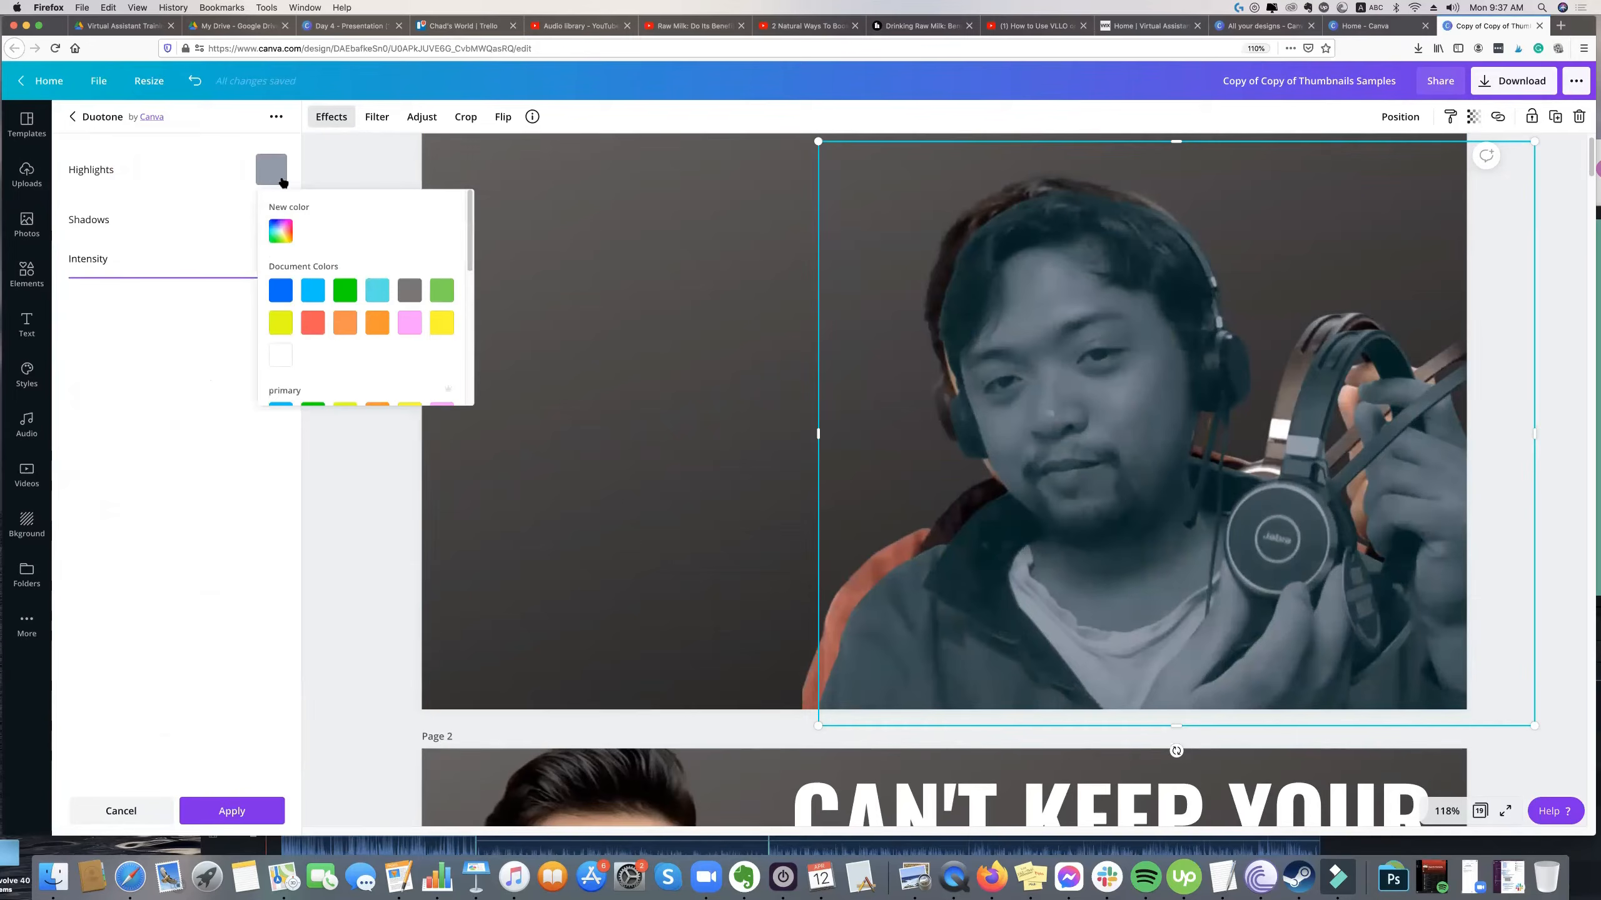
{"action": "left_click", "coordinate": [281, 355]}
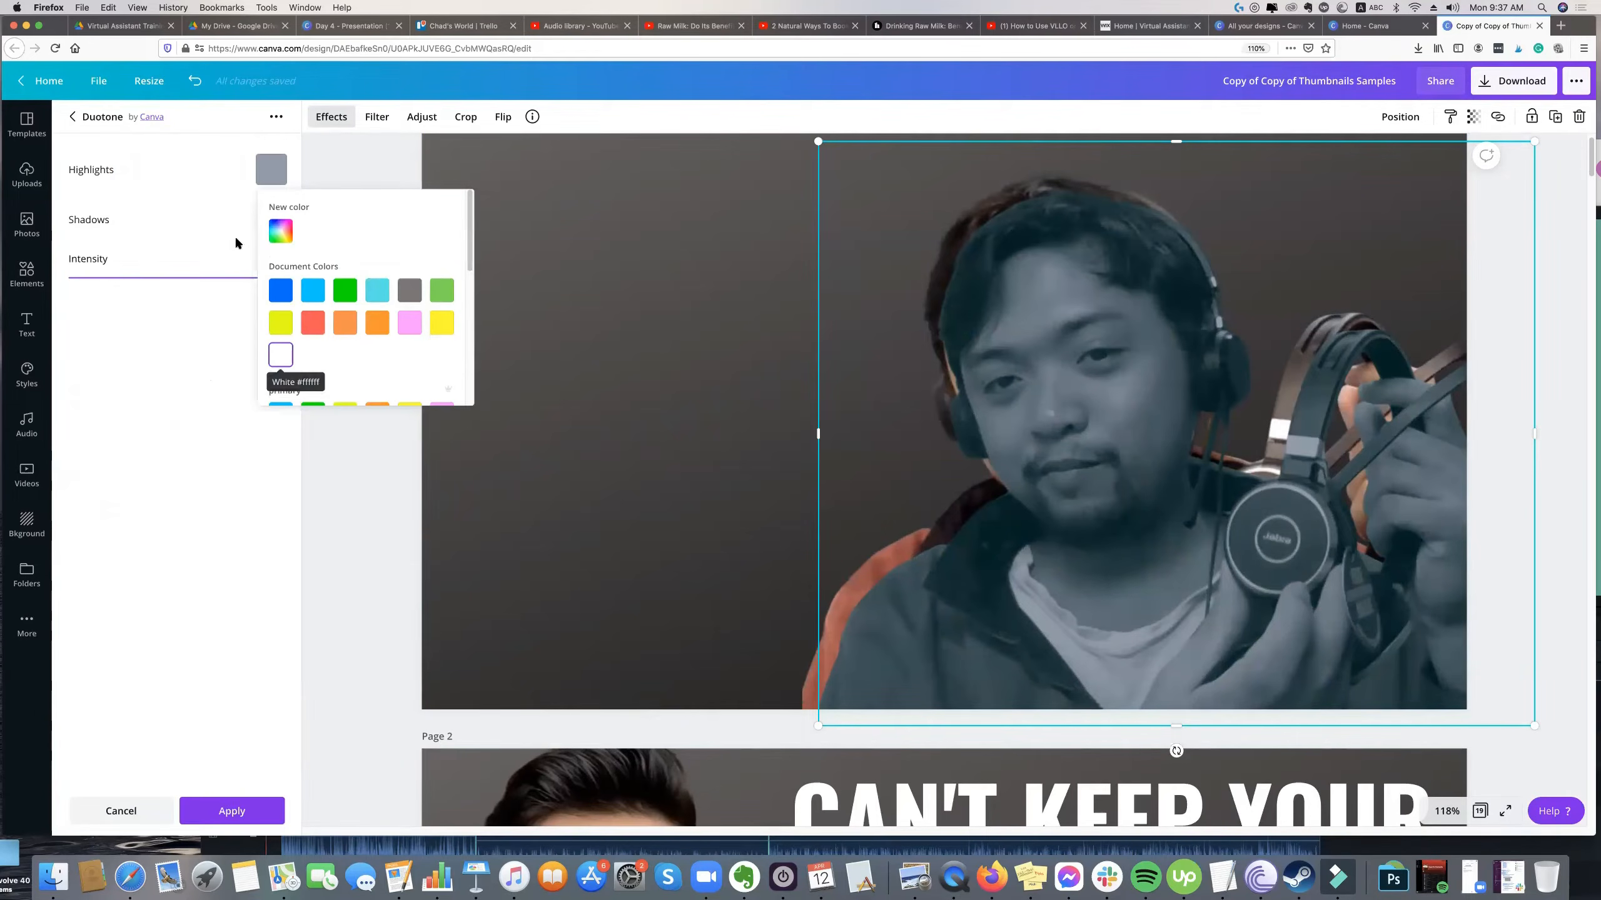
{"action": "left_click", "coordinate": [268, 222]}
{"action": "left_click", "coordinate": [271, 217]}
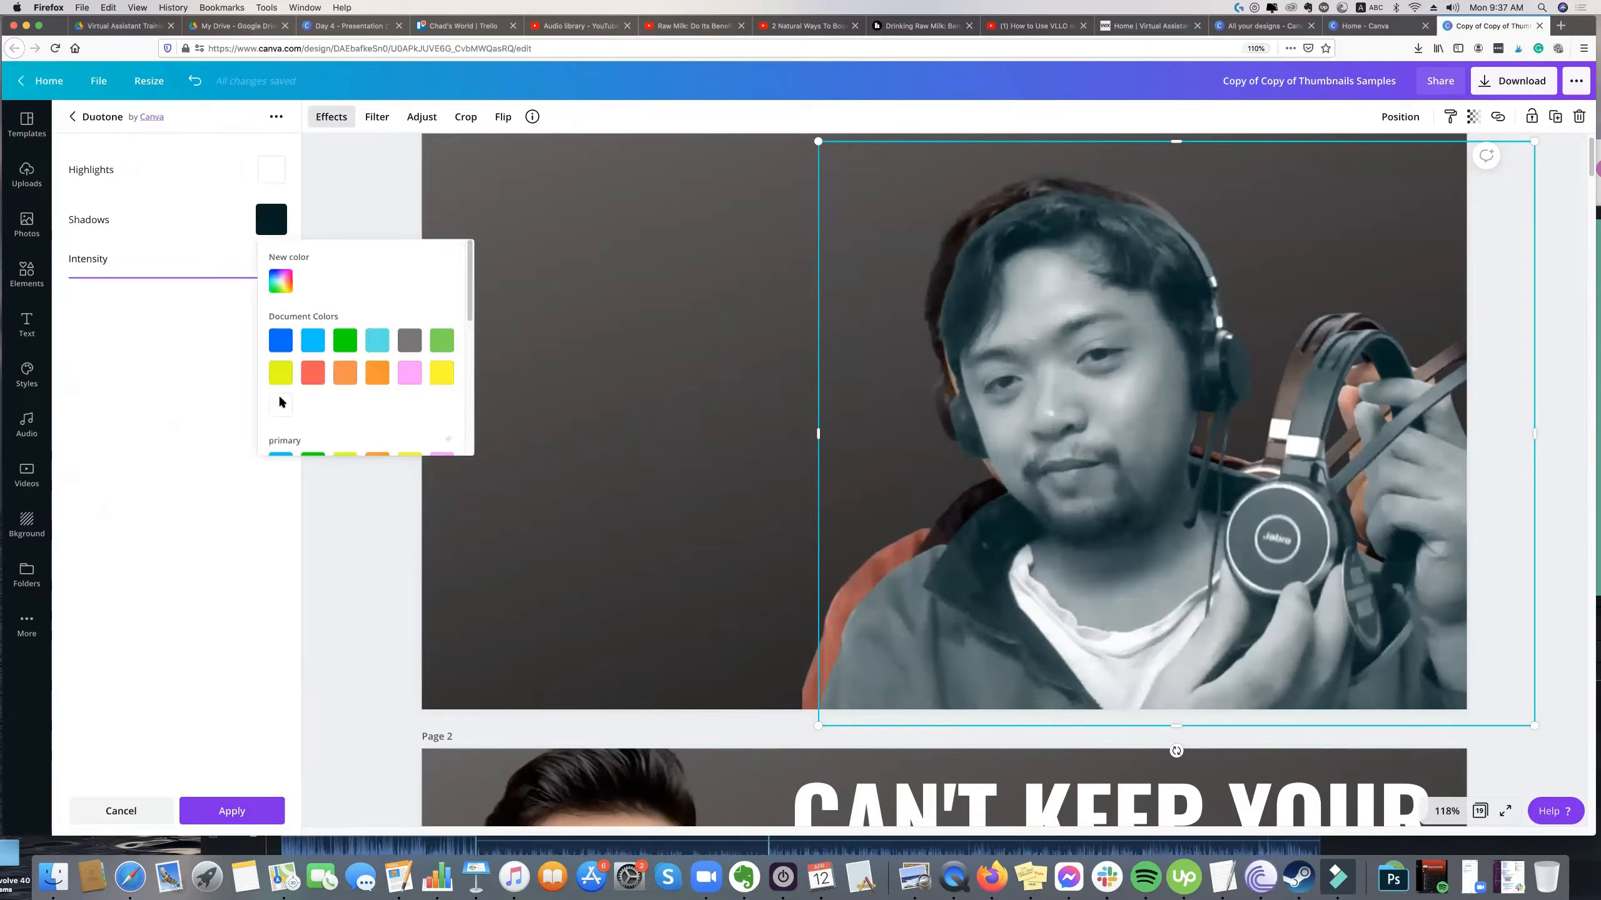
{"action": "left_click", "coordinate": [281, 404]}
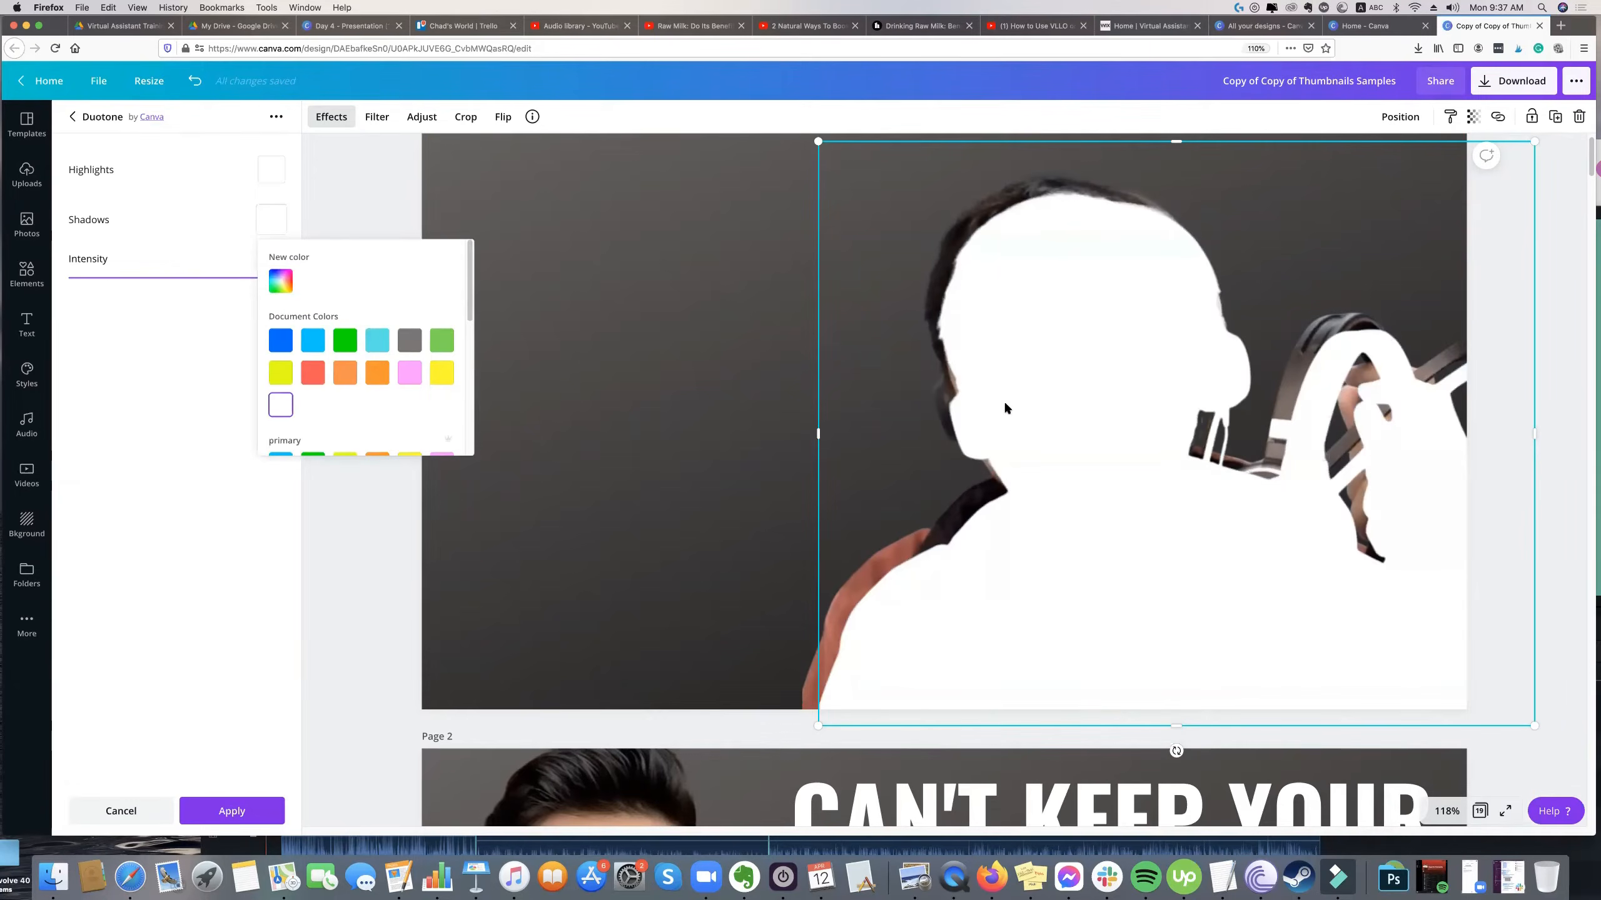
{"action": "left_click", "coordinate": [1048, 292]}
Move the white silhouette over the original cutout and send it backward behind it.
{"action": "left_click_drag", "start_coordinate": [1047, 284], "coordinate": [1042, 267]}
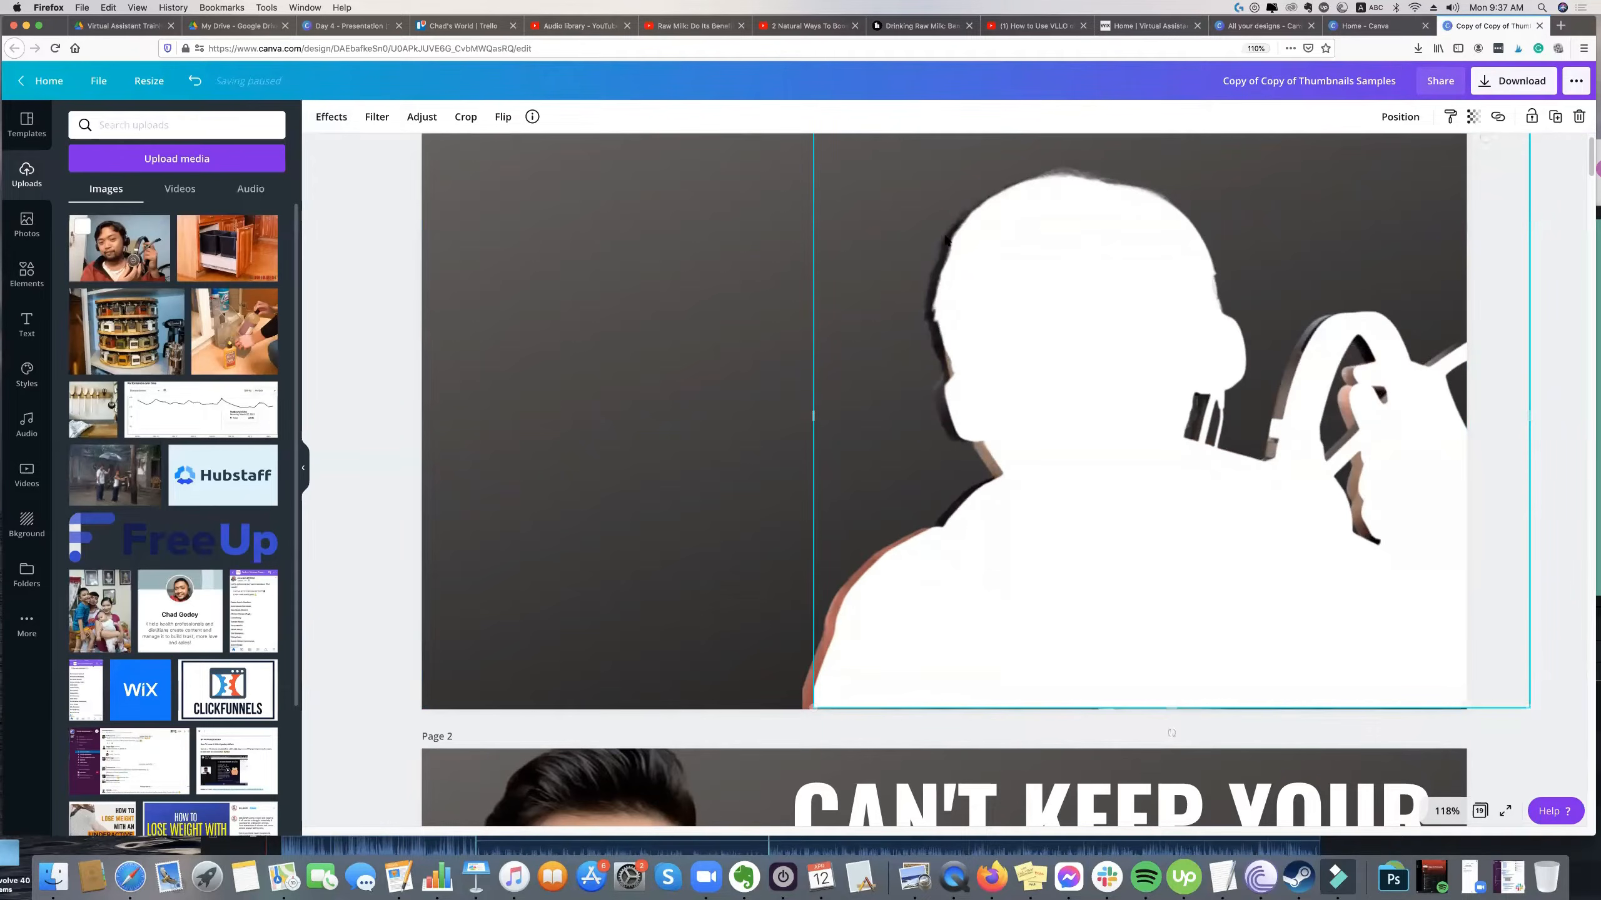
{"action": "left_click", "coordinate": [1397, 118]}
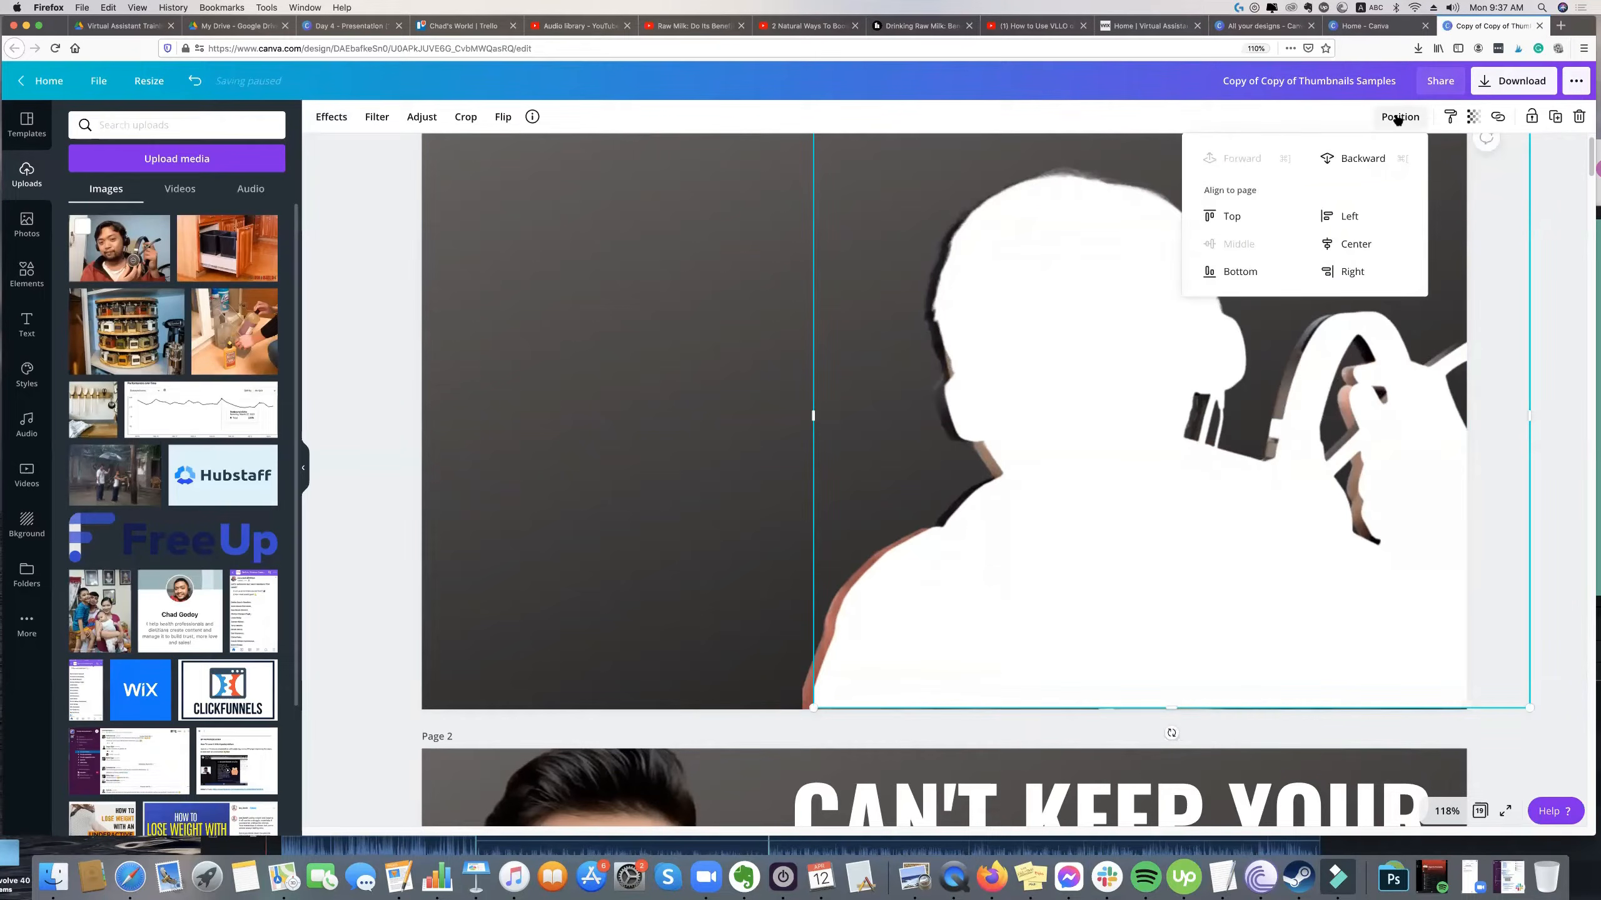
{"action": "left_click", "coordinate": [1397, 119]}
{"action": "left_click", "coordinate": [1395, 119]}
{"action": "left_click", "coordinate": [1375, 158]}
{"action": "scroll", "coordinate": [1046, 208], "scroll_direction": "up", "scroll_amount": 1}
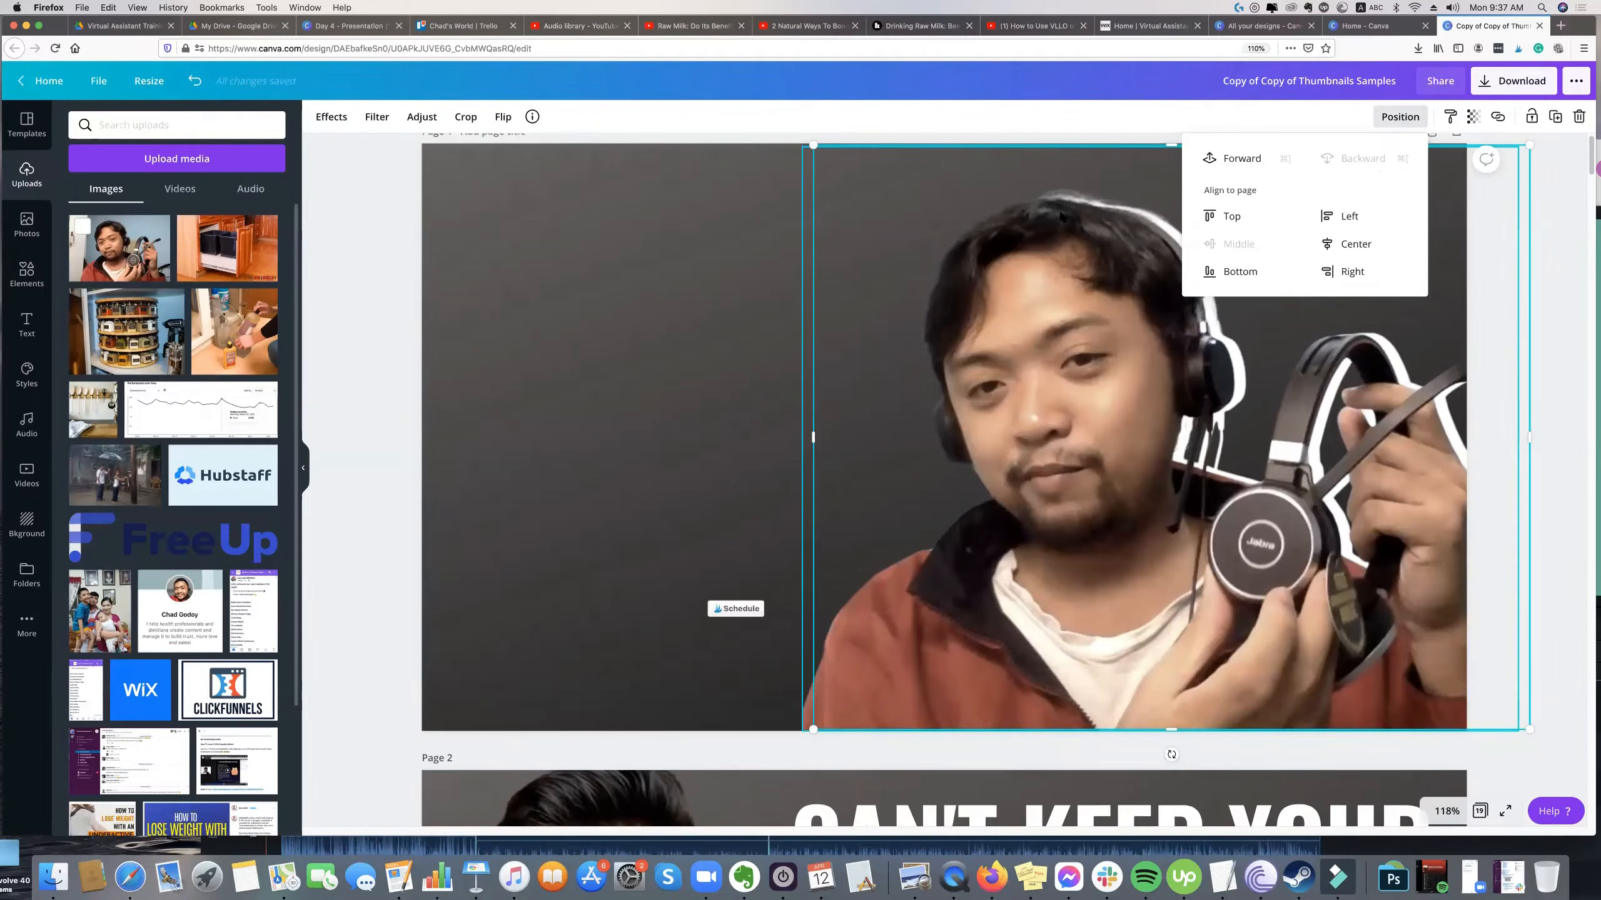
Enlarge the white silhouette and reposition both layers so it forms a white outline around the colour cutout.
{"action": "left_click", "coordinate": [1260, 202]}
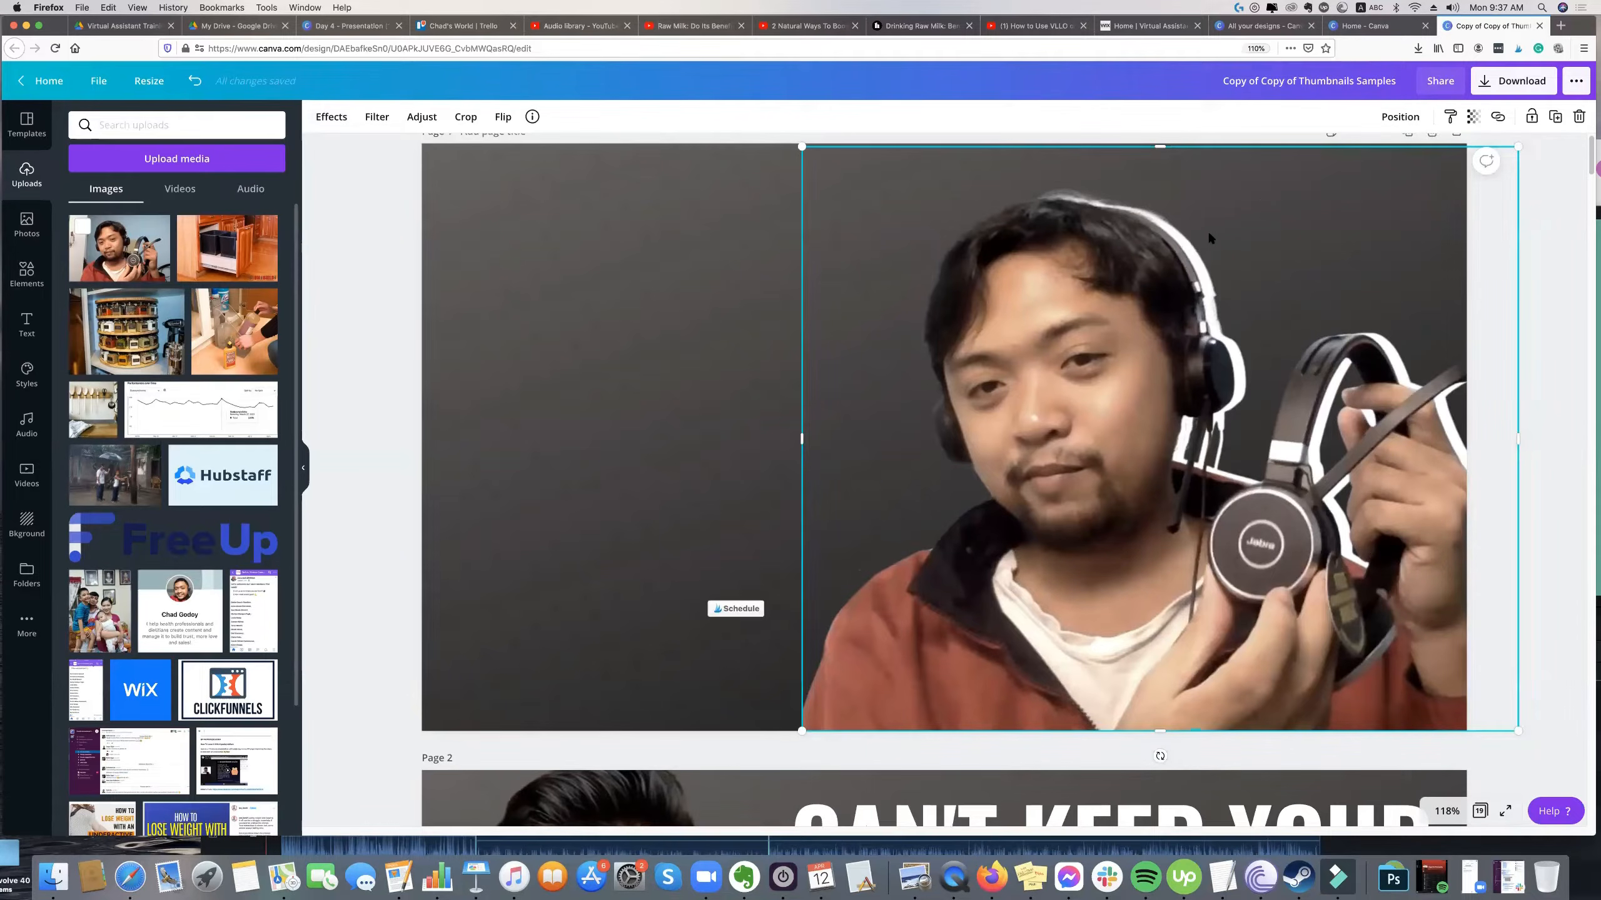
{"action": "left_click_drag", "start_coordinate": [1119, 259], "coordinate": [1104, 277]}
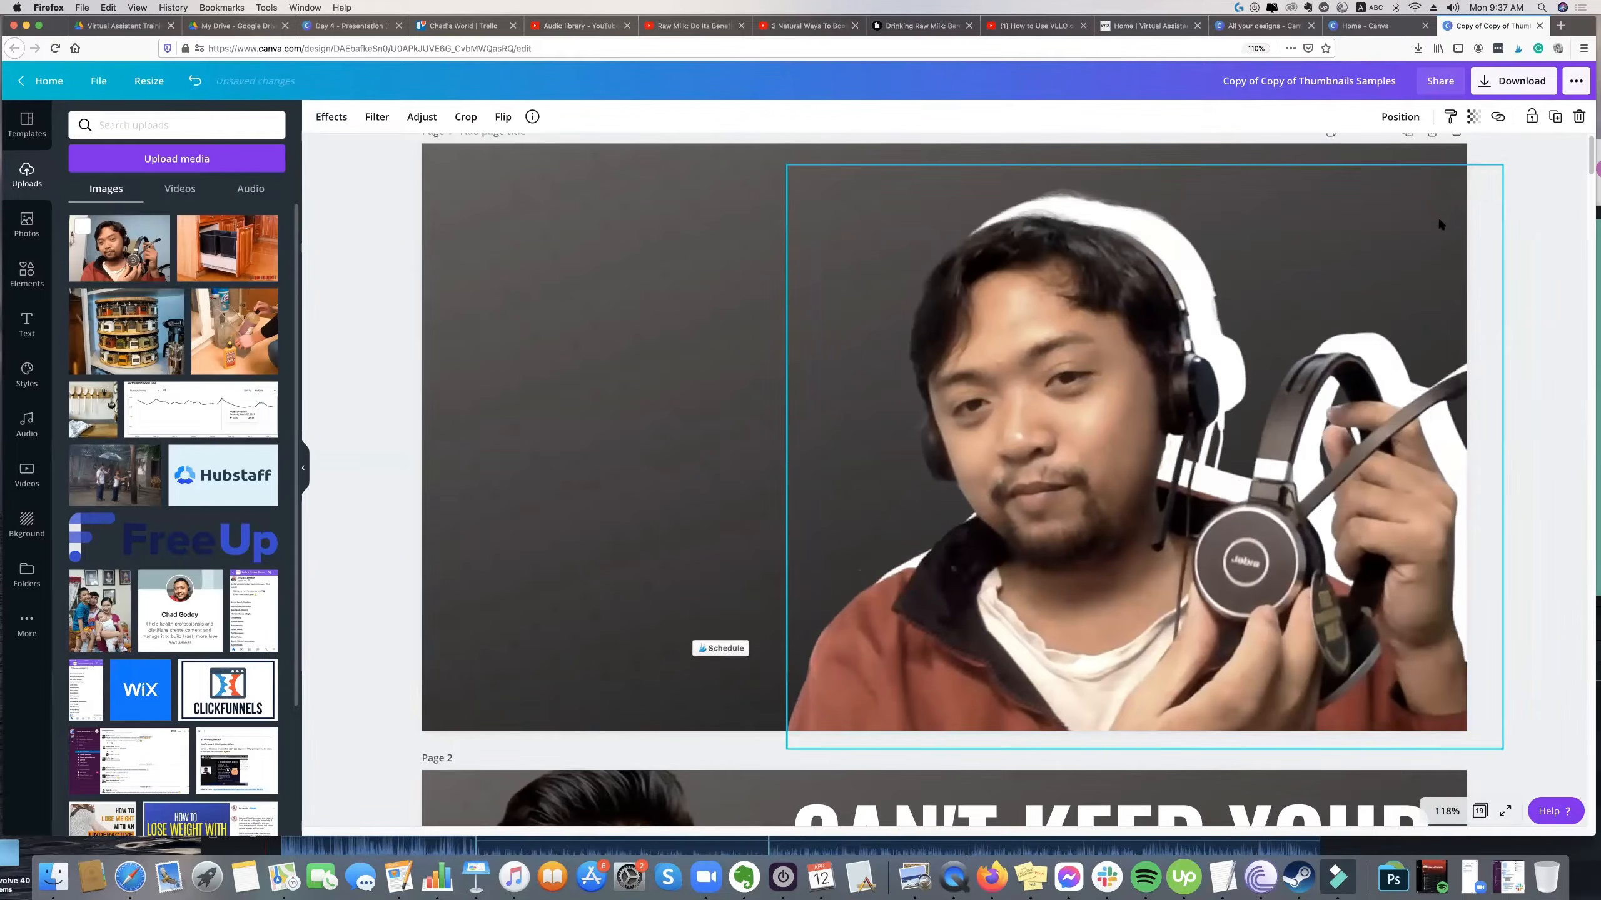
{"action": "left_click_drag", "start_coordinate": [1212, 307], "coordinate": [1142, 306]}
{"action": "left_click", "coordinate": [1469, 348]}
{"action": "left_click", "coordinate": [1460, 356]}
{"action": "left_click_drag", "start_coordinate": [813, 144], "coordinate": [746, 136]}
{"action": "left_click_drag", "start_coordinate": [992, 272], "coordinate": [1040, 236]}
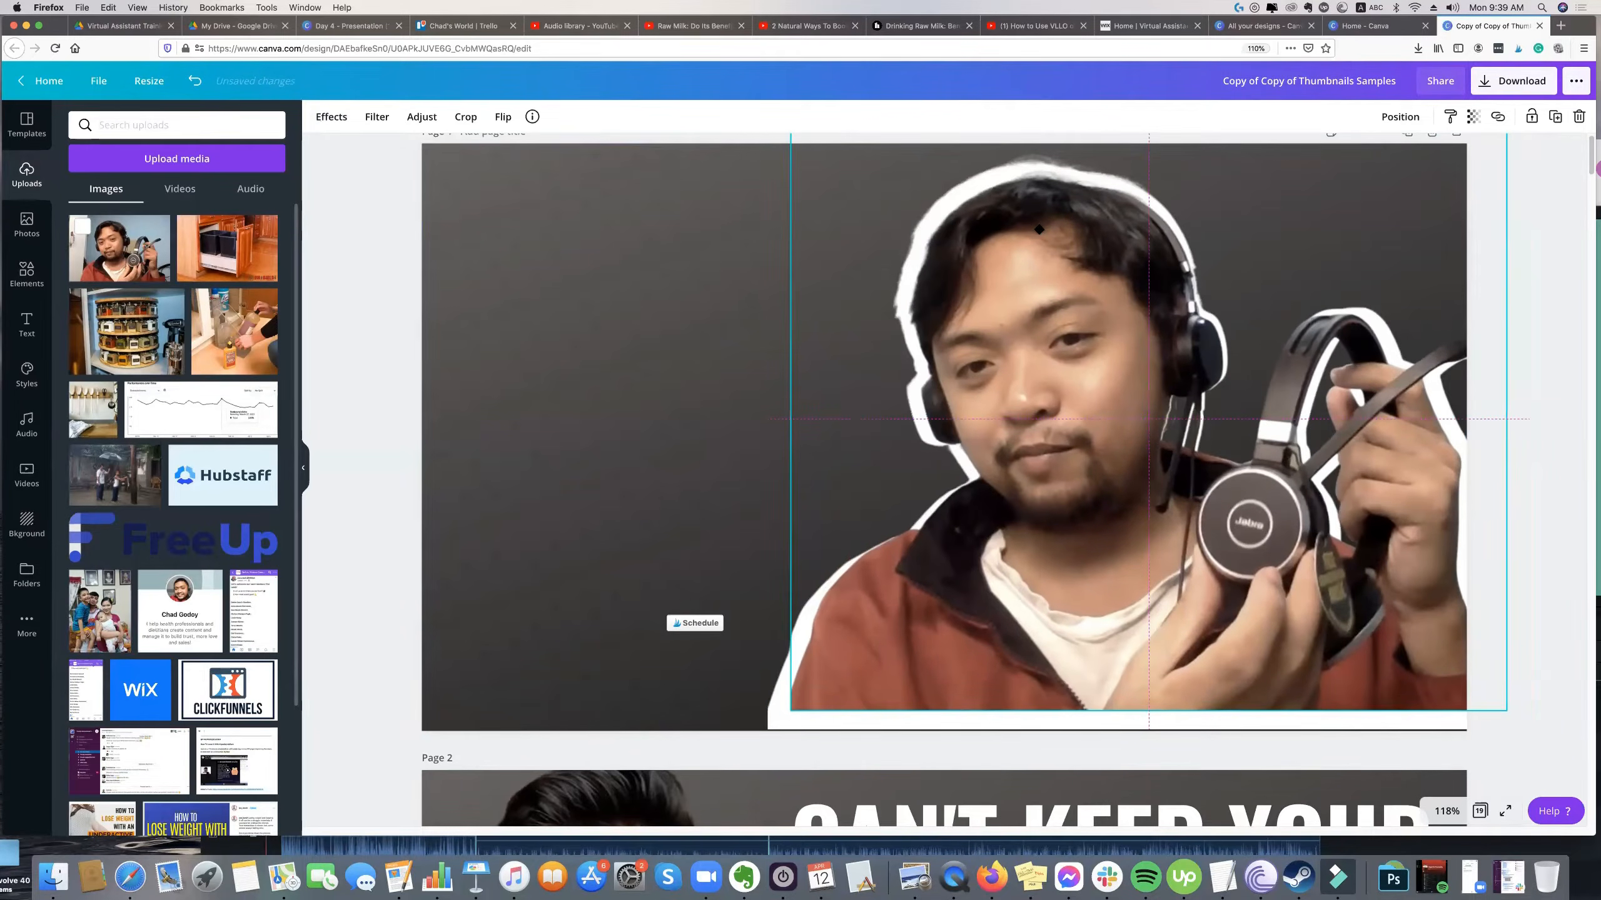
Shift the colour cutout slightly left over the white silhouette to even out the outline.
{"action": "left_click_drag", "start_coordinate": [1039, 229], "coordinate": [1038, 228]}
{"action": "left_click", "coordinate": [774, 699]}
{"action": "left_click", "coordinate": [801, 696]}
{"action": "left_click_drag", "start_coordinate": [780, 703], "coordinate": [894, 652]}
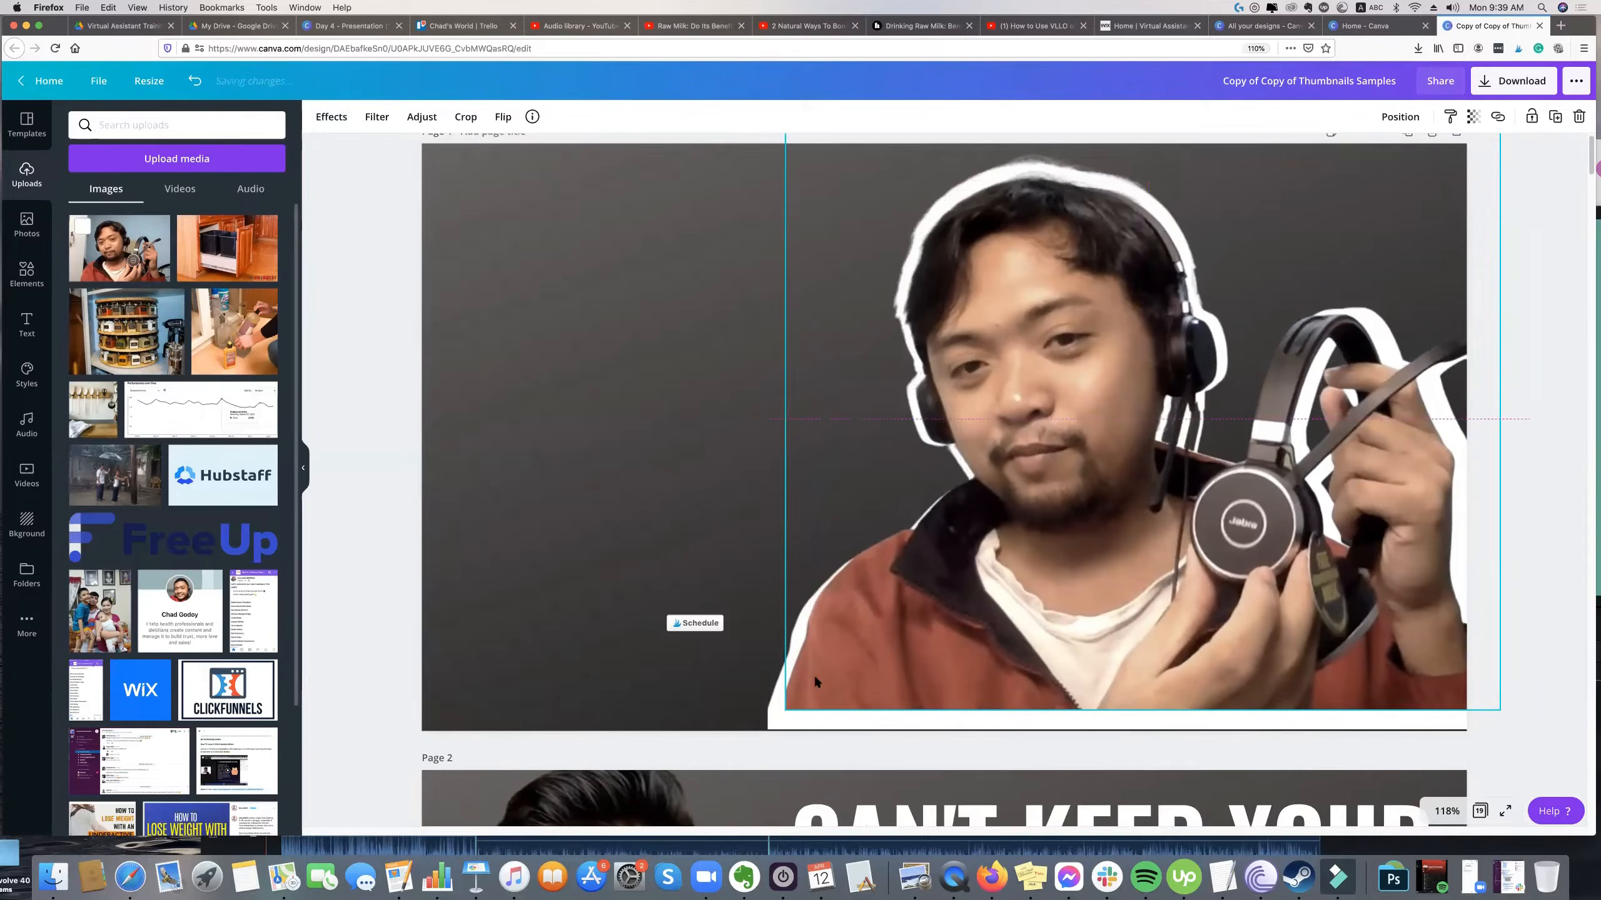
Shrink the white silhouette slightly and nudge it down and left to thin the outline around the colour cutout.
{"action": "left_click", "coordinate": [769, 723]}
{"action": "left_click", "coordinate": [770, 723]}
{"action": "left_click_drag", "start_coordinate": [774, 724], "coordinate": [792, 708]}
{"action": "key", "text": "Down"}
{"action": "key", "text": "Down"}
{"action": "key", "text": "Down"}
{"action": "key", "text": "Down"}
{"action": "key", "text": "Left"}
{"action": "key", "text": "Left"}
{"action": "key", "text": "Down"}
{"action": "key", "text": "Down"}
{"action": "key", "text": "Down"}
{"action": "key", "text": "Down"}
{"action": "key", "text": "Left"}
{"action": "key", "text": "Left"}
{"action": "key", "text": "Down"}
{"action": "key", "text": "Down"}
{"action": "key", "text": "Down"}
{"action": "key", "text": "Down"}
{"action": "key", "text": "Down"}
{"action": "key", "text": "Down"}
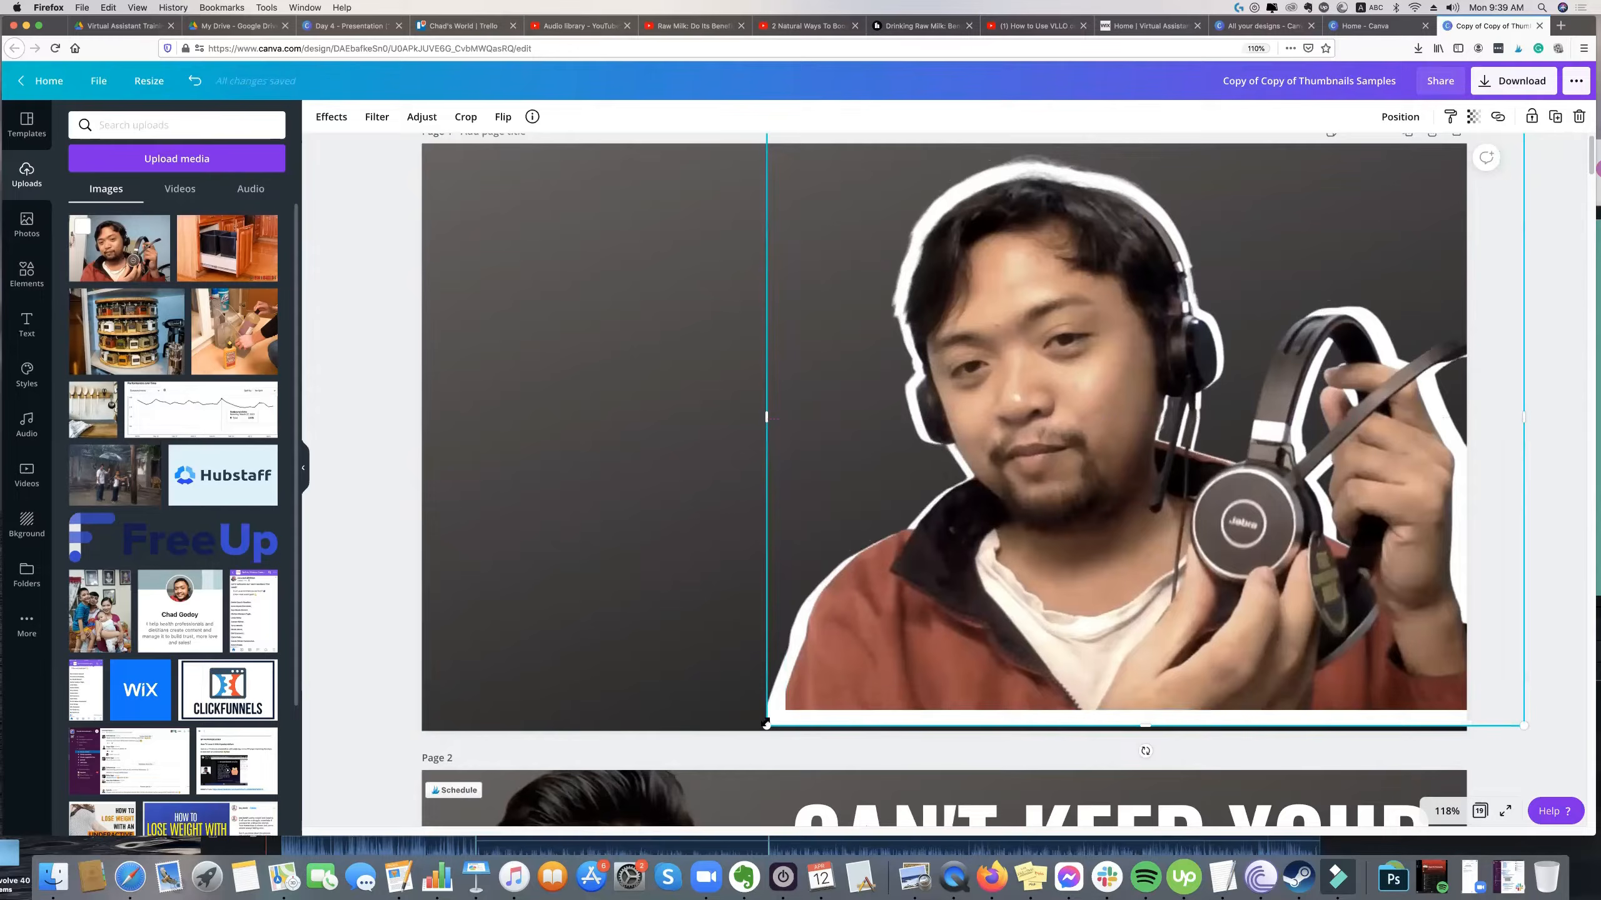
{"action": "left_click_drag", "start_coordinate": [766, 729], "coordinate": [776, 717]}
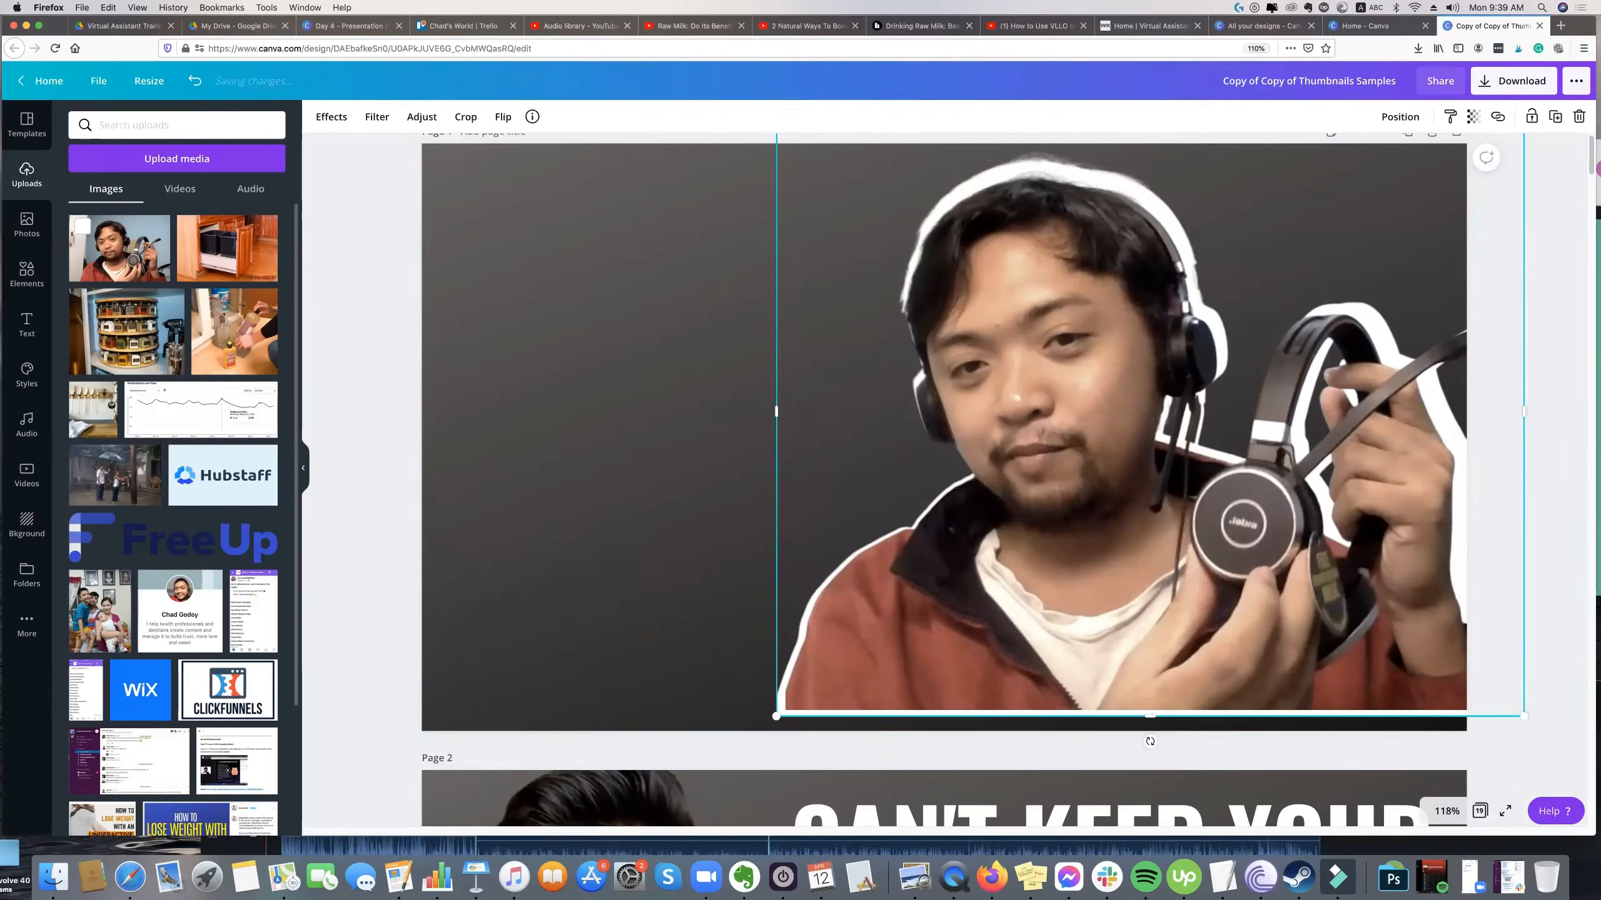
{"action": "left_click", "coordinate": [662, 454]}
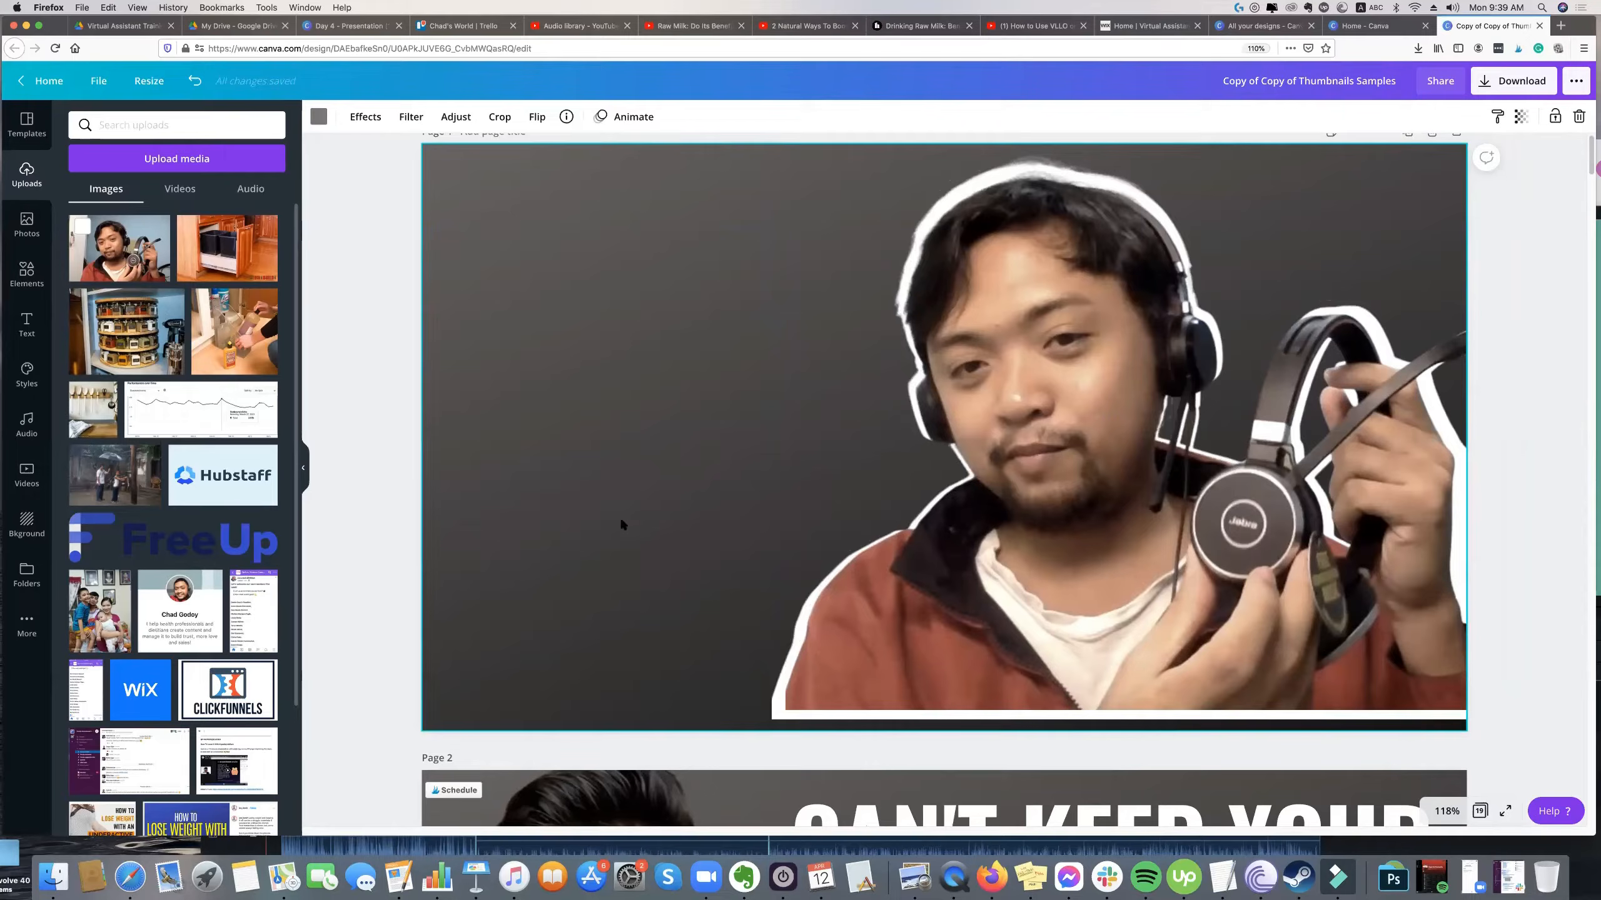
Select both person layers together and move them down to the page's bottom edge.
{"action": "left_click", "coordinate": [373, 595]}
{"action": "left_click_drag", "start_coordinate": [380, 584], "coordinate": [849, 643]}
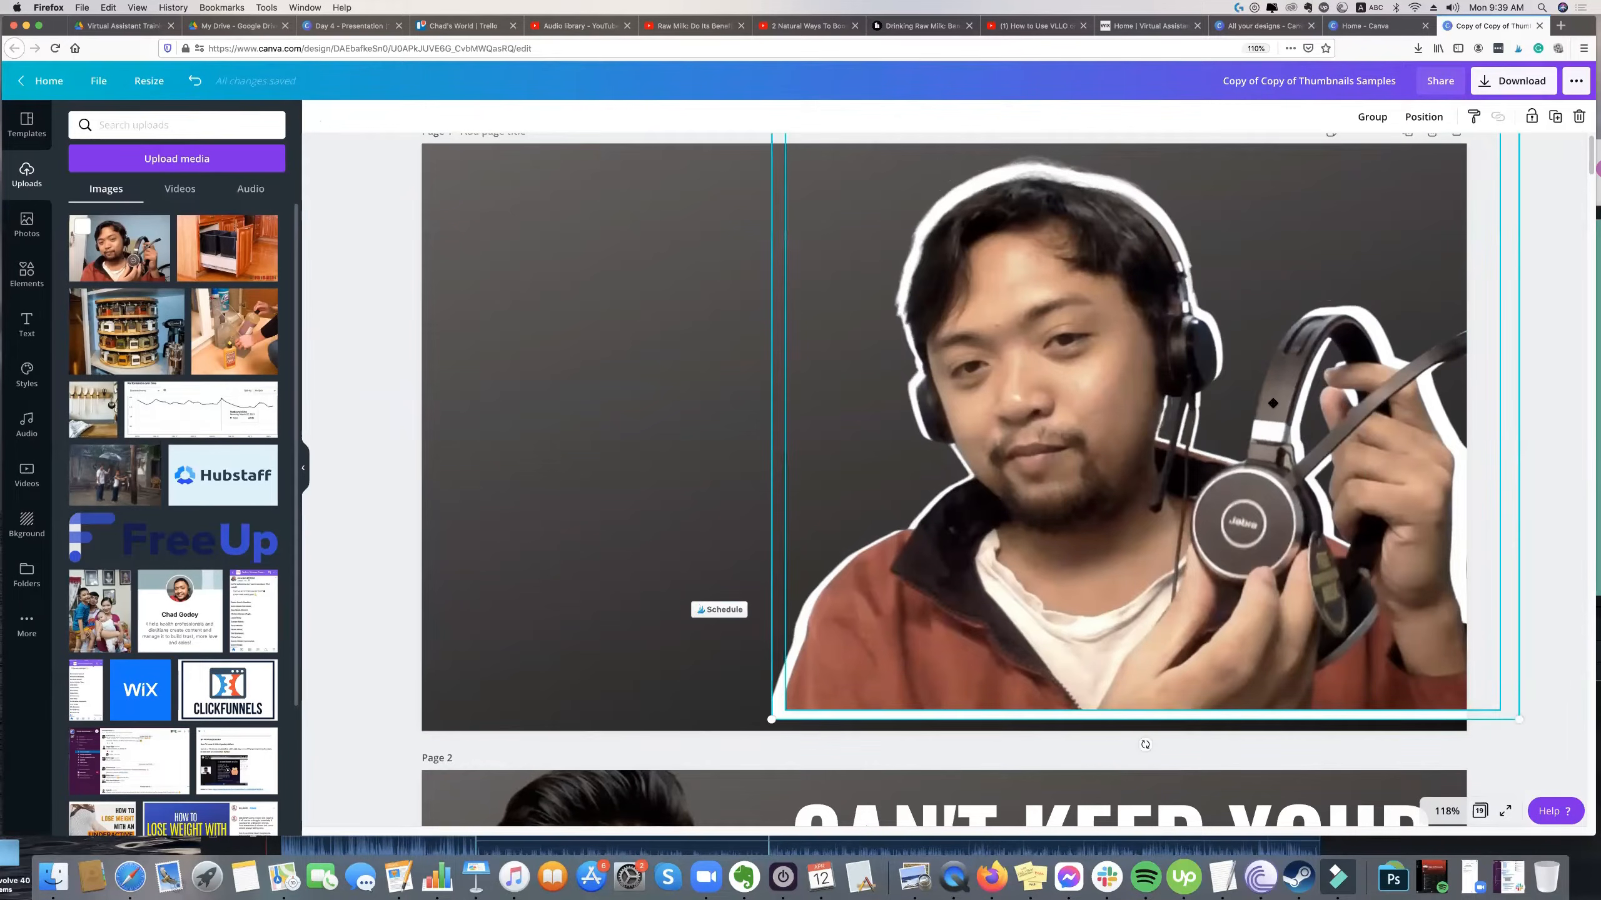
{"action": "left_click_drag", "start_coordinate": [1273, 402], "coordinate": [1269, 415]}
{"action": "left_click", "coordinate": [1544, 334]}
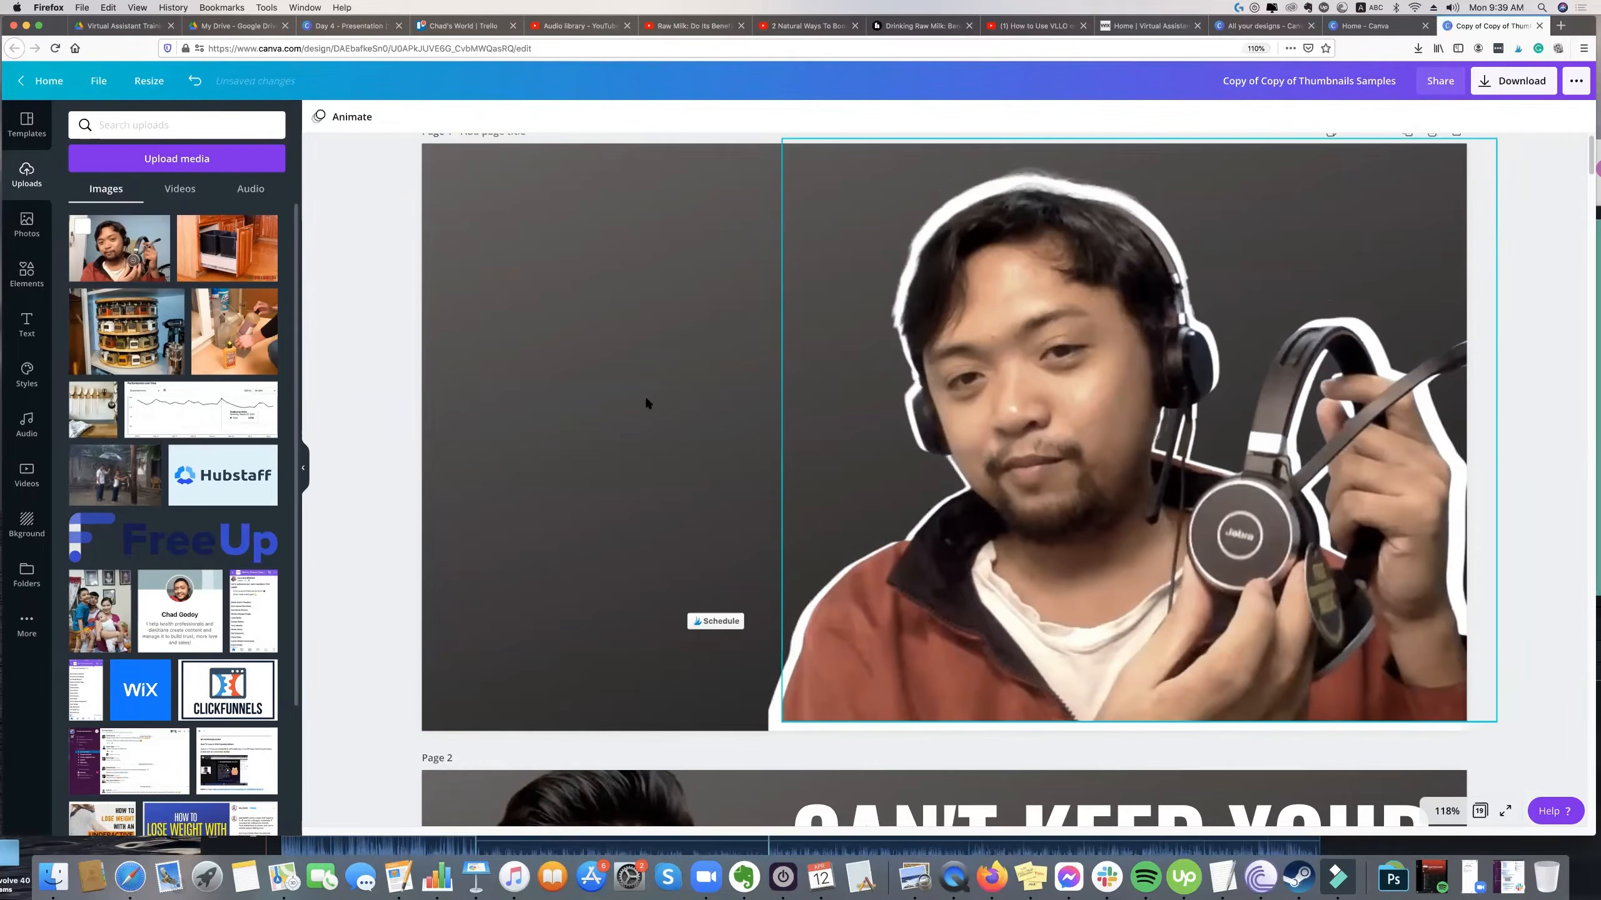
Copy the white CAN'T KEEP YOUR heading from page 2 onto page 1, retype it as JABRA and enlarge it beside the person.
{"action": "scroll", "coordinate": [1014, 751], "scroll_direction": "down", "scroll_amount": 1}
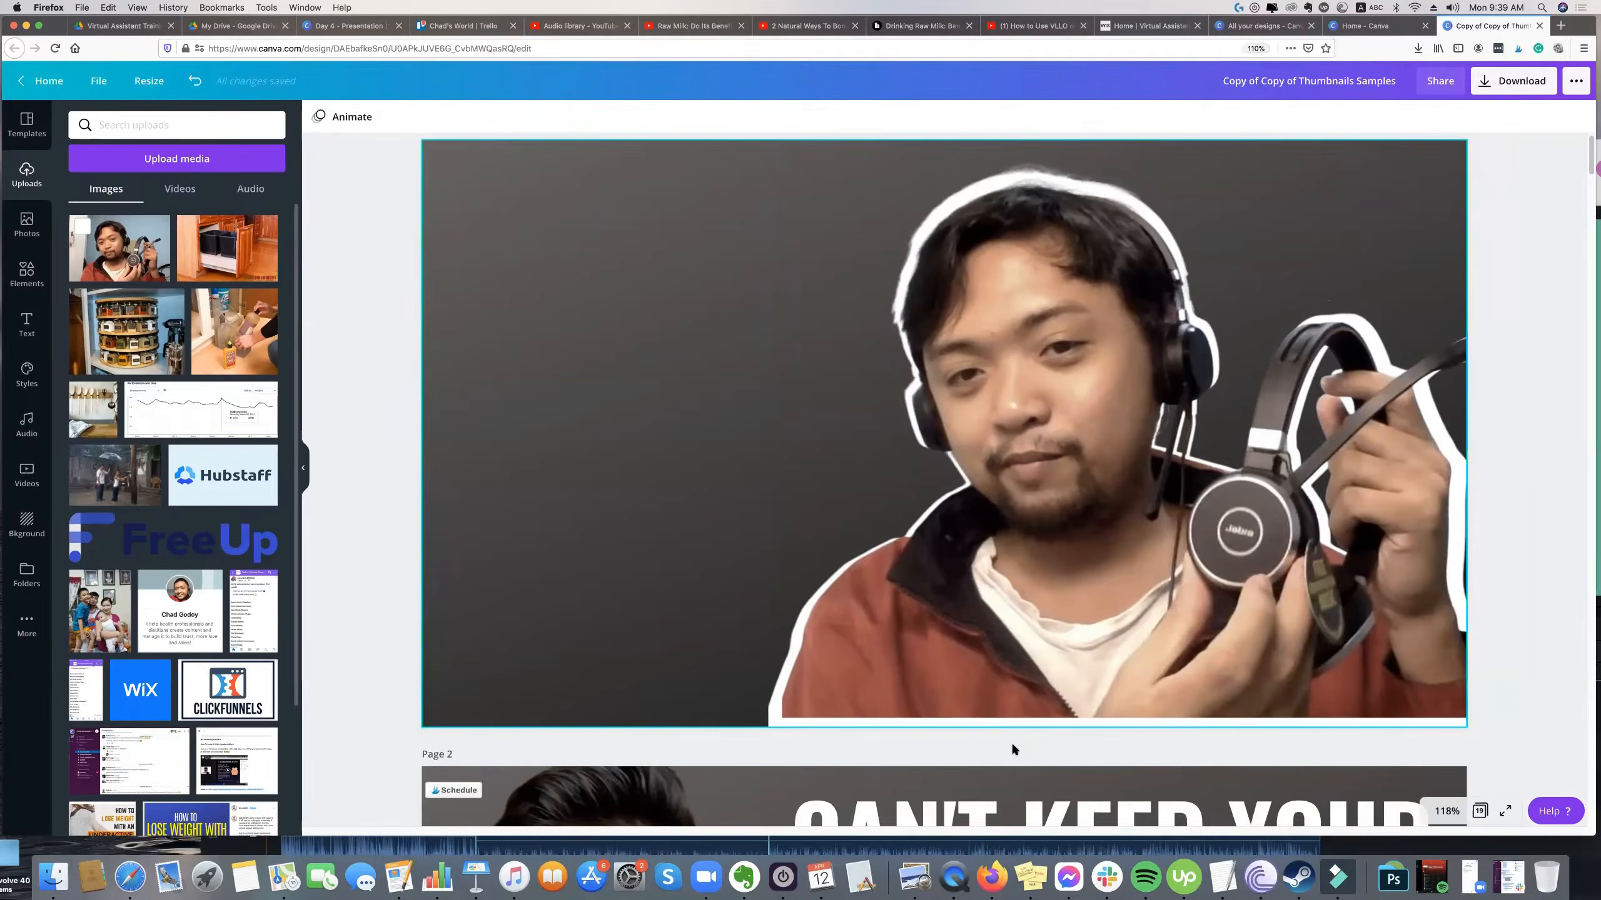
{"action": "scroll", "coordinate": [1013, 749], "scroll_direction": "down", "scroll_amount": 3}
{"action": "left_click", "coordinate": [953, 682]}
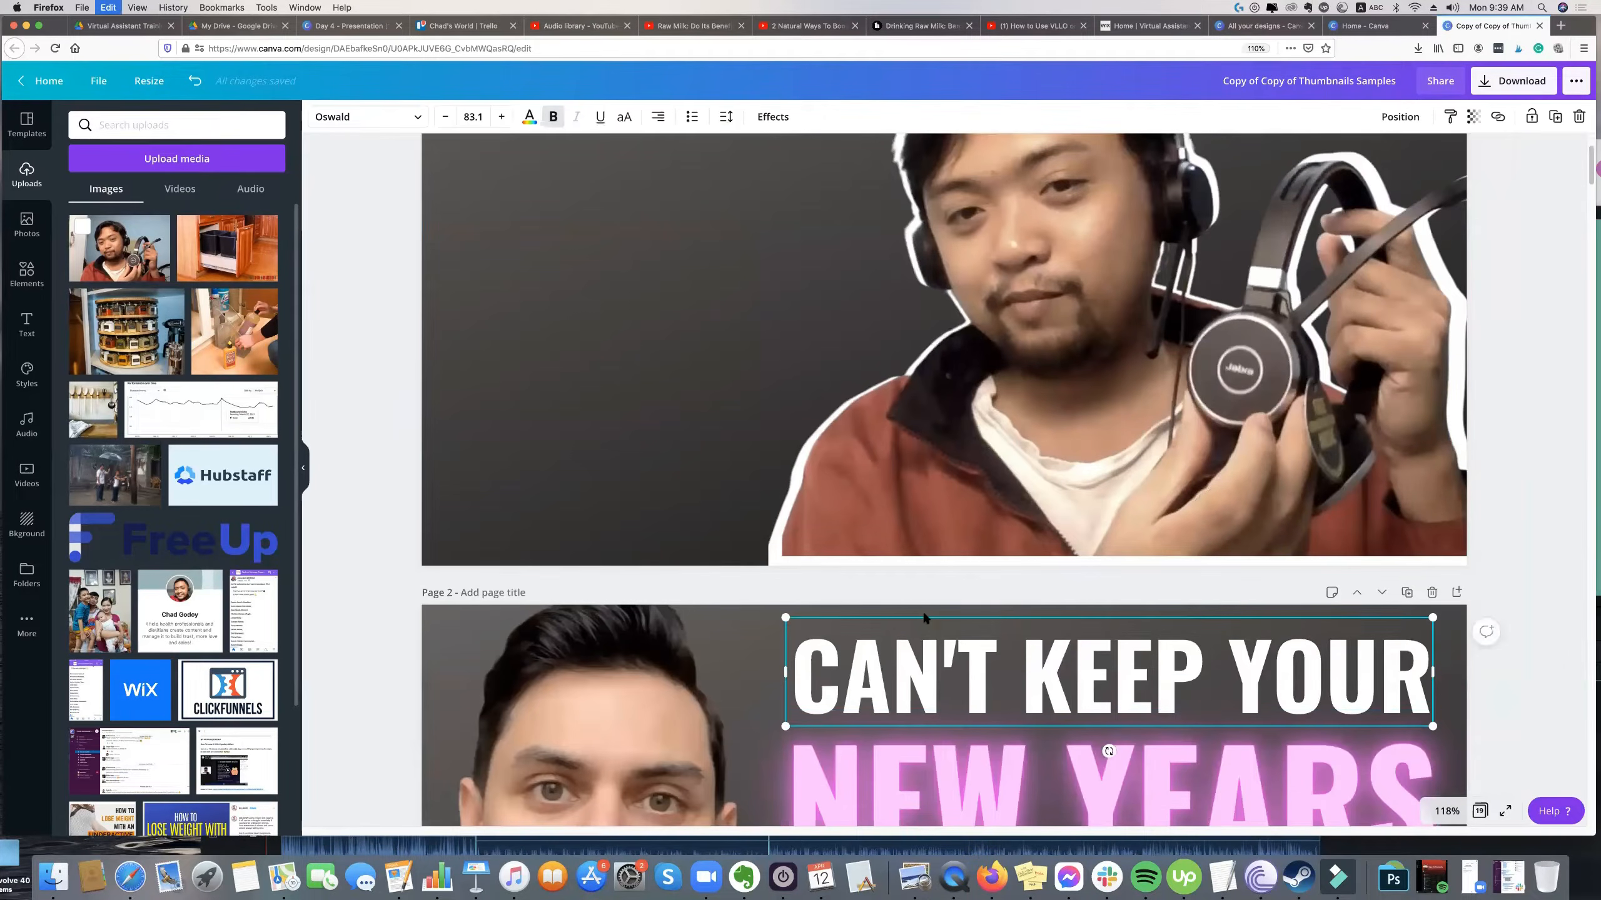
{"action": "scroll", "coordinate": [713, 529], "scroll_direction": "up", "scroll_amount": 4}
{"action": "key", "text": "super+v"}
{"action": "left_click_drag", "start_coordinate": [826, 219], "coordinate": [633, 232]}
{"action": "double_click", "coordinate": [633, 233]}
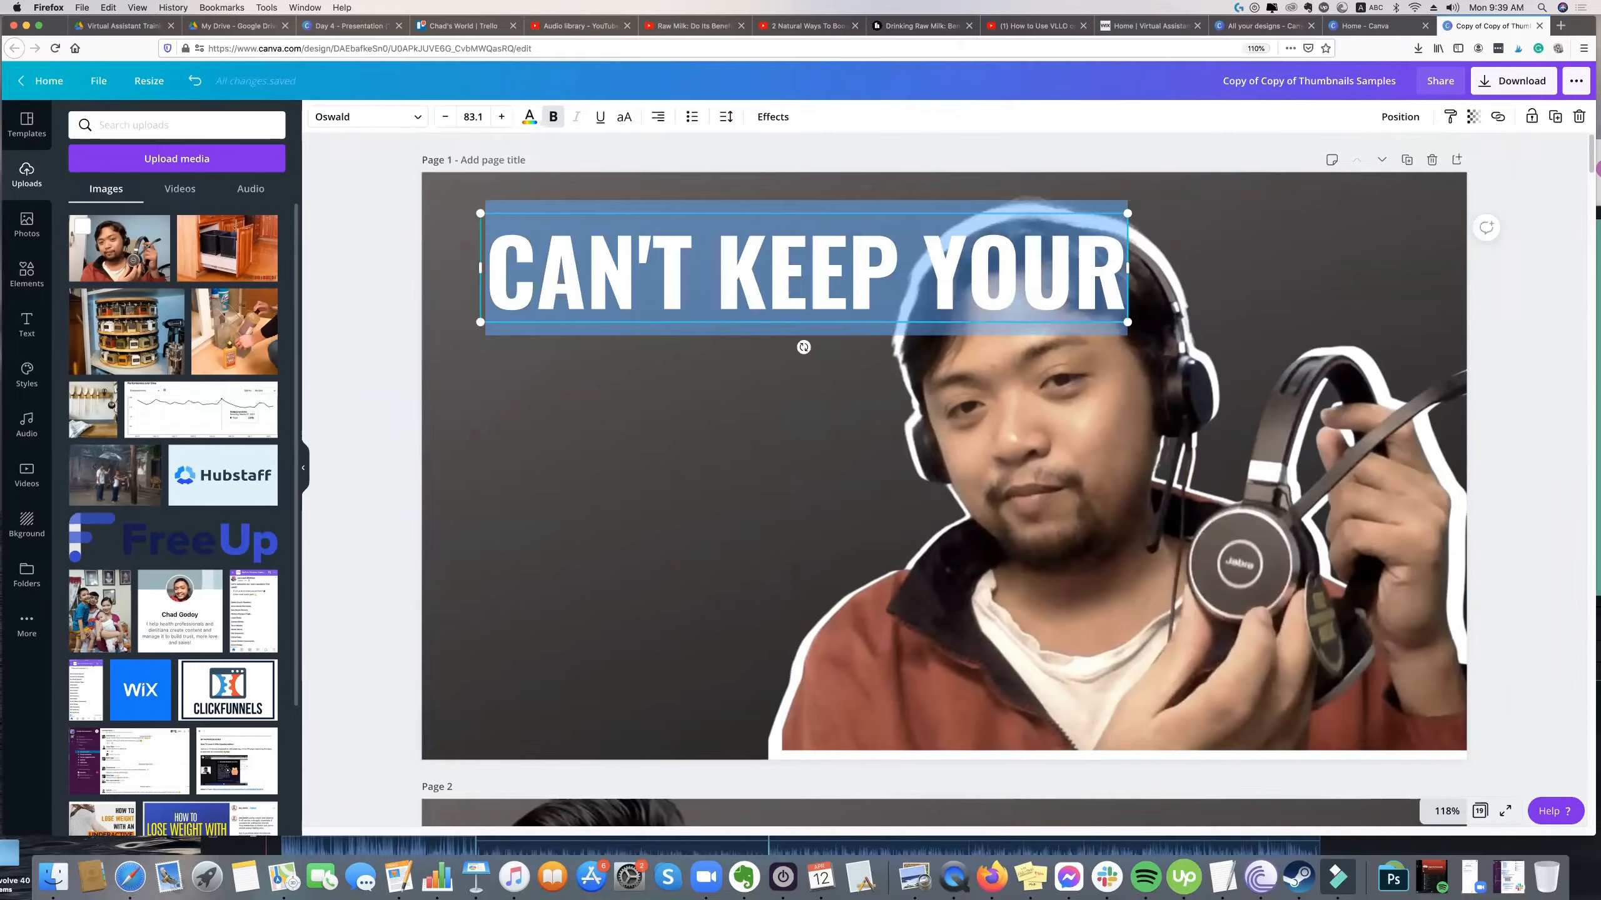
{"action": "type", "text": "JABRA E"}
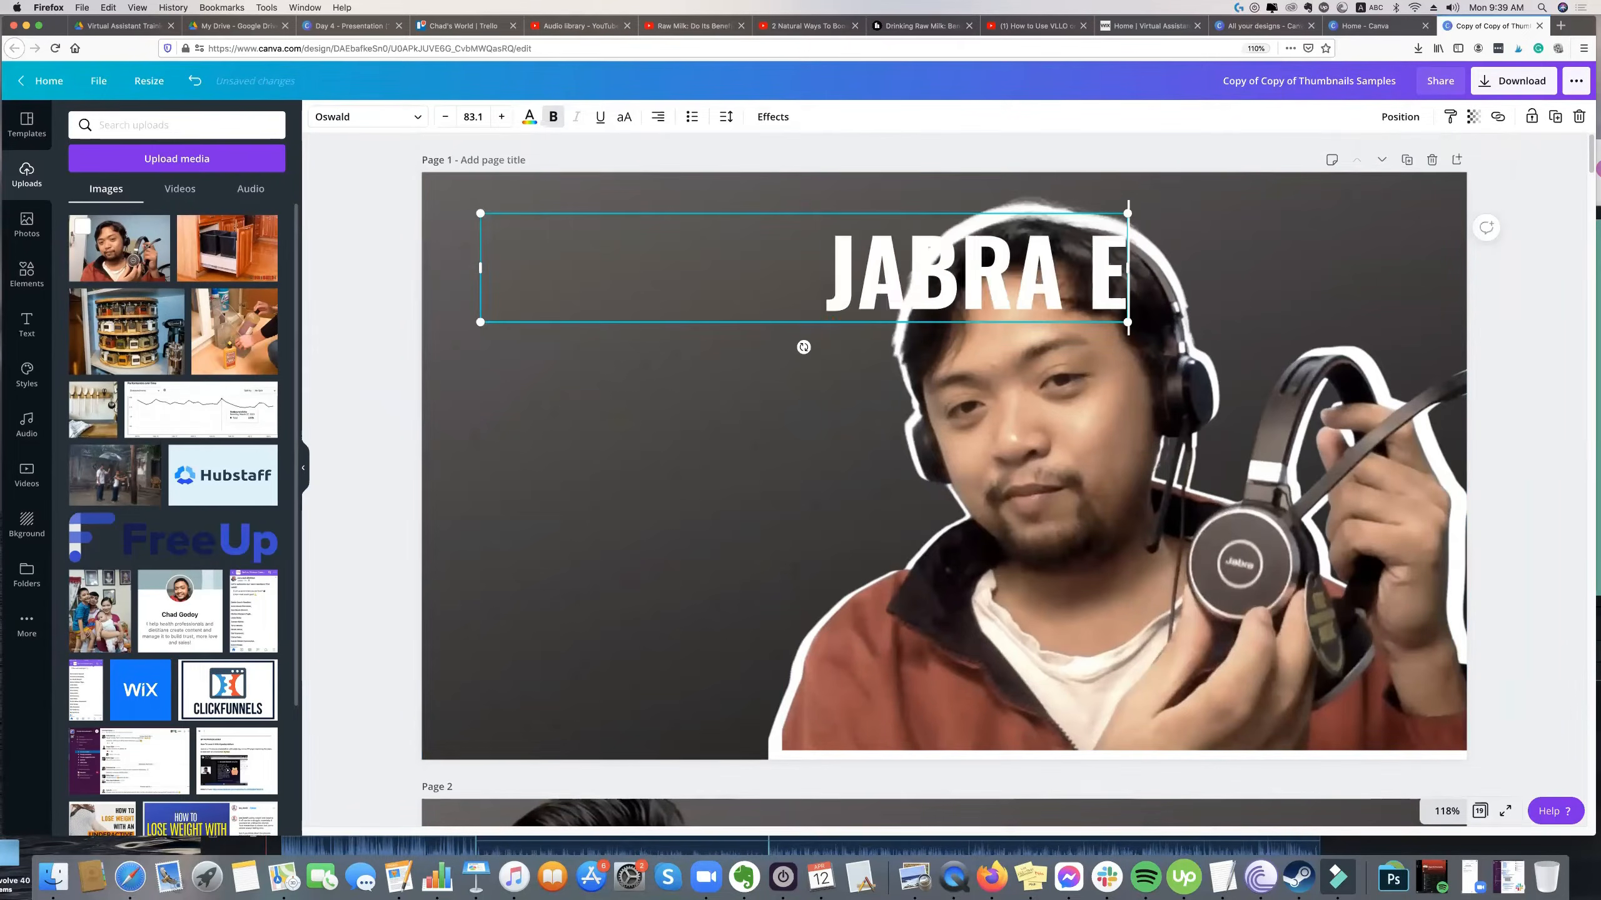
{"action": "key", "text": "BackSpace"}
{"action": "key", "text": "BackSpace"}
{"action": "left_click_drag", "start_coordinate": [1127, 268], "coordinate": [844, 413]}
{"action": "left_click", "coordinate": [733, 328]}
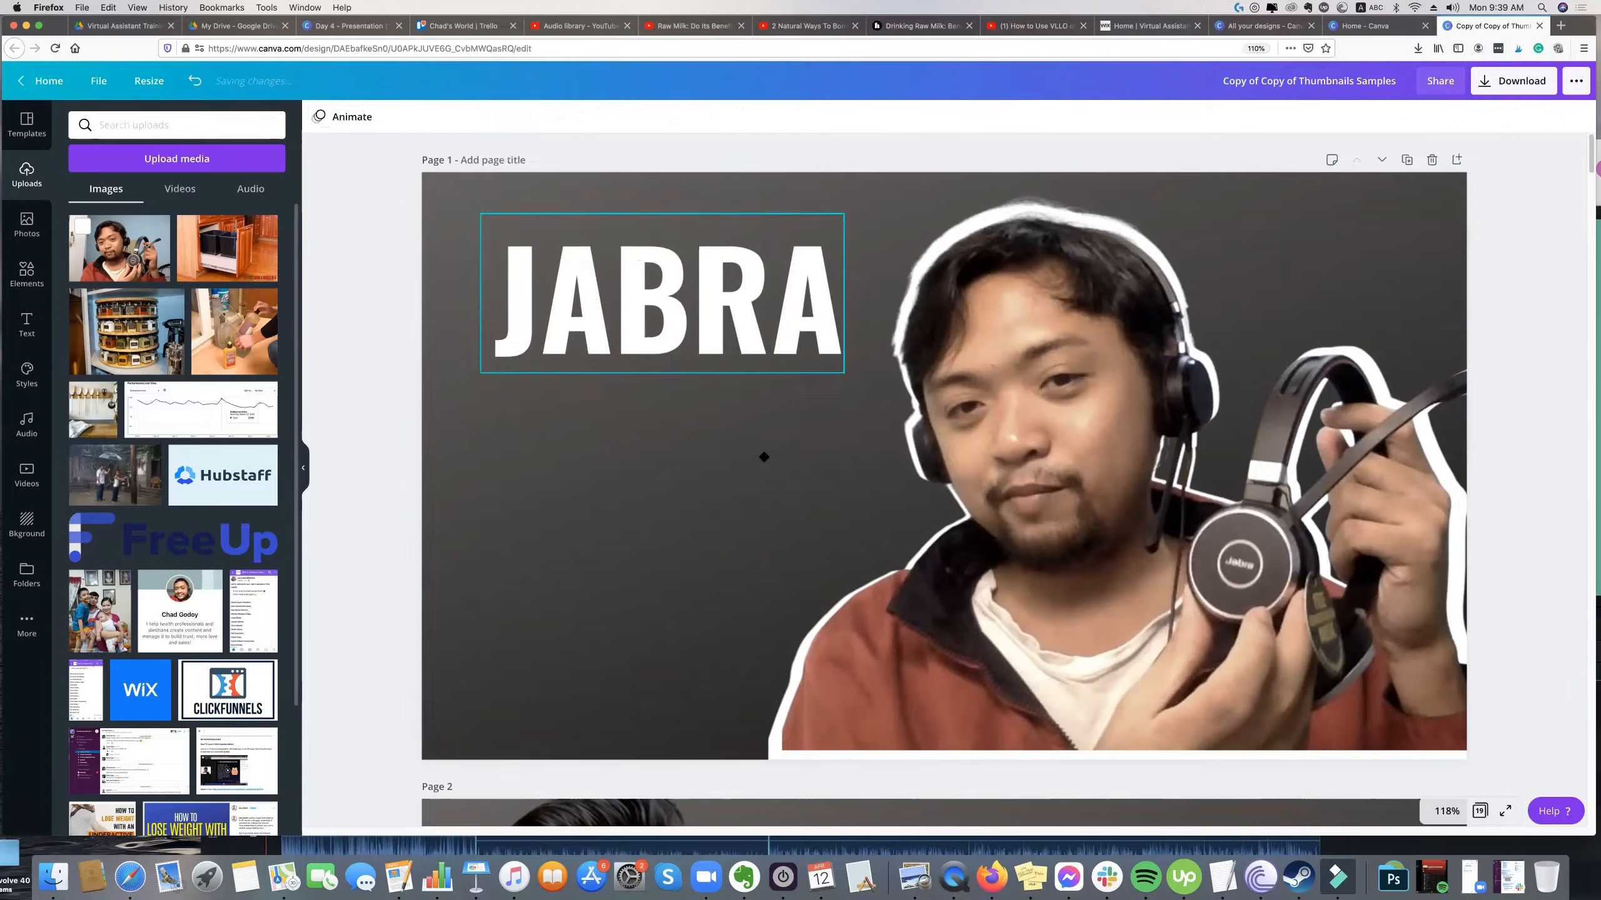
Replace the white JABRA text with a copy of page 2's pink neon NEW YEARS heading, retyped as JABRA EVOLVE.
{"action": "scroll", "coordinate": [761, 454], "scroll_direction": "down", "scroll_amount": 5}
{"action": "left_click", "coordinate": [907, 703]}
{"action": "scroll", "coordinate": [876, 693], "scroll_direction": "up", "scroll_amount": 5}
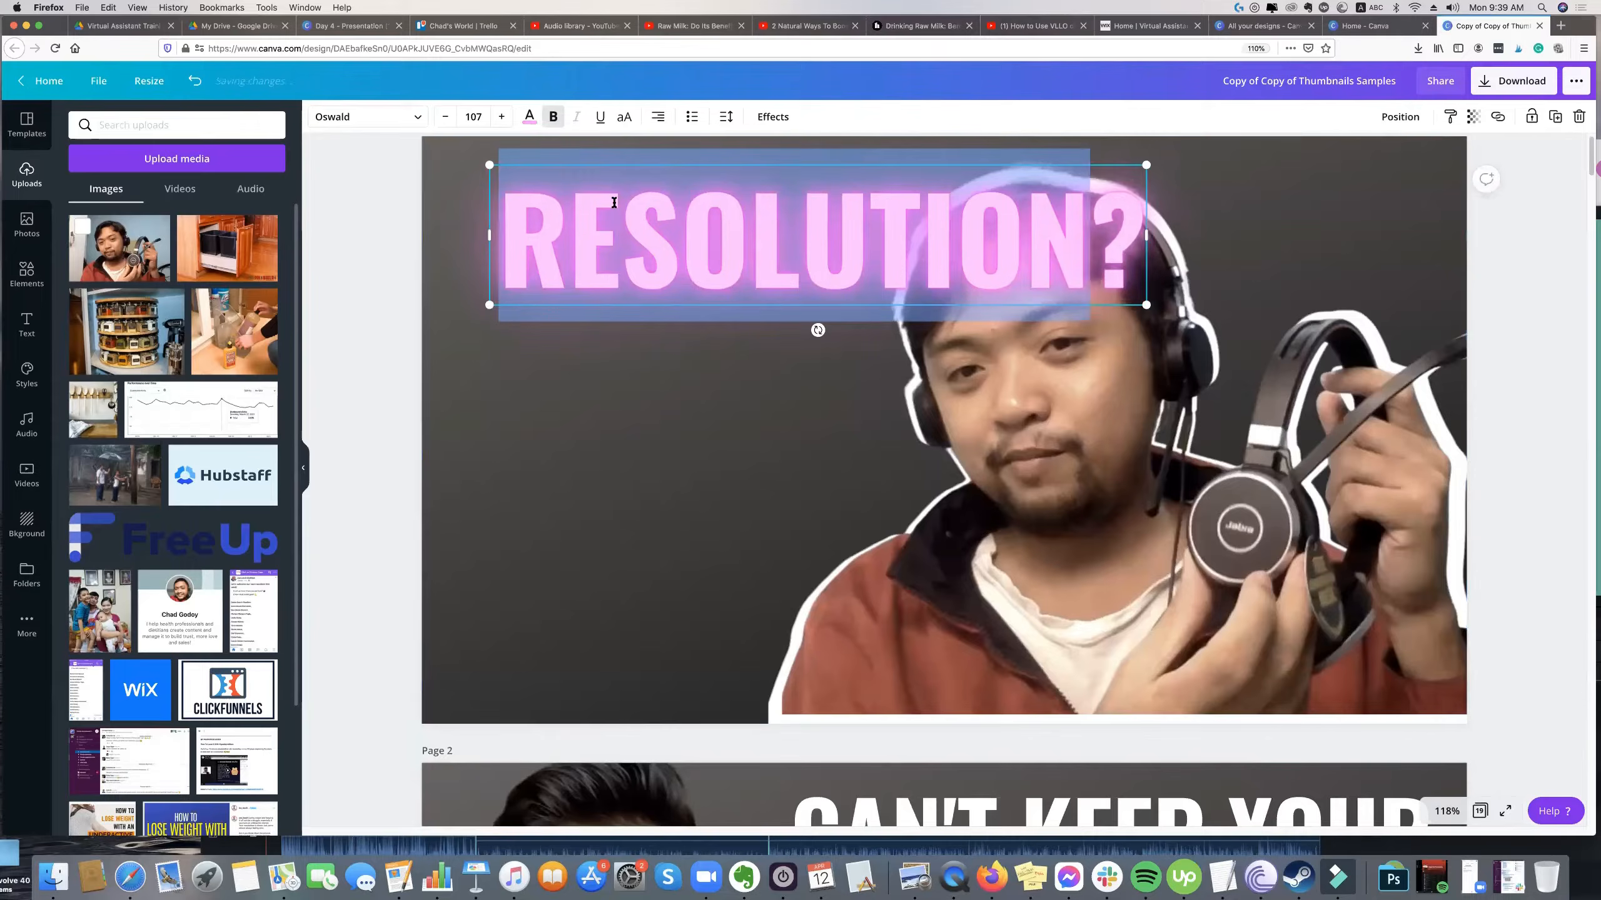
{"action": "triple_click", "coordinate": [614, 202]}
{"action": "type", "text": "JABA"}
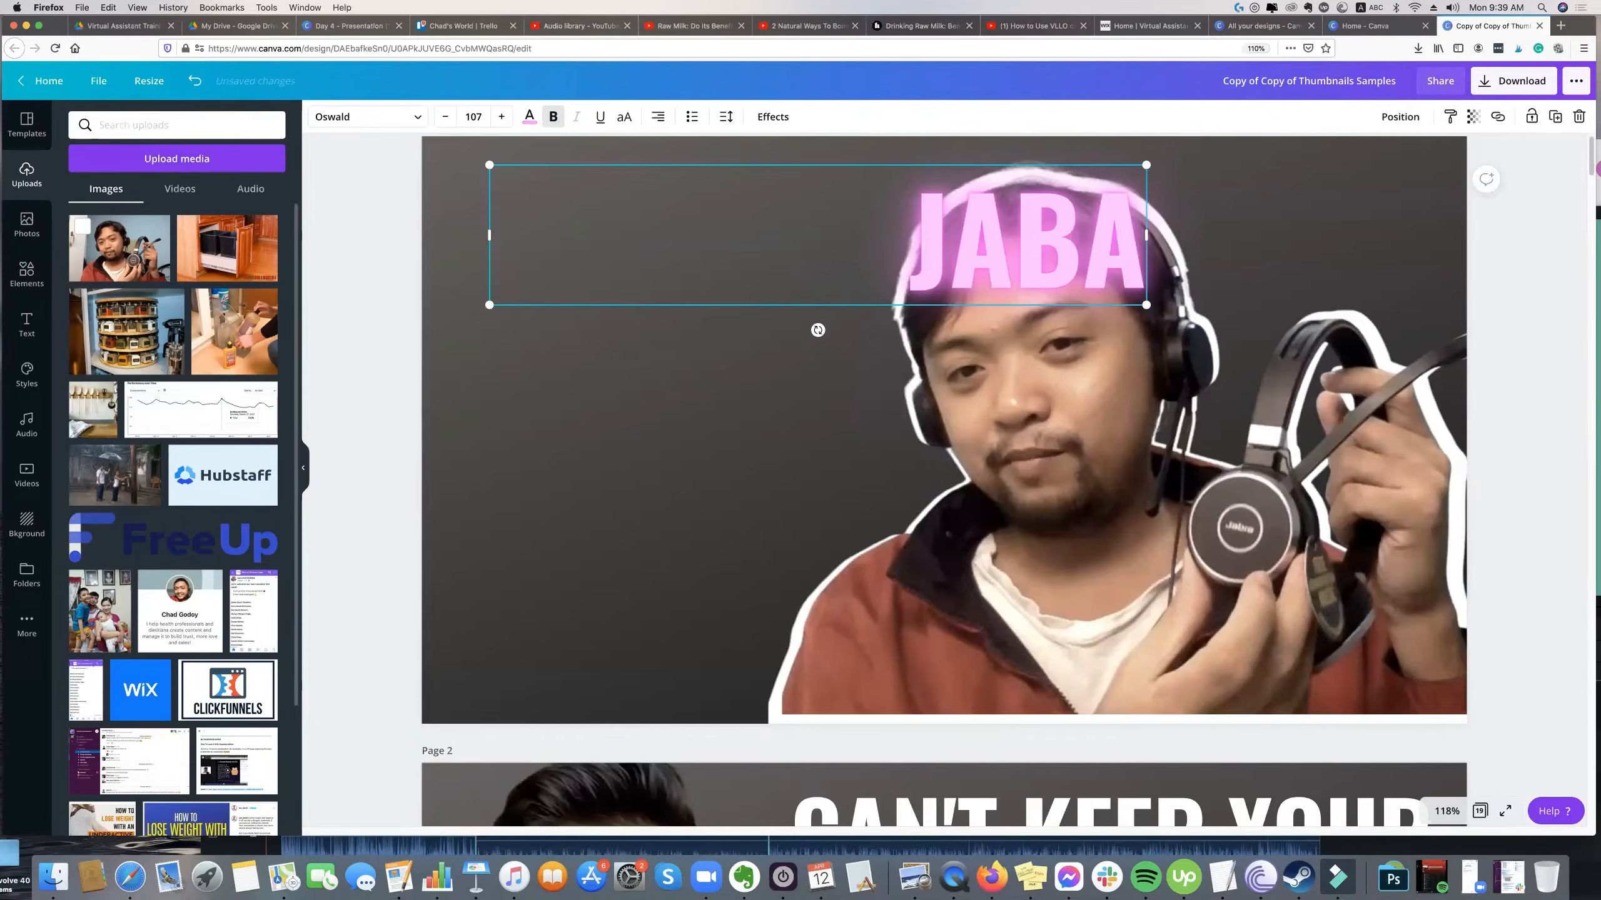
{"action": "key", "text": "BackSpace"}
{"action": "type", "text": "RA EV"}
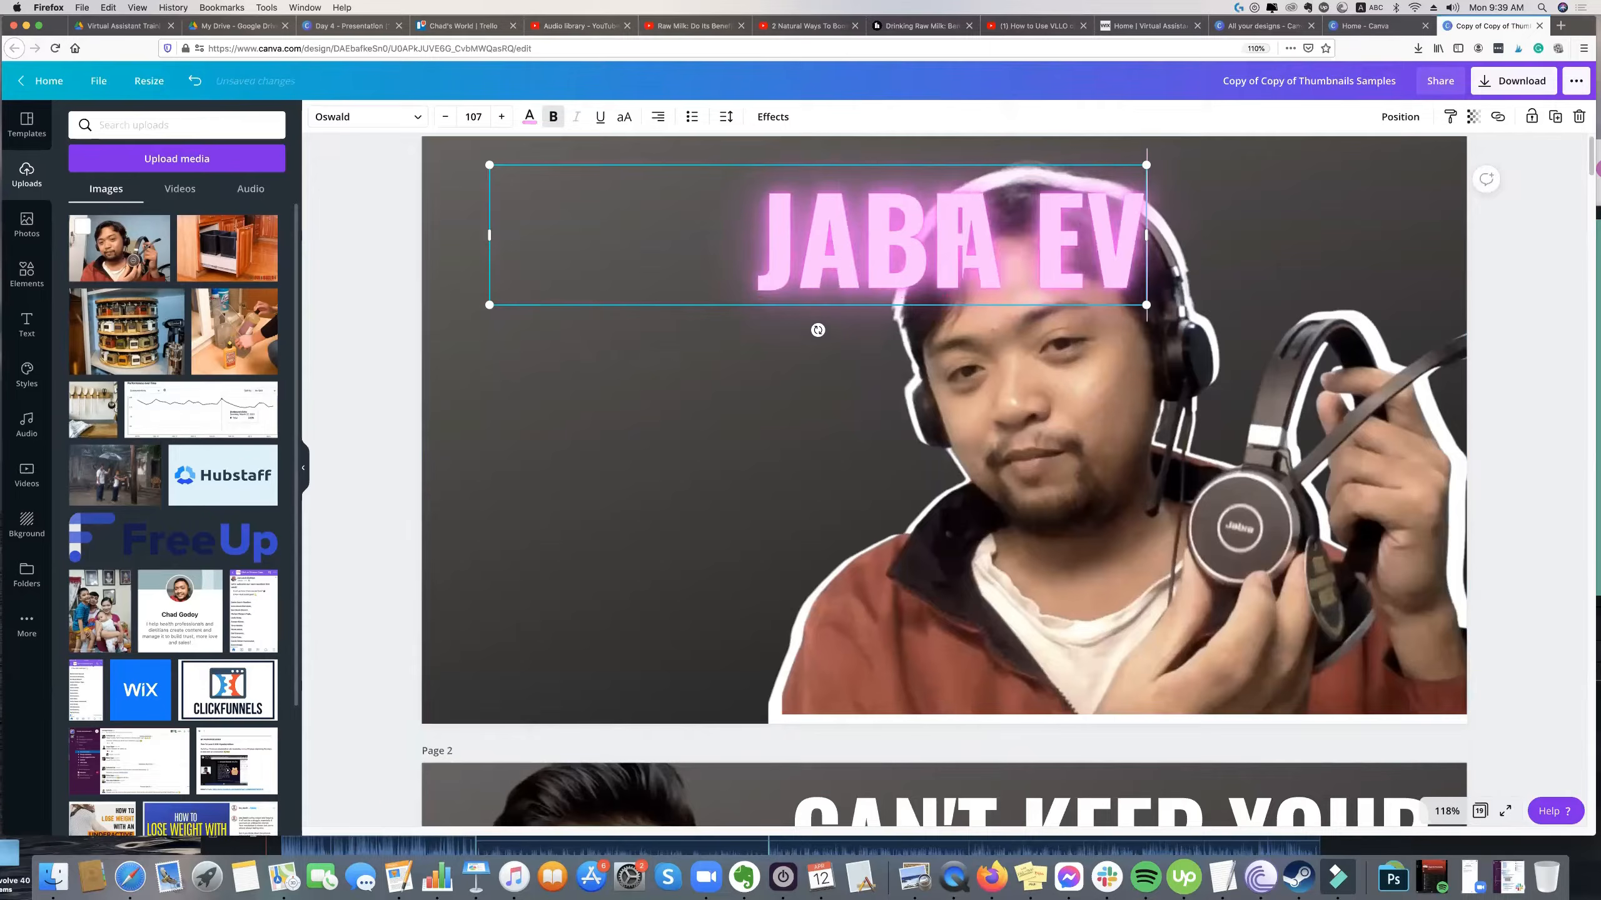
{"action": "type", "text": "OLVE"}
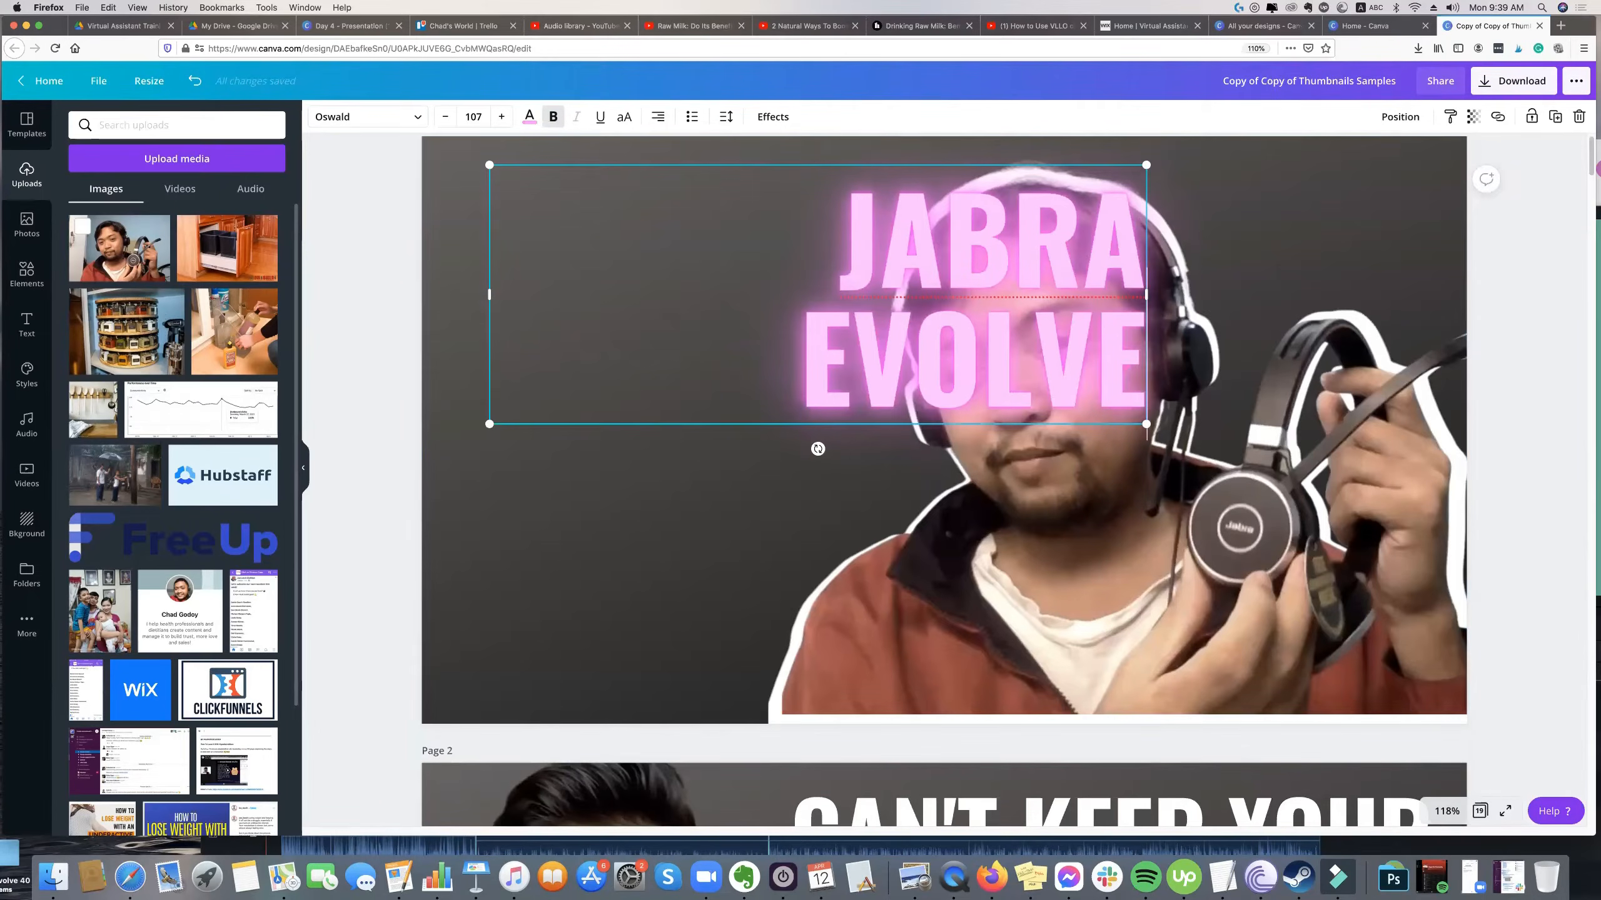
Narrow the JABRA EVOLVE text box, align its lines along the left edge, and enlarge it to font size 121 beside the person.
{"action": "left_click_drag", "start_coordinate": [1146, 294], "coordinate": [845, 279]}
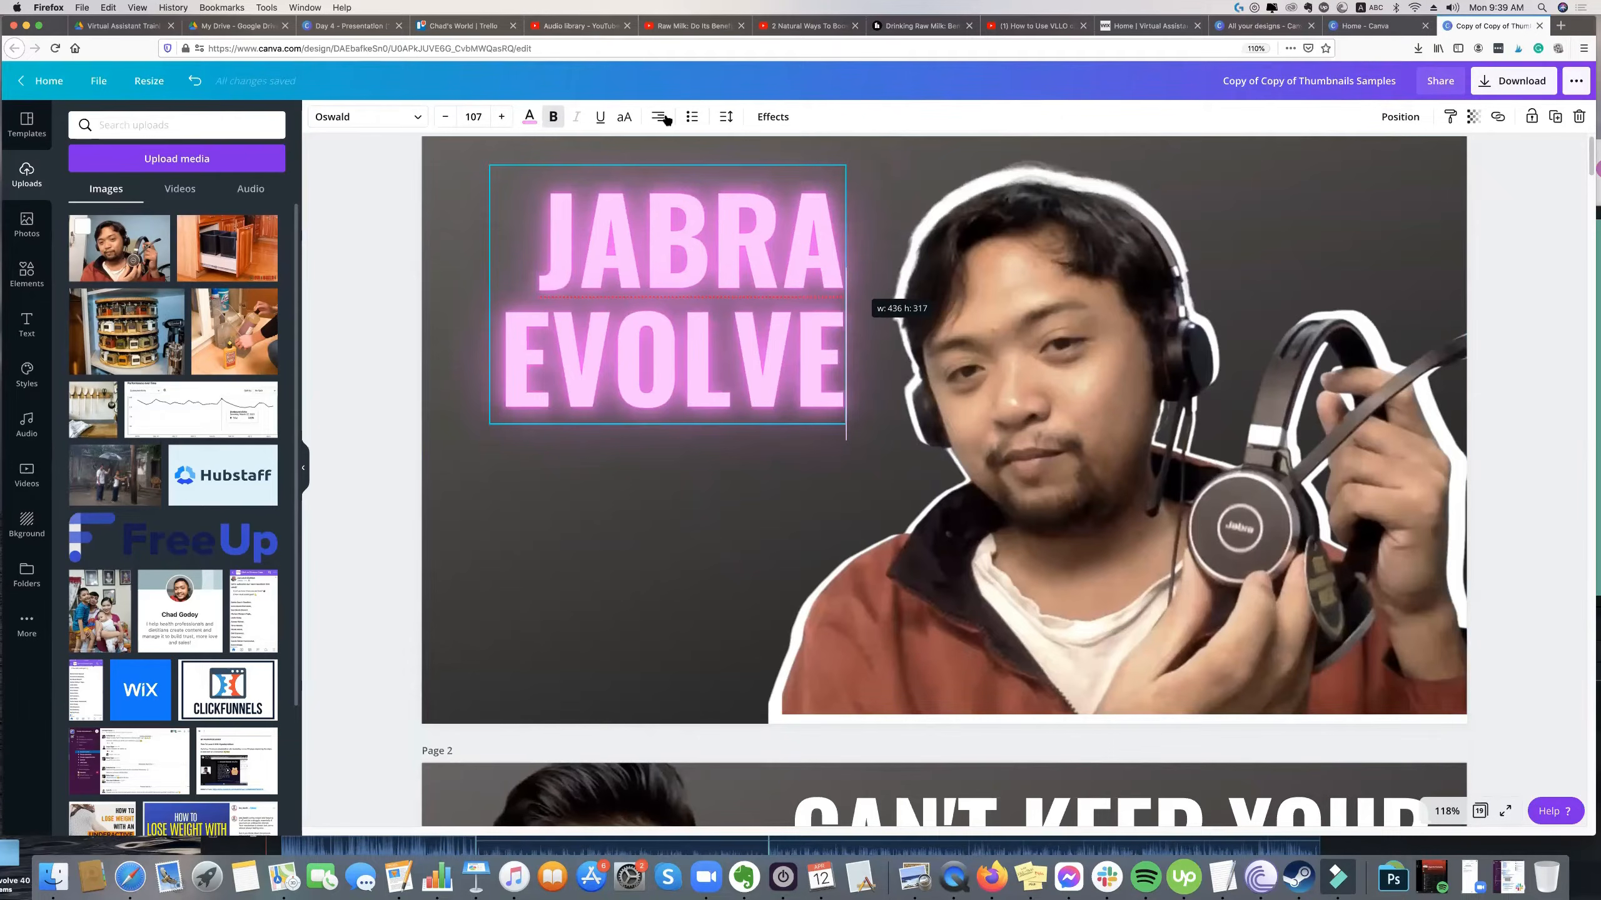
{"action": "left_click", "coordinate": [660, 118]}
{"action": "left_click", "coordinate": [558, 477]}
{"action": "left_click_drag", "start_coordinate": [618, 355], "coordinate": [590, 342]}
{"action": "left_click_drag", "start_coordinate": [851, 448], "coordinate": [860, 444]}
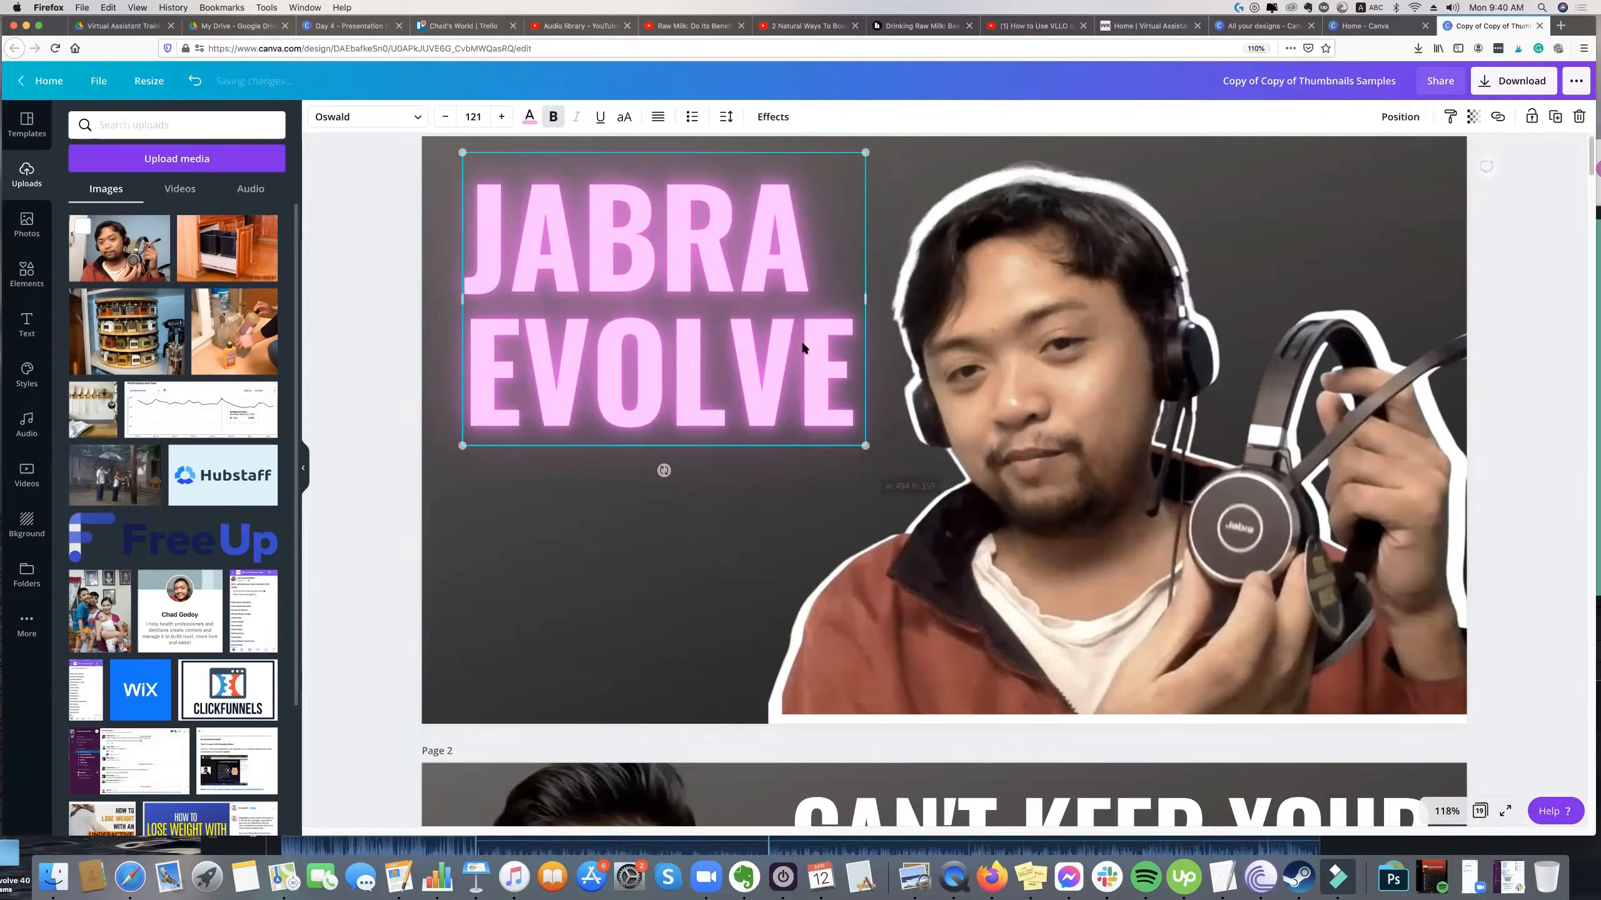
Duplicate the neon title, change the copy to 40, and centre it below JABRA EVOLVE at font size 150.
{"action": "key", "text": "super+d"}
{"action": "triple_click", "coordinate": [782, 460]}
{"action": "type", "text": "400"}
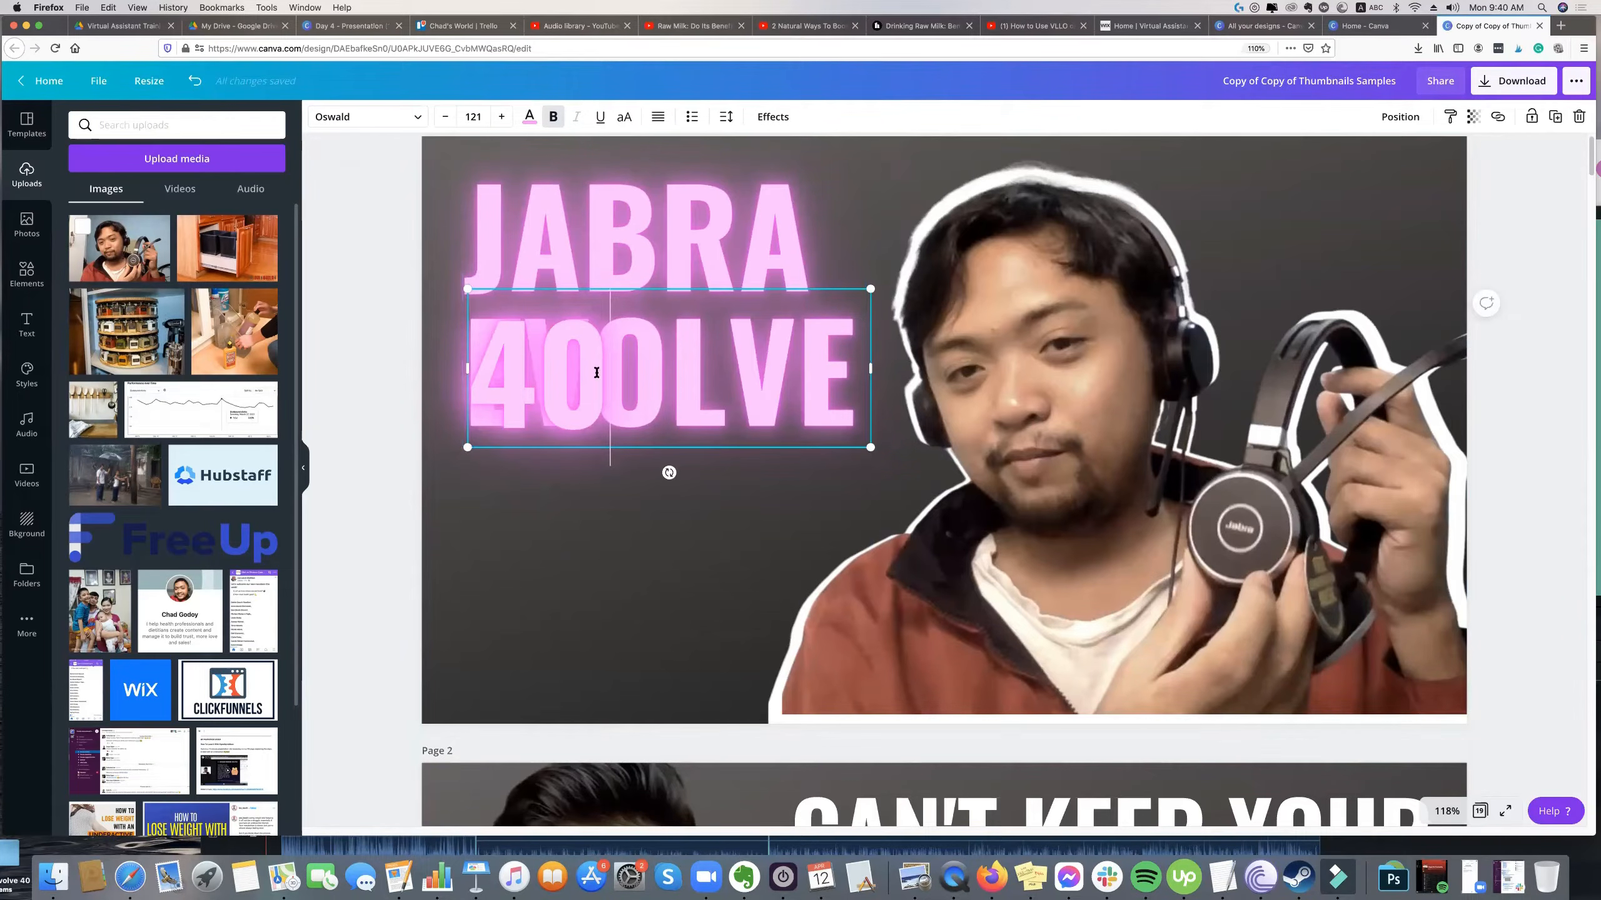
{"action": "left_click_drag", "start_coordinate": [572, 343], "coordinate": [557, 492]}
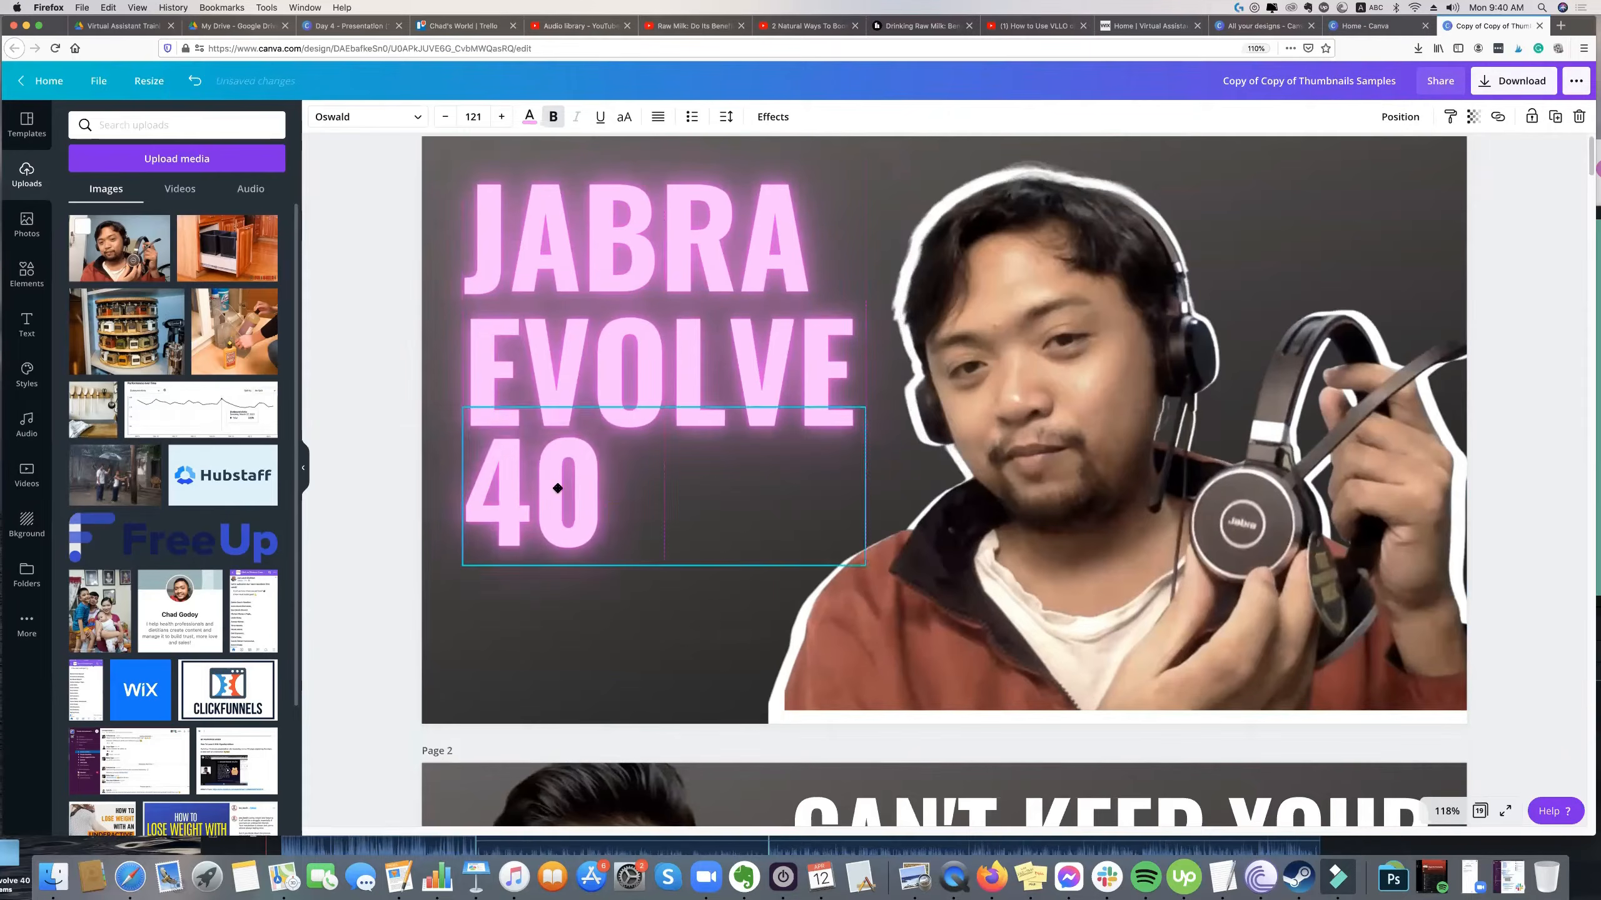
{"action": "left_click_drag", "start_coordinate": [855, 519], "coordinate": [672, 402]}
{"action": "left_click_drag", "start_coordinate": [617, 463], "coordinate": [710, 464]}
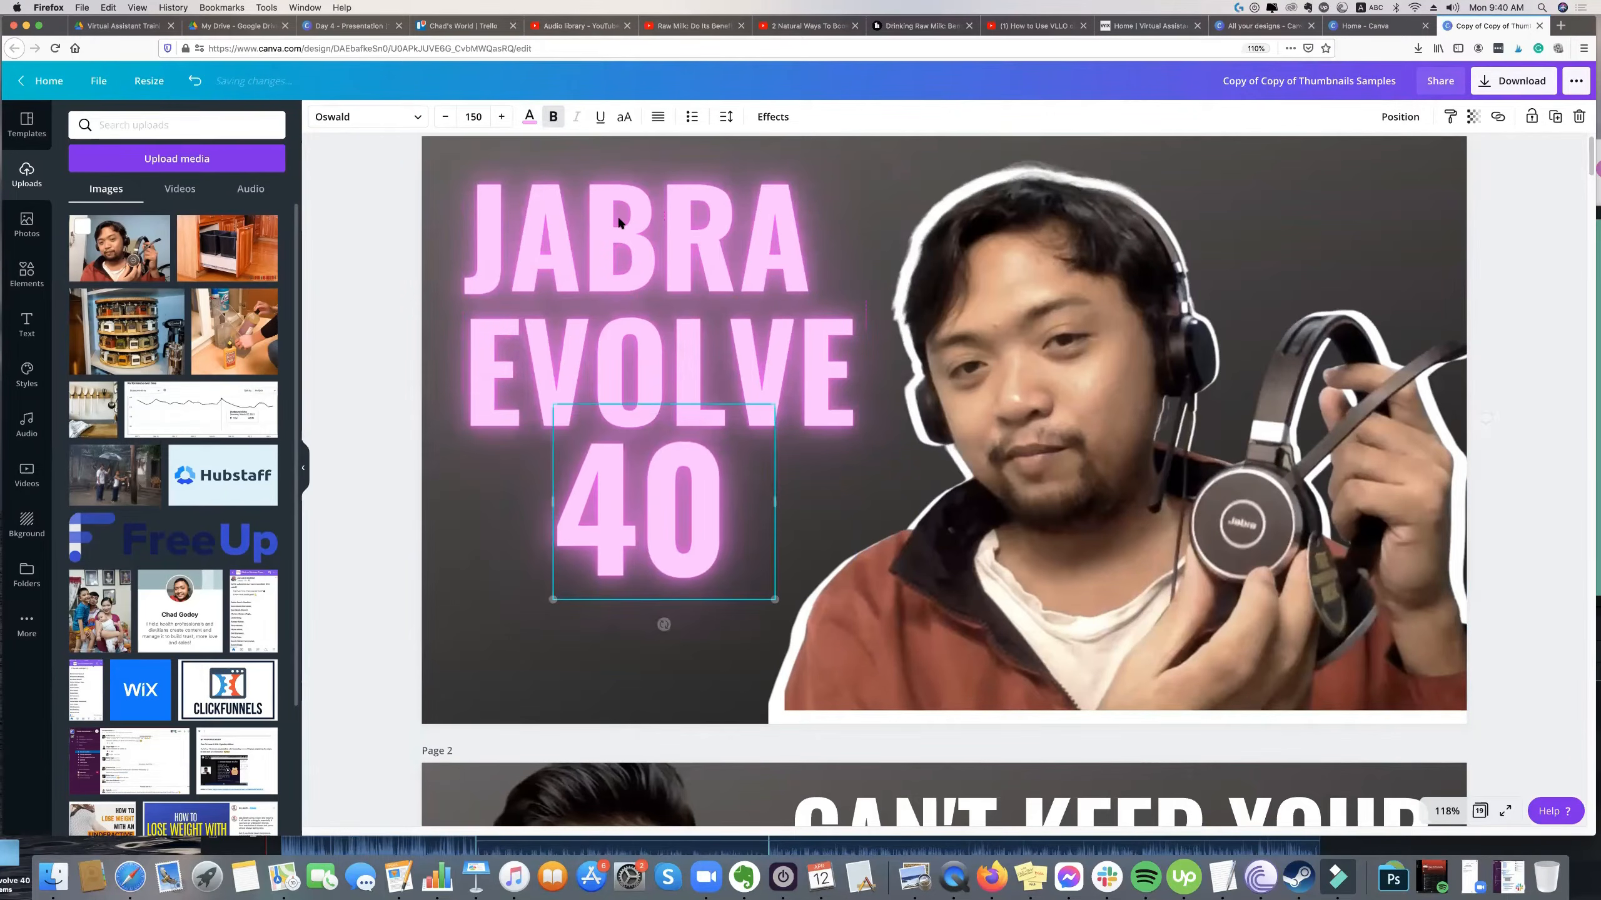
Move the JABRA EVOLVE title and the 40 higher on the page.
{"action": "left_click_drag", "start_coordinate": [618, 211], "coordinate": [611, 177]}
{"action": "left_click_drag", "start_coordinate": [672, 463], "coordinate": [664, 444]}
{"action": "left_click_drag", "start_coordinate": [637, 221], "coordinate": [636, 230]}
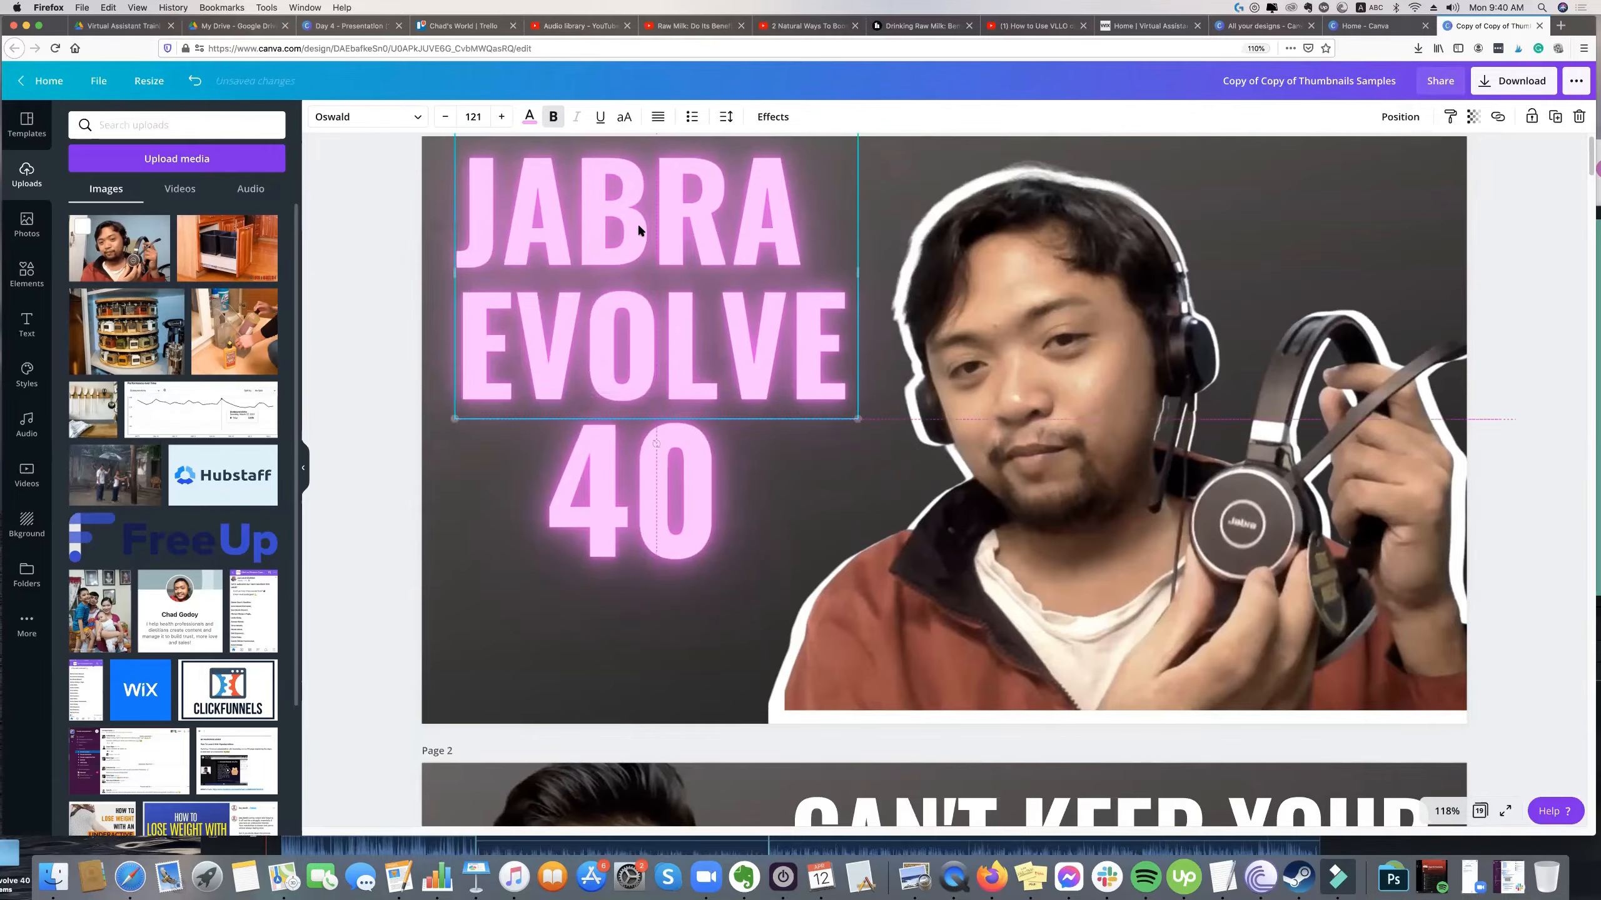
Add another title copy reading Unboxing on one line below the 40, at font size 79.7, and colour it white.
{"action": "key", "text": "super+v"}
{"action": "double_click", "coordinate": [742, 327]}
{"action": "type", "text": "Unboxing"}
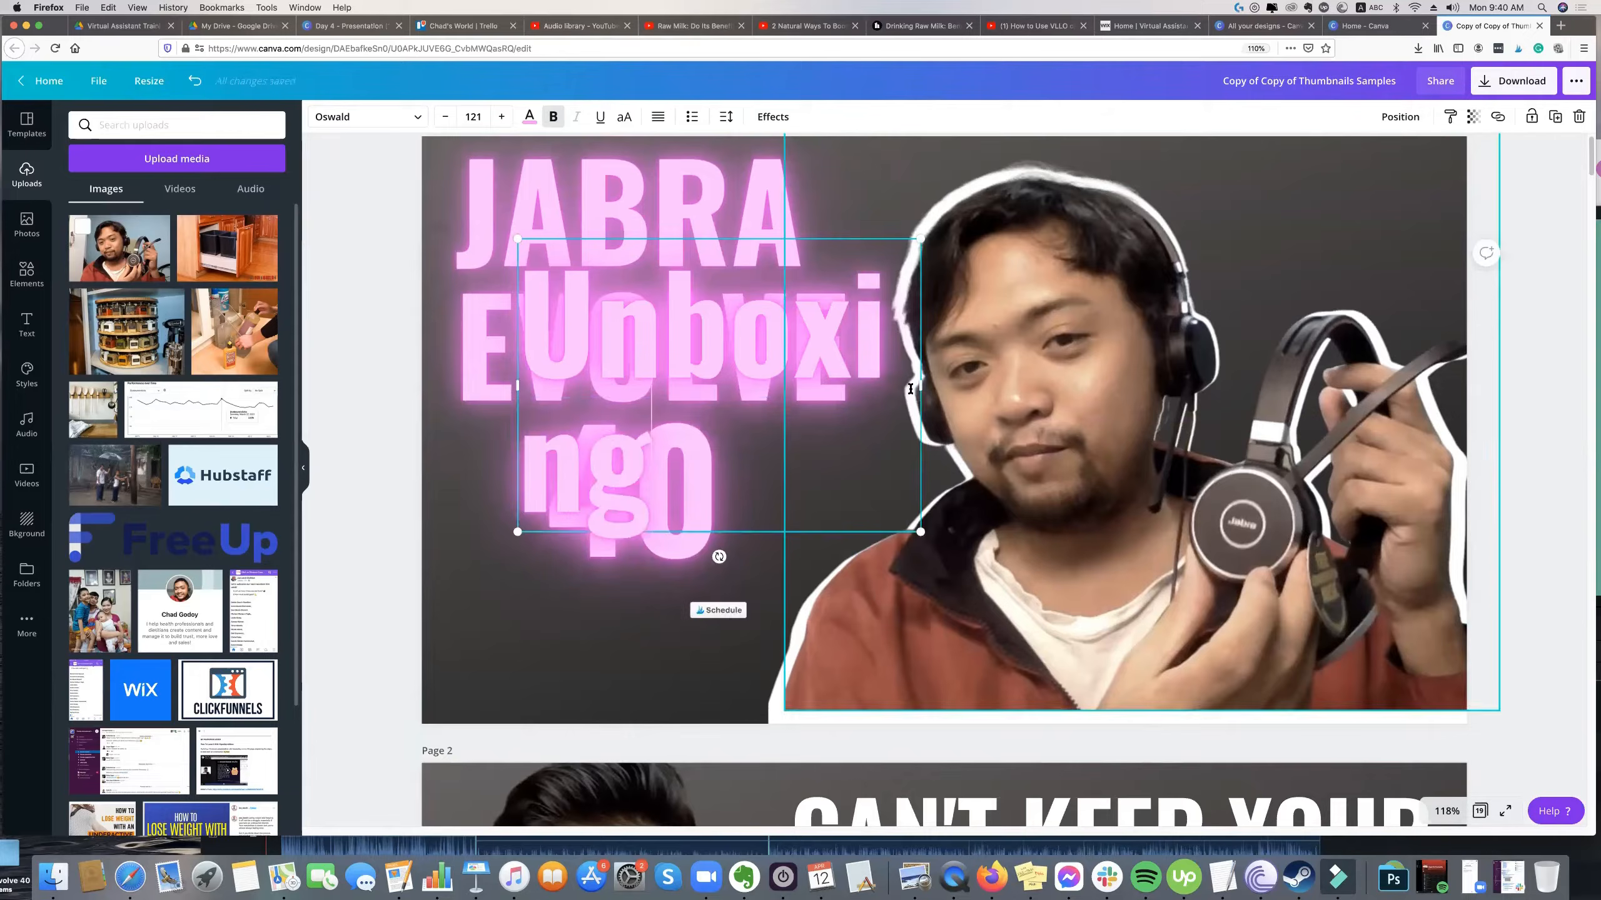
{"action": "left_click_drag", "start_coordinate": [921, 384], "coordinate": [1210, 384]}
{"action": "left_click_drag", "start_coordinate": [1210, 240], "coordinate": [973, 292]}
{"action": "left_click_drag", "start_coordinate": [705, 337], "coordinate": [634, 600]}
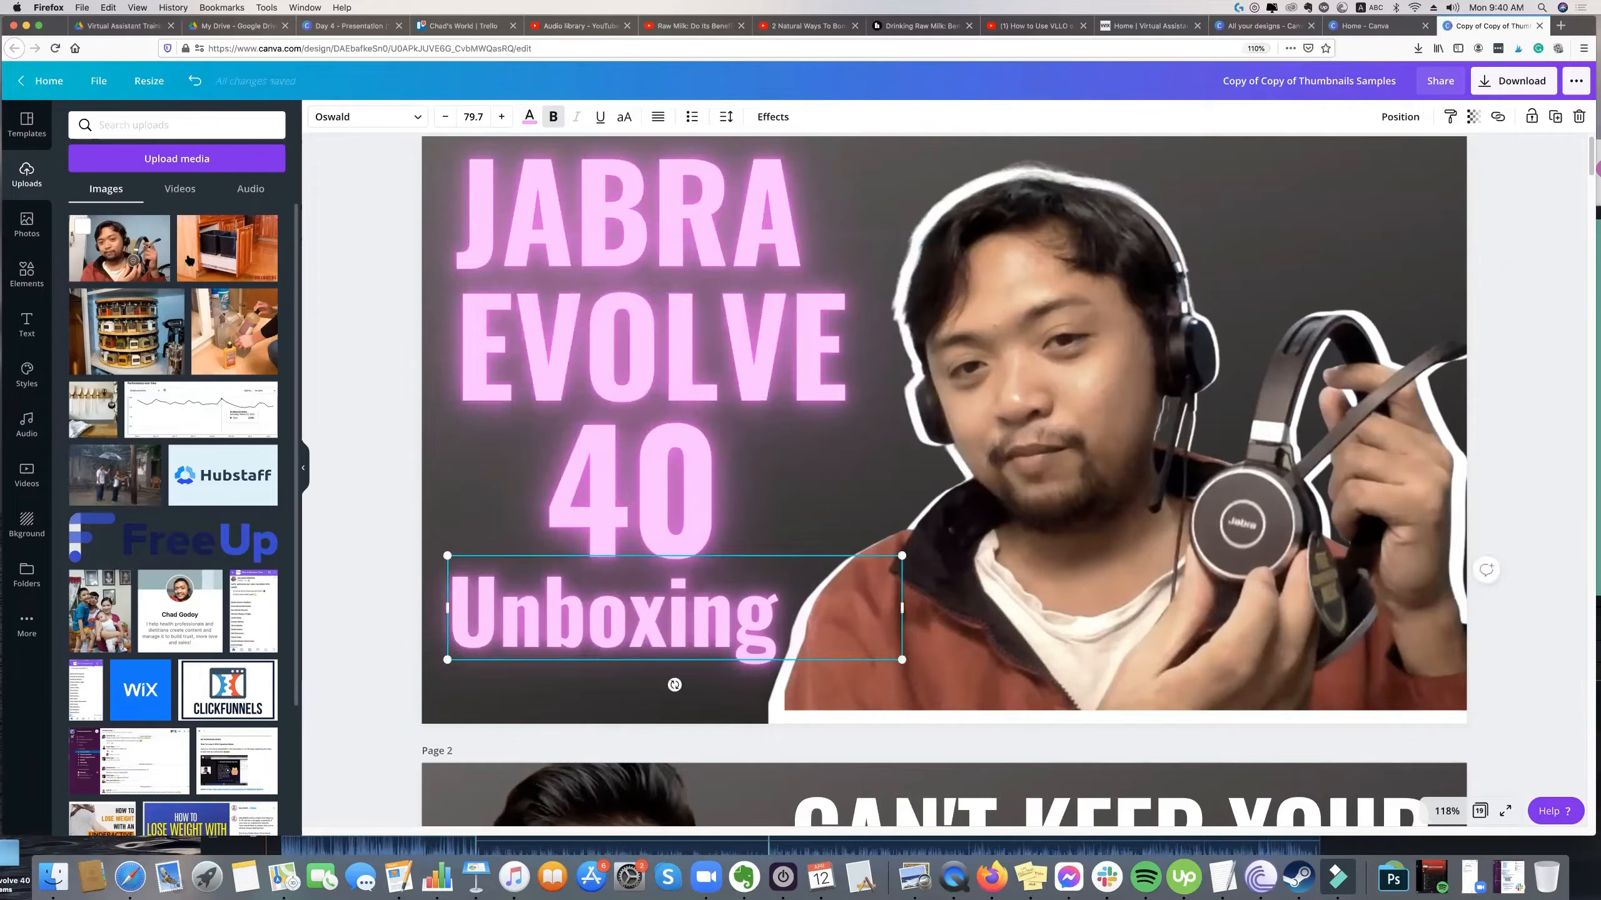
{"action": "left_click", "coordinate": [524, 118]}
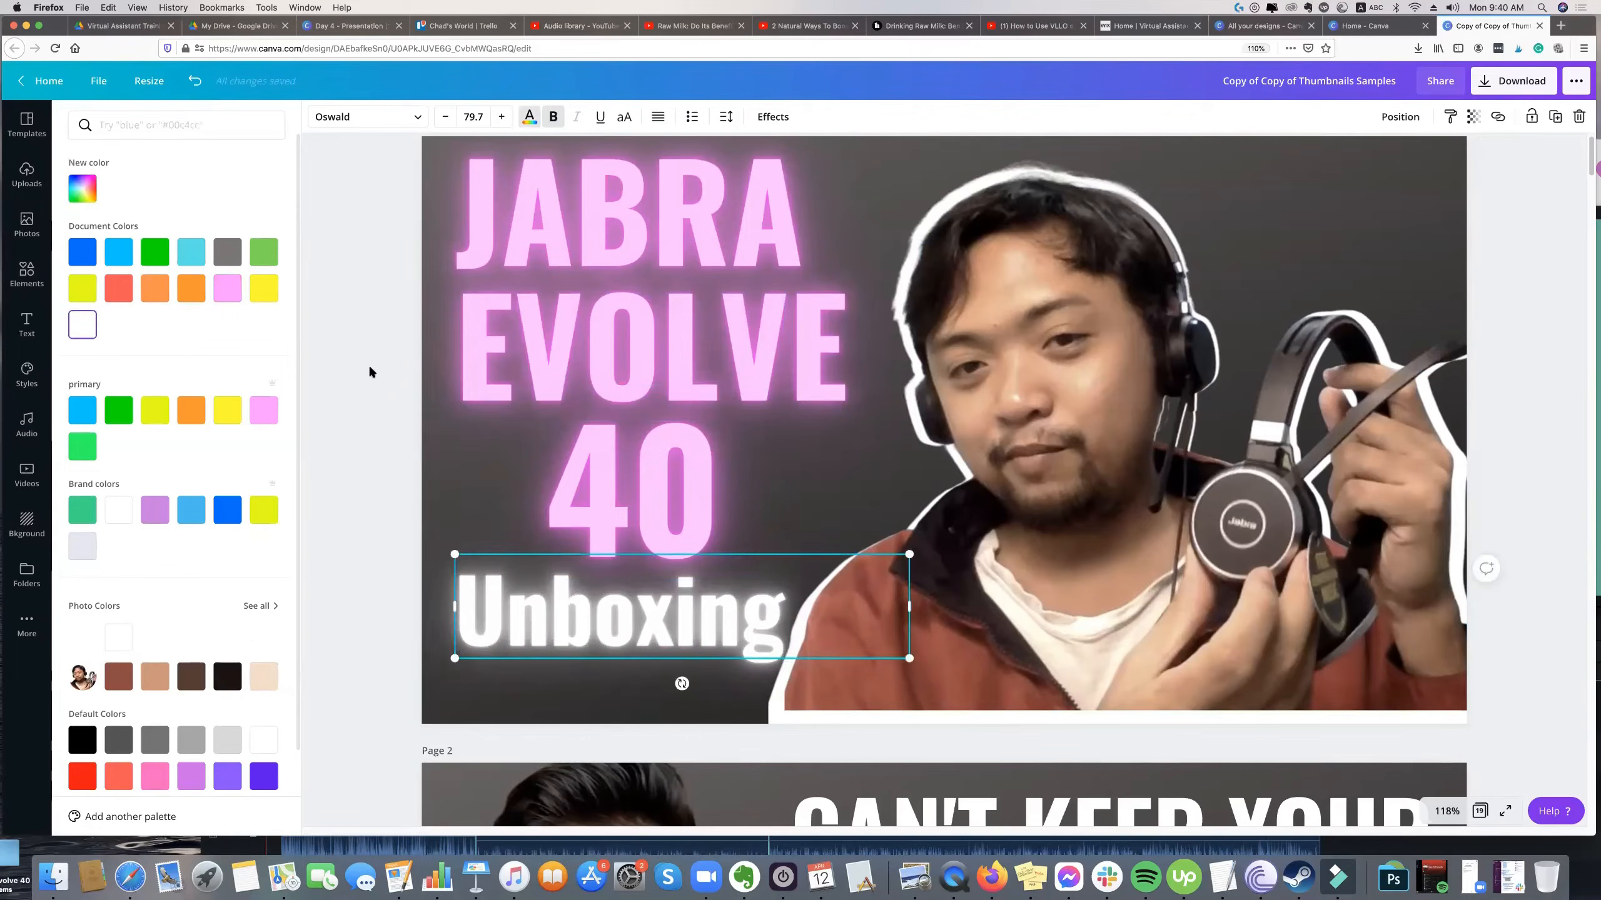
Shrink the JABRA EVOLVE title, move the 40 and Unboxing up beneath it, and enlarge Unboxing.
{"action": "left_click", "coordinate": [831, 382]}
{"action": "left_click_drag", "start_coordinate": [857, 421], "coordinate": [812, 381]}
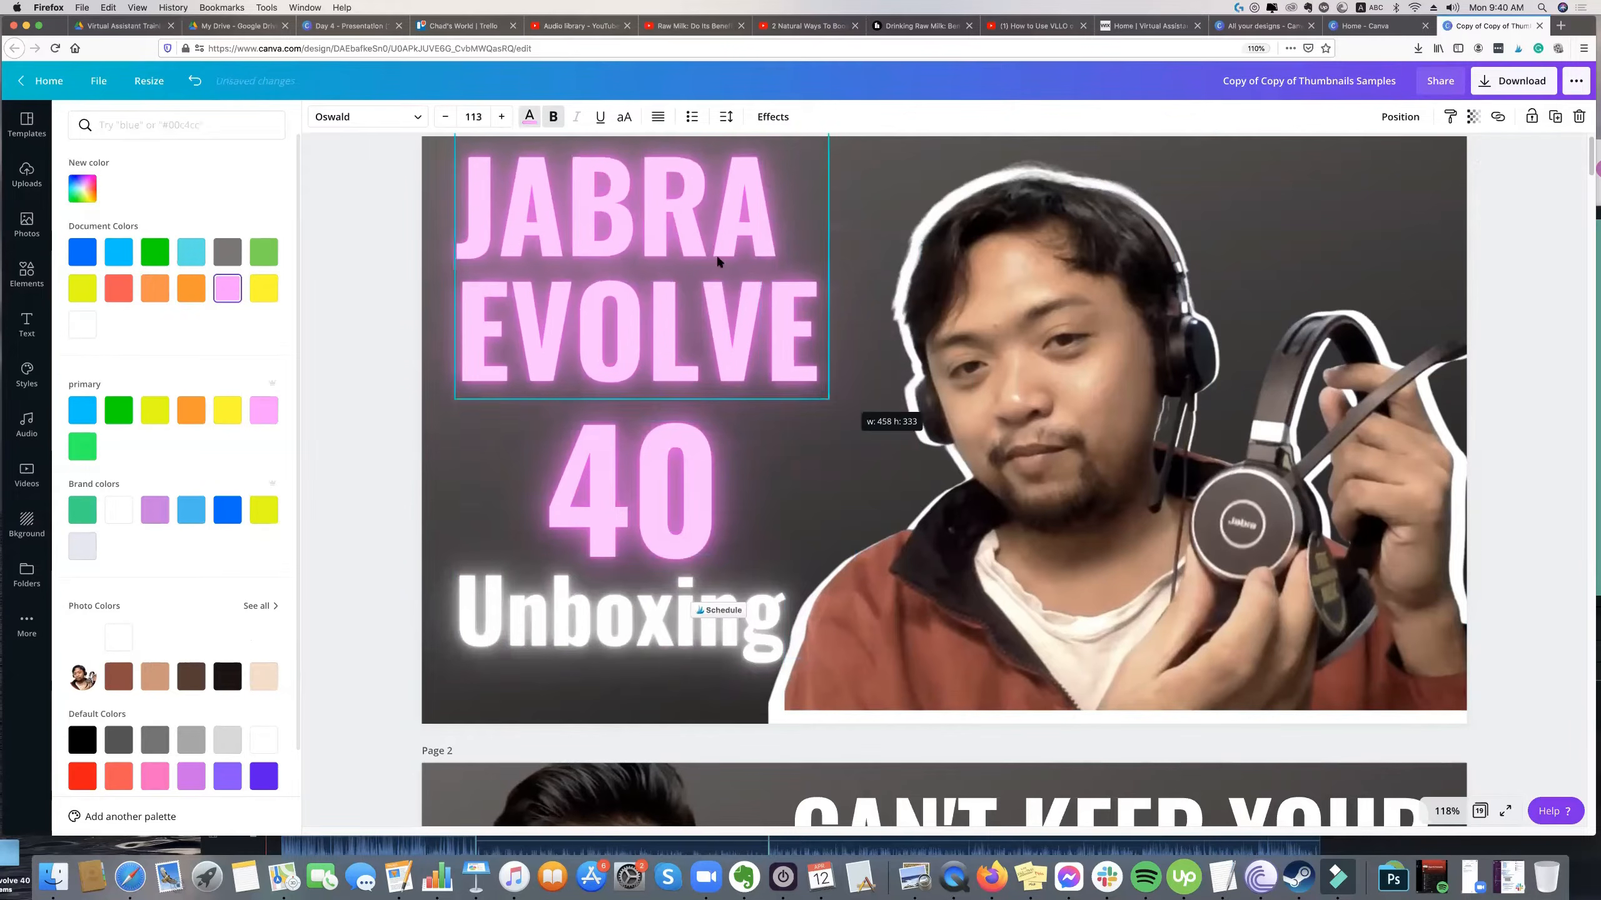
{"action": "left_click_drag", "start_coordinate": [699, 479], "coordinate": [684, 448]}
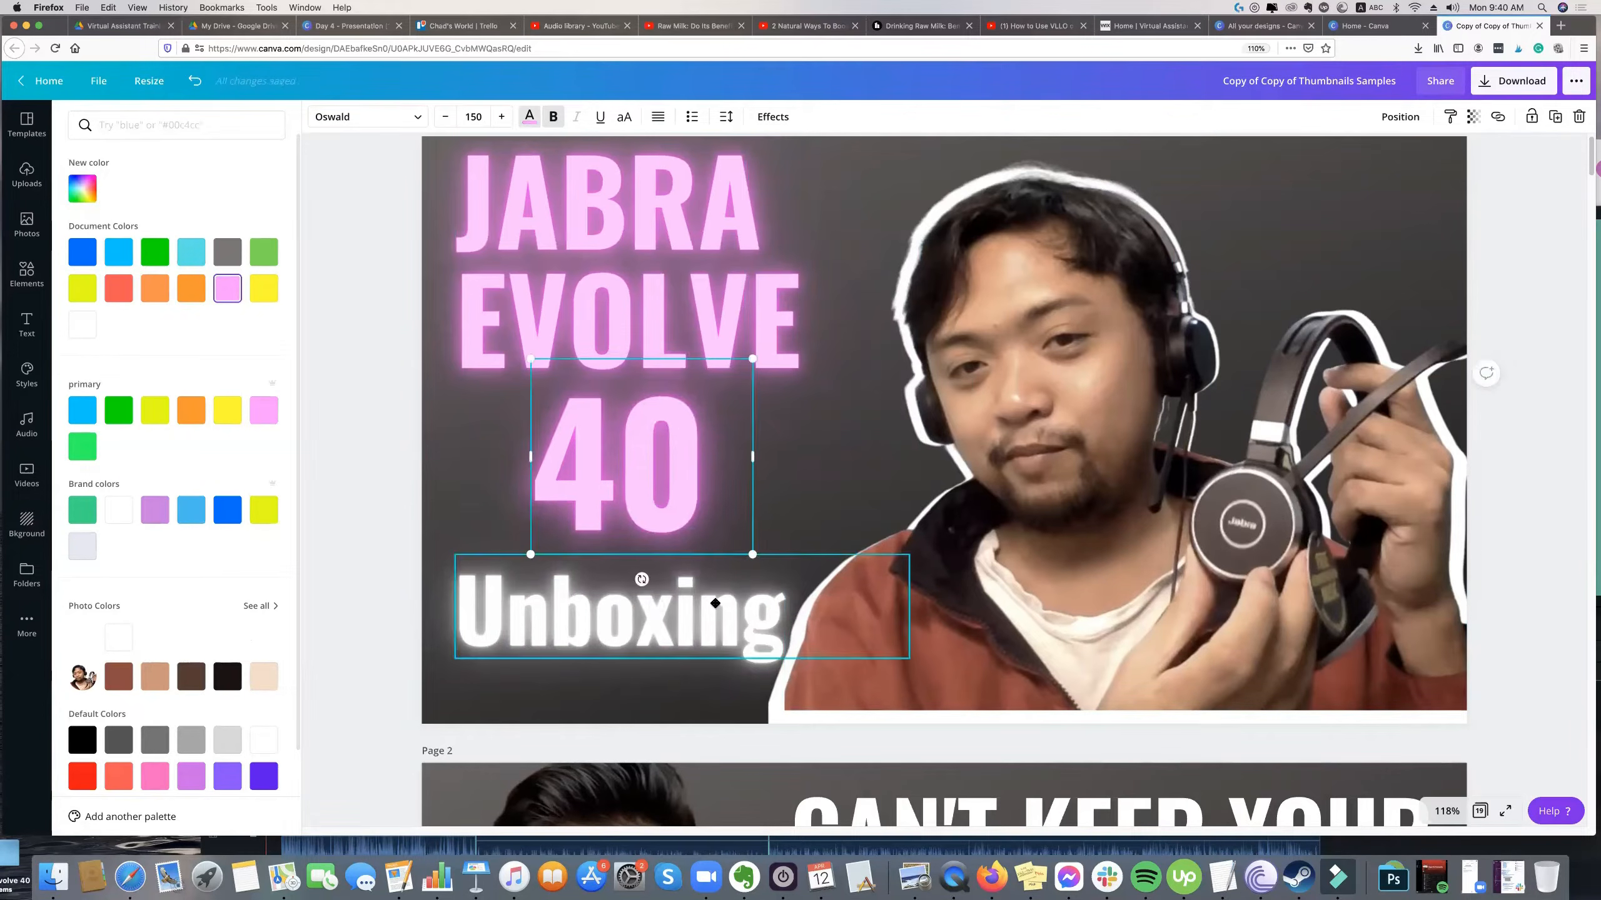
{"action": "left_click_drag", "start_coordinate": [714, 621], "coordinate": [714, 609]}
{"action": "left_click_drag", "start_coordinate": [877, 543], "coordinate": [979, 518]}
Shift the cutout and its white silhouette left into the page and group the two layers.
{"action": "mouse_move", "coordinate": [1124, 338]}
{"action": "left_mouse_down"}
{"action": "mouse_move", "coordinate": [1139, 337]}
{"action": "mouse_move", "coordinate": [1103, 346]}
{"action": "left_mouse_up"}
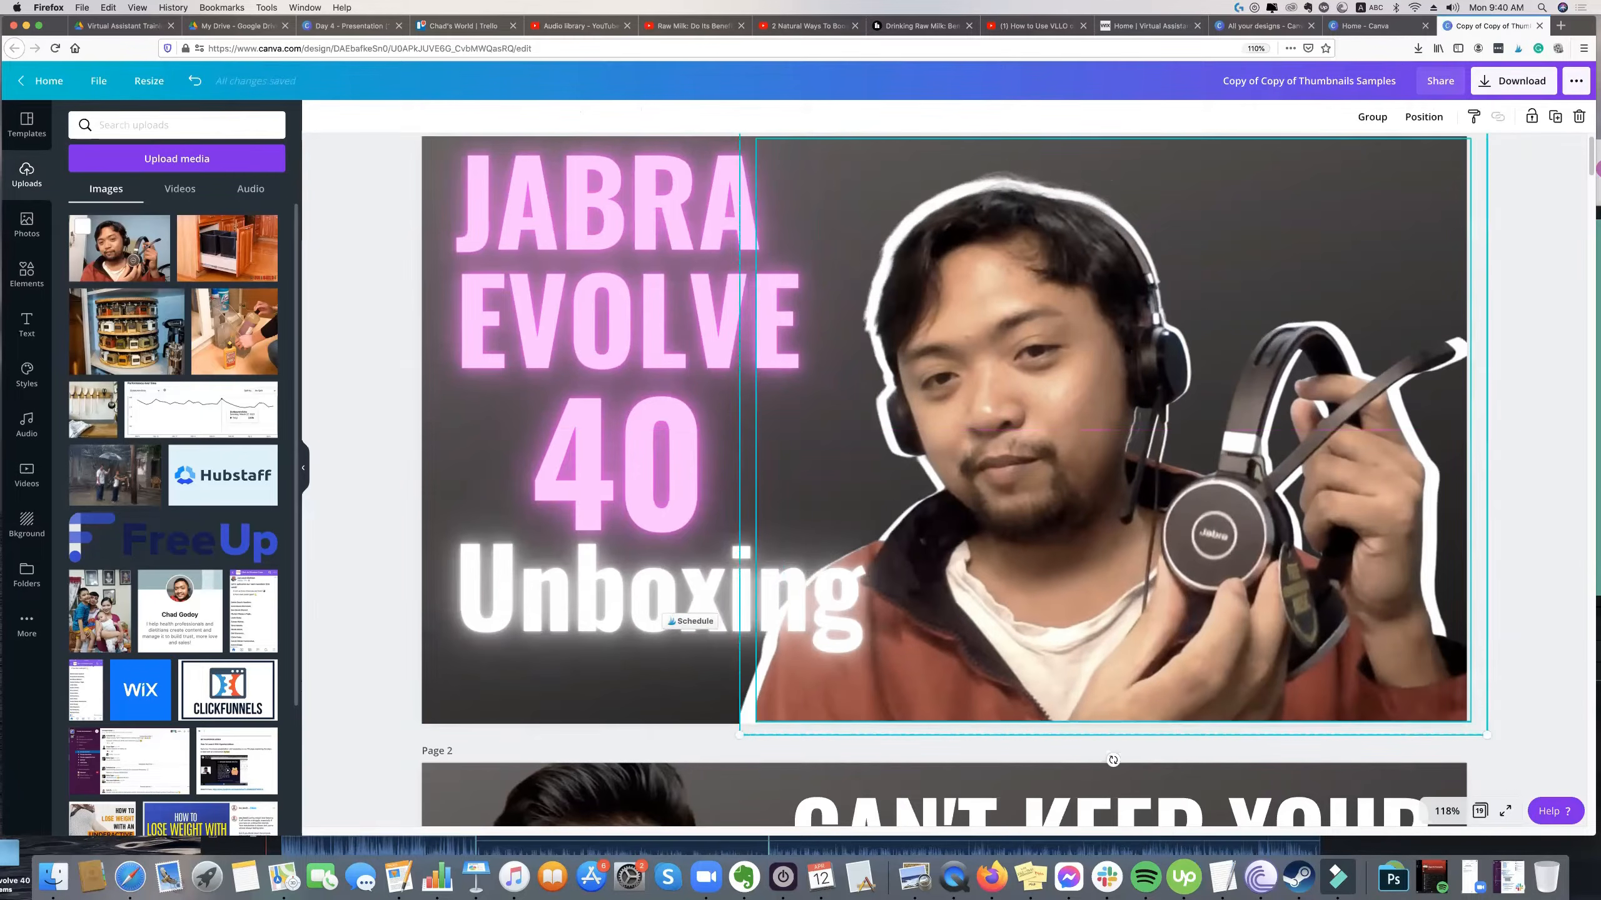
{"action": "left_click", "coordinate": [1526, 284]}
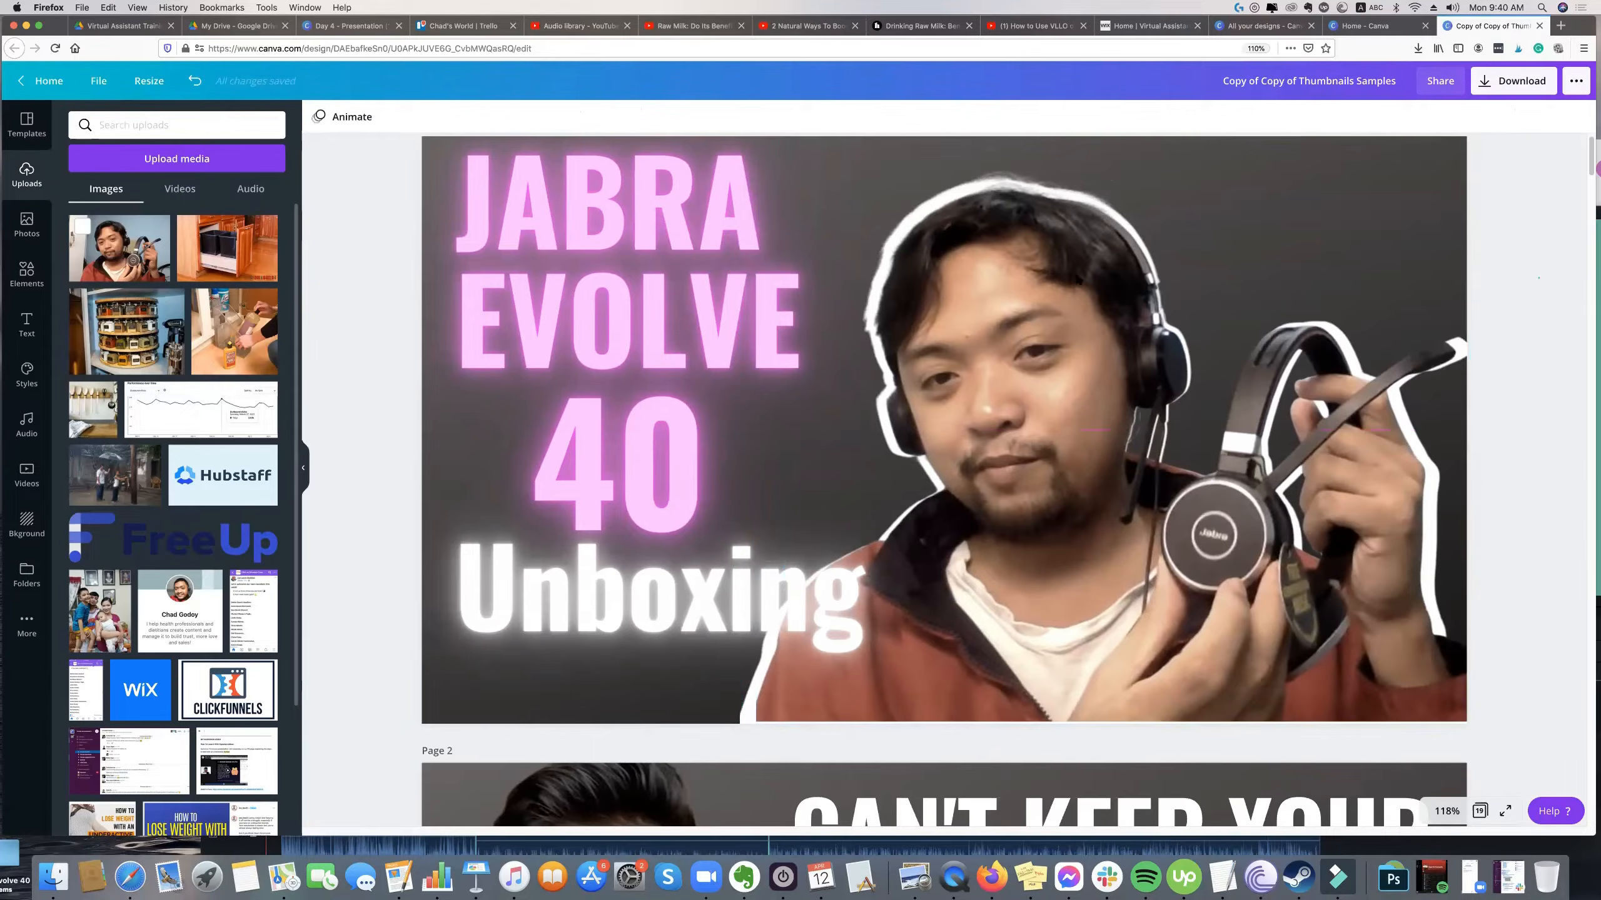
{"action": "left_click", "coordinate": [1355, 132]}
{"action": "left_click", "coordinate": [1369, 118]}
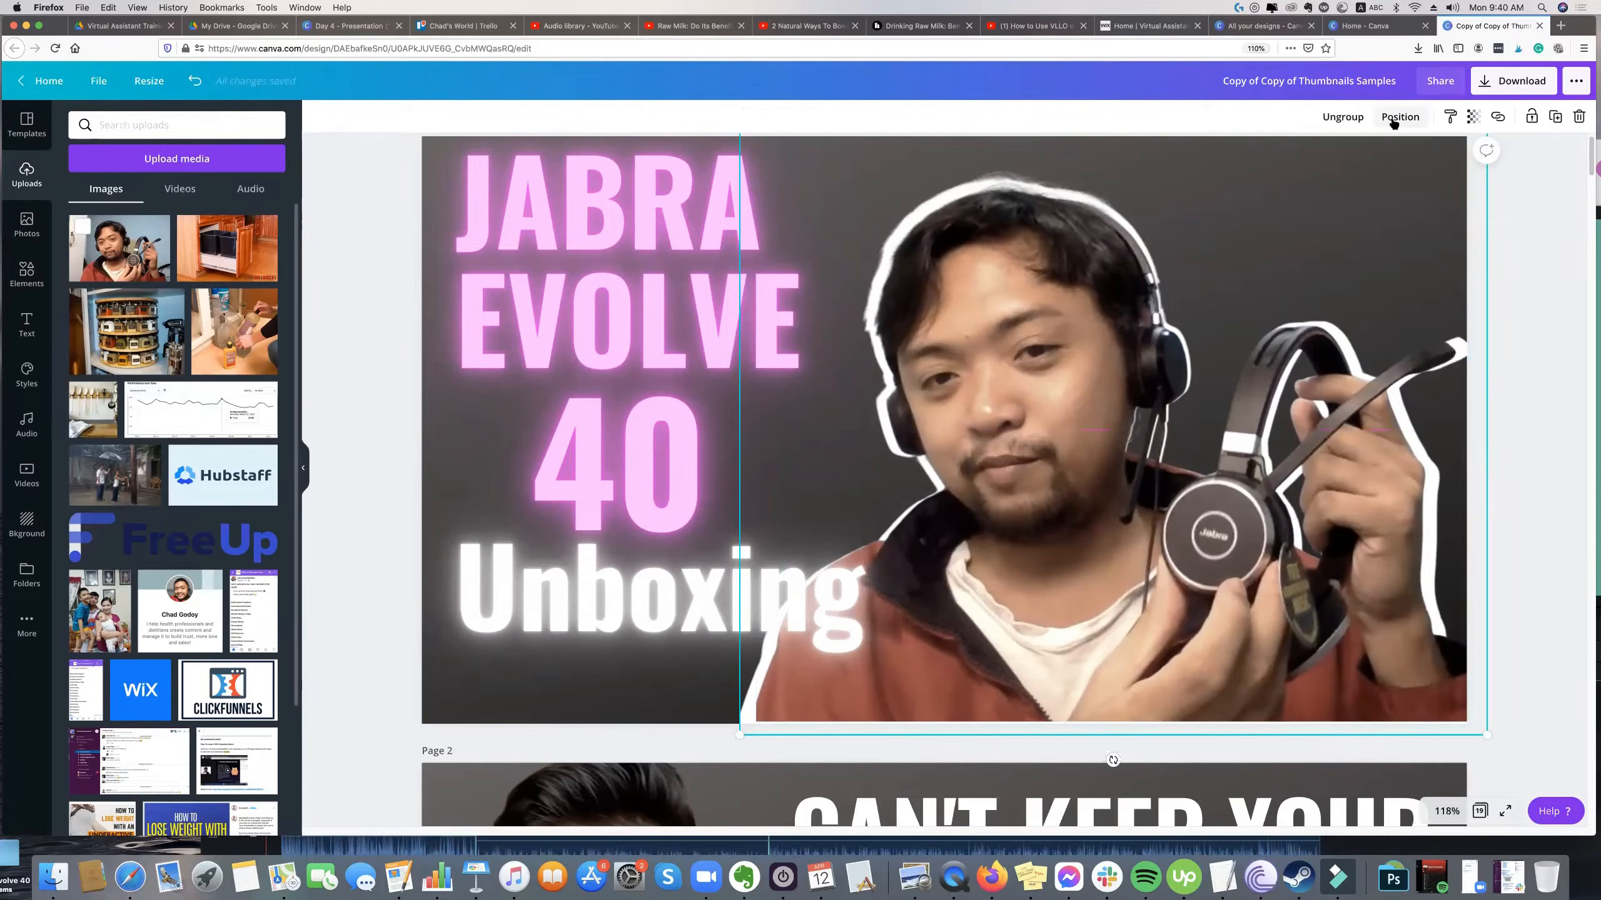
{"action": "left_click", "coordinate": [1402, 117]}
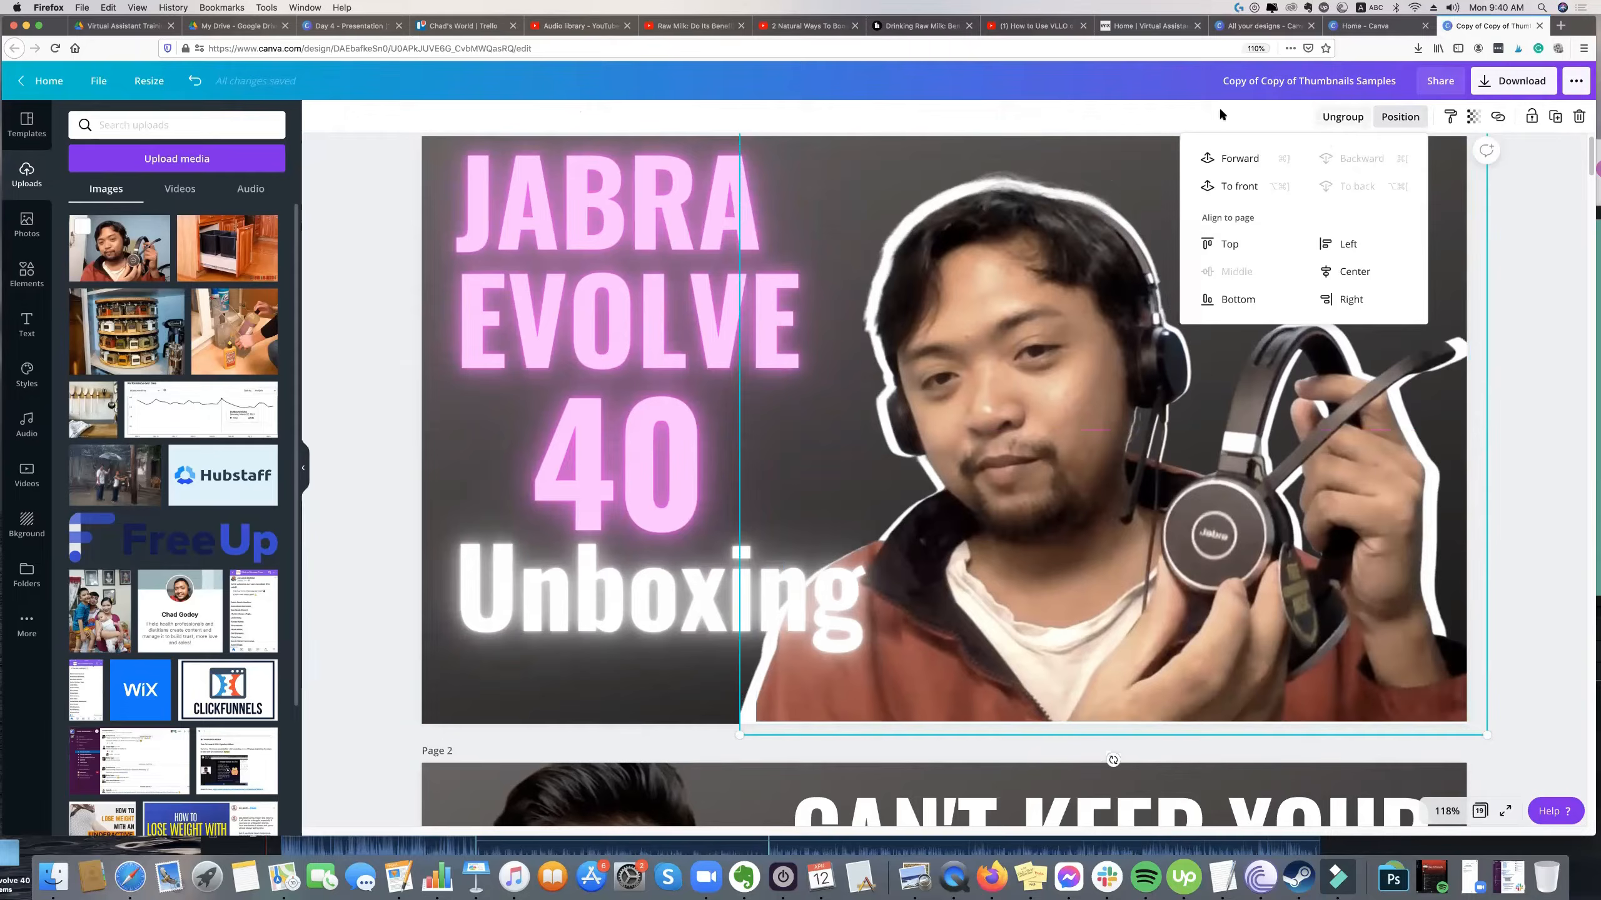
{"action": "left_click", "coordinate": [1413, 120]}
{"action": "left_click", "coordinate": [1410, 120]}
{"action": "left_click", "coordinate": [1546, 239]}
Try flipping the colour cutout horizontally within the group, undo the flip, and reselect the group.
{"action": "left_click", "coordinate": [1173, 303]}
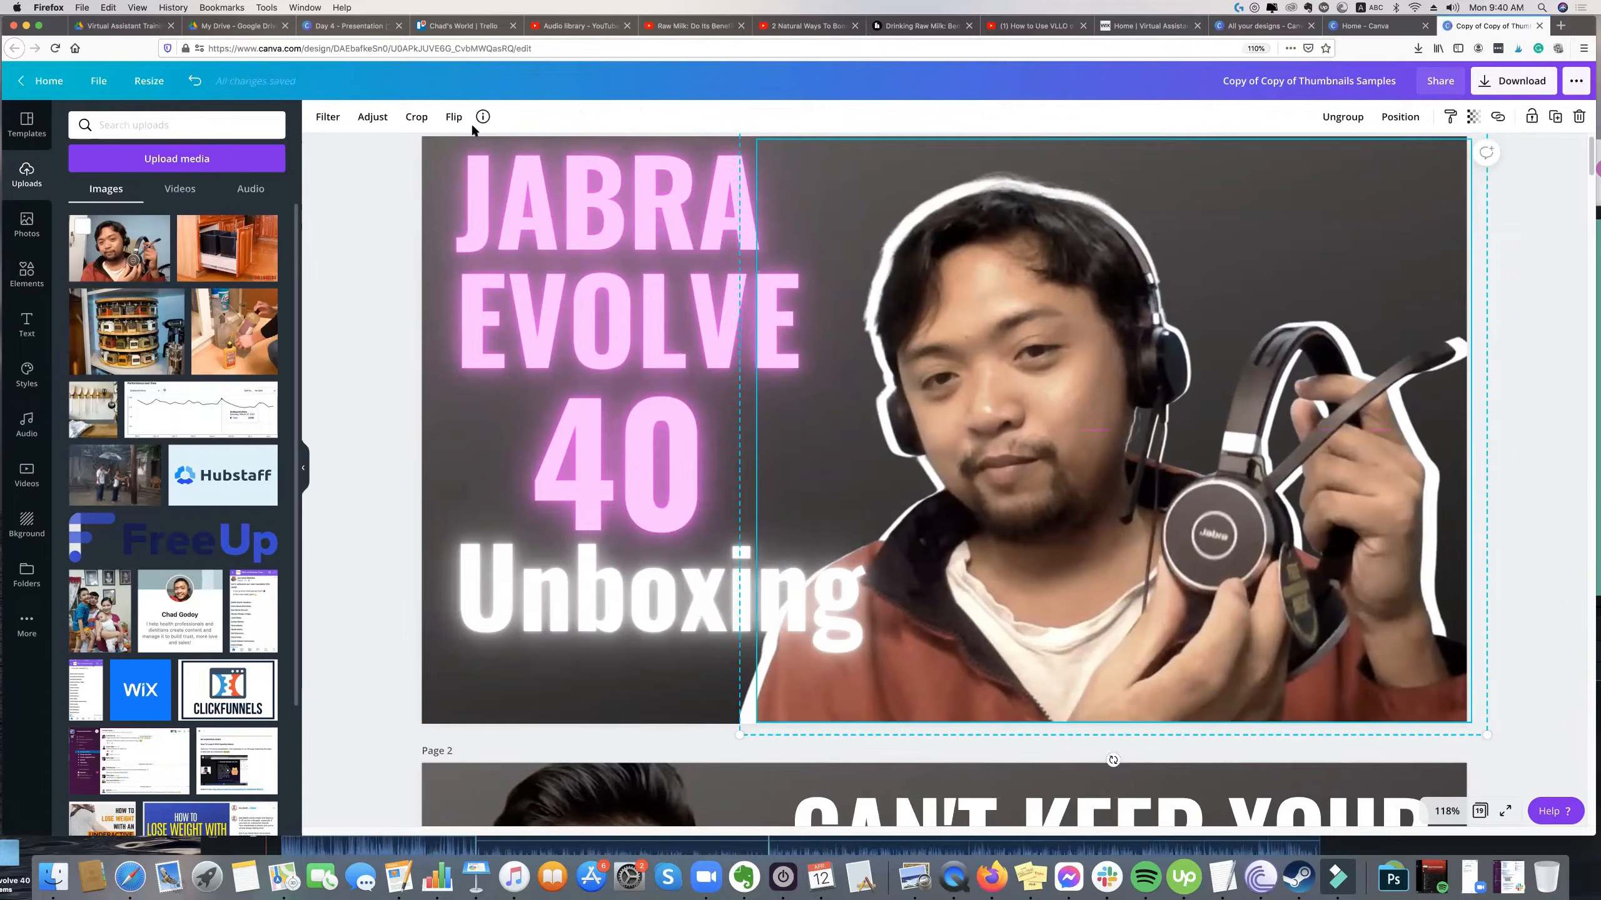
{"action": "left_click", "coordinate": [454, 117]}
{"action": "left_click", "coordinate": [480, 160]}
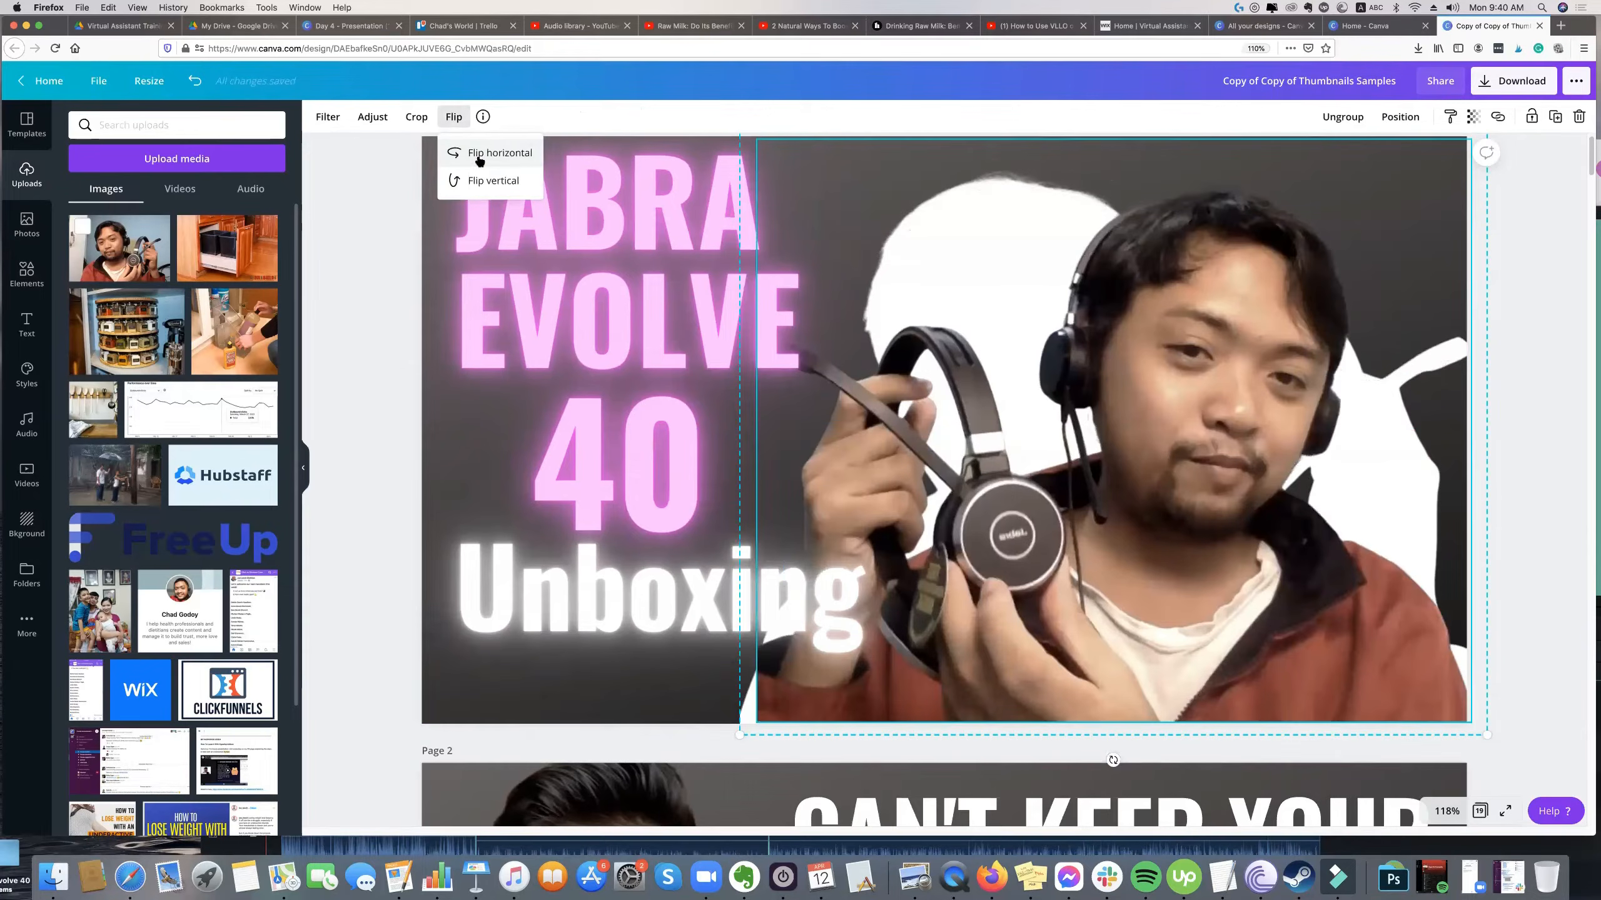
{"action": "left_click", "coordinate": [1511, 325]}
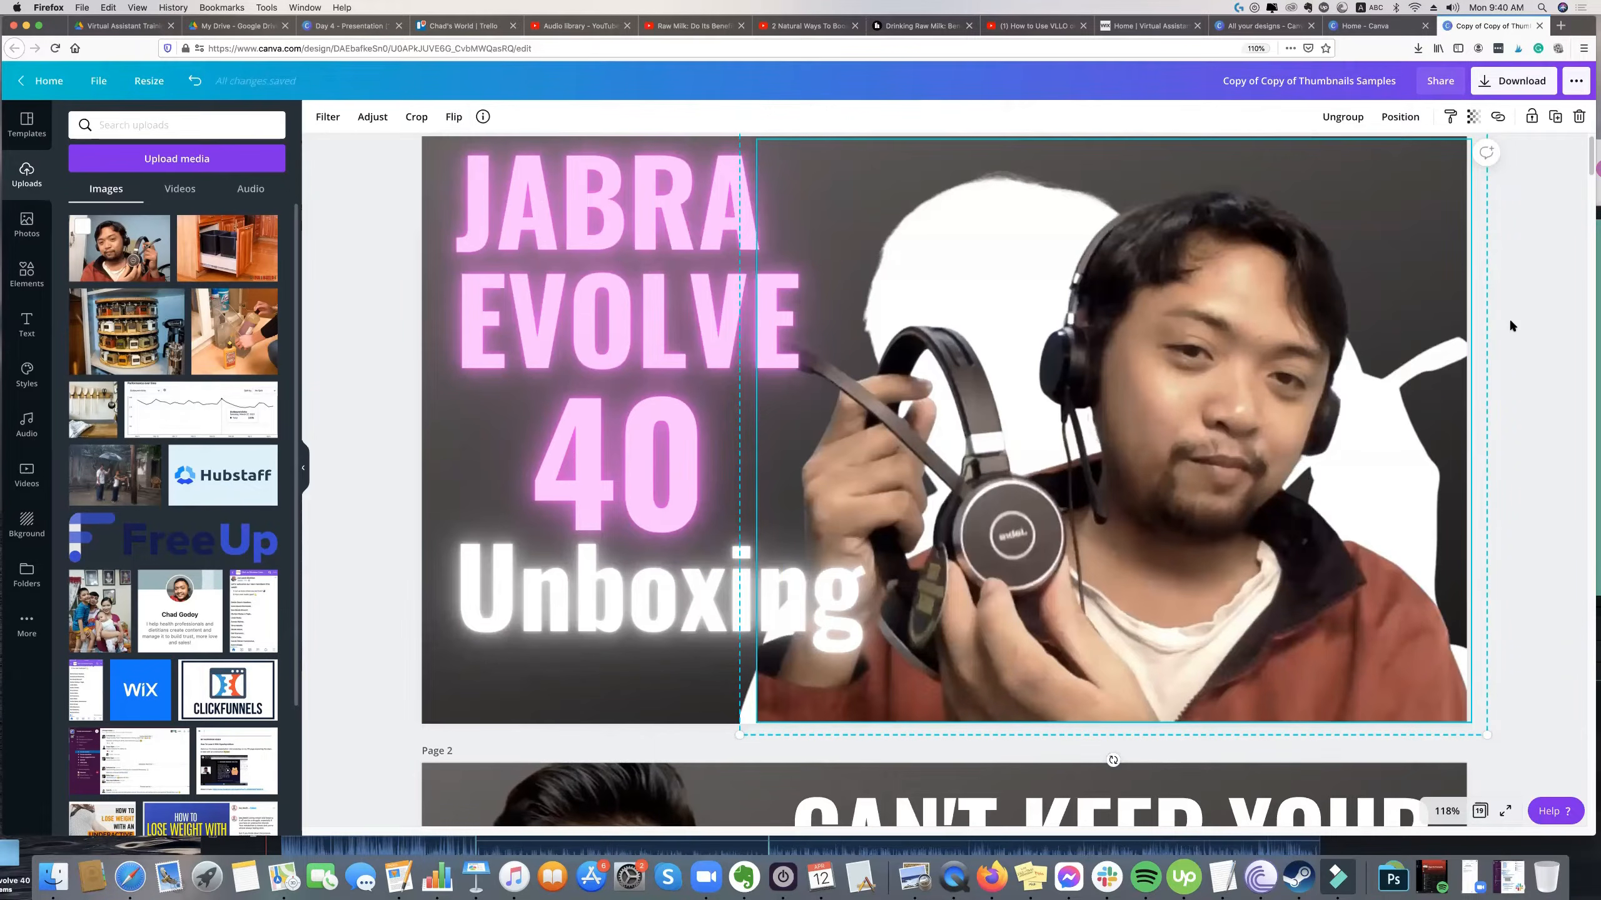
{"action": "key", "text": "super+z"}
{"action": "left_click", "coordinate": [1526, 324]}
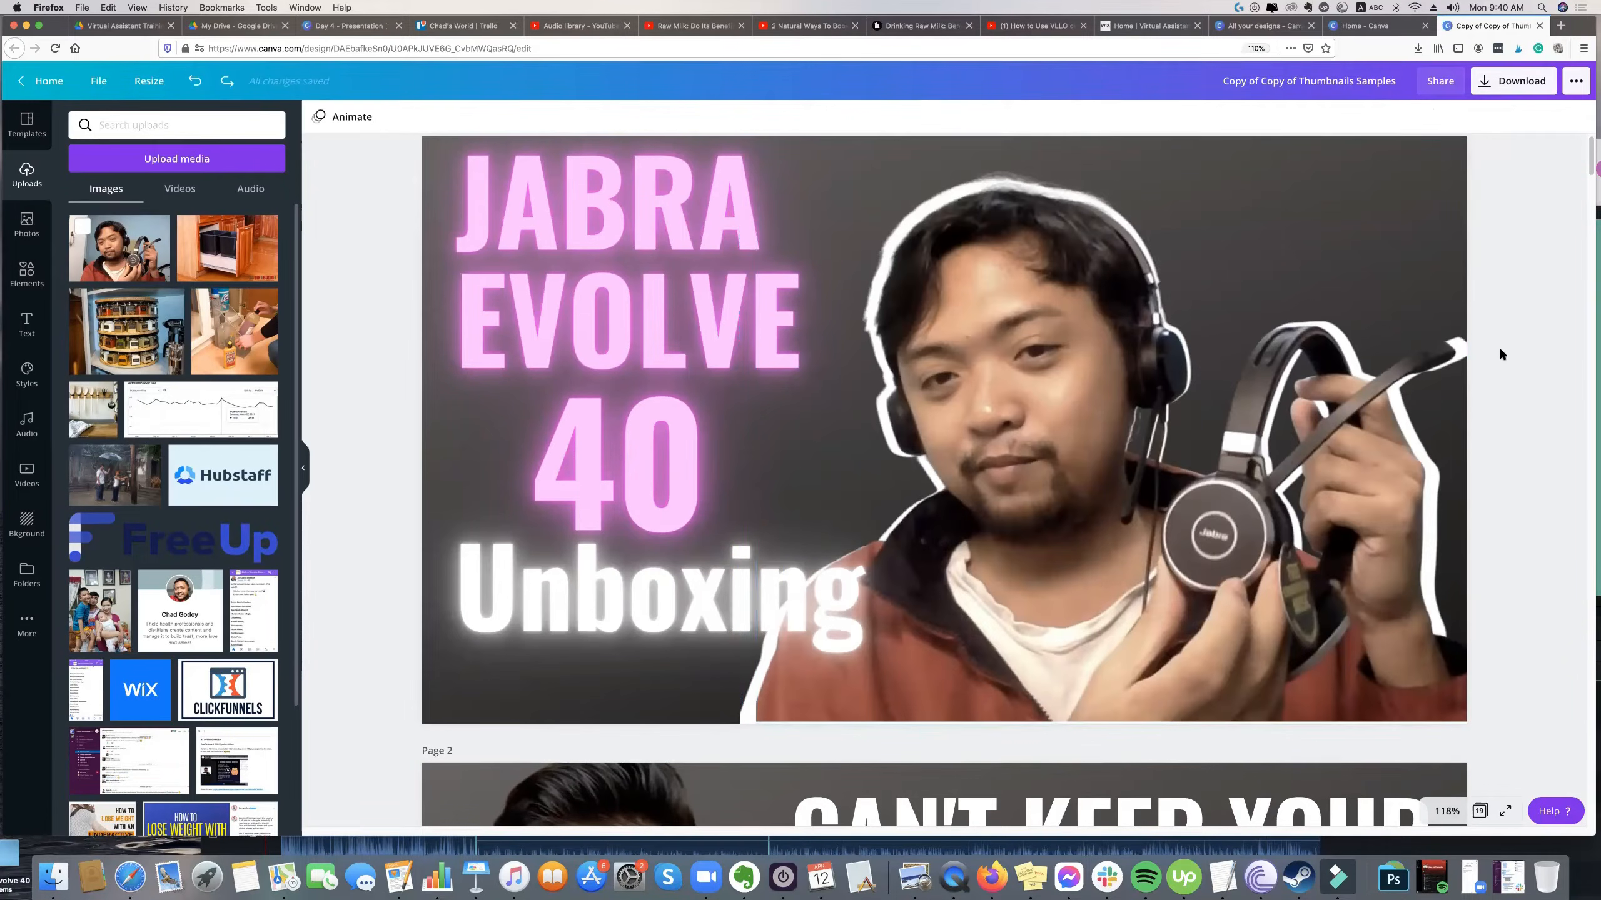
{"action": "left_click", "coordinate": [1211, 439]}
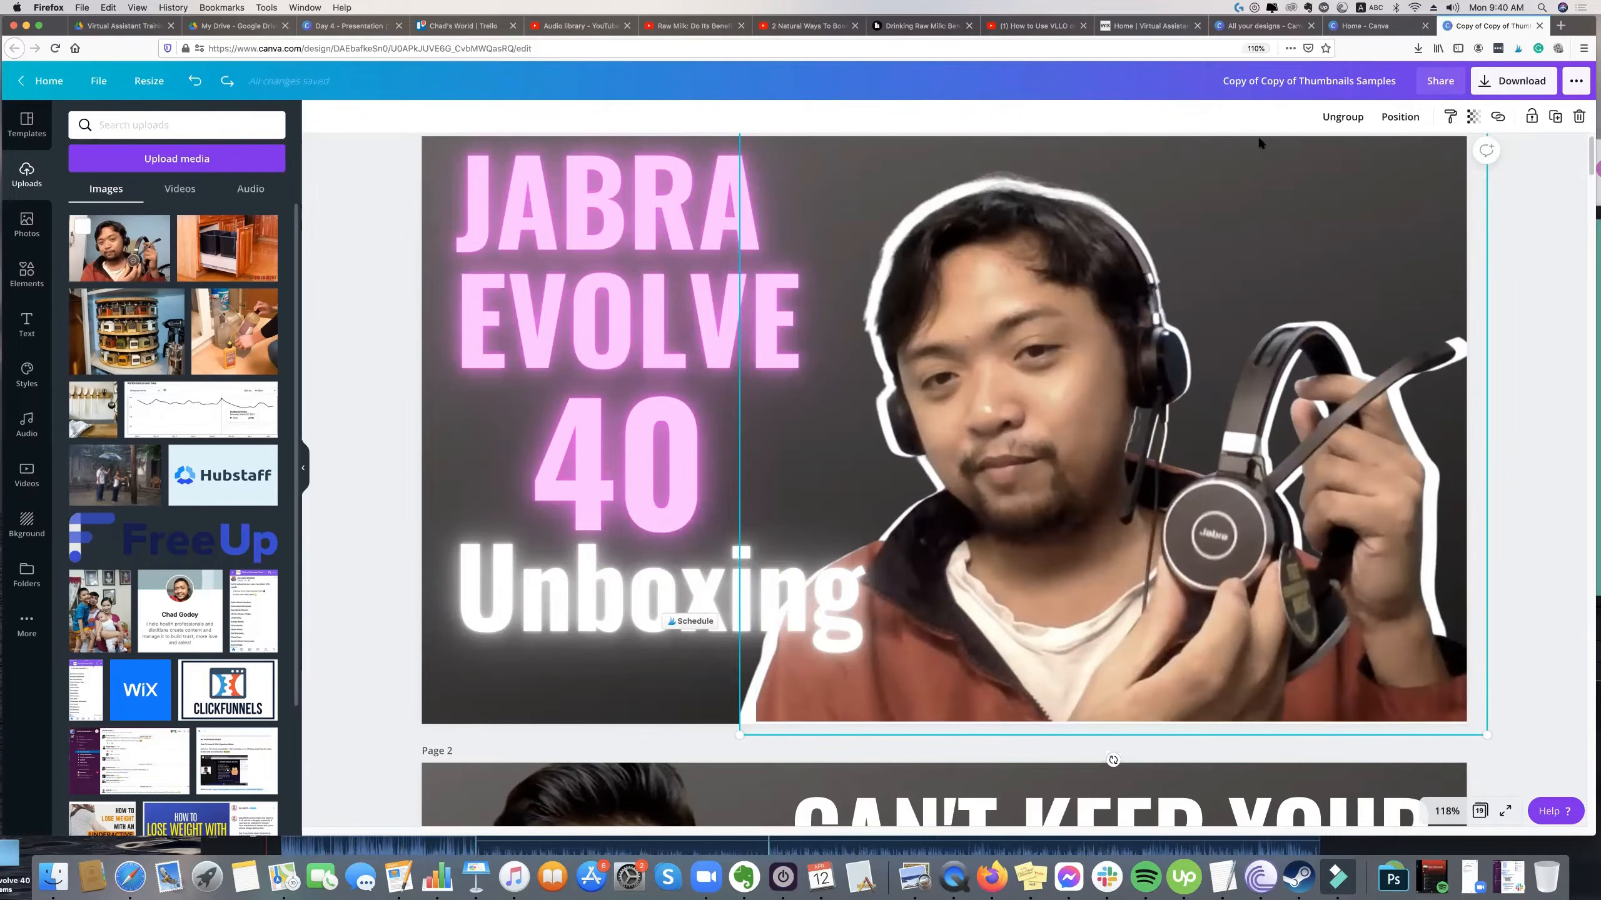
Ungroup the photo cutout from its white silhouette, nudge the colour cutout slightly left, and group the two layers again.
{"action": "left_click", "coordinate": [1343, 118]}
{"action": "left_click", "coordinate": [1486, 234]}
{"action": "mouse_move", "coordinate": [1231, 307]}
{"action": "left_mouse_down"}
{"action": "mouse_move", "coordinate": [1210, 310]}
{"action": "mouse_move", "coordinate": [1234, 308]}
{"action": "left_mouse_up"}
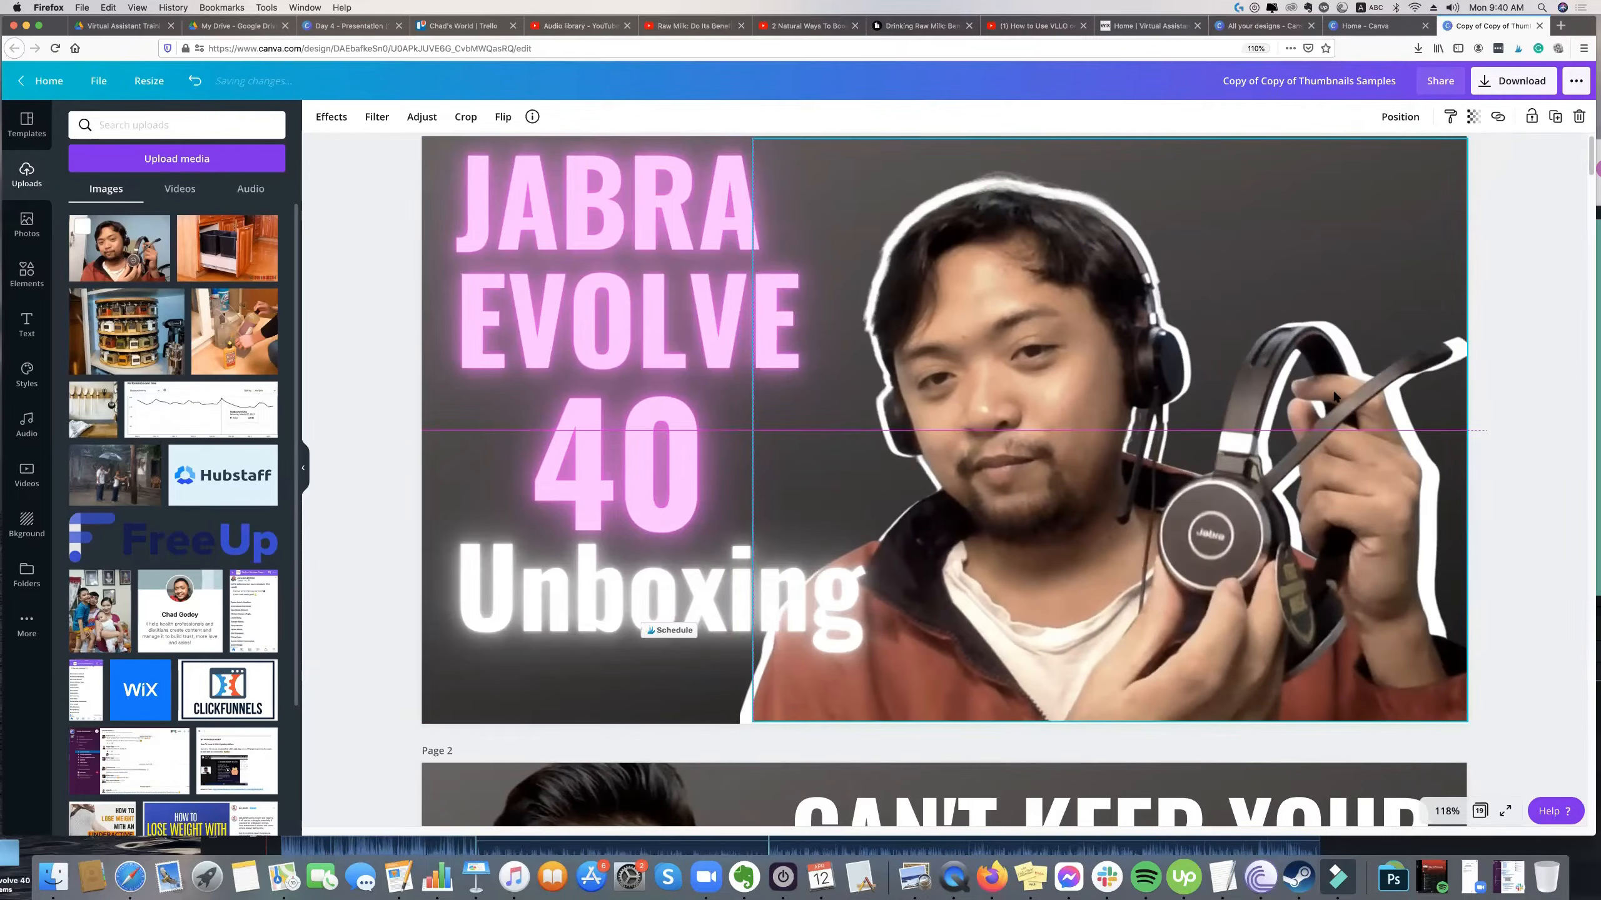
{"action": "left_click", "coordinate": [1334, 396], "text": "shift"}
{"action": "left_click", "coordinate": [1347, 118]}
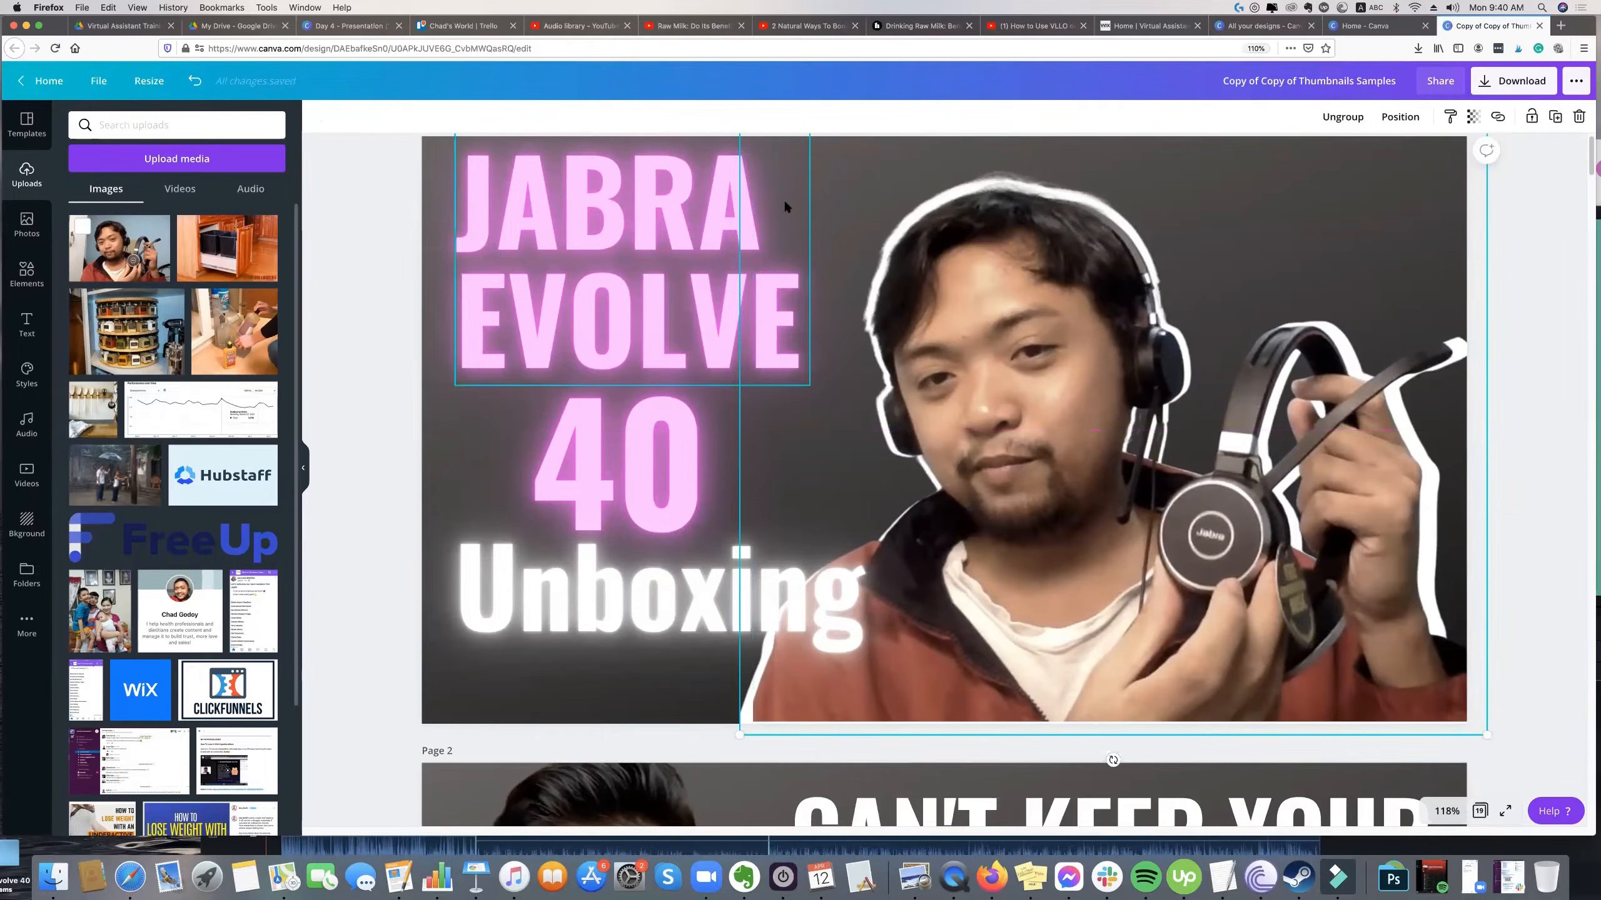
{"action": "left_click", "coordinate": [1526, 387]}
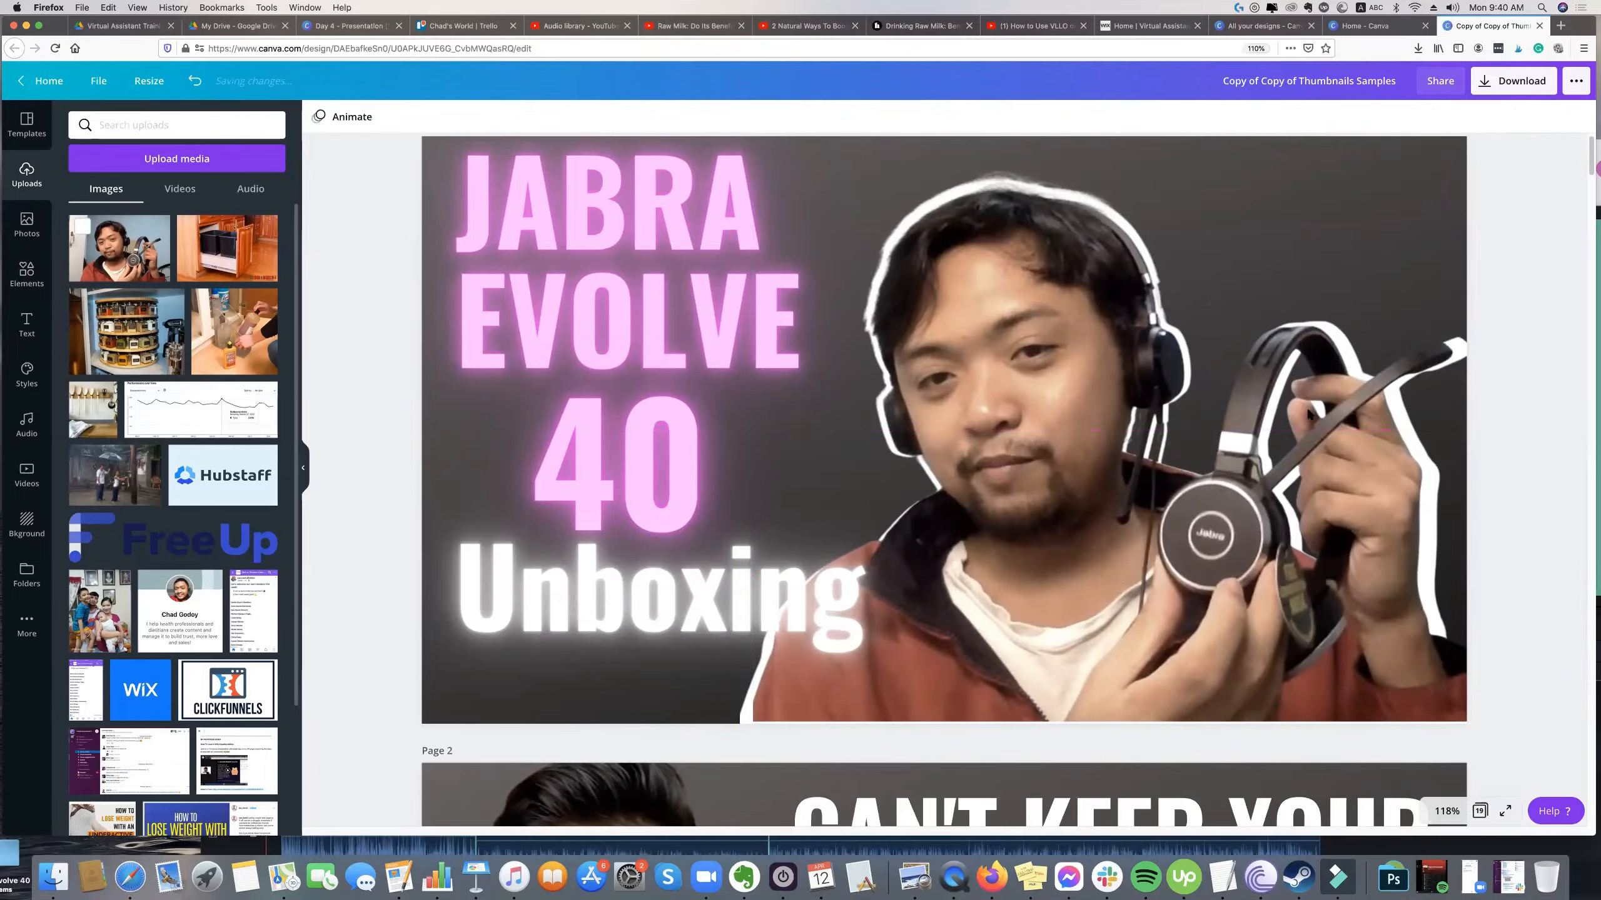
Try flipping the colour cutout horizontally and back inside the group, then reselect the group.
{"action": "left_click", "coordinate": [1309, 414]}
{"action": "left_click", "coordinate": [454, 117]}
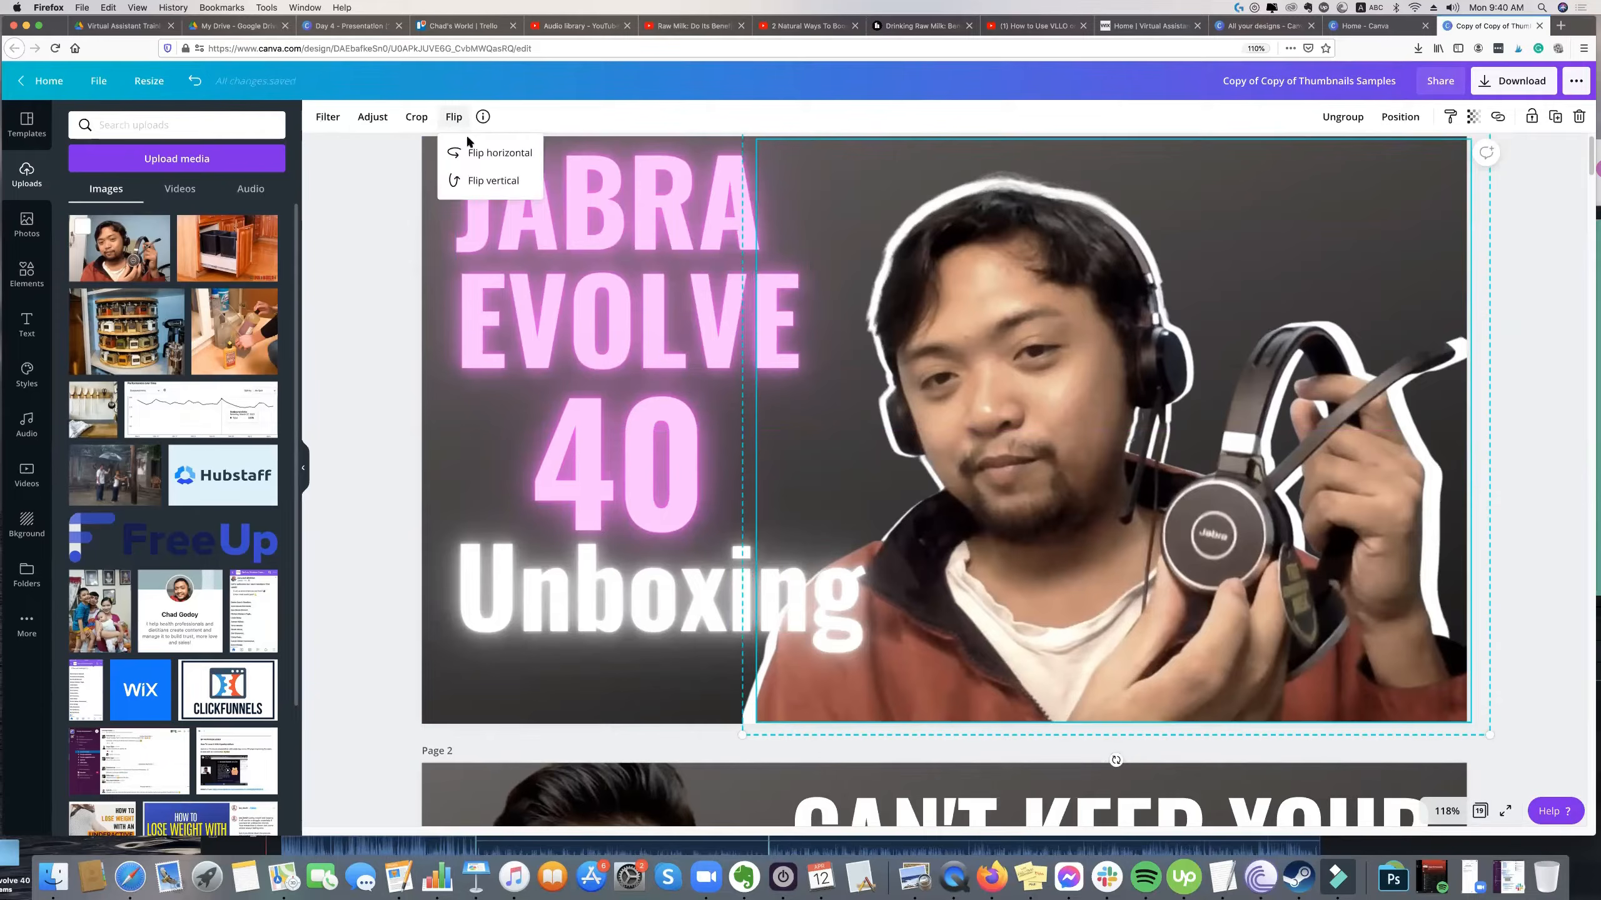
{"action": "double_click", "coordinate": [481, 158]}
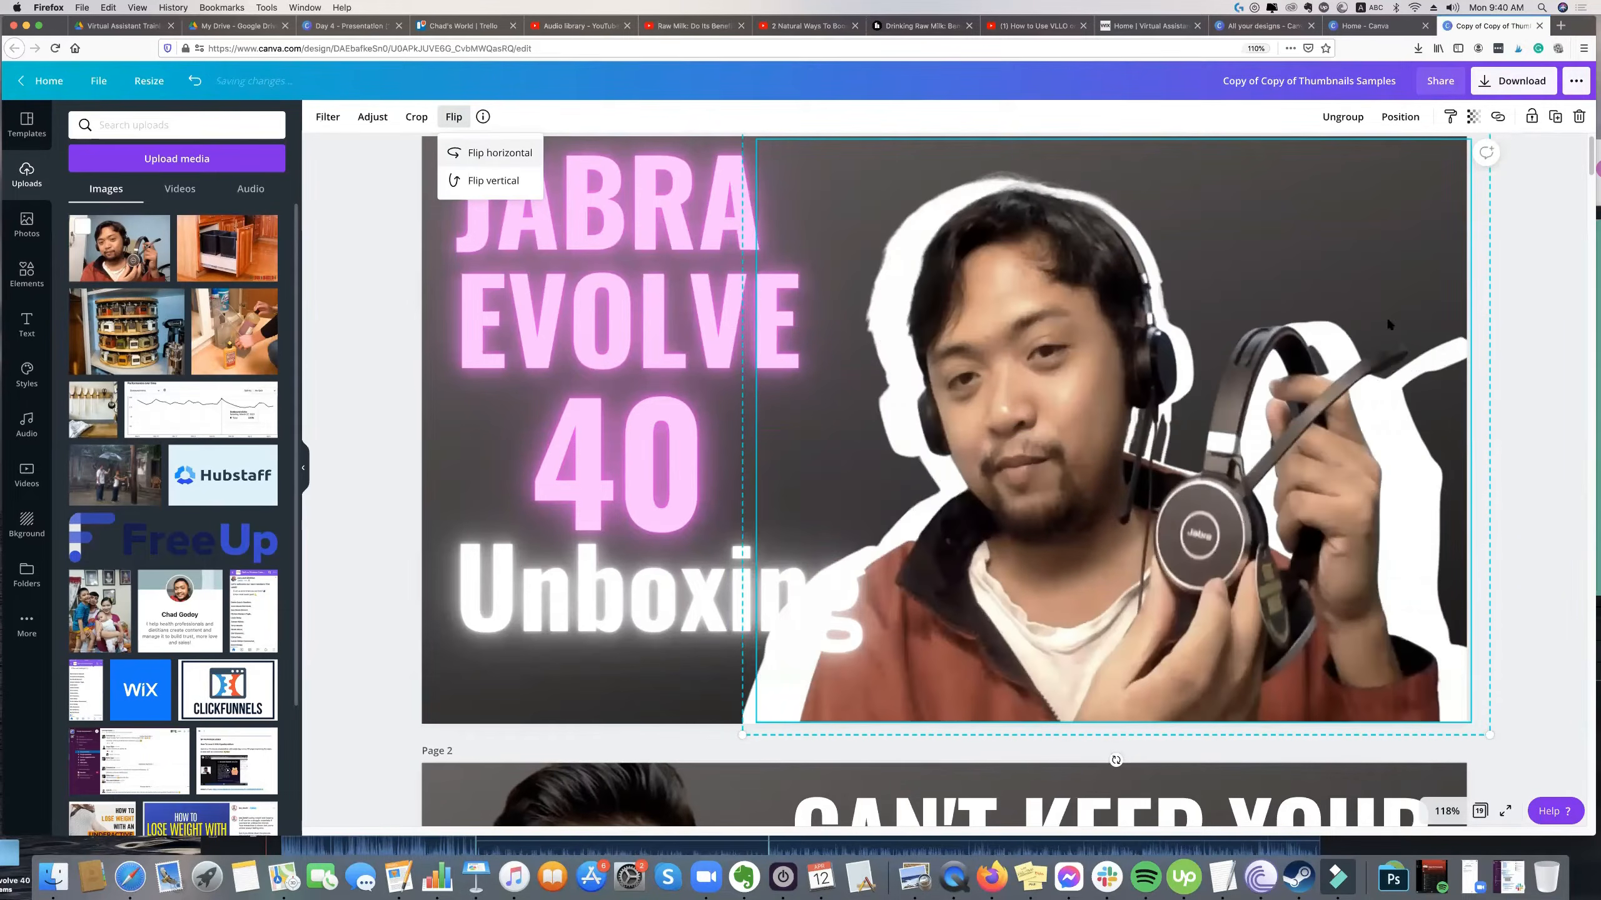
{"action": "left_click", "coordinate": [1522, 332]}
{"action": "left_click", "coordinate": [1273, 421]}
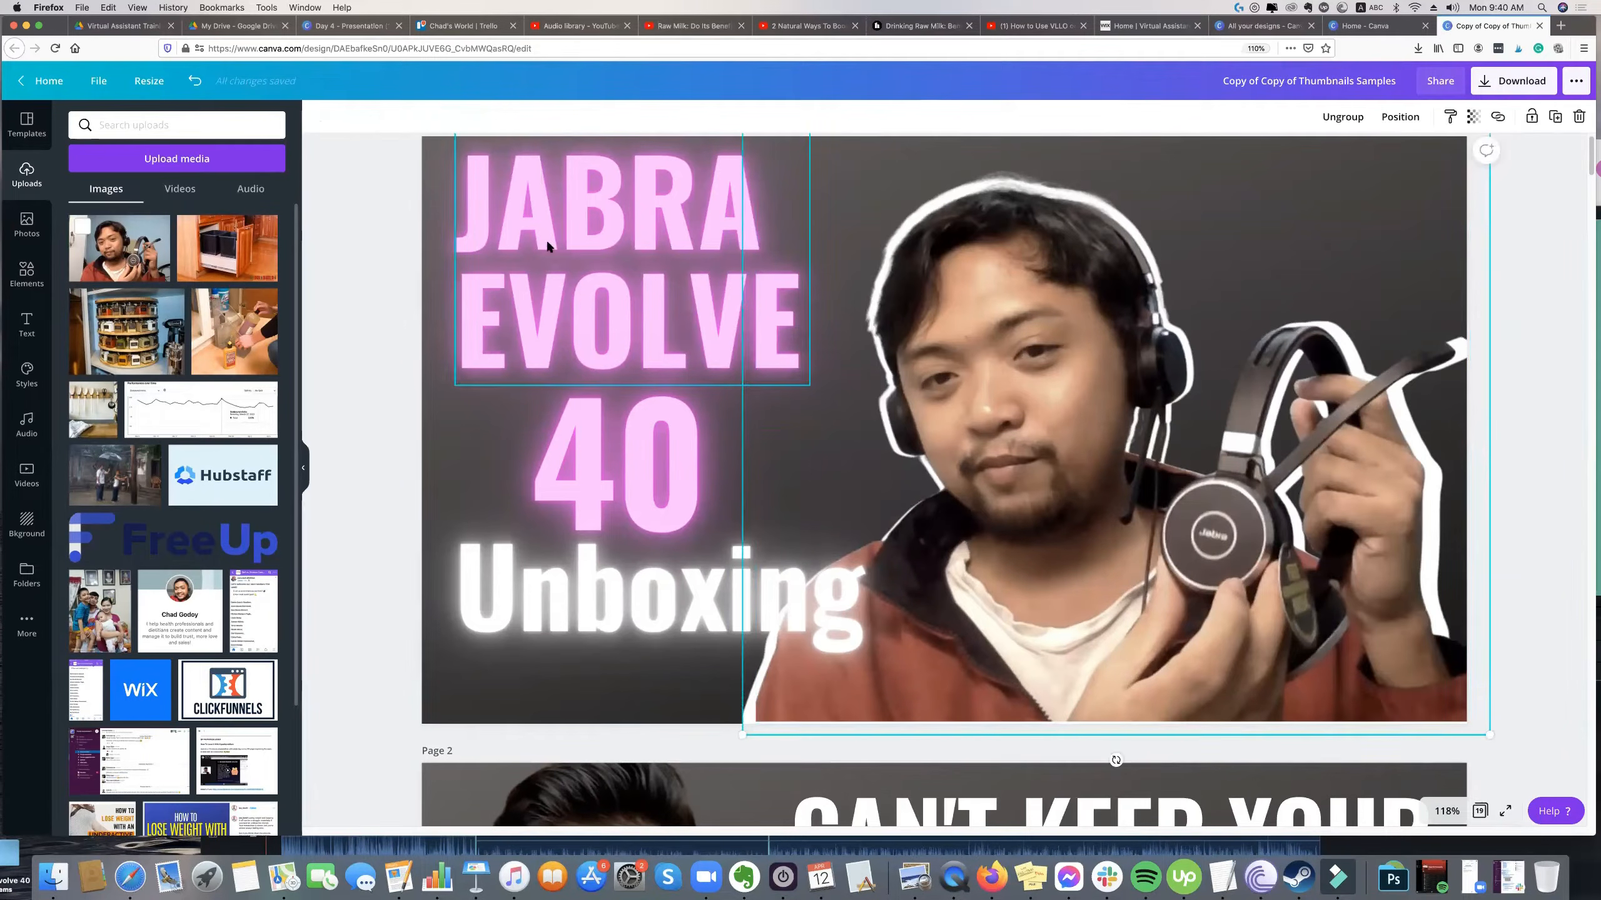
Shift the grouped cutout and white silhouette slightly left on the page.
{"action": "left_click", "coordinate": [1524, 392]}
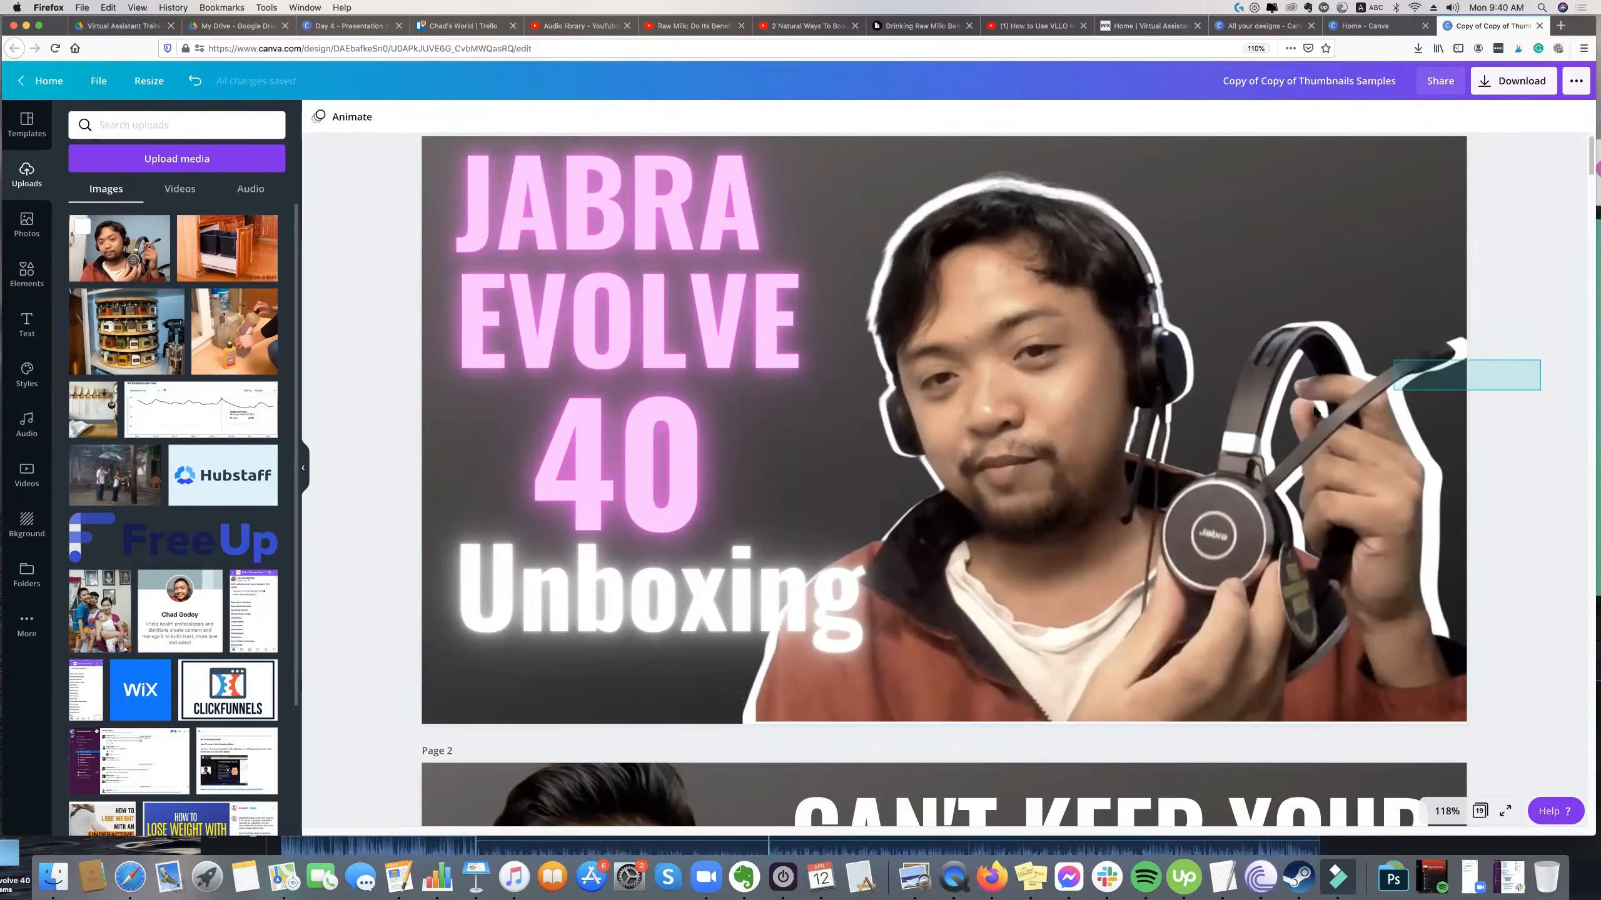
{"action": "left_click", "coordinate": [1304, 403]}
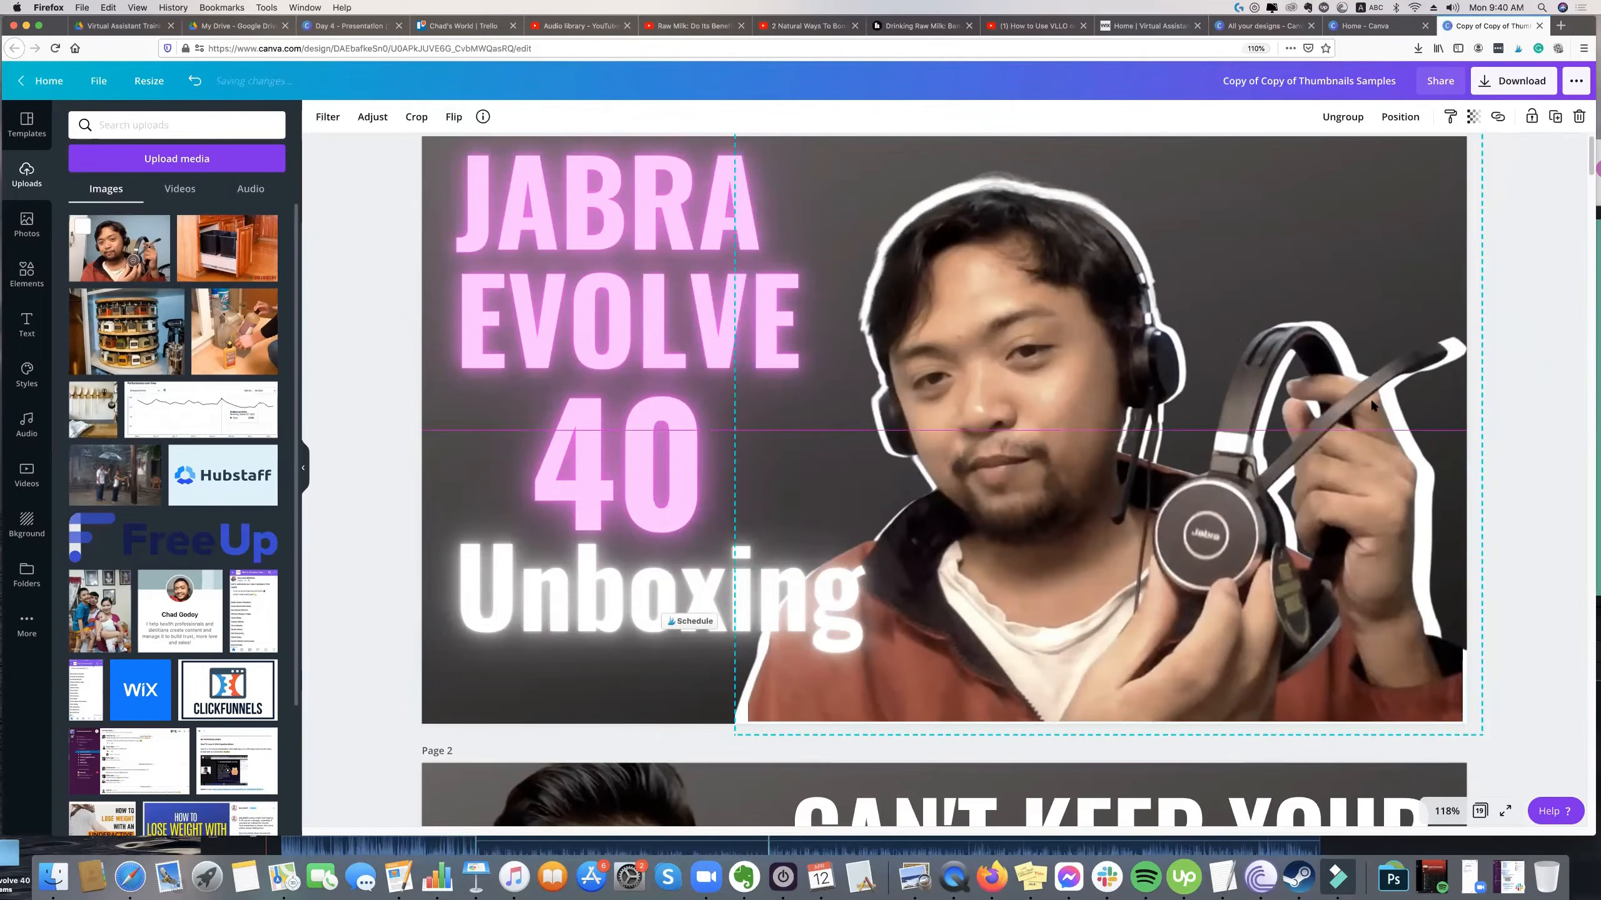
{"action": "left_click", "coordinate": [1521, 374]}
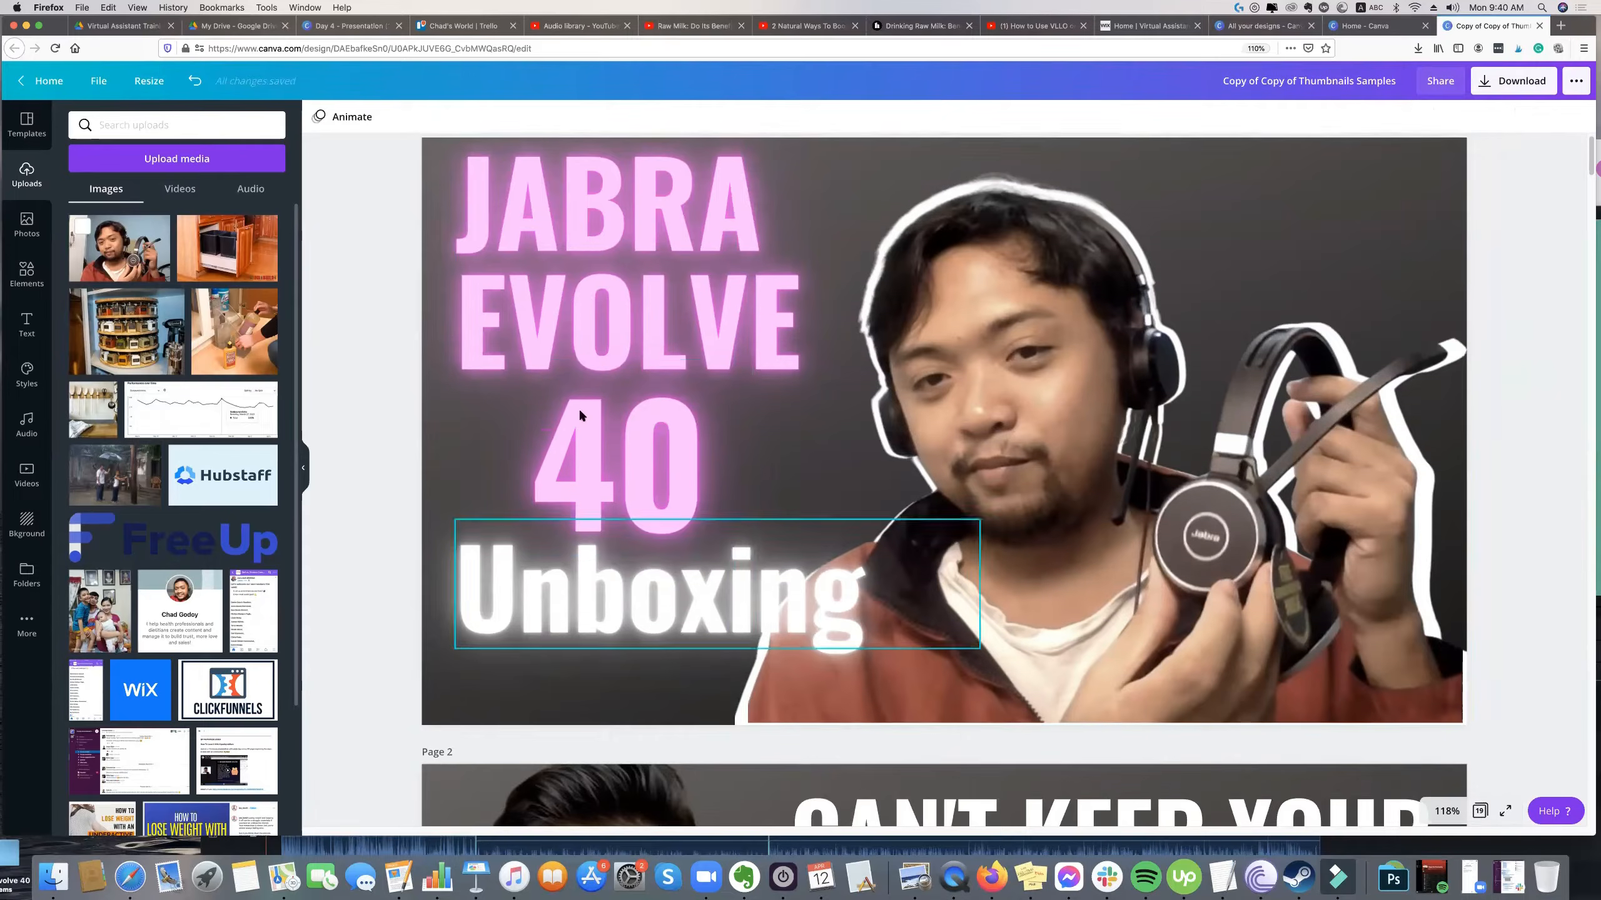
Narrow the Unboxing text box, enlarge the text, and place it a little lower beneath the 40.
{"action": "scroll", "coordinate": [694, 536], "scroll_direction": "up", "scroll_amount": 1}
{"action": "left_click", "coordinate": [933, 621]}
{"action": "left_click_drag", "start_coordinate": [950, 621], "coordinate": [848, 624]}
{"action": "left_click_drag", "start_coordinate": [910, 699], "coordinate": [957, 738]}
{"action": "left_click", "coordinate": [396, 465]}
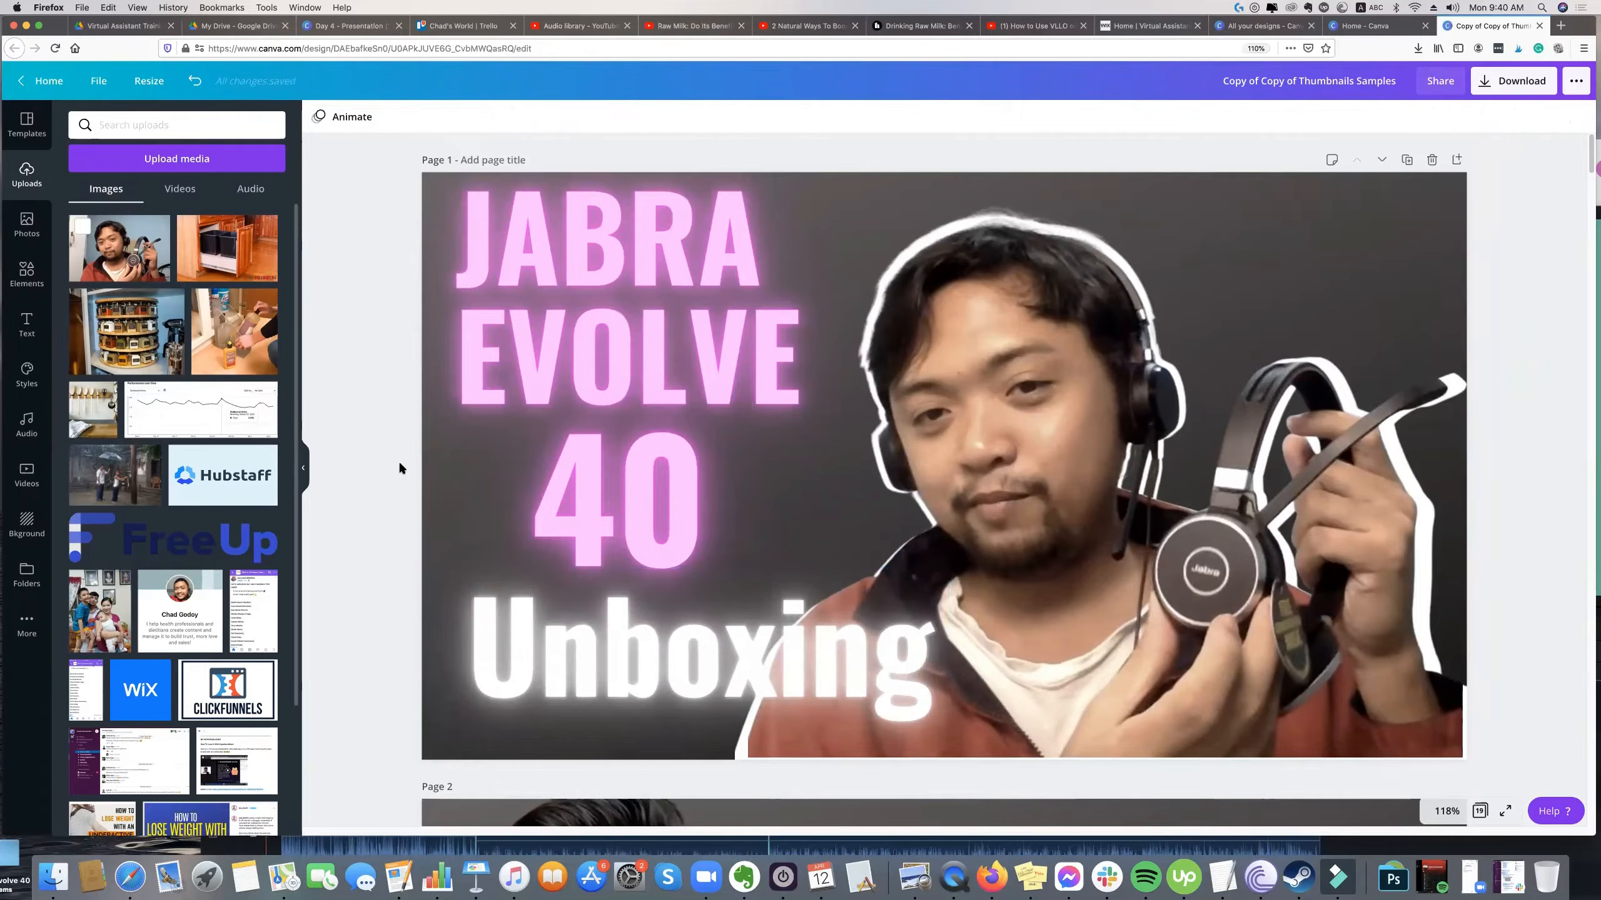
{"action": "scroll", "coordinate": [407, 472], "scroll_direction": "down", "scroll_amount": 2}
Switch to the Trello board, view the Jabra Evolve 40 Review card, and check the Hand's On! slide for the following task.
{"action": "left_click", "coordinate": [464, 25]}
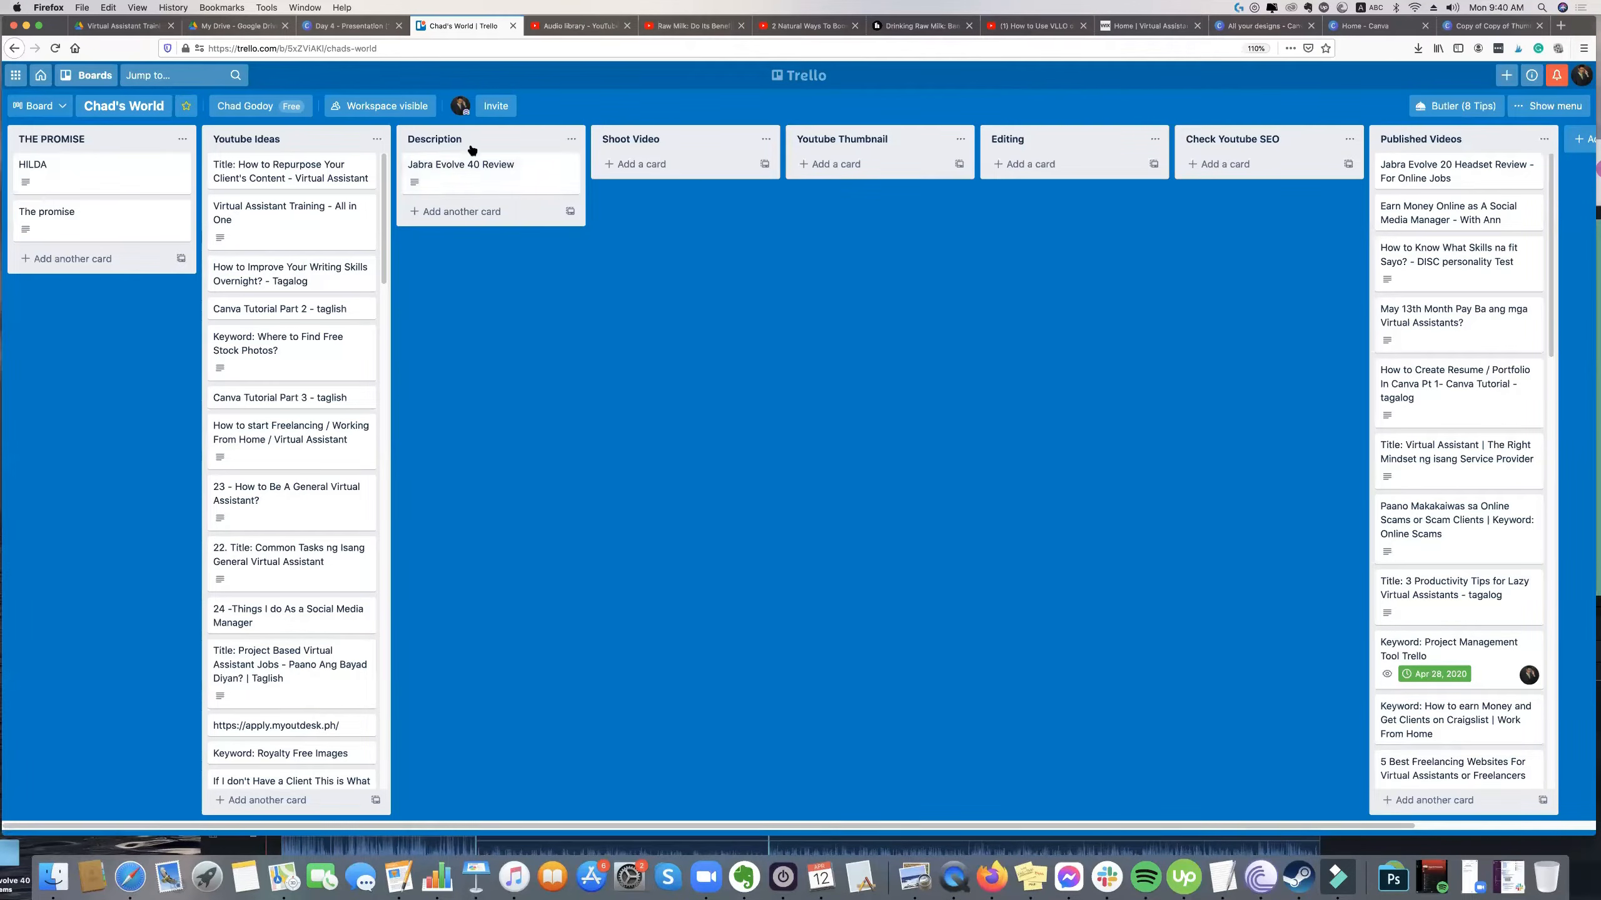
{"action": "left_click", "coordinate": [444, 169]}
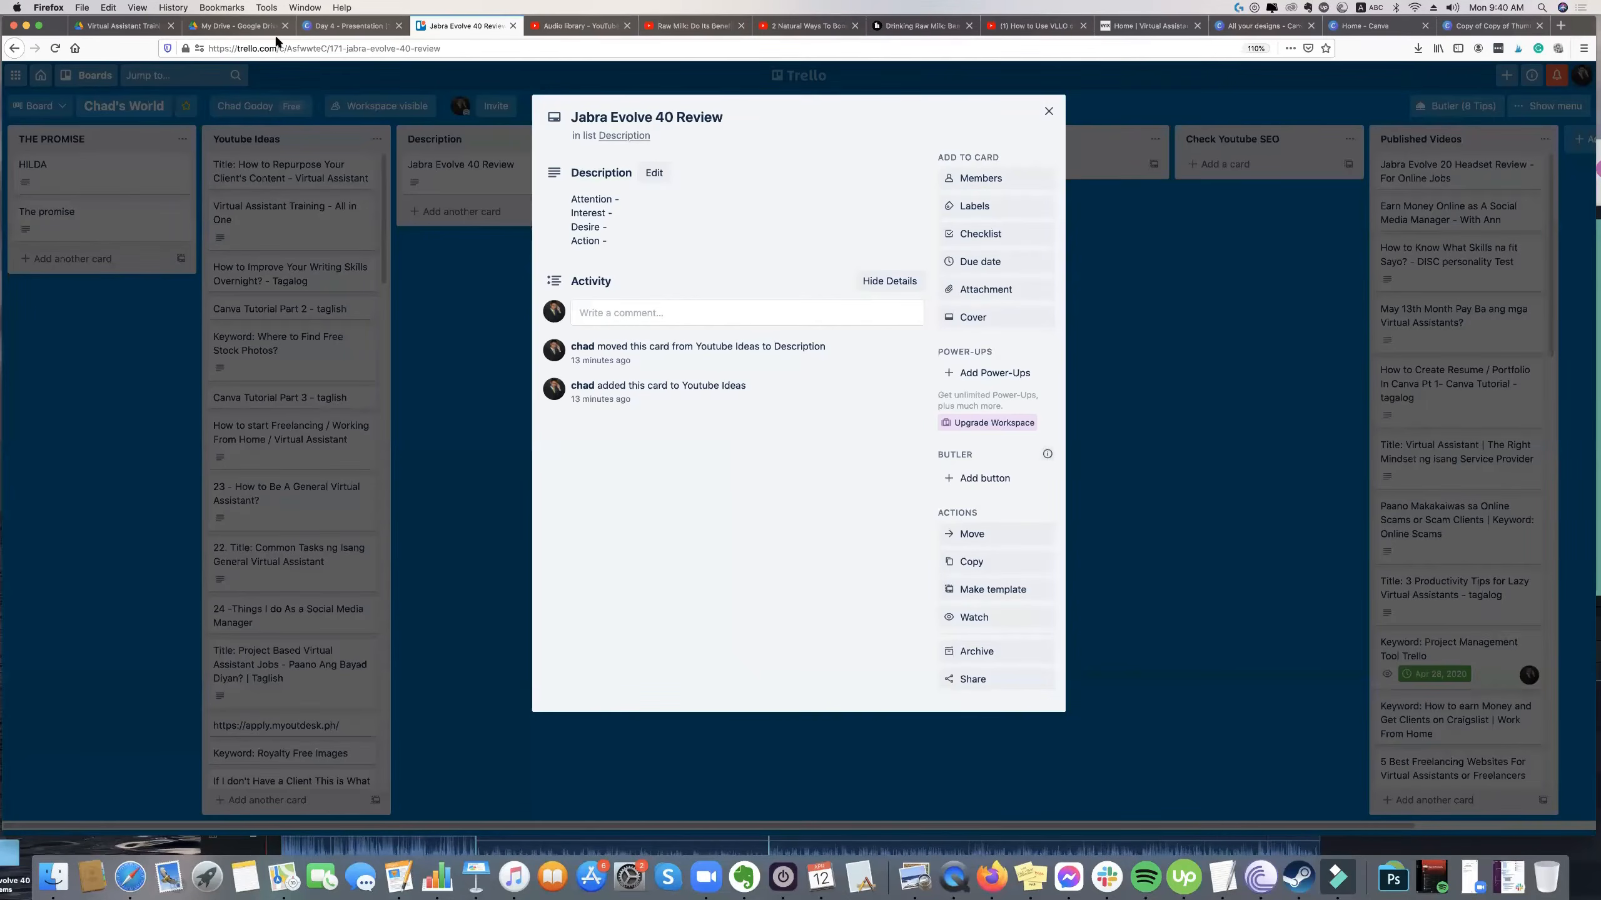
{"action": "left_click", "coordinate": [346, 25]}
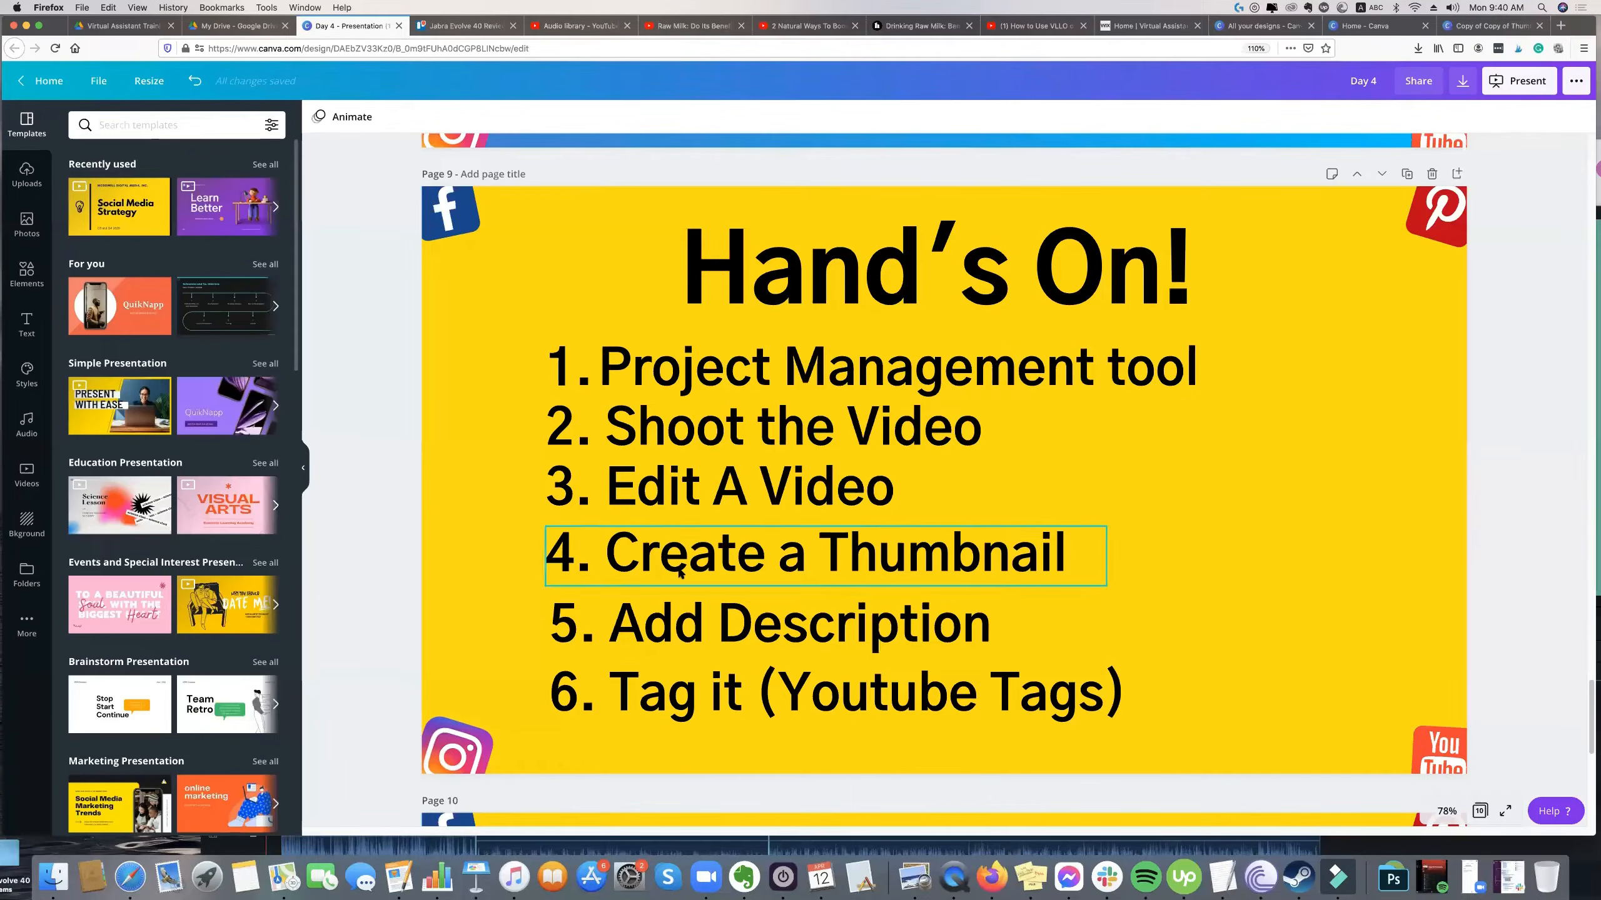
{"action": "left_click", "coordinate": [464, 28]}
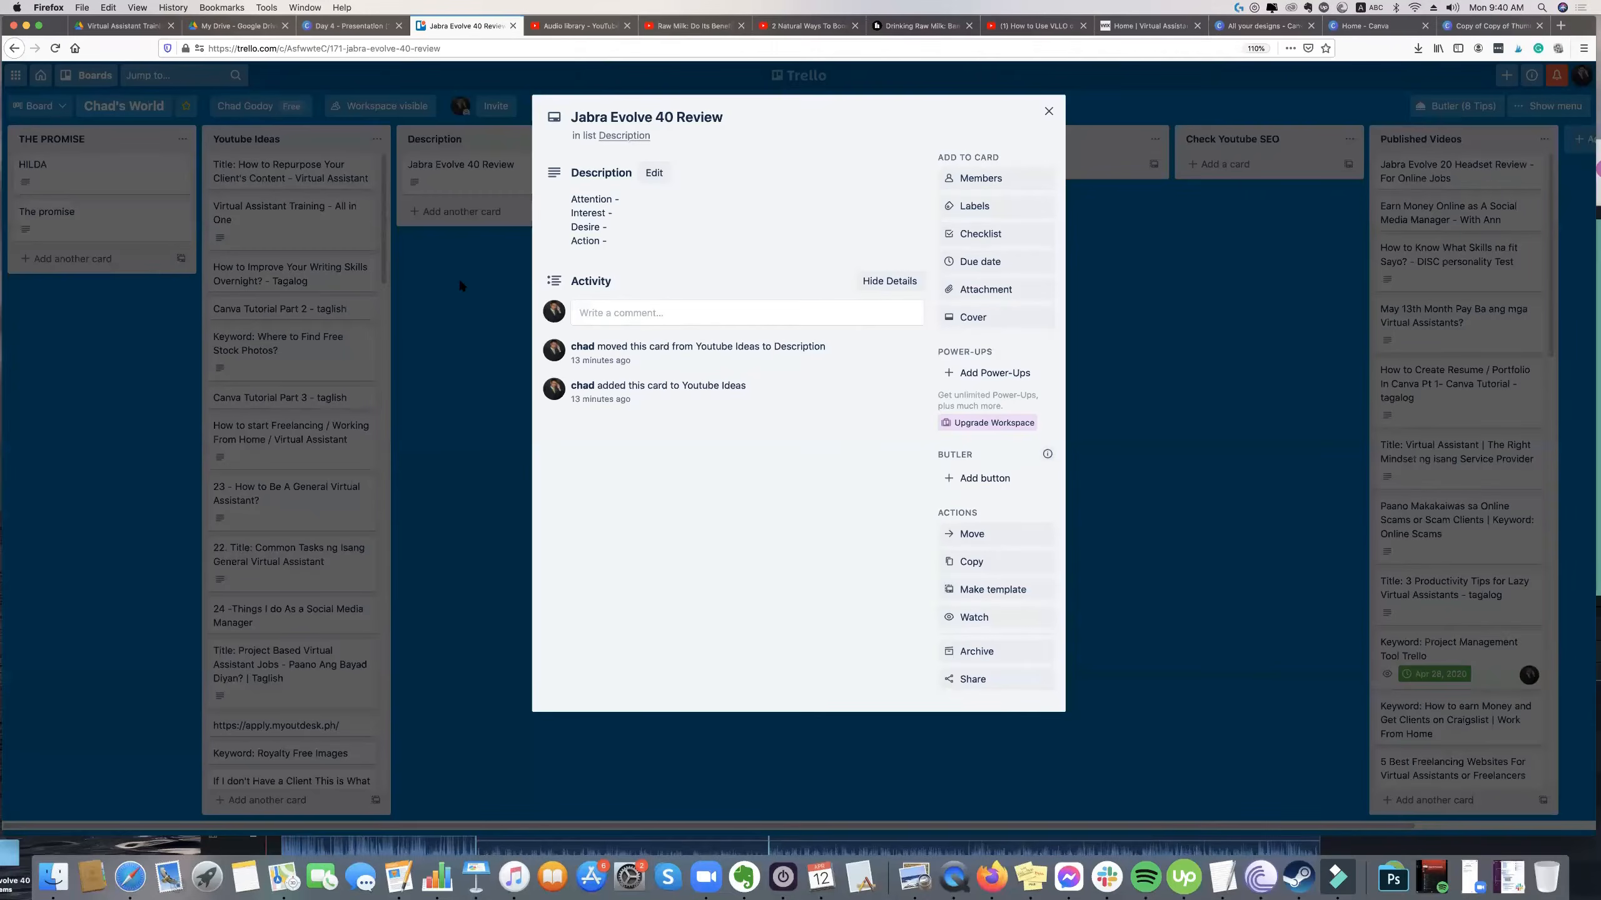
Edit the Jabra Evolve 40 Review card's description, adding a Keyword: heading and a blank line above Attention.
{"action": "left_click", "coordinate": [472, 160]}
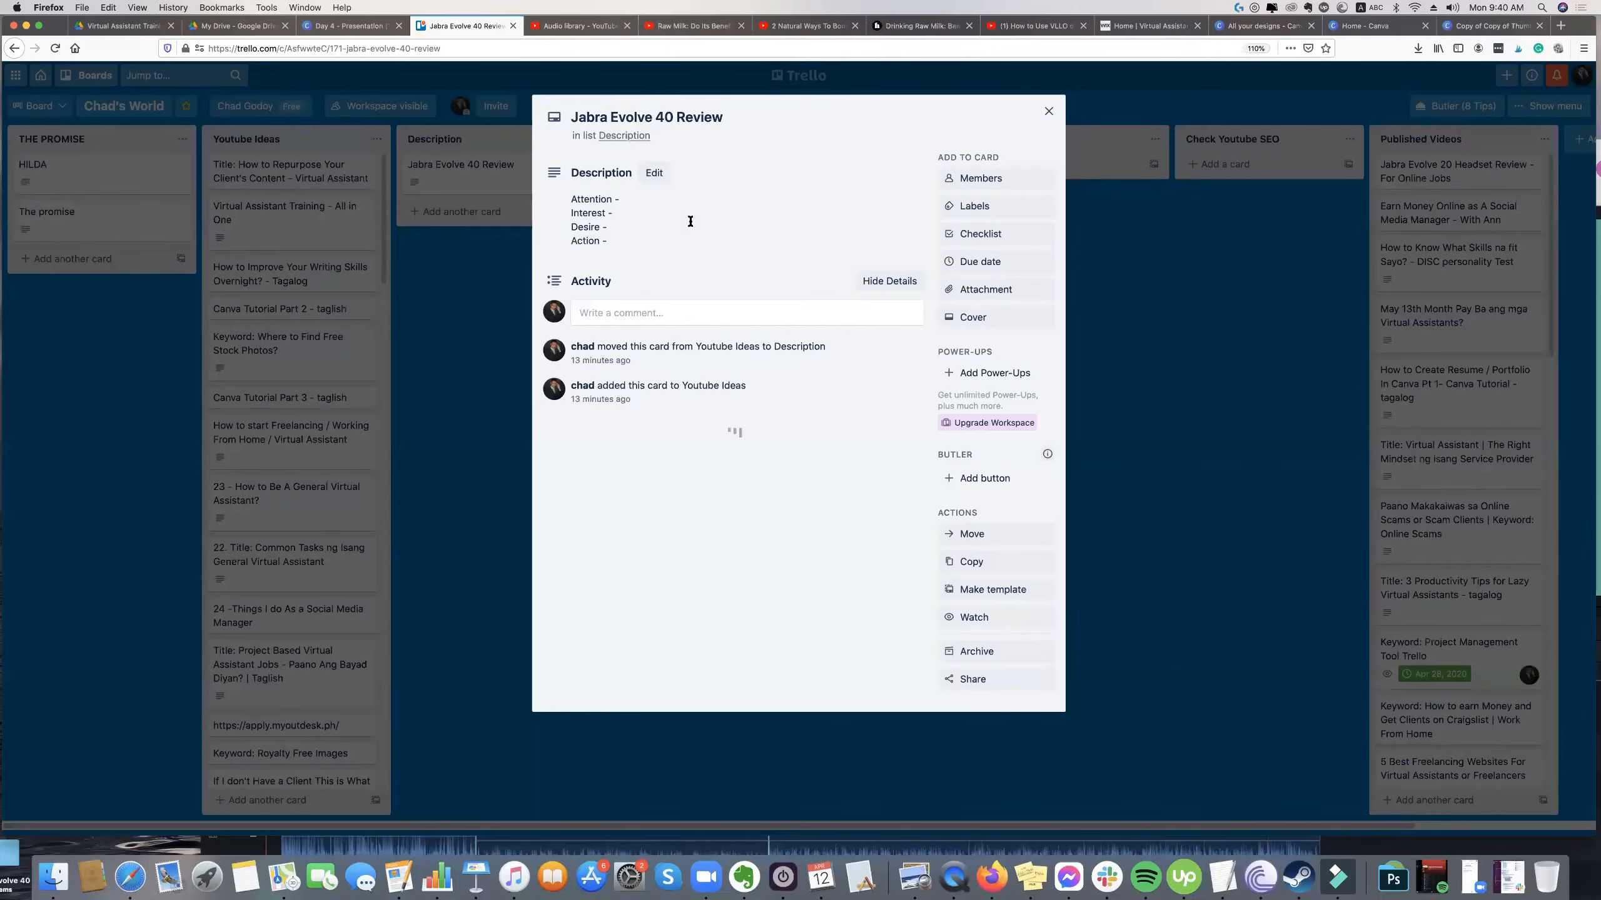
{"action": "left_click", "coordinate": [690, 222]}
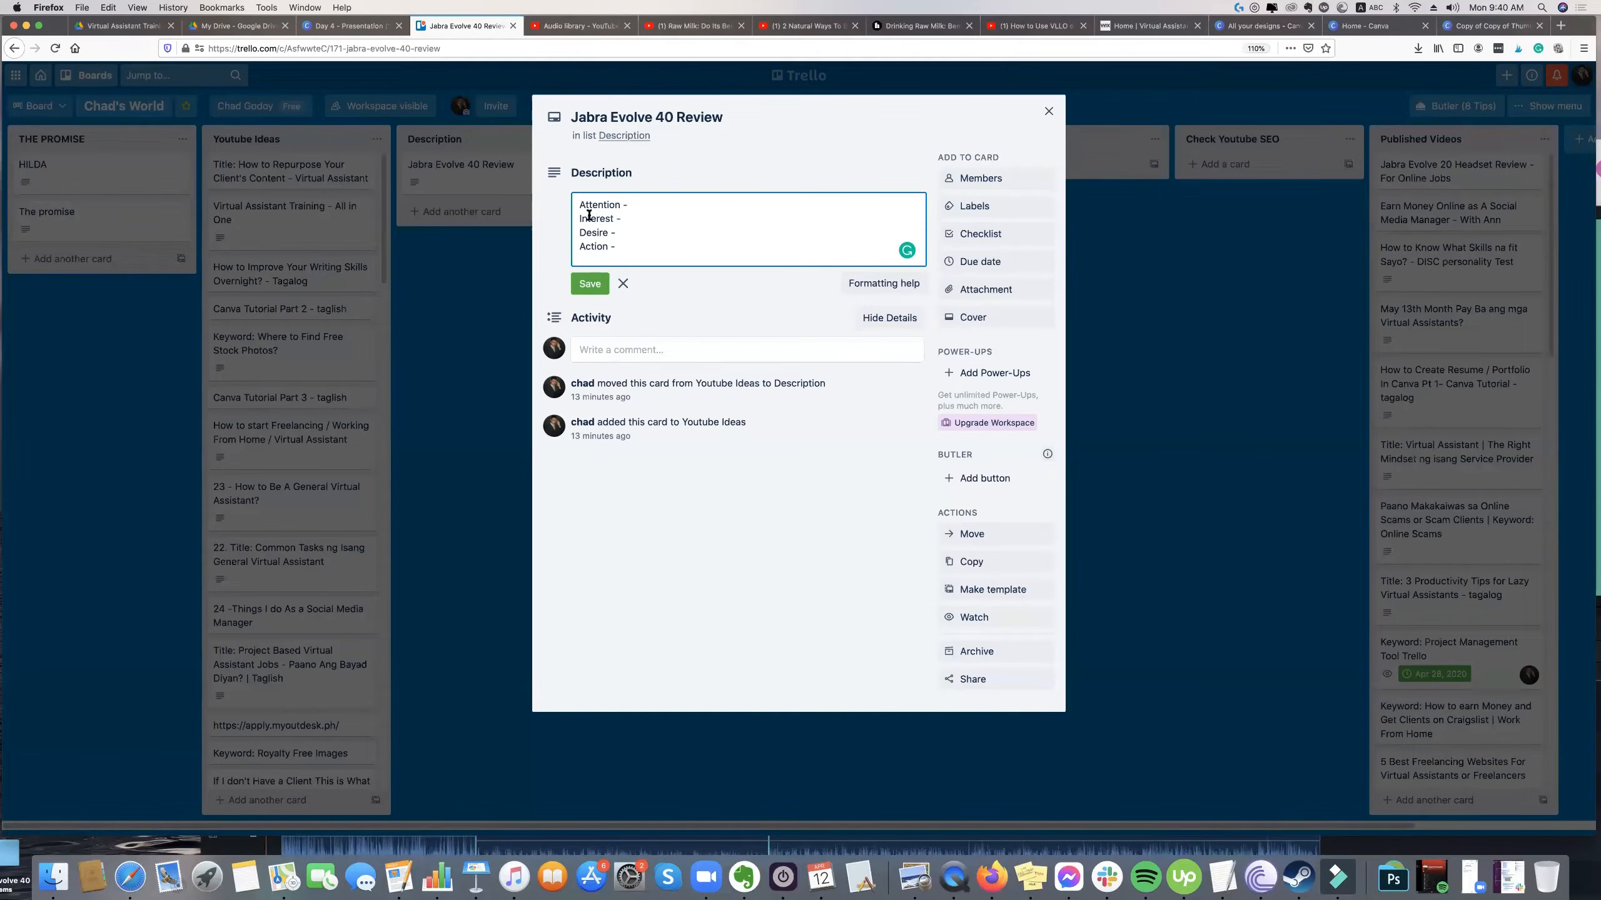
{"action": "key", "text": "Return"}
{"action": "key", "text": "Return"}
{"action": "left_click", "coordinate": [623, 203]}
{"action": "type", "text": "Keyword:"}
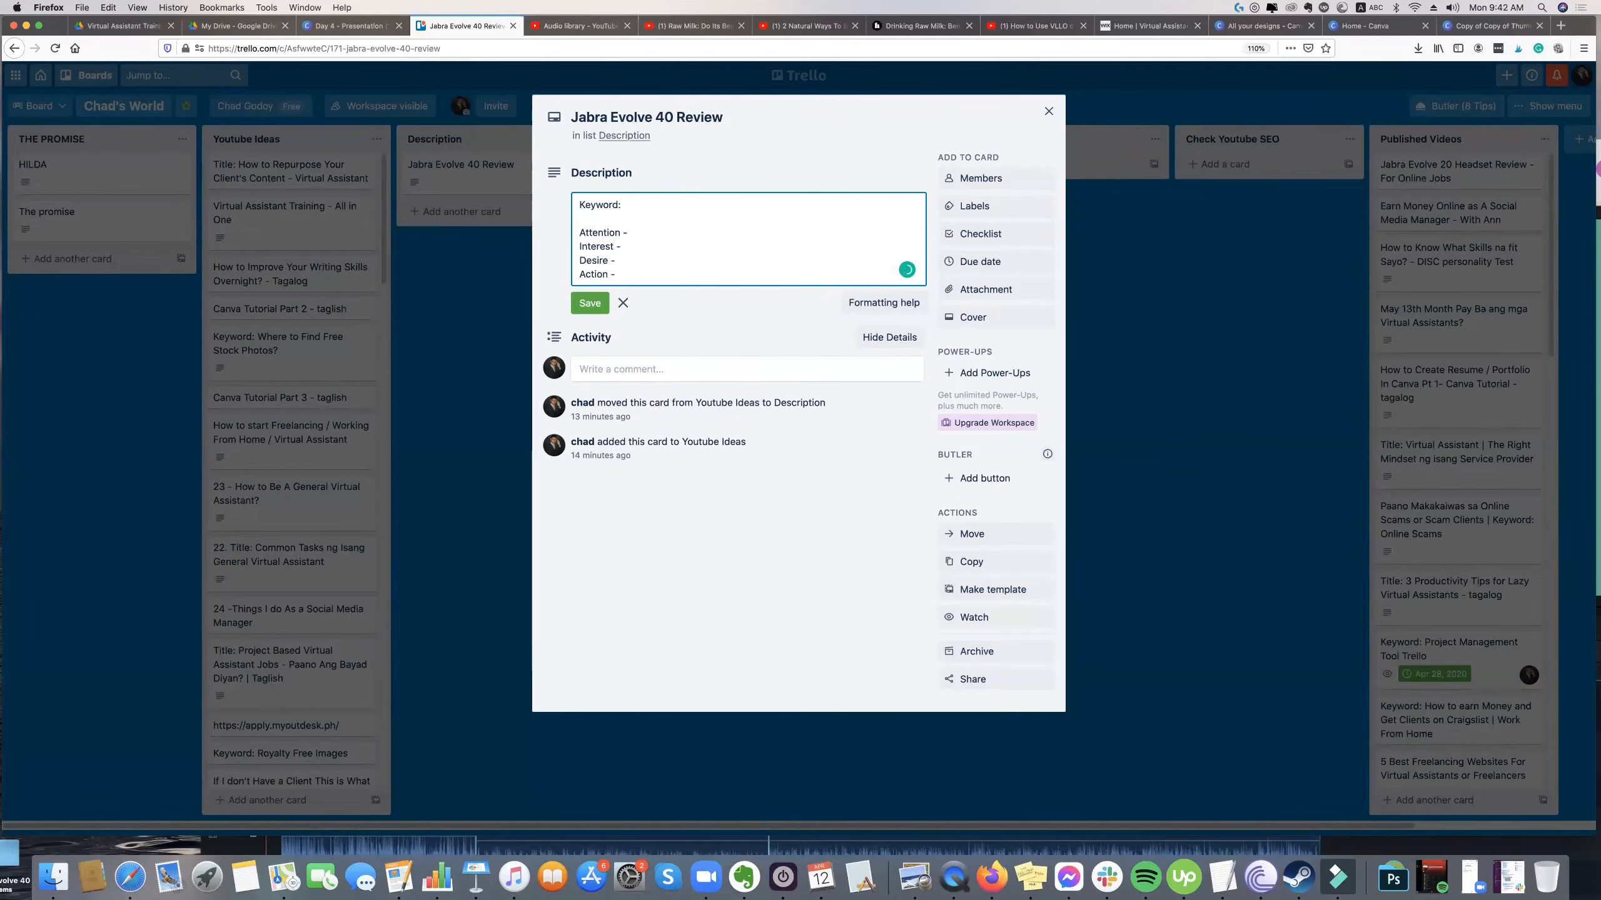
{"action": "left_click", "coordinate": [604, 309]}
Separate the Attention, Interest, Desire and Action lines in the card's description with blank lines.
{"action": "left_click", "coordinate": [644, 209]}
{"action": "left_click", "coordinate": [641, 215]}
{"action": "left_click", "coordinate": [646, 231]}
{"action": "key", "text": "Return"}
{"action": "key", "text": "Return"}
{"action": "key", "text": "Down"}
{"action": "key", "text": "Return"}
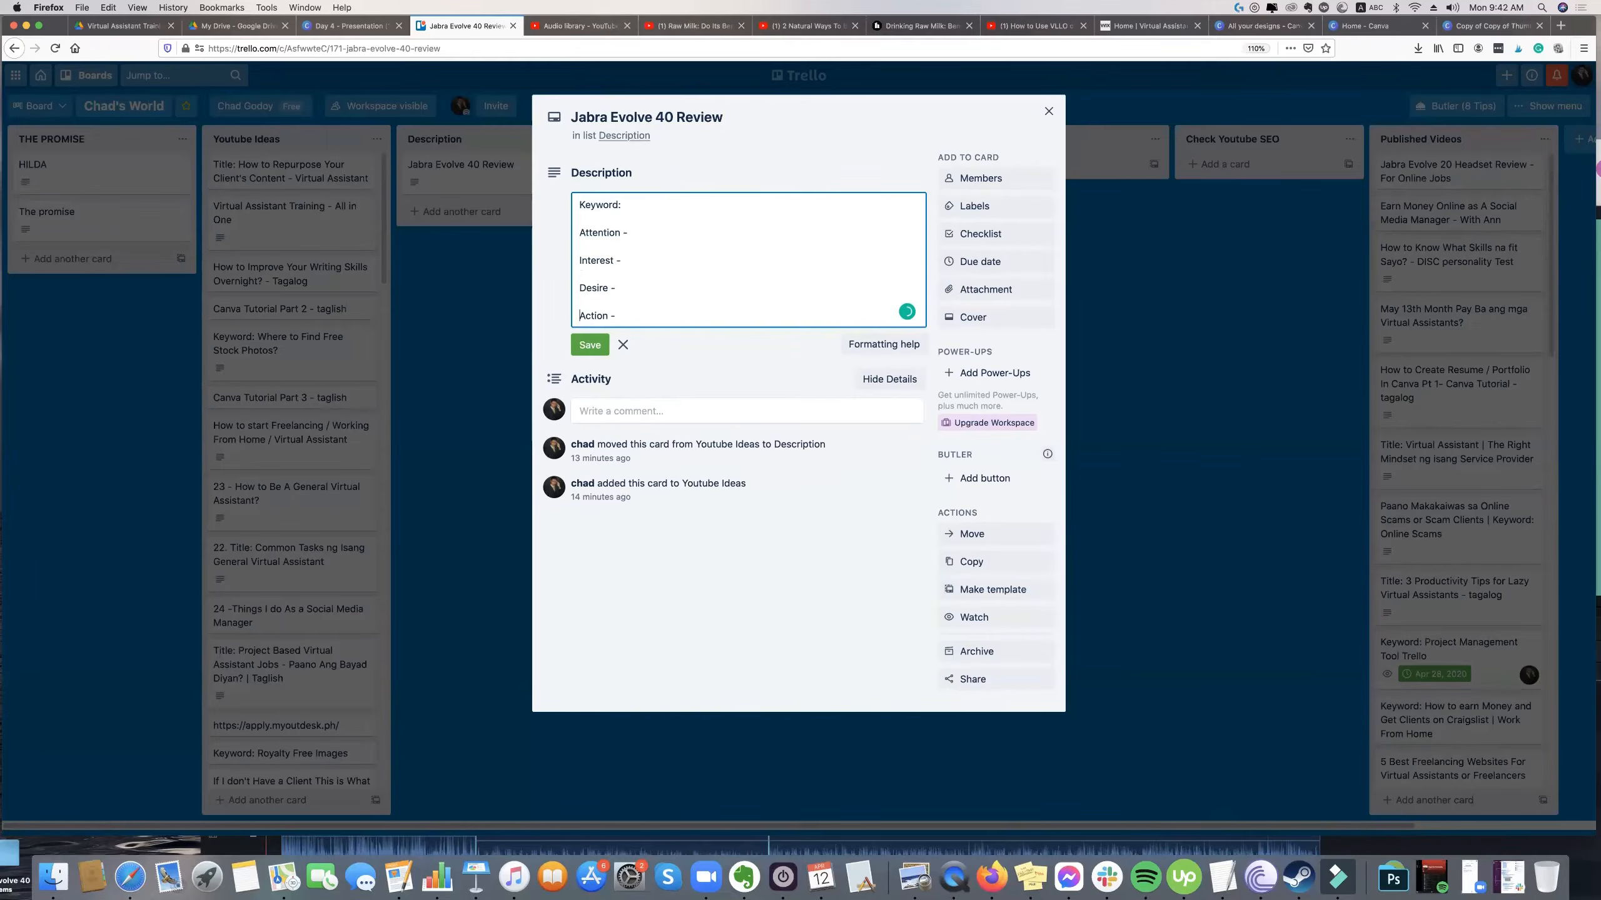
Copy the card's title and paste it into the description beneath the Keyword: heading.
{"action": "left_click", "coordinate": [633, 233]}
{"action": "left_click", "coordinate": [671, 117]}
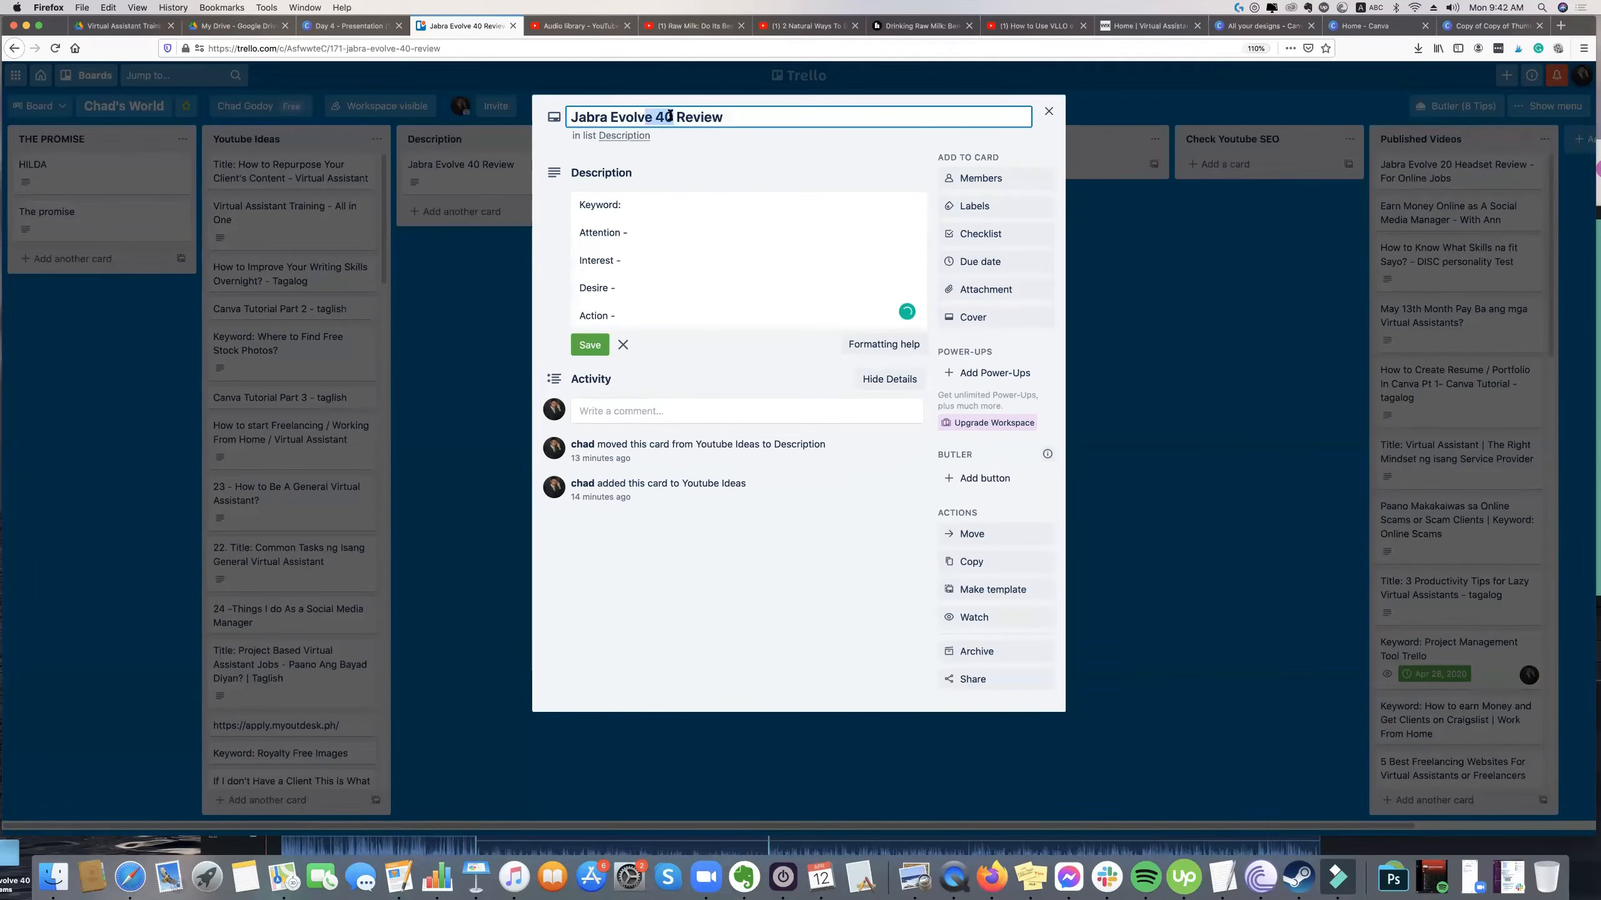
{"action": "key", "text": "super+a"}
{"action": "key", "text": "super+c"}
{"action": "left_click", "coordinate": [639, 214]}
{"action": "key", "text": "super+v"}
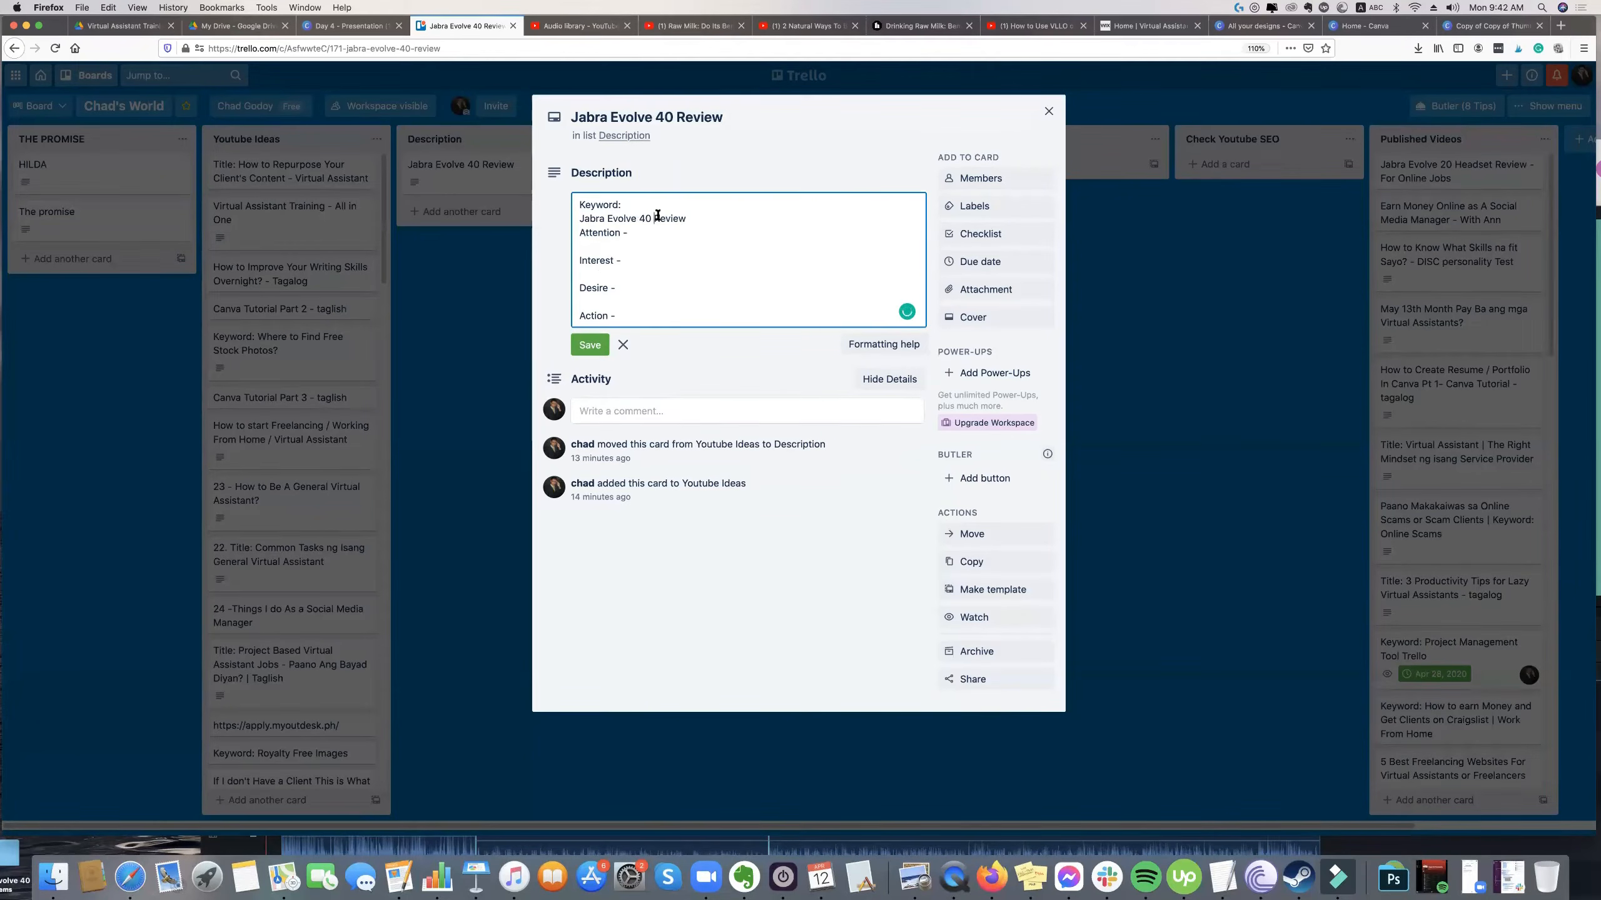
Change the keyword entry to read Jabra Evolve 40, Review and insert a blank line beneath the Keyword: heading.
{"action": "left_click", "coordinate": [656, 218]}
{"action": "key", "text": "Return"}
{"action": "key", "text": "Return"}
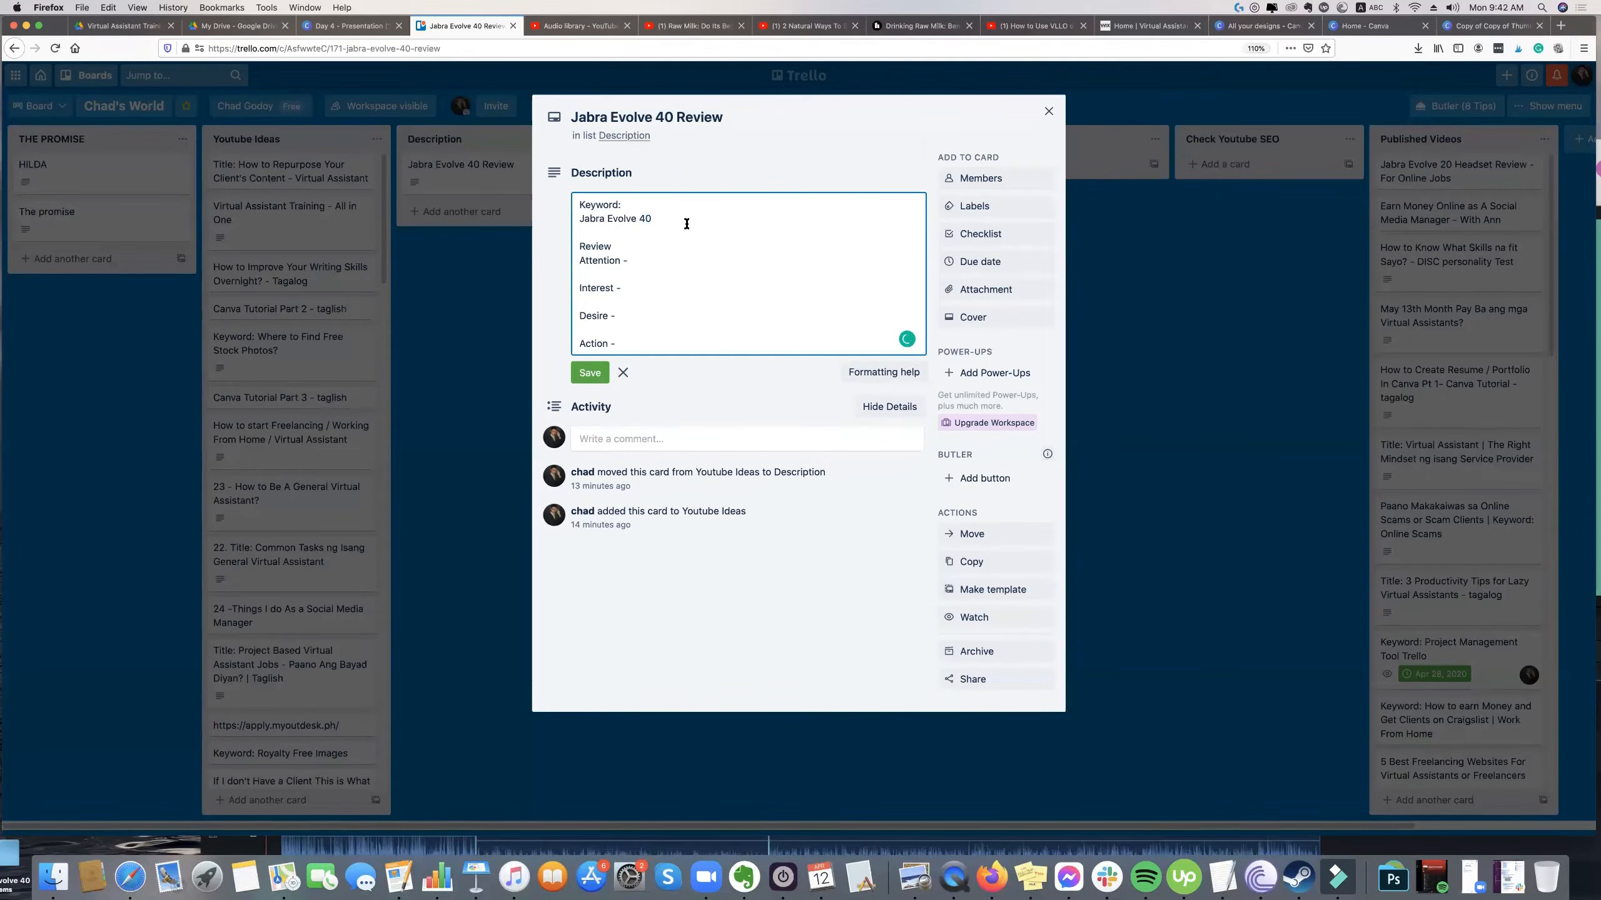
{"action": "type", "text": ", Revie"}
{"action": "left_click", "coordinate": [653, 207]}
{"action": "key", "text": "Return"}
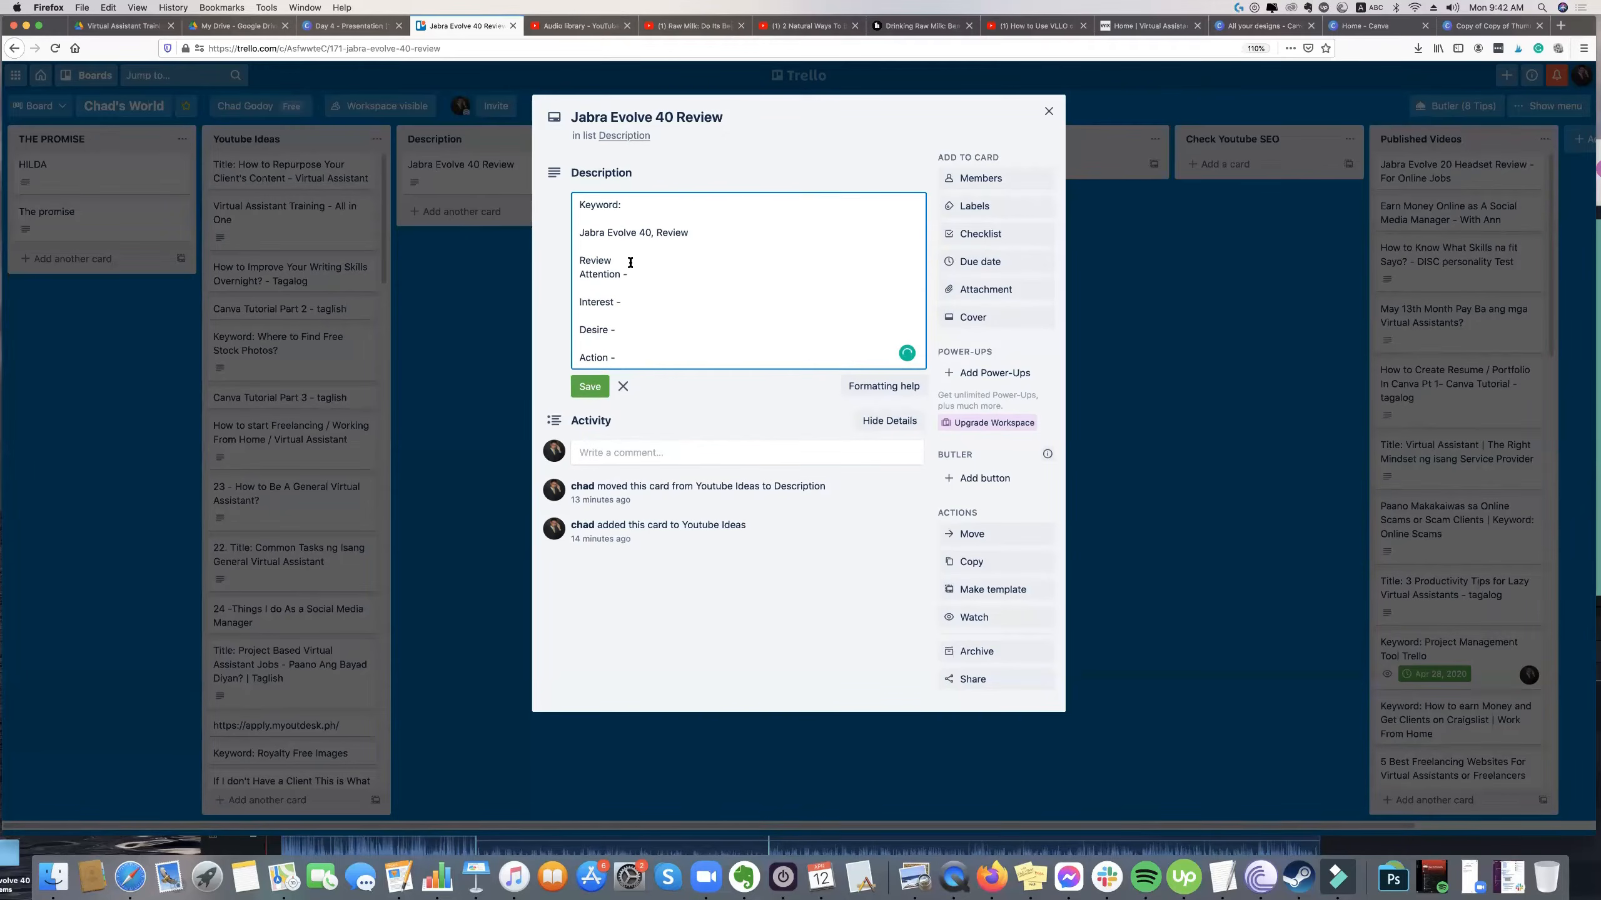
Remove the leftover Review line above Attention and save the card's description.
{"action": "key", "text": "BackSpace"}
{"action": "key", "text": "BackSpace"}
{"action": "key", "text": "BackSpace"}
{"action": "key", "text": "BackSpace"}
{"action": "key", "text": "BackSpace"}
{"action": "key", "text": "BackSpace"}
{"action": "key", "text": "BackSpace"}
{"action": "left_click", "coordinate": [597, 371]}
{"action": "left_click", "coordinate": [659, 278]}
{"action": "left_click", "coordinate": [648, 68]}
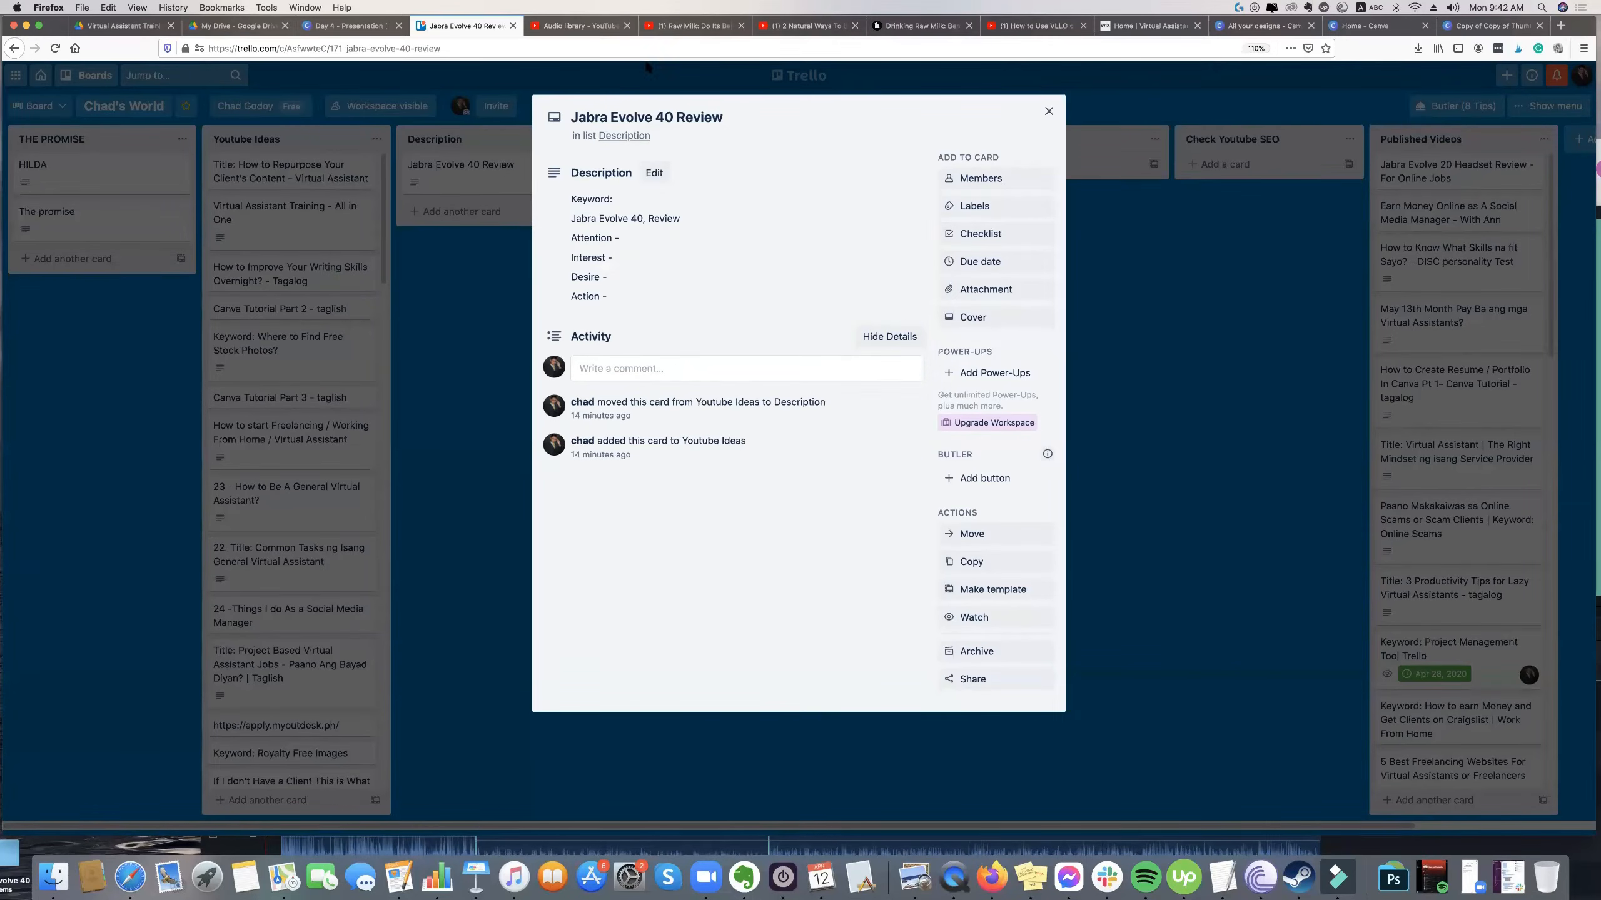
Switch to YouTube, open the account's own channel page, and check its notifications.
{"action": "left_click", "coordinate": [652, 27]}
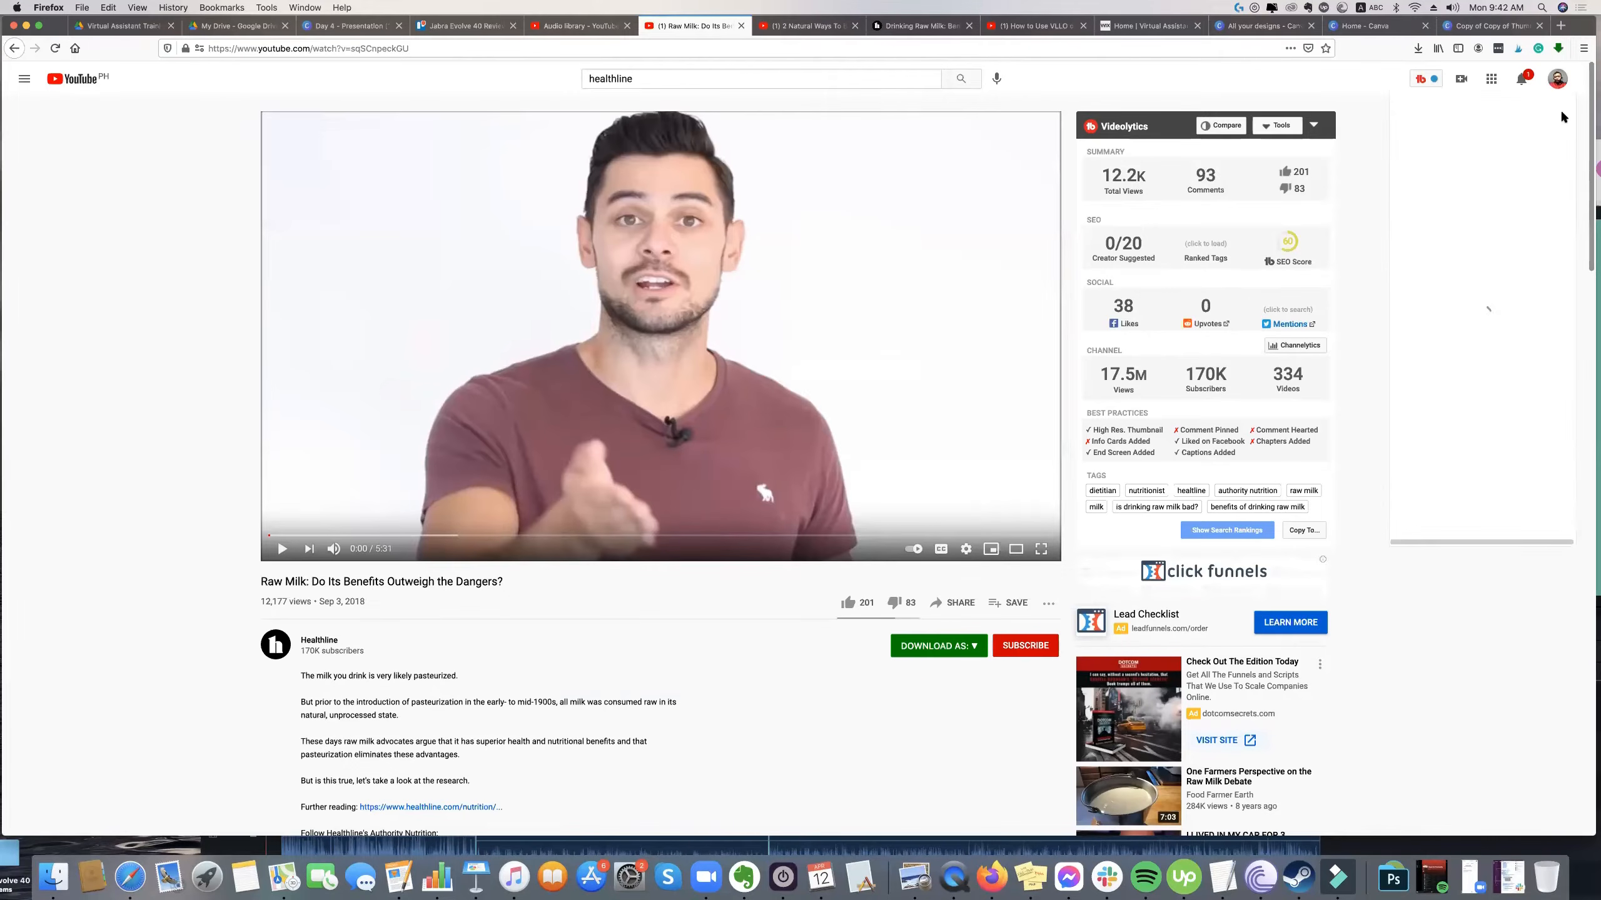
{"action": "left_click", "coordinate": [1495, 168]}
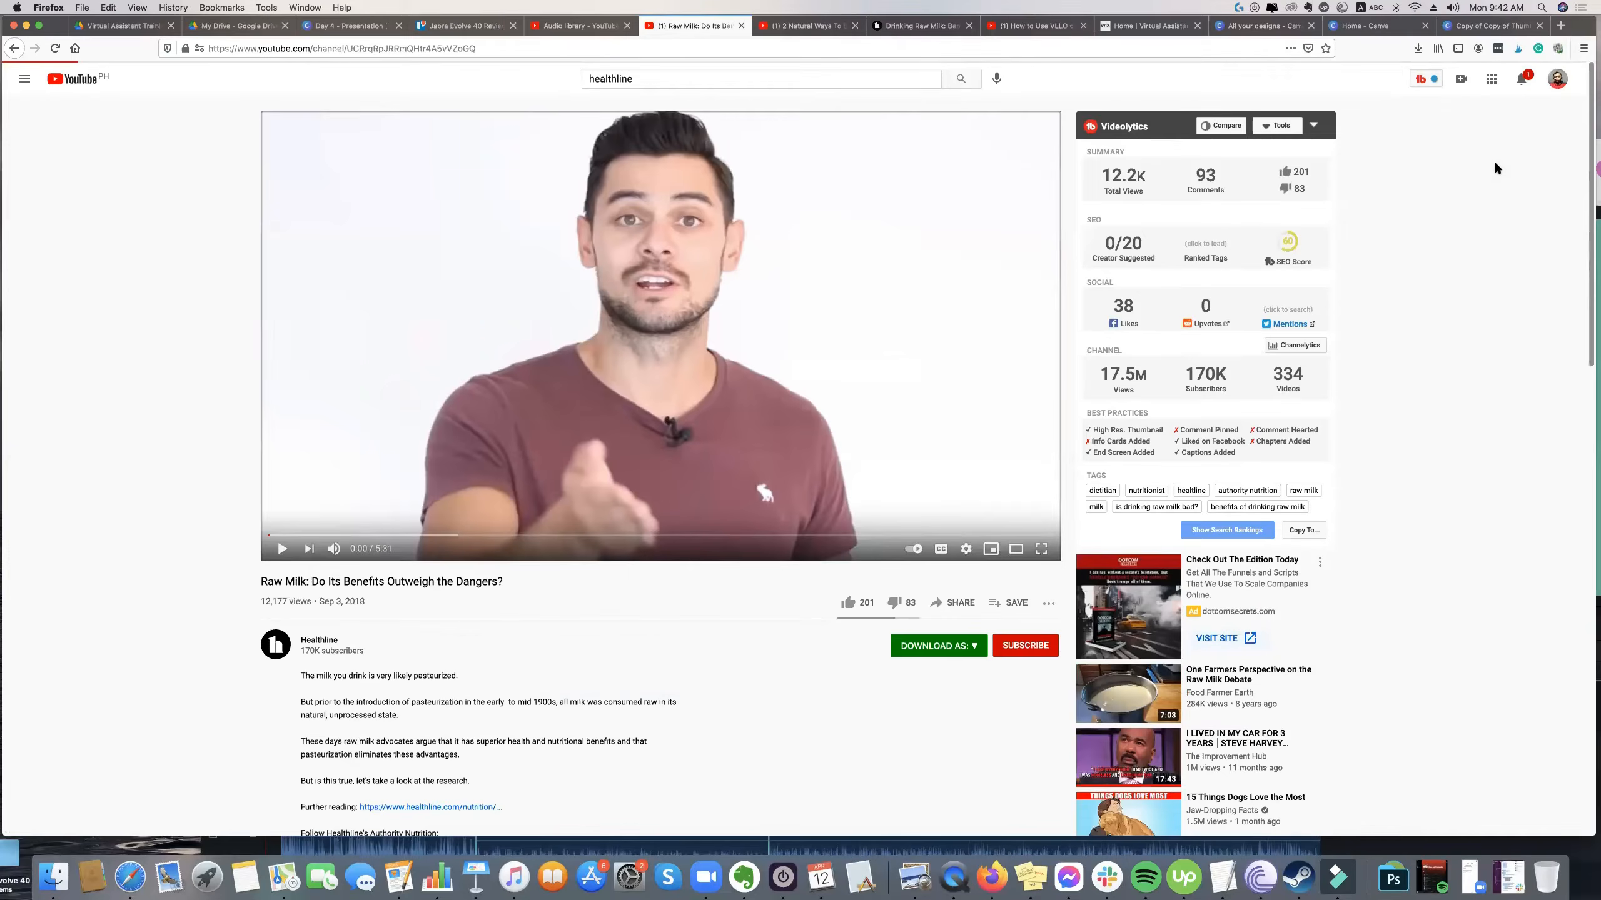
{"action": "left_click", "coordinate": [1520, 81]}
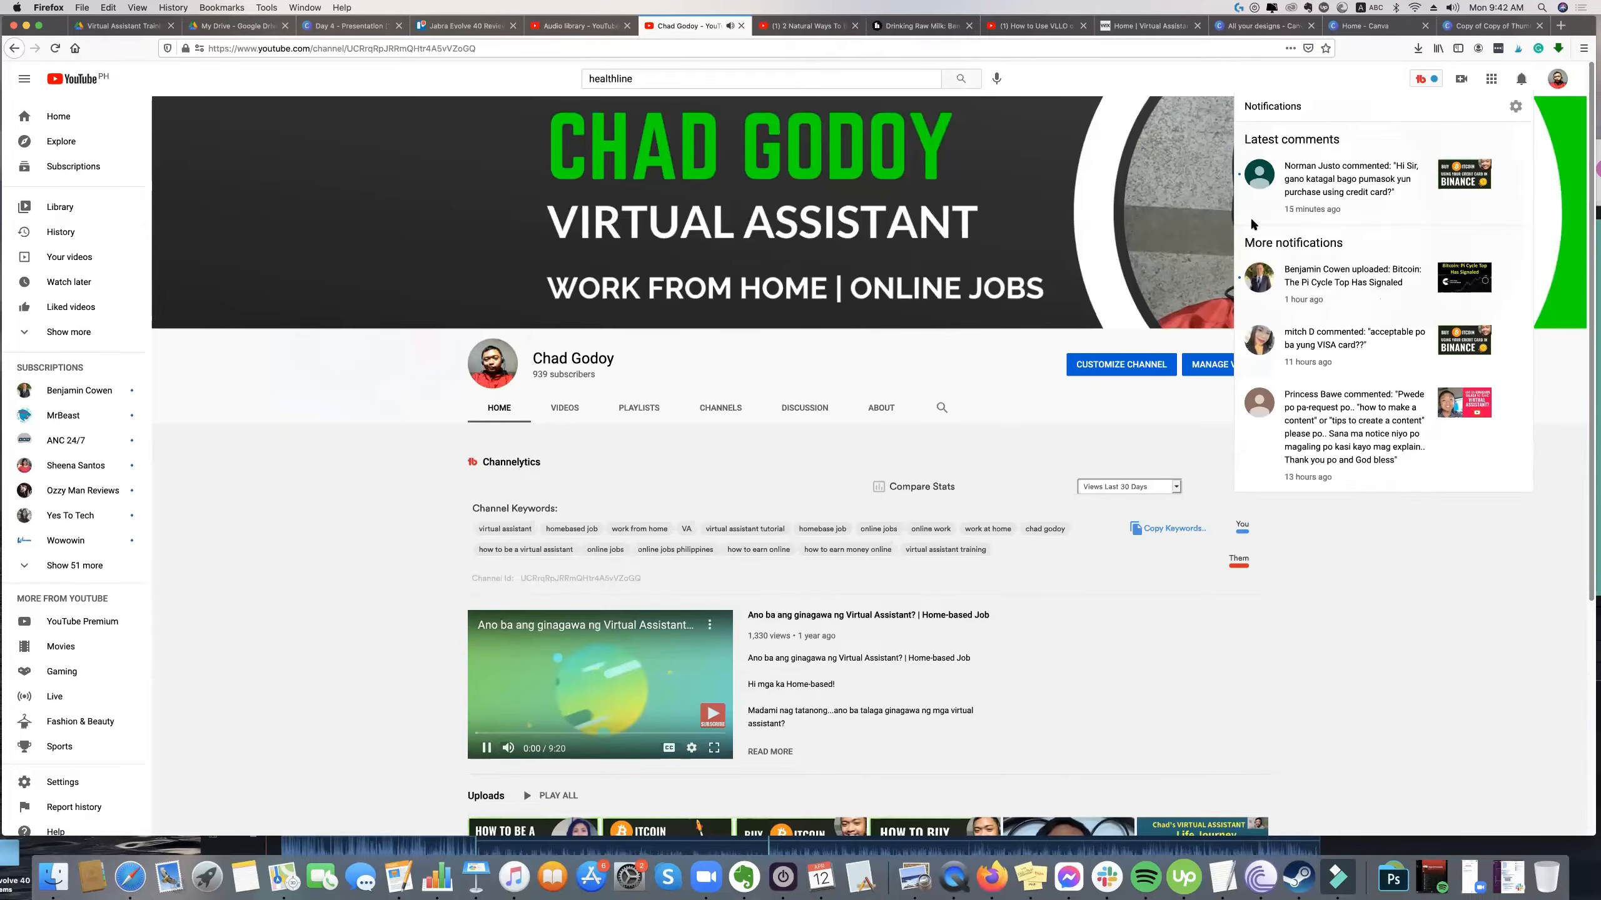
{"action": "left_click", "coordinate": [1094, 435]}
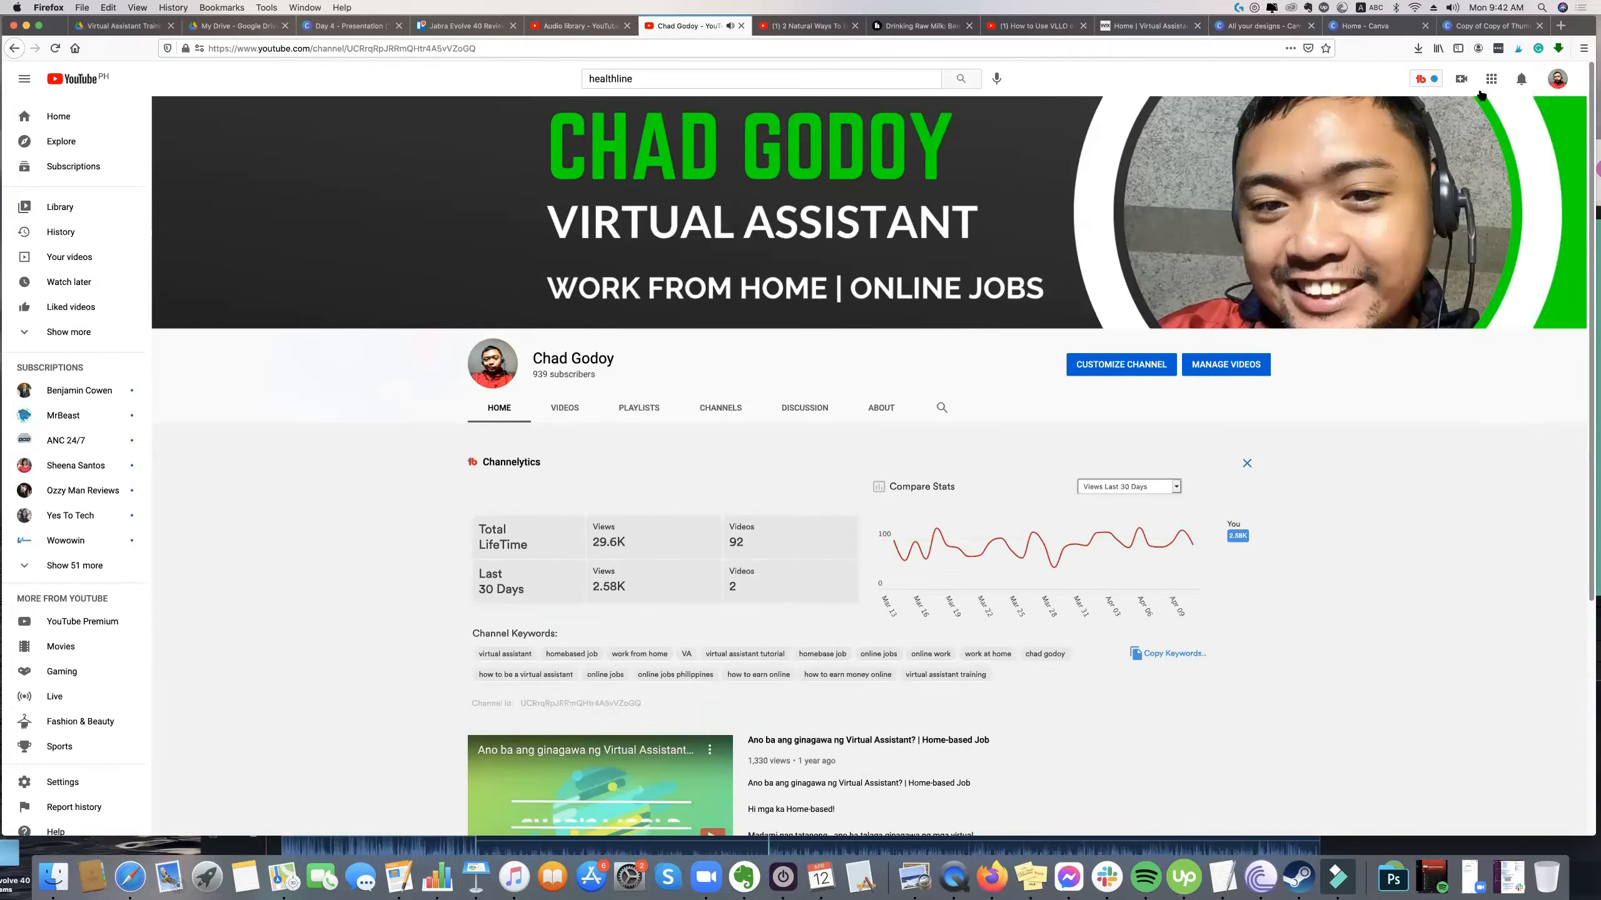
Launch TubeBuddy's Keyword Explorer and explore the keyword jabra.
{"action": "left_click", "coordinate": [1437, 77]}
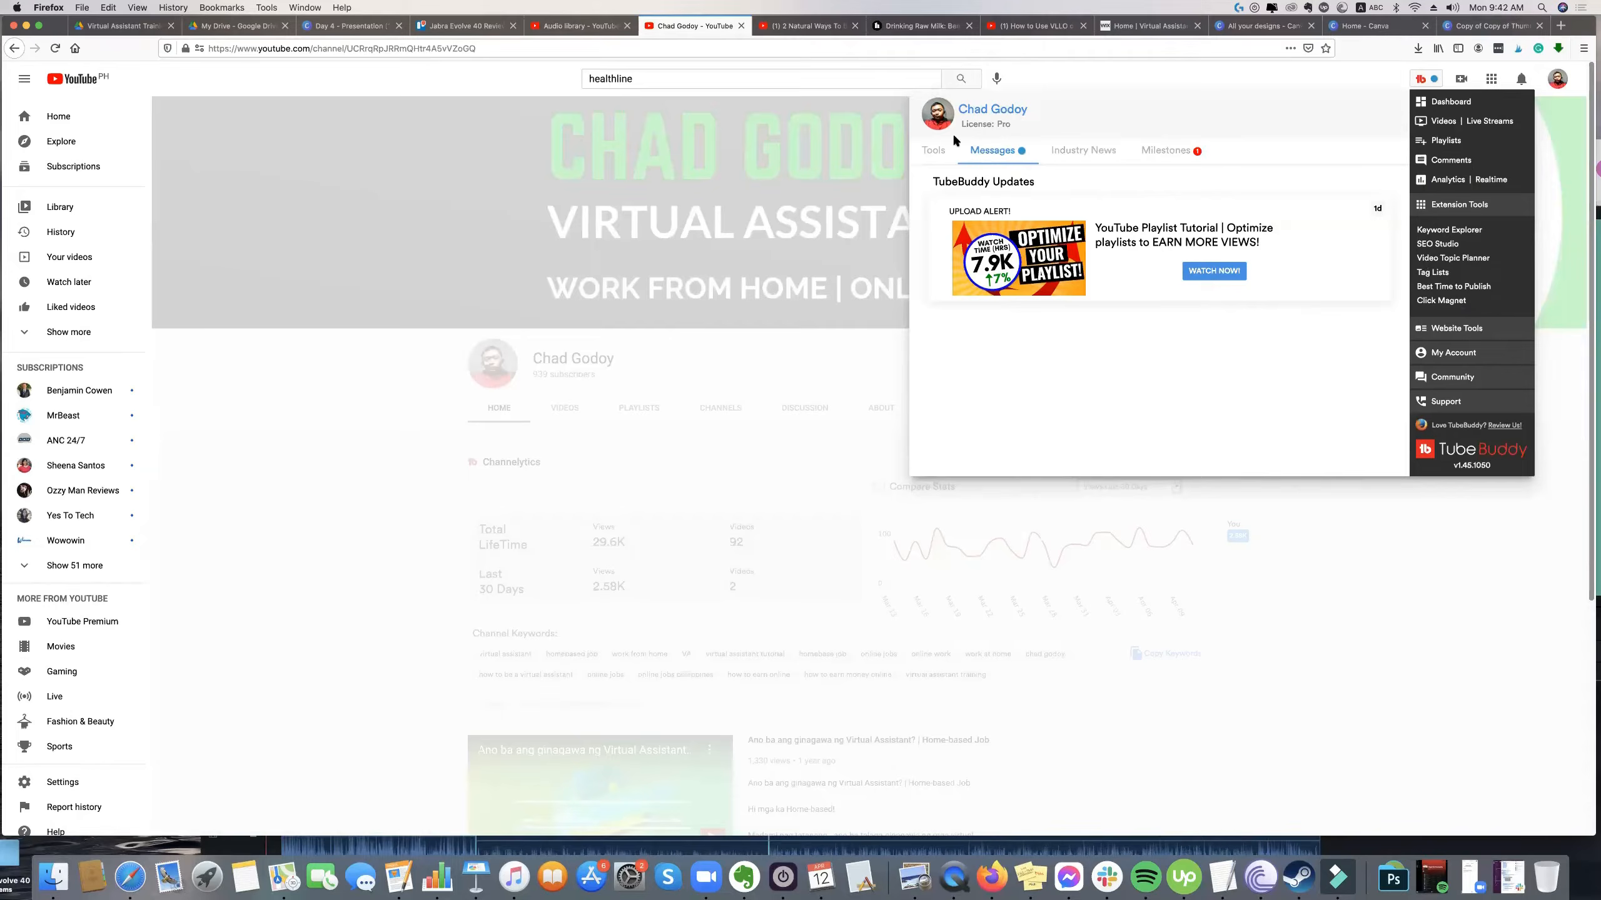
{"action": "left_click", "coordinate": [935, 154]}
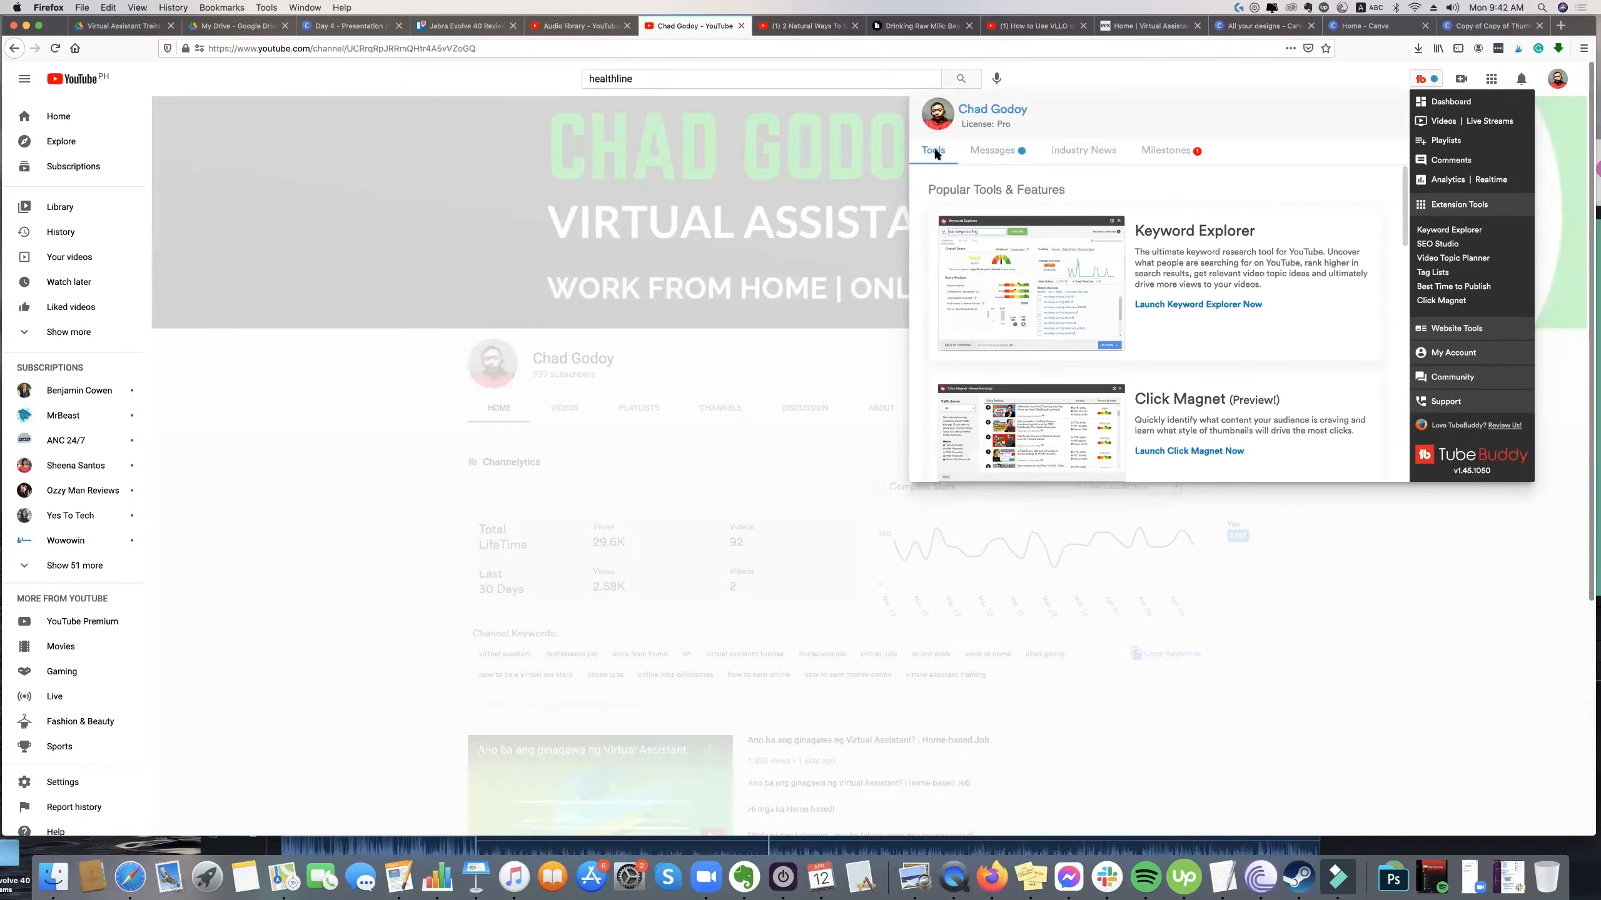
{"action": "left_click", "coordinate": [1213, 306]}
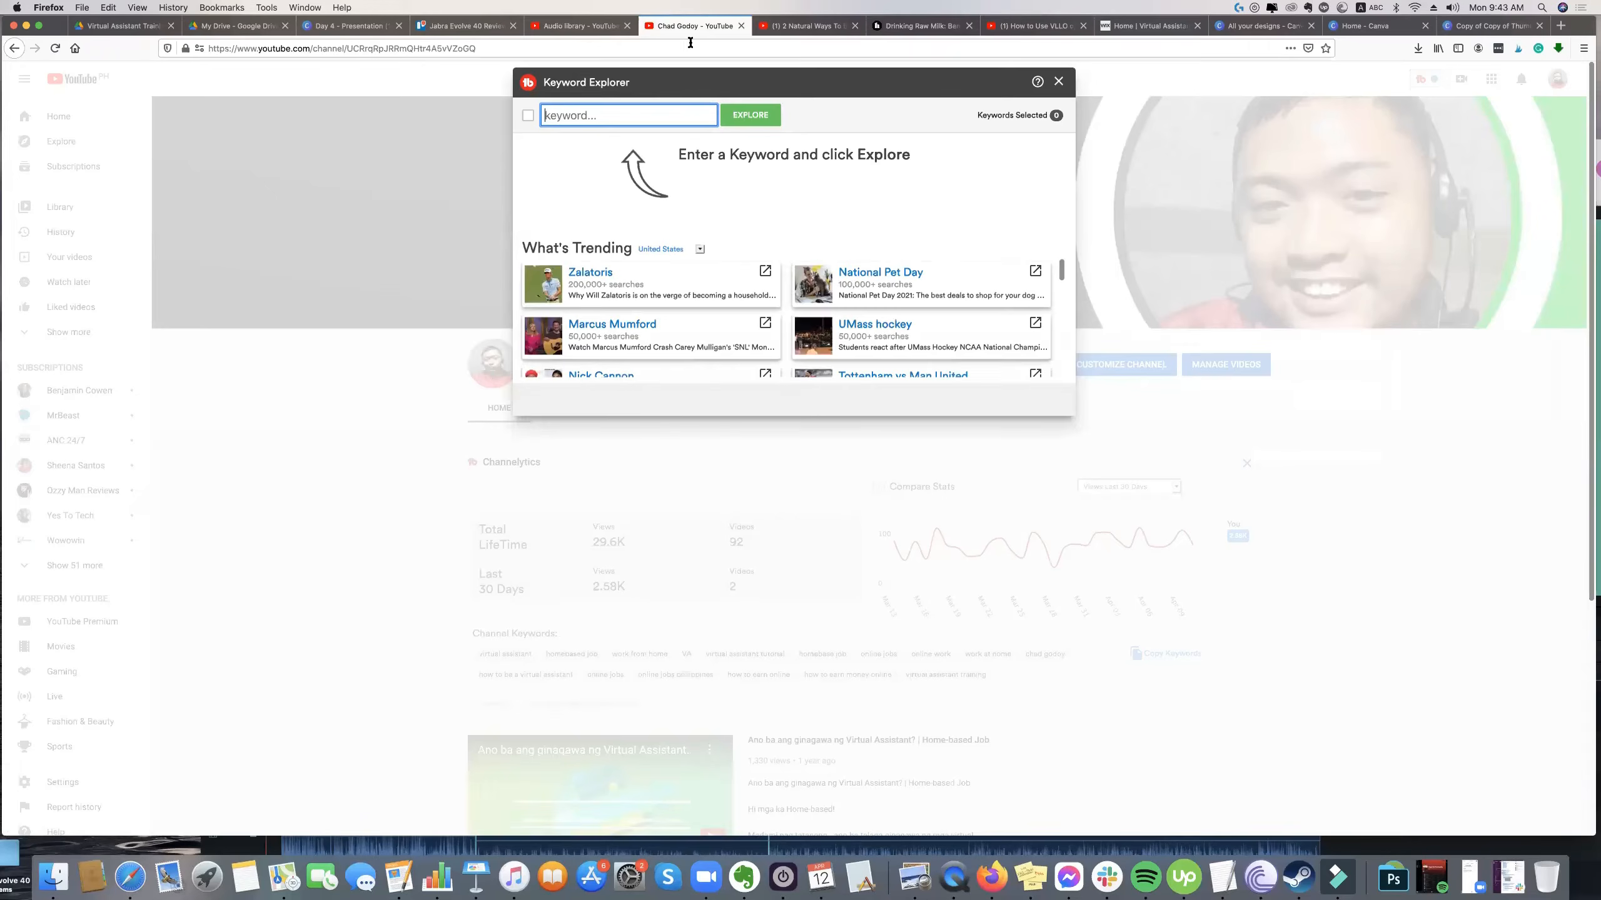
{"action": "type", "text": "jabra"}
{"action": "key", "text": "Return"}
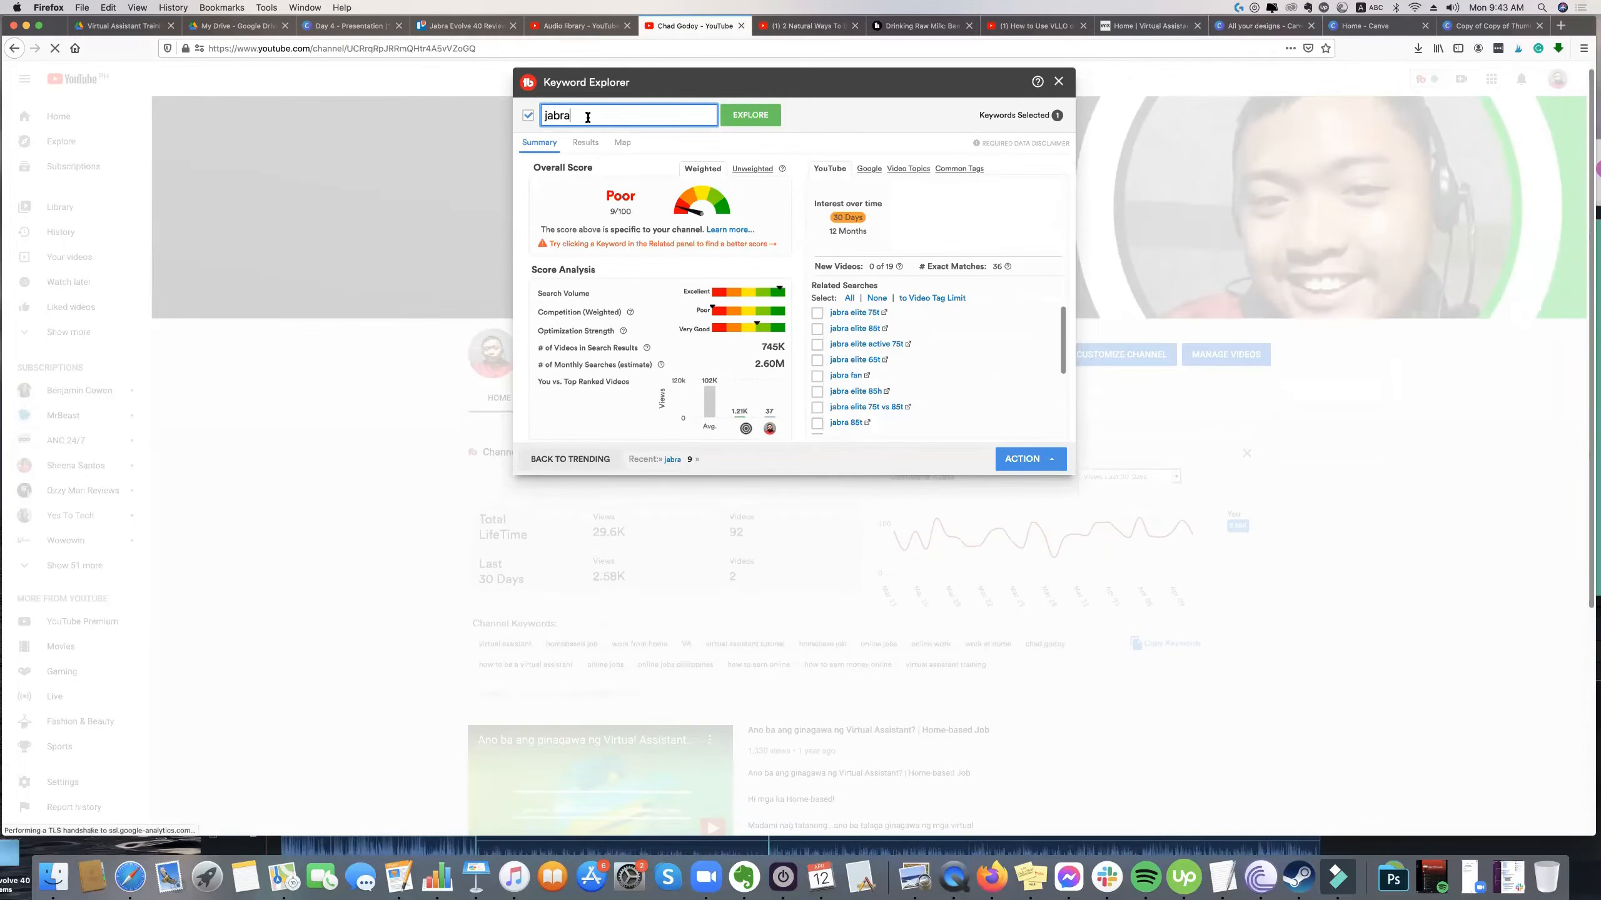
Explore the keyword jabra evolve 40 and examine its overall score and related searches.
{"action": "type", "text": "evop"}
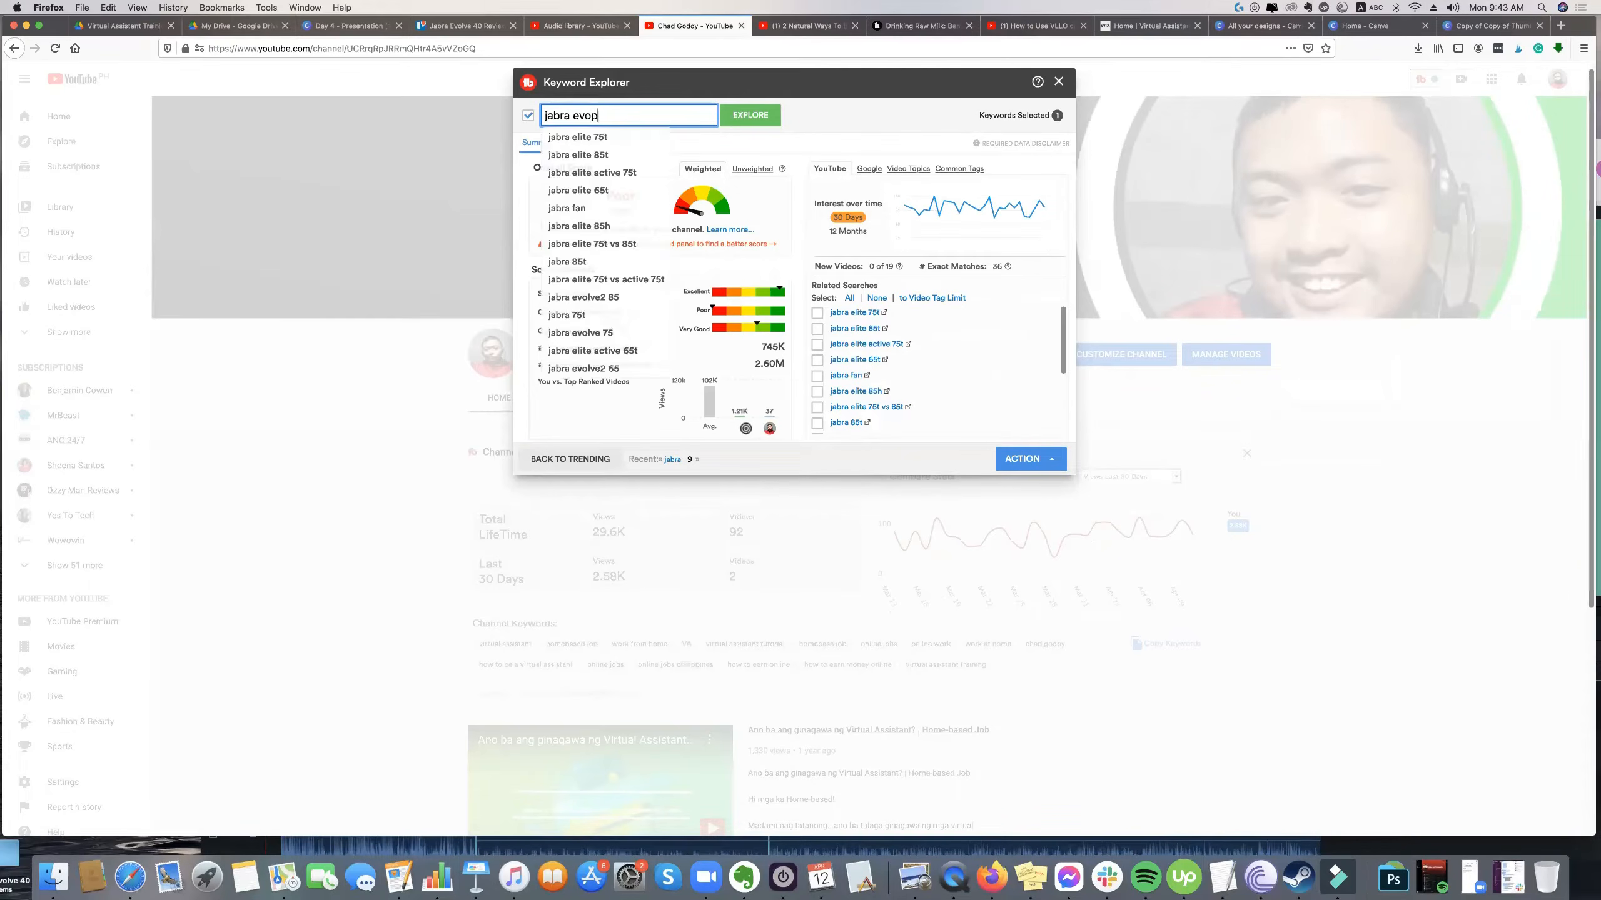
{"action": "key", "text": "BackSpace"}
{"action": "type", "text": "lve 40"}
{"action": "key", "text": "Return"}
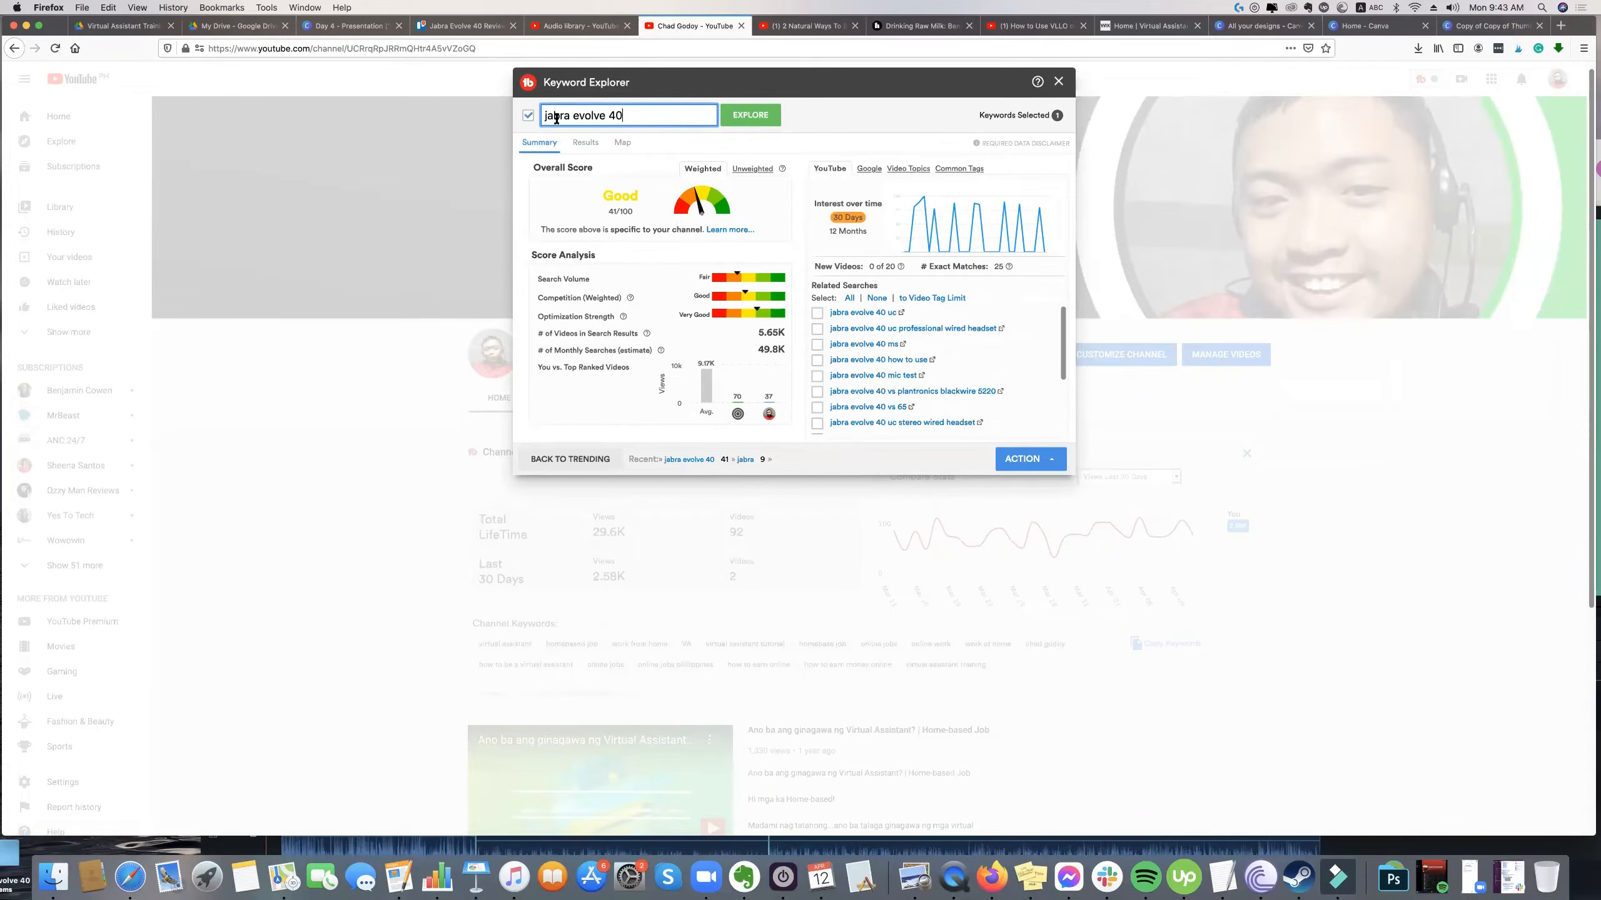
{"action": "triple_click", "coordinate": [627, 116]}
{"action": "double_click", "coordinate": [641, 198]}
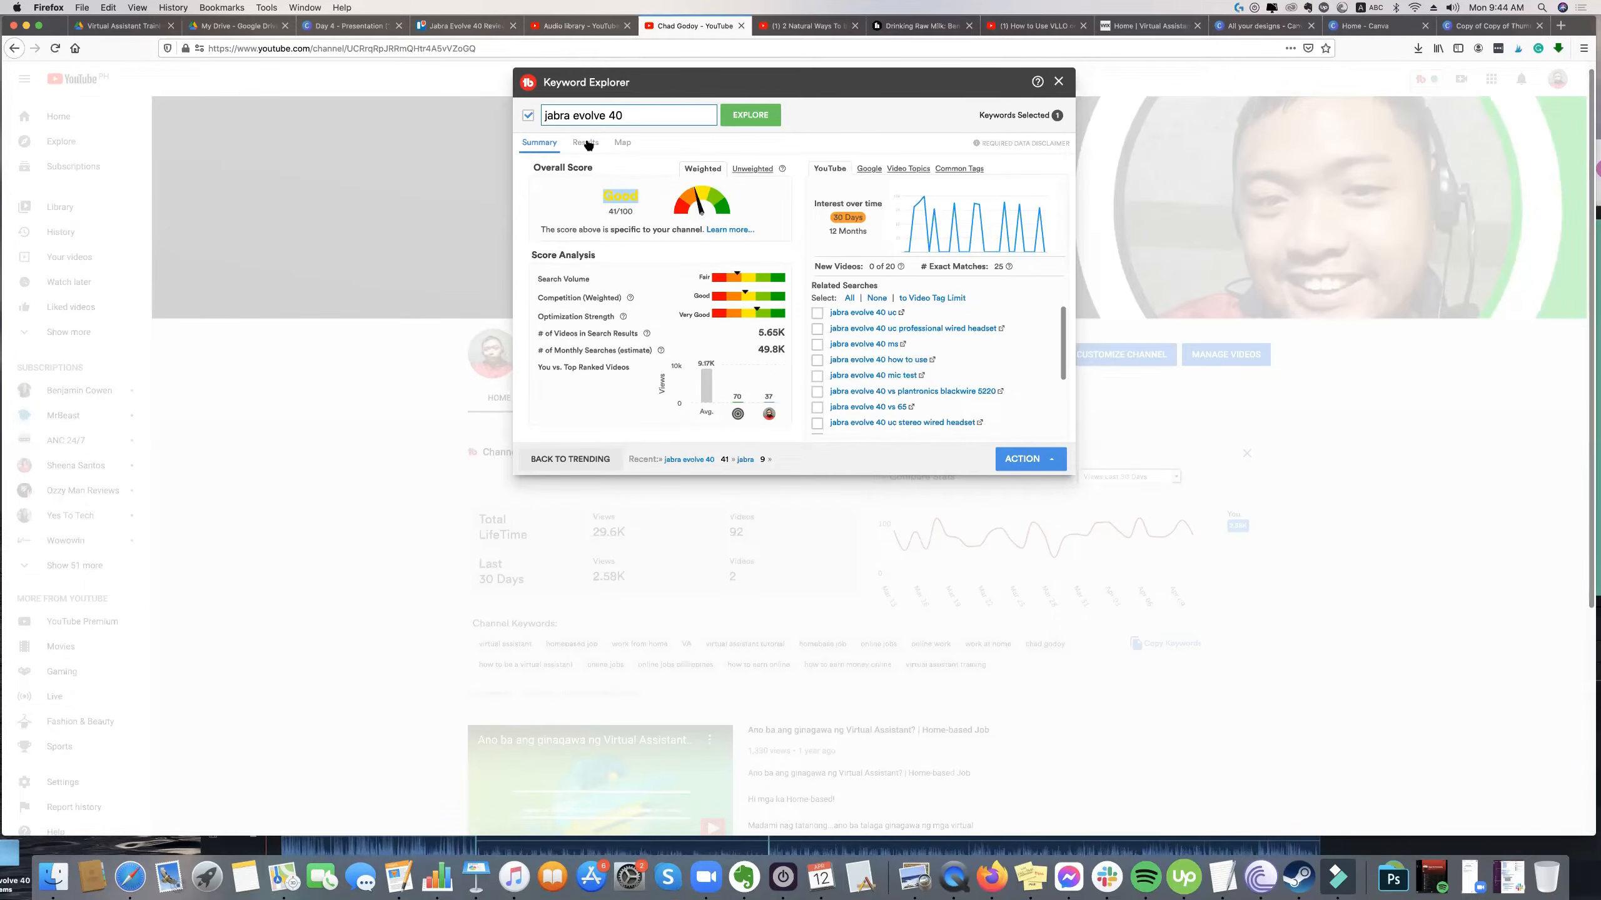
{"action": "scroll", "coordinate": [955, 385], "scroll_direction": "down", "scroll_amount": 5}
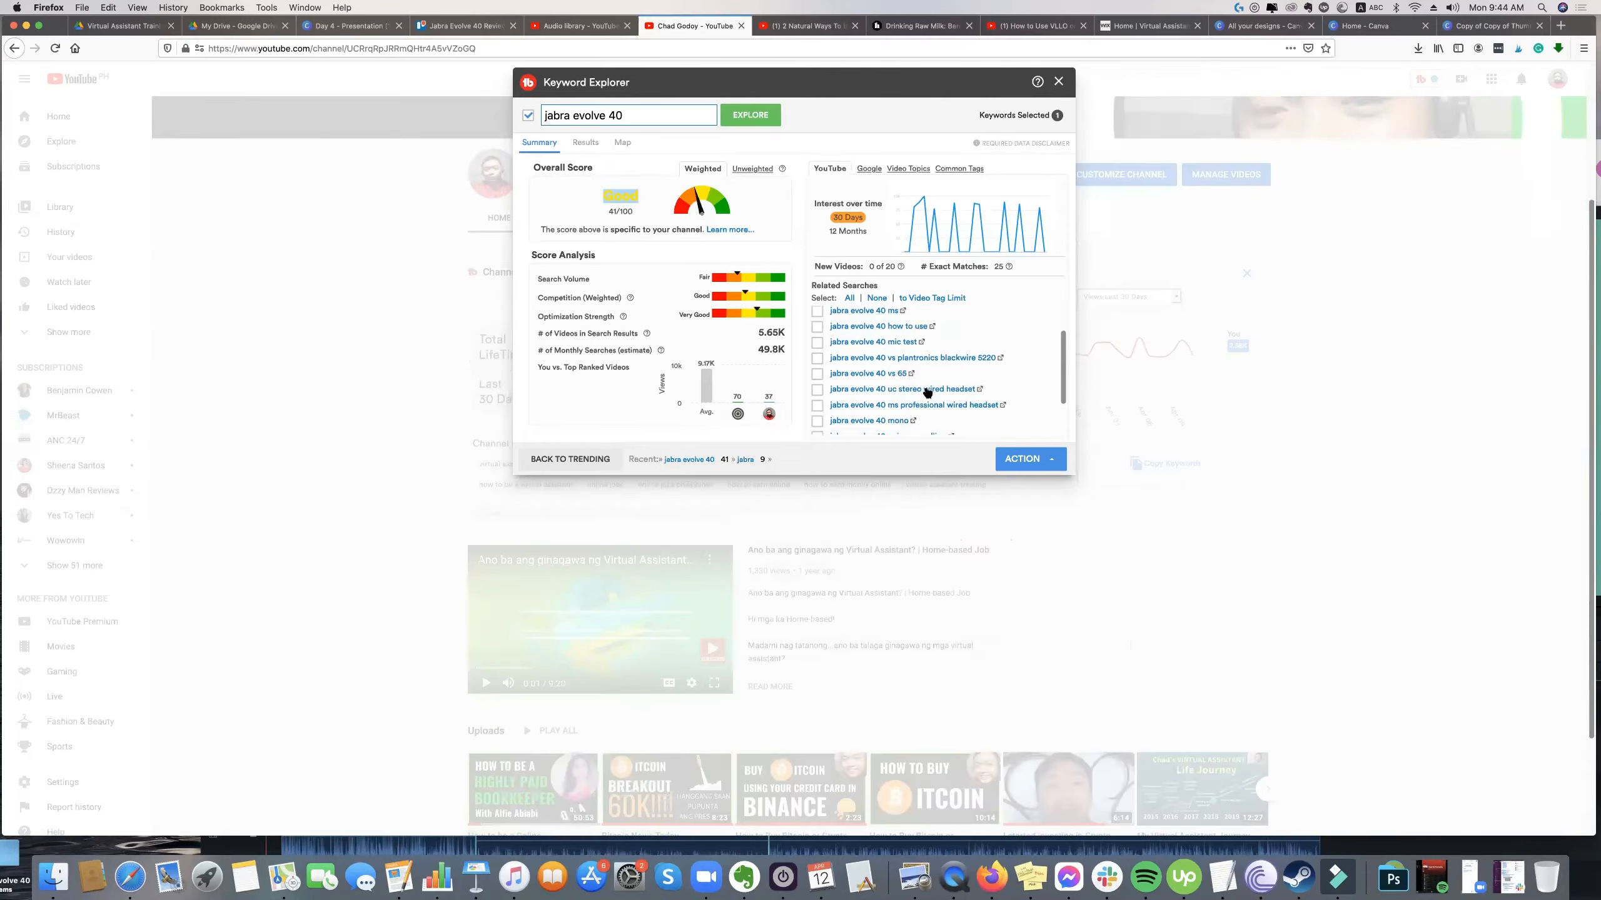
Copy the complete list of related searches for jabra evolve 40 from Keyword Explorer.
{"action": "scroll", "coordinate": [927, 391], "scroll_direction": "up", "scroll_amount": 5}
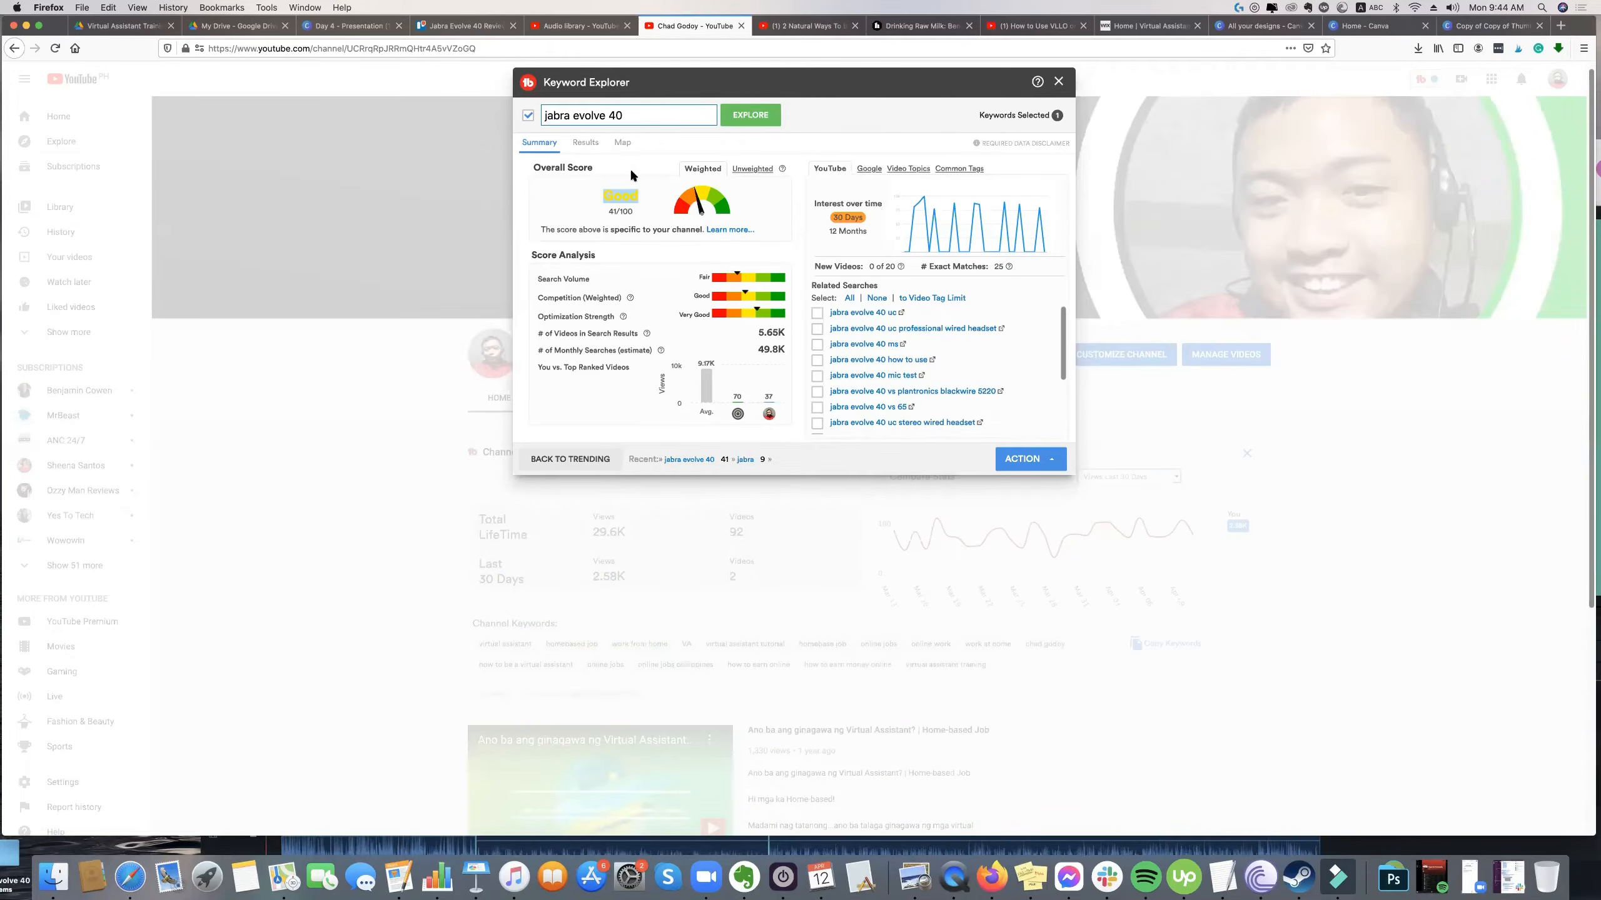
{"action": "left_click", "coordinate": [530, 115]}
{"action": "left_click", "coordinate": [530, 116]}
{"action": "scroll", "coordinate": [881, 275], "scroll_direction": "up", "scroll_amount": 1}
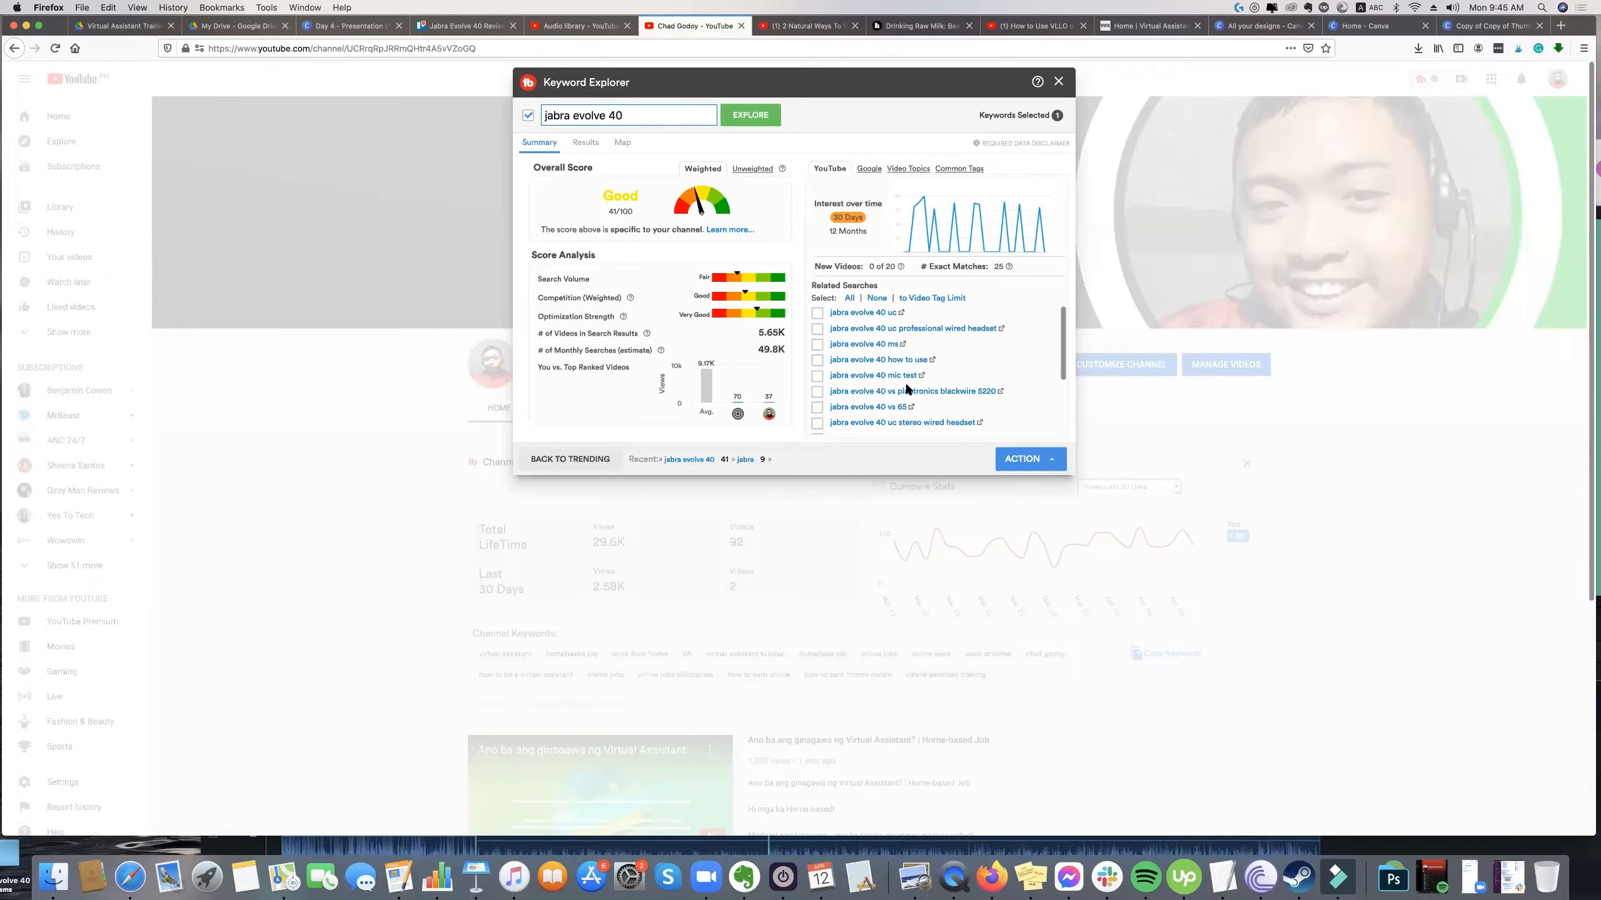
{"action": "scroll", "coordinate": [945, 406], "scroll_direction": "down", "scroll_amount": 5}
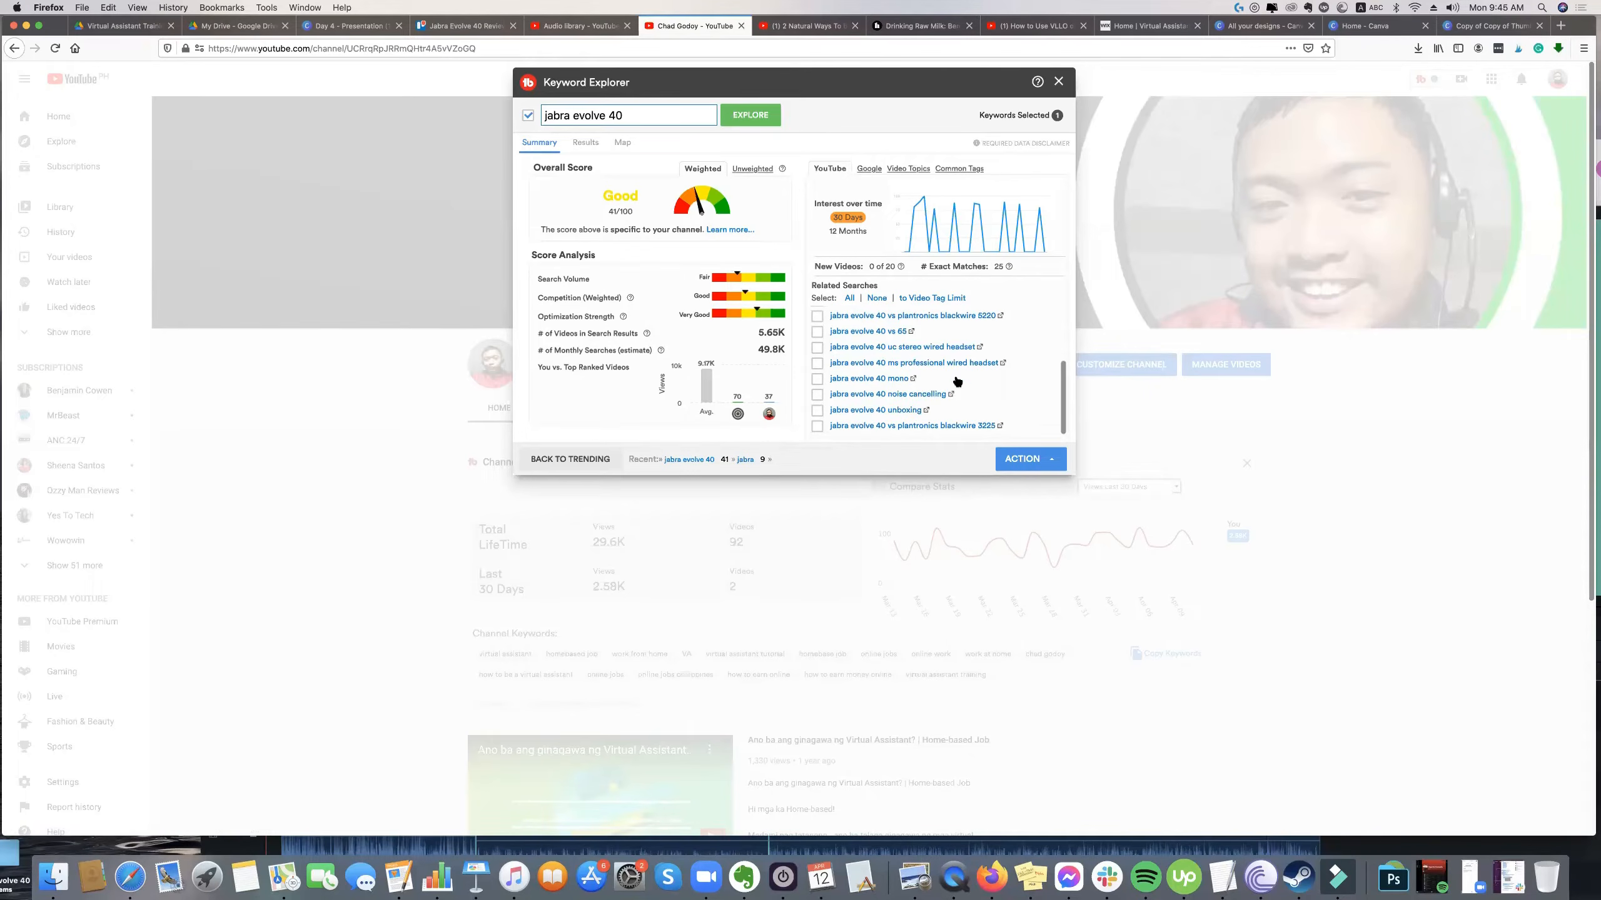
{"action": "scroll", "coordinate": [957, 382], "scroll_direction": "up", "scroll_amount": 5}
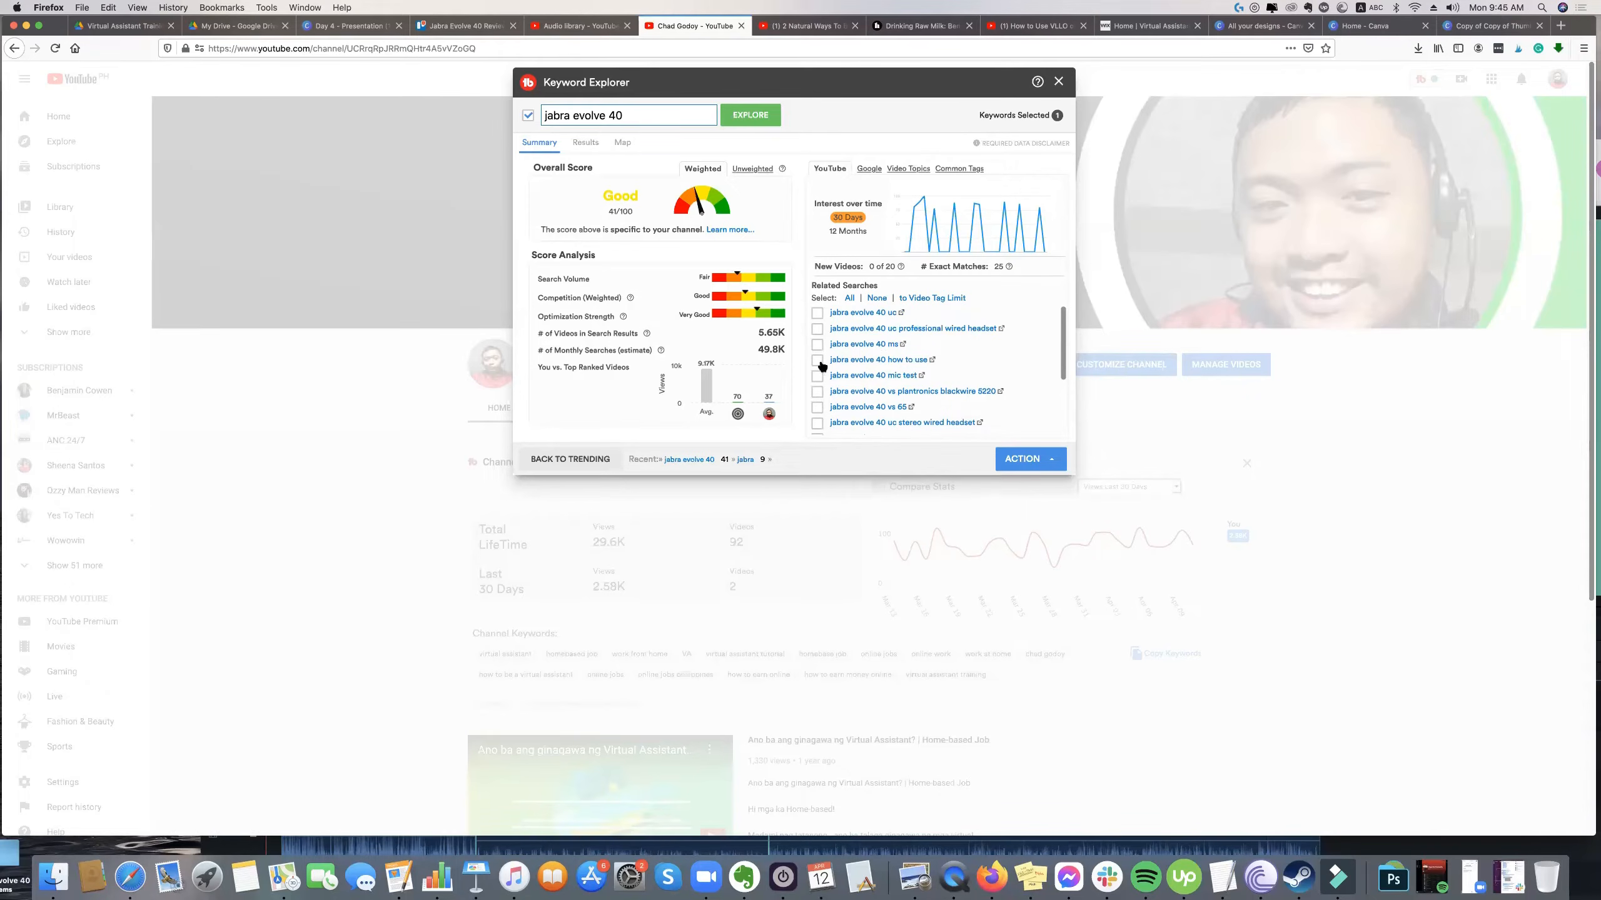
{"action": "left_click_drag", "start_coordinate": [1003, 429], "coordinate": [819, 320]}
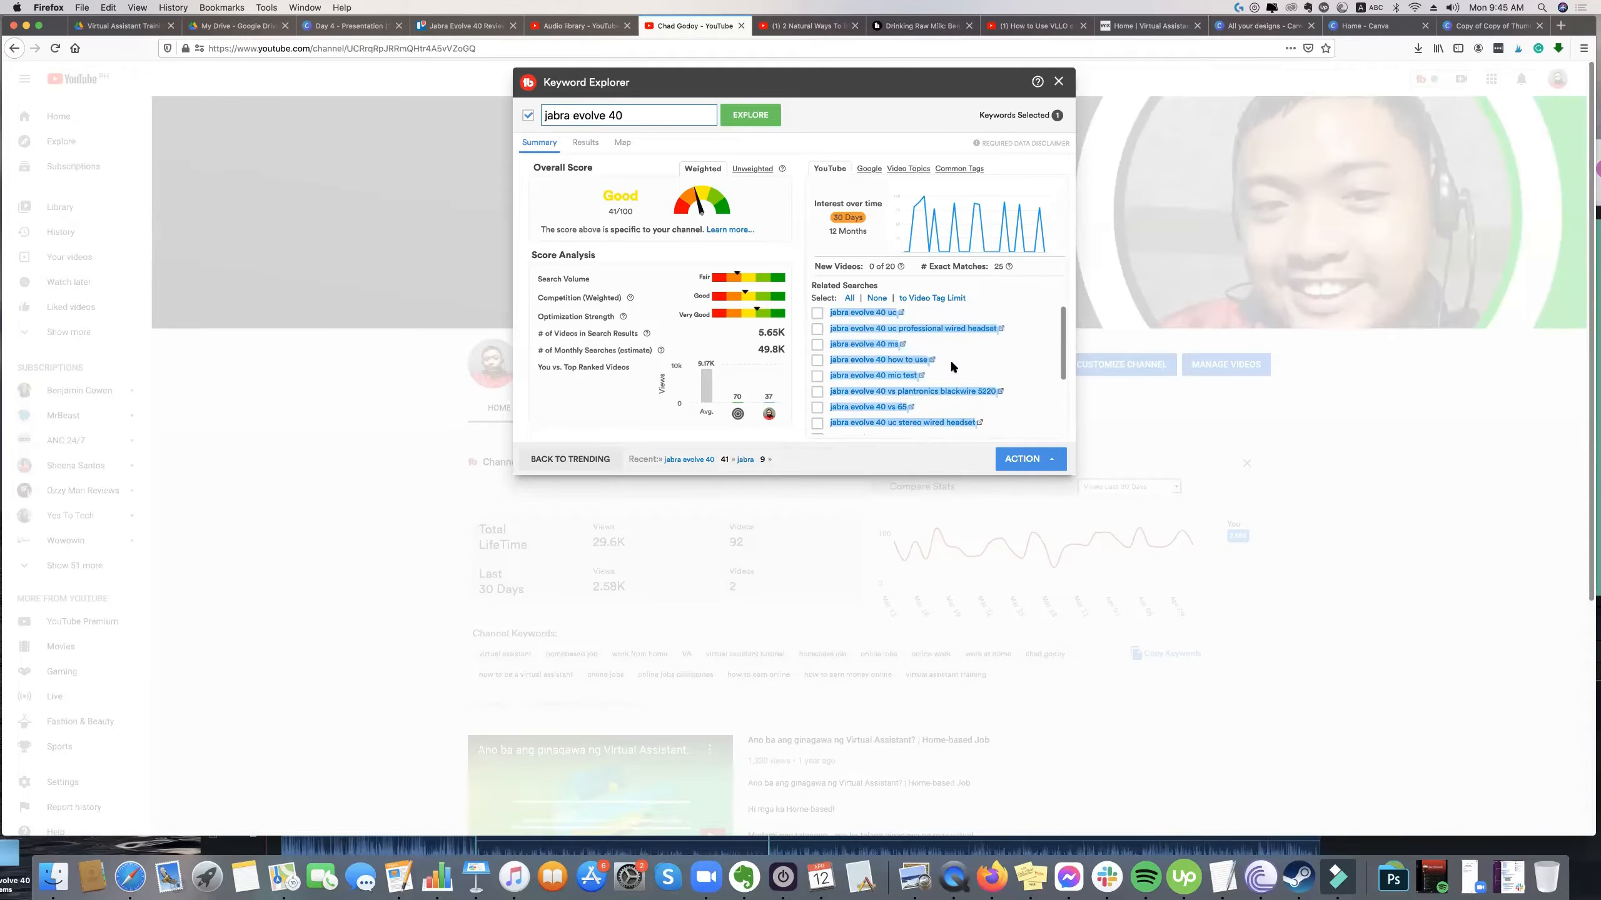
{"action": "scroll", "coordinate": [950, 360], "scroll_direction": "down", "scroll_amount": 3}
{"action": "scroll", "coordinate": [951, 394], "scroll_direction": "up", "scroll_amount": 3}
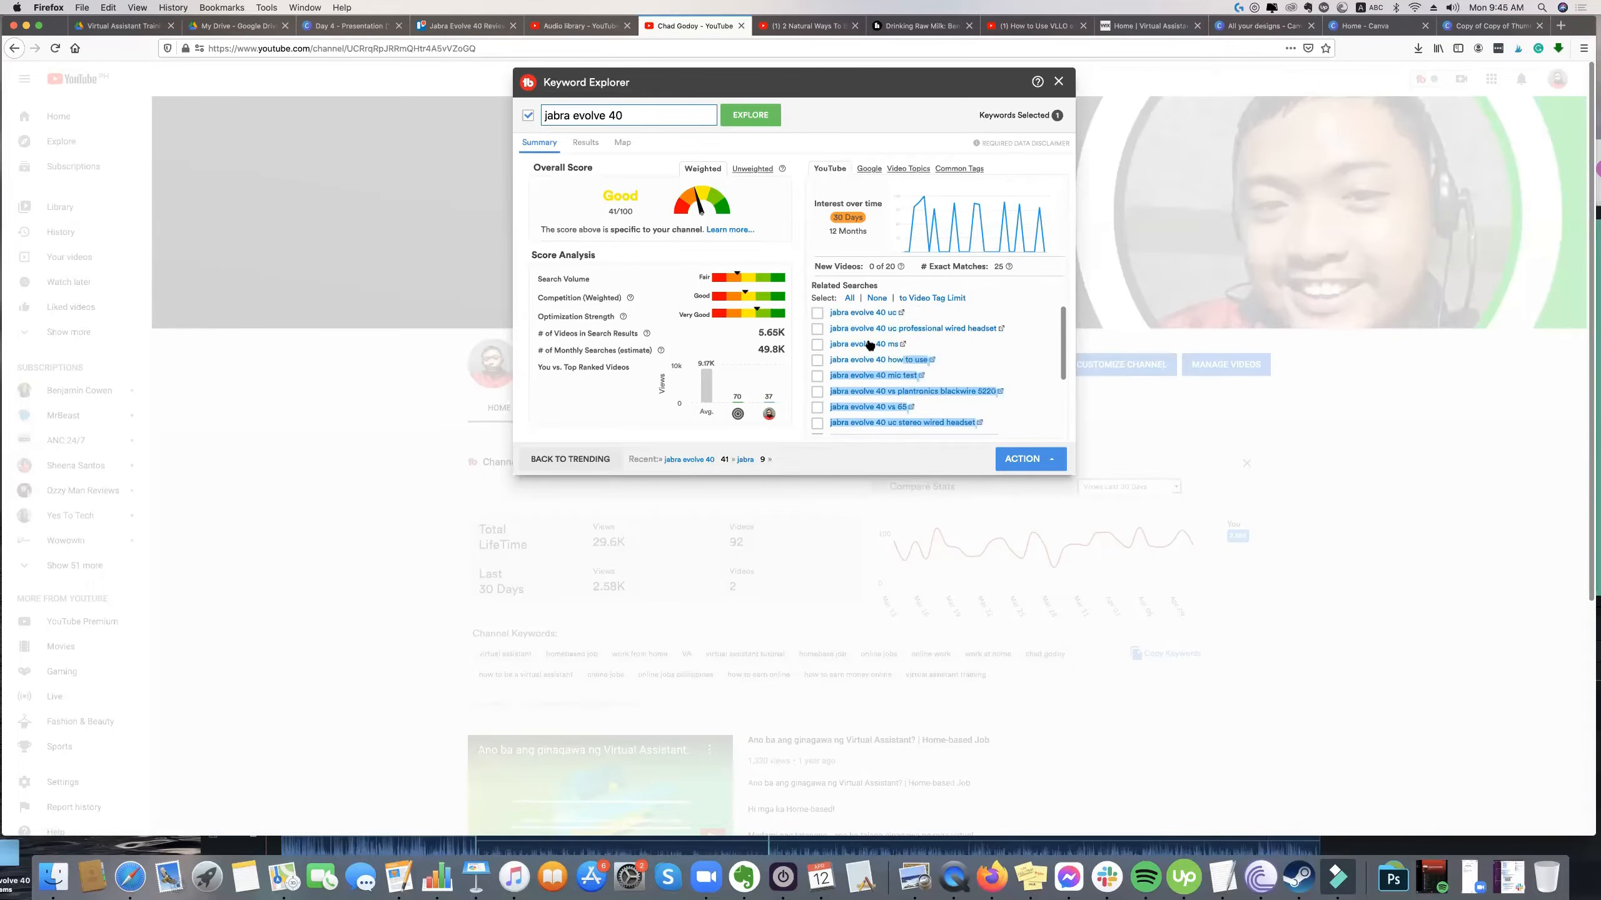
{"action": "key", "text": "super+c"}
Switch to the Jabra Evolve 40 Review card in Trello and paste the copied keywords above Attention in its description.
{"action": "left_click", "coordinate": [361, 27]}
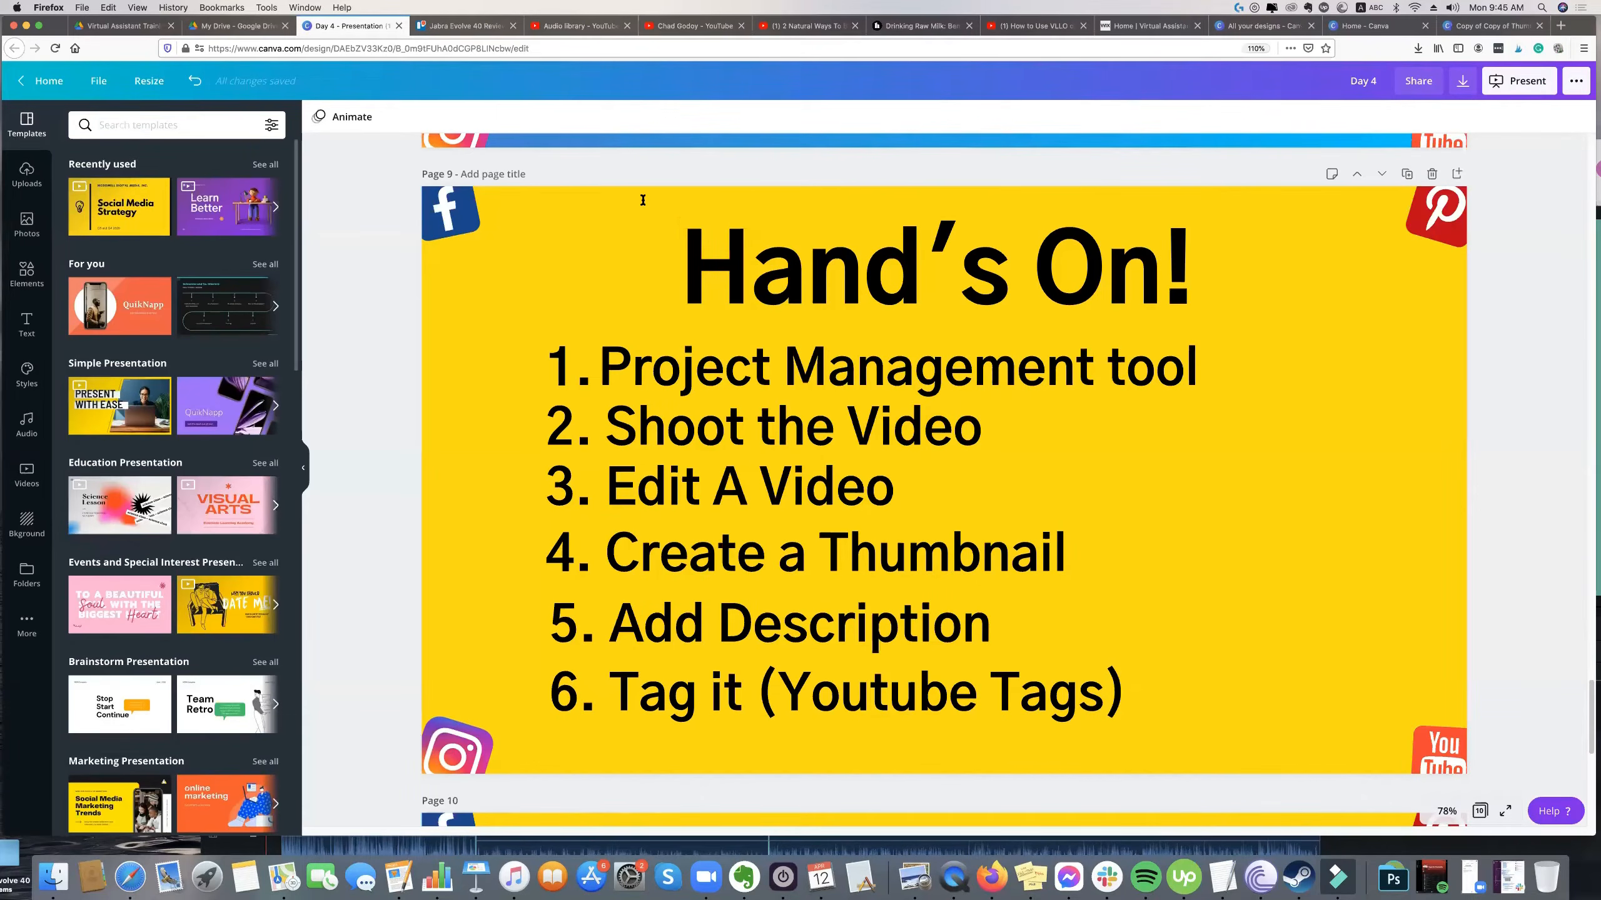
{"action": "key", "text": "ctrl+Tab"}
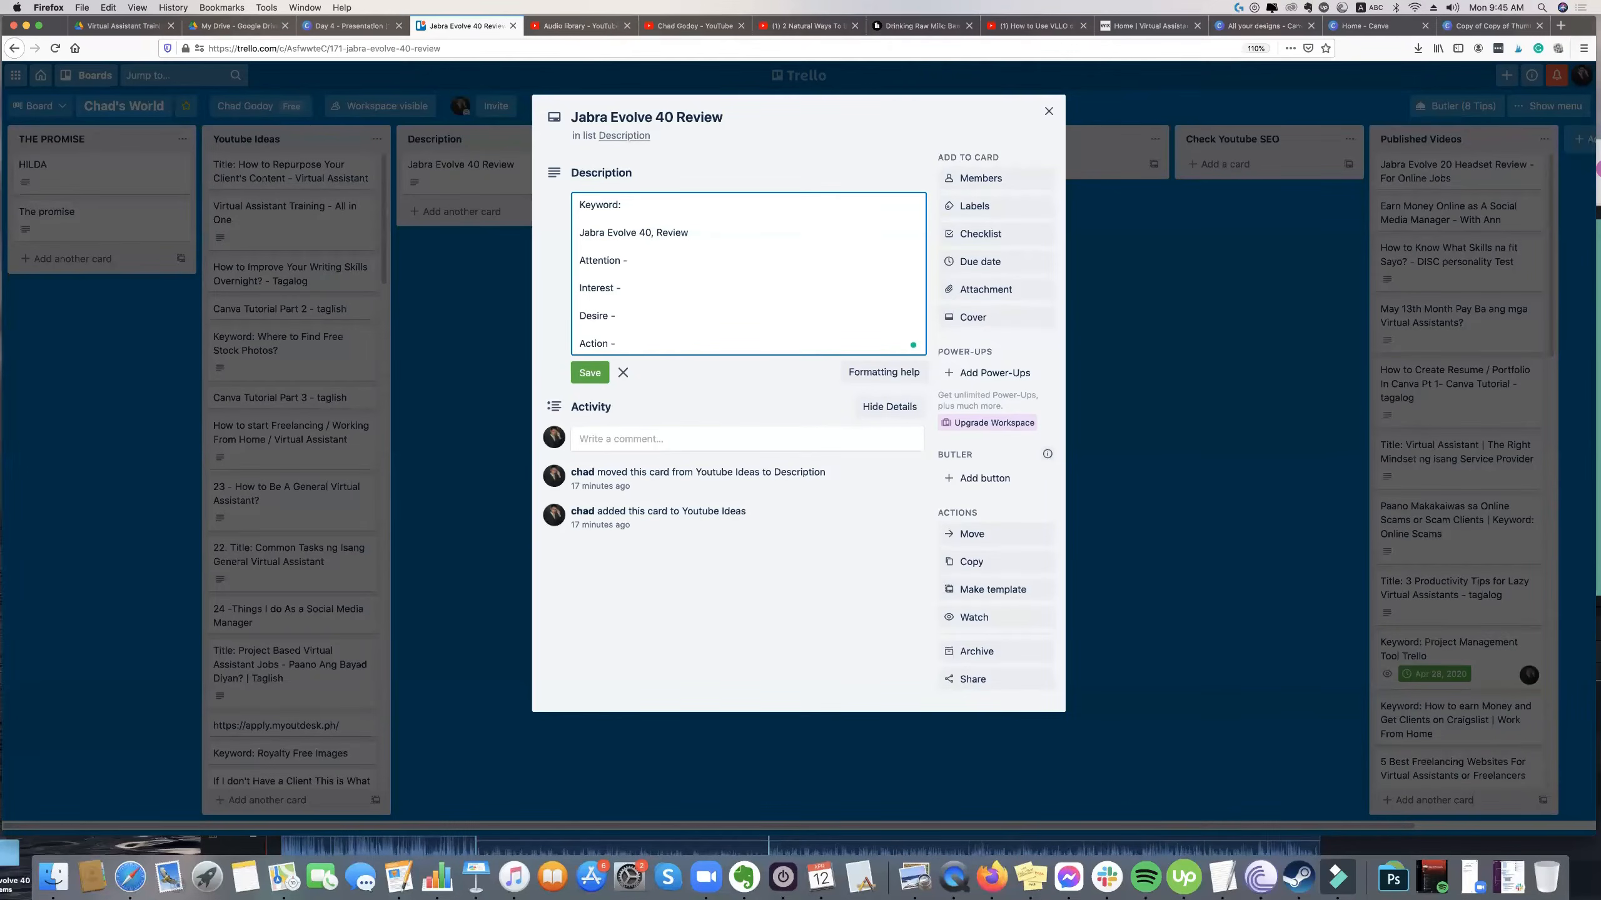
{"action": "key", "text": "super+v"}
{"action": "key", "text": "Return"}
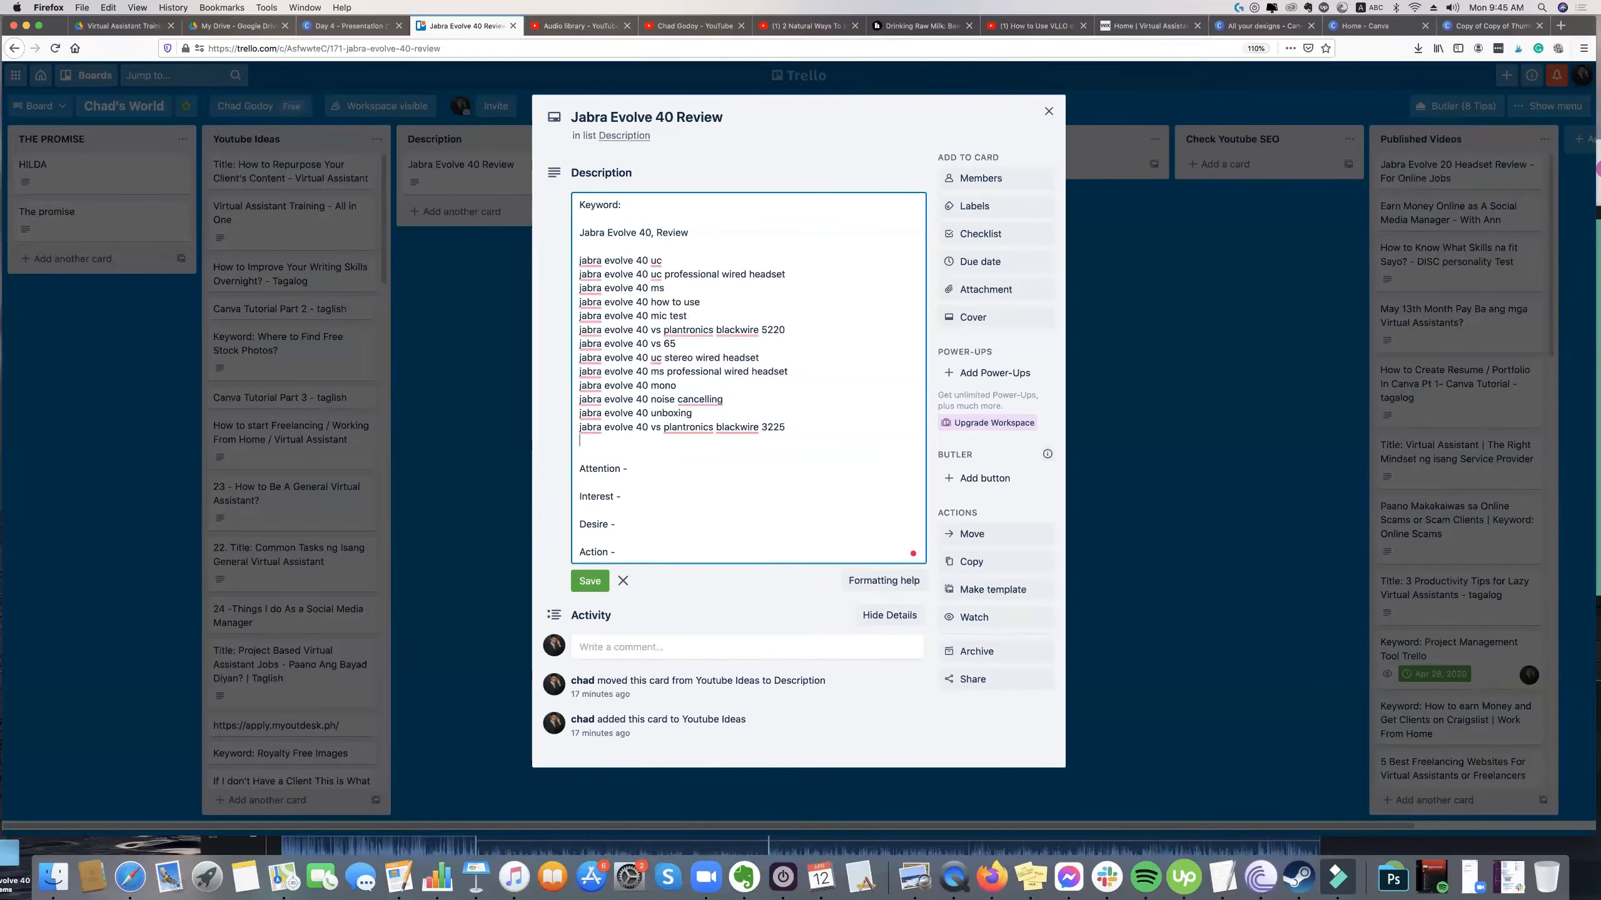
{"action": "left_click", "coordinate": [590, 581]}
{"action": "left_click", "coordinate": [678, 418]}
{"action": "key", "text": "super+a"}
{"action": "left_click", "coordinate": [752, 448]}
{"action": "left_click", "coordinate": [736, 455]}
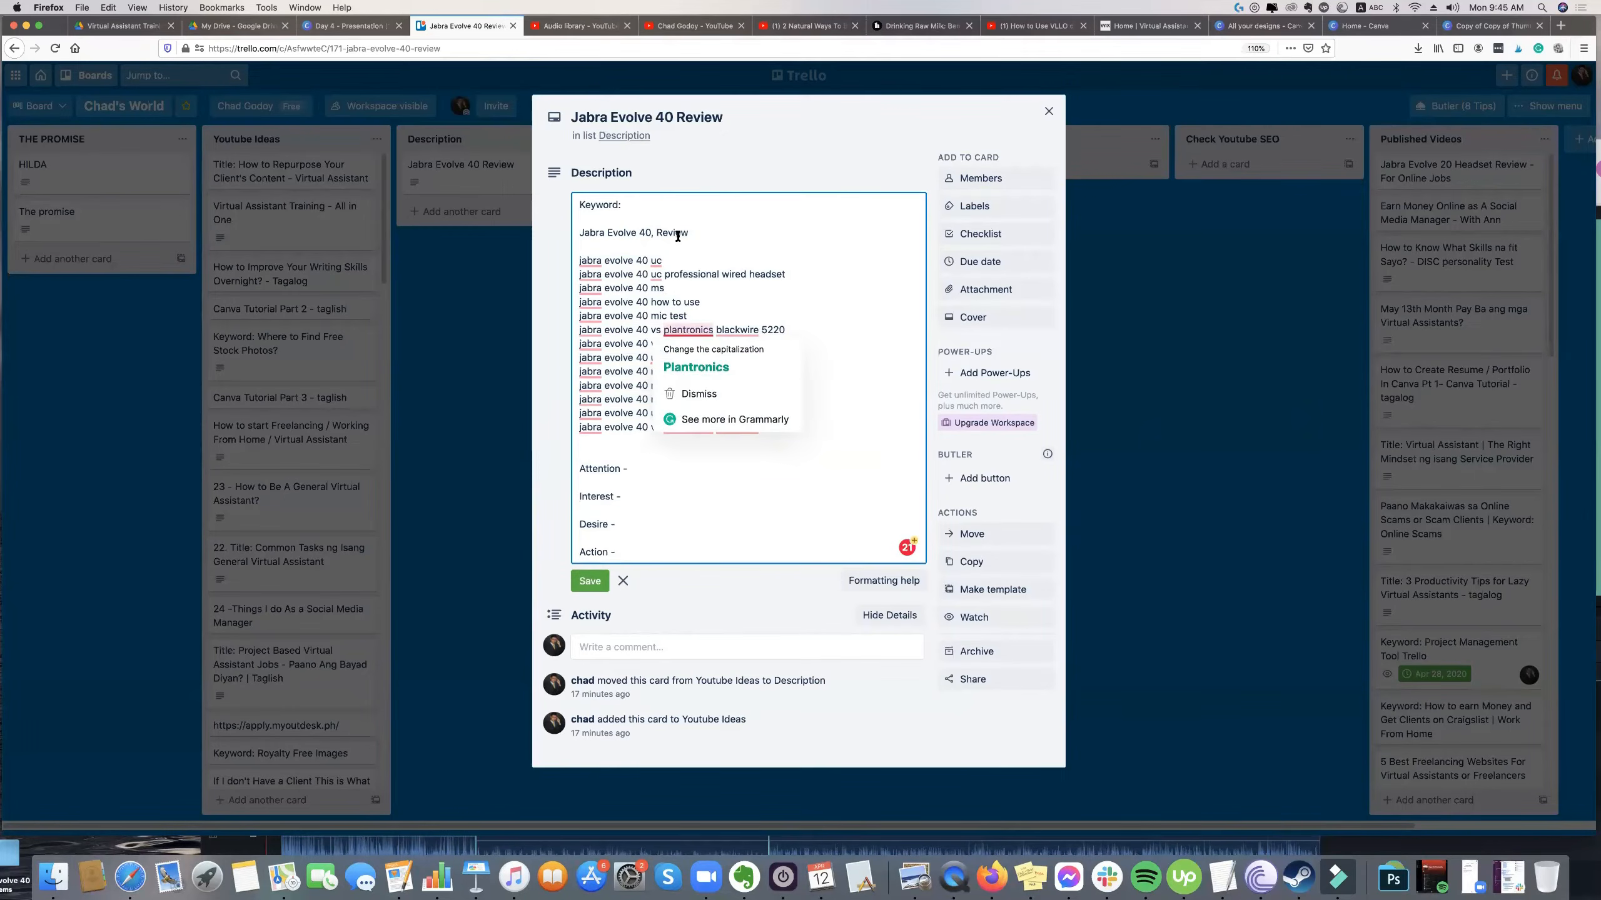
Move the keyword jabra evolve 40 how to use from the list to the end of the description, below Action.
{"action": "left_click_drag", "start_coordinate": [700, 302], "coordinate": [649, 302]}
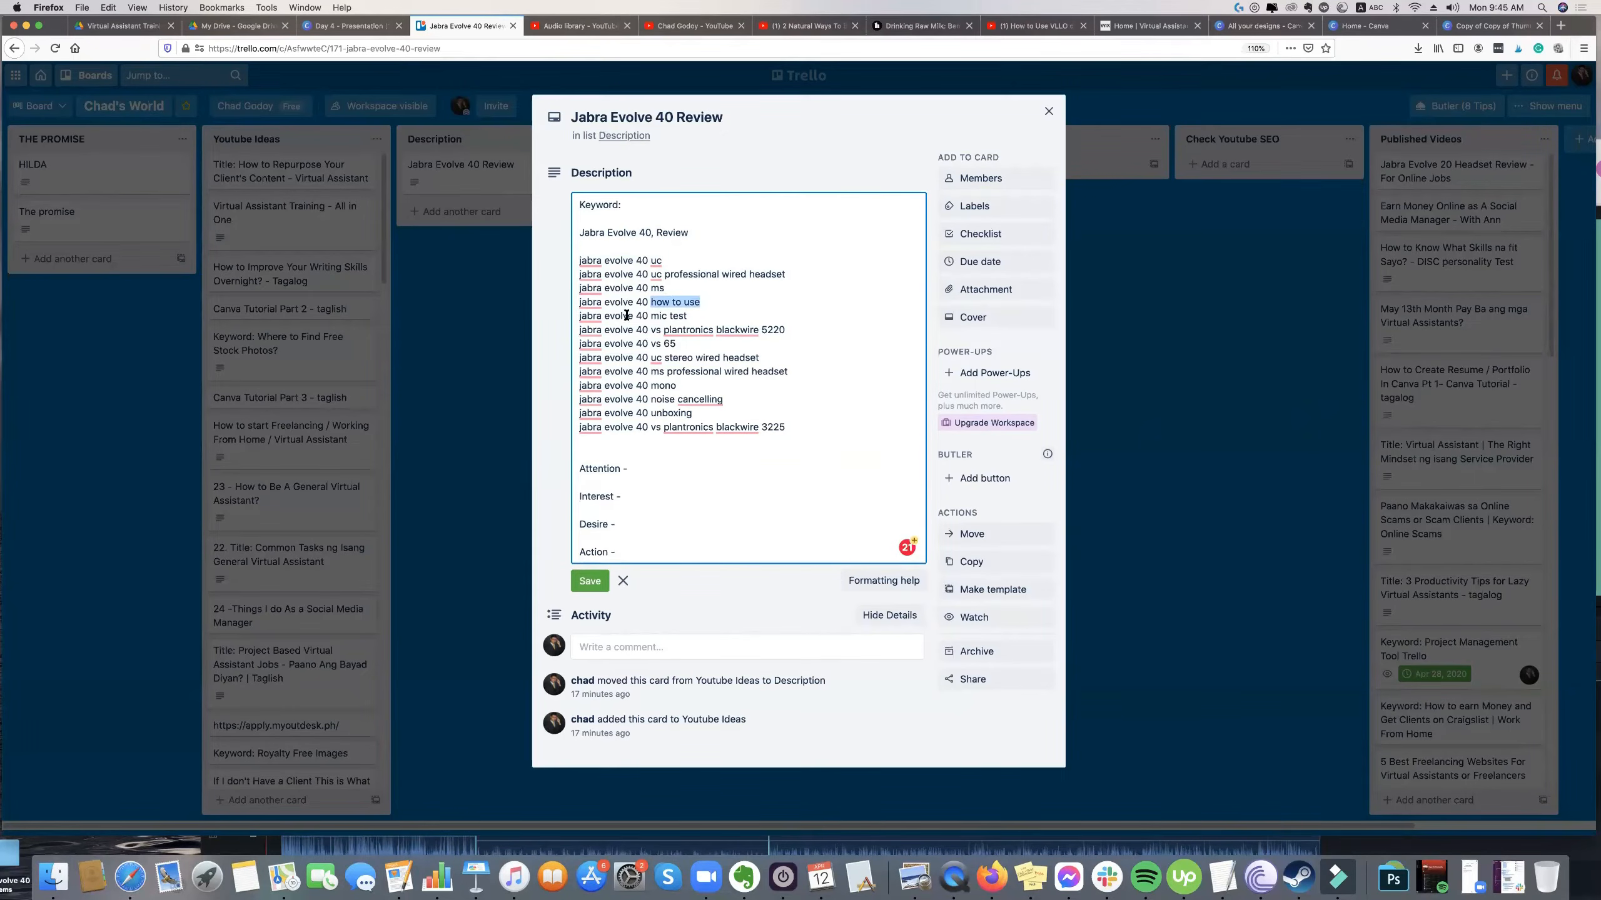
{"action": "key", "text": "shift+super+Left"}
{"action": "key", "text": "BackSpace"}
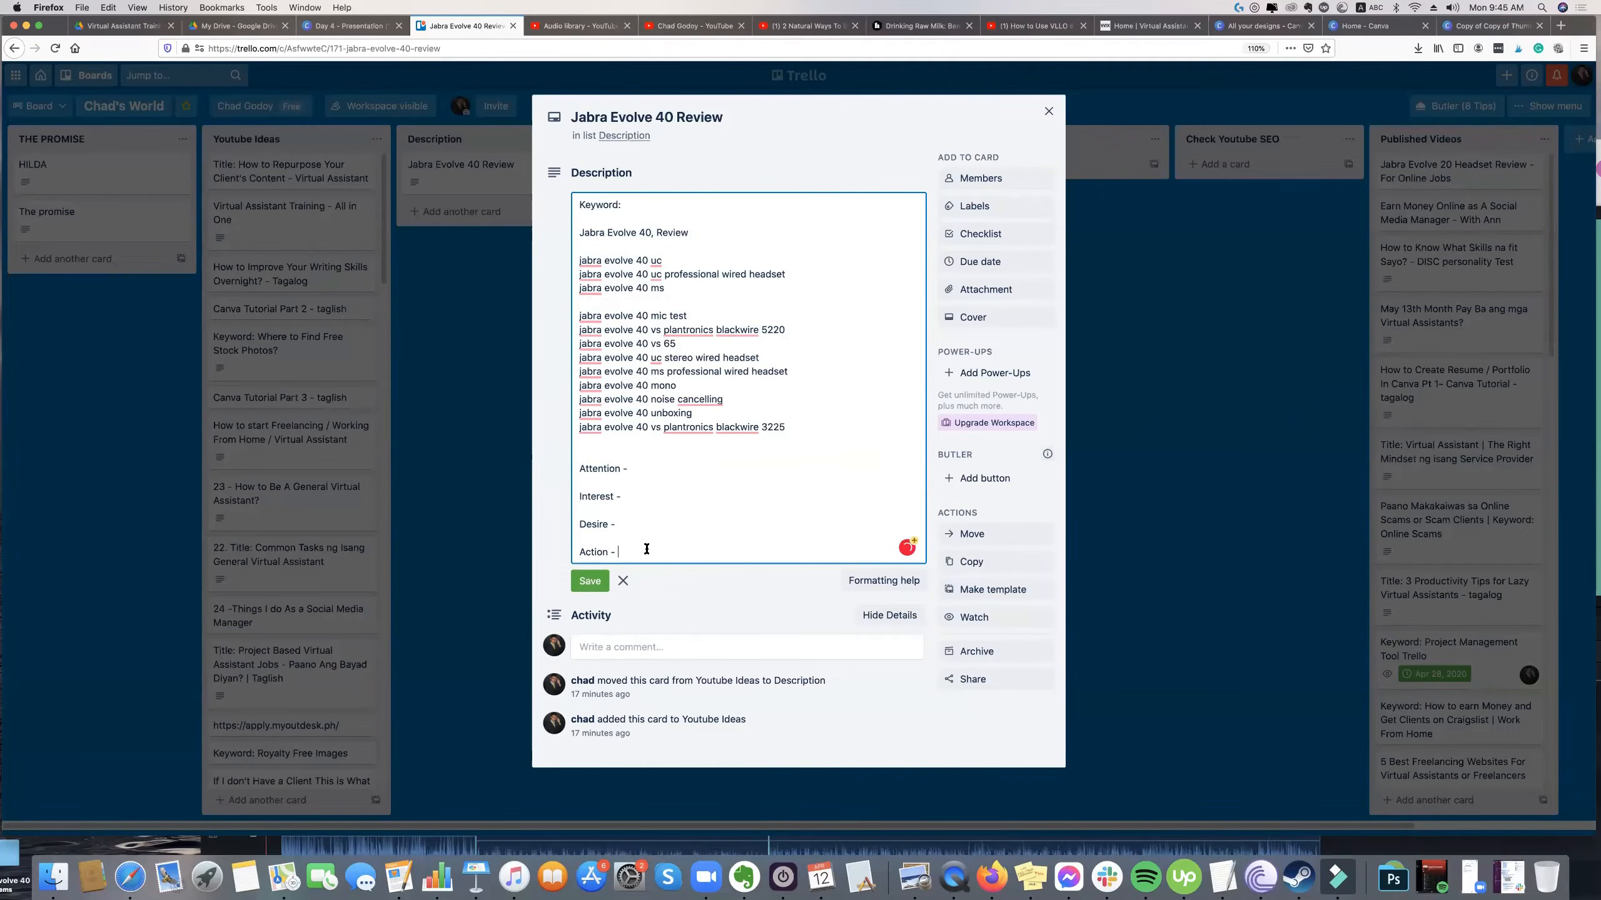
{"action": "key", "text": "Return"}
{"action": "key", "text": "Return"}
{"action": "key", "text": "super+v"}
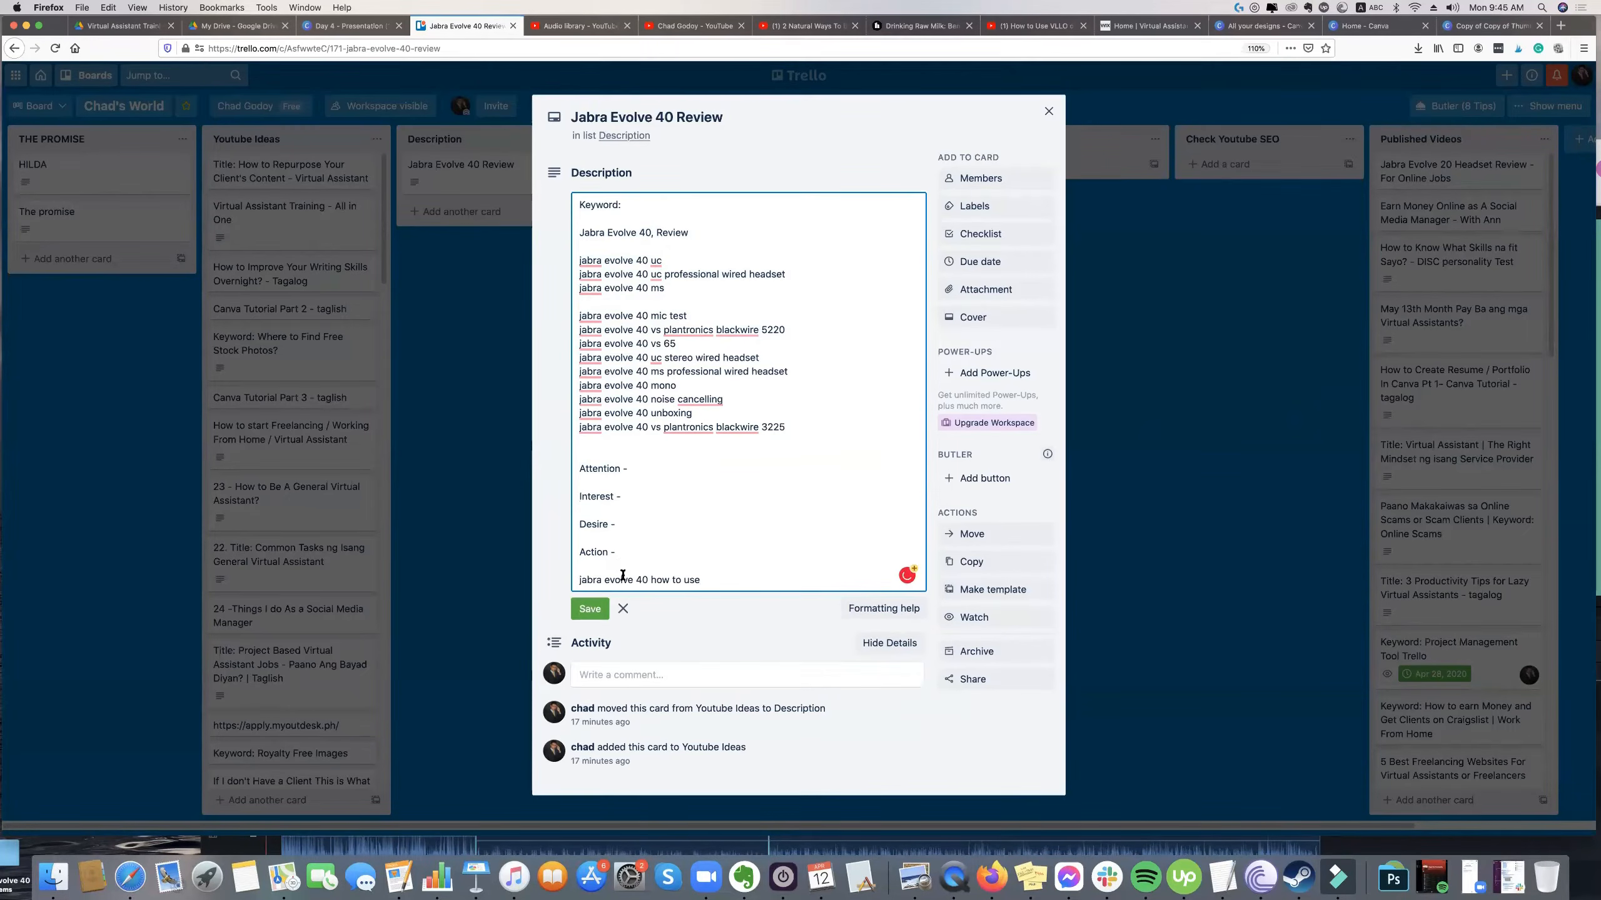
Write "If you want to know how to use Jabra Evolve 40" directly beneath the Action heading.
{"action": "left_click", "coordinate": [624, 567]}
{"action": "type", "text": "If  are trinking of using t"}
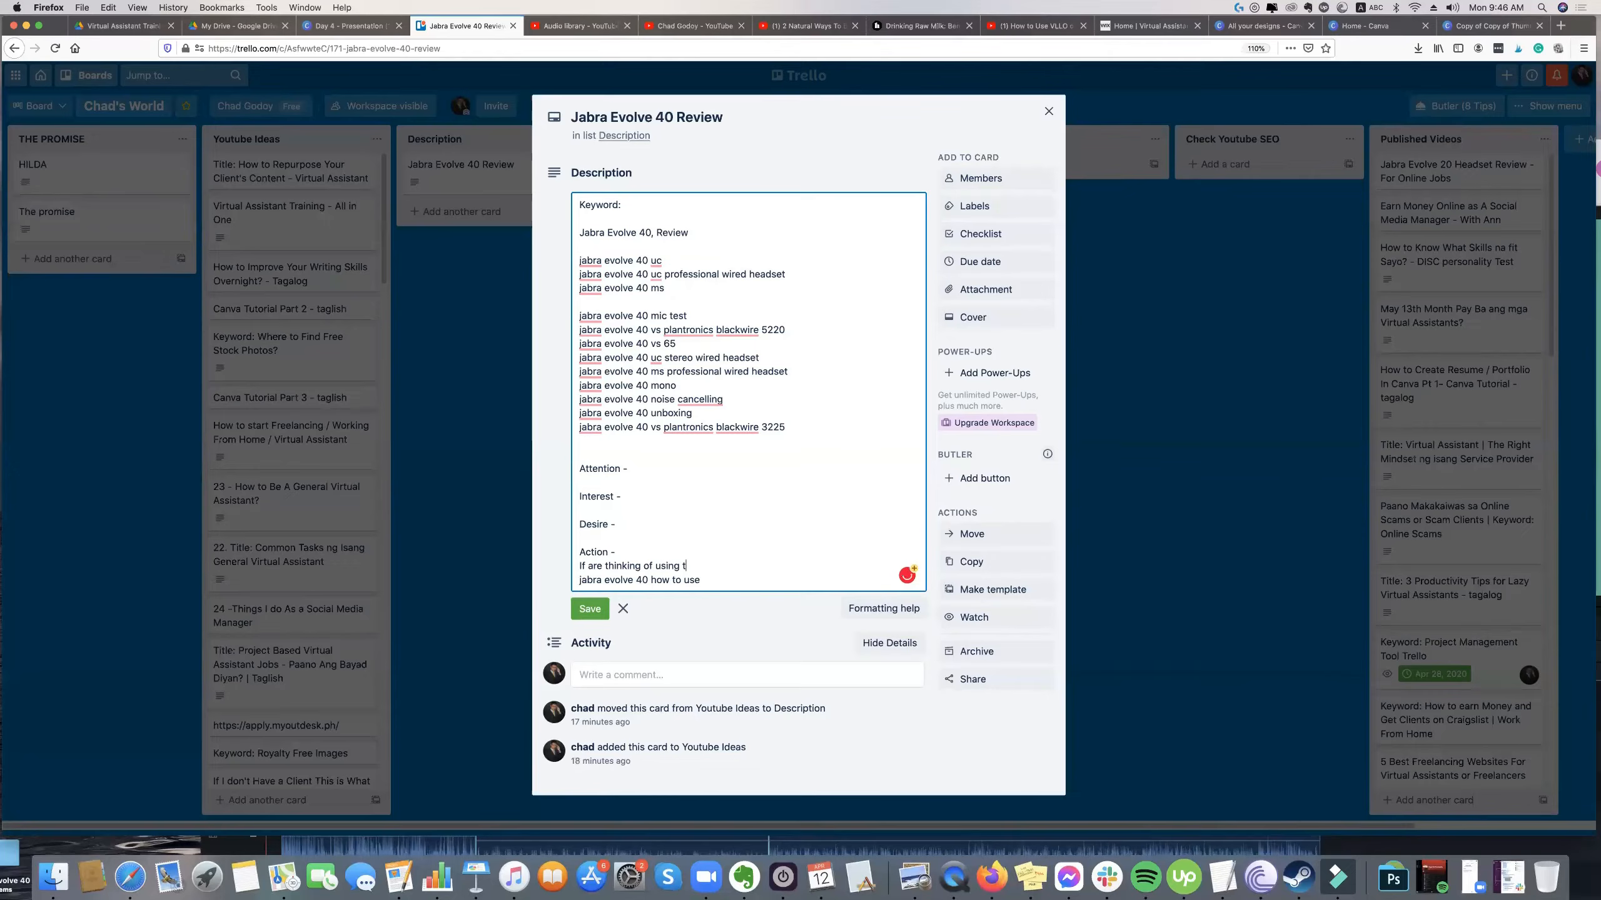
{"action": "key", "text": "BackSpace"}
{"action": "key", "text": "BackSpace"}
{"action": "key", "text": "BackSpace"}
{"action": "key", "text": "BackSpace"}
{"action": "key", "text": "BackSpace"}
{"action": "key", "text": "BackSpace"}
{"action": "key", "text": "BackSpace"}
{"action": "key", "text": "BackSpace"}
{"action": "key", "text": "BackSpace"}
{"action": "key", "text": "BackSpace"}
{"action": "key", "text": "BackSpace"}
{"action": "key", "text": "BackSpace"}
{"action": "key", "text": "BackSpace"}
{"action": "key", "text": "BackSpace"}
{"action": "key", "text": "BackSpace"}
{"action": "key", "text": "BackSpace"}
{"action": "key", "text": "BackSpace"}
{"action": "key", "text": "BackSpace"}
{"action": "key", "text": "BackSpace"}
{"action": "key", "text": "BackSpace"}
{"action": "key", "text": "BackSpace"}
{"action": "key", "text": "BackSpace"}
{"action": "key", "text": "BackSpace"}
{"action": "type", "text": "you"}
{"action": "type", "text": "t to know how to use Jabara Ev"}
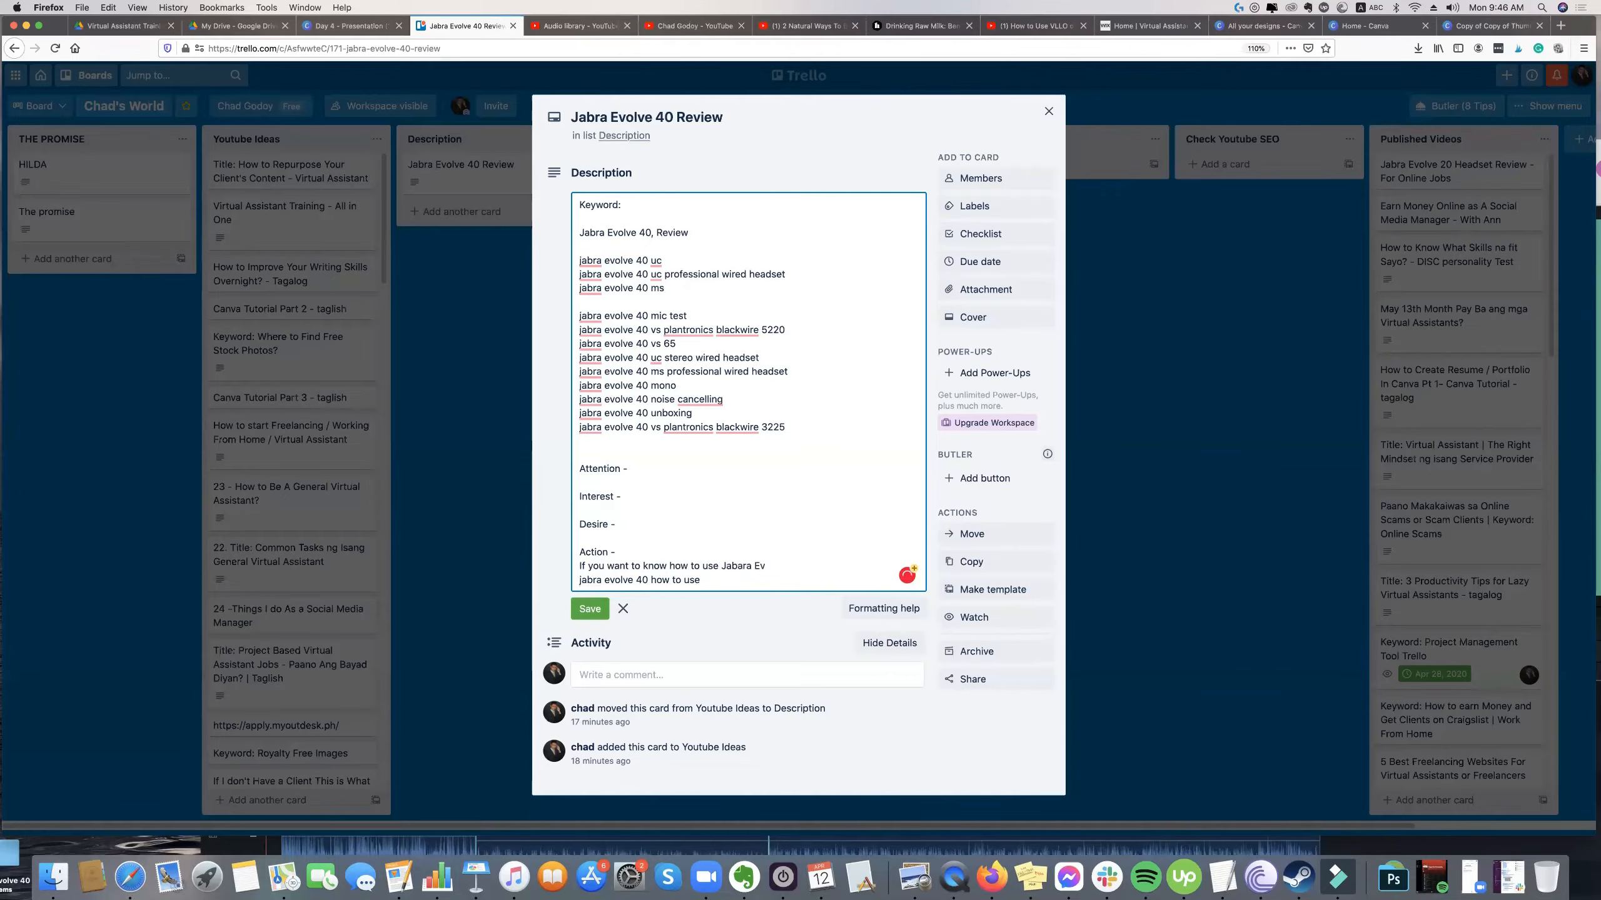
{"action": "key", "text": "BackSpace"}
{"action": "key", "text": "BackSpace"}
{"action": "key", "text": "BackSpace"}
{"action": "type", "text": "ra Evolve 40"}
{"action": "key", "text": "Return"}
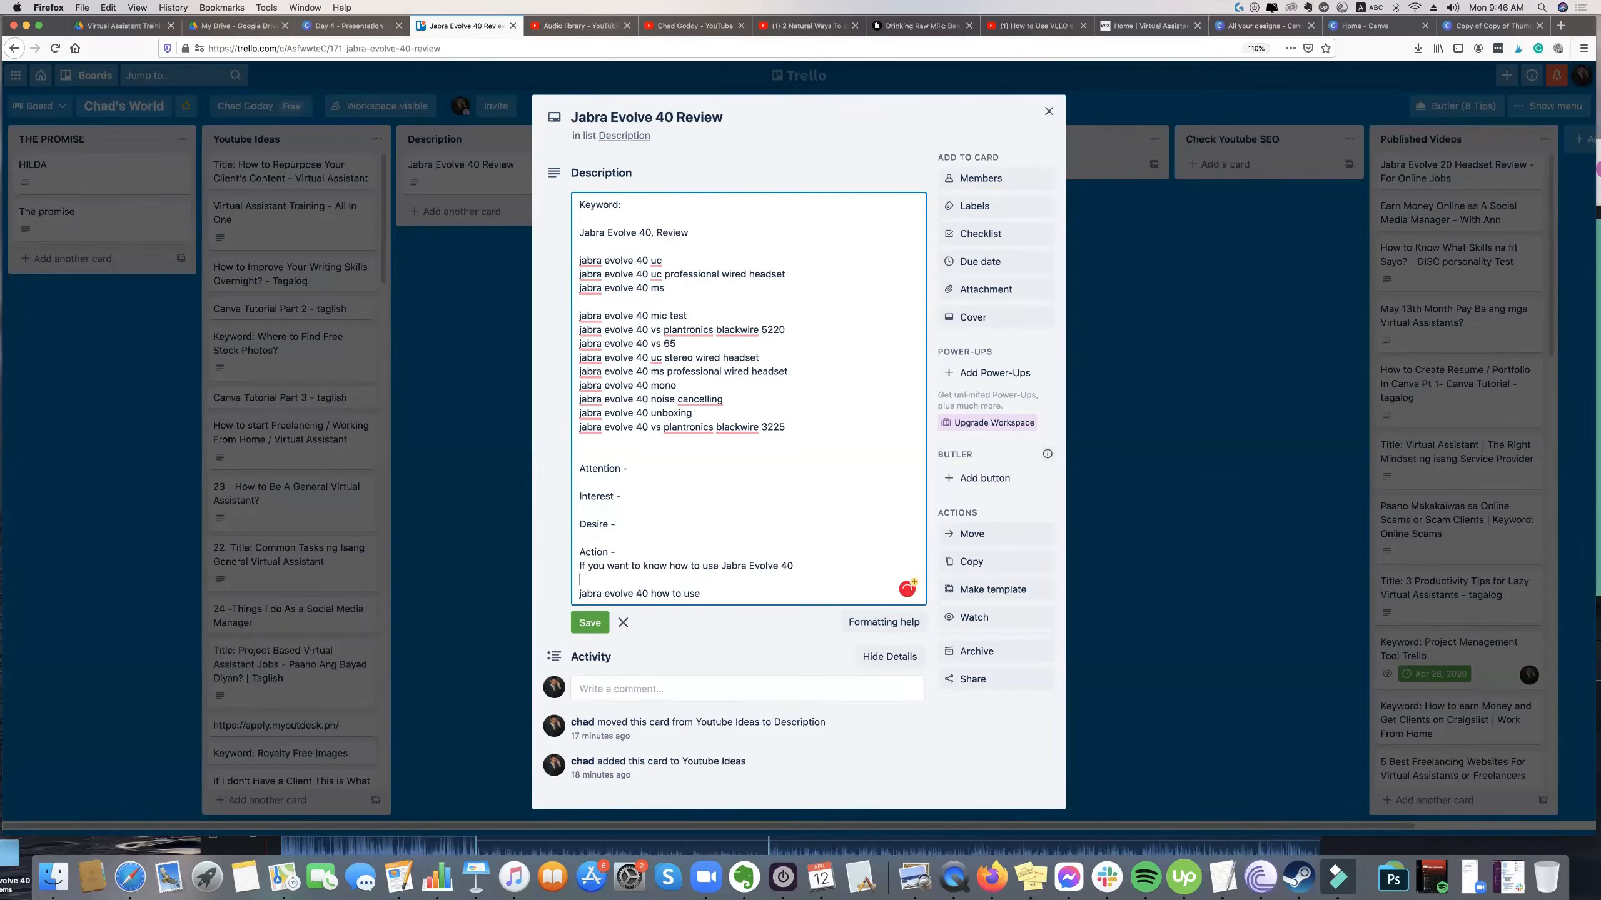
Continue the Action sentence with "and you're wondering if this is the perfect headset for you.".
{"action": "mouse_move", "coordinate": [648, 593]}
{"action": "left_mouse_down"}
{"action": "mouse_move", "coordinate": [701, 594]}
{"action": "mouse_move", "coordinate": [671, 565]}
{"action": "mouse_move", "coordinate": [738, 570]}
{"action": "mouse_move", "coordinate": [692, 570]}
{"action": "mouse_move", "coordinate": [675, 593]}
{"action": "left_mouse_up"}
{"action": "left_click", "coordinate": [717, 566]}
{"action": "left_click", "coordinate": [789, 566]}
{"action": "type", "text": "and you're wondering if this is the perfec"}
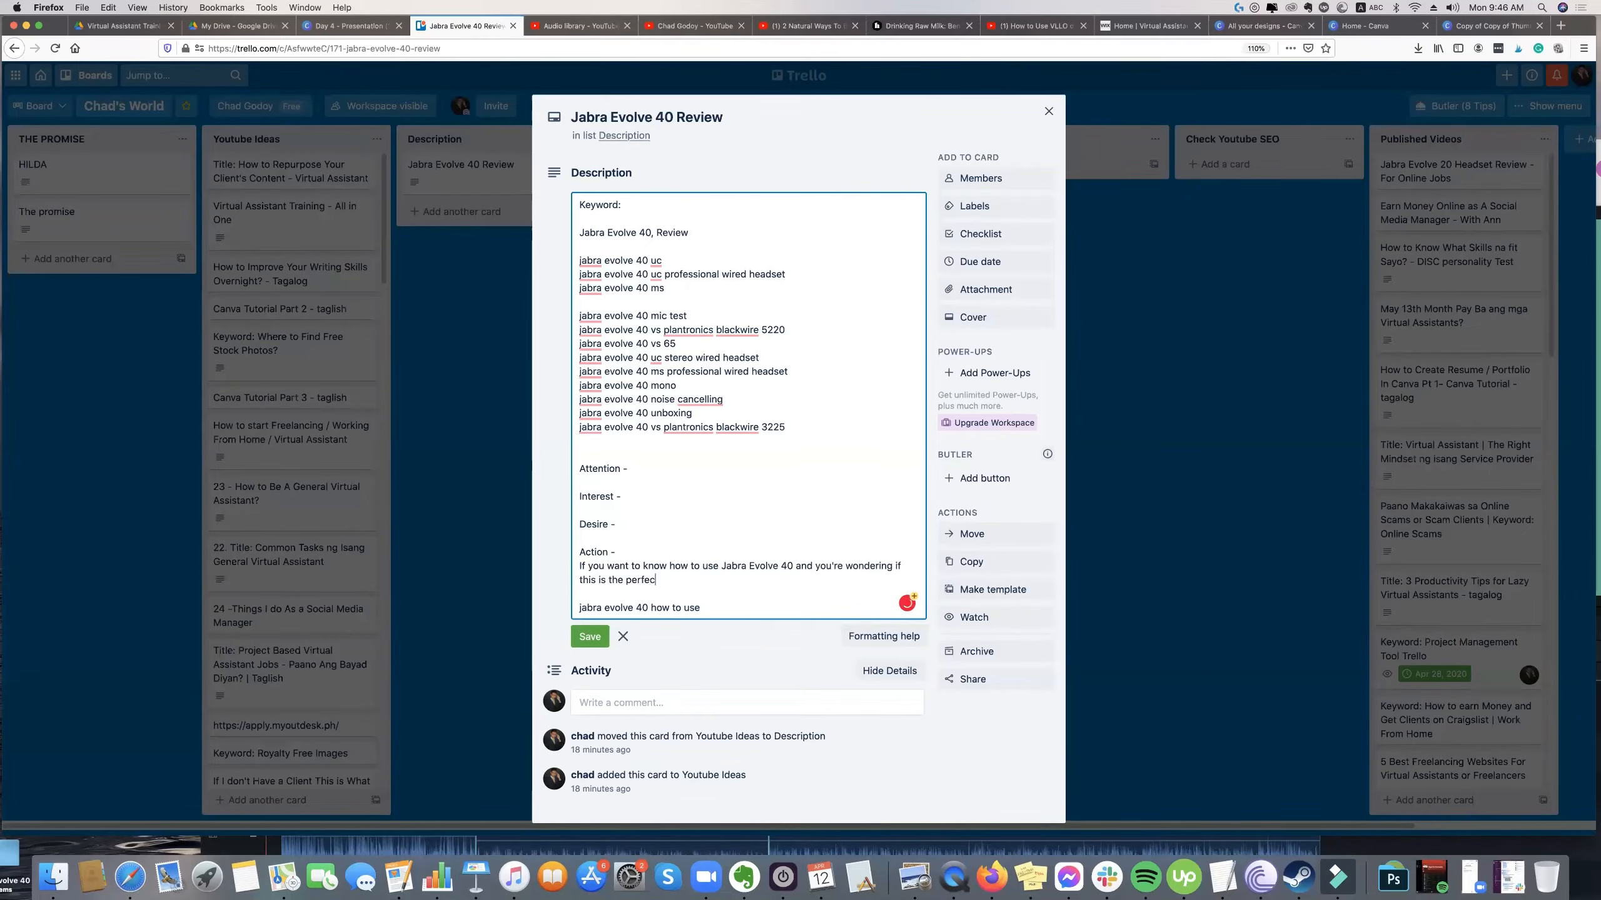
{"action": "type", "text": "t headset for you."}
{"action": "key", "text": "Return"}
{"action": "key", "text": "Return"}
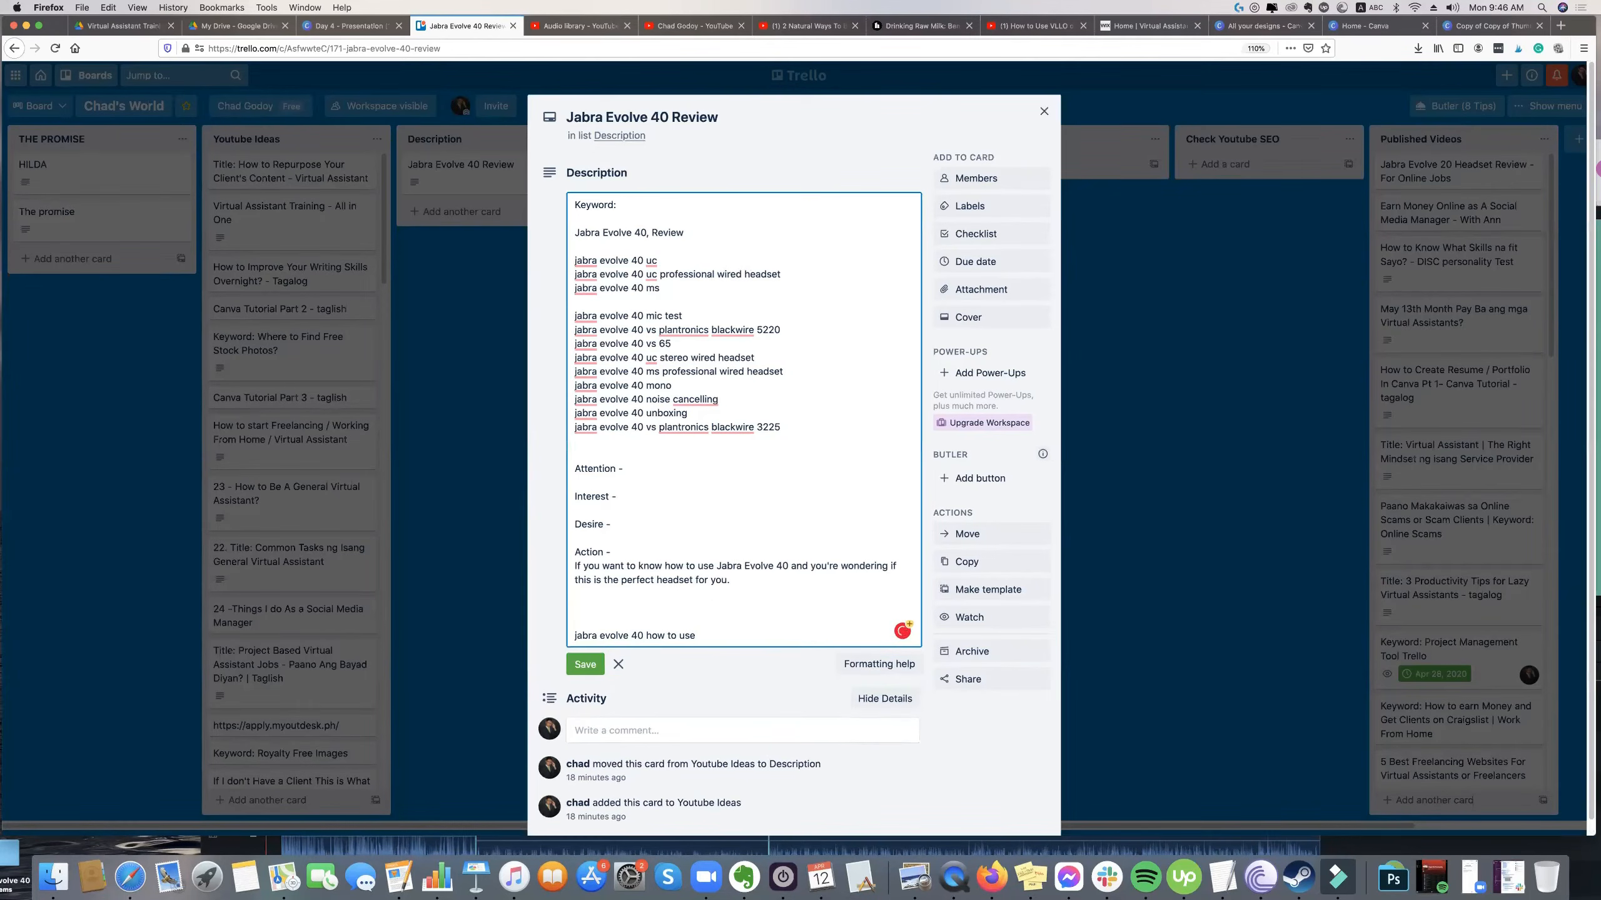
Add the line "You can watch this Jabra Evolve 40 Unboxing." as a separate paragraph in the Action section.
{"action": "type", "text": "You can "}
{"action": "type", "text": "watch"}
{"action": "type", "text": " this video"}
{"action": "type", "text": " about"}
{"action": "key", "text": "BackSpace"}
{"action": "key", "text": "BackSpace"}
{"action": "key", "text": "BackSpace"}
{"action": "key", "text": "BackSpace"}
{"action": "key", "text": "BackSpace"}
{"action": "key", "text": "BackSpace"}
{"action": "type", "text": "."}
{"action": "left_click_drag", "start_coordinate": [692, 607], "coordinate": [664, 605]}
{"action": "key", "text": "BackSpace"}
{"action": "type", "text": "Jabar"}
{"action": "key", "text": "BackSpace"}
{"action": "key", "text": "BackSpace"}
{"action": "type", "text": "ra Evolve 40 Unboin"}
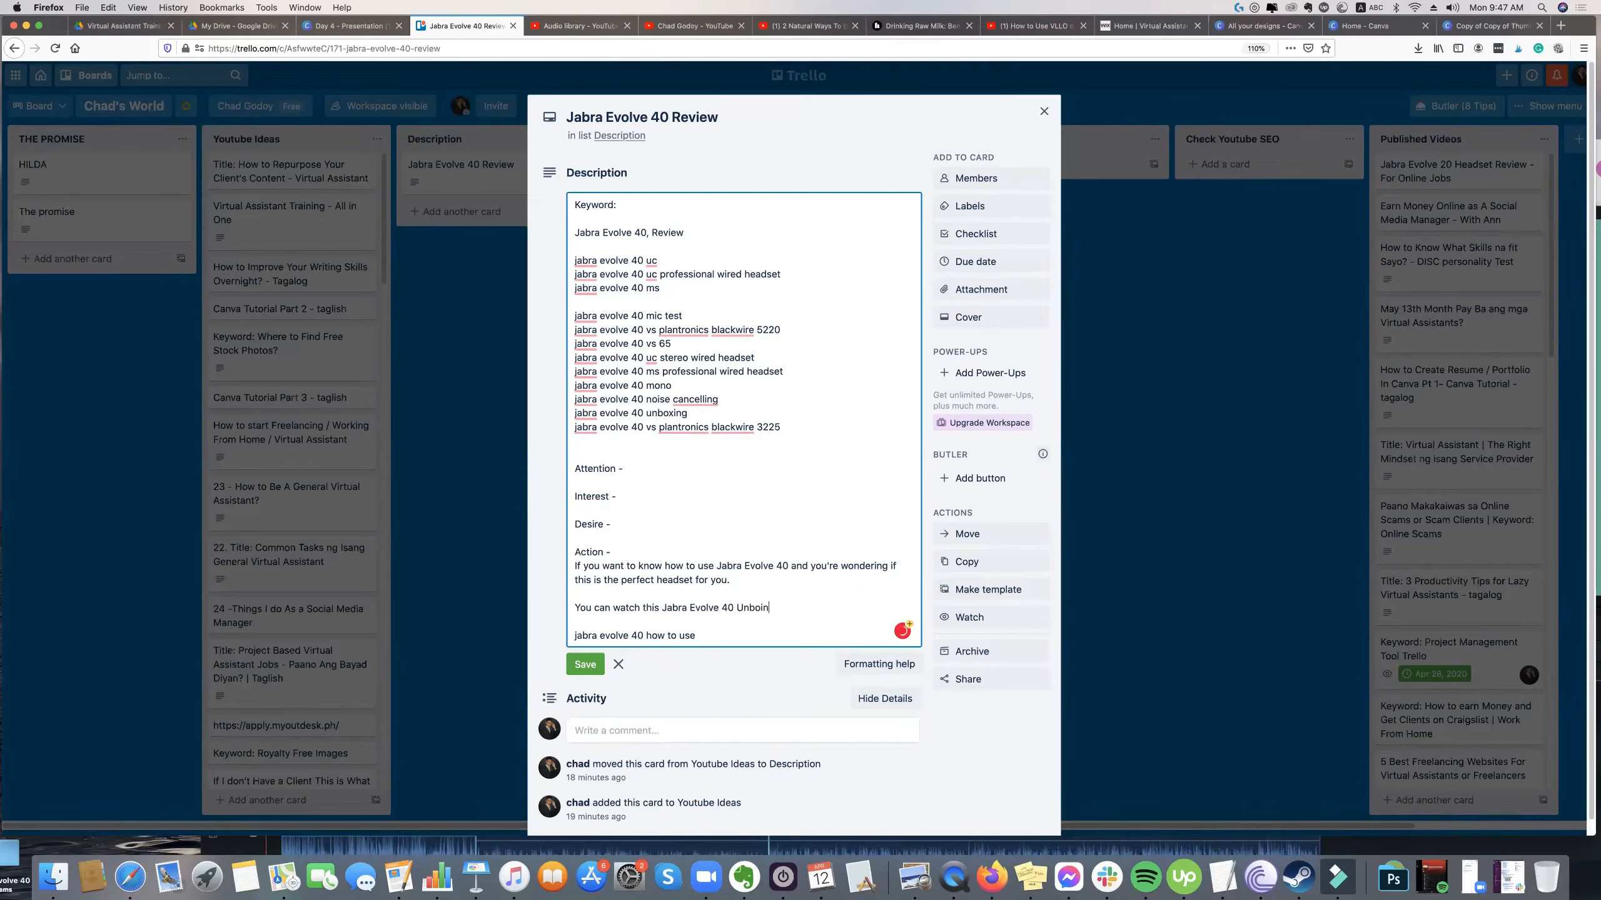
{"action": "key", "text": "BackSpace"}
{"action": "key", "text": "BackSpace"}
{"action": "type", "text": "xing."}
Insert an extra blank line beneath both the Attention and Action headings.
{"action": "left_click", "coordinate": [642, 482]}
{"action": "left_click_drag", "start_coordinate": [716, 592], "coordinate": [791, 614]}
{"action": "left_click", "coordinate": [648, 477]}
{"action": "key", "text": "Return"}
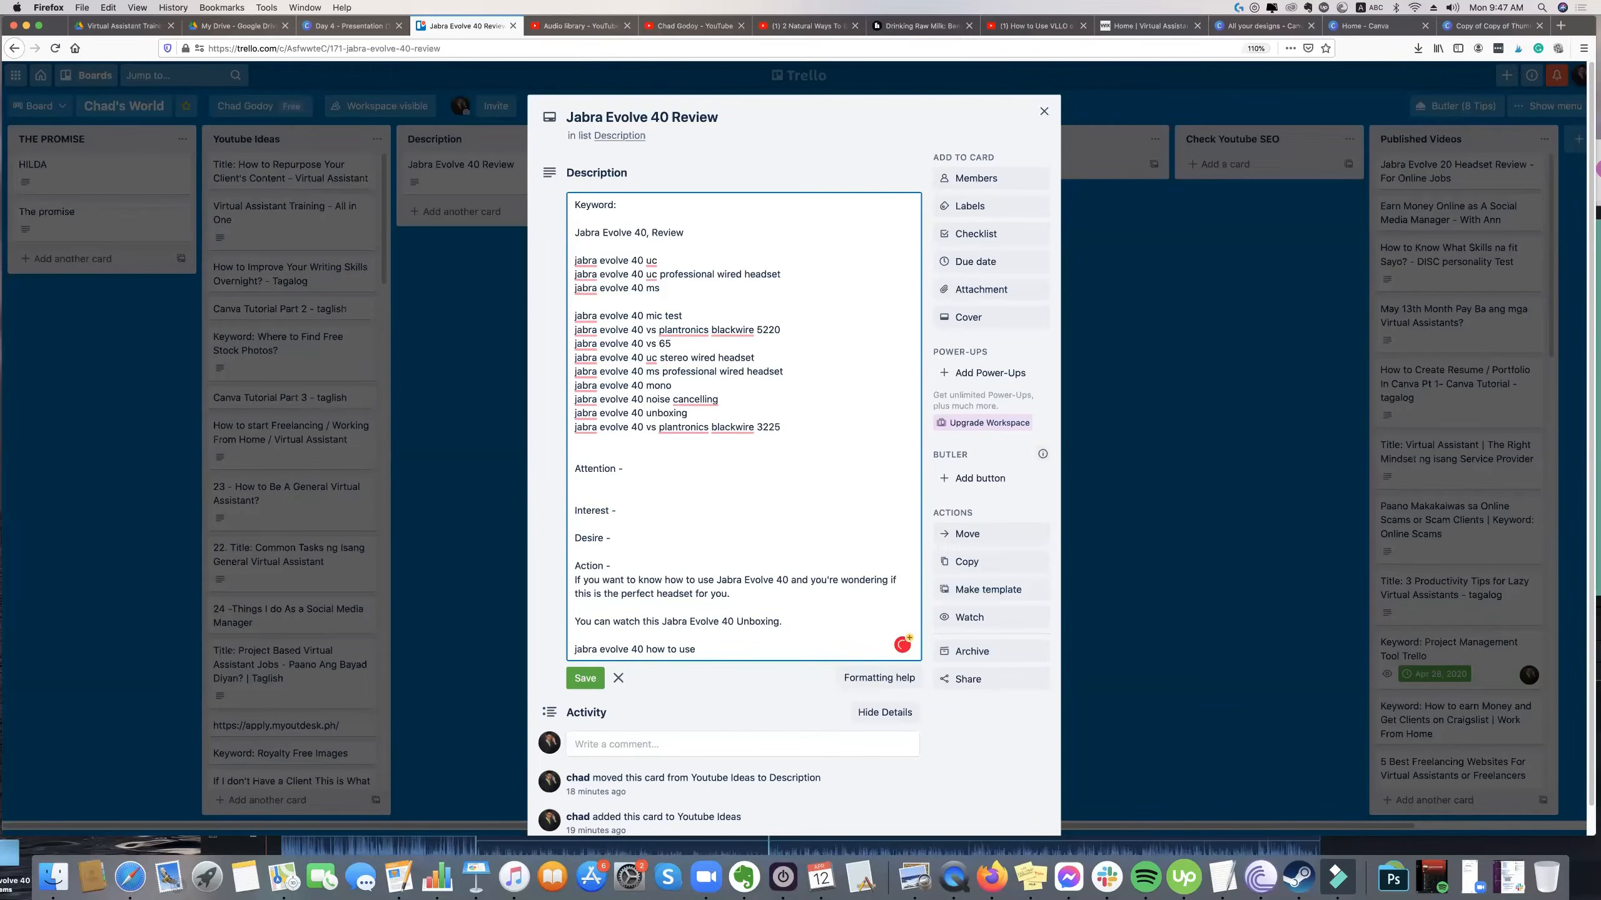
{"action": "left_click", "coordinate": [641, 565], "text": "shift"}
{"action": "left_click", "coordinate": [641, 564]}
{"action": "key", "text": "Return"}
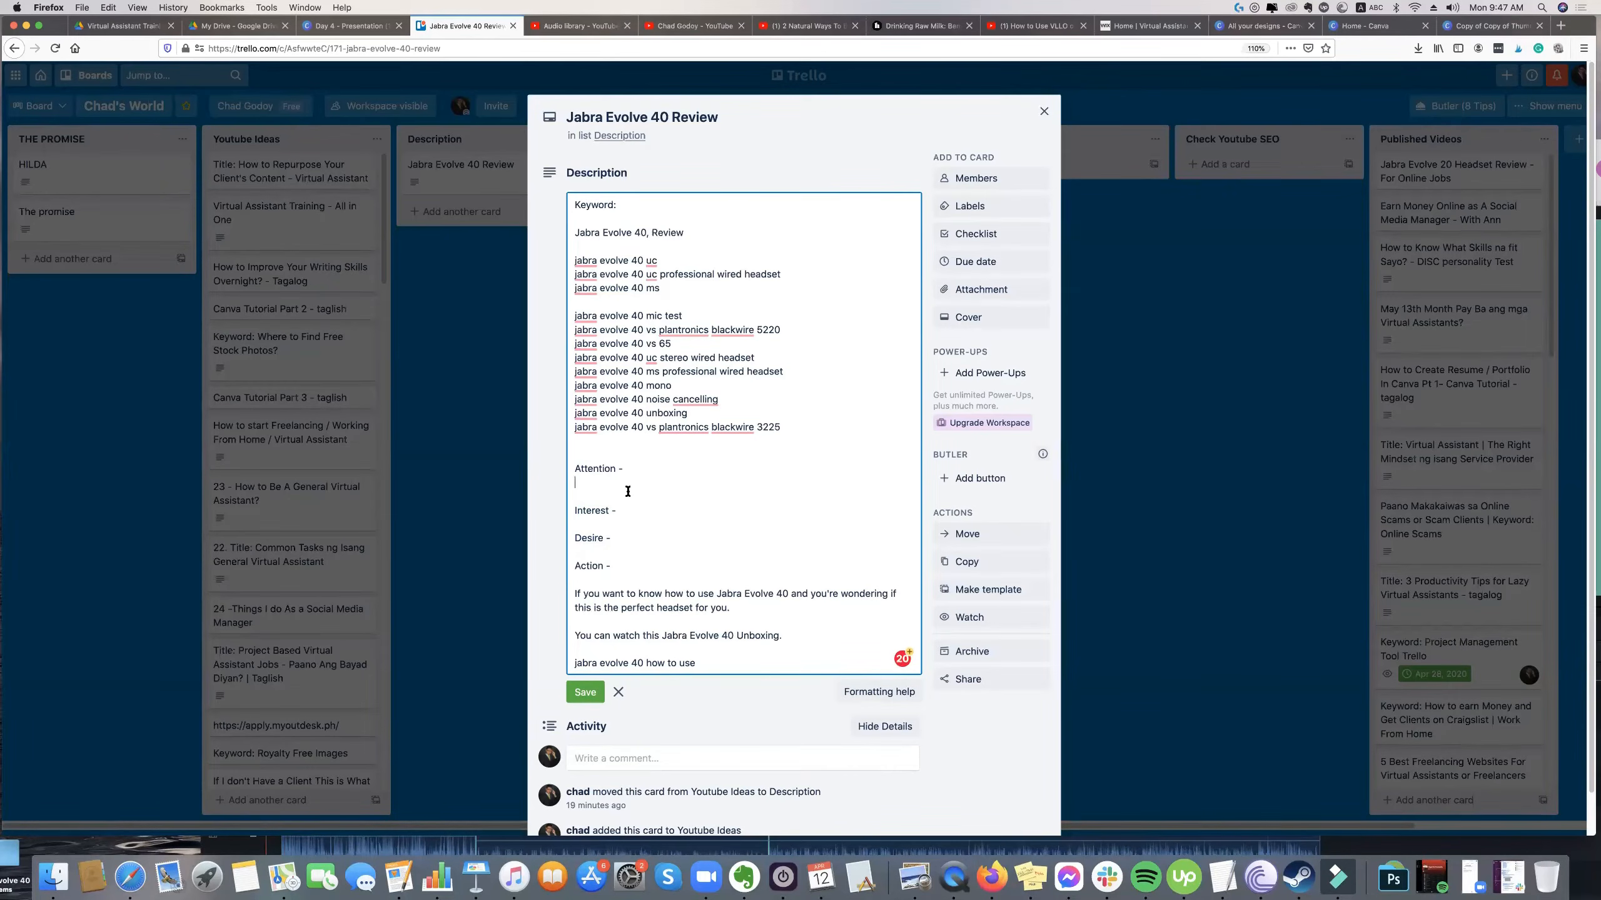
{"action": "scroll", "coordinate": [608, 470], "scroll_direction": "down", "scroll_amount": 1}
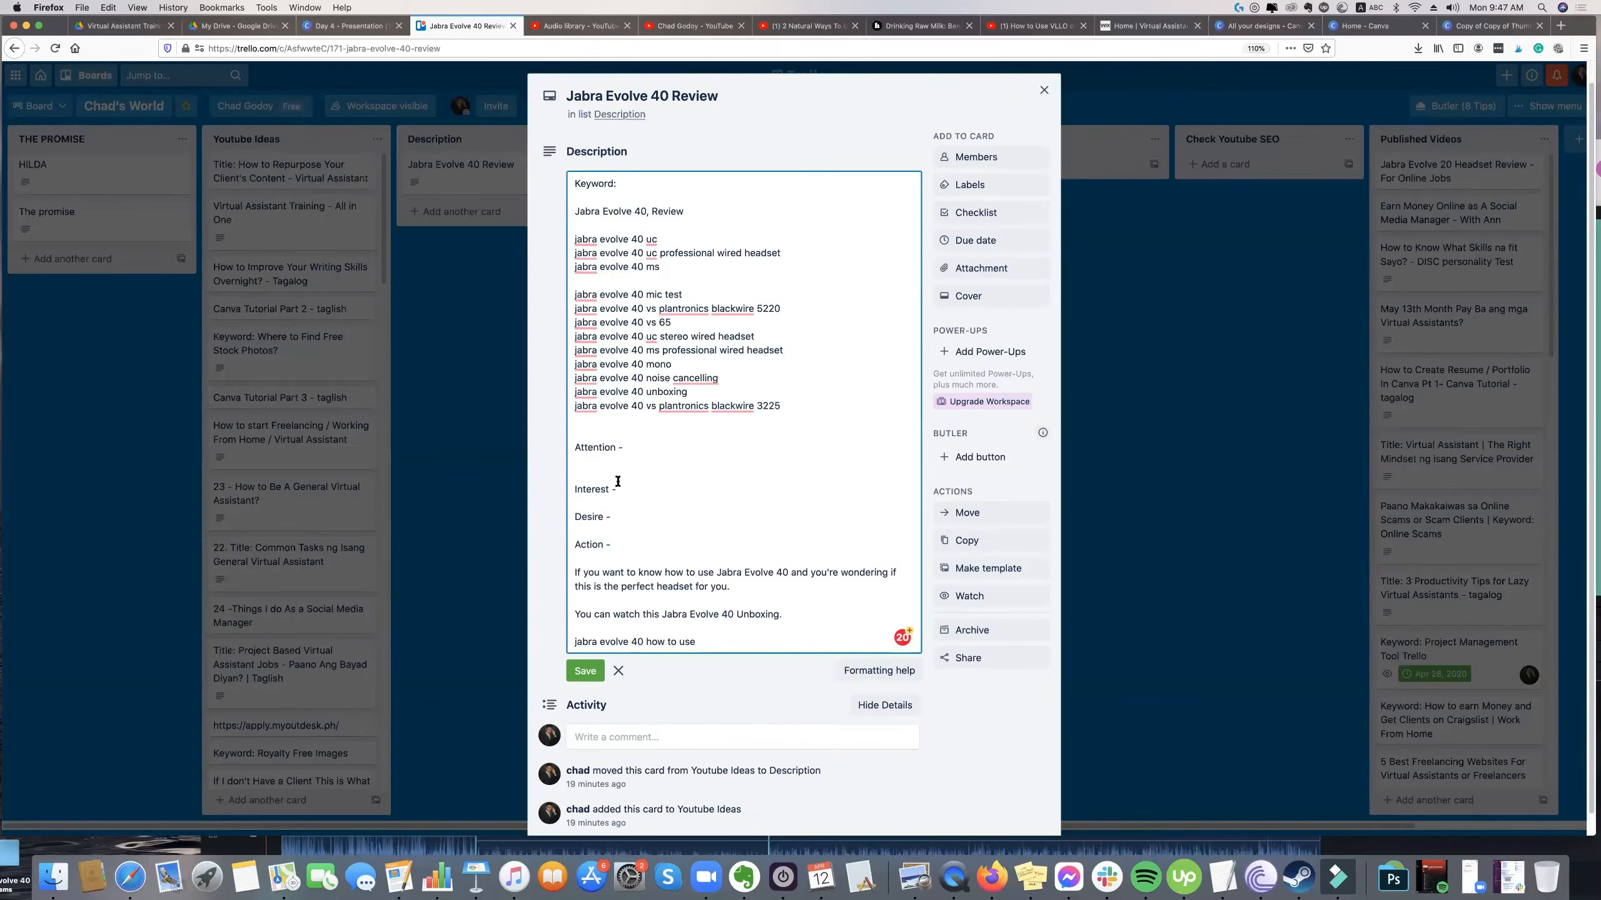
{"action": "left_click", "coordinate": [611, 448]}
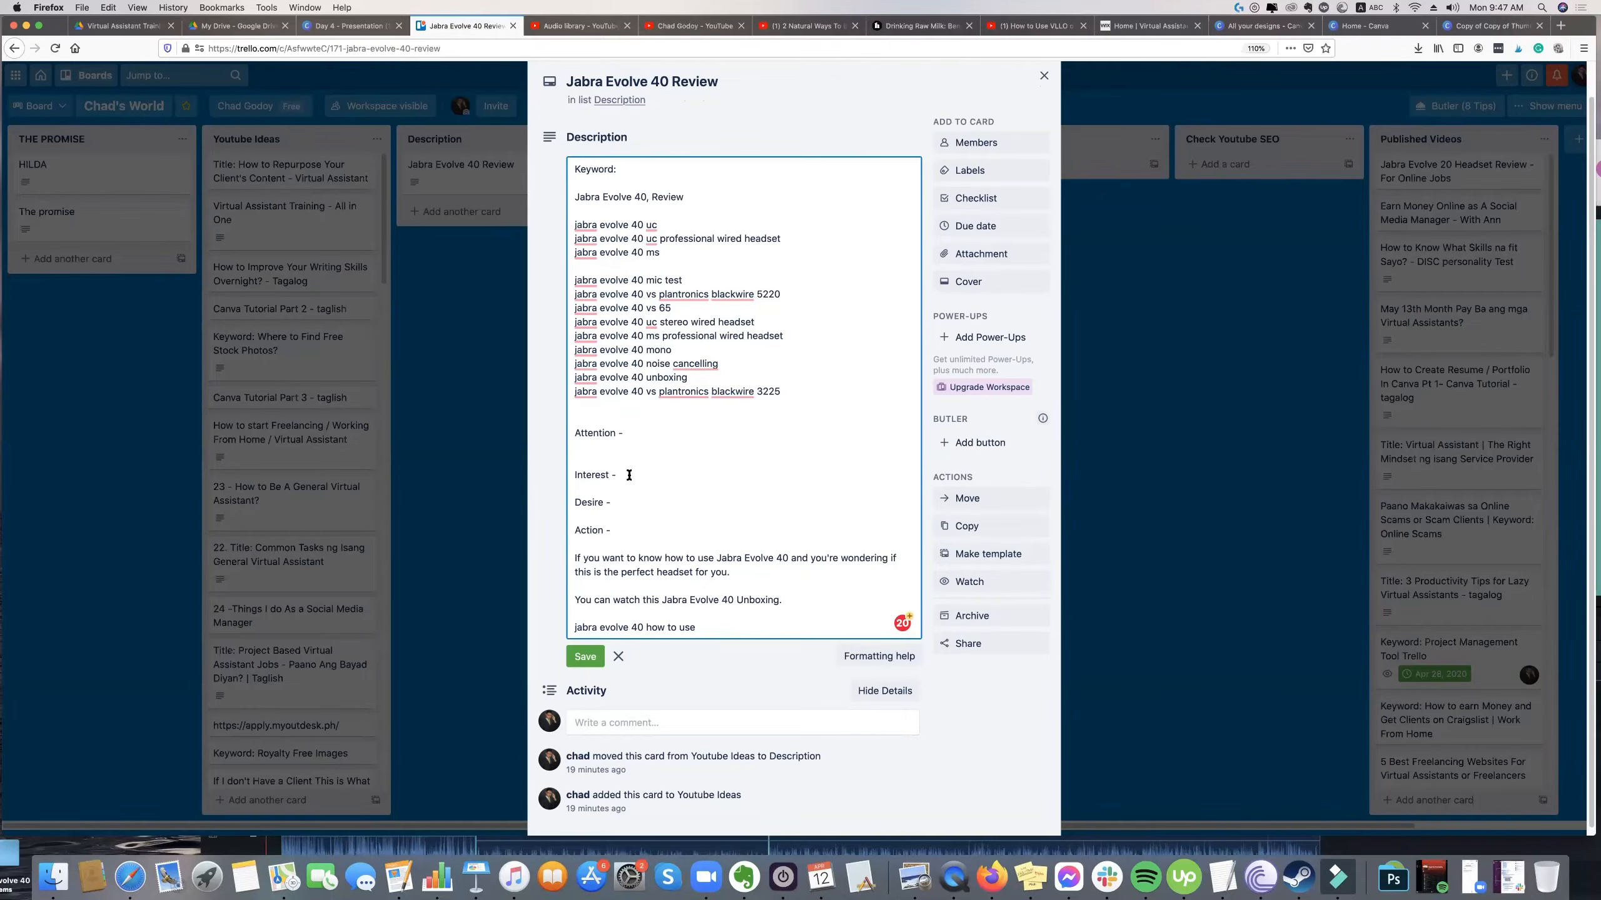
List Active Noisecancelling, Busy Light and Metallic Appearance as dashed items under the Interest heading.
{"action": "left_click", "coordinate": [615, 487]}
{"action": "key", "text": "Return"}
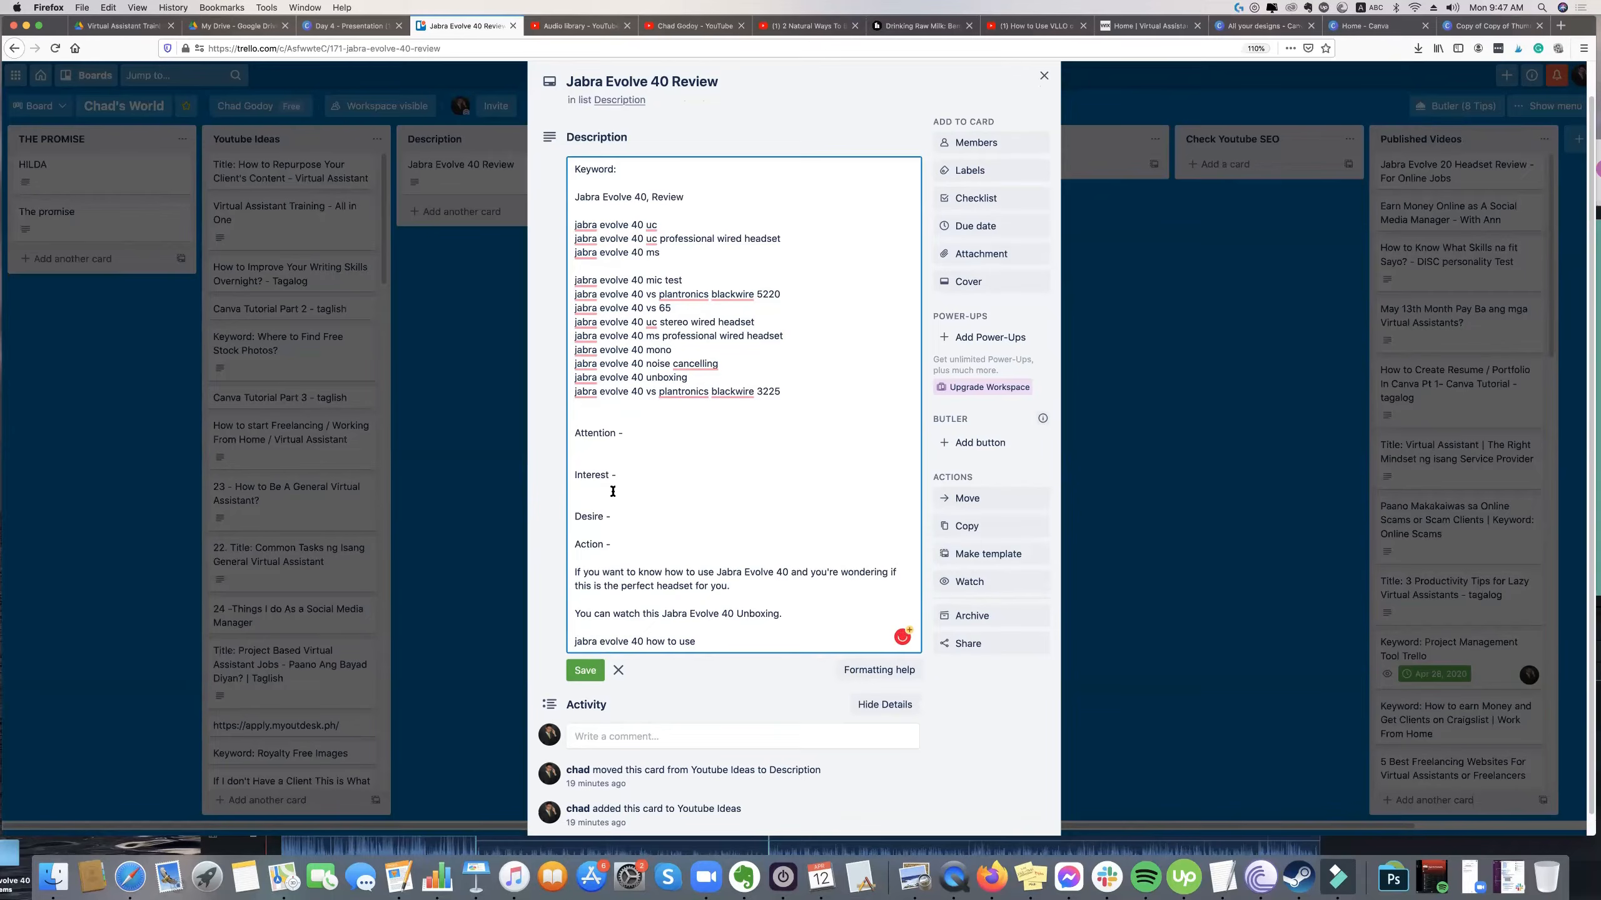
{"action": "type", "text": "-"}
{"action": "type", "text": "Active Noisecancelling"}
{"action": "key", "text": "Return"}
{"action": "type", "text": "-="}
{"action": "type", "text": "Busy"}
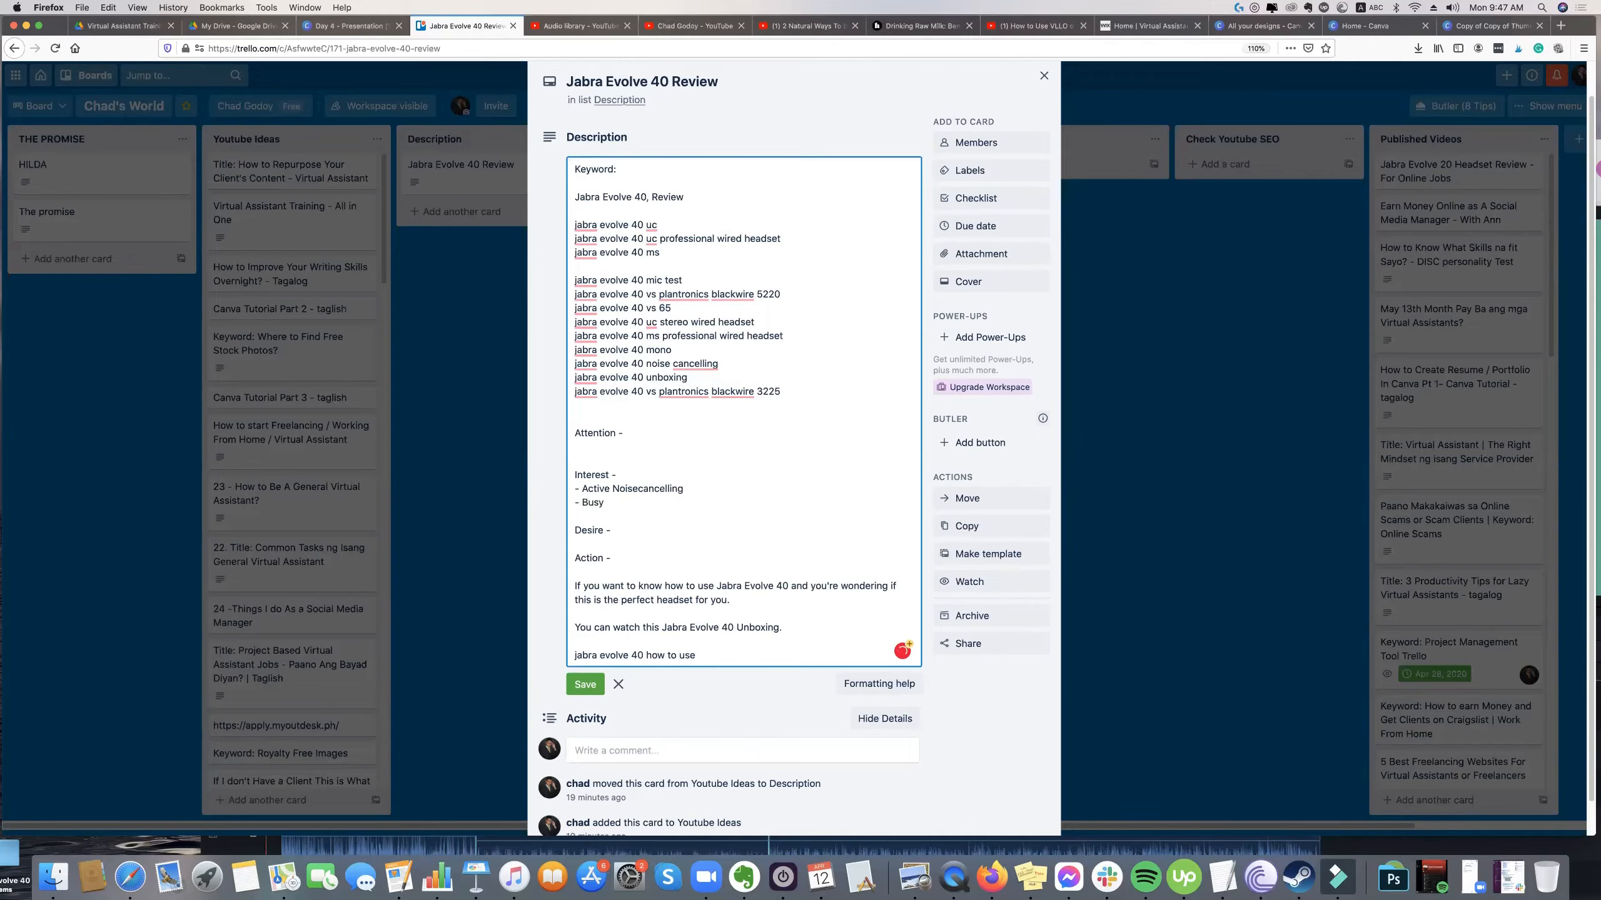
{"action": "type", "text": " Light"}
{"action": "key", "text": "Return"}
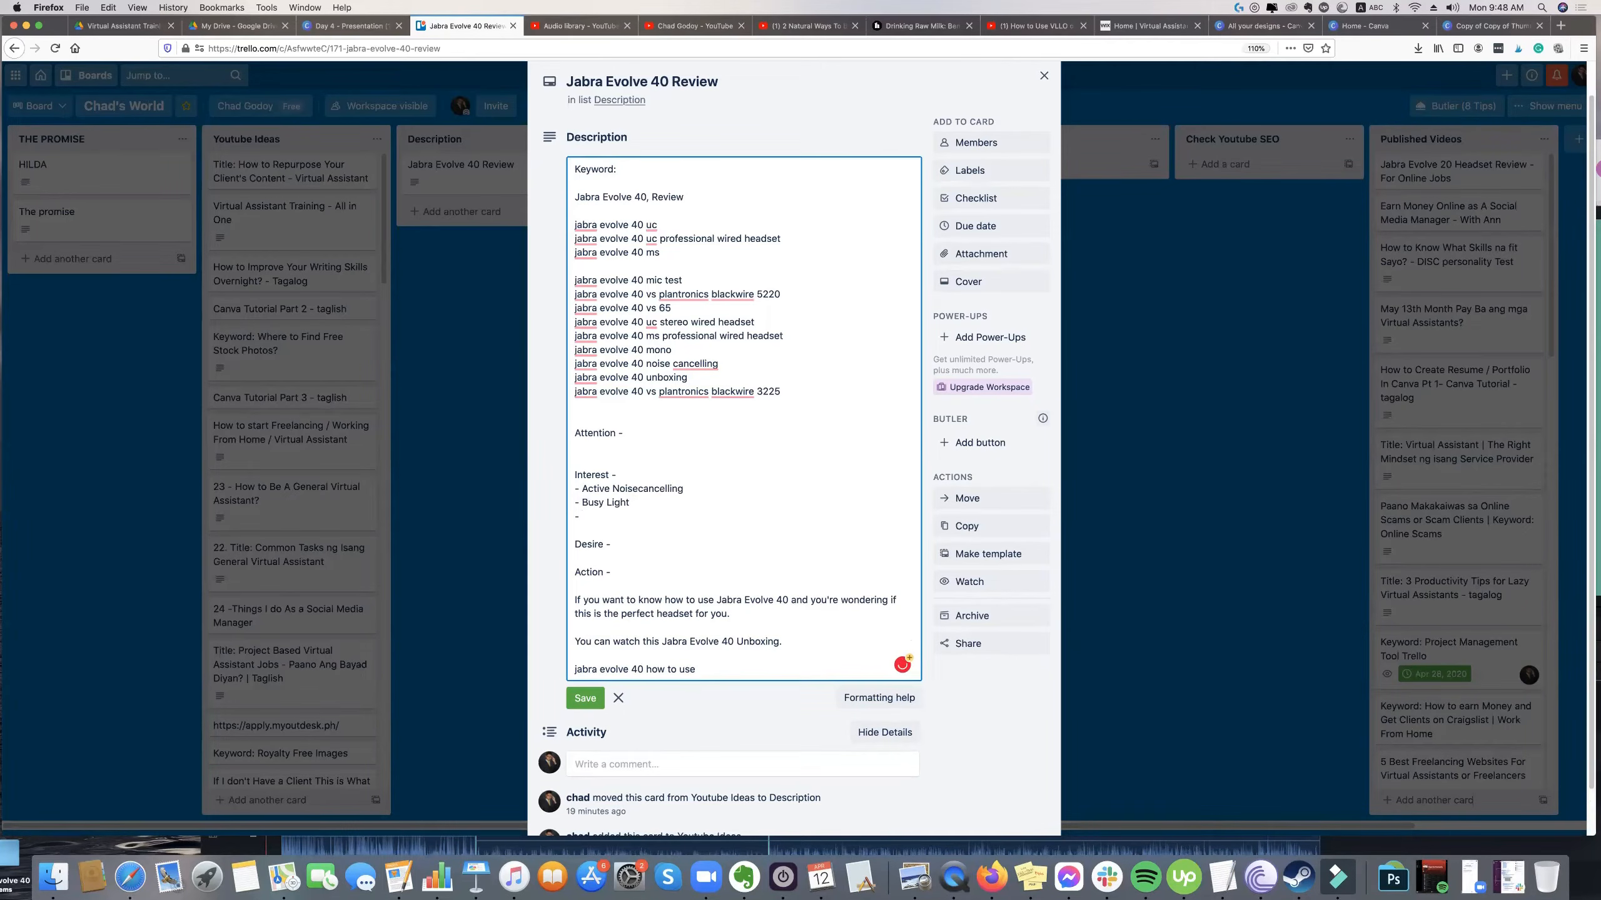
{"action": "type", "text": "- Metallic Pe"}
{"action": "key", "text": "BackSpace"}
{"action": "key", "text": "BackSpace"}
{"action": "type", "text": "Appea"}
{"action": "type", "text": "rance"}
Add (So What?) after the Desire heading and correct Noisecancelling to Noise-canceling in the Interest list.
{"action": "type", "text": "("}
{"action": "scroll", "coordinate": [641, 517], "scroll_direction": "down", "scroll_amount": 1}
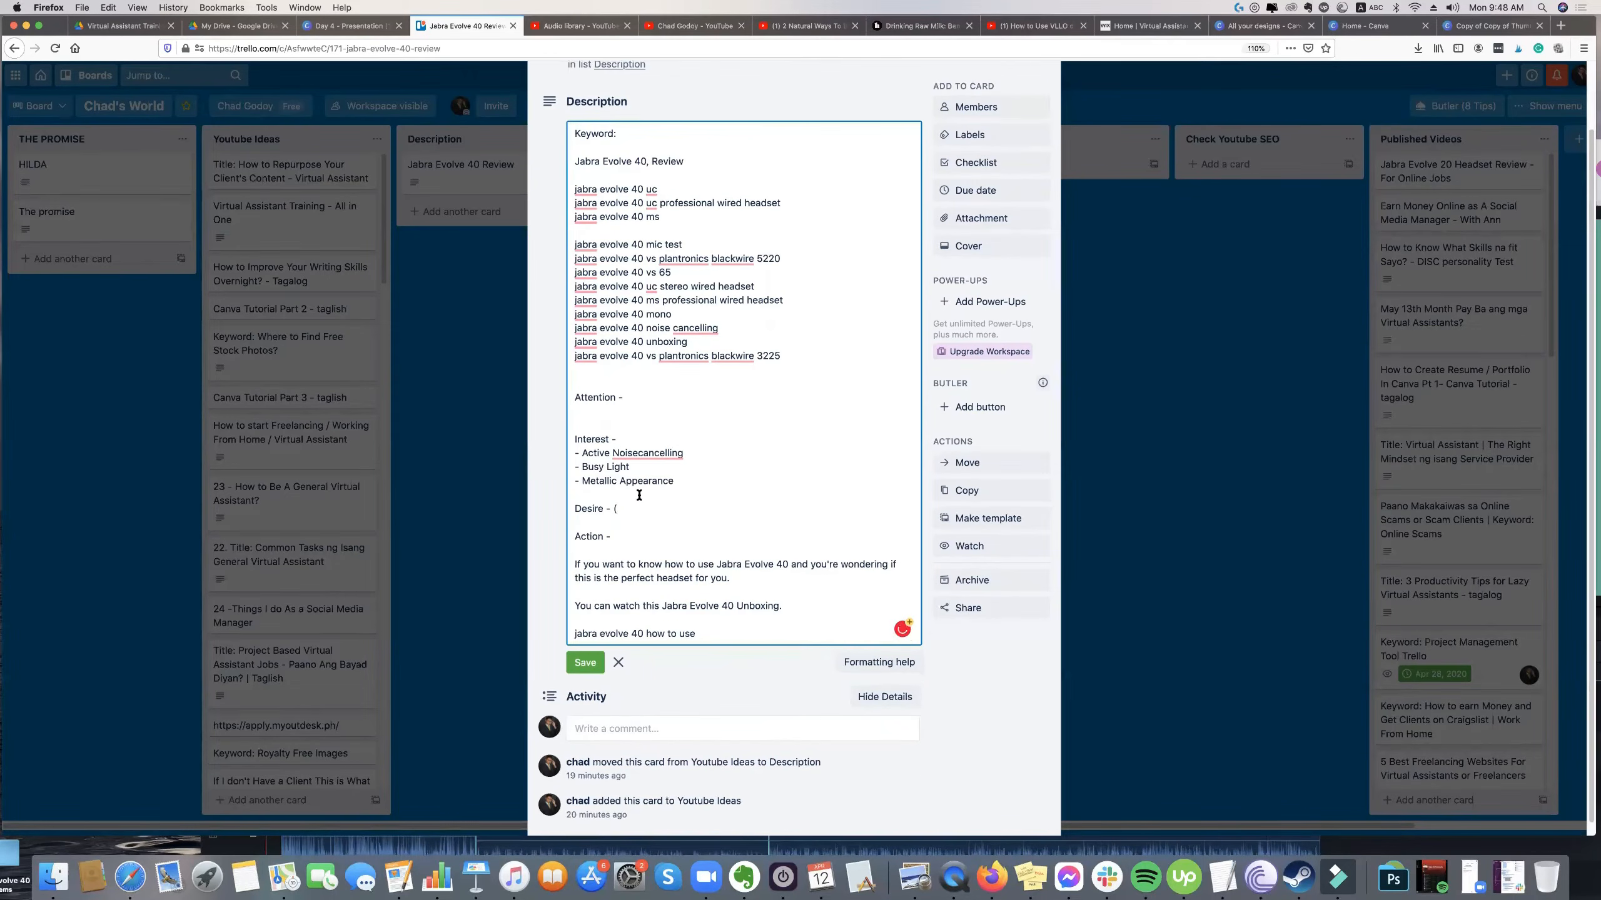
{"action": "type", "text": "So What?)"}
{"action": "key", "text": "Return"}
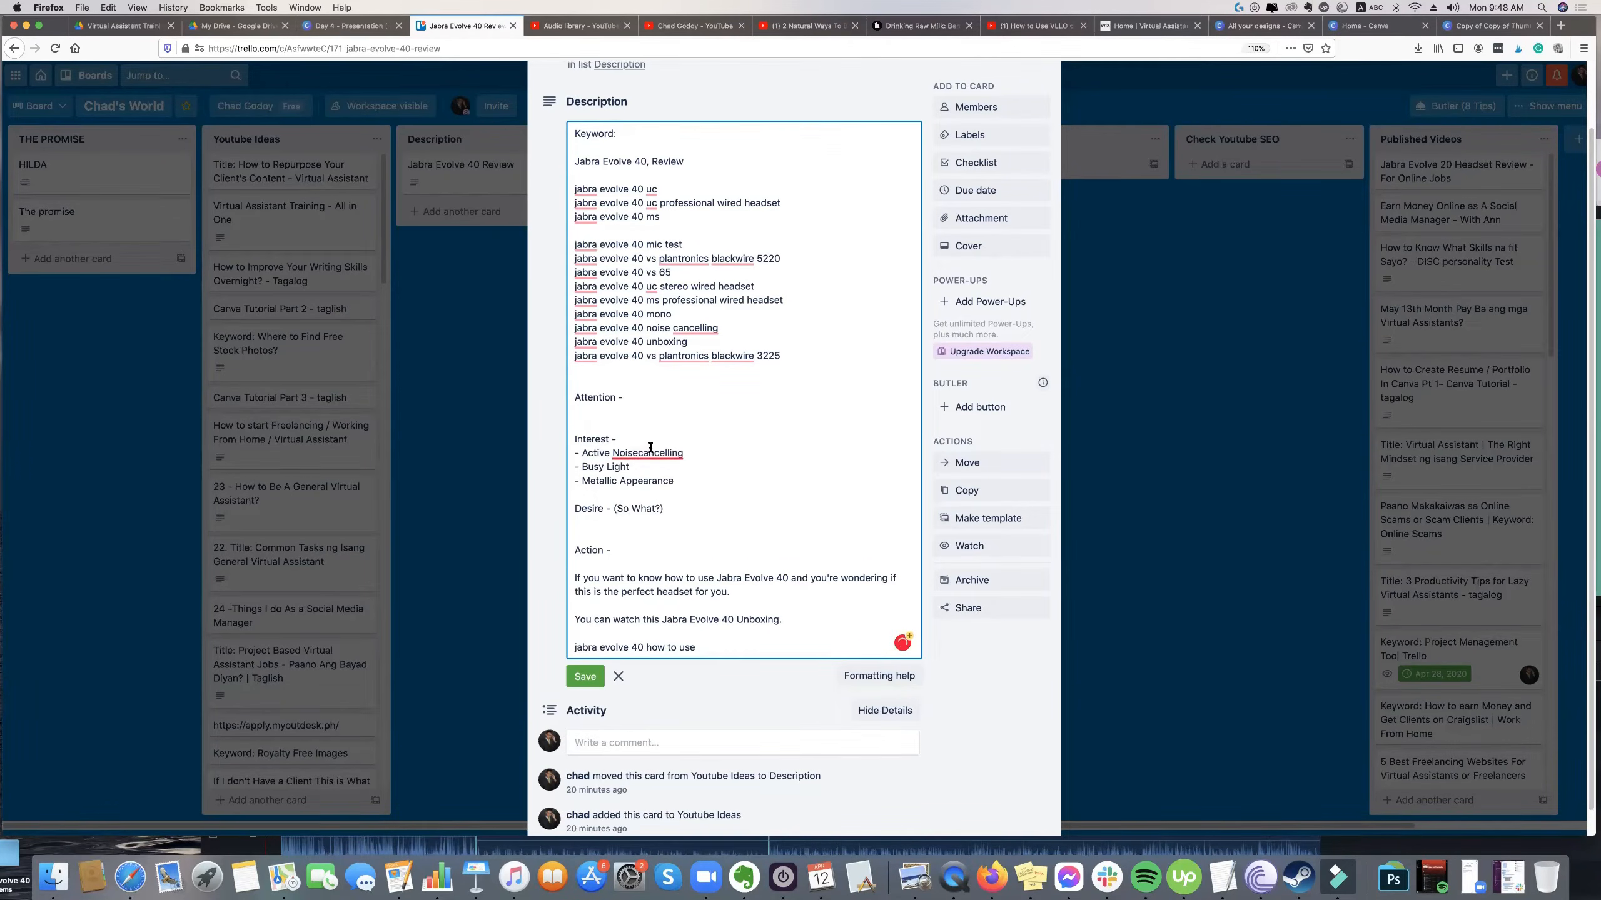
{"action": "left_click", "coordinate": [656, 477]}
Write "So you can hear clearly what other people are saying even they are in the background." beneath Desire.
{"action": "left_click", "coordinate": [631, 523]}
{"action": "type", "text": "So you can hear clearly what other"}
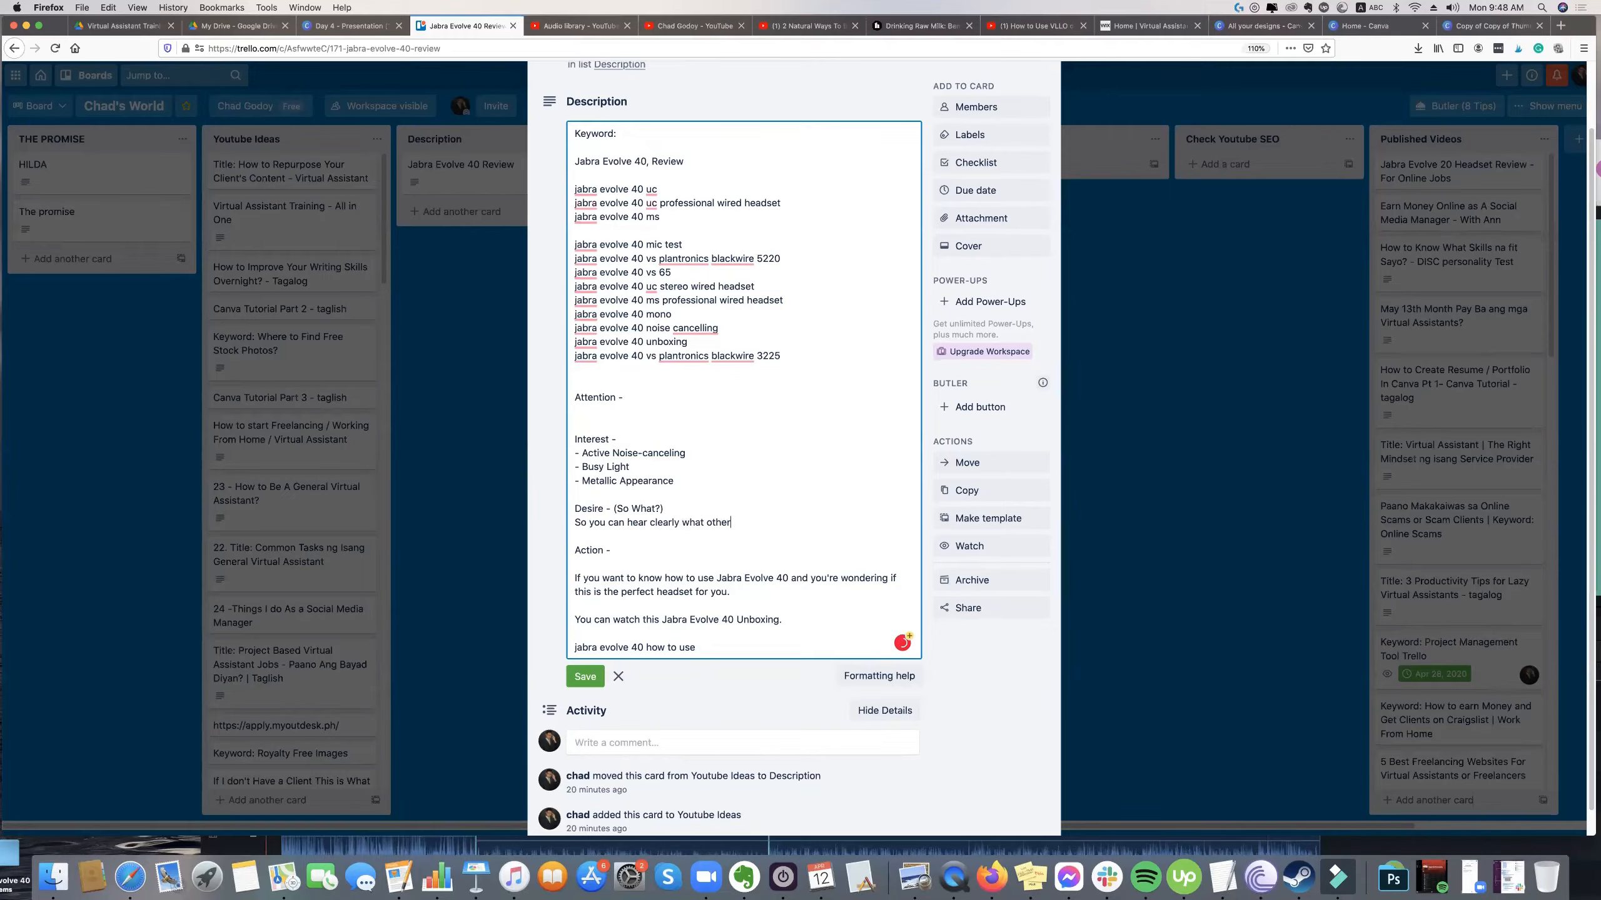
{"action": "type", "text": " people are saying even"}
{"action": "type", "text": "they are in the background."}
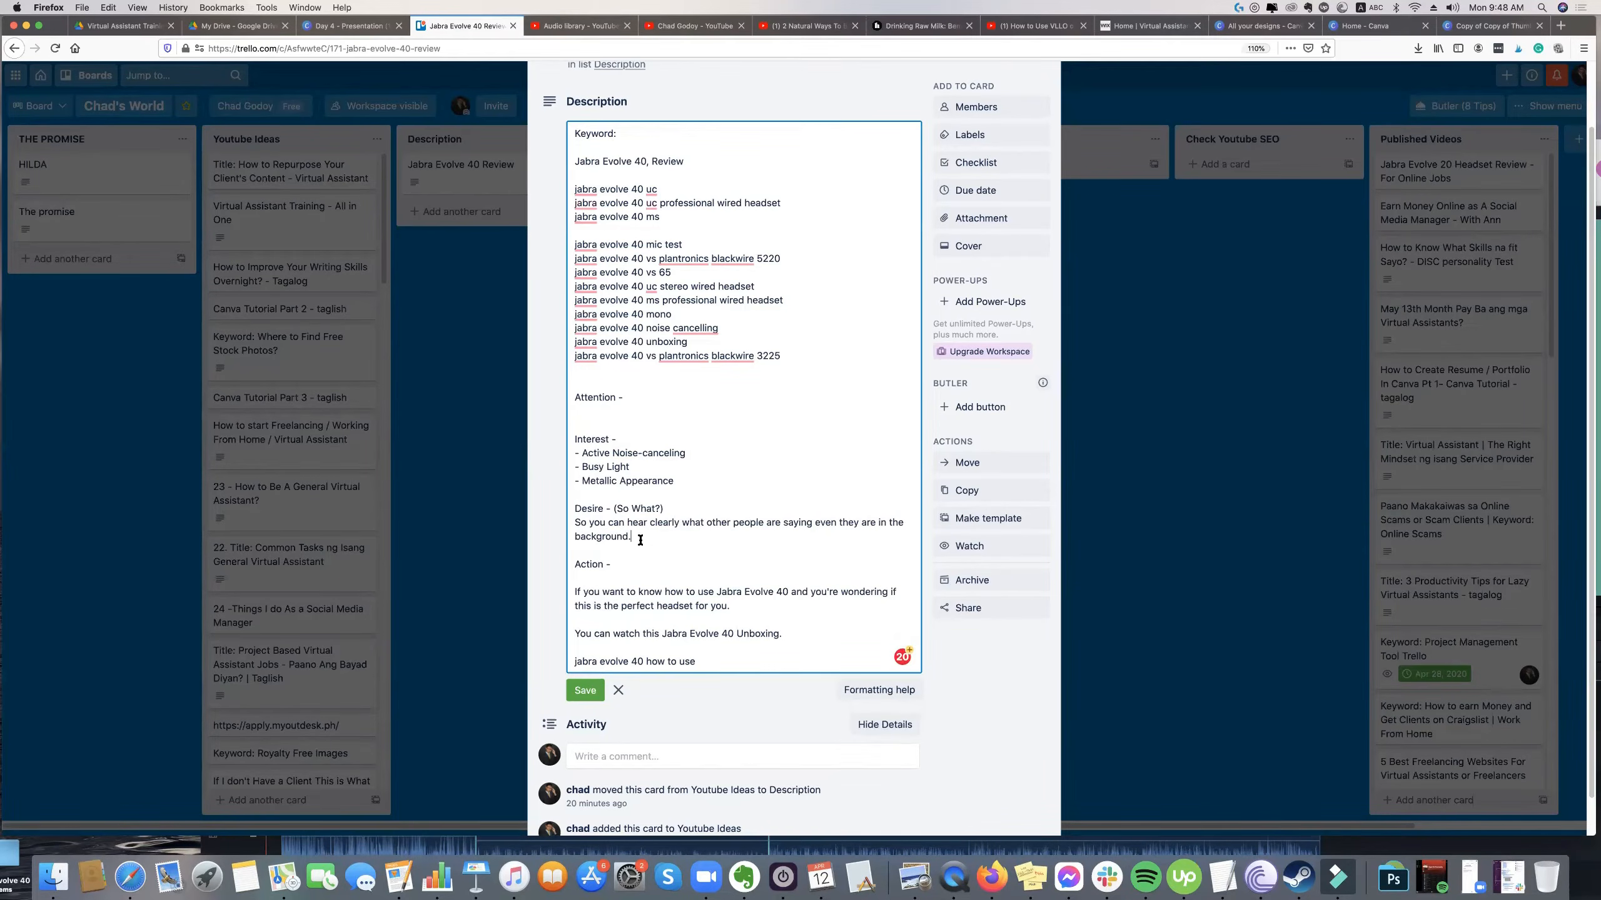
Add a second Desire paragraph reading "So people can know that you're doing something important.".
{"action": "key", "text": "Return"}
{"action": "key", "text": "Return"}
{"action": "type", "text": "Sp"}
{"action": "key", "text": "BackSpace"}
{"action": "key", "text": "BackSpace"}
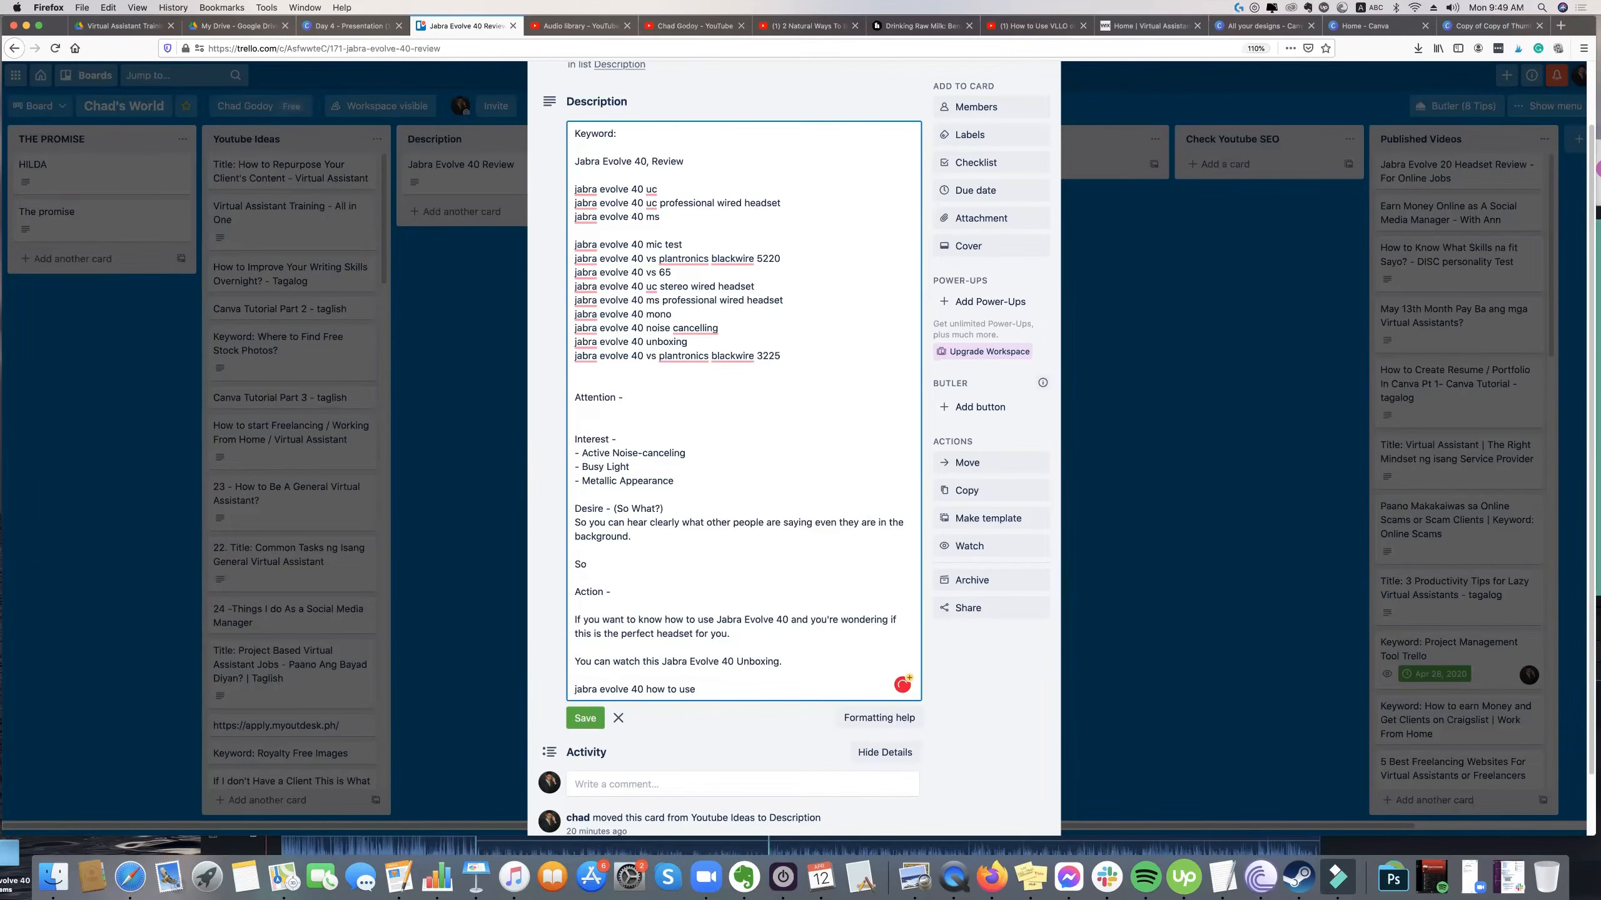
{"action": "scroll", "coordinate": [626, 549], "scroll_direction": "down", "scroll_amount": 1}
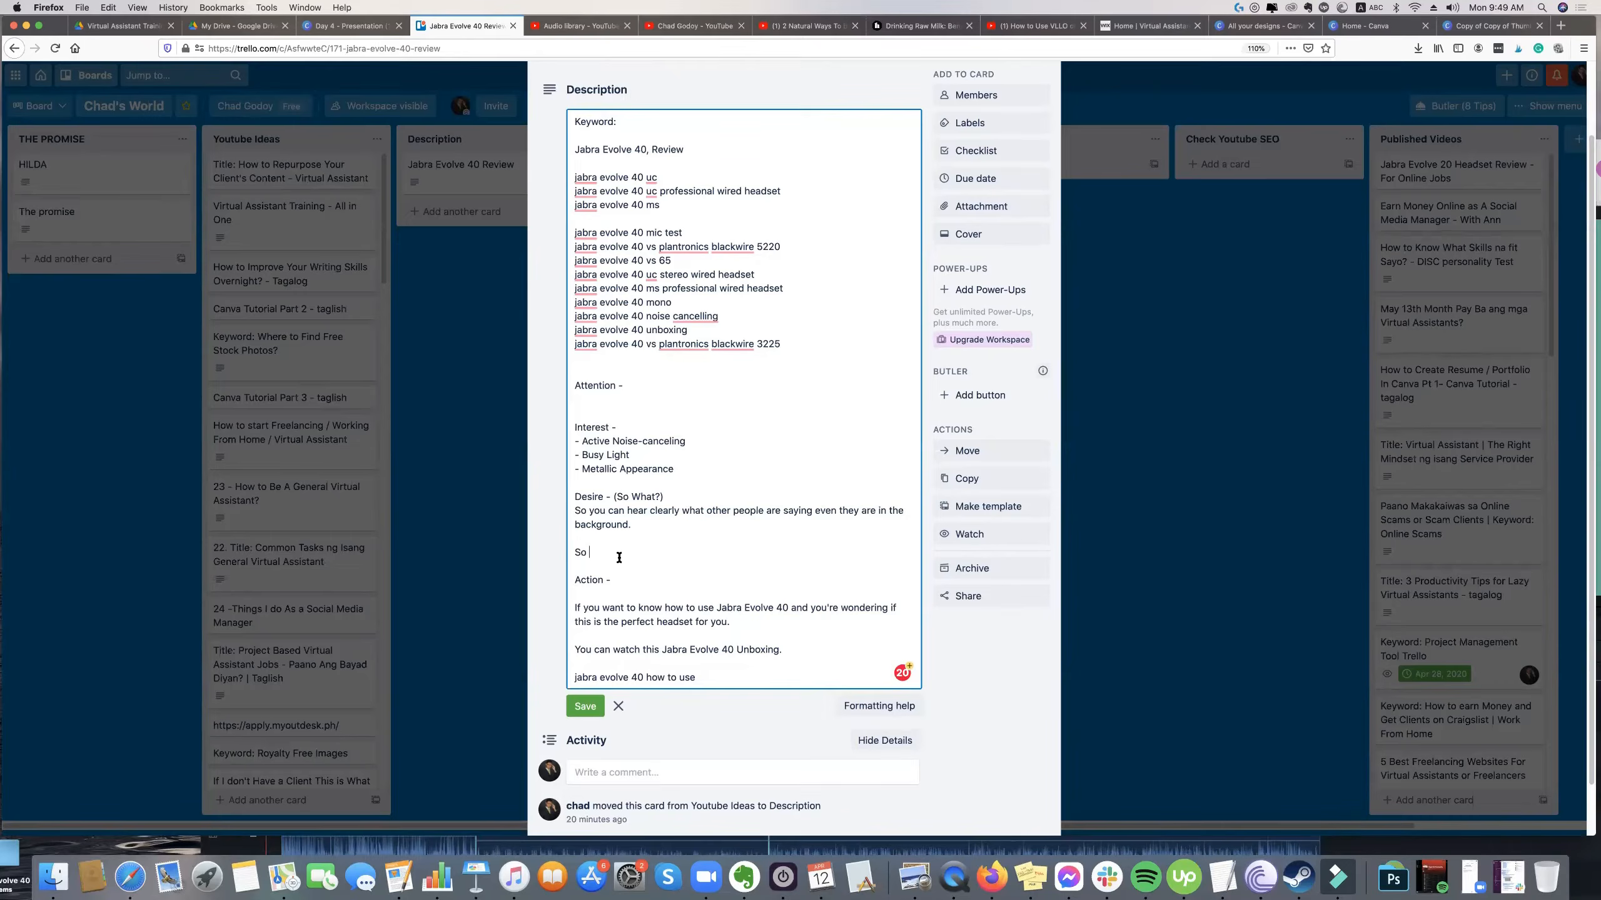
{"action": "left_click_drag", "start_coordinate": [641, 454], "coordinate": [564, 454]}
{"action": "left_click", "coordinate": [615, 549]}
{"action": "type", "text": "people"}
{"action": "left_click_drag", "start_coordinate": [682, 498], "coordinate": [601, 496]}
{"action": "left_click", "coordinate": [636, 549]}
{"action": "type", "text": "can know that you're doing somey"}
{"action": "key", "text": "BackSpace"}
{"action": "type", "text": "thing impor"}
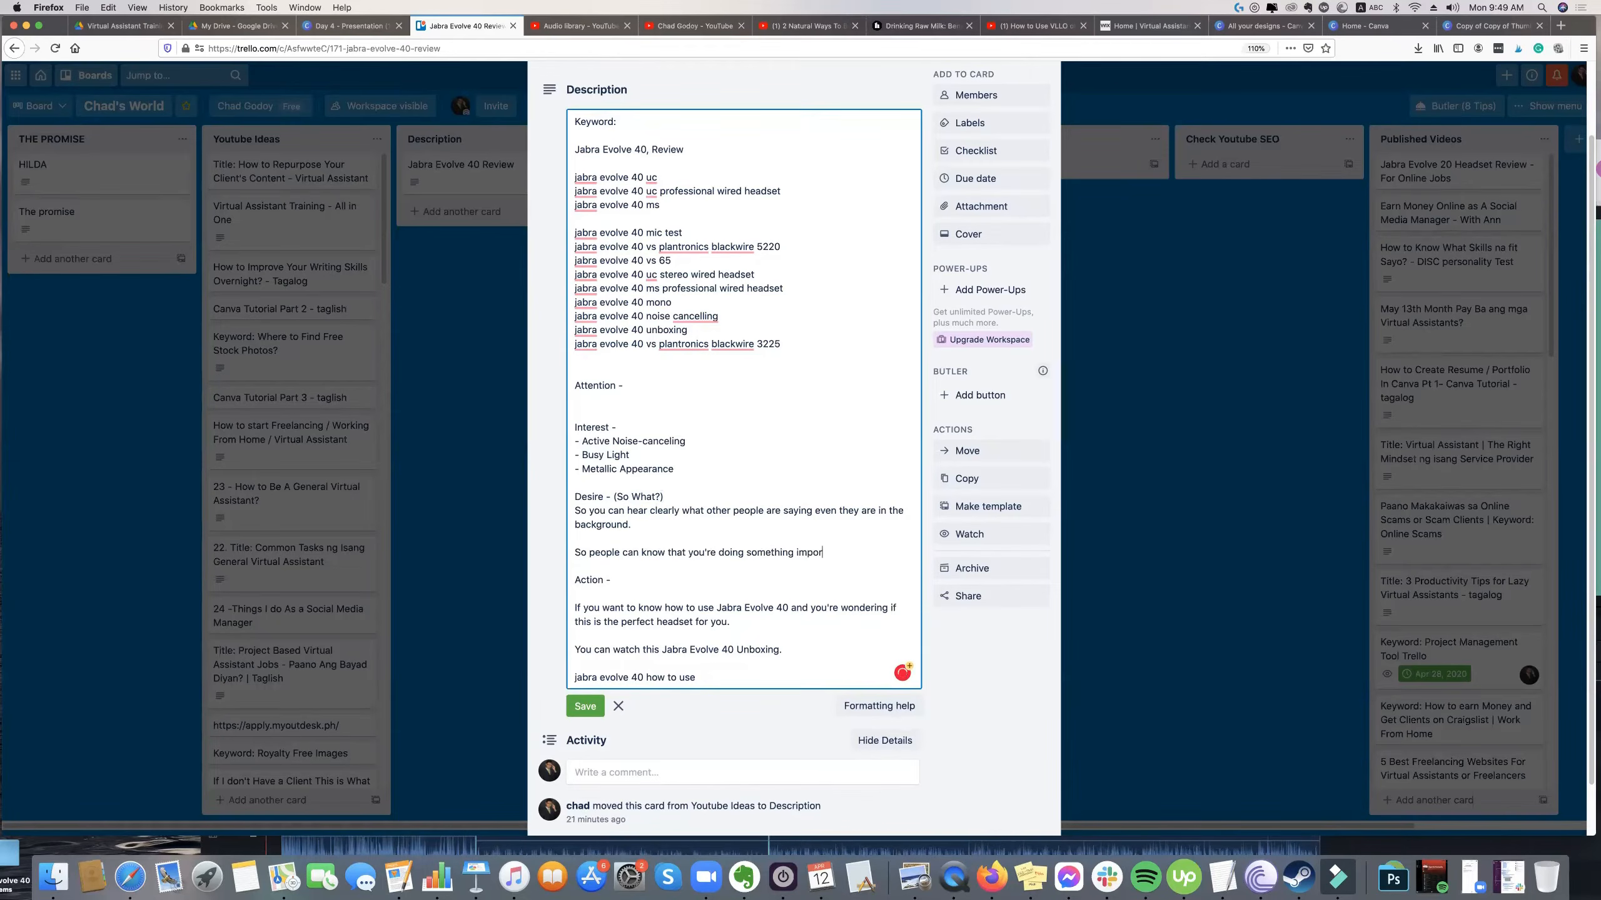
{"action": "type", "text": "tant."}
Add a third Desire paragraph reading "And you will more elegant." for the metallic appearance.
{"action": "left_click_drag", "start_coordinate": [690, 473], "coordinate": [585, 469]}
{"action": "left_click", "coordinate": [876, 556]}
{"action": "key", "text": "Return"}
{"action": "key", "text": "Return"}
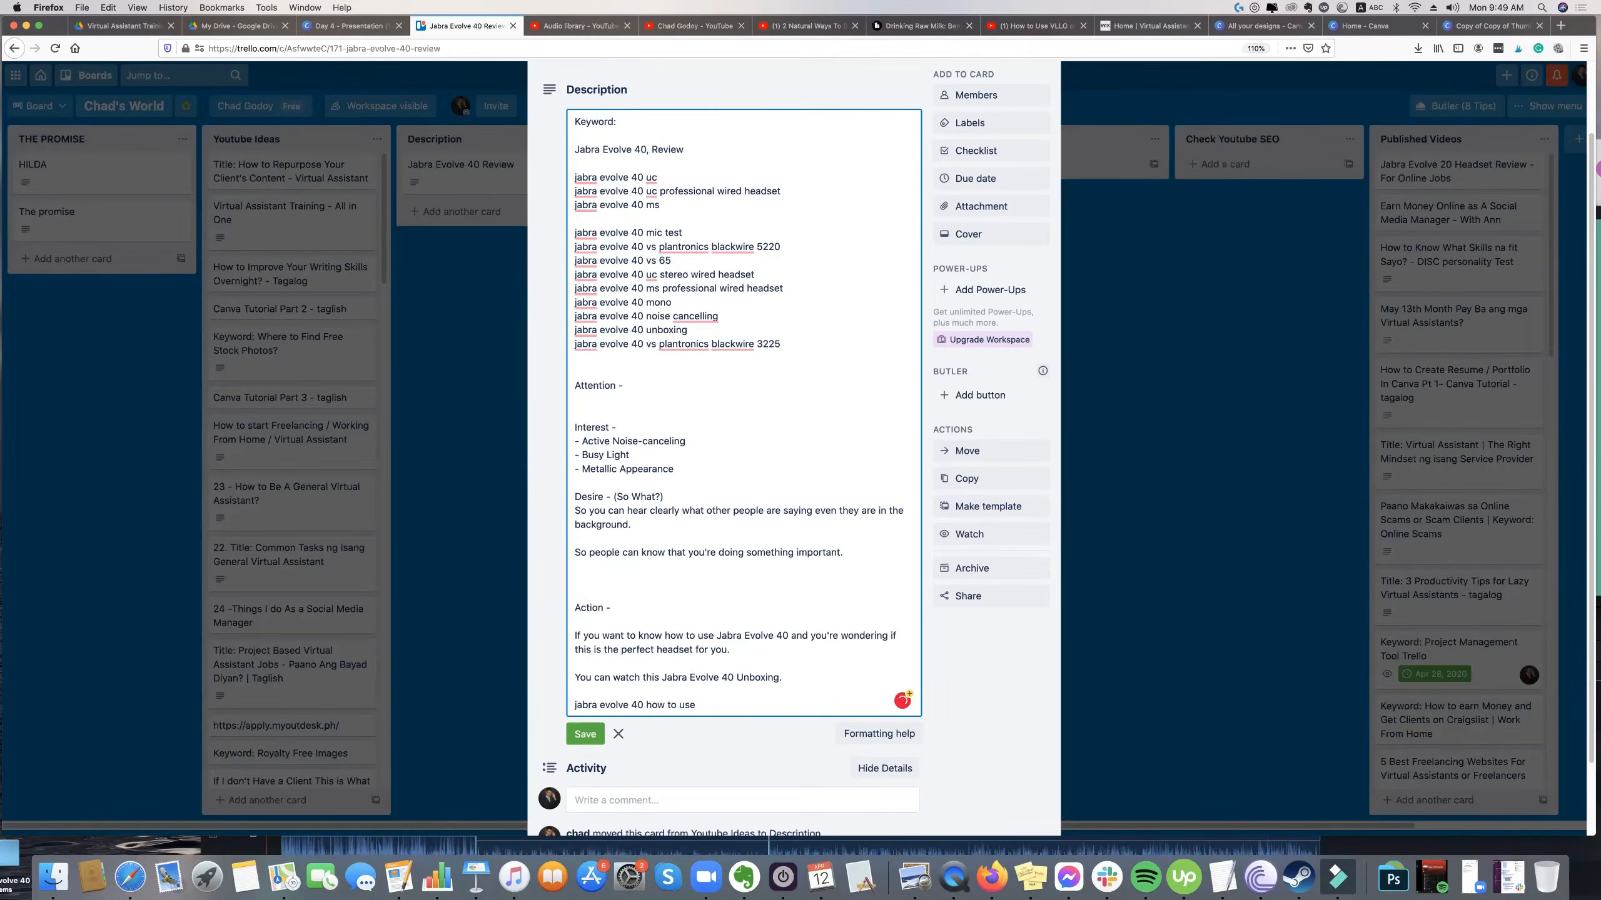
{"action": "type", "text": "S"}
{"action": "key", "text": "BackSpace"}
{"action": "type", "text": "And you"}
{"action": "key", "text": "BackSpace"}
{"action": "key", "text": "BackSpace"}
{"action": "key", "text": "BackSpace"}
{"action": "type", "text": "you will more ela"}
{"action": "key", "text": "BackSpace"}
{"action": "type", "text": "egant"}
{"action": "scroll", "coordinate": [659, 417], "scroll_direction": "down", "scroll_amount": 2}
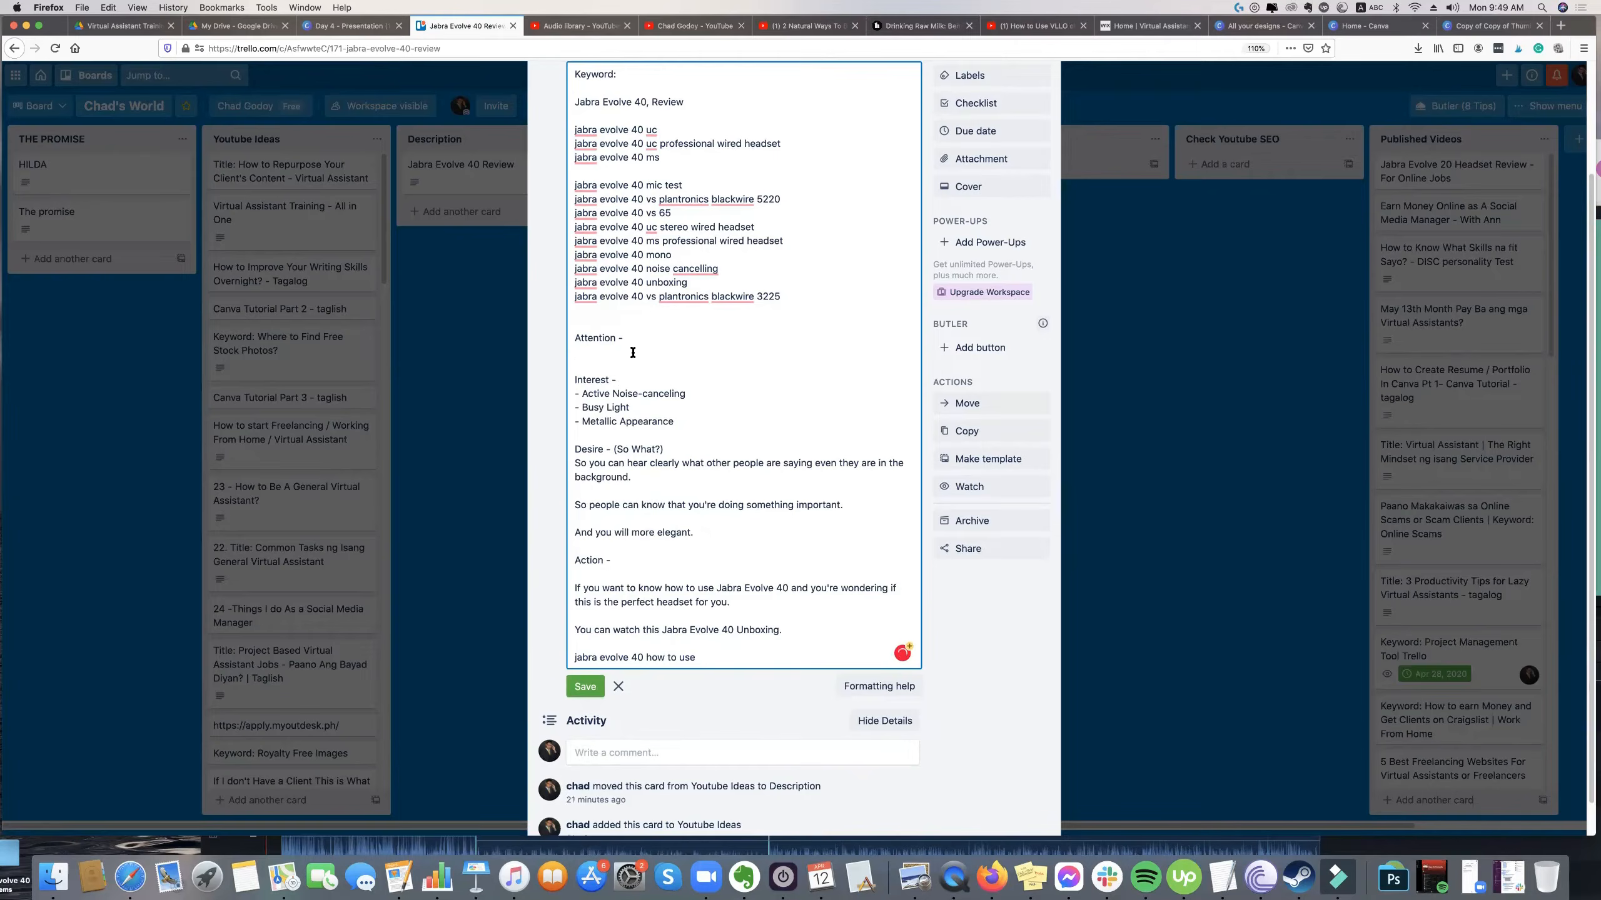
Write the greeting "Hi Work Home Buddies," beneath the Attention heading, followed by a blank line.
{"action": "scroll", "coordinate": [638, 369], "scroll_direction": "down", "scroll_amount": 1}
{"action": "scroll", "coordinate": [636, 361], "scroll_direction": "up", "scroll_amount": 1}
{"action": "left_click_drag", "start_coordinate": [631, 365], "coordinate": [565, 362]}
{"action": "left_click", "coordinate": [636, 361]}
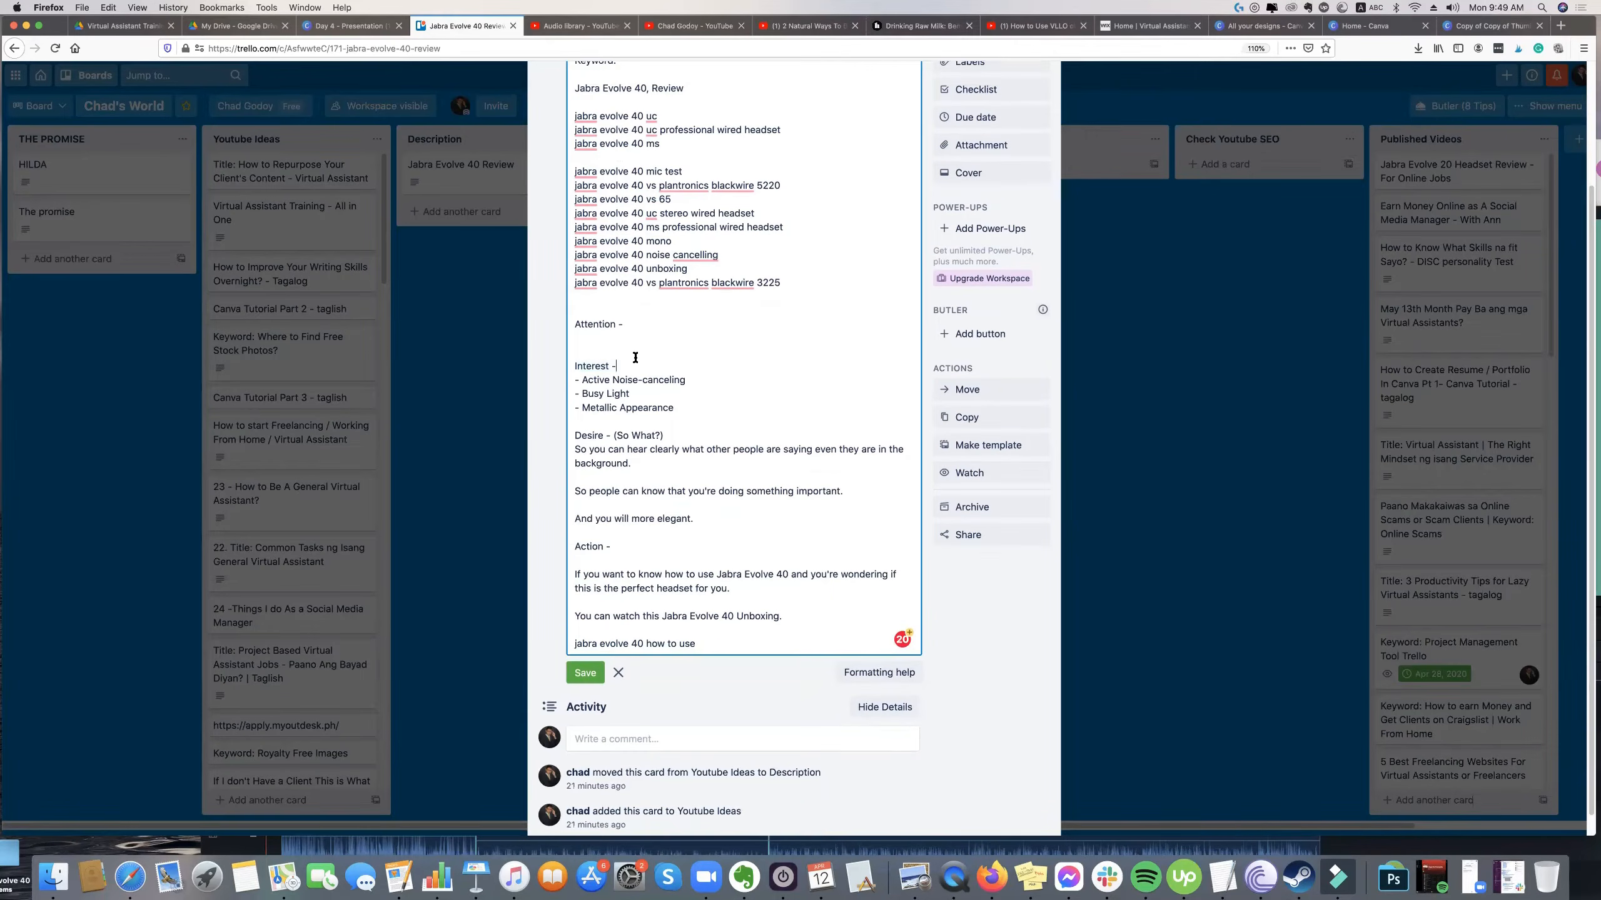
{"action": "scroll", "coordinate": [655, 410], "scroll_direction": "up", "scroll_amount": 1}
{"action": "left_click", "coordinate": [616, 378]}
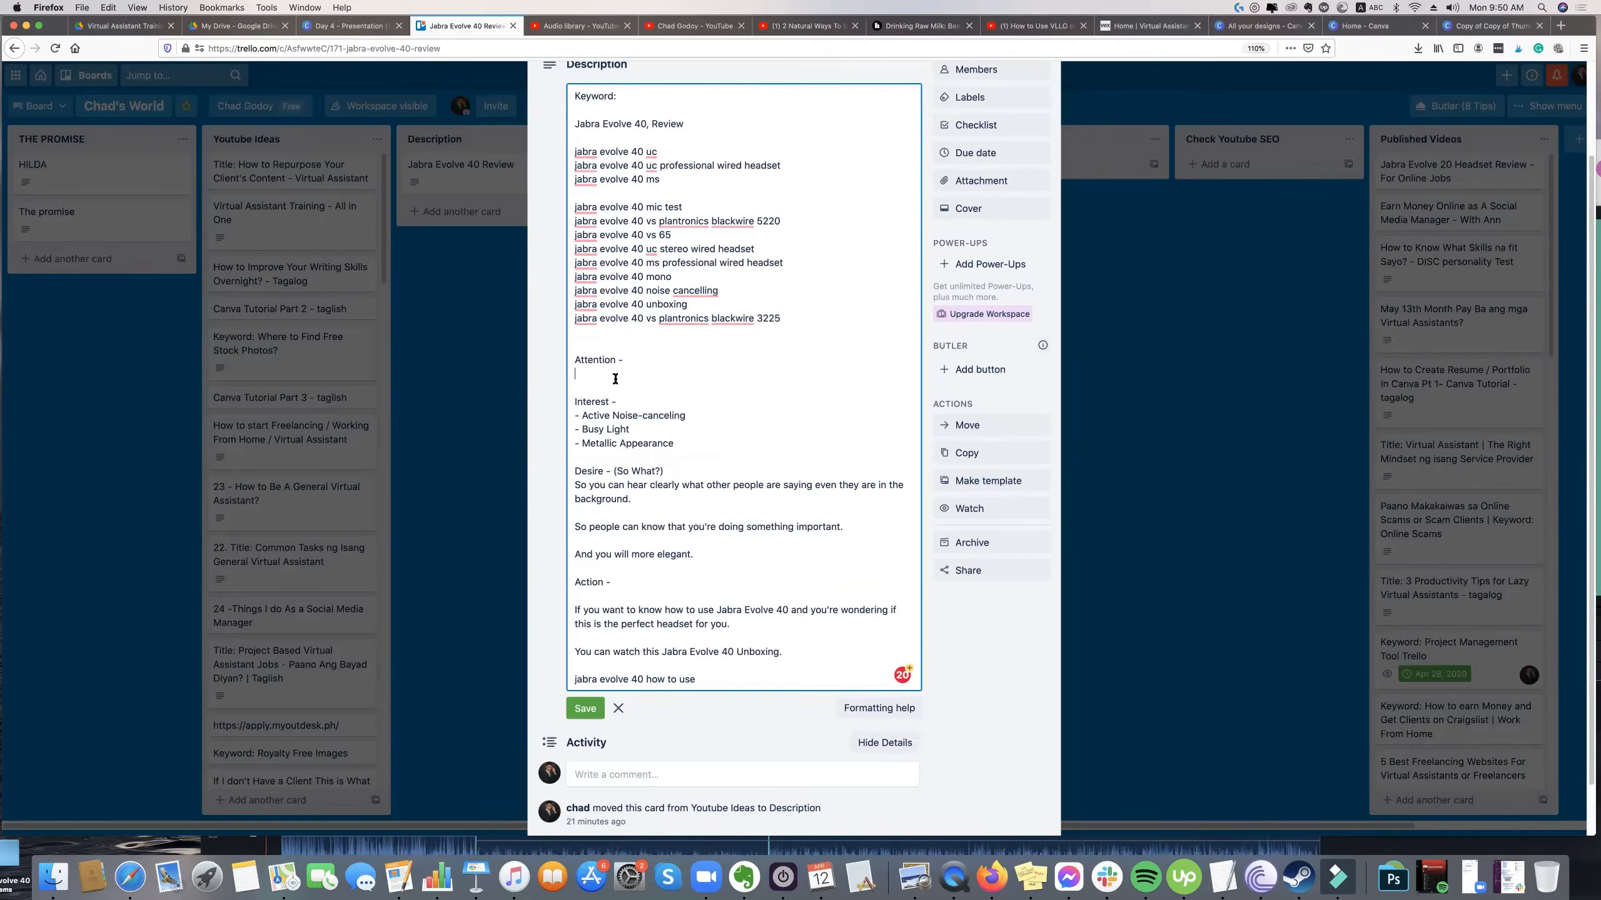
{"action": "type", "text": "H"}
{"action": "type", "text": "i Work"}
{"action": "type", "text": " Home Buss"}
{"action": "type", "text": "dies"}
{"action": "type", "text": ","}
{"action": "key", "text": "Return"}
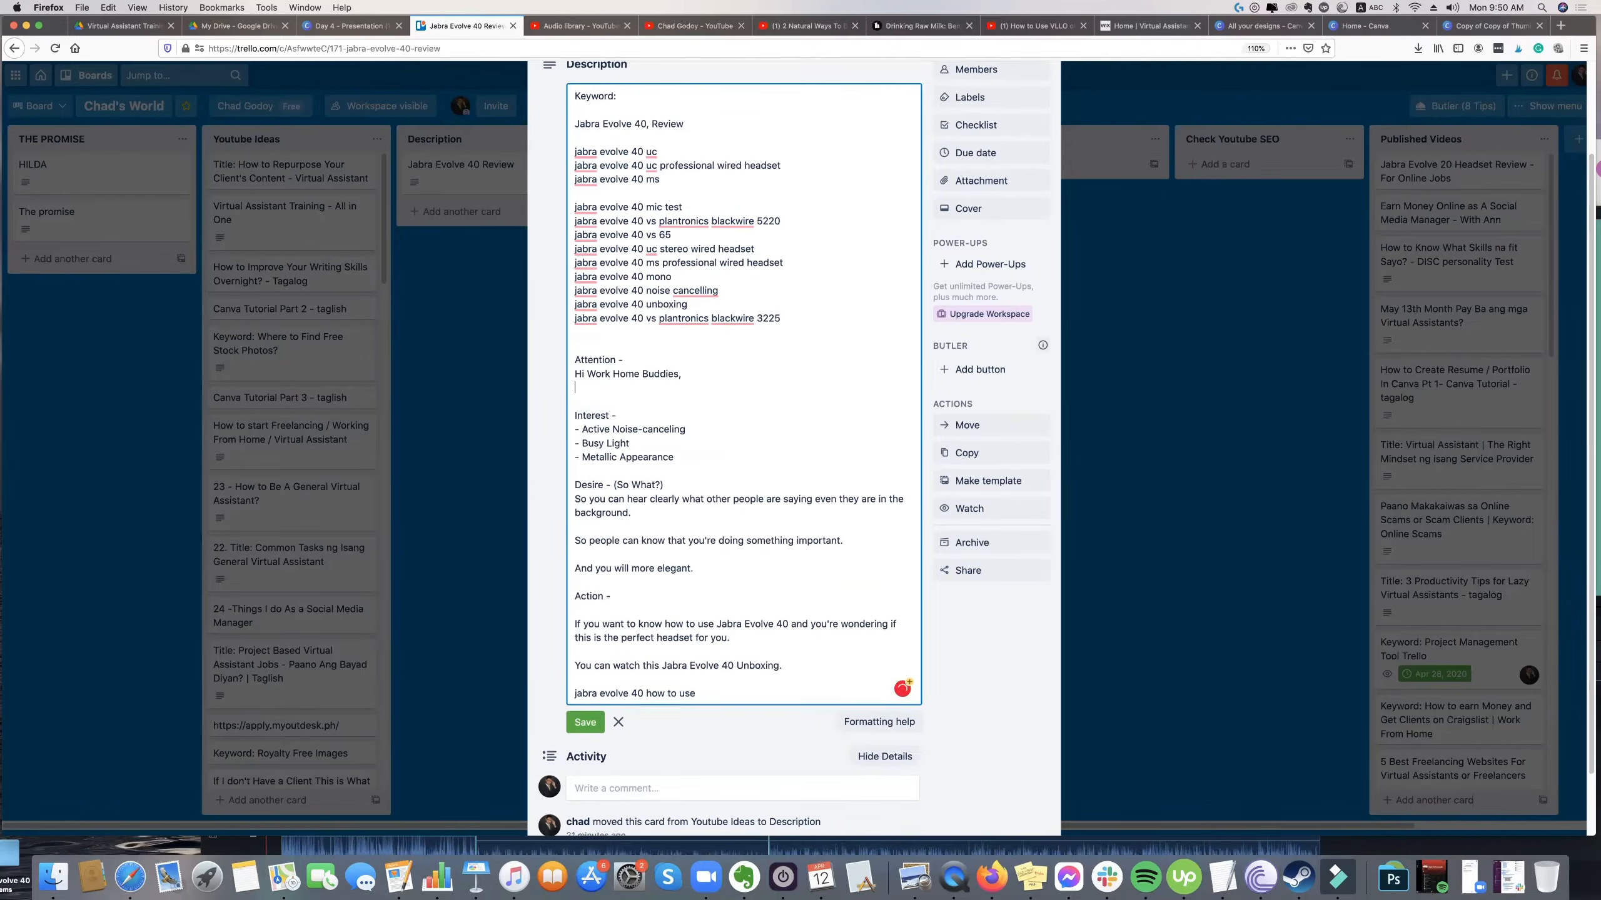
{"action": "key", "text": "Return"}
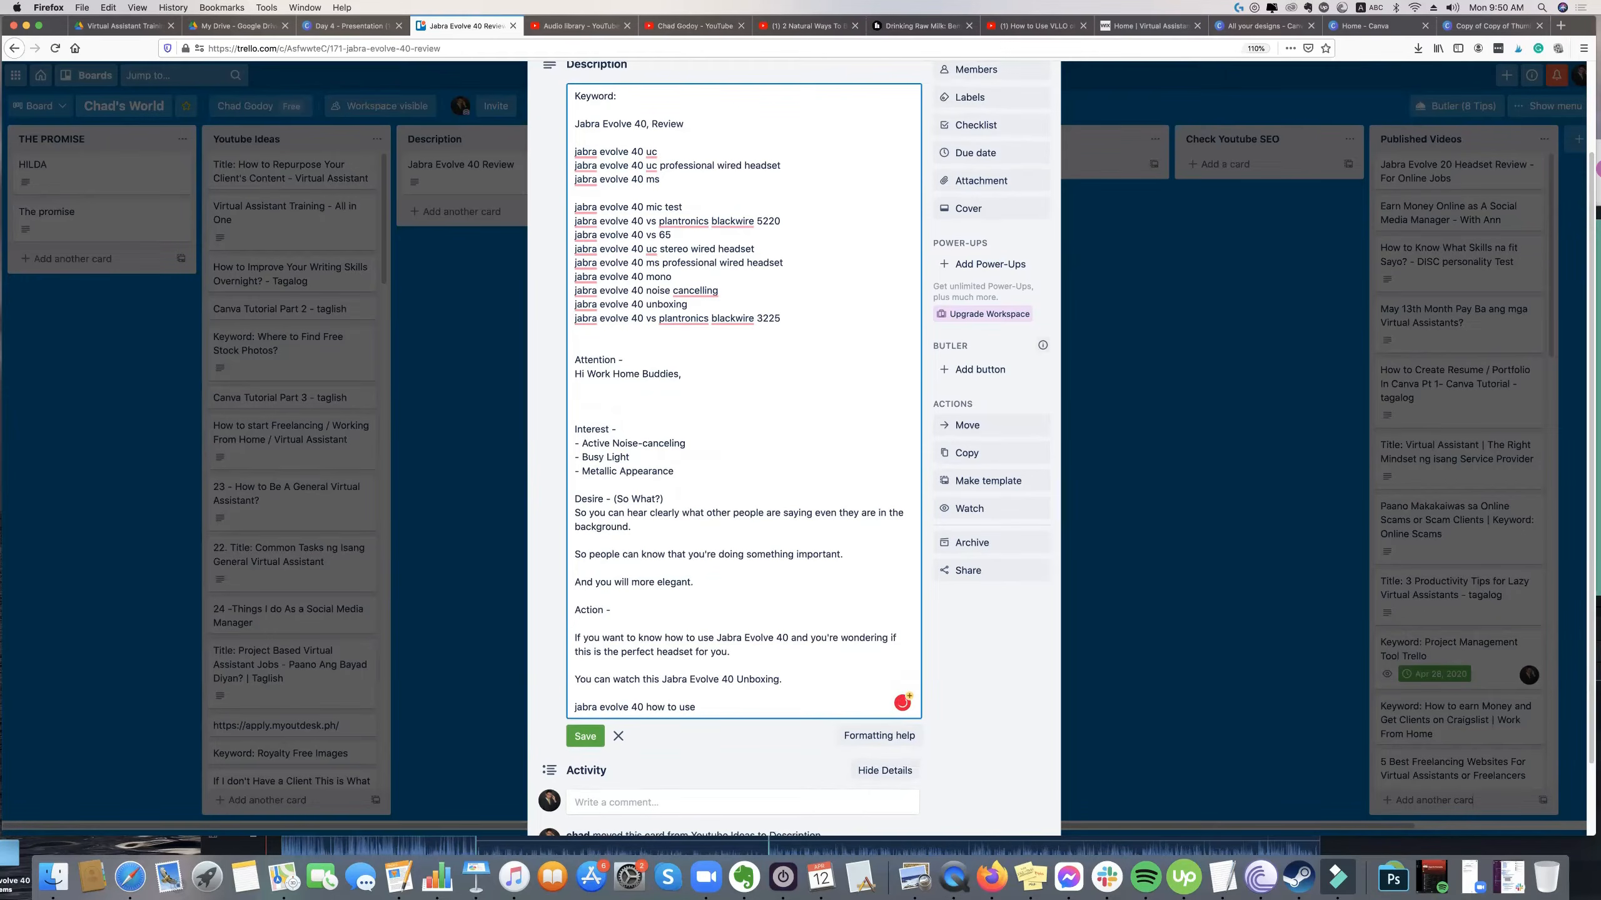
Add the opening question "Are you thinking buying a headset for your job?" below the greeting.
{"action": "type", "text": "Are you thinking buying a headset for your job?"}
{"action": "key", "text": "Return"}
Add the line "Or do you need you need a replacement because your head broke down." beneath the opening question.
{"action": "type", "text": "Or do you need "}
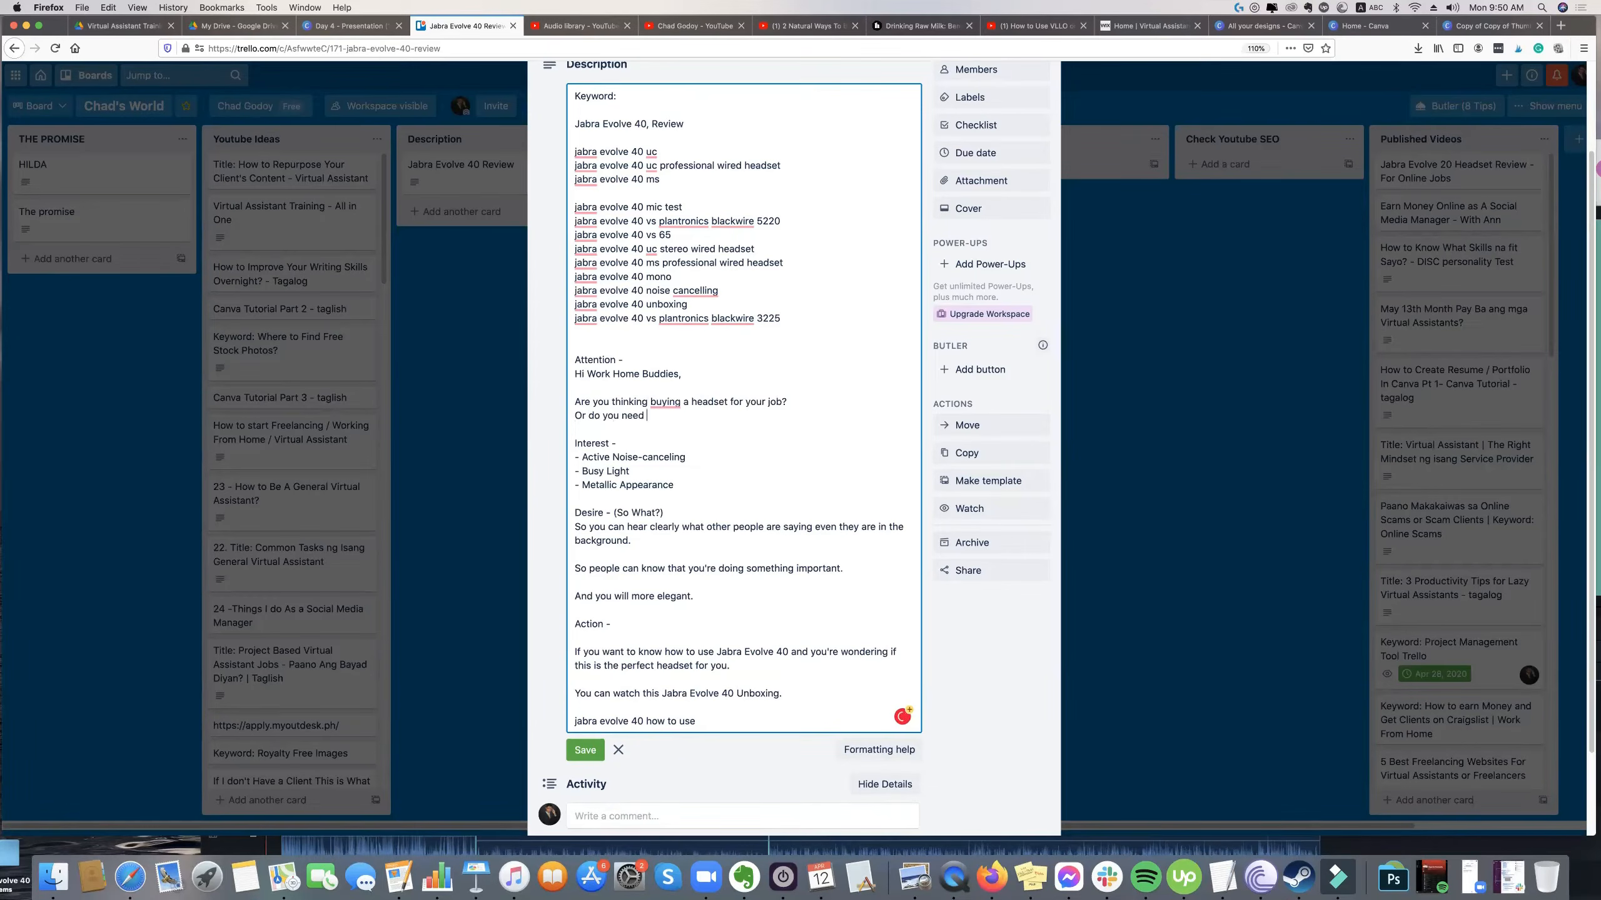
{"action": "type", "text": "you need a replacement because your head br"}
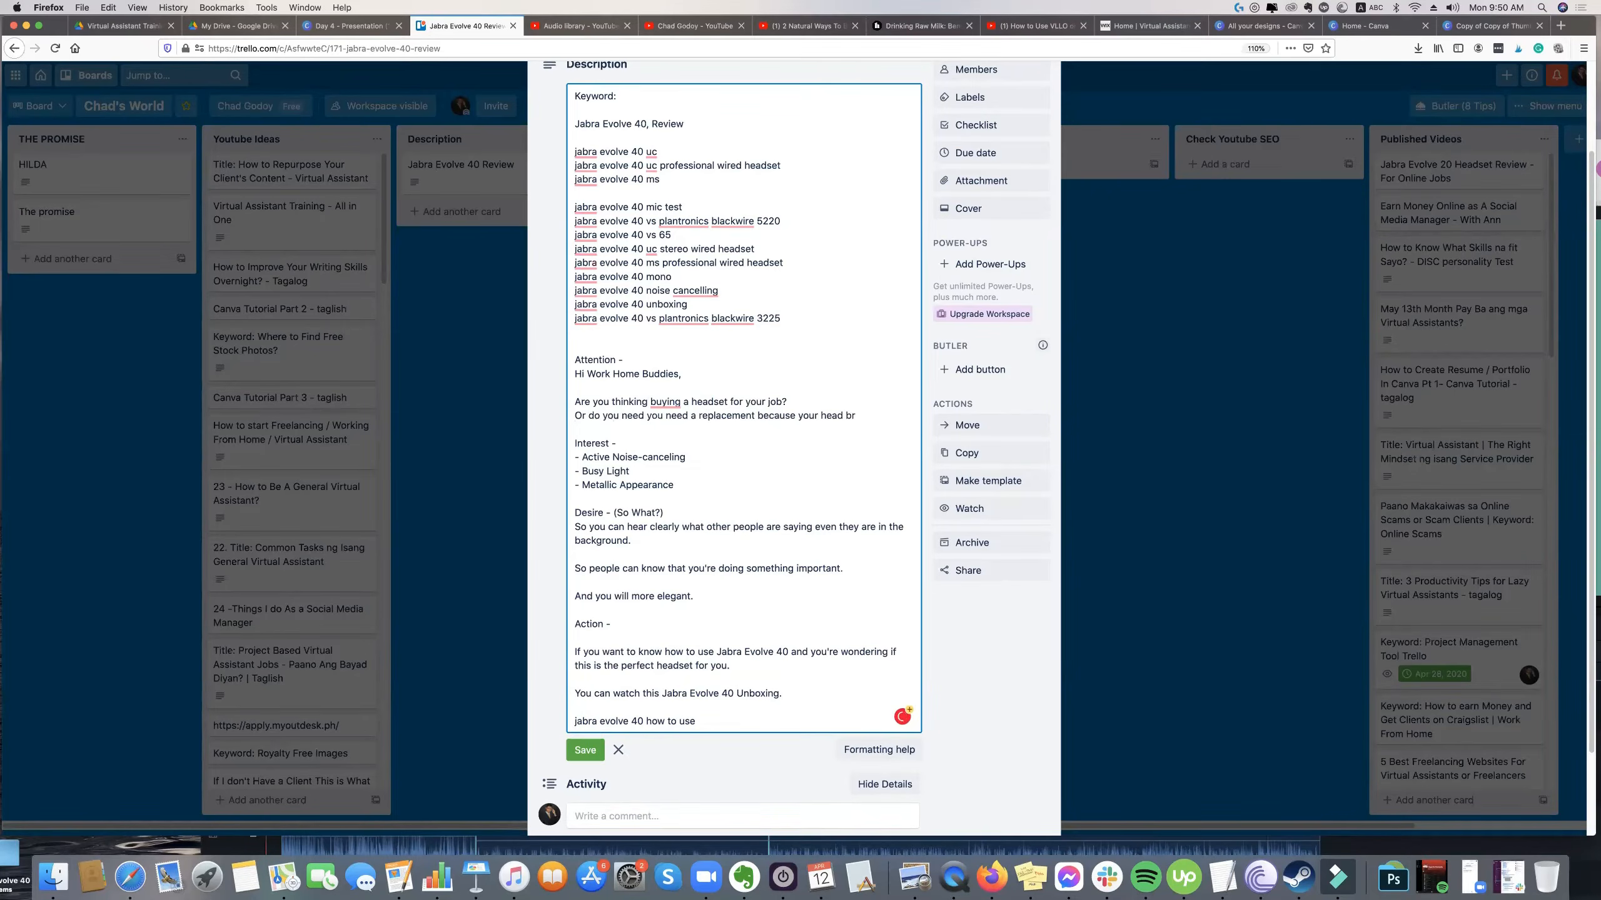
{"action": "type", "text": "okedown"}
{"action": "key", "text": "BackSpace"}
{"action": "key", "text": "BackSpace"}
{"action": "key", "text": "BackSpace"}
{"action": "key", "text": "BackSpace"}
{"action": "type", "text": "down."}
{"action": "key", "text": "Return"}
{"action": "key", "text": "Return"}
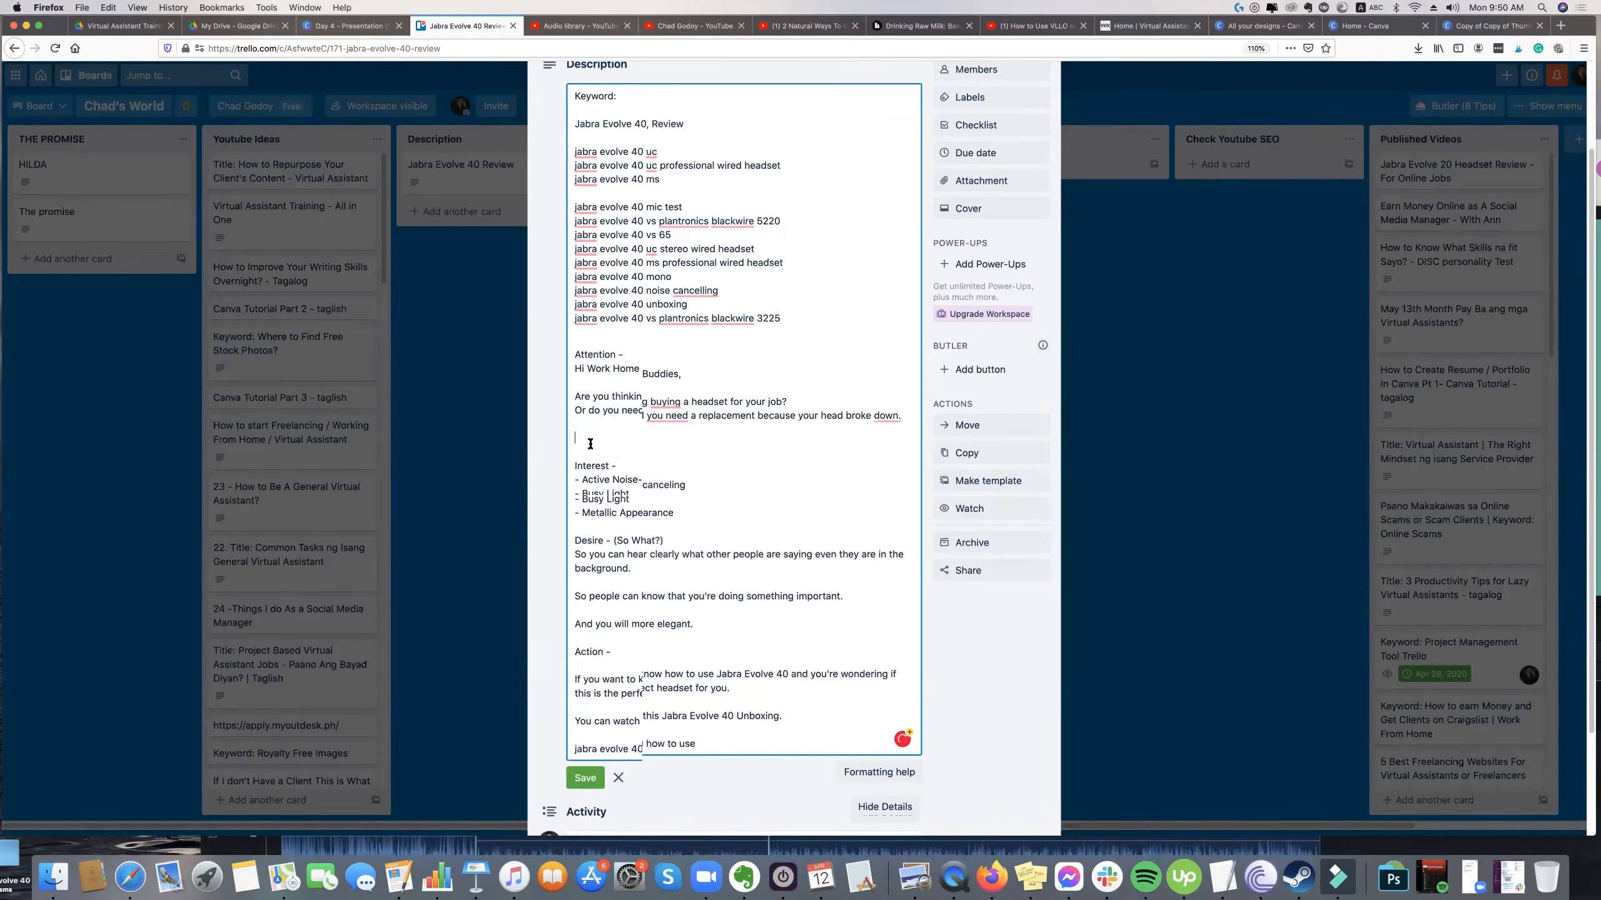
Correct "head" to "headset" in the replacement line and end it with a question mark.
{"action": "scroll", "coordinate": [589, 444], "scroll_direction": "down", "scroll_amount": 1}
{"action": "mouse_move", "coordinate": [660, 407]}
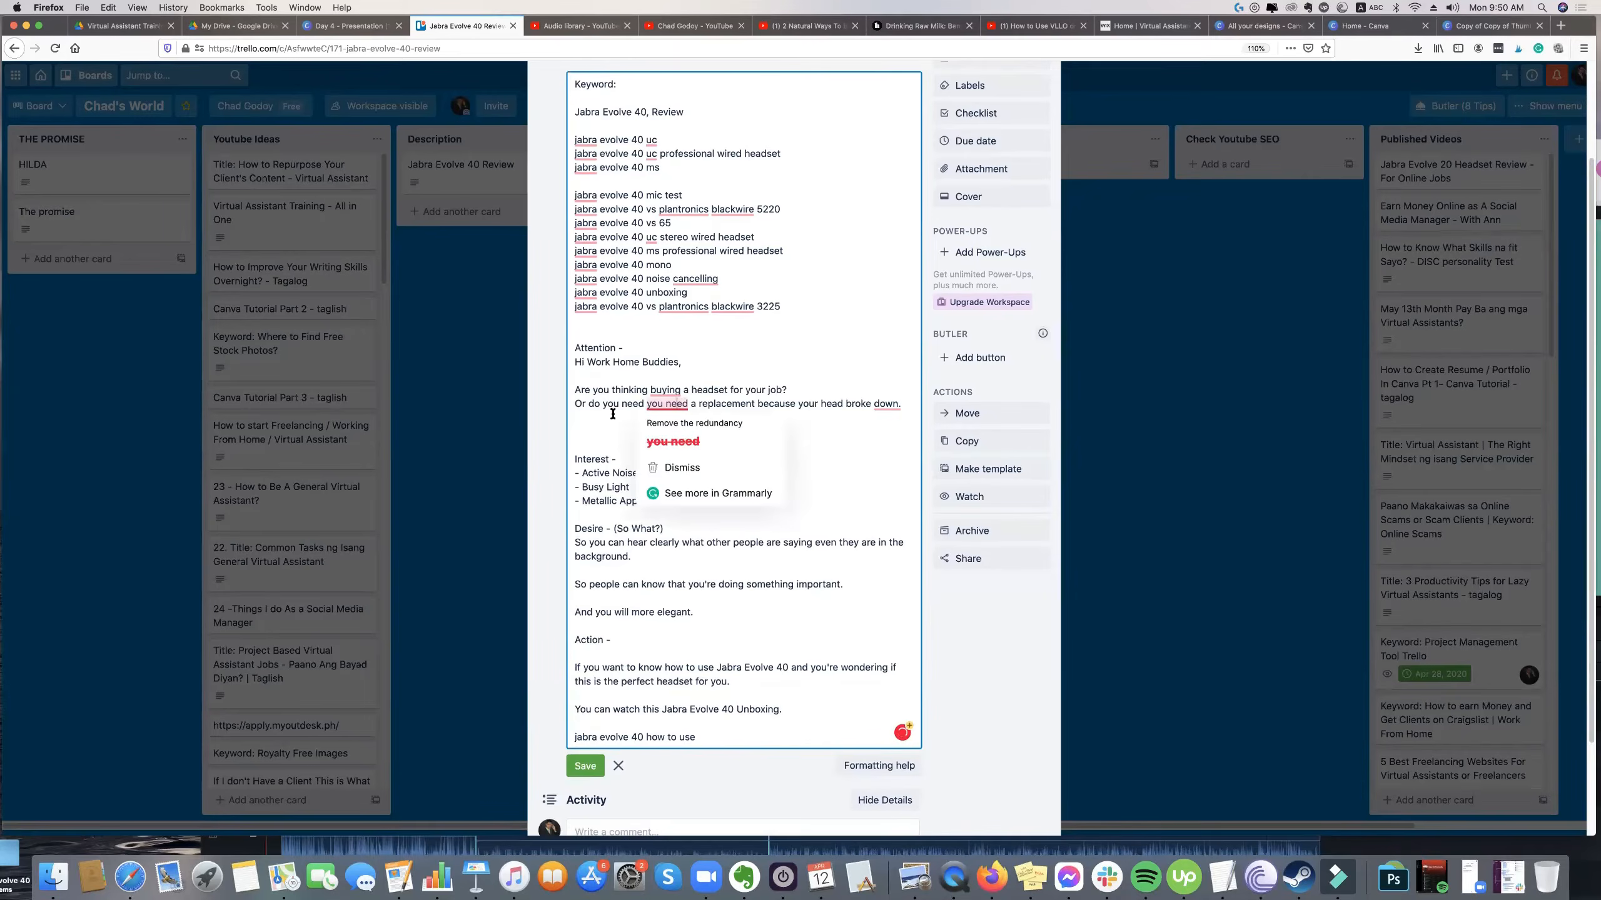
{"action": "scroll", "coordinate": [630, 410], "scroll_direction": "up", "scroll_amount": 3}
{"action": "left_click", "coordinate": [632, 496]}
{"action": "scroll", "coordinate": [615, 504], "scroll_direction": "down", "scroll_amount": 2}
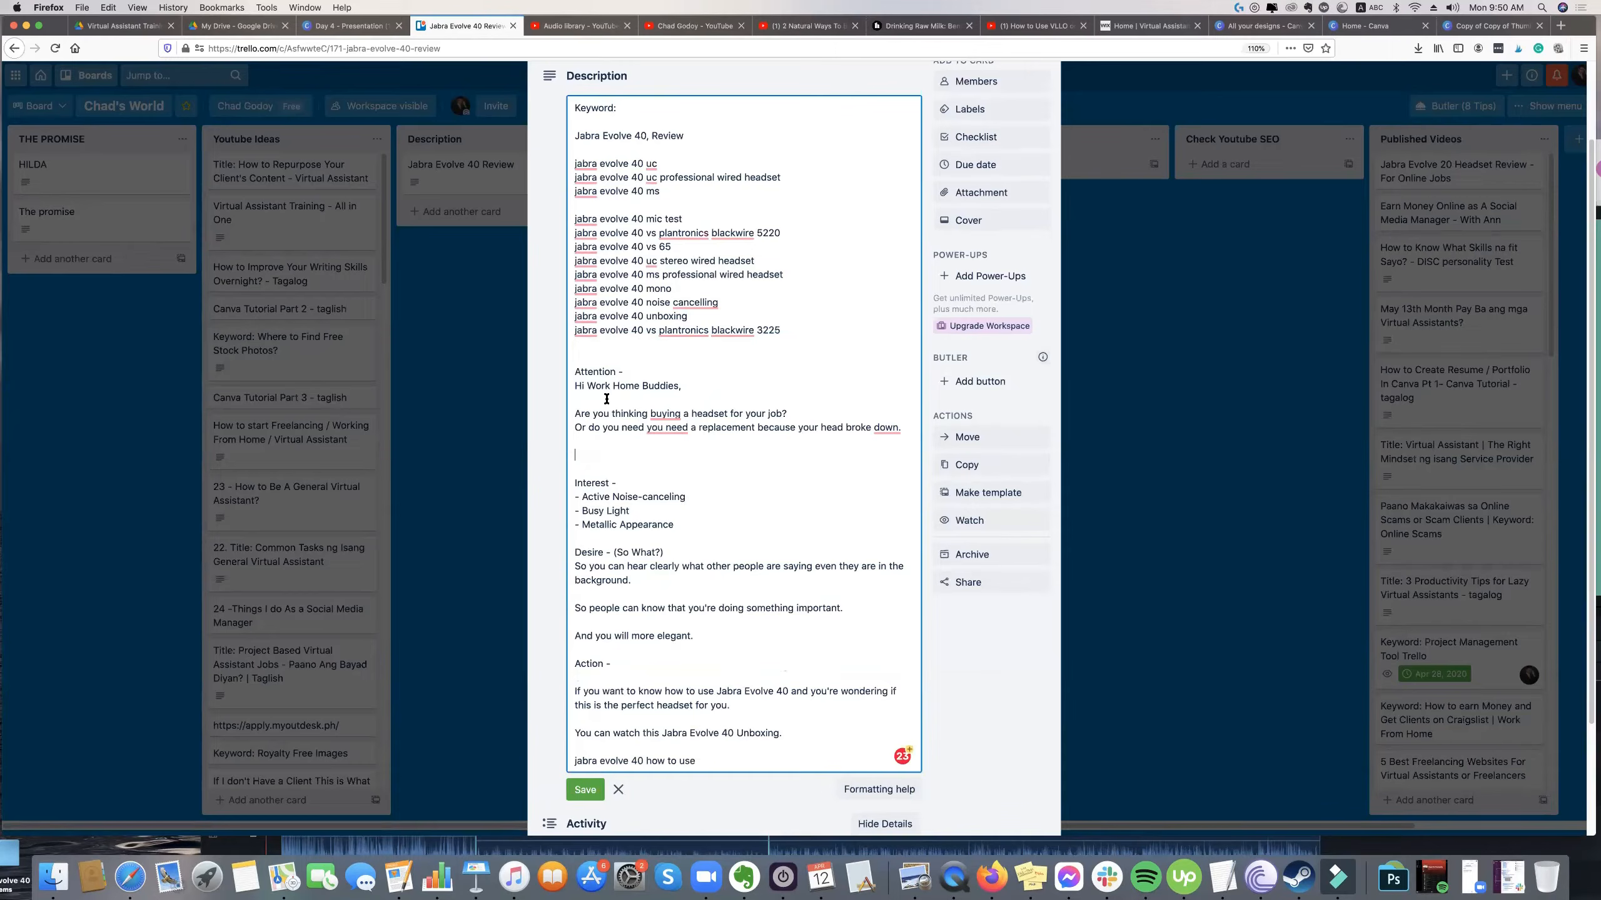
{"action": "left_click", "coordinate": [649, 449]}
{"action": "left_click", "coordinate": [848, 428]}
{"action": "type", "text": "set"}
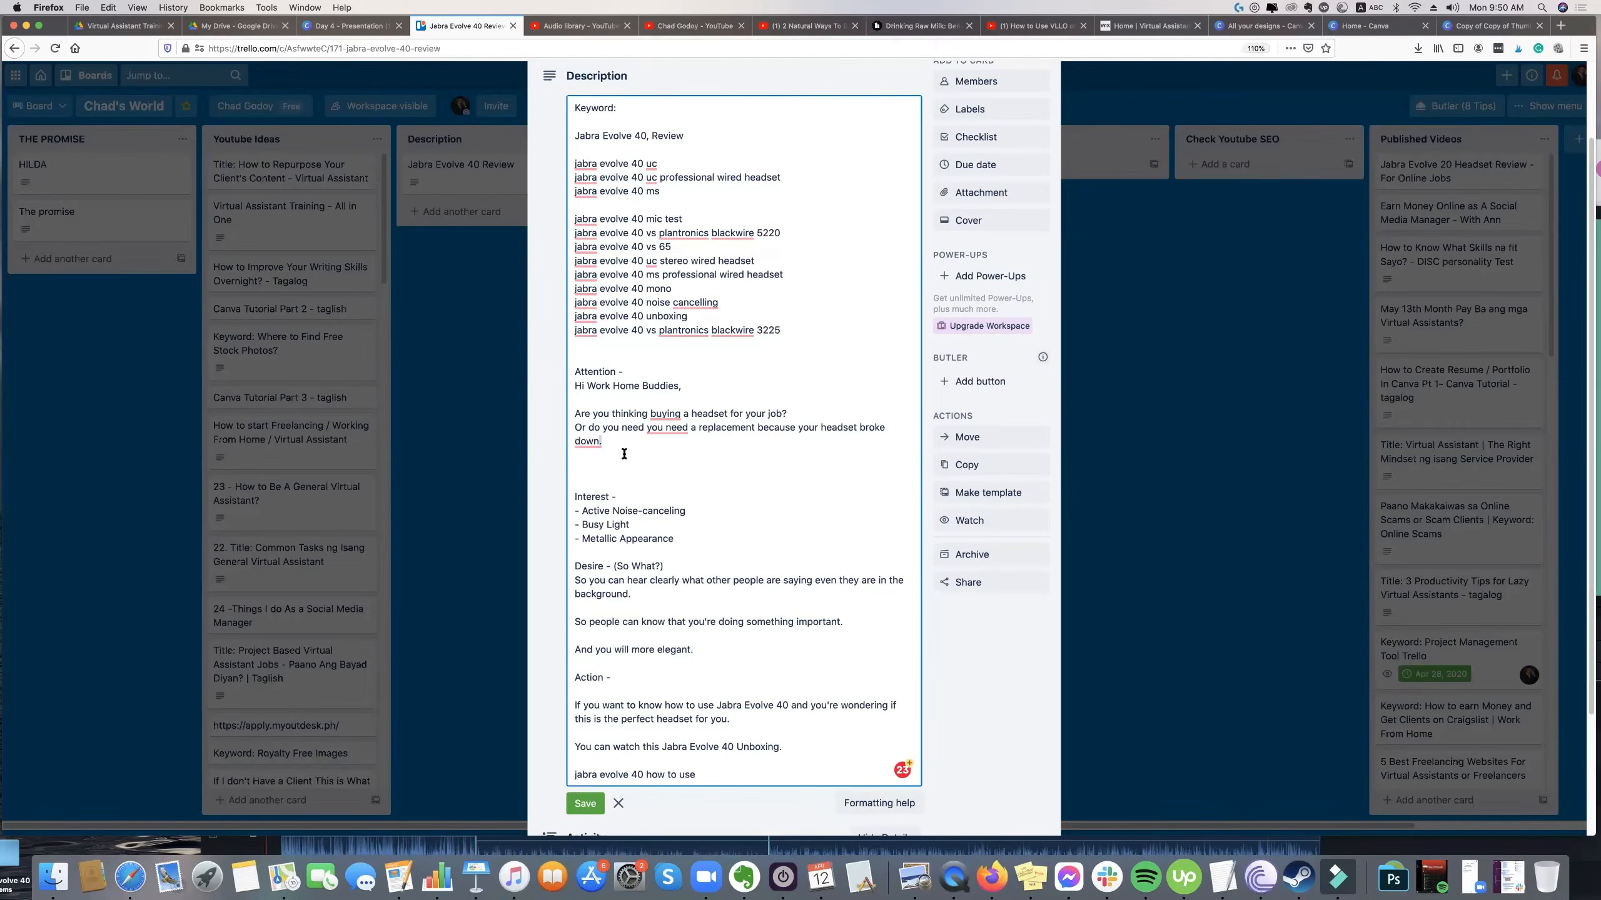
{"action": "key", "text": "BackSpace"}
{"action": "type", "text": "?"}
{"action": "left_click", "coordinate": [652, 484]}
Accept the Grammarly corrections that remove the redundant "you need" and change "buying" to "of buying".
{"action": "left_click", "coordinate": [673, 431]}
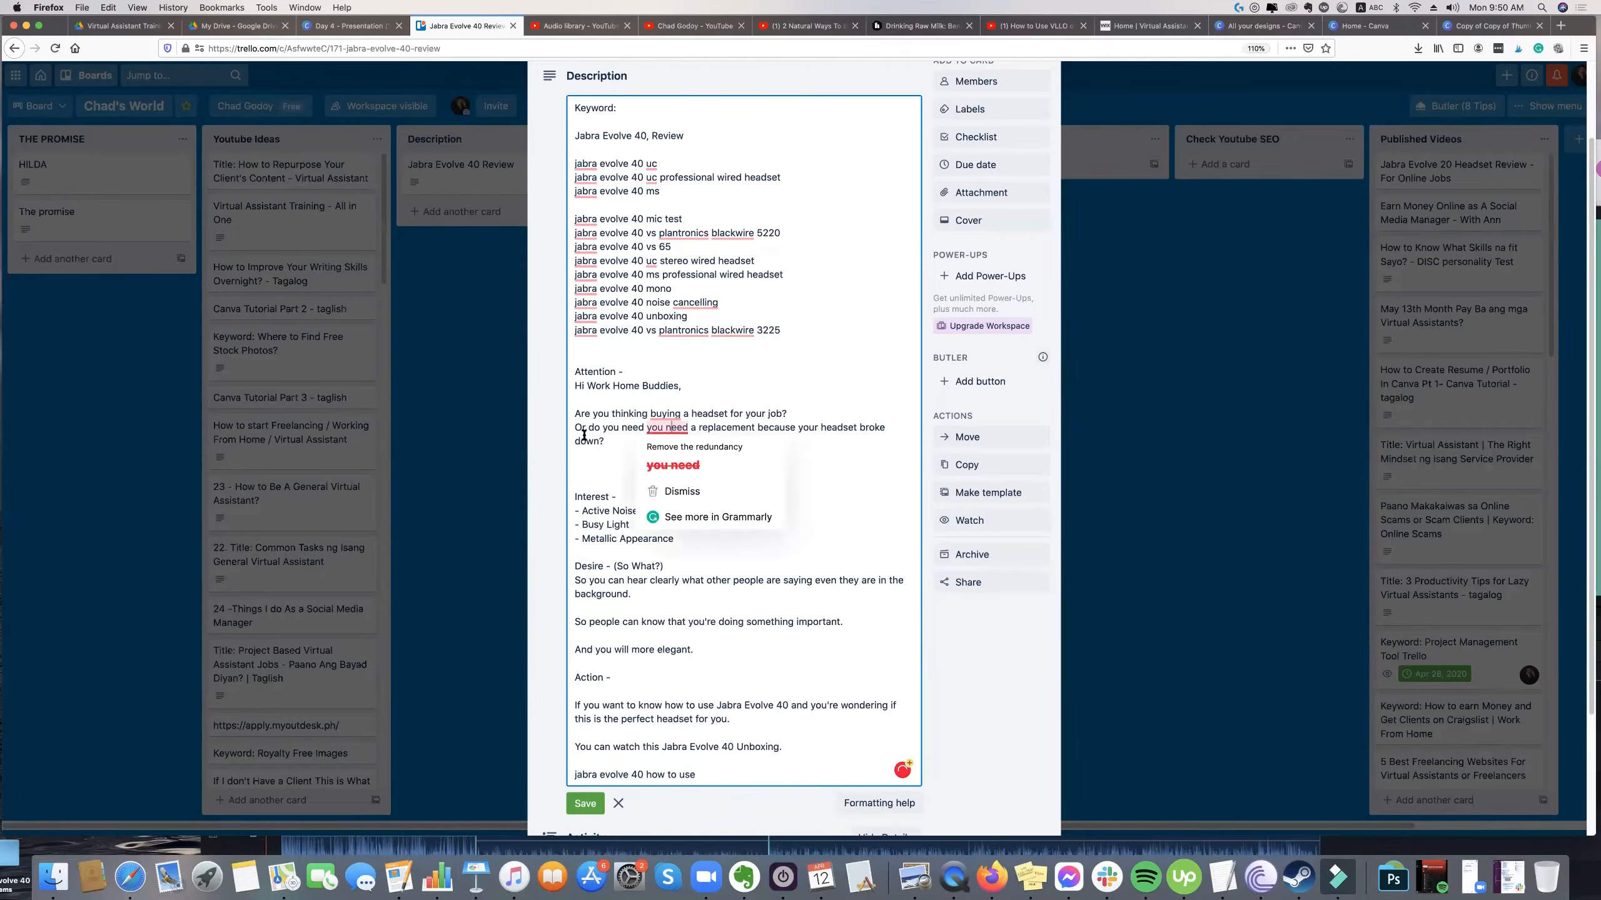
{"action": "mouse_move", "coordinate": [680, 432]}
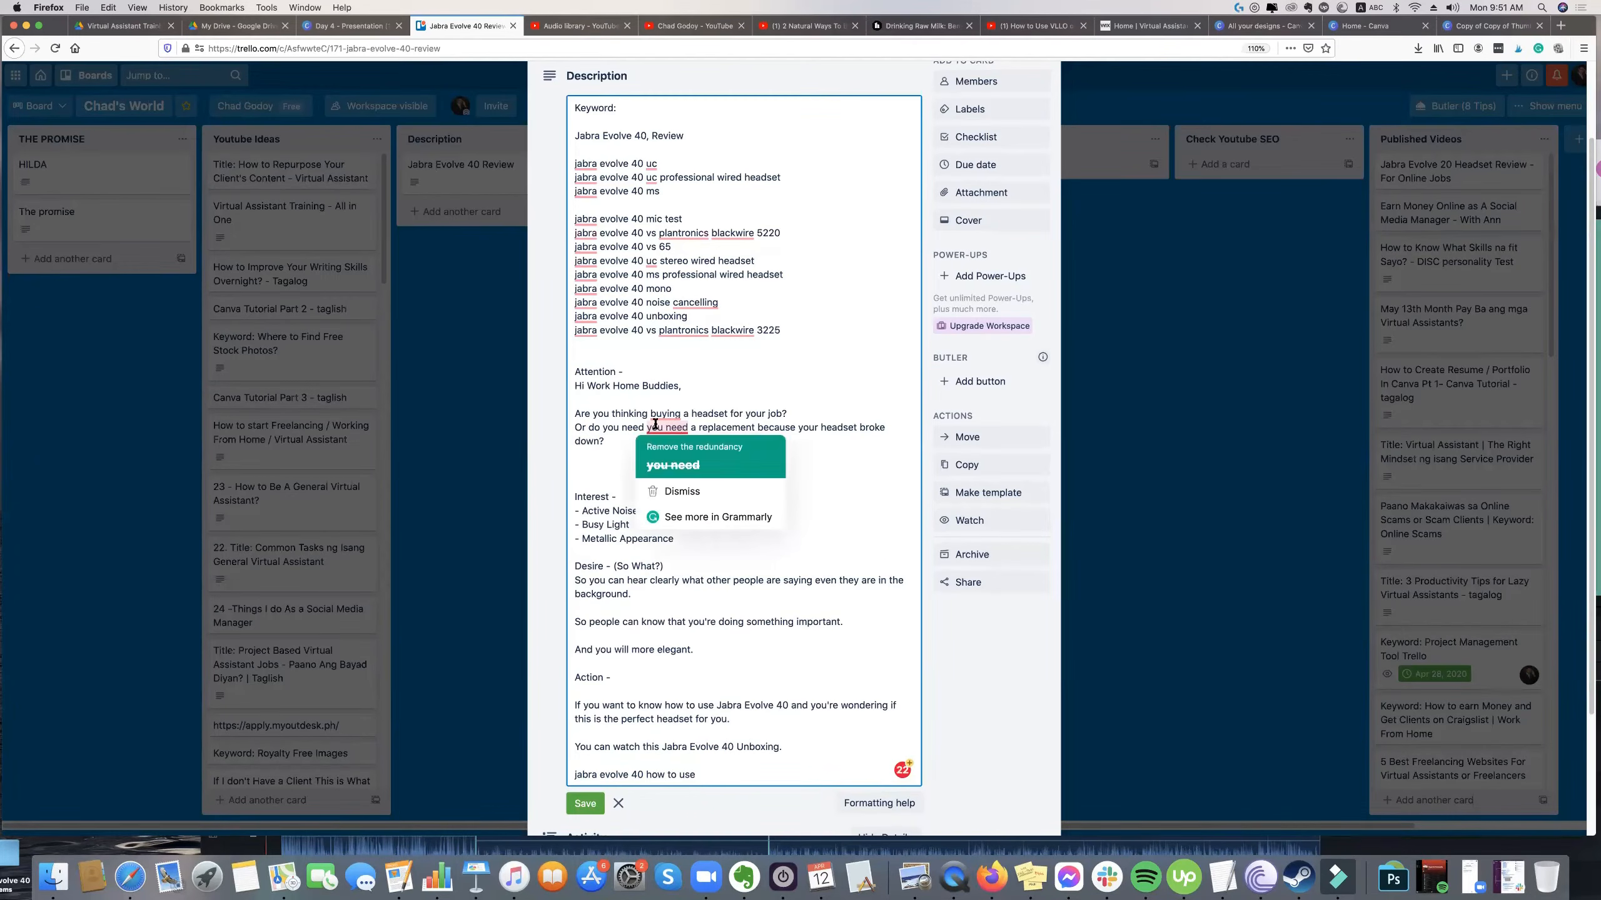
{"action": "left_click", "coordinate": [673, 464]}
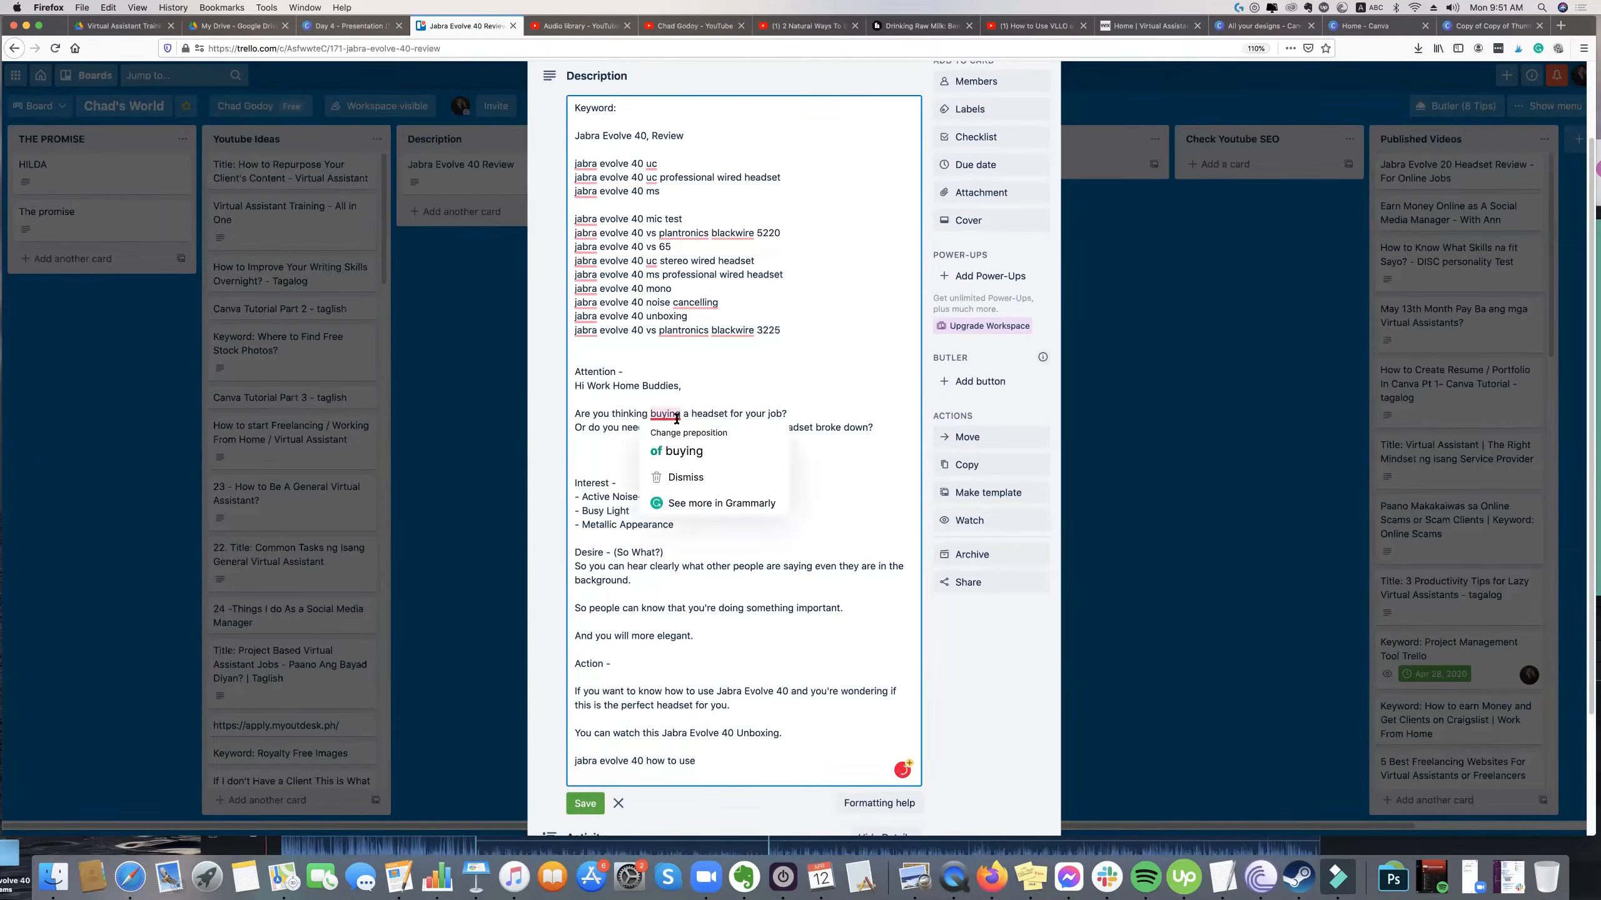
{"action": "left_click", "coordinate": [681, 448]}
Remove the surplus blank lines above the Interest heading and select that heading.
{"action": "left_click", "coordinate": [613, 458]}
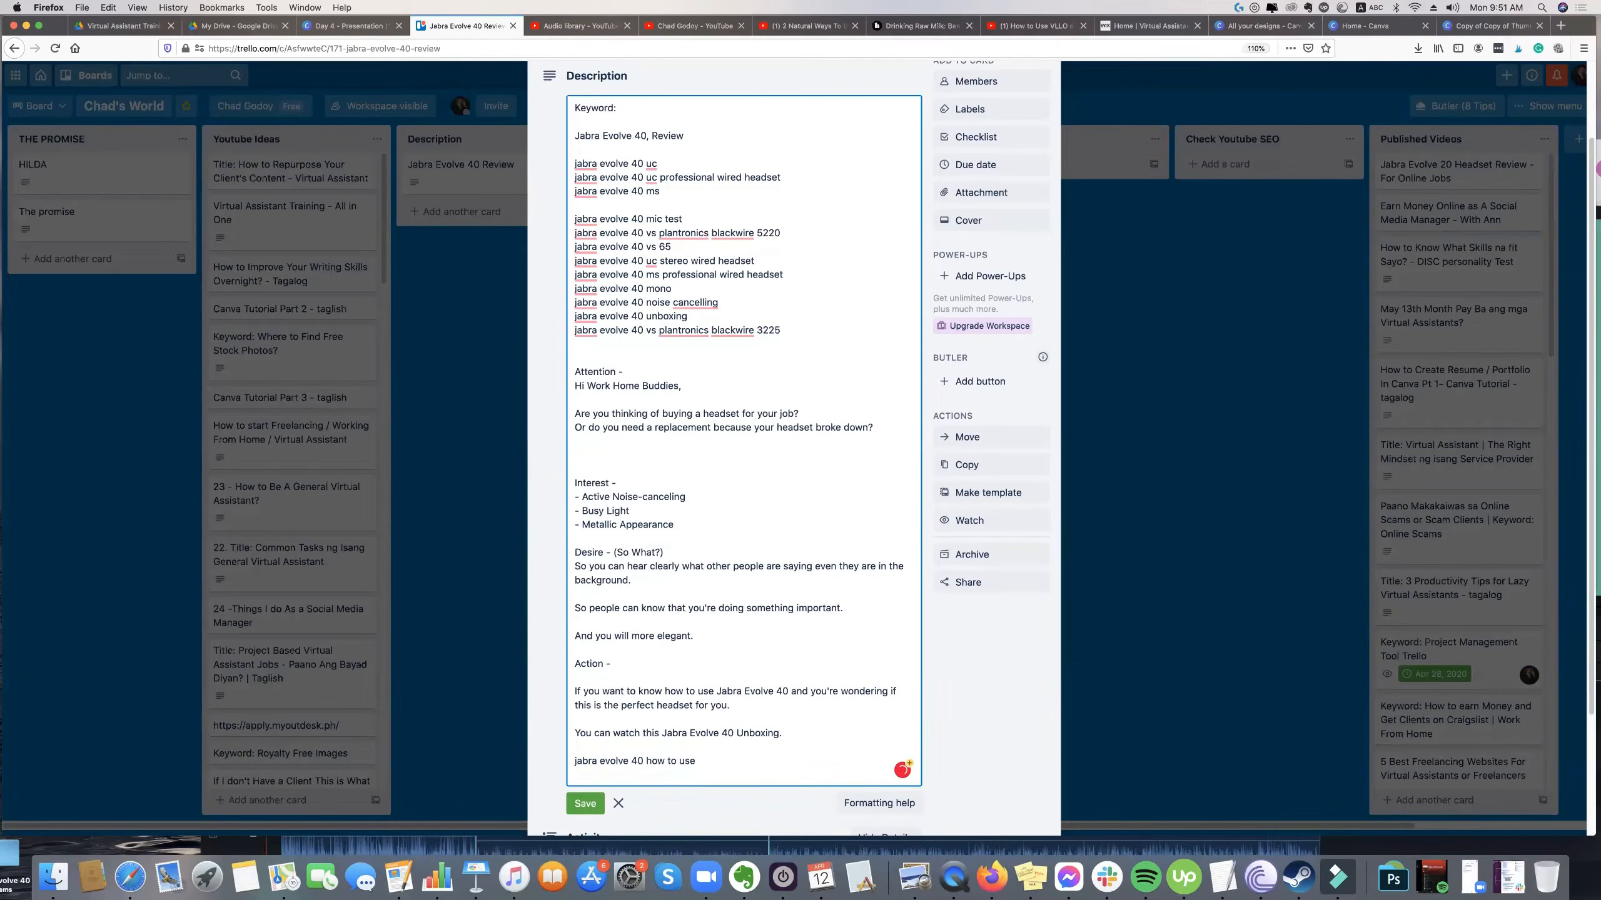
{"action": "key", "text": "BackSpace"}
{"action": "key", "text": "BackSpace"}
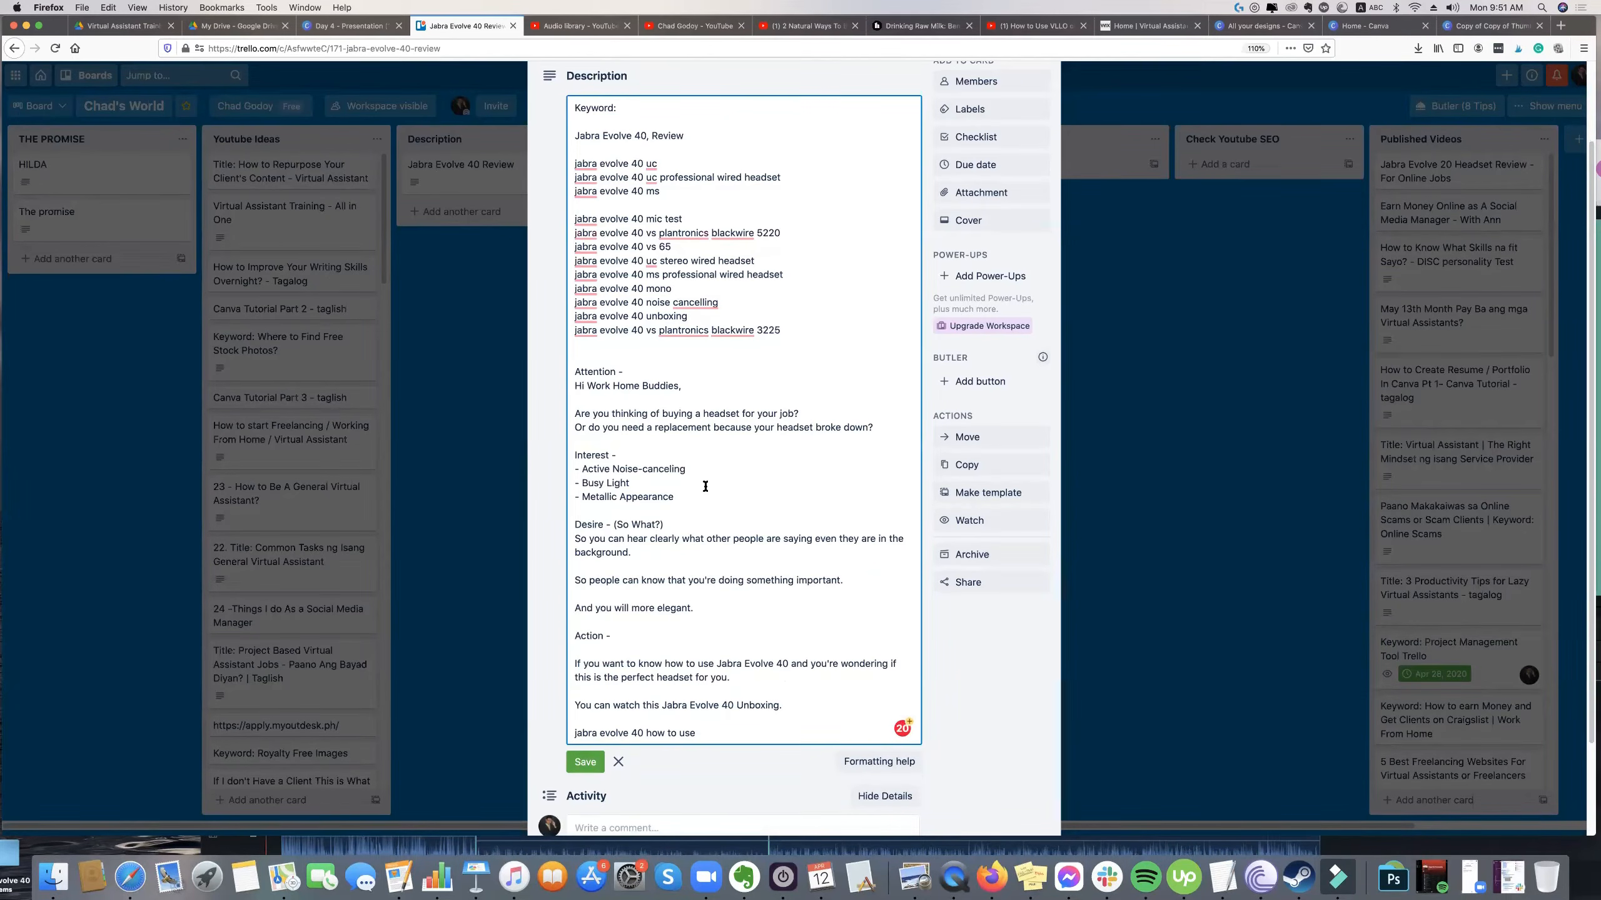
{"action": "key", "text": "super+shift+Left"}
{"action": "type", "text": "With thi"}
{"action": "type", "text": "s Jabra"}
{"action": "type", "text": " with Evolve "}
{"action": "type", "text": "4"}
{"action": "key", "text": "BackSpace"}
{"action": "key", "text": "BackSpace"}
{"action": "key", "text": "BackSpace"}
{"action": "key", "text": "BackSpace"}
{"action": "key", "text": "BackSpace"}
{"action": "key", "text": "BackSpace"}
{"action": "key", "text": "BackSpace"}
{"action": "key", "text": "BackSpace"}
{"action": "key", "text": "BackSpace"}
{"action": "key", "text": "BackSpace"}
{"action": "key", "text": "BackSpace"}
{"action": "key", "text": "BackSpace"}
{"action": "key", "text": "BackSpace"}
{"action": "key", "text": "BackSpace"}
{"action": "key", "text": "BackSpace"}
{"action": "key", "text": "BackSpace"}
{"action": "key", "text": "BackSpace"}
{"action": "key", "text": "BackSpace"}
{"action": "key", "text": "BackSpace"}
{"action": "key", "text": "BackSpace"}
{"action": "key", "text": "BackSpace"}
{"action": "key", "text": "BackSpace"}
{"action": "key", "text": "BackSpace"}
{"action": "key", "text": "BackSpace"}
{"action": "key", "text": "BackSpace"}
{"action": "key", "text": "BackSpace"}
{"action": "key", "text": "BackSpace"}
Write "This Jabra headset have a couple of features..." in place of the Interest heading, with a blank line before the feature list.
{"action": "type", "text": "This JKabra headset have a couple of featu"}
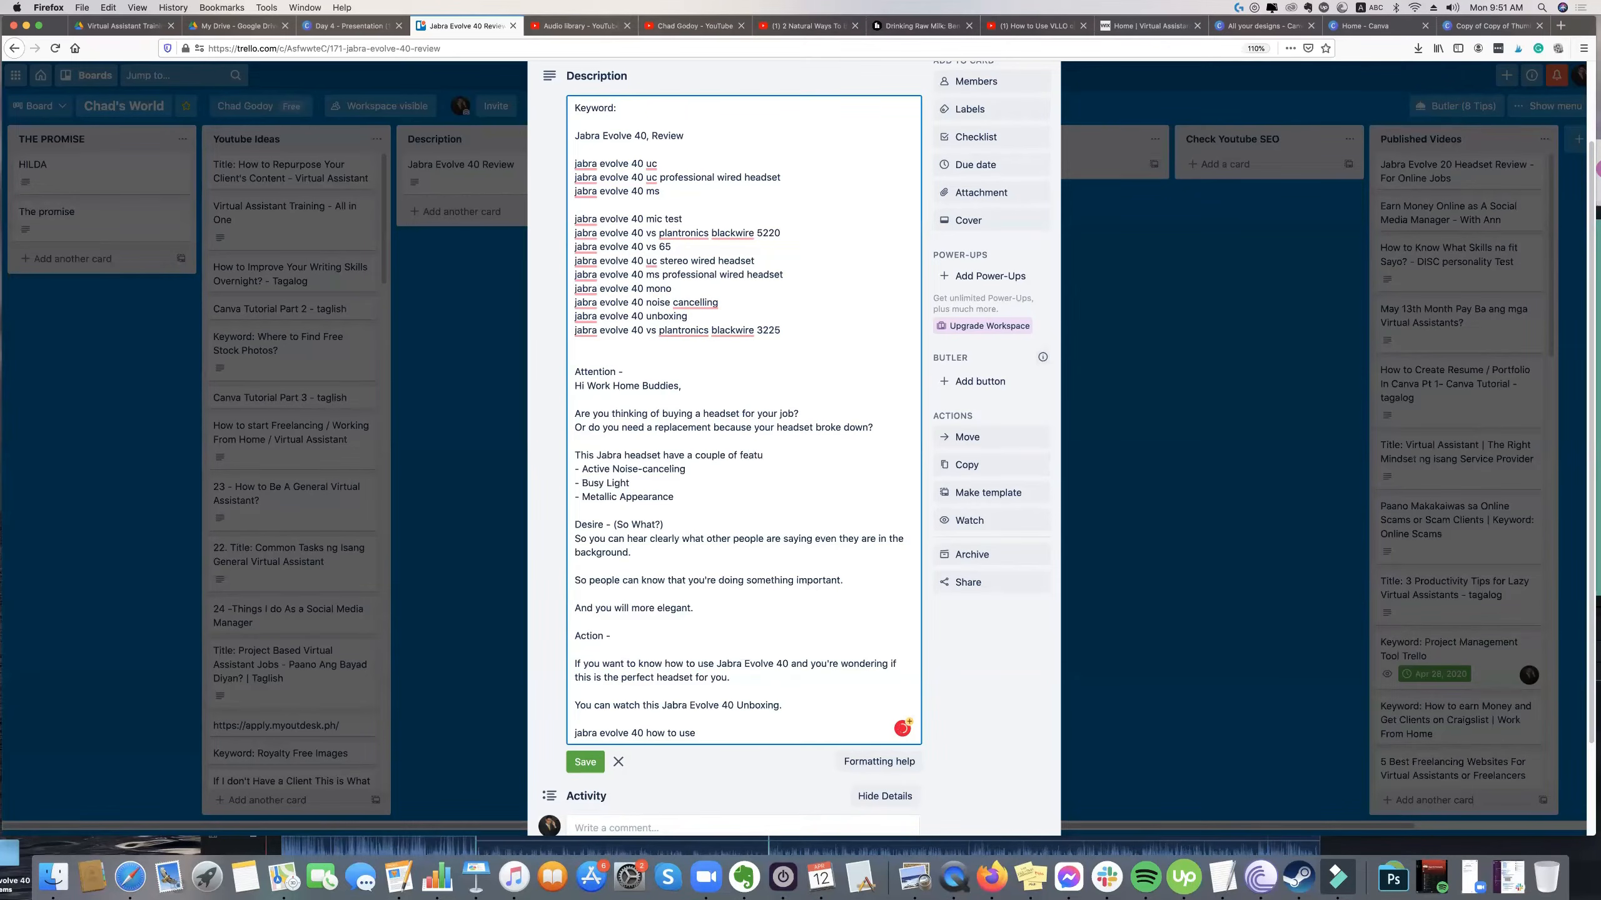
{"action": "type", "text": "res..."}
{"action": "key", "text": "Return"}
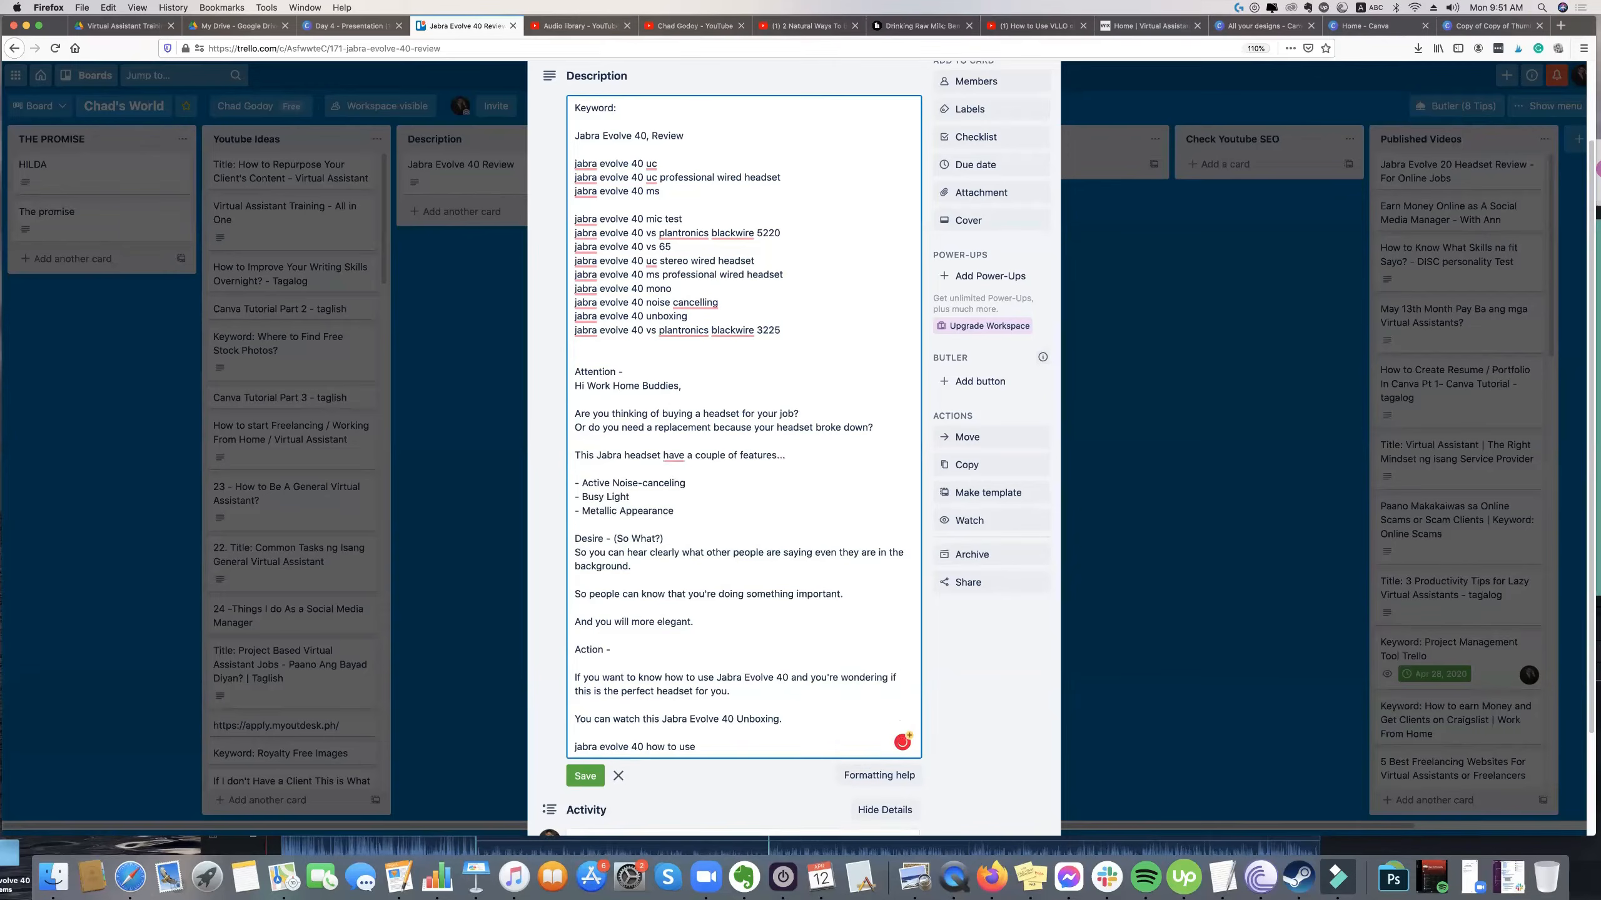
Reword the feature introduction to "This Jabra headset has a couple of features, that fits your needs.".
{"action": "mouse_move", "coordinate": [673, 464]}
{"action": "left_click", "coordinate": [671, 493]}
{"action": "type", "text": "that fits your needs."}
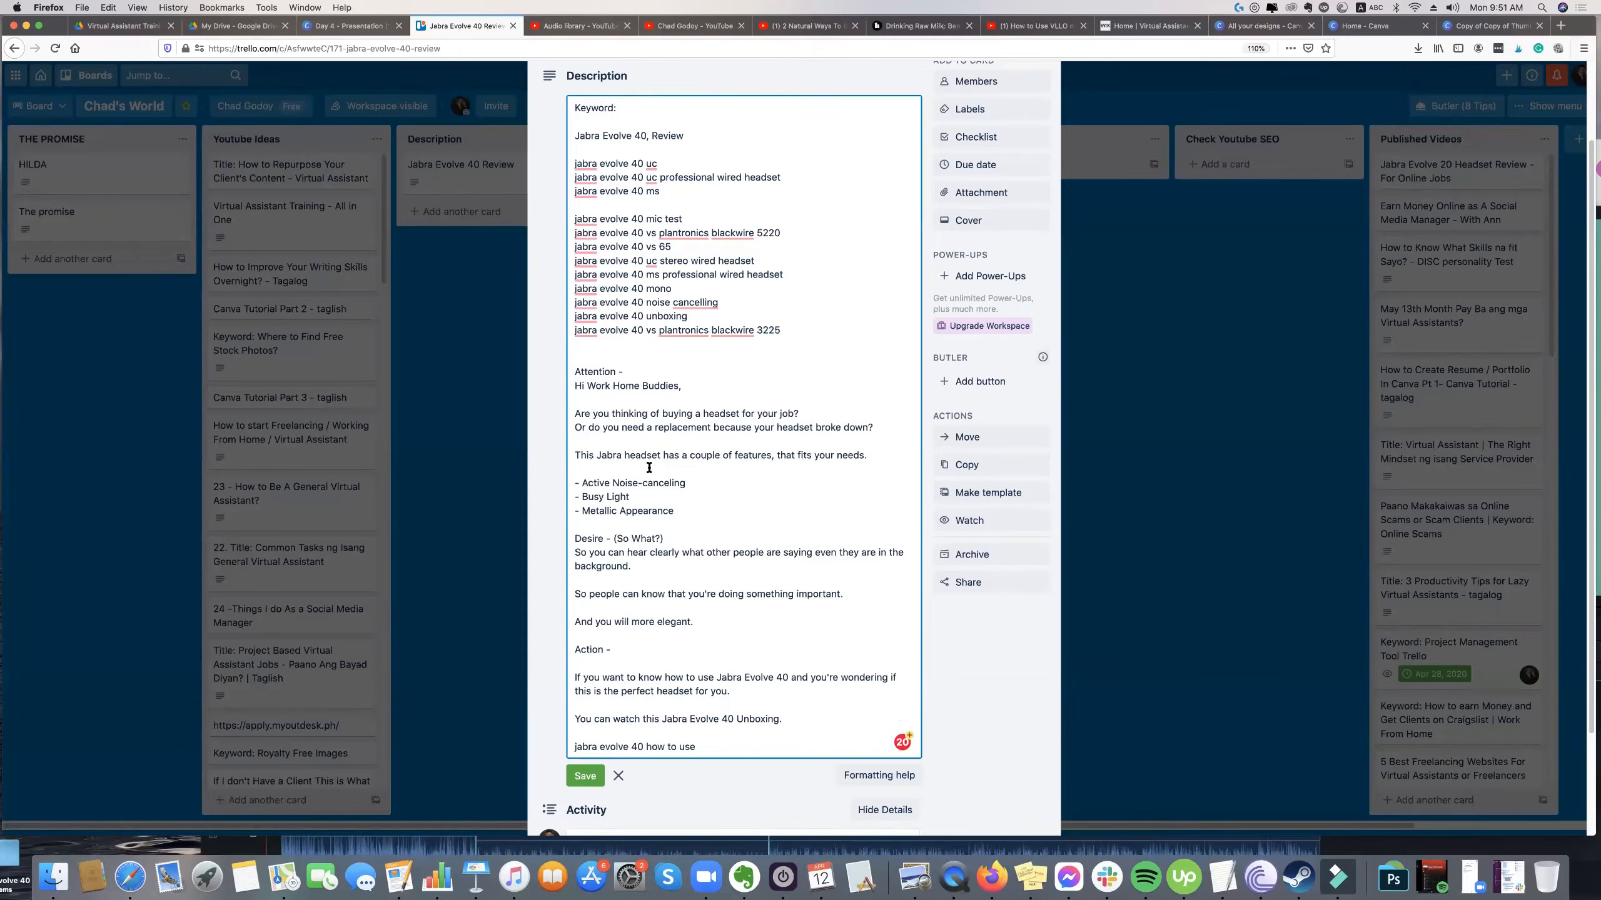
Replace the dashes before the three headset features with the numbers 1., 2. and 3.
{"action": "left_click_drag", "start_coordinate": [581, 483], "coordinate": [574, 483]}
{"action": "type", "text": "1."}
{"action": "key", "text": "Right"}
{"action": "key", "text": "BackSpace"}
{"action": "key", "text": "BackSpace"}
{"action": "type", "text": "2/"}
{"action": "key", "text": "Down"}
{"action": "key", "text": "BackSpace"}
{"action": "key", "text": "BackSpace"}
{"action": "type", "text": "M"}
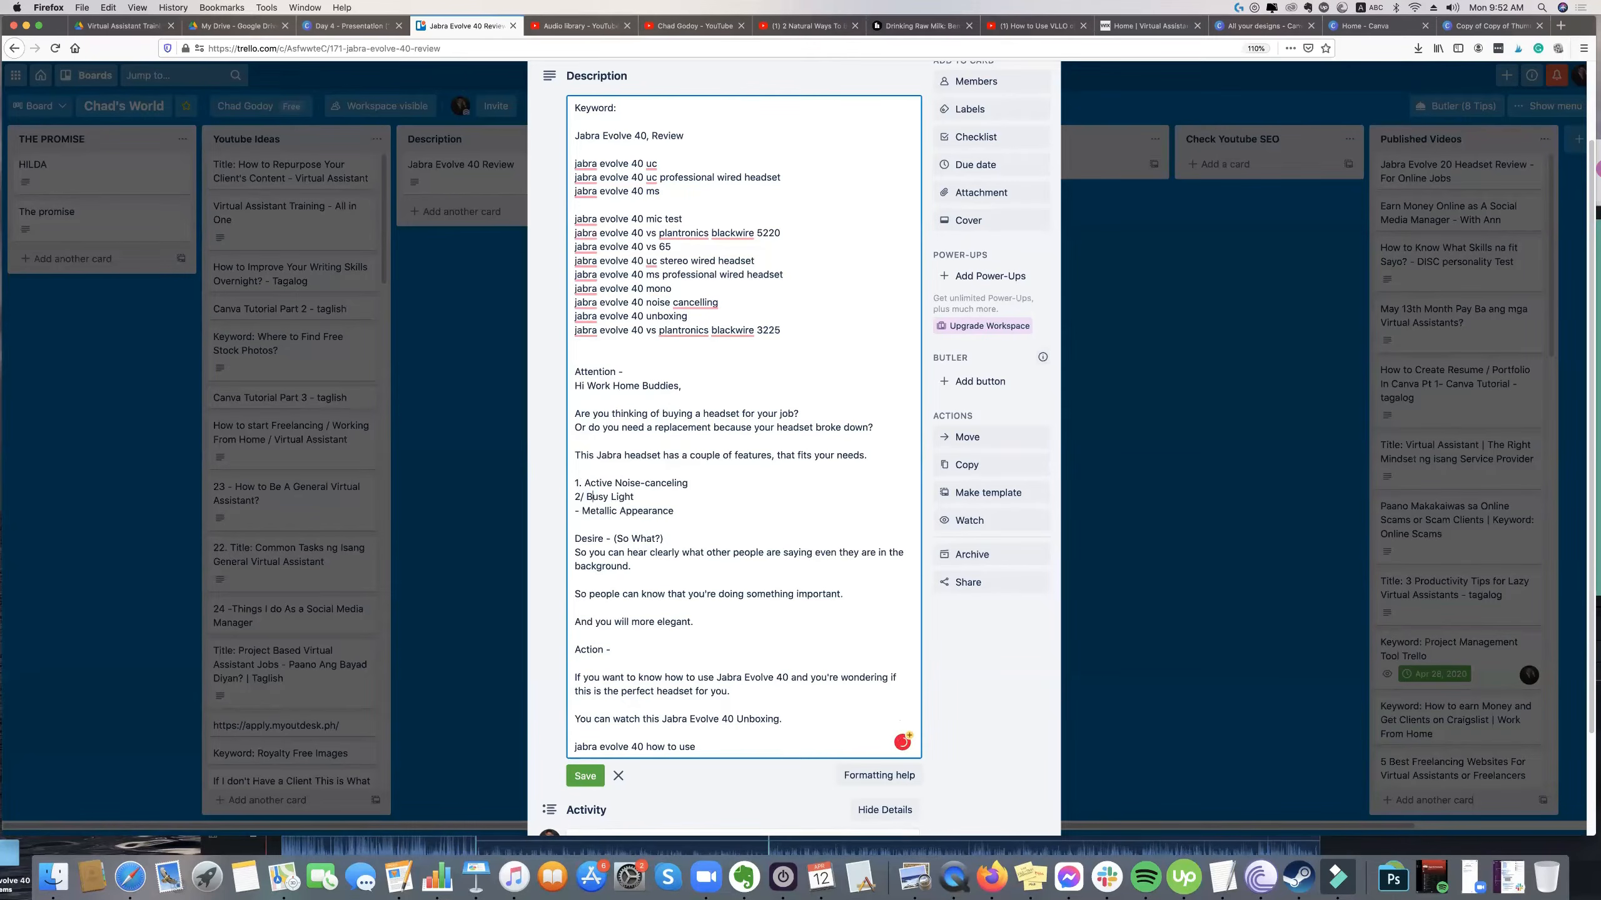
{"action": "key", "text": "Up"}
{"action": "key", "text": "Left"}
{"action": "key", "text": "BackSpace"}
{"action": "type", "text": "."}
{"action": "key", "text": "Down"}
{"action": "key", "text": "BackSpace"}
{"action": "key", "text": "BackSpace"}
{"action": "type", "text": "3."}
Move the hearing-clearly sentence from Desire onto the Active Noise-canceling item, joining it with a lowercase "so".
{"action": "triple_click", "coordinate": [602, 560]}
{"action": "key", "text": "super+c"}
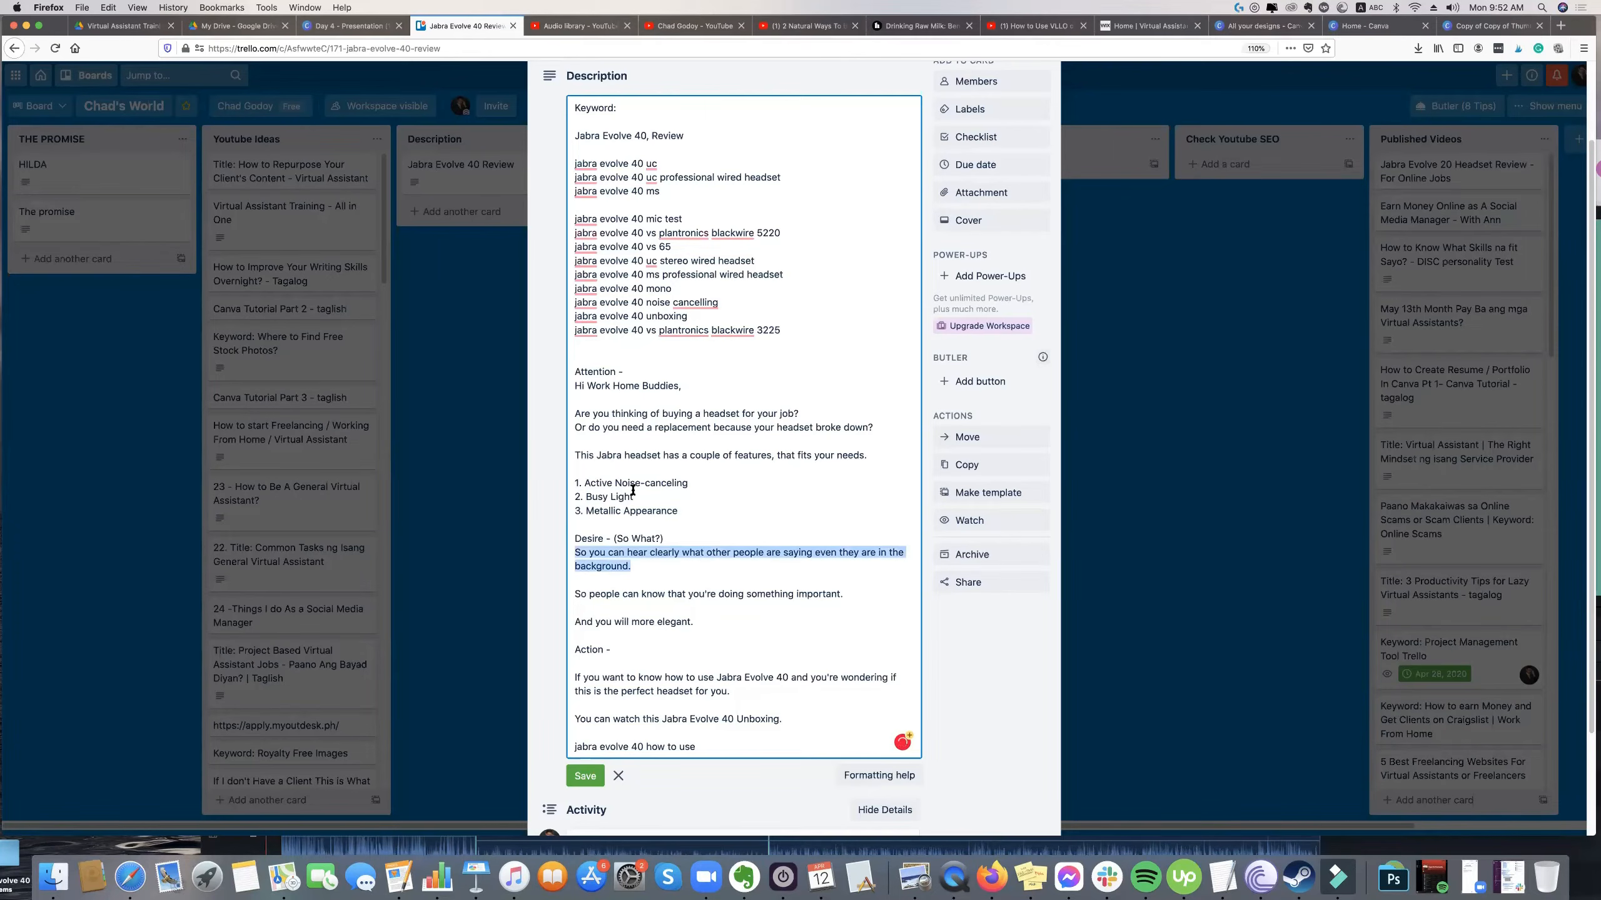
{"action": "key", "text": "BackSpace"}
{"action": "key", "text": "super+v"}
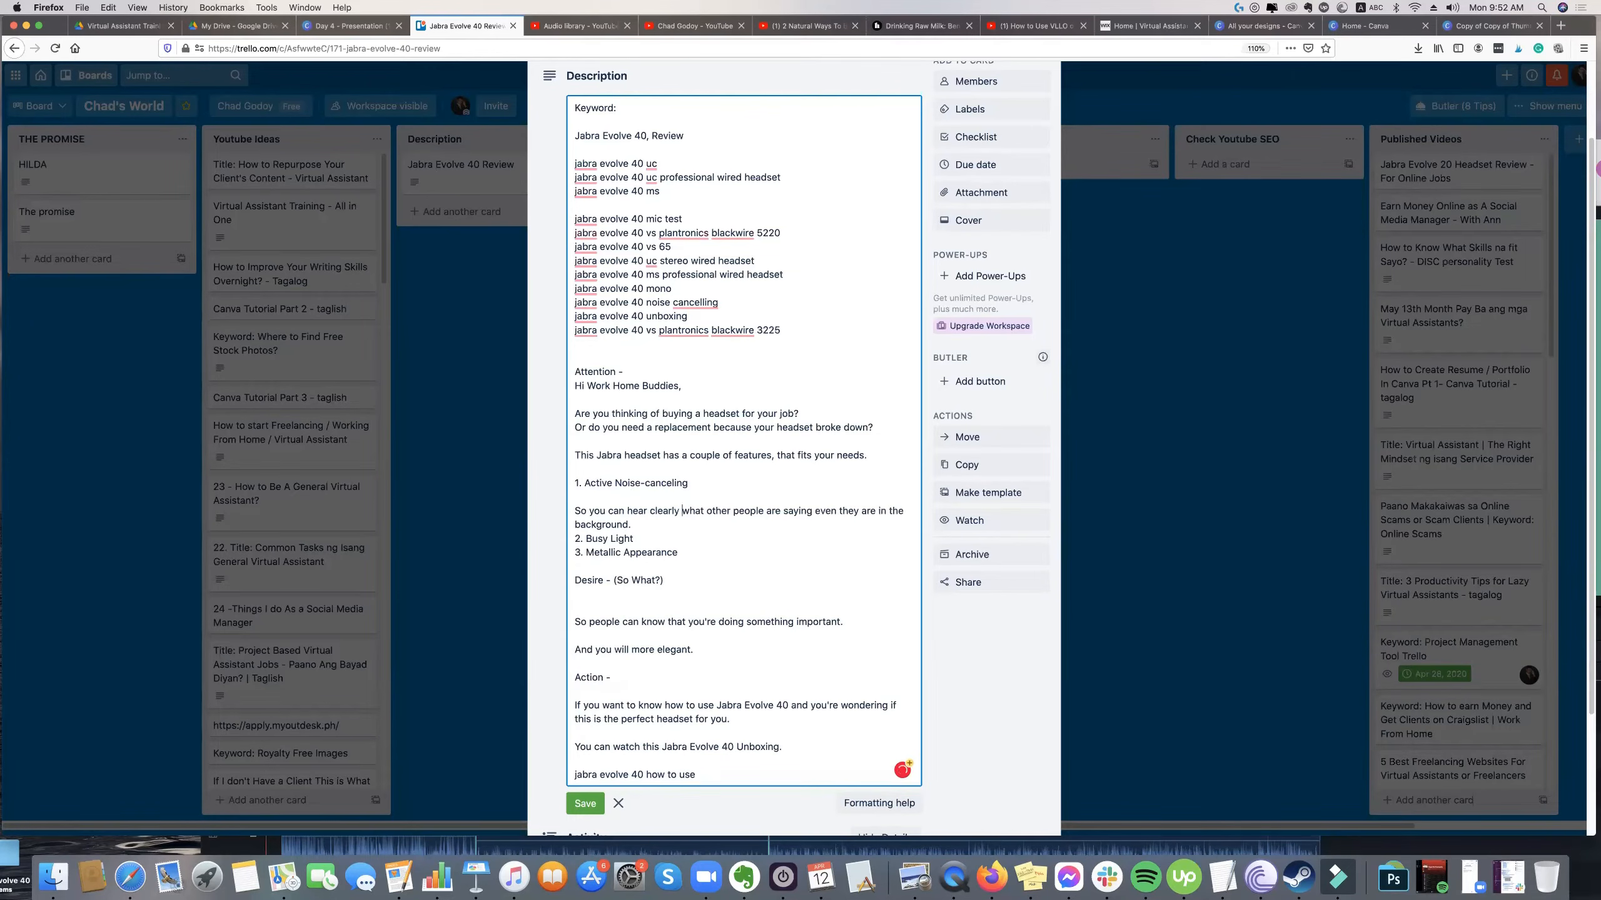
{"action": "left_click", "coordinate": [589, 512]}
{"action": "key", "text": "BackSpace"}
{"action": "key", "text": "BackSpace"}
{"action": "key", "text": "BackSpace"}
{"action": "key", "text": "BackSpace"}
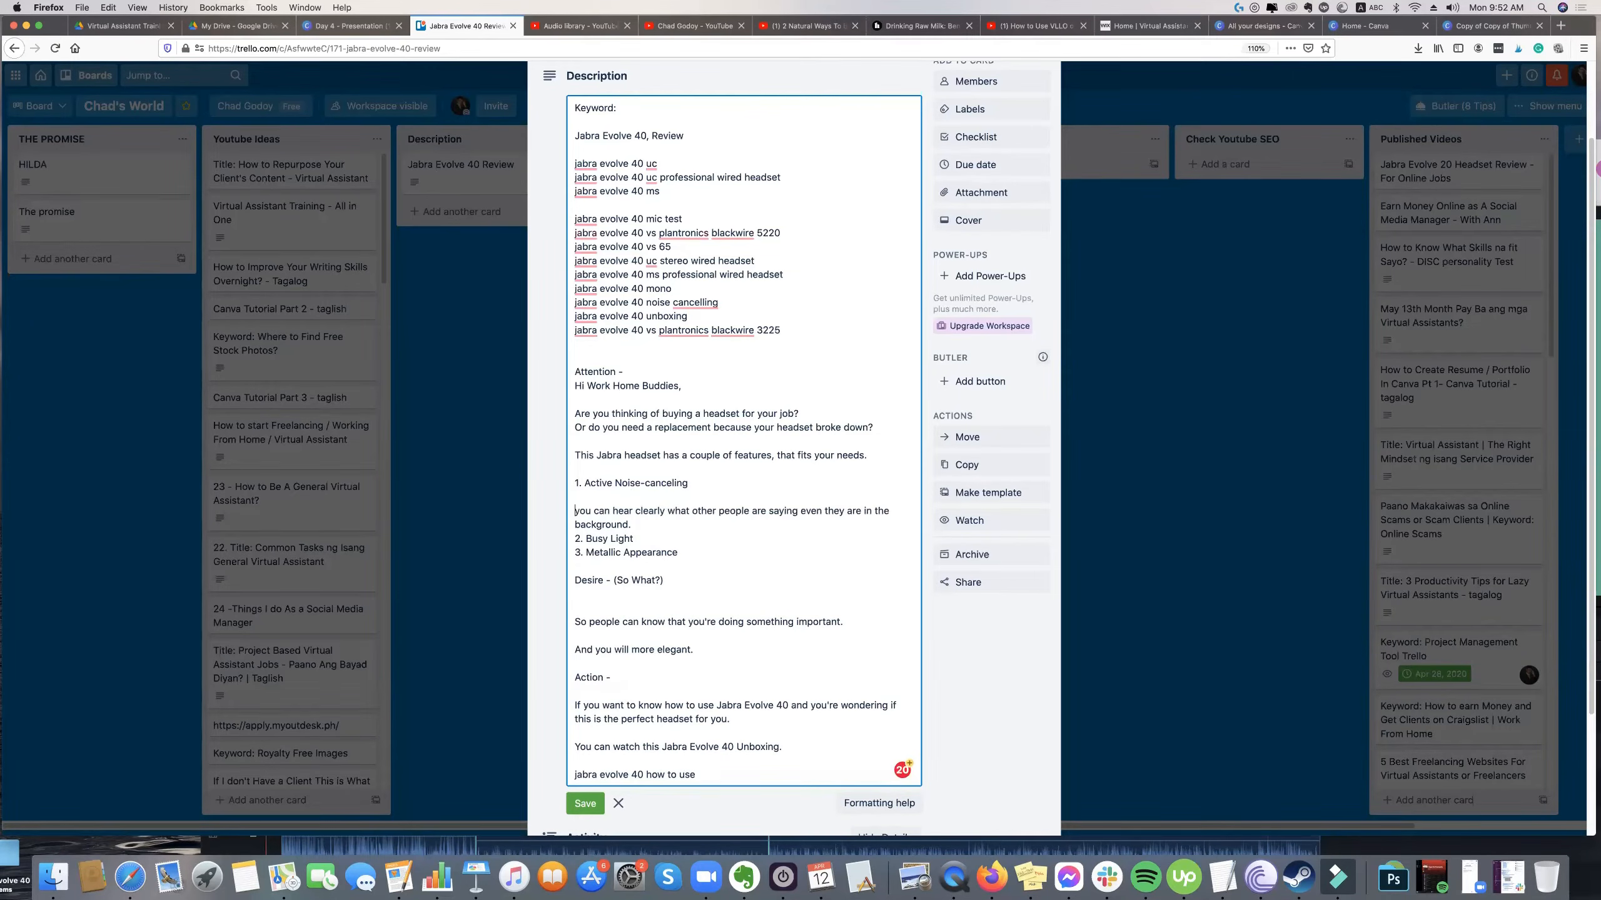
{"action": "key", "text": "BackSpace"}
{"action": "type", "text": "so"}
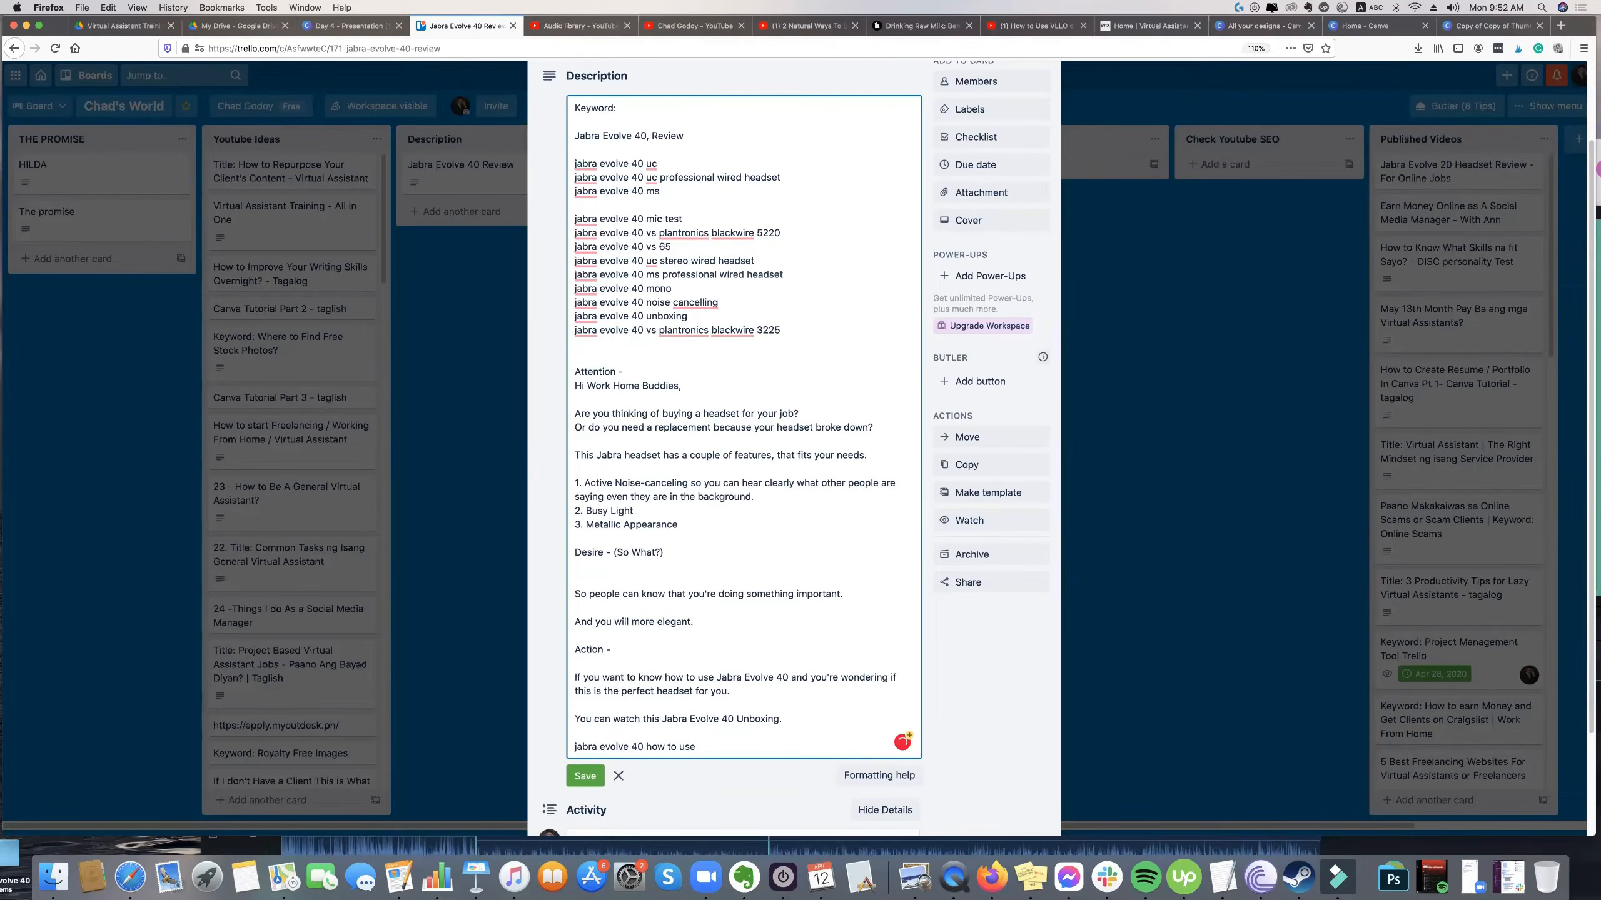
Move the "So people can know that you're doing something important." sentence onto the Busy Light item, joined with a lowercase "so".
{"action": "key", "text": "Return"}
{"action": "key", "text": "Return"}
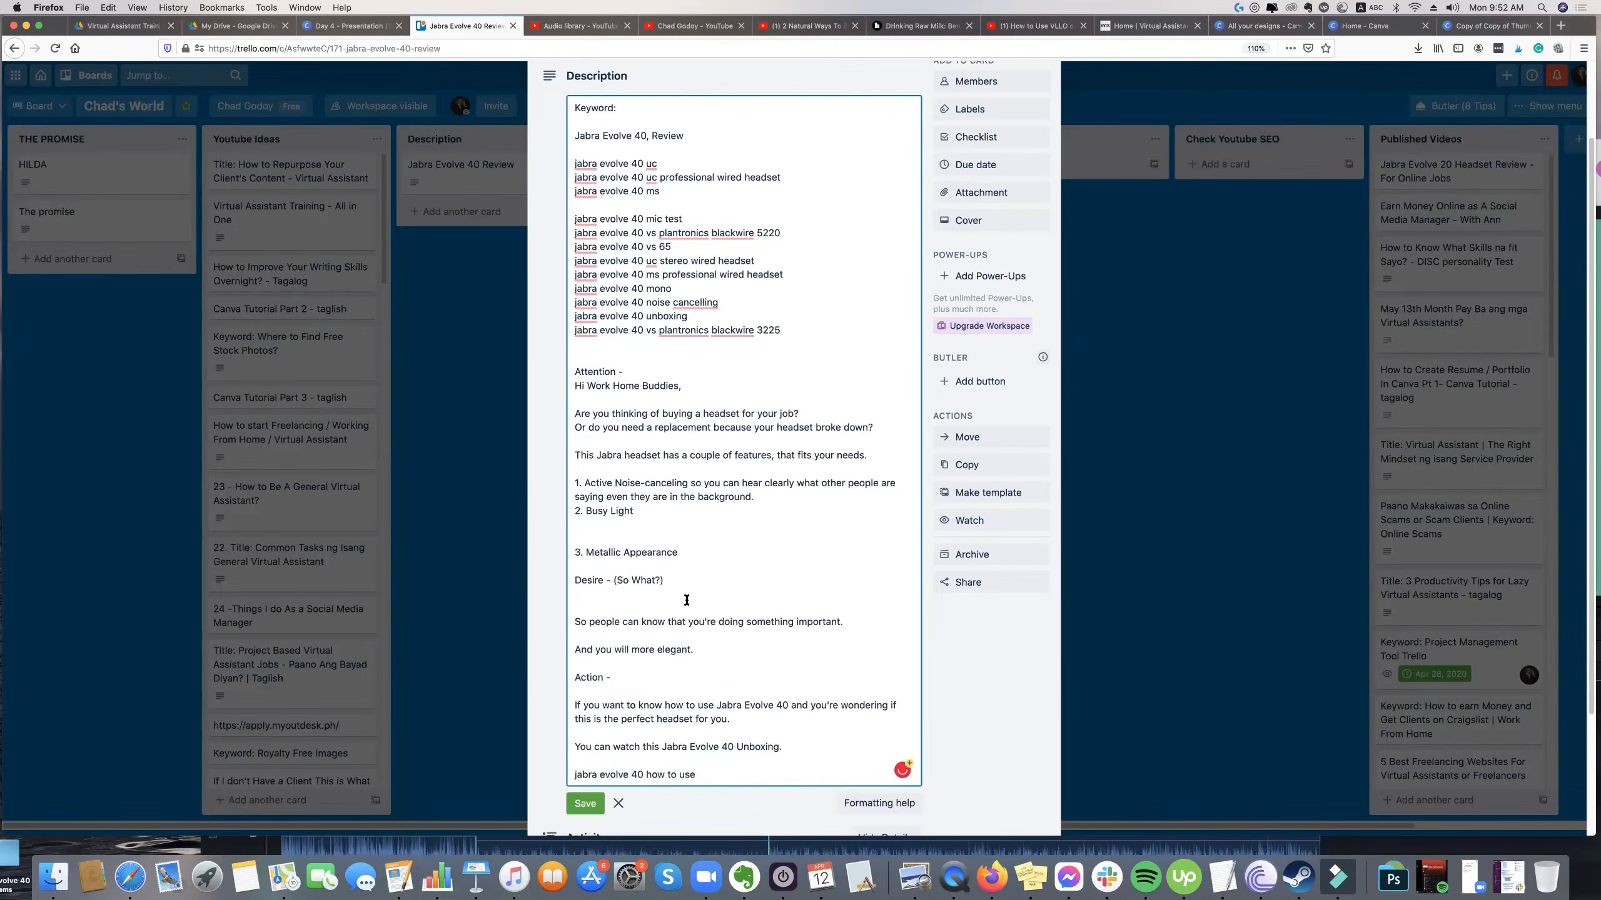
{"action": "left_click_drag", "start_coordinate": [847, 619], "coordinate": [544, 619]}
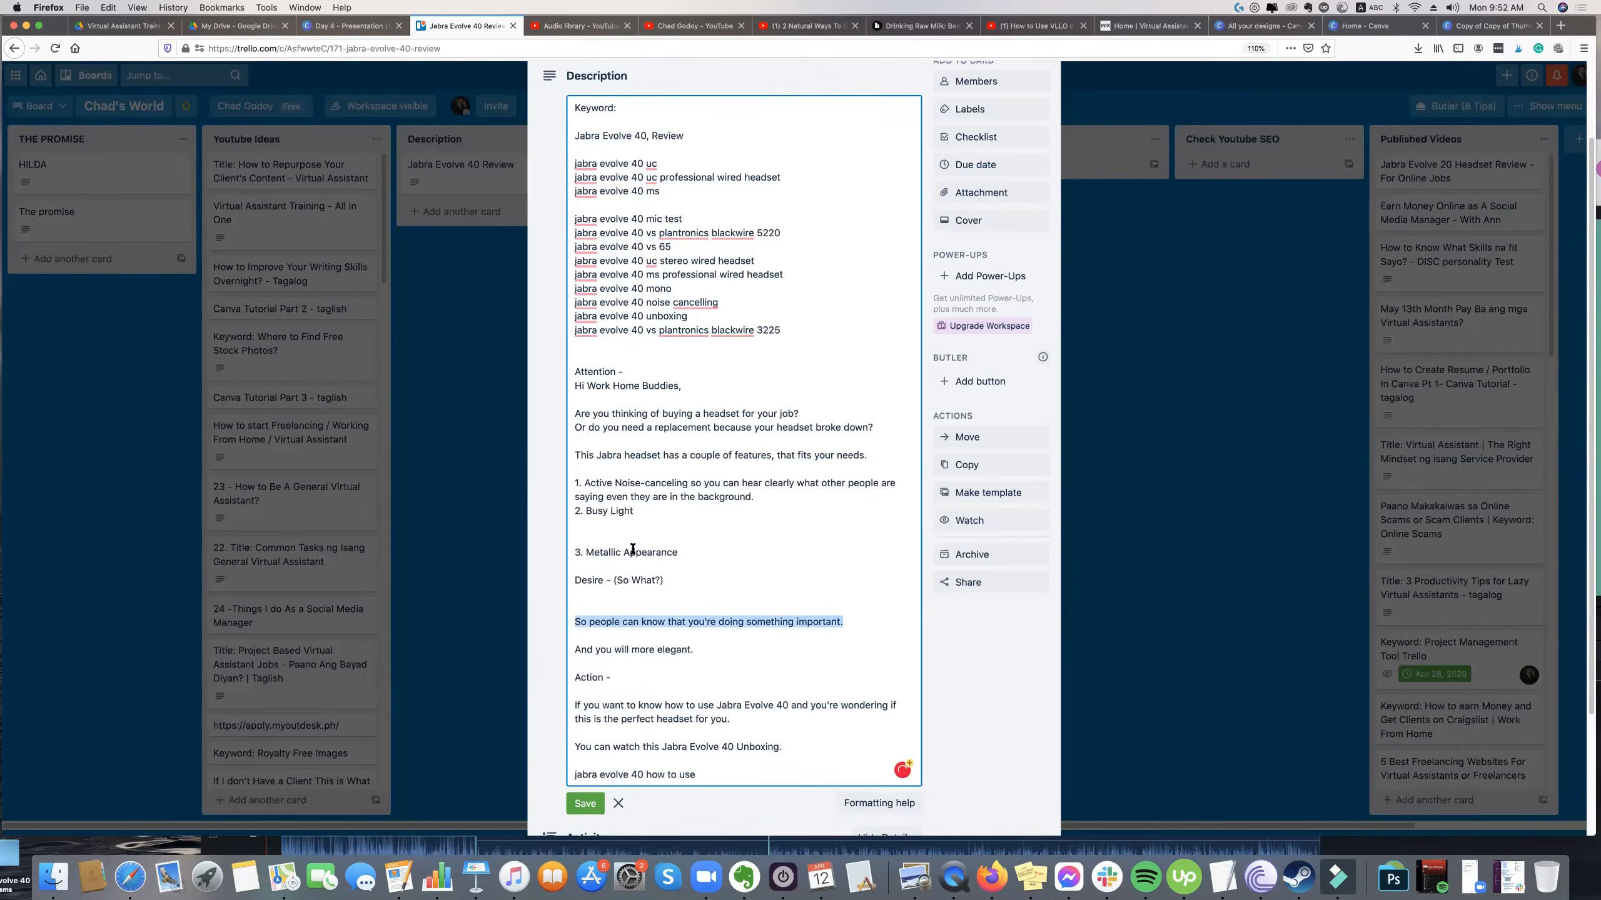
{"action": "key", "text": "super+x"}
{"action": "left_click", "coordinate": [662, 511]}
{"action": "key", "text": "super+v"}
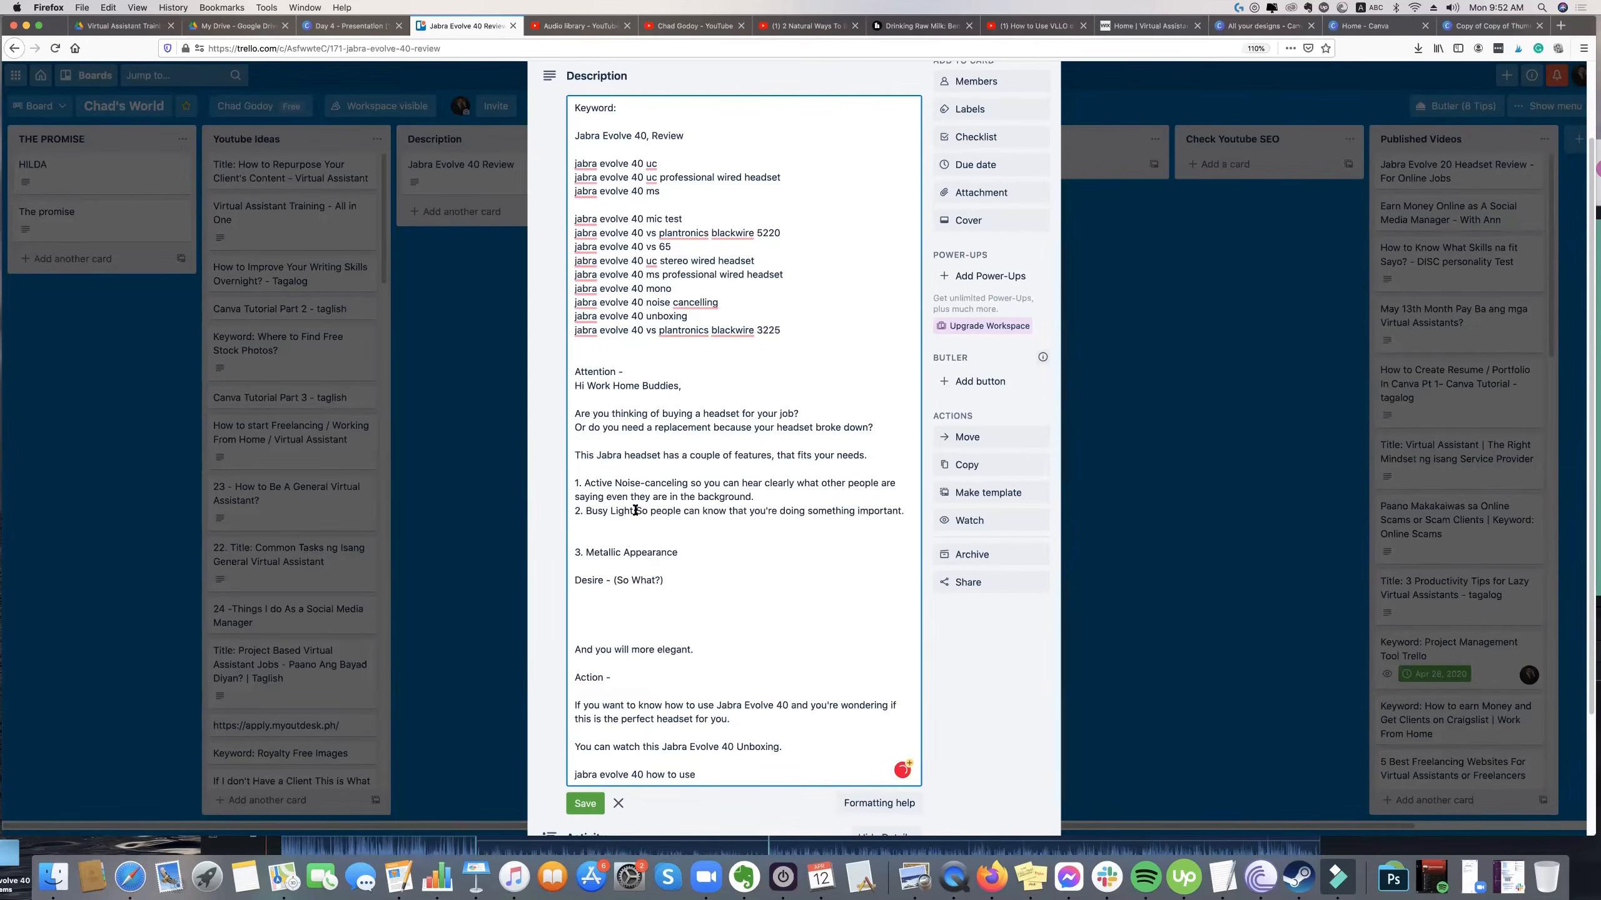
{"action": "key", "text": "BackSpace"}
{"action": "type", "text": "s"}
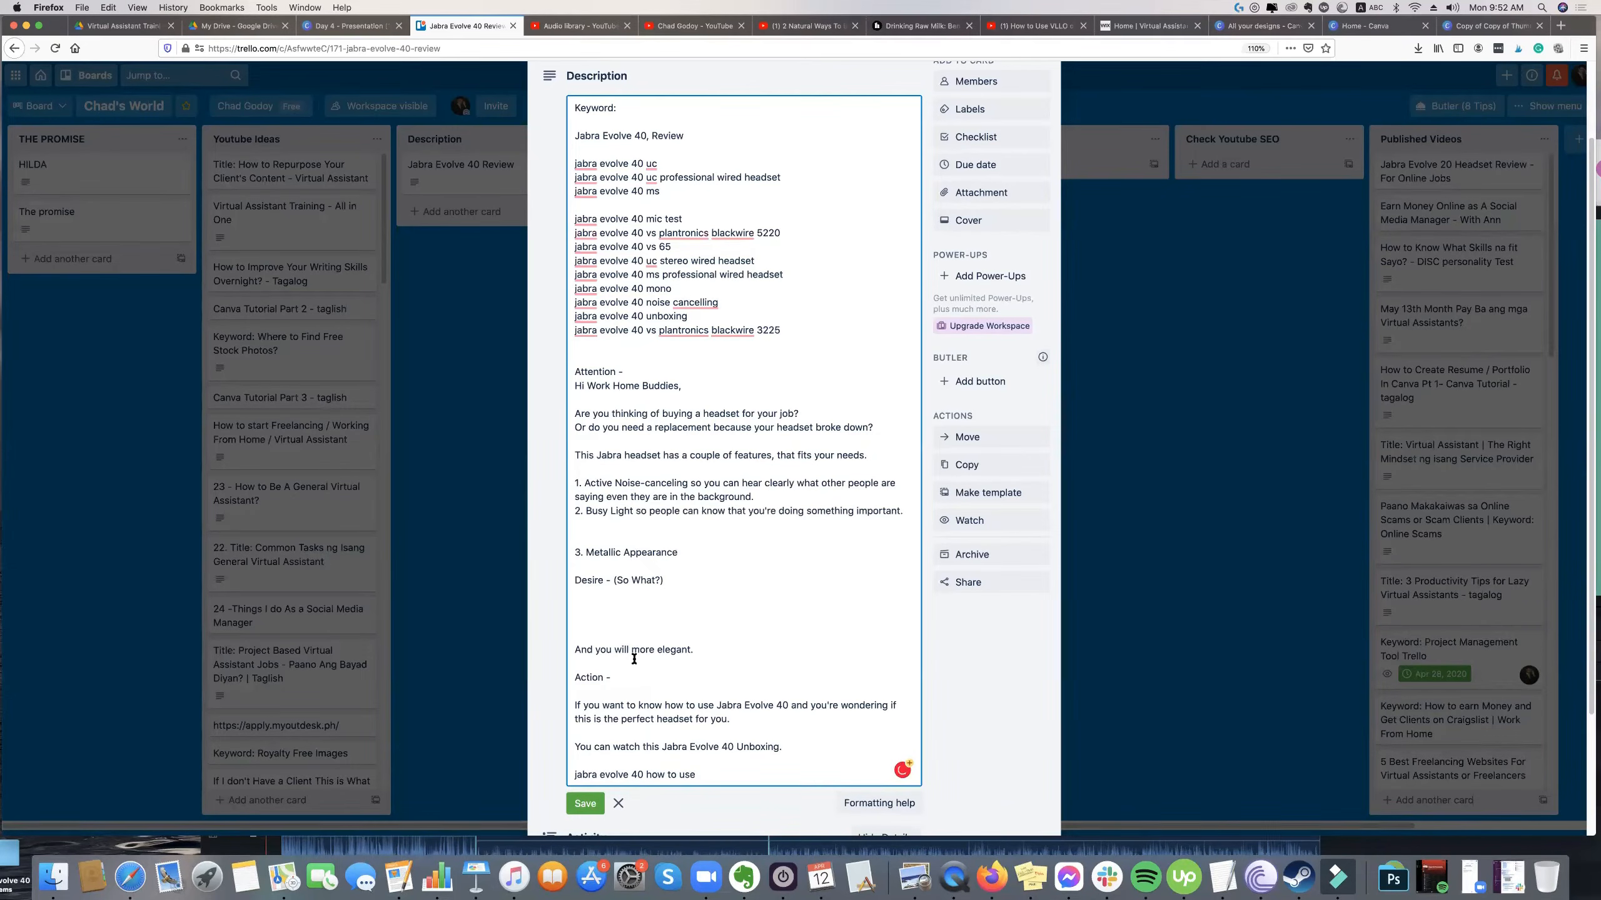
Copy "And you will more elegant." onto the Metallic Appearance item and remove the blank lines above that item.
{"action": "left_click_drag", "start_coordinate": [705, 651], "coordinate": [567, 648]}
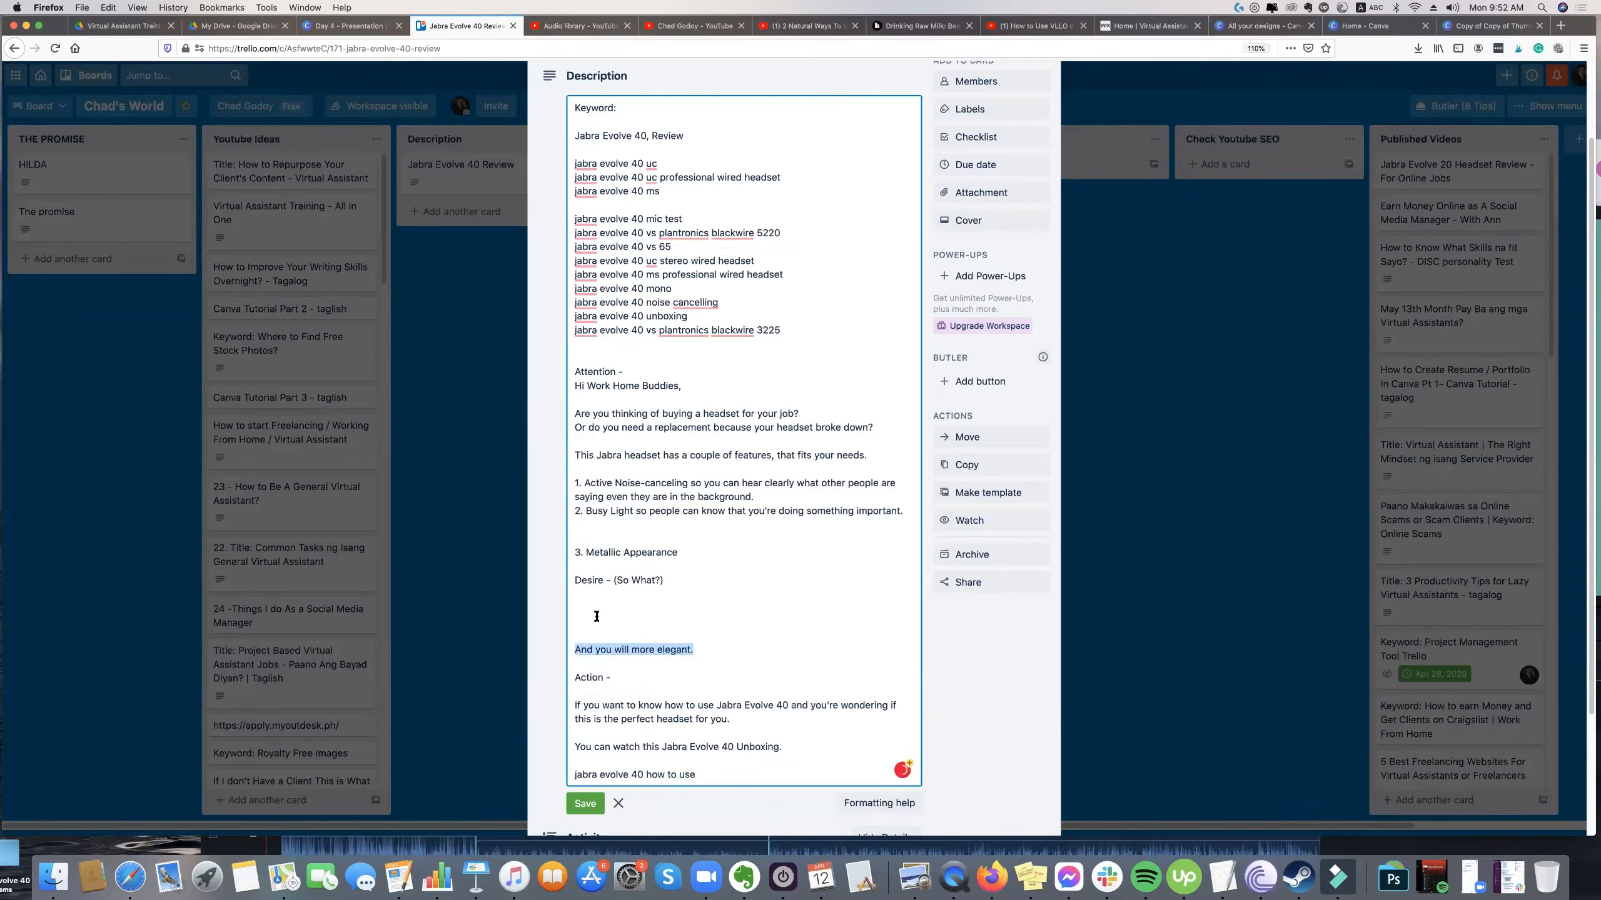
{"action": "left_click", "coordinate": [699, 552]}
{"action": "key", "text": "super+v"}
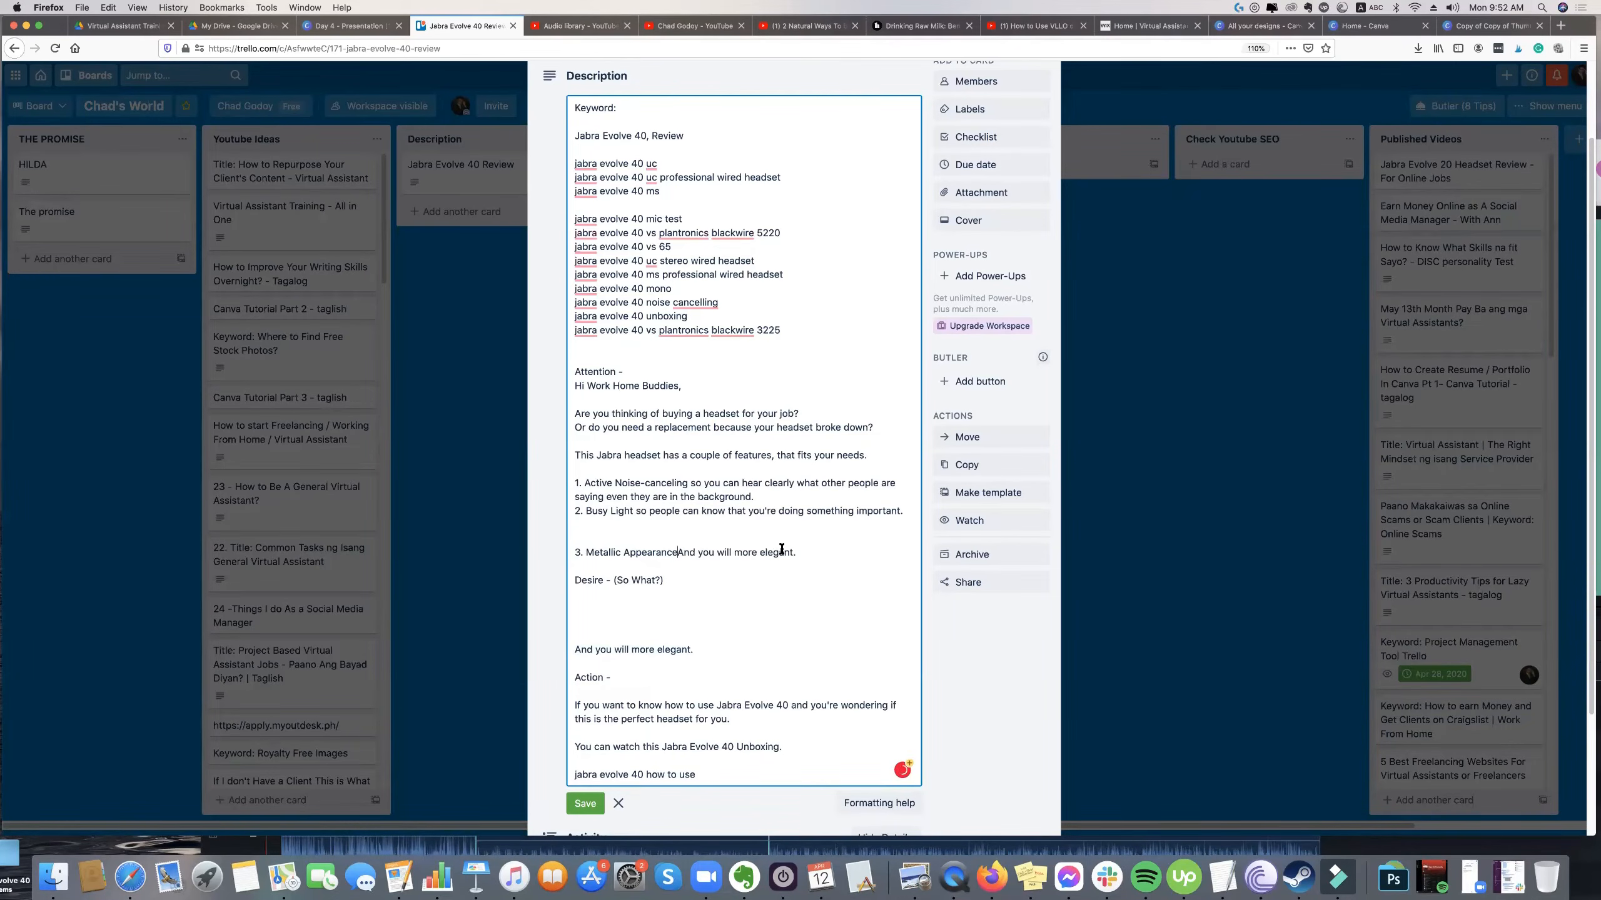
{"action": "left_click_drag", "start_coordinate": [782, 549], "coordinate": [803, 558]}
{"action": "key", "text": "Left"}
{"action": "left_click", "coordinate": [691, 541]}
{"action": "key", "text": "BackSpace"}
{"action": "key", "text": "BackSpace"}
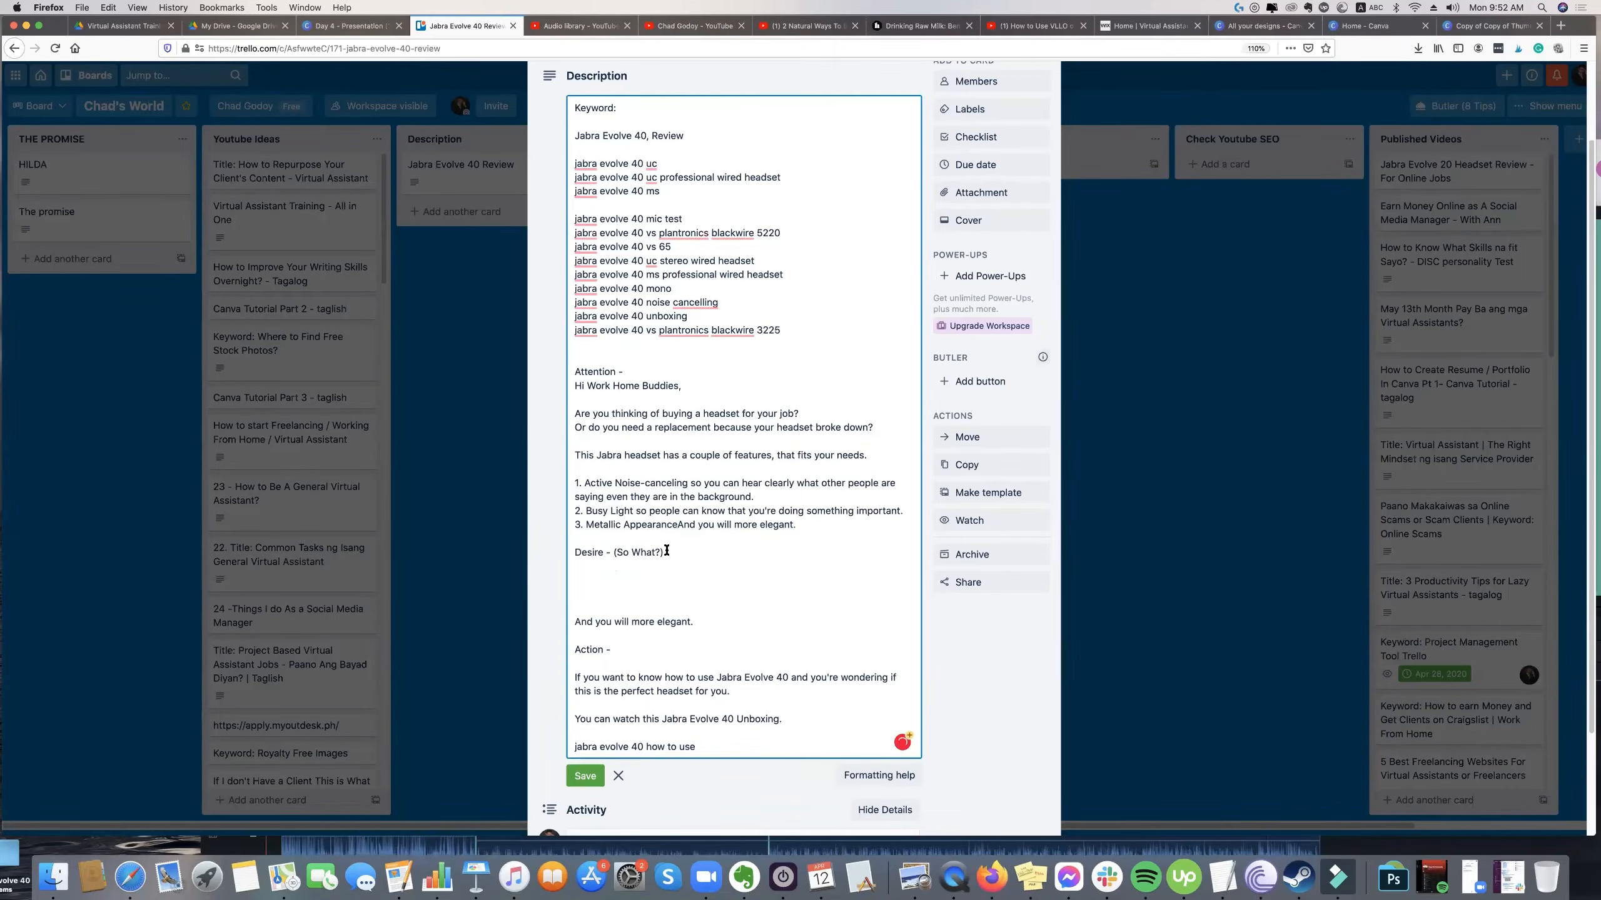
Delete the "Desire - (So What?)" heading and surplus blank lines below the numbered features.
{"action": "left_click_drag", "start_coordinate": [614, 553], "coordinate": [664, 554]}
{"action": "left_click", "coordinate": [644, 513]}
{"action": "left_click_drag", "start_coordinate": [621, 474], "coordinate": [637, 509]}
{"action": "left_click", "coordinate": [631, 523]}
{"action": "left_click_drag", "start_coordinate": [604, 553], "coordinate": [560, 554]}
{"action": "key", "text": "BackSpace"}
{"action": "key", "text": "BackSpace"}
{"action": "left_click", "coordinate": [651, 574]}
{"action": "key", "text": "Delete"}
{"action": "key", "text": "Delete"}
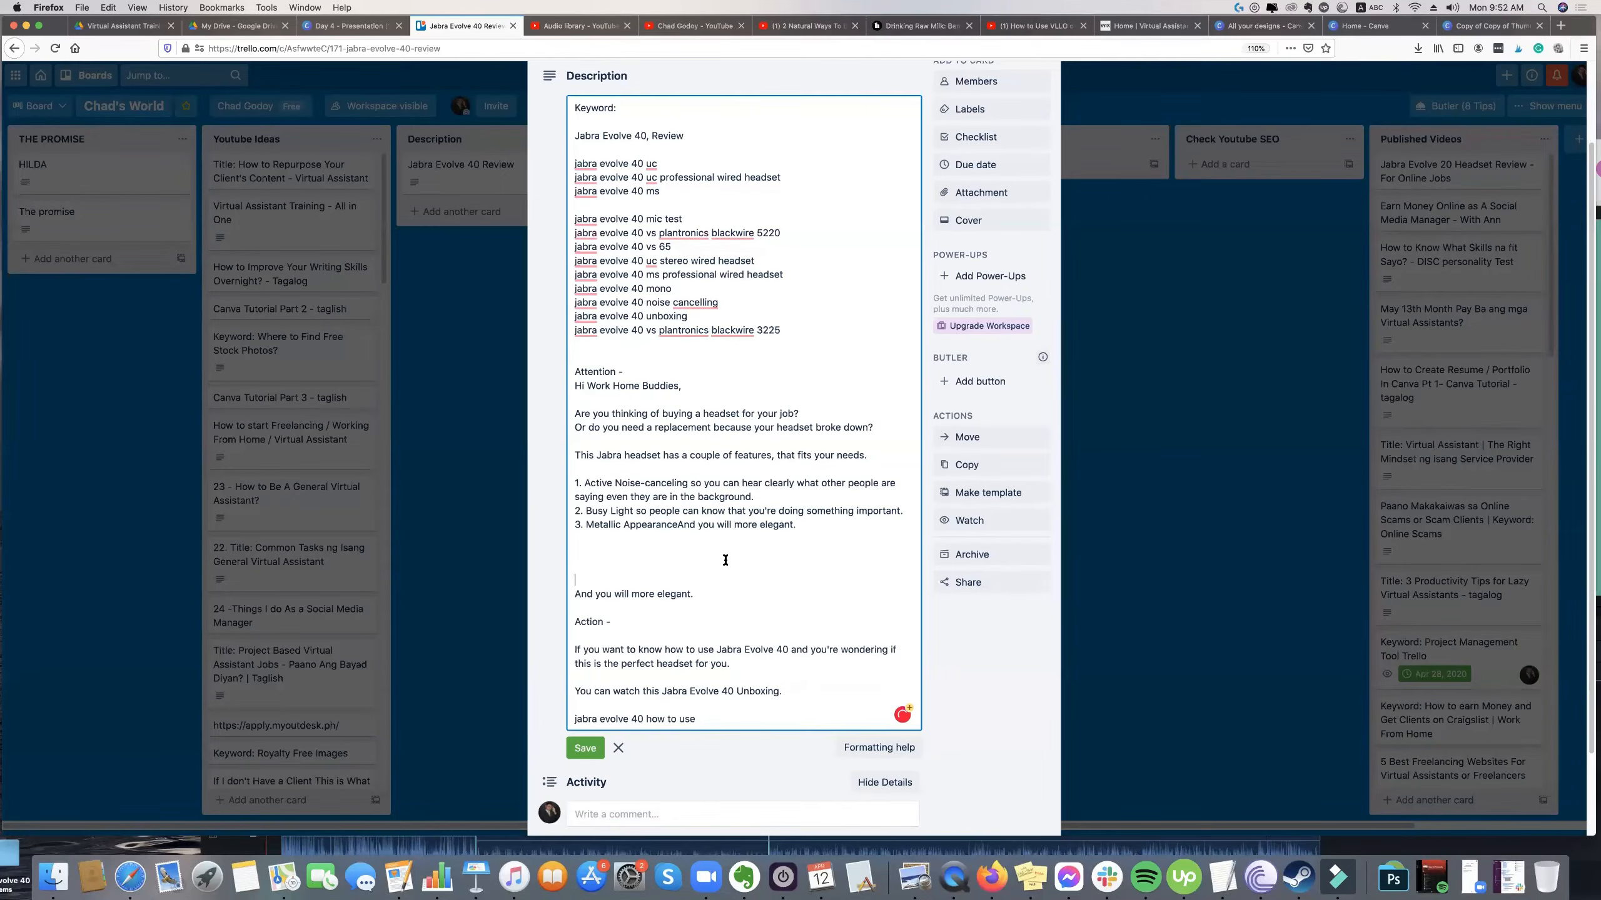
{"action": "key", "text": "BackSpace"}
{"action": "key", "text": "BackSpace"}
Replace both "And you will more elegant." sentences so the third feature reads "Metallic Appearance that will give elegance.".
{"action": "left_click_drag", "start_coordinate": [675, 526], "coordinate": [696, 539]}
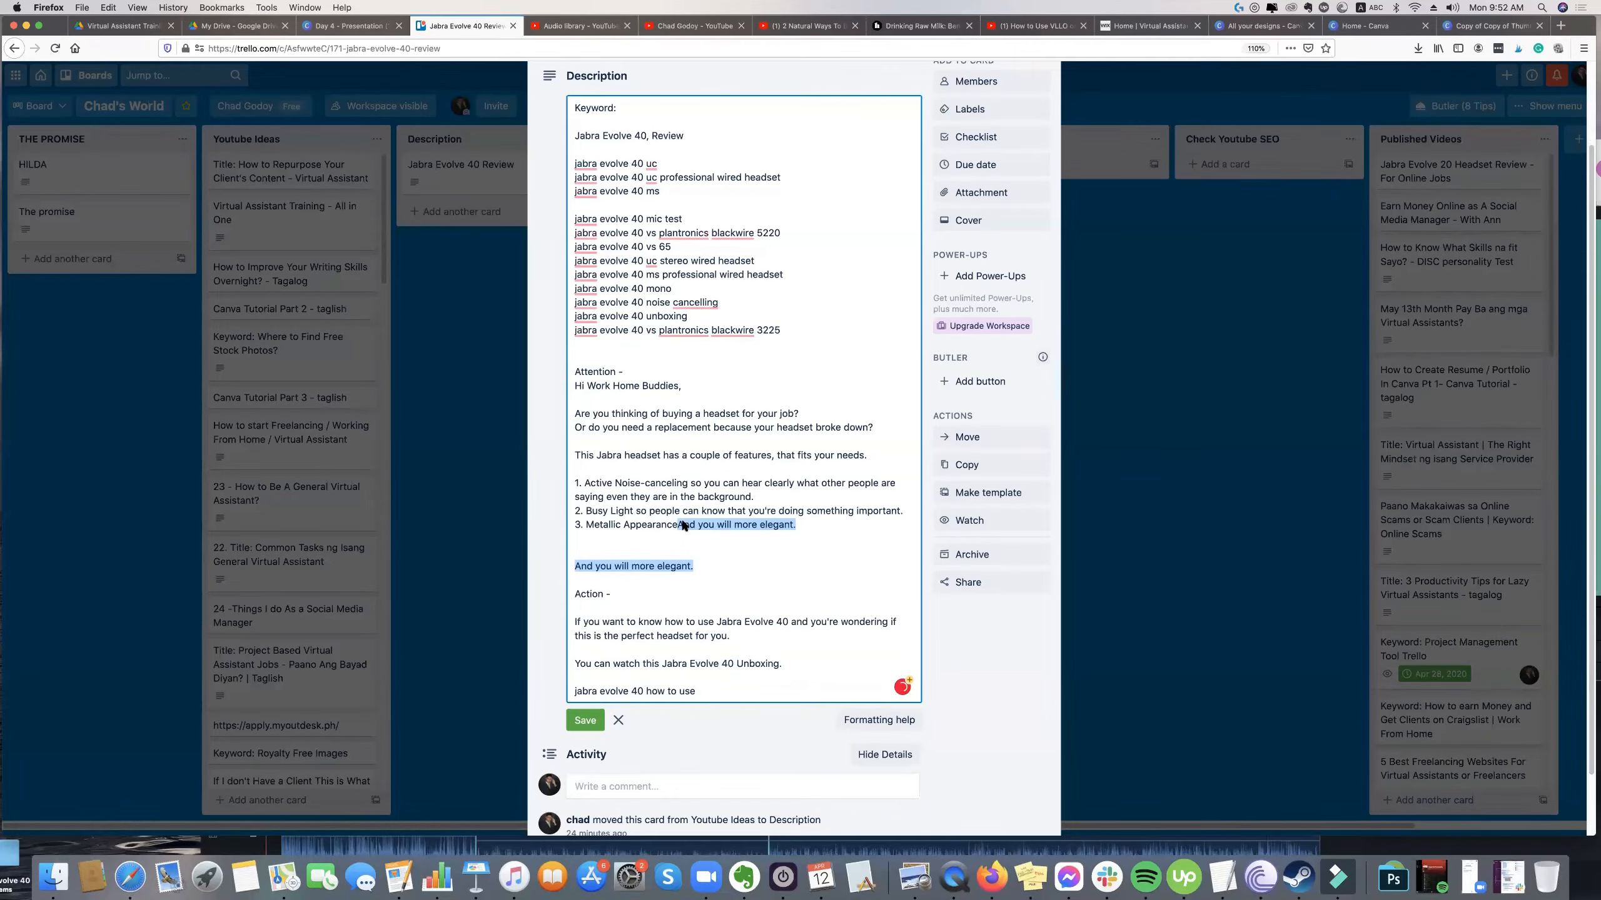
{"action": "left_click", "coordinate": [683, 524]}
{"action": "left_click_drag", "start_coordinate": [683, 524], "coordinate": [693, 567]}
{"action": "key", "text": "BackSpace"}
{"action": "key", "text": "BackSpace"}
{"action": "type", "text": "that will g"}
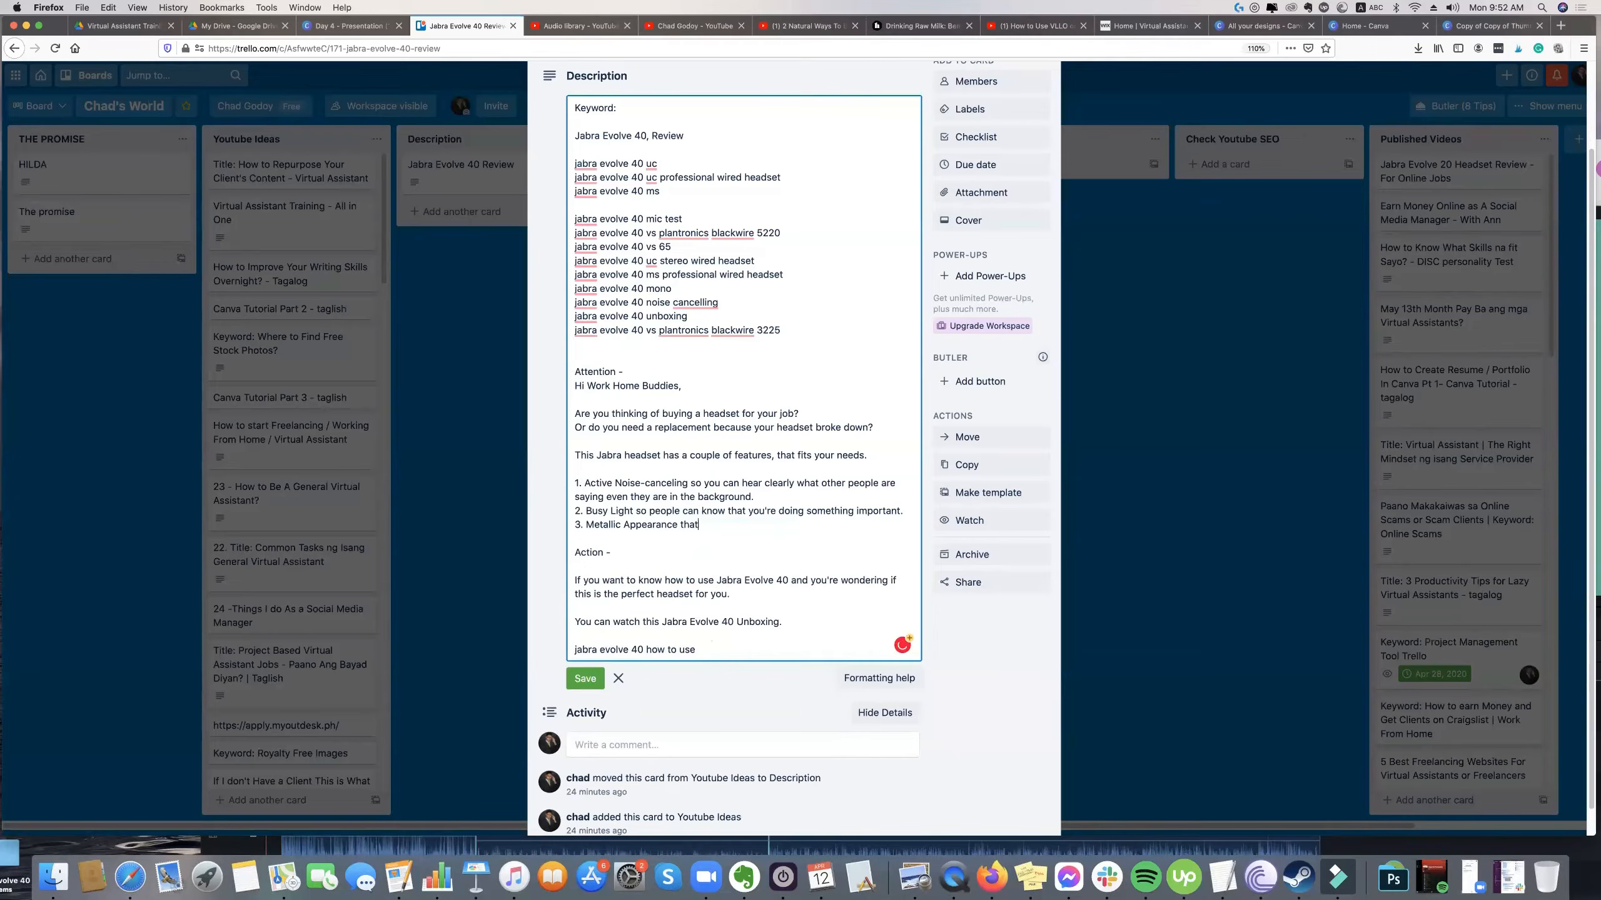
{"action": "type", "text": "ives elegance."}
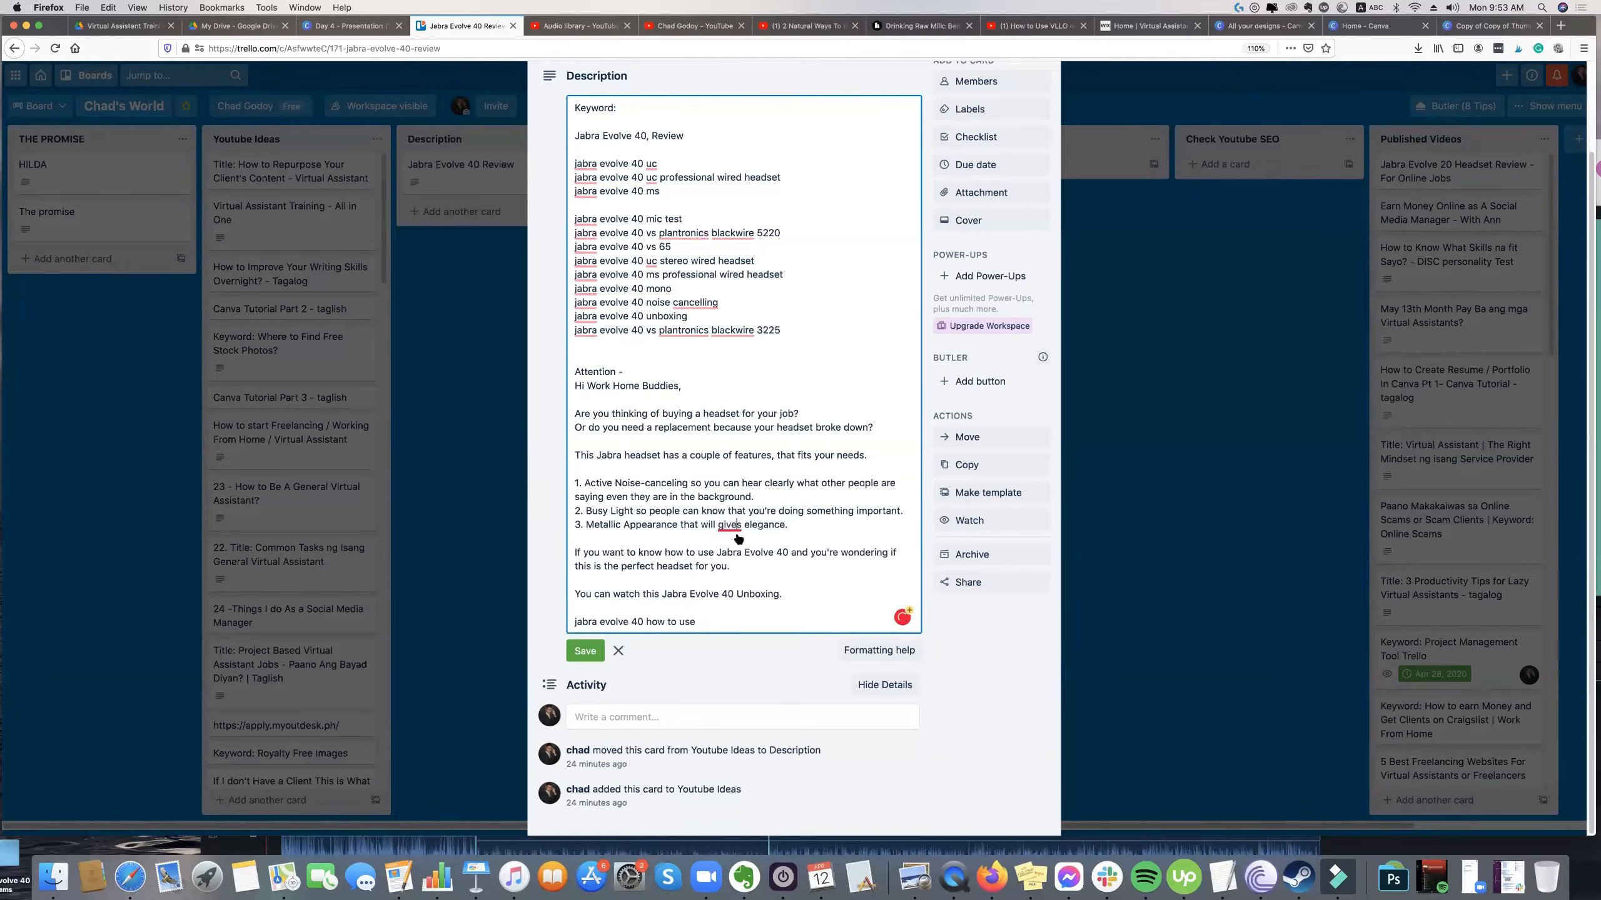
Replace the "Action -" heading with a "Well..." line and put a blank line between the two opening questions about buying a headset.
{"action": "left_click", "coordinate": [717, 537]}
{"action": "key", "text": "Return"}
{"action": "key", "text": "Return"}
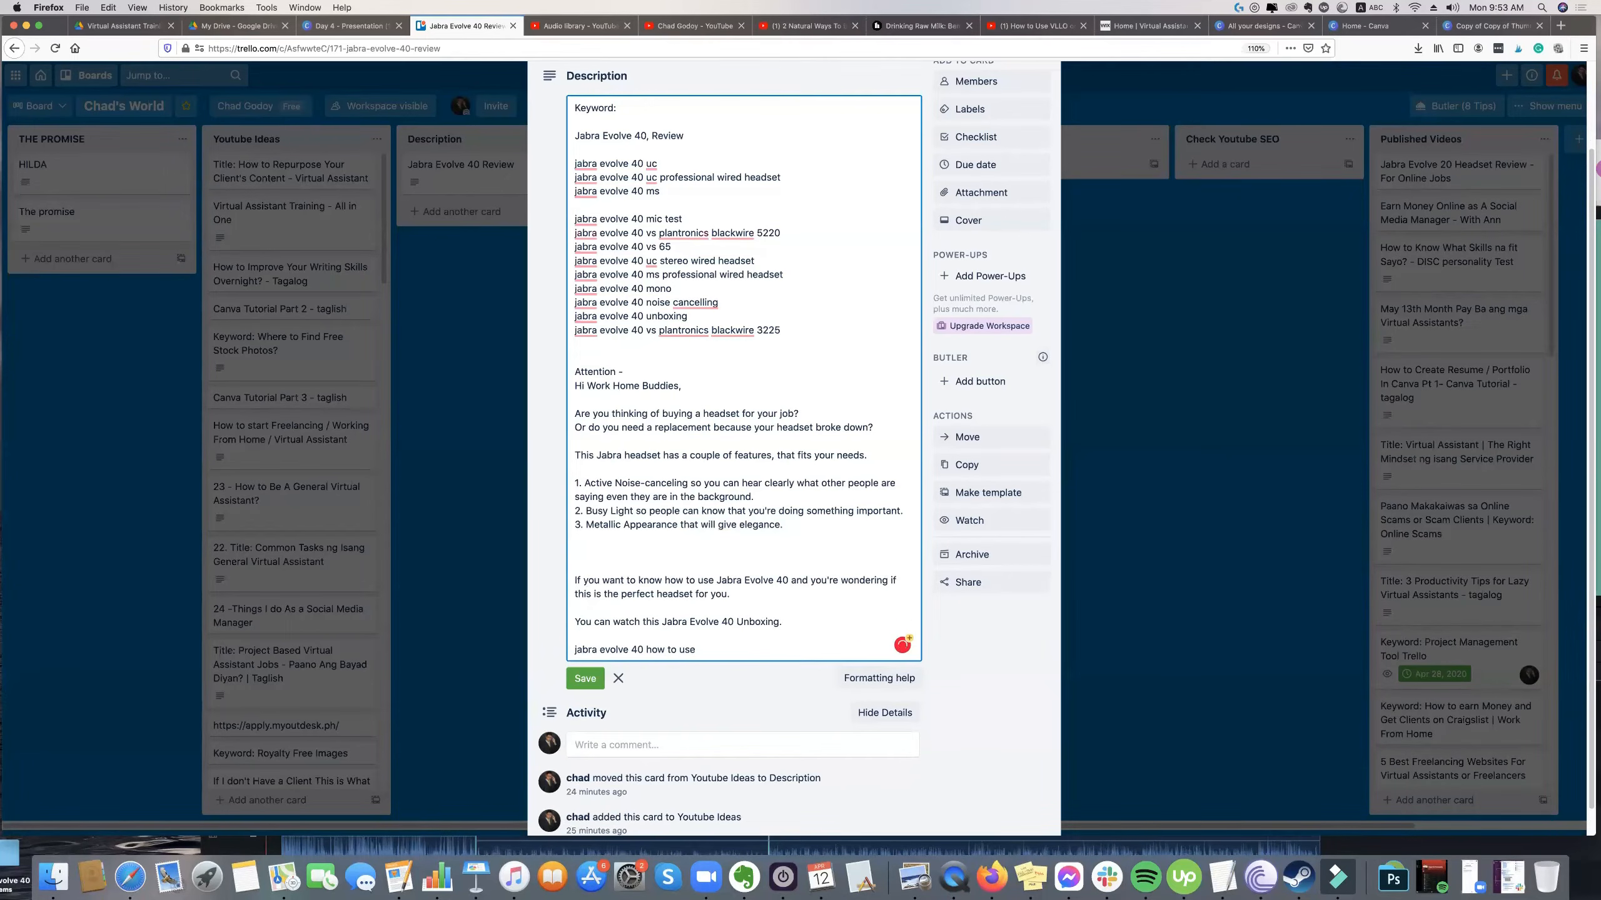
{"action": "type", "text": "Well..."}
{"action": "left_click", "coordinate": [804, 414]}
{"action": "key", "text": "Return"}
Replace the last line, "jabra evolve 40 how to use", with the hashtags "#jabra #jabraevolve40 #evolve40".
{"action": "scroll", "coordinate": [709, 584], "scroll_direction": "down", "scroll_amount": 1}
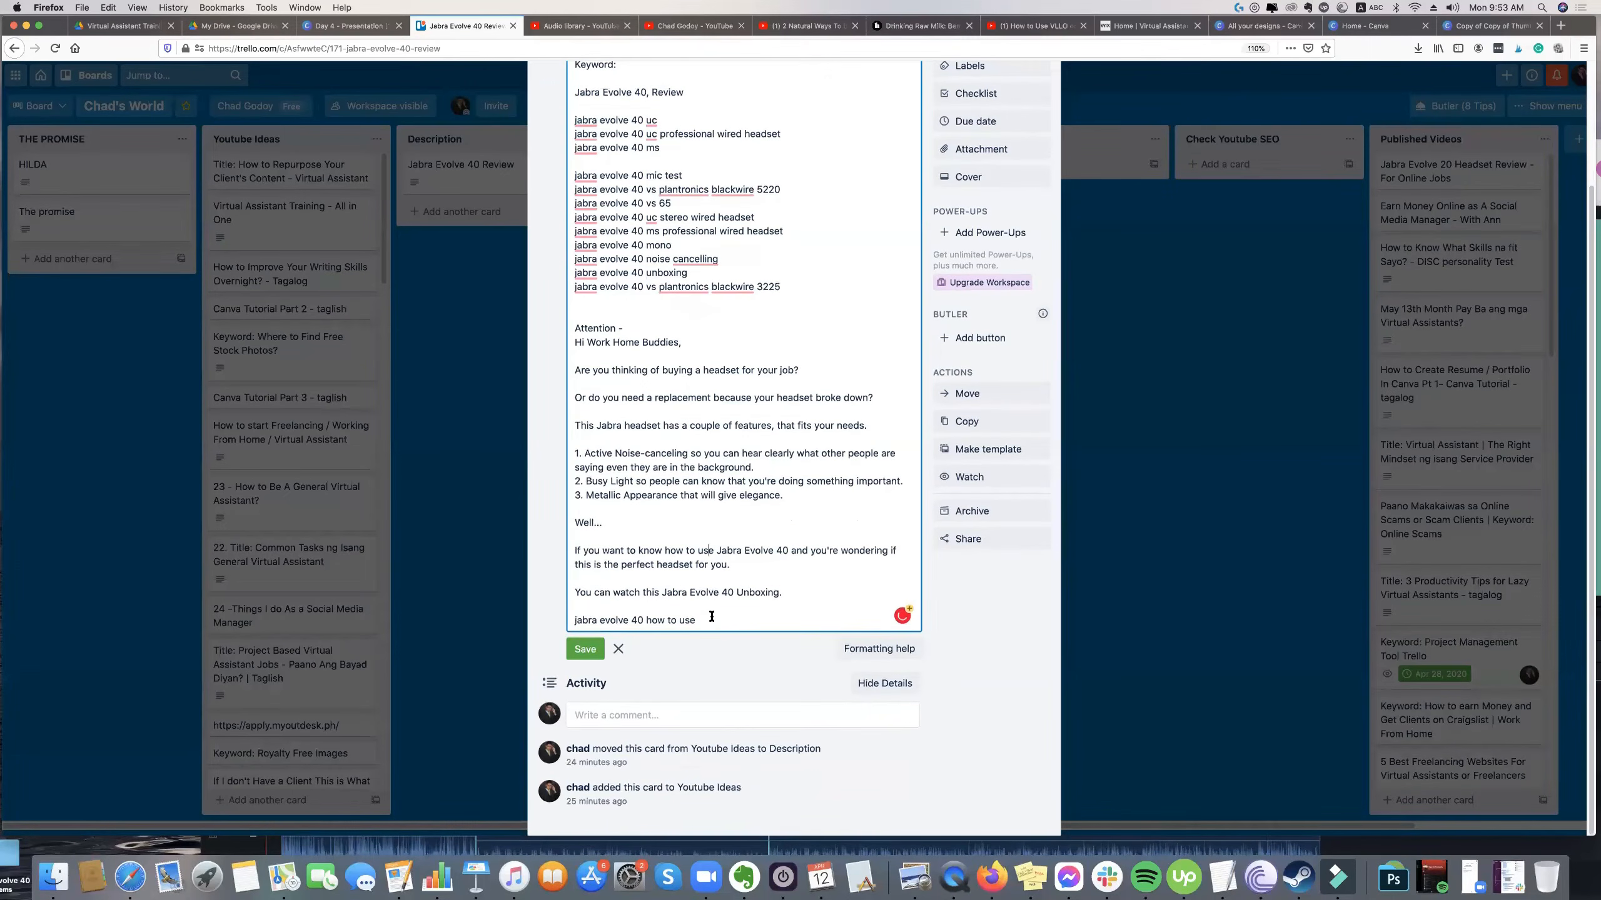
{"action": "left_click_drag", "start_coordinate": [696, 619], "coordinate": [577, 620]}
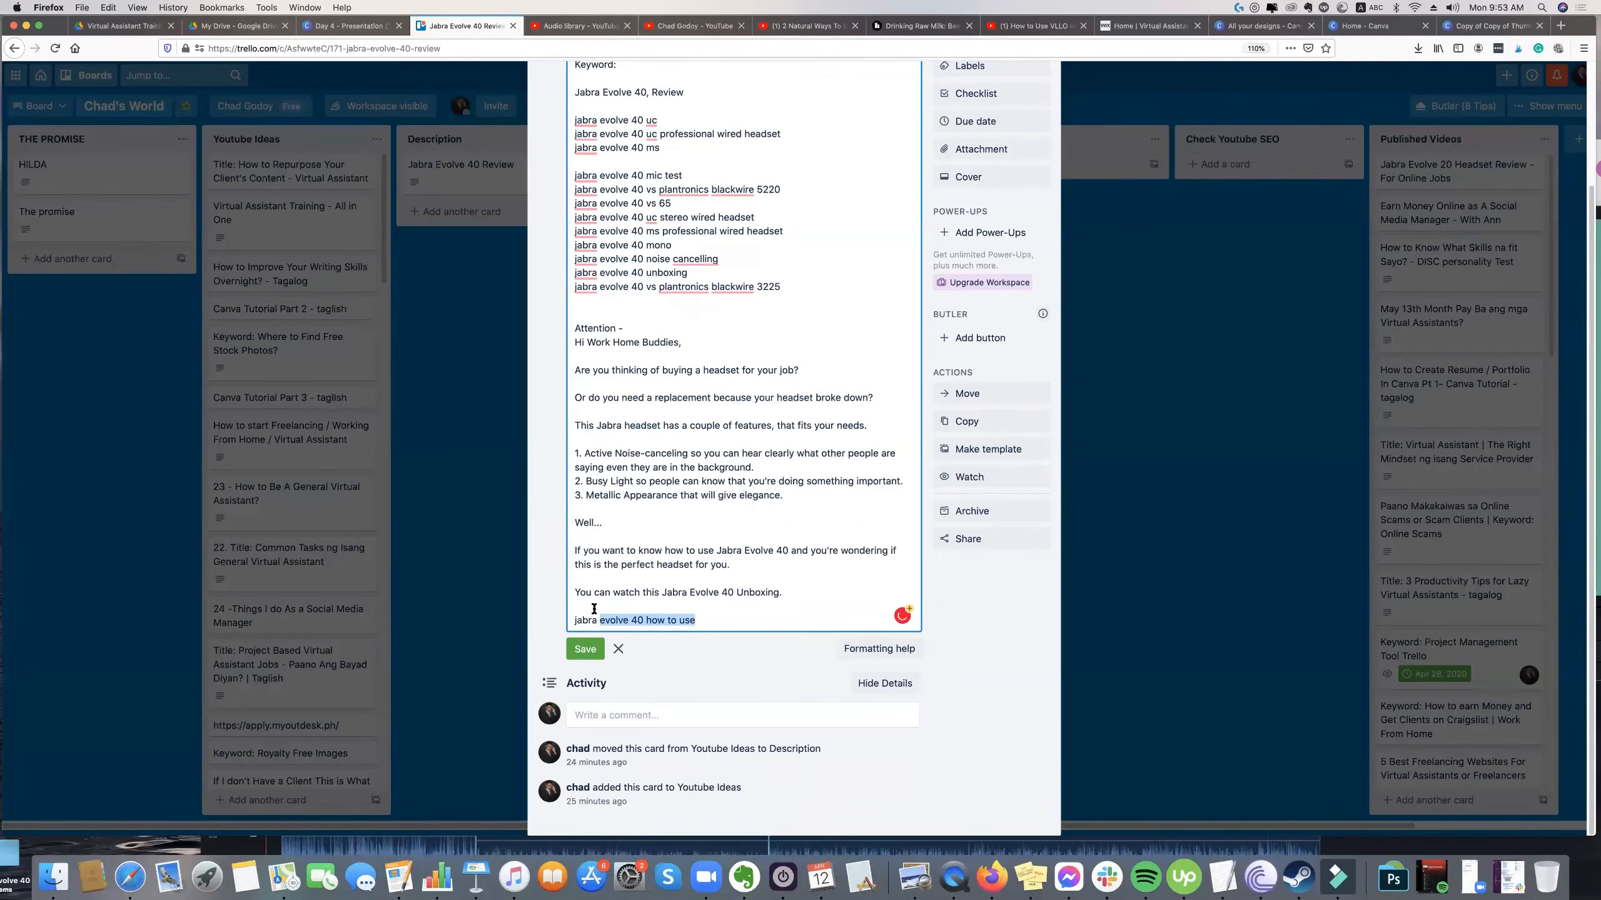
{"action": "key", "text": "BackSpace"}
{"action": "key", "text": "BackSpace"}
{"action": "key", "text": "BackSpace"}
{"action": "key", "text": "BackSpace"}
{"action": "key", "text": "BackSpace"}
{"action": "key", "text": "BackSpace"}
{"action": "key", "text": "BackSpace"}
{"action": "key", "text": "BackSpace"}
{"action": "key", "text": "Return"}
{"action": "type", "text": "#jb"}
{"action": "type", "text": "bra @ja"}
{"action": "key", "text": "BackSpace"}
{"action": "key", "text": "BackSpace"}
{"action": "key", "text": "BackSpace"}
{"action": "type", "text": "#jabraevove"}
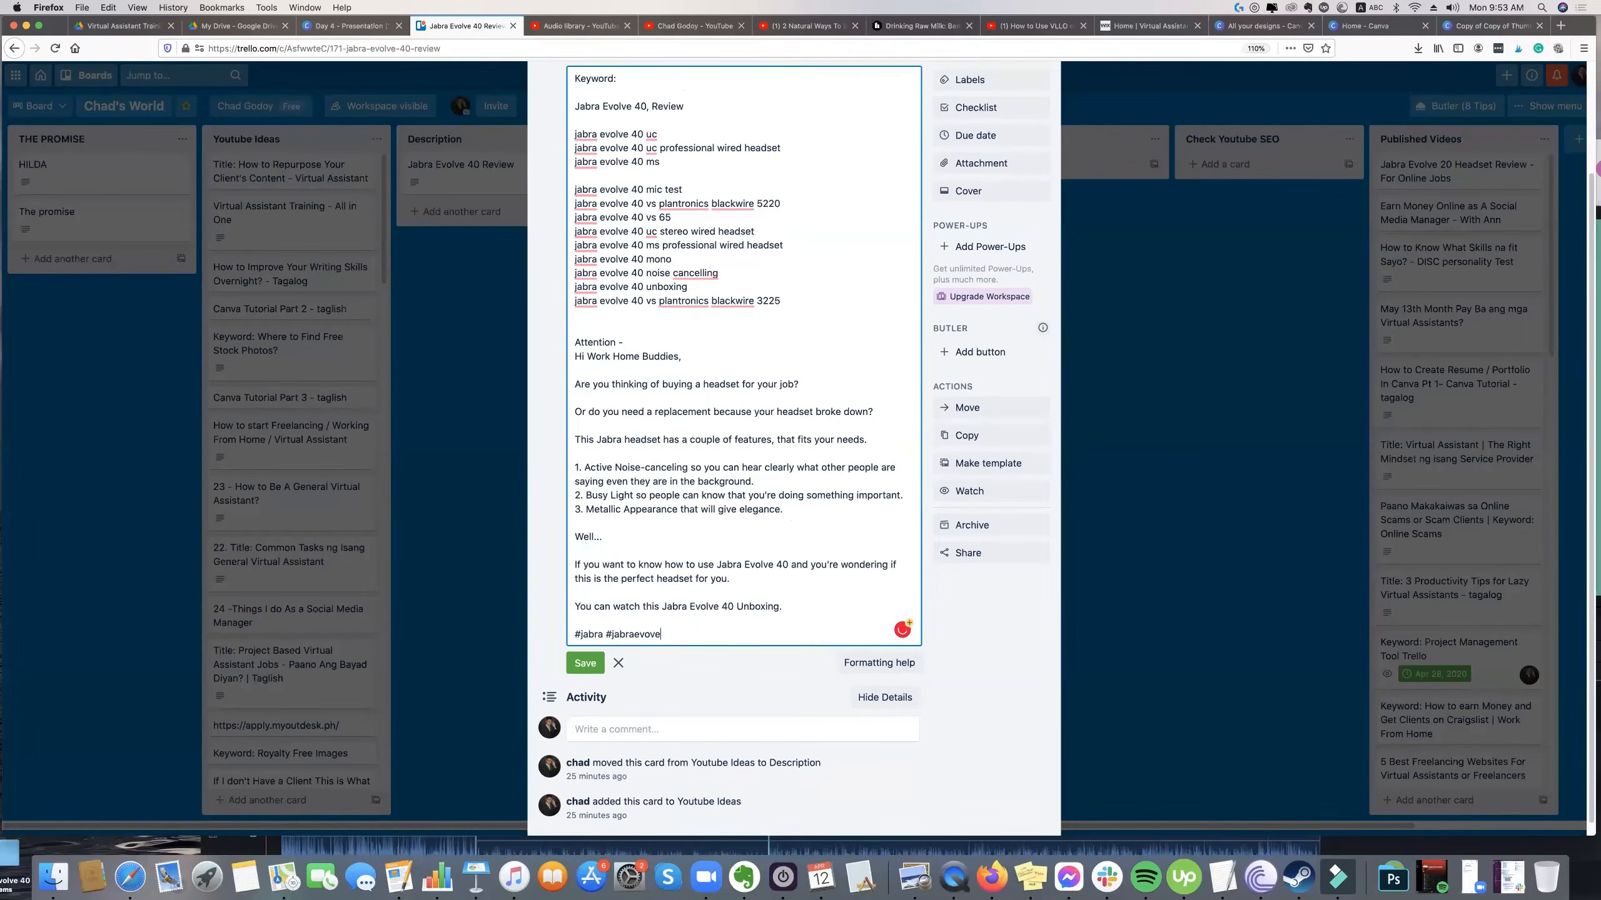
{"action": "key", "text": "BackSpace"}
{"action": "key", "text": "BackSpace"}
{"action": "type", "text": "lve40 #evolve40"}
Review the related keyword list and the full description text from the opening question down to the hashtags.
{"action": "scroll", "coordinate": [736, 627], "scroll_direction": "up", "scroll_amount": 2}
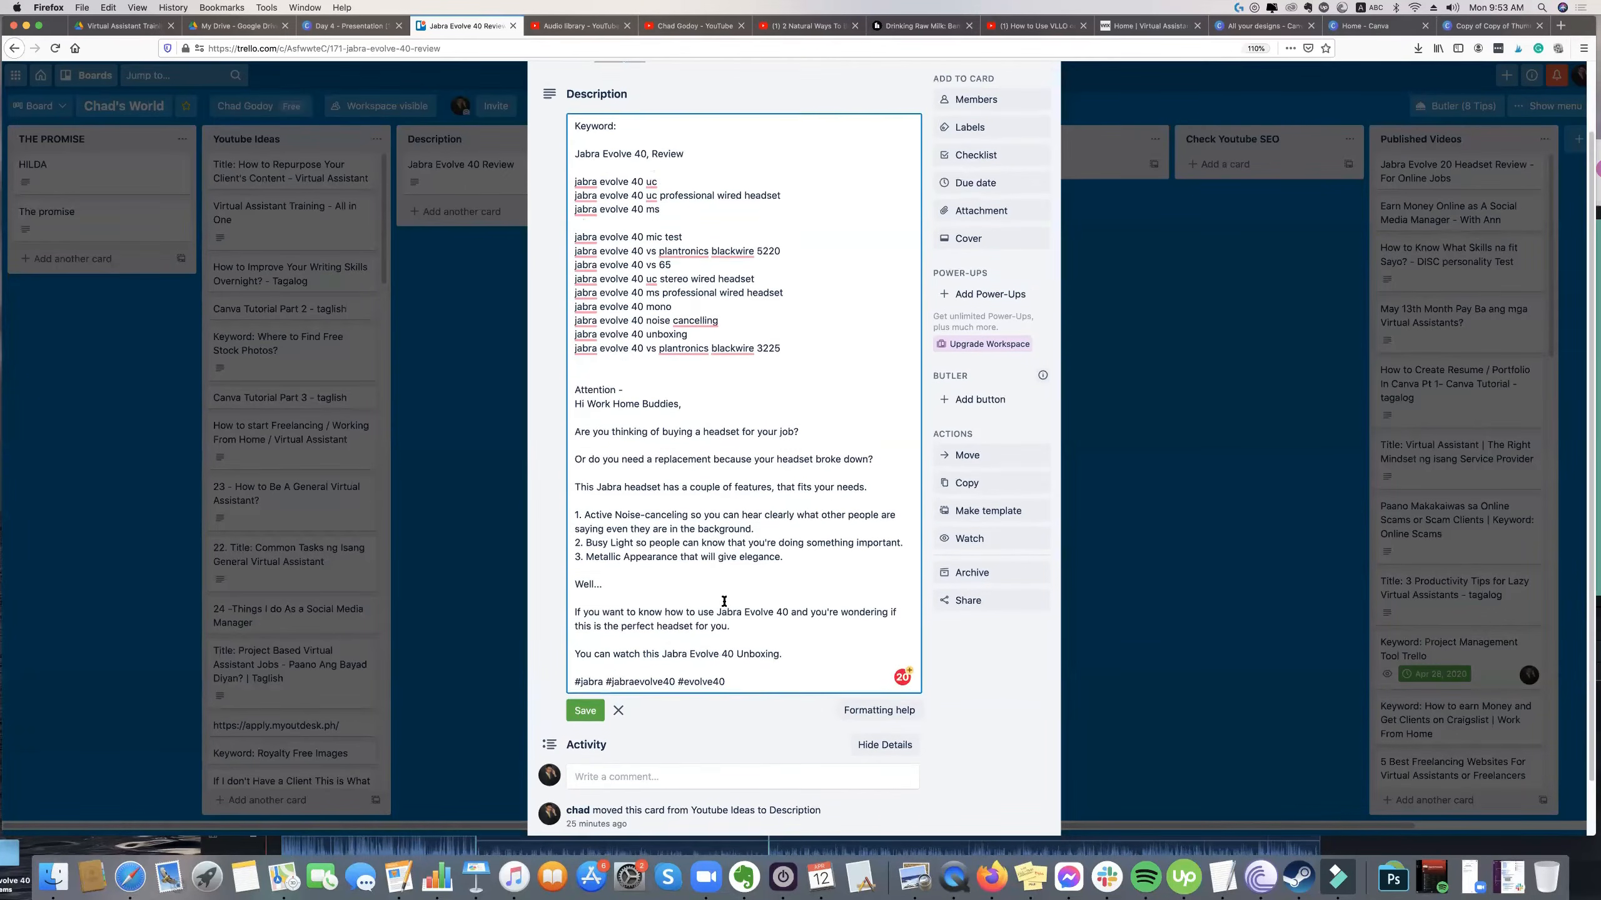
{"action": "left_click_drag", "start_coordinate": [782, 361], "coordinate": [575, 247]}
{"action": "mouse_move", "coordinate": [602, 191]}
{"action": "left_mouse_down"}
{"action": "mouse_move", "coordinate": [663, 298]}
{"action": "mouse_move", "coordinate": [576, 249]}
{"action": "mouse_move", "coordinate": [600, 207]}
{"action": "left_mouse_up"}
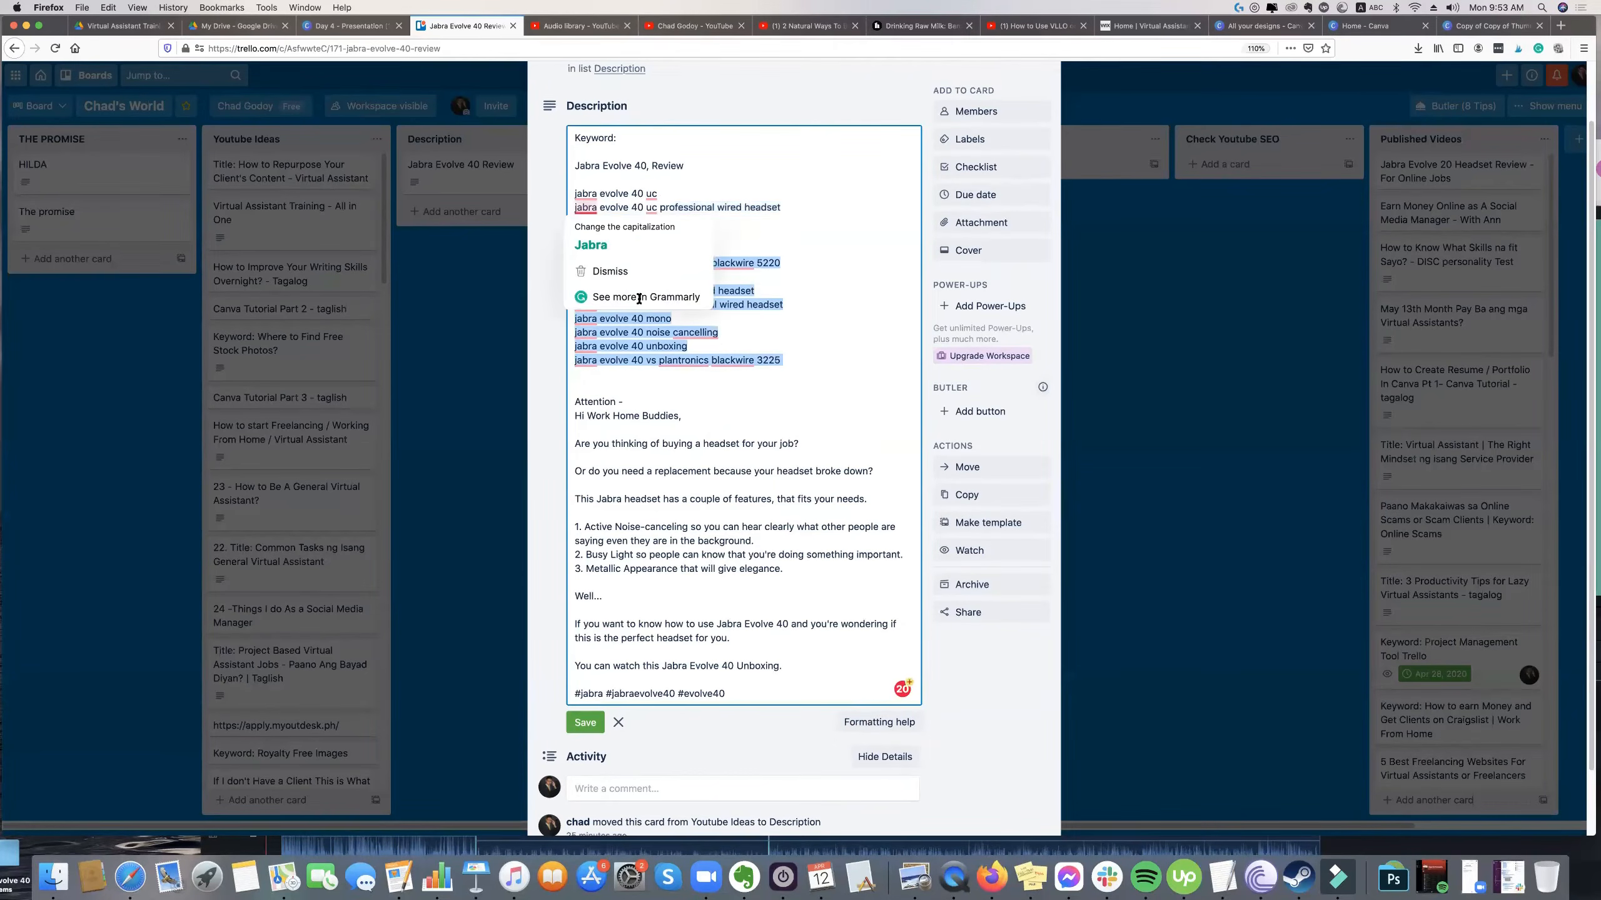
{"action": "left_click", "coordinate": [715, 318]}
{"action": "left_click_drag", "start_coordinate": [785, 304], "coordinate": [572, 259]}
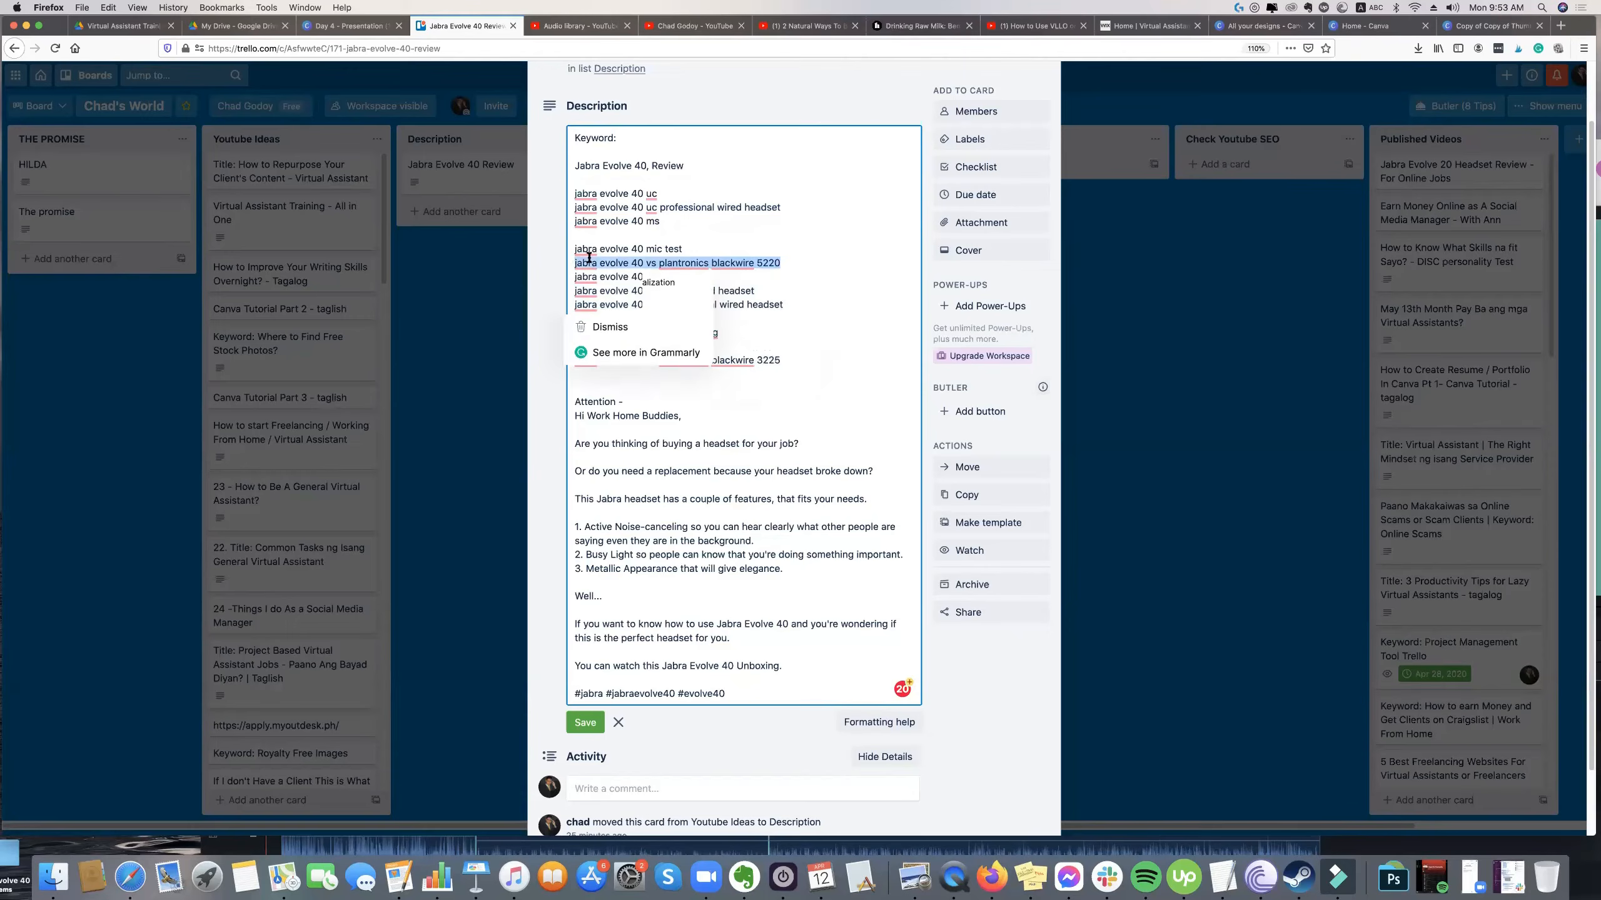
{"action": "left_click_drag", "start_coordinate": [573, 441], "coordinate": [699, 587]}
{"action": "left_click_drag", "start_coordinate": [736, 646], "coordinate": [746, 694]}
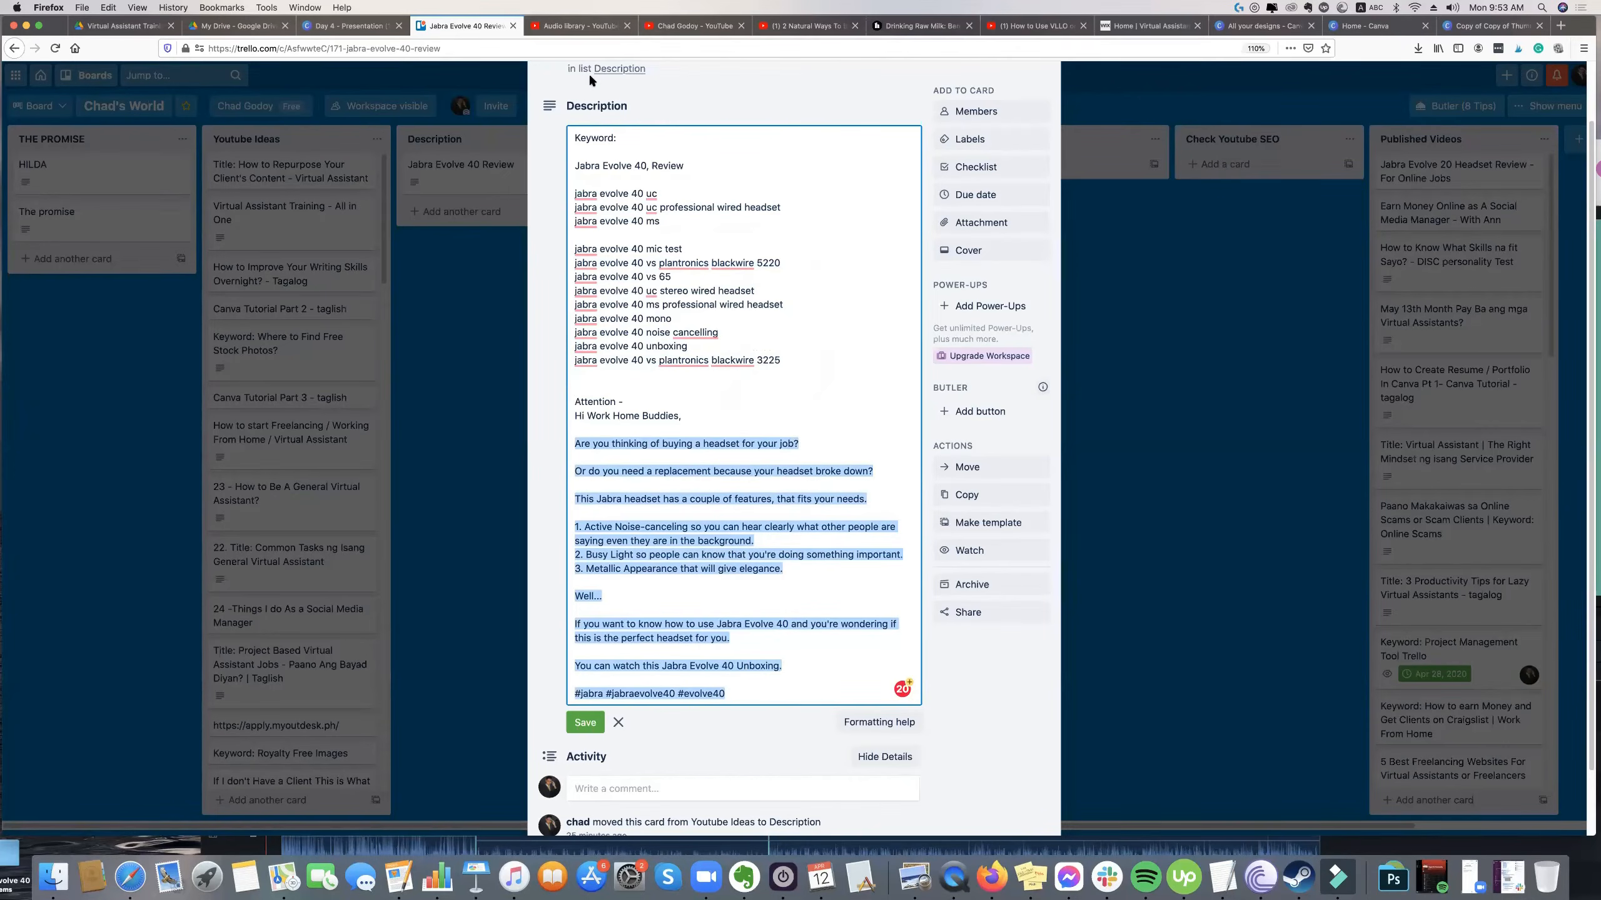
{"action": "left_click", "coordinate": [707, 498]}
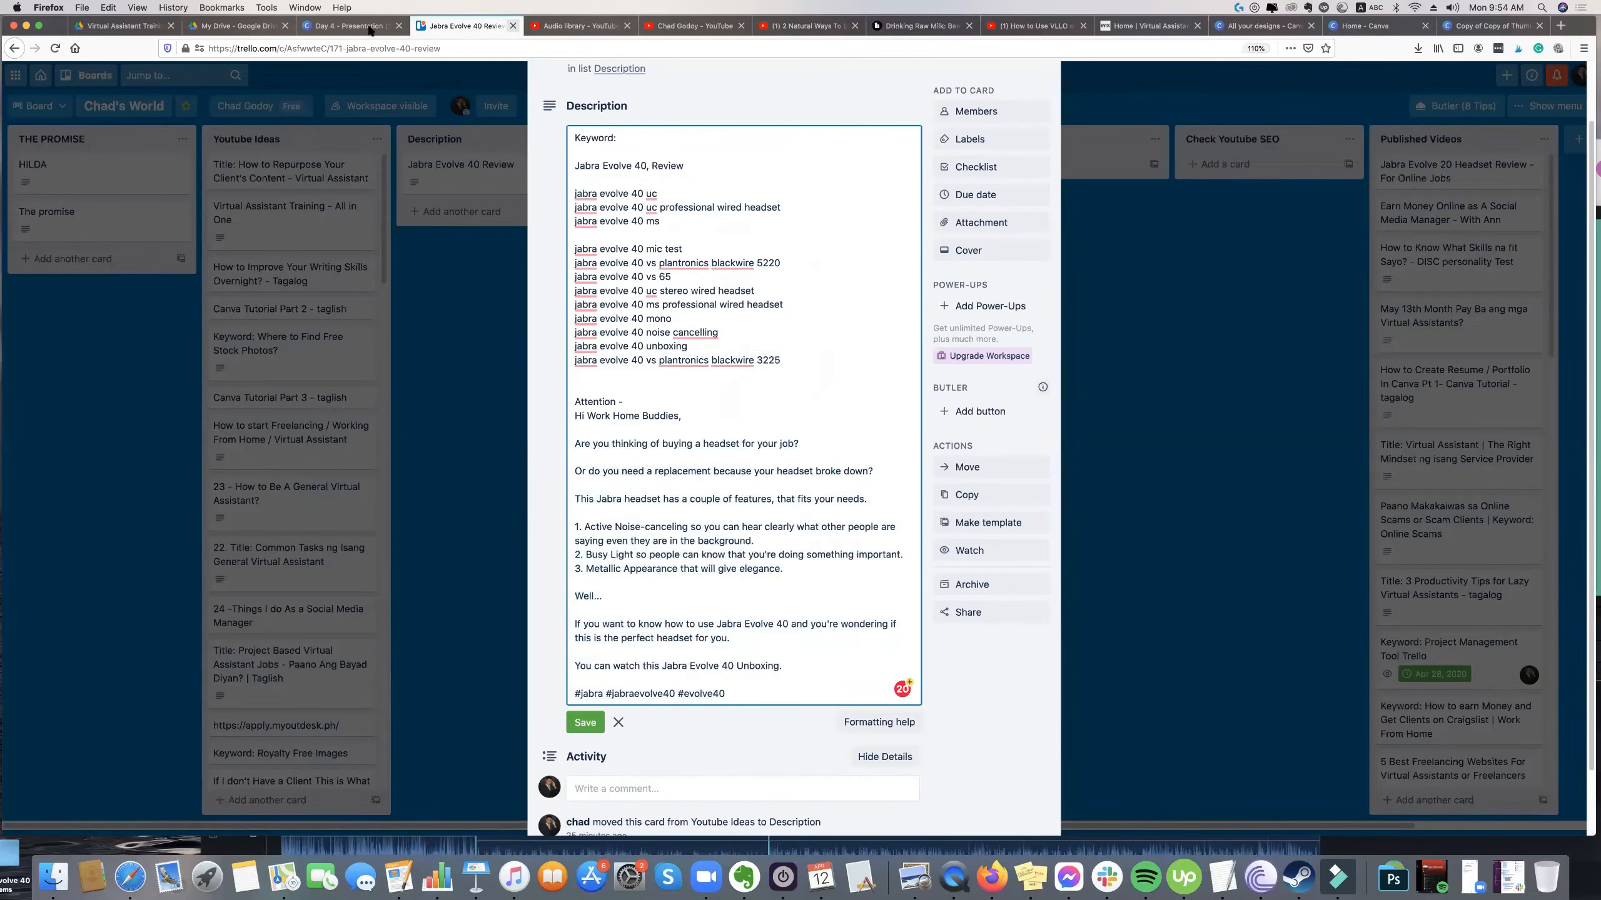
Switch to the Day 4 presentation in Canva and review the Hand's On! steps, from Project Management tool to Youtube Tags.
{"action": "key", "text": "ctrl+shift+Tab"}
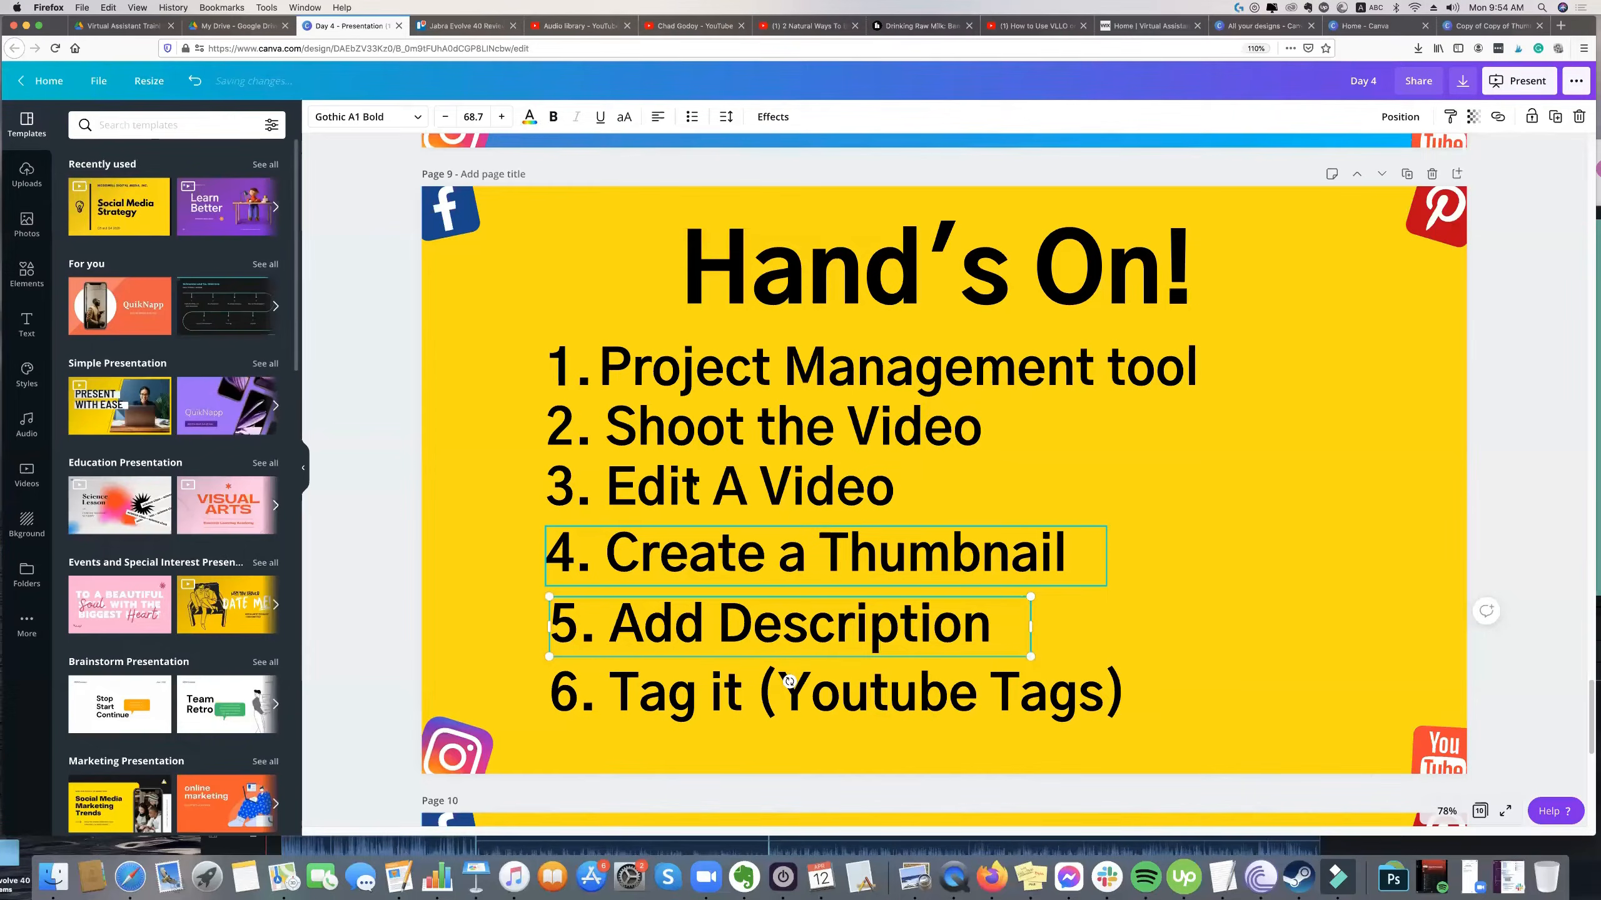
{"action": "left_click", "coordinate": [774, 484]}
{"action": "left_click", "coordinate": [742, 374]}
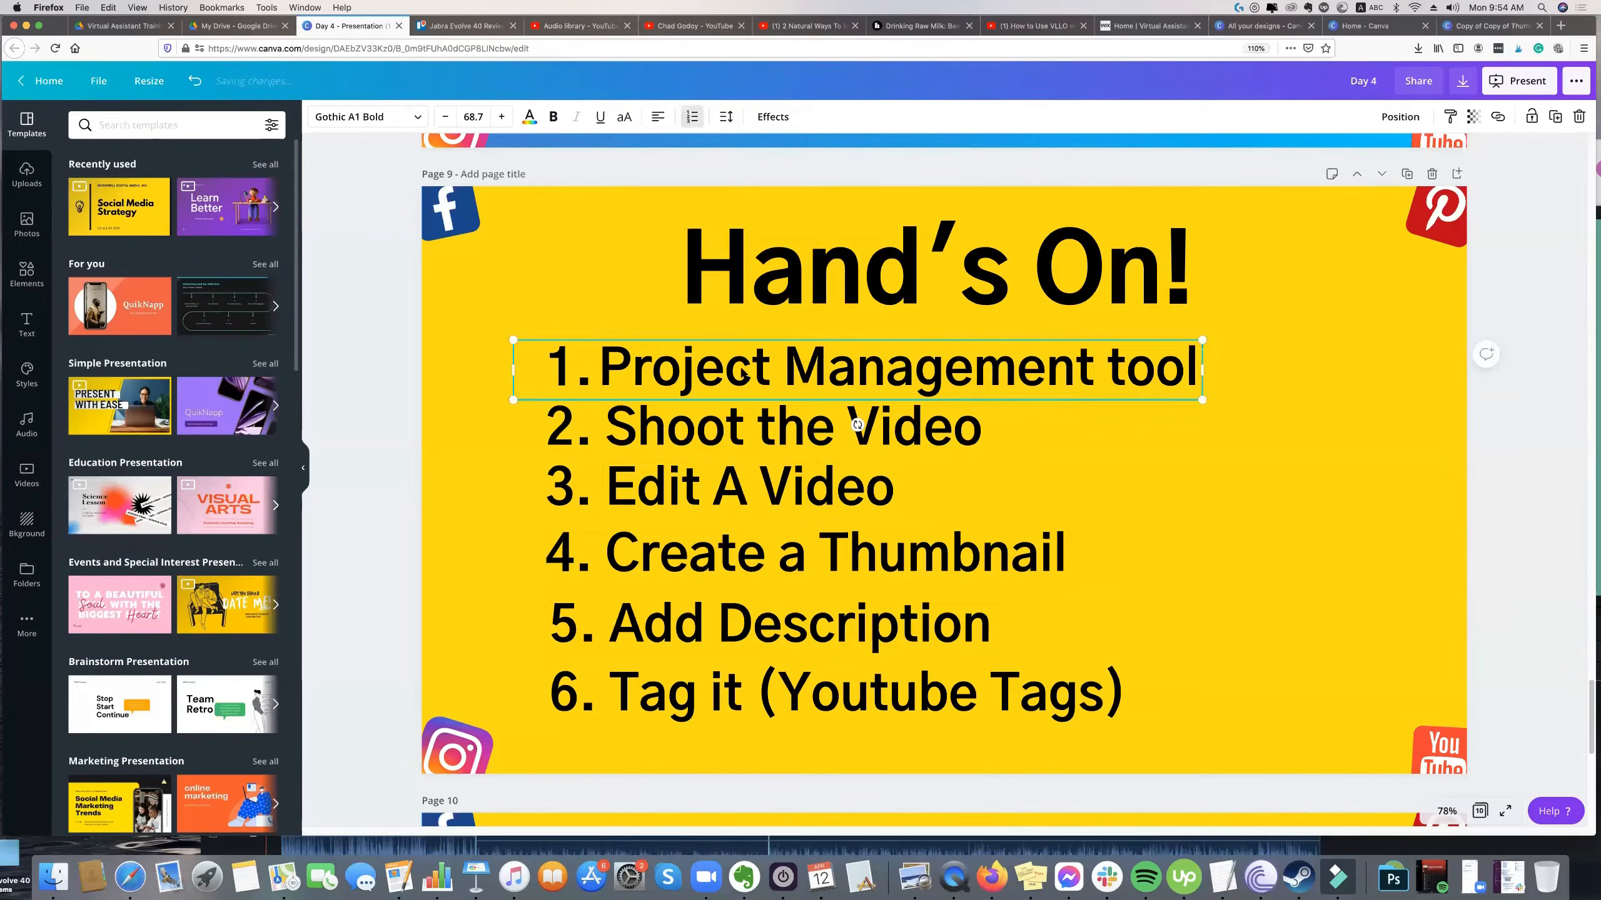
{"action": "left_click", "coordinate": [748, 642]}
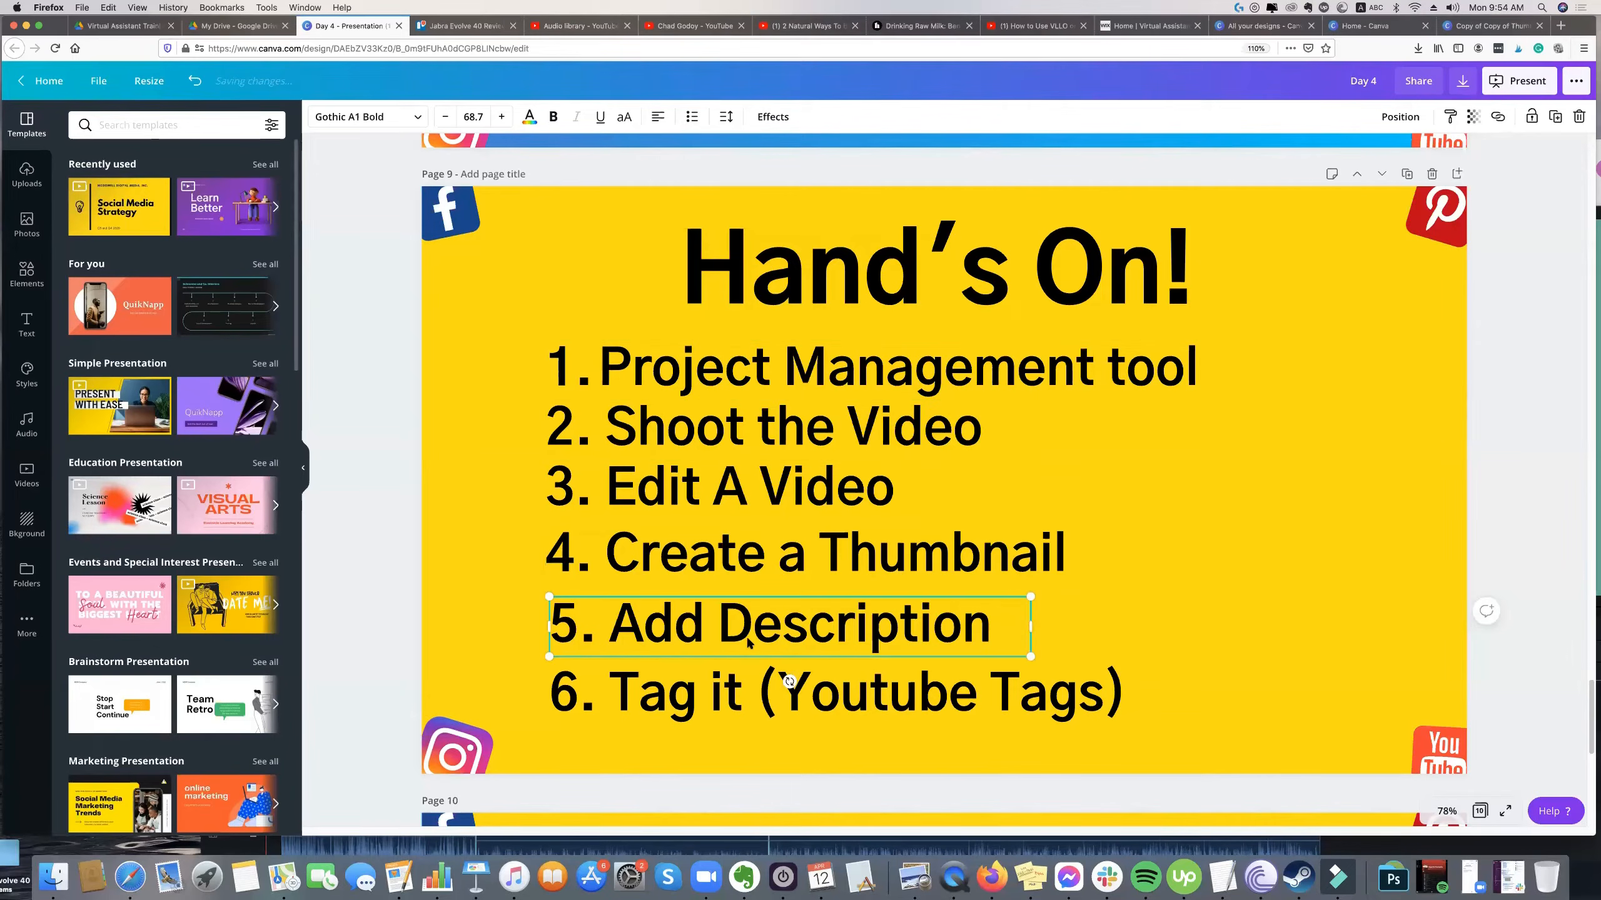
{"action": "left_click", "coordinate": [706, 671]}
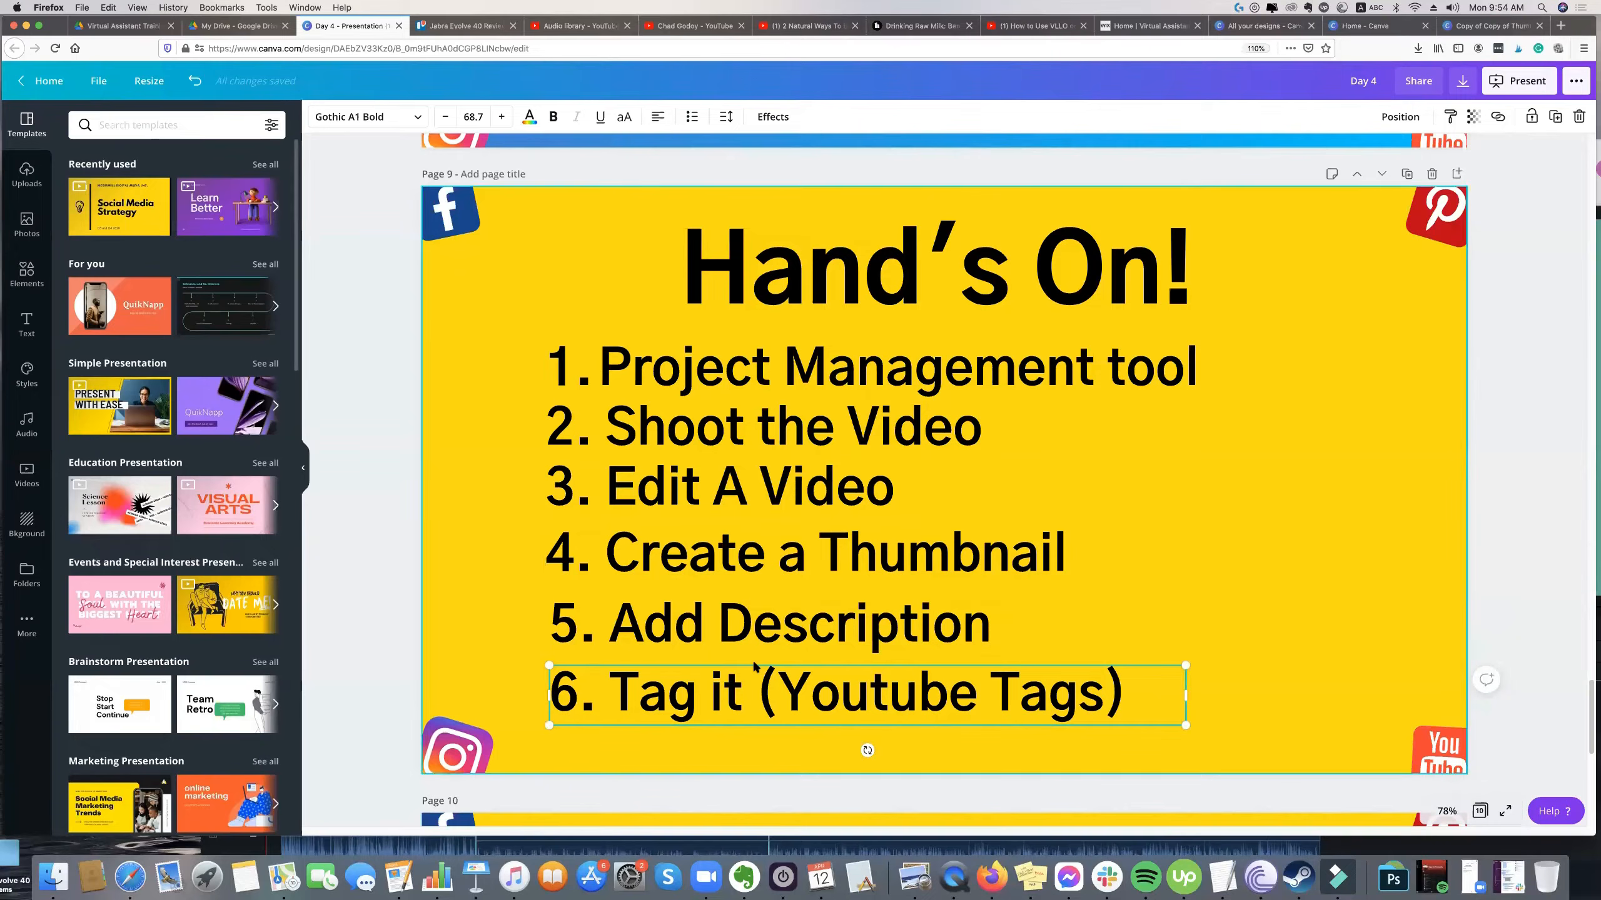
{"action": "left_click", "coordinate": [1035, 162]}
Switch to the YouTube channel page, close TubeBuddy's Keyword Explorer and open the channel's video management.
{"action": "left_click", "coordinate": [922, 25]}
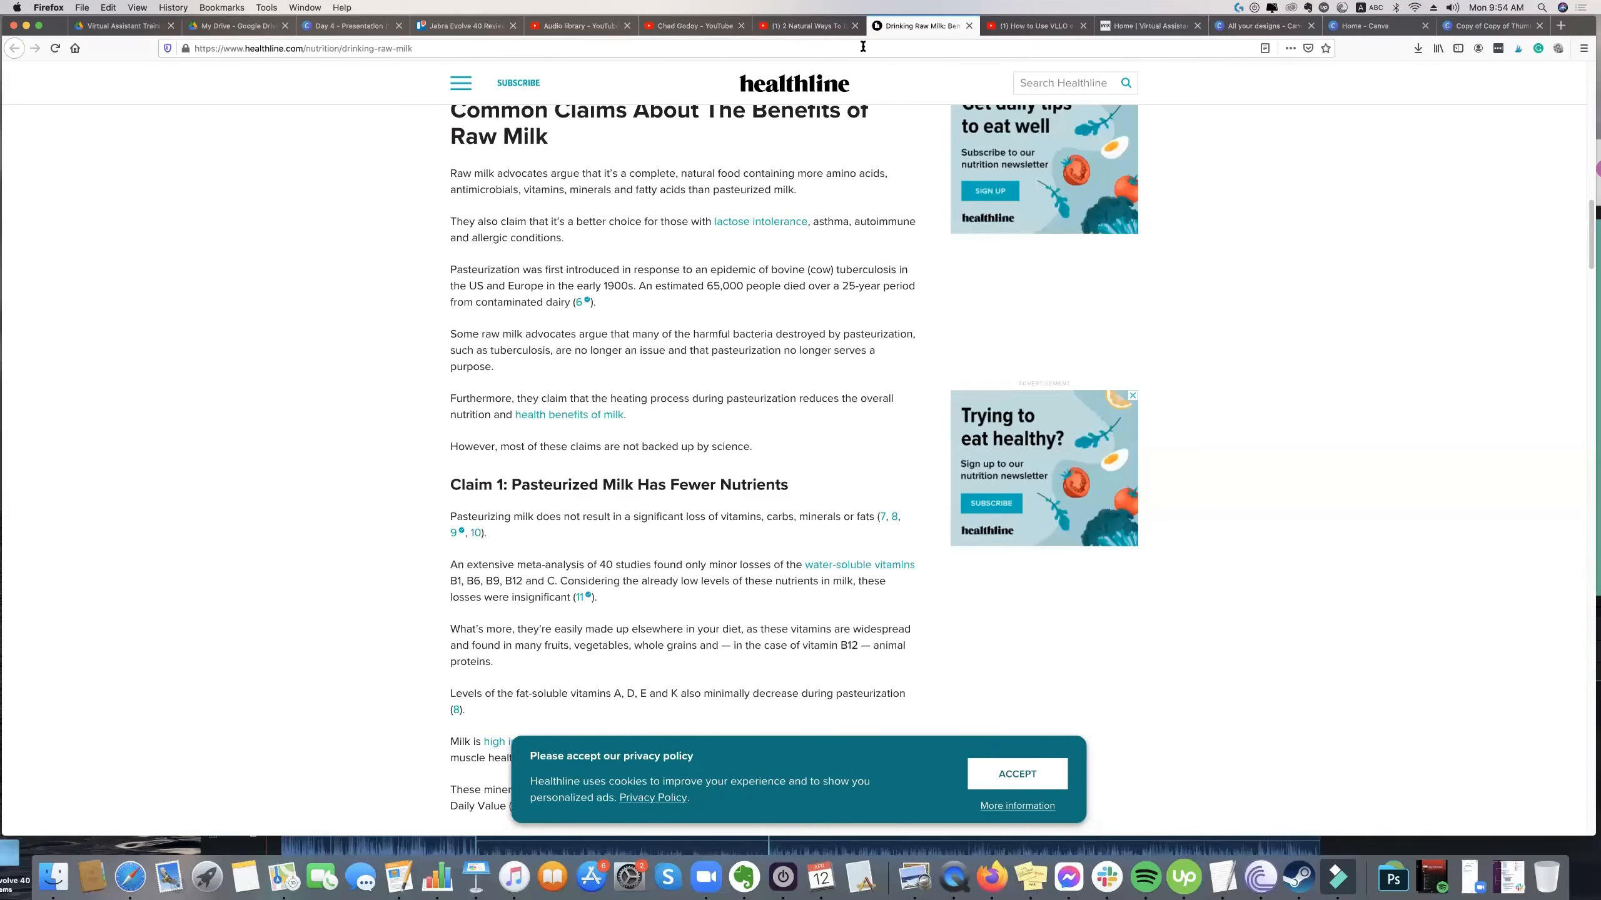
{"action": "left_click", "coordinate": [606, 28]}
{"action": "left_click", "coordinate": [648, 27]}
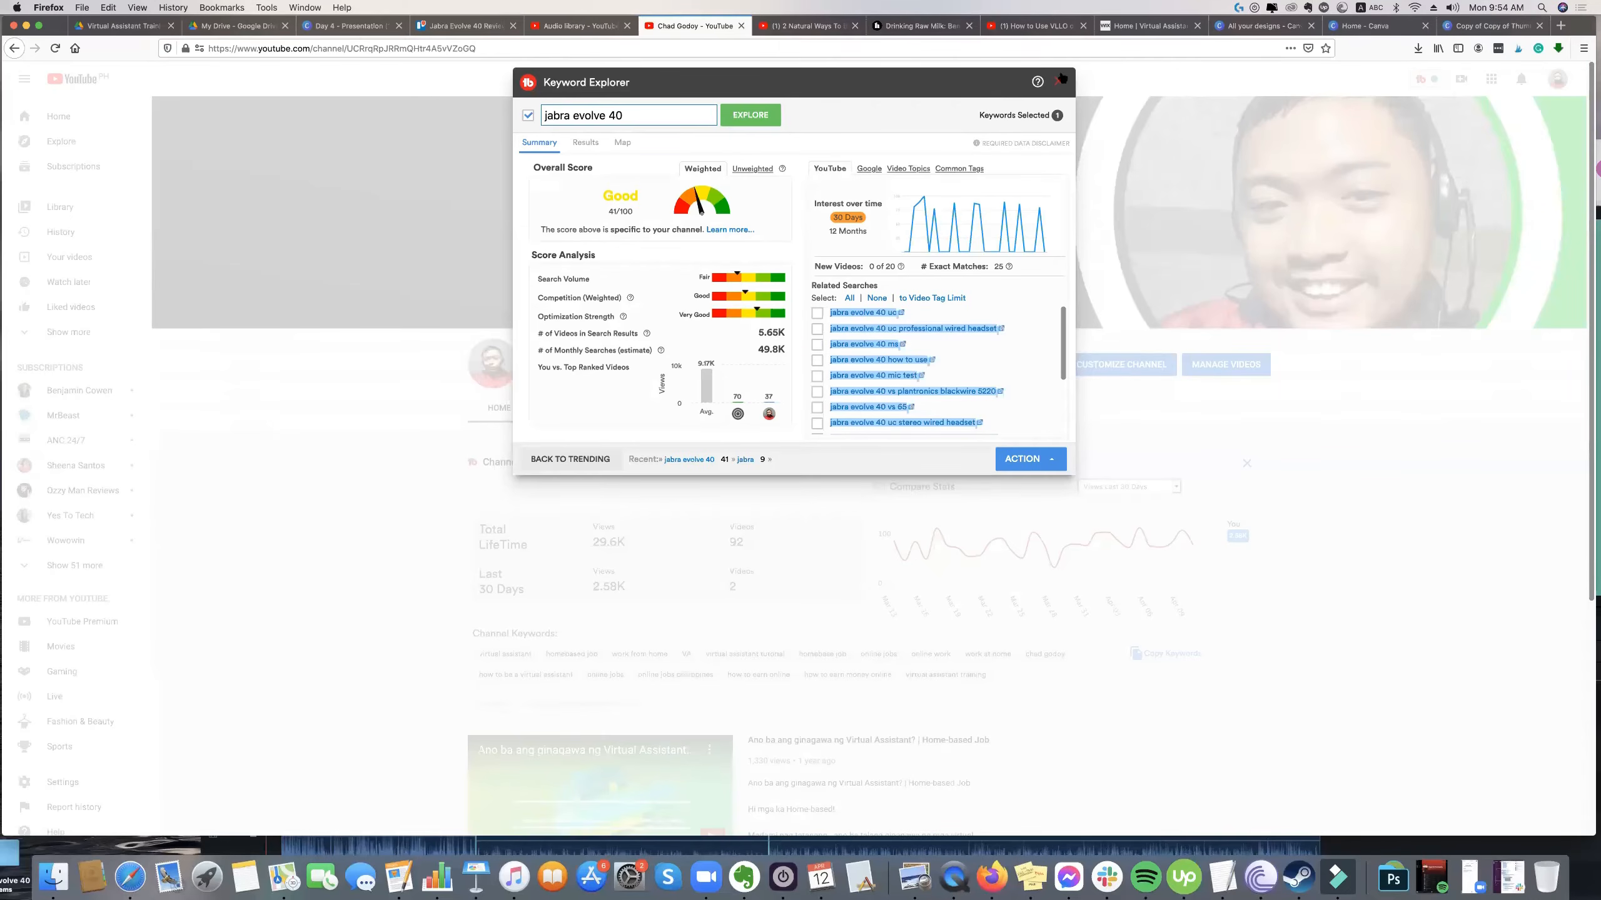
{"action": "left_click", "coordinate": [1210, 324]}
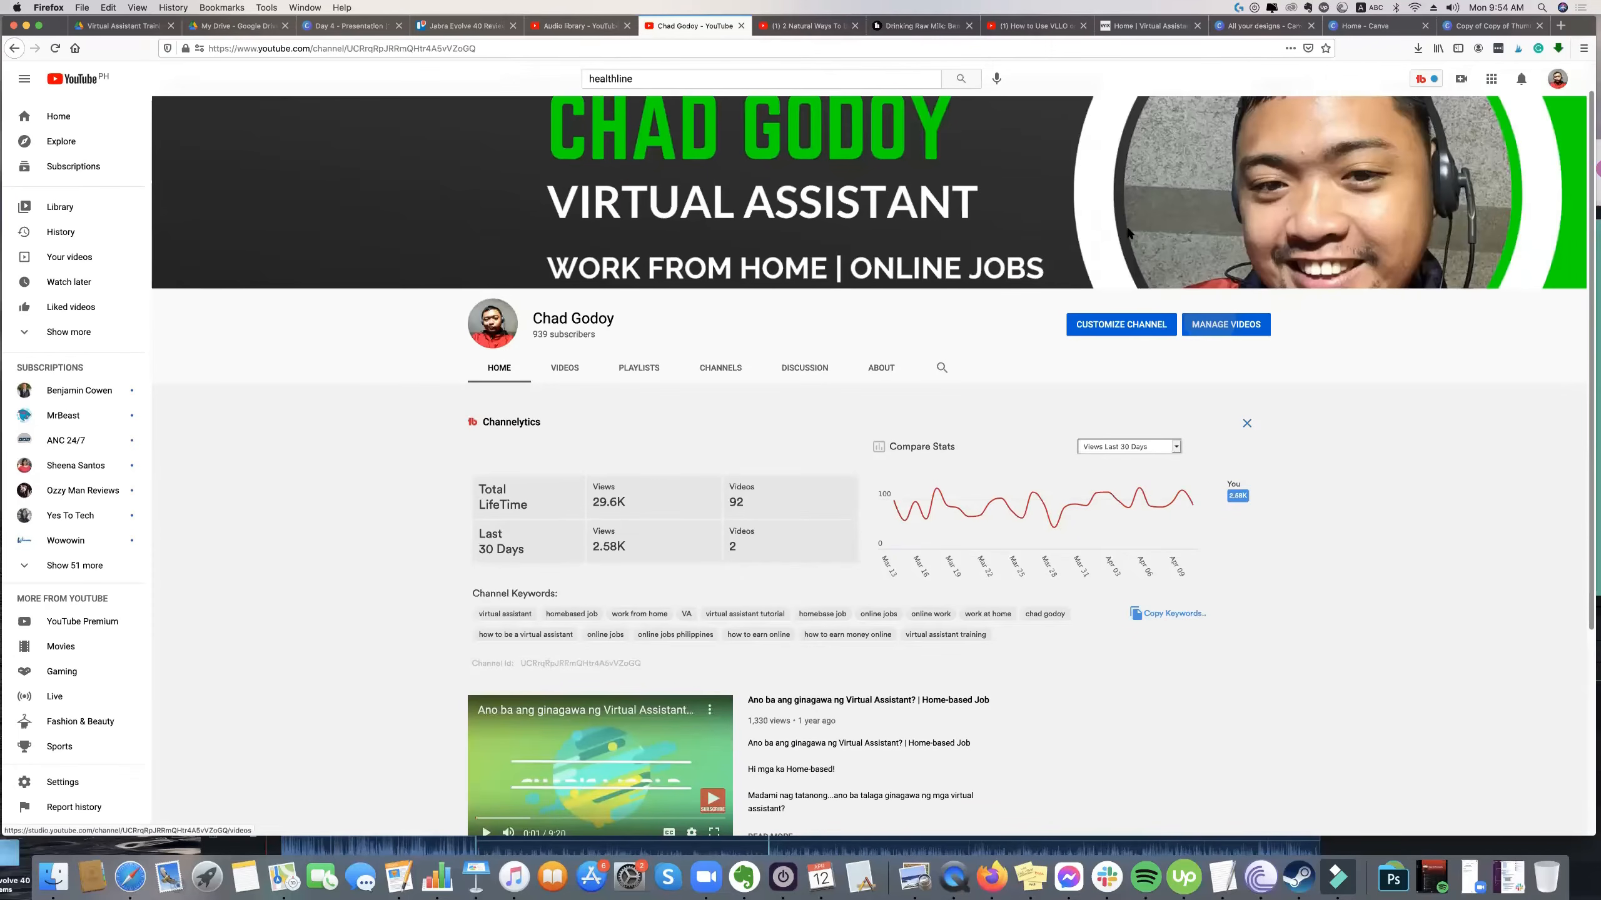
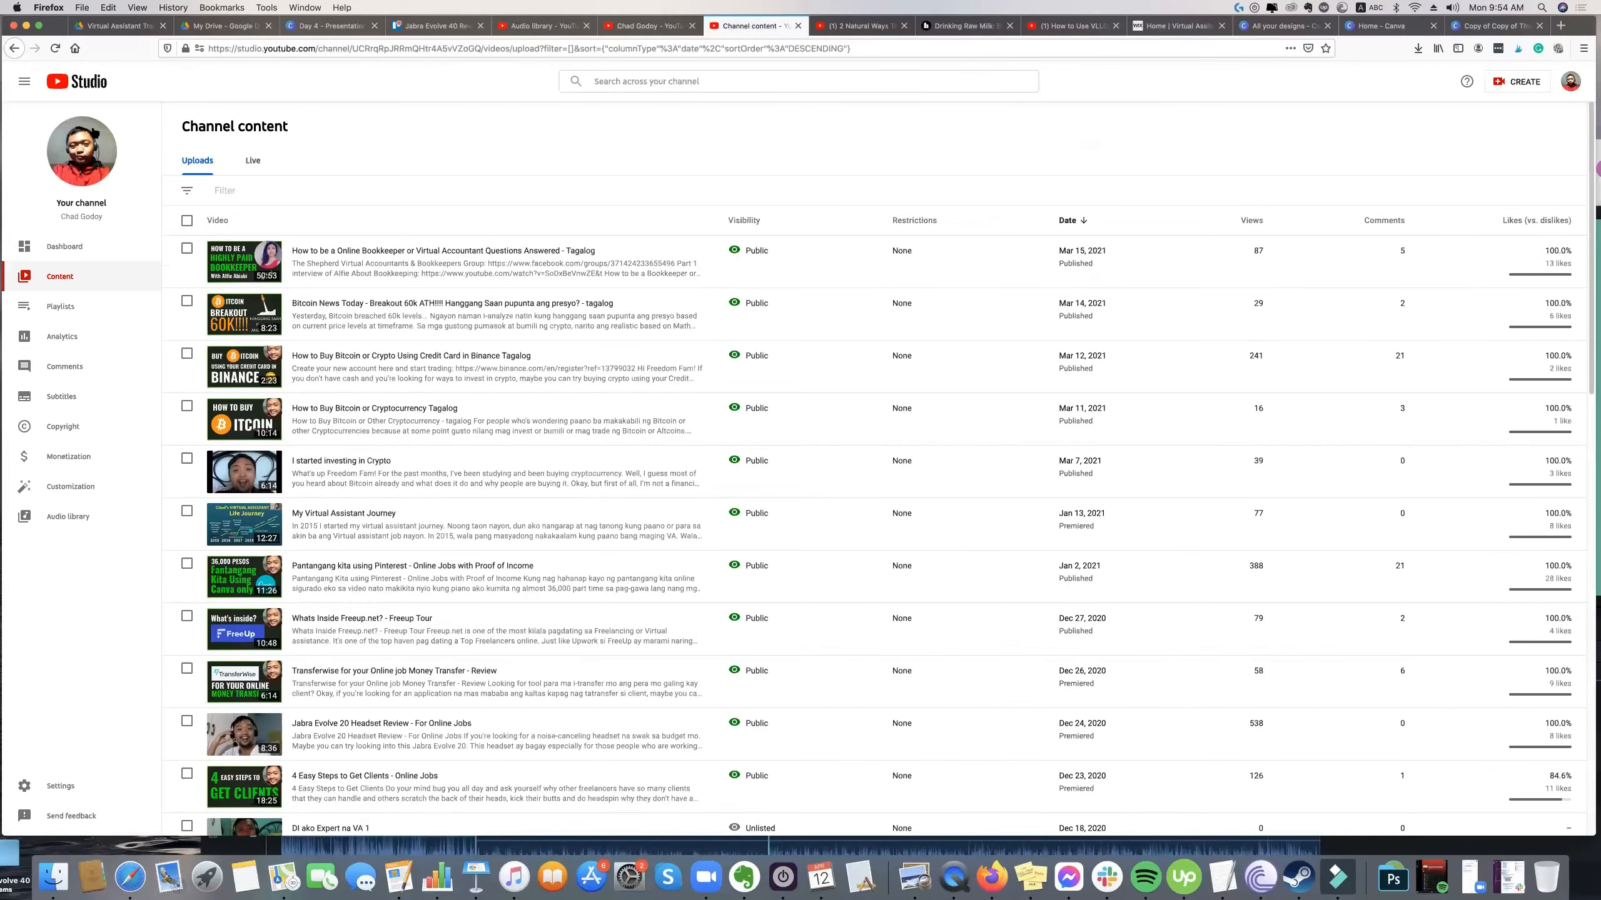
Start a new video upload with the desktop file Jabra Review Evolve 40 Review 1.mp4.
{"action": "left_click", "coordinate": [1516, 82]}
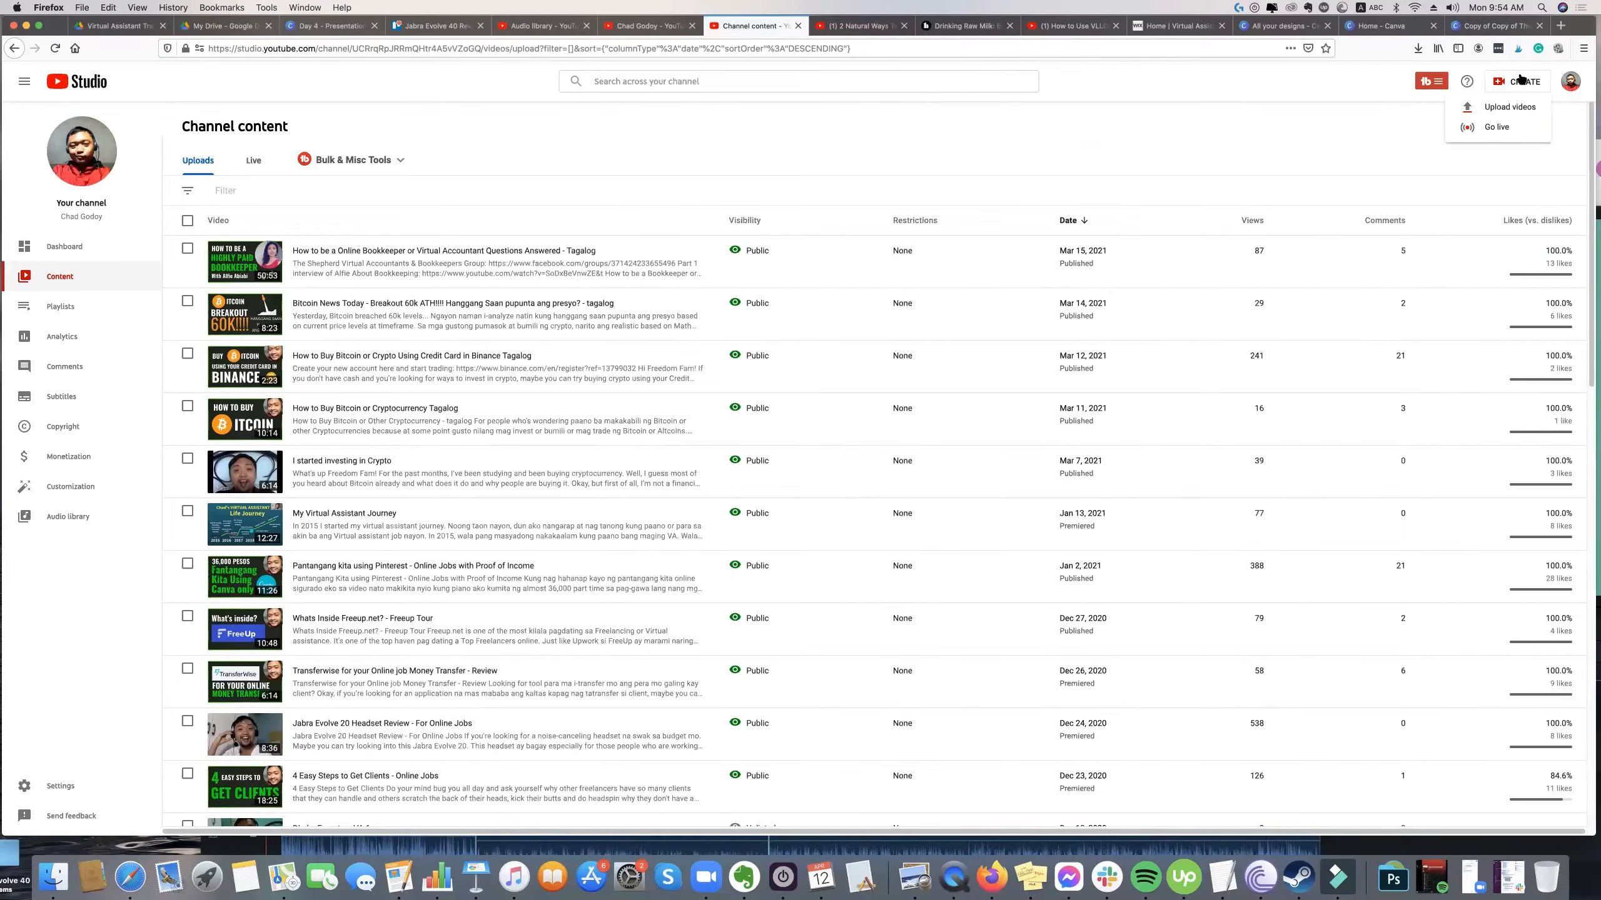
{"action": "left_click", "coordinate": [1493, 114]}
{"action": "left_click", "coordinate": [1492, 108]}
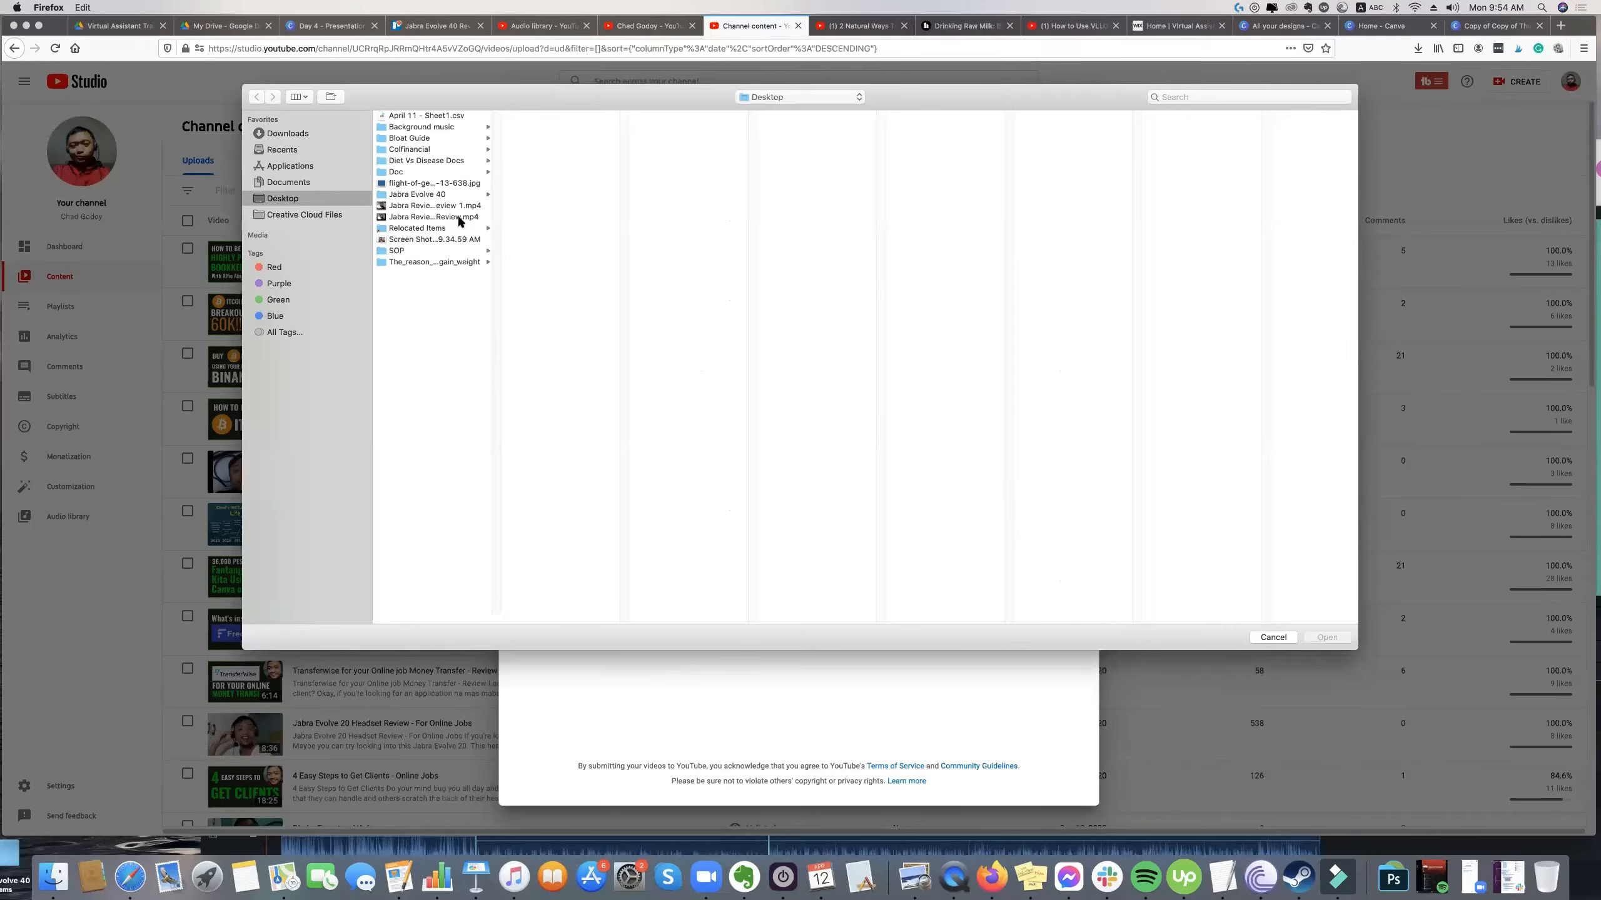
{"action": "left_click", "coordinate": [460, 205]}
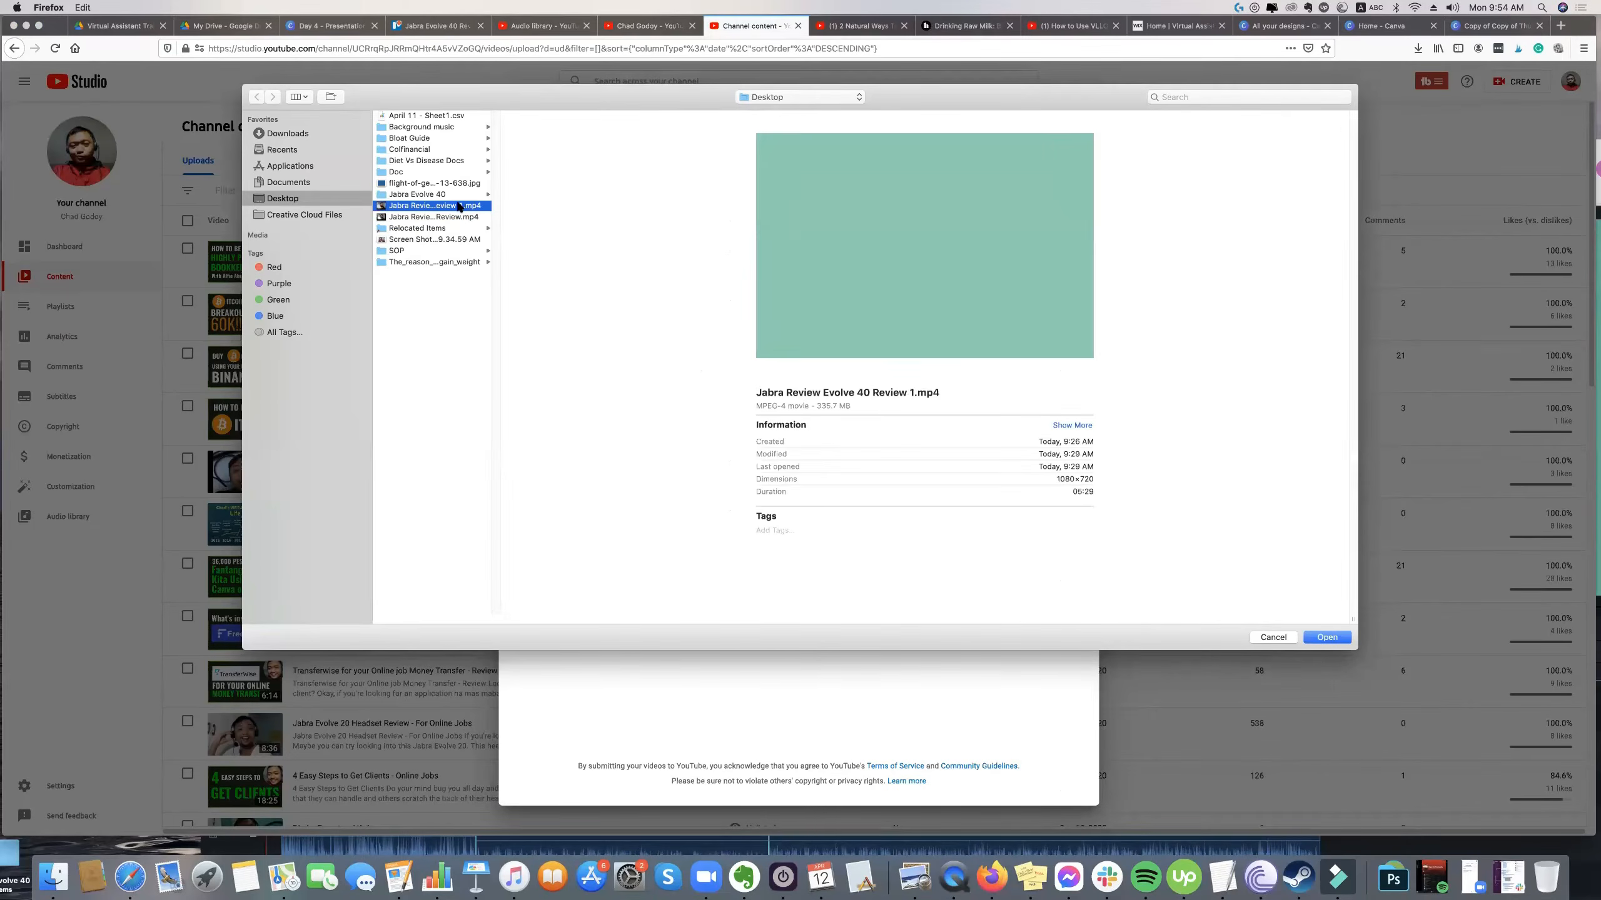
{"action": "double_click", "coordinate": [459, 206]}
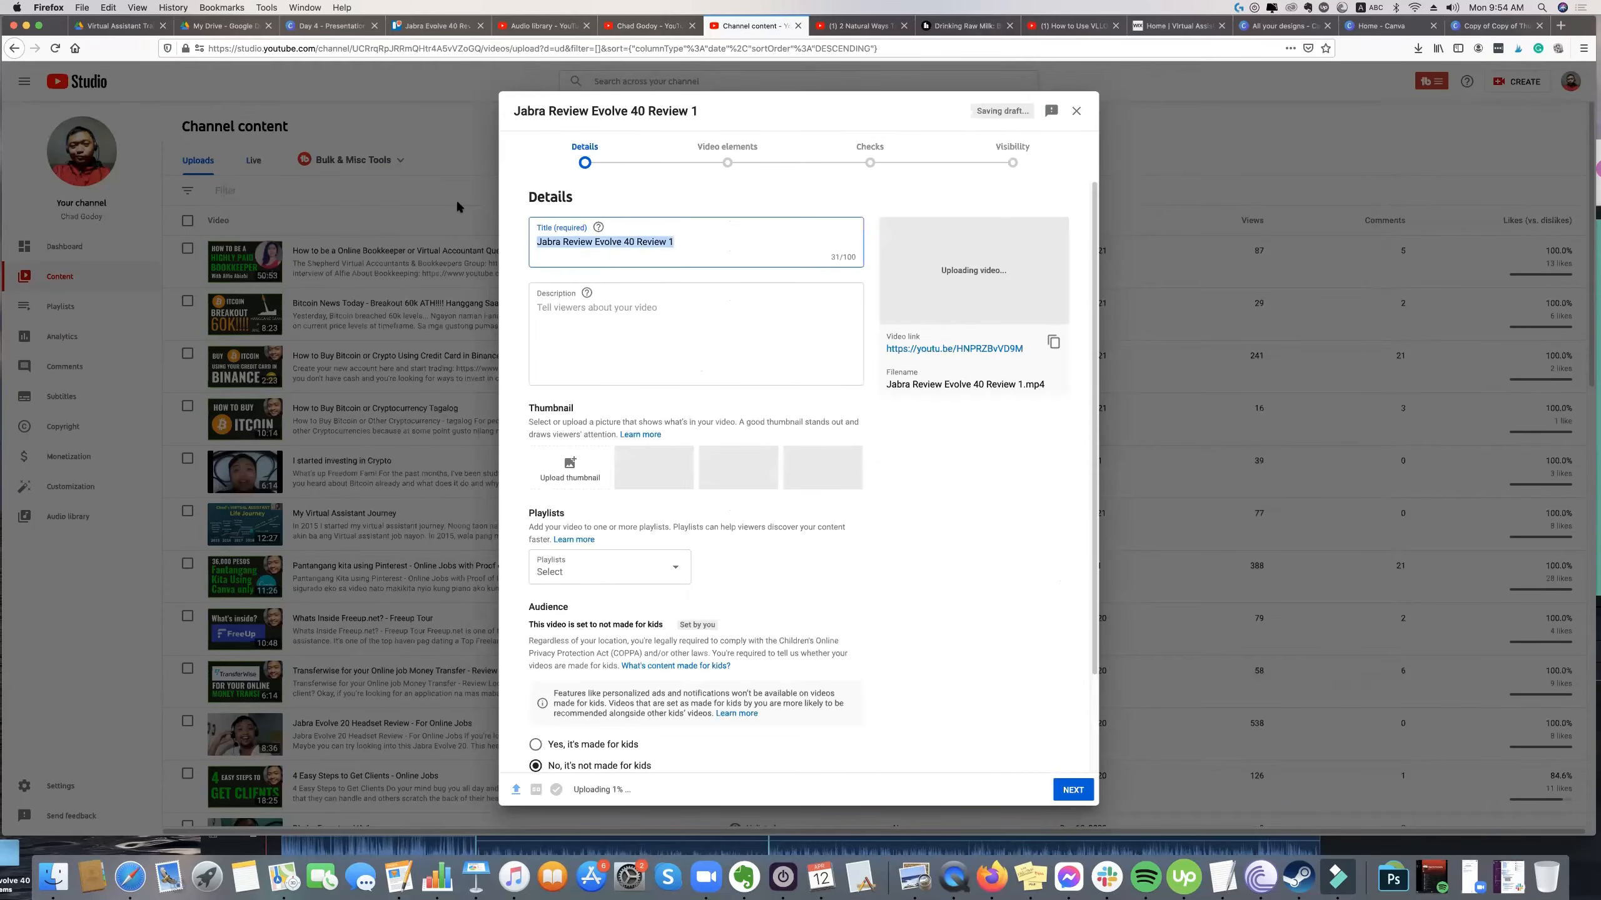
Shorten the video title to "Jabra Review Evolve 40 Review".
{"action": "left_click", "coordinate": [704, 242]}
{"action": "key", "text": "BackSpace"}
{"action": "key", "text": "BackSpace"}
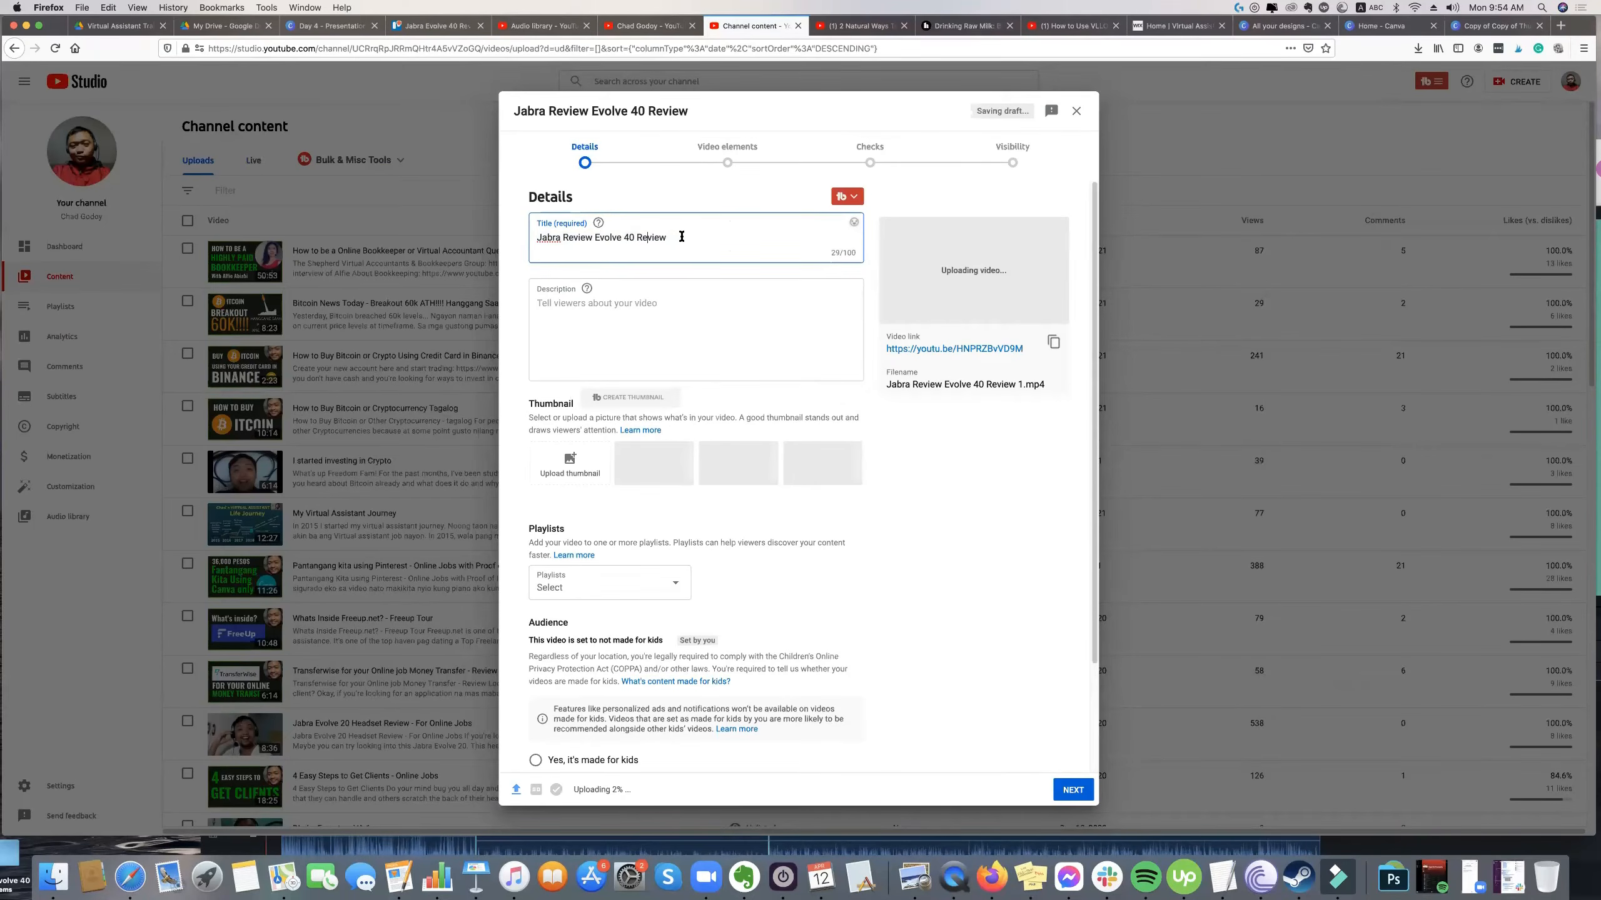
Copy the text from the greeting through the hashtags in the Trello card and paste it as the video description.
{"action": "left_click", "coordinate": [643, 307]}
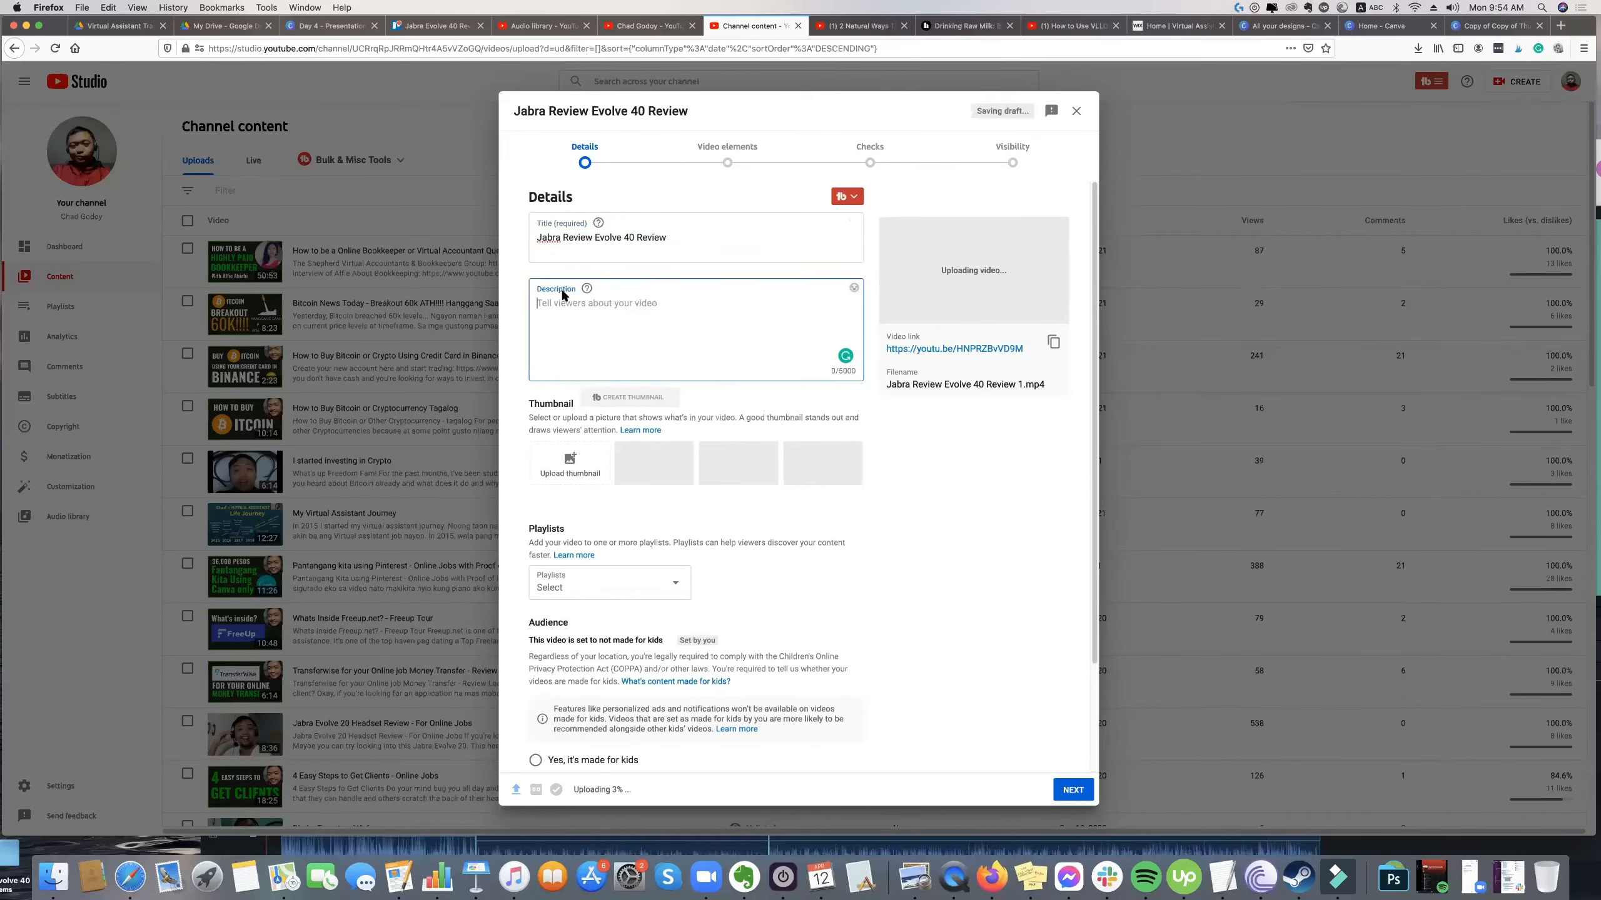
{"action": "left_click", "coordinate": [416, 26]}
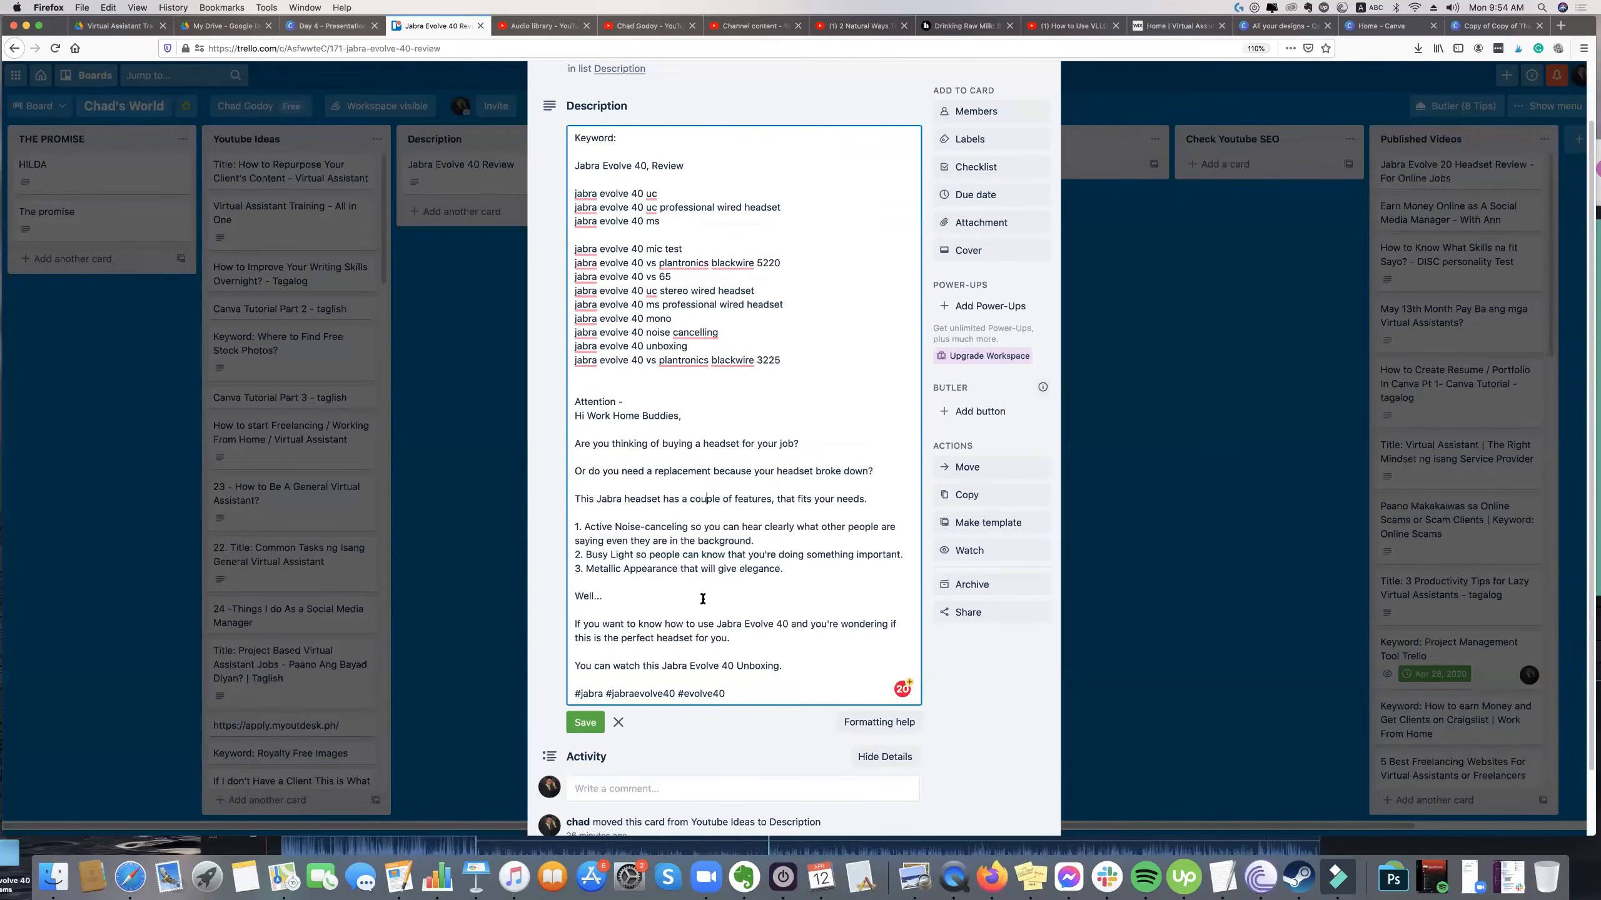
{"action": "left_click_drag", "start_coordinate": [574, 416], "coordinate": [683, 540]}
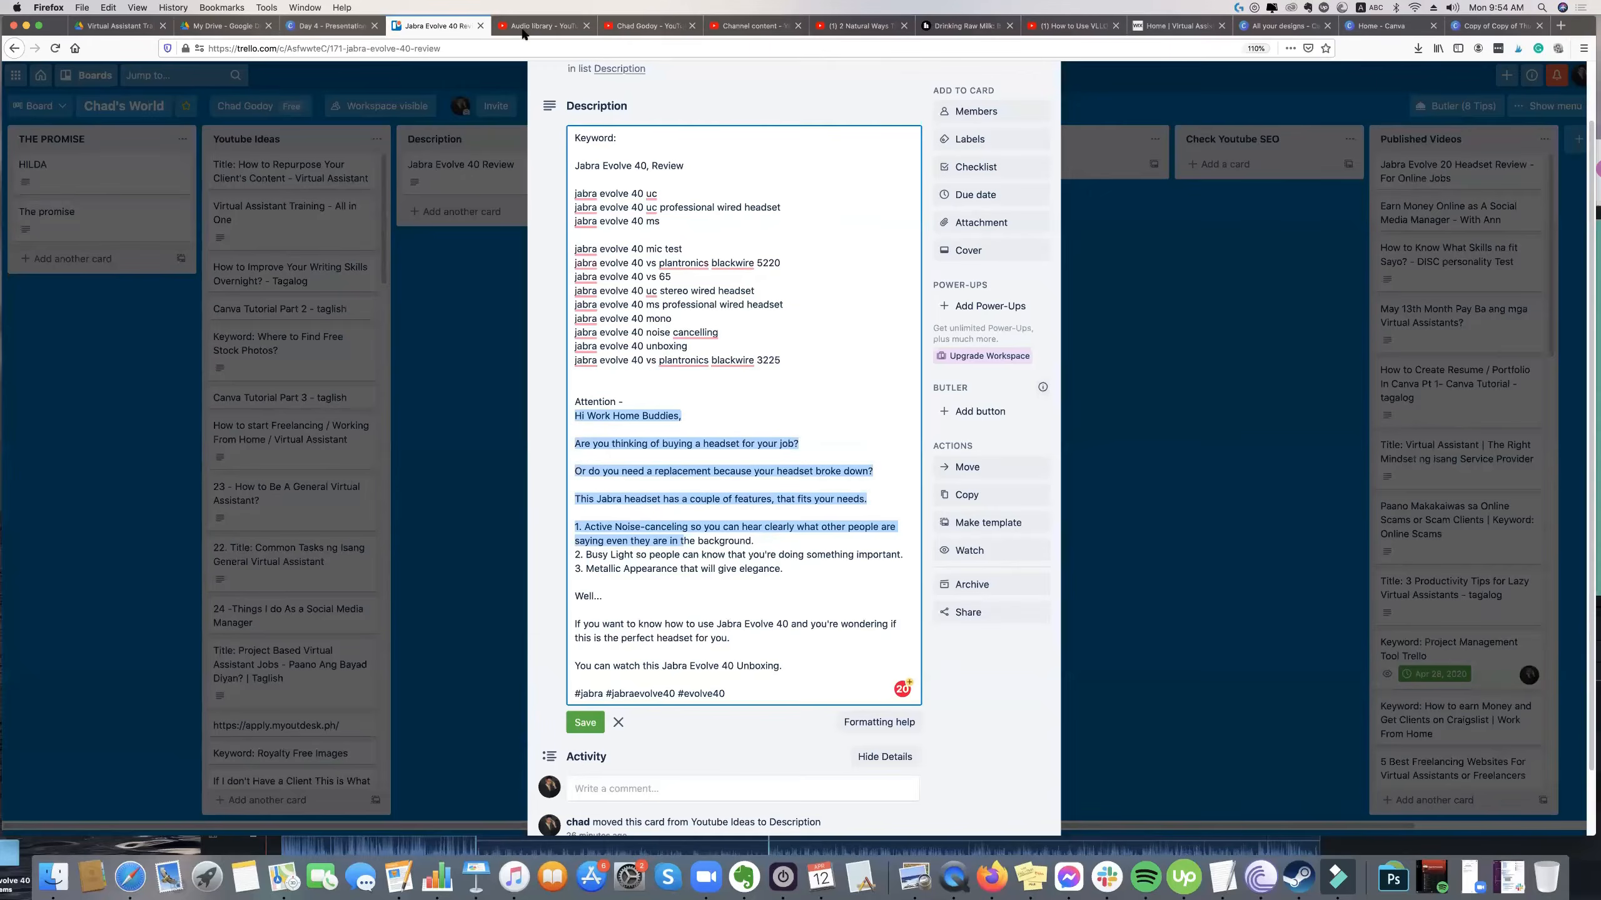
{"action": "left_click", "coordinate": [623, 30]}
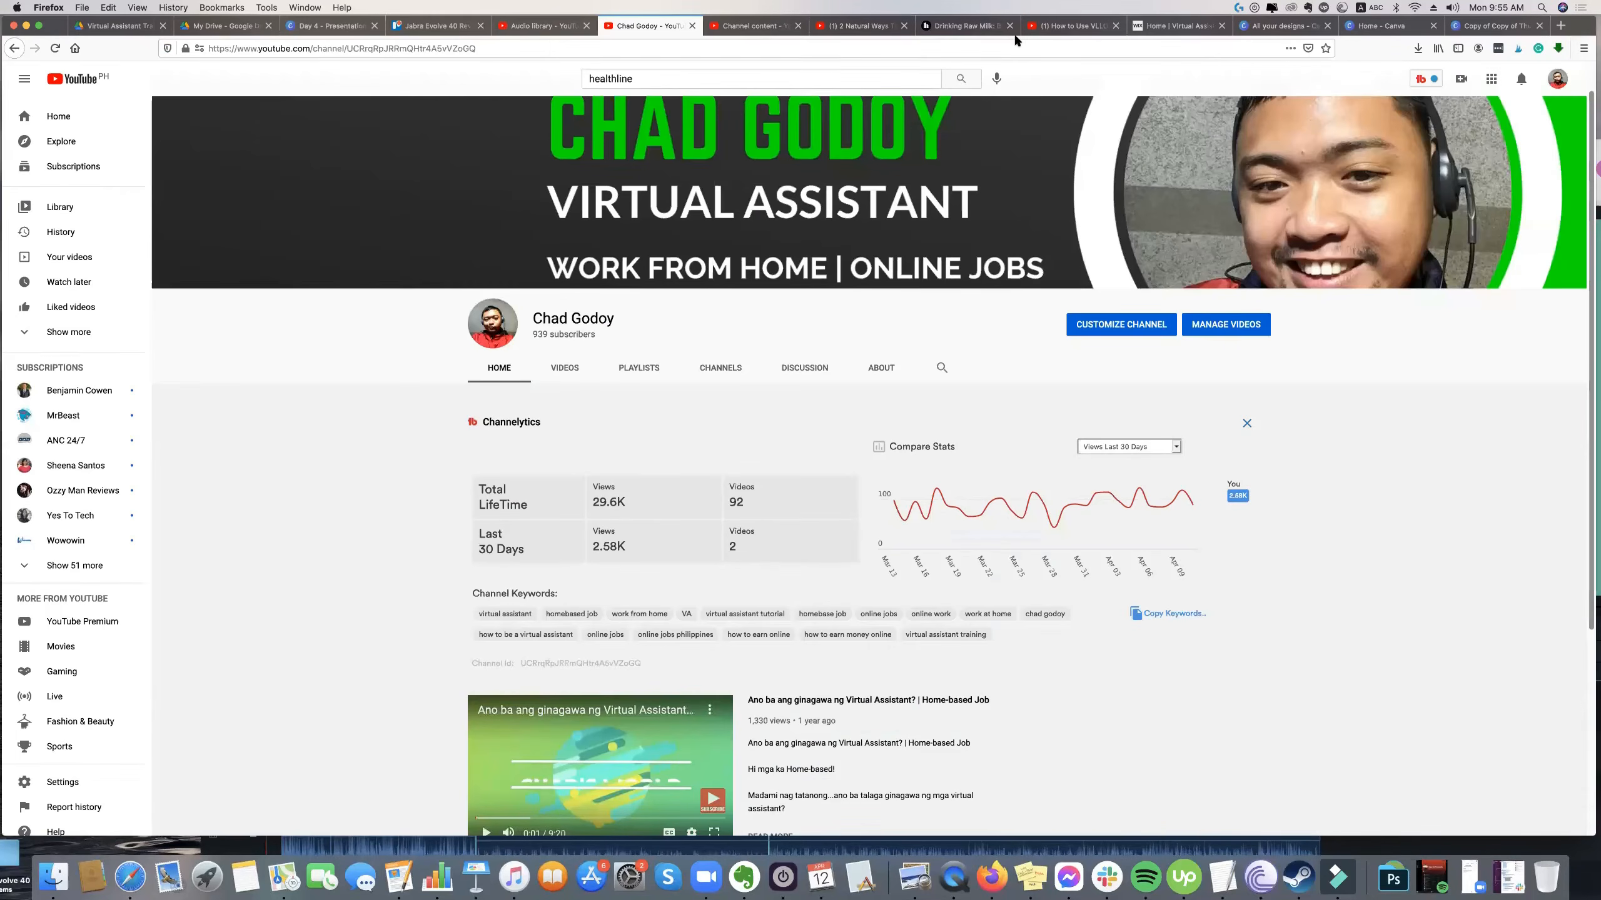
{"action": "key", "text": "ctrl+shift+Tab"}
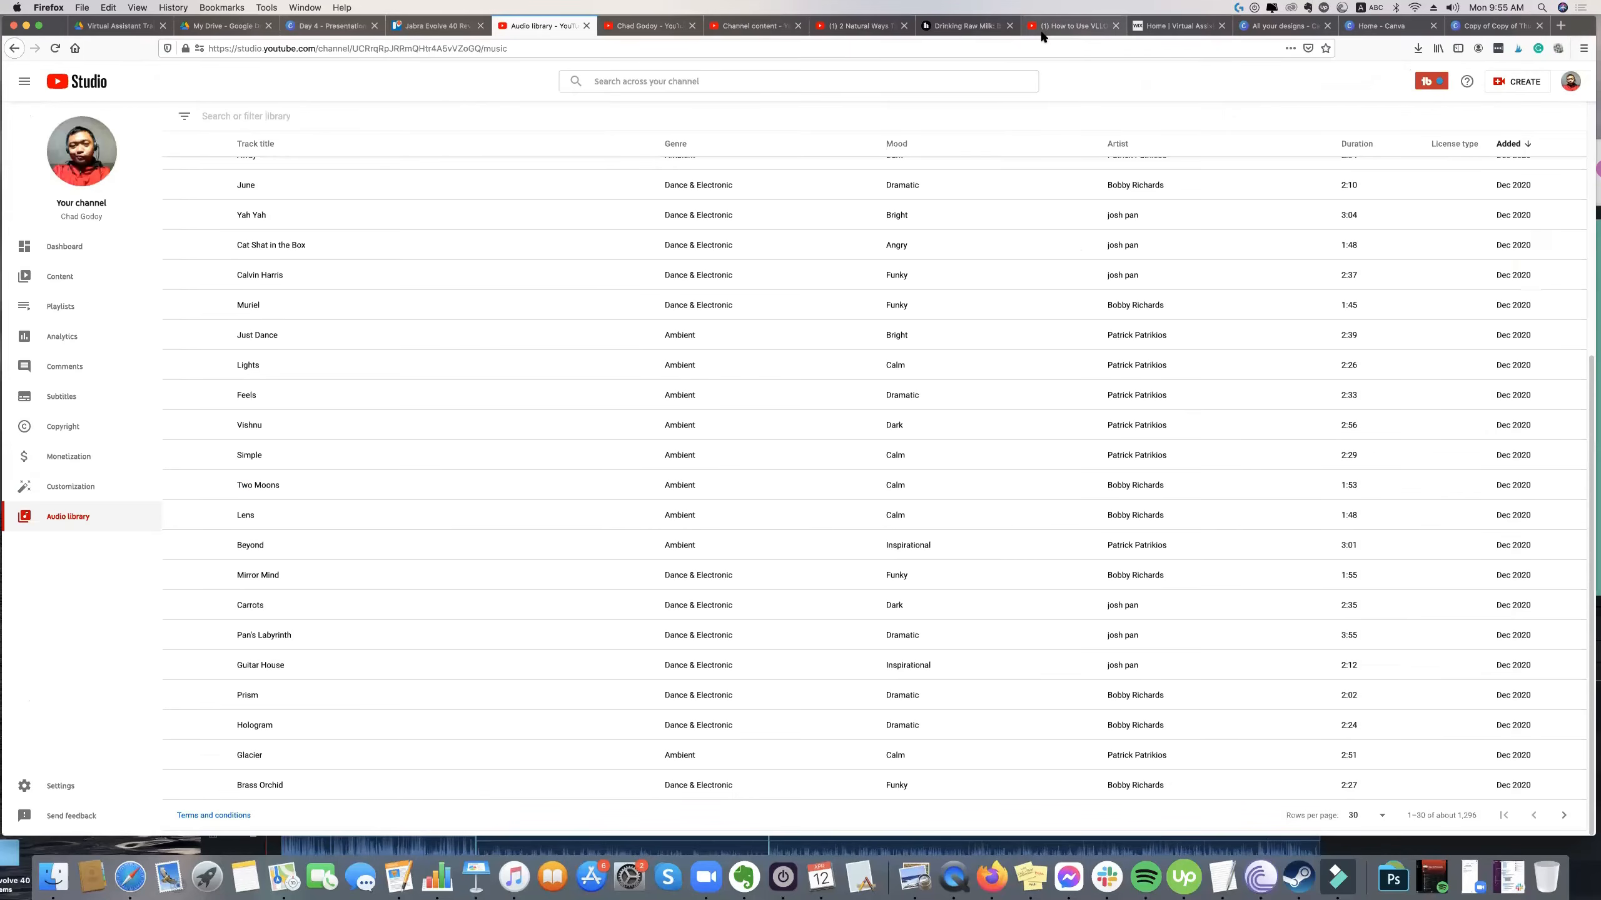
{"action": "left_click", "coordinate": [730, 27]}
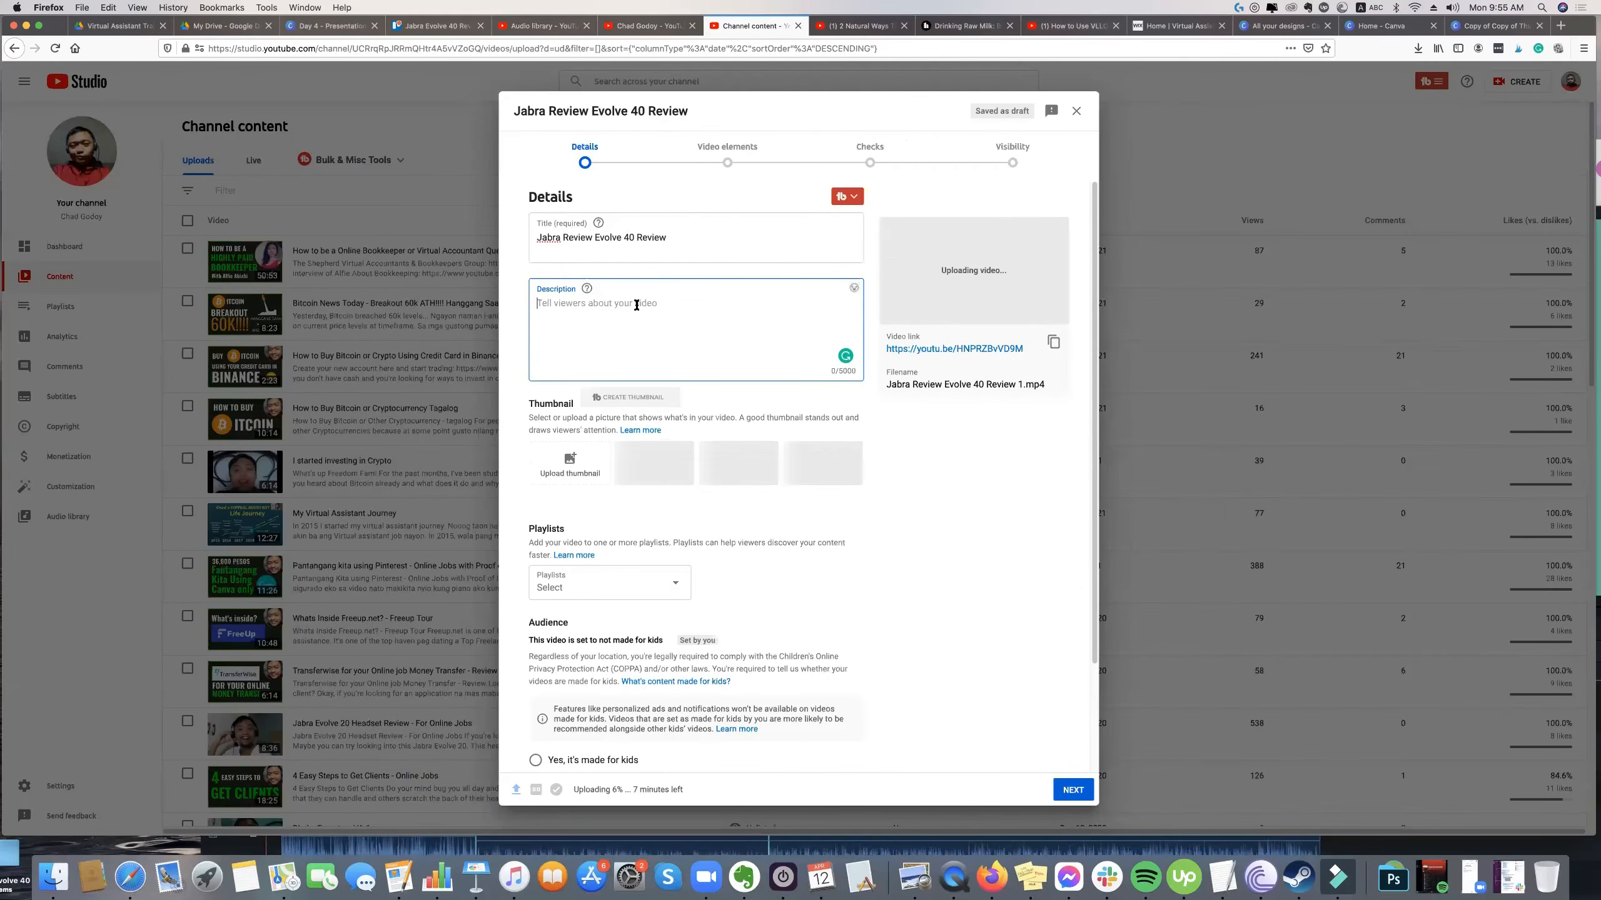
{"action": "type", "text": "Hi Work Home Buddies,  Are you thinking of buying a headset for your job?  Or do you need a replacement because your headset broke down?  This Jabra headset has a couple of features, that fits your needs.  1. Active Noise-canceling so you can hear clearly what other people are saying even they are in the background. 2. Busy Light so people can know that you're doing something important. 3. Metallic Appearance that will give elegance.  Well...  If you want to know how to use Jabra Evolve 40 and you're wondering if this is the perfect headset for you.  You can watch this Jabra Evolve 40 Unboxing.  #jabra #jabraevolve40 #evolve40"}
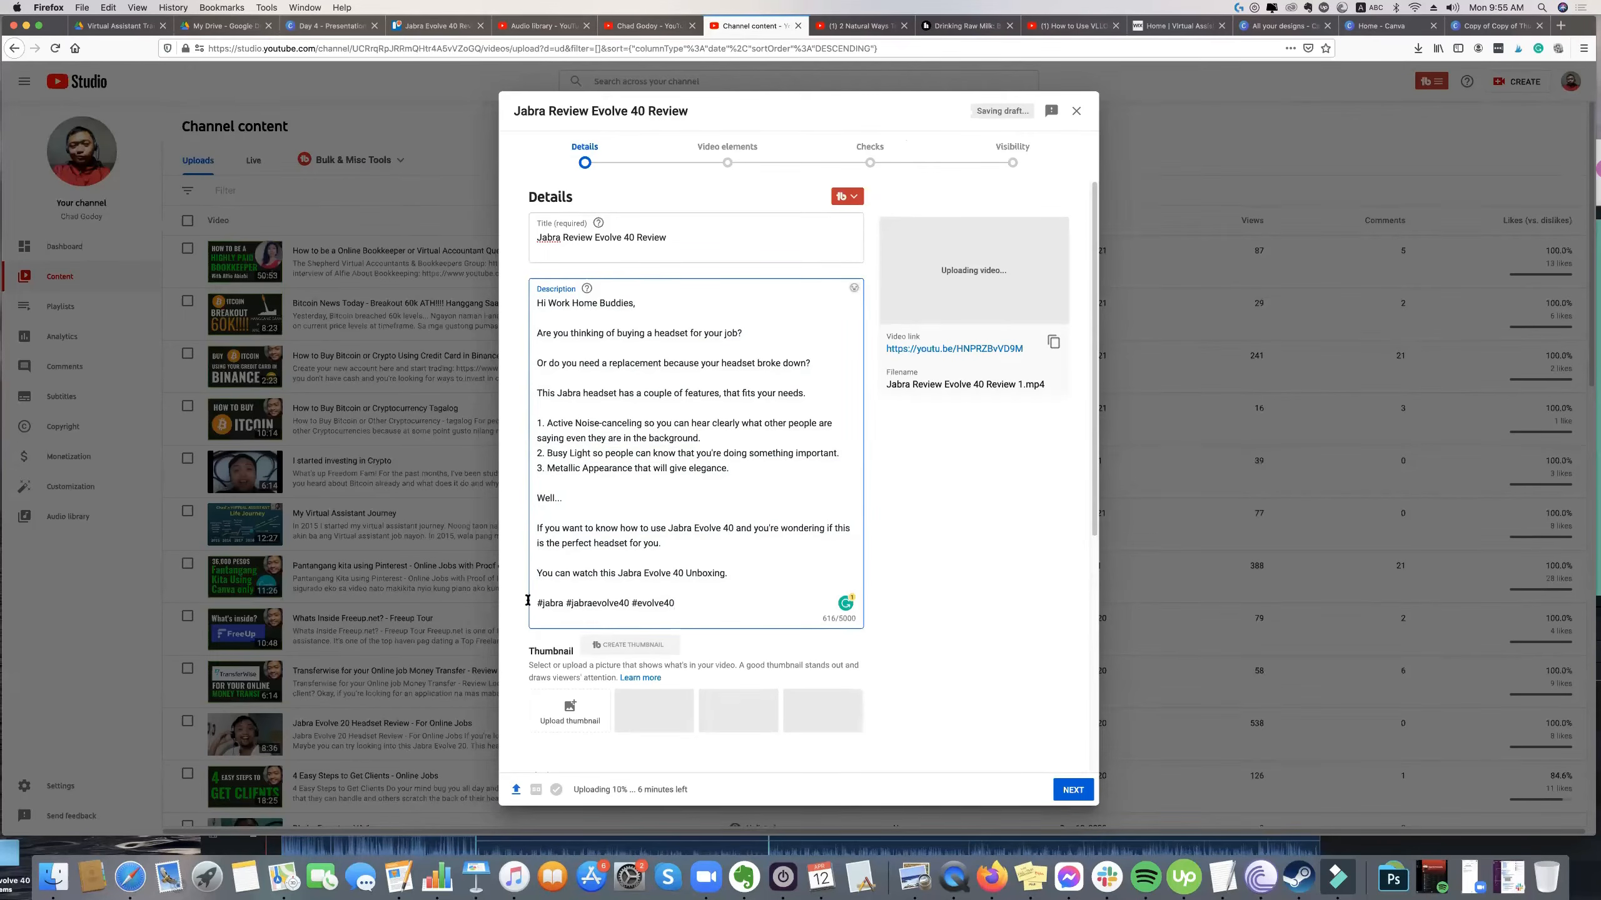
Move the hashtag line up under the greeting and return it to the end of the description.
{"action": "key", "text": "shift+super+Left"}
{"action": "key", "text": "super+c"}
{"action": "key", "text": "super+x"}
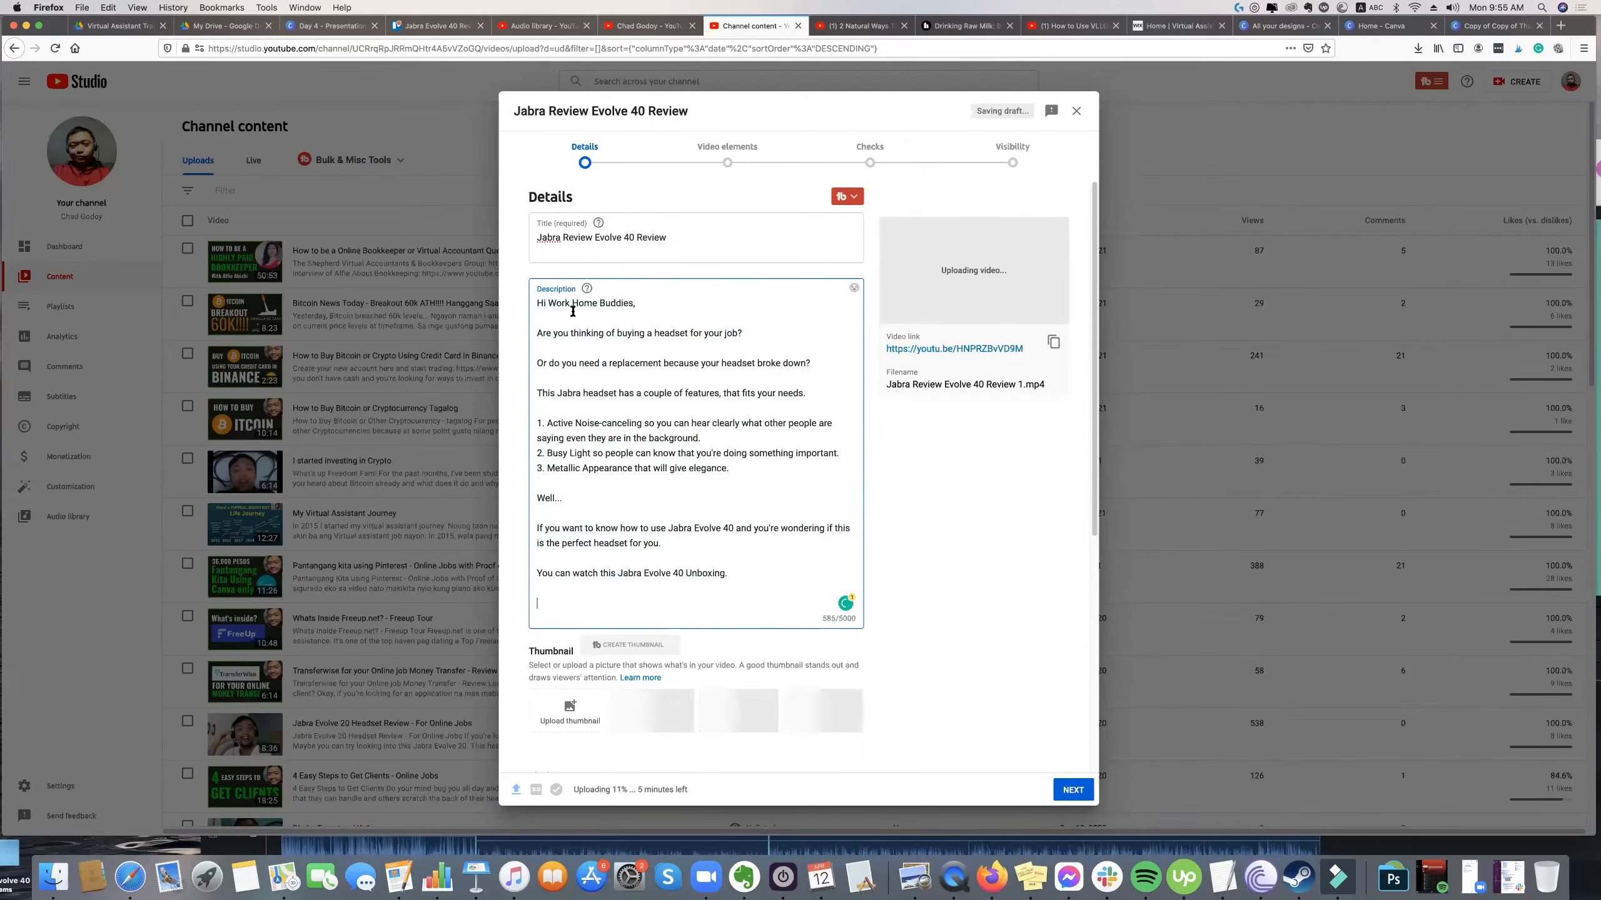
{"action": "key", "text": "super+v"}
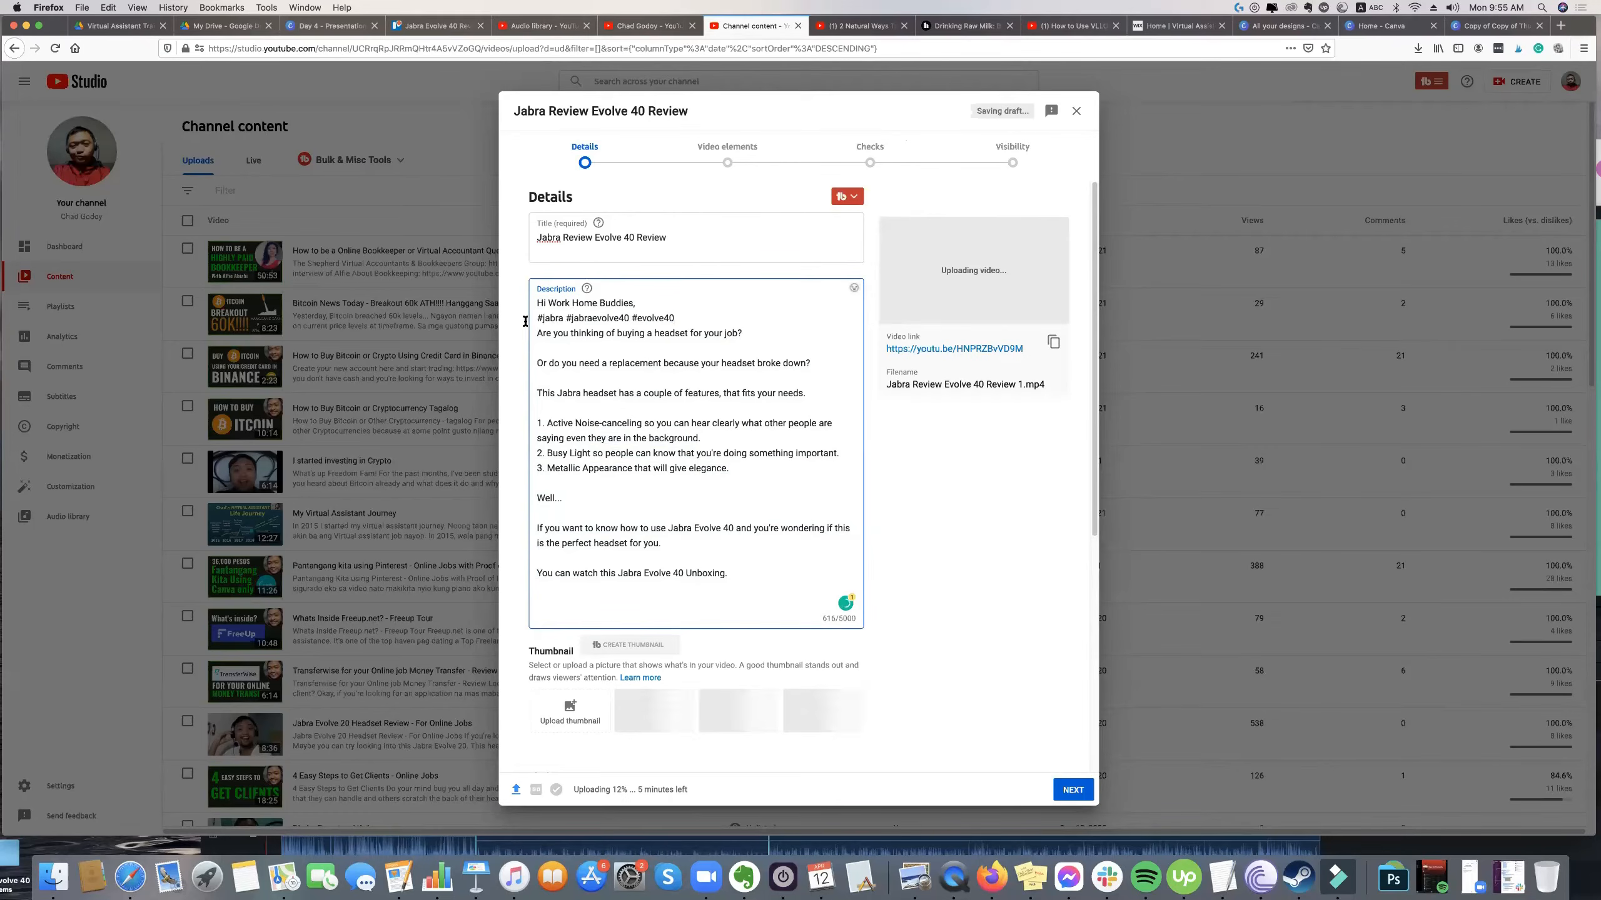
{"action": "key", "text": "shift+super+Left"}
{"action": "key", "text": "super+x"}
{"action": "left_click", "coordinate": [574, 606]}
{"action": "key", "text": "super+v"}
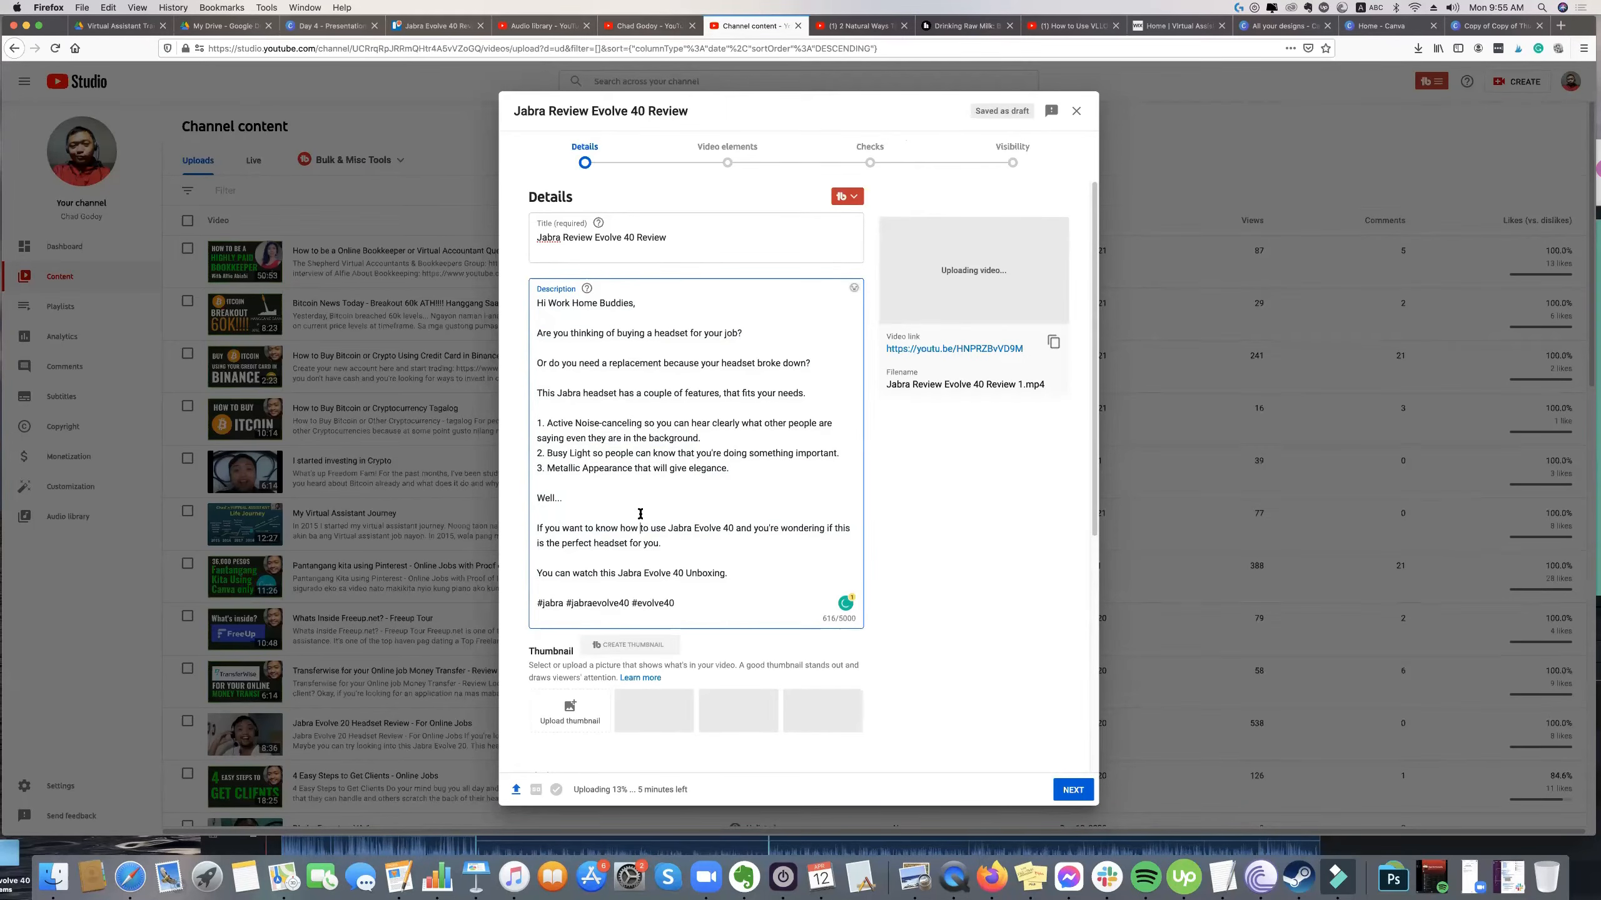
Switch to the Canva thumbnail design and download only page 1 as a PNG.
{"action": "scroll", "coordinate": [592, 568], "scroll_direction": "down", "scroll_amount": 4}
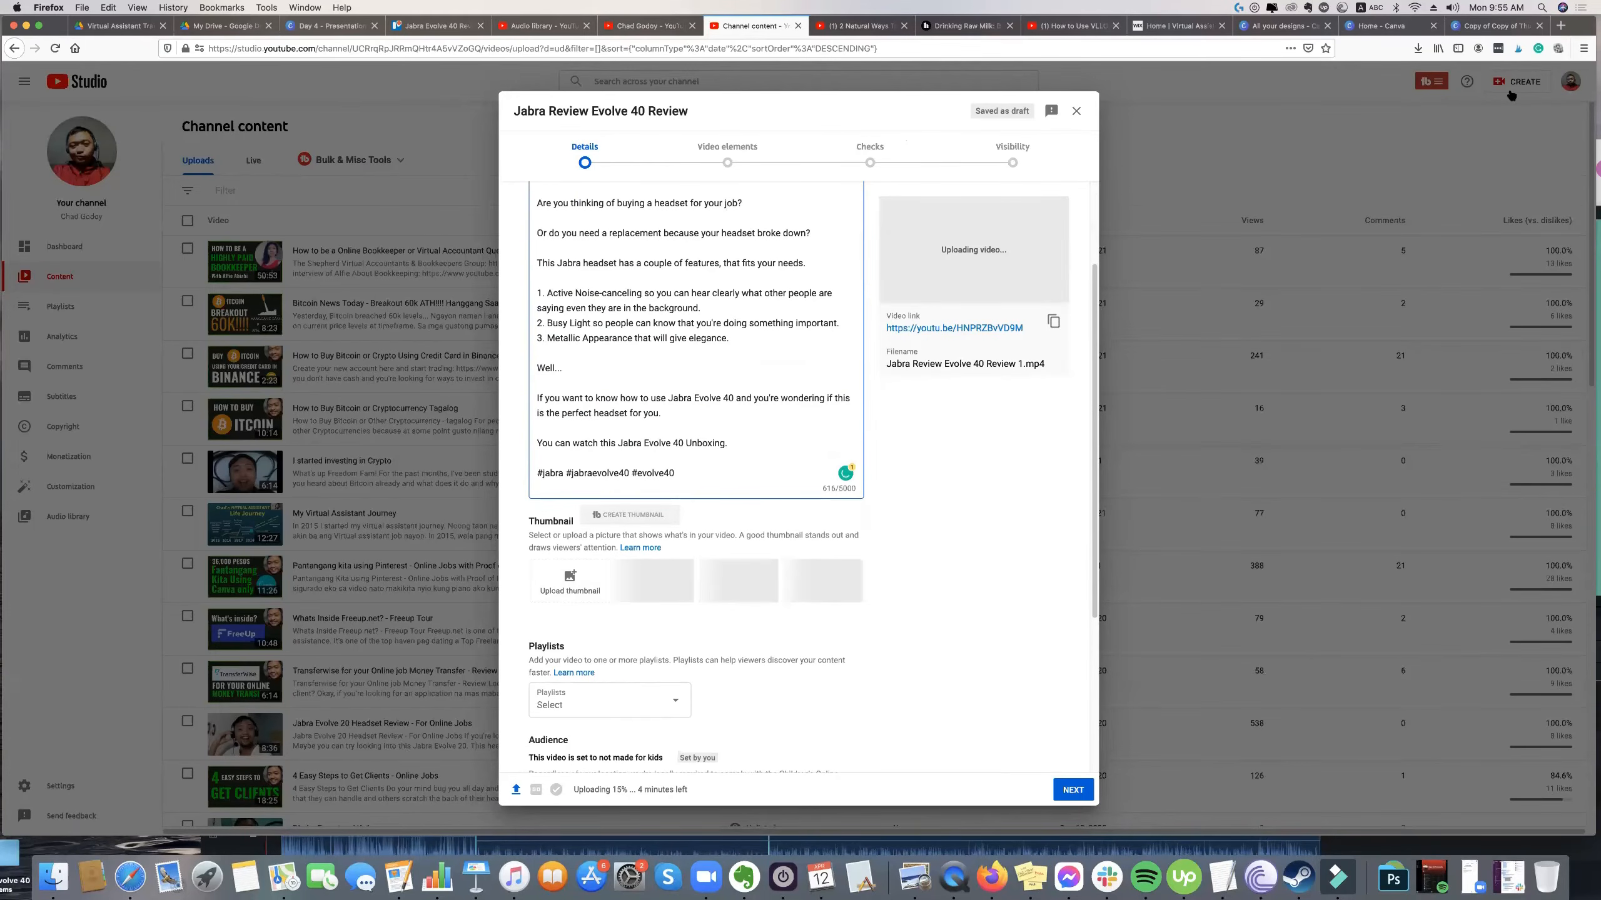
{"action": "left_click", "coordinate": [1460, 26]}
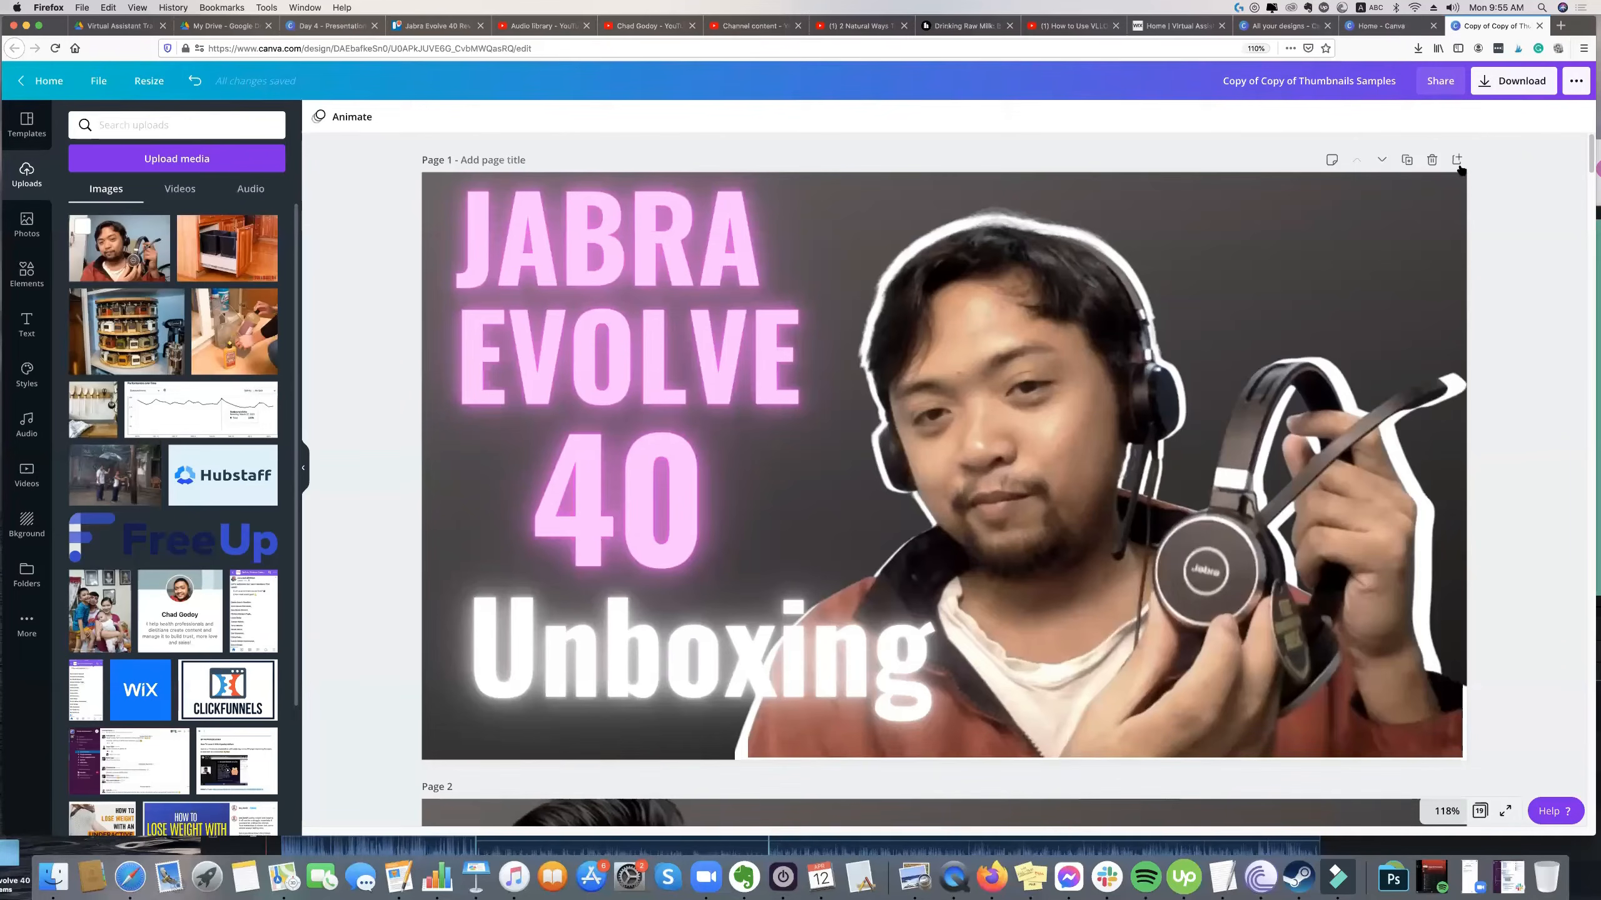
{"action": "left_click", "coordinate": [1511, 83]}
{"action": "left_click", "coordinate": [1451, 188]}
{"action": "left_click", "coordinate": [1464, 343]}
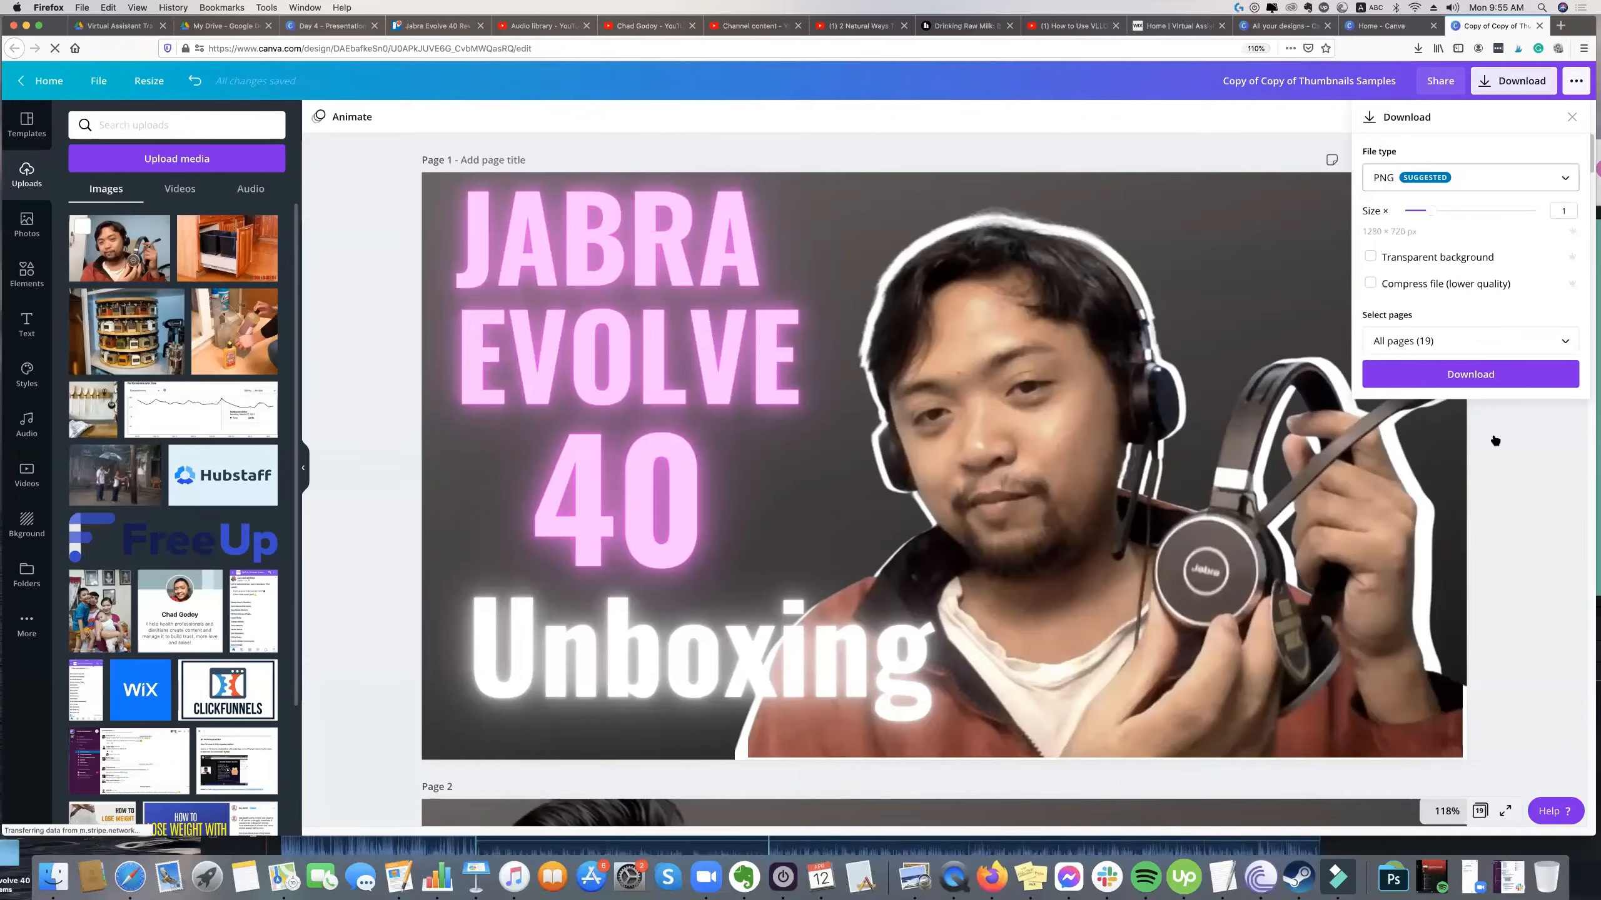
{"action": "left_click", "coordinate": [1551, 419]}
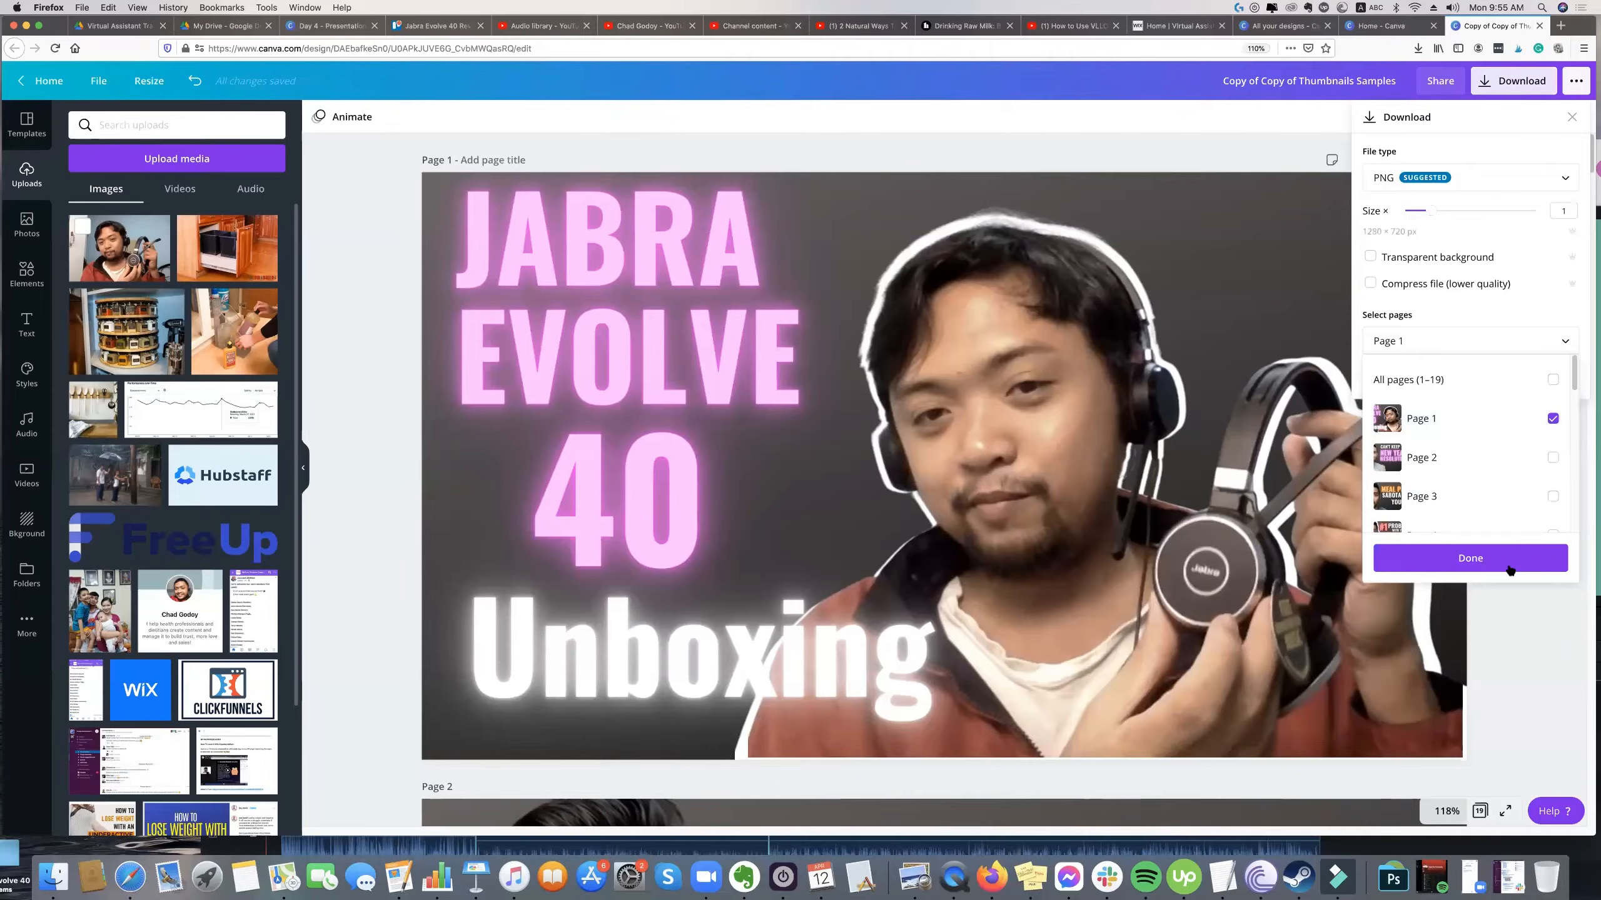
{"action": "key", "text": "Escape"}
{"action": "left_click", "coordinate": [1509, 379]}
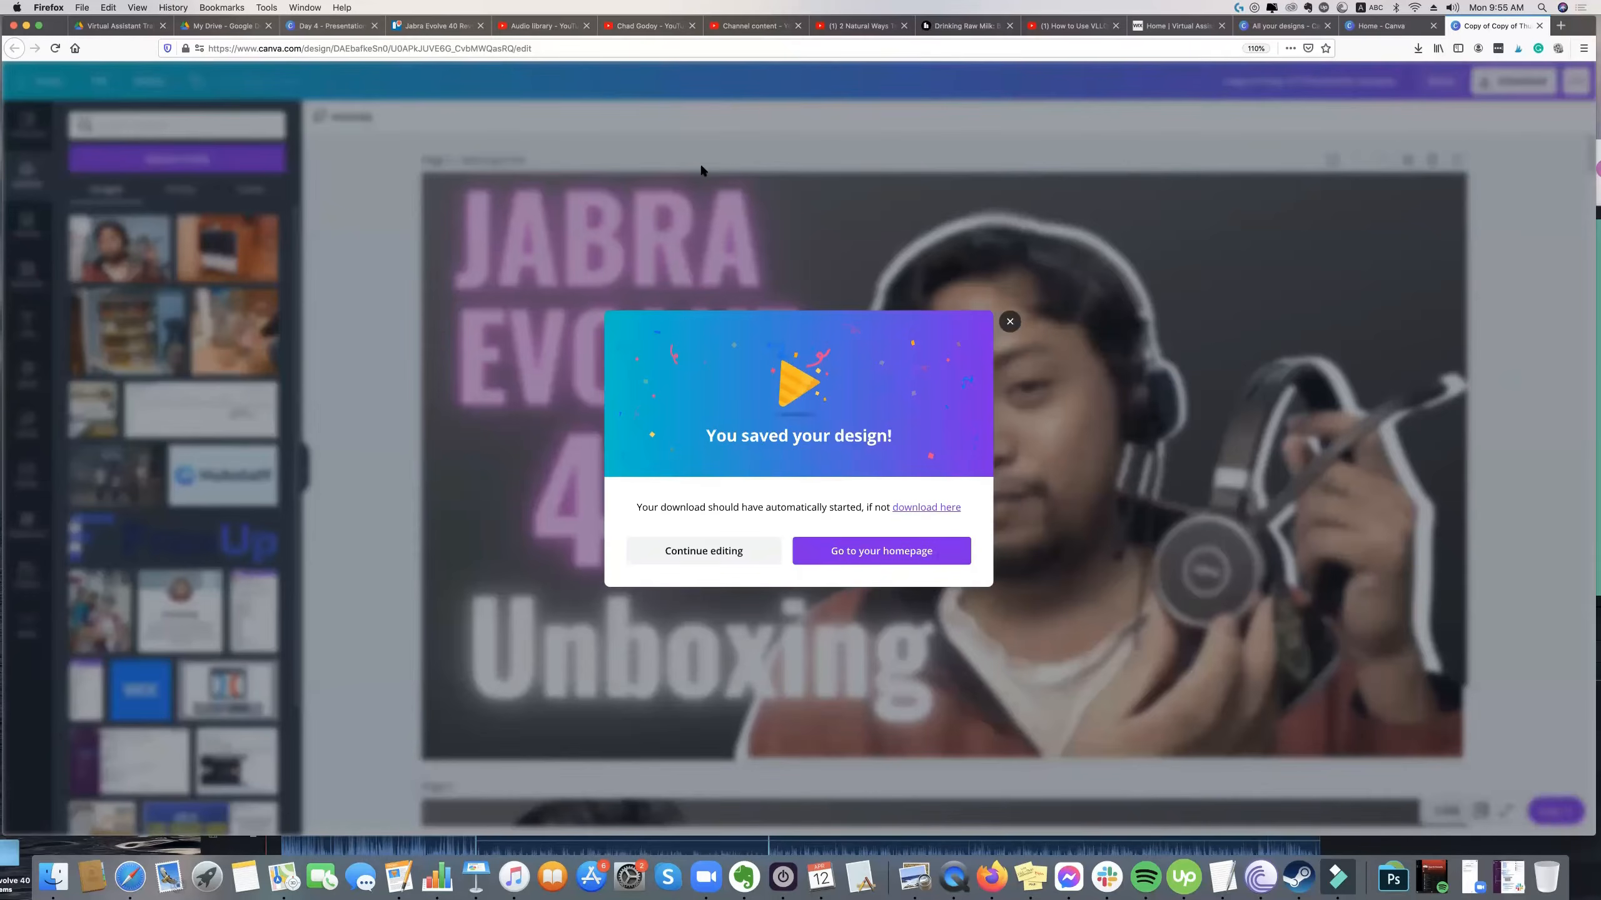
{"action": "key", "text": "Return"}
Move the downloaded thumbnail image from the Downloads folder to the desktop and return to the browser.
{"action": "left_click", "coordinate": [1418, 49]}
{"action": "left_click", "coordinate": [1415, 81]}
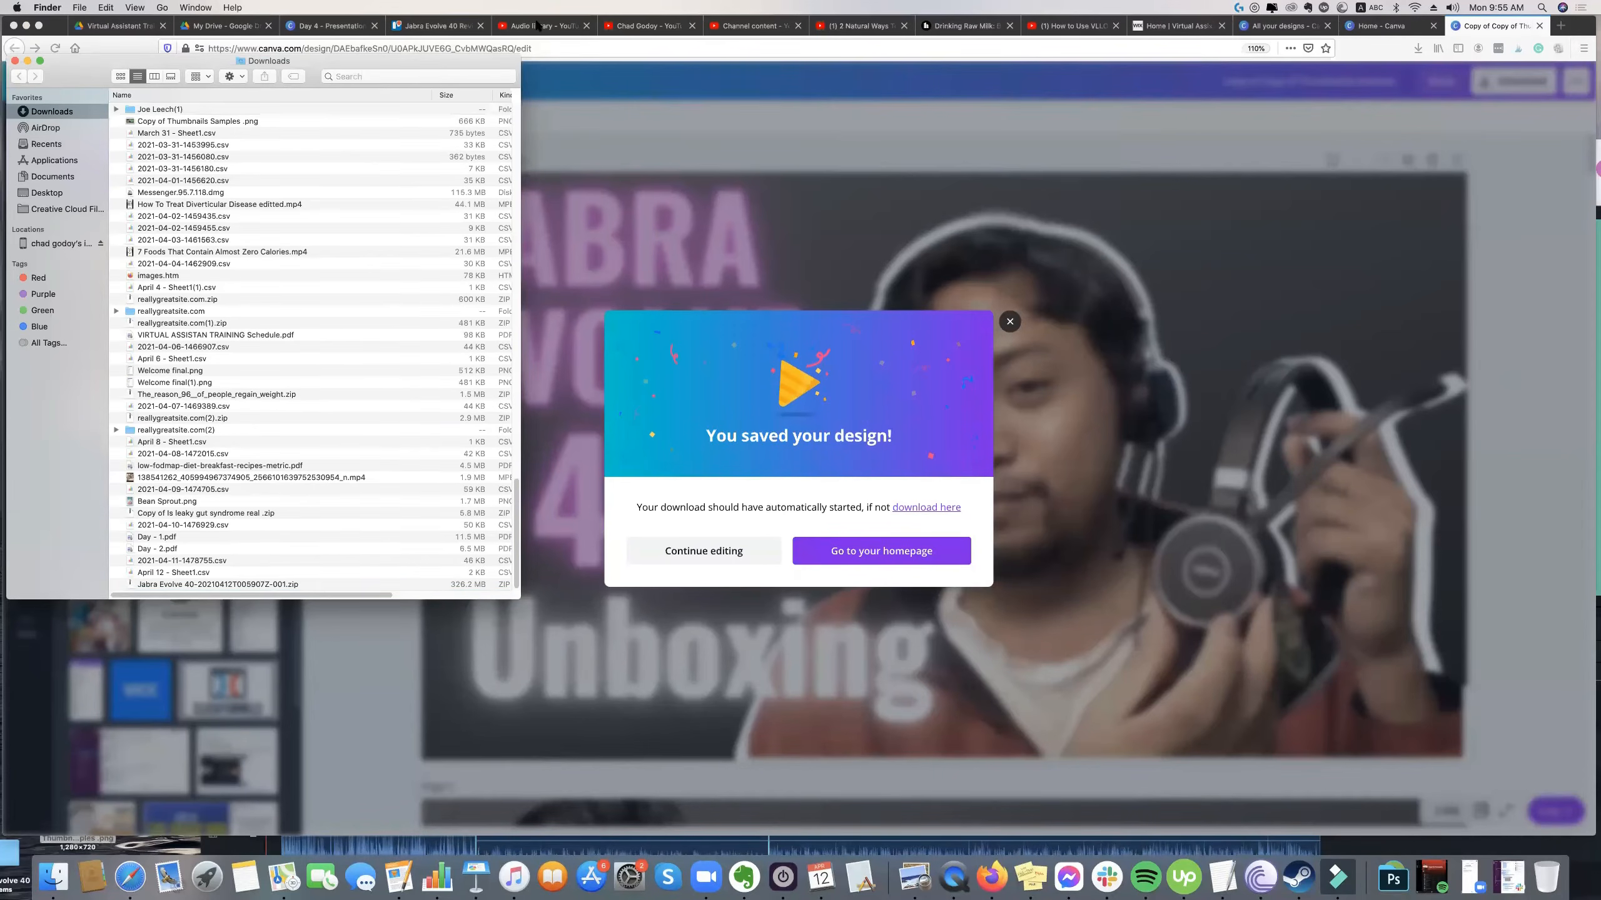
{"action": "key", "text": "super+Tab"}
{"action": "key", "text": "Escape"}
Upload "Copy of Copy of Thumbnails Samples .png" from the desktop as the custom thumbnail of the YouTube video.
{"action": "left_click", "coordinate": [726, 33]}
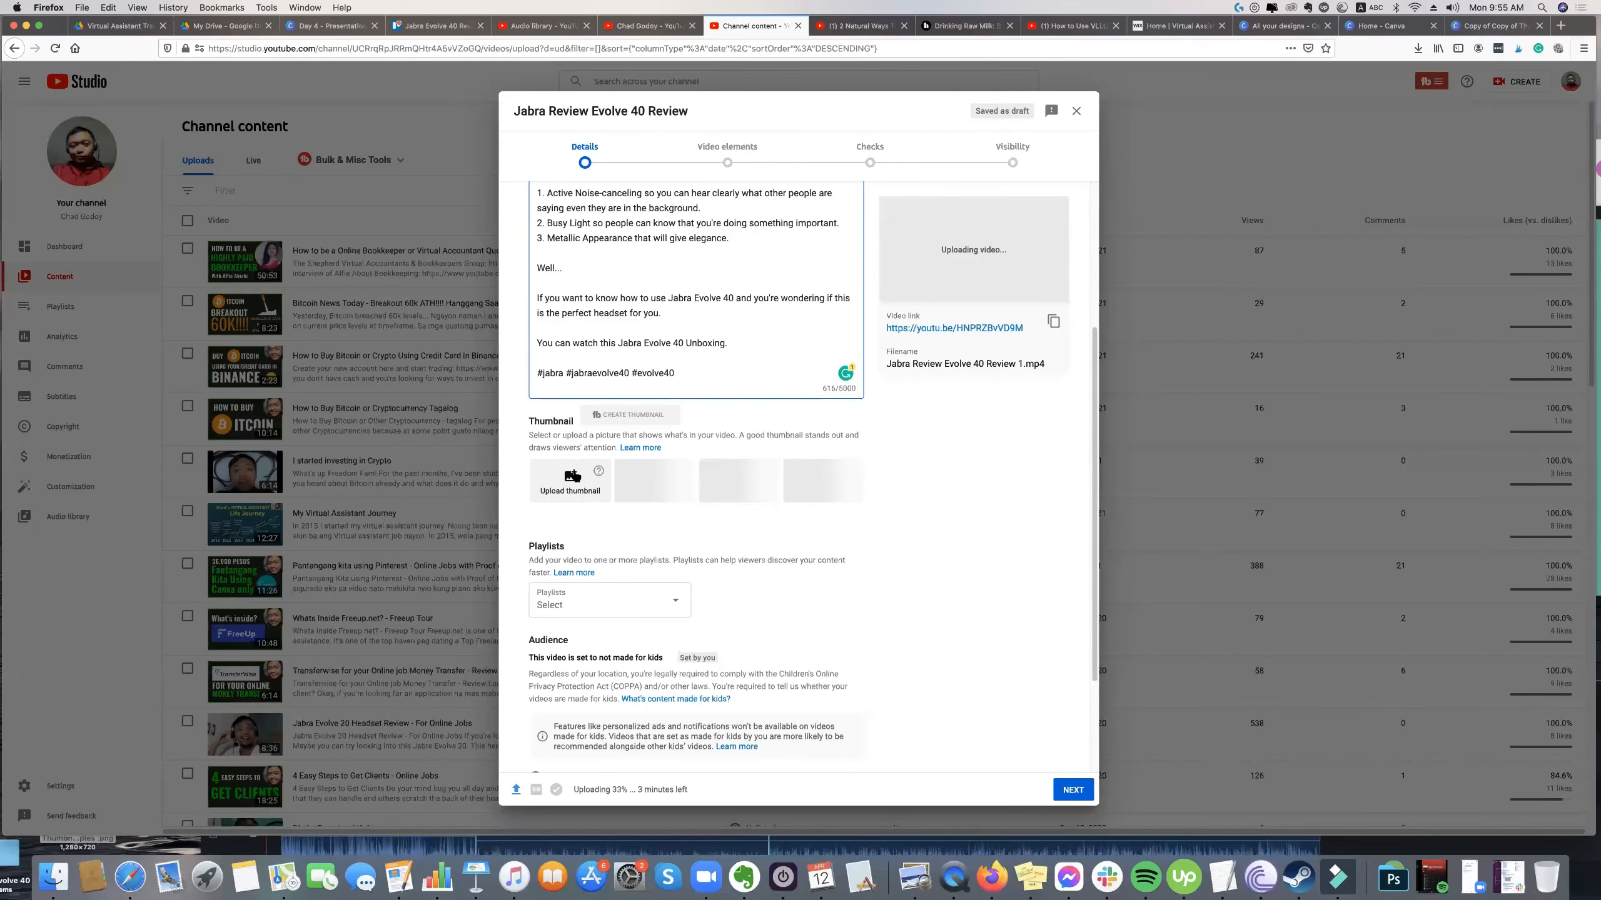
{"action": "scroll", "coordinate": [558, 593], "scroll_direction": "up", "scroll_amount": 2}
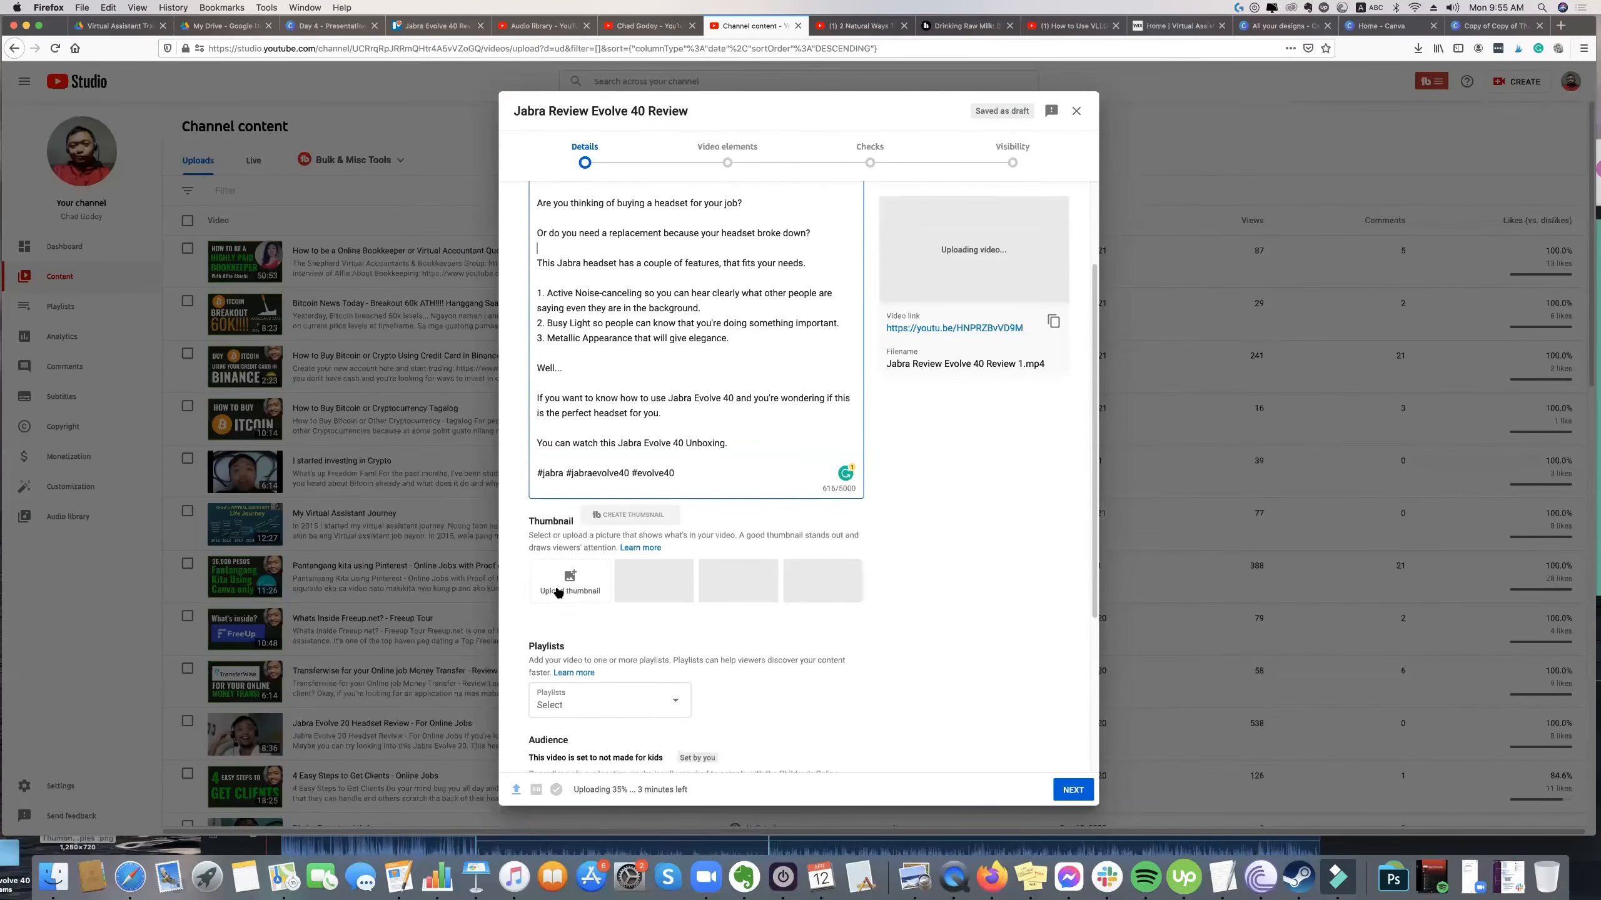
{"action": "left_click", "coordinate": [558, 593]}
{"action": "left_click", "coordinate": [557, 593]}
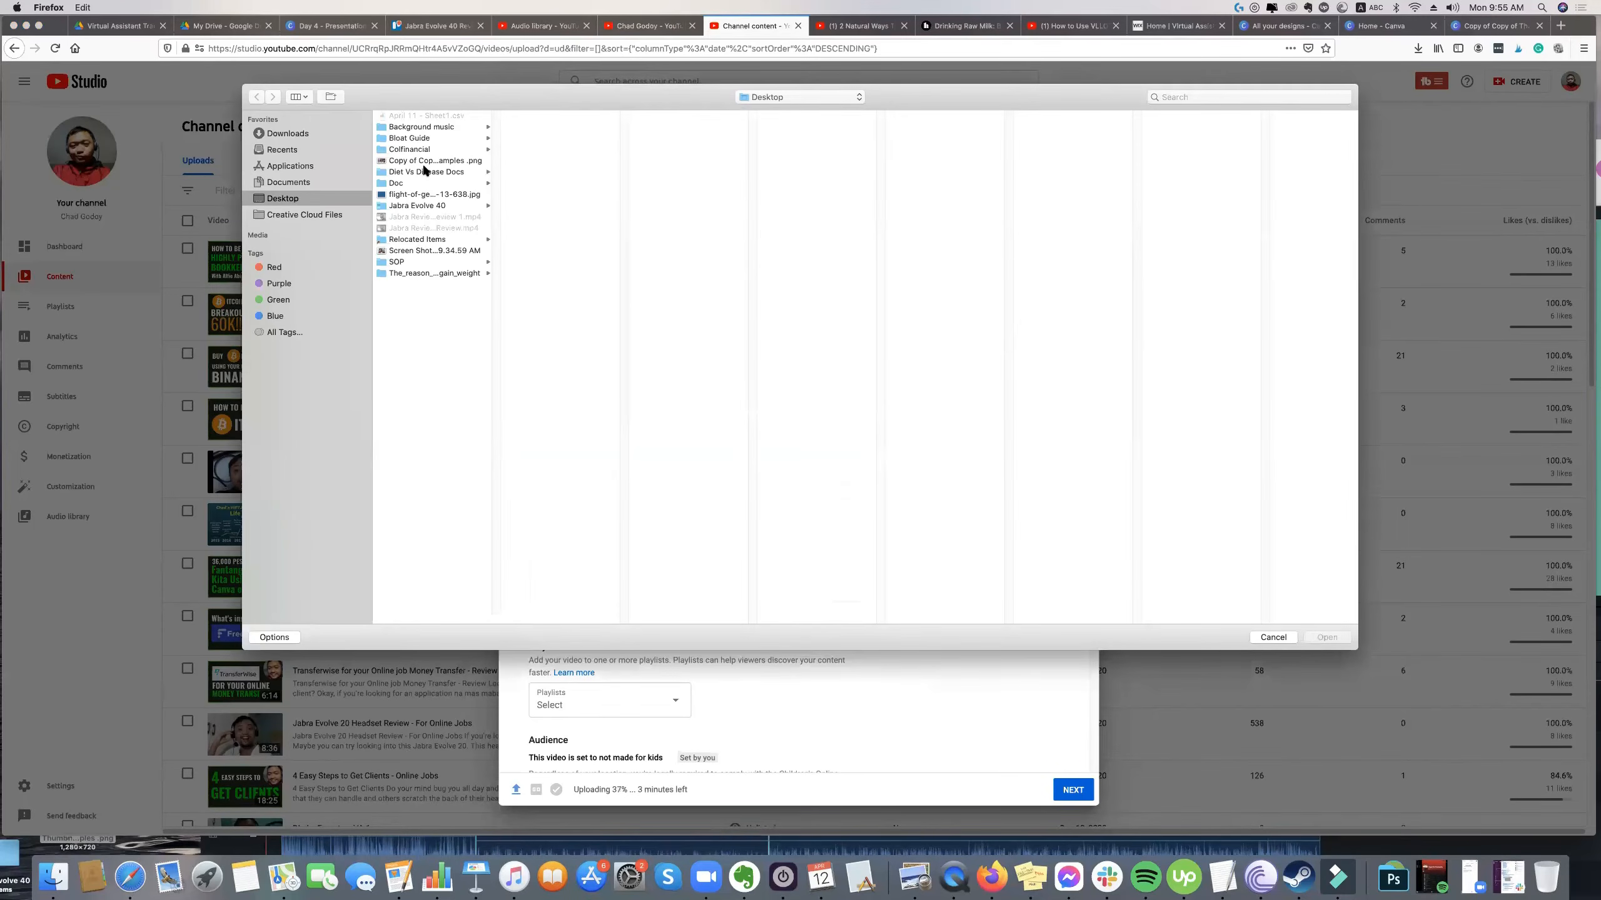
{"action": "left_click", "coordinate": [425, 163]}
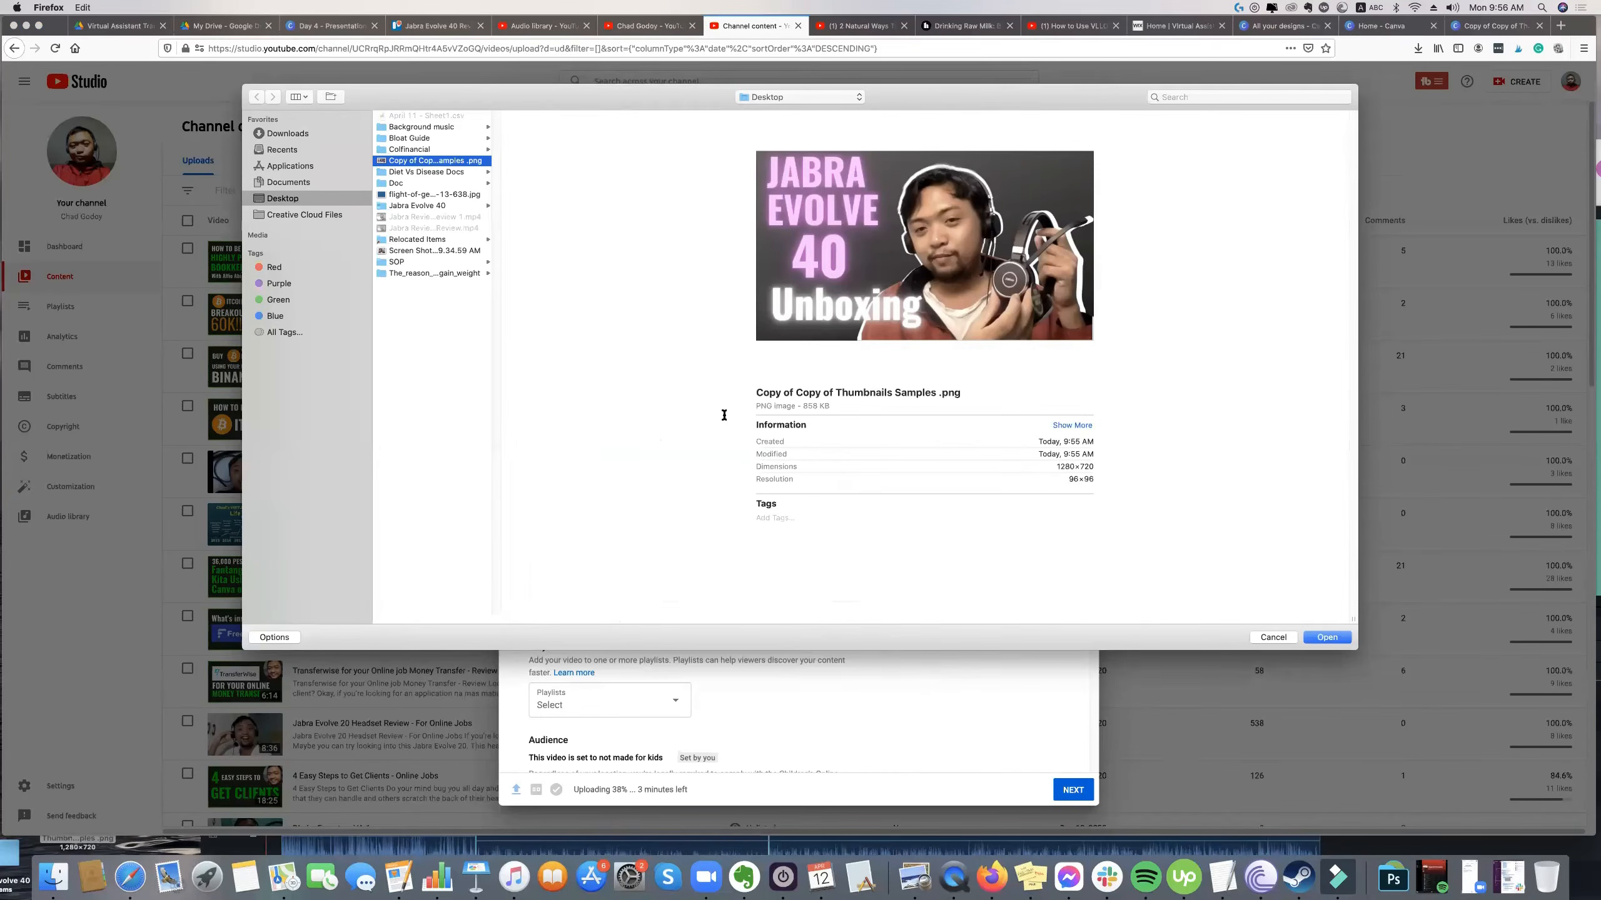
{"action": "key", "text": "Return"}
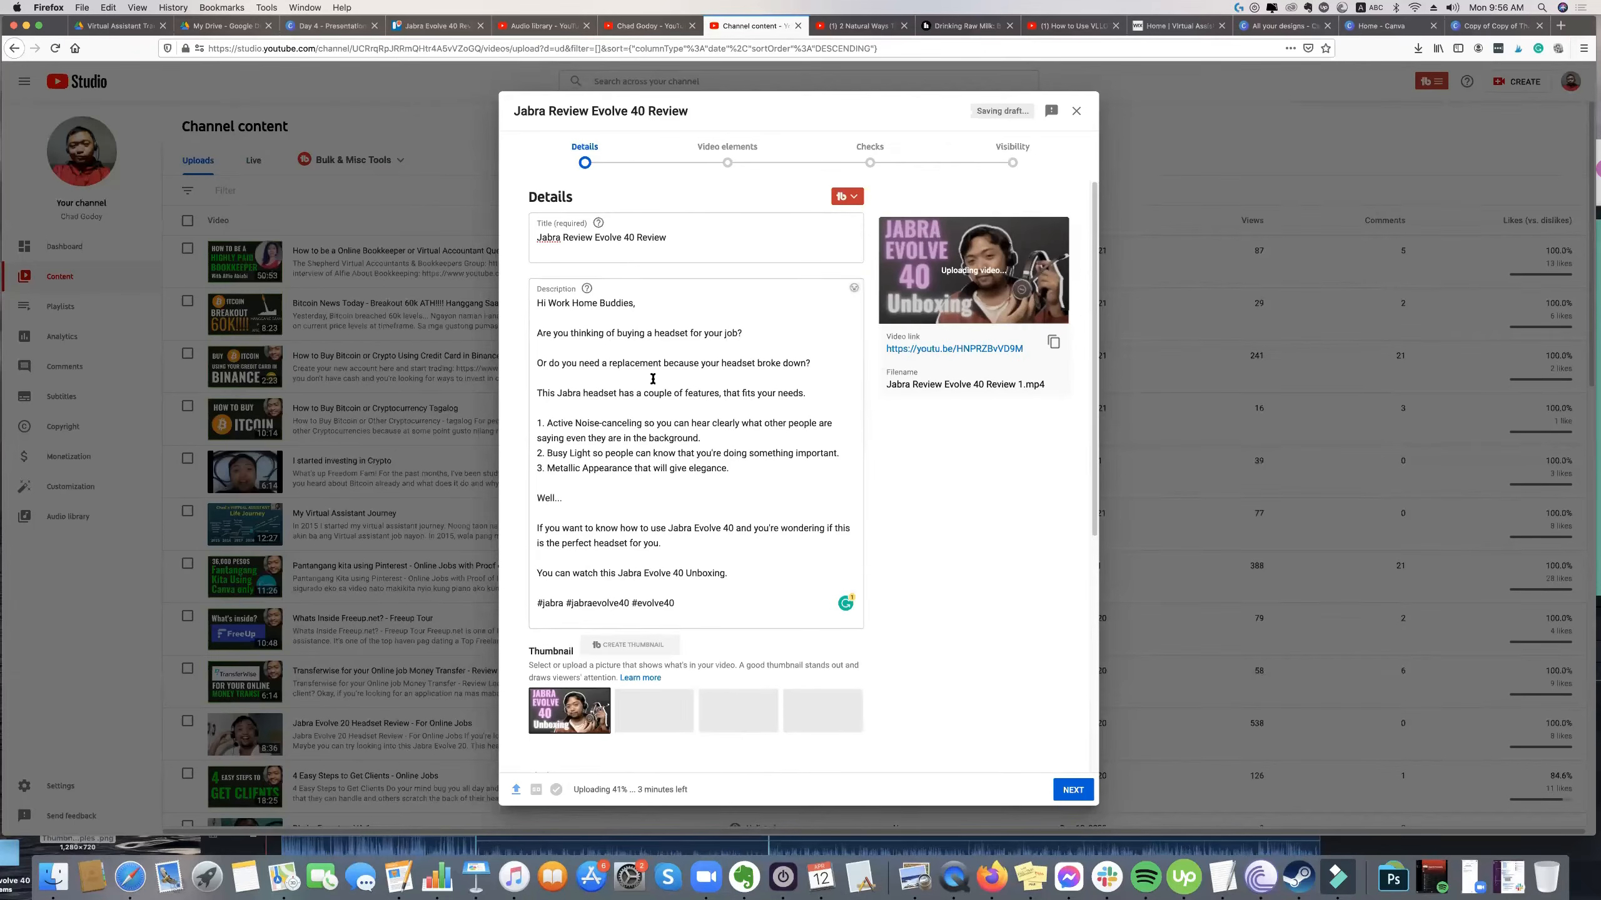
Create a public playlist titled "Headsets" and assign the video to it.
{"action": "scroll", "coordinate": [564, 596], "scroll_direction": "down", "scroll_amount": 3}
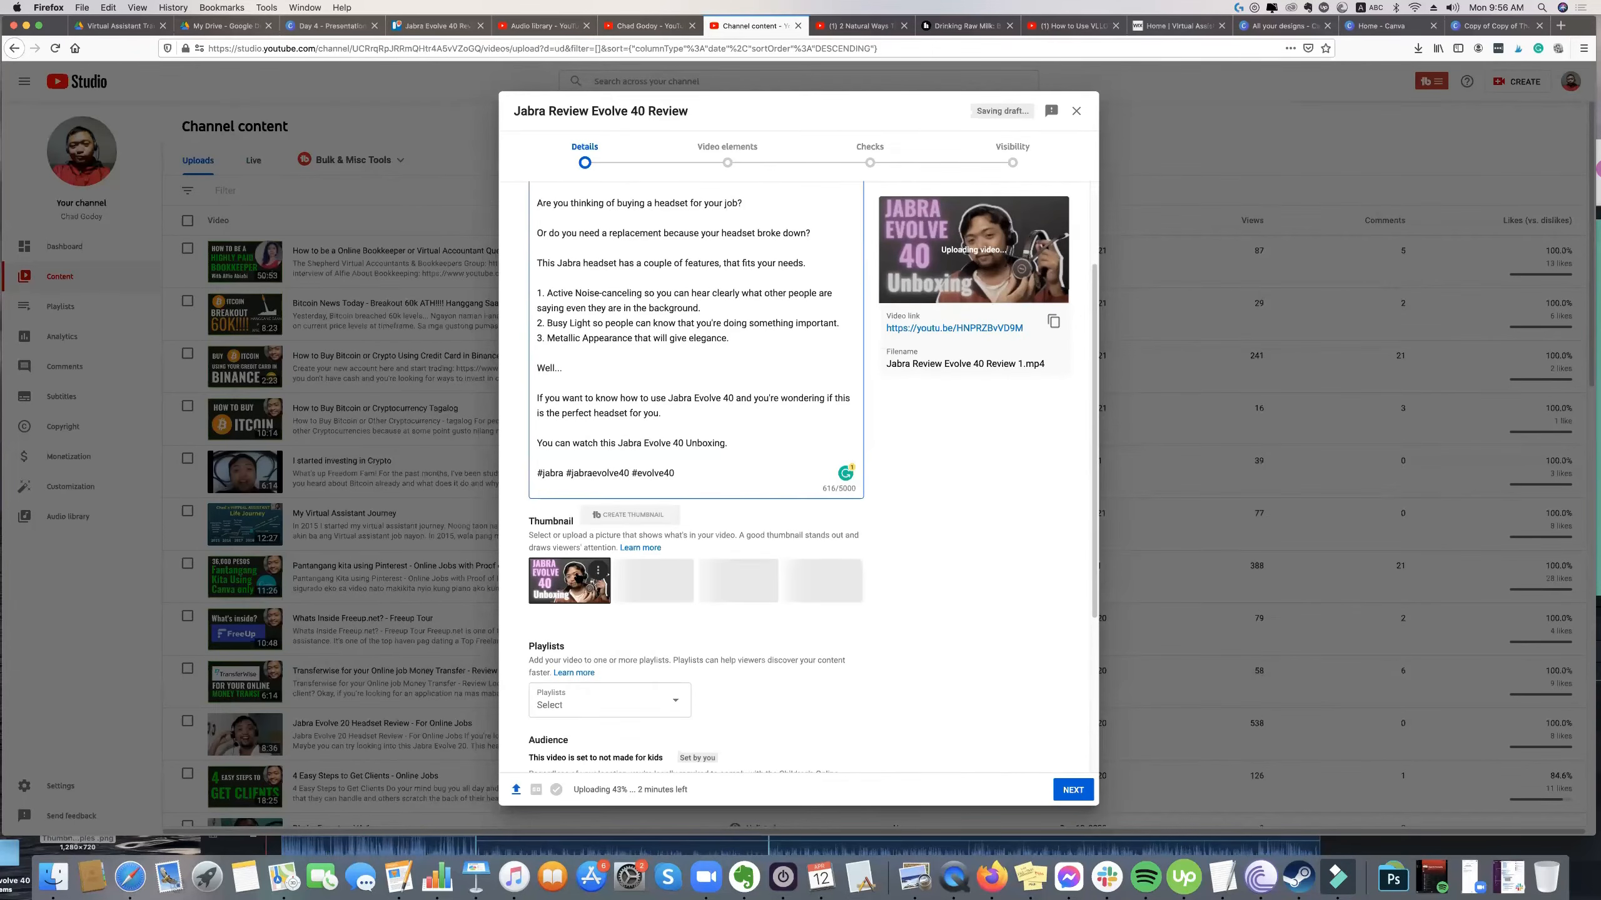
{"action": "scroll", "coordinate": [599, 538], "scroll_direction": "down", "scroll_amount": 3}
{"action": "left_click", "coordinate": [598, 537]}
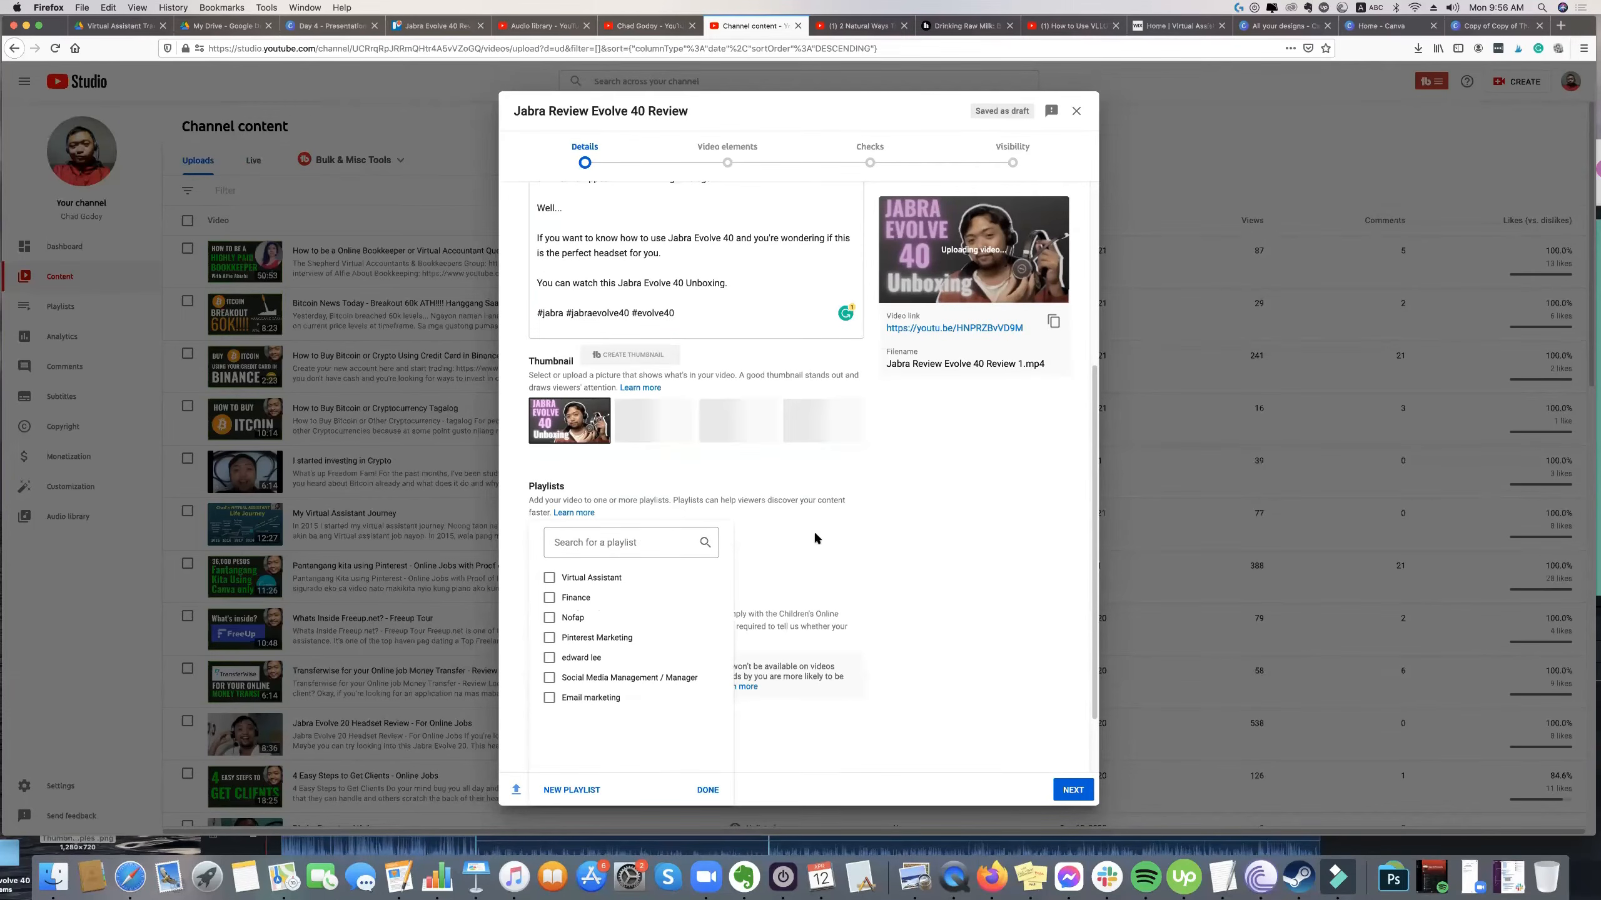
{"action": "left_click", "coordinate": [575, 790]}
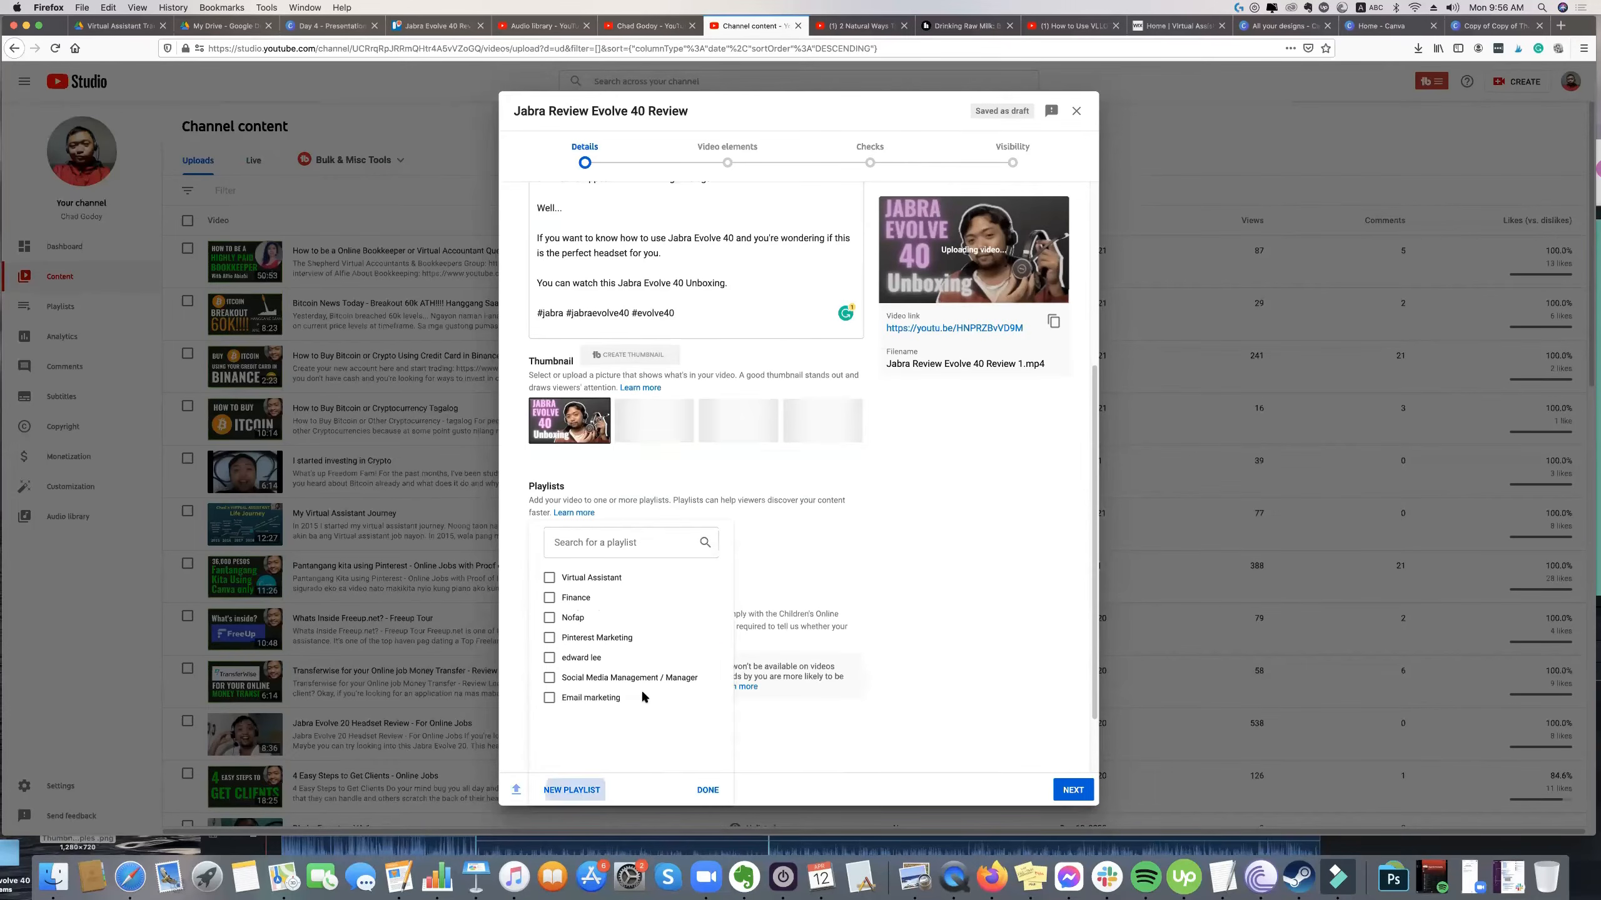
{"action": "type", "text": "Head"}
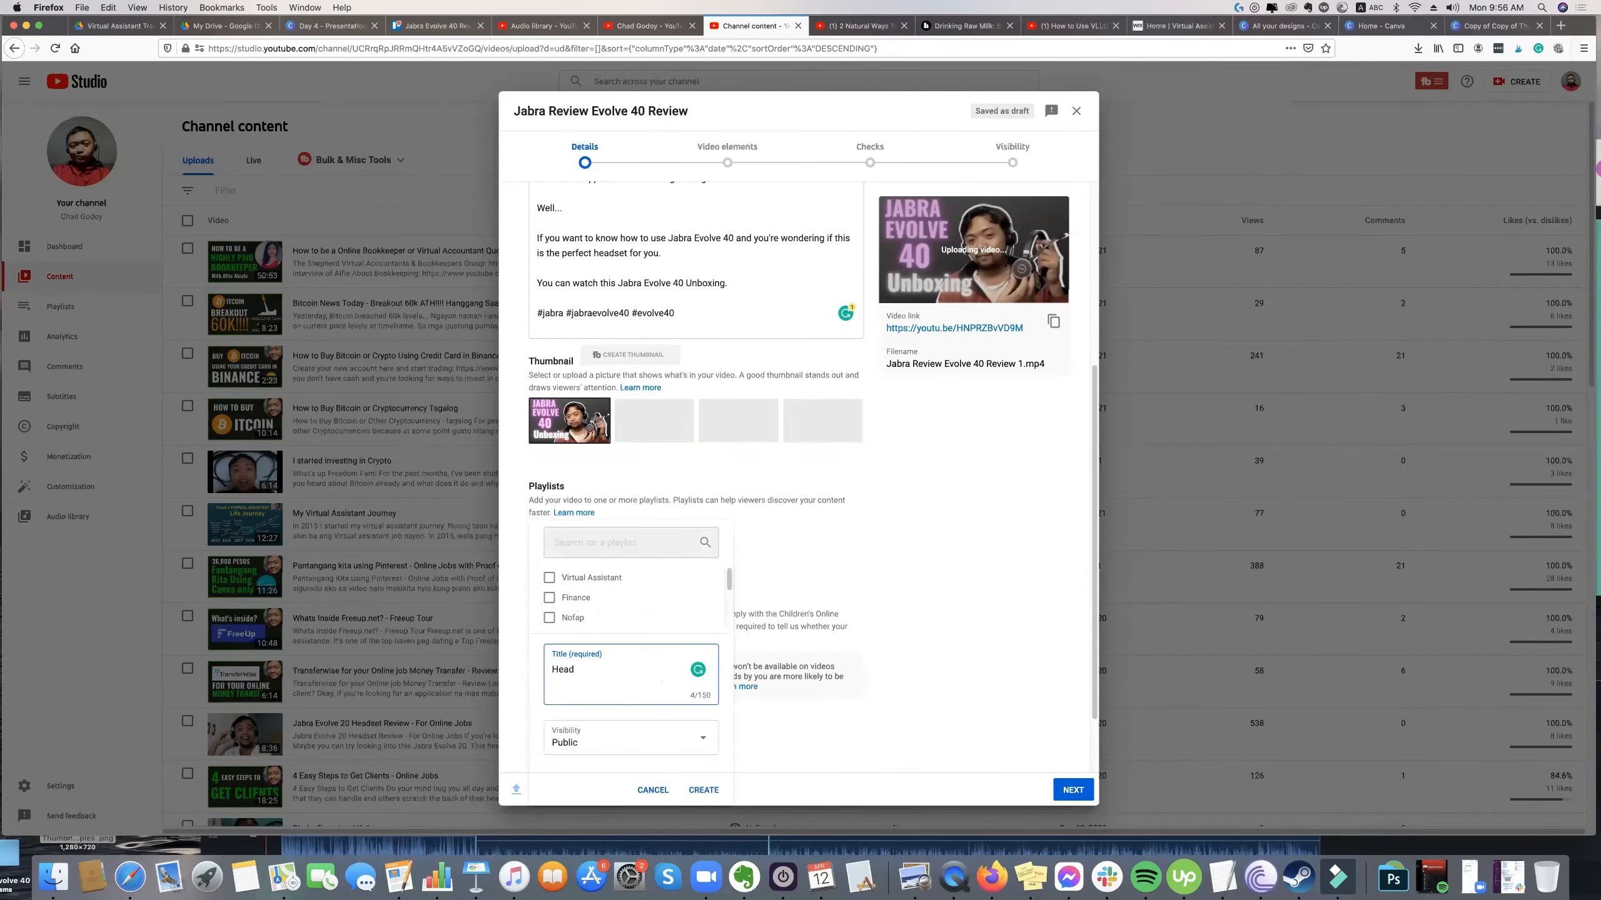
{"action": "type", "text": "sets"}
{"action": "key", "text": "BackSpace"}
{"action": "type", "text": "s"}
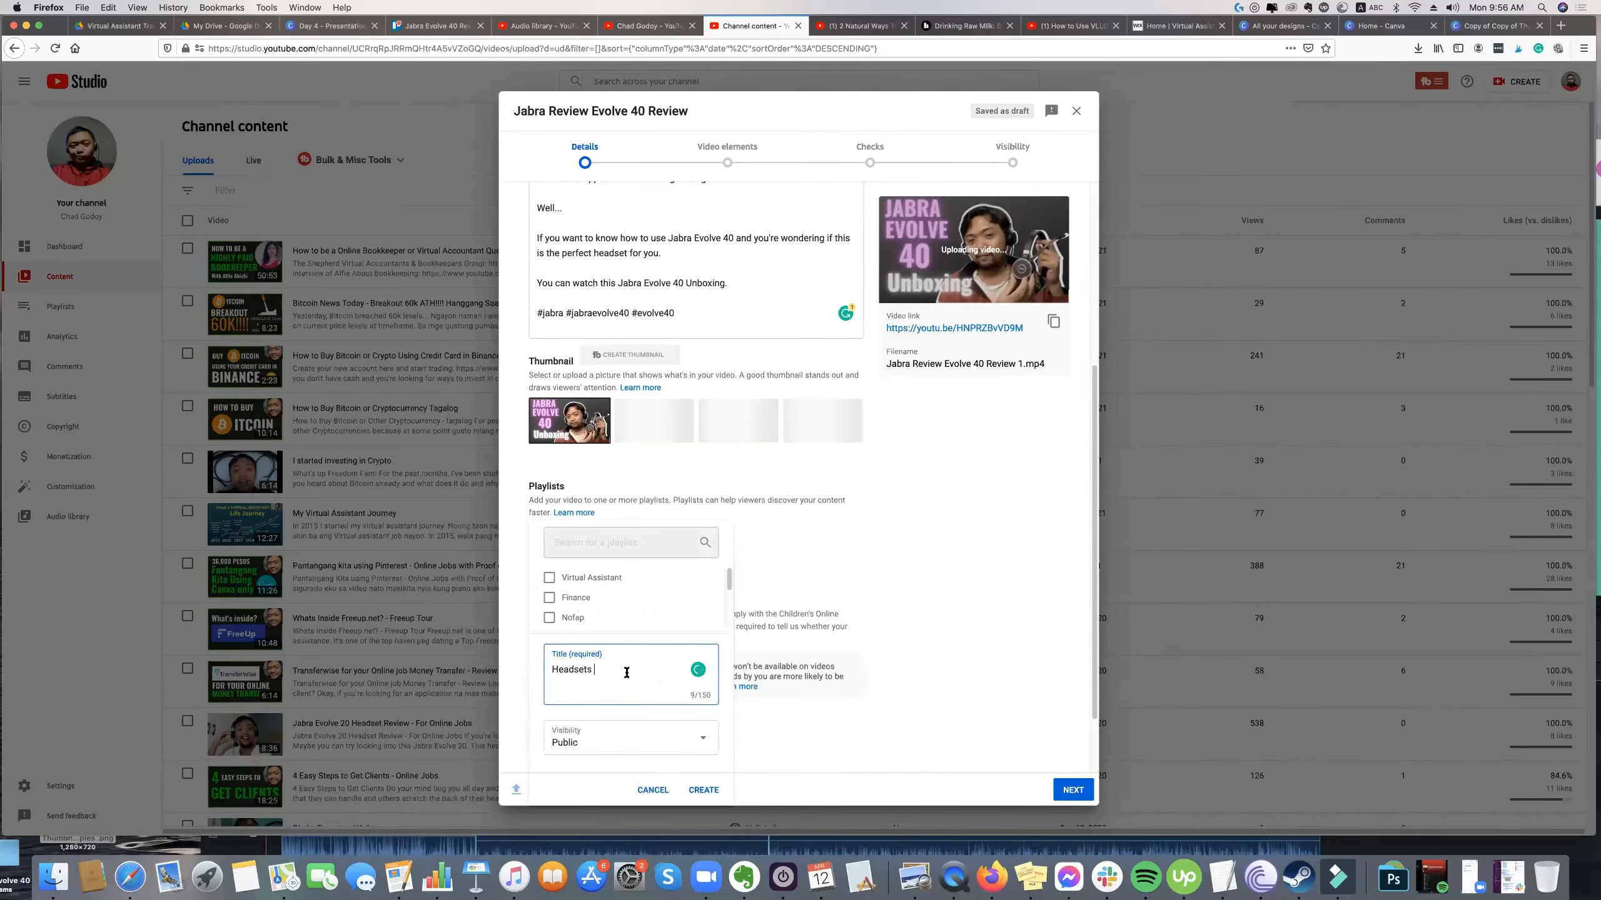
{"action": "left_click", "coordinate": [707, 788]}
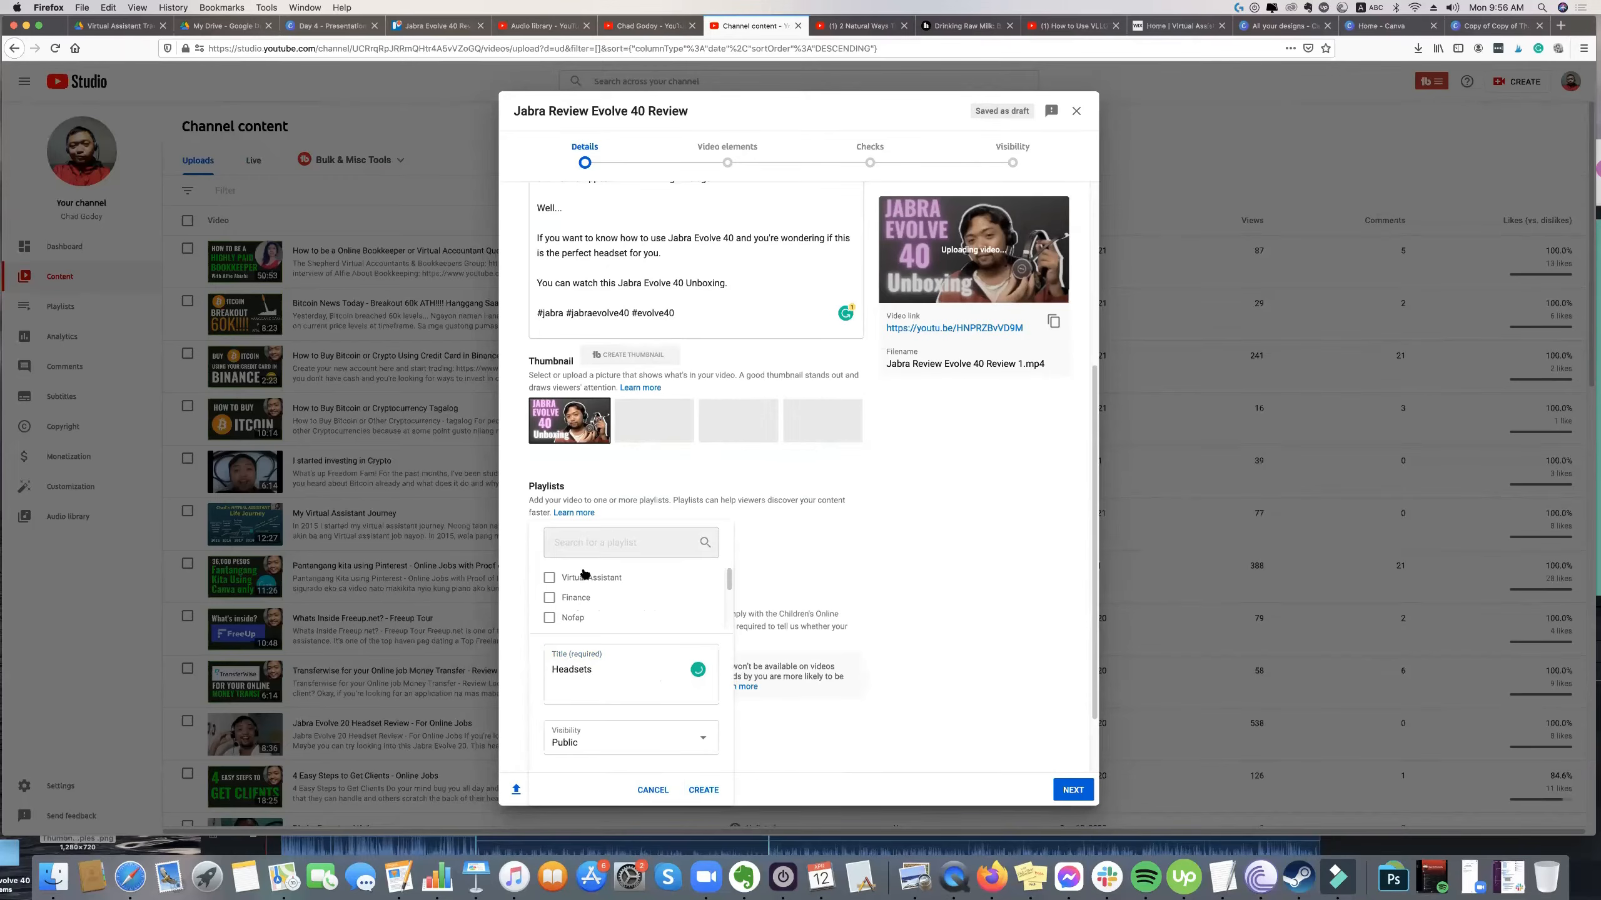
{"action": "left_click", "coordinate": [593, 515]}
{"action": "scroll", "coordinate": [635, 562], "scroll_direction": "down", "scroll_amount": 2}
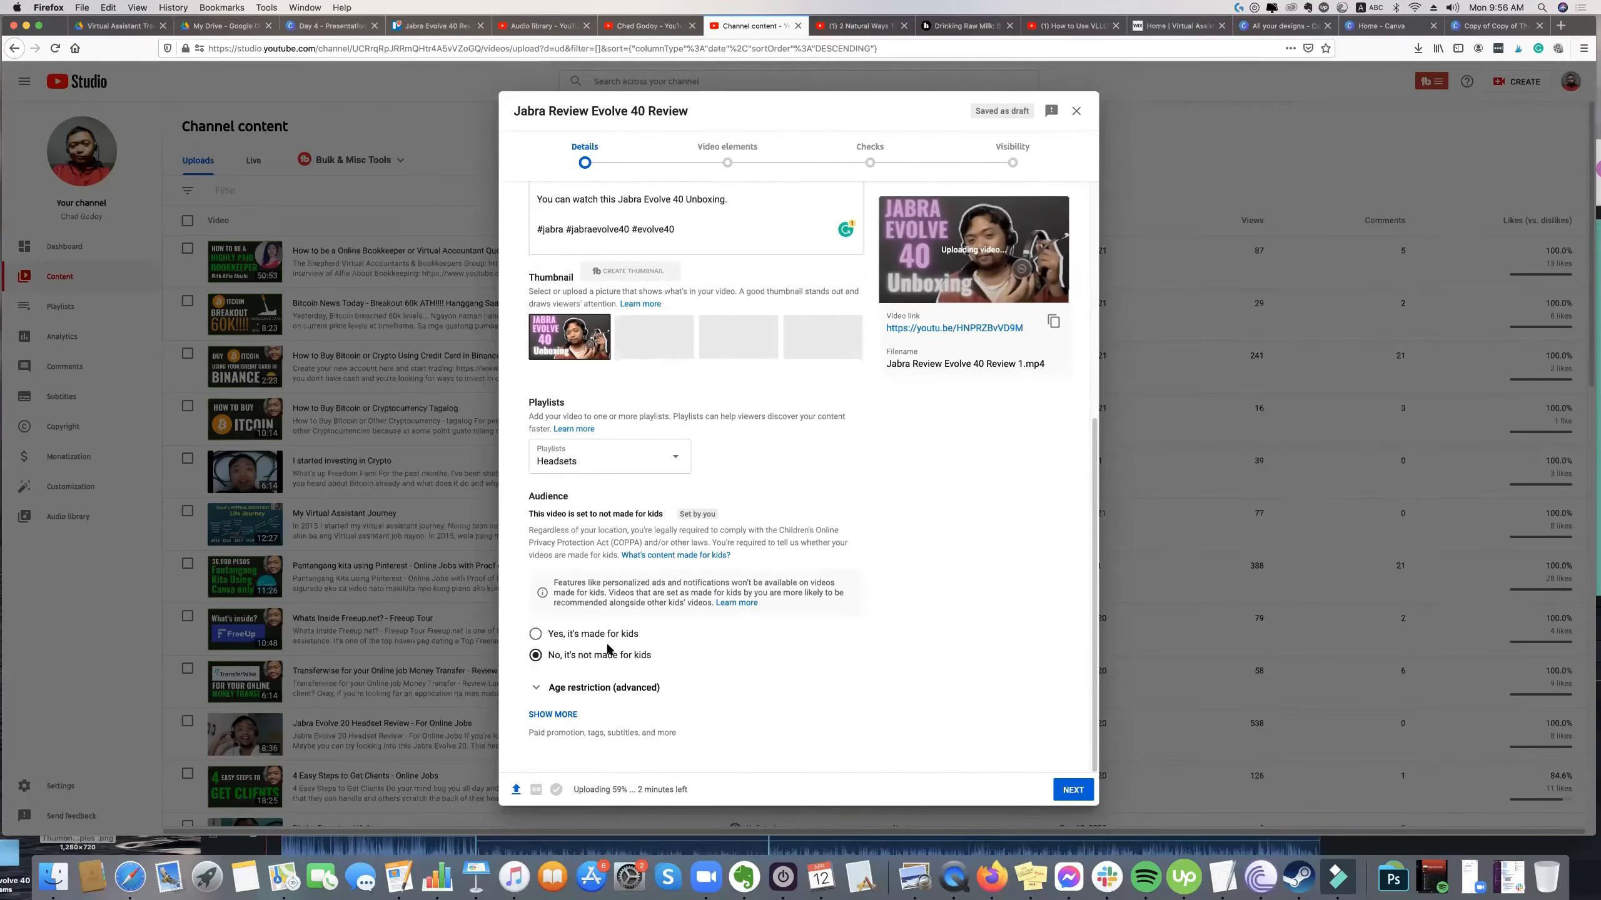
Review the video details and expand the additional settings for paid promotion, tags and subtitles.
{"action": "scroll", "coordinate": [610, 631], "scroll_direction": "up", "scroll_amount": 4}
{"action": "scroll", "coordinate": [611, 636], "scroll_direction": "up", "scroll_amount": 2}
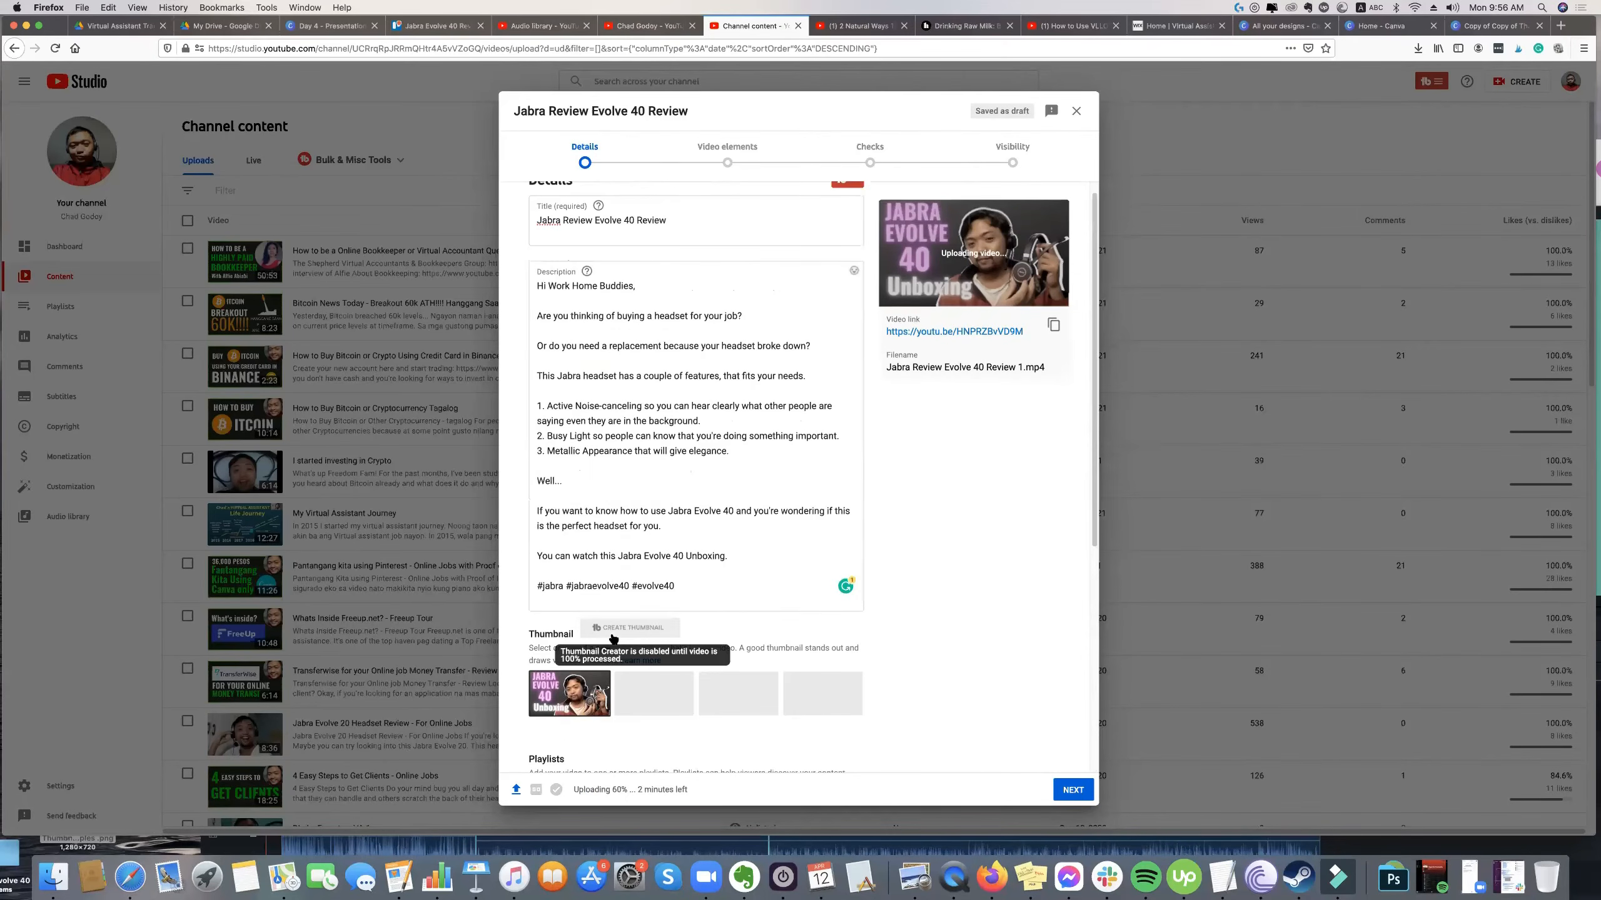
{"action": "scroll", "coordinate": [612, 638], "scroll_direction": "down", "scroll_amount": 6}
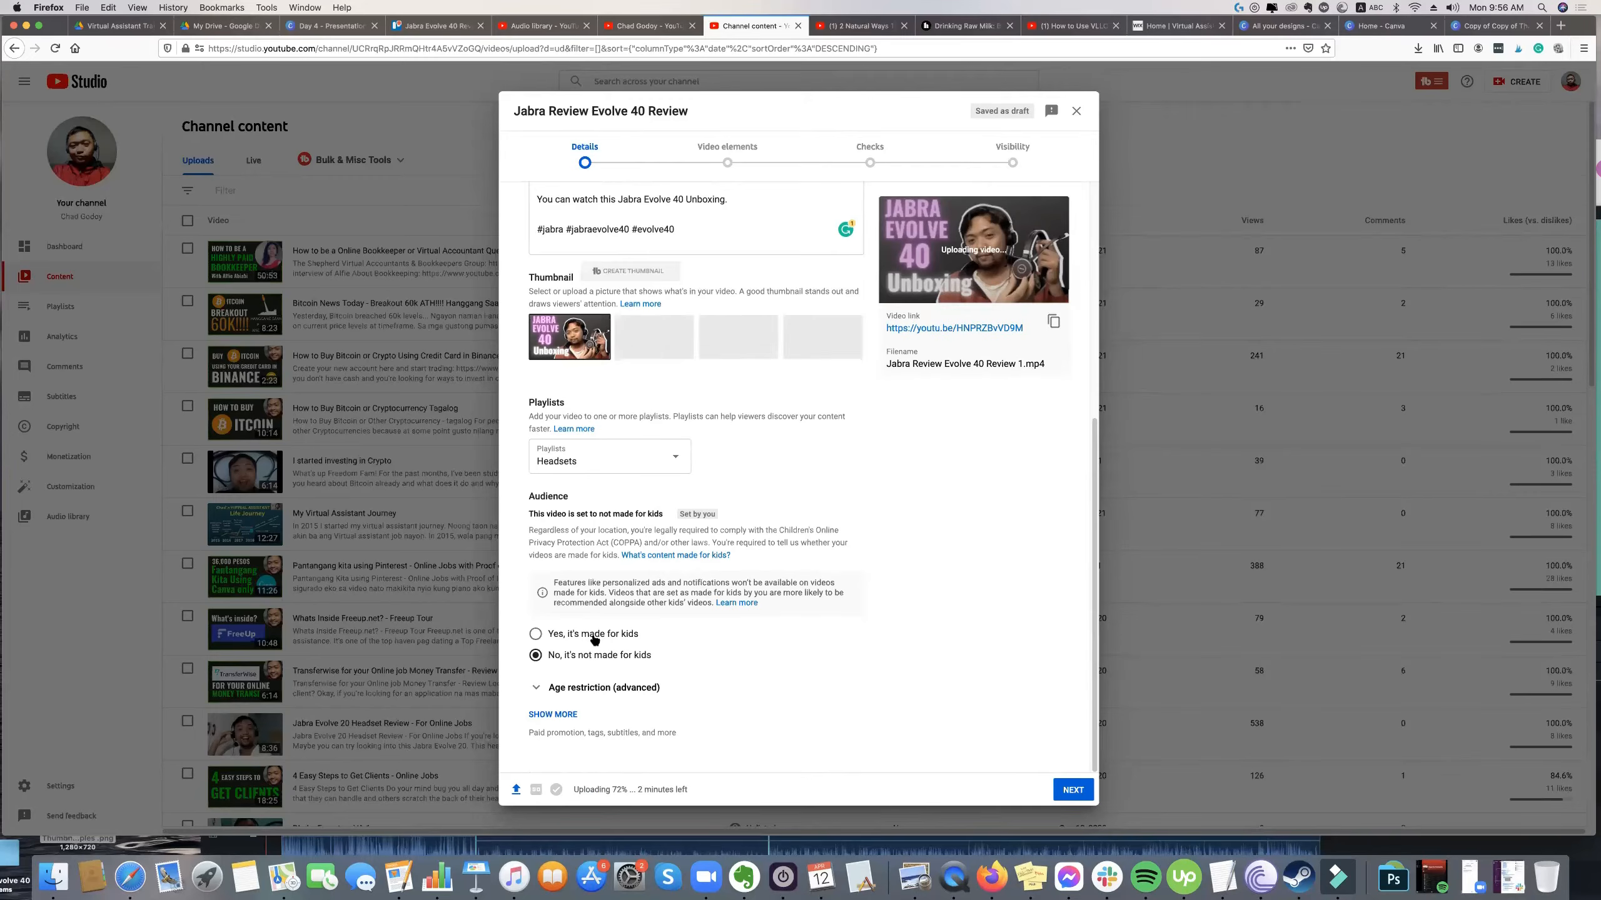
{"action": "left_click", "coordinate": [552, 714]}
{"action": "scroll", "coordinate": [613, 619], "scroll_direction": "down", "scroll_amount": 2}
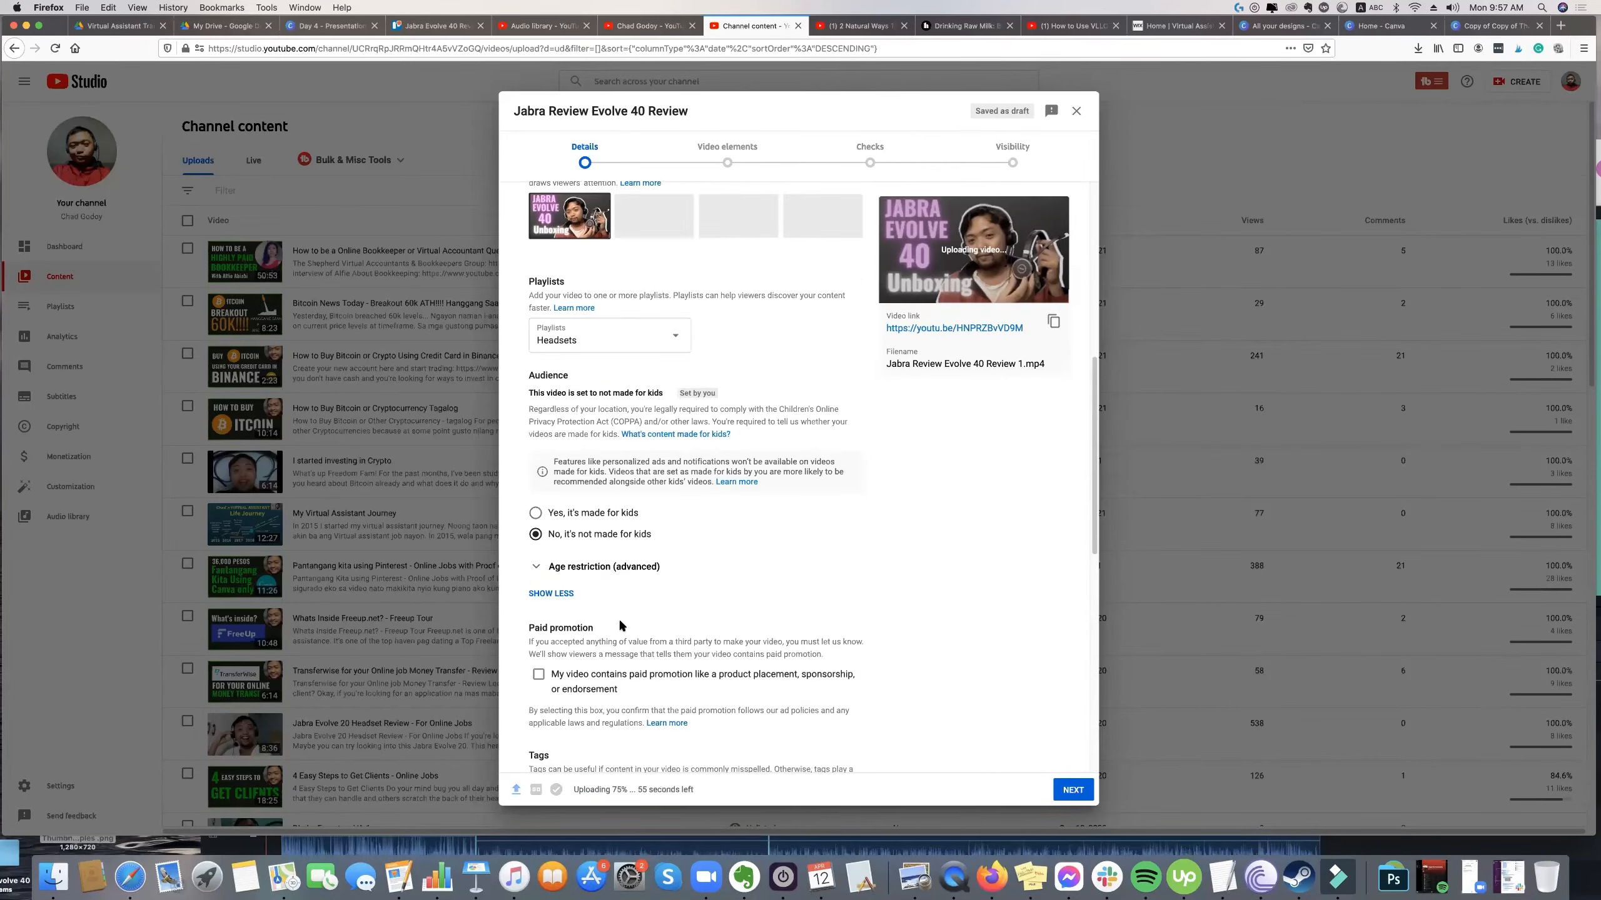
Expand the tag tools in the Tags section to load the recommended tags for the video.
{"action": "scroll", "coordinate": [621, 625], "scroll_direction": "down", "scroll_amount": 3}
{"action": "scroll", "coordinate": [623, 619], "scroll_direction": "down", "scroll_amount": 4}
{"action": "left_click", "coordinate": [674, 442]}
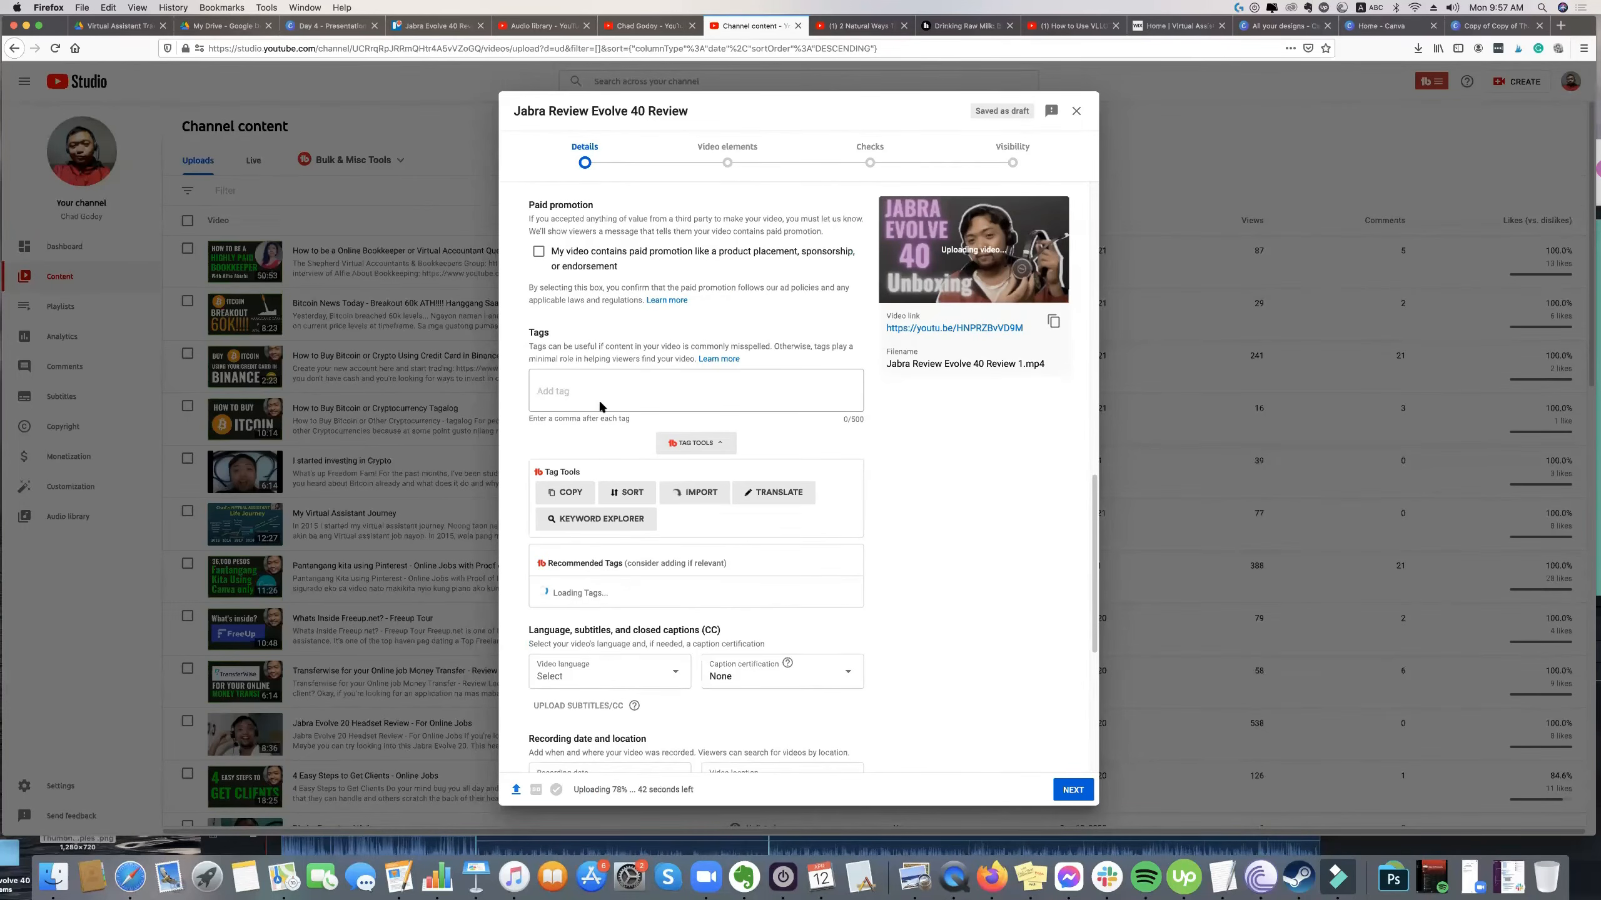
{"action": "scroll", "coordinate": [599, 403], "scroll_direction": "down", "scroll_amount": 1}
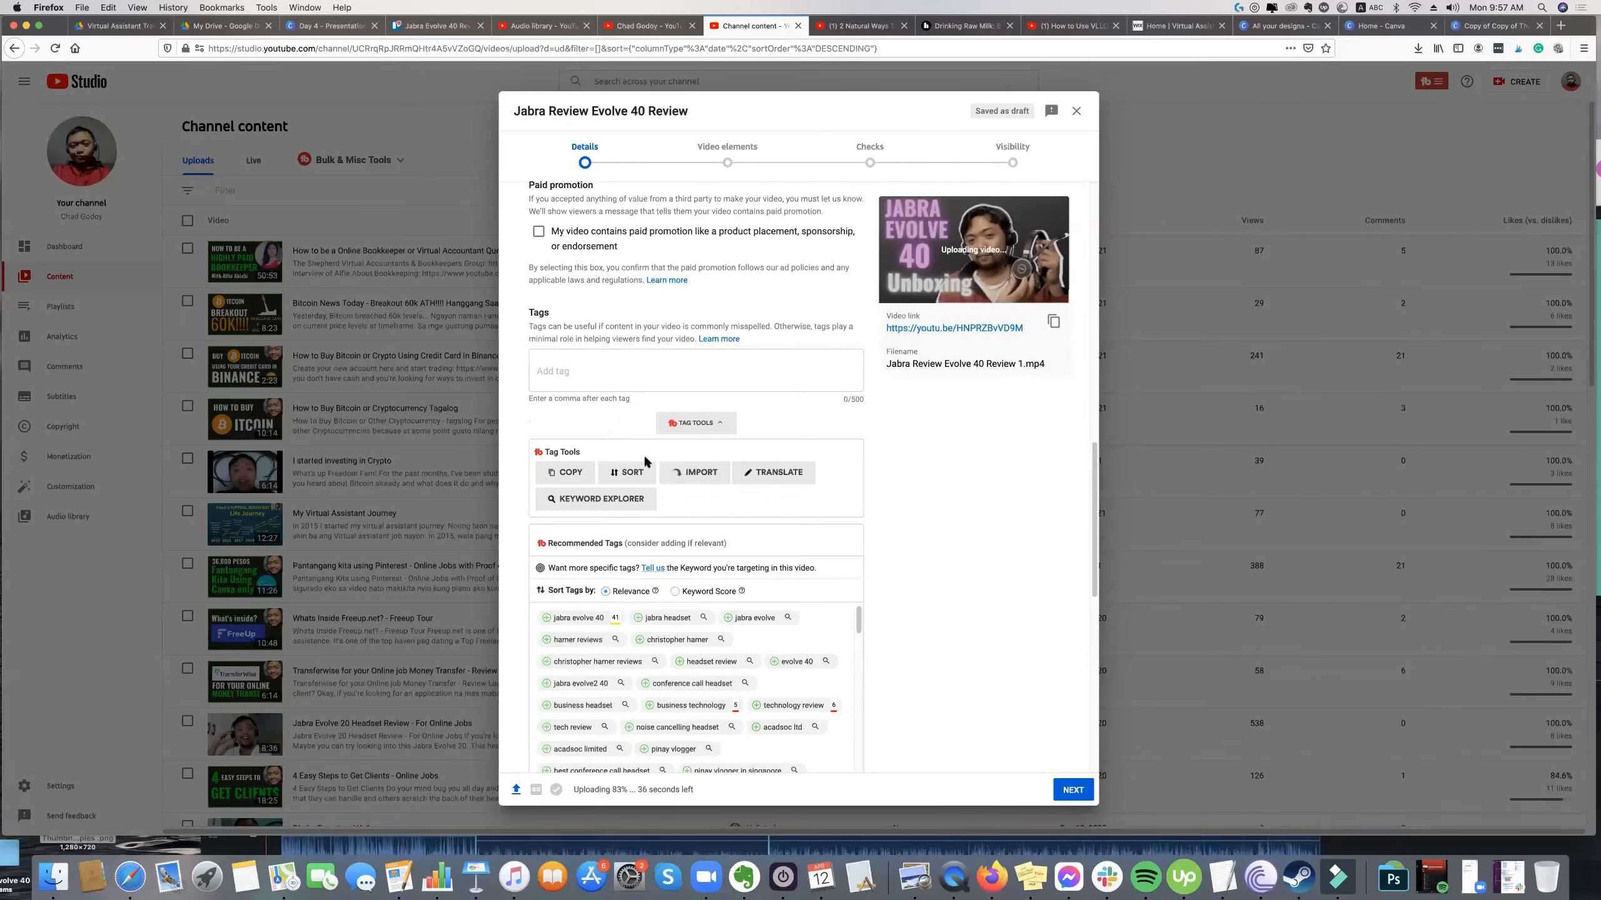
Look back over the video details and browse the recommended tags for ones relevant to the headset review.
{"action": "scroll", "coordinate": [643, 453], "scroll_direction": "up", "scroll_amount": 3}
{"action": "scroll", "coordinate": [946, 278], "scroll_direction": "up", "scroll_amount": 10}
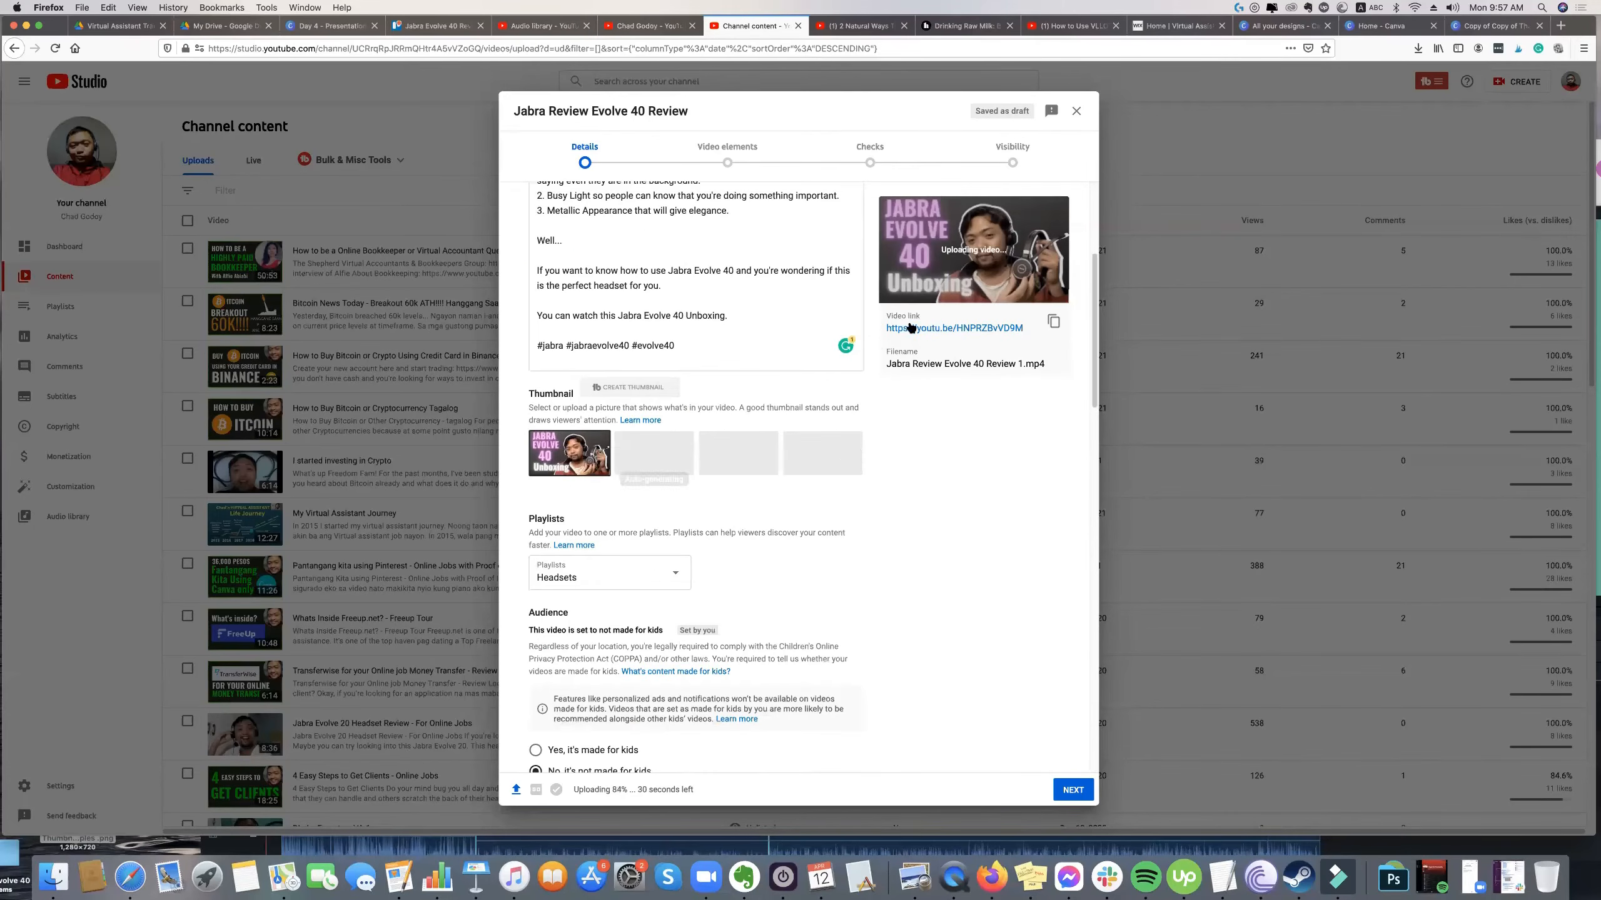
{"action": "scroll", "coordinate": [808, 451], "scroll_direction": "down", "scroll_amount": 1}
{"action": "scroll", "coordinate": [845, 471], "scroll_direction": "down", "scroll_amount": 3}
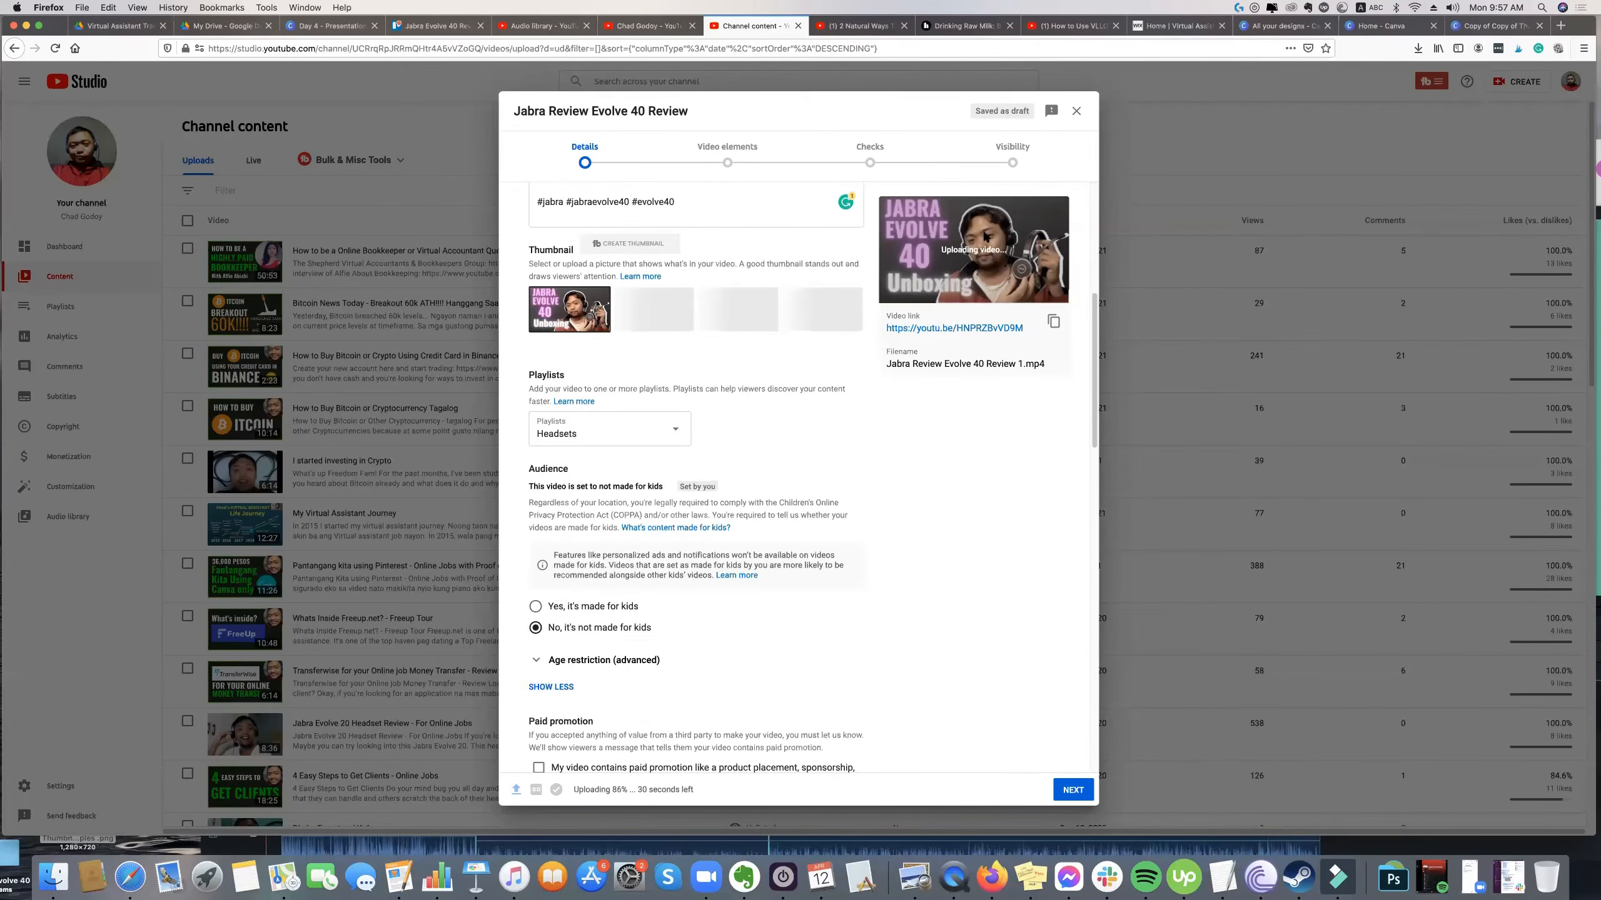
{"action": "scroll", "coordinate": [819, 435], "scroll_direction": "down", "scroll_amount": 5}
{"action": "scroll", "coordinate": [766, 415], "scroll_direction": "down", "scroll_amount": 3}
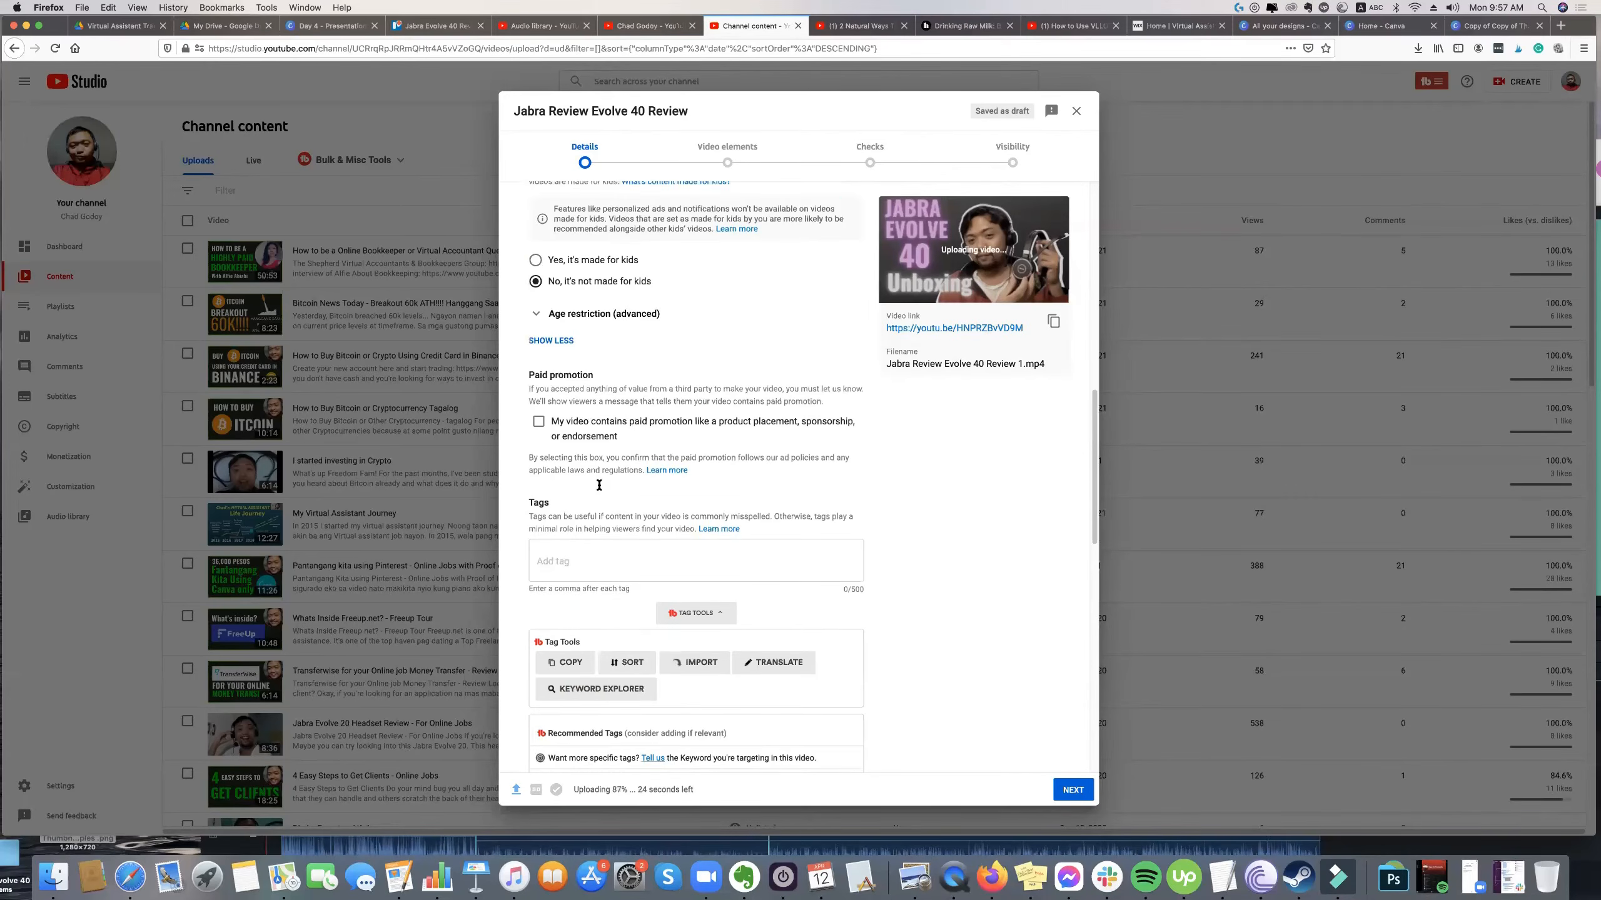
{"action": "scroll", "coordinate": [623, 464], "scroll_direction": "down", "scroll_amount": 3}
{"action": "scroll", "coordinate": [674, 444], "scroll_direction": "down", "scroll_amount": 4}
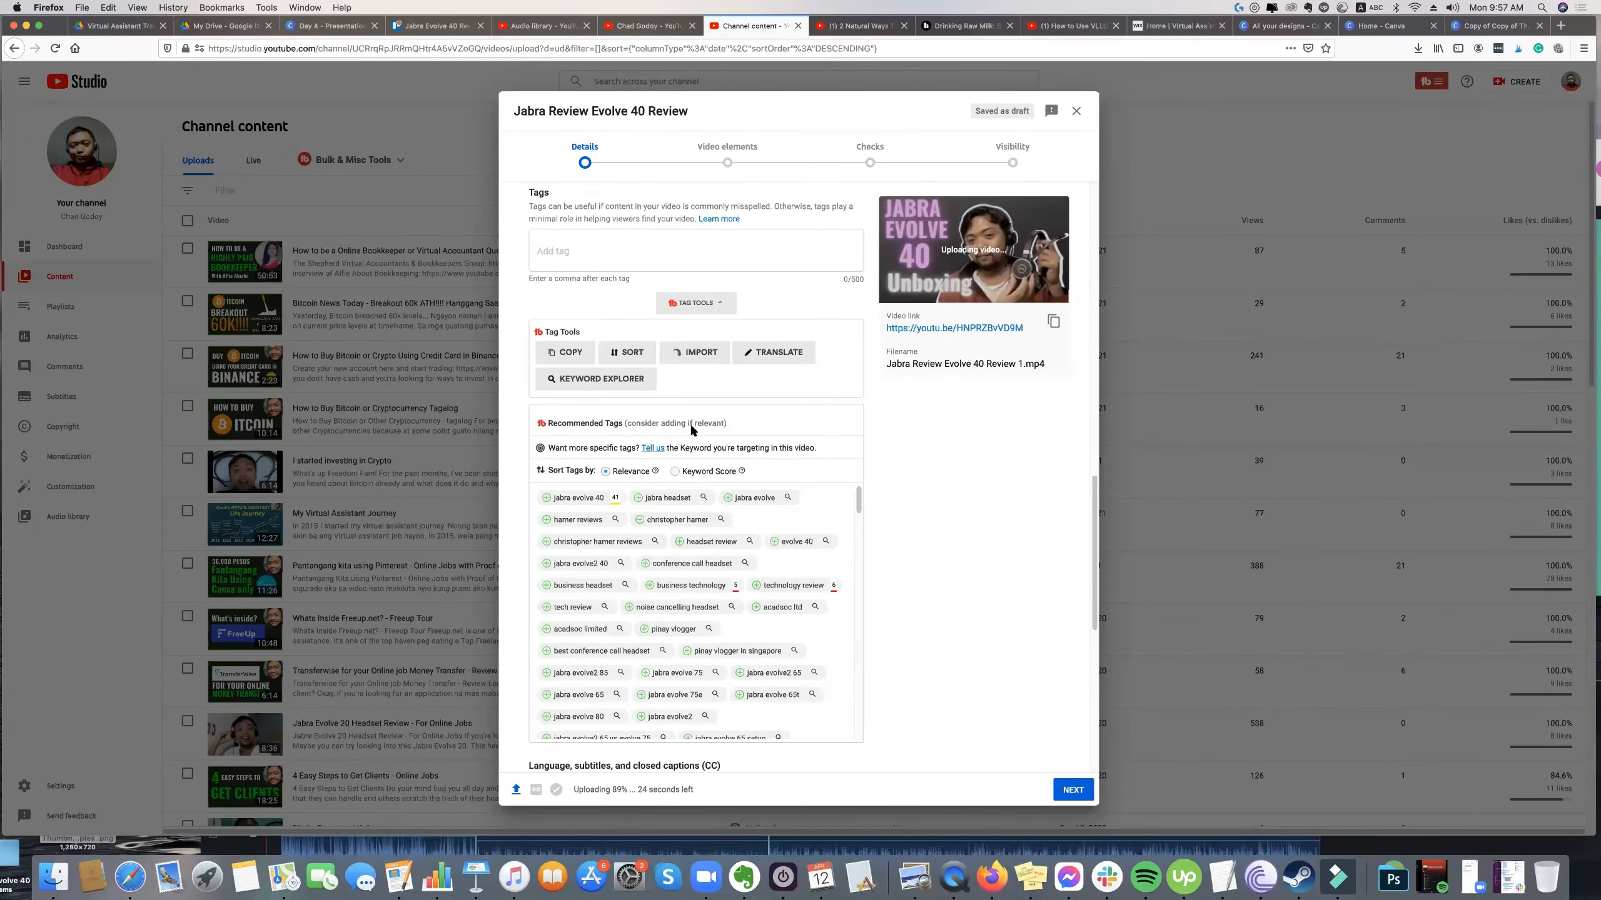
{"action": "scroll", "coordinate": [691, 423], "scroll_direction": "up", "scroll_amount": 1}
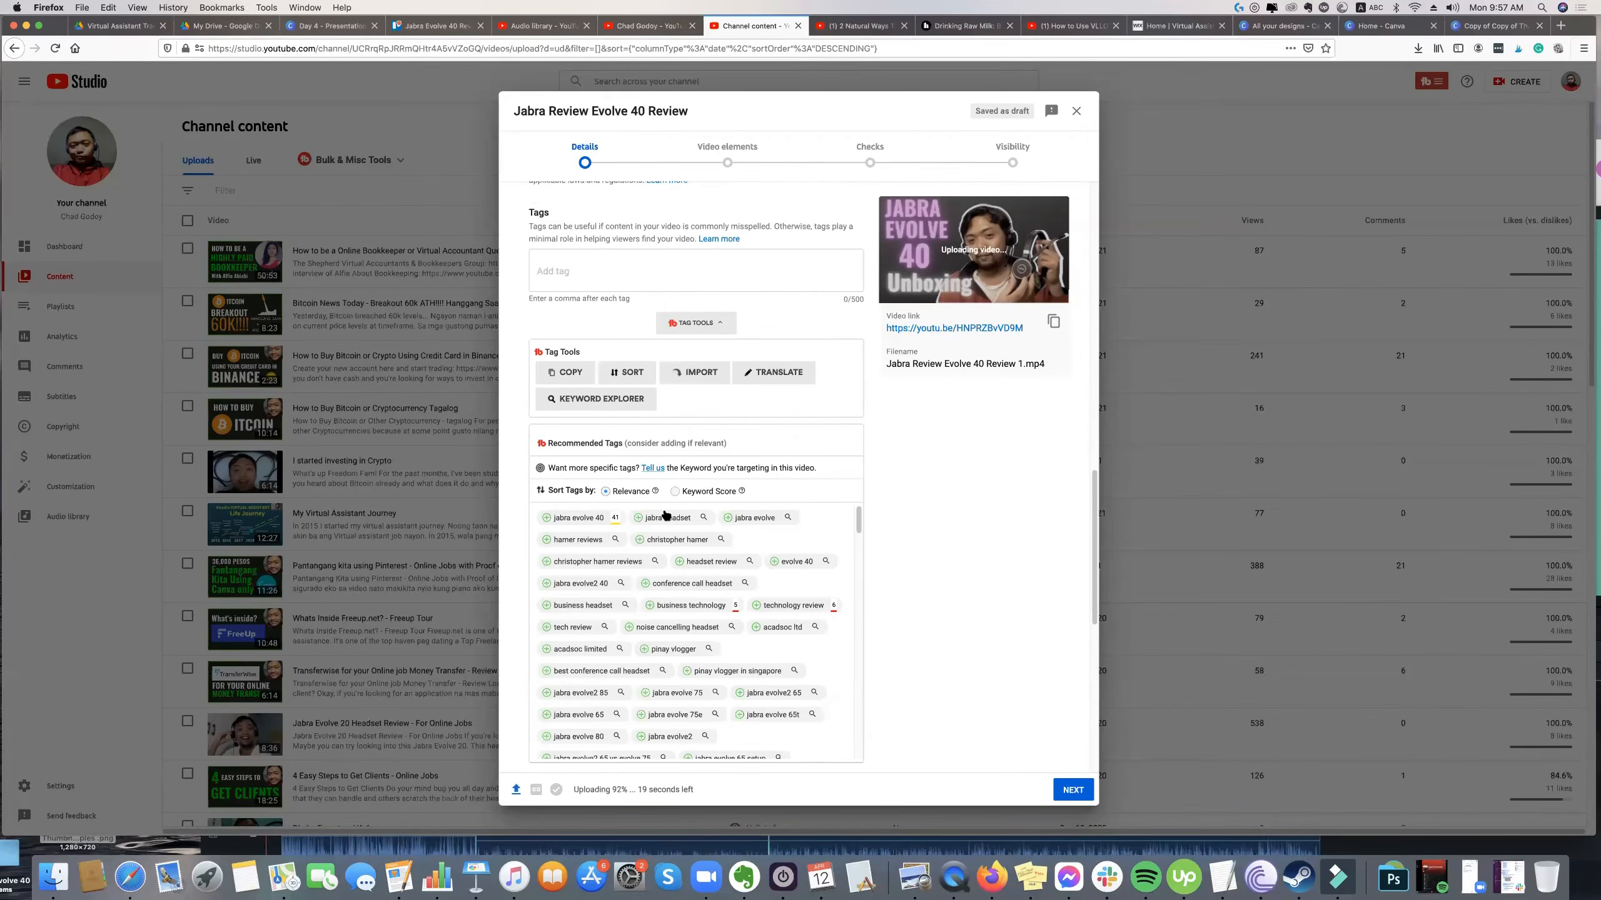
{"action": "scroll", "coordinate": [668, 518], "scroll_direction": "down", "scroll_amount": 1}
{"action": "scroll", "coordinate": [711, 532], "scroll_direction": "up", "scroll_amount": 3}
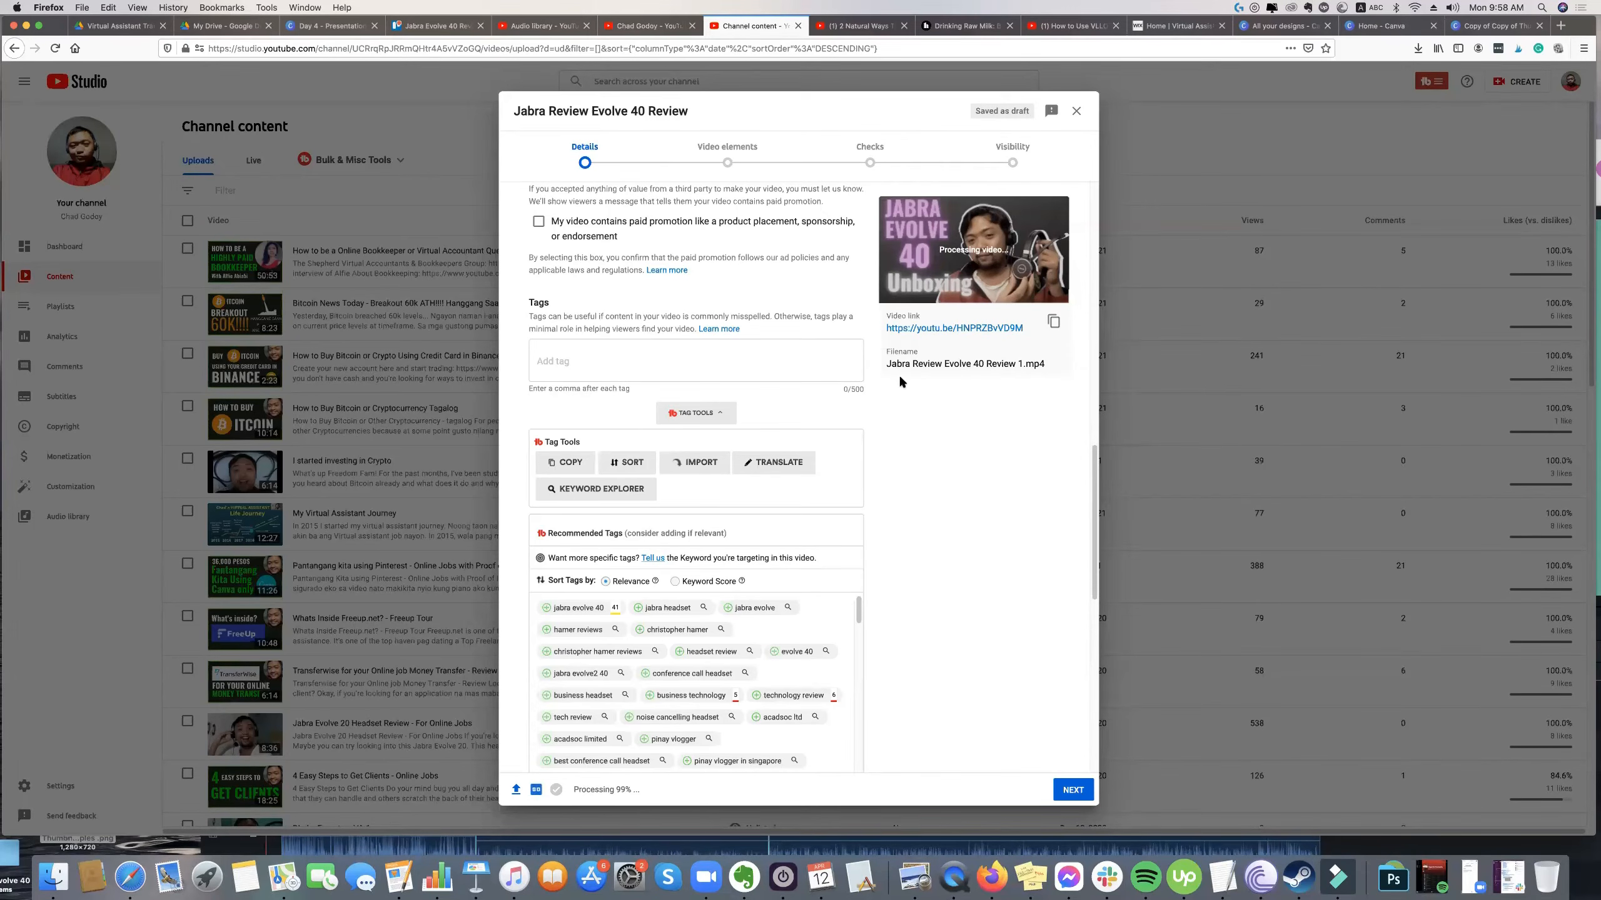
{"action": "scroll", "coordinate": [649, 437], "scroll_direction": "up", "scroll_amount": 3}
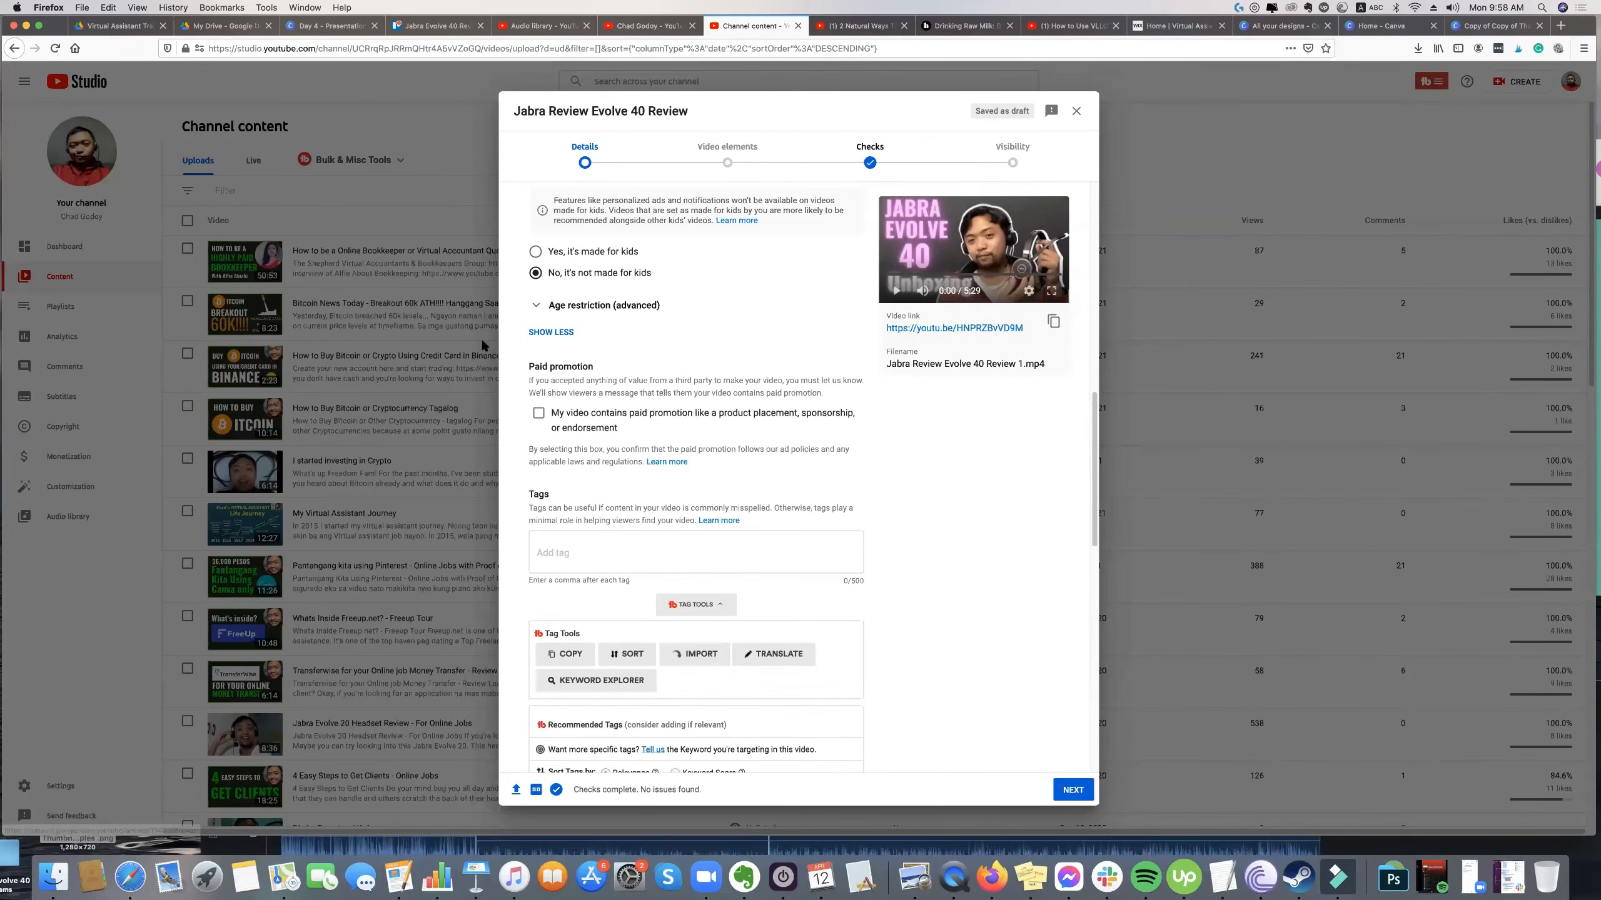
{"action": "scroll", "coordinate": [712, 579], "scroll_direction": "down", "scroll_amount": 5}
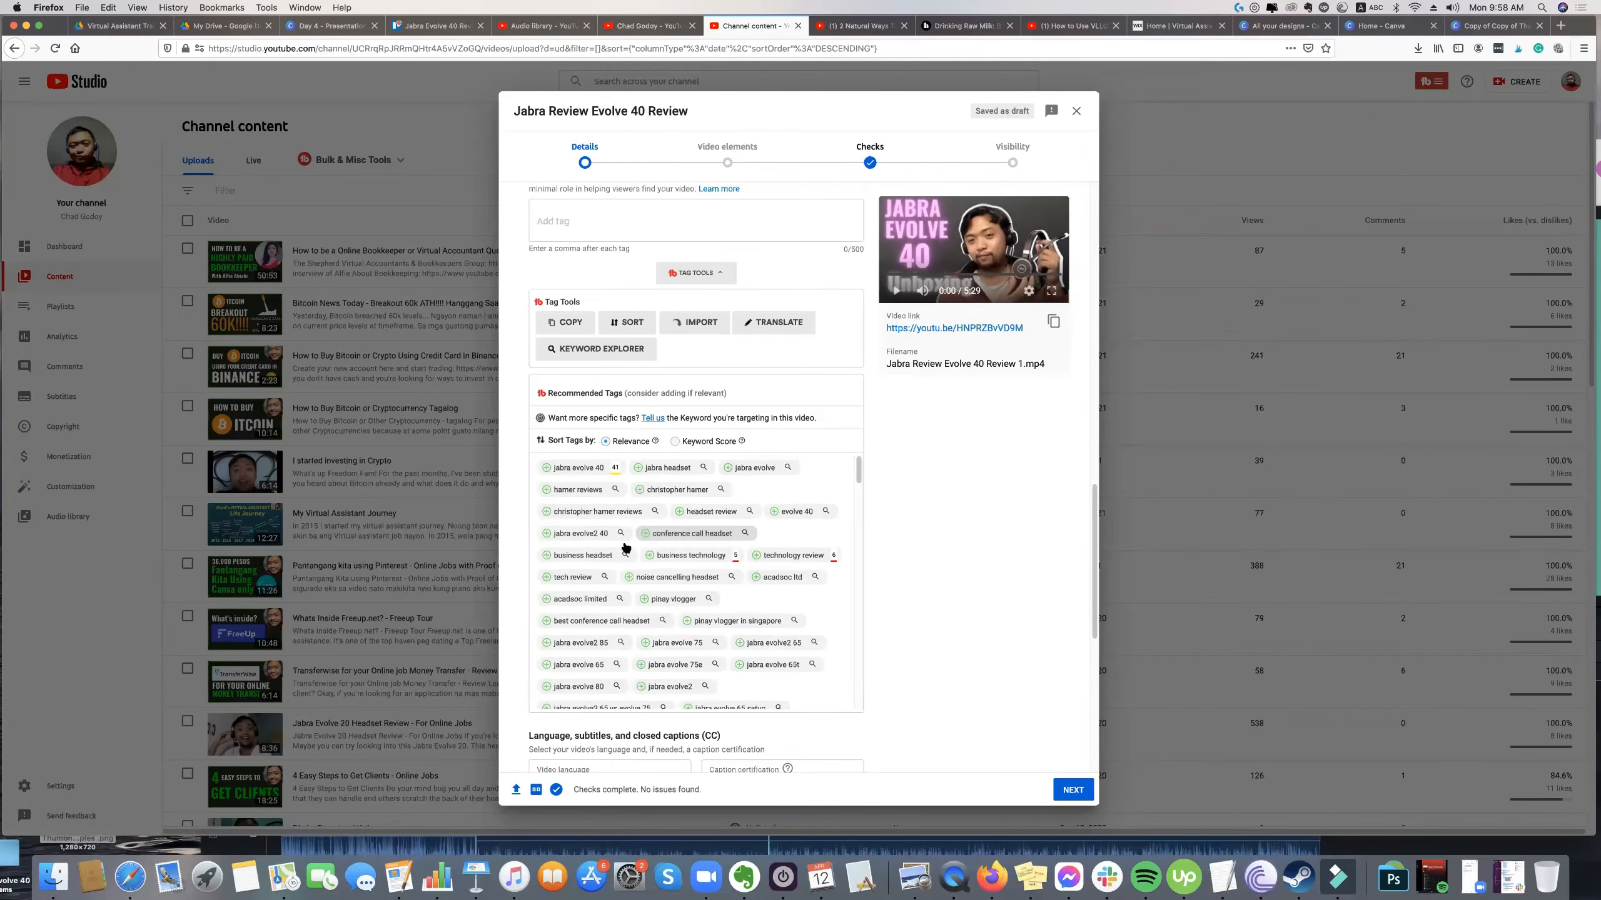
{"action": "scroll", "coordinate": [693, 529], "scroll_direction": "down", "scroll_amount": 5}
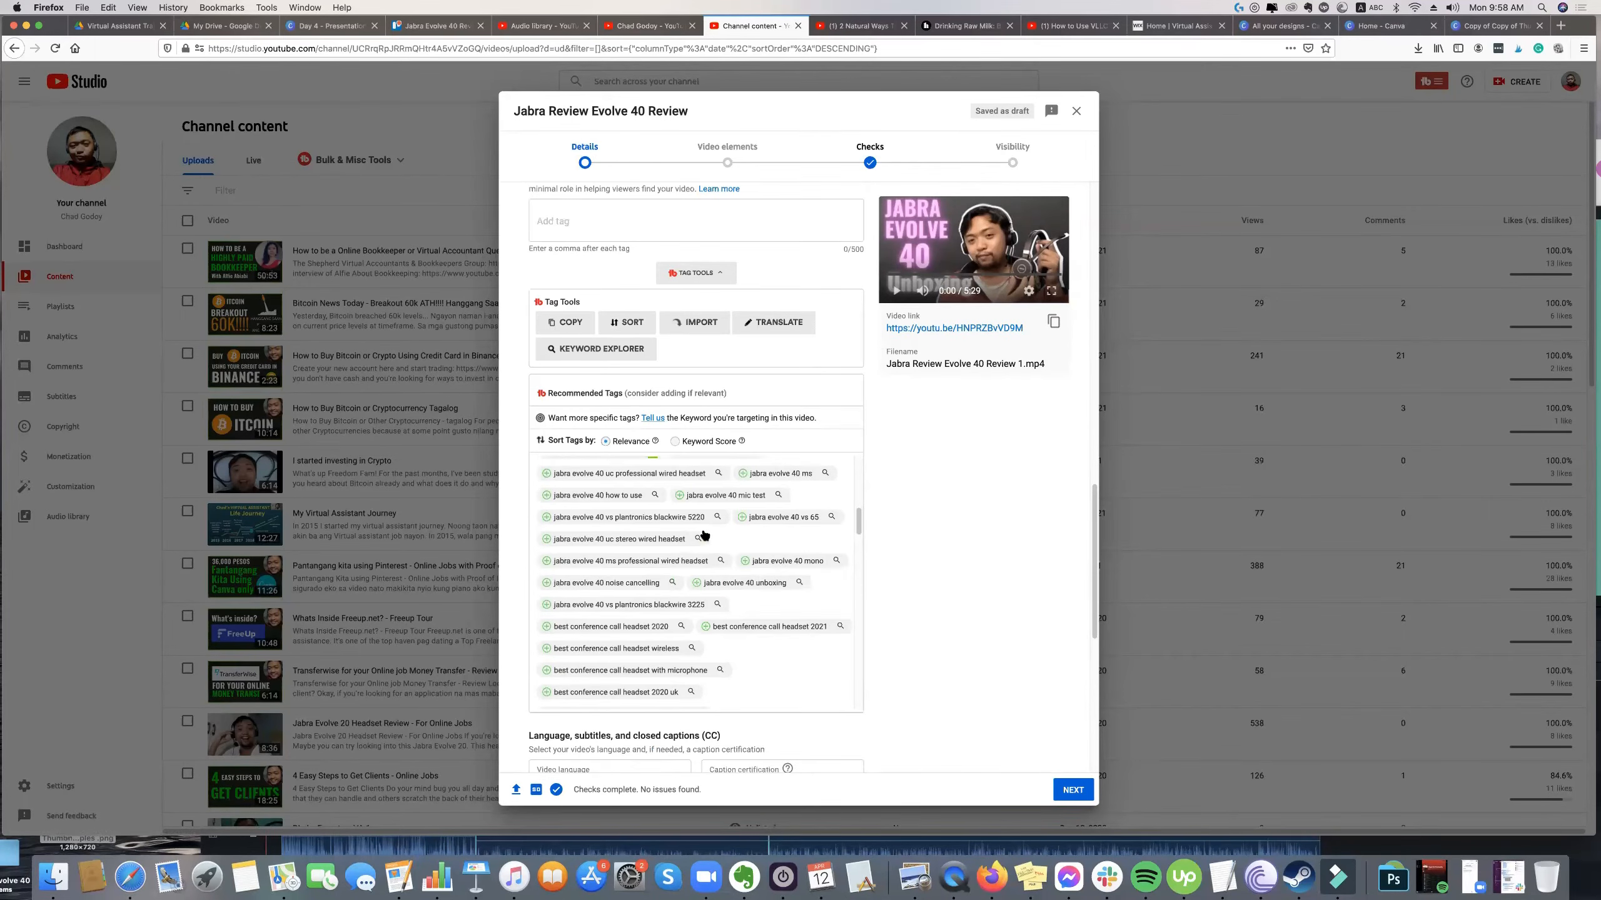
{"action": "scroll", "coordinate": [703, 533], "scroll_direction": "up", "scroll_amount": 5}
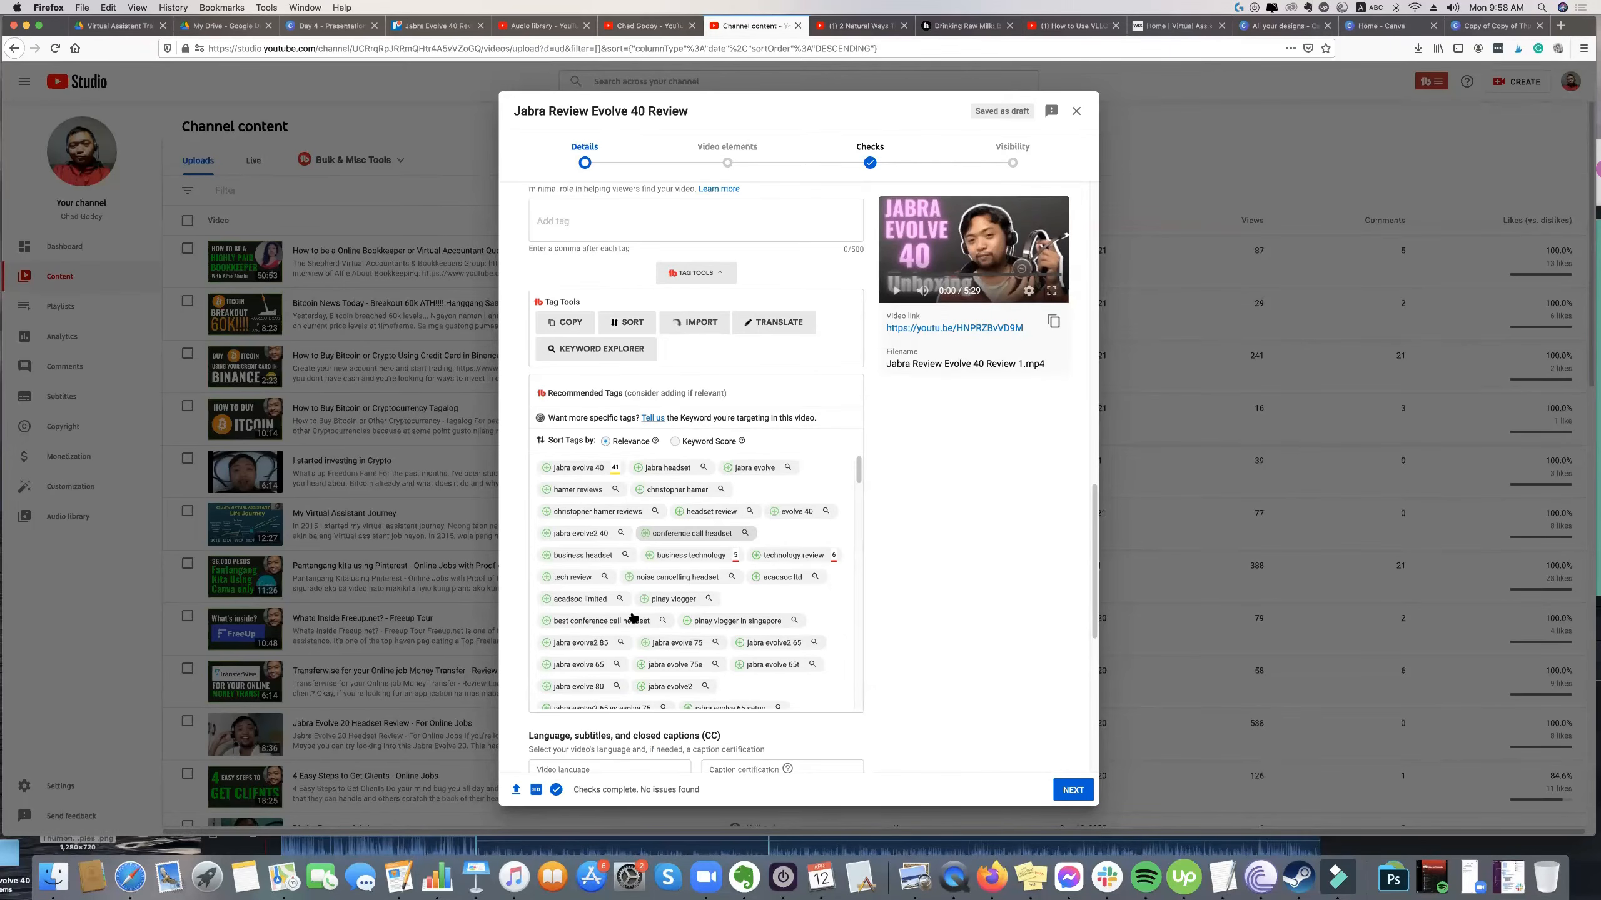
{"action": "scroll", "coordinate": [636, 617], "scroll_direction": "up", "scroll_amount": 2}
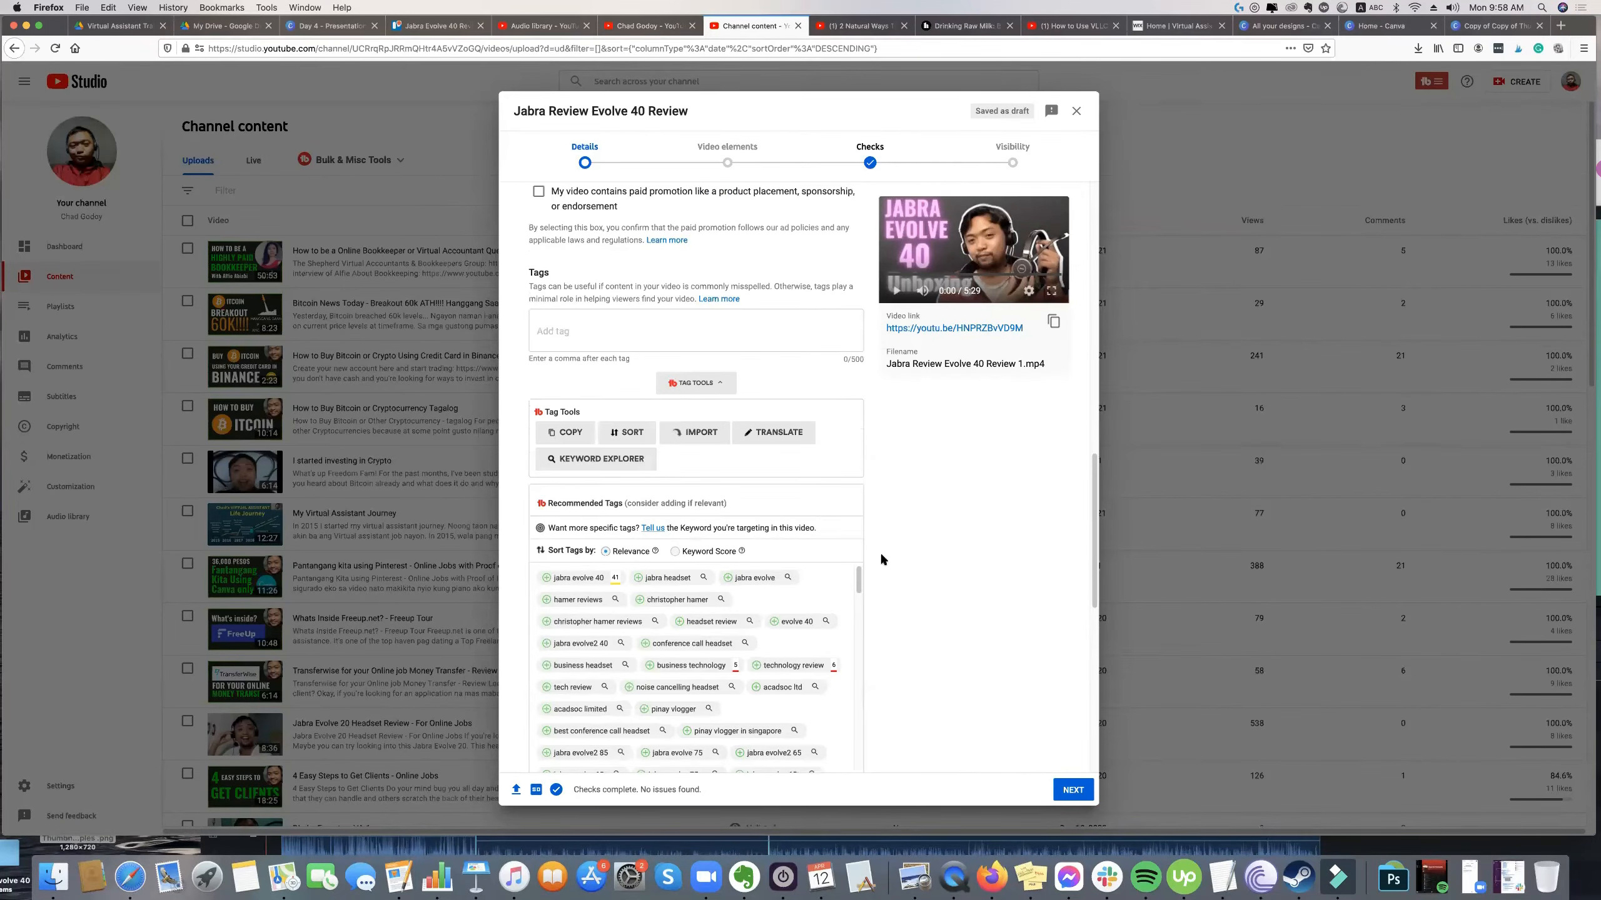
{"action": "scroll", "coordinate": [725, 529], "scroll_direction": "down", "scroll_amount": 5}
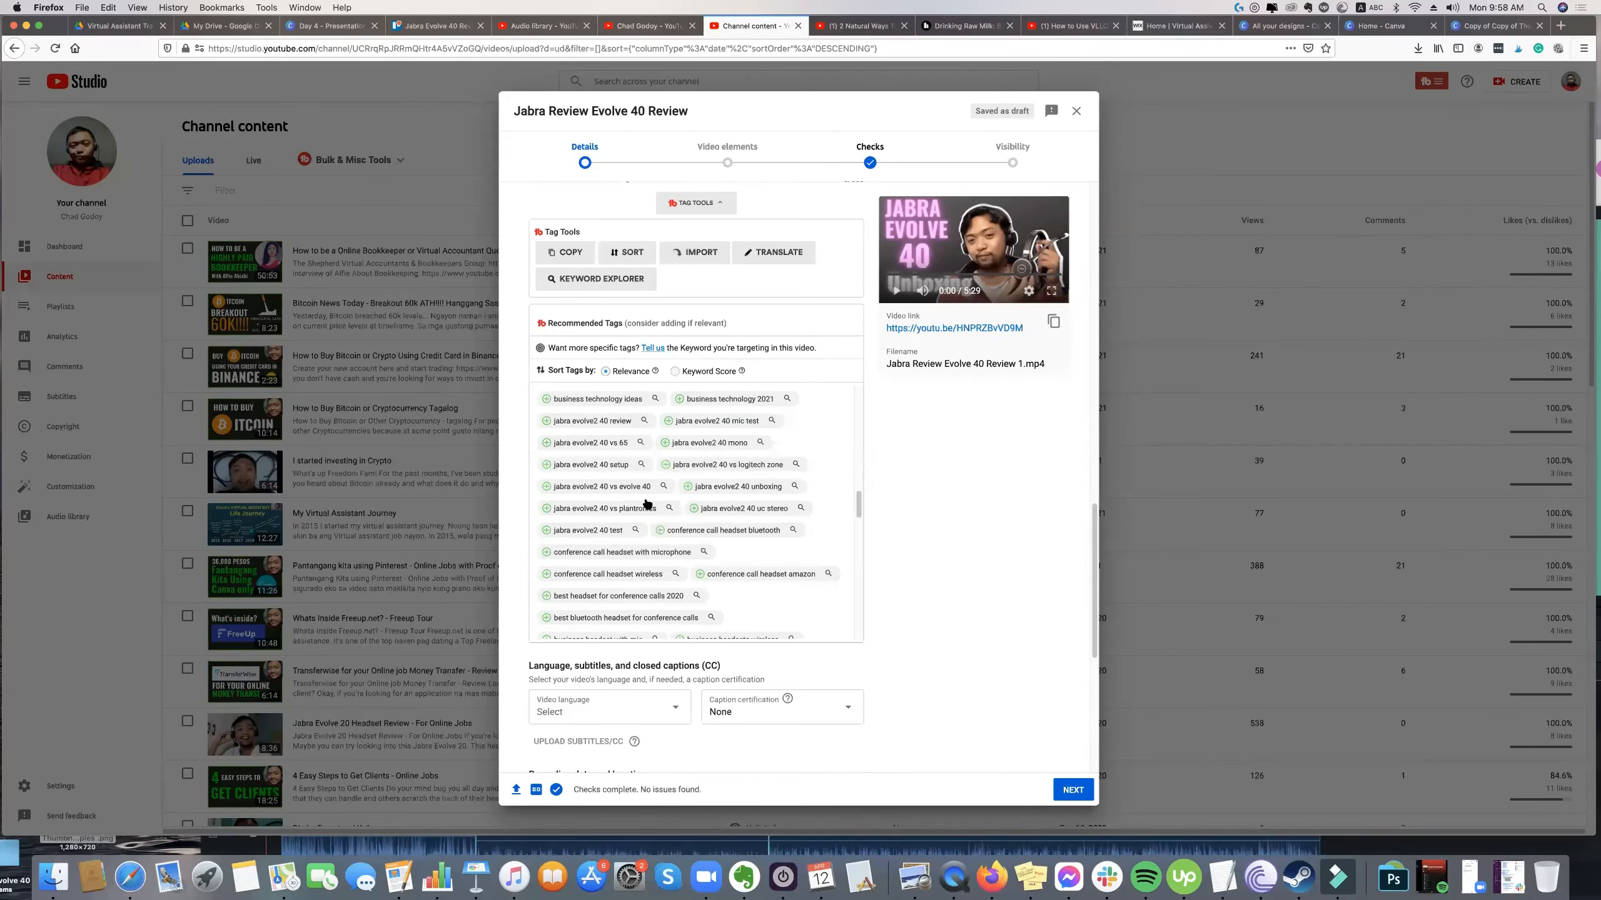
{"action": "scroll", "coordinate": [649, 499], "scroll_direction": "up", "scroll_amount": 5}
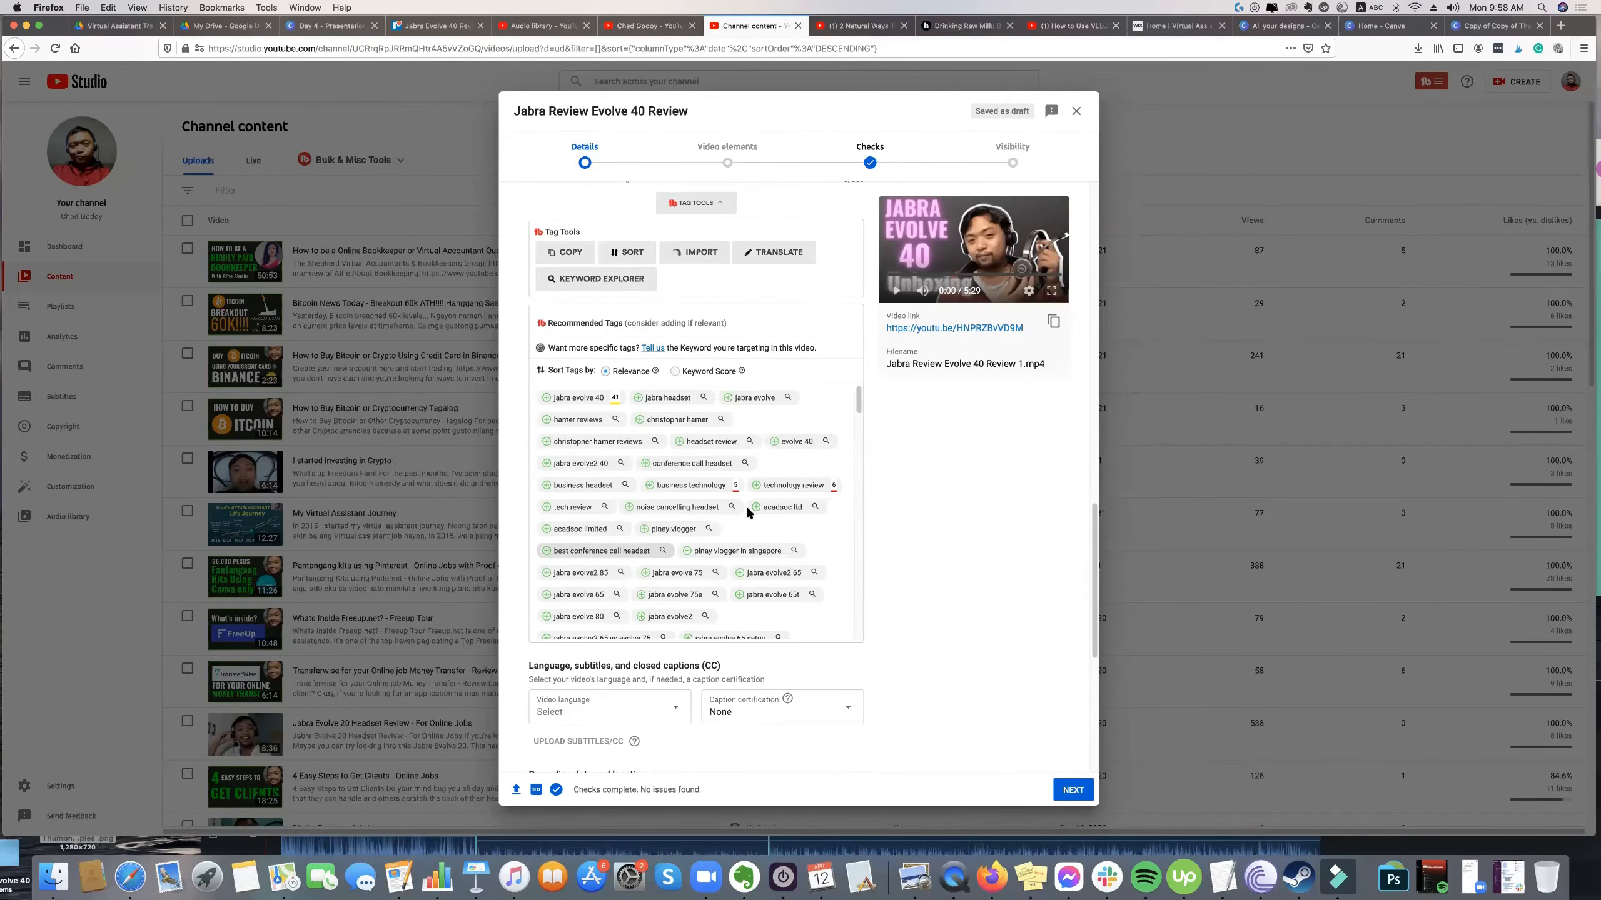
{"action": "scroll", "coordinate": [652, 603], "scroll_direction": "up", "scroll_amount": 3}
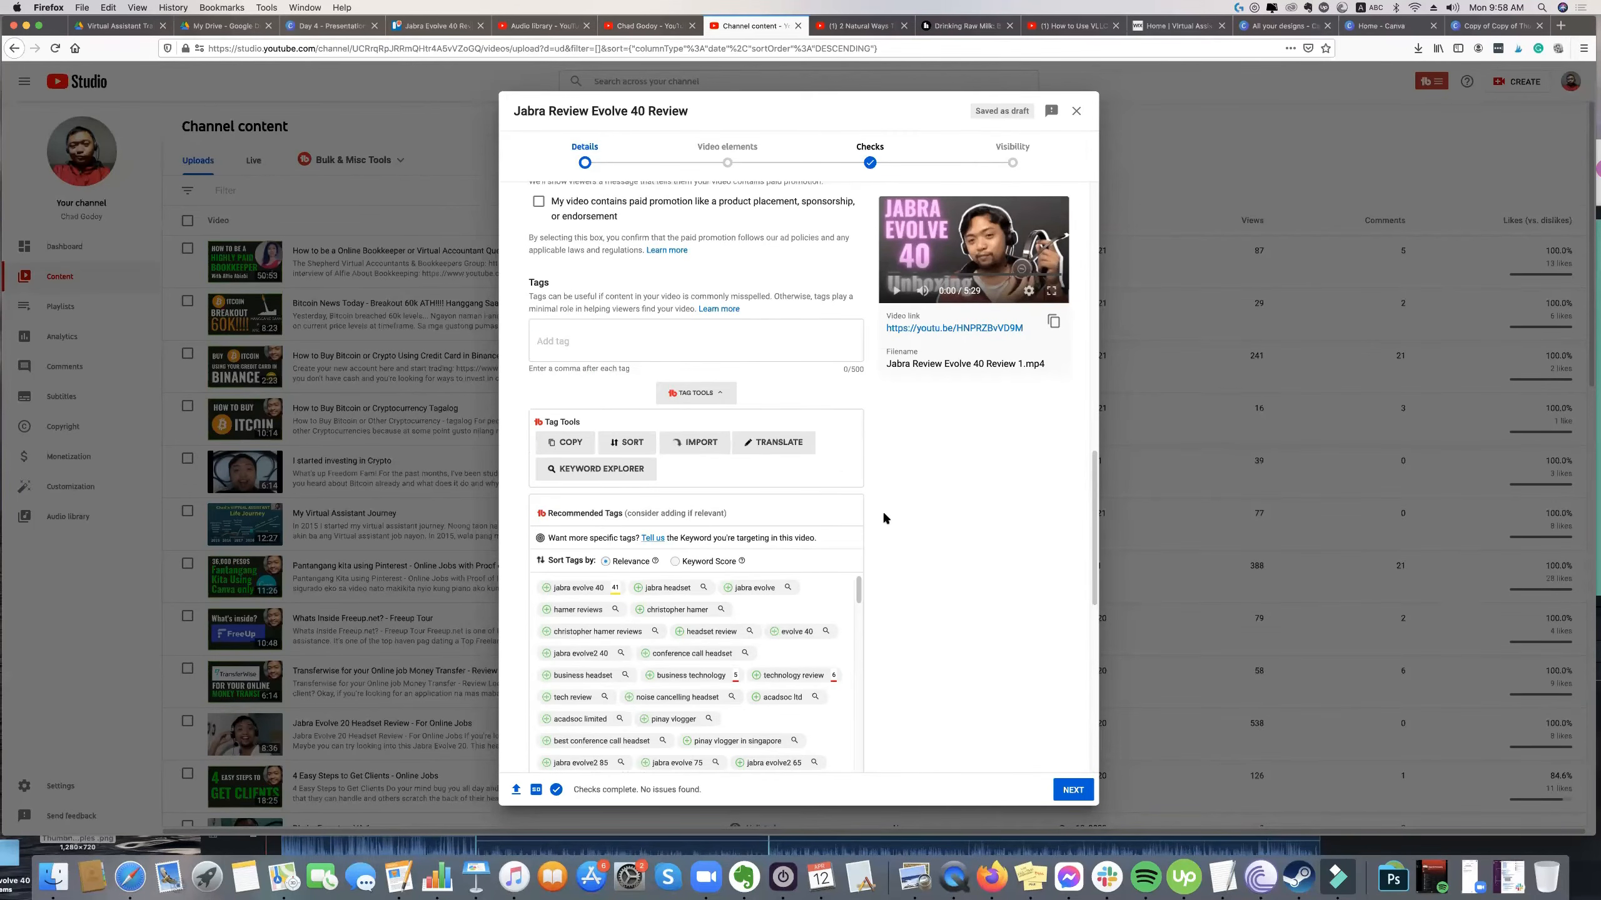
{"action": "scroll", "coordinate": [878, 508], "scroll_direction": "up", "scroll_amount": 1}
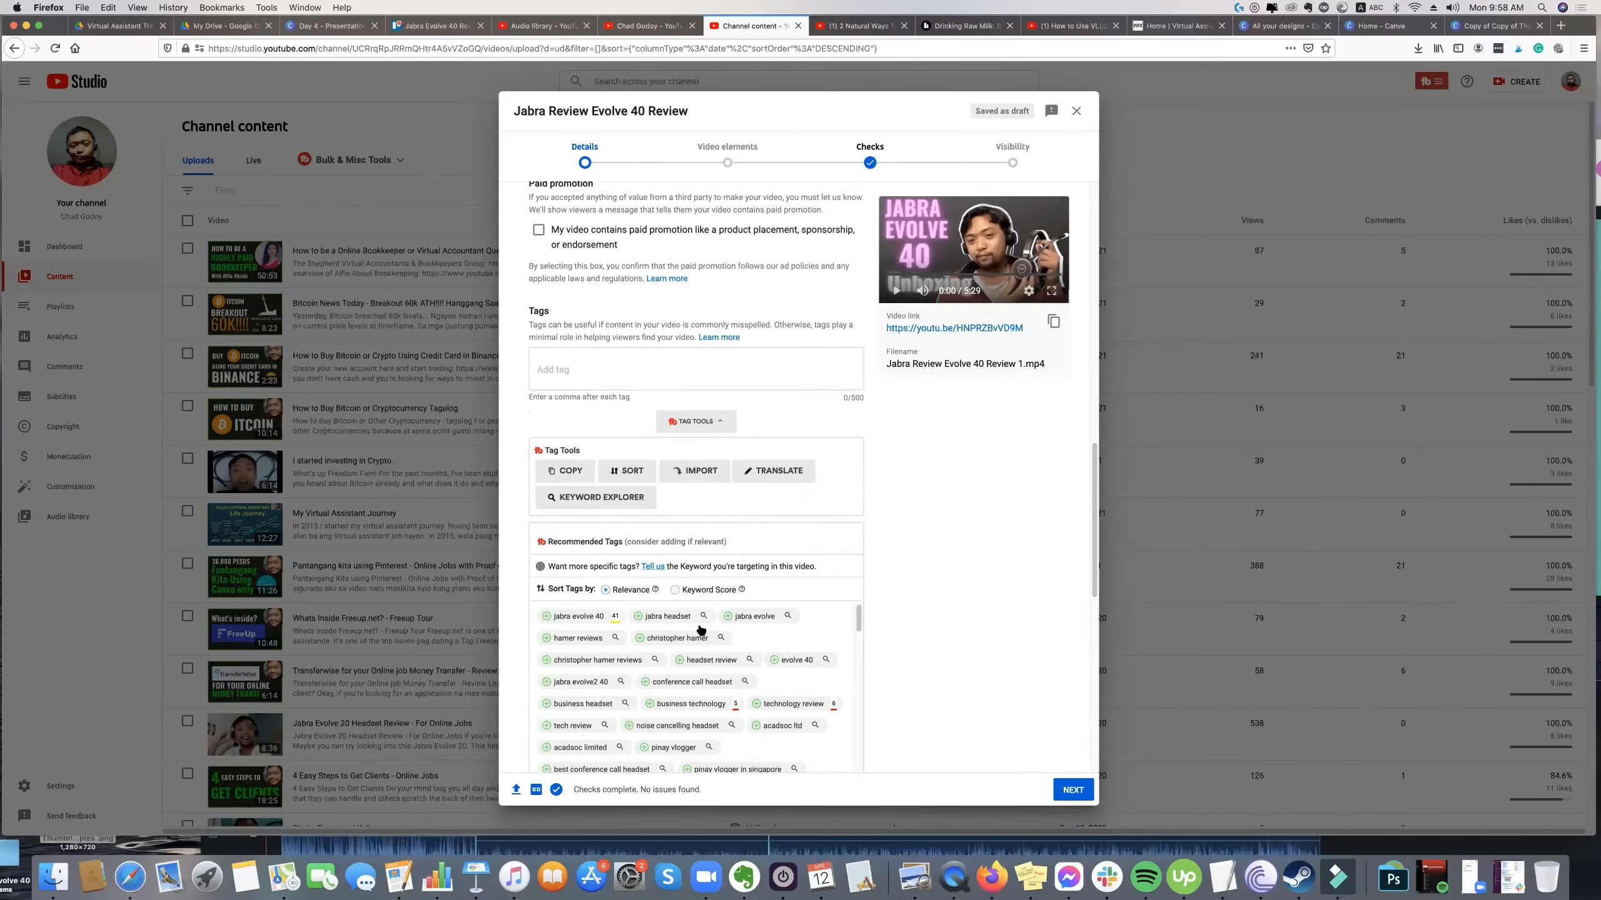
Add the recommended tags "jabra evolve 40", "jabra headset", "jabra evolve" and "evolve 40" to the video.
{"action": "scroll", "coordinate": [701, 629], "scroll_direction": "down", "scroll_amount": 1}
{"action": "left_click", "coordinate": [573, 604]}
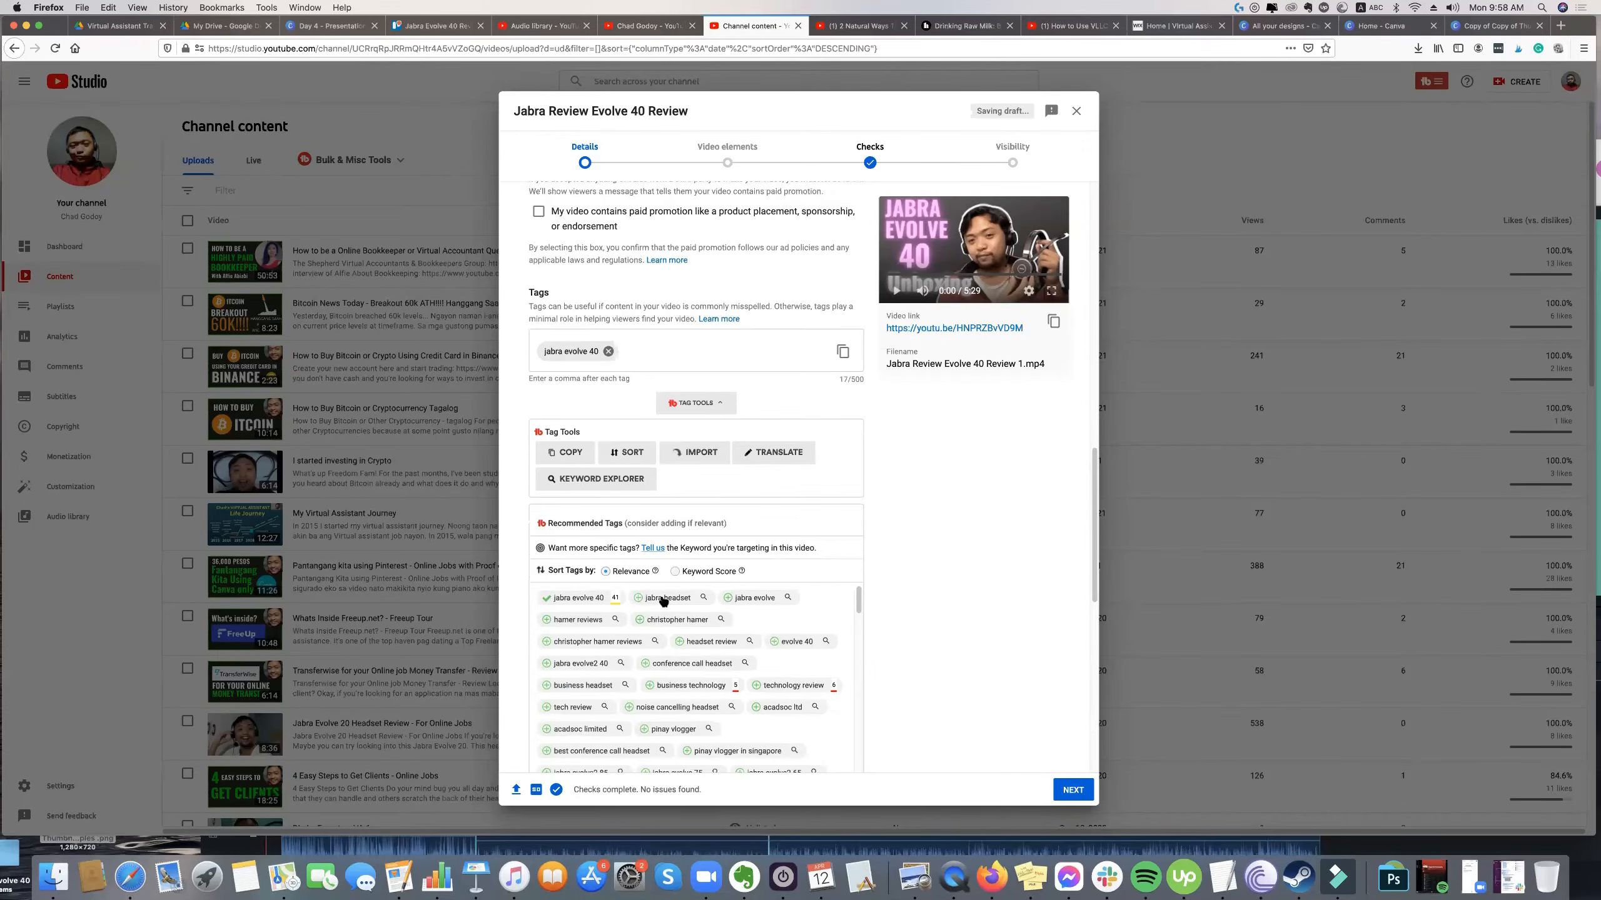
{"action": "left_click", "coordinate": [759, 598]}
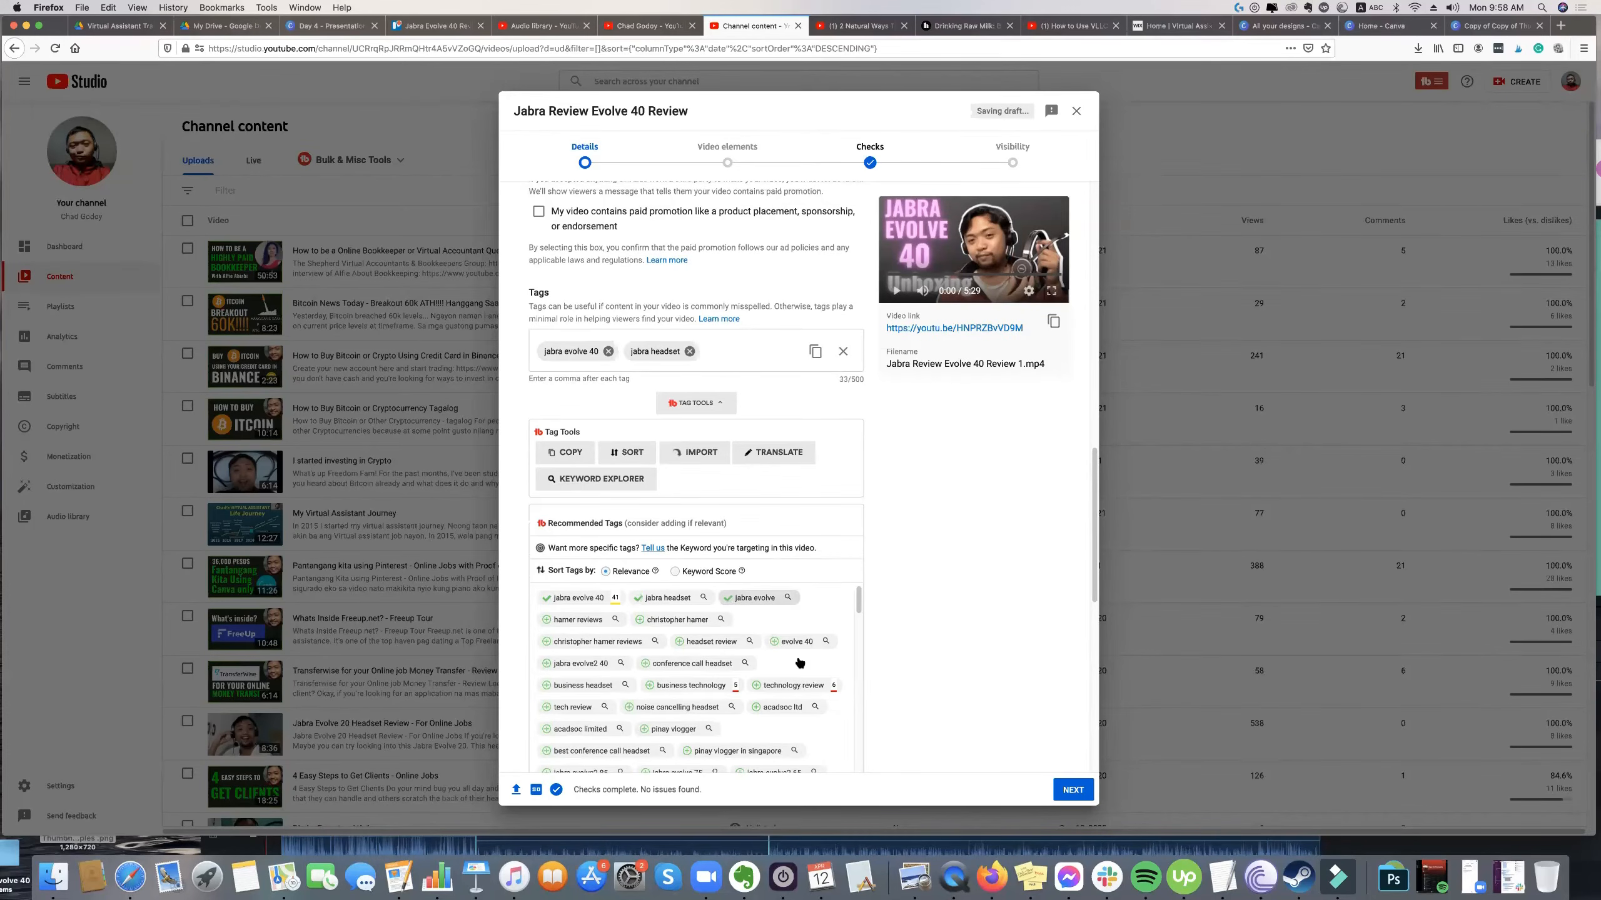
{"action": "left_click", "coordinate": [796, 667]}
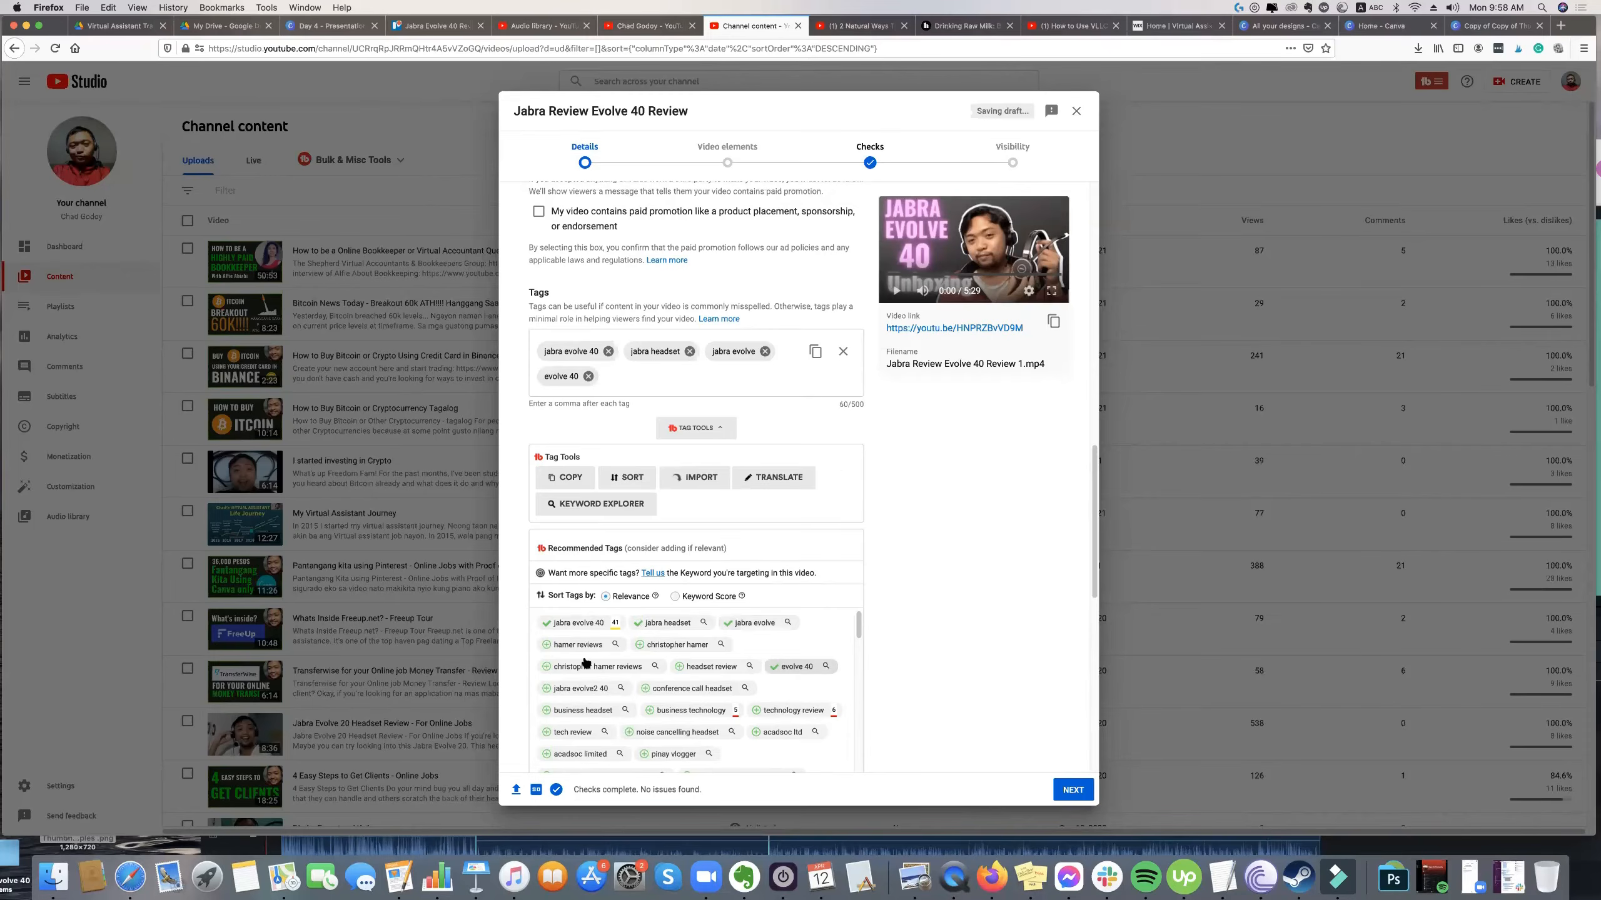
Enter "jabra headset unboxing" as a tag search and add the related term "jabra bluetooth headset unboxing".
{"action": "scroll", "coordinate": [663, 656], "scroll_direction": "down", "scroll_amount": 1}
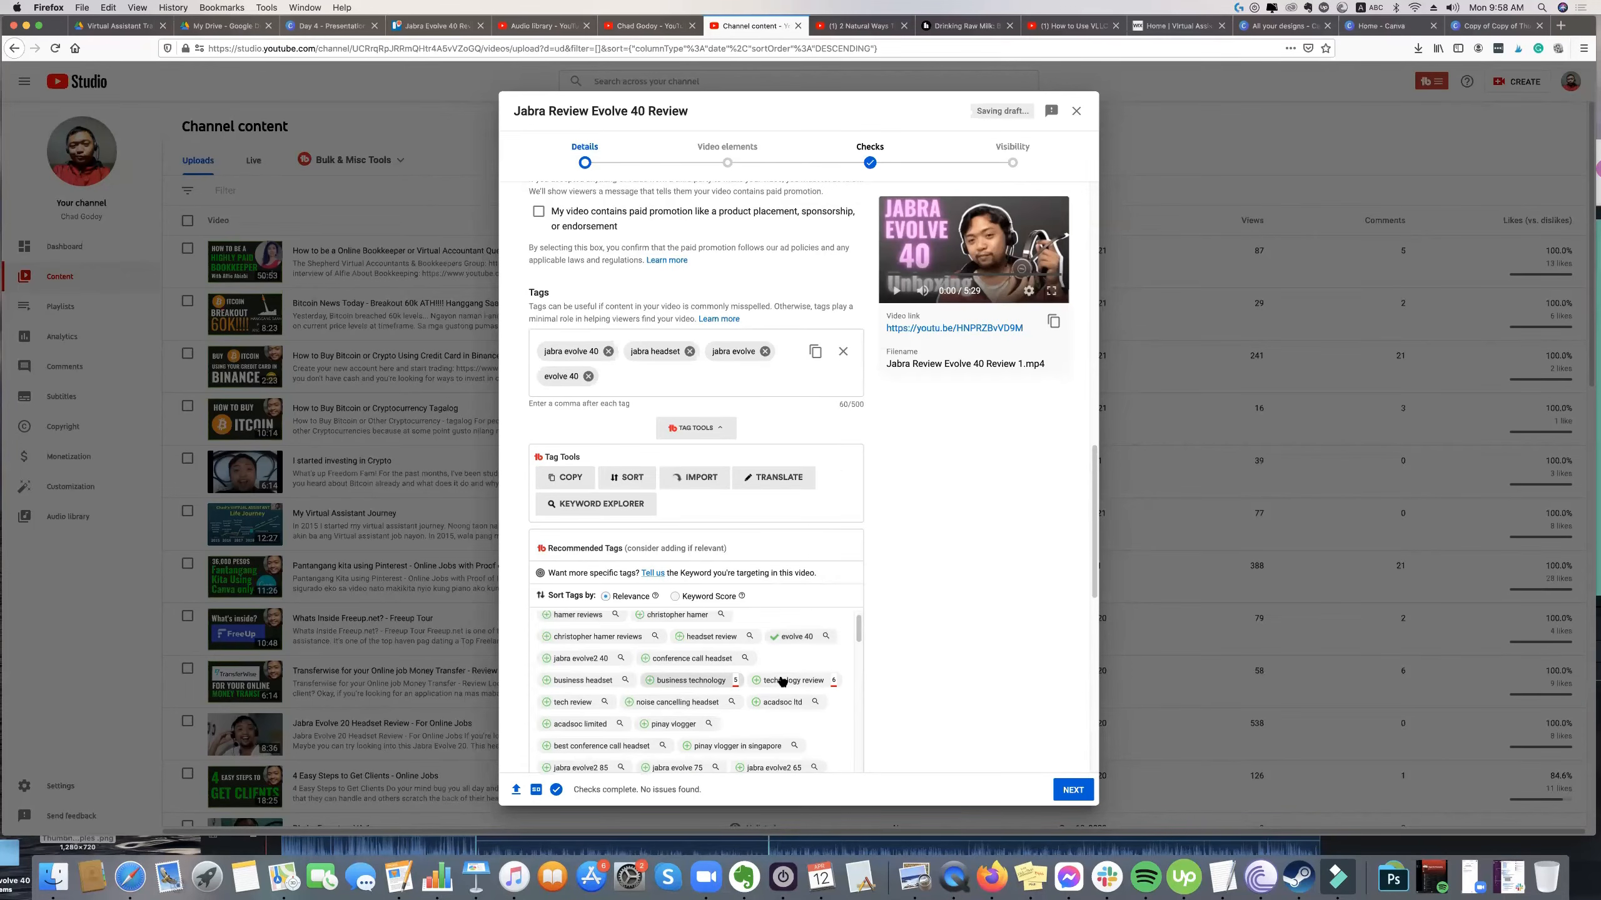
{"action": "scroll", "coordinate": [698, 693], "scroll_direction": "down", "scroll_amount": 1}
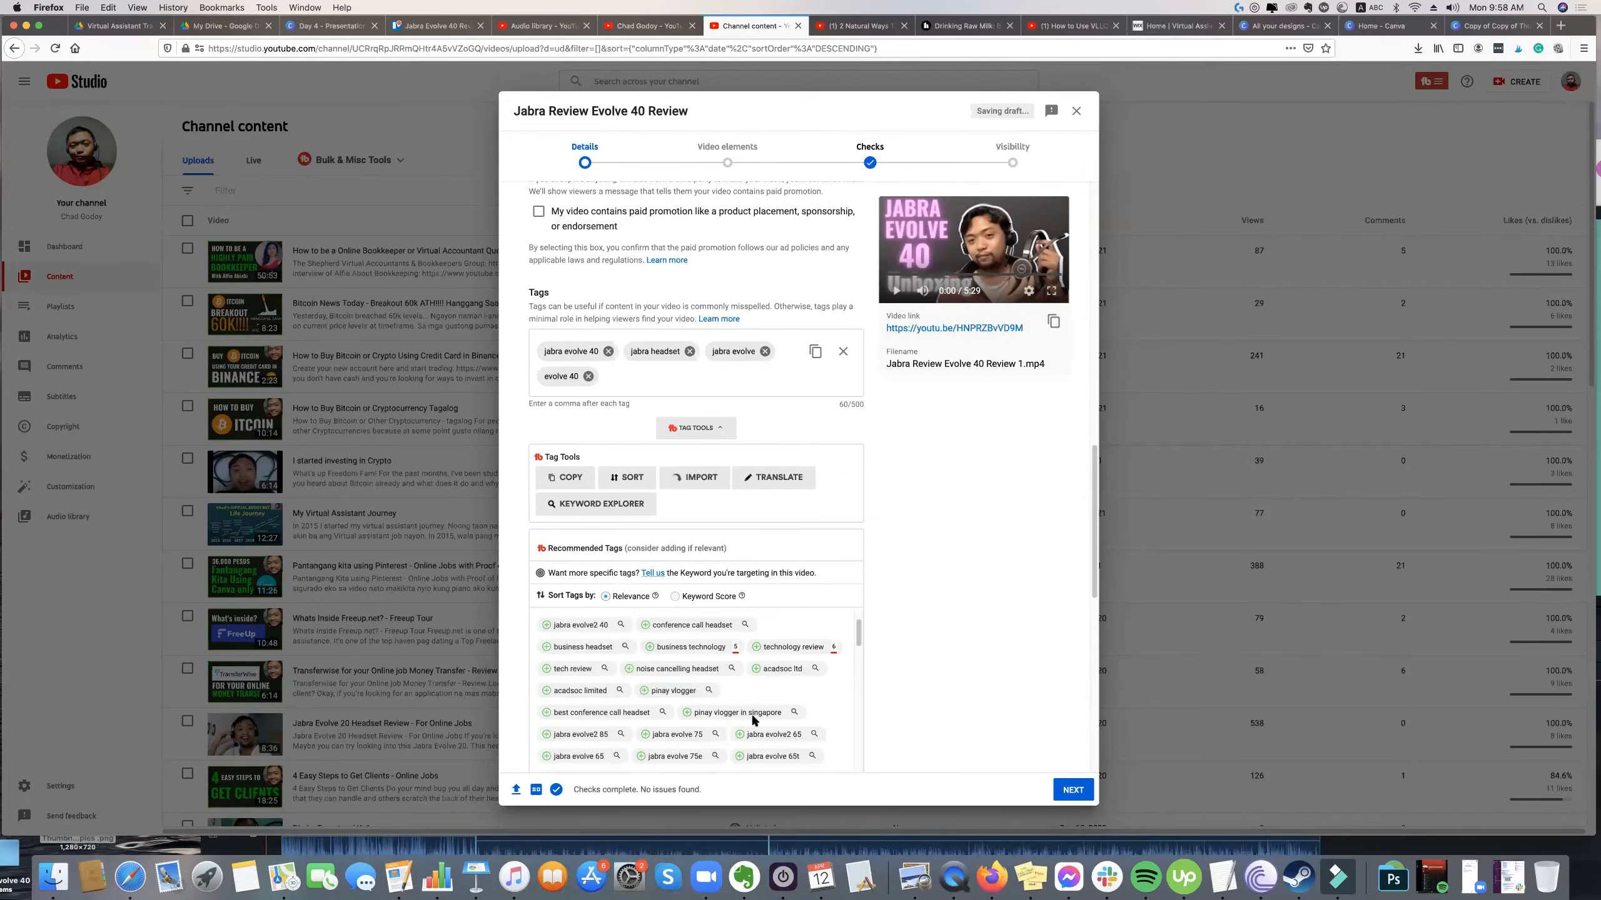
{"action": "scroll", "coordinate": [751, 717], "scroll_direction": "down", "scroll_amount": 3}
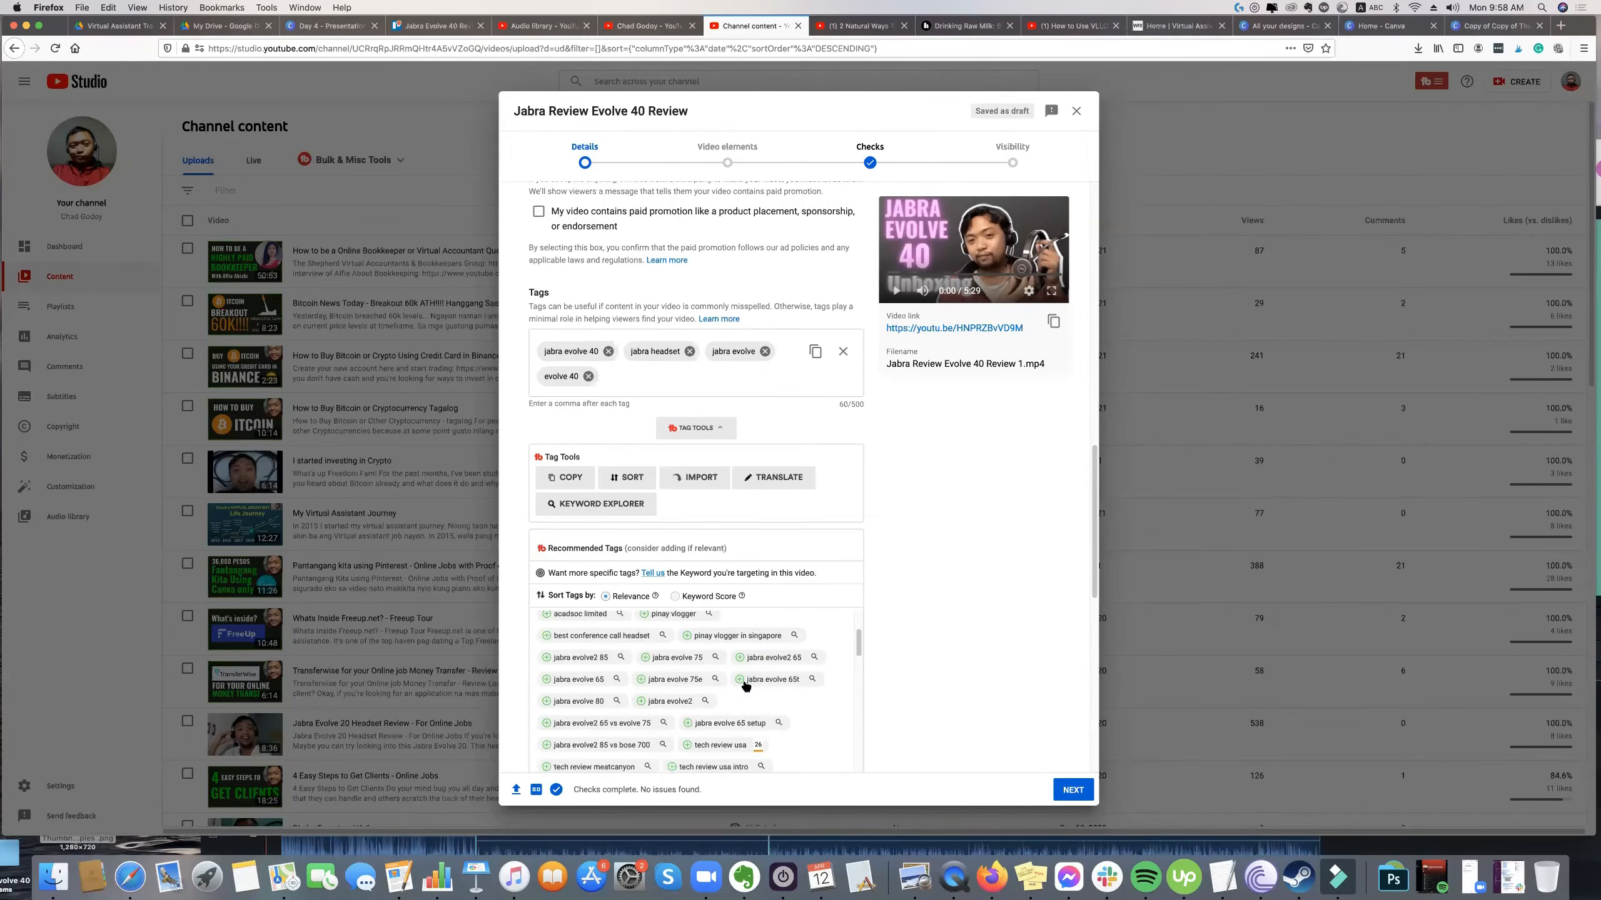
{"action": "scroll", "coordinate": [693, 697], "scroll_direction": "down", "scroll_amount": 2}
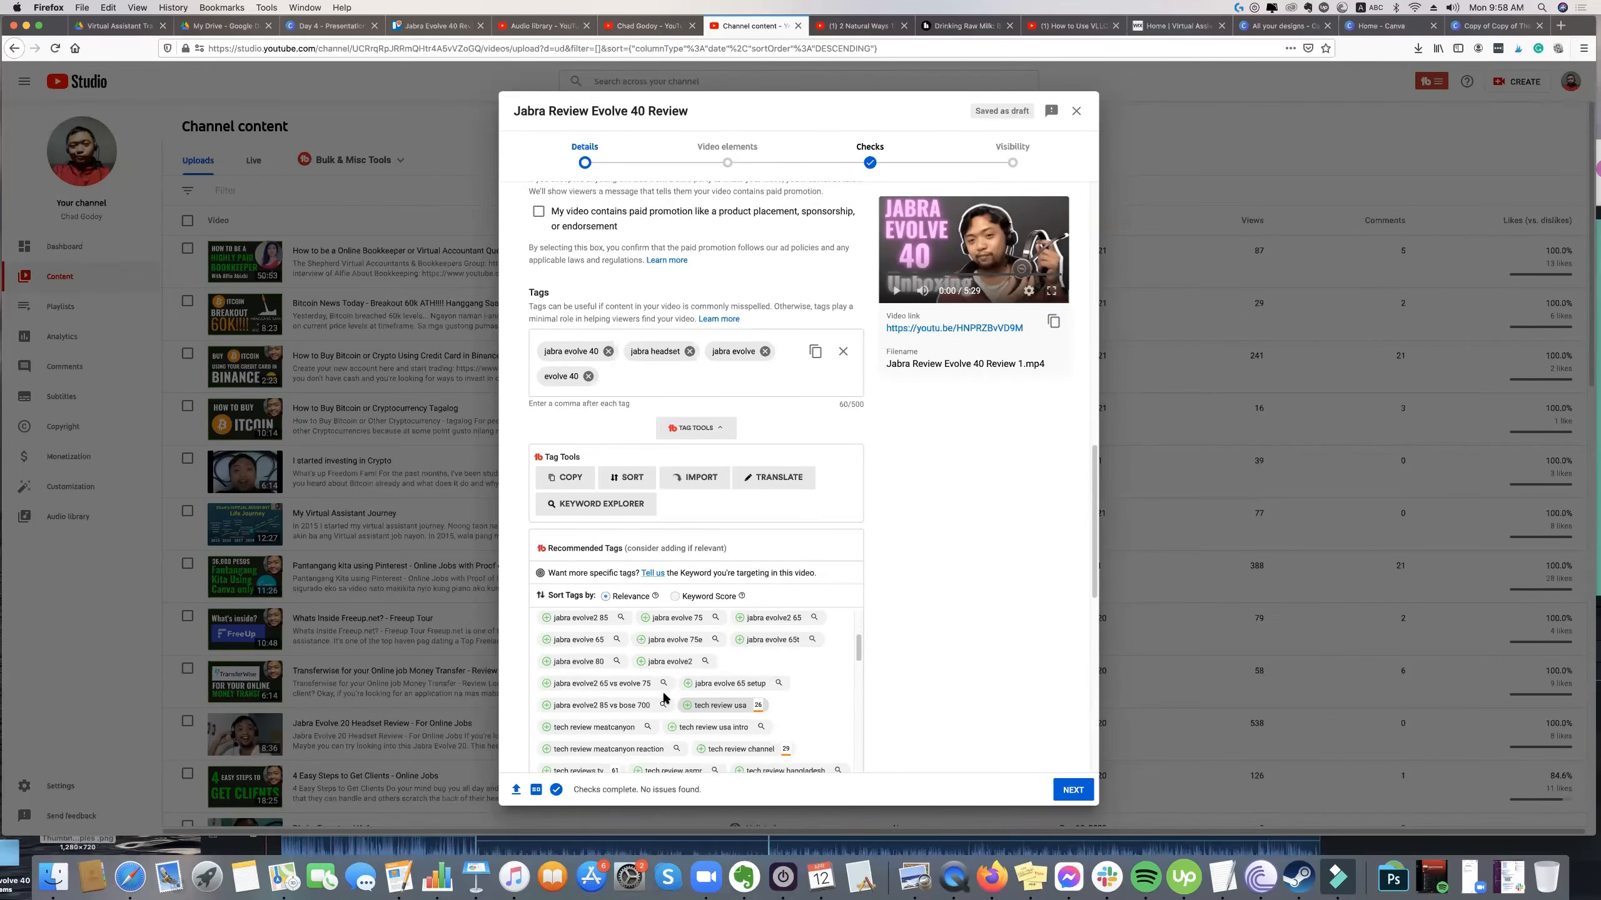
{"action": "scroll", "coordinate": [664, 697], "scroll_direction": "down", "scroll_amount": 3}
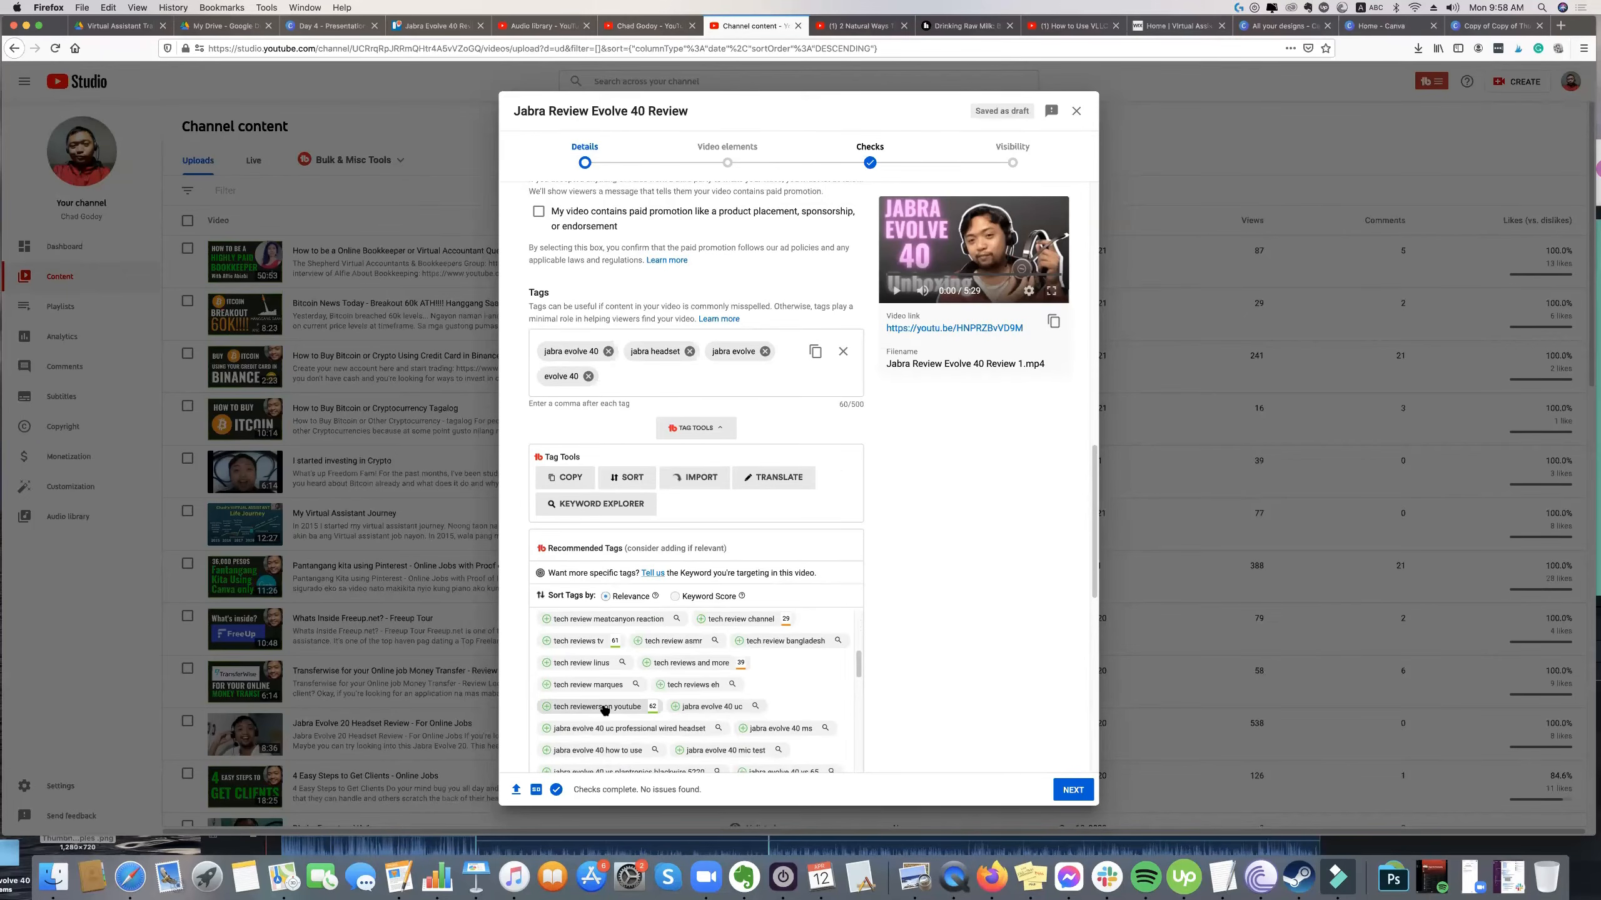
{"action": "left_click", "coordinate": [639, 383]}
{"action": "type", "text": "jabra heatset"}
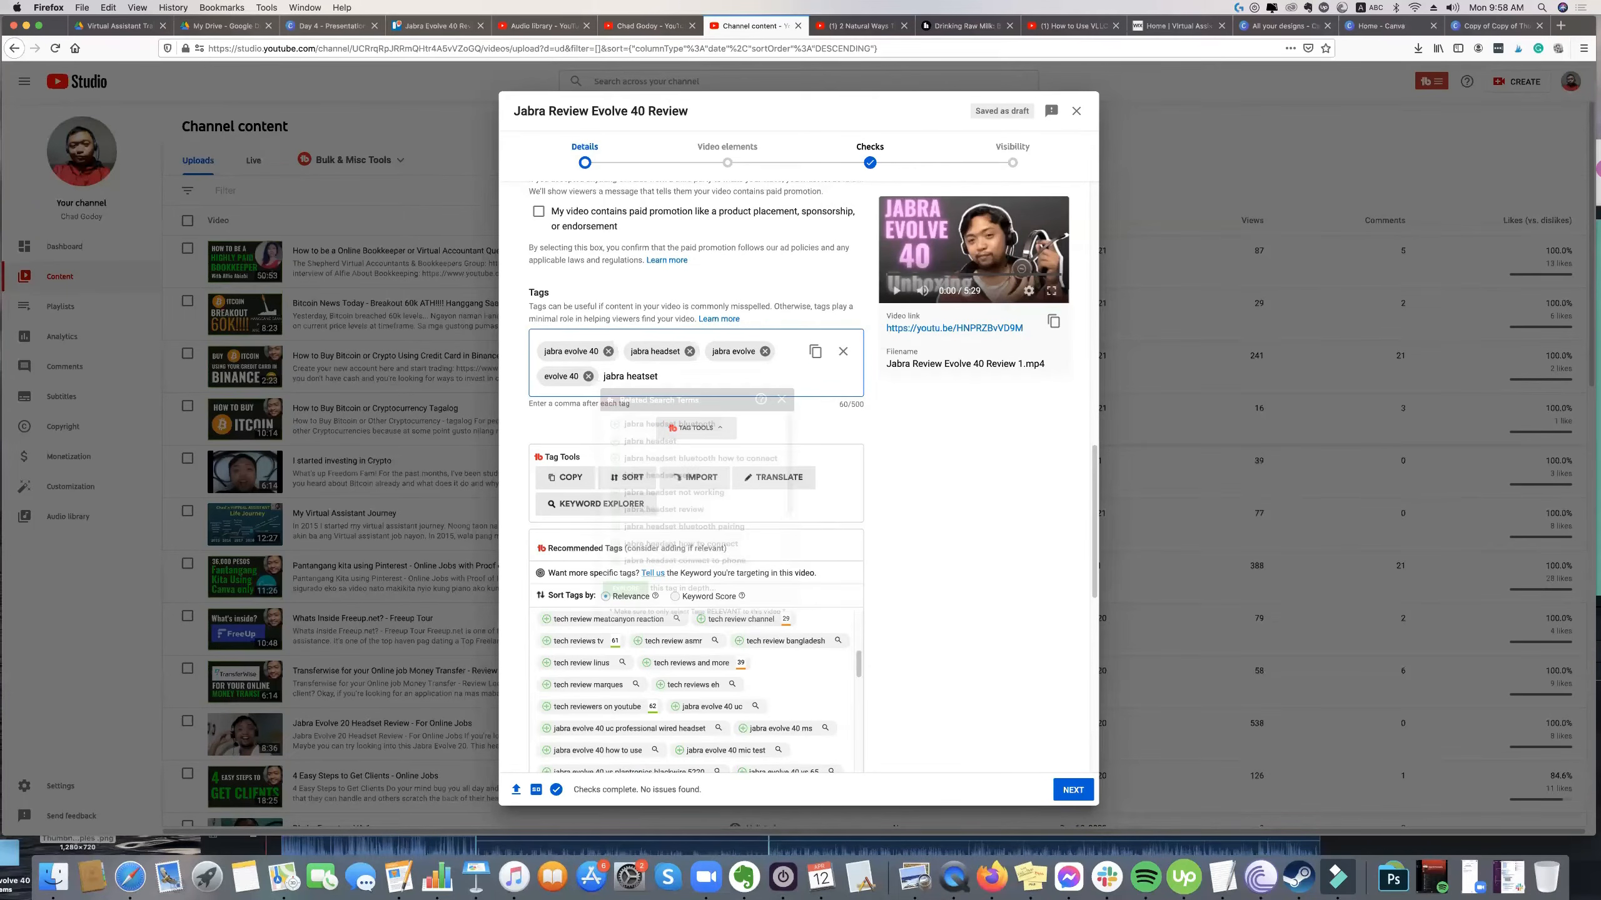
{"action": "key", "text": "BackSpace"}
{"action": "key", "text": "BackSpace"}
{"action": "key", "text": "BackSpace"}
{"action": "key", "text": "BackSpace"}
{"action": "type", "text": "dset unboxing"}
{"action": "left_click", "coordinate": [714, 425]}
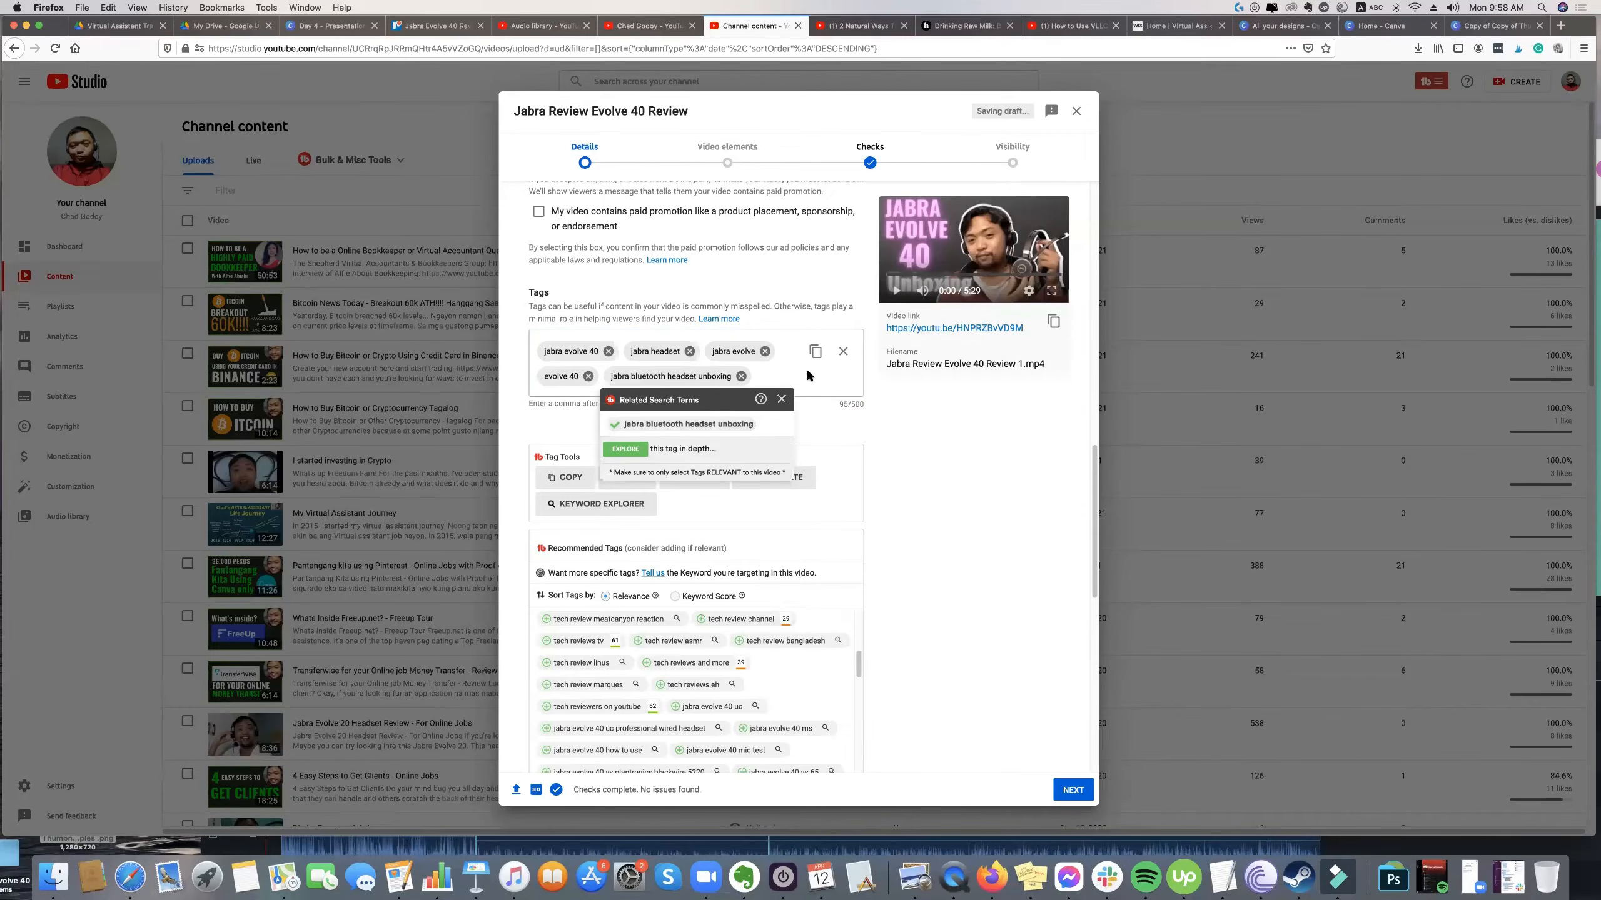
Add the custom tag "jabra unboxing" to the video.
{"action": "left_click", "coordinate": [774, 376]}
{"action": "type", "text": "jabra unboxing"}
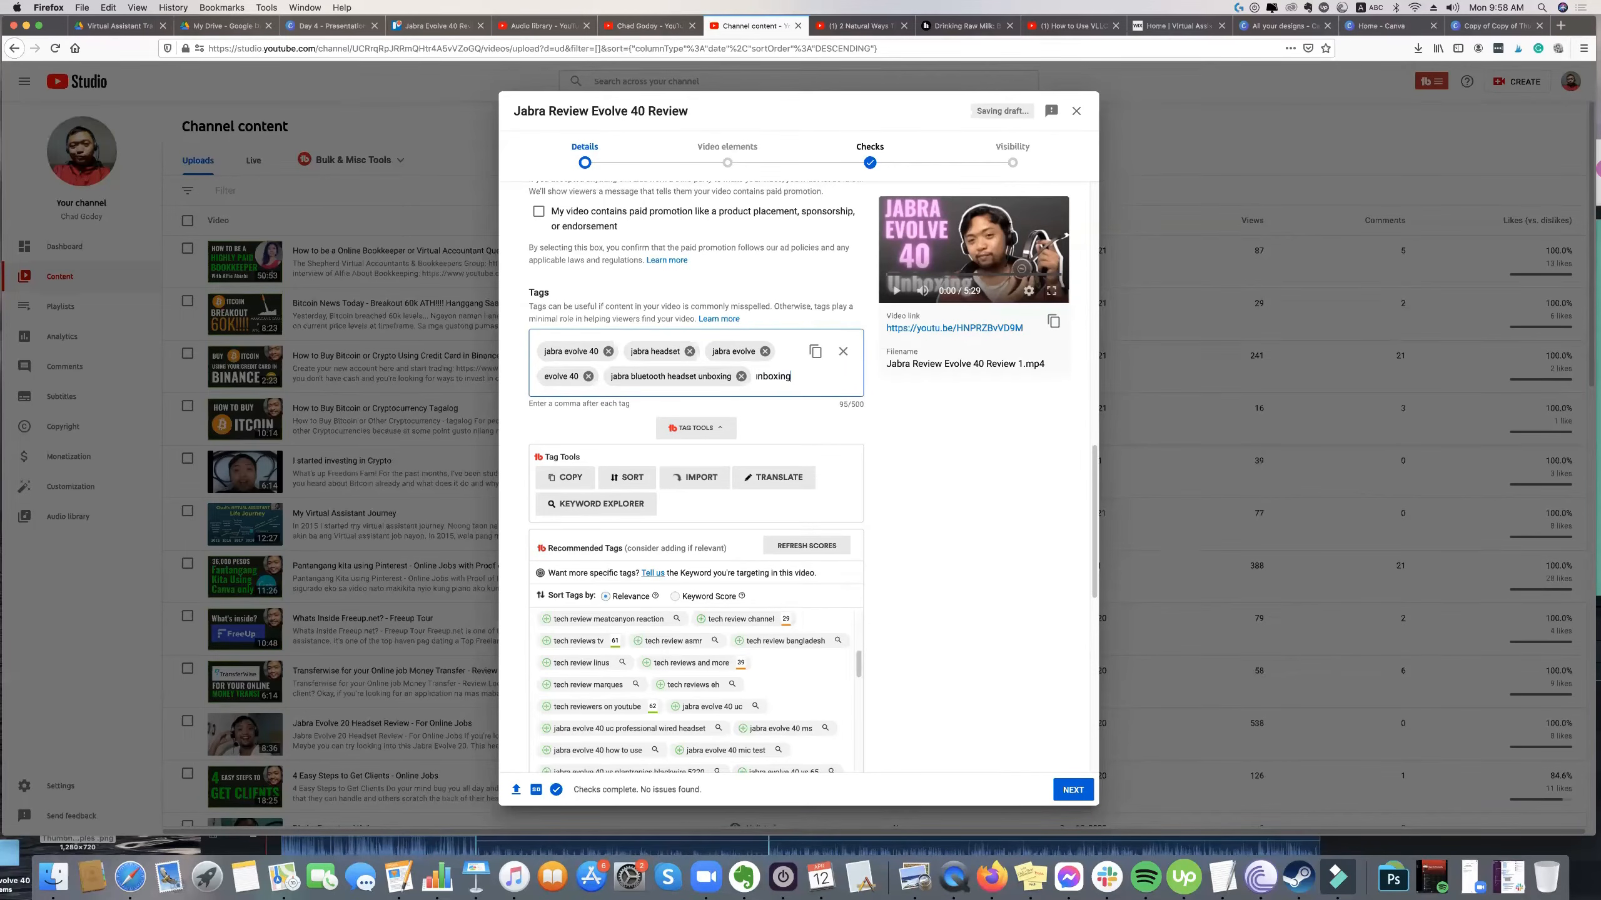
{"action": "key", "text": "Return"}
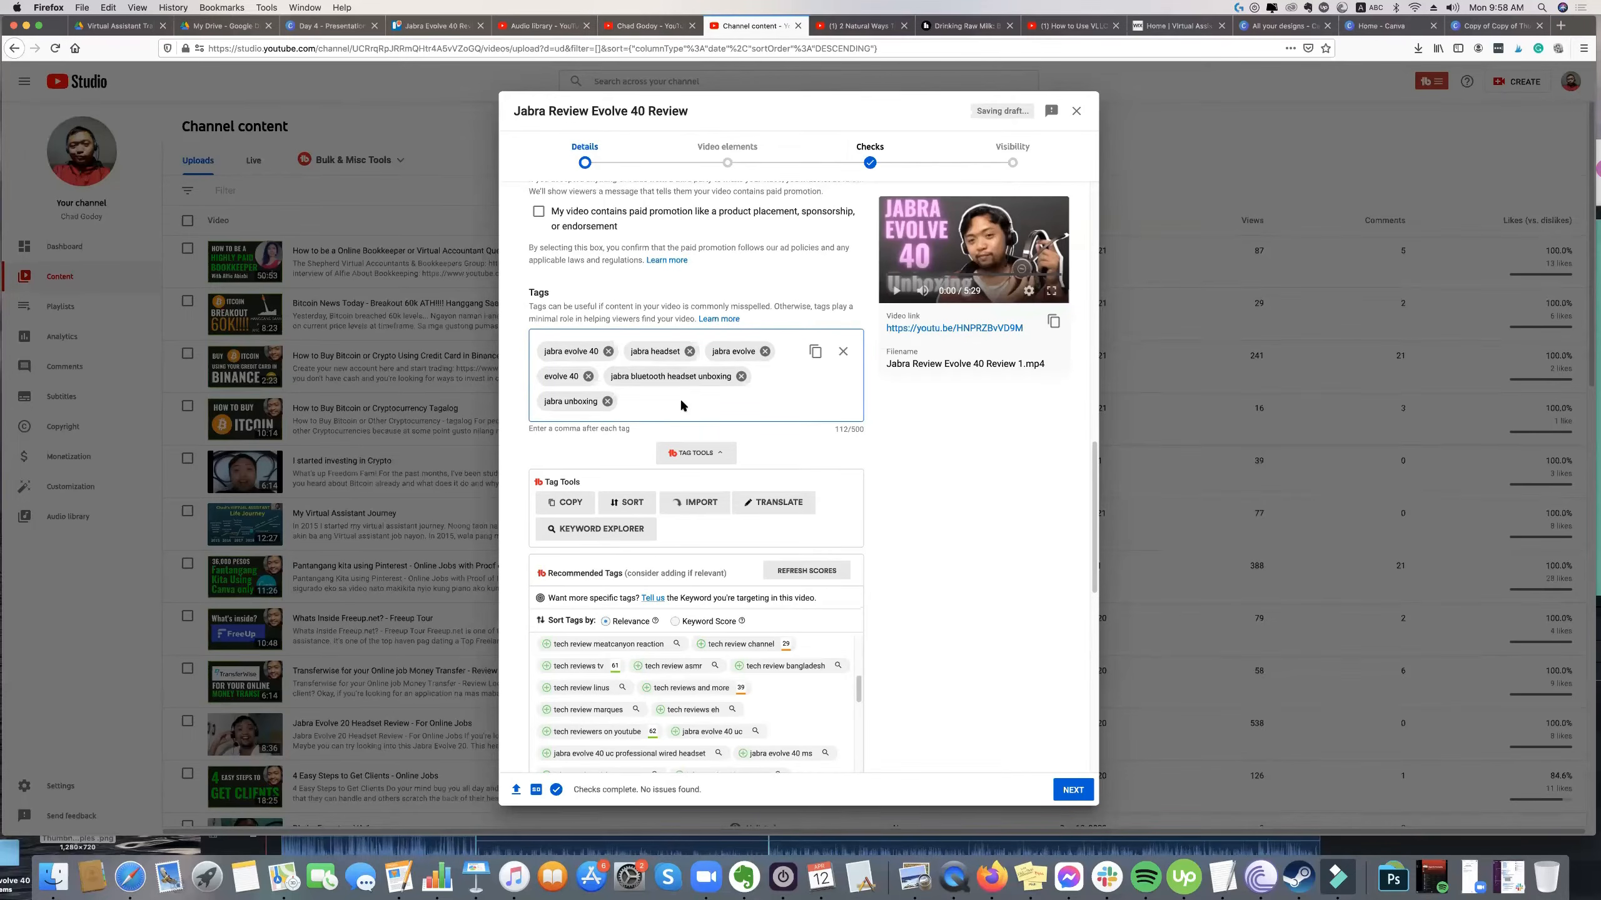
Review the video's added tags, the remaining recommendations and the character count of the Tags field.
{"action": "scroll", "coordinate": [694, 406], "scroll_direction": "up", "scroll_amount": 10}
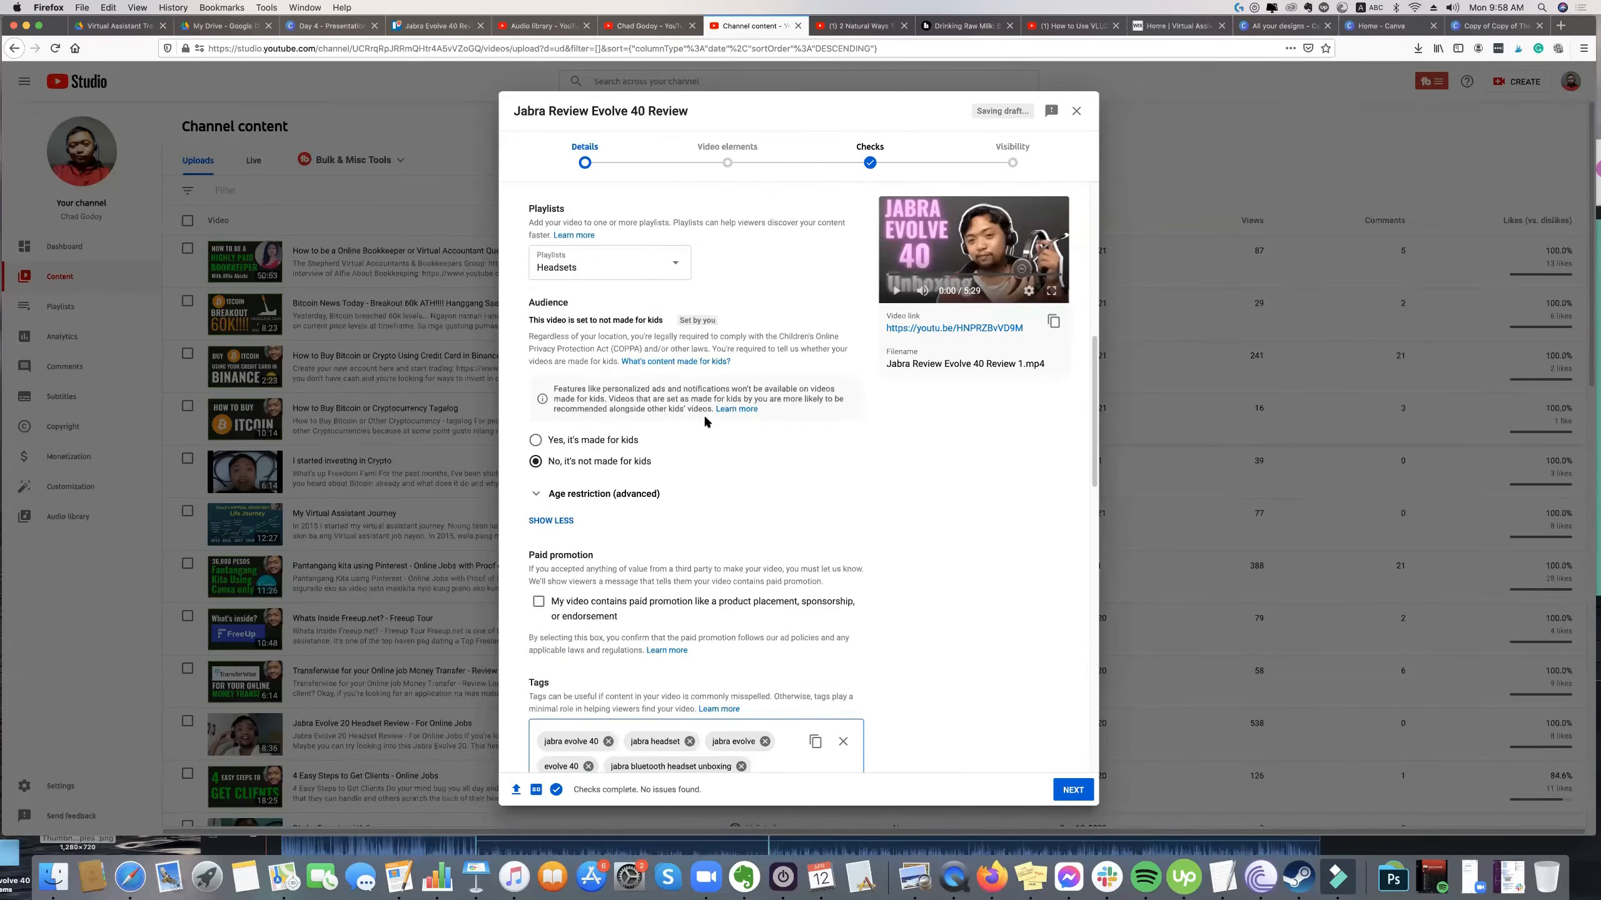
{"action": "scroll", "coordinate": [703, 415], "scroll_direction": "down", "scroll_amount": 7}
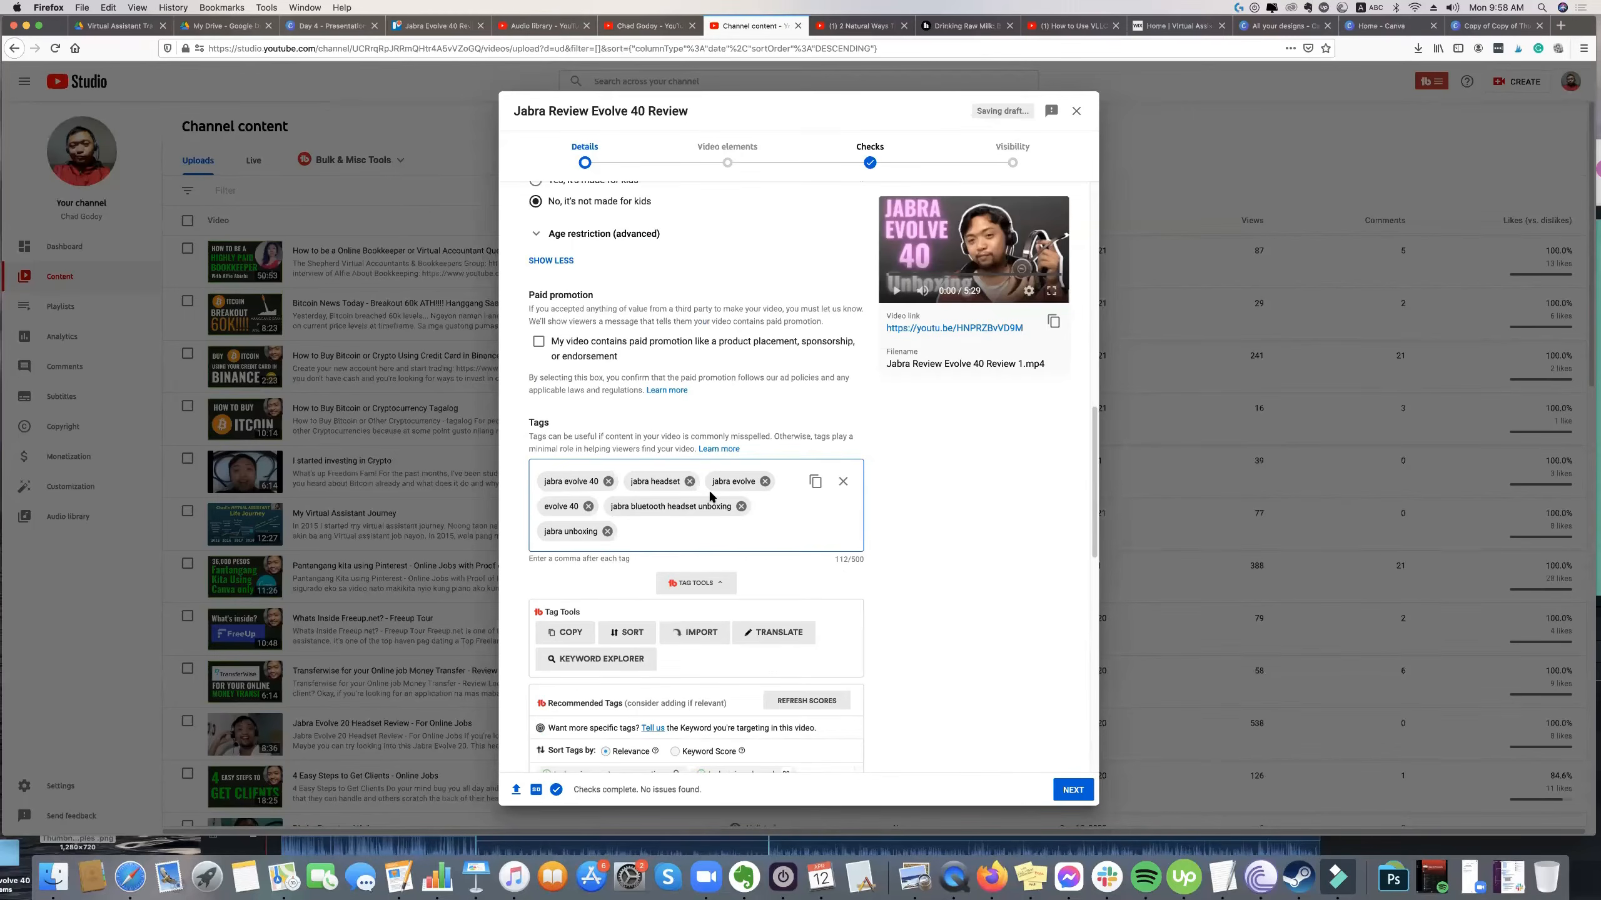
{"action": "scroll", "coordinate": [638, 382], "scroll_direction": "down", "scroll_amount": 3}
{"action": "scroll", "coordinate": [639, 383], "scroll_direction": "down", "scroll_amount": 2}
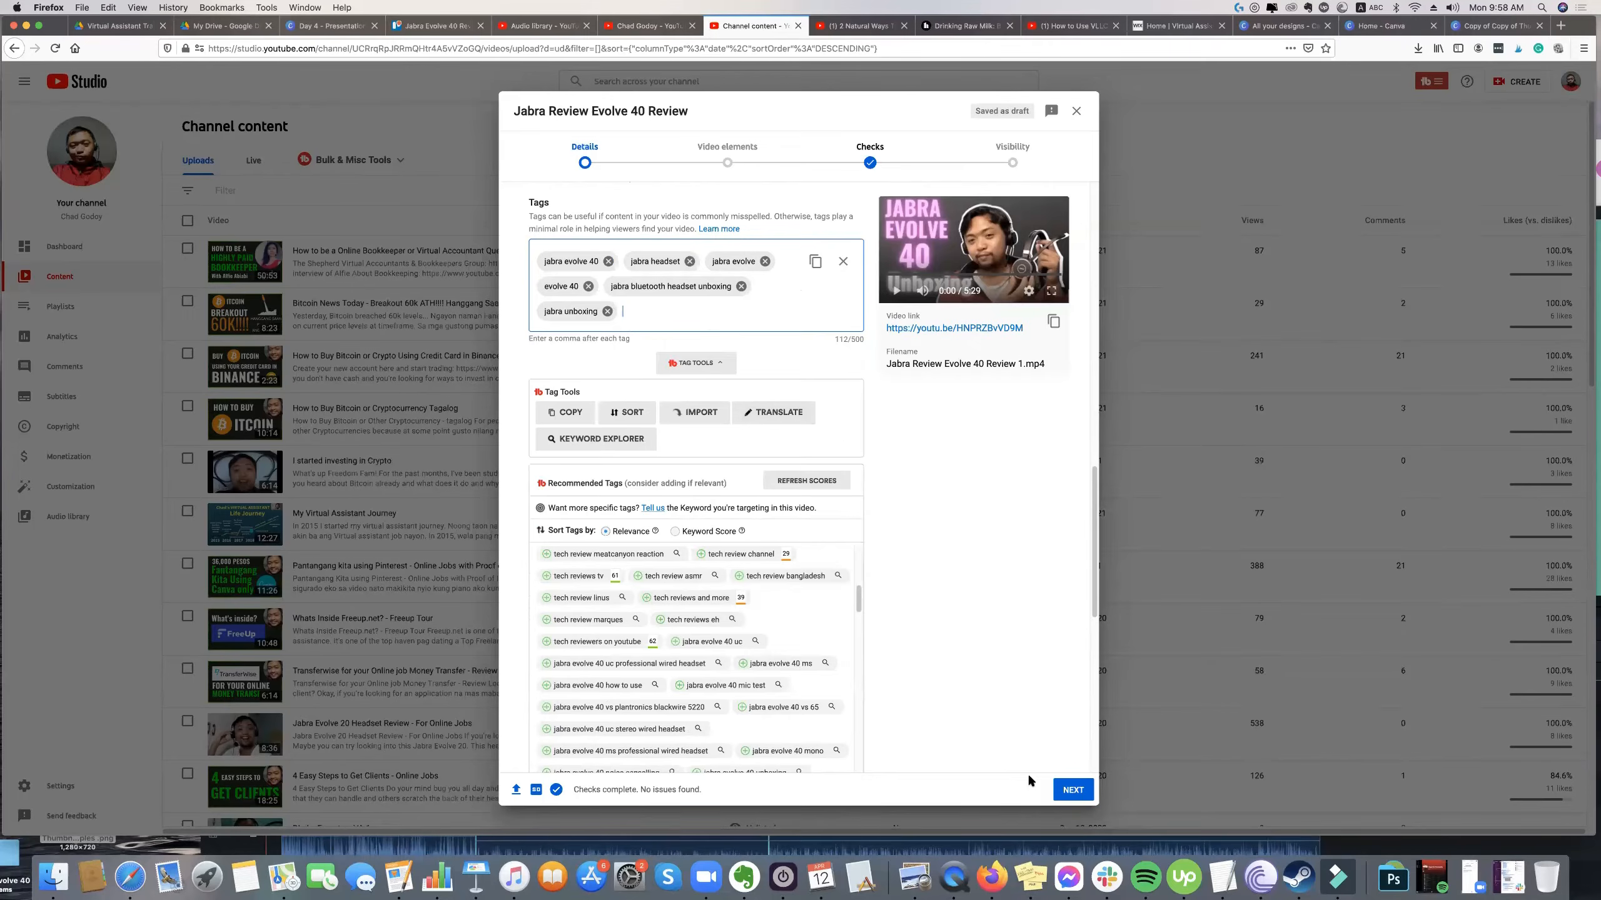
{"action": "scroll", "coordinate": [768, 516], "scroll_direction": "up", "scroll_amount": 5}
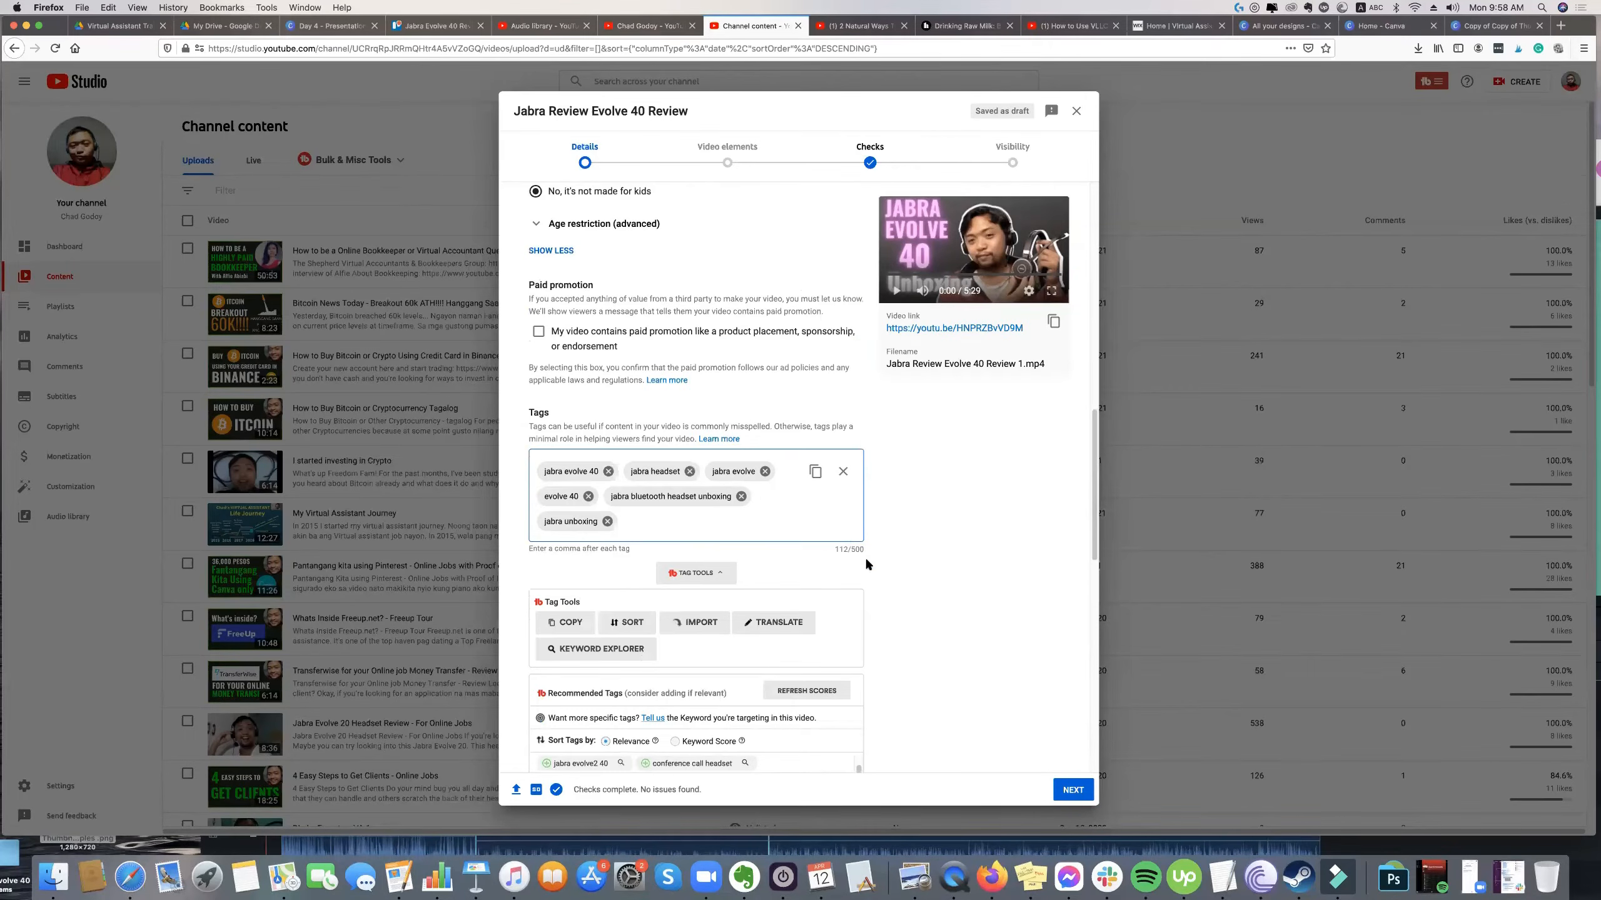
{"action": "scroll", "coordinate": [866, 561], "scroll_direction": "up", "scroll_amount": 1}
{"action": "left_click_drag", "start_coordinate": [866, 562], "coordinate": [831, 559]}
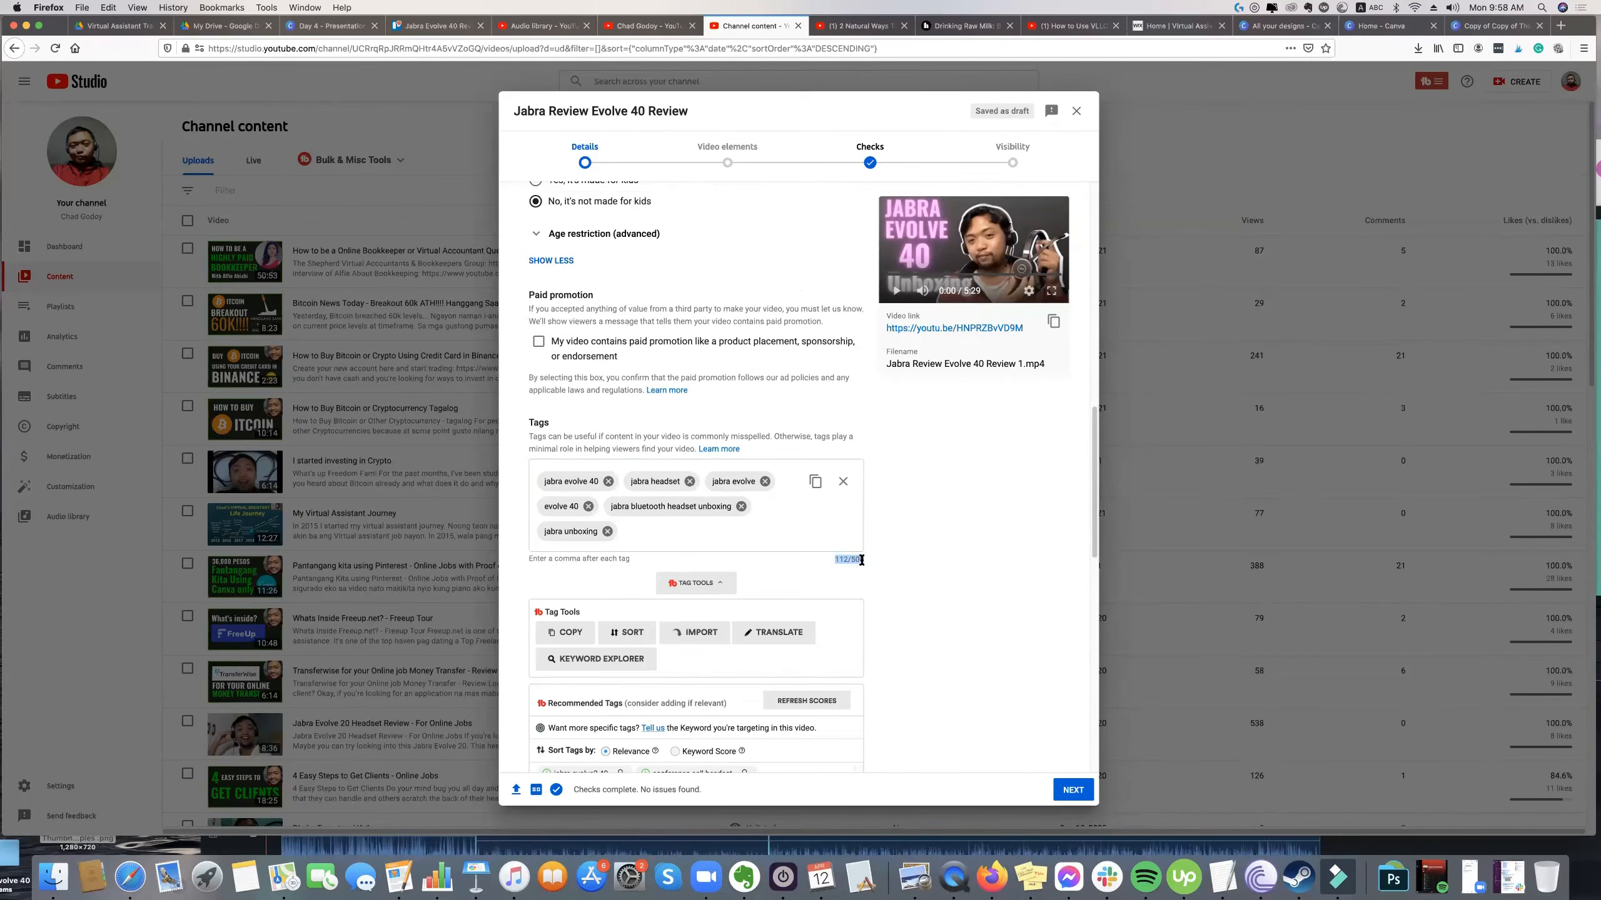
{"action": "left_click", "coordinate": [803, 545]}
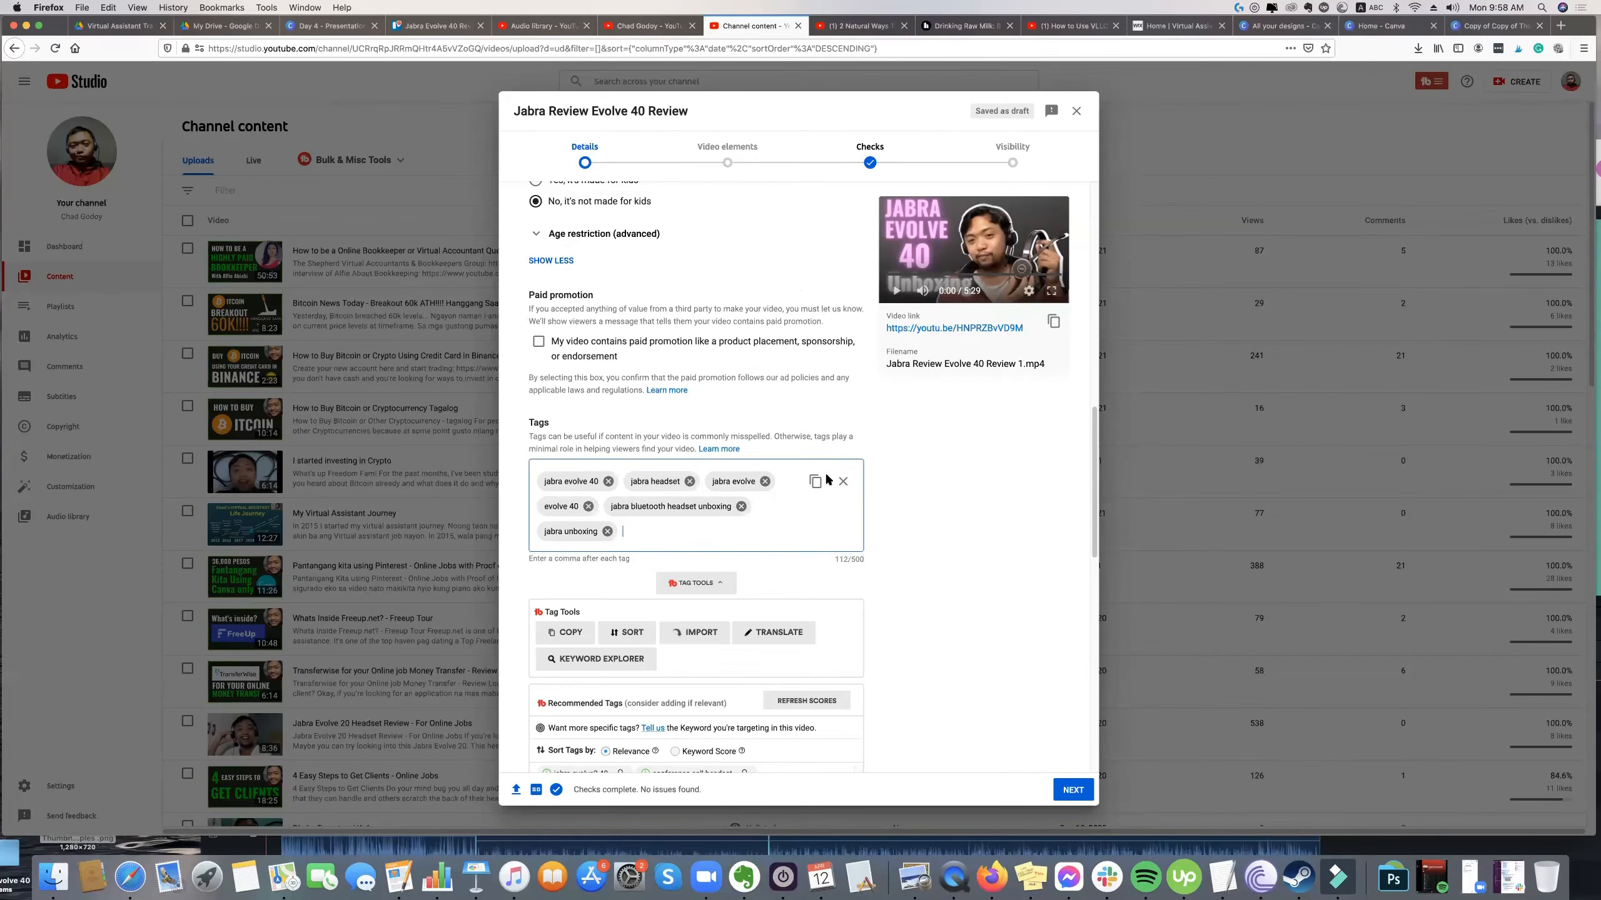
Check the finished tag list against the tag tools and the remaining recommended tags.
{"action": "scroll", "coordinate": [828, 481], "scroll_direction": "up", "scroll_amount": 6}
{"action": "scroll", "coordinate": [681, 458], "scroll_direction": "down", "scroll_amount": 5}
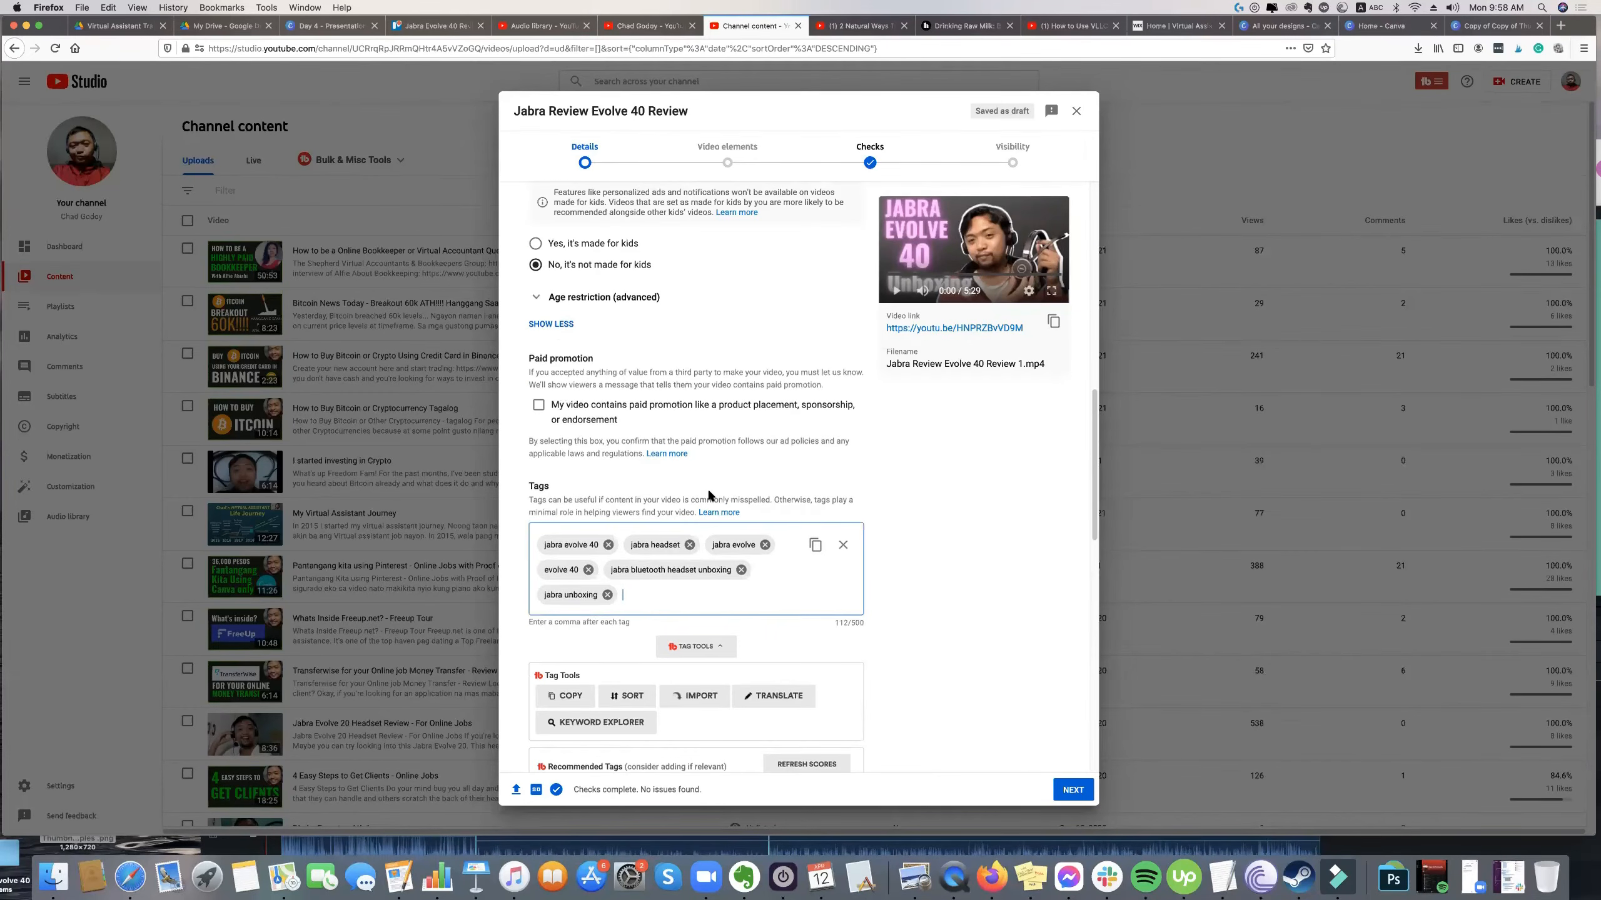
{"action": "scroll", "coordinate": [708, 488], "scroll_direction": "down", "scroll_amount": 5}
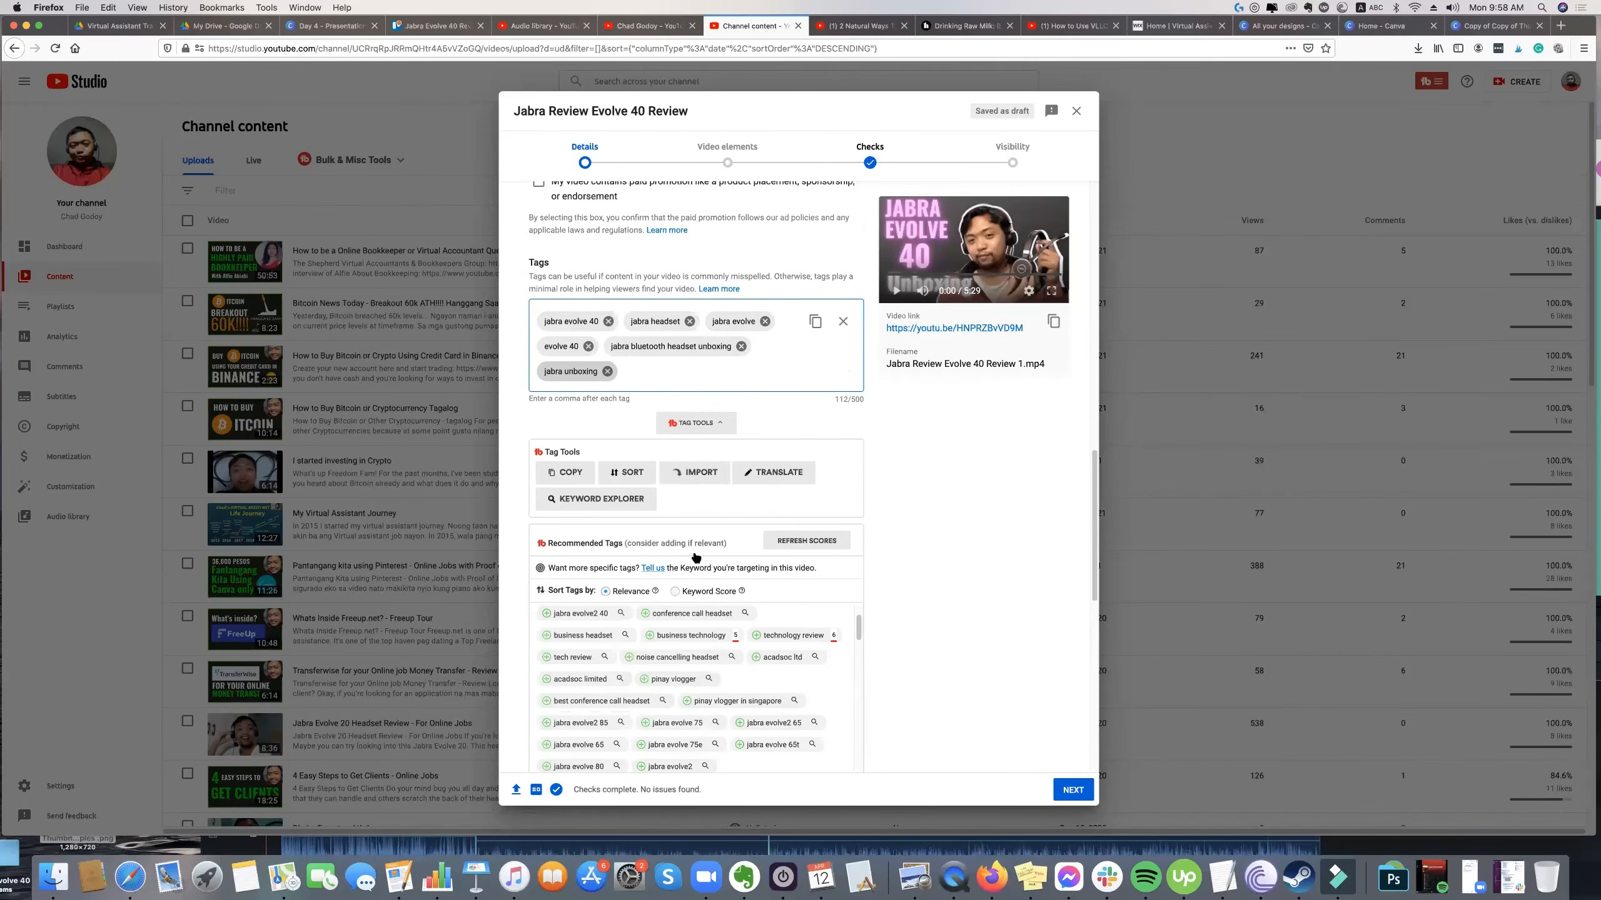
{"action": "scroll", "coordinate": [696, 557], "scroll_direction": "up", "scroll_amount": 5}
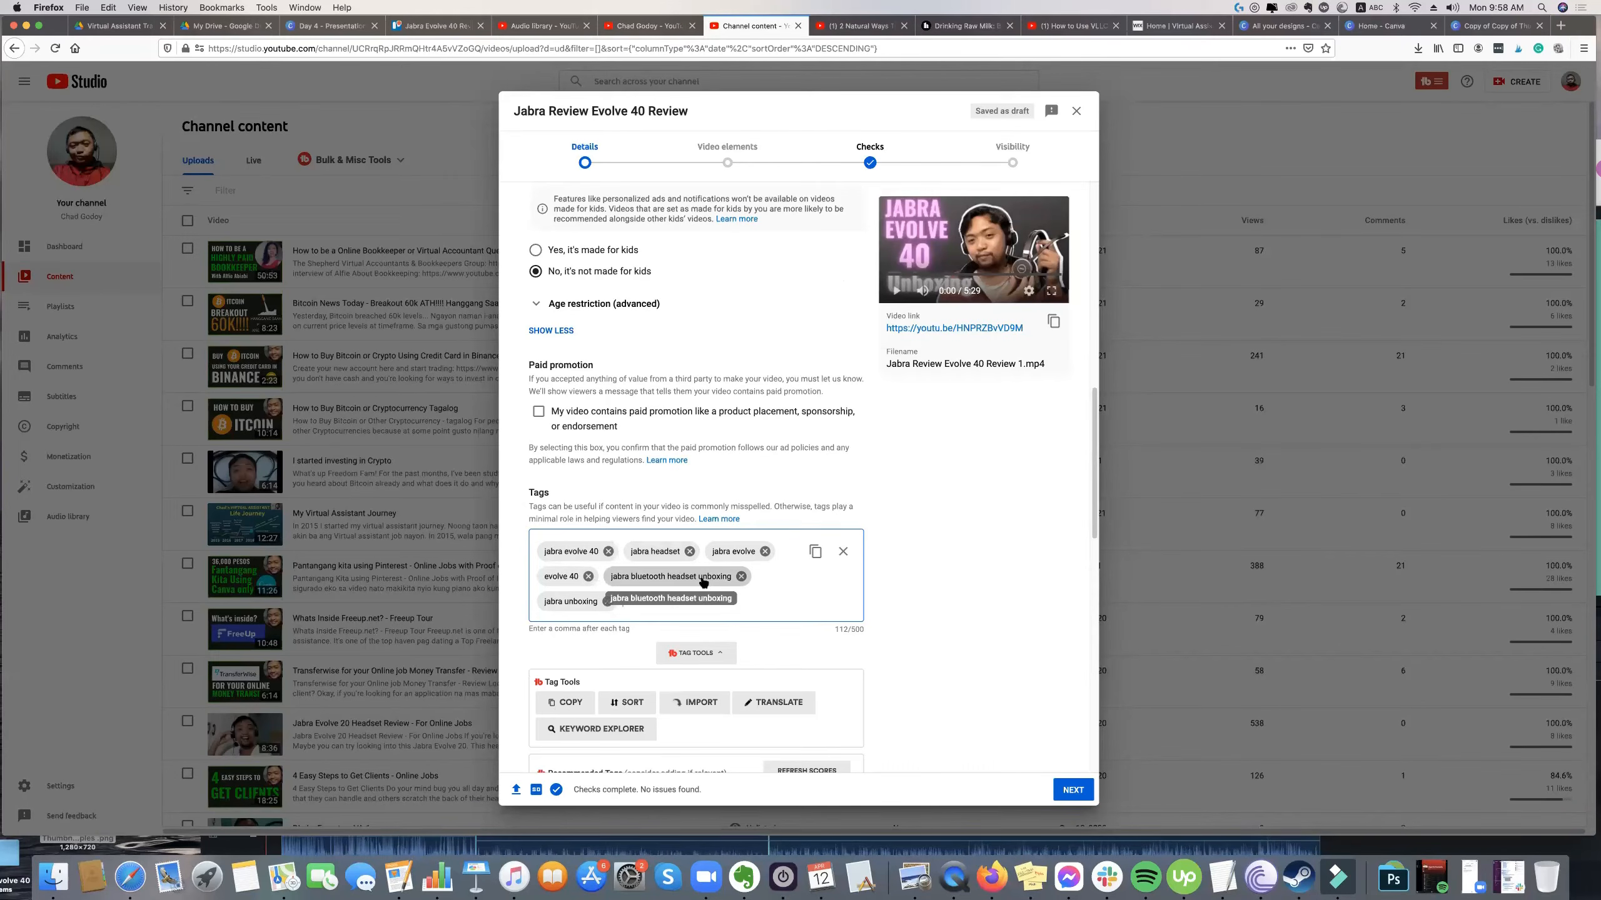
{"action": "scroll", "coordinate": [703, 582], "scroll_direction": "up", "scroll_amount": 1}
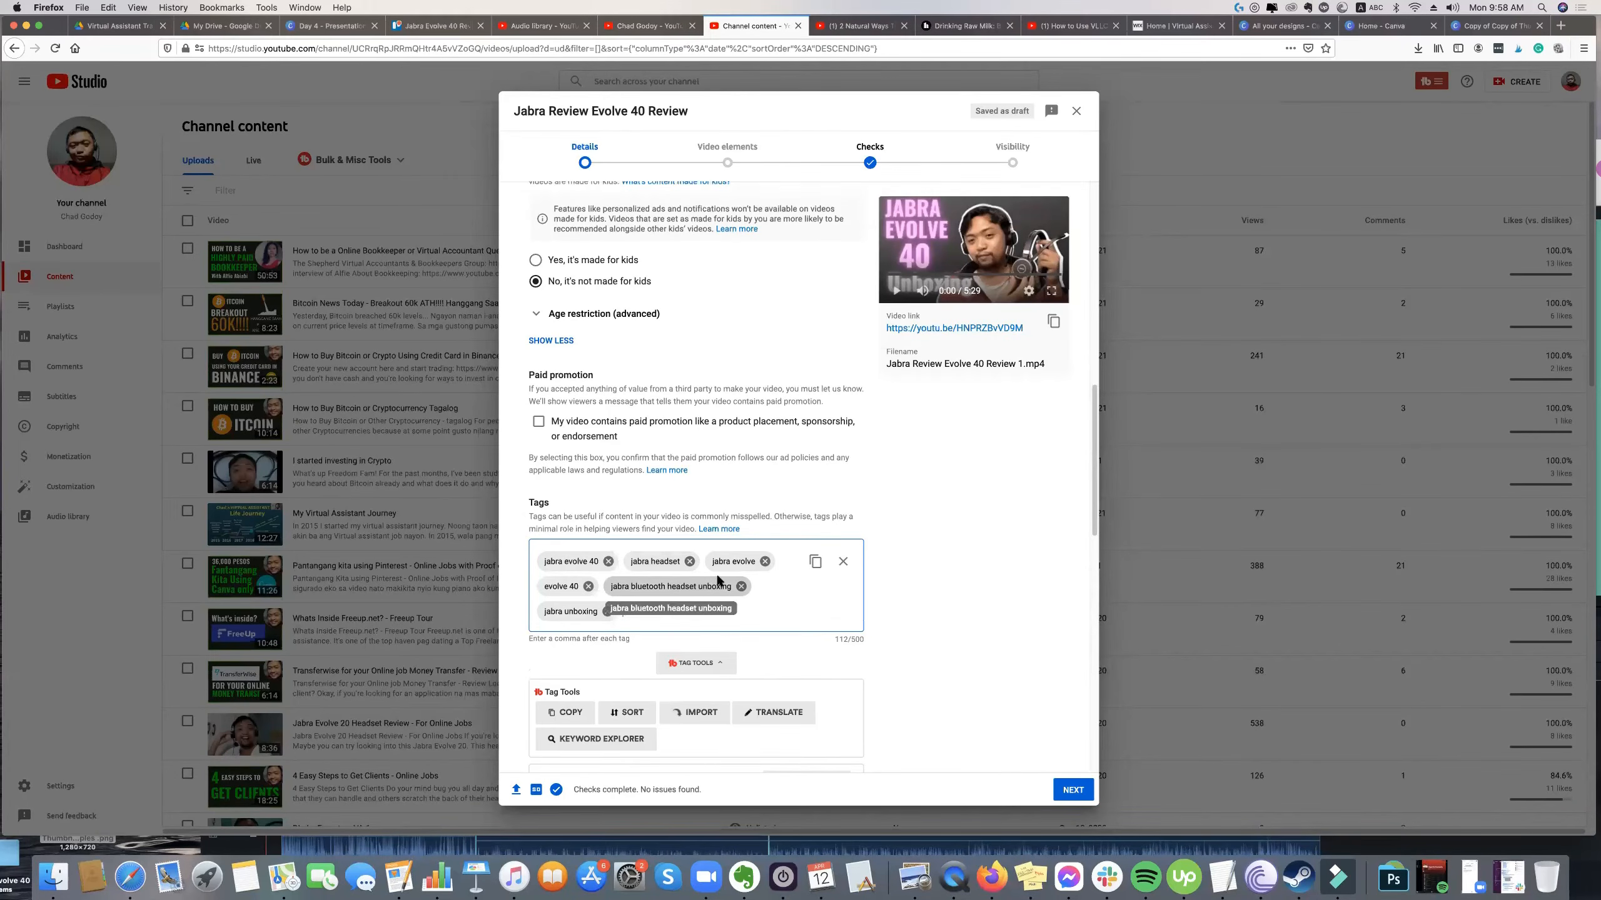
{"action": "scroll", "coordinate": [659, 604], "scroll_direction": "up", "scroll_amount": 2}
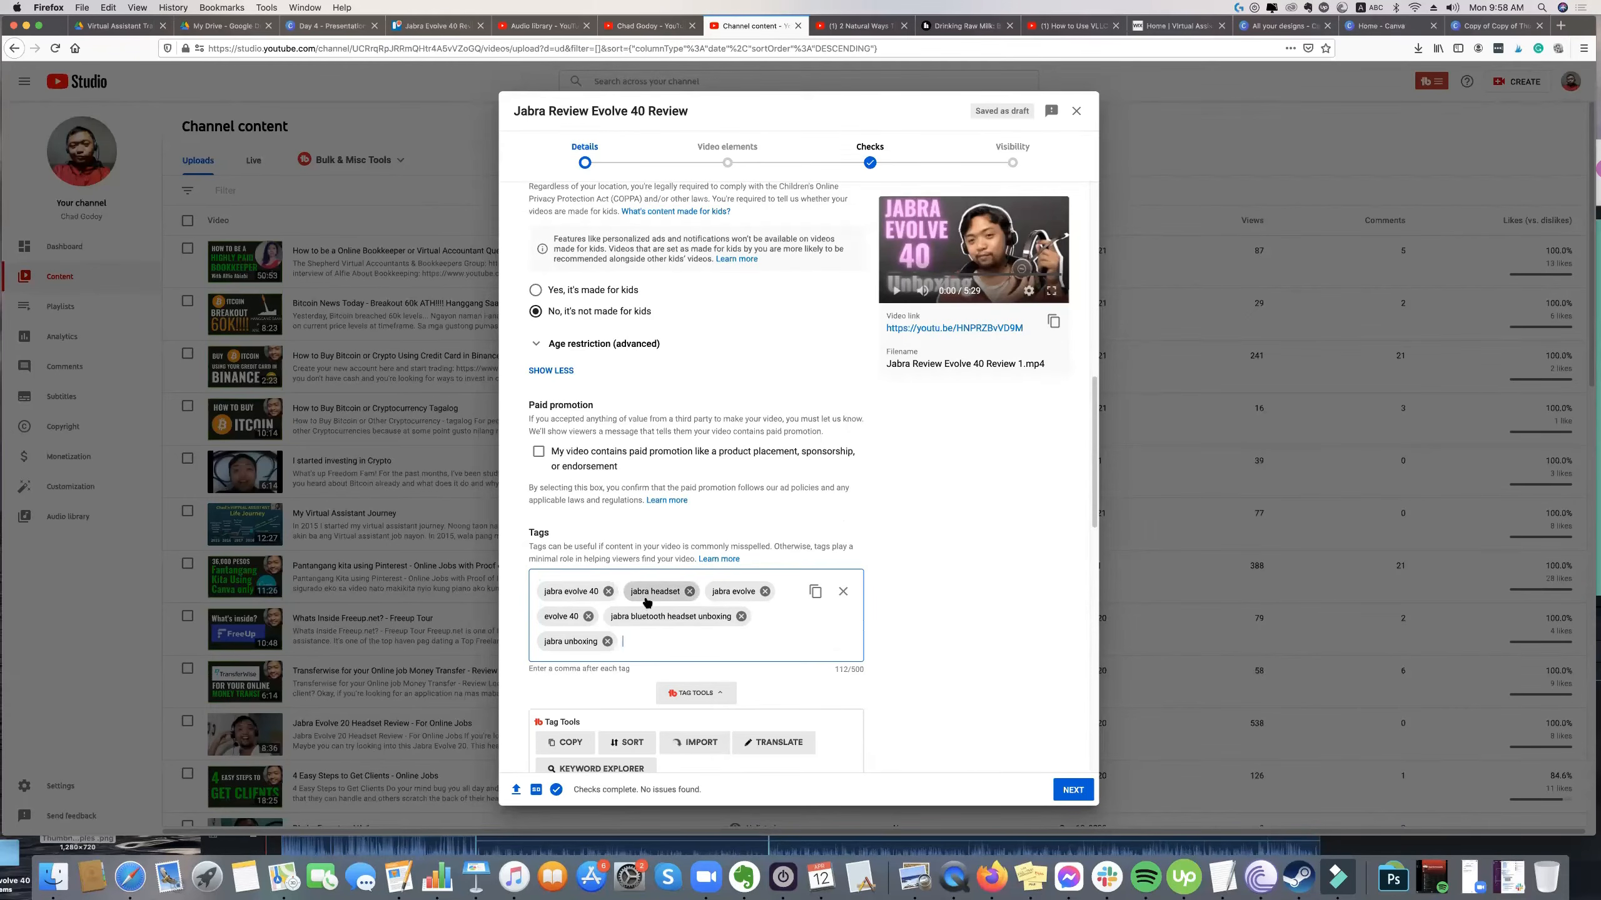
{"action": "scroll", "coordinate": [659, 599], "scroll_direction": "up", "scroll_amount": 1}
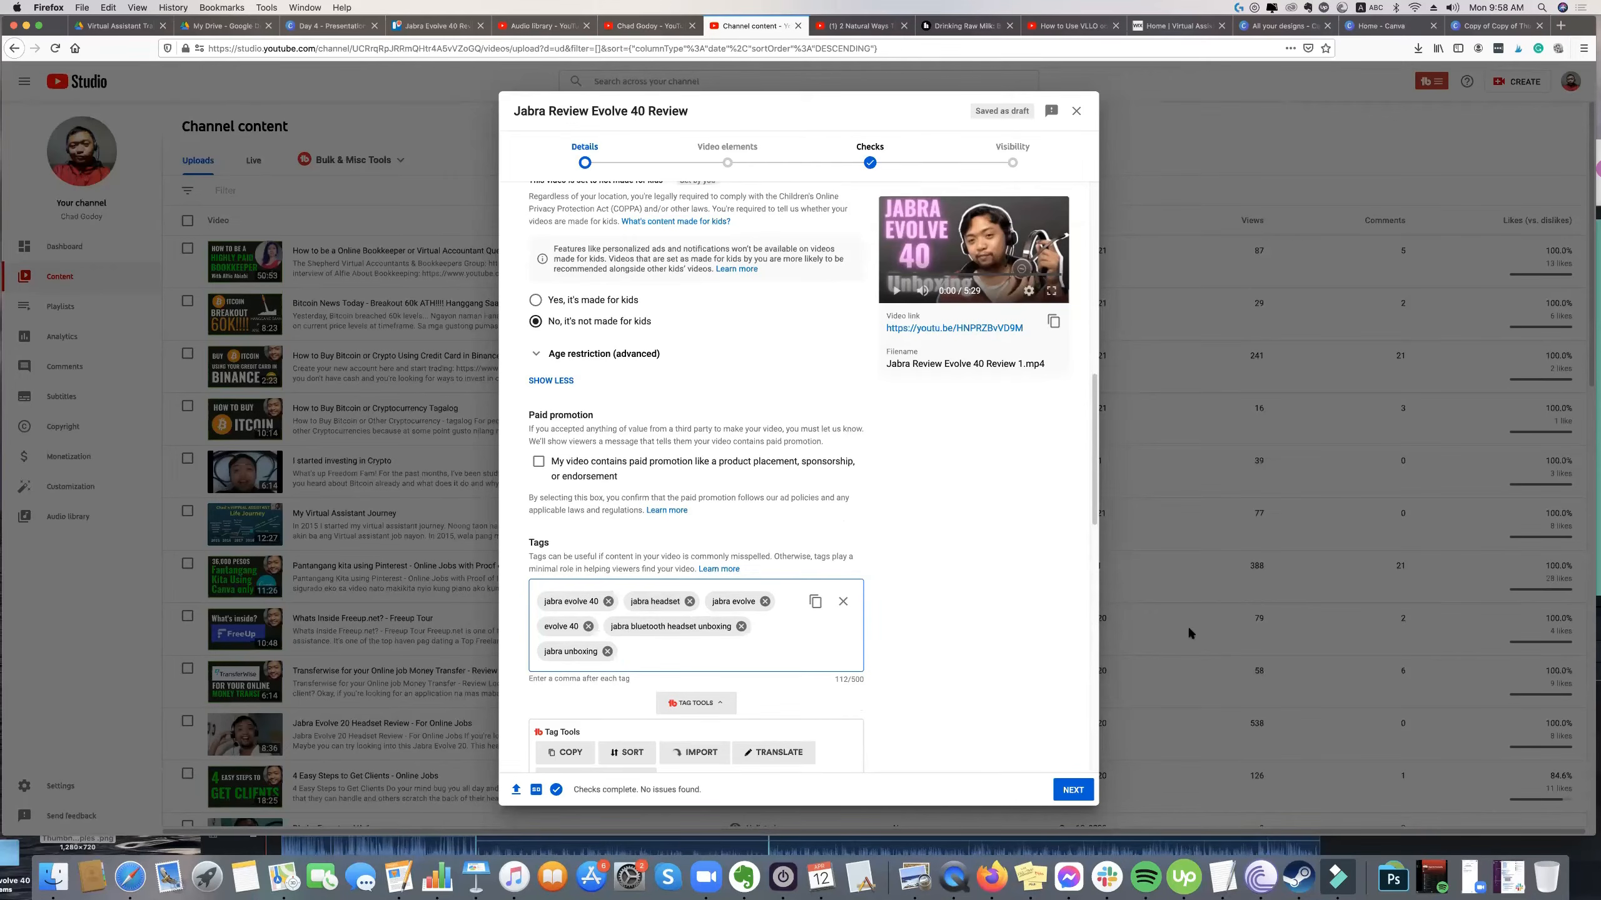
Add an end screen using the layout template with one video, one playlist and a subscribe element at the lower left.
{"action": "left_click", "coordinate": [1073, 790]}
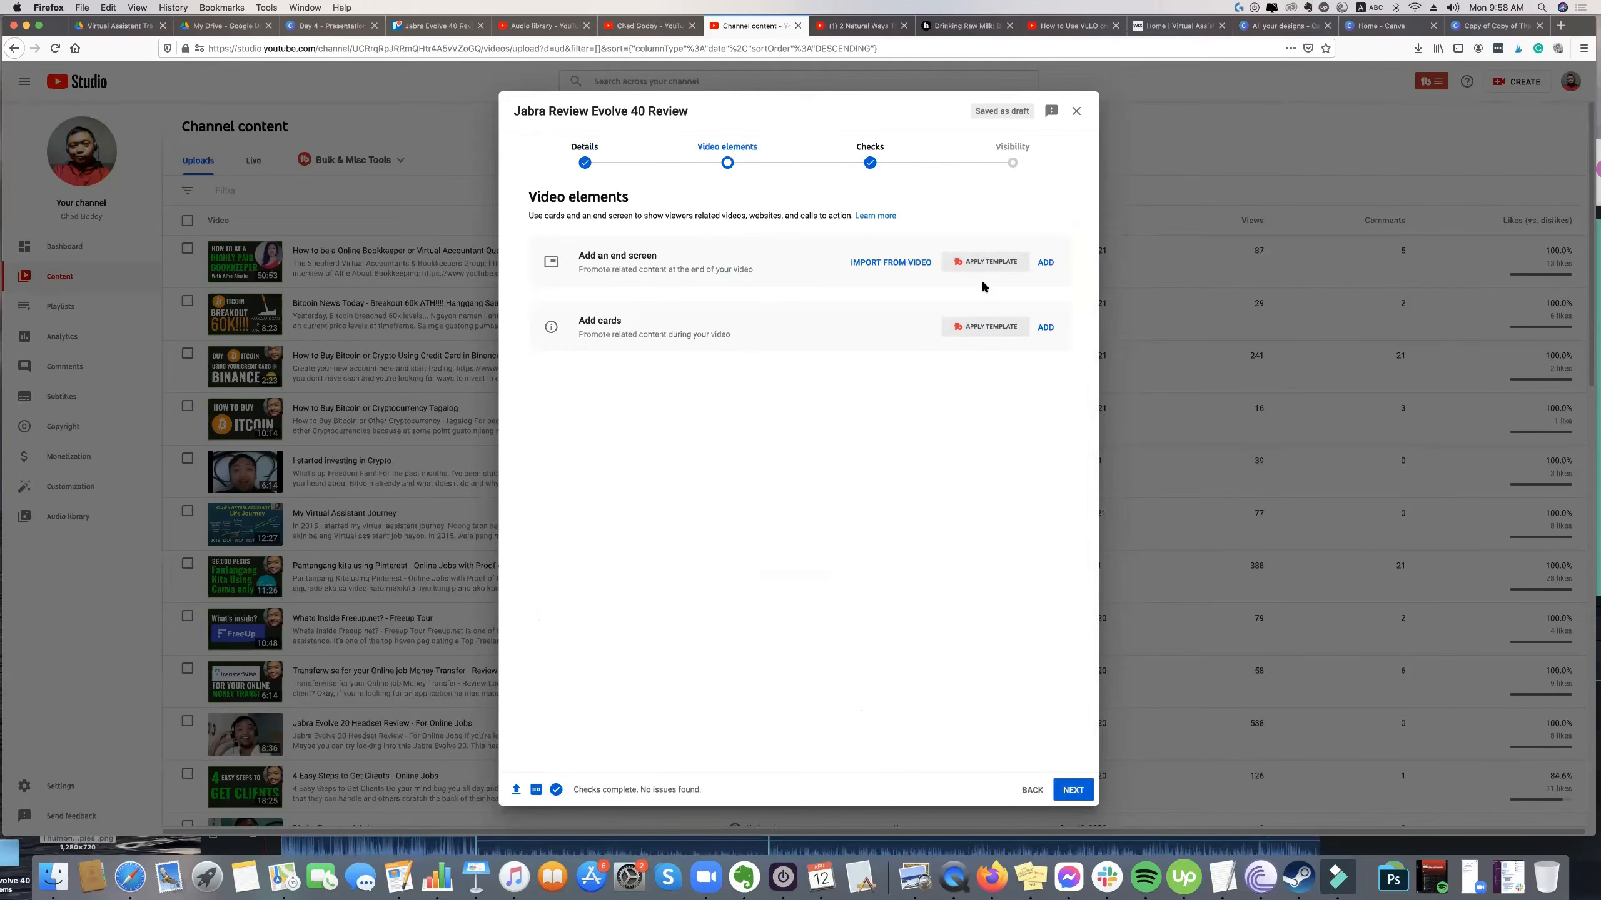
{"action": "left_click", "coordinate": [1045, 269]}
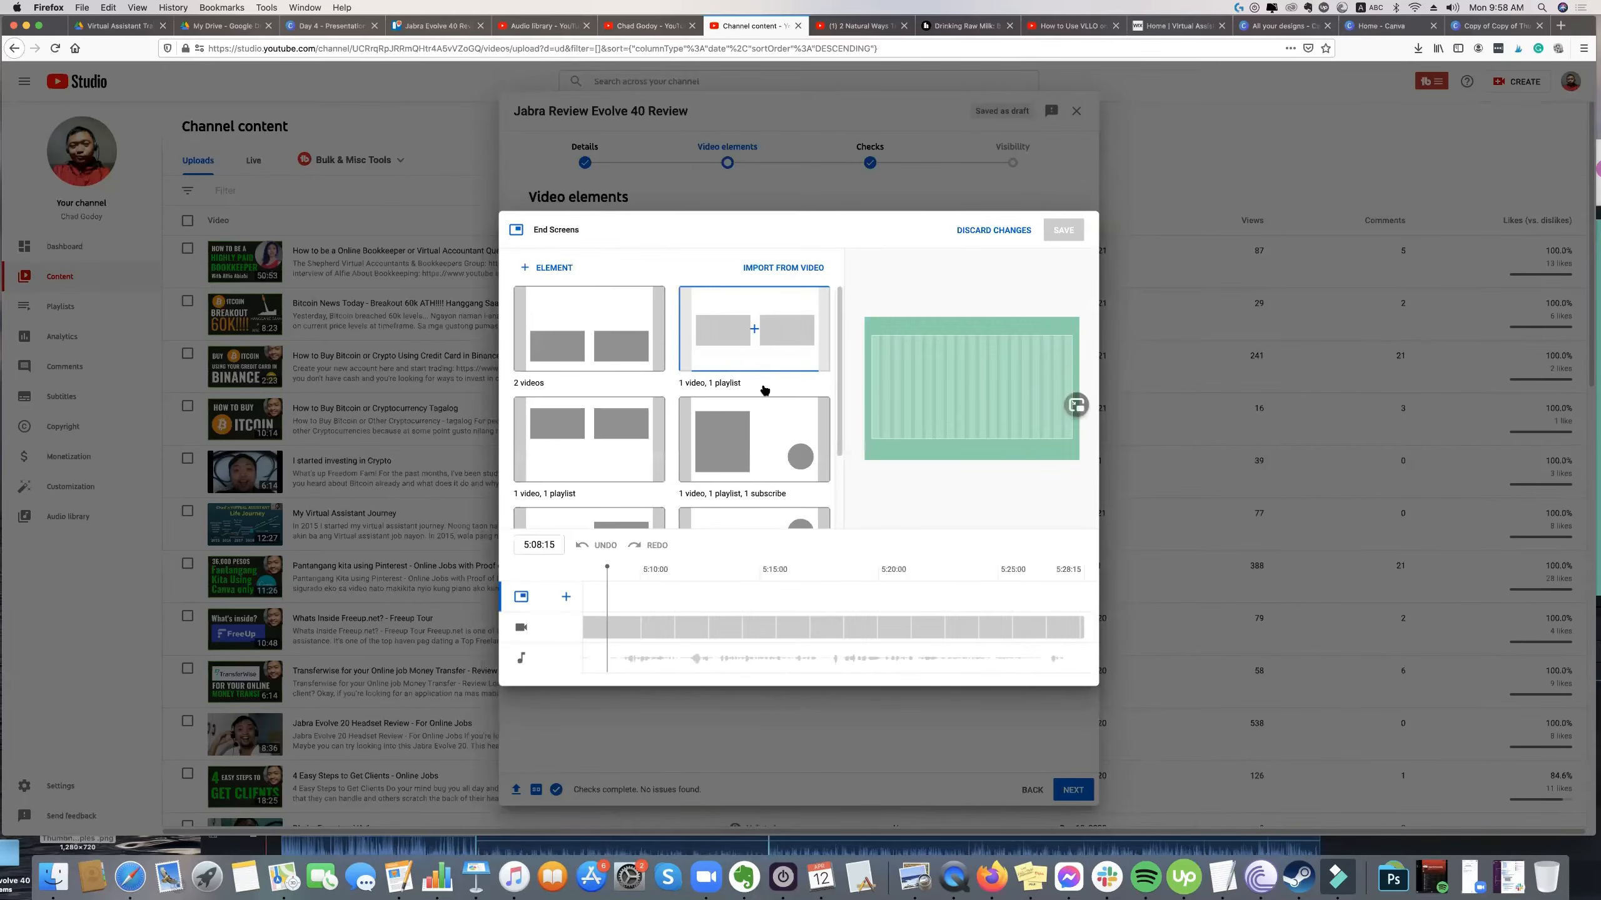
{"action": "scroll", "coordinate": [656, 438], "scroll_direction": "down", "scroll_amount": 3}
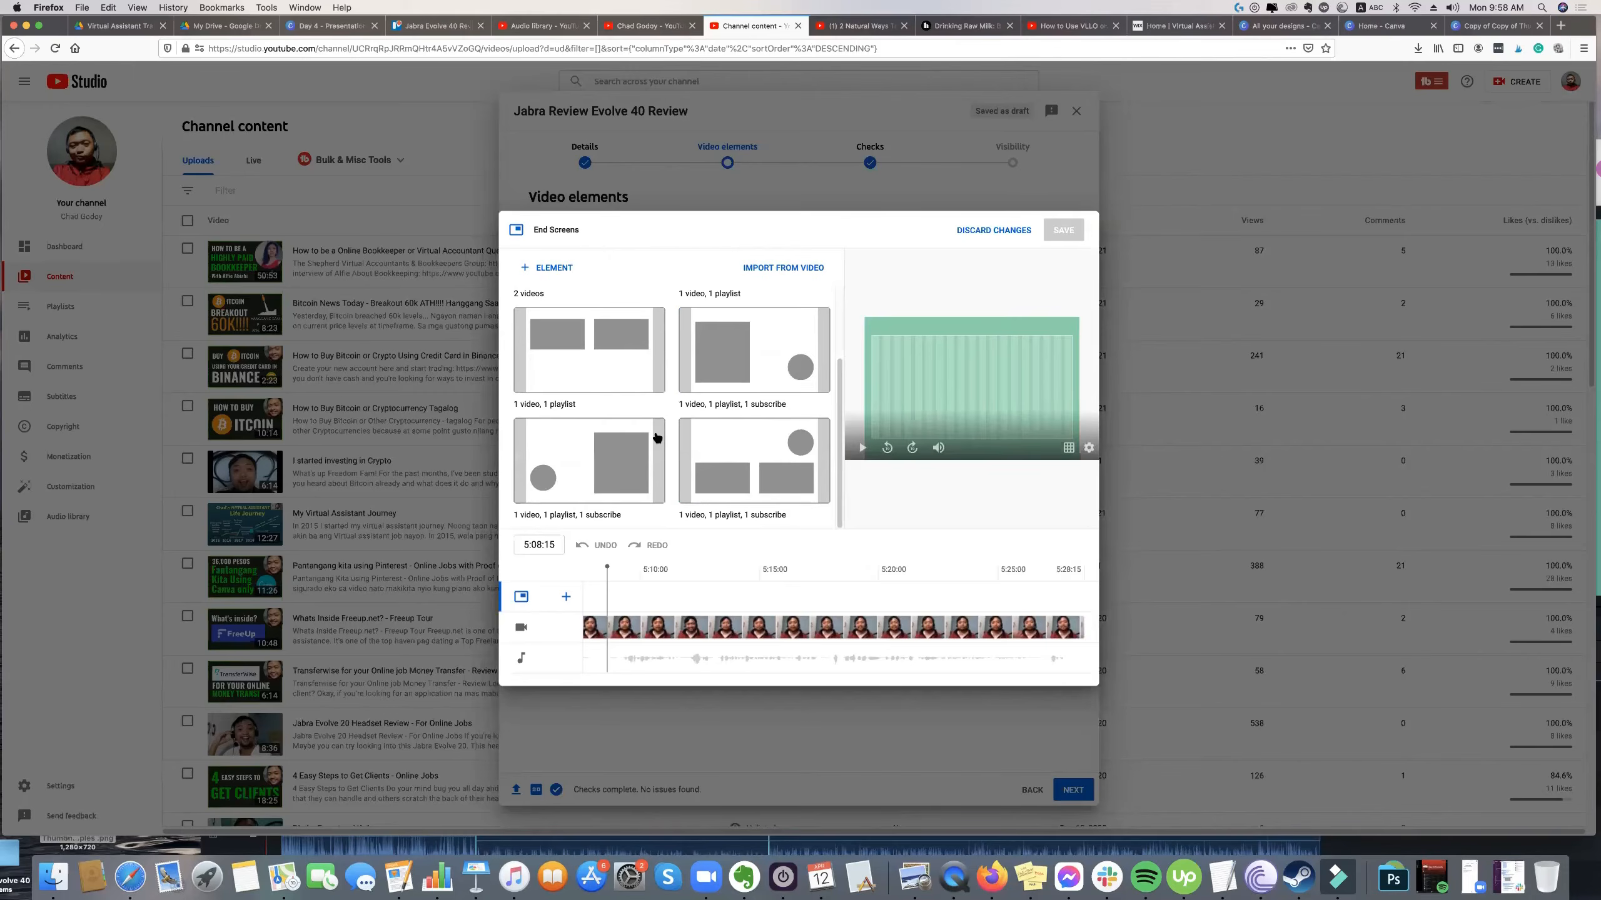
{"action": "left_click", "coordinate": [610, 449]}
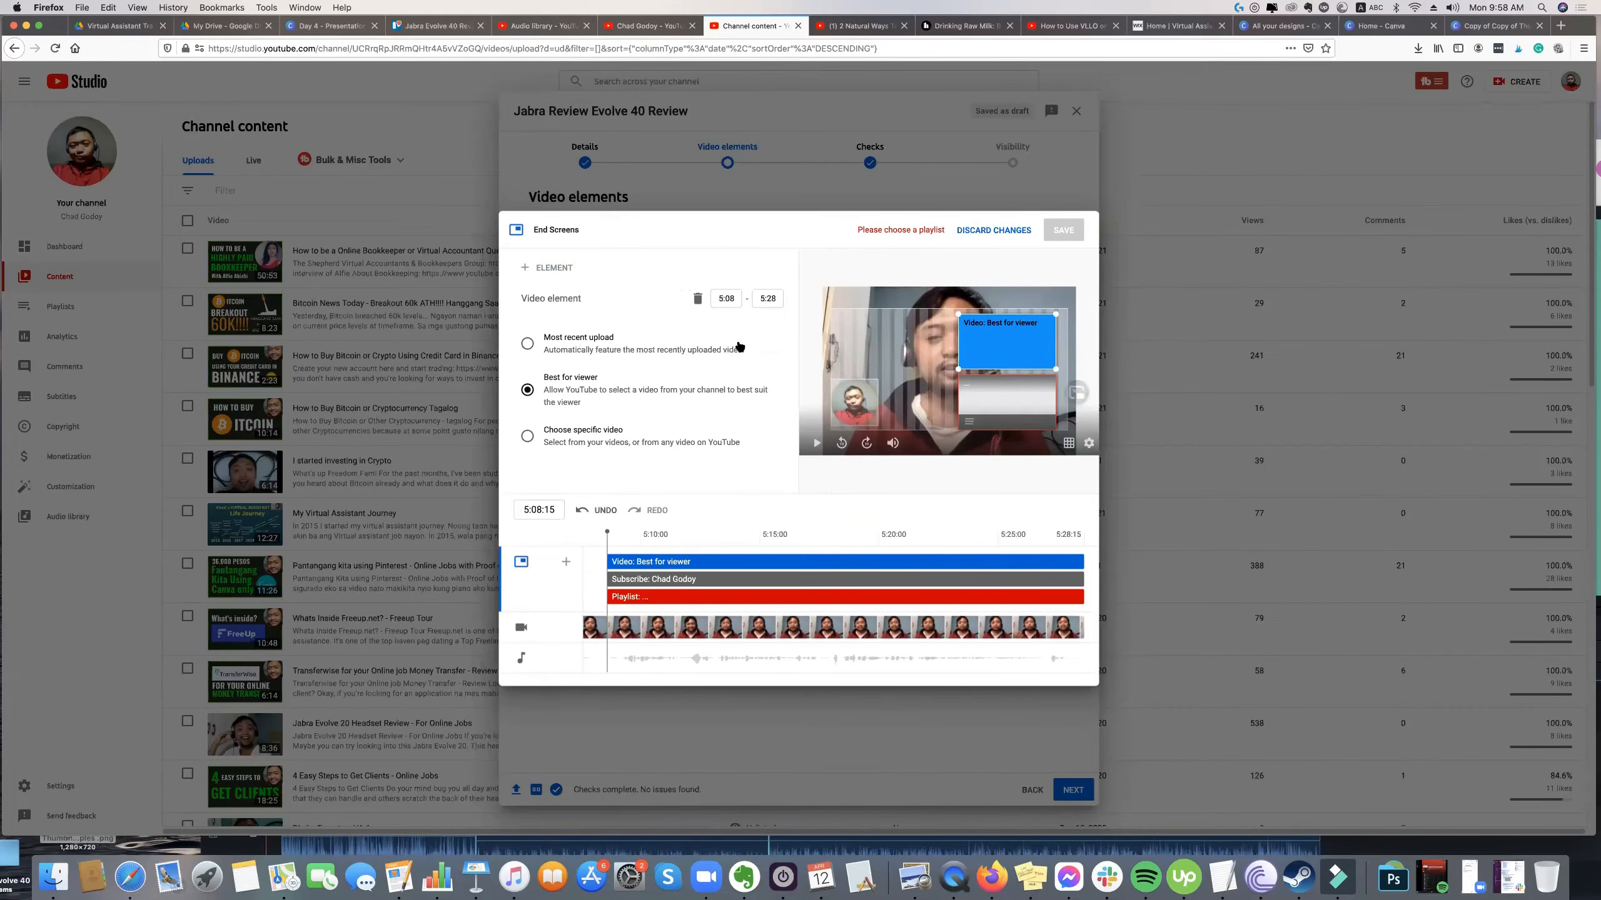
Set the end screen's video element to the specific video "Jabra Evolve 20 Headset Review - For Online Jobs".
{"action": "left_click", "coordinate": [588, 433]}
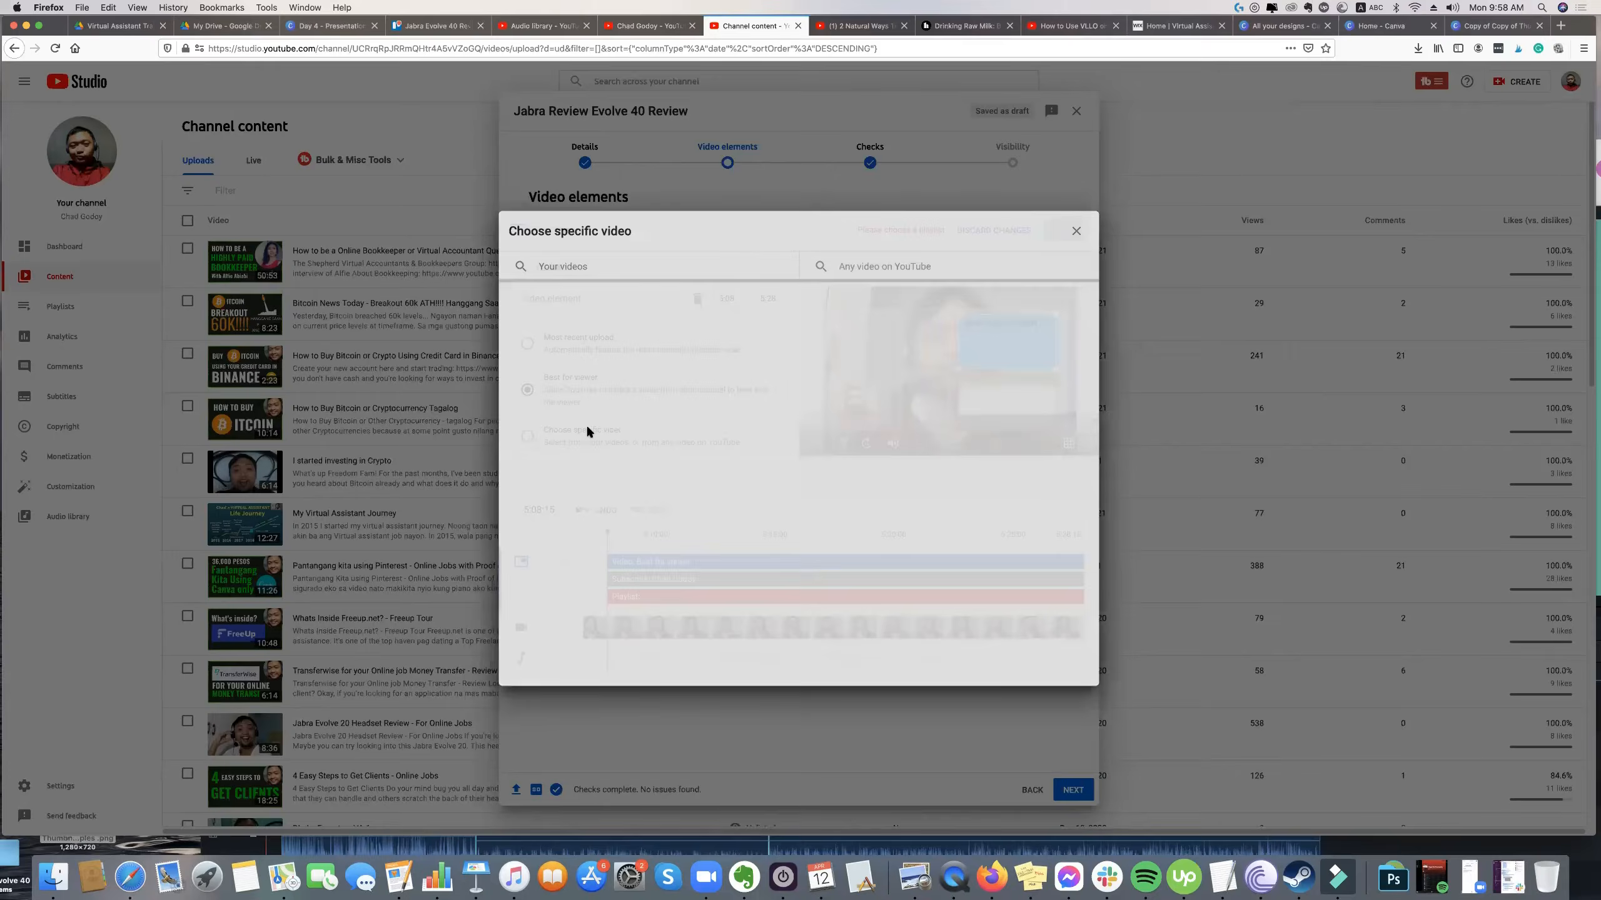
{"action": "left_click", "coordinate": [987, 373]}
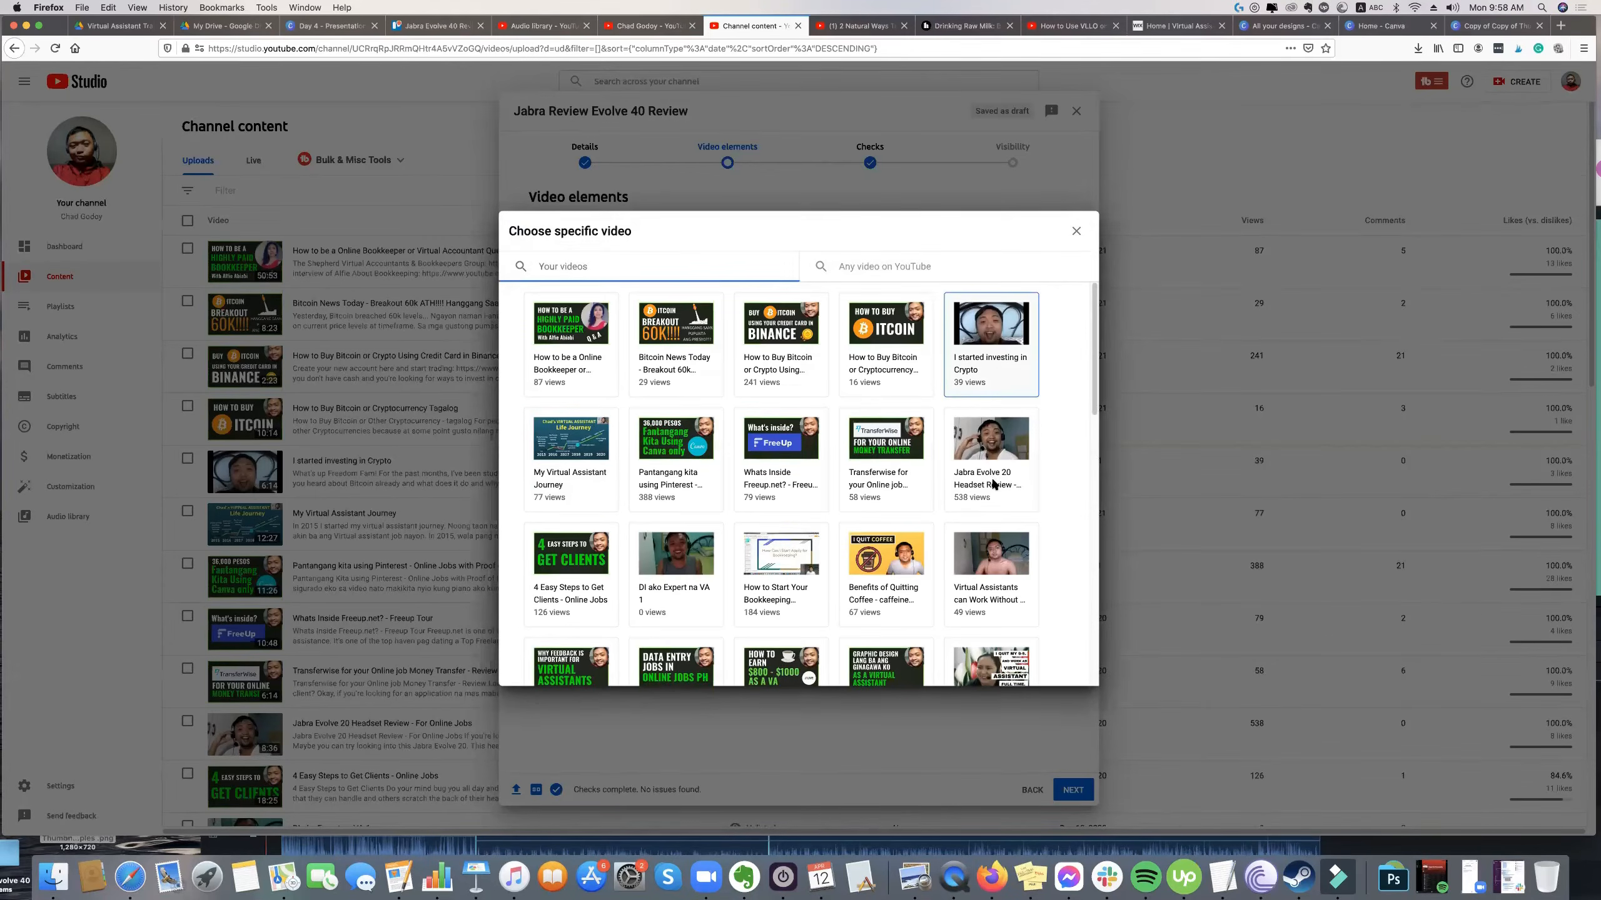
{"action": "left_click", "coordinate": [1009, 411]}
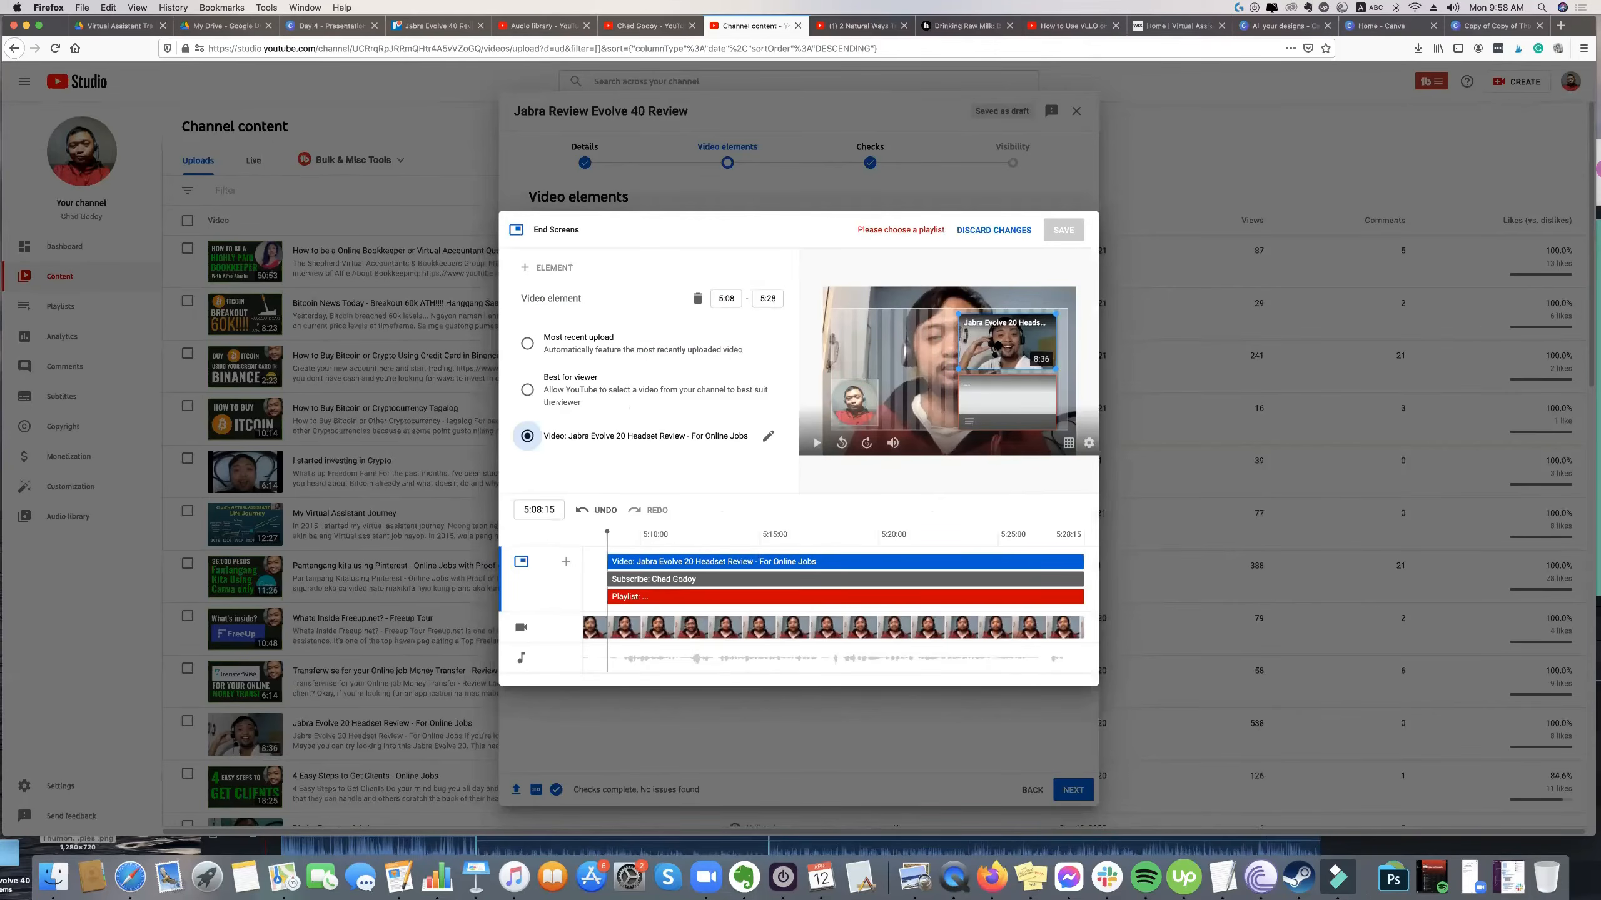
Delete the playlist element from the end screen and save the end screen.
{"action": "left_click", "coordinate": [982, 400]}
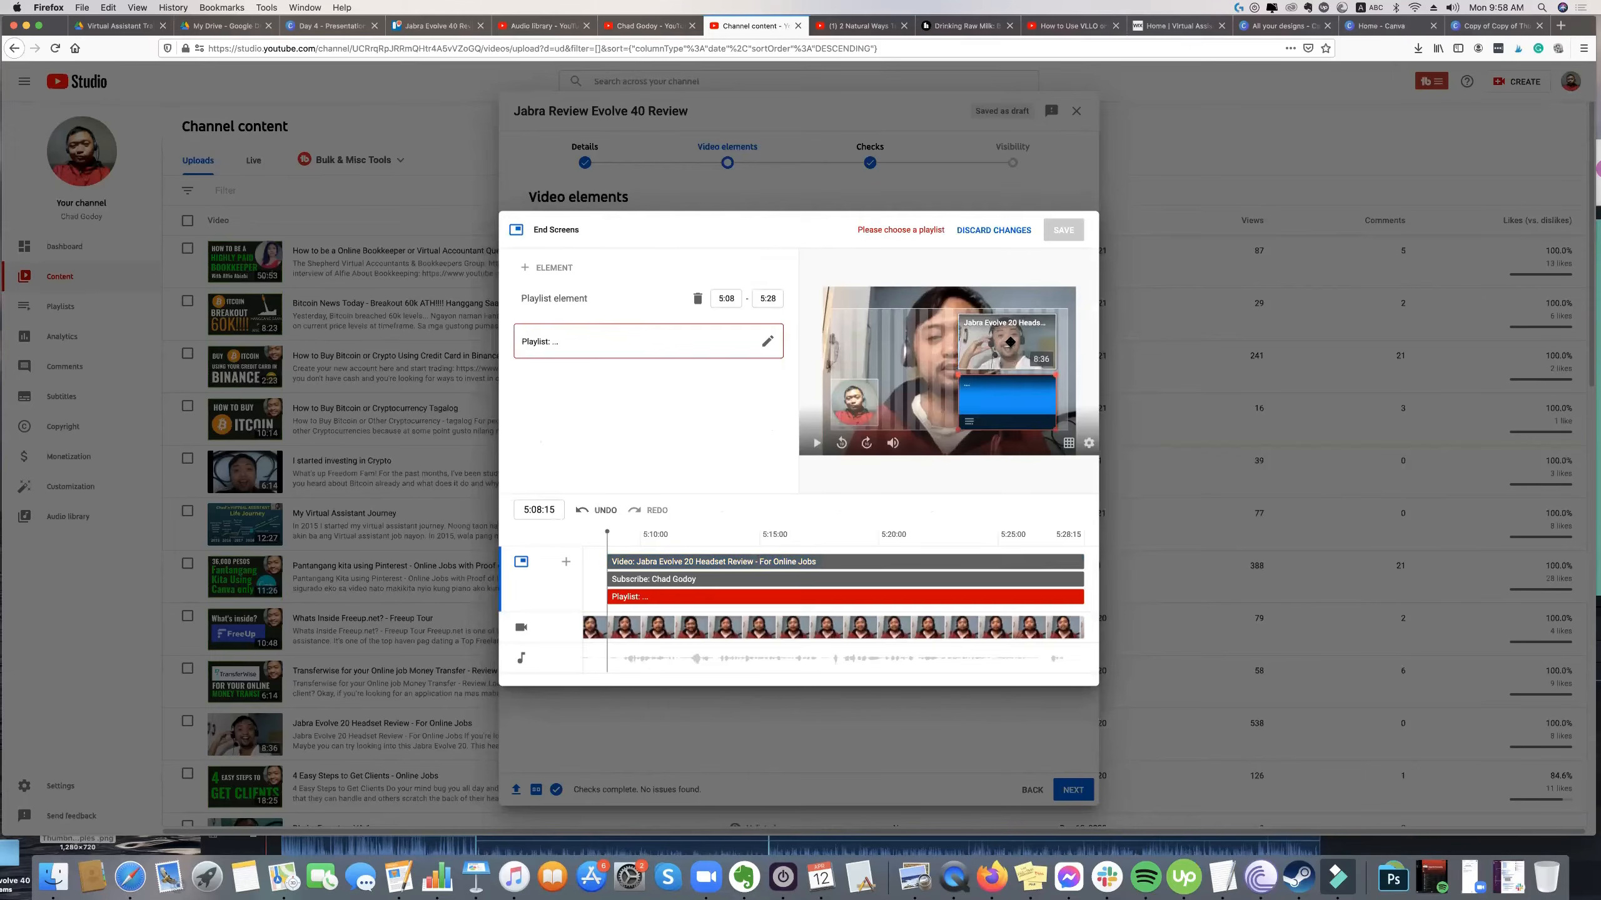
{"action": "key", "text": "Delete"}
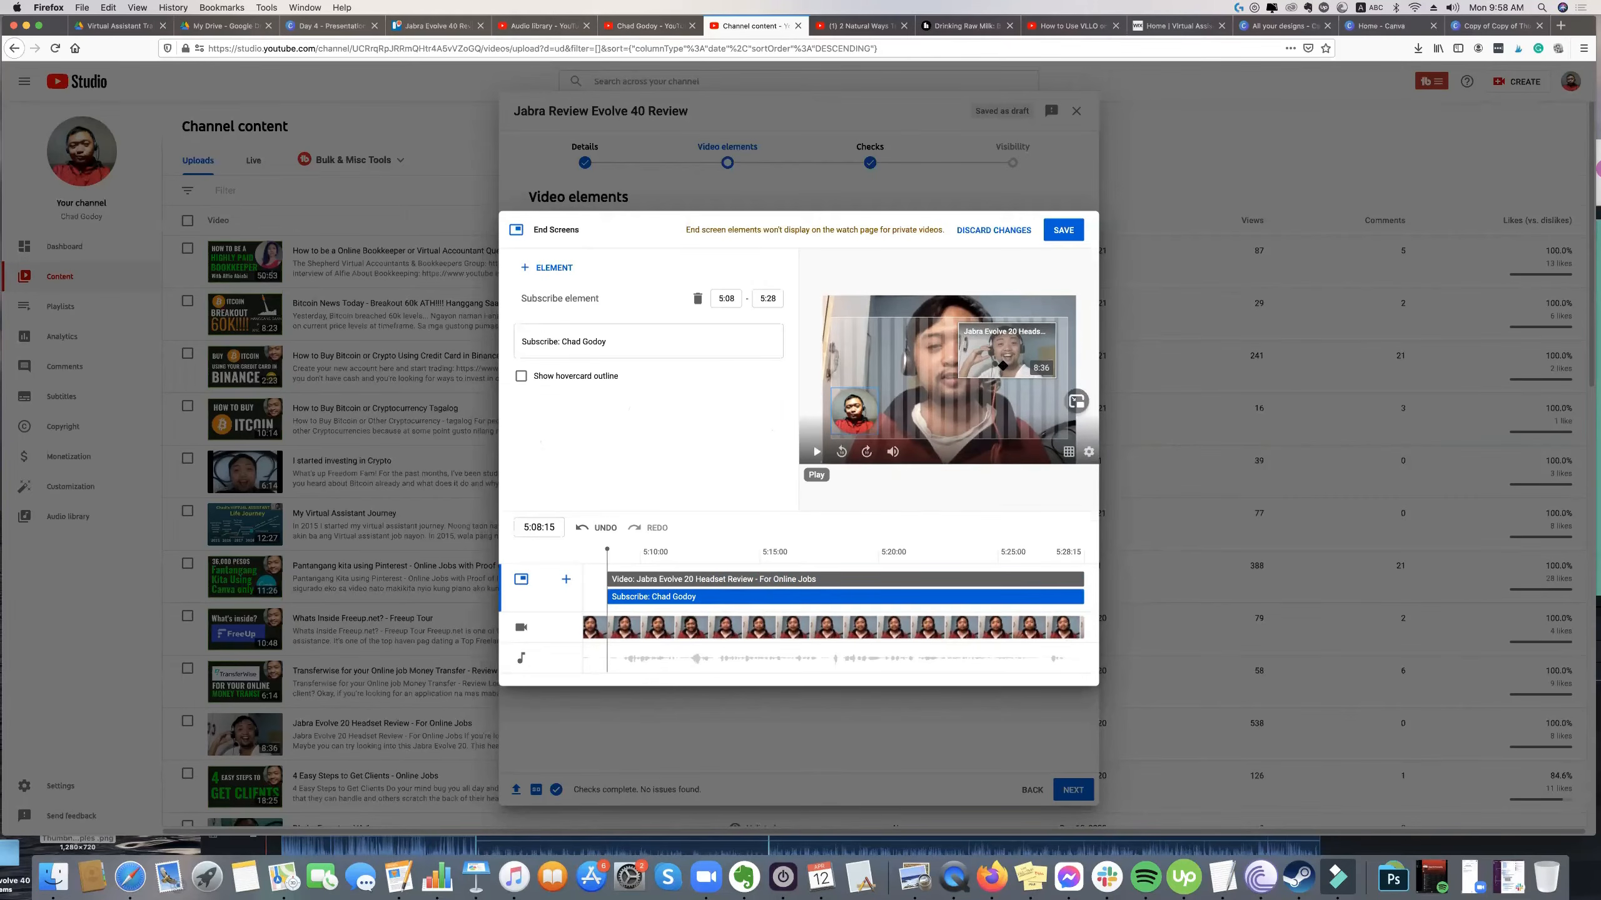
{"action": "left_click", "coordinate": [1065, 234]}
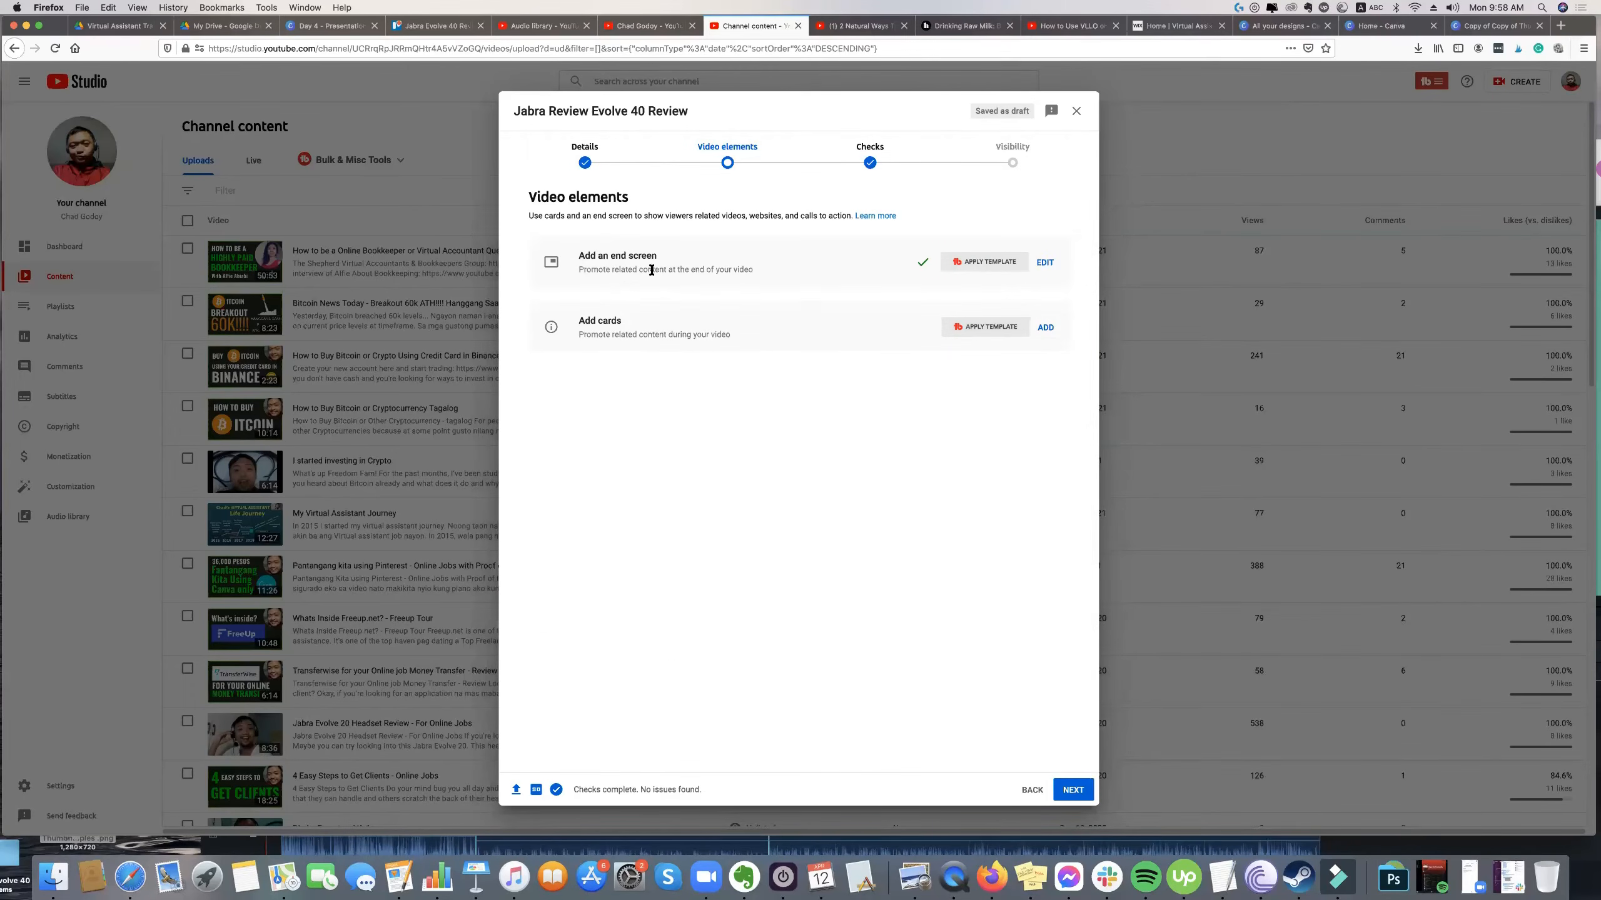
Proceed to the Checks stage without adding cards and review the copyright check result.
{"action": "left_click", "coordinate": [1074, 786]}
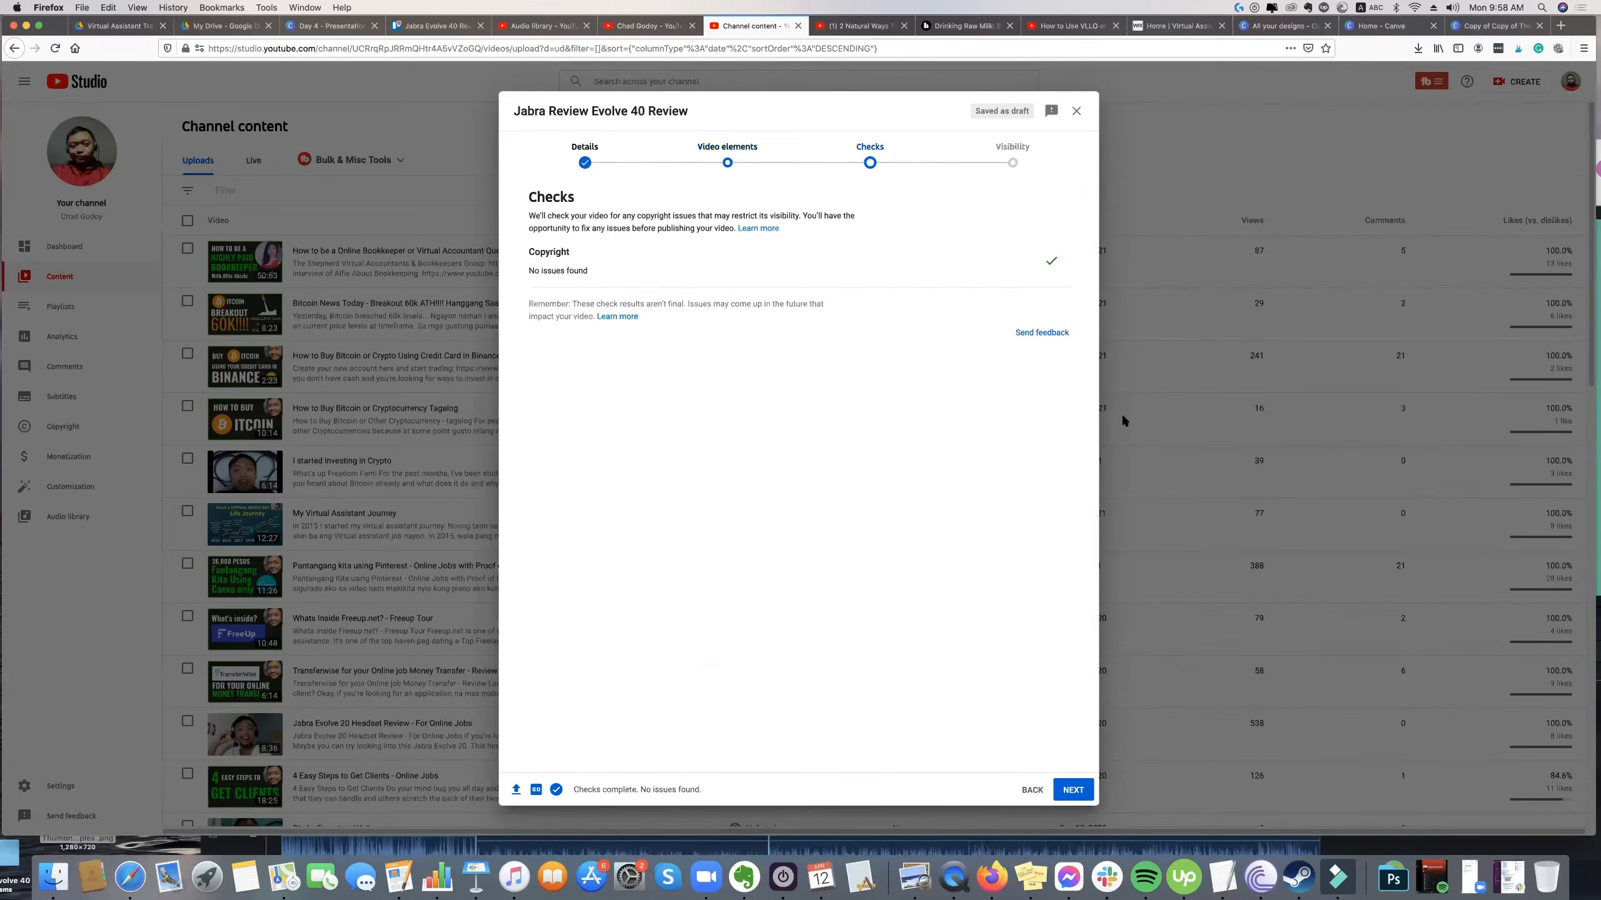
{"action": "left_click_drag", "start_coordinate": [584, 270], "coordinate": [529, 271]}
{"action": "left_click", "coordinate": [635, 276]}
{"action": "left_click_drag", "start_coordinate": [635, 273], "coordinate": [1060, 264]}
{"action": "left_click", "coordinate": [599, 271]}
{"action": "left_click_drag", "start_coordinate": [518, 246], "coordinate": [604, 271]}
Set the video's visibility to Unlisted, save it and return to the channel content list.
{"action": "left_click", "coordinate": [1062, 792]}
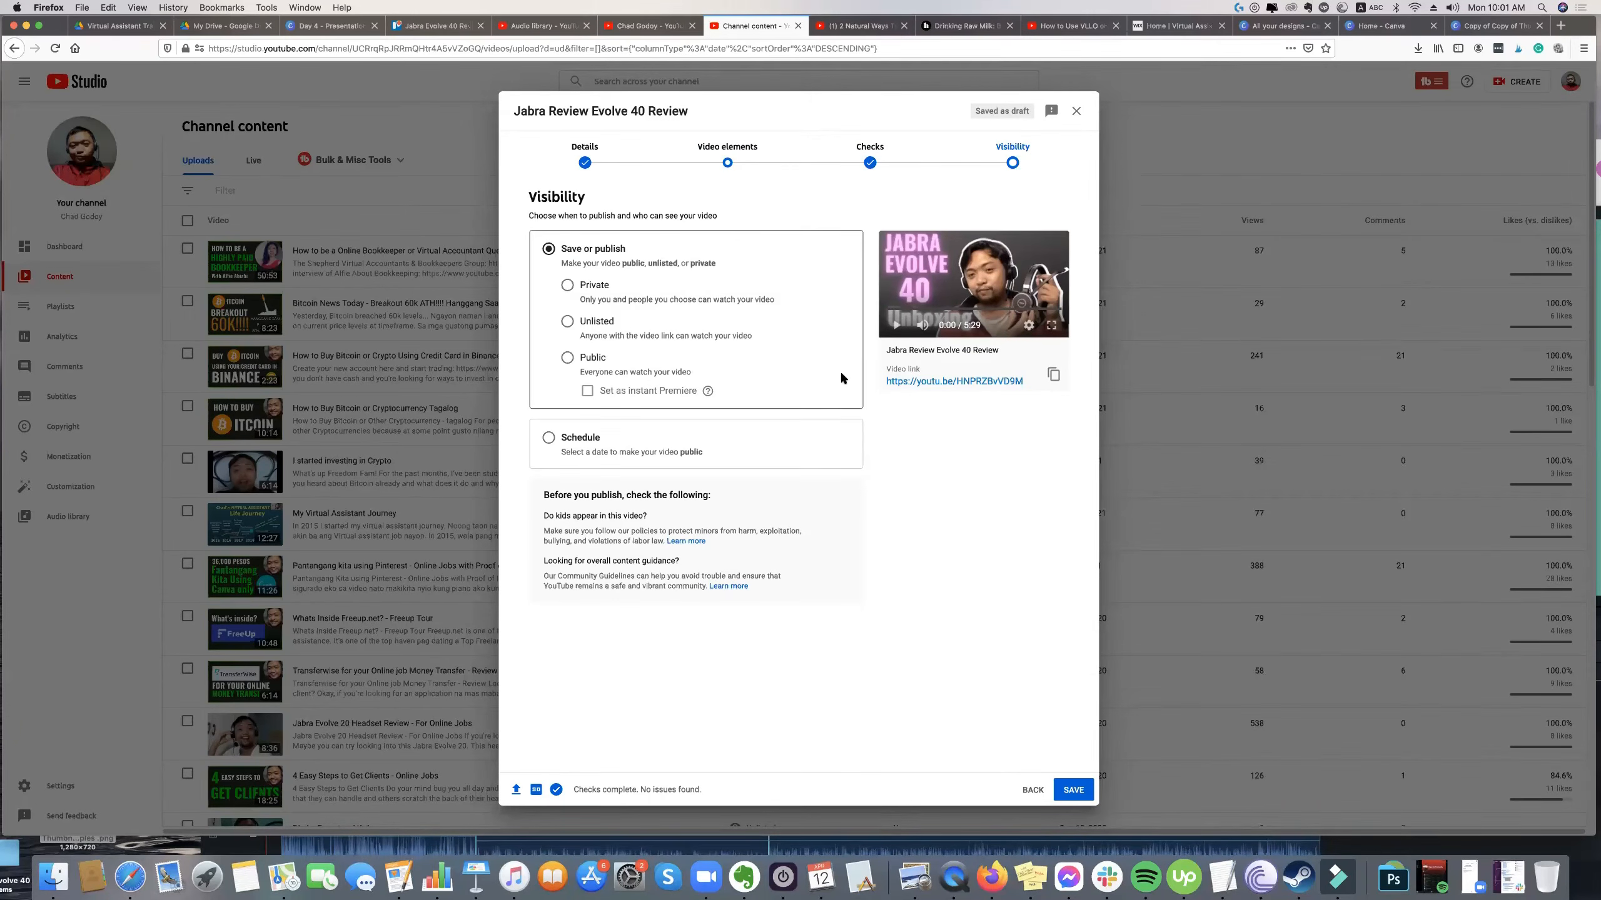
{"action": "left_click", "coordinate": [568, 322]}
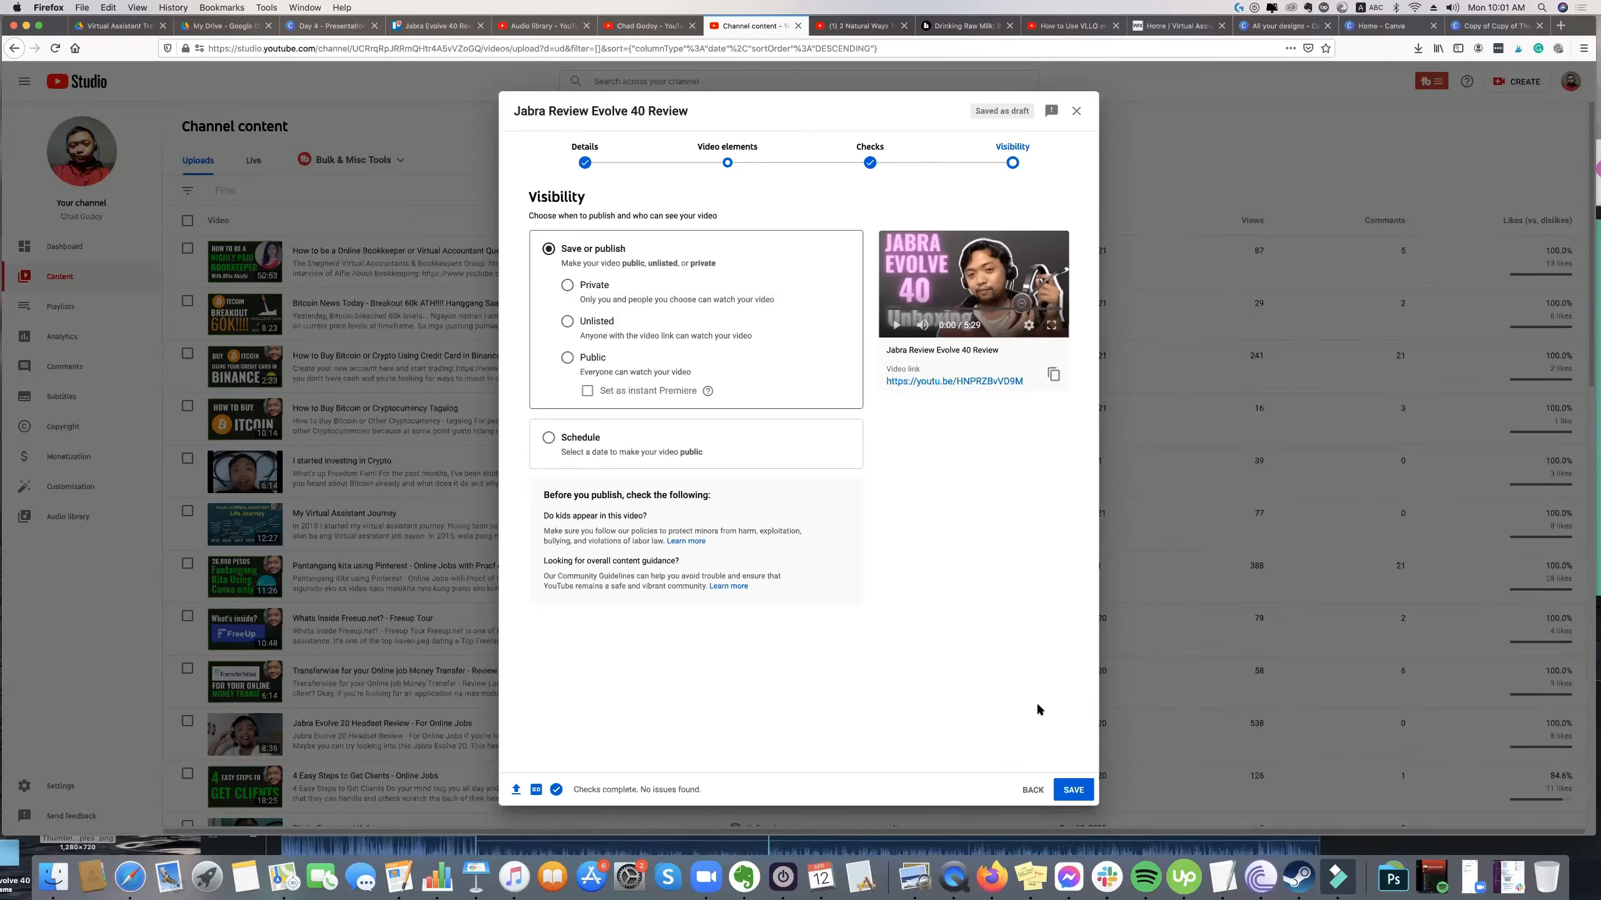
{"action": "left_click", "coordinate": [1087, 789]}
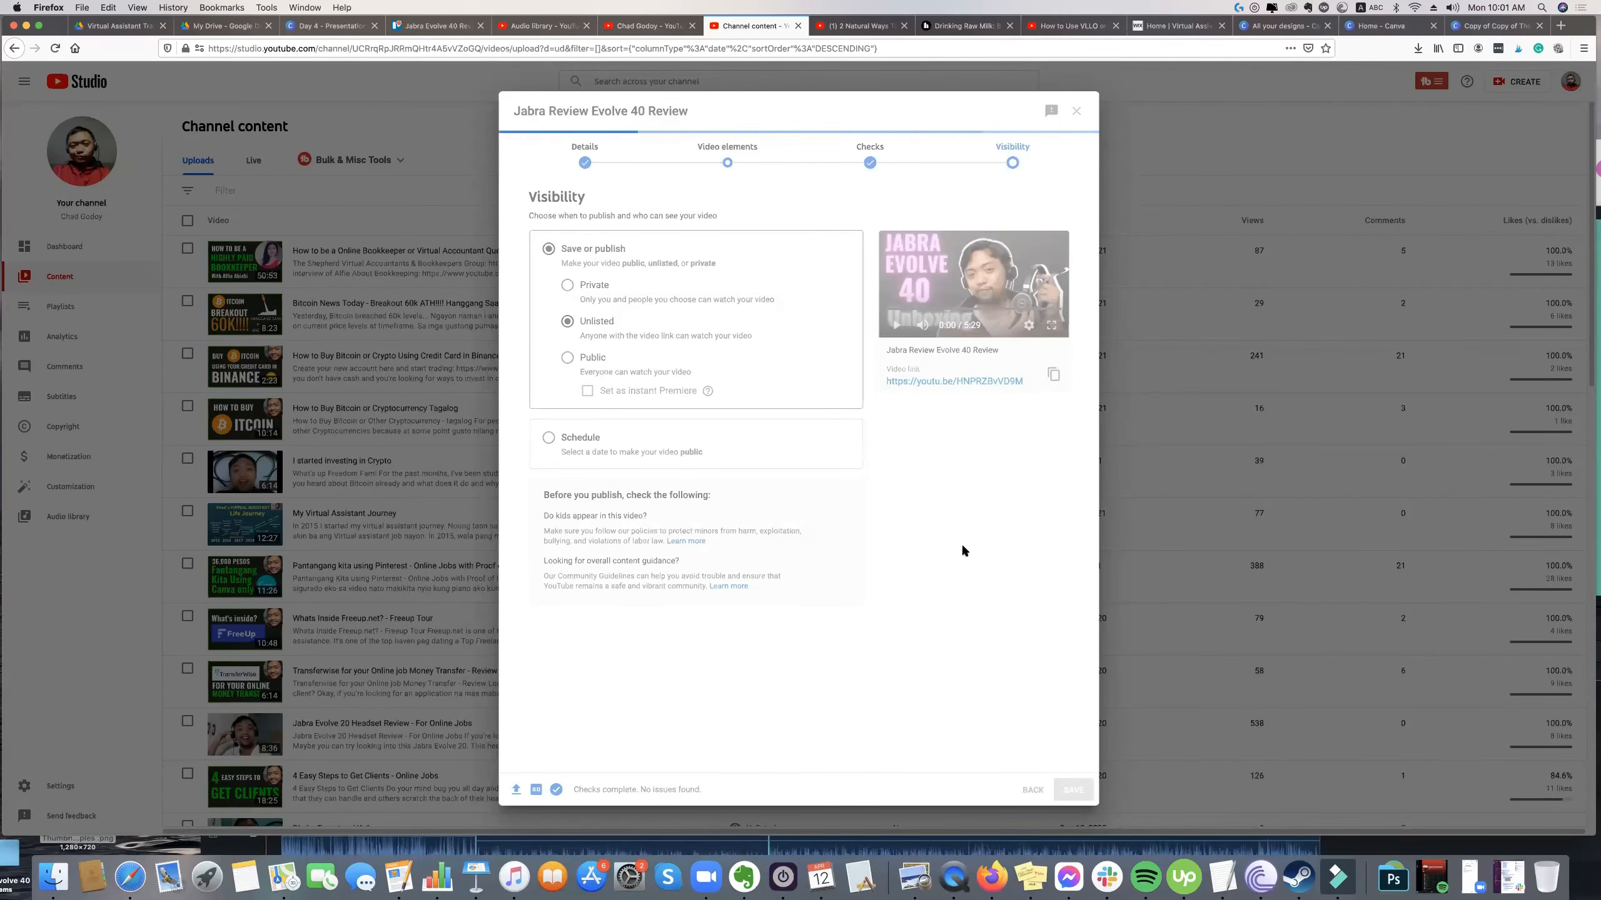
{"action": "left_click", "coordinate": [934, 329]}
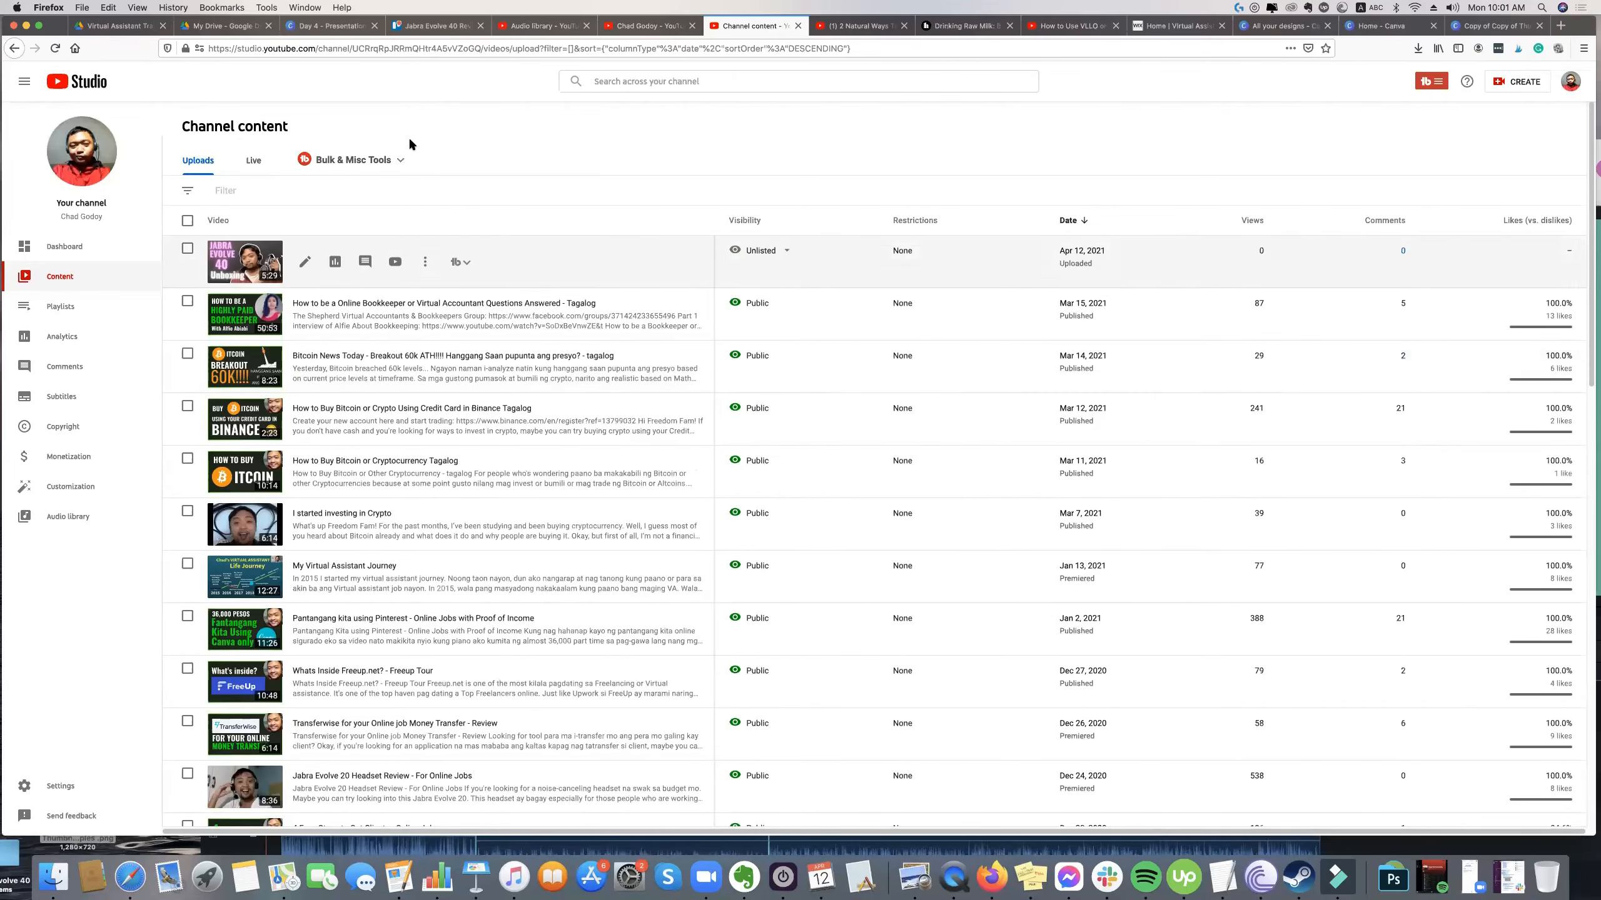
Open the uploaded Jabra video's details, play it on YouTube through its video link, and pause the playback.
{"action": "left_click", "coordinate": [307, 265]}
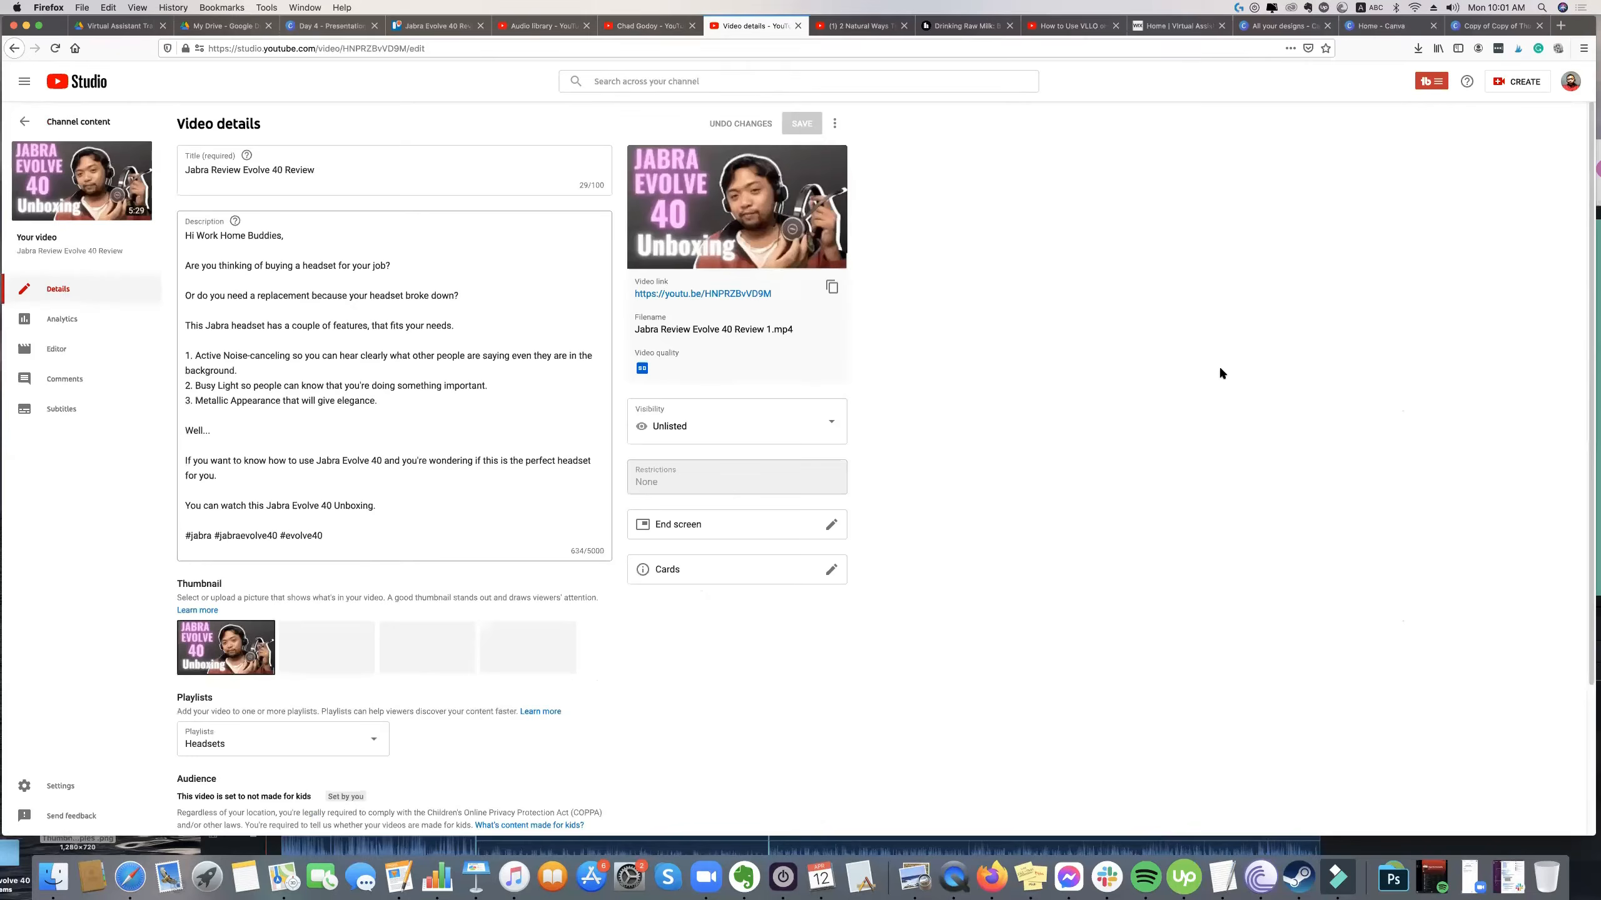
{"action": "left_click", "coordinate": [723, 293]}
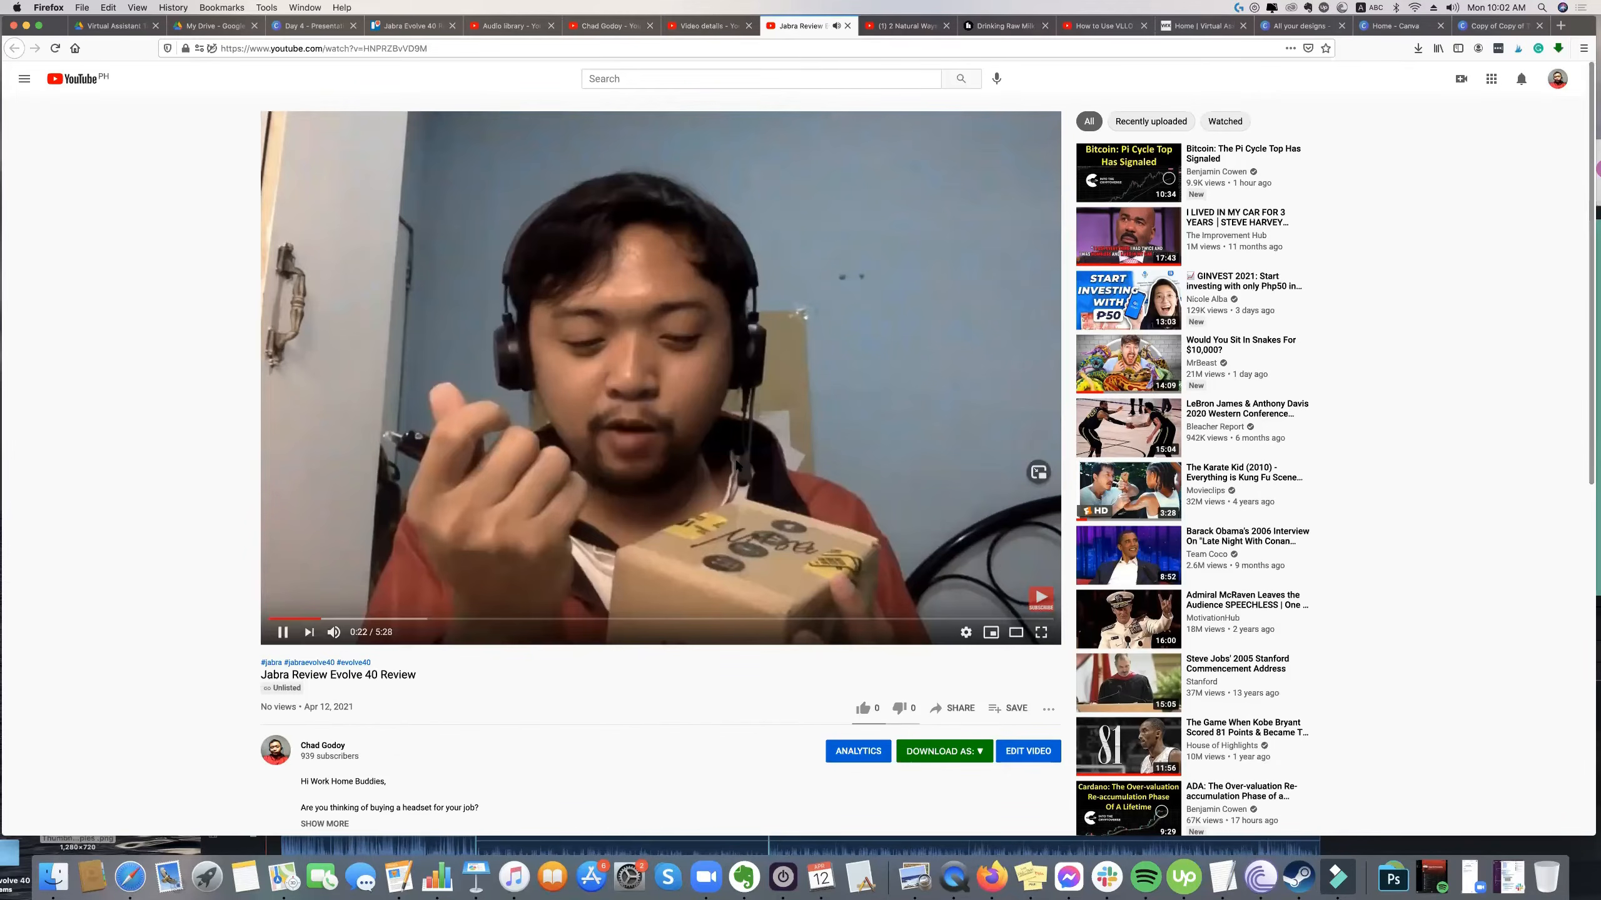
{"action": "left_click", "coordinate": [475, 189]}
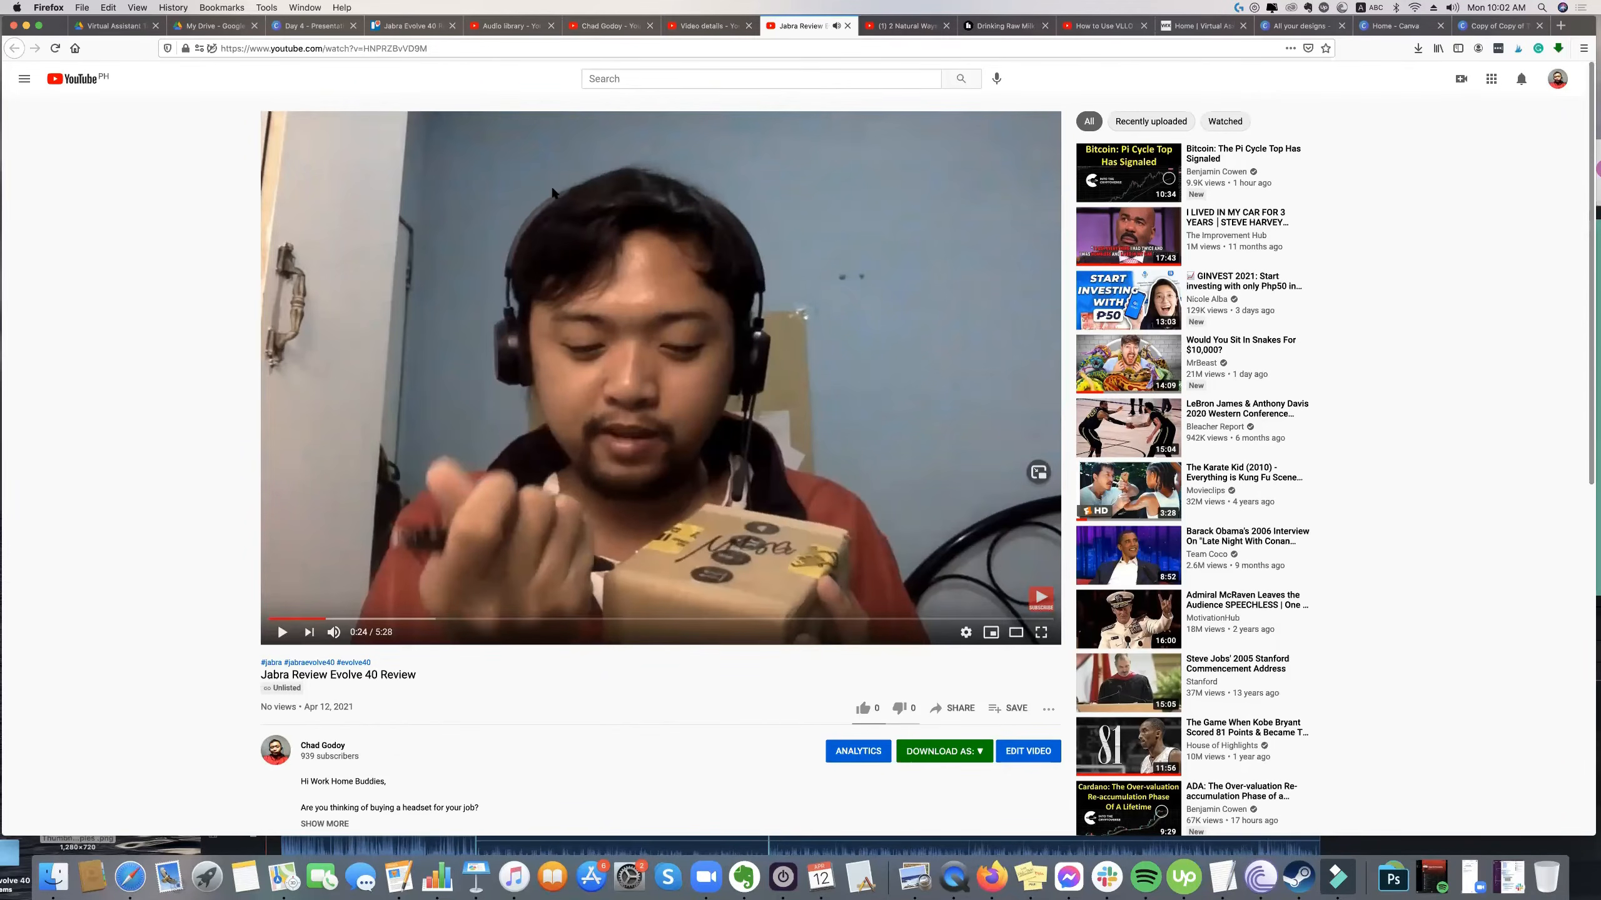
Switch to the Day 4 presentation in Canva and view the "Hand's On!" and "Content Strategy Youtube SEO" slides.
{"action": "key", "text": "super+3"}
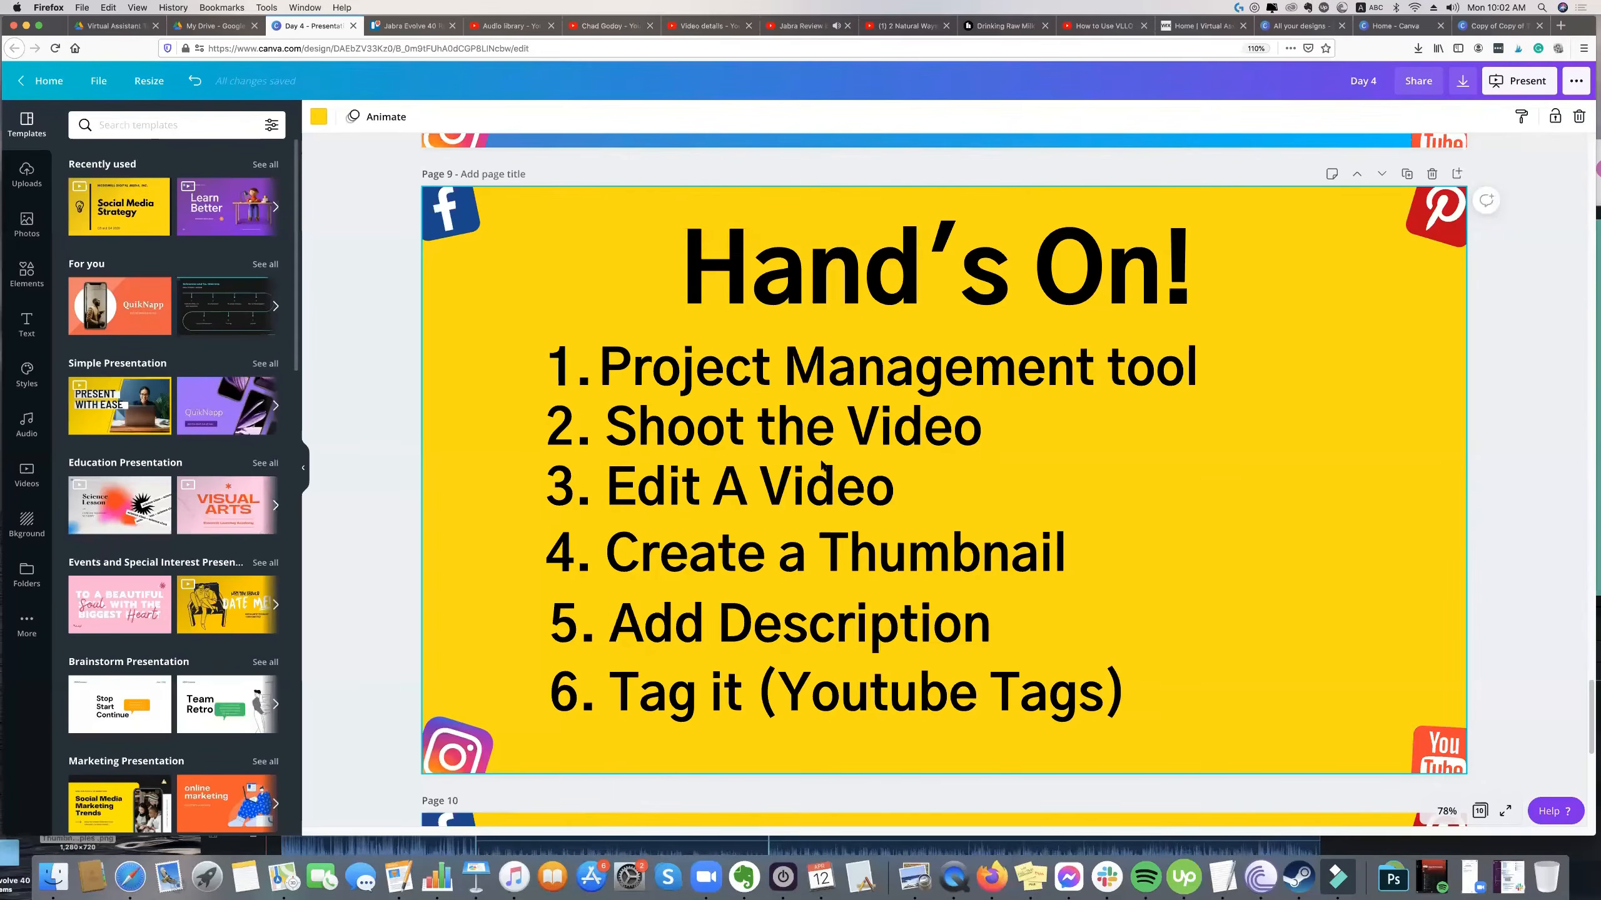
{"action": "scroll", "coordinate": [822, 466], "scroll_direction": "down", "scroll_amount": 5}
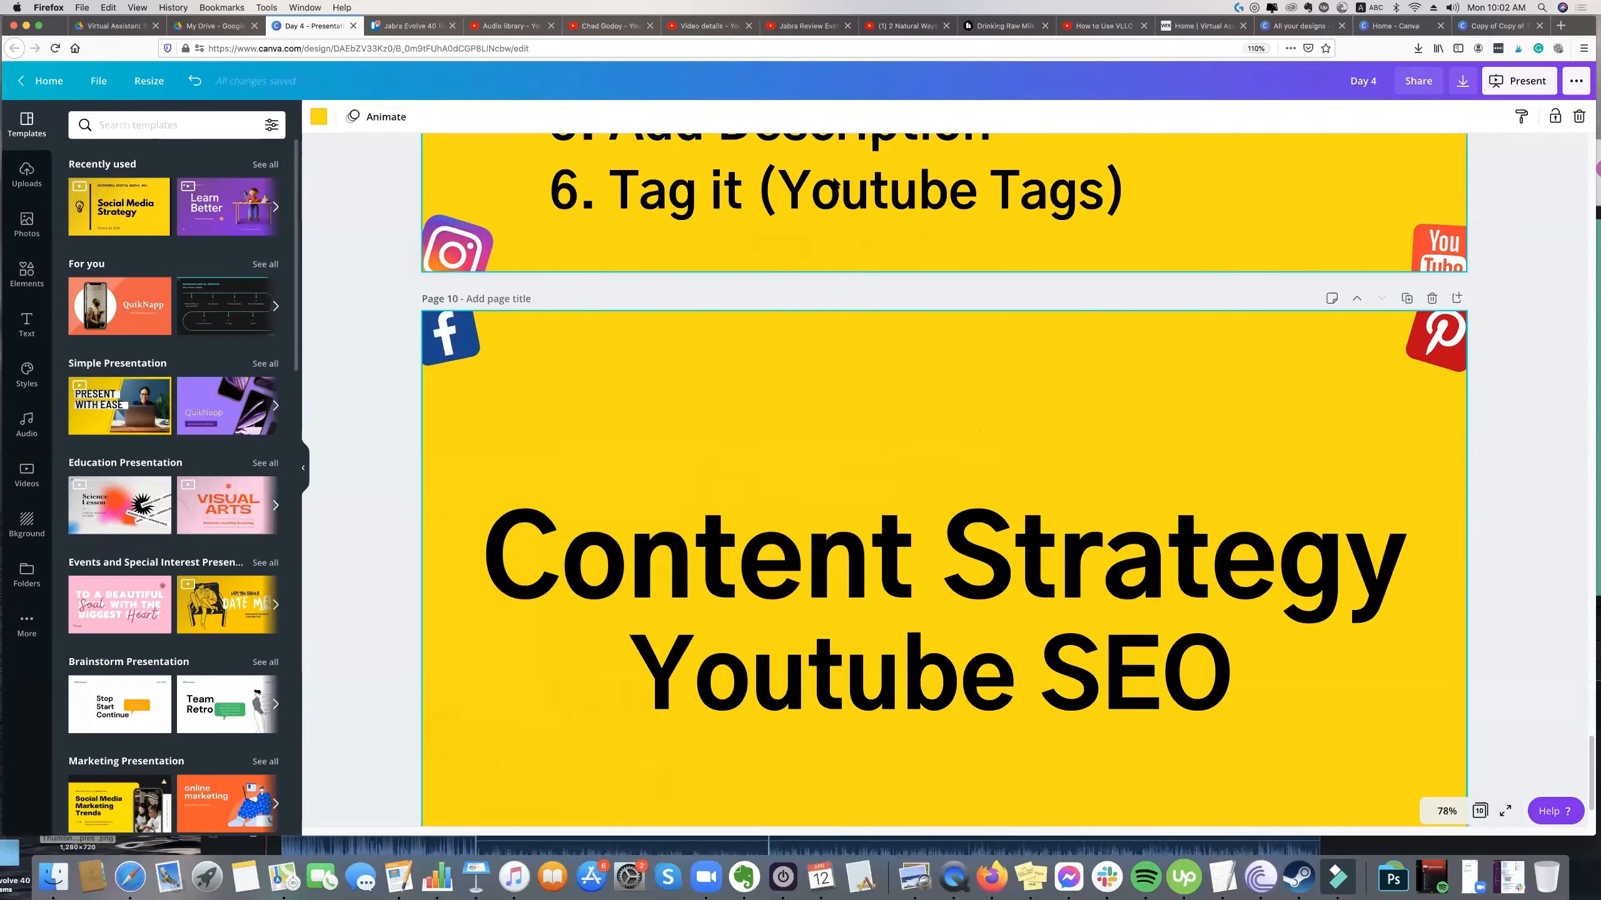
{"action": "scroll", "coordinate": [833, 187], "scroll_direction": "up", "scroll_amount": 5}
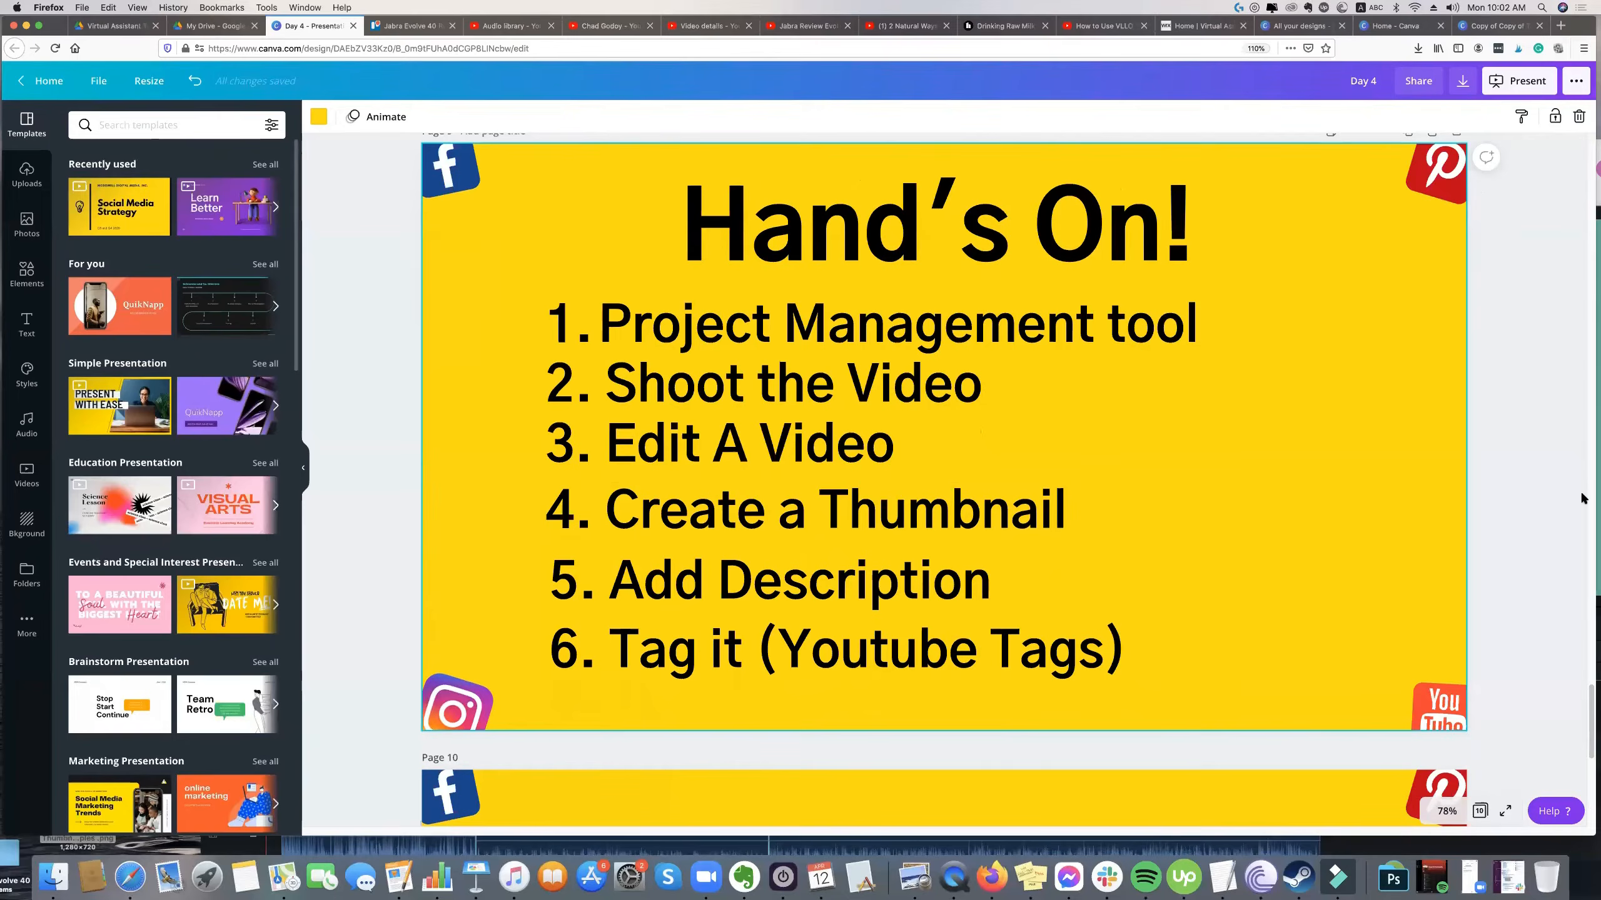
{"action": "scroll", "coordinate": [1088, 494], "scroll_direction": "up", "scroll_amount": 3}
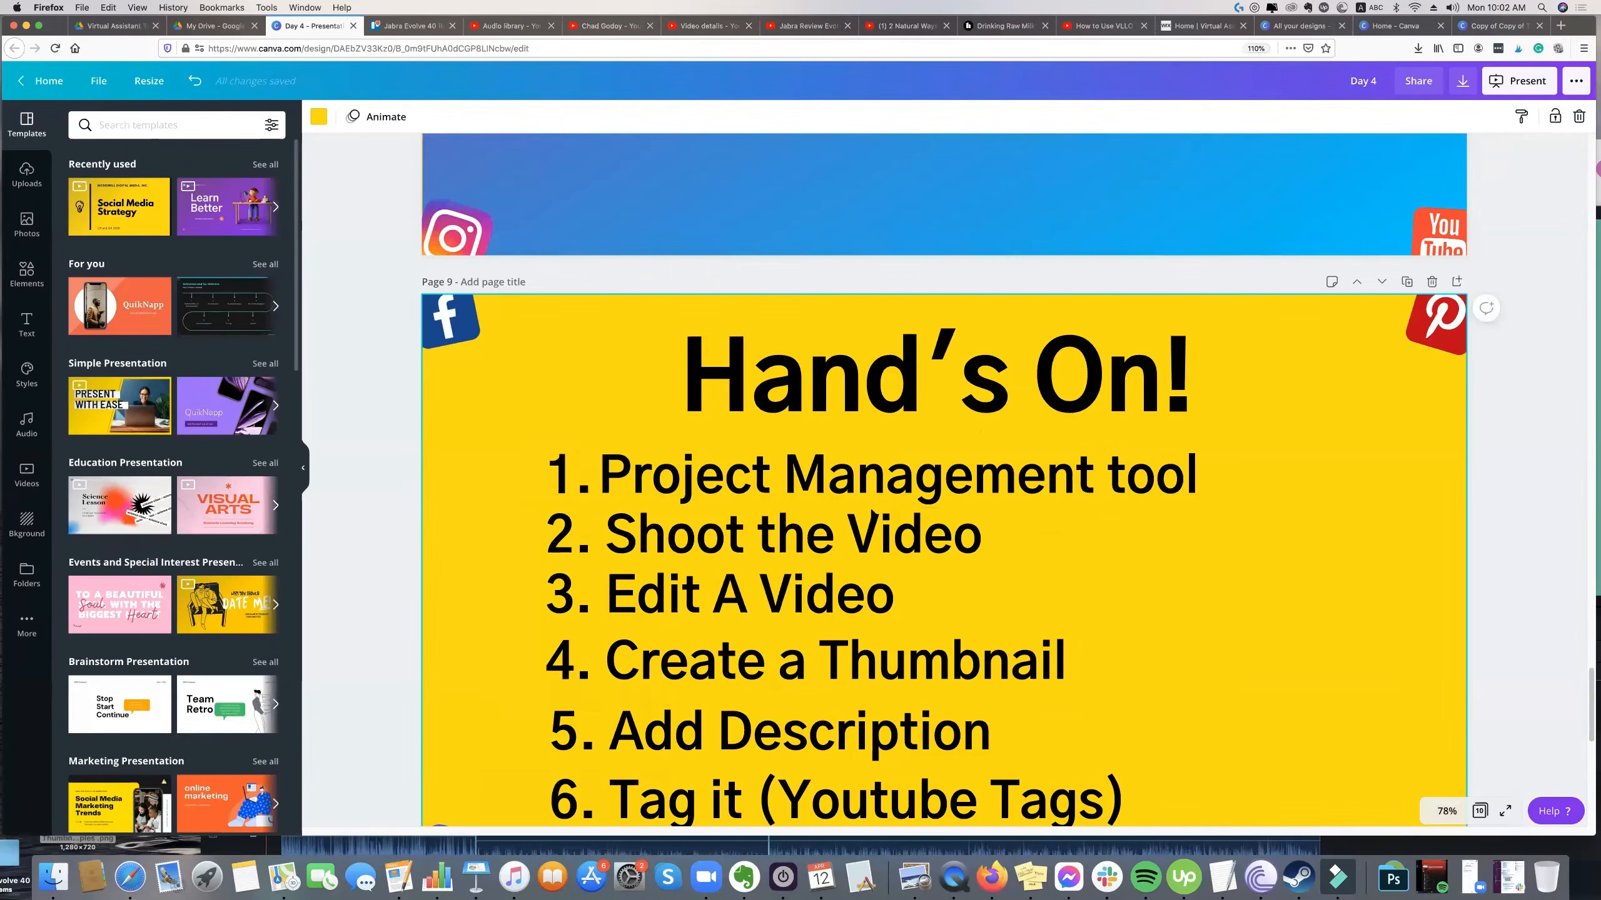
{"action": "scroll", "coordinate": [873, 512], "scroll_direction": "down", "scroll_amount": 2}
Review the six workflow steps on the "Hand's On!" slide, temporarily marking the list to point them out.
{"action": "left_click", "coordinate": [399, 278]}
{"action": "left_click_drag", "start_coordinate": [403, 279], "coordinate": [918, 657]}
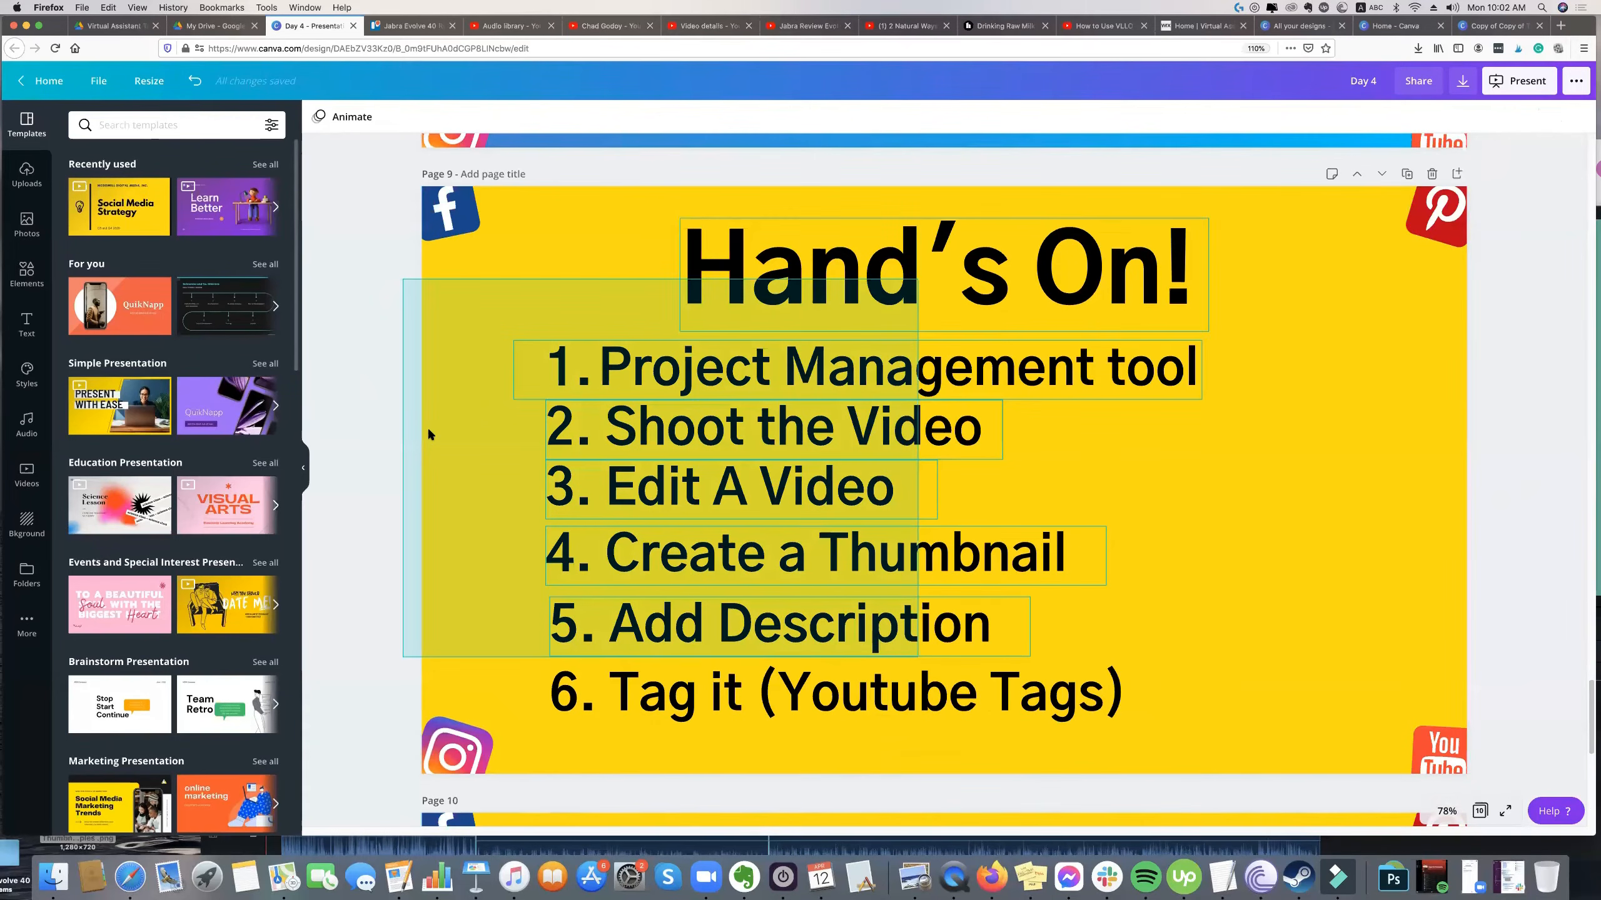
{"action": "left_click", "coordinate": [399, 412]}
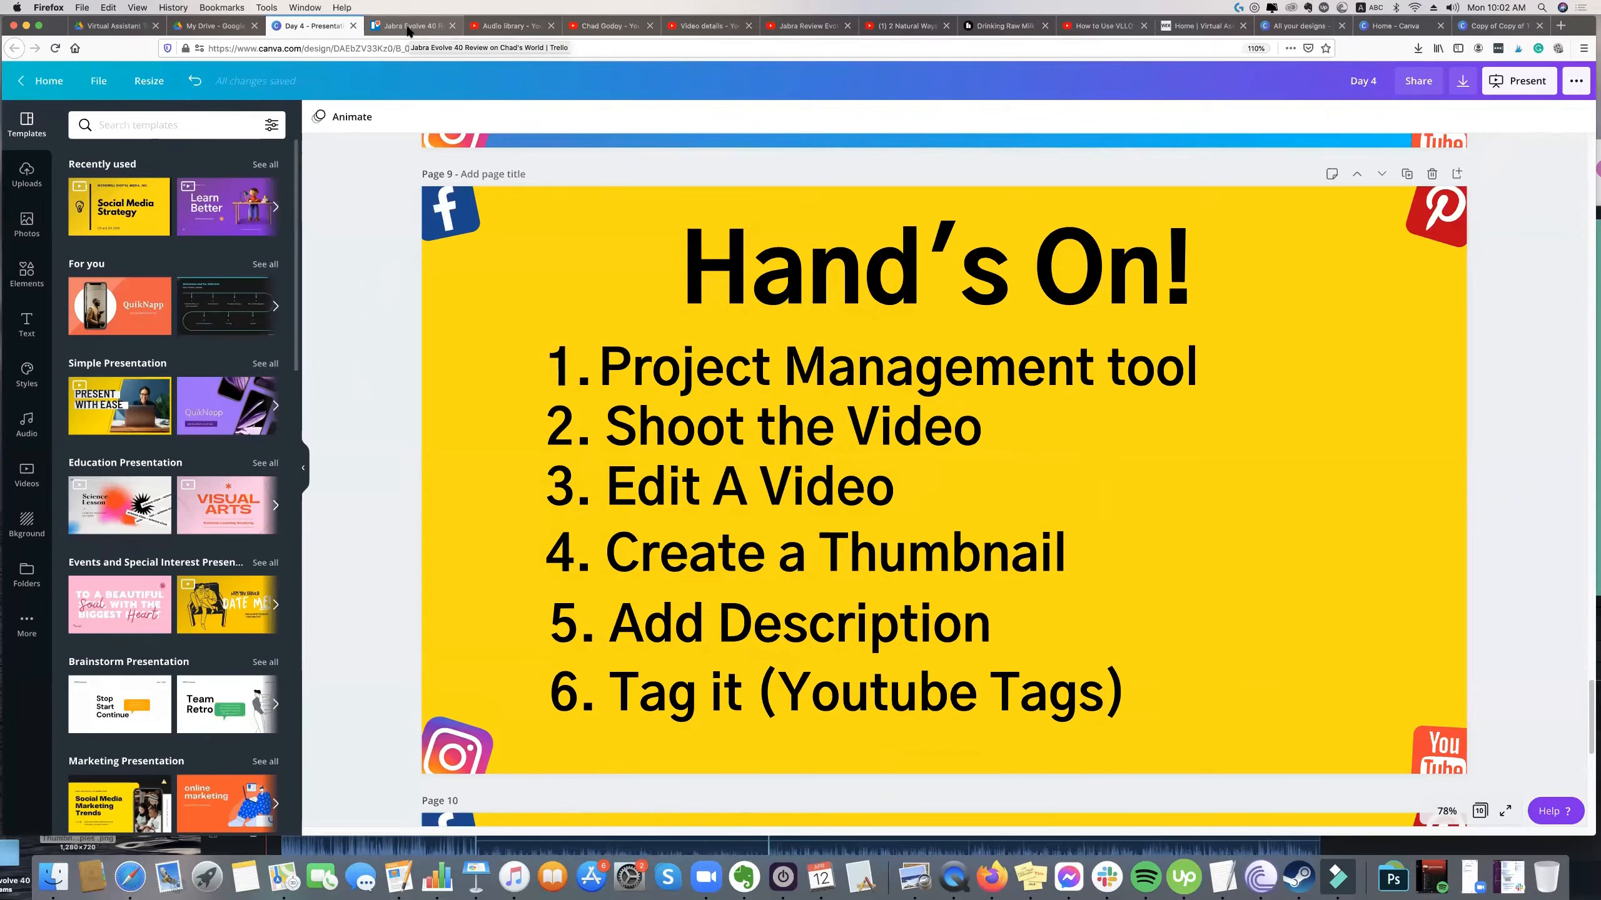
{"action": "left_click", "coordinate": [843, 318]}
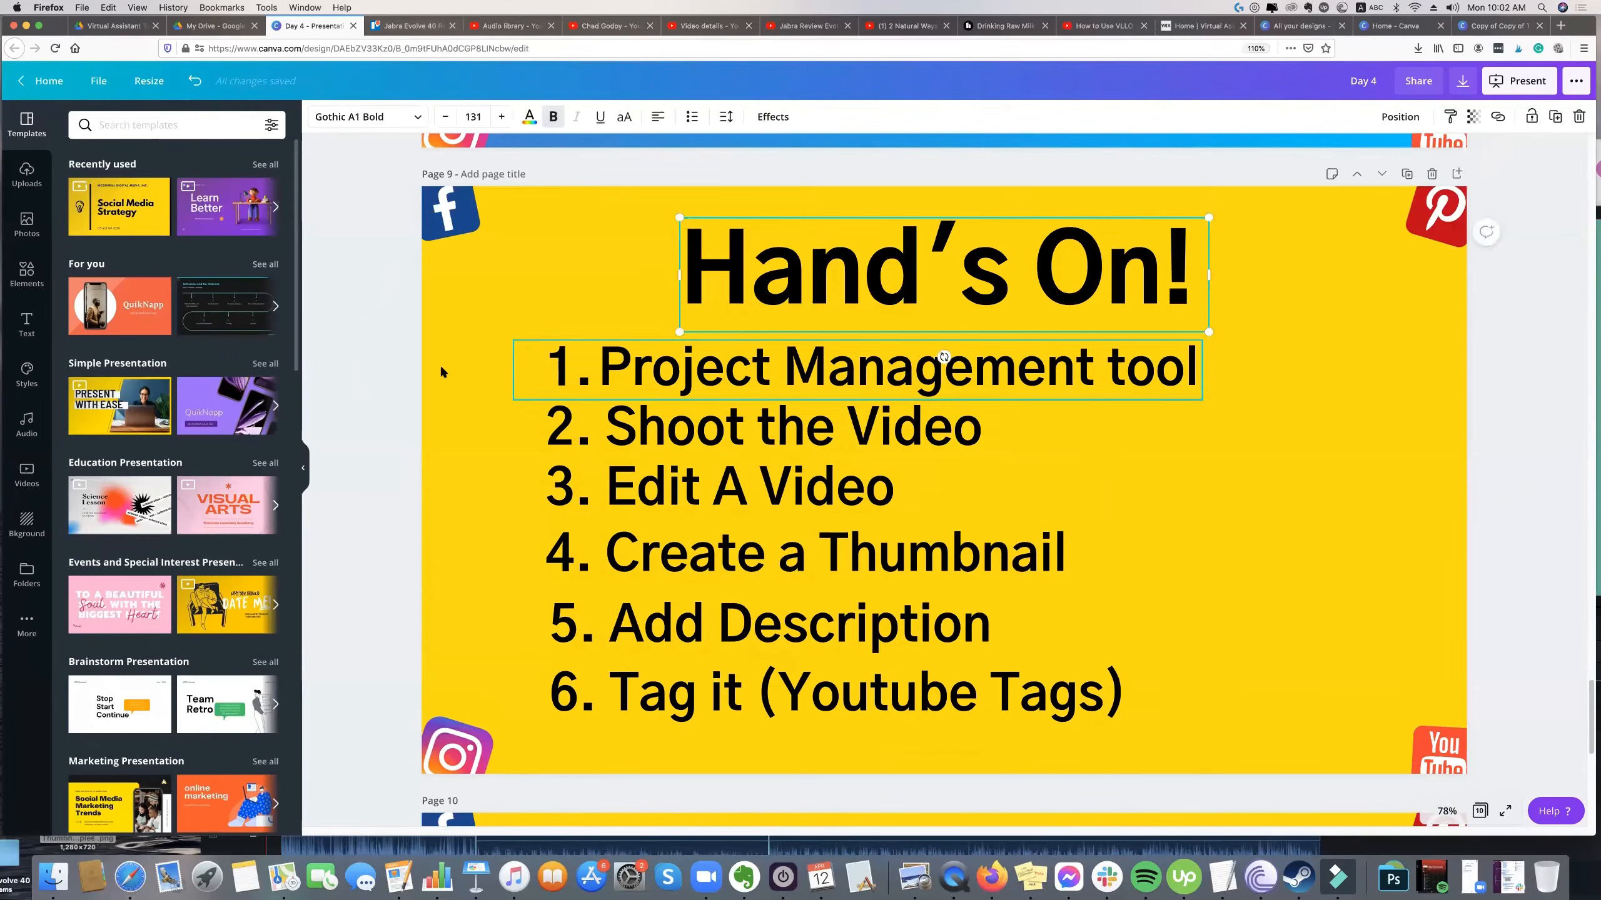
{"action": "left_click", "coordinate": [397, 364]}
{"action": "left_click_drag", "start_coordinate": [414, 324], "coordinate": [1035, 726]}
{"action": "left_click", "coordinate": [403, 475]}
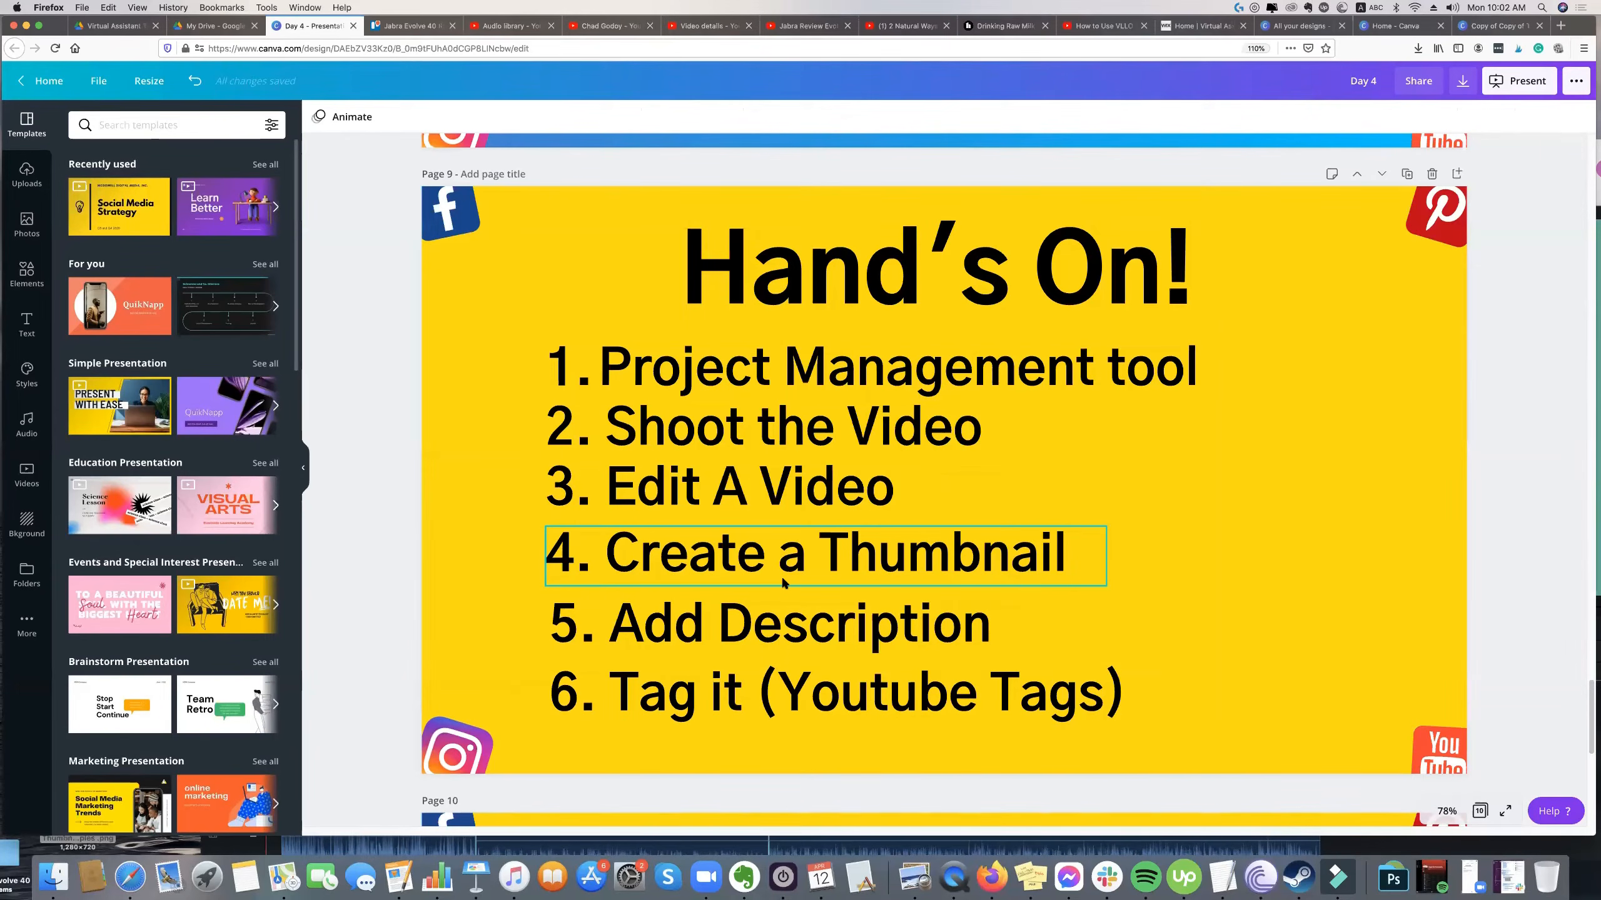
{"action": "scroll", "coordinate": [678, 536], "scroll_direction": "down", "scroll_amount": 5}
{"action": "scroll", "coordinate": [678, 536], "scroll_direction": "down", "scroll_amount": 5}
{"action": "scroll", "coordinate": [756, 505], "scroll_direction": "up", "scroll_amount": 10}
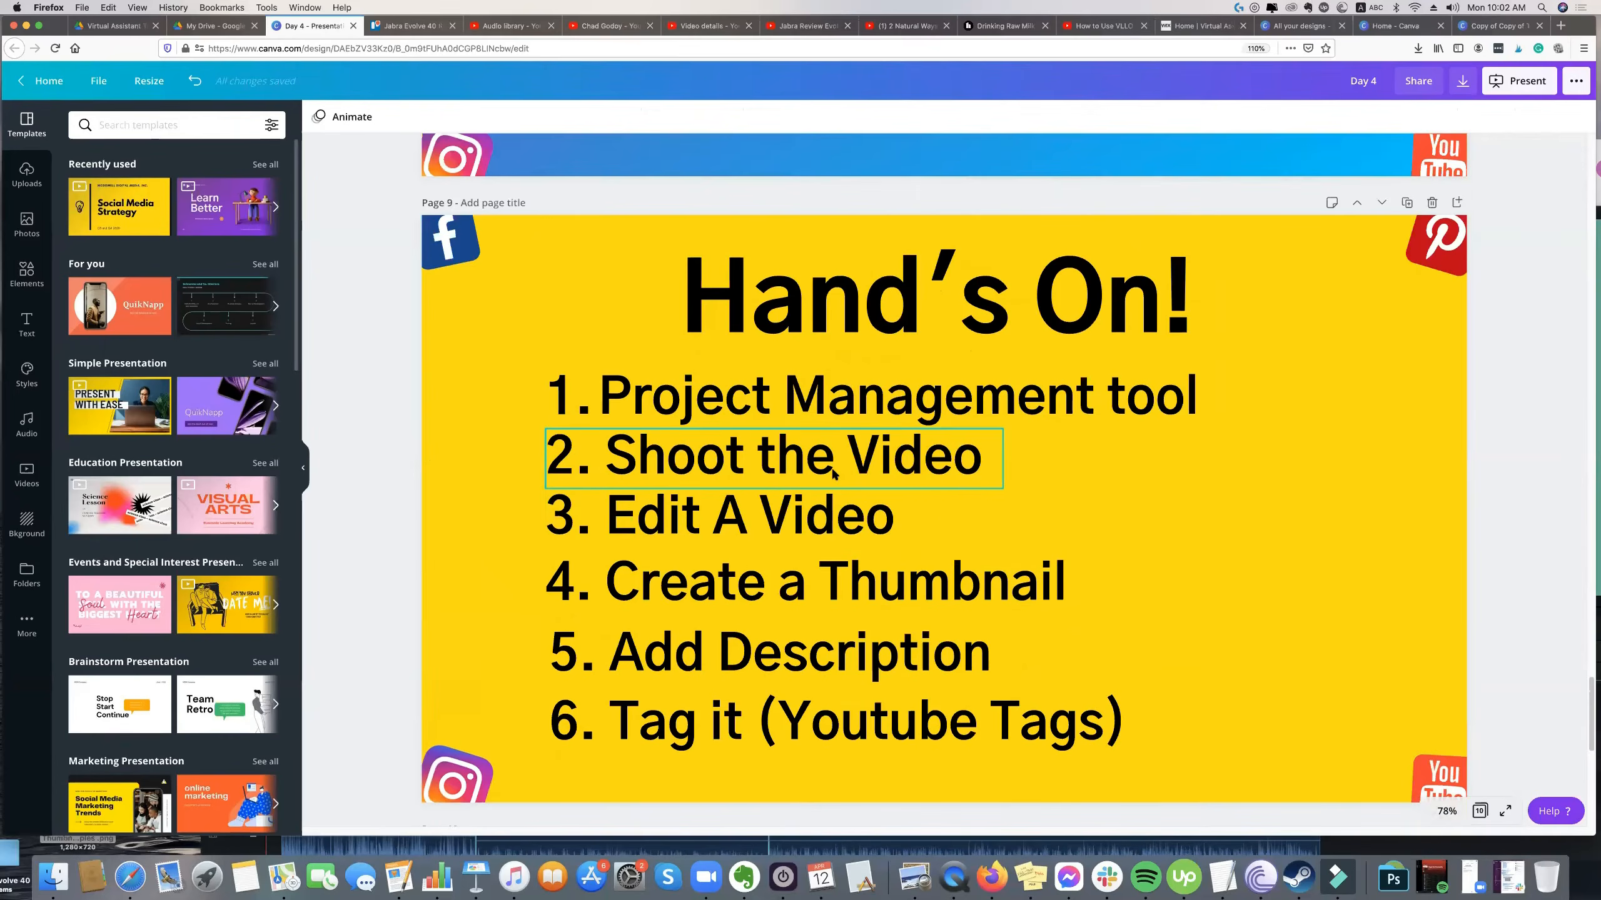
Switch to the YouTube video "2 Natural Ways To Boost Your Energy Levels" and examine its description, Videolytics statistics and tags.
{"action": "scroll", "coordinate": [833, 473], "scroll_direction": "up", "scroll_amount": 3}
{"action": "scroll", "coordinate": [559, 95], "scroll_direction": "up", "scroll_amount": 2}
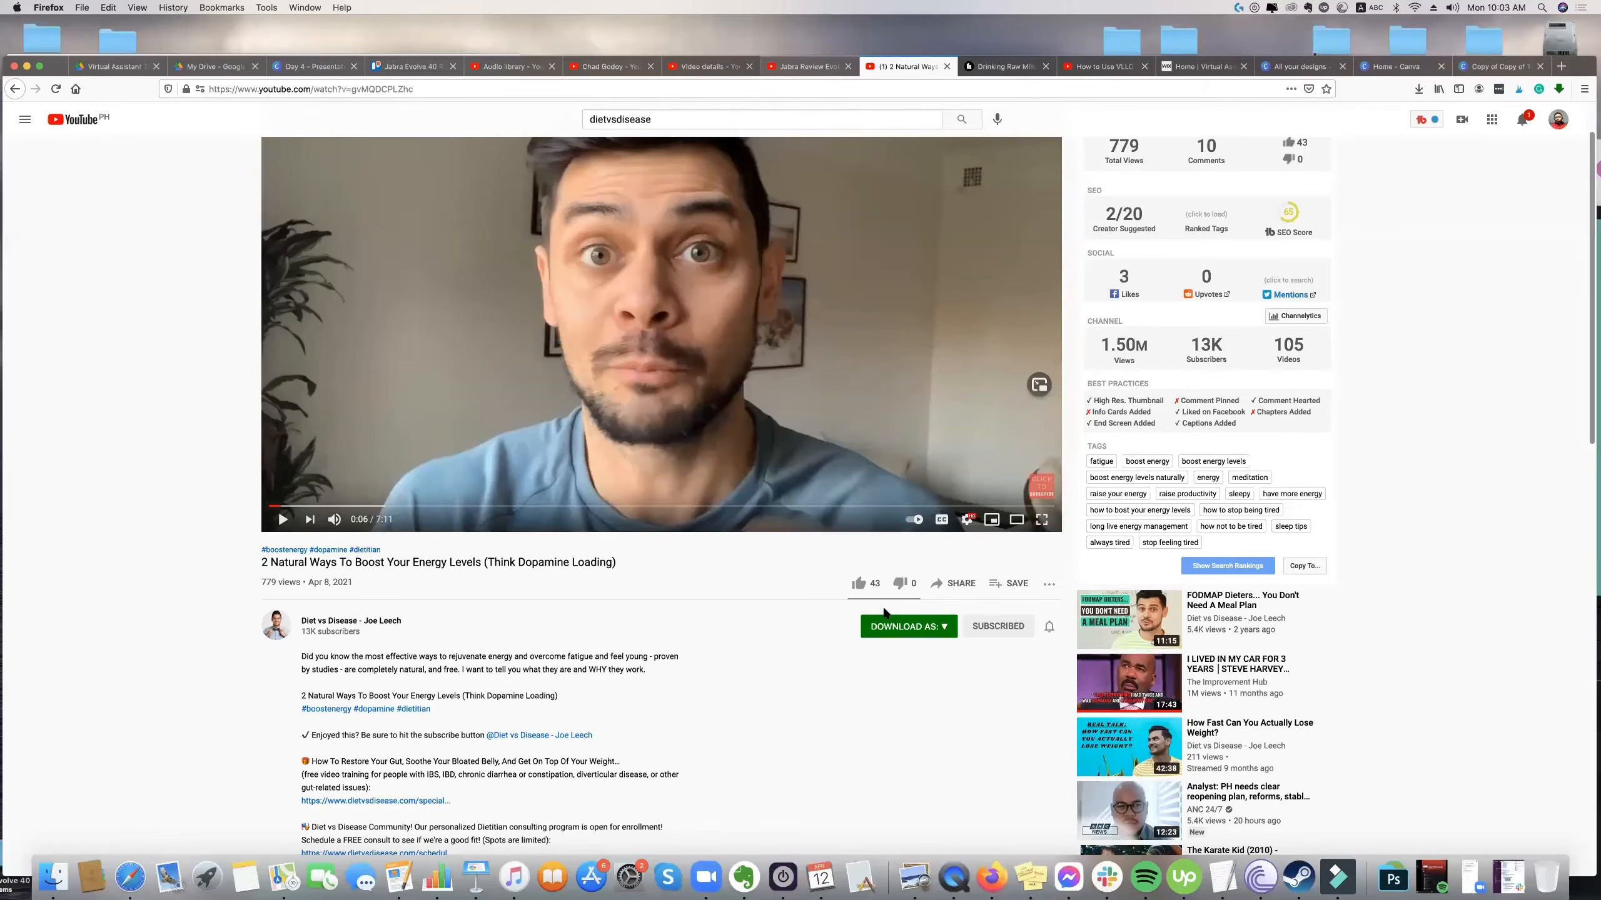
{"action": "scroll", "coordinate": [620, 456], "scroll_direction": "down", "scroll_amount": 2}
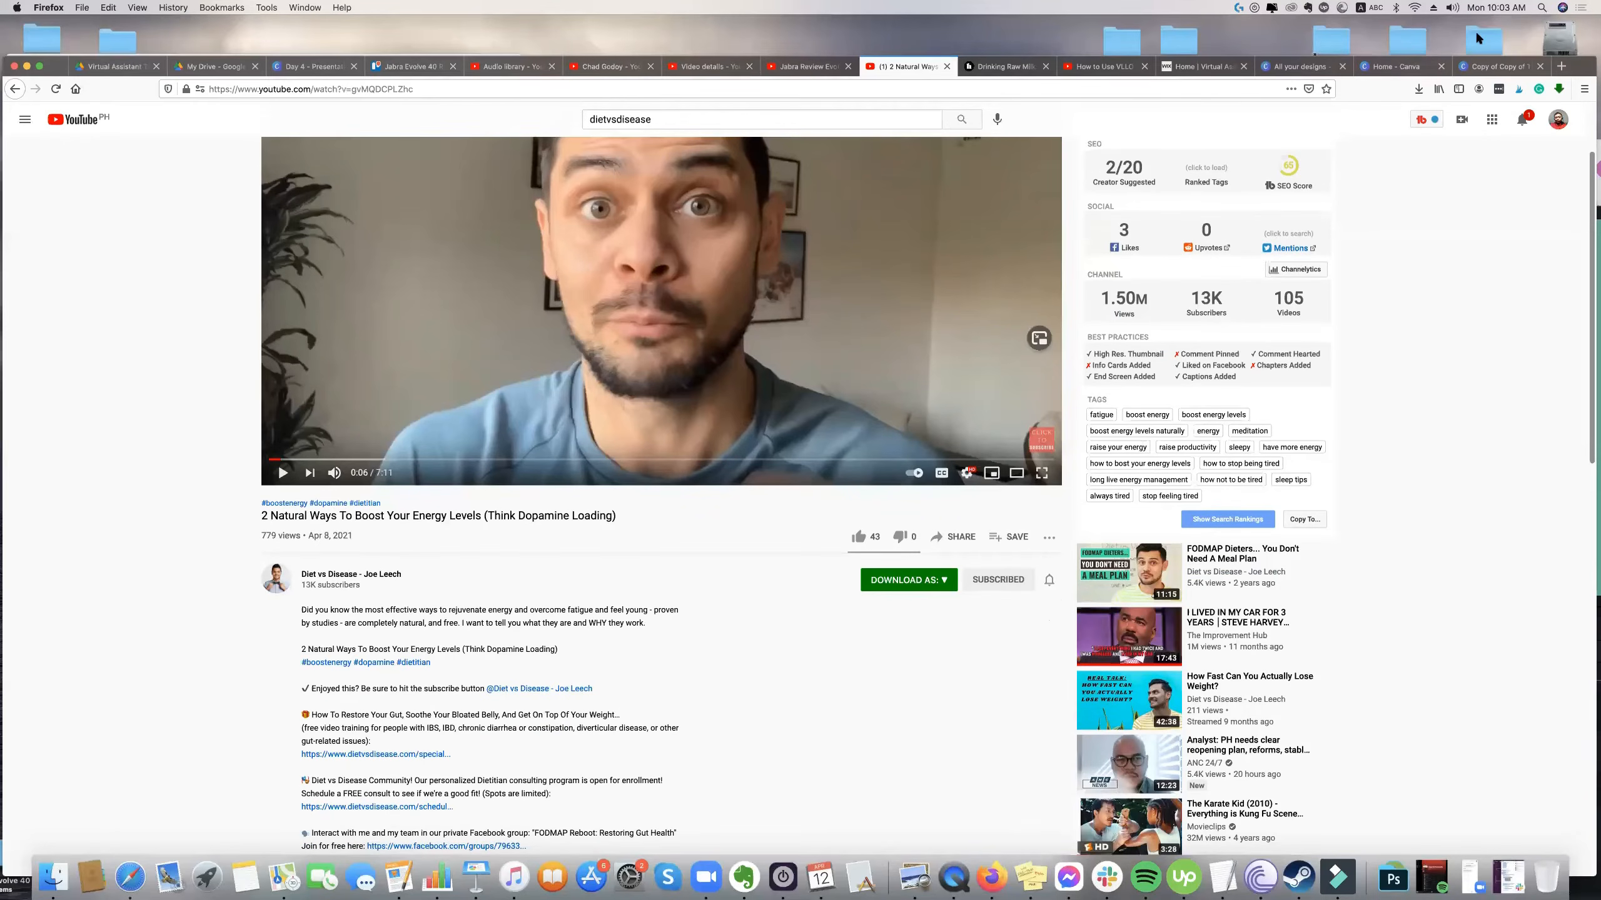
{"action": "scroll", "coordinate": [1516, 127], "scroll_direction": "up", "scroll_amount": 3}
{"action": "left_click_drag", "start_coordinate": [1585, 58], "coordinate": [1589, 17]}
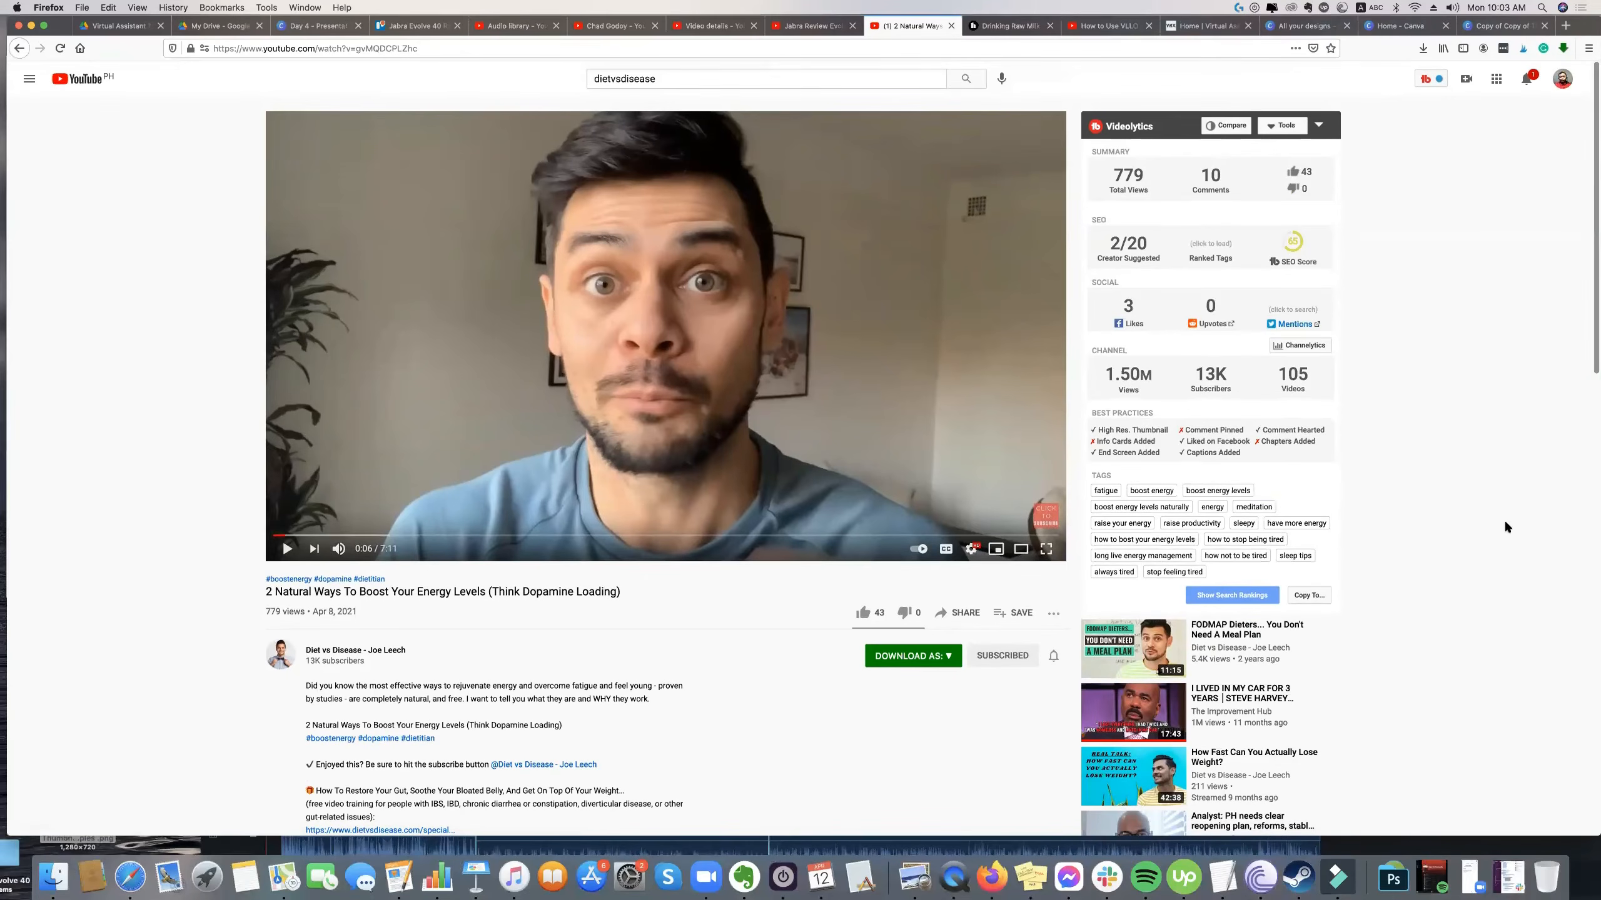
Display the list of YouTube accounts available for switching and close it without changing the active account.
{"action": "left_click", "coordinate": [1563, 78]}
{"action": "left_click", "coordinate": [1490, 249]}
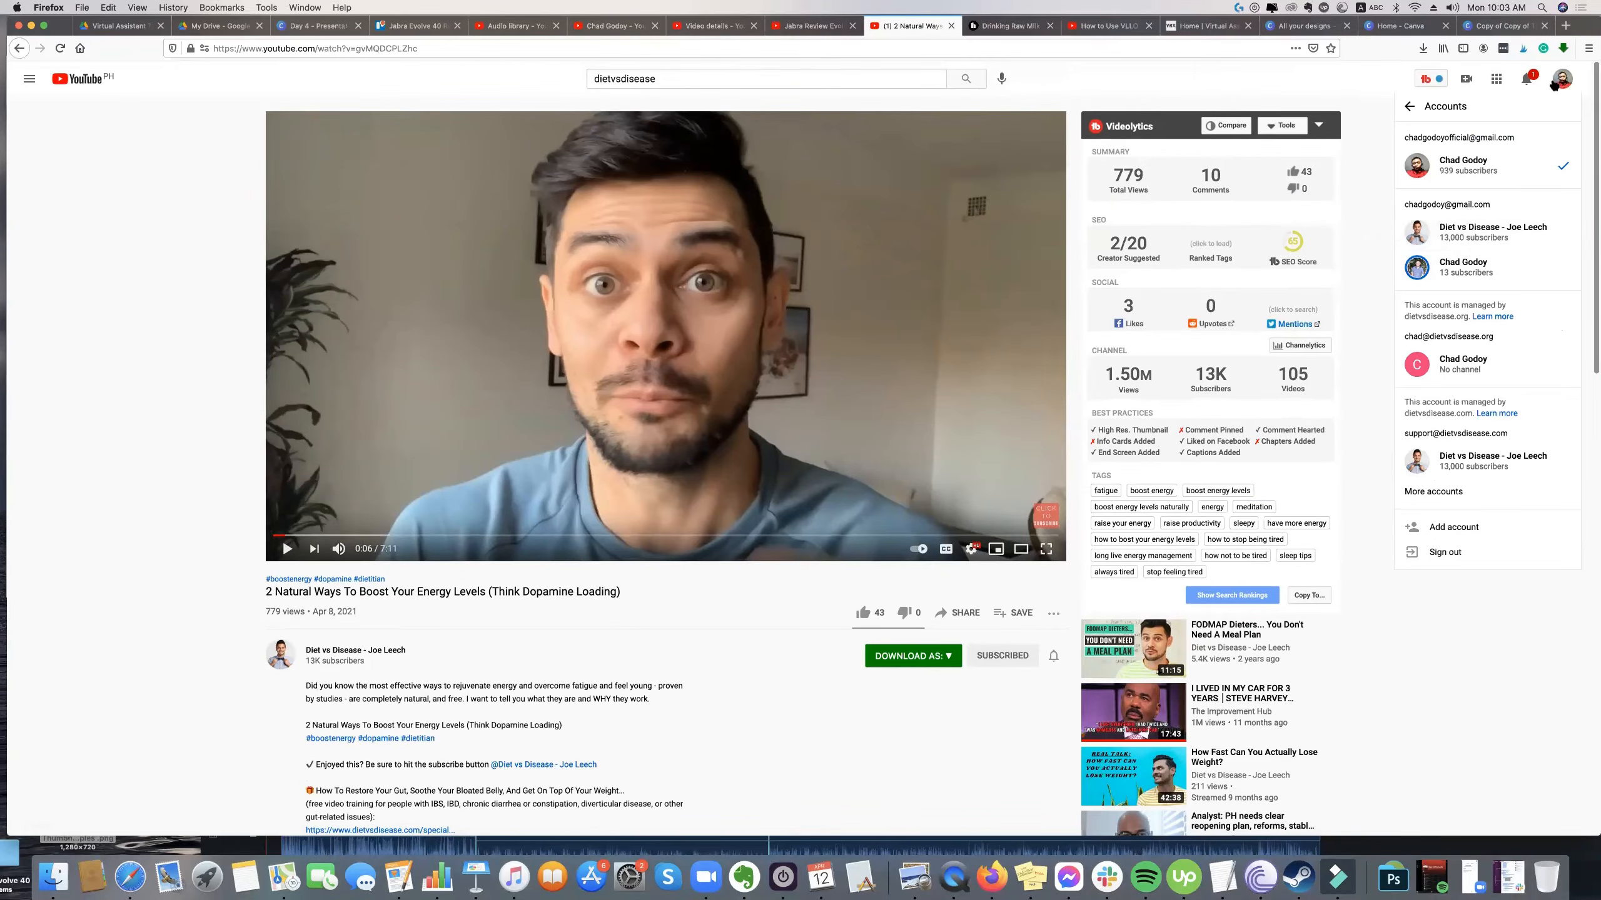
{"action": "left_click", "coordinate": [1259, 178]}
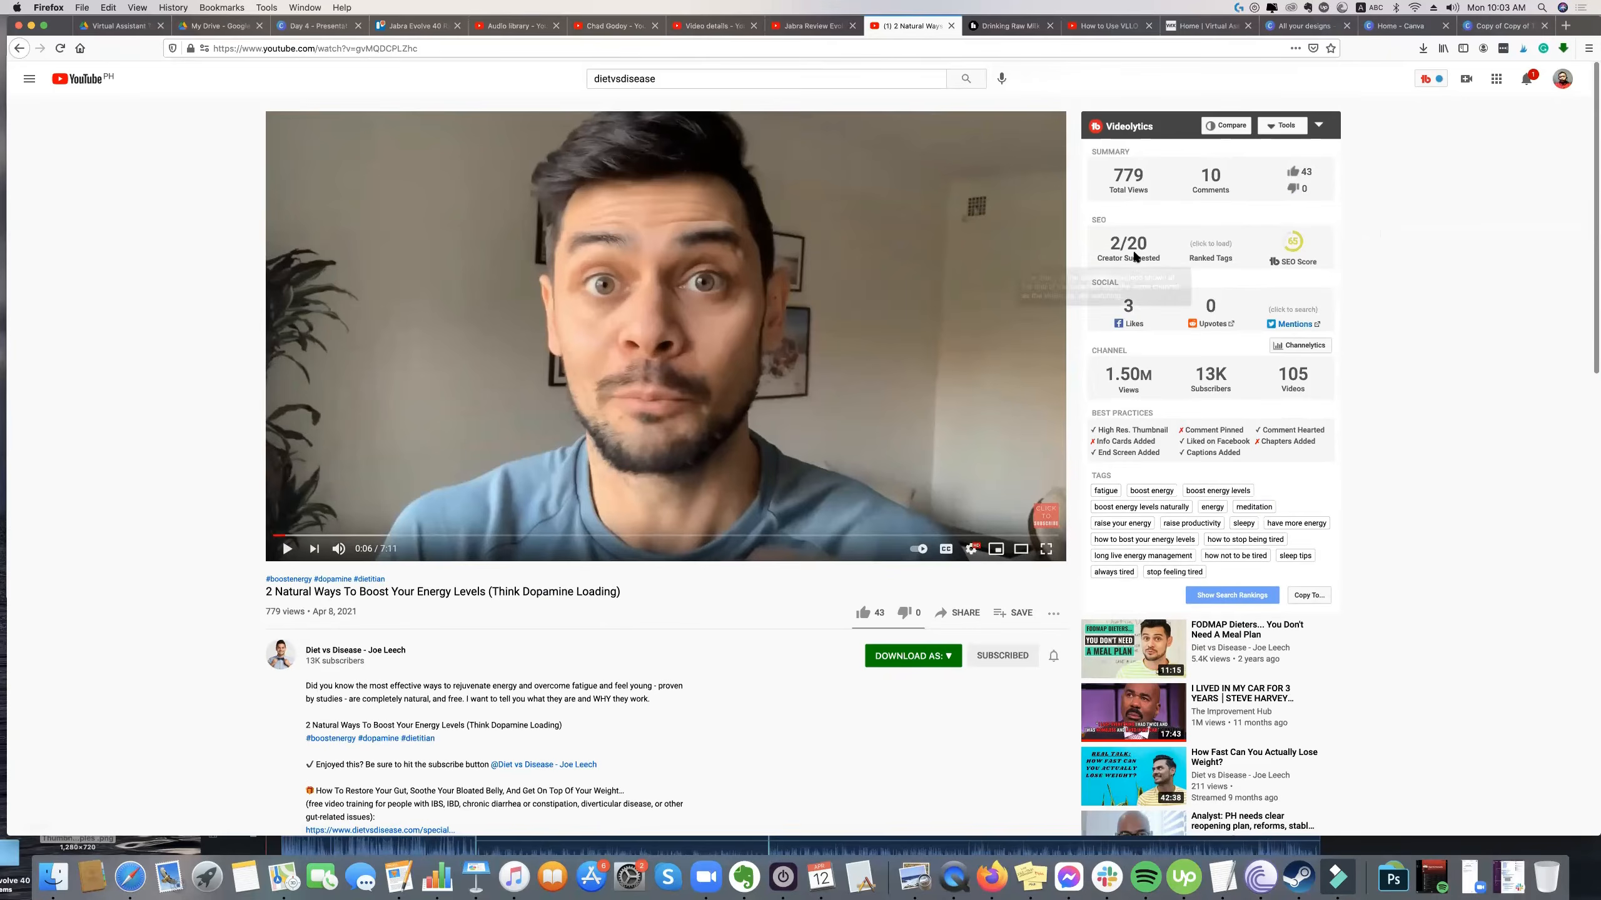
Look over the energy video's description and tags, and go back to the Diet vs Disease channel's uploaded videos.
{"action": "scroll", "coordinate": [1135, 255], "scroll_direction": "down", "scroll_amount": 2}
{"action": "scroll", "coordinate": [405, 435], "scroll_direction": "down", "scroll_amount": 3}
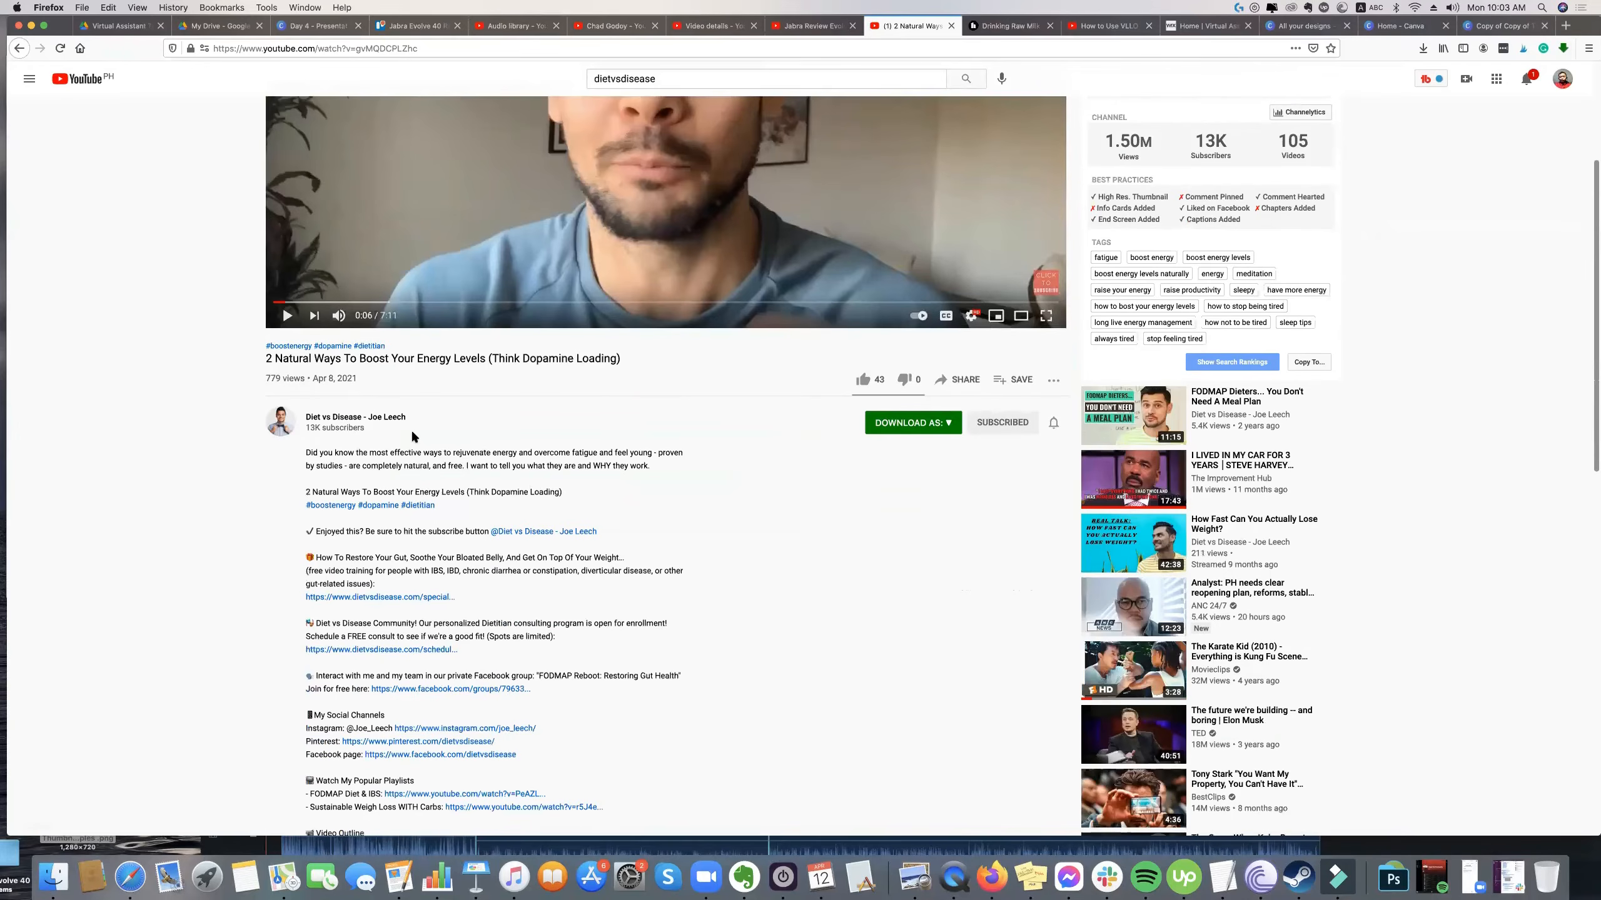
{"action": "scroll", "coordinate": [412, 421], "scroll_direction": "down", "scroll_amount": 2}
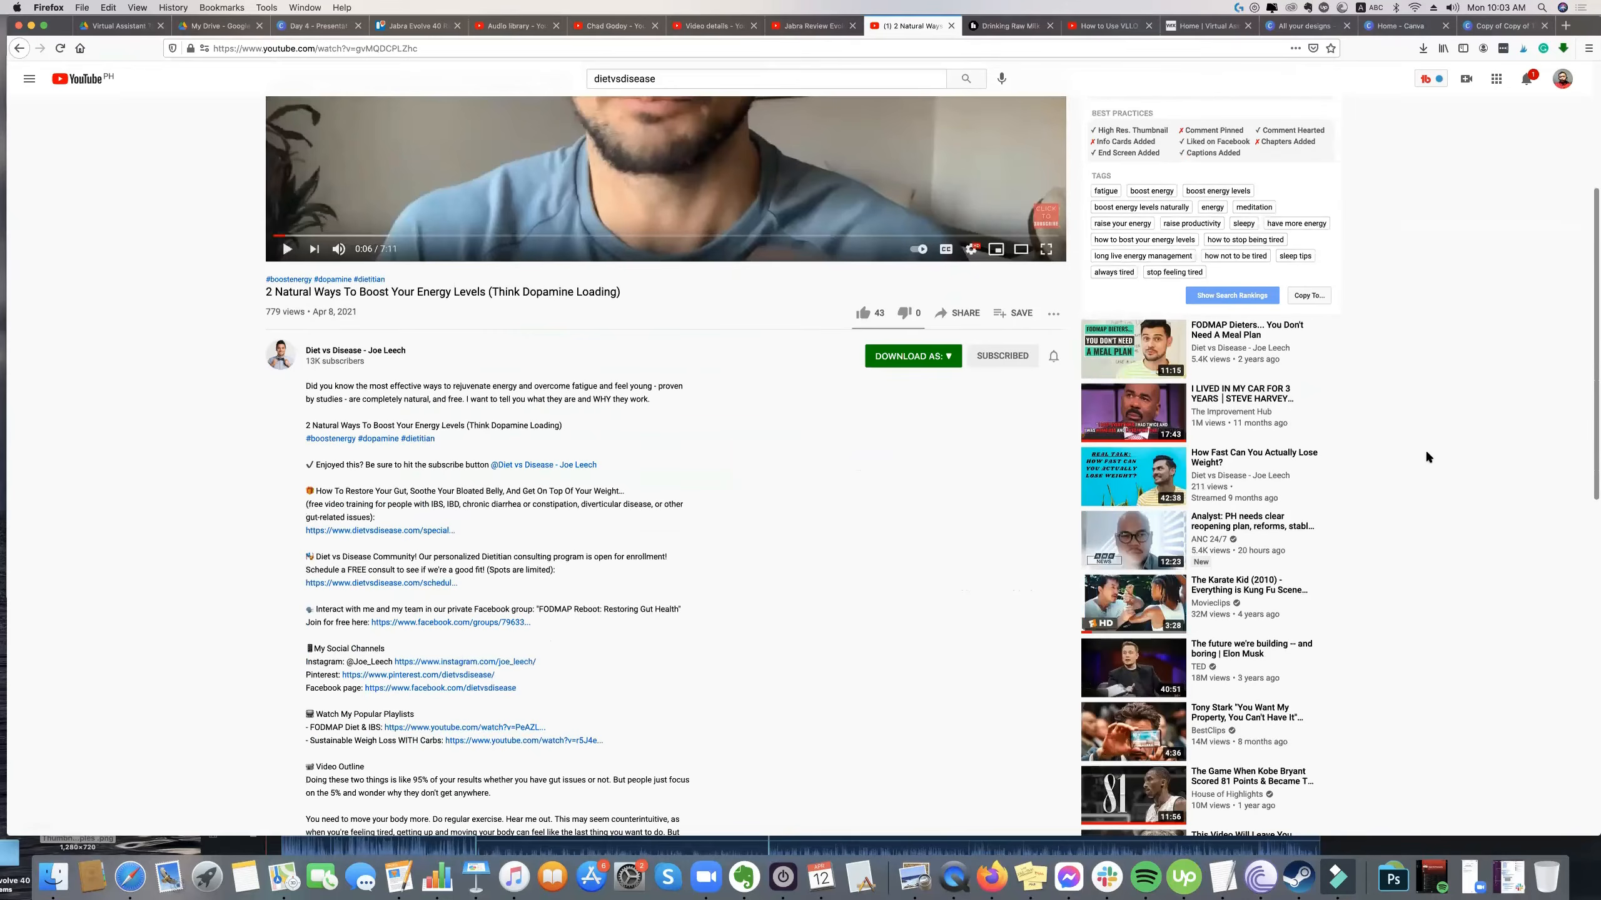
{"action": "scroll", "coordinate": [1426, 479], "scroll_direction": "up", "scroll_amount": 2}
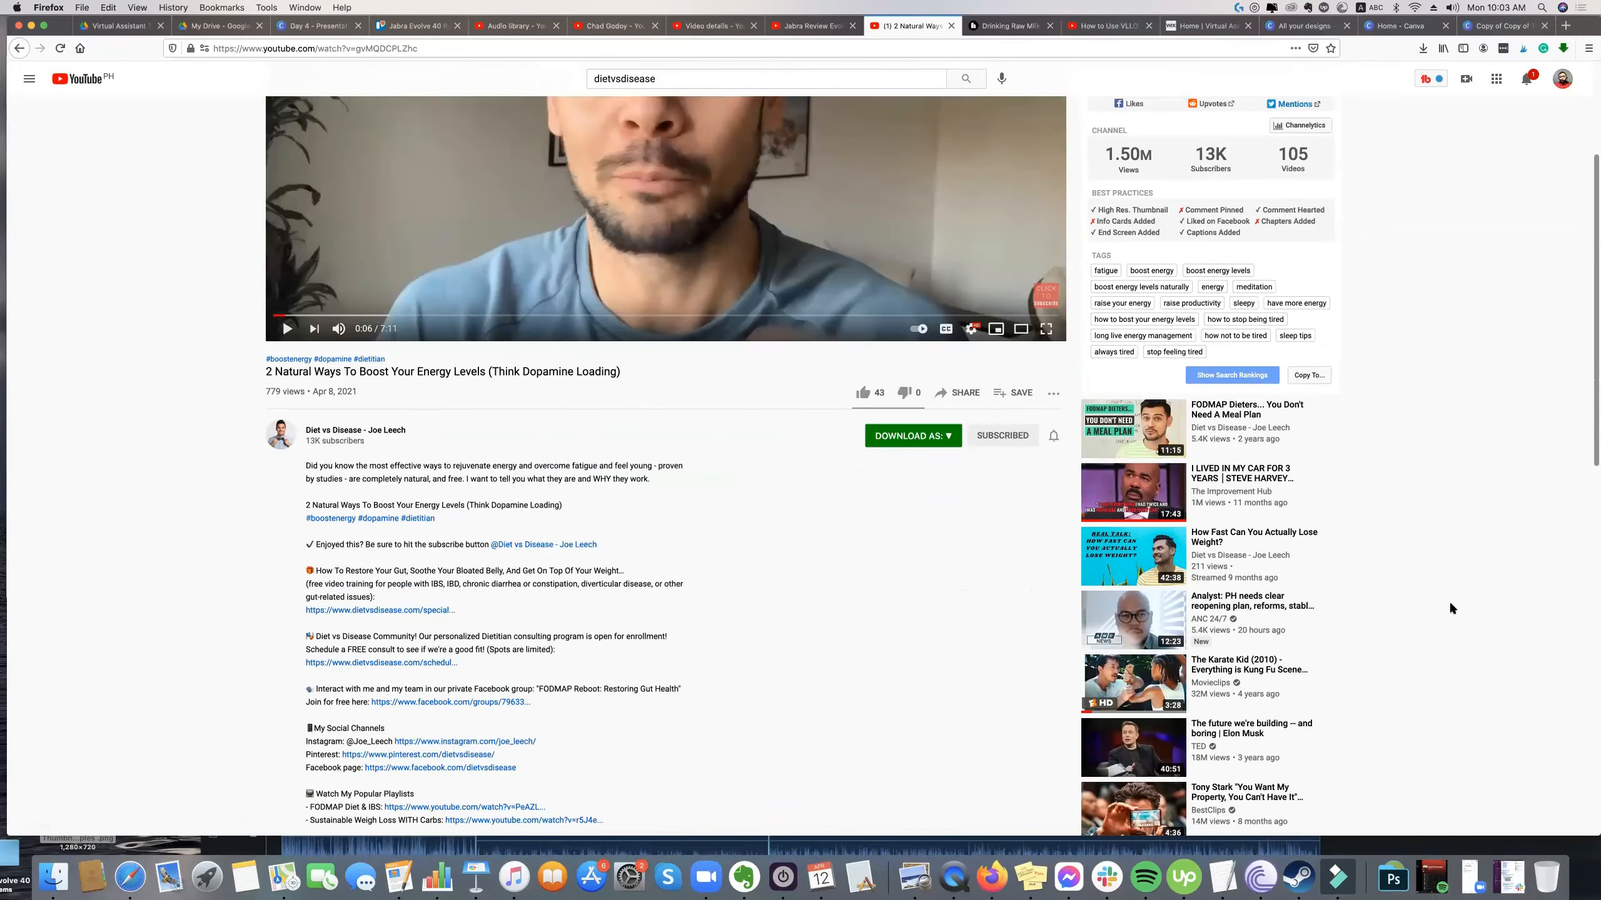
{"action": "scroll", "coordinate": [672, 300], "scroll_direction": "up", "scroll_amount": 4}
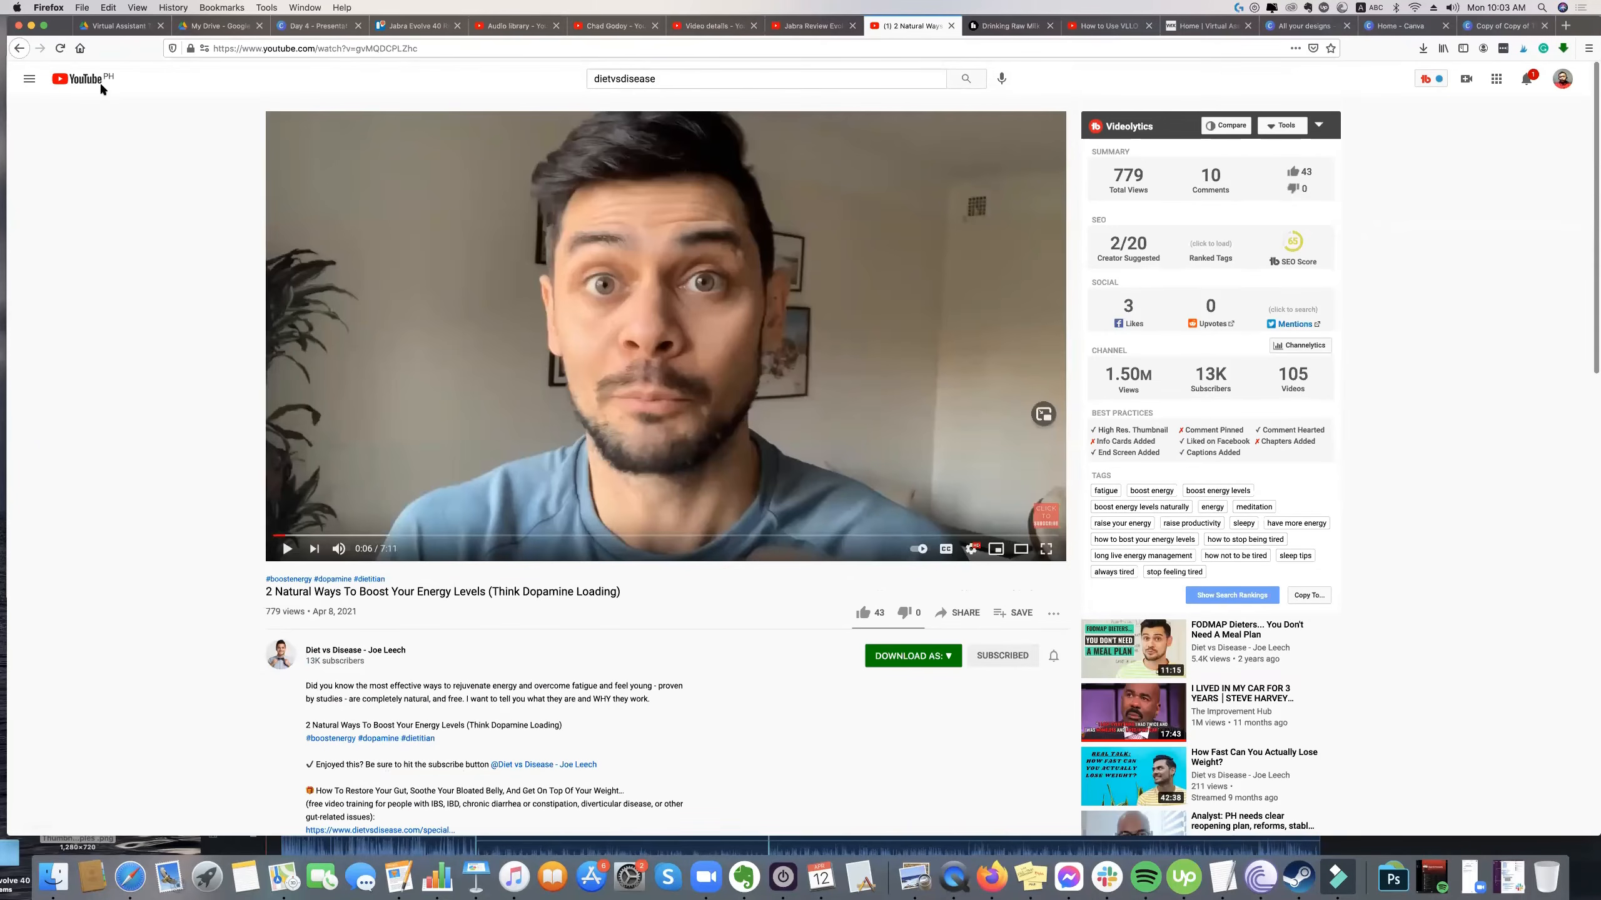
{"action": "left_click", "coordinate": [21, 49]}
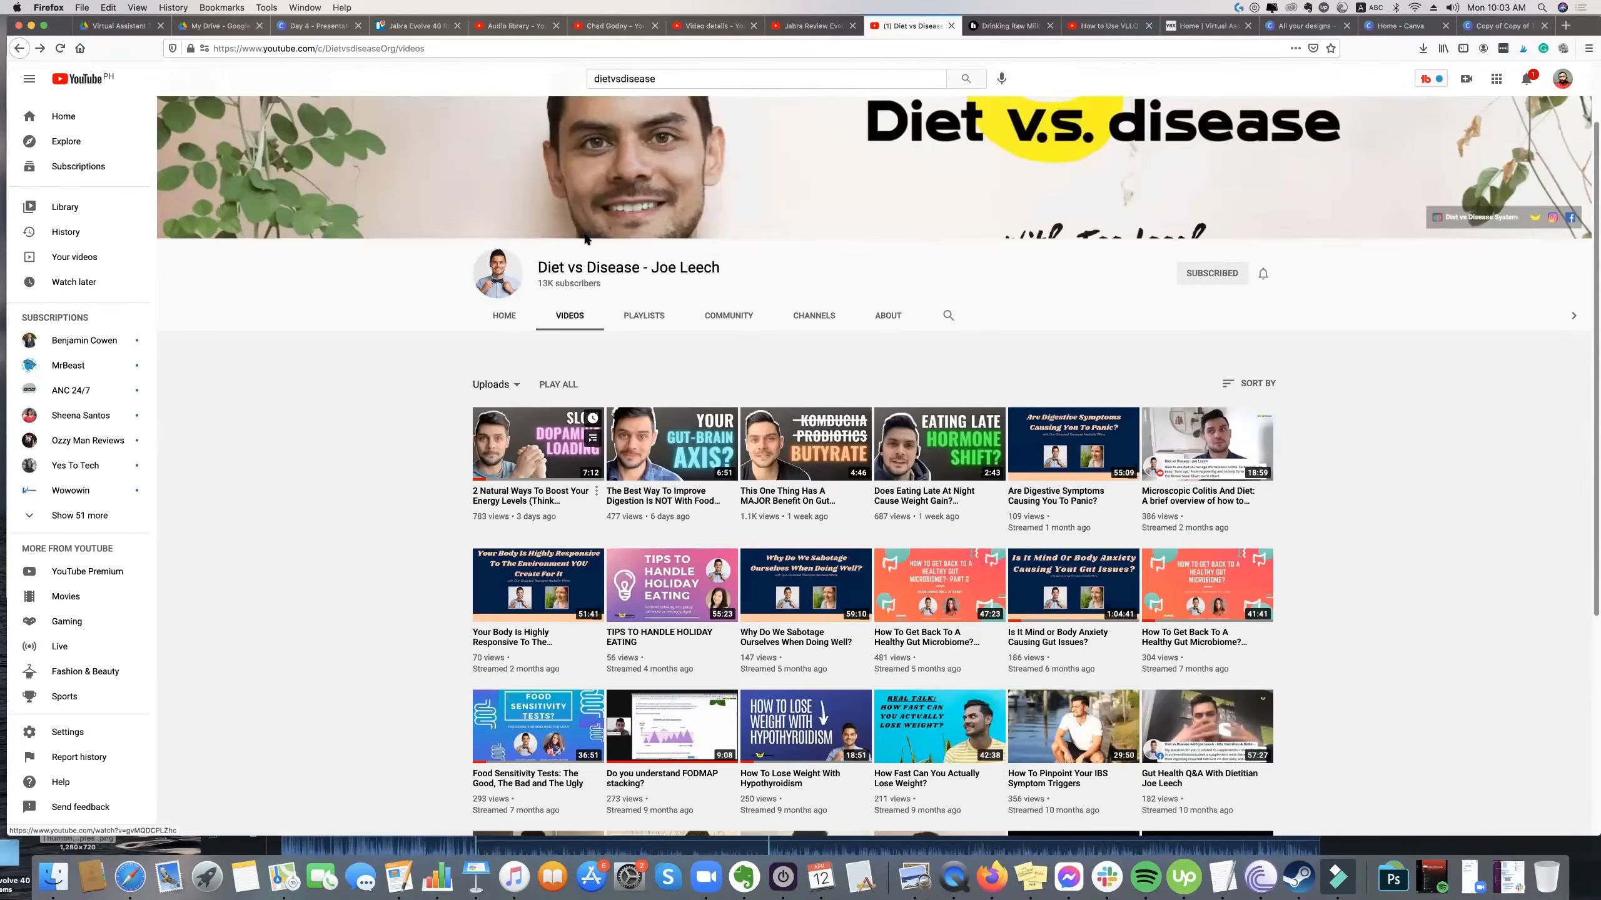
{"action": "scroll", "coordinate": [942, 171], "scroll_direction": "down", "scroll_amount": 1}
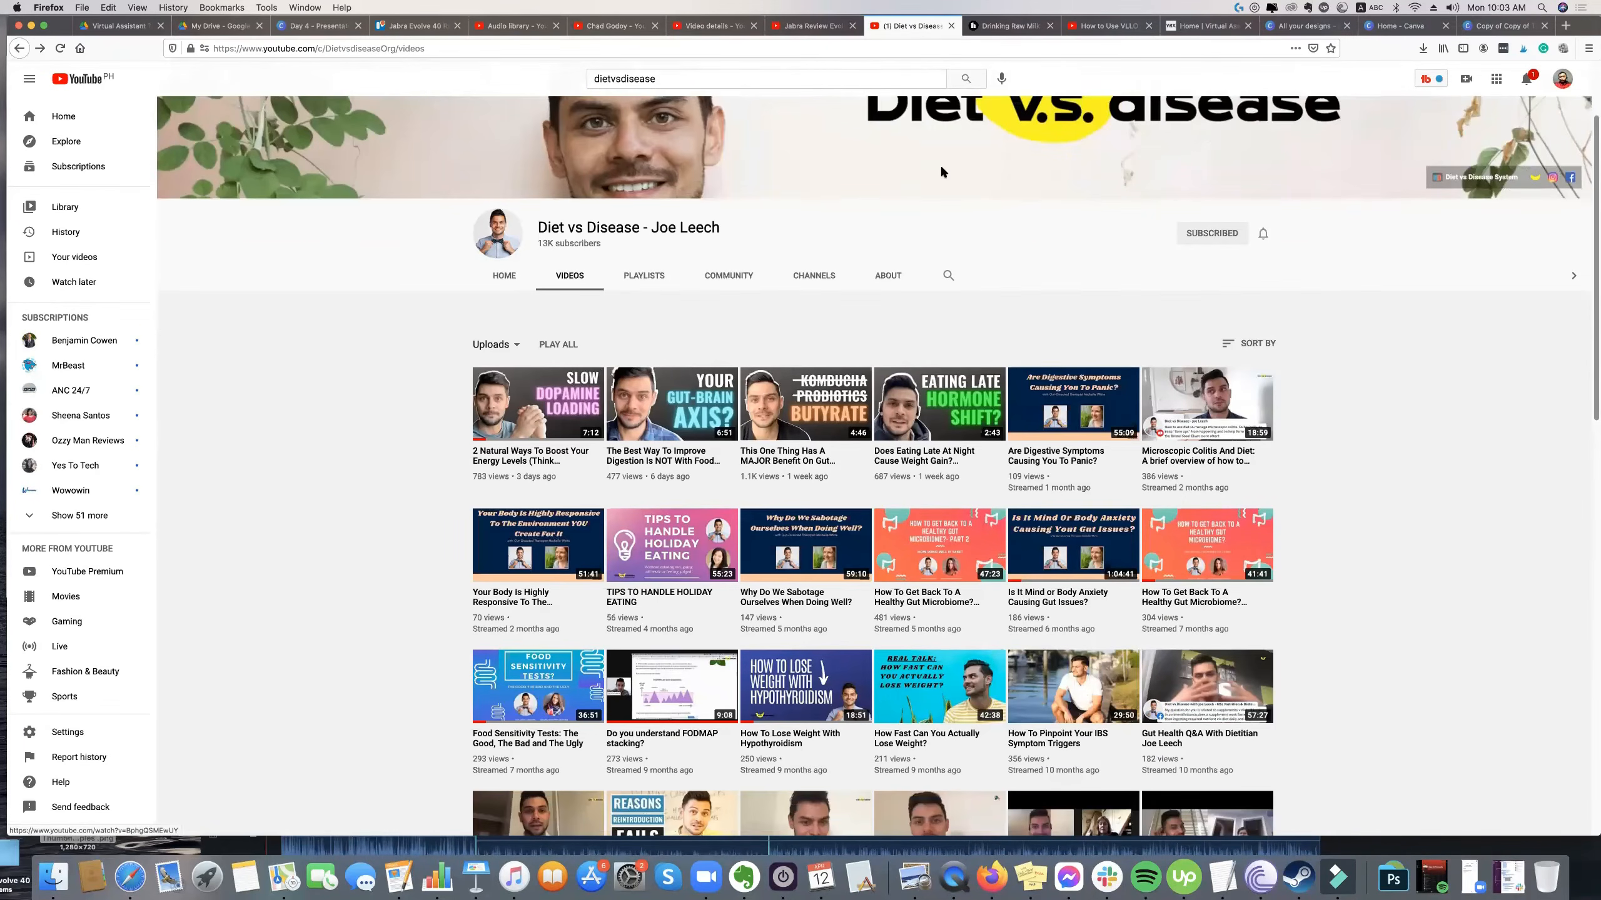
Switch to the Day 4 presentation in Canva and show the full six-step list on the "Hand's On!" slide.
{"action": "left_click", "coordinate": [315, 27]}
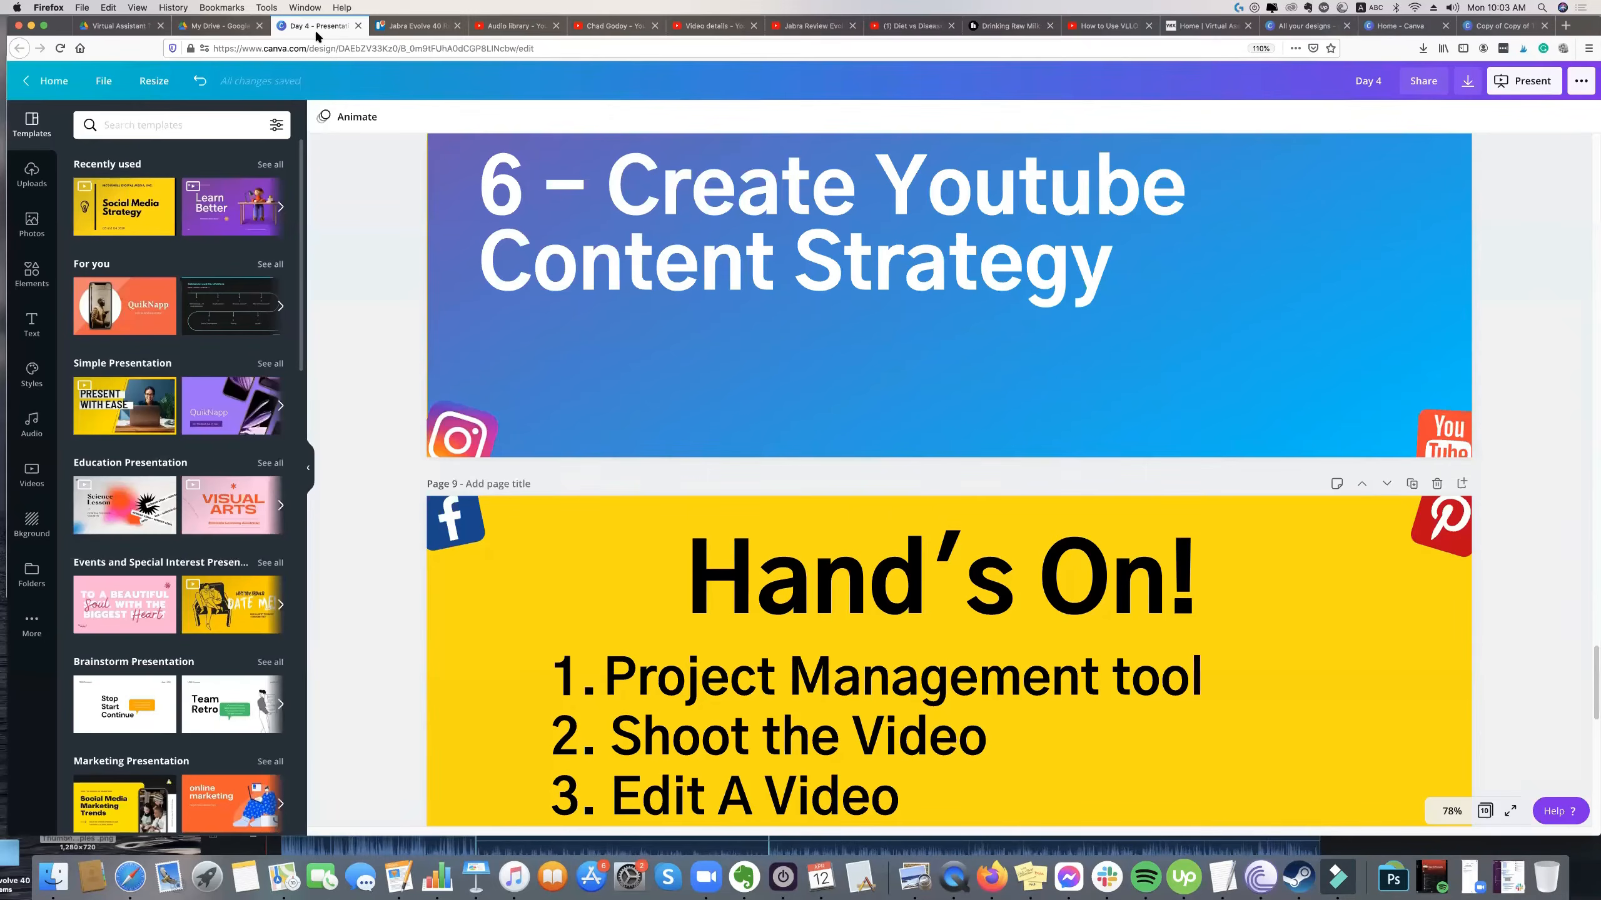
{"action": "scroll", "coordinate": [610, 353], "scroll_direction": "down", "scroll_amount": 5}
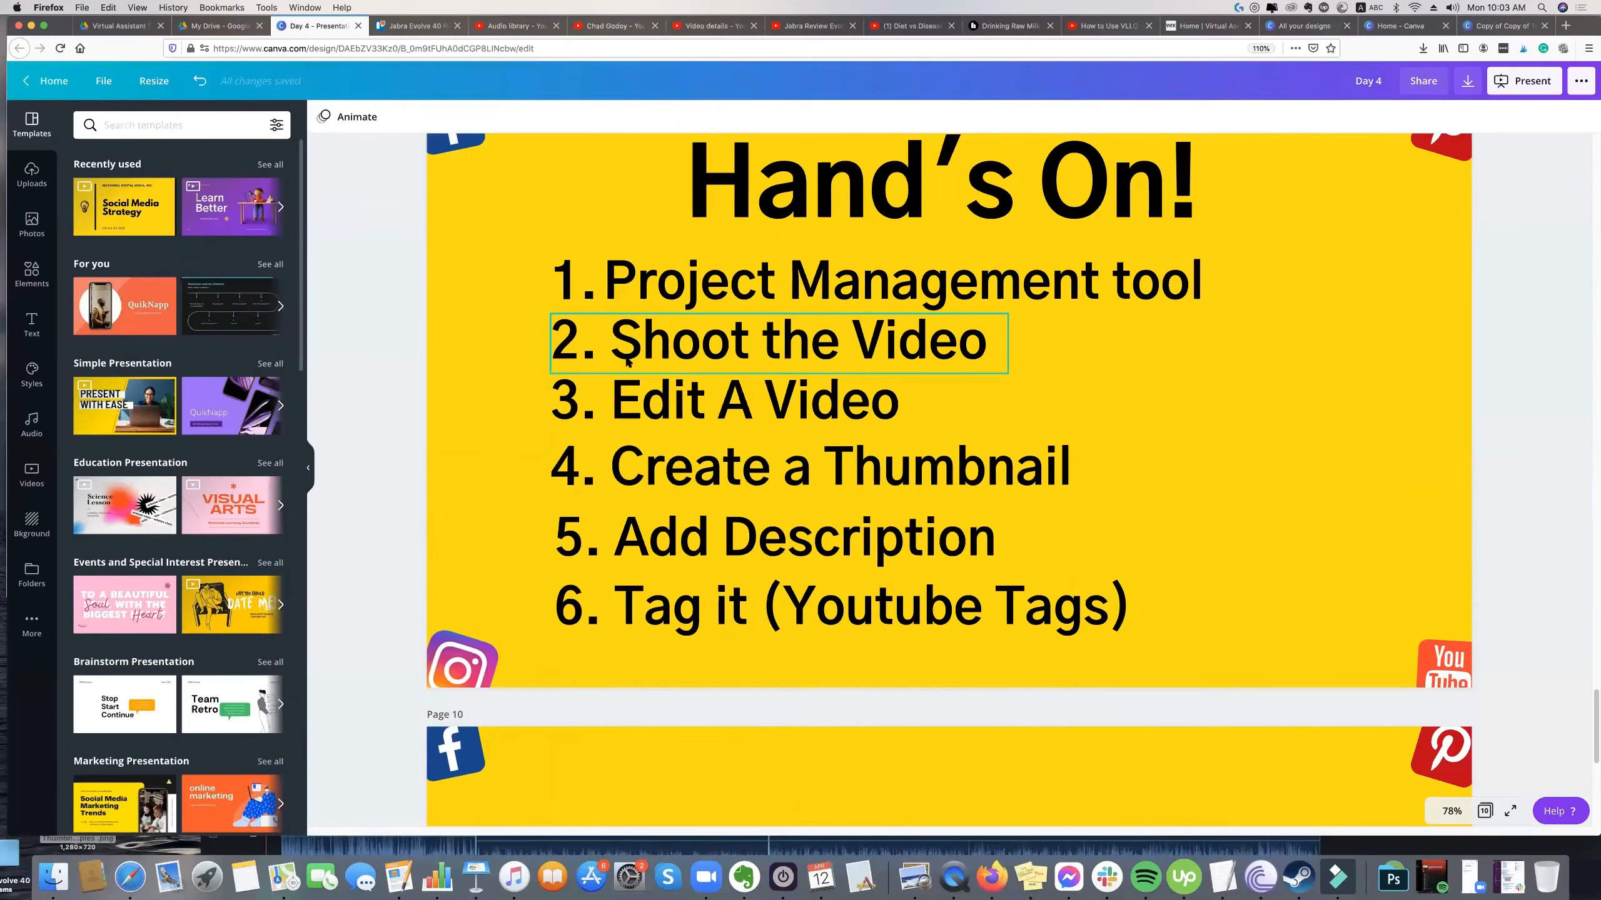
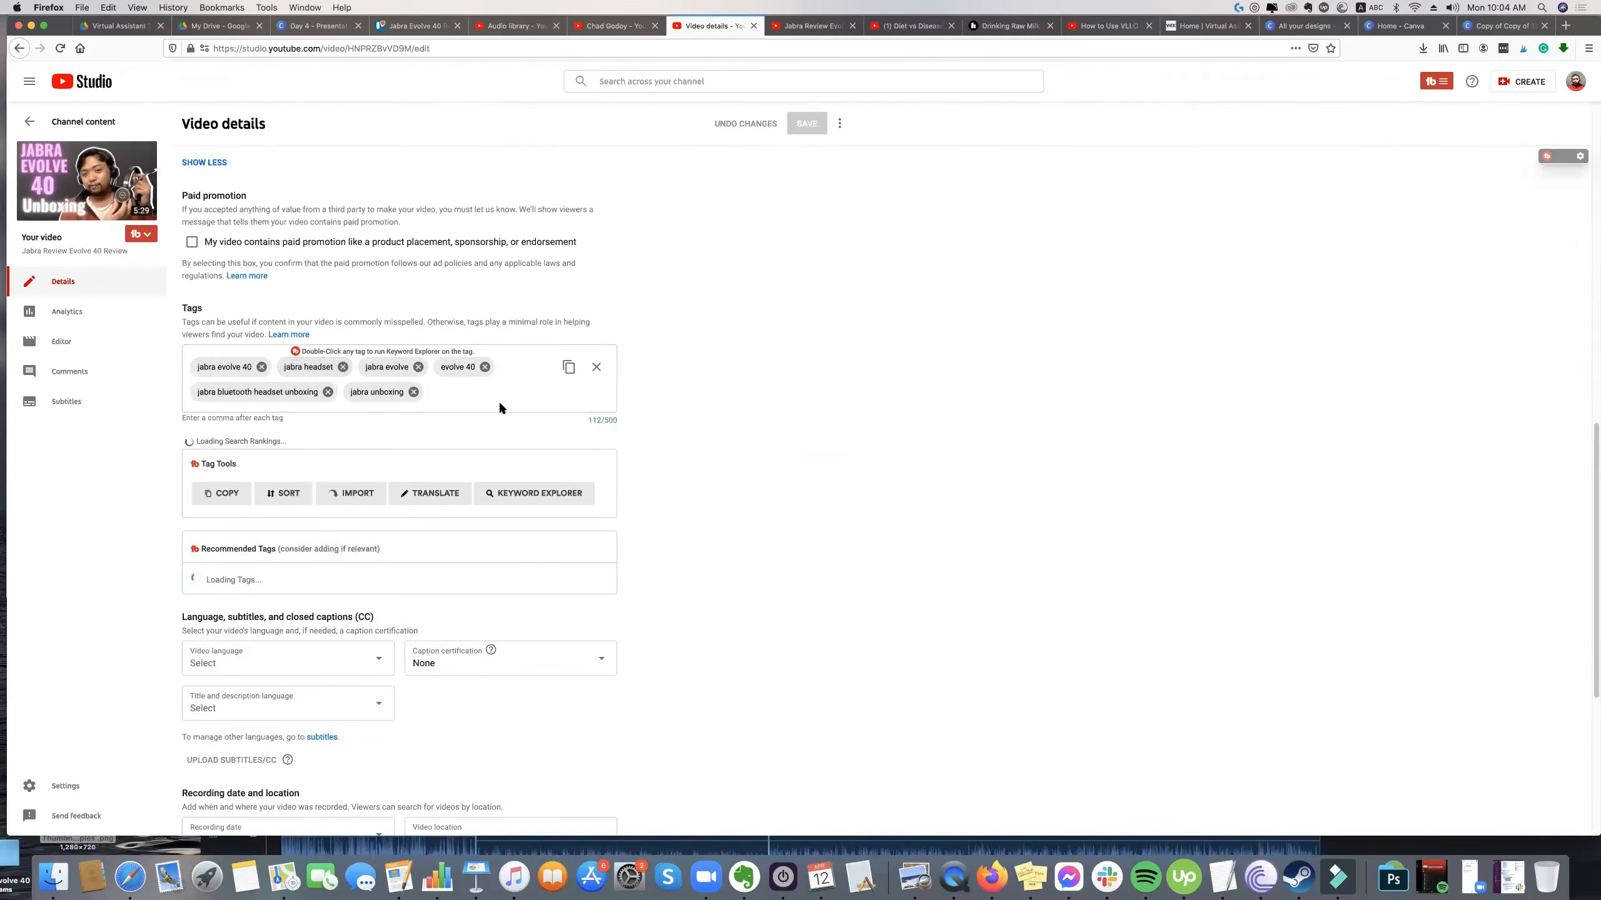
Examine the Jabra Evolve 40 video's details in YouTube Studio, highlighting the hashtag line at the end of its description.
{"action": "scroll", "coordinate": [461, 413], "scroll_direction": "up", "scroll_amount": 3}
{"action": "scroll", "coordinate": [455, 425], "scroll_direction": "up", "scroll_amount": 1}
{"action": "left_click", "coordinate": [687, 461]}
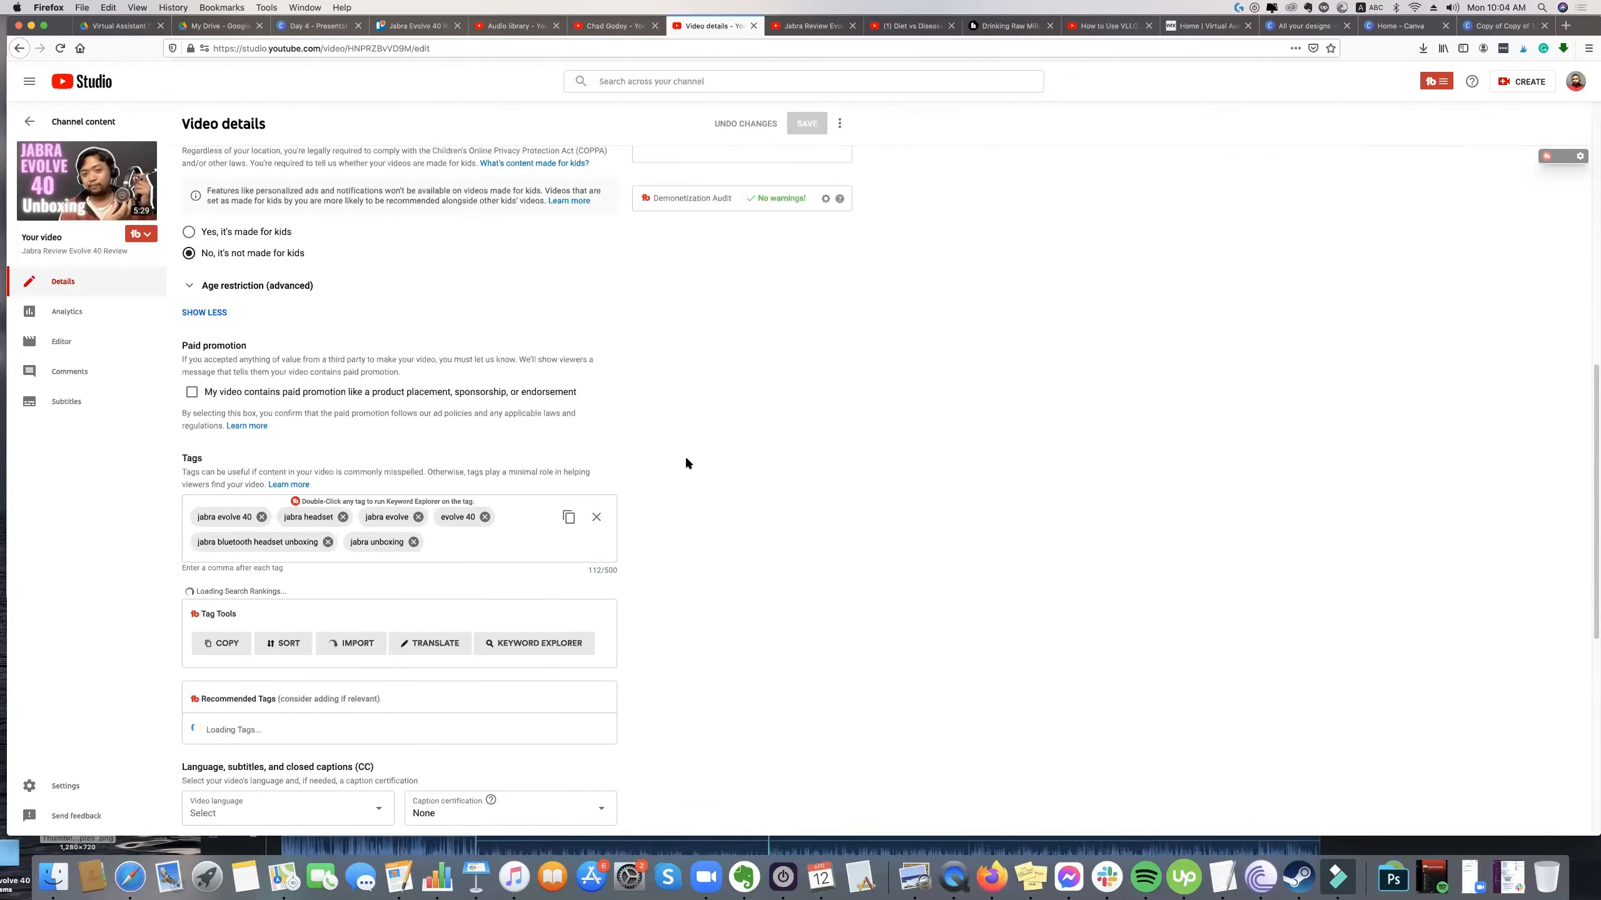
{"action": "scroll", "coordinate": [687, 462], "scroll_direction": "up", "scroll_amount": 1}
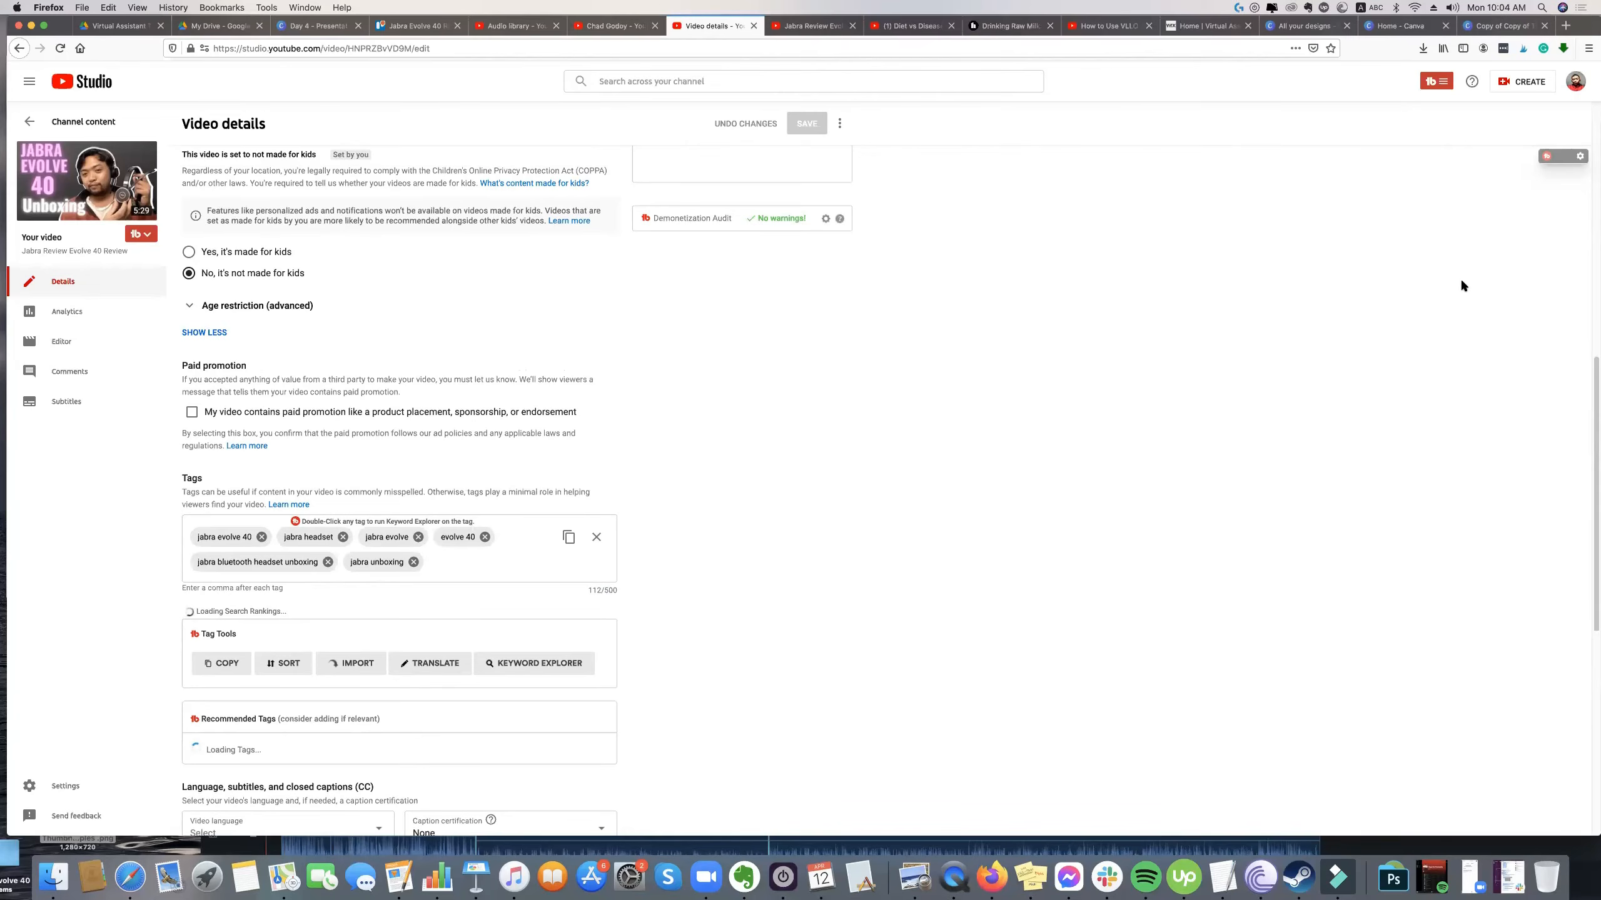
{"action": "scroll", "coordinate": [527, 547], "scroll_direction": "down", "scroll_amount": 1}
{"action": "scroll", "coordinate": [533, 550], "scroll_direction": "up", "scroll_amount": 3}
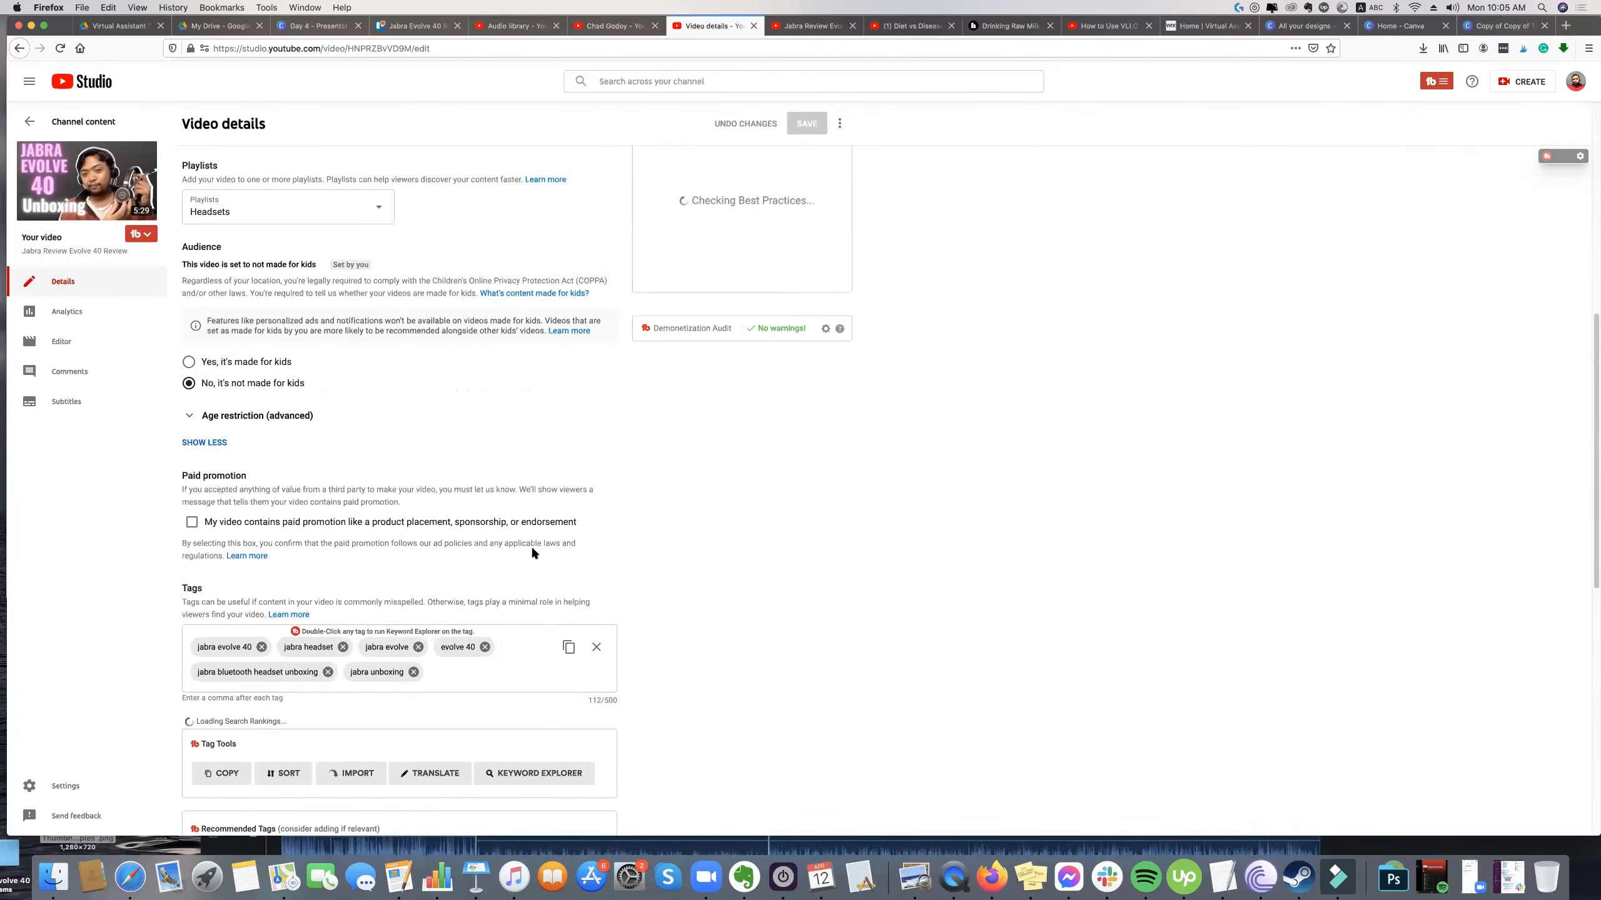
{"action": "scroll", "coordinate": [536, 554], "scroll_direction": "up", "scroll_amount": 8}
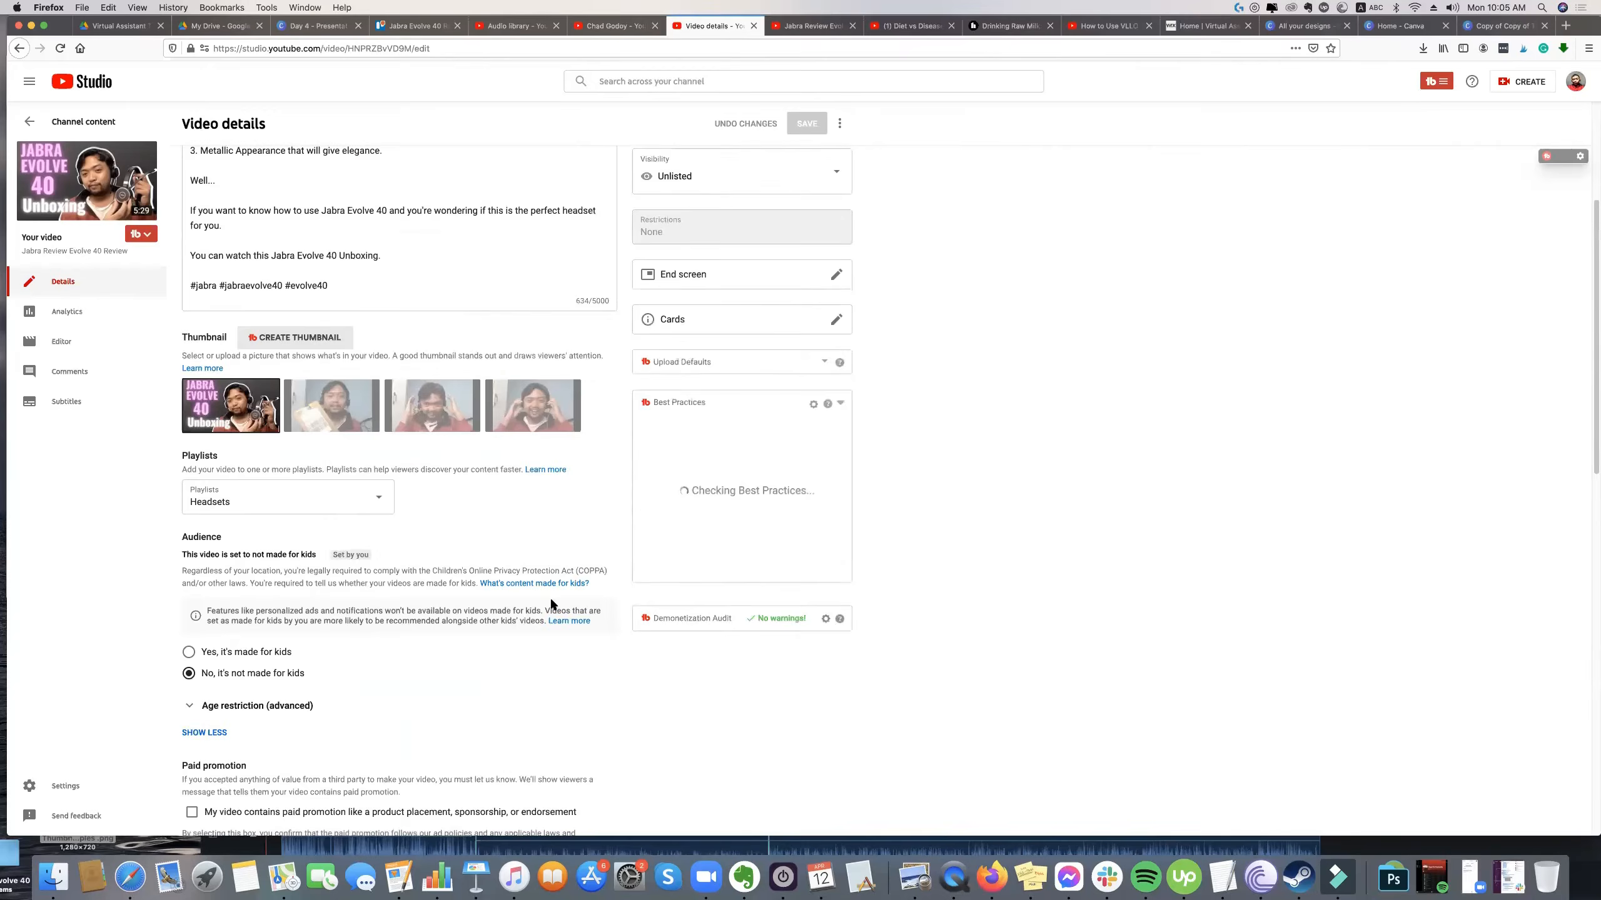
{"action": "left_click", "coordinate": [346, 521]}
{"action": "left_click", "coordinate": [196, 517], "text": "shift"}
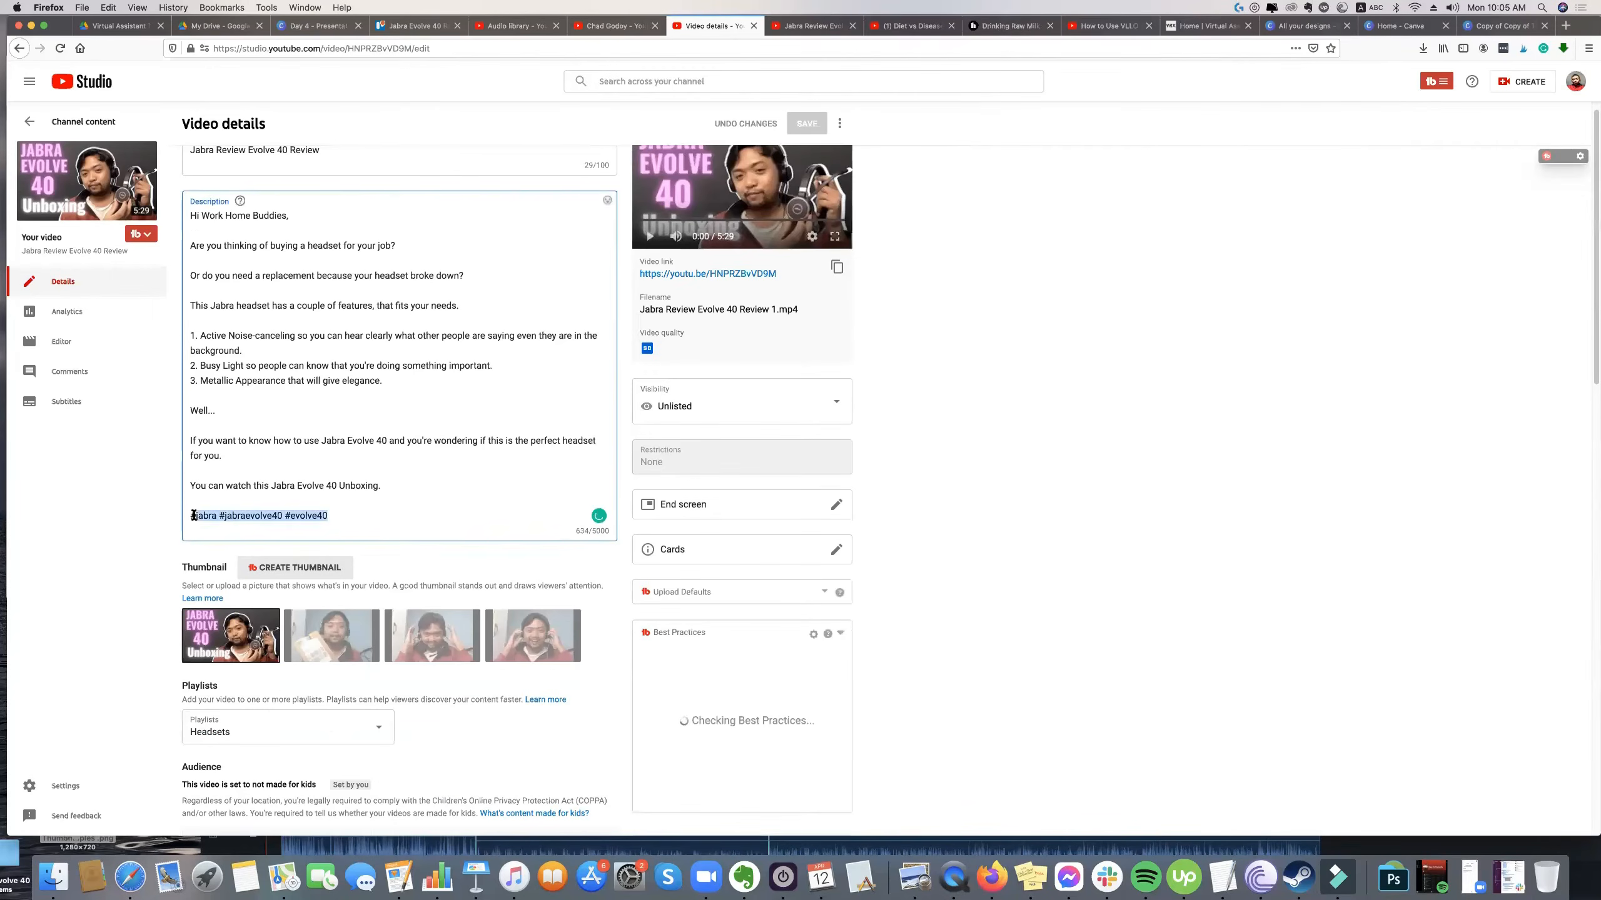
{"action": "left_click", "coordinate": [273, 497]}
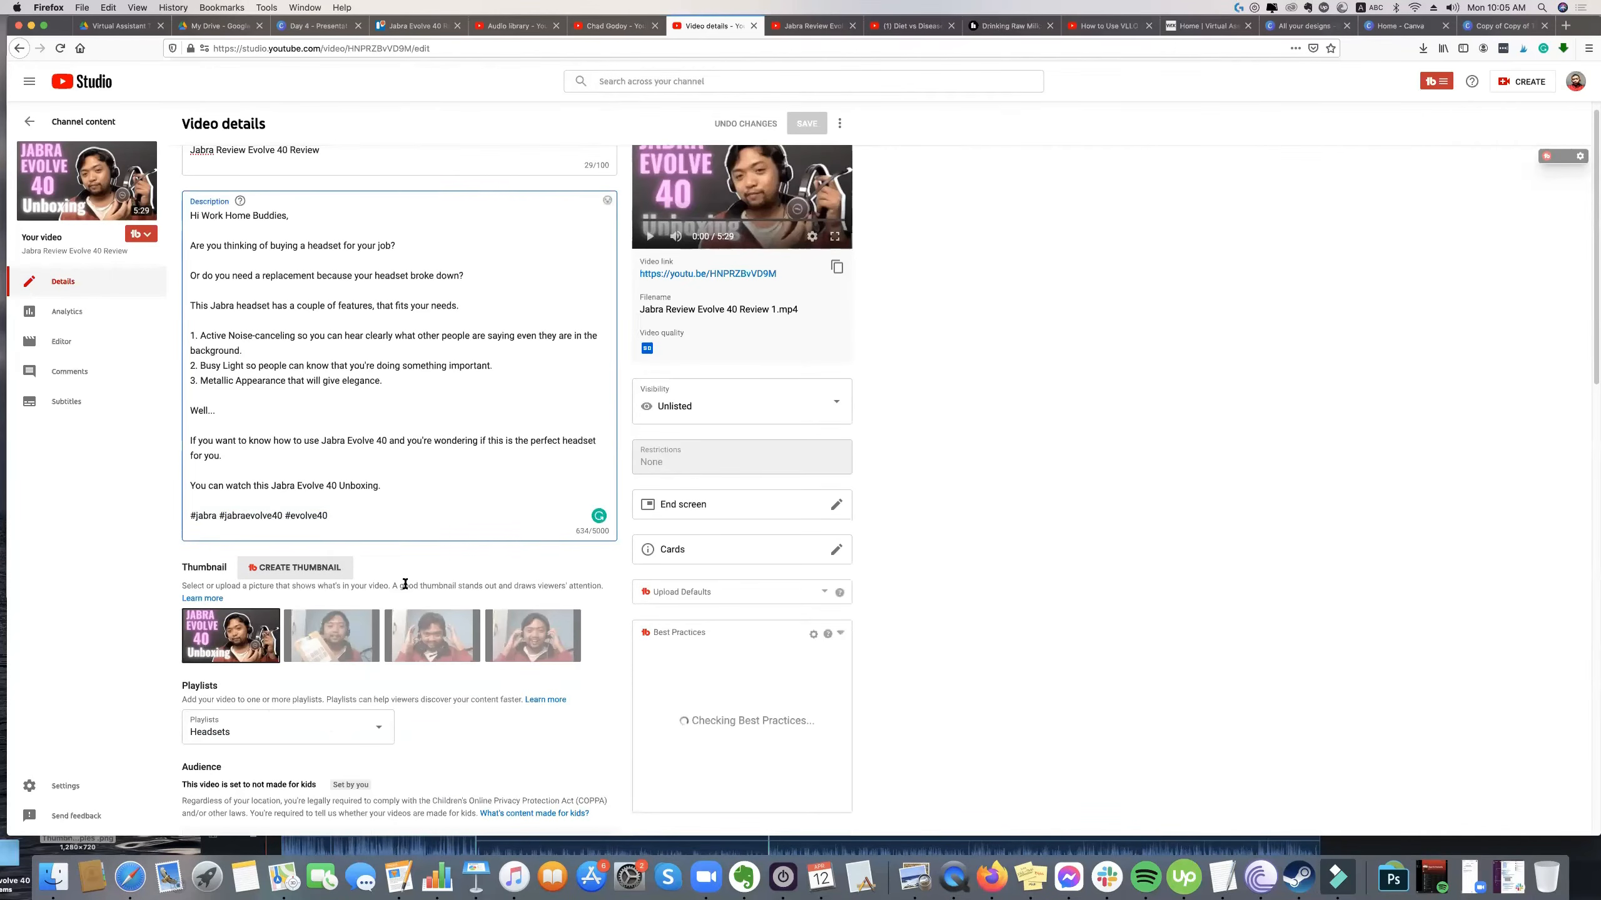
Review the video's tags and highlight the character counter of the Tags field.
{"action": "scroll", "coordinate": [401, 583], "scroll_direction": "down", "scroll_amount": 4}
{"action": "scroll", "coordinate": [401, 584], "scroll_direction": "down", "scroll_amount": 5}
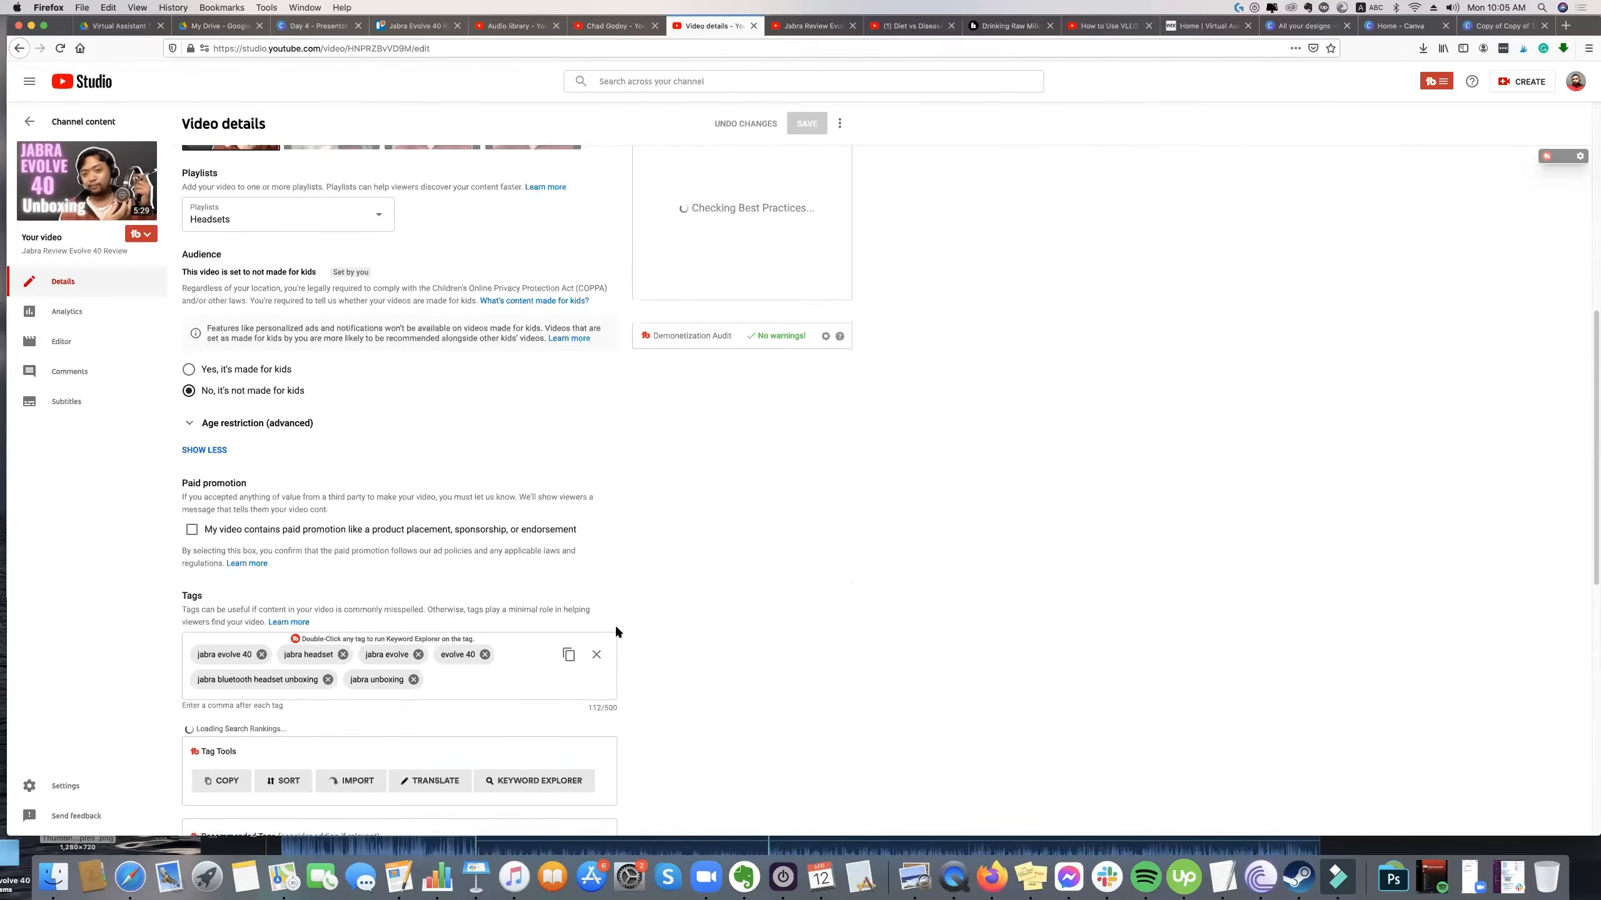
{"action": "scroll", "coordinate": [605, 634], "scroll_direction": "down", "scroll_amount": 2}
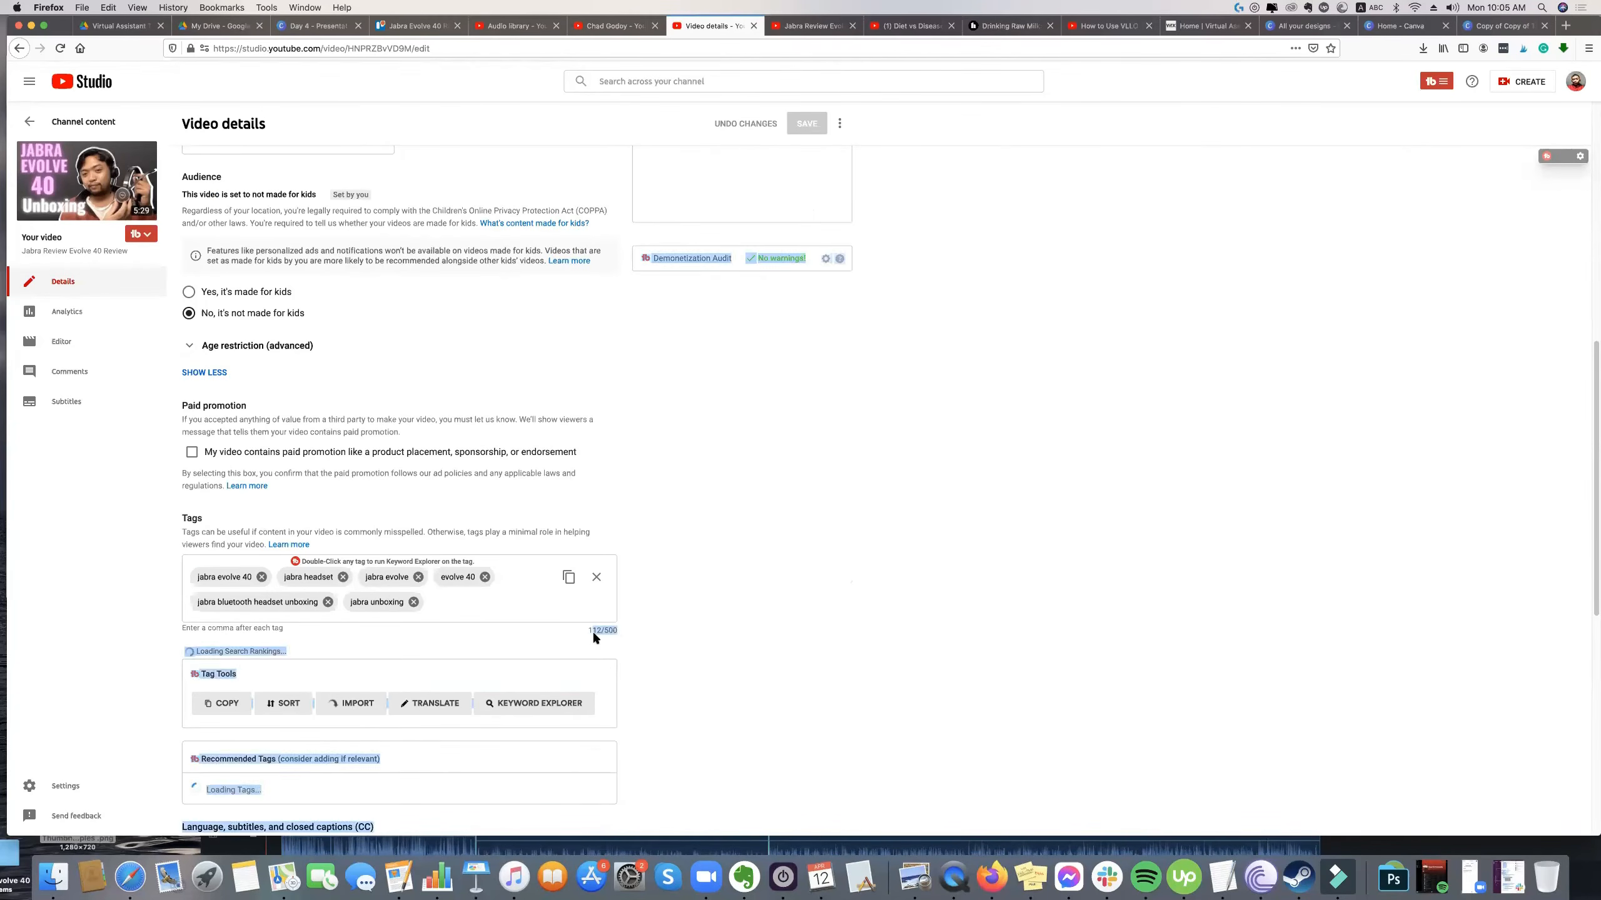
{"action": "left_click_drag", "start_coordinate": [585, 631], "coordinate": [615, 628]}
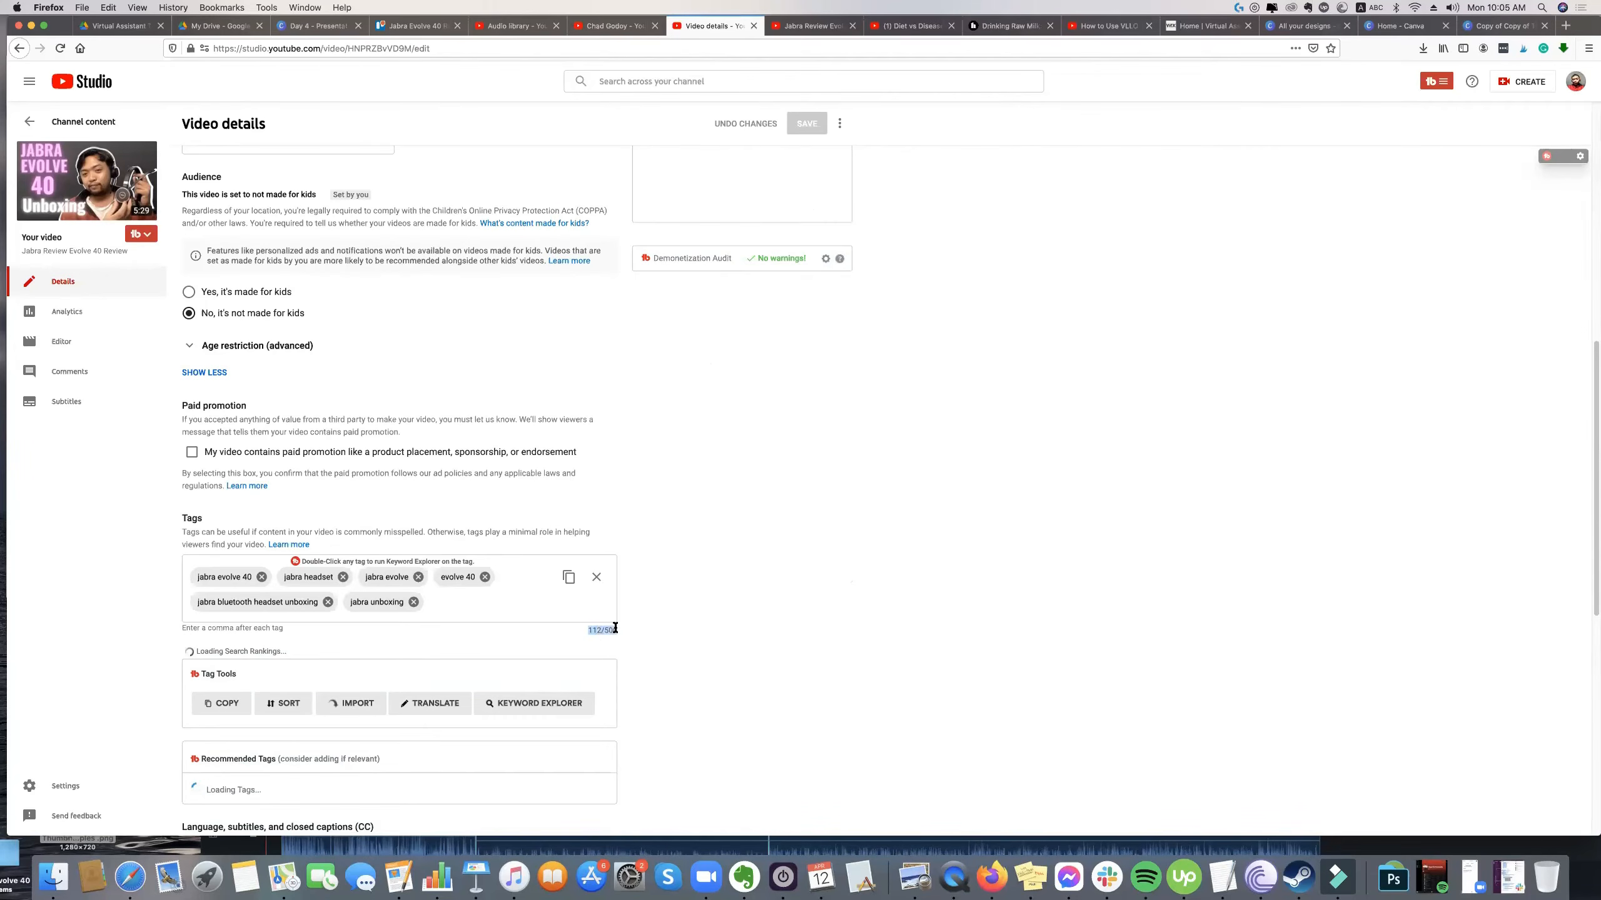
{"action": "left_click", "coordinate": [612, 625]}
Switch to the YouTube channel page, show the accounts available for switching and close the list without choosing one.
{"action": "key", "text": "ctrl+shift+Tab"}
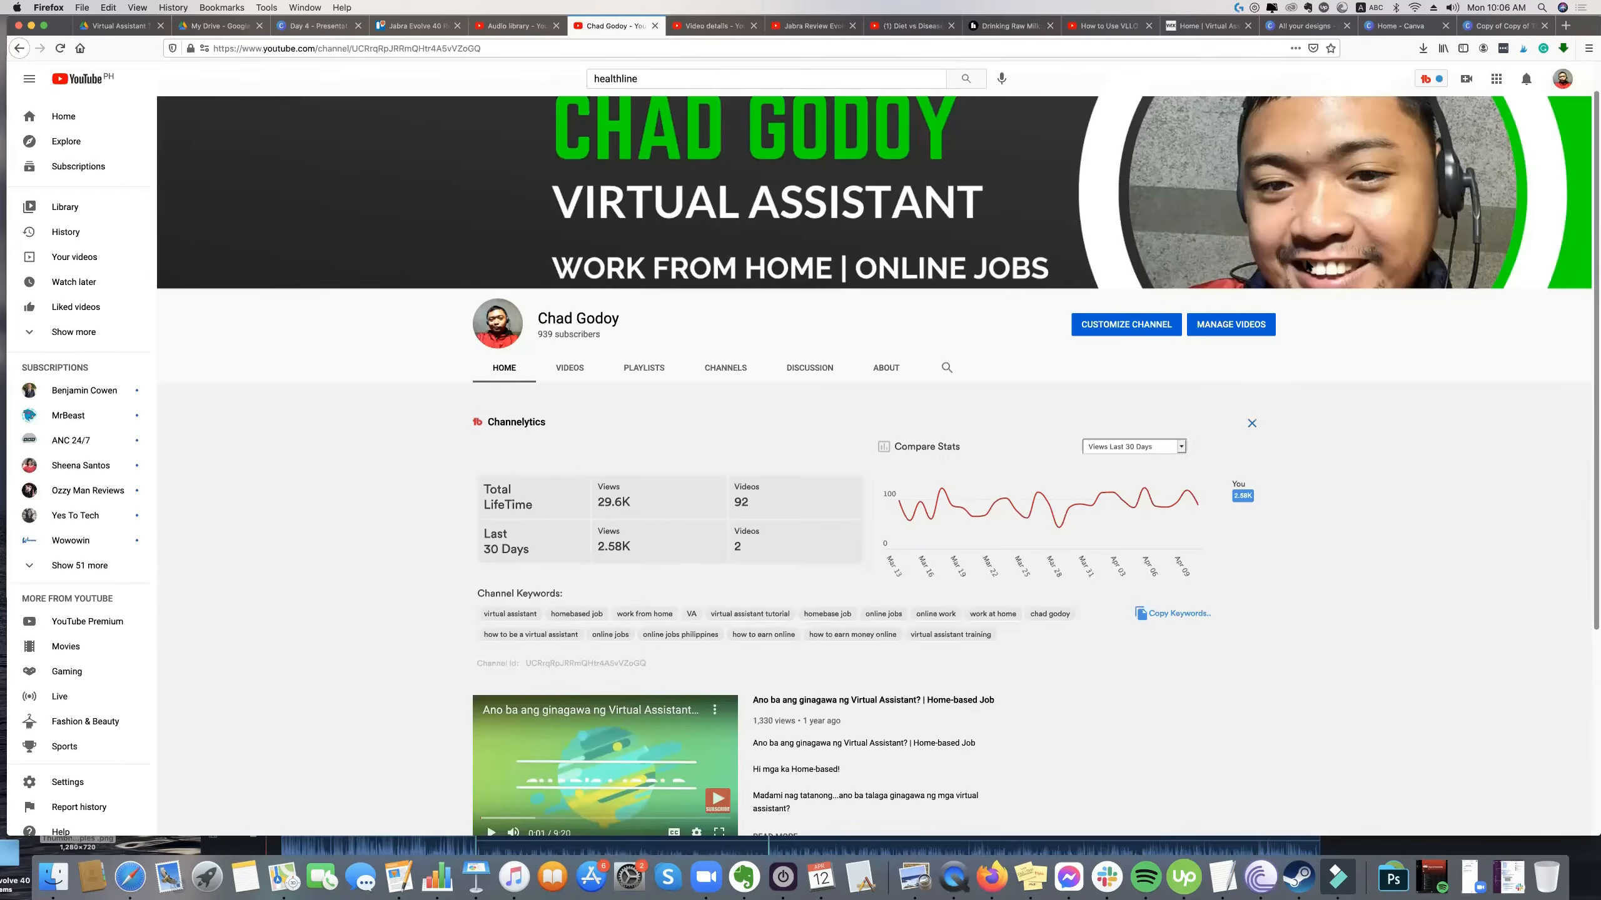
{"action": "left_click", "coordinate": [1565, 81]}
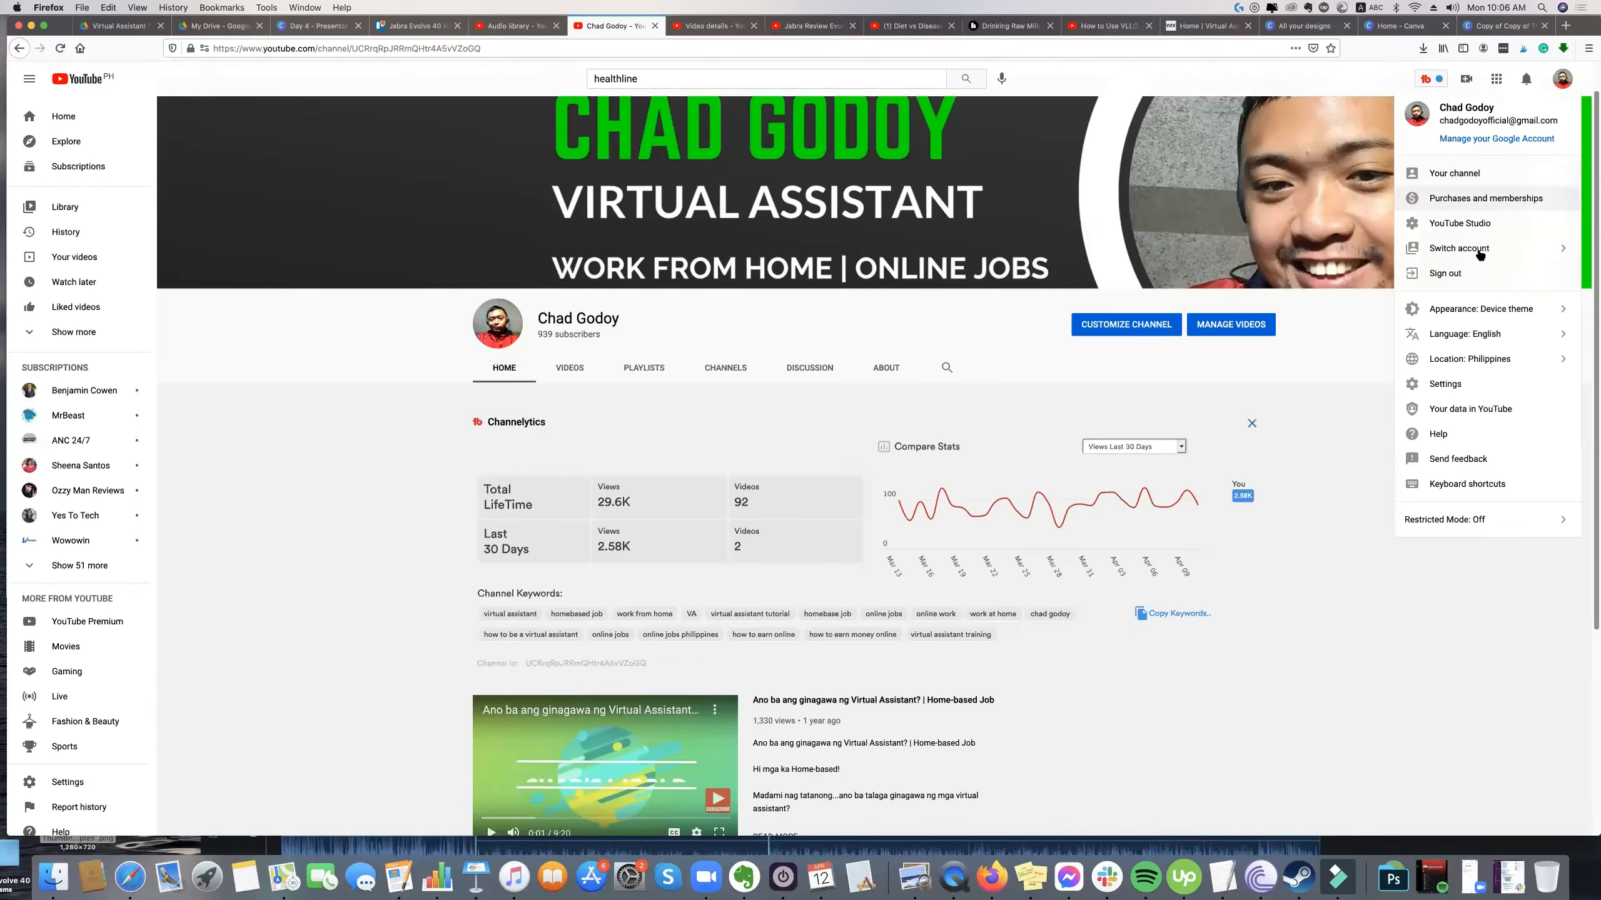
{"action": "left_click", "coordinate": [1459, 249]}
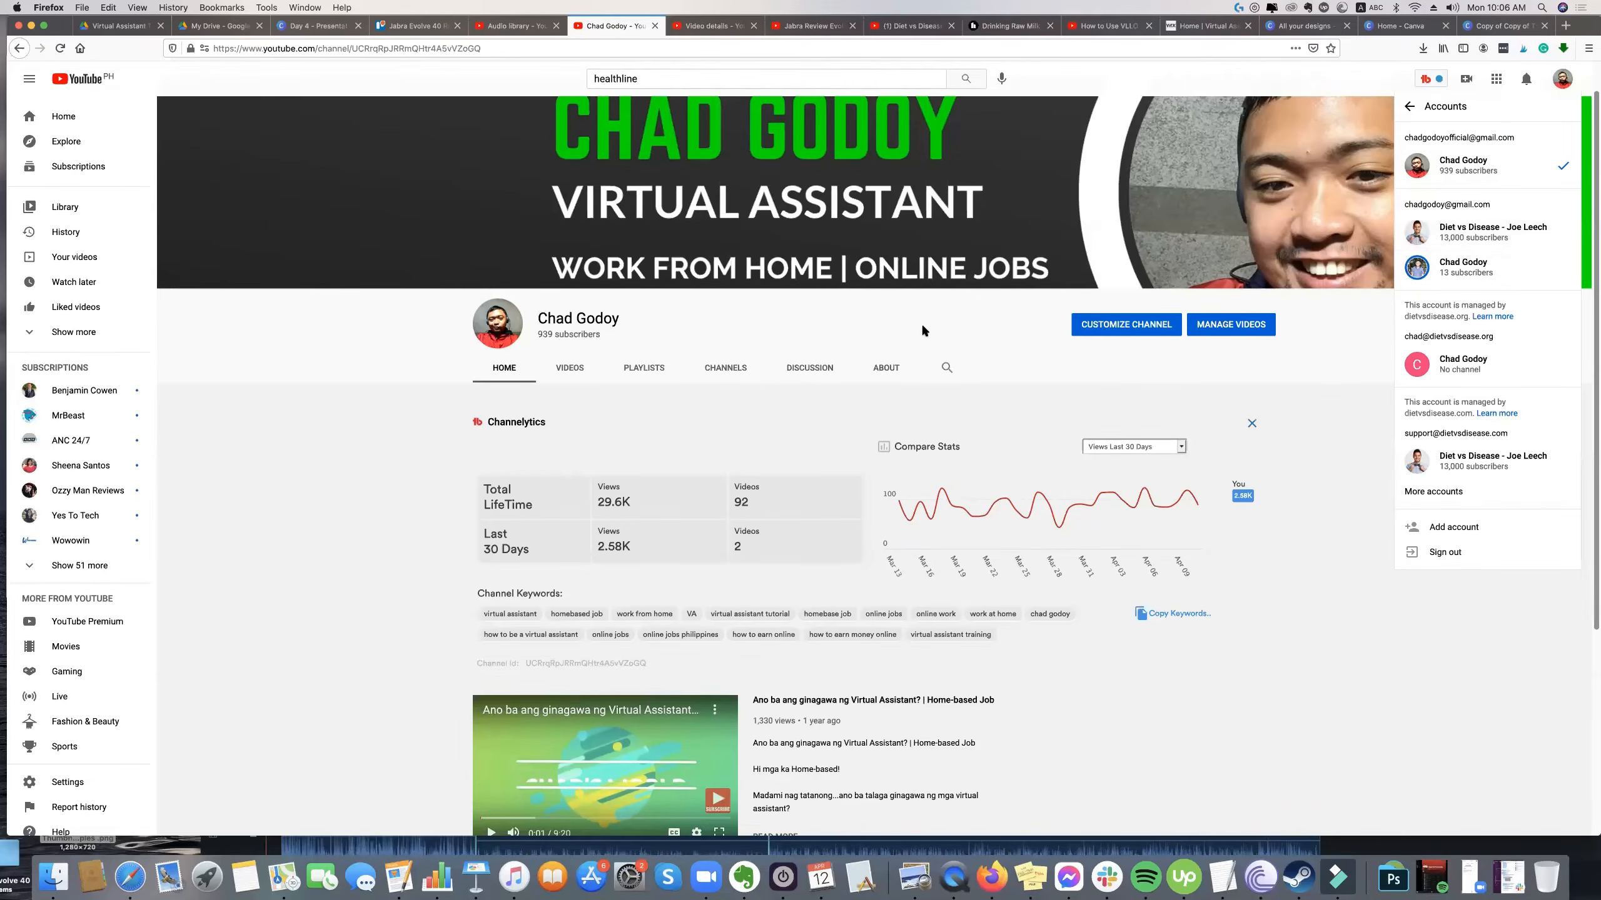
{"action": "left_click", "coordinate": [889, 333]}
Look through the channel's uploaded videos and open their management page in YouTube Studio.
{"action": "left_click", "coordinate": [564, 372]}
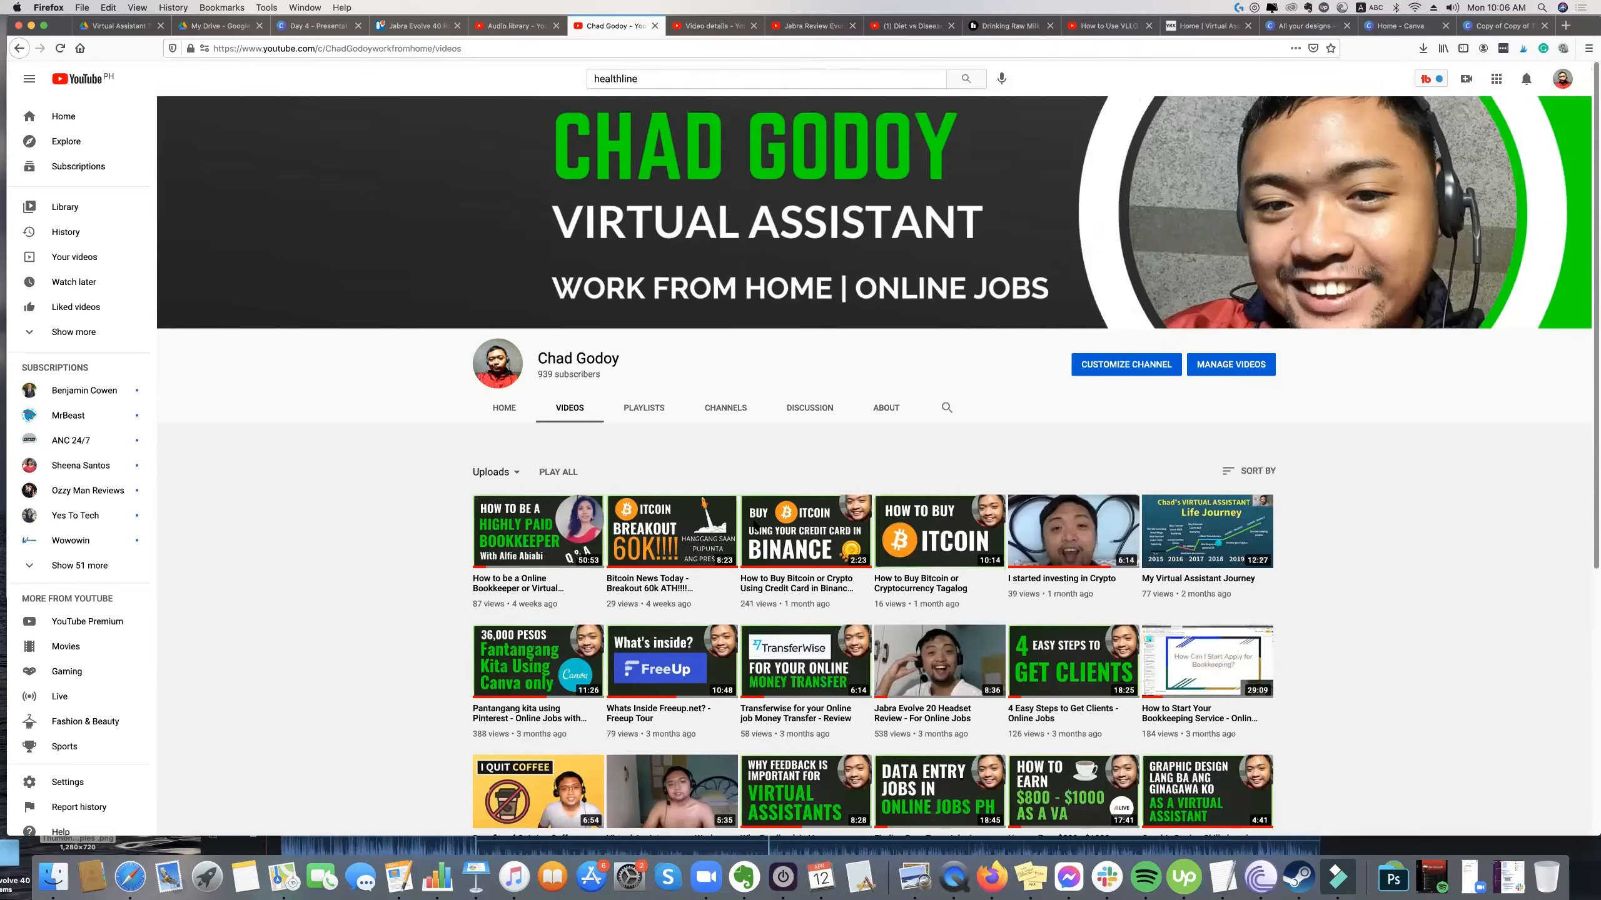
{"action": "scroll", "coordinate": [807, 449], "scroll_direction": "down", "scroll_amount": 3}
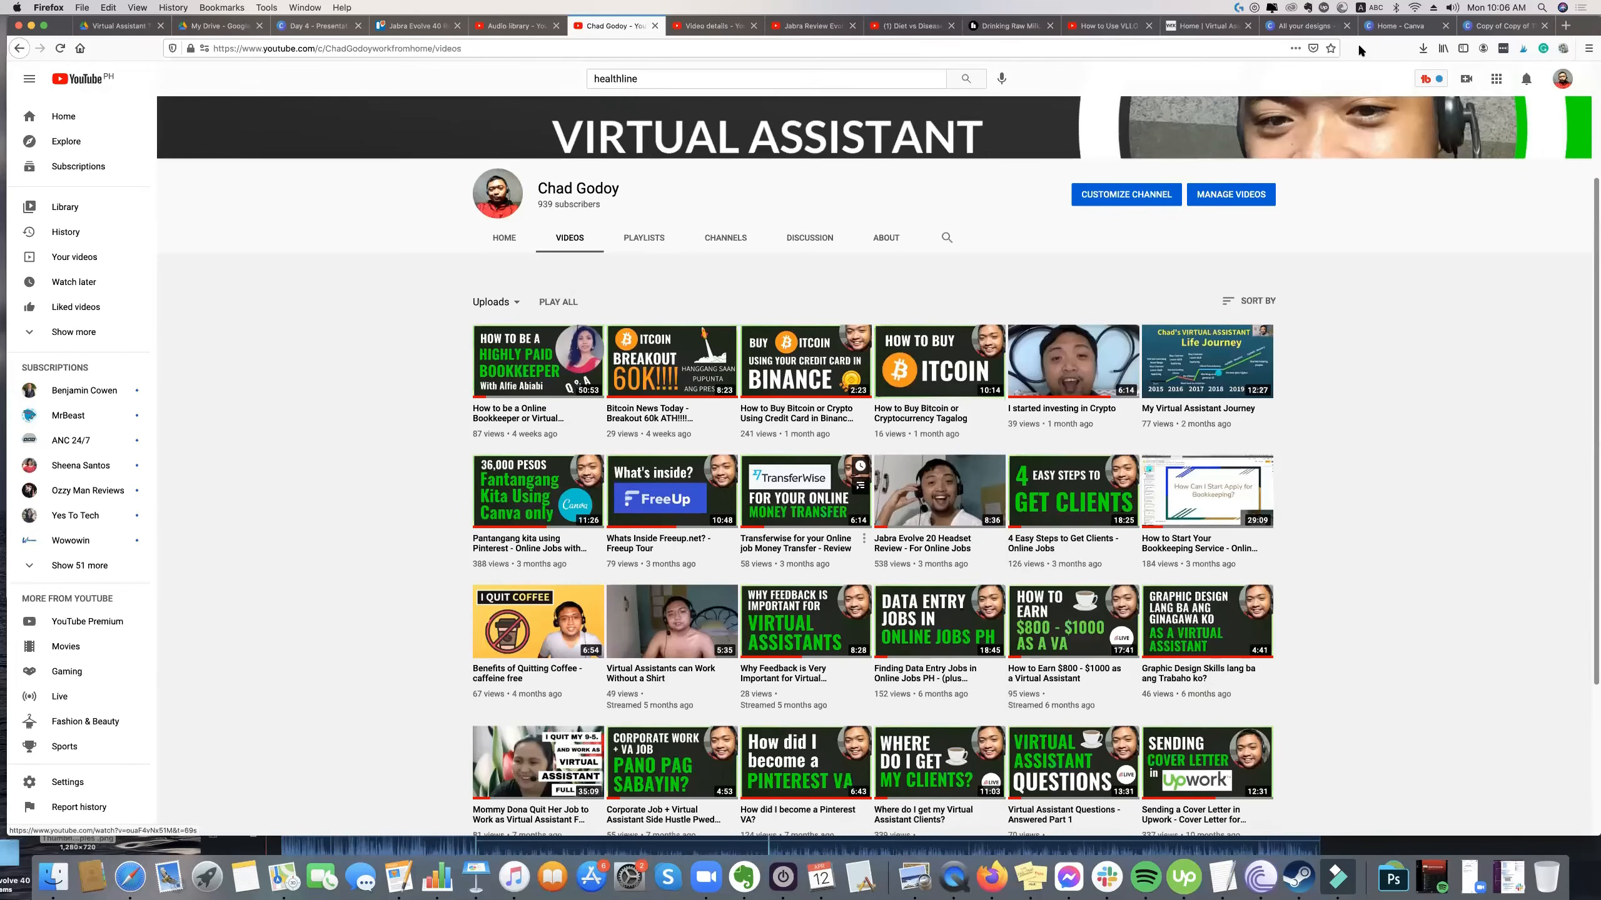
{"action": "left_click", "coordinate": [1251, 200]}
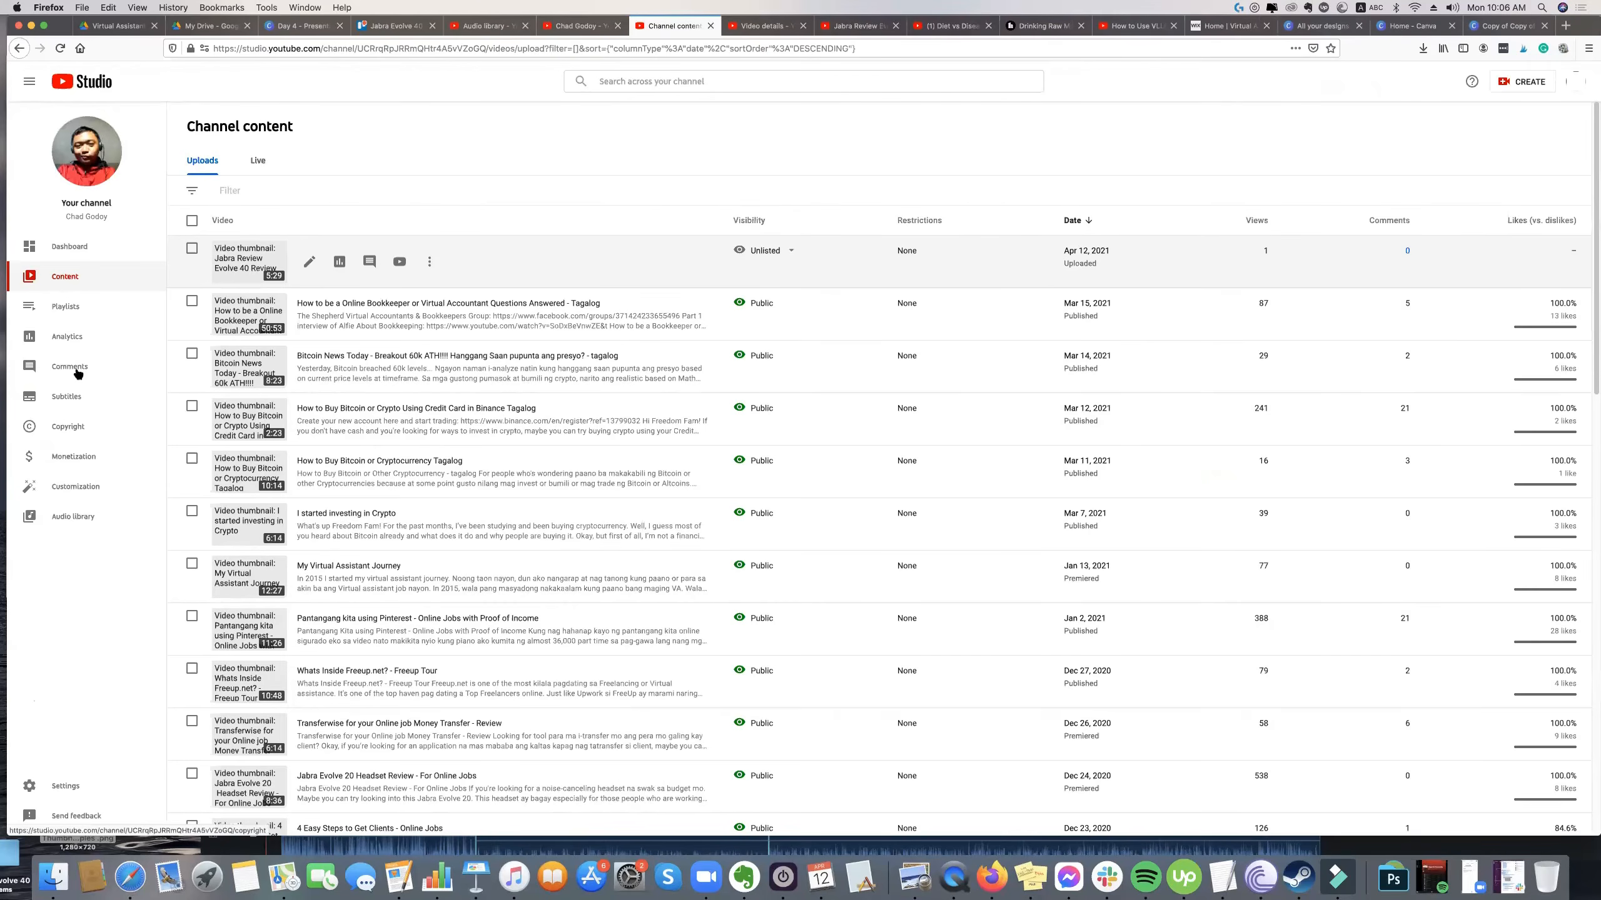
Look through the channel's Layout, Branding and Basic info customization, and revisit its content list and dashboard.
{"action": "left_click", "coordinate": [60, 497]}
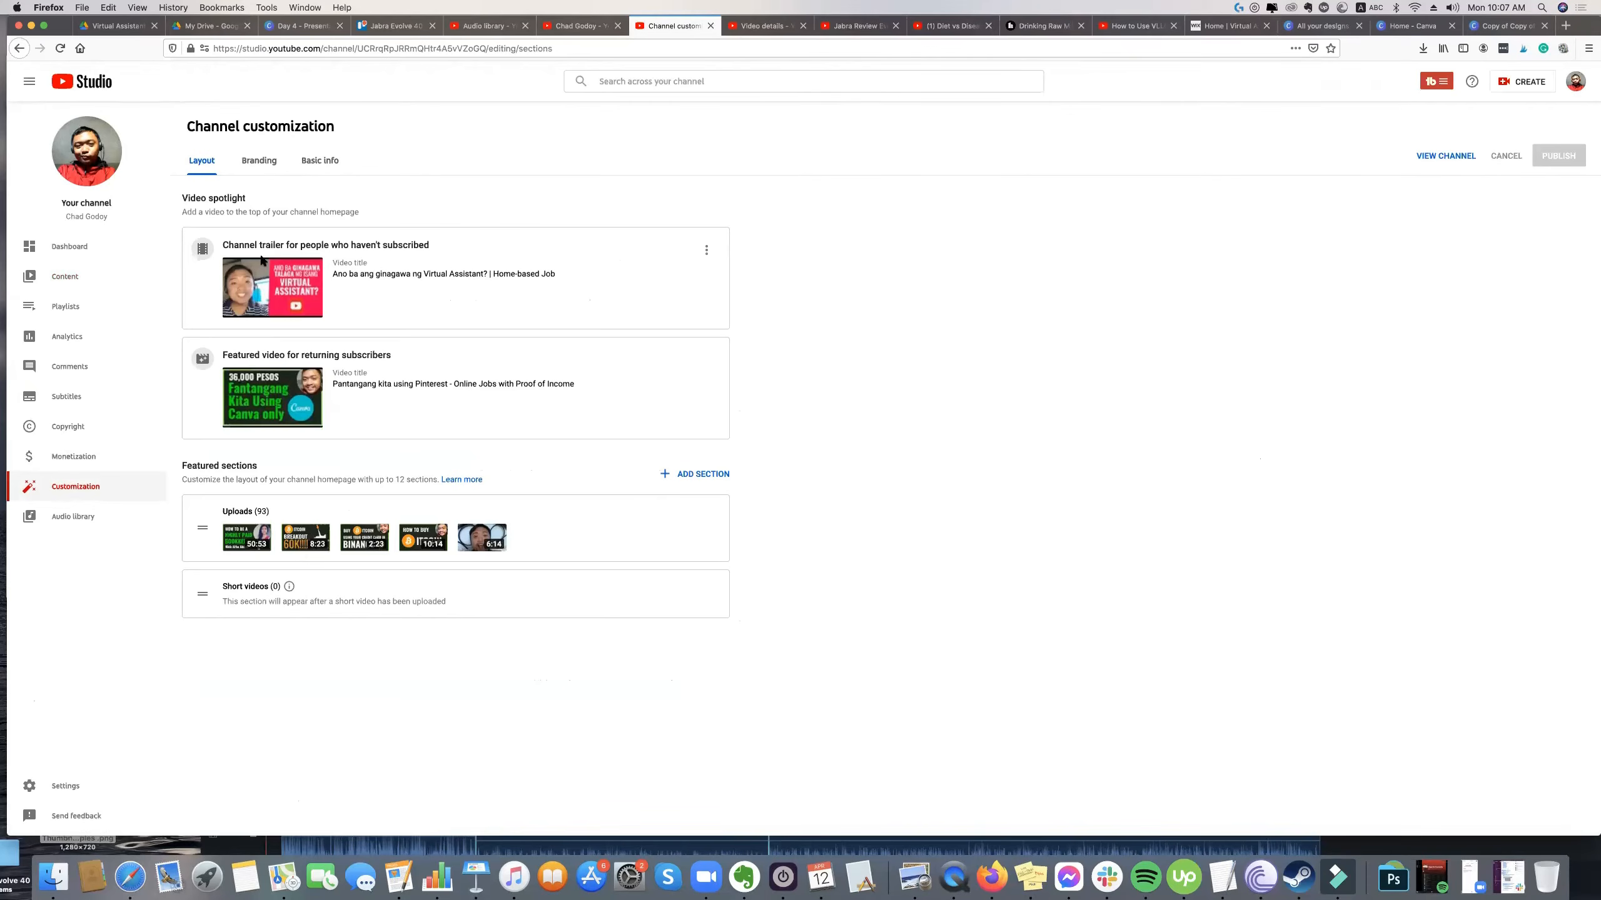
{"action": "left_click", "coordinate": [259, 161]}
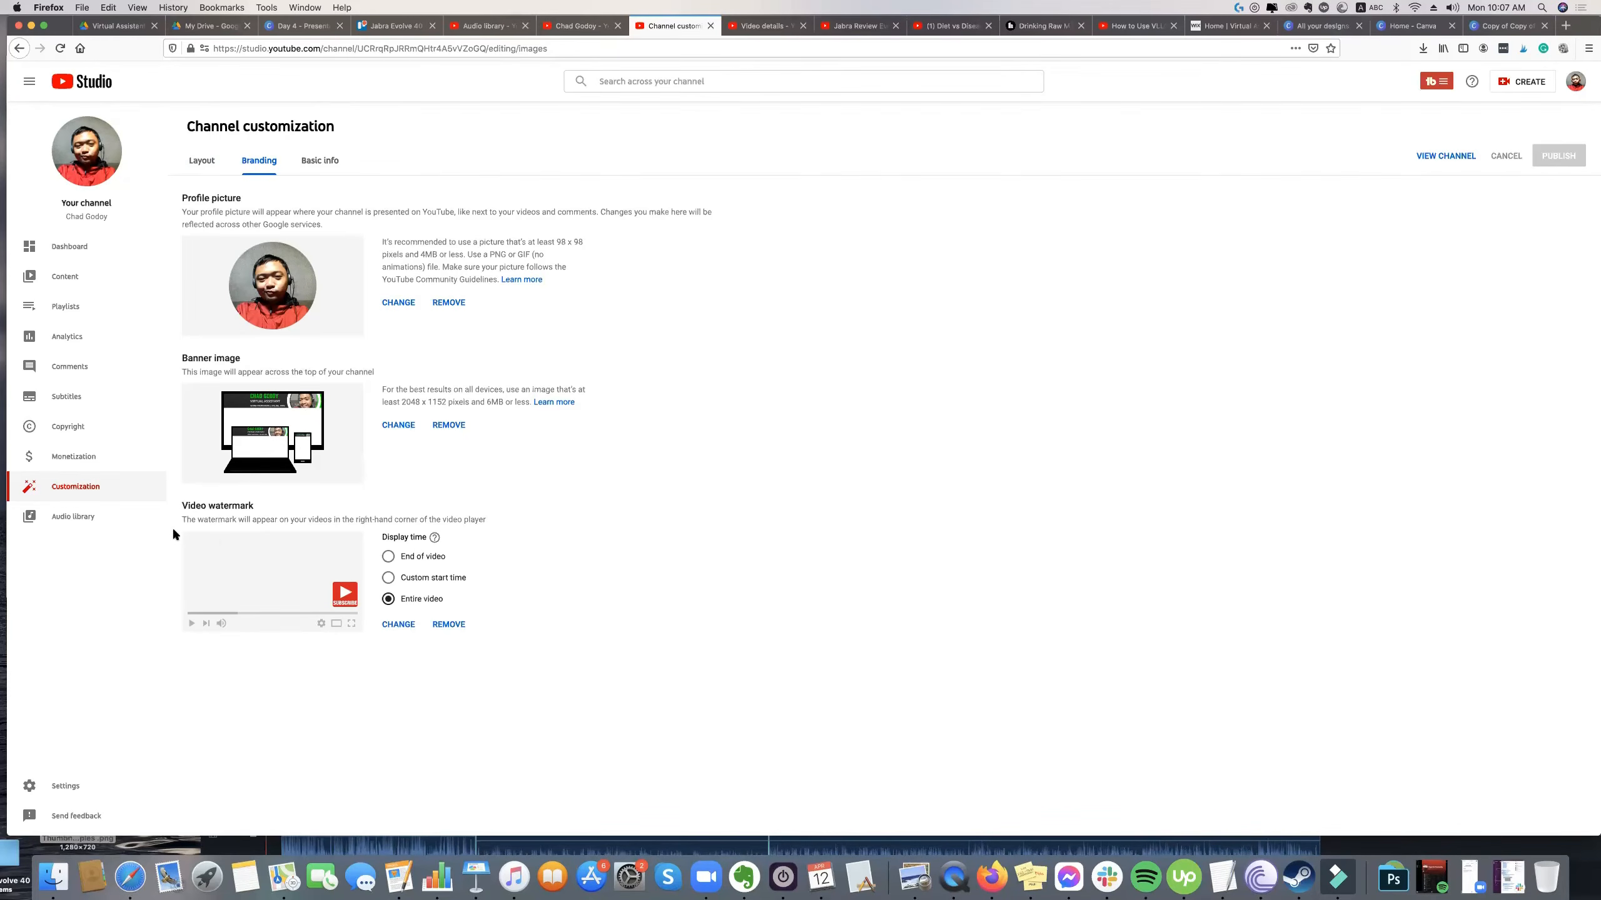
{"action": "left_click", "coordinate": [319, 161]}
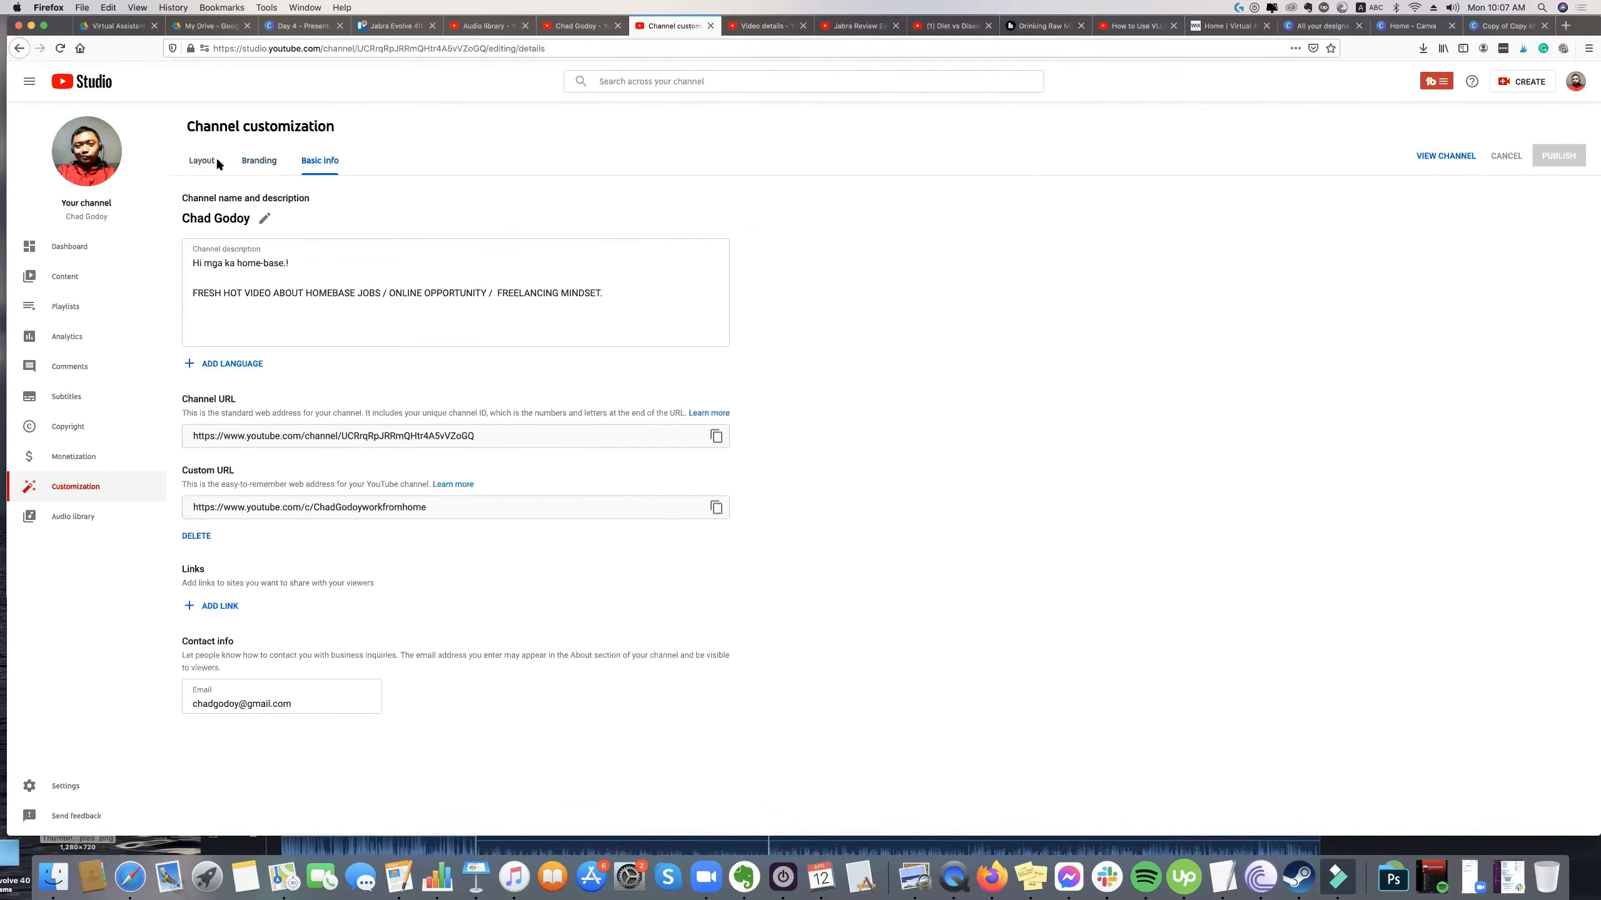
{"action": "left_click", "coordinate": [74, 276]}
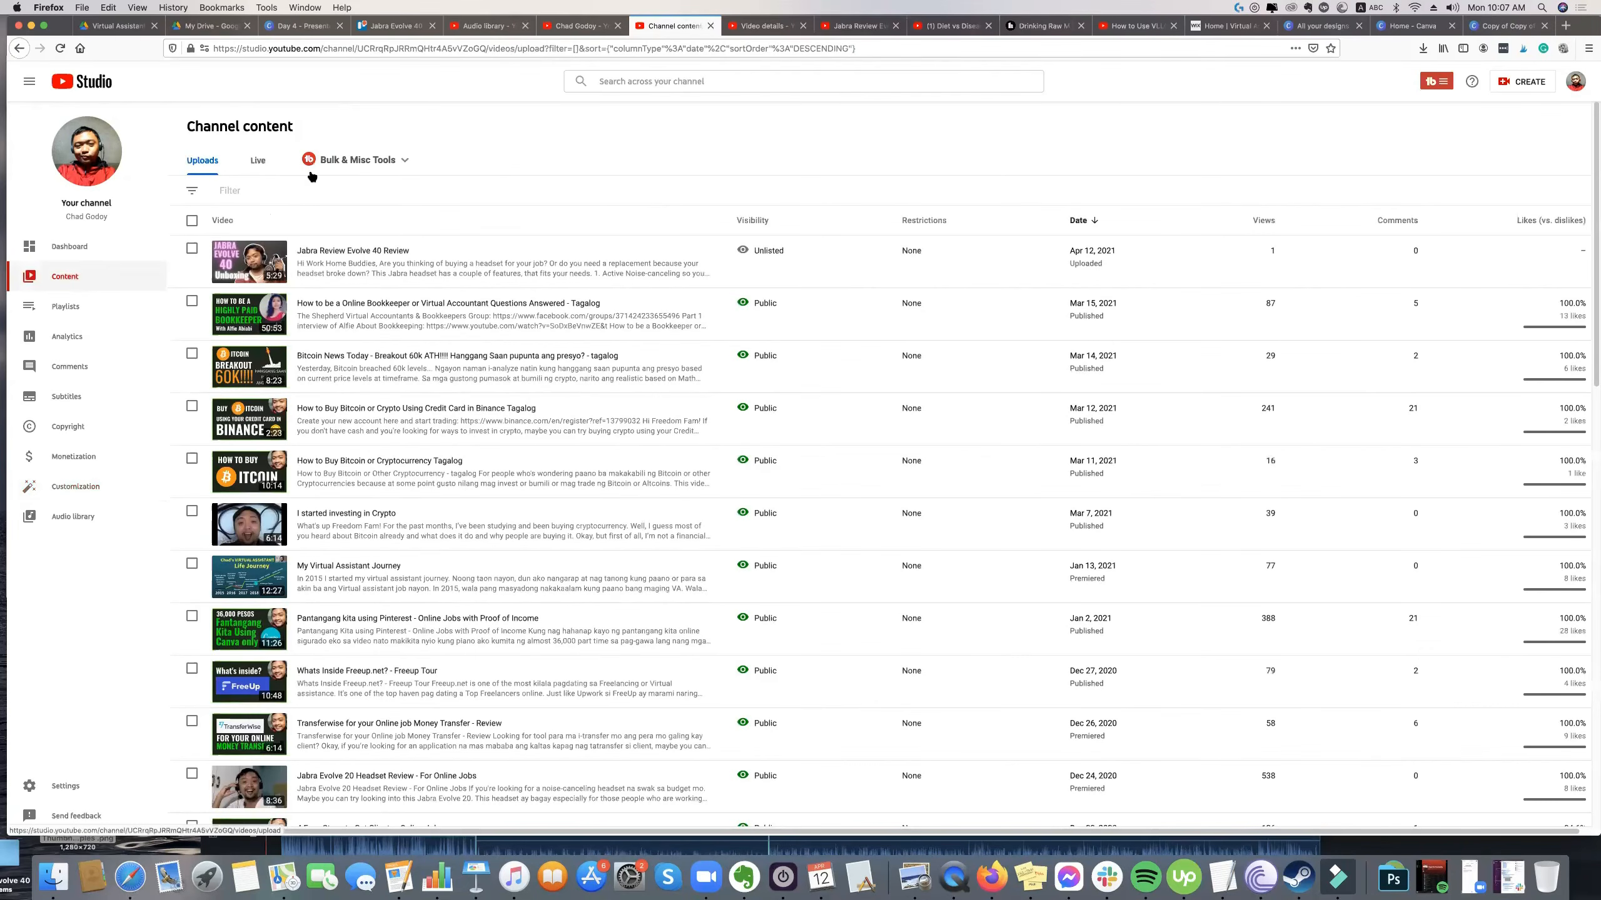
{"action": "left_click", "coordinate": [80, 252]}
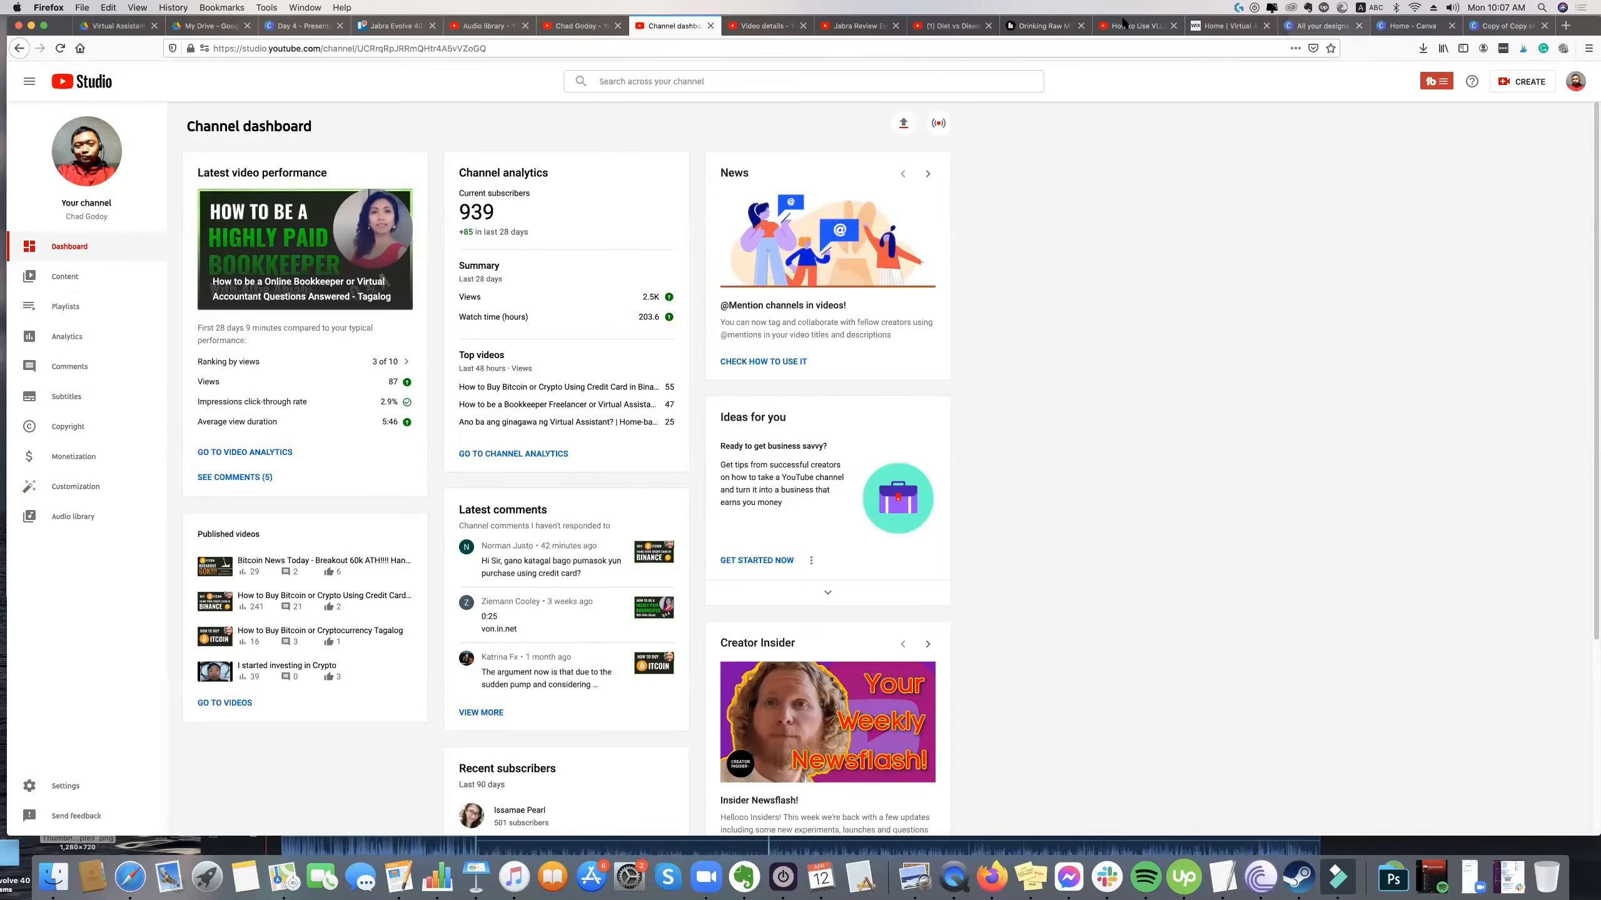
Switch to the Trello card "Jabra Evolve 40 Review", save its edited description and close the card.
{"action": "left_click", "coordinate": [397, 26]}
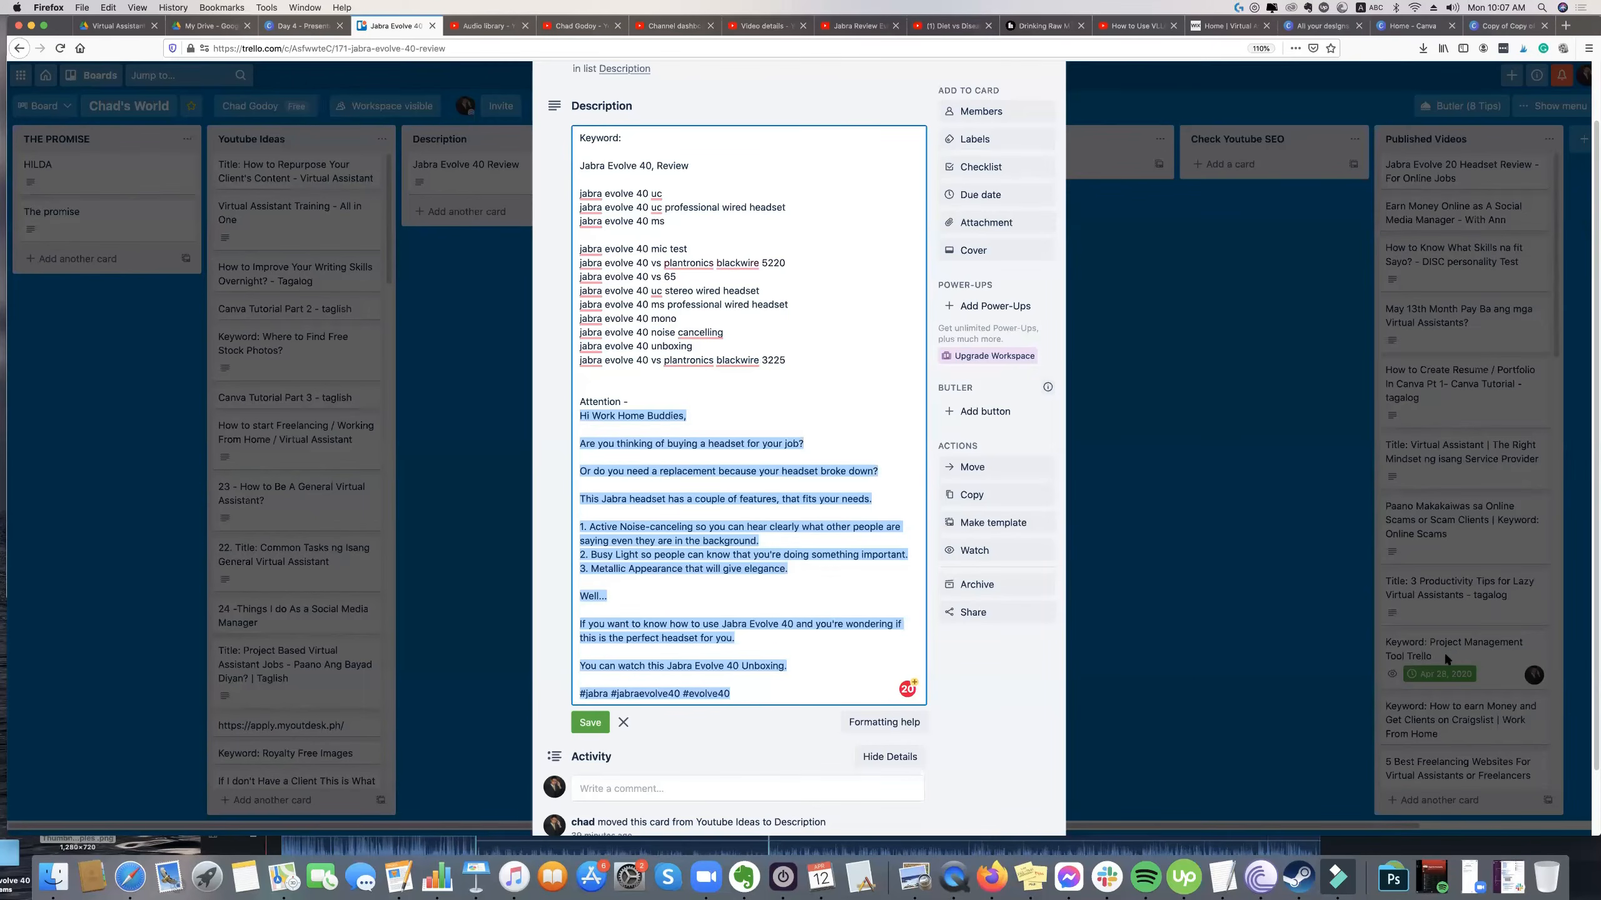
{"action": "left_click", "coordinate": [704, 516]}
{"action": "left_click", "coordinate": [602, 718]}
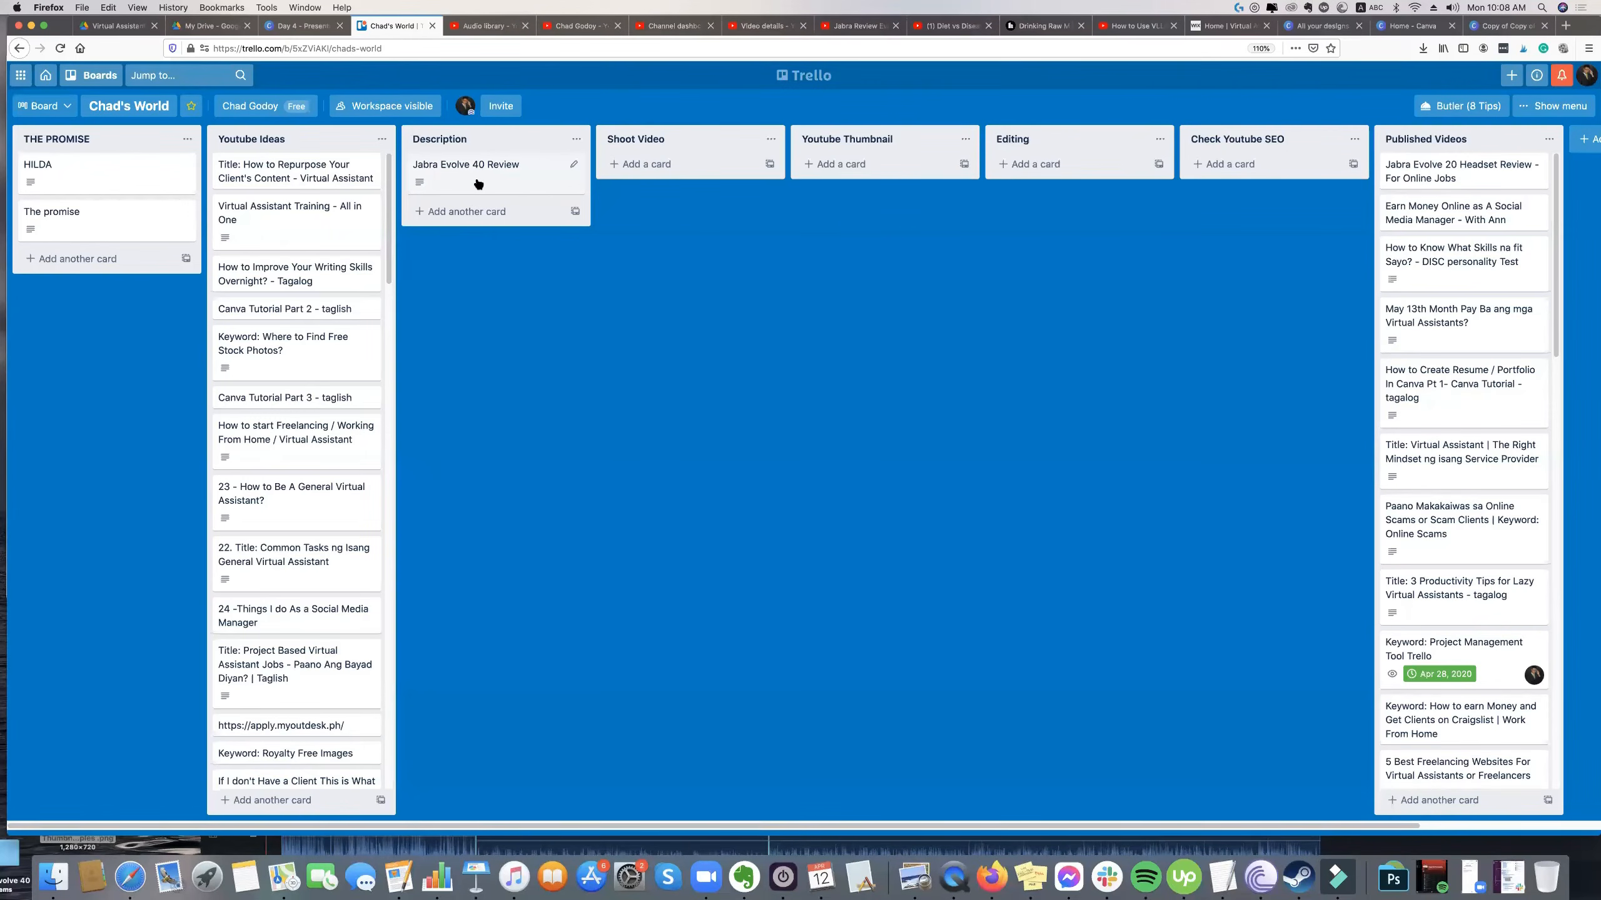
Move the "Jabra Evolve 40 Review" card from Description to the top of Published Videos and check its details.
{"action": "left_click_drag", "start_coordinate": [478, 183], "coordinate": [1255, 174]}
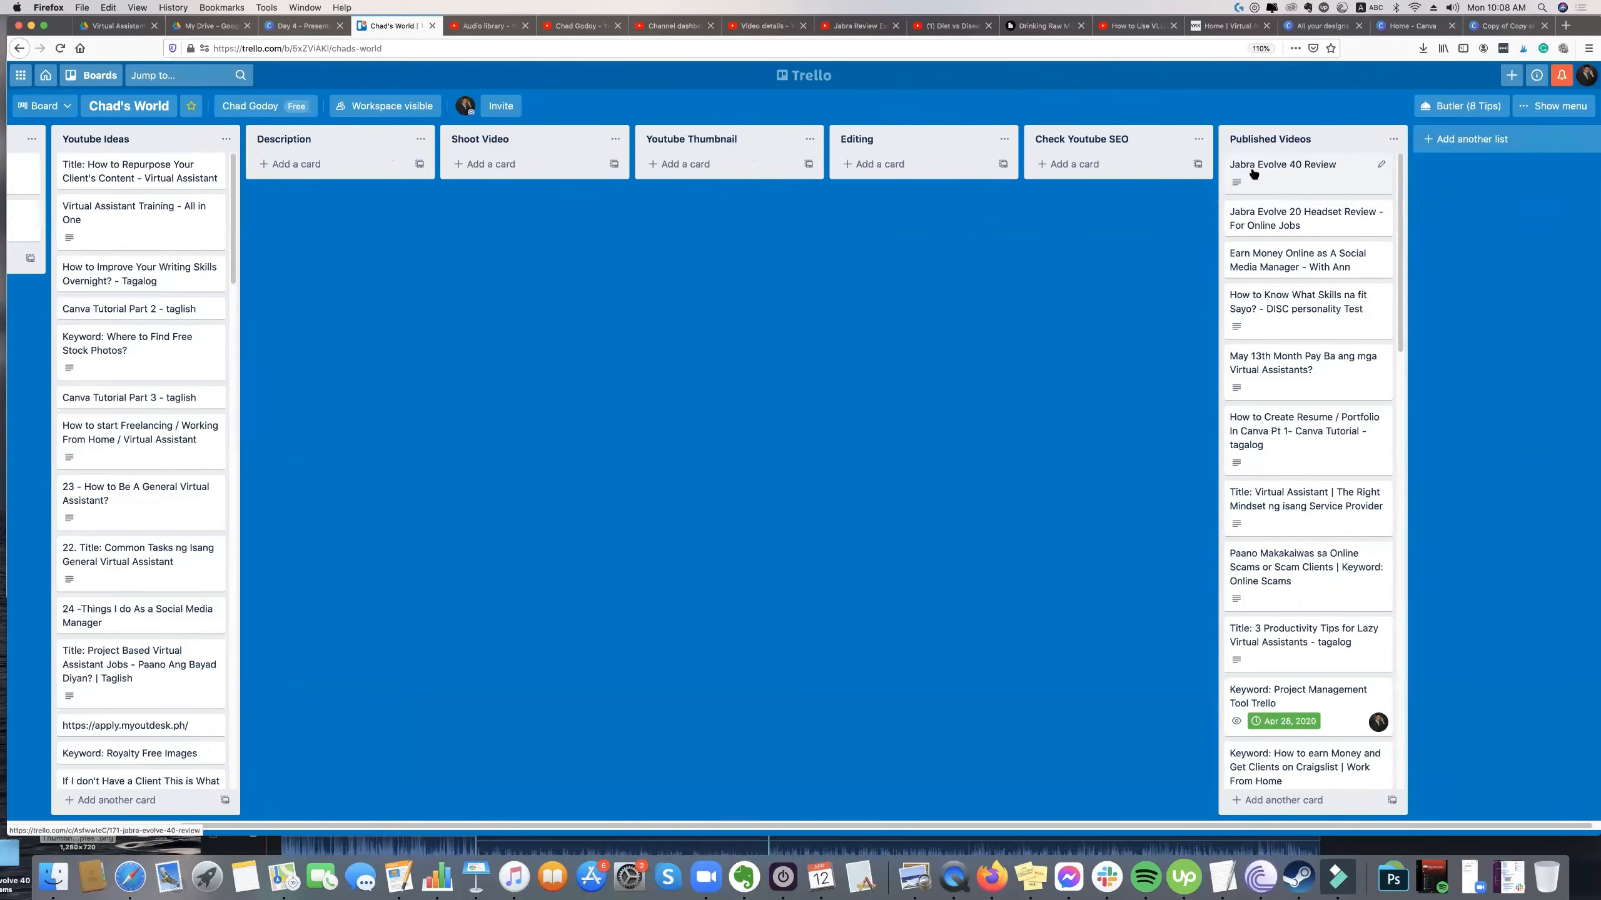
{"action": "left_click", "coordinate": [1261, 163]}
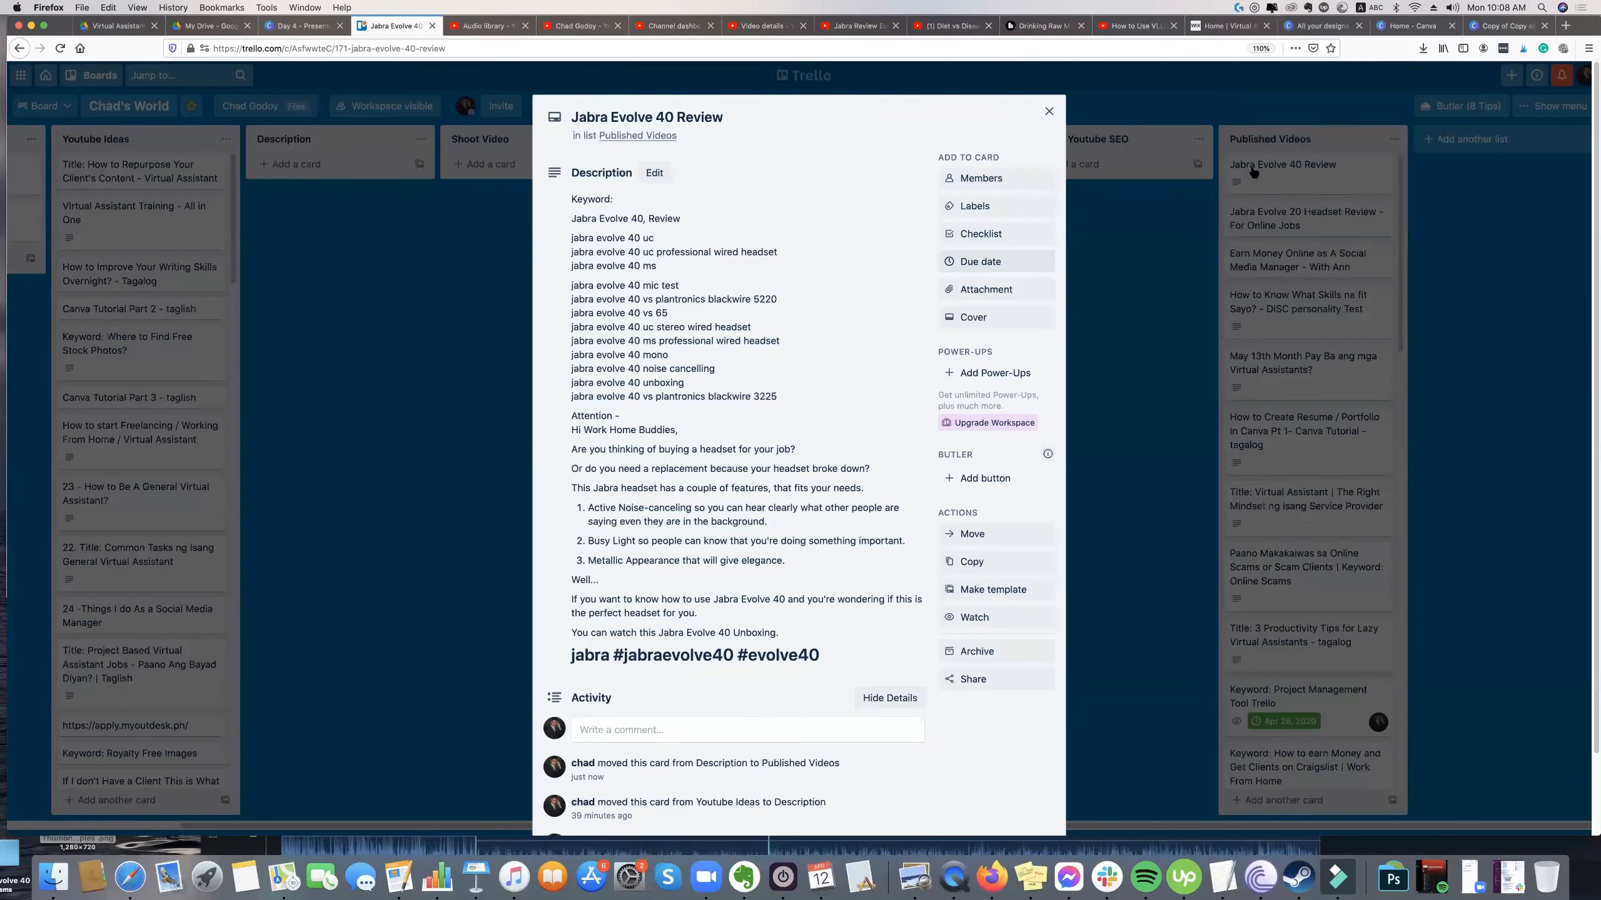
{"action": "left_click", "coordinate": [1289, 169]}
{"action": "mouse_move", "coordinate": [1288, 169]}
{"action": "left_mouse_down"}
{"action": "mouse_move", "coordinate": [1293, 155]}
{"action": "mouse_move", "coordinate": [1279, 165]}
{"action": "left_mouse_up"}
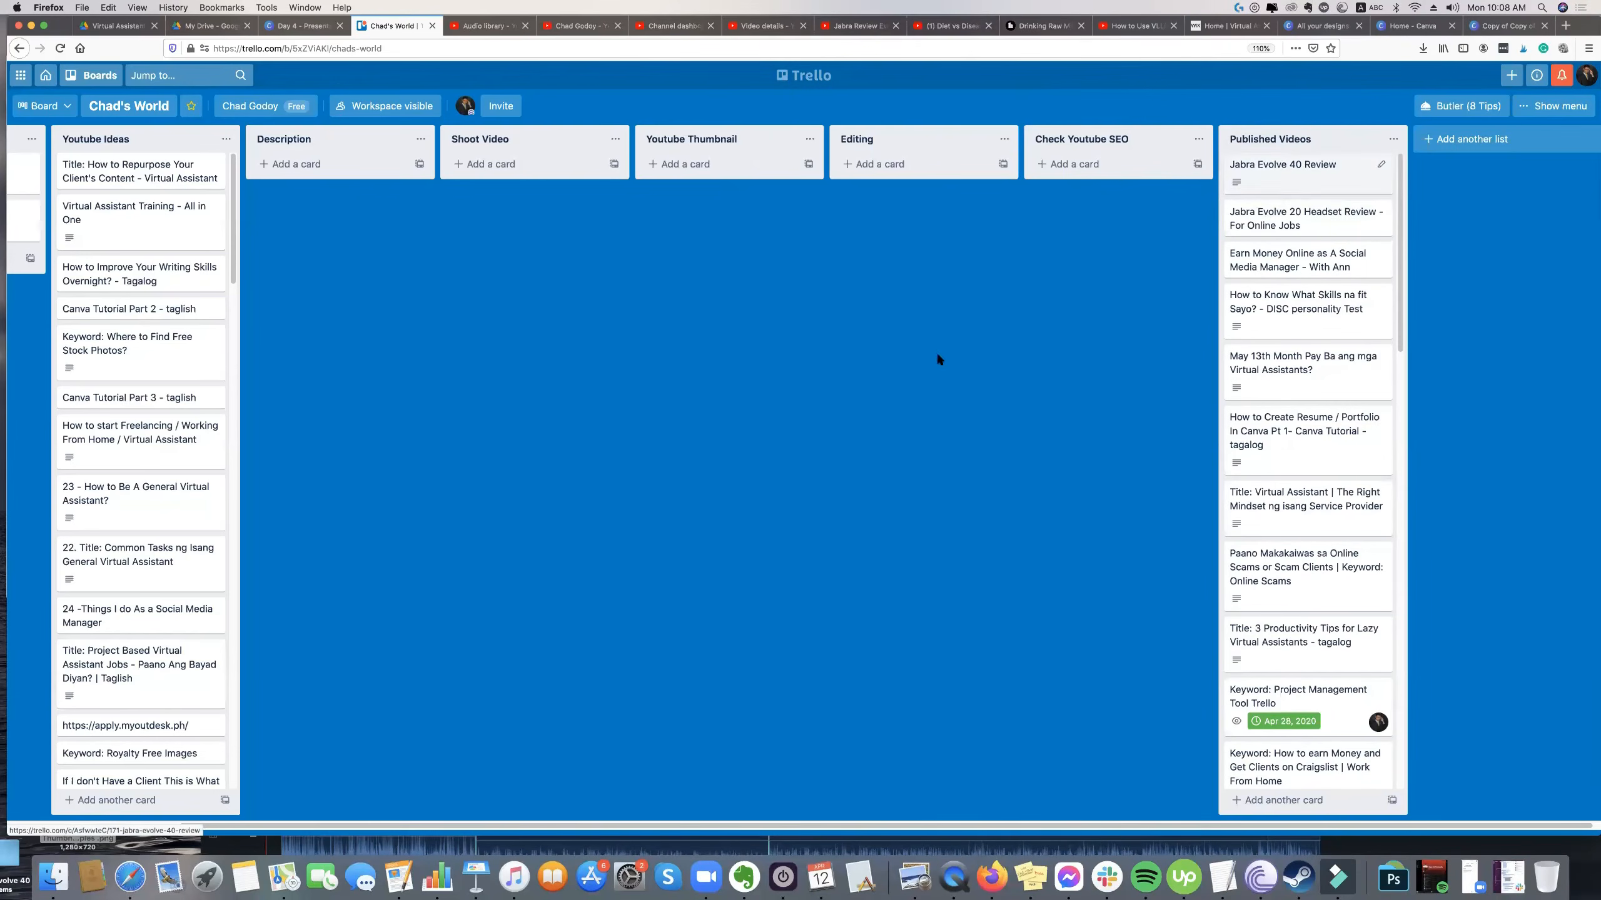
Move the "Jabra Evolve 40 Review" card from Published Videos to the Youtube Thumbnail list.
{"action": "left_click_drag", "start_coordinate": [922, 828], "coordinate": [716, 830]}
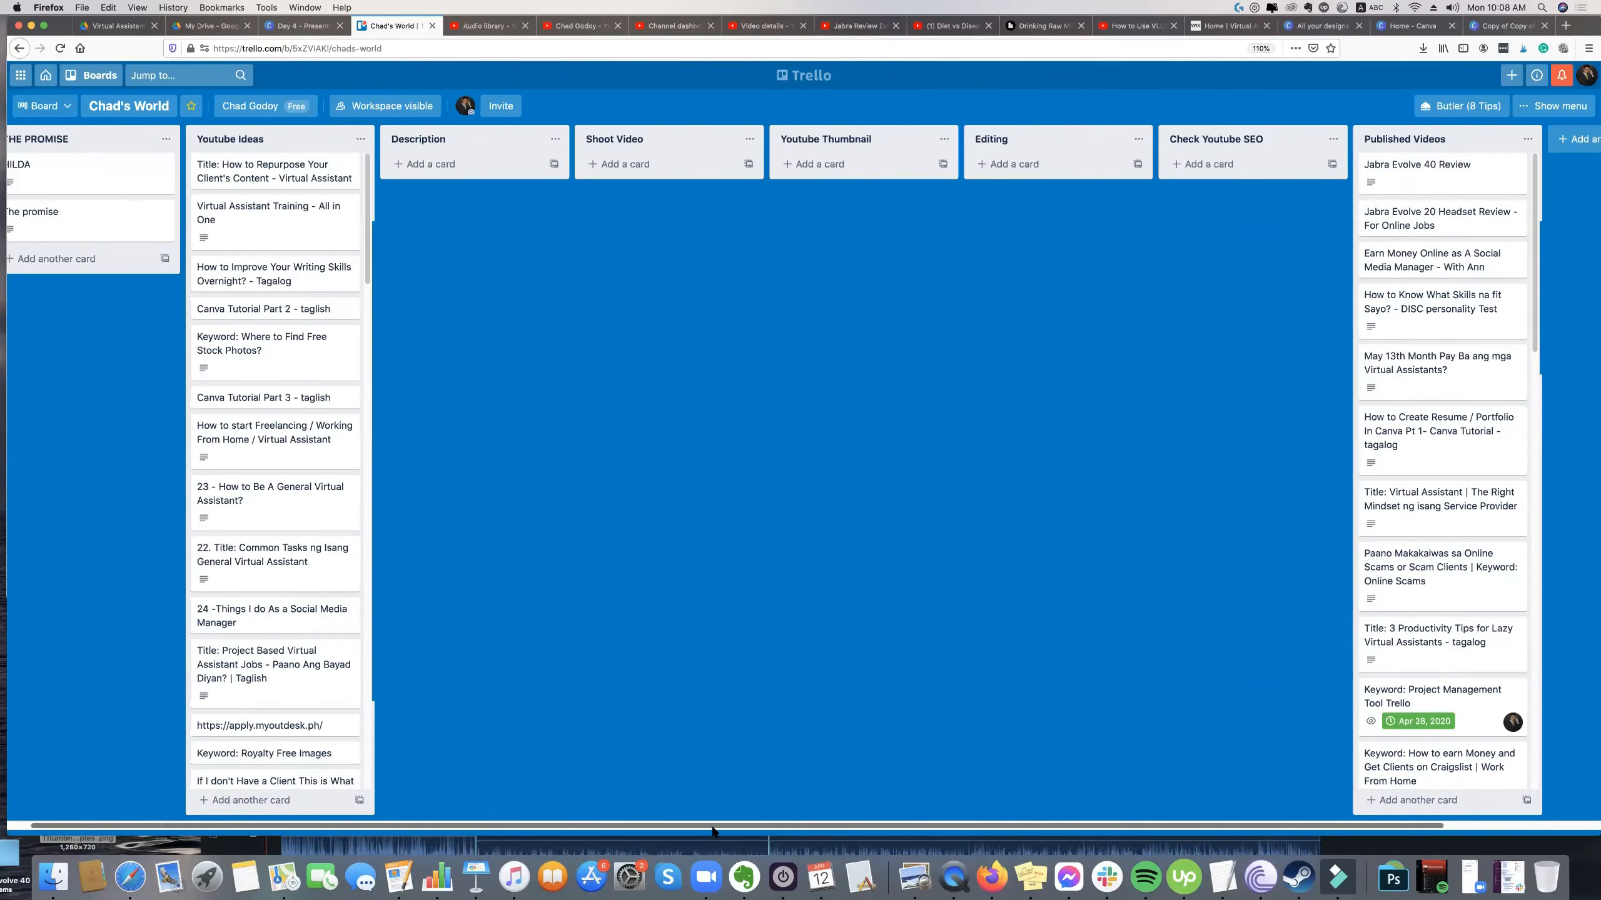
{"action": "left_click_drag", "start_coordinate": [1437, 167], "coordinate": [921, 163]}
{"action": "left_click", "coordinate": [1151, 156]}
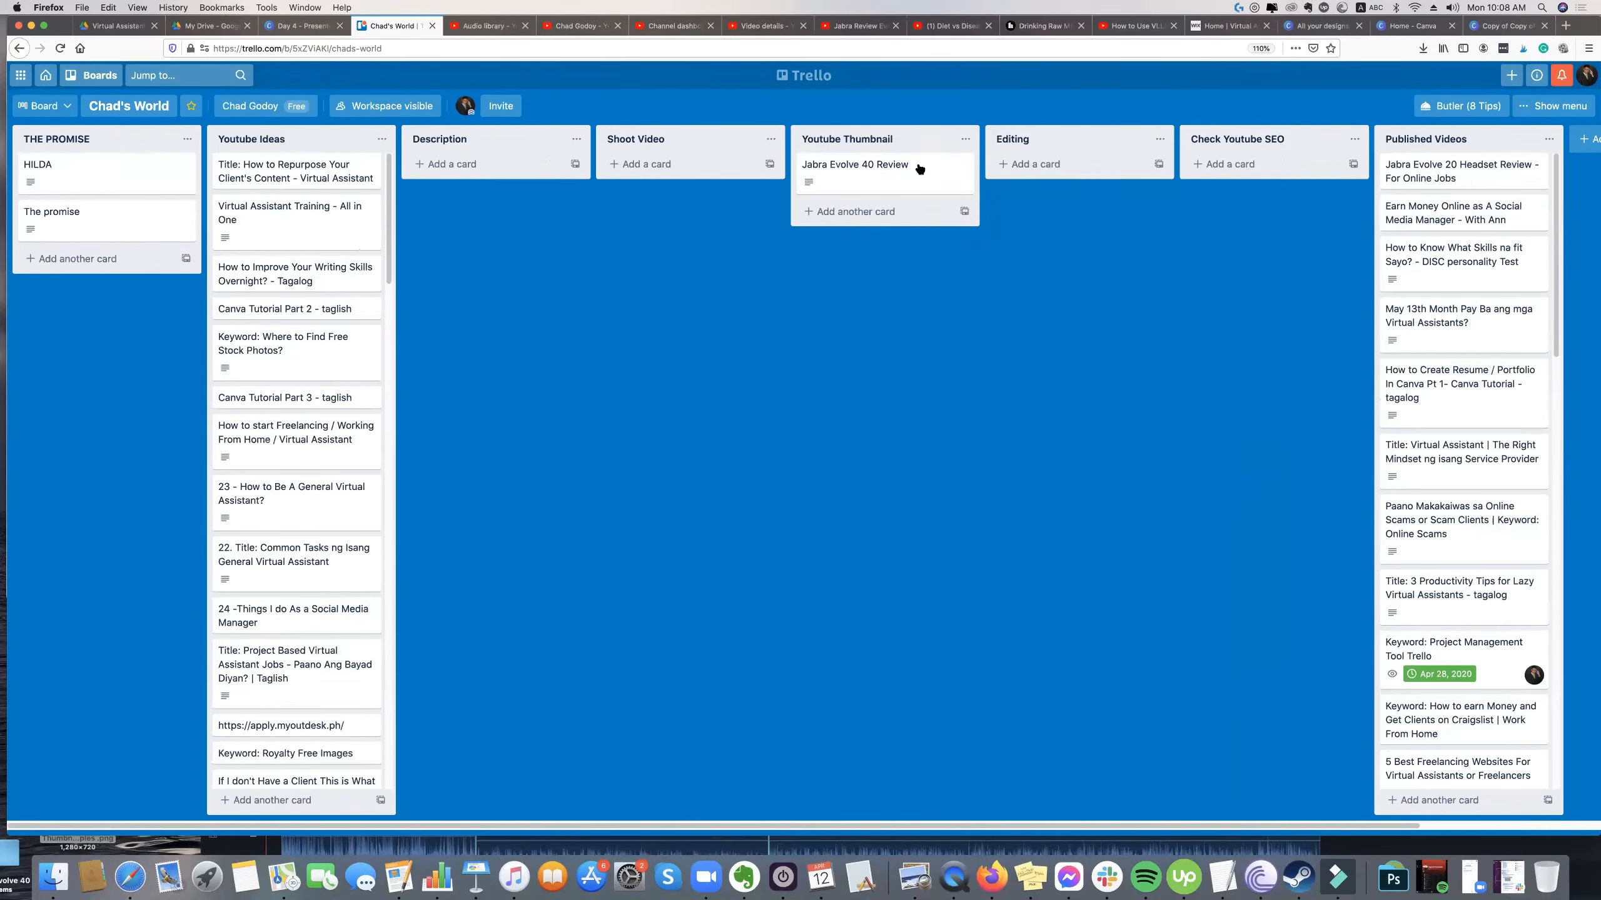
Return the "Jabra Evolve 40 Review" card to the top of the Published Videos list.
{"action": "left_click_drag", "start_coordinate": [1095, 150], "coordinate": [1098, 261]}
{"action": "left_click_drag", "start_coordinate": [1099, 180], "coordinate": [1407, 156]}
{"action": "left_click_drag", "start_coordinate": [1258, 172], "coordinate": [1308, 208]}
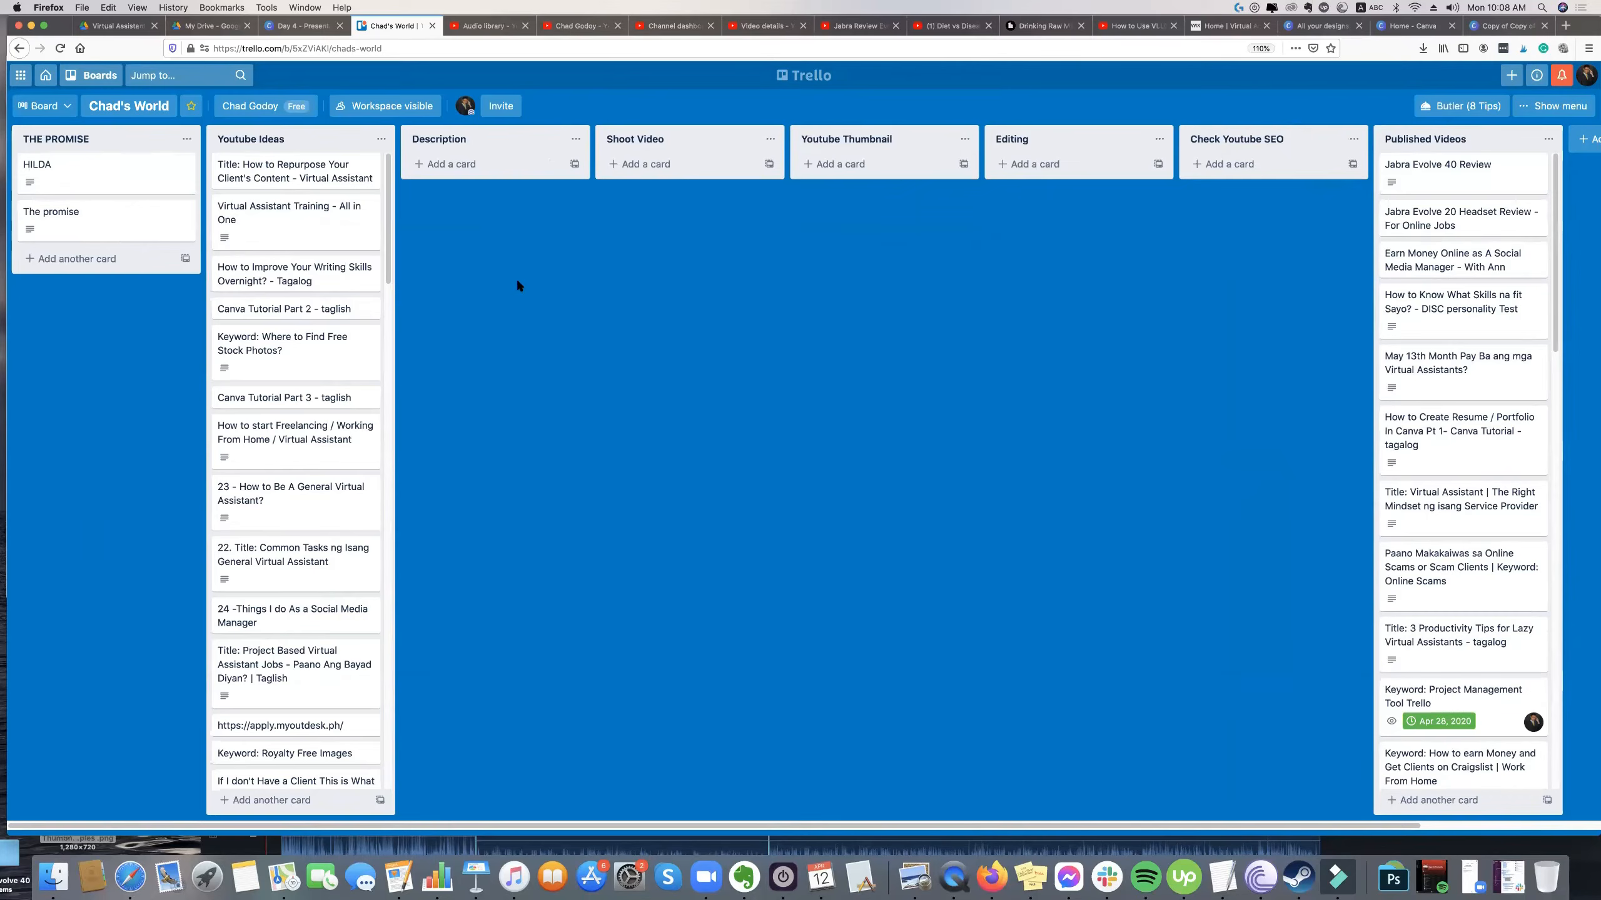
Move the "Jabra Evolve 40 Review" card to the top of Youtube Ideas, and from there to the Description list.
{"action": "left_click_drag", "start_coordinate": [1419, 165], "coordinate": [264, 166]}
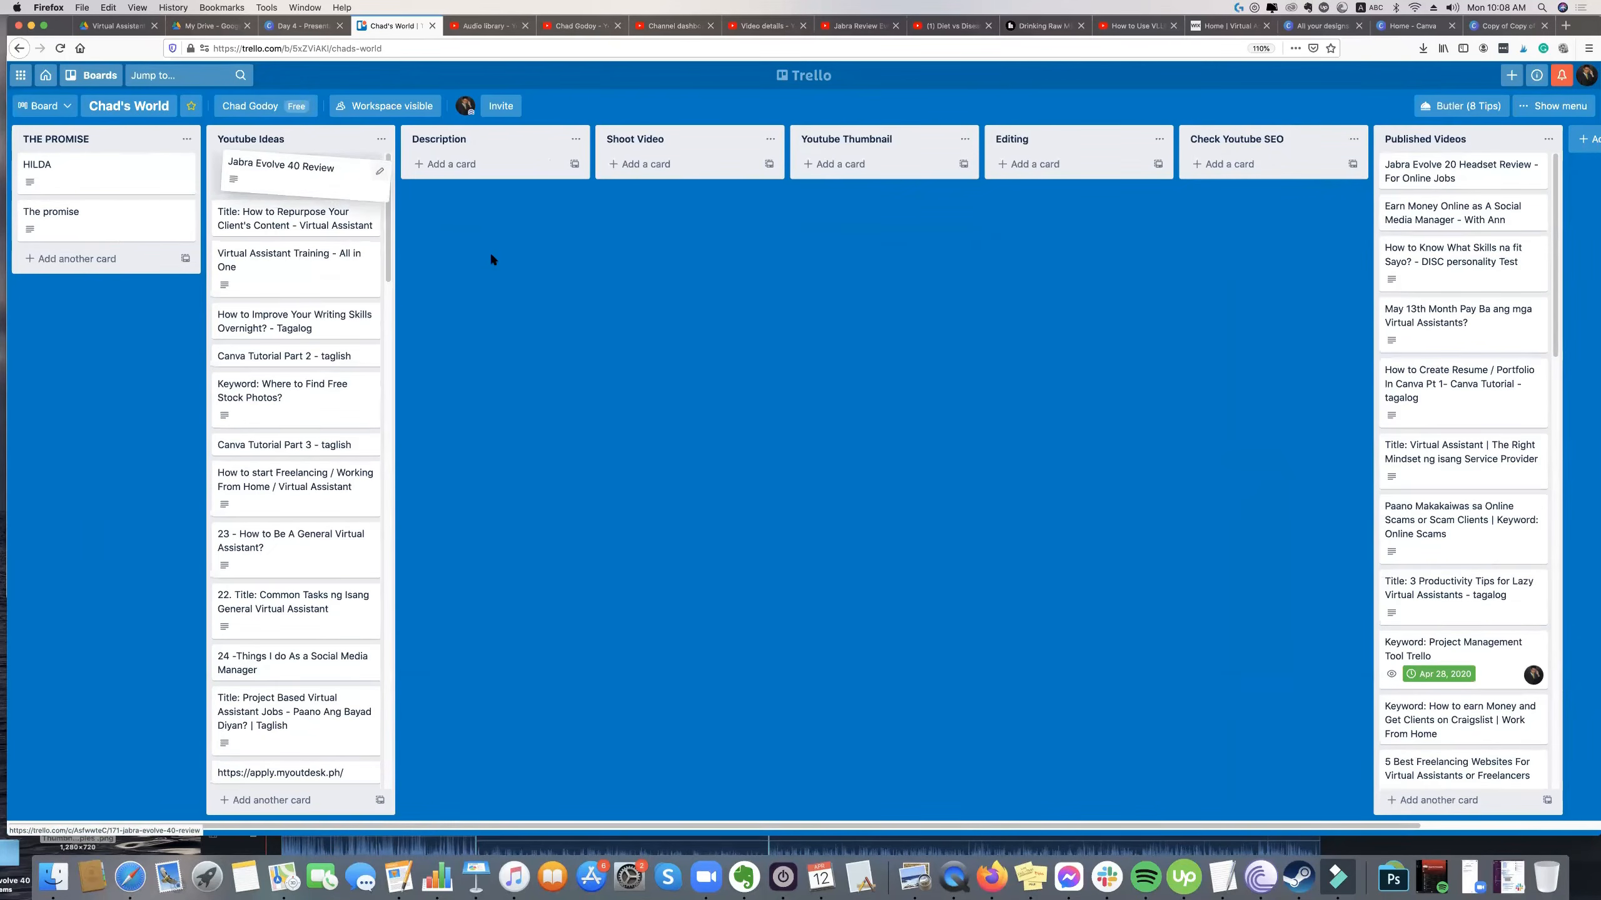
{"action": "left_click_drag", "start_coordinate": [317, 165], "coordinate": [353, 151]}
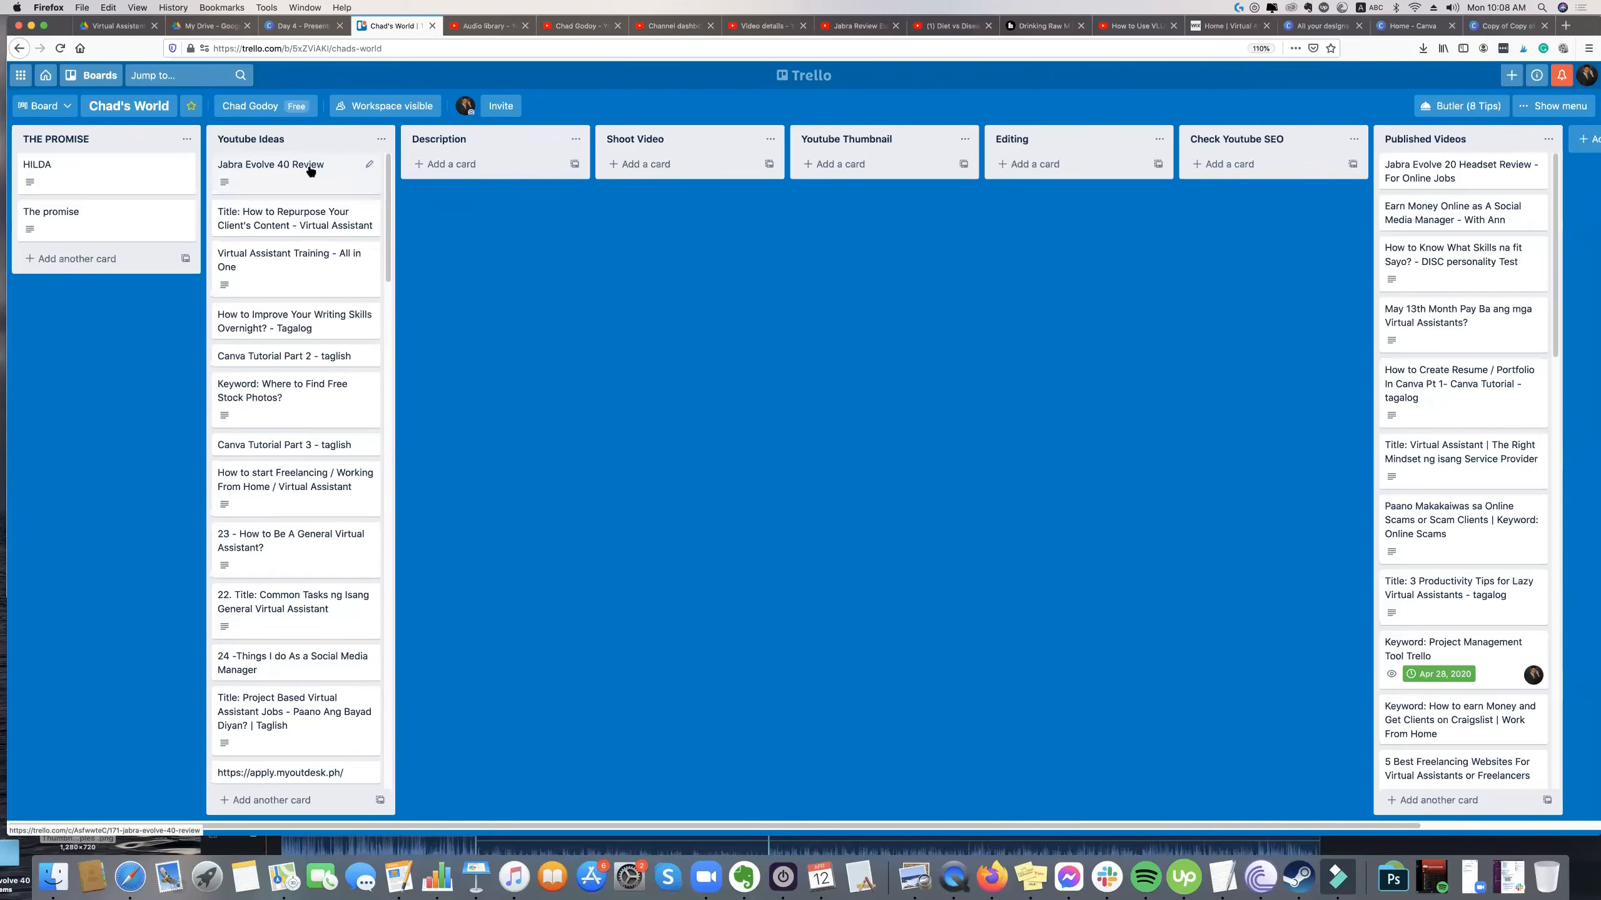
{"action": "left_click_drag", "start_coordinate": [353, 170], "coordinate": [410, 145]}
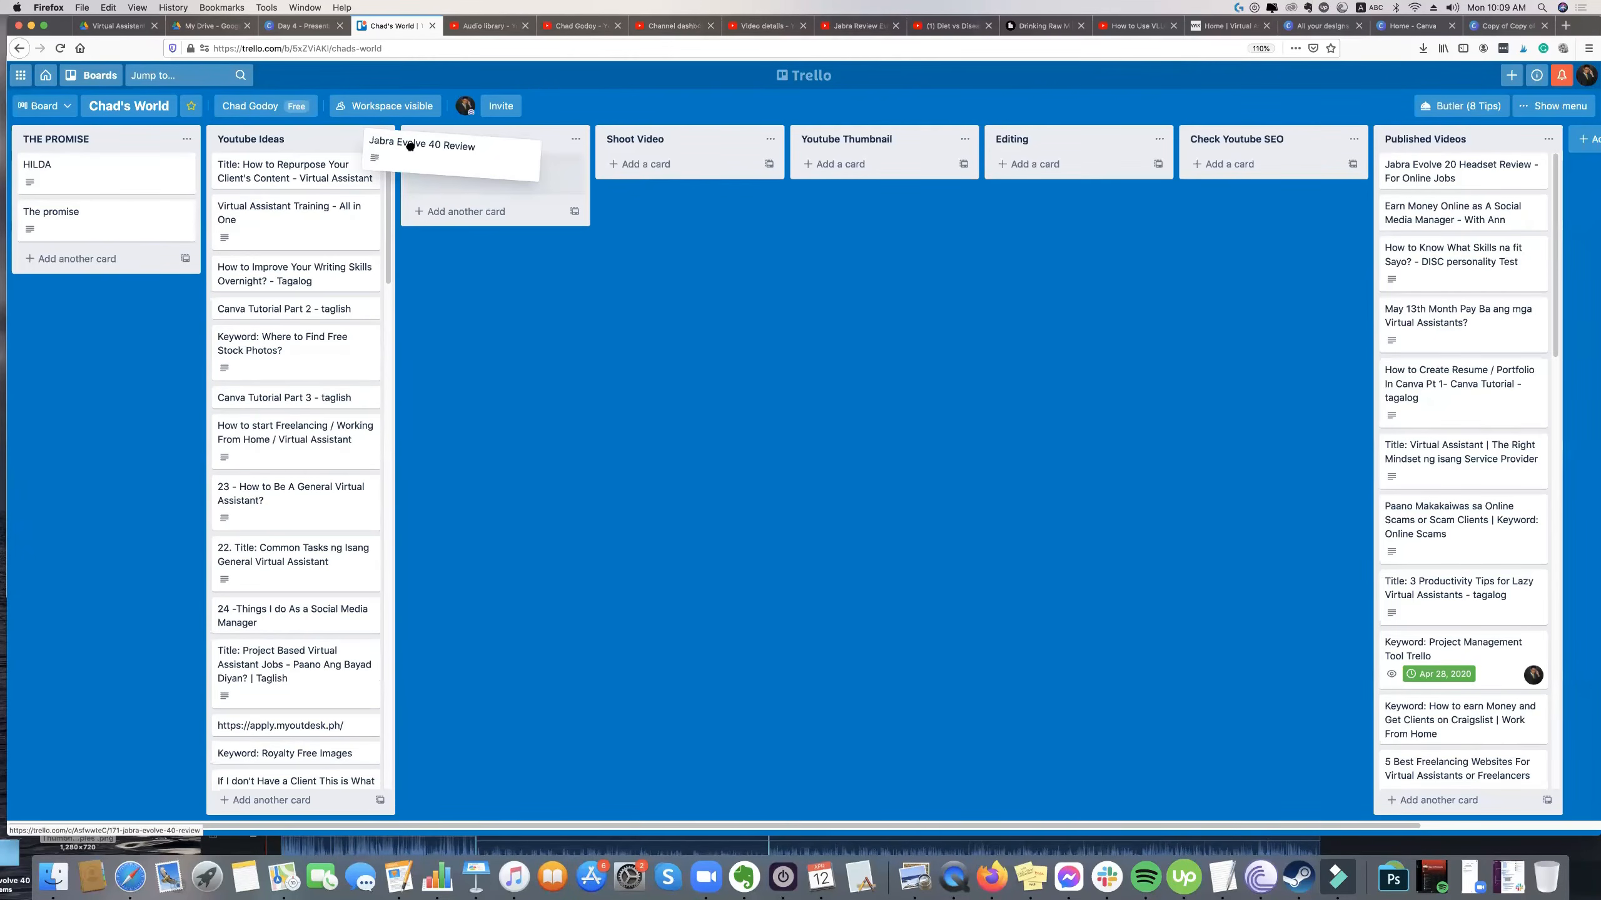
Open the "Jabra Evolve 40 Review" card, show the members available for assignment, and close it without assigning anyone.
{"action": "left_click", "coordinate": [465, 174]}
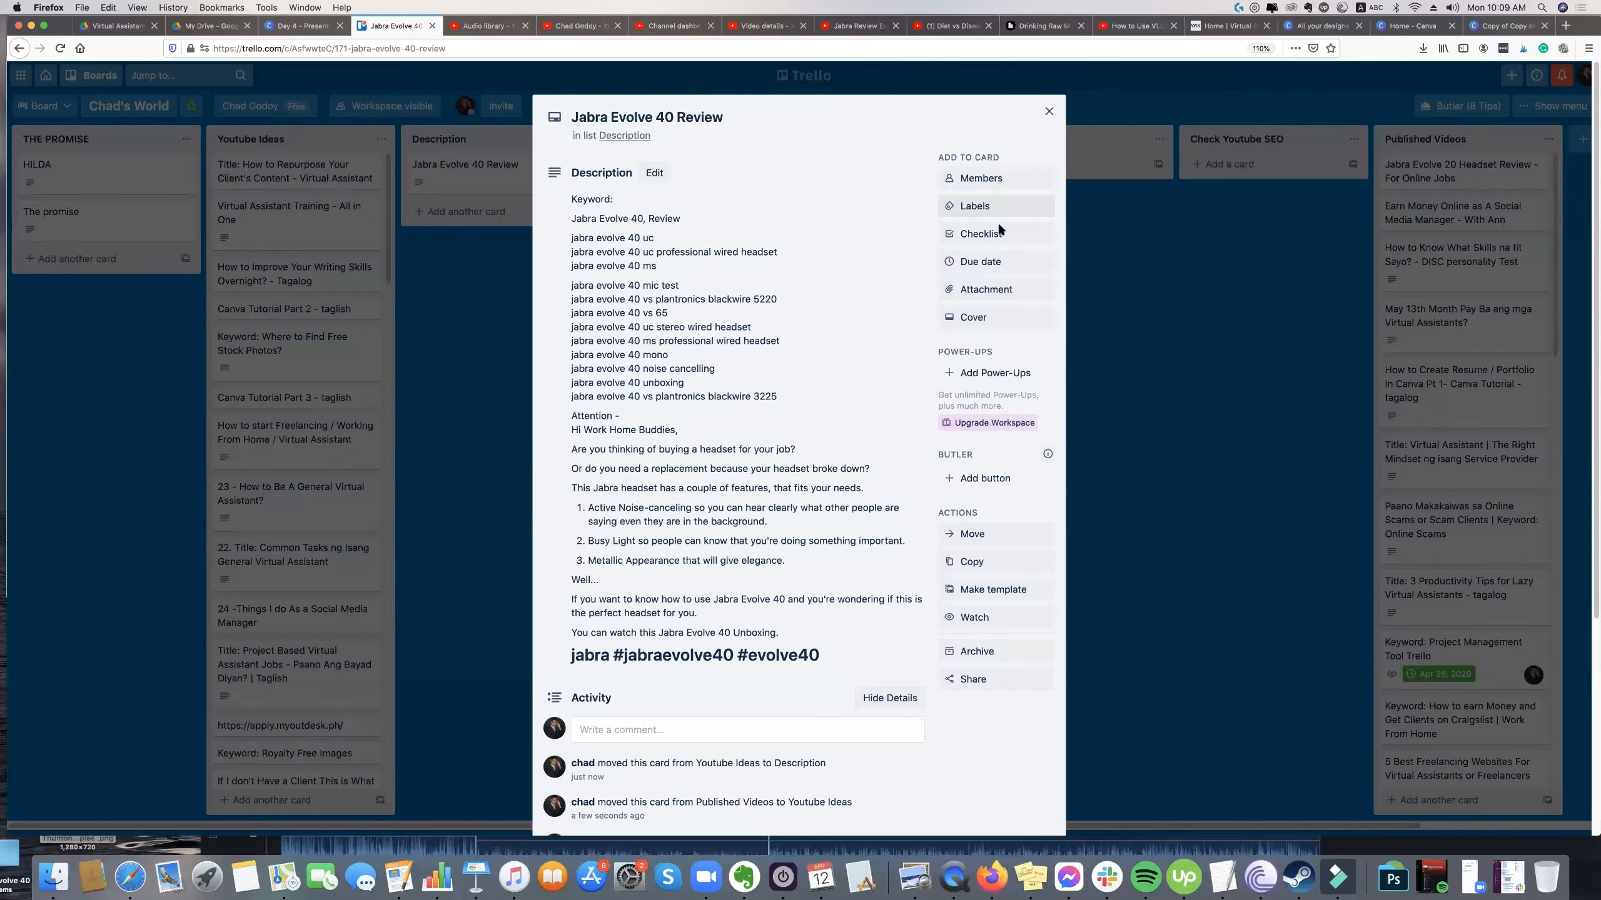
{"action": "left_click", "coordinate": [1001, 181]}
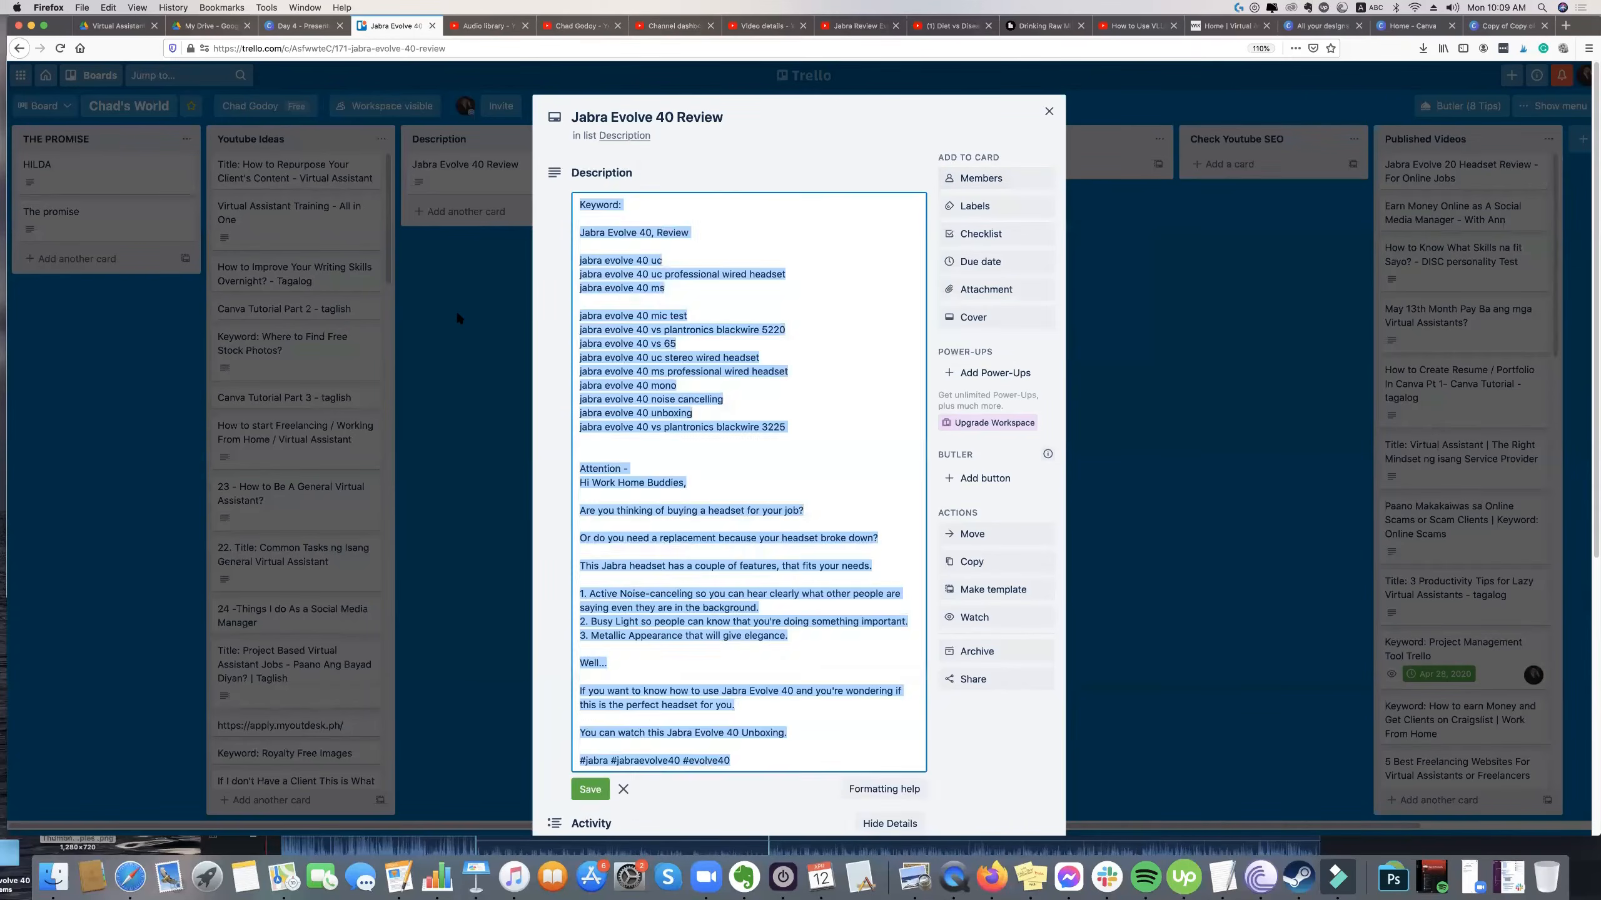
{"action": "left_click", "coordinate": [458, 318]}
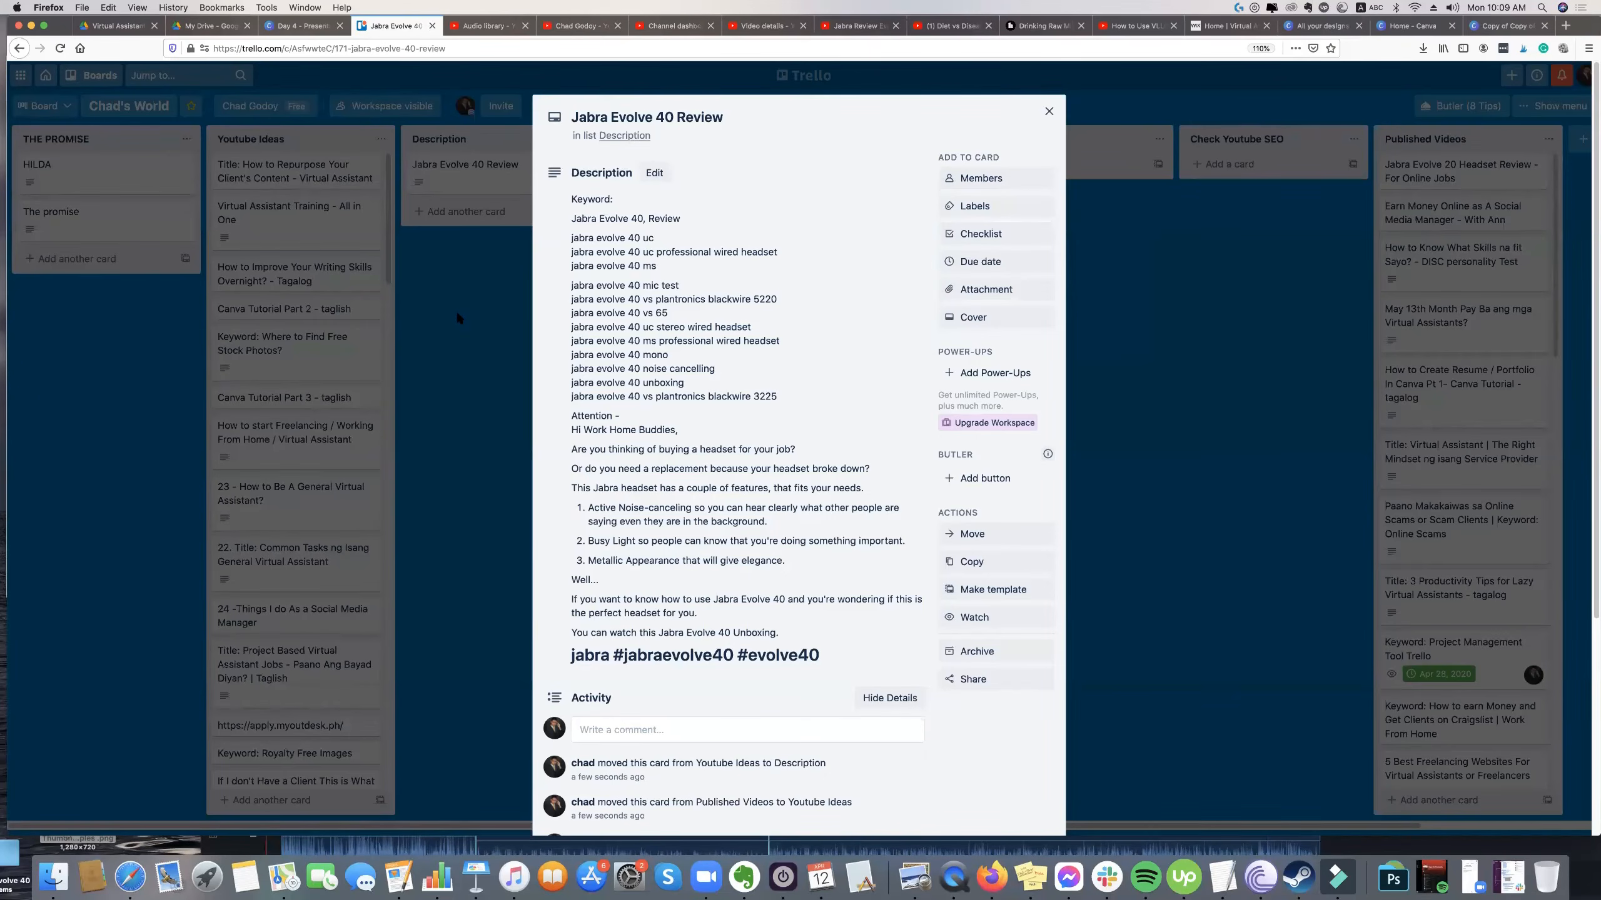
{"action": "left_click", "coordinate": [455, 311]}
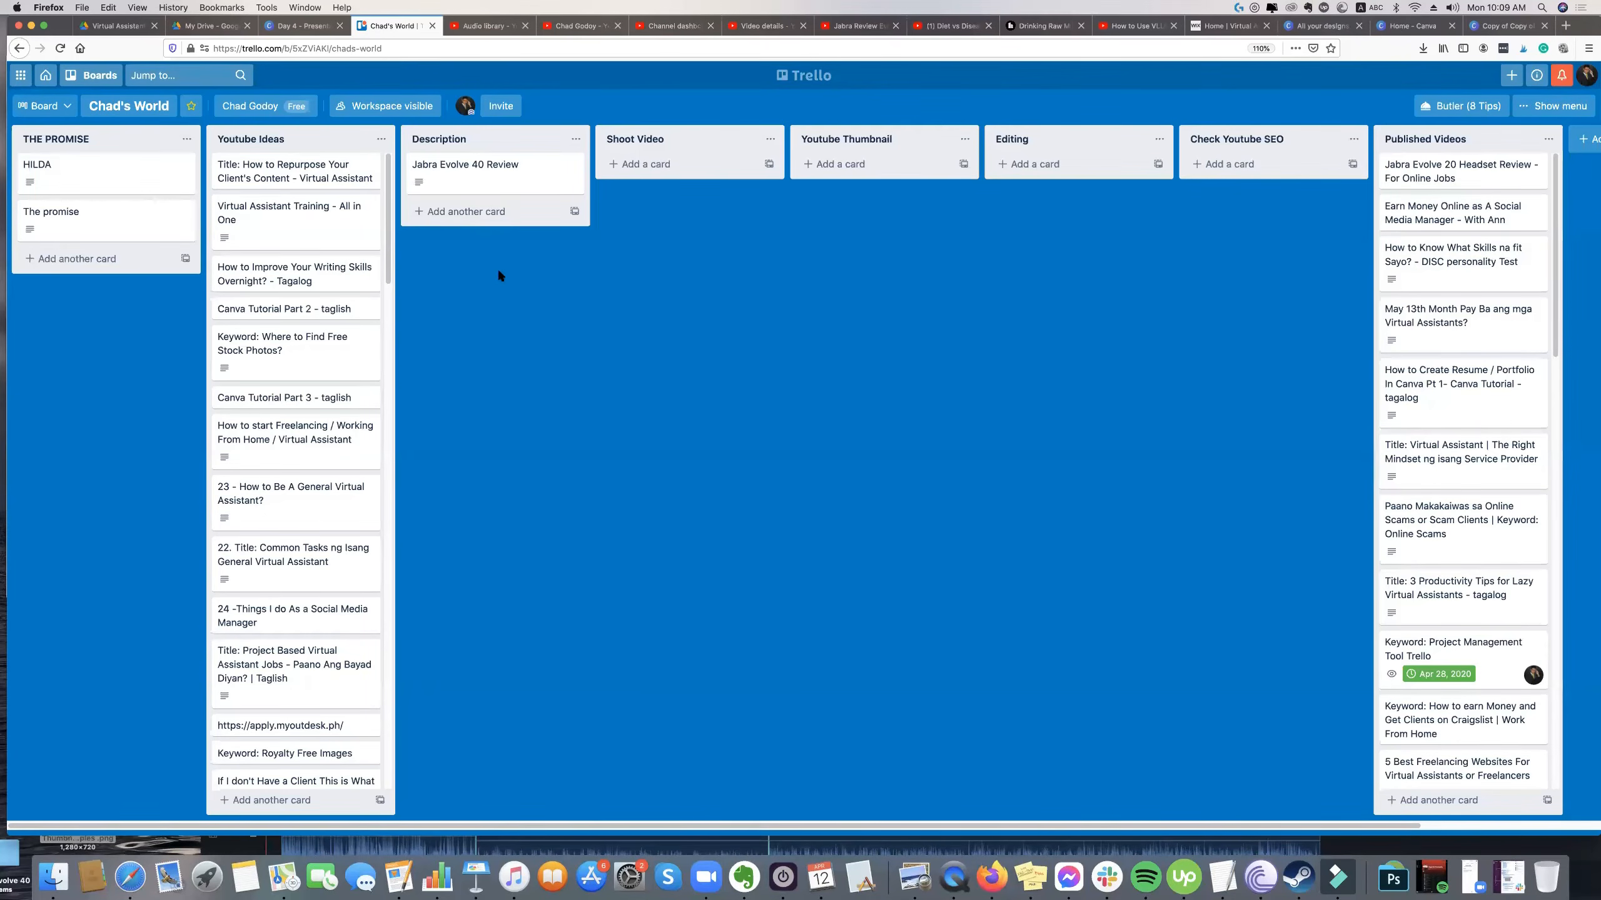
Open the "Jabra Evolve 40 Review" card in the Description list and review its keywords and description text.
{"action": "left_click_drag", "start_coordinate": [510, 182], "coordinate": [469, 176]}
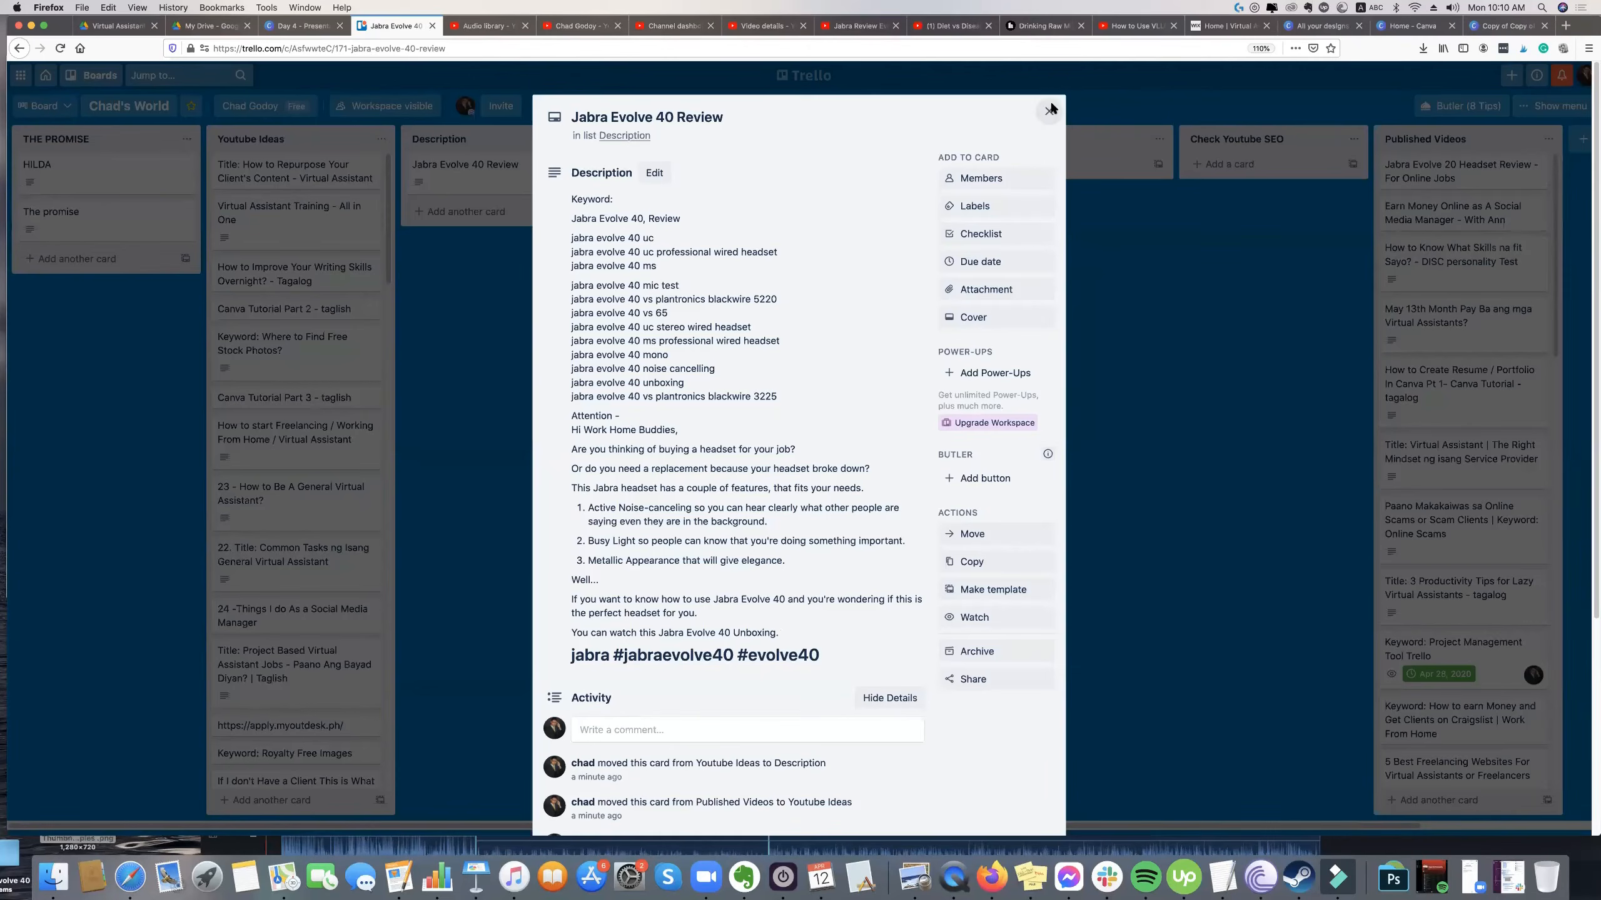
{"action": "key", "text": "Escape"}
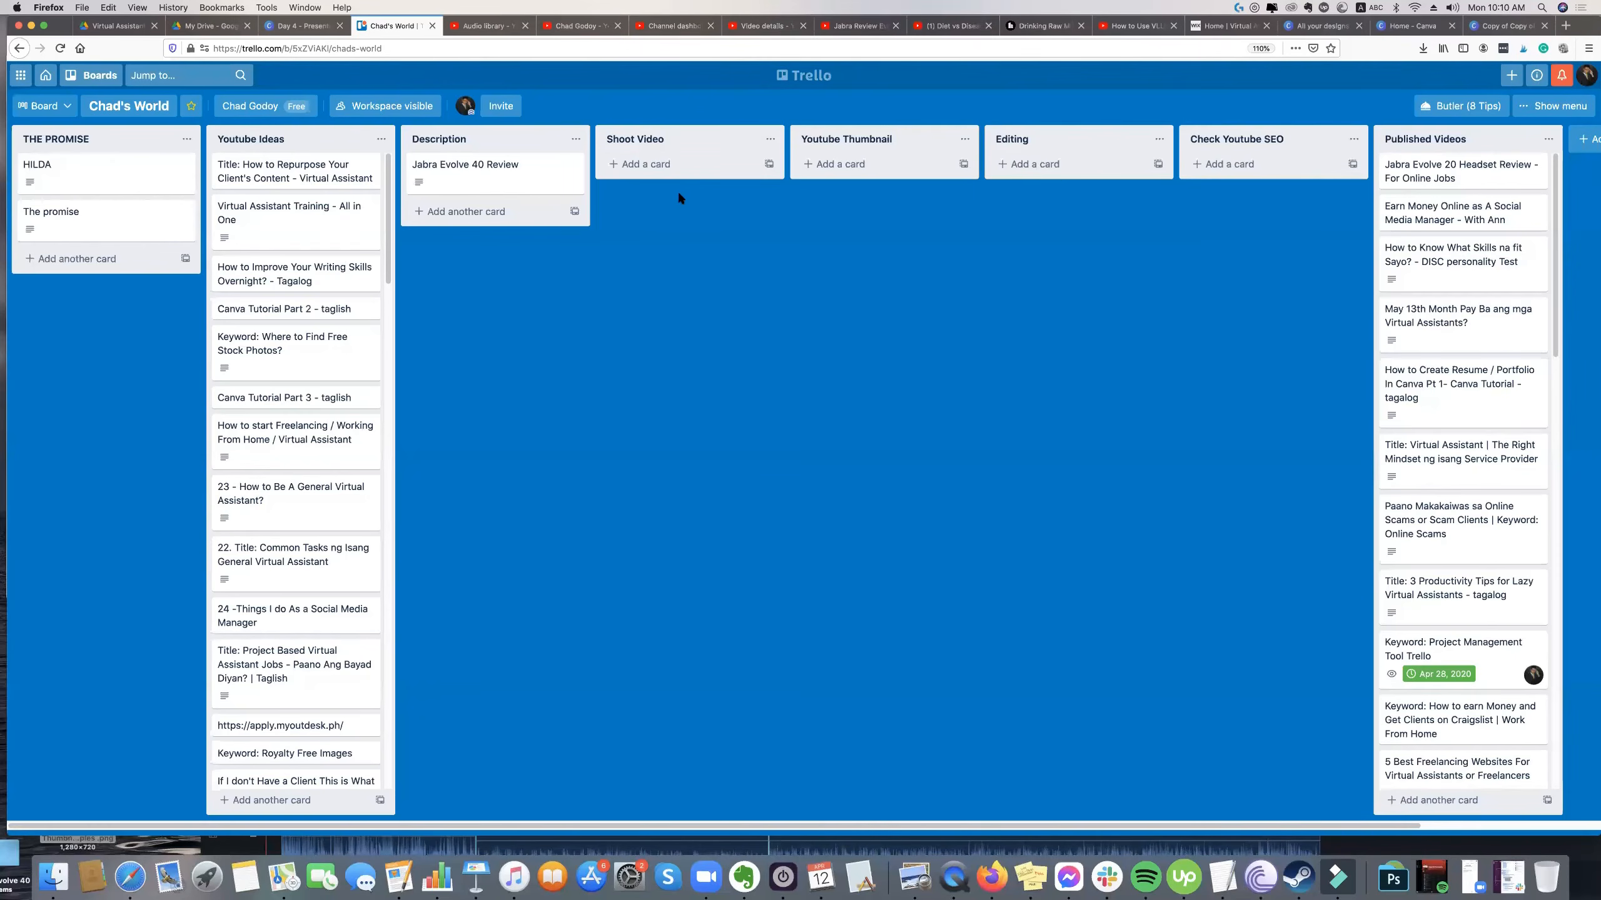
{"action": "left_click", "coordinate": [516, 188]}
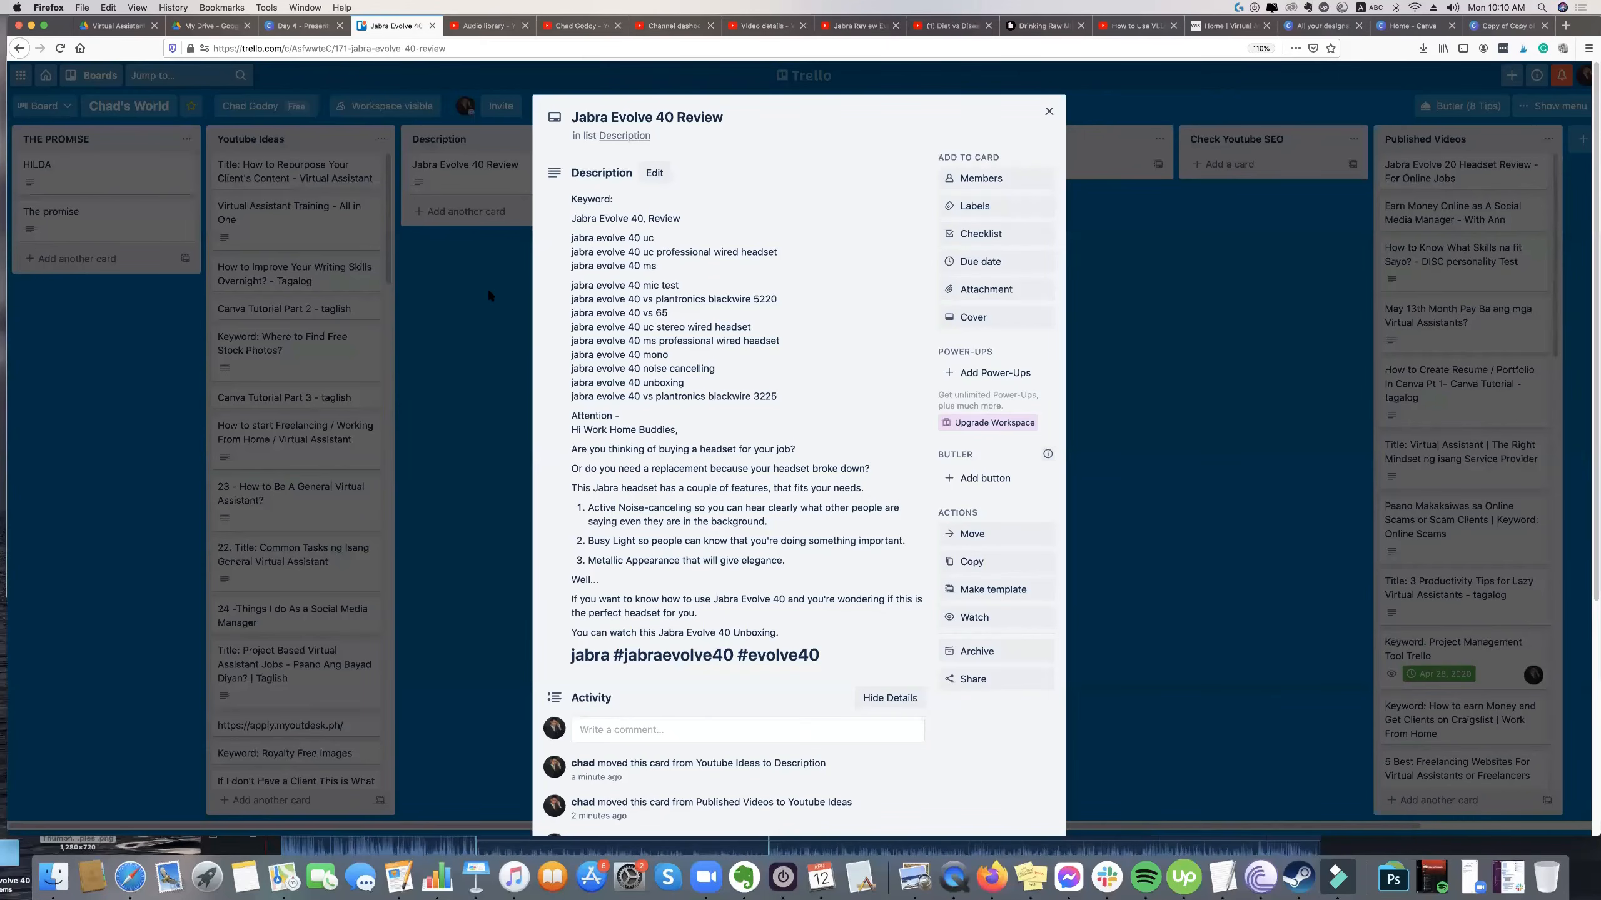
{"action": "key", "text": "Escape"}
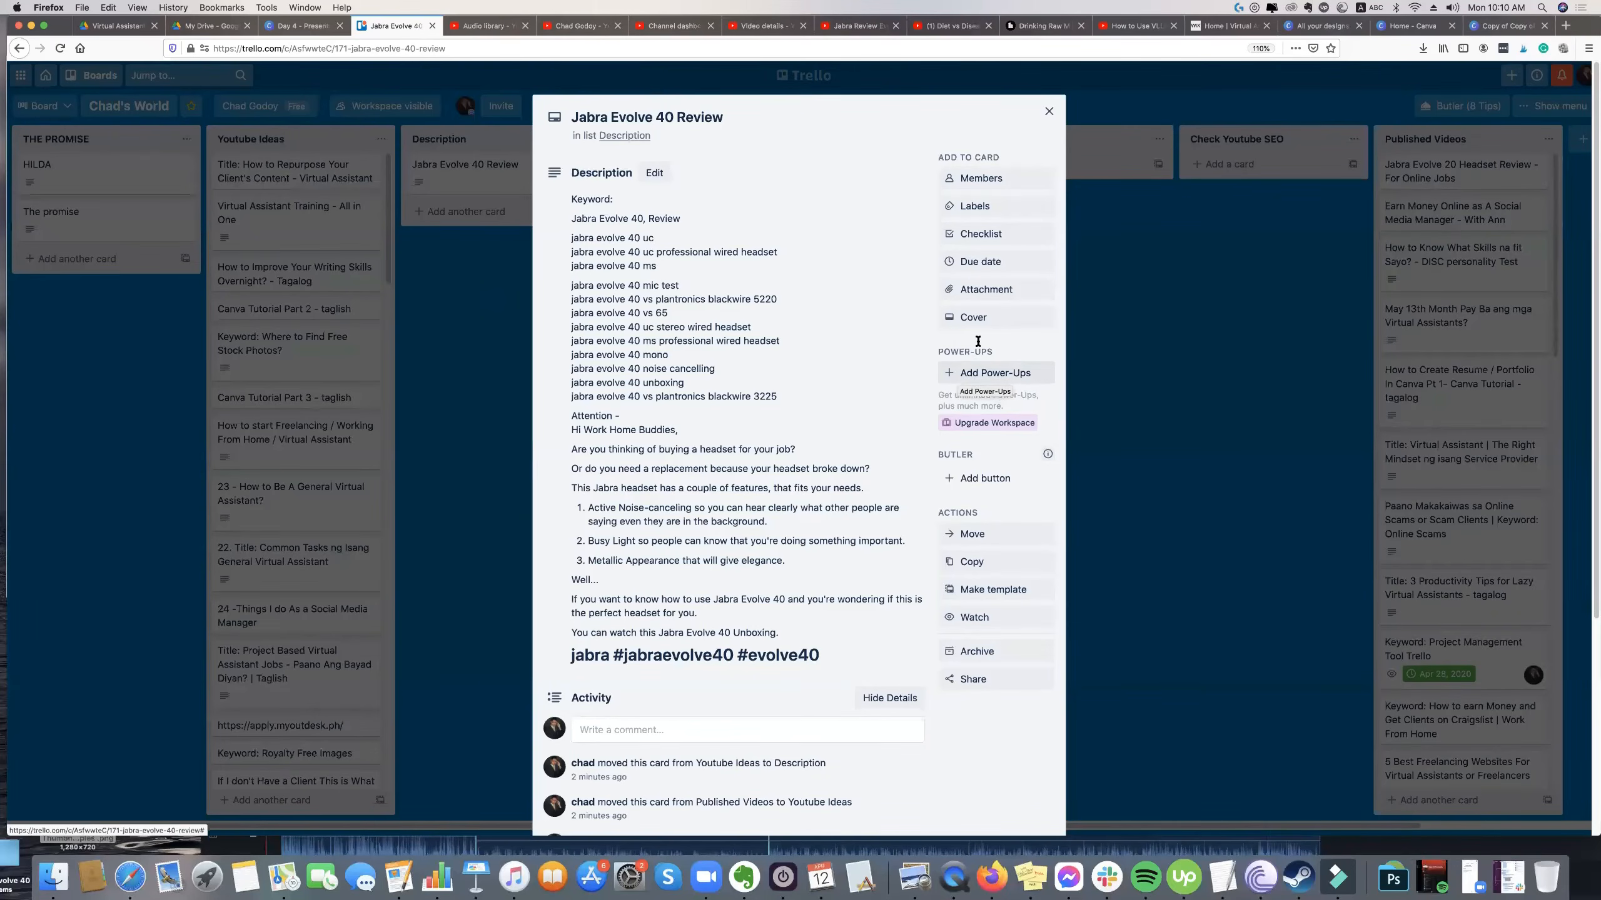
Browse the Power-Ups catalog from the open card, return to the card, and close it.
{"action": "left_click", "coordinate": [979, 369]}
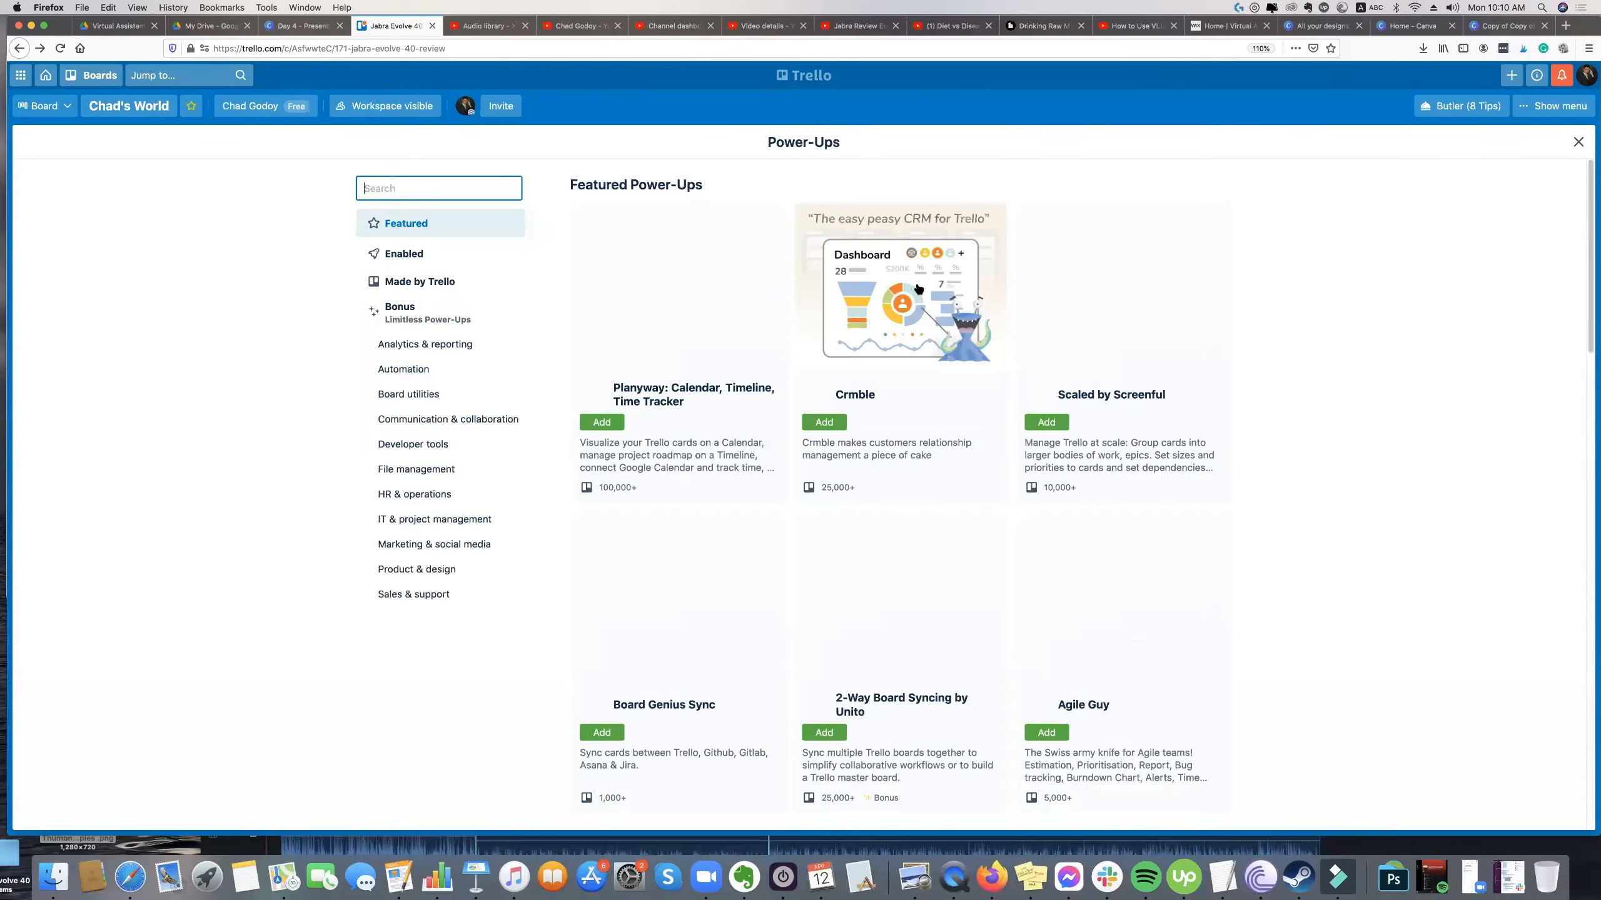
{"action": "left_click", "coordinate": [19, 48]}
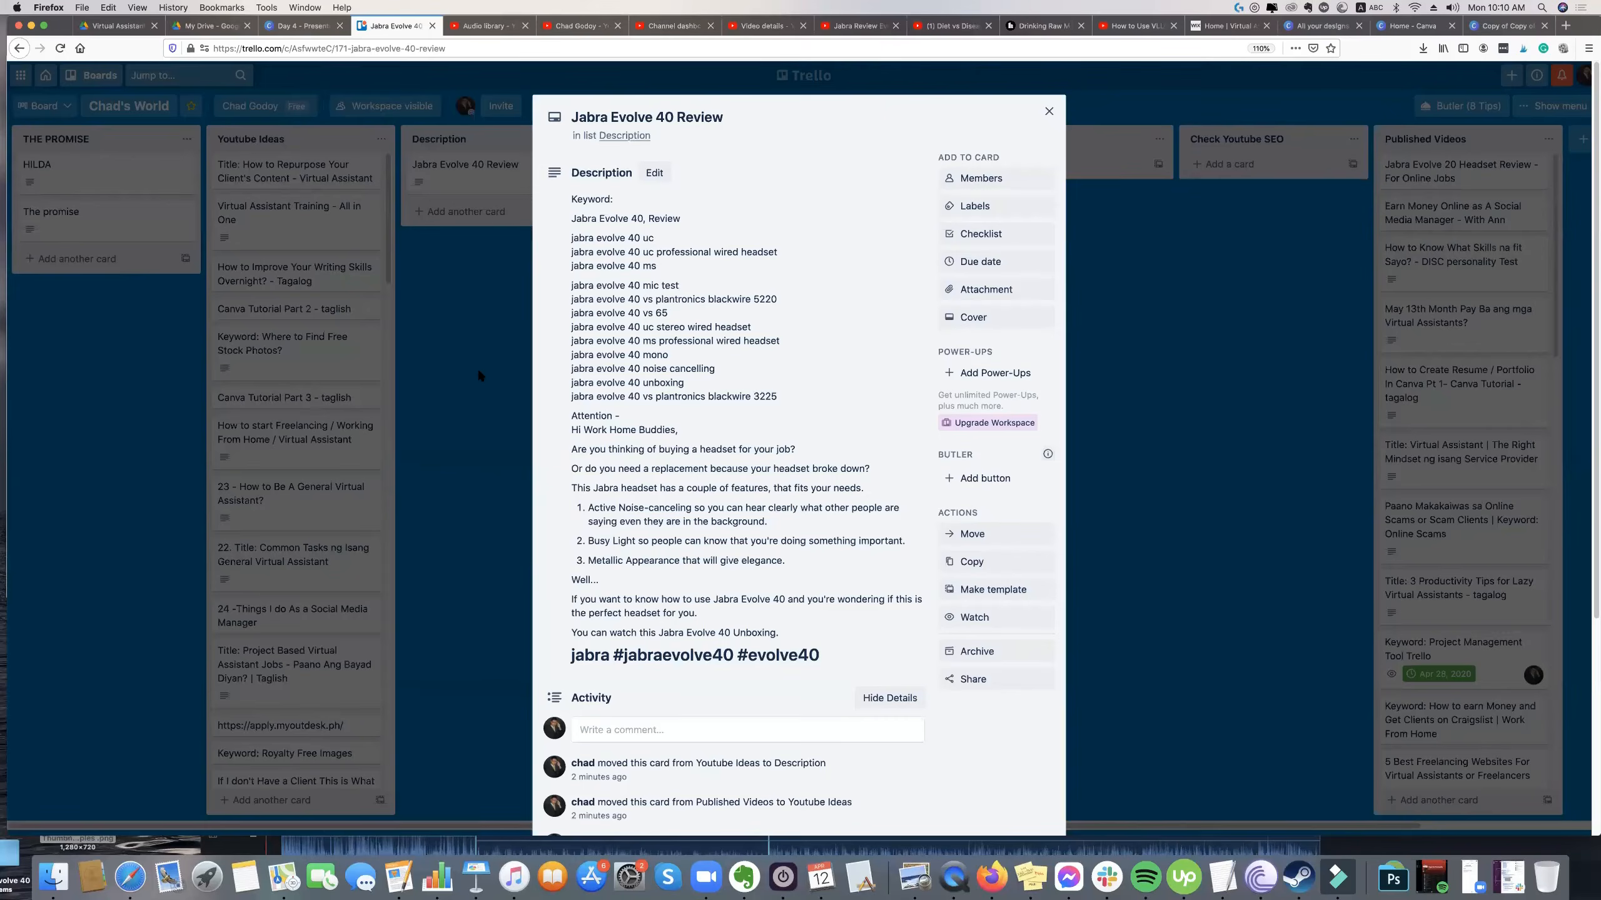
{"action": "left_click", "coordinate": [477, 374]}
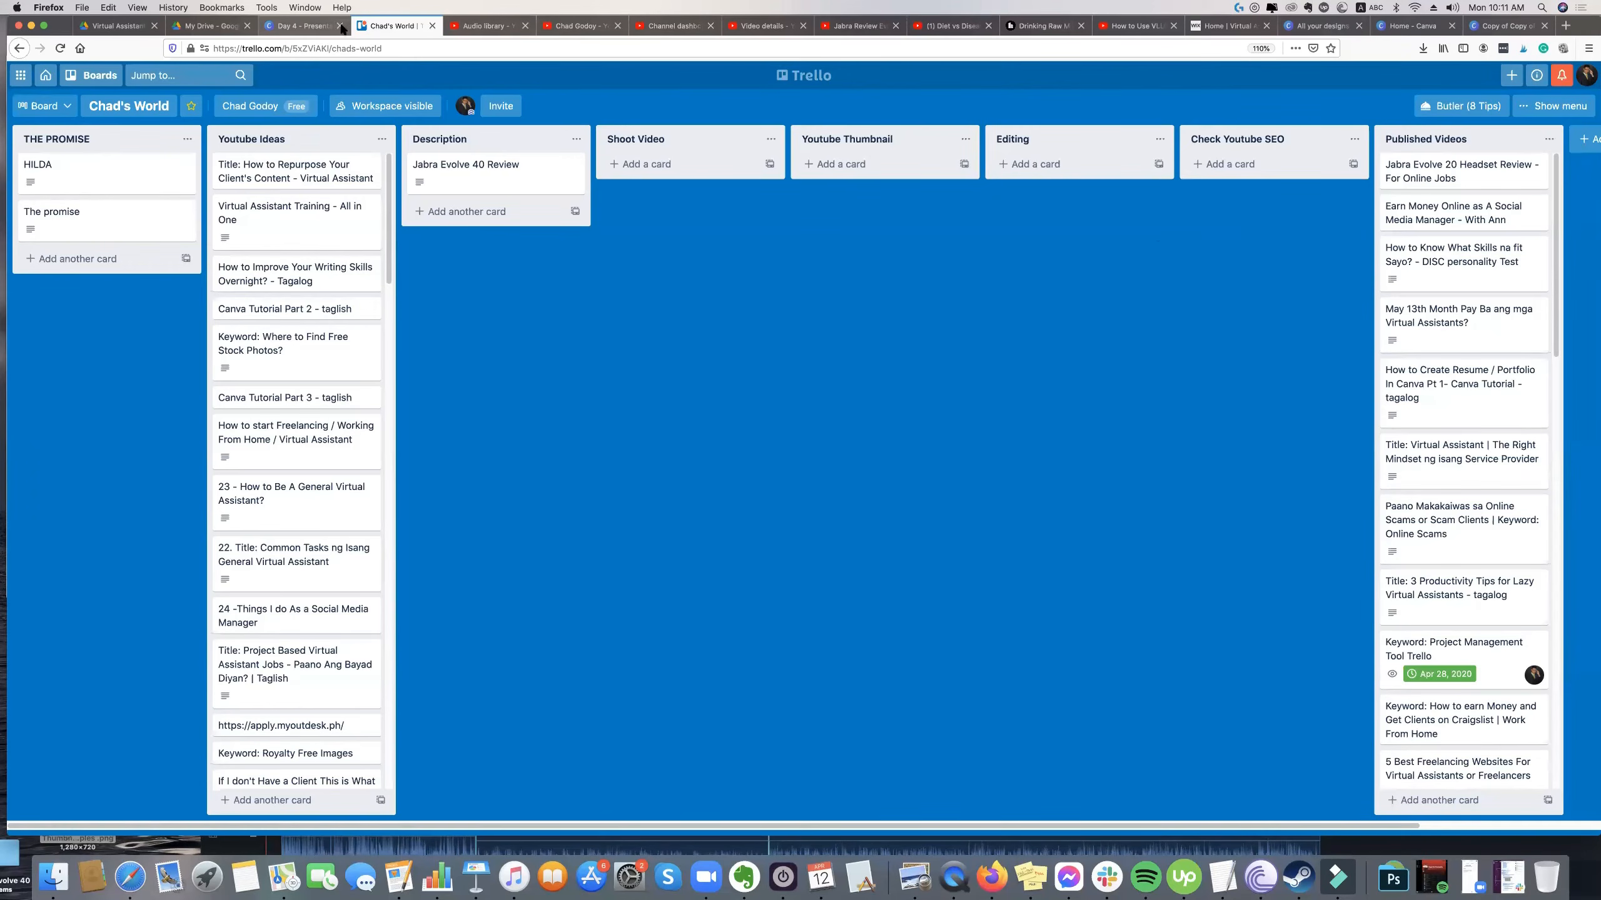
Switch to the Canva presentation and show the "Content Strategy Youtube SEO" slide on page 10, revisiting the Trello board briefly.
{"action": "key", "text": "ctrl+shift+Tab"}
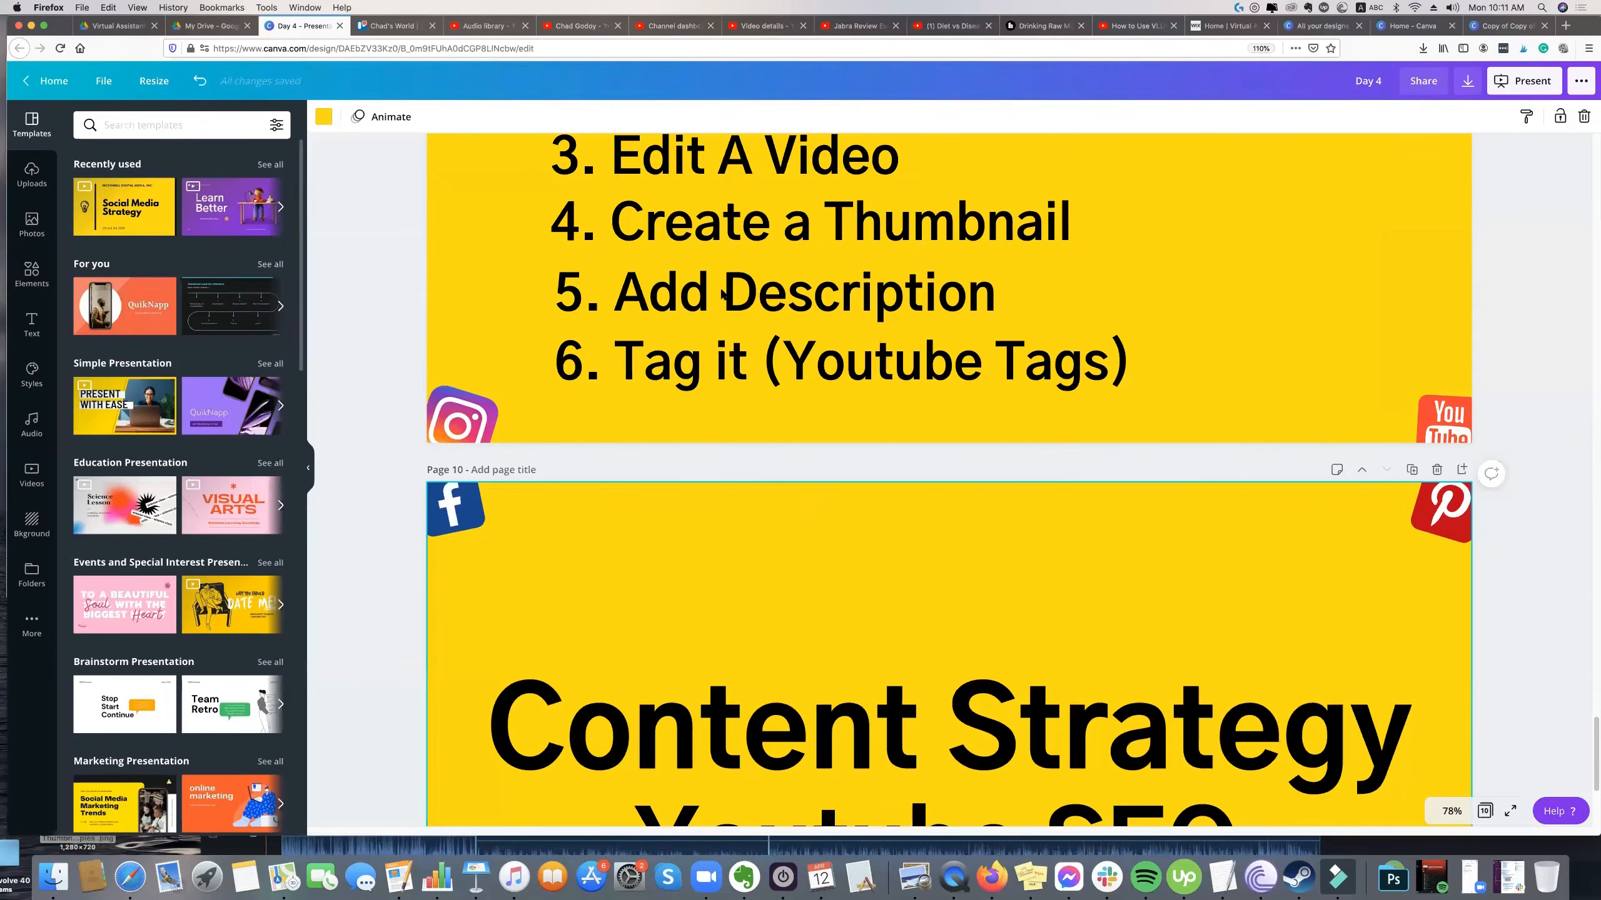
{"action": "scroll", "coordinate": [721, 293], "scroll_direction": "down", "scroll_amount": 5}
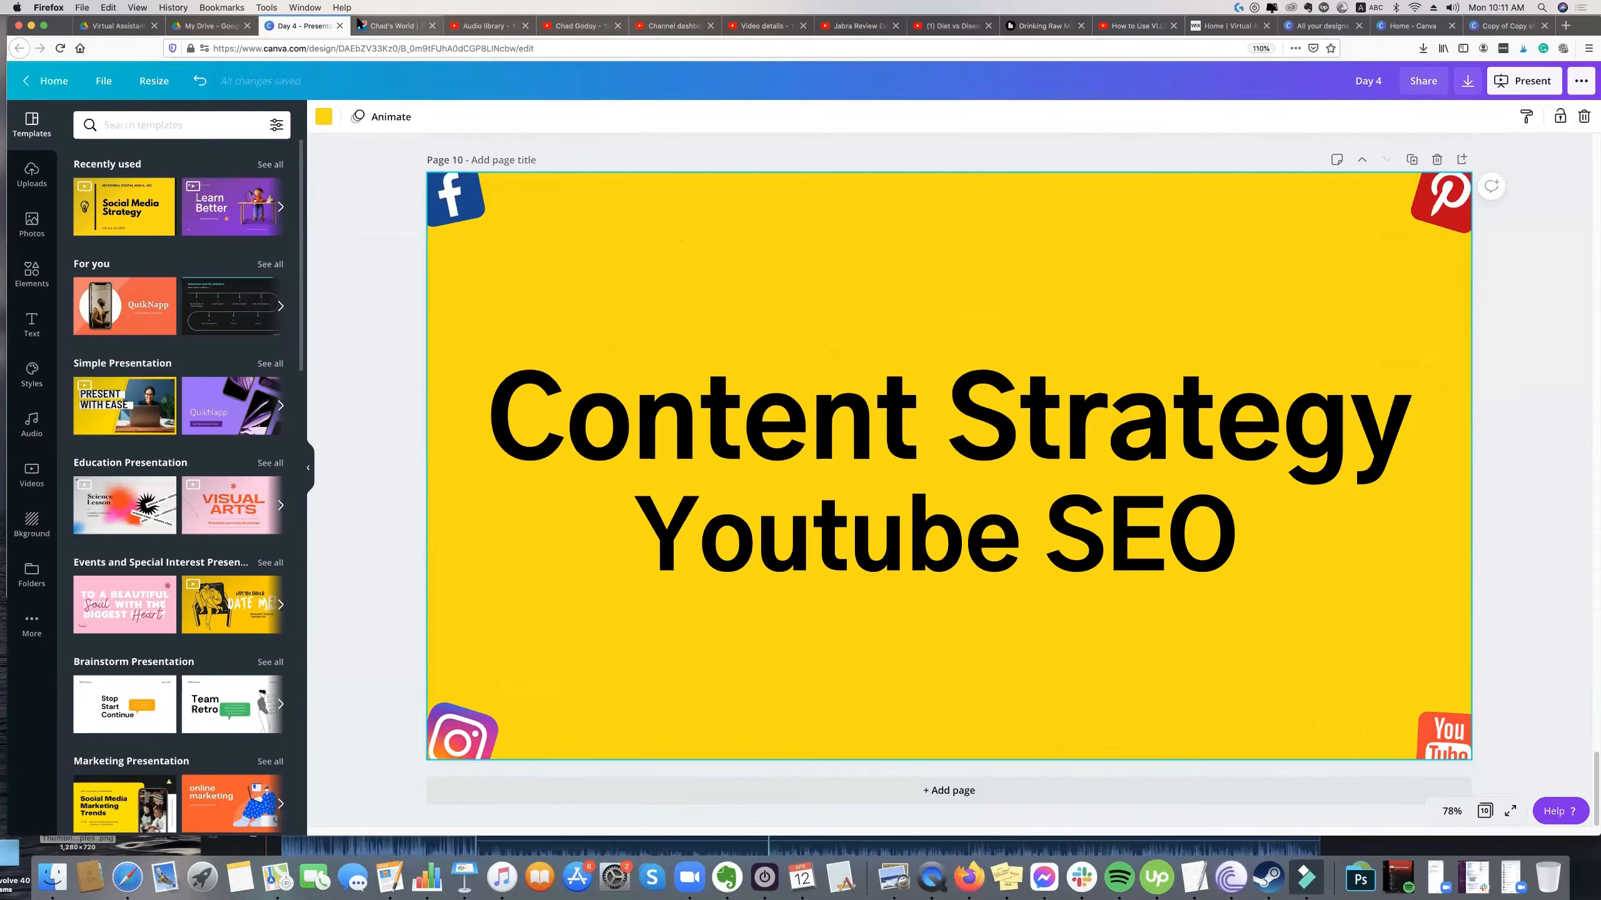
{"action": "left_click", "coordinate": [356, 25]}
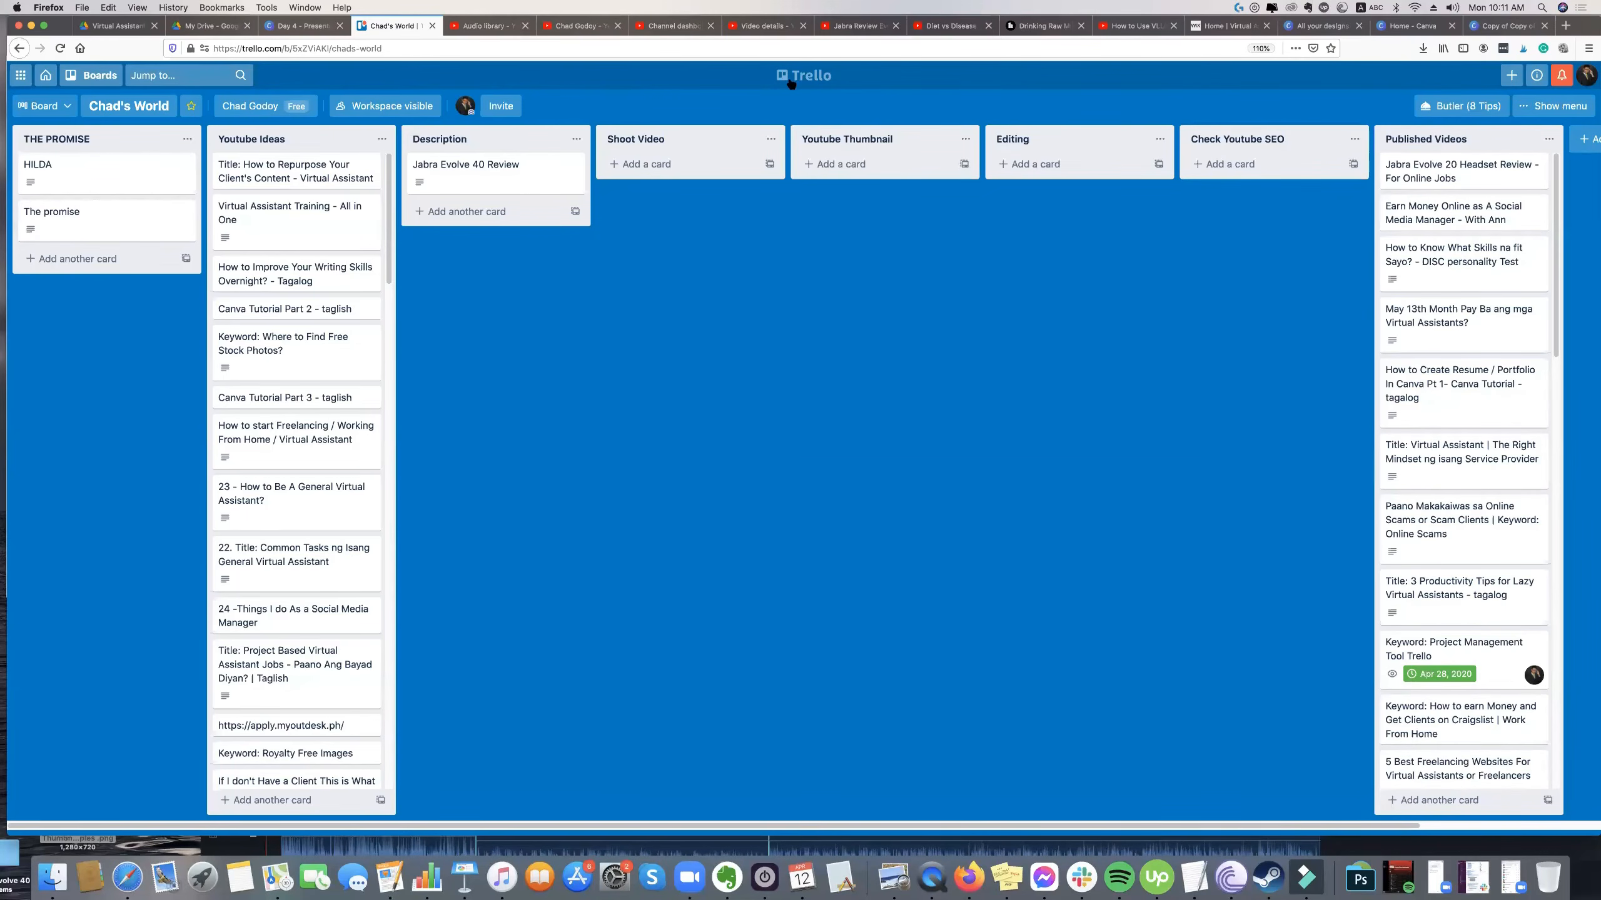
{"action": "left_click", "coordinate": [288, 28]}
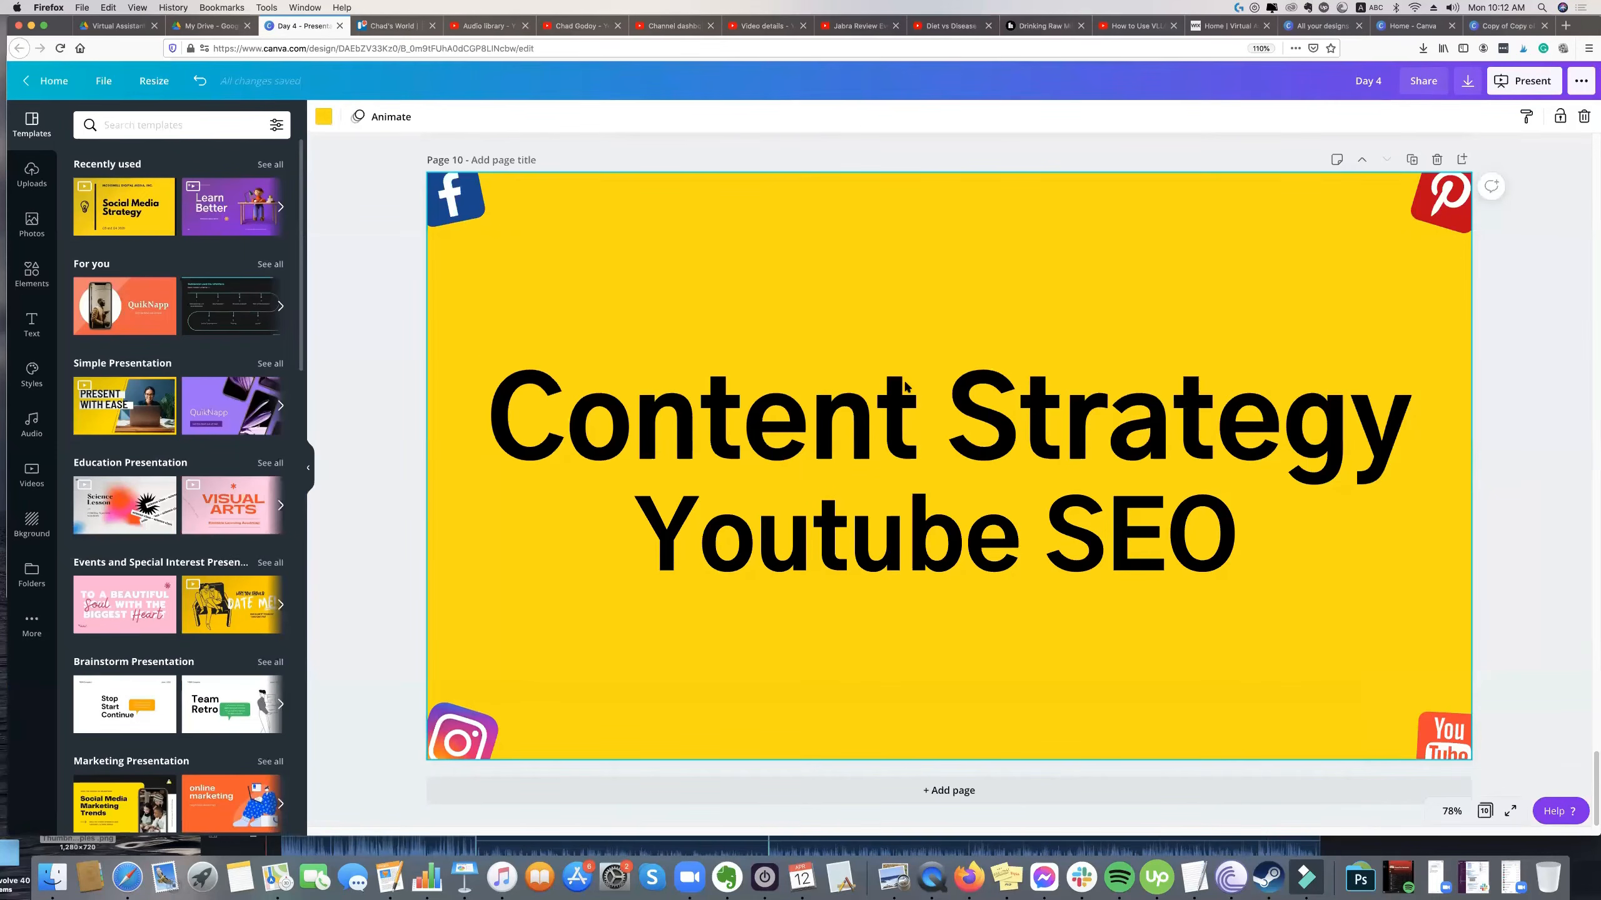
Nudge the "Content Strategy" and "Youtube SEO" text boxes slightly on page 10.
{"action": "left_click", "coordinate": [905, 386]}
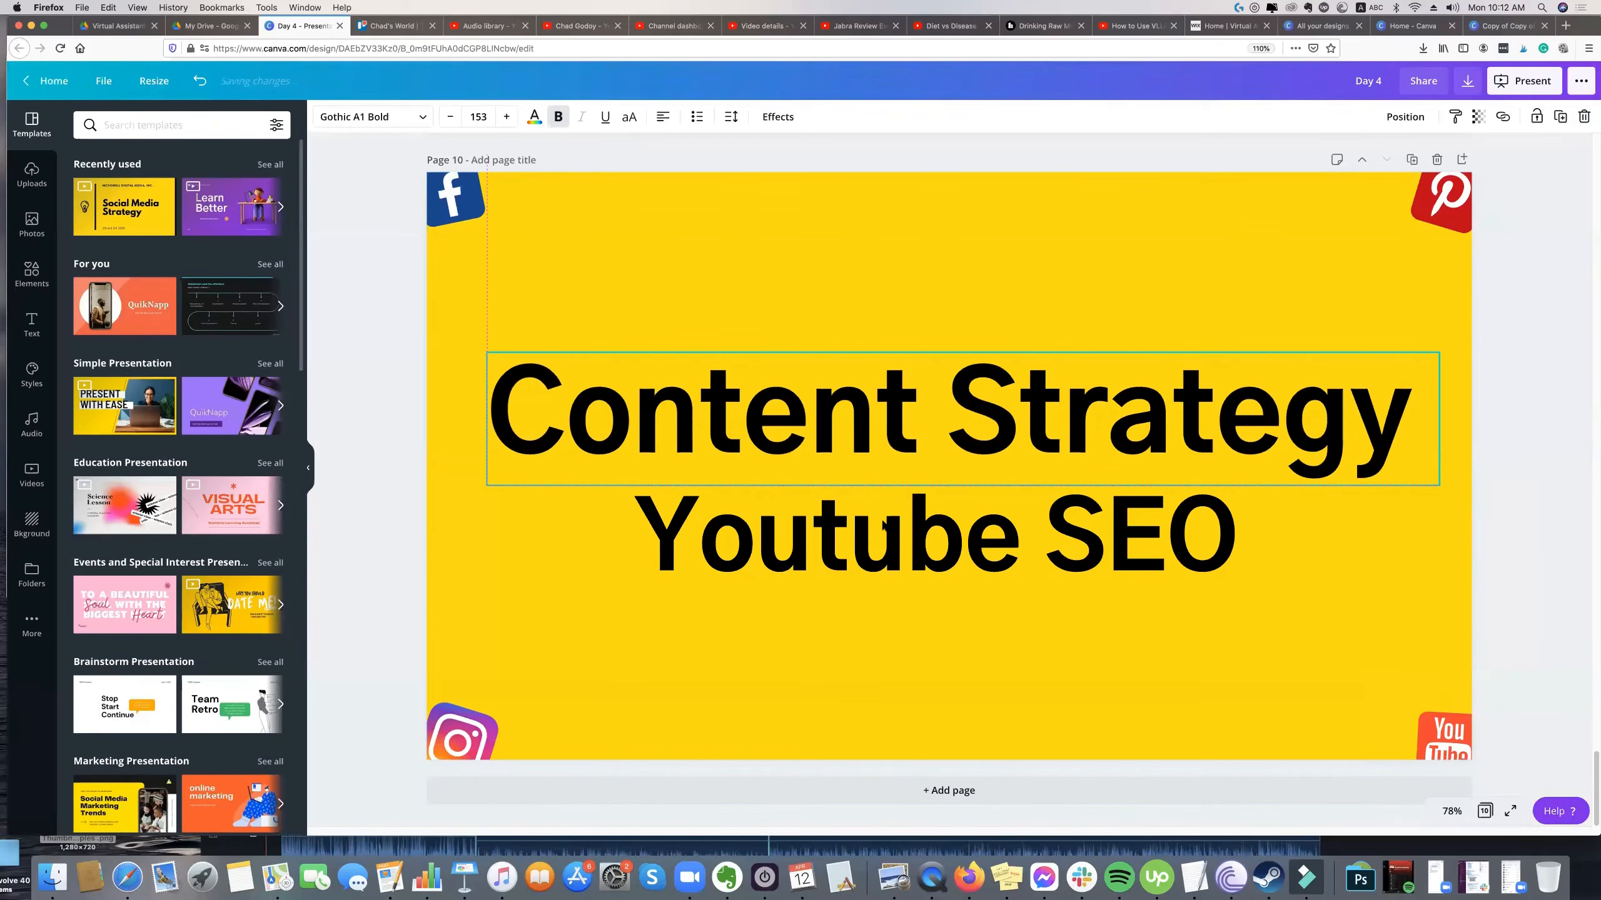
{"action": "left_click", "coordinate": [854, 527]}
{"action": "left_click_drag", "start_coordinate": [858, 527], "coordinate": [862, 535]}
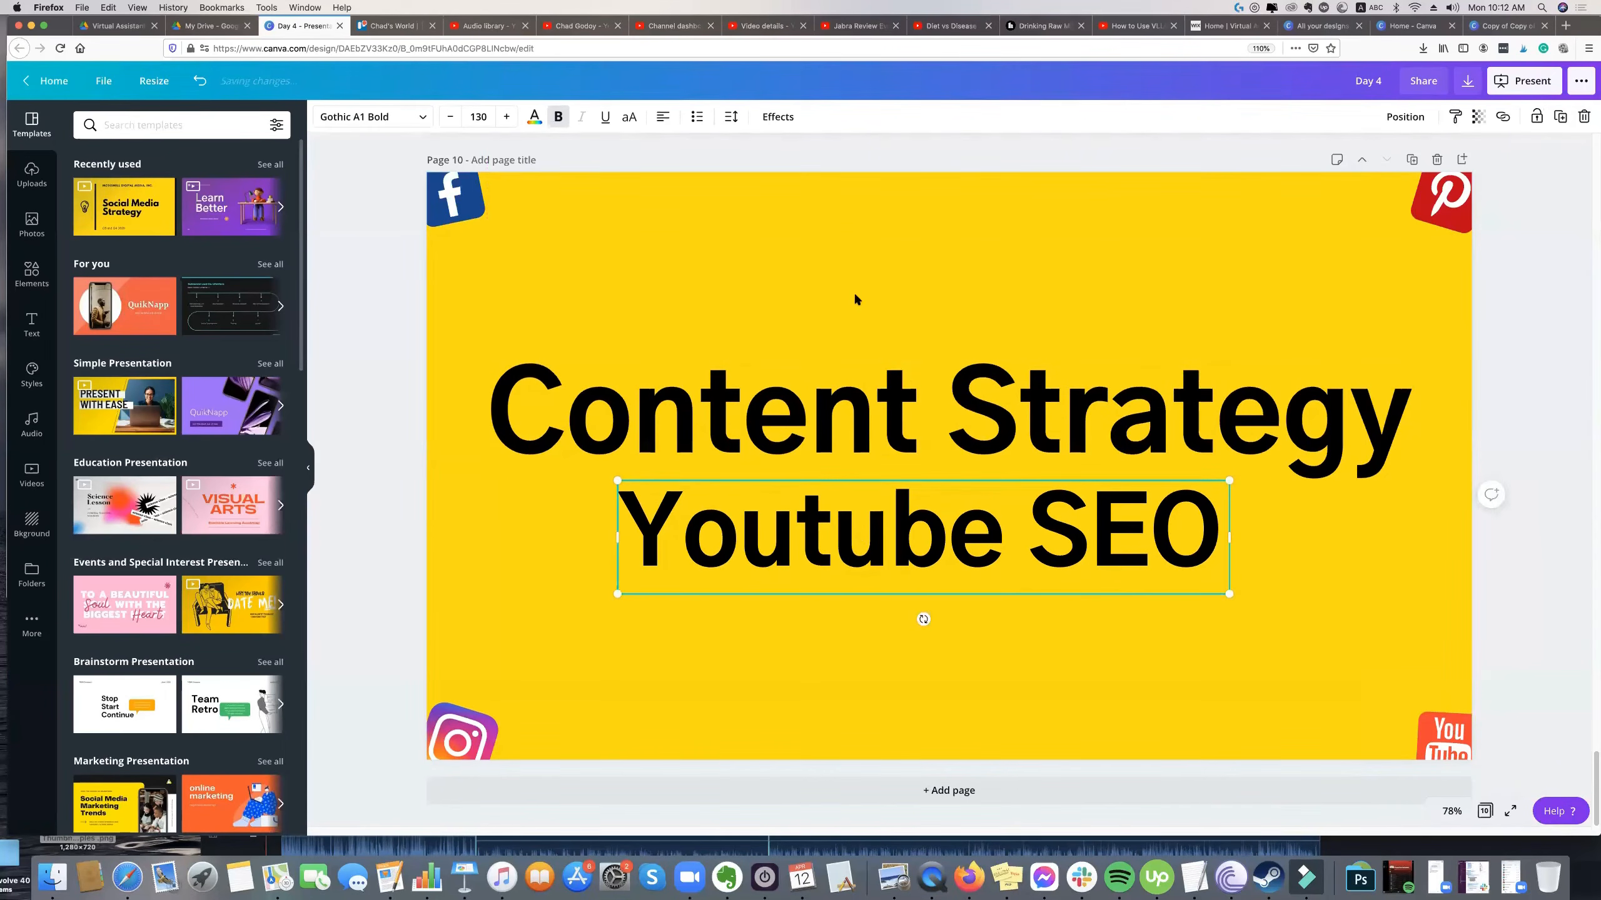
Switch to the YouTube channel page, read the notification comment requesting "tips to create a content", and close the notifications.
{"action": "left_click", "coordinate": [553, 27]}
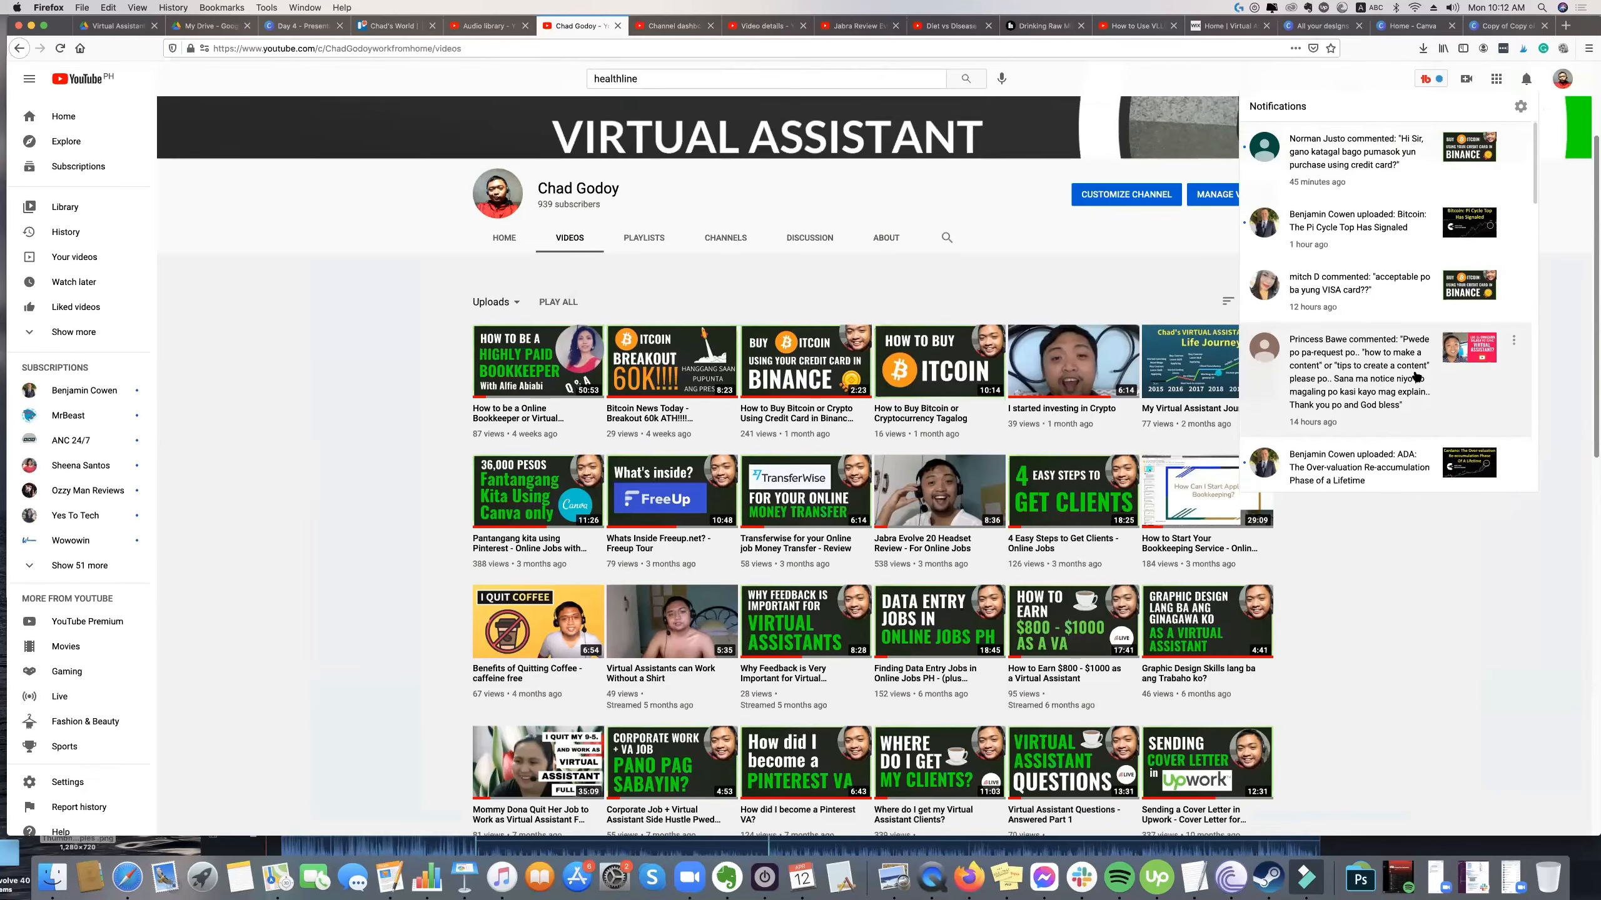
{"action": "left_click", "coordinate": [1382, 346]}
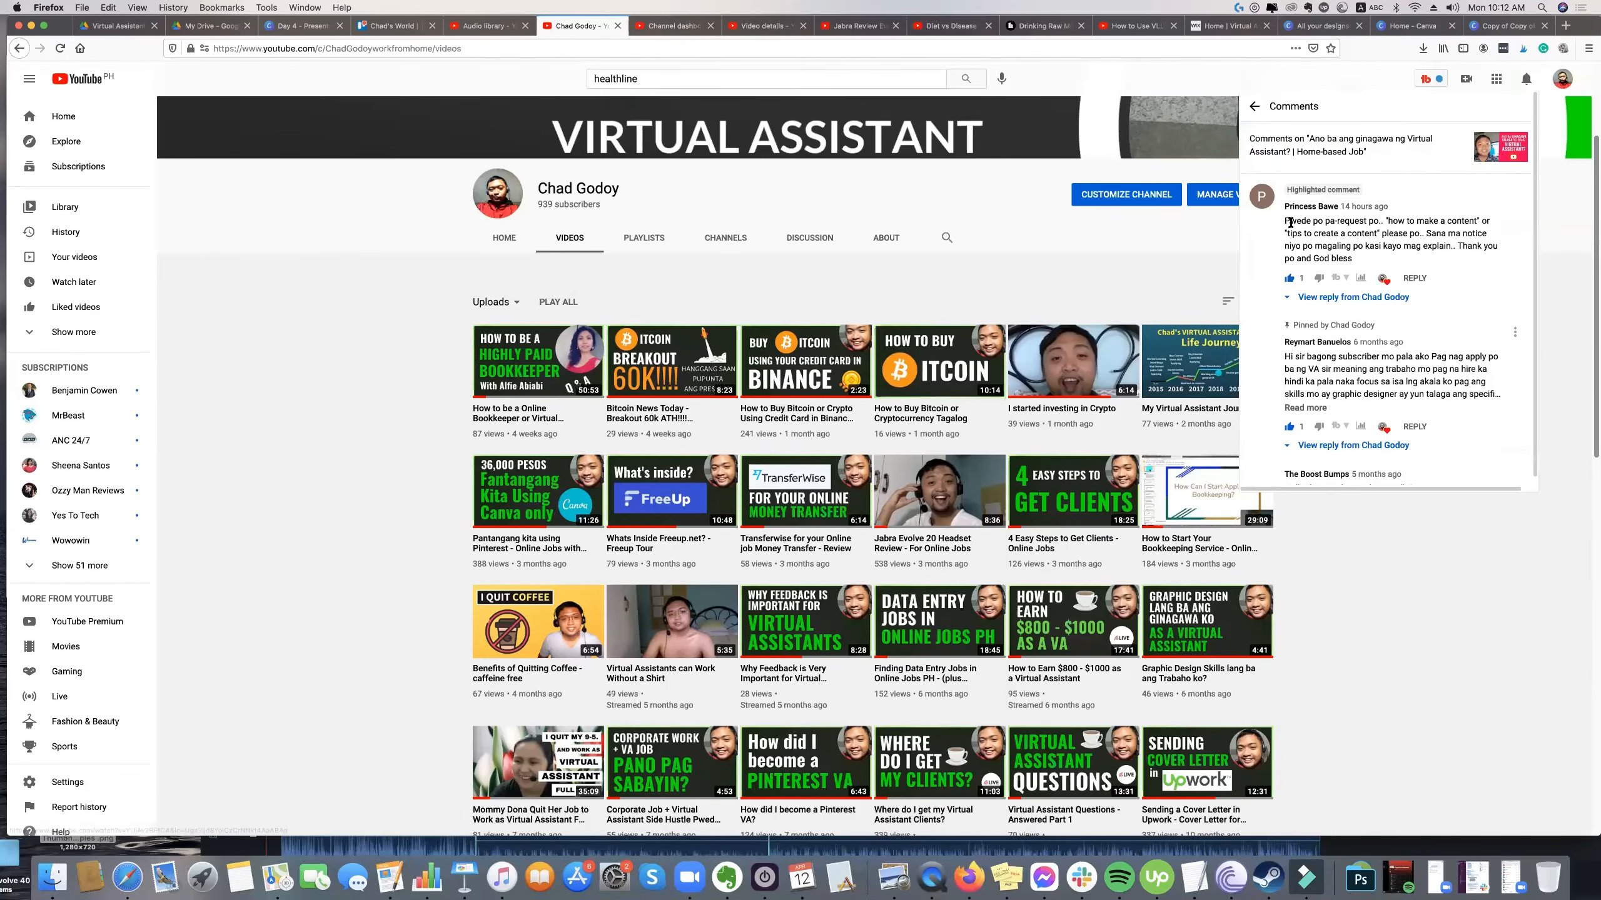
{"action": "left_click_drag", "start_coordinate": [1400, 222], "coordinate": [1357, 245]}
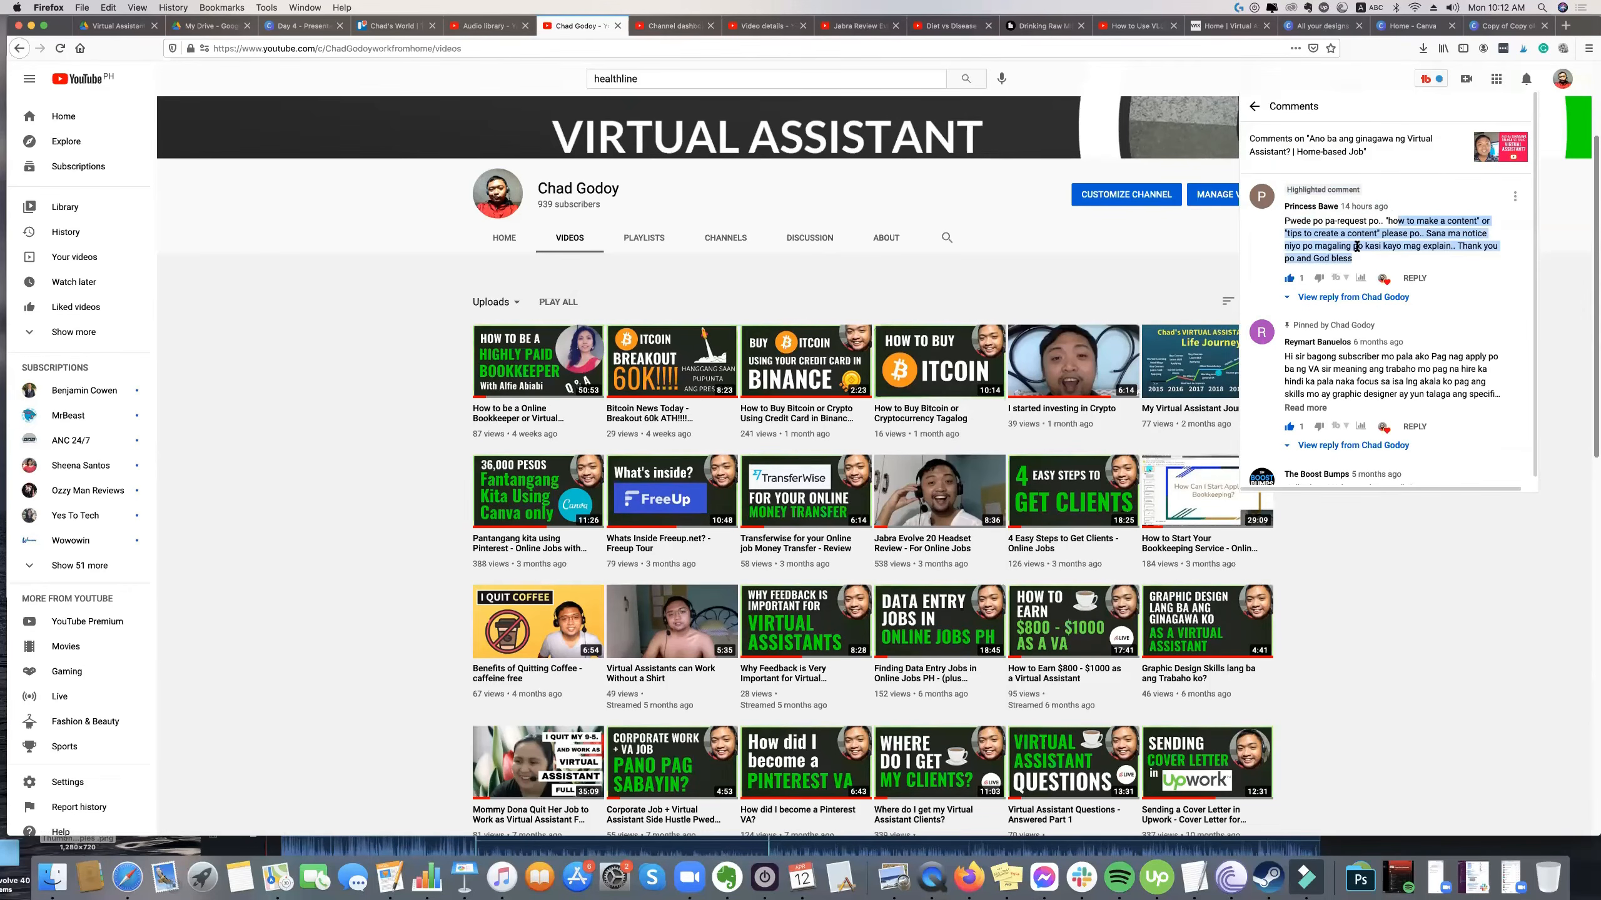
{"action": "left_click", "coordinate": [1386, 245]}
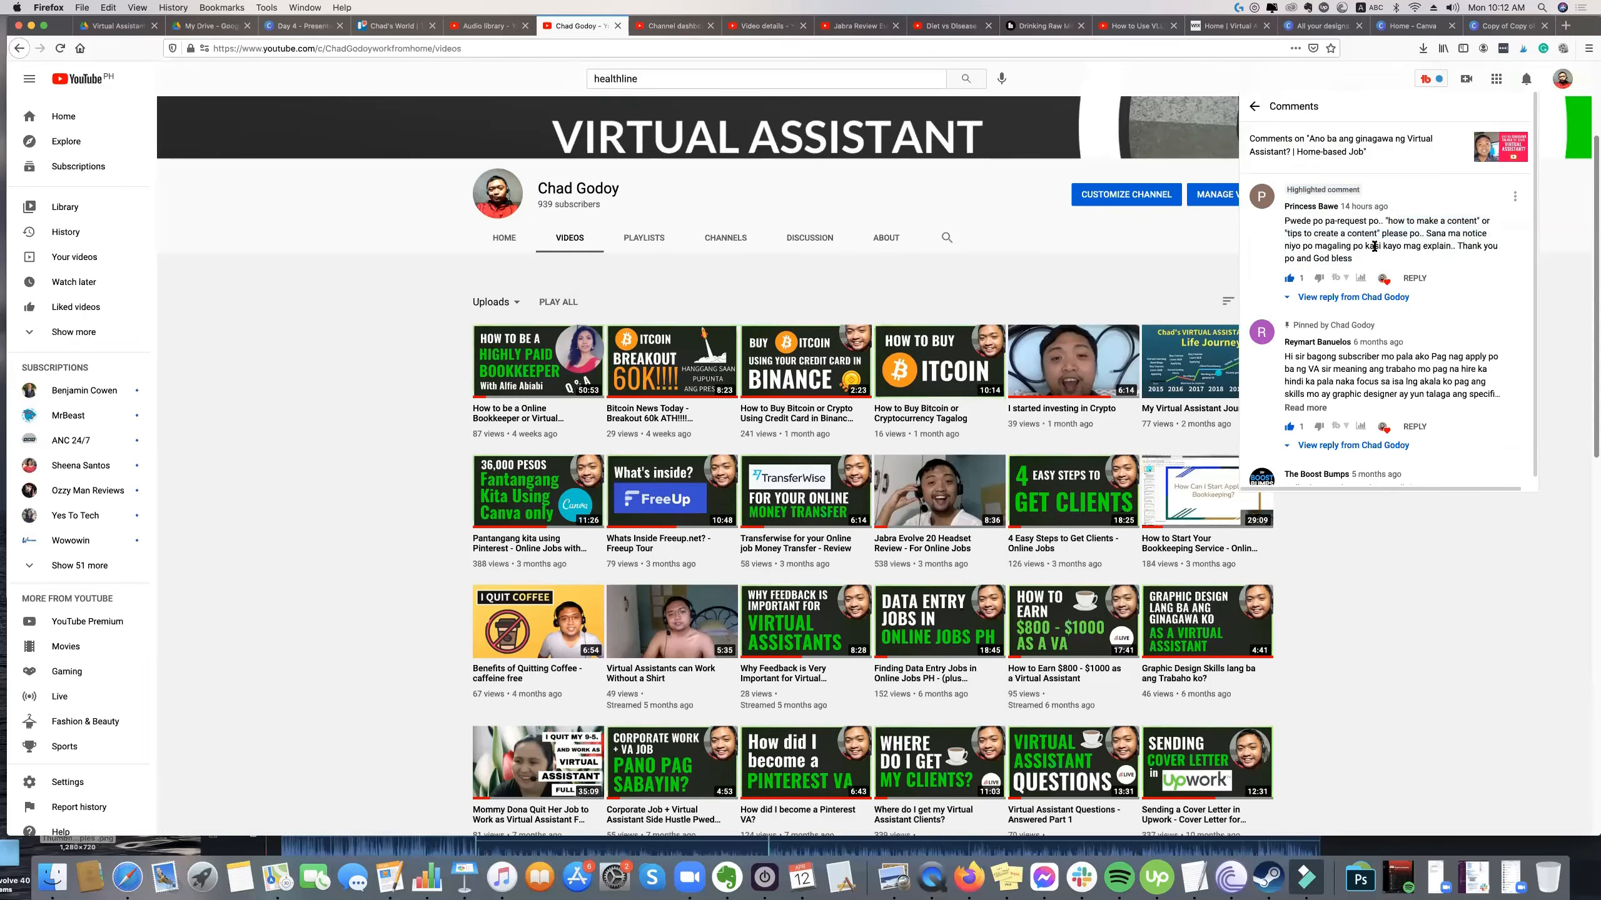
{"action": "left_click_drag", "start_coordinate": [1360, 260], "coordinate": [1319, 230]}
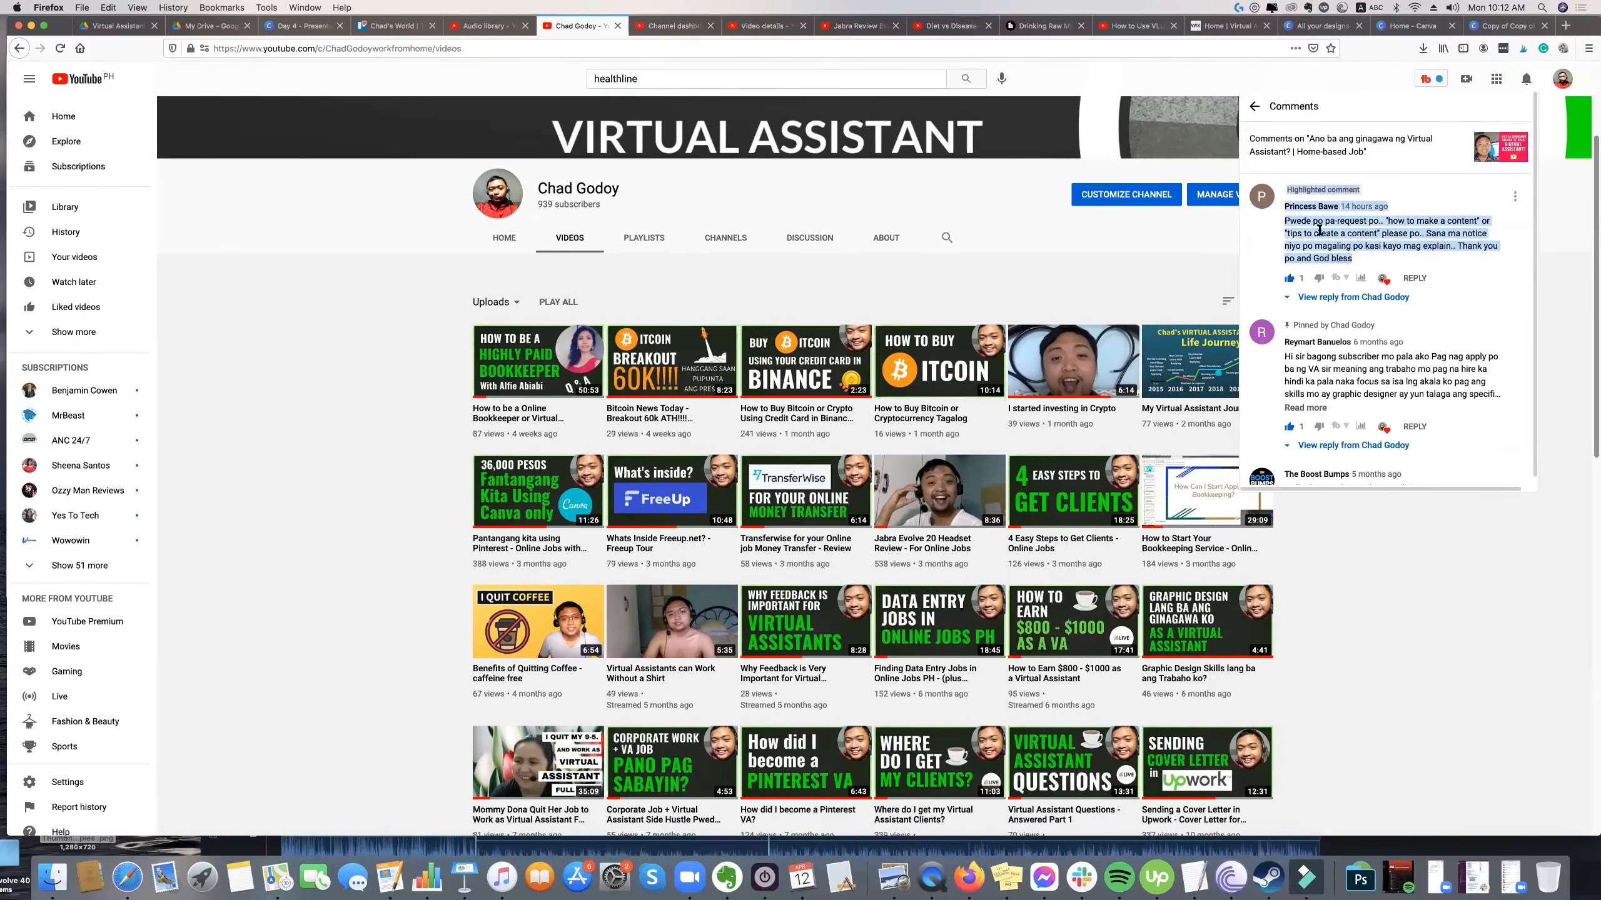
{"action": "left_click", "coordinate": [1319, 230]}
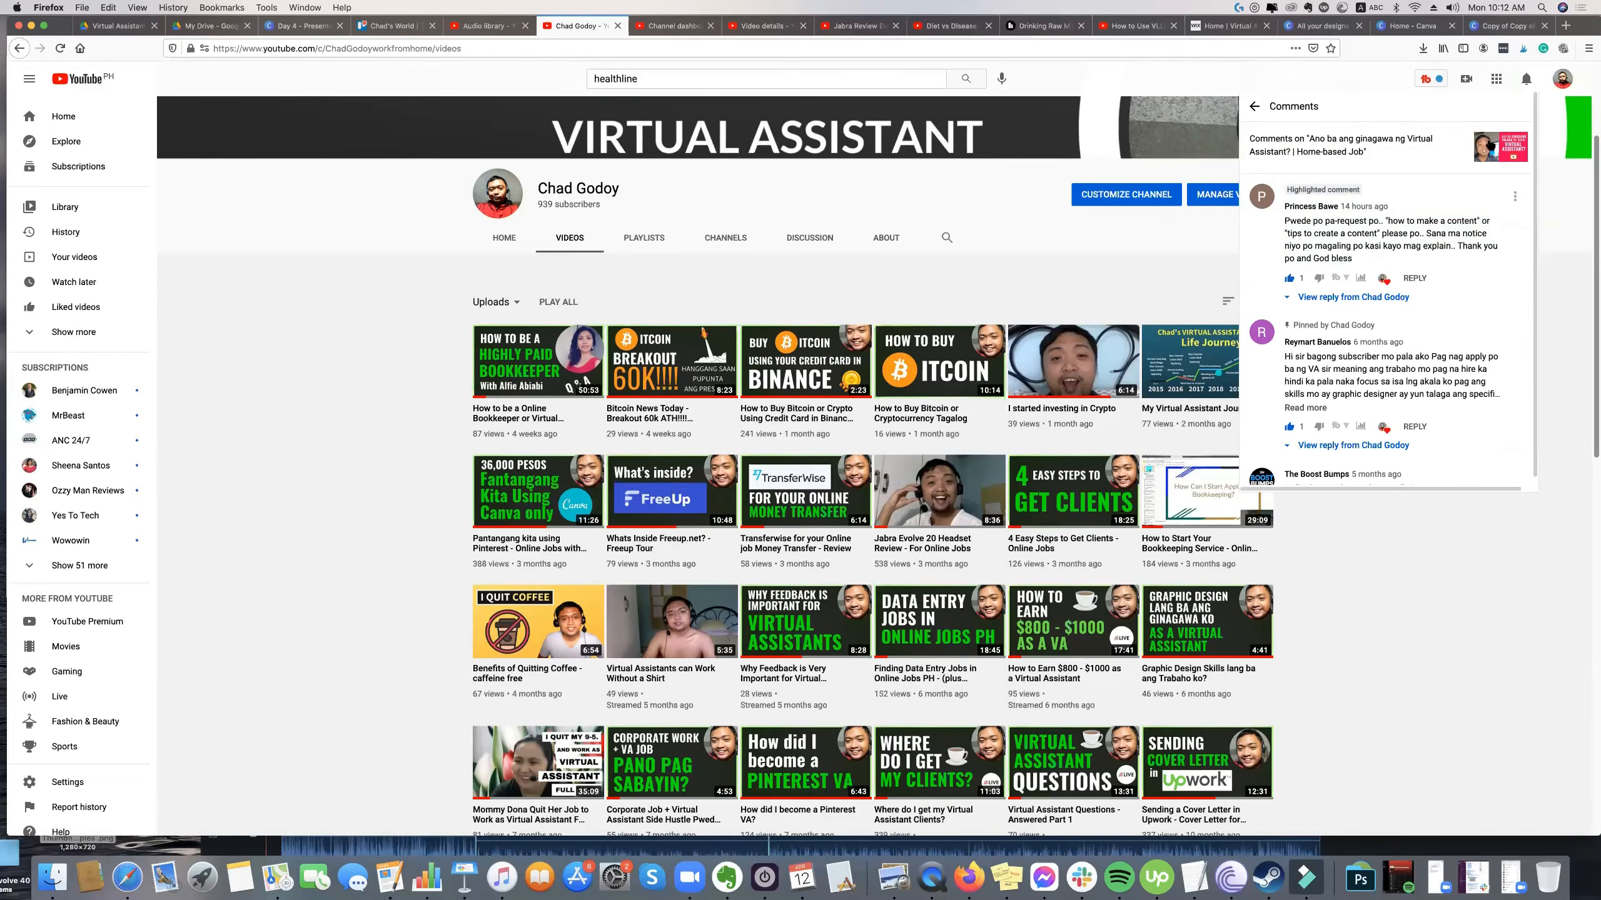
{"action": "left_click", "coordinate": [1523, 87]}
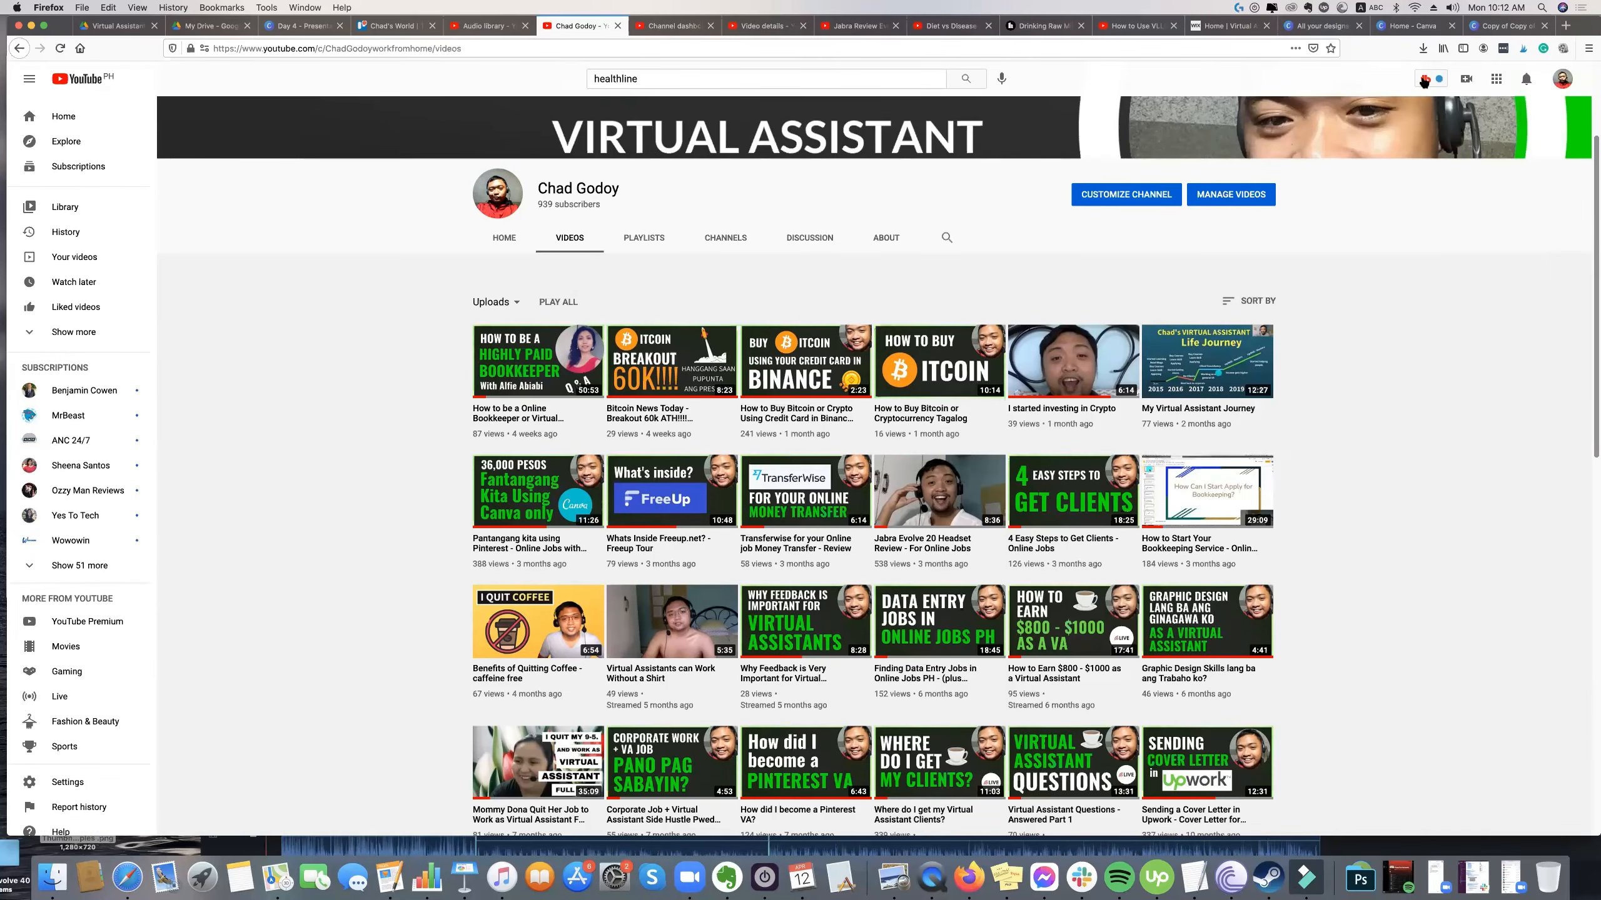
Launch TubeBuddy's Keyword Explorer and explore the keyword "bitcoin".
{"action": "left_click", "coordinate": [1423, 79]}
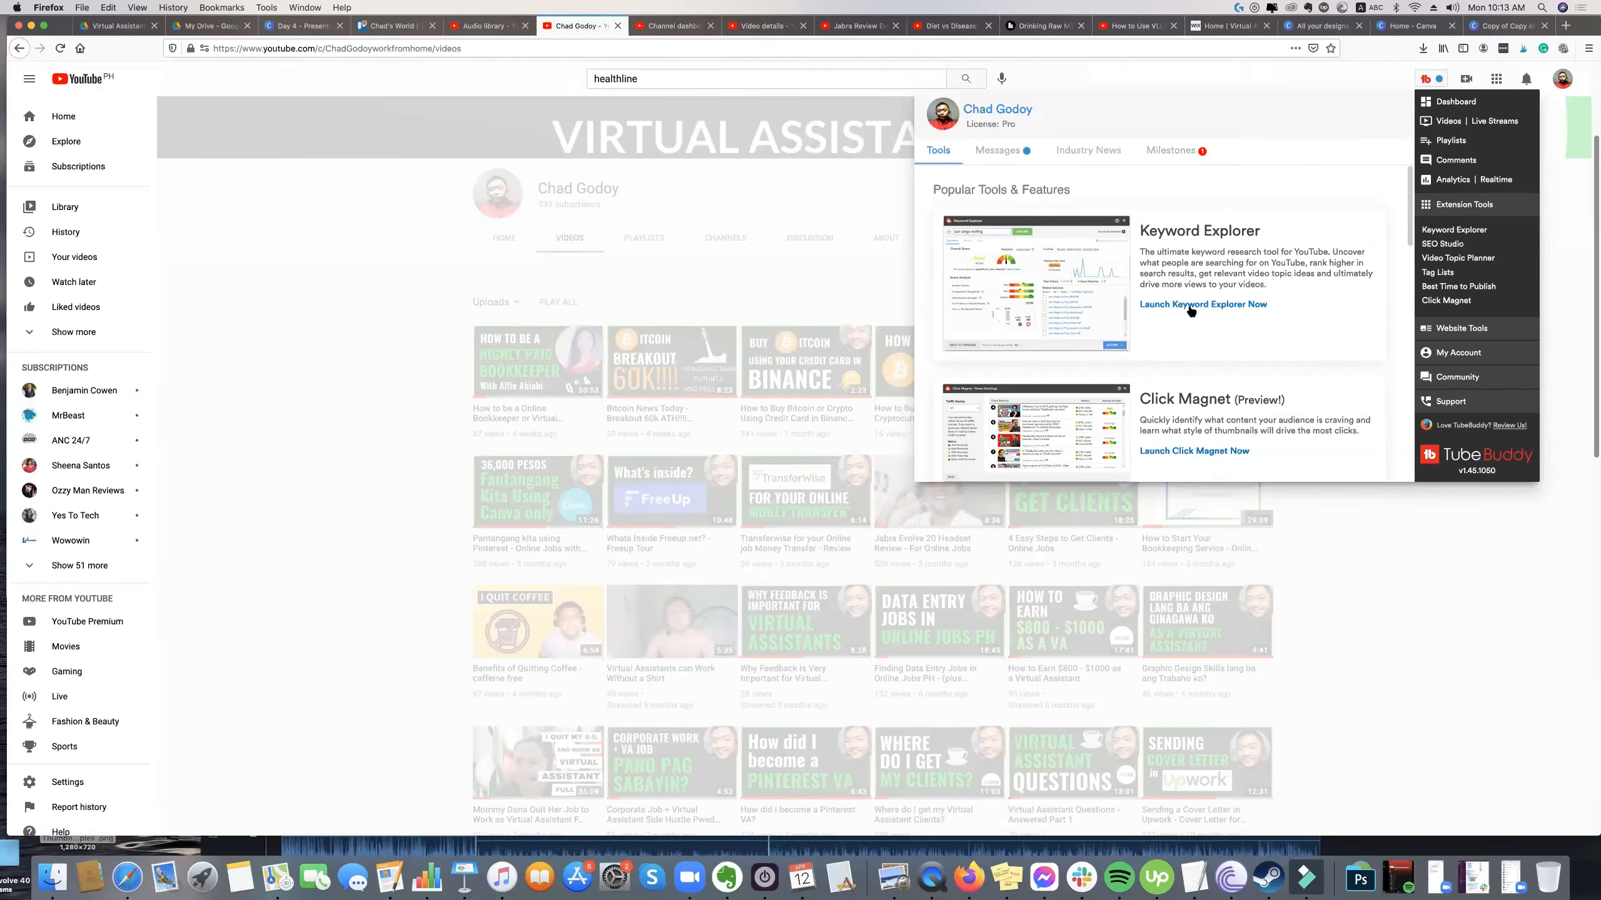
{"action": "scroll", "coordinate": [1201, 308], "scroll_direction": "down", "scroll_amount": 2}
{"action": "scroll", "coordinate": [1213, 309], "scroll_direction": "up", "scroll_amount": 2}
{"action": "left_click", "coordinate": [1217, 305]}
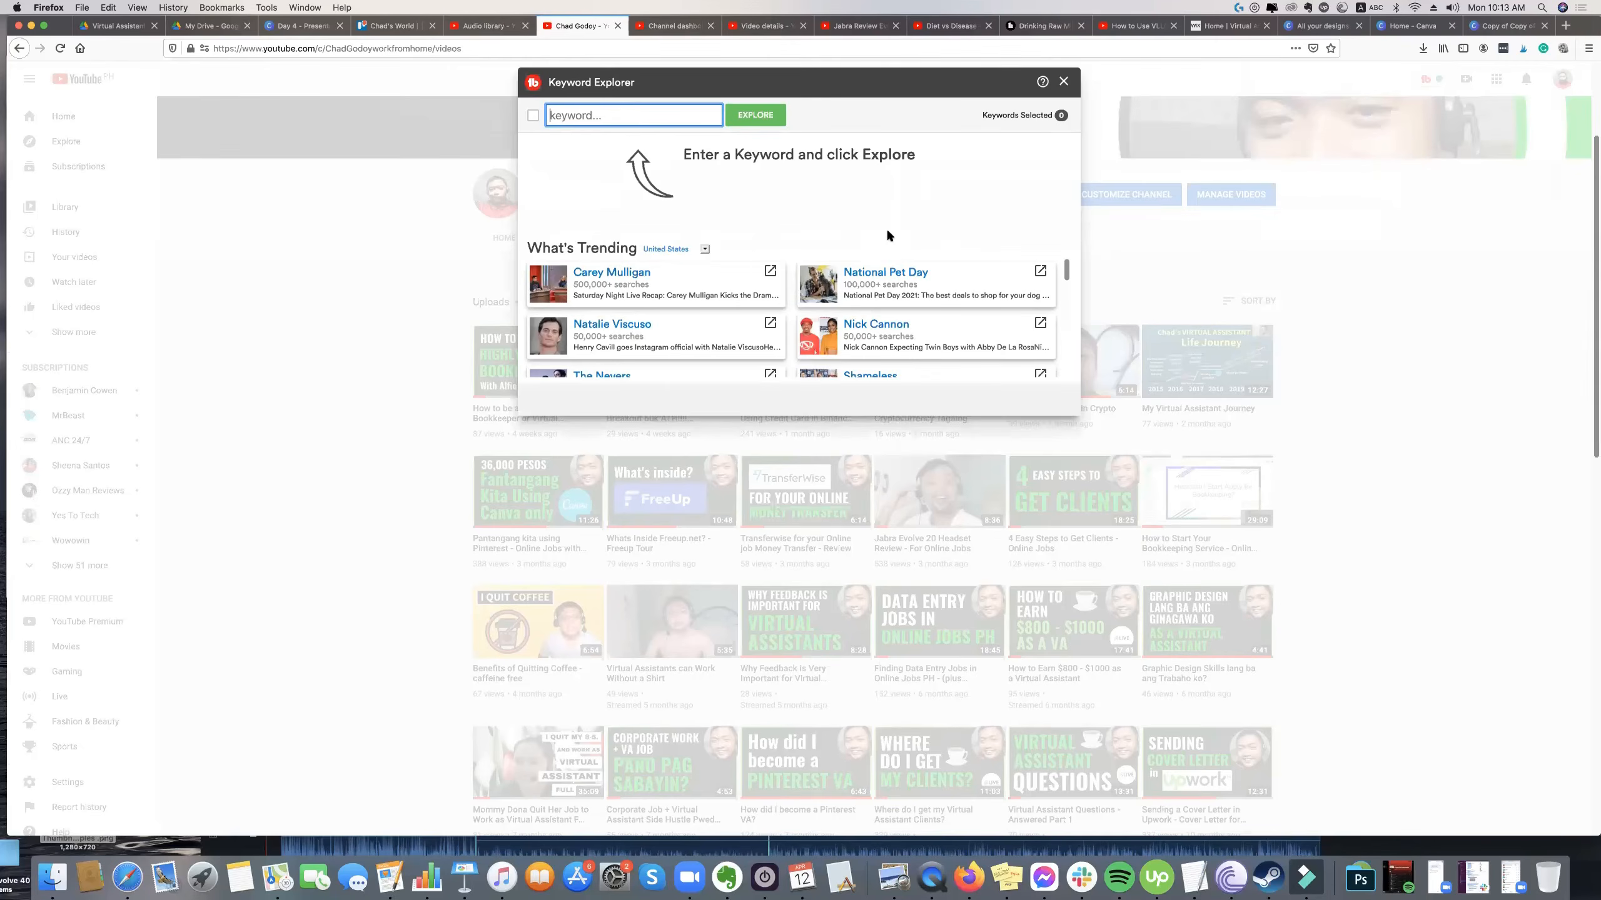
{"action": "type", "text": "bitcoin"}
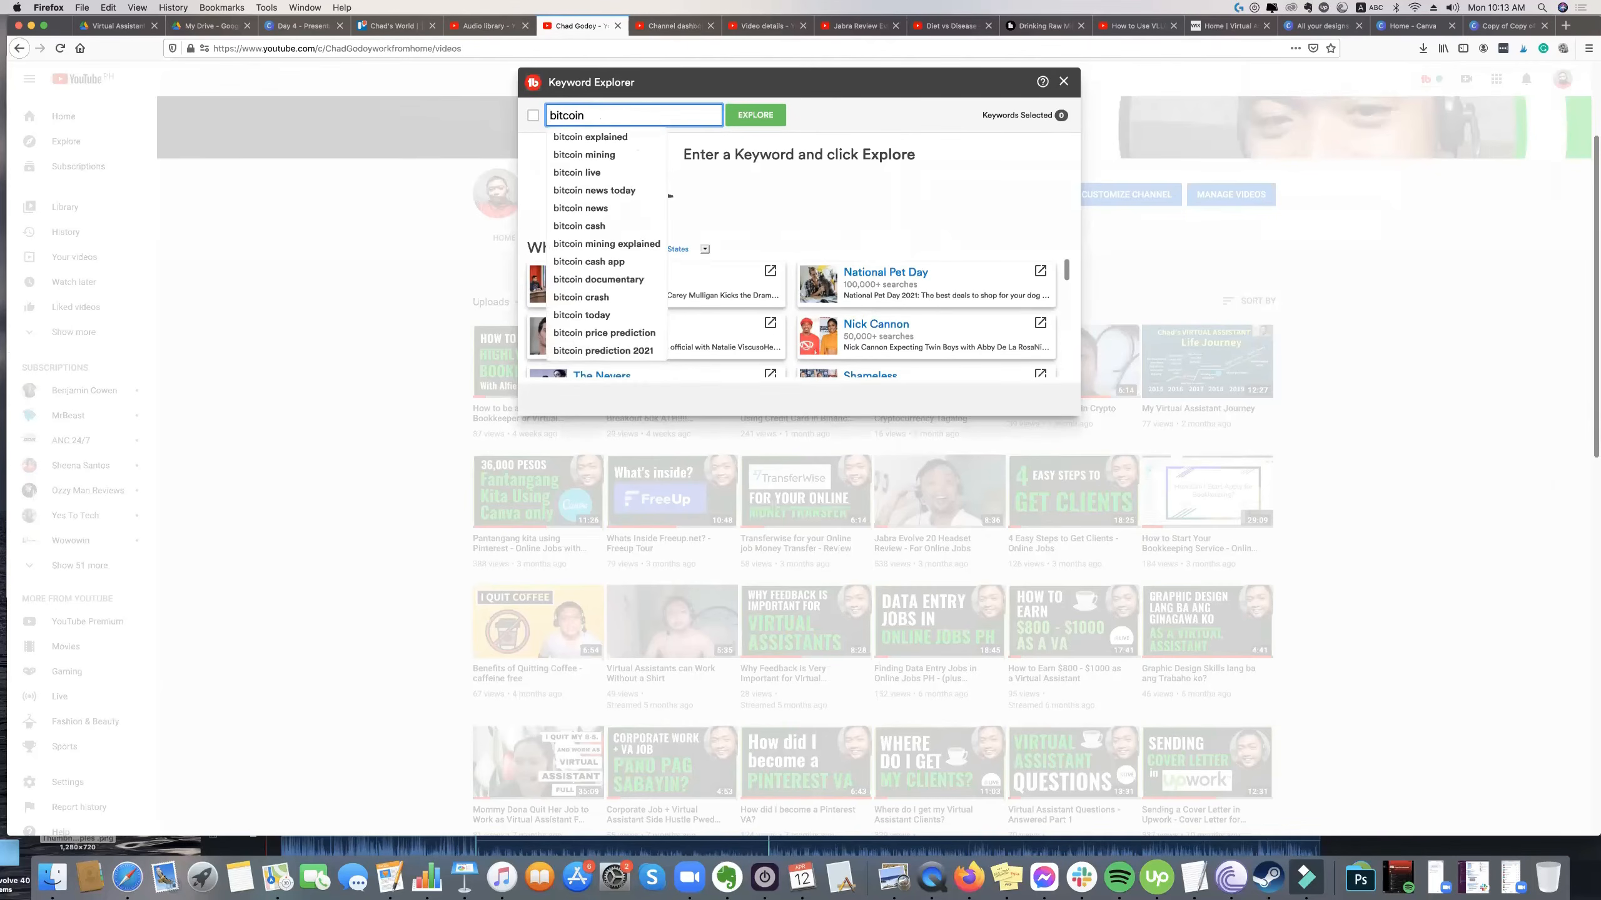
{"action": "key", "text": "Return"}
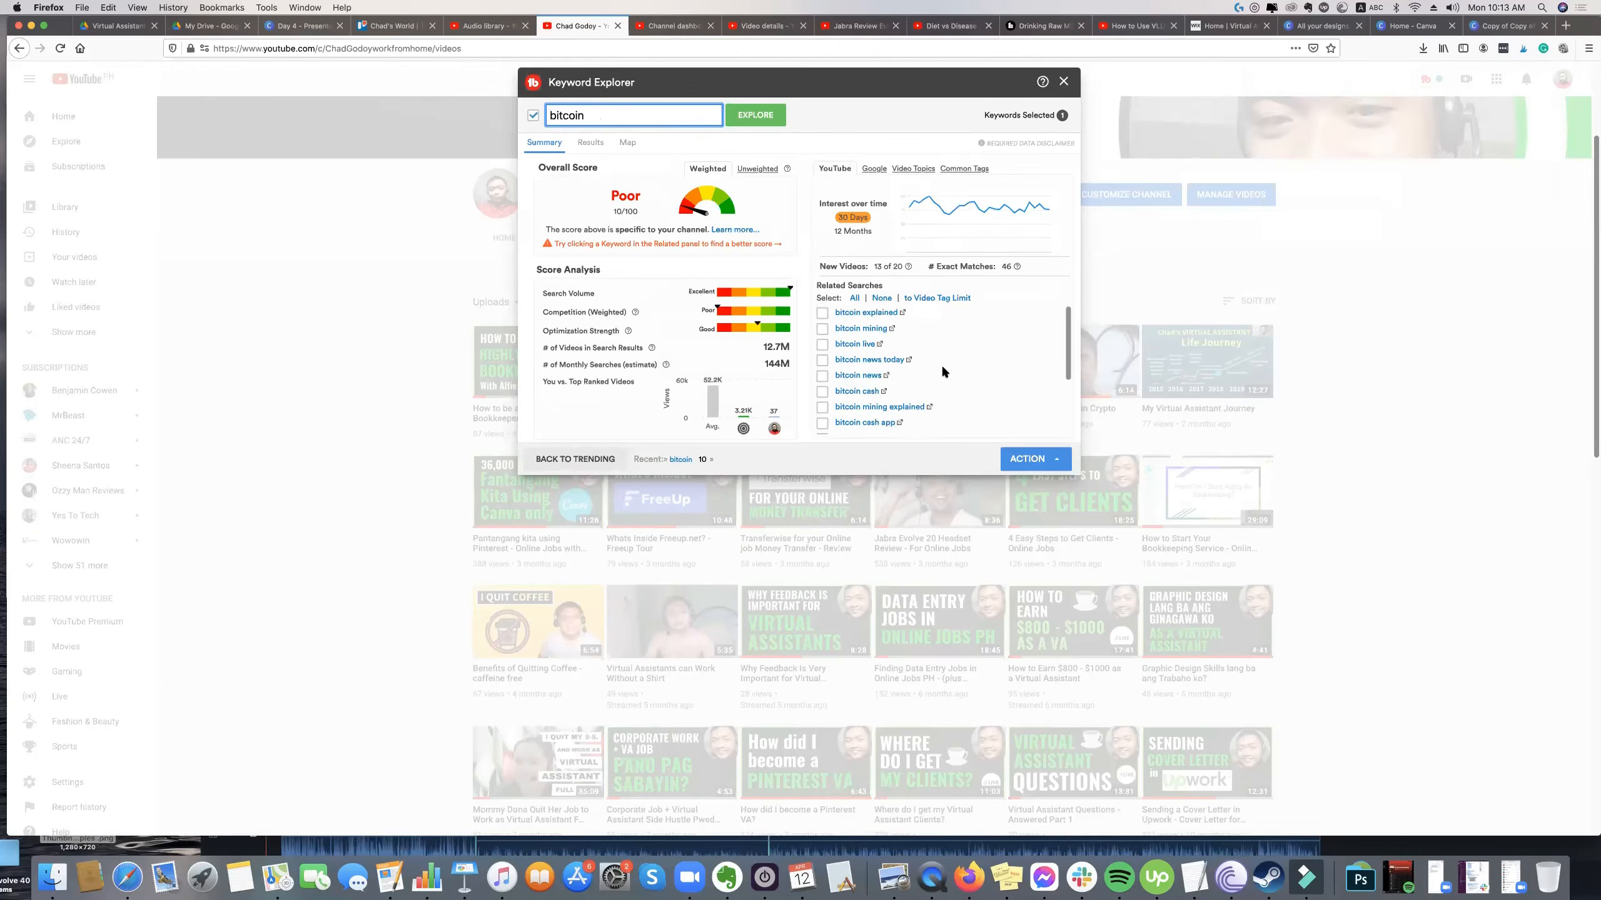
Extend the keyword to "bitcoin binance" and explore its score.
{"action": "type", "text": "b"}
{"action": "type", "text": "inance"}
{"action": "key", "text": "Return"}
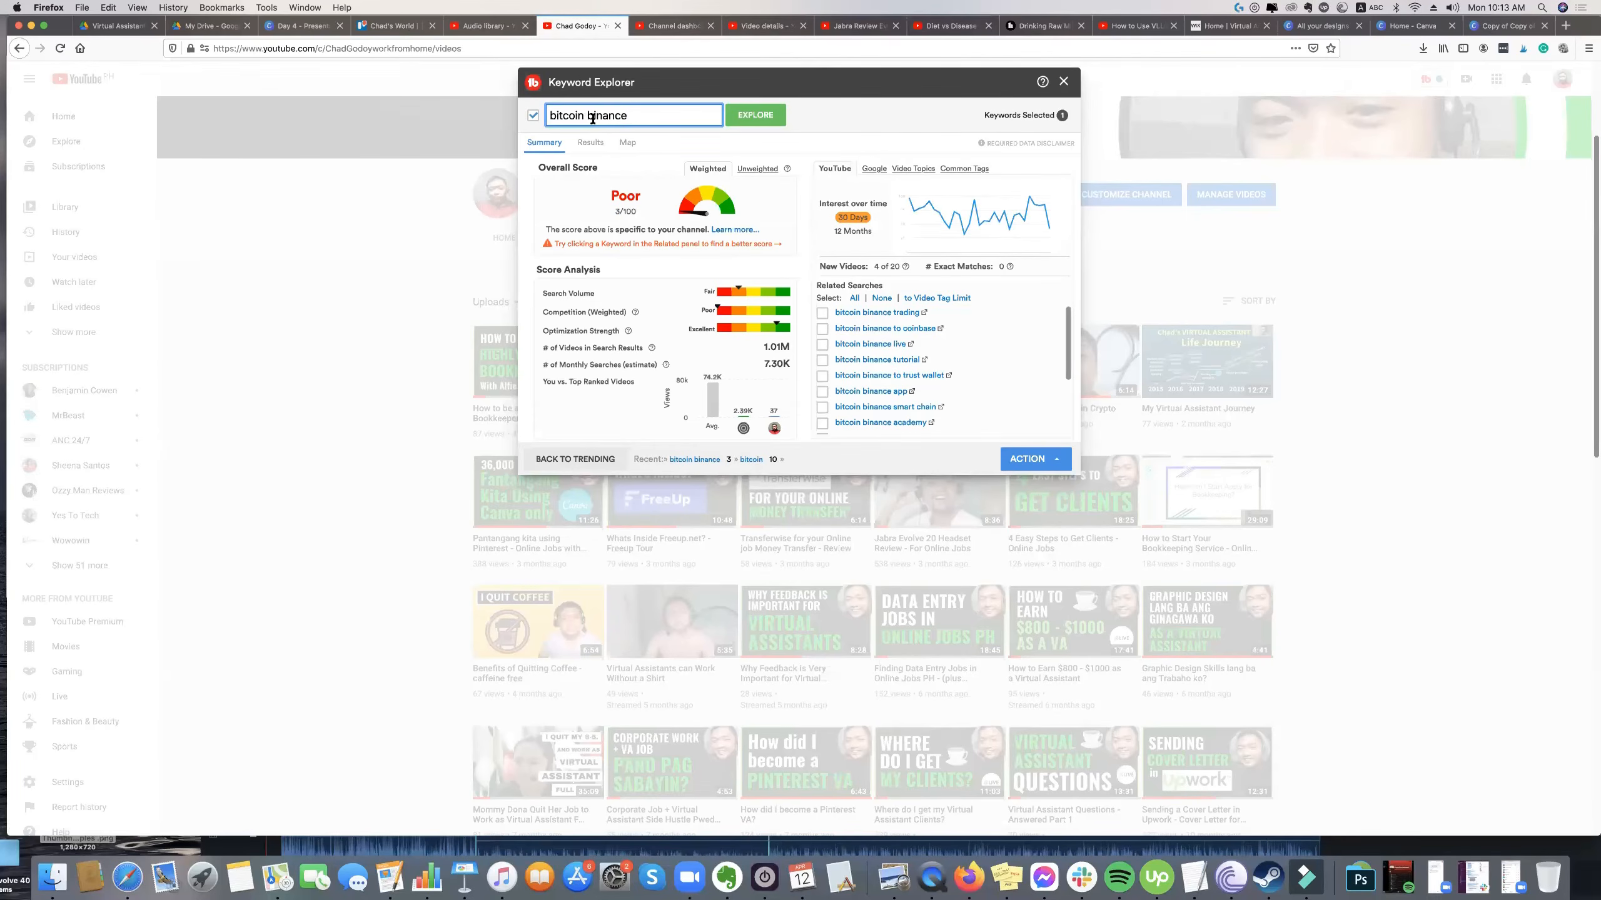
Change the keyword to "bitcoin credit card", explore it, and look through its related searches.
{"action": "triple_click", "coordinate": [591, 118]}
{"action": "left_click", "coordinate": [586, 117]}
{"action": "left_click_drag", "start_coordinate": [587, 117], "coordinate": [649, 116]}
{"action": "left_click", "coordinate": [636, 117]}
{"action": "triple_click", "coordinate": [608, 108]}
{"action": "left_click", "coordinate": [631, 112]}
{"action": "double_click", "coordinate": [589, 113]}
{"action": "key", "text": "shift+Left"}
{"action": "key", "text": "BackSpace"}
{"action": "type", "text": "cred"}
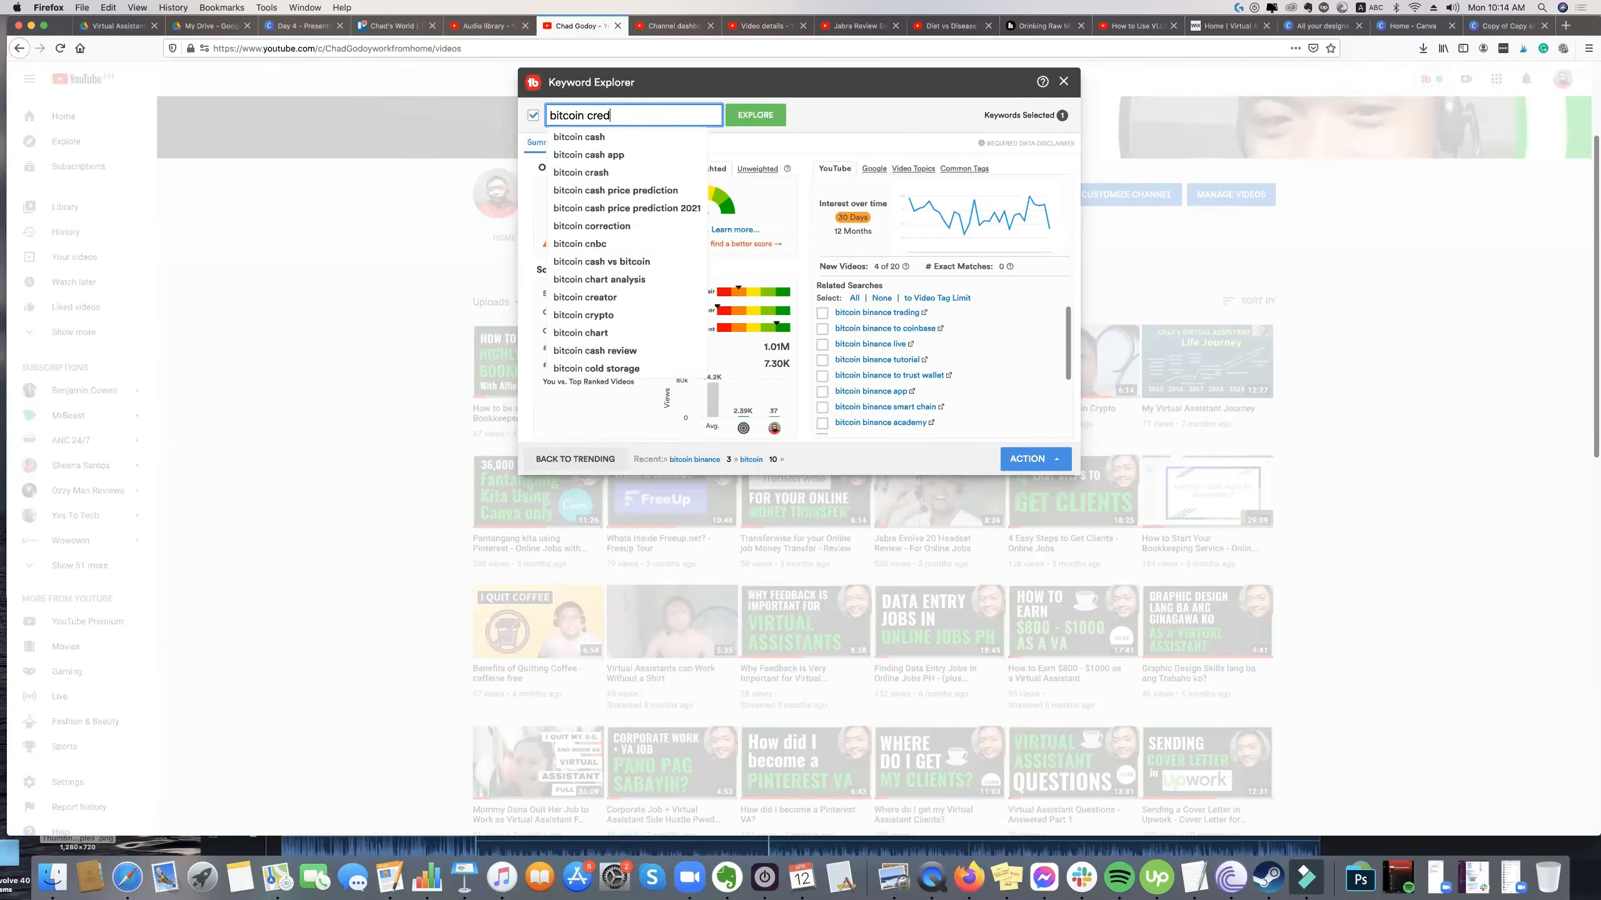
{"action": "type", "text": "it card"}
{"action": "key", "text": "Return"}
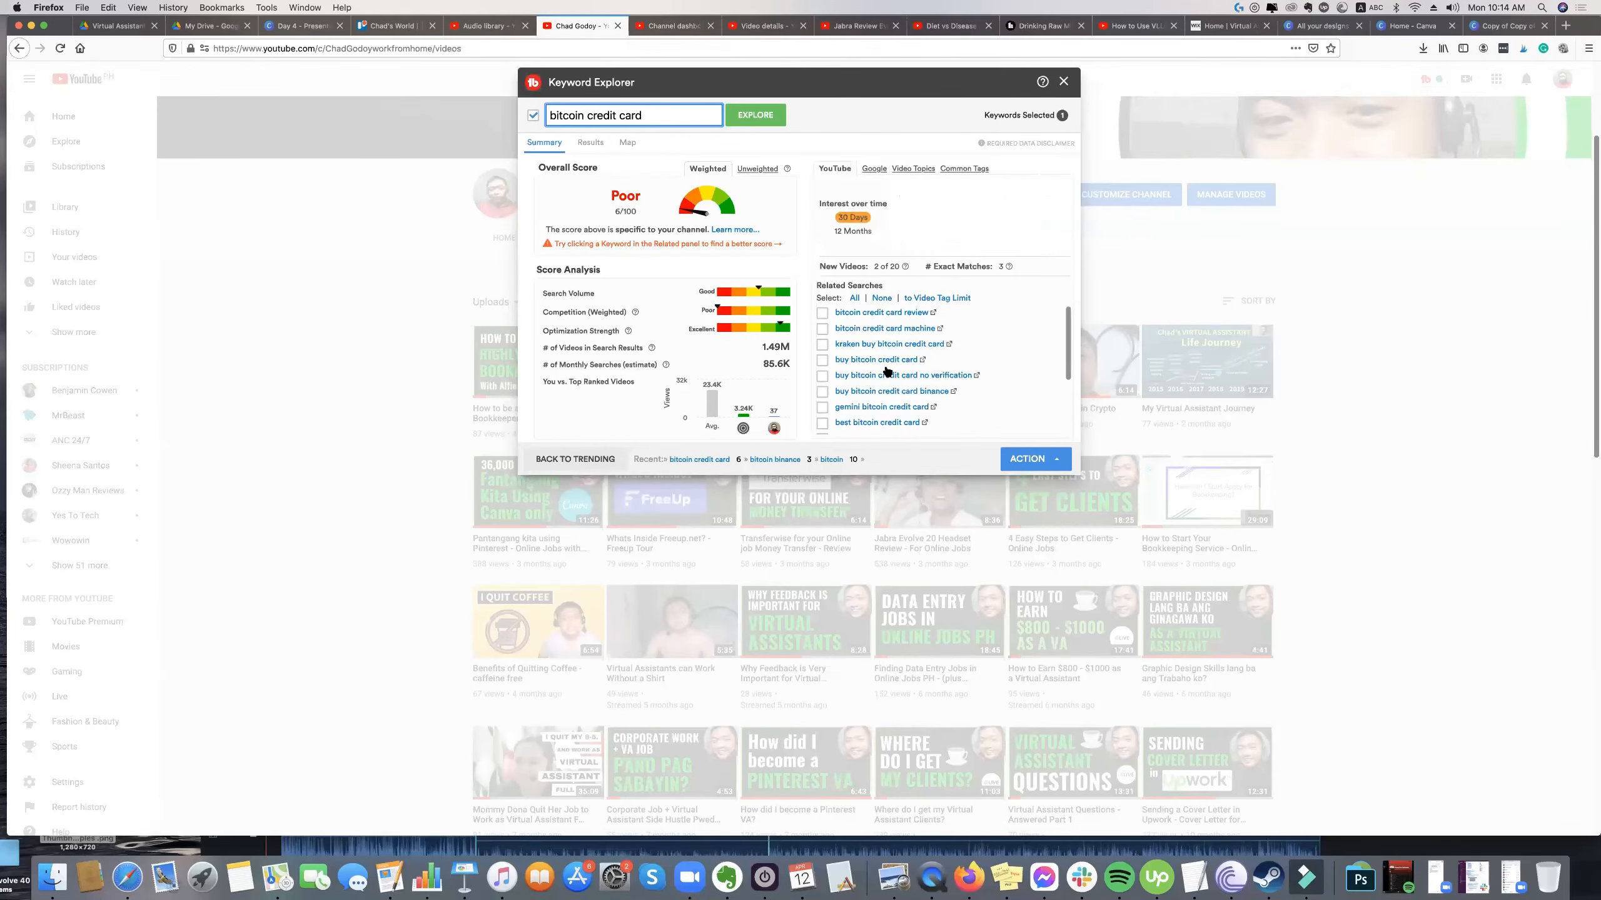
{"action": "scroll", "coordinate": [897, 397], "scroll_direction": "down", "scroll_amount": 2}
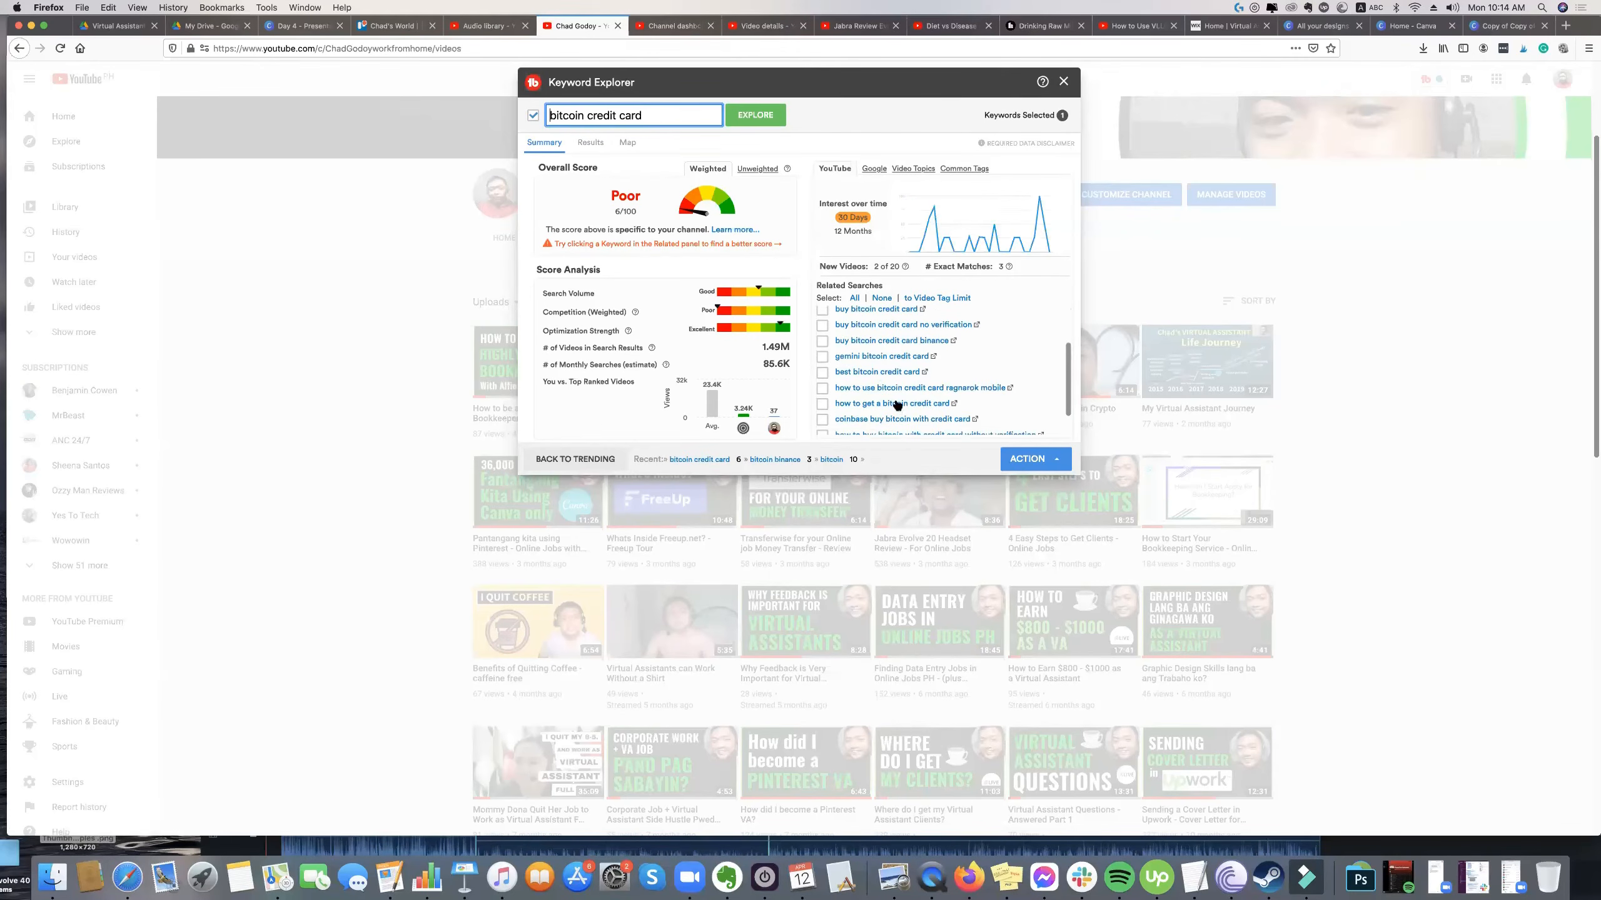
{"action": "scroll", "coordinate": [886, 391], "scroll_direction": "down", "scroll_amount": 1}
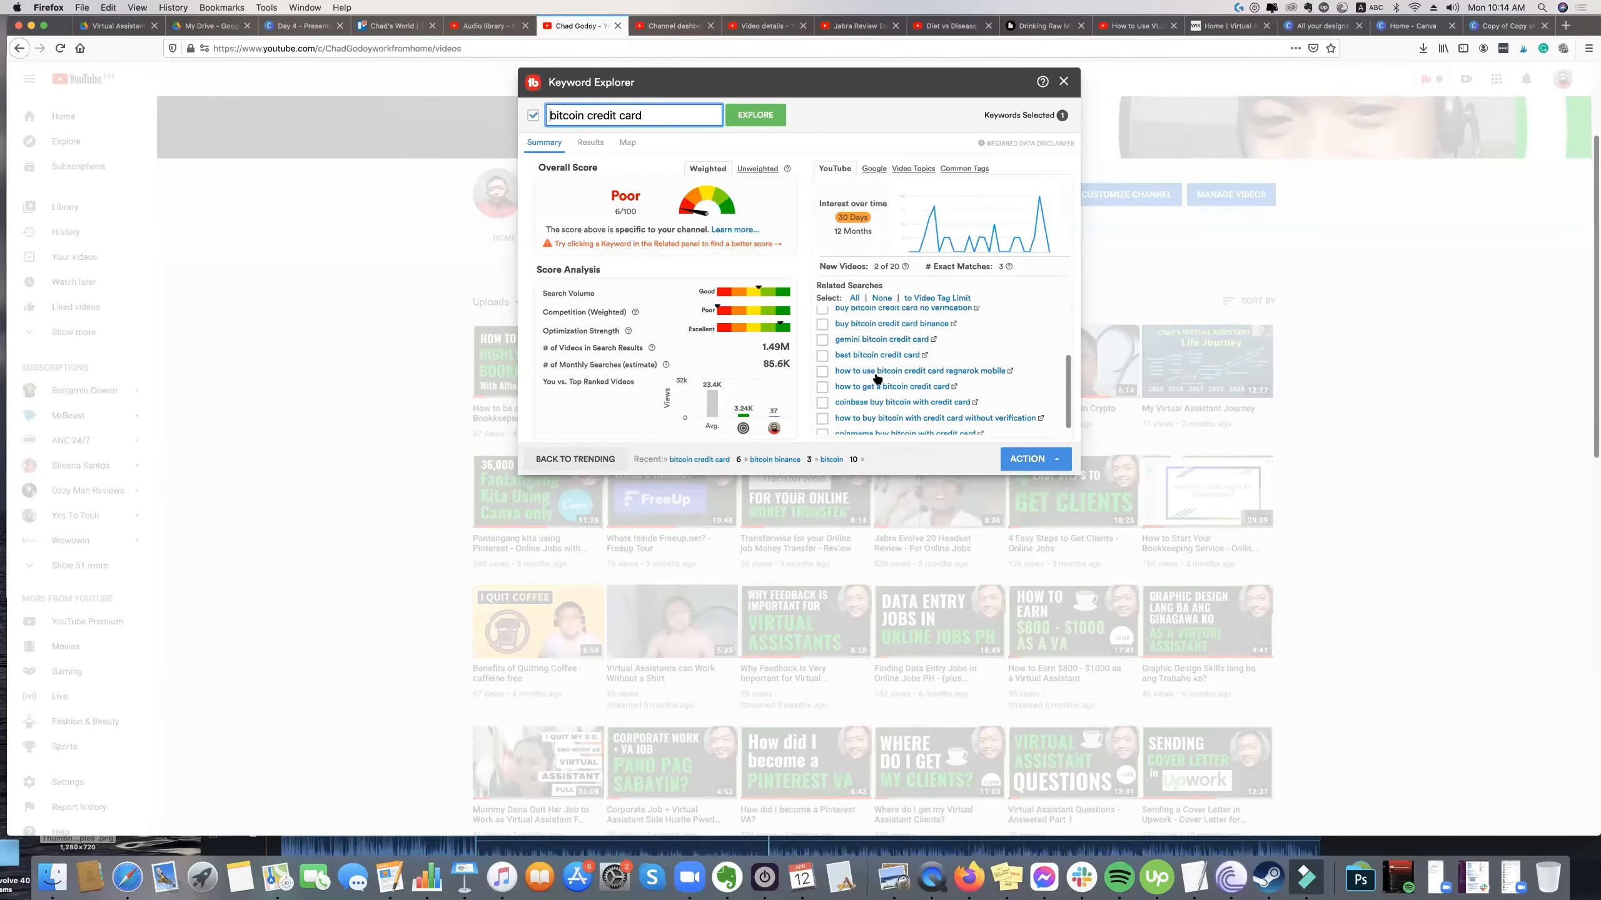
Explore "best bitcoin credit card" and examine its optimization strength, competition and search volume.
{"action": "type", "text": "best"}
{"action": "key", "text": "Return"}
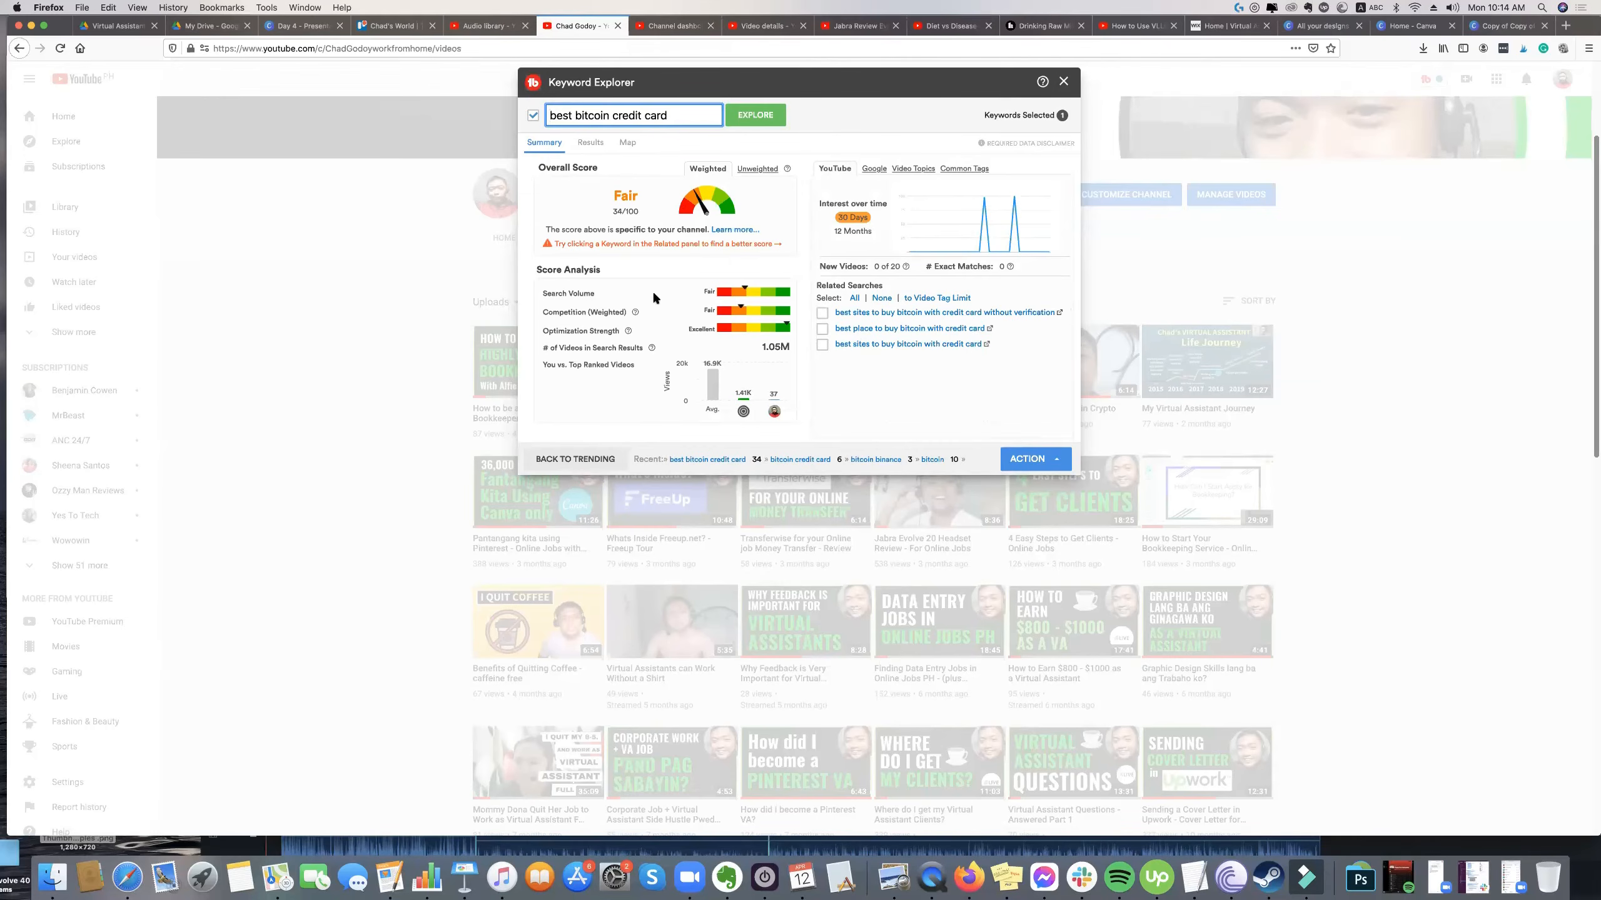
{"action": "triple_click", "coordinate": [590, 118]}
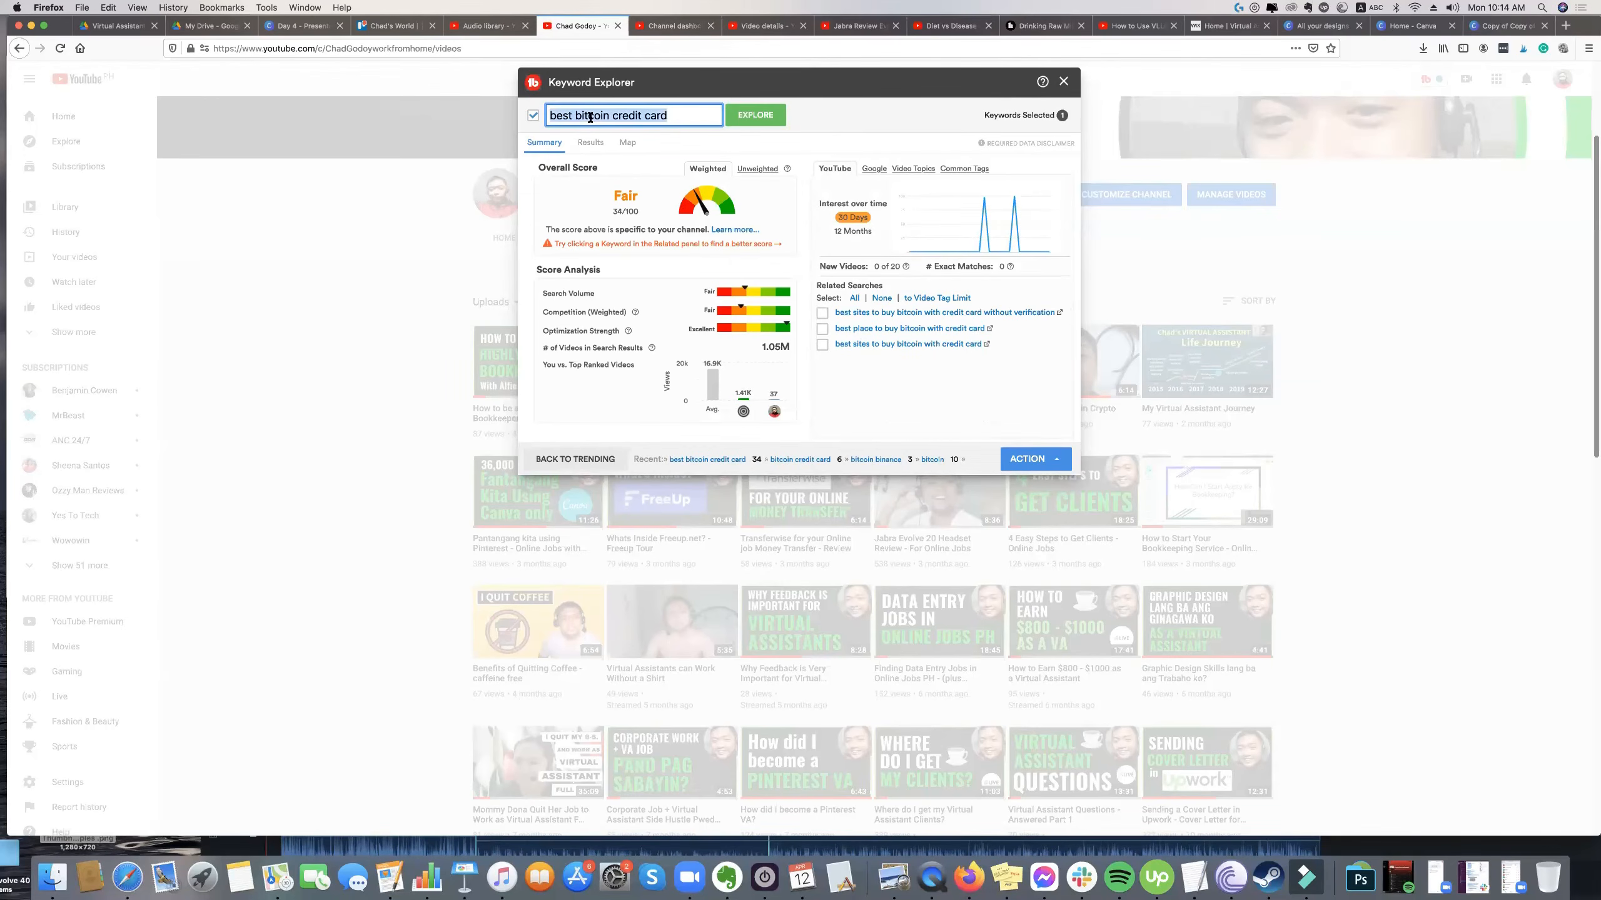
{"action": "left_click", "coordinate": [660, 116]}
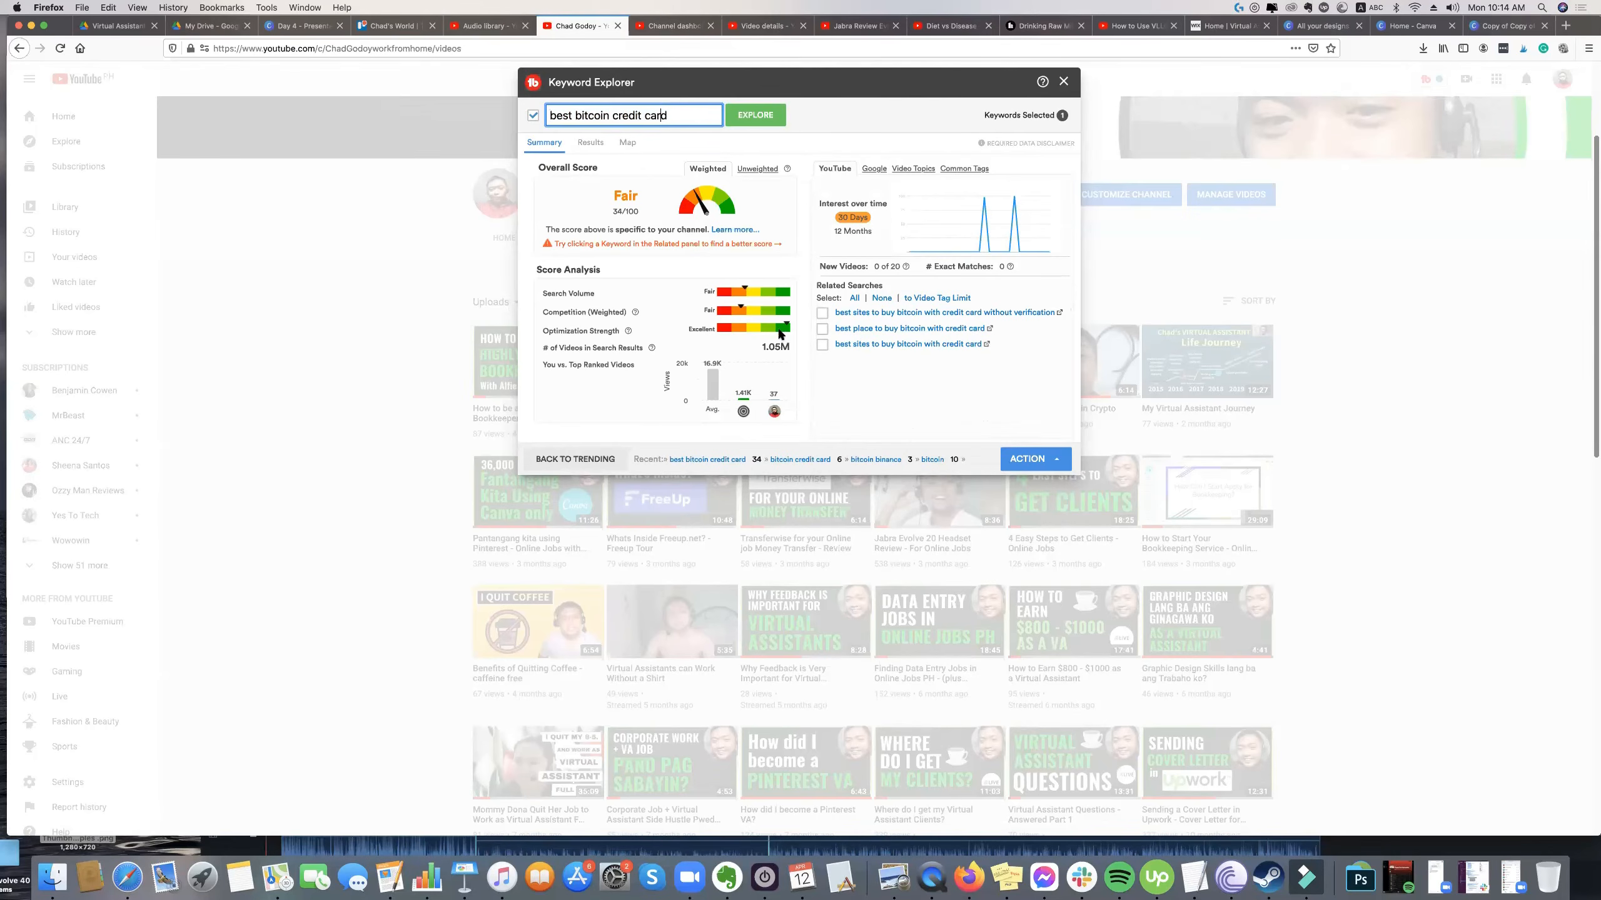
{"action": "left_click_drag", "start_coordinate": [558, 330], "coordinate": [793, 330]}
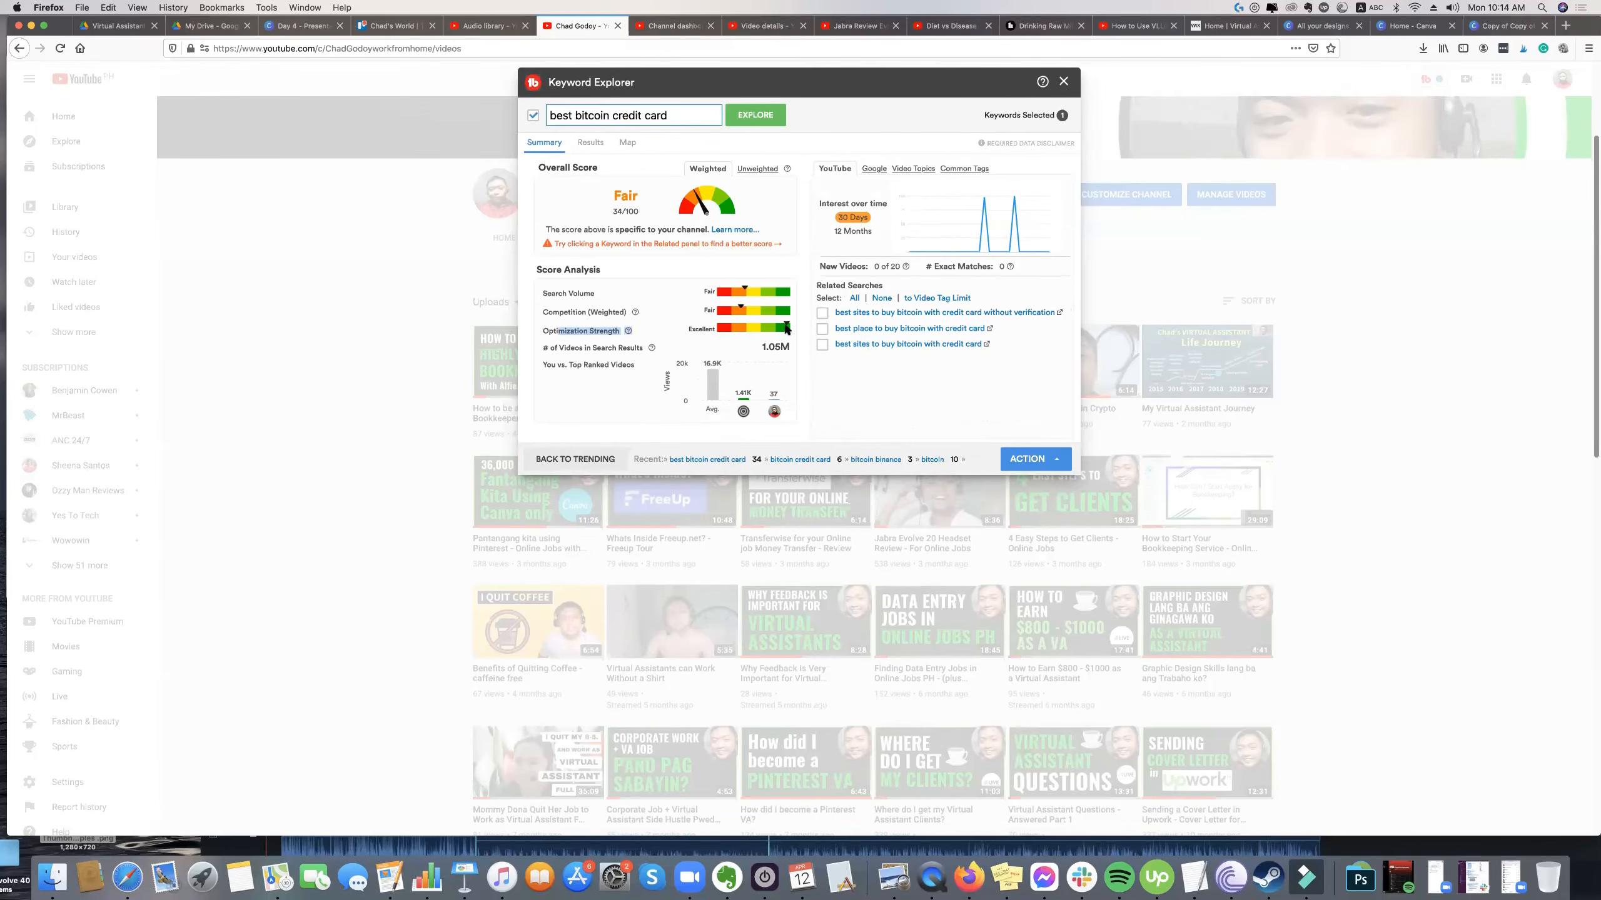
{"action": "left_click_drag", "start_coordinate": [563, 312], "coordinate": [744, 290]}
Replace the keyword with "bookkeeping", explore it, and look through its related searches.
{"action": "triple_click", "coordinate": [645, 110]}
{"action": "key", "text": "BackSpace"}
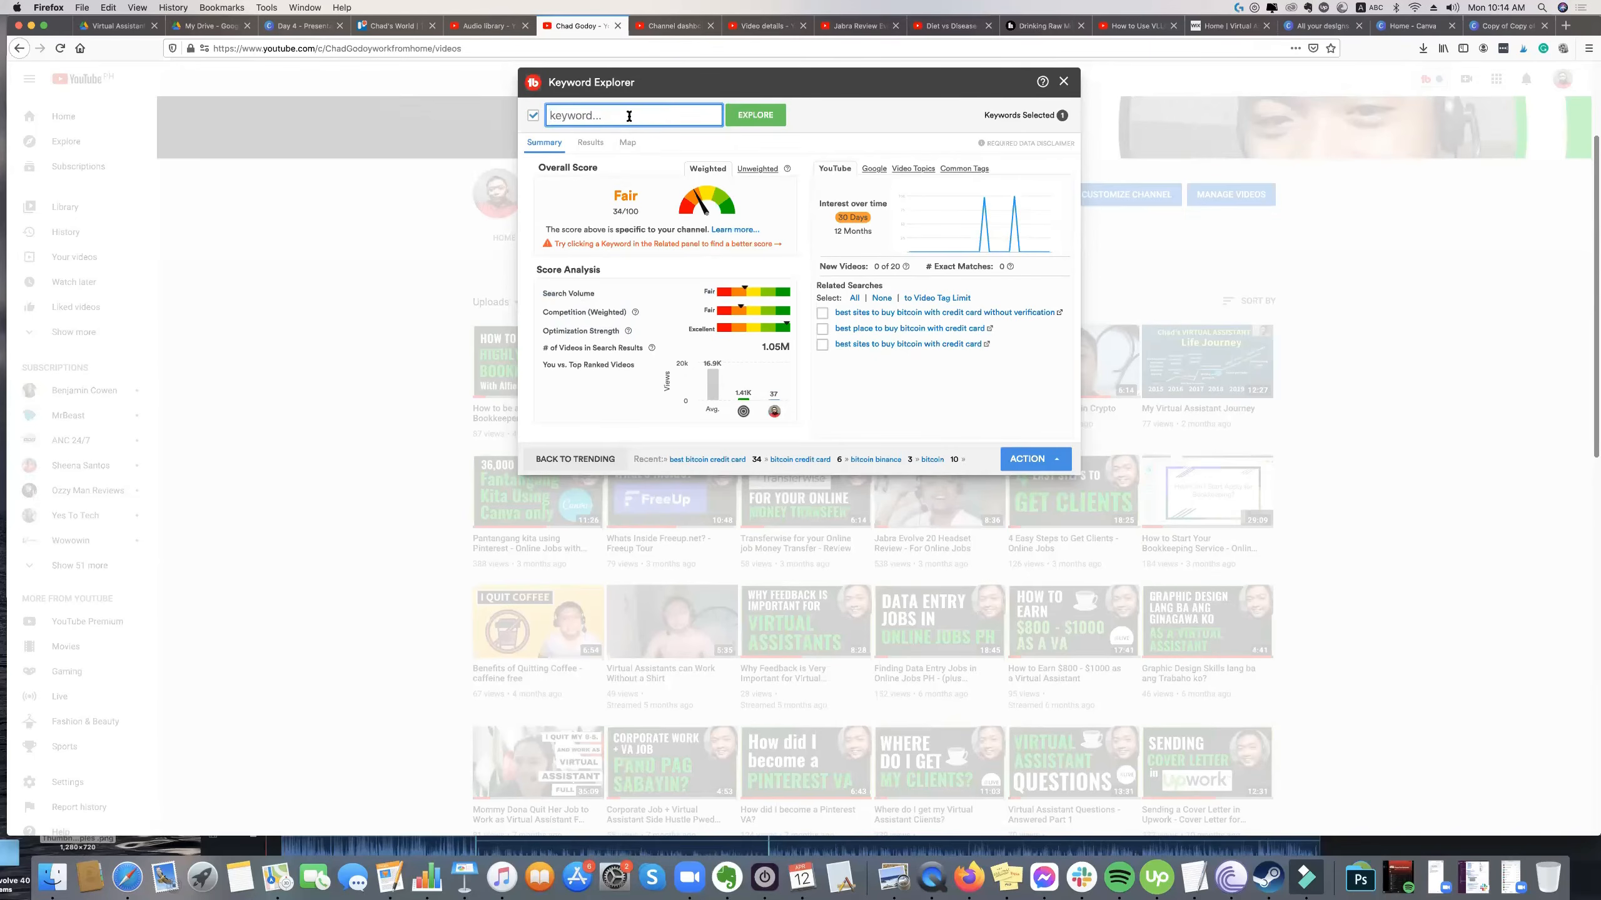
{"action": "type", "text": "bookkeeping"}
{"action": "key", "text": "Return"}
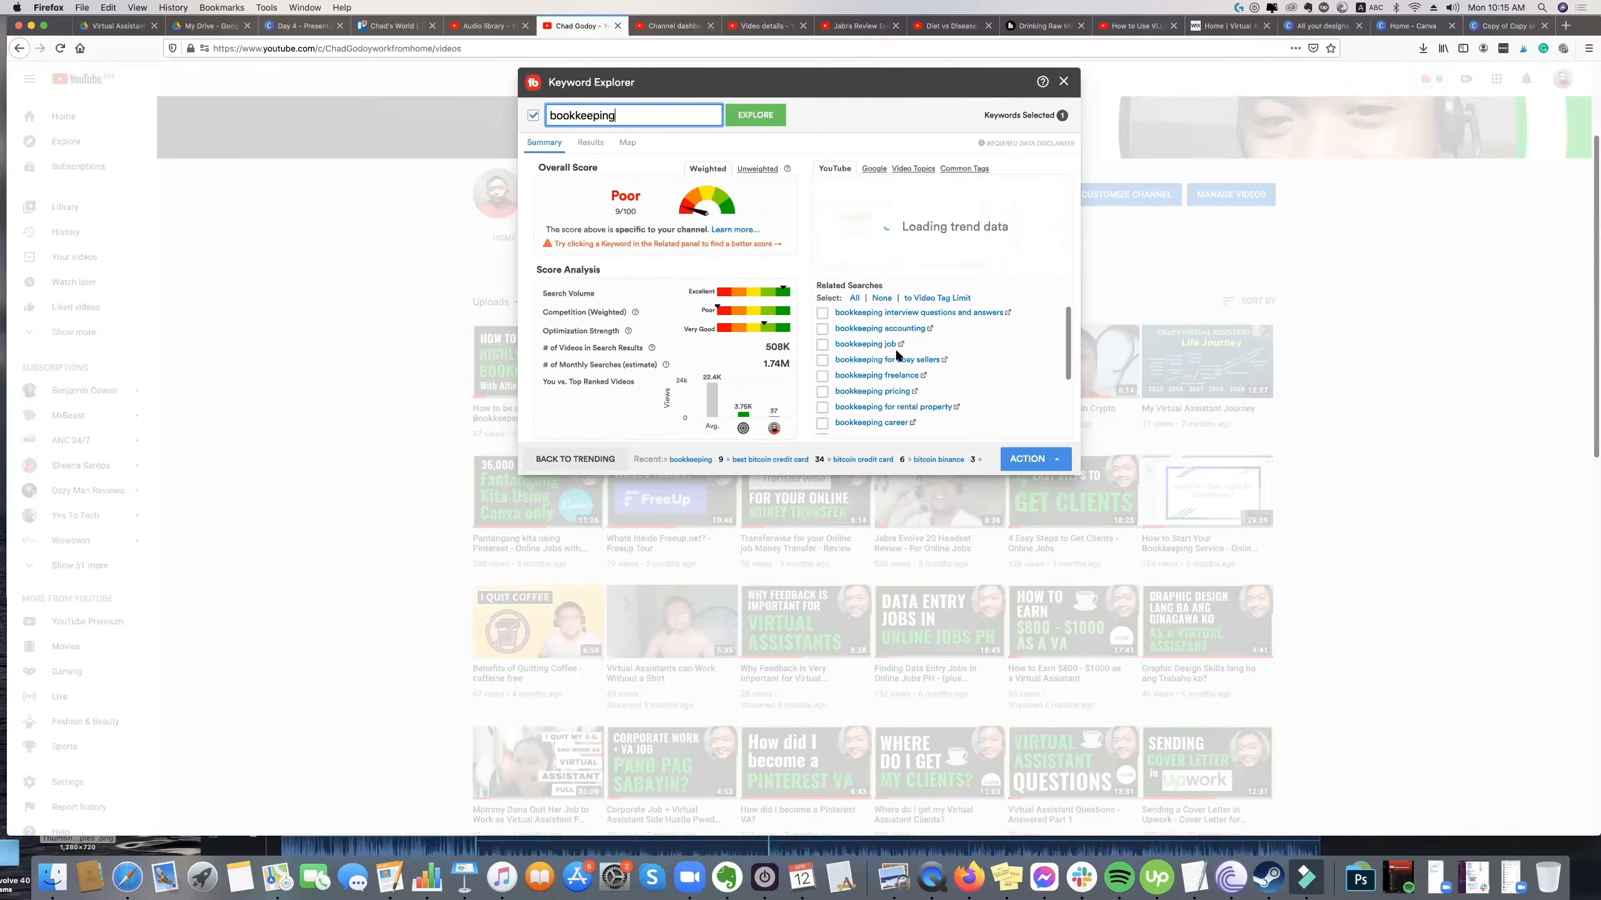
{"action": "scroll", "coordinate": [925, 369], "scroll_direction": "down", "scroll_amount": 3}
{"action": "scroll", "coordinate": [937, 380], "scroll_direction": "down", "scroll_amount": 2}
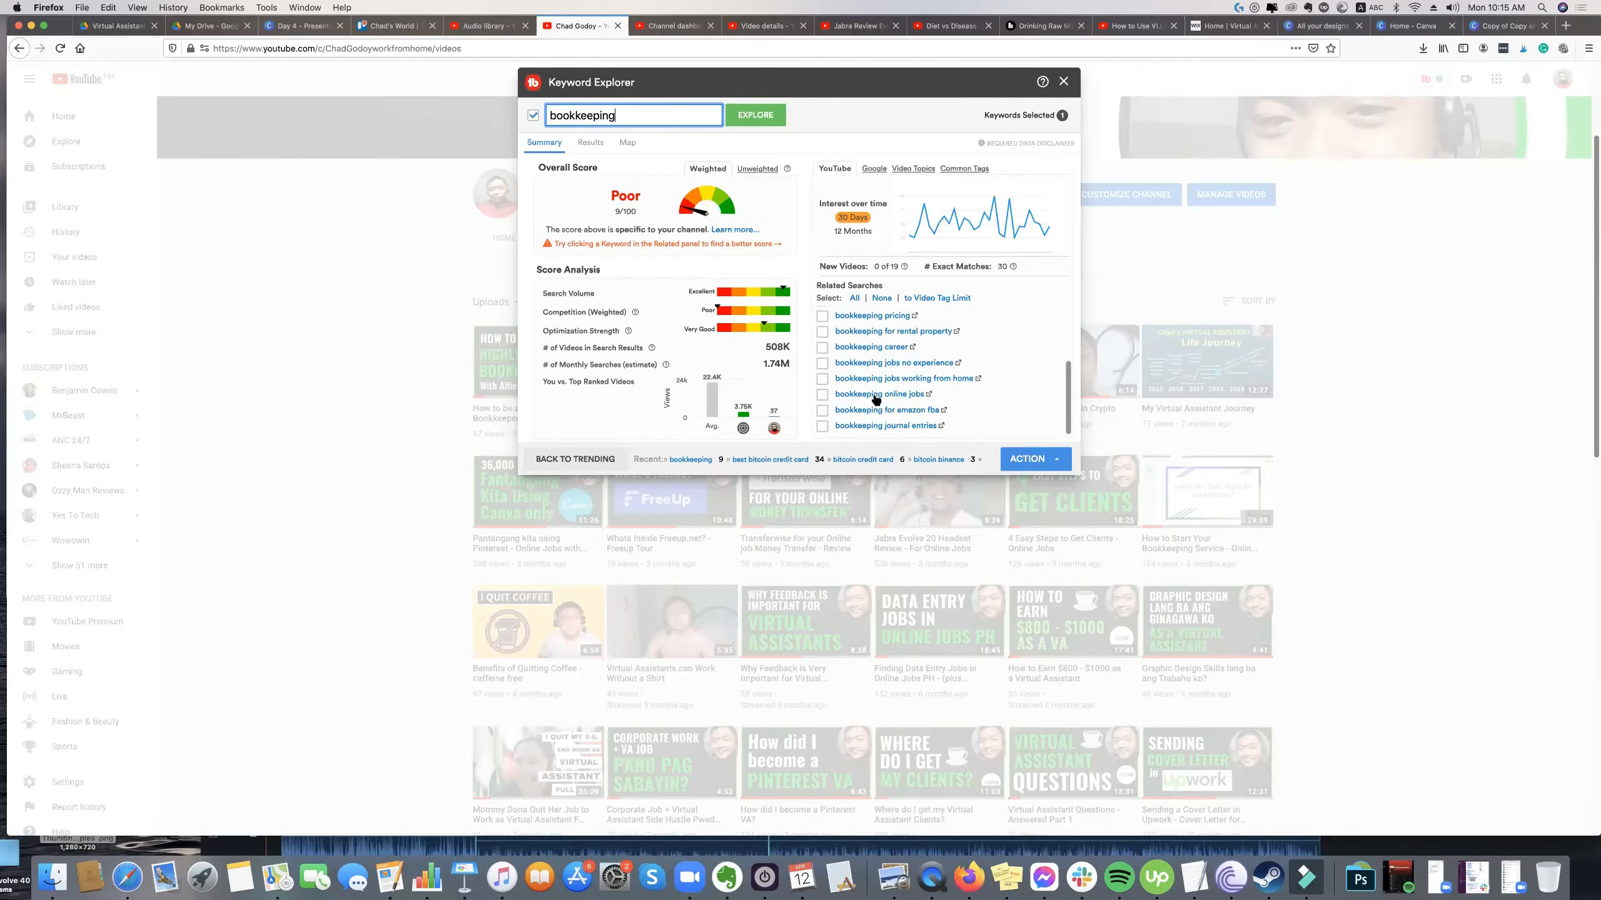
Replace the keyword with "bookkeeper" and explore it.
{"action": "double_click", "coordinate": [642, 116]}
{"action": "type", "text": "bookkeeper"}
{"action": "key", "text": "Return"}
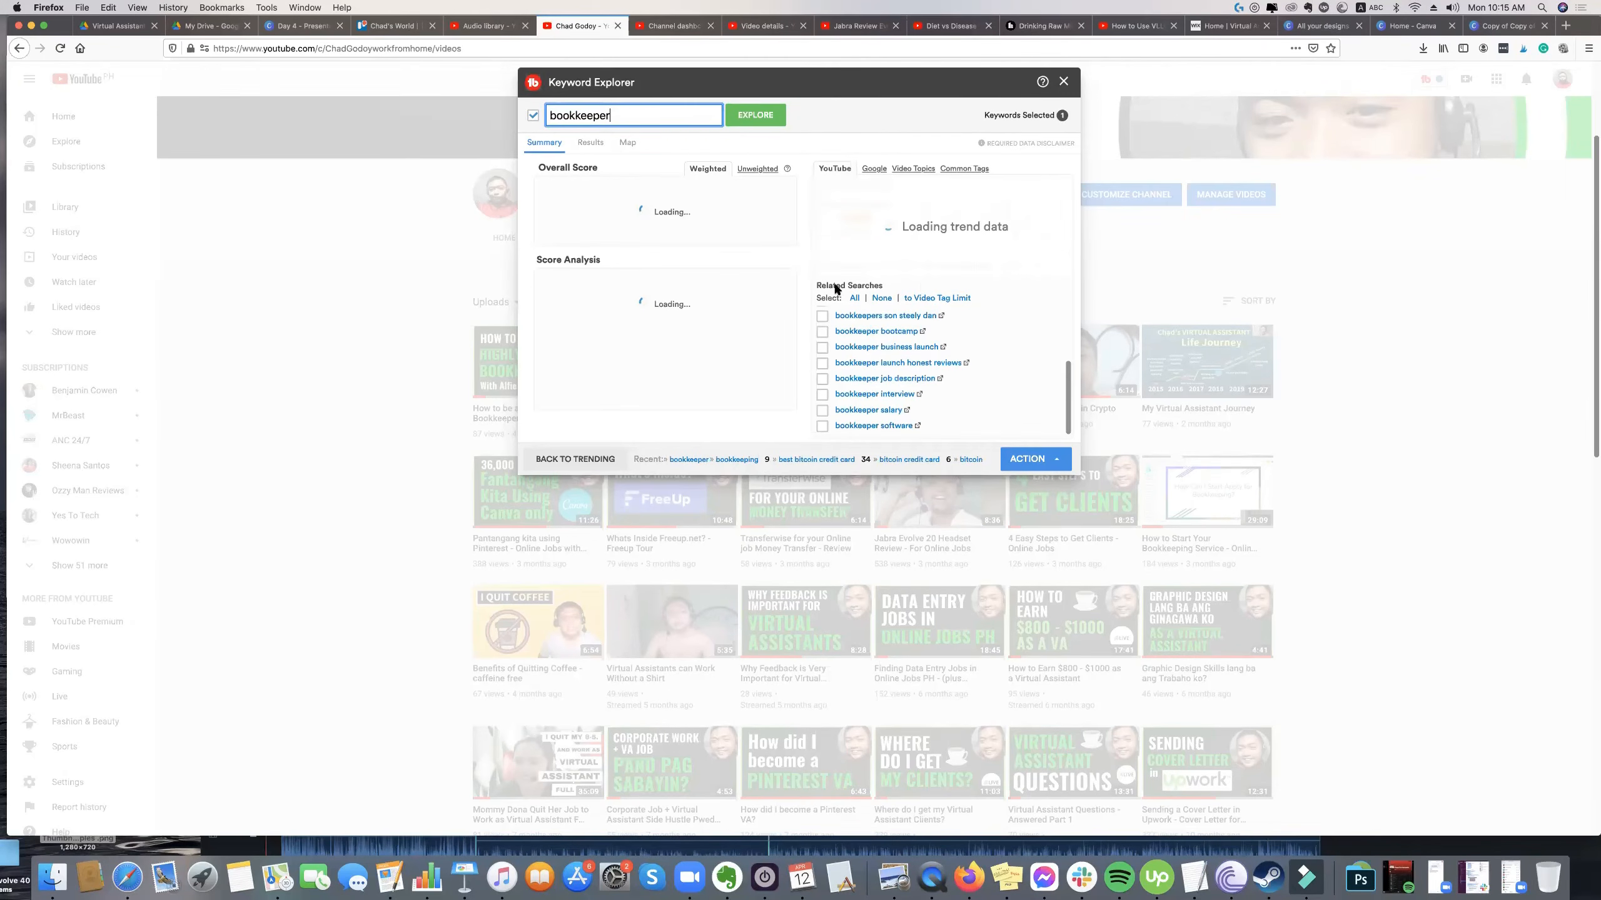
Look through the related searches for "bookkeeper", from the launch and job keywords to the salary and software ones.
{"action": "left_click_drag", "start_coordinate": [822, 286], "coordinate": [883, 287]}
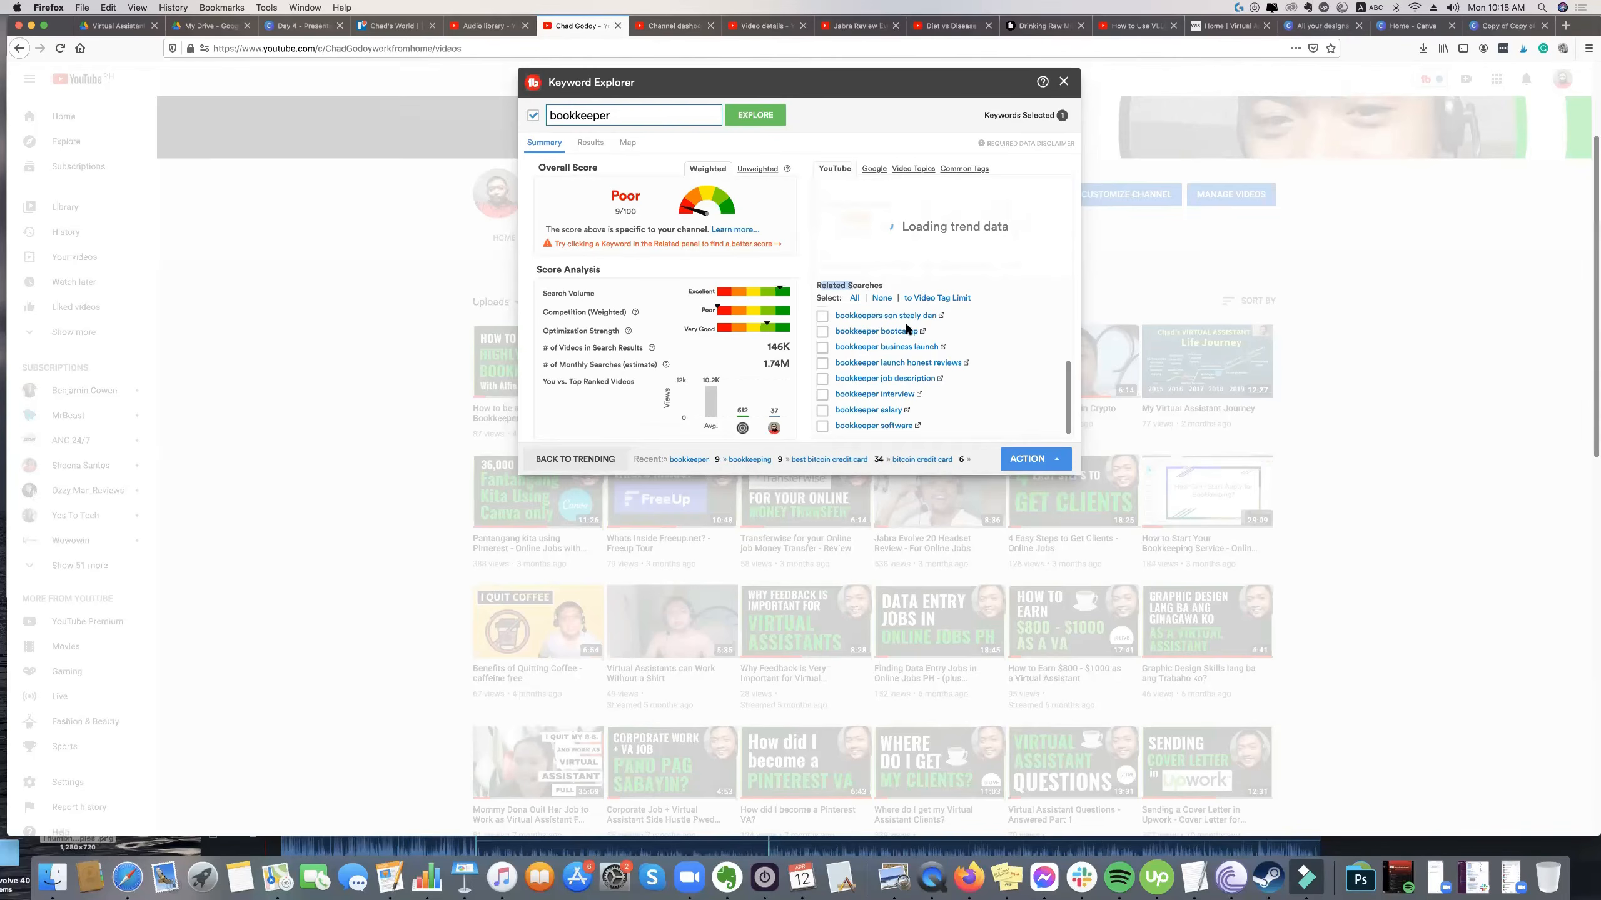
{"action": "scroll", "coordinate": [913, 374], "scroll_direction": "down", "scroll_amount": 3}
{"action": "scroll", "coordinate": [900, 371], "scroll_direction": "up", "scroll_amount": 1}
{"action": "scroll", "coordinate": [901, 371], "scroll_direction": "up", "scroll_amount": 5}
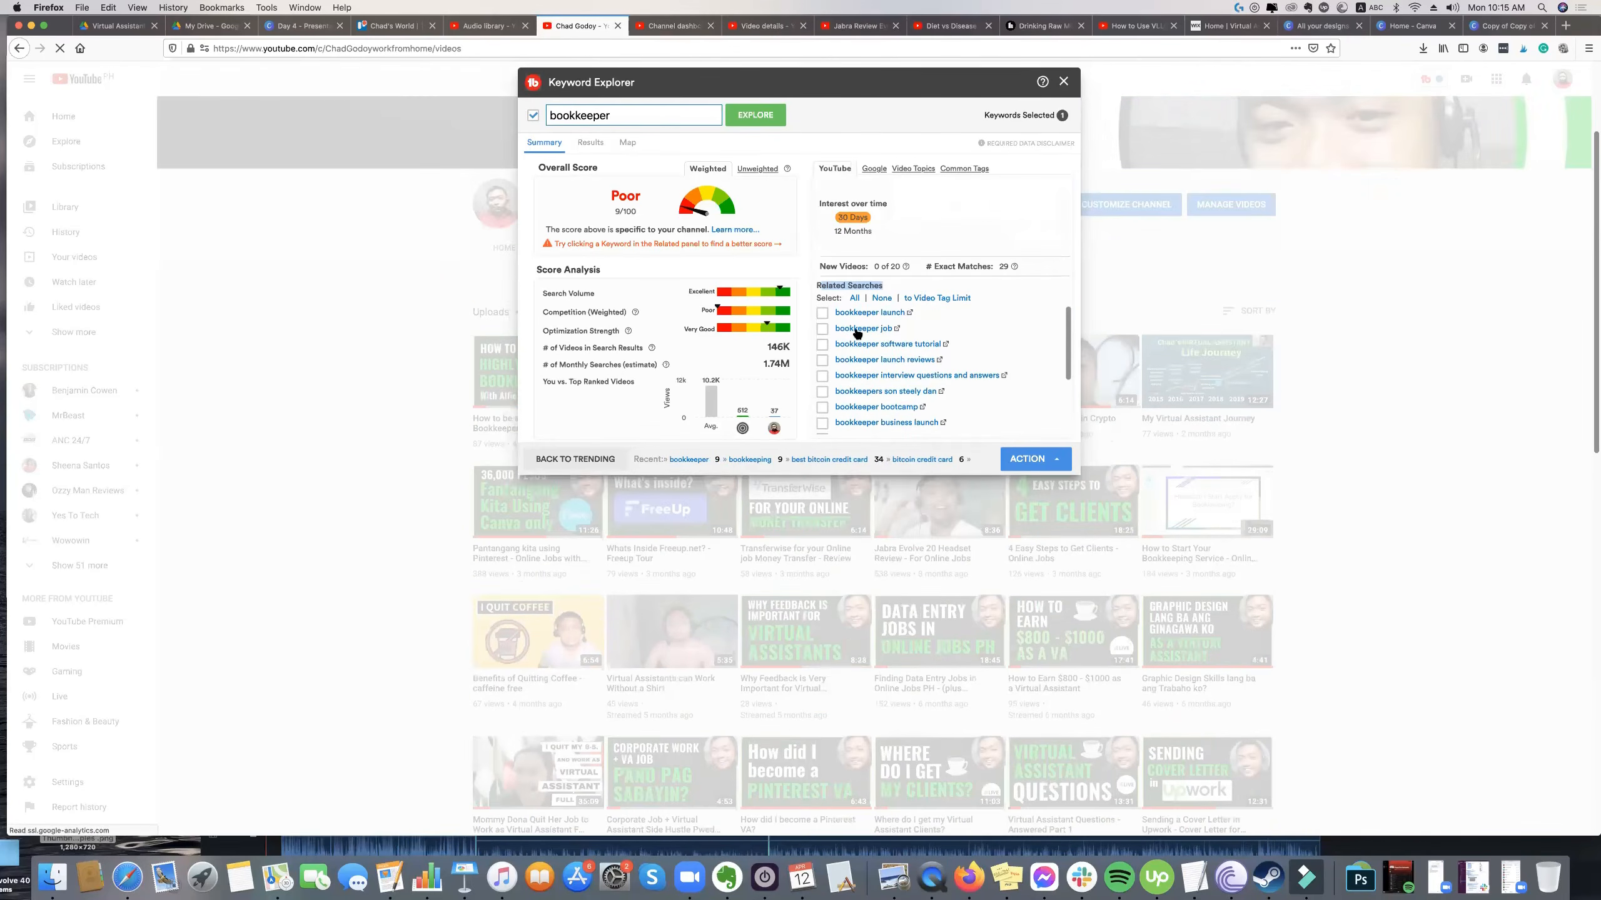
{"action": "scroll", "coordinate": [892, 419], "scroll_direction": "down", "scroll_amount": 2}
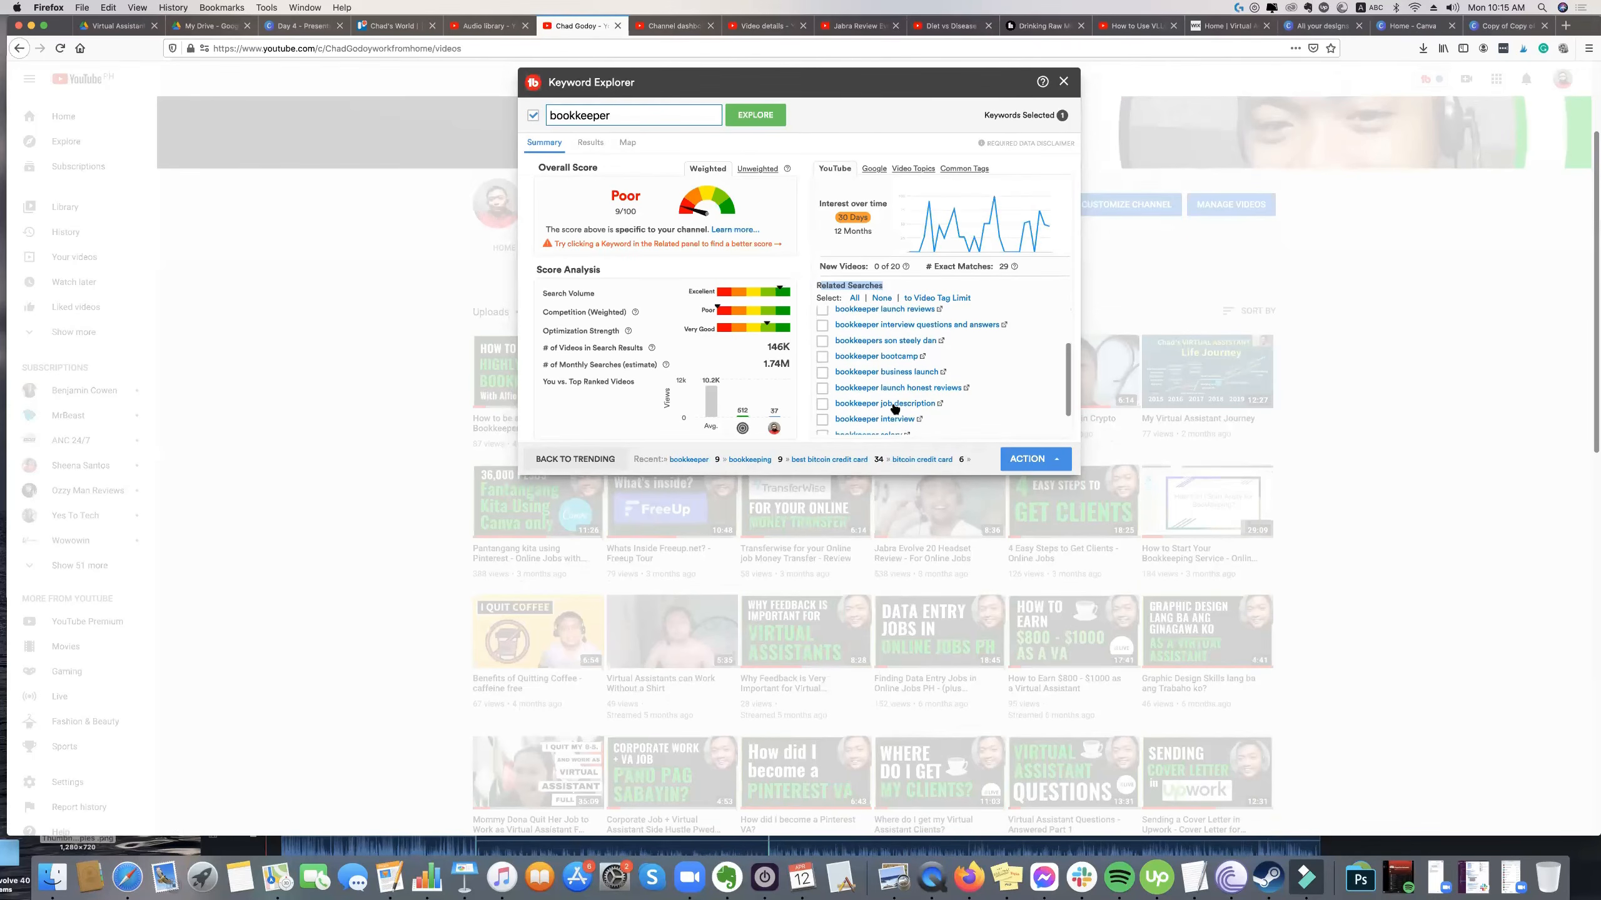
{"action": "scroll", "coordinate": [896, 419], "scroll_direction": "down", "scroll_amount": 1}
{"action": "scroll", "coordinate": [900, 395], "scroll_direction": "down", "scroll_amount": 1}
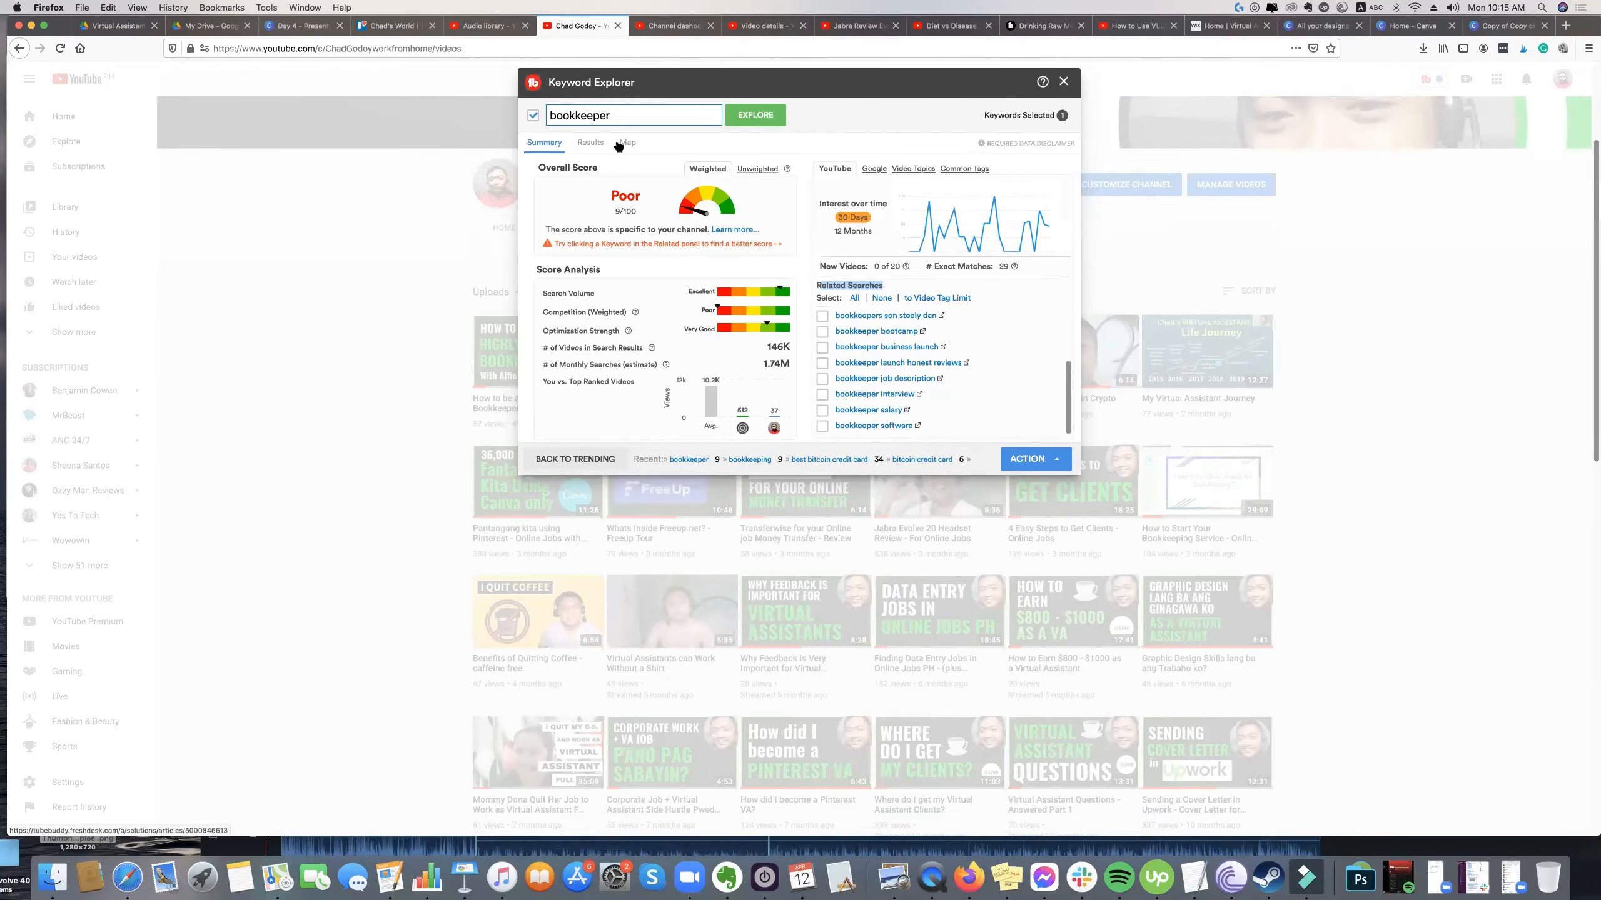
Replace the keyword with "work from home", explore it, look through its related searches, and close Keyword Explorer.
{"action": "left_click", "coordinate": [588, 116]}
{"action": "double_click", "coordinate": [599, 116]}
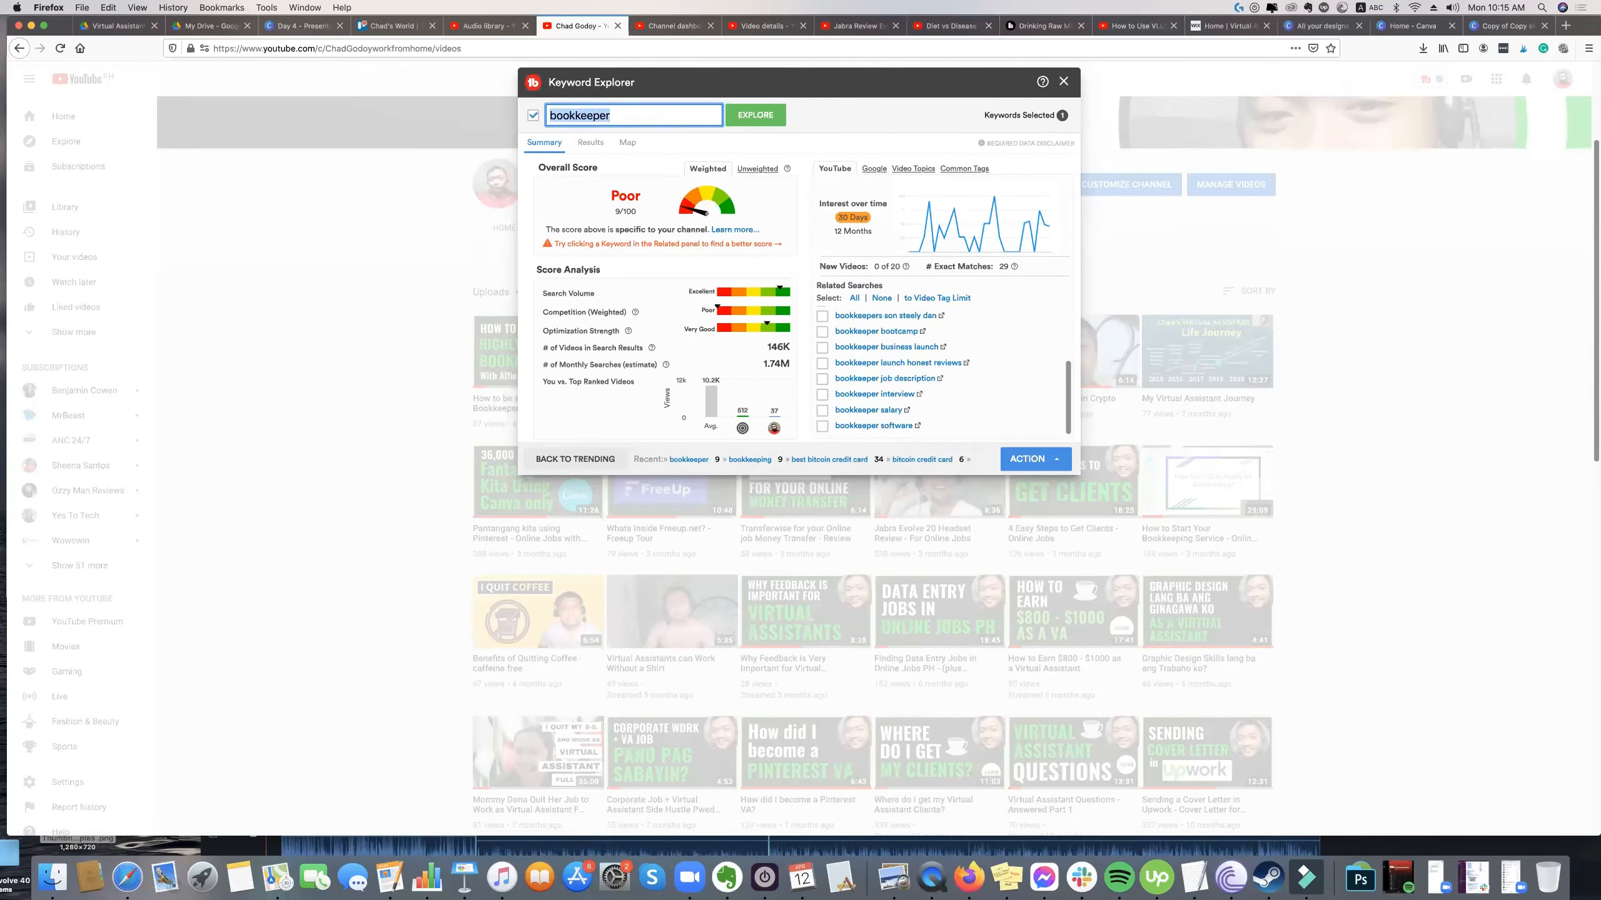
{"action": "type", "text": "work from home"}
{"action": "key", "text": "Return"}
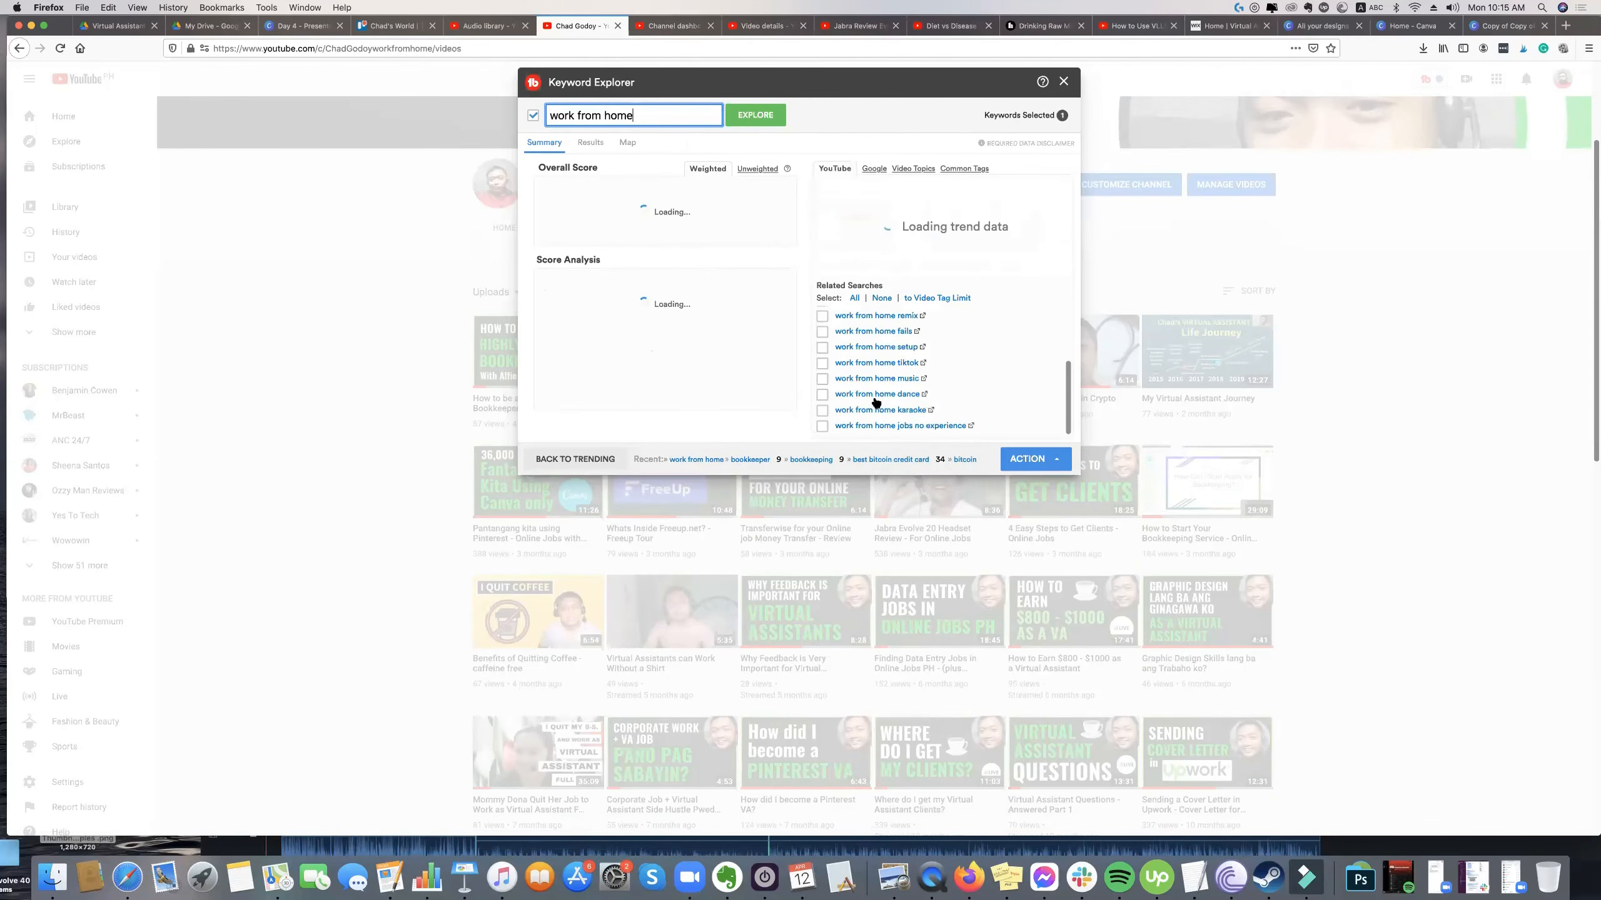
{"action": "scroll", "coordinate": [879, 397], "scroll_direction": "up", "scroll_amount": 3}
{"action": "scroll", "coordinate": [879, 394], "scroll_direction": "up", "scroll_amount": 2}
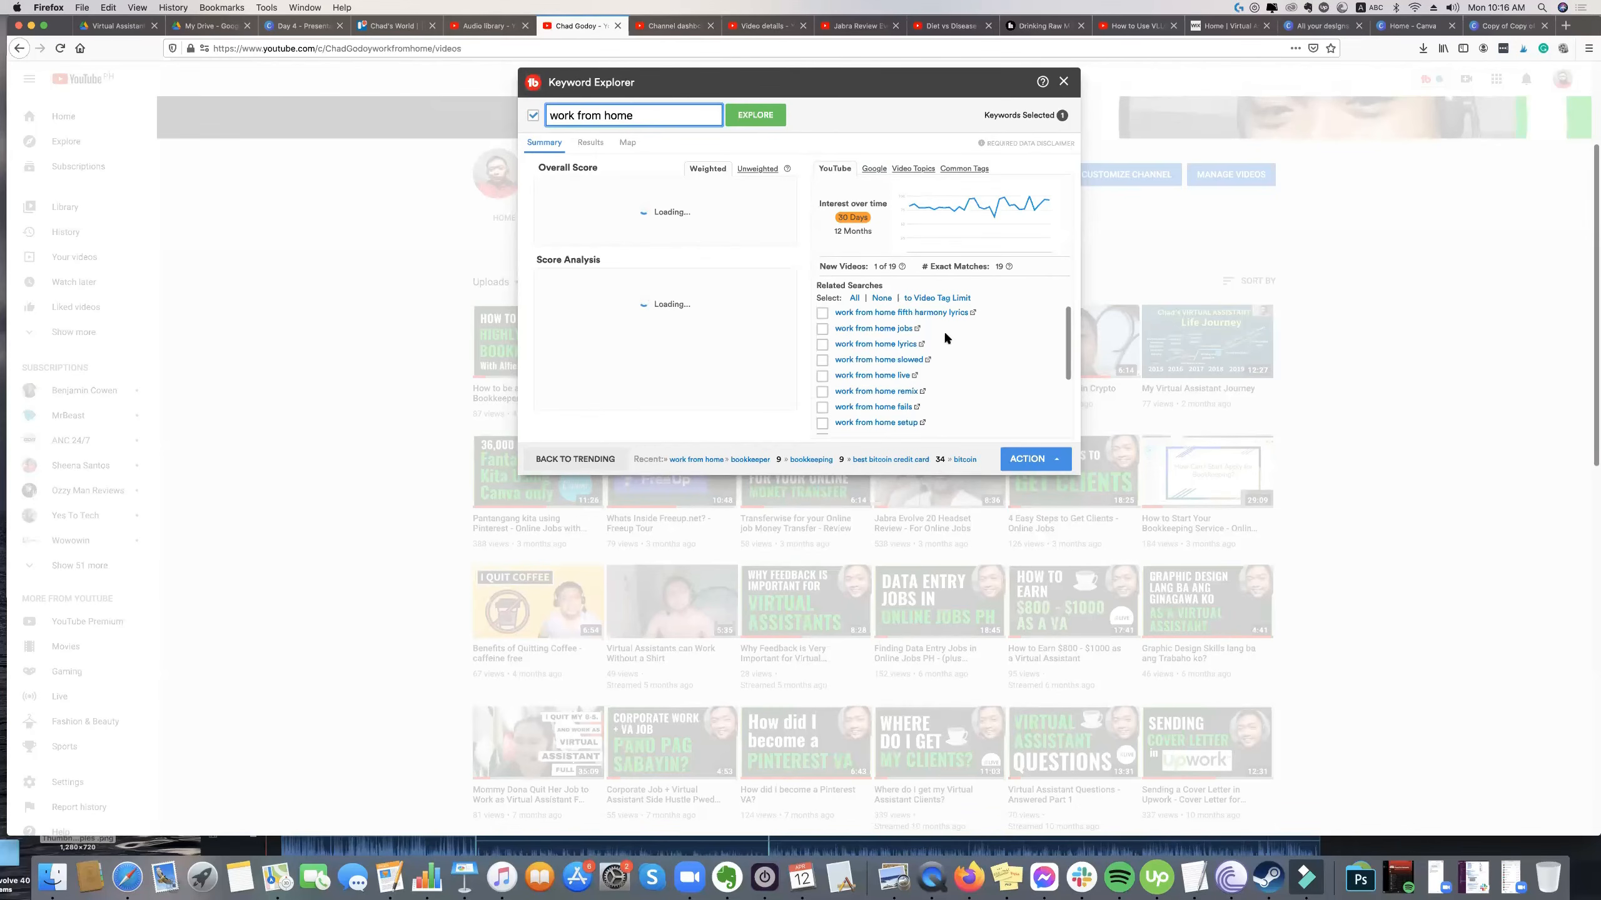
{"action": "left_click", "coordinate": [1066, 80]}
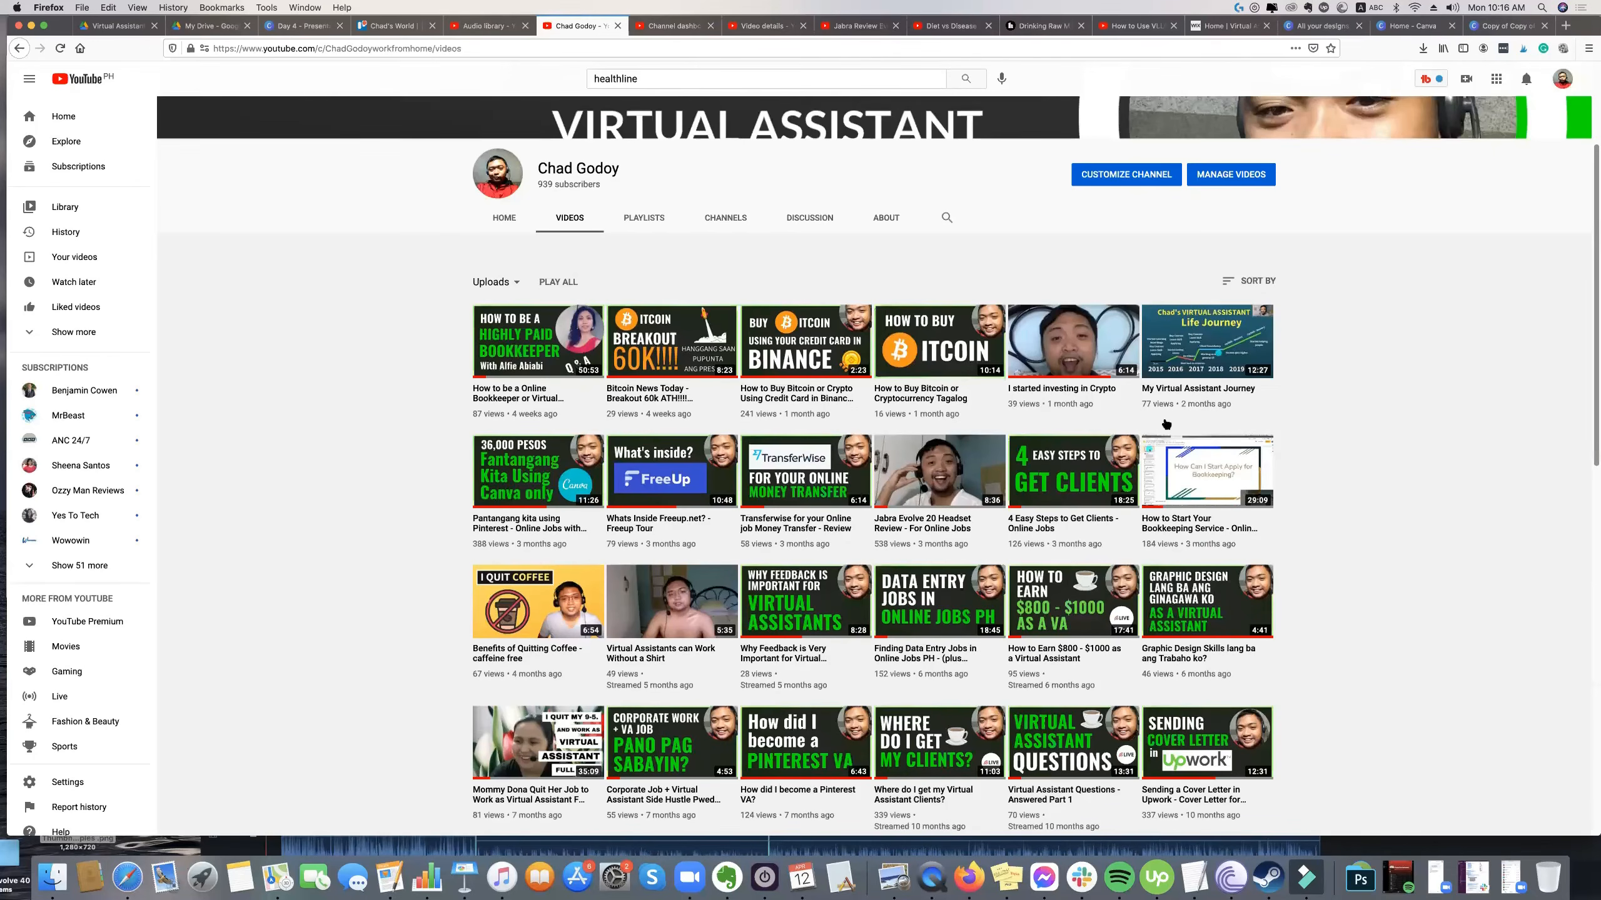
Show where Keyword Explorer is launched among TubeBuddy's popular tools, and return to the channel's video list.
{"action": "scroll", "coordinate": [888, 389], "scroll_direction": "up", "scroll_amount": 1}
{"action": "mouse_move", "coordinate": [888, 389]}
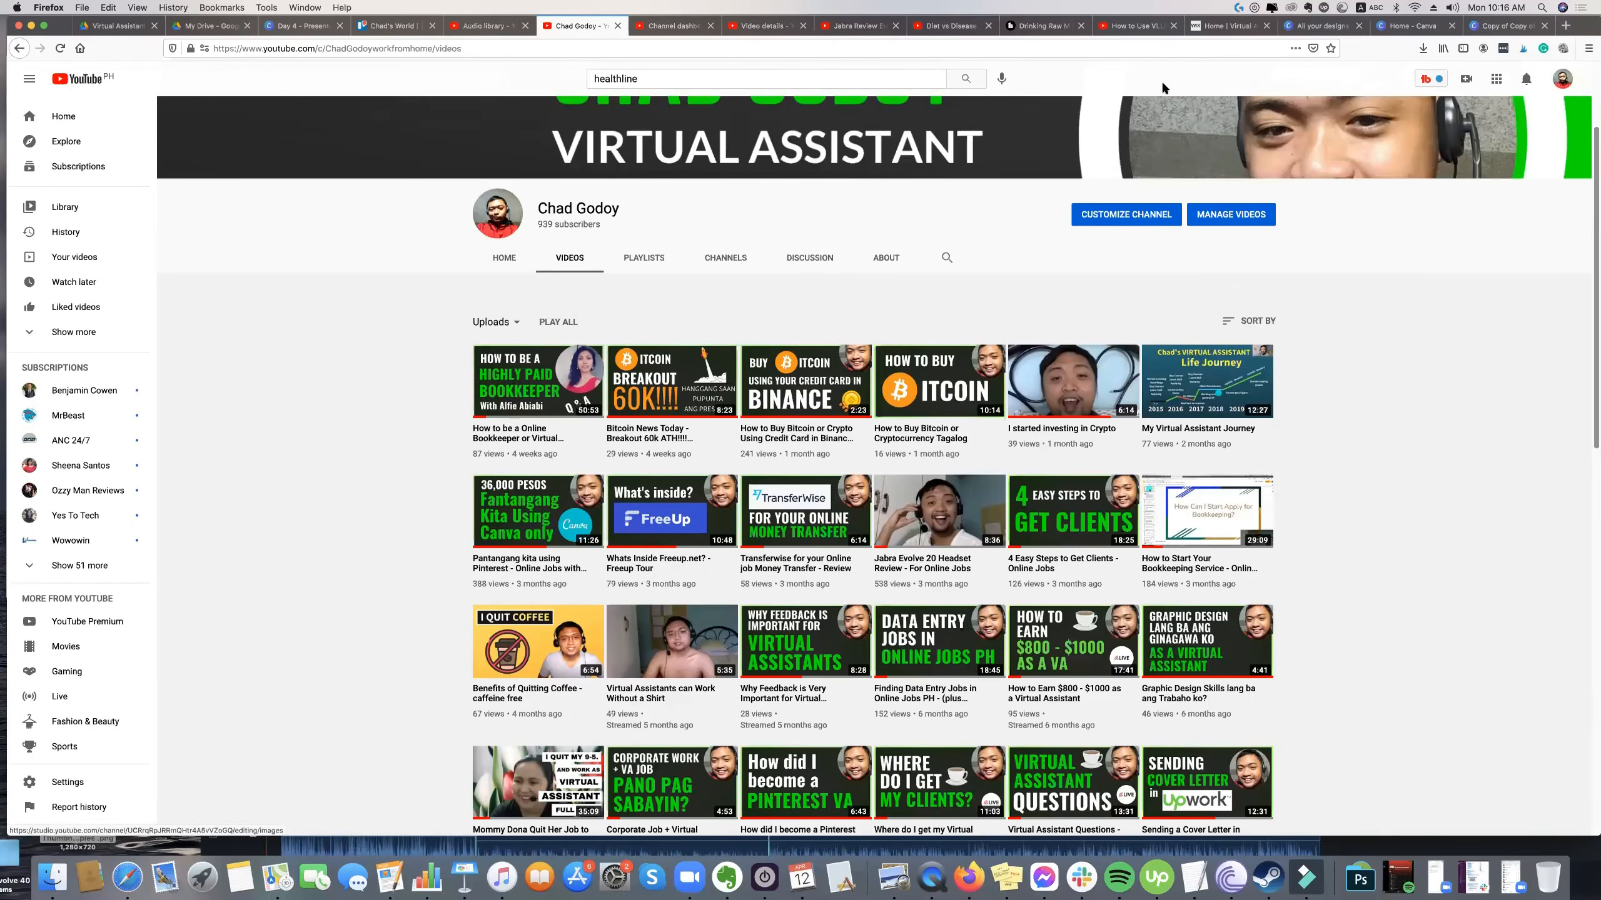
{"action": "left_click", "coordinate": [1428, 81]}
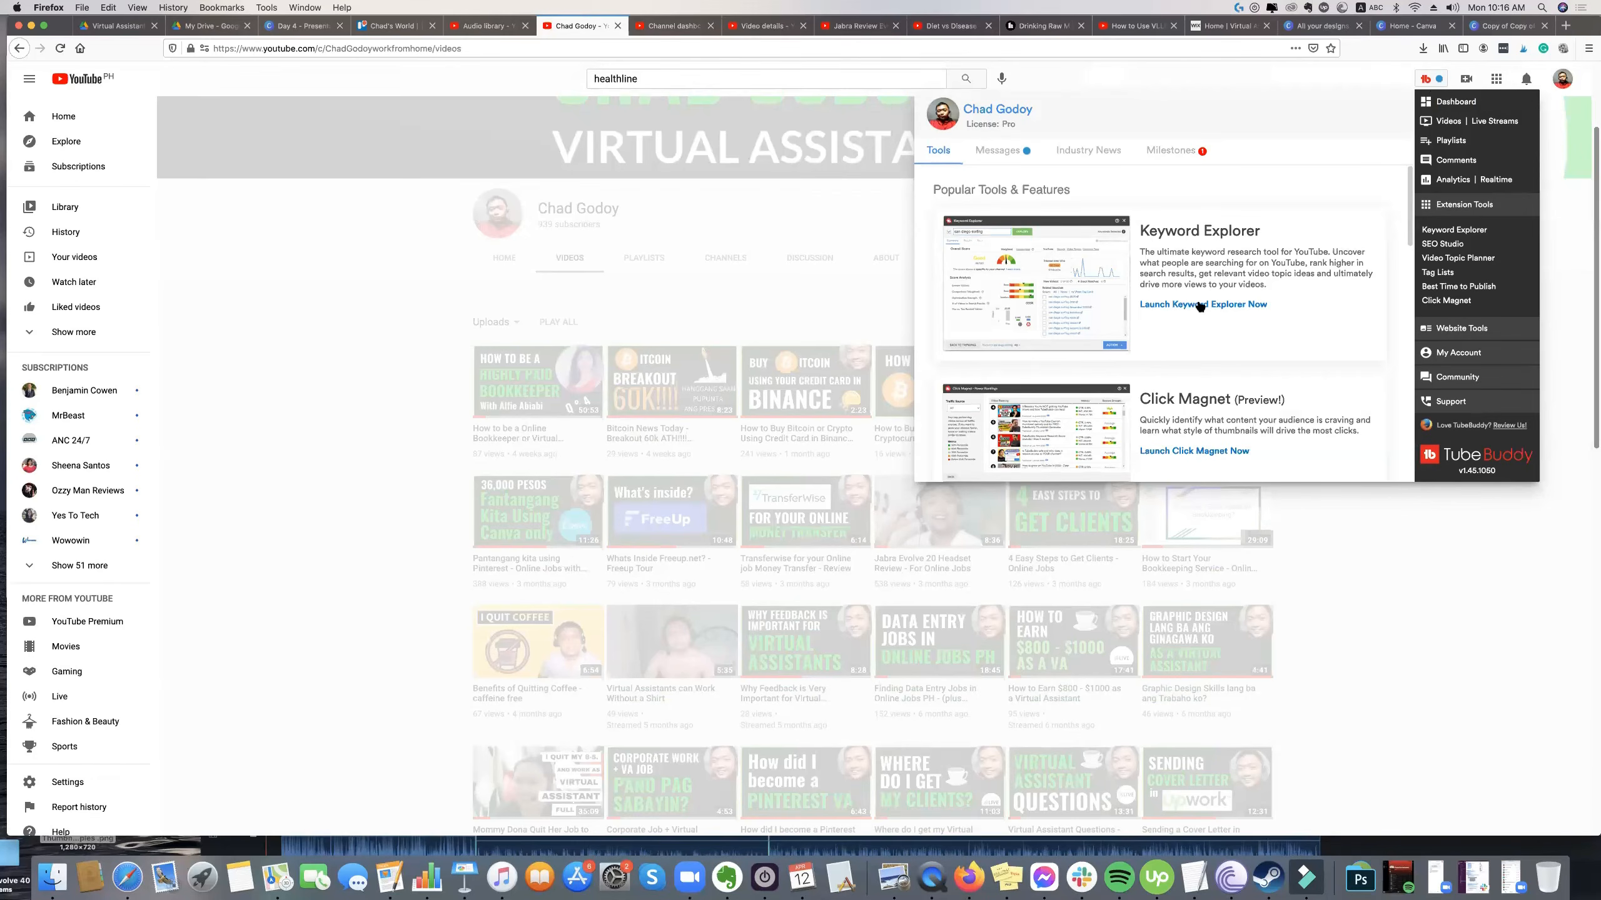
{"action": "left_click", "coordinate": [672, 271]}
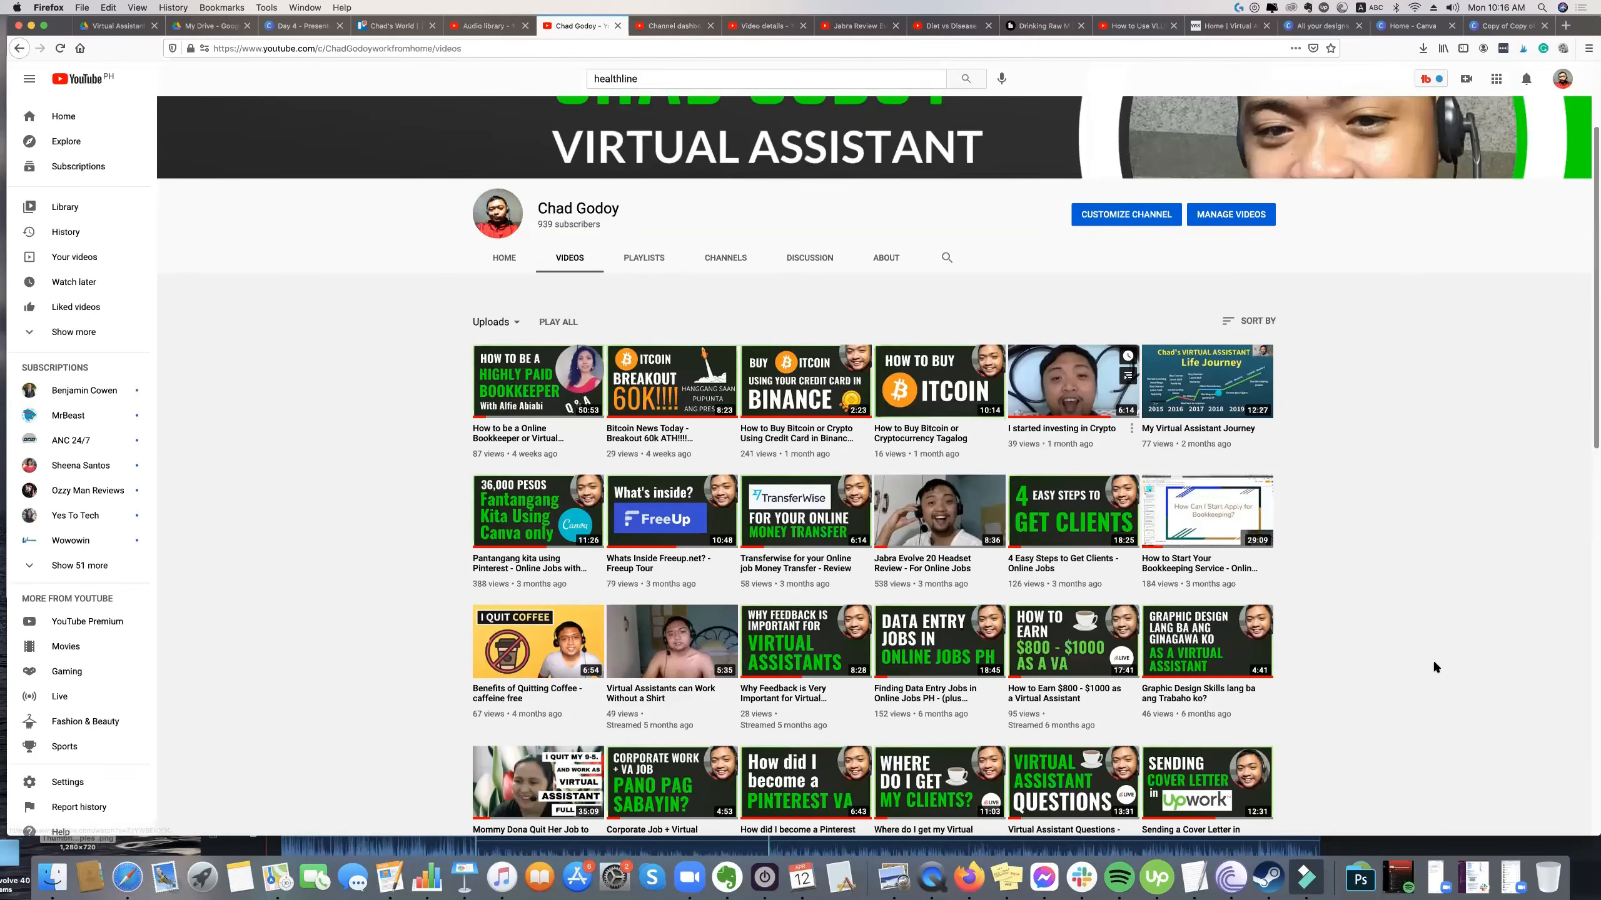
Switch to the Day 4 presentation in Canva and enlarge the "Youtube SEO" text on page 10 to font size 148.
{"action": "left_click", "coordinate": [301, 26]}
{"action": "left_click", "coordinate": [971, 523]}
{"action": "left_click_drag", "start_coordinate": [1228, 596], "coordinate": [1317, 610]}
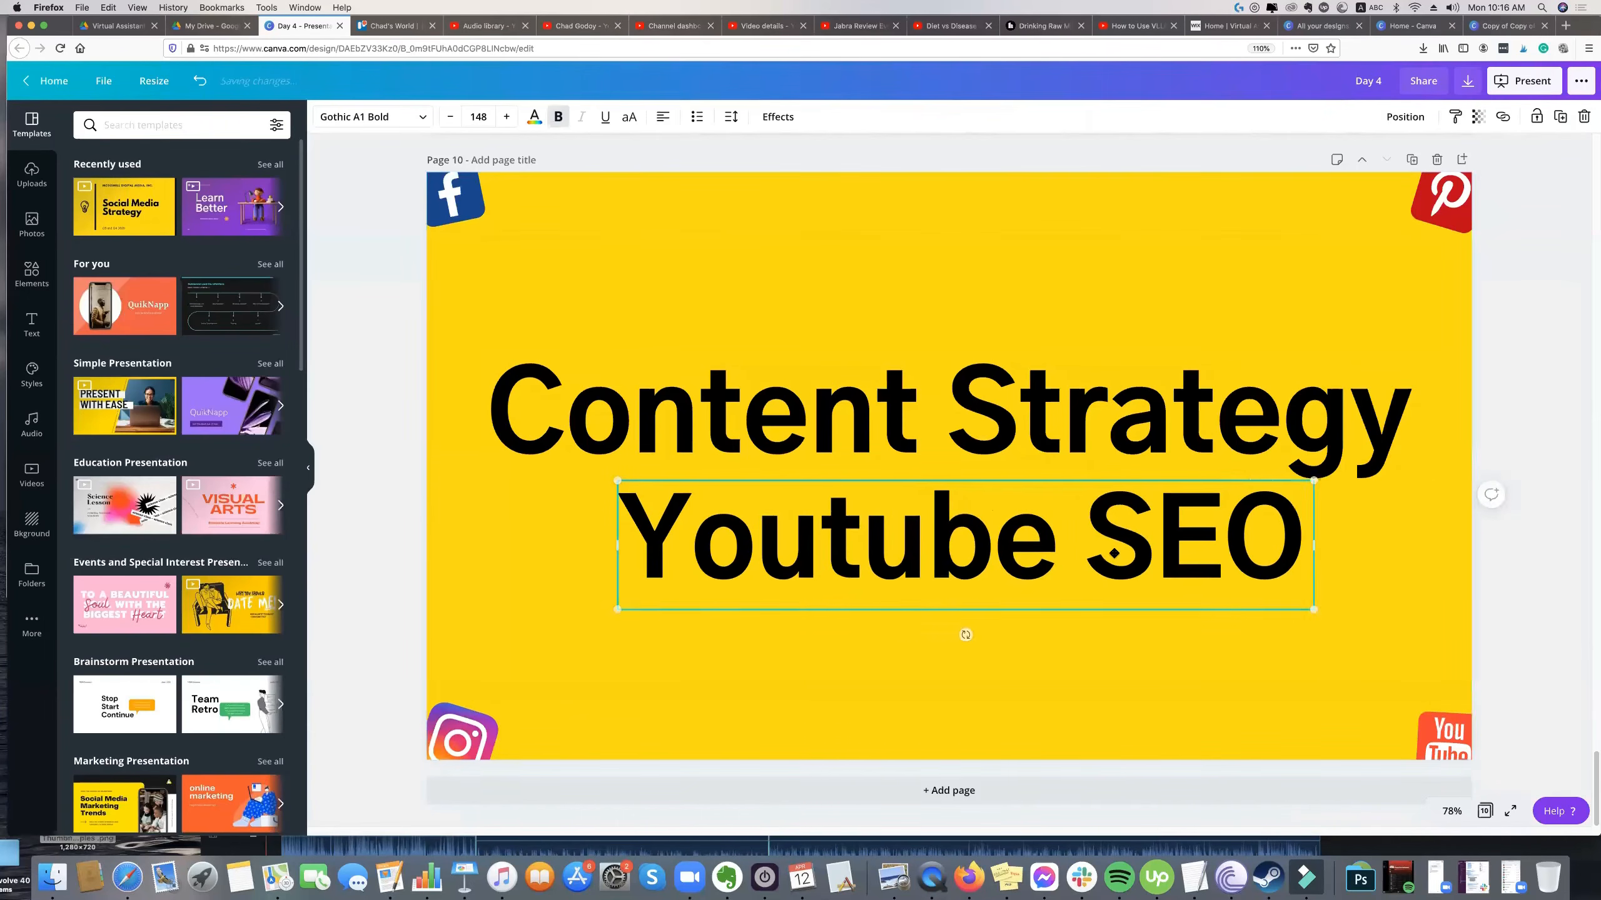
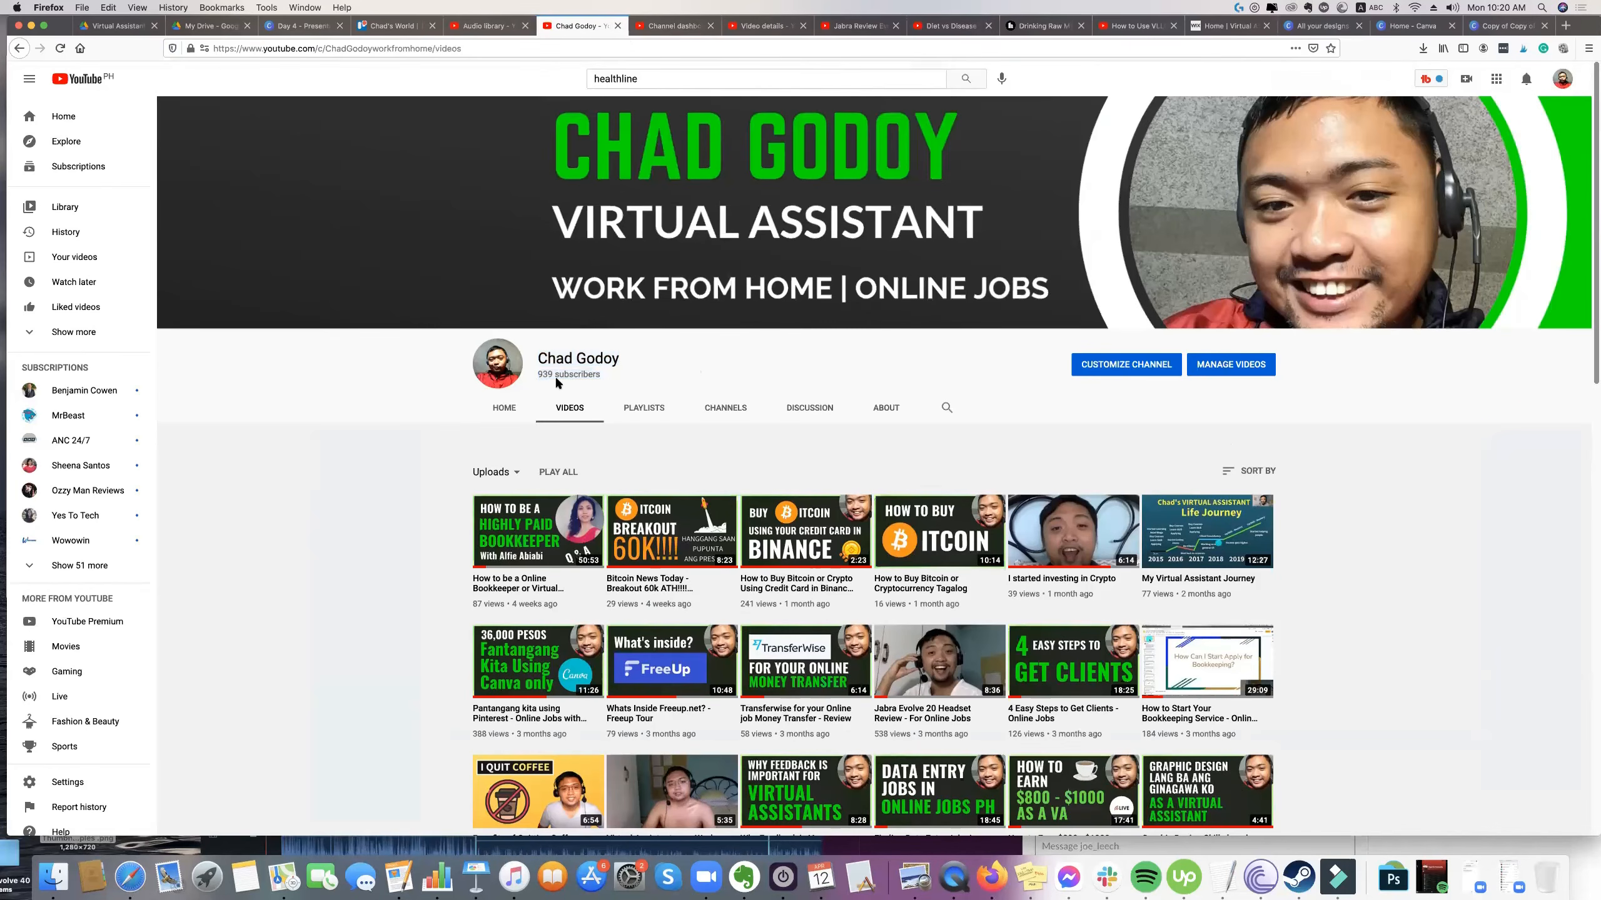
Point out the channel name and subscriber count on the YouTube channel page by highlighting them.
{"action": "left_click", "coordinate": [614, 377]}
{"action": "left_click_drag", "start_coordinate": [603, 376], "coordinate": [541, 364]}
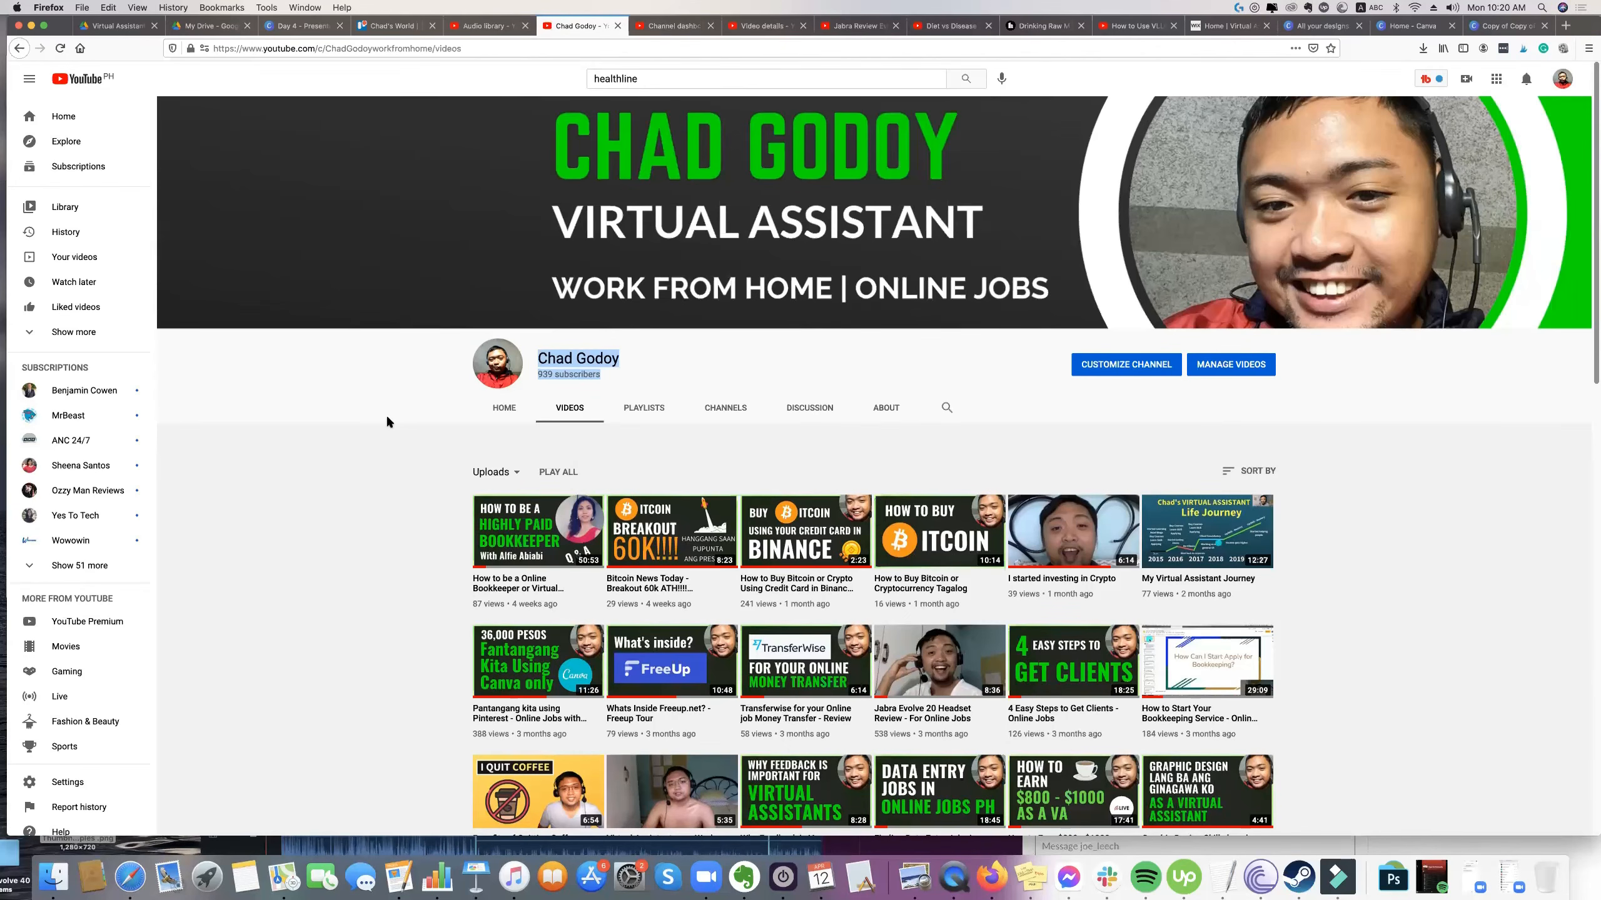
{"action": "left_click", "coordinate": [612, 360]}
{"action": "left_click_drag", "start_coordinate": [625, 378], "coordinate": [538, 375]}
{"action": "left_click", "coordinate": [539, 375]}
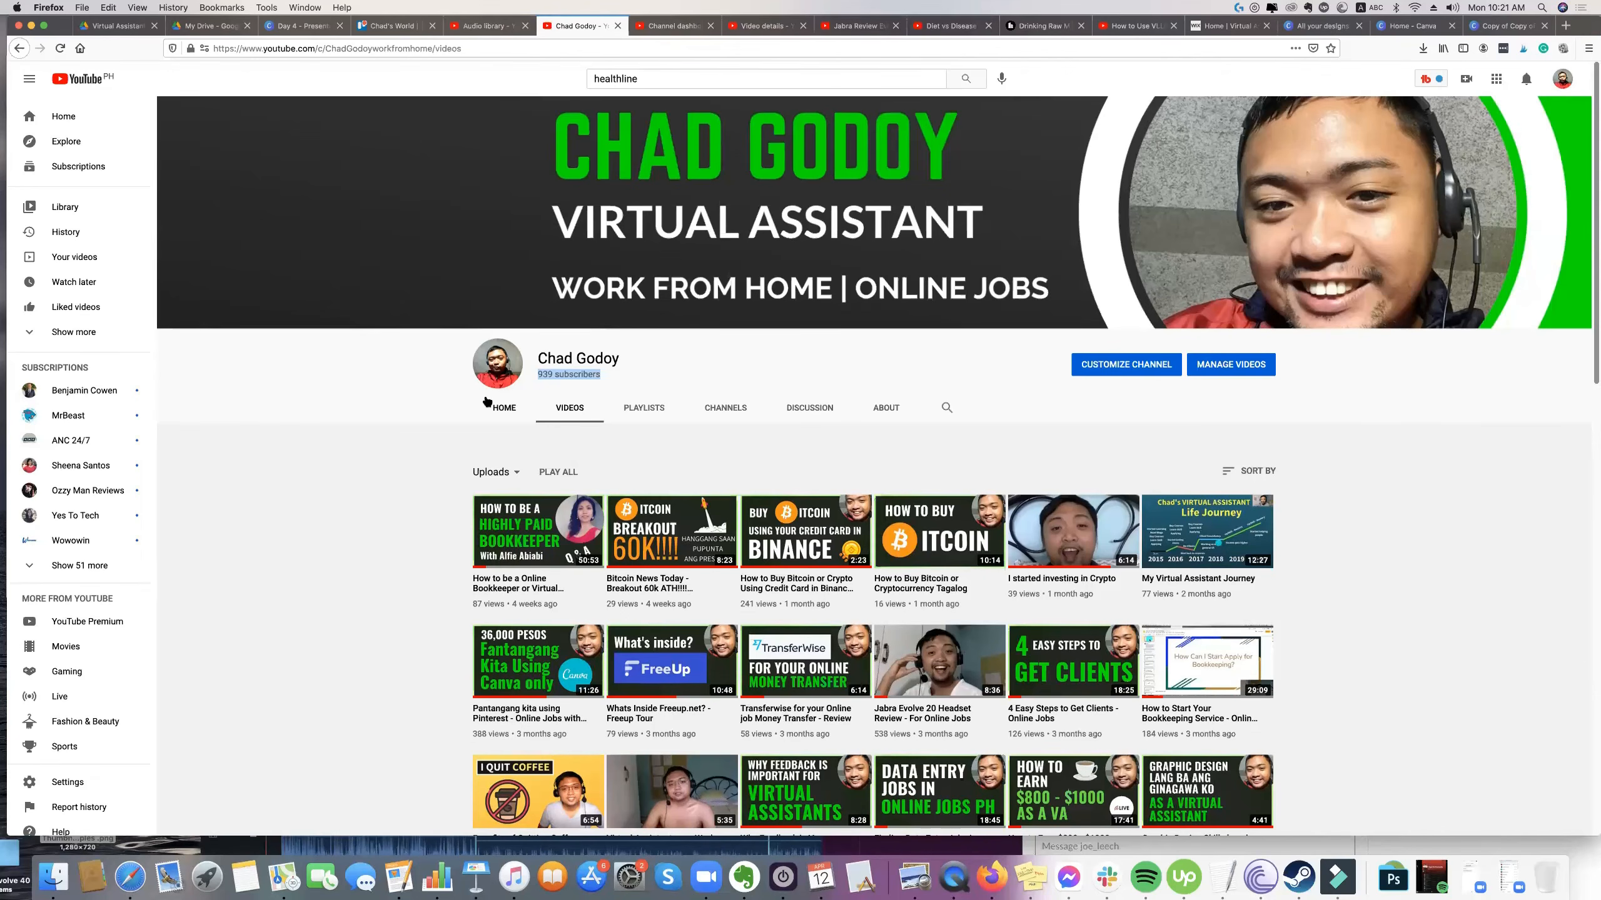
{"action": "left_click_drag", "start_coordinate": [621, 378], "coordinate": [558, 357]}
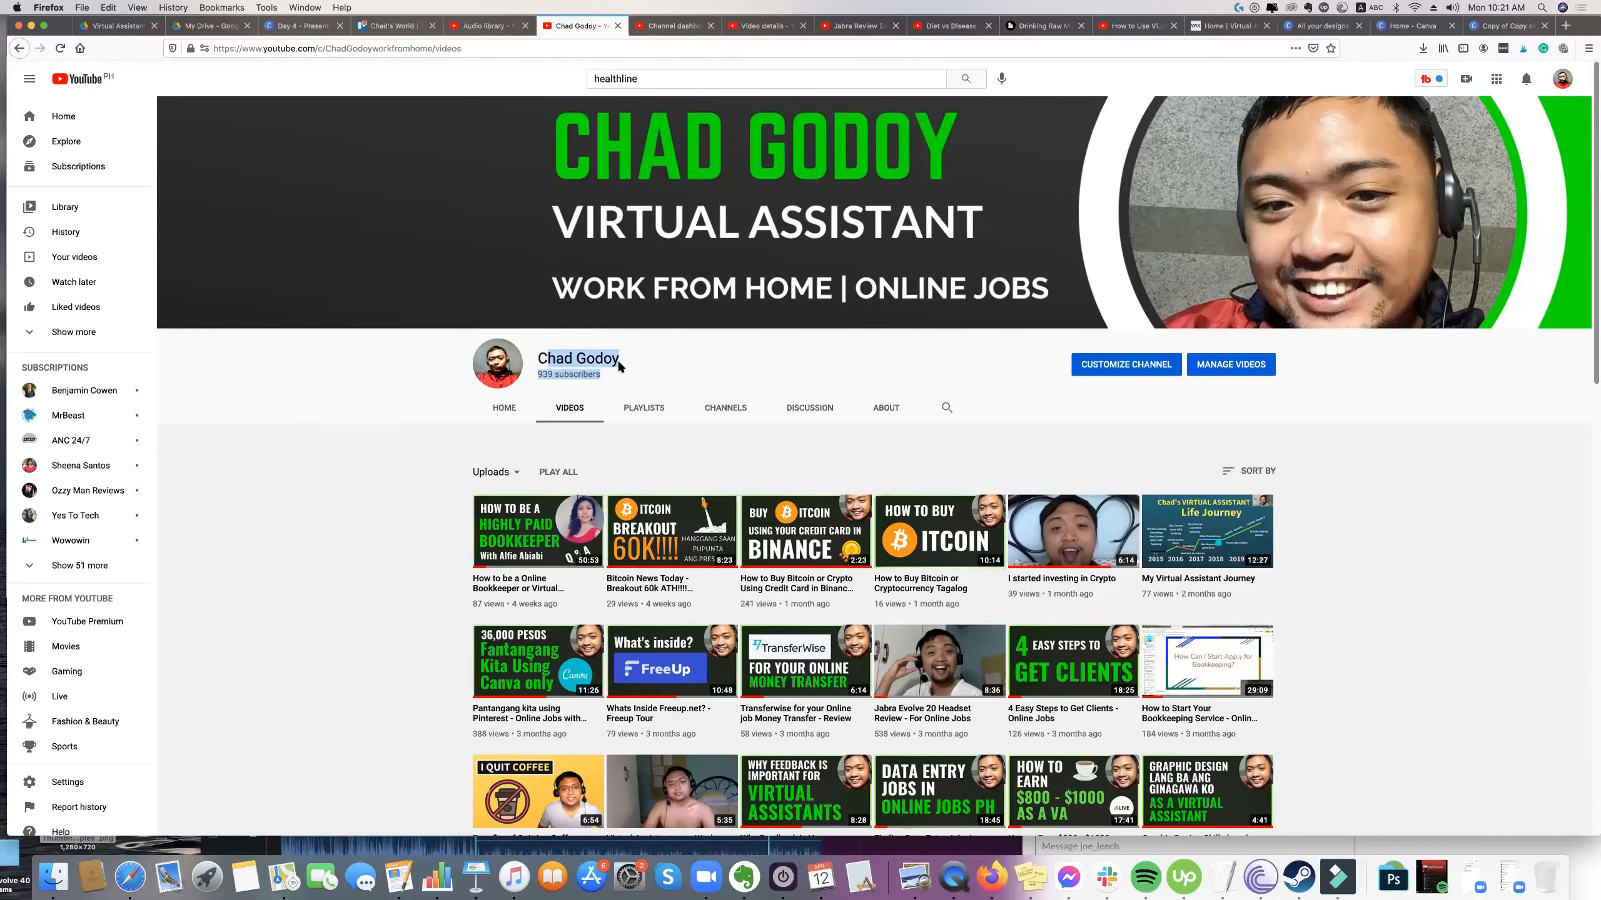
{"action": "left_click", "coordinate": [537, 374]}
{"action": "left_click_drag", "start_coordinate": [593, 373], "coordinate": [602, 377]}
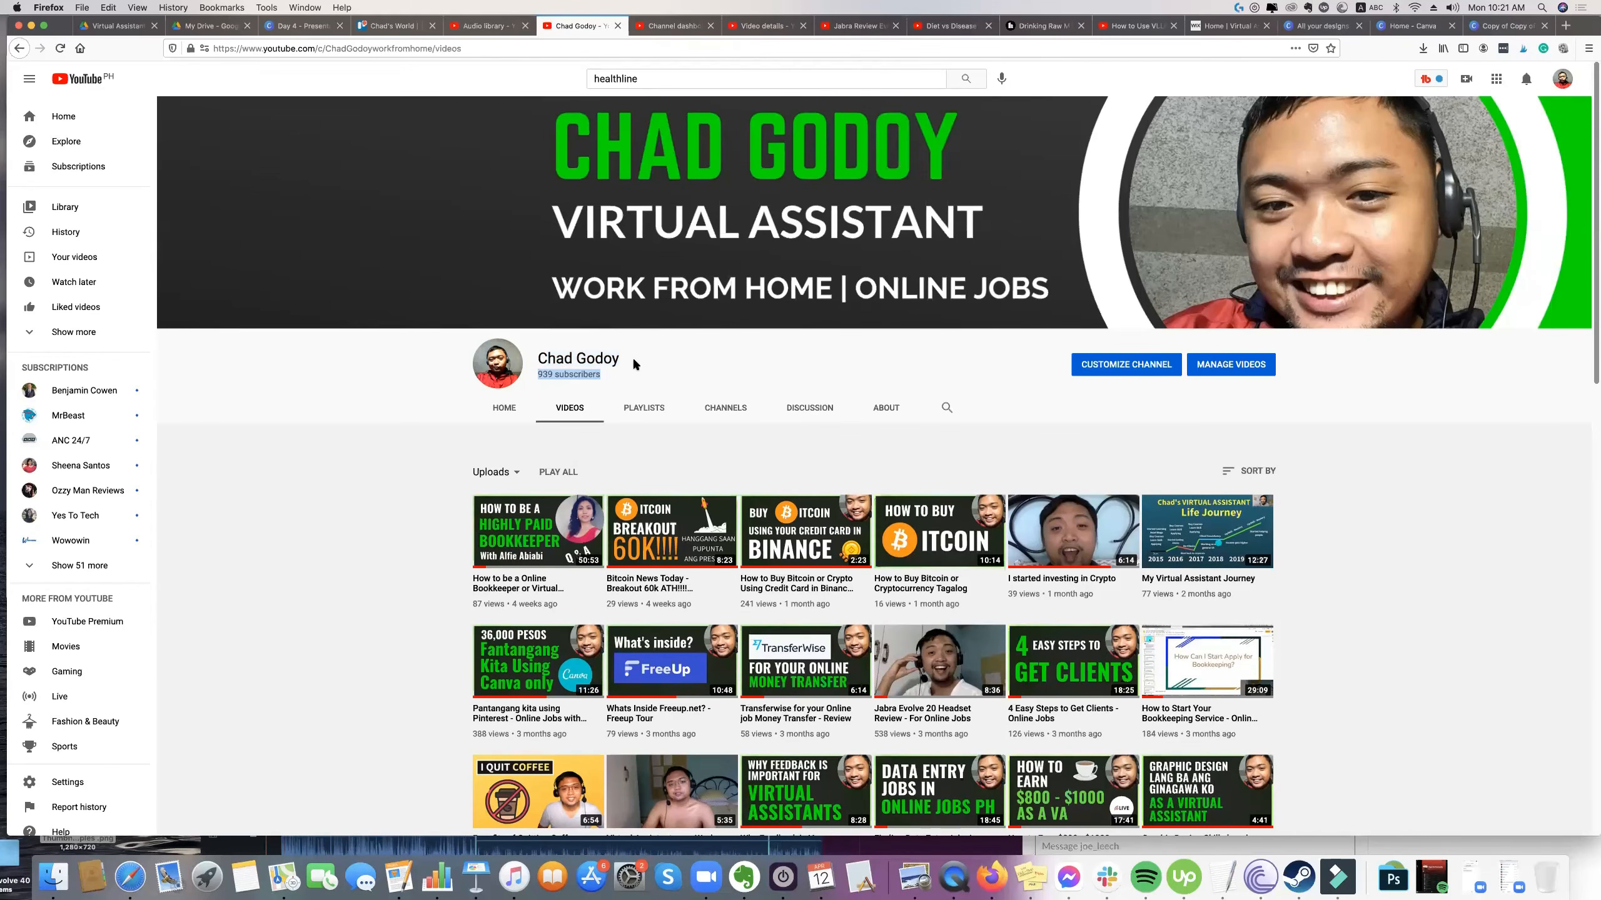
{"action": "left_click", "coordinate": [630, 368]}
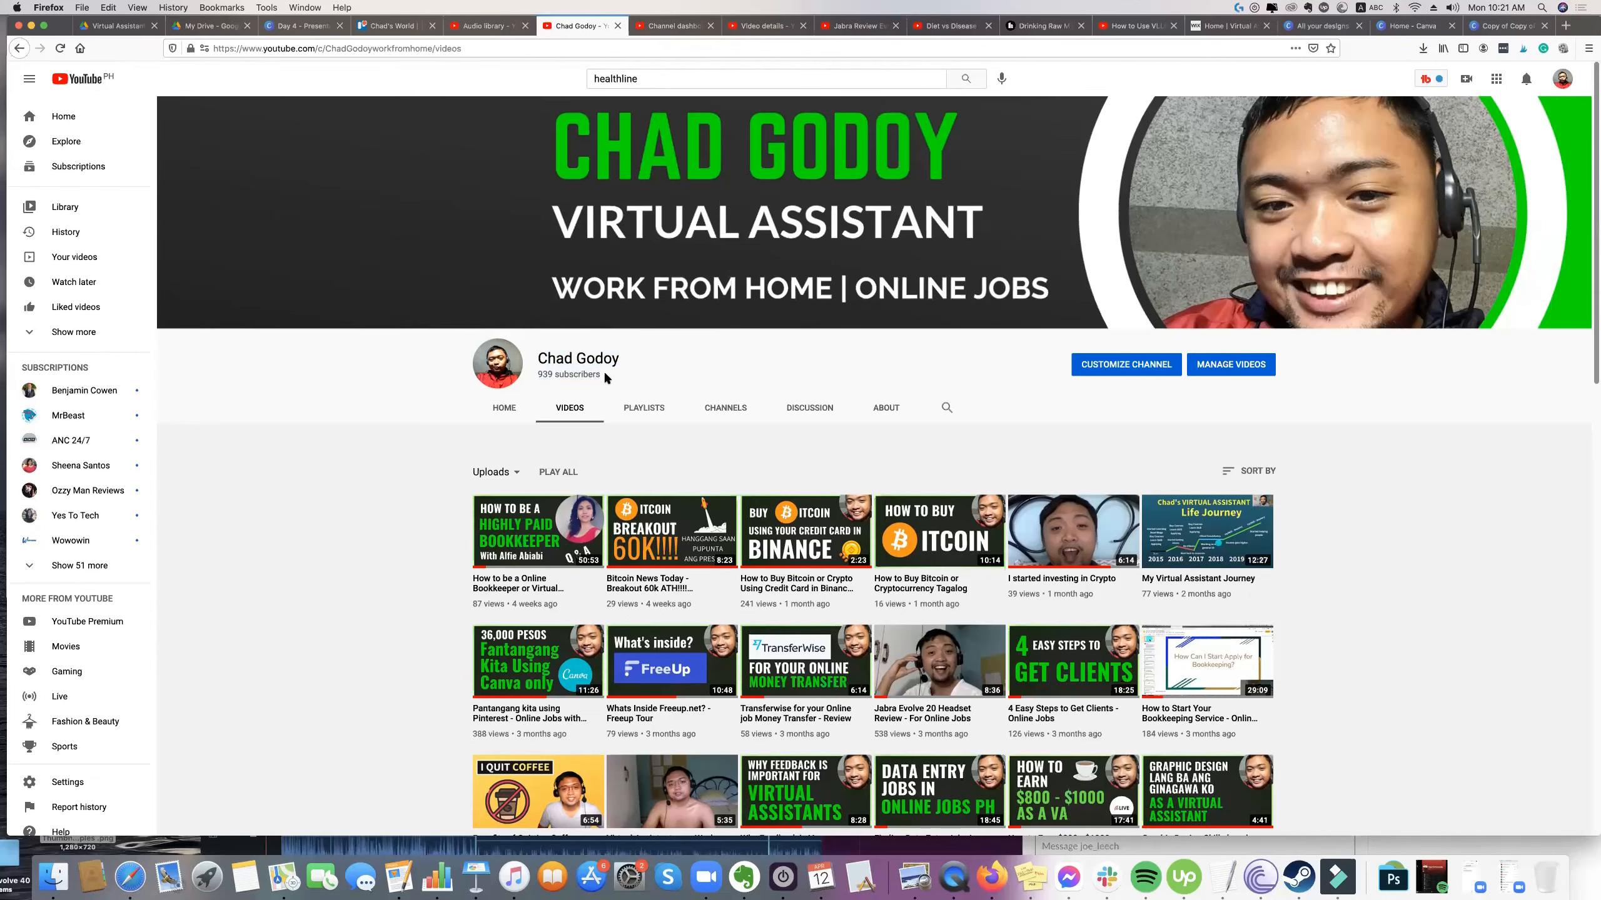
{"action": "triple_click", "coordinate": [540, 359]}
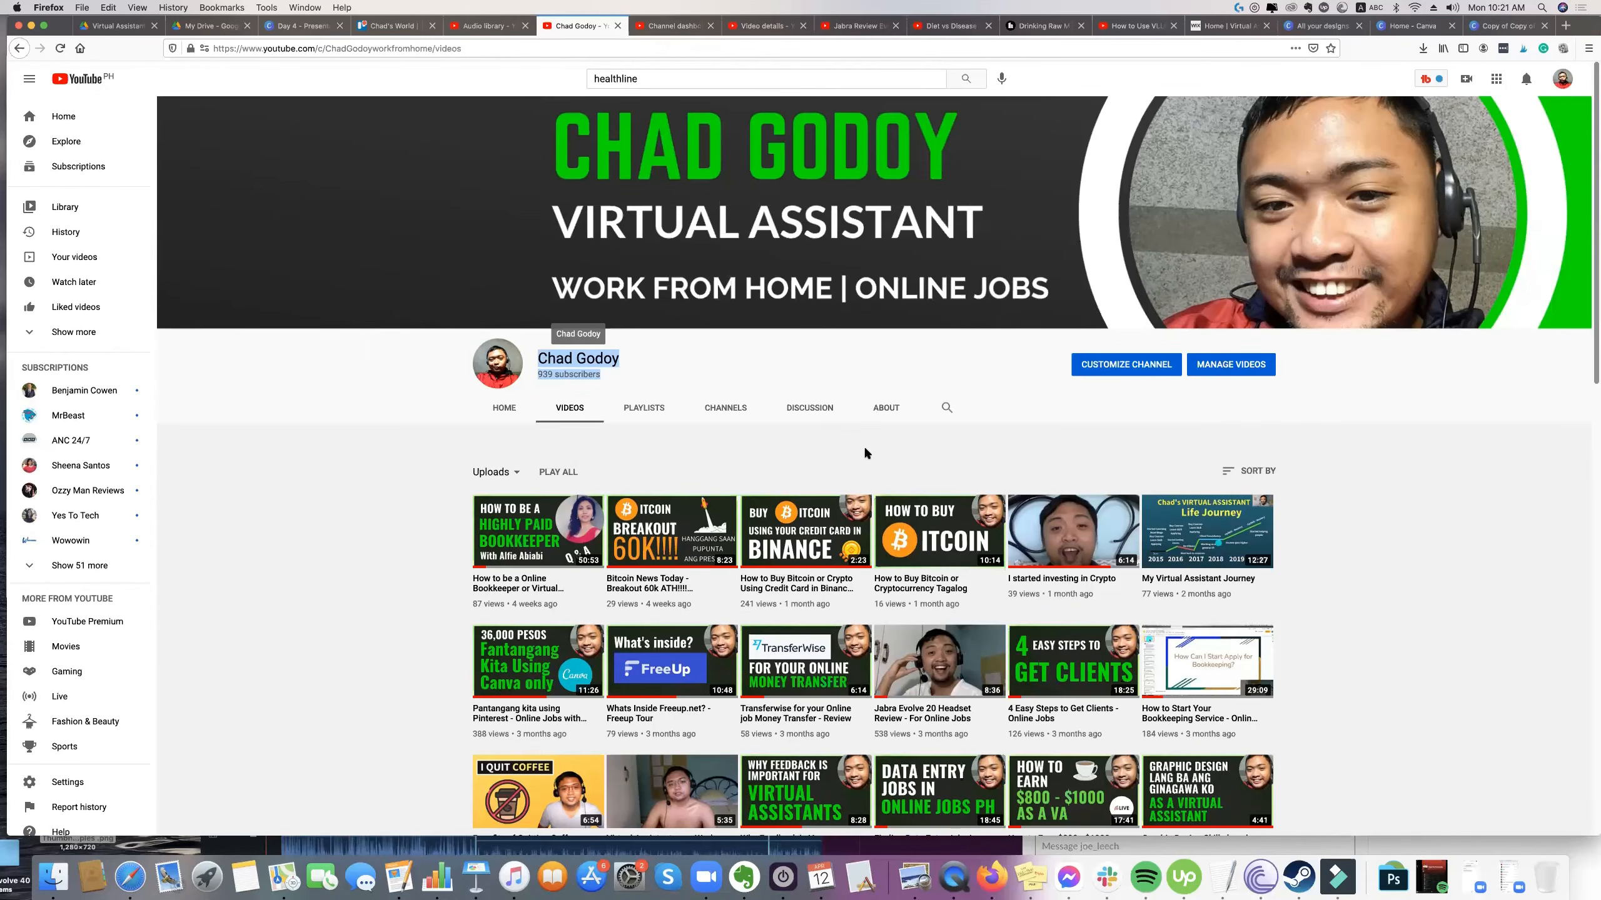
{"action": "scroll", "coordinate": [864, 452], "scroll_direction": "down", "scroll_amount": 1}
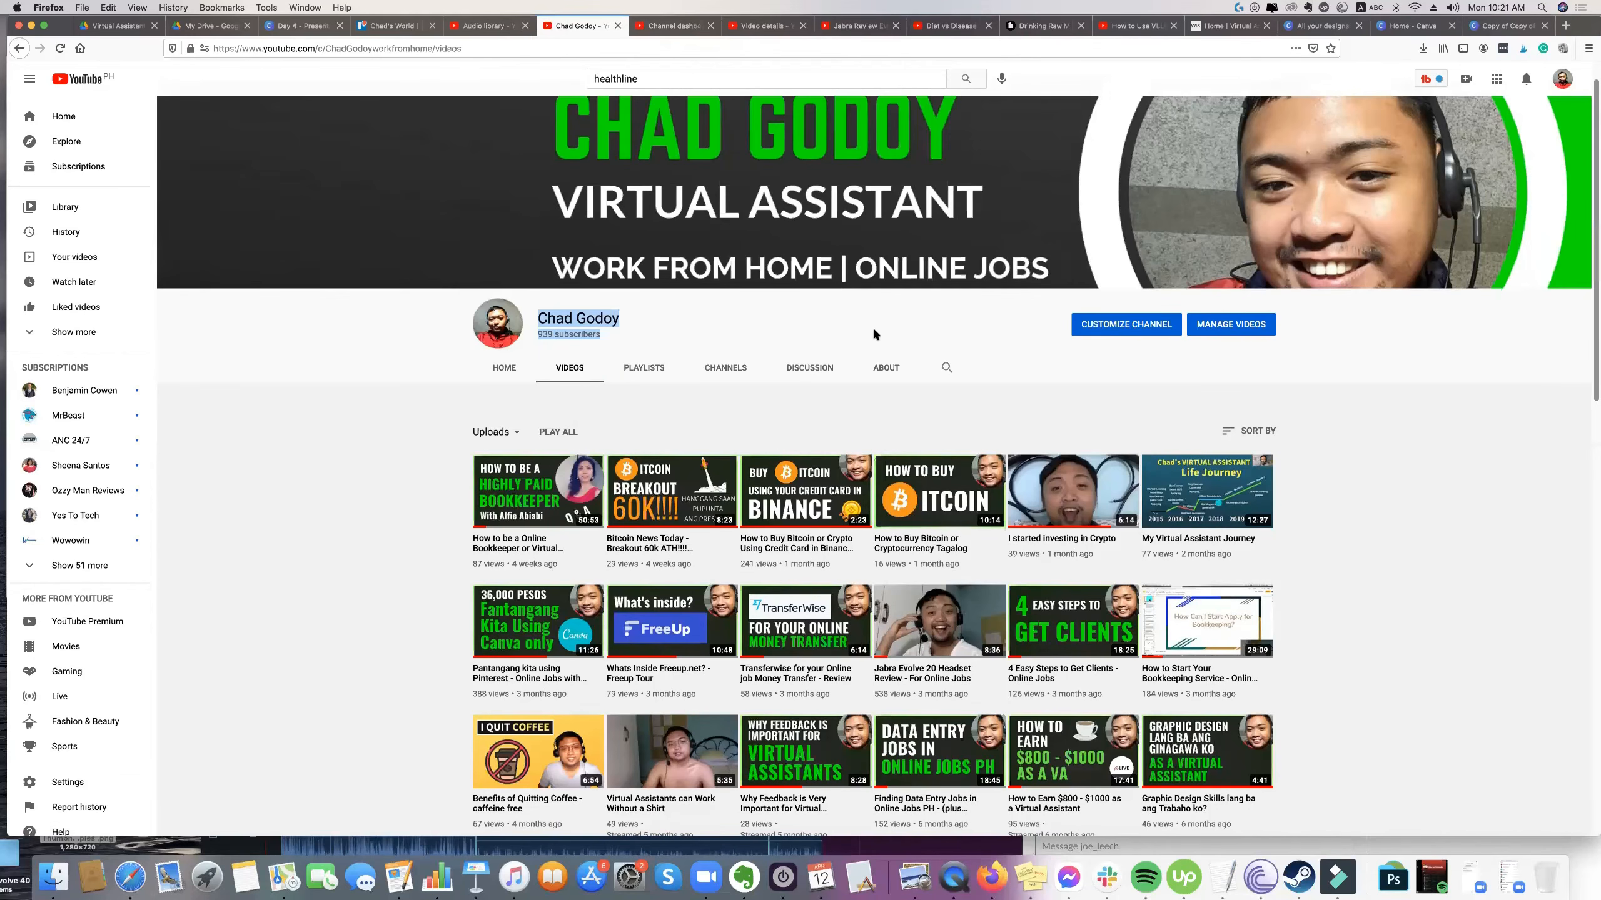
{"action": "scroll", "coordinate": [873, 334], "scroll_direction": "up", "scroll_amount": 1}
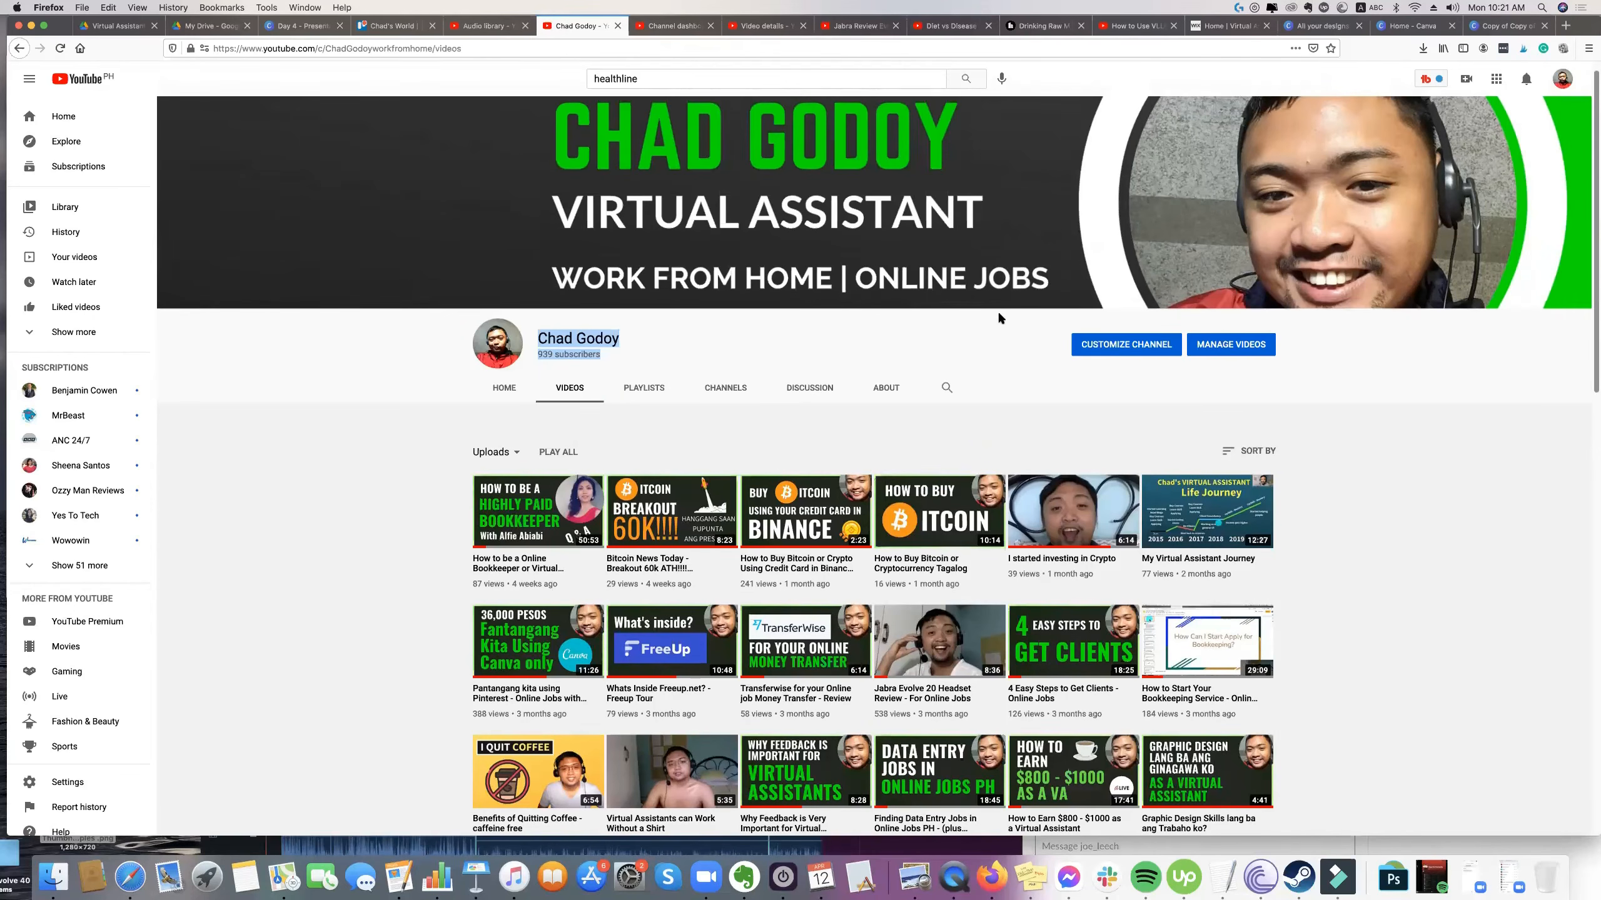
Switch to the Thumbnails Samples design in Canva and shift the headset photo on page 1 slightly to the right.
{"action": "left_click", "coordinate": [1483, 27]}
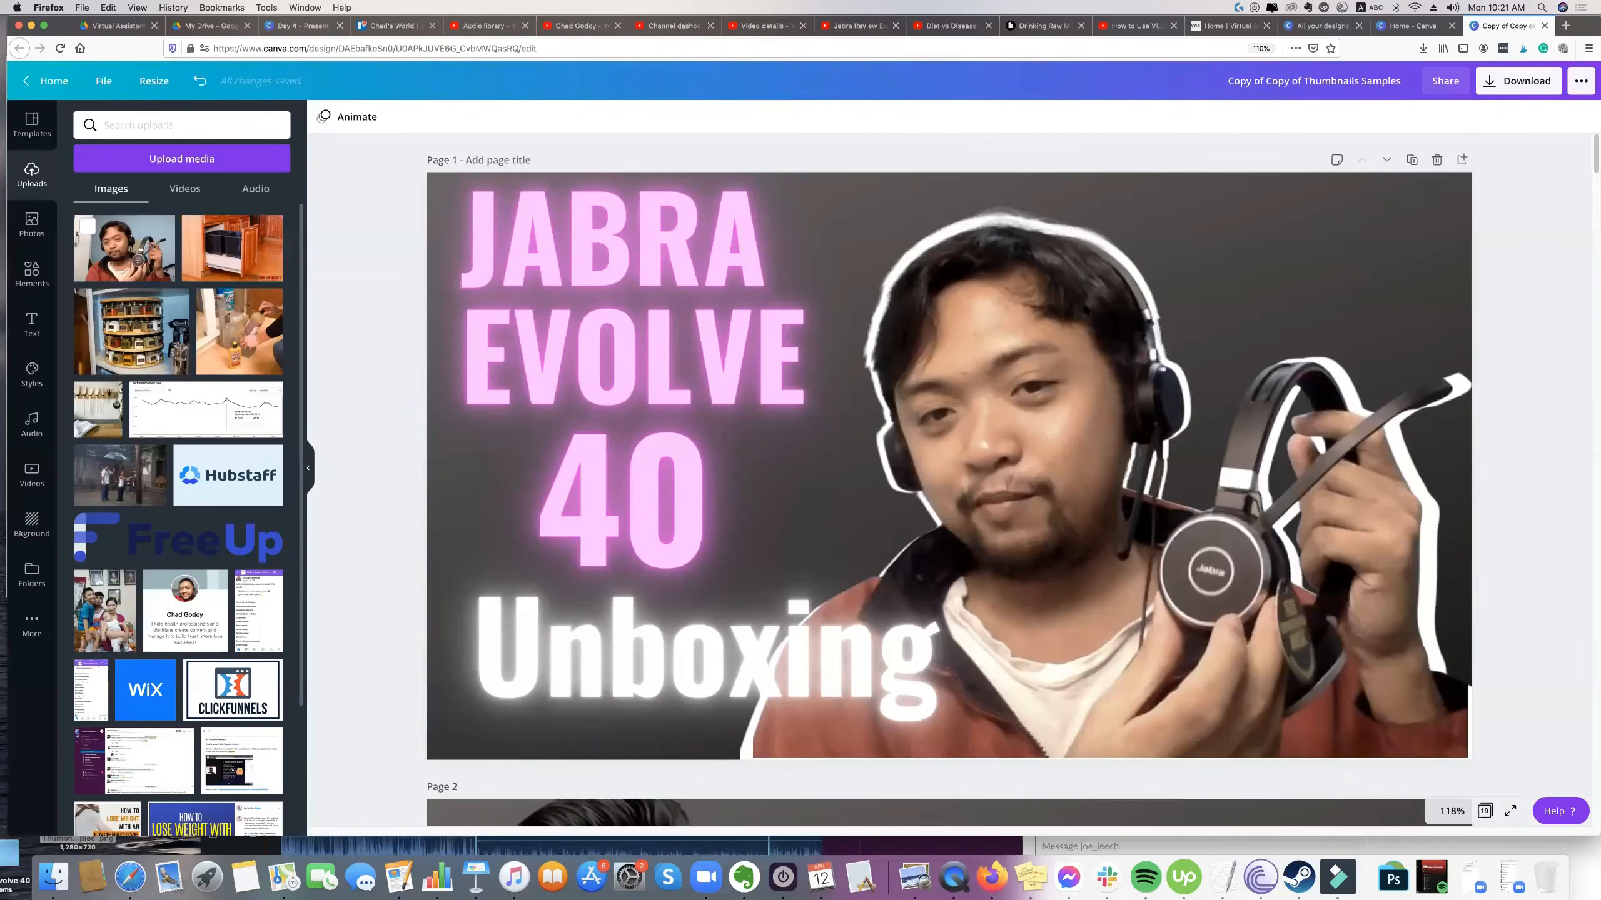
{"action": "left_click", "coordinate": [1093, 307]}
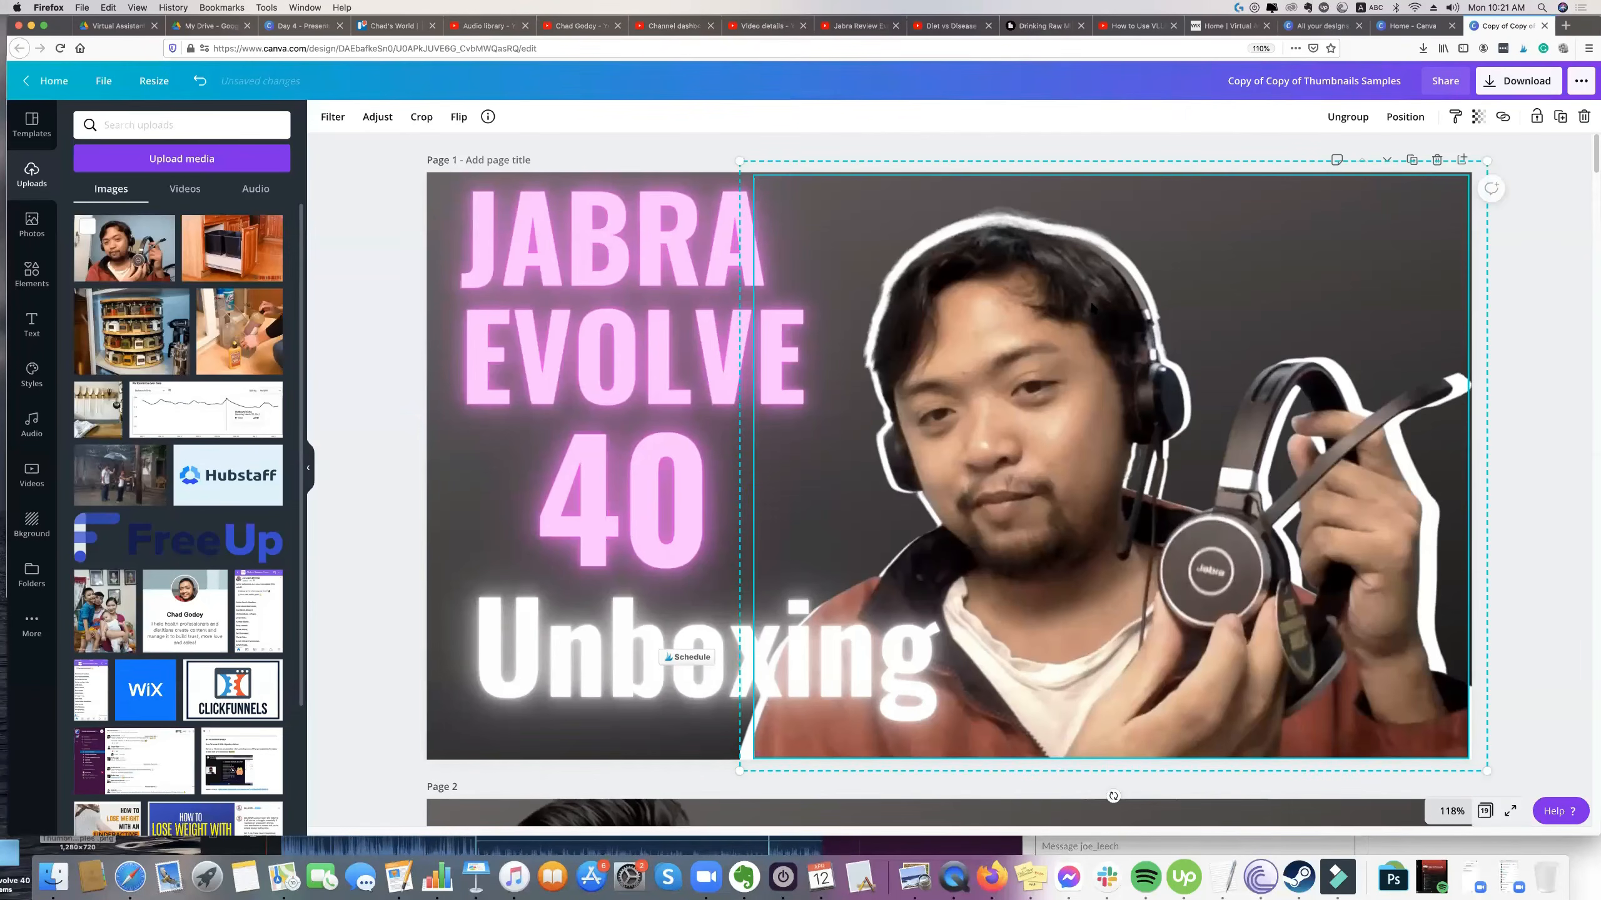
{"action": "left_click", "coordinate": [404, 344]}
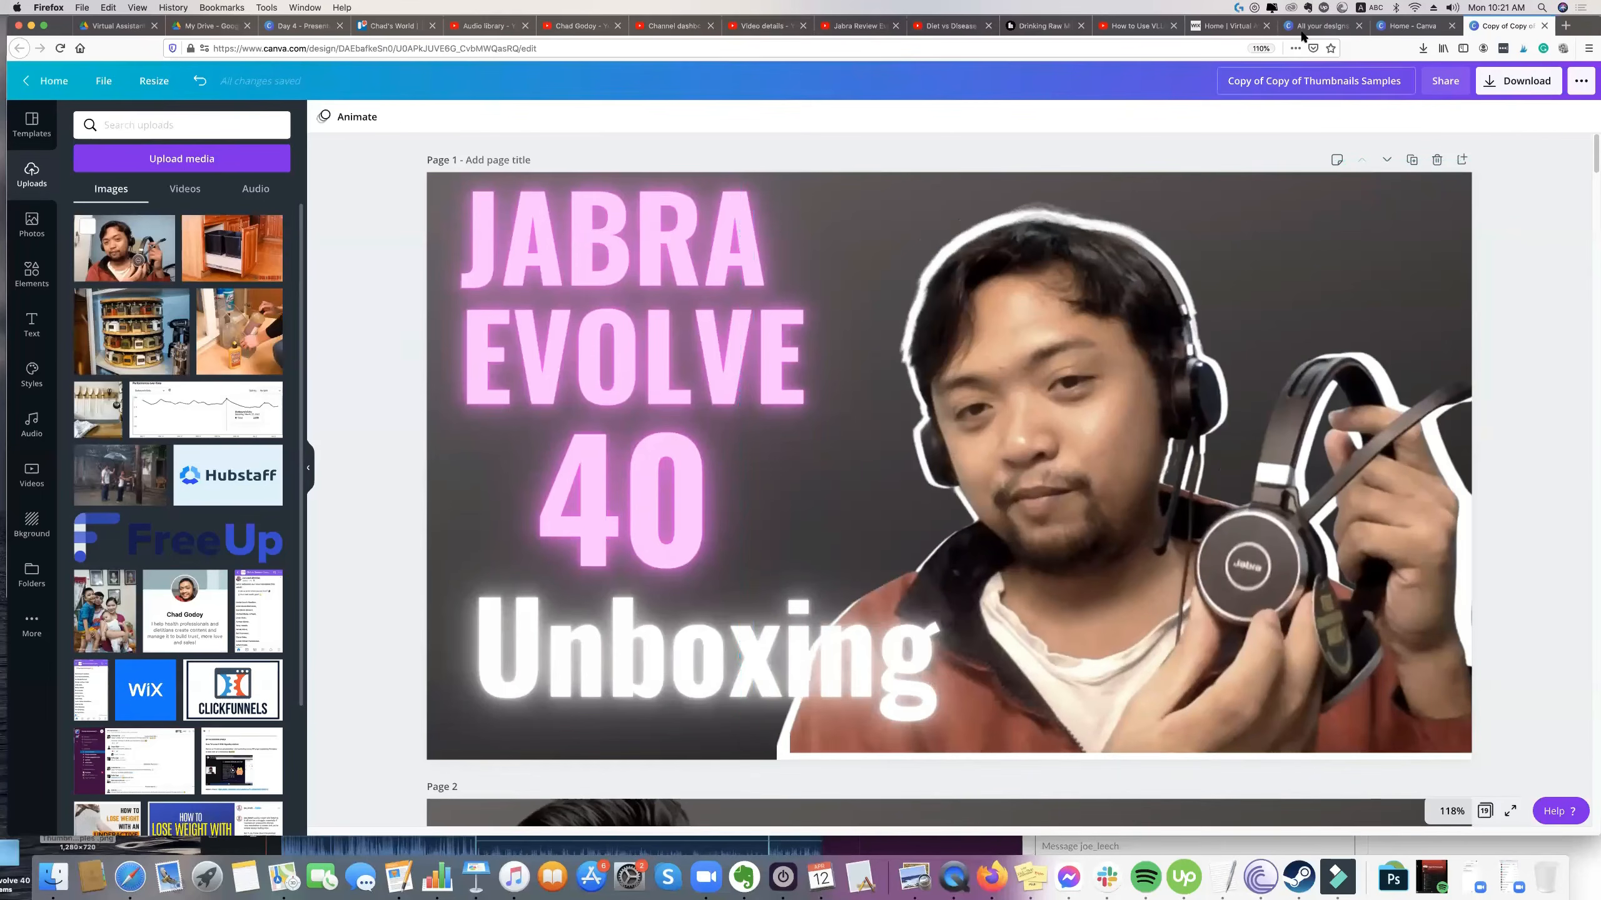
Switch to the Wix virtual assistant website and highlight the Youtube Management service description.
{"action": "left_click", "coordinate": [1135, 26]}
{"action": "left_click", "coordinate": [270, 30]}
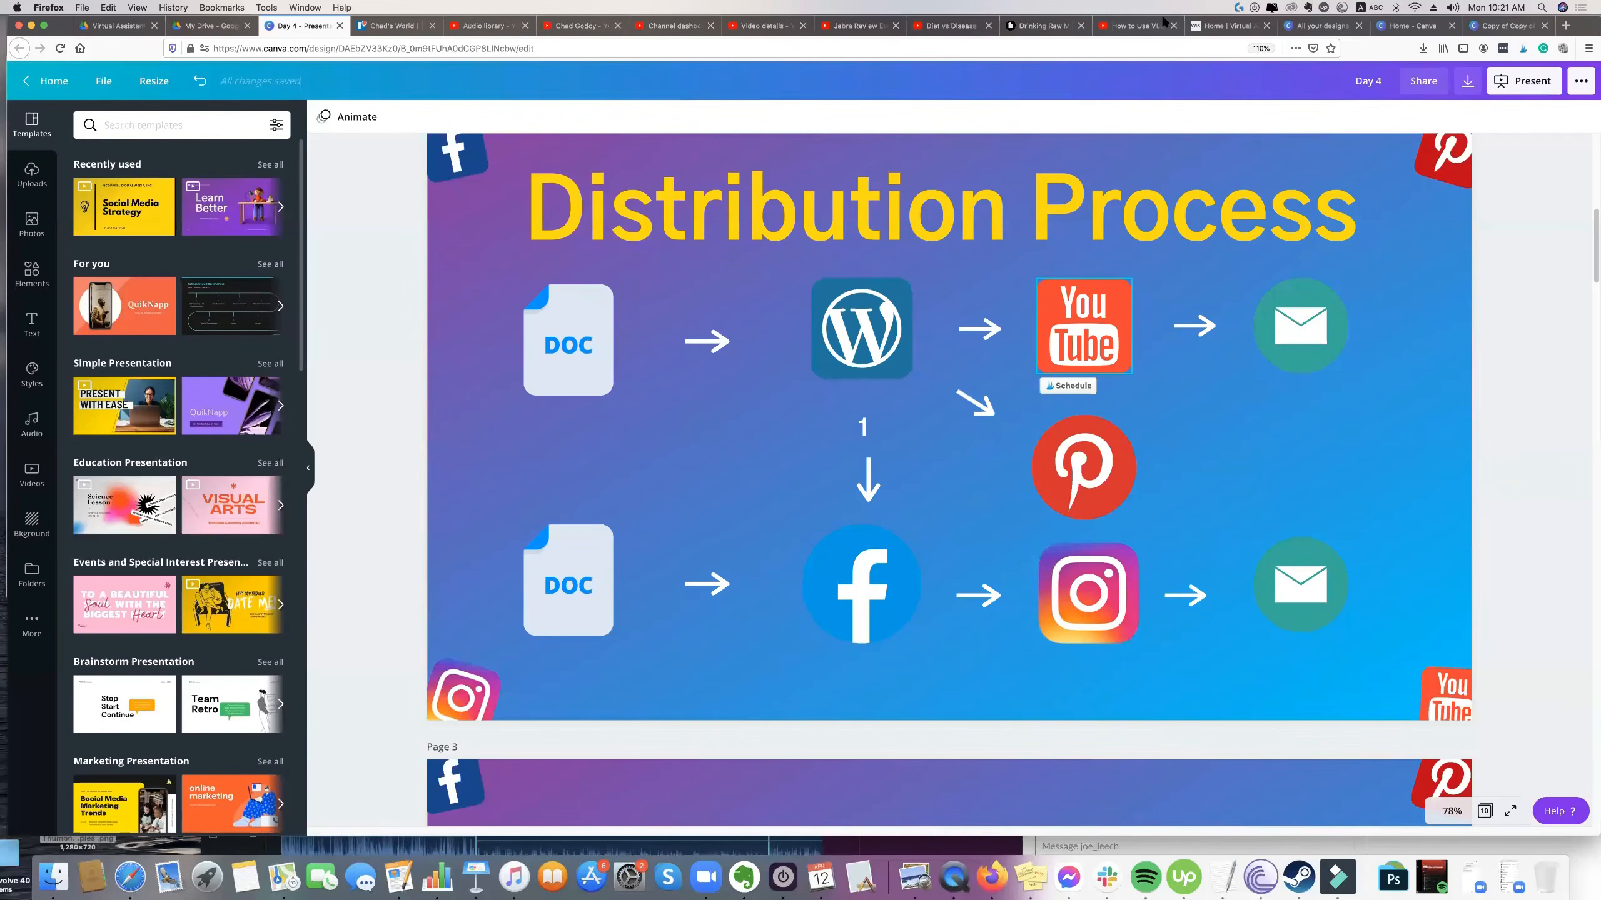
{"action": "left_click", "coordinate": [1228, 25]}
{"action": "scroll", "coordinate": [1489, 567], "scroll_direction": "down", "scroll_amount": 4}
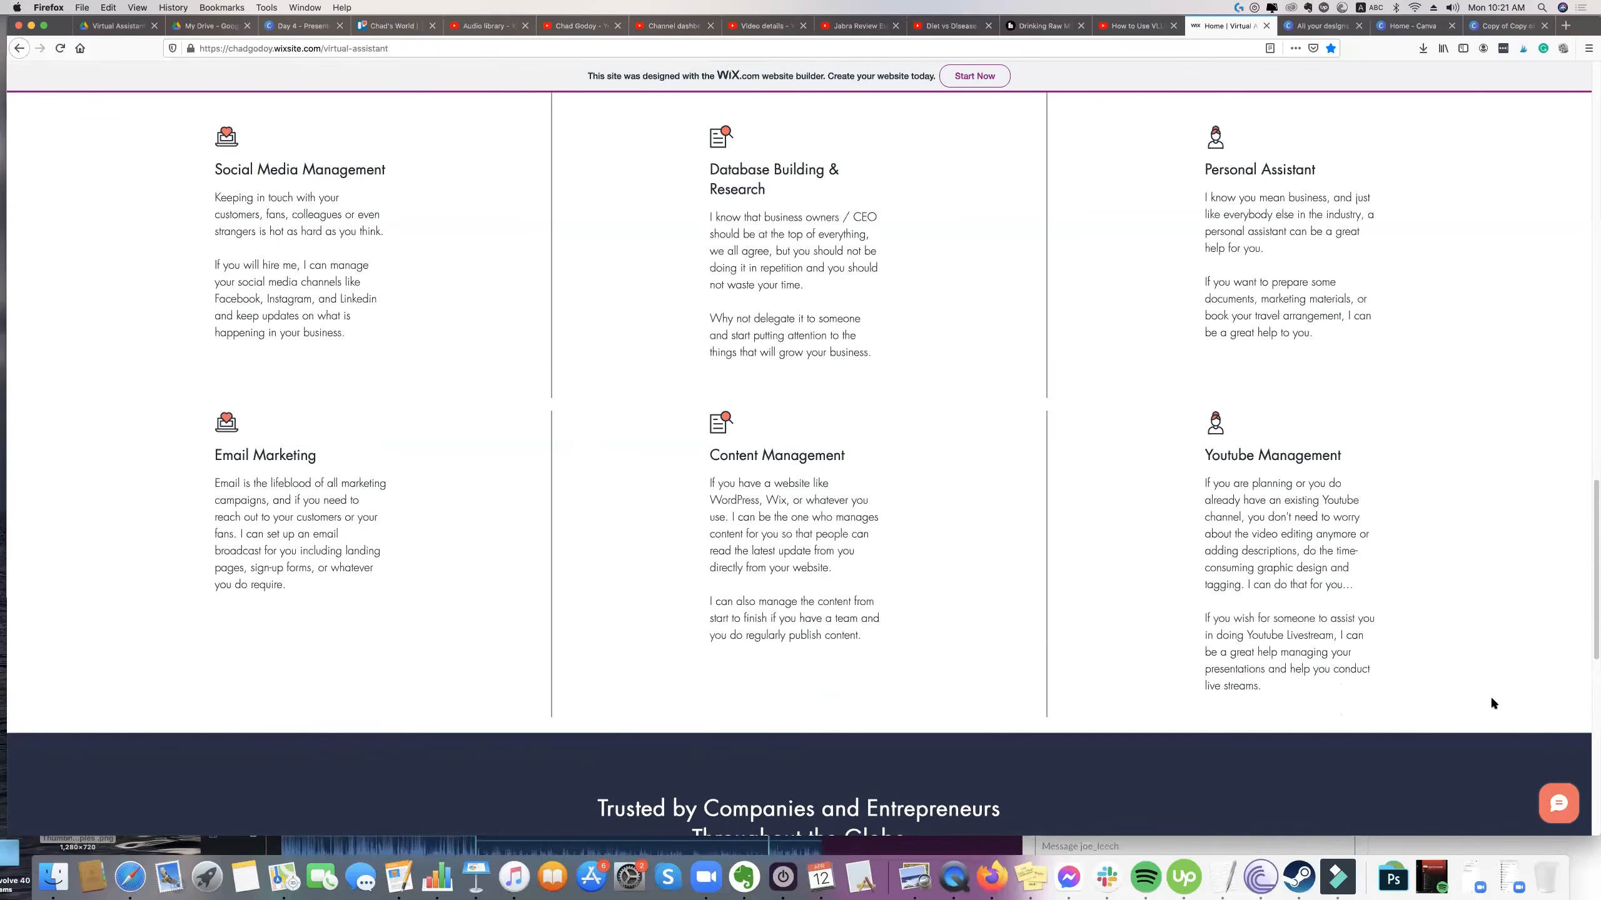
{"action": "left_click_drag", "start_coordinate": [1169, 451], "coordinate": [1290, 609]}
{"action": "left_click_drag", "start_coordinate": [1172, 557], "coordinate": [1162, 567]}
{"action": "scroll", "coordinate": [1180, 561], "scroll_direction": "up", "scroll_amount": 2}
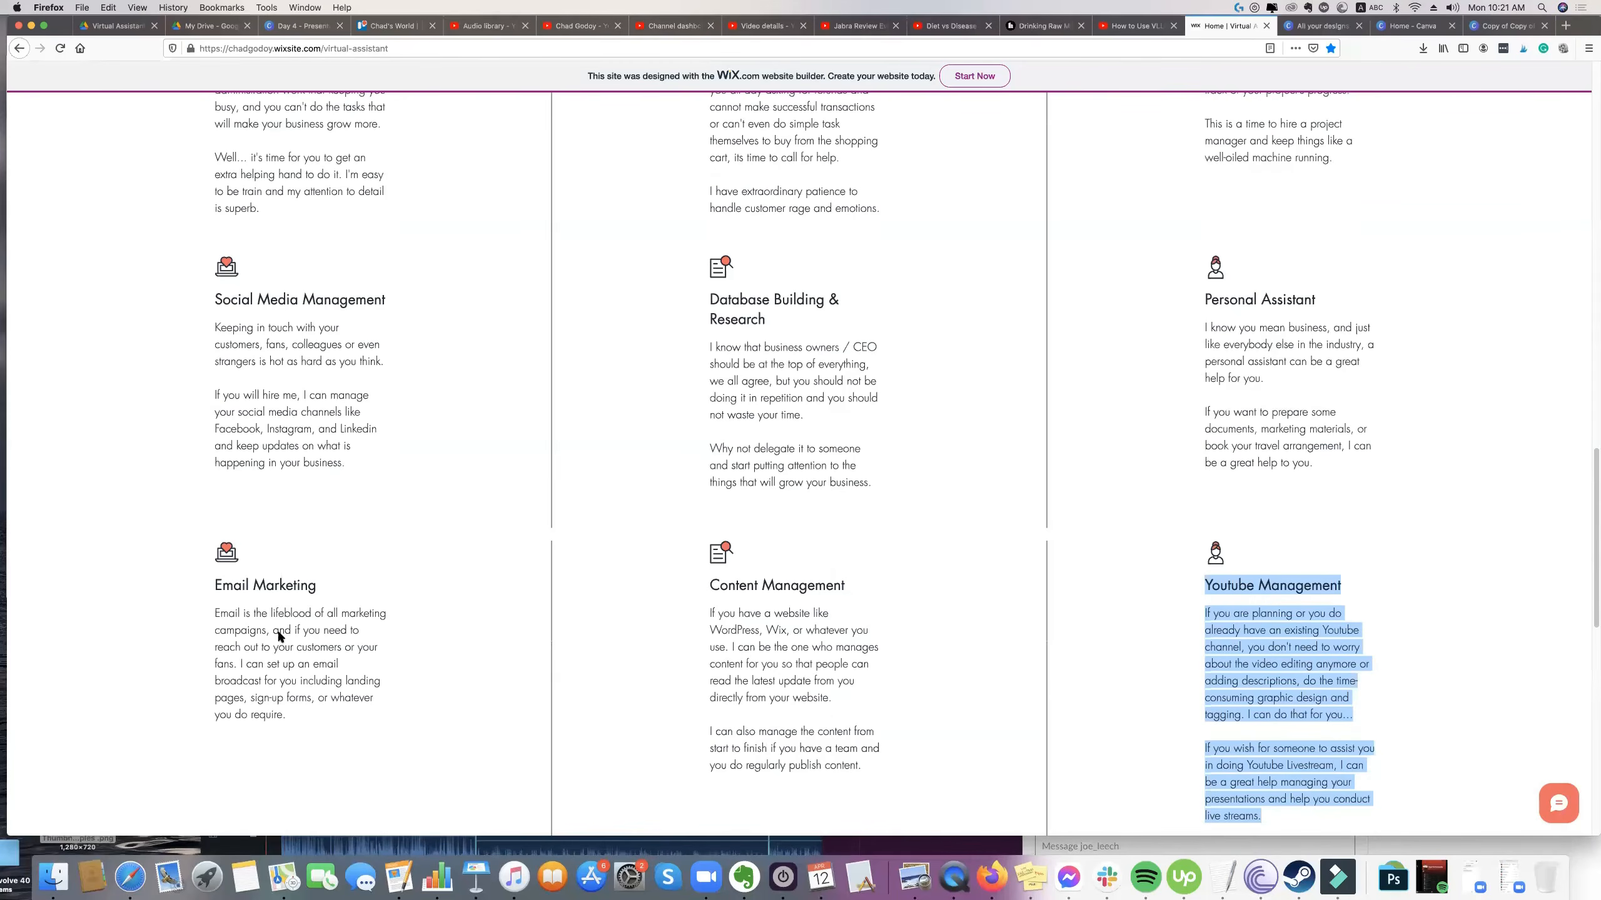
Highlight the Email Marketing service heading and description, and look over the services around it.
{"action": "left_click", "coordinate": [297, 633]}
{"action": "left_click_drag", "start_coordinate": [214, 621], "coordinate": [203, 602]}
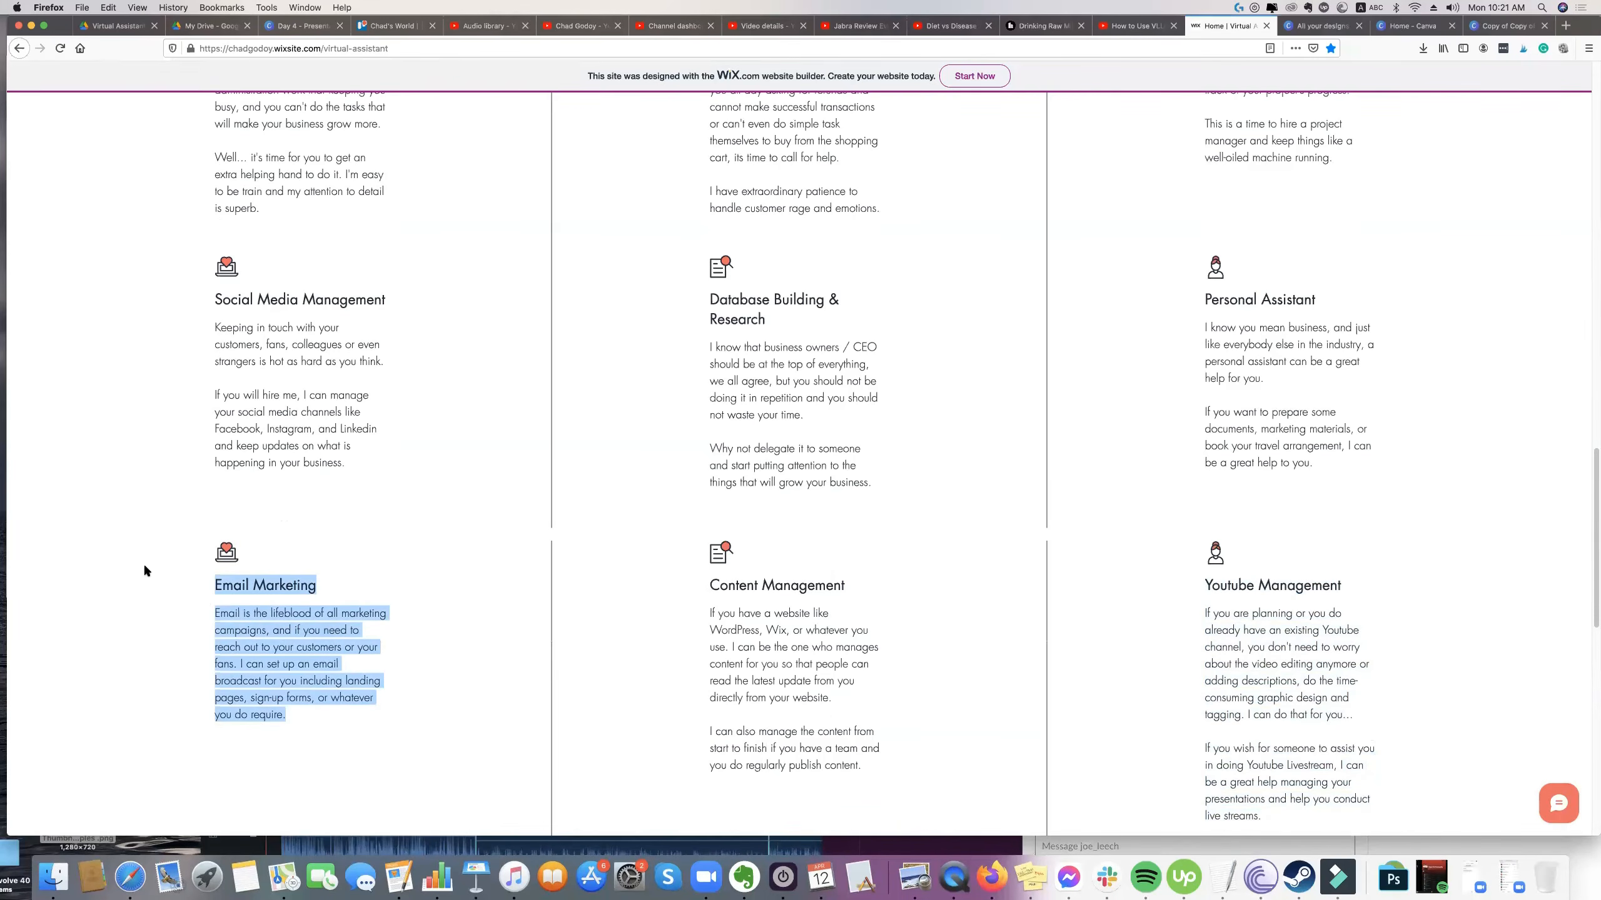
{"action": "scroll", "coordinate": [197, 560], "scroll_direction": "up", "scroll_amount": 1}
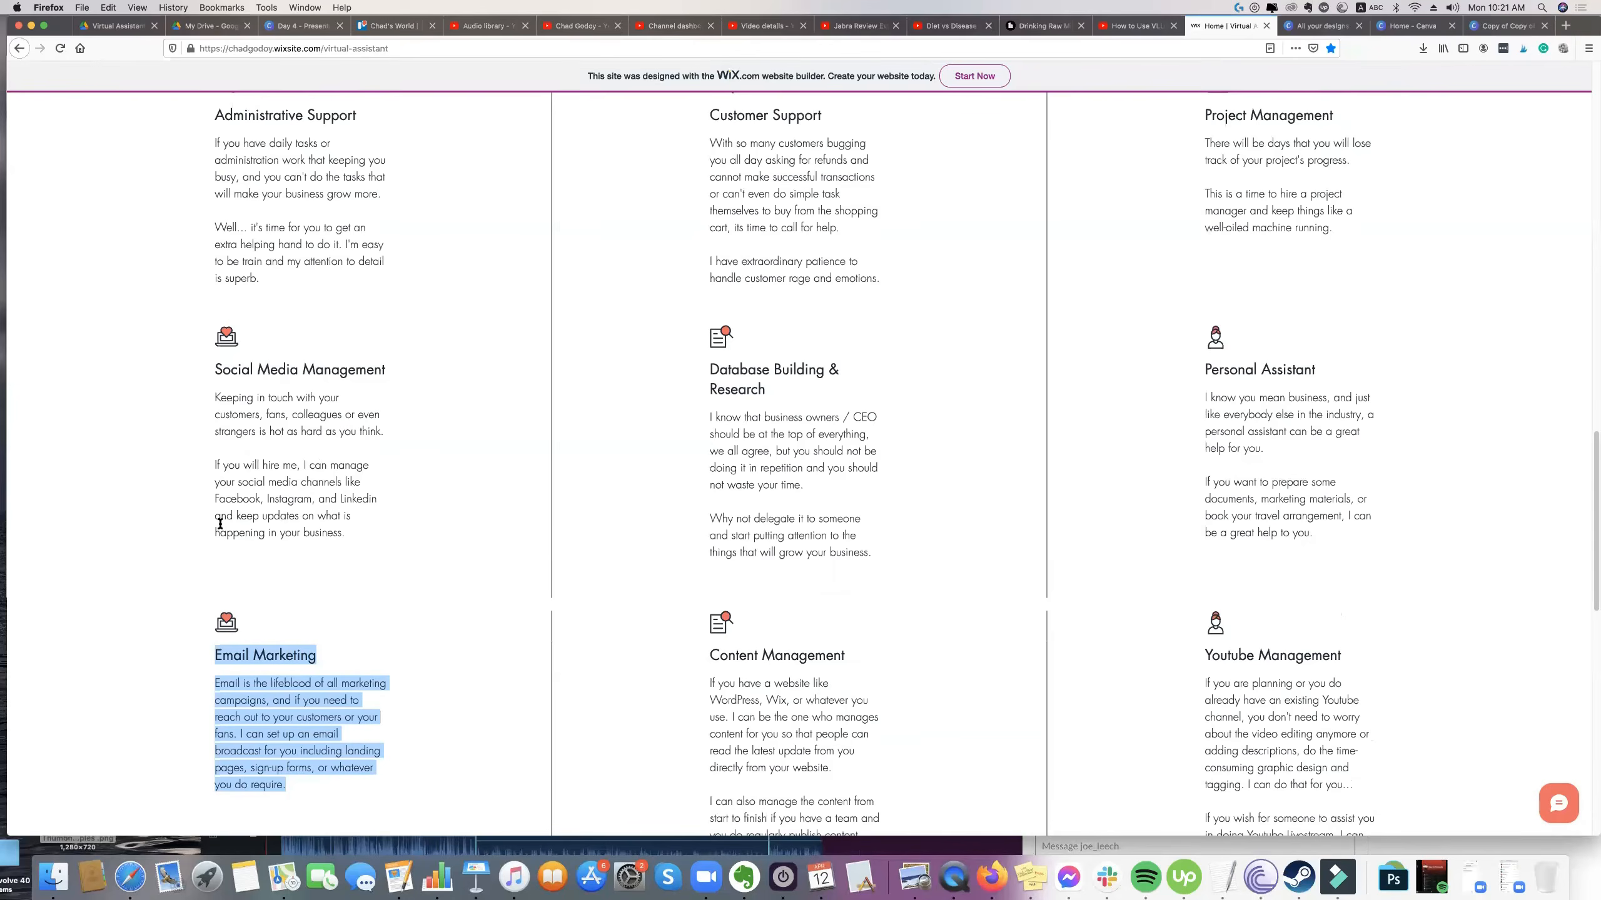
{"action": "scroll", "coordinate": [188, 534], "scroll_direction": "down", "scroll_amount": 2}
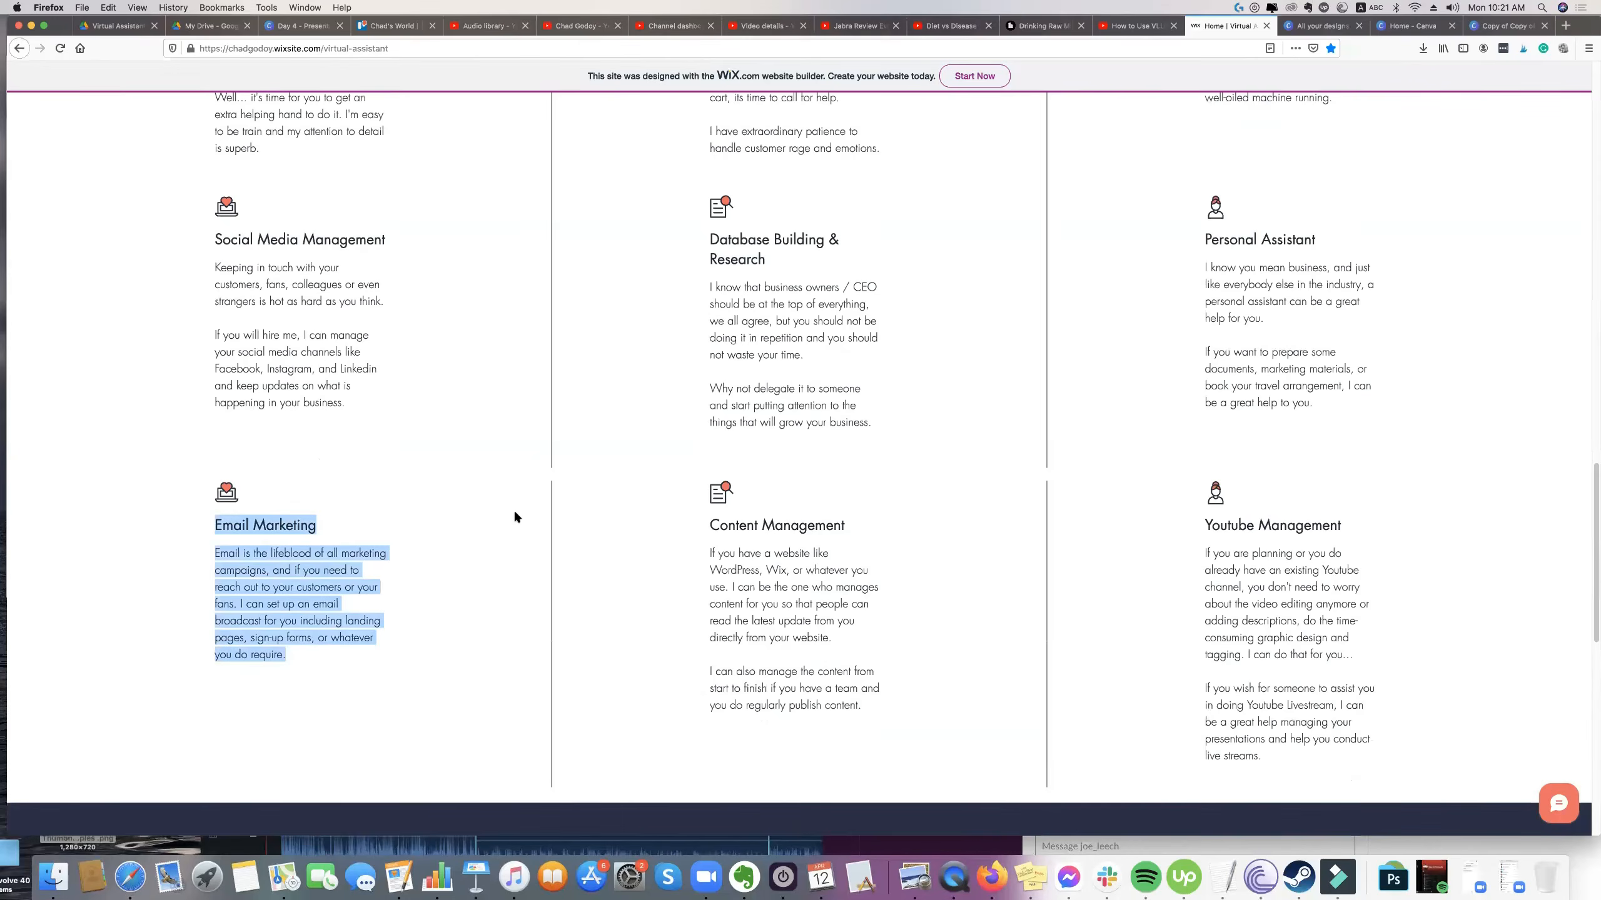
Return to the start of the website and highlight the banner headline and its subtitle.
{"action": "scroll", "coordinate": [514, 516], "scroll_direction": "up", "scroll_amount": 20}
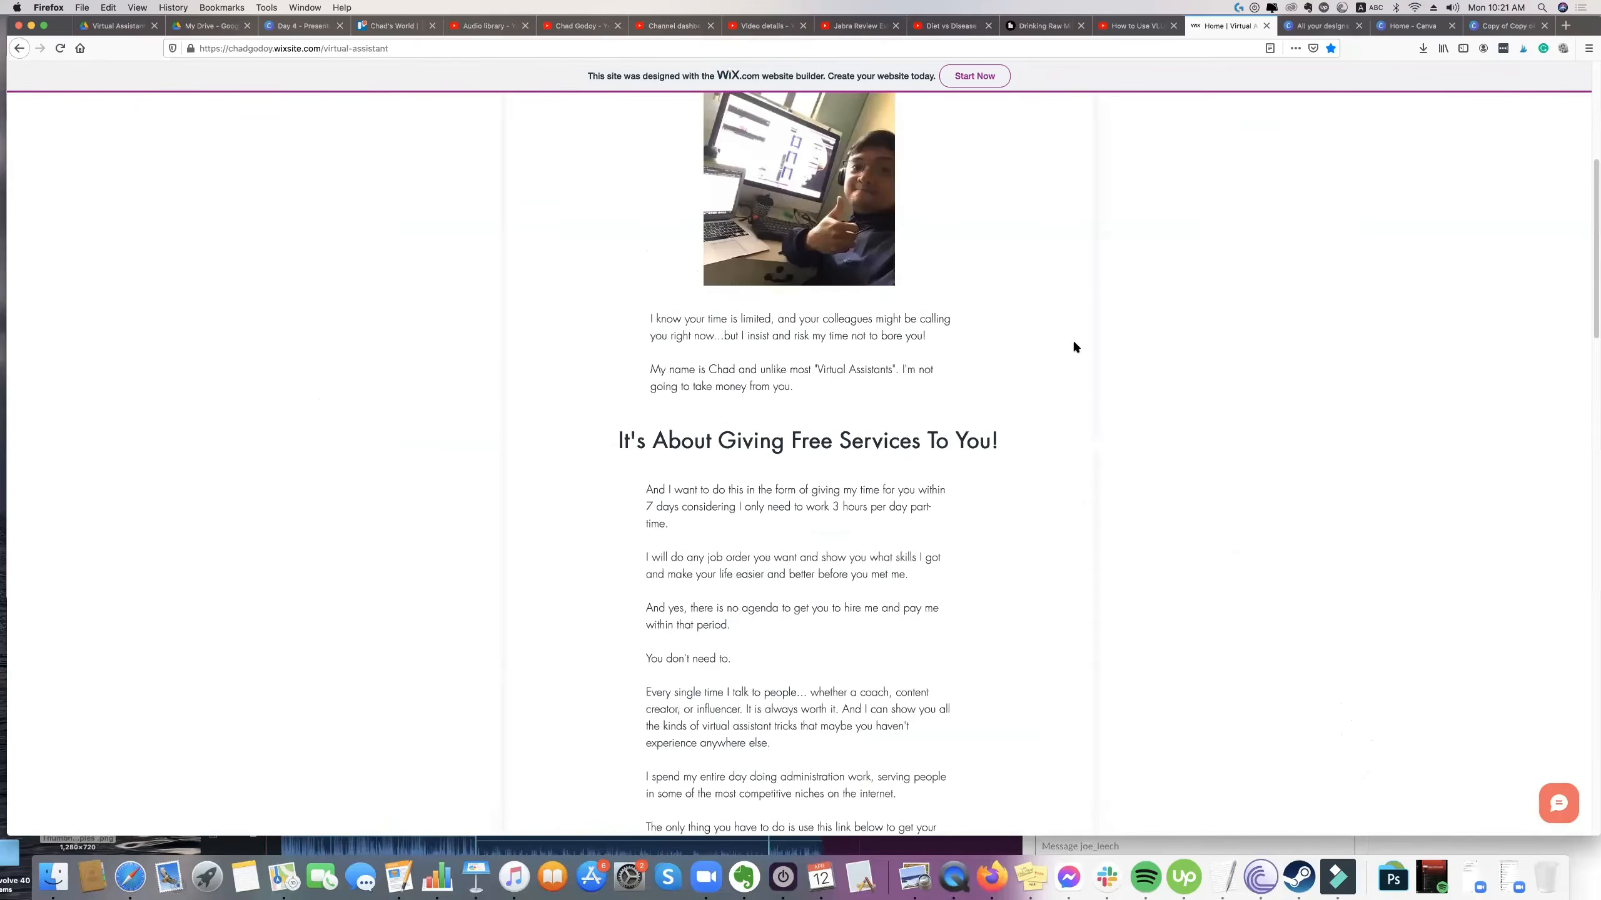
{"action": "scroll", "coordinate": [1073, 341], "scroll_direction": "up", "scroll_amount": 6}
{"action": "left_click_drag", "start_coordinate": [716, 245], "coordinate": [647, 220]}
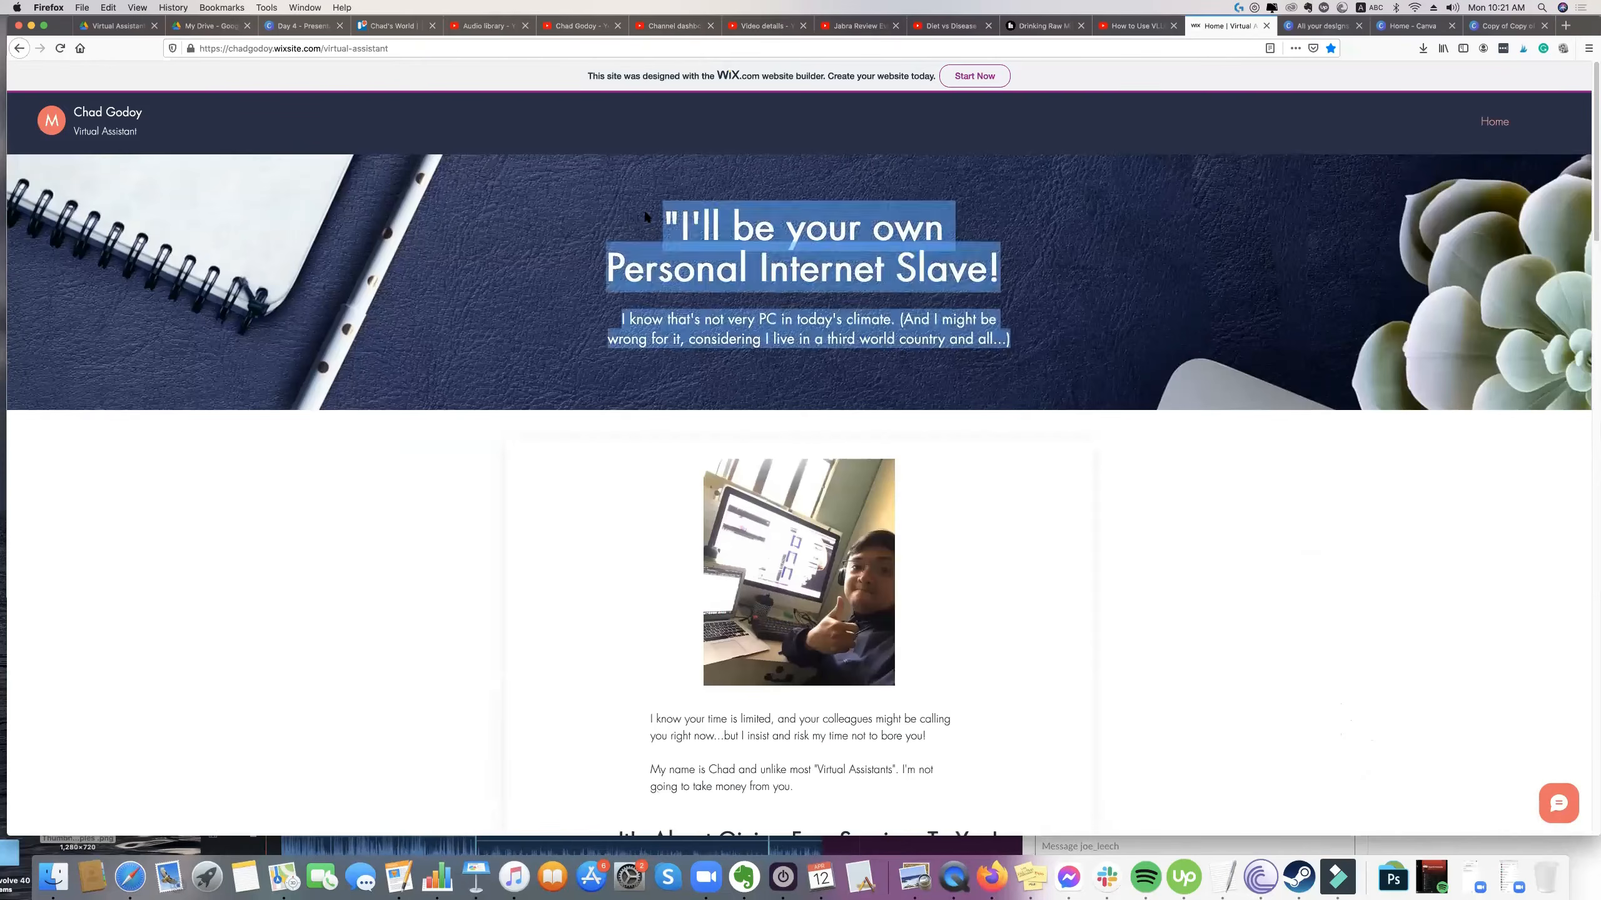
{"action": "left_click", "coordinate": [975, 323]}
Go through the "What Can I Do For You?" section, highlighting the services from Administrative Support to Youtube Management.
{"action": "scroll", "coordinate": [975, 322], "scroll_direction": "down", "scroll_amount": 2}
{"action": "scroll", "coordinate": [953, 324], "scroll_direction": "down", "scroll_amount": 10}
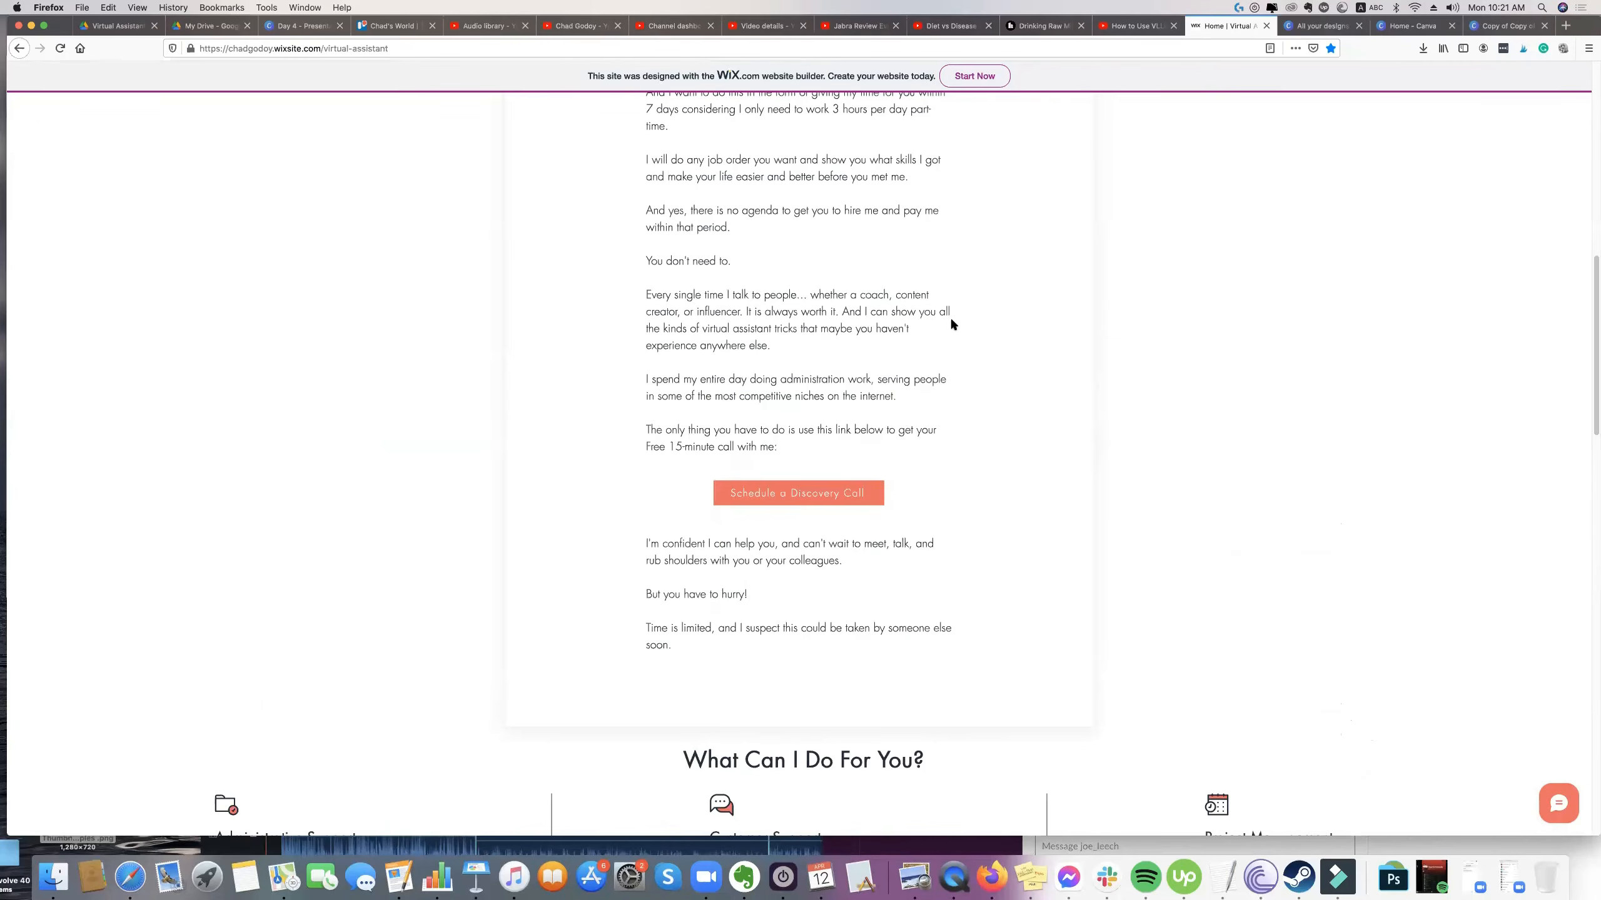
{"action": "scroll", "coordinate": [951, 323], "scroll_direction": "down", "scroll_amount": 10}
{"action": "scroll", "coordinate": [962, 322], "scroll_direction": "down", "scroll_amount": 3}
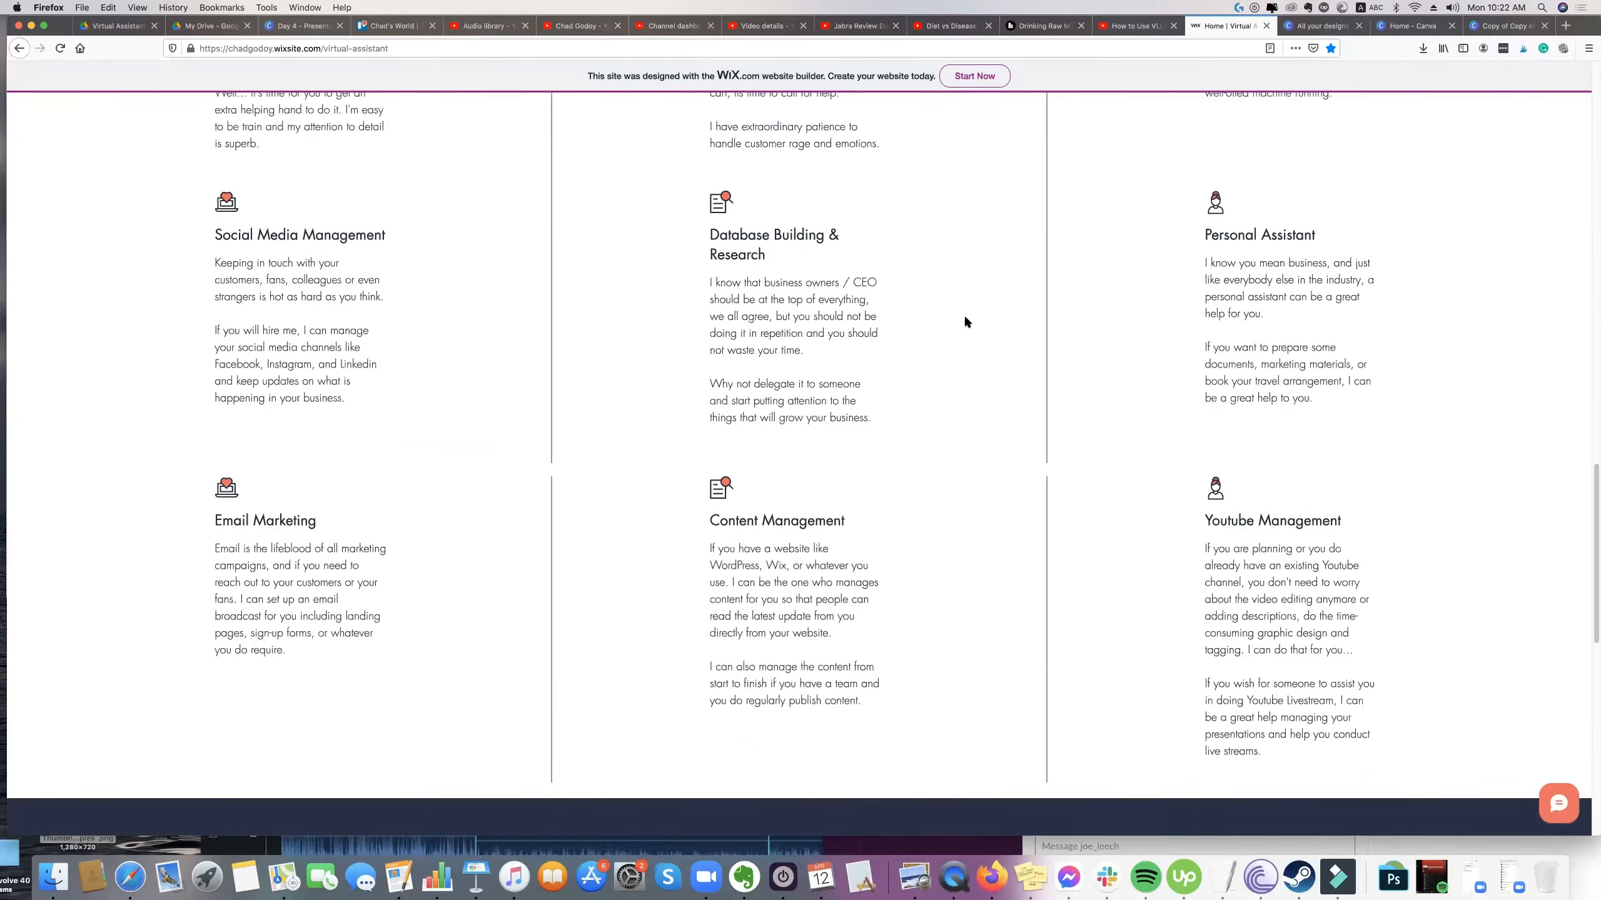
{"action": "scroll", "coordinate": [964, 320], "scroll_direction": "up", "scroll_amount": 9}
{"action": "scroll", "coordinate": [968, 322], "scroll_direction": "down", "scroll_amount": 4}
{"action": "scroll", "coordinate": [968, 323], "scroll_direction": "down", "scroll_amount": 3}
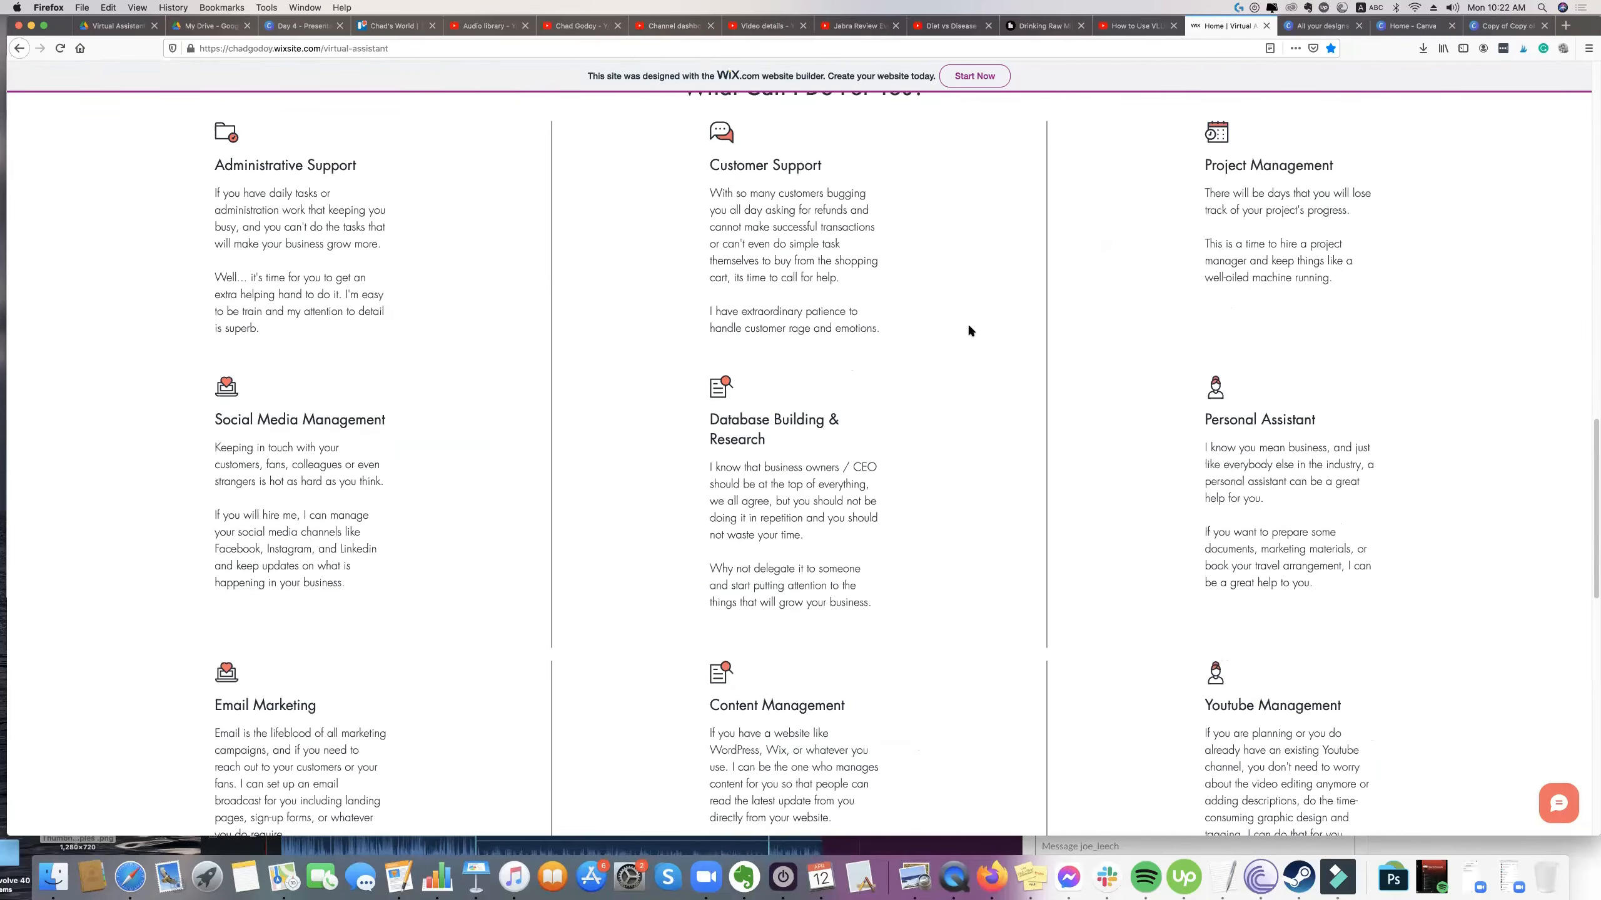
{"action": "left_click_drag", "start_coordinate": [210, 147], "coordinate": [829, 303]}
{"action": "left_click_drag", "start_coordinate": [1079, 555], "coordinate": [1267, 691]}
{"action": "scroll", "coordinate": [1267, 690], "scroll_direction": "down", "scroll_amount": 1}
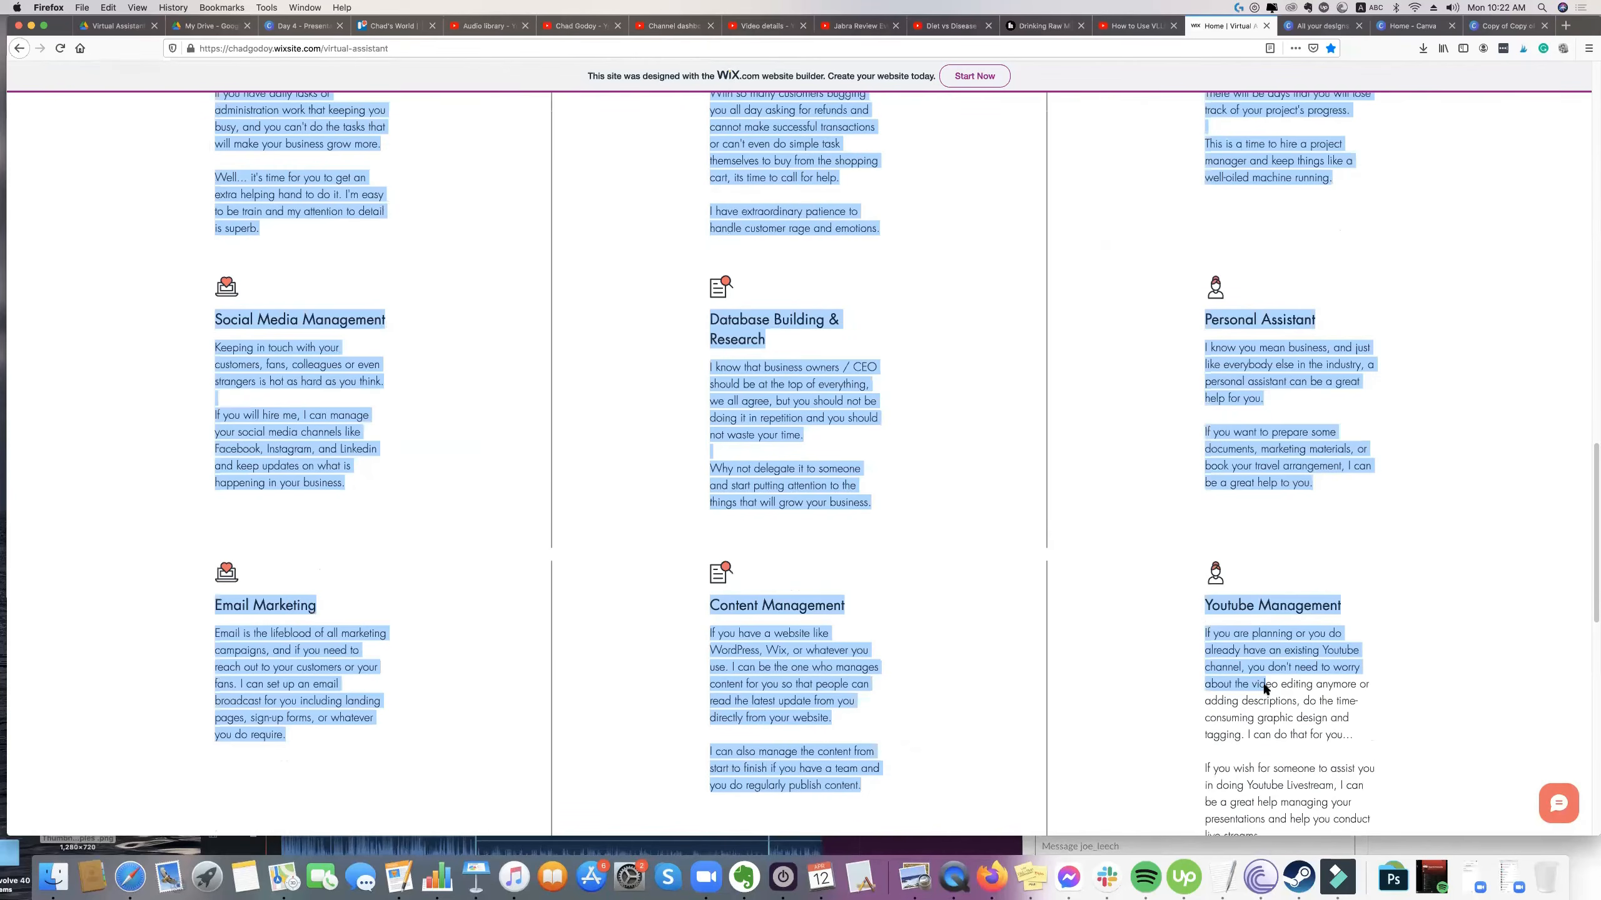
{"action": "left_click_drag", "start_coordinate": [907, 469], "coordinate": [261, 348]}
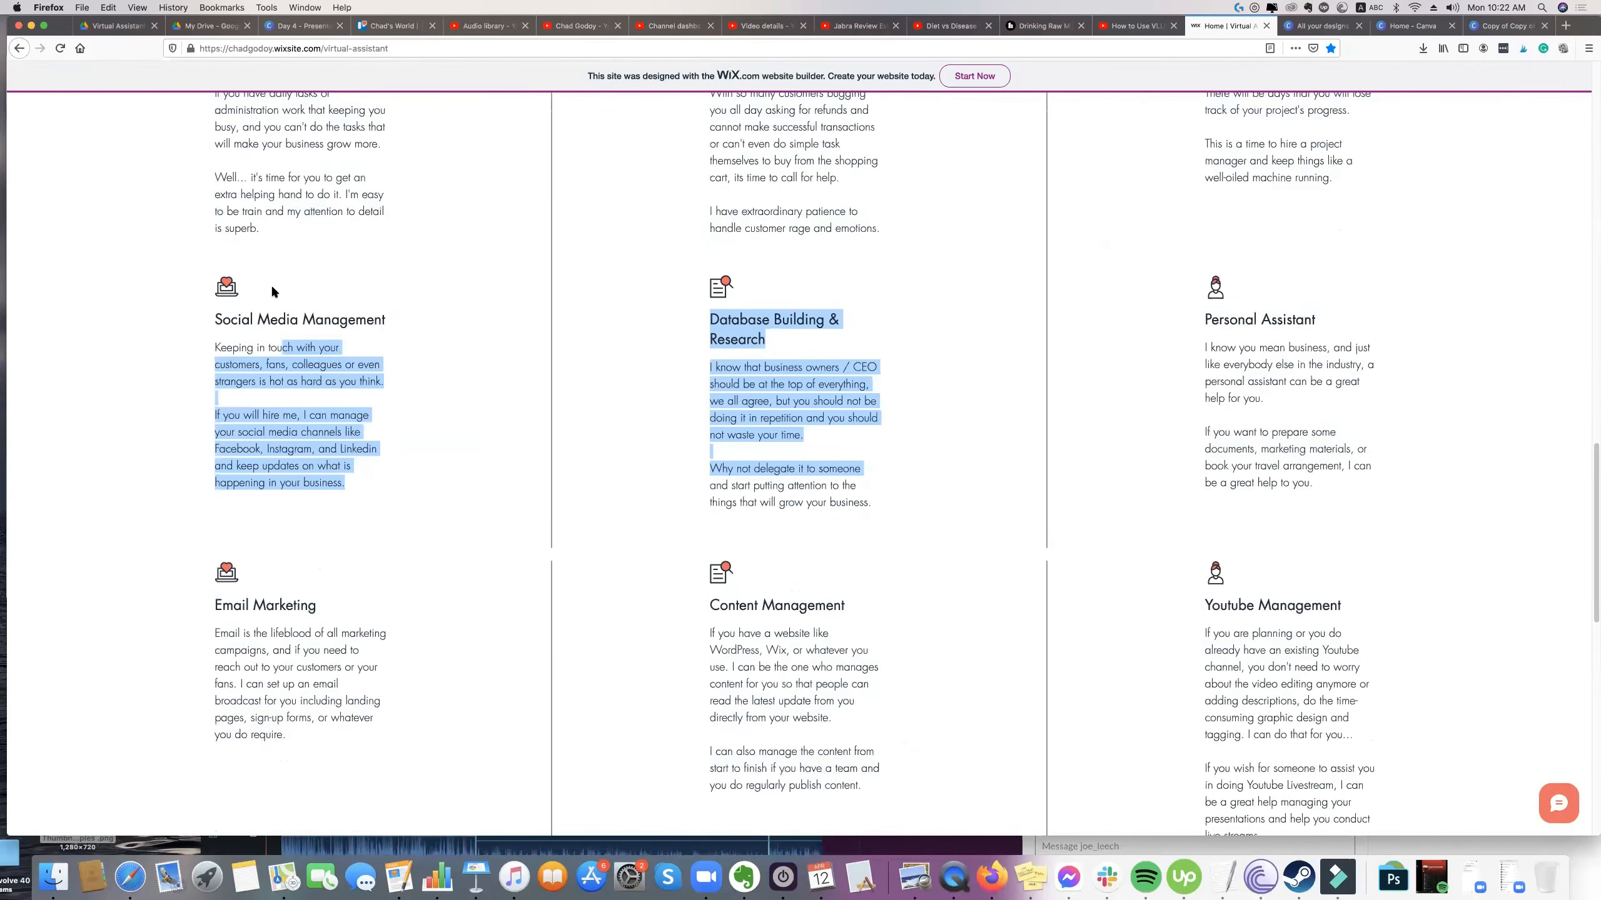
{"action": "left_click", "coordinate": [1243, 254]}
Highlight the Administrative Support heading and description in the services section, then clear the selection.
{"action": "scroll", "coordinate": [1468, 309], "scroll_direction": "up", "scroll_amount": 2}
{"action": "scroll", "coordinate": [1357, 297], "scroll_direction": "down", "scroll_amount": 1}
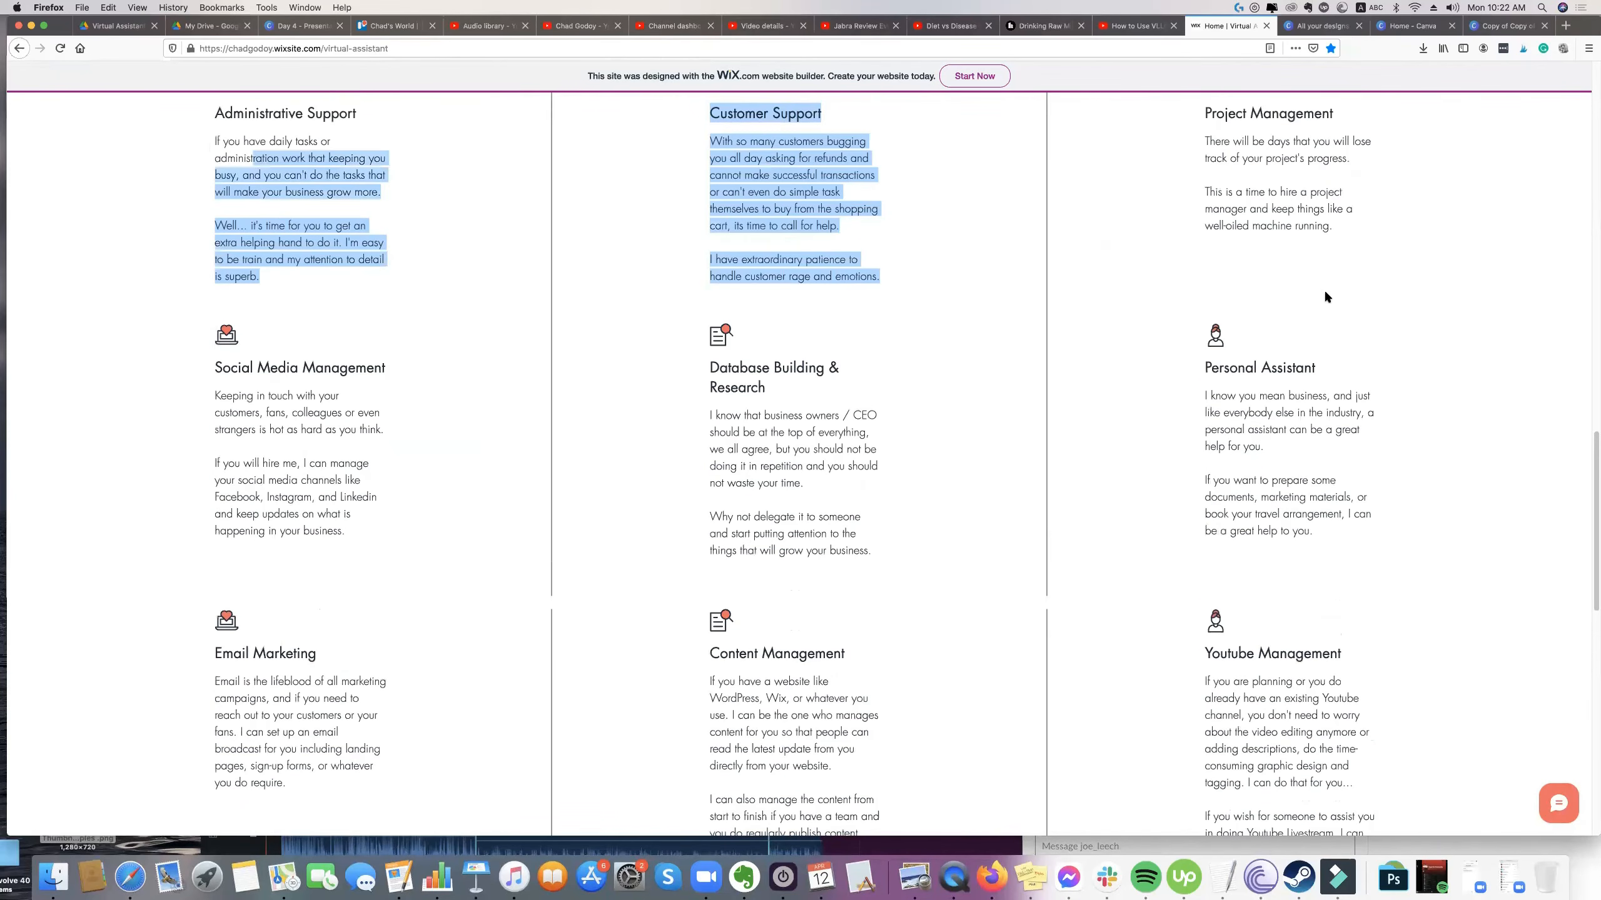
{"action": "scroll", "coordinate": [1326, 296], "scroll_direction": "down", "scroll_amount": 1}
{"action": "scroll", "coordinate": [991, 273], "scroll_direction": "up", "scroll_amount": 2}
{"action": "left_click", "coordinate": [713, 264]}
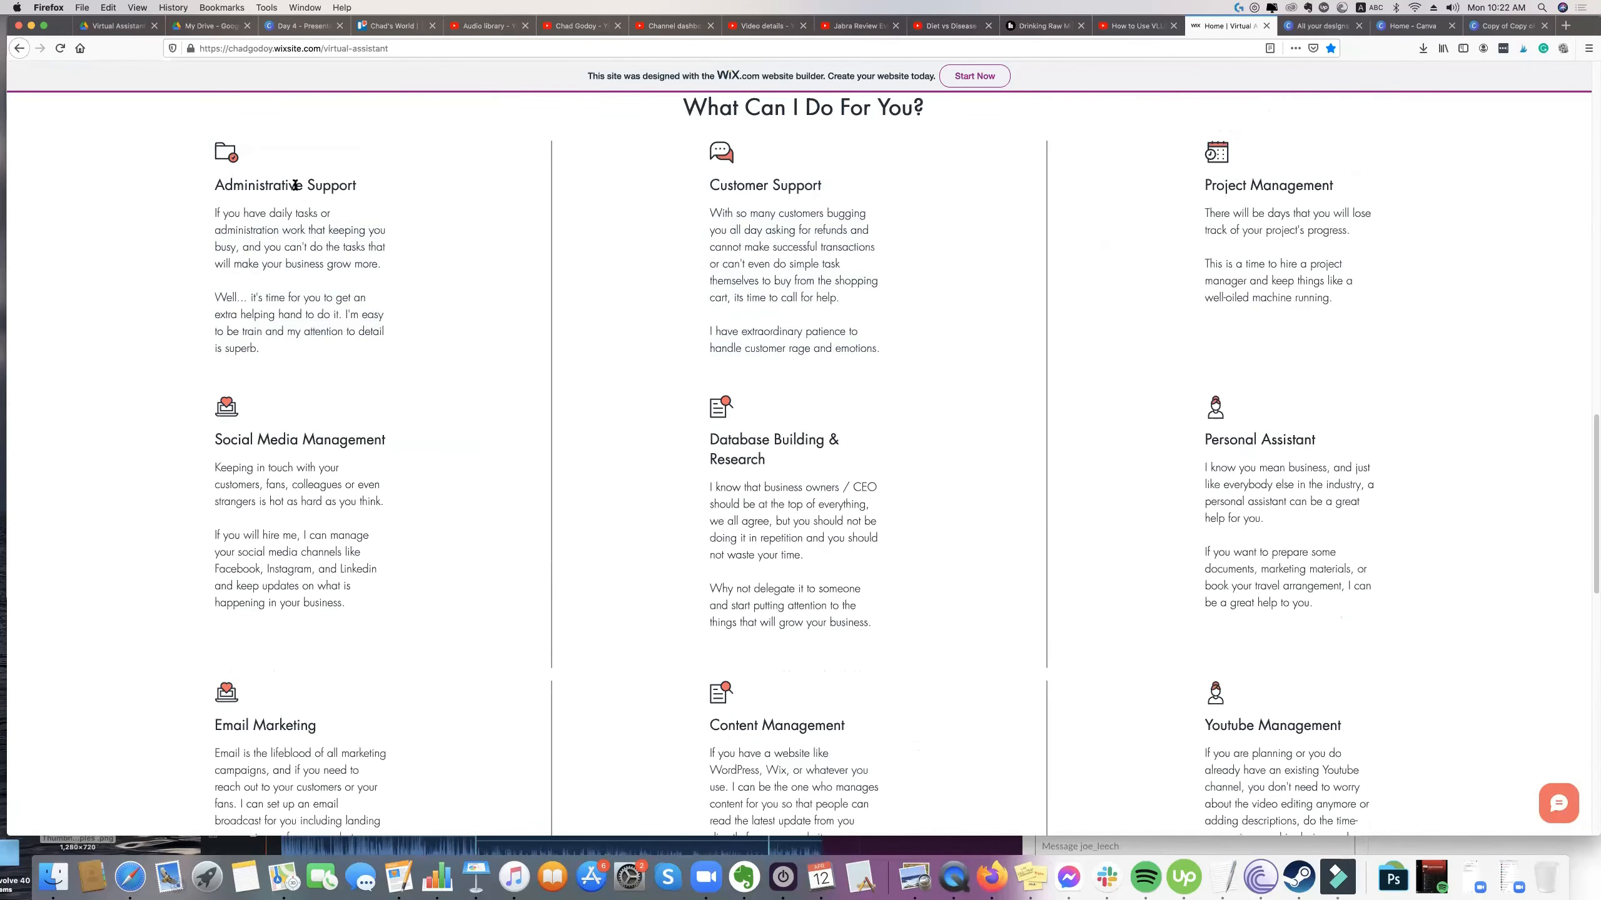
{"action": "left_click_drag", "start_coordinate": [203, 200], "coordinate": [372, 361]}
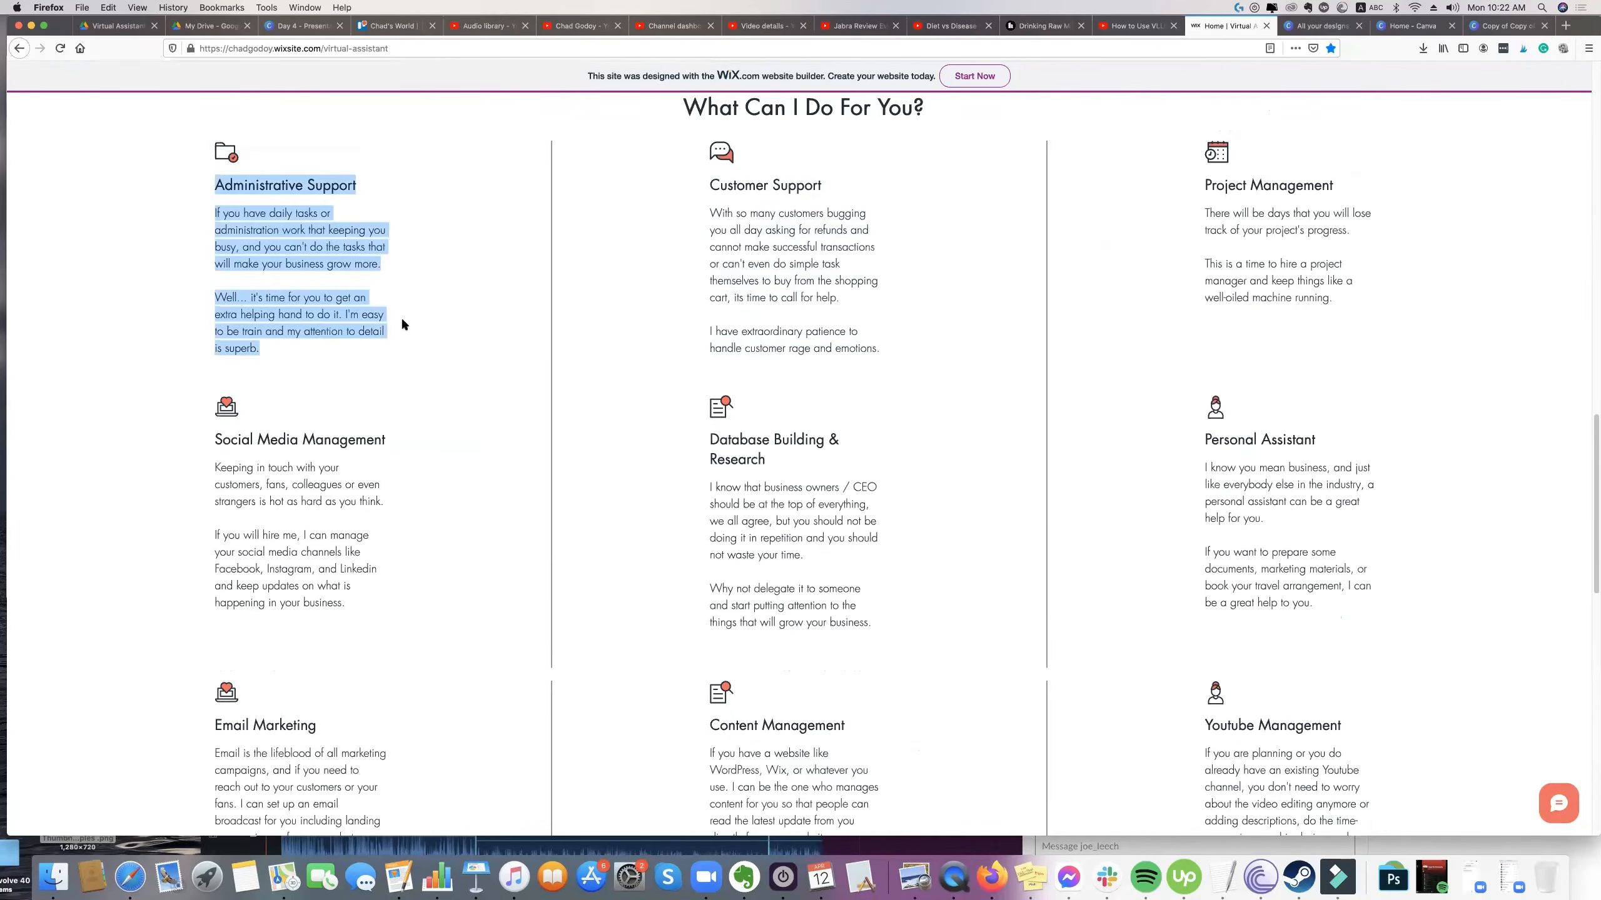
{"action": "left_click", "coordinate": [630, 305]}
Review the virtual assistant website from its banner headline to the full list of offered services.
{"action": "scroll", "coordinate": [634, 299], "scroll_direction": "down", "scroll_amount": 2}
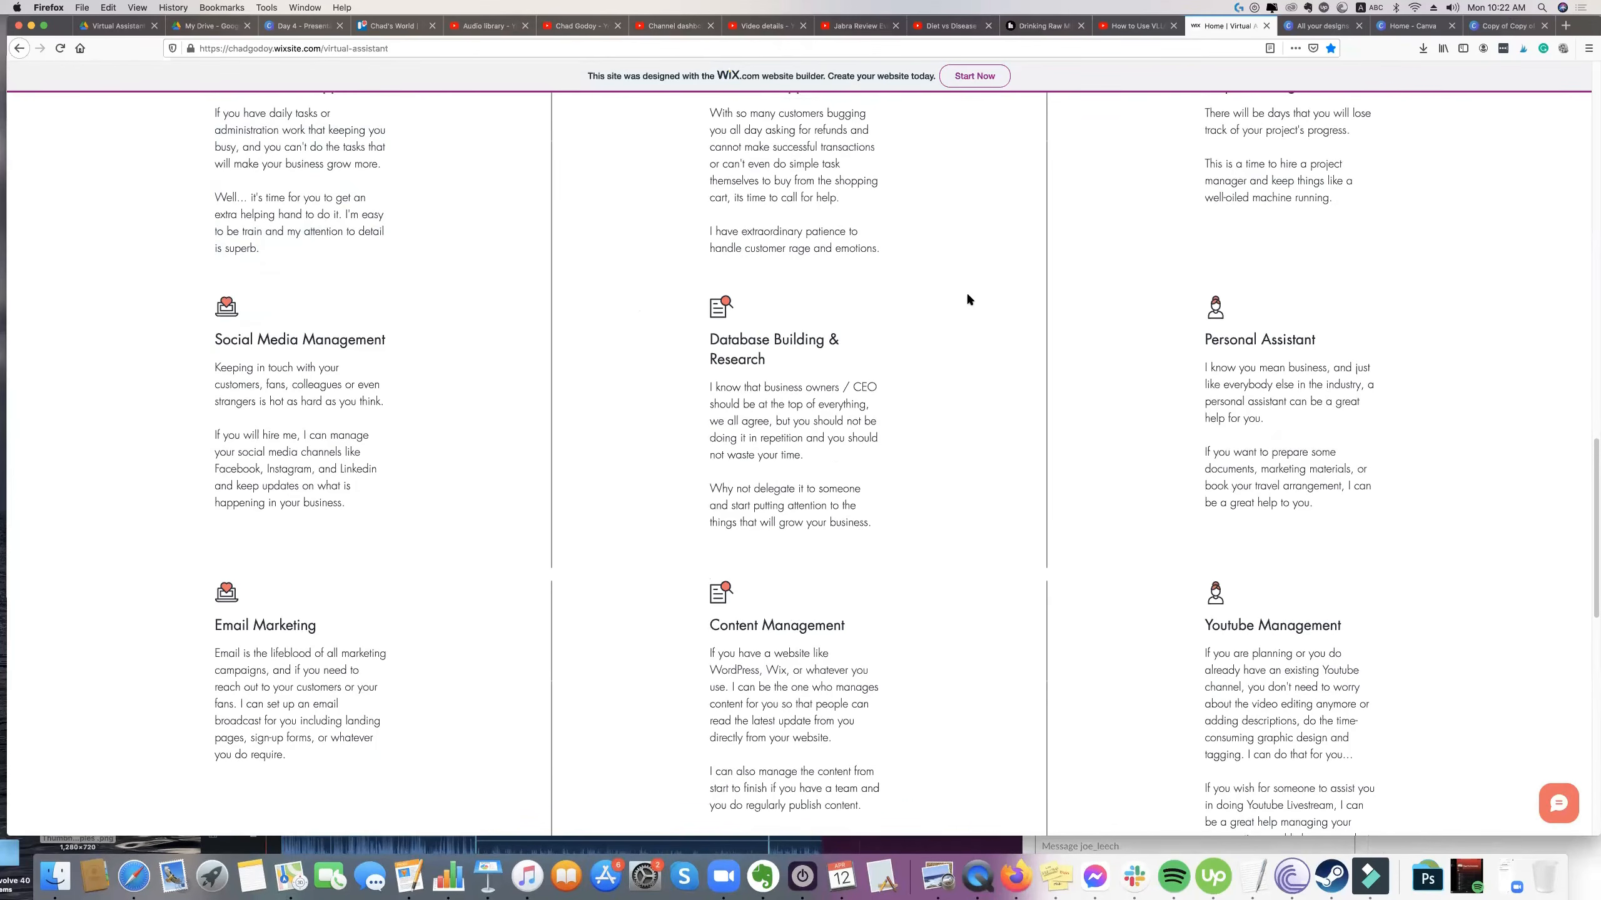
{"action": "scroll", "coordinate": [967, 299], "scroll_direction": "up", "scroll_amount": 3}
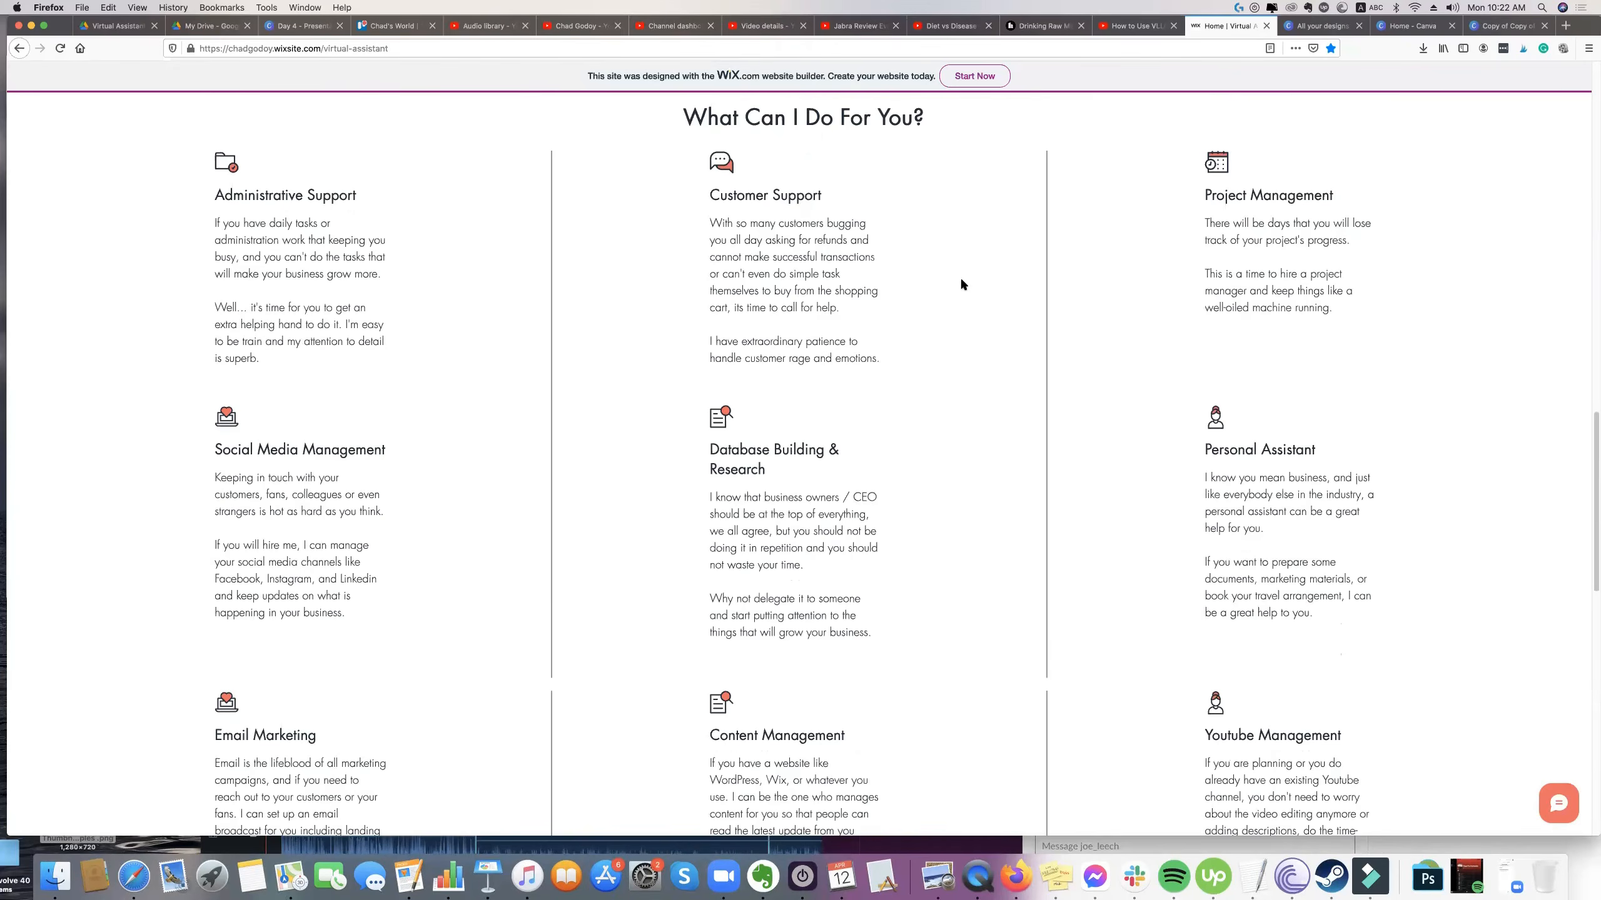
{"action": "scroll", "coordinate": [960, 277], "scroll_direction": "up", "scroll_amount": 15}
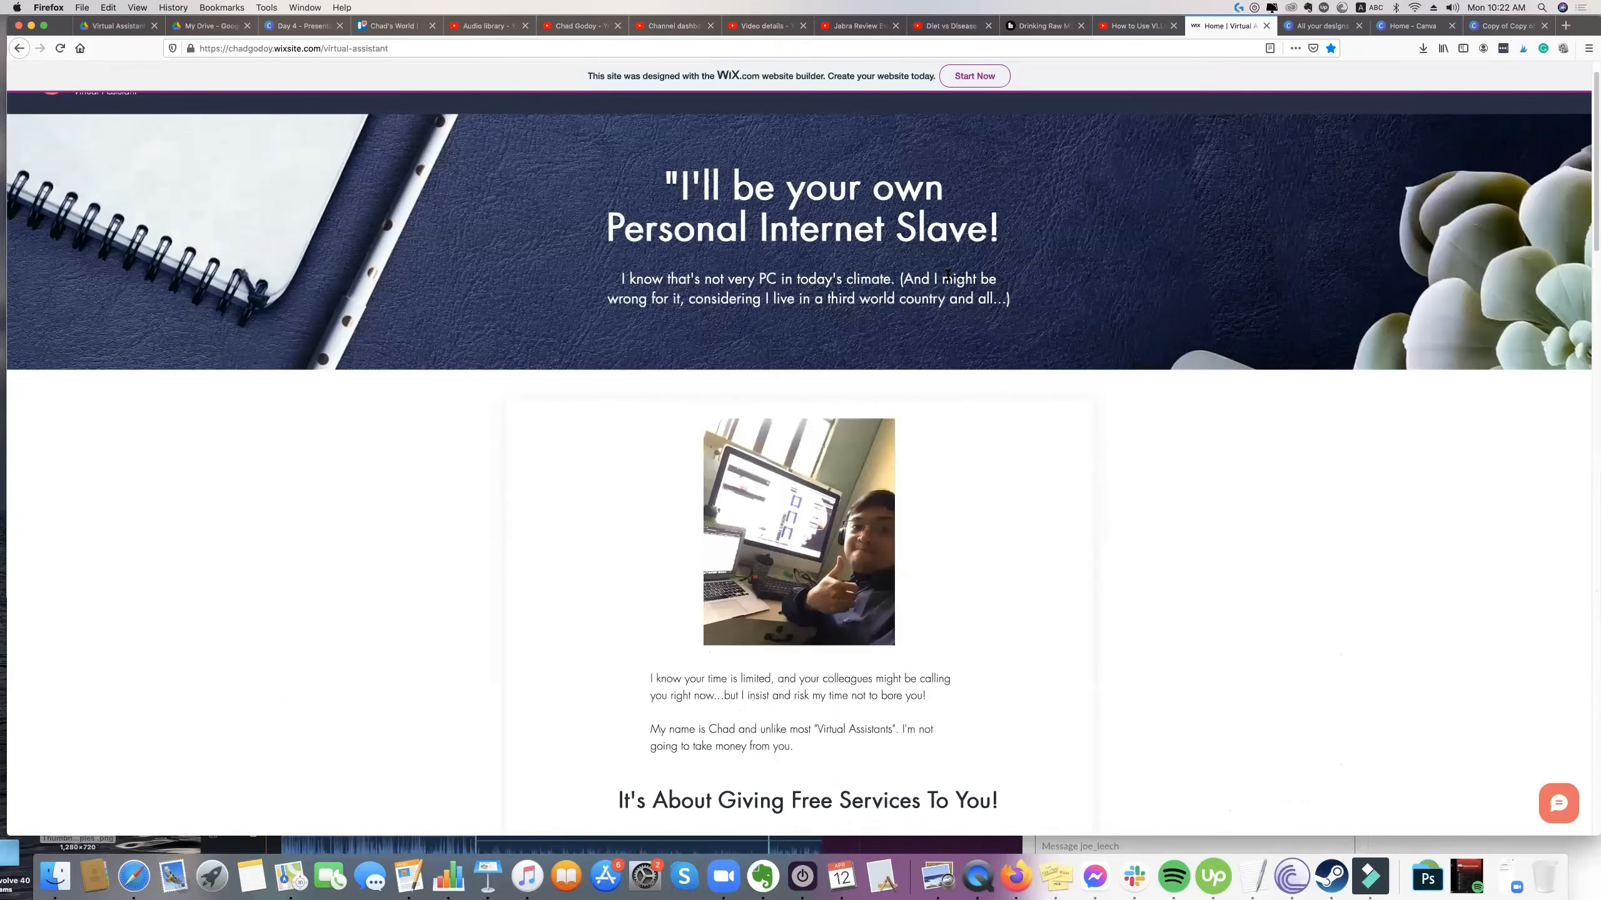
{"action": "scroll", "coordinate": [947, 276], "scroll_direction": "up", "scroll_amount": 2}
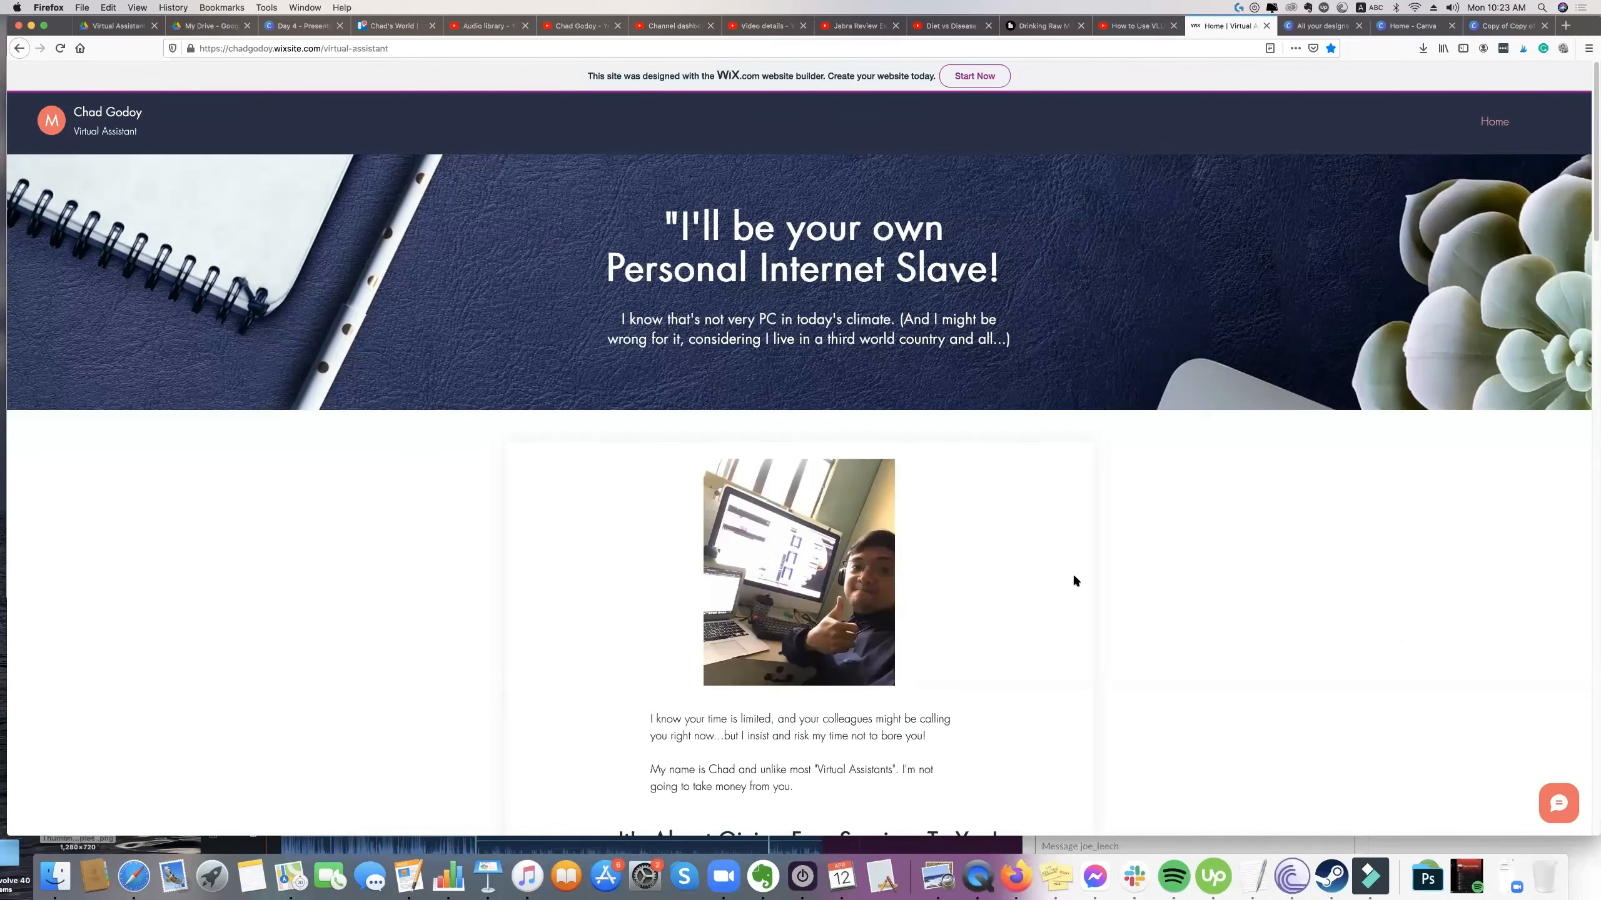
{"action": "scroll", "coordinate": [1076, 581], "scroll_direction": "down", "scroll_amount": 20}
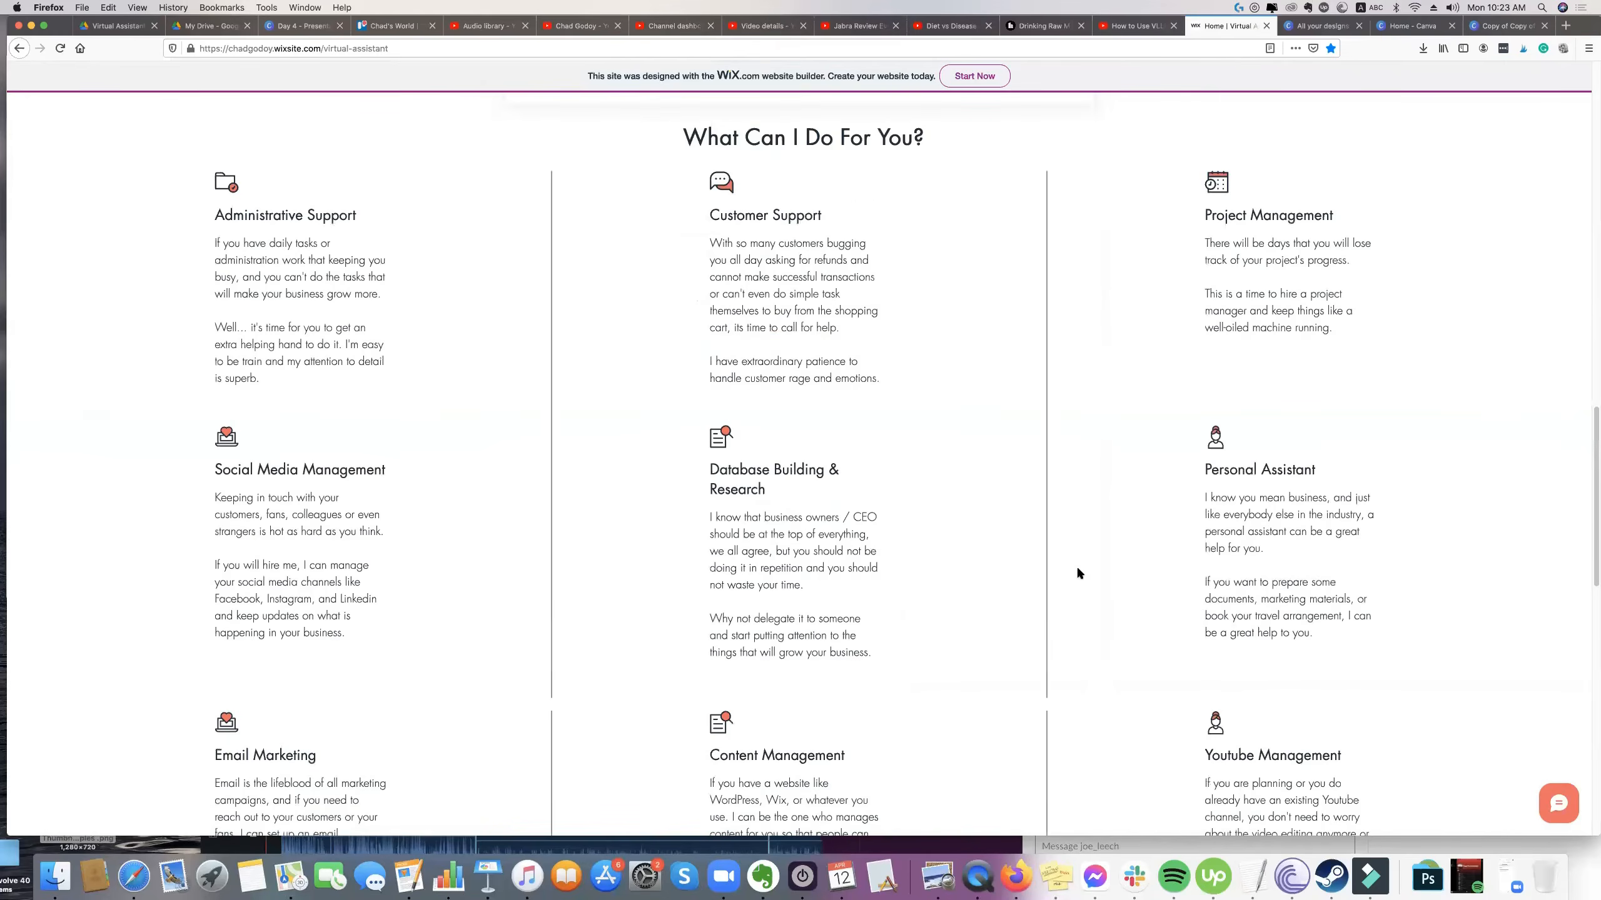
{"action": "scroll", "coordinate": [1079, 575], "scroll_direction": "down", "scroll_amount": 4}
{"action": "scroll", "coordinate": [1081, 578], "scroll_direction": "up", "scroll_amount": 3}
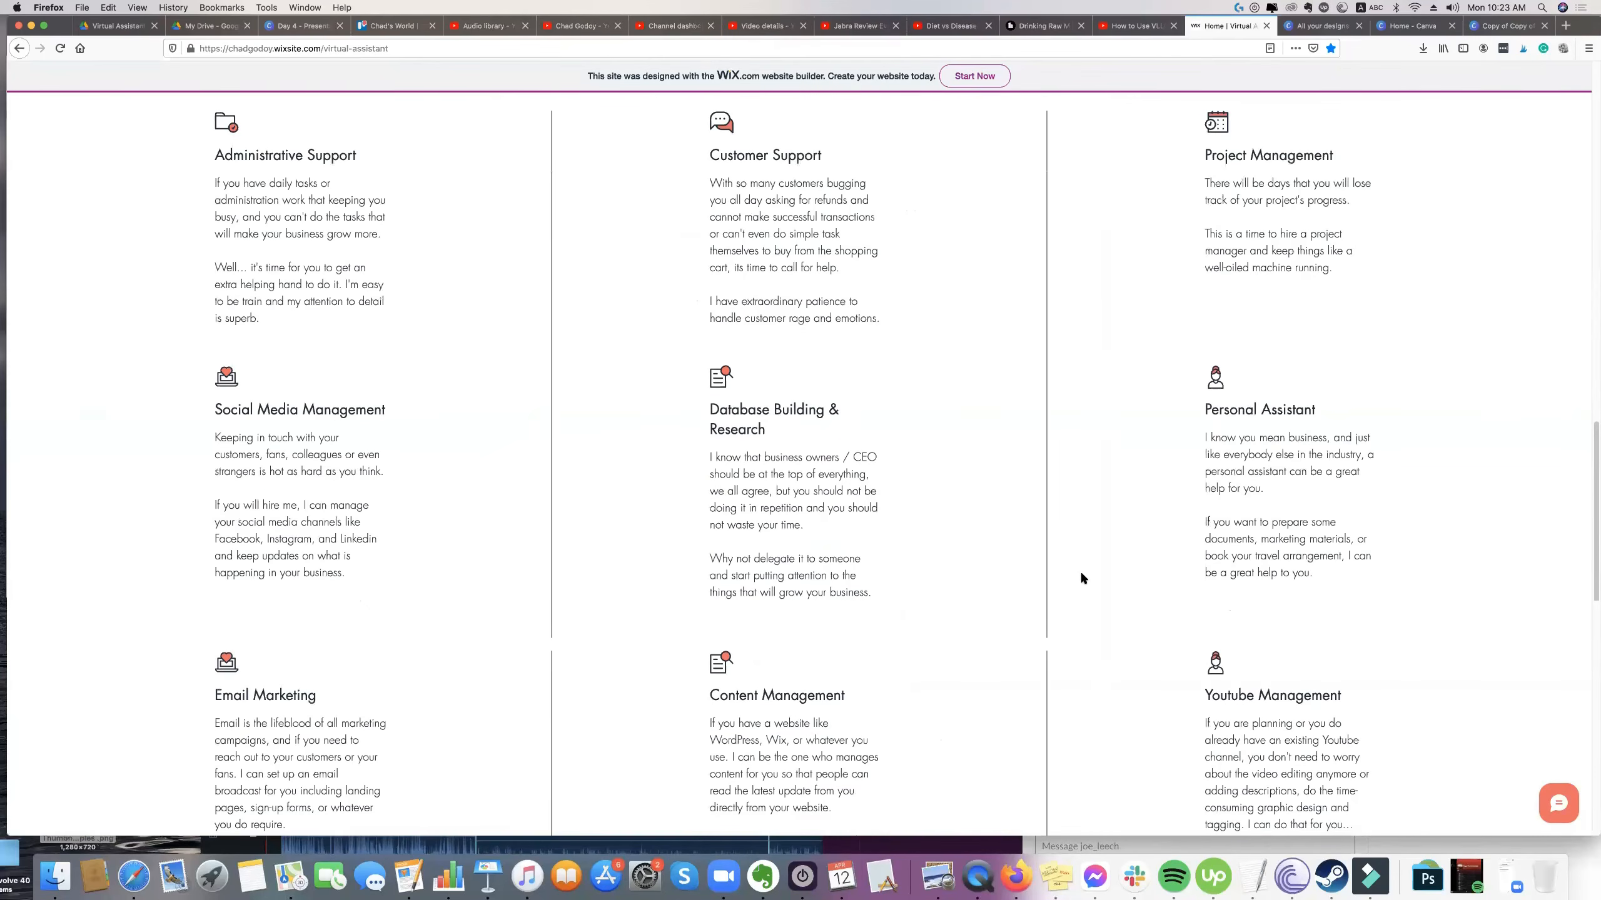
{"action": "scroll", "coordinate": [1074, 577], "scroll_direction": "up", "scroll_amount": 1}
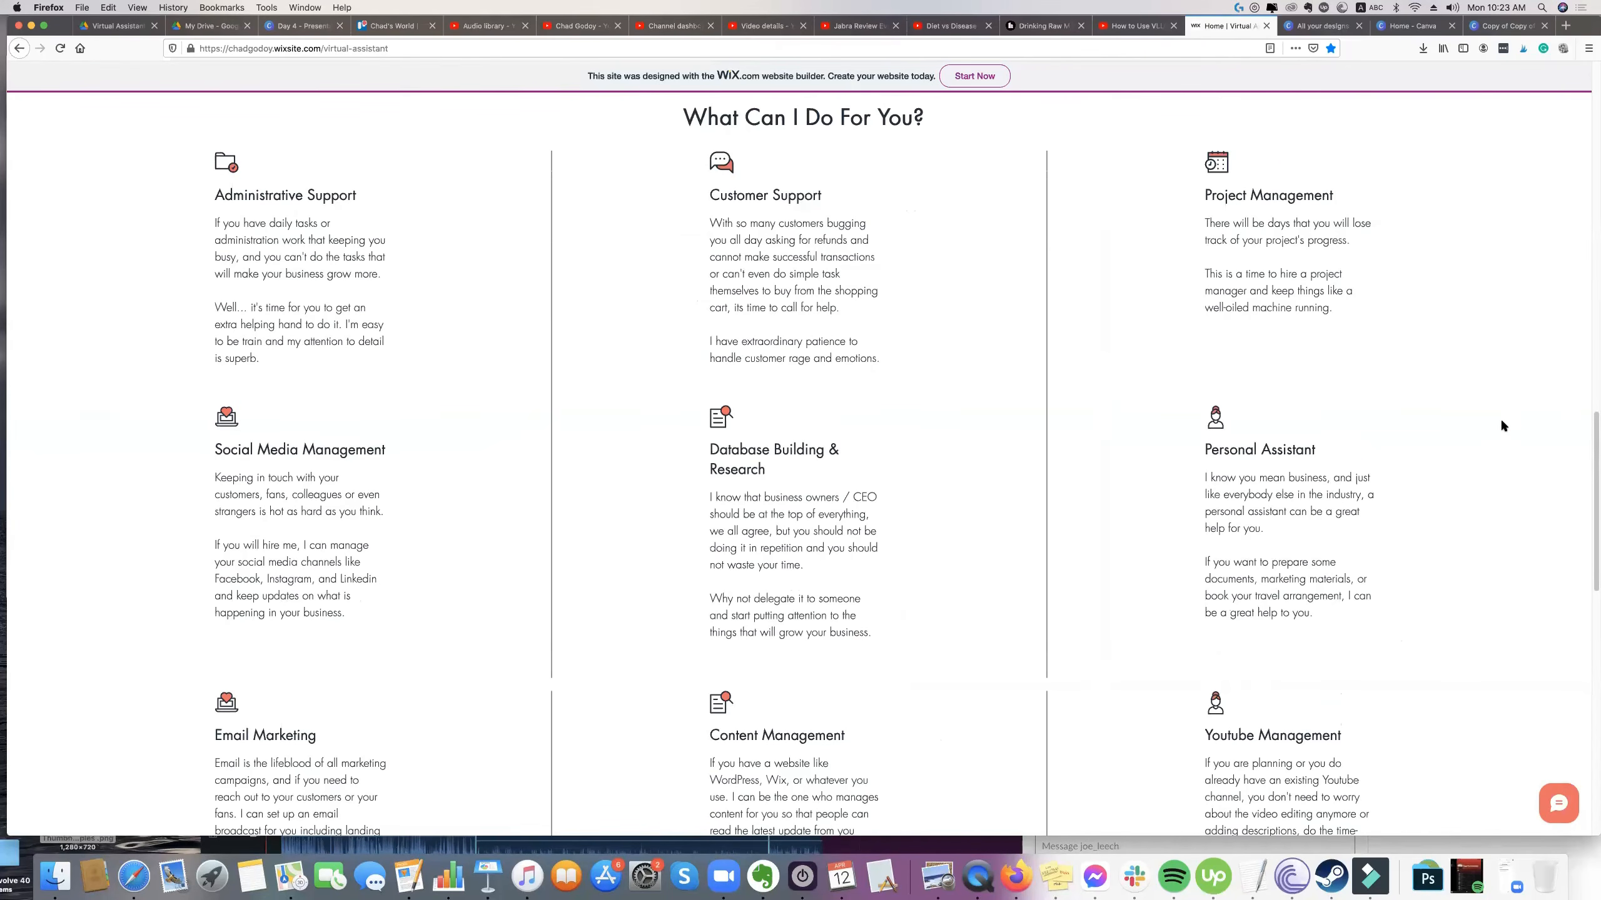
{"action": "scroll", "coordinate": [985, 461], "scroll_direction": "down", "scroll_amount": 2}
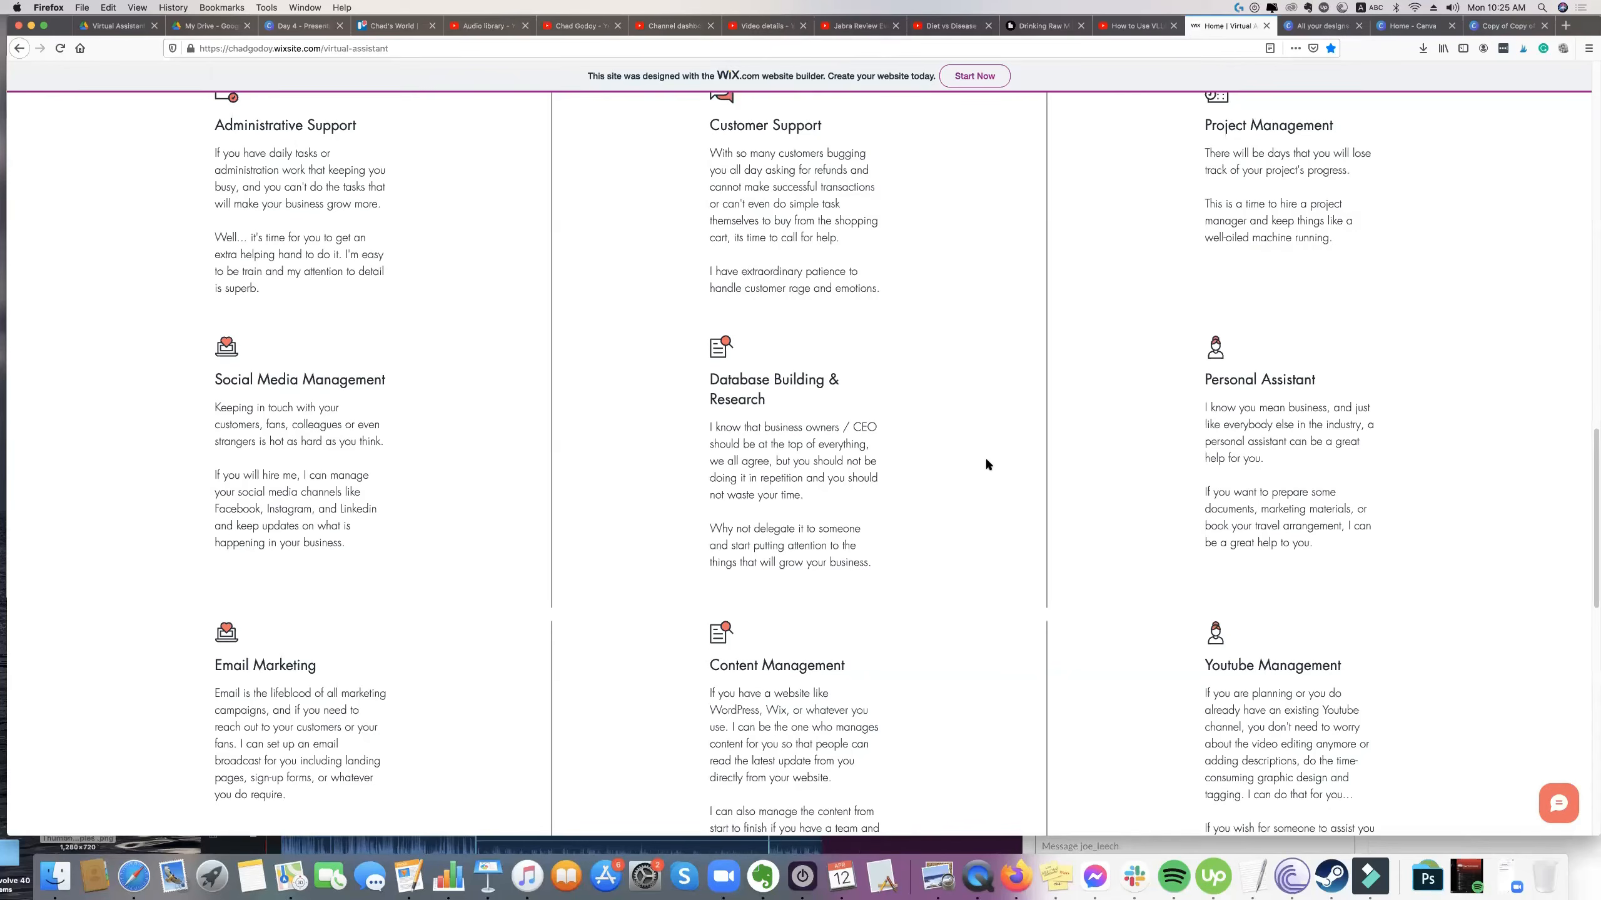
Switch to Wondershare Filmora9 with the Jabra Evolve 40 video project.
{"action": "left_click", "coordinate": [707, 844]}
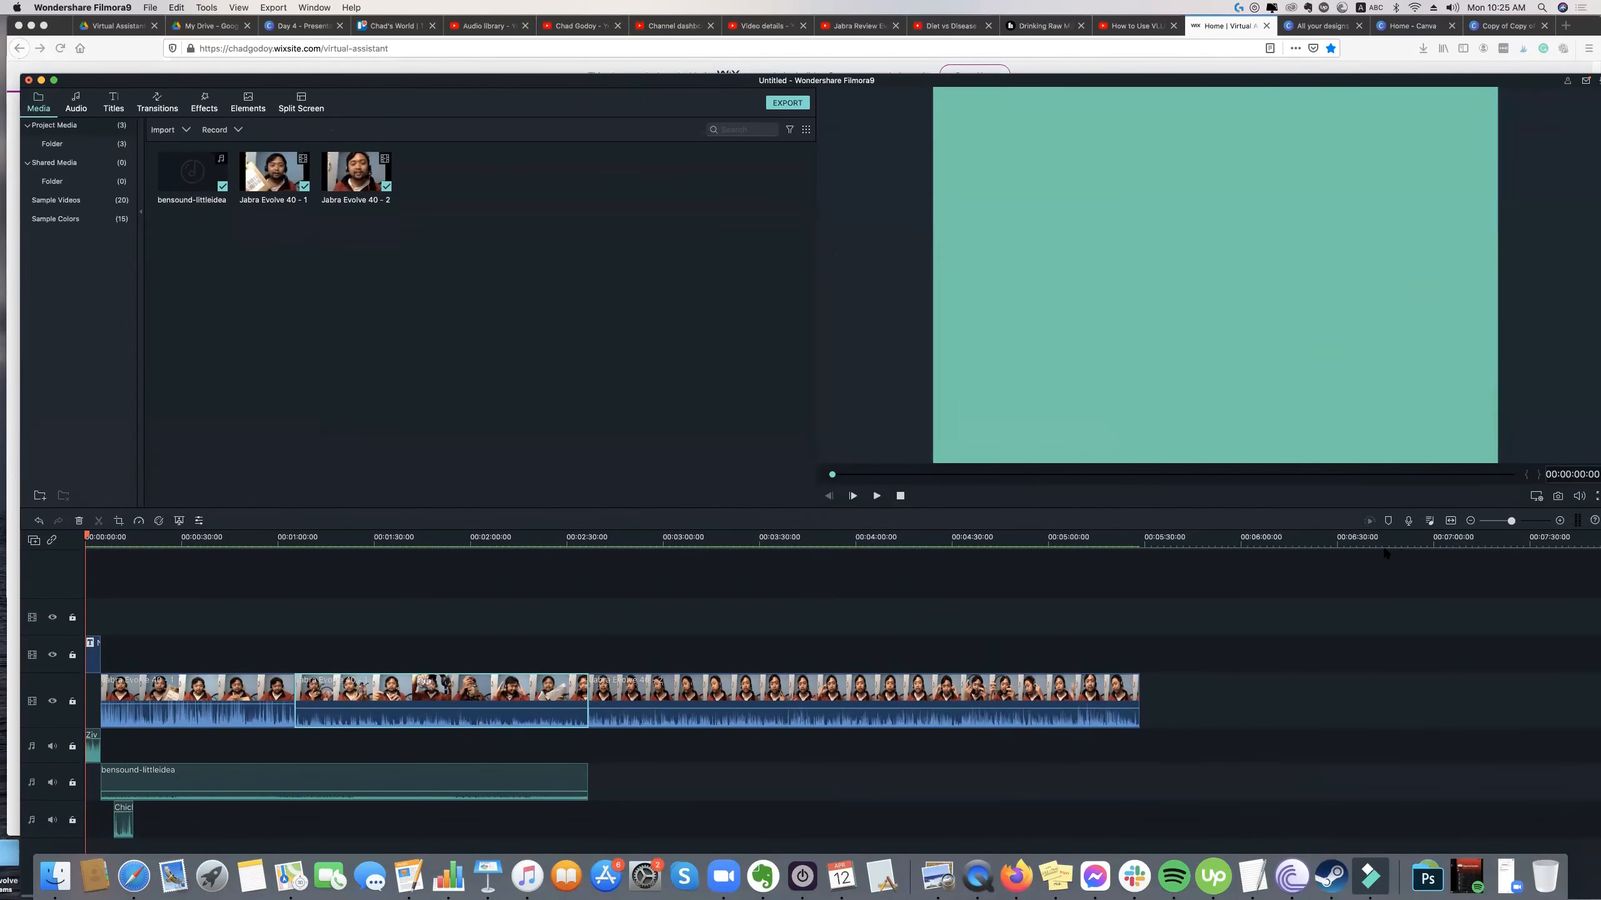
Reposition the Filmora9 project window, and switch to Firefox with the YouTube video "How to Use VLLO on iPhone & Android".
{"action": "left_click_drag", "start_coordinate": [1022, 81], "coordinate": [993, 60]}
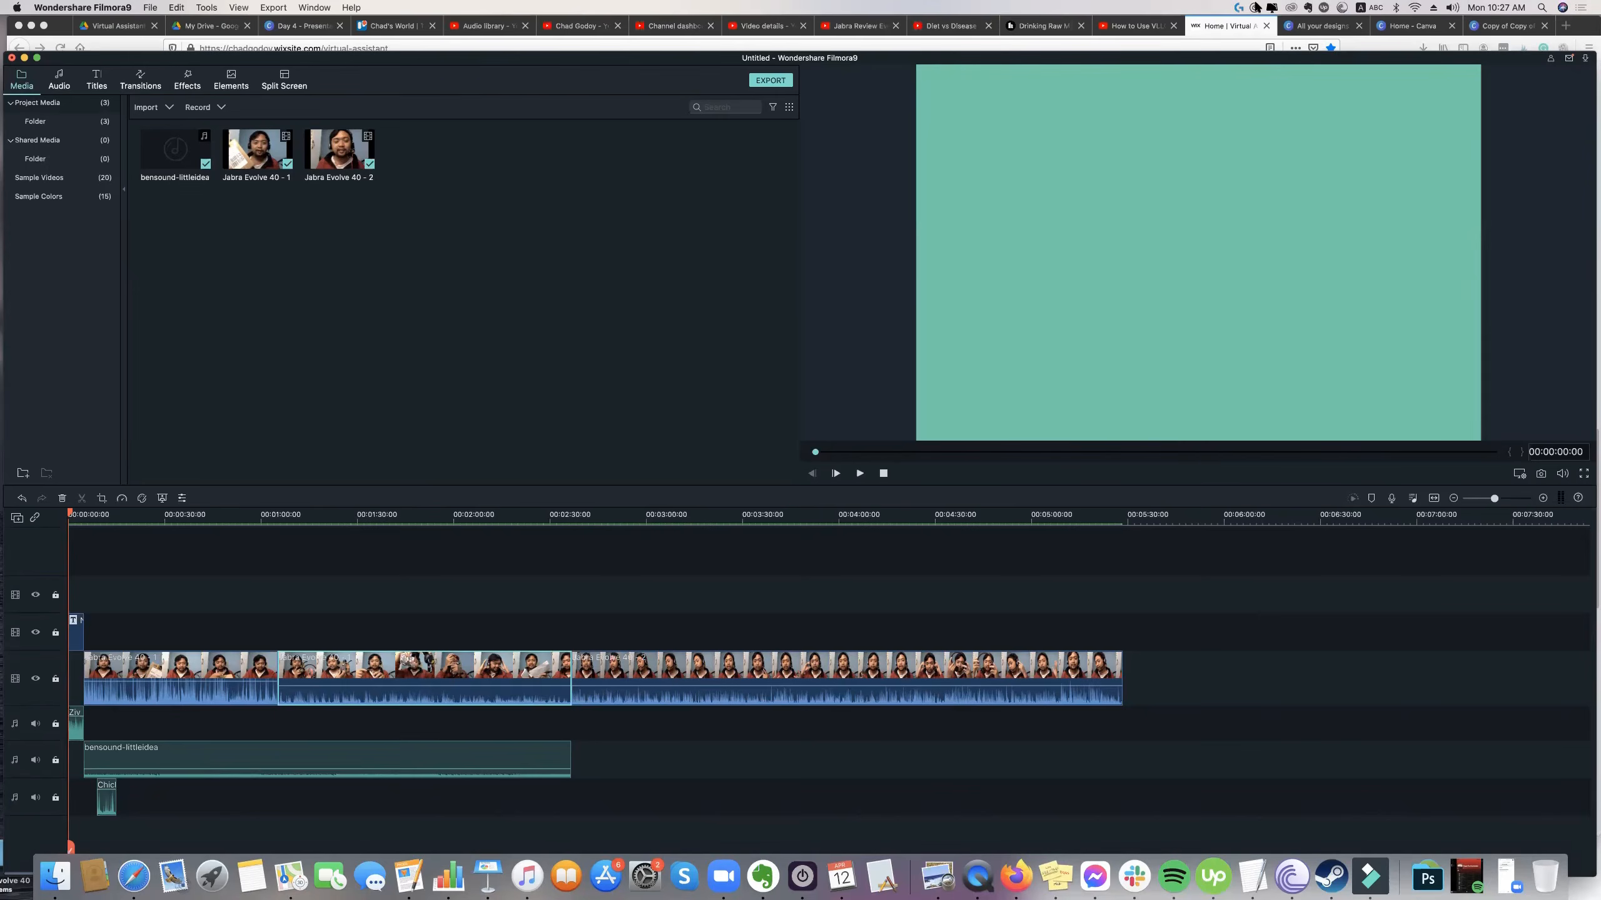
{"action": "left_click", "coordinate": [1146, 36]}
{"action": "left_click", "coordinate": [1144, 26]}
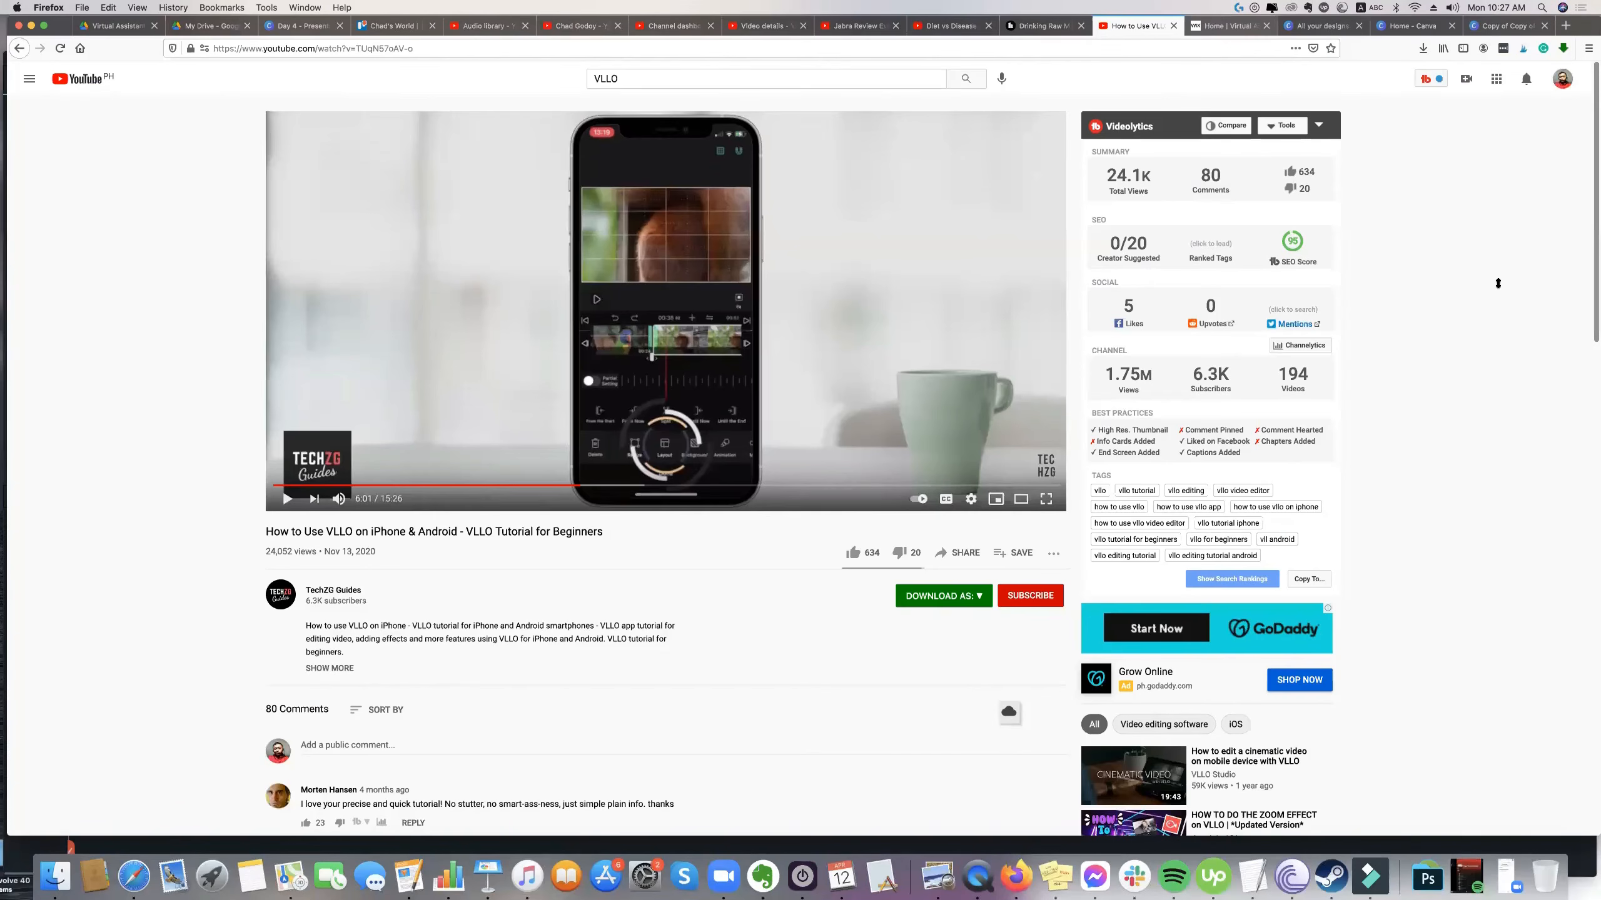
Open the YouTube notifications and look through the recent viewer comments, uploads and subscriber alerts, returning to the newest entries.
{"action": "left_click", "coordinate": [1526, 80]}
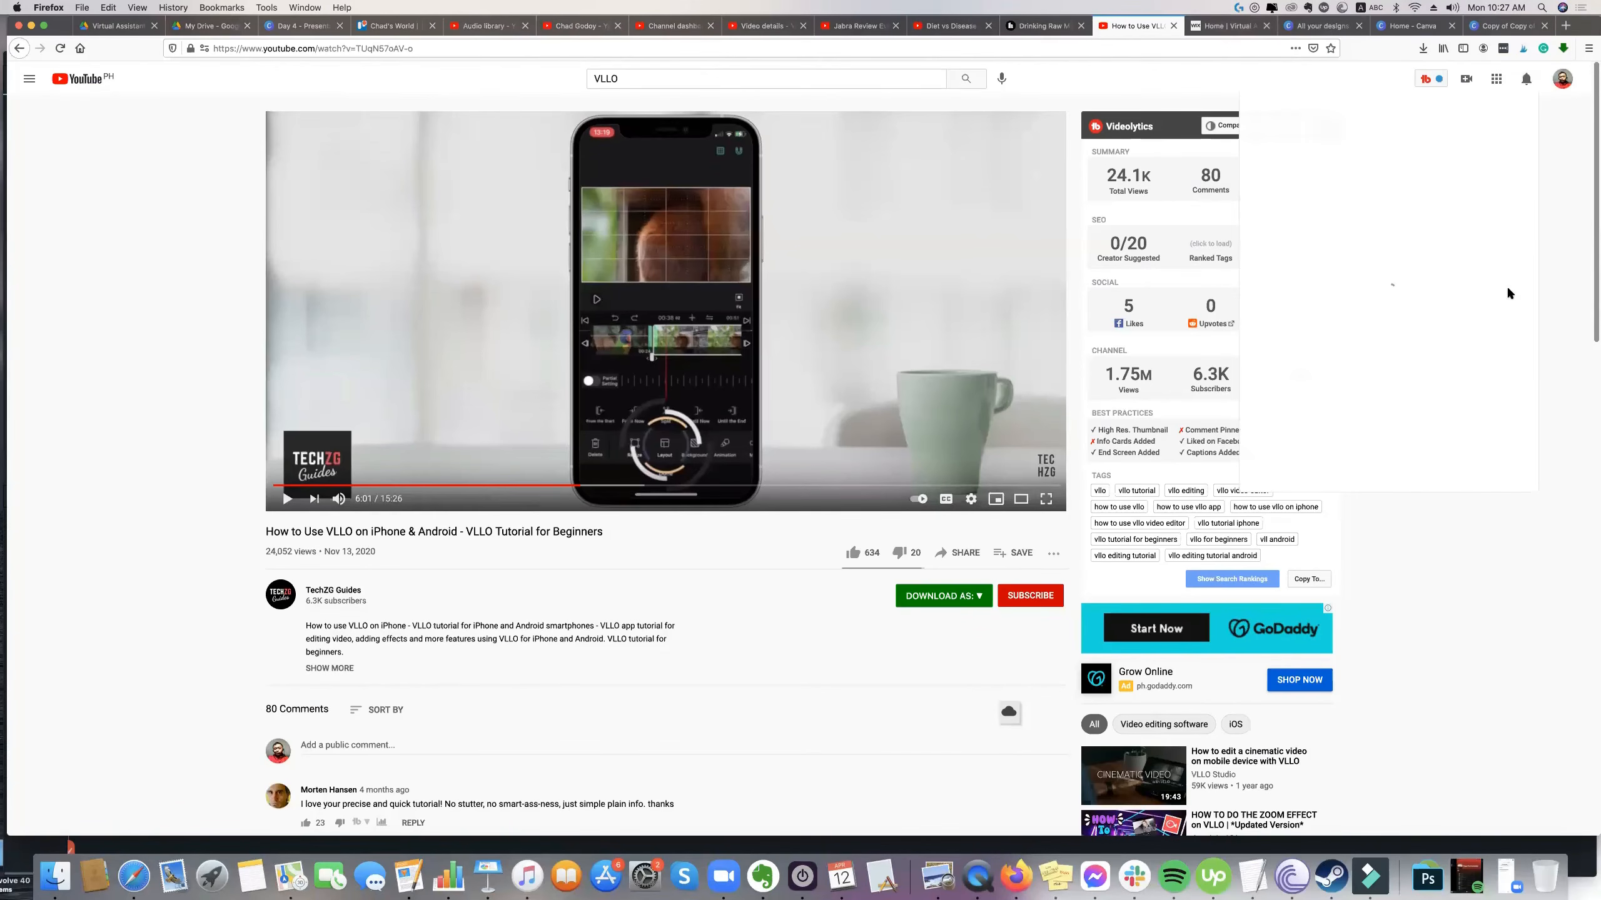
{"action": "scroll", "coordinate": [1403, 369], "scroll_direction": "down", "scroll_amount": 2}
{"action": "scroll", "coordinate": [1400, 335], "scroll_direction": "down", "scroll_amount": 1}
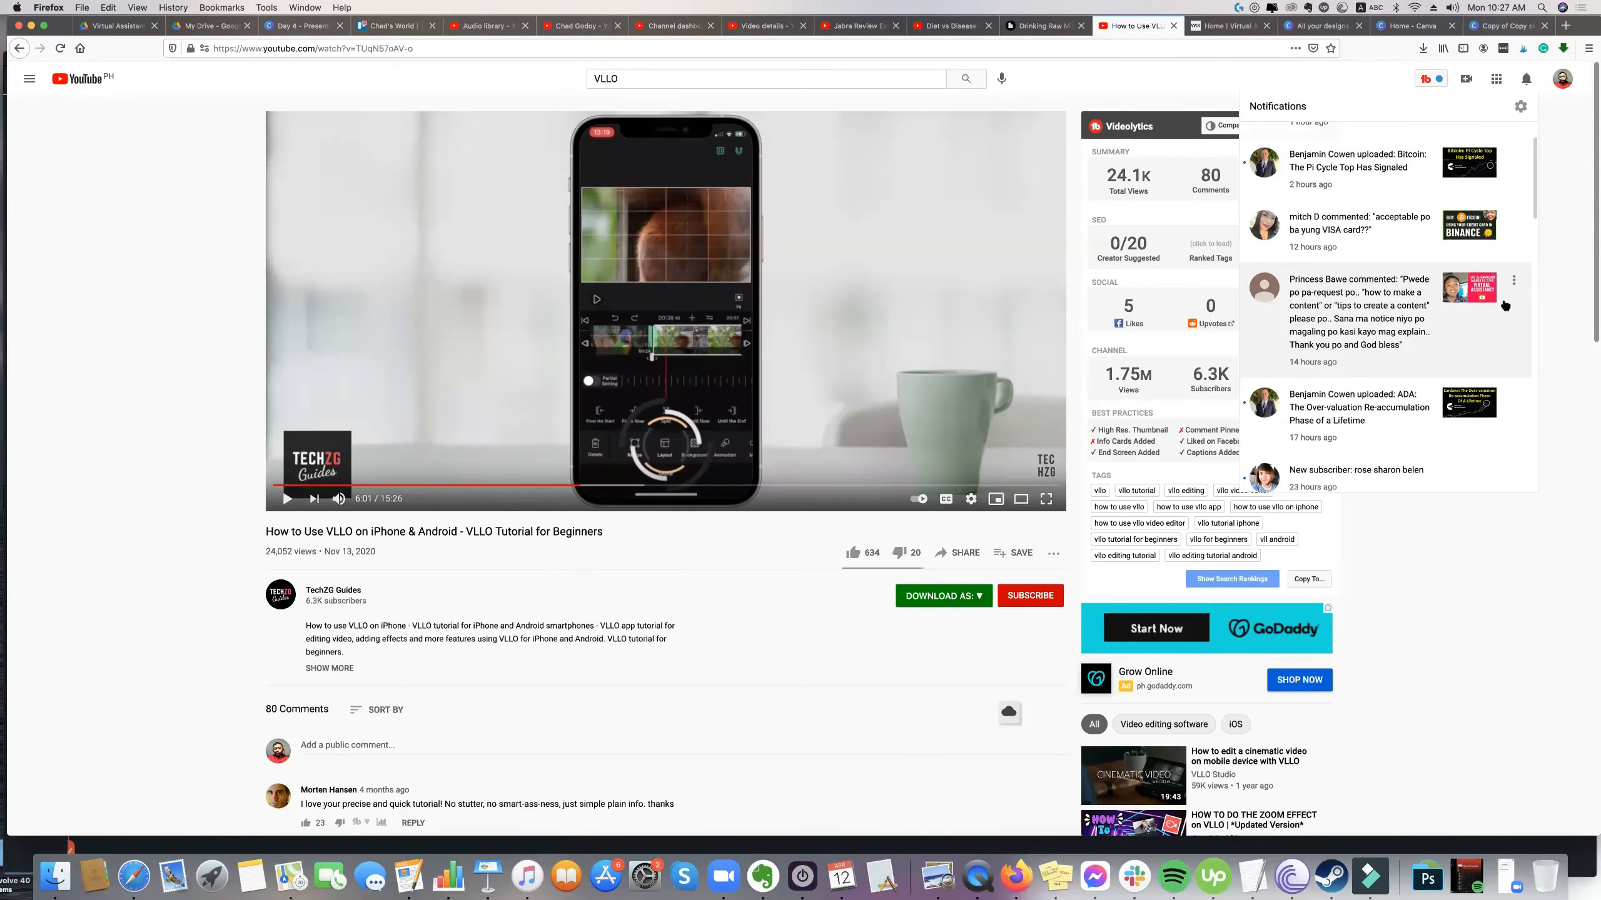
{"action": "scroll", "coordinate": [1460, 289], "scroll_direction": "down", "scroll_amount": 2}
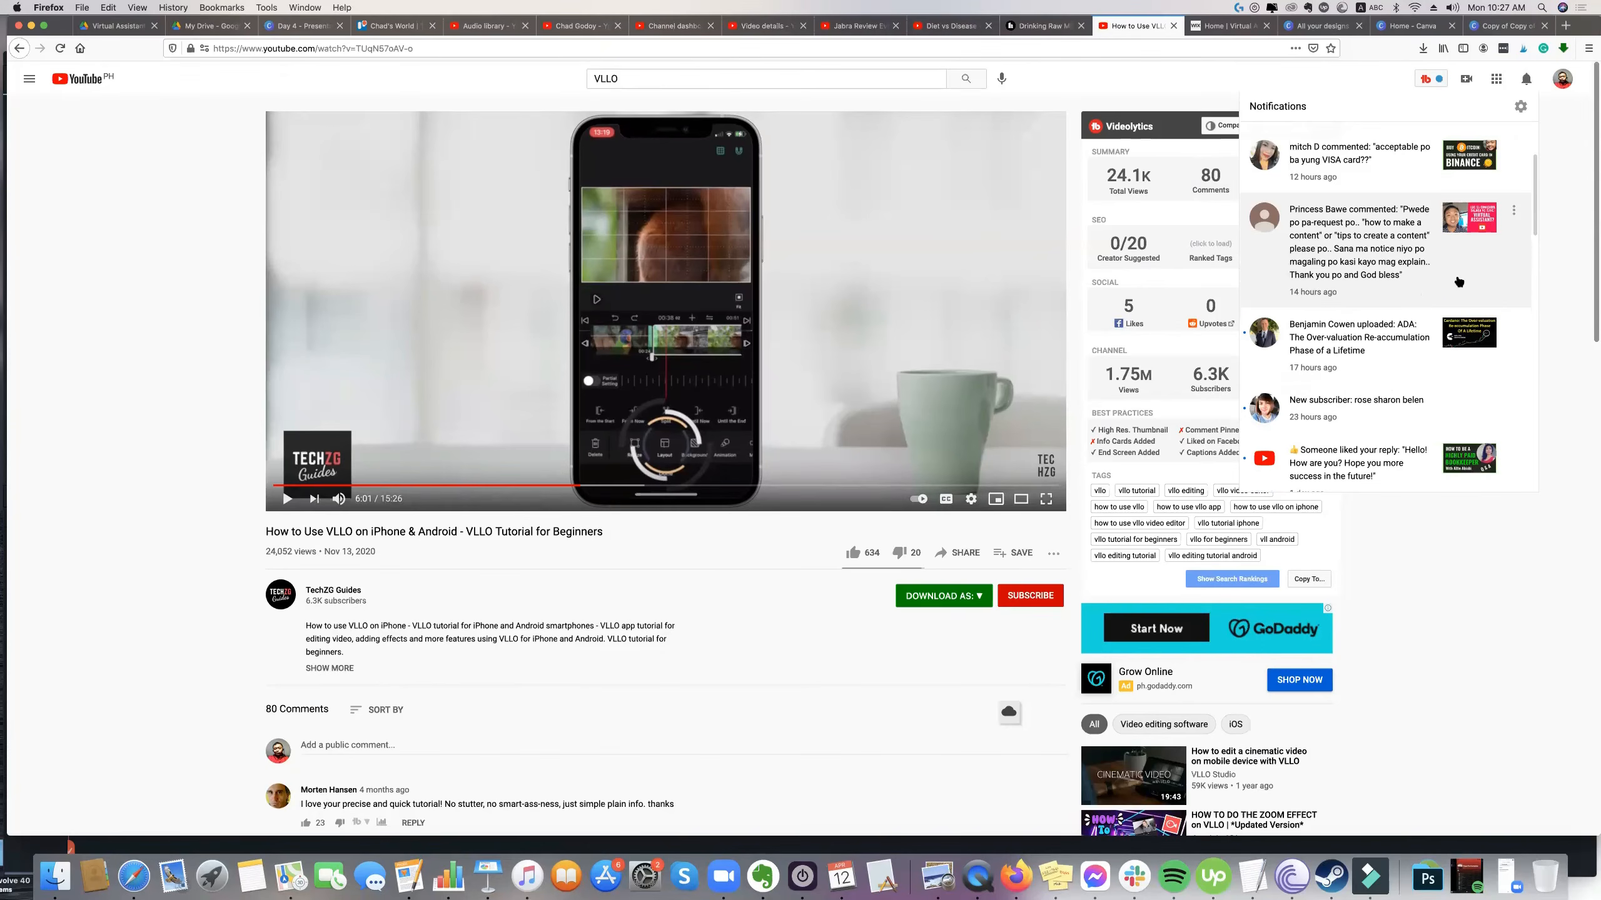
{"action": "scroll", "coordinate": [1458, 281], "scroll_direction": "down", "scroll_amount": 2}
{"action": "scroll", "coordinate": [1455, 282], "scroll_direction": "up", "scroll_amount": 5}
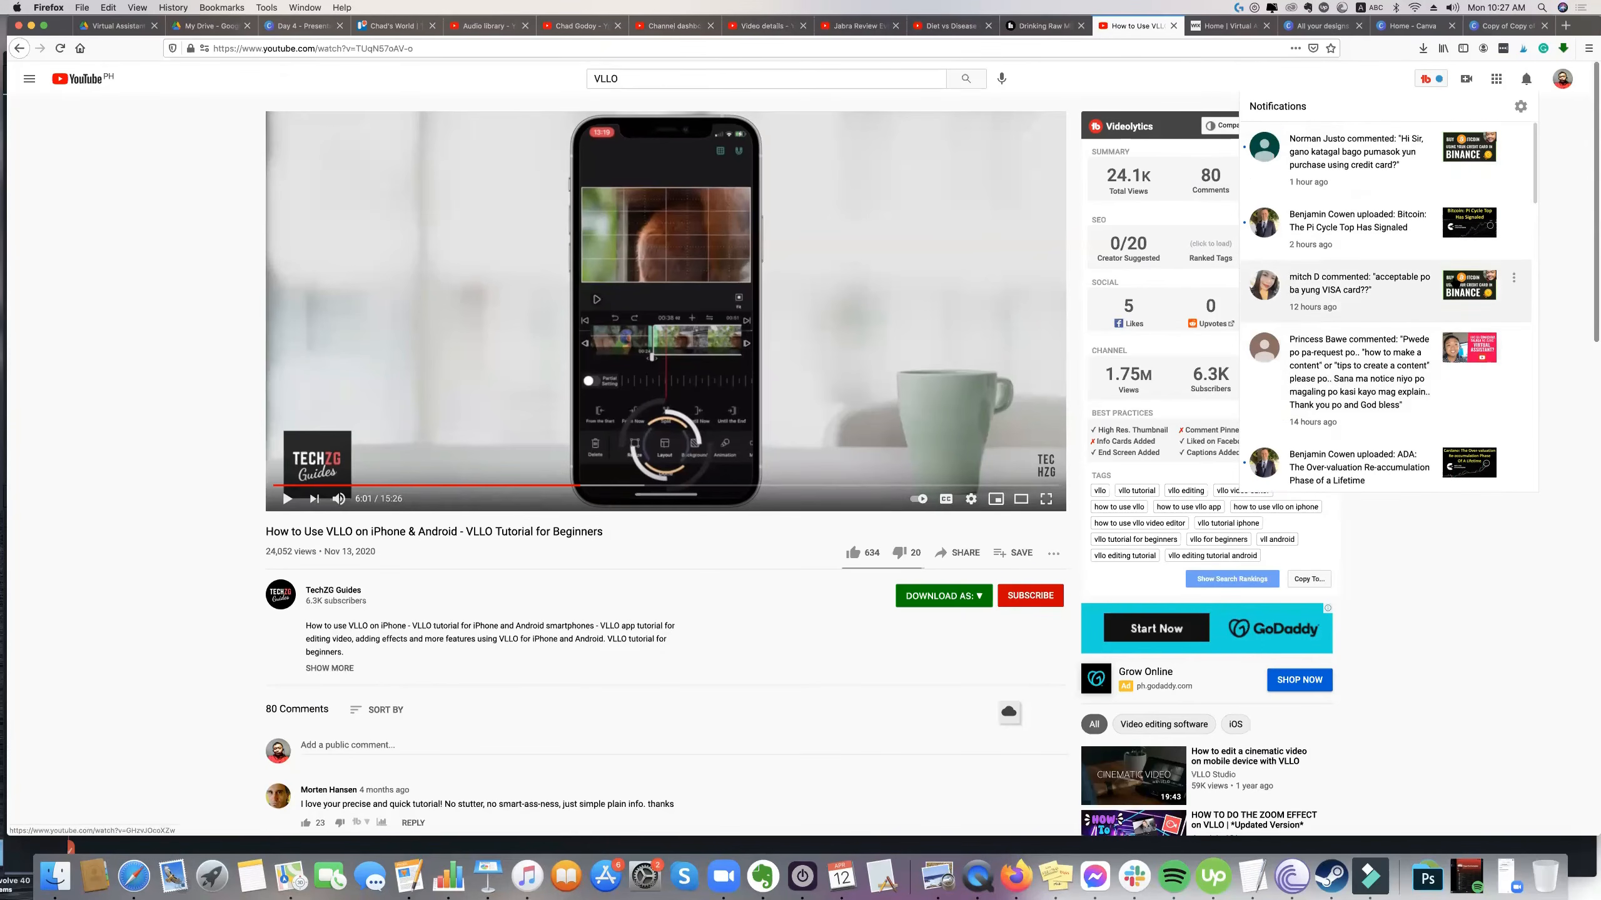